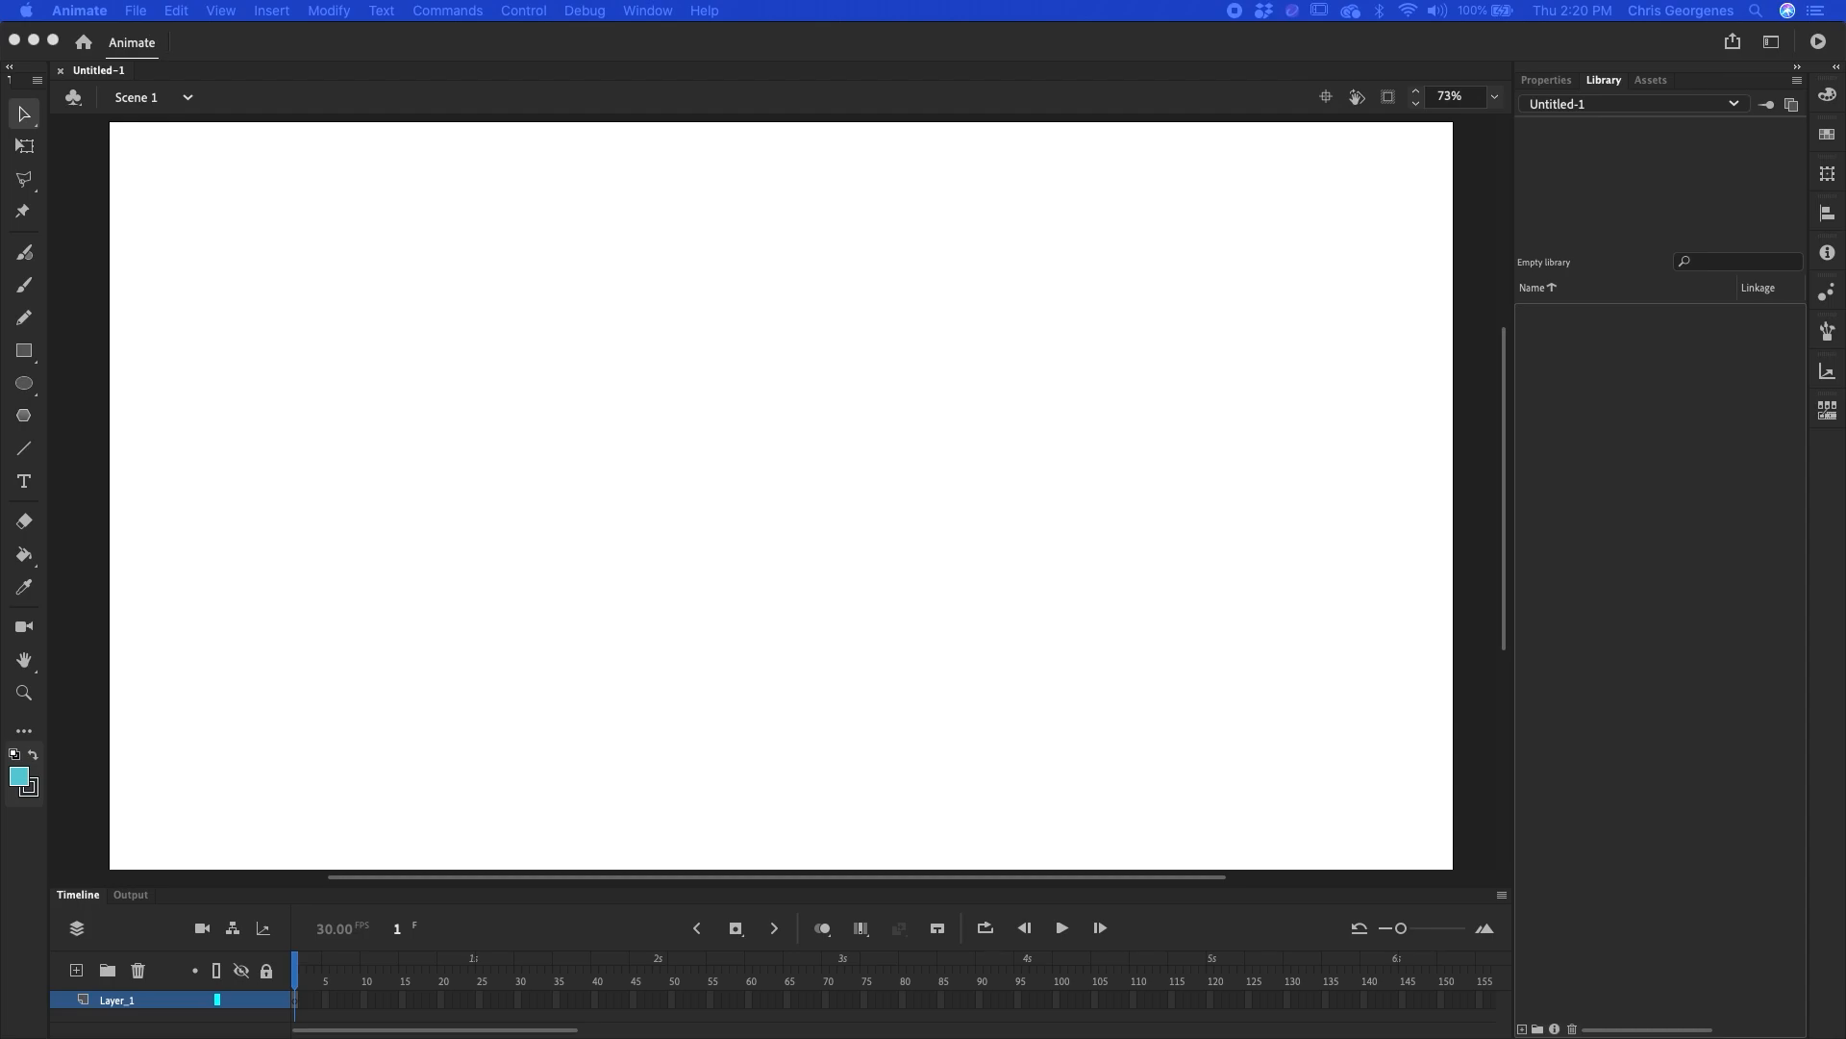
- Enlarge the timeline area and show the document properties
{"action": "left_click", "coordinate": [59, 44]}
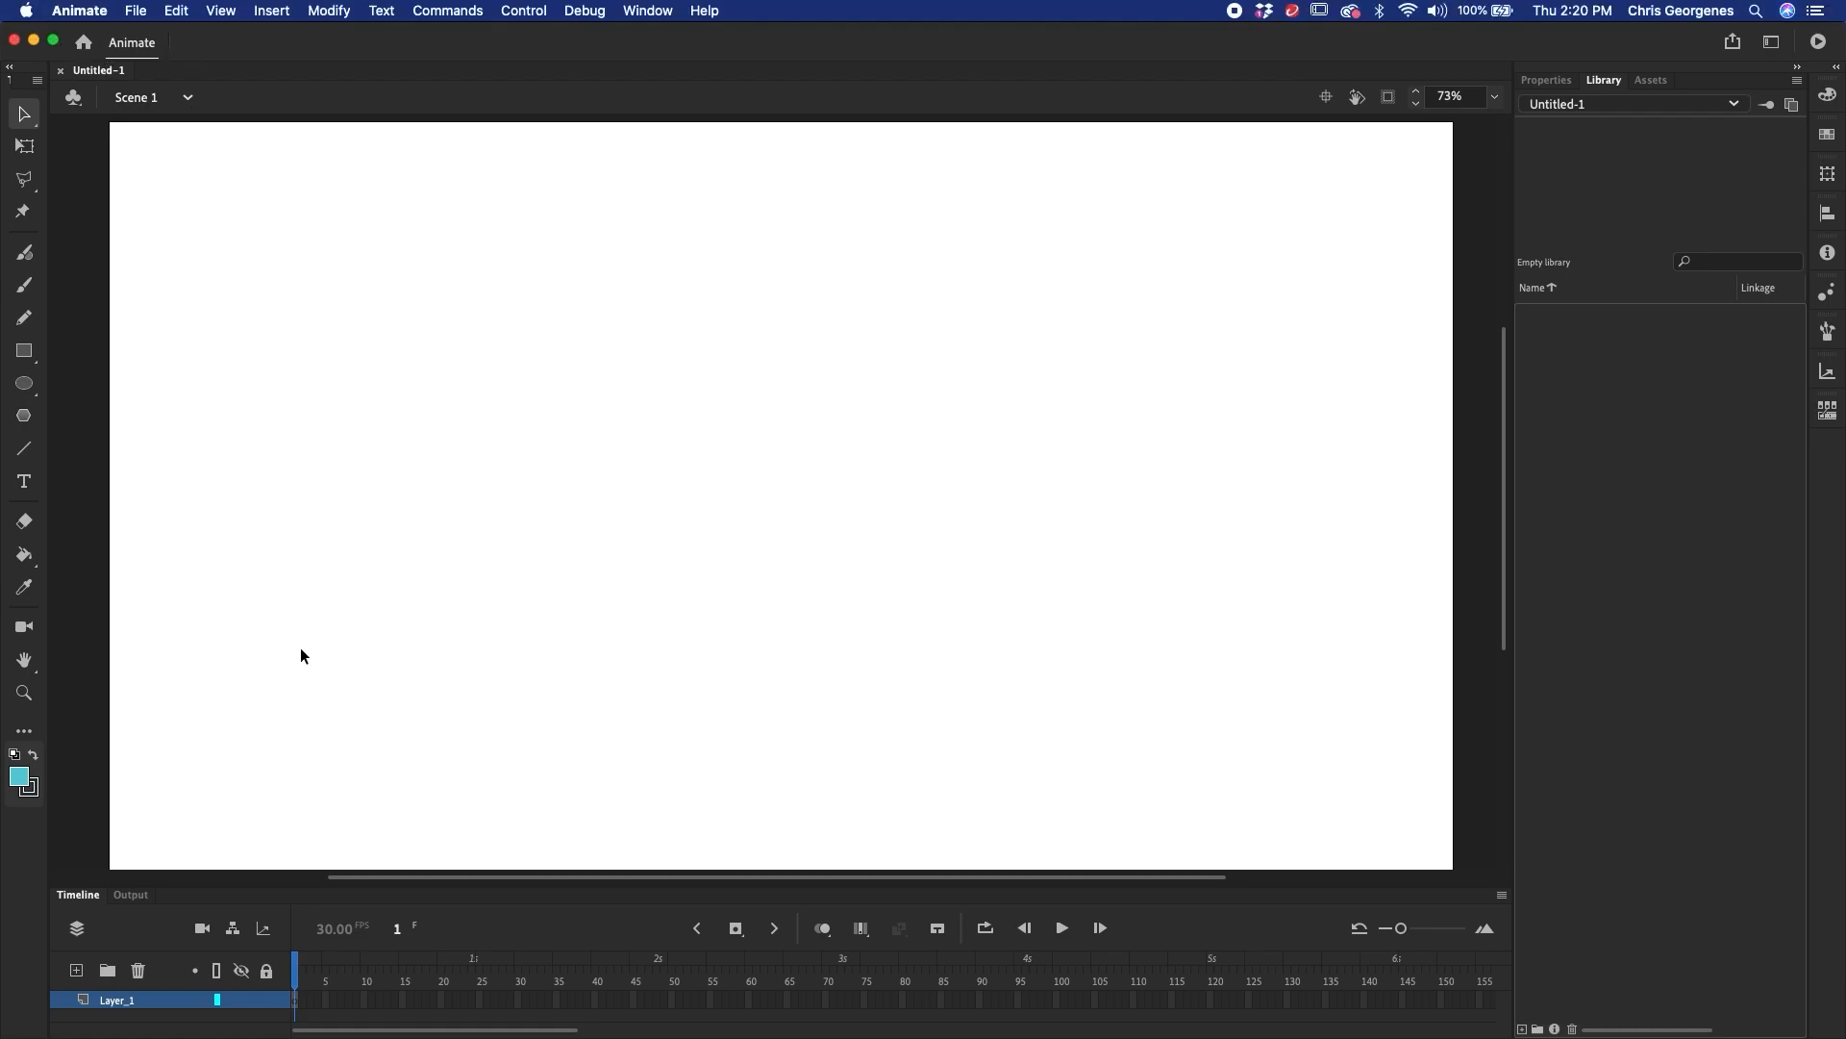
{"action": "left_click_drag", "start_coordinate": [365, 885], "coordinate": [368, 816]}
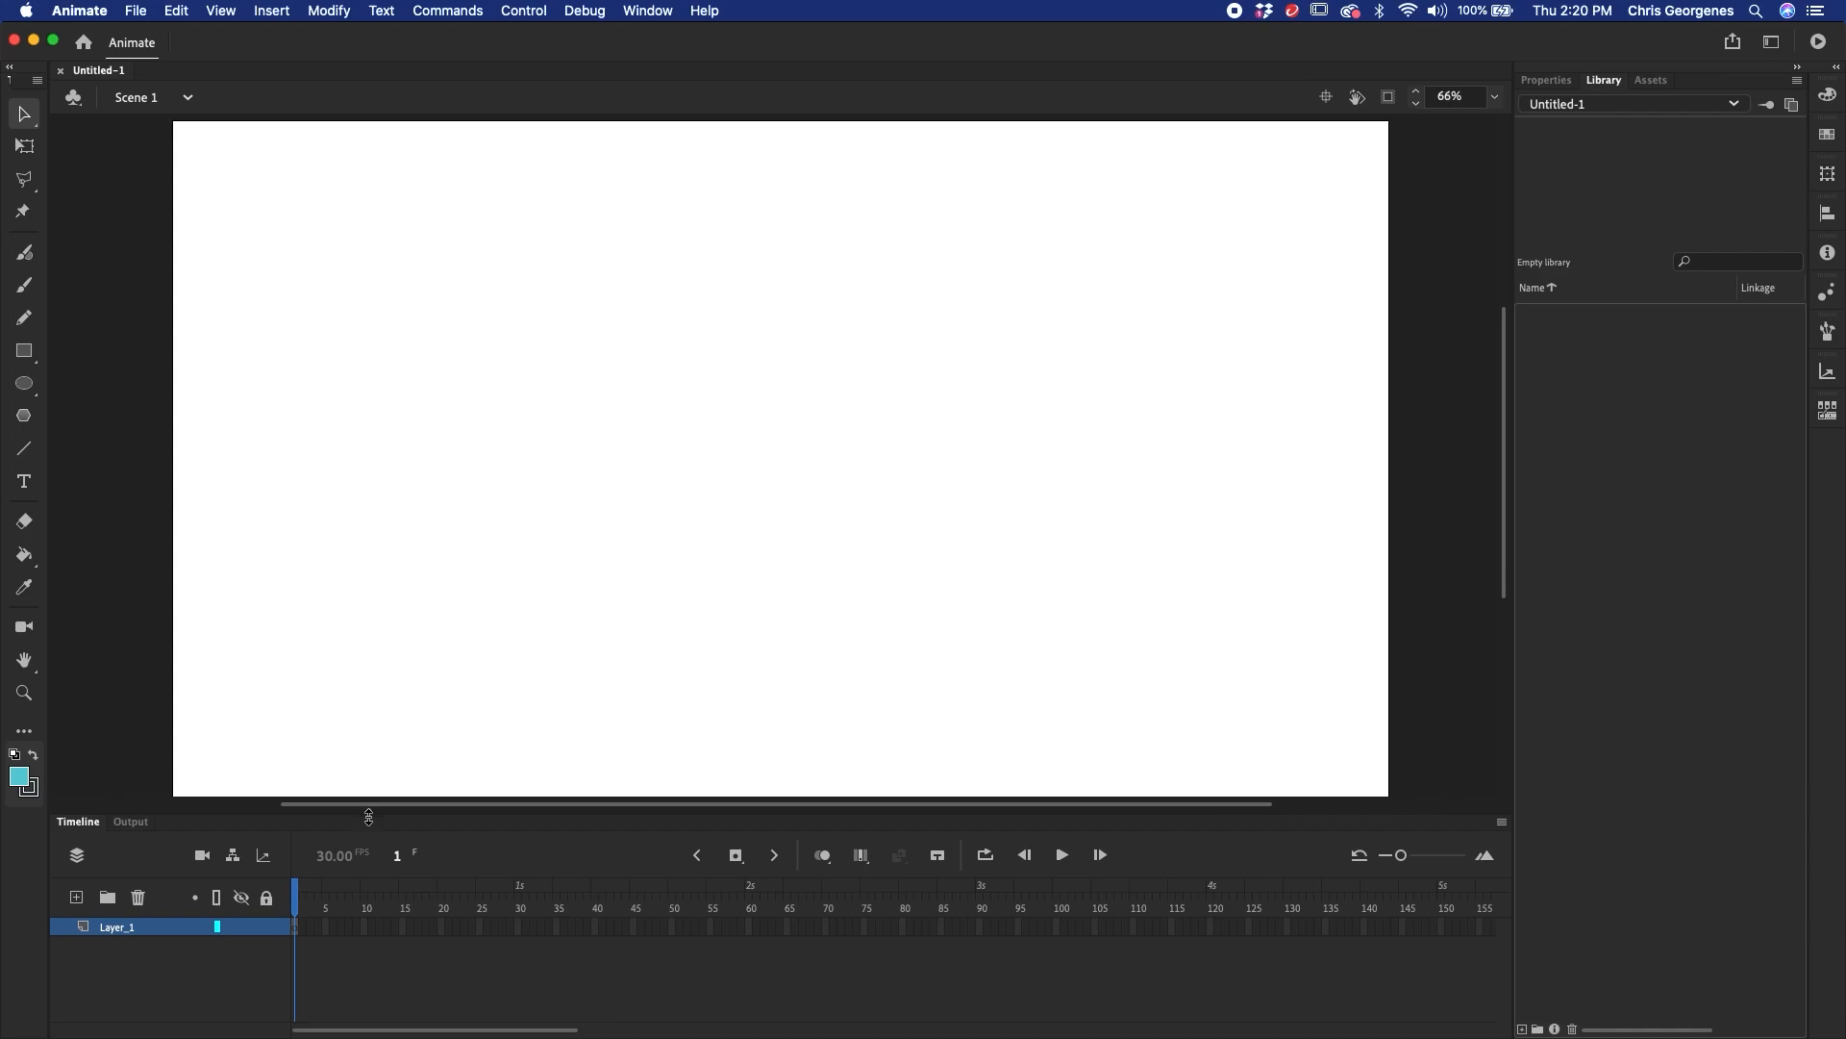
{"action": "left_click", "coordinate": [1562, 82]}
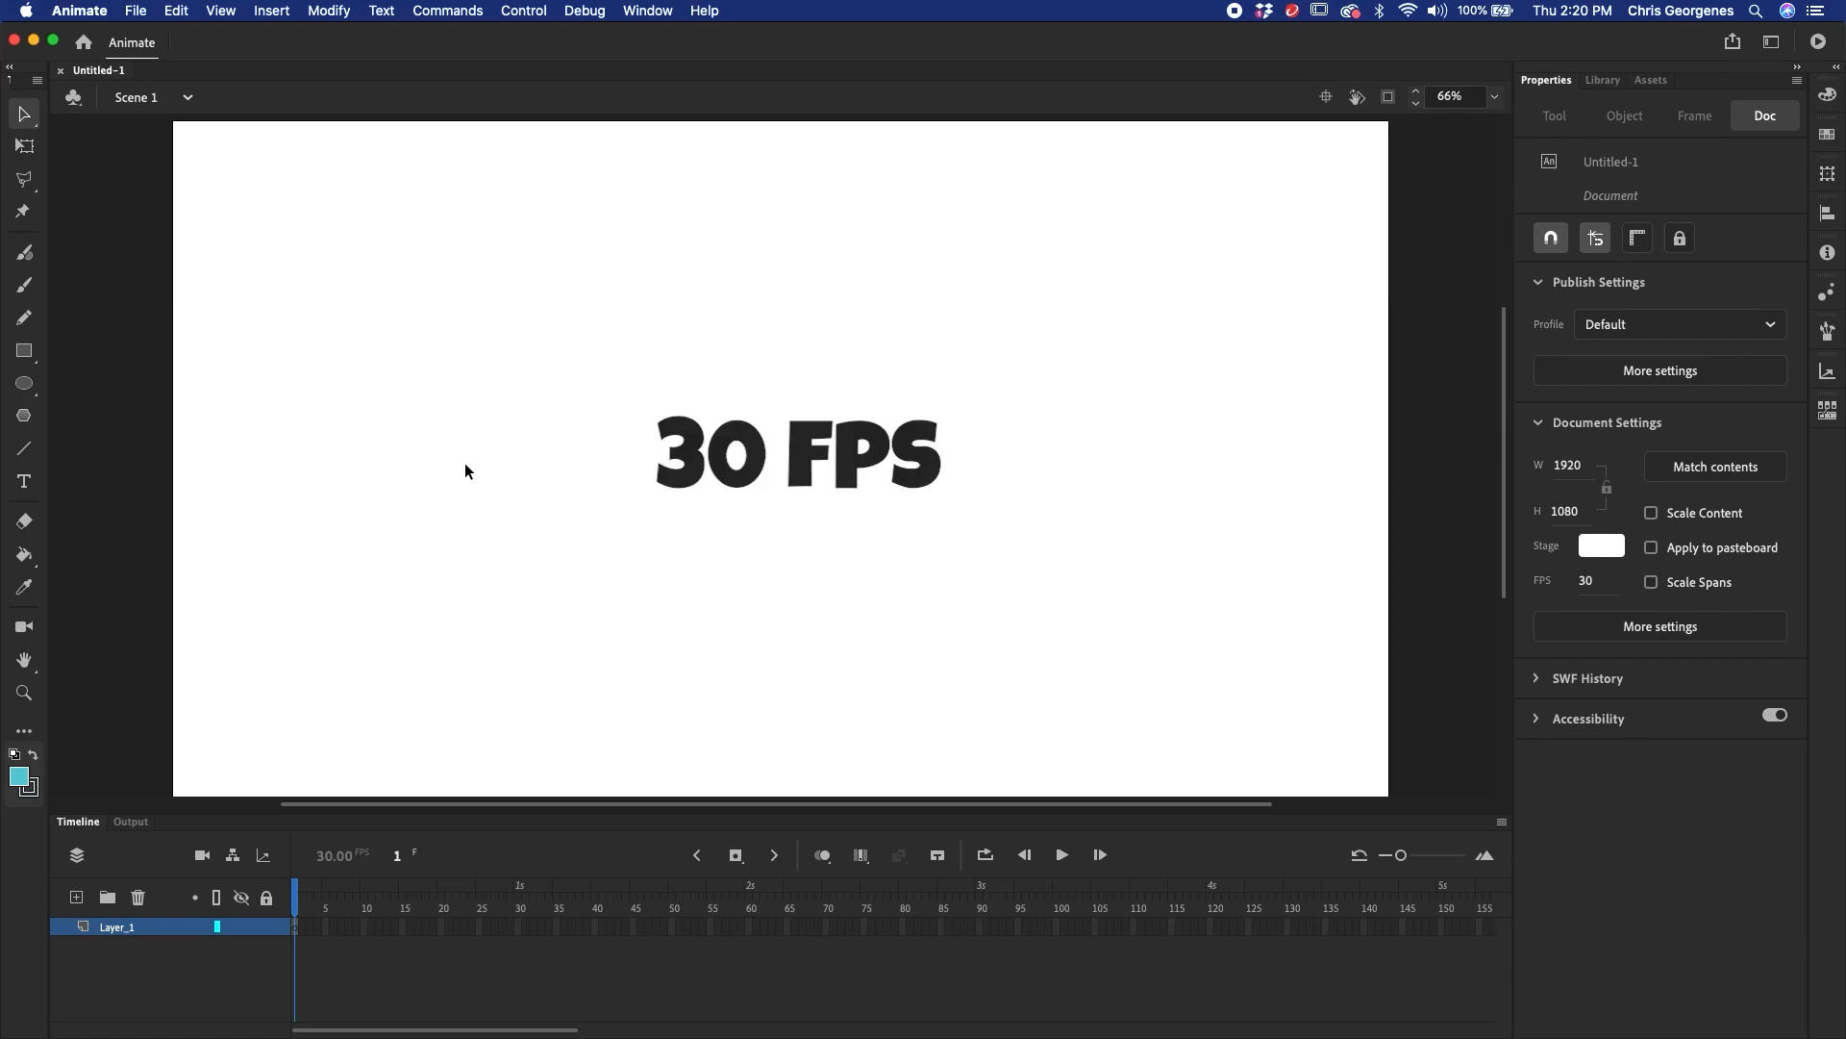
- Import all layers of Dangerous-Vector.ai to the stage as Animate layers, keeping objects at their original position
{"action": "left_click", "coordinate": [136, 11]}
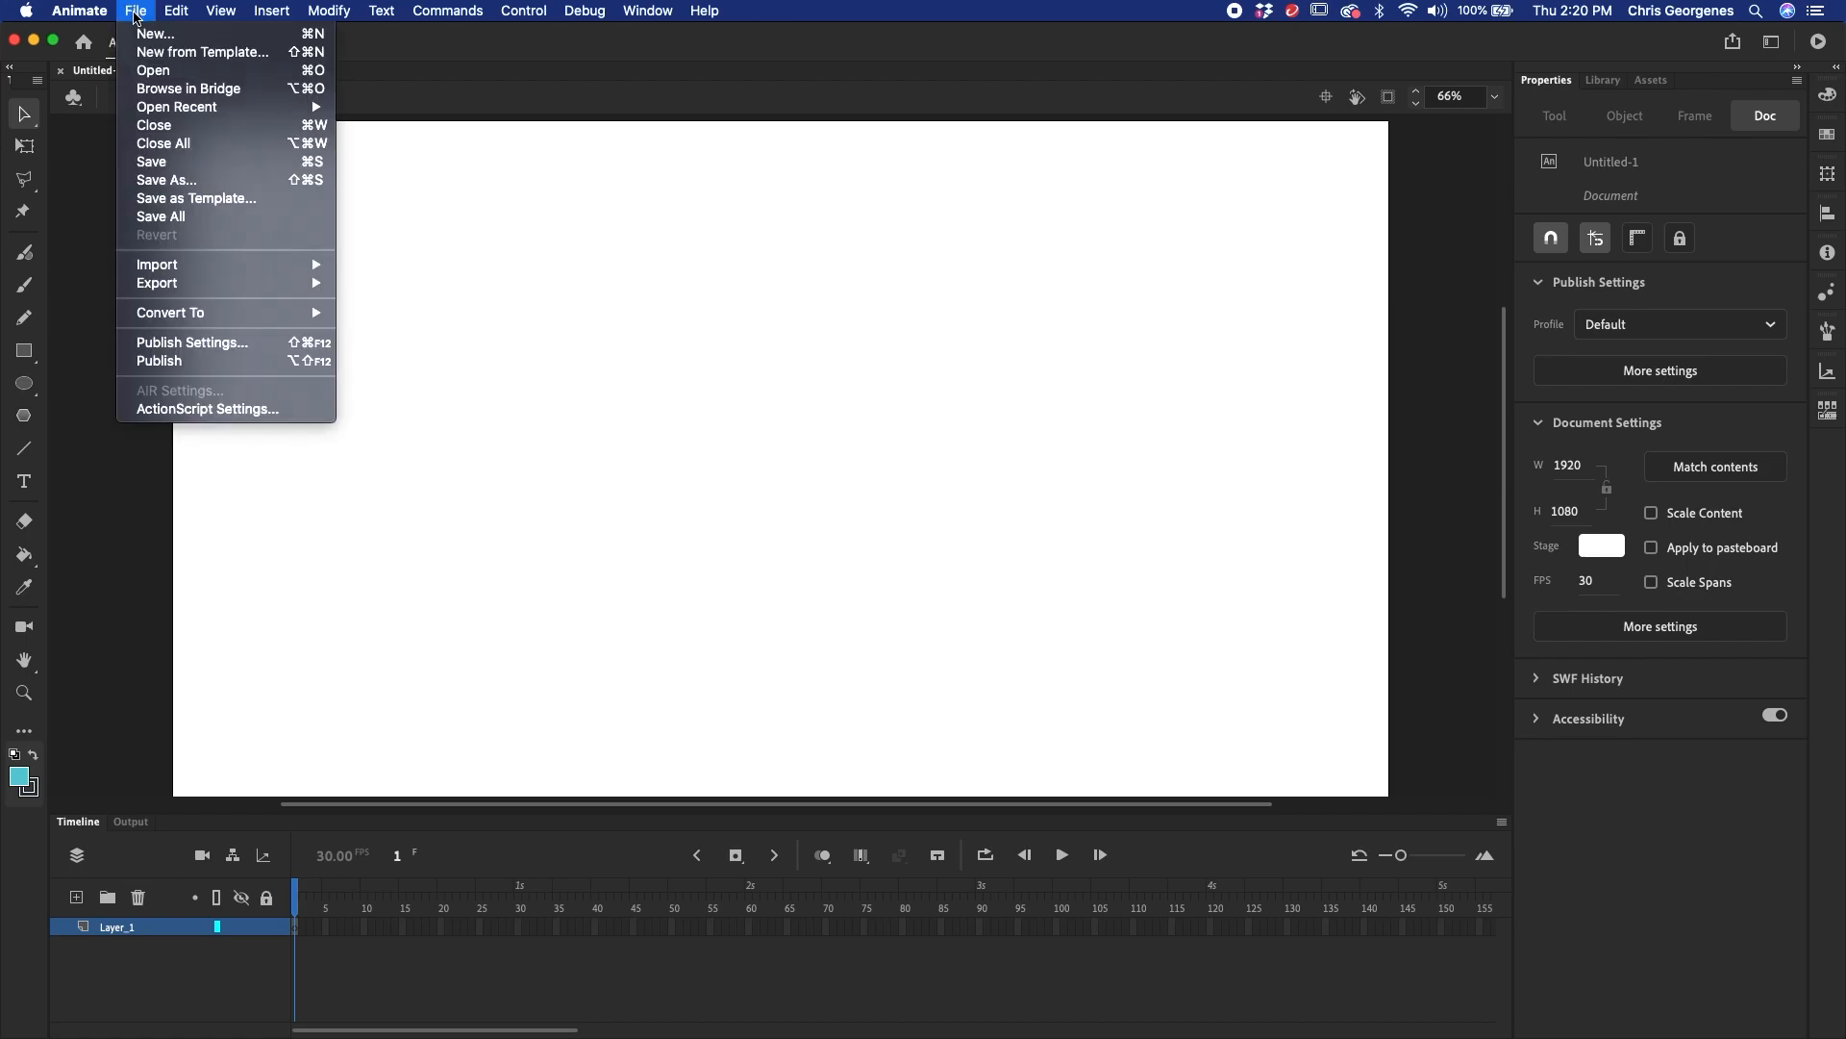
{"action": "mouse_move", "coordinate": [288, 265]}
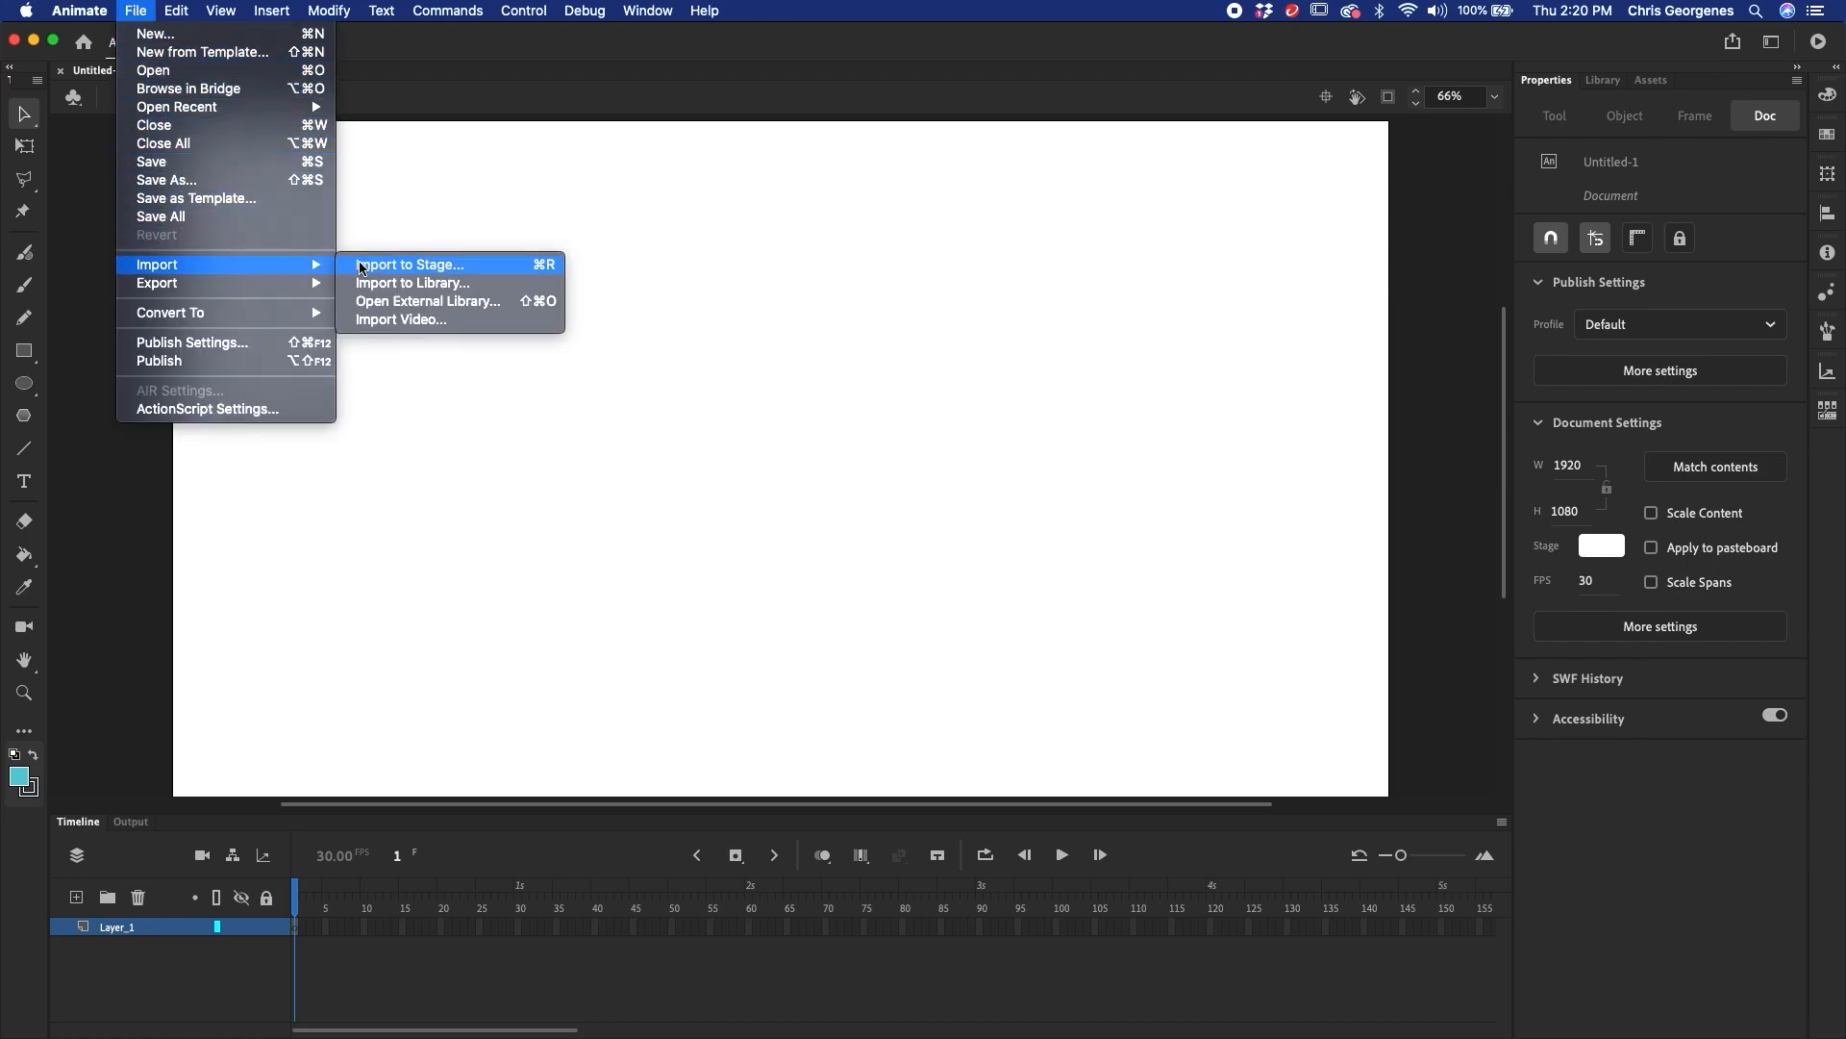
{"action": "left_click", "coordinate": [486, 270]}
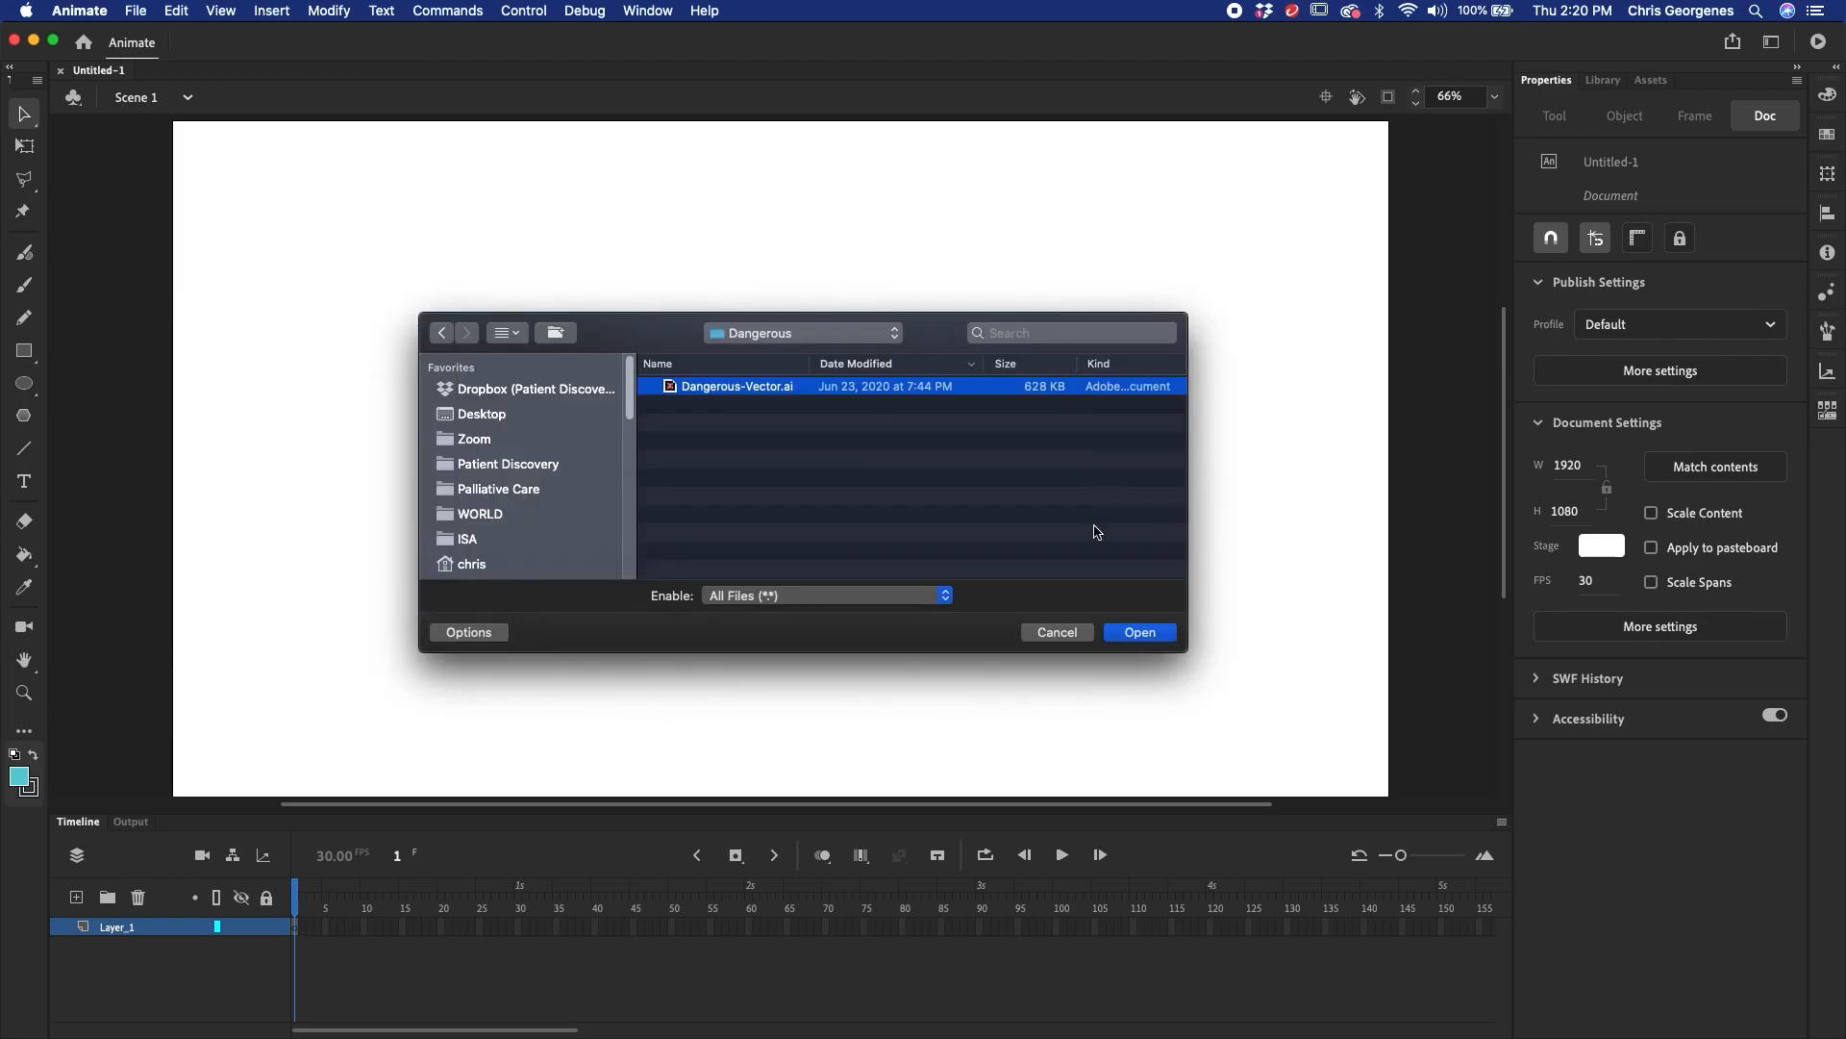
{"action": "left_click", "coordinate": [1154, 631]}
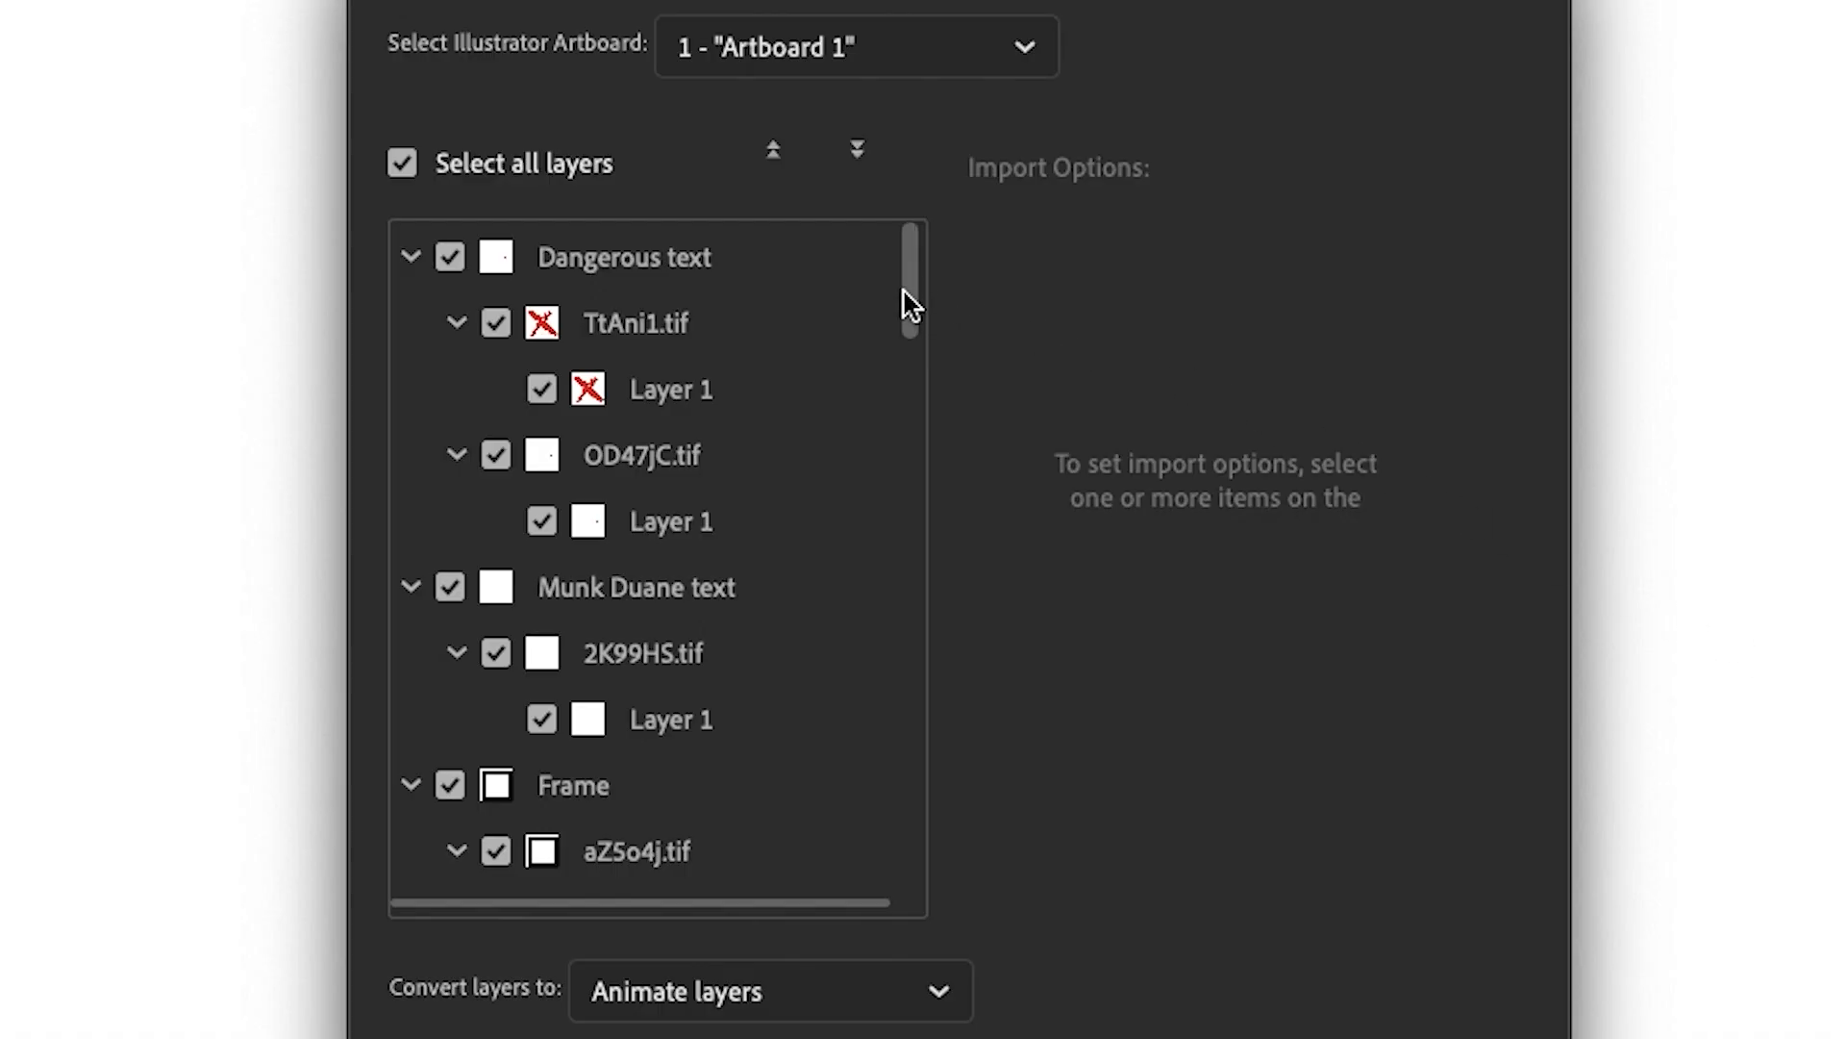
{"action": "left_click_drag", "start_coordinate": [910, 296], "coordinate": [900, 864]}
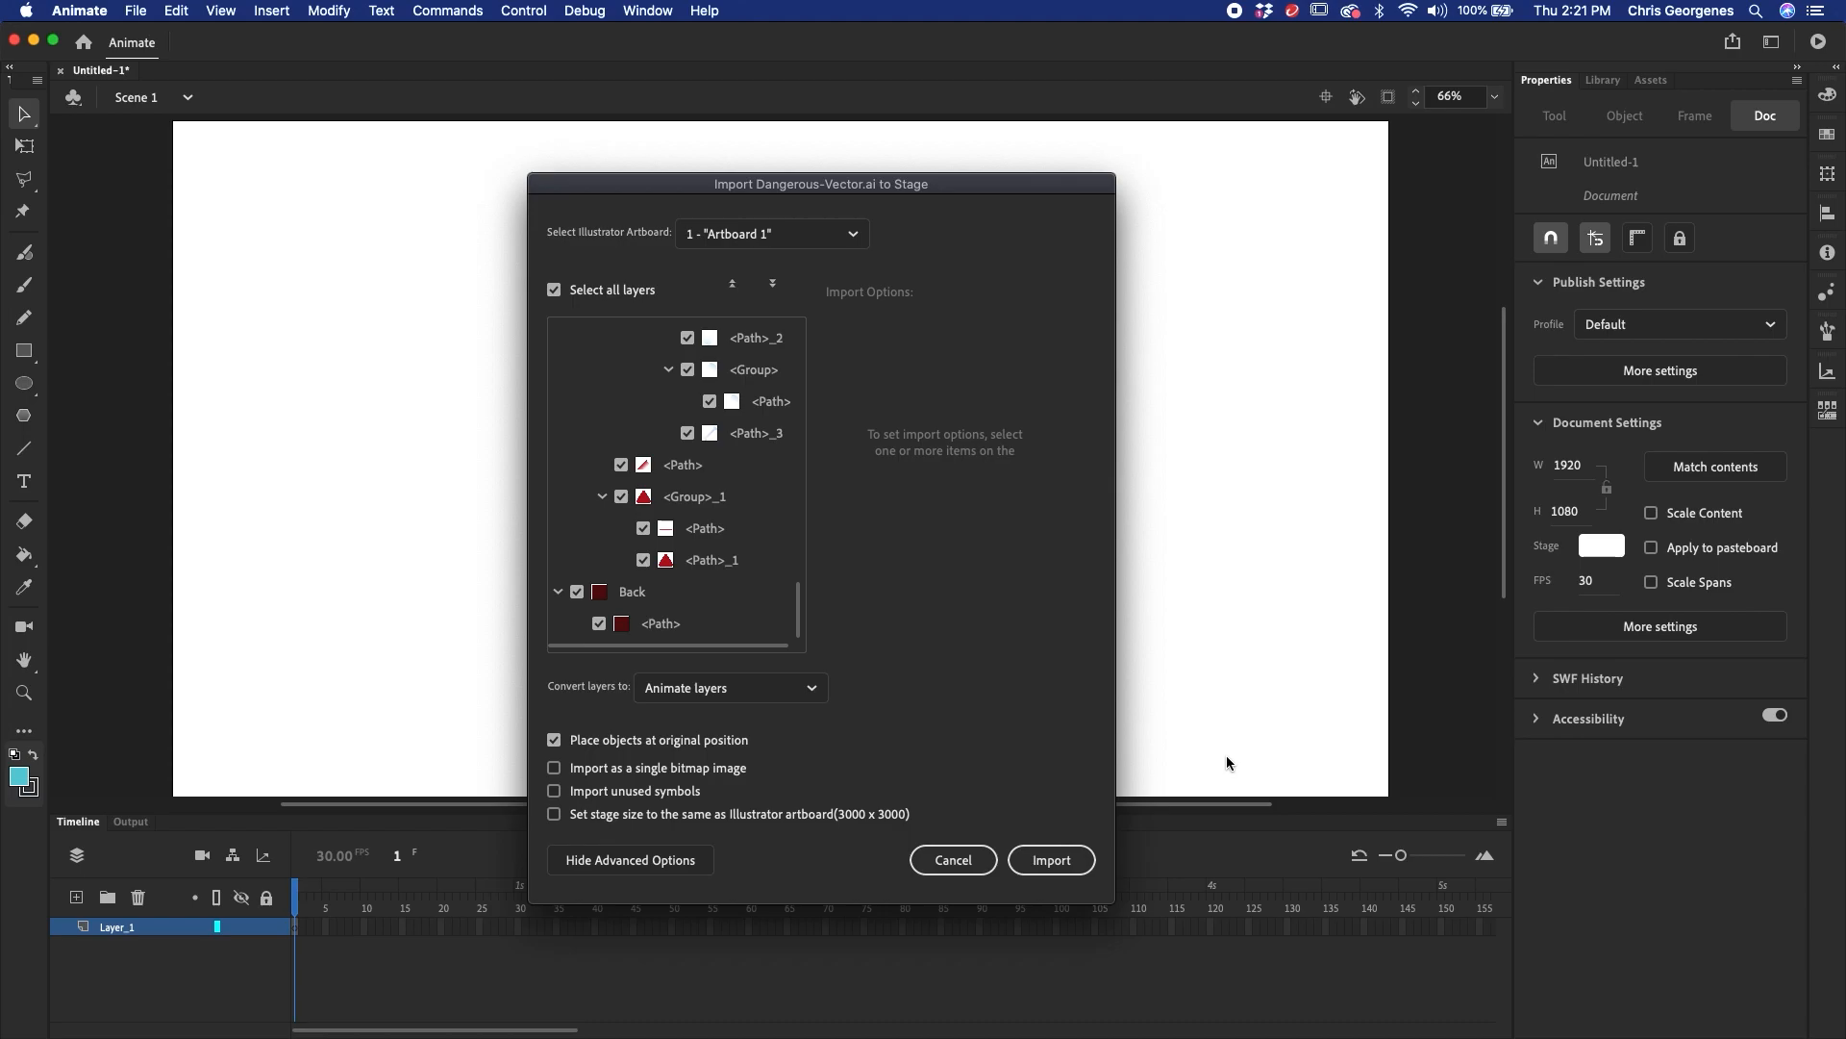
{"action": "left_click", "coordinate": [1051, 859]}
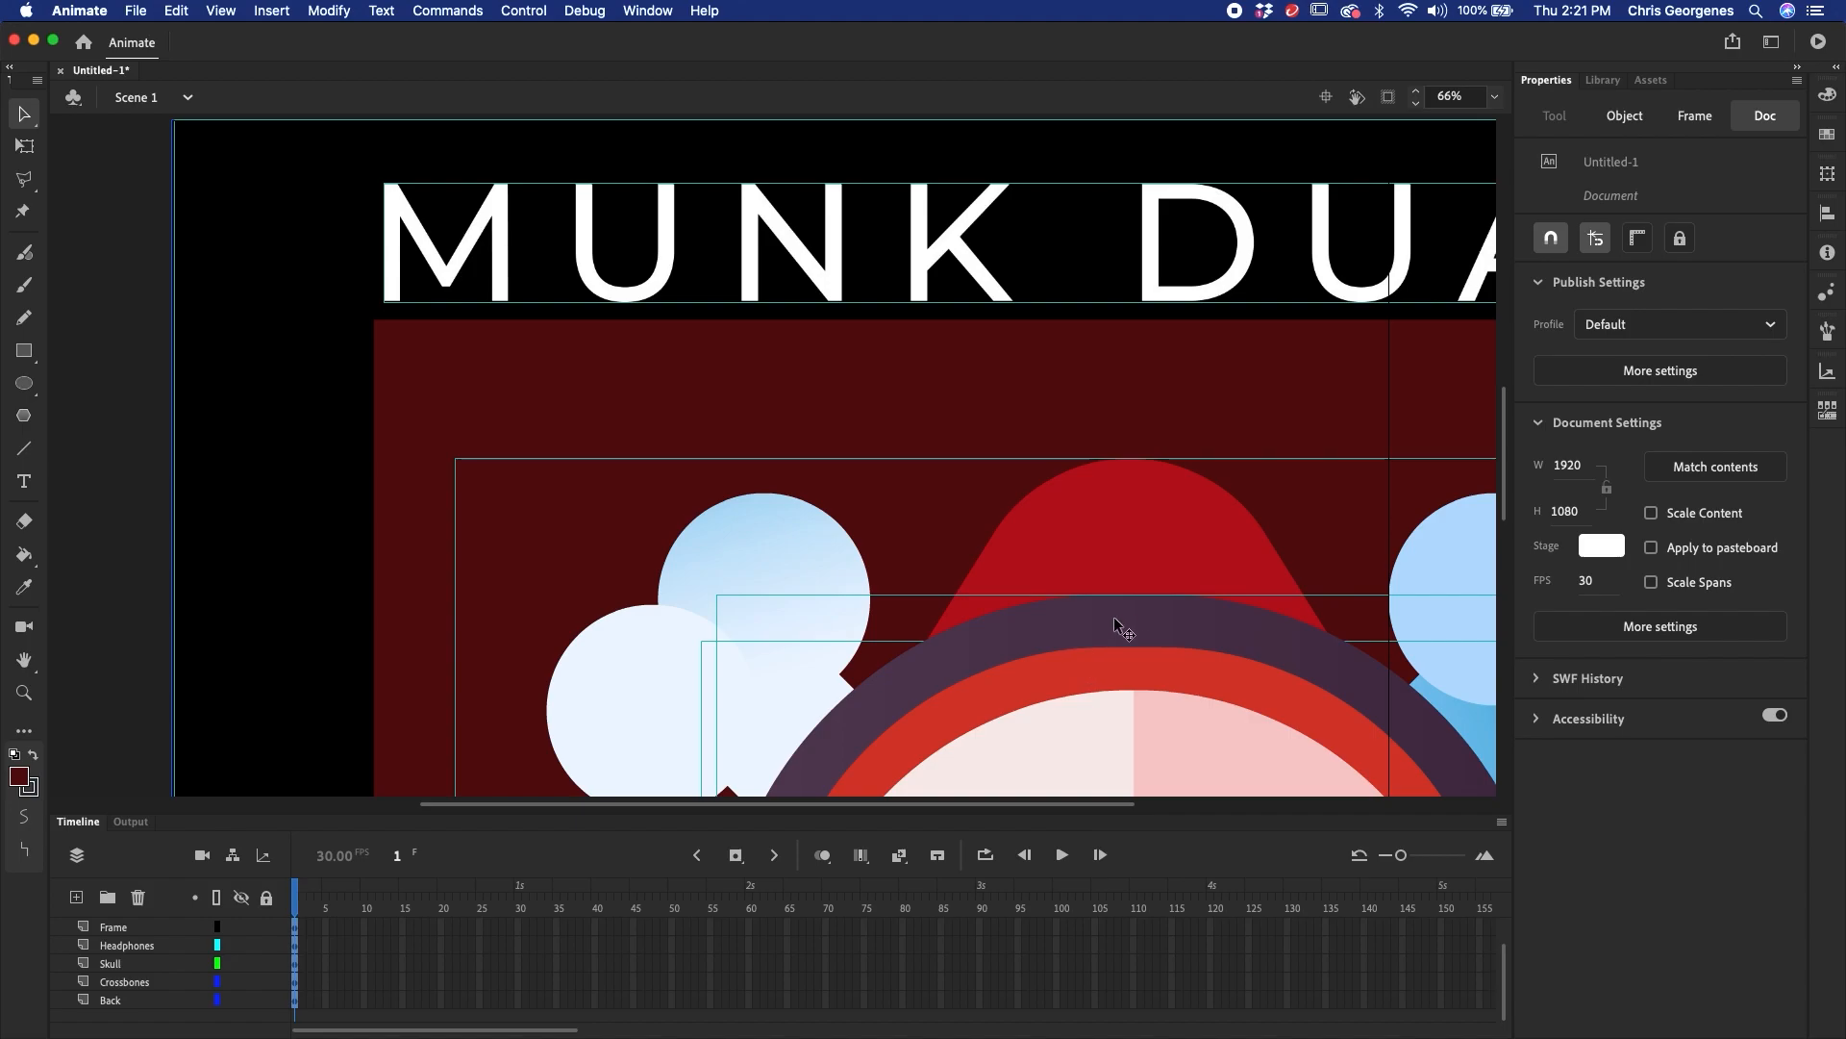
- Scale all the imported artwork down proportionally to about 1354 px wide and move it onto the stage
{"action": "key", "text": "super+minus"}
{"action": "key", "text": "super+minus"}
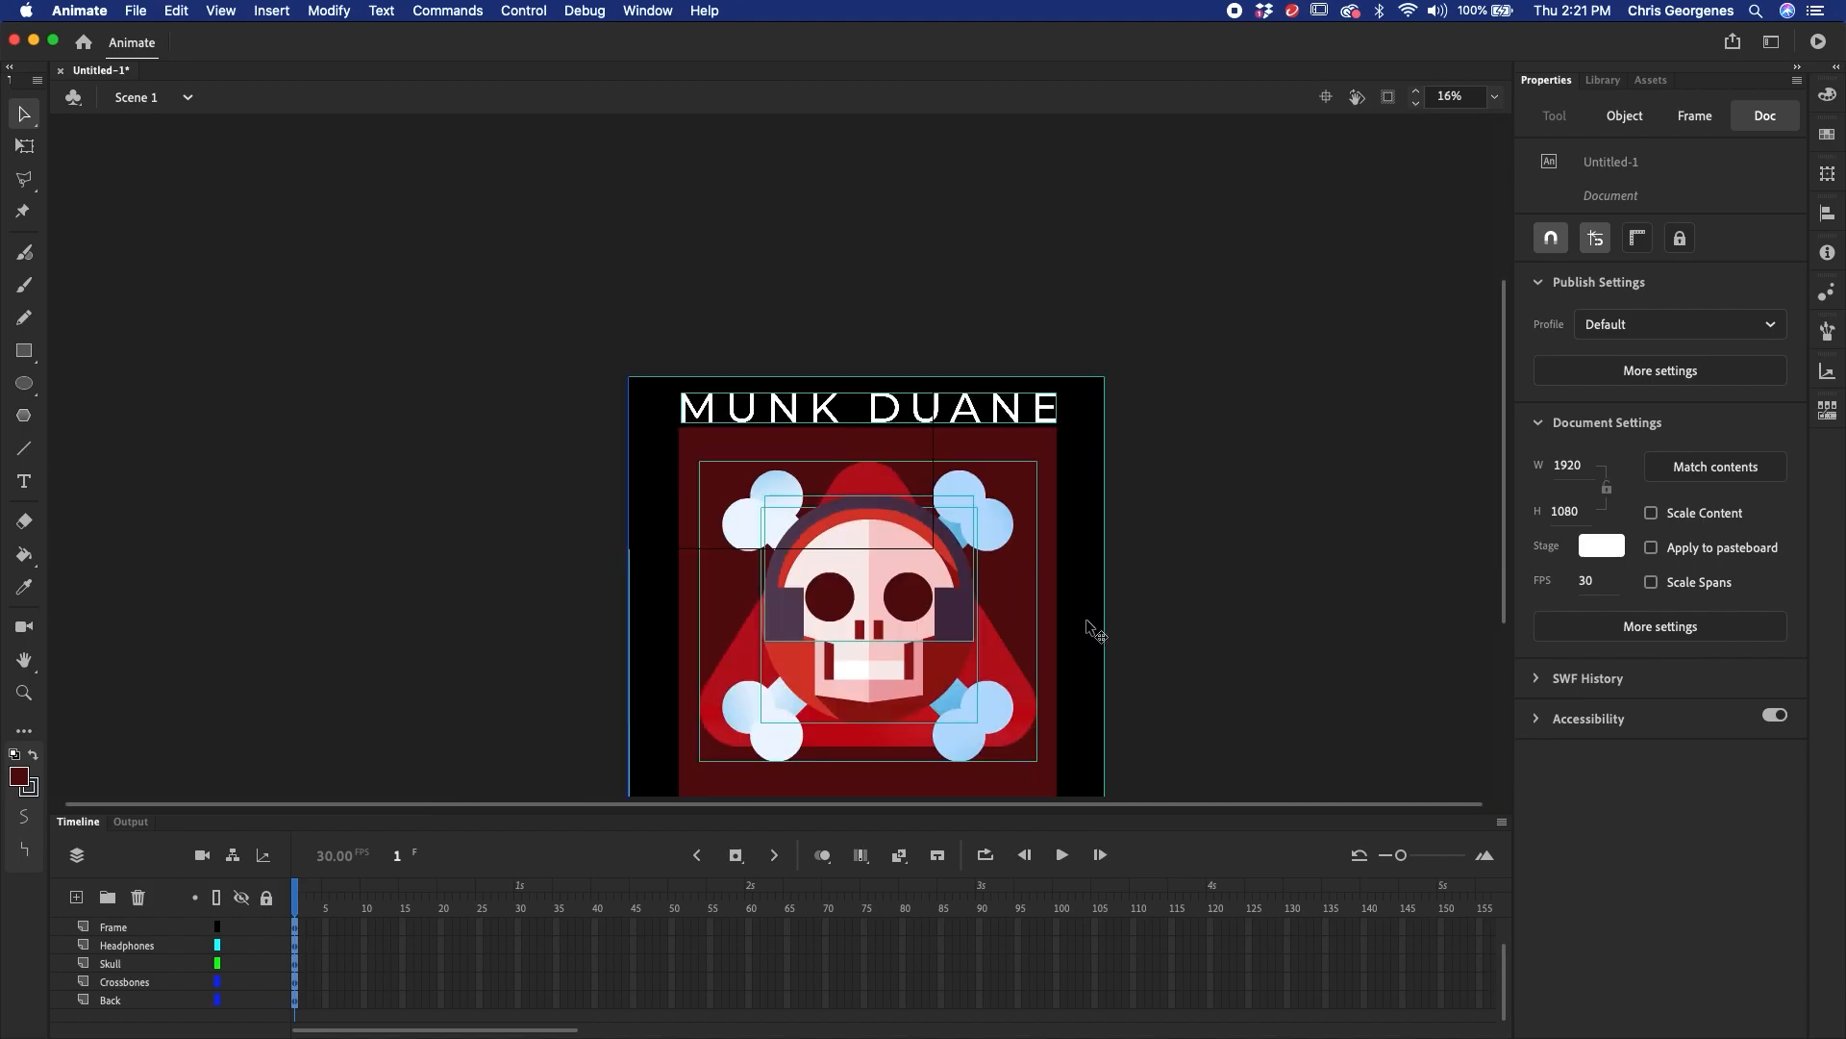
{"action": "scroll", "coordinate": [1087, 627], "scroll_direction": "down", "scroll_amount": 5}
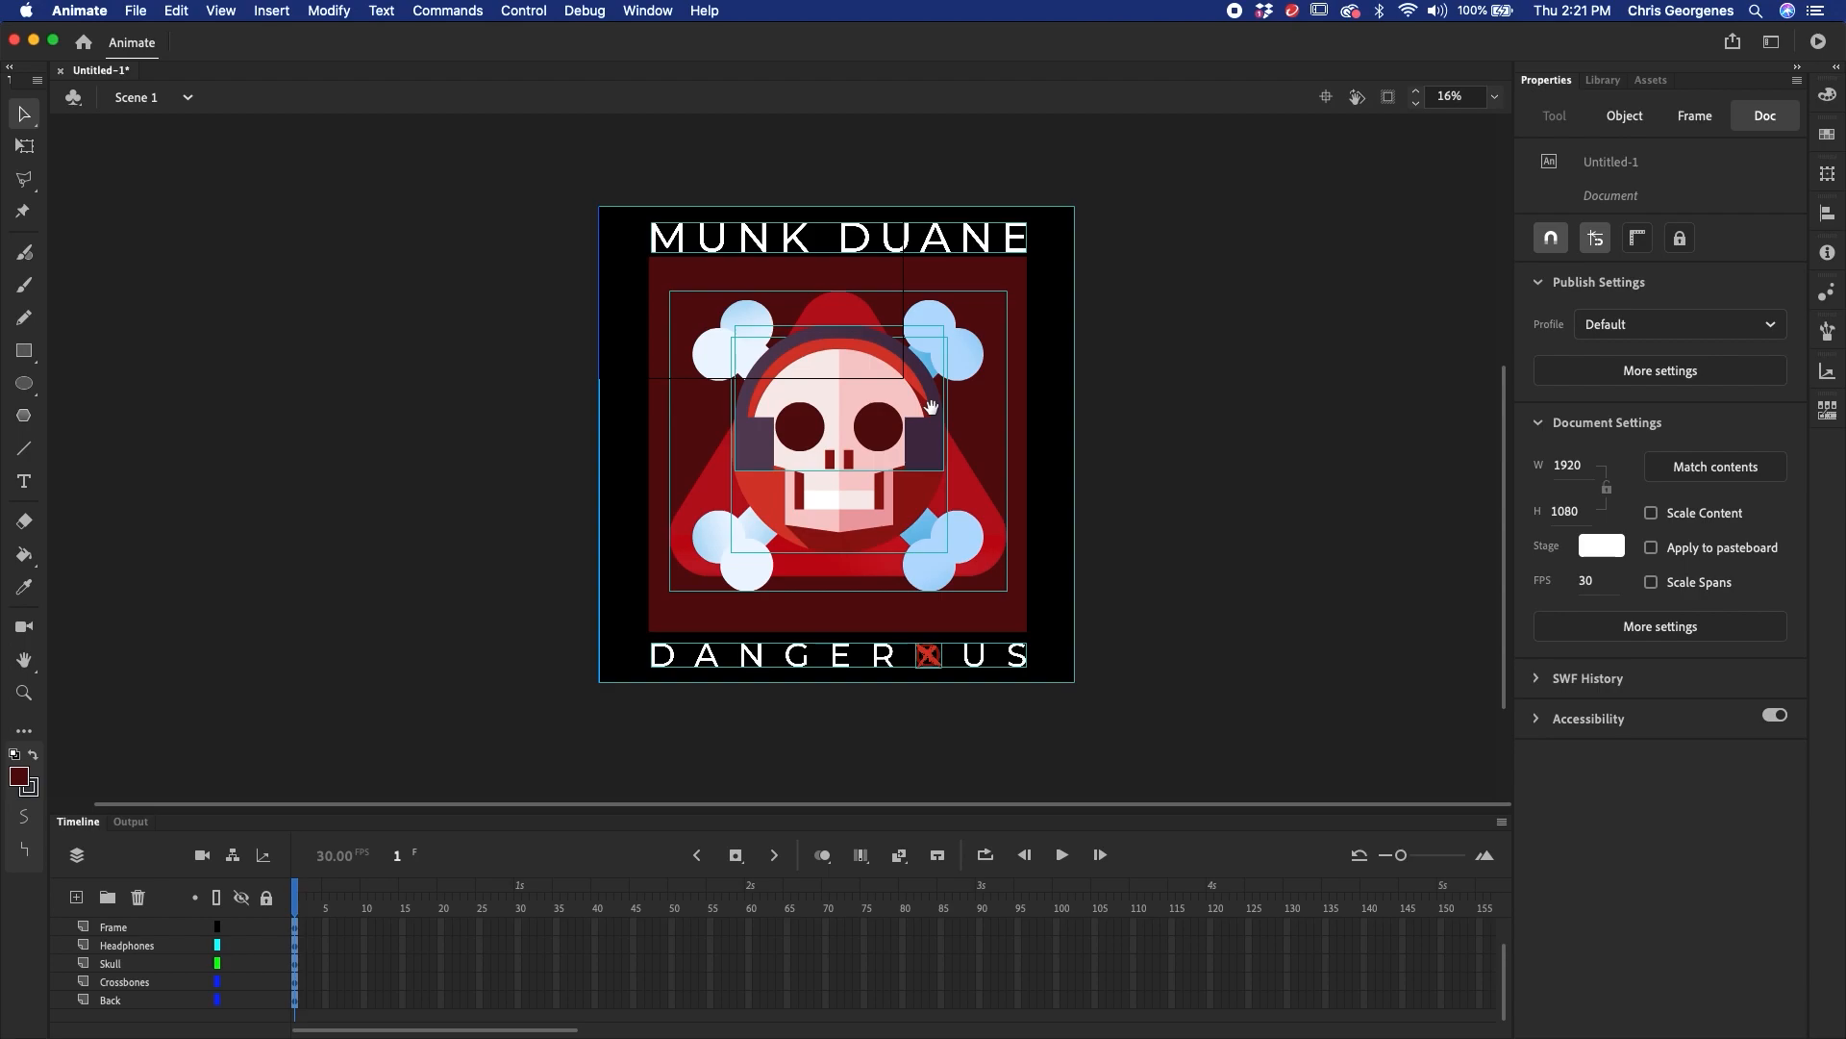
{"action": "left_click", "coordinate": [1033, 440]}
{"action": "key", "text": "q"}
{"action": "left_click_drag", "start_coordinate": [1078, 205], "coordinate": [942, 320]}
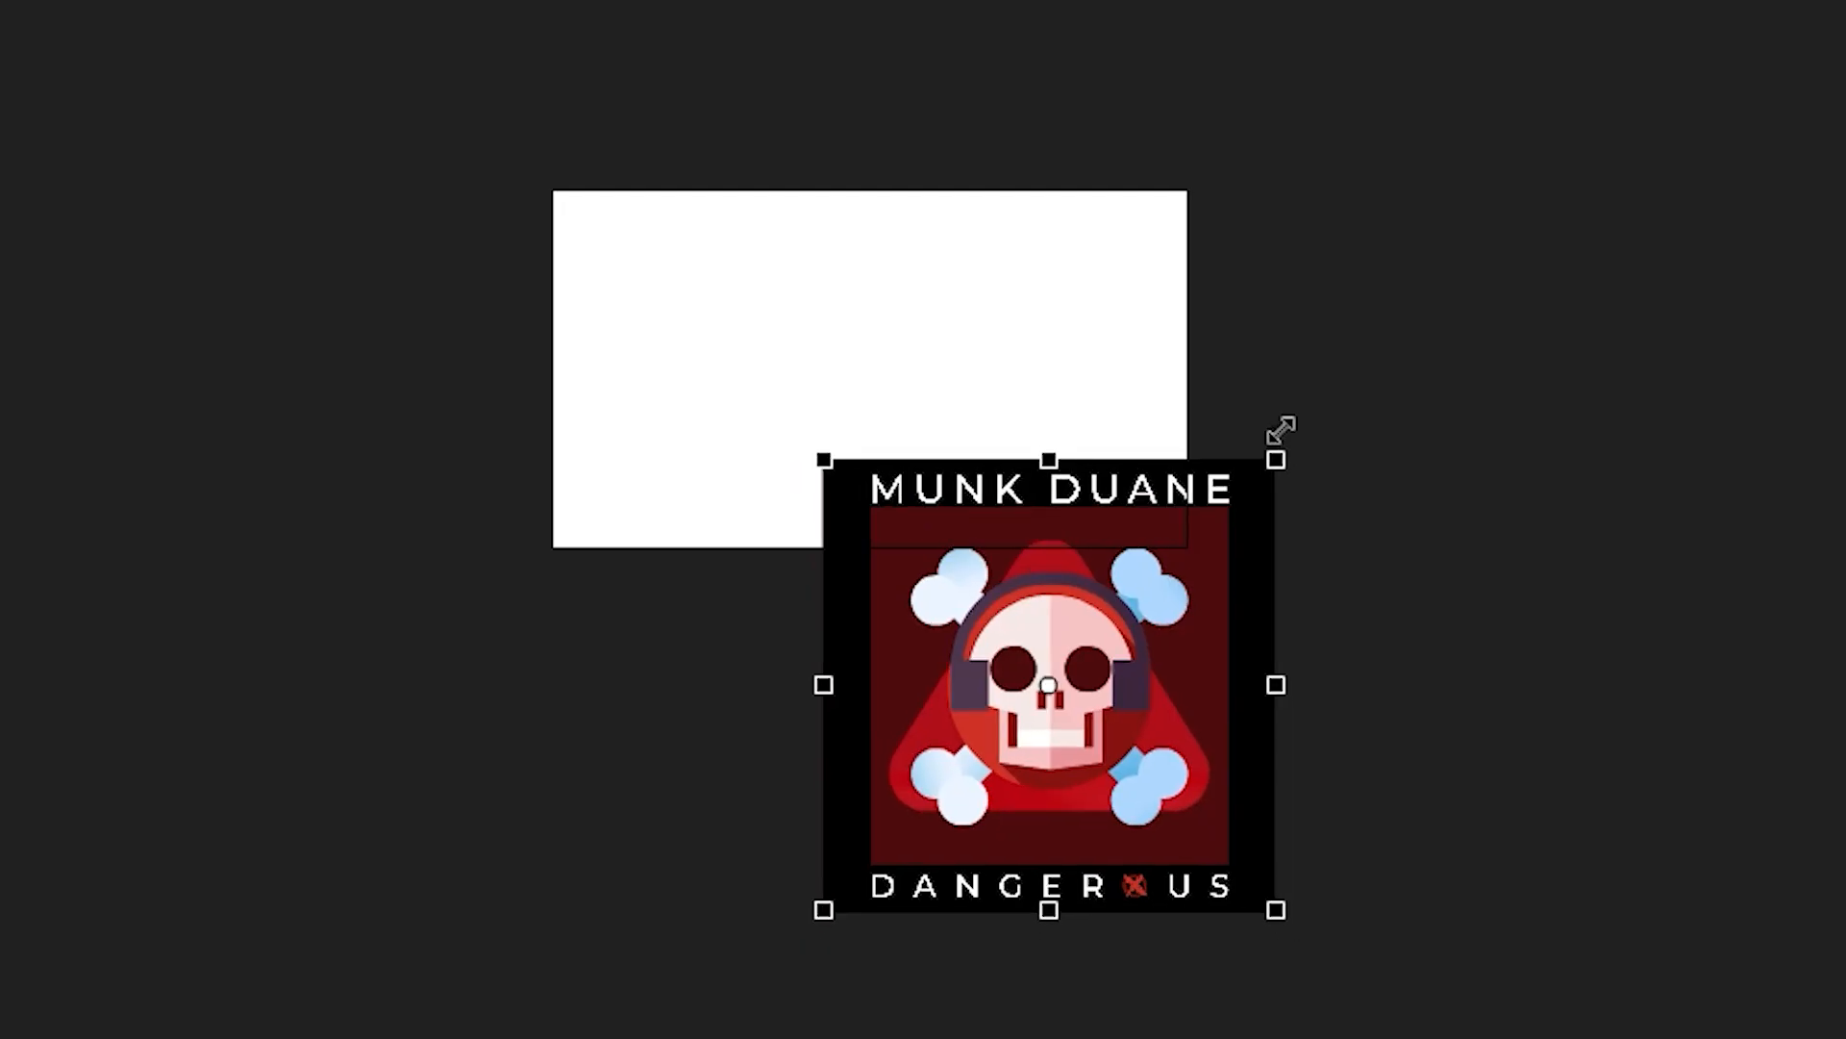
{"action": "left_click_drag", "start_coordinate": [1191, 667], "coordinate": [1008, 407]}
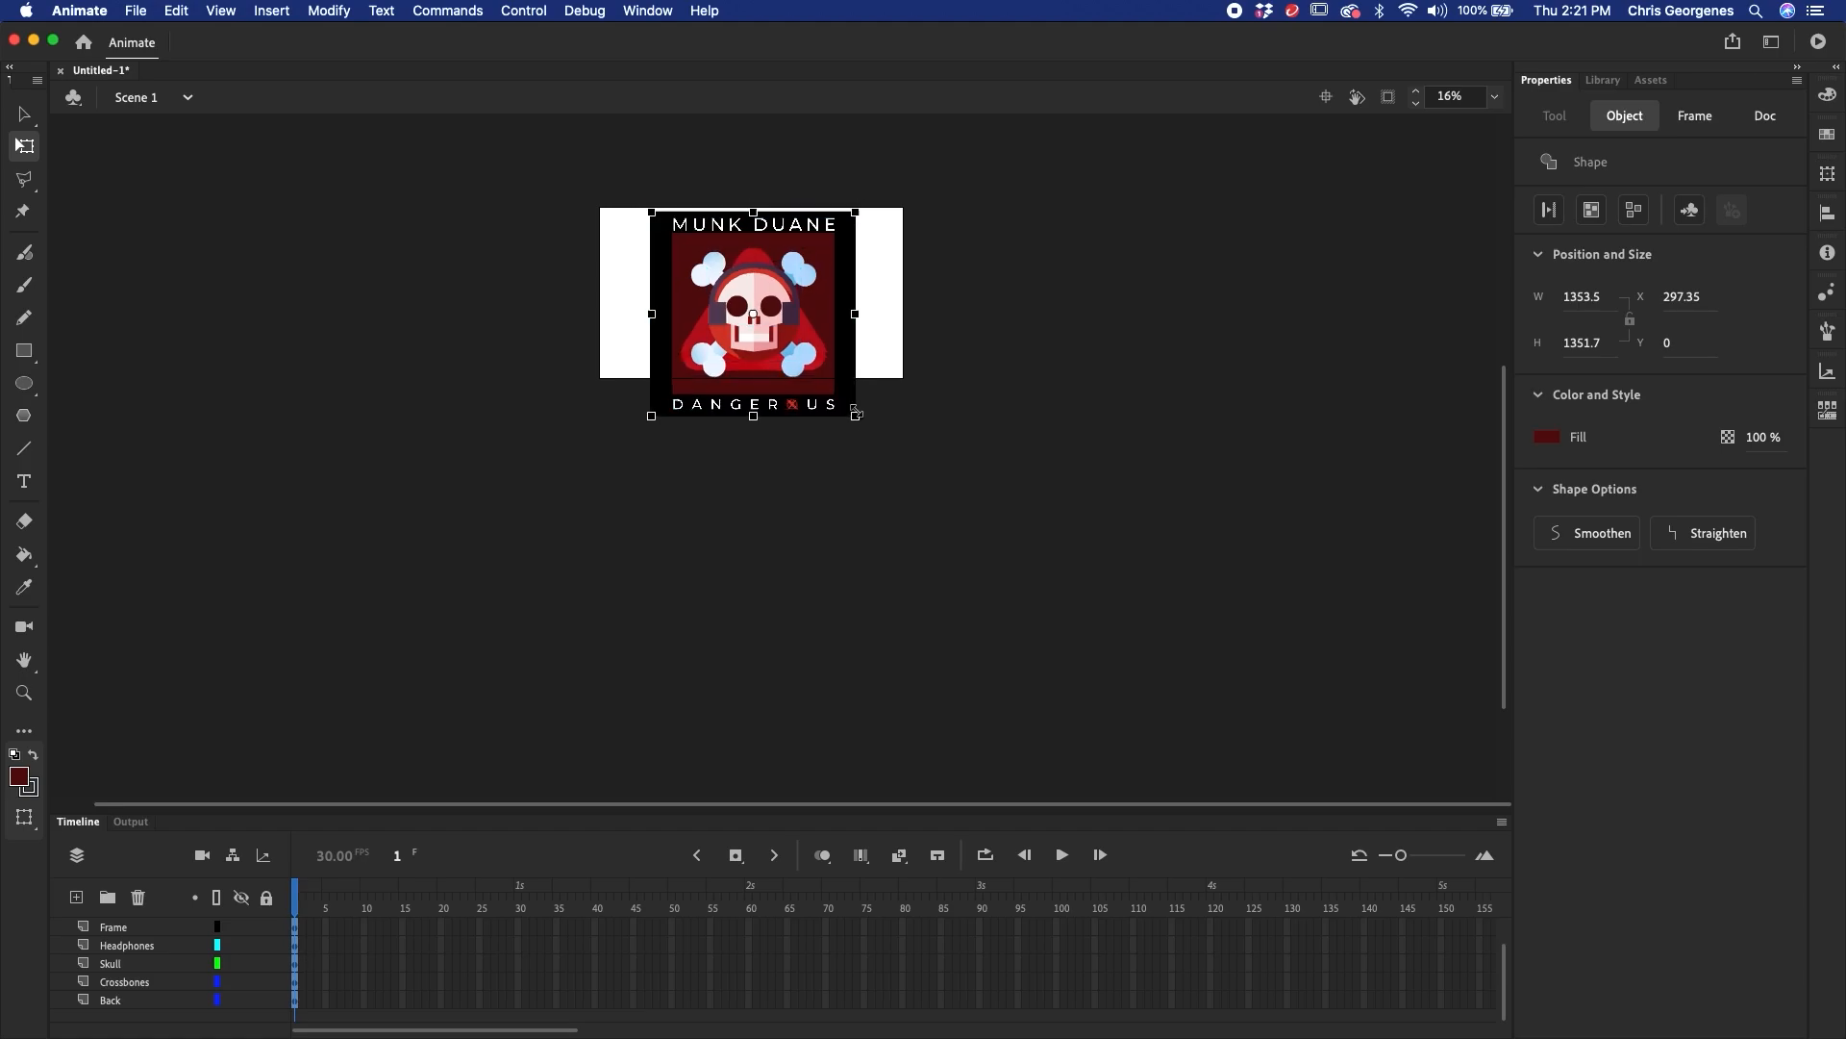
- Resize the artwork to about 1052 × 1051 px and center it on the stage at about X 442, Y 20
{"action": "left_click_drag", "start_coordinate": [857, 415], "coordinate": [833, 384]}
{"action": "key", "text": "super+equal"}
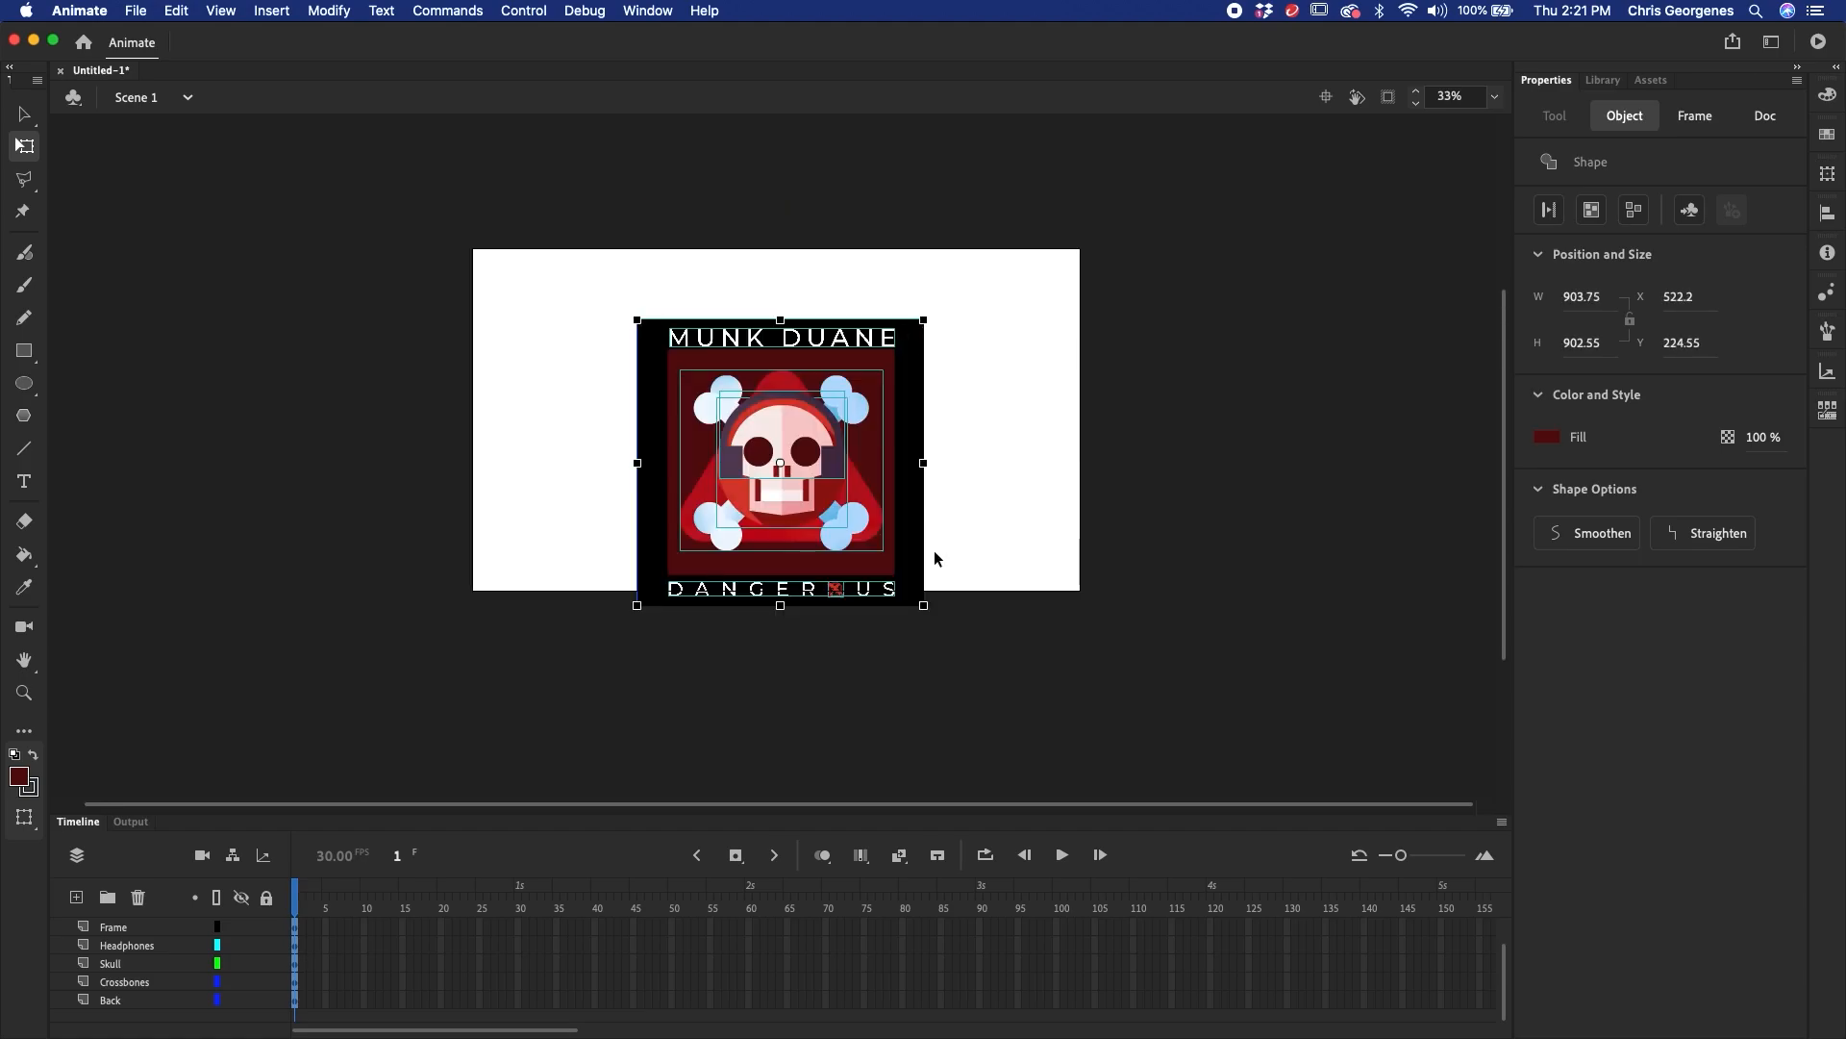
{"action": "left_click_drag", "start_coordinate": [915, 548], "coordinate": [914, 510]}
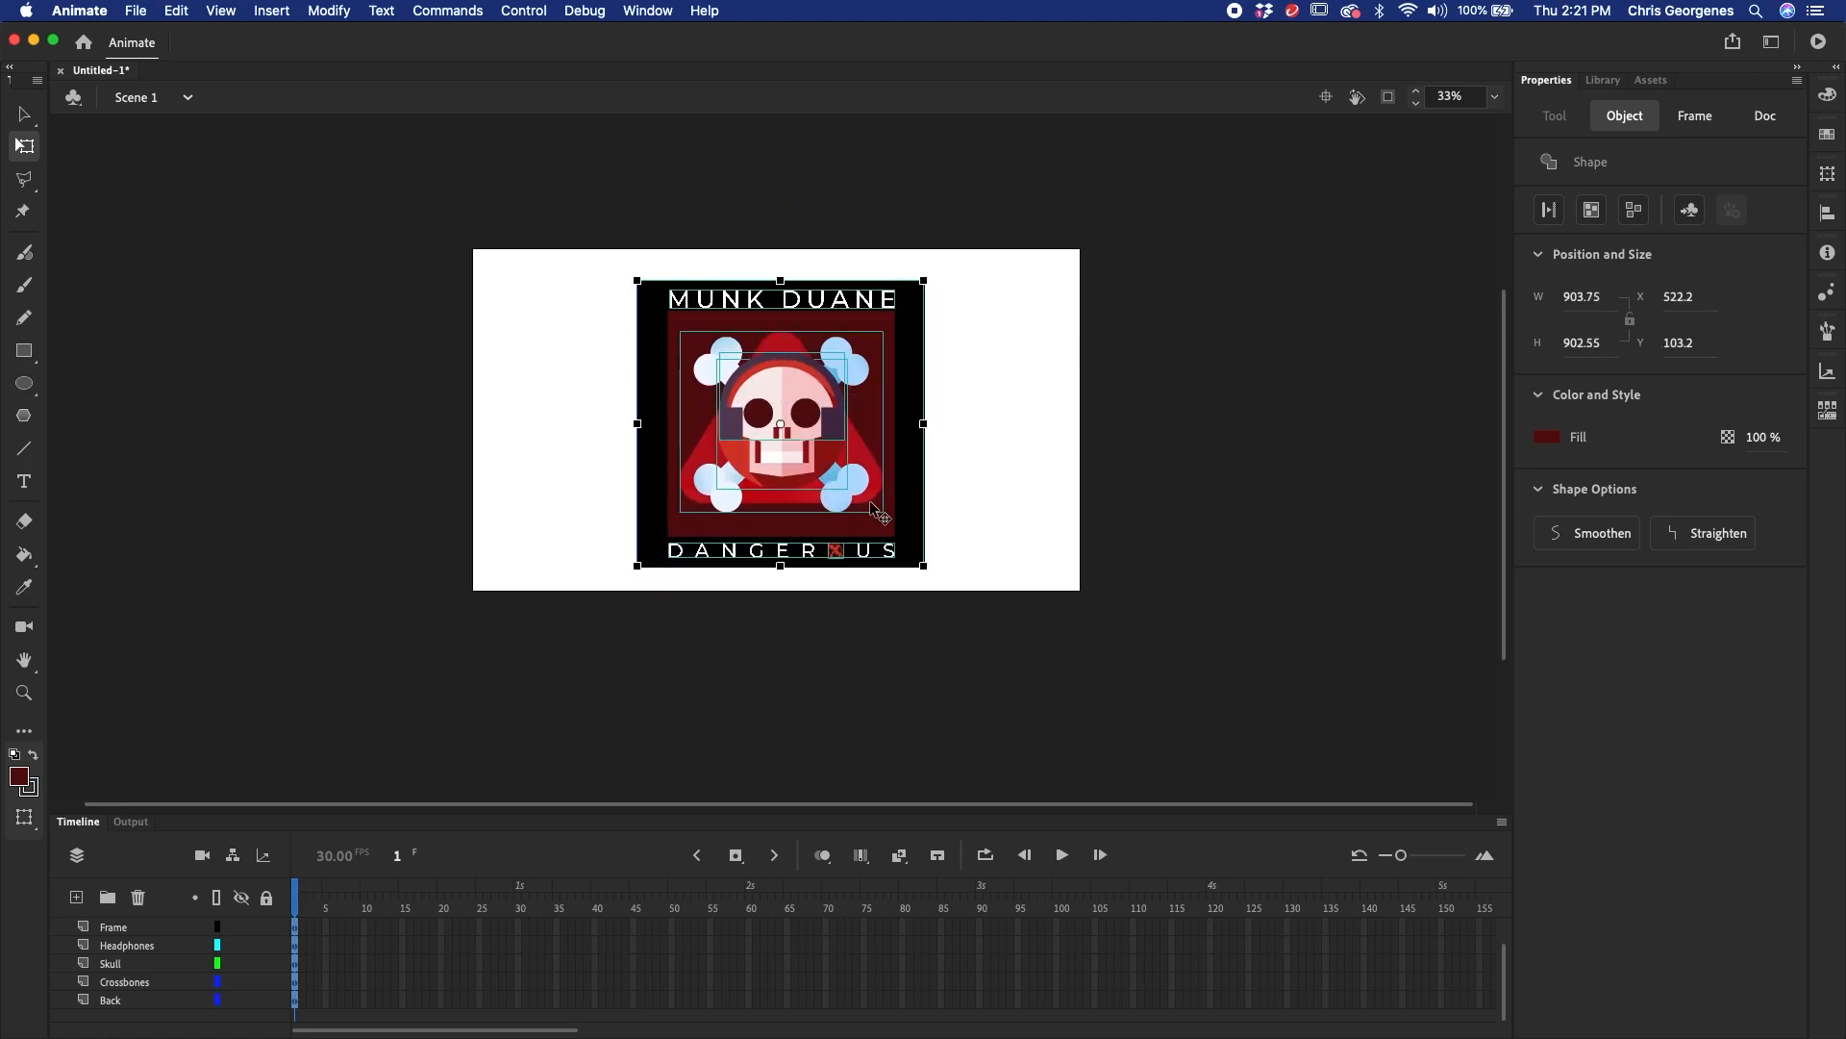
{"action": "left_click_drag", "start_coordinate": [638, 565], "coordinate": [615, 589]}
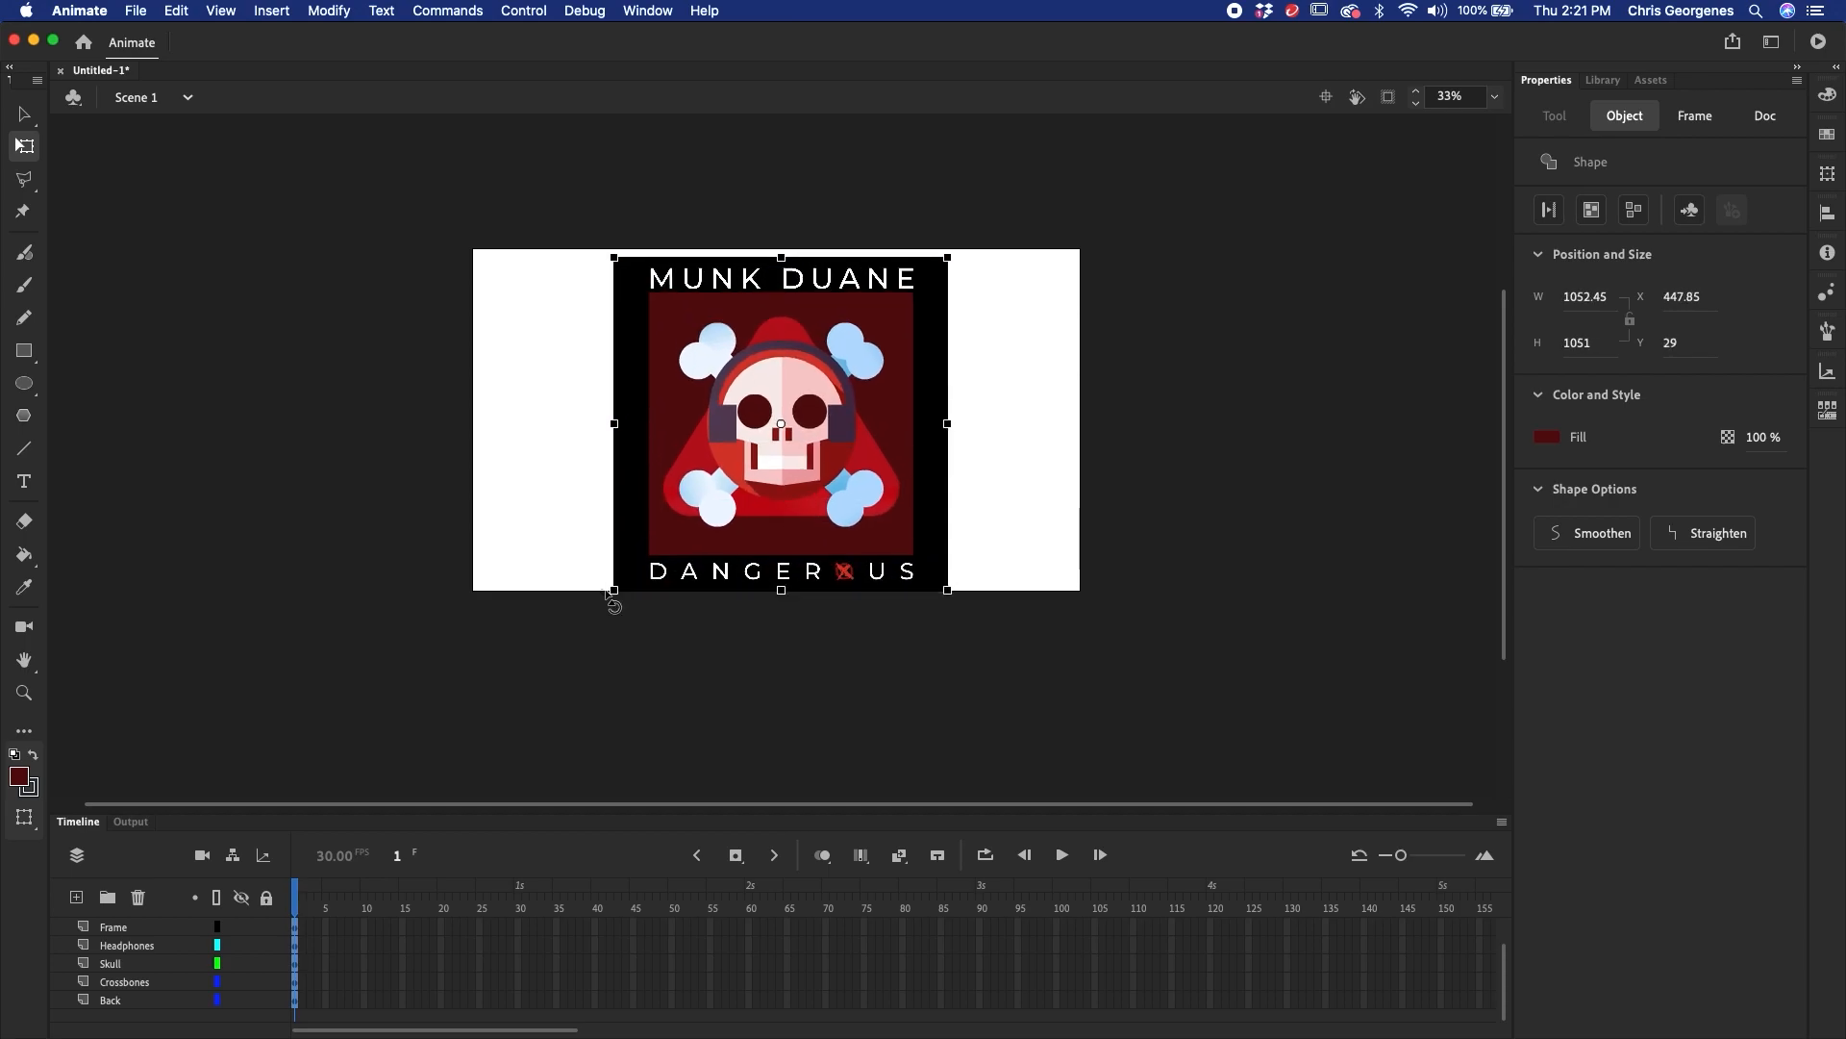
{"action": "key", "text": "Up"}
{"action": "key", "text": "Up"}
{"action": "key", "text": "Up"}
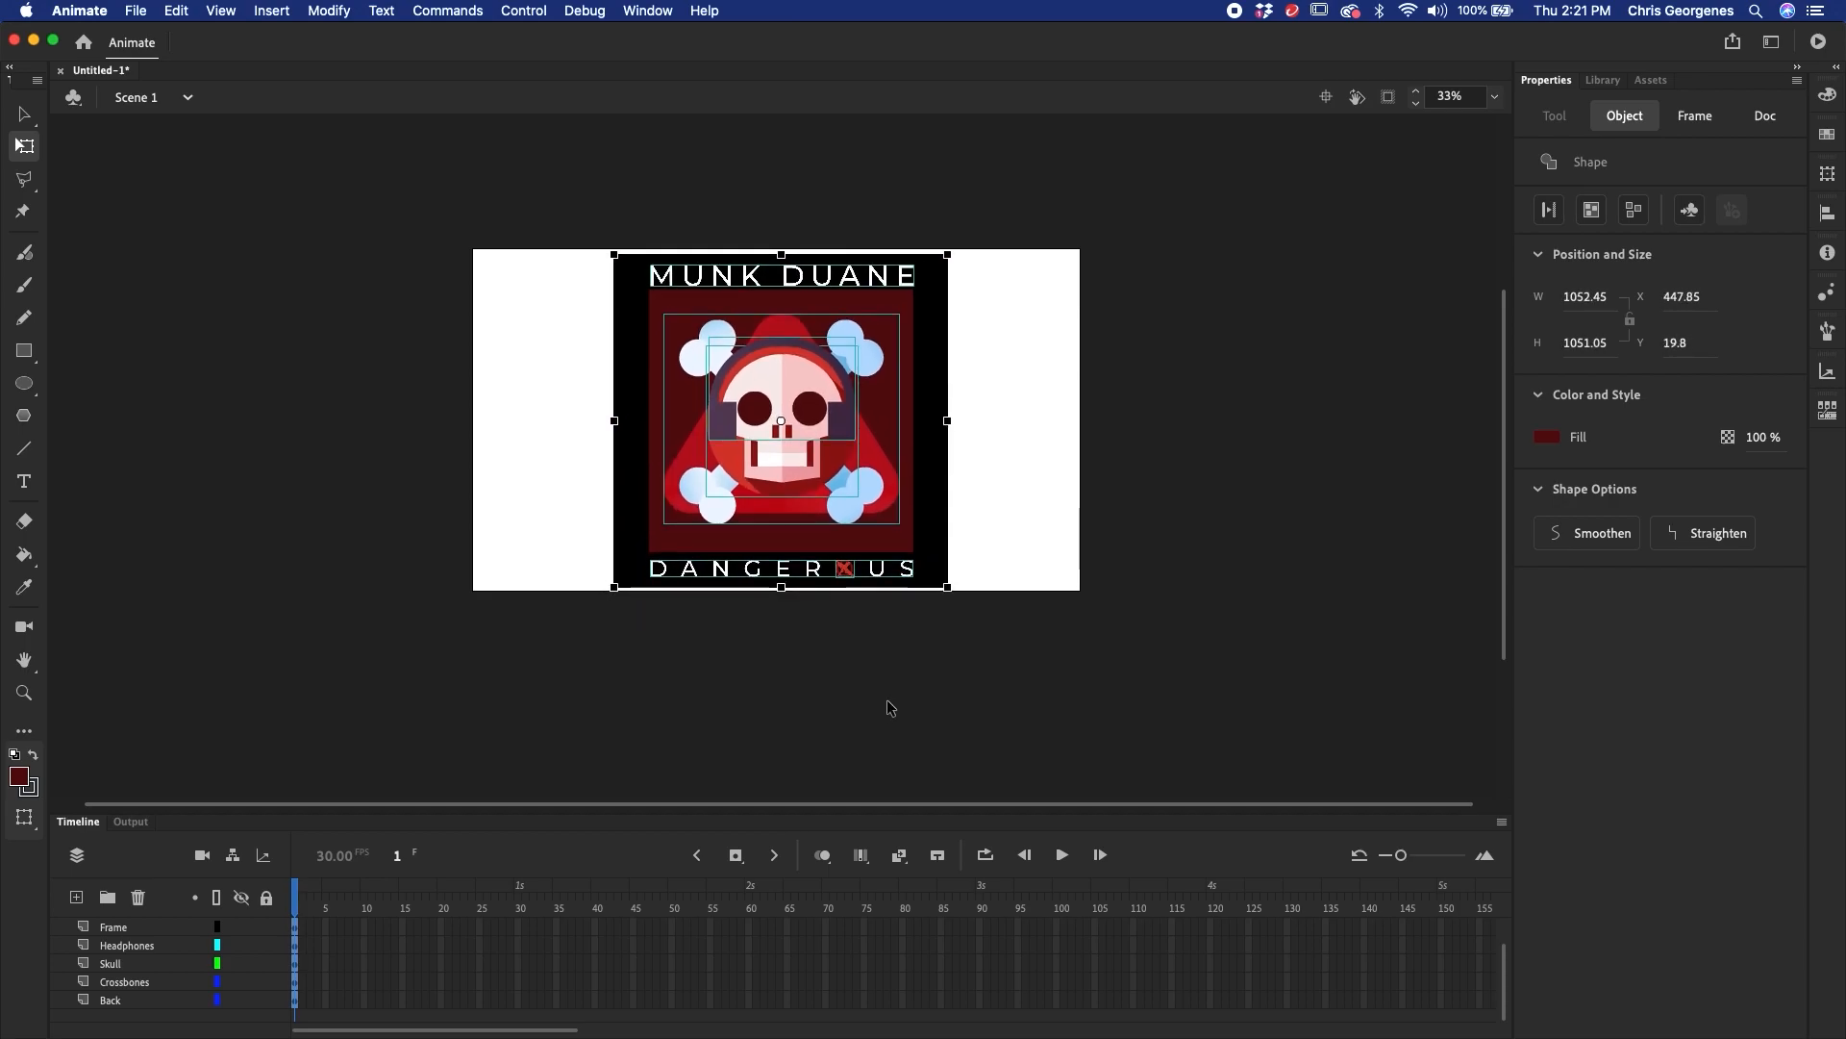
{"action": "key", "text": "Left"}
{"action": "key", "text": "Left"}
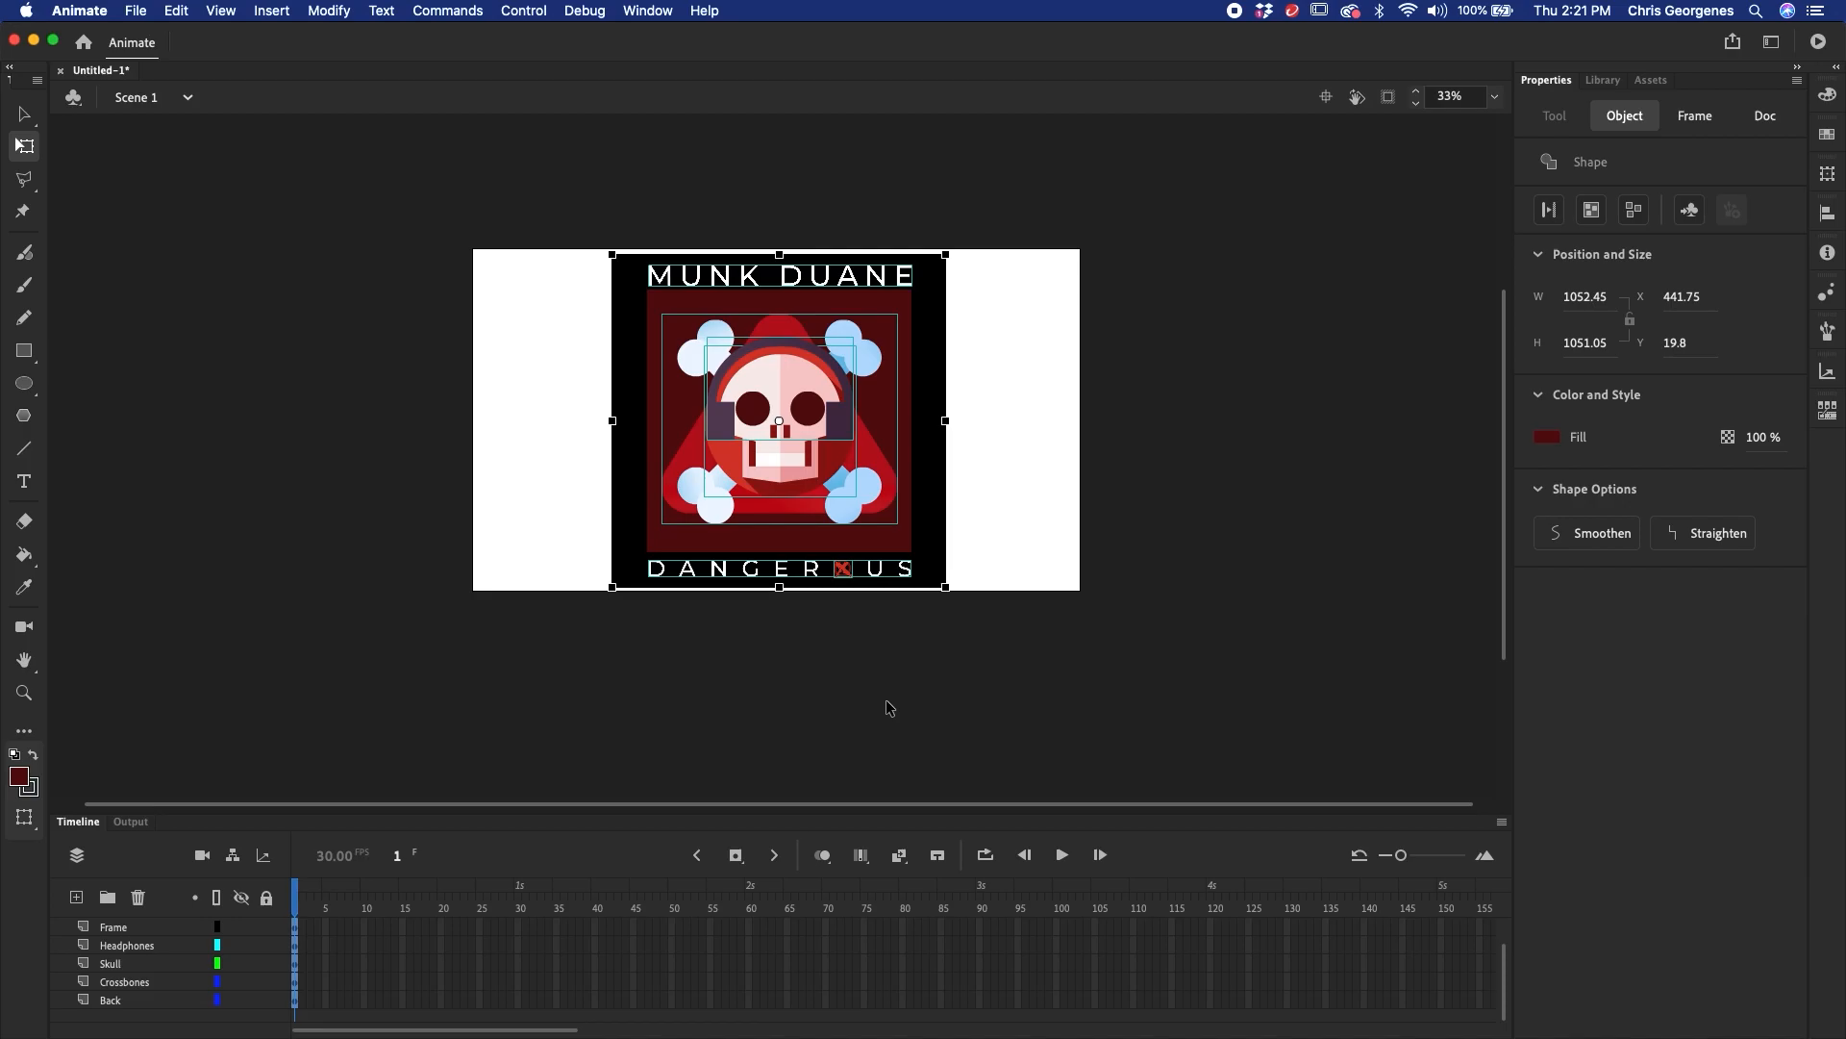
- Try to group all the scaled artwork into a single object
{"action": "key", "text": "super+g"}
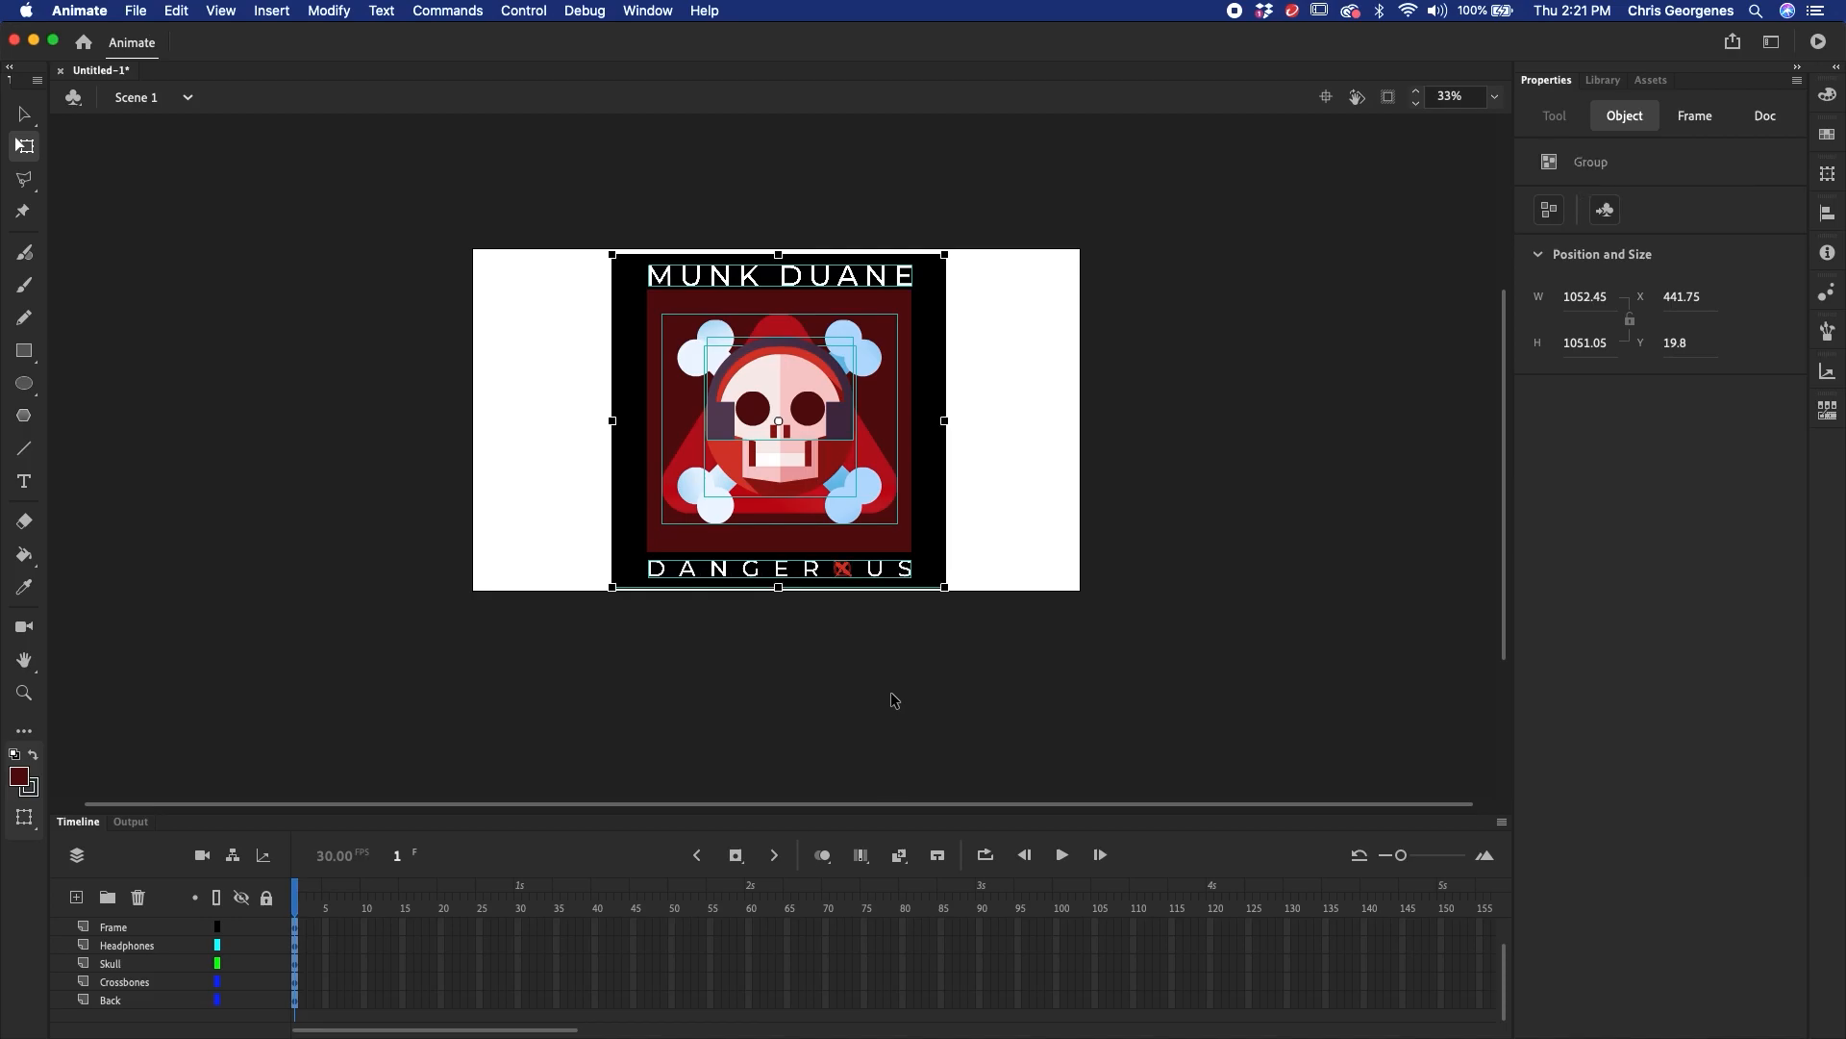
{"action": "key", "text": "super+shift+d"}
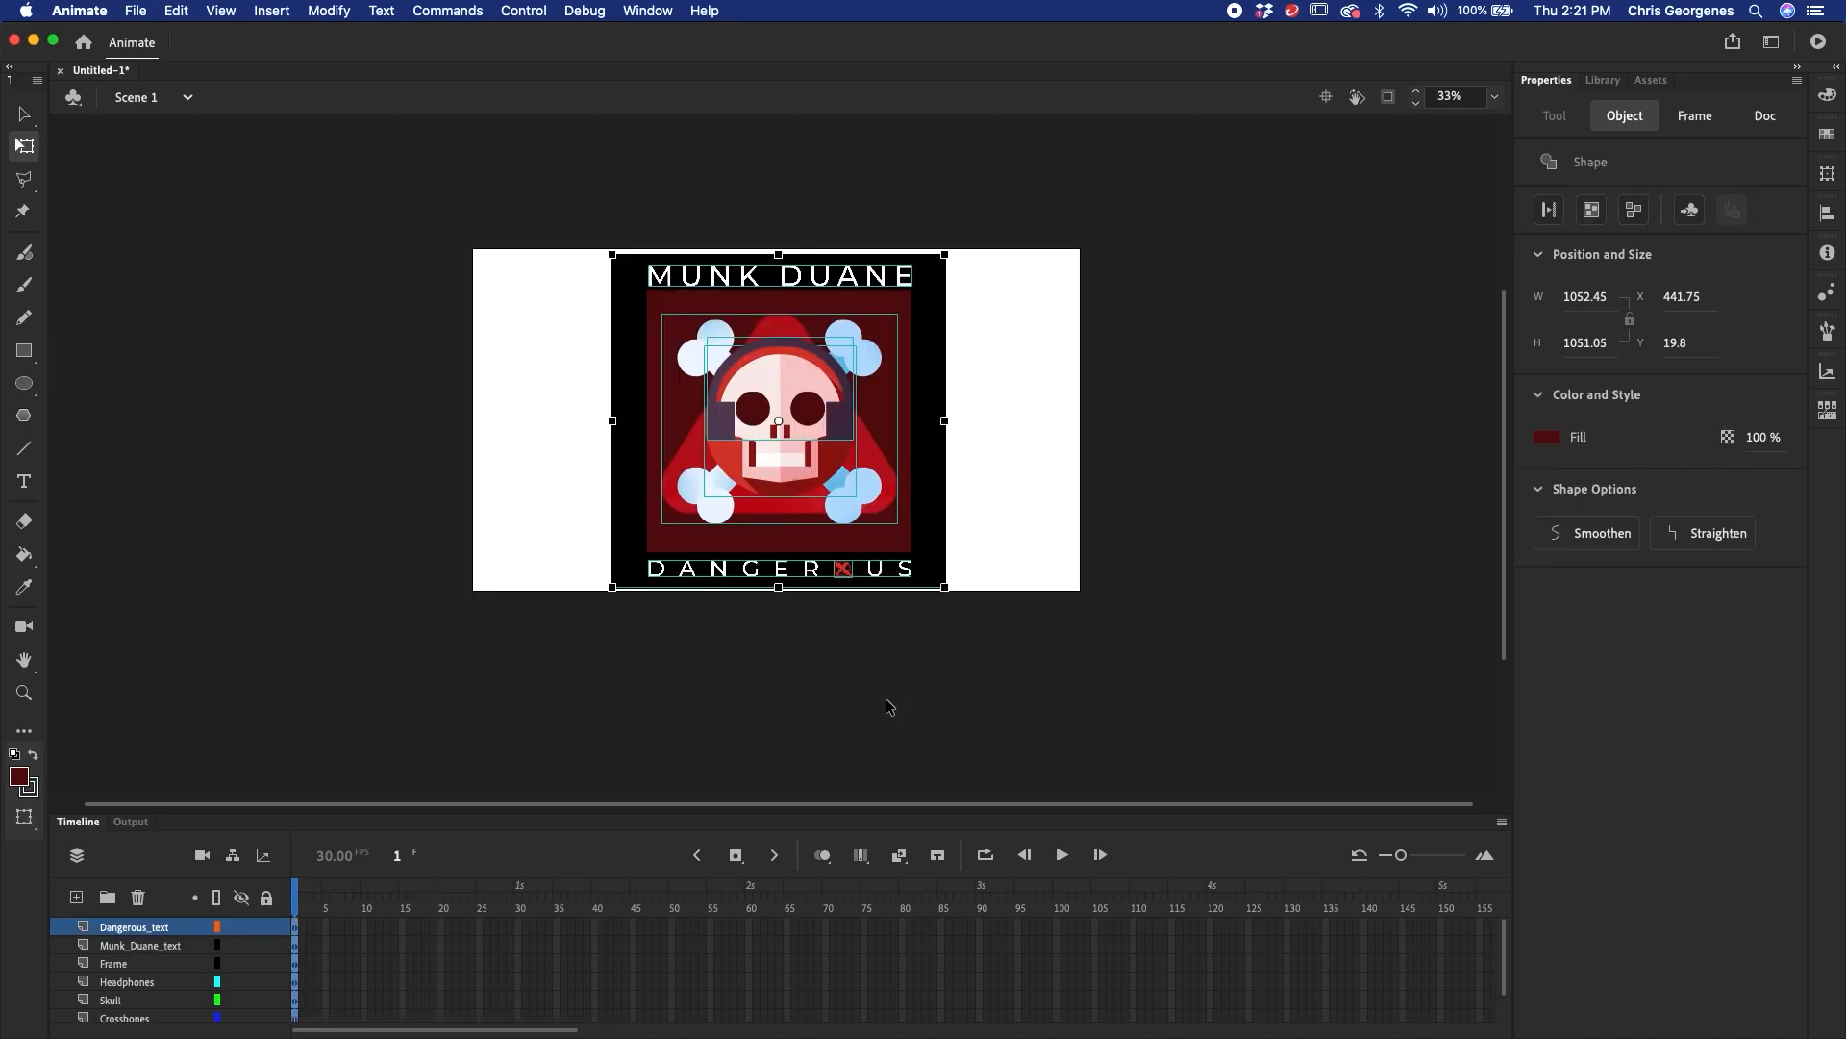
{"action": "key", "text": "v"}
{"action": "left_click", "coordinate": [905, 709]}
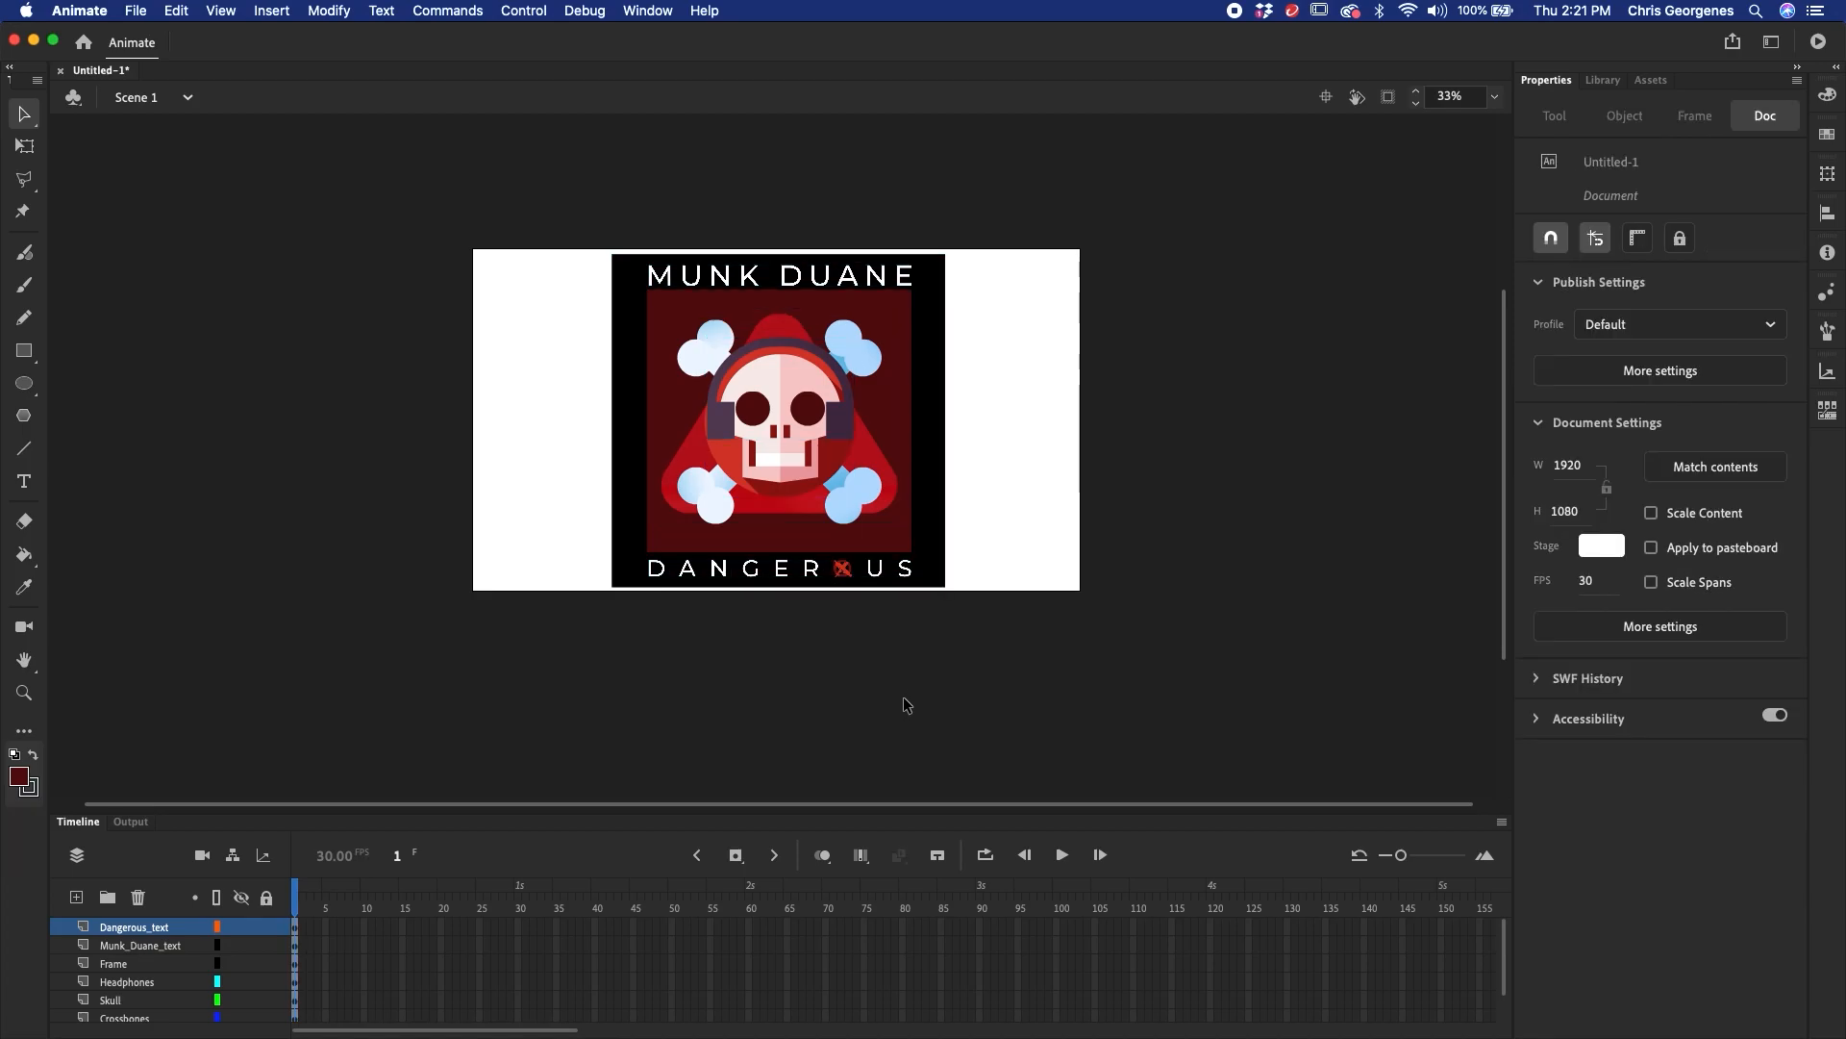
- Stretch the black frame to cover the whole stage, about 1919 px wide and 1100 px high
{"action": "left_click", "coordinate": [943, 513]}
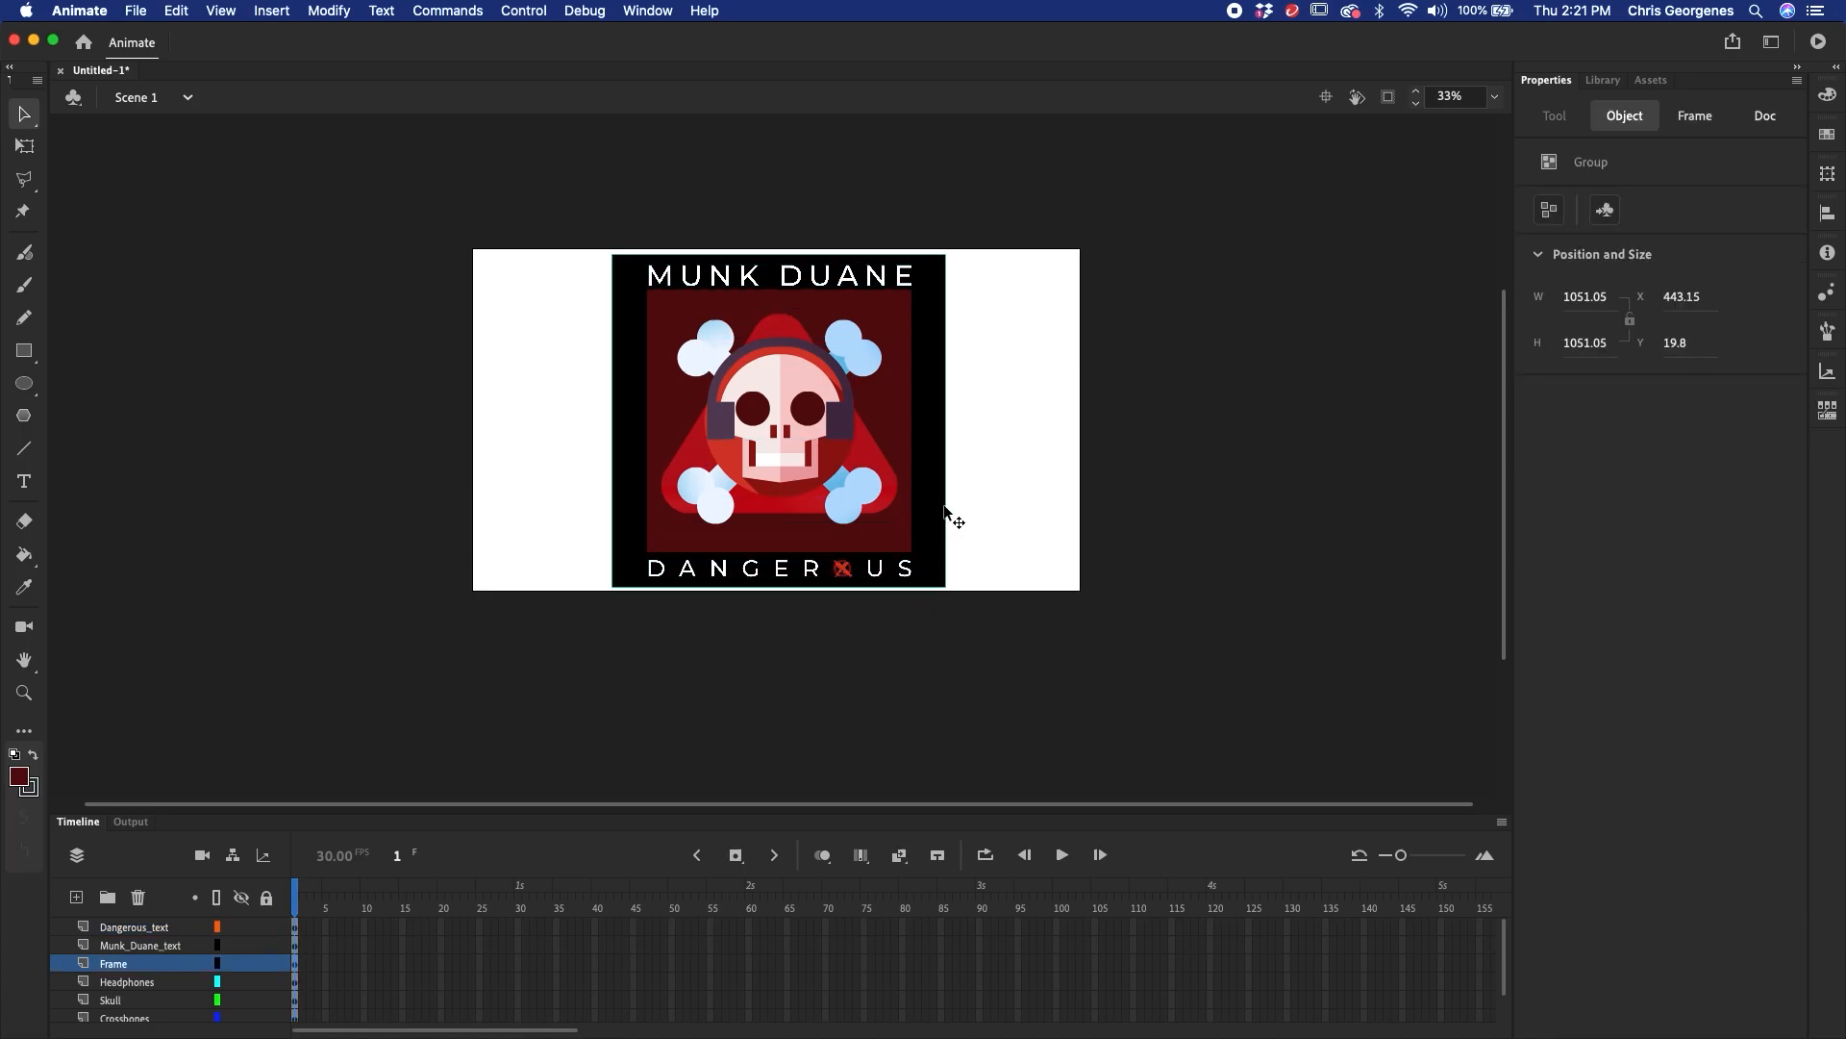
{"action": "key", "text": "q"}
{"action": "left_click_drag", "start_coordinate": [946, 419], "coordinate": [992, 420]}
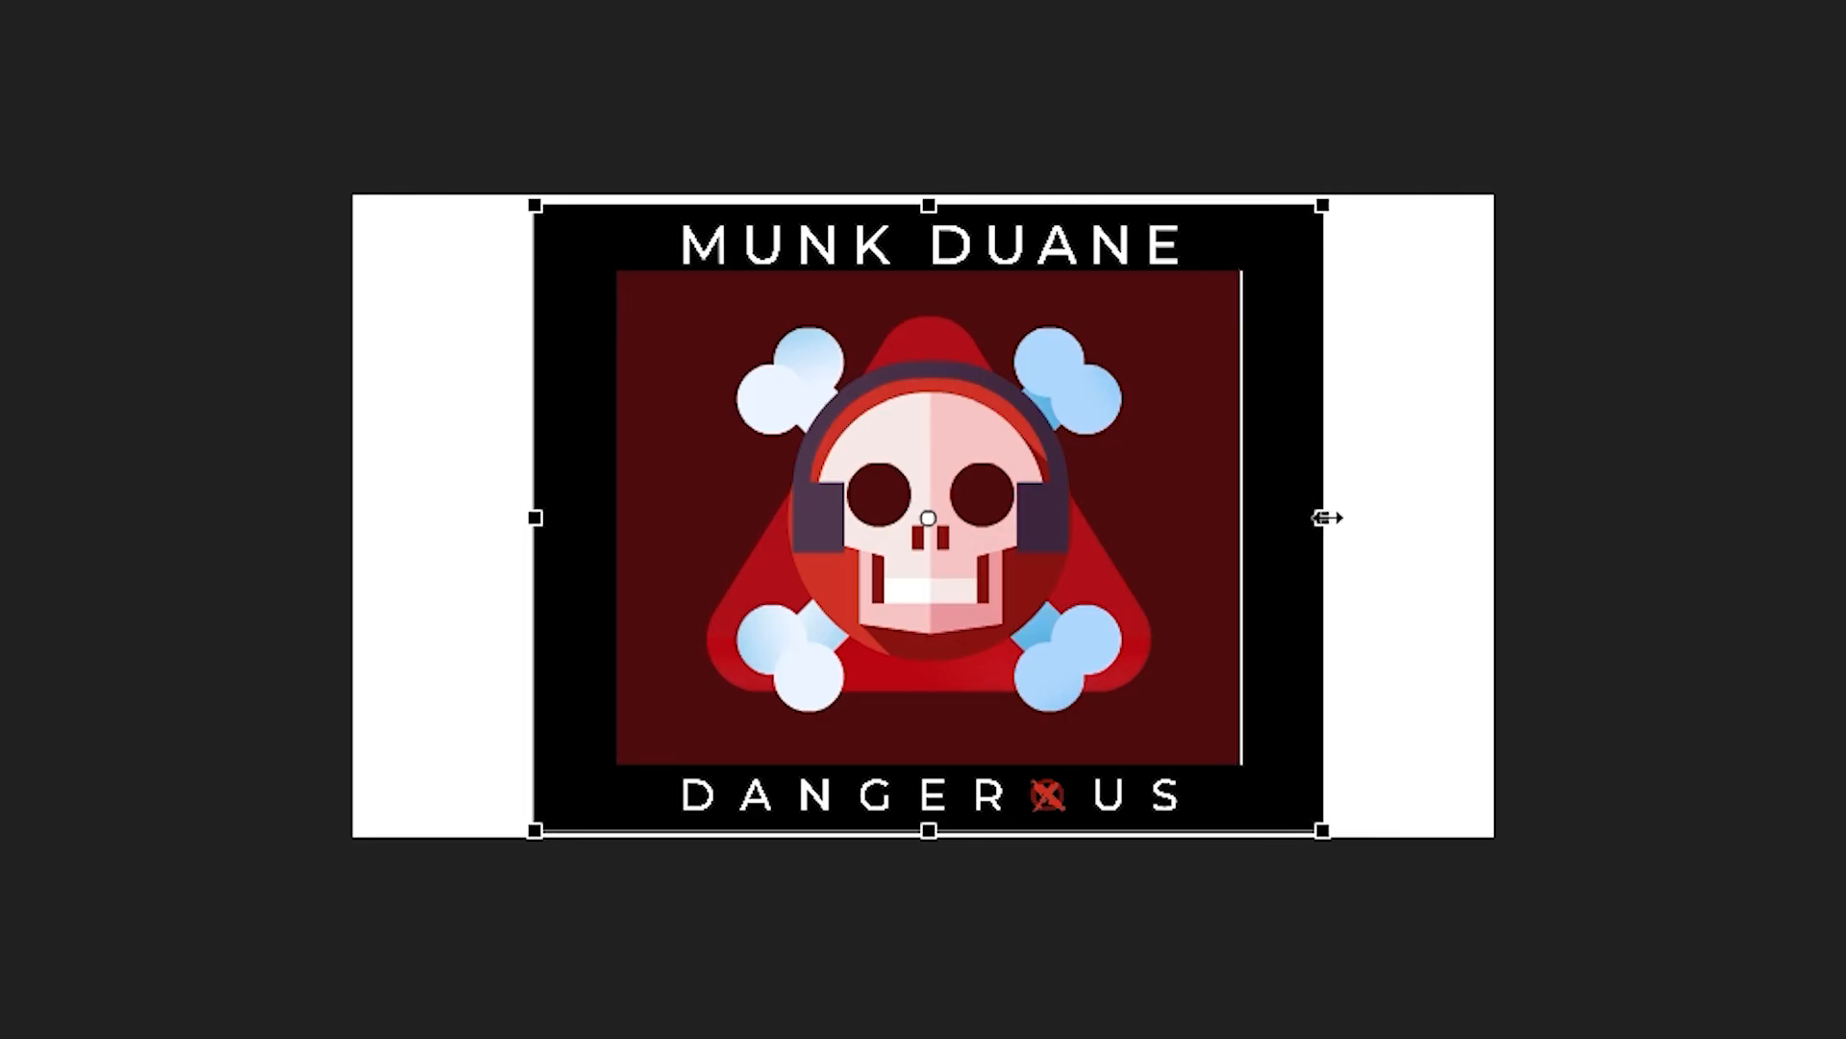
{"action": "left_click_drag", "start_coordinate": [1327, 517], "coordinate": [1502, 517]}
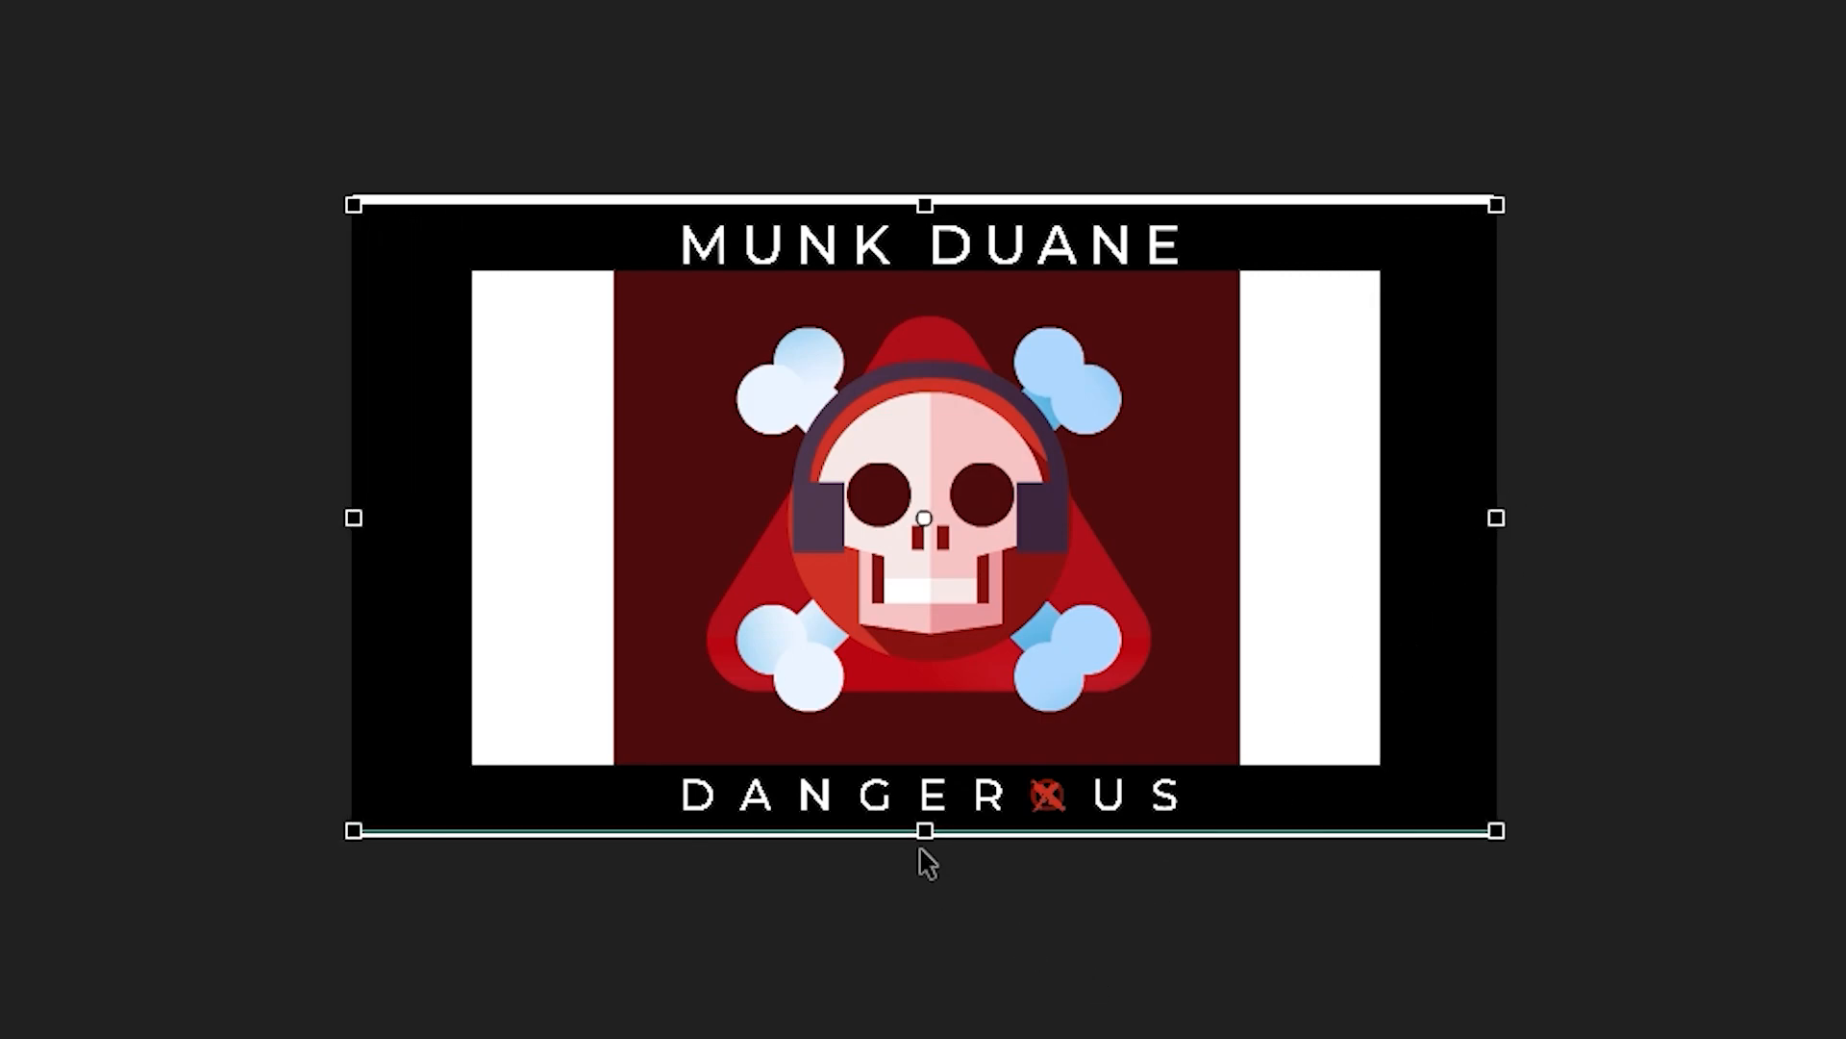
{"action": "left_click_drag", "start_coordinate": [923, 833], "coordinate": [923, 852]}
{"action": "key", "text": "ctrl+z"}
{"action": "left_click", "coordinate": [1815, 510]}
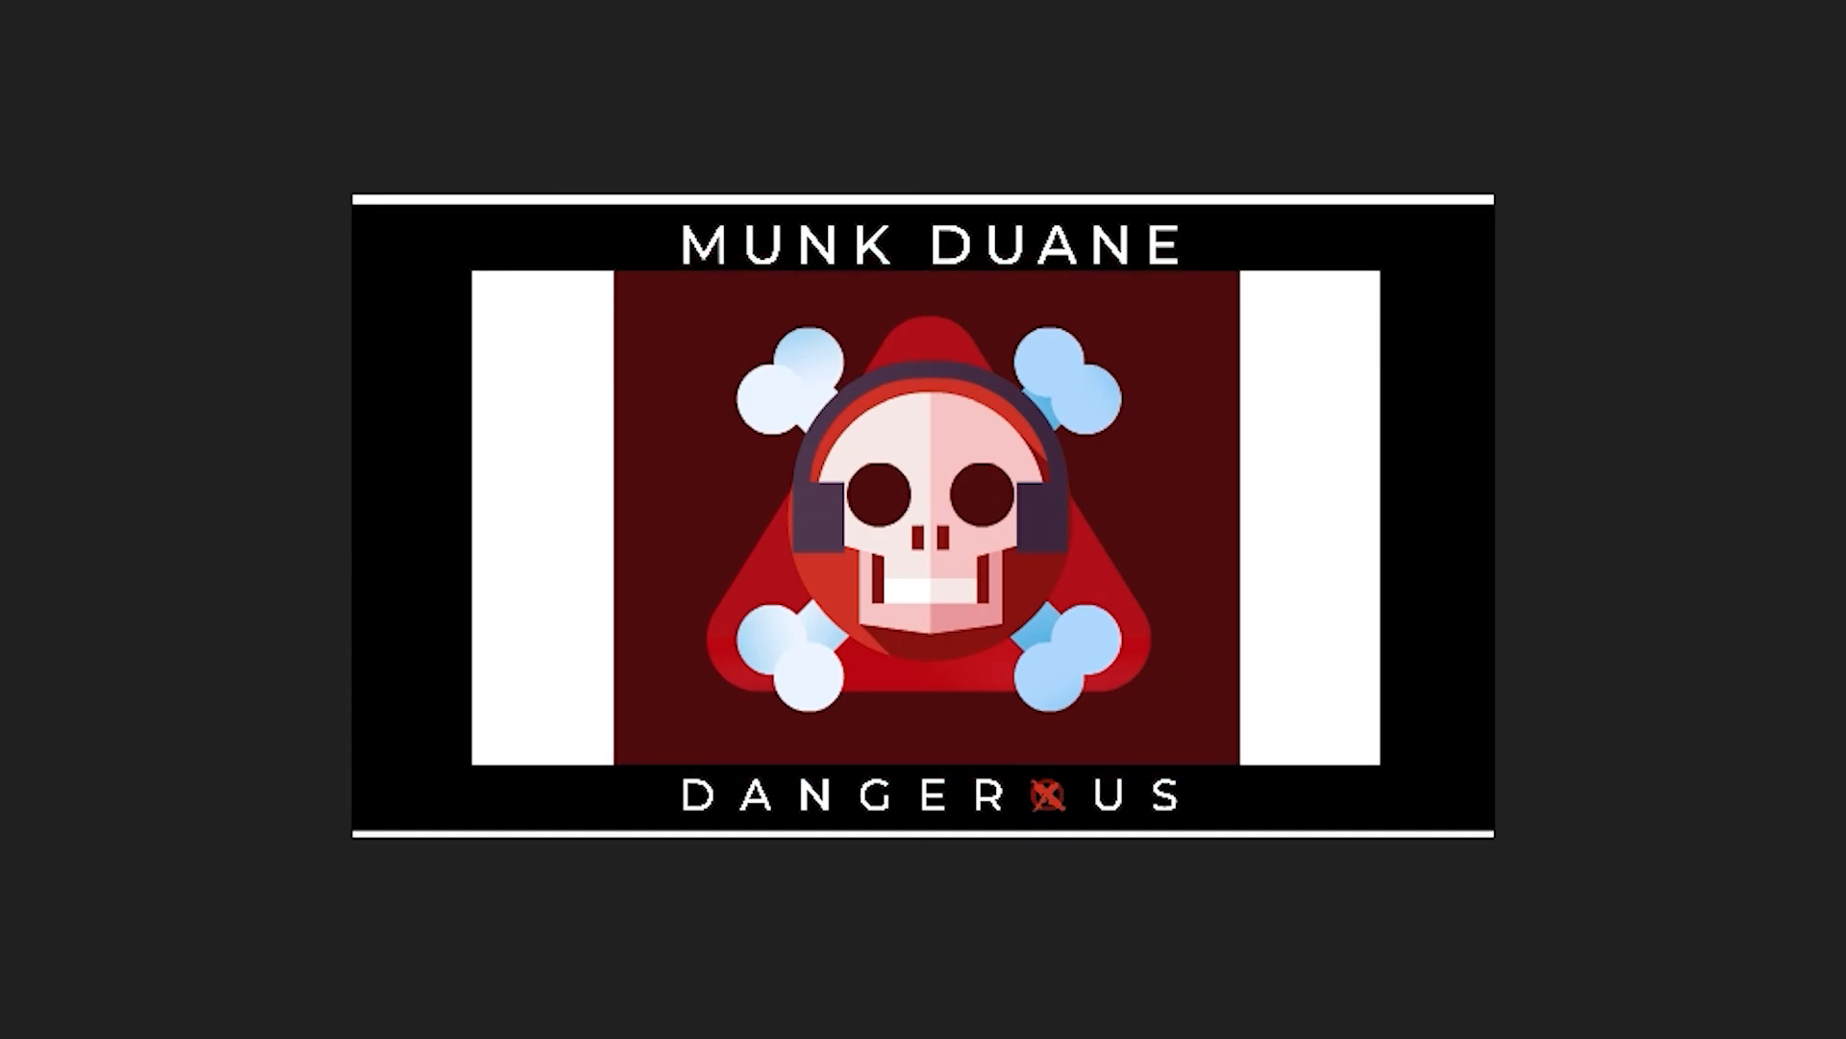
{"action": "left_click", "coordinate": [1463, 474]}
{"action": "left_click_drag", "start_coordinate": [923, 833], "coordinate": [922, 850]}
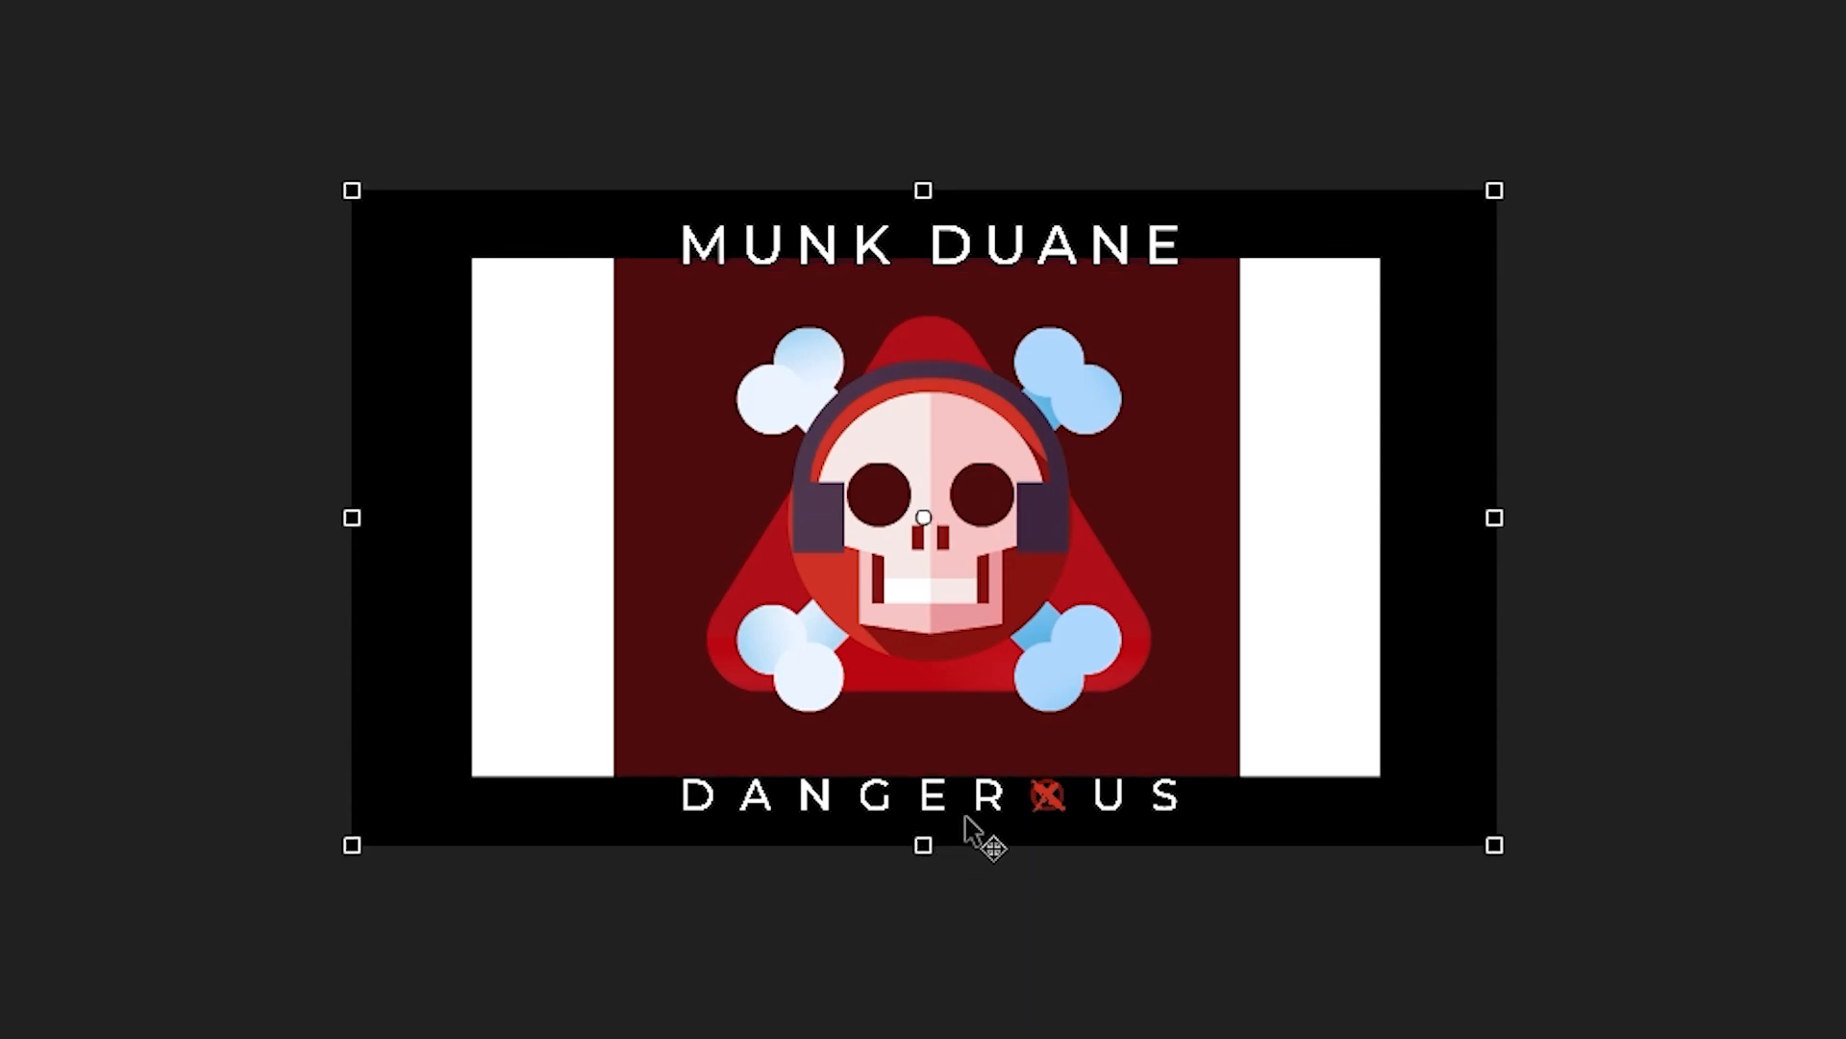
- Lock the Frame layer and widen the dark red background rectangle to about 1700 px so it fills the frame opening
{"action": "key", "text": "z"}
{"action": "left_click_drag", "start_coordinate": [224, 99], "coordinate": [1635, 995]}
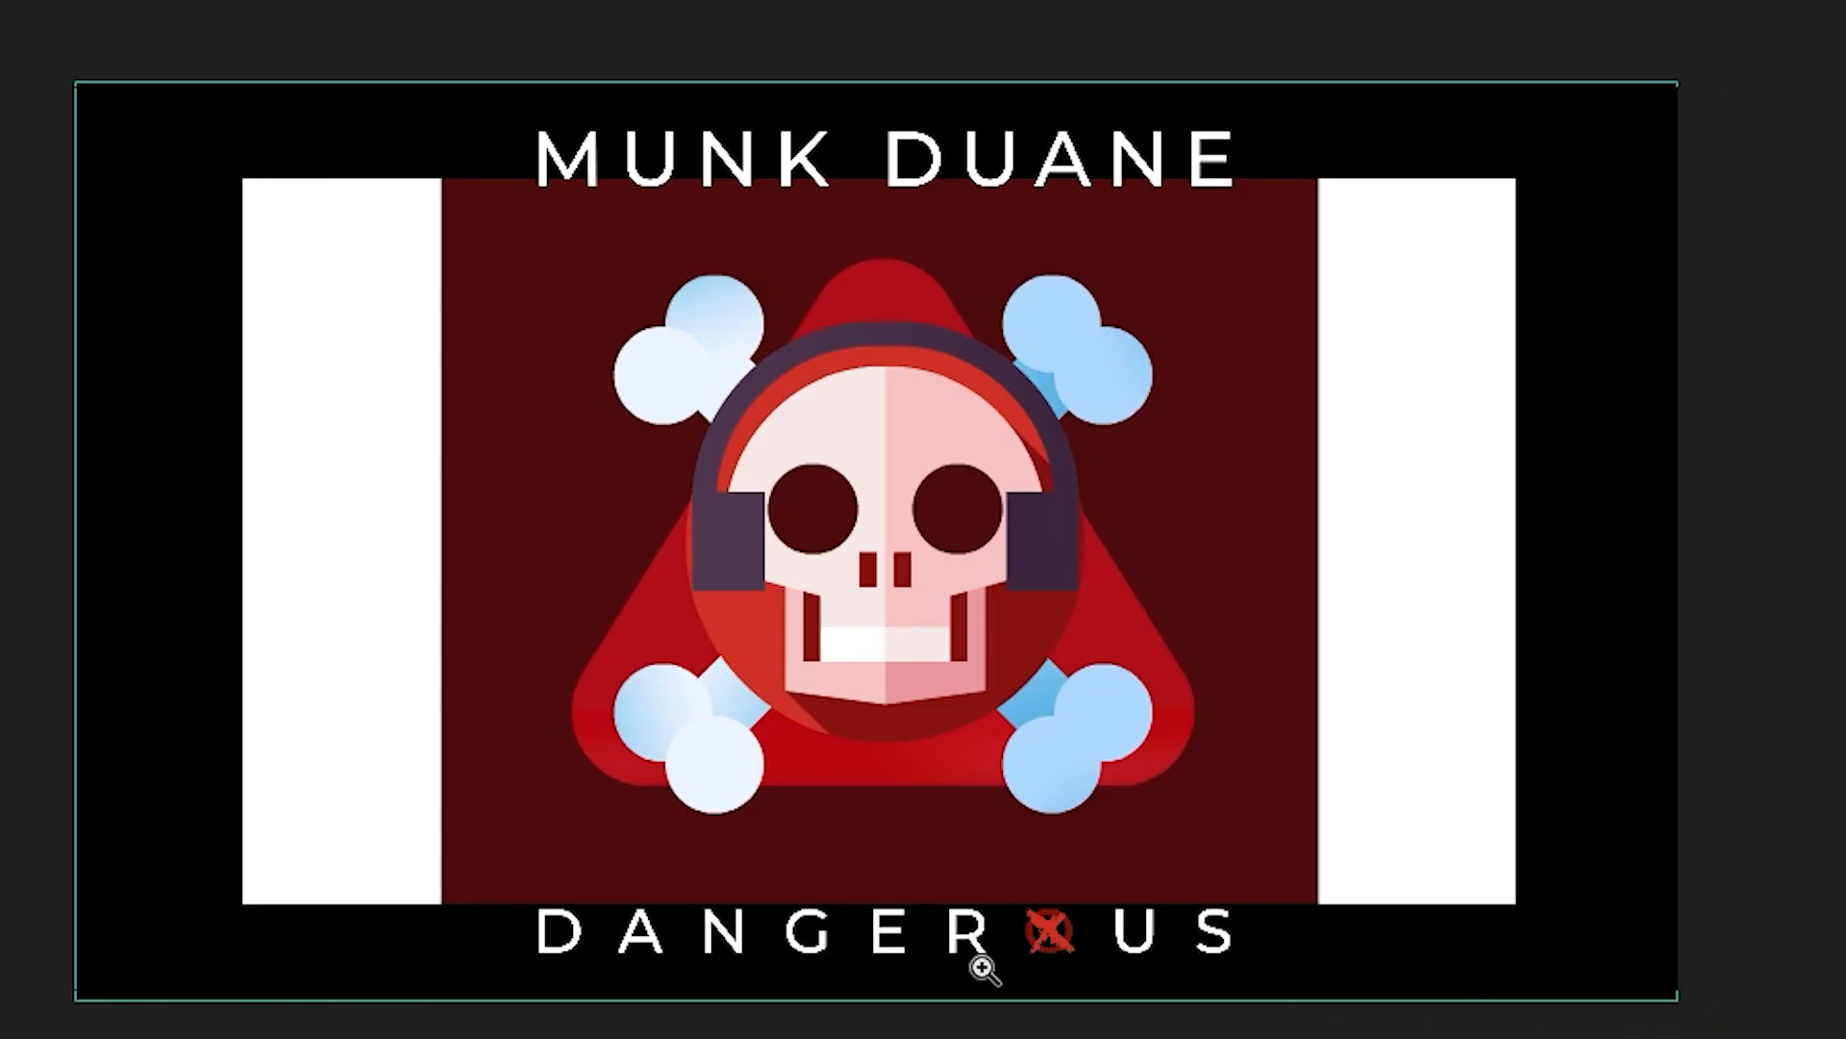
{"action": "key", "text": "v"}
{"action": "left_click", "coordinate": [1298, 731]}
{"action": "left_click_drag", "start_coordinate": [1318, 540], "coordinate": [1520, 540]}
{"action": "left_click_drag", "start_coordinate": [1094, 433], "coordinate": [1131, 433]}
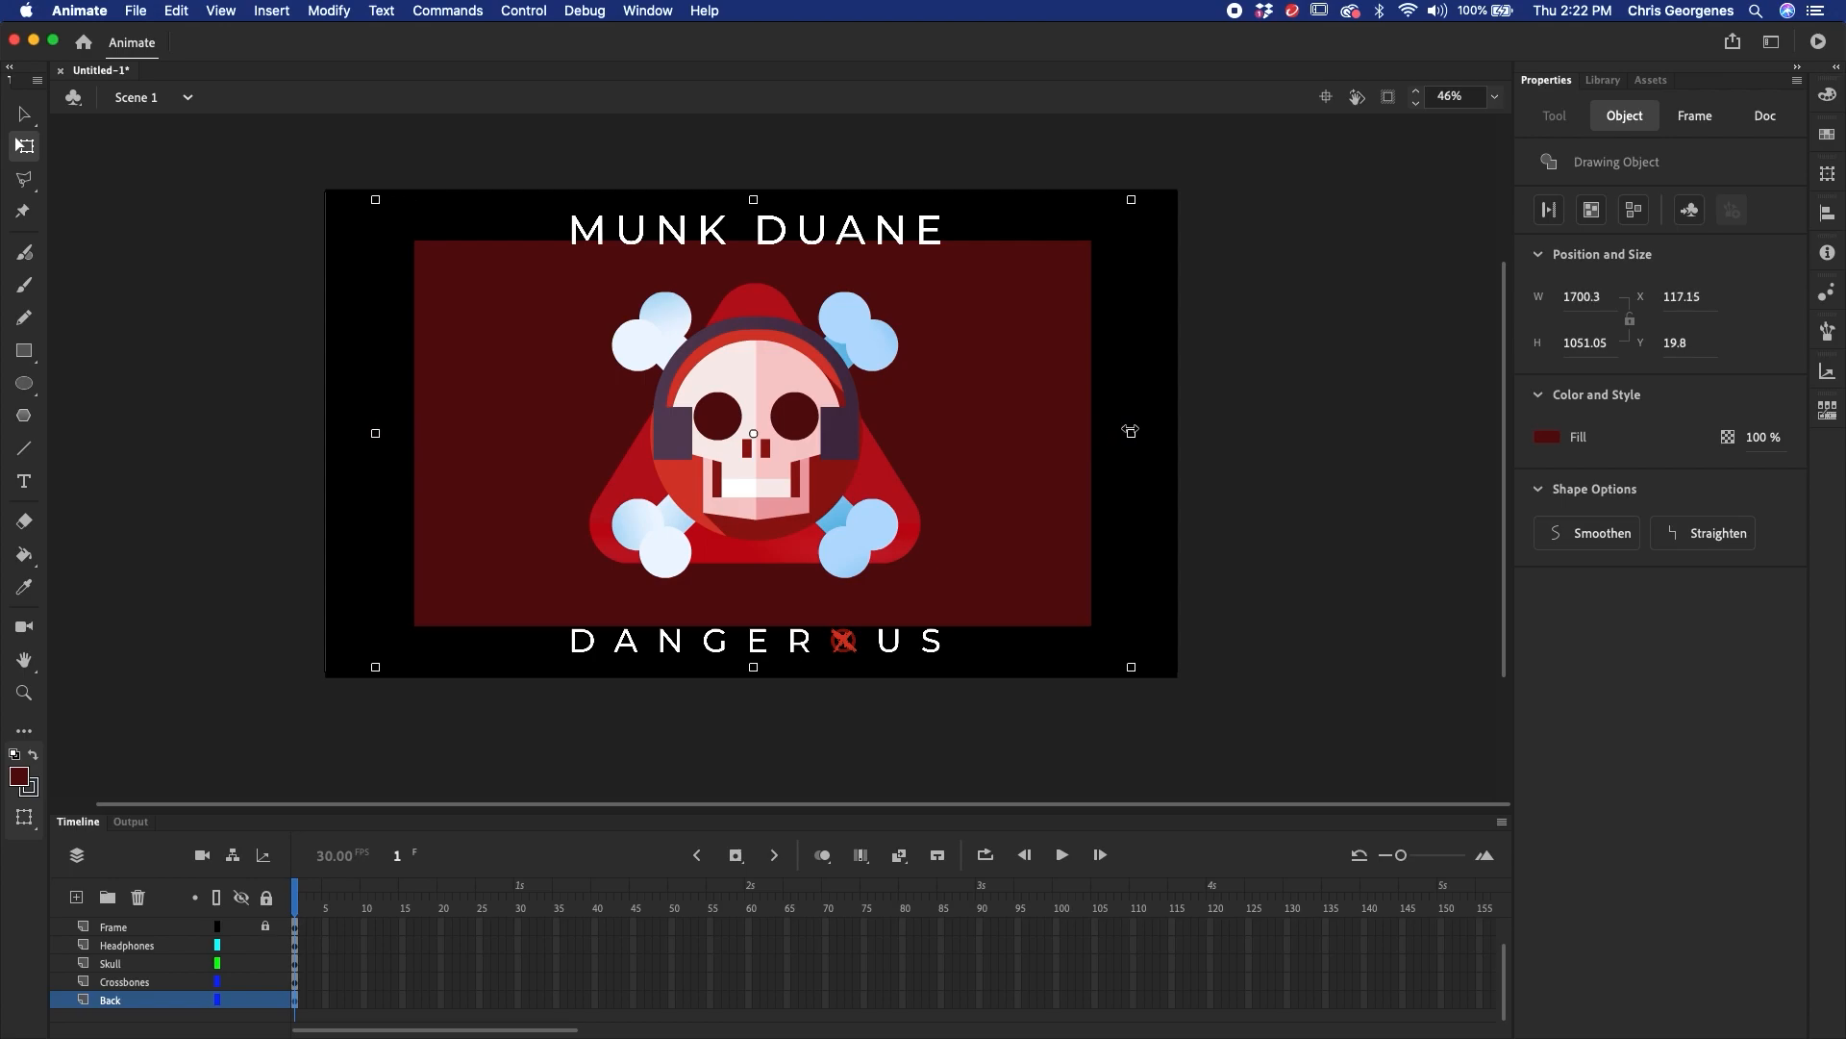
{"action": "left_click", "coordinate": [1255, 441]}
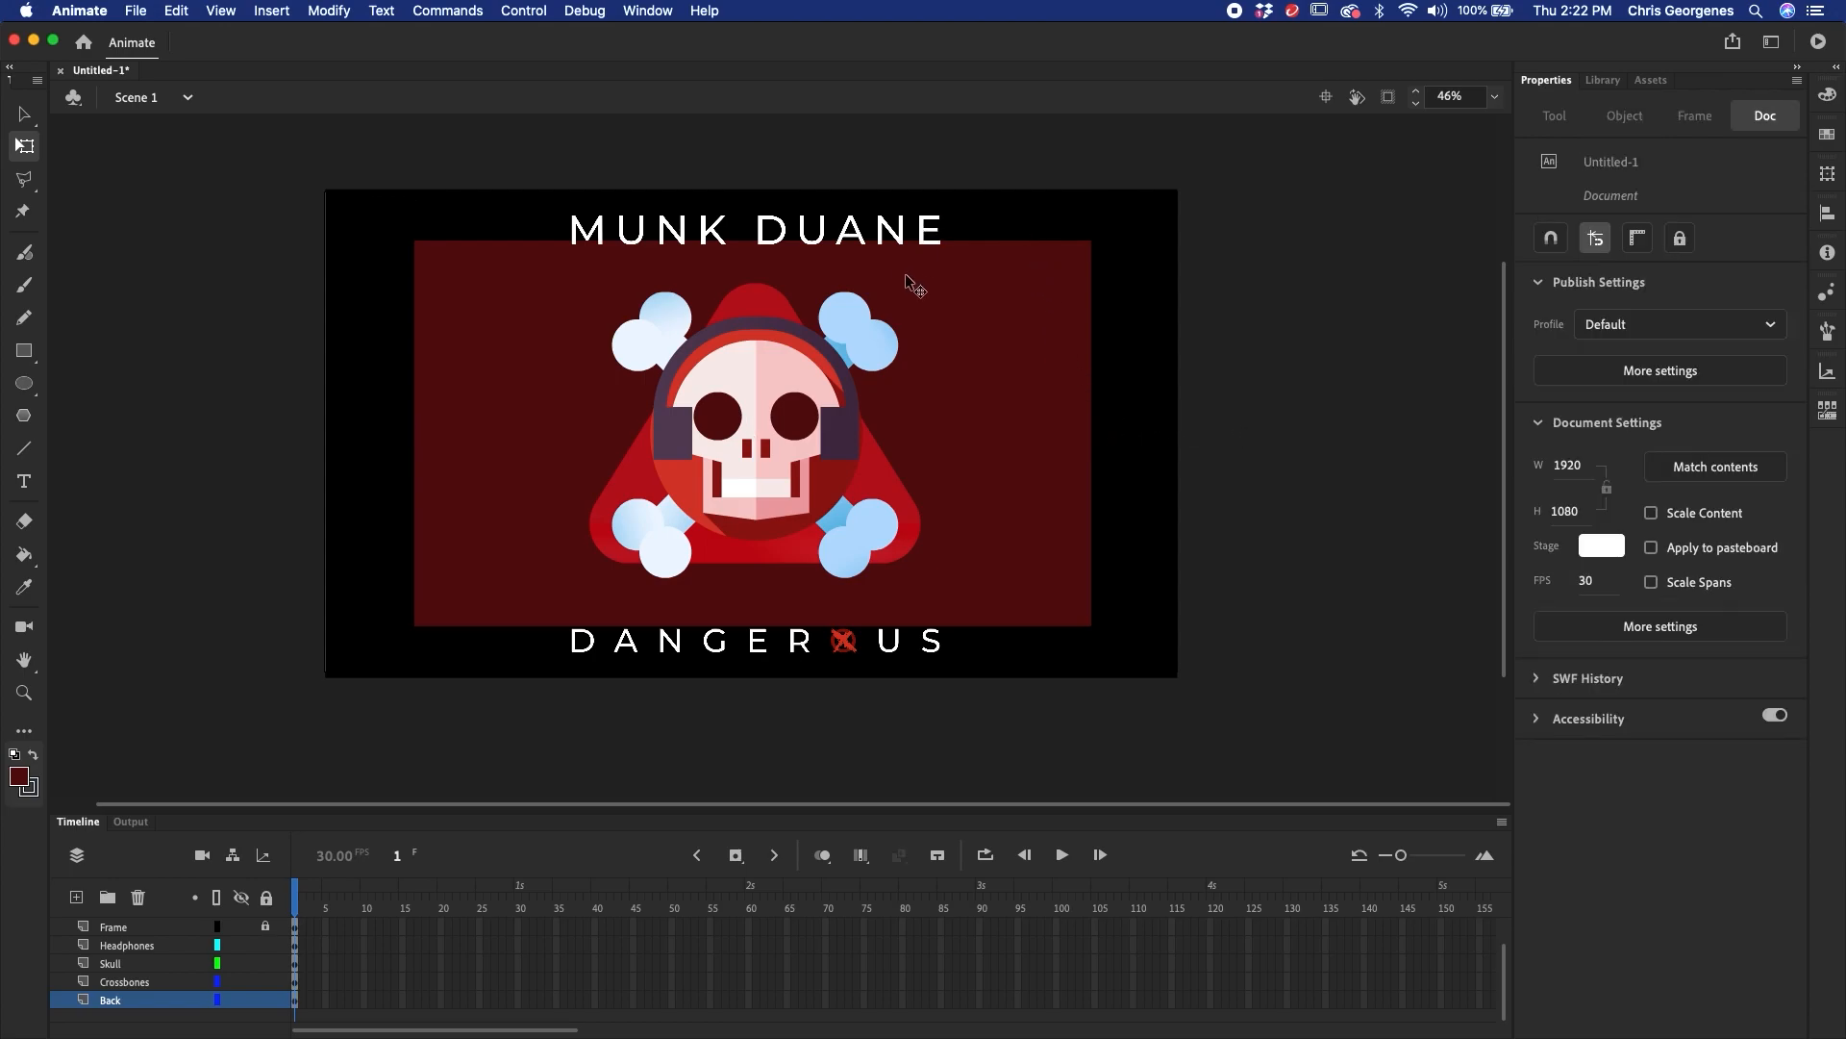
- Look inside the dark red background's drawing object and return to the main scene
{"action": "double_click", "coordinate": [1061, 223]}
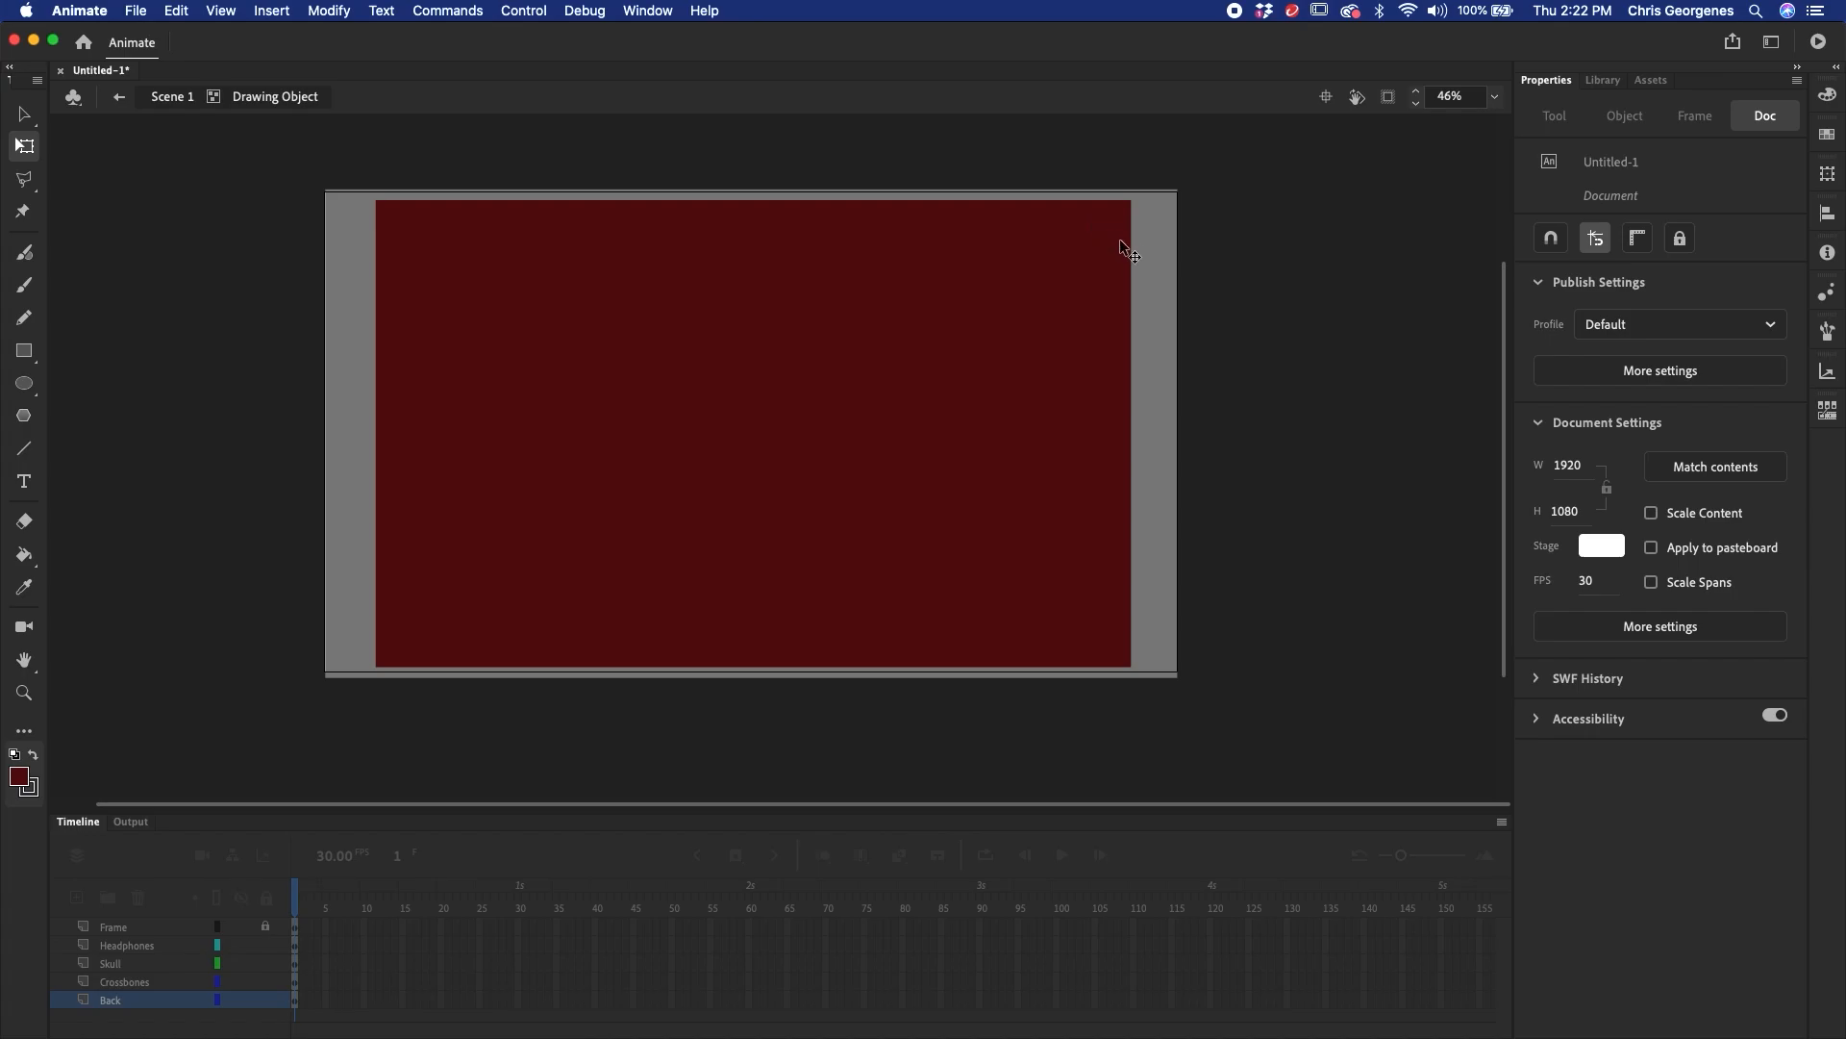
{"action": "double_click", "coordinate": [1209, 245]}
{"action": "left_click", "coordinate": [1204, 246]}
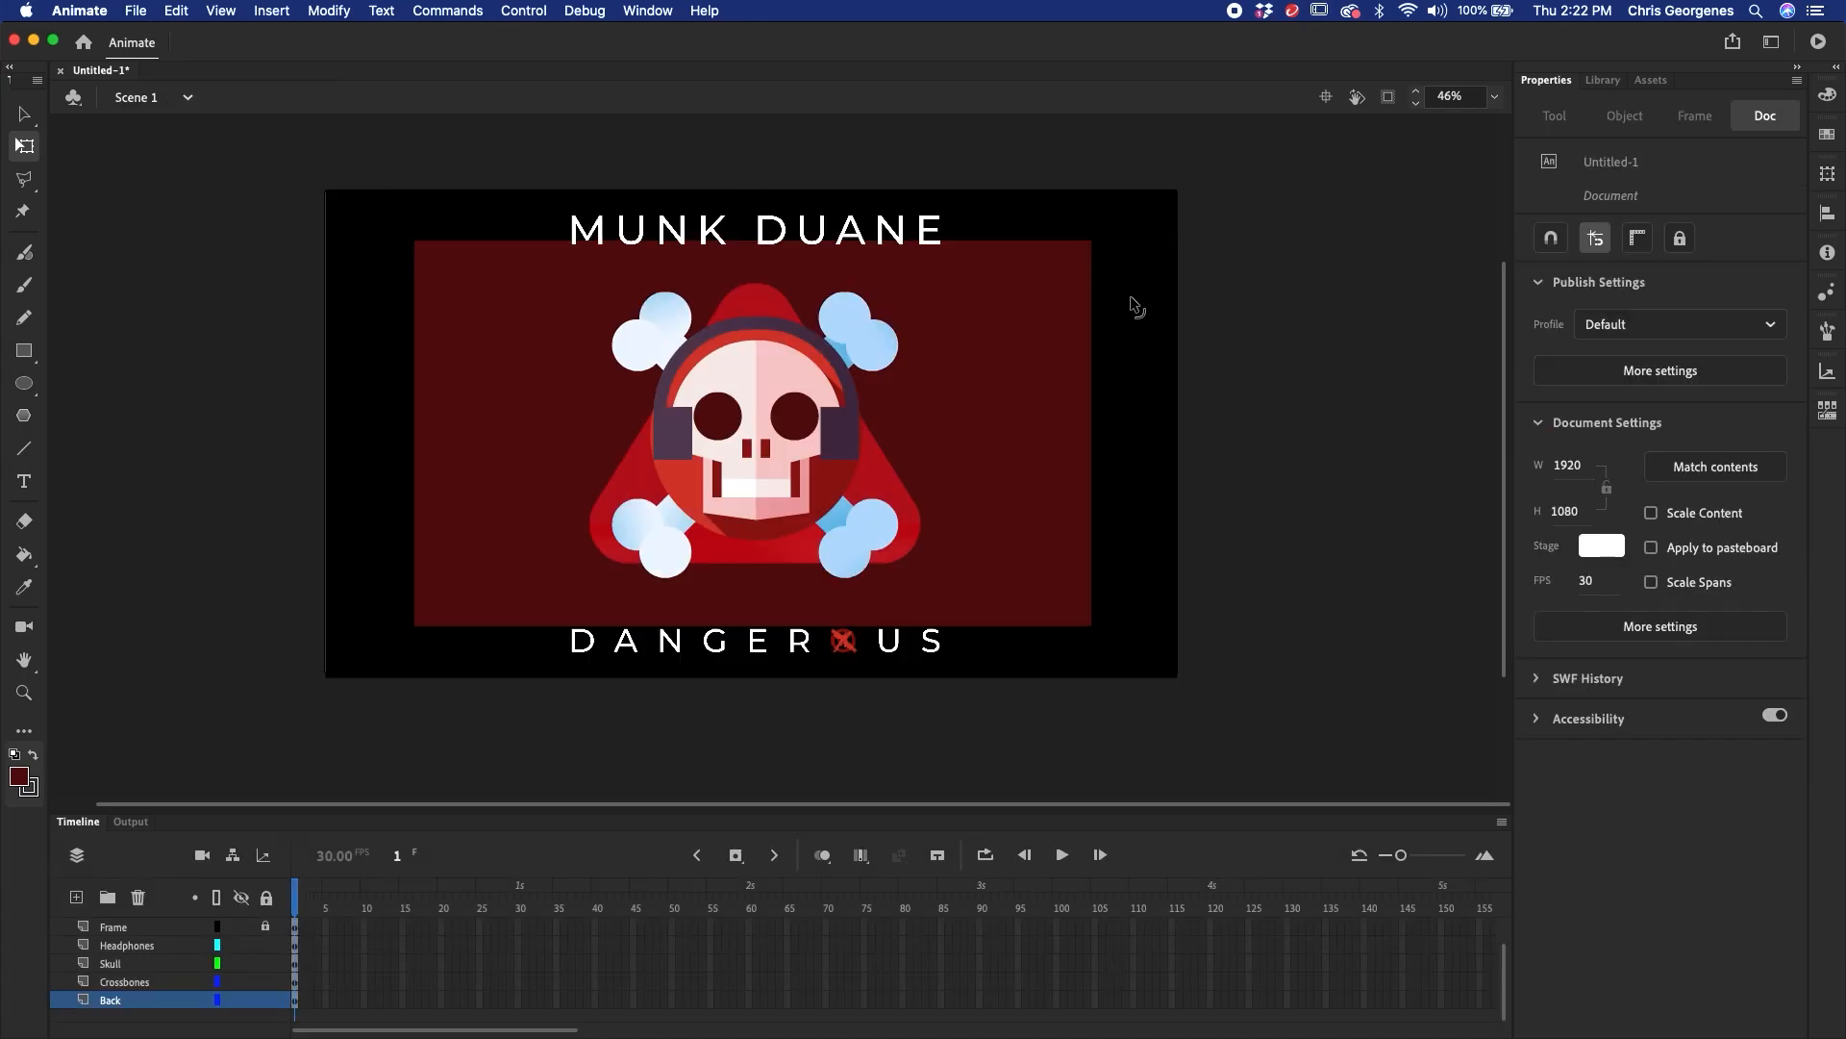
- Inspect the bitmap inside the black frame group and delete the frame from the scene
{"action": "key", "text": "v"}
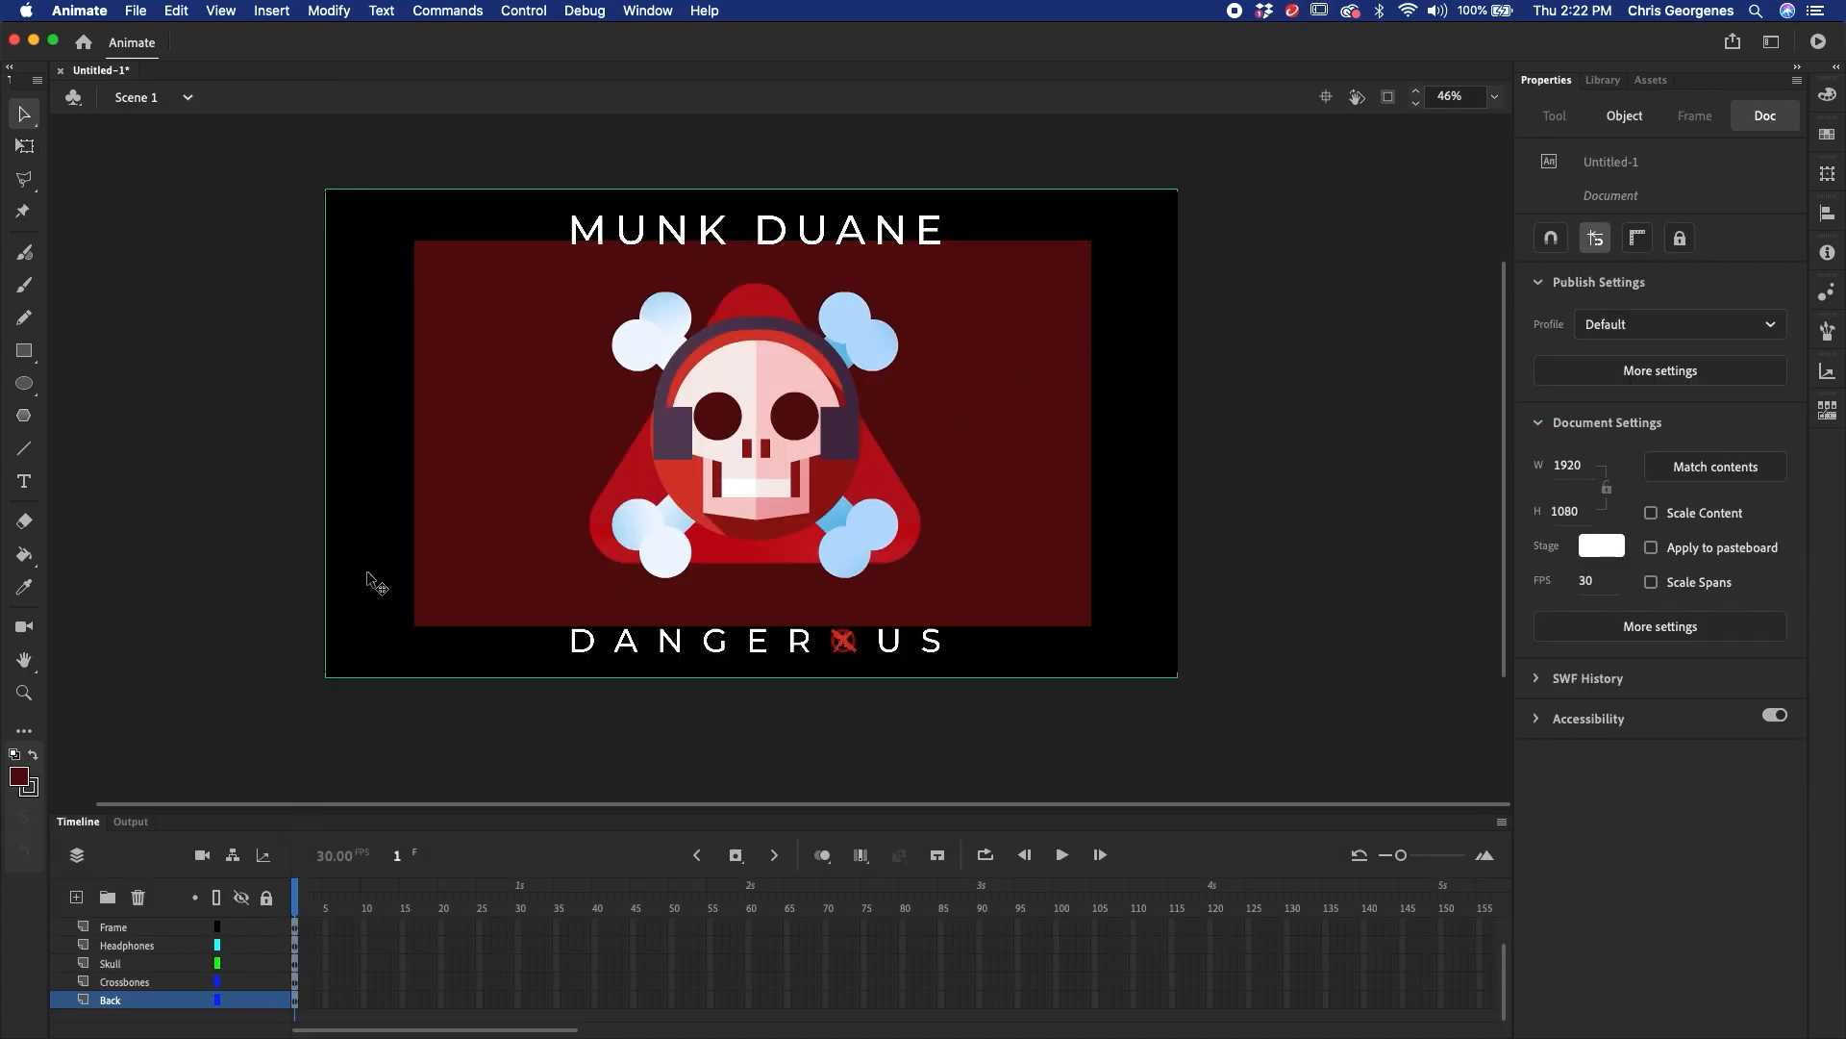
{"action": "double_click", "coordinate": [370, 572]}
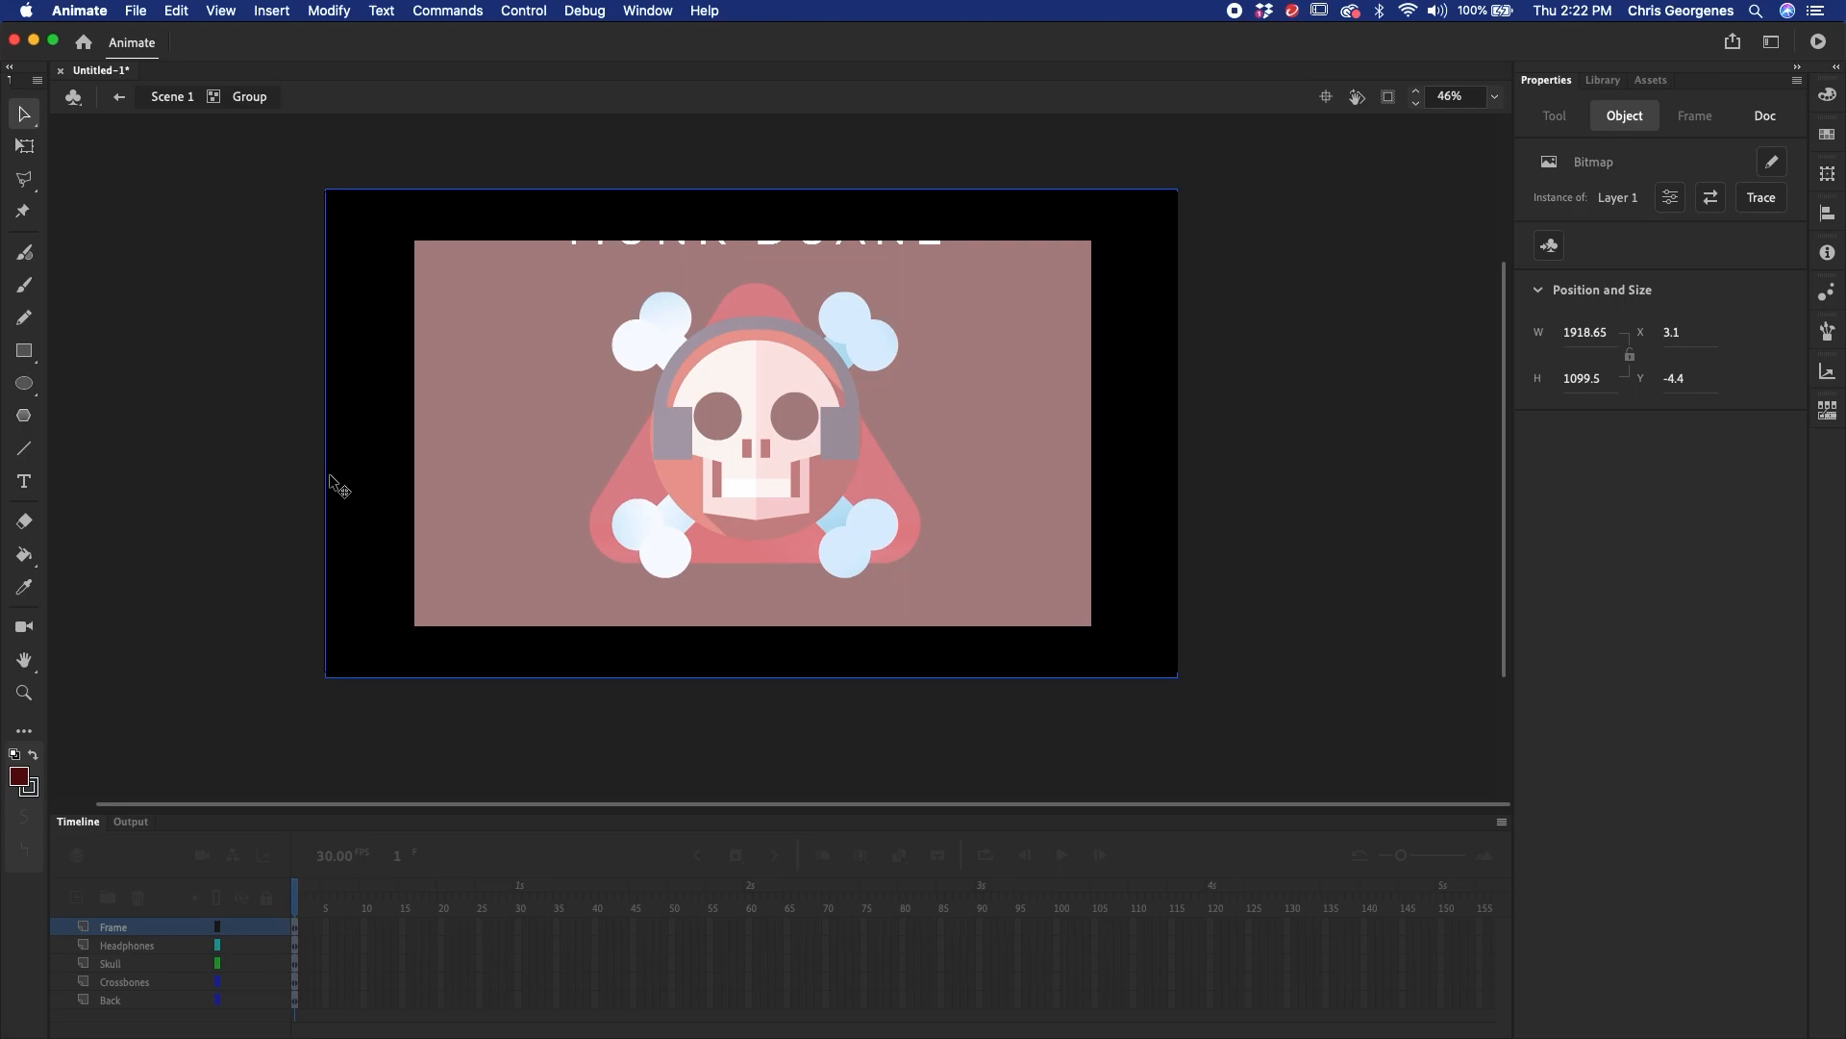
{"action": "left_click", "coordinate": [168, 99]}
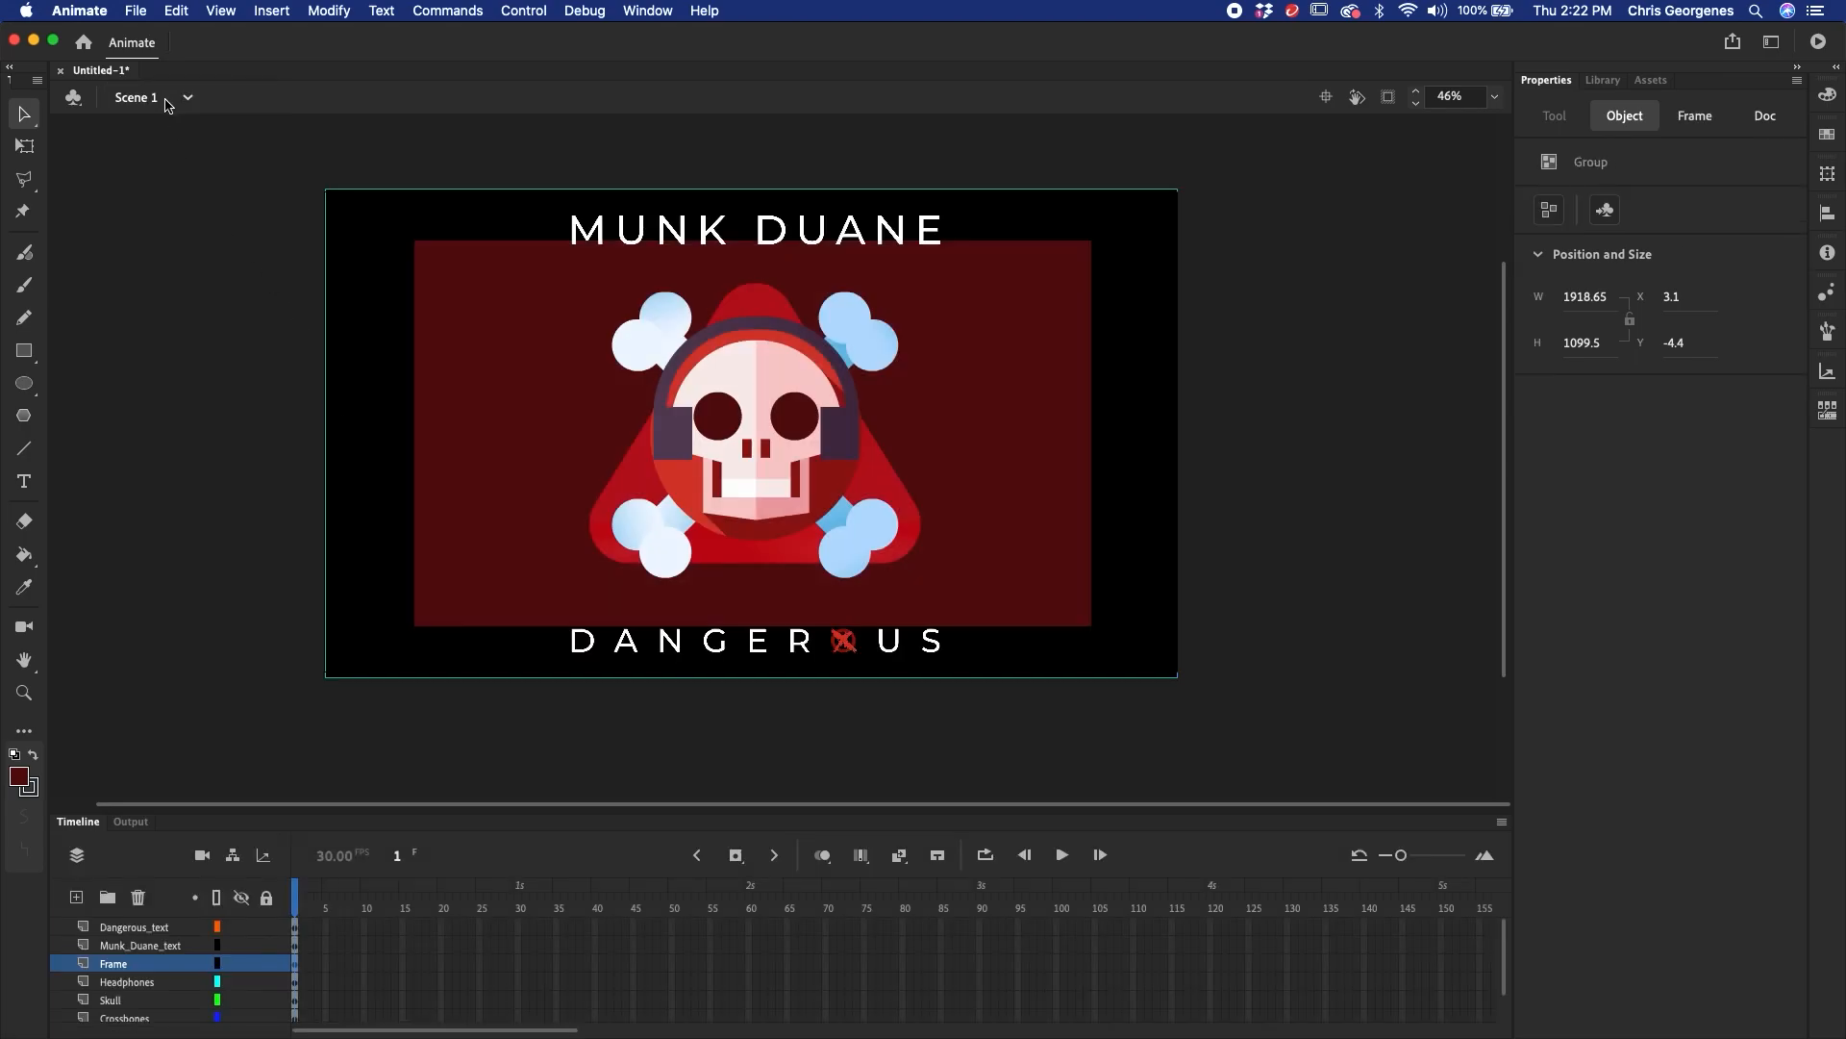
{"action": "left_click", "coordinate": [1171, 502]}
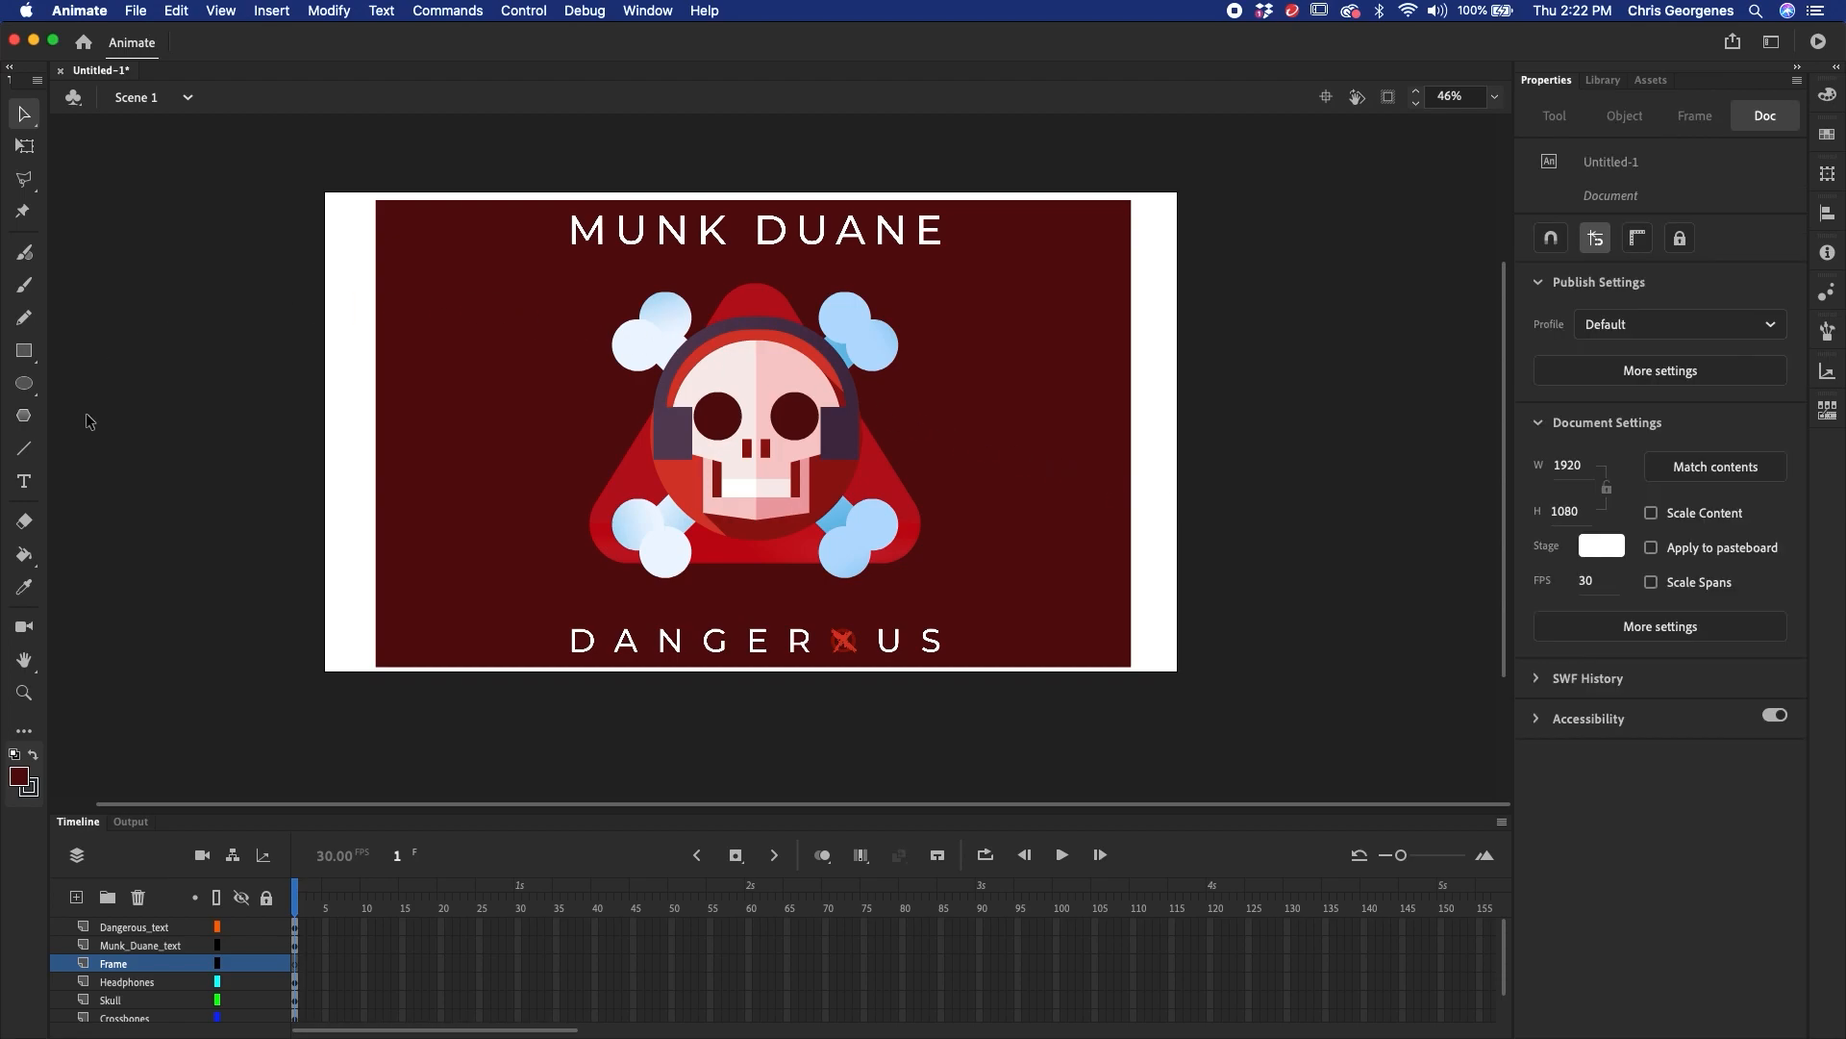
- Restore the deleted black frame, comparing the artwork with and without it, and lock the Frame layer
{"action": "key", "text": "super+z"}
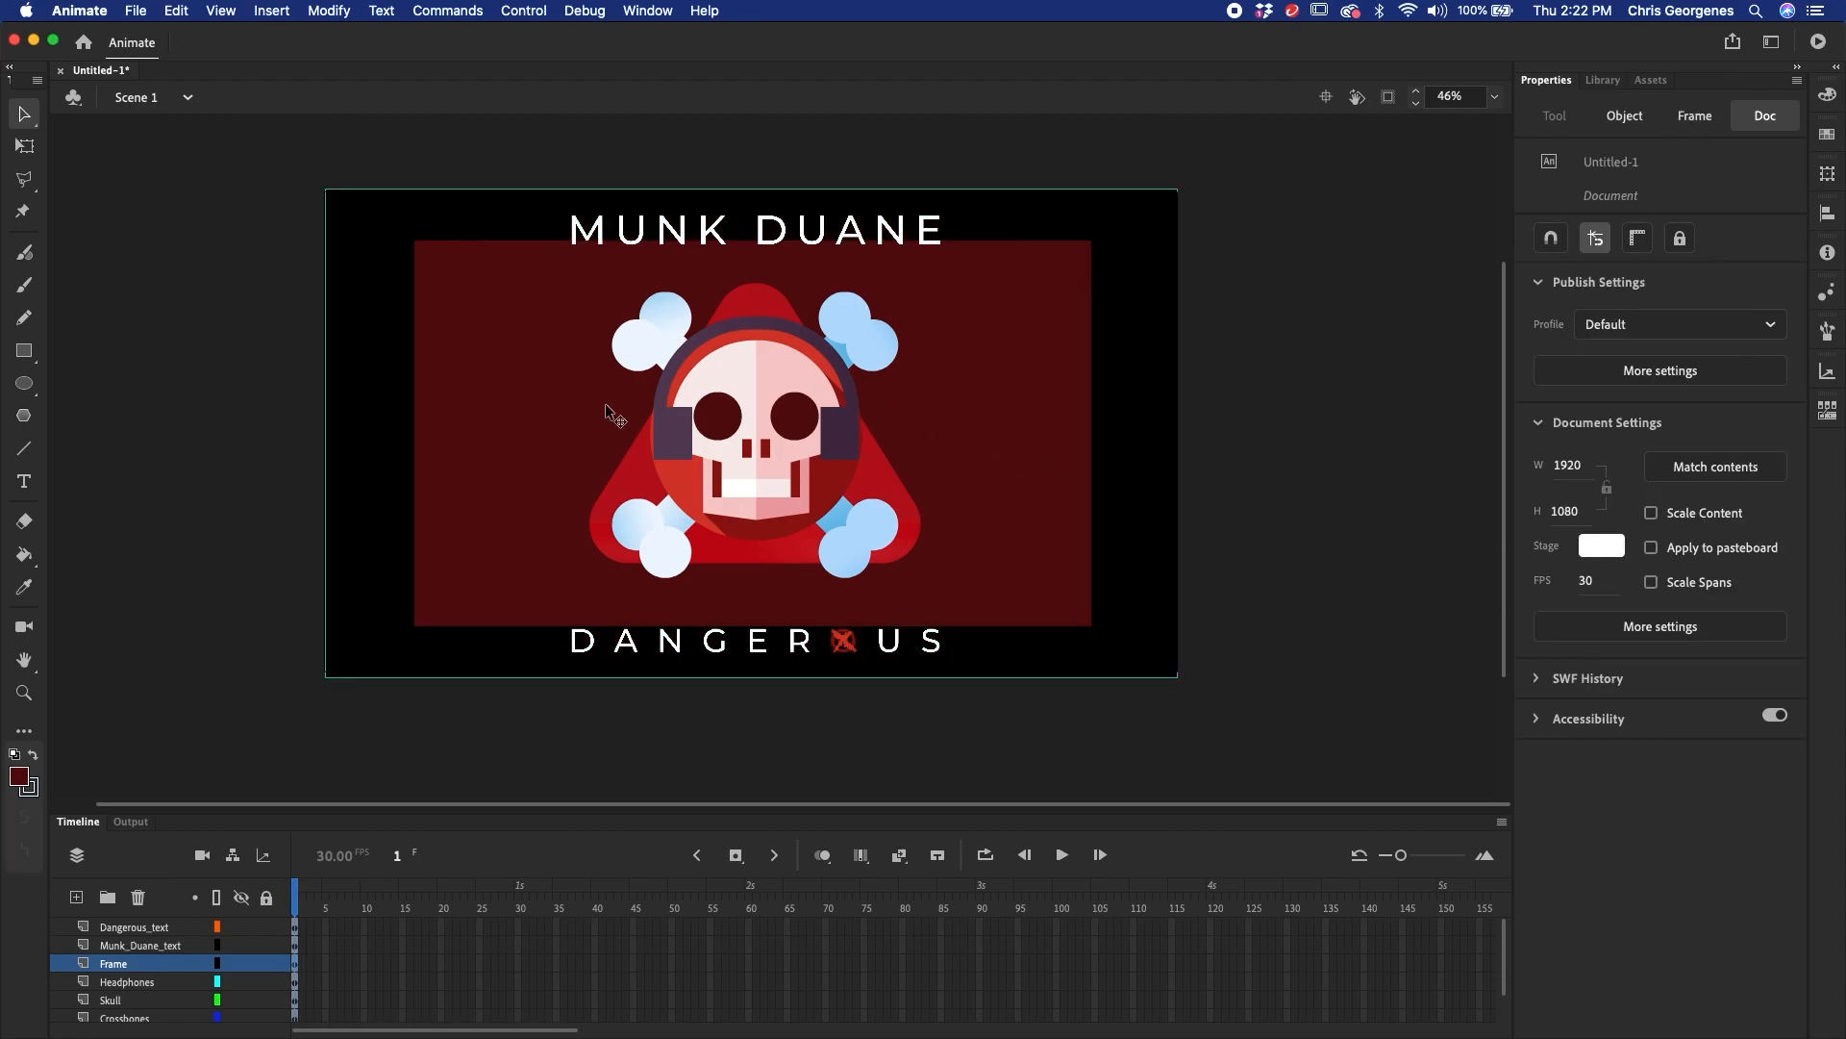
{"action": "left_click", "coordinate": [1032, 448]}
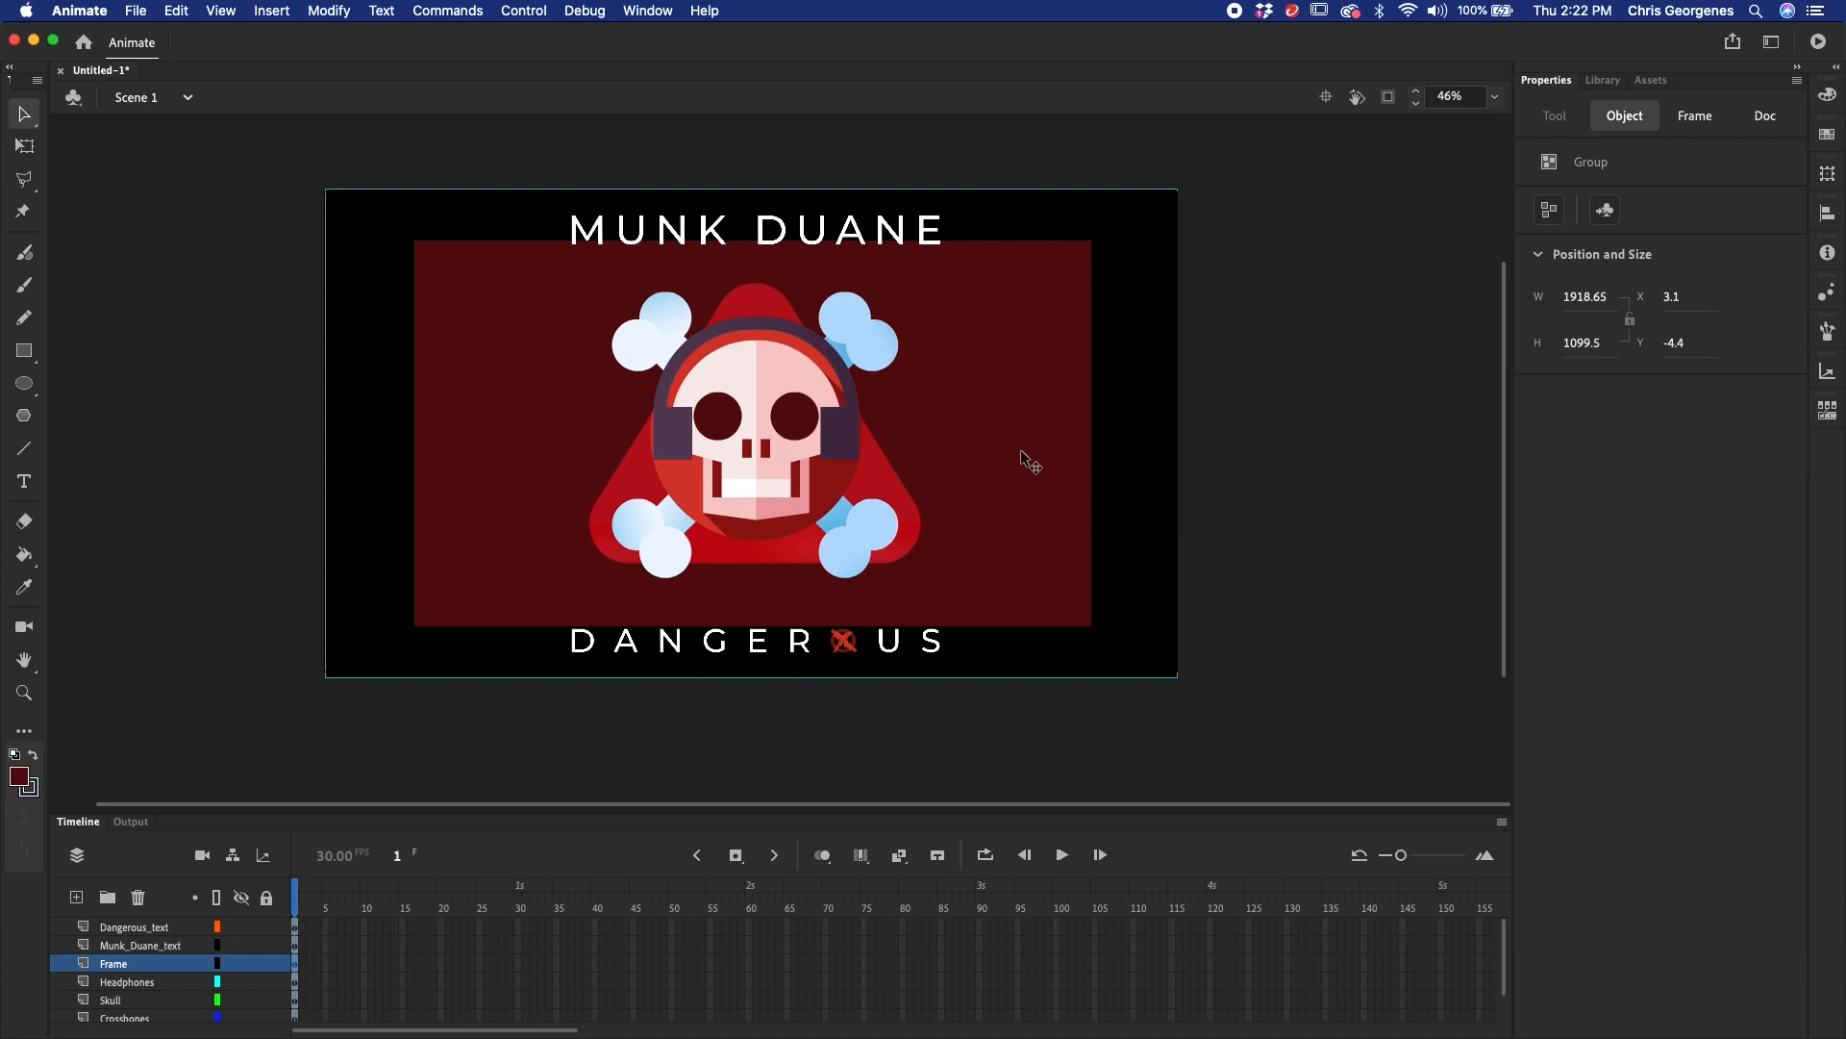
{"action": "key", "text": "super+shift+z"}
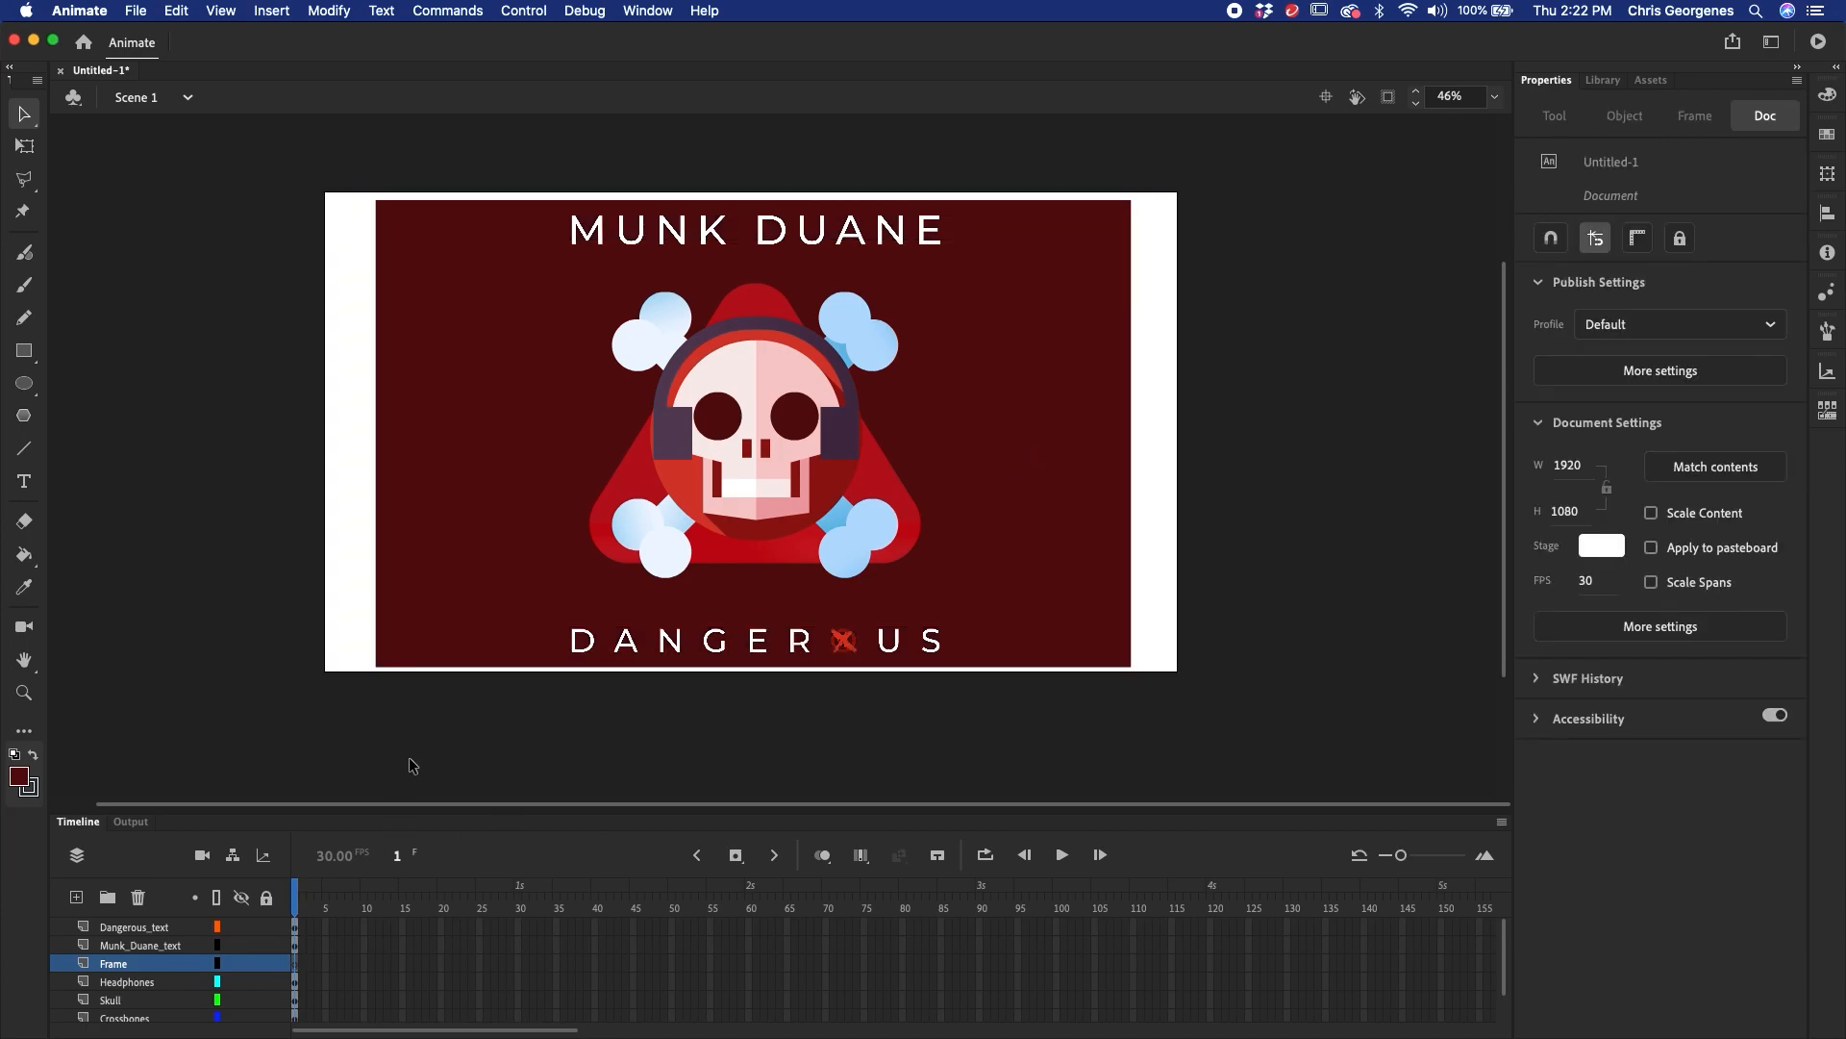
{"action": "key", "text": "super+z"}
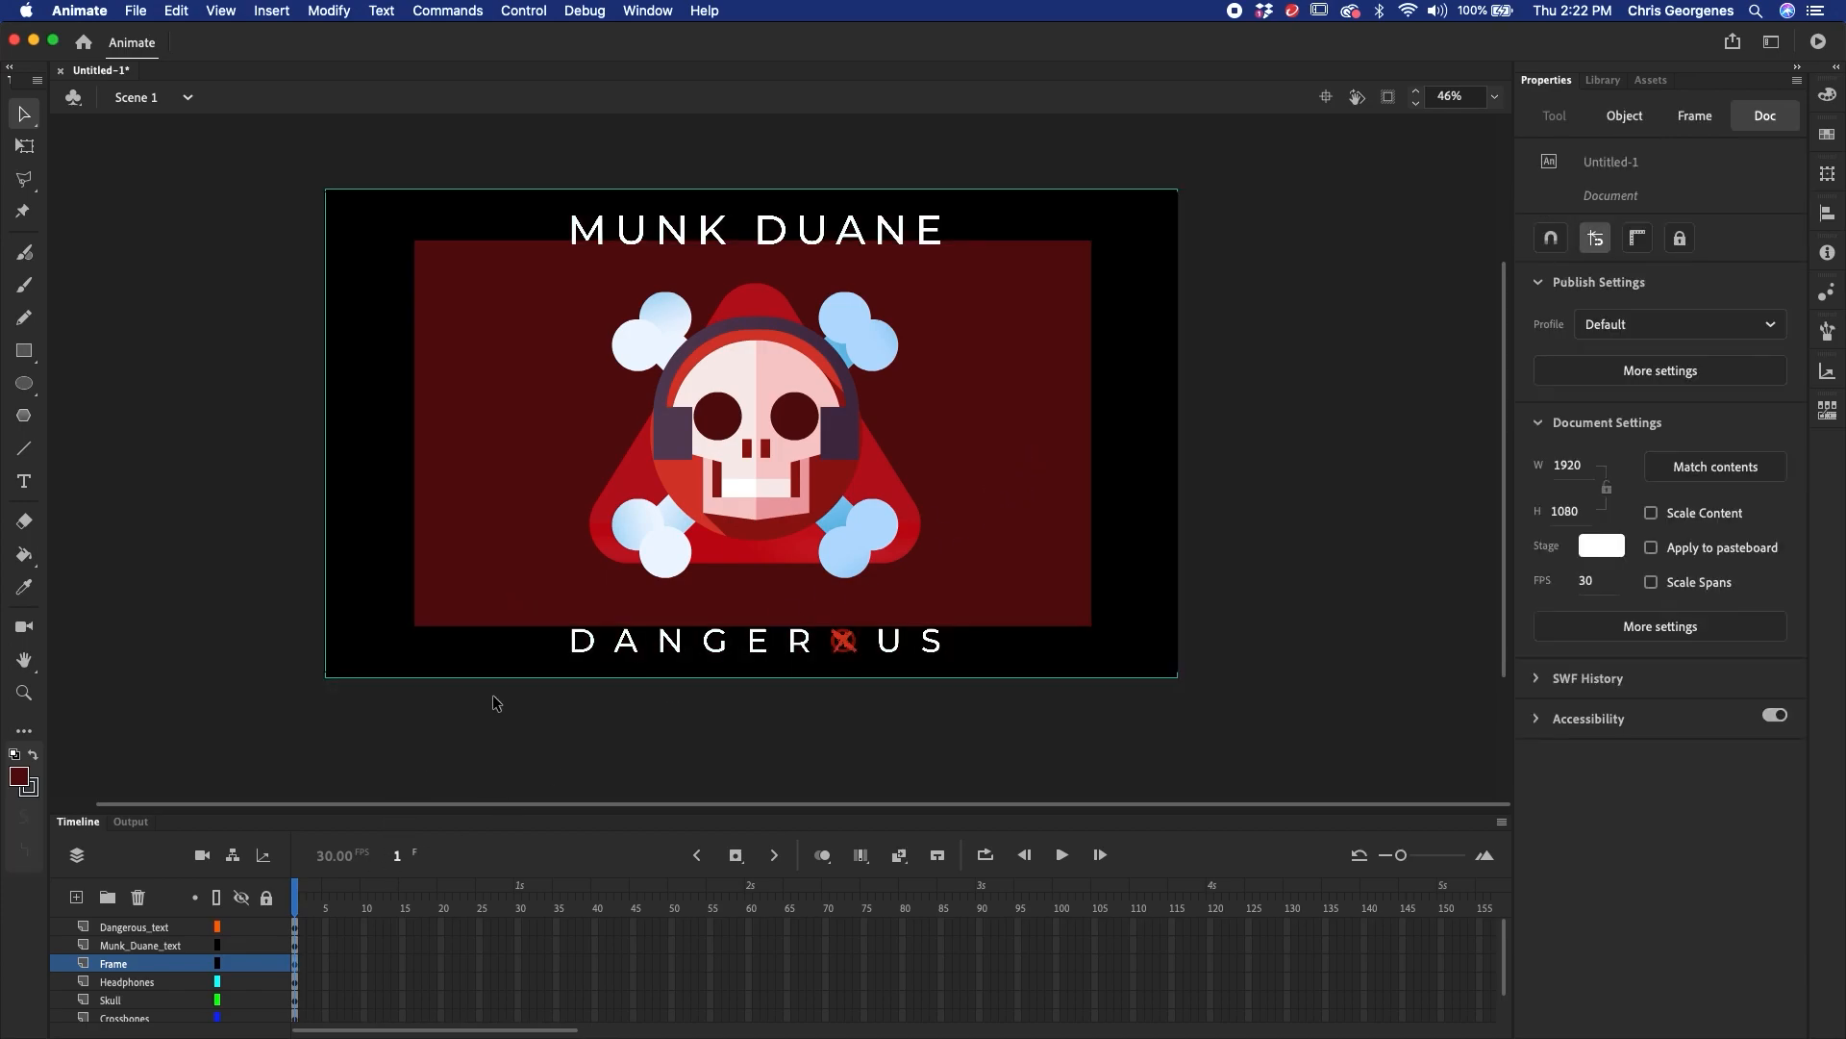
{"action": "left_click", "coordinate": [267, 963]}
- Try deleting the dark red background rectangle on the Back layer
{"action": "left_click", "coordinate": [493, 601]}
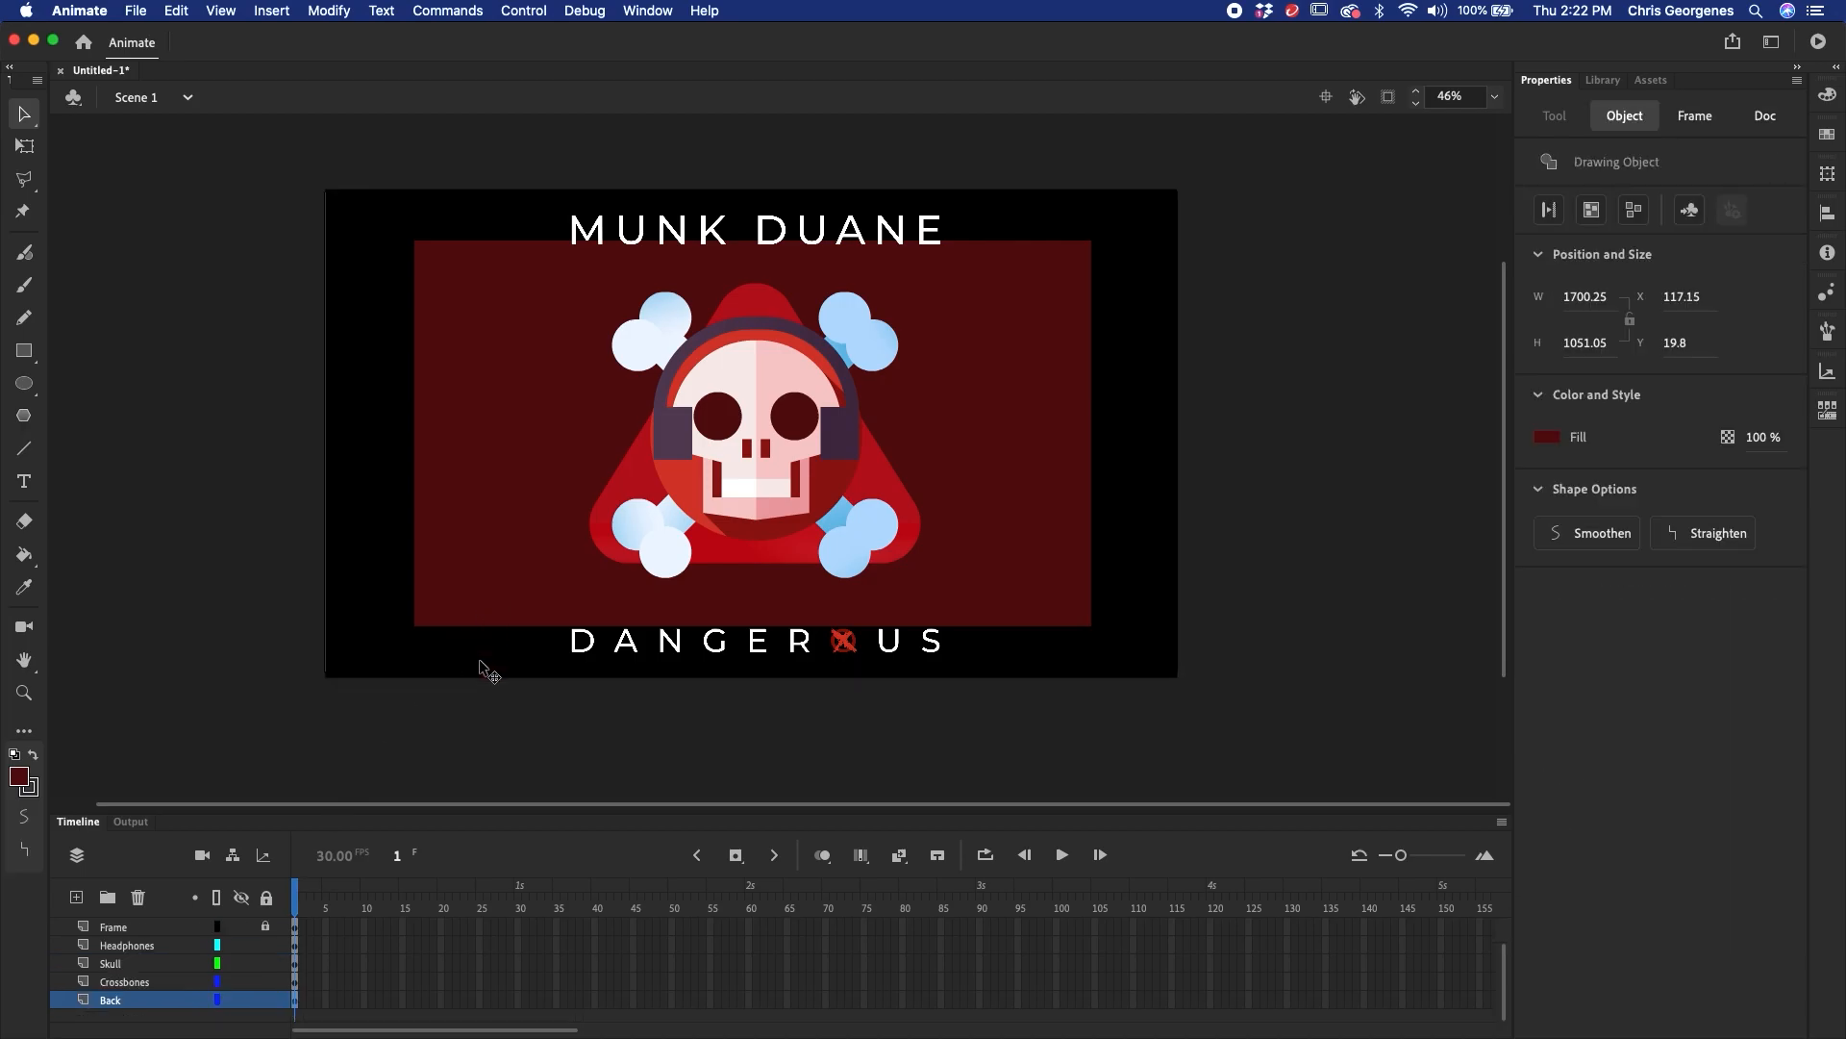
{"action": "key", "text": "Delete"}
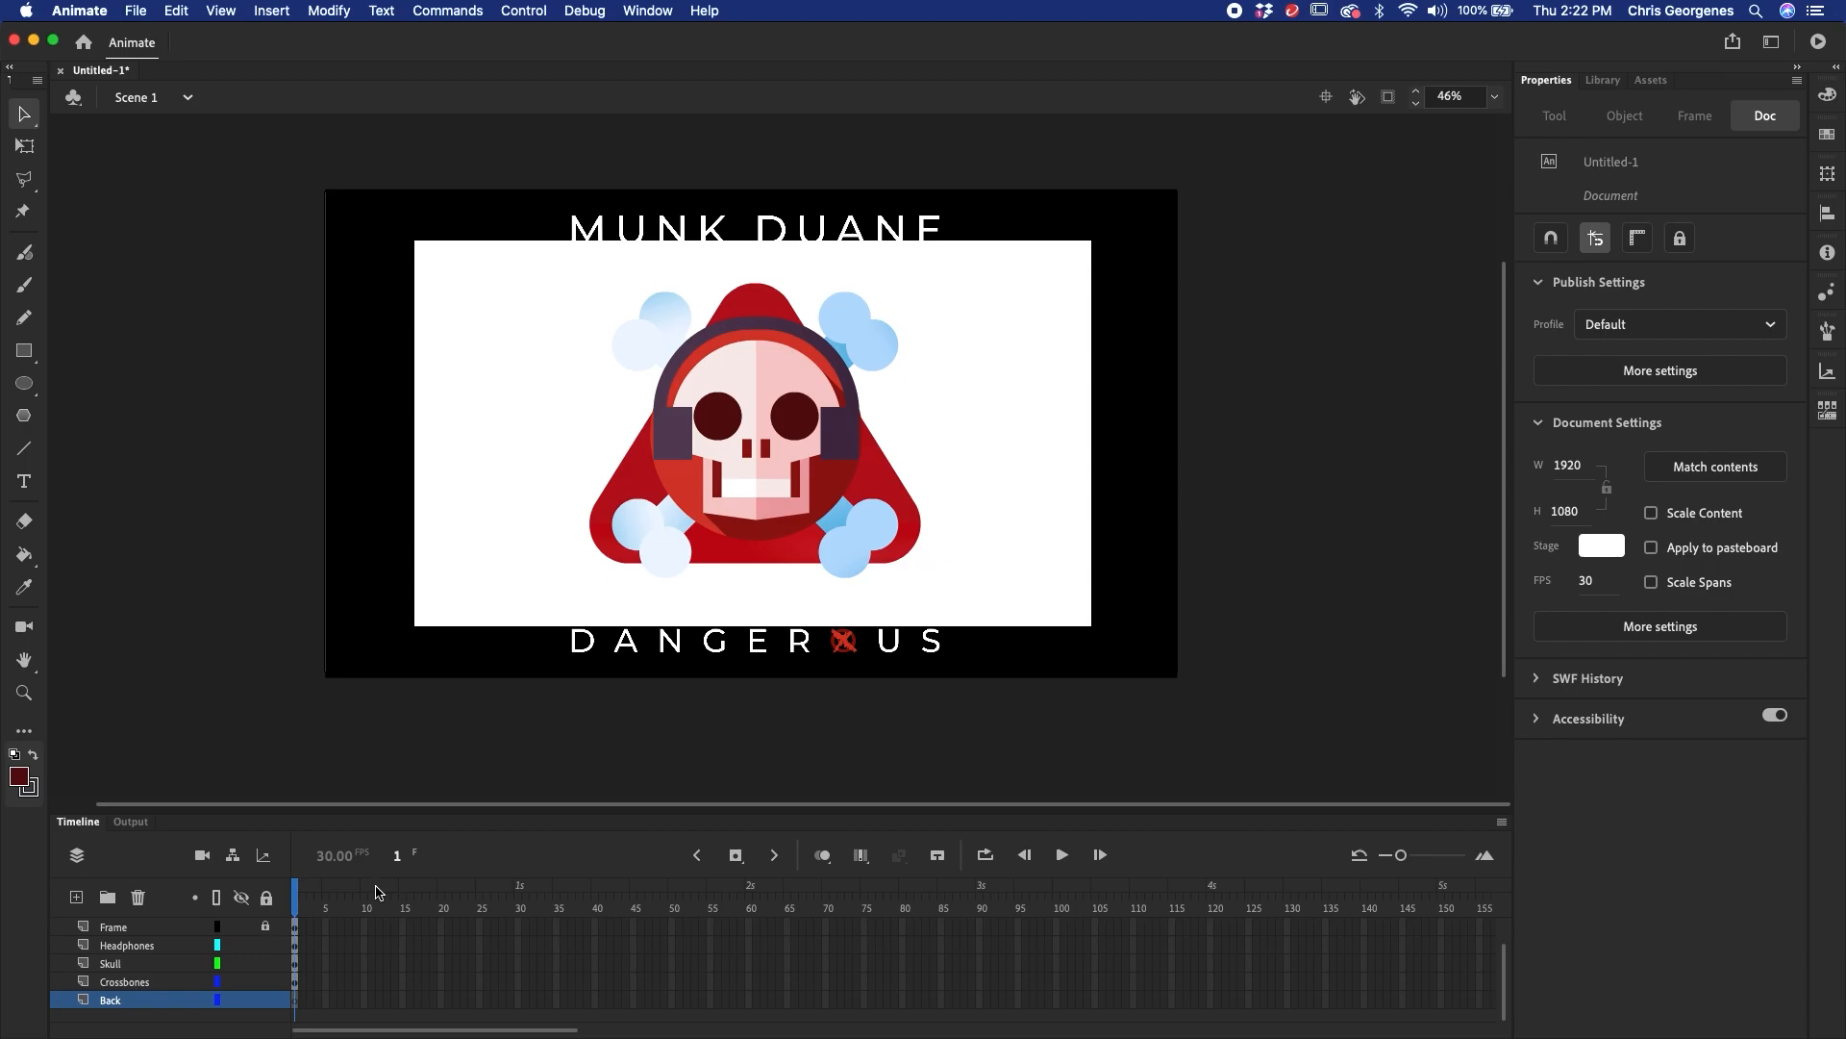
{"action": "key", "text": "super+z"}
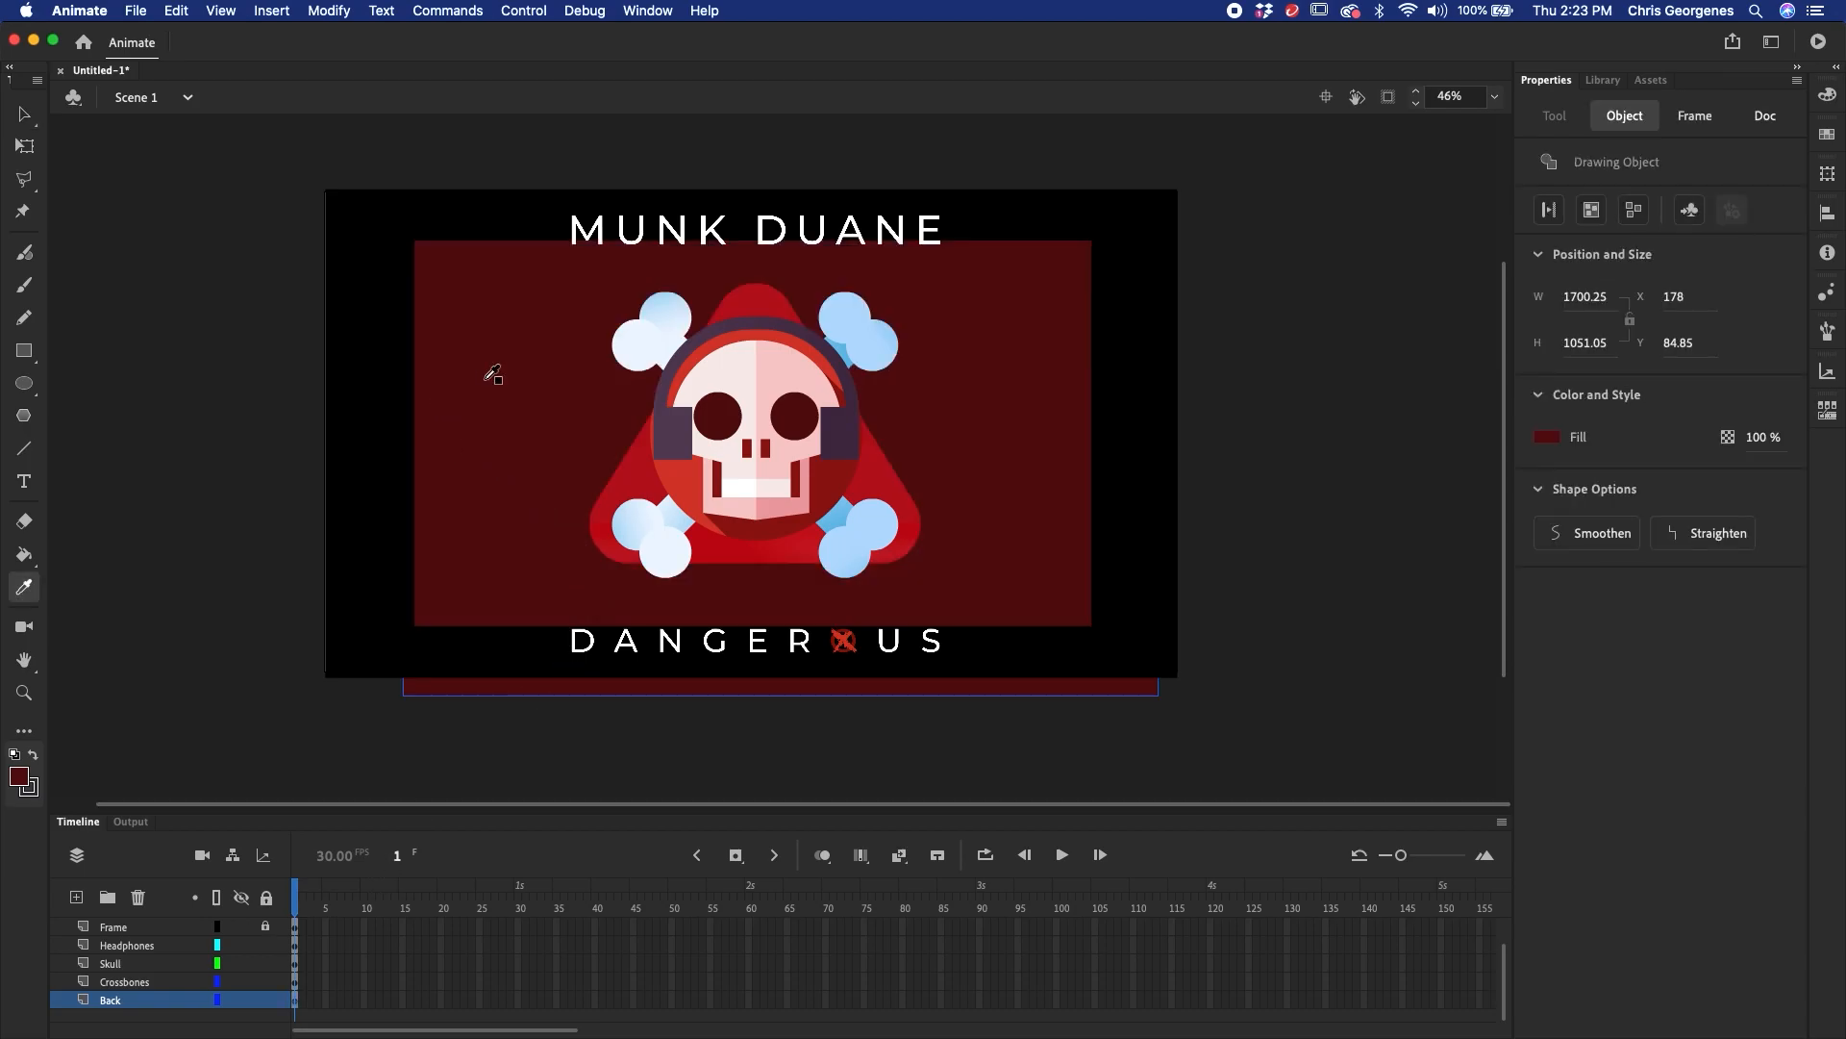
- Move the dark red background rectangle on the Back layer to about X 80.6, Y 54.8
{"action": "left_click", "coordinate": [26, 352]}
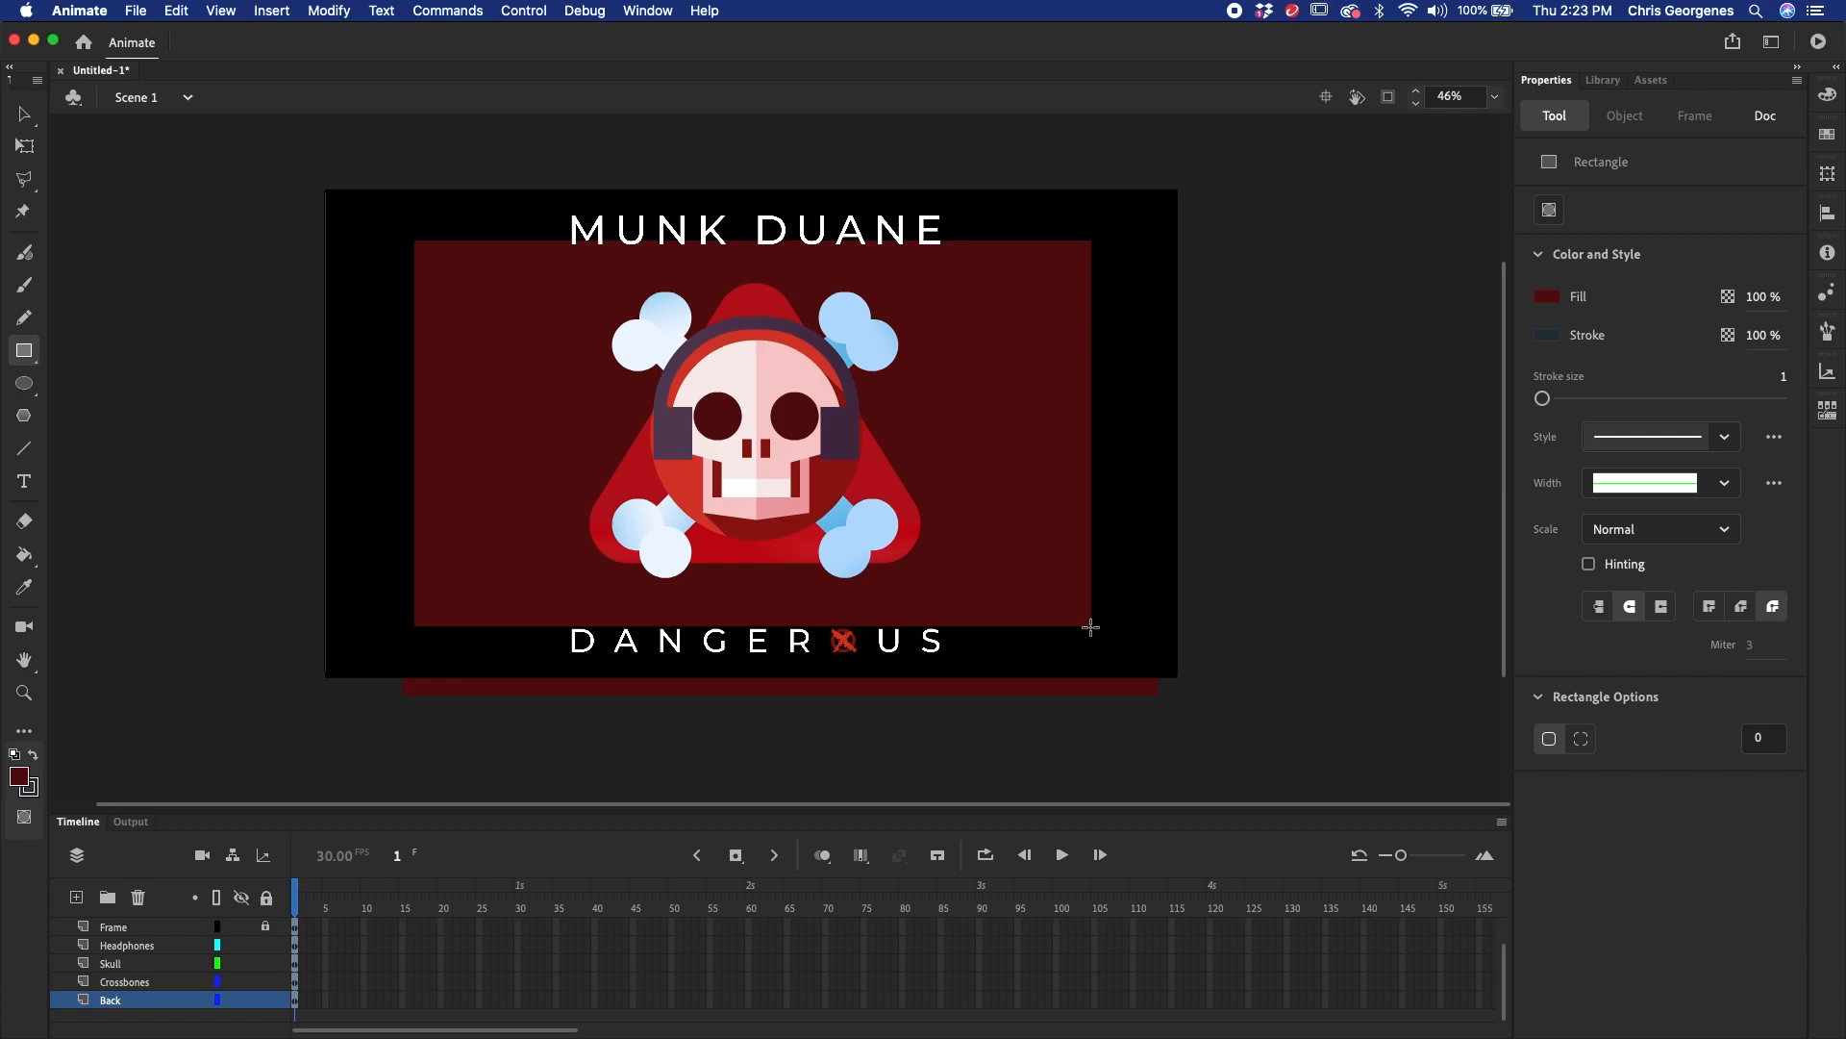
{"action": "key", "text": "v"}
{"action": "left_click", "coordinate": [1049, 602]}
{"action": "mouse_move", "coordinate": [1046, 602]}
{"action": "left_mouse_down"}
{"action": "mouse_move", "coordinate": [1093, 627]}
{"action": "mouse_move", "coordinate": [1102, 688]}
{"action": "mouse_move", "coordinate": [1058, 675]}
{"action": "left_mouse_up"}
- On a new layer above Back, with all other layers locked, draw a dark red rectangle about 1563 × 909 px covering the frame opening
{"action": "left_click", "coordinate": [78, 895]}
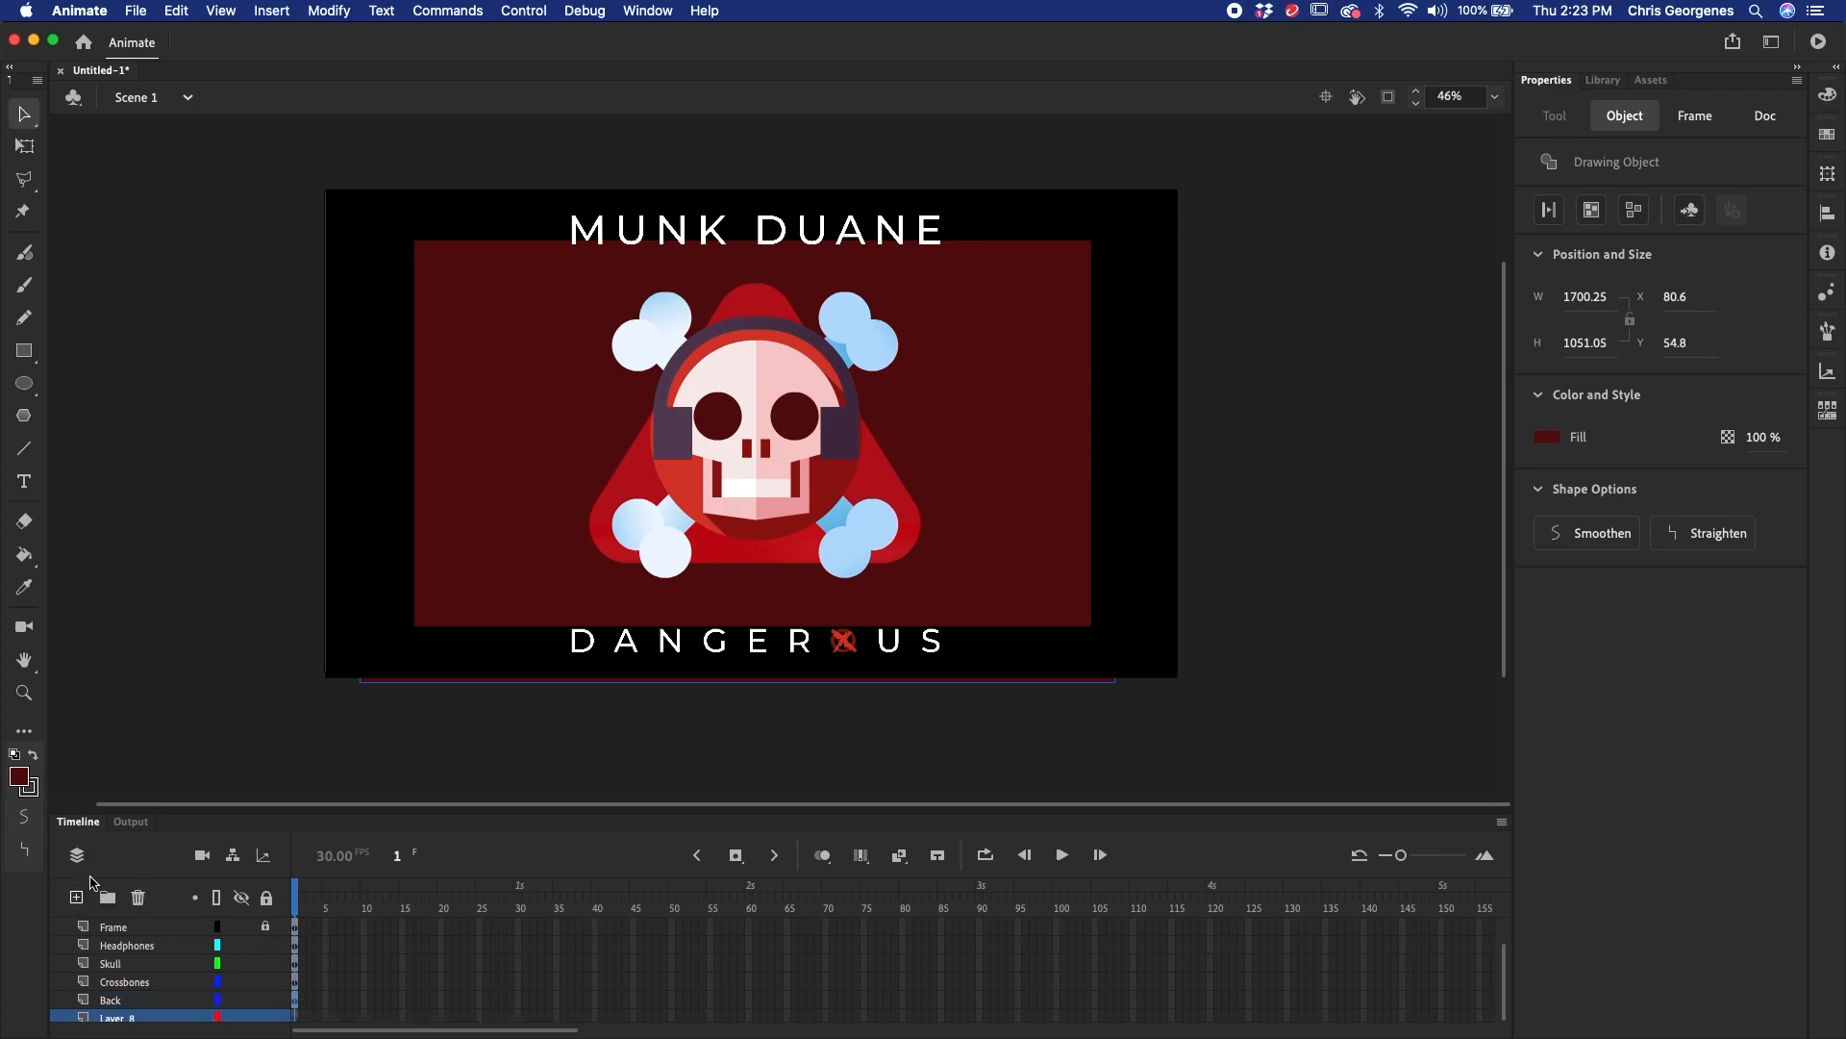
{"action": "left_click", "coordinate": [267, 1002], "text": "alt"}
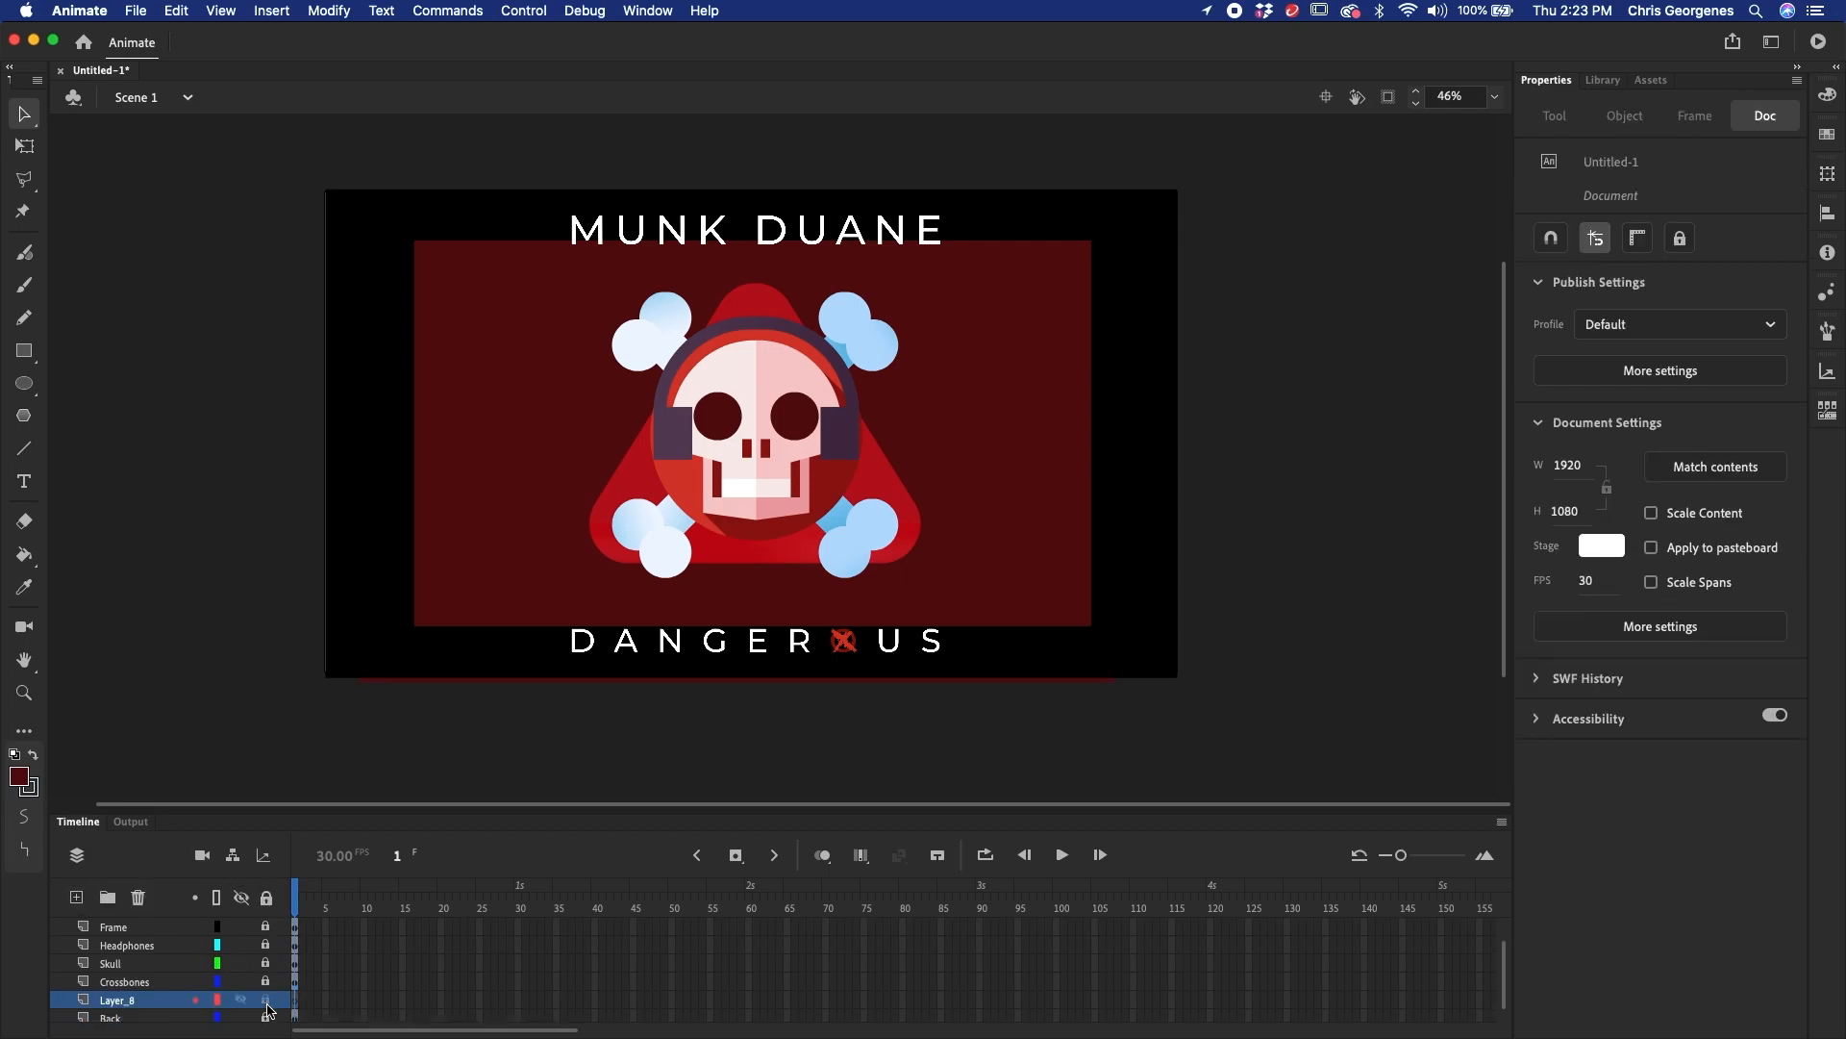
{"action": "key", "text": "r"}
{"action": "left_click_drag", "start_coordinate": [404, 237], "coordinate": [485, 304]}
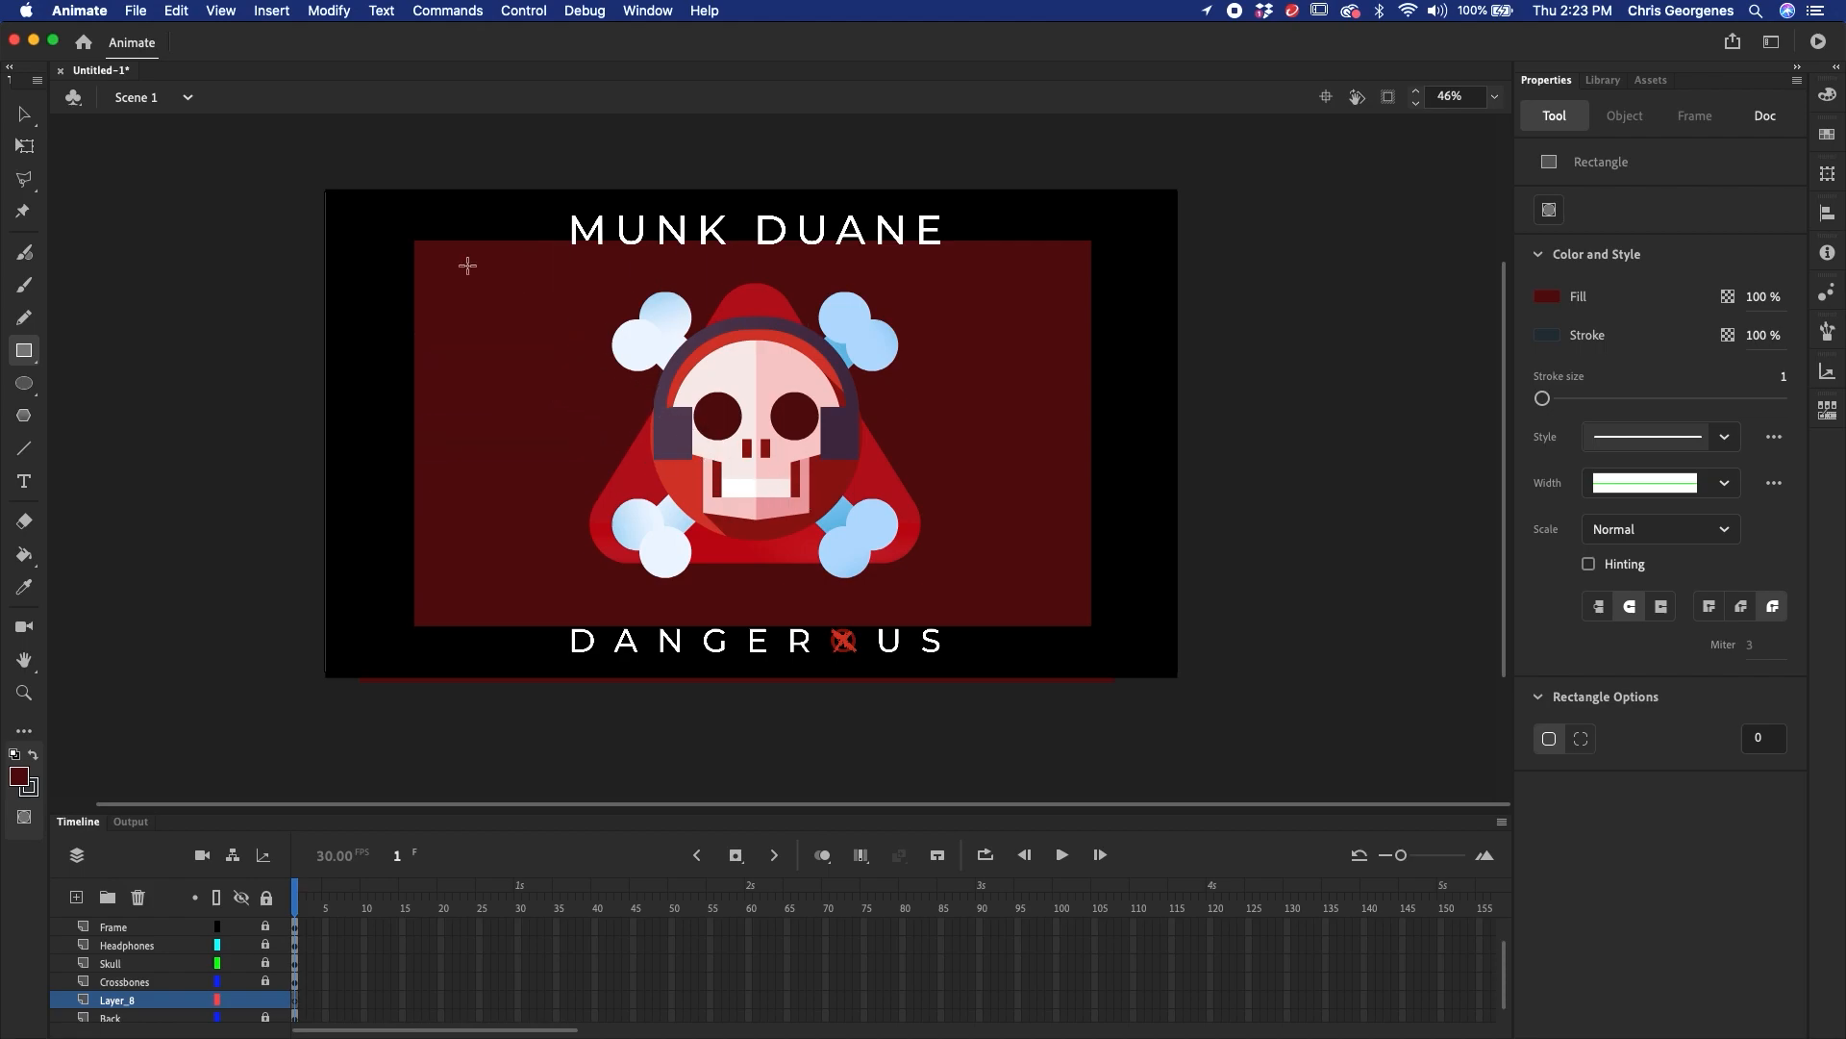
{"action": "key", "text": "v"}
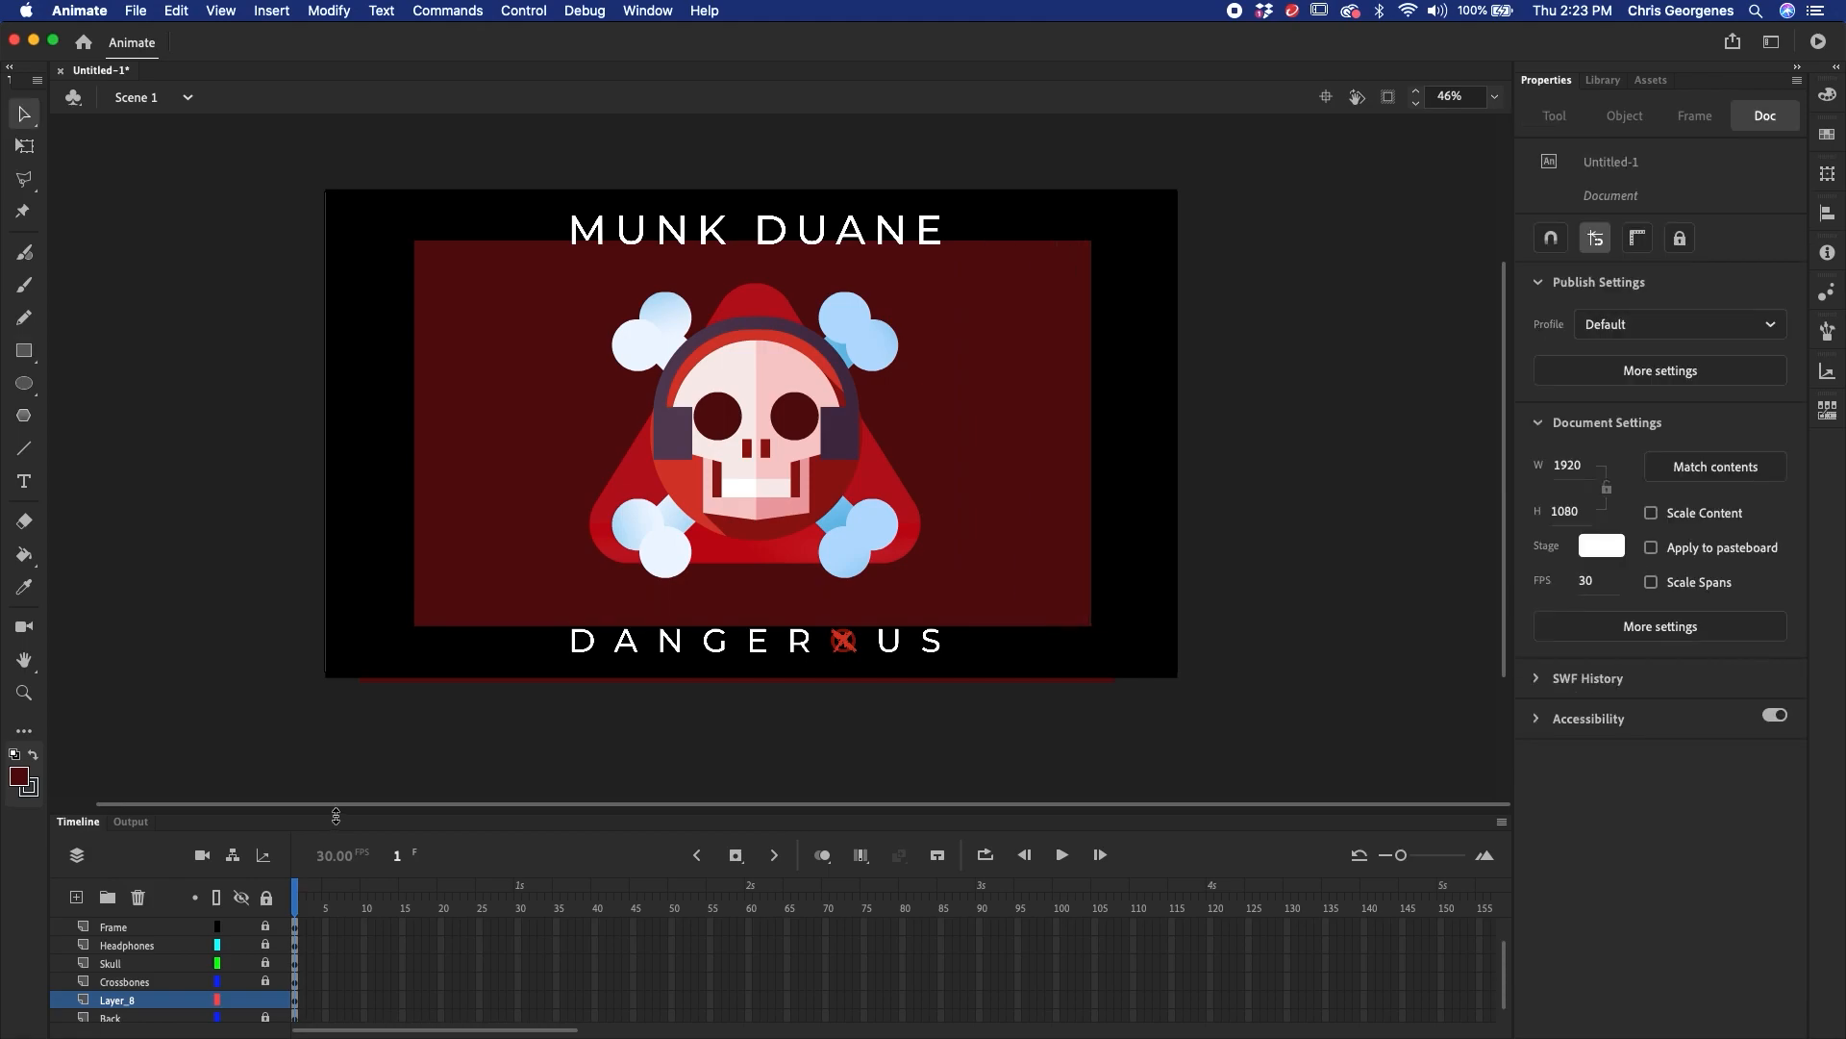
- Hide all layers, delete the old Back layer, and show only Layer_8 with the new dark red rectangle
{"action": "left_click_drag", "start_coordinate": [346, 804], "coordinate": [346, 718]}
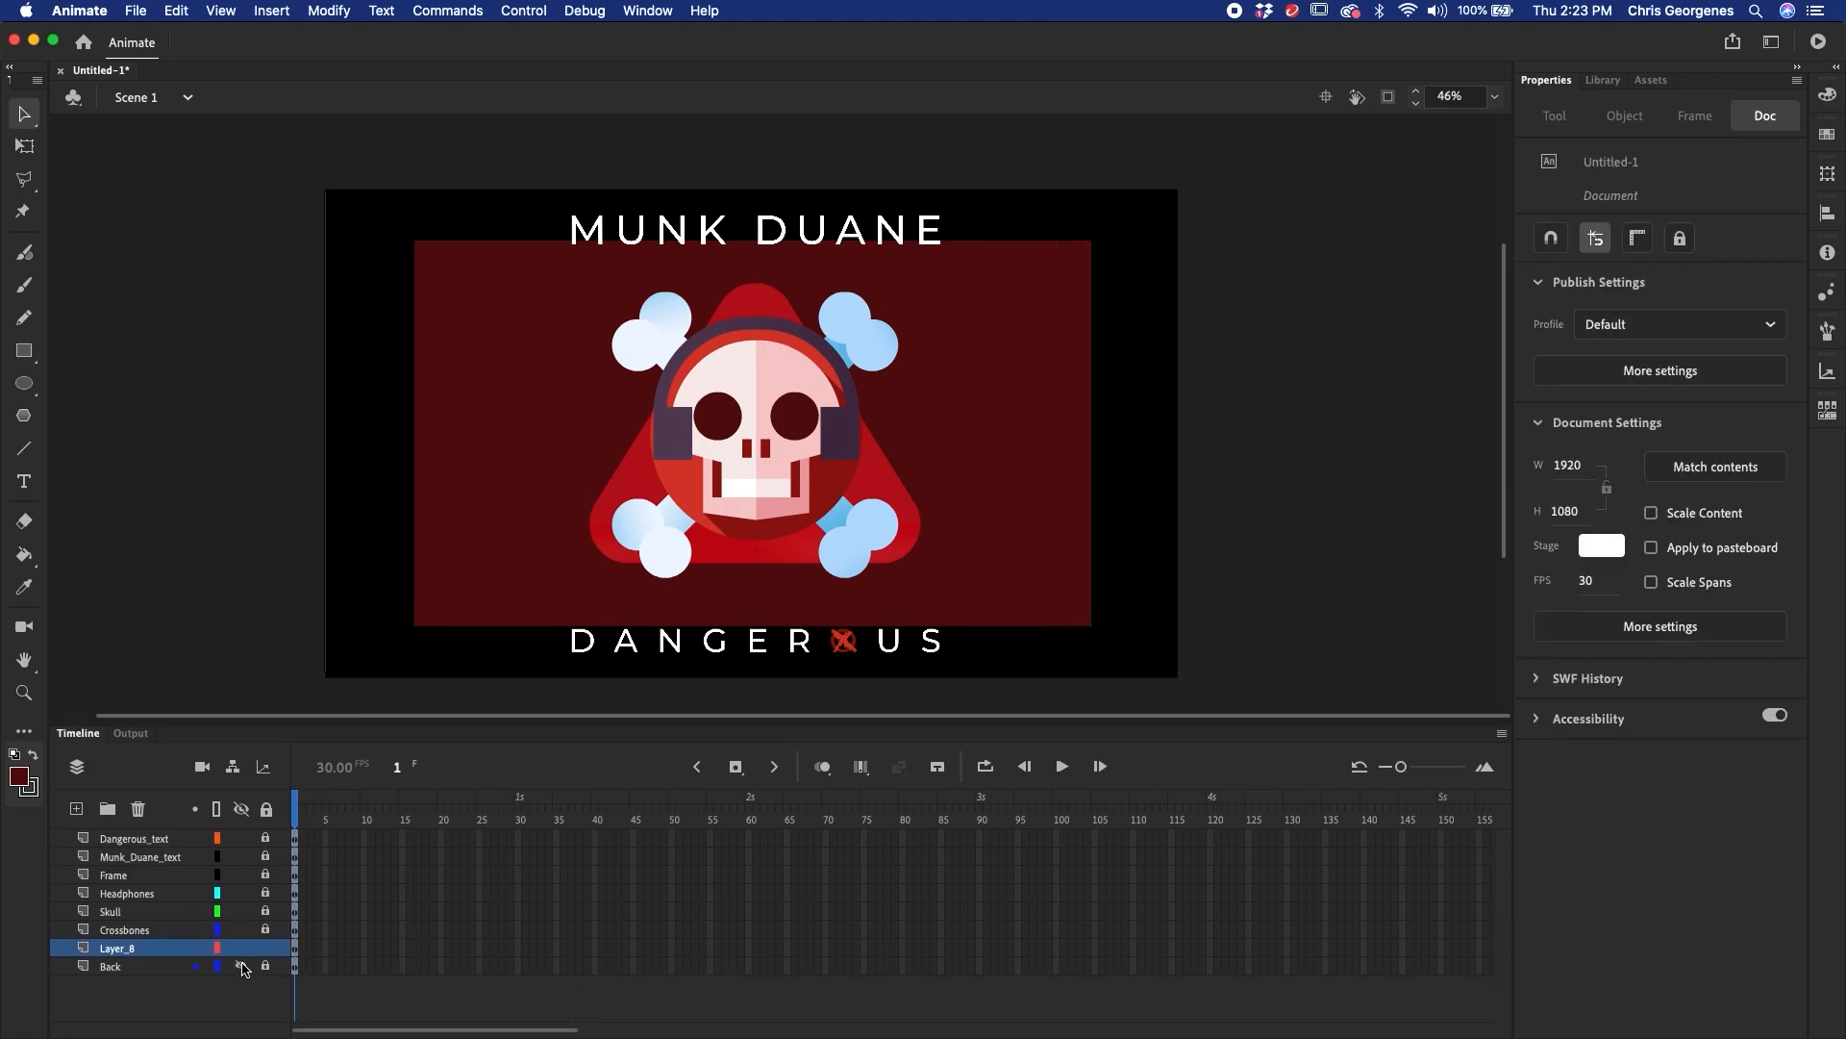
{"action": "left_click", "coordinate": [175, 969]}
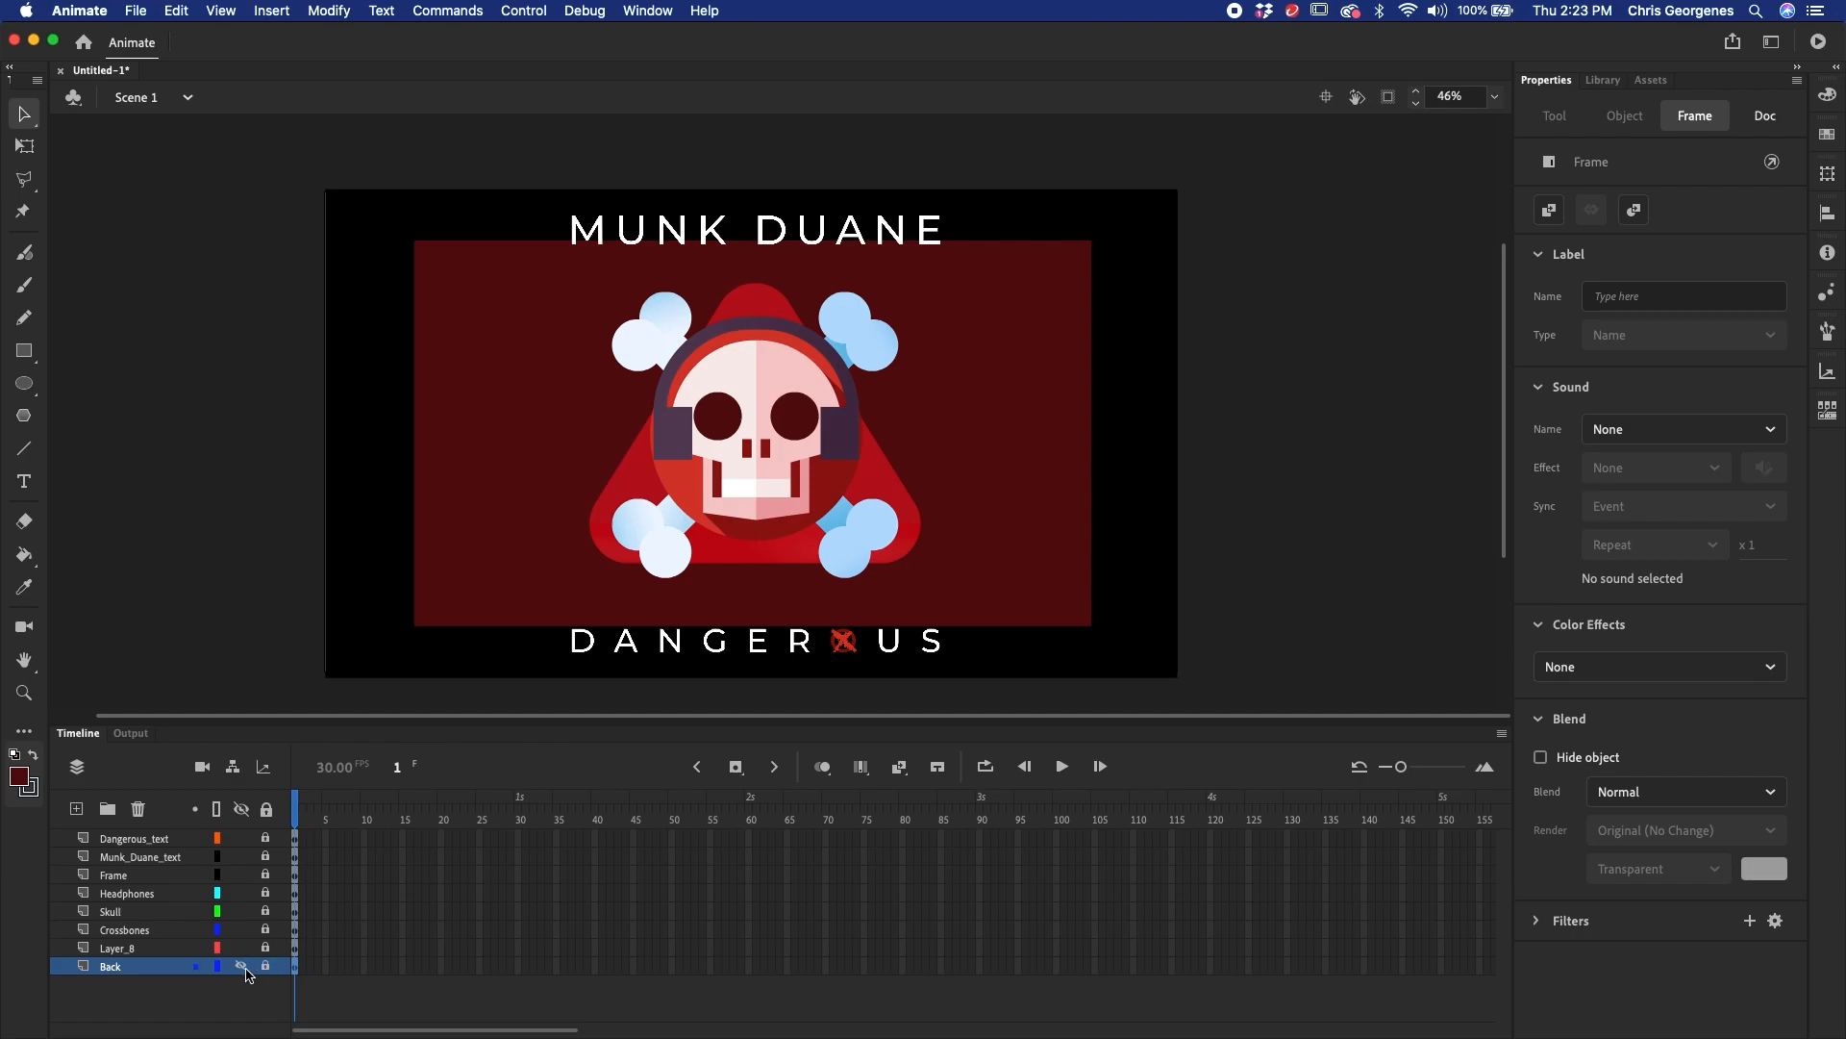
{"action": "left_click", "coordinate": [265, 966]}
{"action": "left_click", "coordinate": [242, 809]}
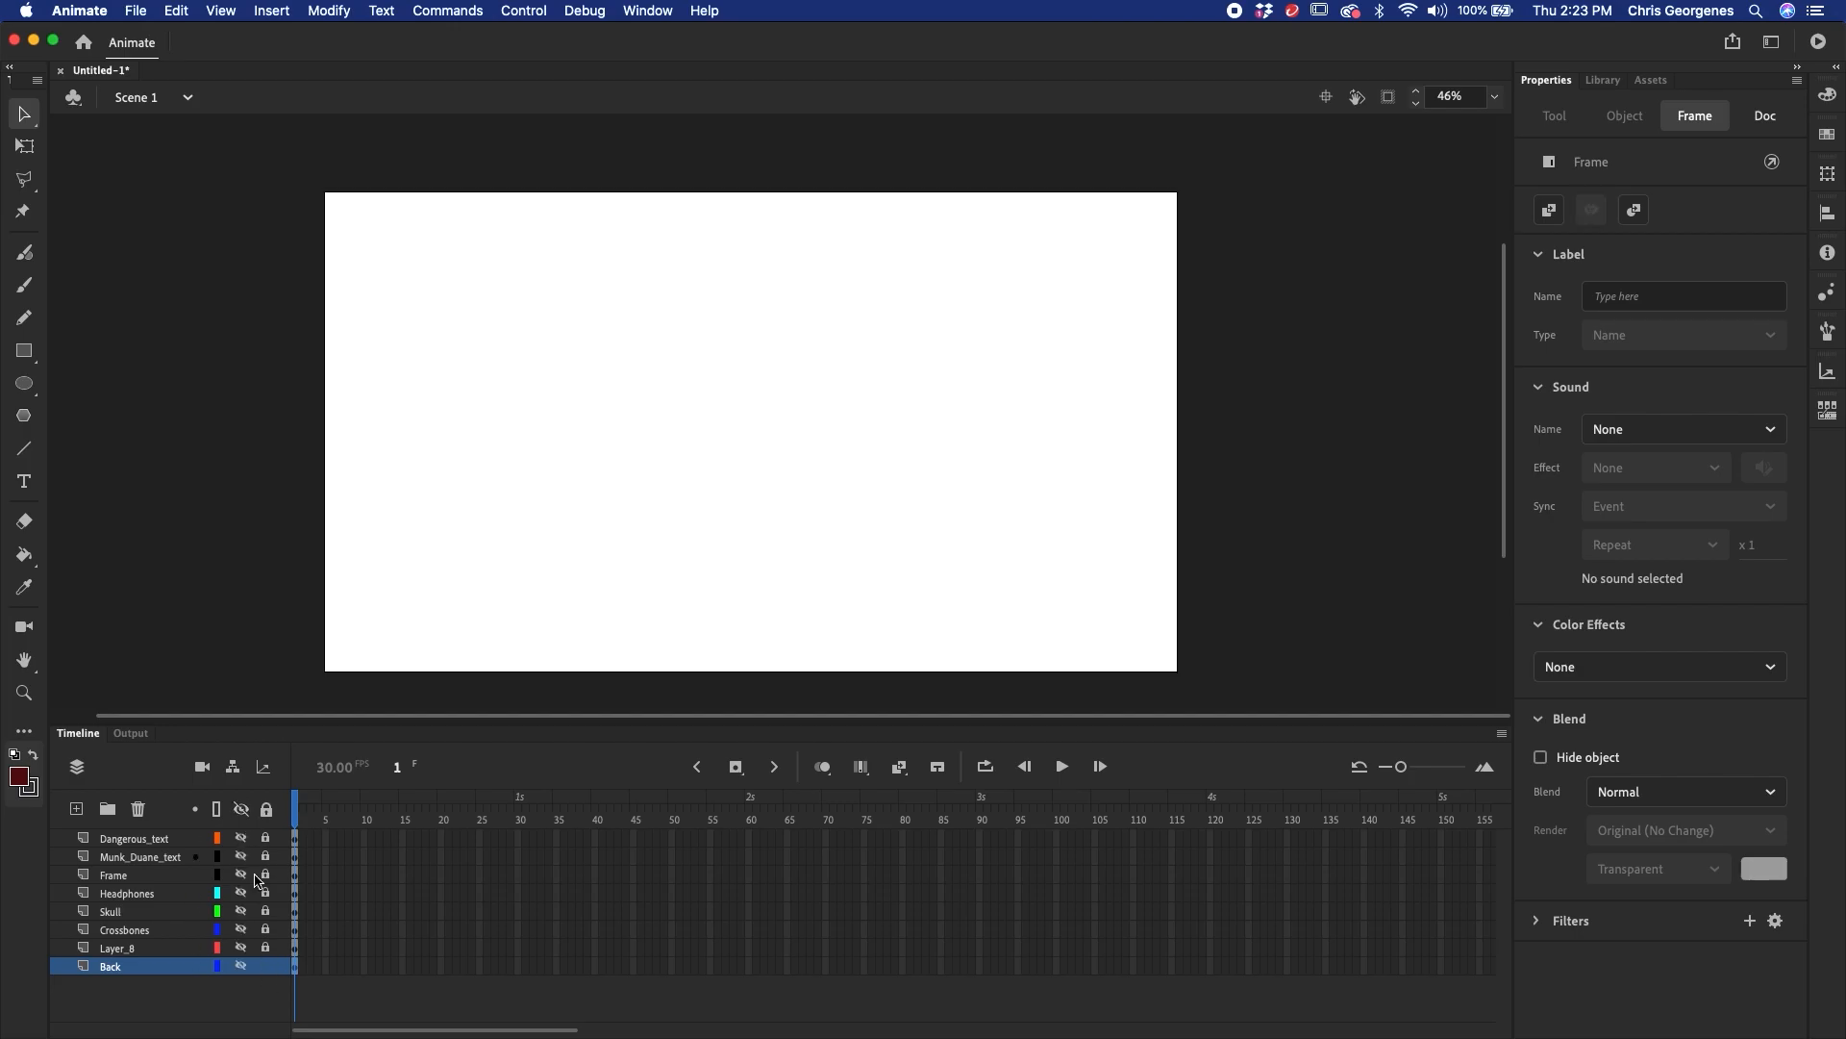
{"action": "left_click", "coordinate": [241, 966]}
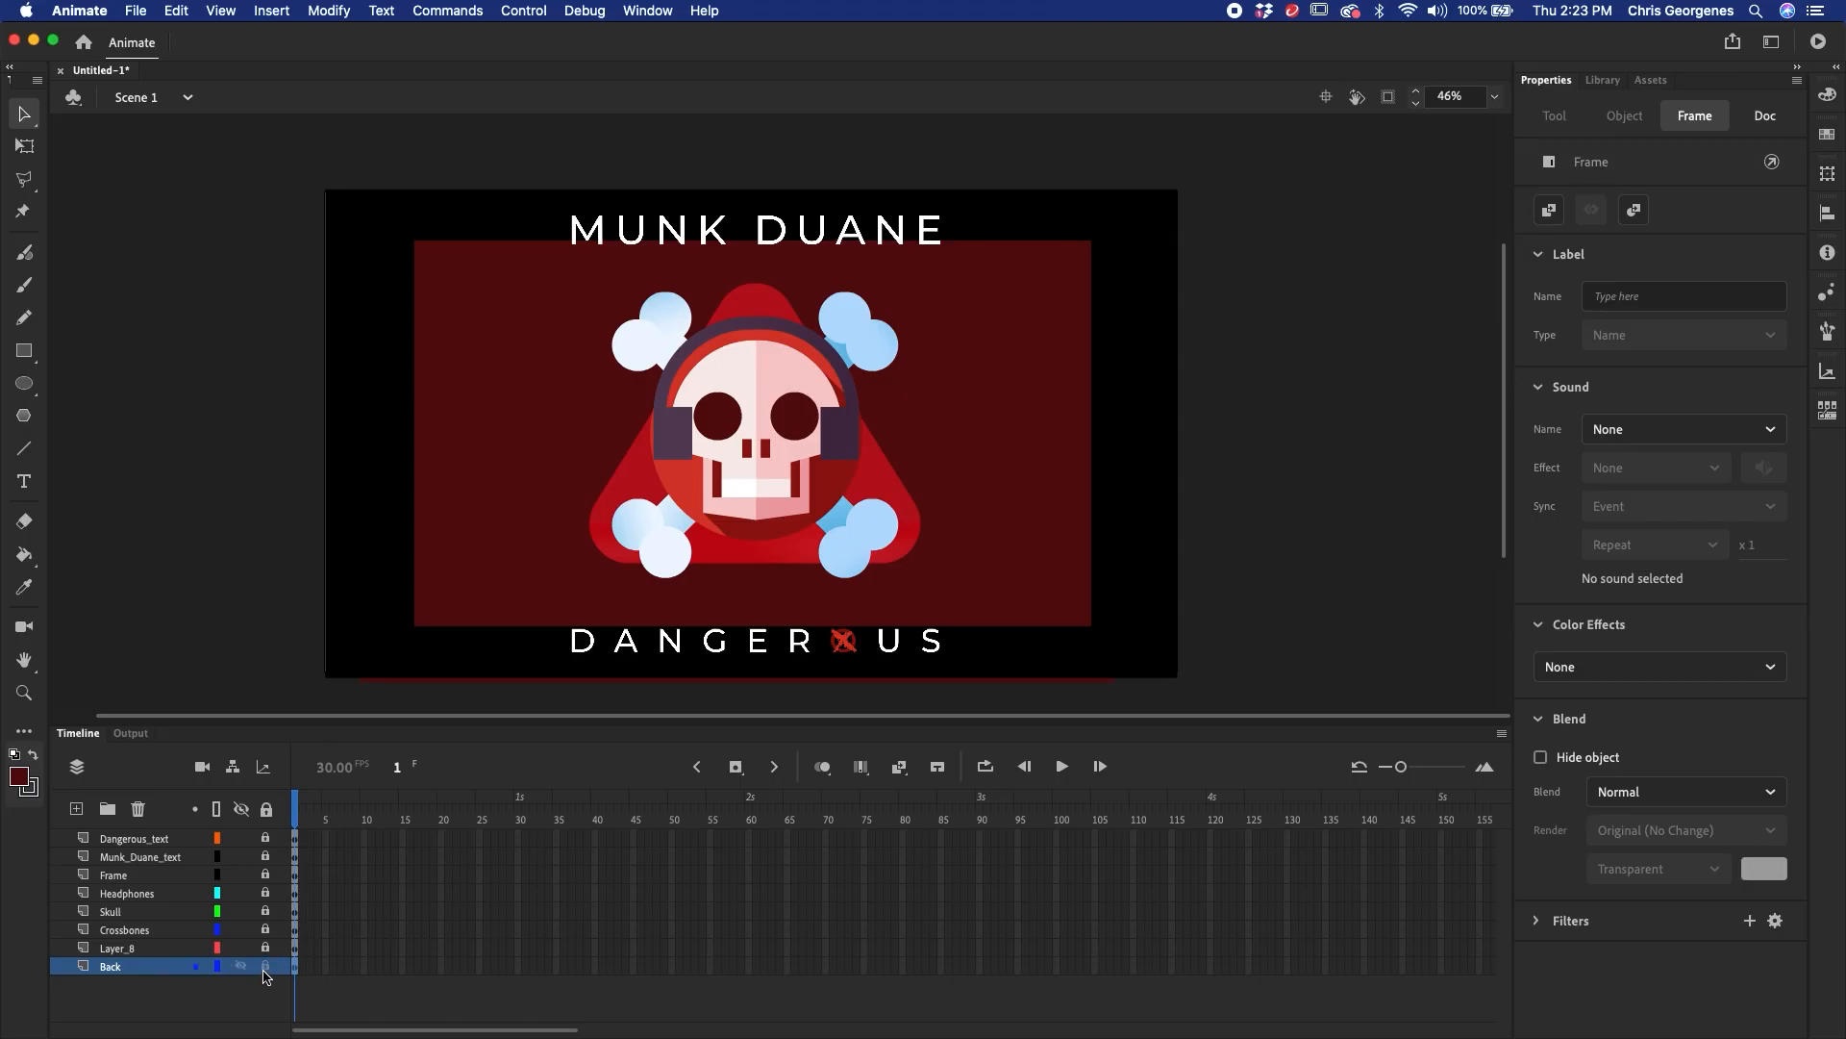
{"action": "left_click", "coordinate": [241, 809]}
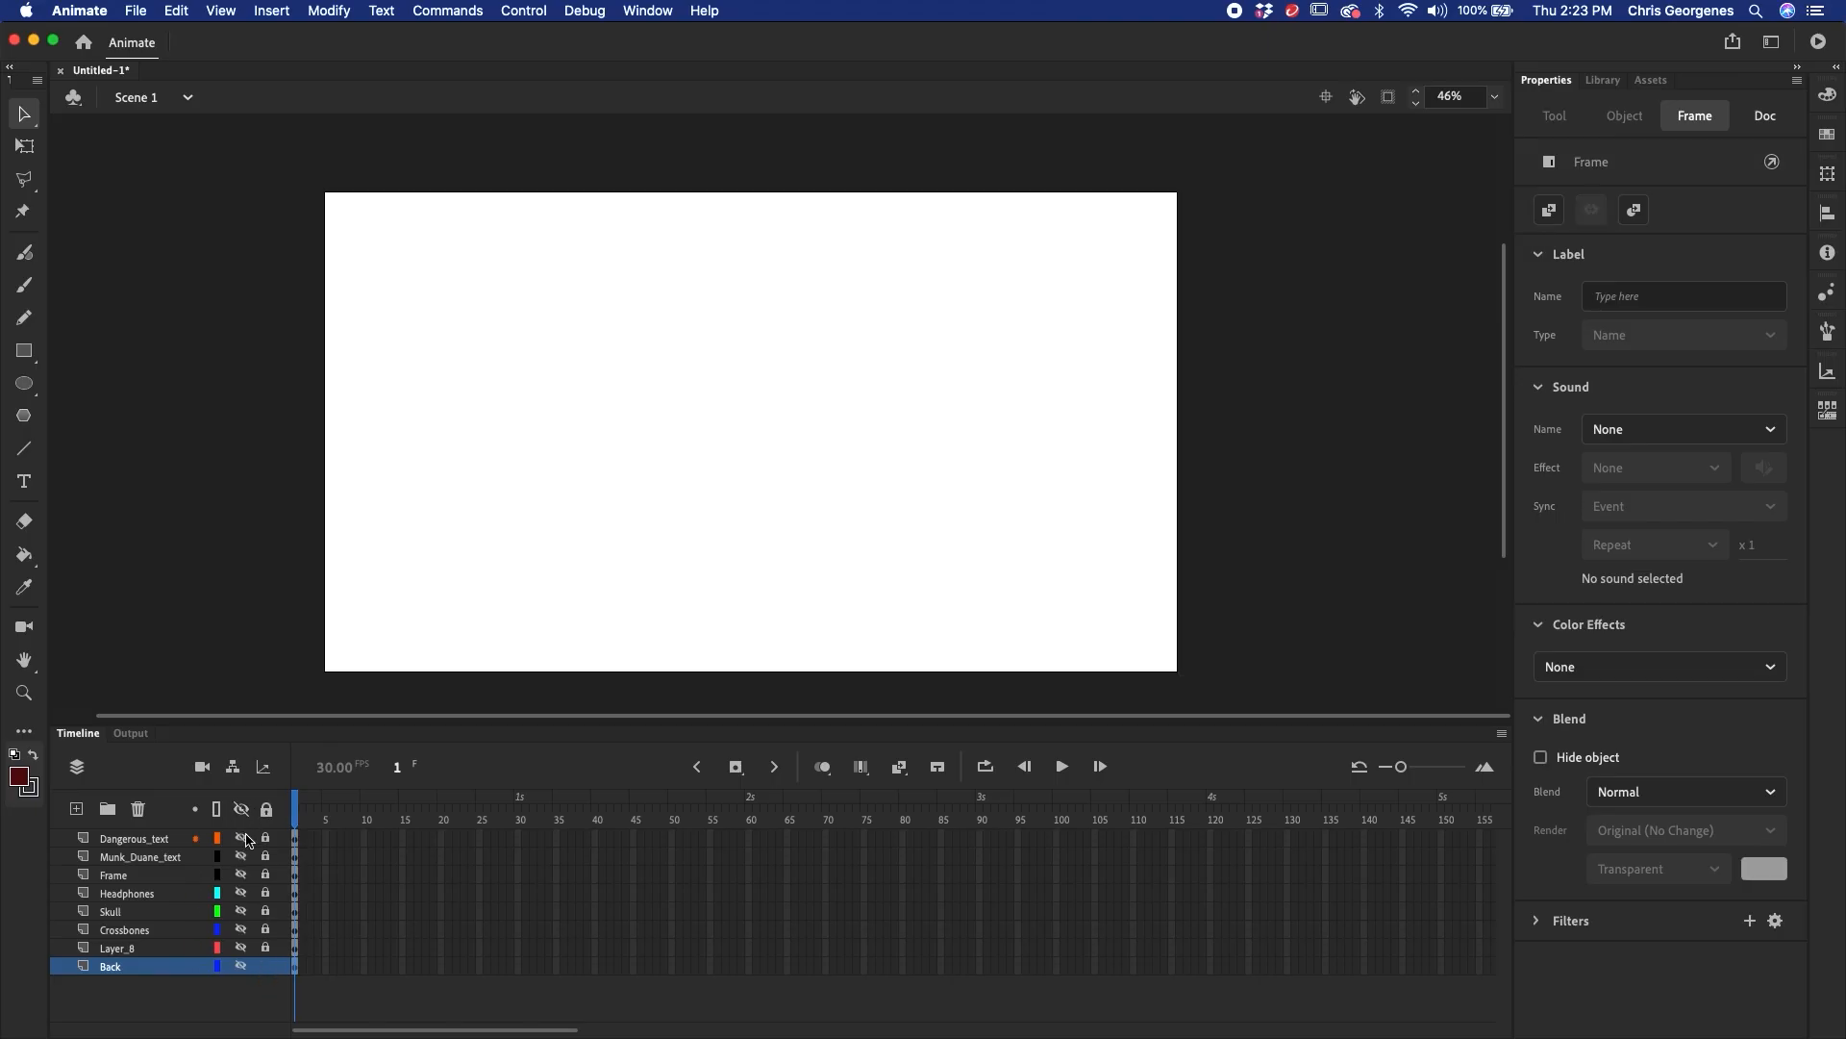
{"action": "left_click", "coordinate": [241, 966]}
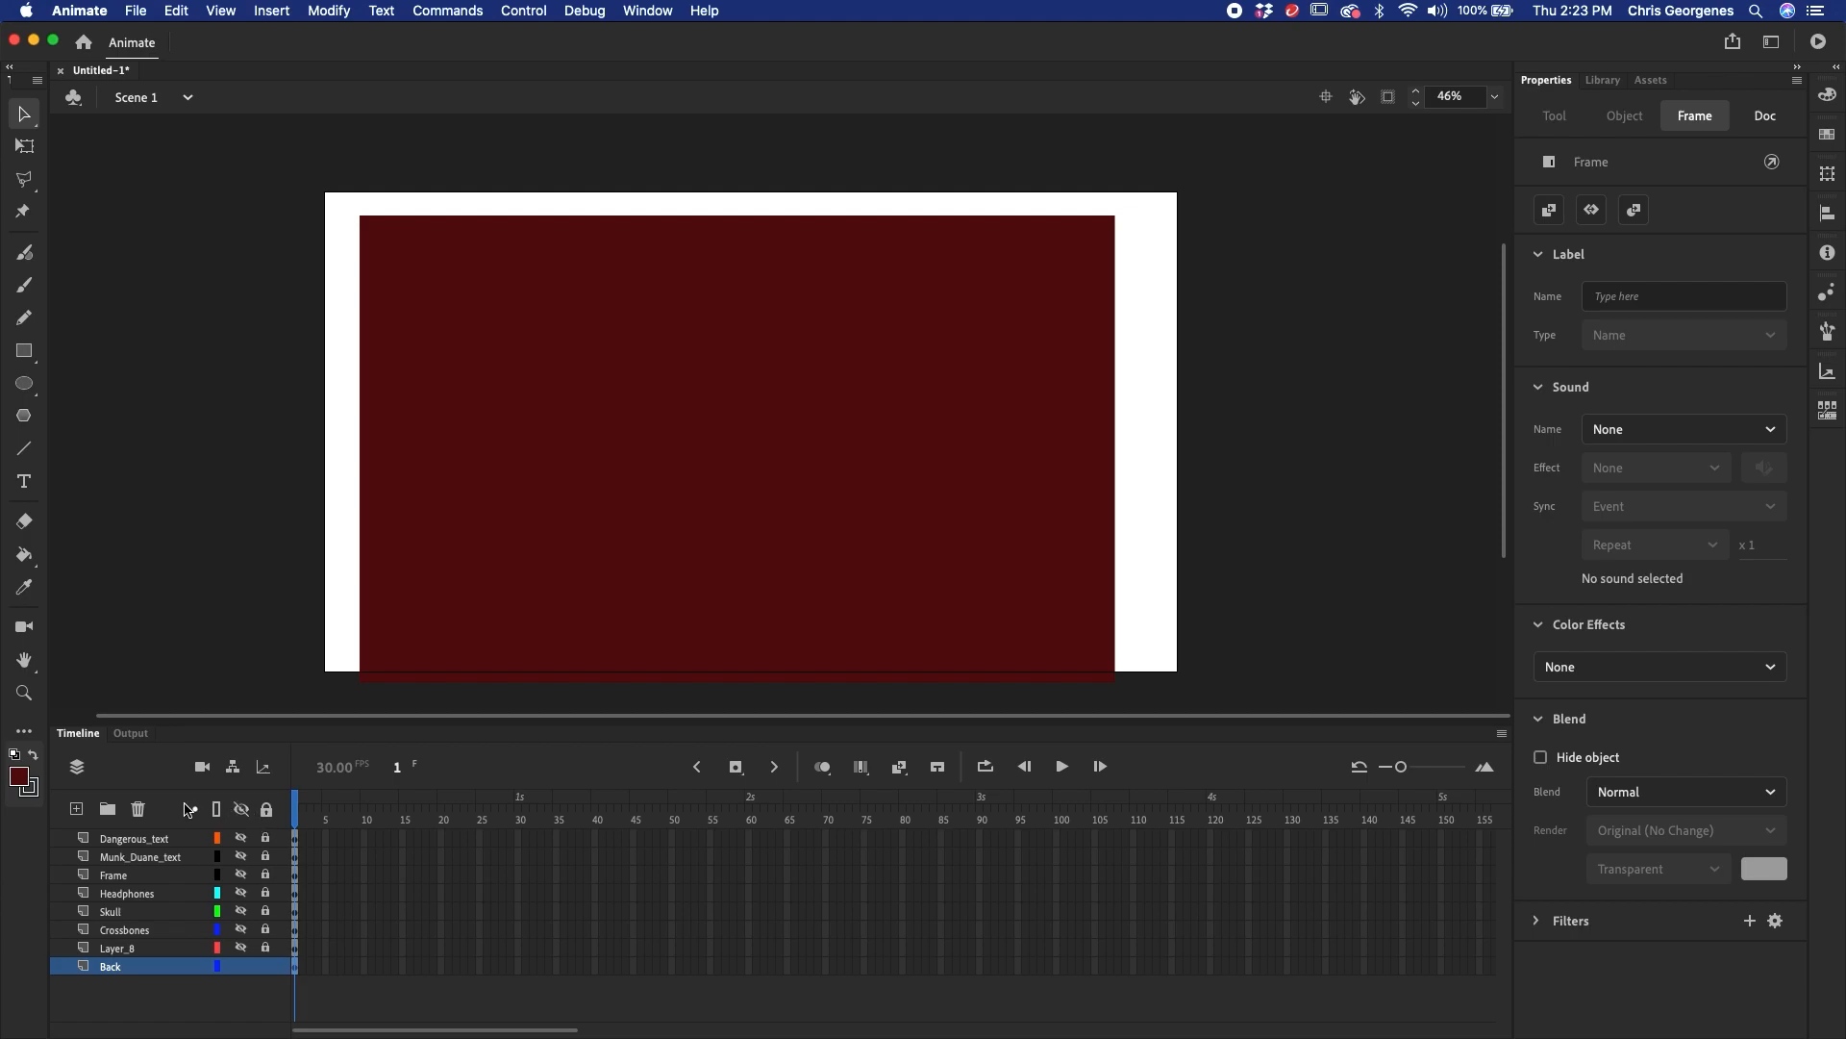
{"action": "left_click", "coordinate": [138, 808]}
{"action": "left_click", "coordinate": [242, 948]}
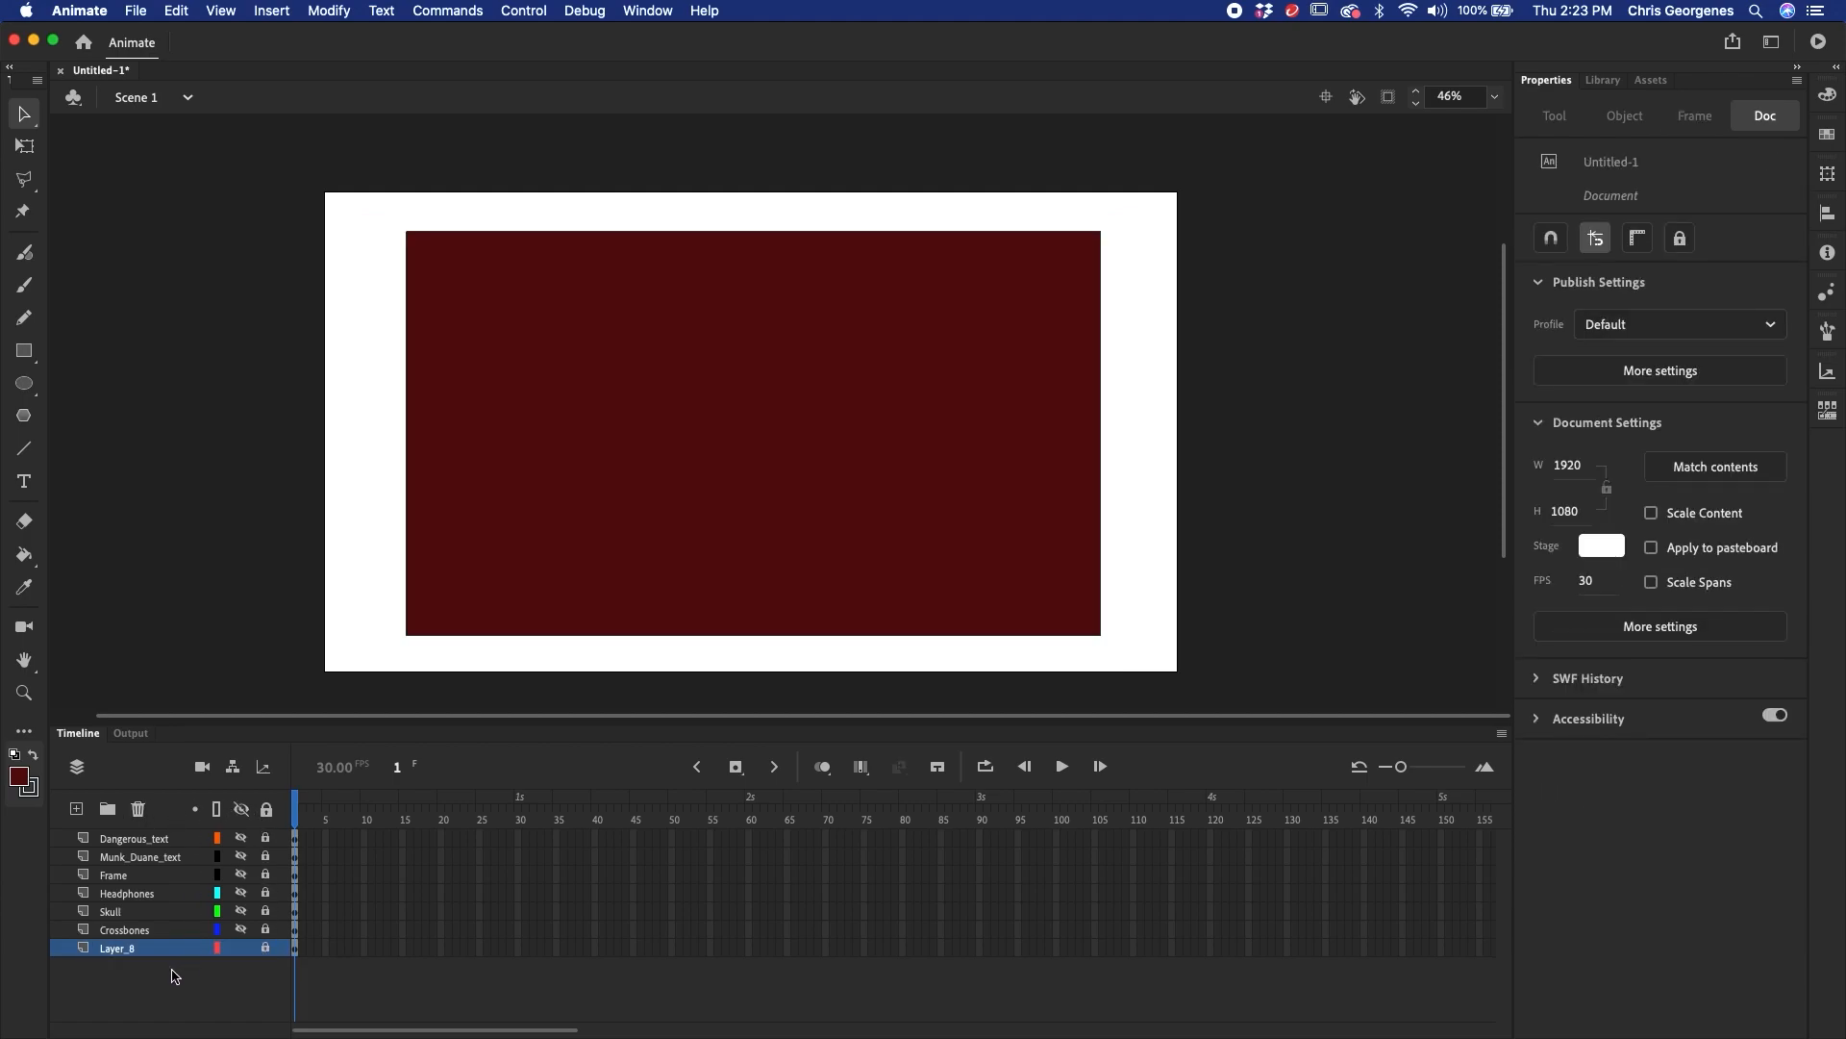
- Add a new layer beneath Layer_8 and draw a black rectangle without a stroke that covers the whole stage
{"action": "left_click", "coordinate": [76, 808]}
{"action": "left_click", "coordinate": [33, 792]}
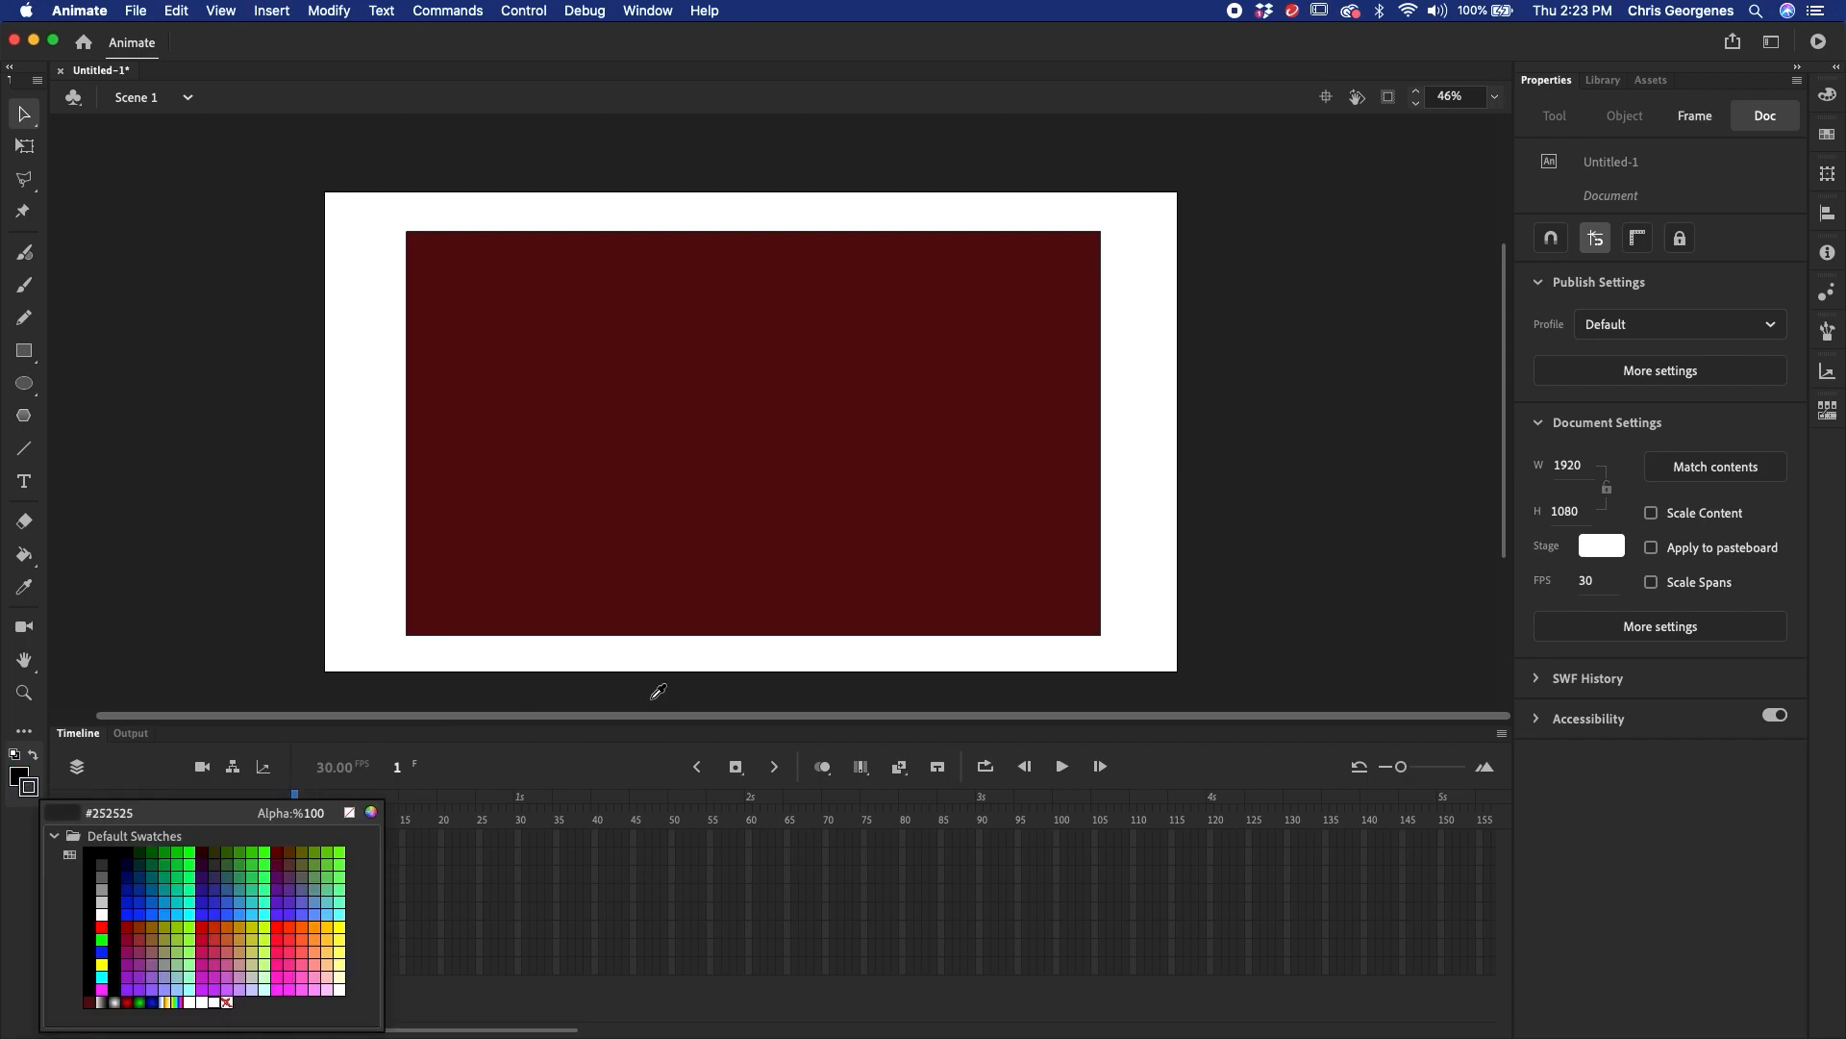
{"action": "left_click", "coordinate": [344, 816]}
{"action": "left_click", "coordinate": [29, 357]}
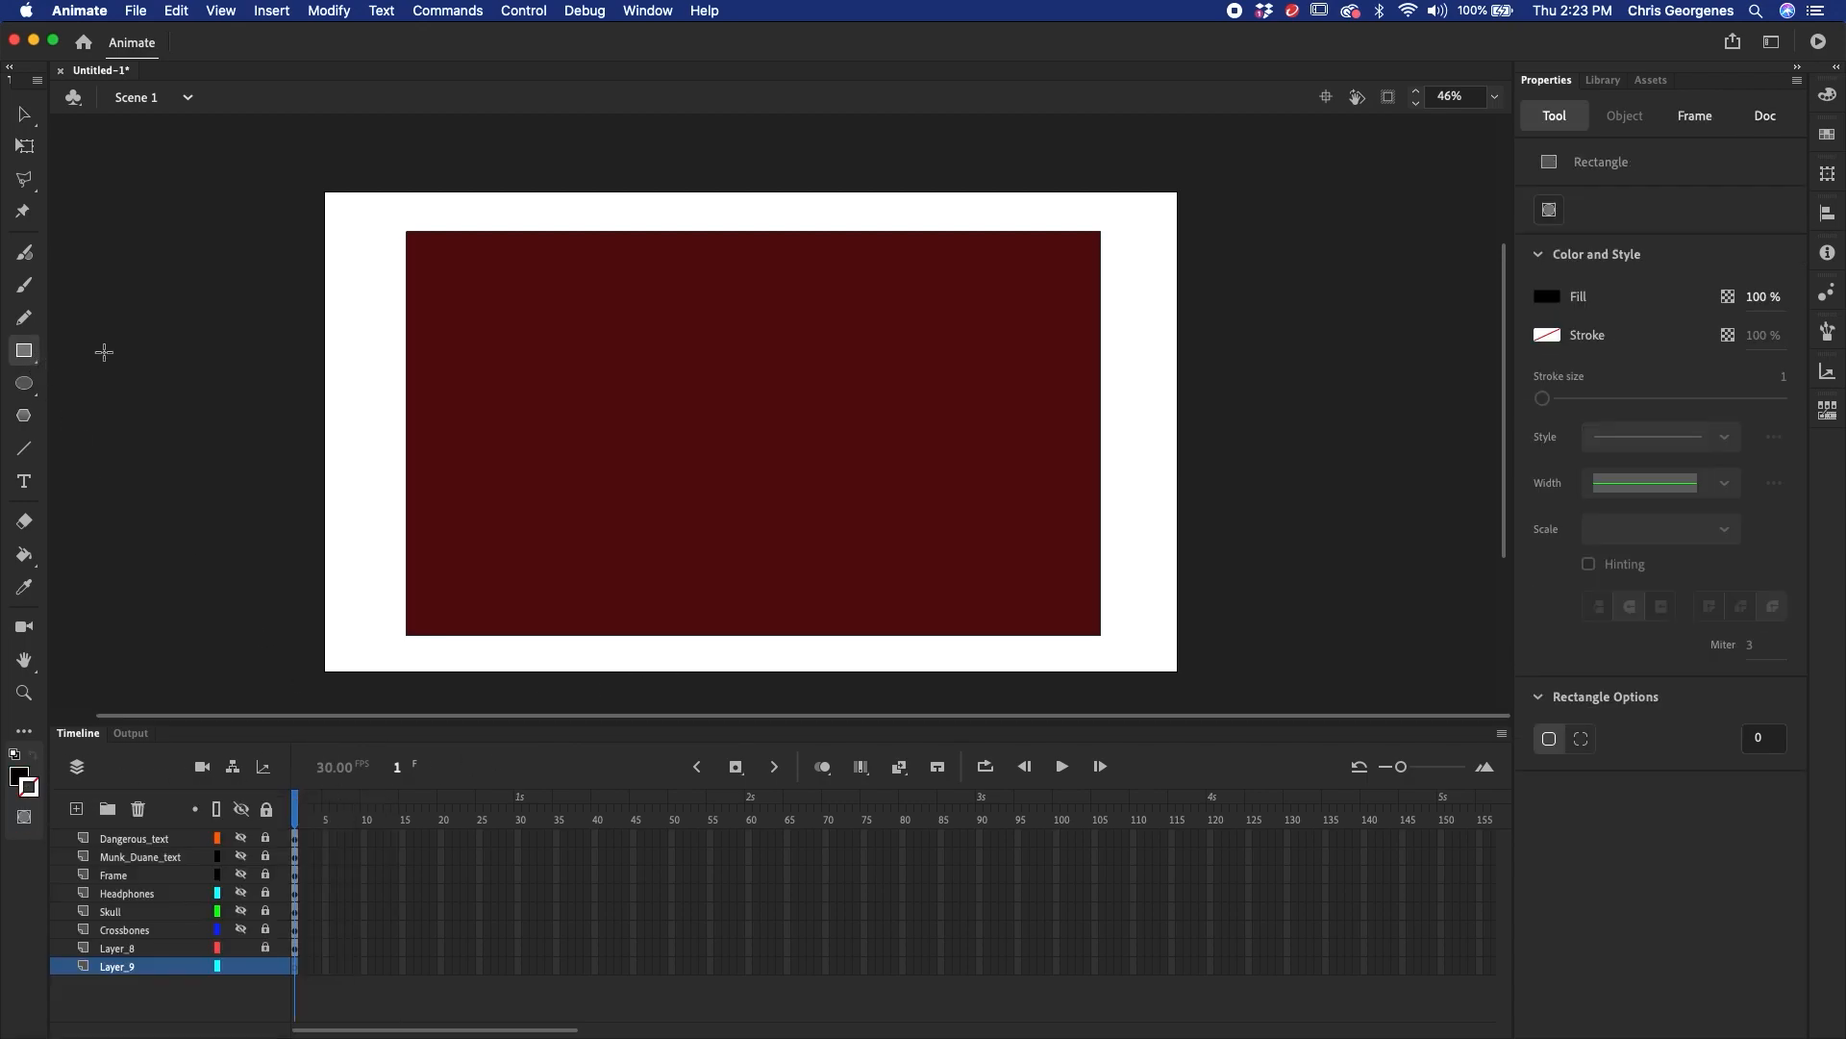
{"action": "left_click_drag", "start_coordinate": [319, 185], "coordinate": [1184, 677]}
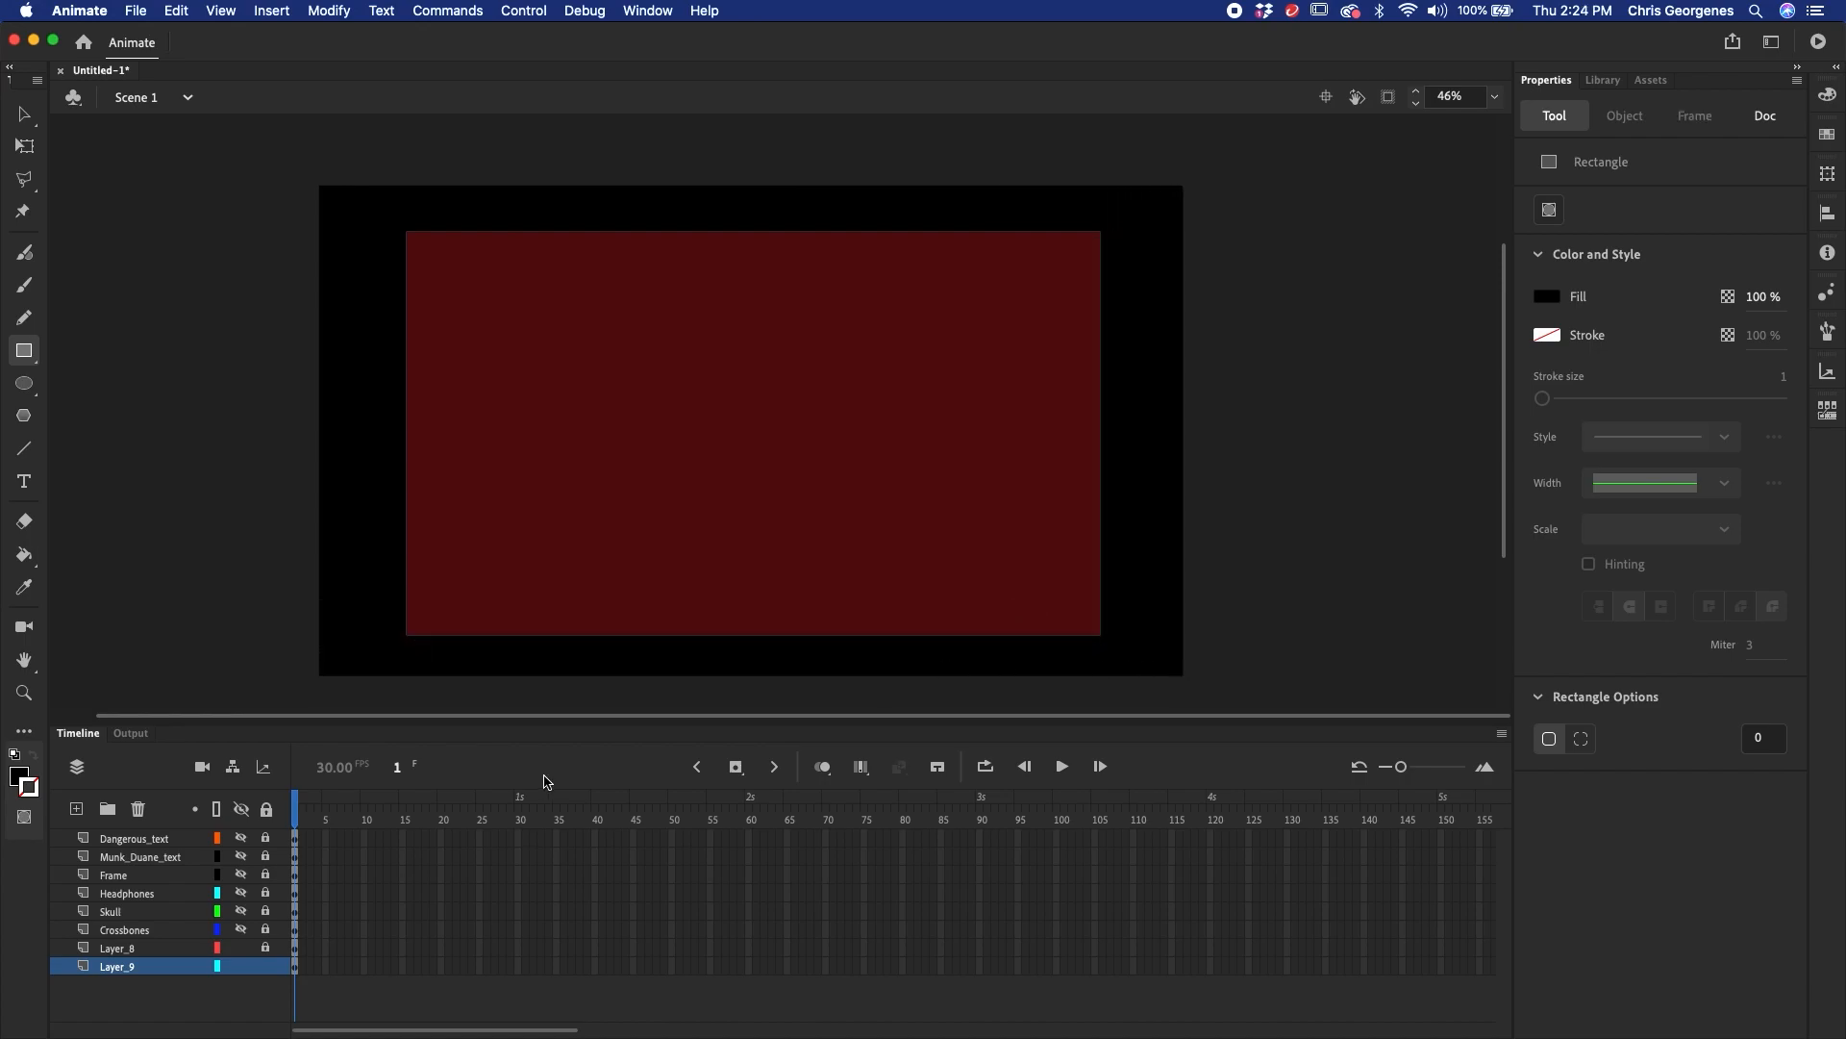
- Lock Layer_9, unlock Layer_8 and delete the dark red rectangle's outline, slightly shrinking the rectangle and centring it on the stage
{"action": "key", "text": "b"}
{"action": "key", "text": "v"}
{"action": "left_click", "coordinate": [265, 948]}
{"action": "left_click", "coordinate": [266, 966]}
{"action": "left_click", "coordinate": [562, 591]}
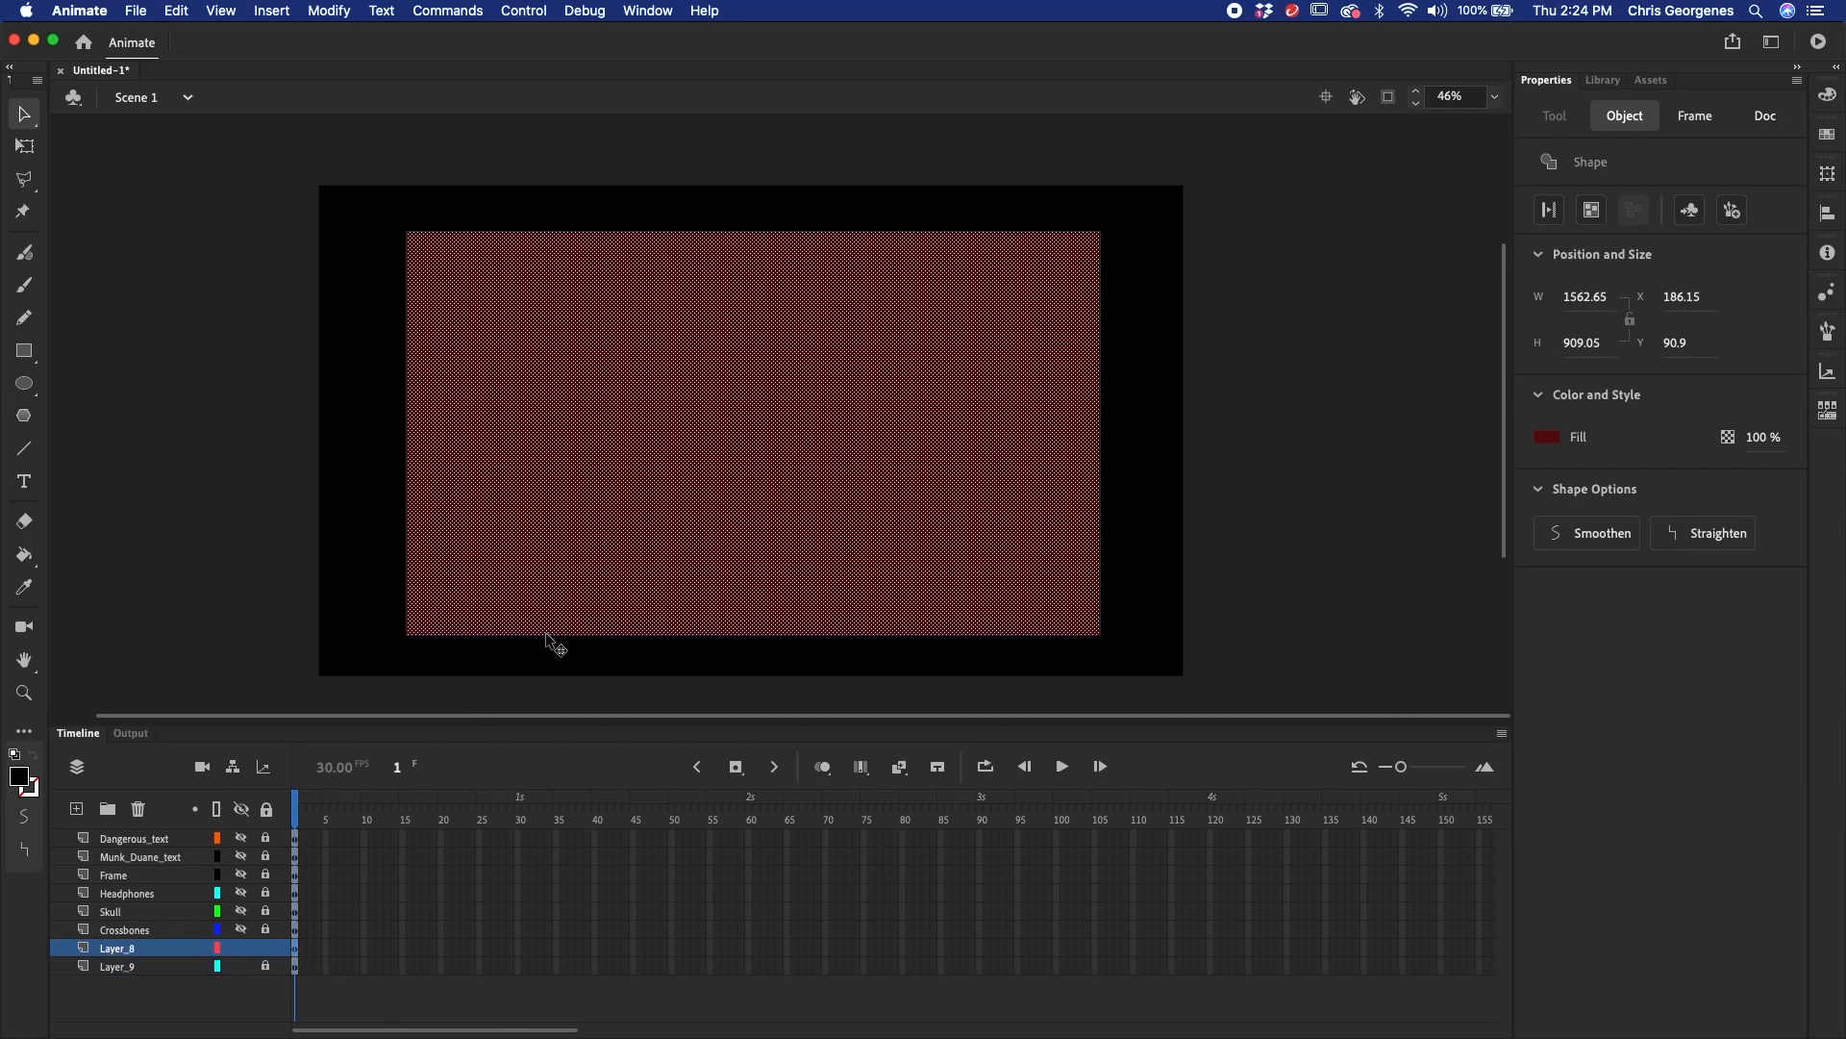
{"action": "double_click", "coordinate": [547, 636]}
{"action": "key", "text": "Delete"}
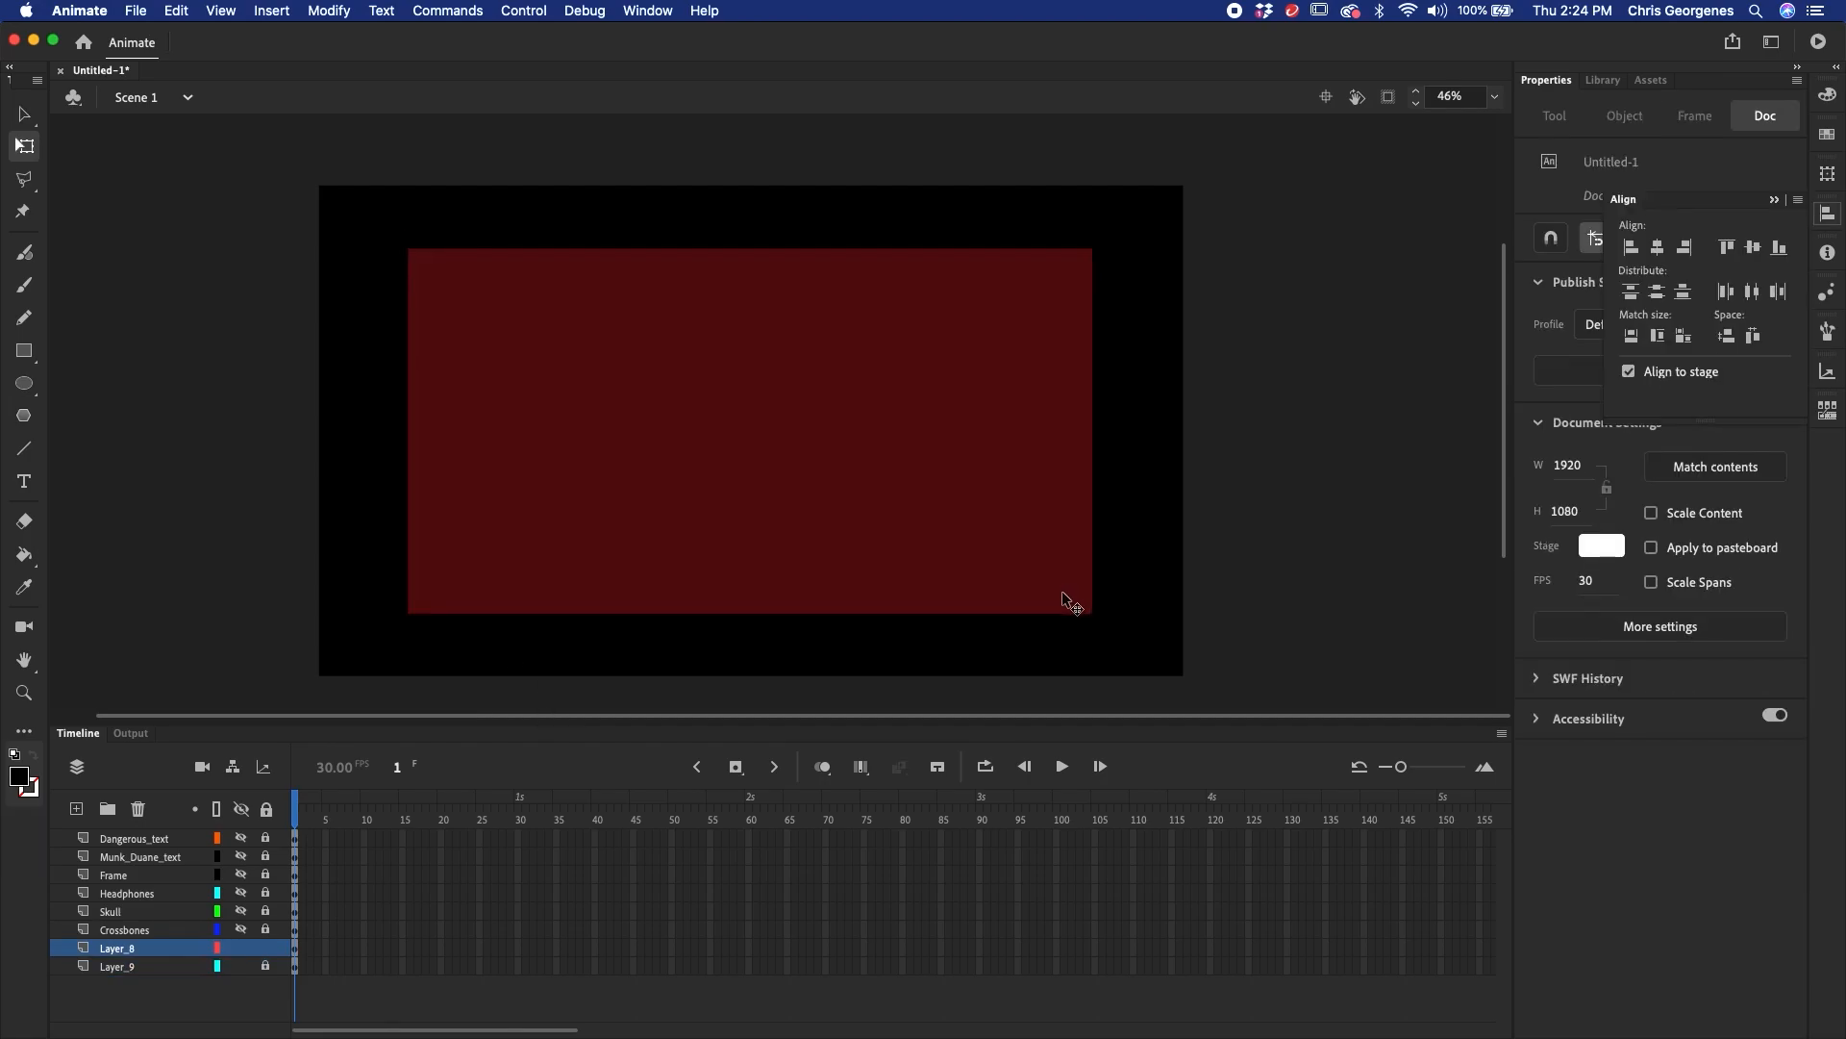
- Show the Crossbones, Skull, Headphones and both text layers, and delete the old Frame layer
{"action": "left_click", "coordinate": [241, 930]}
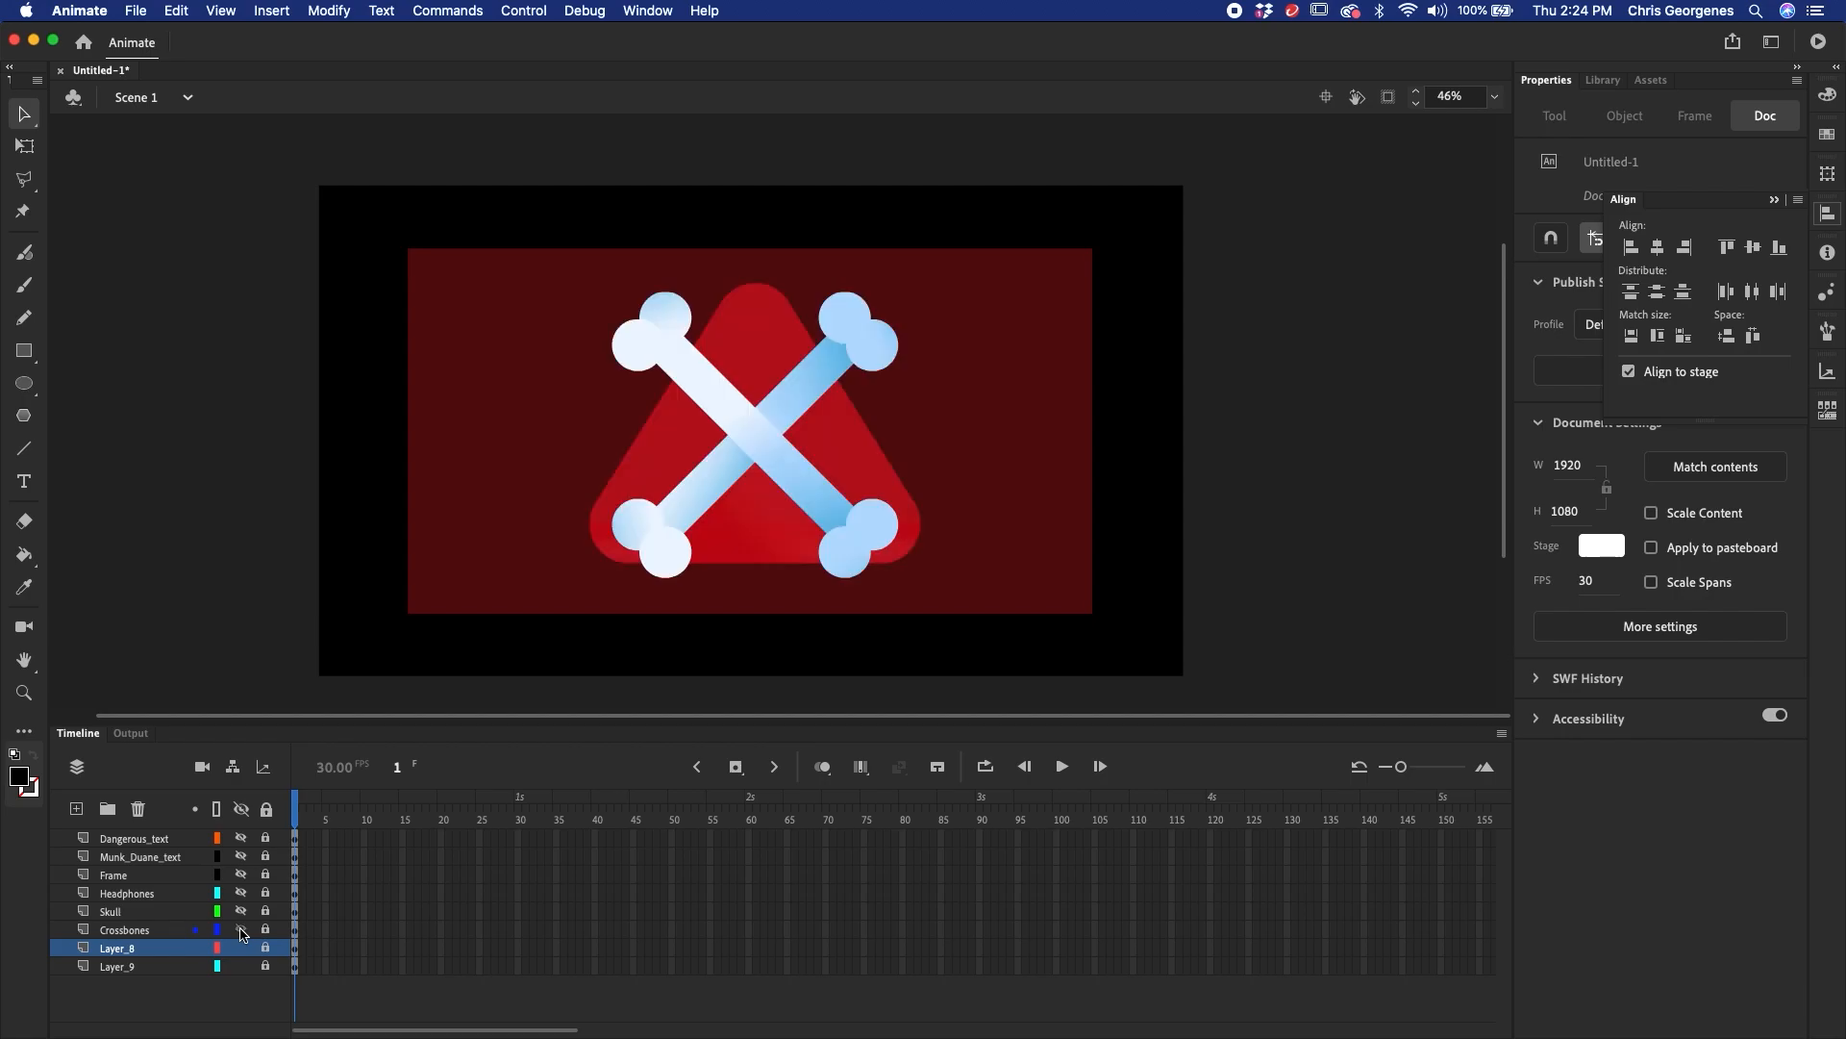
{"action": "left_click", "coordinate": [241, 911]}
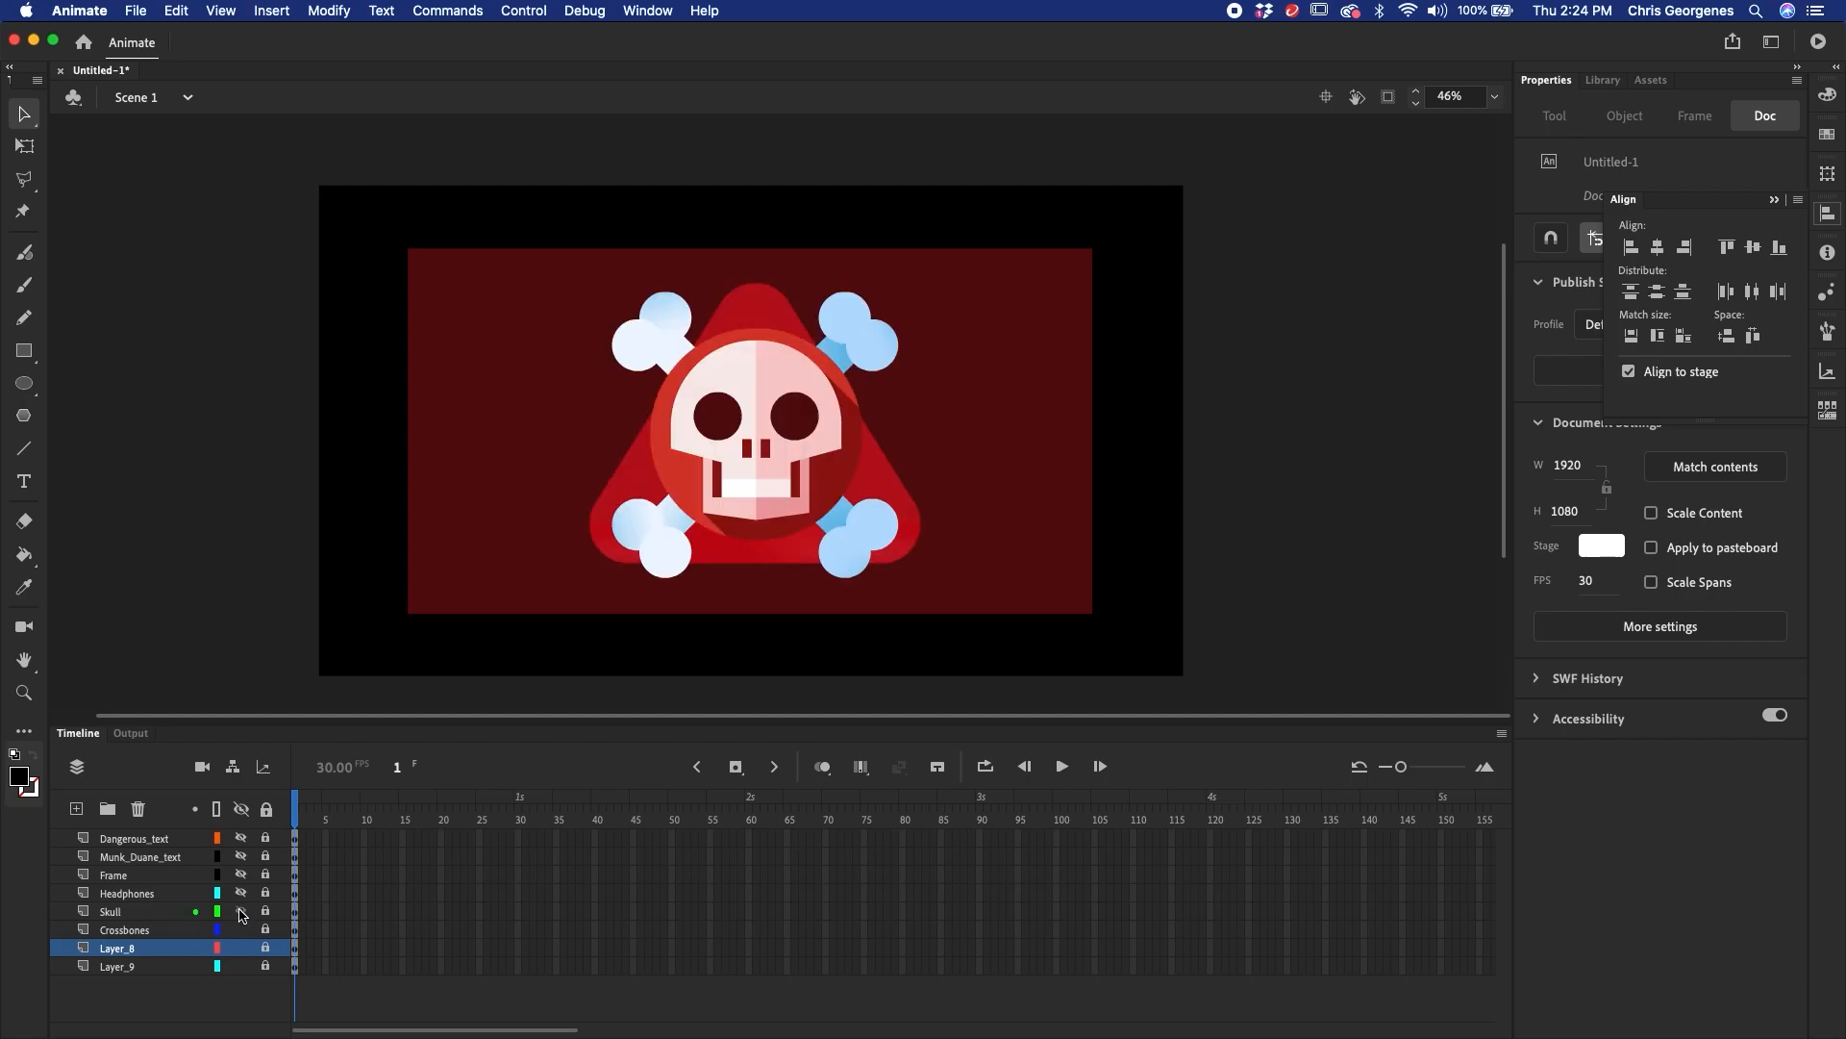
{"action": "left_click", "coordinate": [242, 893]}
{"action": "left_click", "coordinate": [242, 874]}
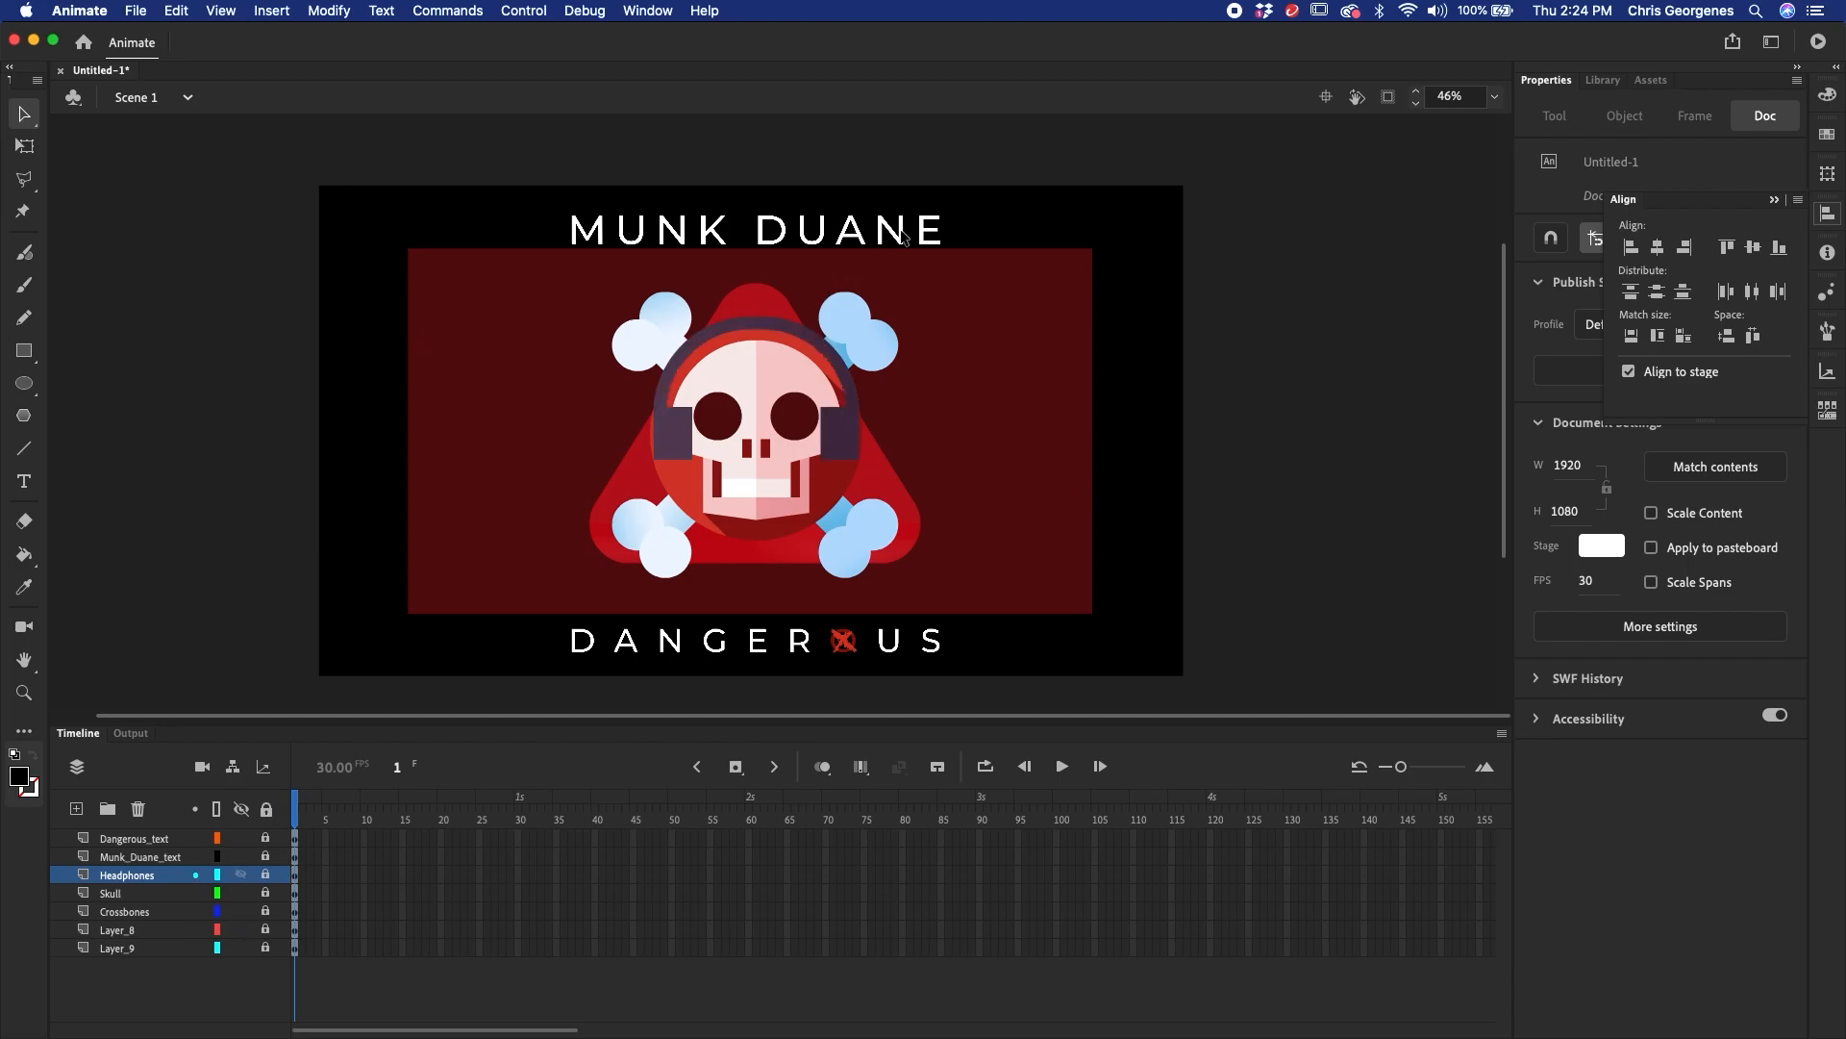
- Unlock the text layers, nudge the MUNK DUANE title slightly upward within the black border, and lock the Munk_Duane_text layer
{"action": "left_click_drag", "start_coordinate": [266, 838], "coordinate": [266, 857]}
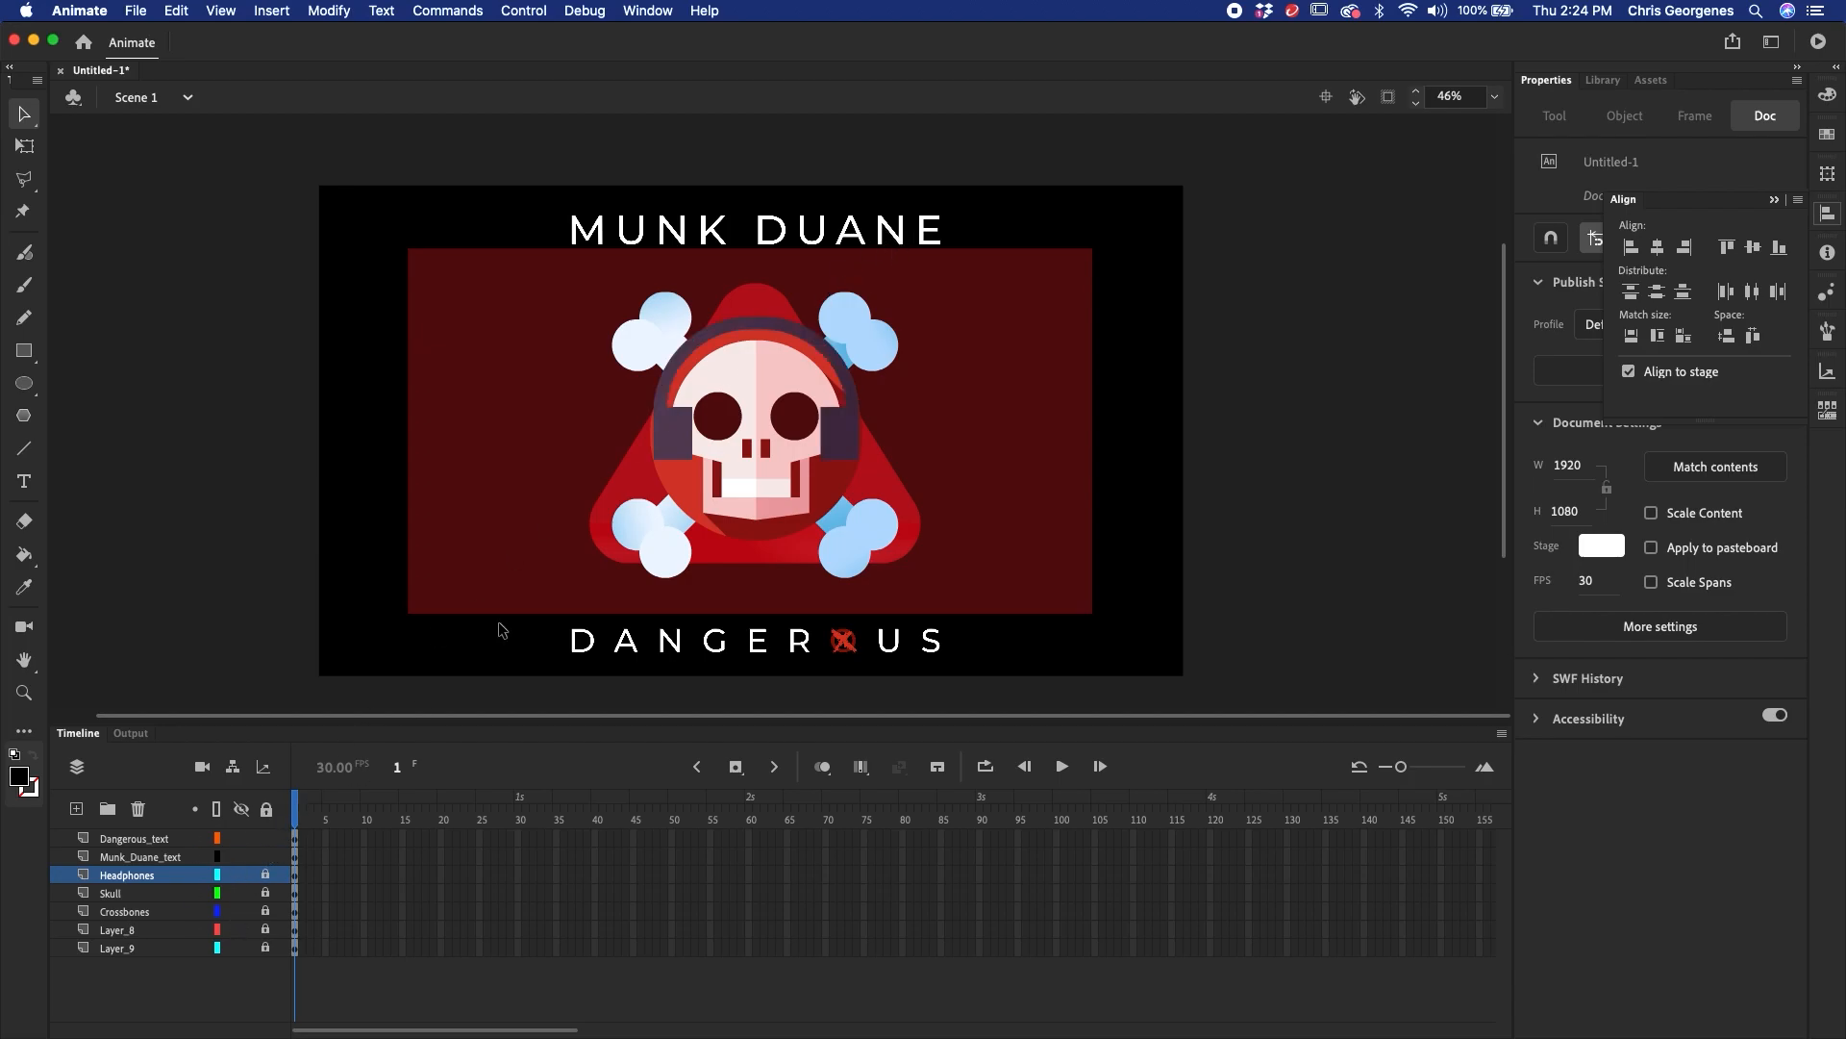
{"action": "left_click", "coordinate": [866, 243]}
{"action": "key", "text": "Up"}
{"action": "key", "text": "Up"}
{"action": "key", "text": "Up"}
{"action": "key", "text": "Up"}
{"action": "key", "text": "Up"}
{"action": "key", "text": "Up"}
{"action": "key", "text": "Up"}
{"action": "key", "text": "Up"}
{"action": "key", "text": "Up"}
{"action": "key", "text": "Up"}
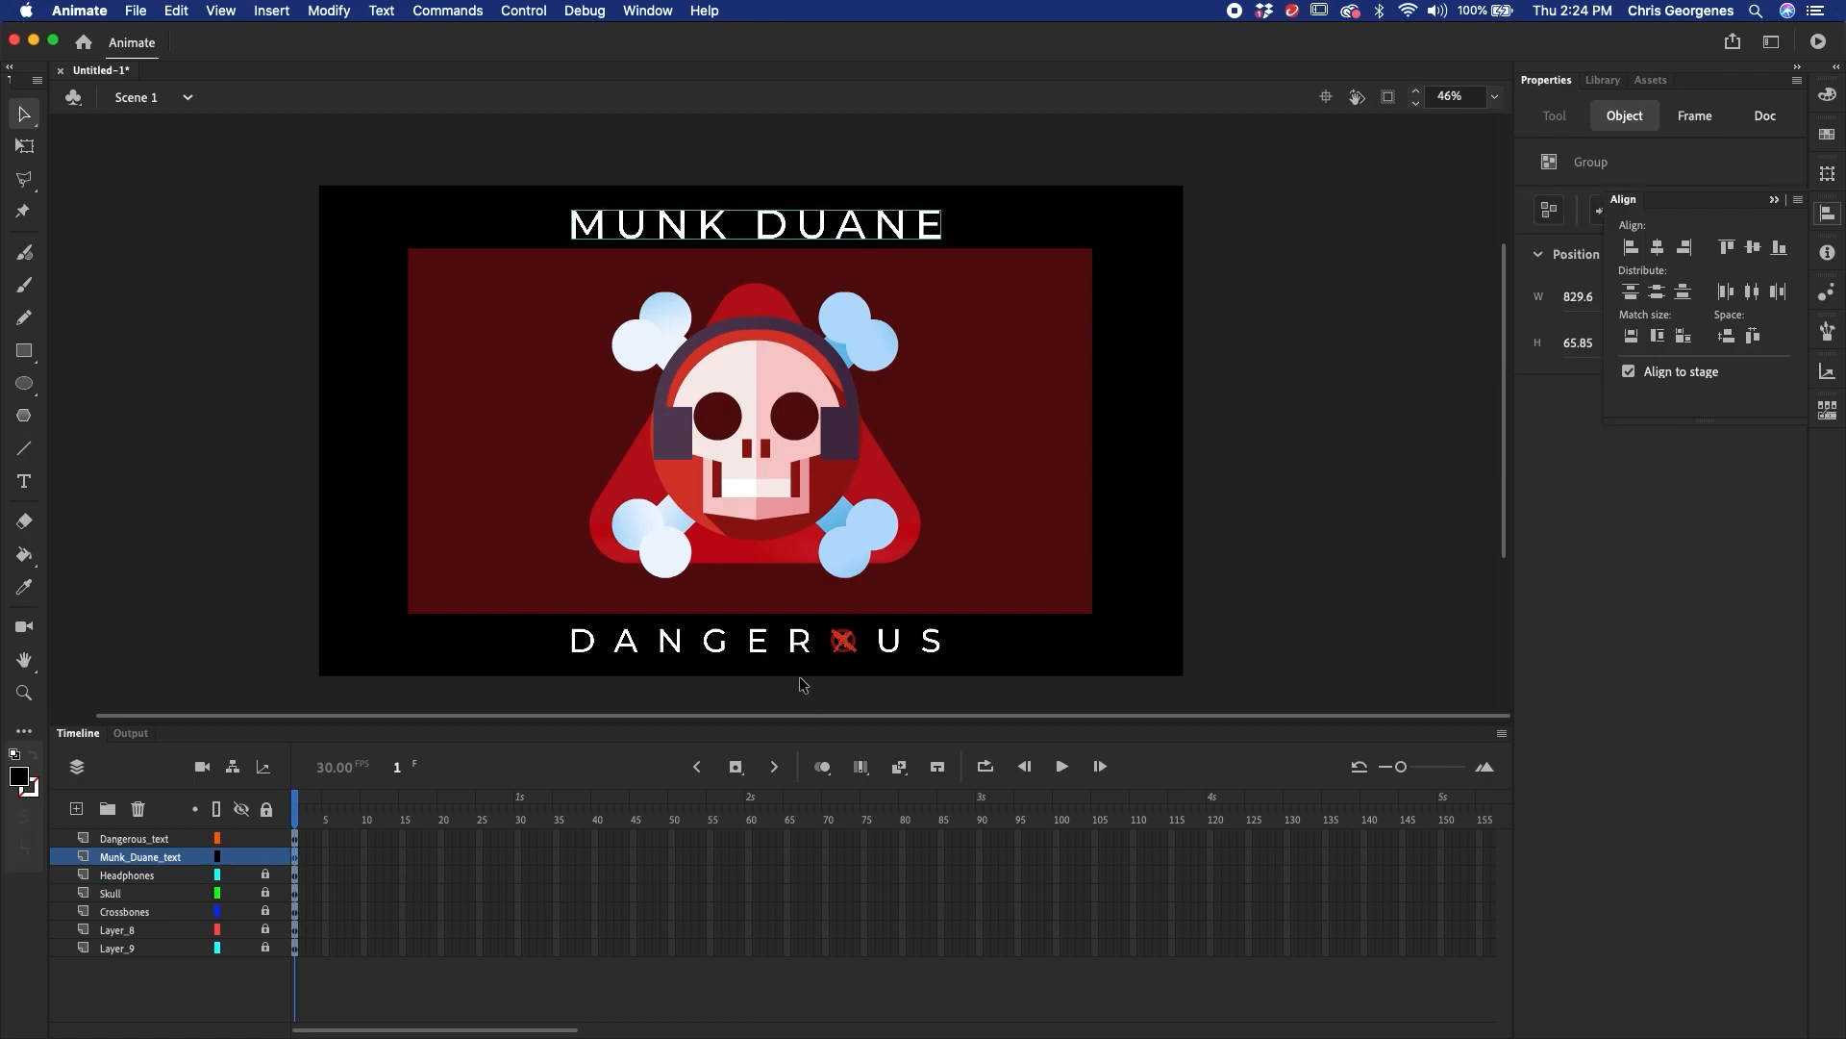
{"action": "key", "text": "Up"}
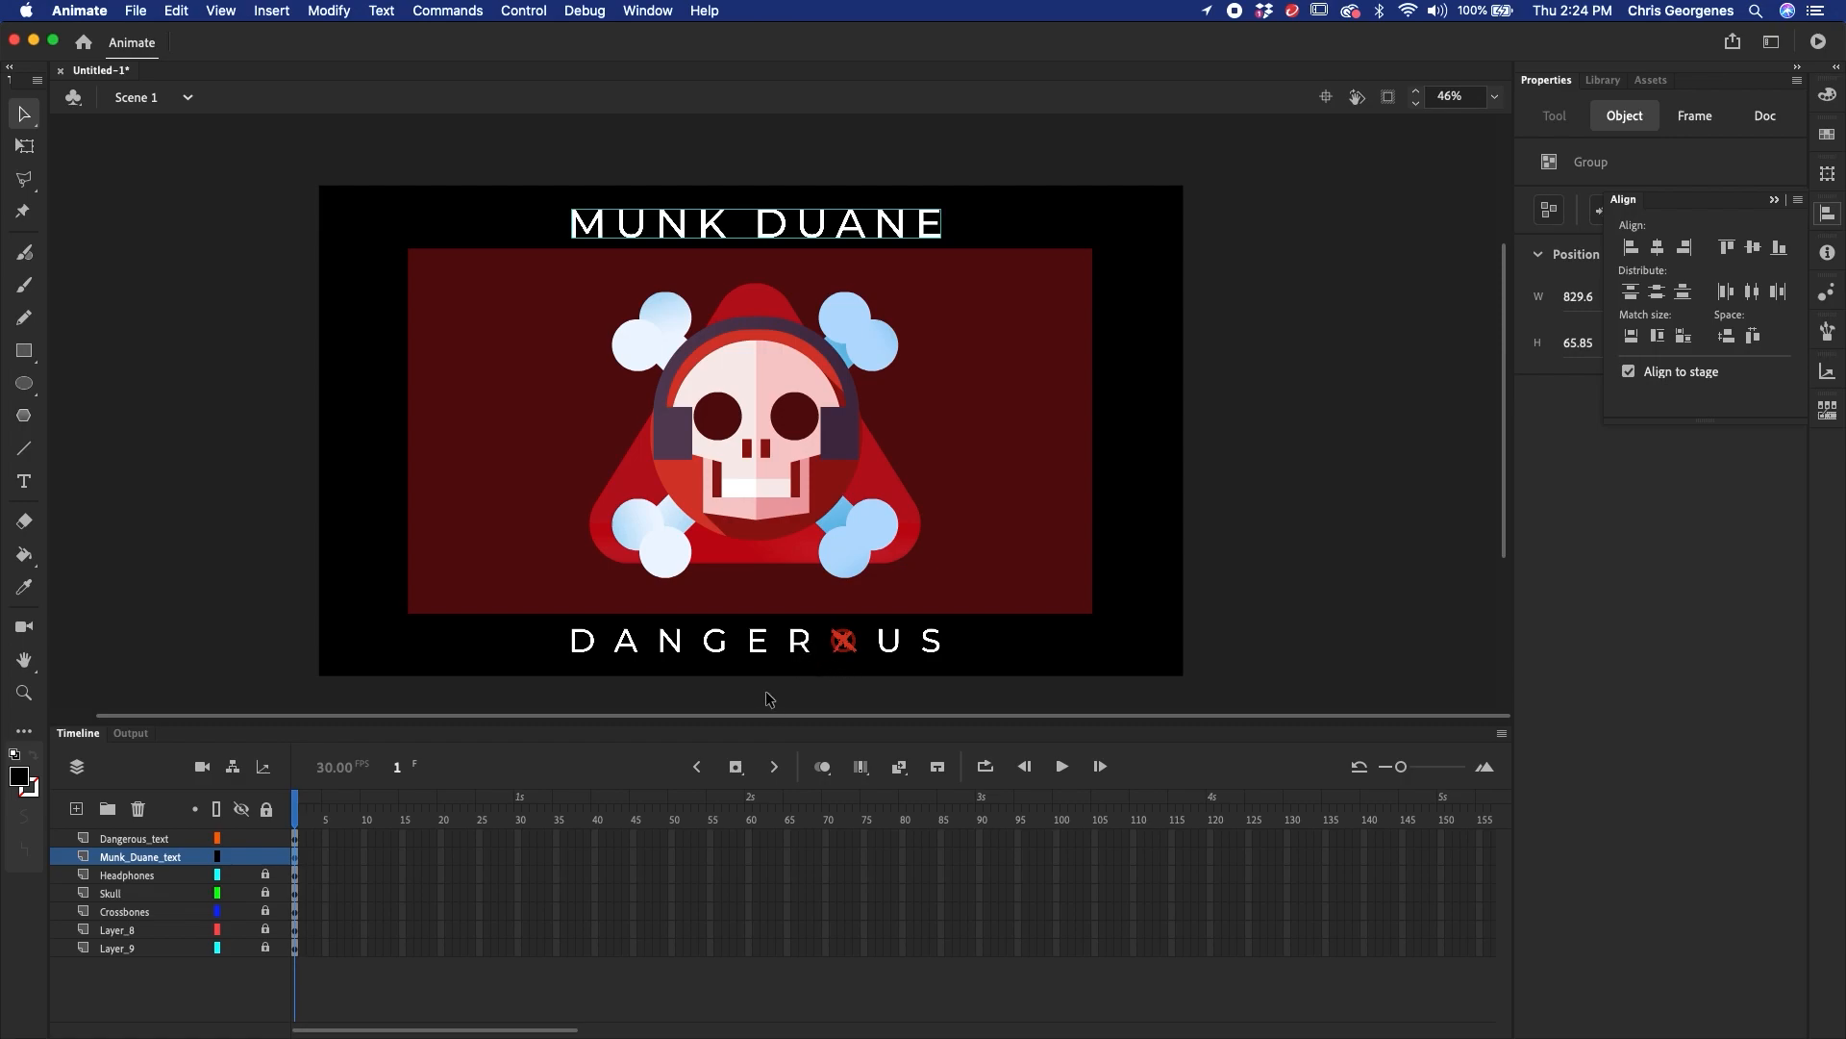
{"action": "left_click", "coordinate": [266, 857]}
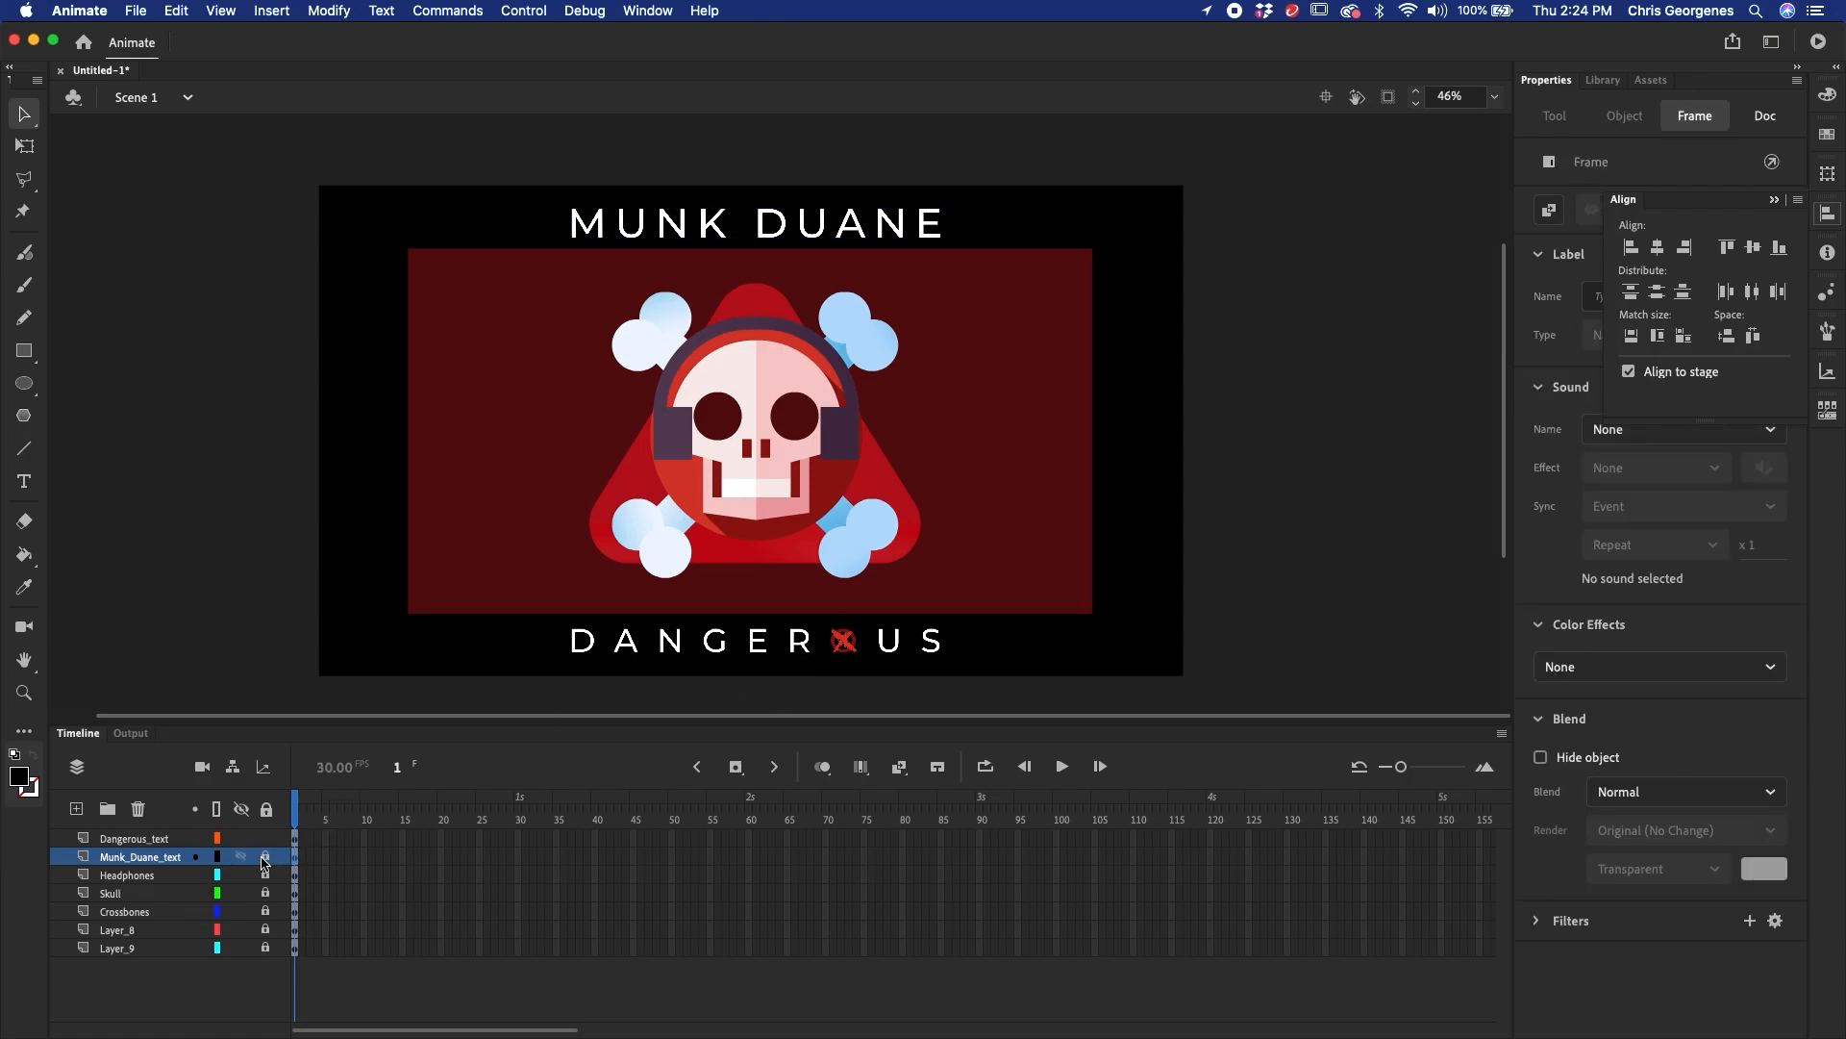
- Hide the two text layers and move Munk_Duane_text above Dangerous_text in the layer stack
{"action": "left_click", "coordinate": [219, 857]}
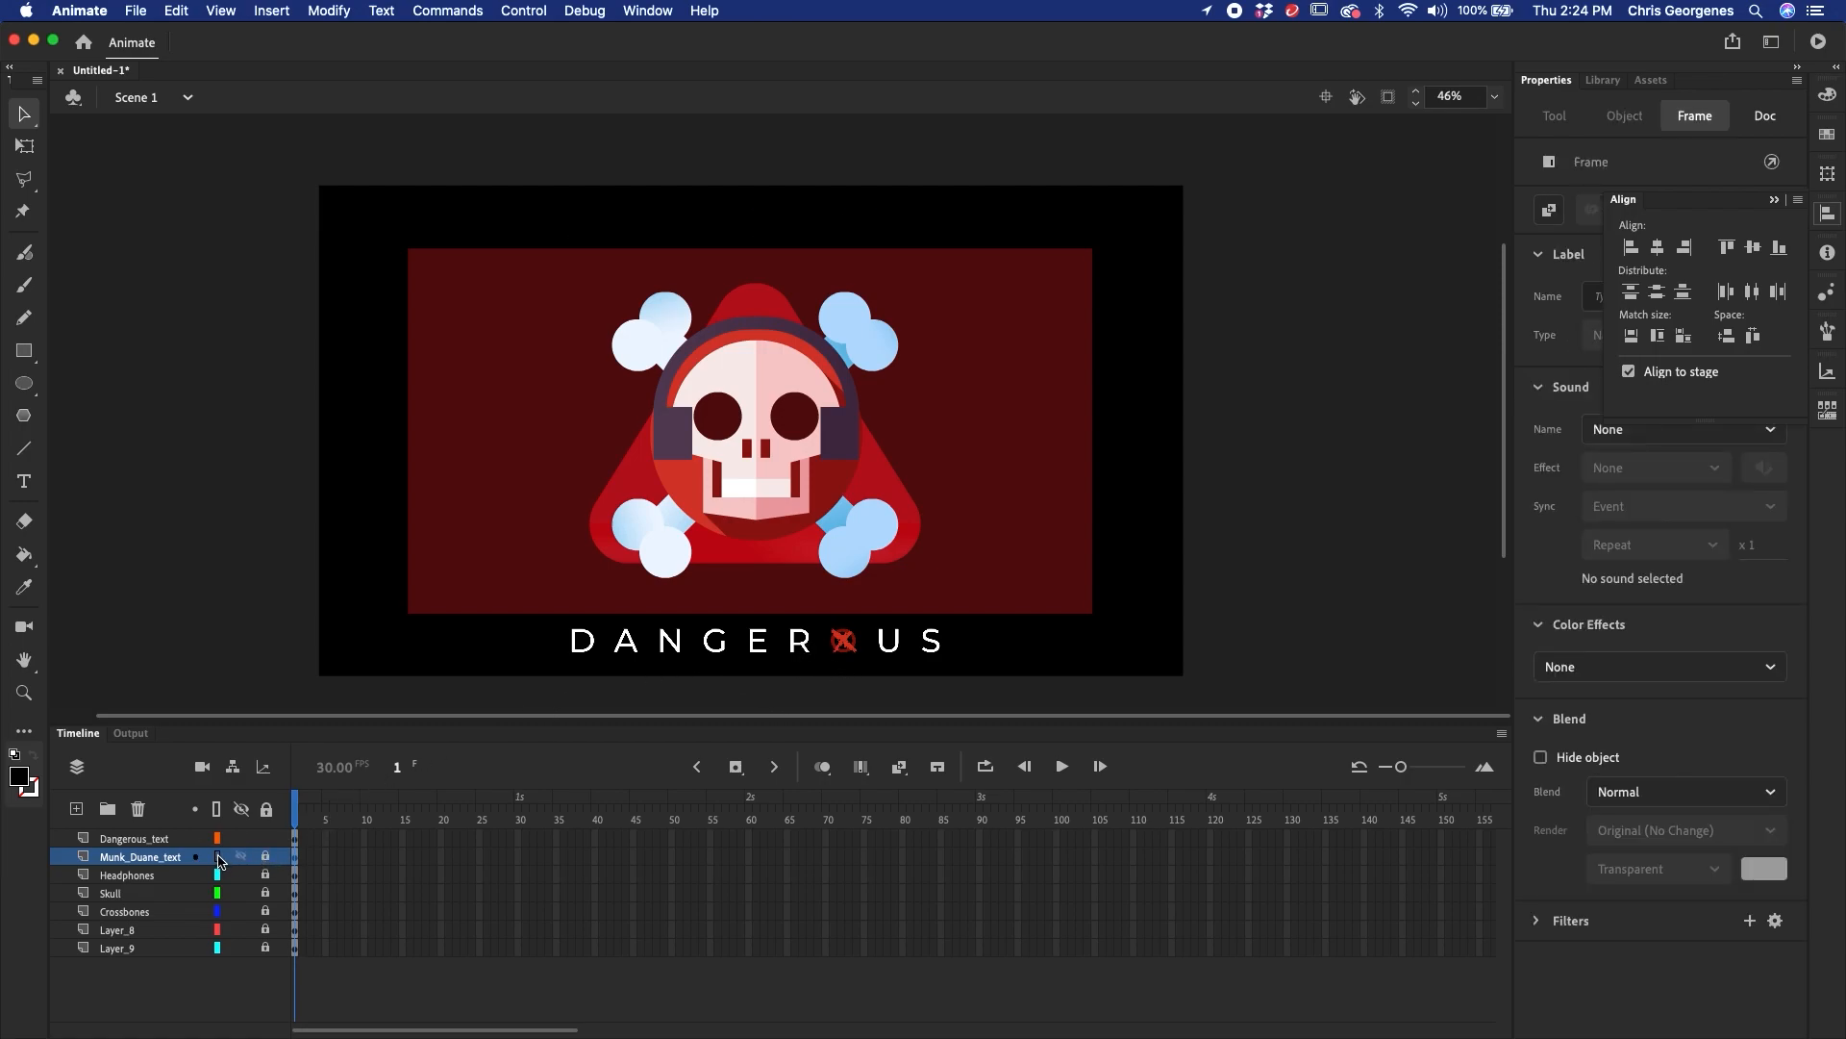
{"action": "left_click", "coordinate": [219, 859]}
{"action": "left_click", "coordinate": [241, 857]}
{"action": "left_click", "coordinate": [241, 838]}
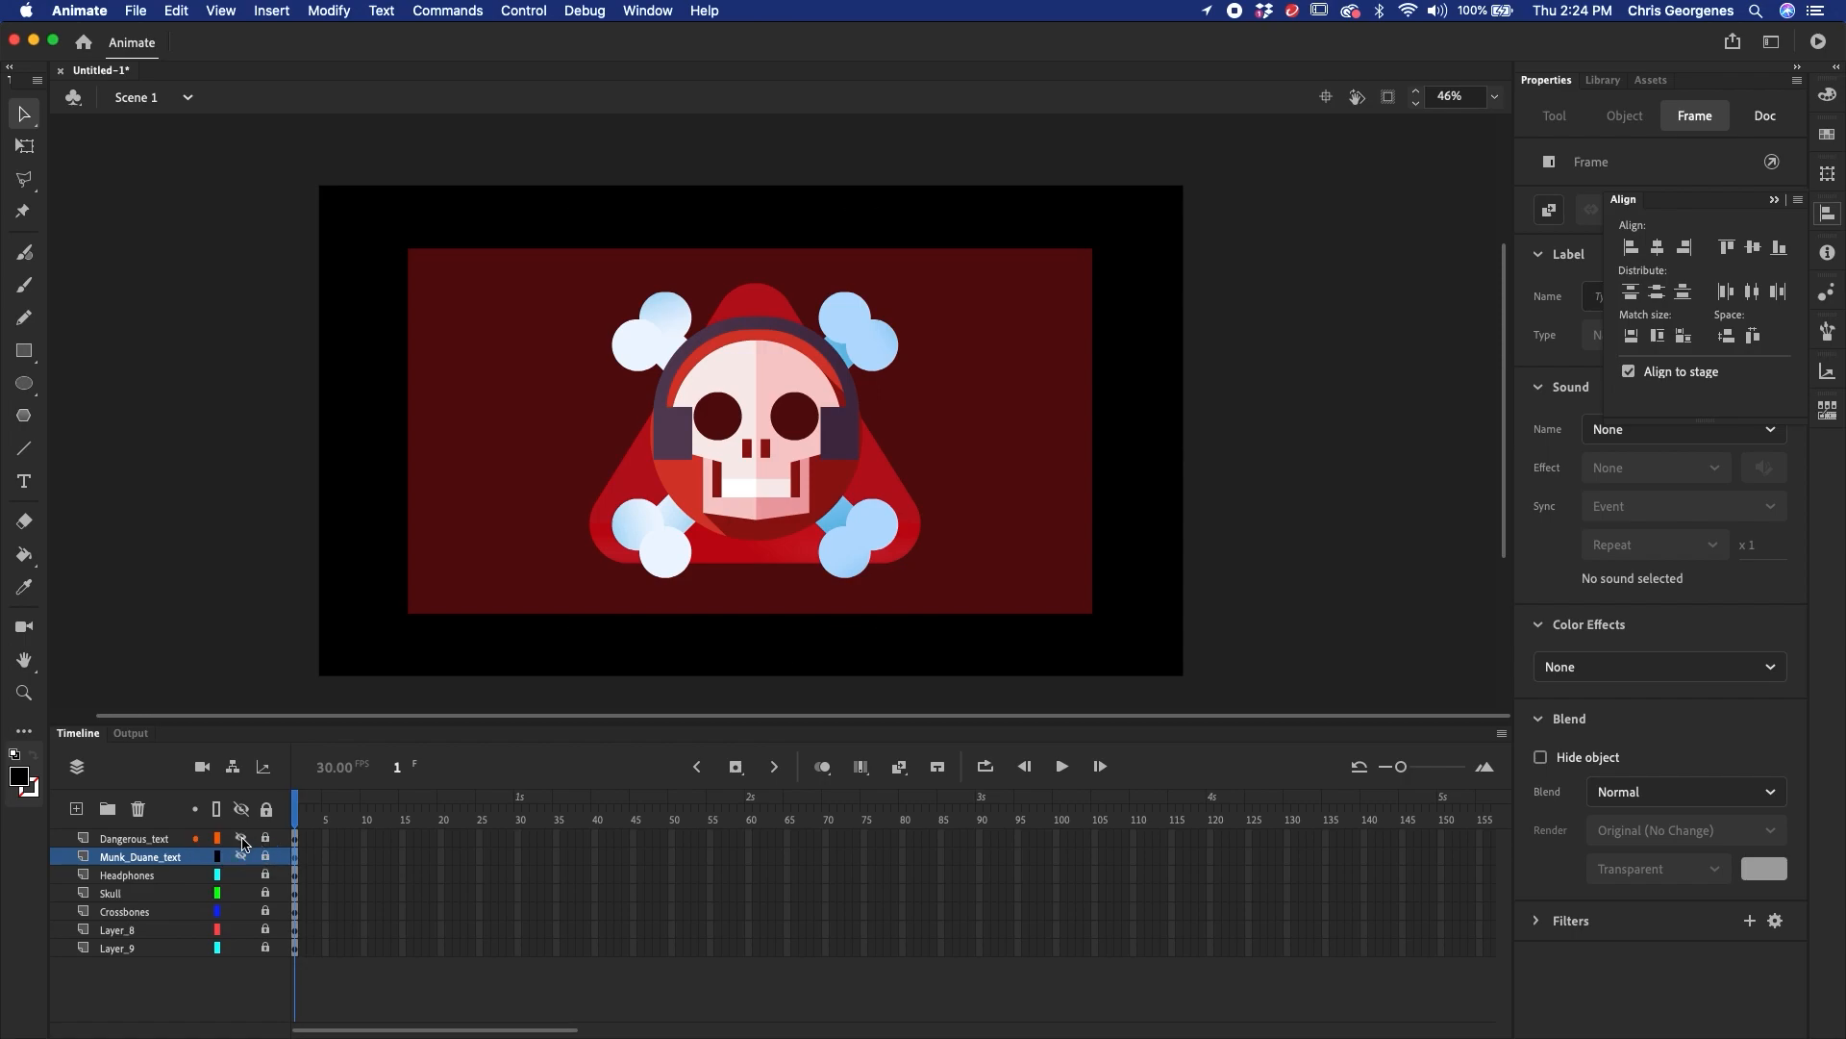
{"action": "left_click_drag", "start_coordinate": [186, 865], "coordinate": [193, 835]}
- Toggle the visibility of the artwork layers and Dangerous_text to check what each contains, leaving only the two text layers hidden
{"action": "left_click", "coordinate": [242, 875]}
{"action": "left_click", "coordinate": [242, 875]}
{"action": "left_click", "coordinate": [242, 893]}
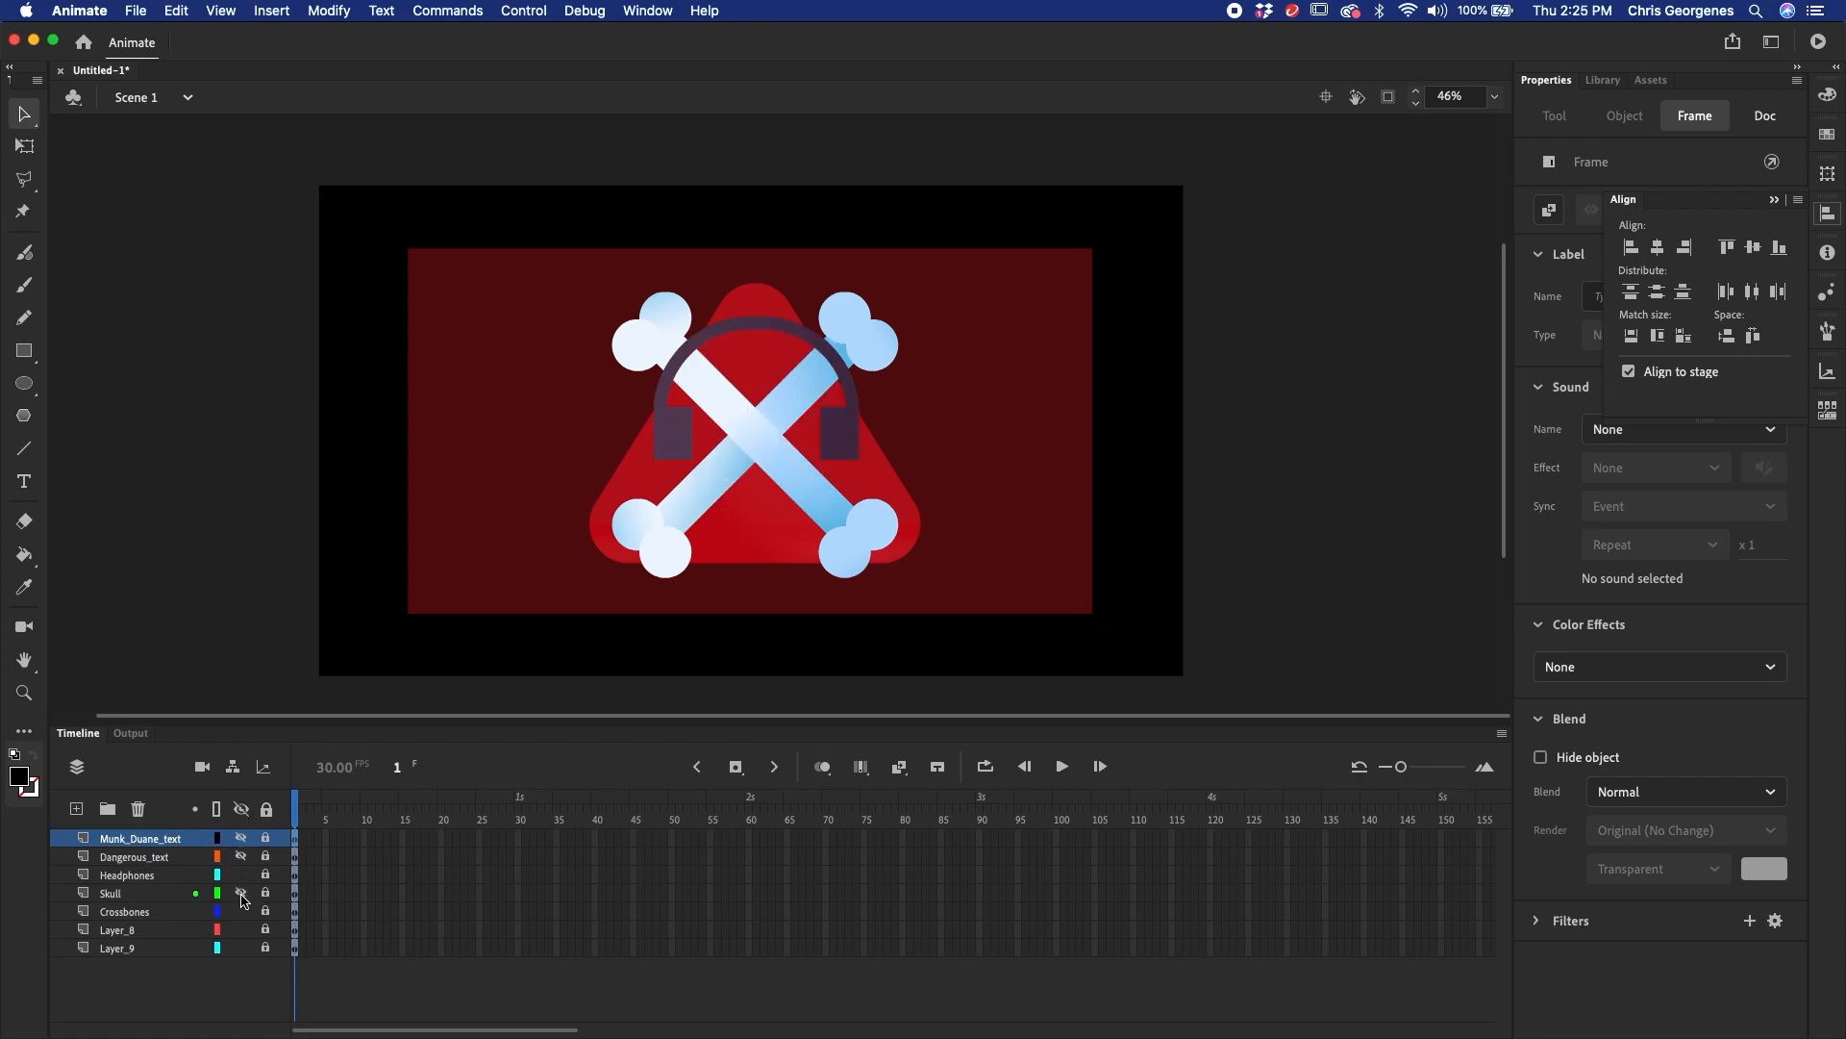
{"action": "left_click", "coordinate": [241, 929]}
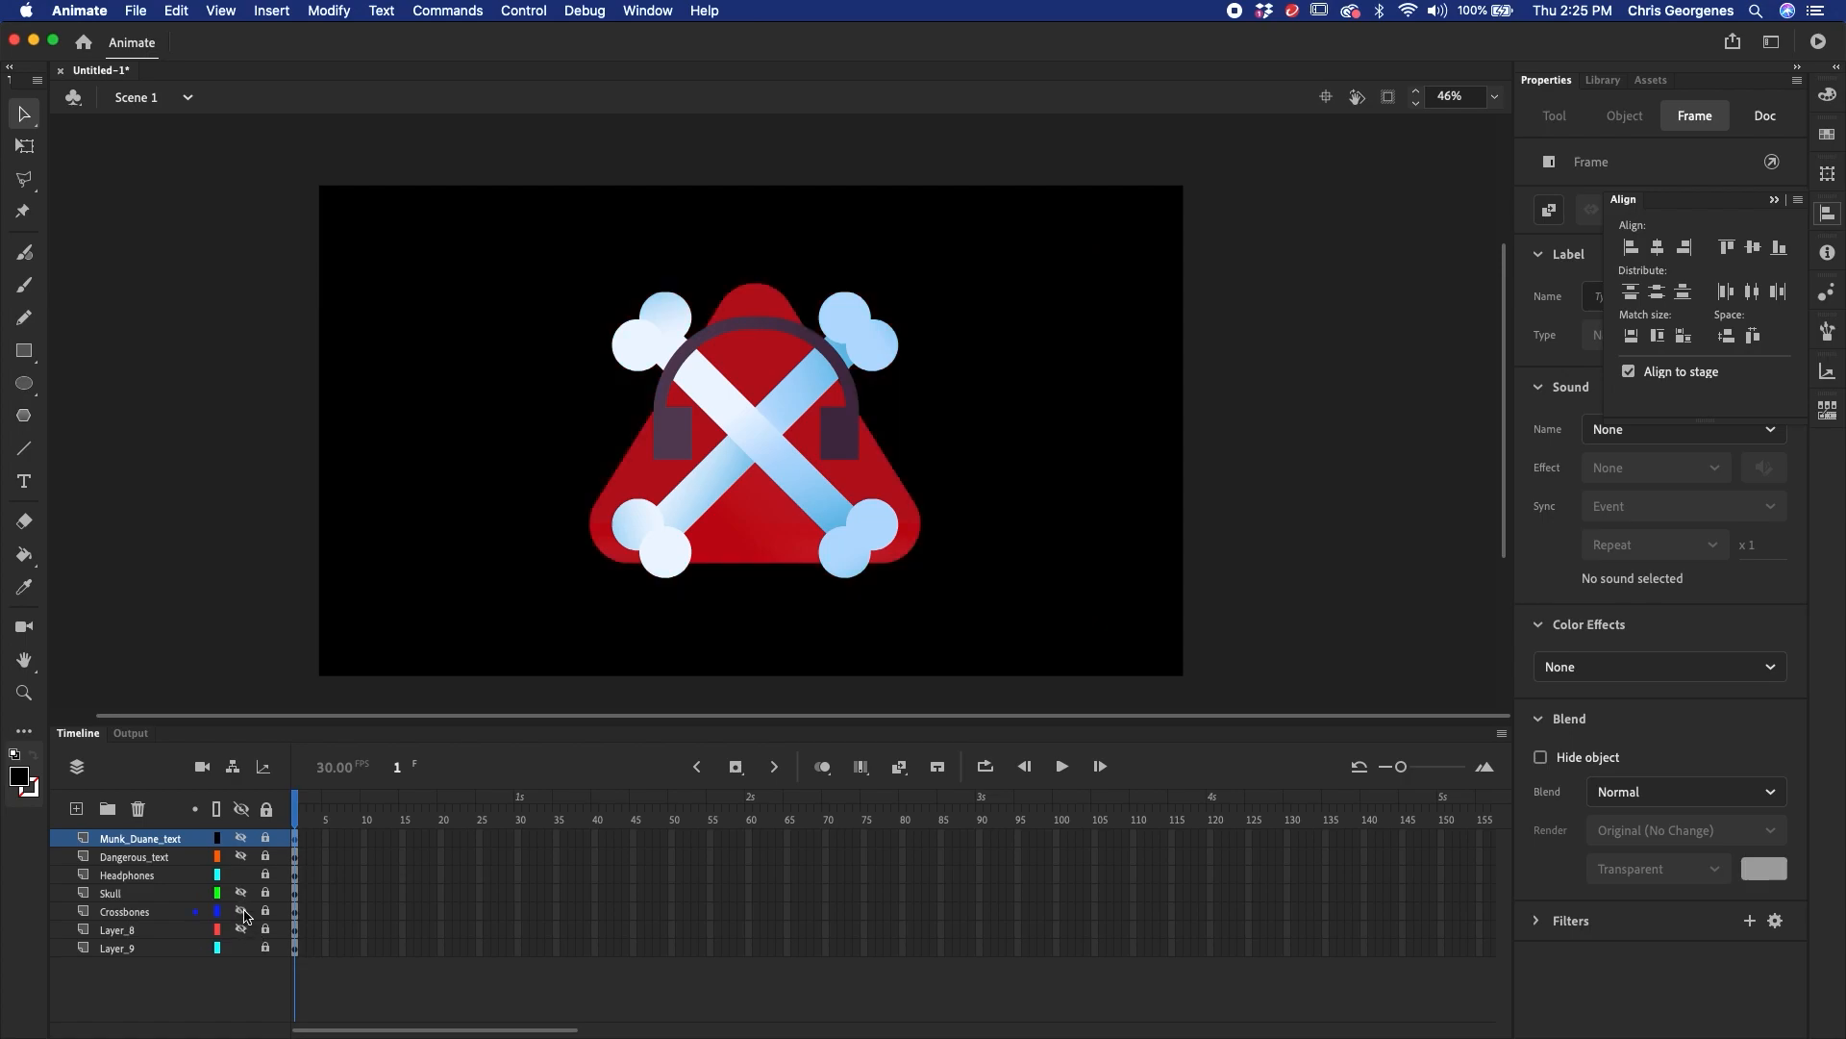
{"action": "left_click", "coordinate": [242, 911]}
{"action": "left_click", "coordinate": [242, 894]}
{"action": "left_click", "coordinate": [242, 875]}
{"action": "left_click", "coordinate": [242, 894]}
{"action": "left_click", "coordinate": [241, 912]}
{"action": "left_click", "coordinate": [241, 929]}
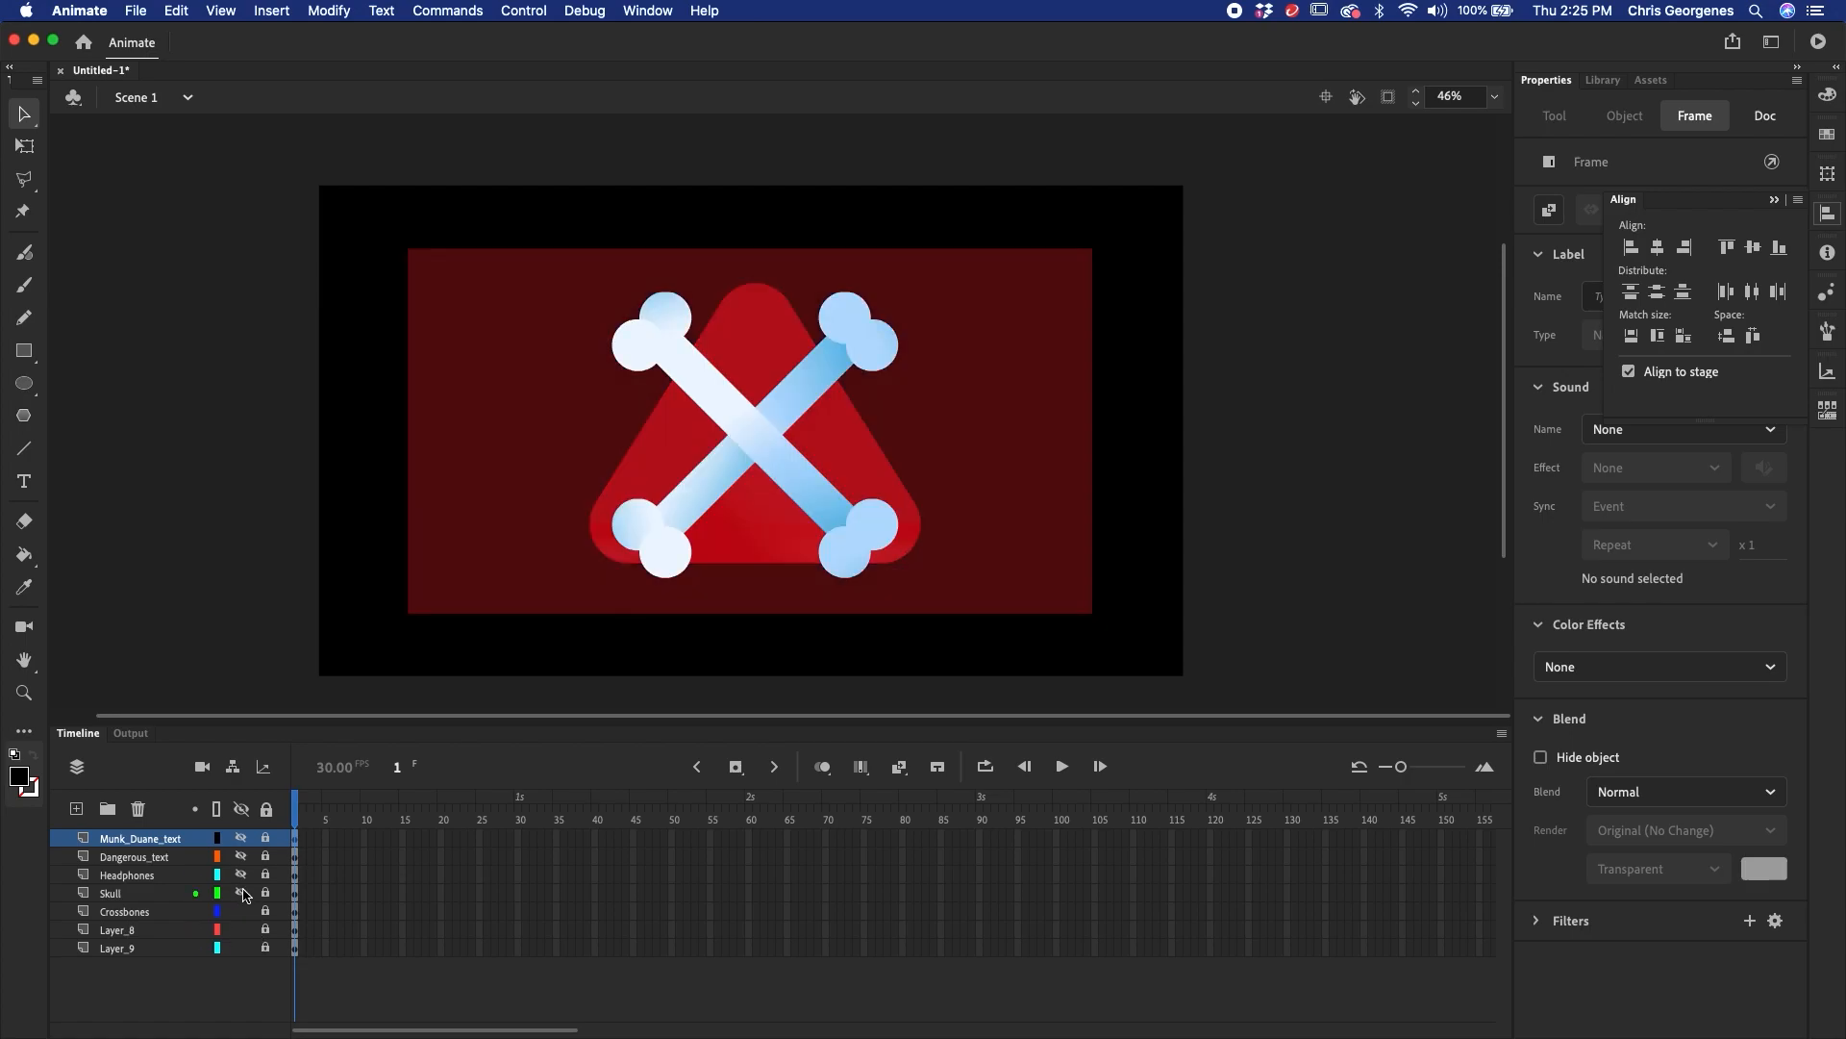
{"action": "left_click", "coordinate": [242, 893]}
{"action": "left_click", "coordinate": [241, 876]}
{"action": "left_click", "coordinate": [241, 857]}
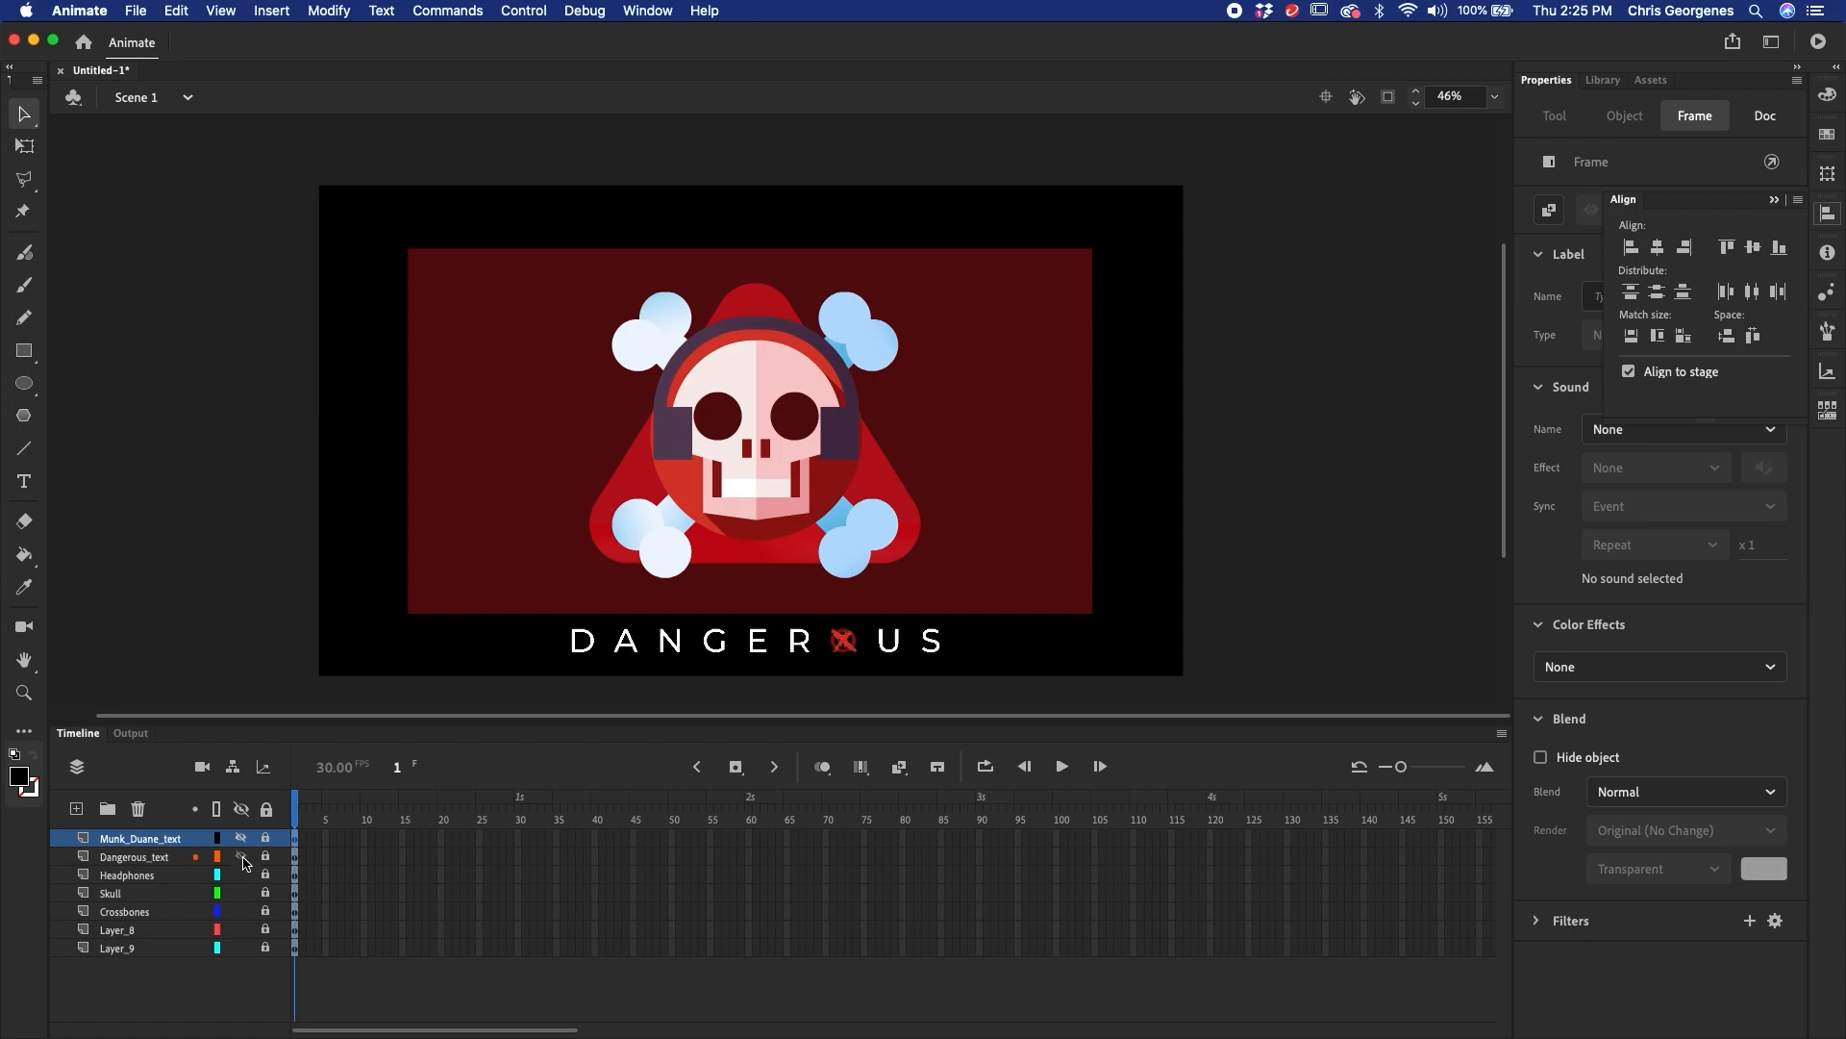
{"action": "left_click", "coordinate": [242, 857]}
{"action": "left_click", "coordinate": [241, 875]}
{"action": "left_click", "coordinate": [241, 876]}
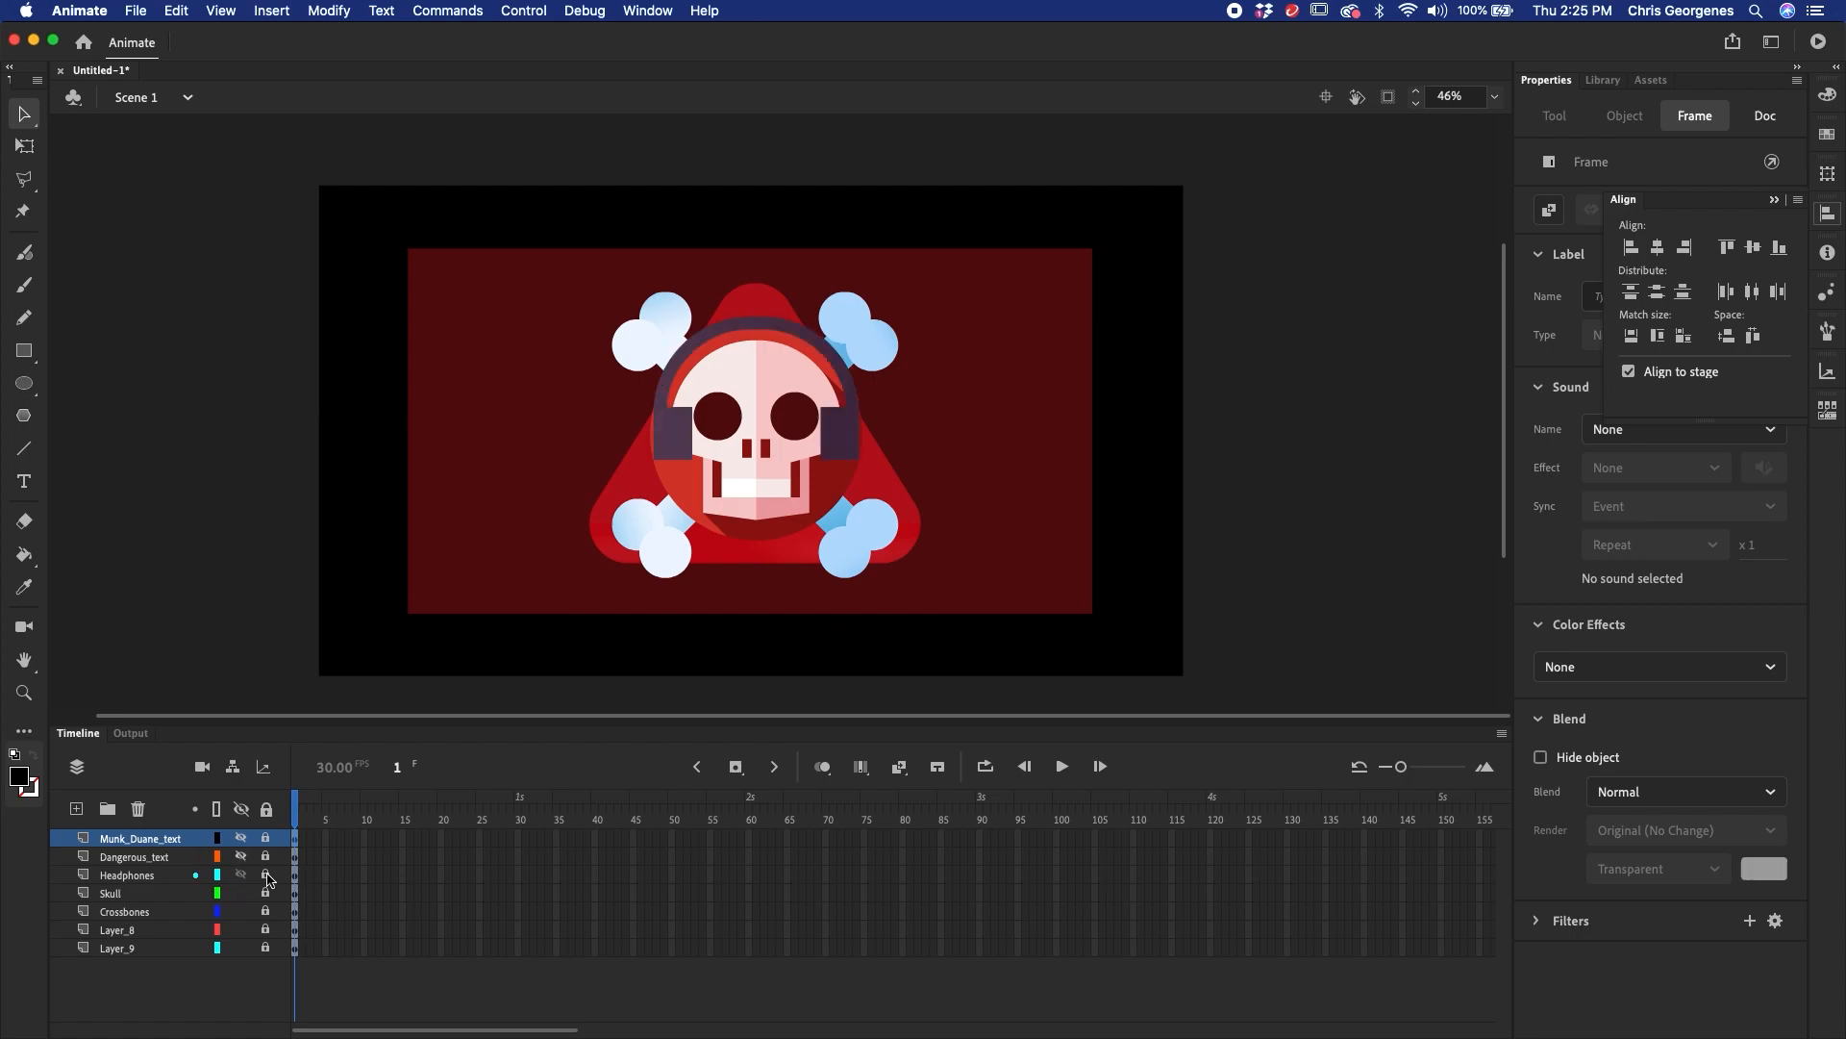
- Unlock the Headphones, Skull and Crossbones layers and extend all layers to frame 148
{"action": "left_click", "coordinate": [267, 875]}
{"action": "left_click", "coordinate": [266, 893]}
{"action": "left_click", "coordinate": [242, 930]}
{"action": "left_click", "coordinate": [241, 930]}
{"action": "left_click", "coordinate": [242, 911]}
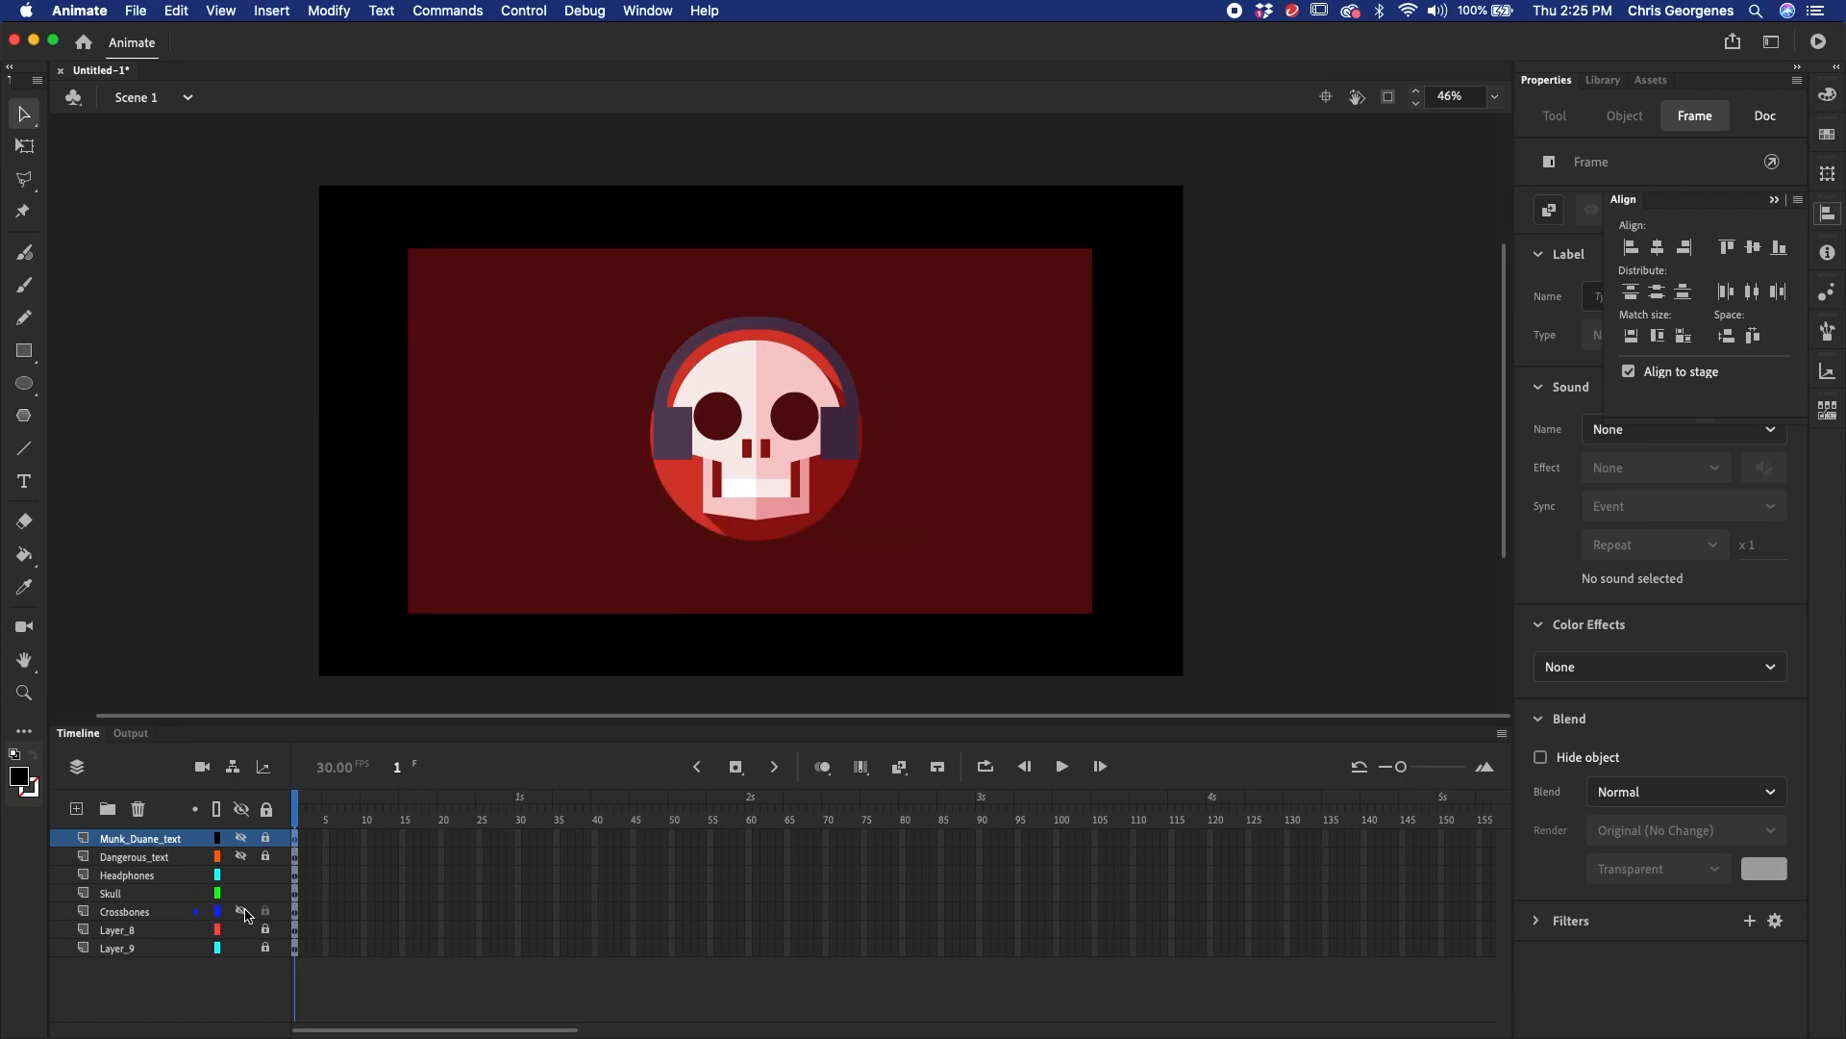
{"action": "left_click", "coordinate": [241, 911]}
{"action": "left_click_drag", "start_coordinate": [313, 839], "coordinate": [1409, 998]}
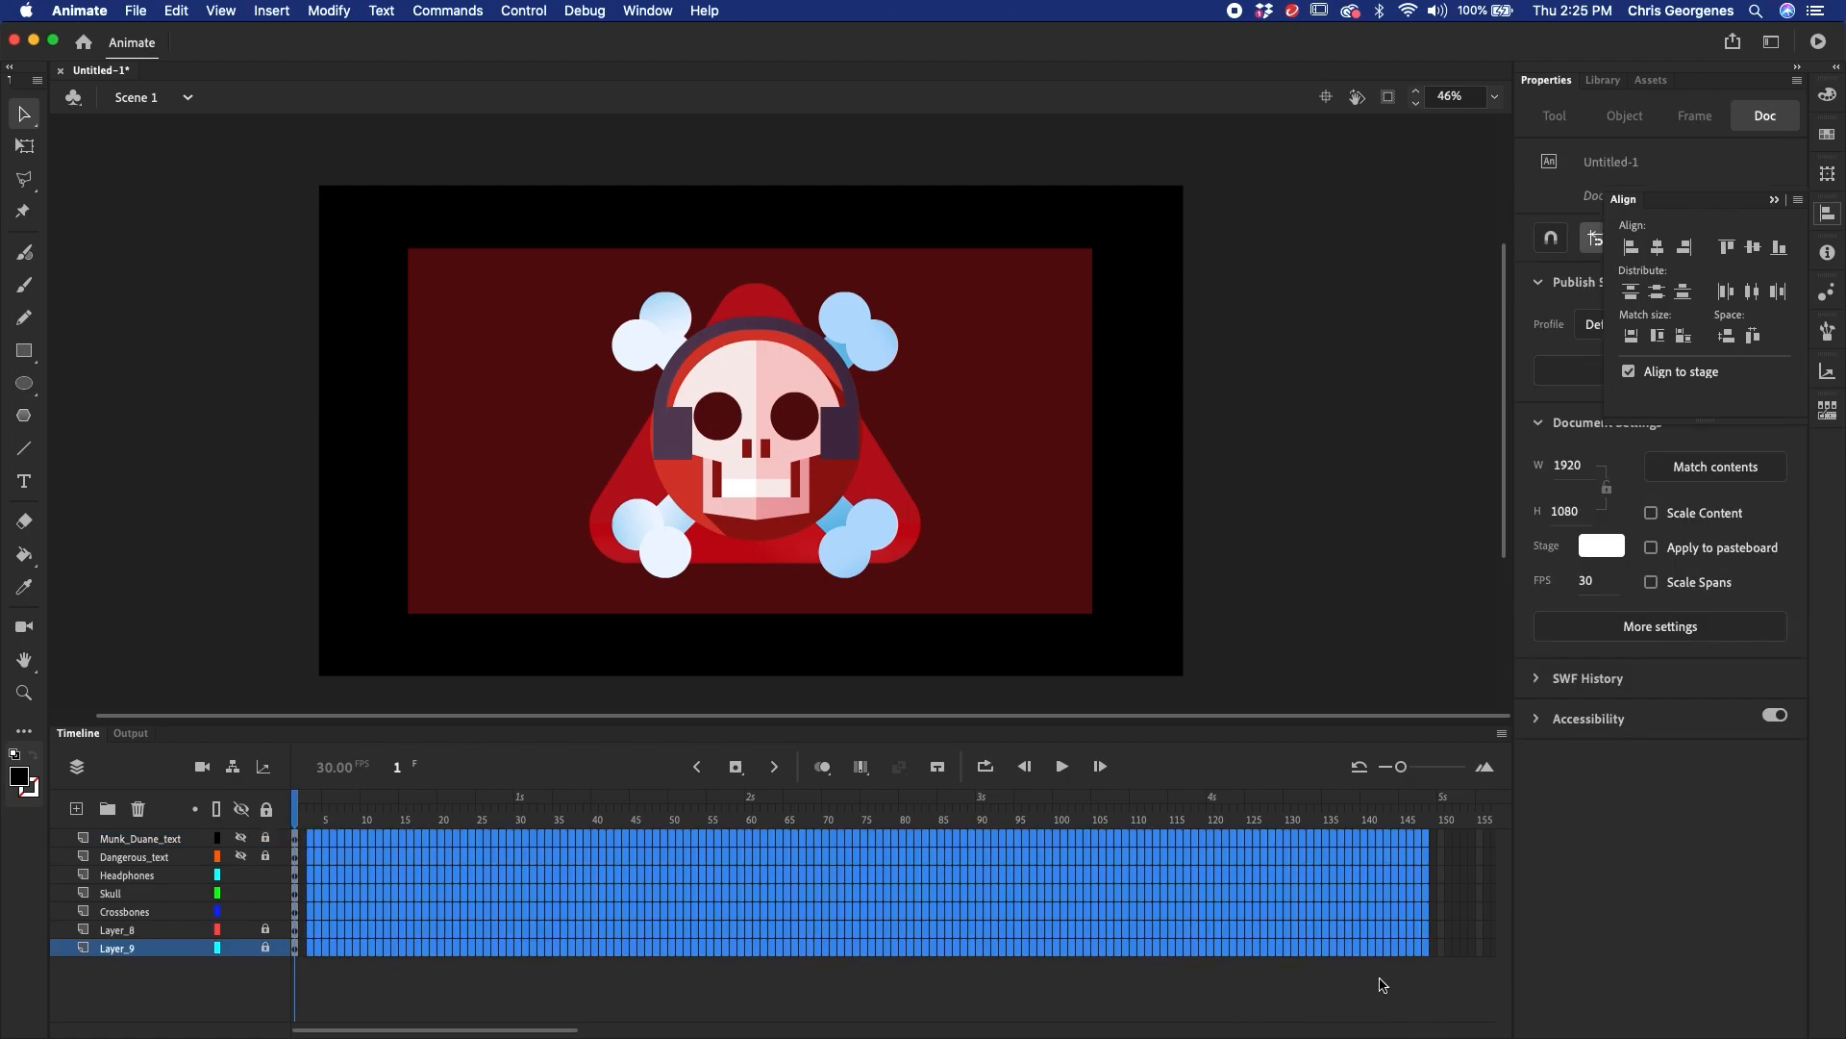
{"action": "key", "text": "F5"}
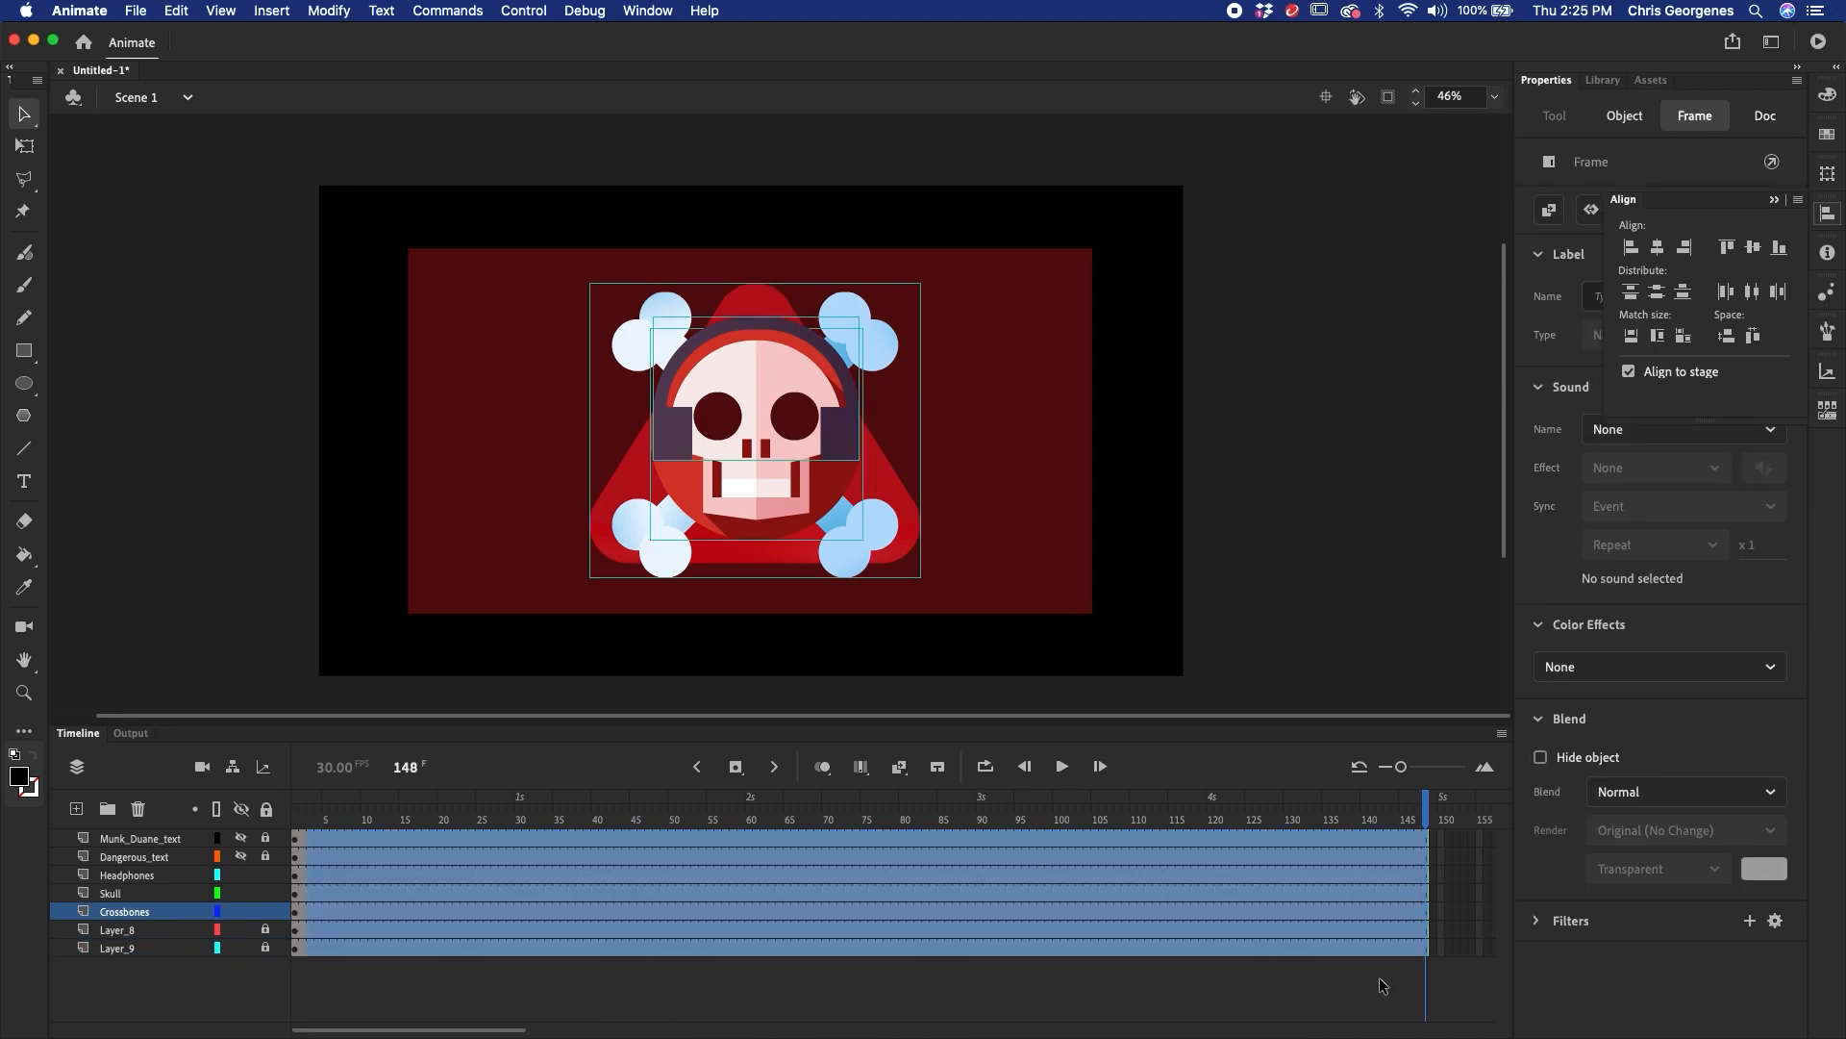
- Save the document as Dangerous-Animation in Animate Document format in a folder on the Desktop
{"action": "key", "text": "super+s"}
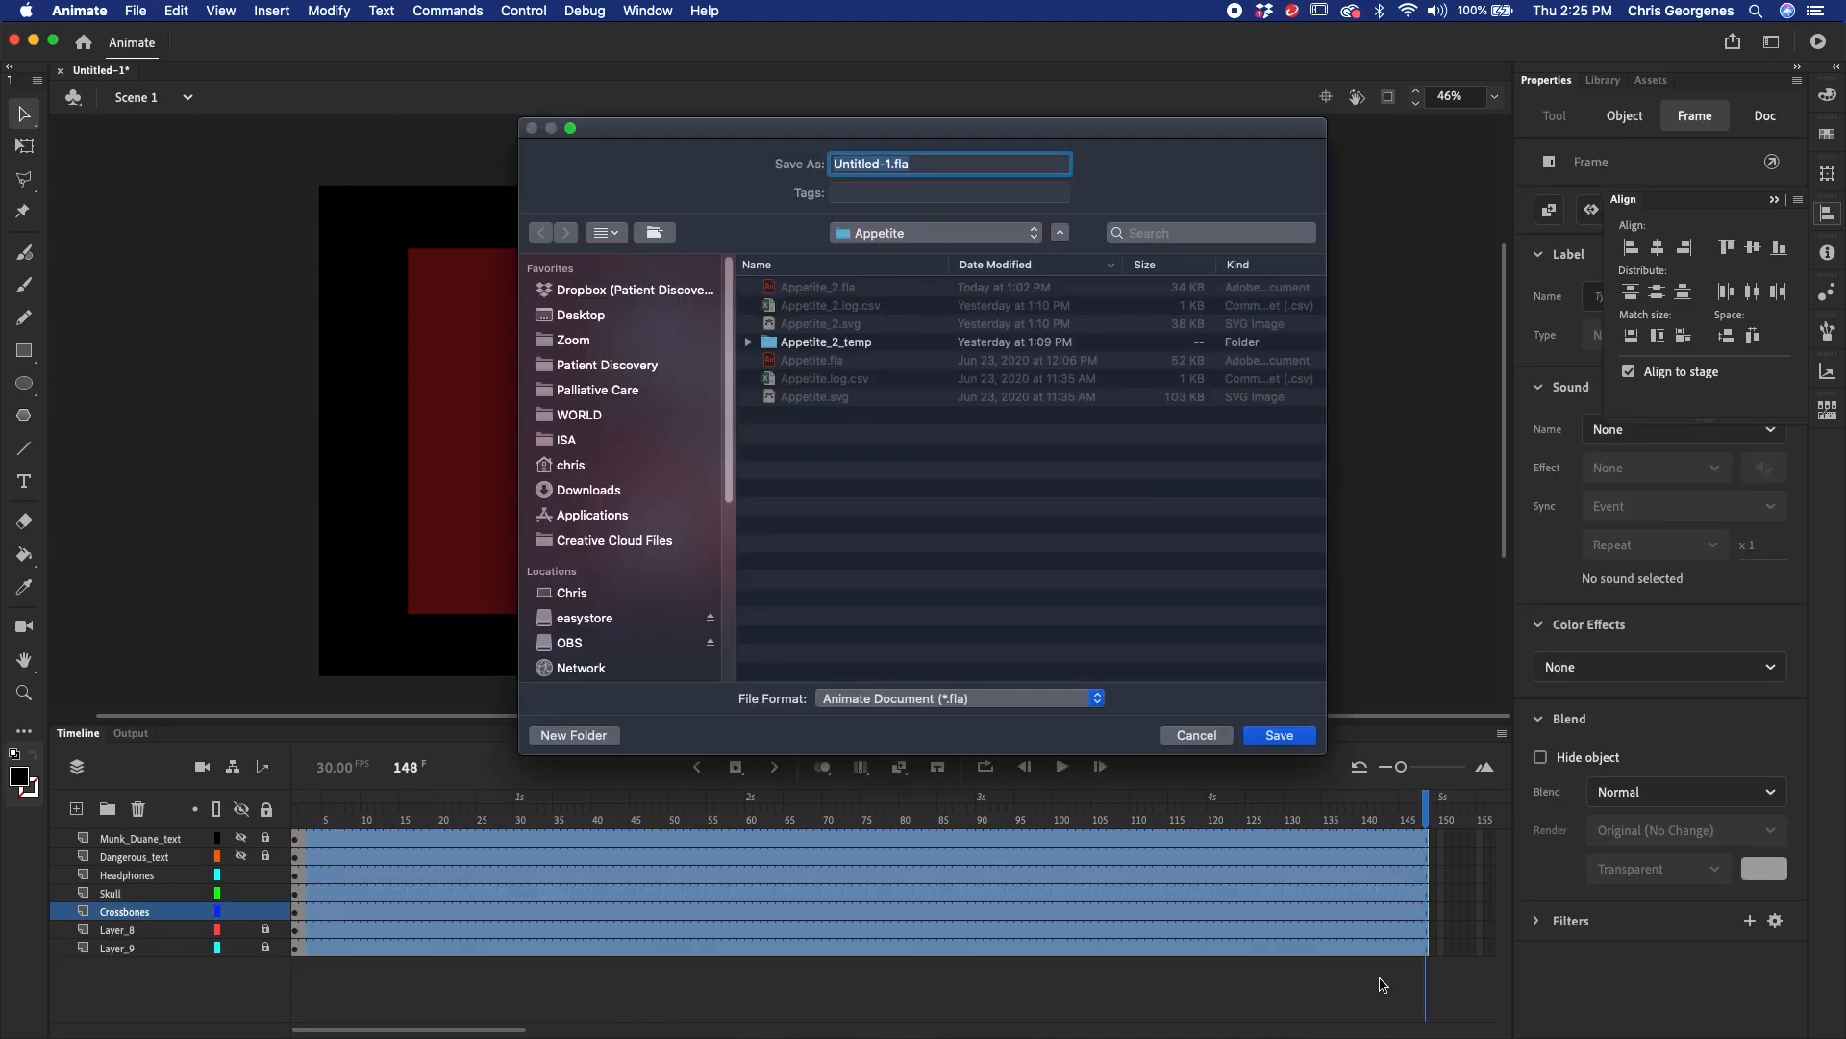
{"action": "type", "text": "Dangerous-Animation"}
{"action": "left_click", "coordinate": [598, 317]}
{"action": "double_click", "coordinate": [823, 382]}
{"action": "left_click", "coordinate": [1280, 734]}
- Move the first keyframes of the Headphones, Skull and Crossbones layers together to frame 30
{"action": "left_click", "coordinate": [327, 817]}
{"action": "mouse_move", "coordinate": [327, 816]}
{"action": "left_mouse_down"}
{"action": "mouse_move", "coordinate": [582, 817]}
{"action": "mouse_move", "coordinate": [294, 817]}
{"action": "left_mouse_up"}
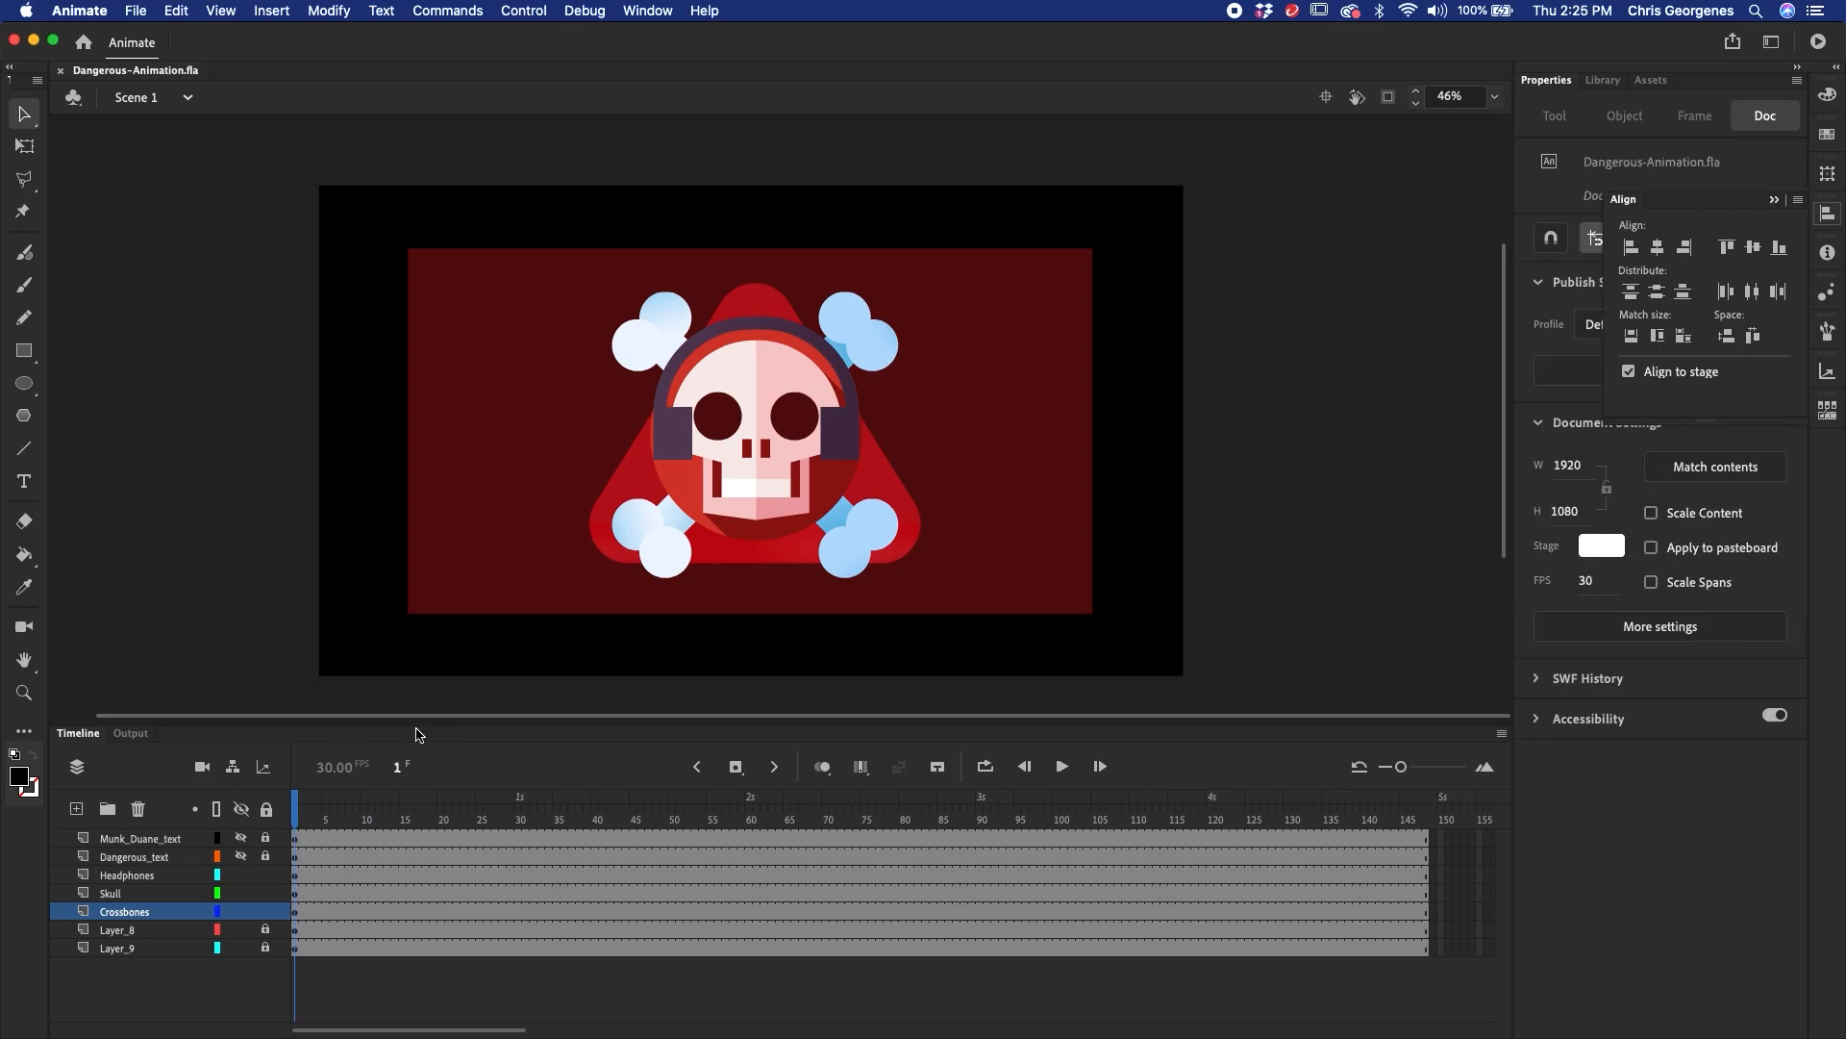
{"action": "left_click", "coordinate": [749, 565]}
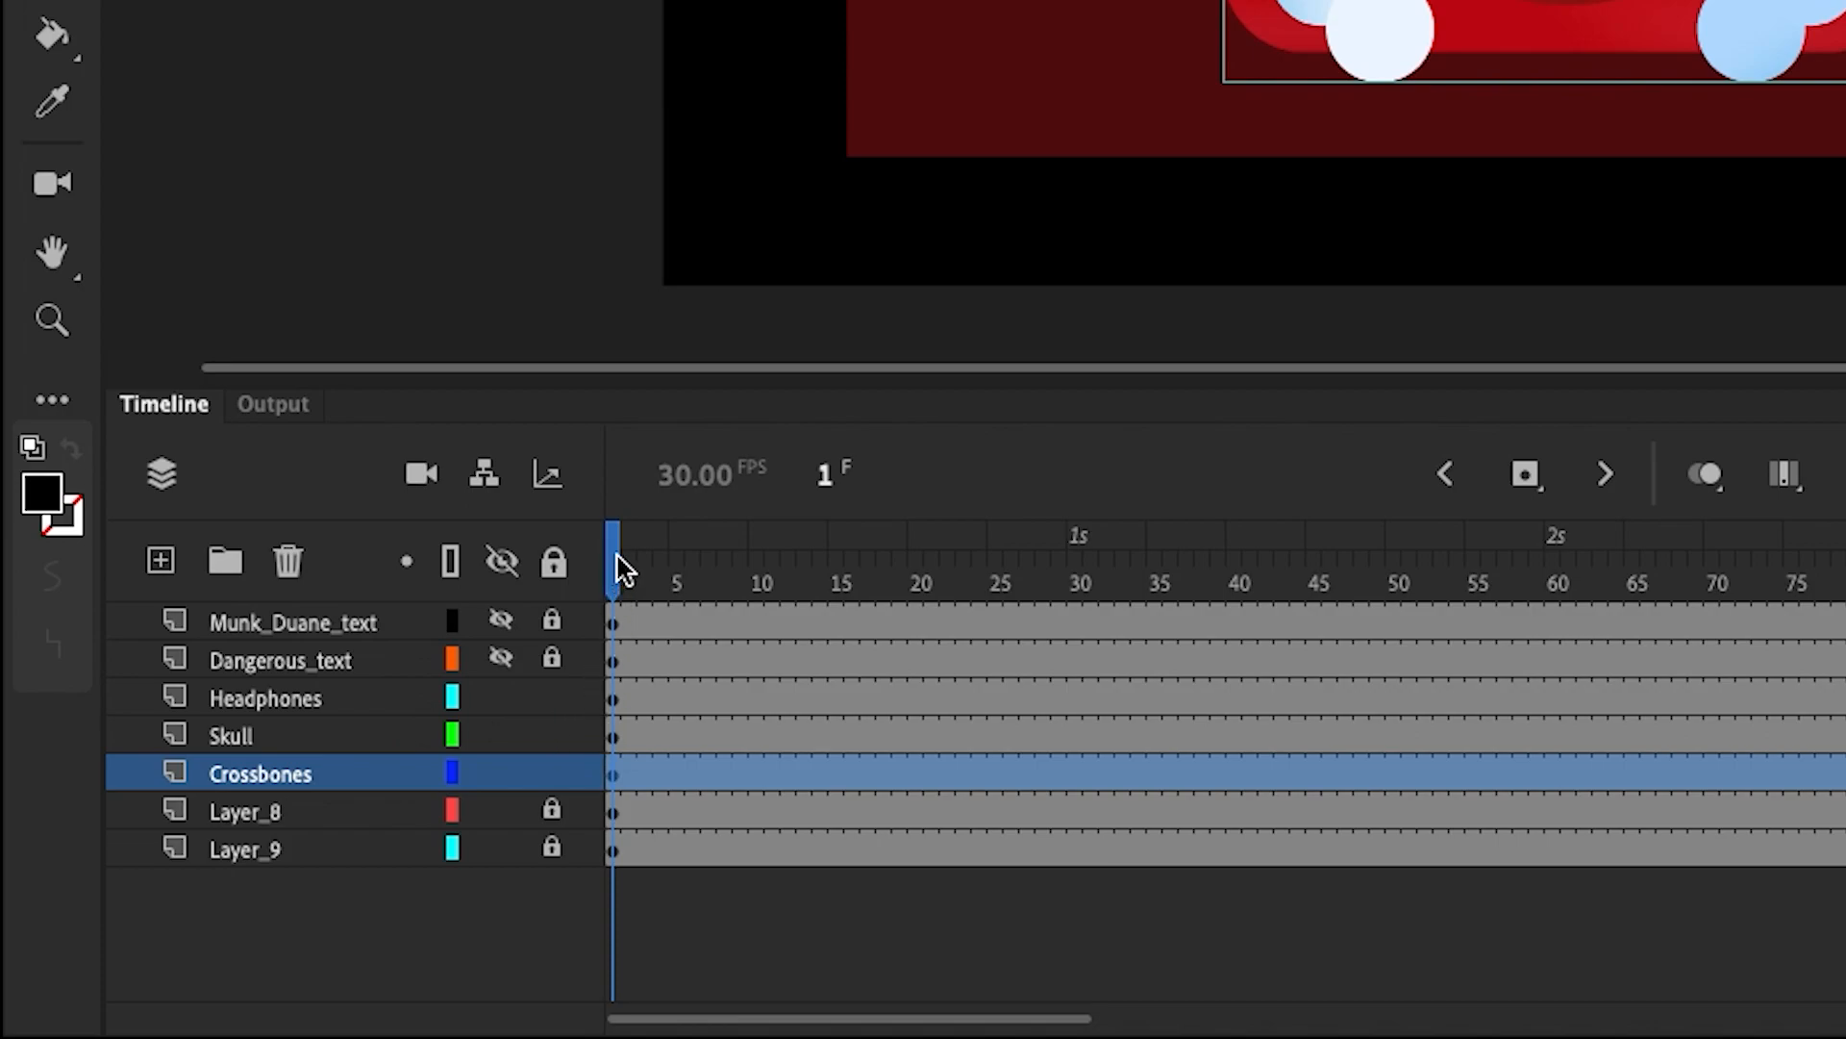
{"action": "left_click", "coordinate": [614, 774]}
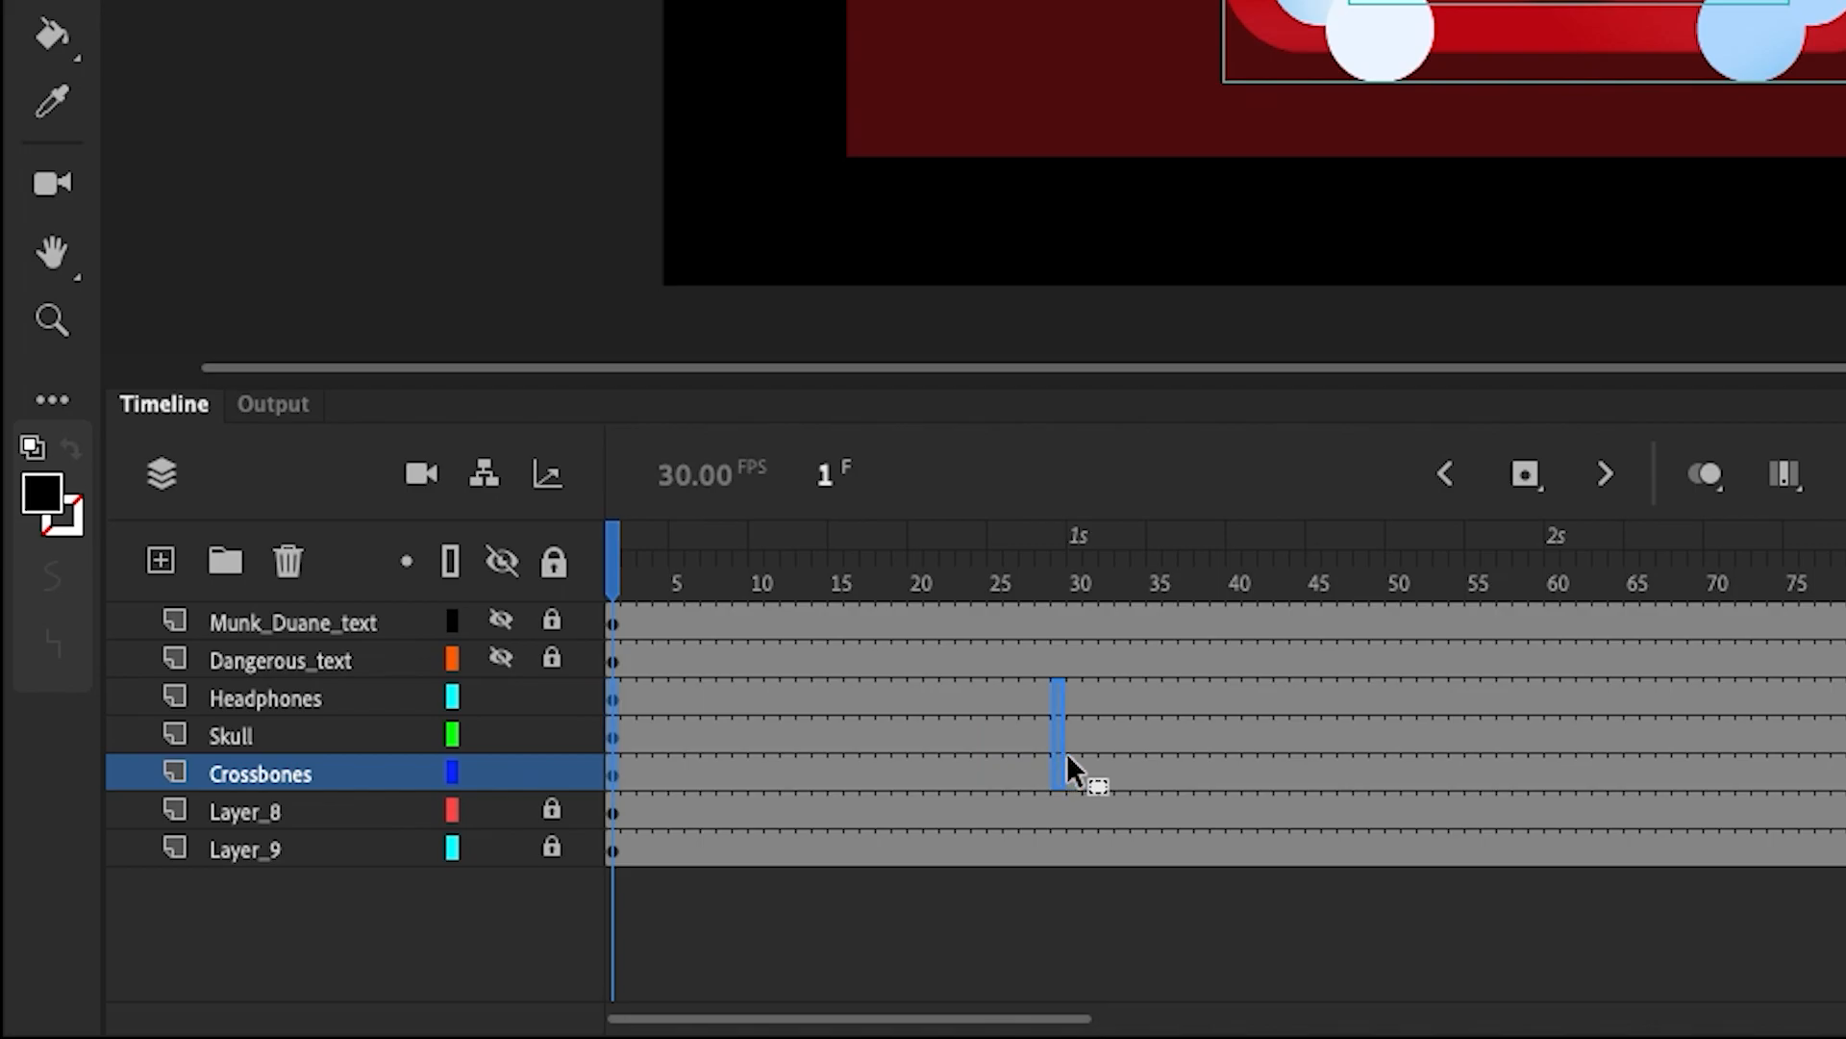
{"action": "left_click_drag", "start_coordinate": [1079, 756], "coordinate": [1079, 747]}
{"action": "left_click_drag", "start_coordinate": [1075, 565], "coordinate": [921, 674]}
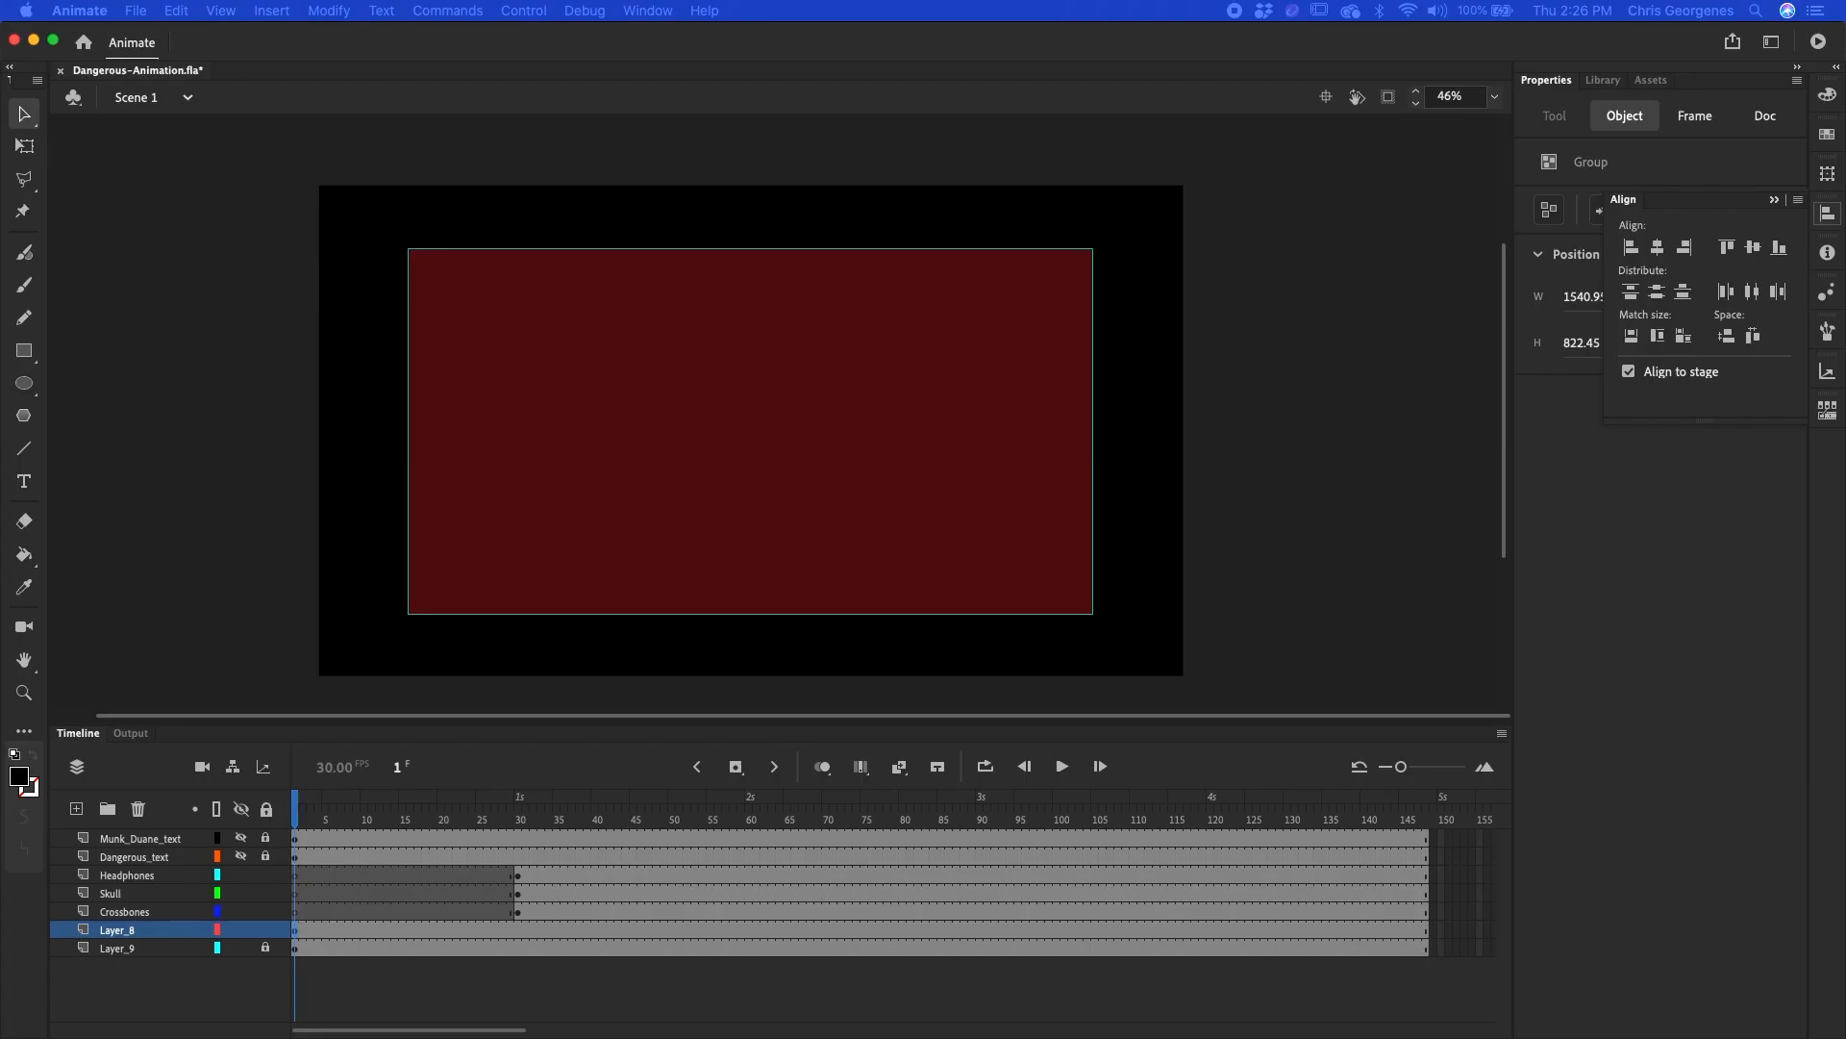
- Convert the dark red rectangle on Layer_8 to a Graphic symbol named Back-Red
{"action": "key", "text": "F8"}
{"action": "type", "text": "Back-Red"}
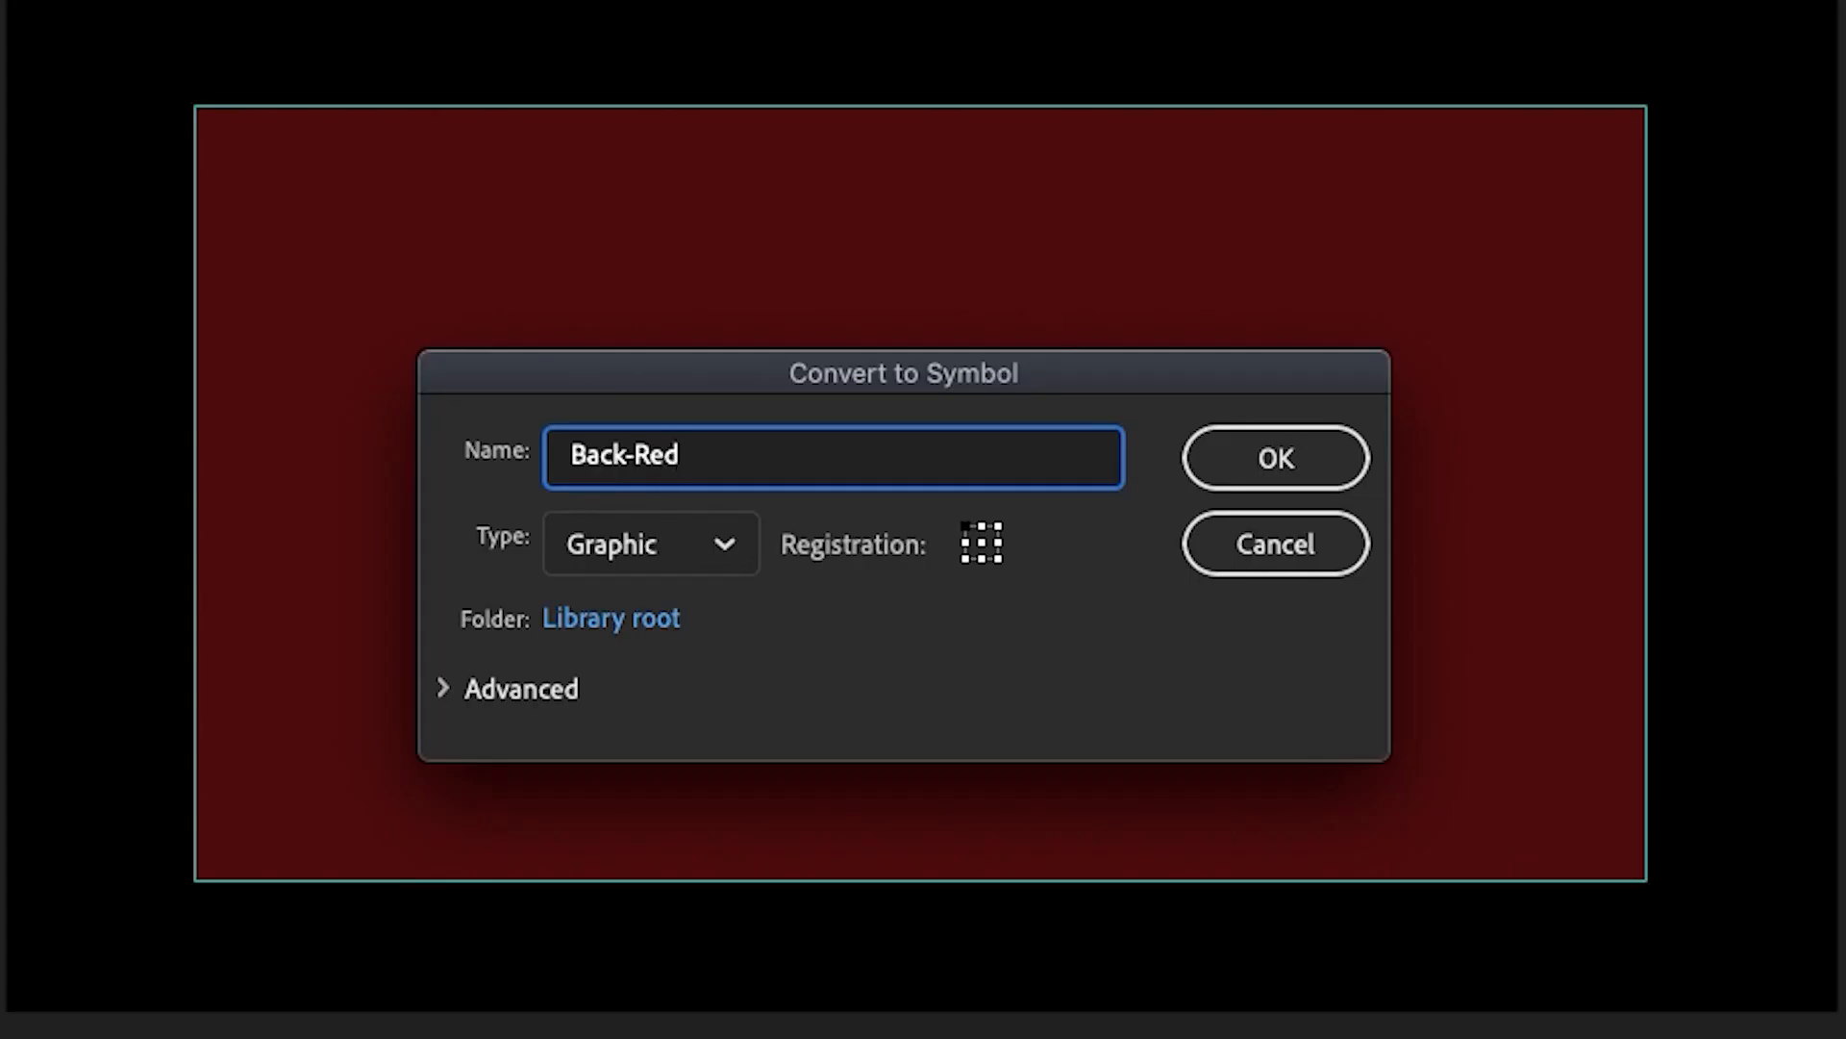
{"action": "left_click", "coordinate": [1283, 465]}
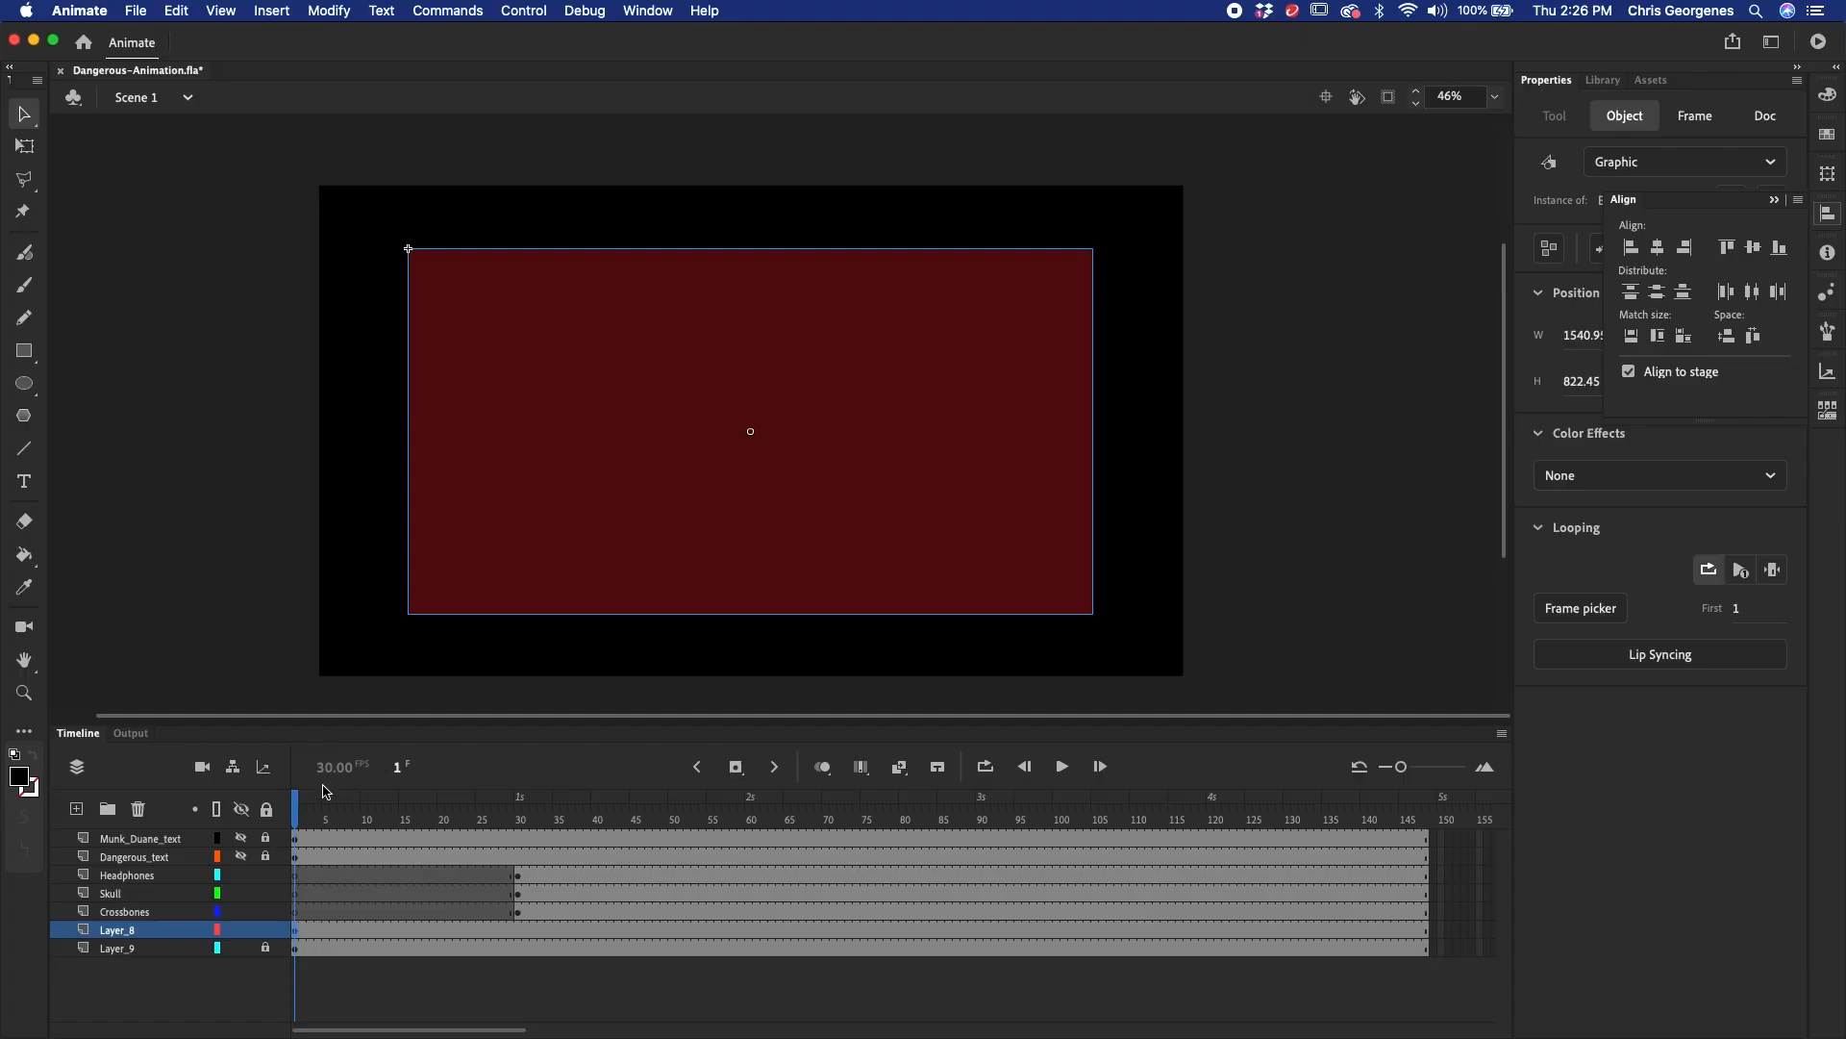
- Move the first keyframe of the unlocked Layer_8 to frame 14, keeping Layer_9 locked
{"action": "left_click", "coordinate": [266, 929]}
{"action": "left_click", "coordinate": [267, 948]}
{"action": "left_click", "coordinate": [266, 929]}
{"action": "left_click", "coordinate": [296, 931]}
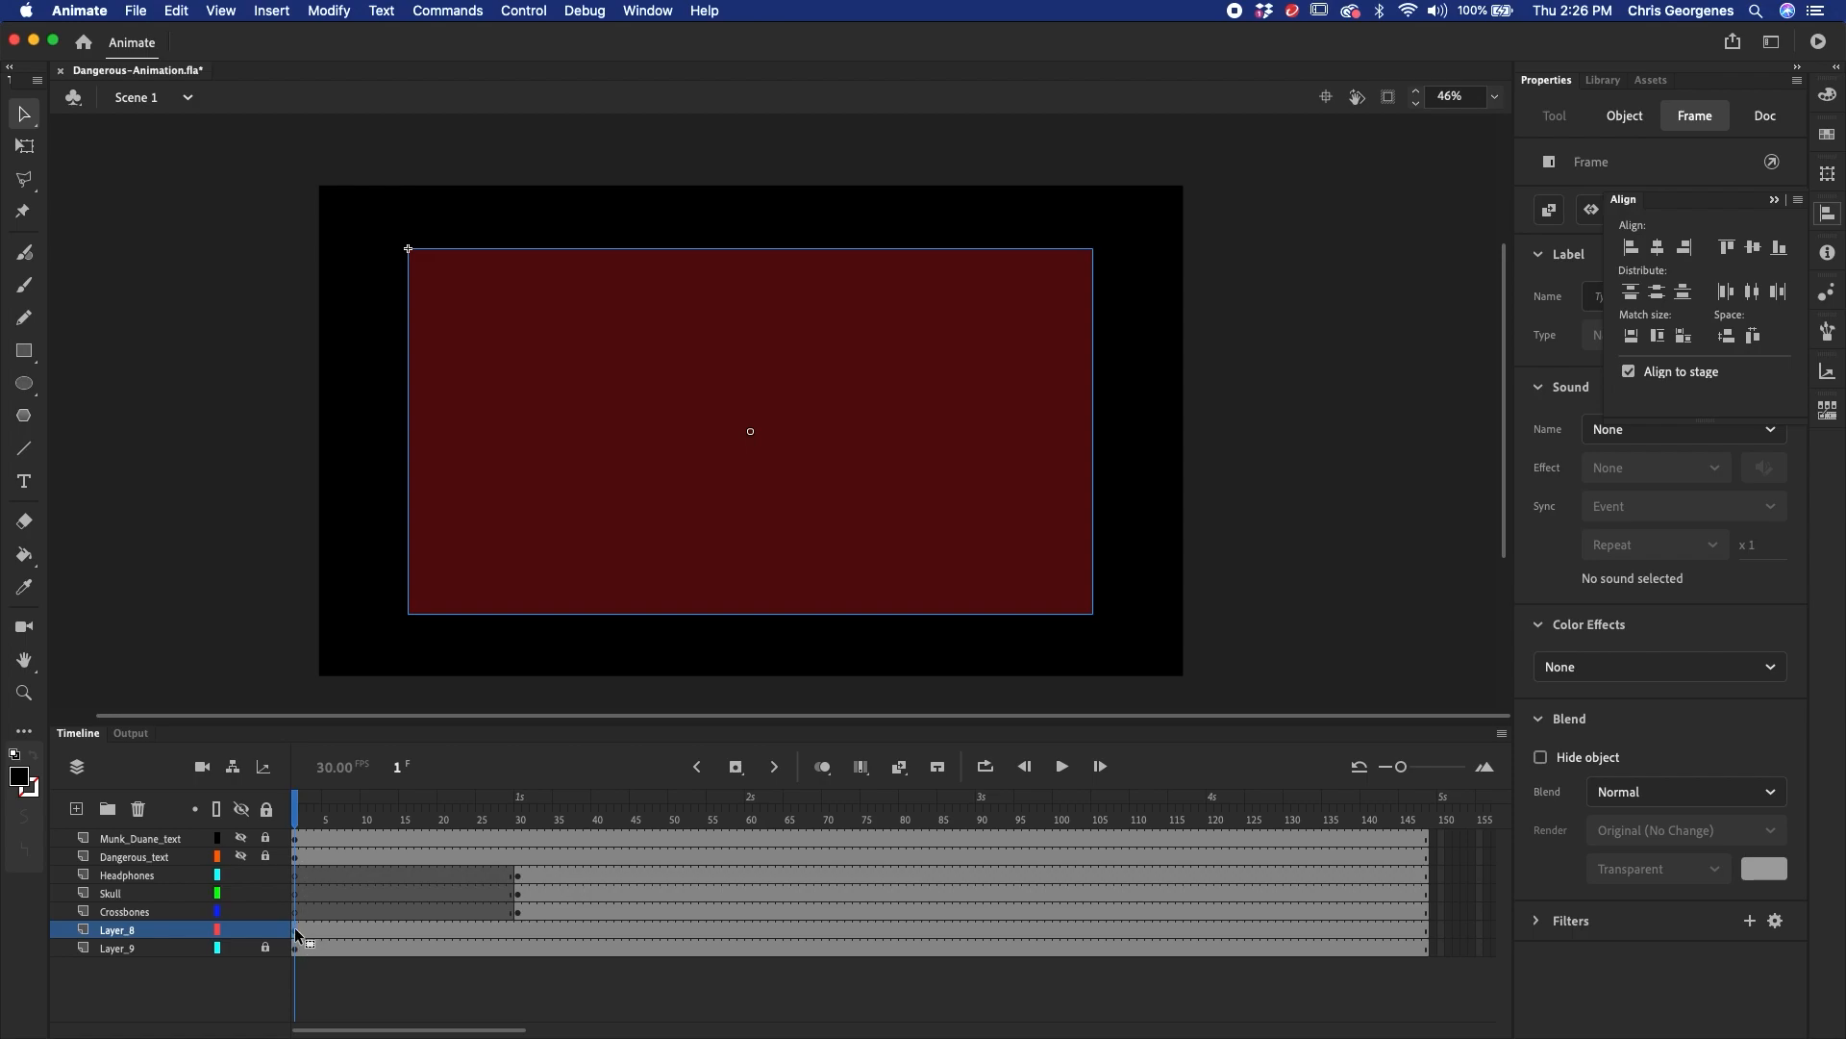
{"action": "left_click_drag", "start_coordinate": [398, 931], "coordinate": [398, 931]}
- Insert frames across all layers after frame 14 to push the Headphones, Skull and Crossbones keyframes to frame 60
{"action": "left_click_drag", "start_coordinate": [435, 840], "coordinate": [464, 969]}
{"action": "key", "text": "F5"}
{"action": "key", "text": "F5"}
{"action": "key", "text": "F5"}
{"action": "key", "text": "F5"}
{"action": "key", "text": "F5"}
{"action": "key", "text": "F5"}
- Add a keyframe on Layer_8 at frame 31
{"action": "left_click", "coordinate": [421, 830]}
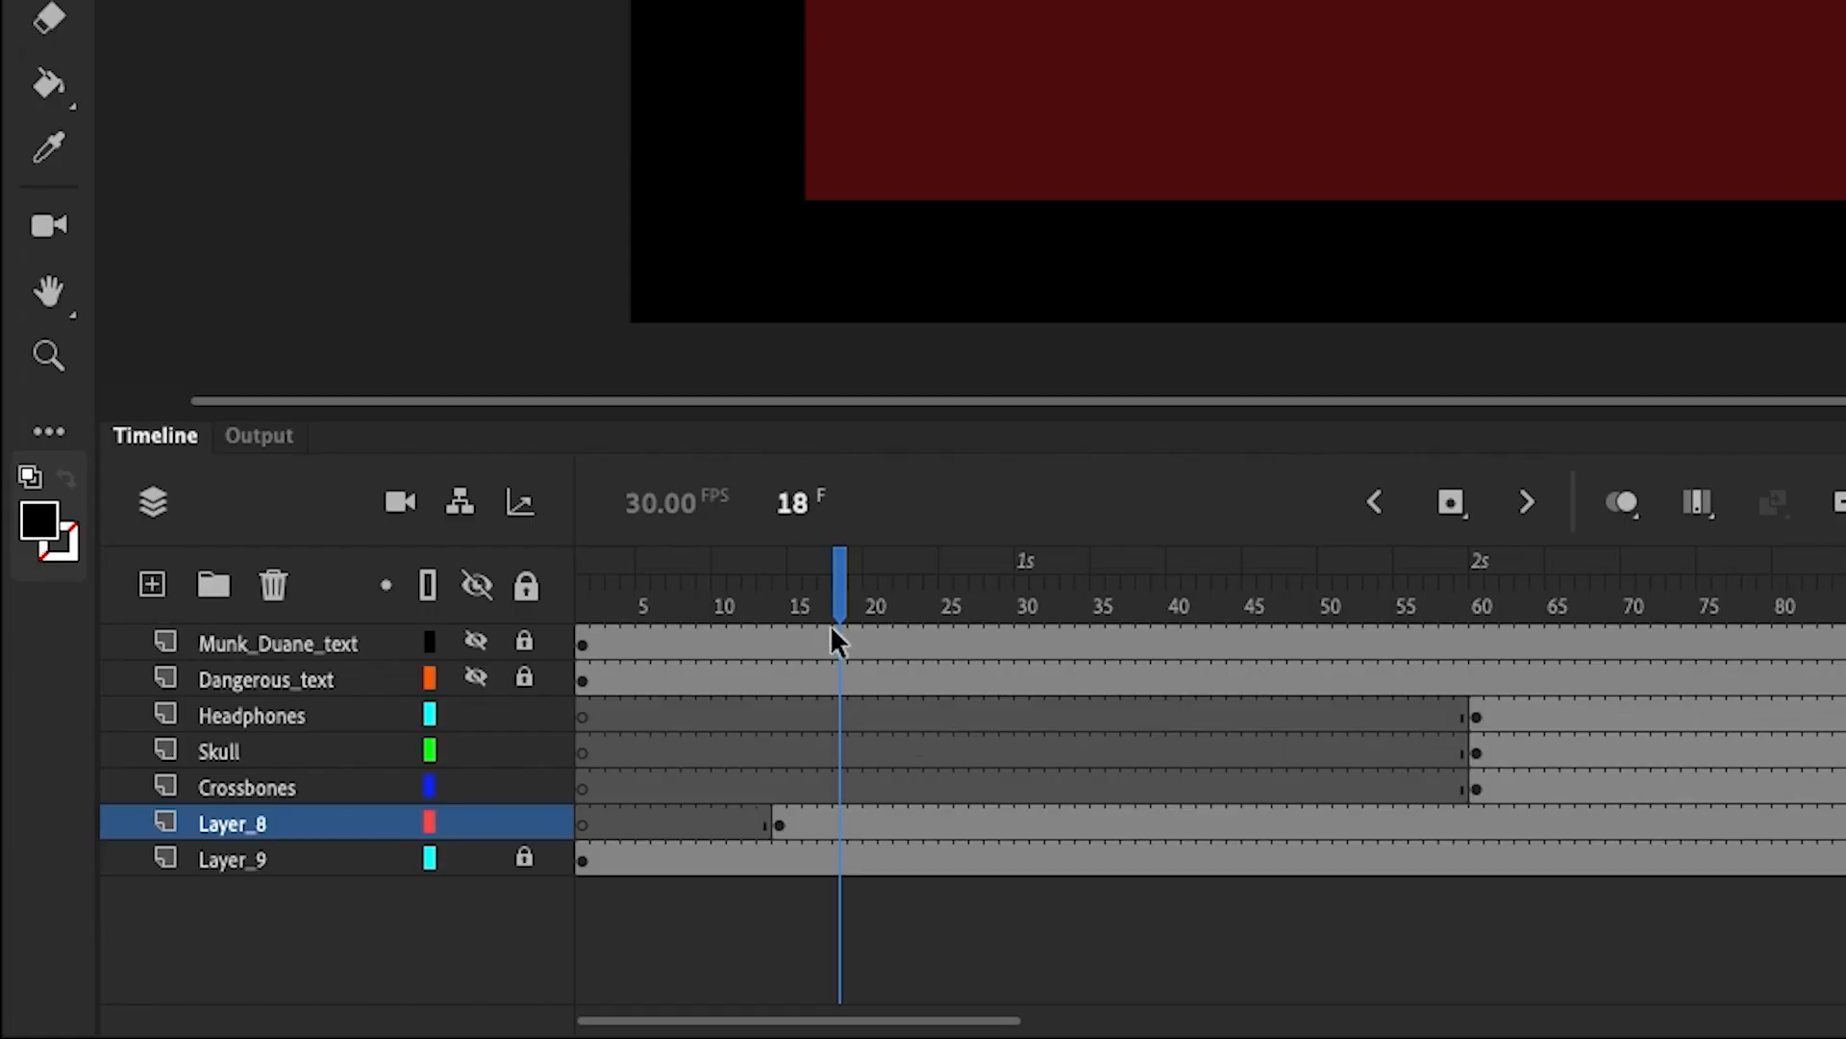
{"action": "left_click_drag", "start_coordinate": [834, 635], "coordinate": [1035, 722]}
{"action": "left_click", "coordinate": [1036, 823]}
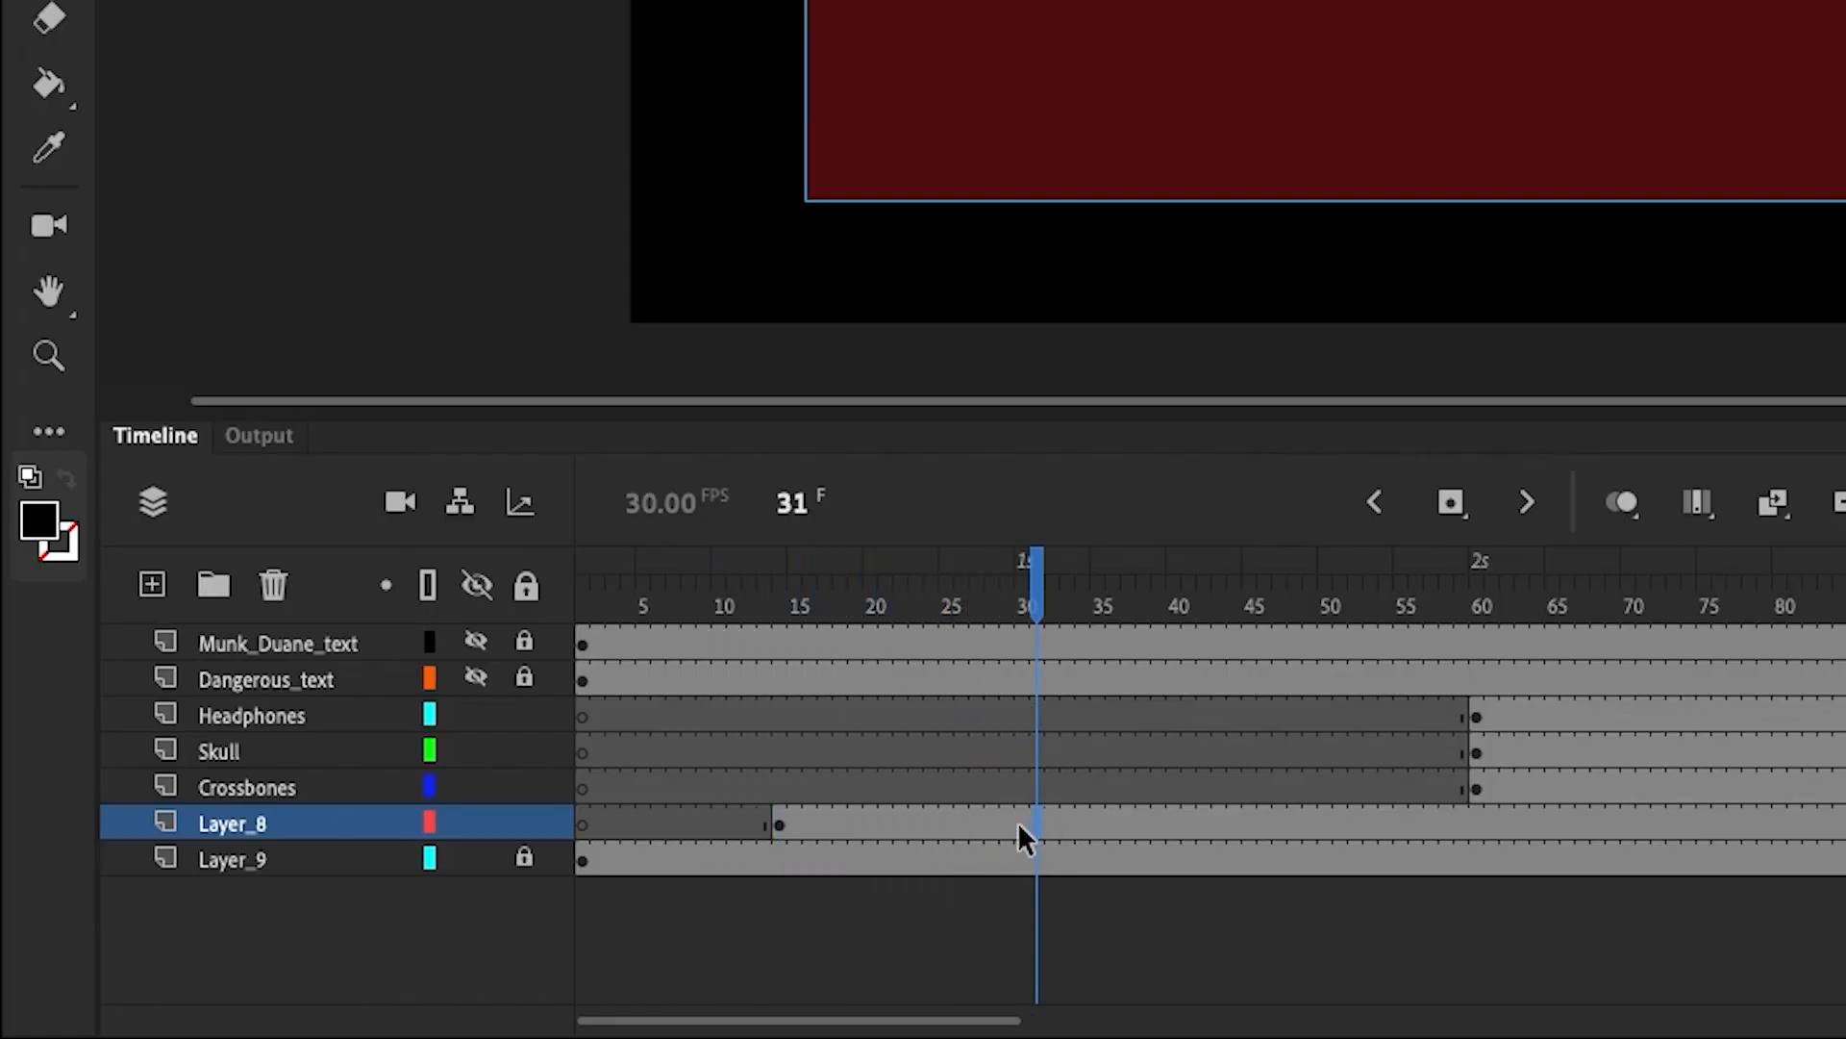
- At frame 14, squash the dark red rectangle vertically about its centre into a strip about 17 px high
{"action": "left_click", "coordinate": [781, 826]}
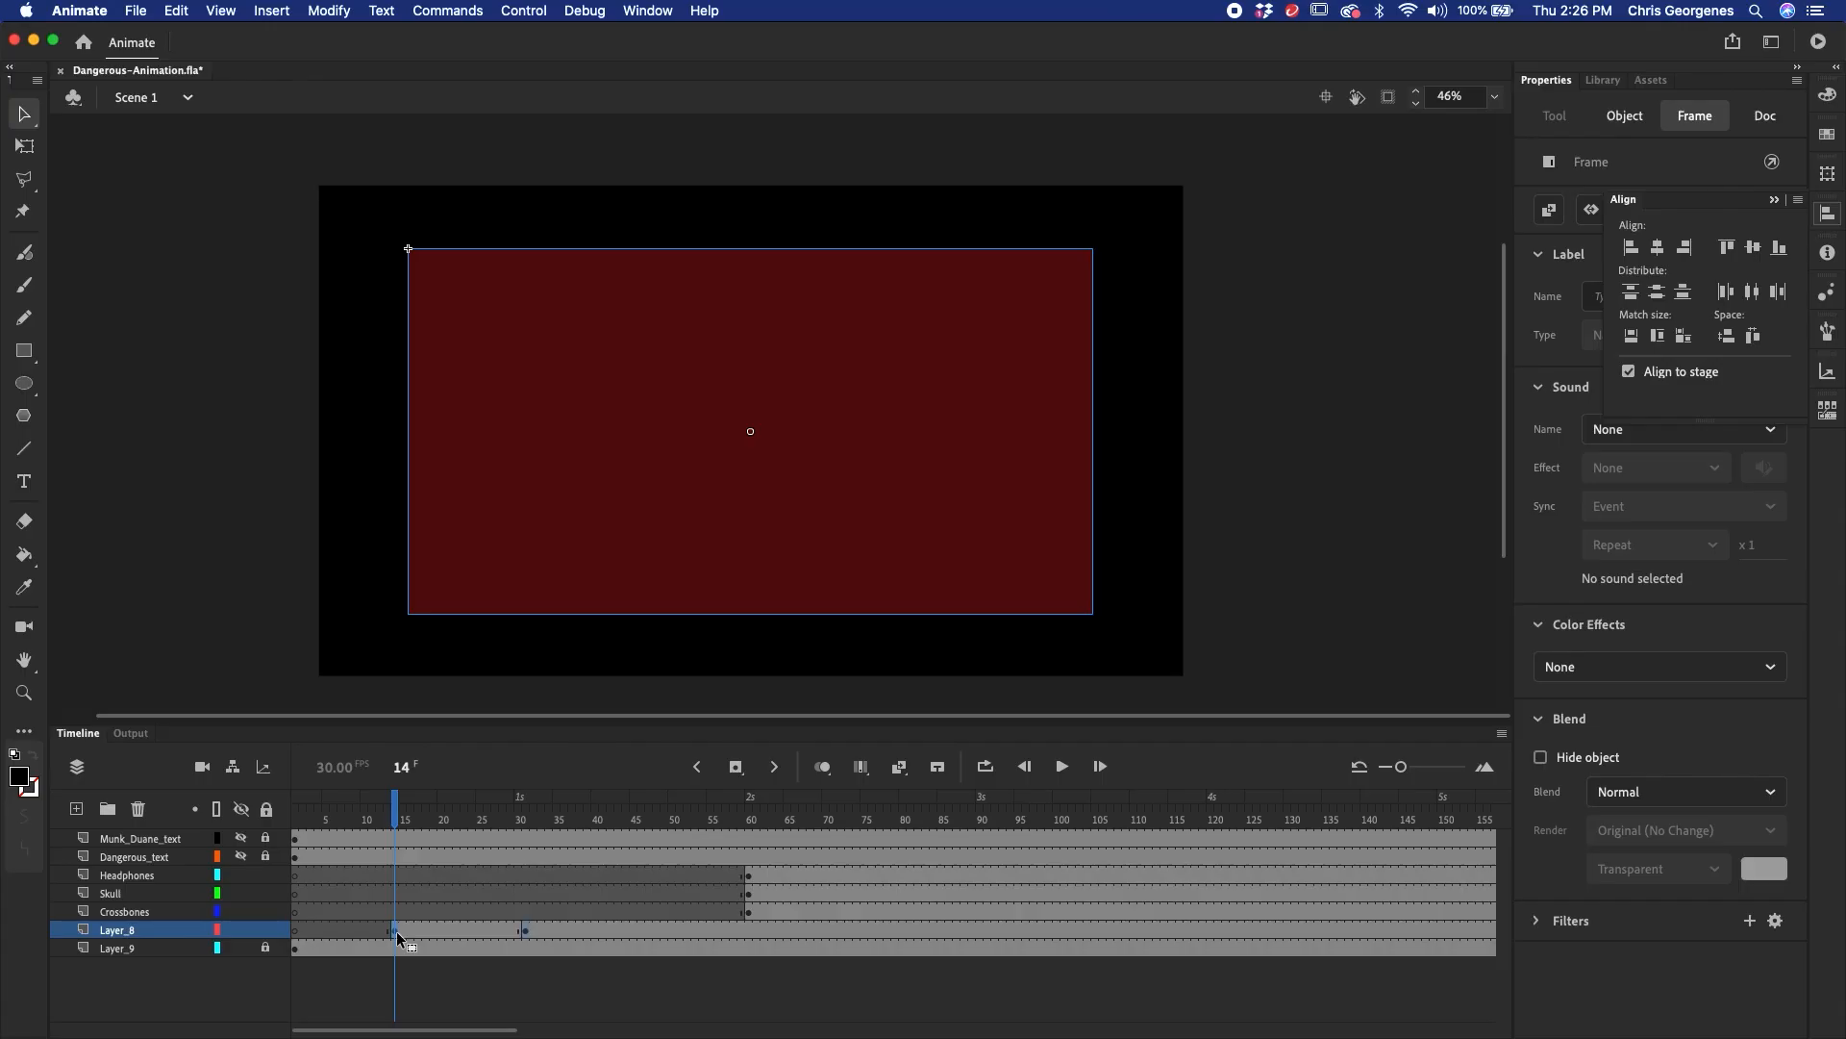
{"action": "key", "text": "q"}
{"action": "left_click", "coordinate": [923, 330]}
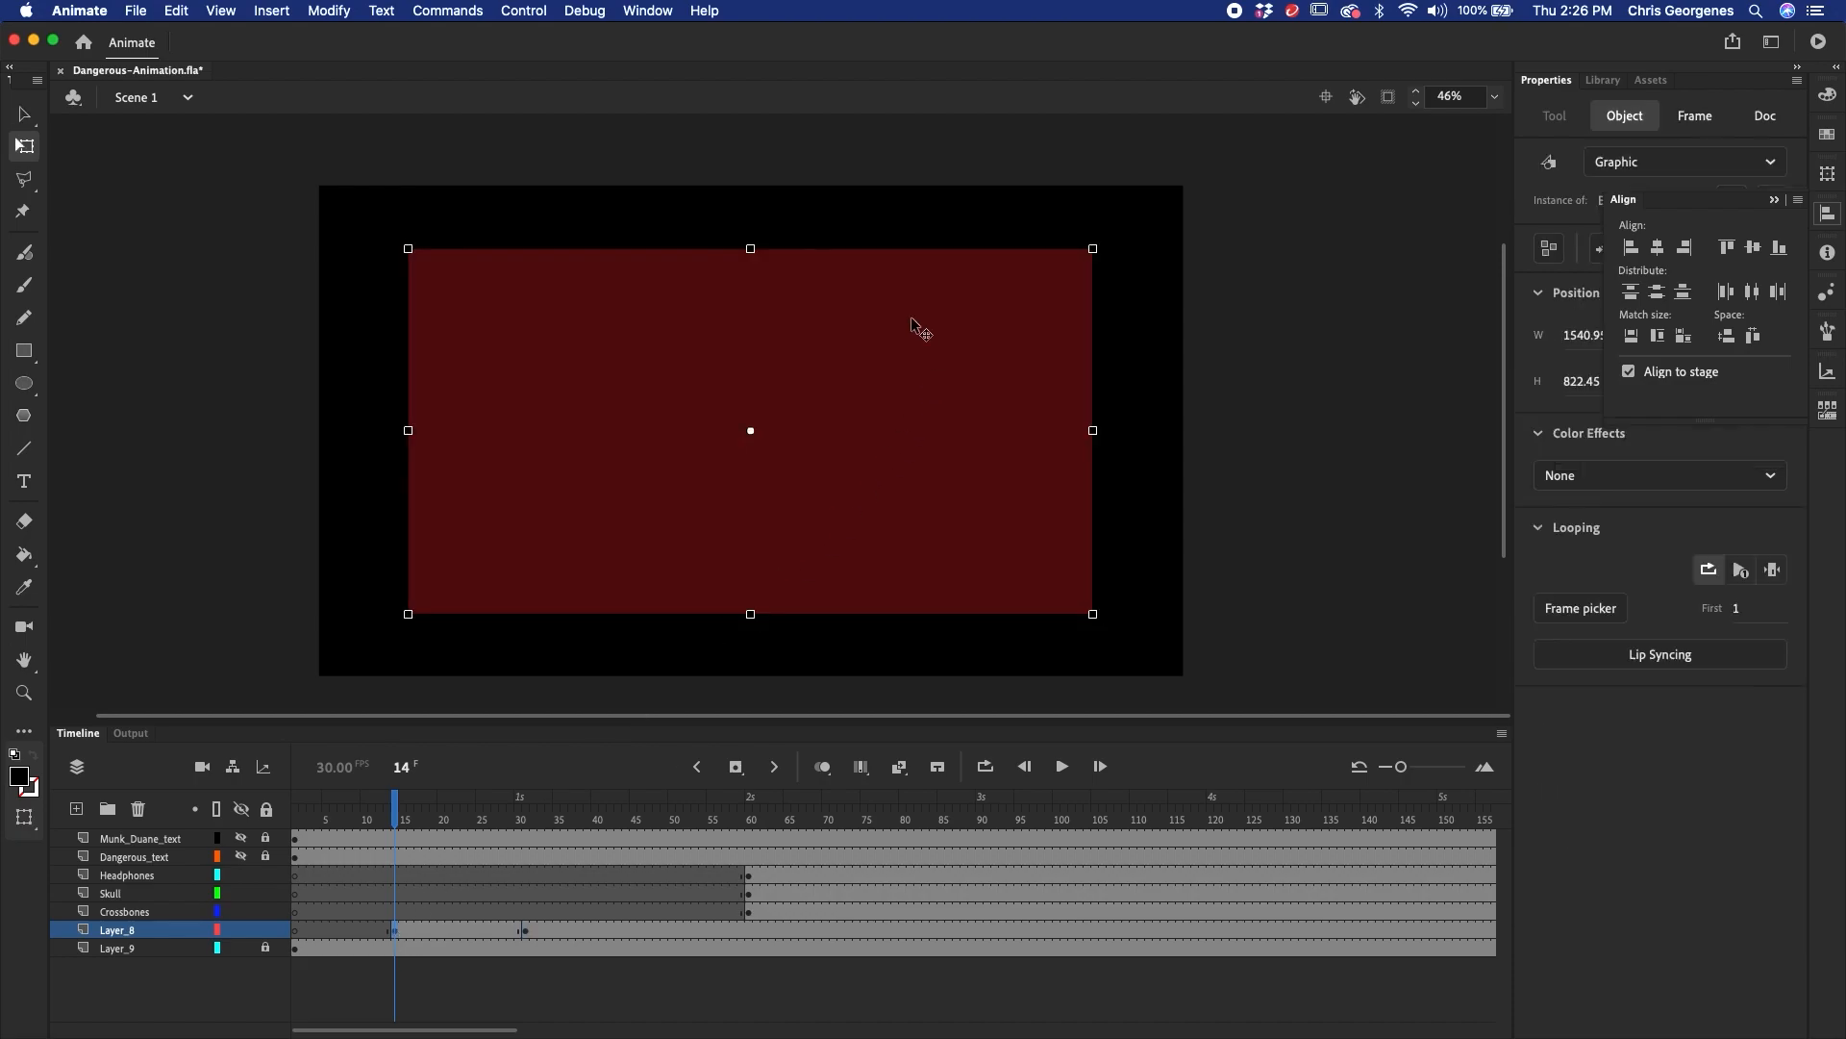
{"action": "left_click_drag", "start_coordinate": [750, 248], "coordinate": [751, 428]}
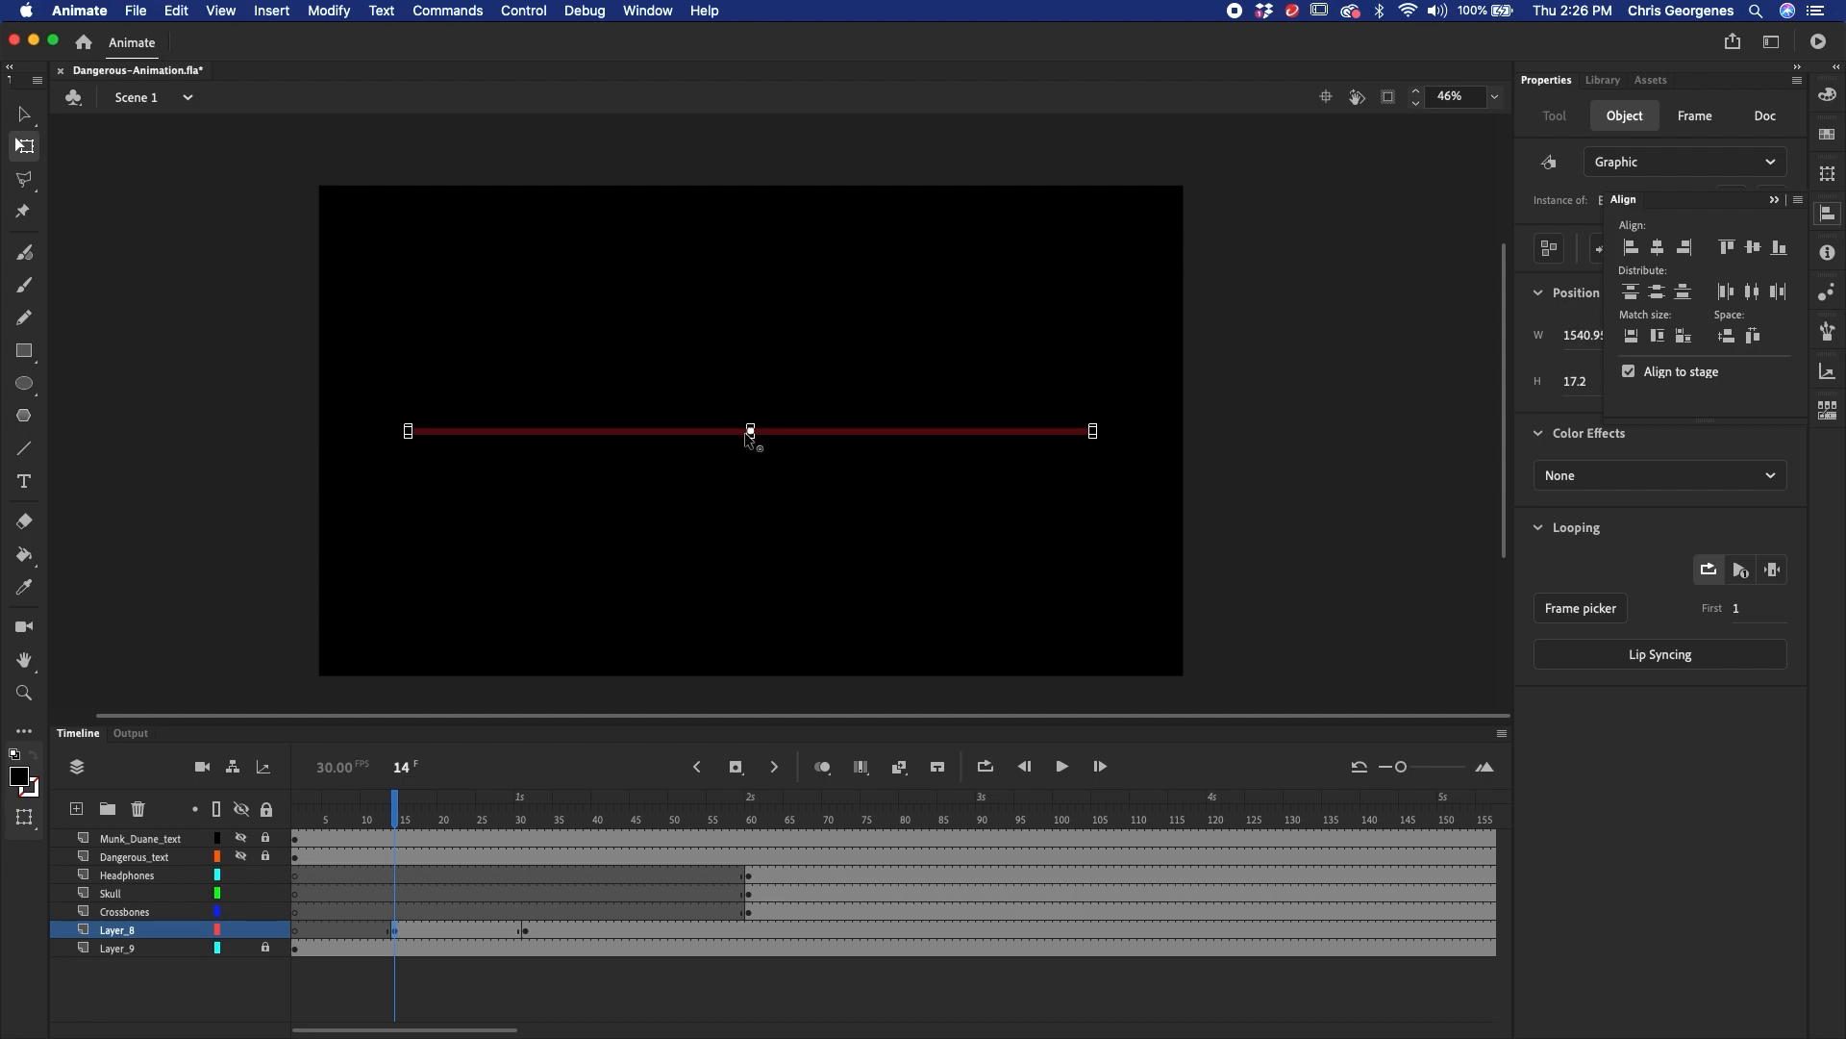
- Create a classic tween on Layer_8 between frames 14 and 31 and set its ease effect to Cubic Ease-Out
{"action": "right_click", "coordinate": [435, 931]}
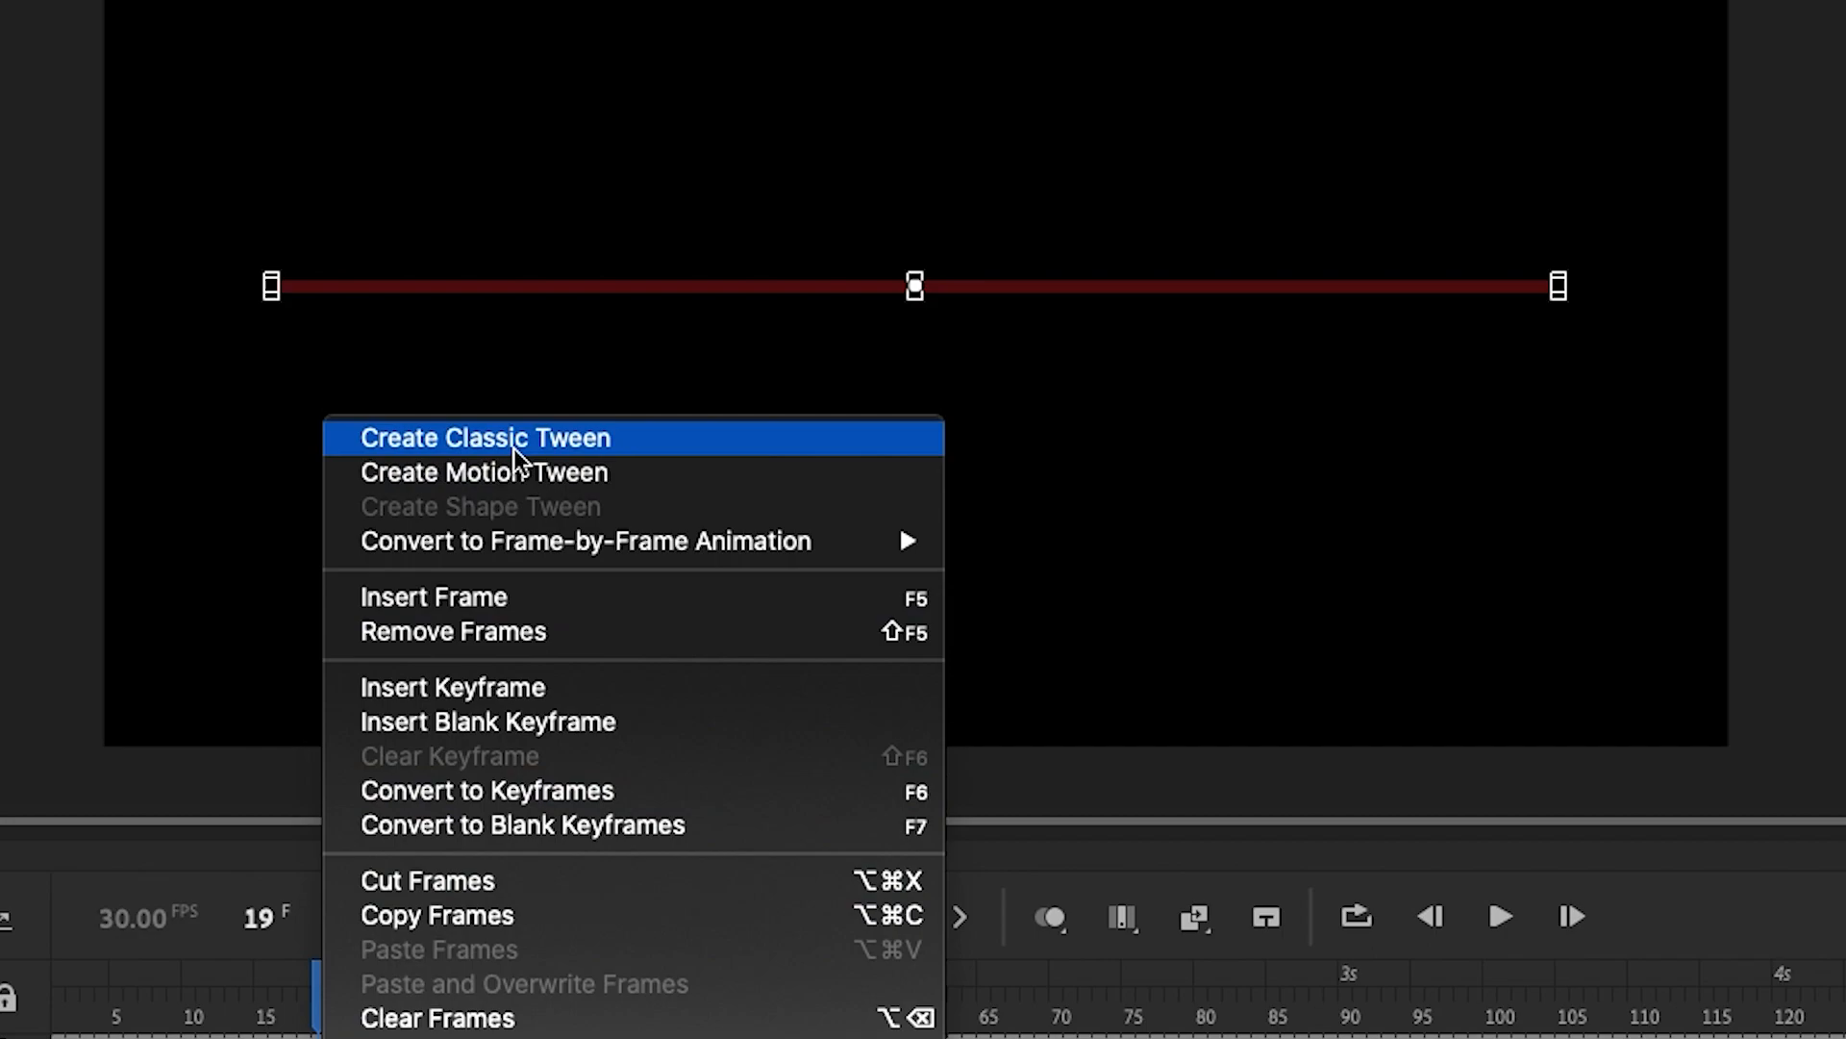
{"action": "left_click", "coordinate": [514, 447]}
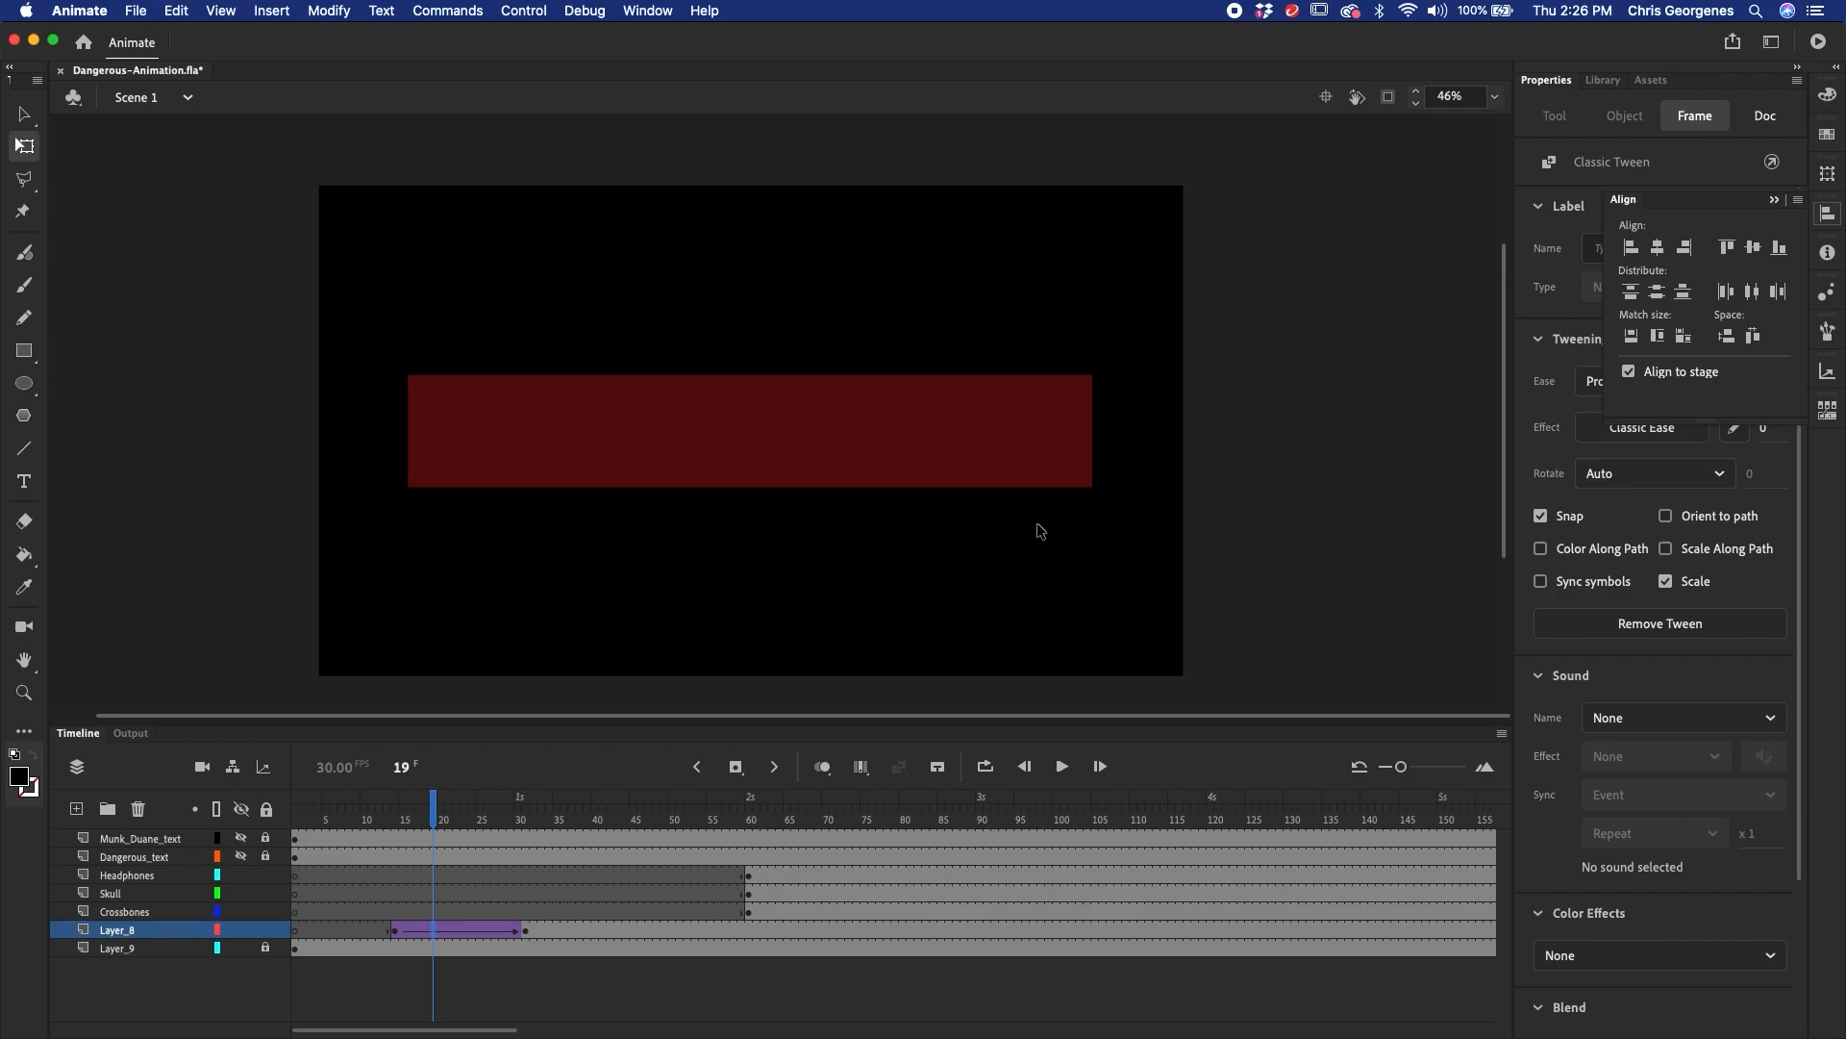
{"action": "left_click", "coordinate": [1645, 384]}
{"action": "left_click", "coordinate": [1646, 382]}
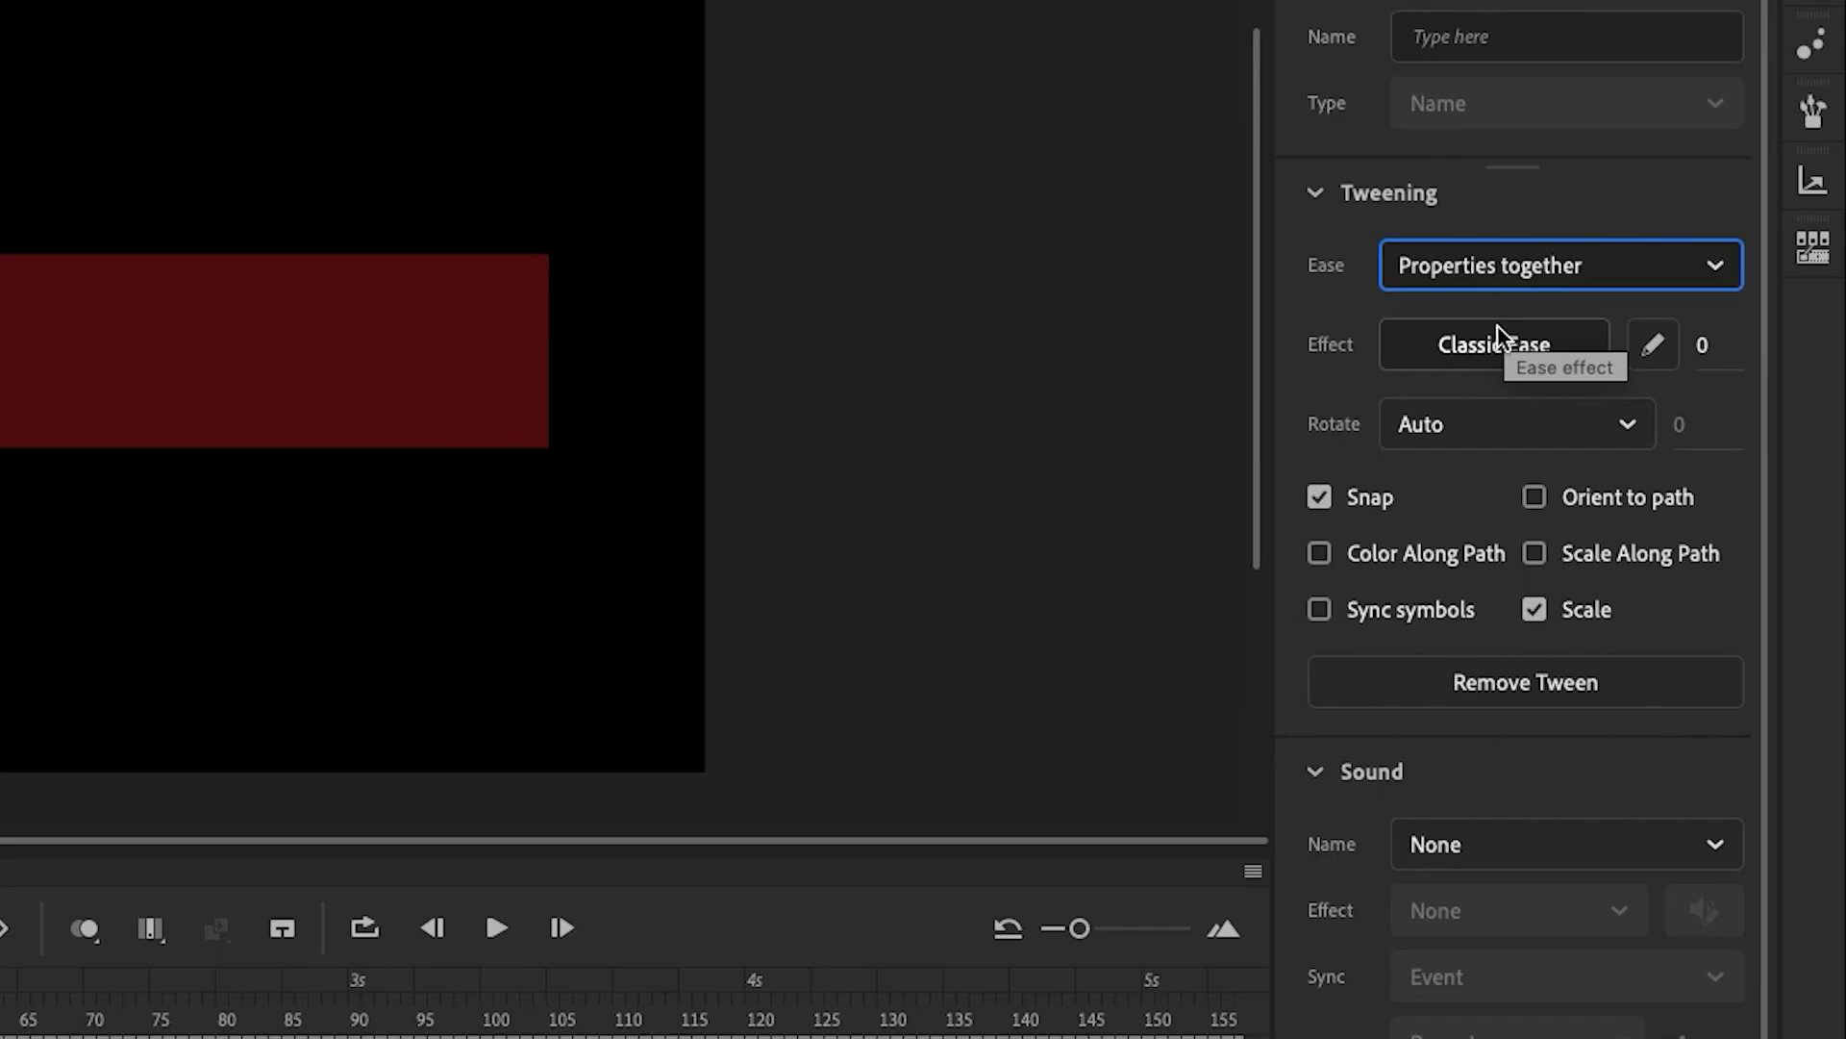
{"action": "left_click", "coordinate": [1645, 423]}
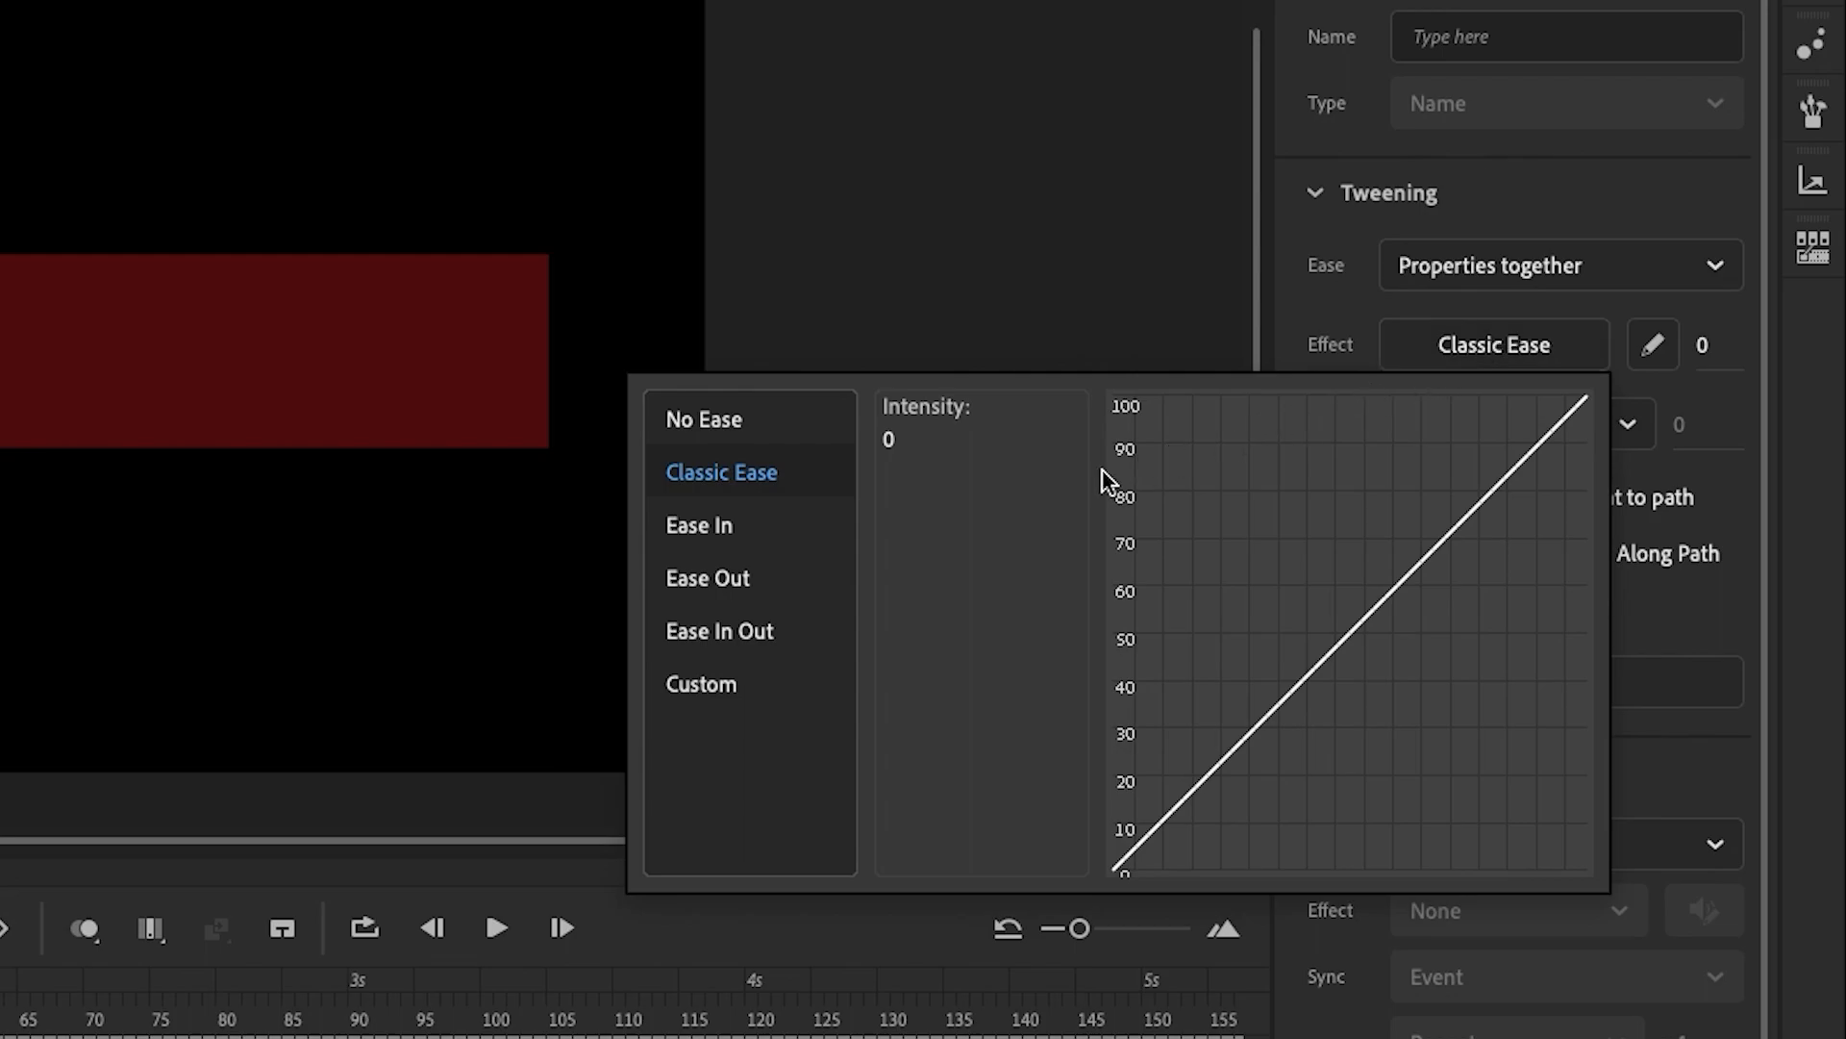
{"action": "left_click", "coordinate": [742, 580]}
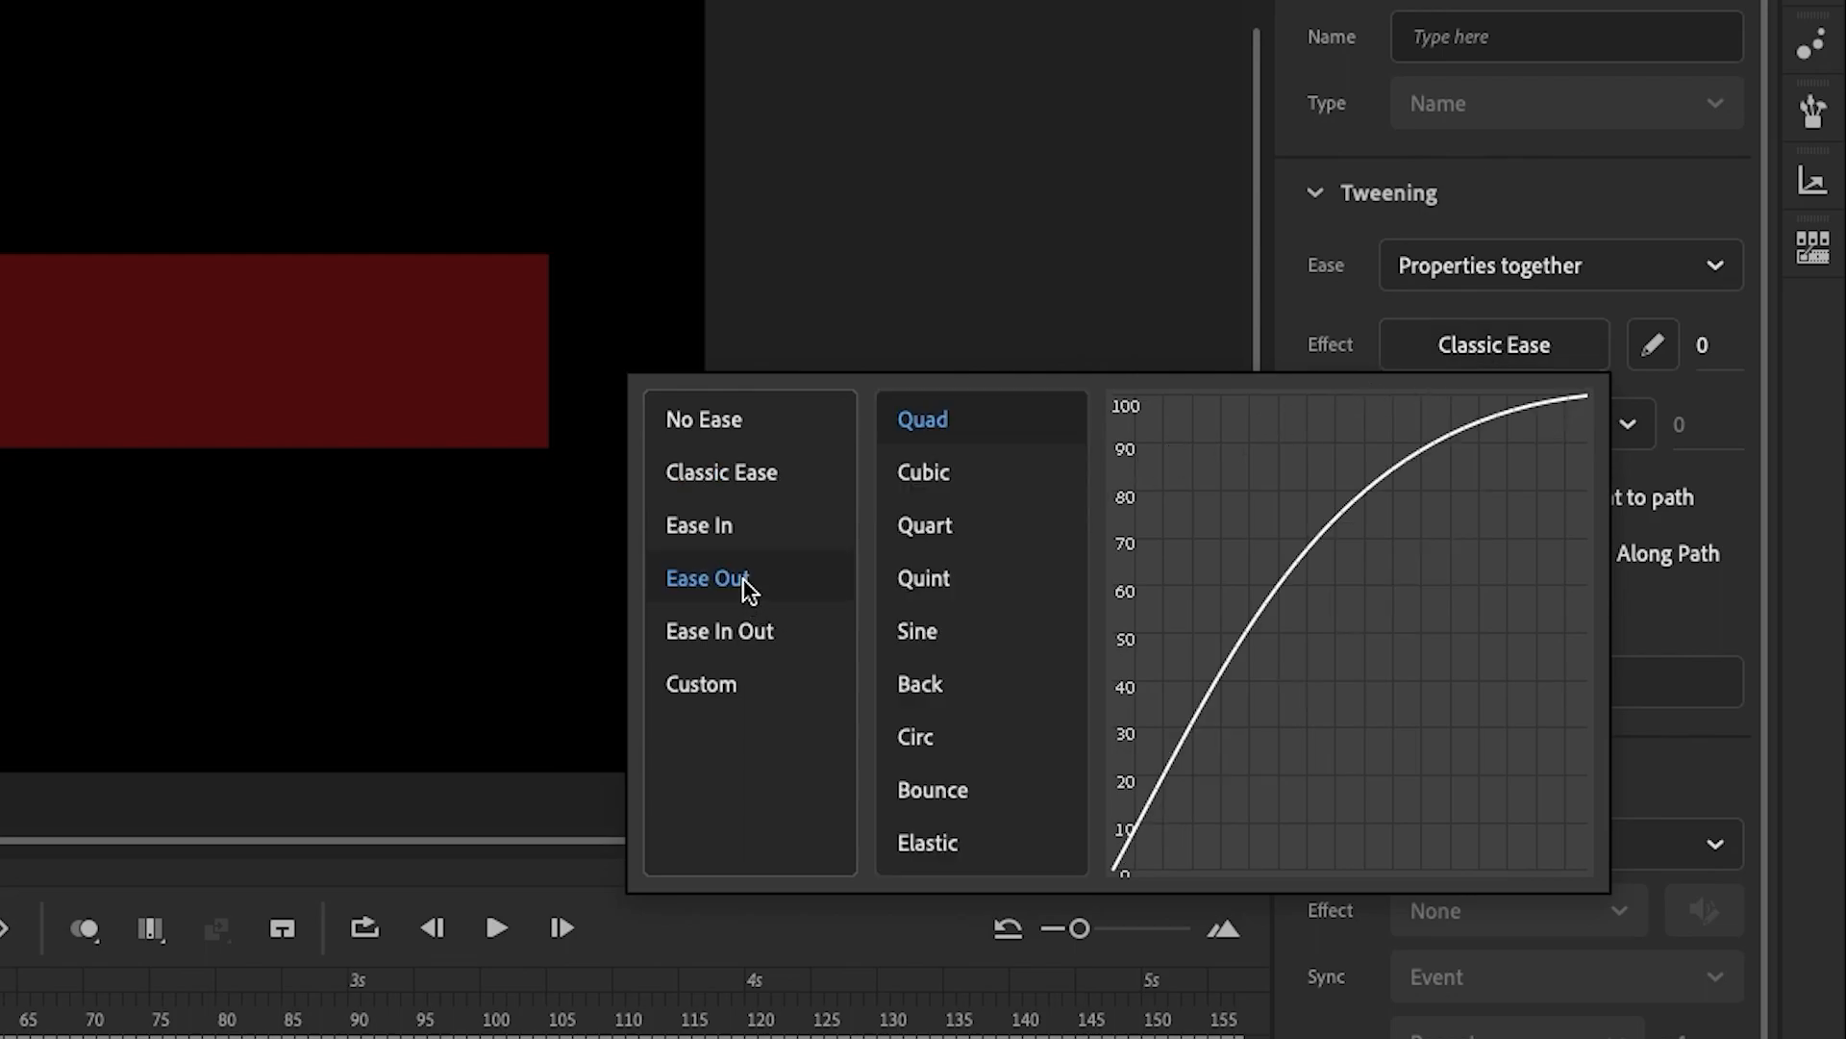
{"action": "left_click", "coordinate": [934, 471]}
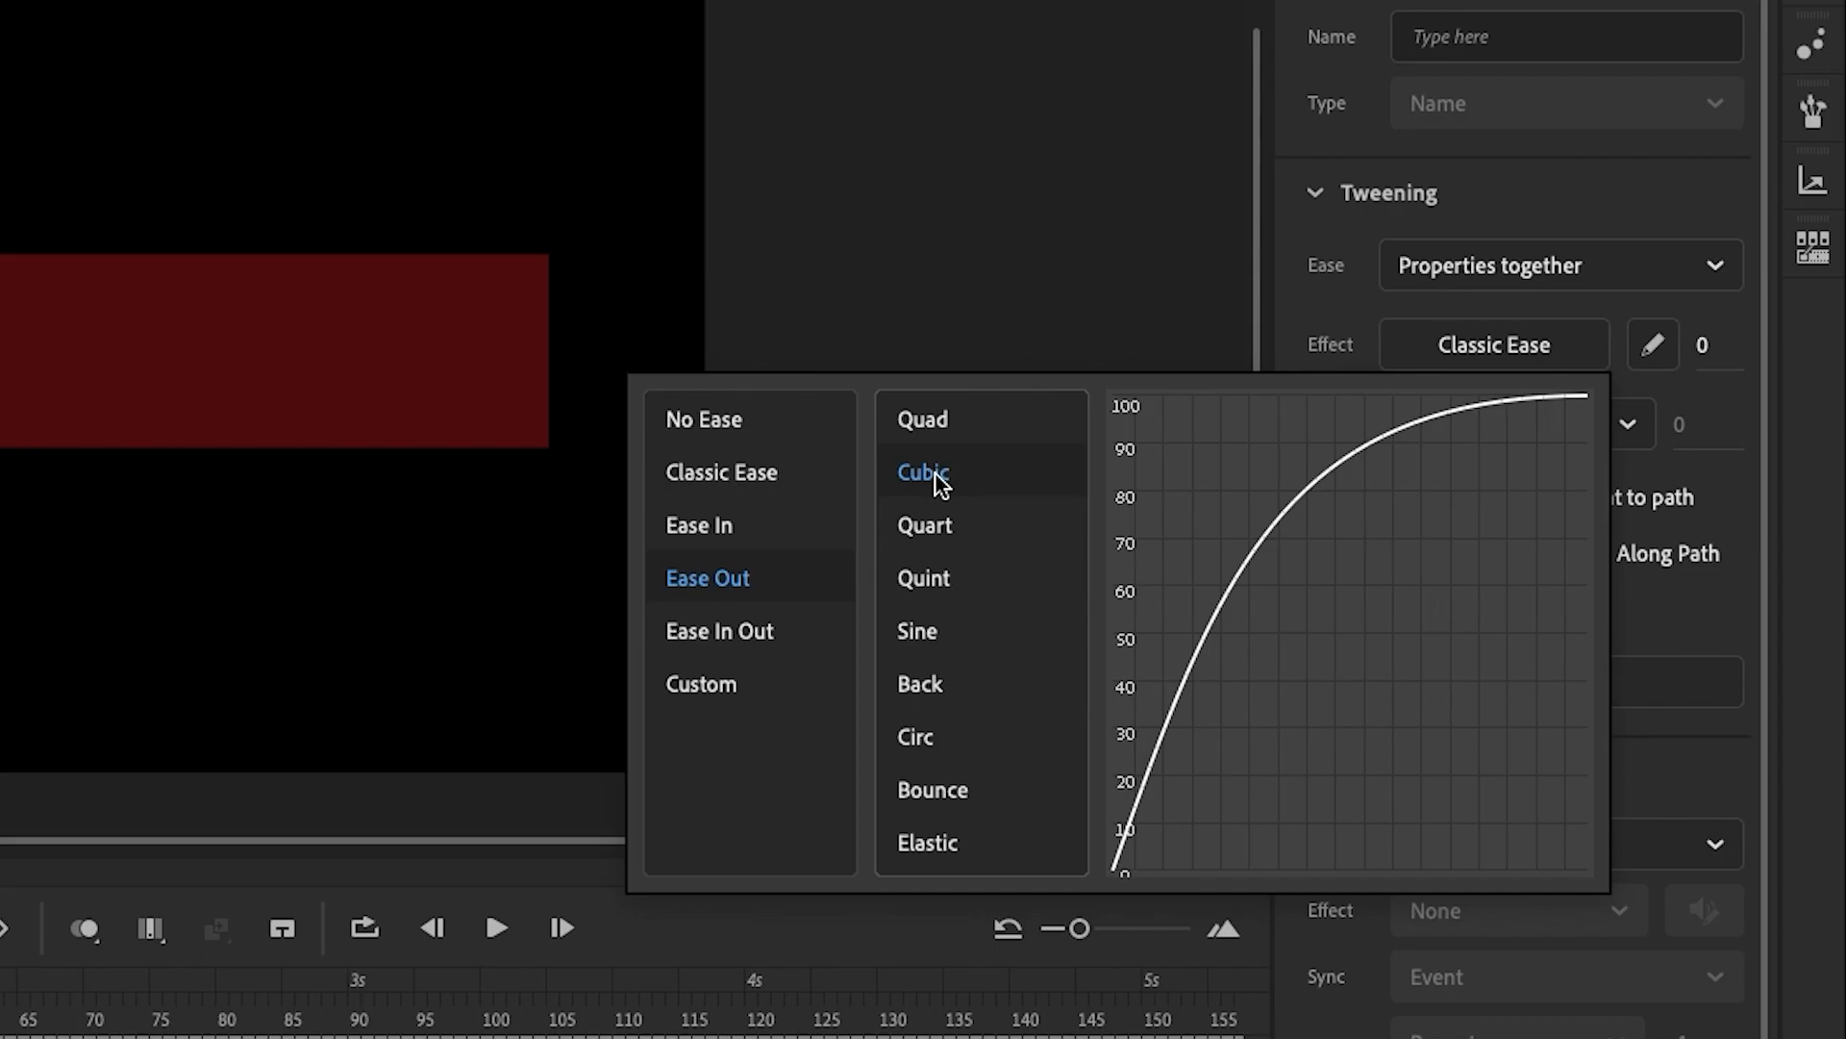
{"action": "left_click", "coordinate": [714, 552]}
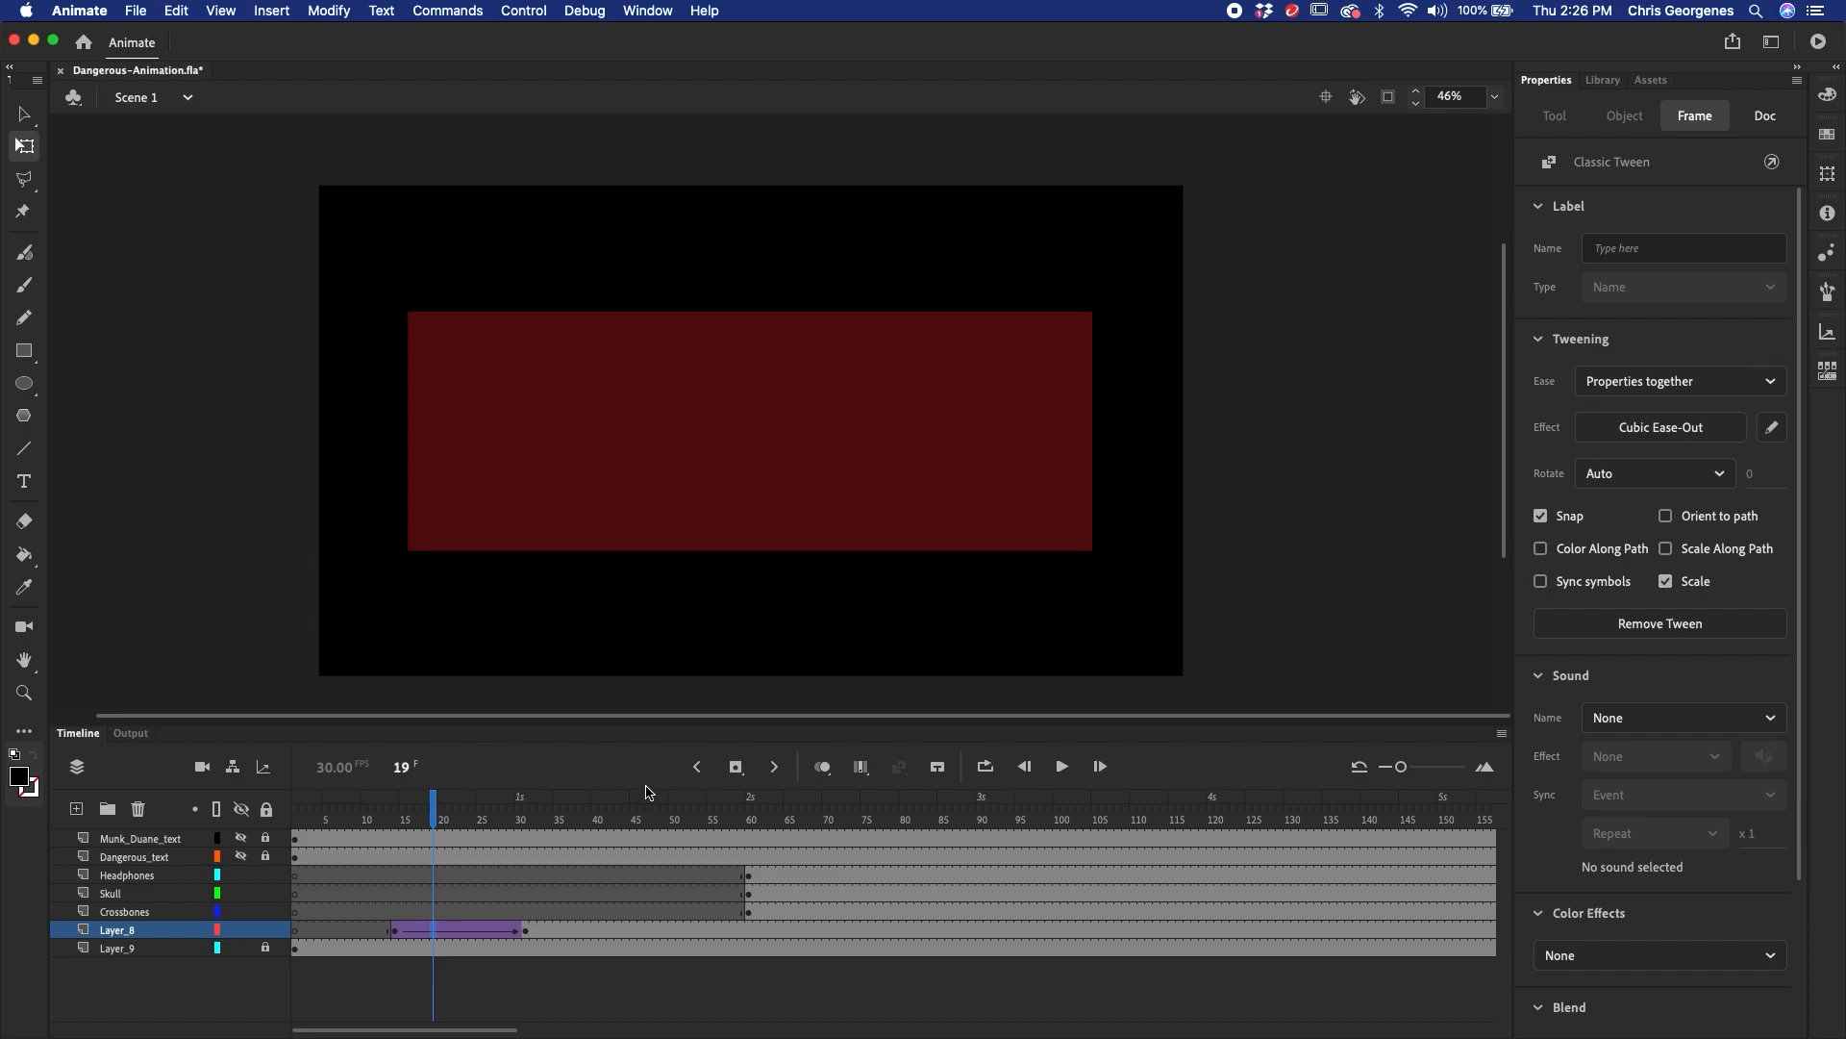
- Play the timeline from frame 1 twice to preview the red background's opening animation
{"action": "left_click_drag", "start_coordinate": [433, 806], "coordinate": [293, 831]}
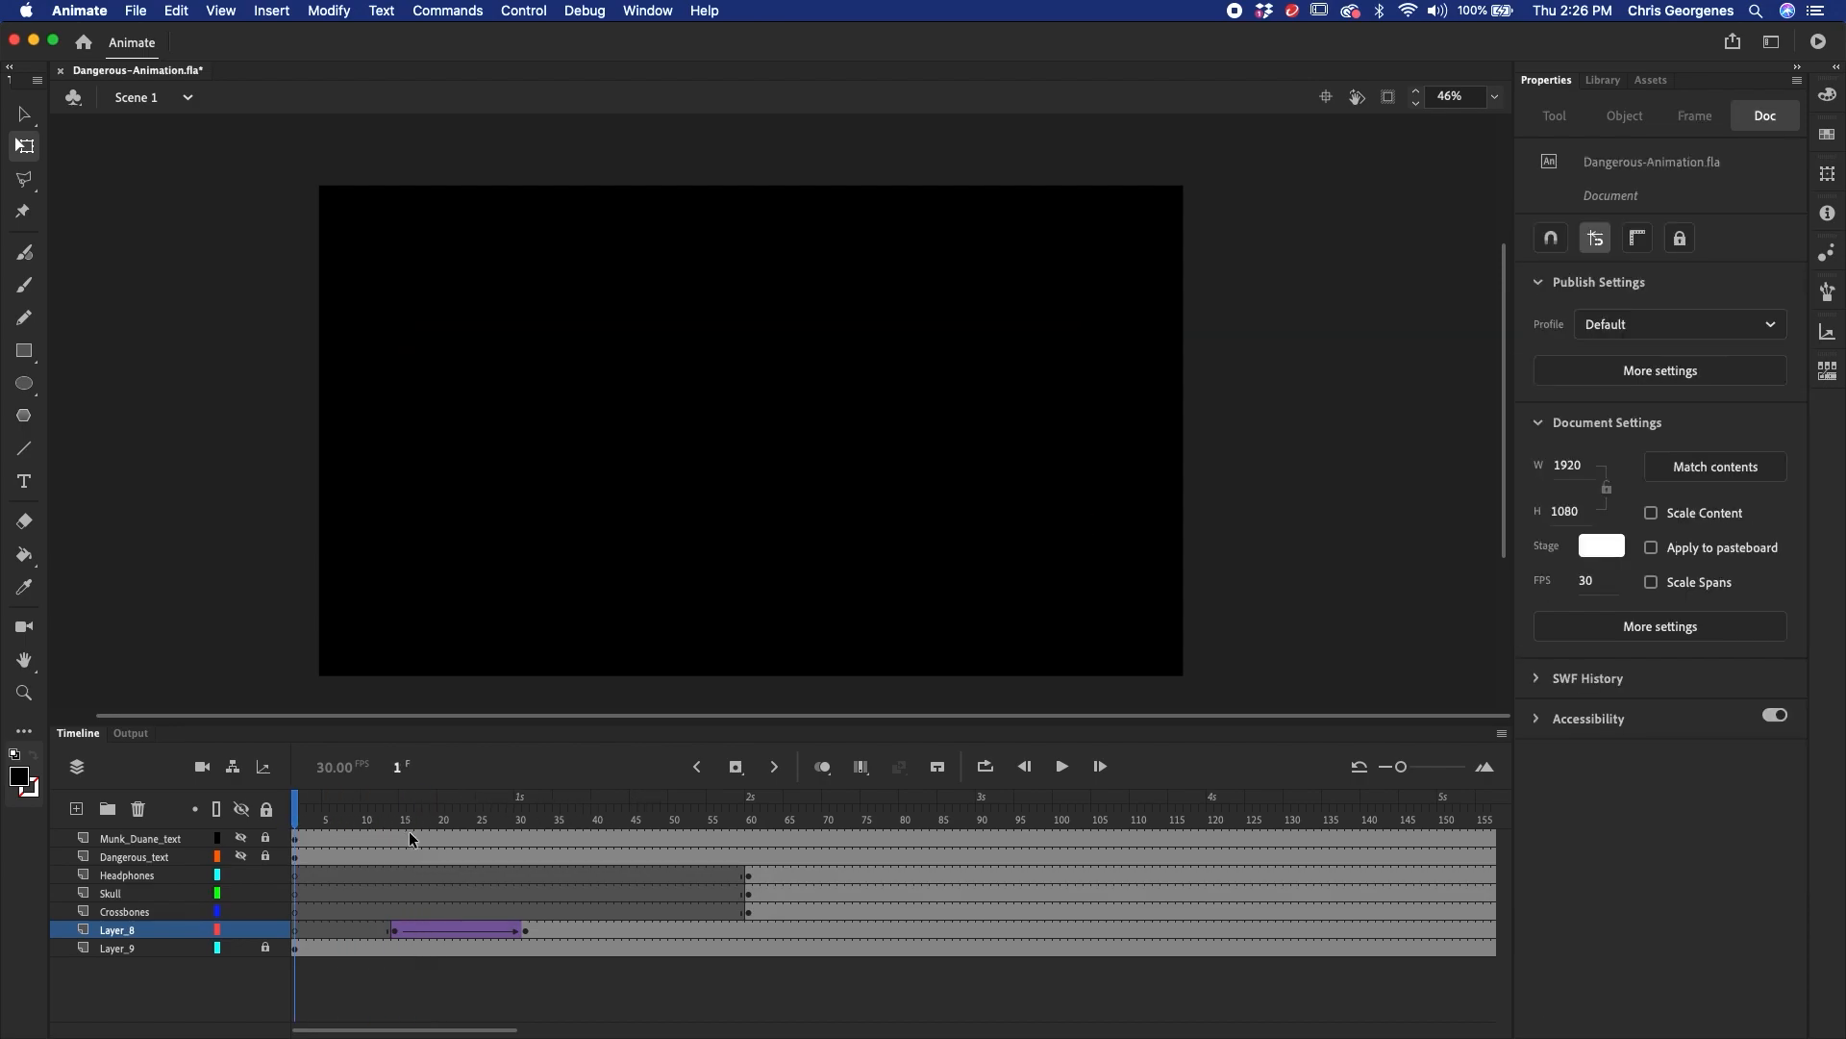
{"action": "key", "text": "v"}
{"action": "key", "text": "Return"}
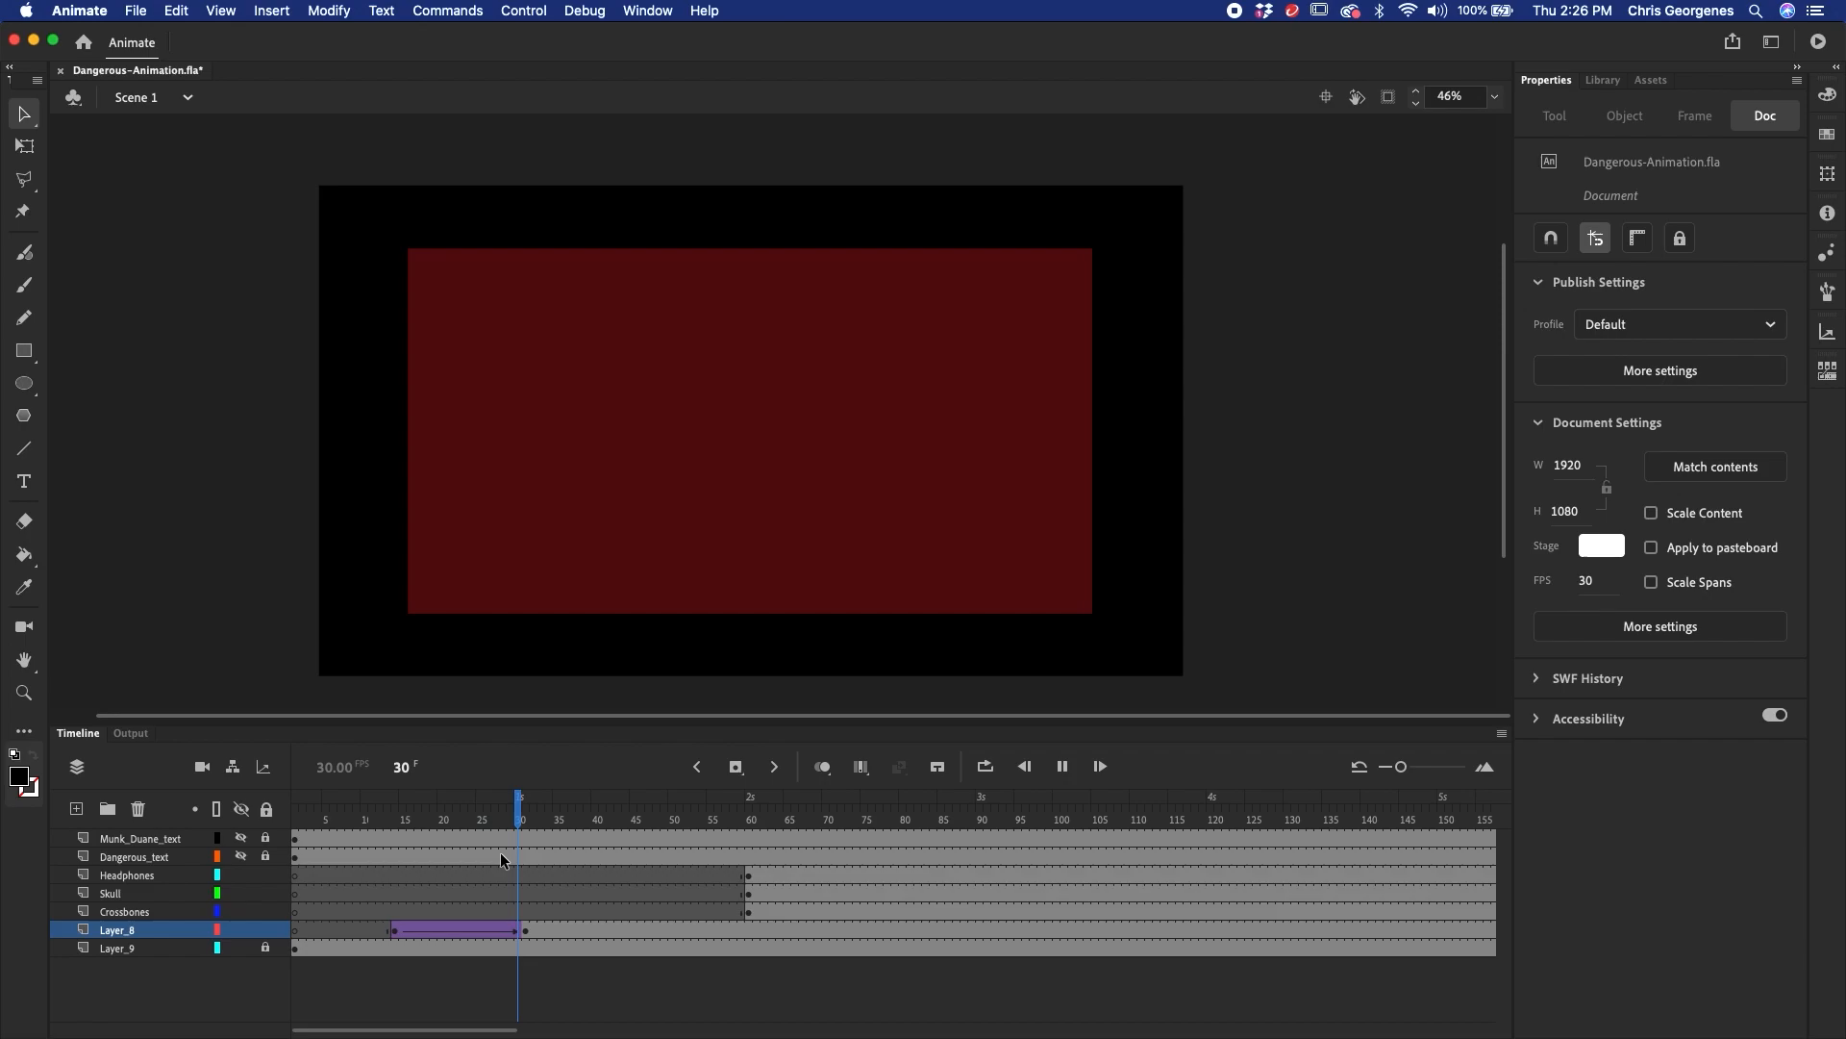
{"action": "key", "text": "Return"}
{"action": "key", "text": "q"}
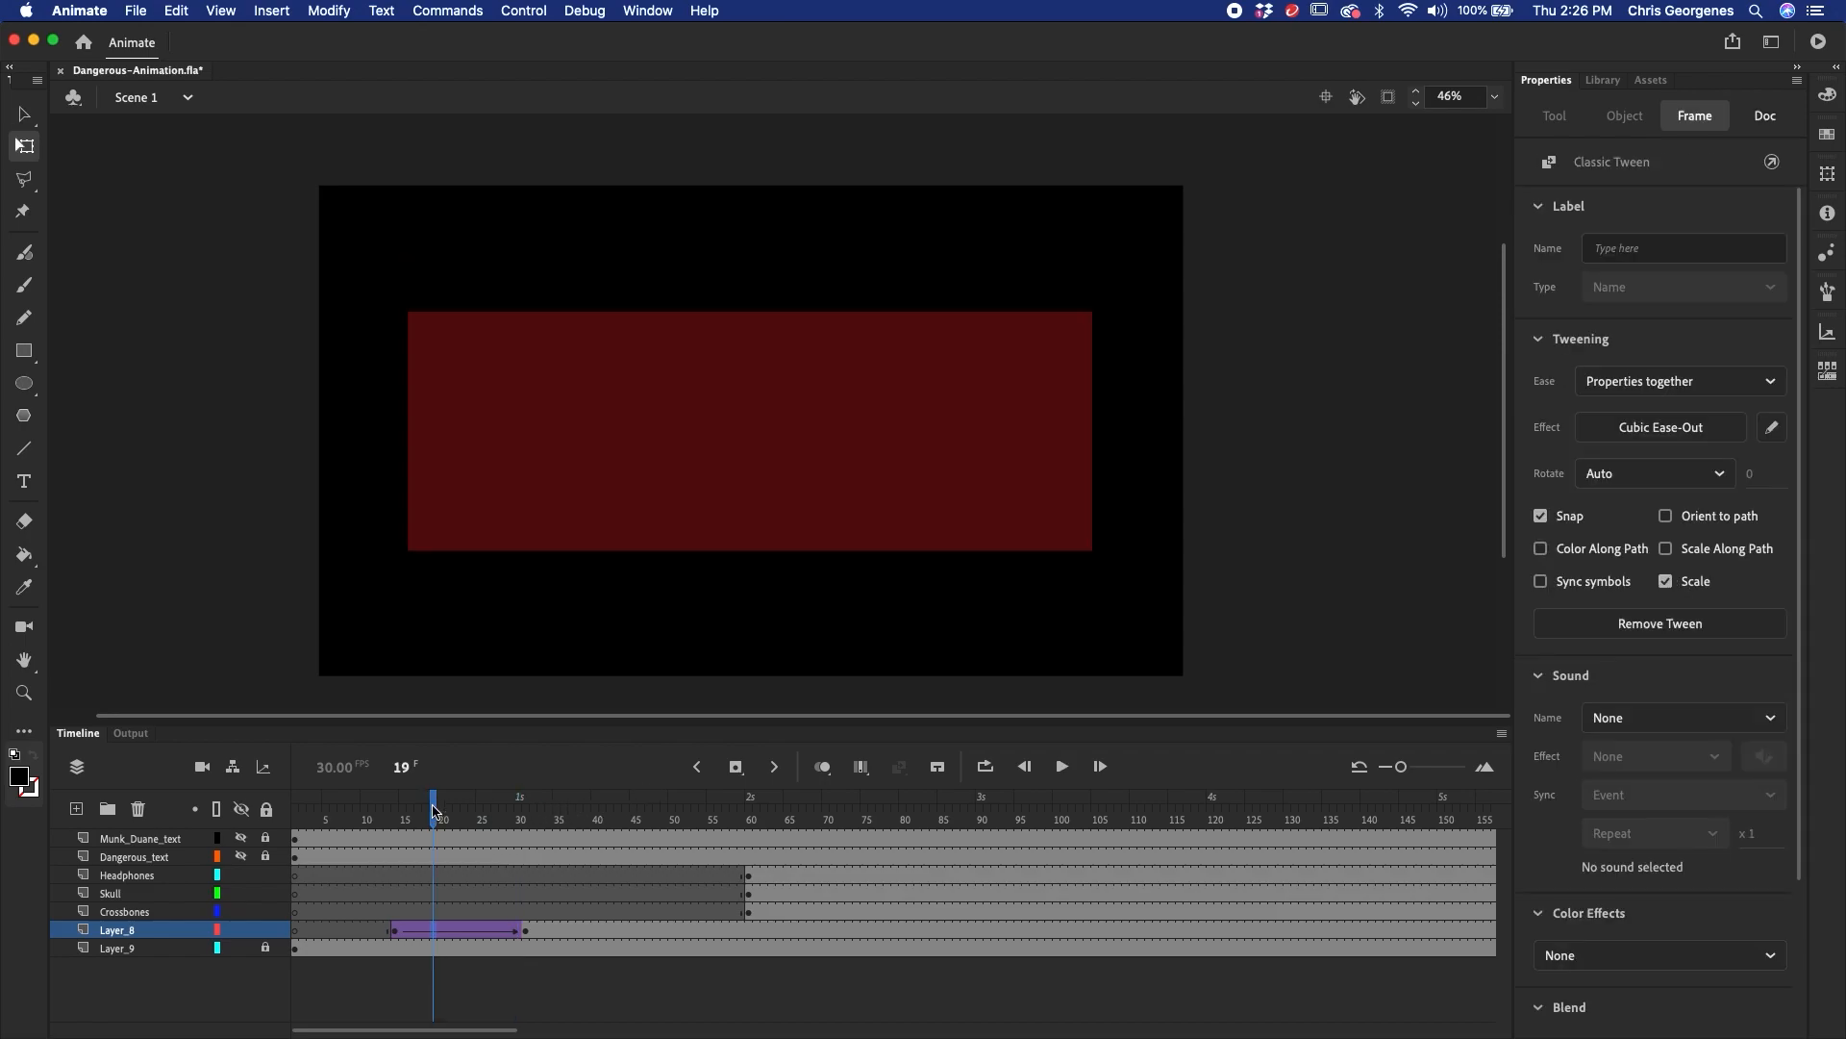
{"action": "left_click_drag", "start_coordinate": [433, 800], "coordinate": [295, 804]}
{"action": "key", "text": "v"}
{"action": "key", "text": "Return"}
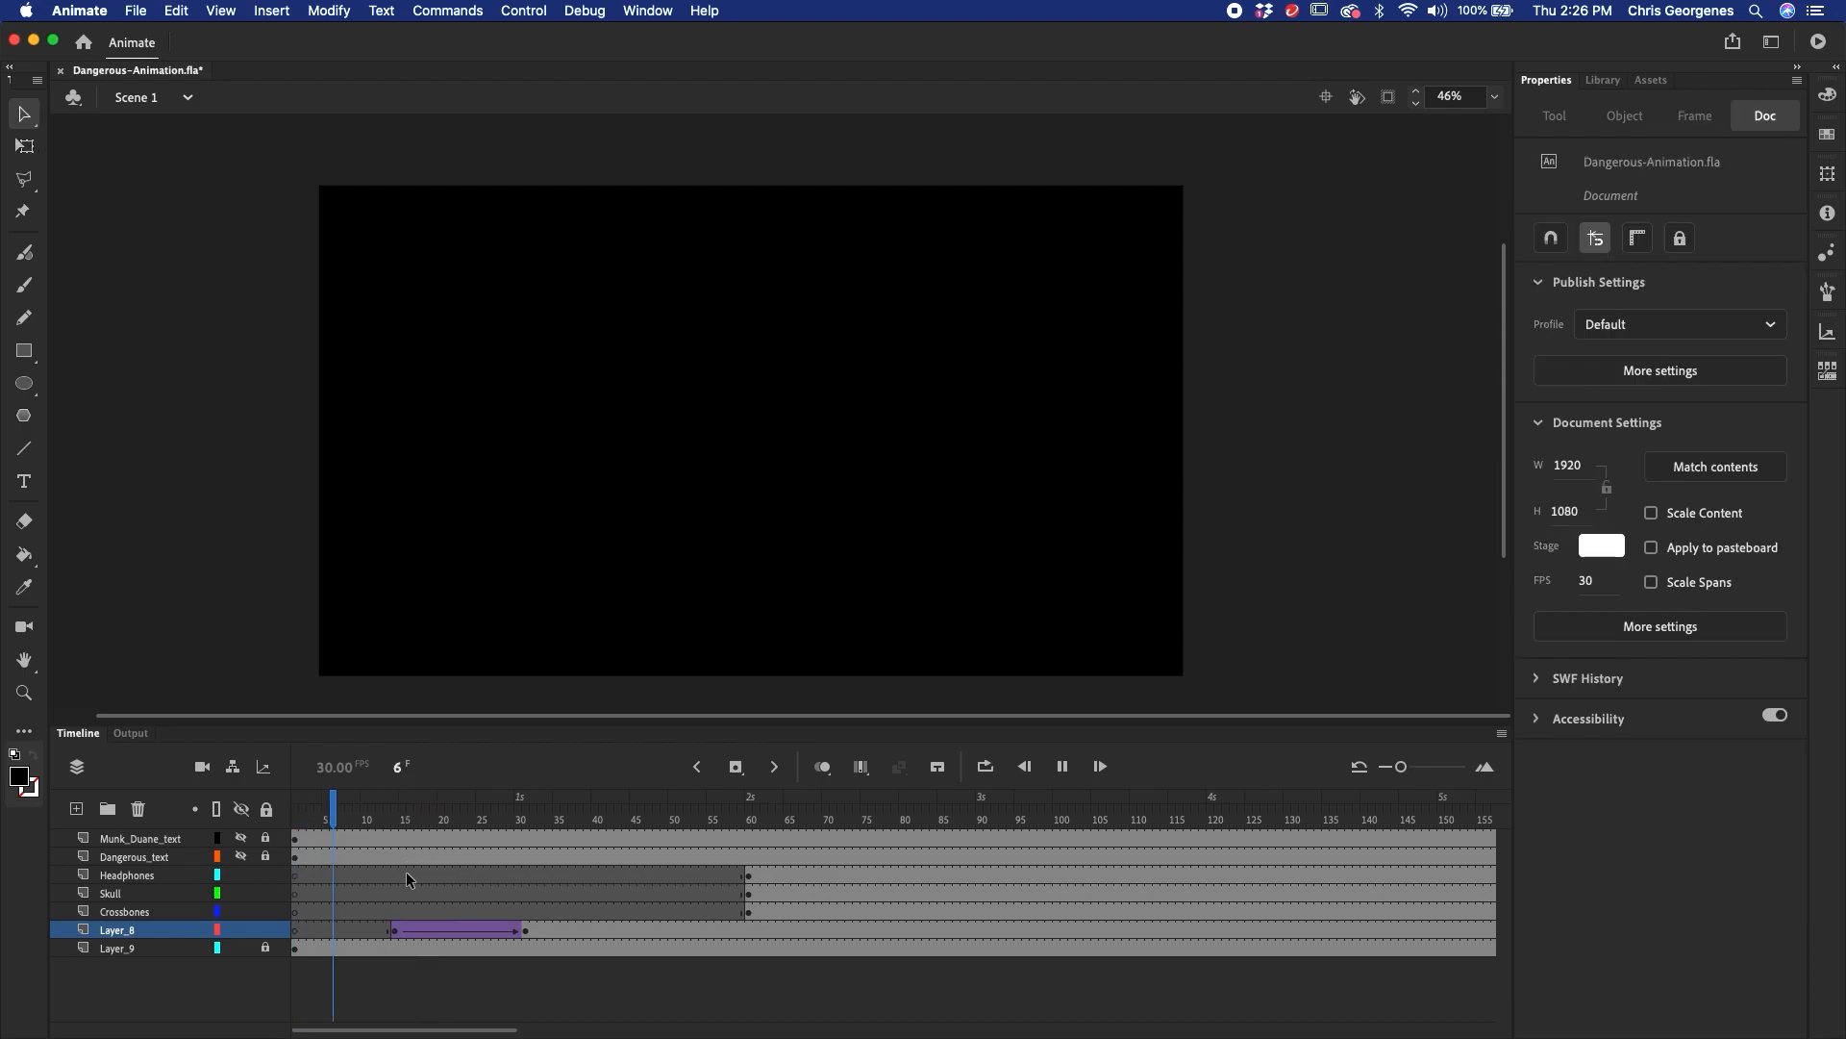
{"action": "key", "text": "Return"}
- Move the Crossbones layer's keyframe from frame 60 to frame 31, where the red background tween ends
{"action": "left_click_drag", "start_coordinate": [521, 822], "coordinate": [750, 828]}
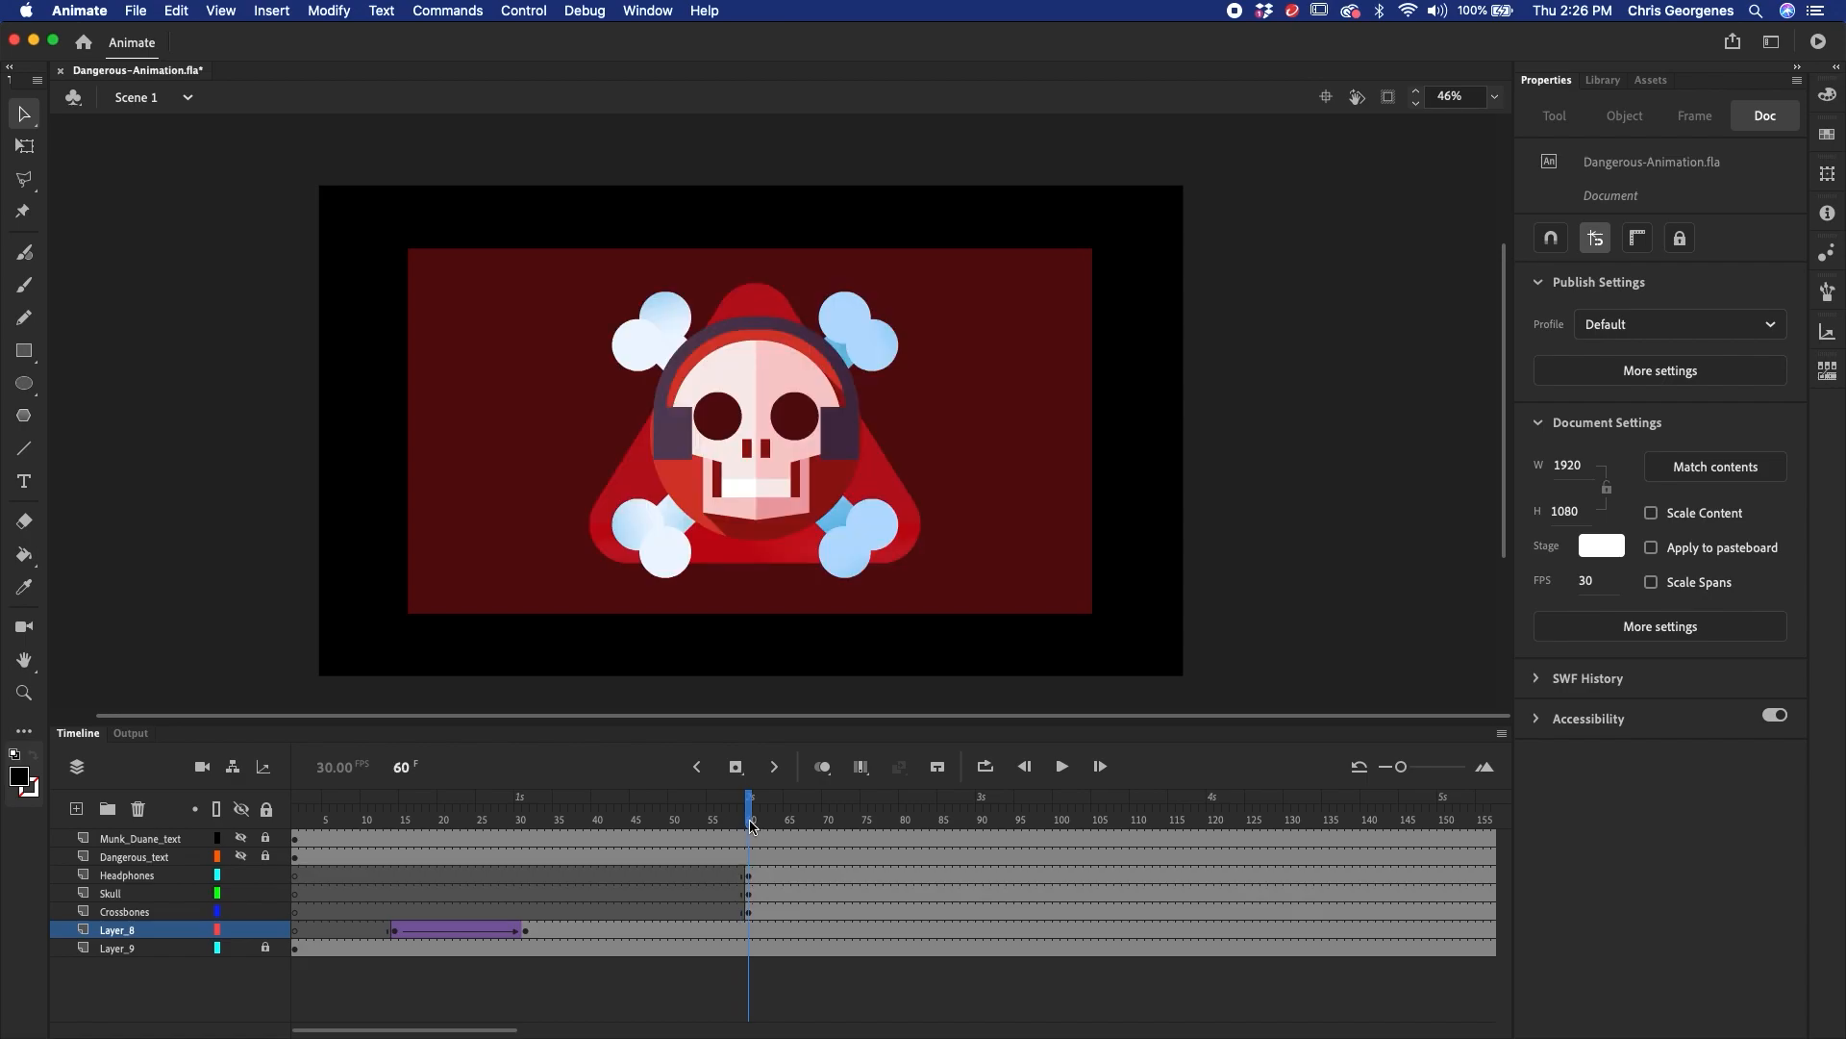
{"action": "left_click", "coordinate": [748, 910]}
{"action": "left_click_drag", "start_coordinate": [747, 909], "coordinate": [698, 912]}
{"action": "left_click_drag", "start_coordinate": [525, 911], "coordinate": [525, 910]}
{"action": "left_click_drag", "start_coordinate": [526, 817], "coordinate": [527, 877]}
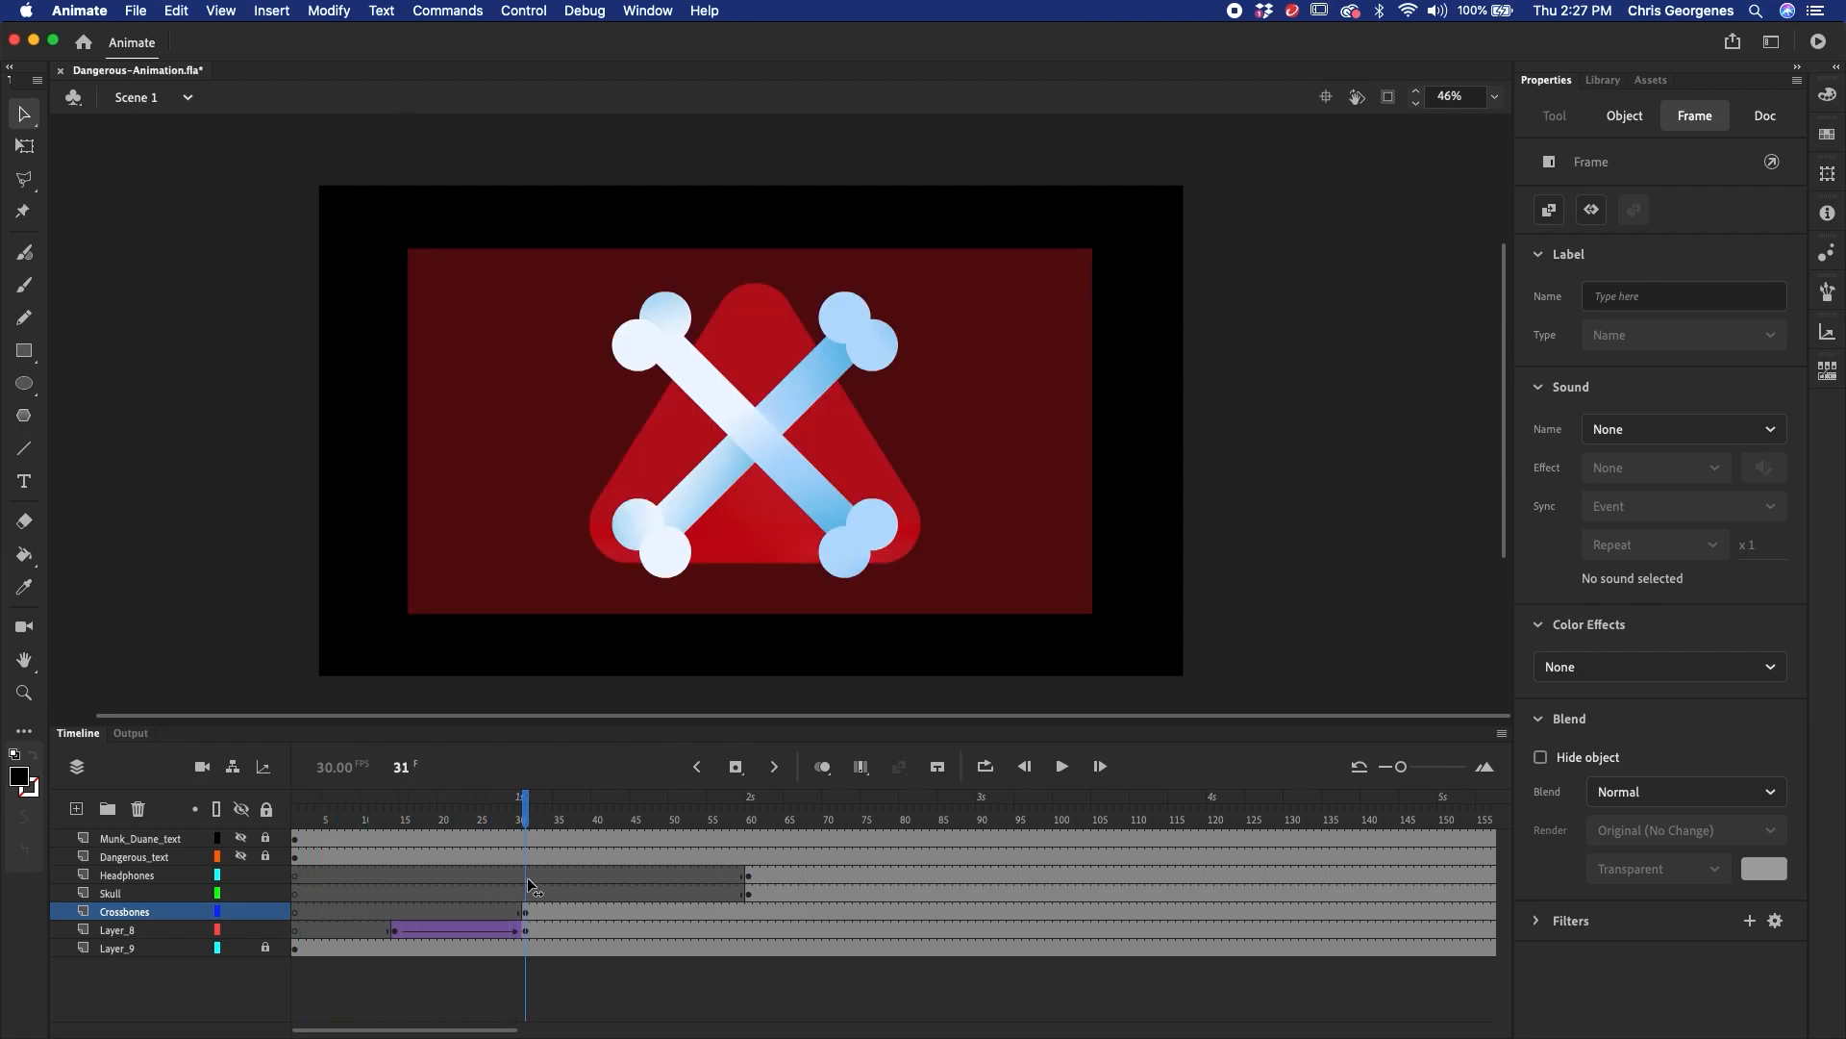
- Break apart the grouped triangle and crossbones artwork on the Crossbones layer at frame 31
{"action": "left_click", "coordinate": [837, 511]}
{"action": "key", "text": "super+b"}
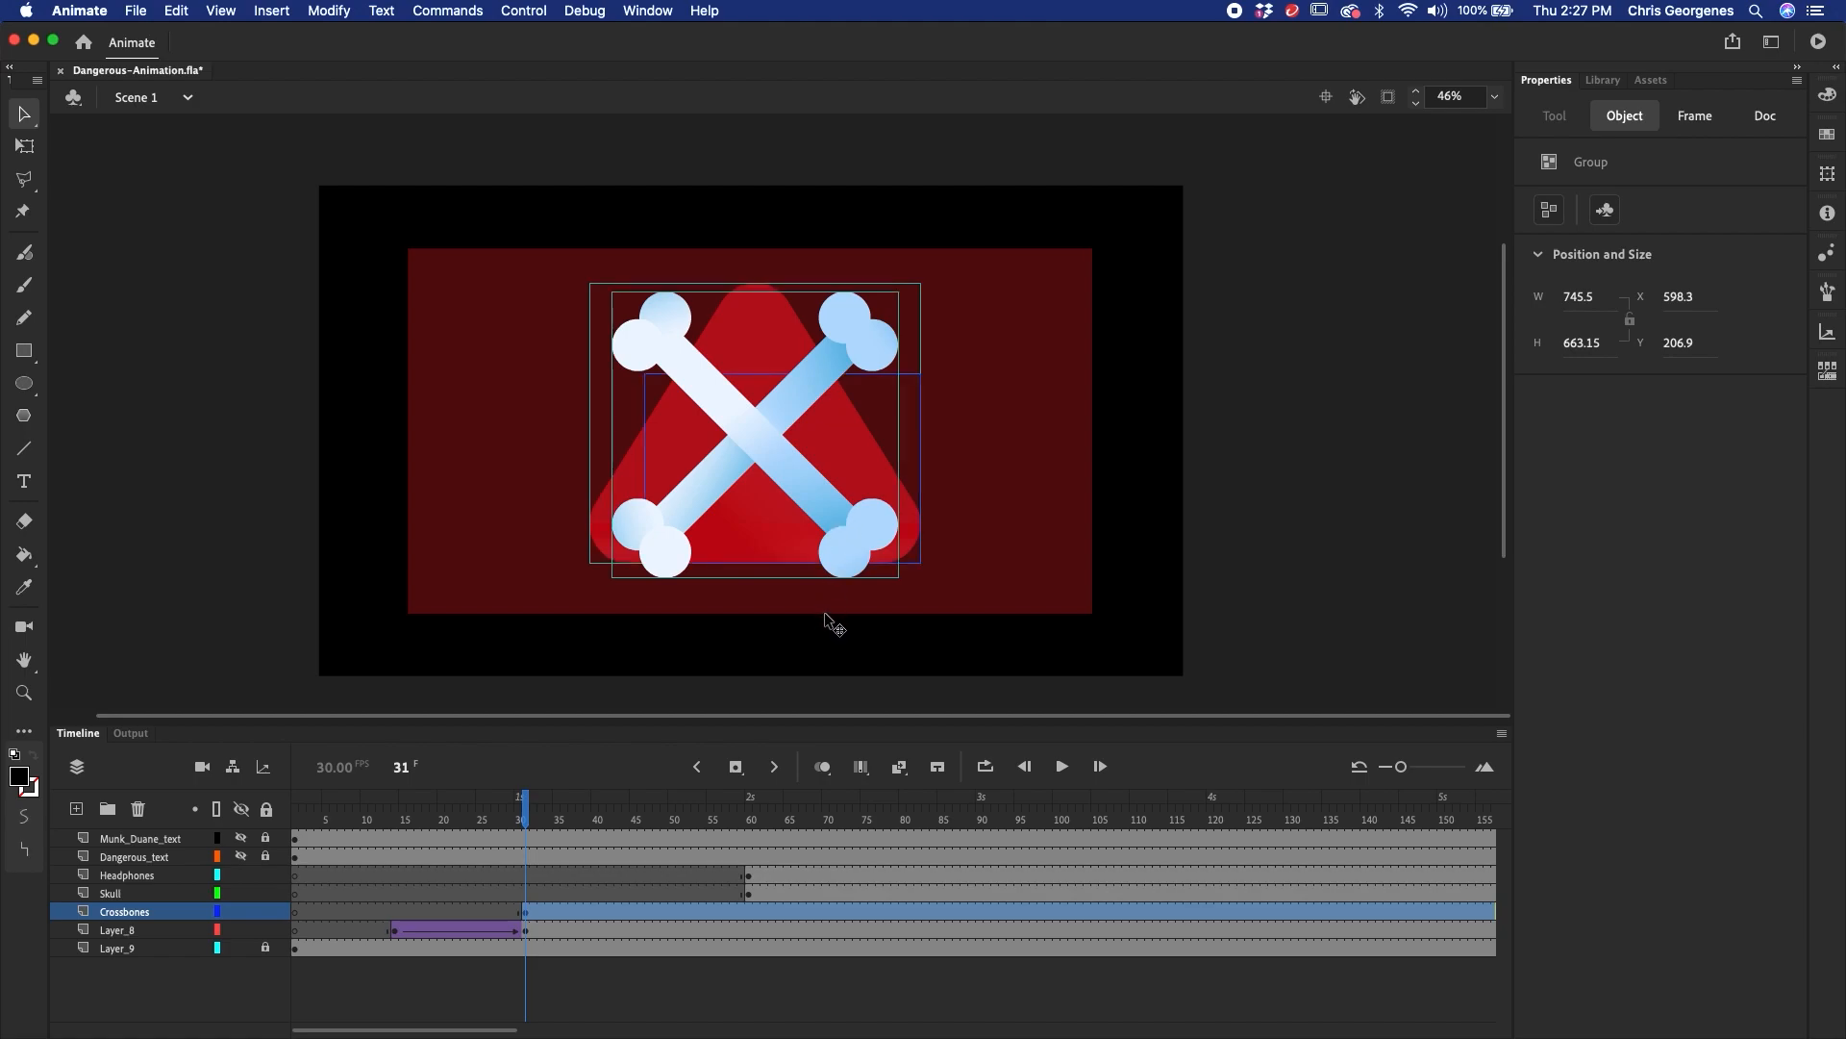
- Break apart the crossbones group at frame 31 into its separate bone pieces
{"action": "left_click", "coordinate": [1241, 512]}
{"action": "left_click", "coordinate": [868, 545]}
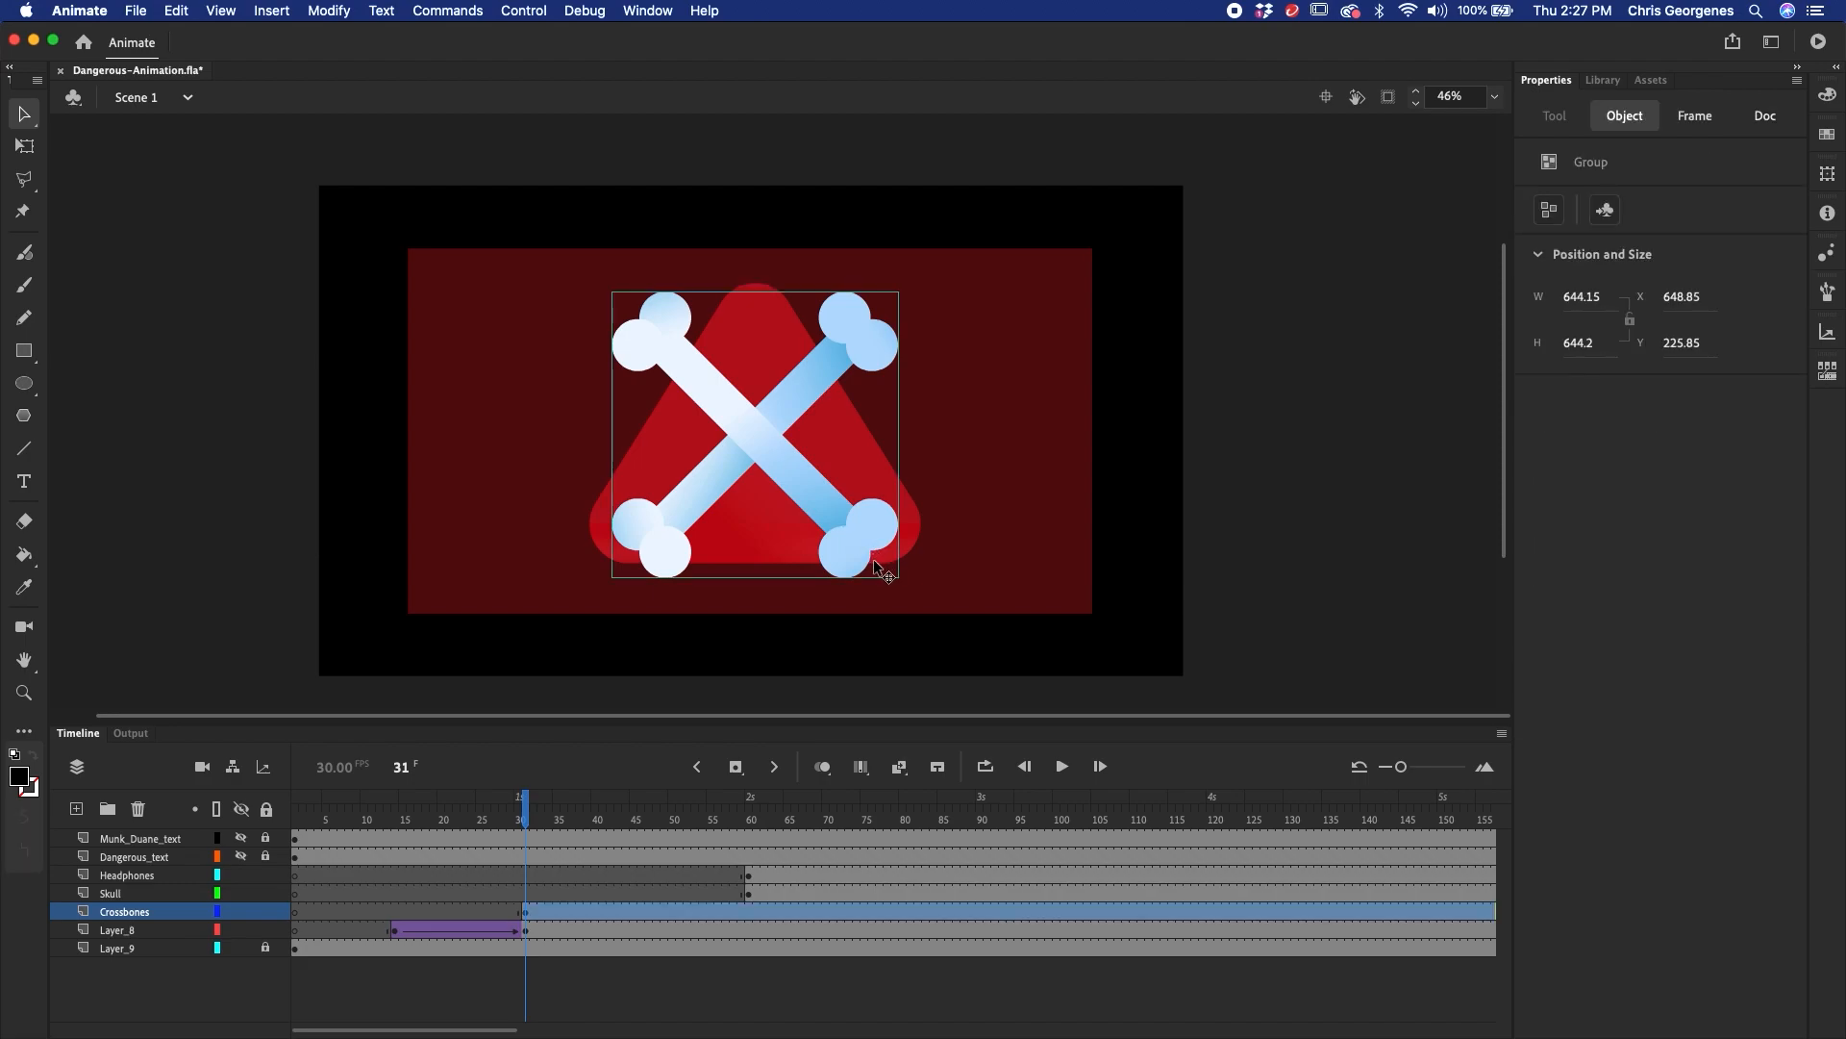
{"action": "key", "text": "super+b"}
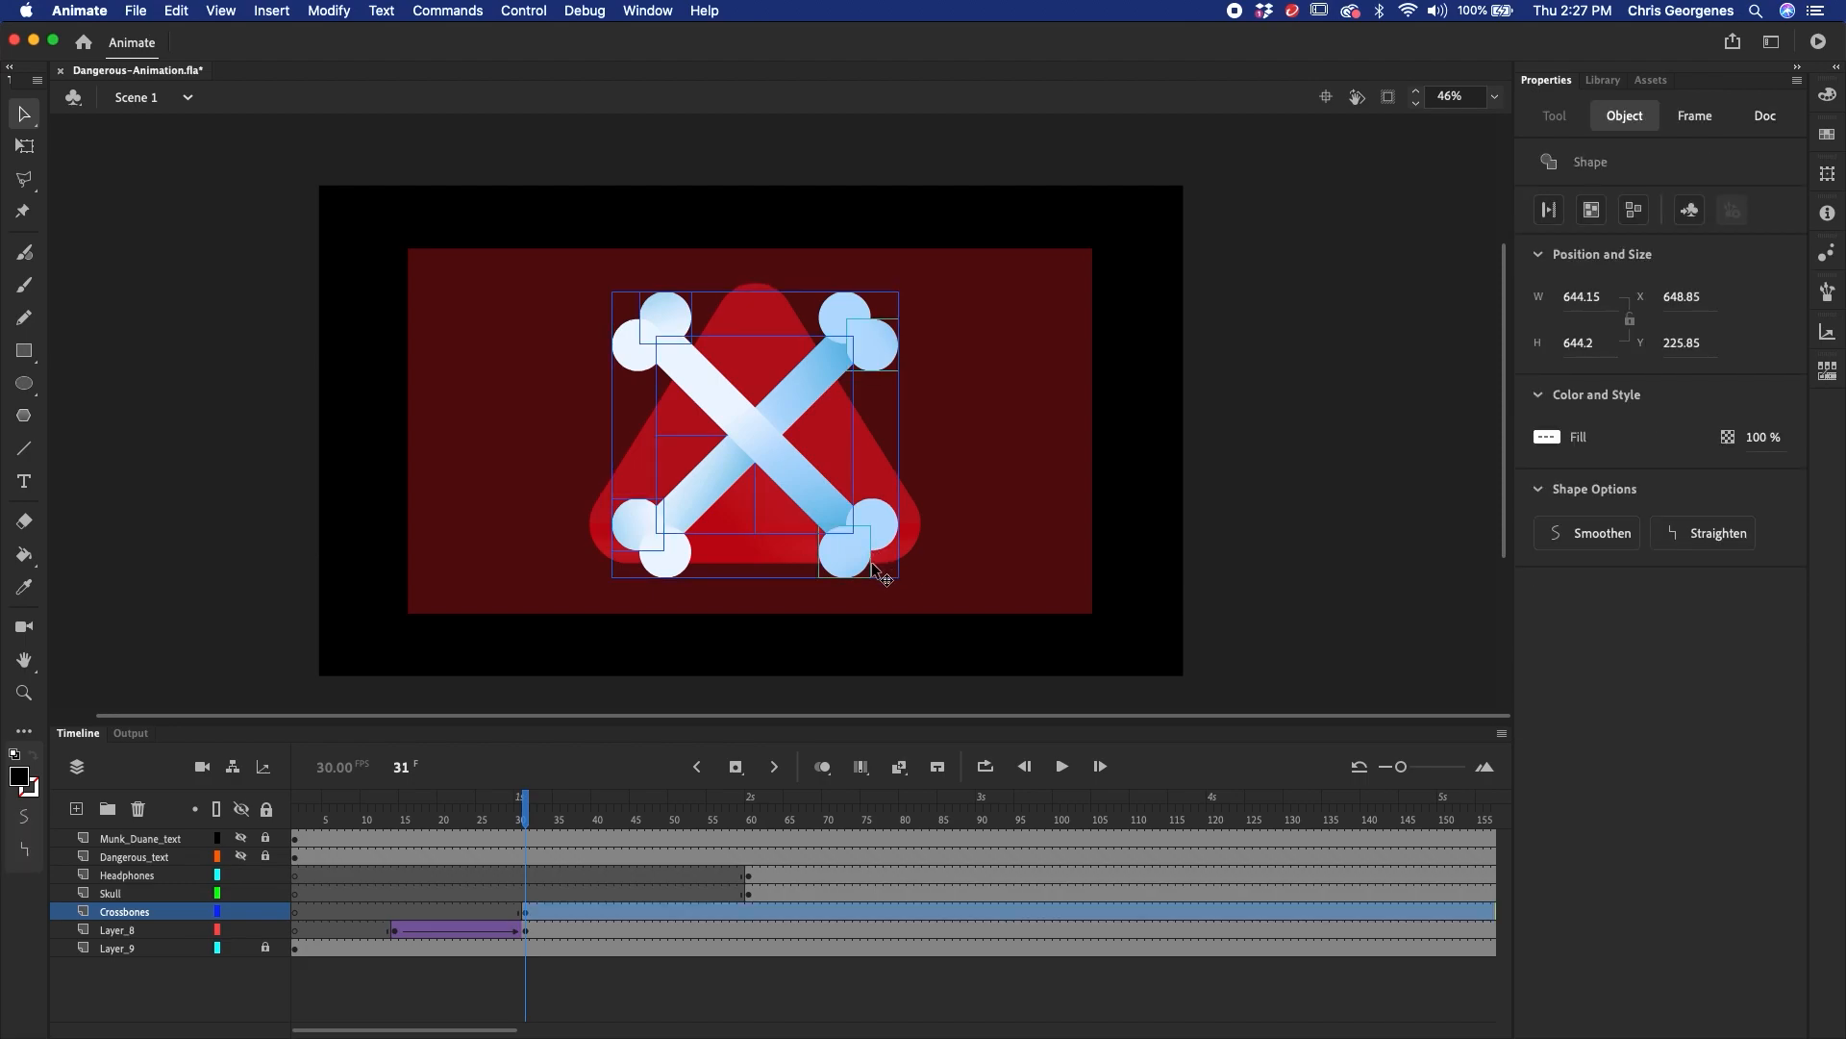
{"action": "left_click", "coordinate": [1270, 515]}
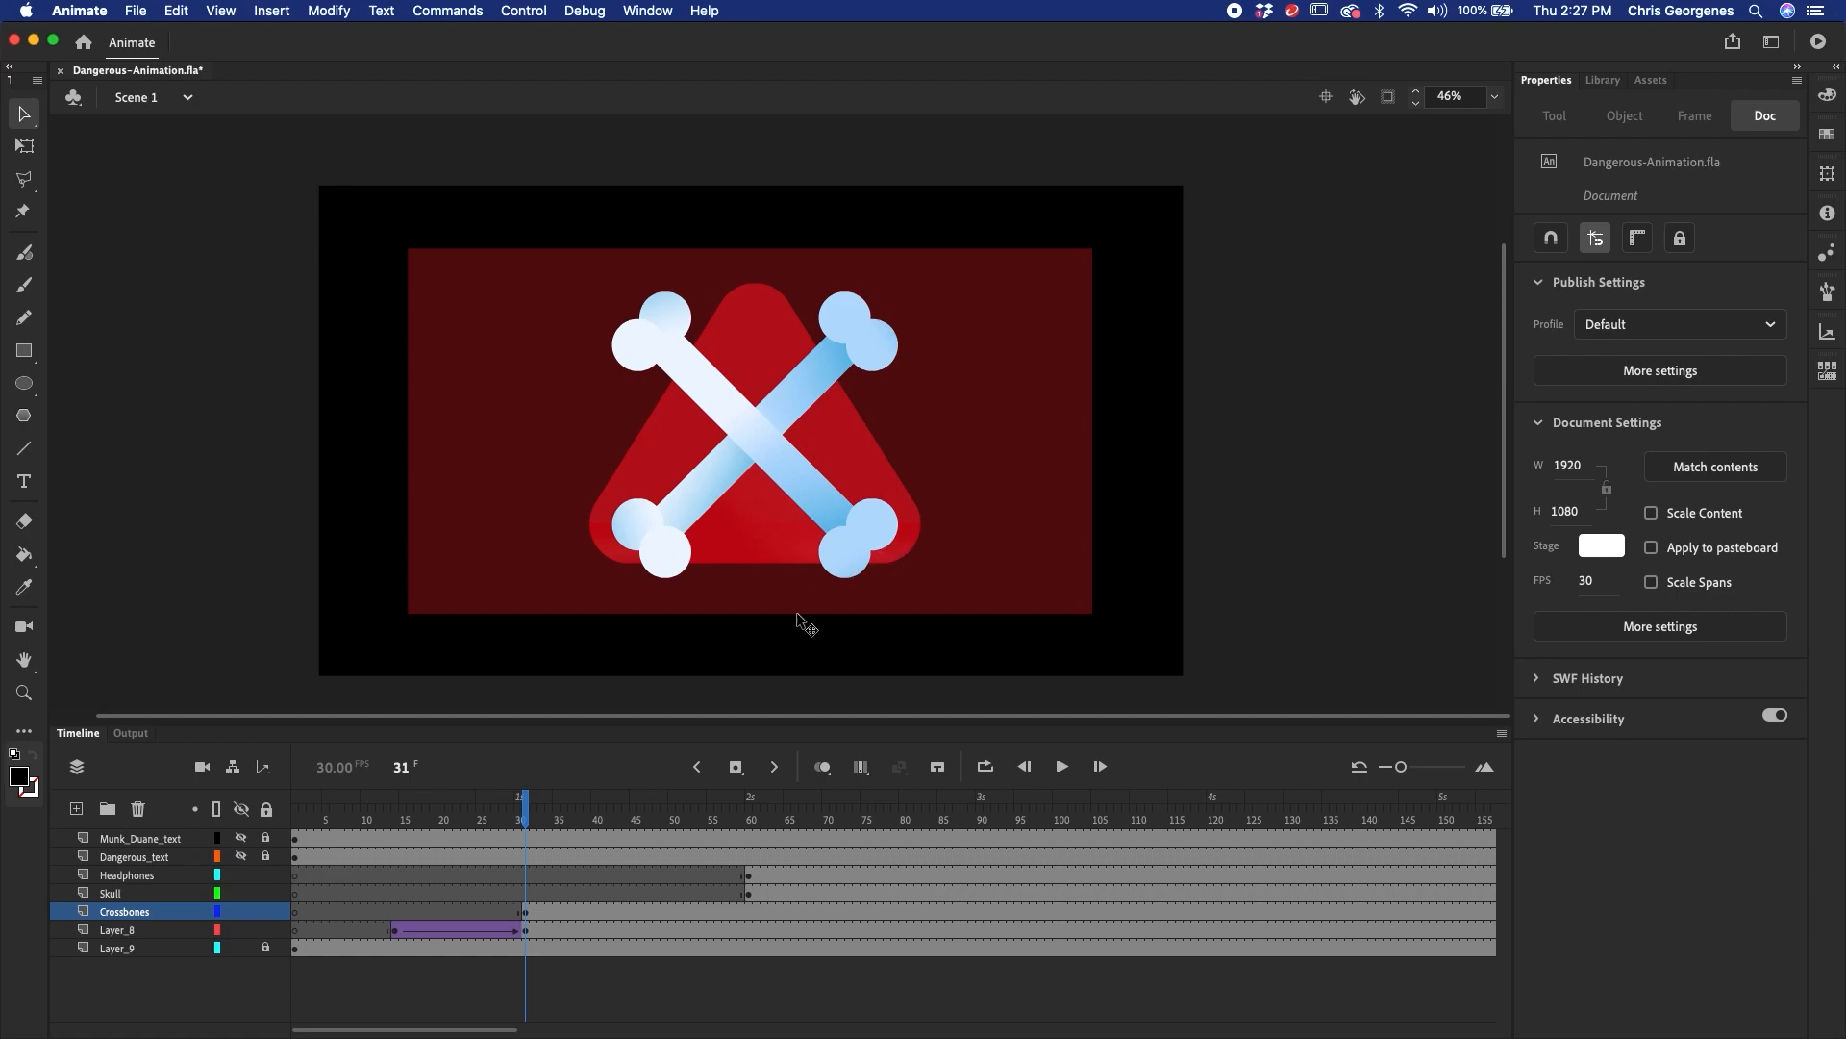
- Select all the crossbones pieces without the triangle and cut them from the Crossbones layer at frame 31
{"action": "left_click", "coordinate": [854, 546]}
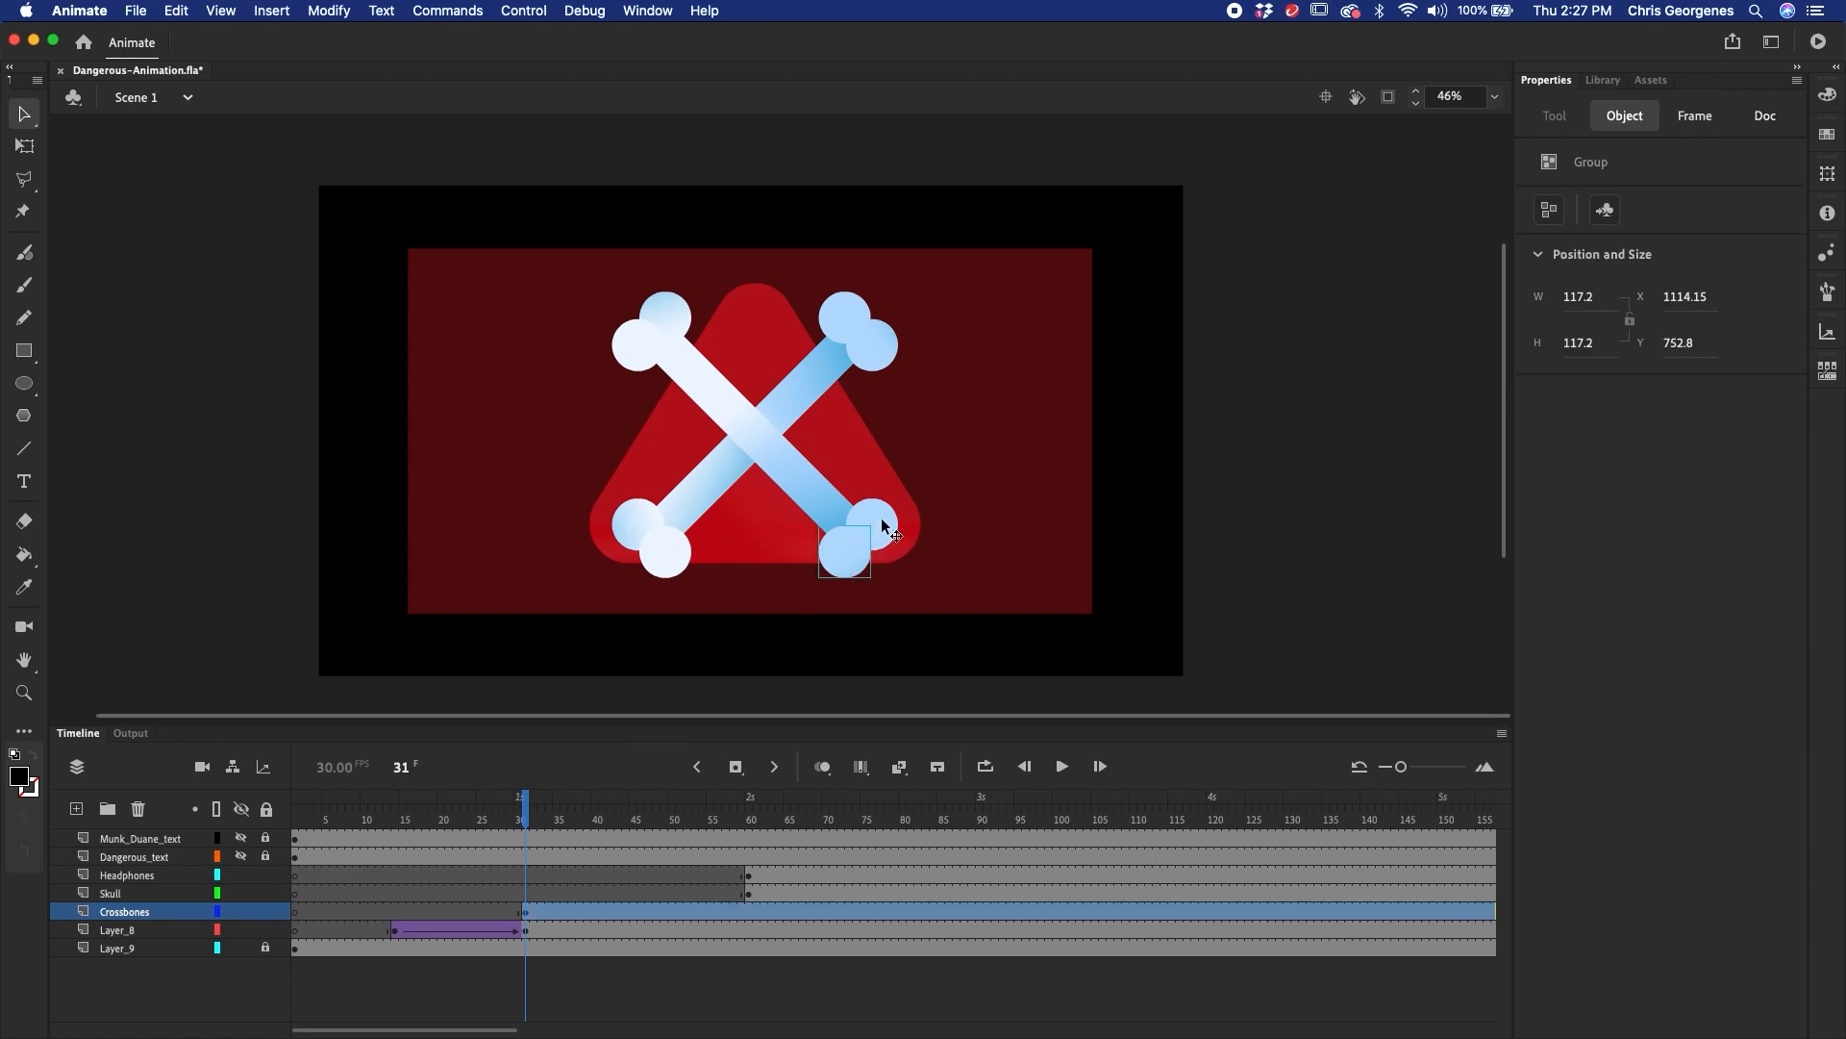
{"action": "left_click", "coordinate": [886, 517], "text": "shift"}
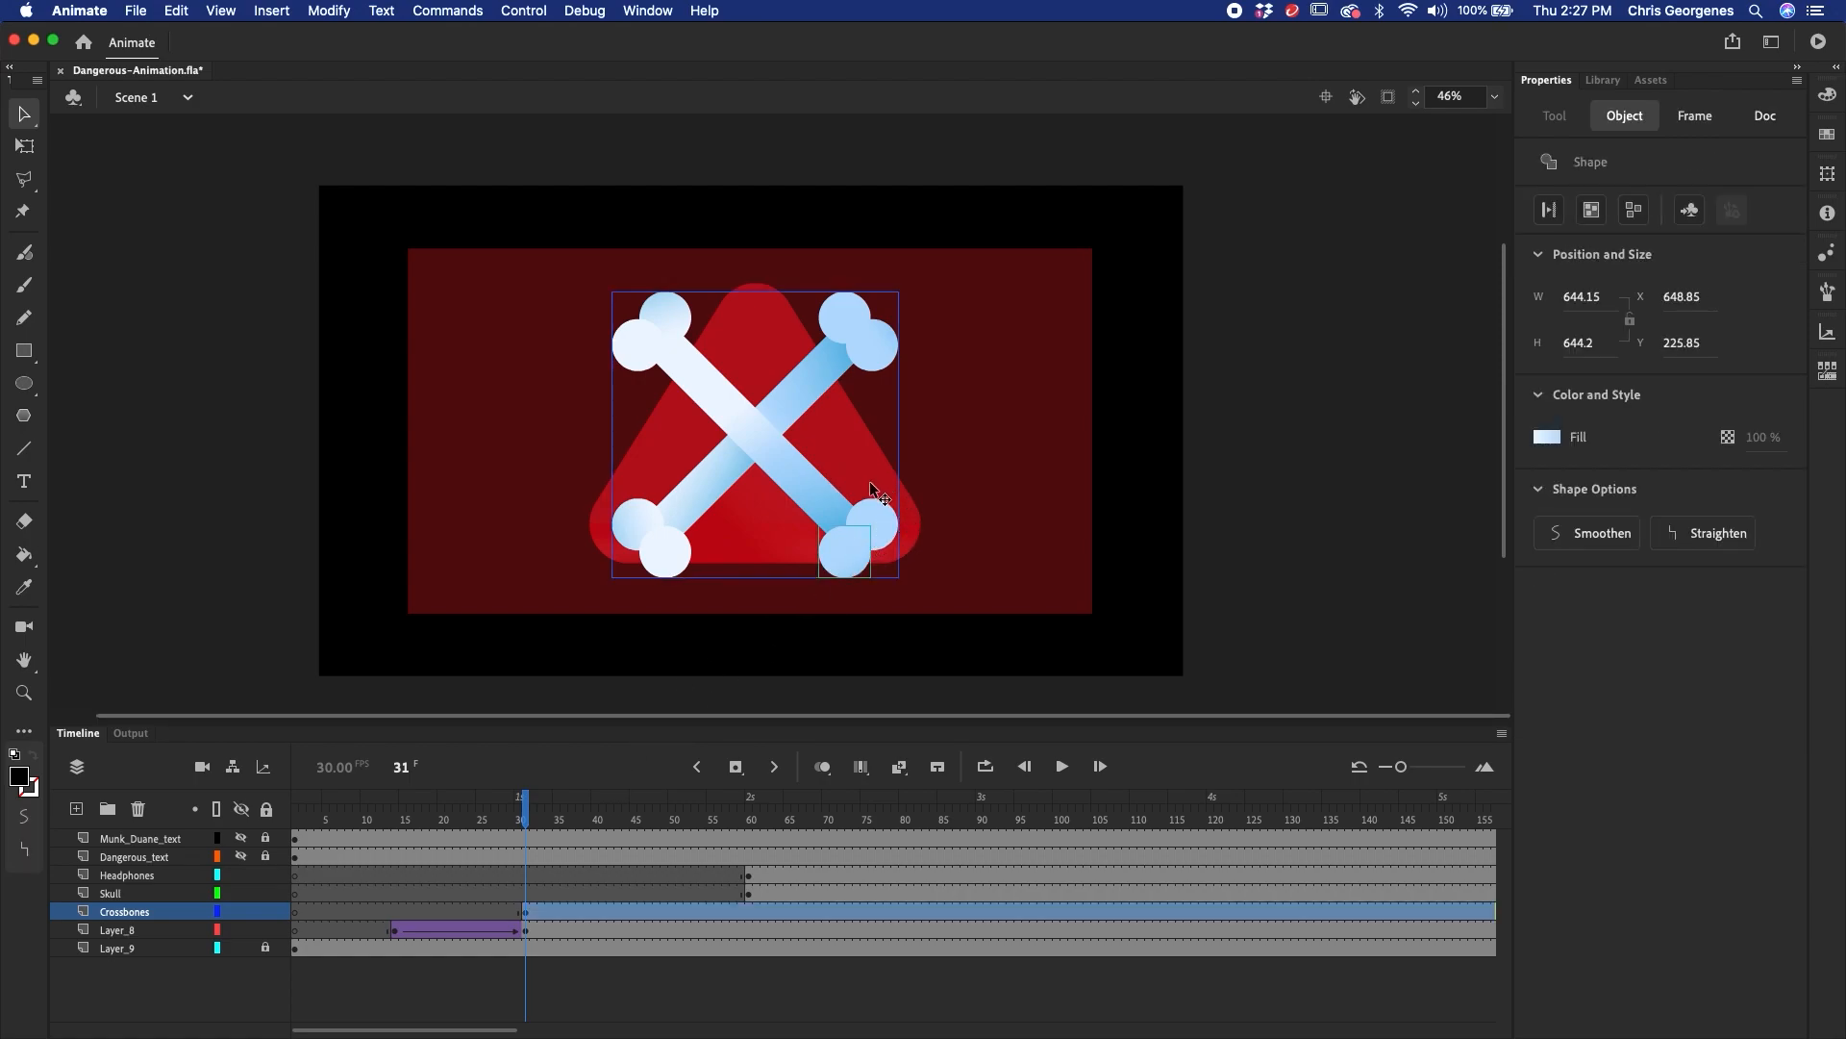
{"action": "left_click", "coordinate": [883, 358], "text": "shift"}
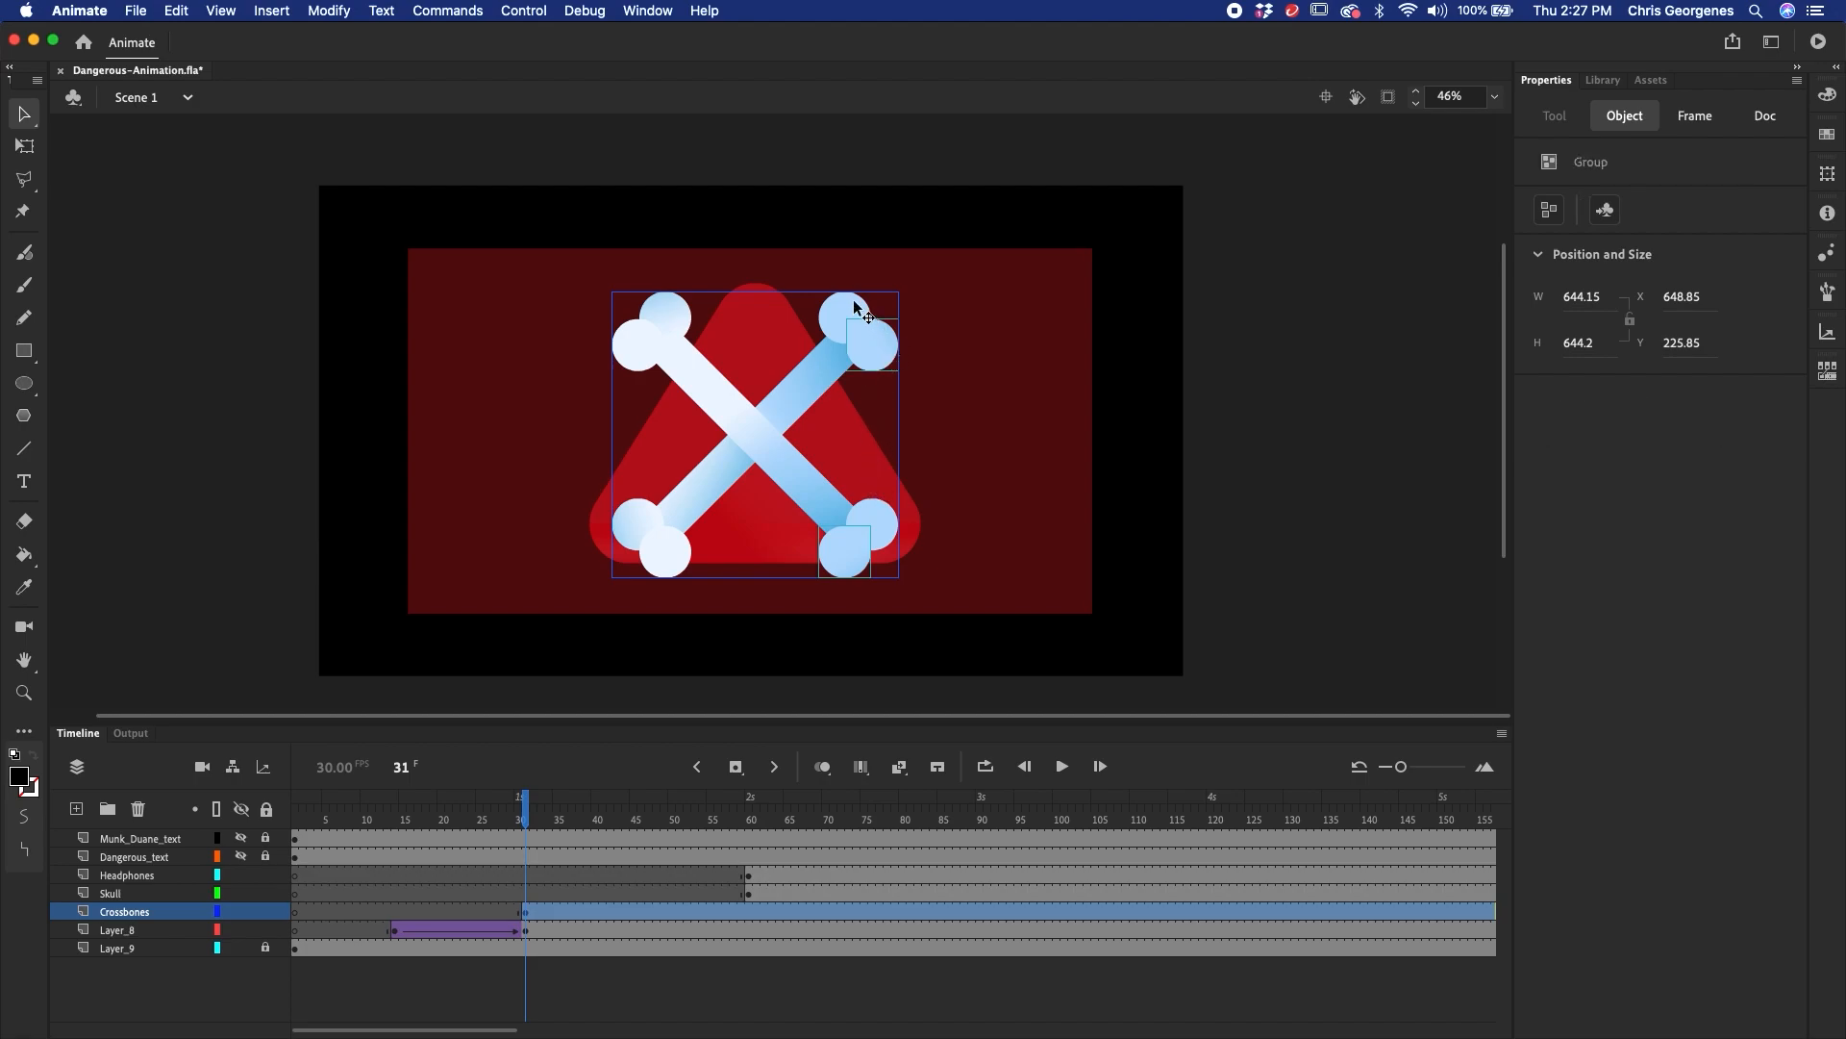
{"action": "left_click", "coordinate": [861, 310], "text": "shift"}
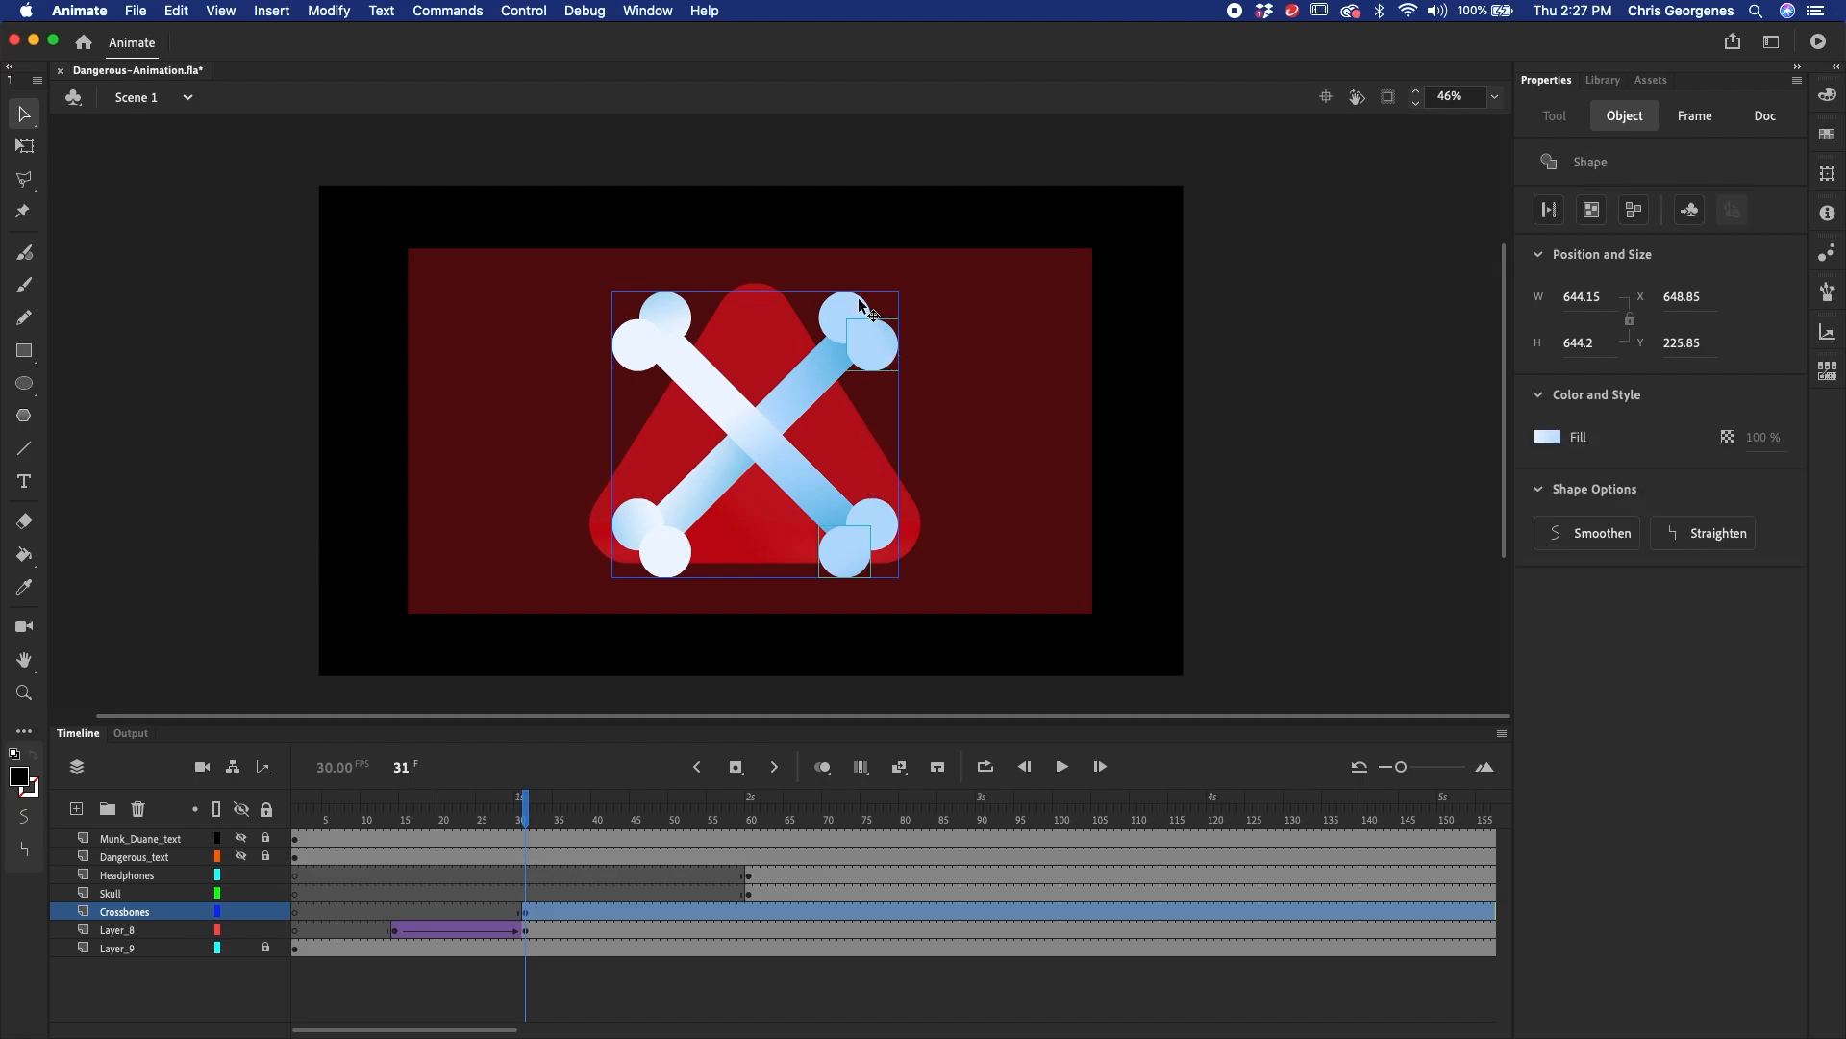
{"action": "left_click", "coordinate": [678, 327], "text": "shift"}
{"action": "key", "text": "shift+Down"}
{"action": "key", "text": "shift+Down"}
{"action": "key", "text": "shift+Up"}
{"action": "key", "text": "shift+Up"}
{"action": "left_click", "coordinate": [808, 480], "text": "shift"}
{"action": "key", "text": "shift+Down"}
{"action": "key", "text": "shift+Down"}
{"action": "key", "text": "shift+Up"}
{"action": "key", "text": "shift+Up"}
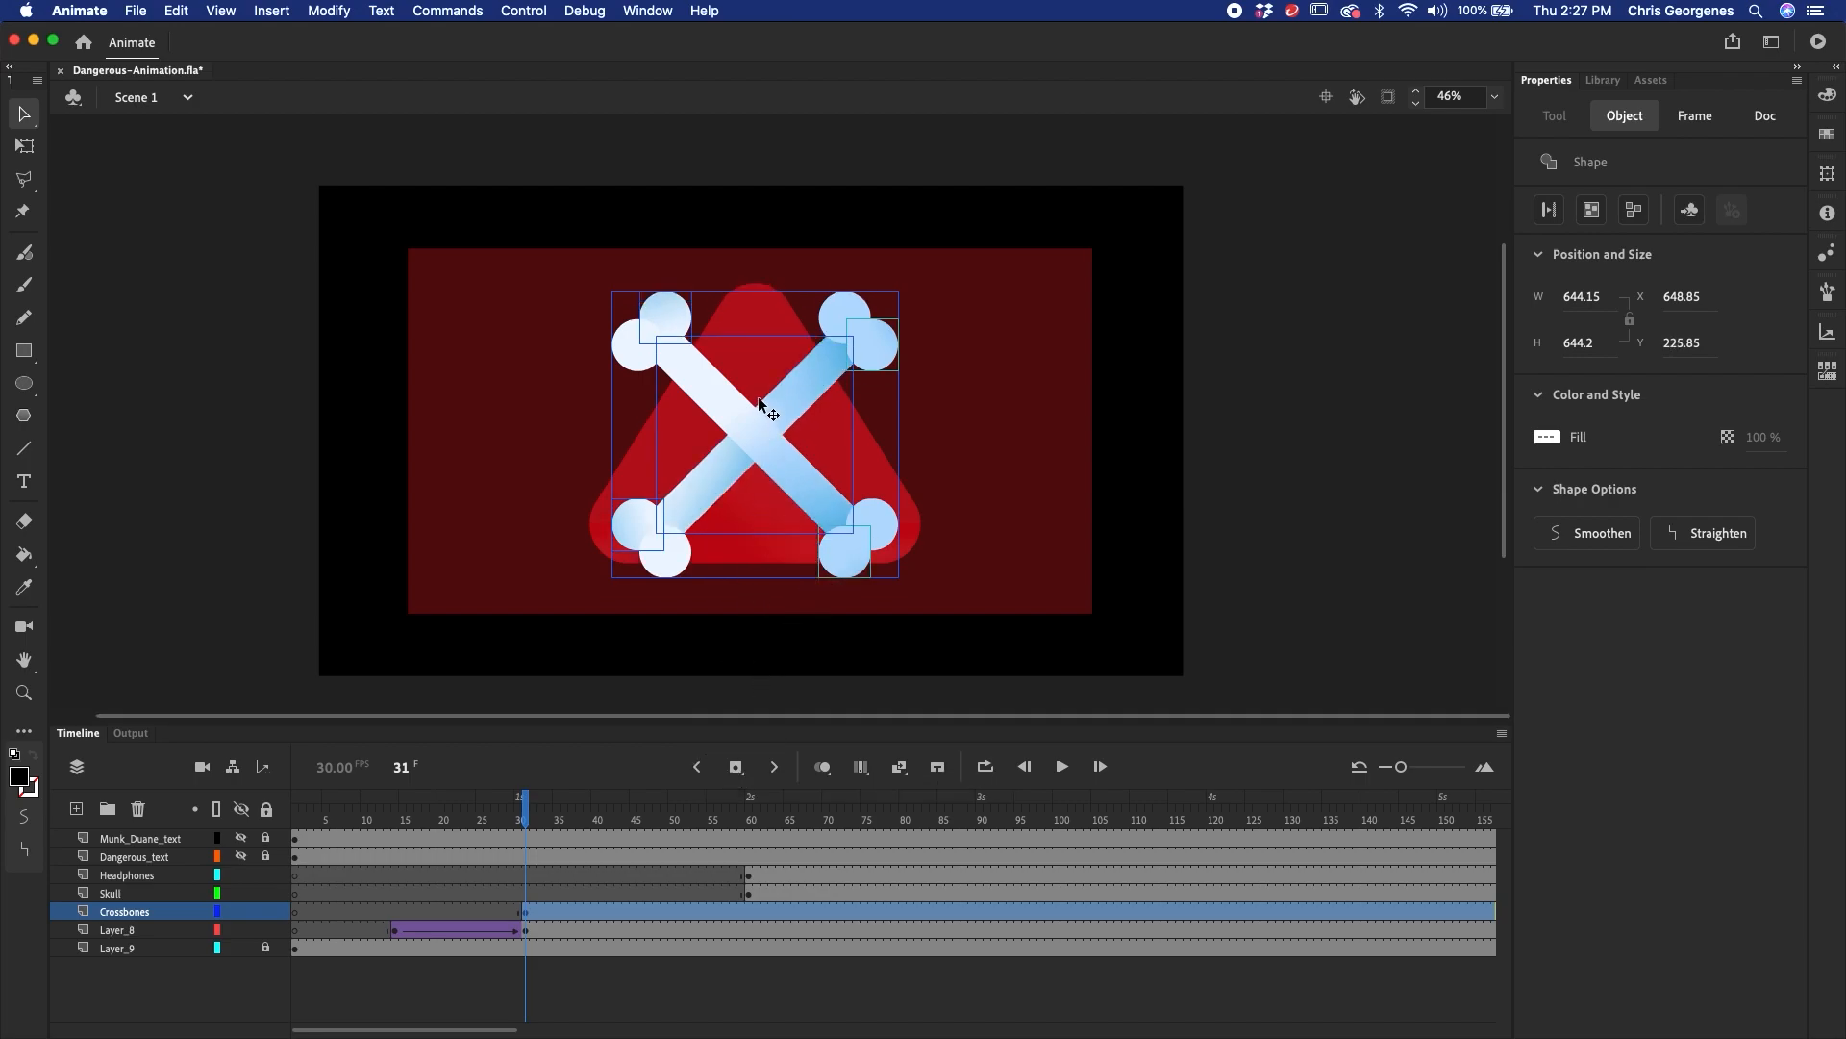
{"action": "key", "text": "shift+Down"}
{"action": "key", "text": "shift+Down"}
{"action": "key", "text": "shift+Up"}
{"action": "key", "text": "shift+Up"}
{"action": "key", "text": "Delete"}
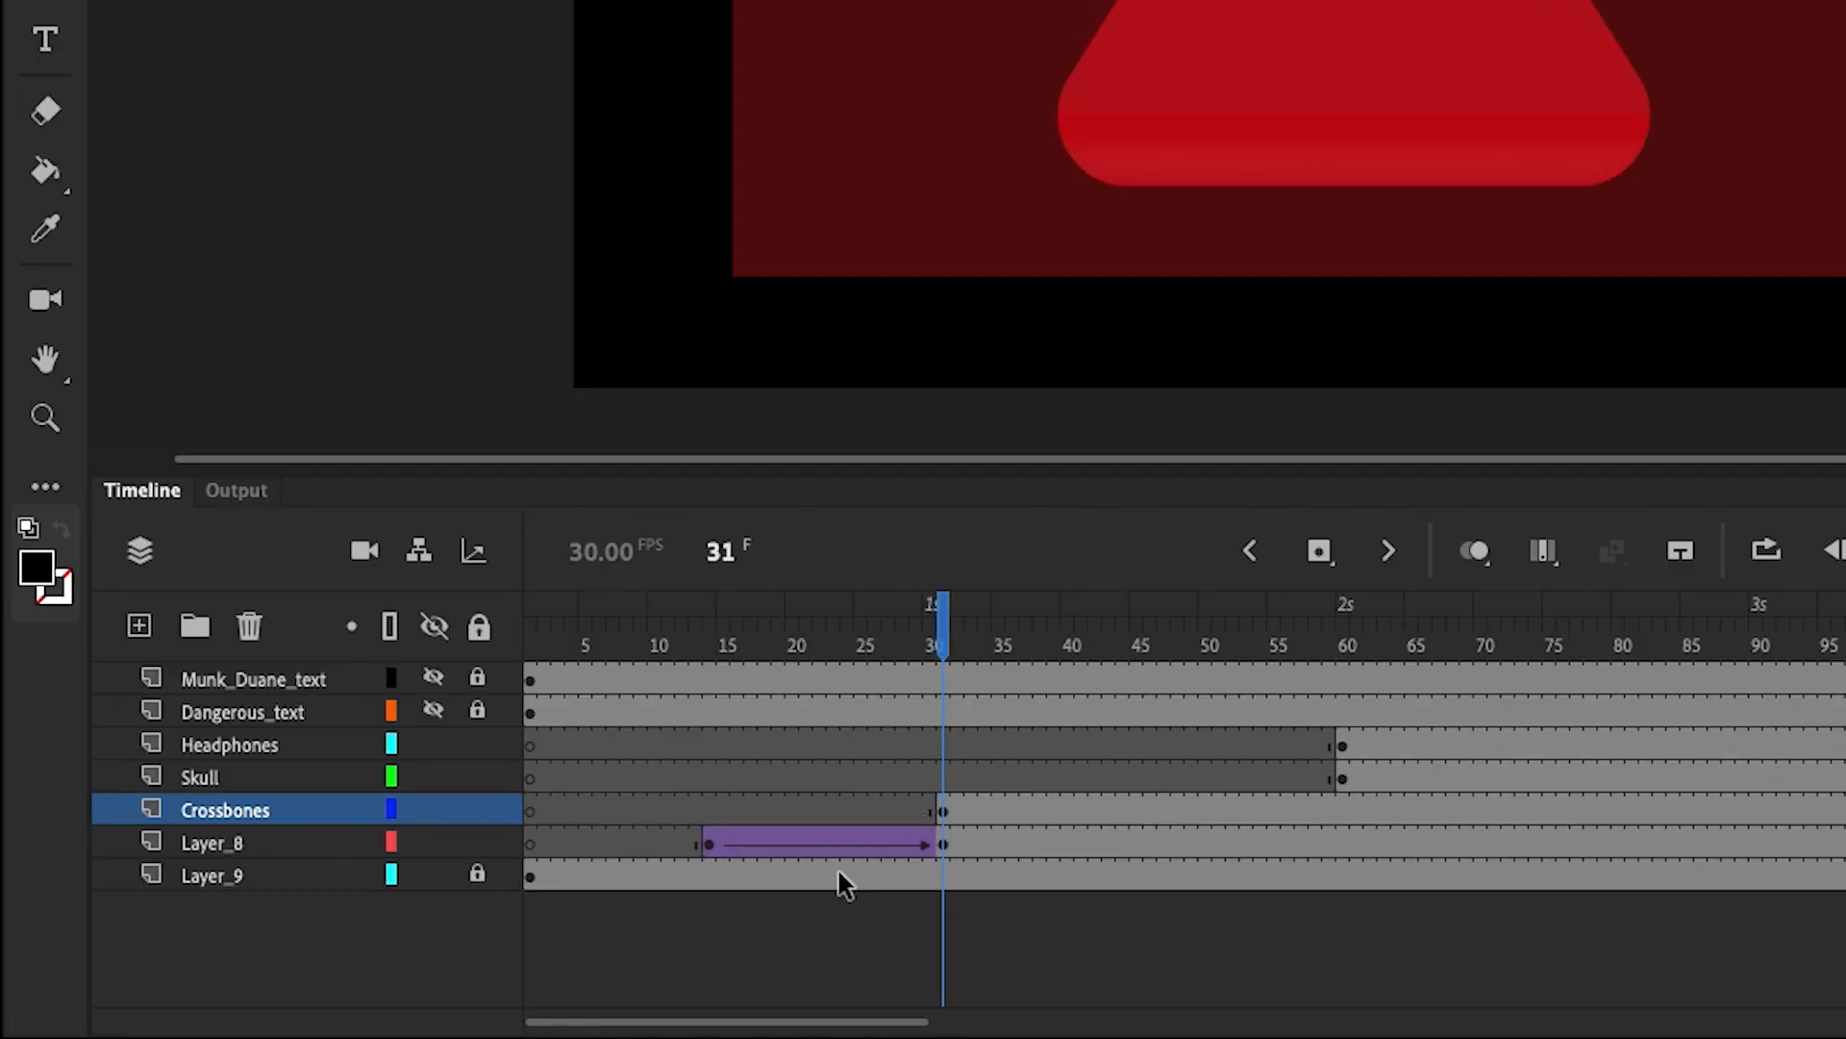
- Paste the crossbones in place at frame 31 on a new layer above Crossbones and move that keyframe to frame 60
{"action": "left_click", "coordinate": [139, 626]}
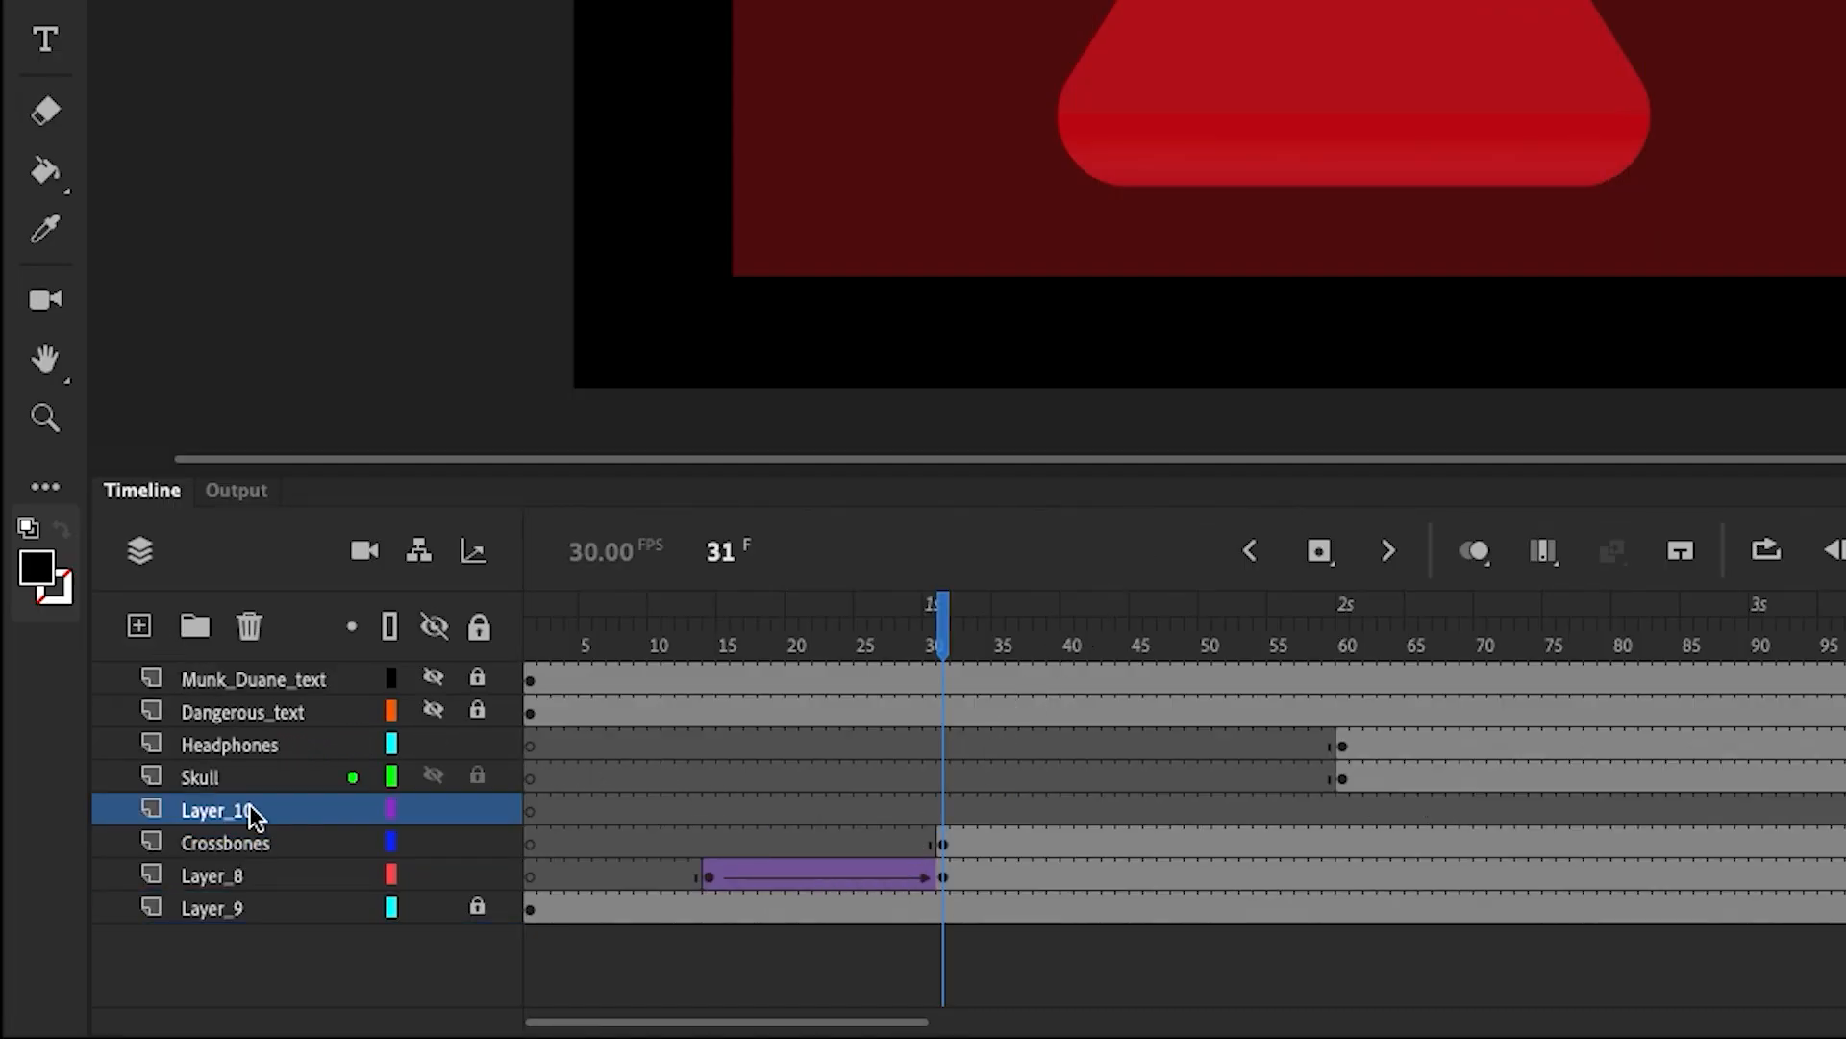
{"action": "left_click", "coordinate": [946, 810]}
{"action": "key", "text": "ctrl+shift+v"}
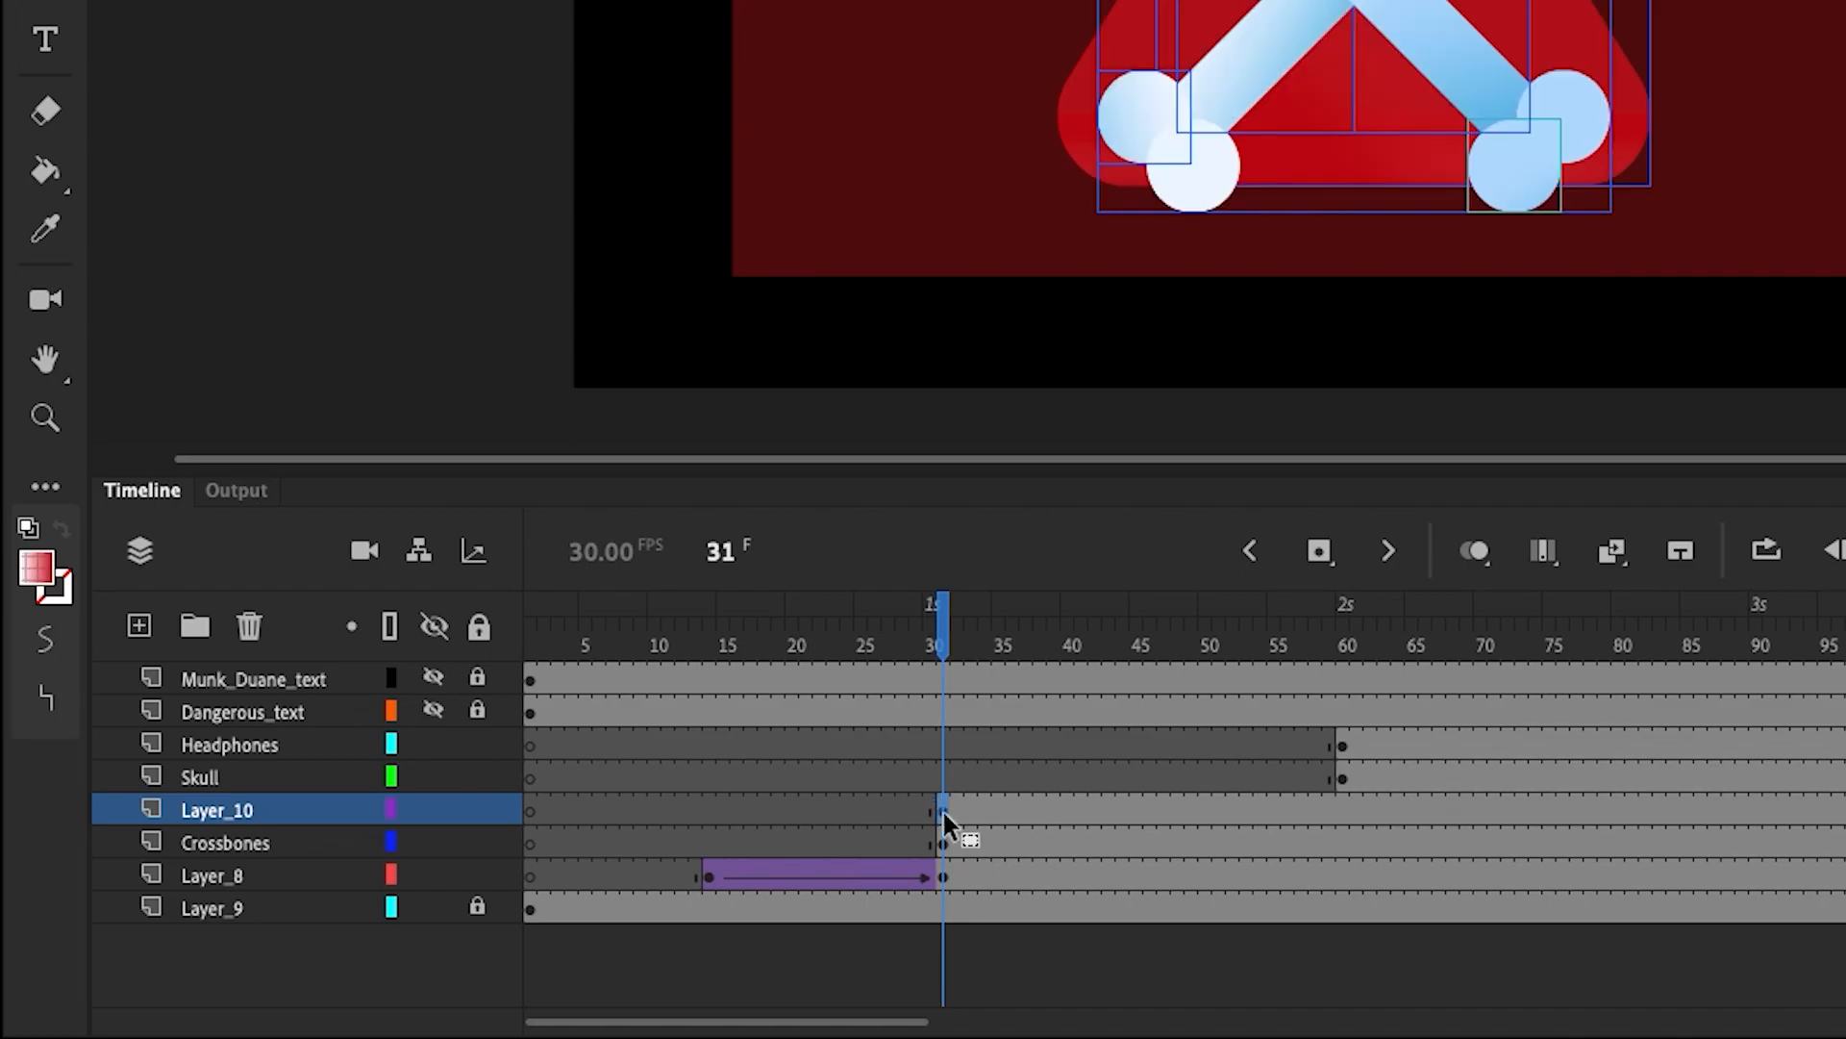
{"action": "left_click_drag", "start_coordinate": [942, 813], "coordinate": [1342, 810]}
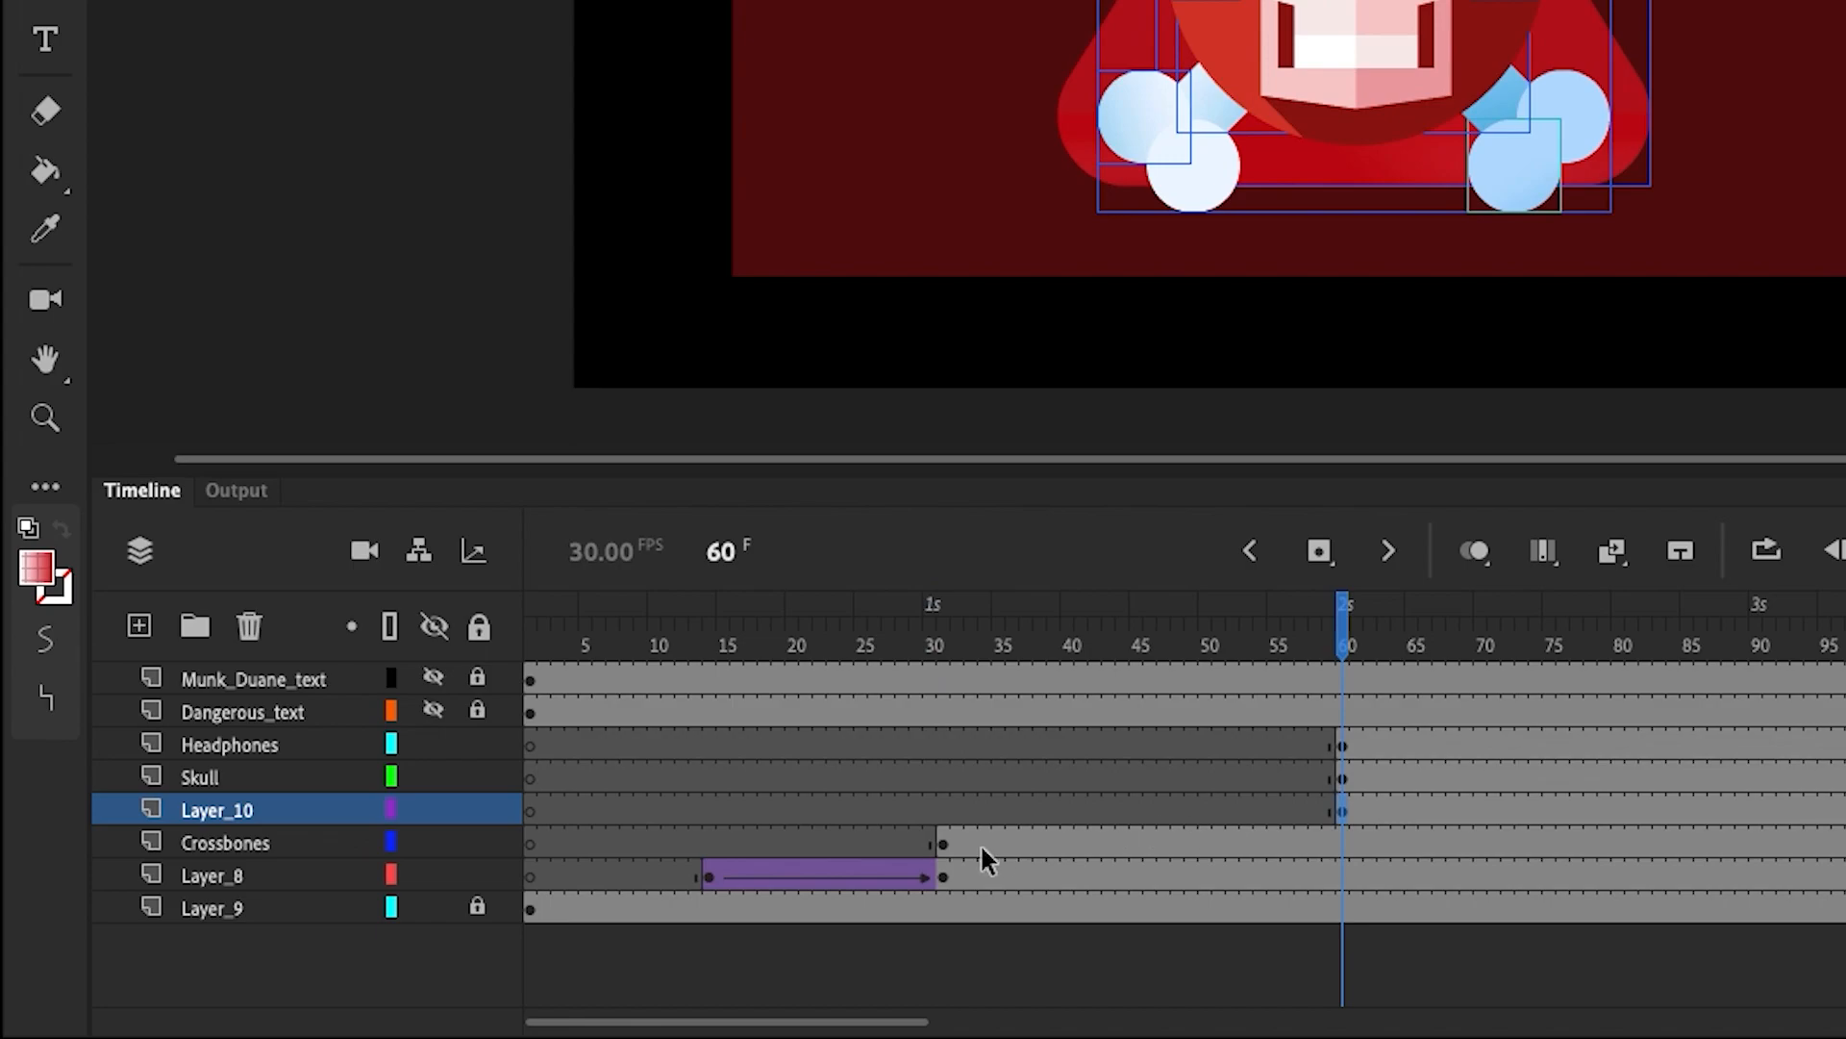
- Rename the new layer Crossbones and the layer directly below it Triangle
{"action": "left_click", "coordinate": [274, 839]}
{"action": "double_click", "coordinate": [247, 811]}
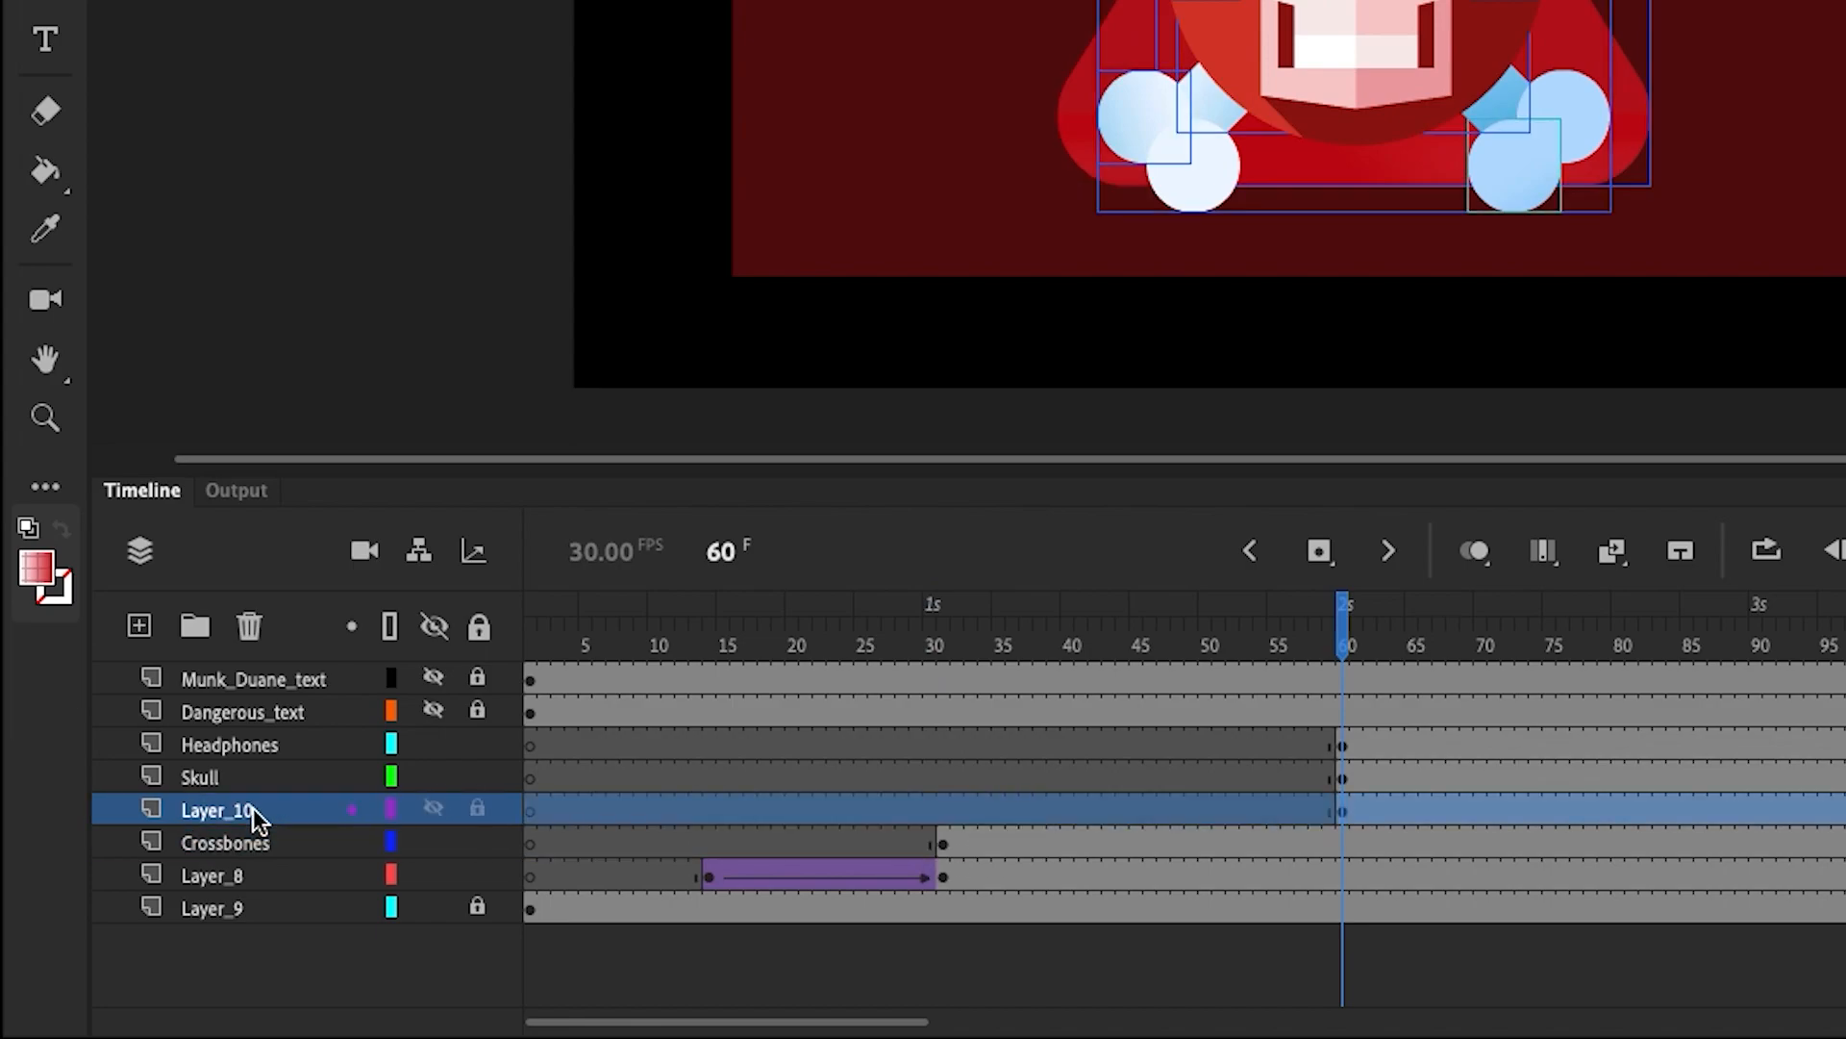
{"action": "type", "text": "Cr"}
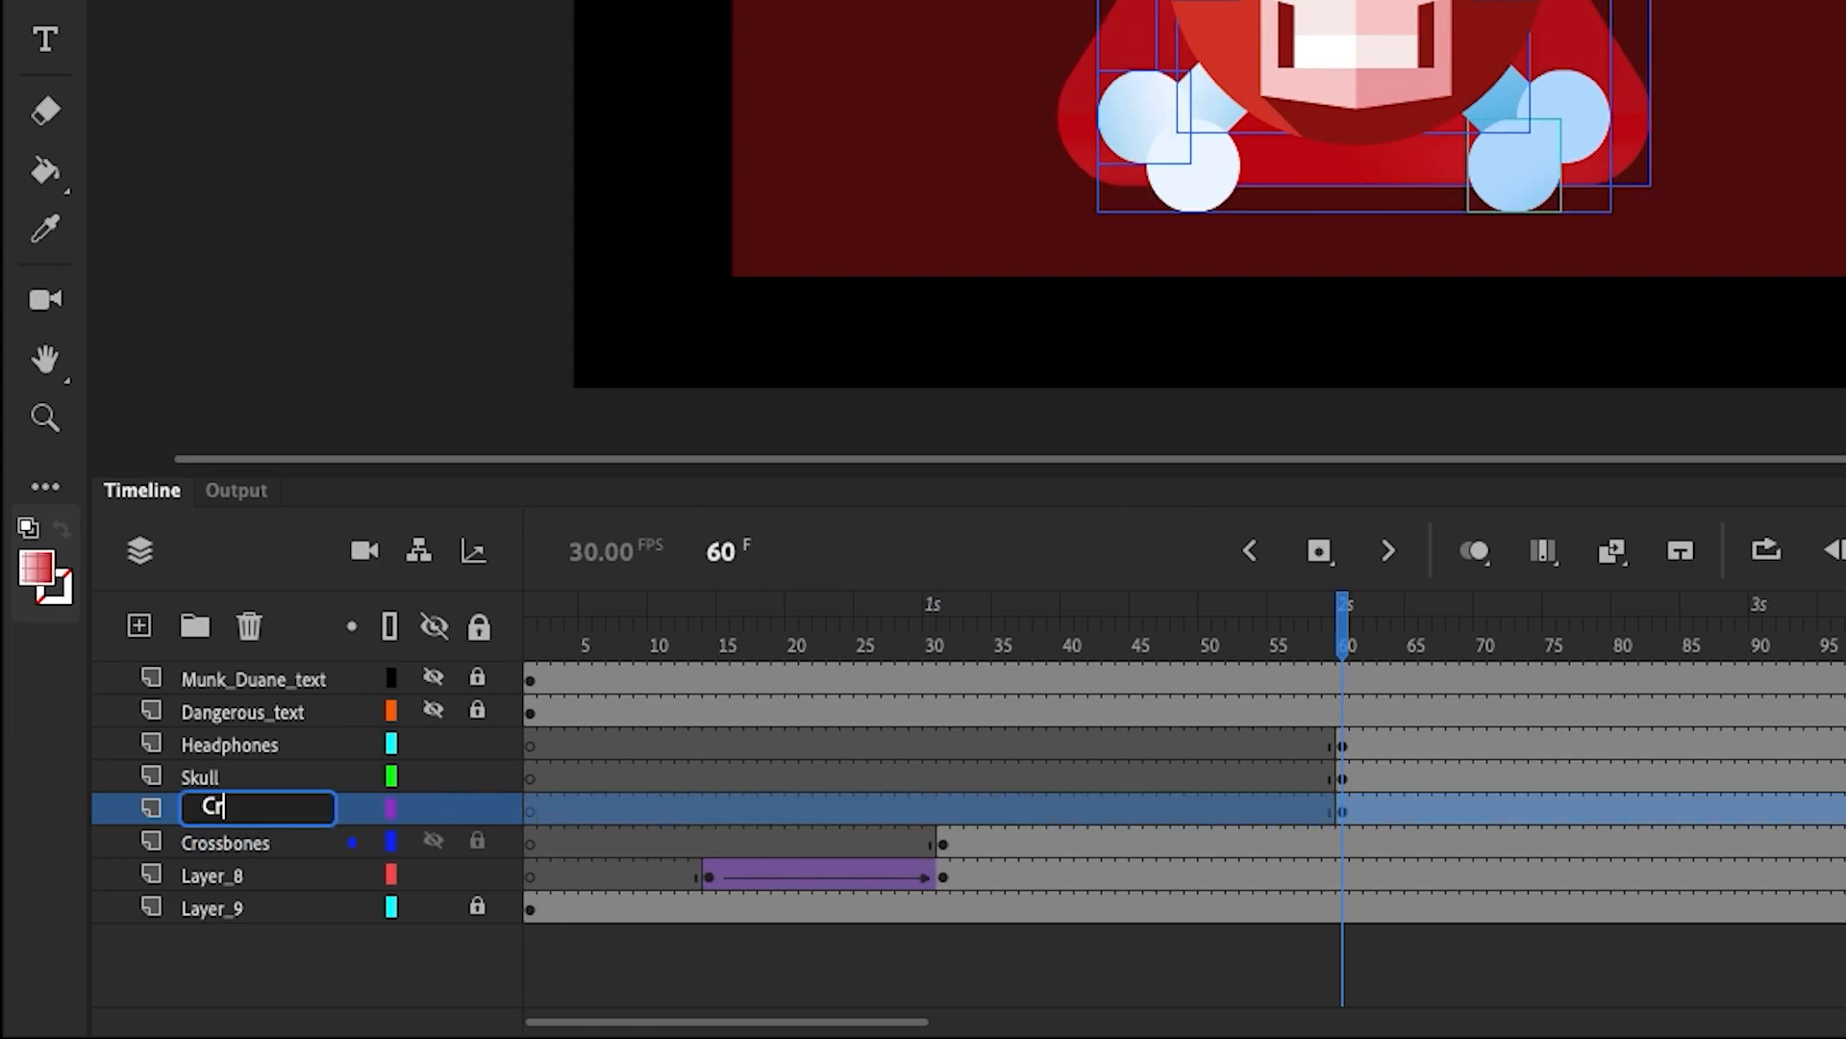
{"action": "type", "text": "ossbones"}
{"action": "key", "text": "Return"}
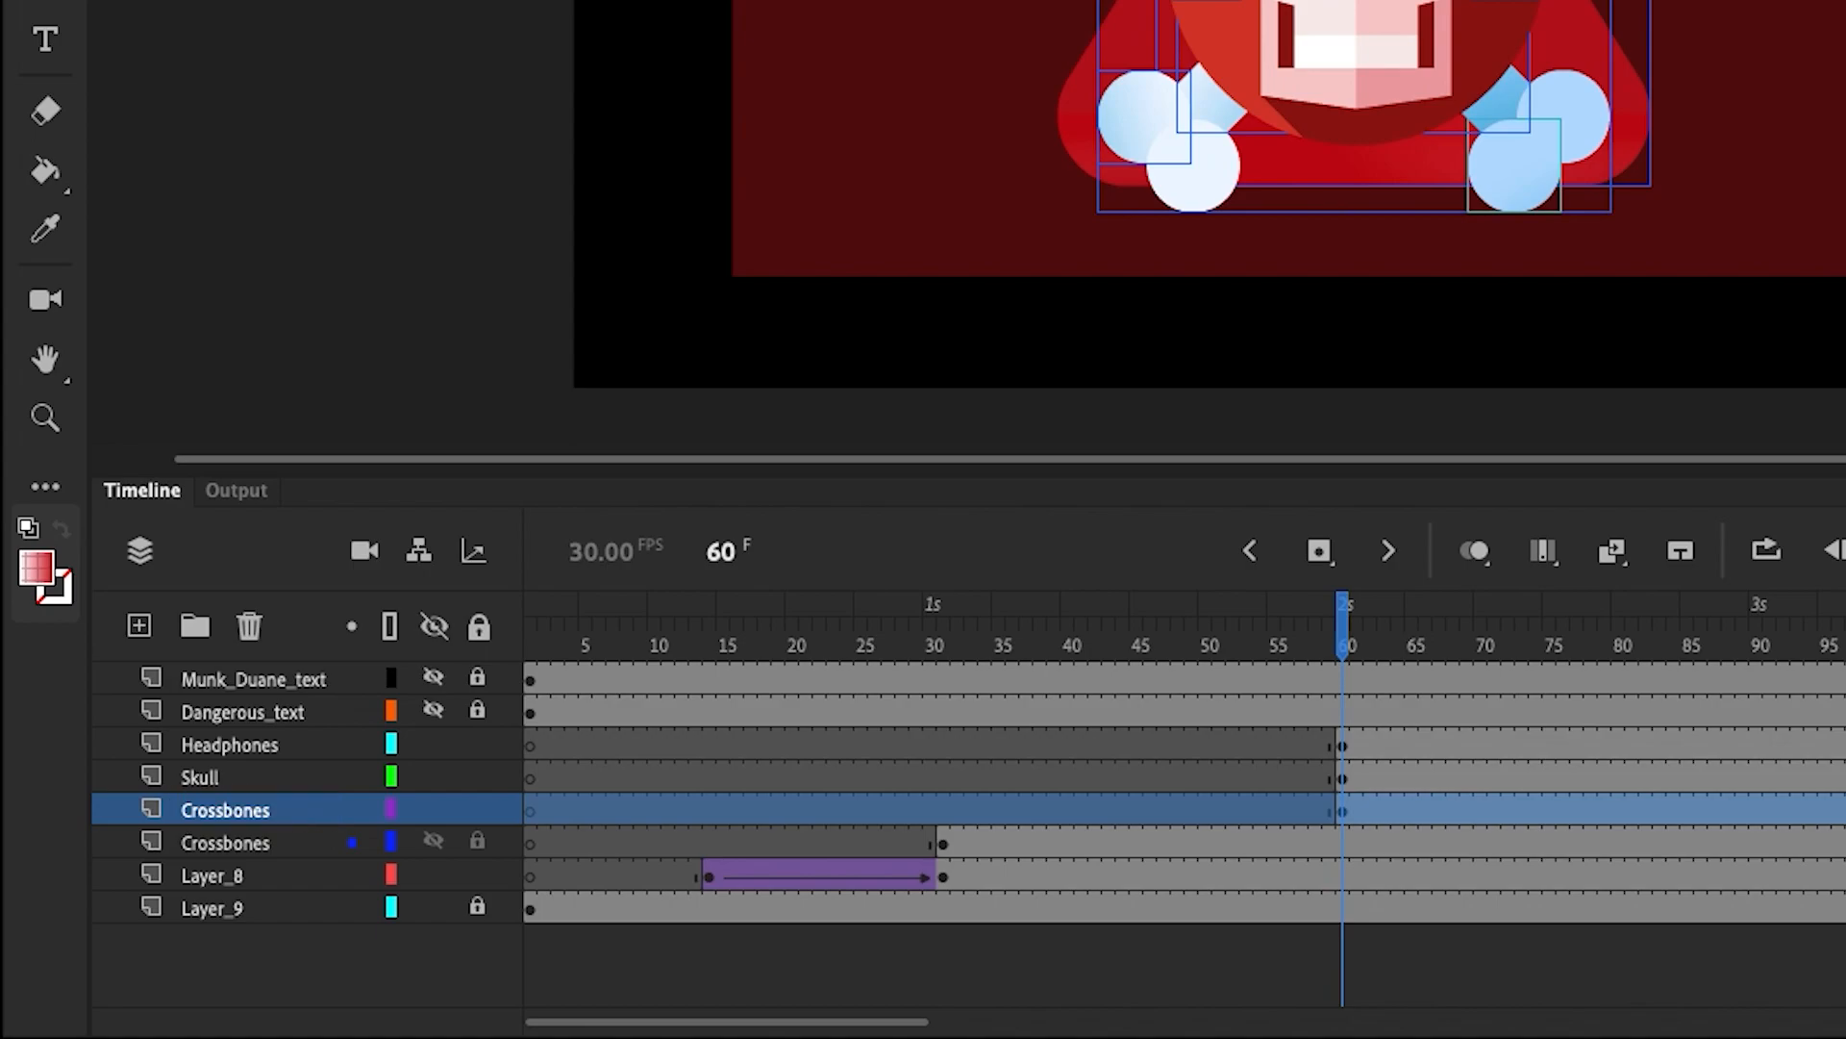
{"action": "double_click", "coordinate": [268, 845]}
{"action": "type", "text": "Triangle"}
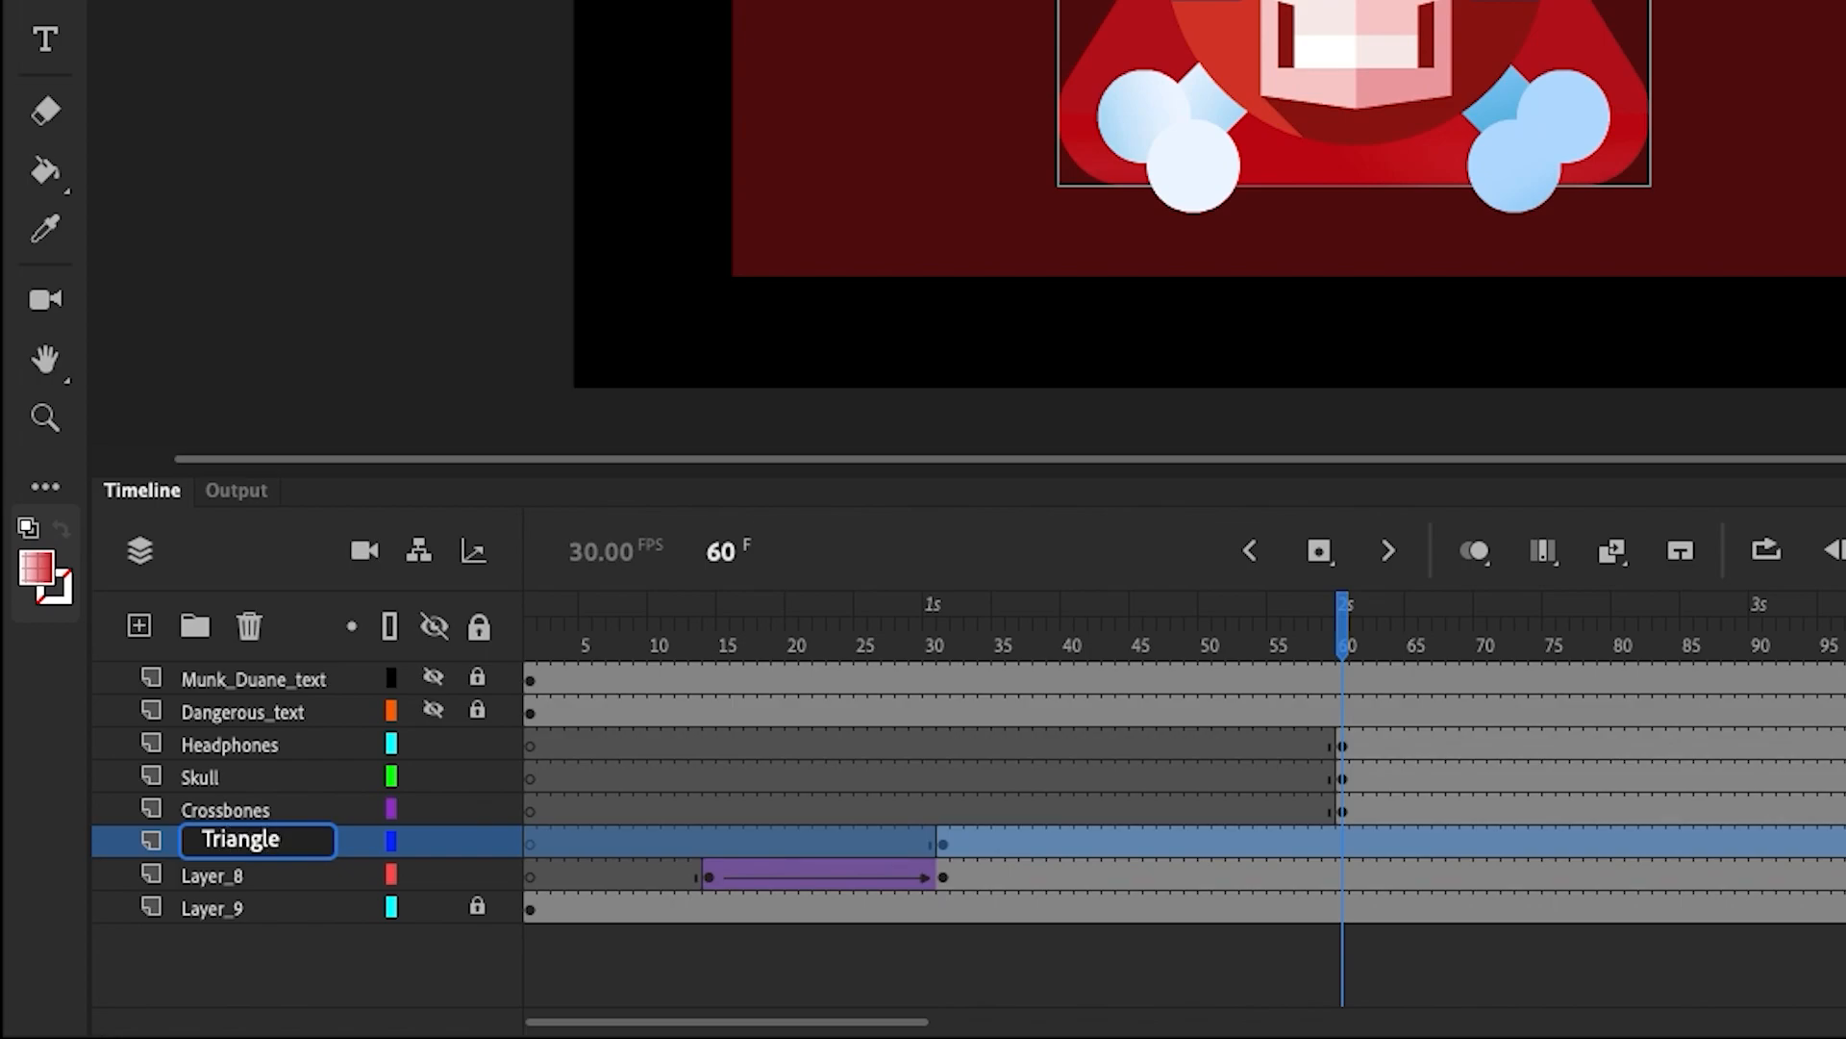
- Convert the red triangle on the Triangle layer to a graphic symbol named Triangle
{"action": "left_click_drag", "start_coordinate": [1168, 639], "coordinate": [1013, 779]}
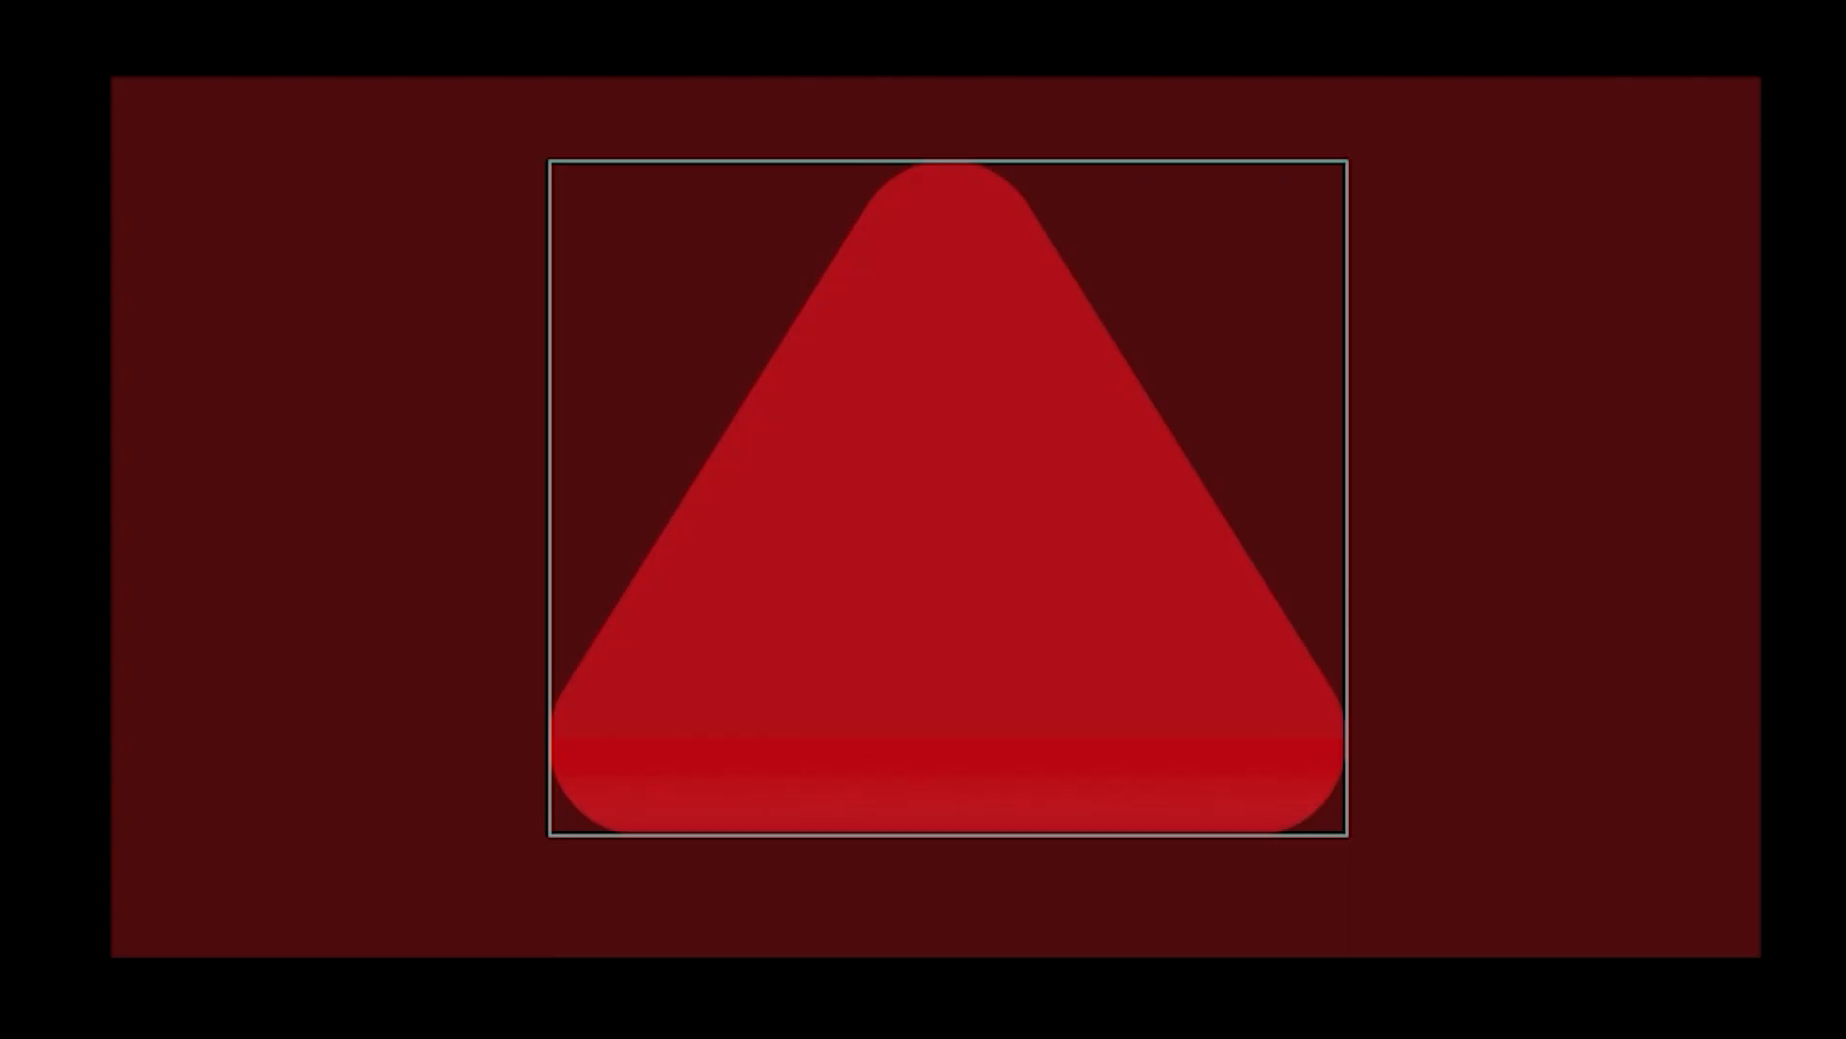
{"action": "key", "text": "F8"}
{"action": "type", "text": "Triangle"}
{"action": "key", "text": "Return"}
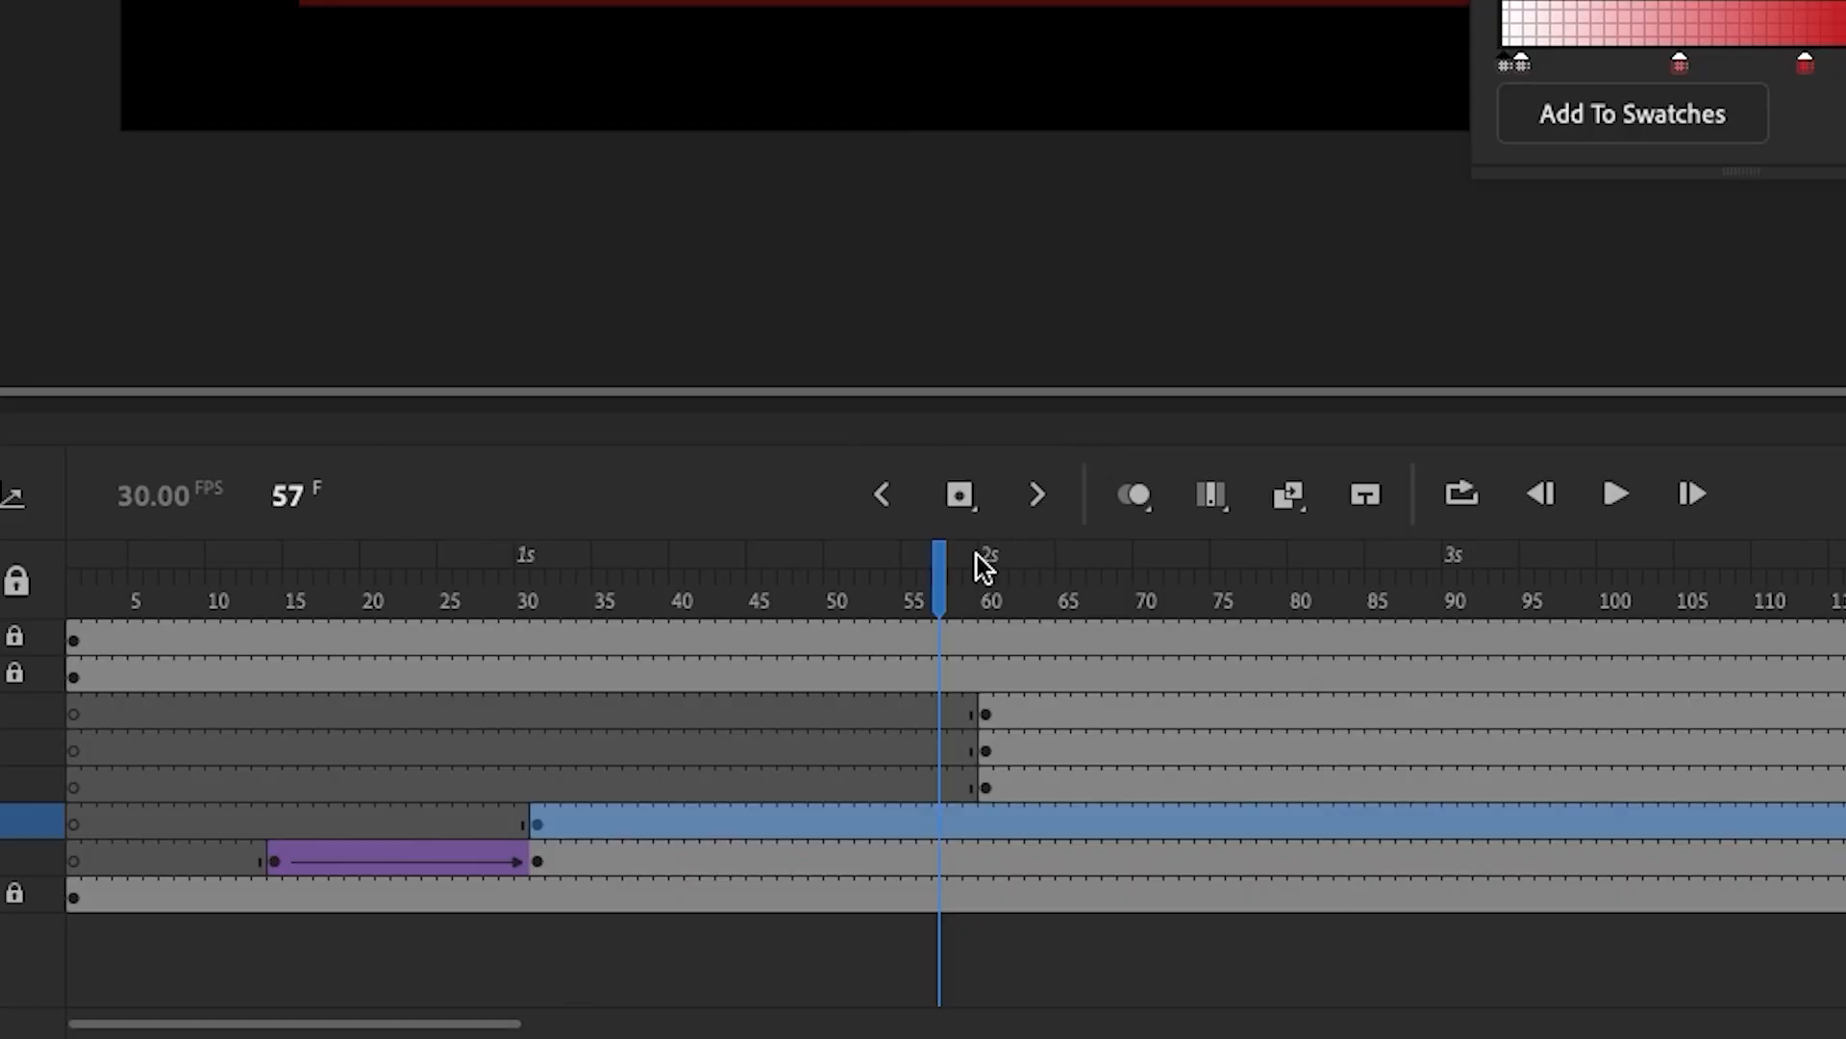
- Insert a keyframe at frame 59 on the Triangle layer and scale the triangle at frame 31 to 5%
{"action": "left_click_drag", "start_coordinate": [981, 565], "coordinate": [1022, 759]}
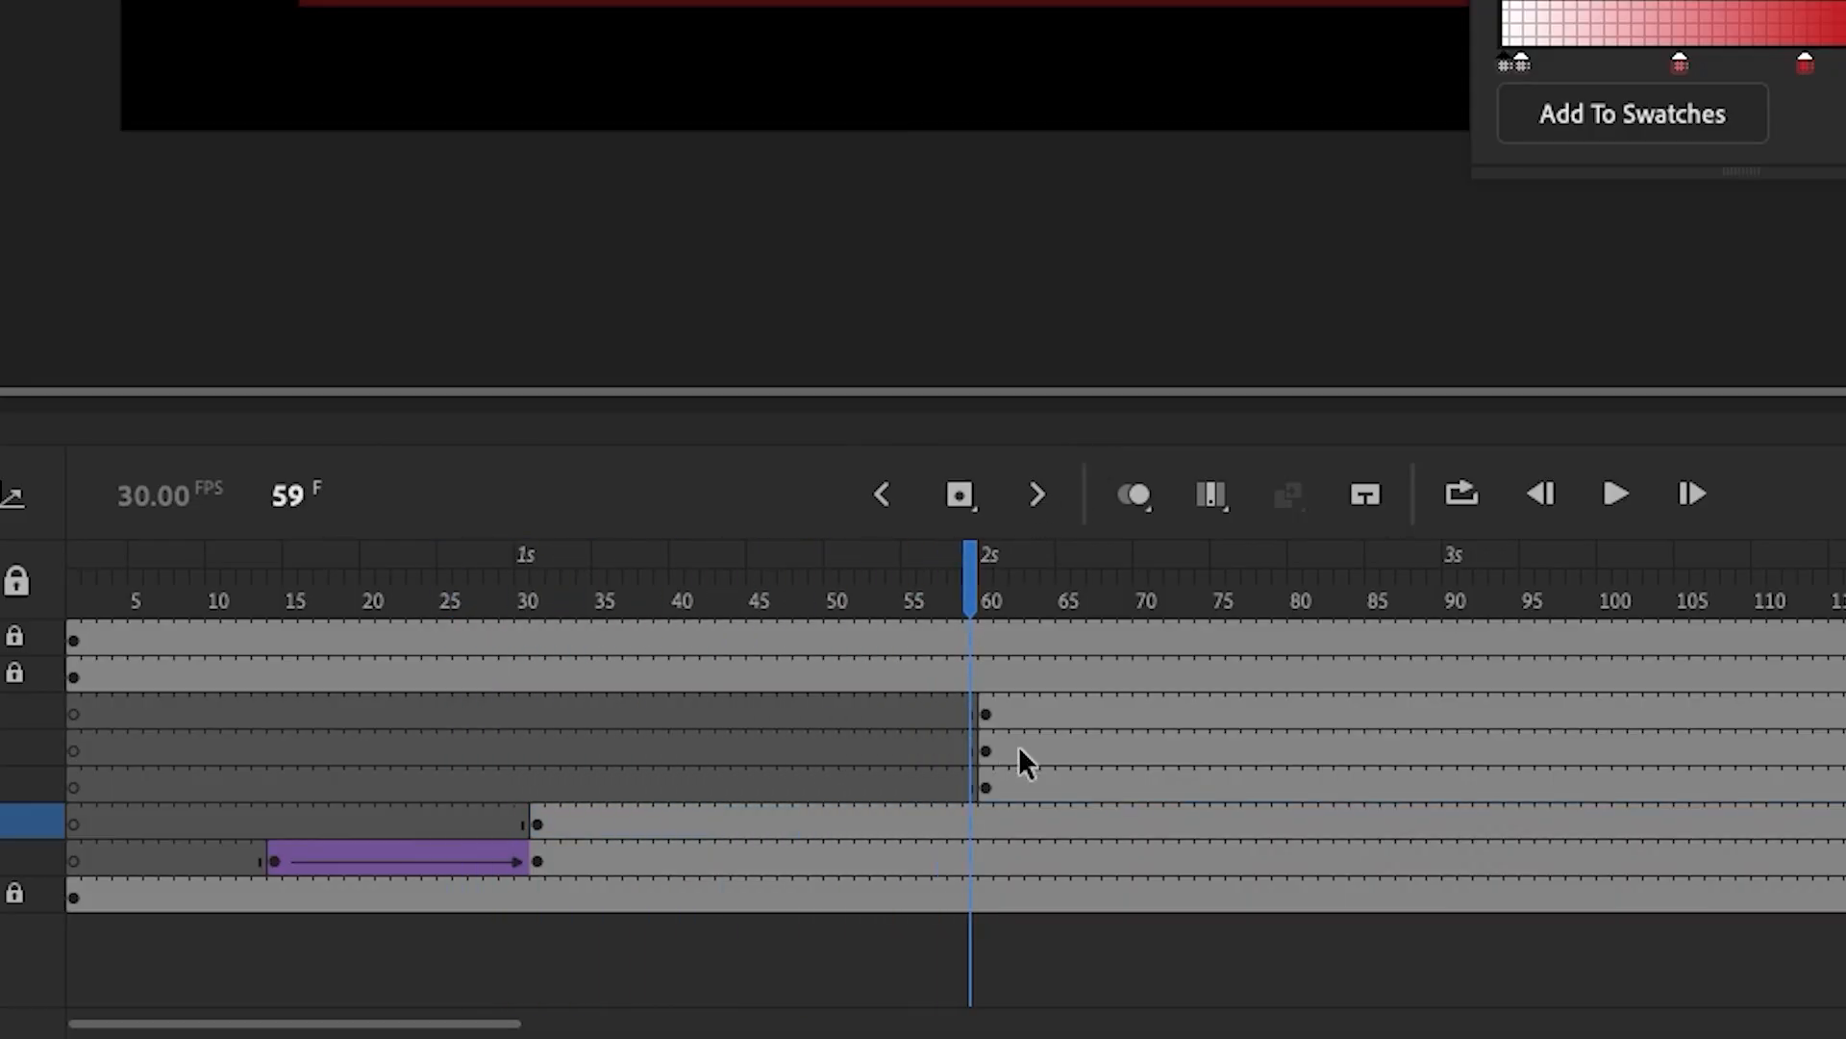
{"action": "left_click", "coordinate": [971, 821]}
{"action": "left_click", "coordinate": [540, 835]}
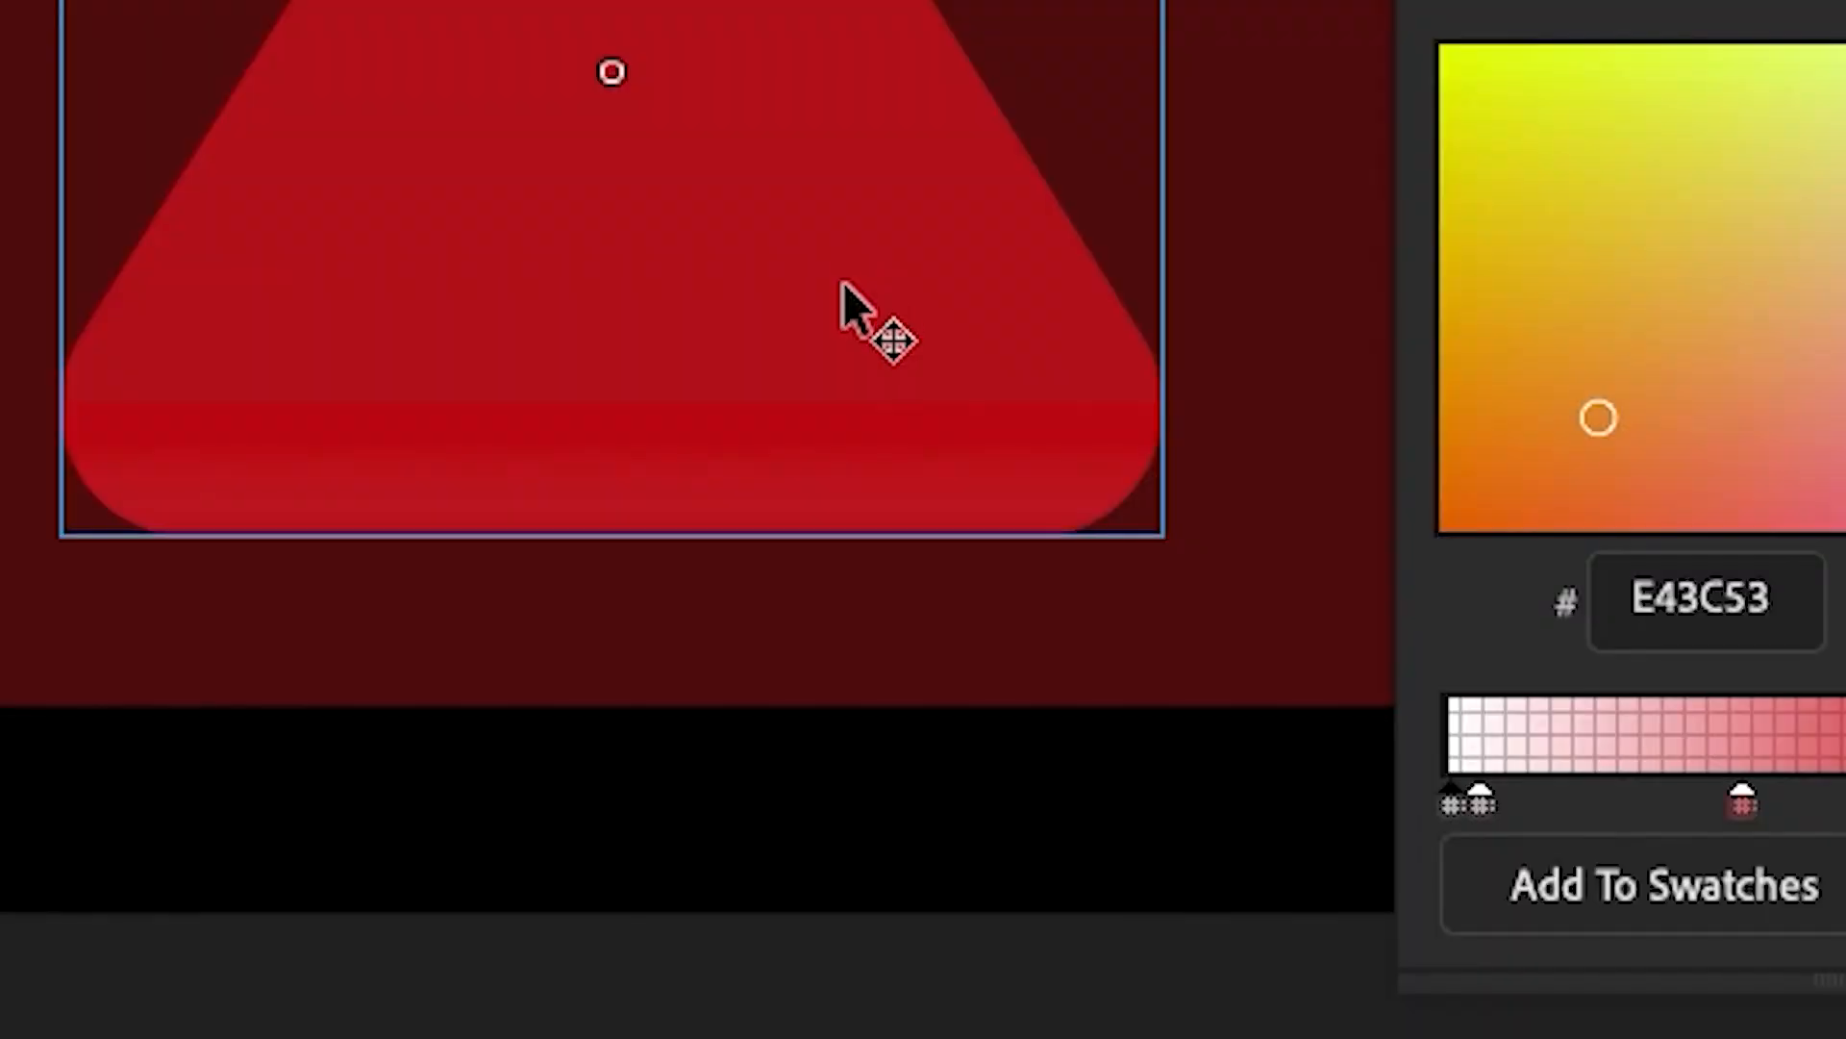
{"action": "key", "text": "super+alt+s"}
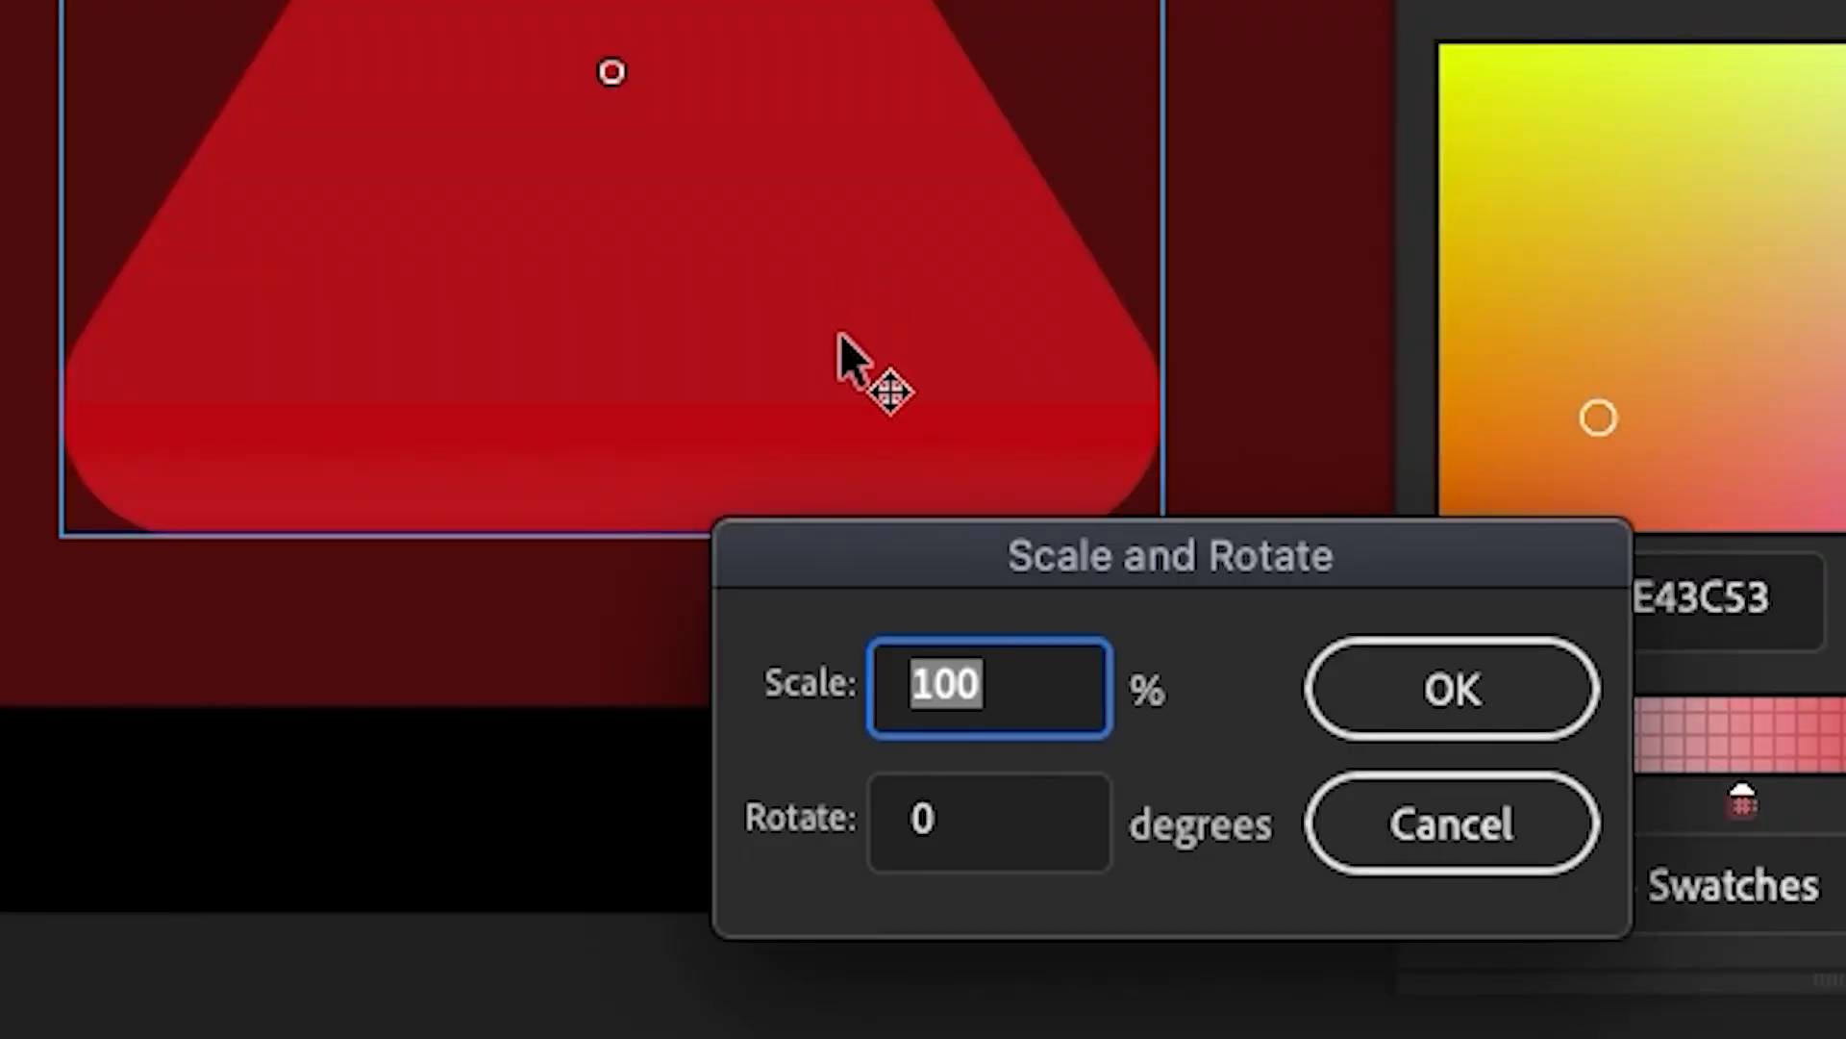
{"action": "type", "text": "5"}
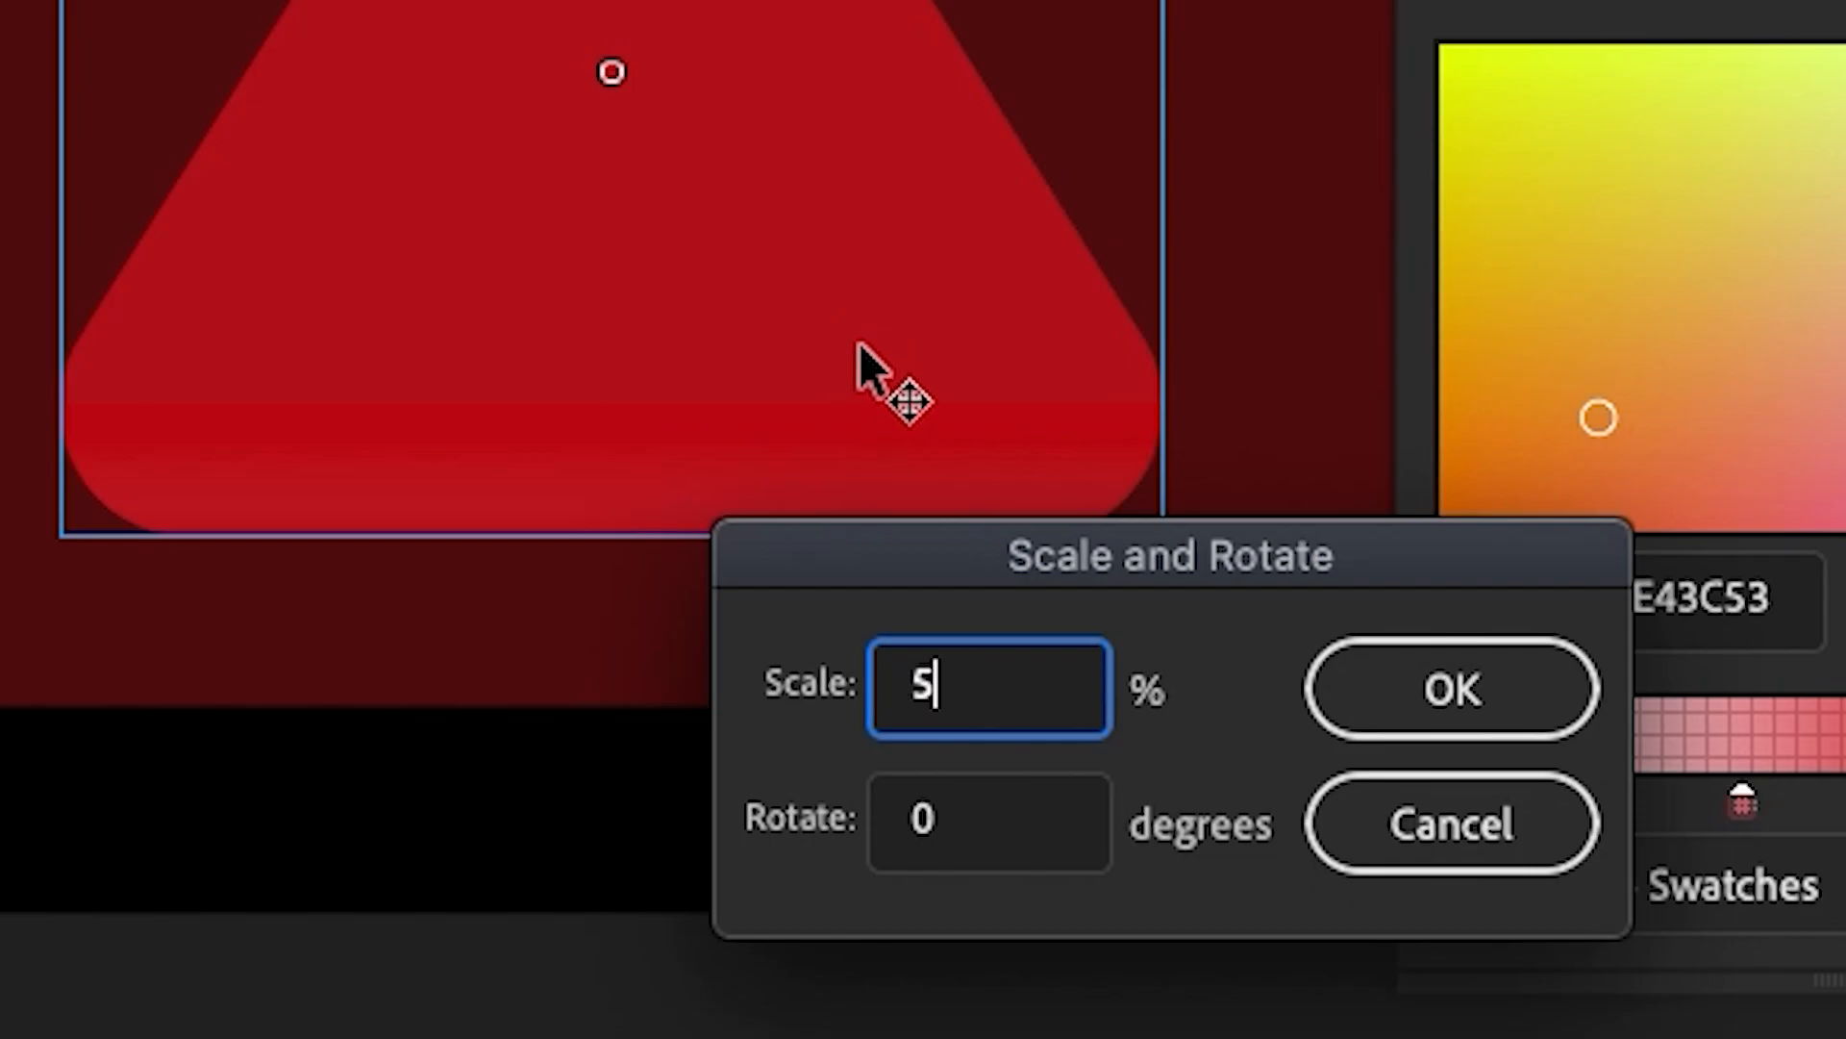
{"action": "key", "text": "Return"}
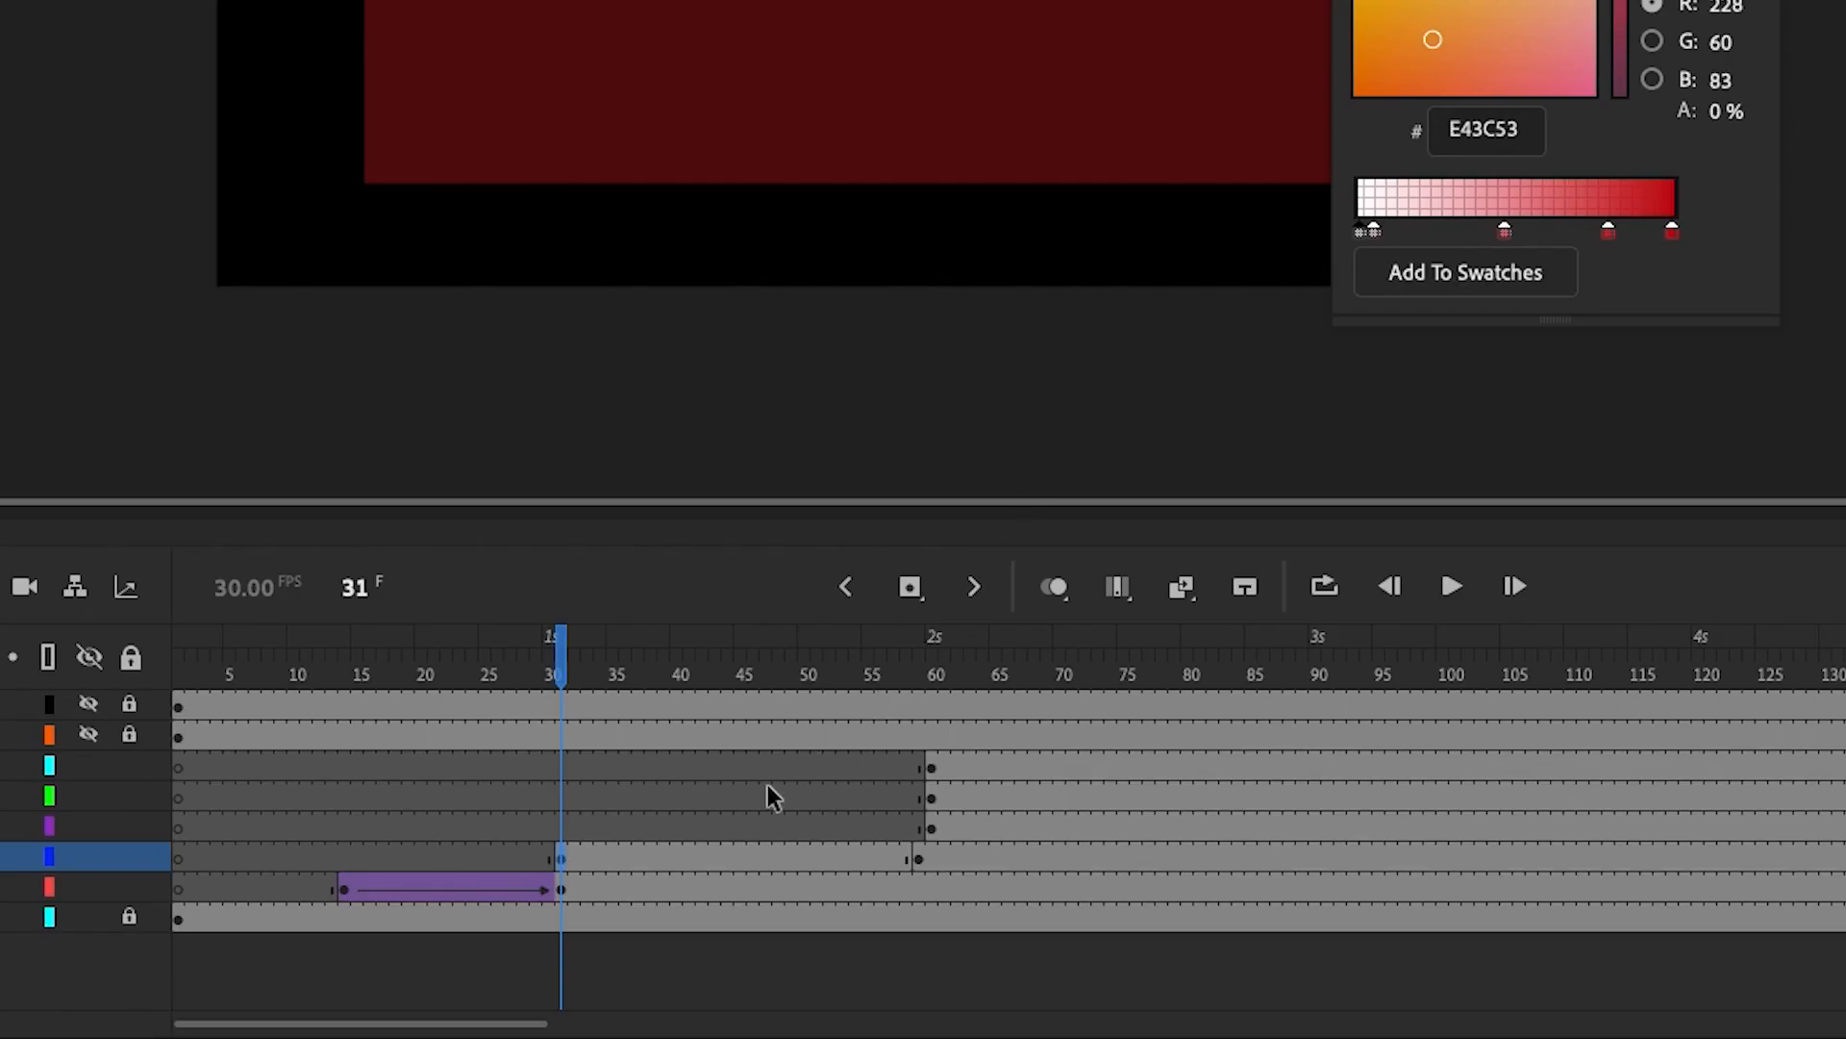
- Create a classic tween on the Triangle layer between frames 31 and 59 with a Cubic Ease-Out effect
{"action": "right_click", "coordinate": [744, 859]}
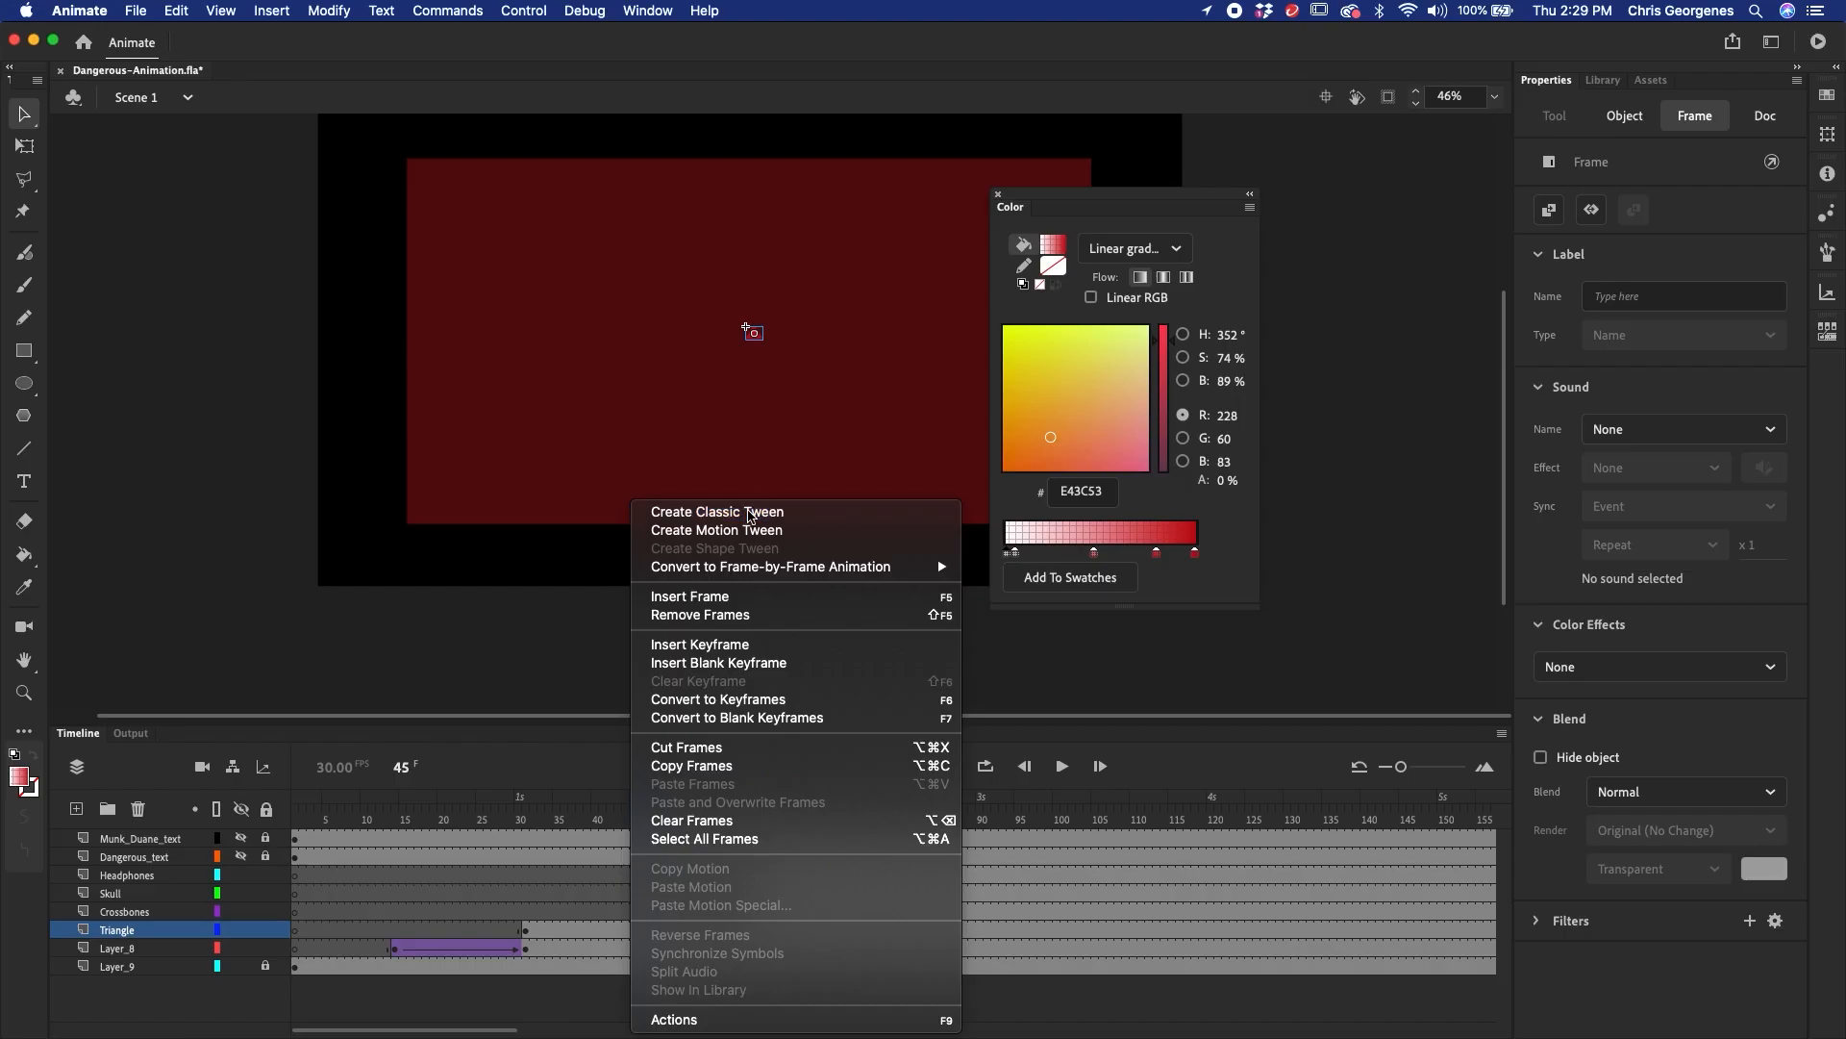
{"action": "left_click", "coordinate": [927, 163]}
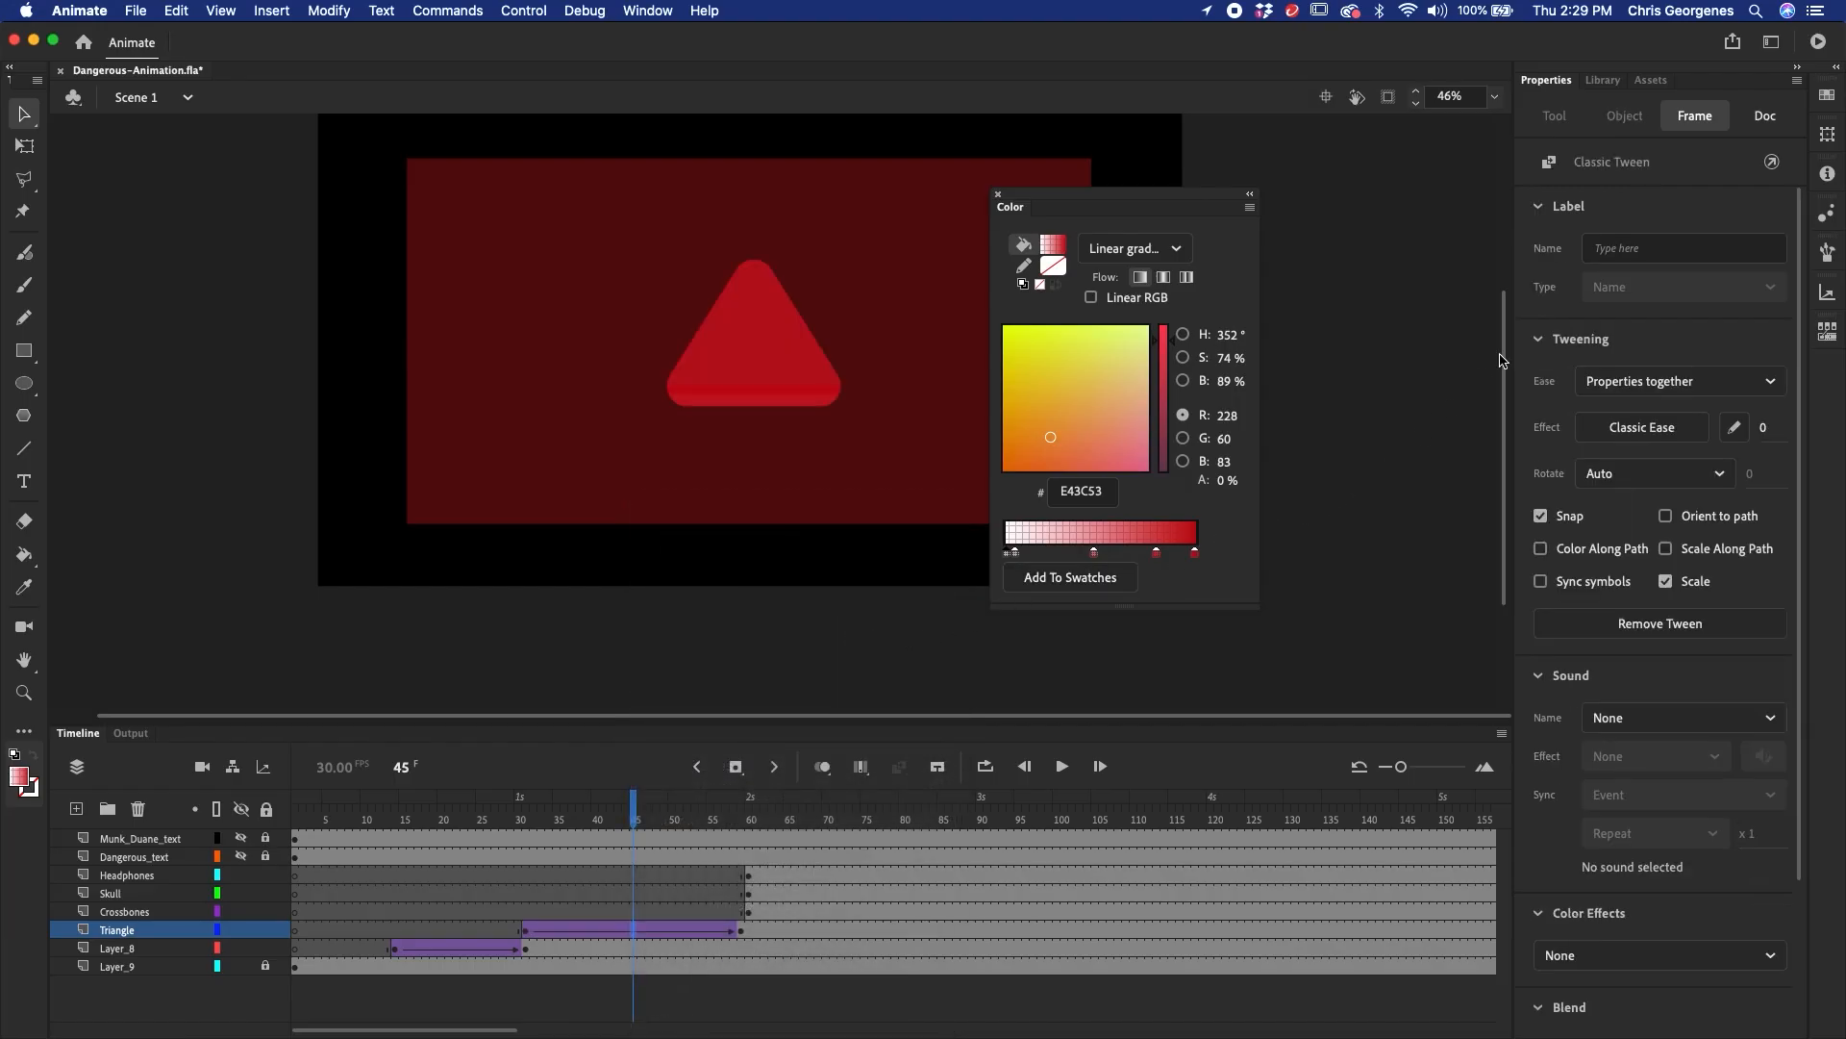
{"action": "left_click", "coordinate": [1701, 432]}
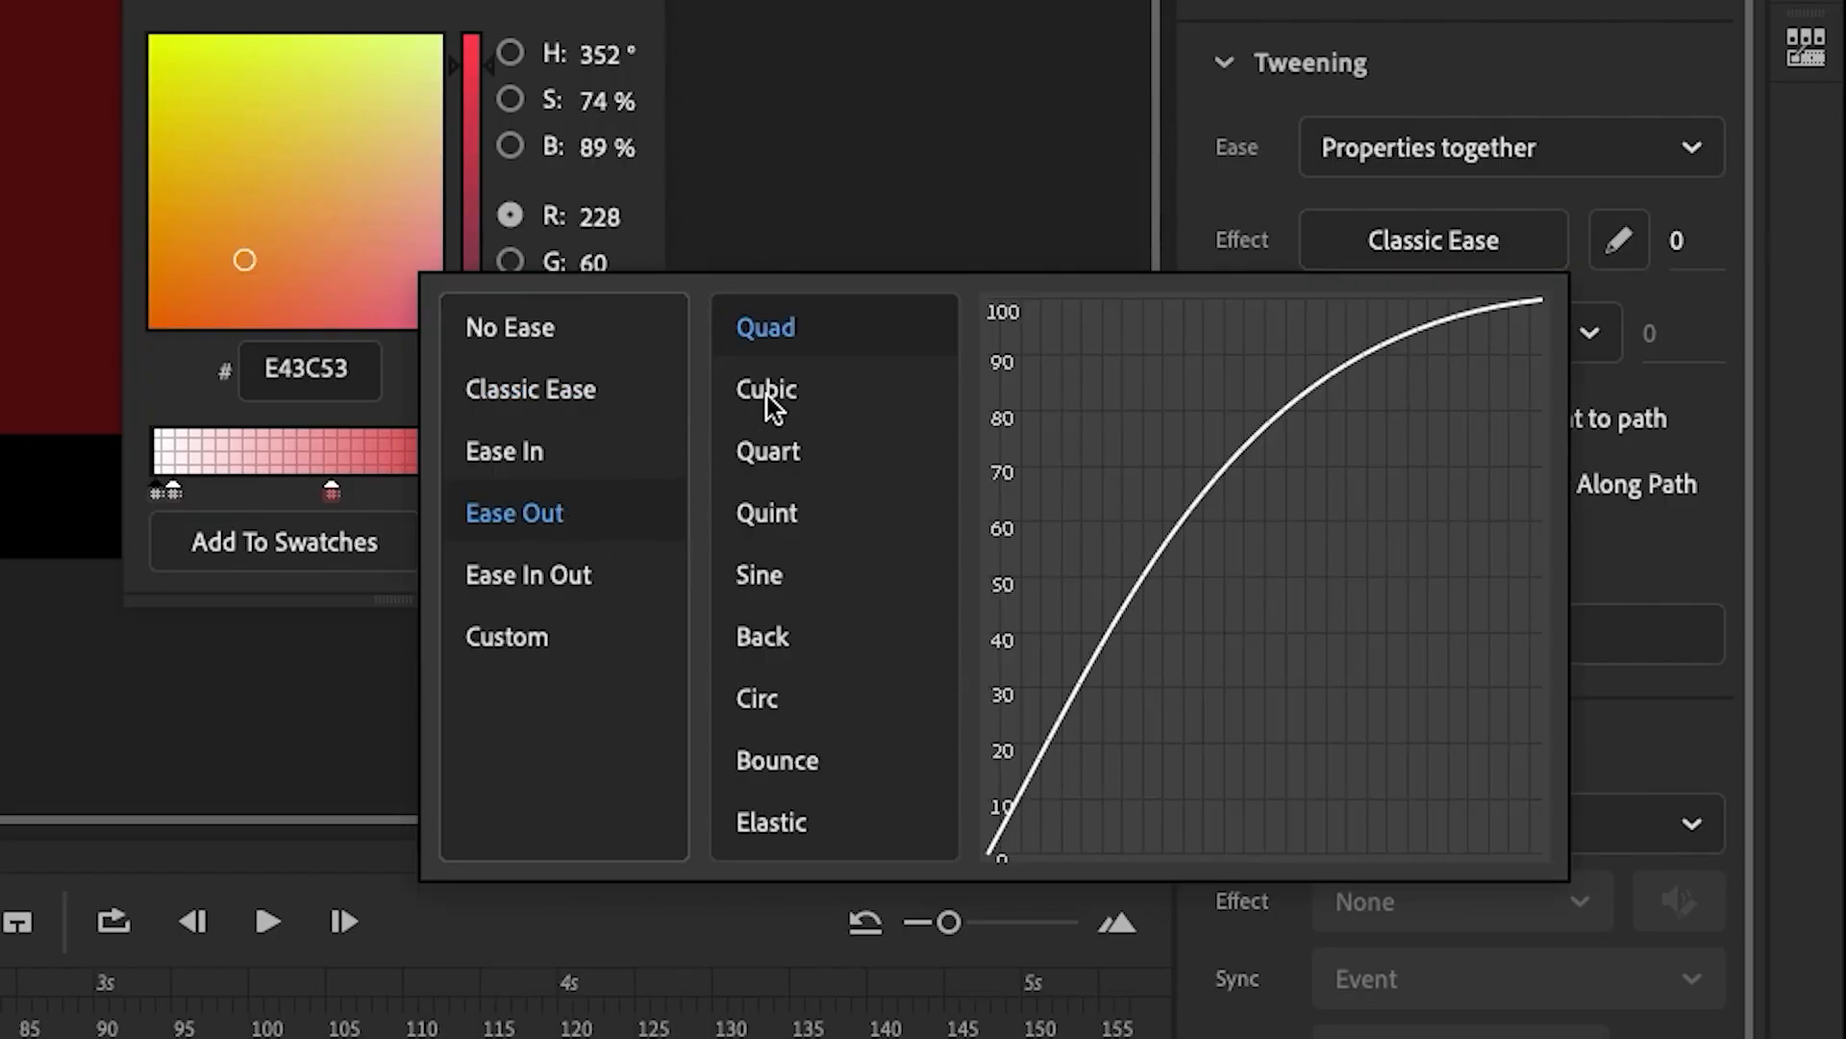
{"action": "left_click", "coordinate": [770, 396]}
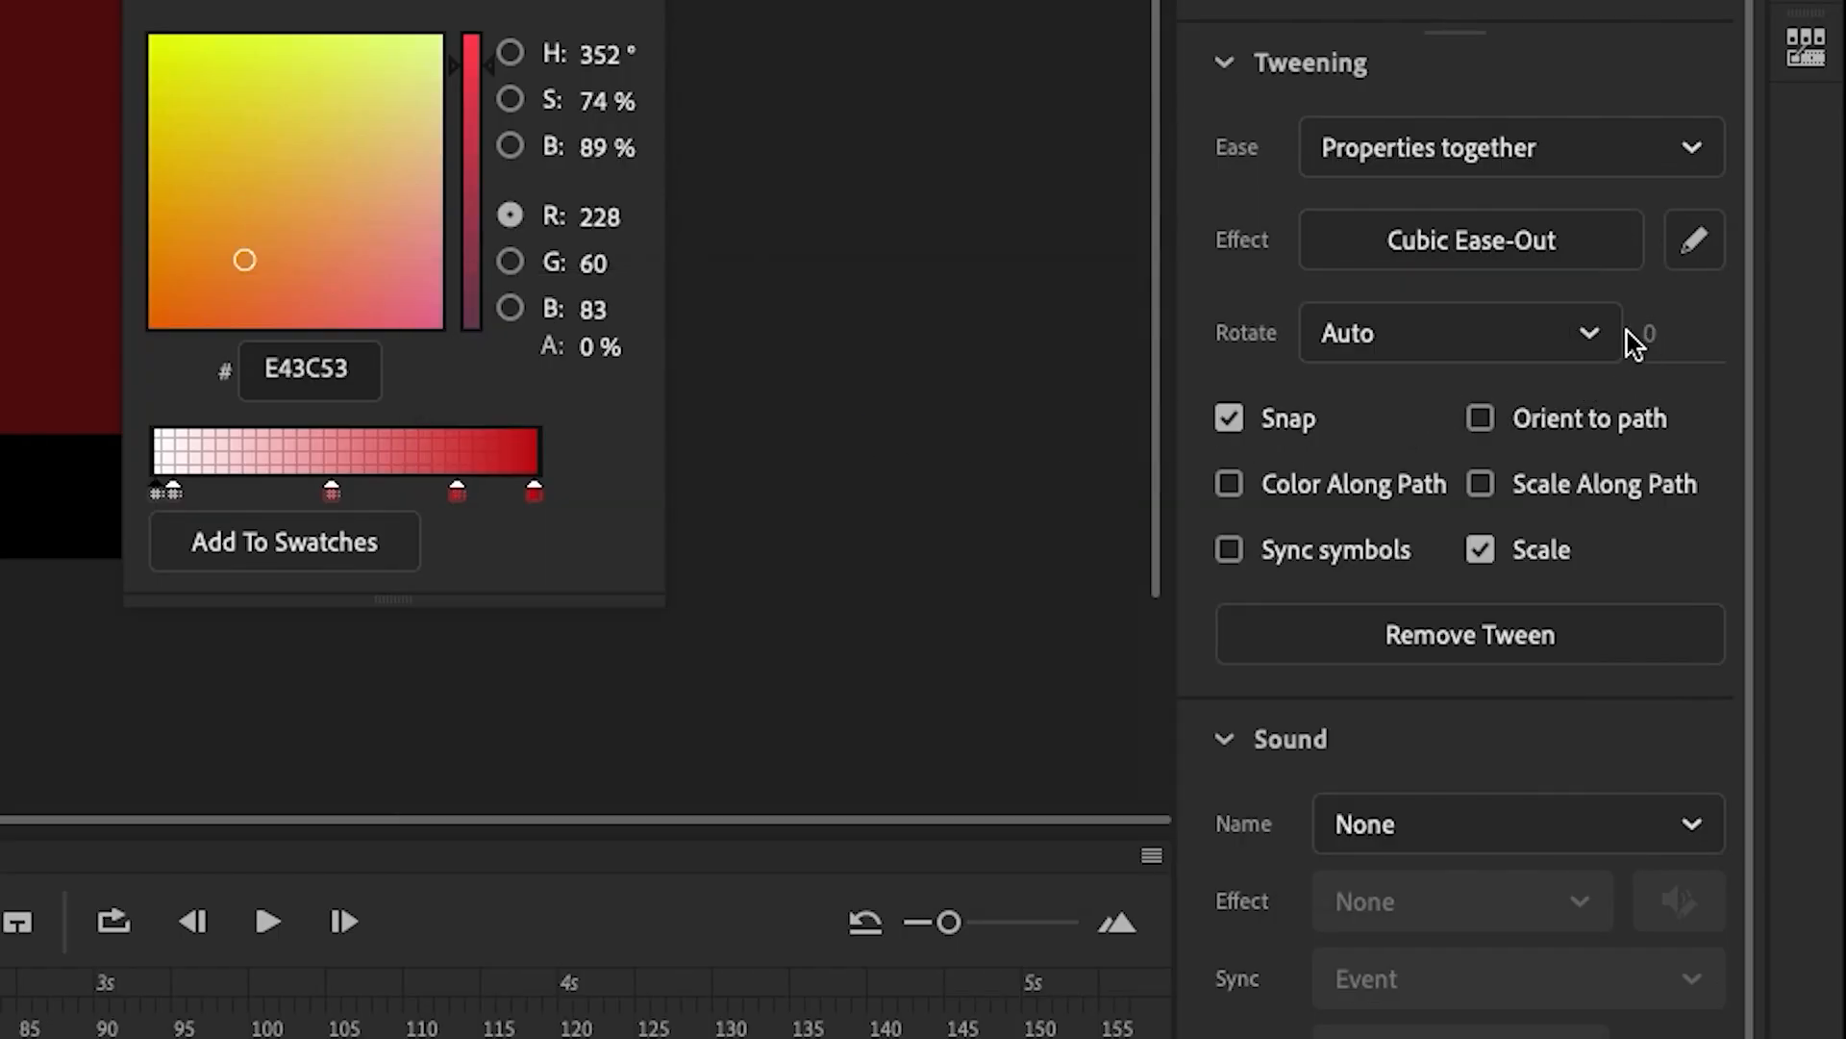
- Set the triangle's tween to rotate clockwise 3 times
{"action": "left_click", "coordinate": [1404, 332]}
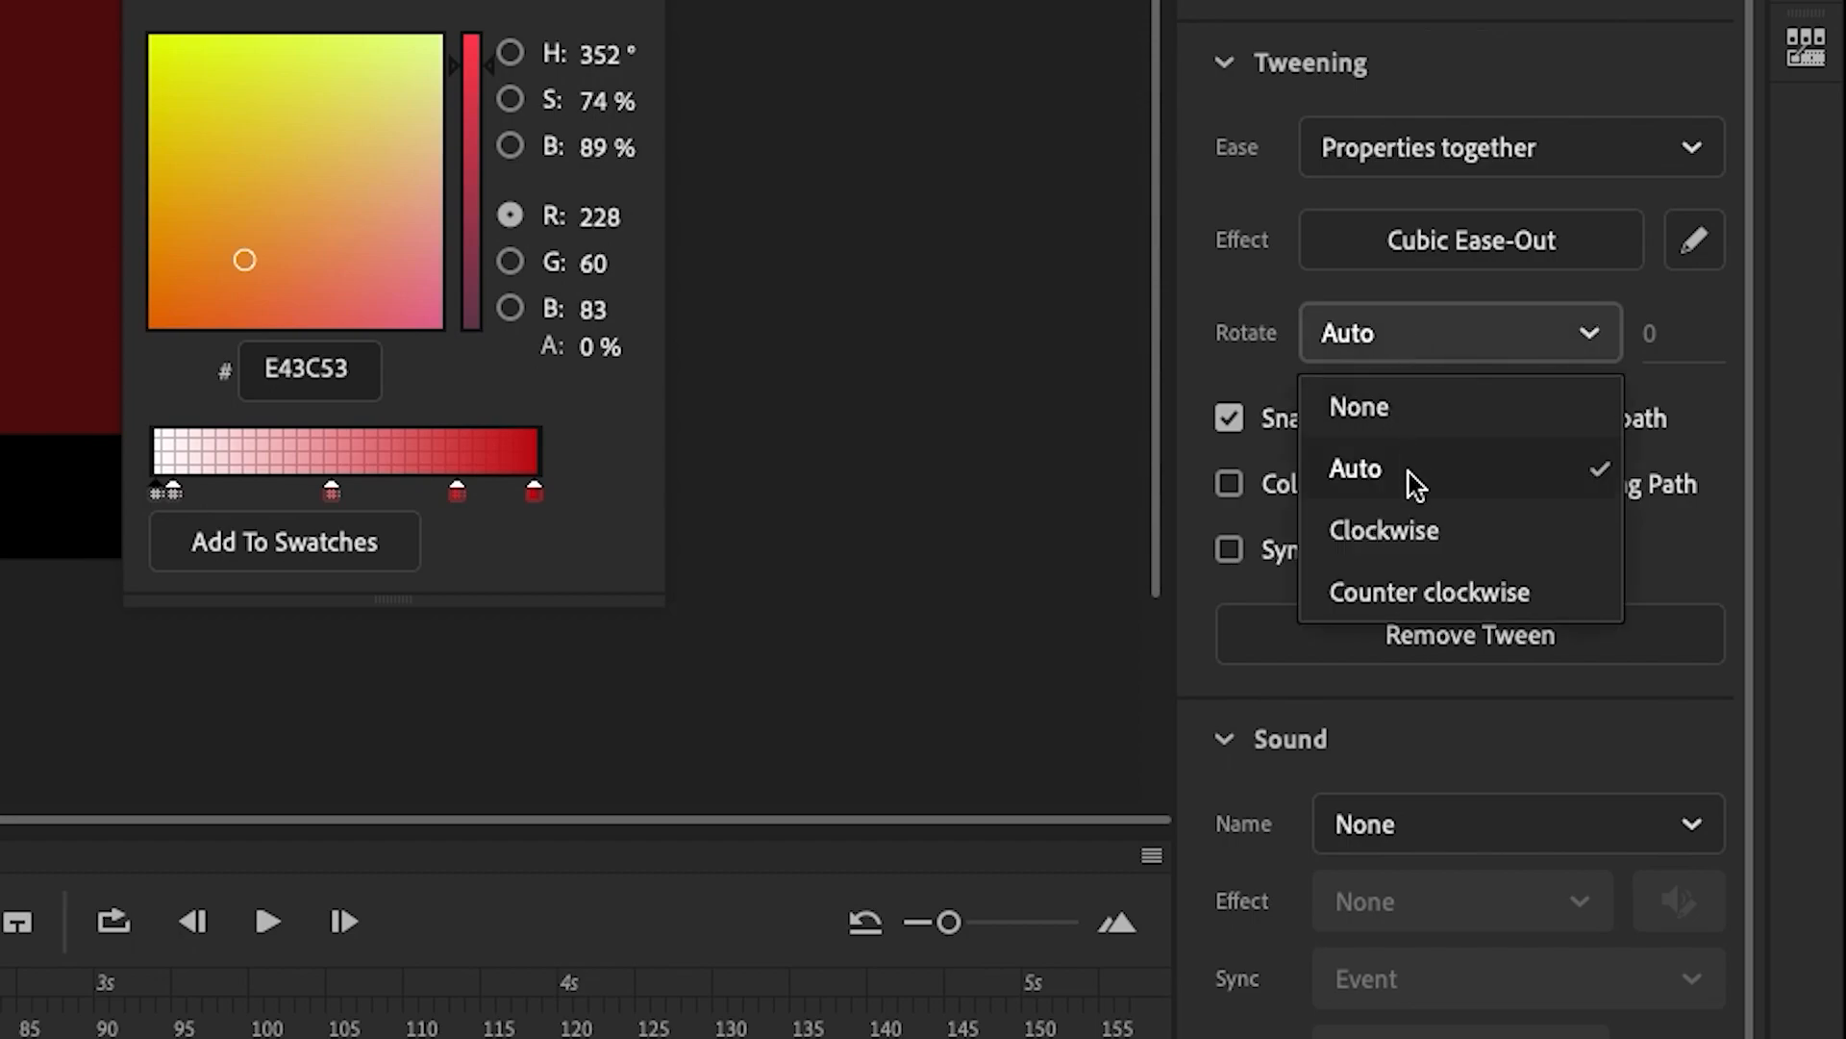
{"action": "left_click", "coordinate": [1416, 528]}
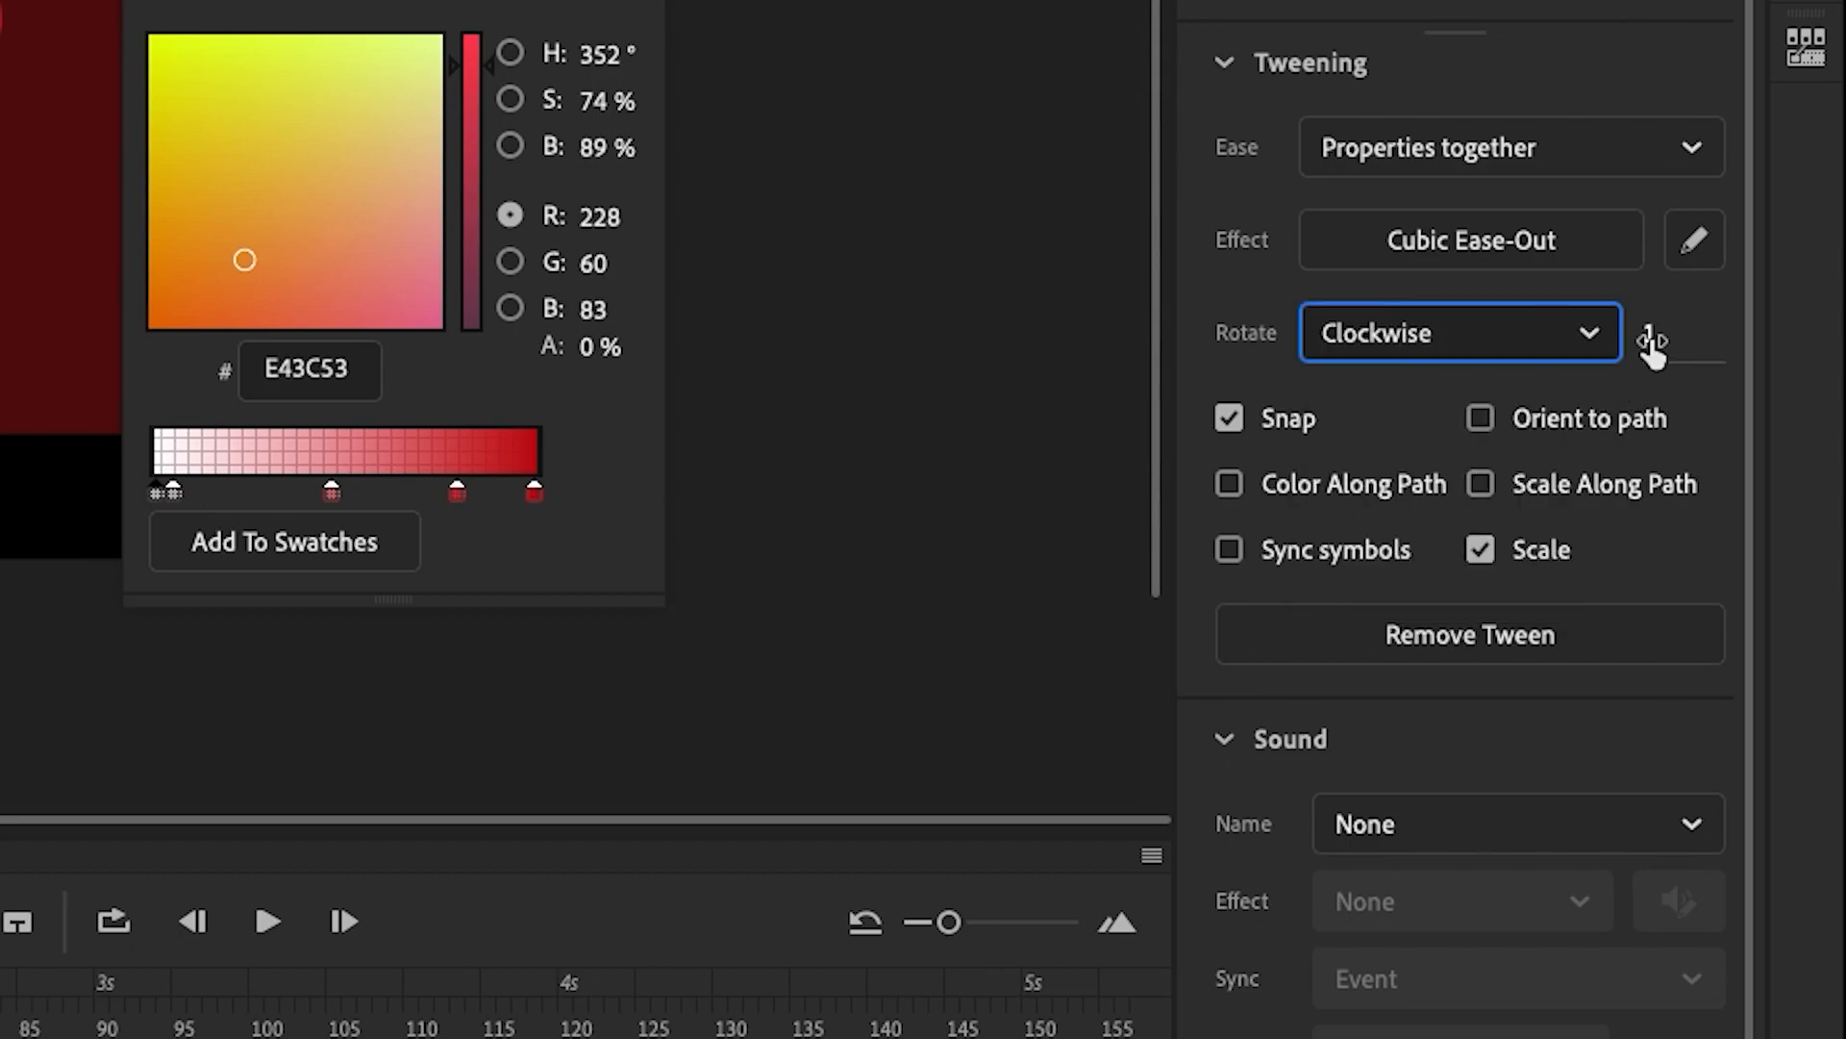
{"action": "left_click", "coordinate": [1651, 344]}
{"action": "type", "text": "3"}
{"action": "left_click", "coordinate": [590, 611]}
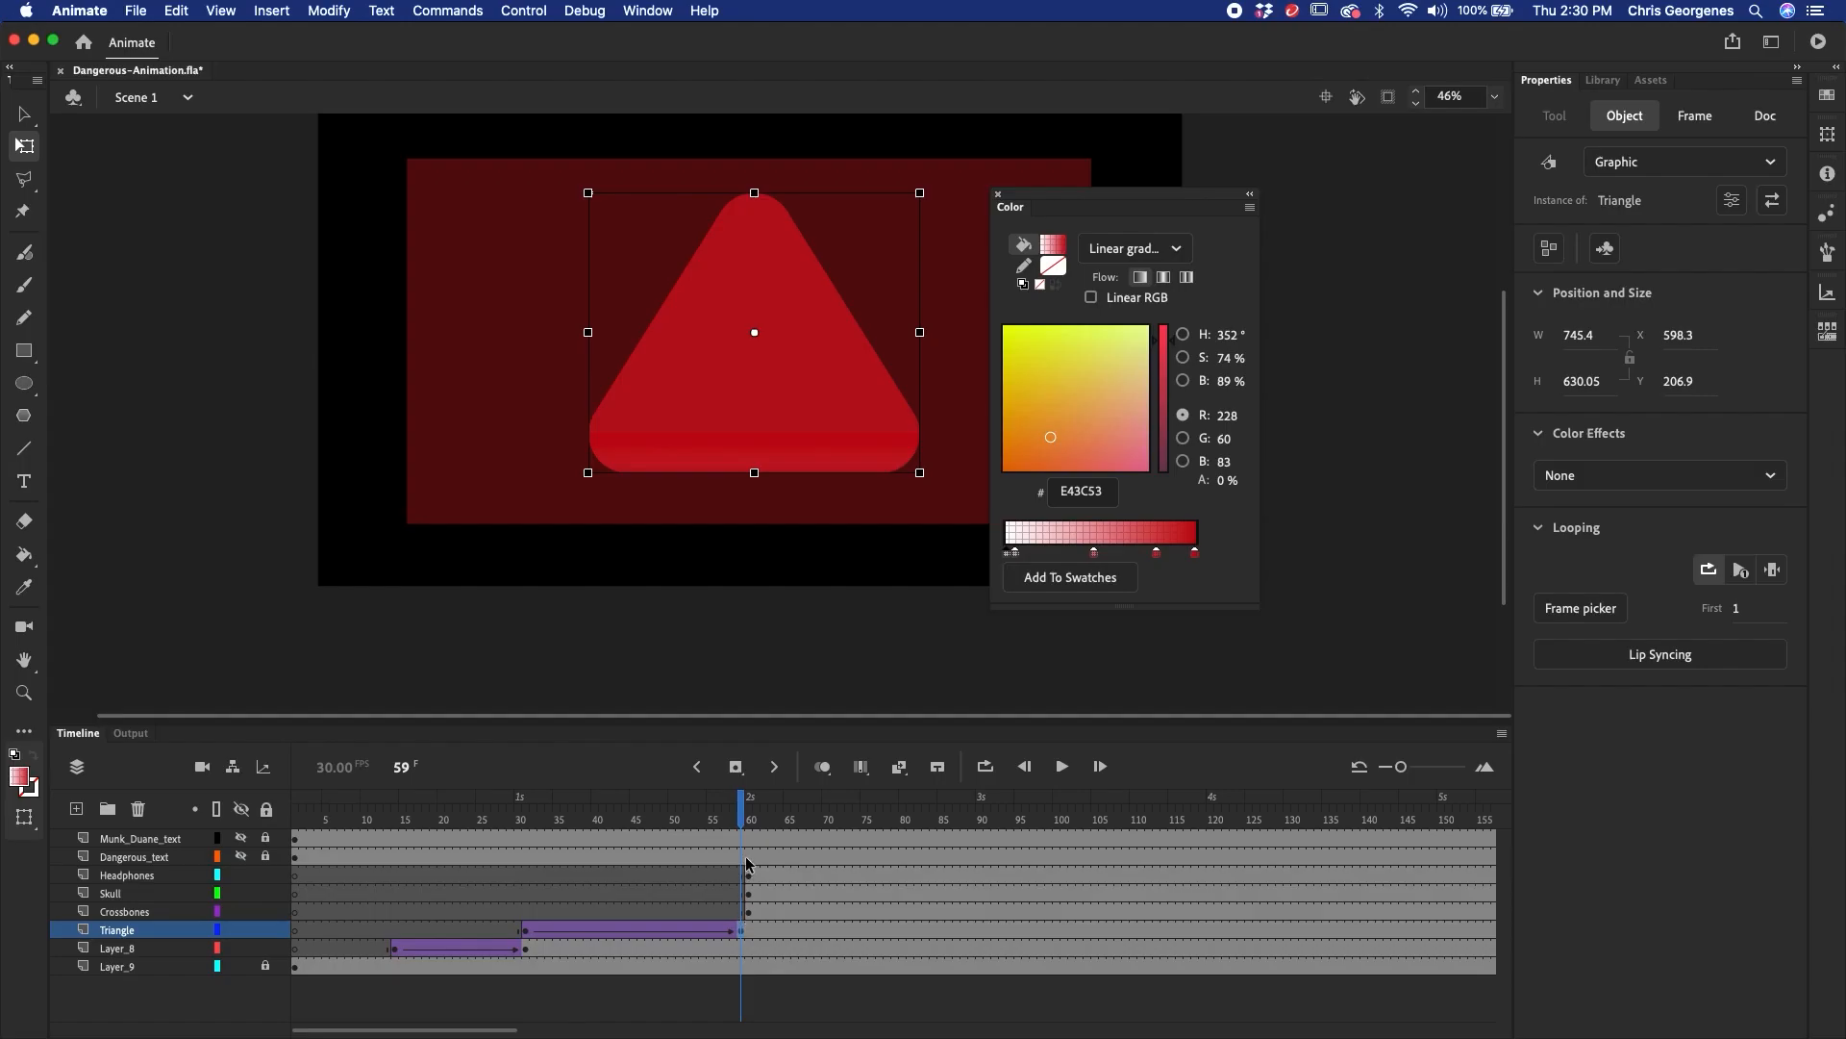
- Move the Crossbones layer's keyframe to frame 49 and scrub the timeline to check the timing
{"action": "left_click_drag", "start_coordinate": [748, 819], "coordinate": [744, 914]}
{"action": "mouse_move", "coordinate": [746, 847]}
{"action": "left_mouse_down"}
{"action": "mouse_move", "coordinate": [525, 856]}
{"action": "mouse_move", "coordinate": [735, 849]}
{"action": "mouse_move", "coordinate": [507, 889]}
{"action": "mouse_move", "coordinate": [745, 891]}
{"action": "mouse_move", "coordinate": [458, 896]}
{"action": "mouse_move", "coordinate": [741, 848]}
{"action": "mouse_move", "coordinate": [678, 819]}
{"action": "mouse_move", "coordinate": [465, 861]}
{"action": "mouse_move", "coordinate": [736, 848]}
{"action": "left_mouse_up"}
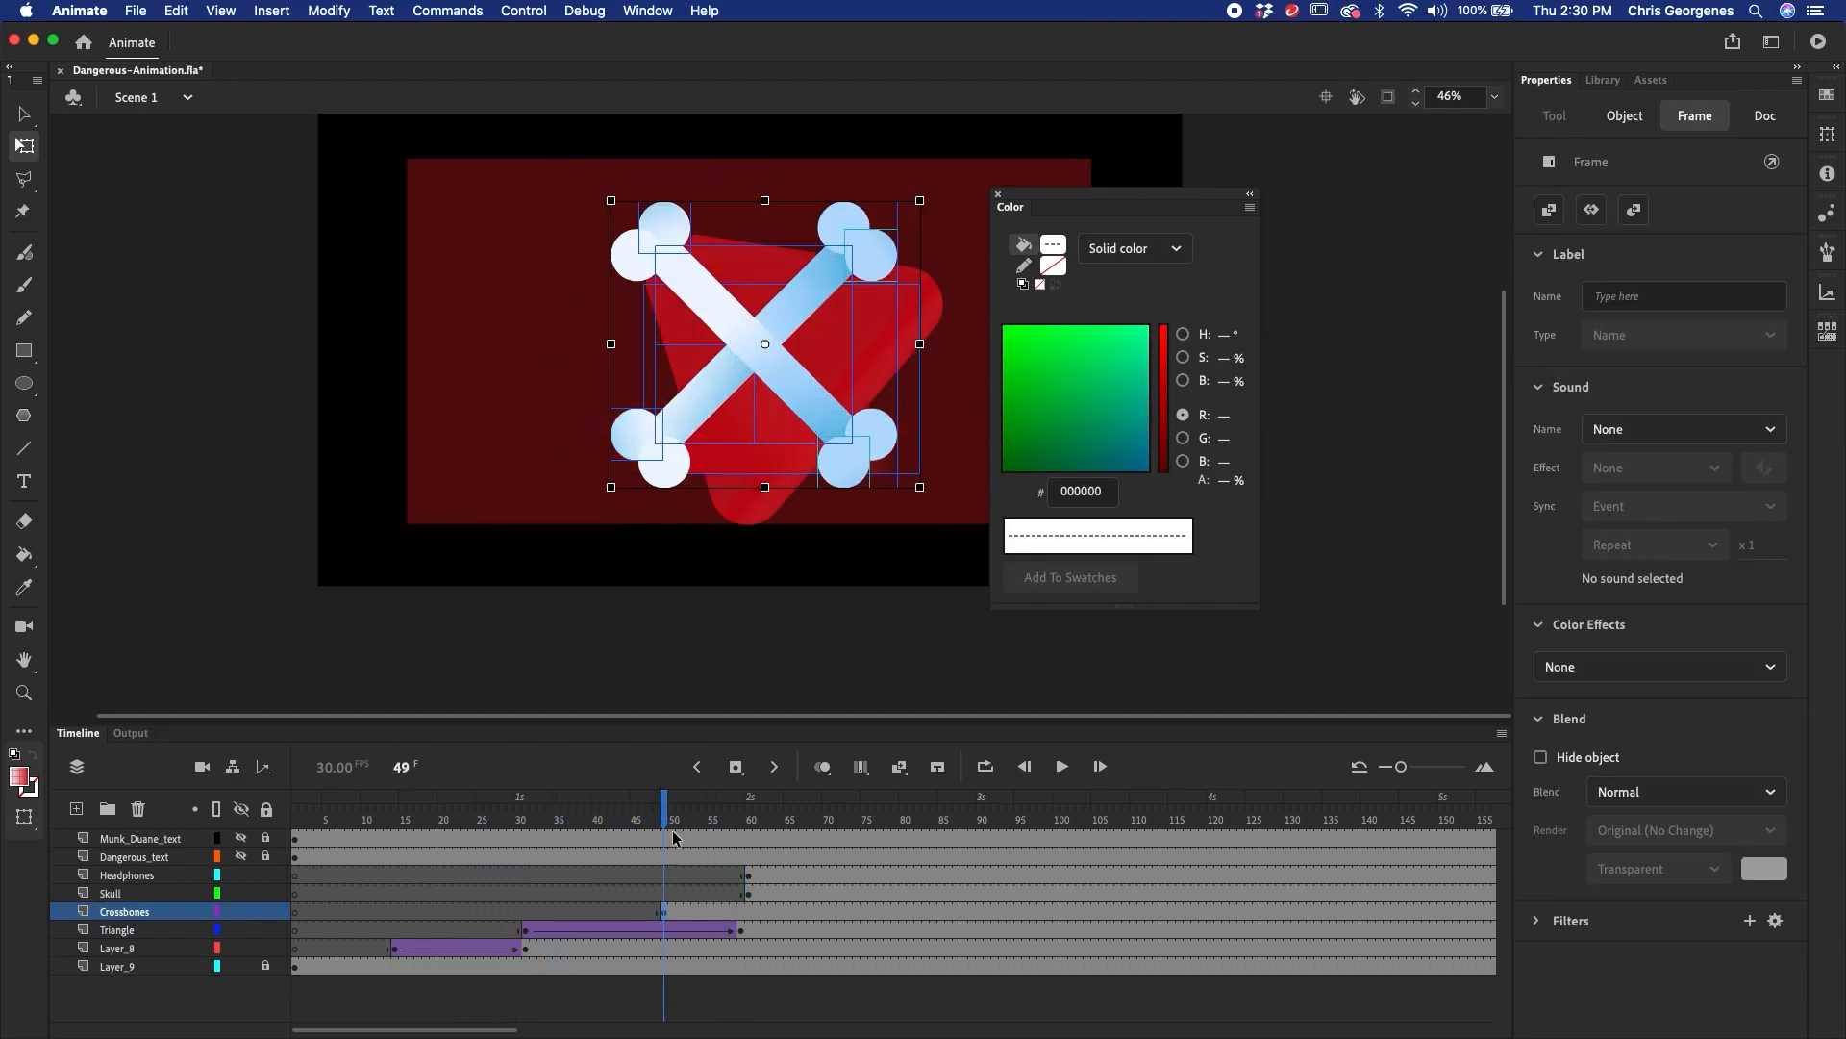
{"action": "left_click_drag", "start_coordinate": [670, 829], "coordinate": [747, 863]}
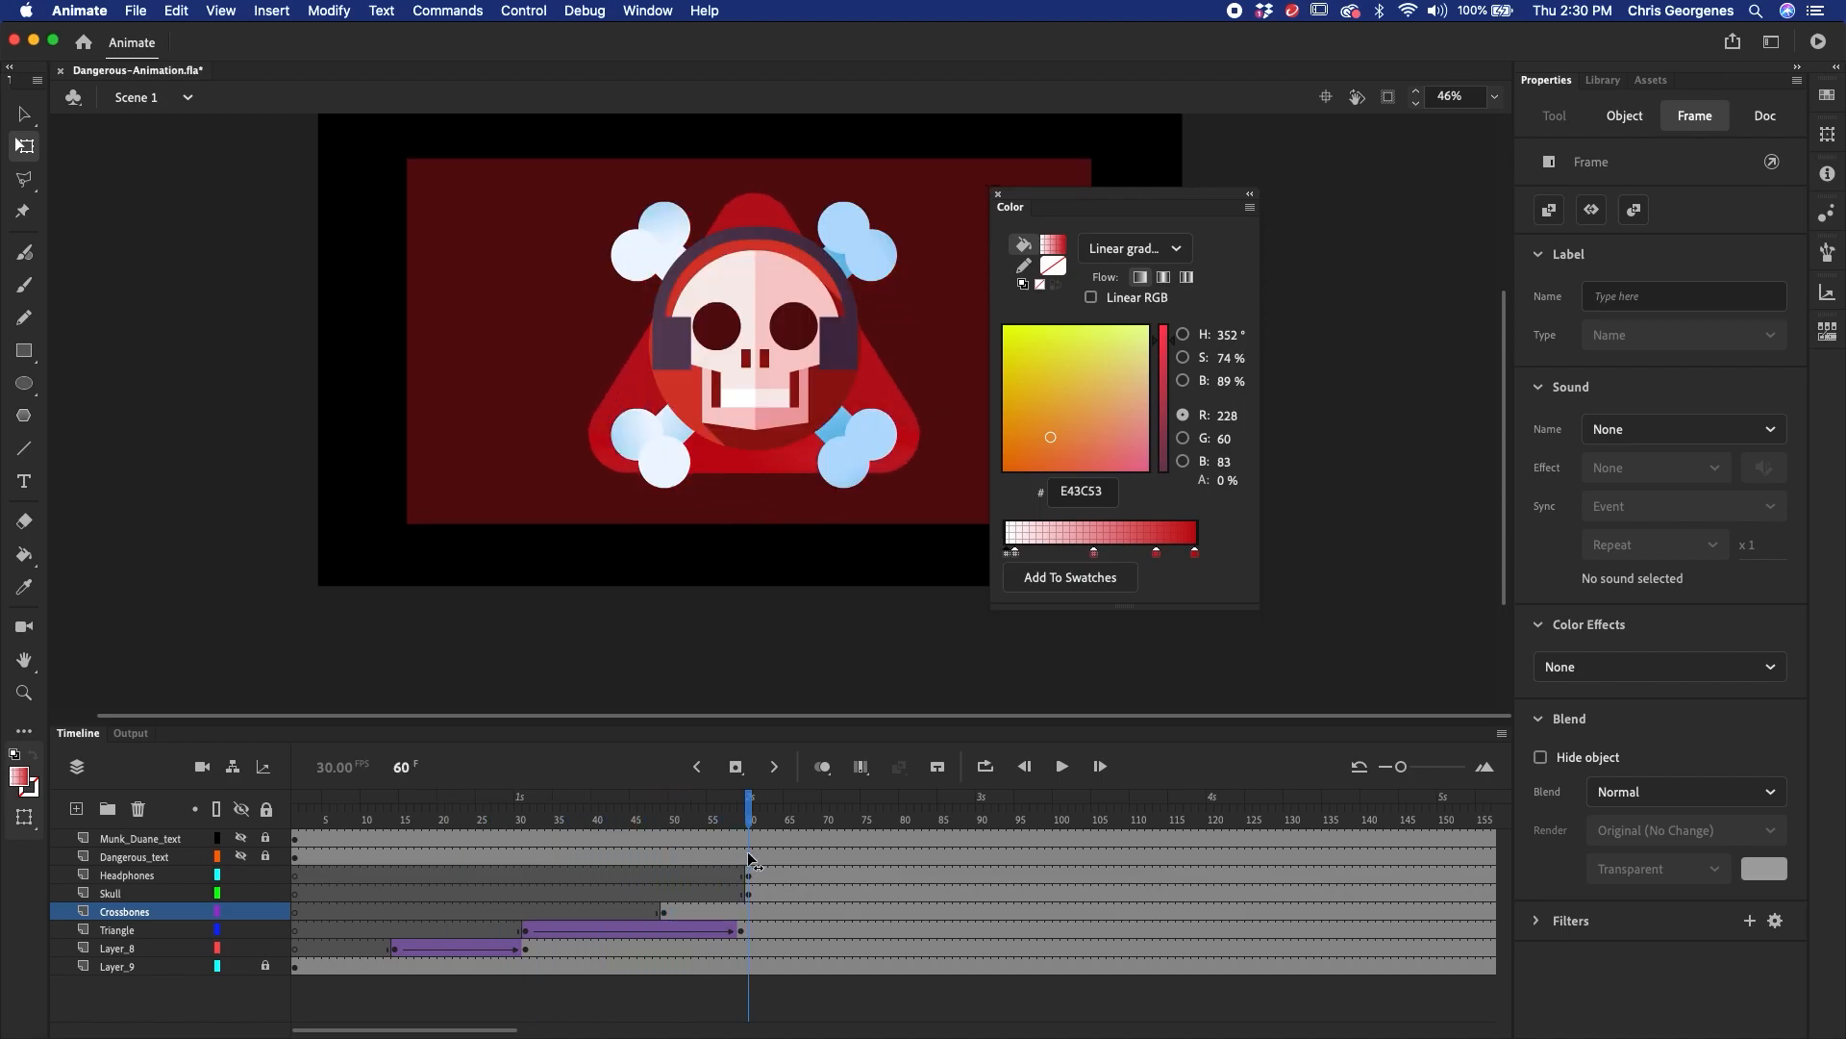
- Convert the crossbones at frame 49 to a graphic symbol named Crossbones and open the symbol for editing
{"action": "left_click", "coordinate": [663, 912]}
{"action": "left_click_drag", "start_coordinate": [1150, 206], "coordinate": [1350, 189]}
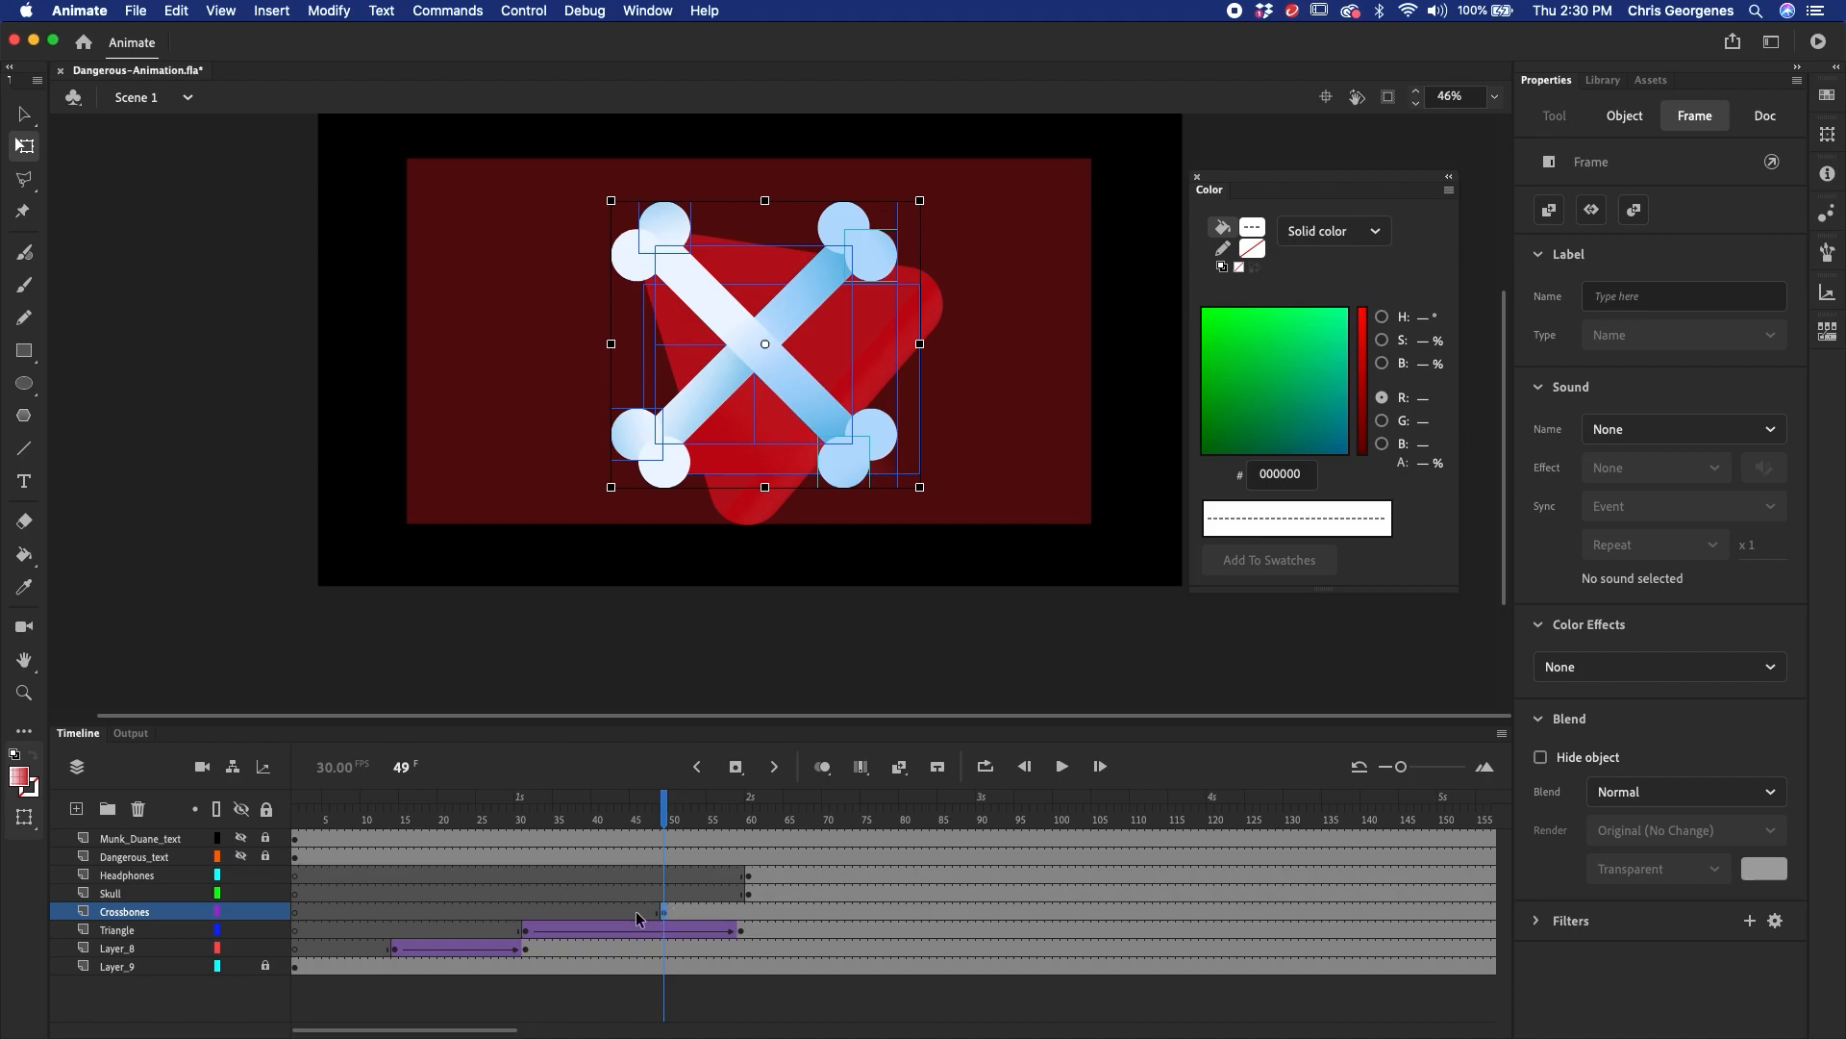
{"action": "key", "text": "F8"}
{"action": "type", "text": "Crossb"}
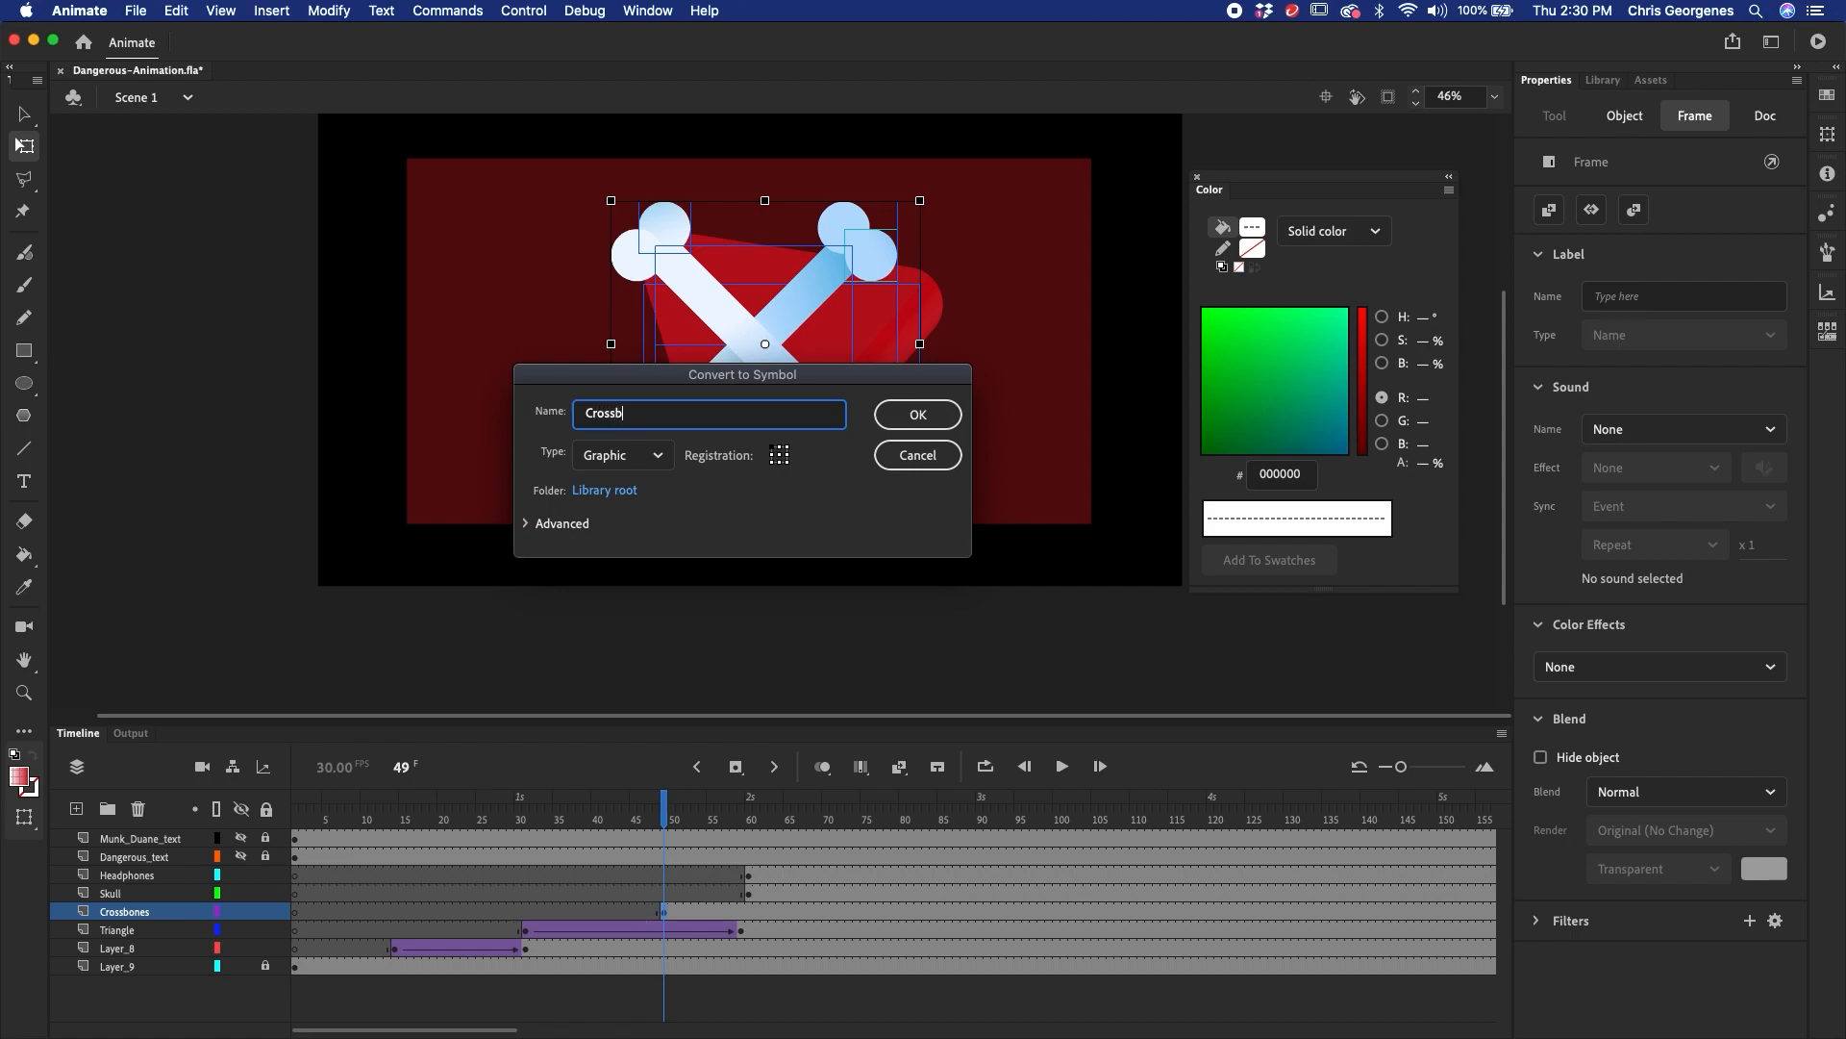
{"action": "type", "text": "ones"}
{"action": "key", "text": "Return"}
{"action": "double_click", "coordinate": [832, 454]}
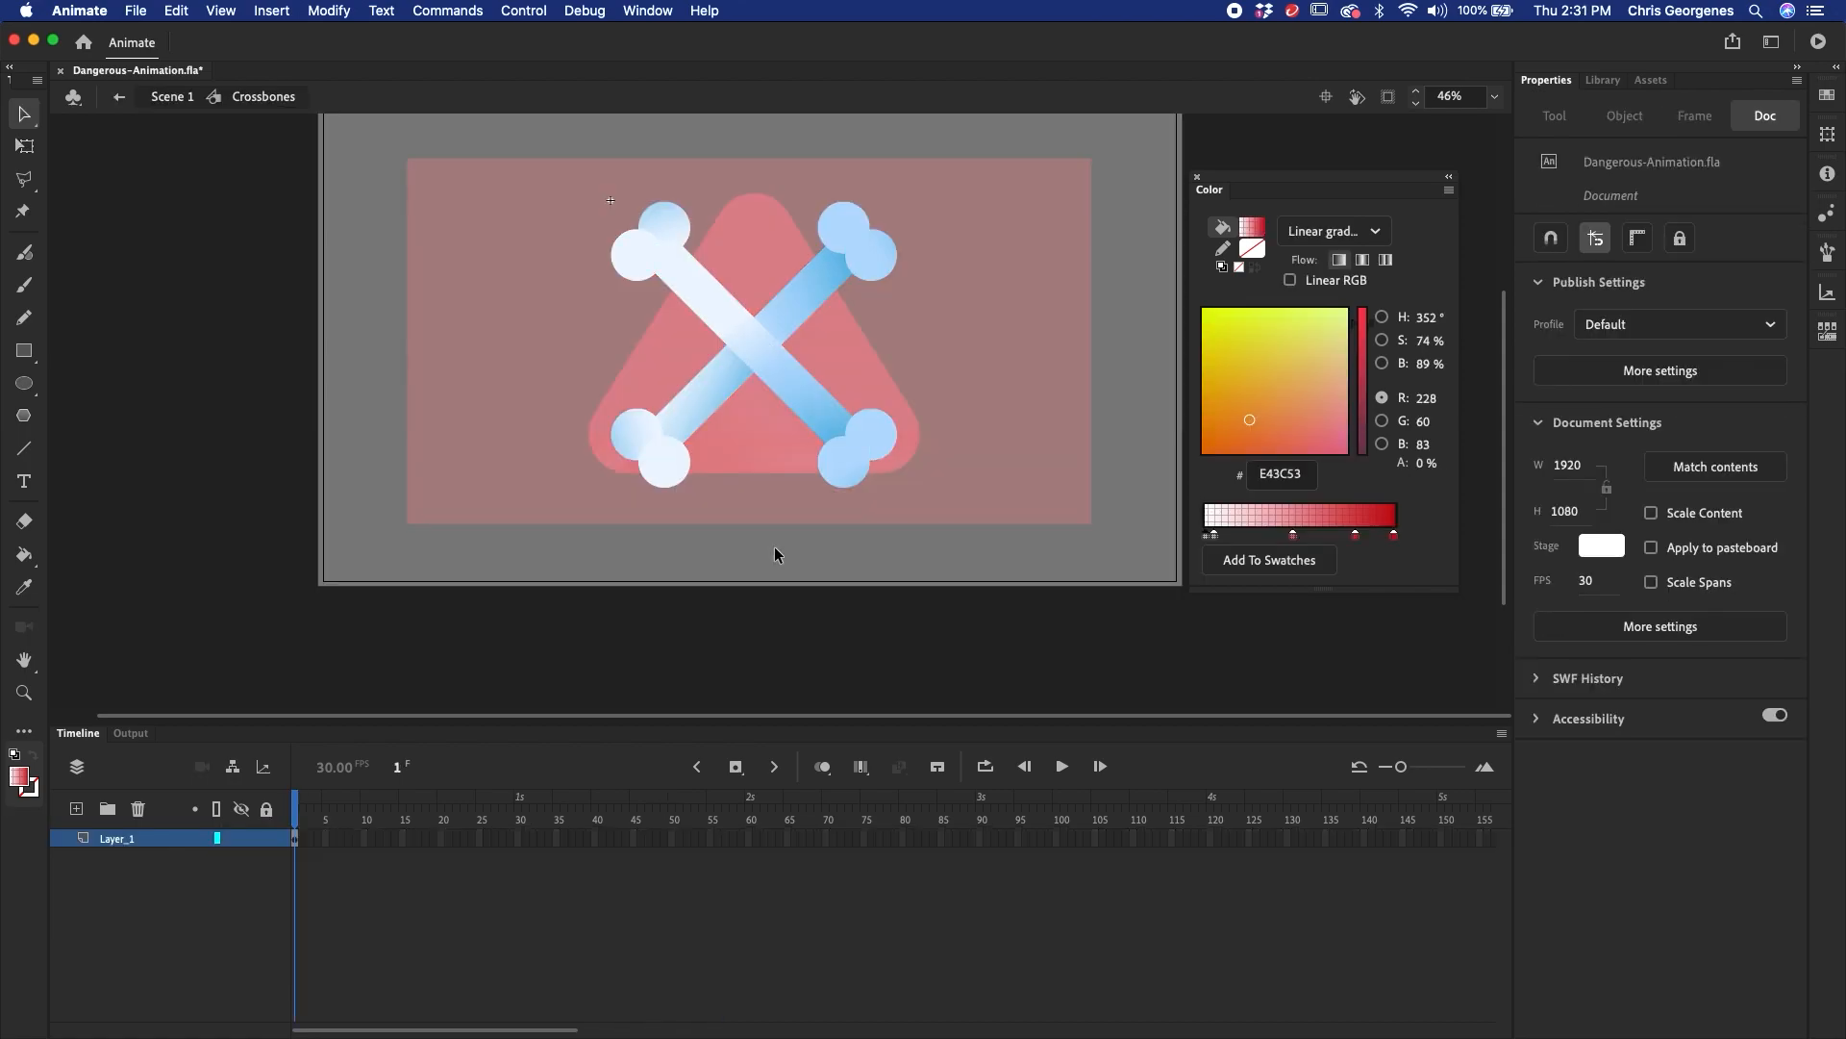
- Cut the front bone from Layer_1 and paste it in place on a new layer above
{"action": "key", "text": "super+a"}
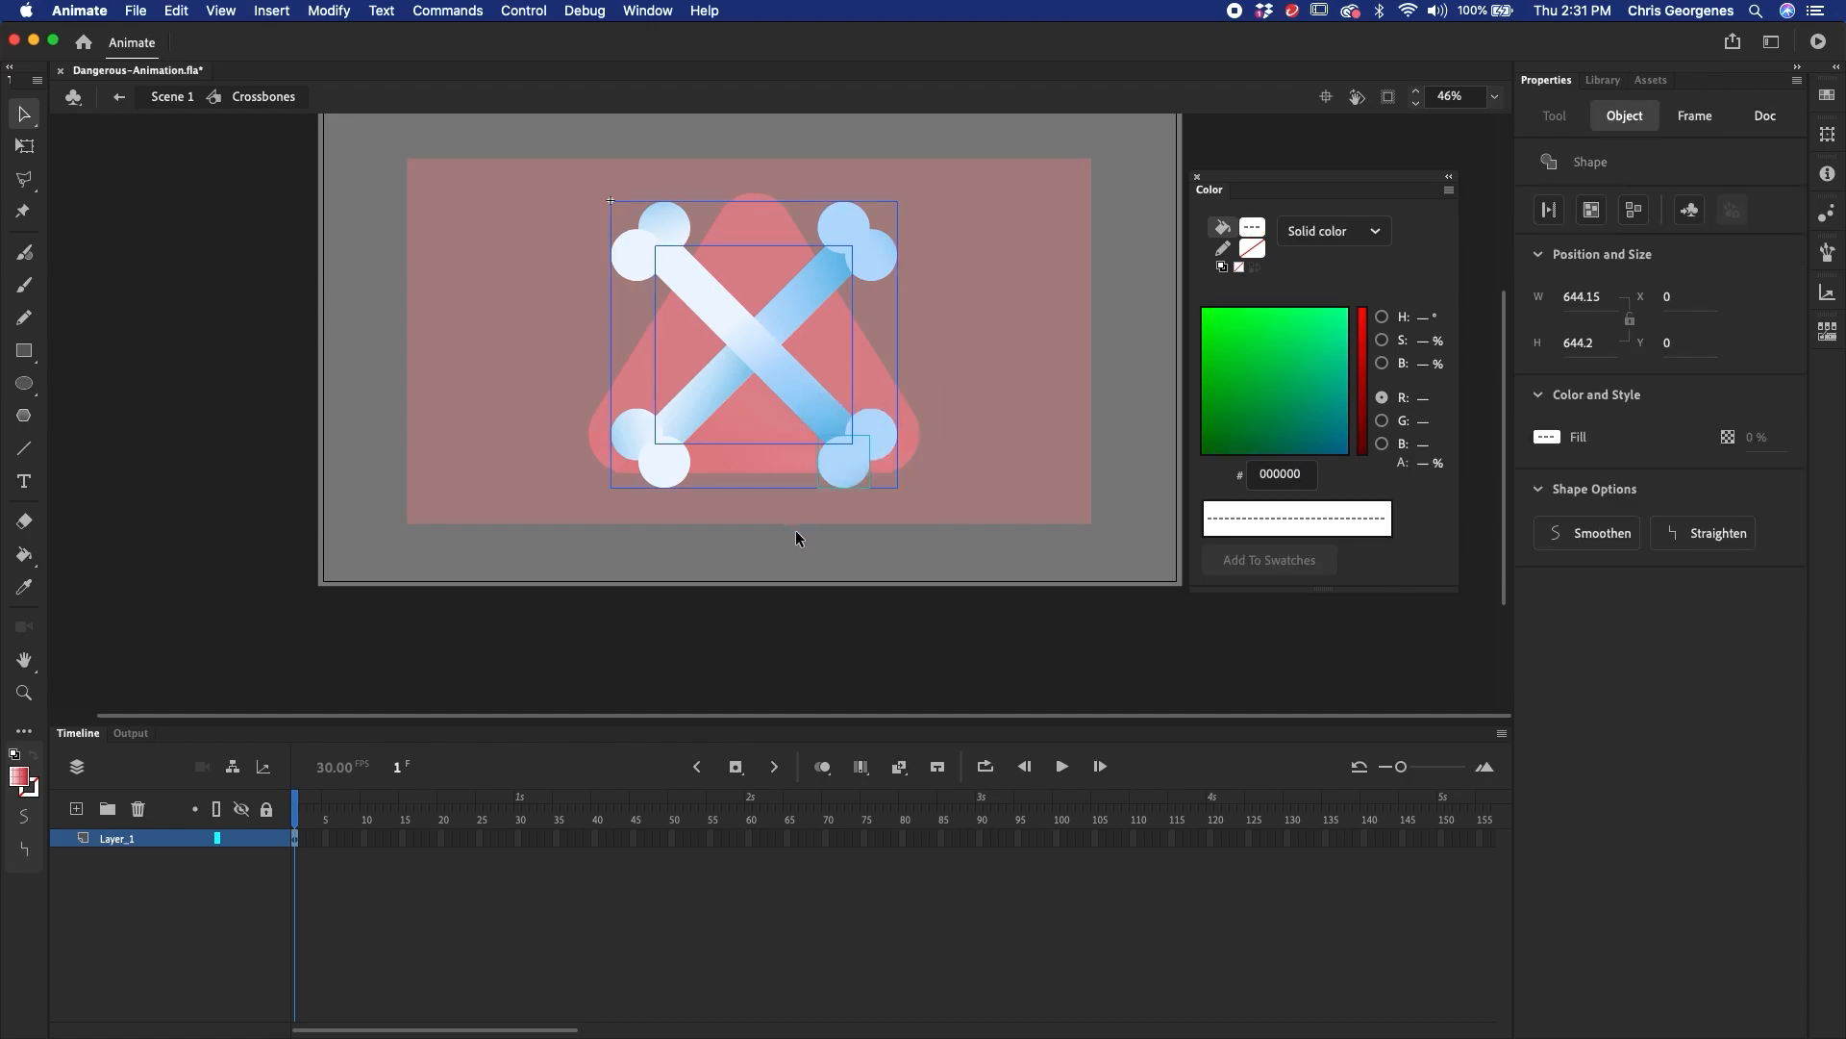
{"action": "key", "text": "shift+Down"}
{"action": "key", "text": "shift+Up"}
{"action": "key", "text": "shift+Down"}
{"action": "key", "text": "shift+Up"}
{"action": "key", "text": "Delete"}
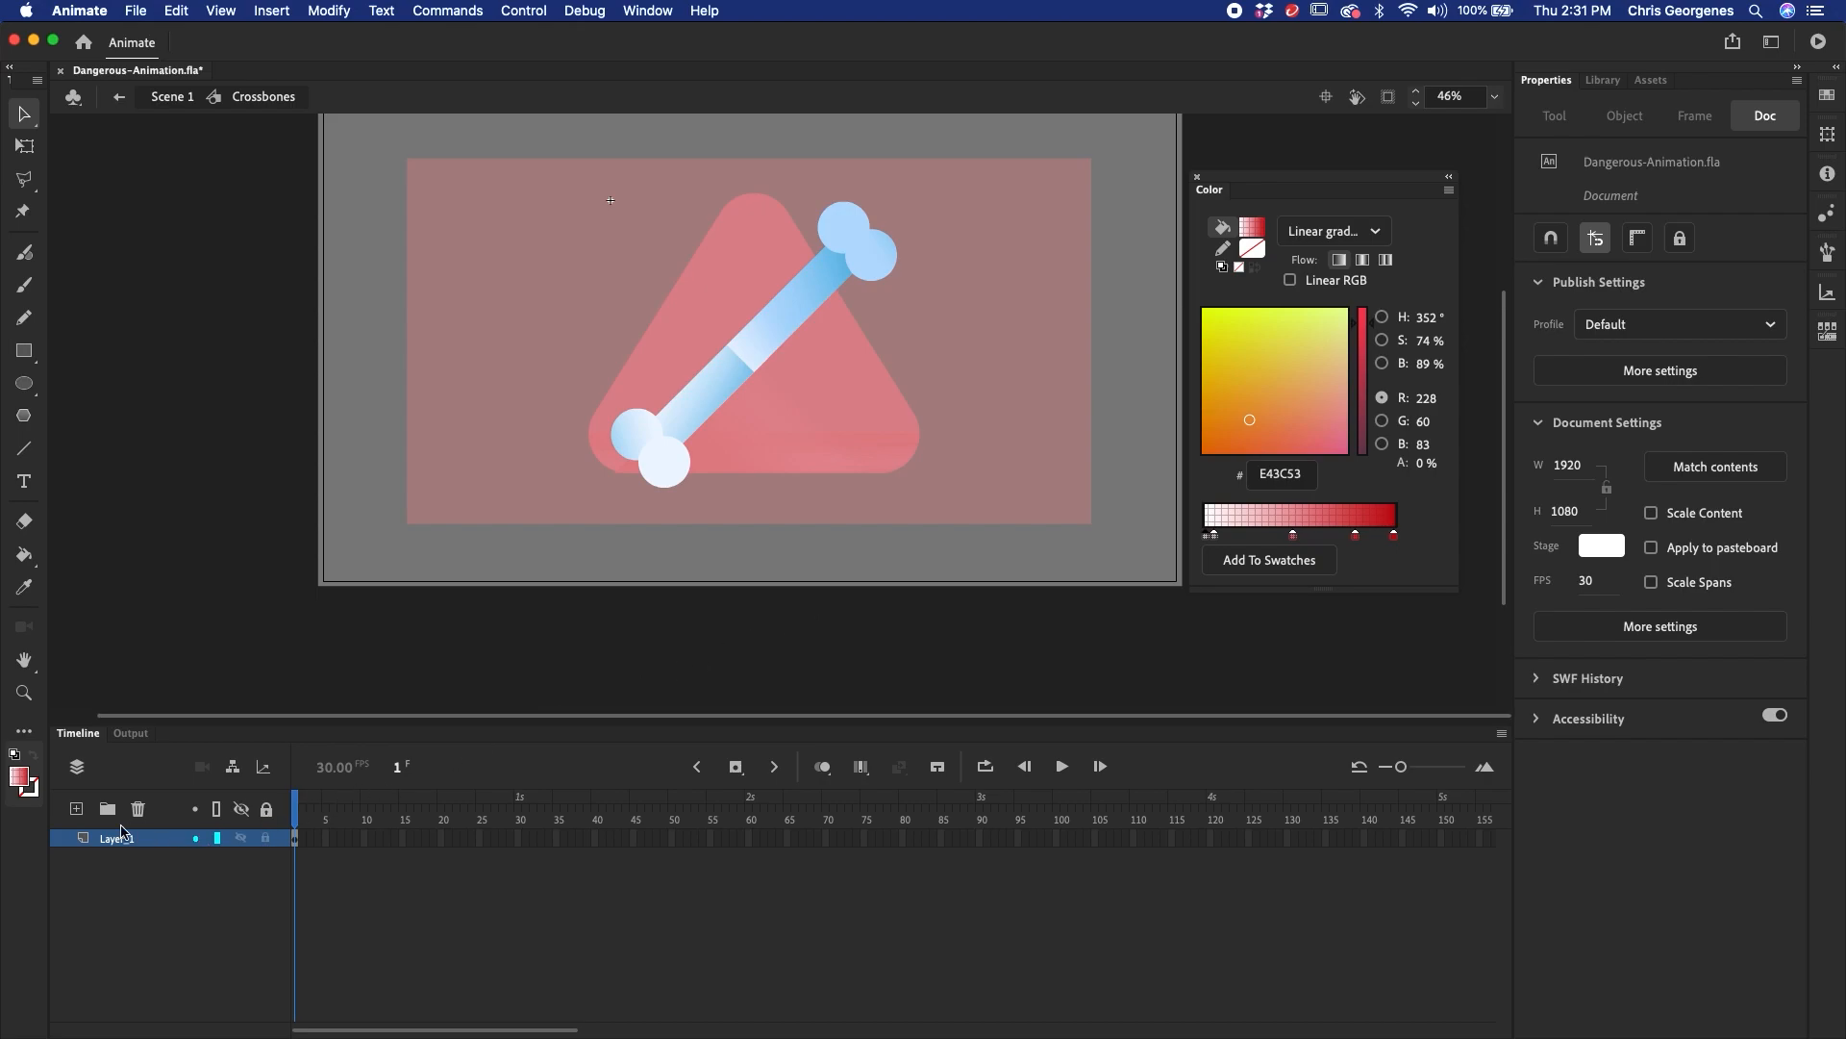
{"action": "left_click", "coordinate": [77, 809]}
{"action": "left_click", "coordinate": [296, 839]}
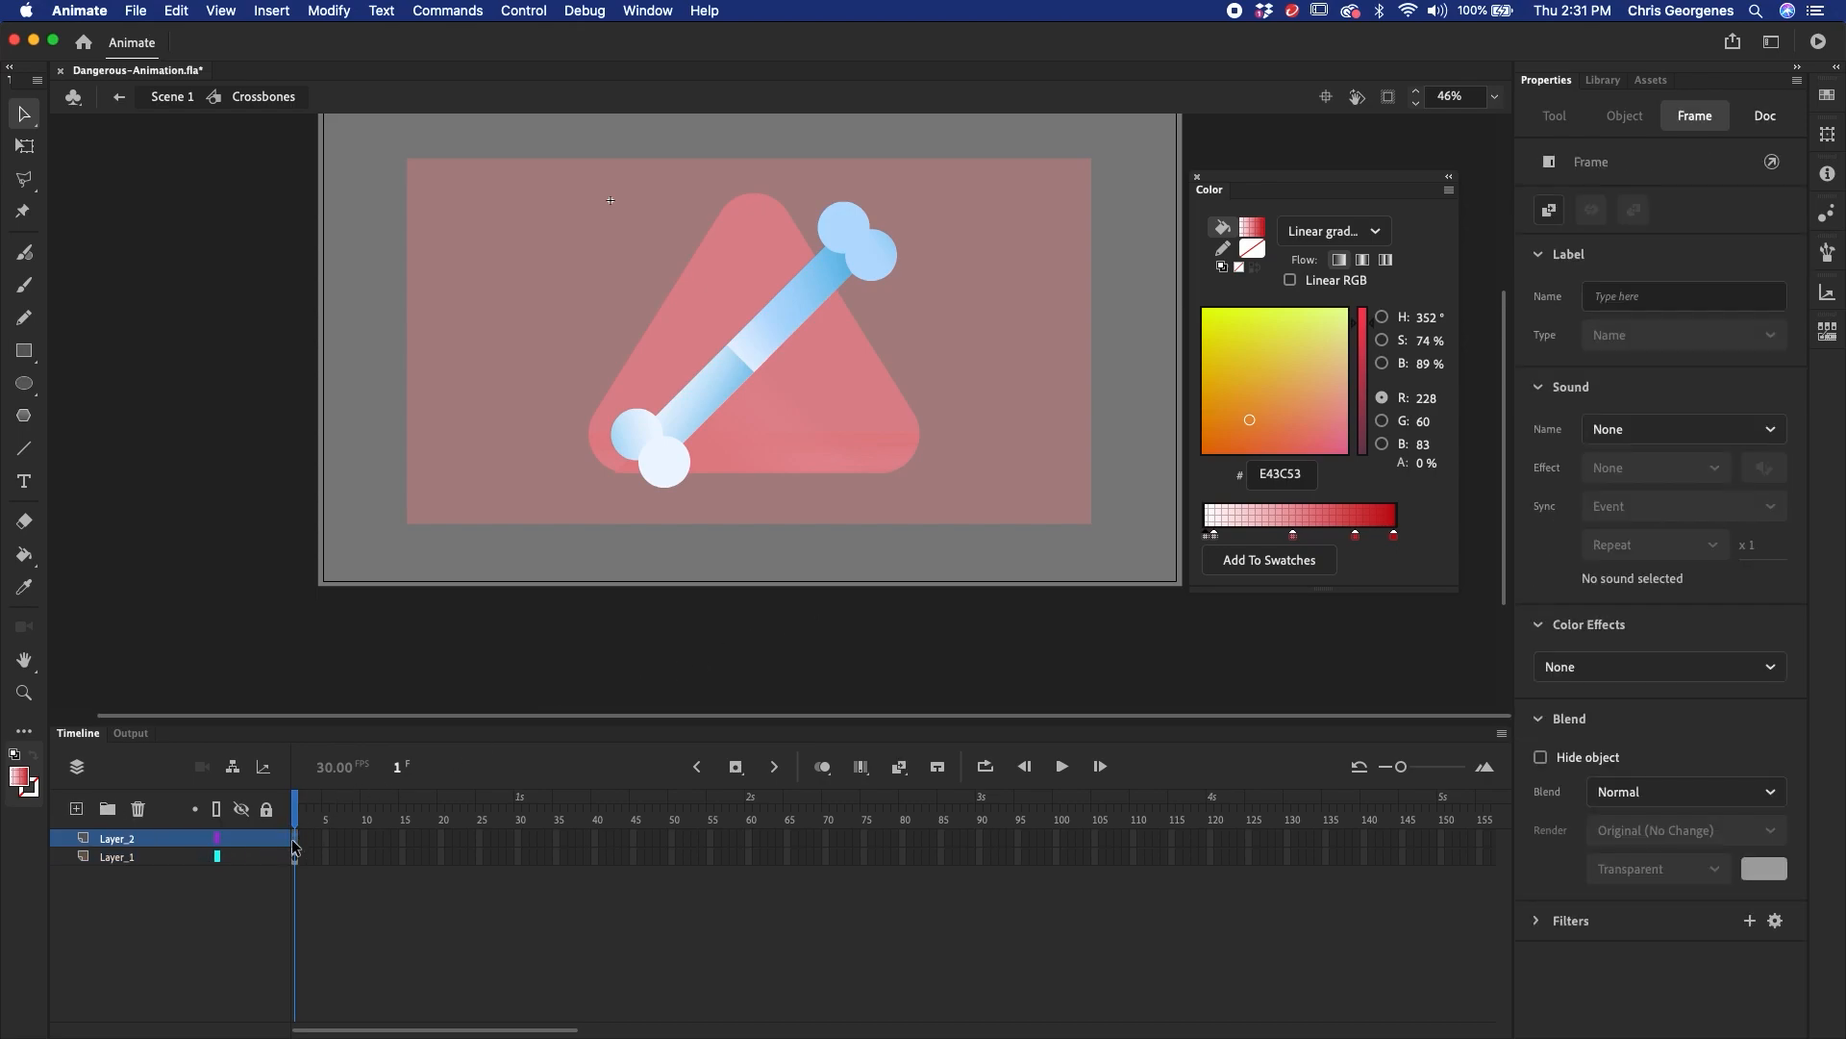
{"action": "key", "text": "super+shift+v"}
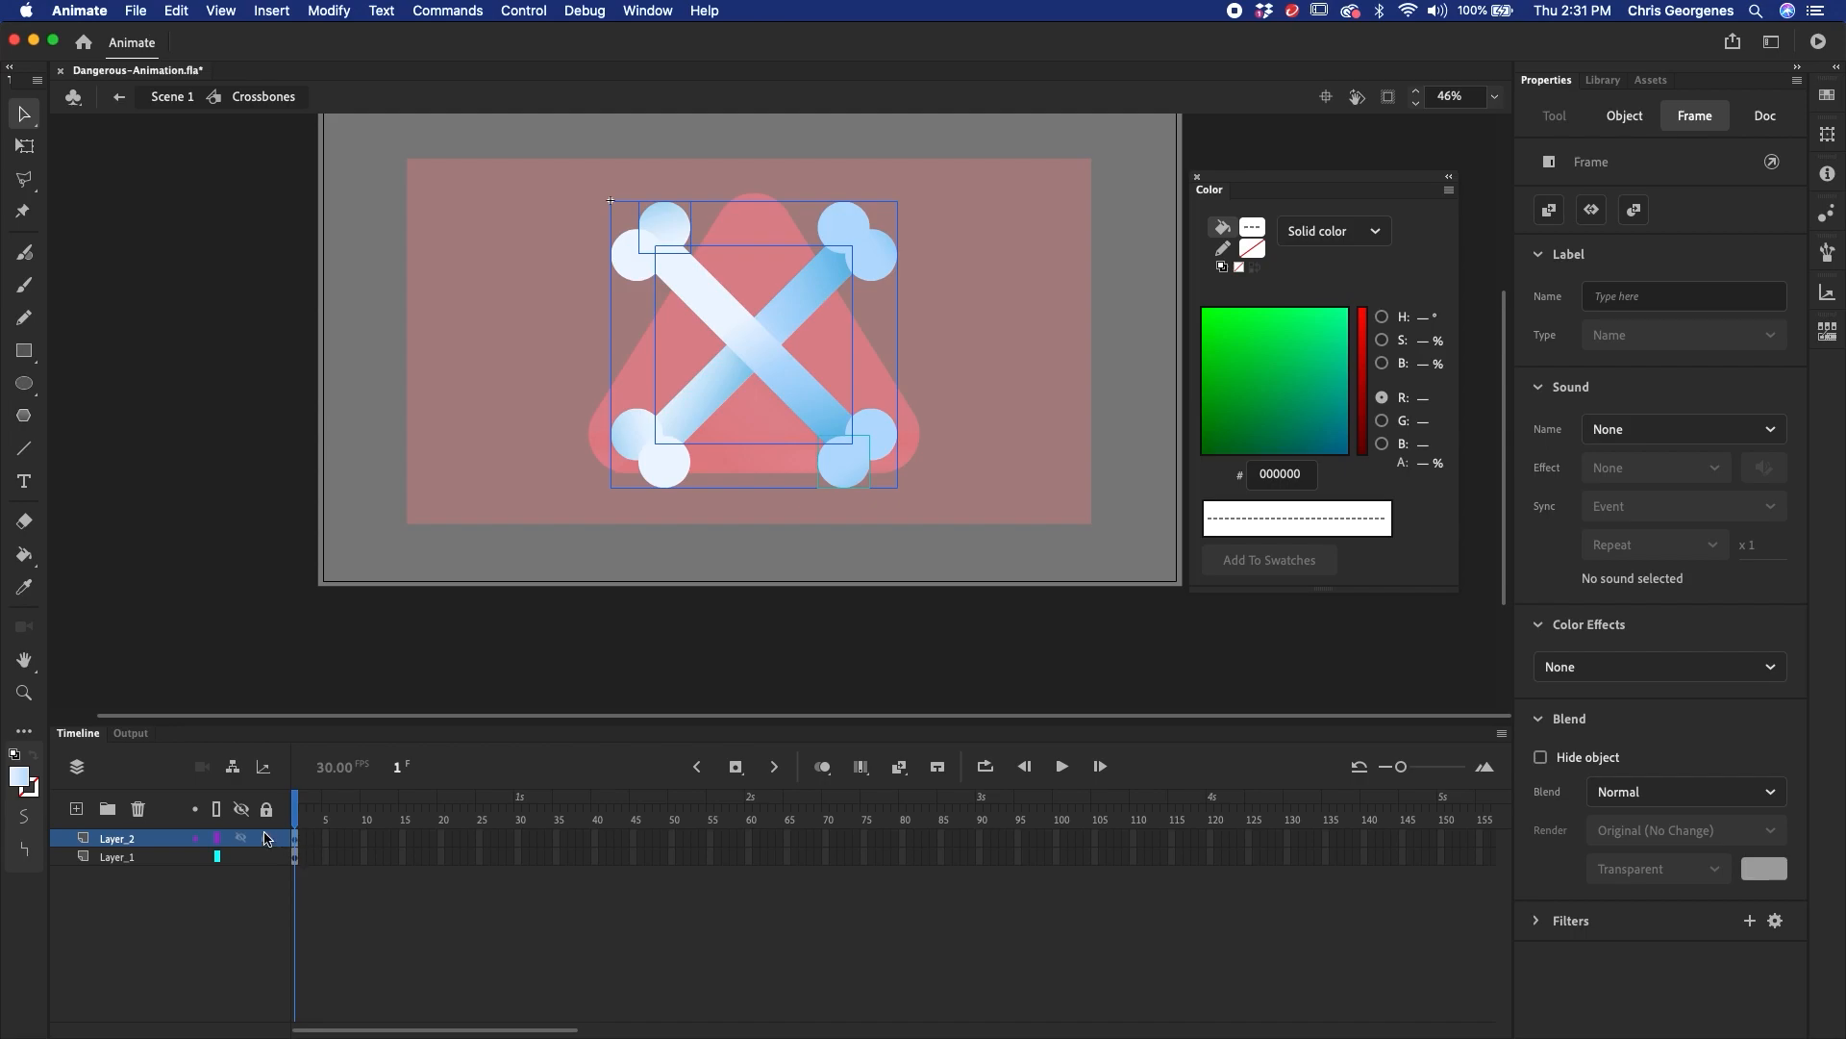
- Convert the Layer_2 bone to a graphic symbol named Crossbone-1 and the Layer_1 bone to one named Crossbone-2
{"action": "key", "text": "F8"}
{"action": "type", "text": "Crossbon"}
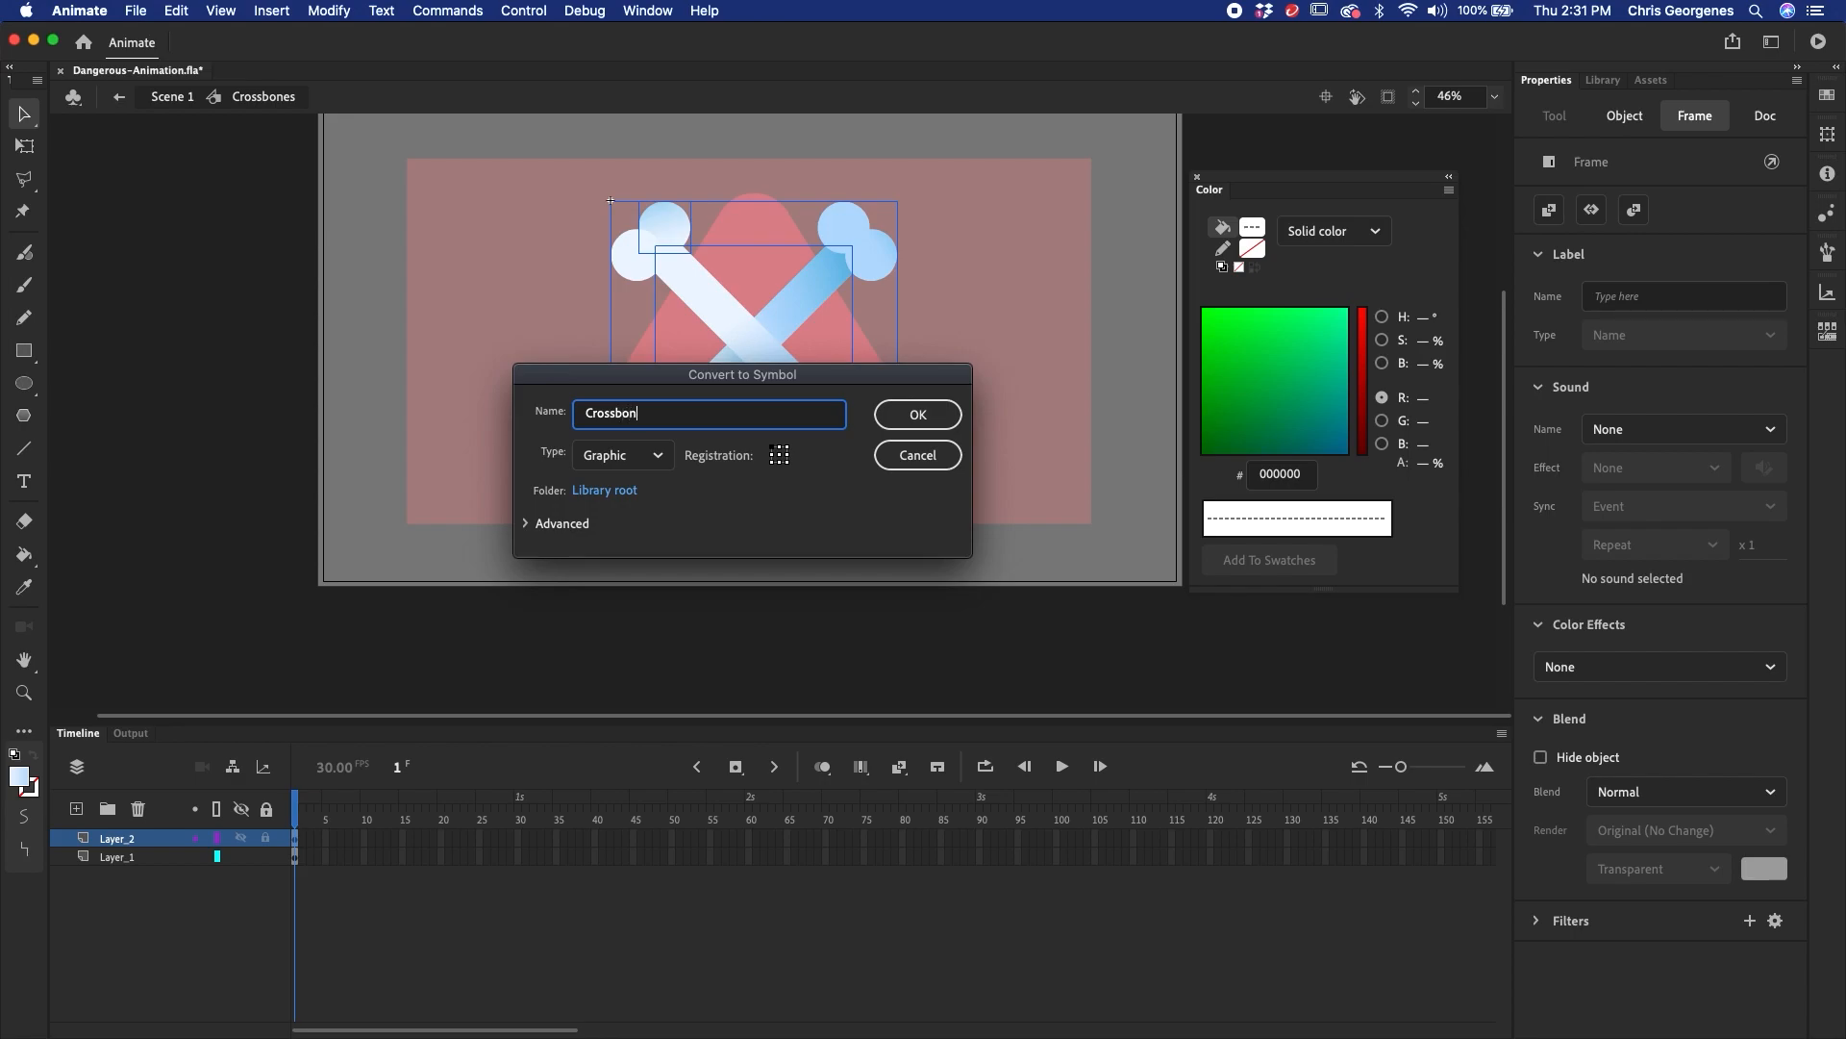
{"action": "type", "text": "e-1"}
{"action": "key", "text": "Return"}
{"action": "left_click", "coordinate": [236, 859]}
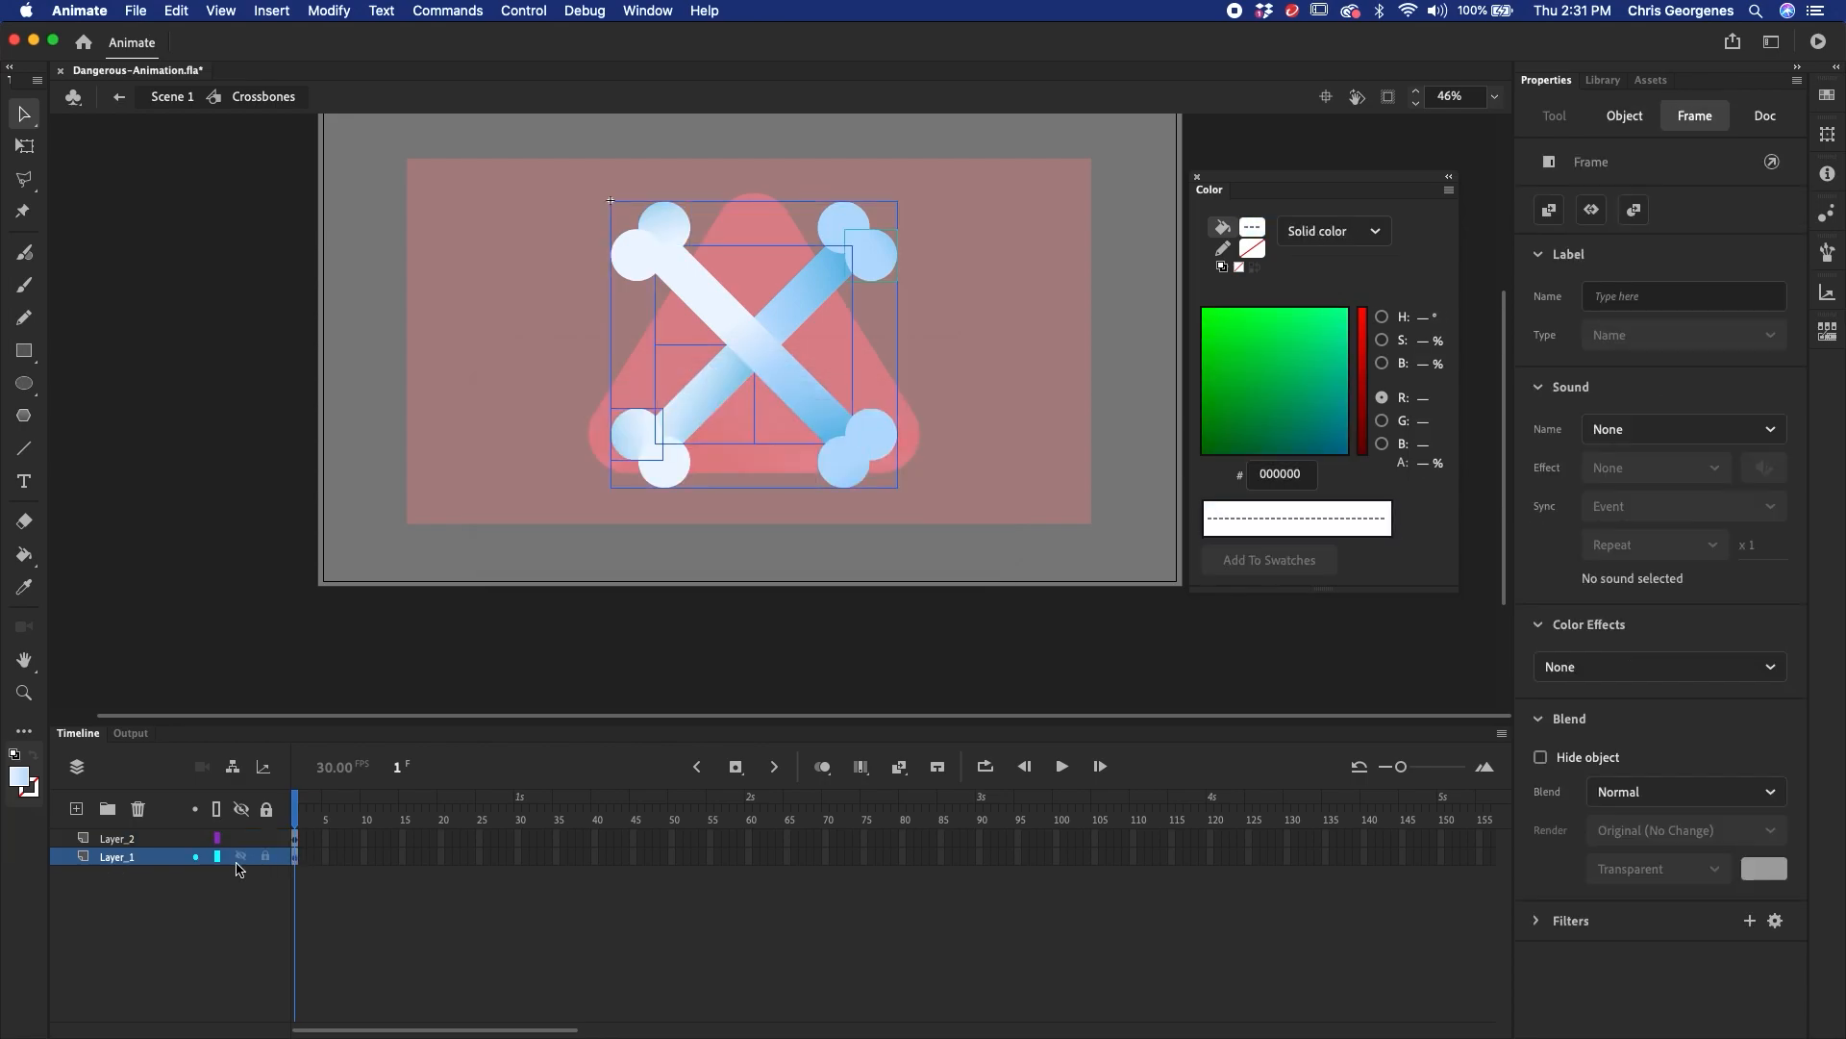
{"action": "key", "text": "F8"}
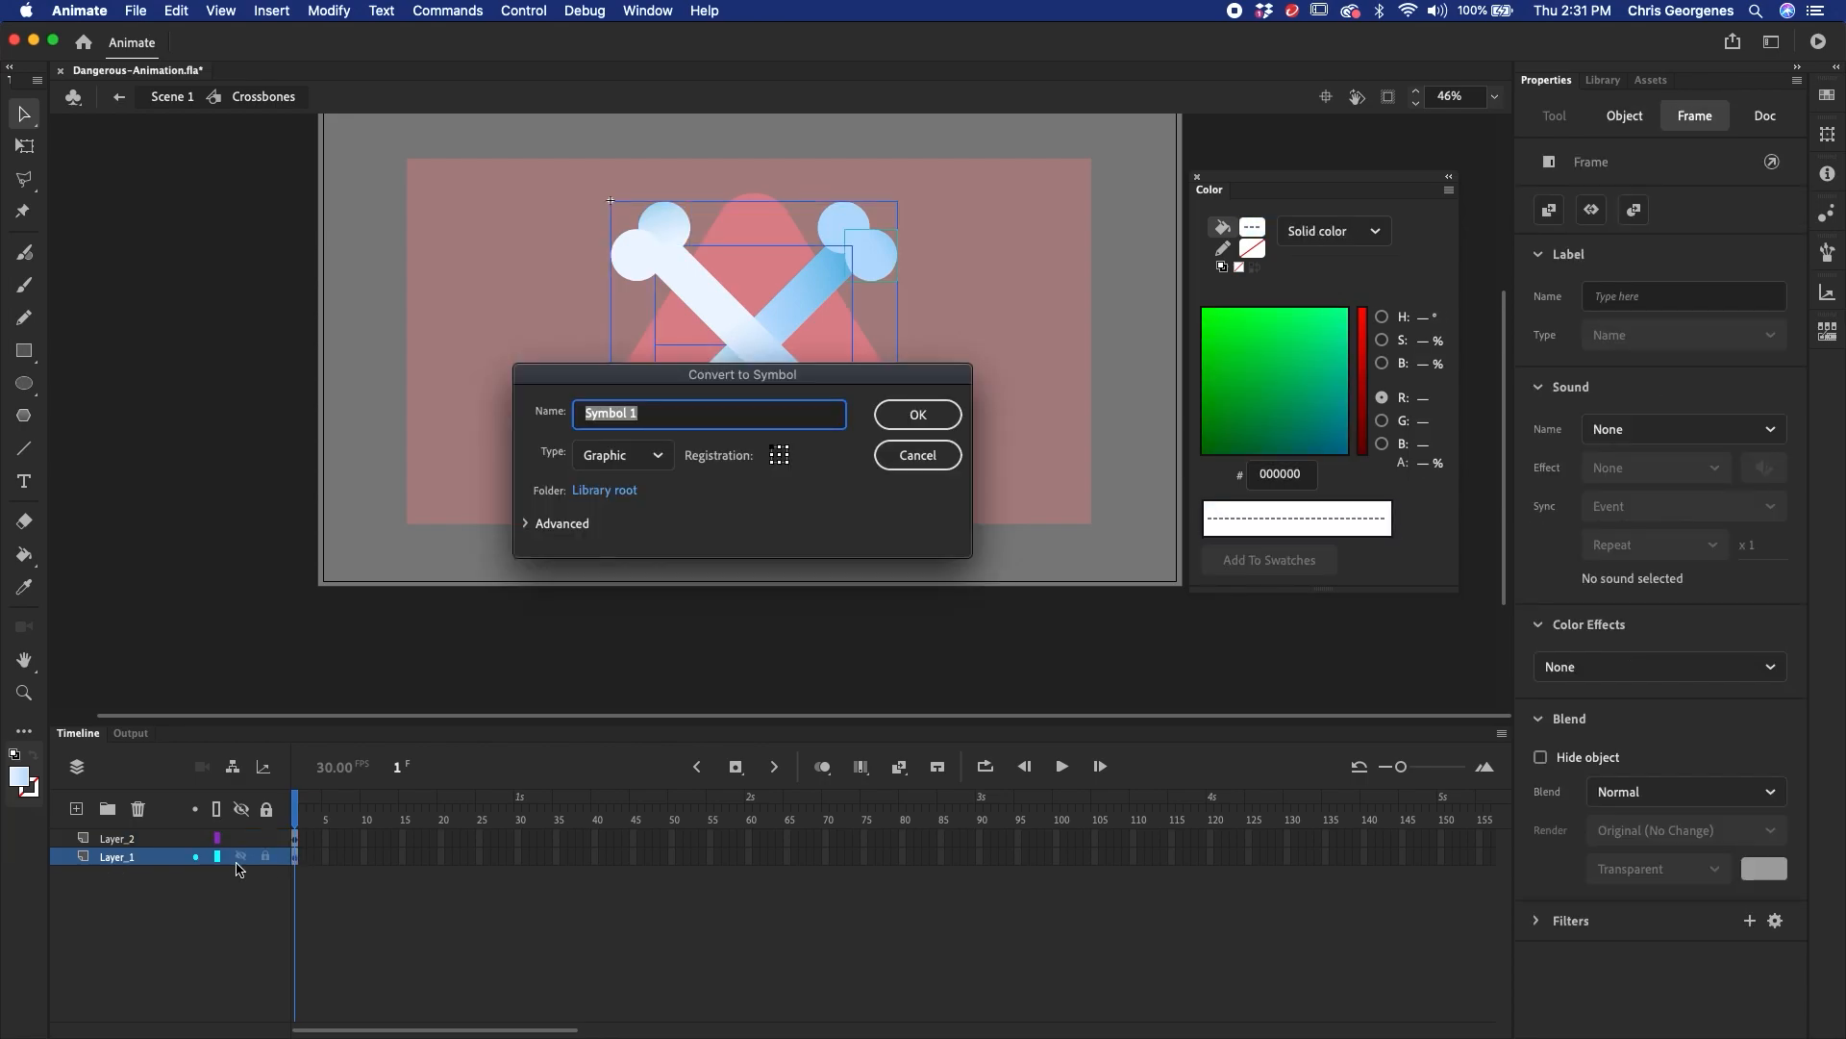
{"action": "type", "text": "Crossbone-2"}
{"action": "key", "text": "Return"}
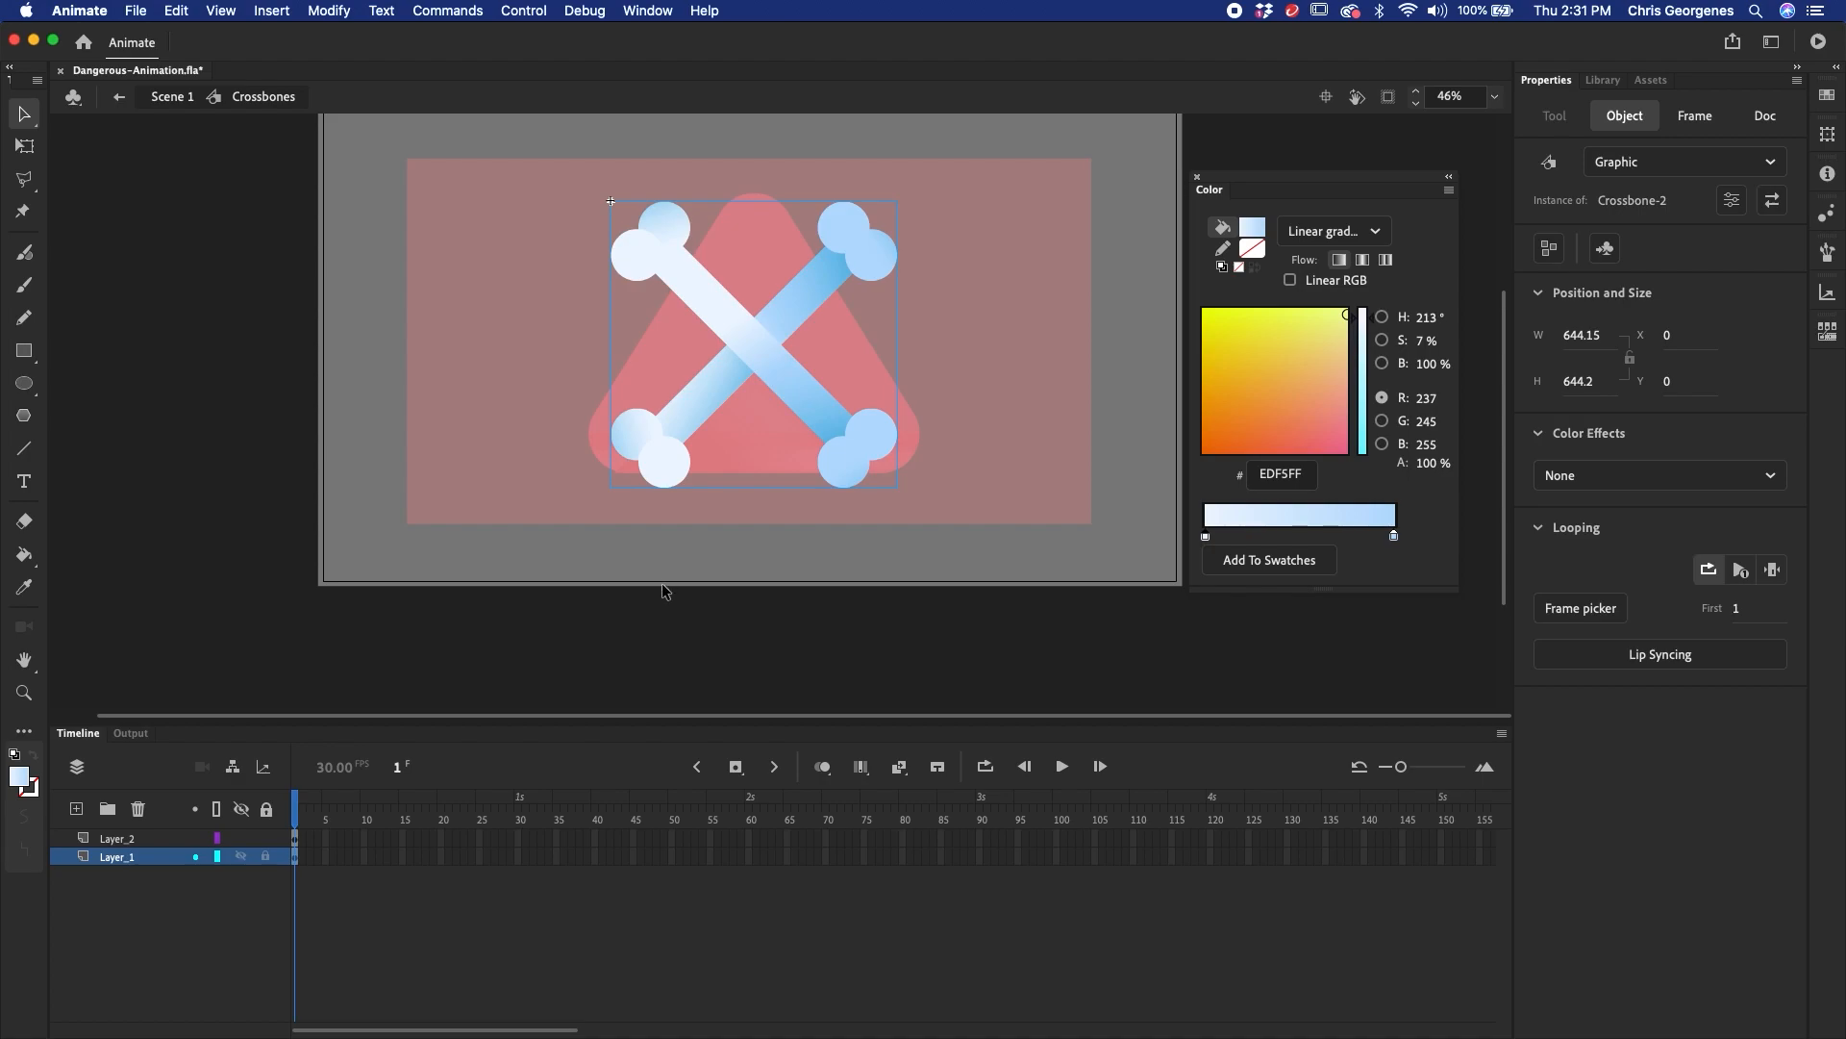
- Gather both crossbone symbols in place on Layer_2 and distribute them to separate layers
{"action": "left_click_drag", "start_coordinate": [525, 231], "coordinate": [584, 265]}
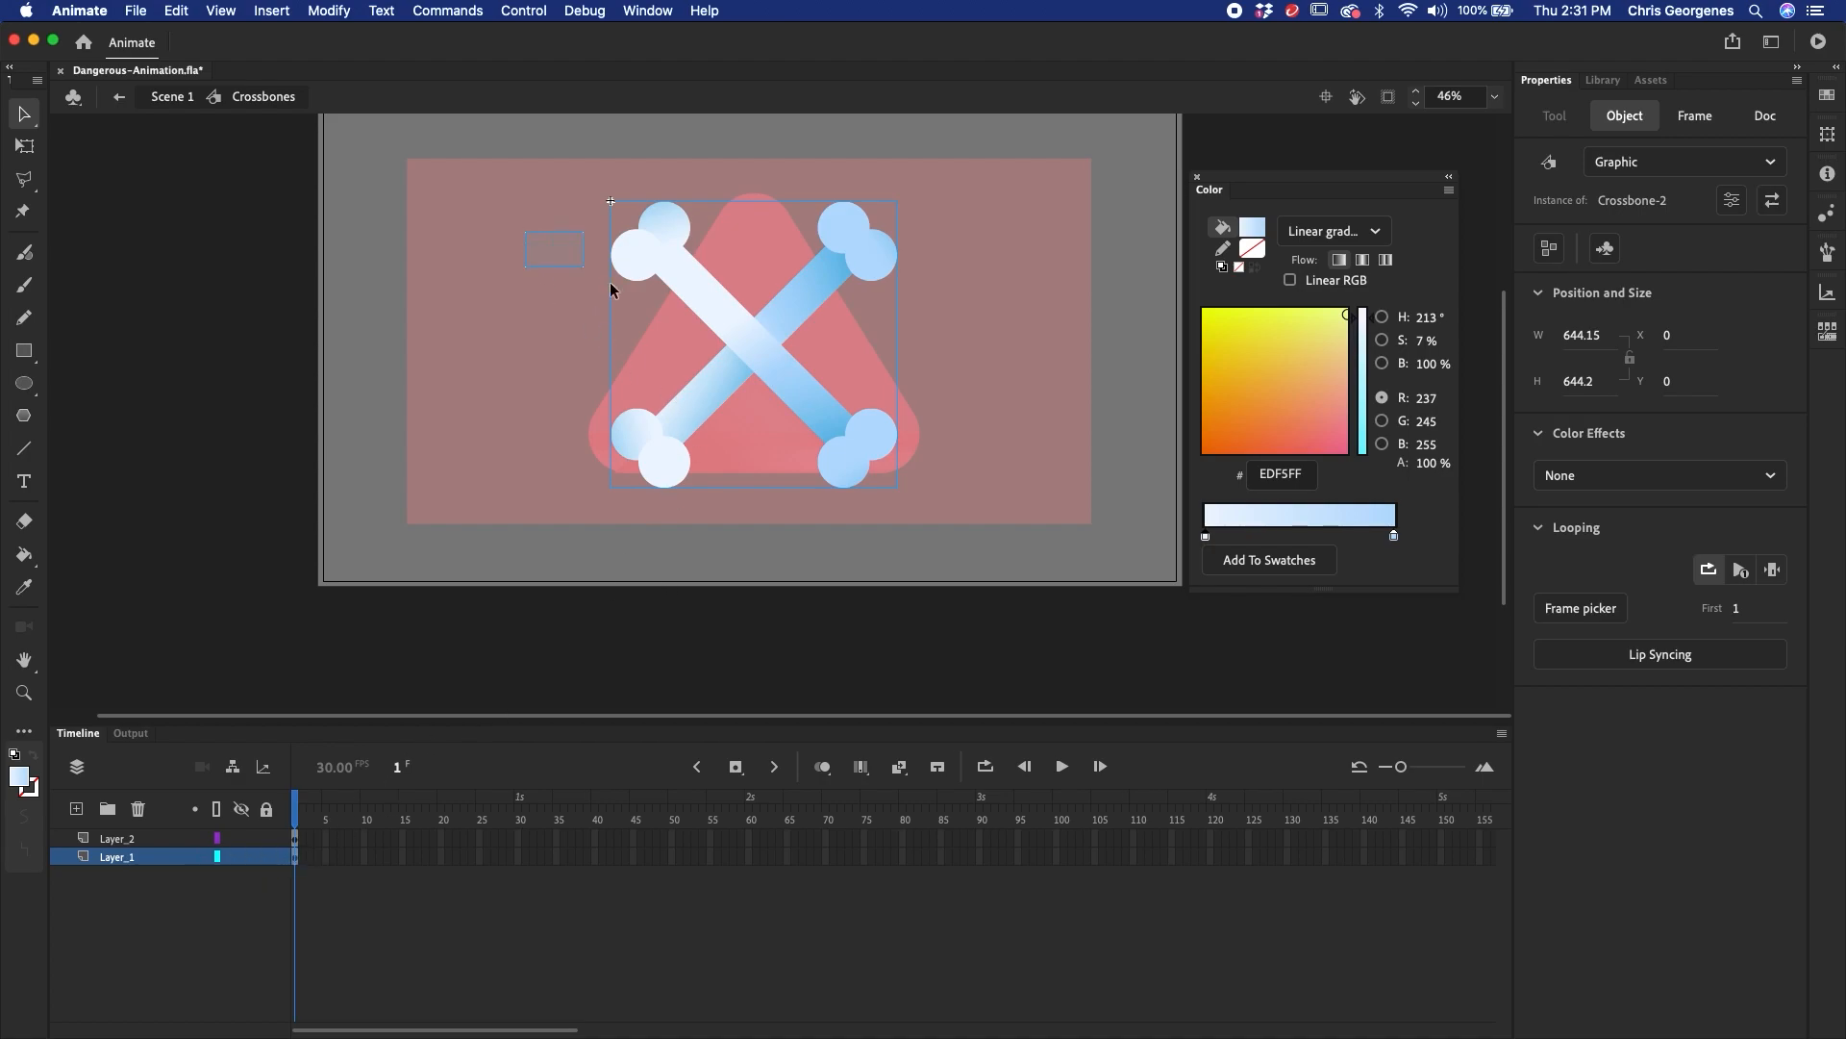
{"action": "left_click", "coordinate": [302, 841]}
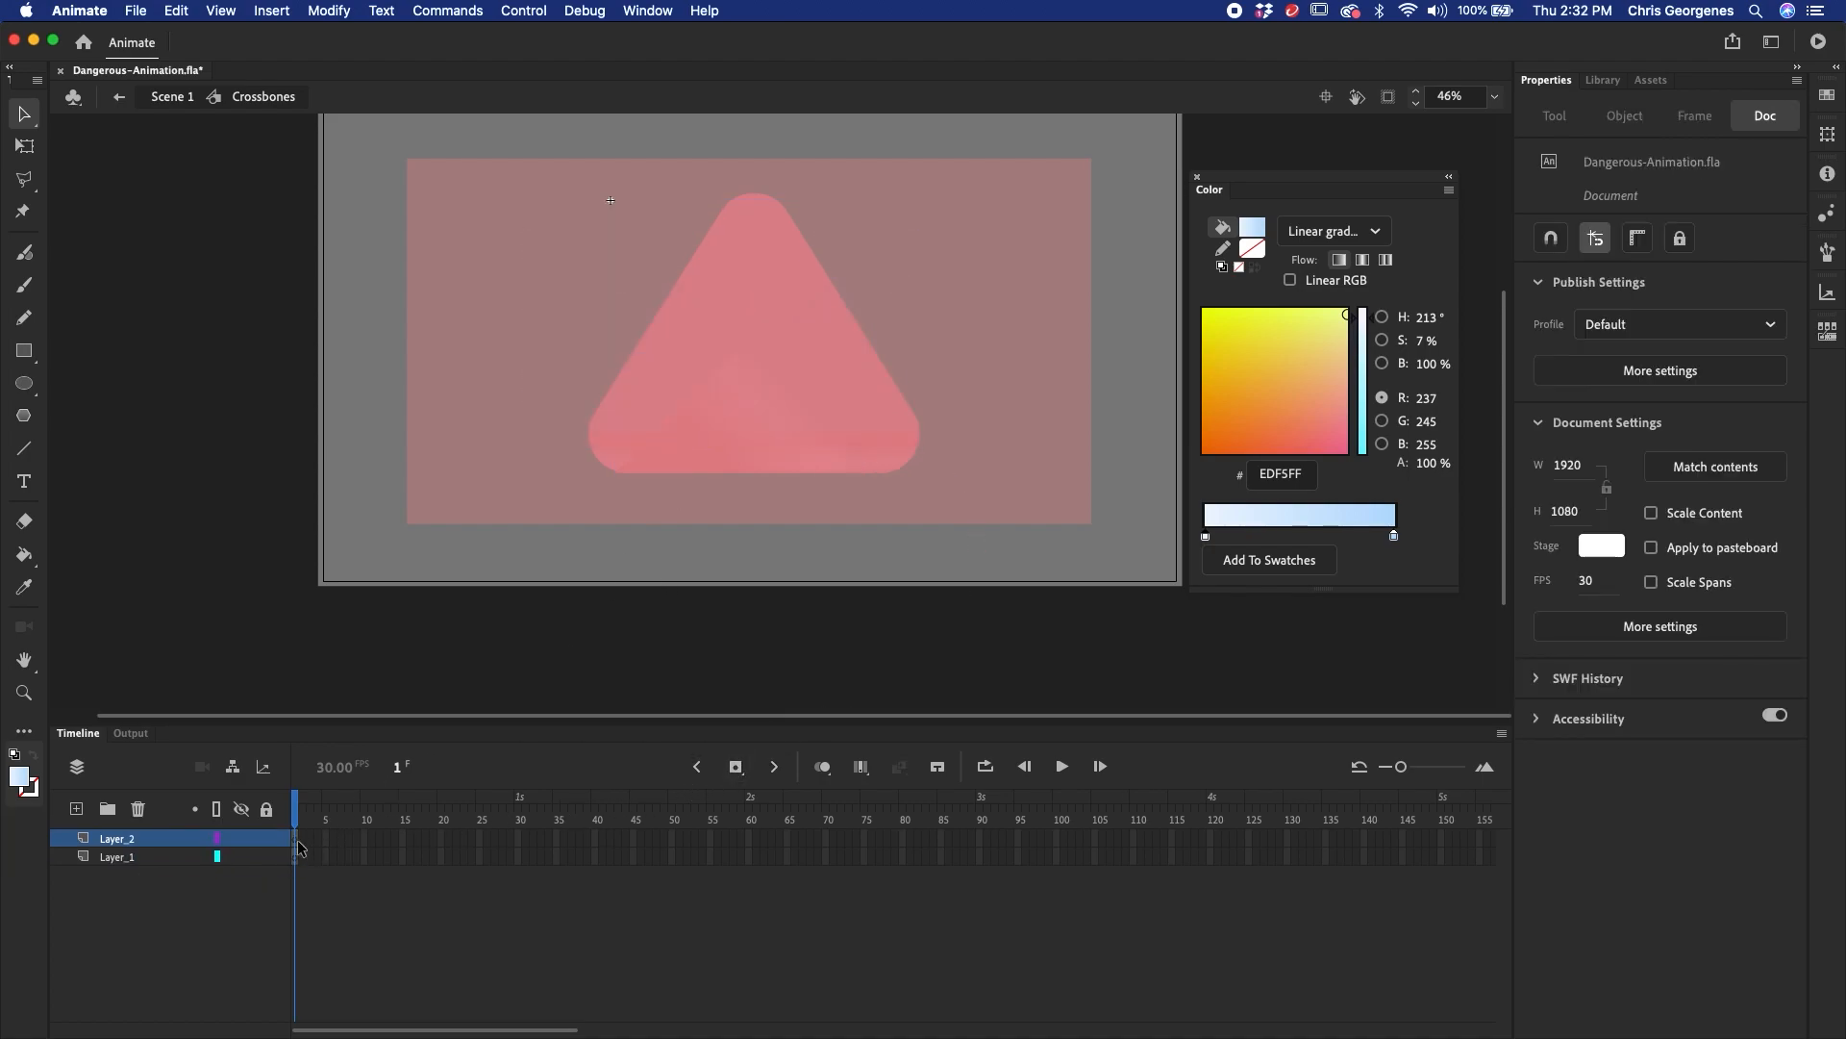
{"action": "left_click", "coordinate": [297, 845]}
{"action": "key", "text": "super+shift+v"}
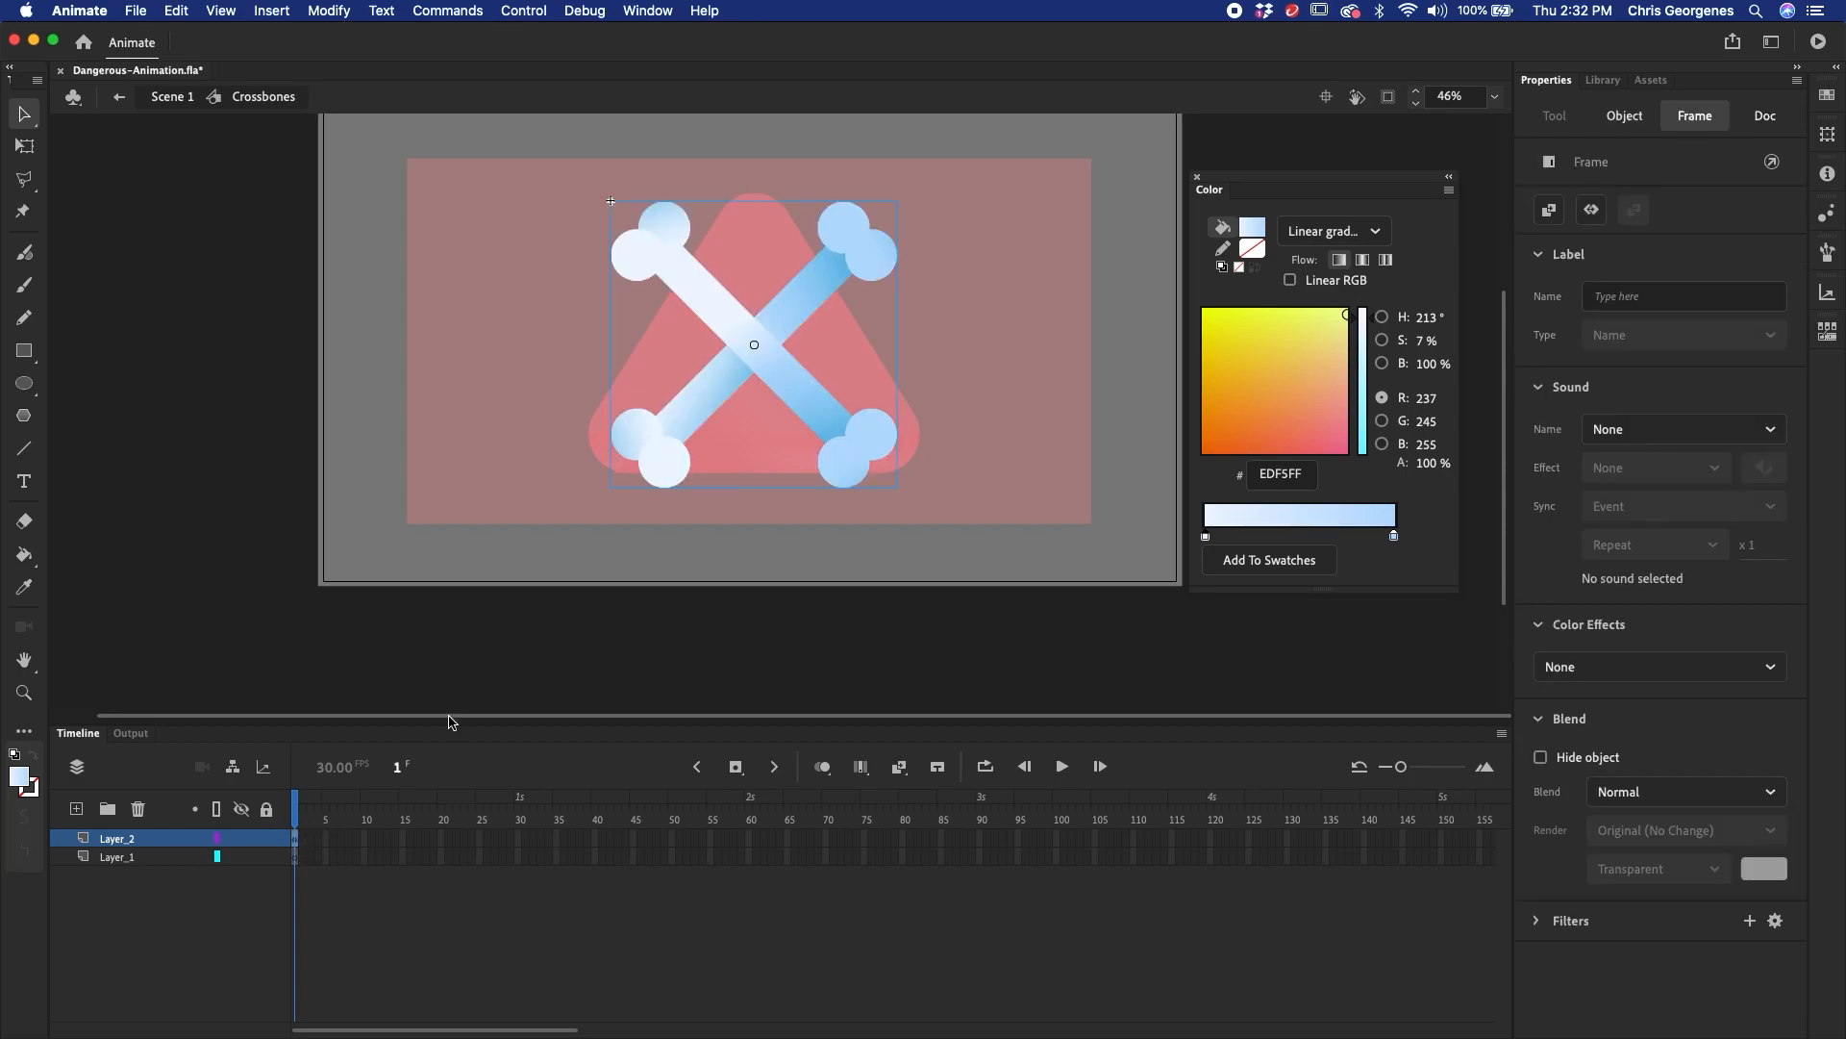
{"action": "right_click", "coordinate": [815, 404]}
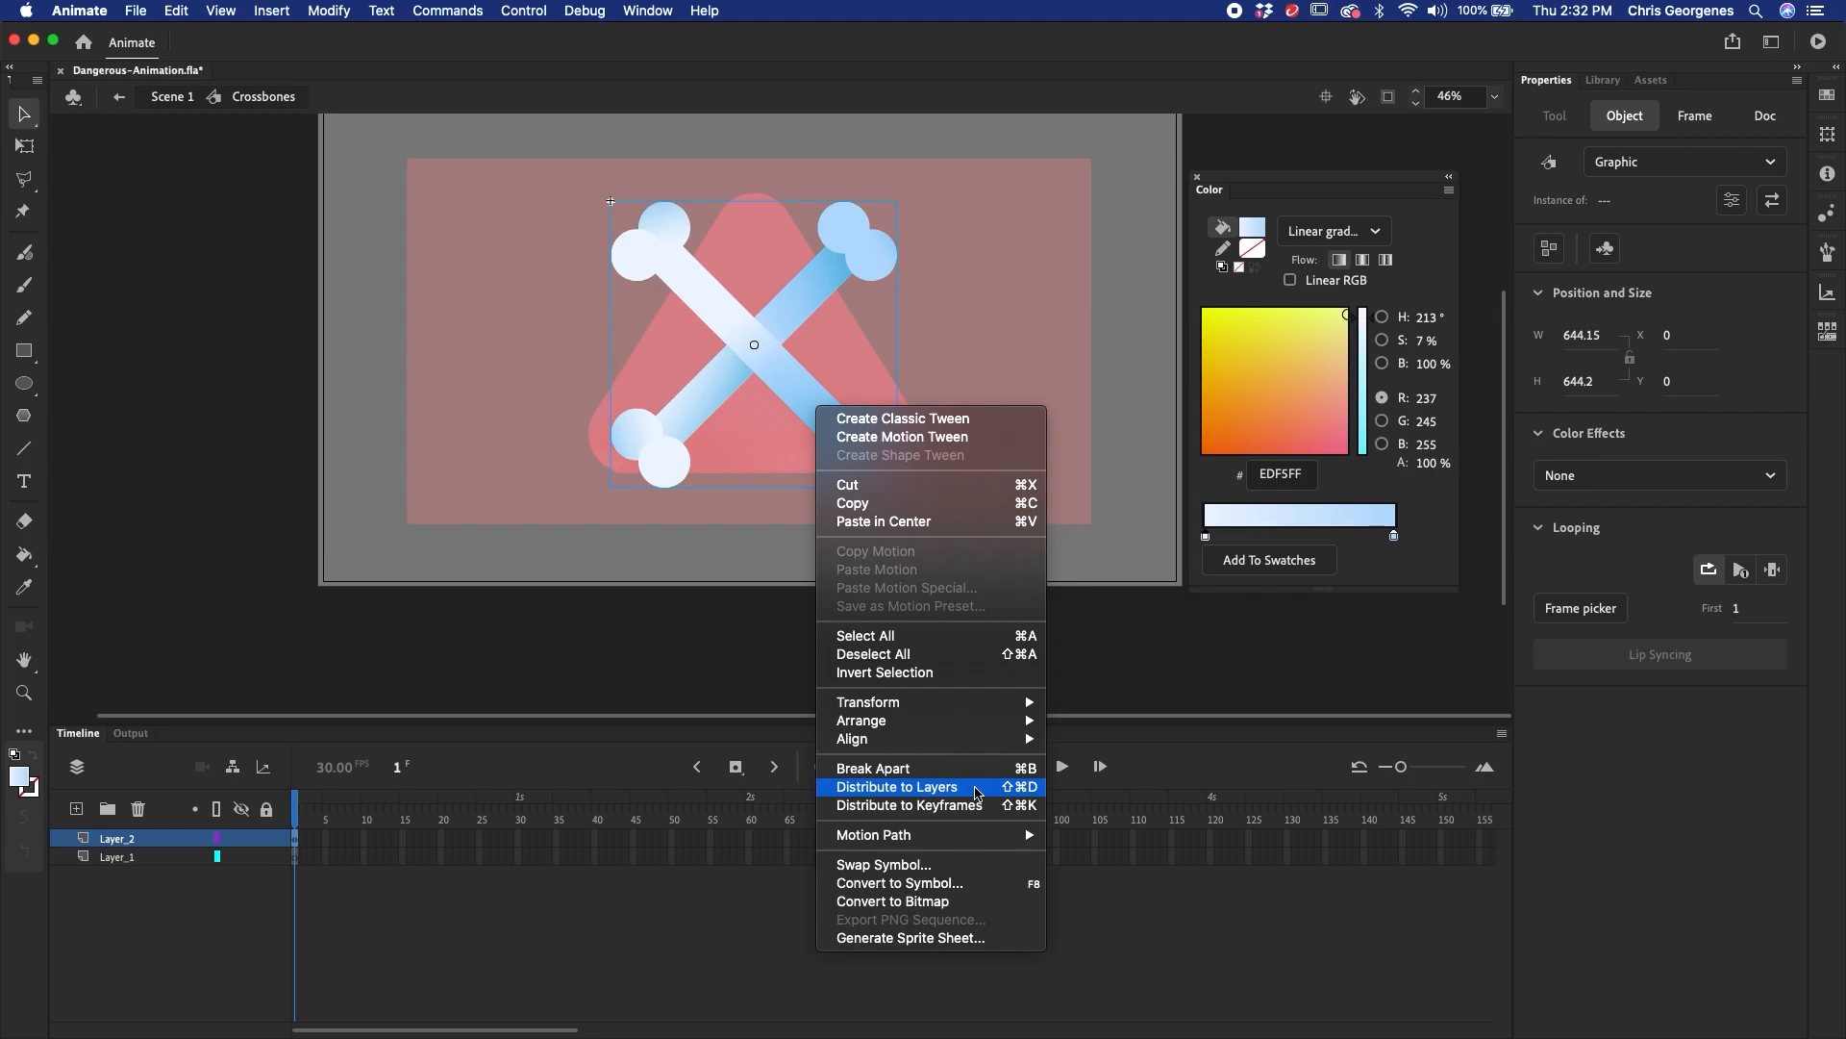
{"action": "left_click", "coordinate": [975, 793]}
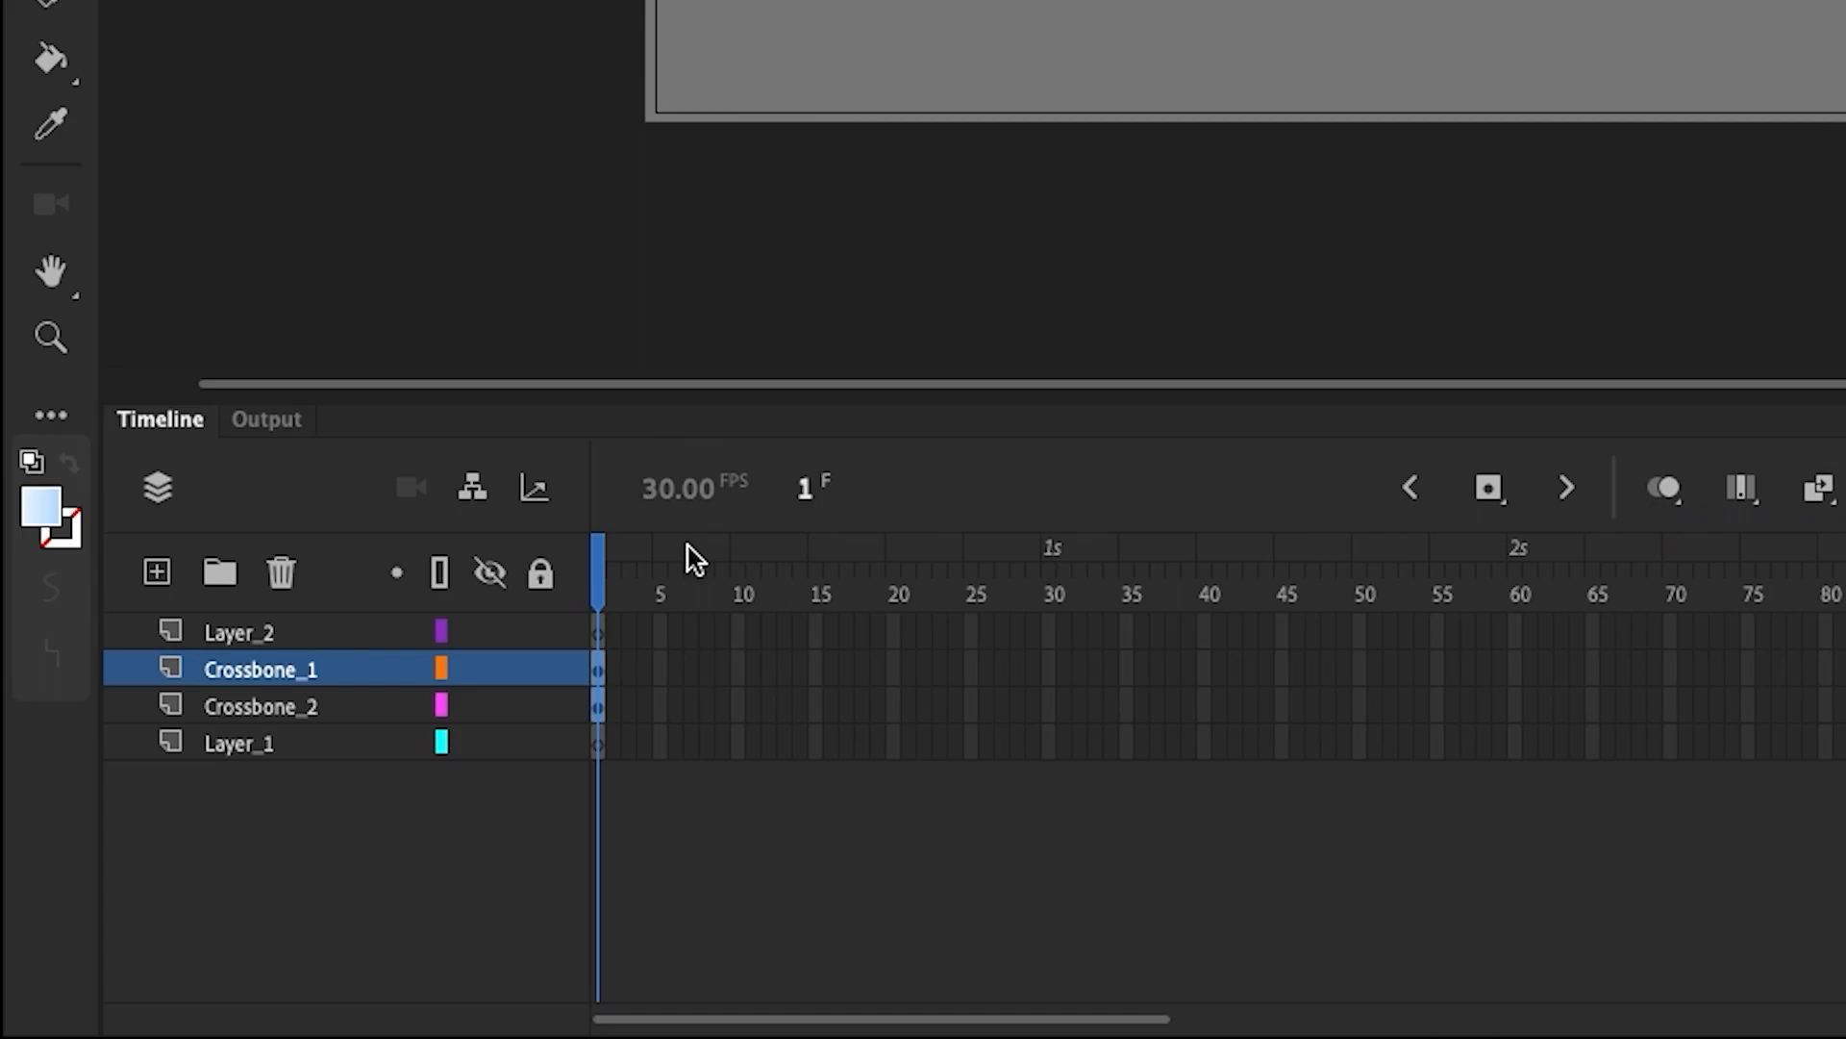
- Delete the empty Layer_2 and Layer_1, keeping only the two crossbone layers
{"action": "left_click", "coordinate": [321, 639]}
{"action": "left_click", "coordinate": [291, 558]}
{"action": "left_click", "coordinate": [343, 703]}
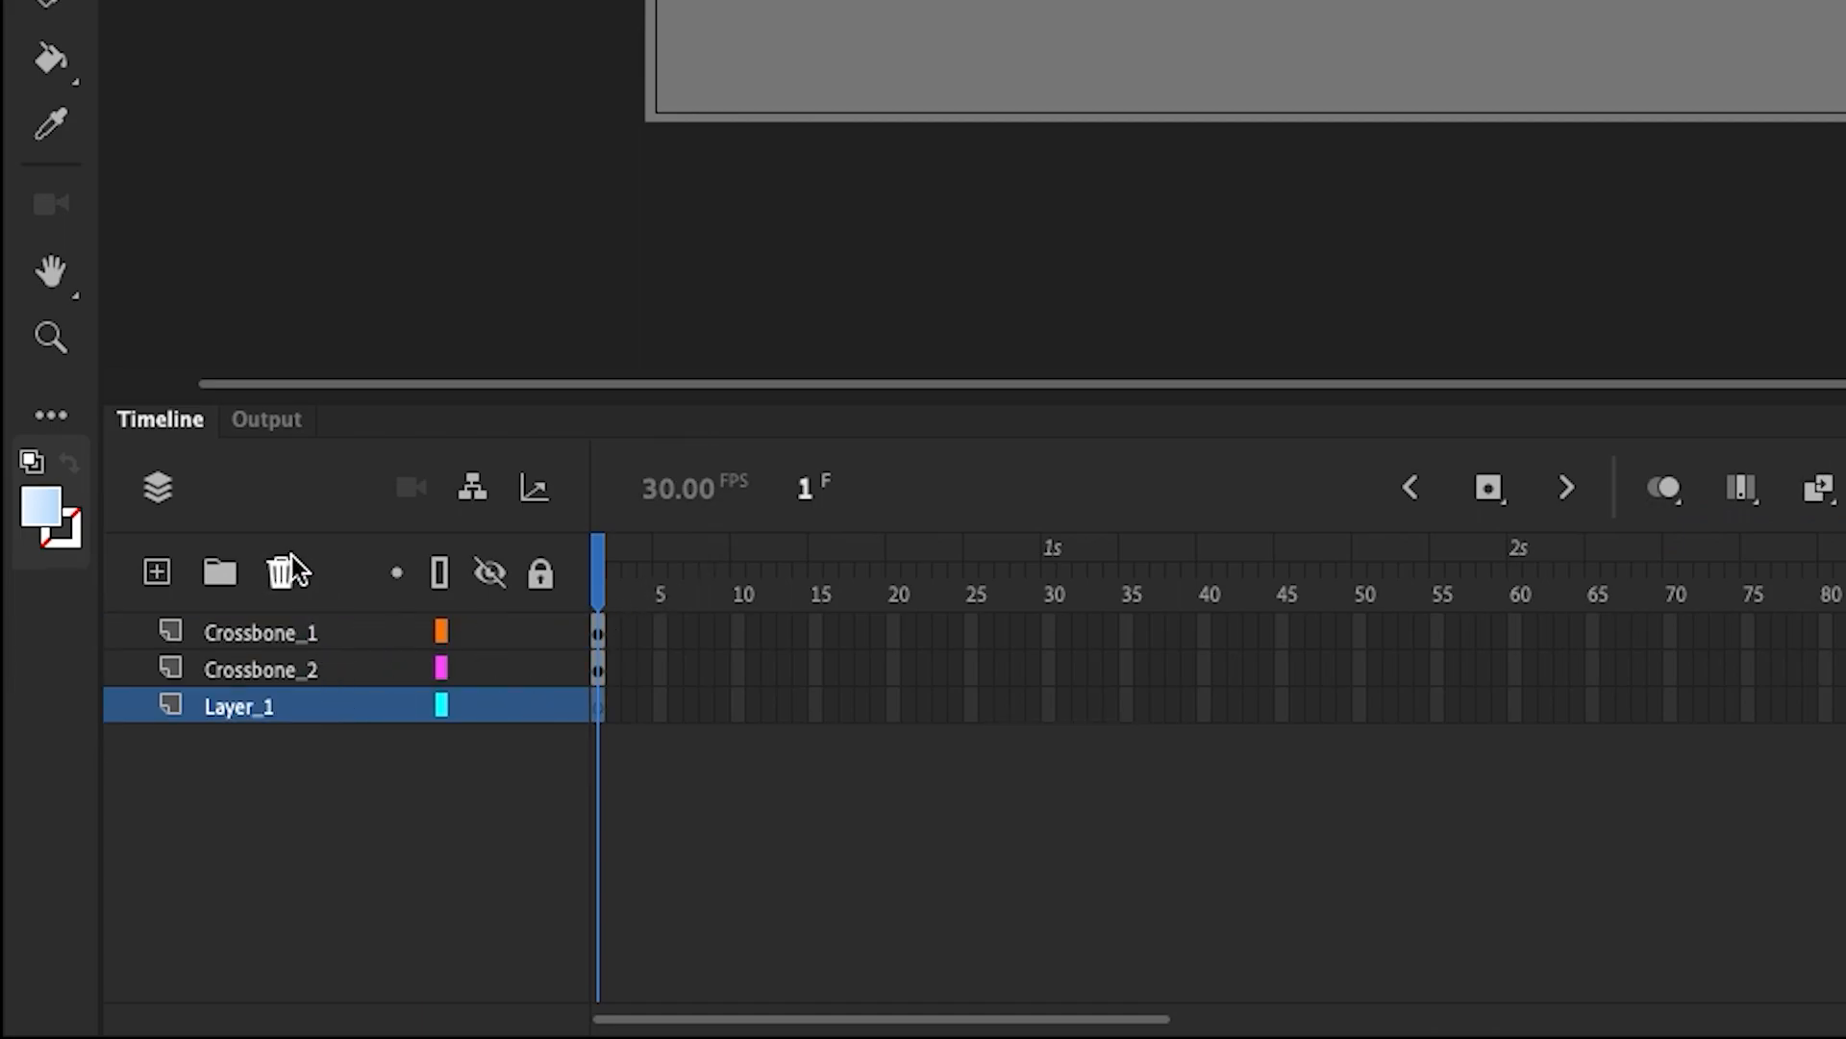
{"action": "left_click", "coordinate": [292, 556]}
- Check which bone sits on the Crossbone_2 layer by switching the layer's visibility off and on
{"action": "left_click_drag", "start_coordinate": [608, 633], "coordinate": [595, 685]}
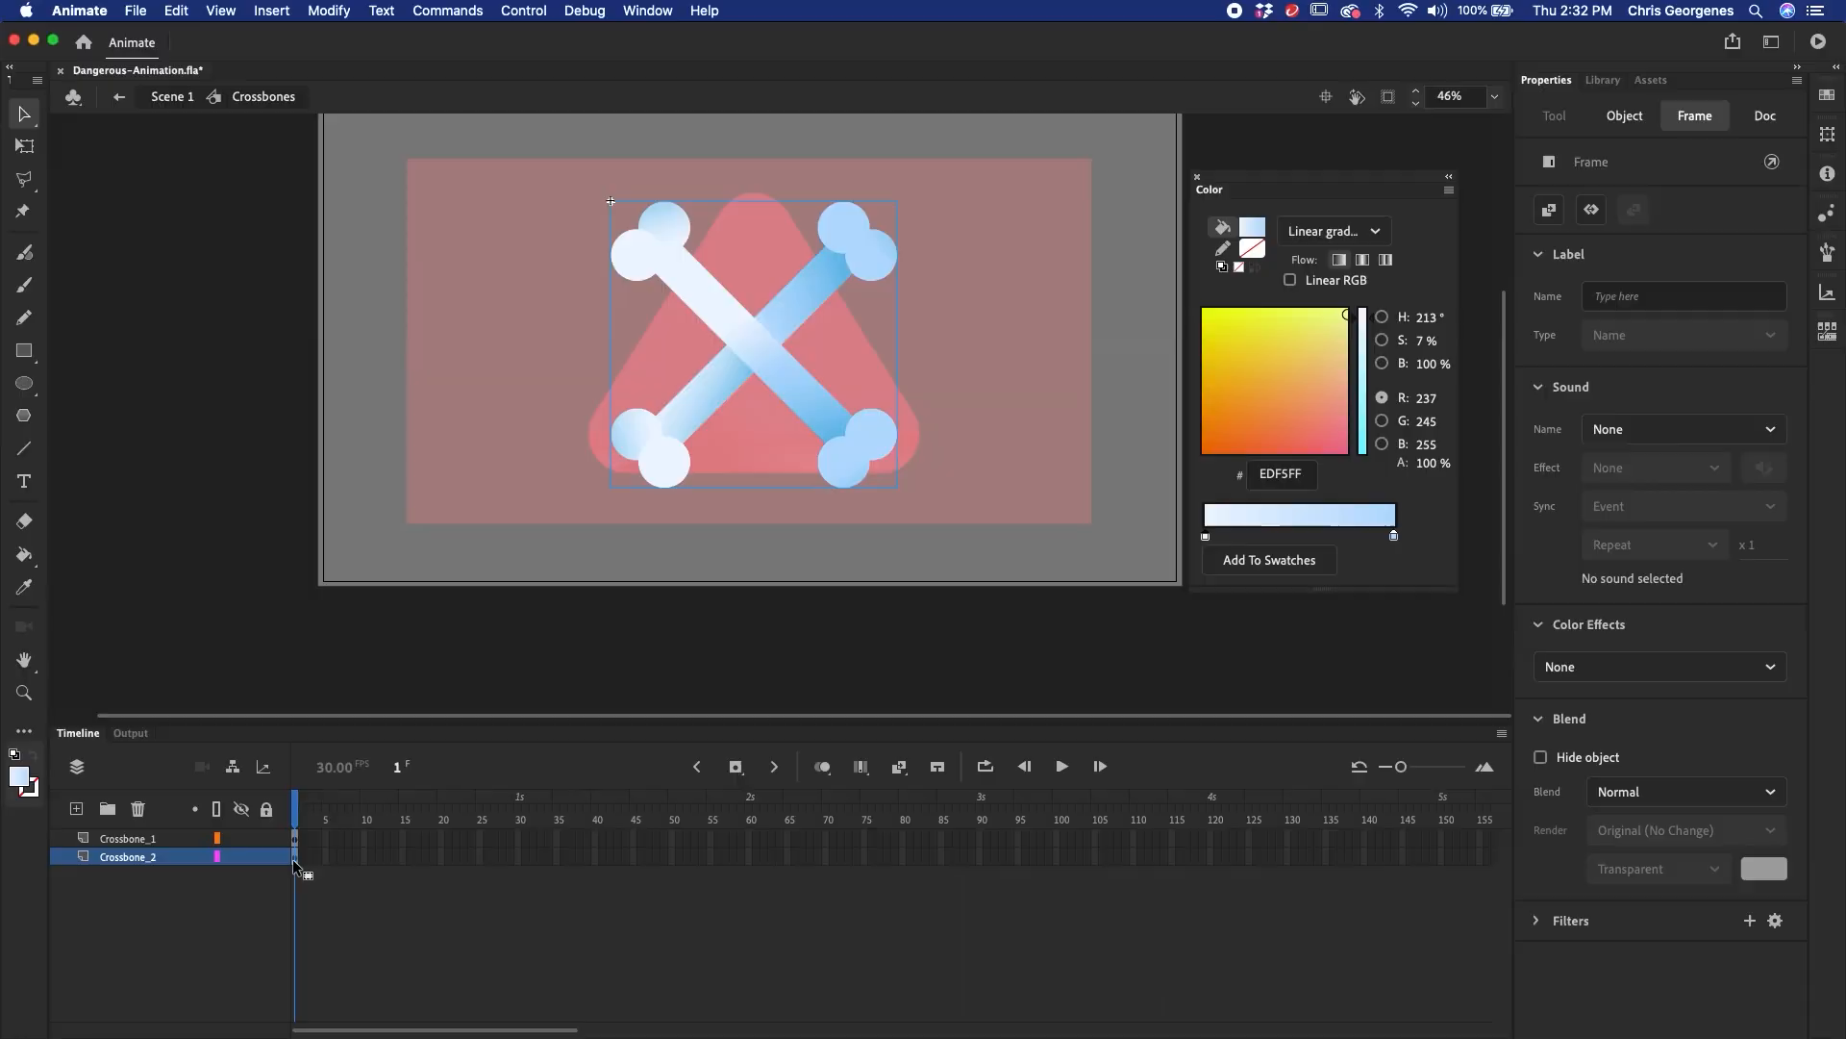
{"action": "left_click_drag", "start_coordinate": [293, 859], "coordinate": [292, 861]}
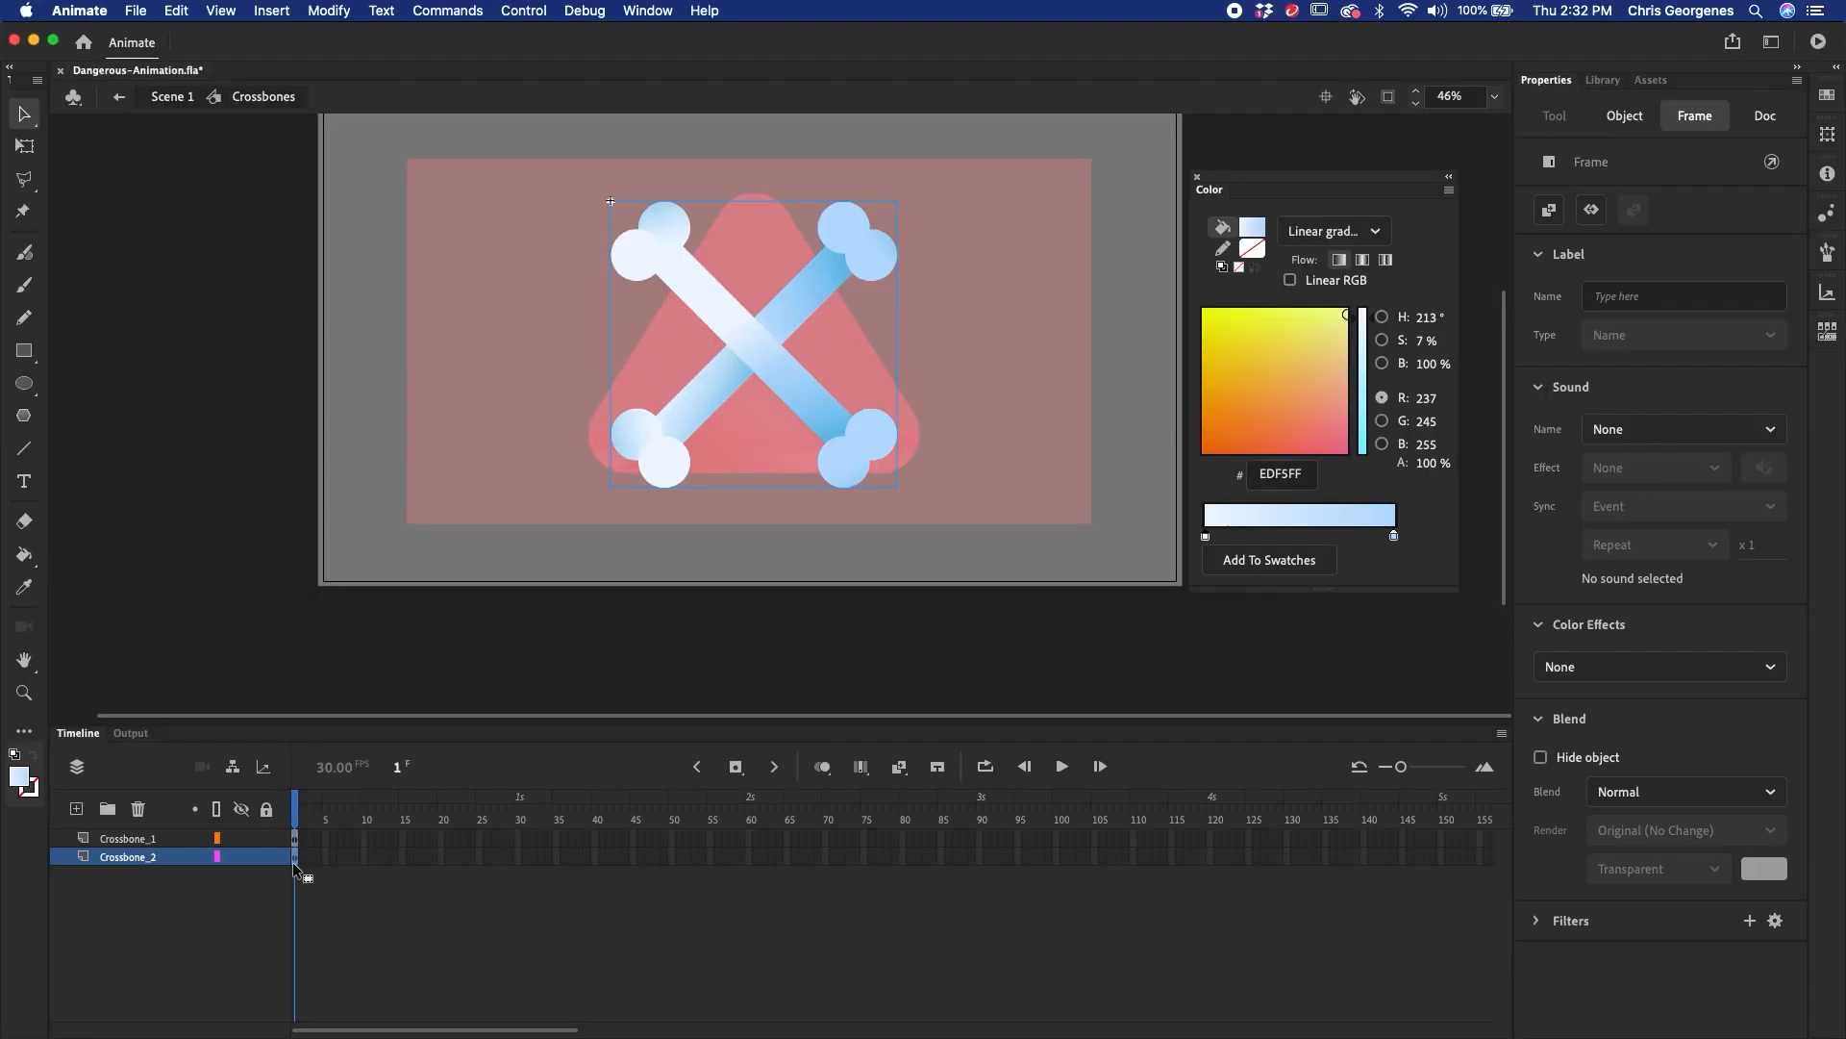
{"action": "left_click", "coordinate": [243, 857]}
{"action": "left_click", "coordinate": [242, 856]}
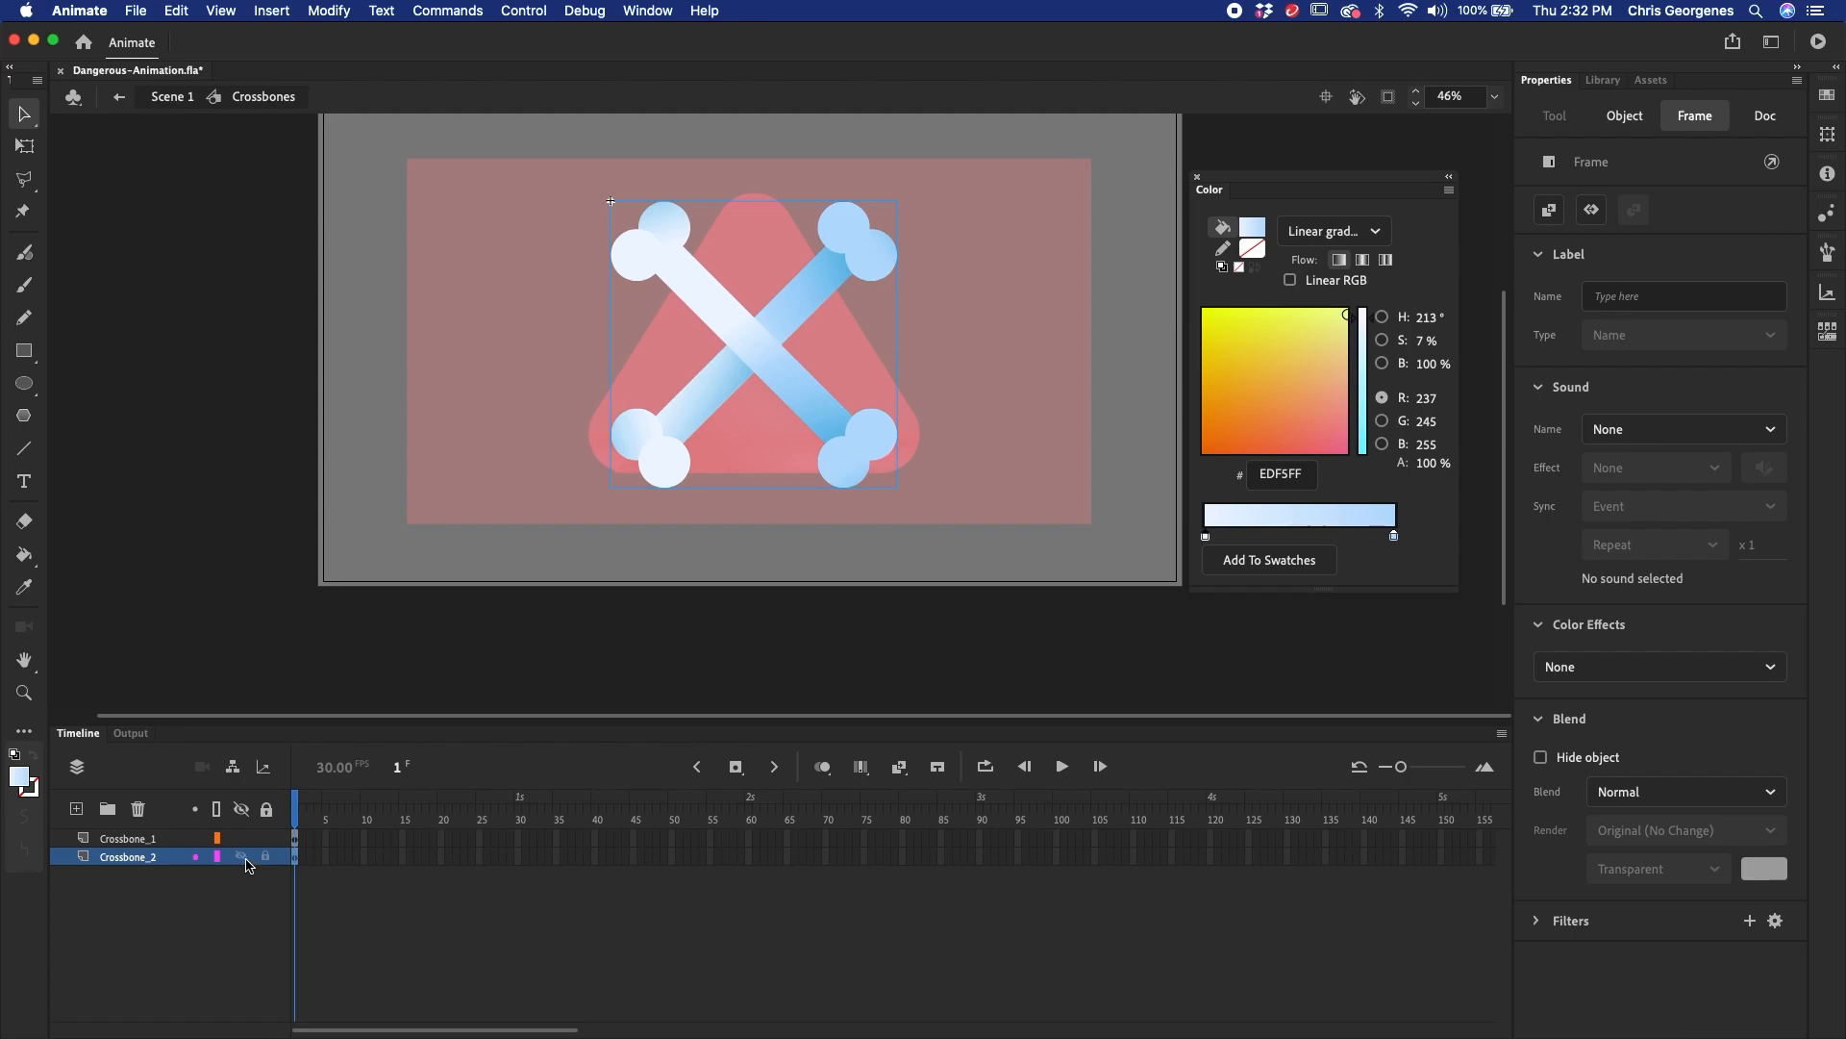
{"action": "left_click", "coordinate": [242, 857]}
{"action": "left_click", "coordinate": [243, 857]}
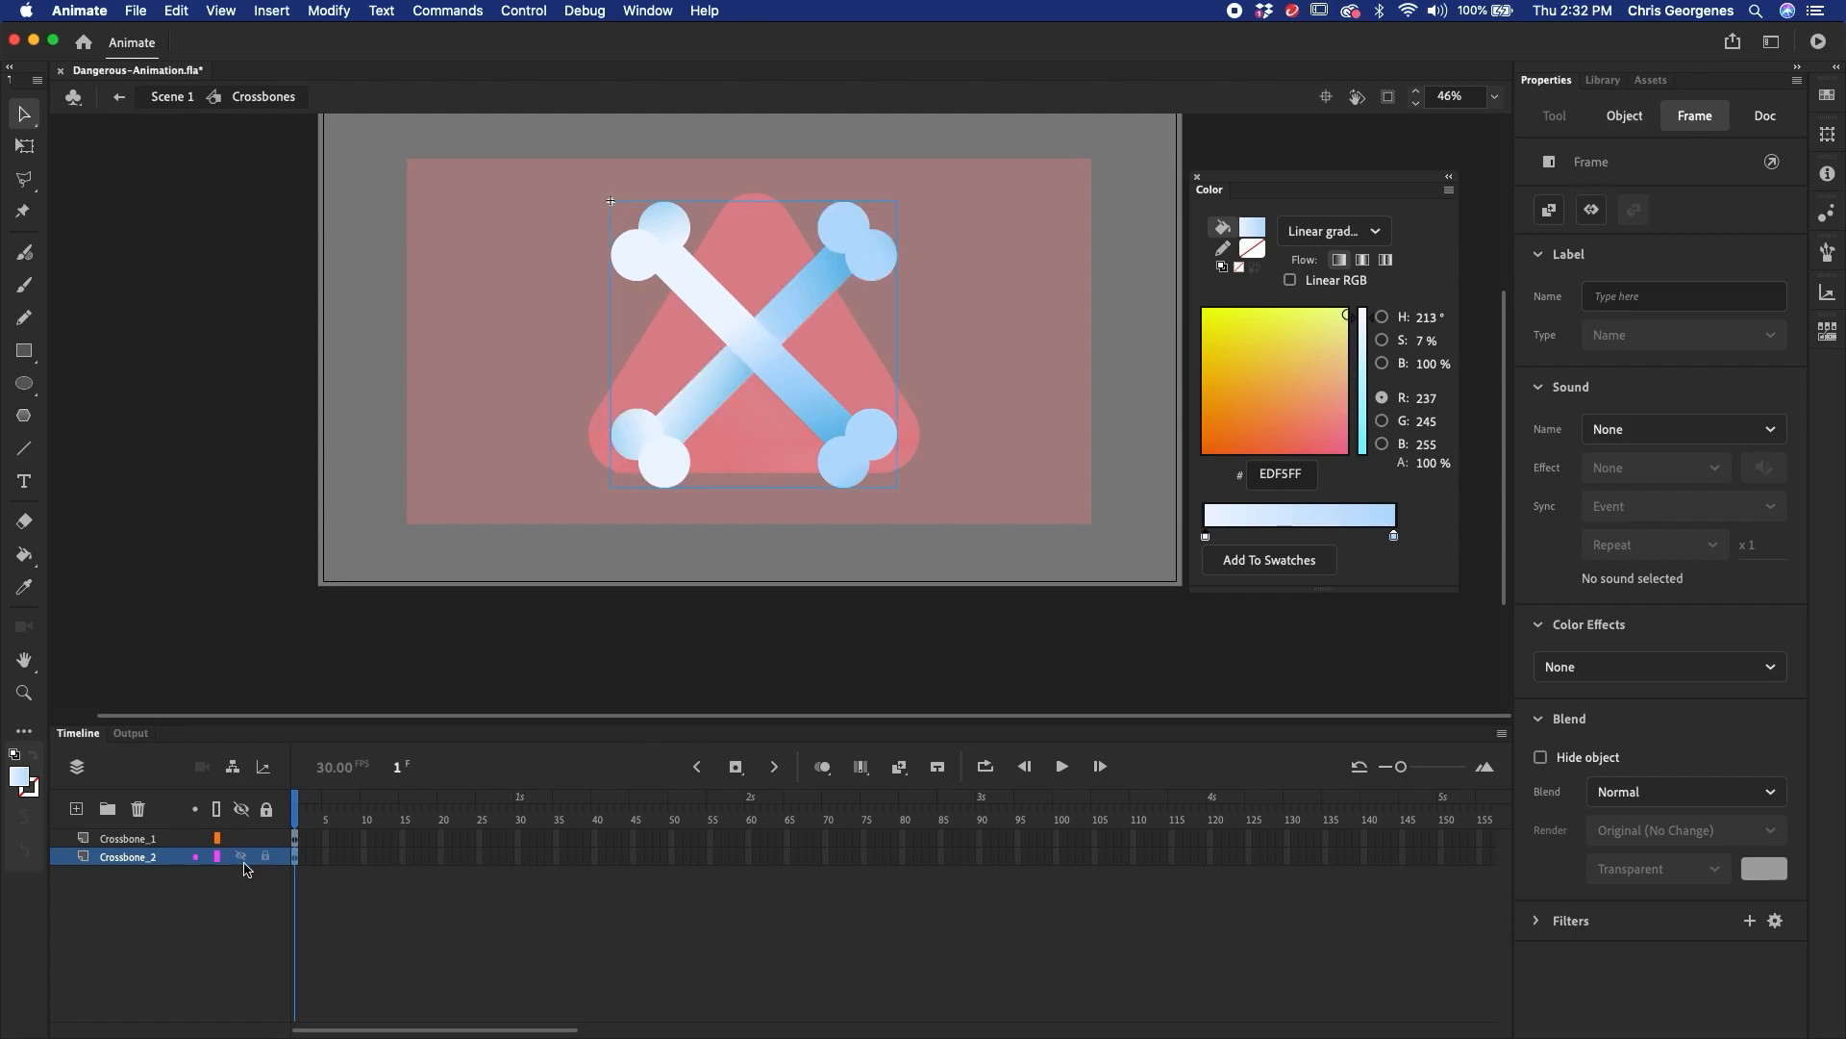
- Insert keyframes at frame 30 on both crossbone layers and return to frame 1
{"action": "left_click", "coordinate": [518, 846]}
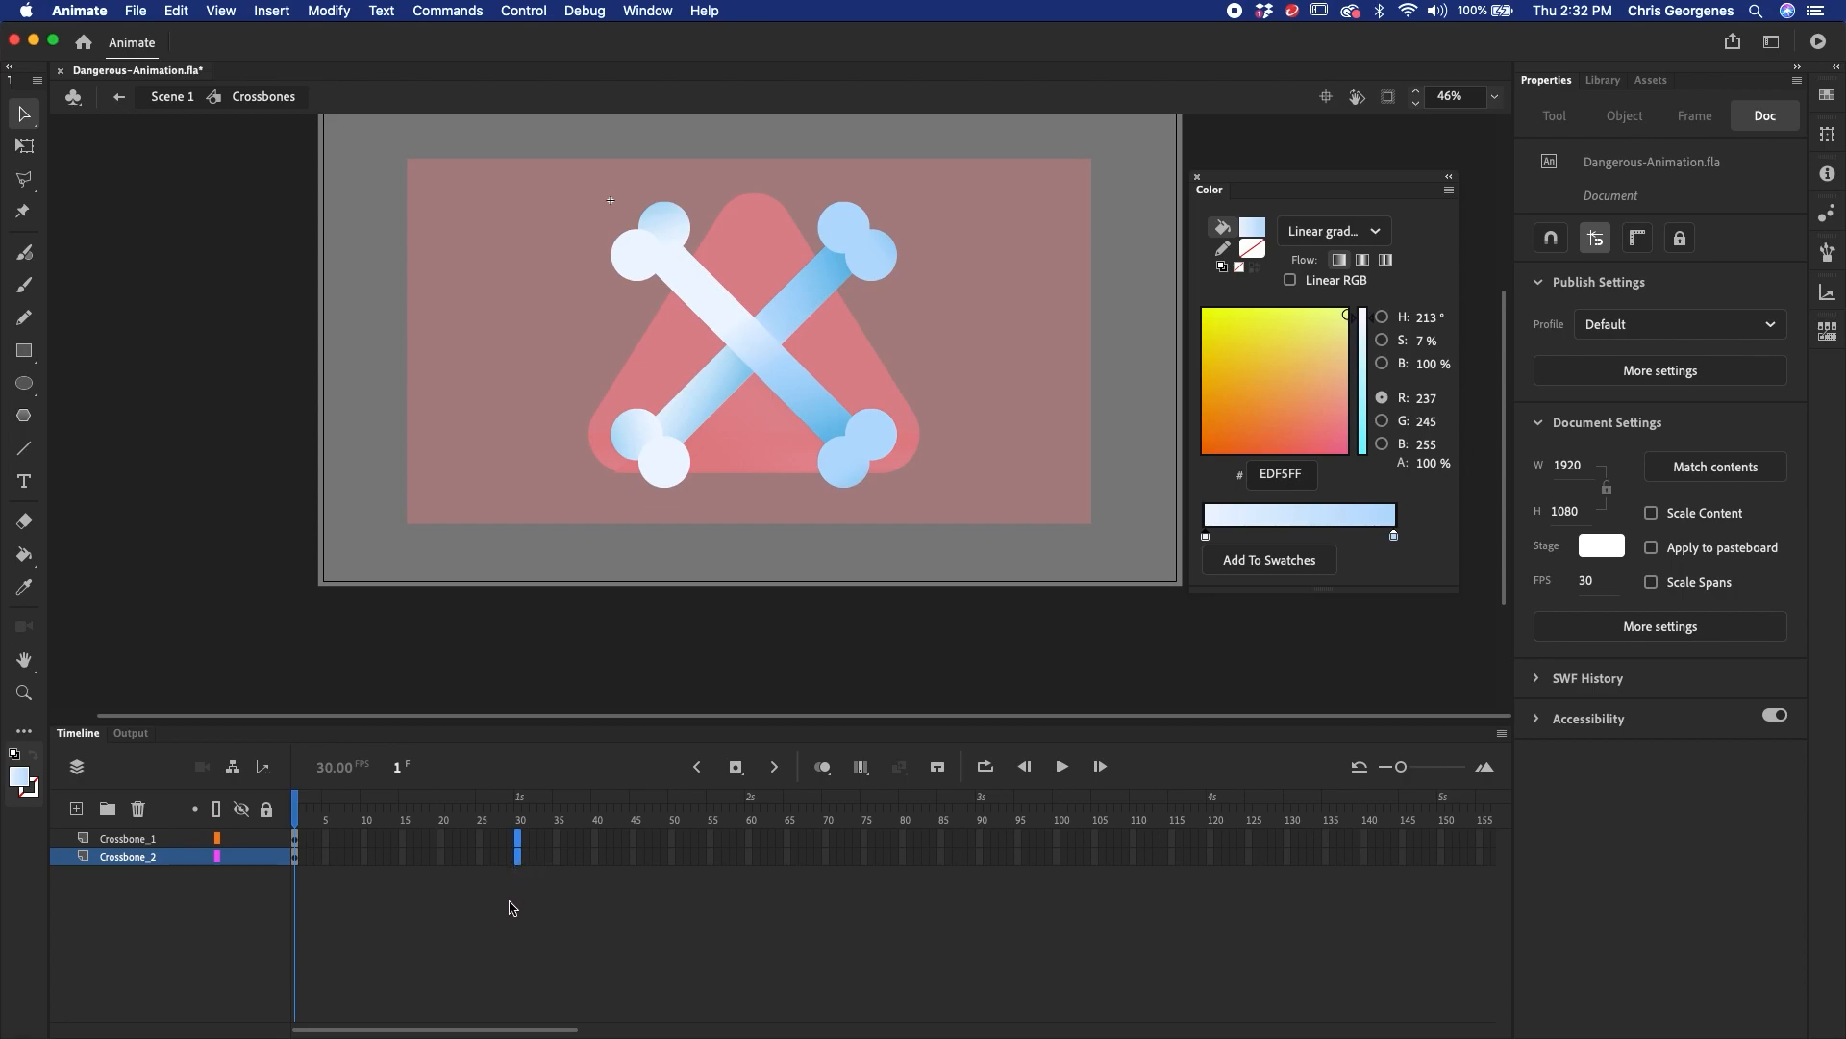
{"action": "key", "text": "F5"}
{"action": "key", "text": "shift+comma"}
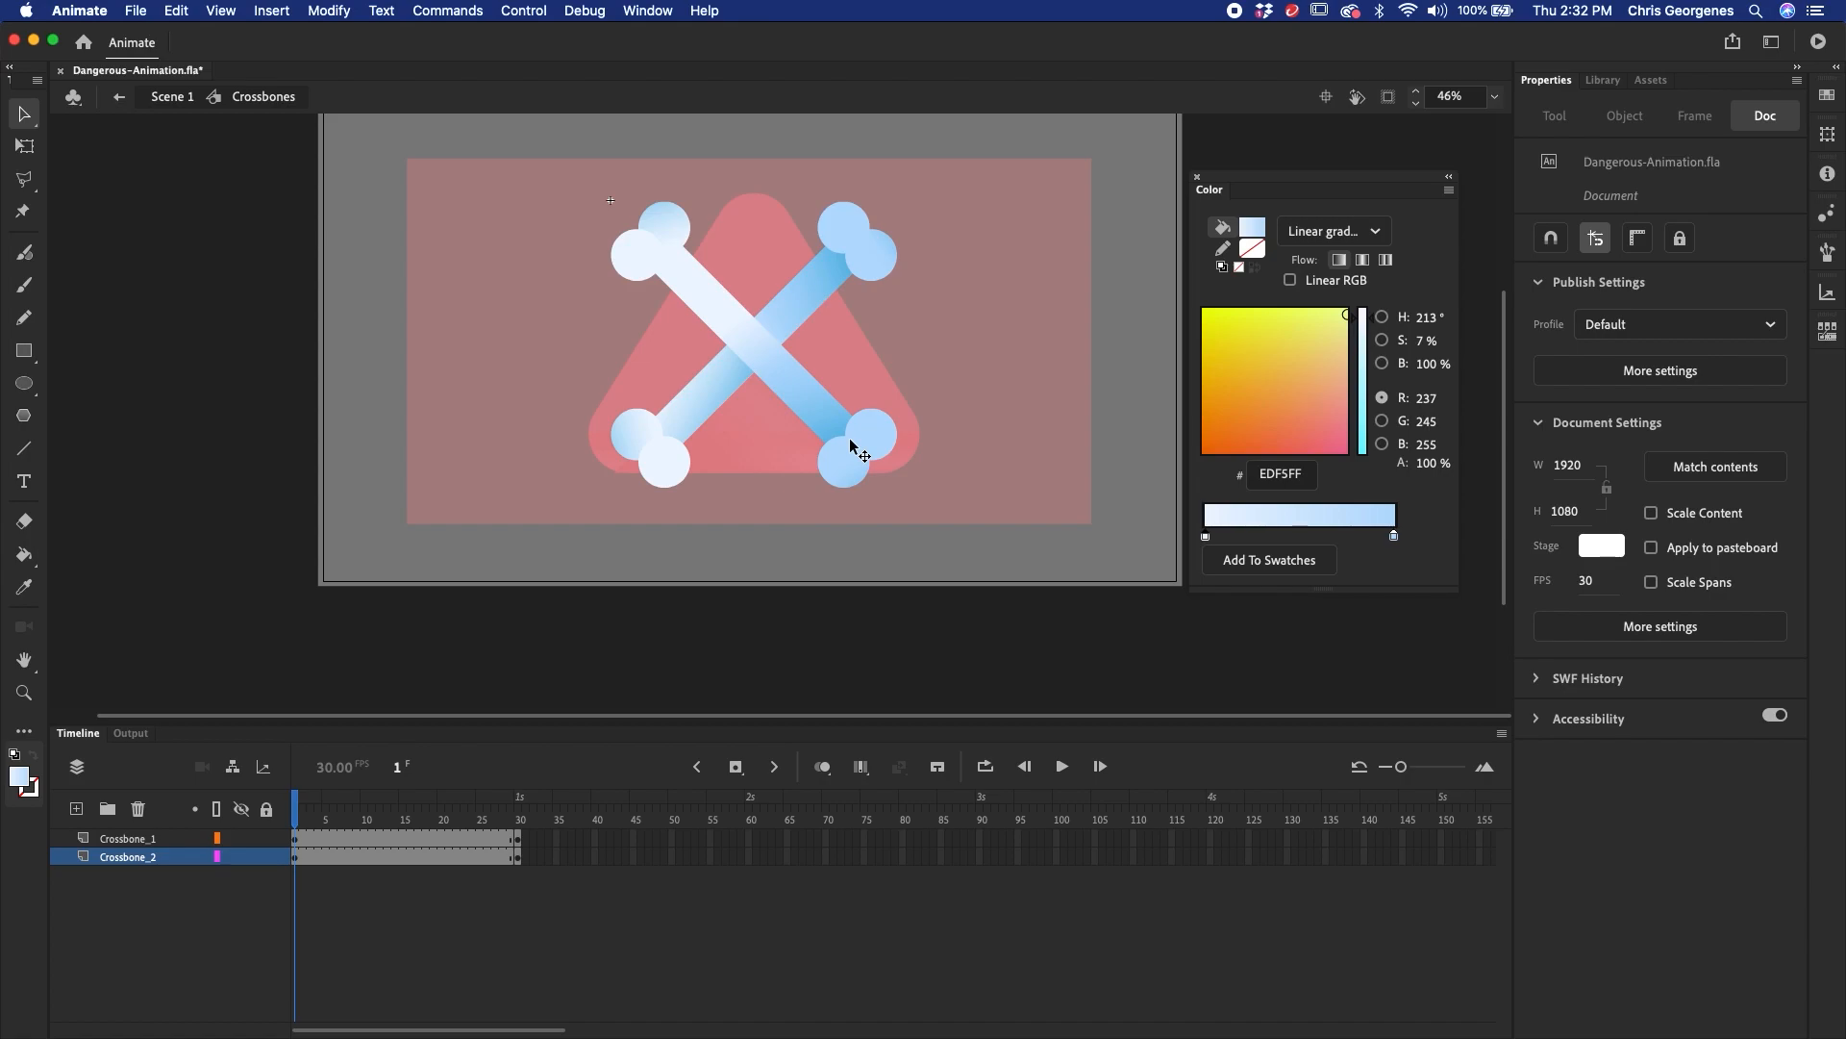
- At frame 1, move Crossbone-1 diagonally off the stage's upper-left to about X -932.8, Y -932.8, and Crossbone-2 diagonally off the upper-right
{"action": "left_click", "coordinate": [854, 448]}
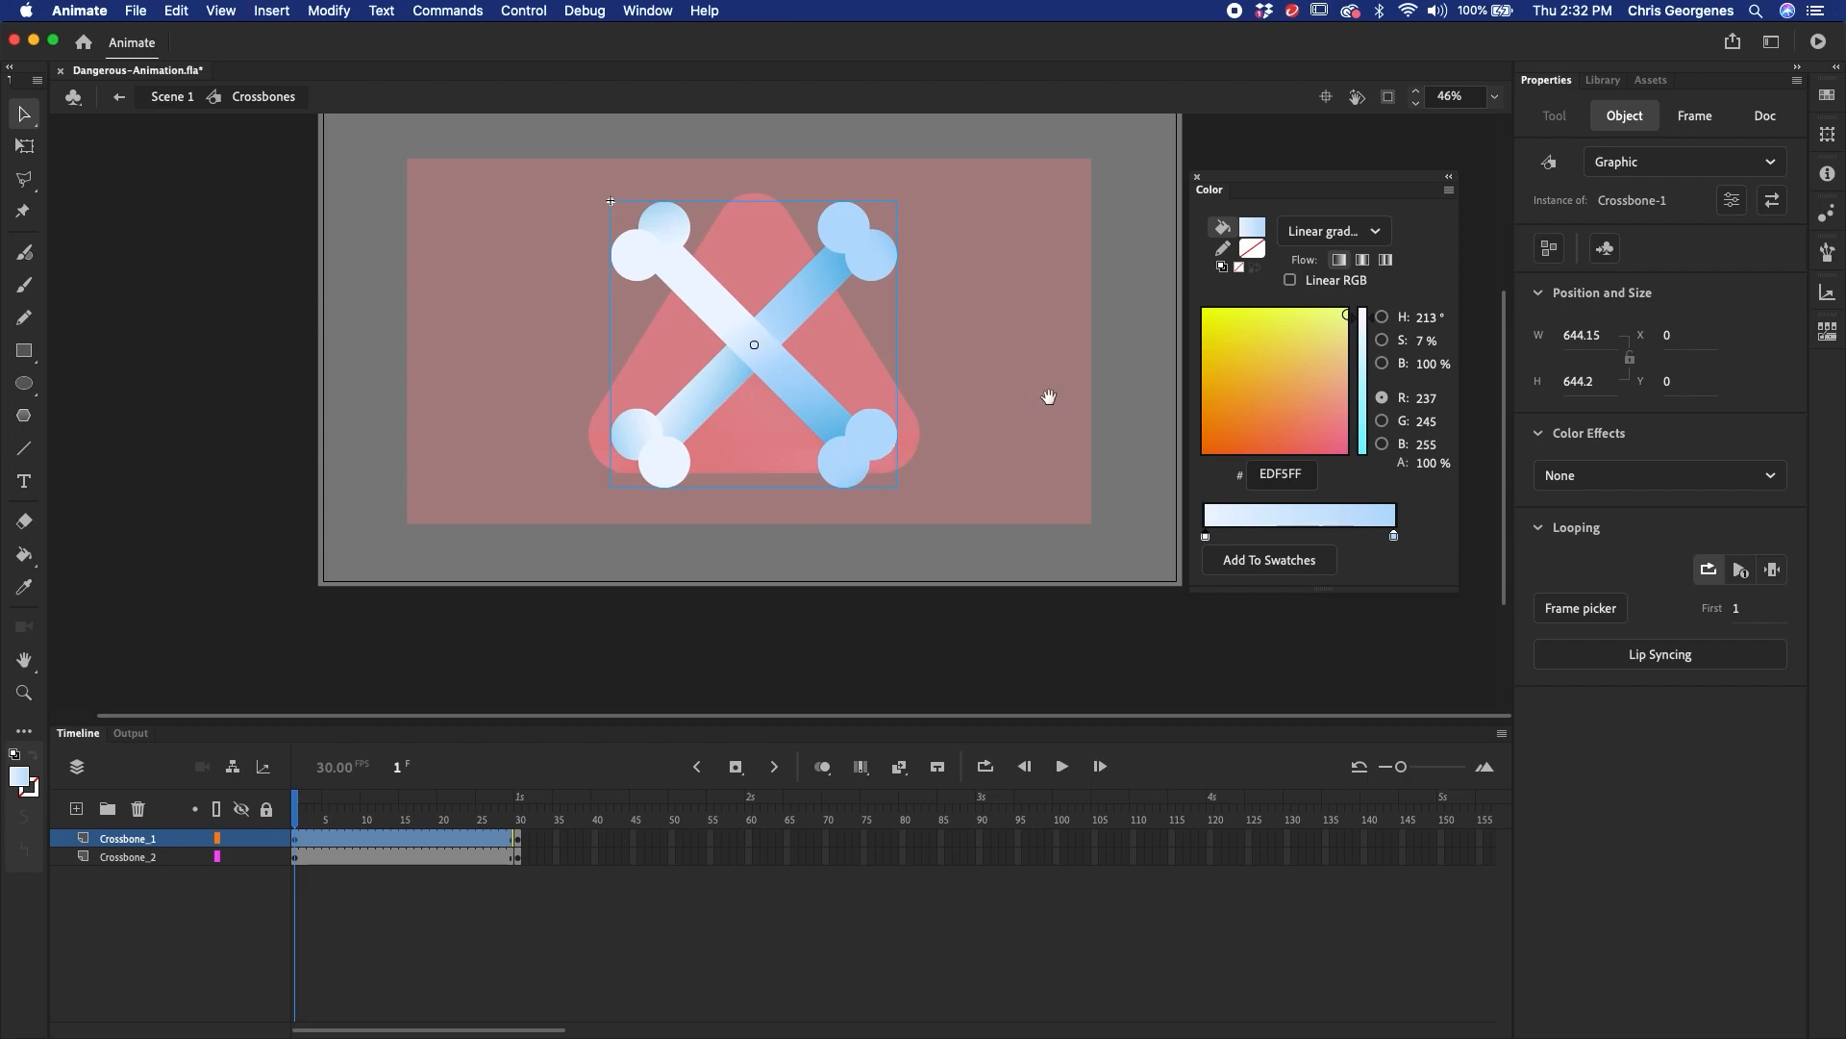
{"action": "scroll", "coordinate": [1049, 397], "scroll_direction": "up", "scroll_amount": 4}
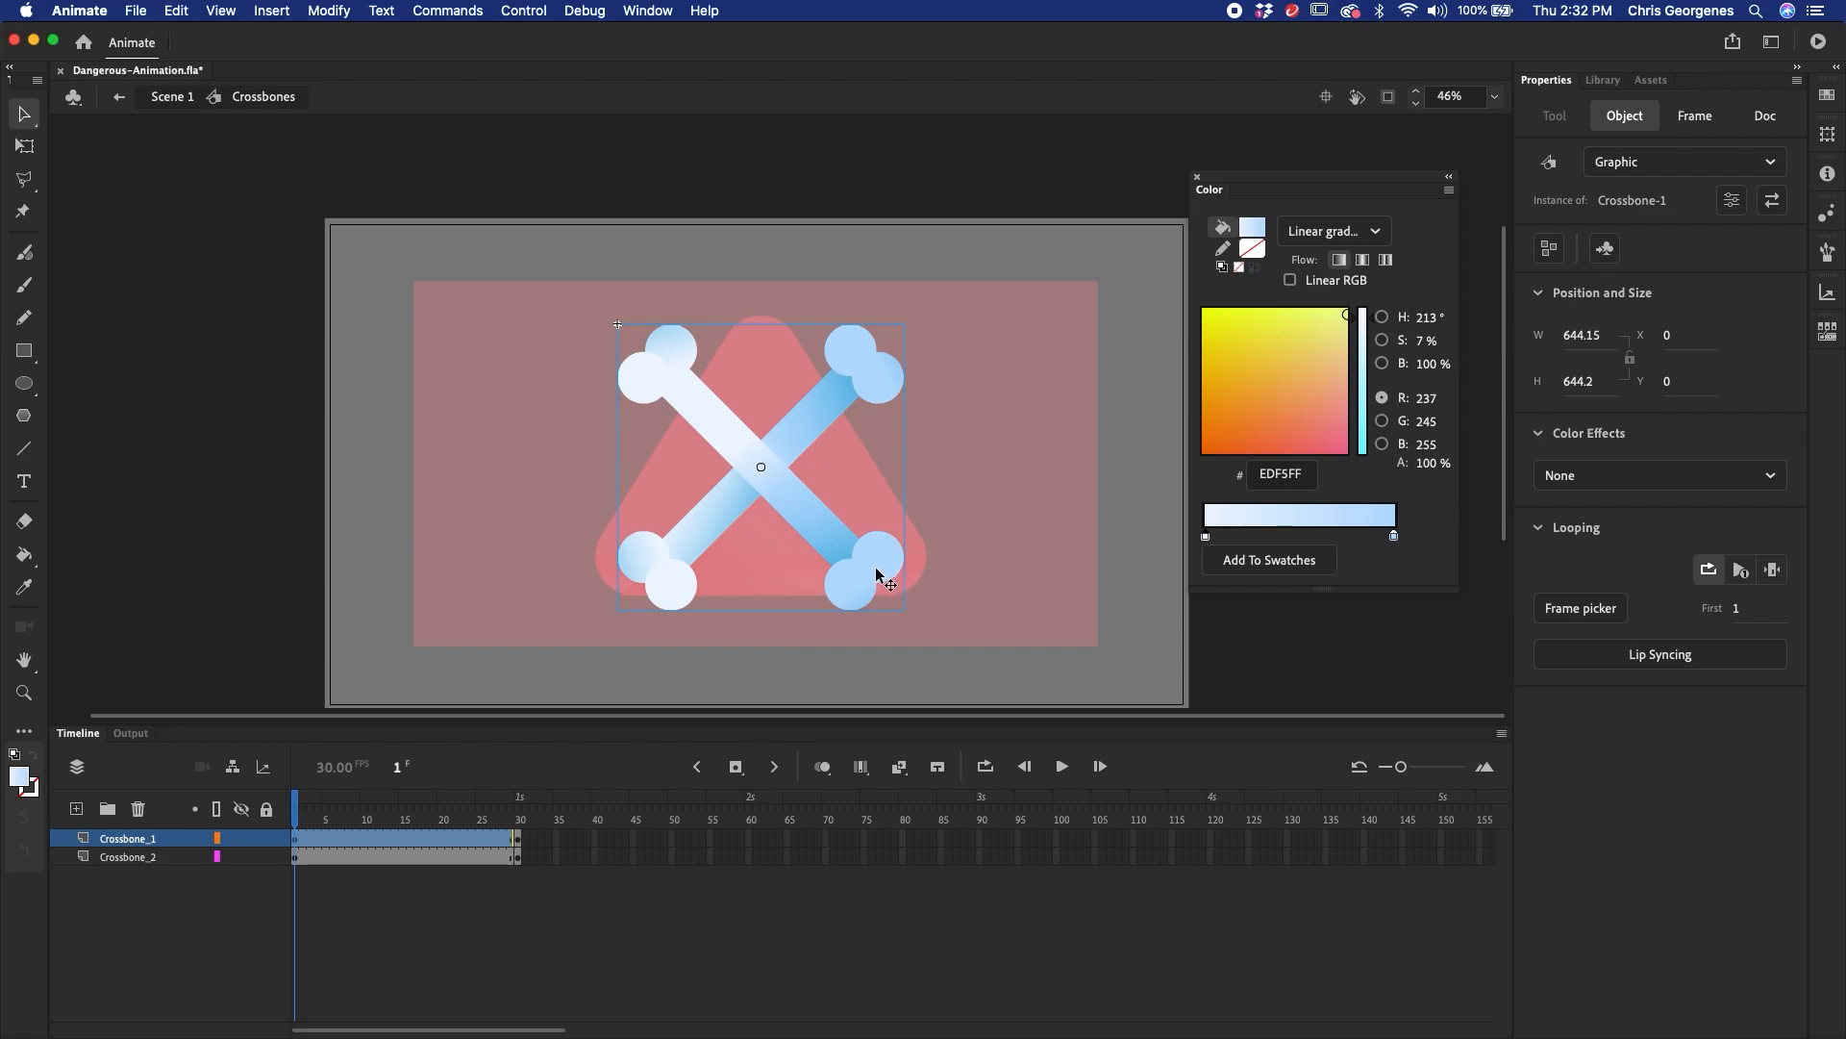
{"action": "left_click_drag", "start_coordinate": [868, 573], "coordinate": [459, 181]}
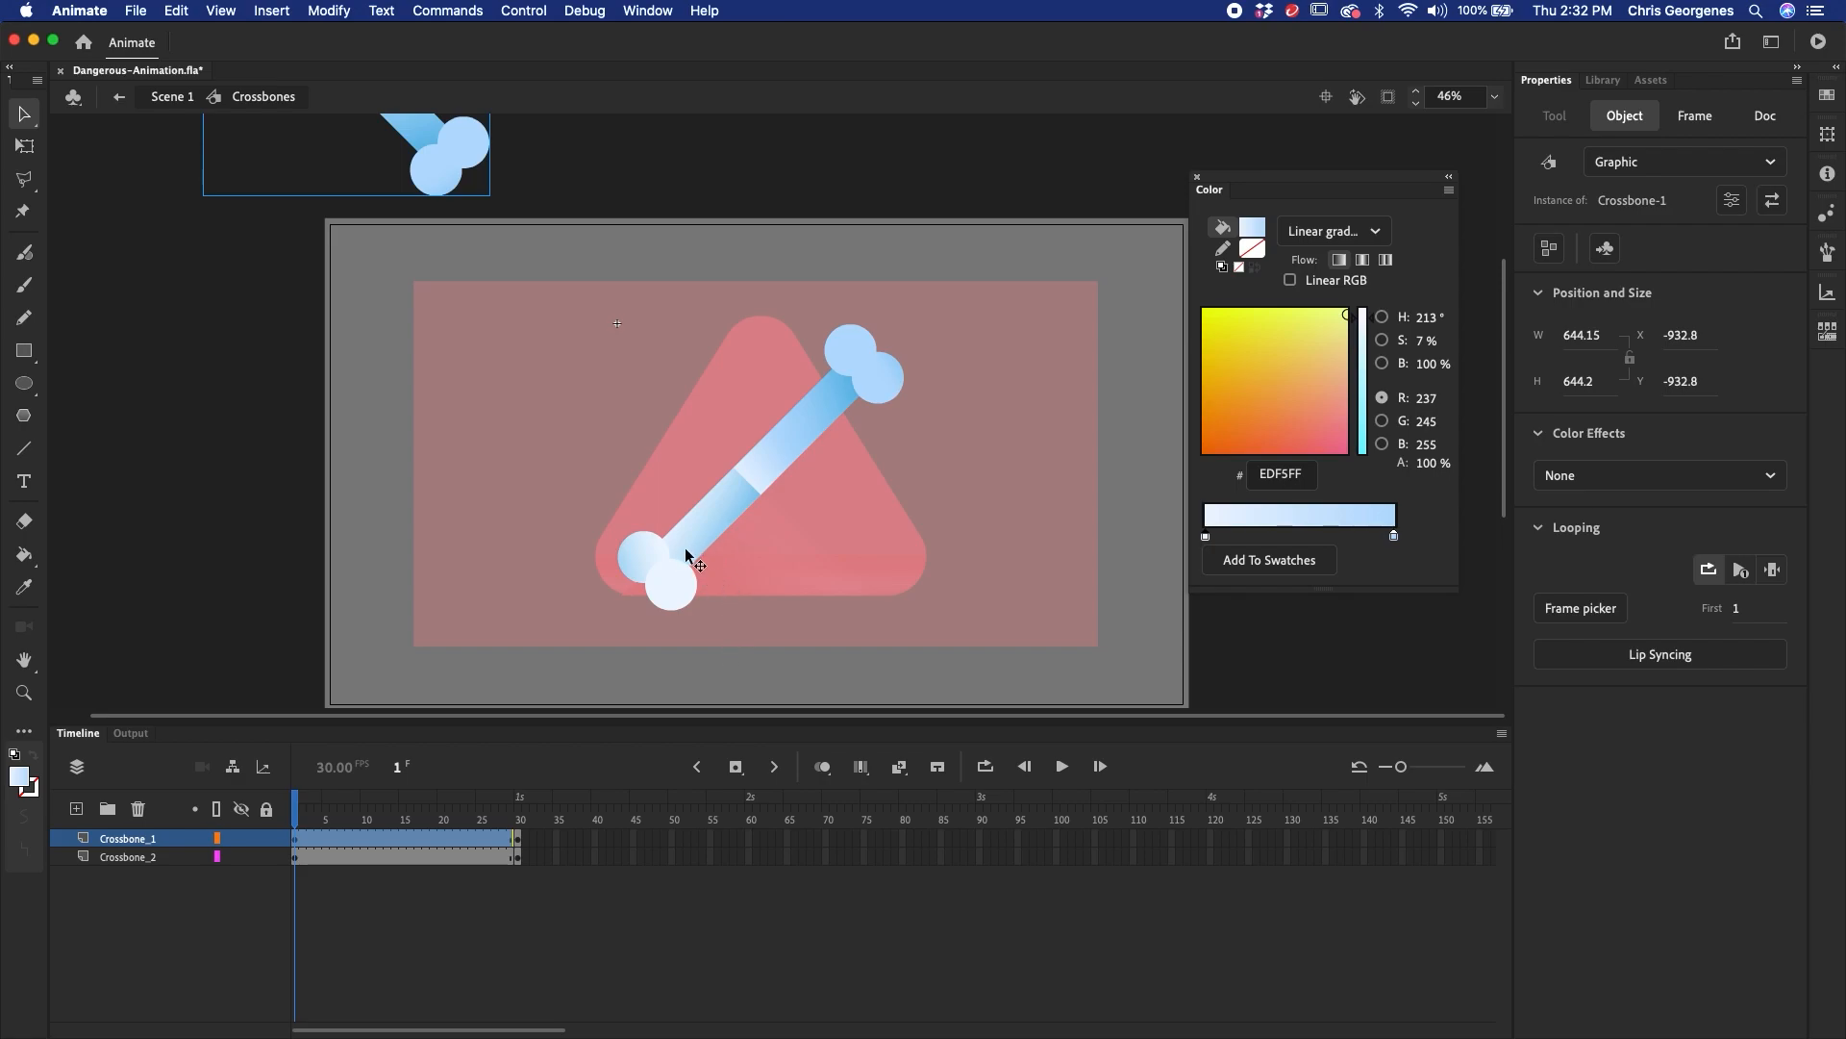
{"action": "left_click_drag", "start_coordinate": [679, 554], "coordinate": [1065, 191]}
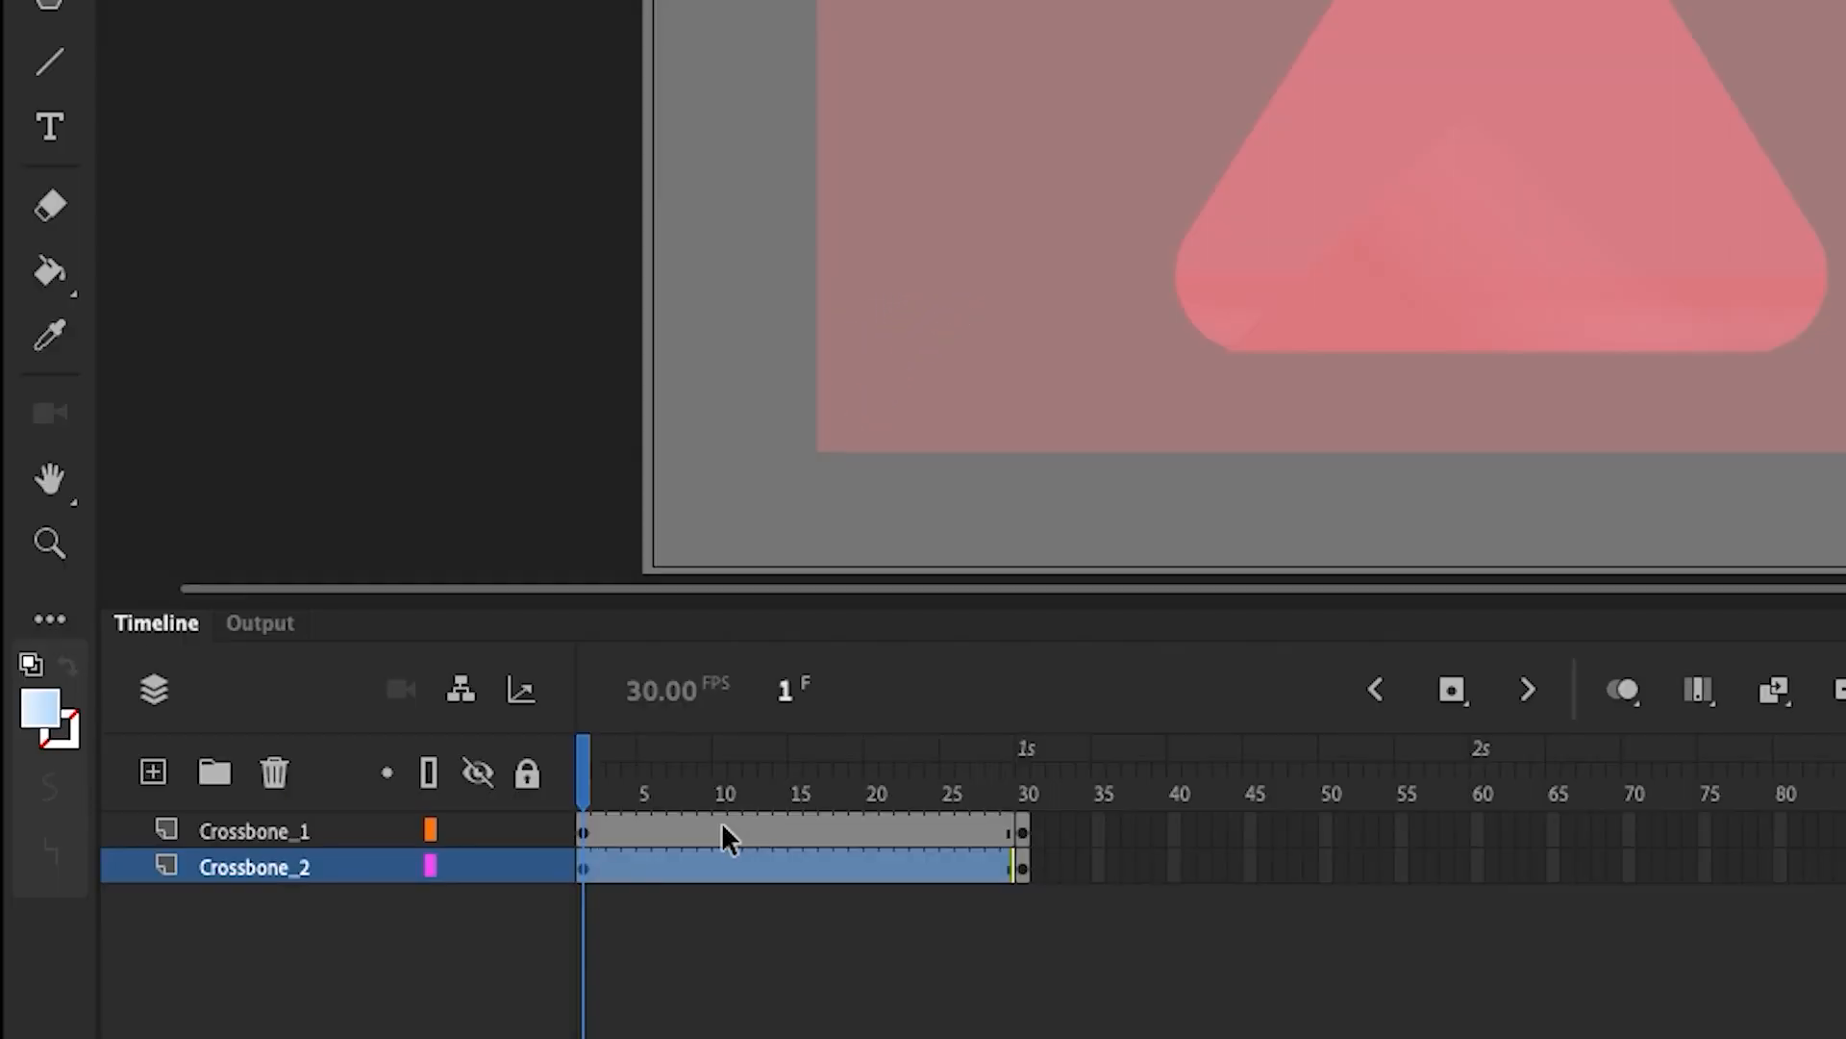
- Create classic tweens across both the Crossbone_1 and Crossbone_2 layers
{"action": "left_click_drag", "start_coordinate": [366, 837], "coordinate": [442, 864]}
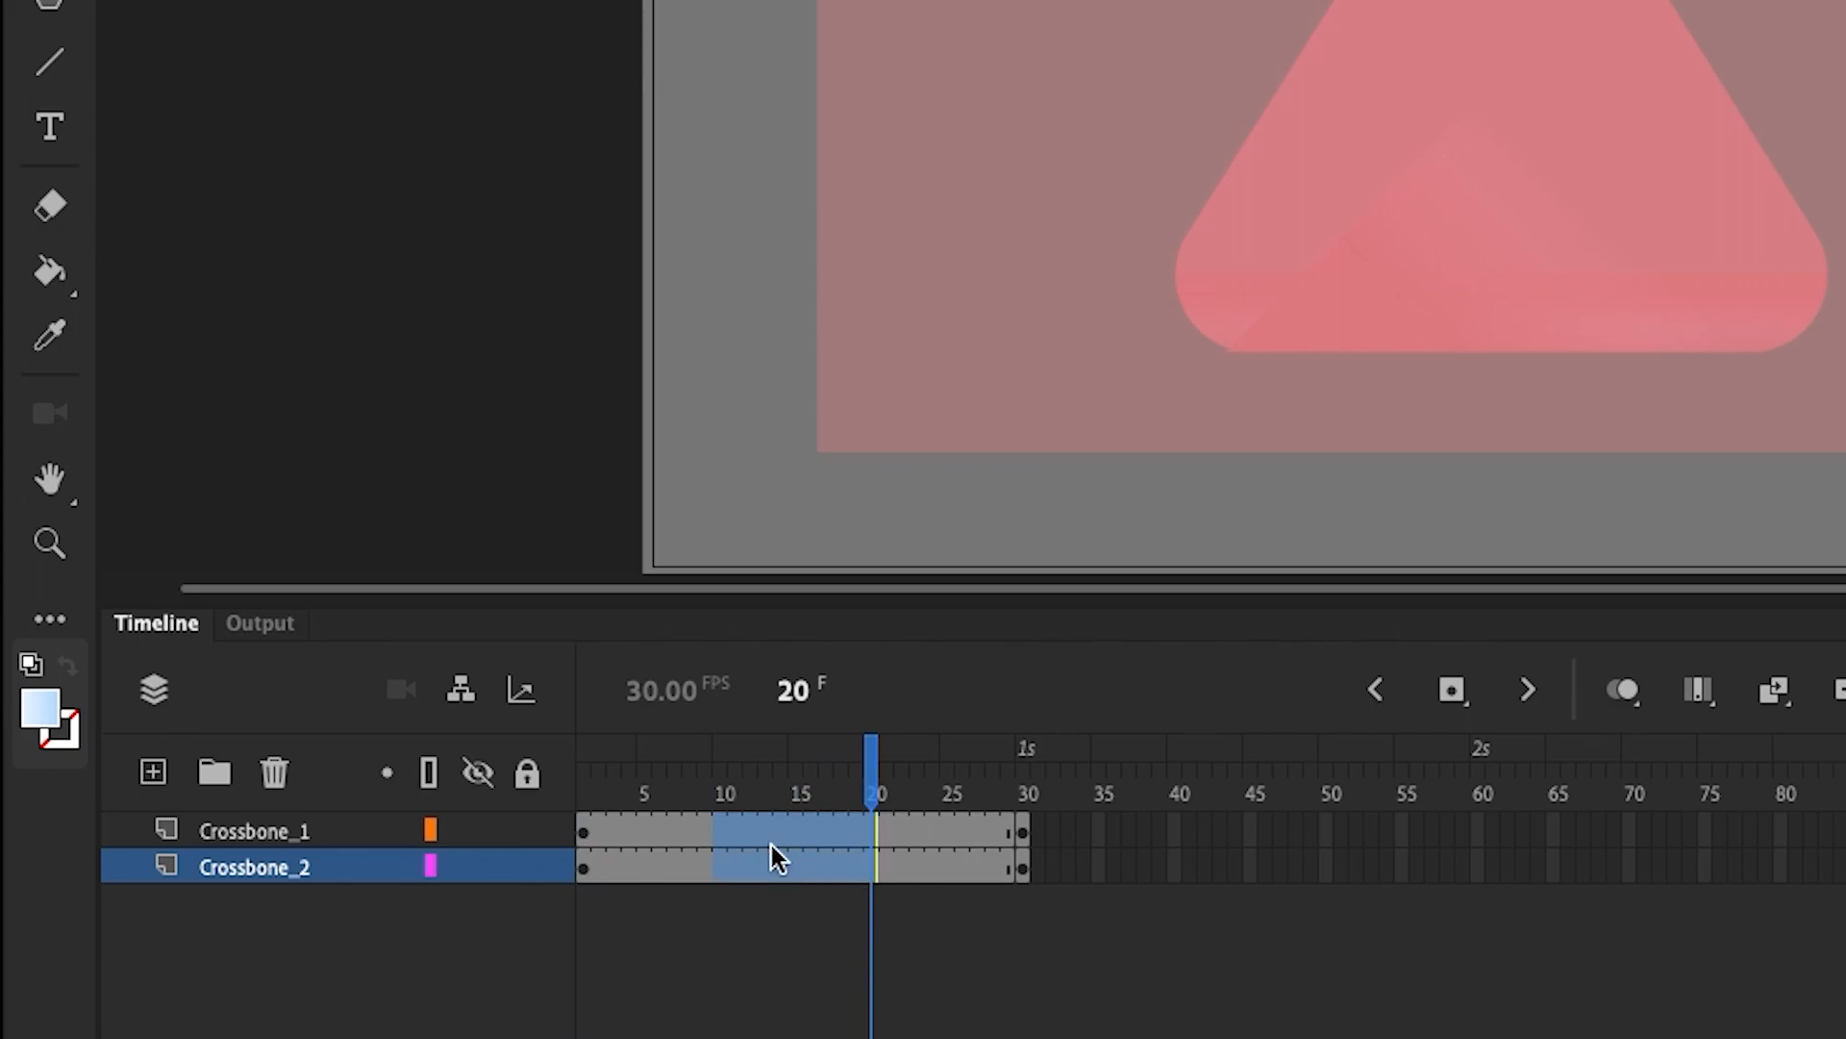
{"action": "right_click", "coordinate": [770, 843]}
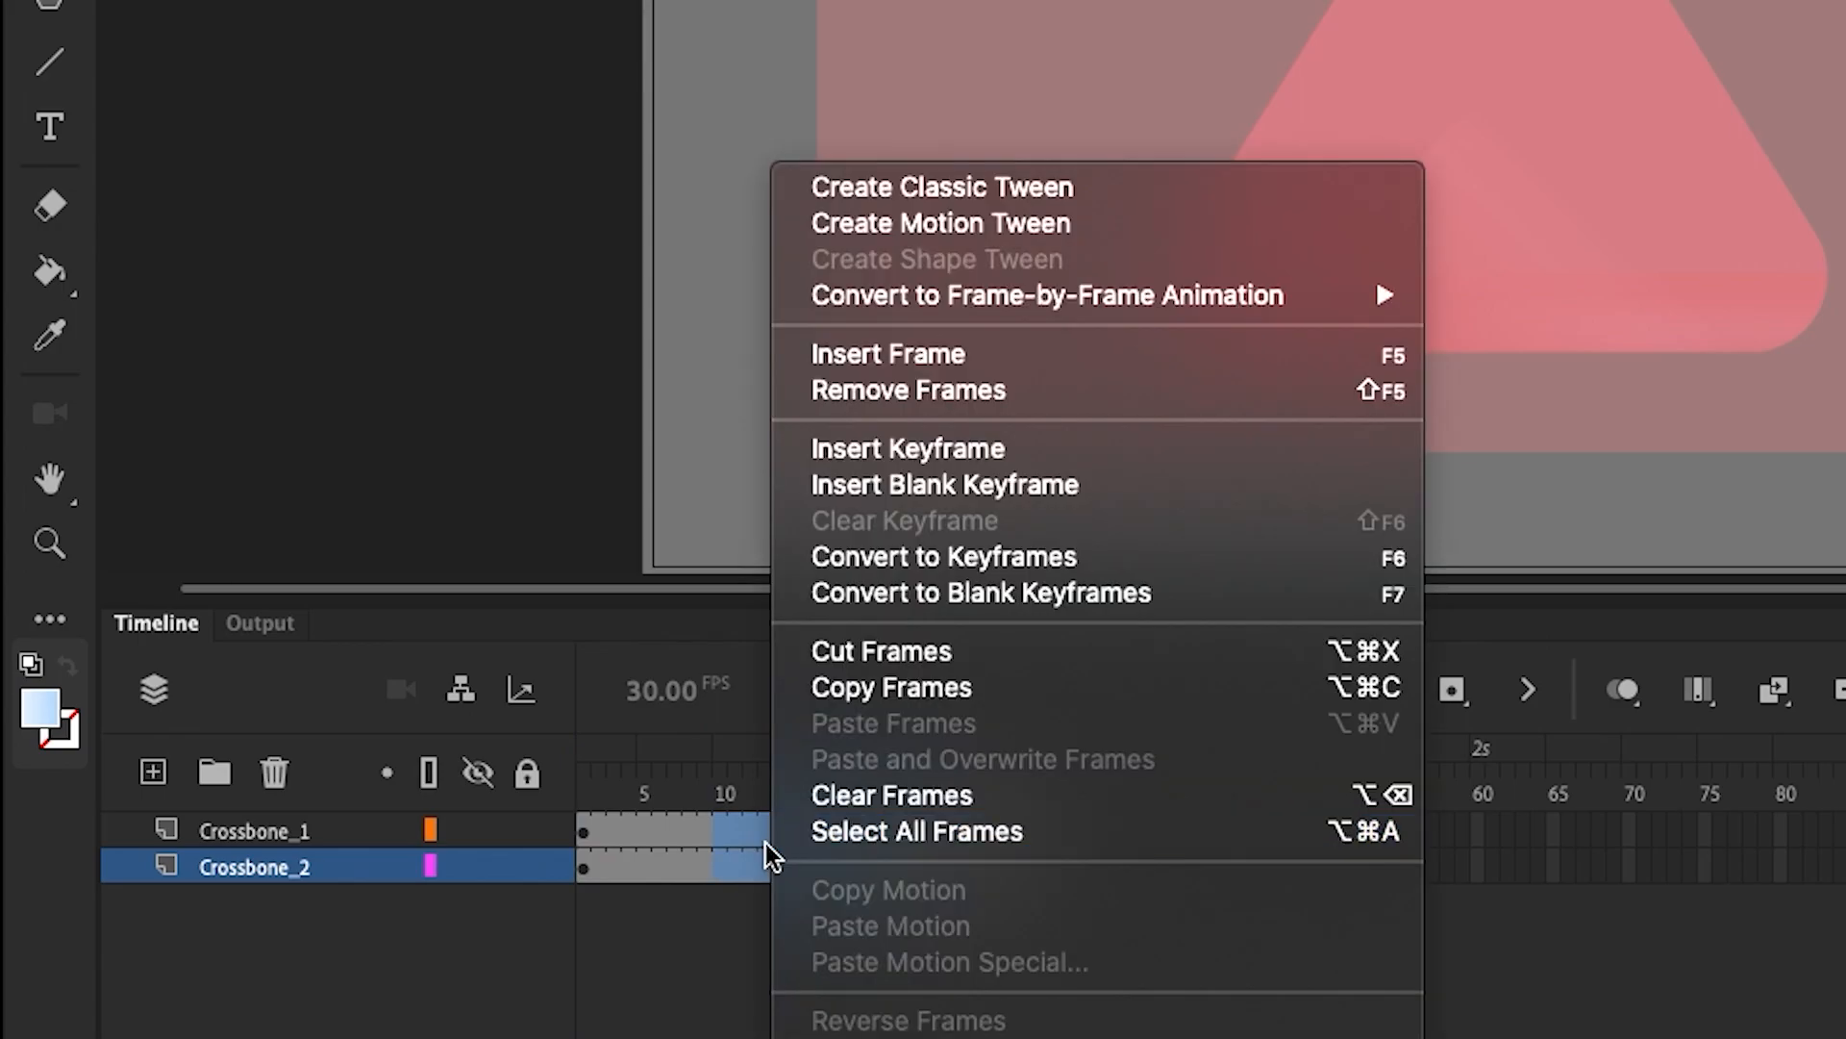
{"action": "left_click", "coordinate": [975, 194]}
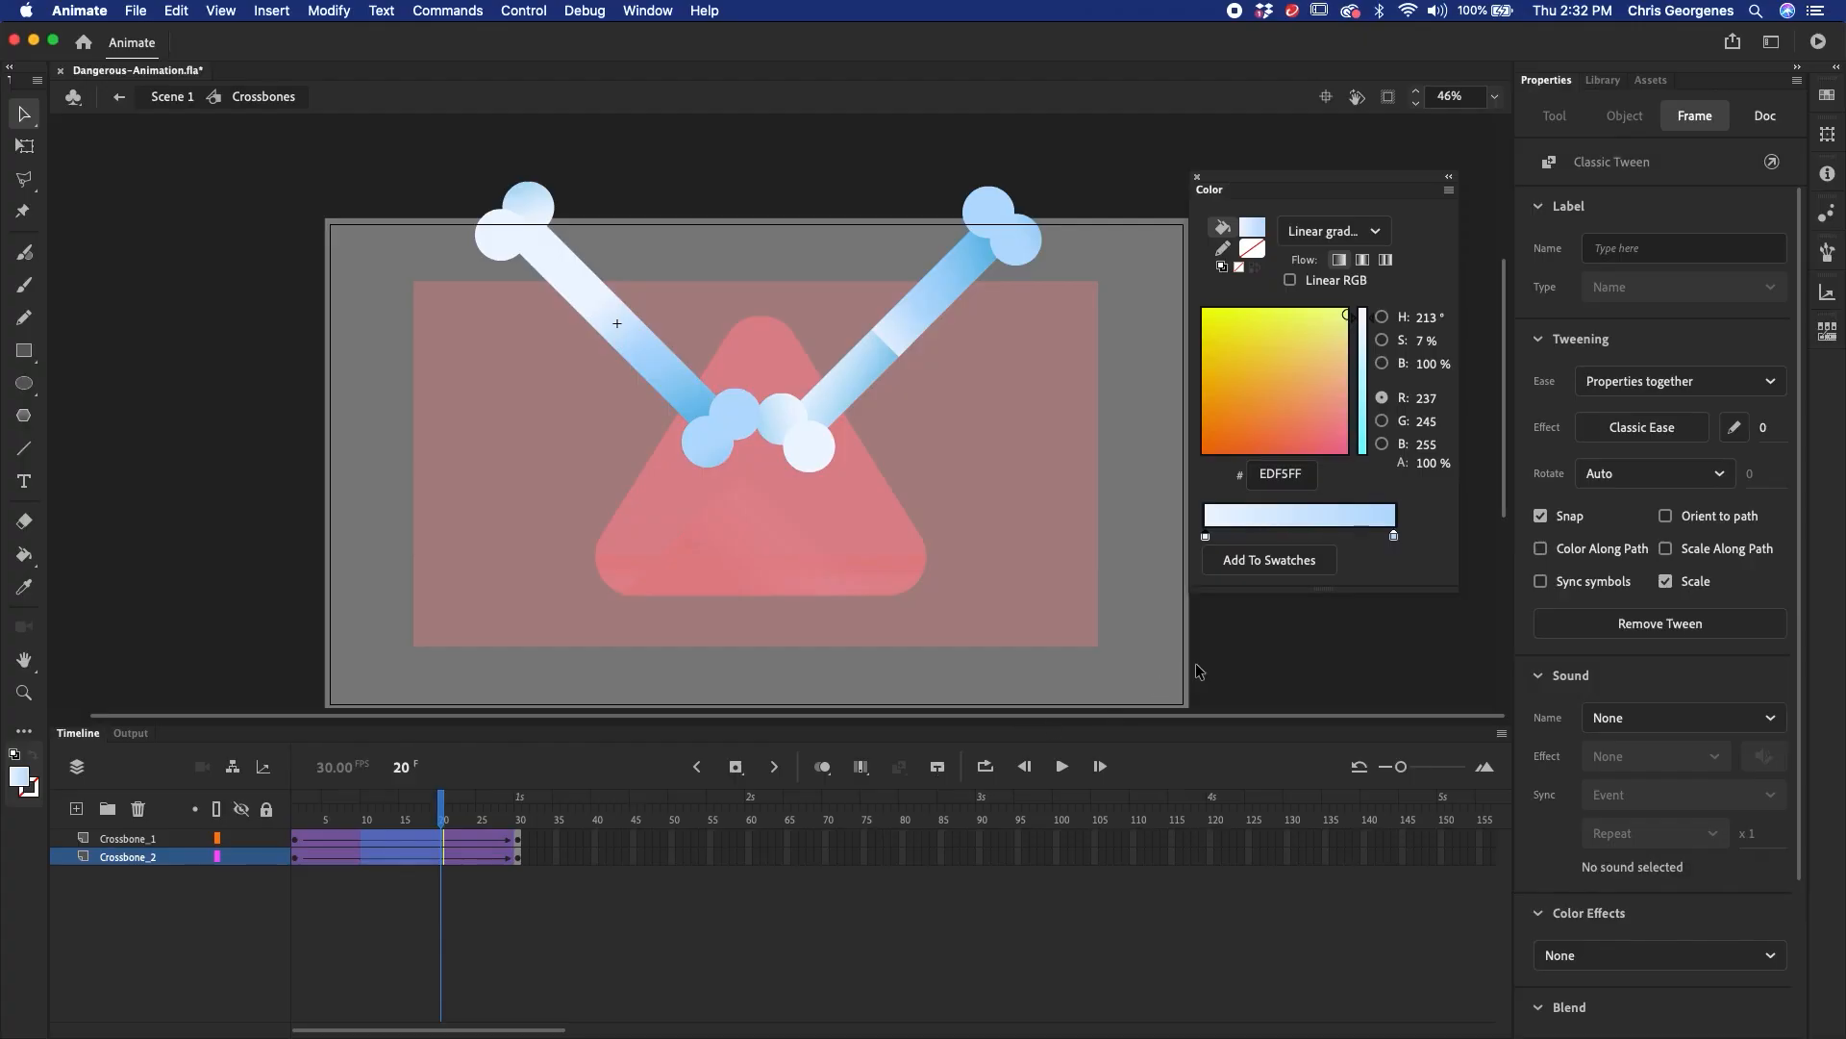
- Apply a Cubic Ease-Out effect to both crossbone tweens and play back the animation
{"action": "left_click", "coordinate": [1647, 428]}
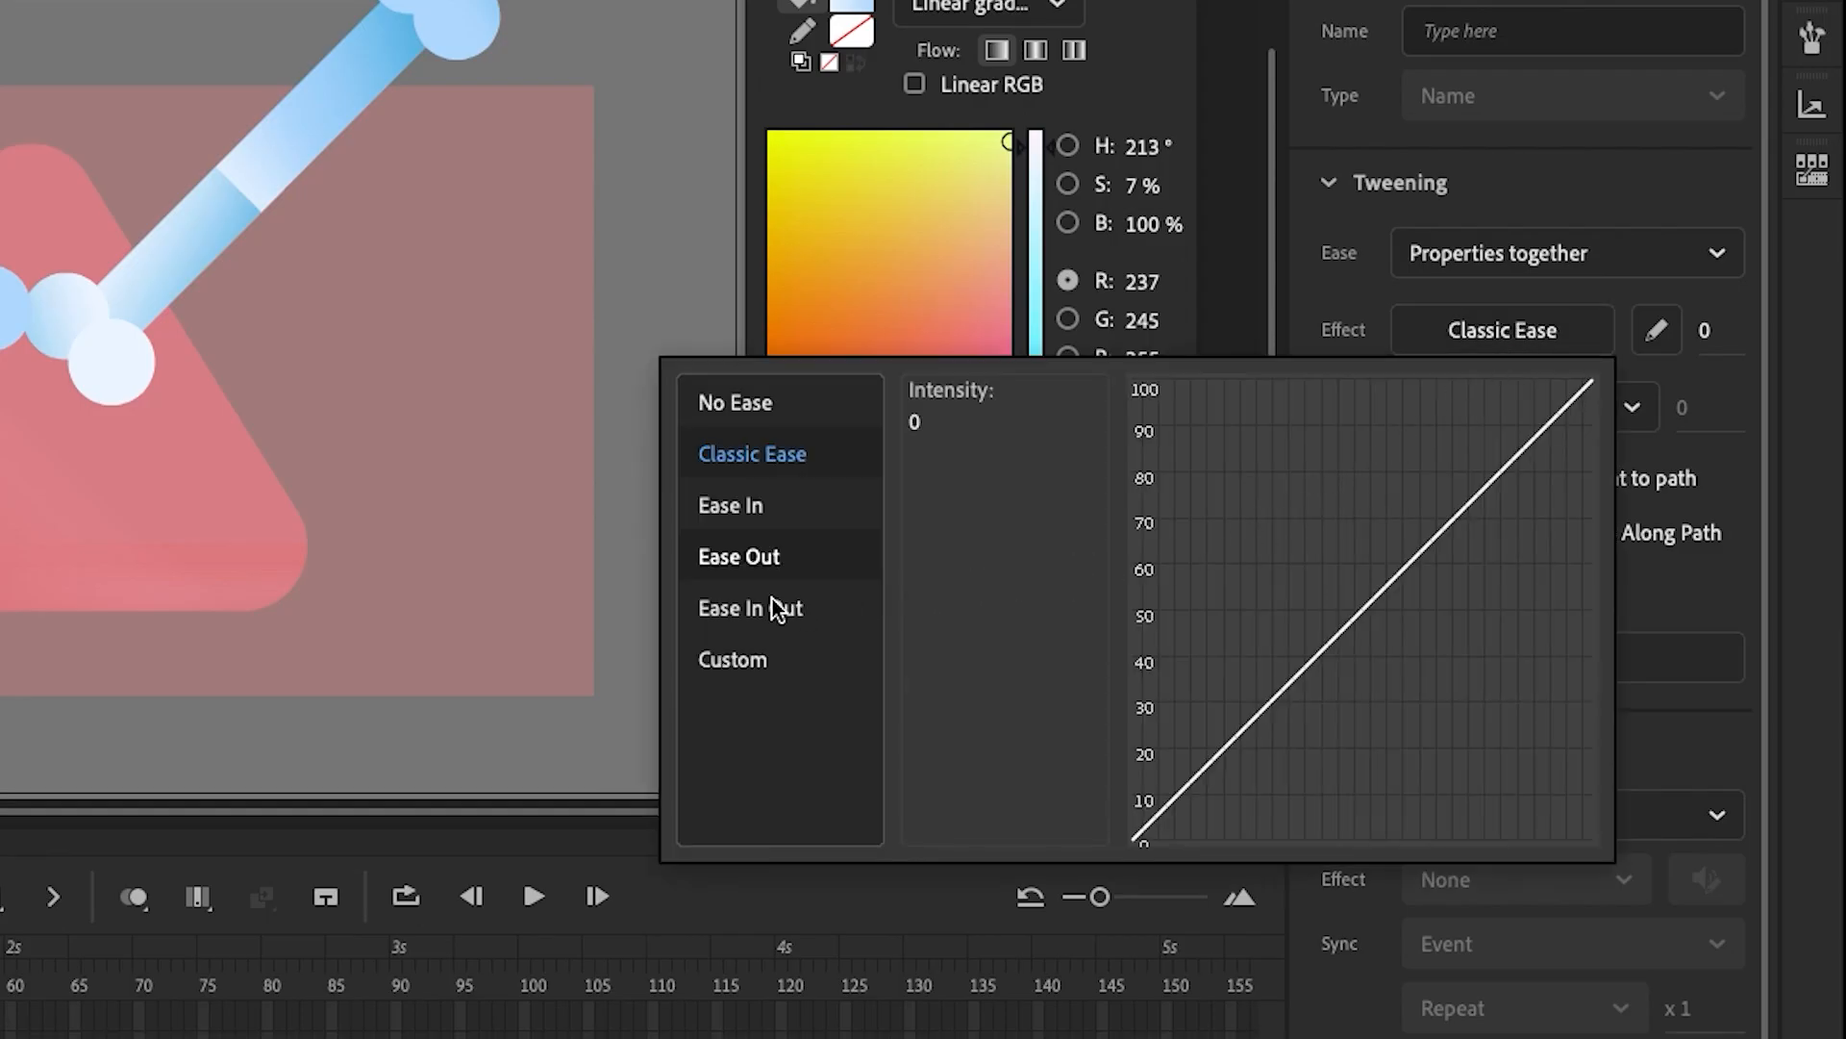
{"action": "left_click", "coordinate": [790, 558]}
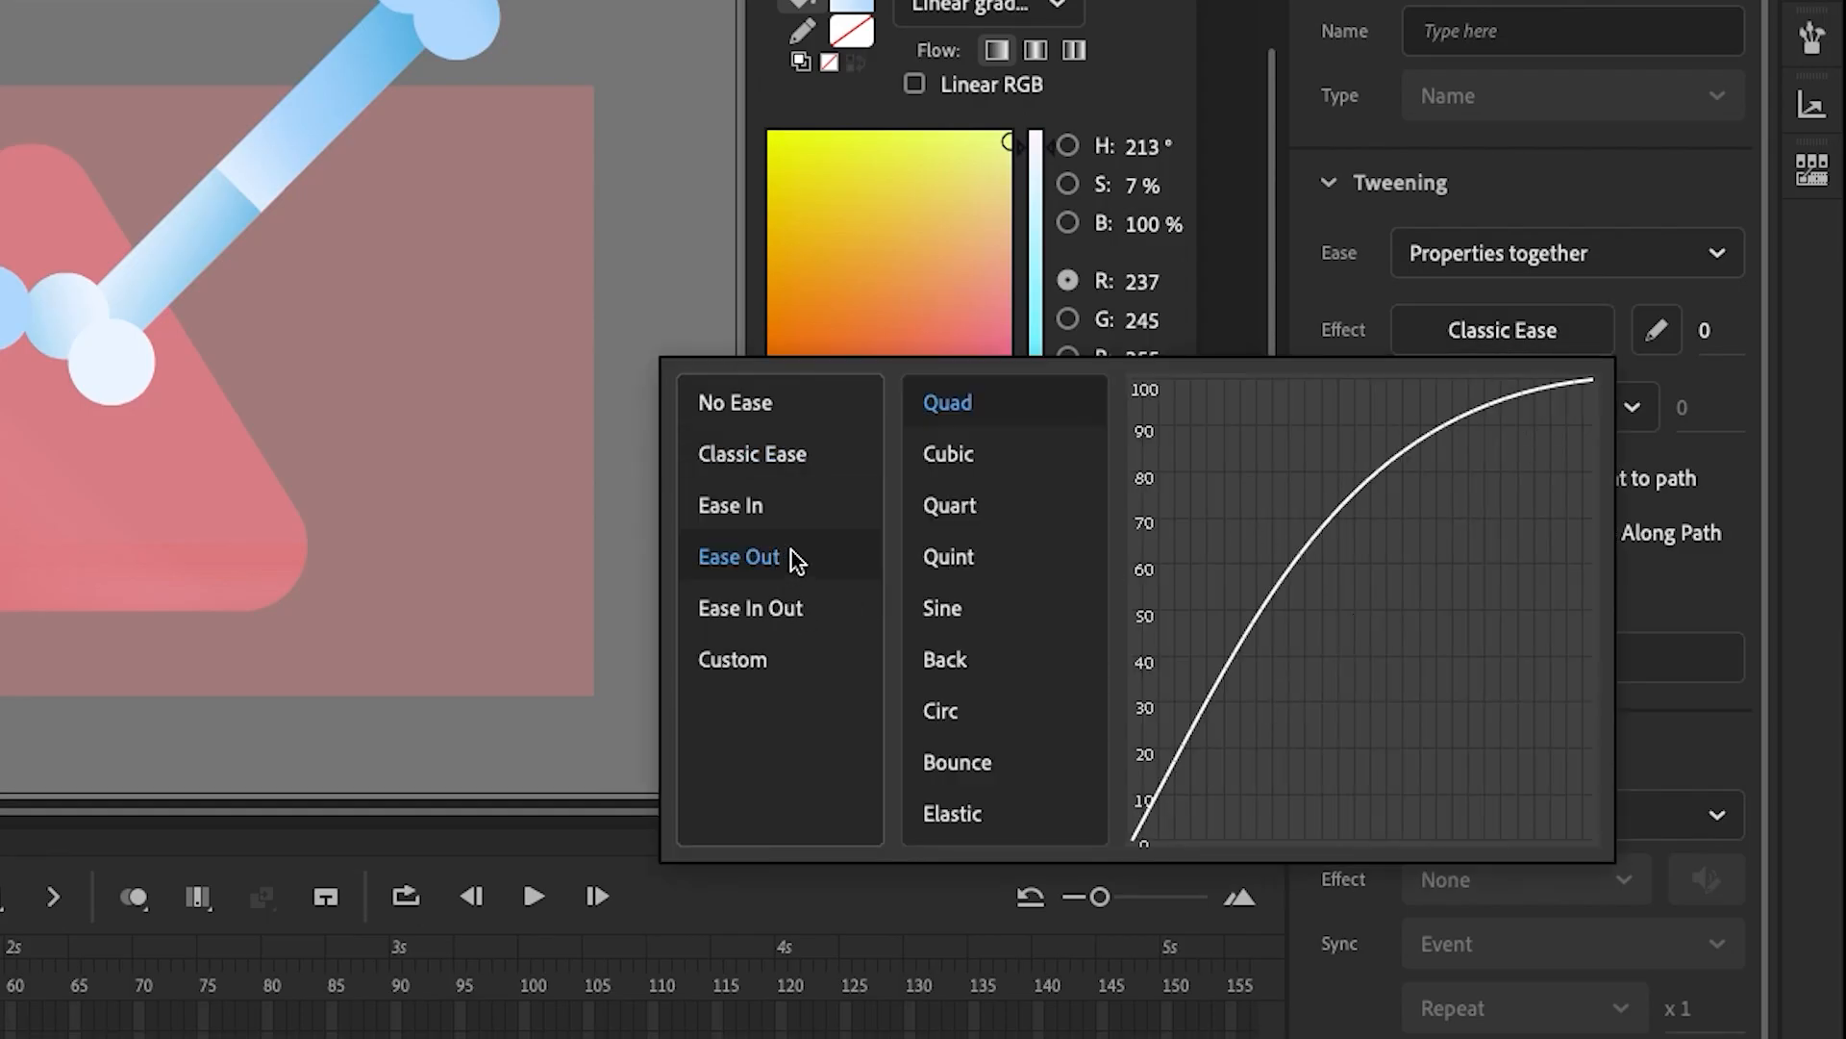
{"action": "left_click", "coordinate": [965, 460]}
{"action": "key", "text": "Return"}
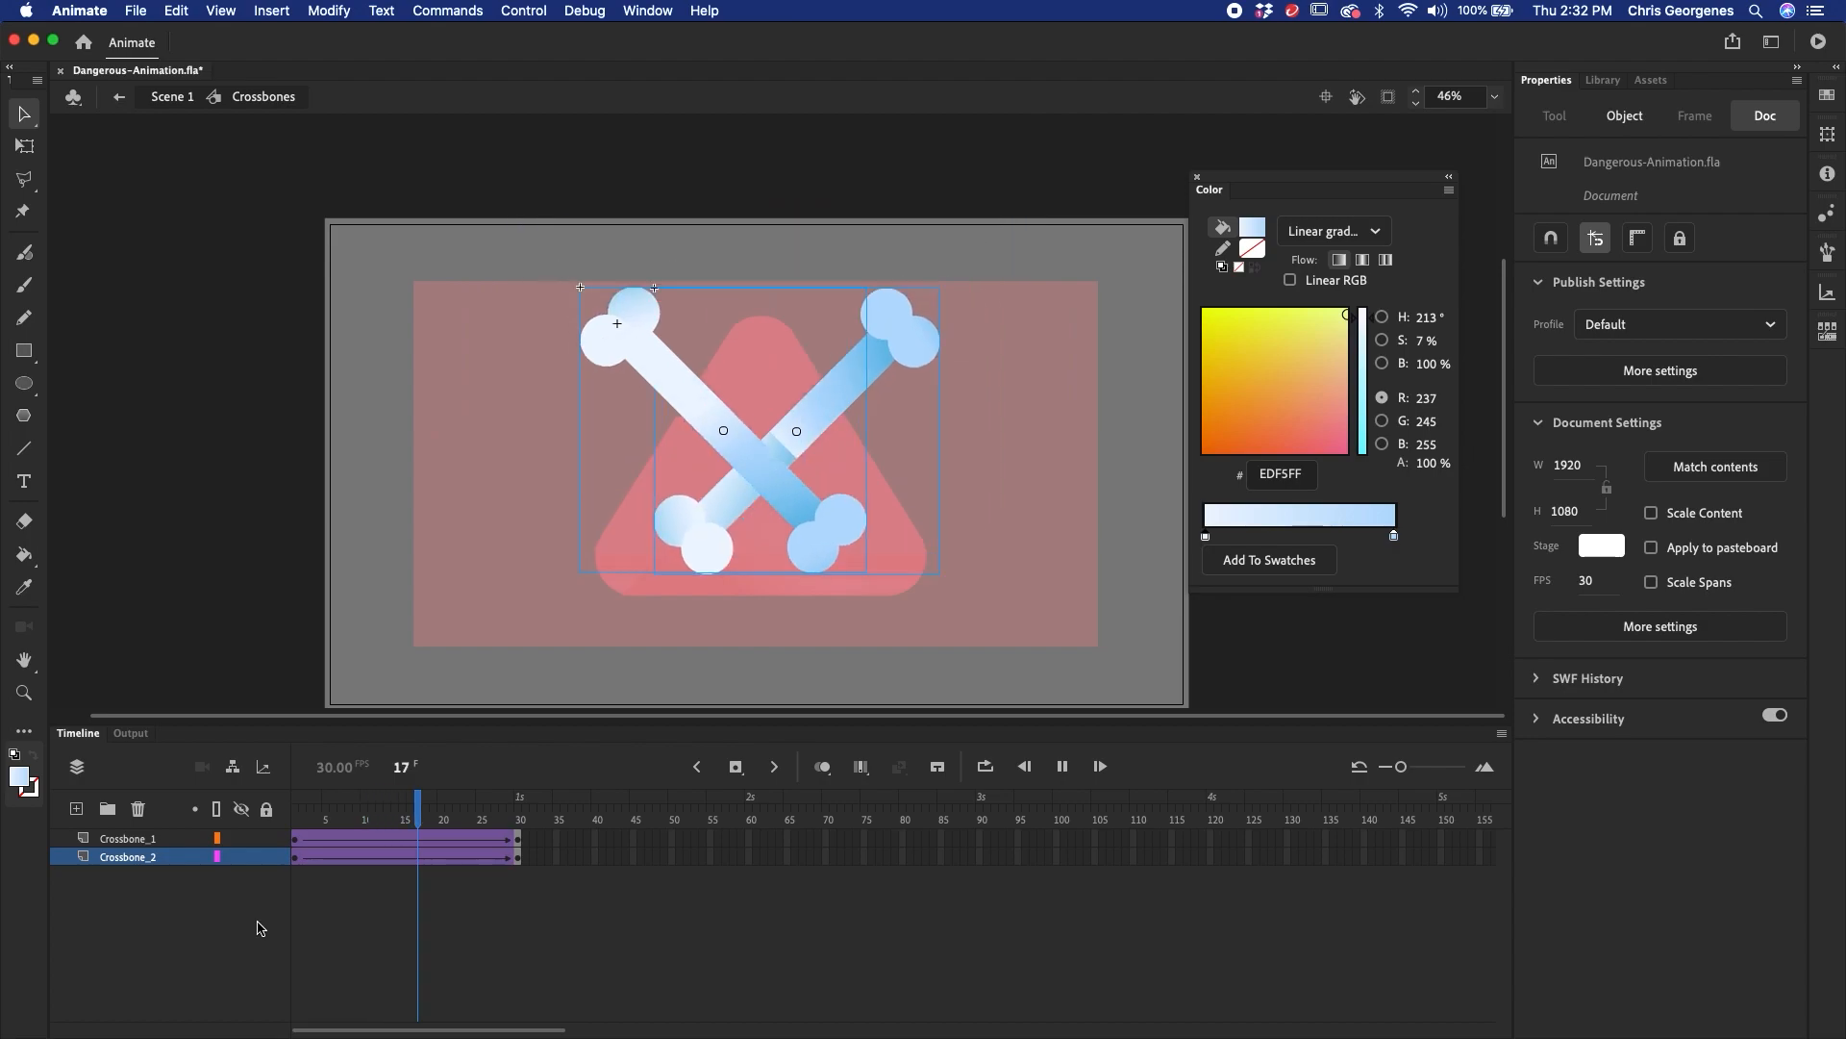
{"action": "key", "text": "Return"}
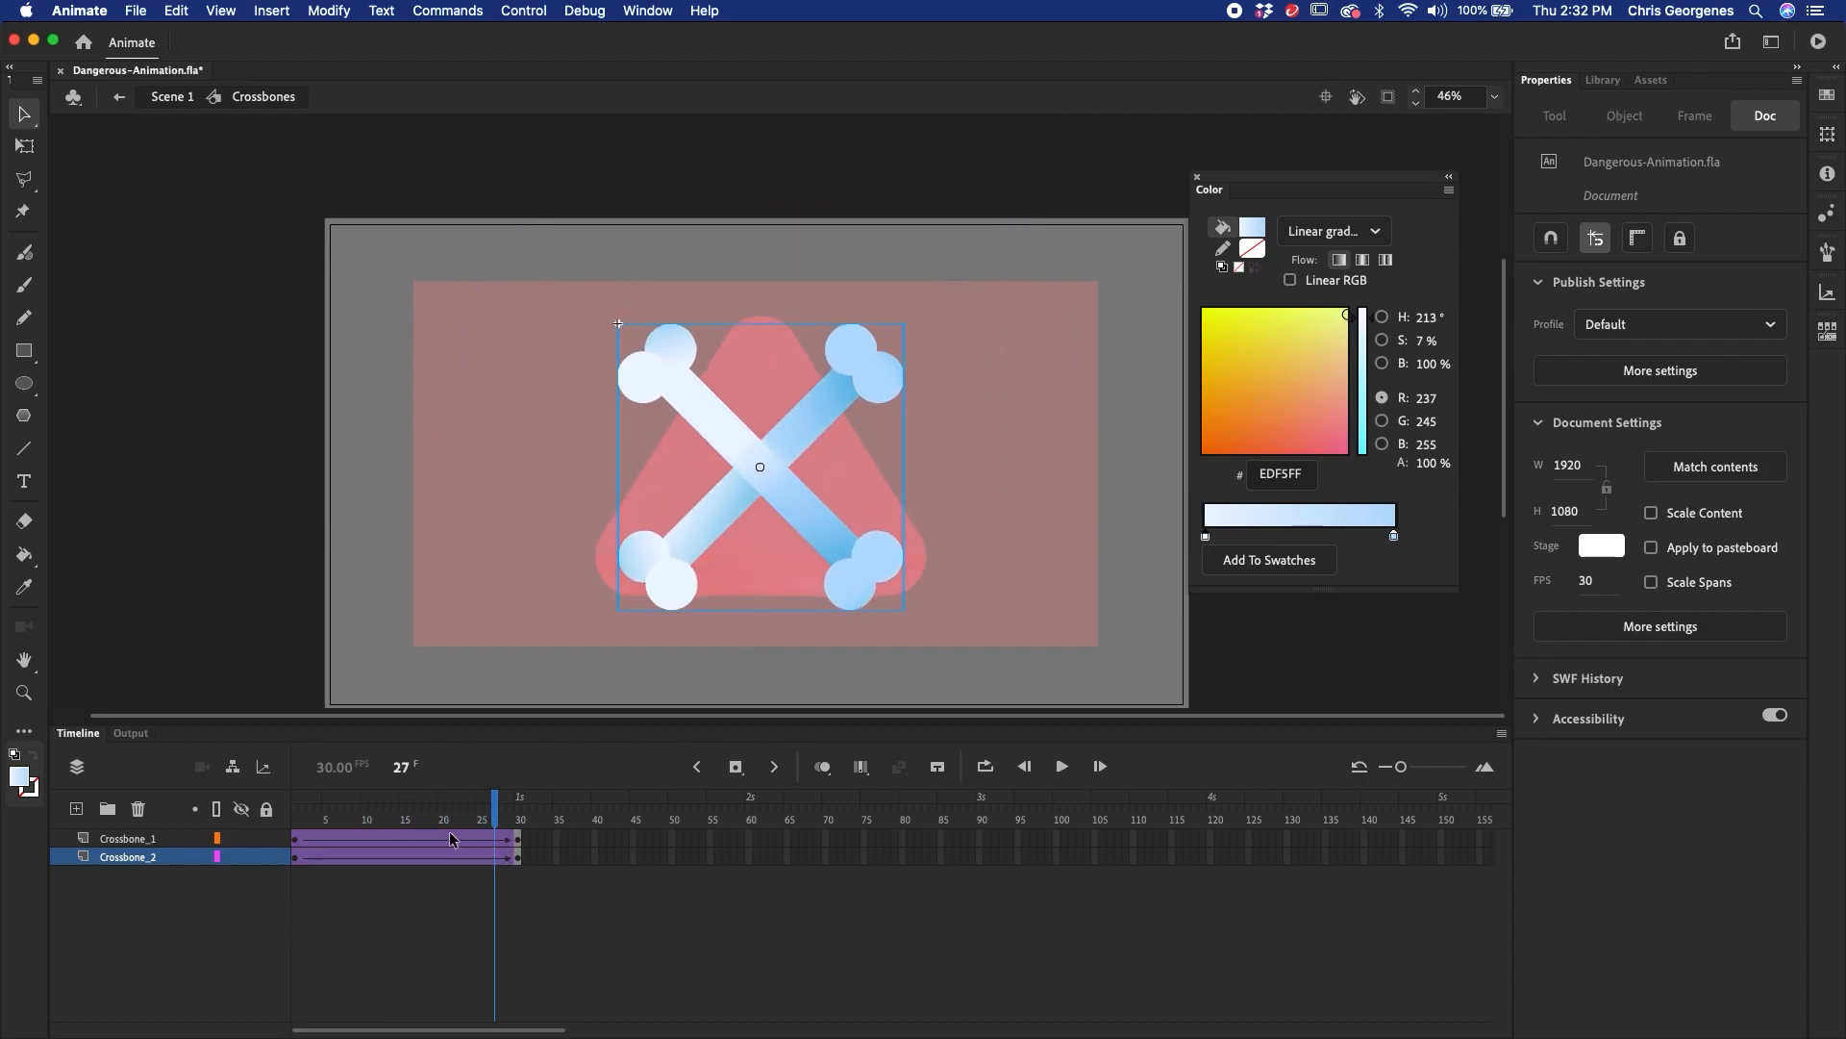
- Shorten both crossbone tweens by removing frames 11 to 23, and replay the animation from frame 1
{"action": "left_click", "coordinate": [373, 843]}
{"action": "left_click_drag", "start_coordinate": [378, 843], "coordinate": [465, 855]}
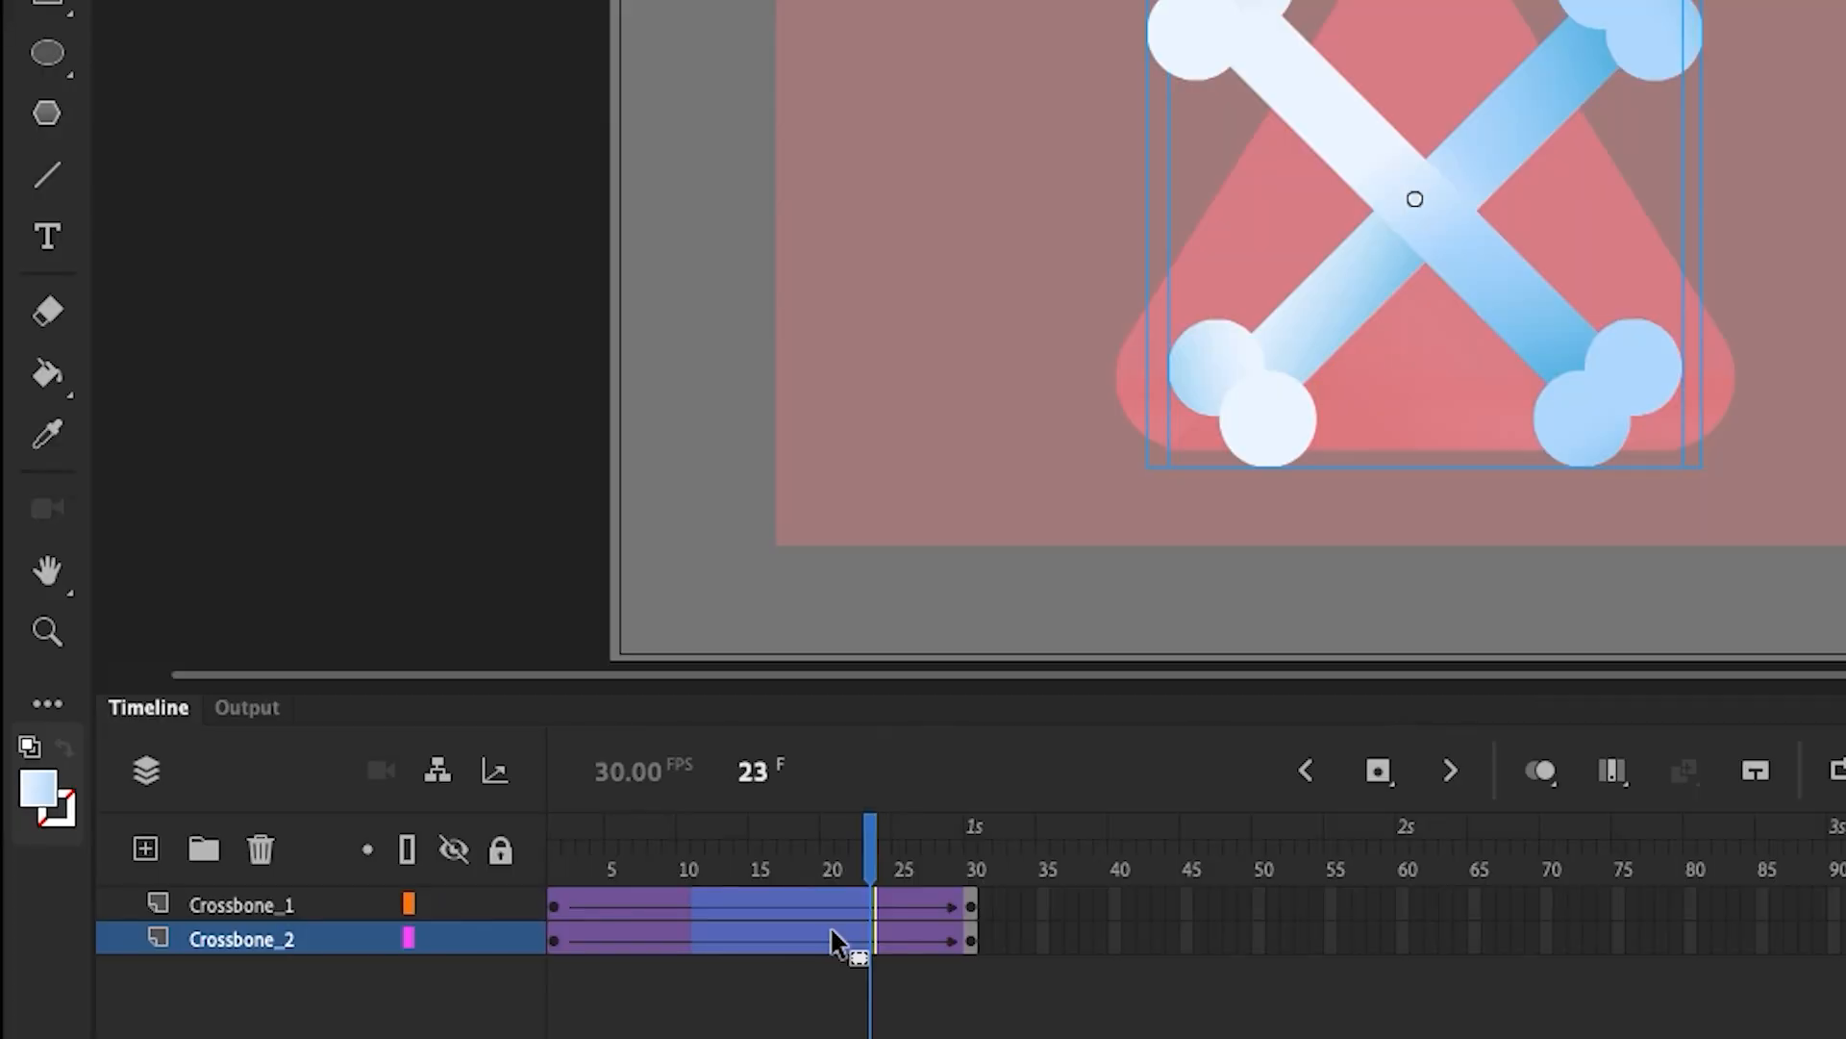
{"action": "right_click", "coordinate": [833, 932]}
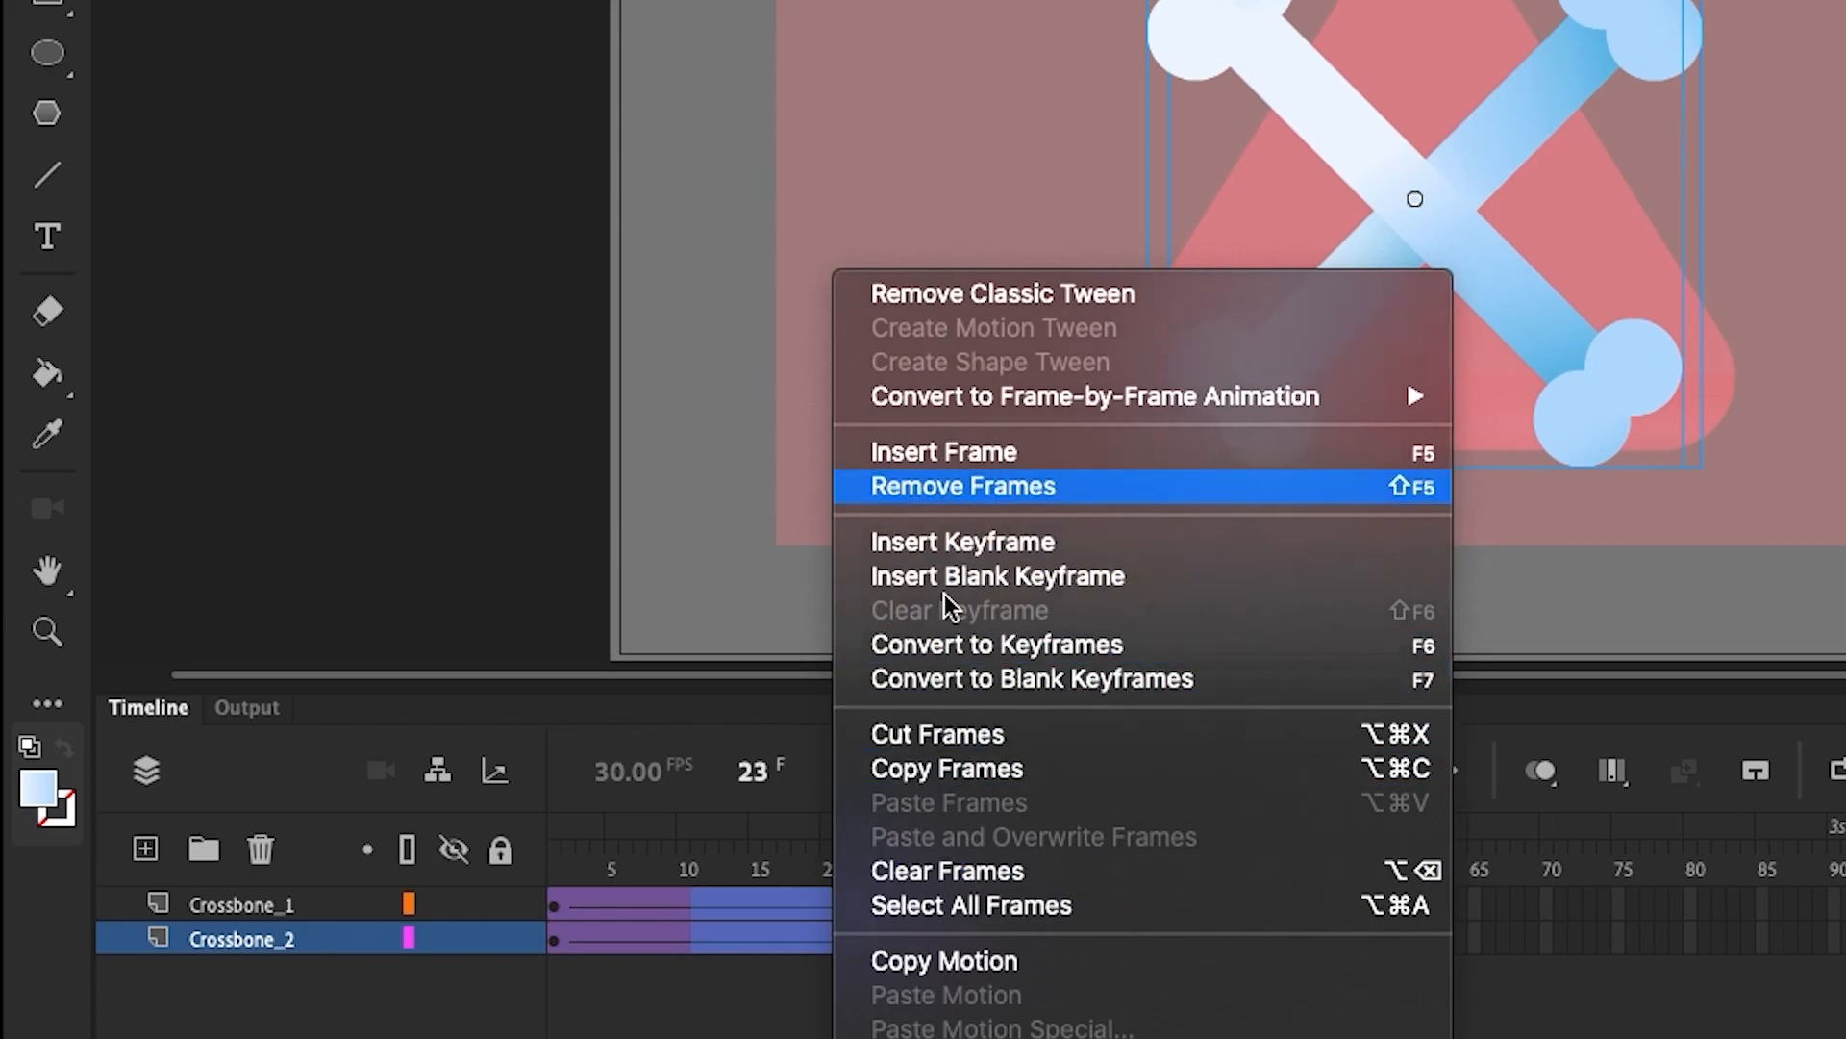
{"action": "left_click", "coordinate": [952, 487]}
{"action": "key", "text": "shift+comma"}
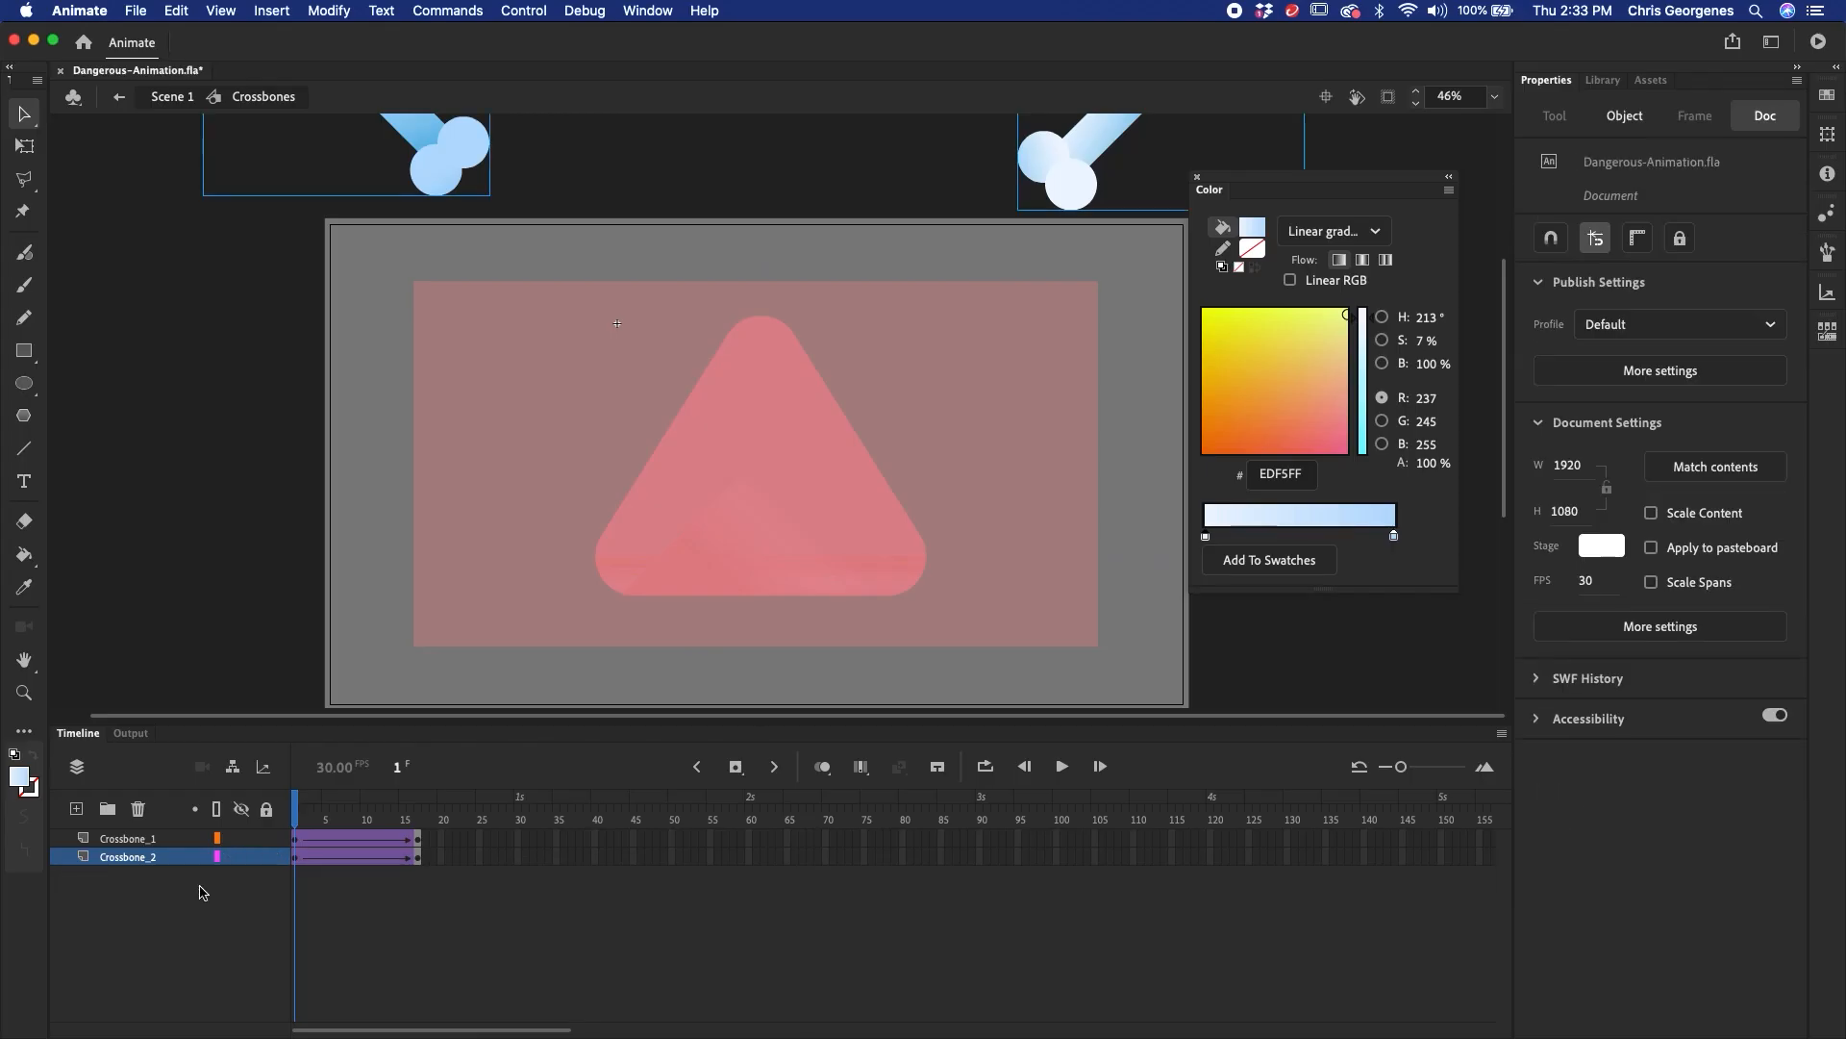
{"action": "key", "text": "Return"}
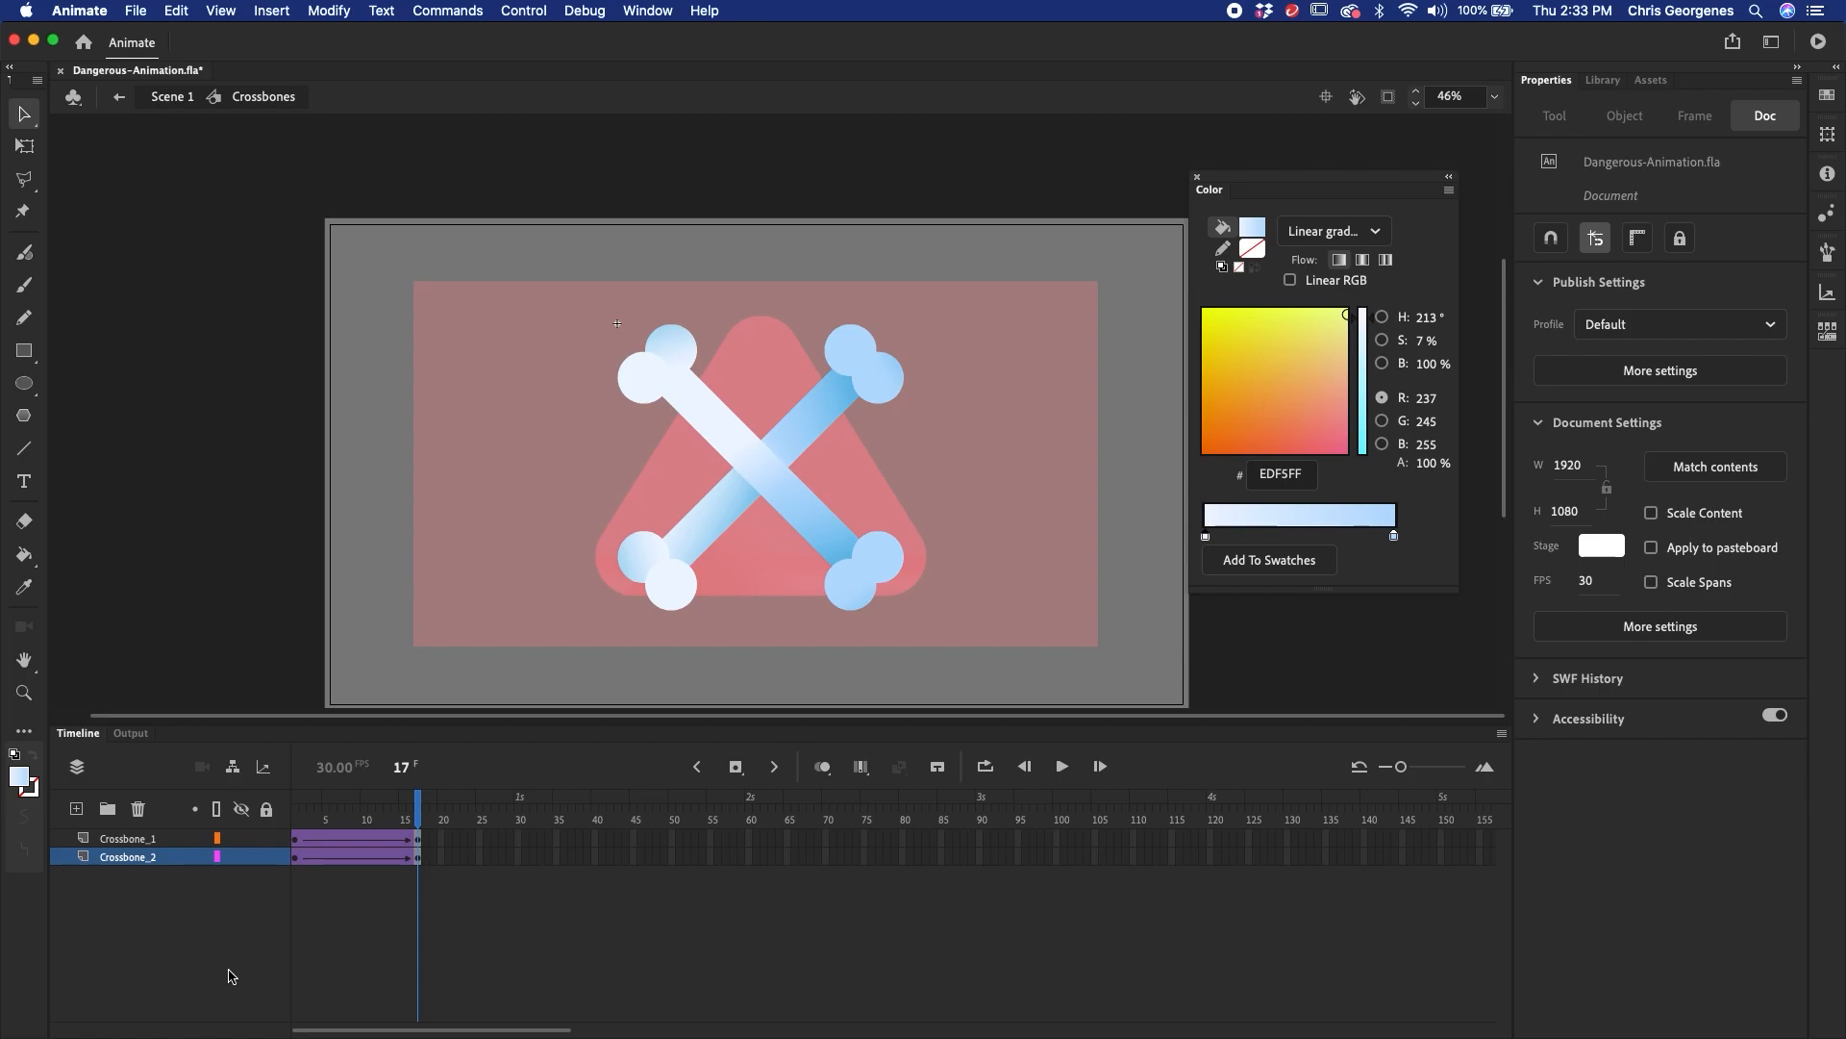
- Return to the main scene, set the Crossbones instance to play once instead of looping, and scrub through the result
{"action": "double_click", "coordinate": [285, 601]}
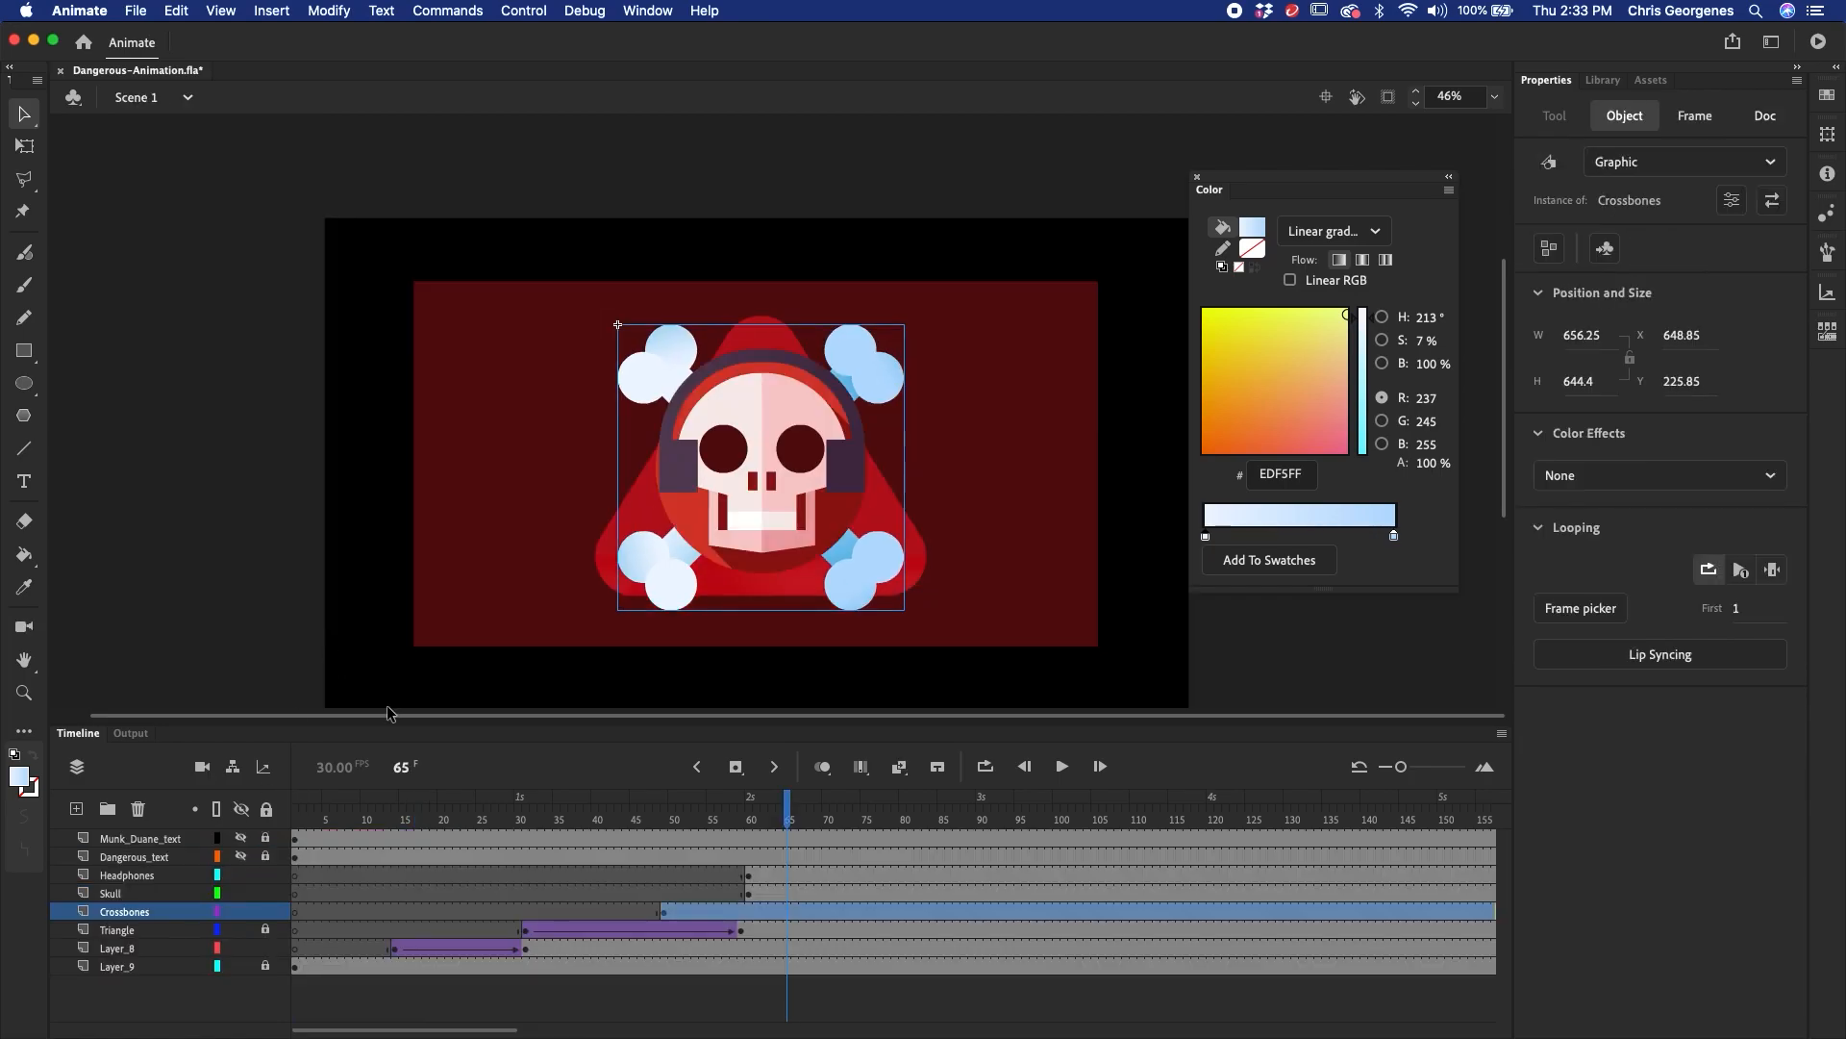
{"action": "left_click_drag", "start_coordinate": [519, 819], "coordinate": [704, 875]}
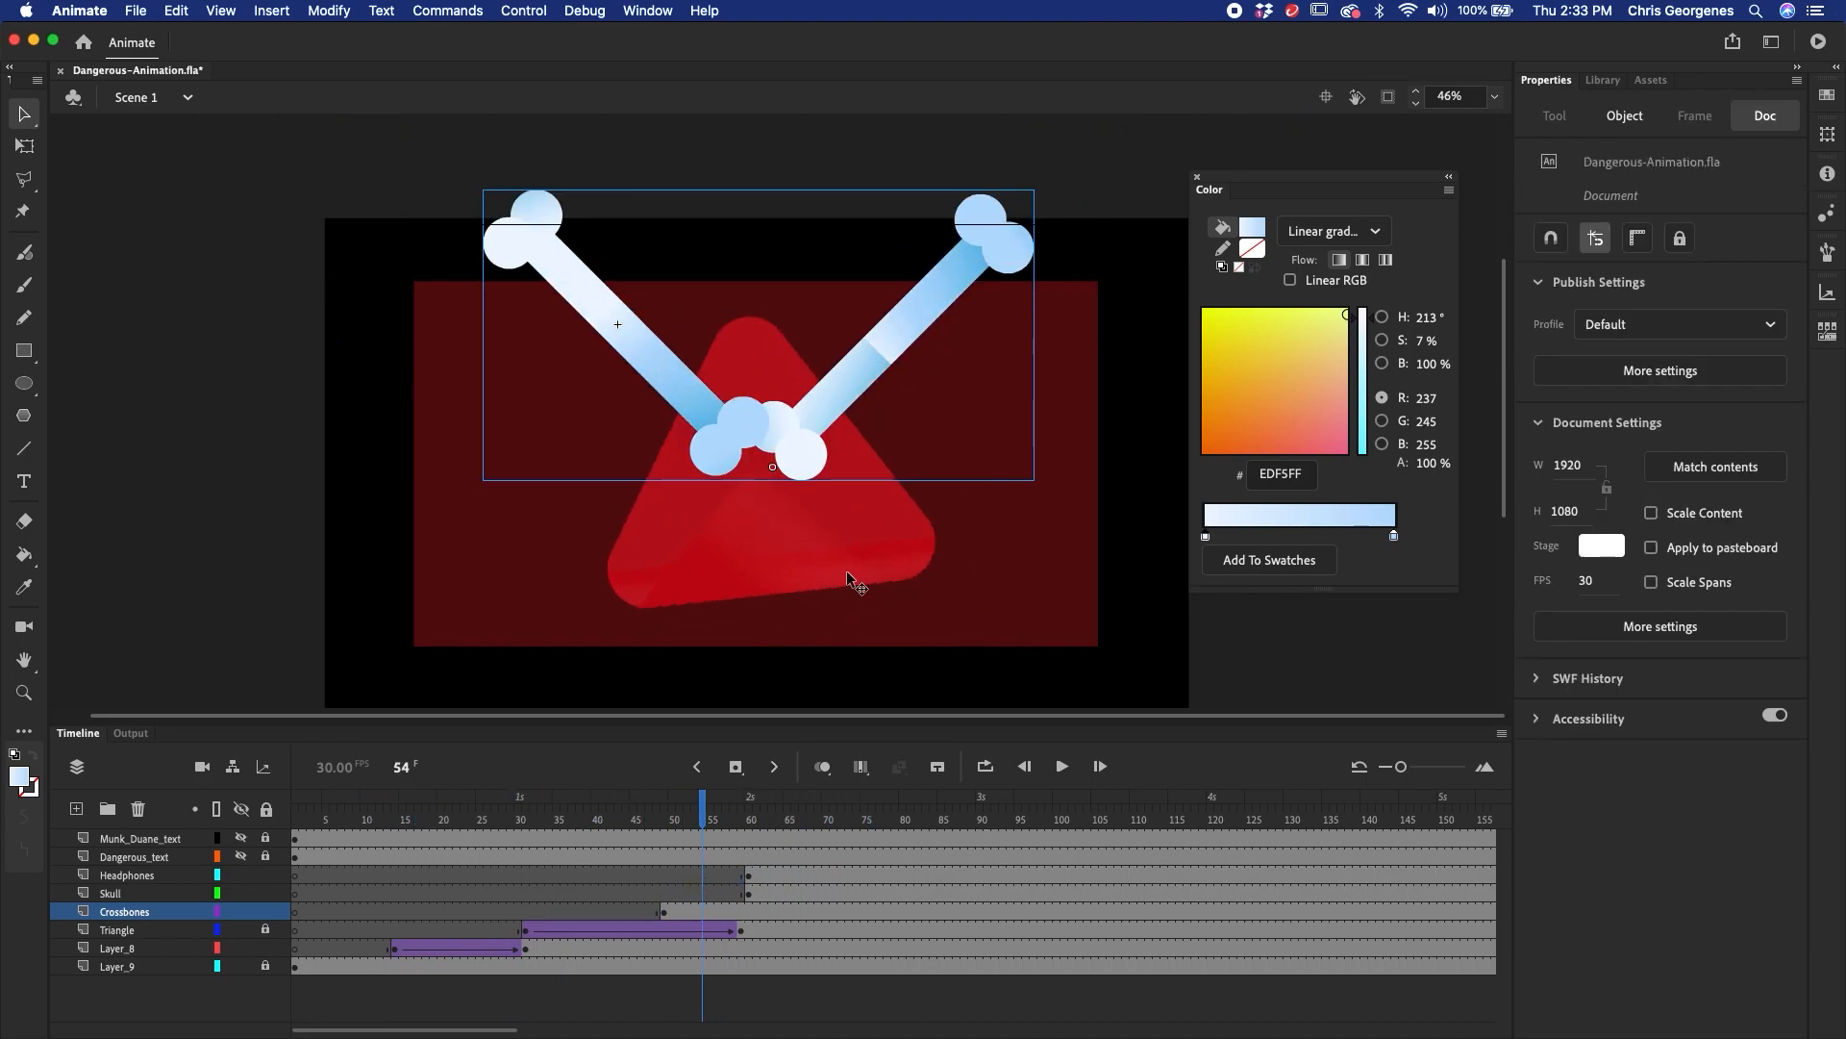
{"action": "left_click", "coordinate": [870, 356]}
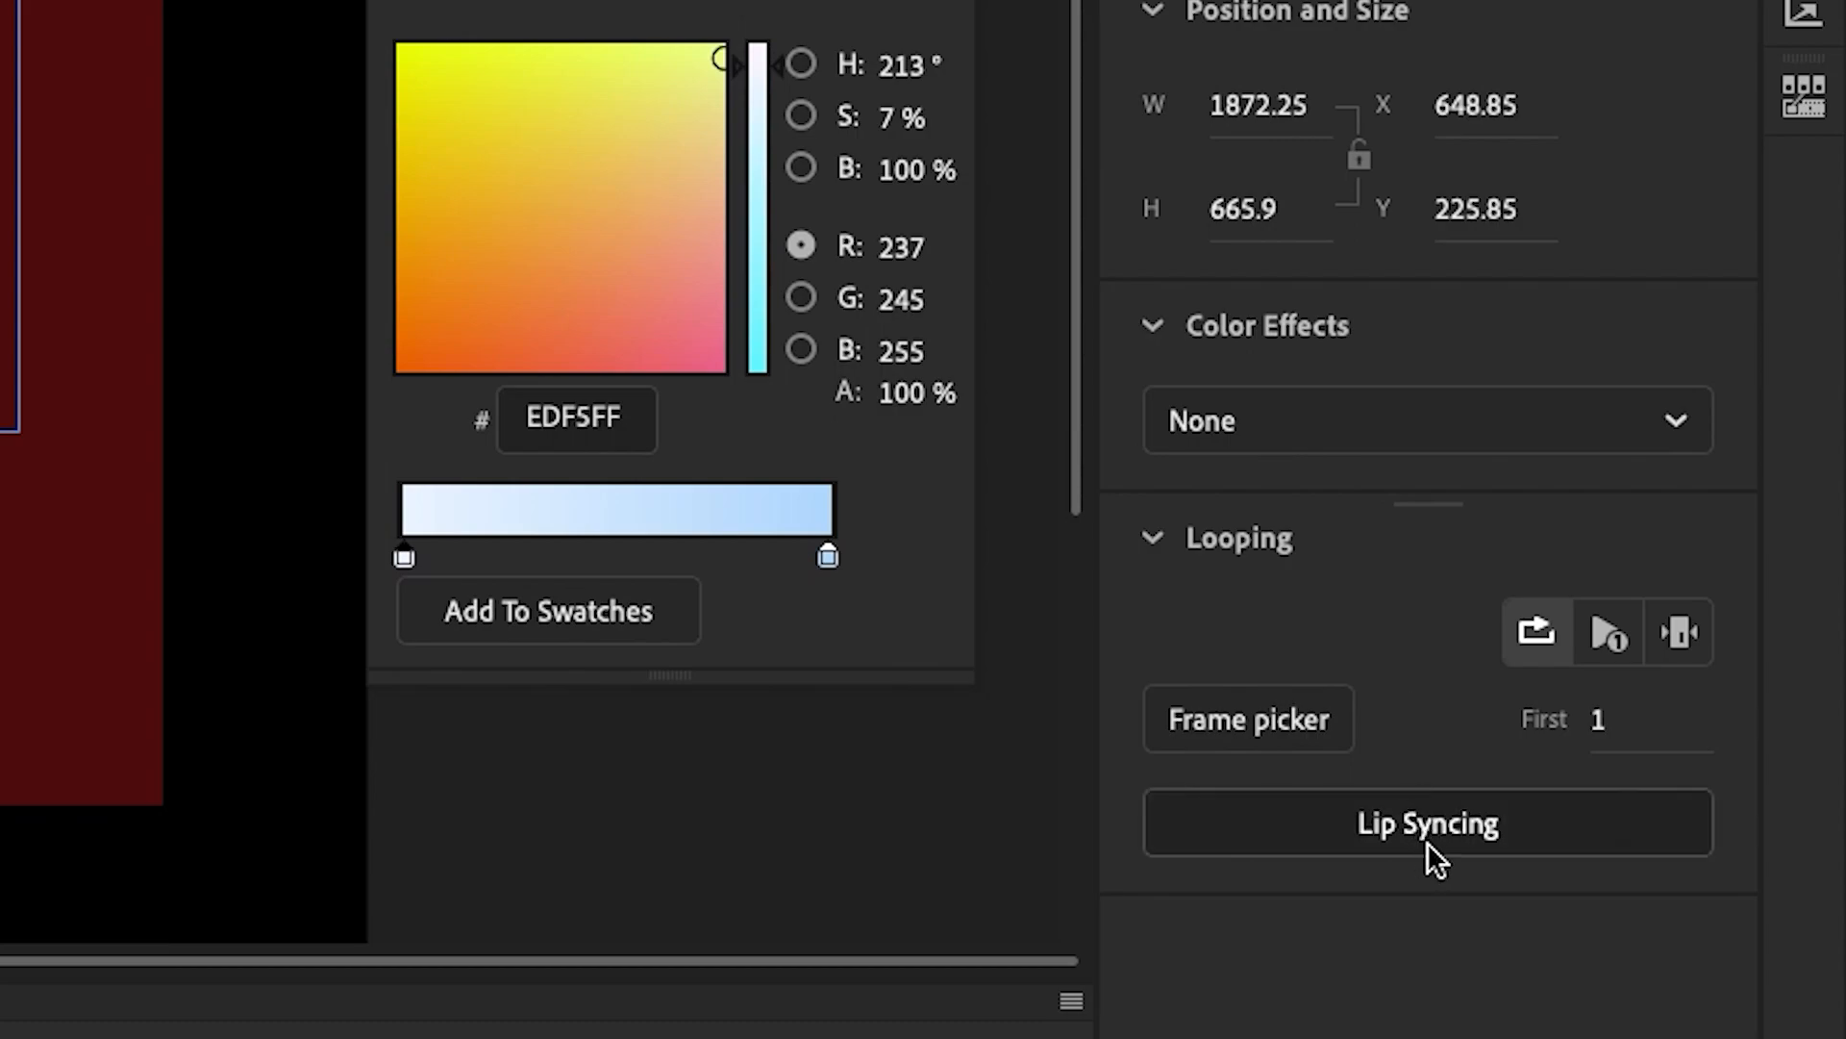
{"action": "left_click", "coordinate": [1621, 644]}
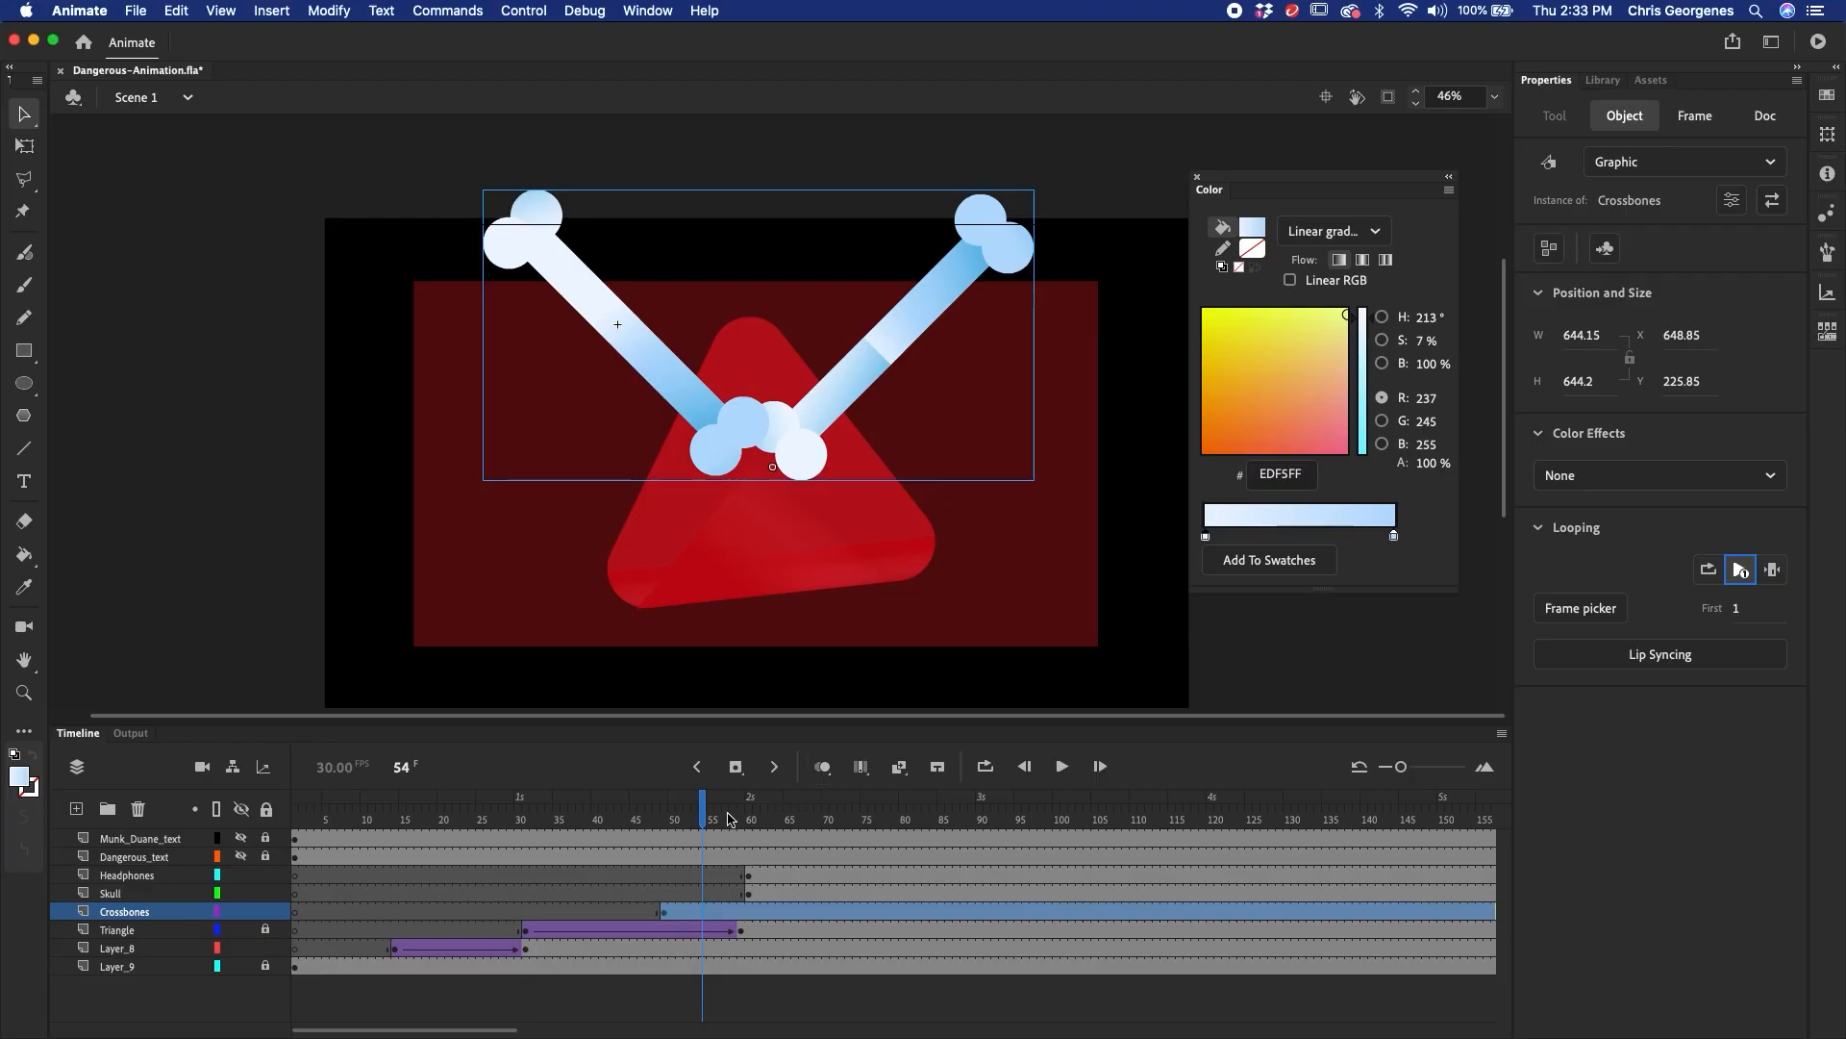
{"action": "left_click_drag", "start_coordinate": [704, 813], "coordinate": [751, 858]}
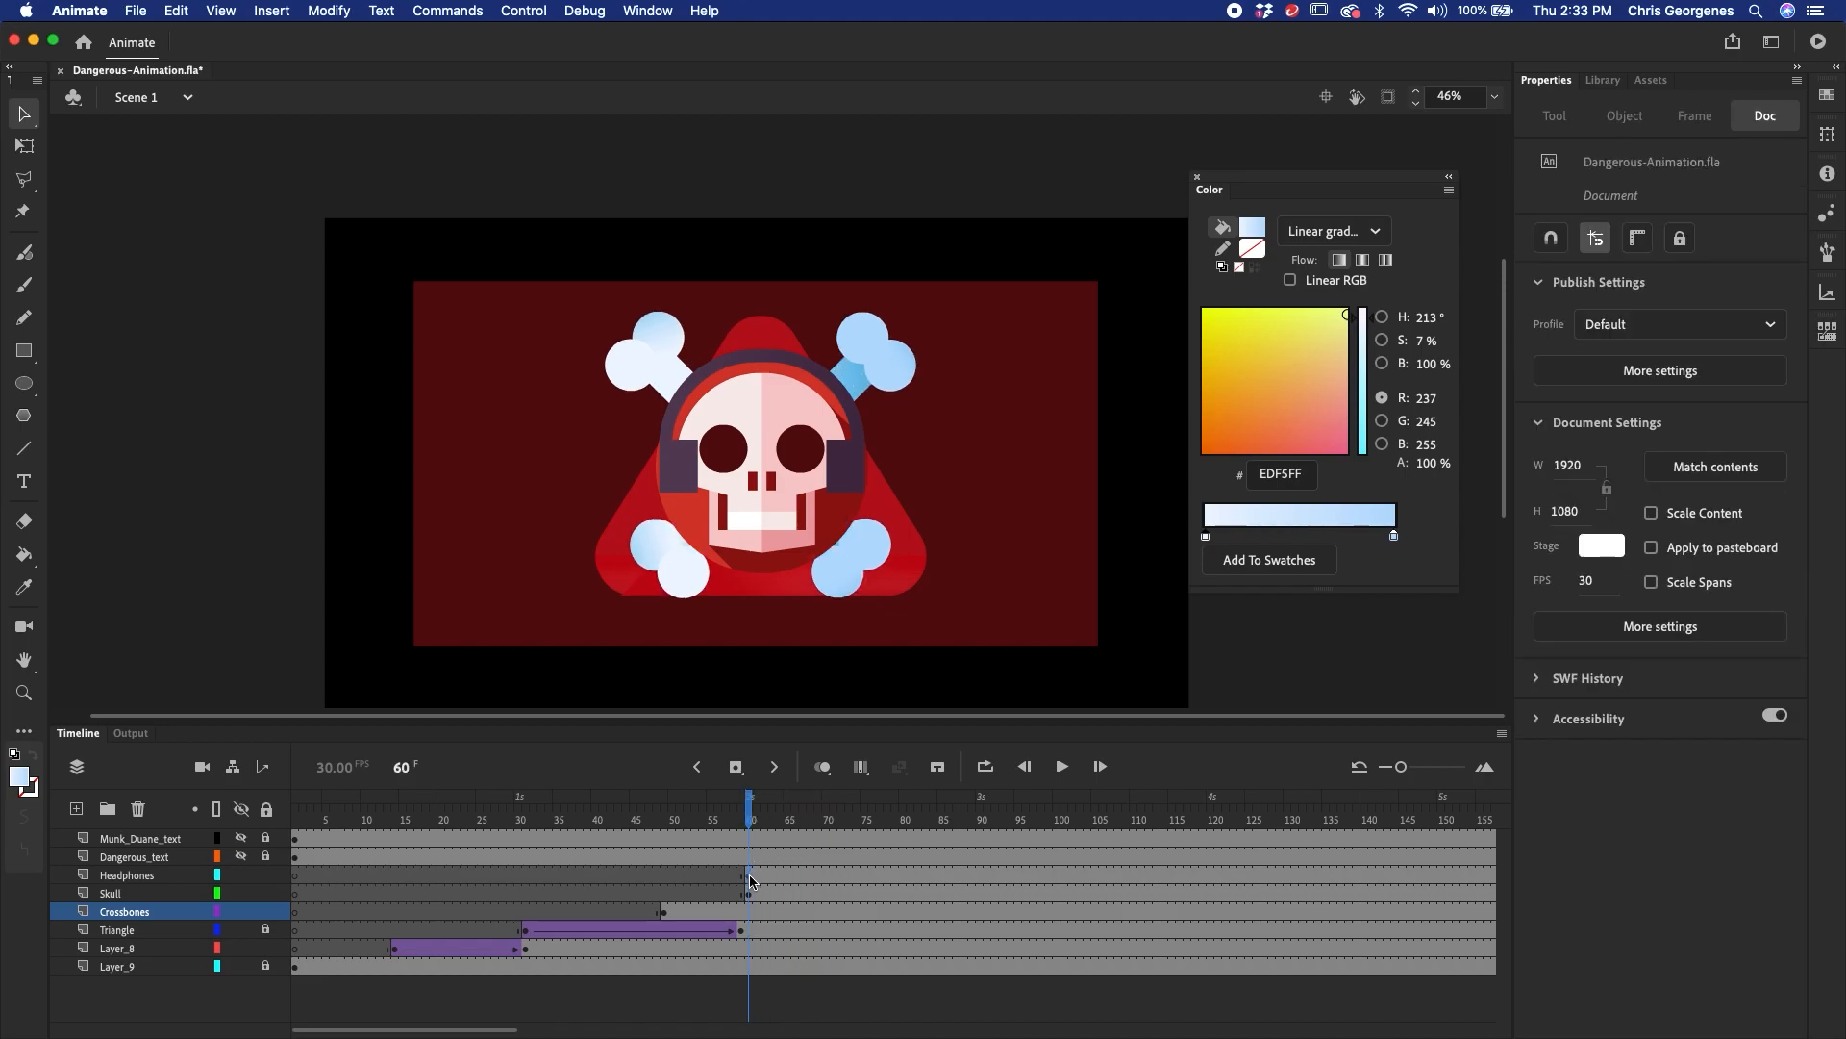
- Move the starting keyframes of the Headphones and Skull layers to frame 62, and save the document
{"action": "left_click", "coordinate": [751, 894]}
{"action": "left_click_drag", "start_coordinate": [749, 896], "coordinate": [765, 890]}
{"action": "key", "text": "super+s"}
{"action": "mouse_move", "coordinate": [772, 813]}
{"action": "left_mouse_down"}
{"action": "mouse_move", "coordinate": [742, 819]}
{"action": "mouse_move", "coordinate": [761, 823]}
{"action": "left_mouse_up"}
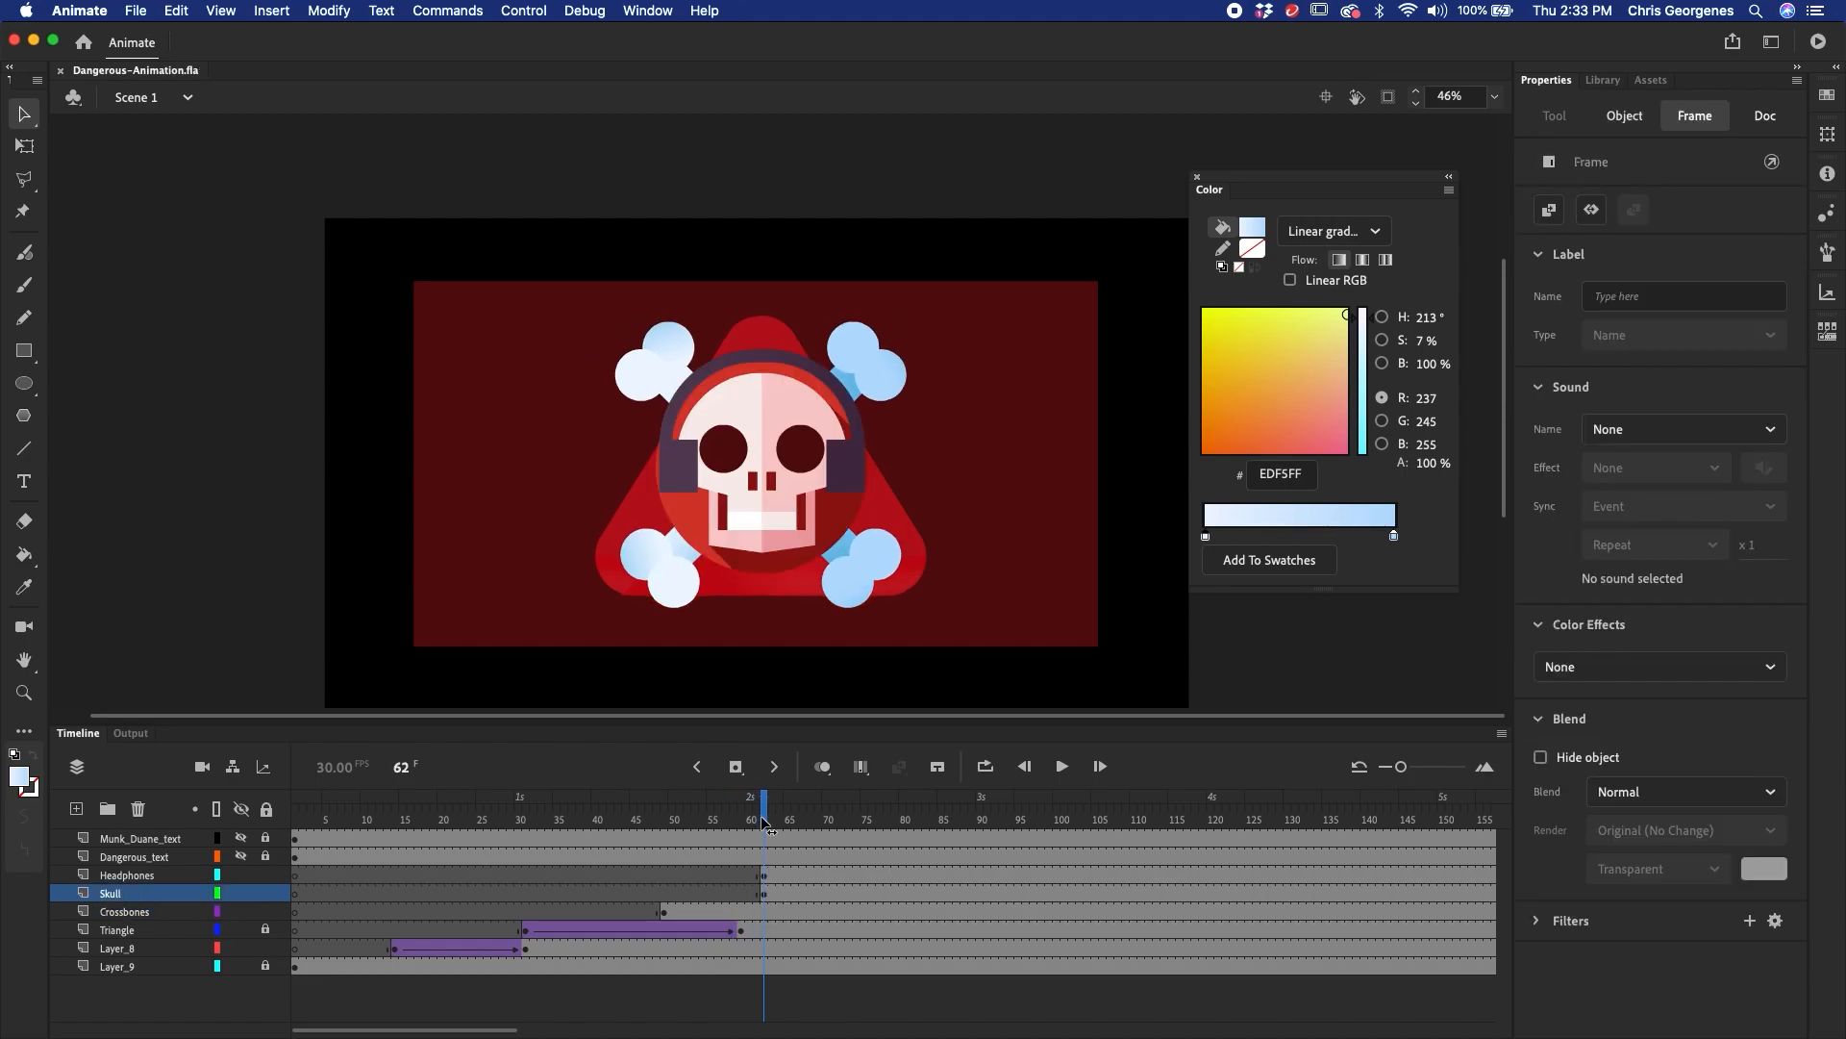
{"action": "left_click", "coordinate": [766, 876]}
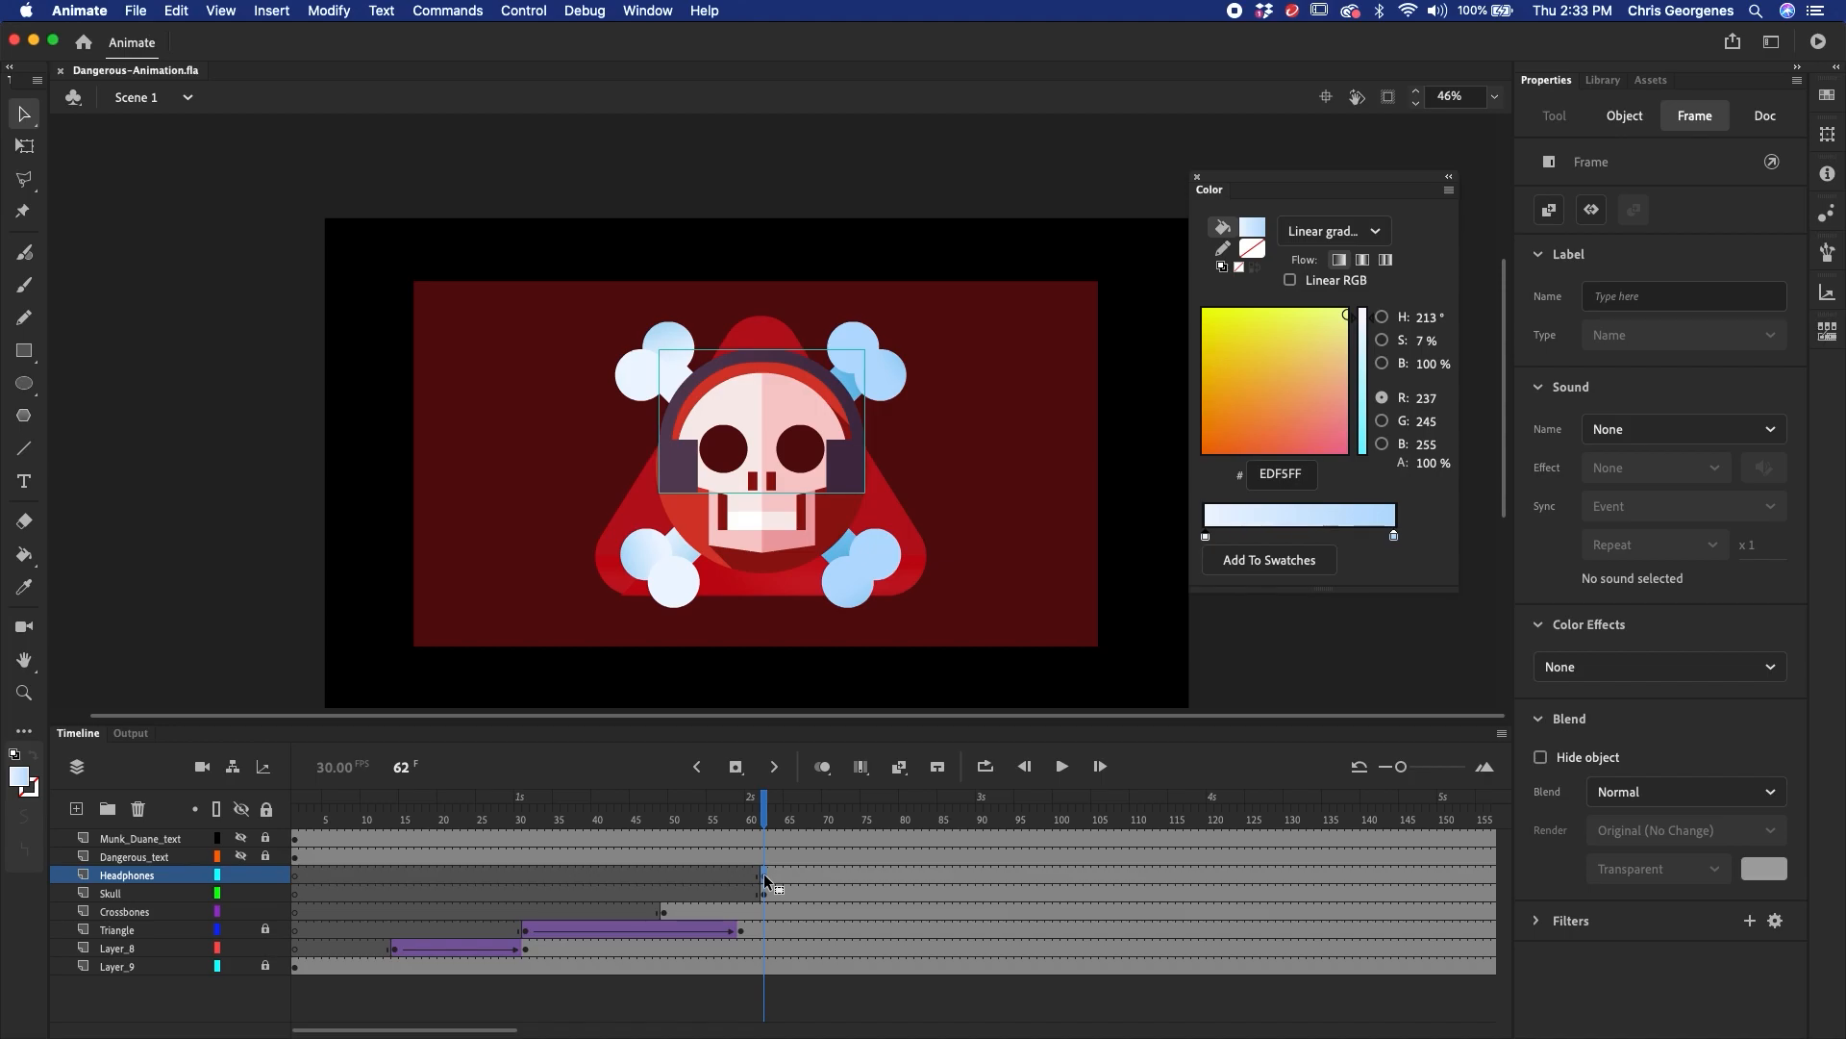
{"action": "left_click", "coordinate": [765, 896]}
{"action": "left_click_drag", "start_coordinate": [766, 899], "coordinate": [762, 901]}
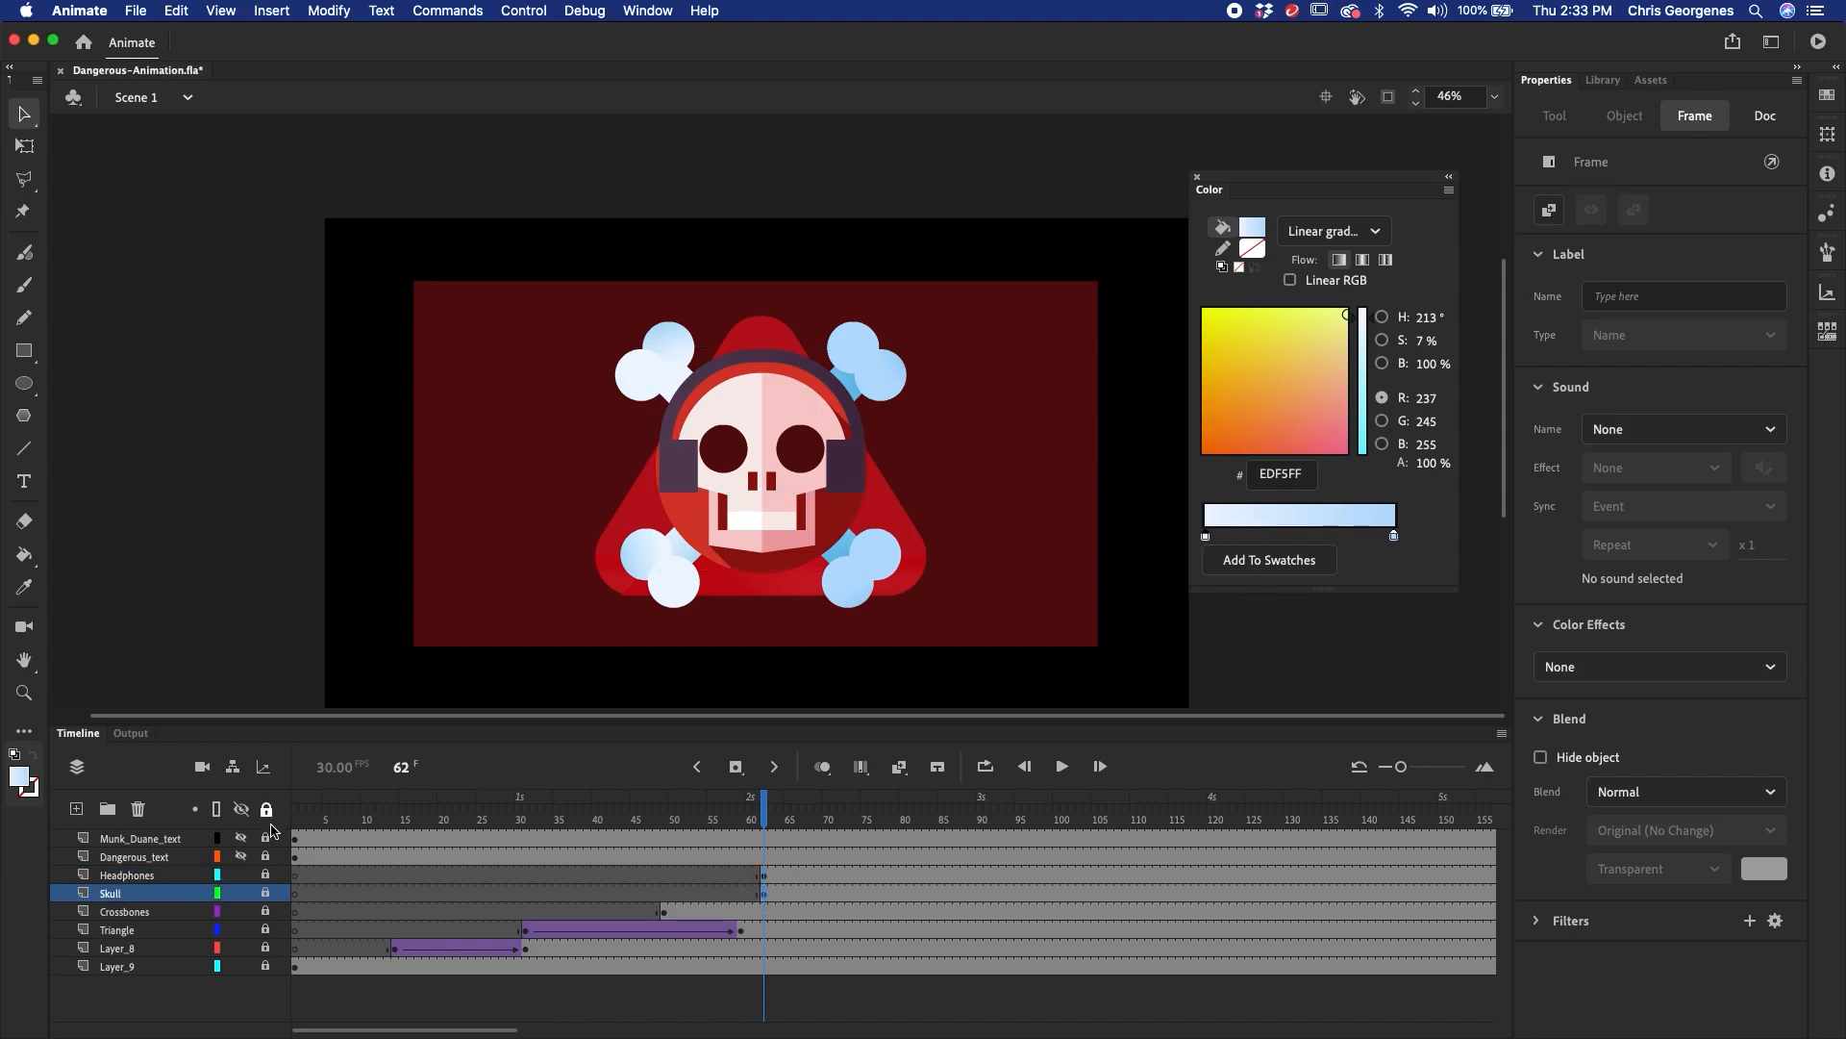
- Isolate the Skull layer by keeping it visible and unlocked while all other layers are hidden and locked
{"action": "left_click", "coordinate": [241, 810]}
{"action": "left_click", "coordinate": [242, 911]}
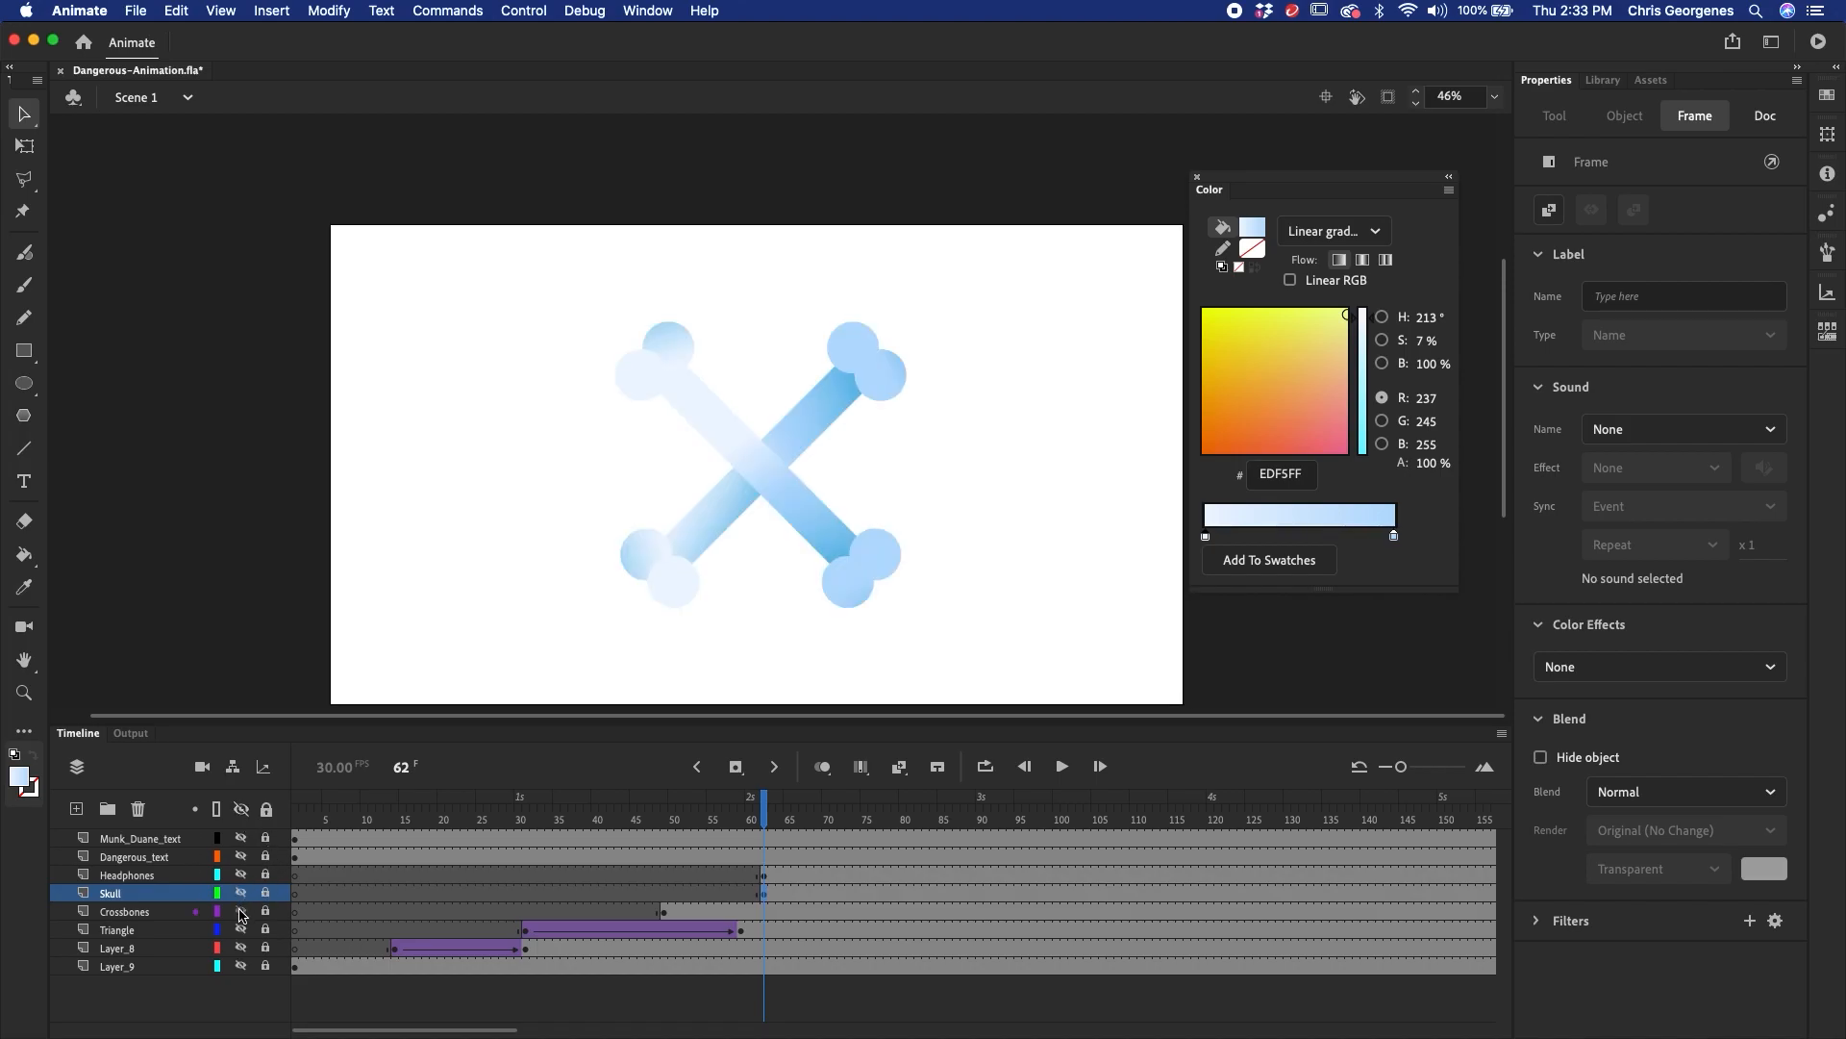
{"action": "left_click", "coordinate": [242, 911]}
{"action": "left_click", "coordinate": [241, 894]}
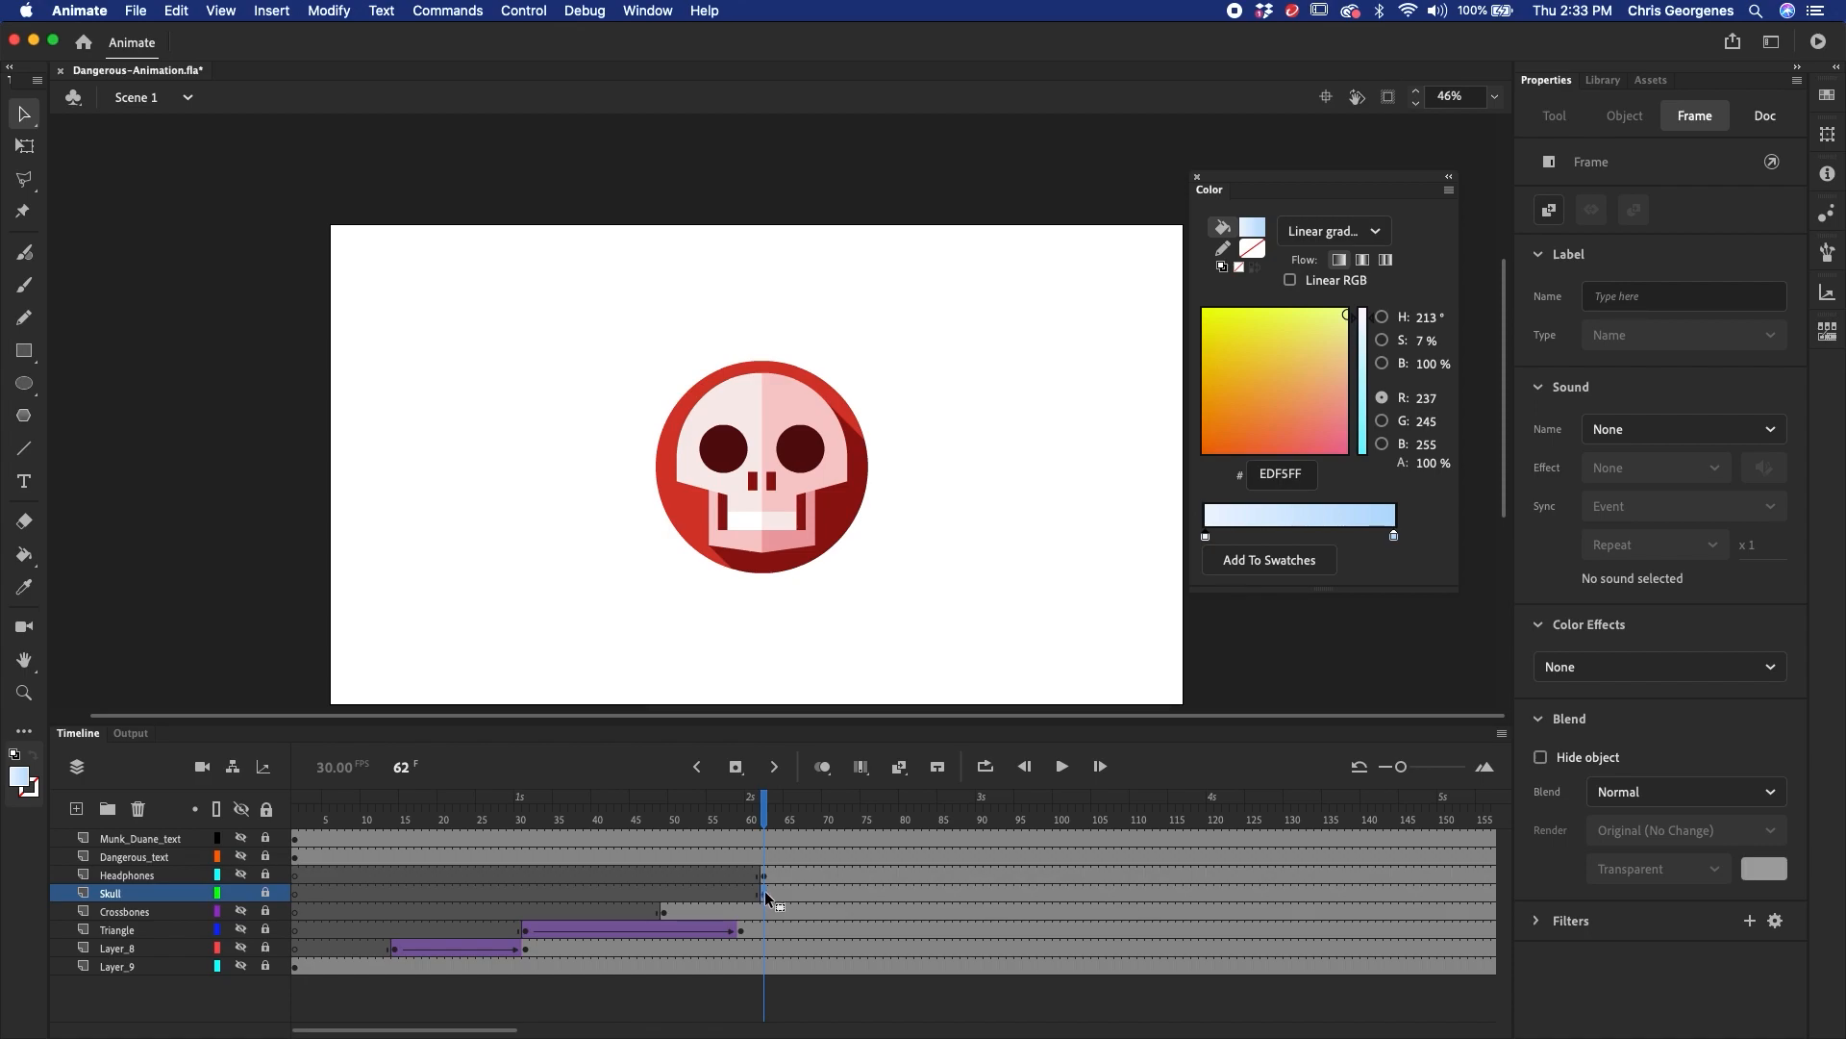
{"action": "left_click", "coordinate": [265, 893]}
- Convert the light red and dark red circle shapes behind the skull into one graphic symbol named Circle
{"action": "left_click", "coordinate": [724, 594]}
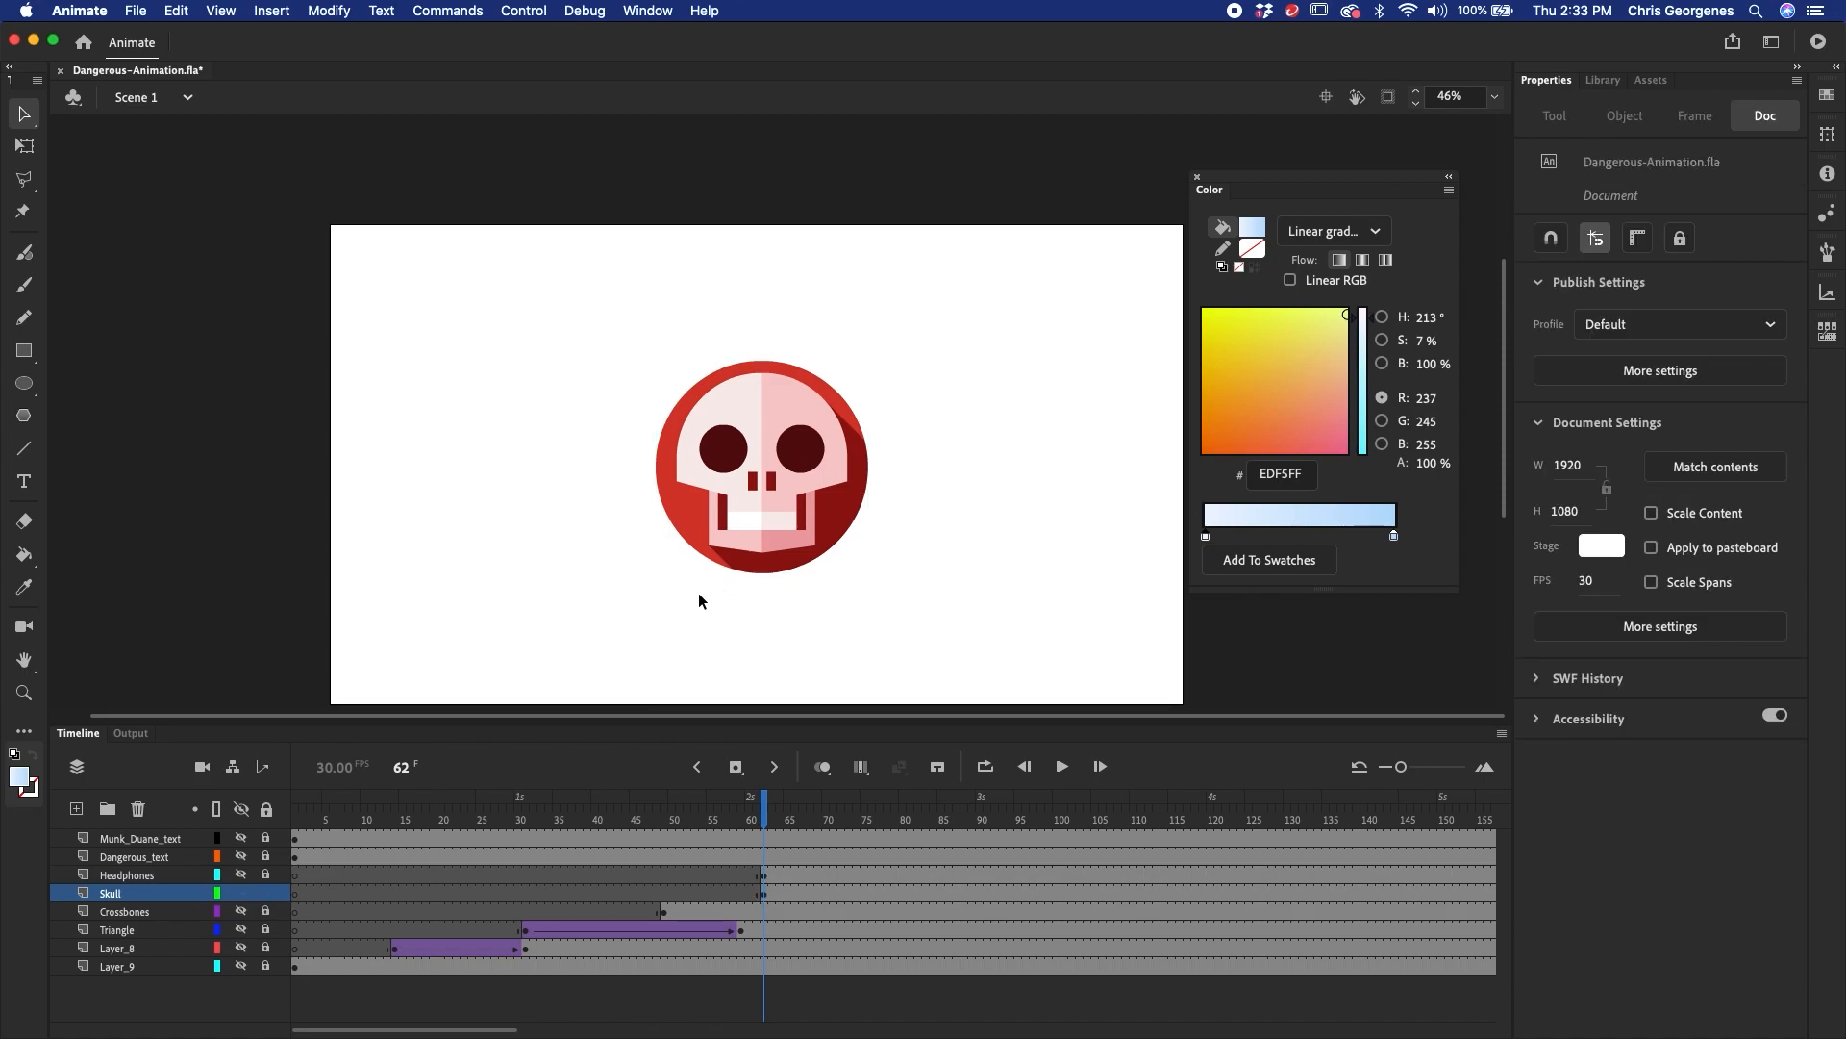
{"action": "left_click", "coordinate": [694, 559]}
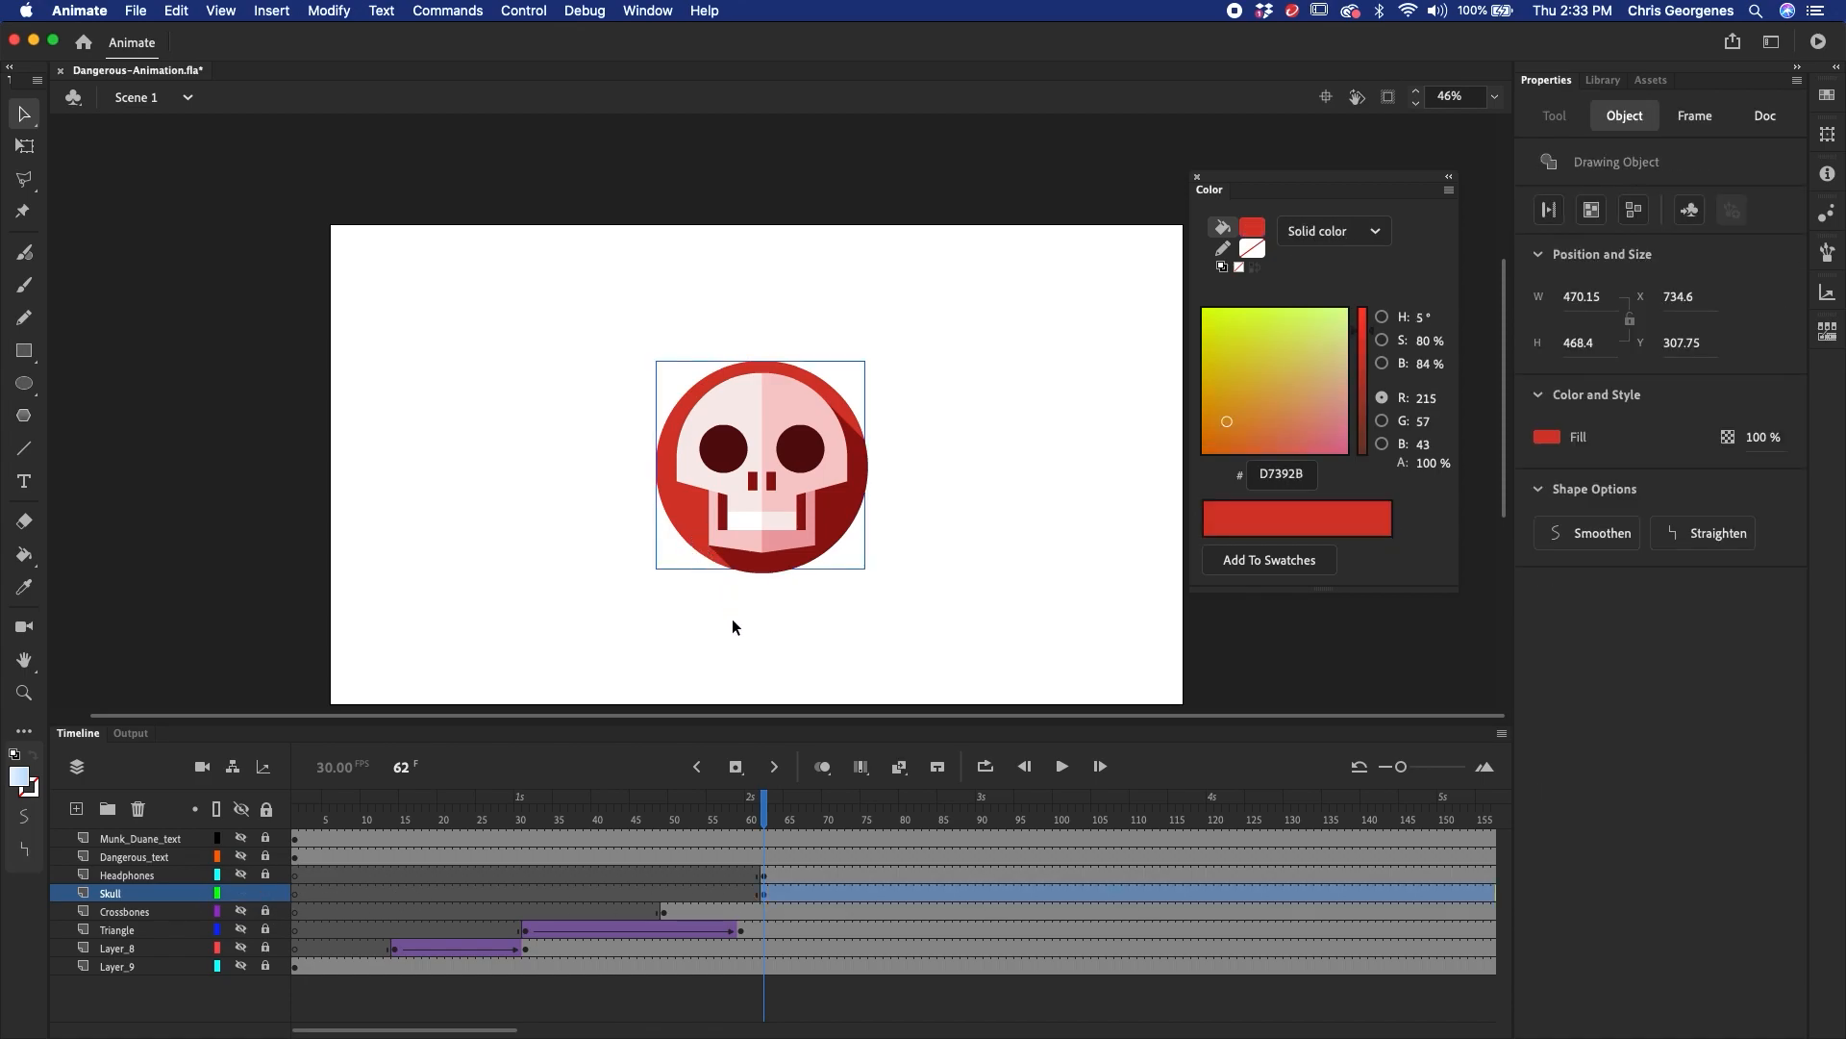
{"action": "key", "text": "shift+Down"}
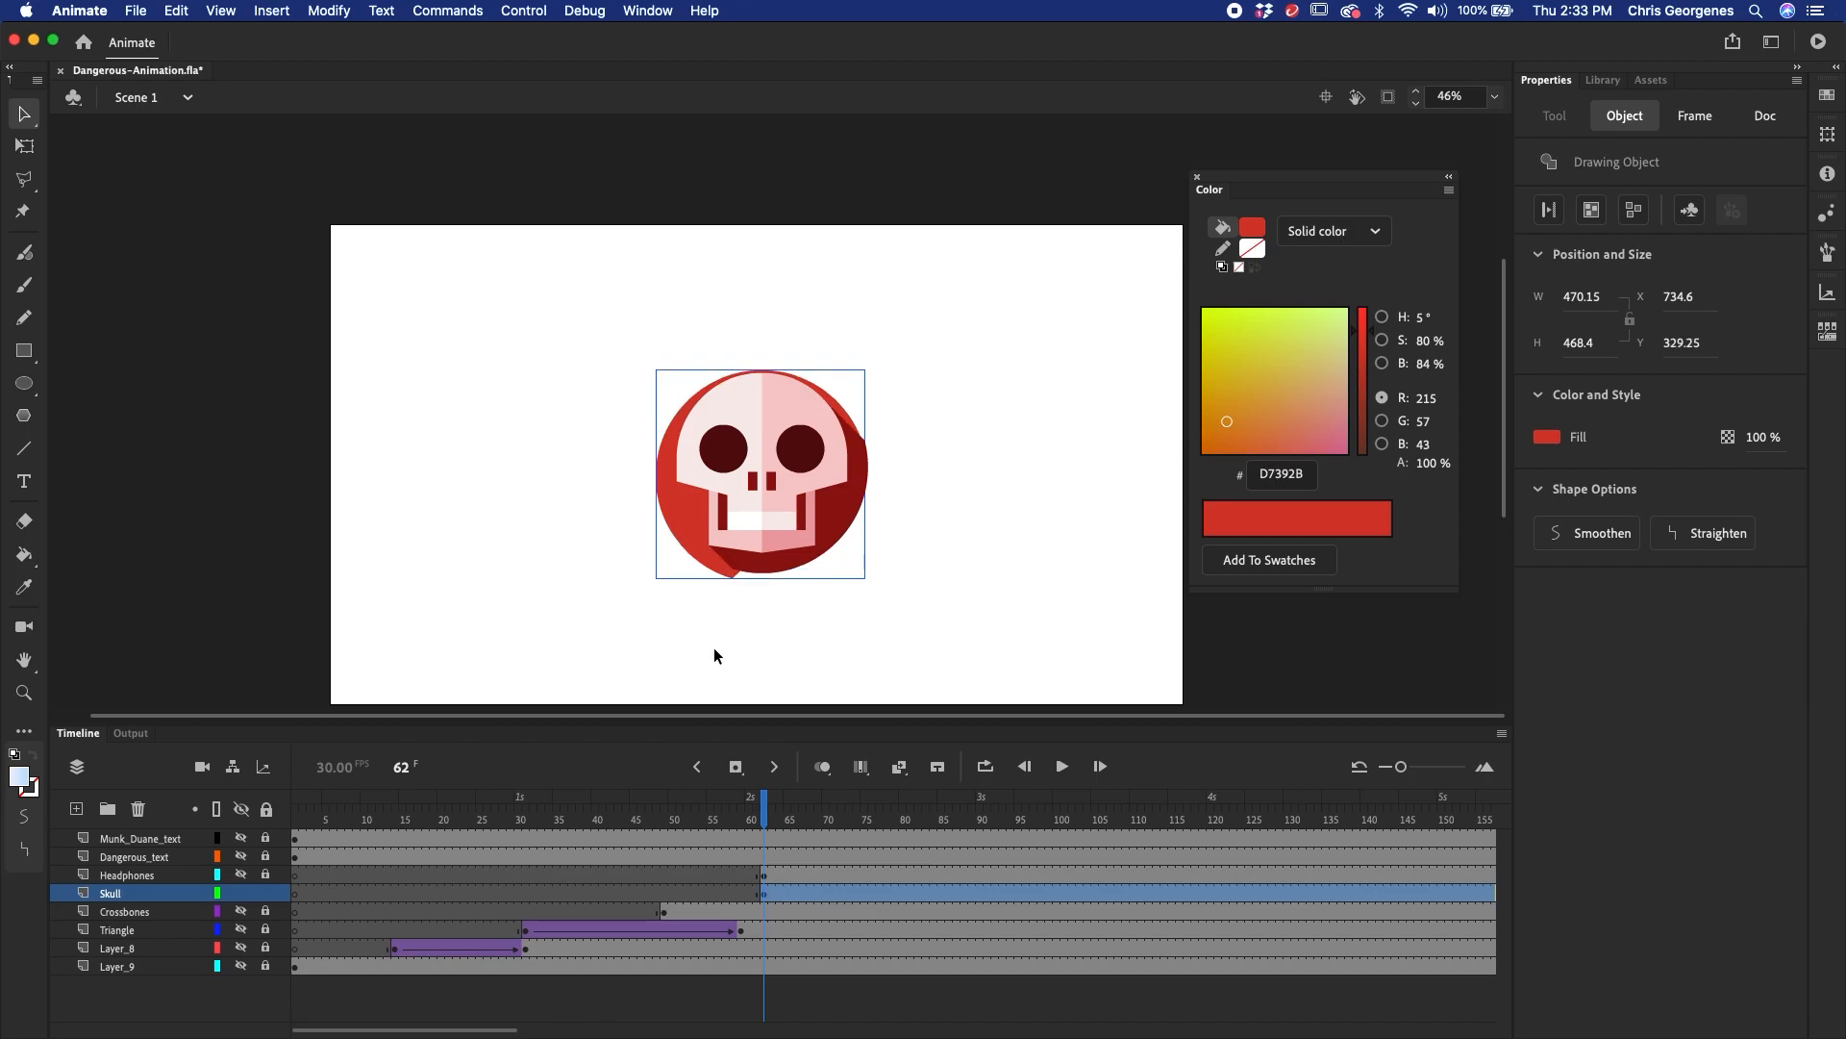
{"action": "key", "text": "shift+Up"}
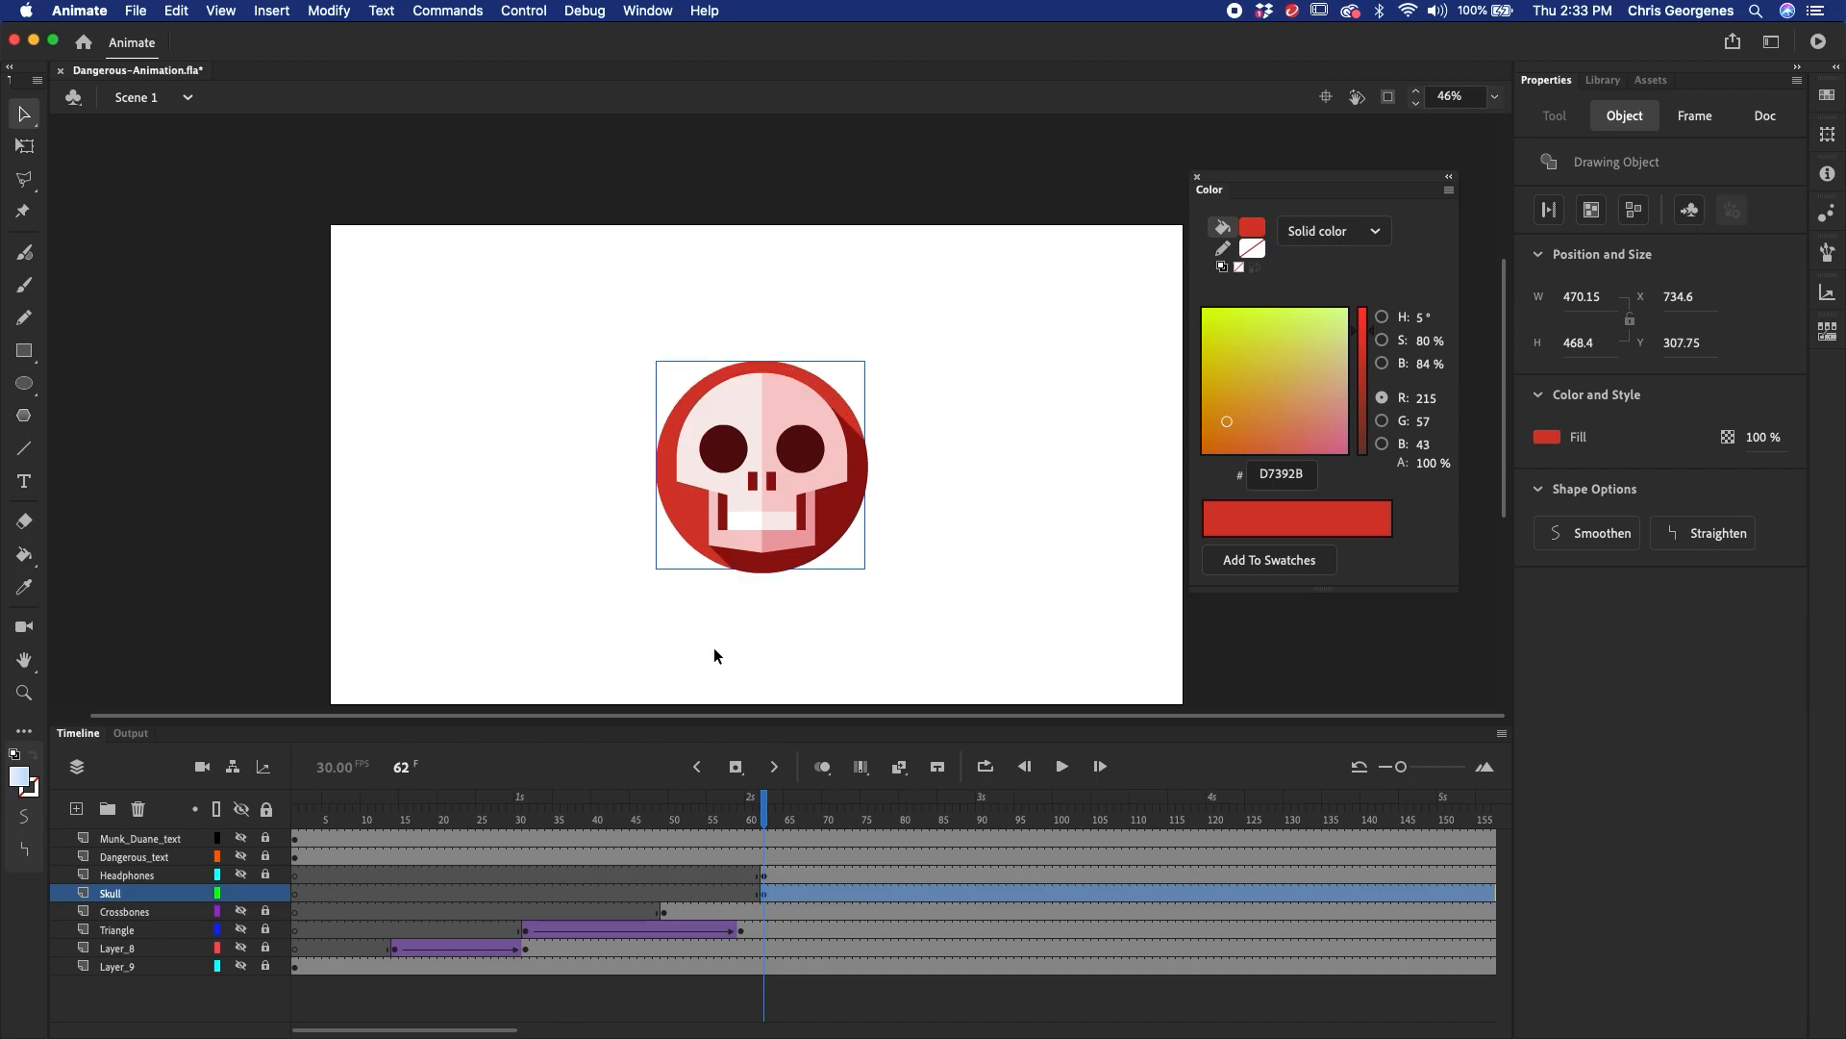
{"action": "left_click", "coordinate": [854, 522], "text": "shift"}
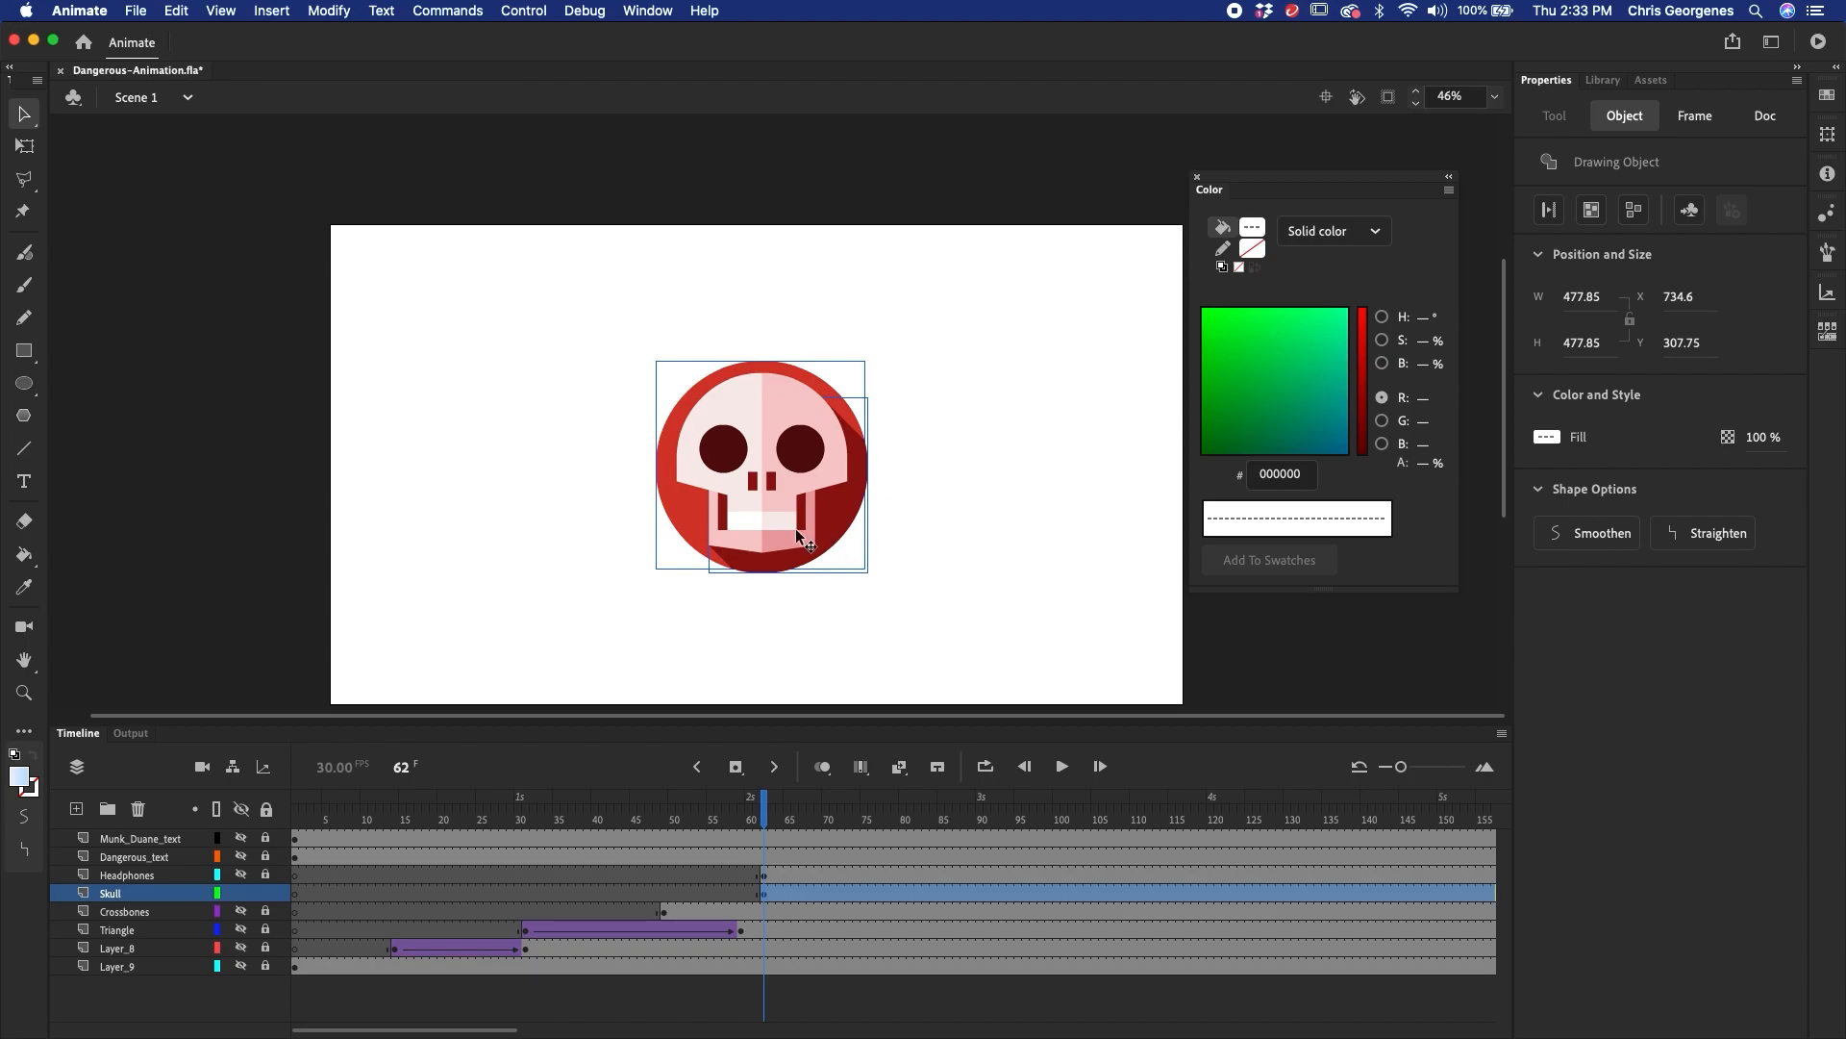
{"action": "key", "text": "F8"}
{"action": "type", "text": "Circle"}
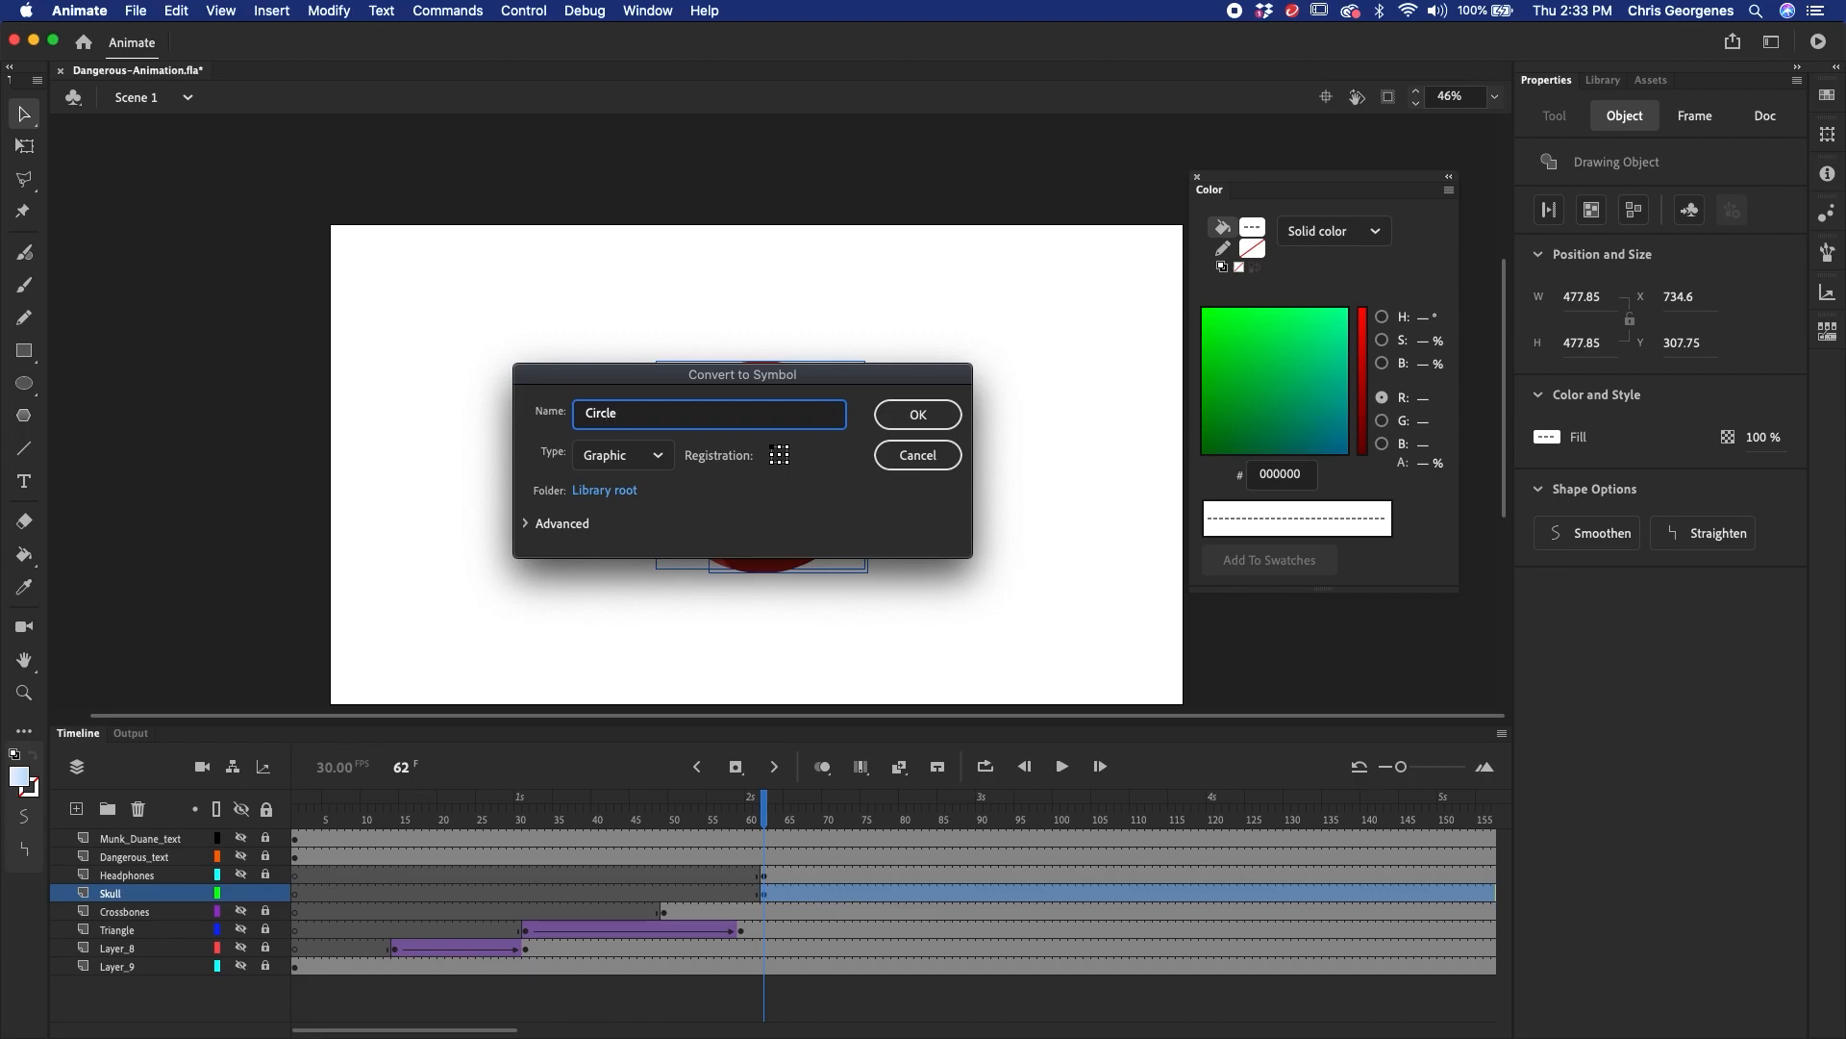
{"action": "left_click", "coordinate": [926, 415]}
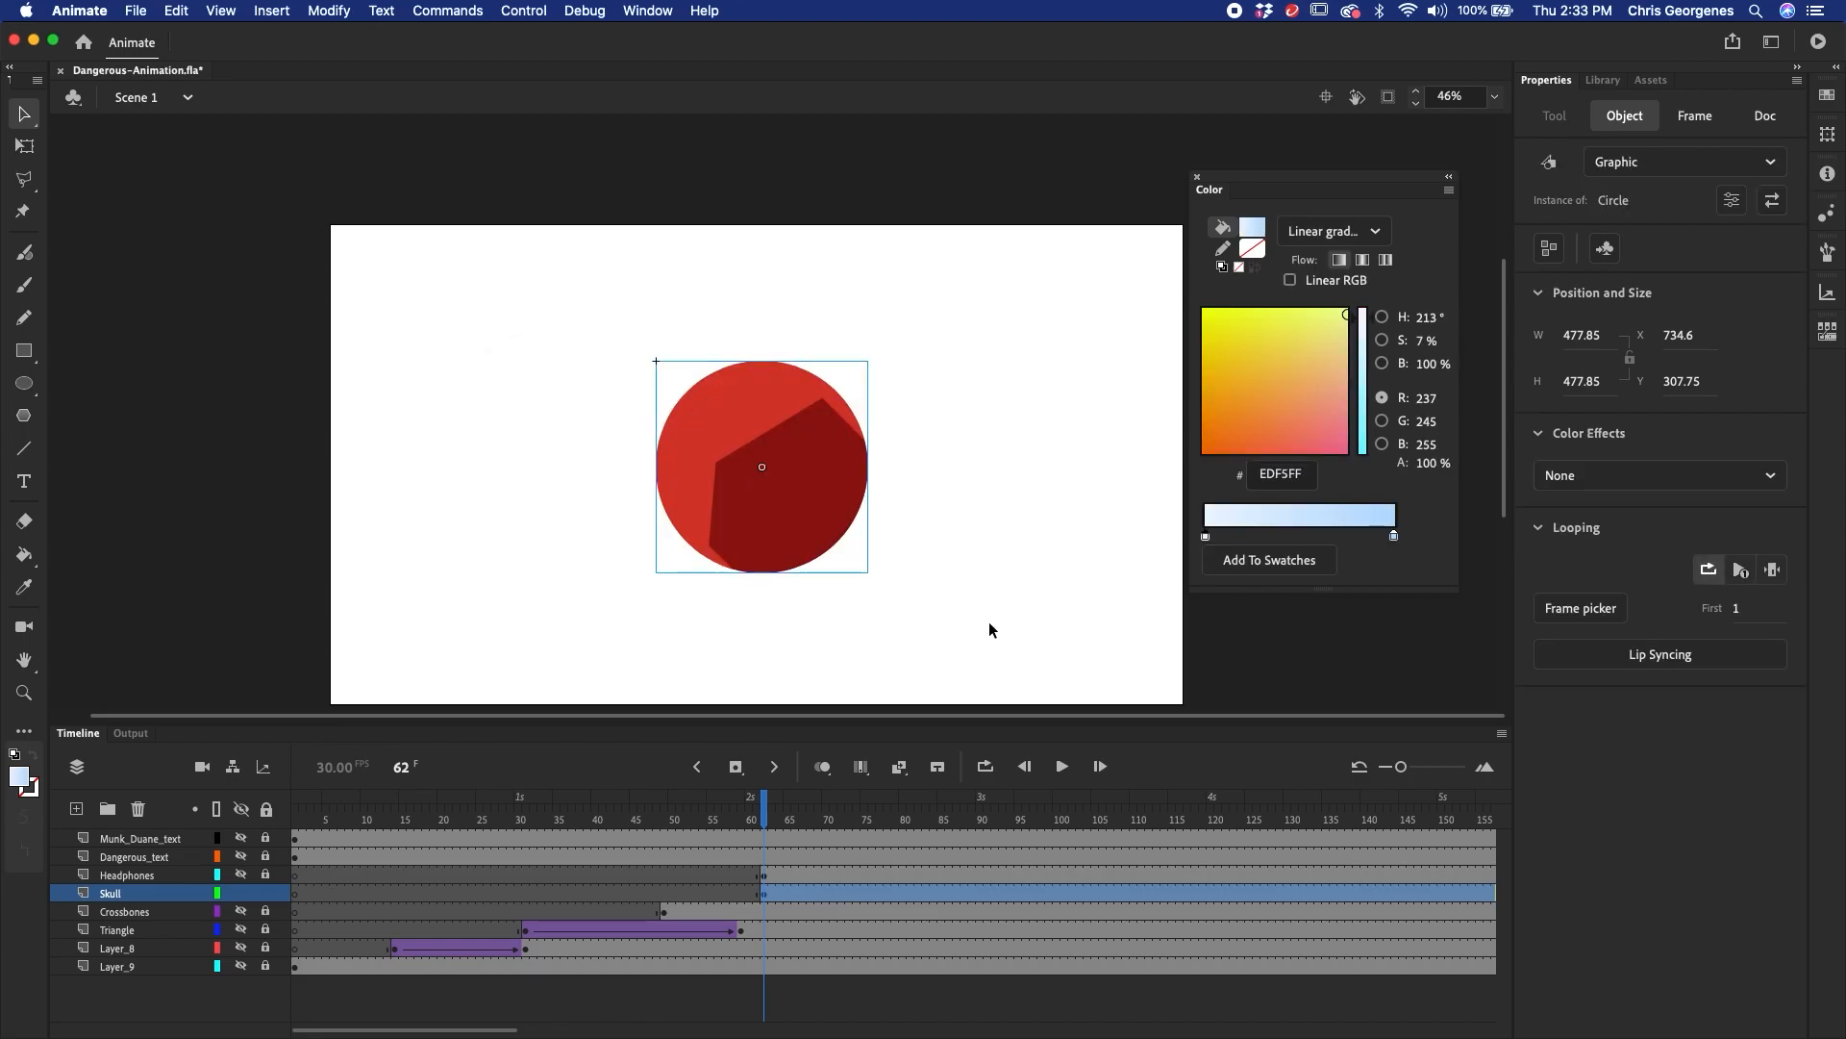
- Move the Circle symbol onto a new layer directly below Skull, pasting it in place at frame 59
{"action": "left_click", "coordinate": [908, 710]}
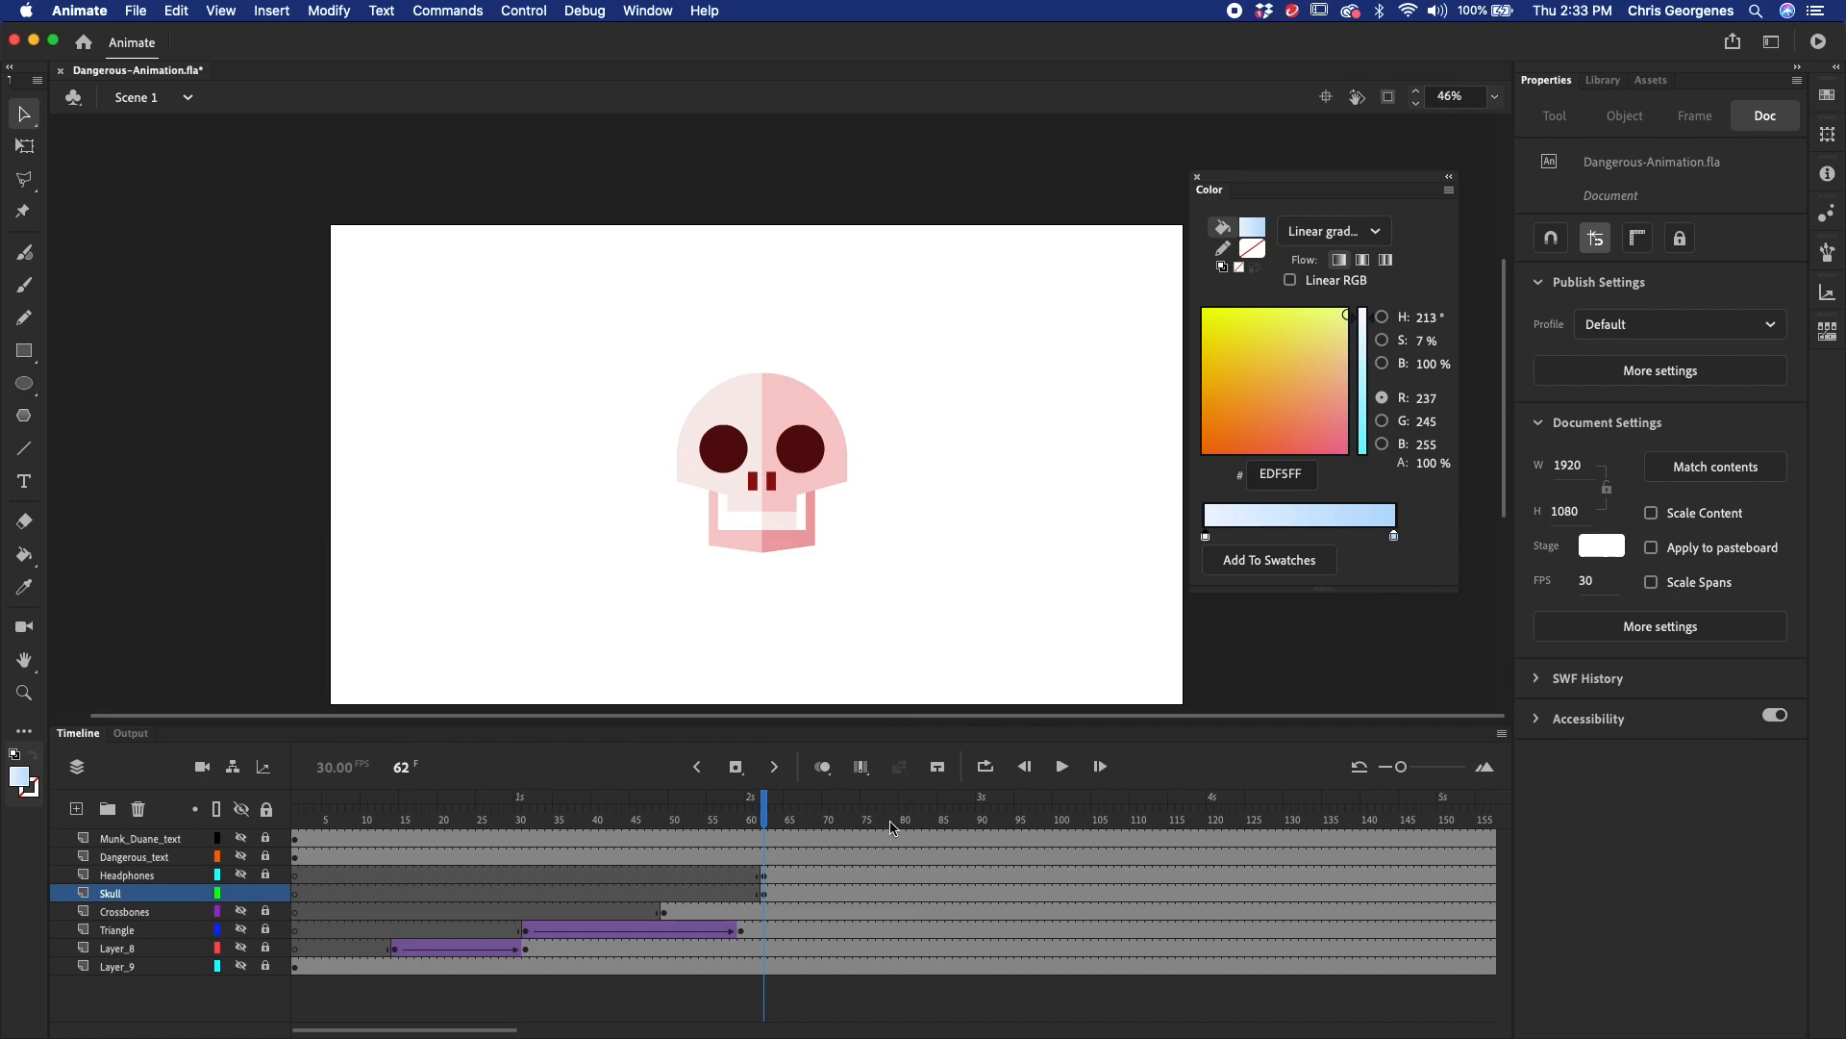
{"action": "left_click", "coordinate": [156, 912]}
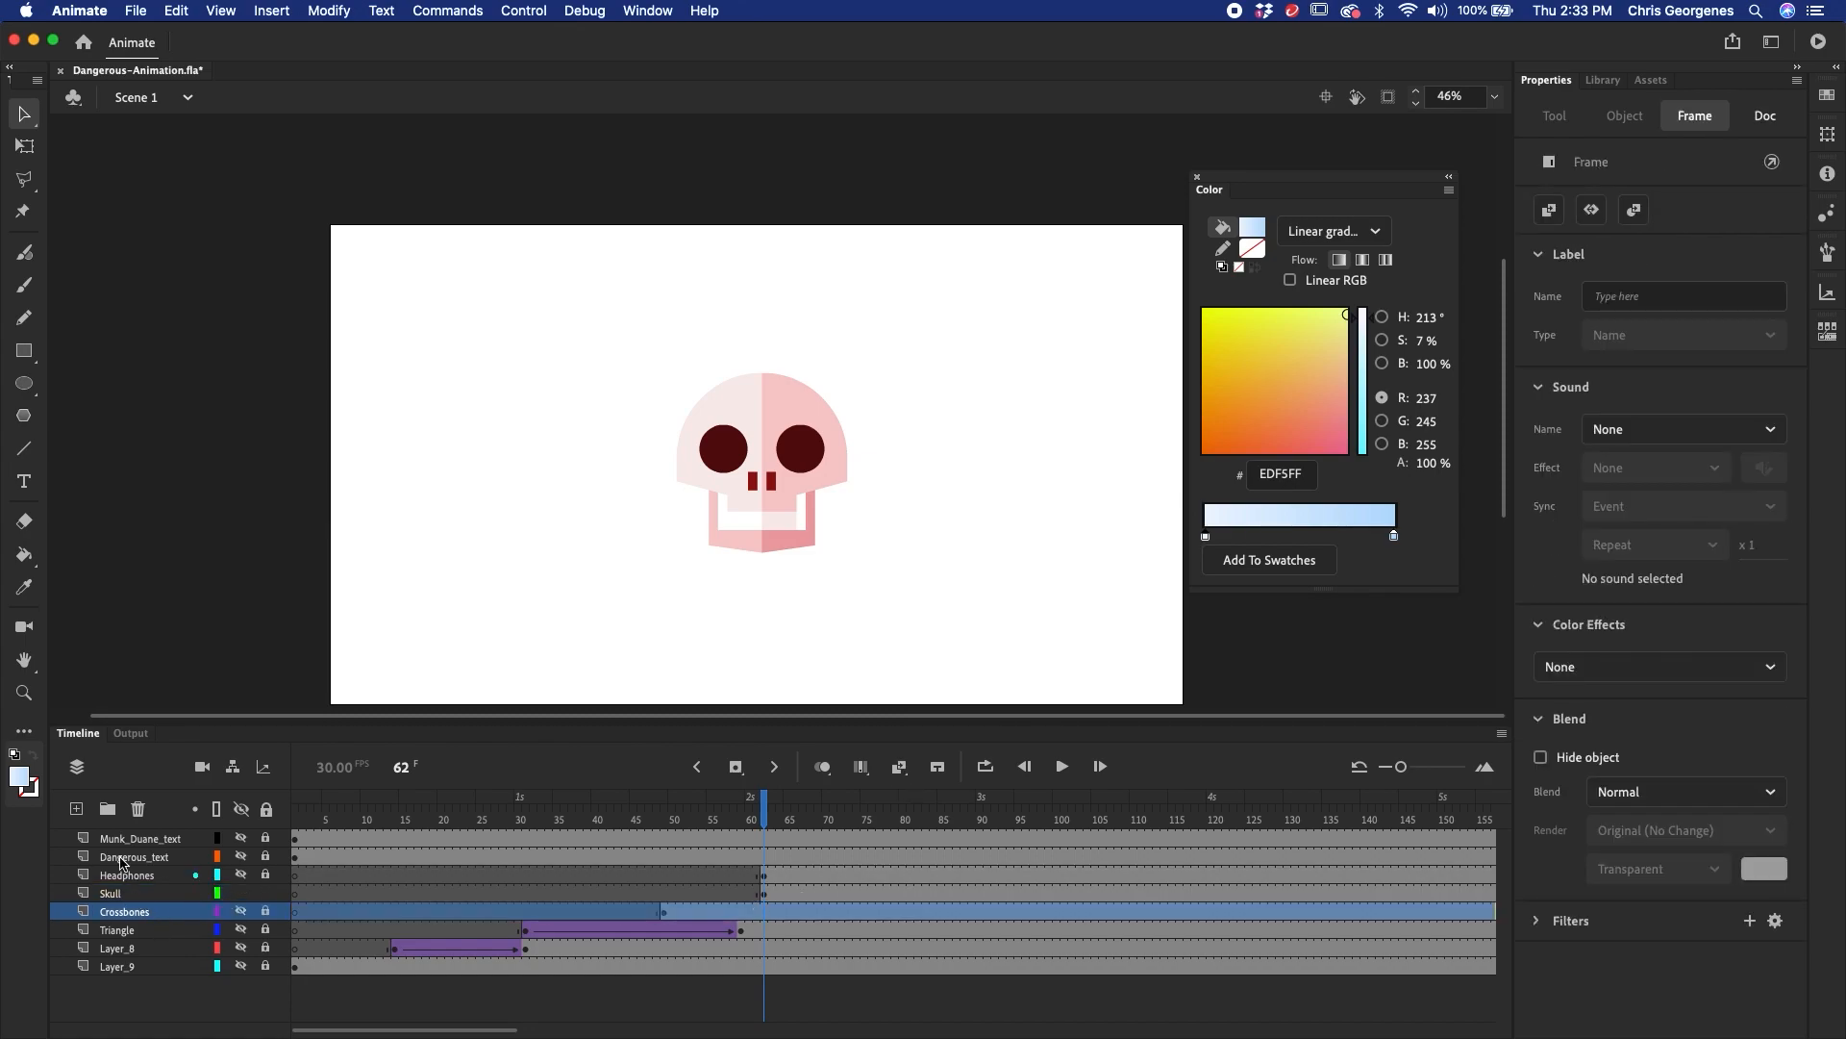
{"action": "left_click", "coordinate": [77, 808]}
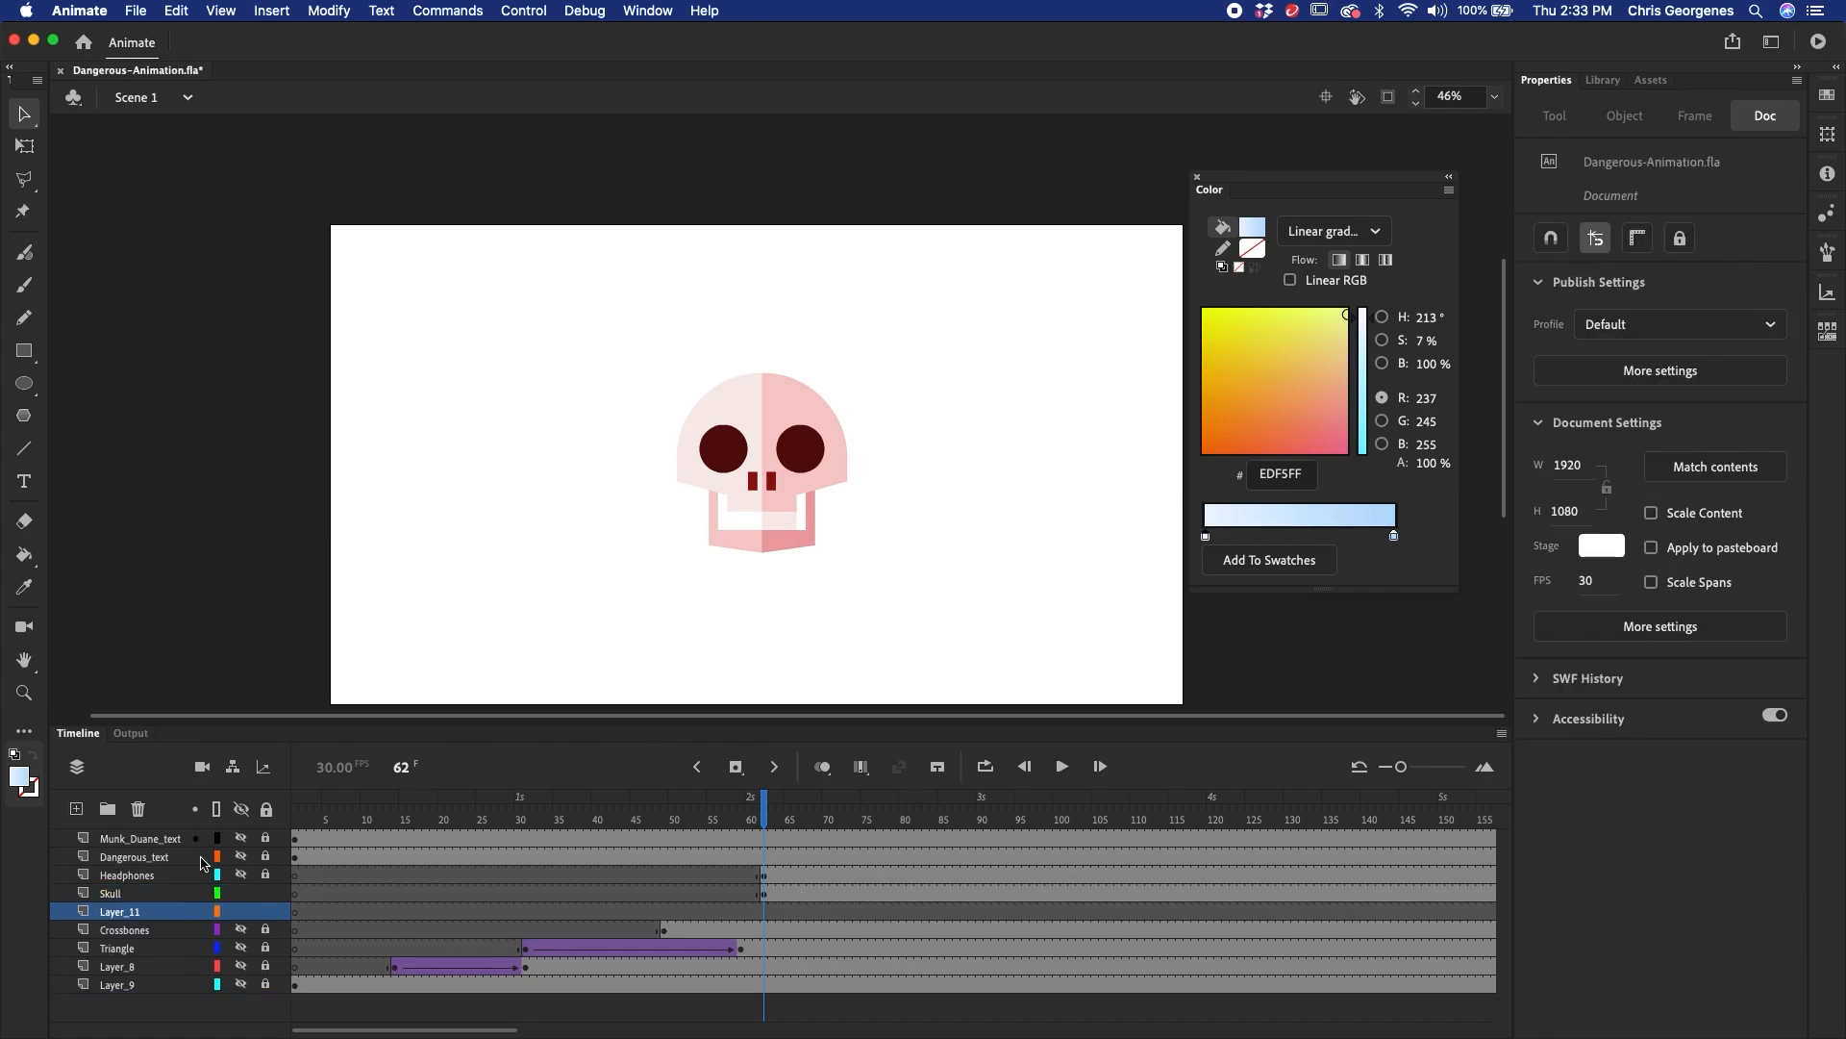
{"action": "left_click", "coordinate": [745, 914]}
{"action": "key", "text": "ctrl+shift+v"}
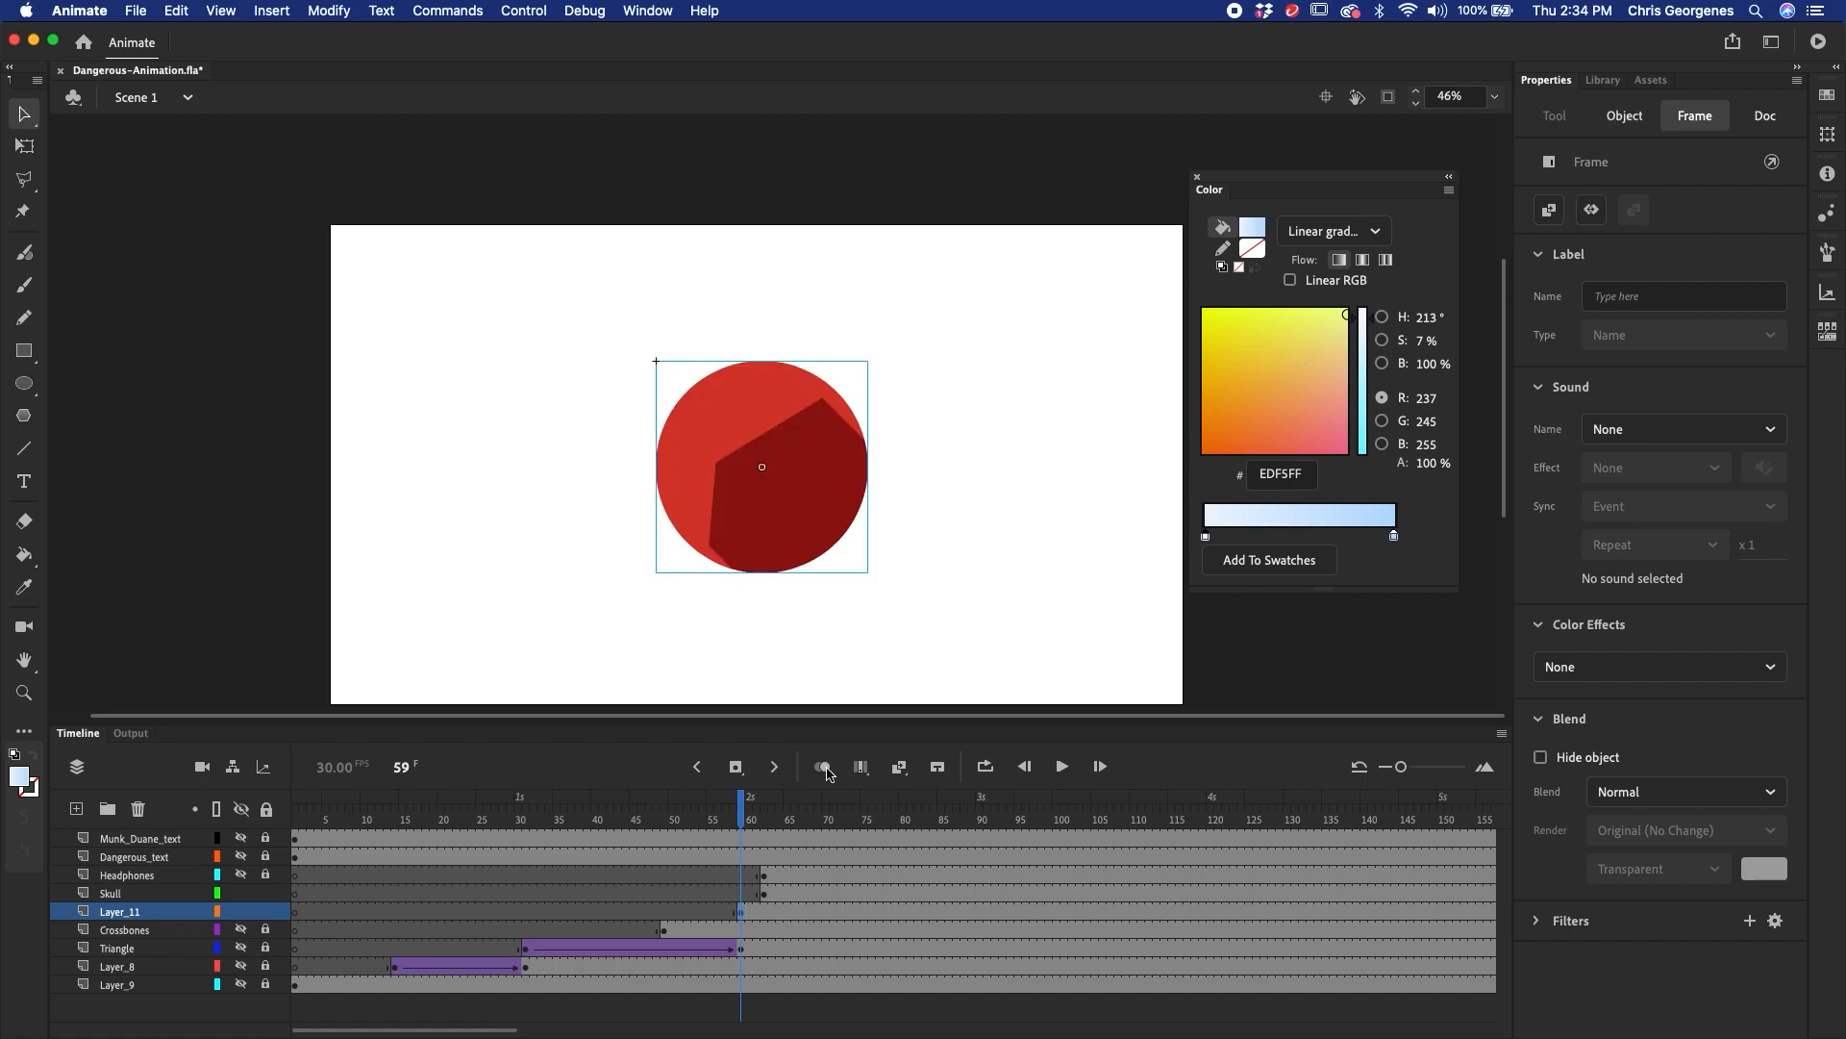
- Inside the Circle symbol, separate the dark red shape onto a new layer above the light red circle
{"action": "double_click", "coordinate": [804, 500]}
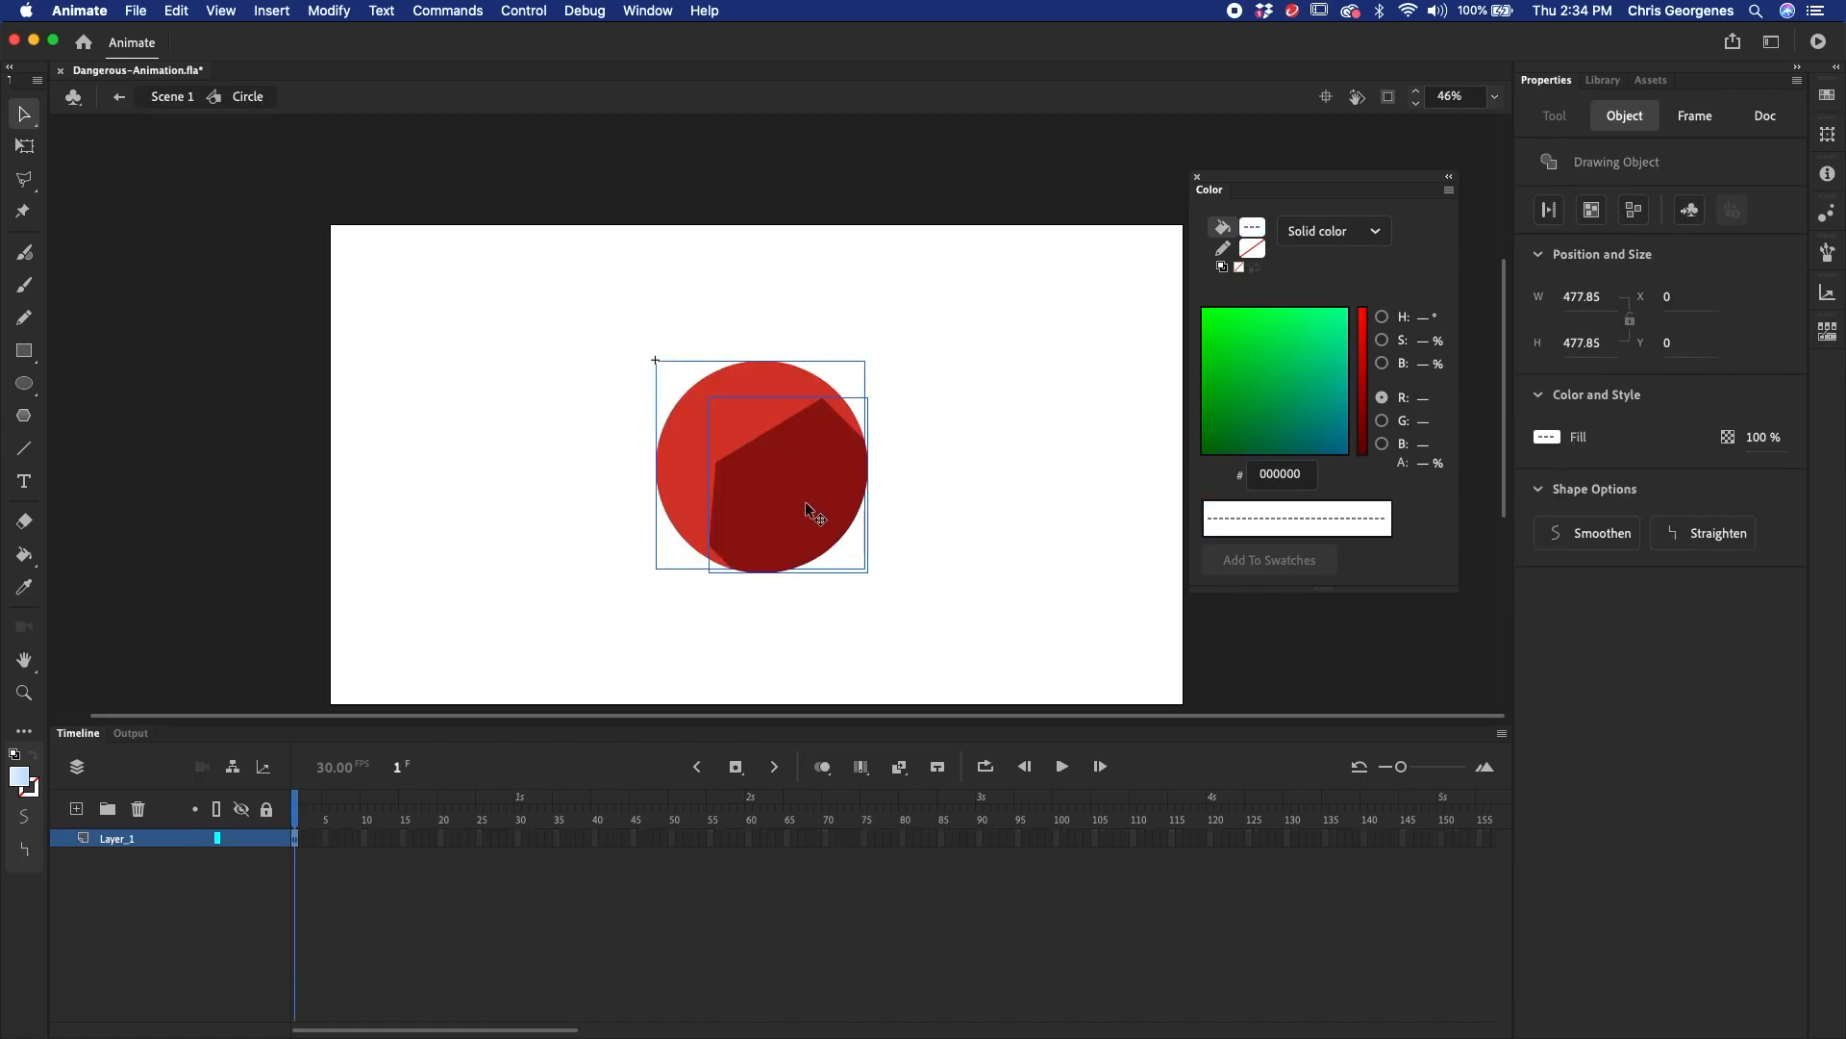
{"action": "left_click", "coordinate": [874, 502]}
{"action": "left_click", "coordinate": [849, 520]}
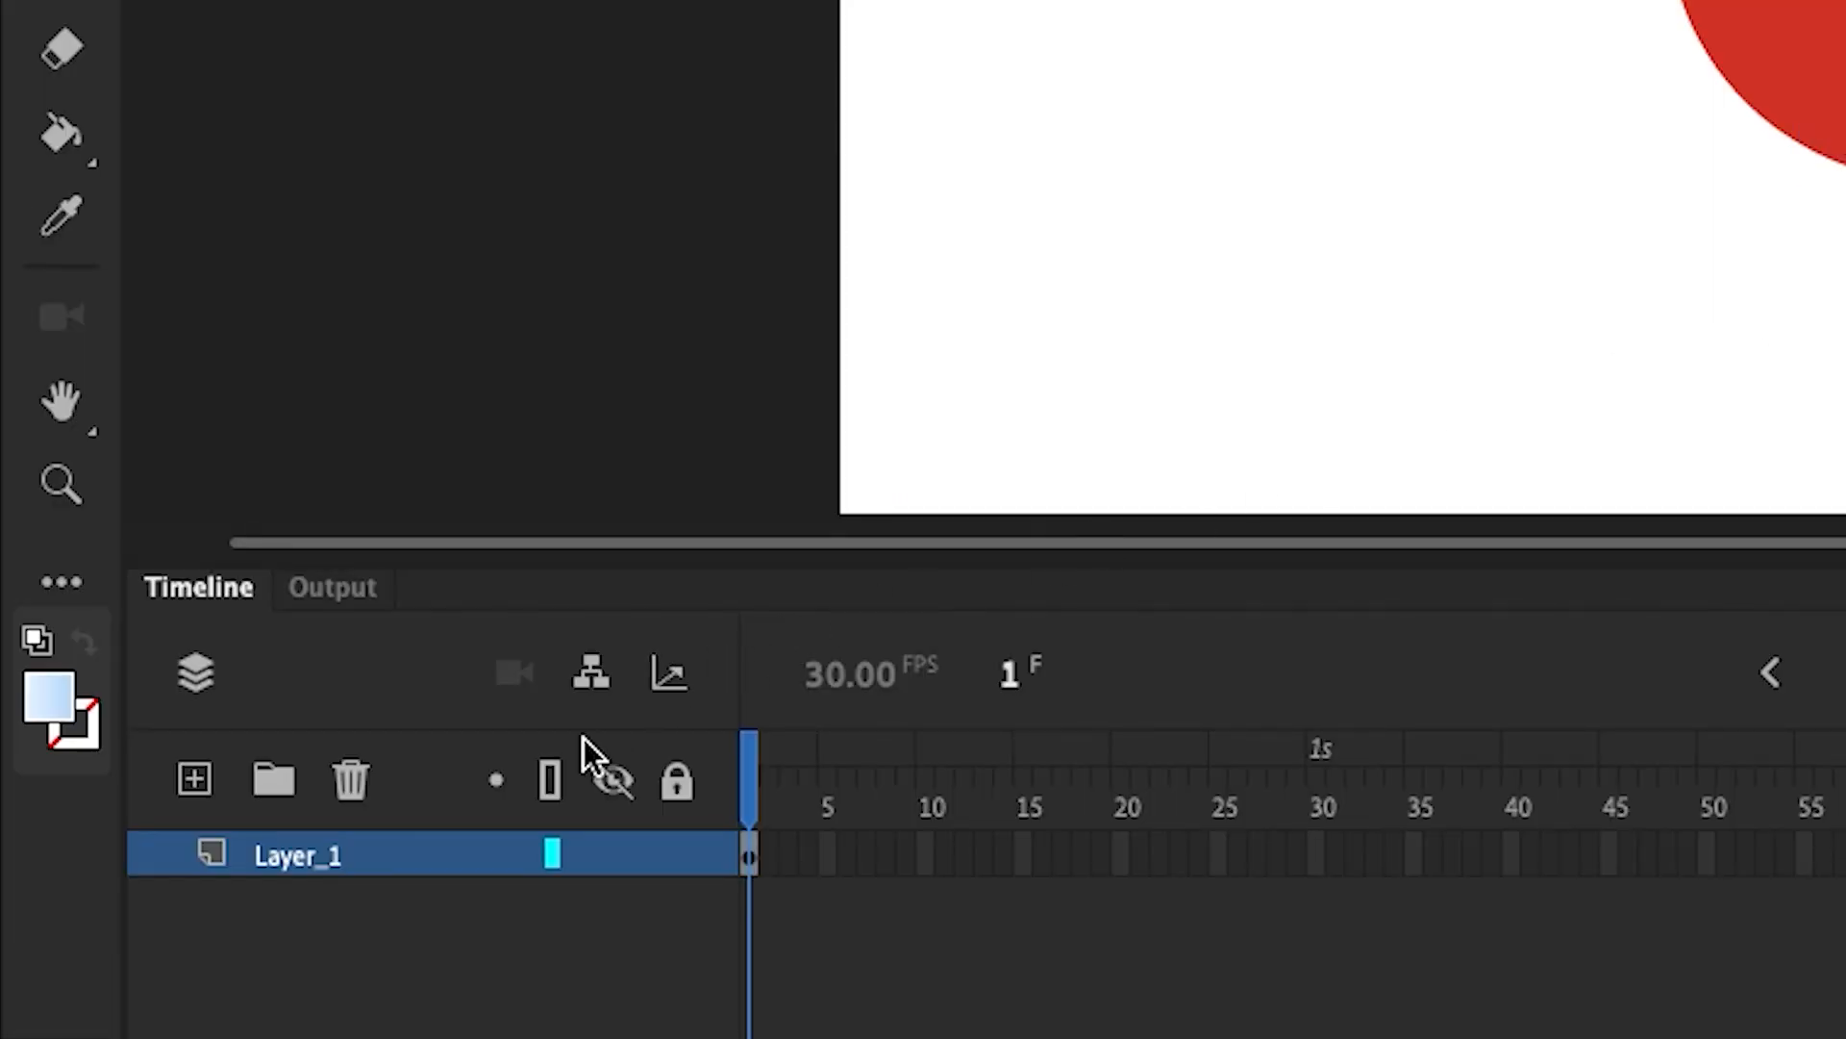
{"action": "left_click", "coordinate": [196, 781]}
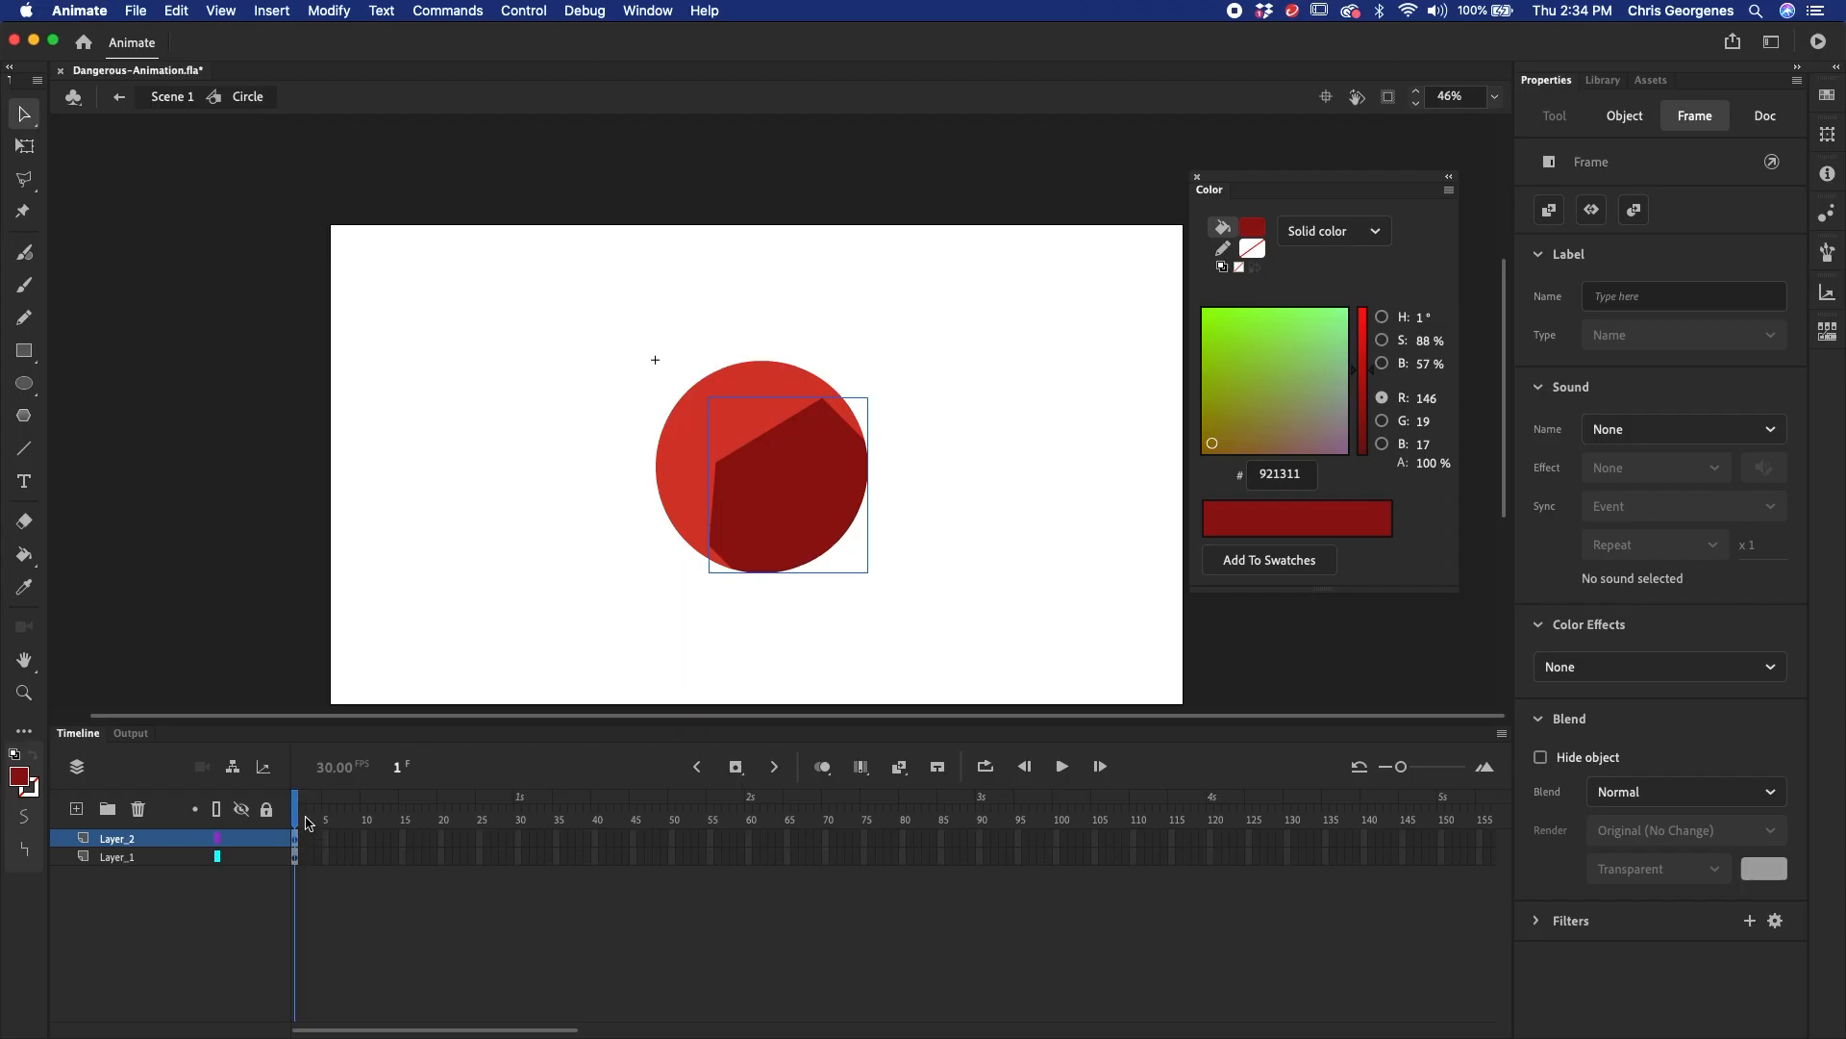
- Convert the dark red shape into a graphic symbol named Shadow
{"action": "left_click", "coordinate": [806, 522]}
{"action": "key", "text": "F8"}
{"action": "type", "text": "Shado"}
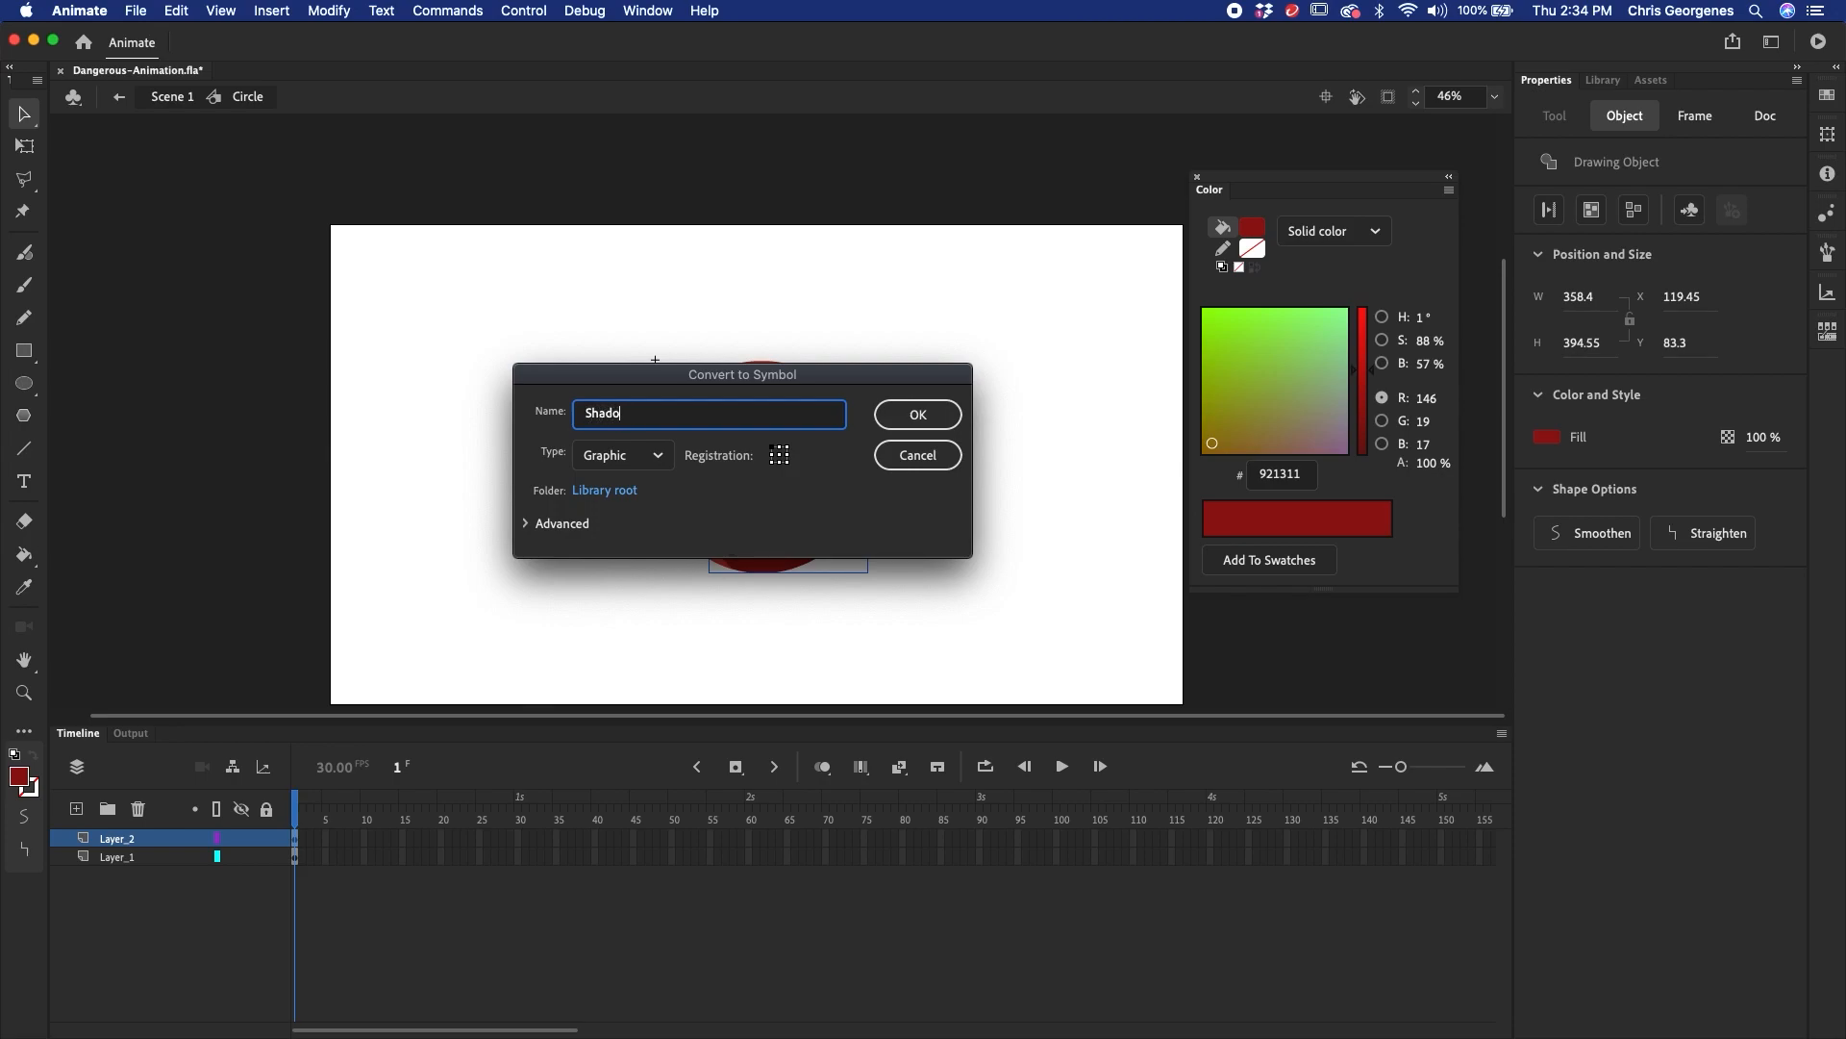
{"action": "type", "text": "w"}
{"action": "key", "text": "Return"}
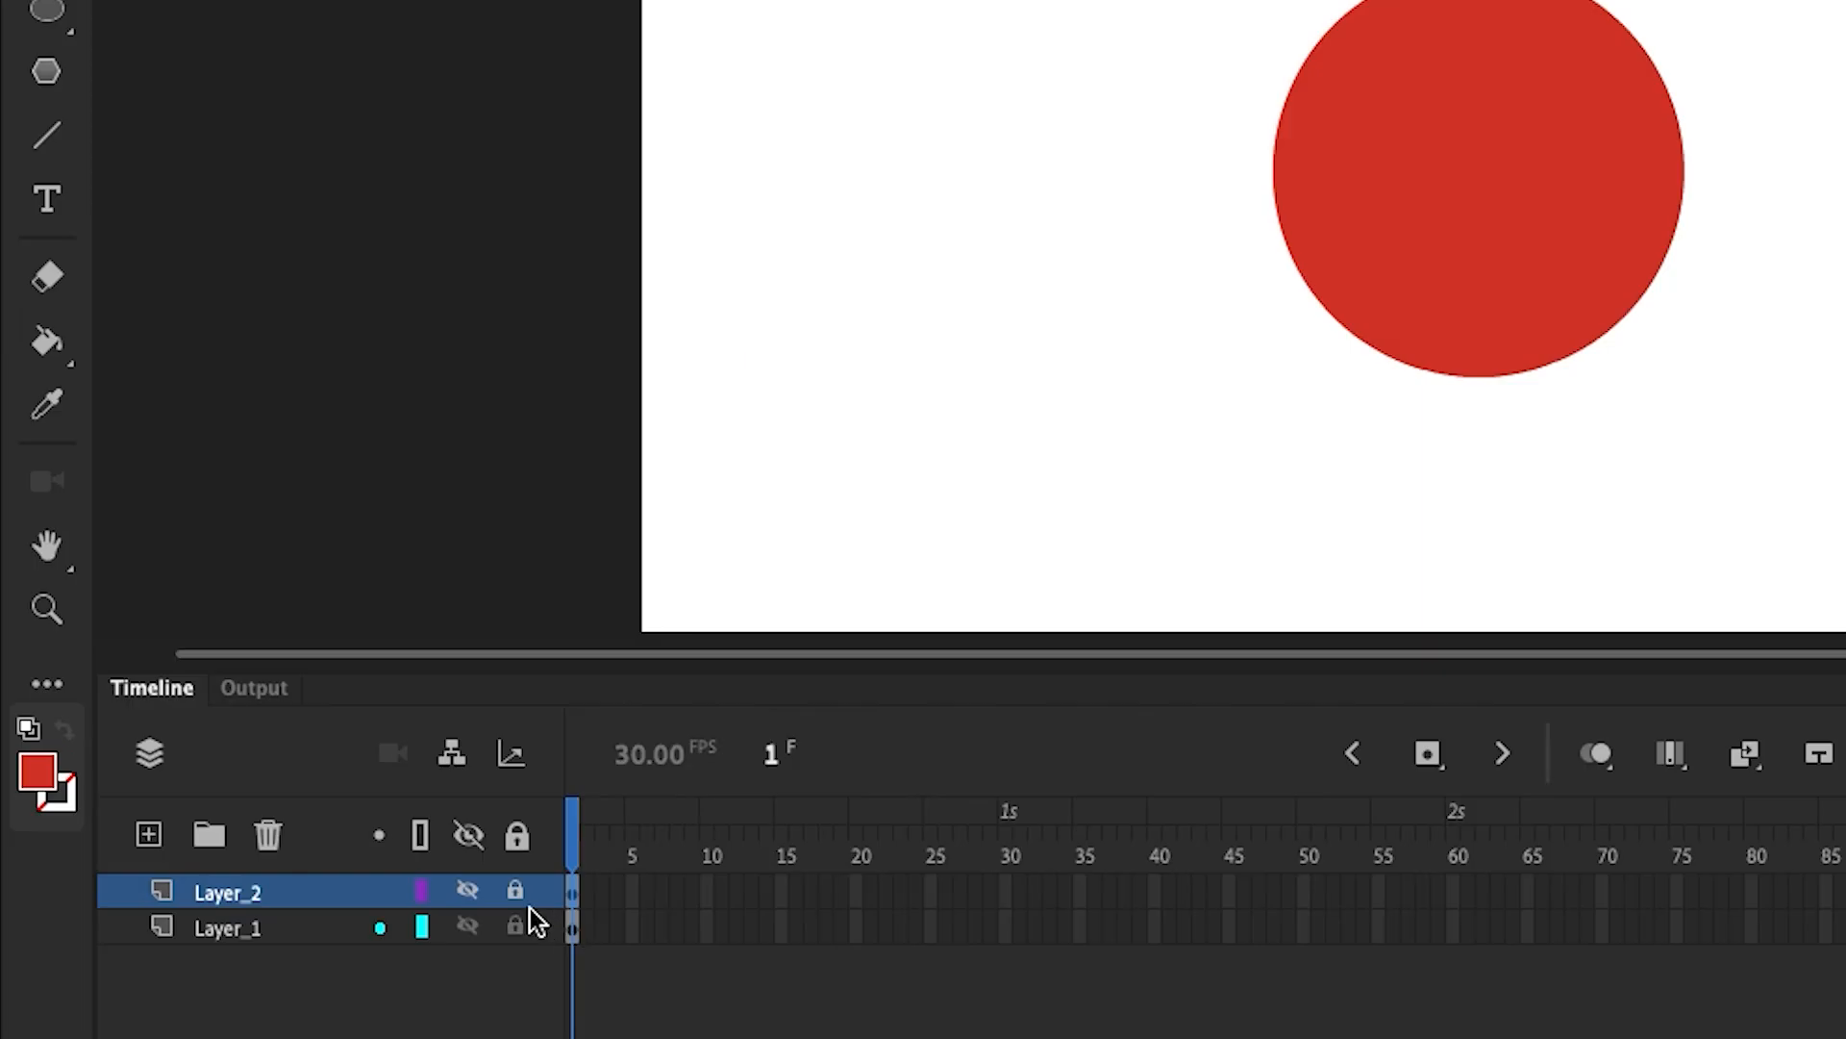
- Start the Shadow on Layer_2 at frame 5, and extend both layers to frame 20 with a Shadow keyframe there
{"action": "left_click", "coordinate": [241, 839]}
{"action": "left_click_drag", "start_coordinate": [608, 897], "coordinate": [631, 892]}
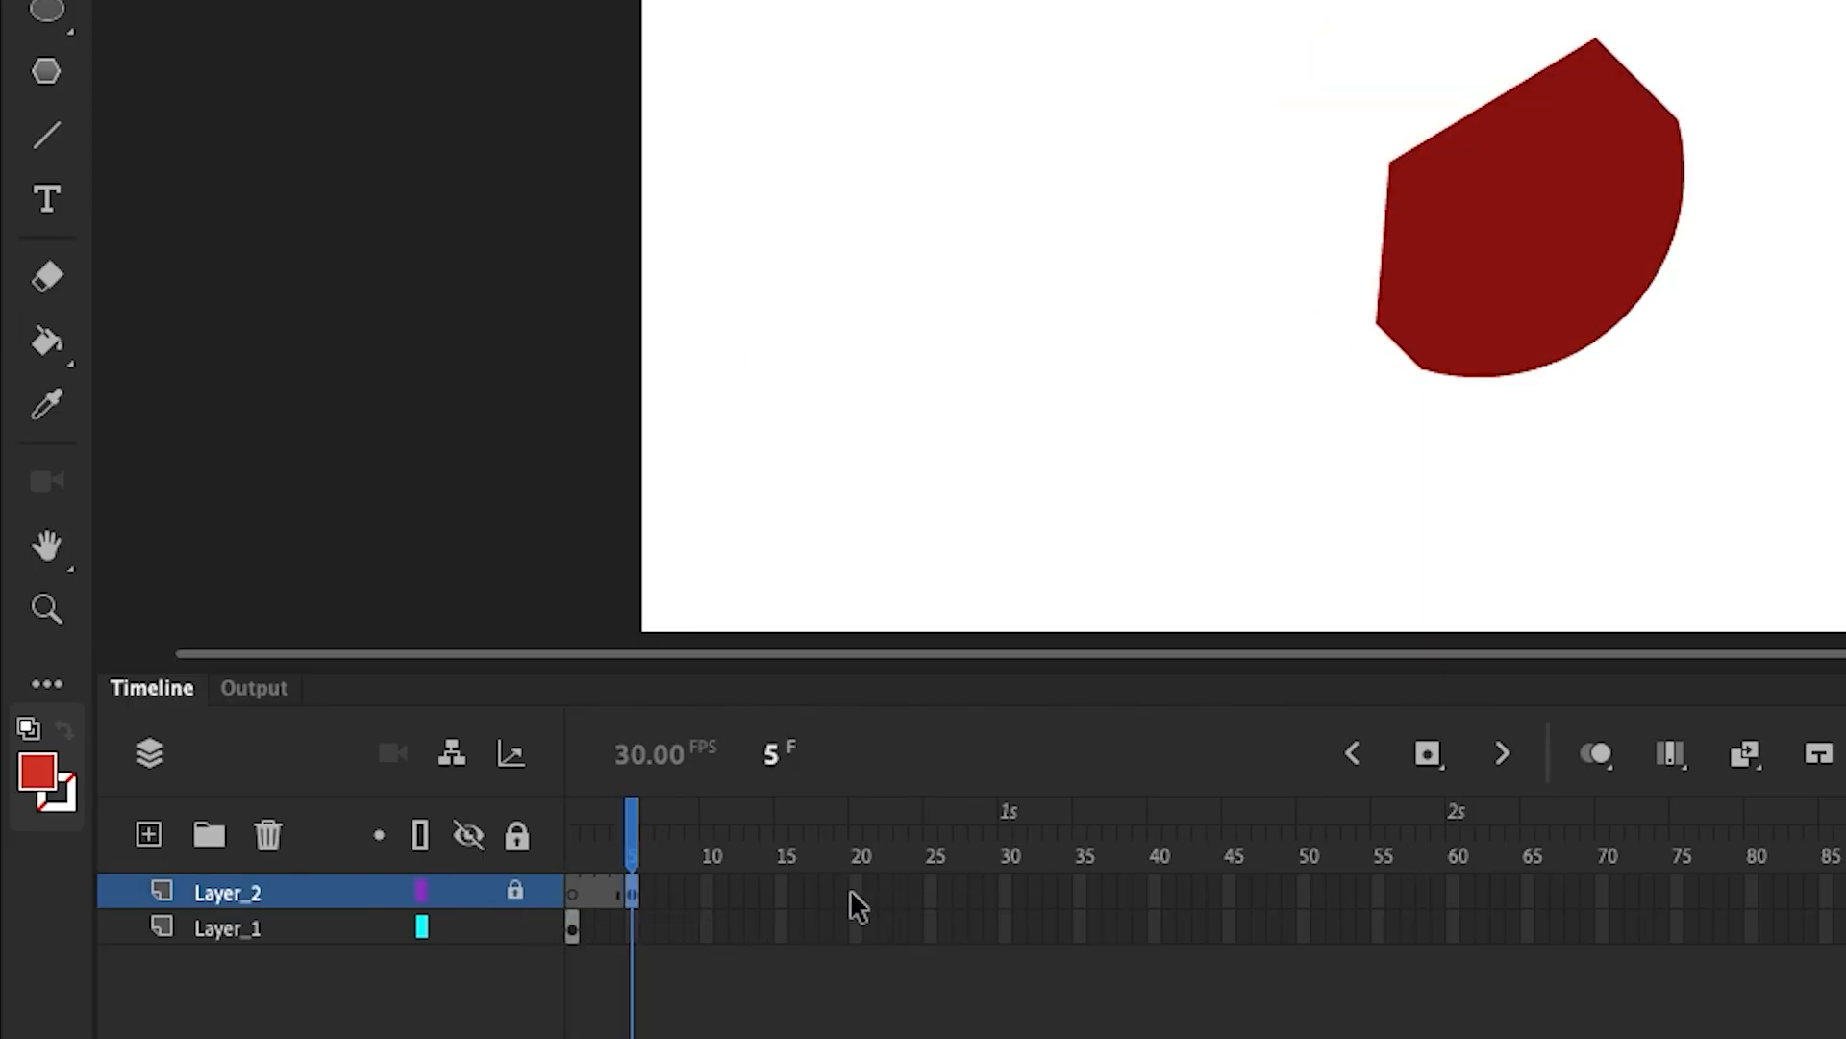
{"action": "left_click_drag", "start_coordinate": [852, 893], "coordinate": [852, 929]}
{"action": "key", "text": "F5"}
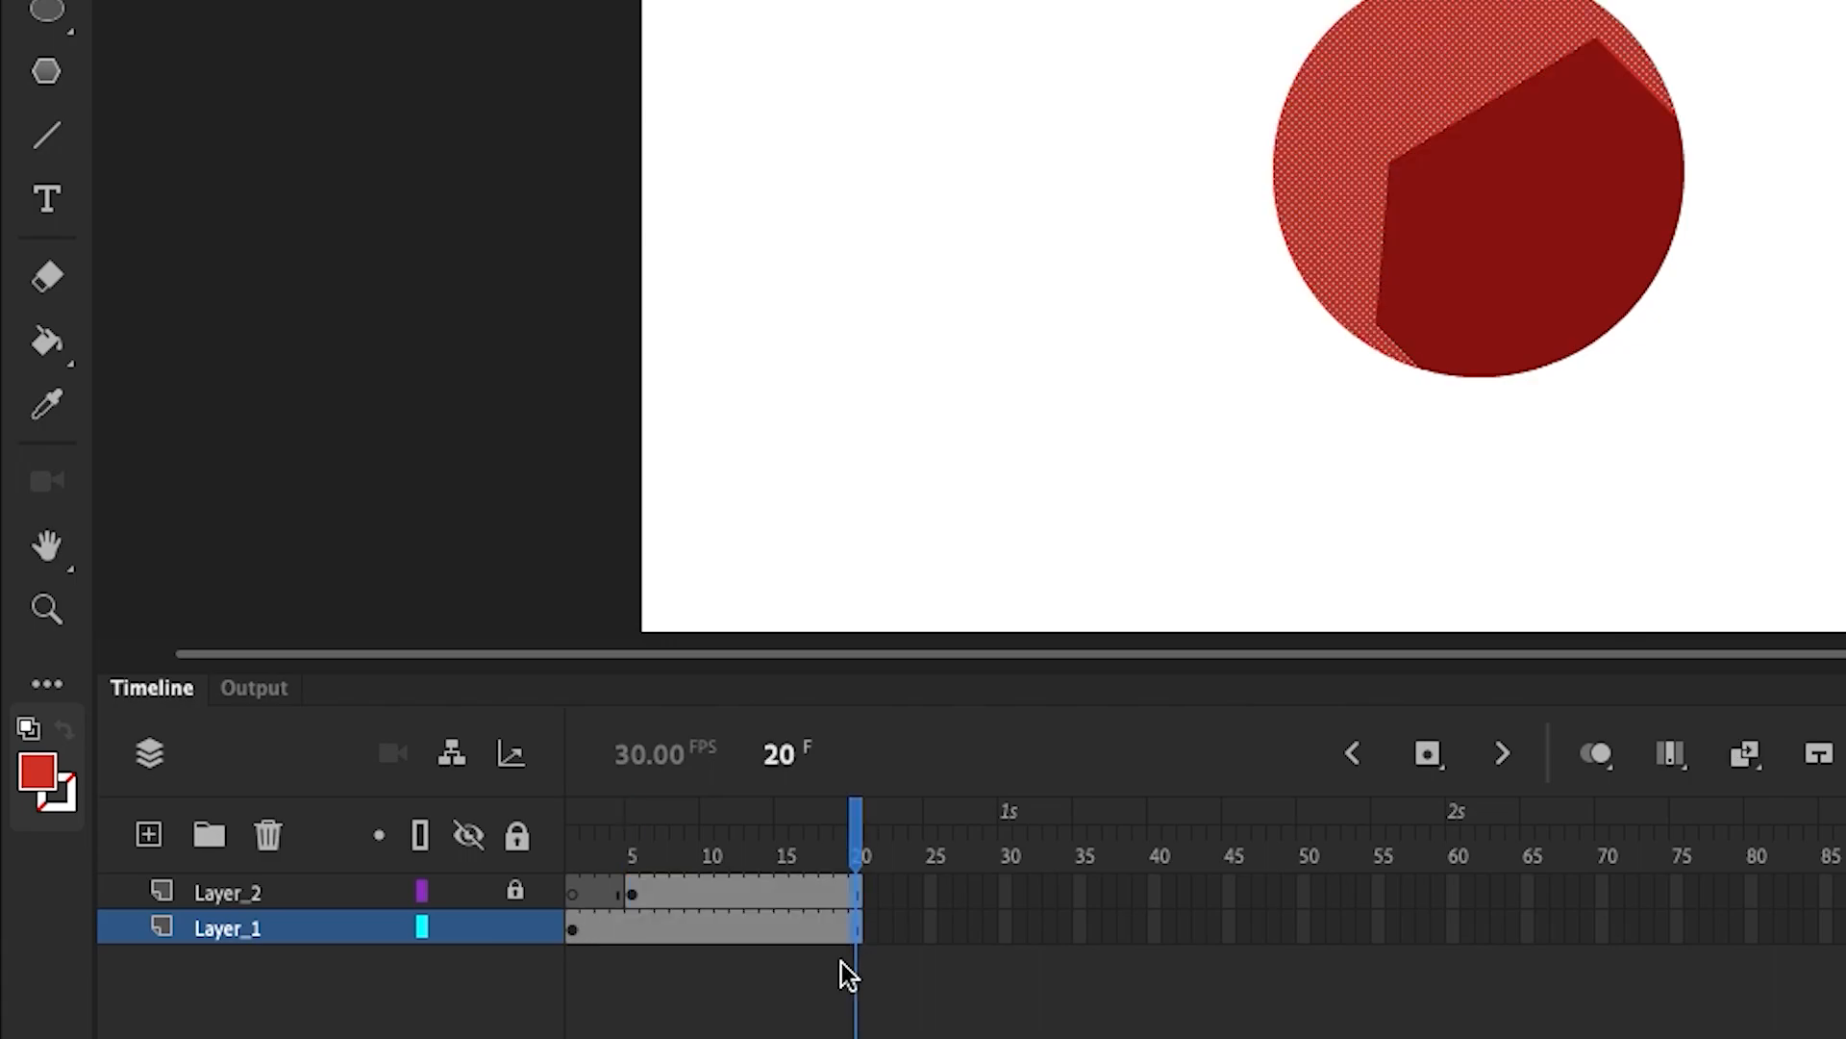
{"action": "left_click_drag", "start_coordinate": [855, 858], "coordinate": [894, 870]}
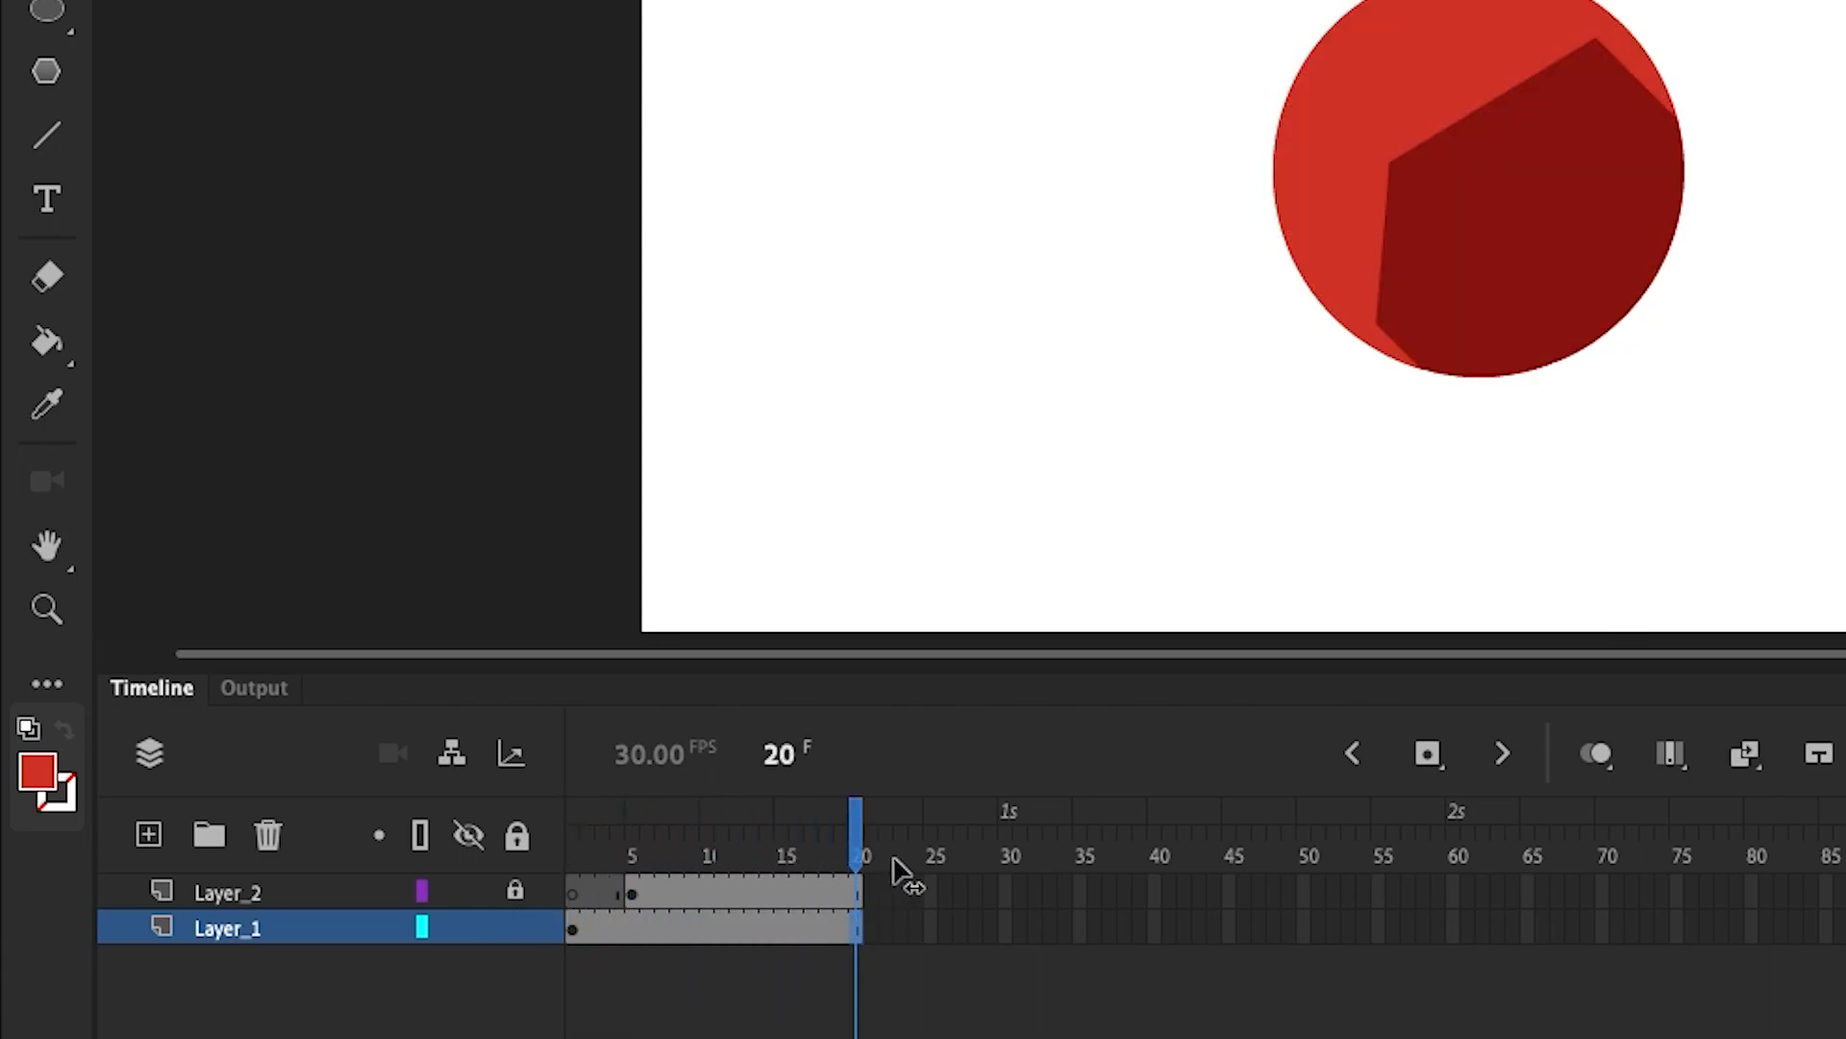
{"action": "left_click", "coordinate": [854, 895]}
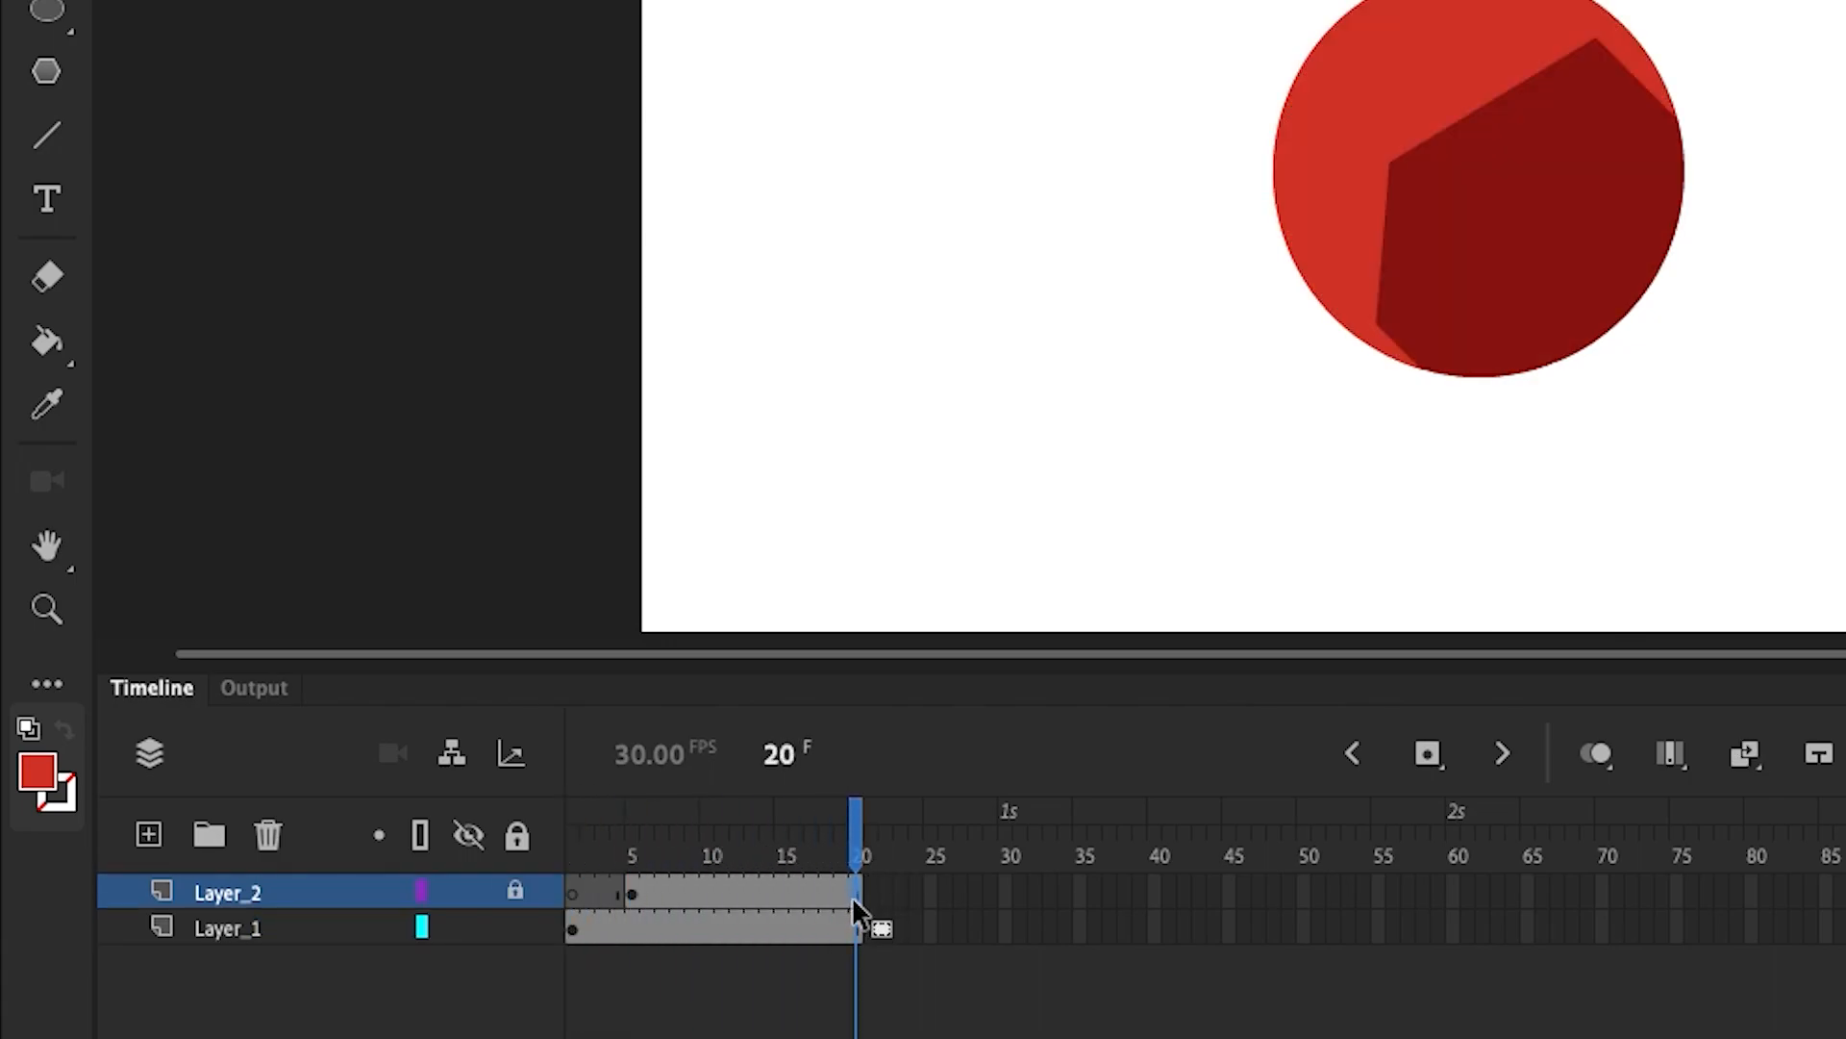
{"action": "key", "text": "F6"}
- On frame 5 of Layer_2, lock Layer_1, unlock the Shadow's layer and set the Shadow instance's alpha to 0 %
{"action": "left_click", "coordinate": [634, 893]}
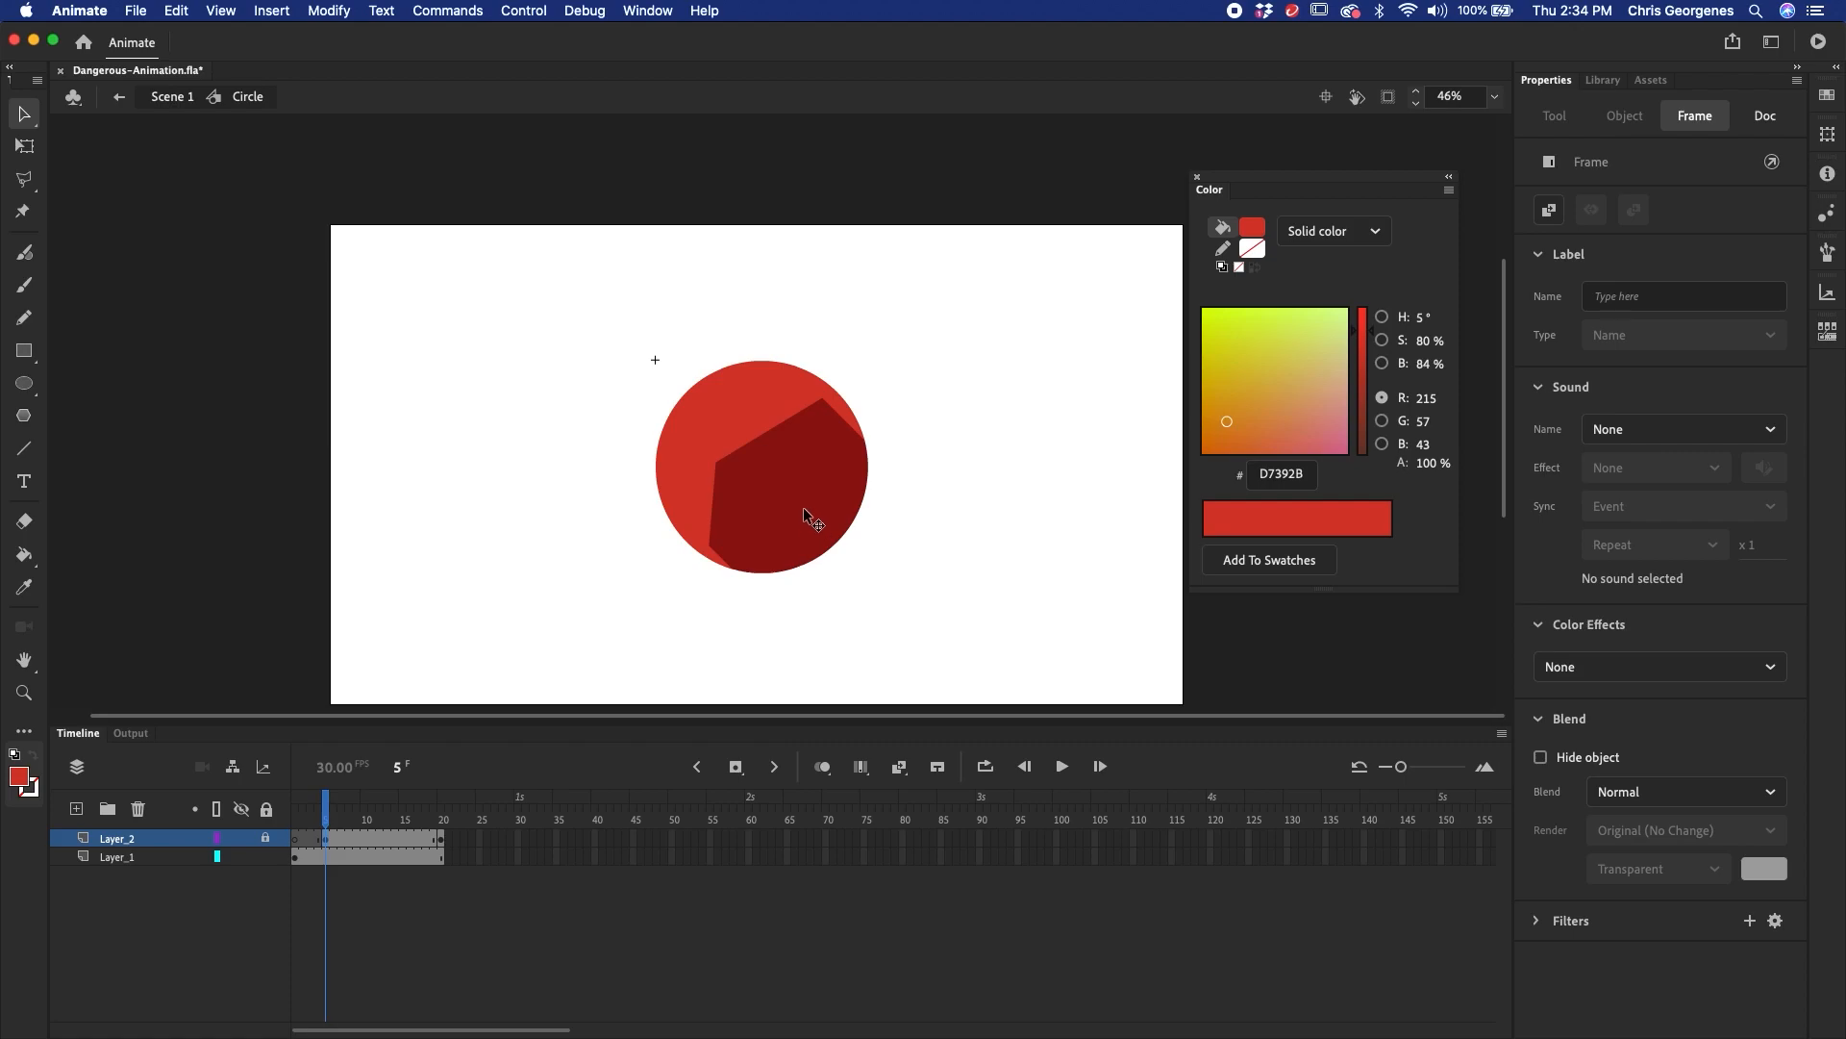
{"action": "left_click", "coordinate": [1561, 246]}
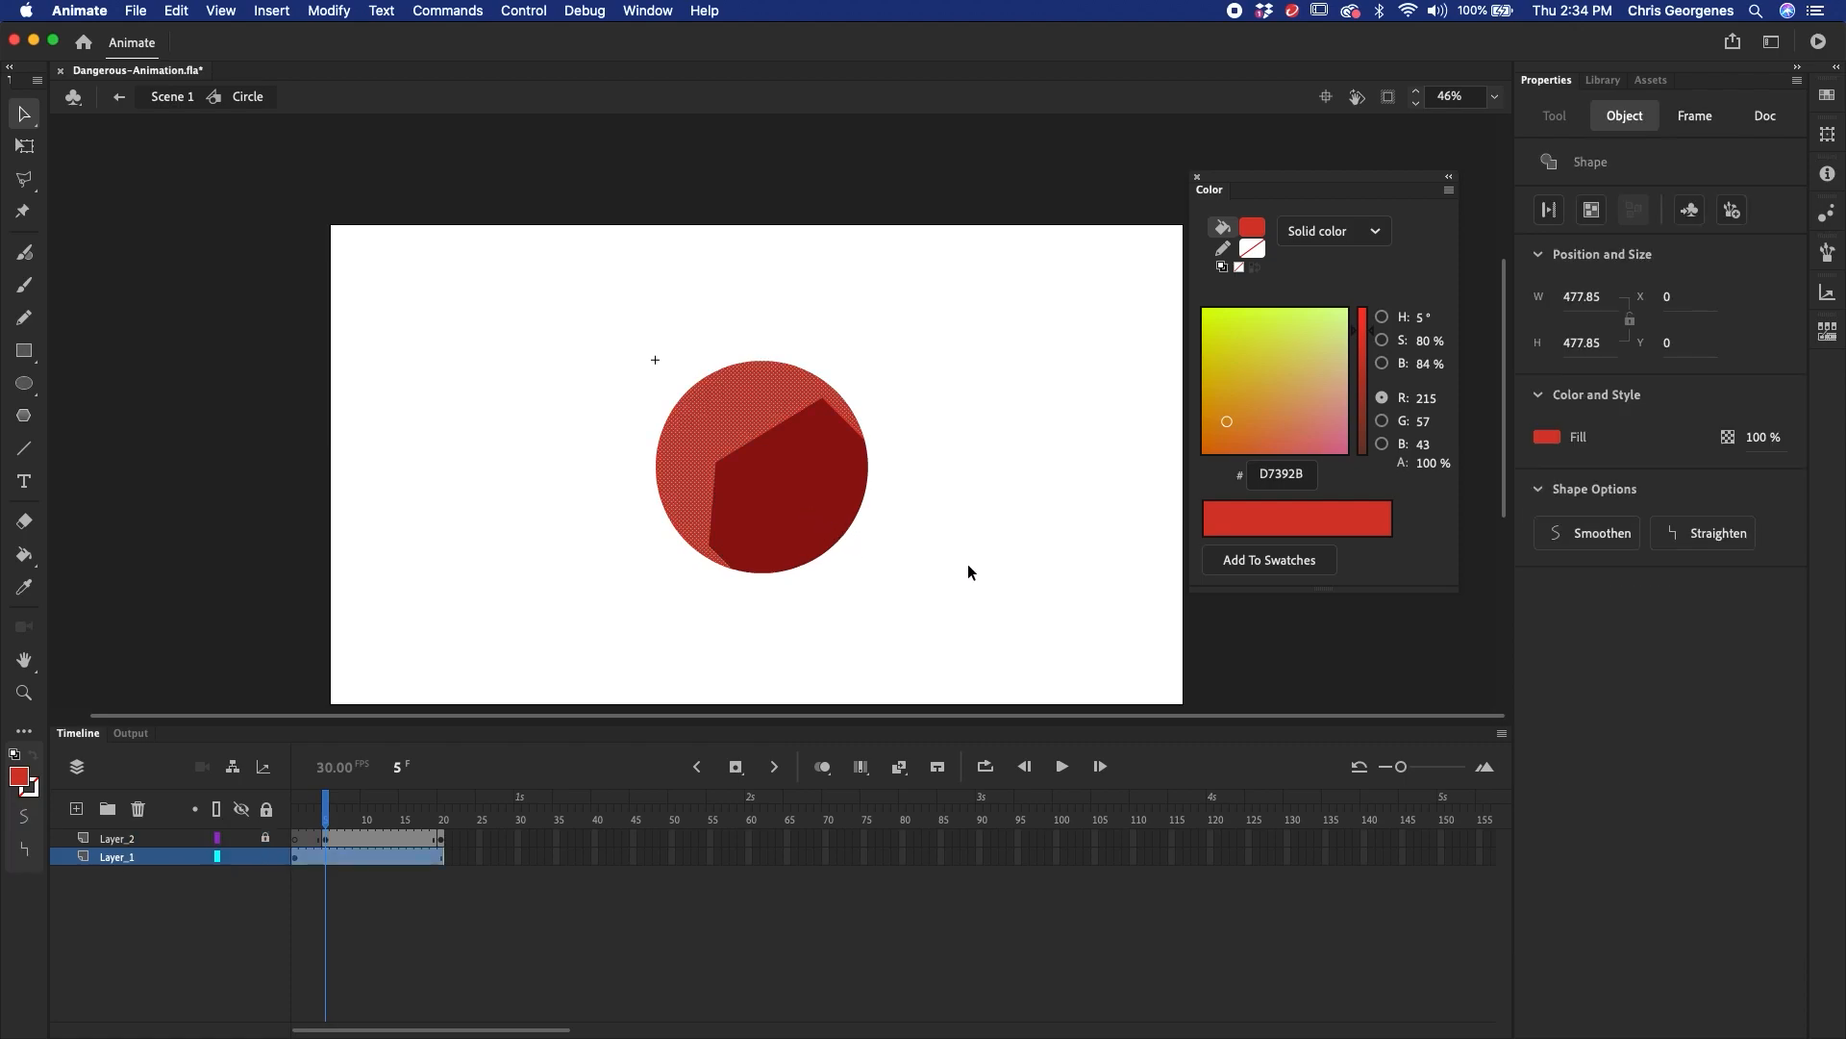
{"action": "left_click", "coordinate": [266, 856]}
{"action": "left_click", "coordinate": [265, 838]}
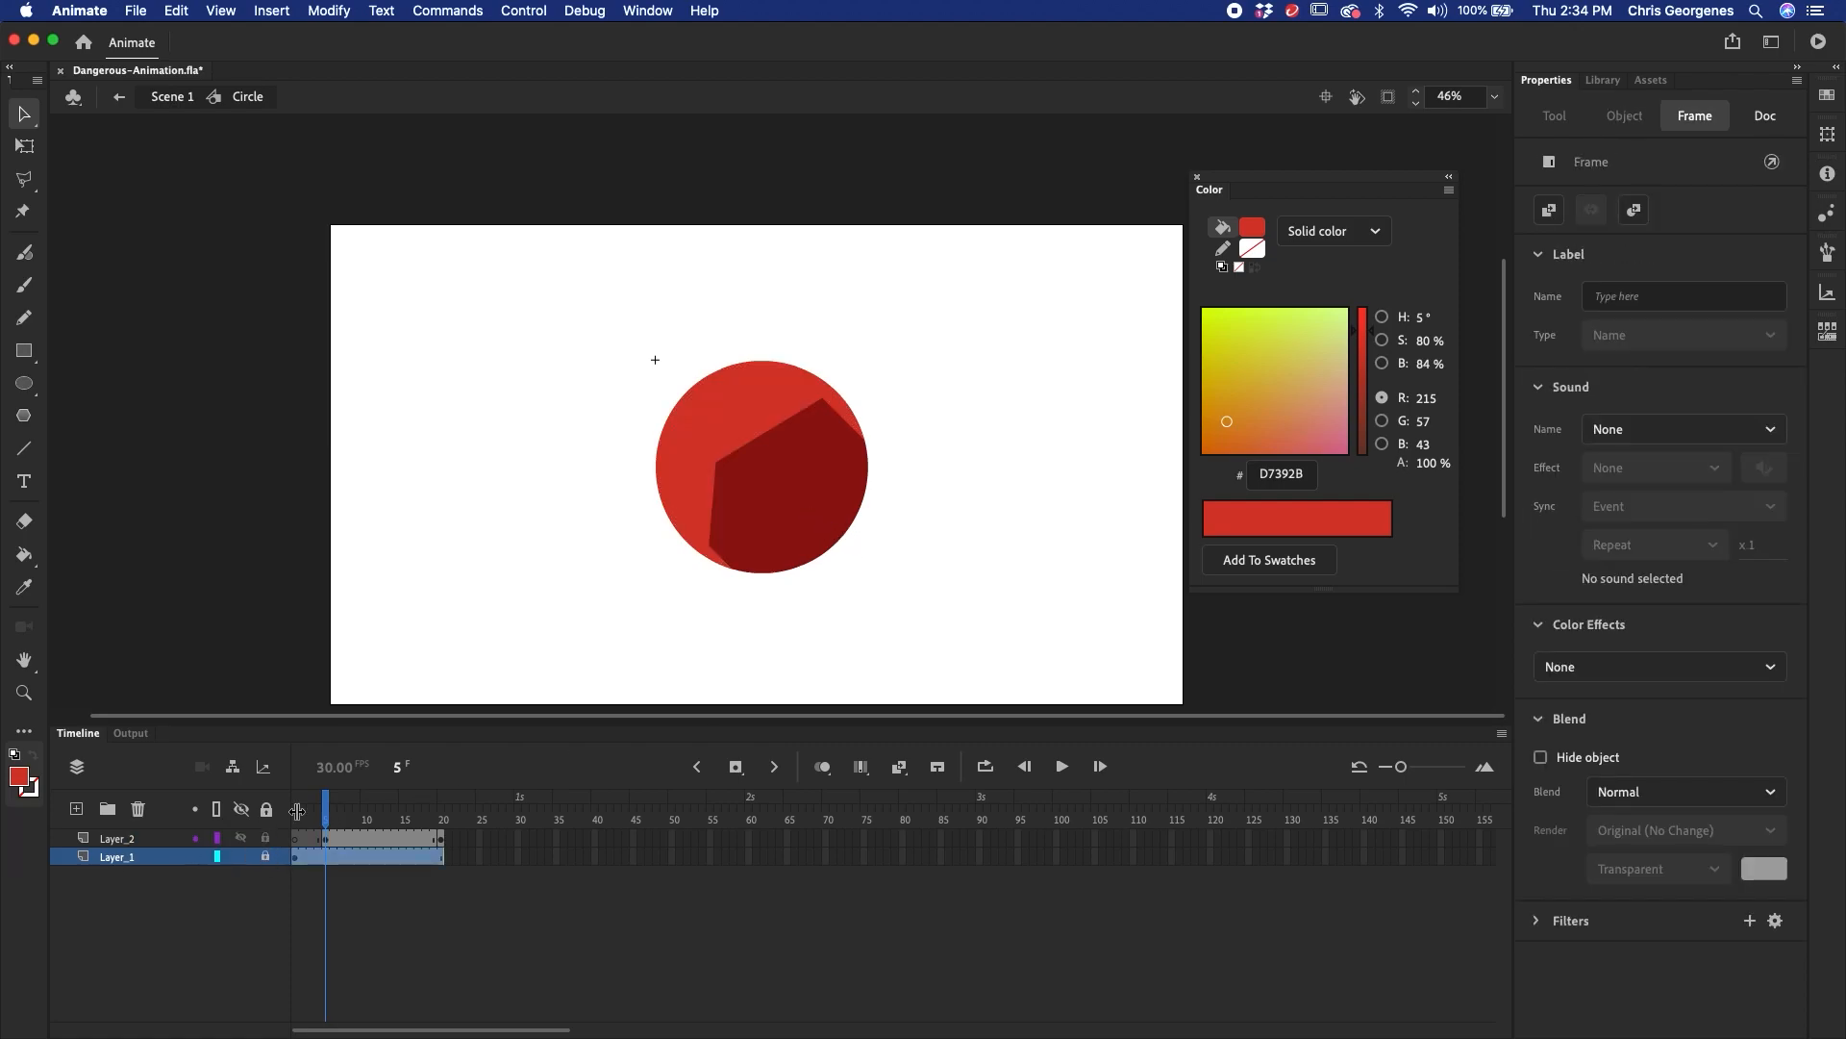
{"action": "left_click", "coordinate": [827, 515]}
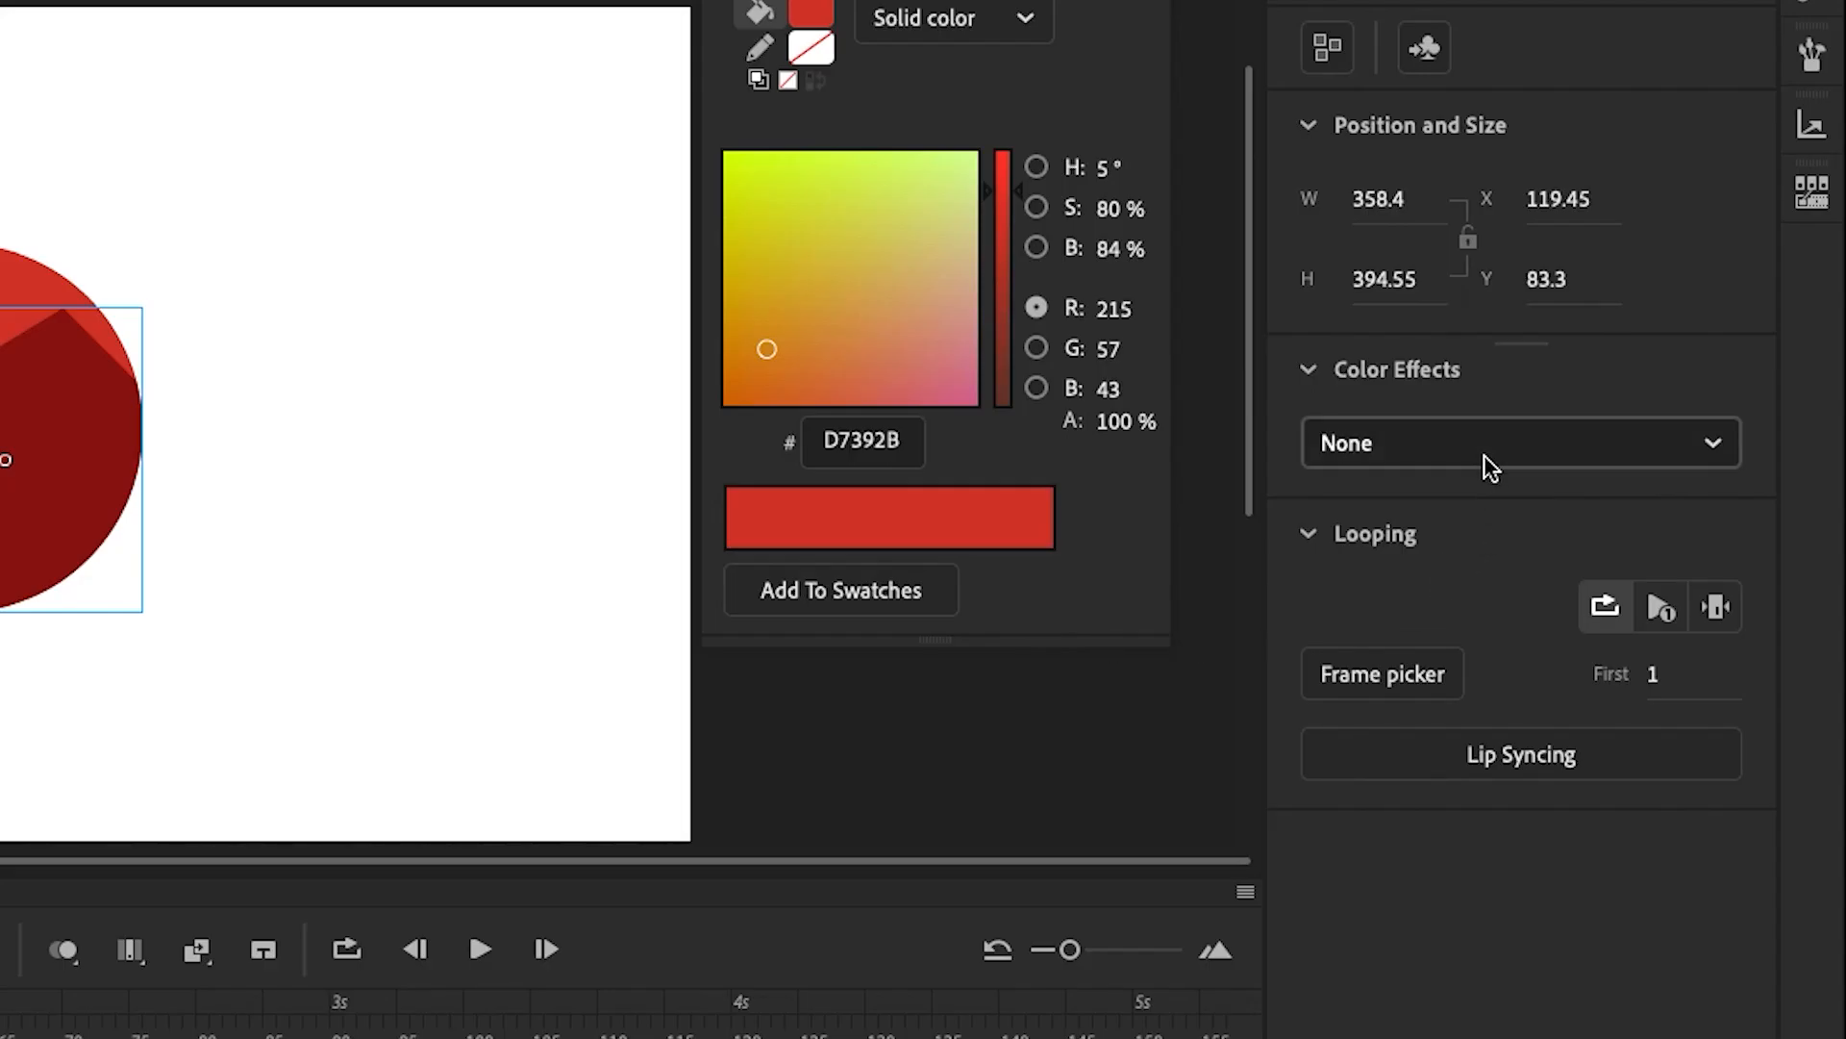
{"action": "left_click", "coordinate": [1474, 450]}
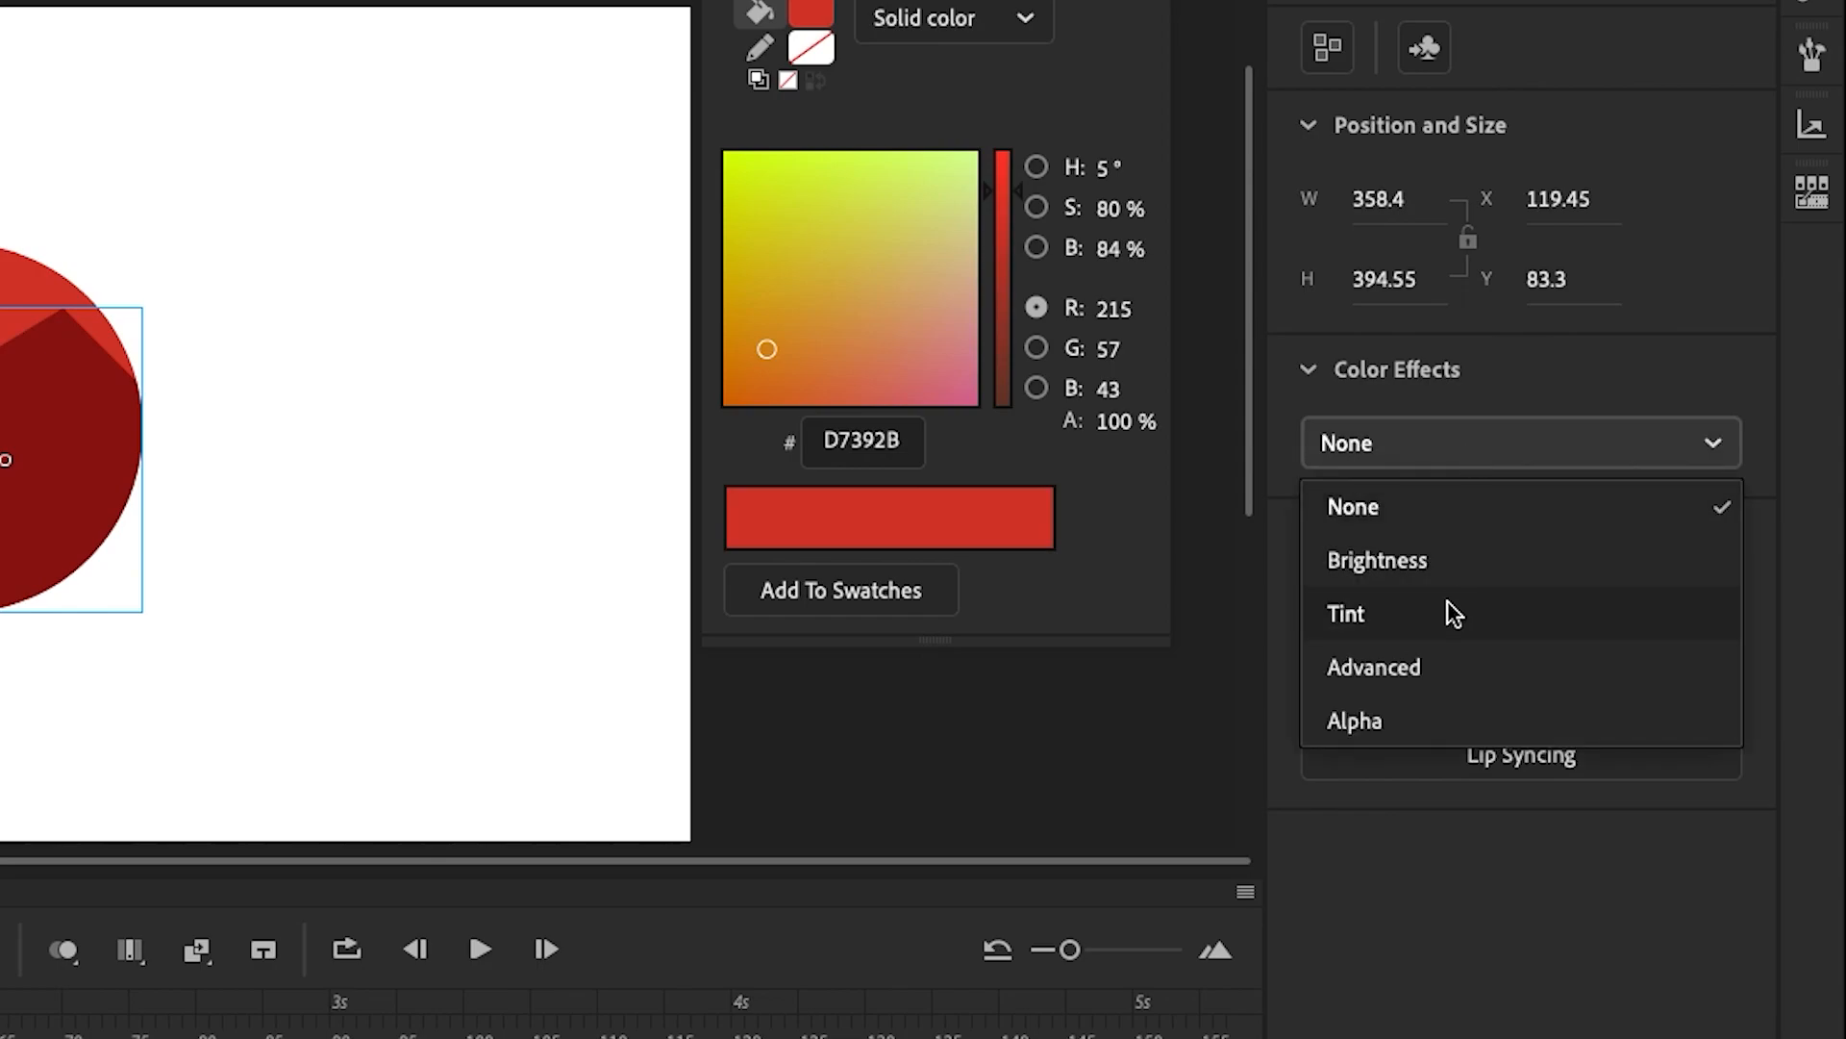
{"action": "left_click", "coordinate": [1392, 721]}
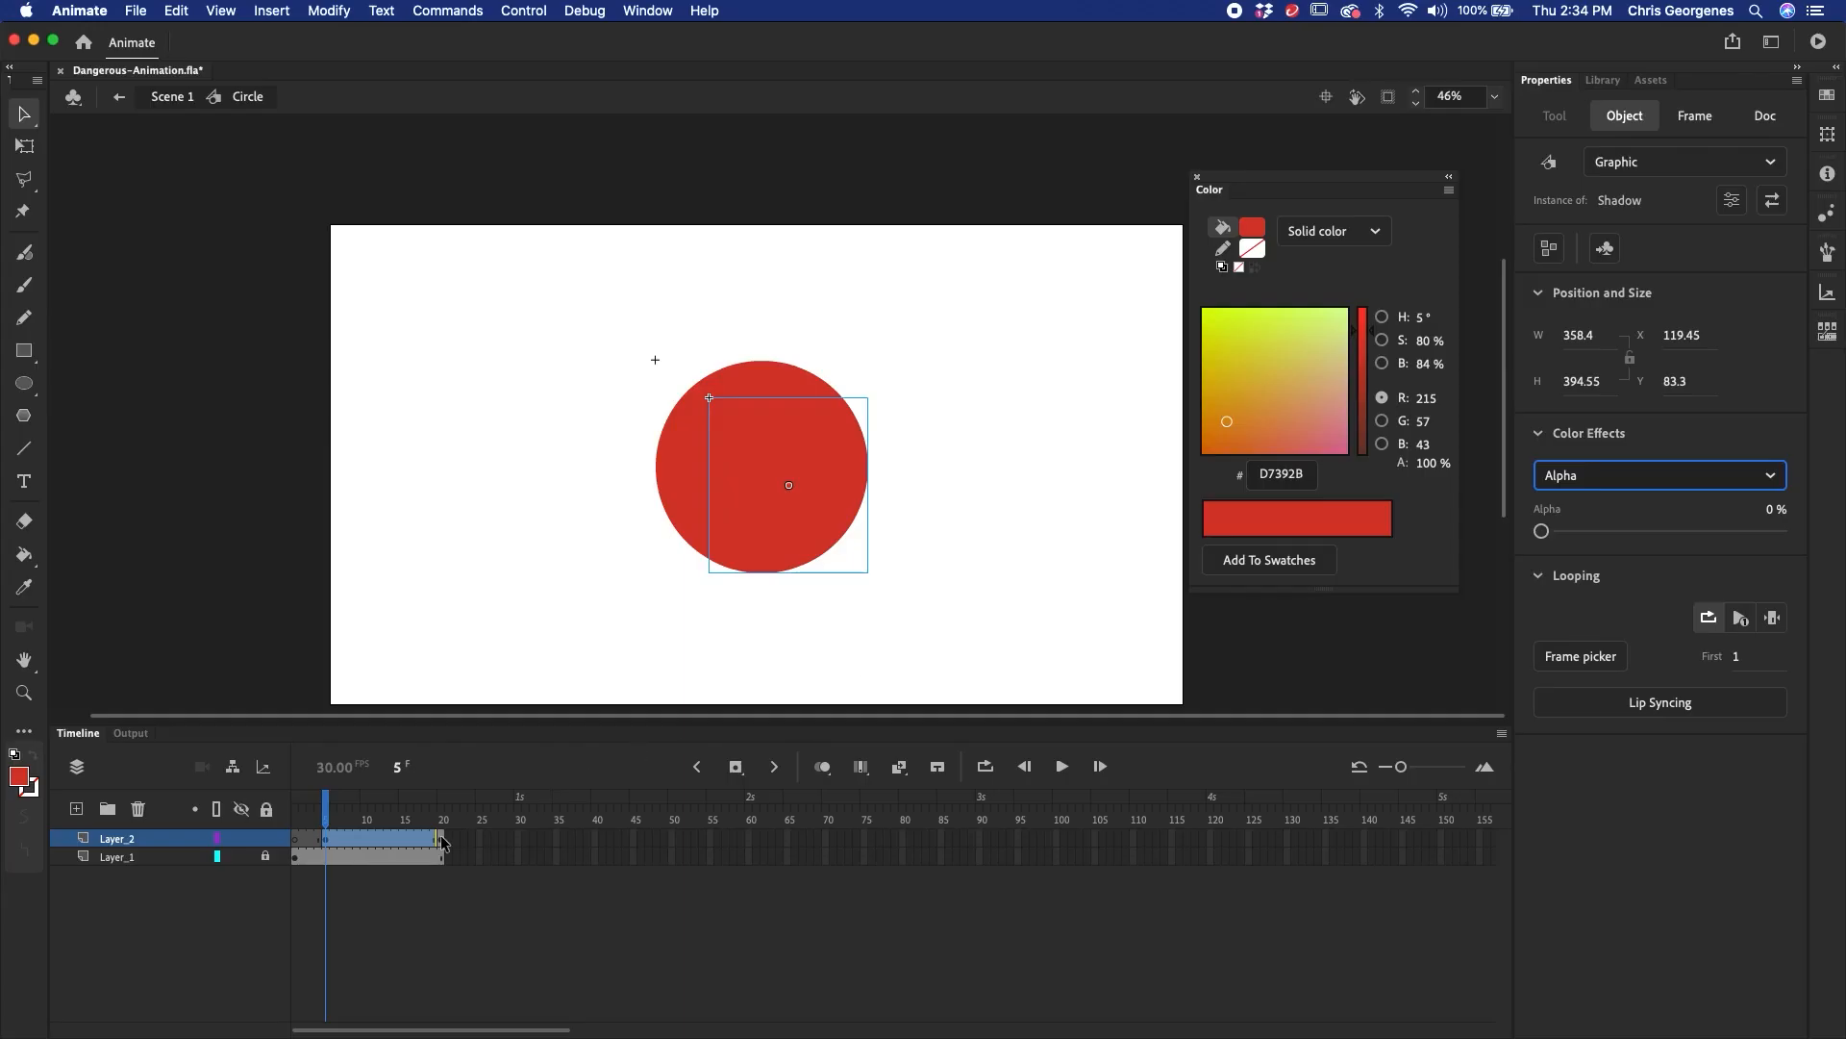
- Create a classic tween for the Shadow on Layer_2 between frames 5 and 20 and preview the fade-in
{"action": "right_click", "coordinate": [394, 839]}
{"action": "left_click", "coordinate": [471, 511]}
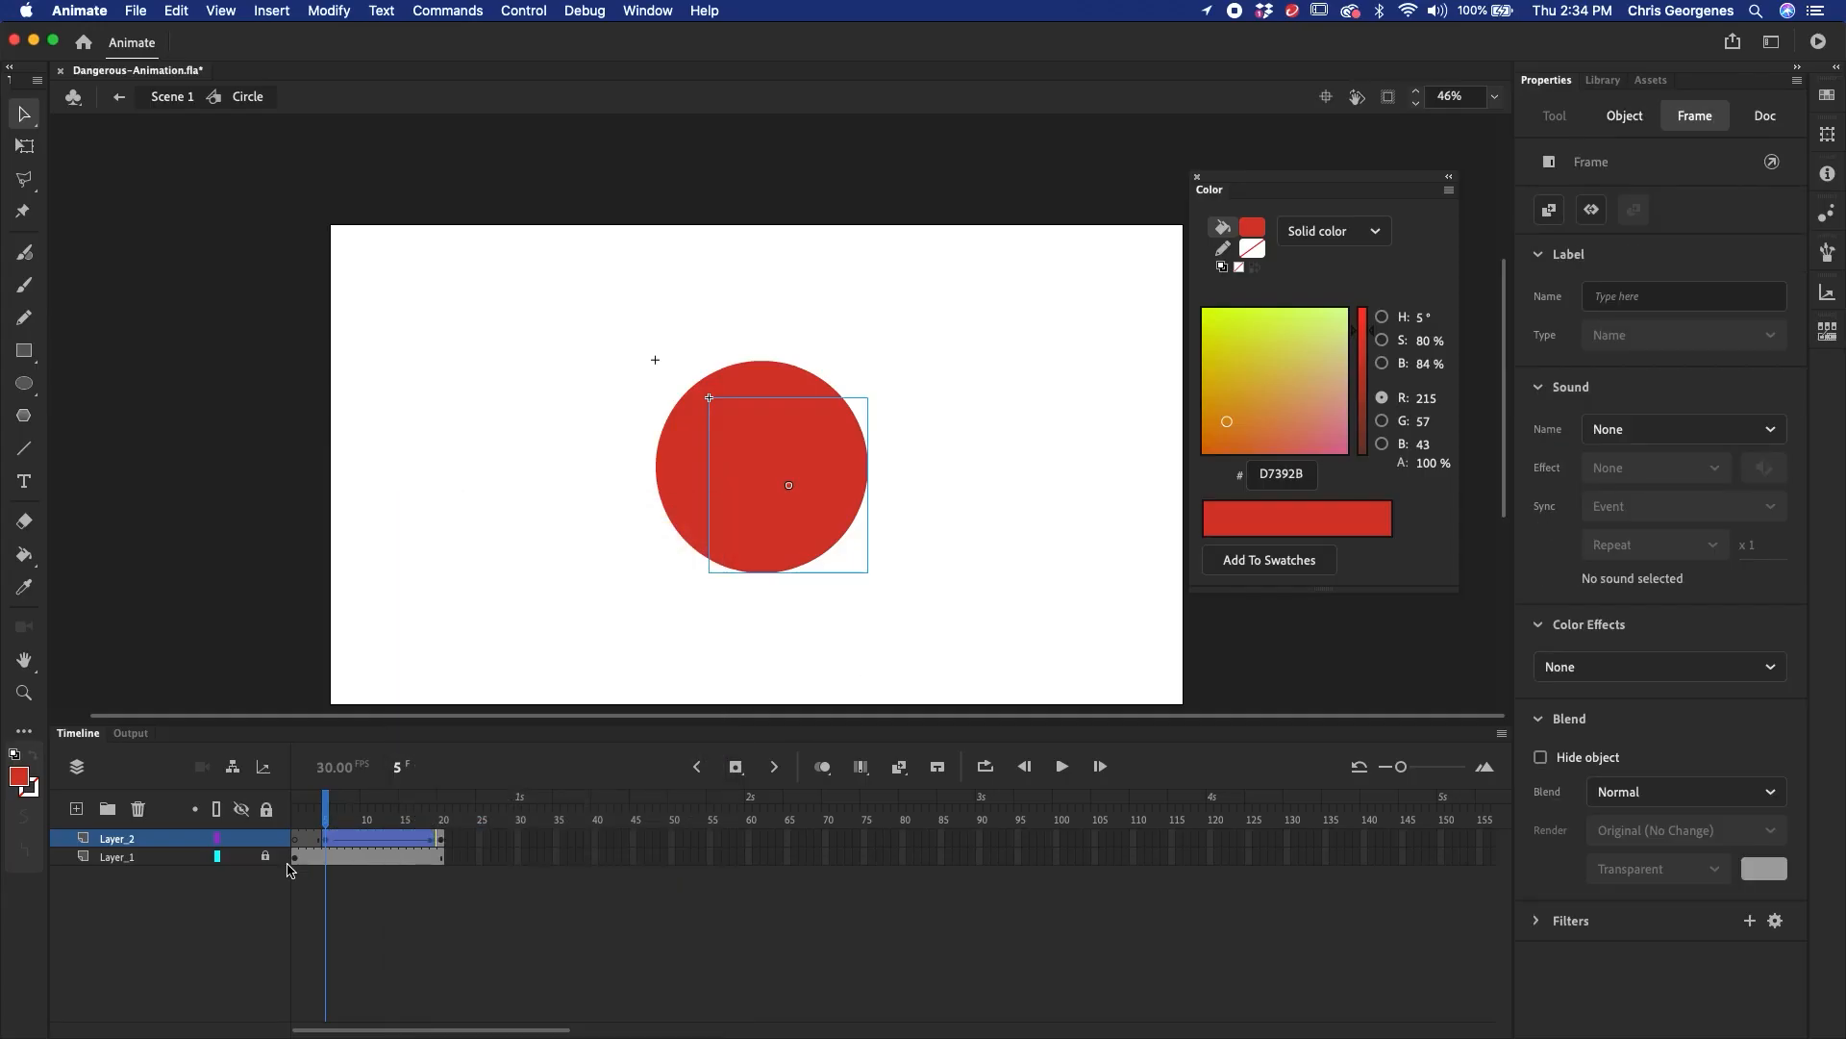
{"action": "left_click", "coordinate": [265, 856]}
{"action": "left_click_drag", "start_coordinate": [358, 819], "coordinate": [442, 819]}
- Return to Scene 1, make all layers visible and review the crossbones animation around frame 53
{"action": "double_click", "coordinate": [943, 646]}
{"action": "left_click", "coordinate": [742, 911]}
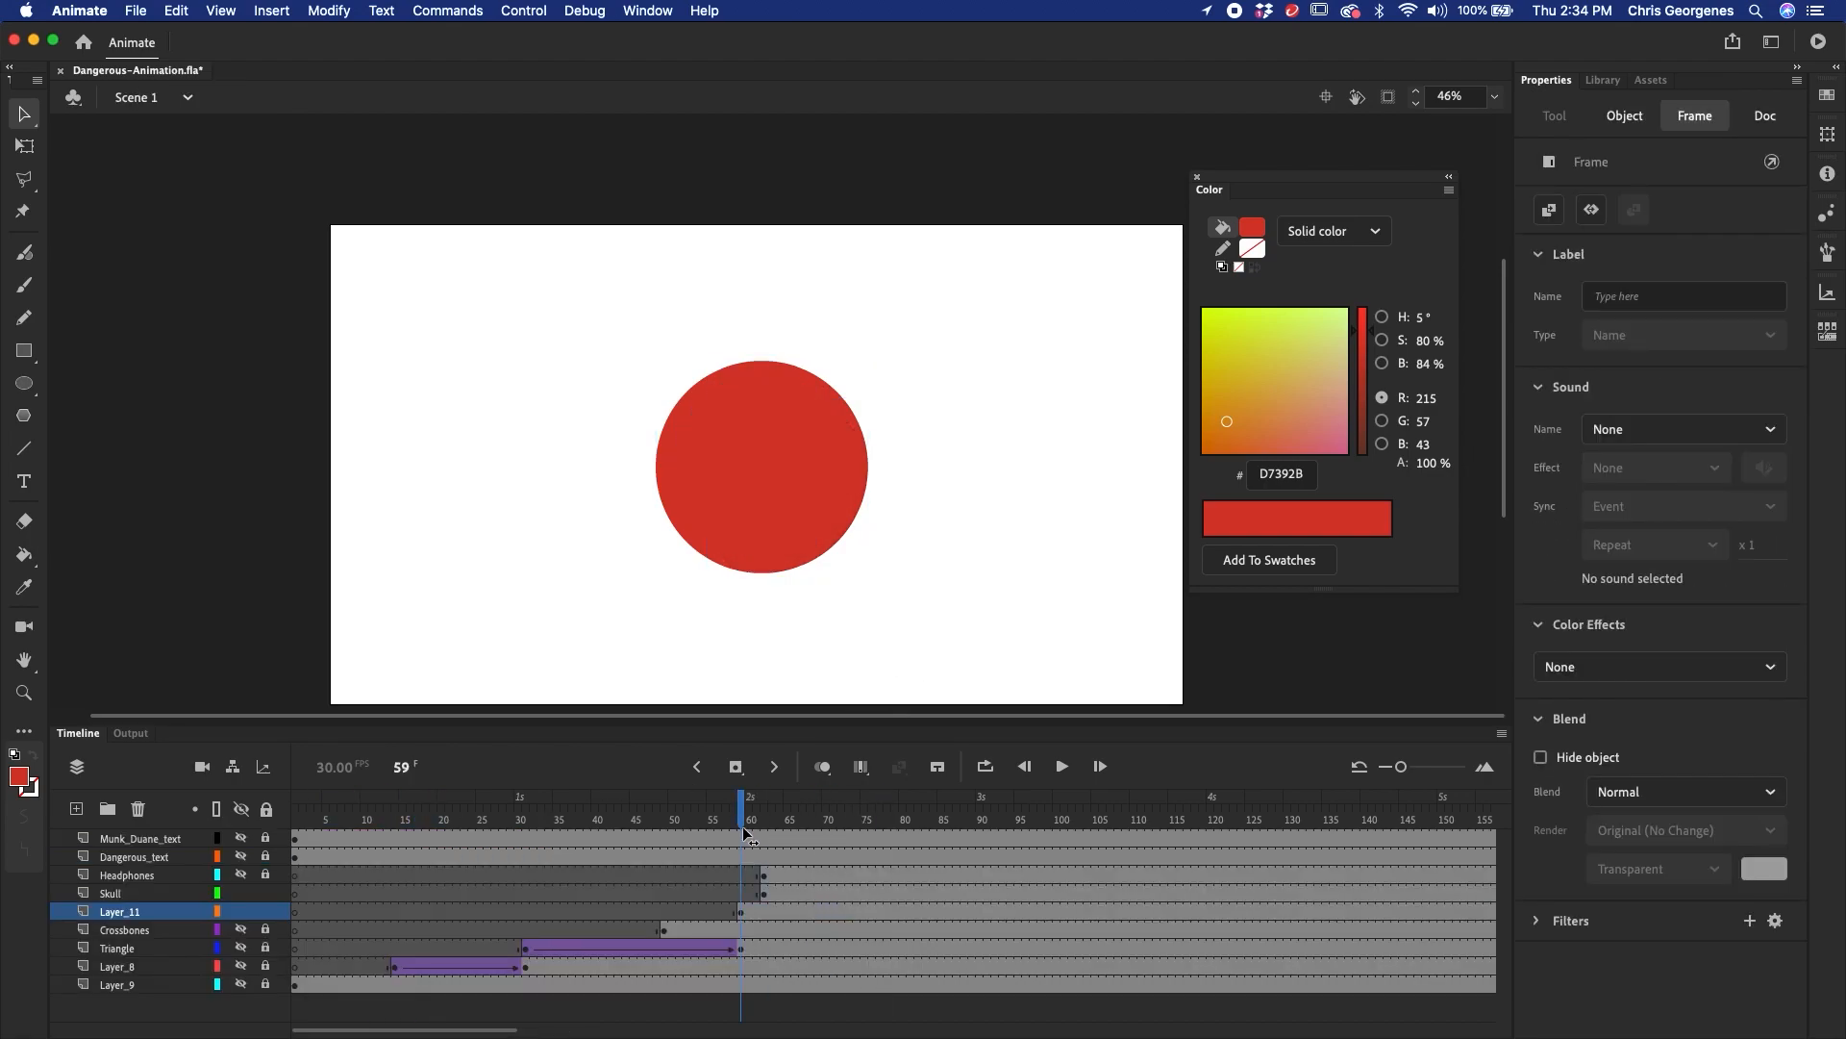
{"action": "left_click", "coordinate": [821, 527]}
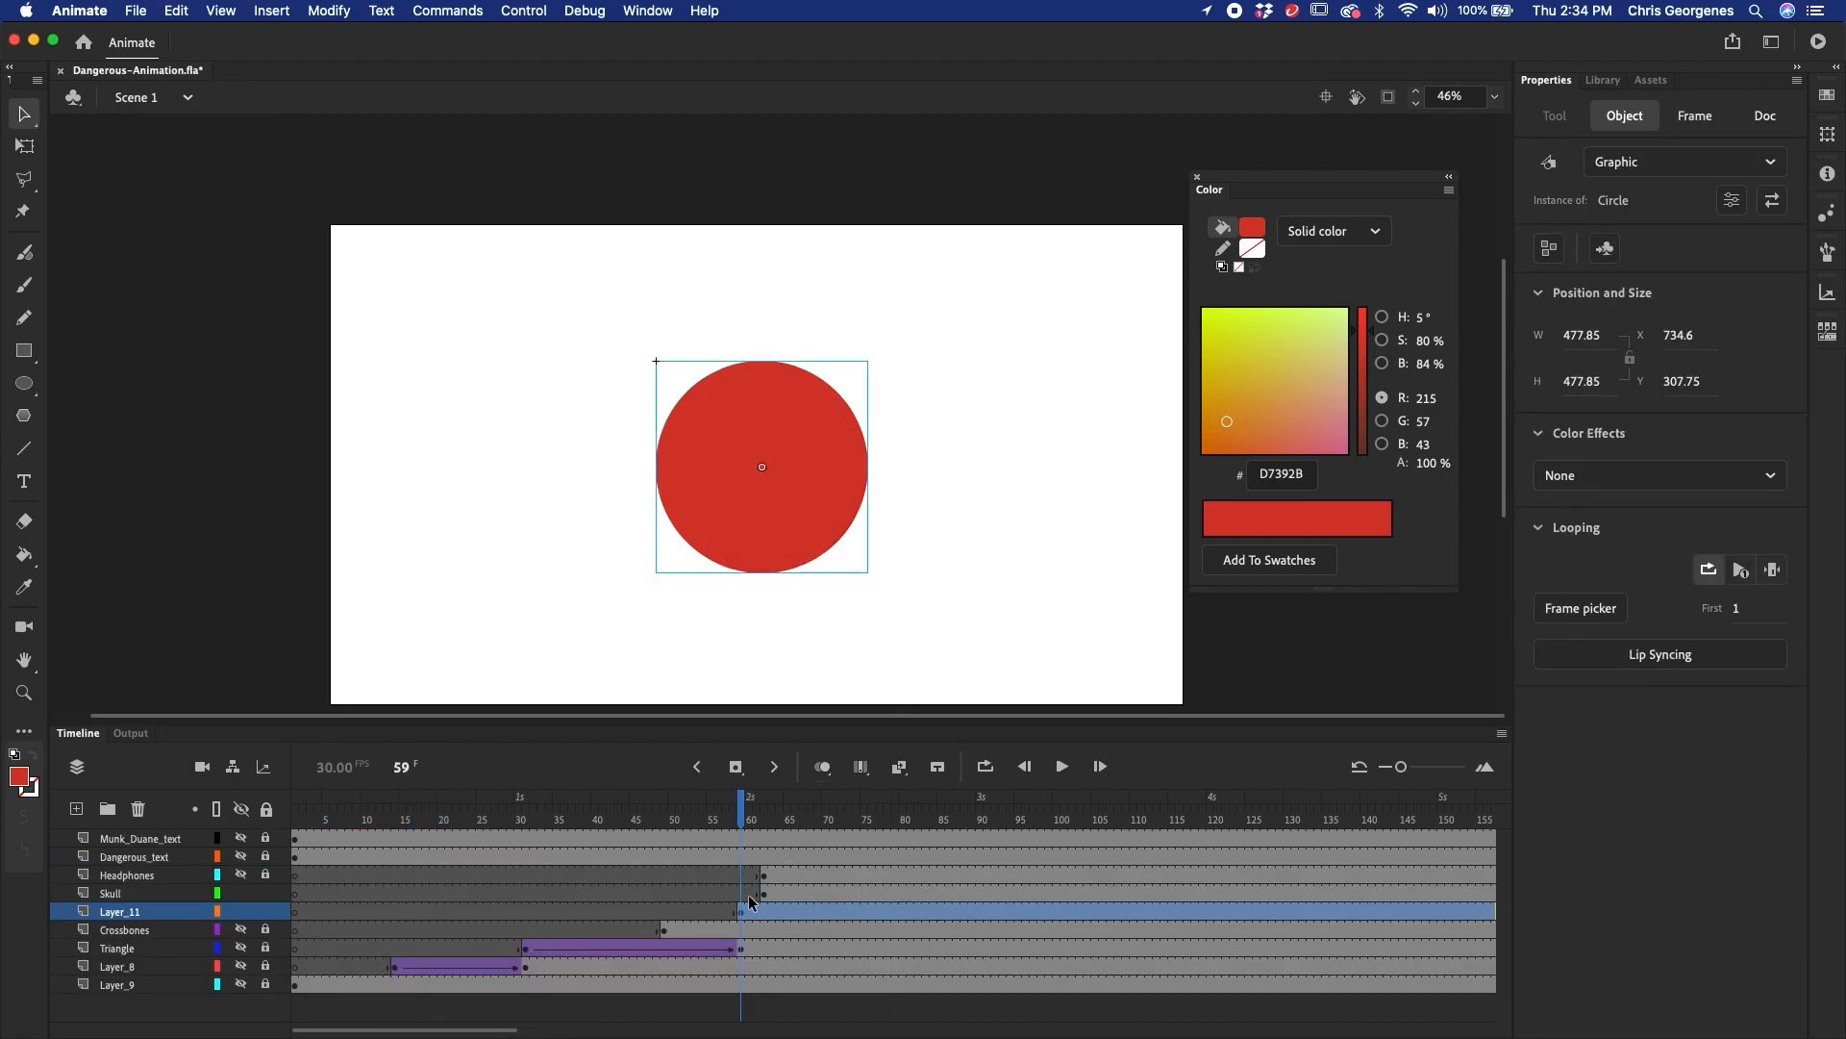
{"action": "left_click_drag", "start_coordinate": [742, 827], "coordinate": [694, 826]}
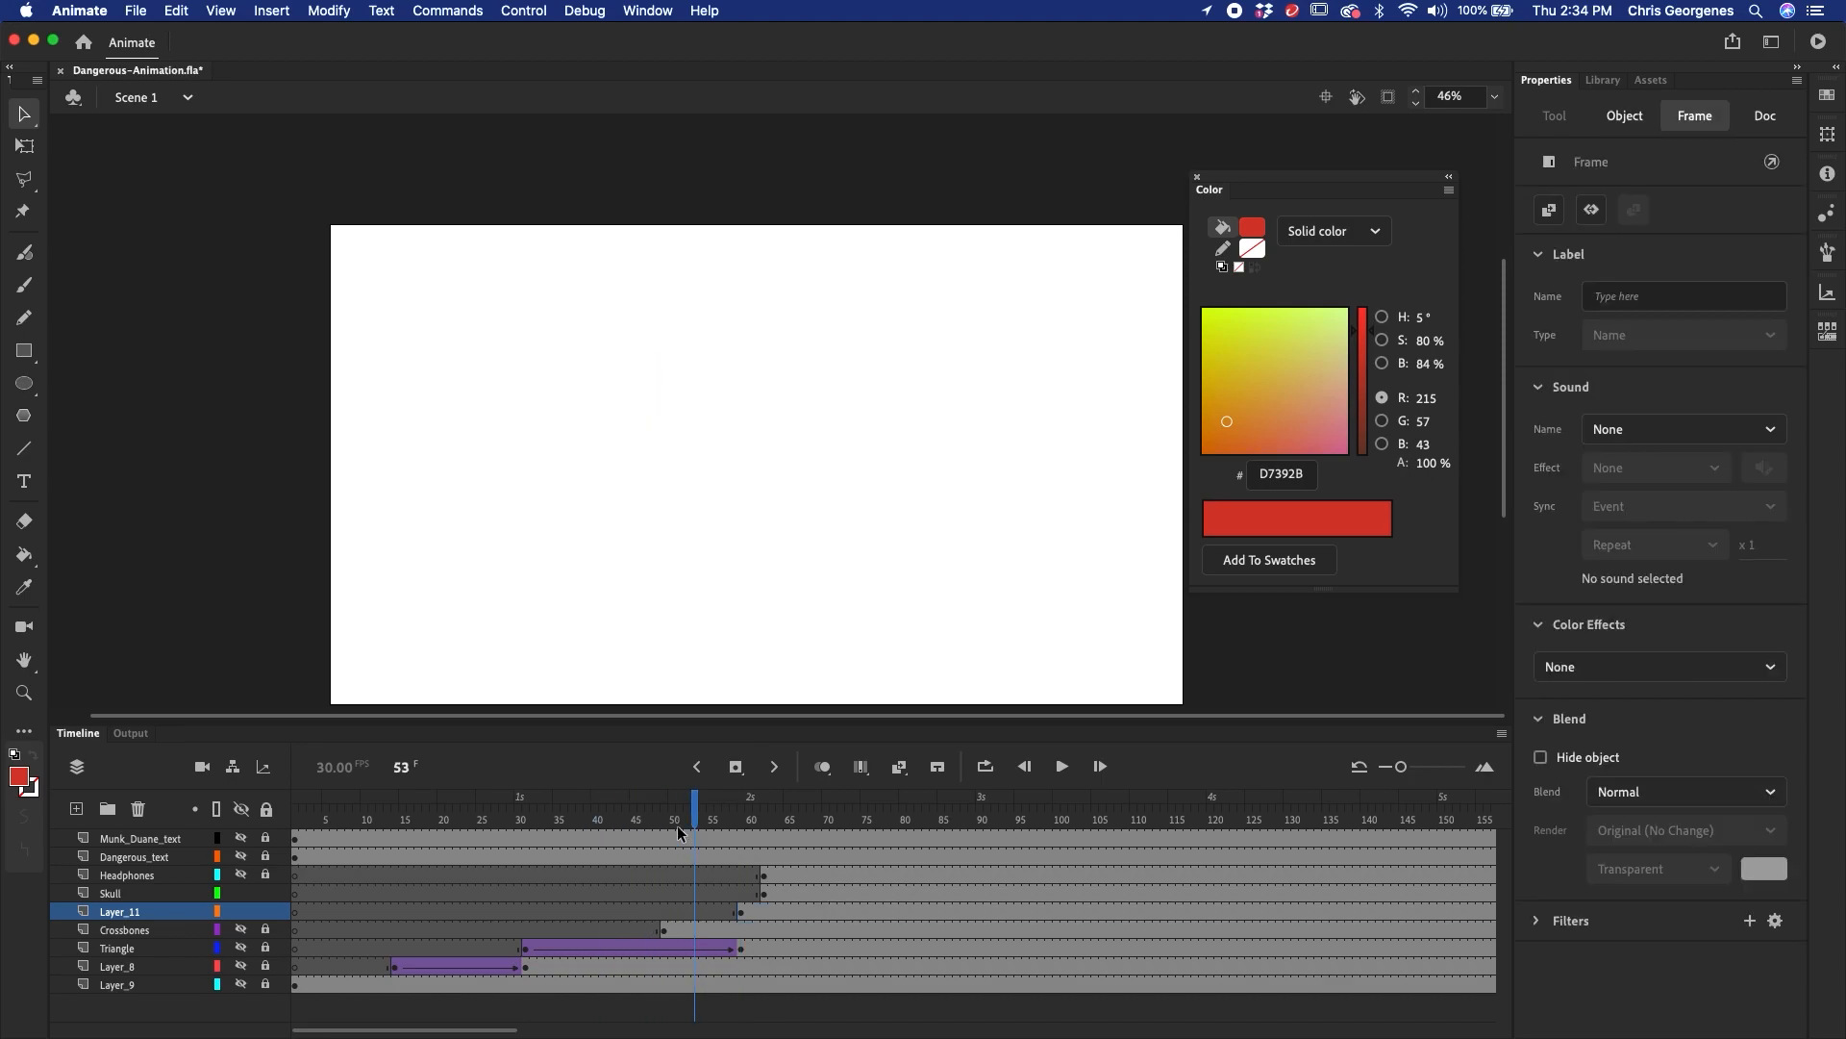
{"action": "left_click", "coordinate": [241, 809]}
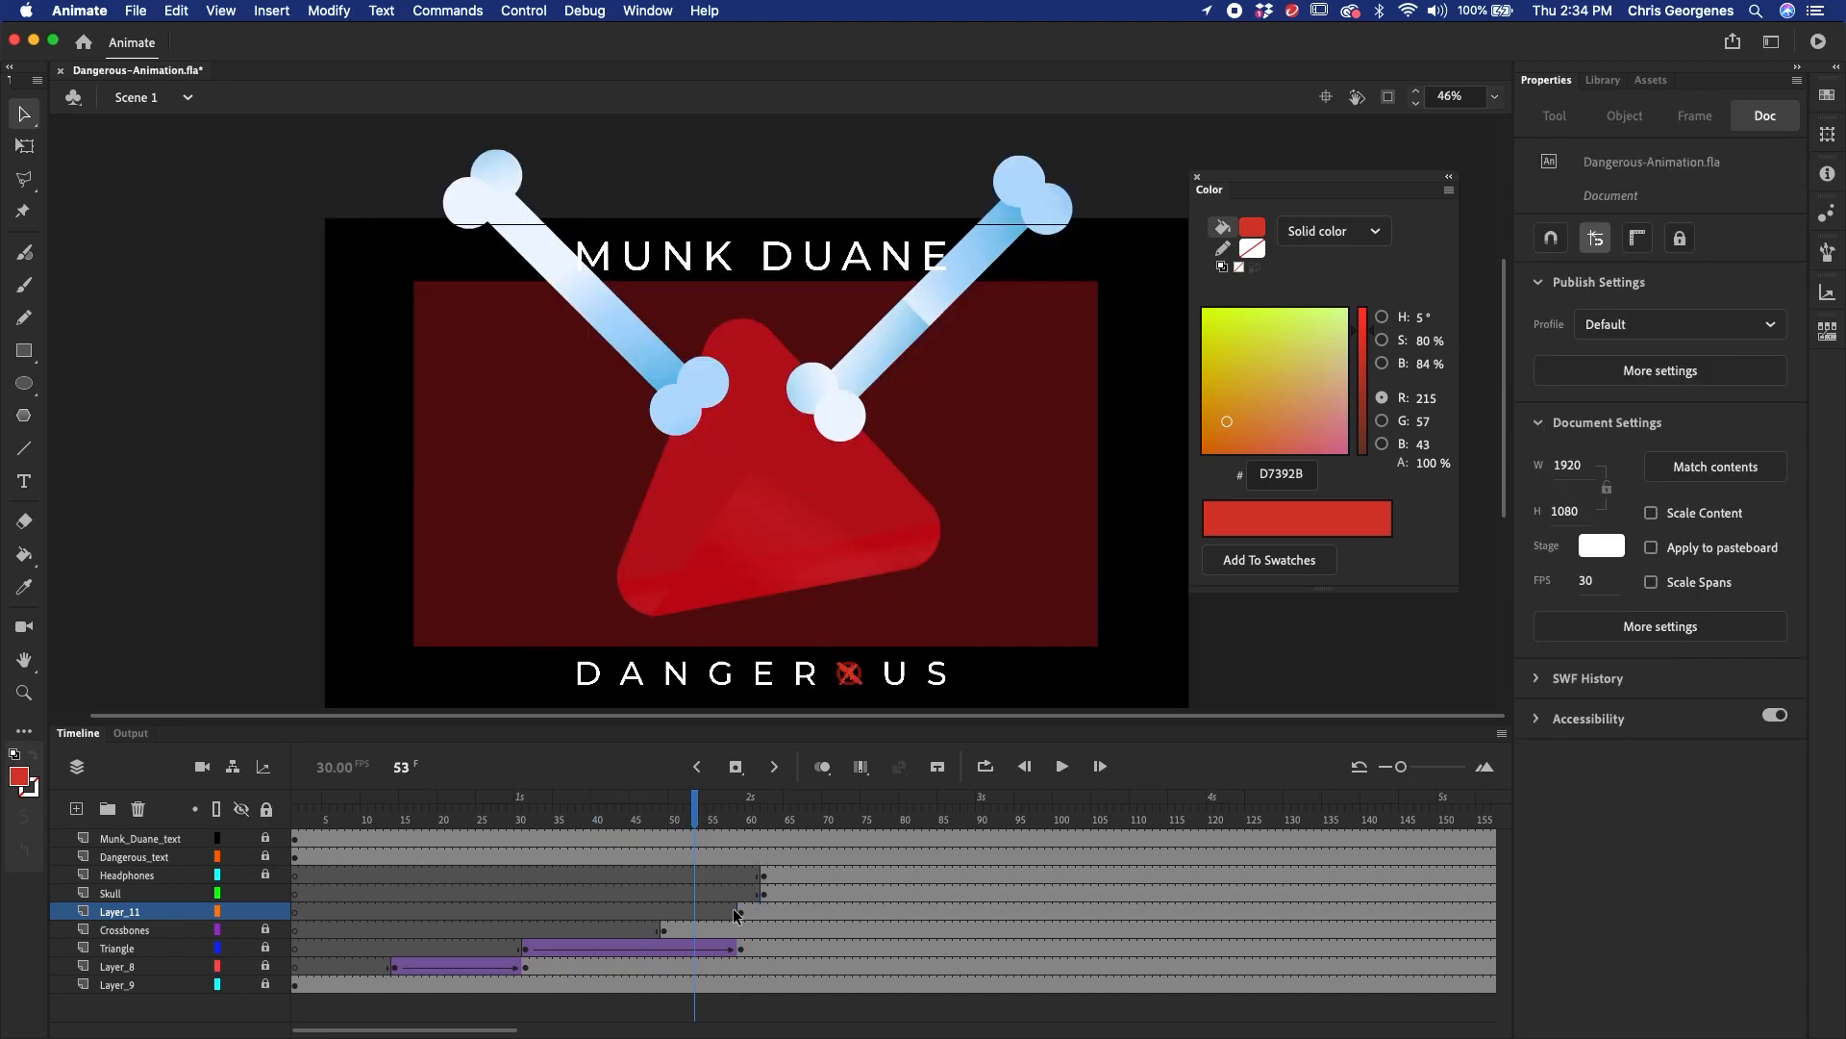
{"action": "left_click_drag", "start_coordinate": [695, 815], "coordinate": [703, 870]}
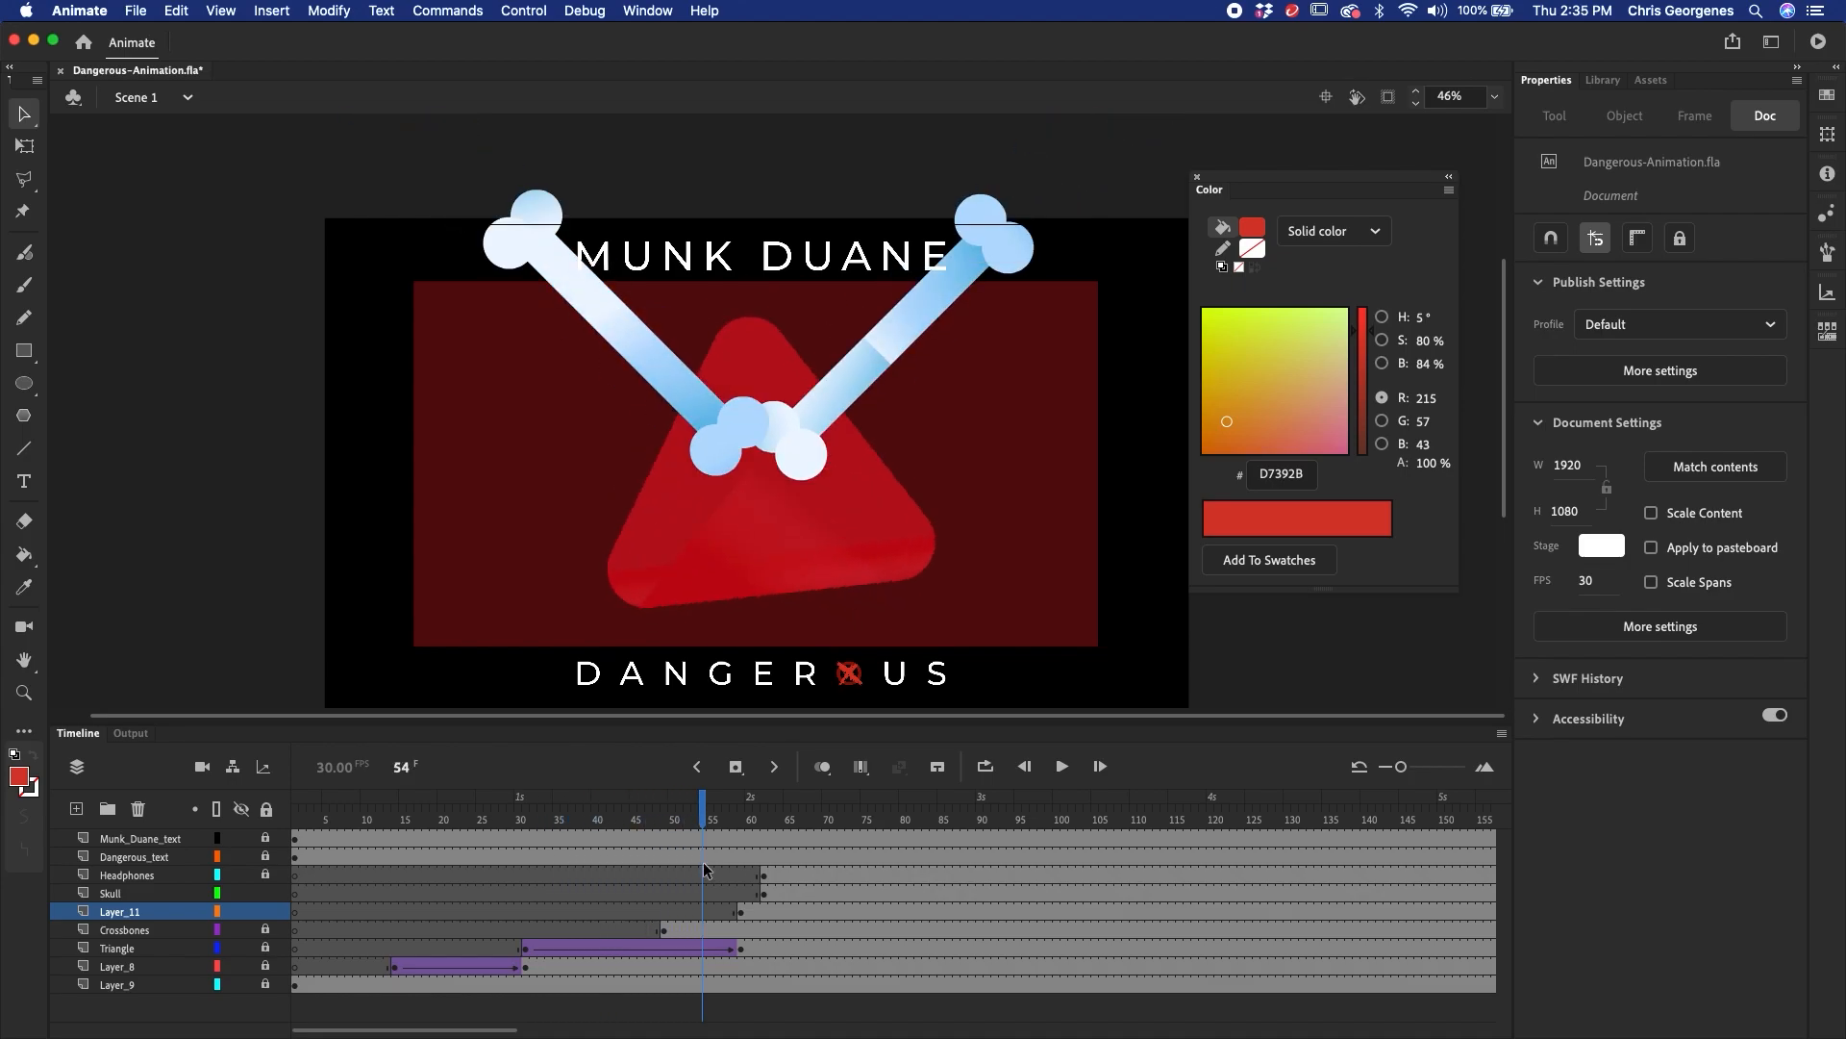
- Delay the Munk_Duane_text and Dangerous_text layers to start at about frame 103, and play the animation
{"action": "left_click", "coordinate": [297, 855]}
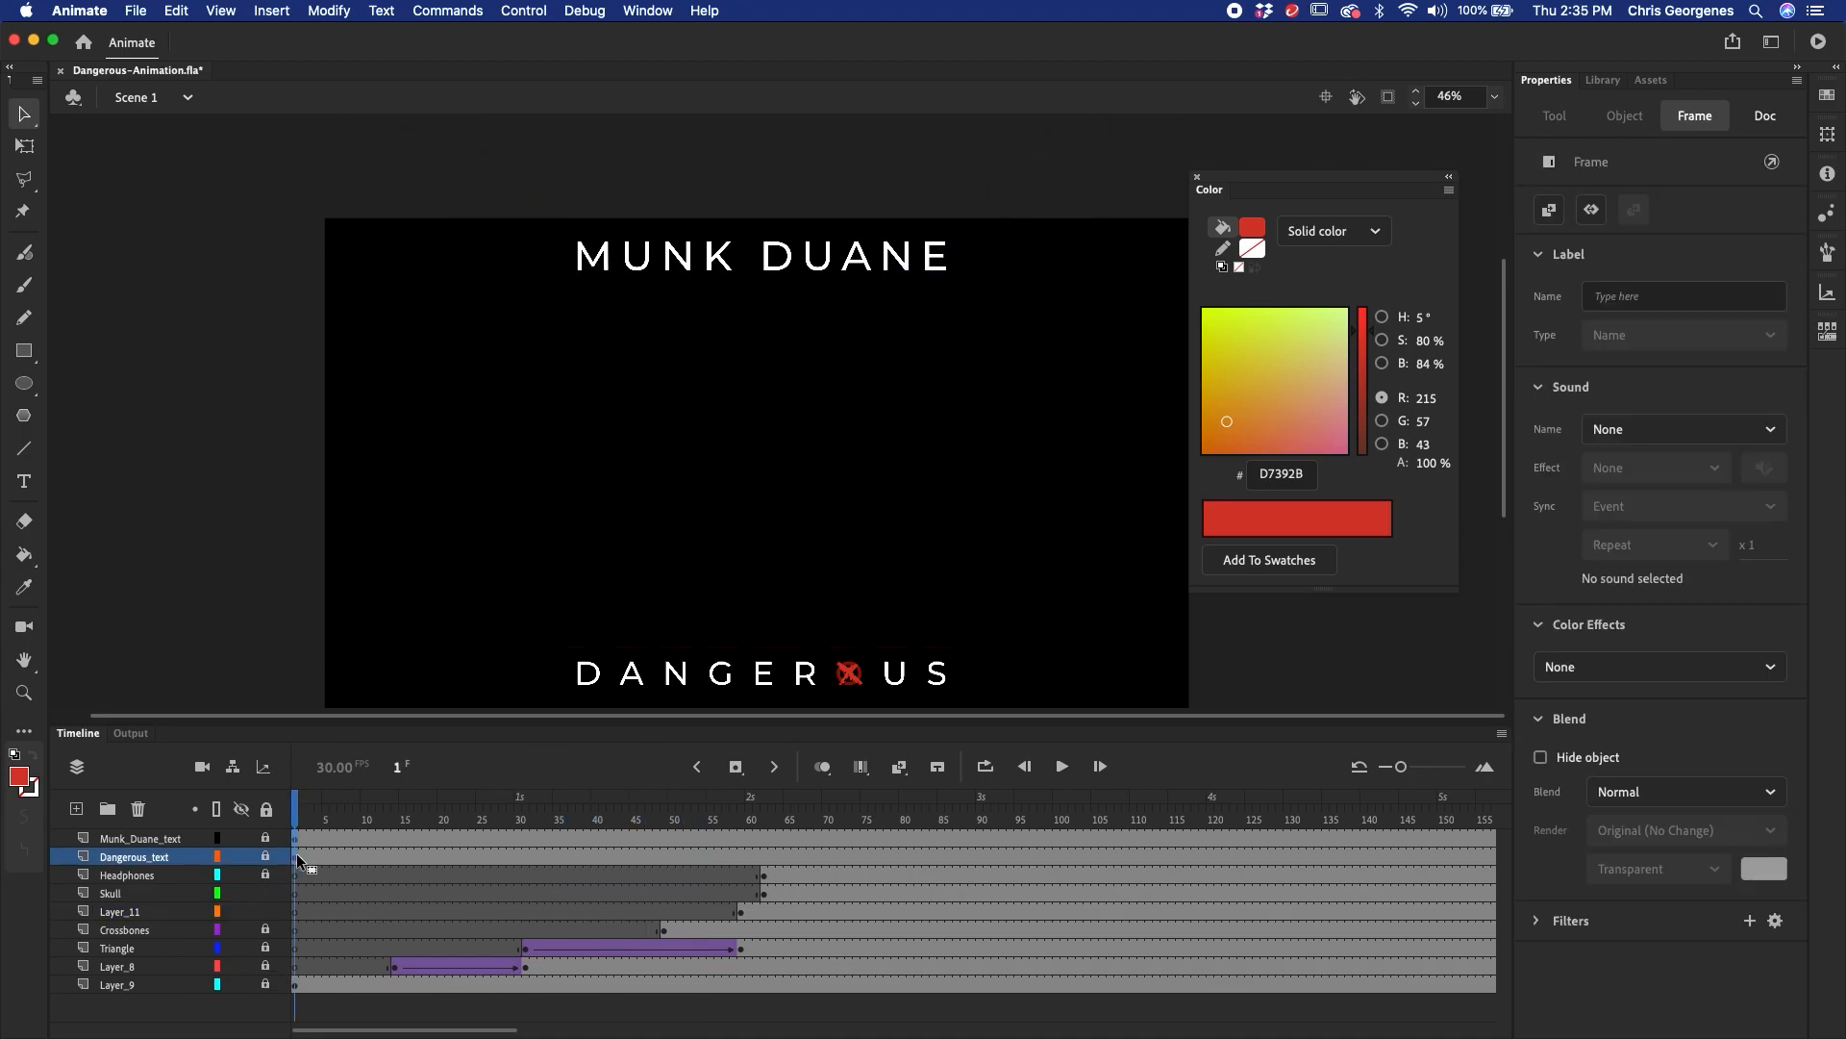
{"action": "left_click_drag", "start_coordinate": [939, 849], "coordinate": [1079, 854]}
{"action": "key", "text": "Return"}
- Shift the Triangle tween earlier so that it runs from frame 14 to frame 42, and preview the timing
{"action": "left_click_drag", "start_coordinate": [544, 913], "coordinate": [613, 950]}
{"action": "key", "text": "shift+comma"}
{"action": "left_click_drag", "start_coordinate": [308, 973], "coordinate": [577, 947]}
{"action": "left_click_drag", "start_coordinate": [336, 817], "coordinate": [716, 893]}
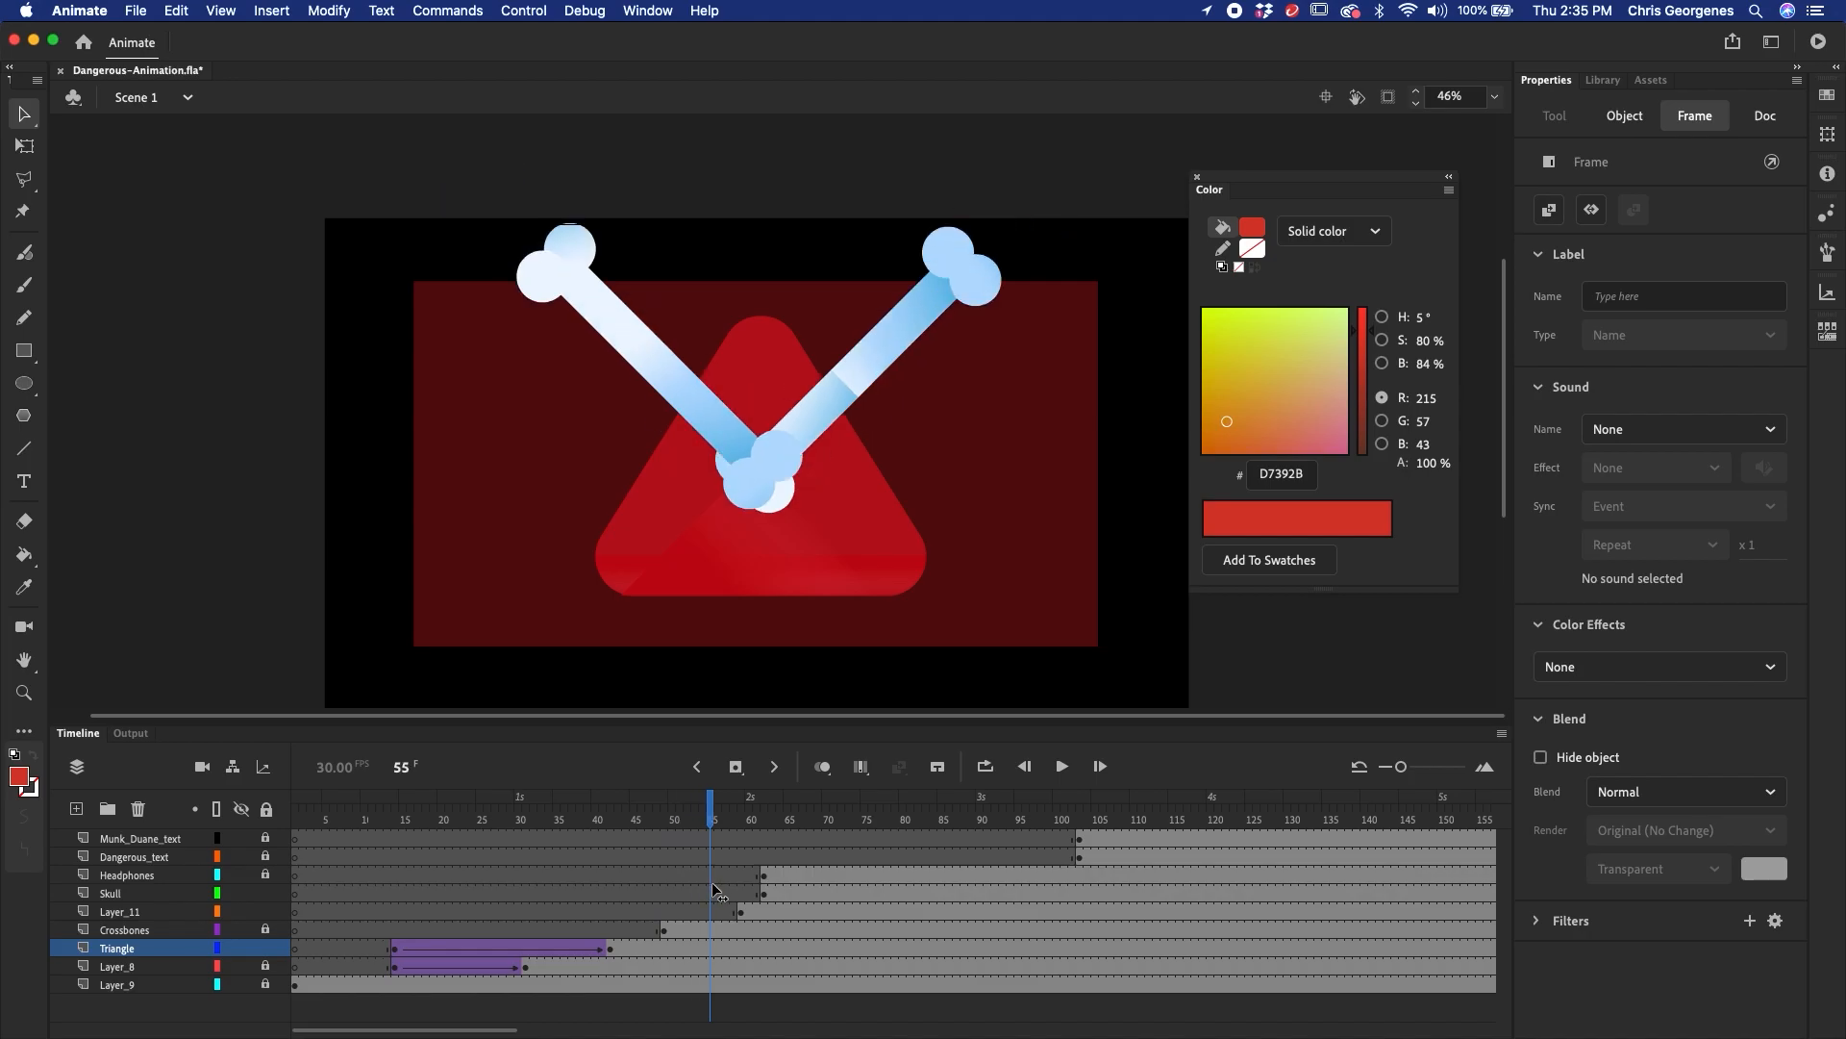
- Move the Crossbones layer's starting keyframe to frame 31 and preview the overlap with the triangle
{"action": "left_click", "coordinate": [664, 931]}
{"action": "left_click_drag", "start_coordinate": [613, 931], "coordinate": [542, 932]}
{"action": "left_click_drag", "start_coordinate": [541, 819], "coordinate": [602, 839]}
{"action": "left_click", "coordinate": [540, 931]}
{"action": "left_click_drag", "start_coordinate": [539, 931], "coordinate": [524, 930]}
{"action": "left_click_drag", "start_coordinate": [524, 822], "coordinate": [680, 822]}
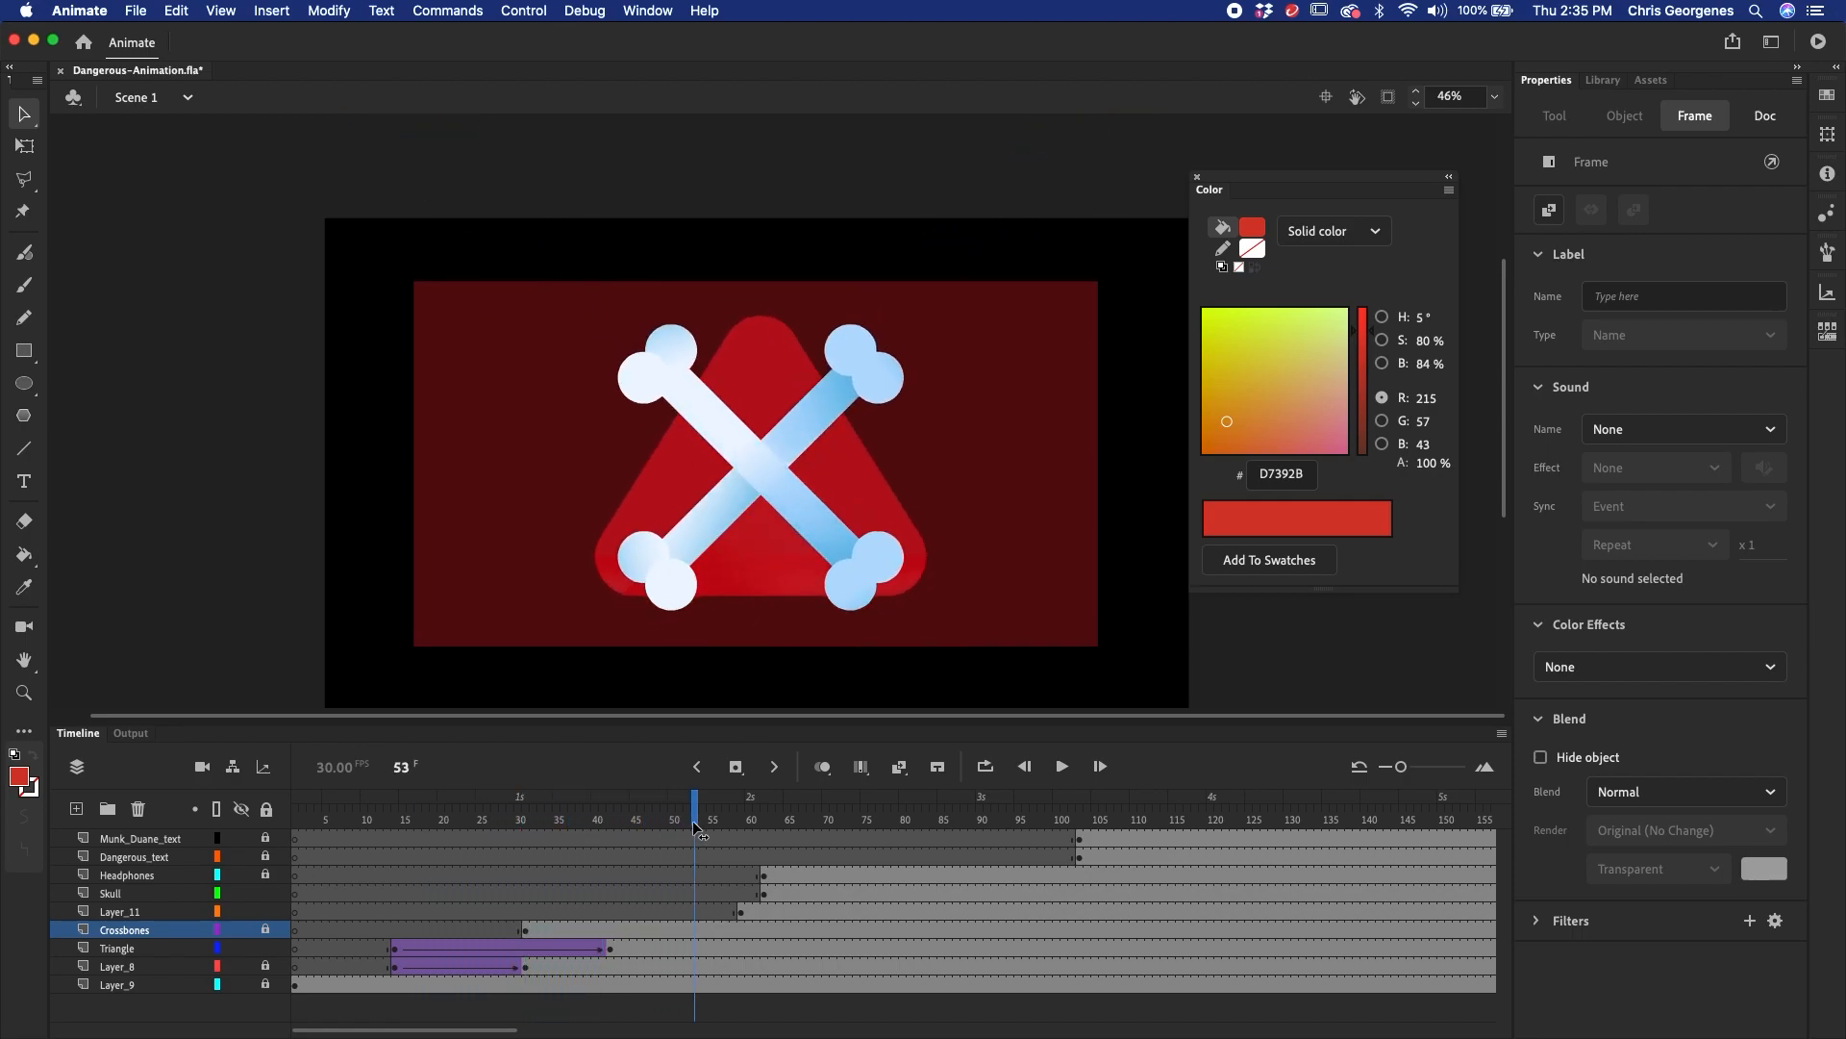
- Move the Circle's starting keyframe on Layer_11 to frame 44 and set the instance's looping to a single frame
{"action": "left_click", "coordinate": [738, 913]}
{"action": "left_click_drag", "start_coordinate": [739, 913], "coordinate": [583, 912]}
{"action": "left_click_drag", "start_coordinate": [524, 823], "coordinate": [659, 856]}
{"action": "left_click", "coordinate": [819, 535]}
{"action": "left_click", "coordinate": [626, 911]}
{"action": "left_click", "coordinate": [1773, 569]}
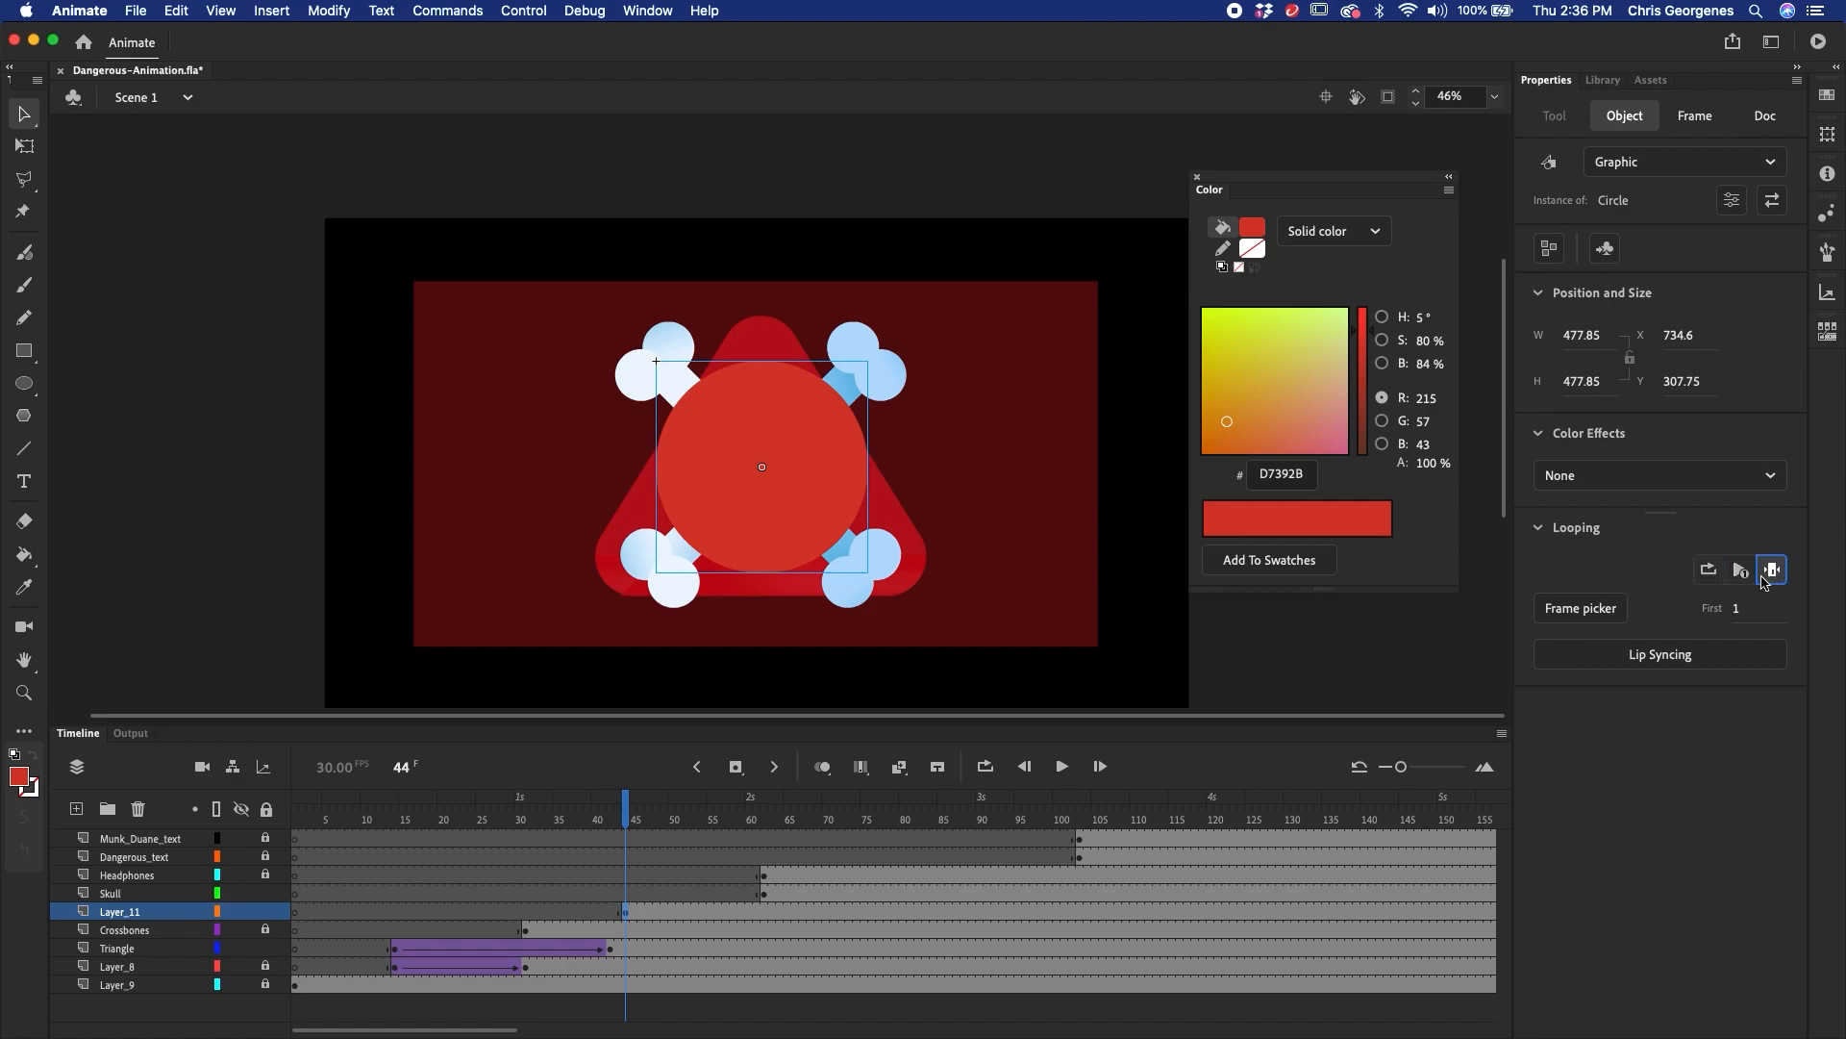
- Move the Circle's starting keyframe on Layer_11 to frame 42 and insert another keyframe at frame 53
{"action": "left_click", "coordinate": [626, 911]}
{"action": "left_click_drag", "start_coordinate": [612, 911], "coordinate": [695, 857]}
{"action": "left_click", "coordinate": [692, 914]}
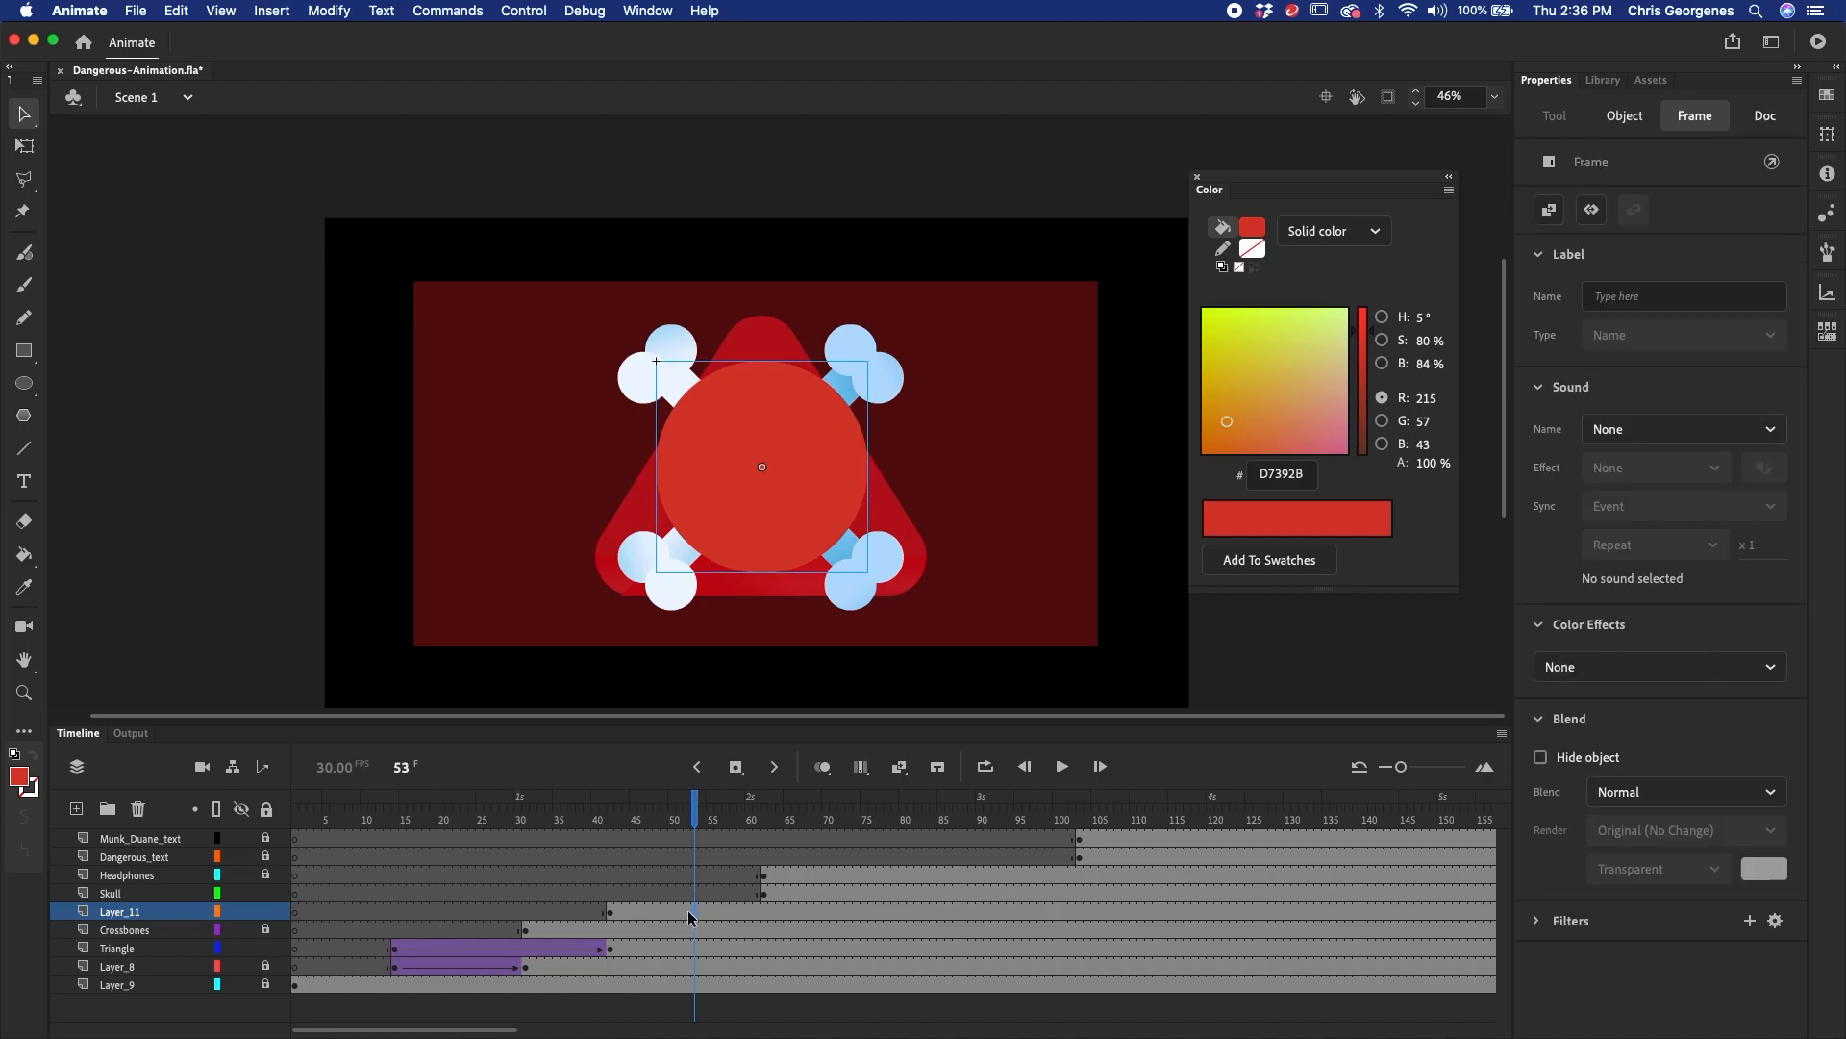
- Scale the Circle down to 5 % at its frame 42 keyframe
{"action": "left_click", "coordinate": [611, 914]}
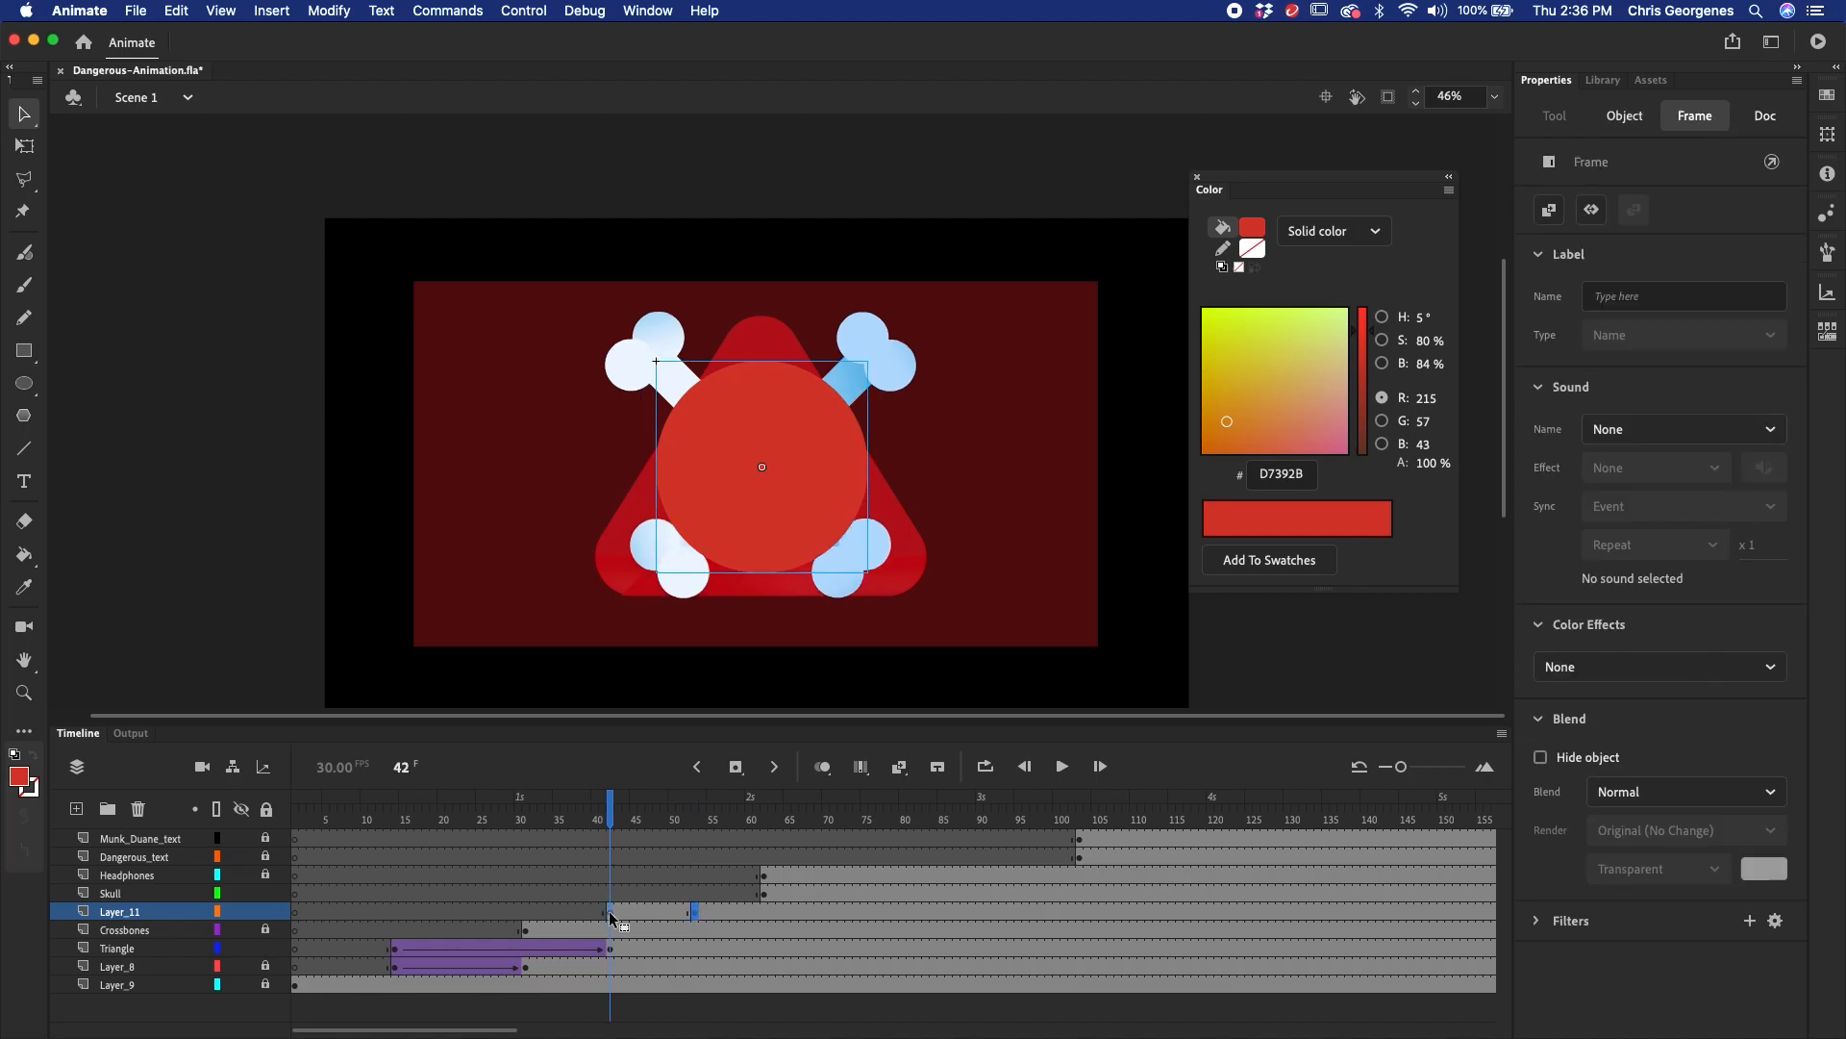
{"action": "key", "text": "super+alt+s"}
{"action": "type", "text": "5"}
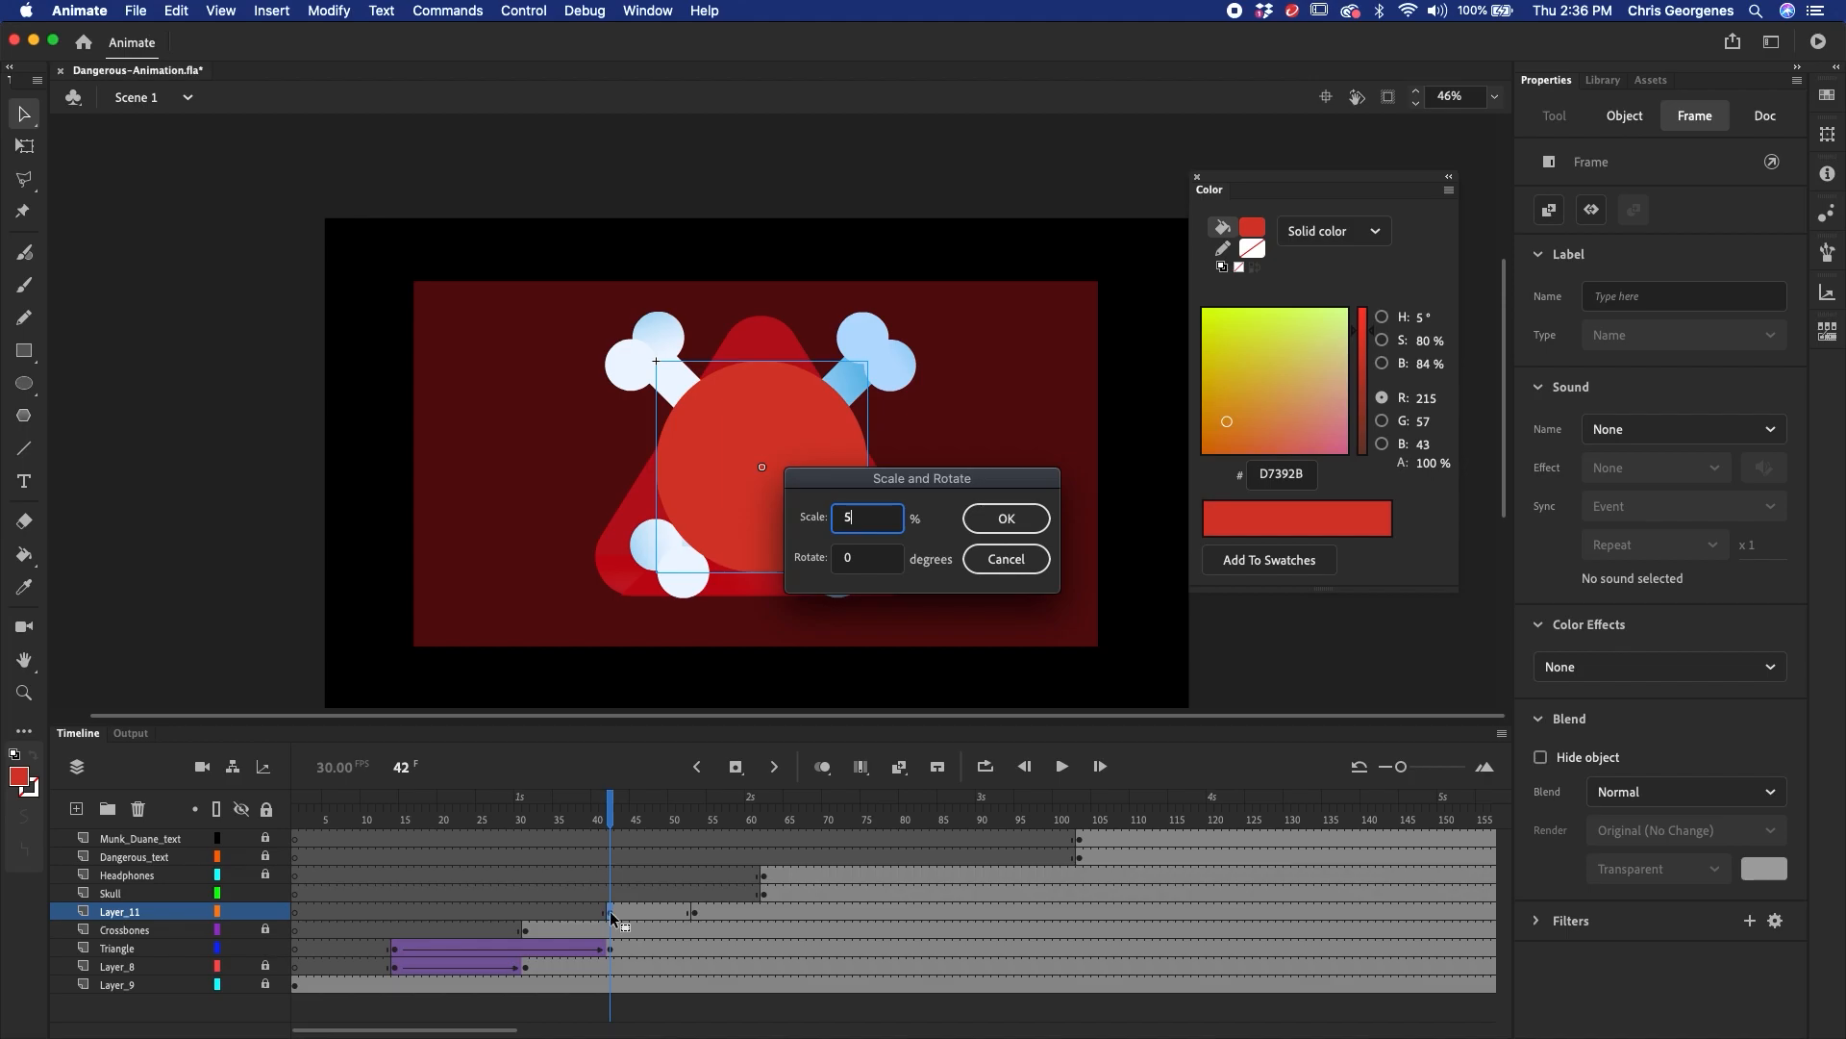
{"action": "key", "text": "Return"}
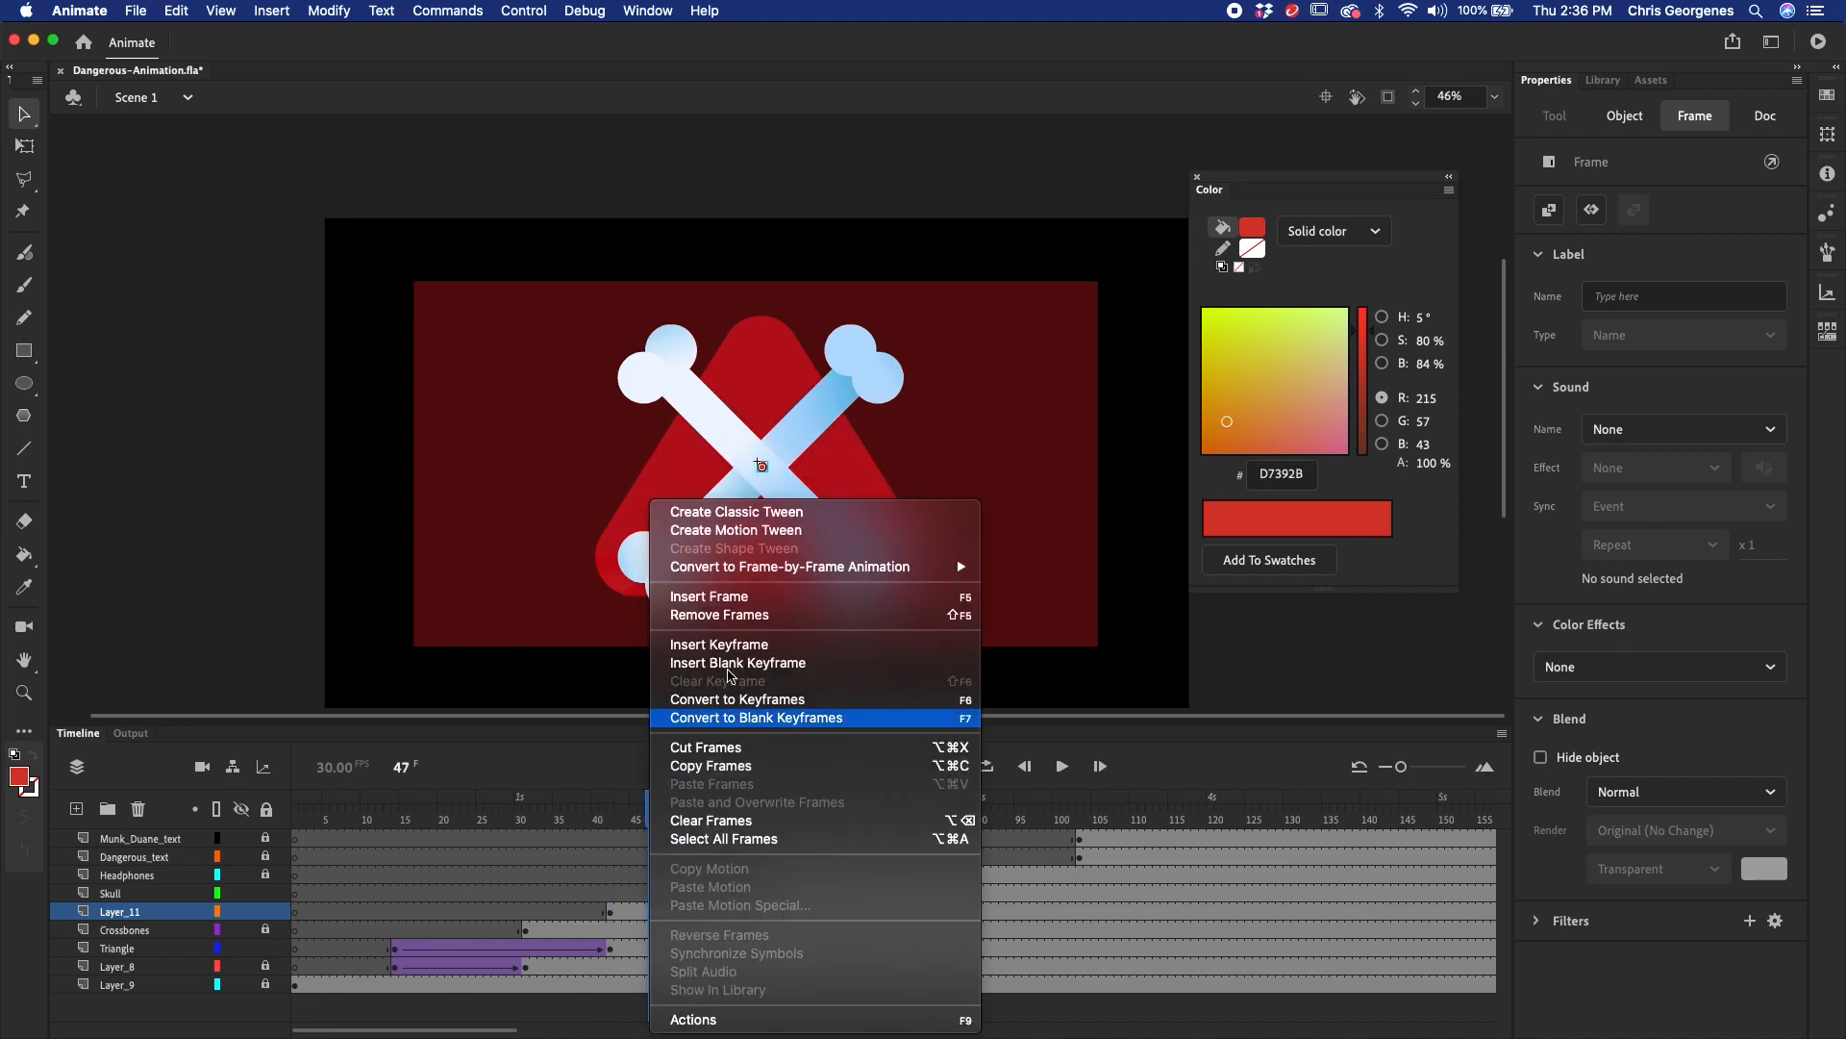
- Create a classic tween for the Circle between frames 42 and 53, choose its ease and preview the growth
{"action": "left_click", "coordinate": [740, 512]}
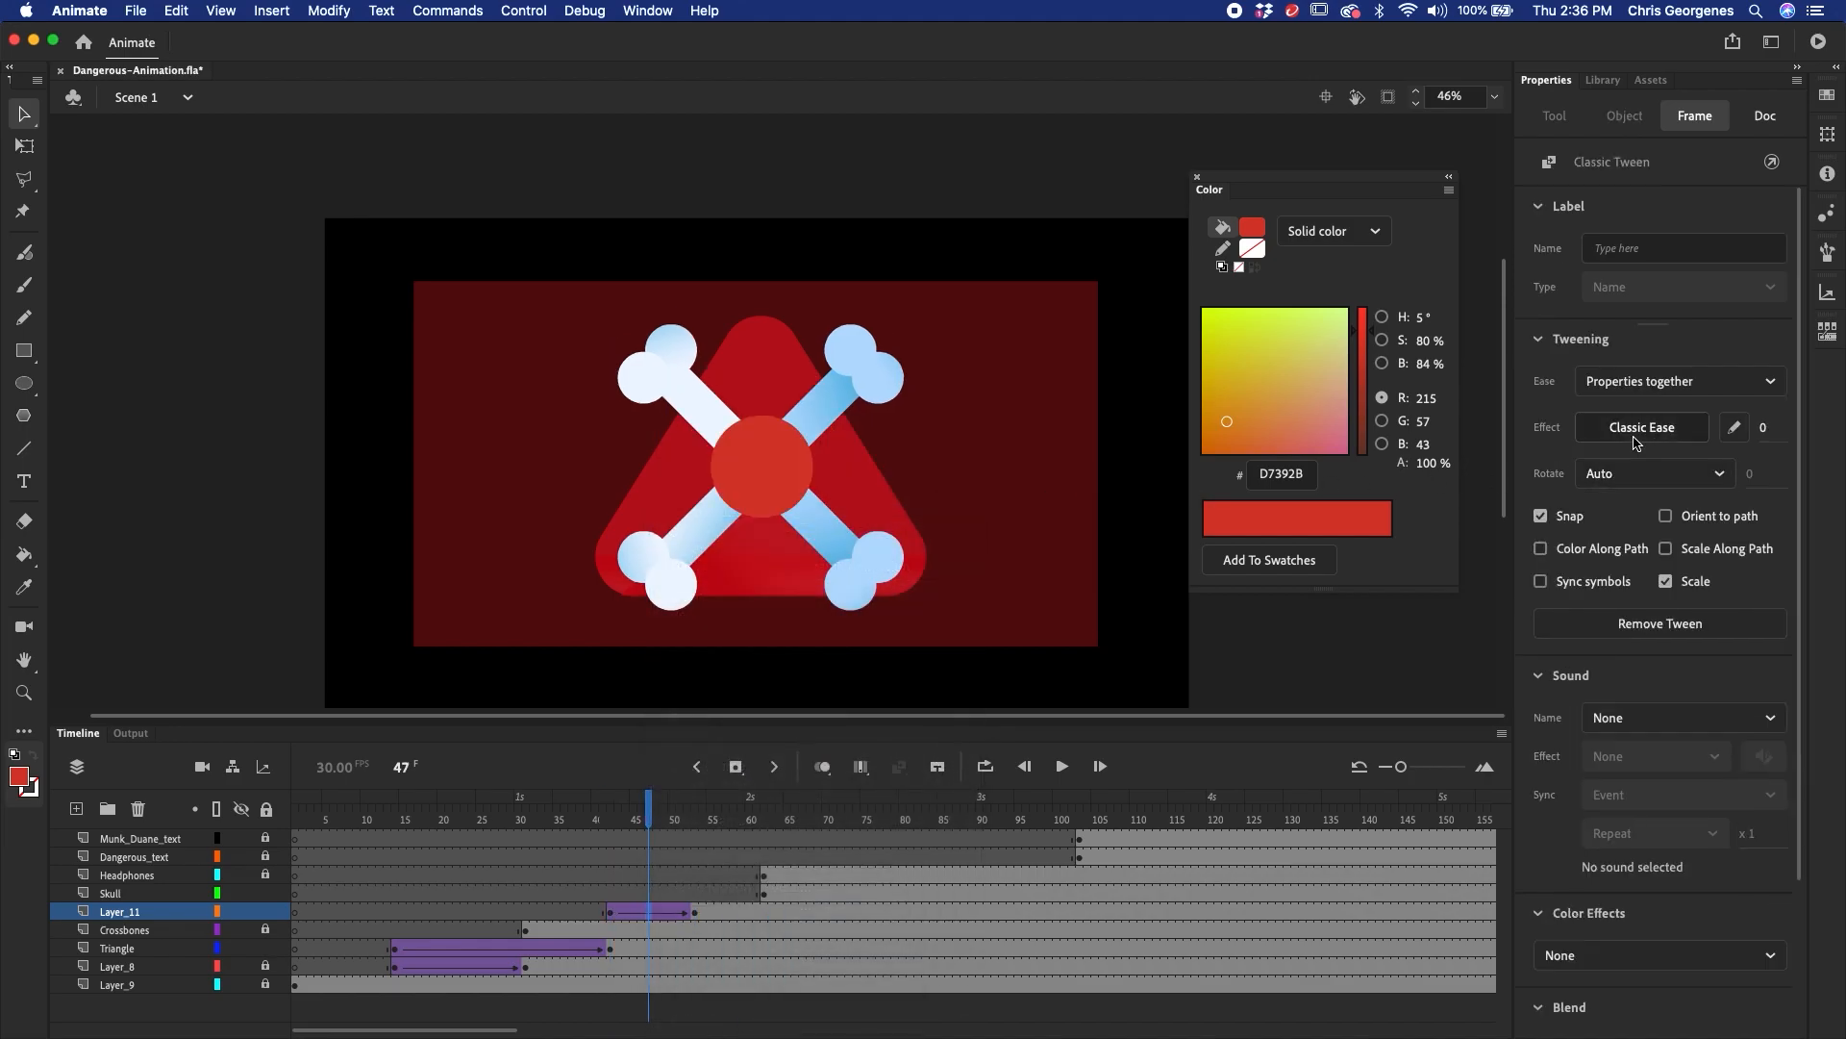
{"action": "left_click", "coordinate": [1640, 448]}
{"action": "mouse_move", "coordinate": [1193, 568]}
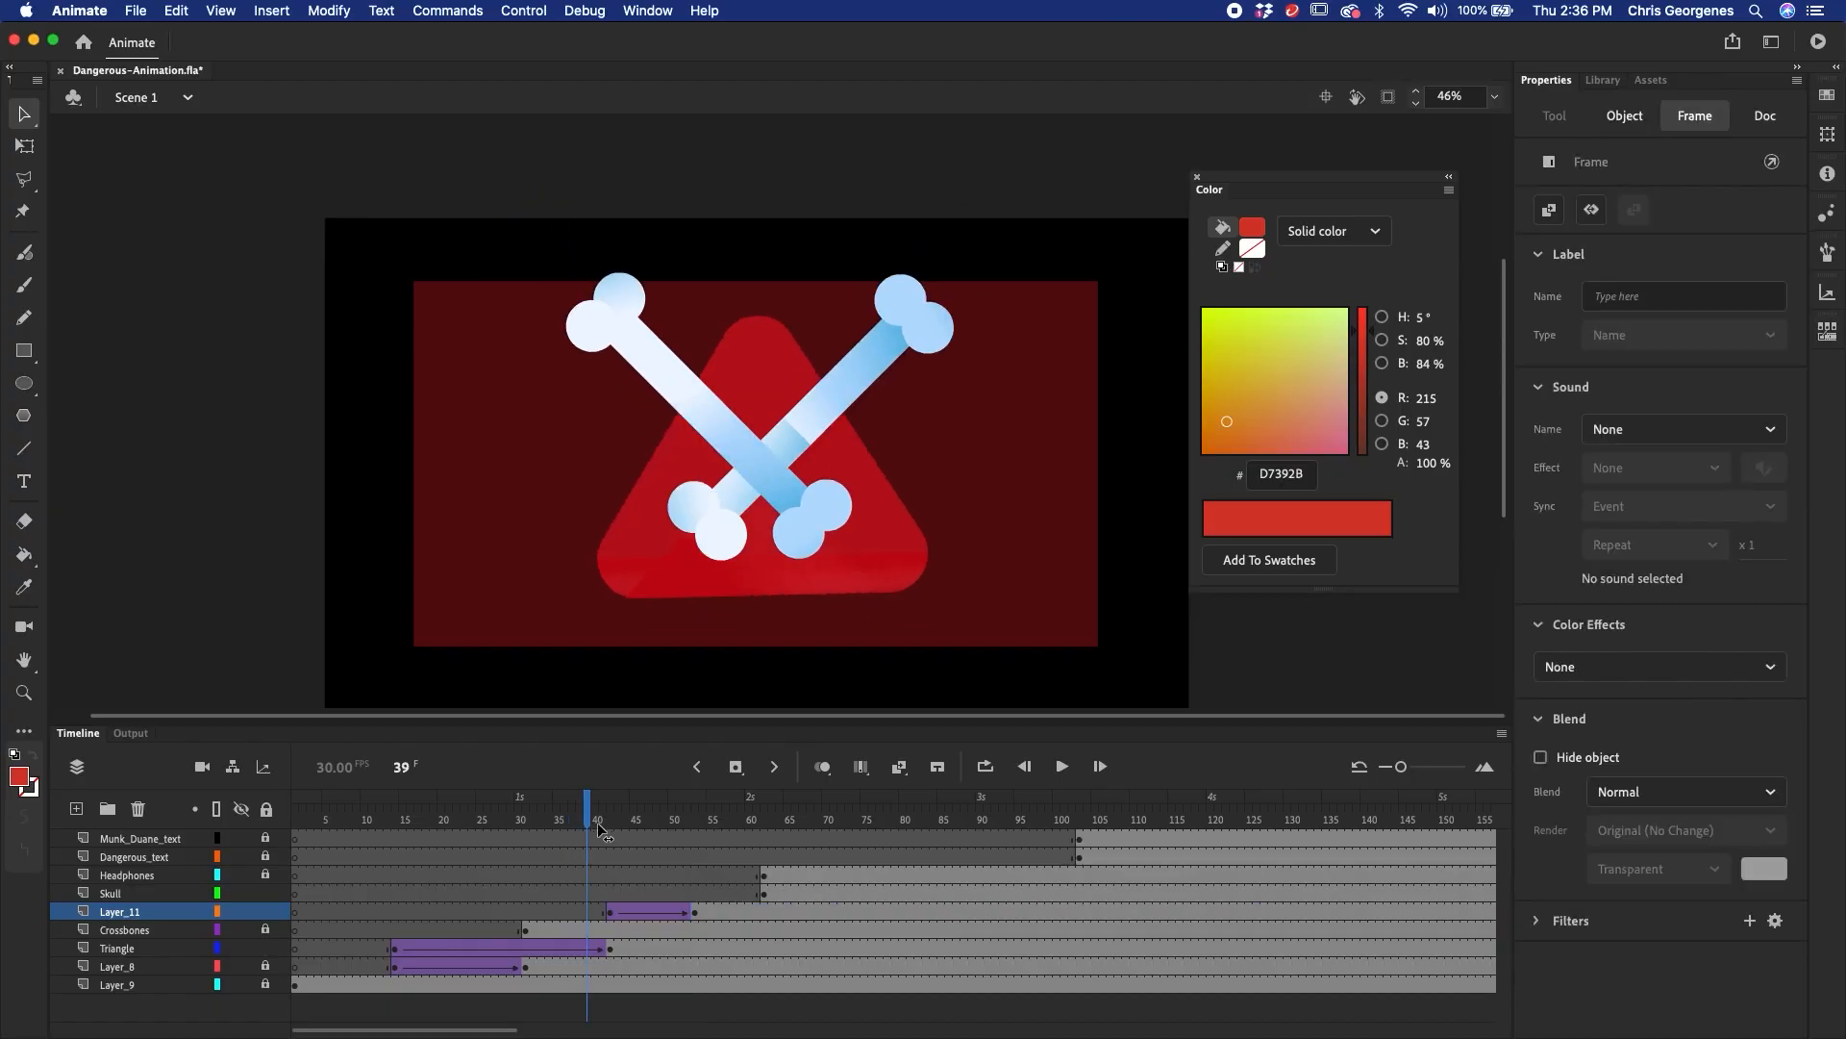
{"action": "left_click_drag", "start_coordinate": [601, 833], "coordinate": [770, 895]}
- Move the Skull layer's starting keyframe to frame 53 and convert the skull artwork into a graphic symbol named Skull
{"action": "left_click", "coordinate": [768, 893]}
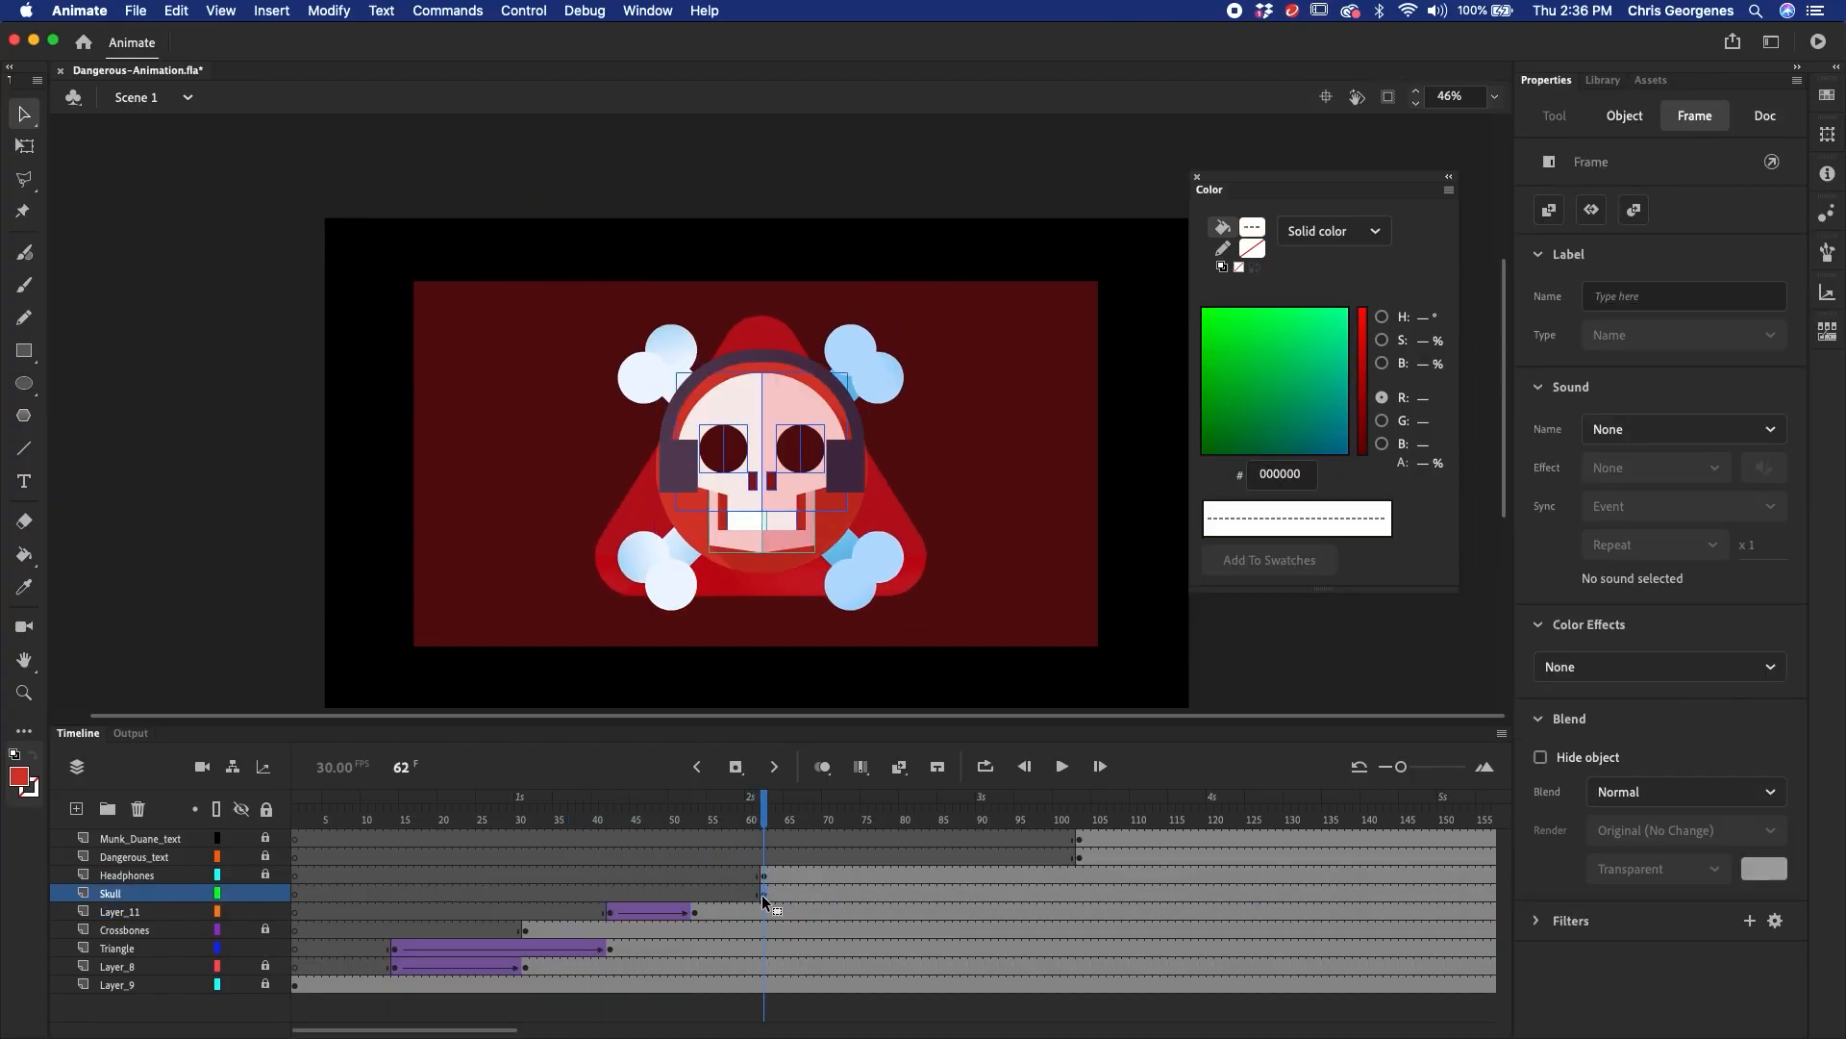
{"action": "left_click_drag", "start_coordinate": [696, 894], "coordinate": [696, 894]}
{"action": "left_click", "coordinate": [786, 510]}
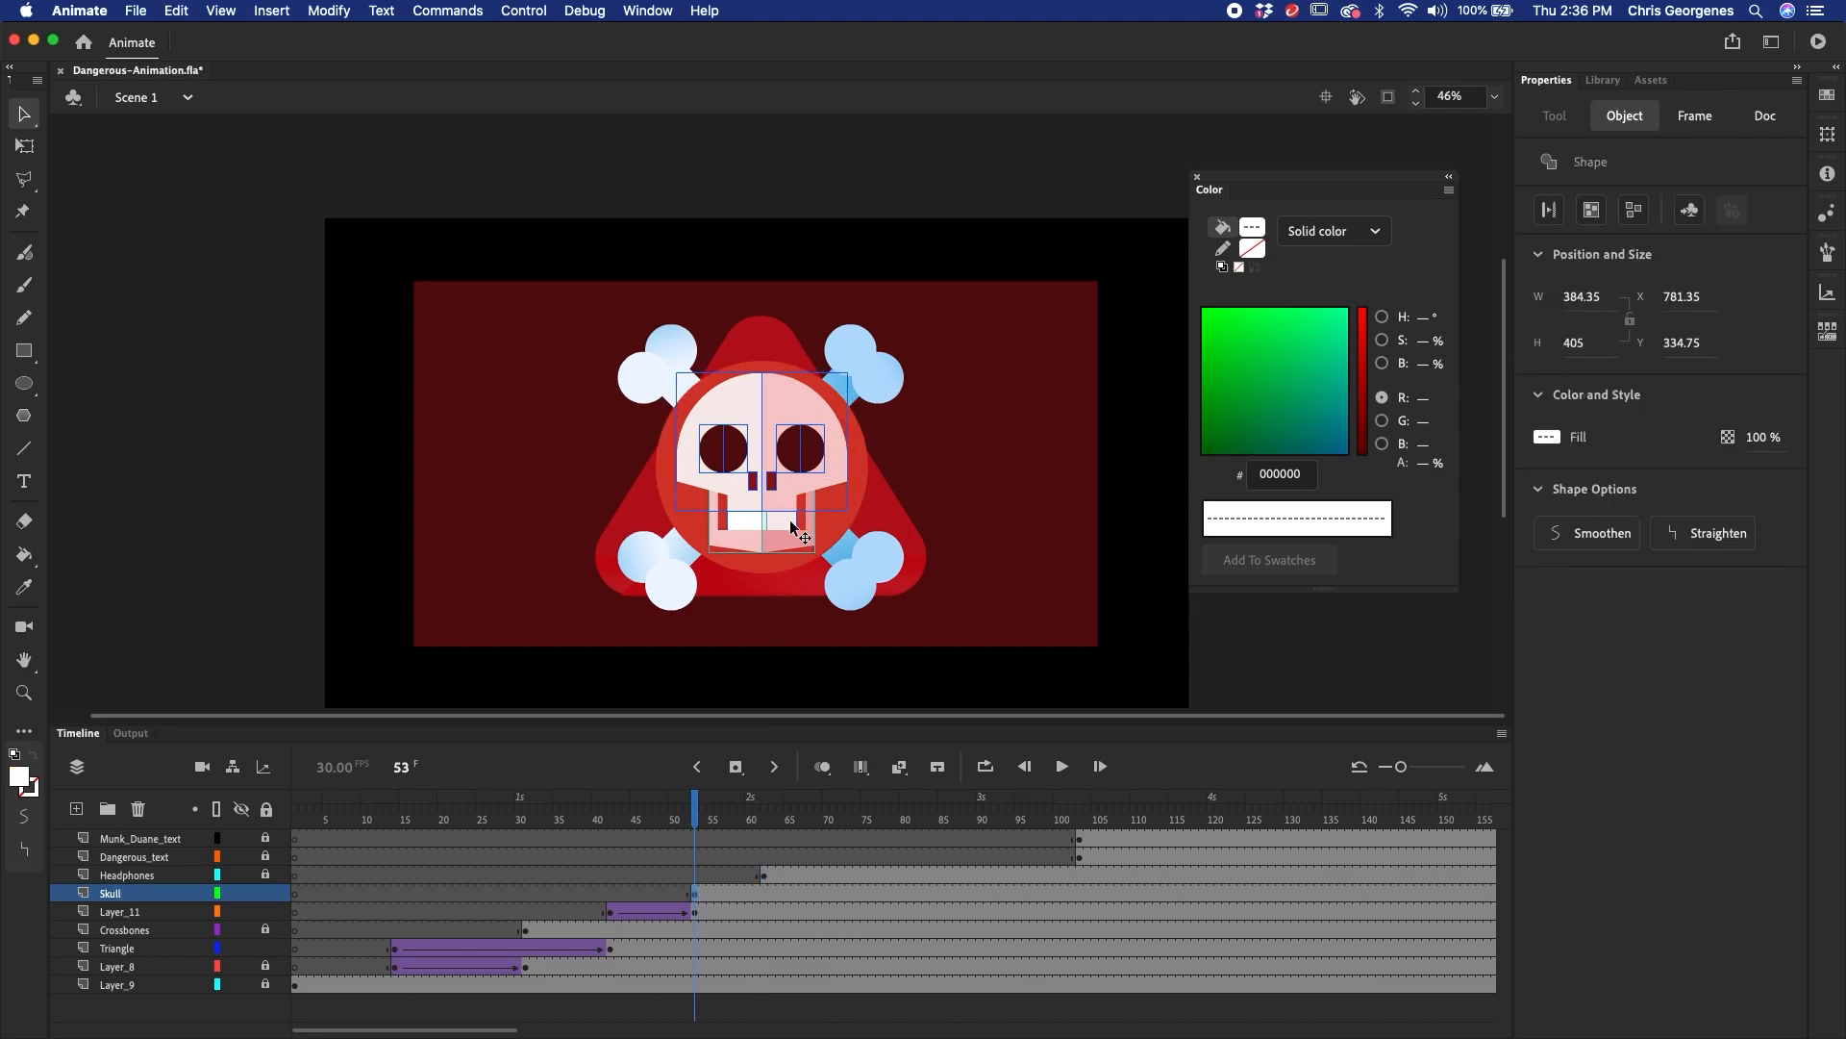
{"action": "key", "text": "F8"}
{"action": "type", "text": "Skull"}
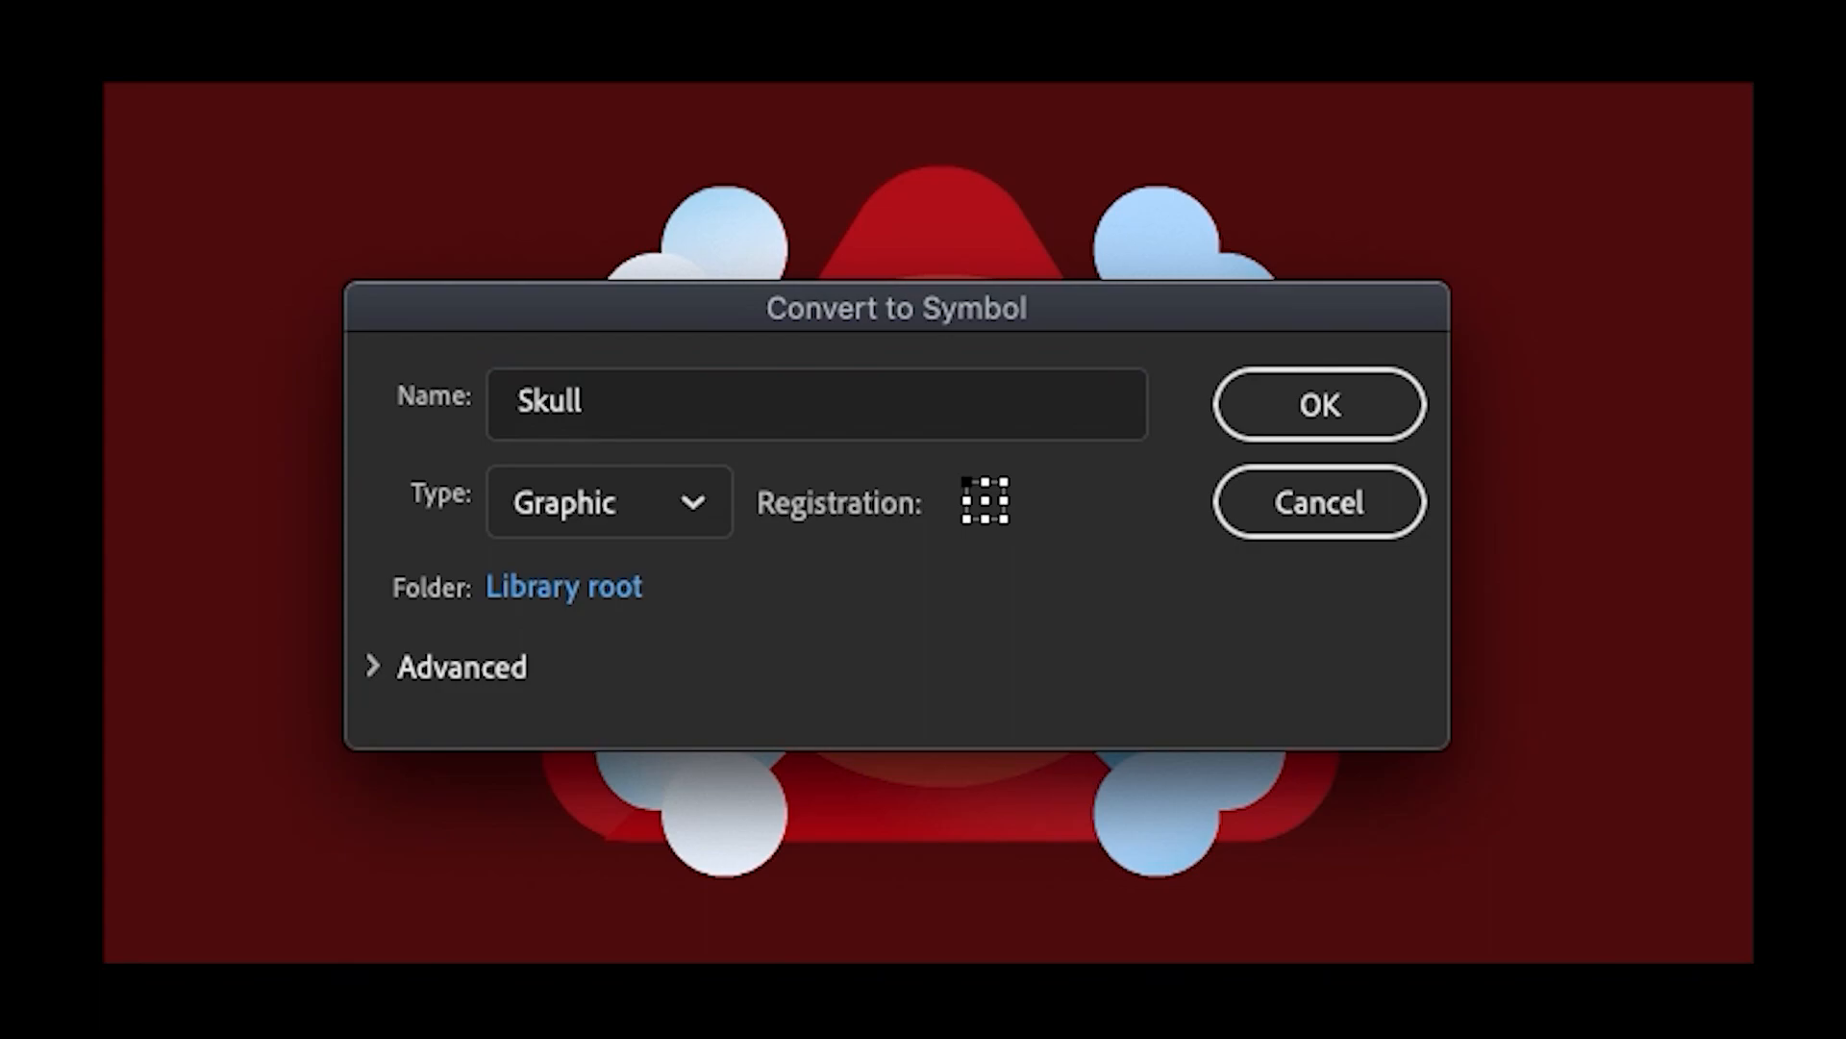
{"action": "key", "text": "Return"}
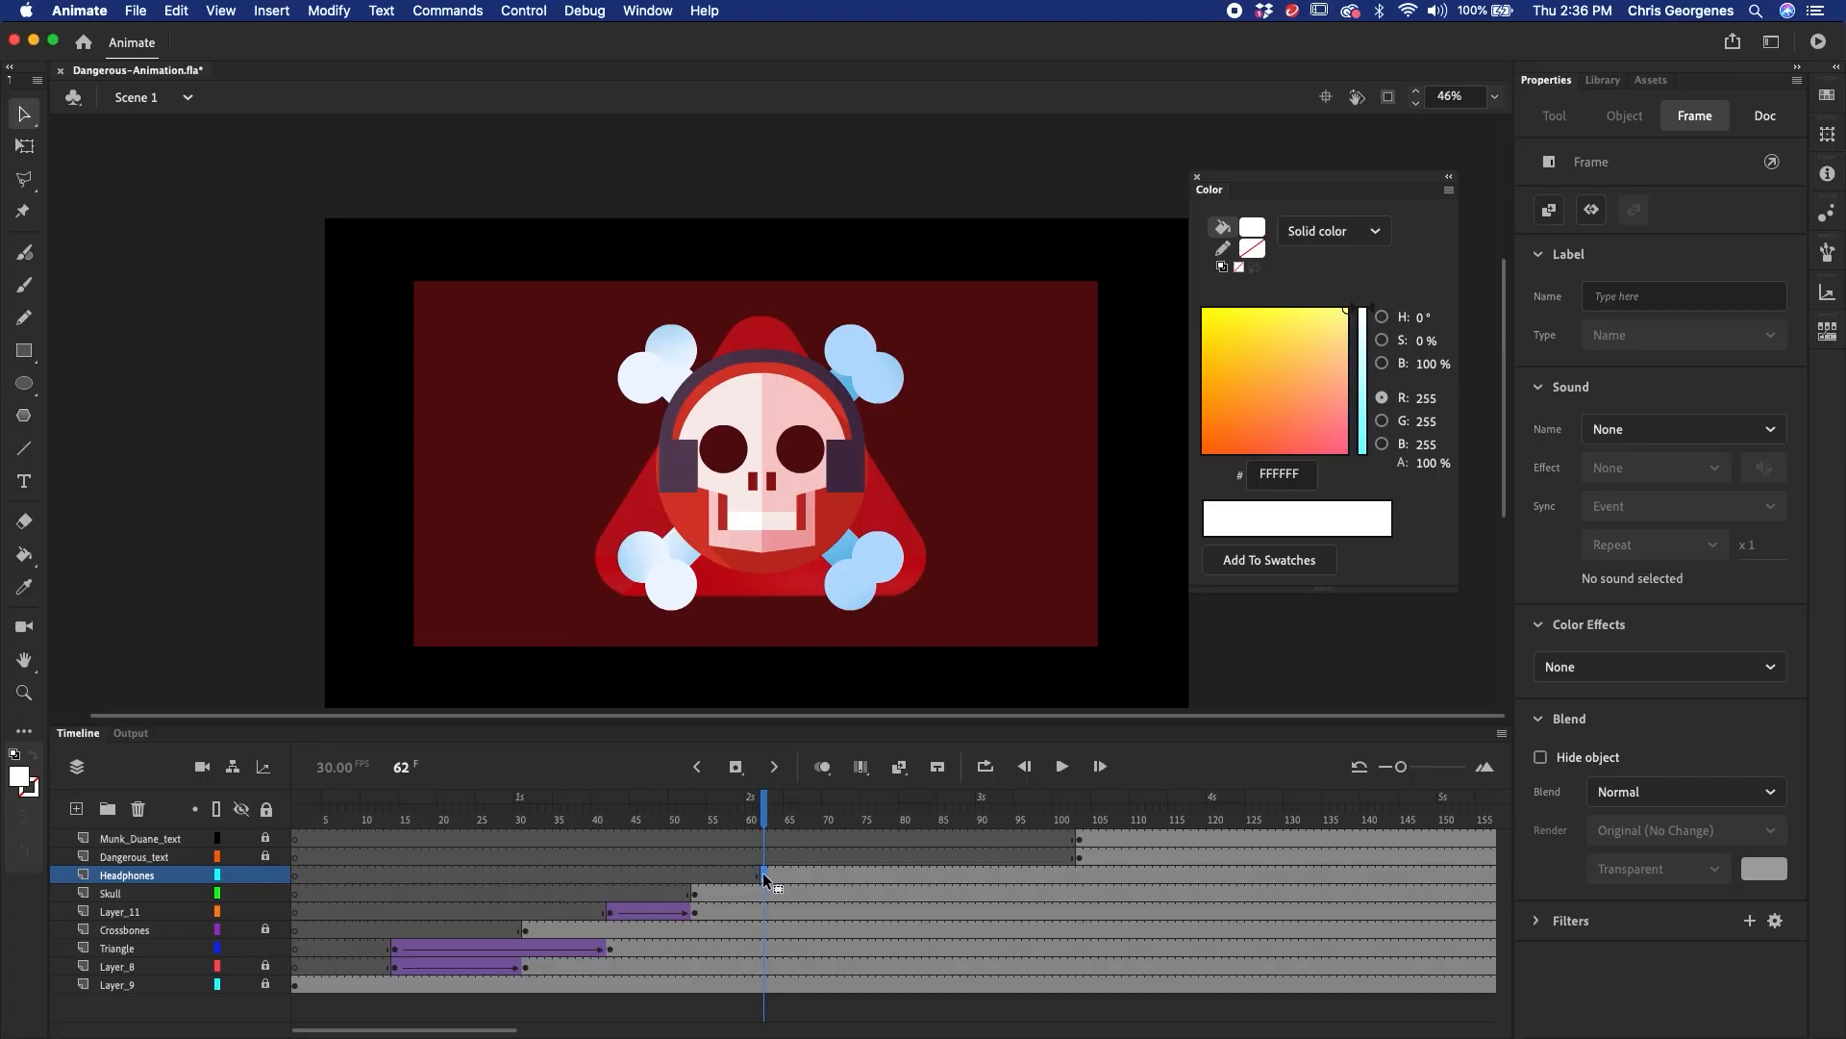
- Convert the headphones artwork at frame 62 into a graphic symbol named Headphones and preview its appearance
{"action": "left_click", "coordinate": [768, 876]}
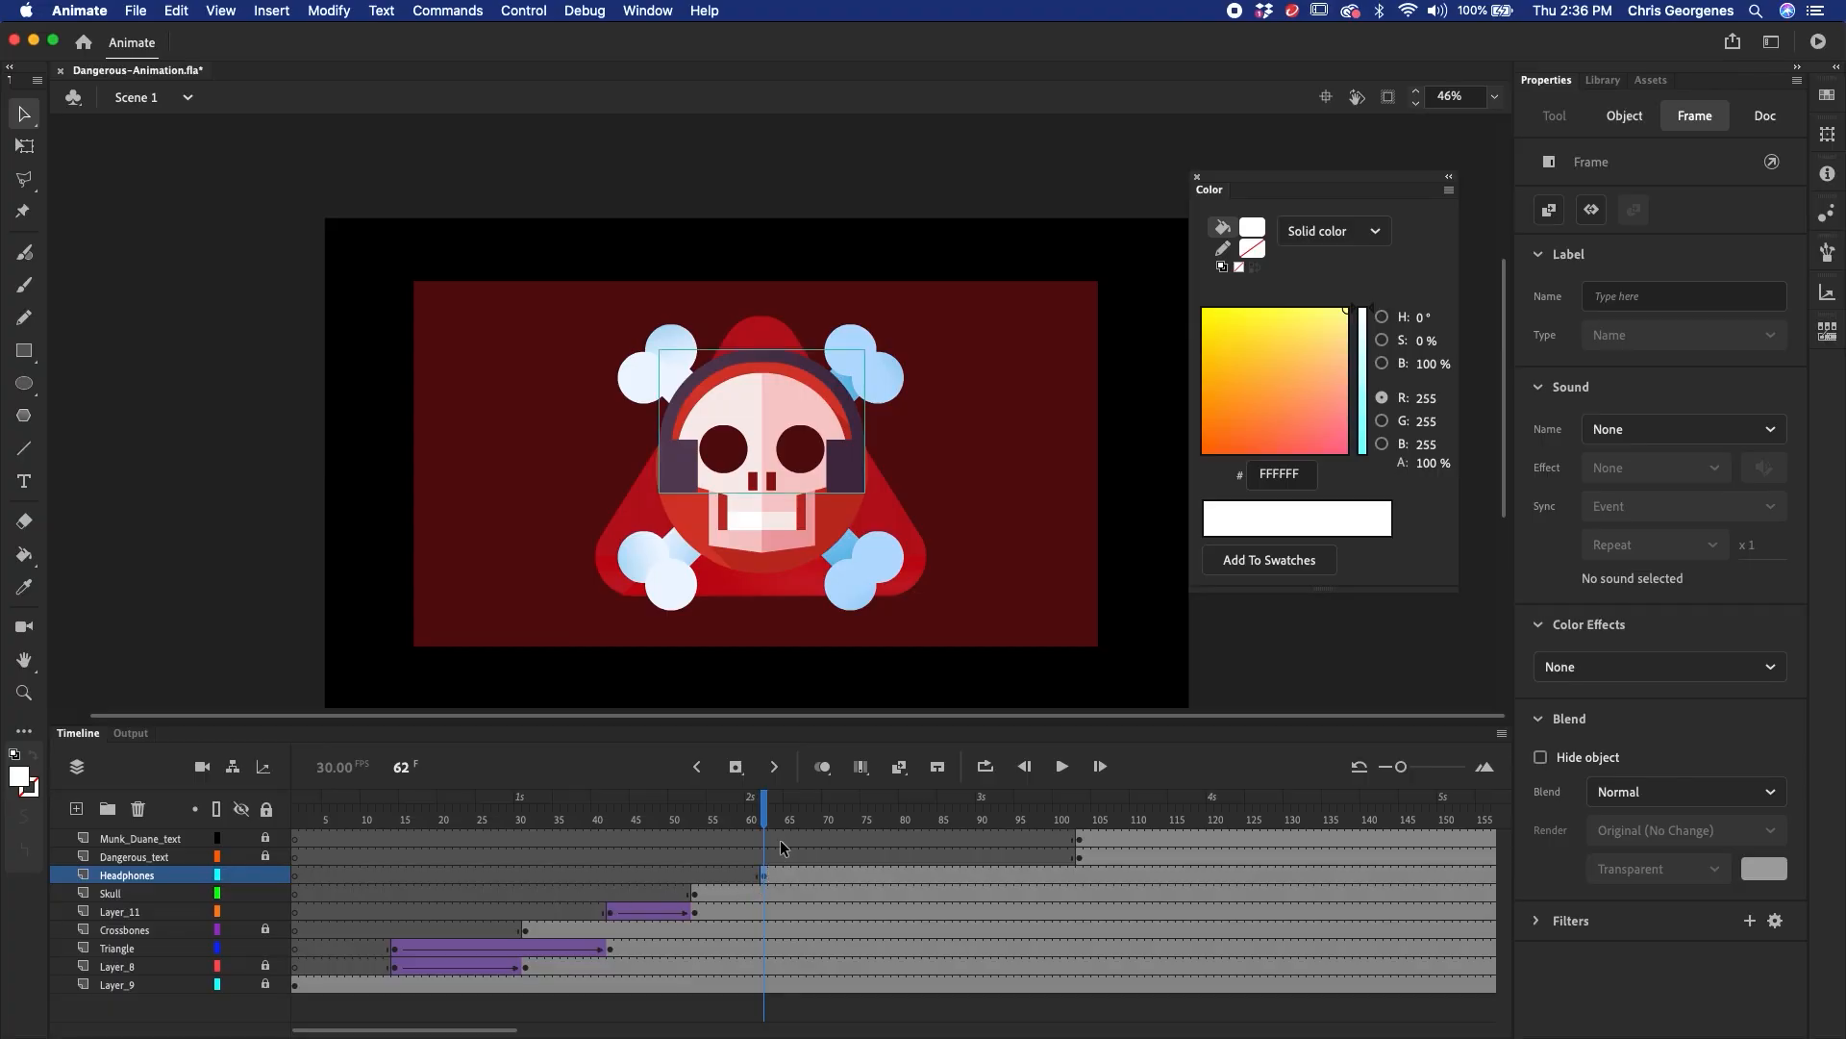
{"action": "key", "text": "F8"}
{"action": "type", "text": "Headph"}
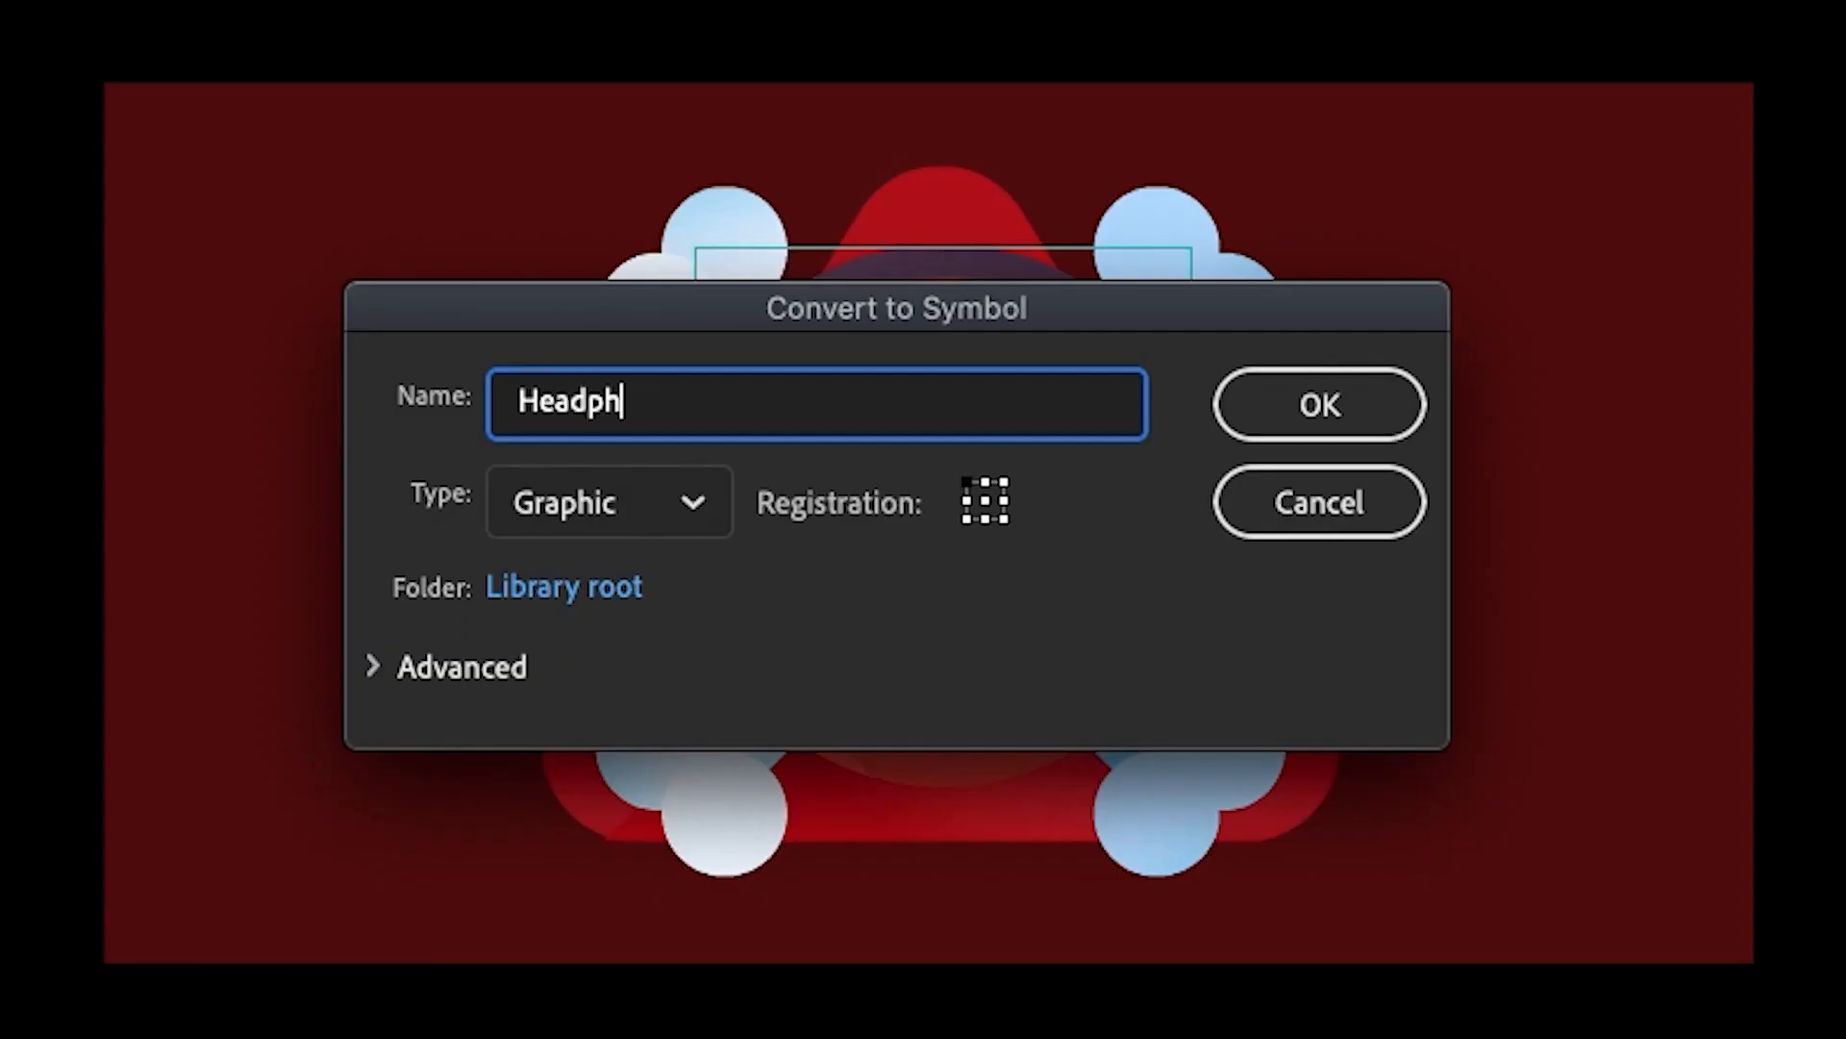
{"action": "type", "text": "ones"}
{"action": "key", "text": "Return"}
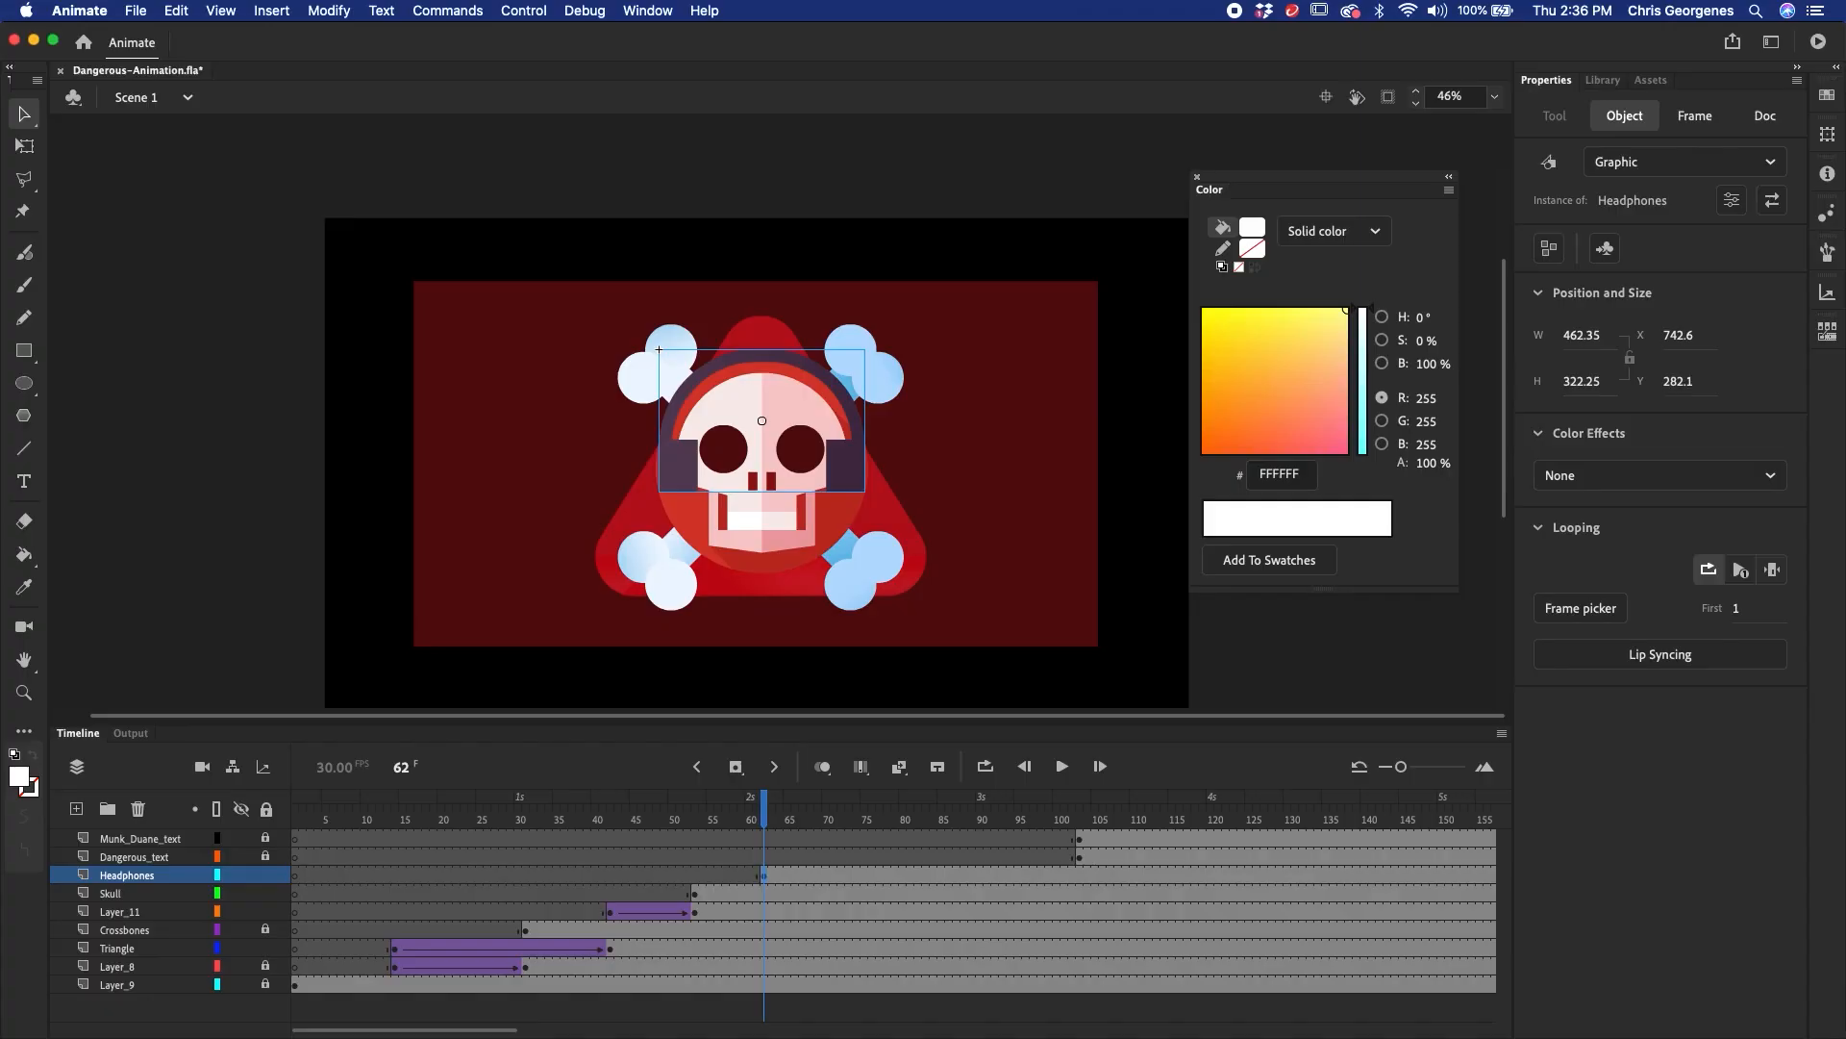
{"action": "left_click", "coordinate": [738, 833]}
{"action": "left_click_drag", "start_coordinate": [738, 833], "coordinate": [763, 833]}
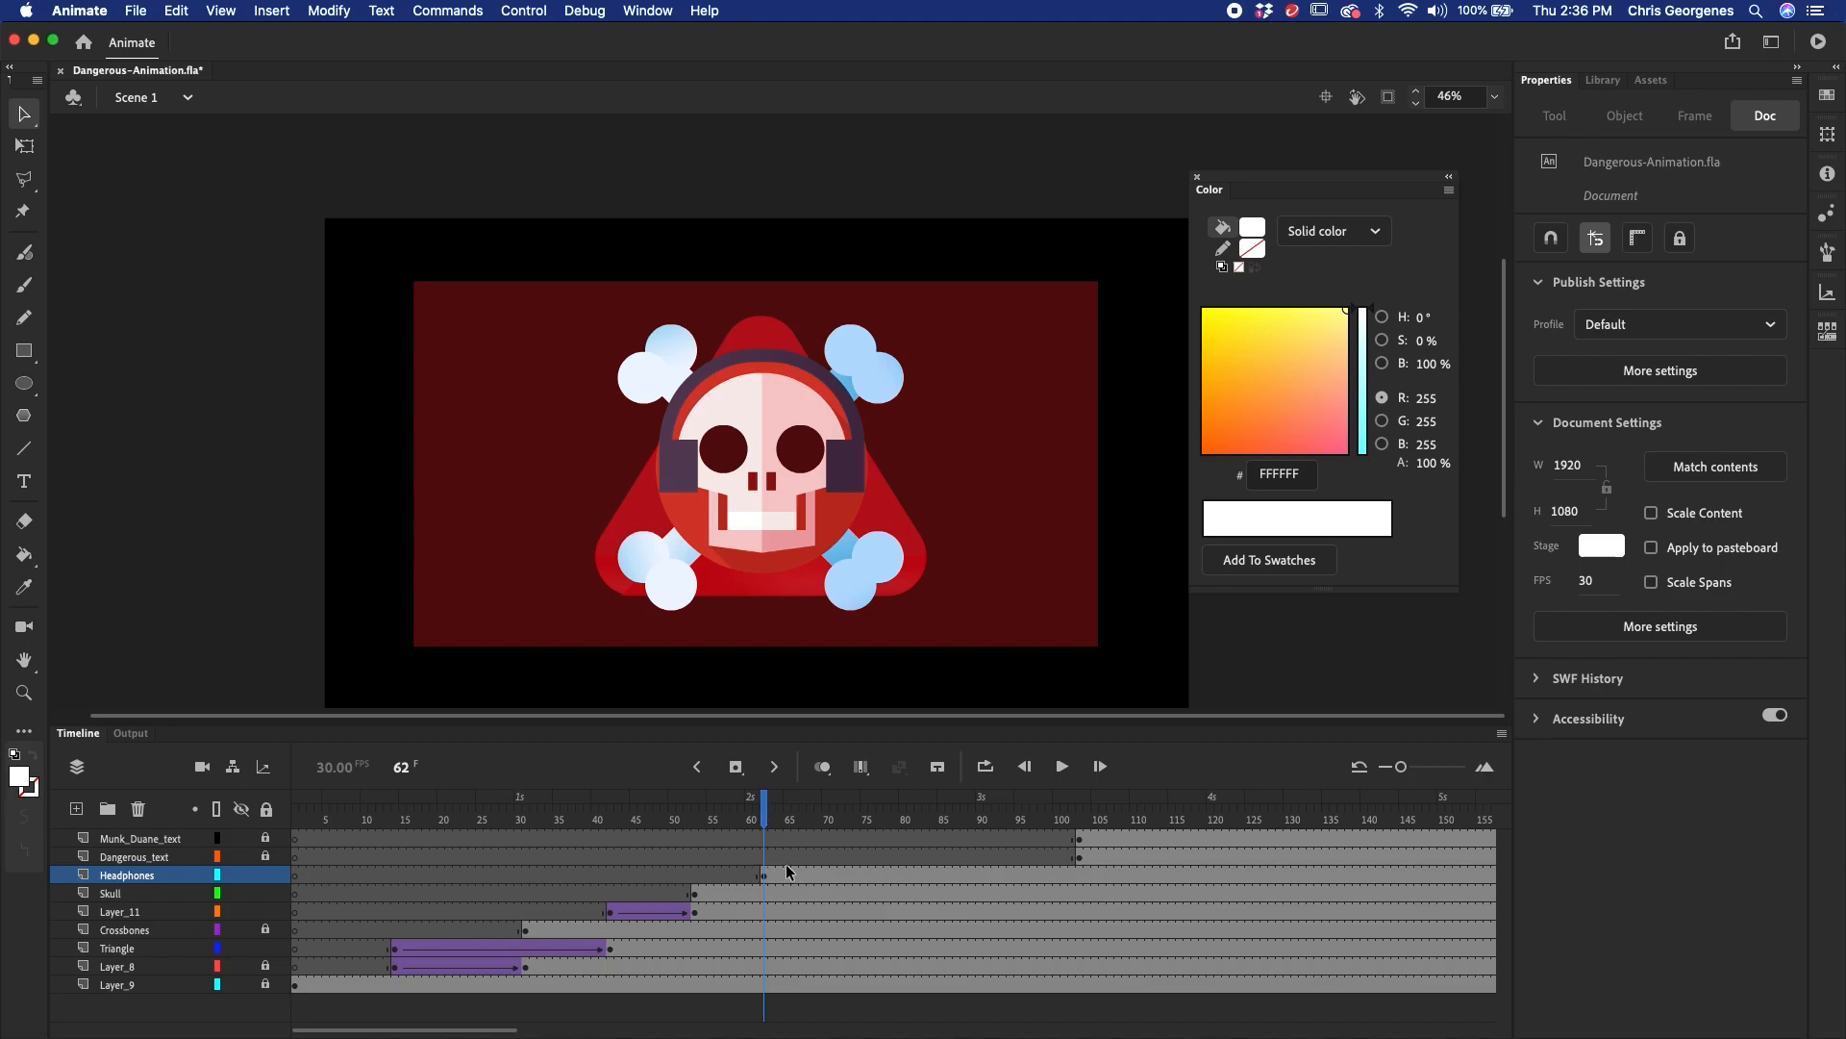
- Unlock all layers and select the Back-Red background instance on Layer_8 for copying
{"action": "left_click", "coordinate": [266, 811]}
{"action": "left_click", "coordinate": [266, 810]}
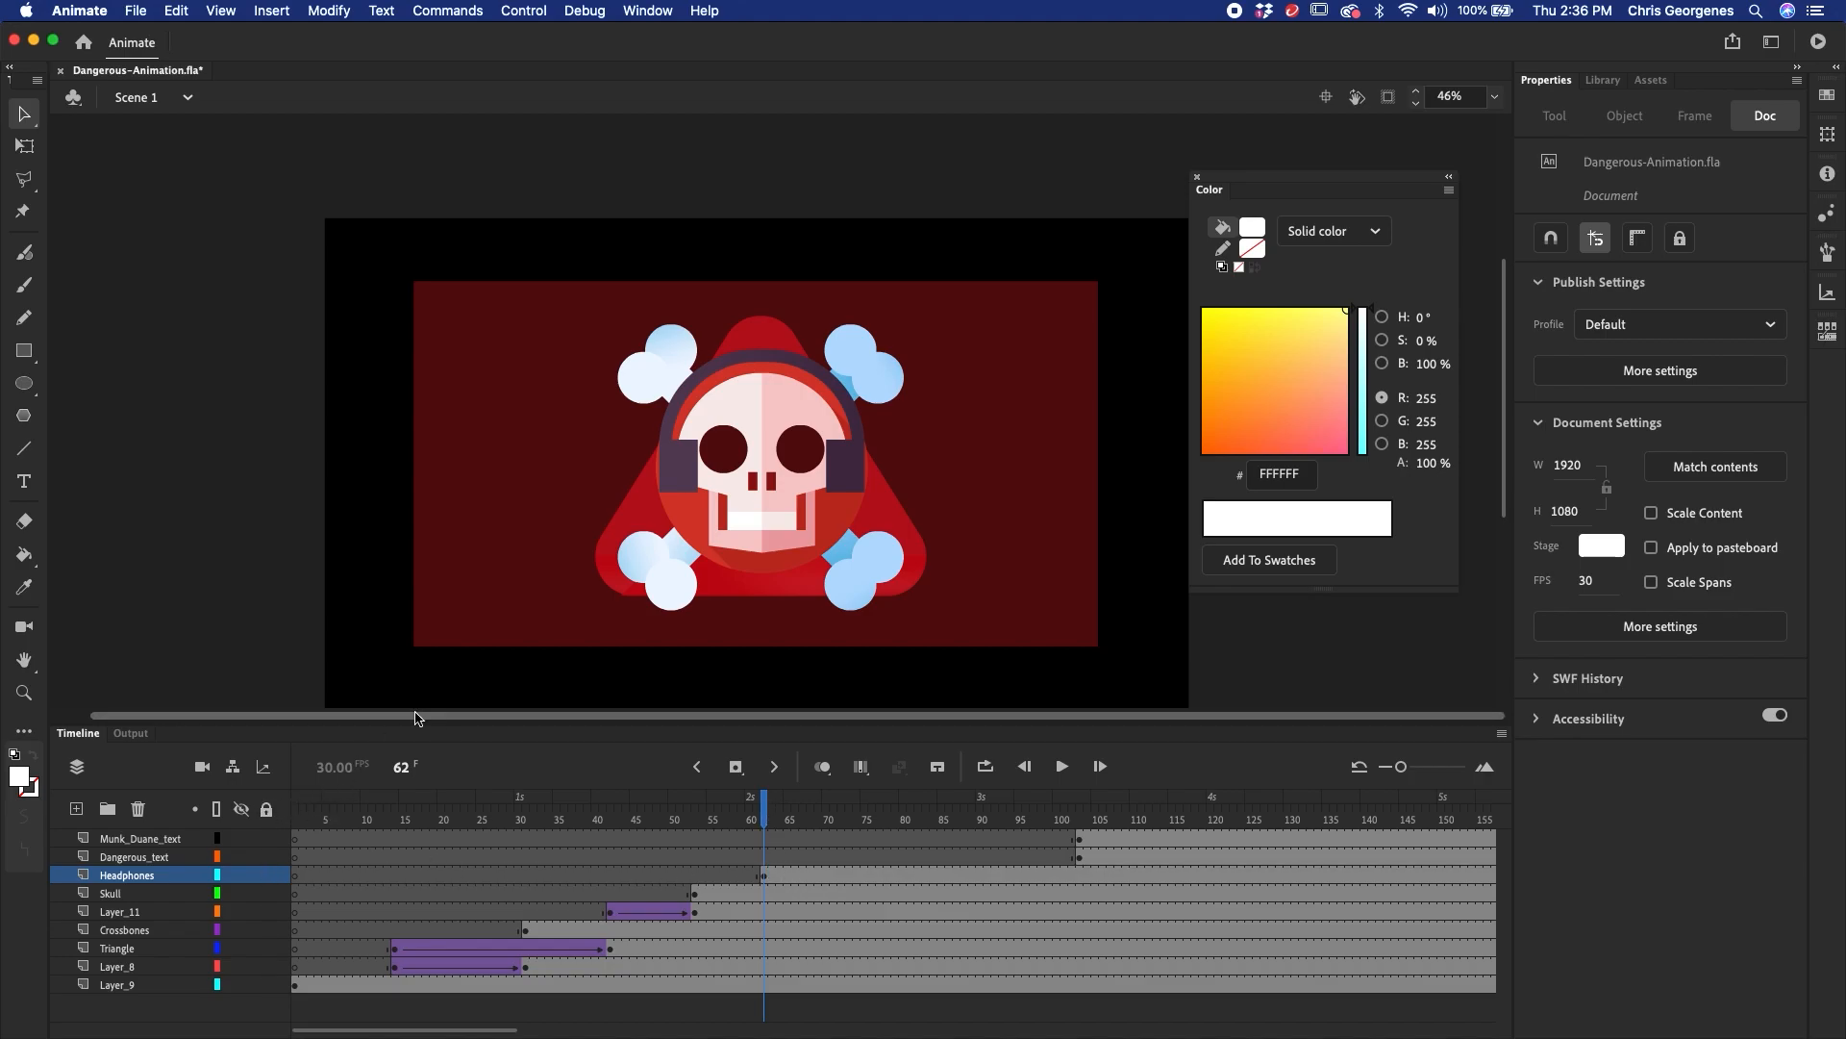
{"action": "left_click", "coordinate": [438, 689]}
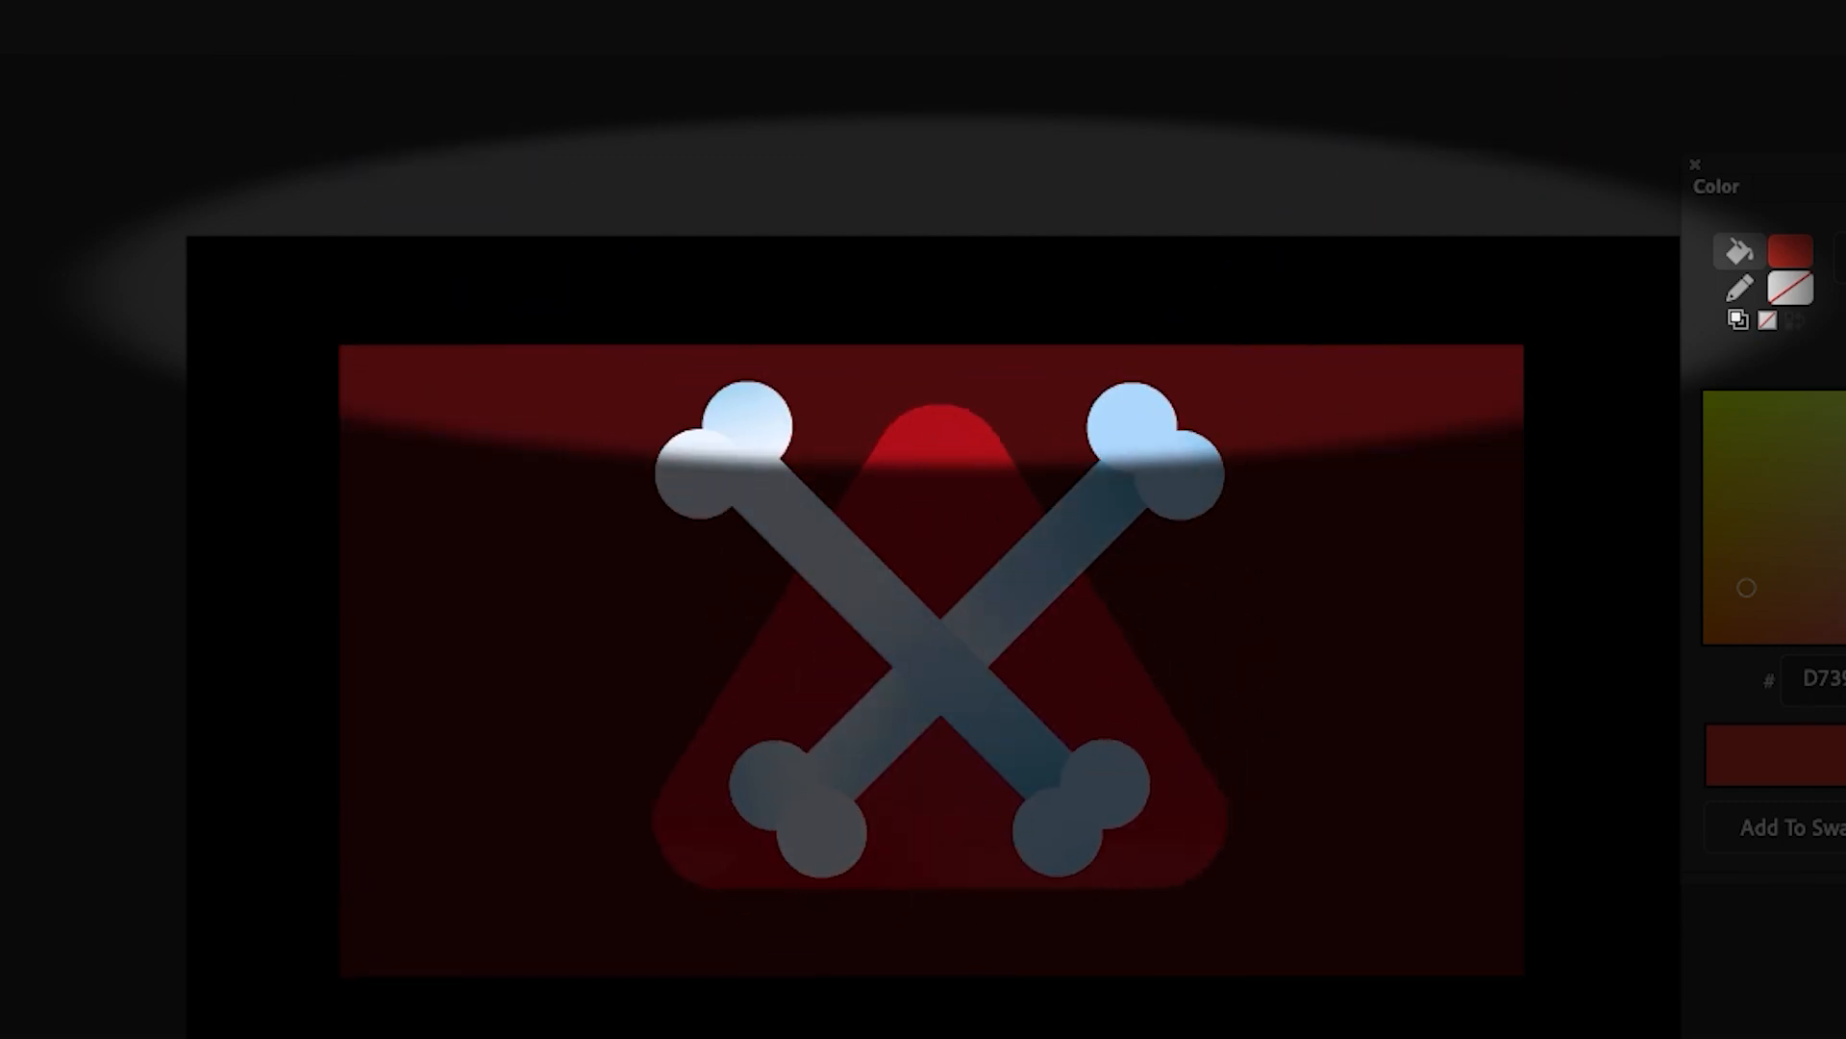
{"action": "left_click_drag", "start_coordinate": [943, 665], "coordinate": [760, 483]}
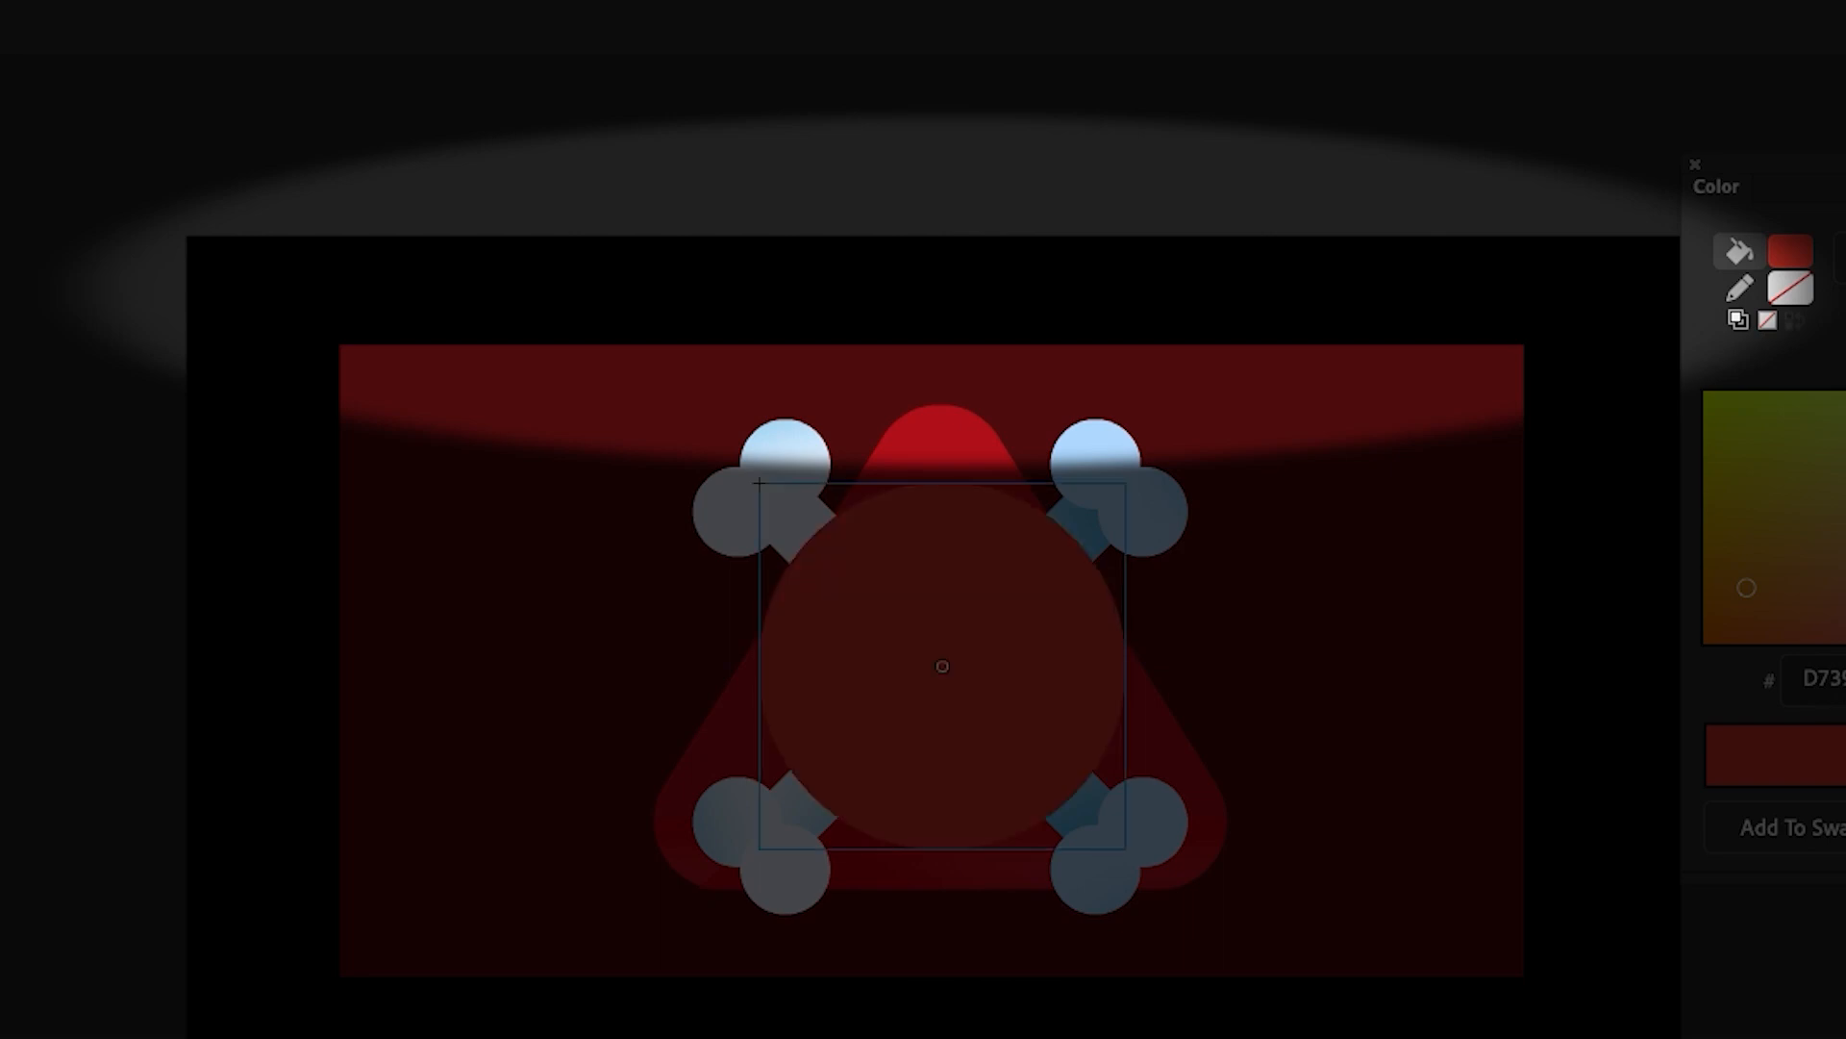
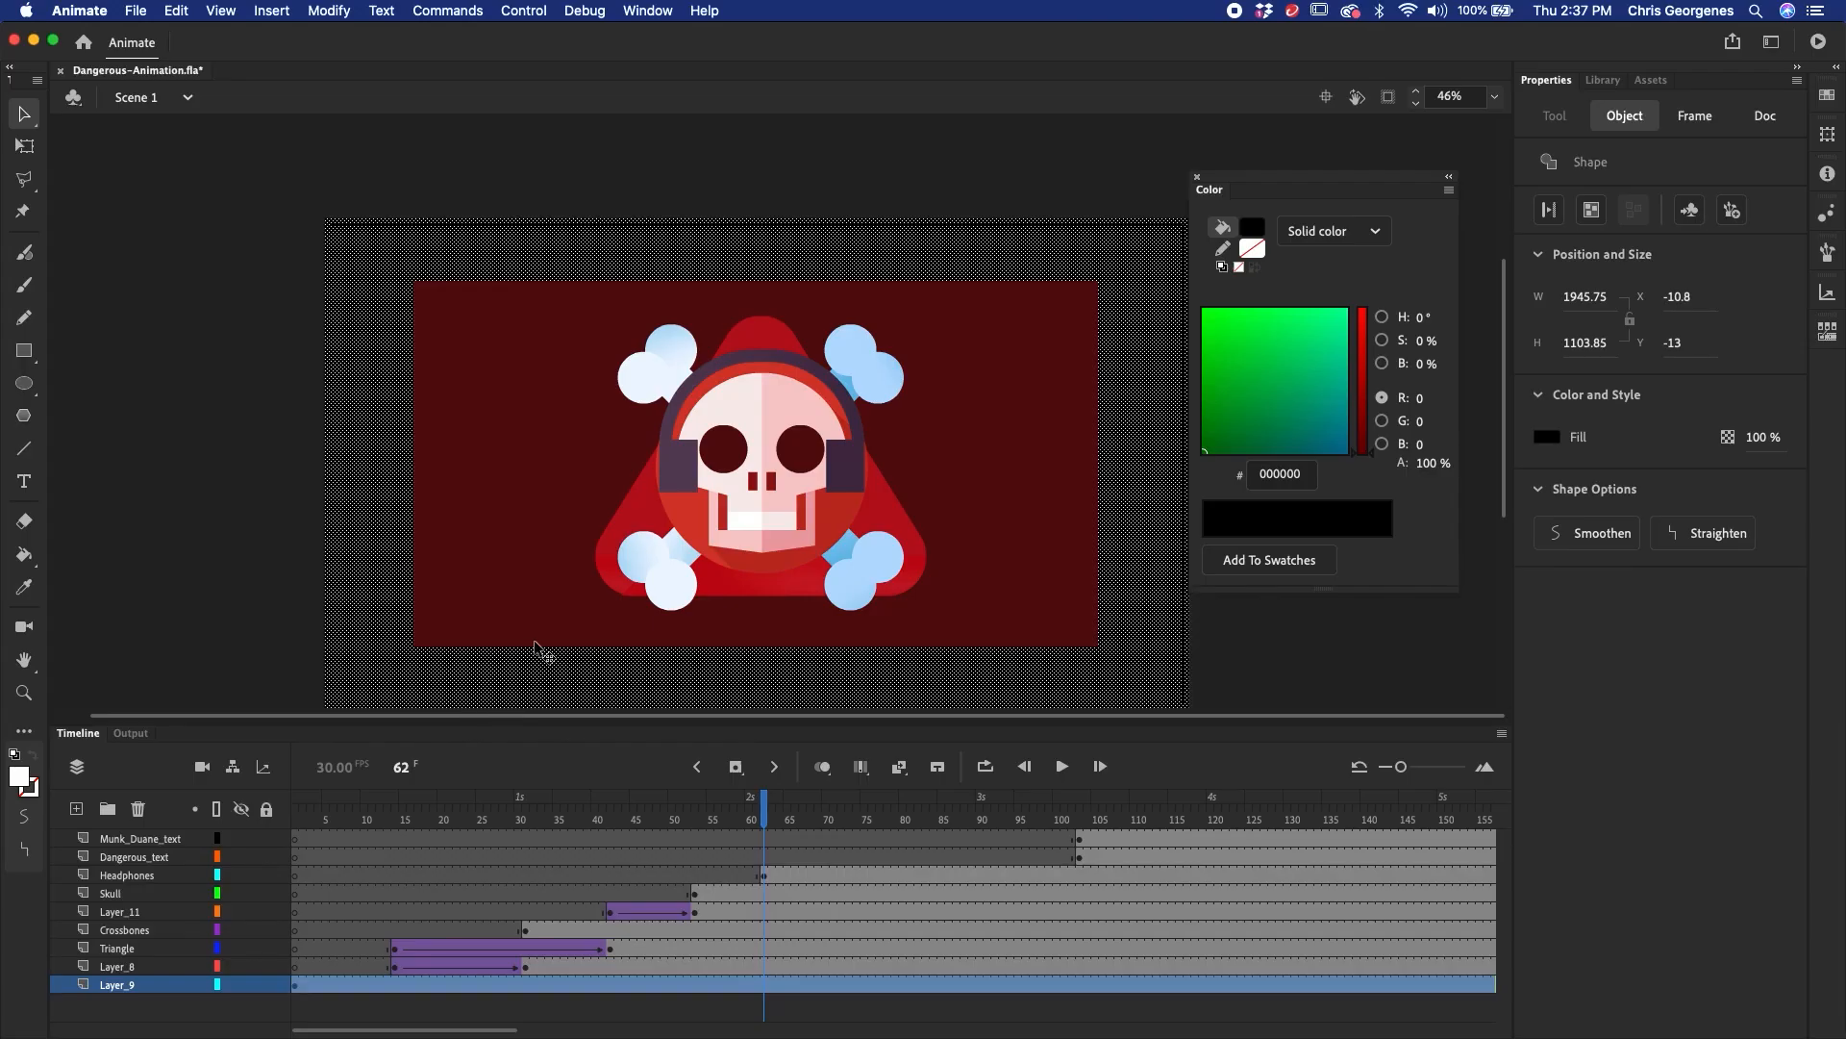
{"action": "left_click", "coordinate": [544, 615]}
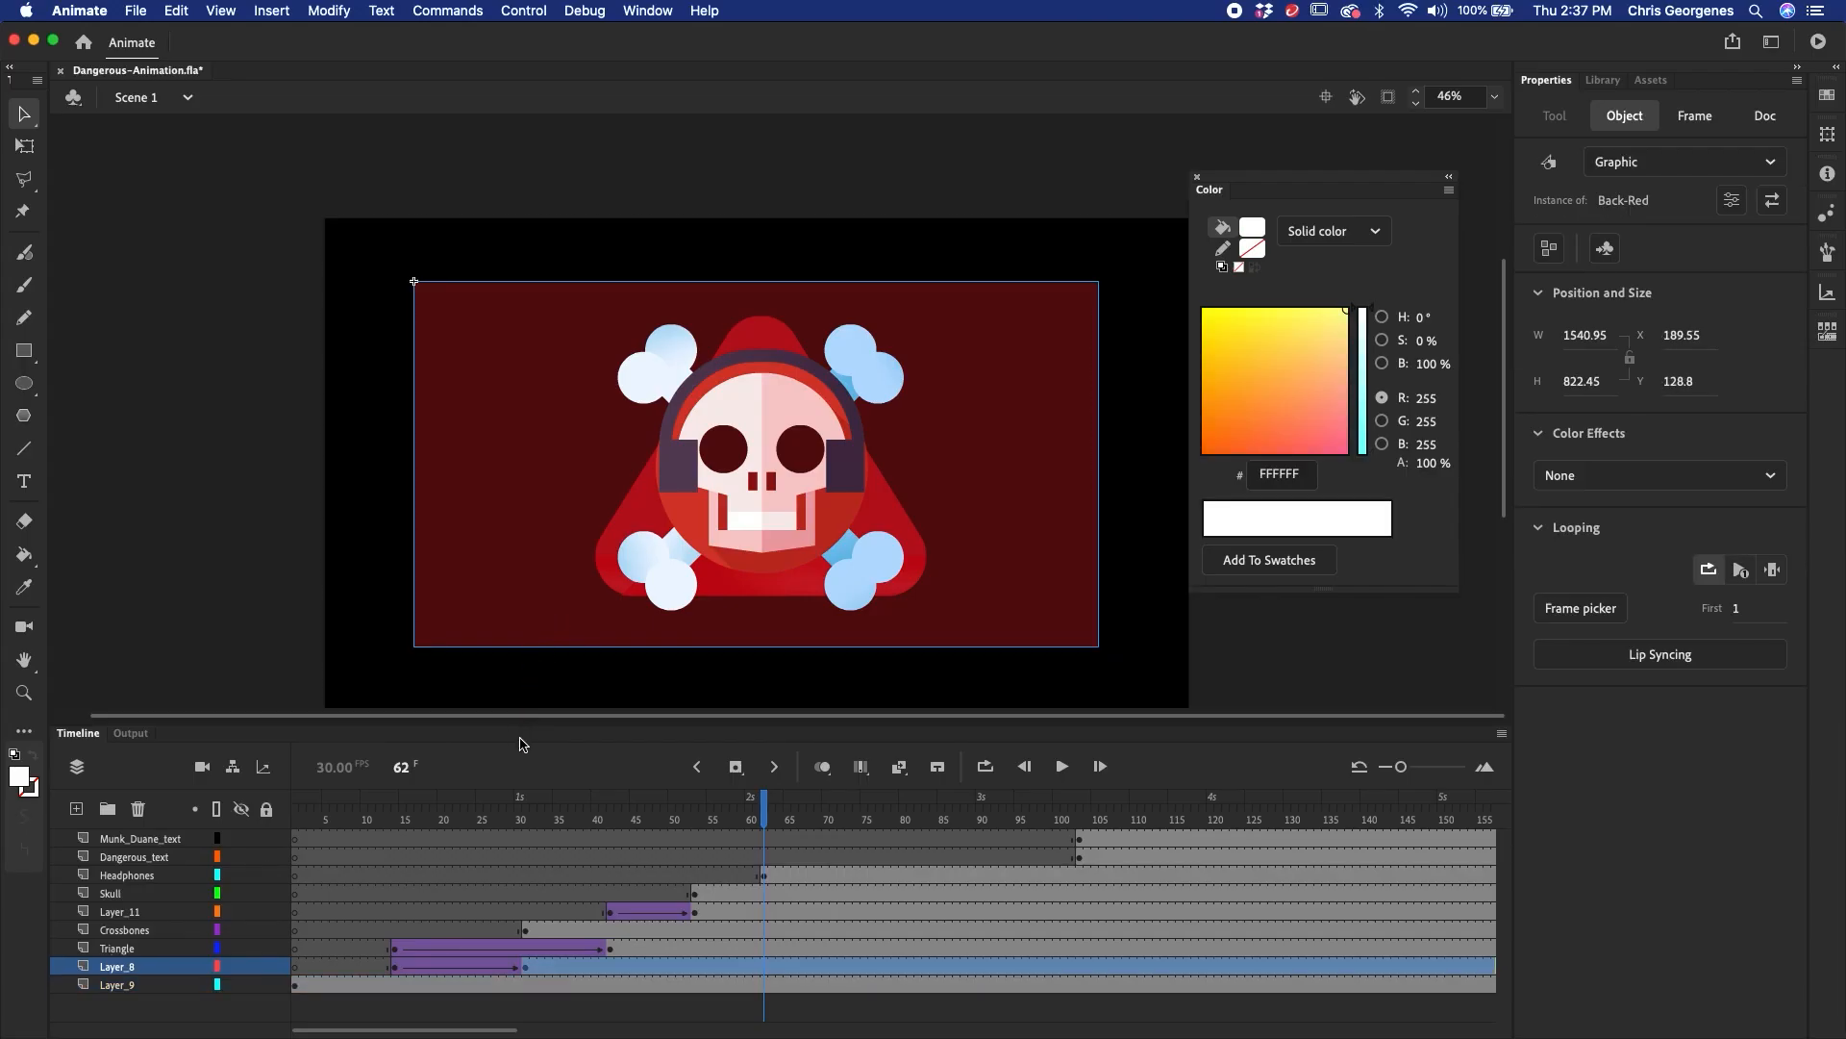
- Lock and hide every layer except Layer_9, which holds the black backdrop
{"action": "left_click", "coordinate": [267, 809]}
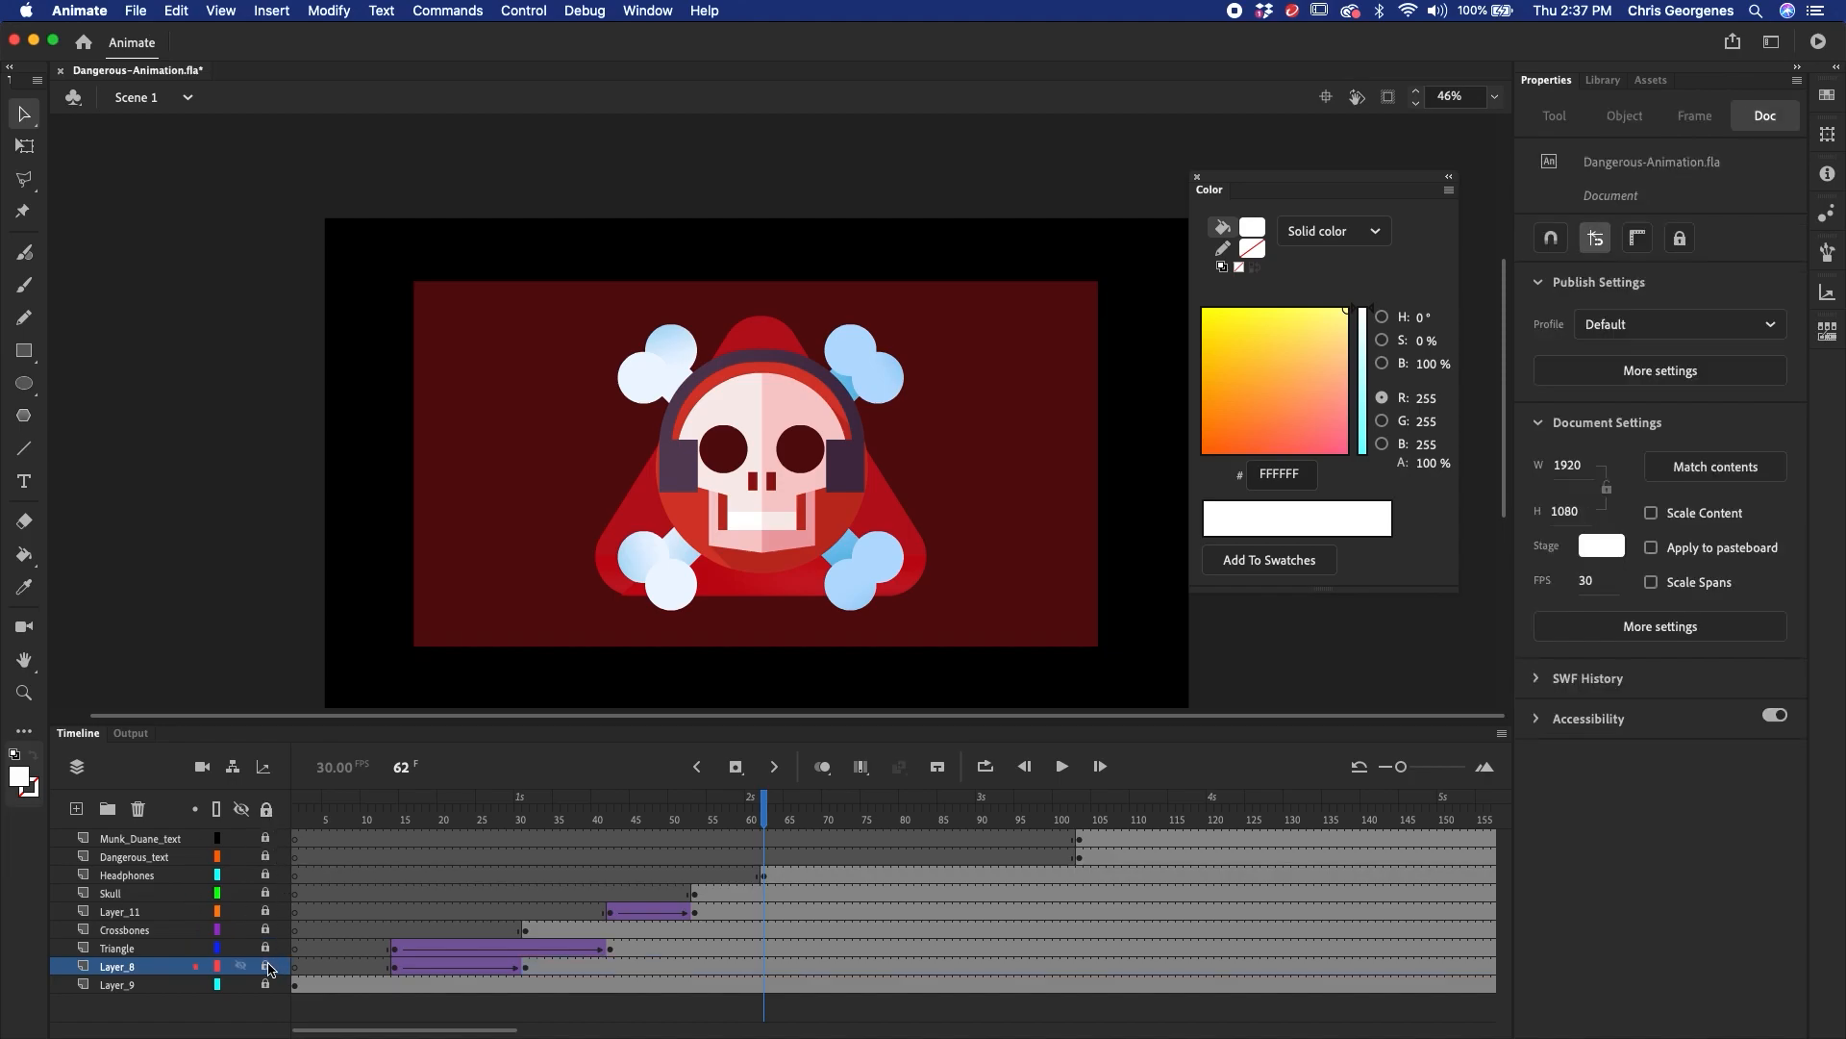
{"action": "left_click", "coordinate": [241, 809]}
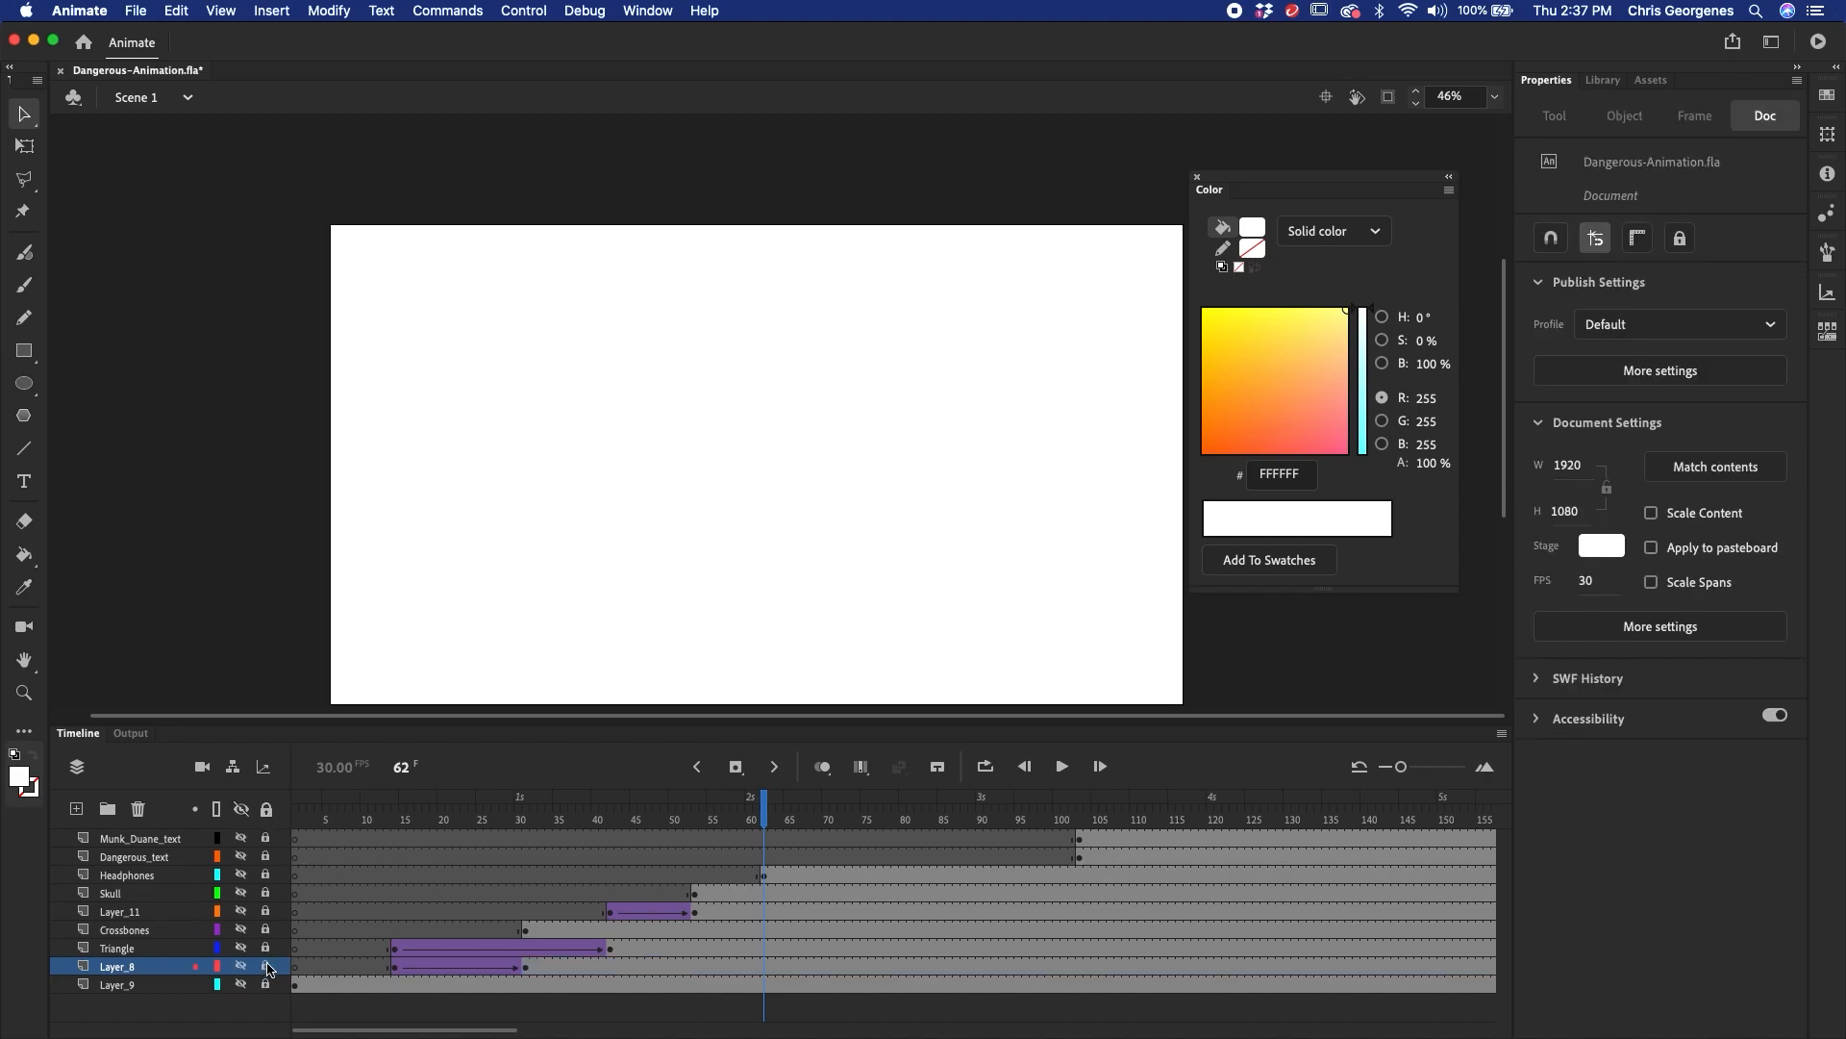
{"action": "left_click", "coordinate": [241, 984]}
{"action": "left_click", "coordinate": [266, 984]}
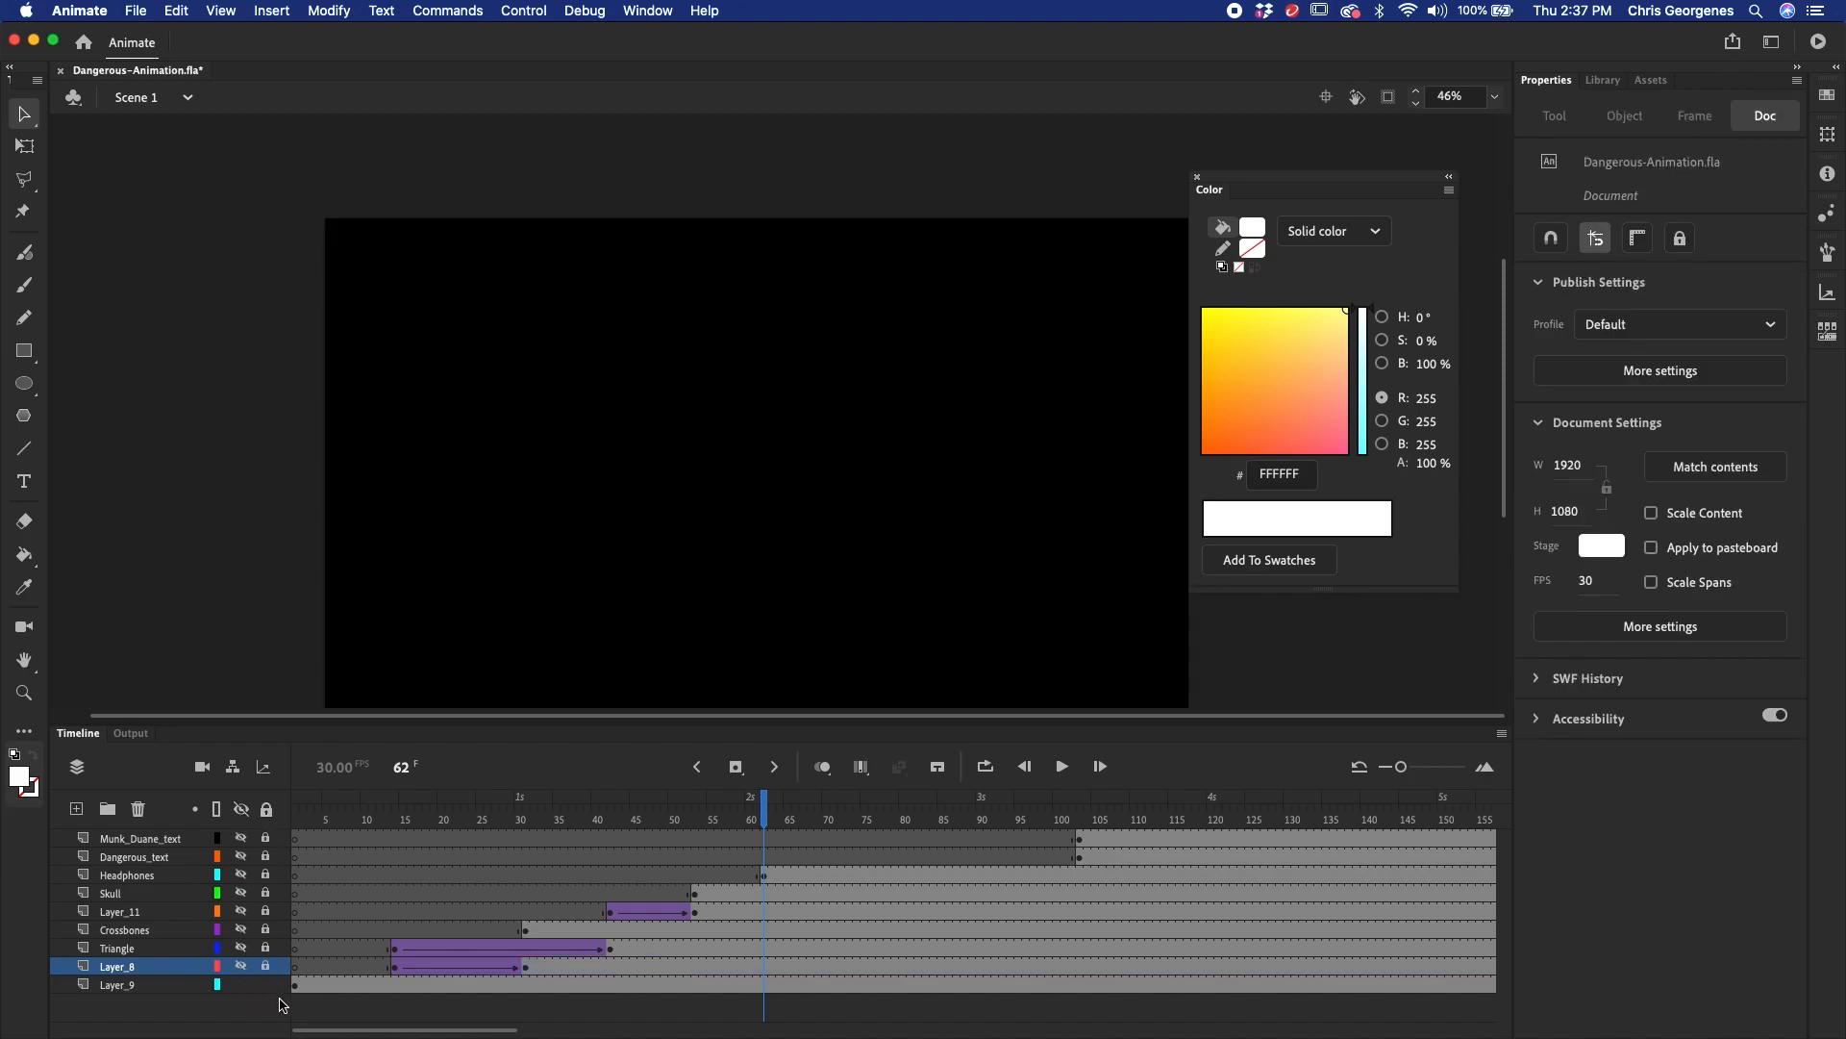
- Paste the red background in place on Layer_9, break it apart and delete it to cut a rectangular window through the black shape
{"action": "left_click", "coordinate": [762, 983]}
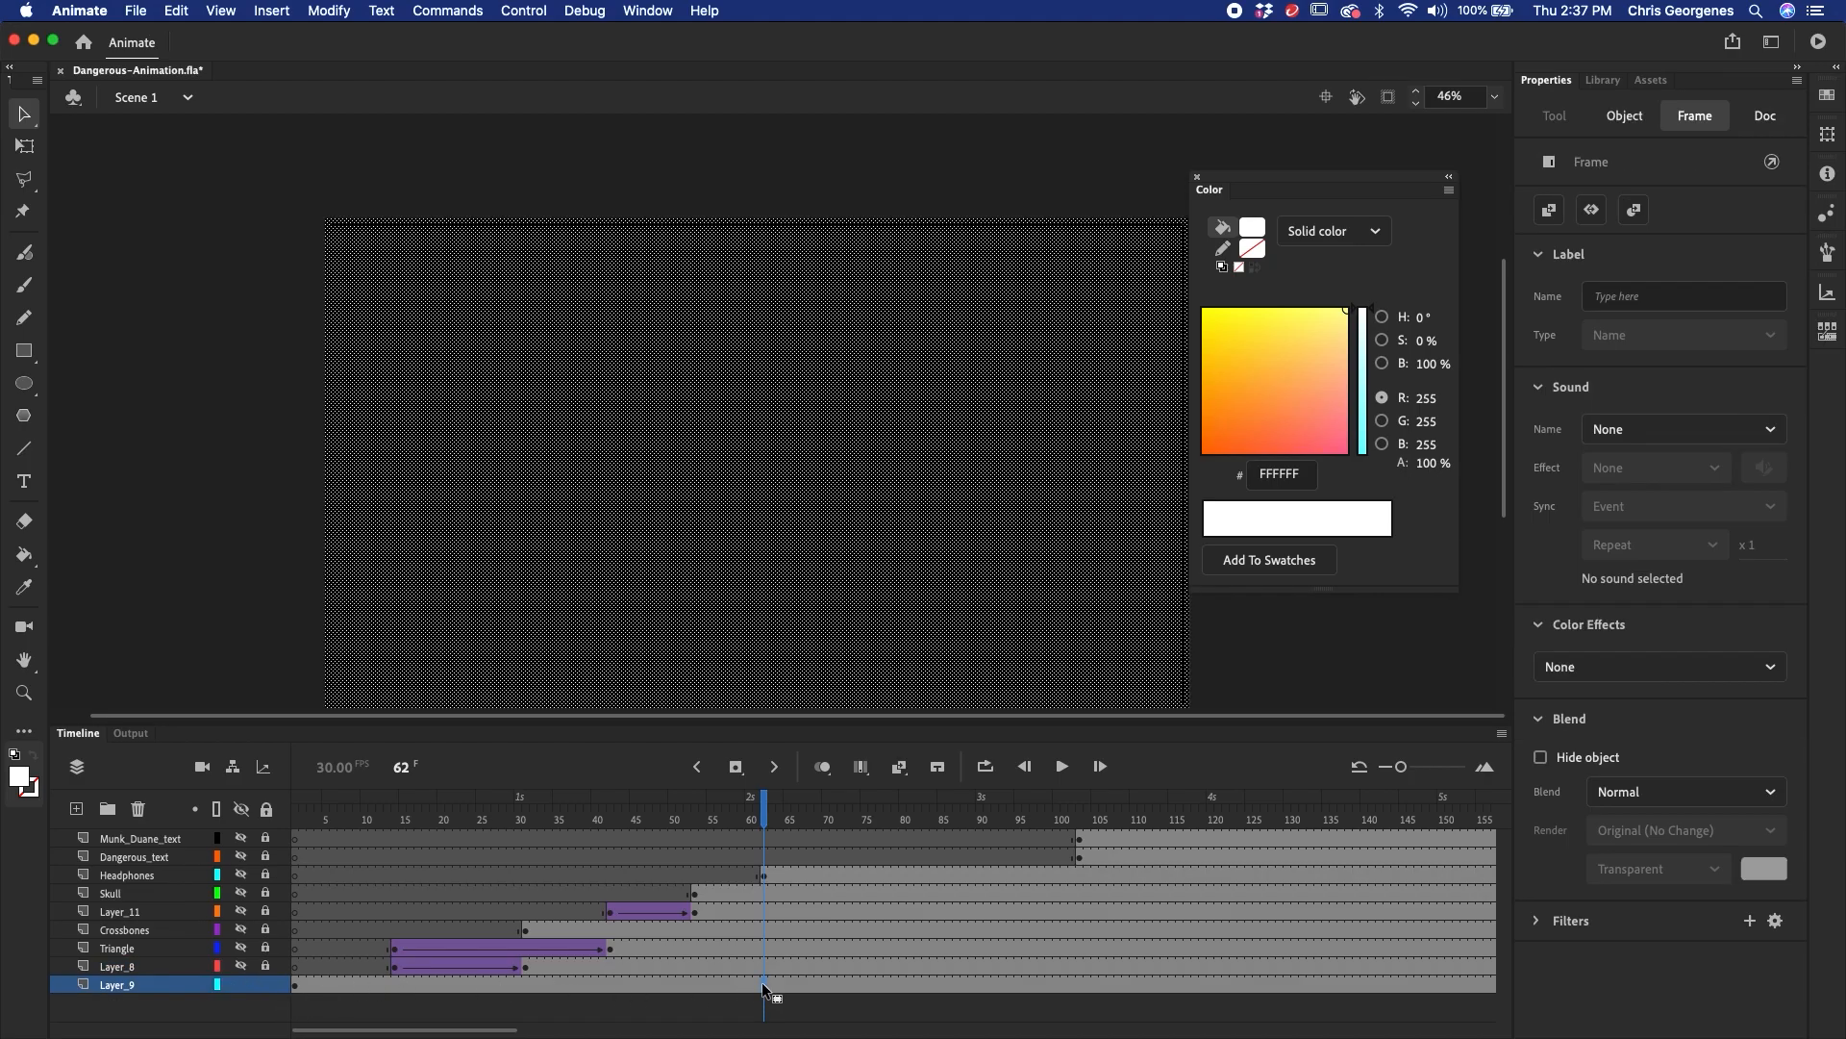
{"action": "key", "text": "super+v"}
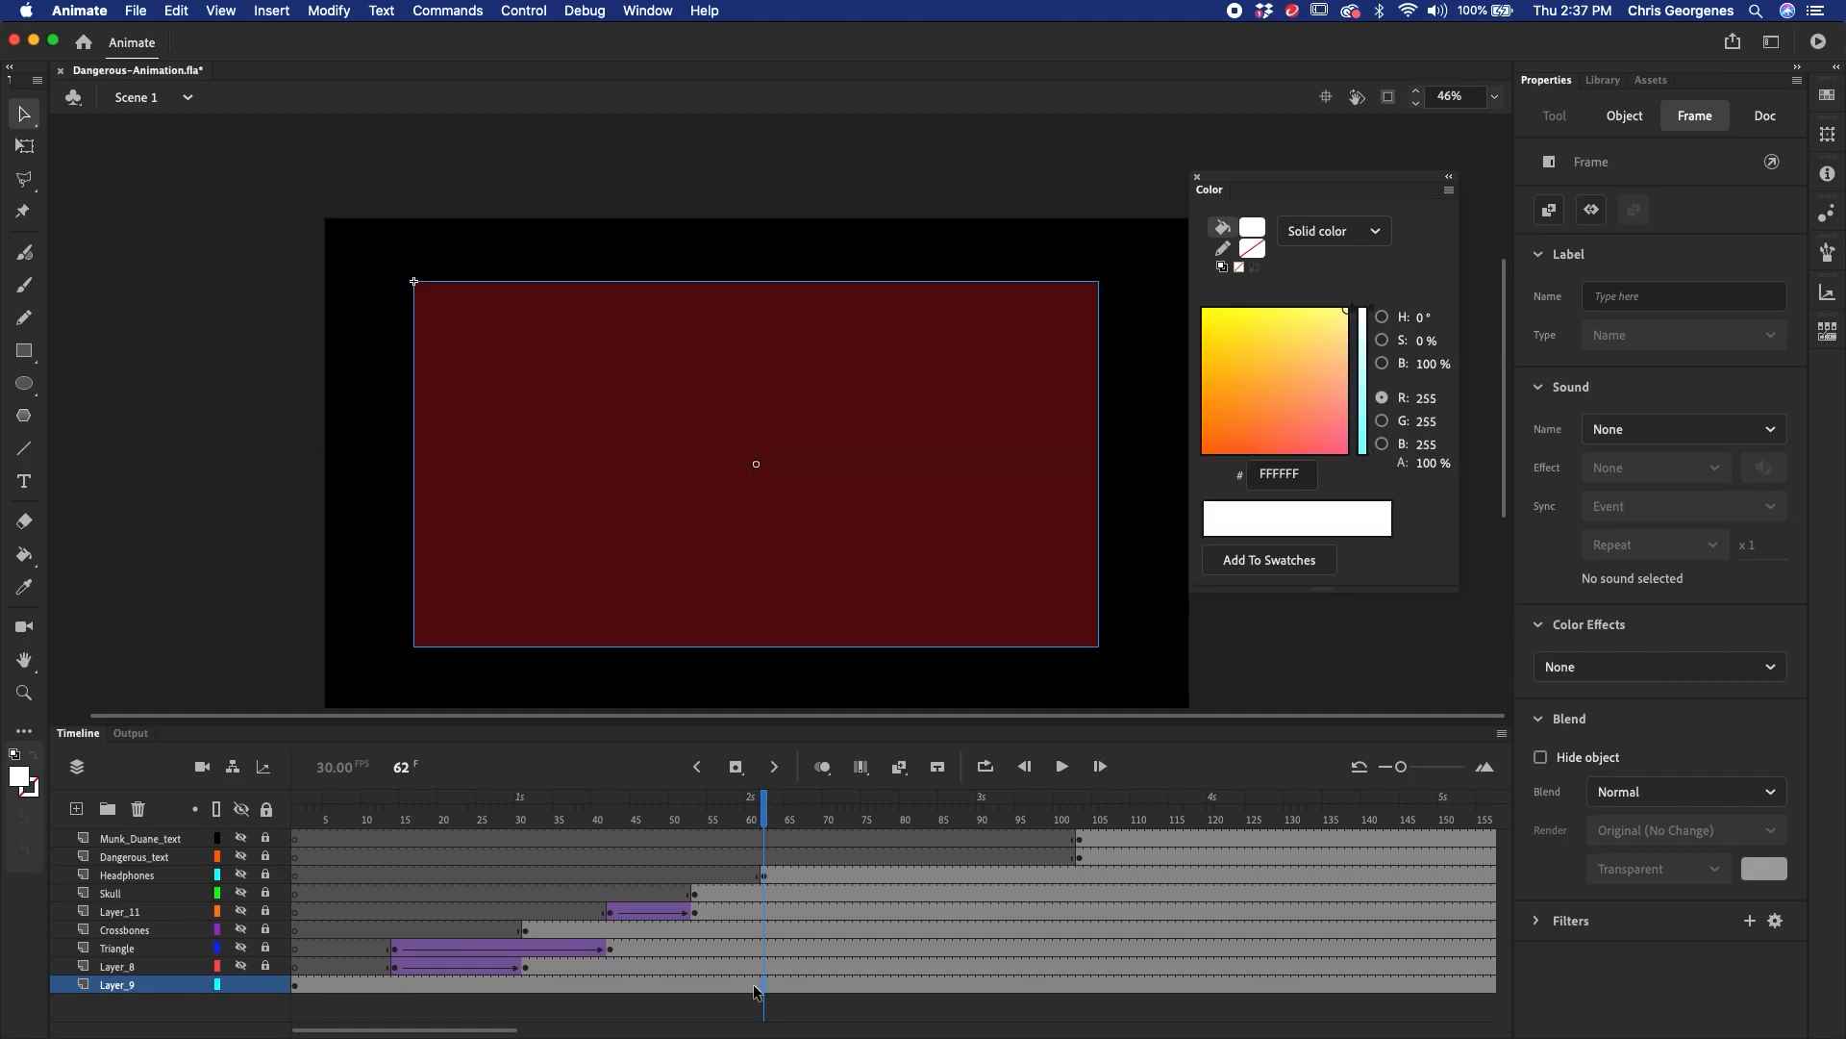
{"action": "left_click", "coordinate": [755, 986]}
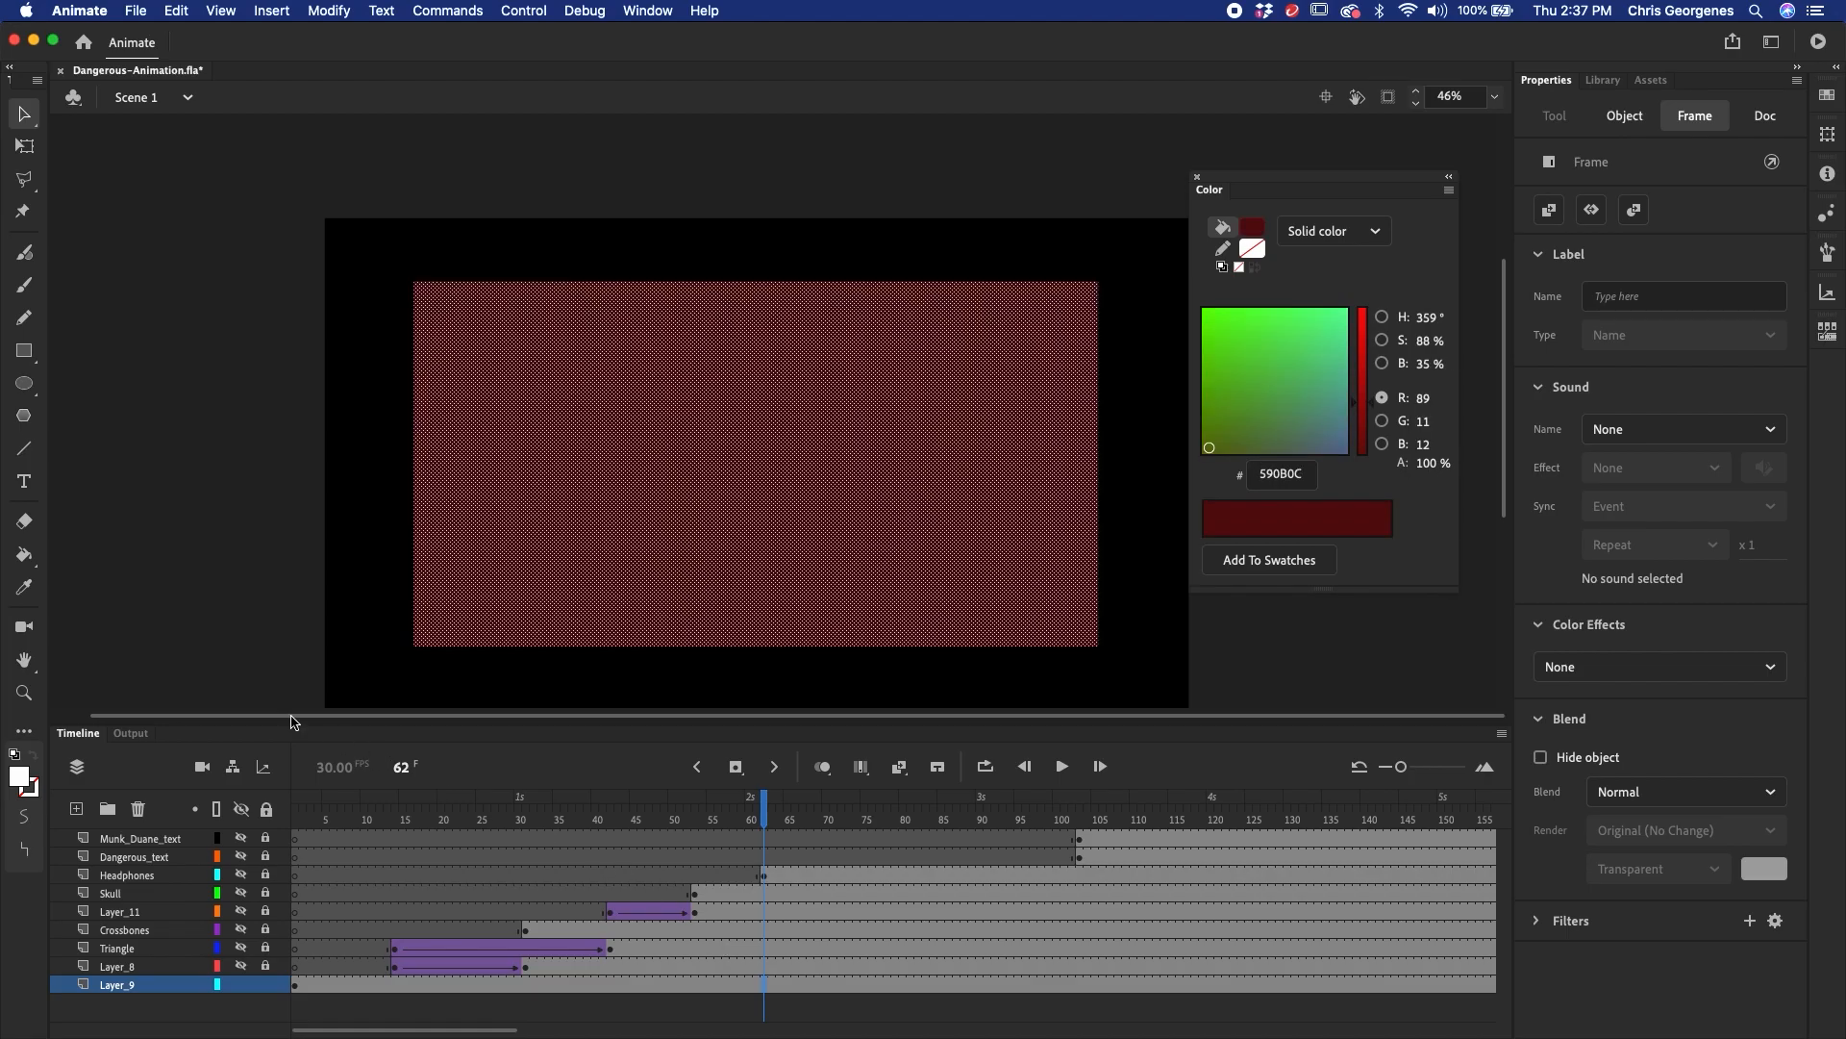
{"action": "left_click", "coordinate": [199, 627]}
{"action": "left_click", "coordinate": [497, 584]}
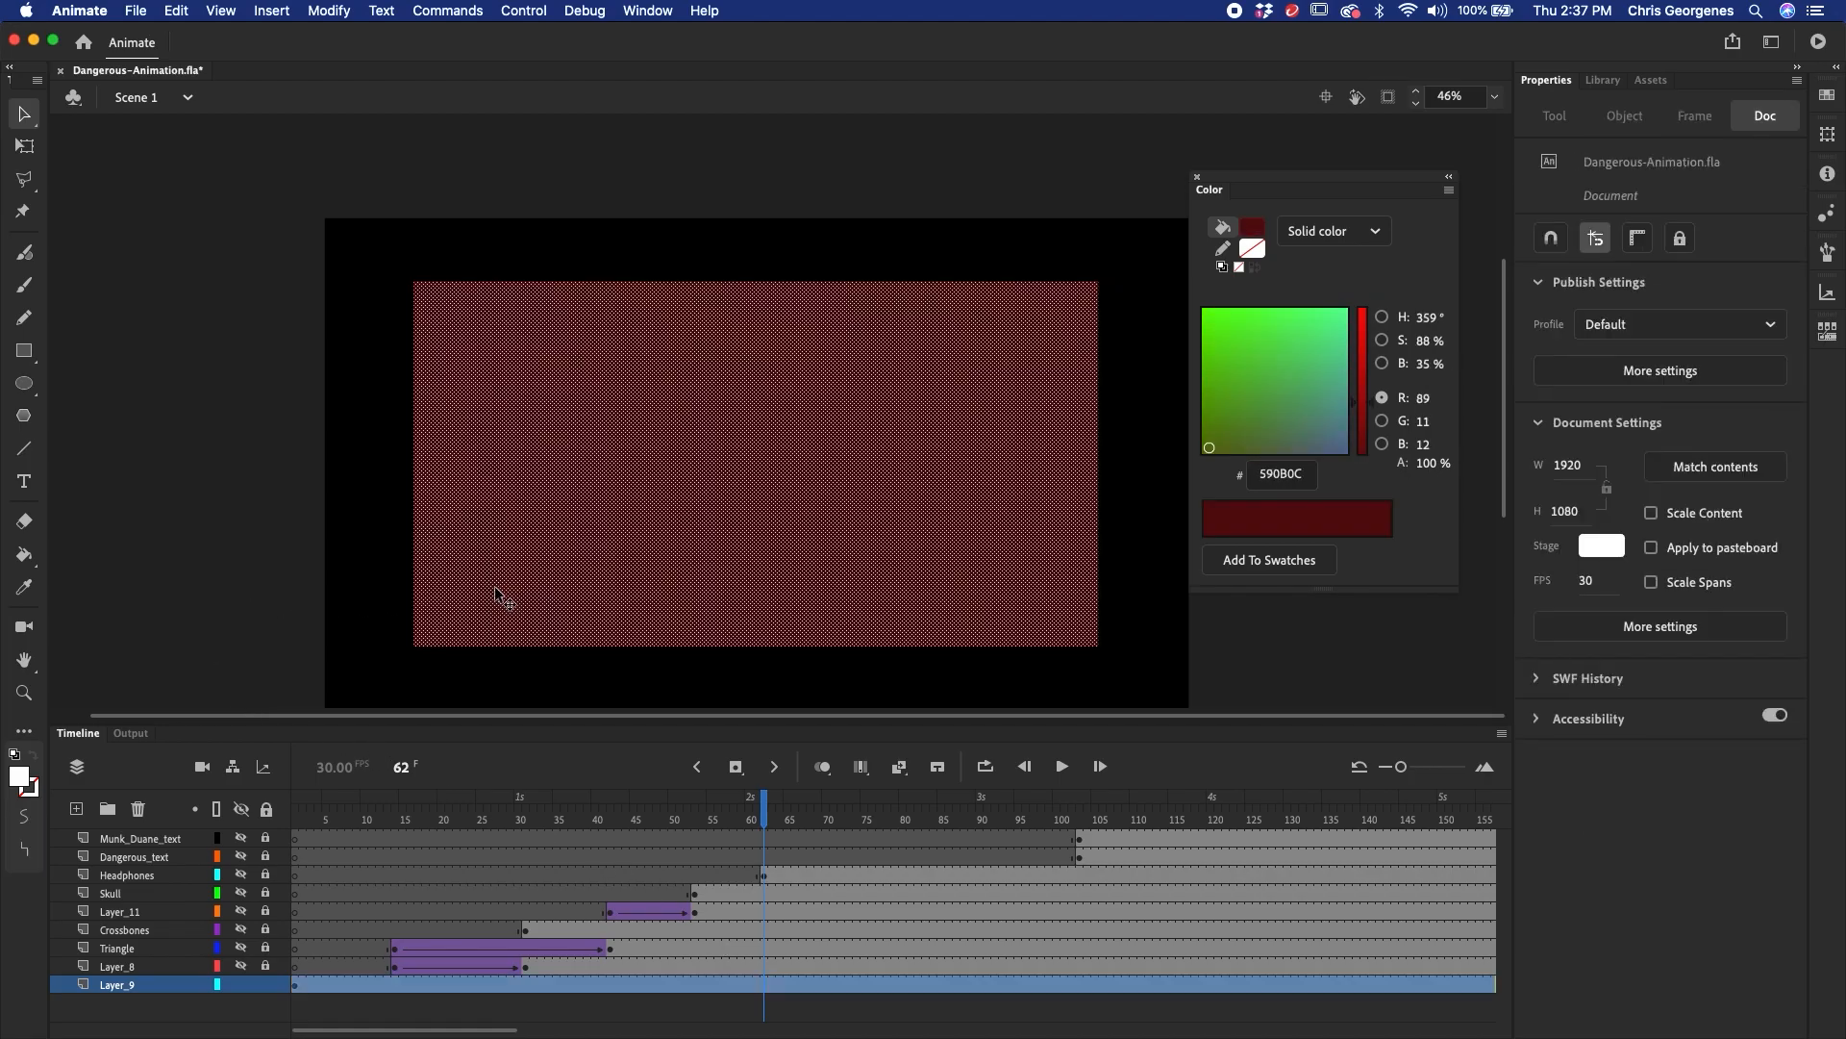
{"action": "key", "text": "Delete"}
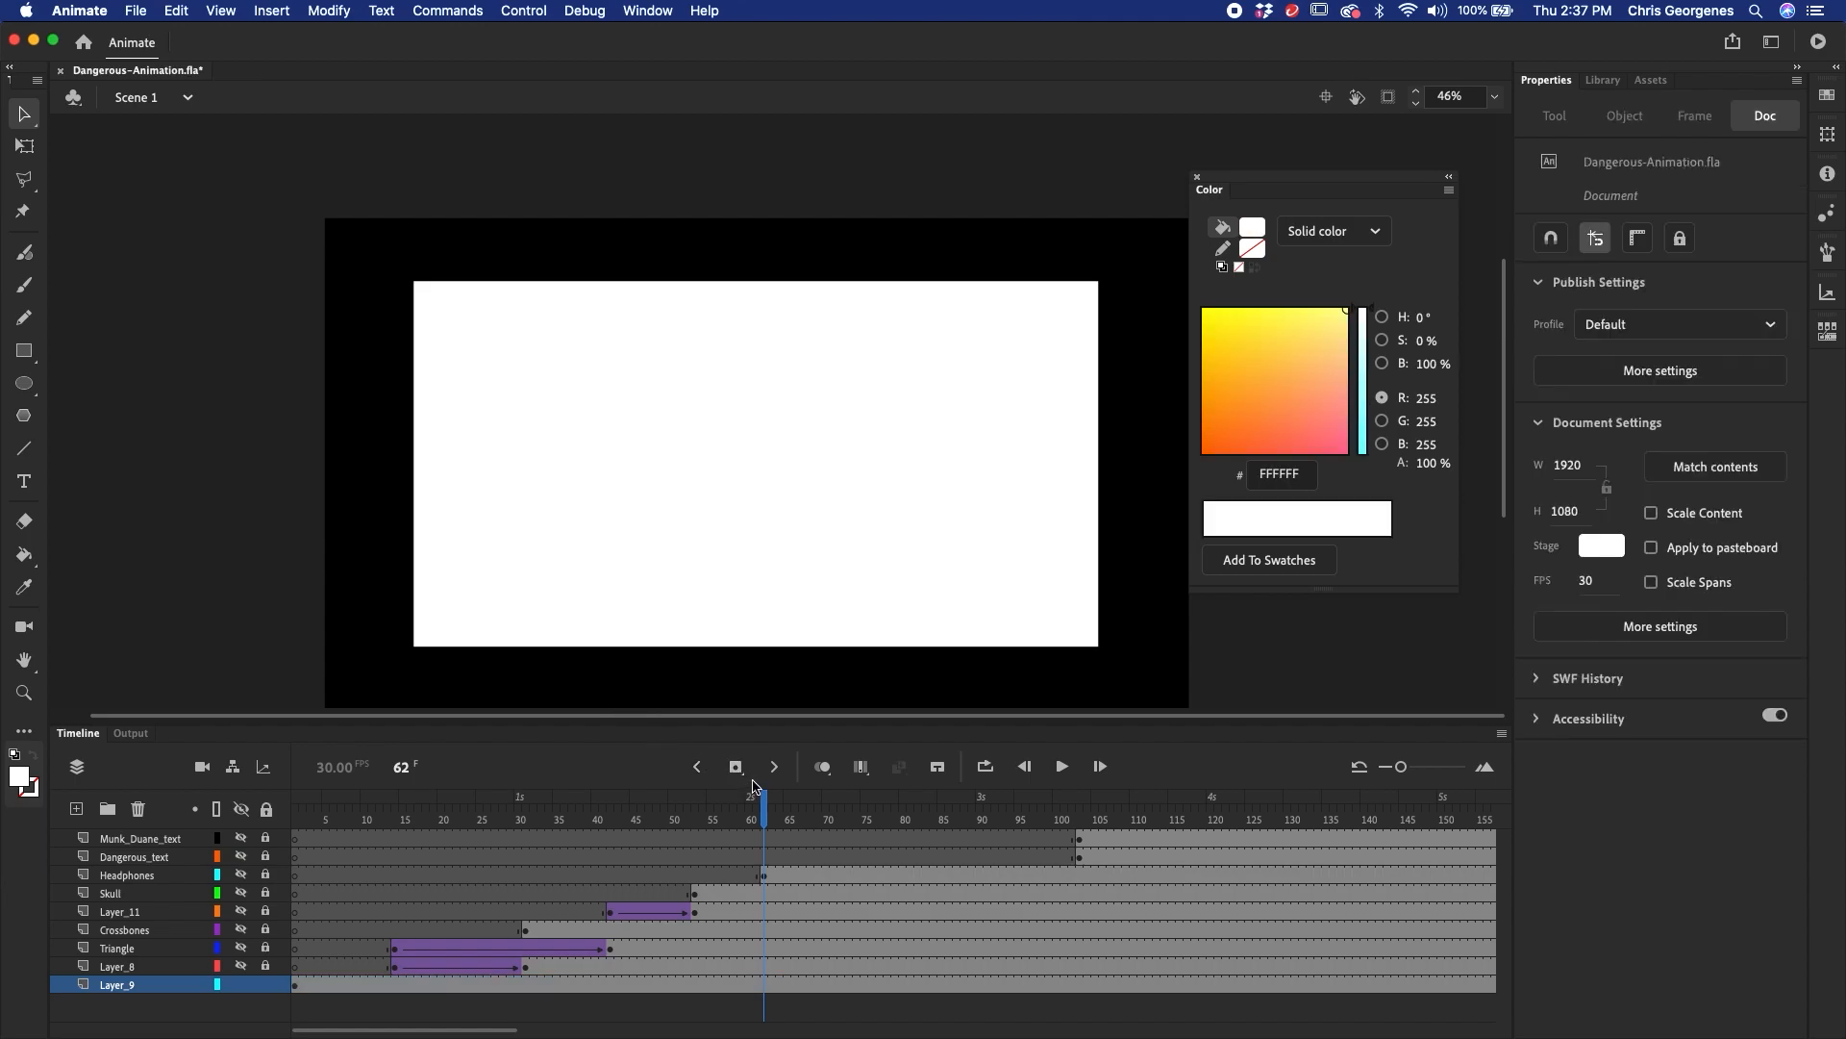
- Convert the black border shape into a graphic symbol named Frame and move Layer_9 above the Headphones layer
{"action": "left_click", "coordinate": [725, 685]}
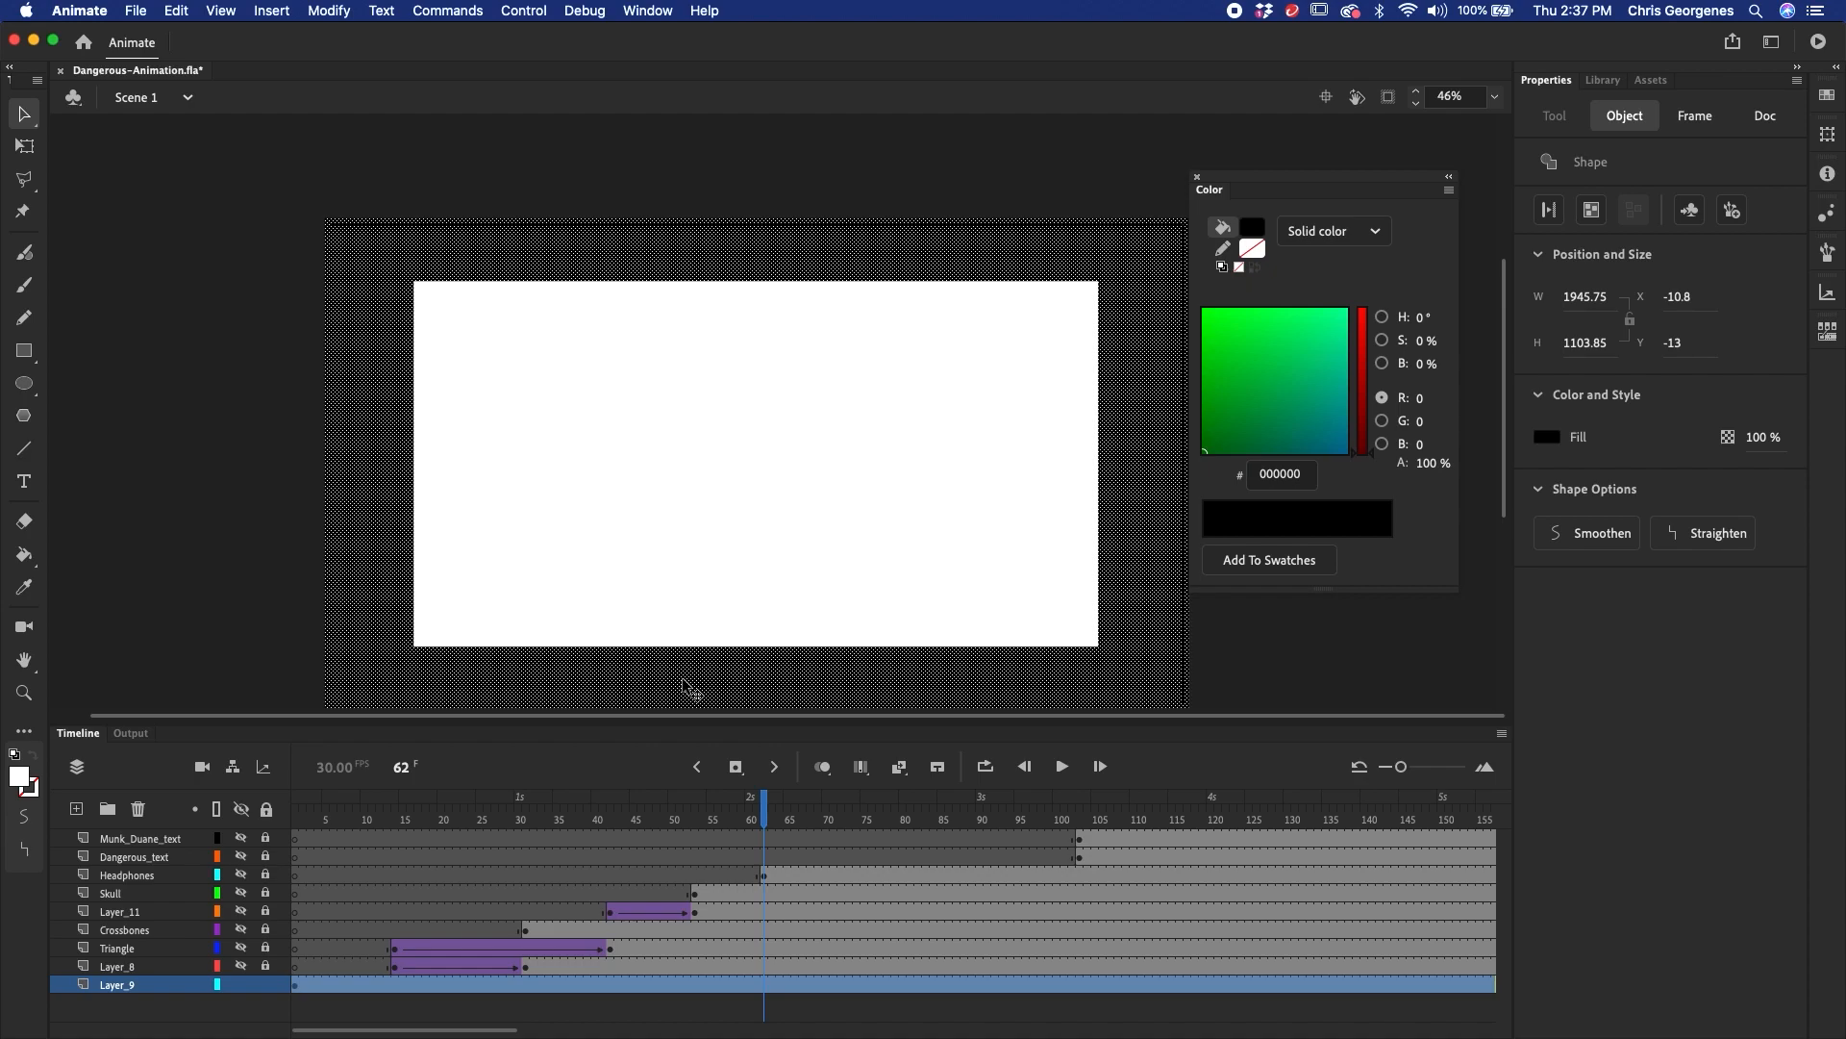
{"action": "key", "text": "F8"}
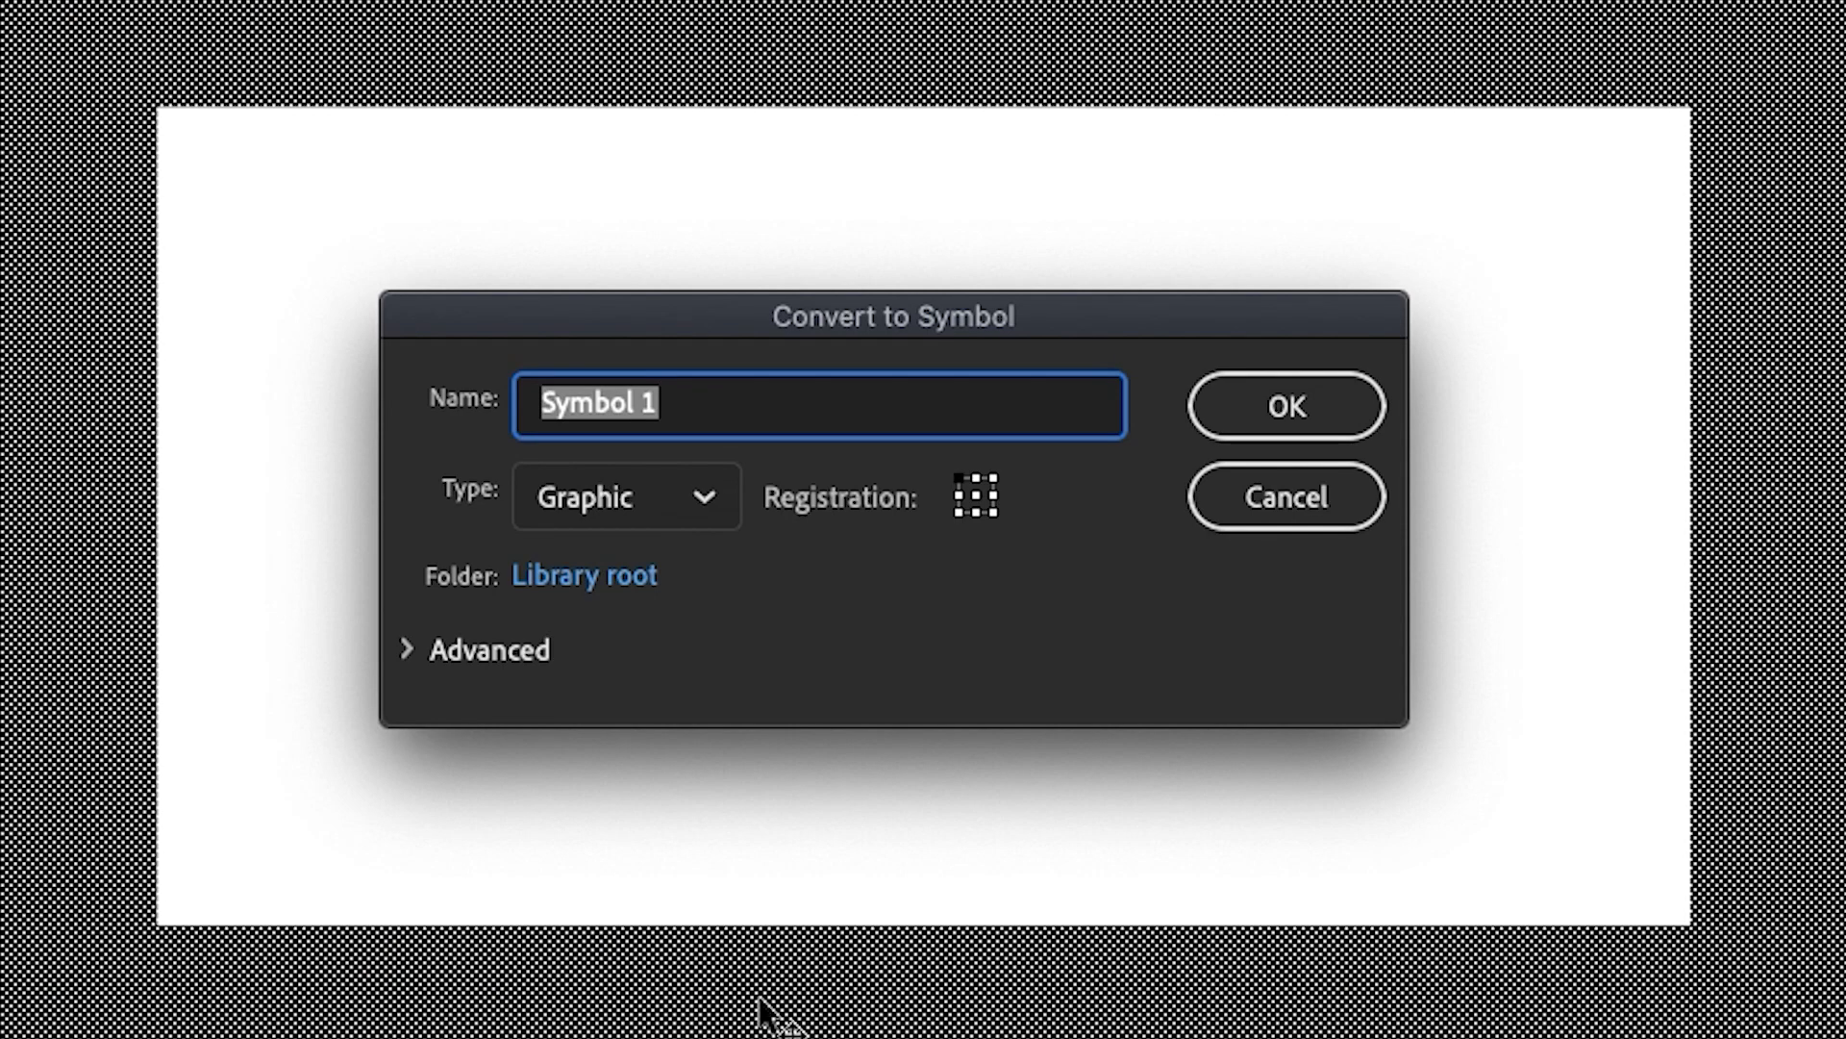
{"action": "type", "text": "Frame"}
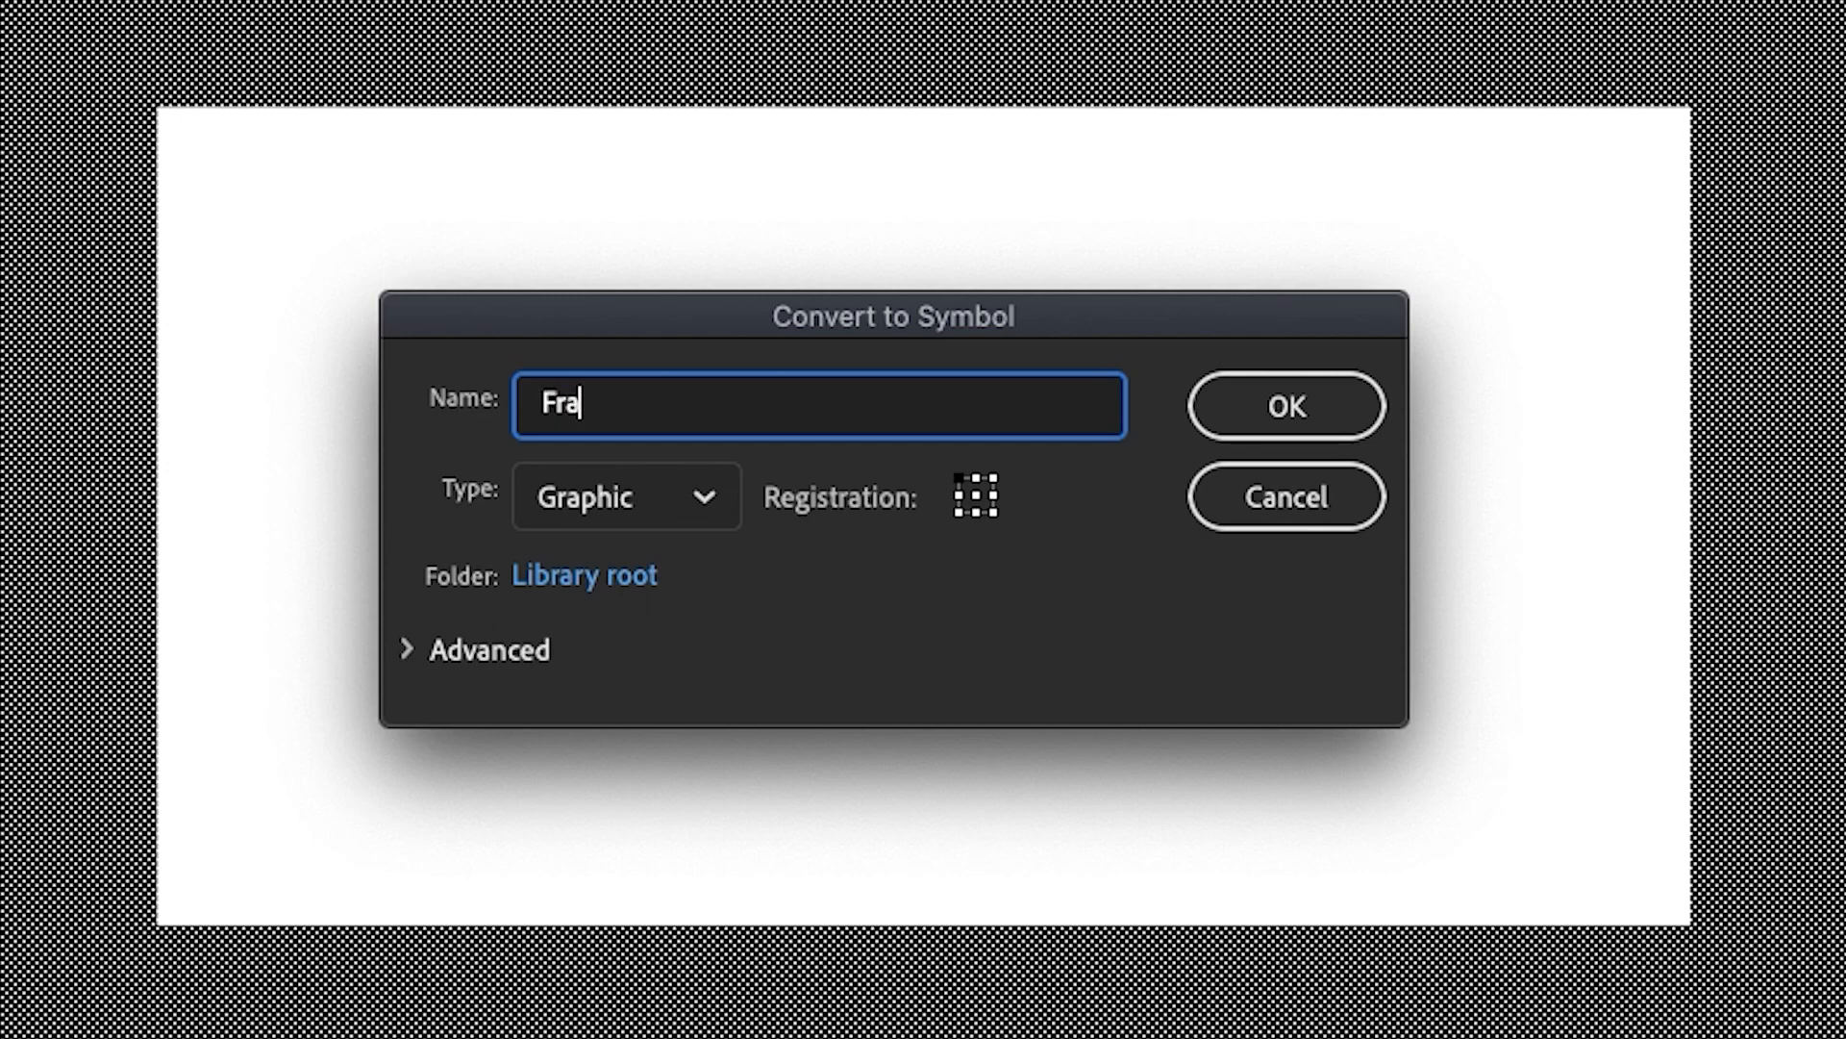
{"action": "key", "text": "Return"}
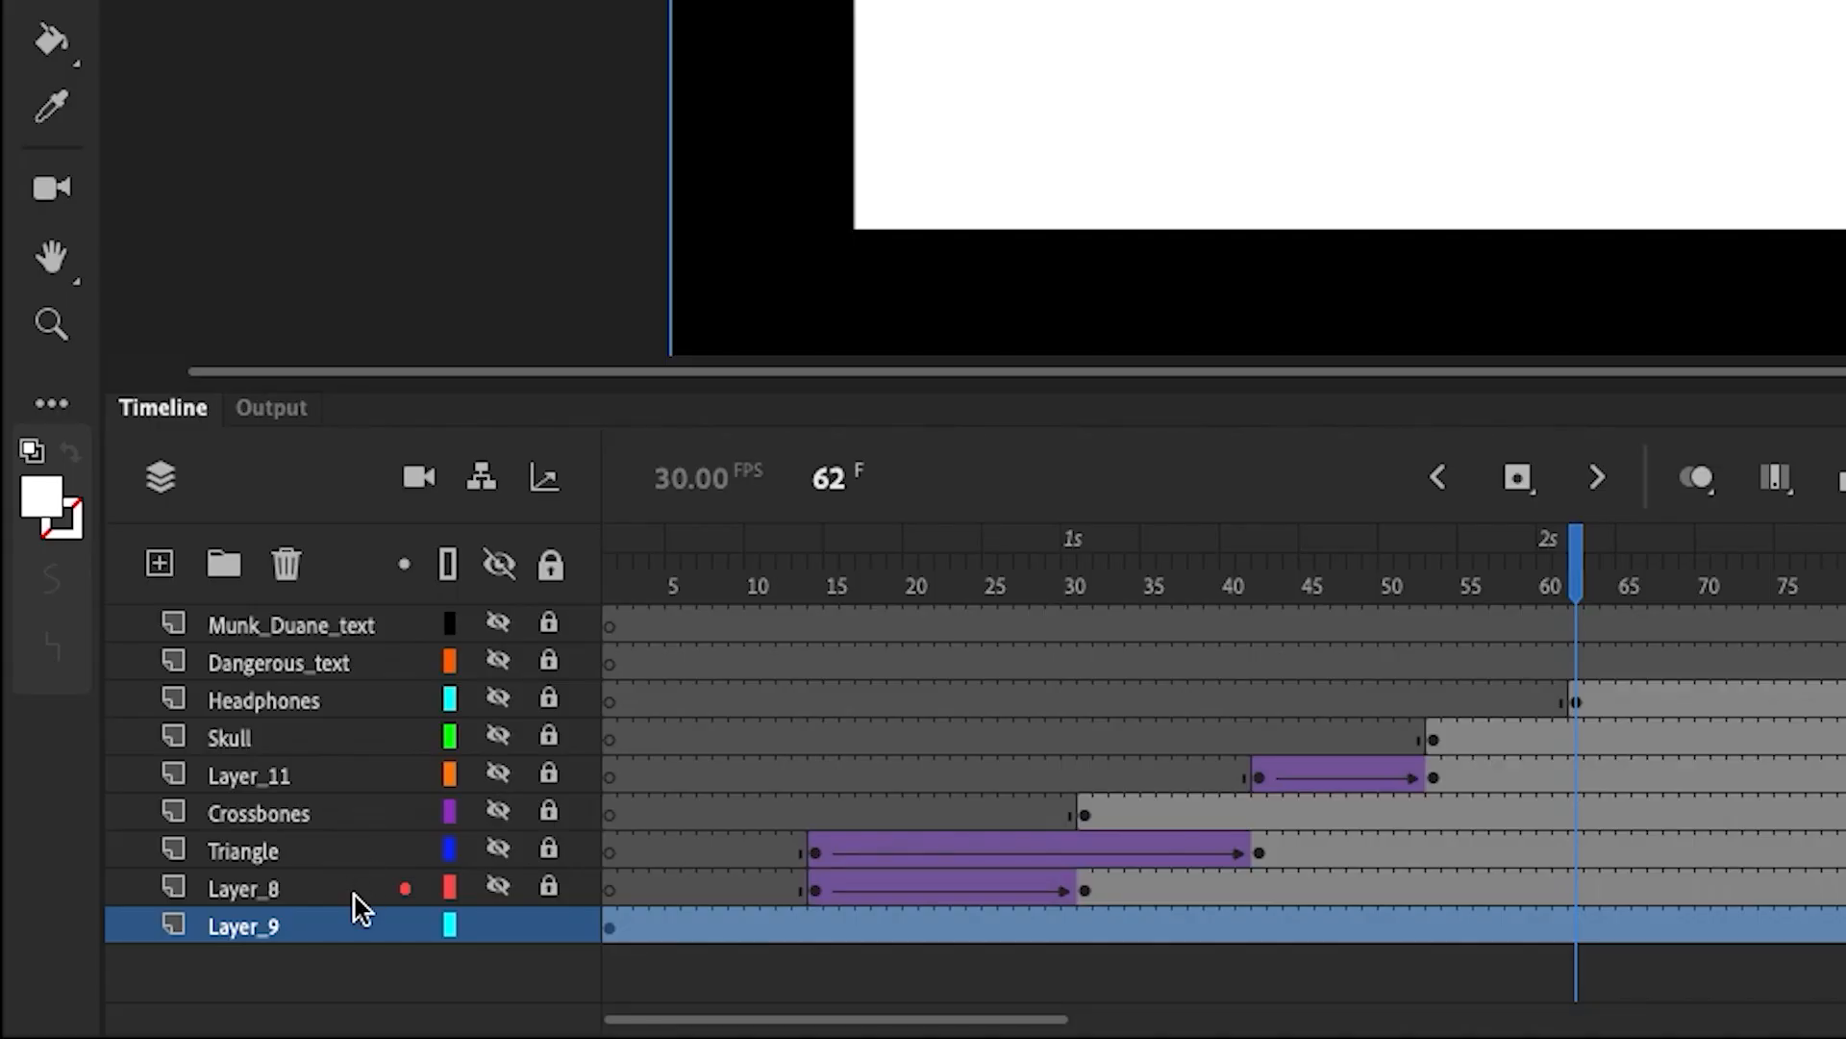
{"action": "left_click_drag", "start_coordinate": [335, 931], "coordinate": [322, 688]}
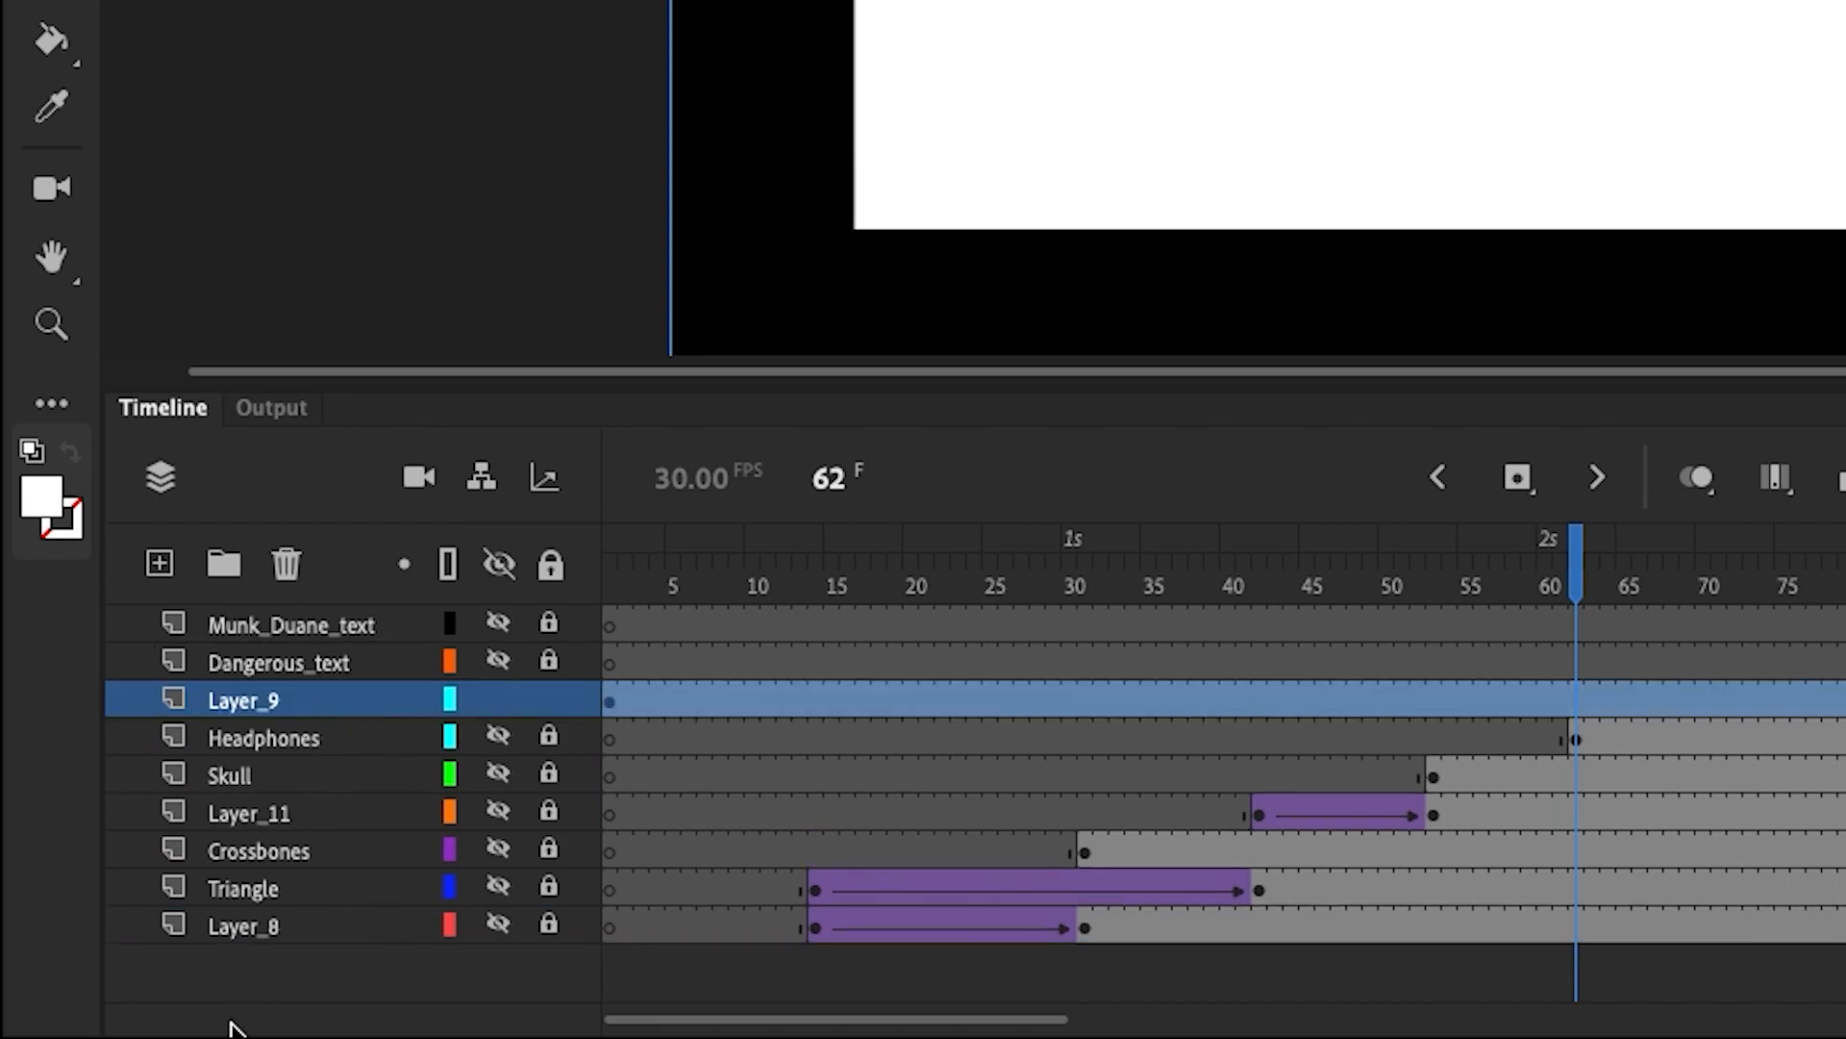
- Show Layer_8 and scrub through the first 44 frames to preview the red background behind the frame
{"action": "left_click_drag", "start_coordinate": [1555, 577], "coordinate": [521, 642]}
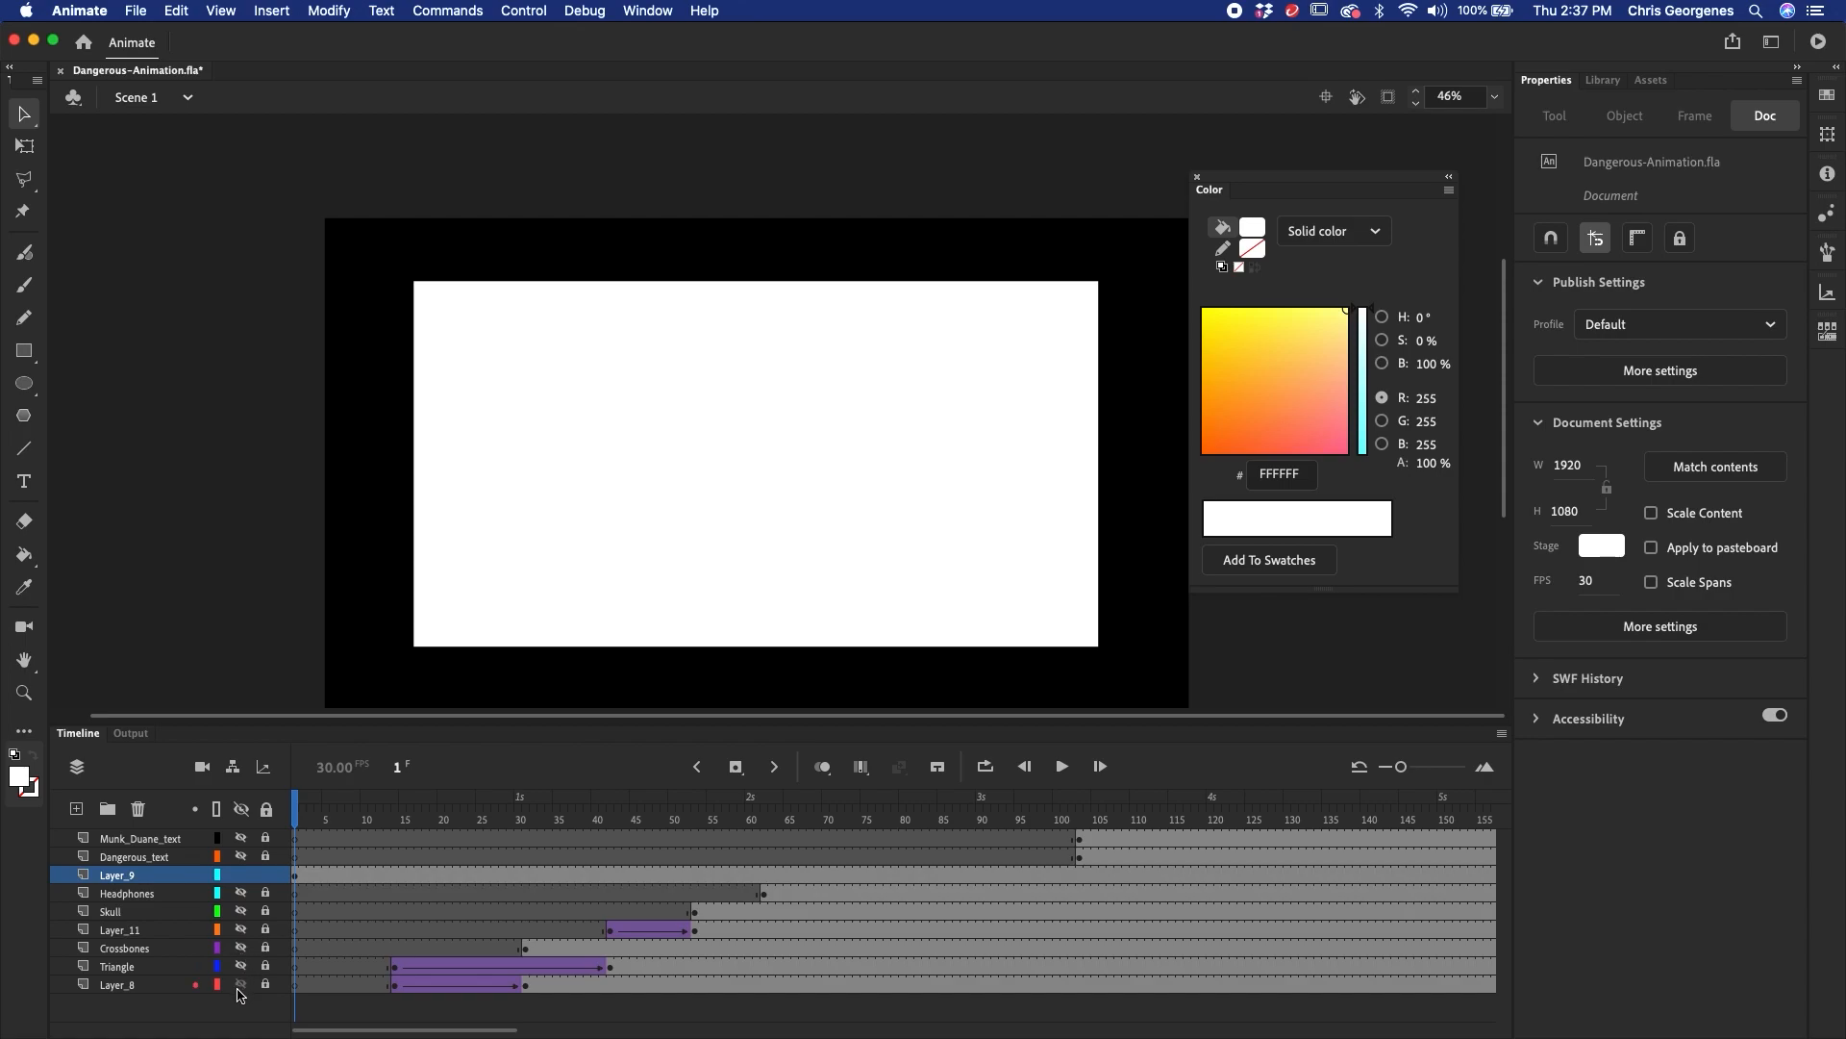
{"action": "left_click_drag", "start_coordinate": [327, 813], "coordinate": [626, 806]}
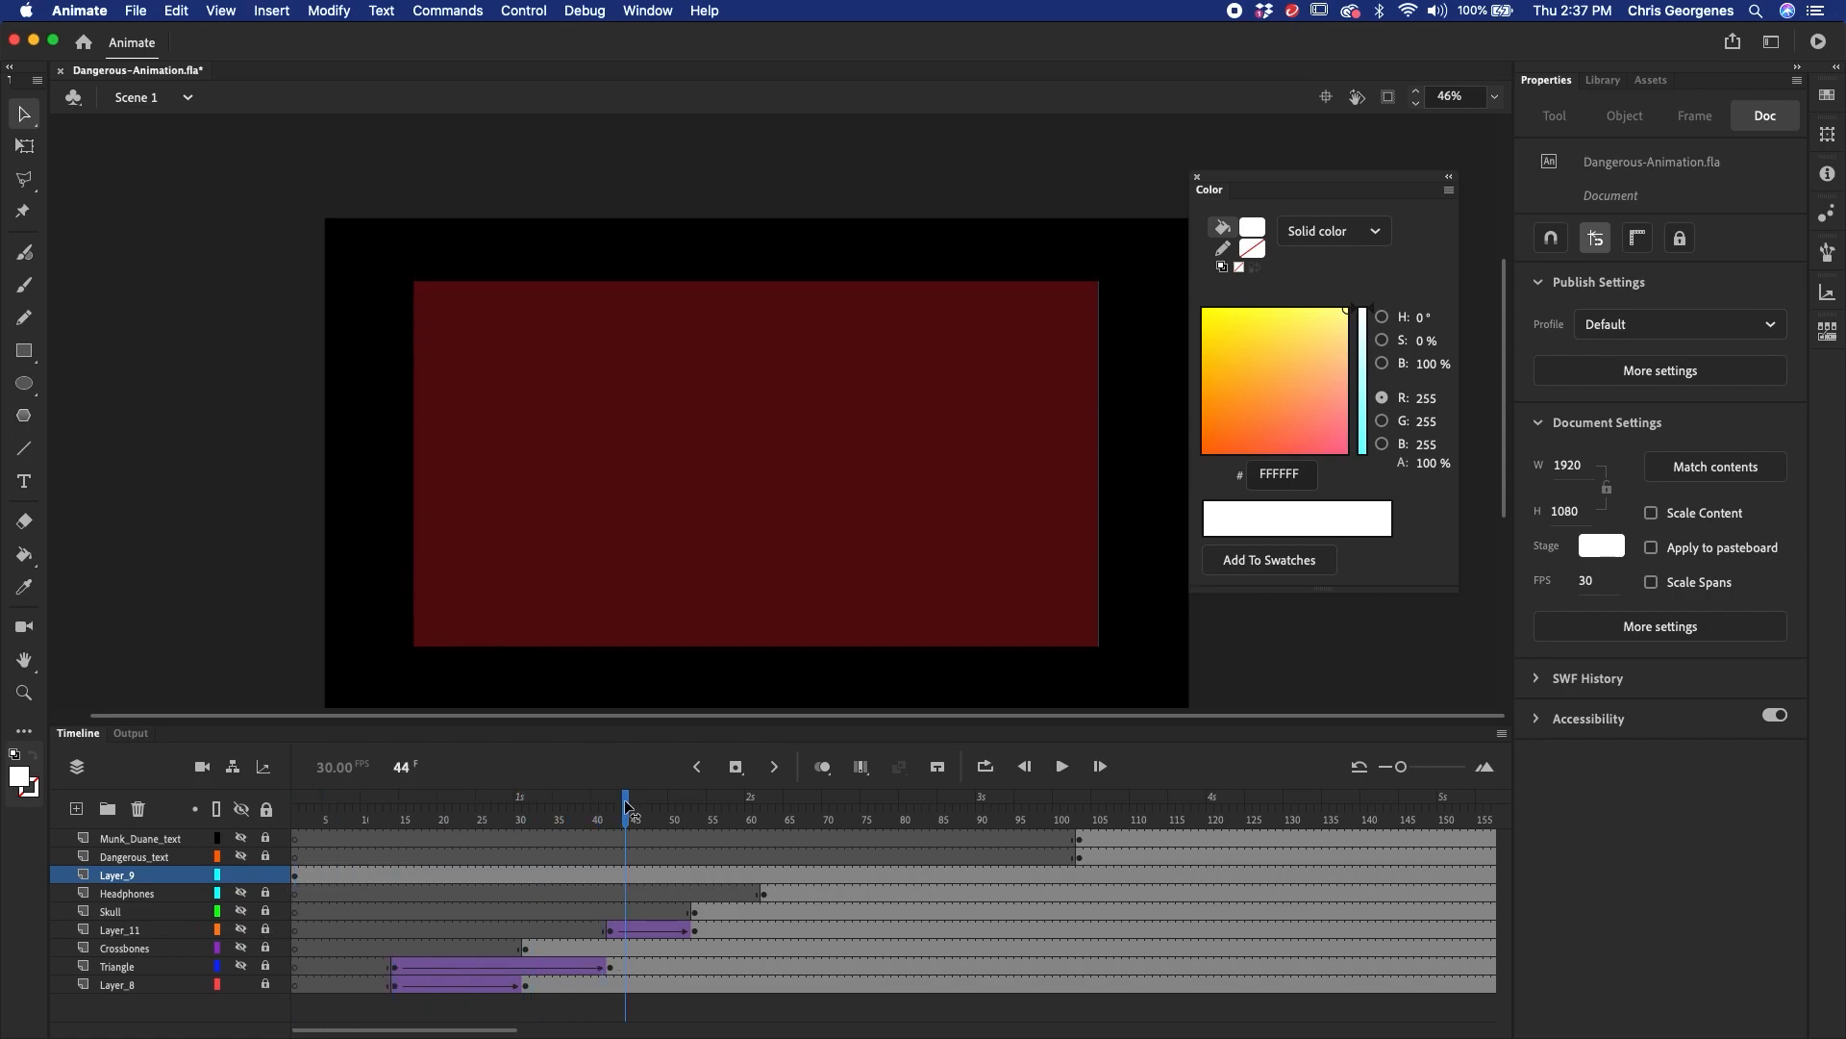
{"action": "mouse_move", "coordinate": [626, 806]}
{"action": "left_mouse_down"}
{"action": "mouse_move", "coordinate": [520, 837]}
{"action": "mouse_move", "coordinate": [603, 827]}
{"action": "left_mouse_up"}
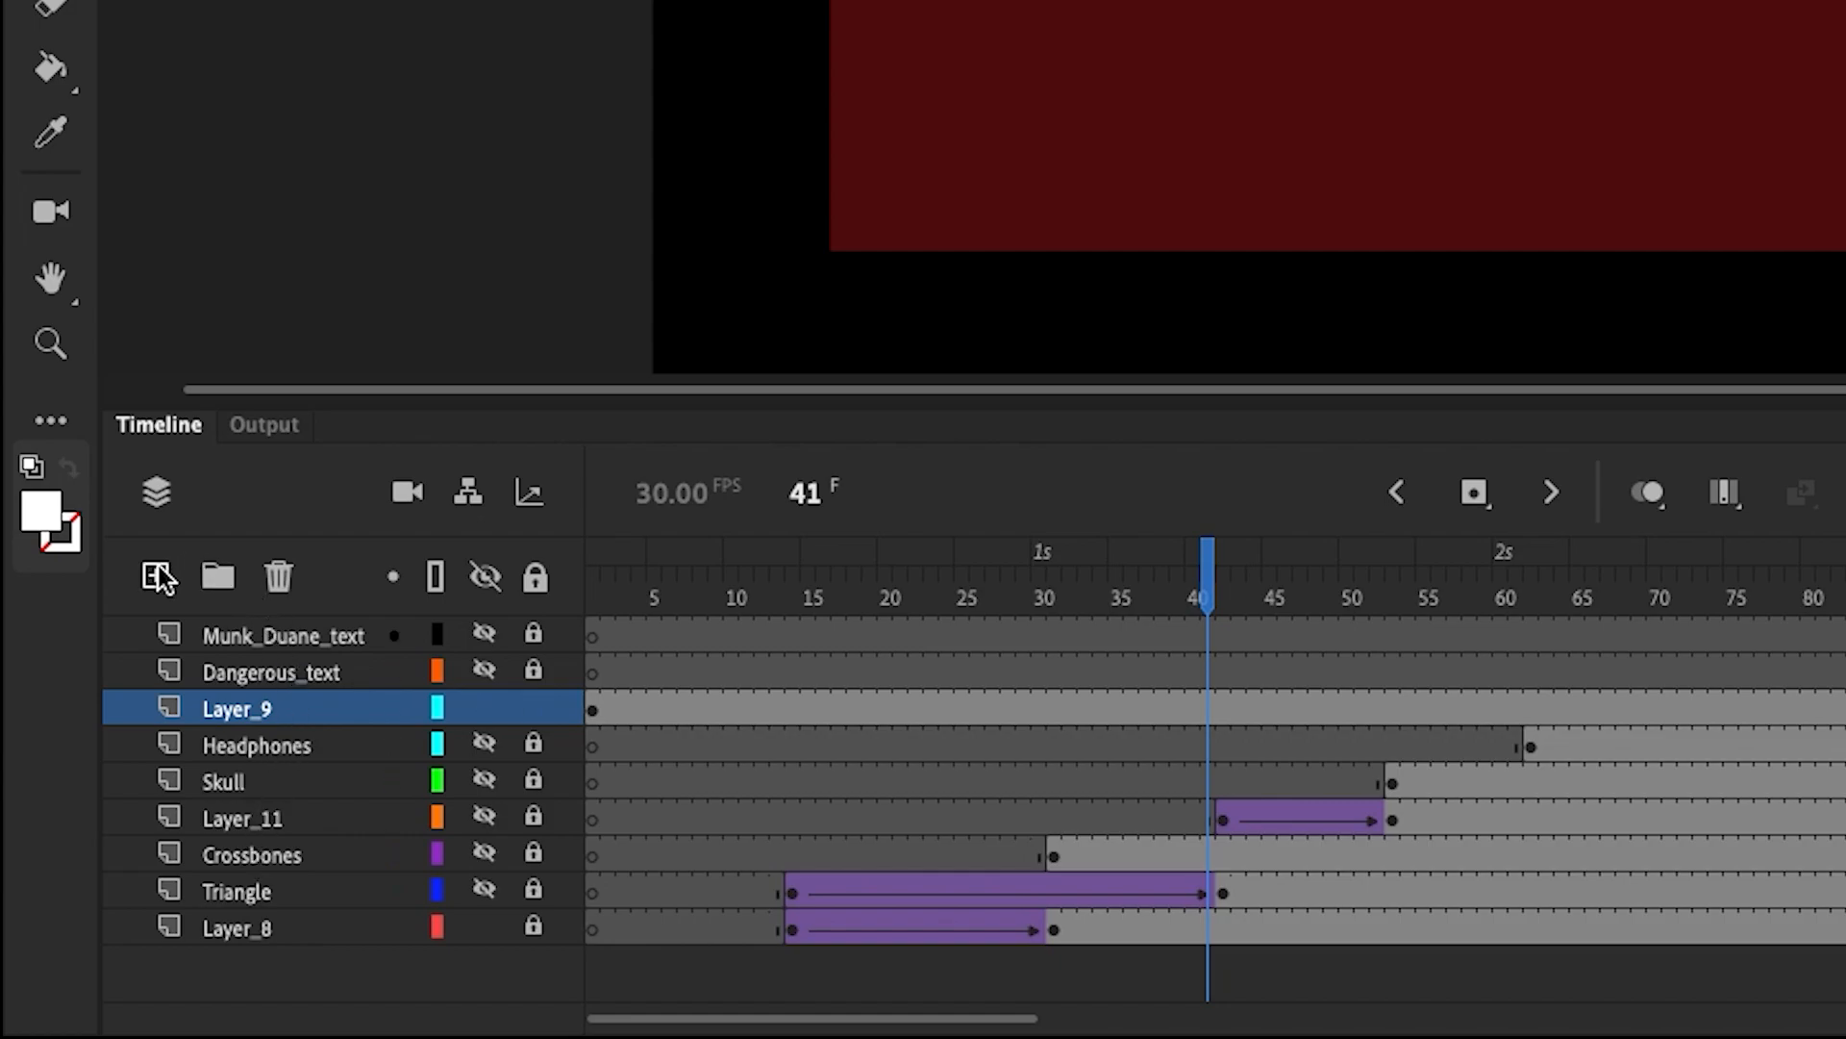
- Add a new layer at the bottom of the layer stack and draw a black rectangle without stroke covering the whole stage
{"action": "left_click", "coordinate": [159, 575]}
{"action": "left_click_drag", "start_coordinate": [333, 709], "coordinate": [317, 1005]}
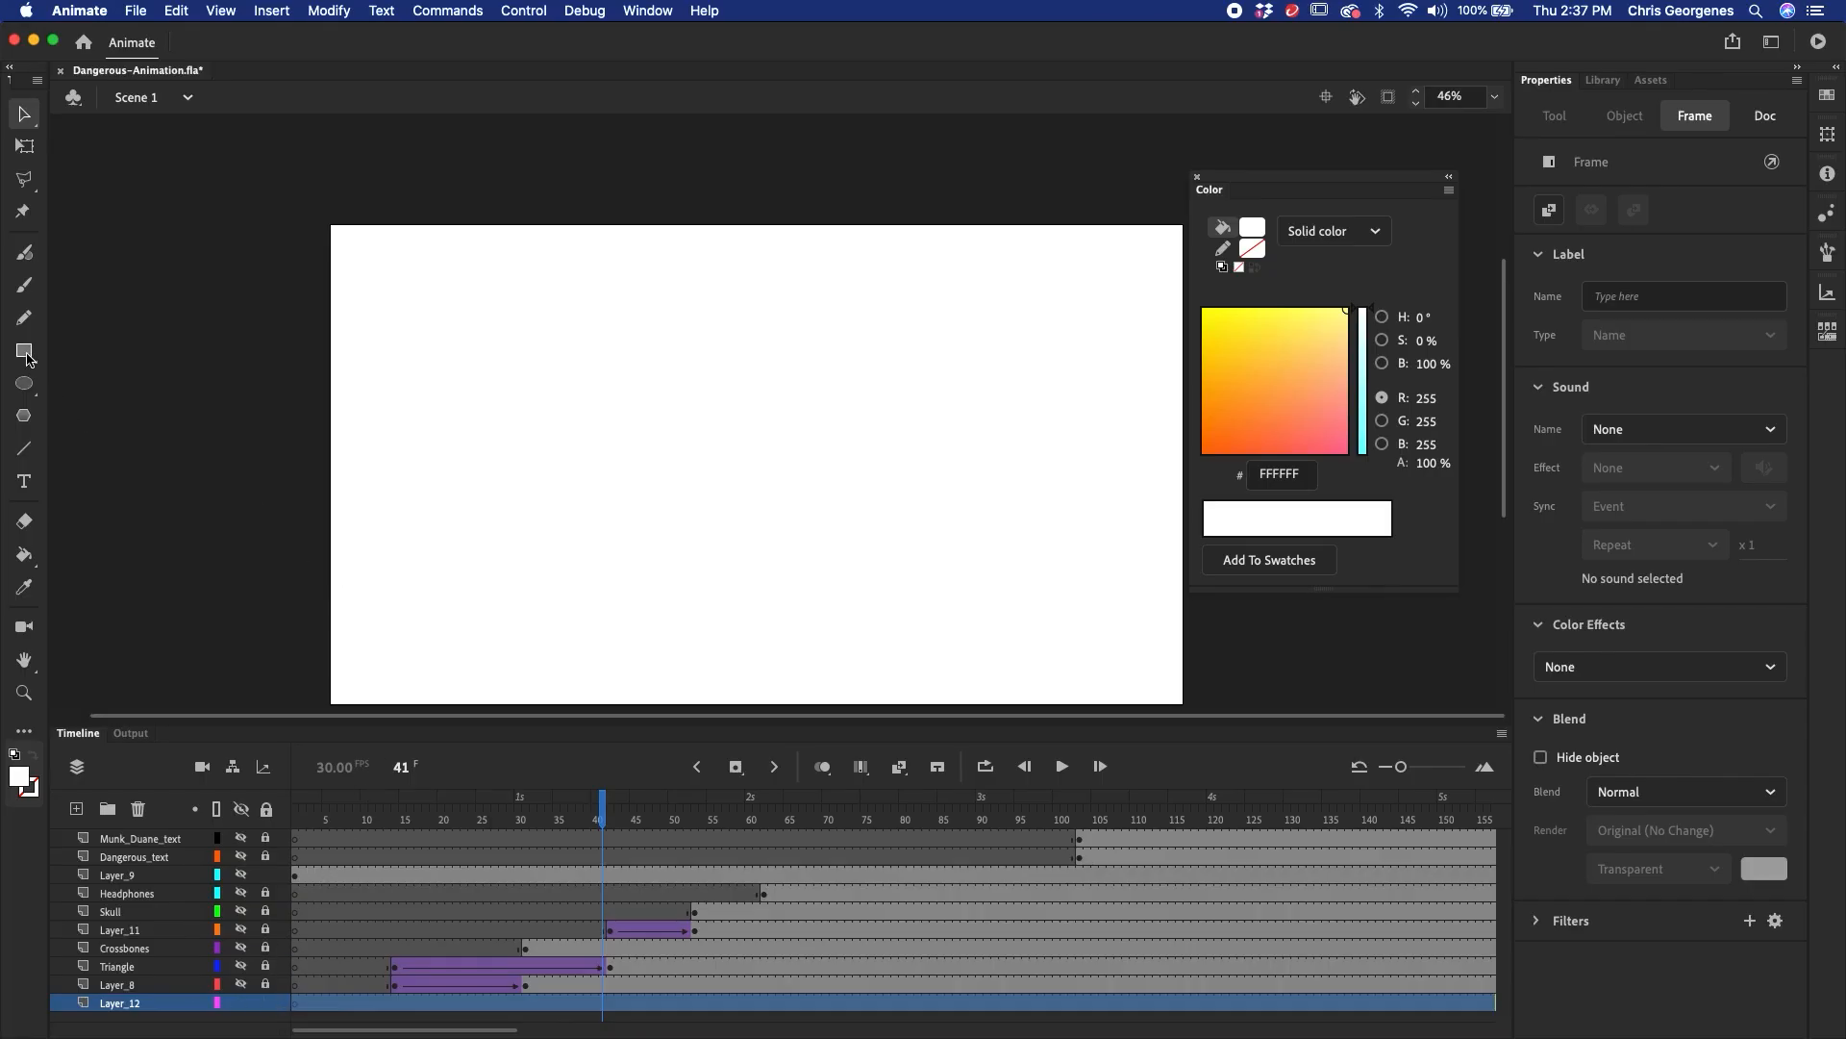
{"action": "left_click", "coordinate": [30, 360]}
{"action": "left_click", "coordinate": [19, 776]}
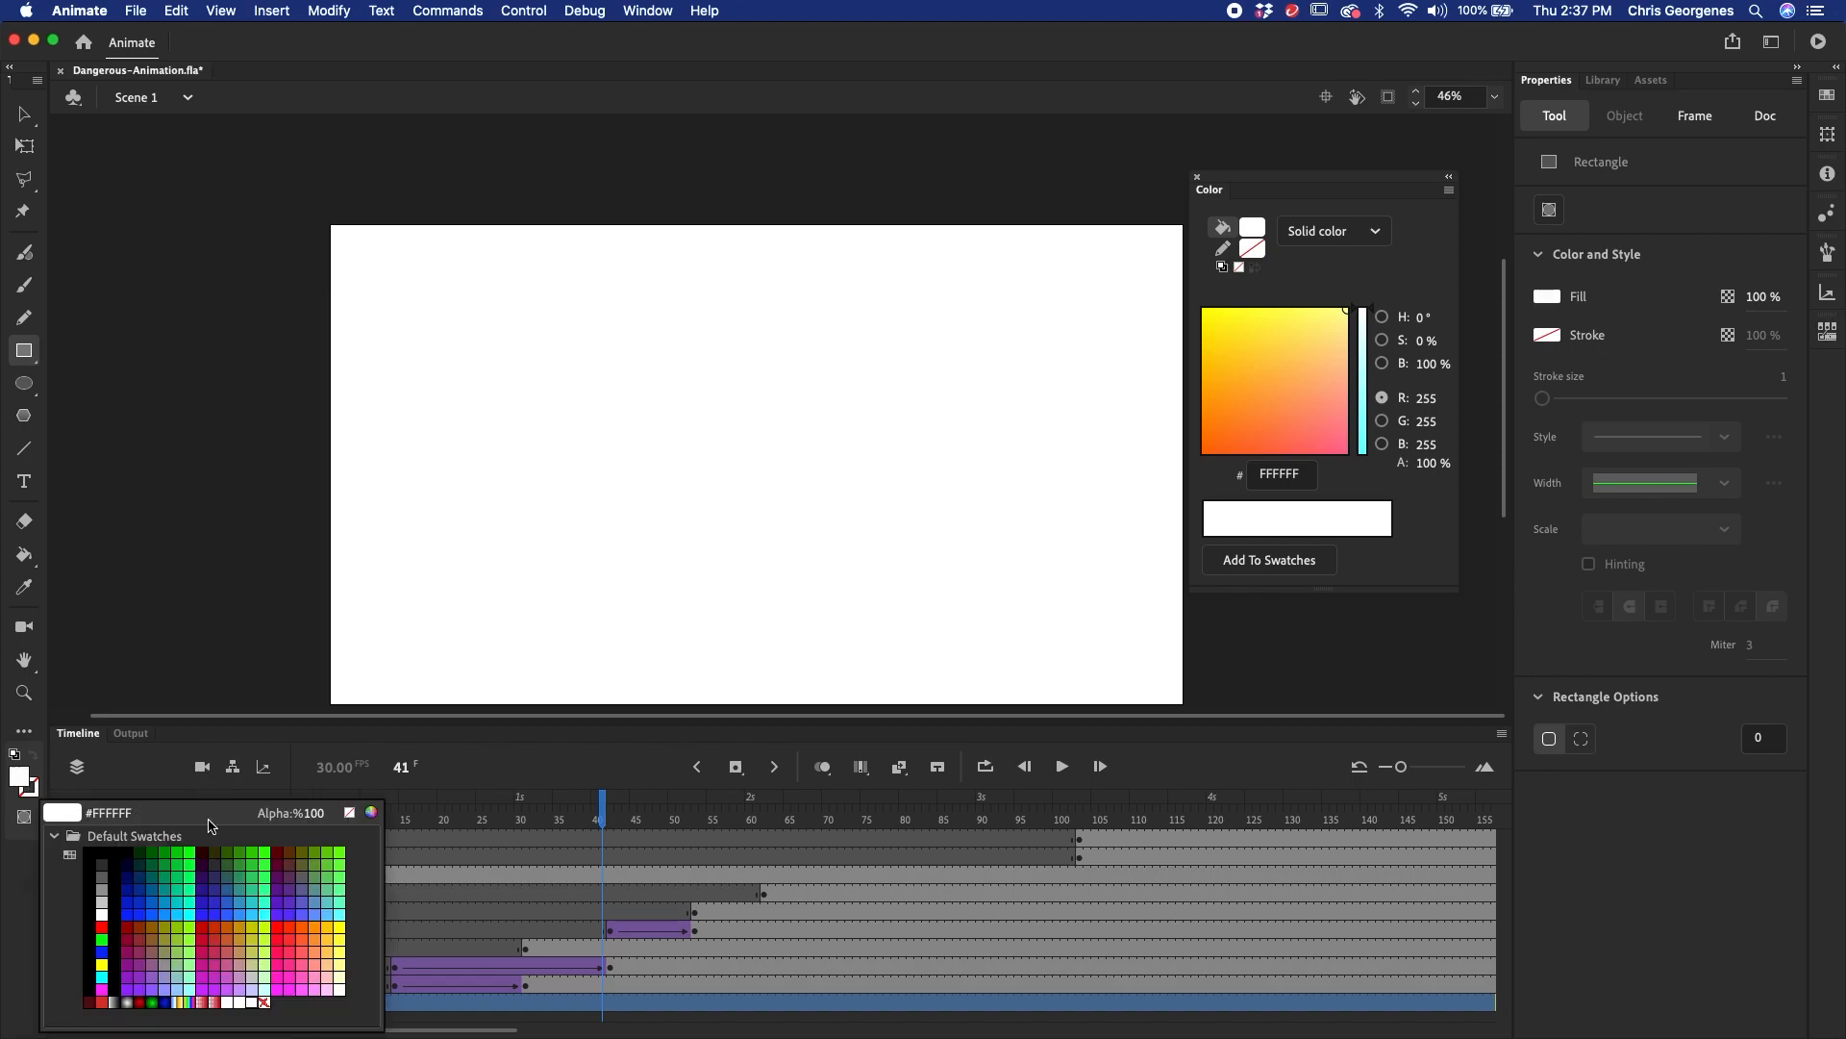
{"action": "left_click", "coordinate": [101, 847]}
{"action": "mouse_move", "coordinate": [319, 215]}
{"action": "left_mouse_down"}
{"action": "mouse_move", "coordinate": [1039, 665]}
{"action": "mouse_move", "coordinate": [1188, 716]}
{"action": "left_mouse_up"}
- Show all layers and move the Headphones layer's starting keyframe to frame 74
{"action": "left_click", "coordinate": [242, 809]}
{"action": "left_click_drag", "start_coordinate": [304, 819], "coordinate": [761, 853]}
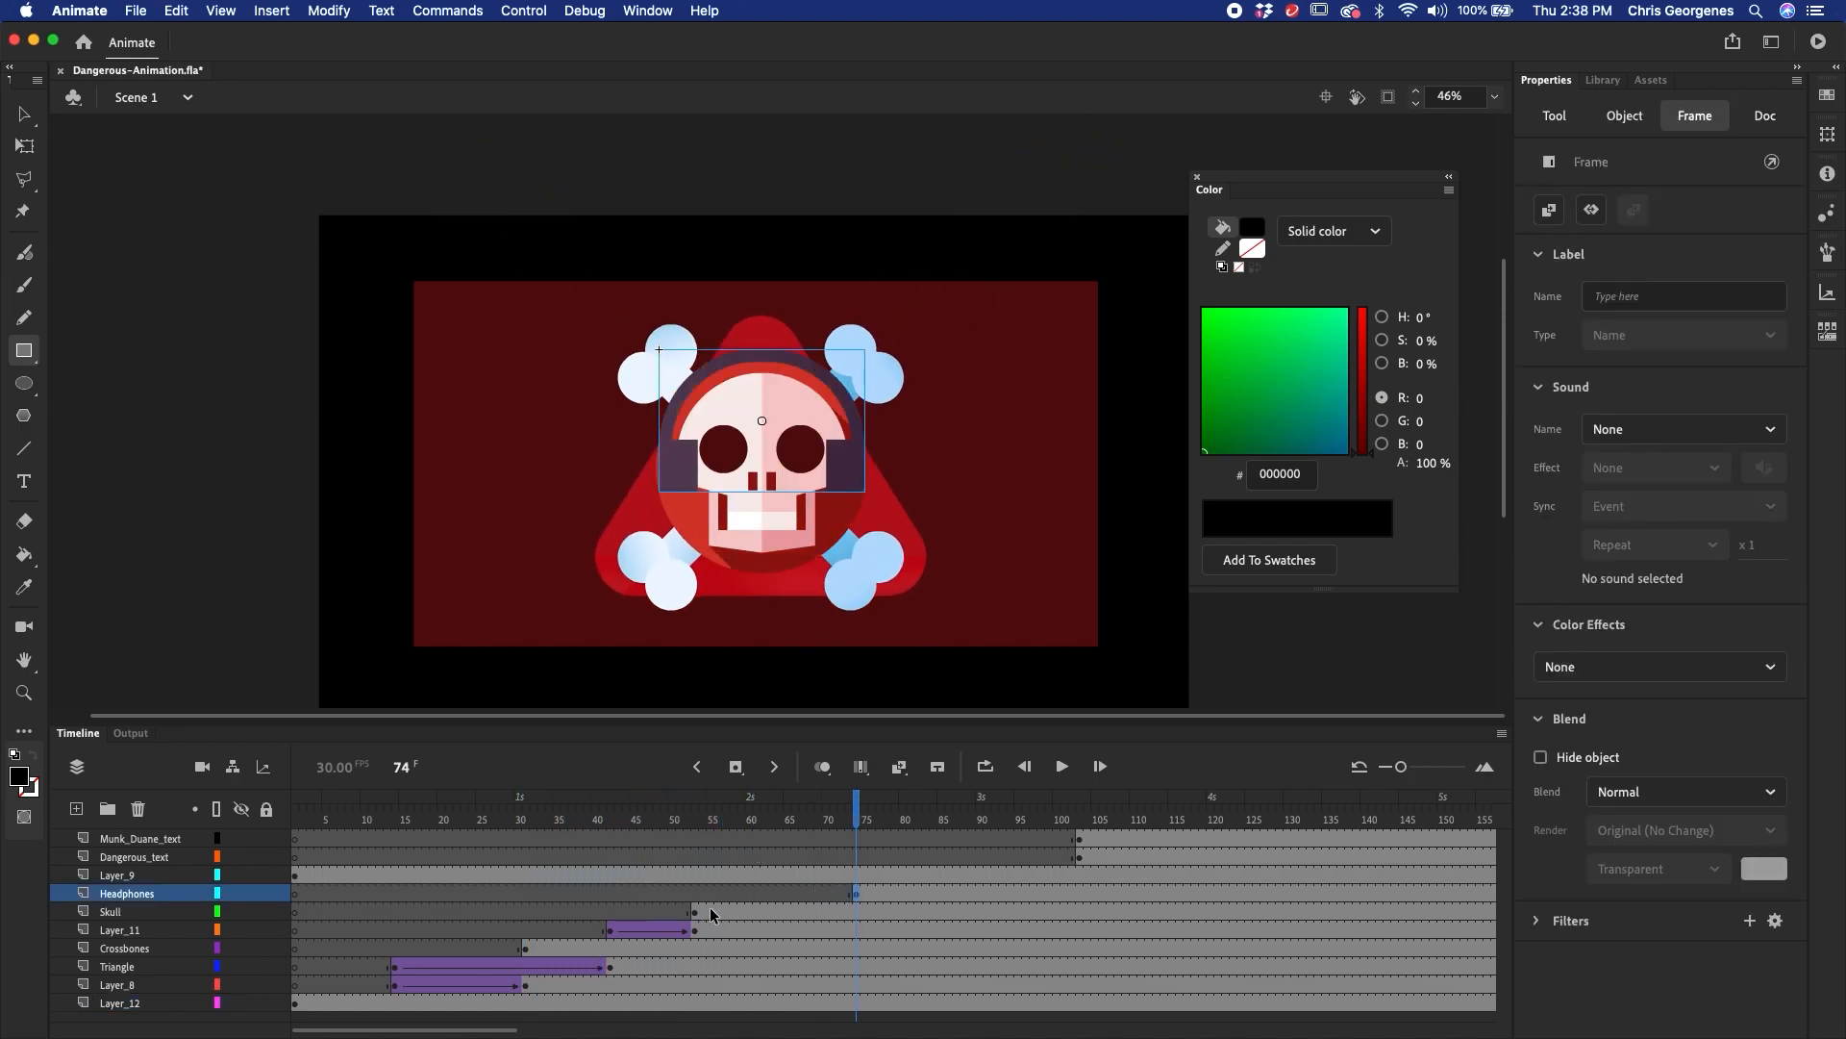
- Open the Skull symbol for editing from frame 53 and save the document
{"action": "left_click", "coordinate": [696, 913]}
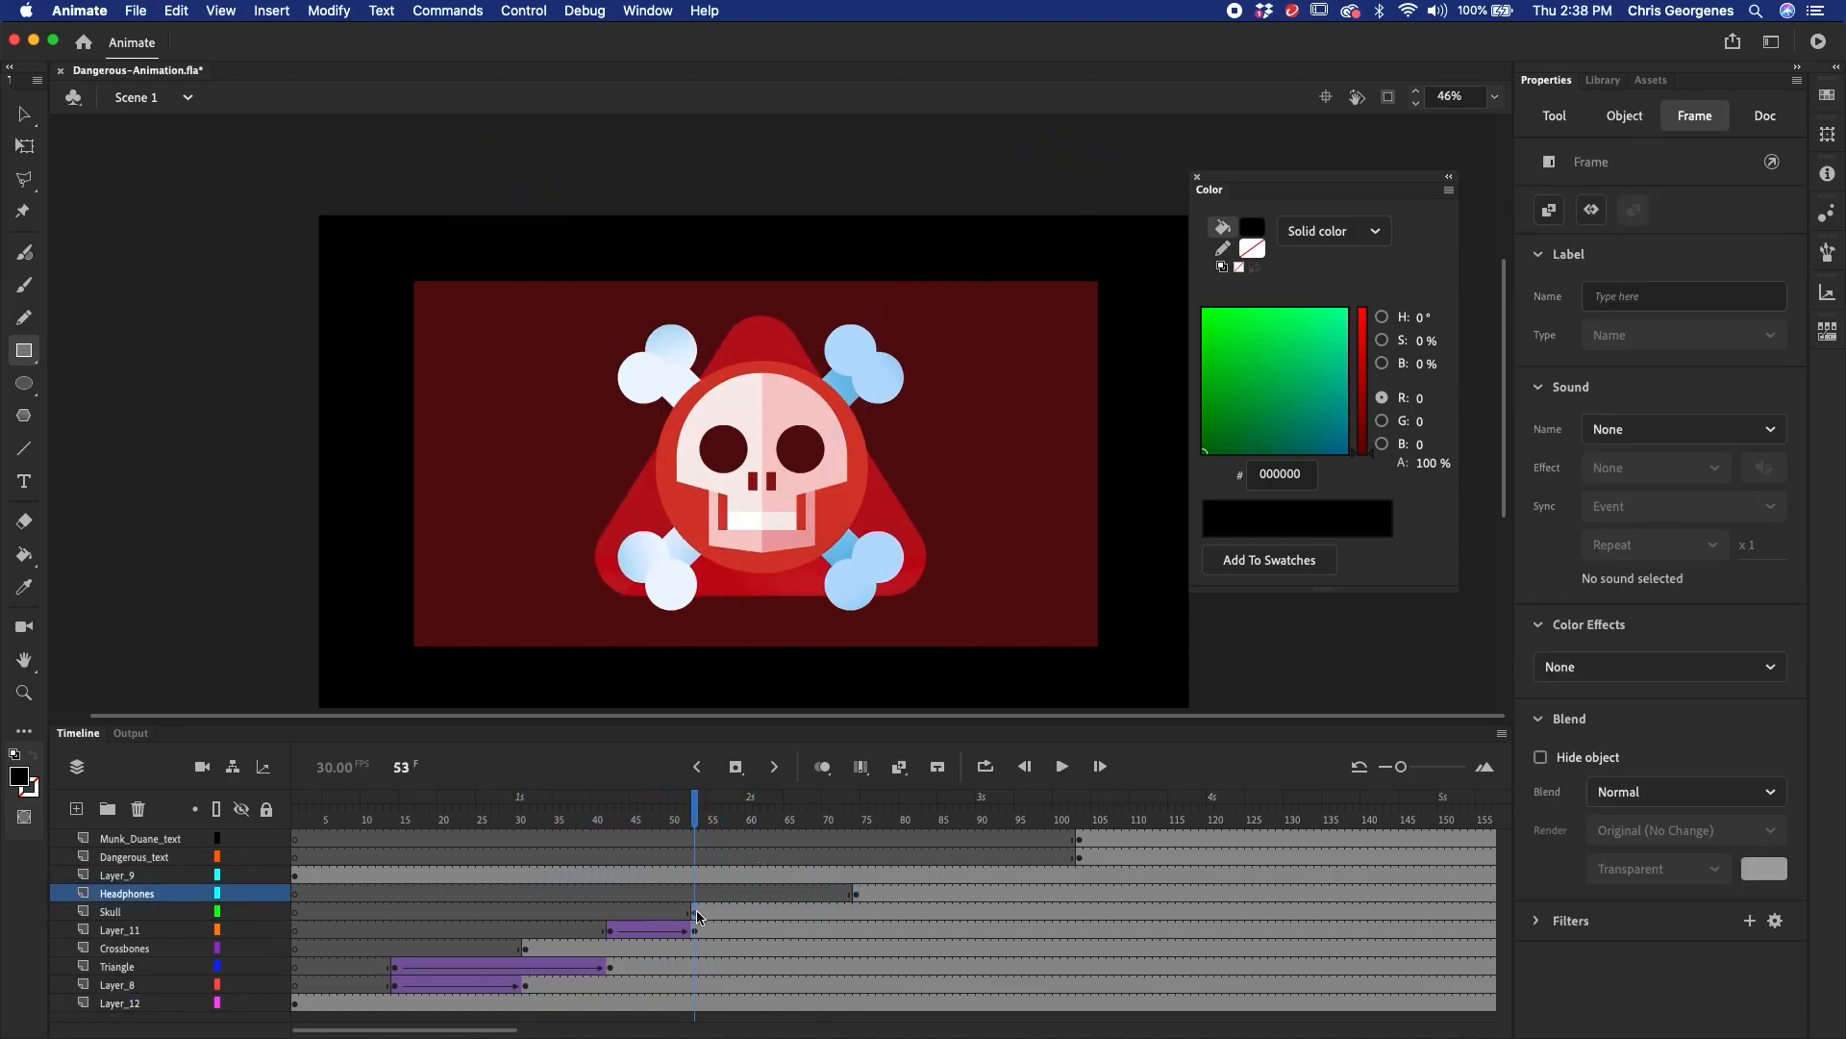
{"action": "key", "text": "v"}
{"action": "double_click", "coordinate": [839, 486]}
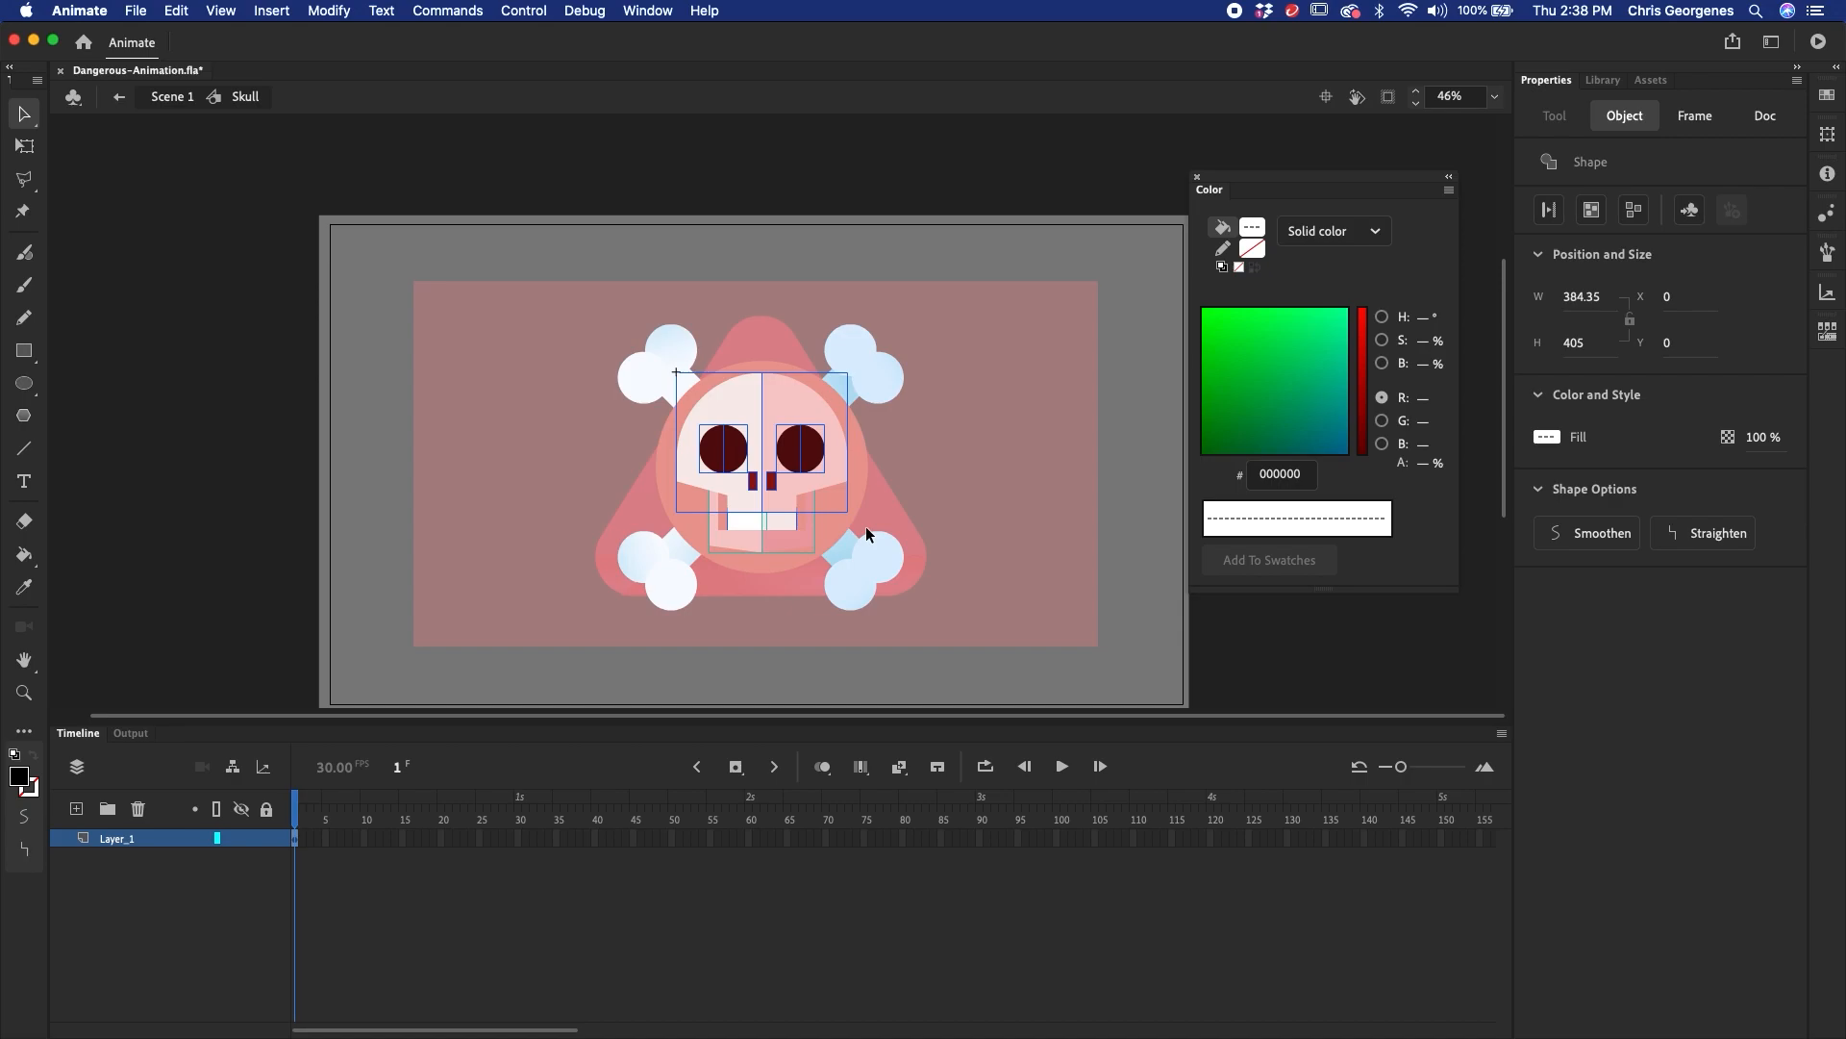
{"action": "left_click", "coordinate": [999, 194]}
{"action": "key", "text": "super+s"}
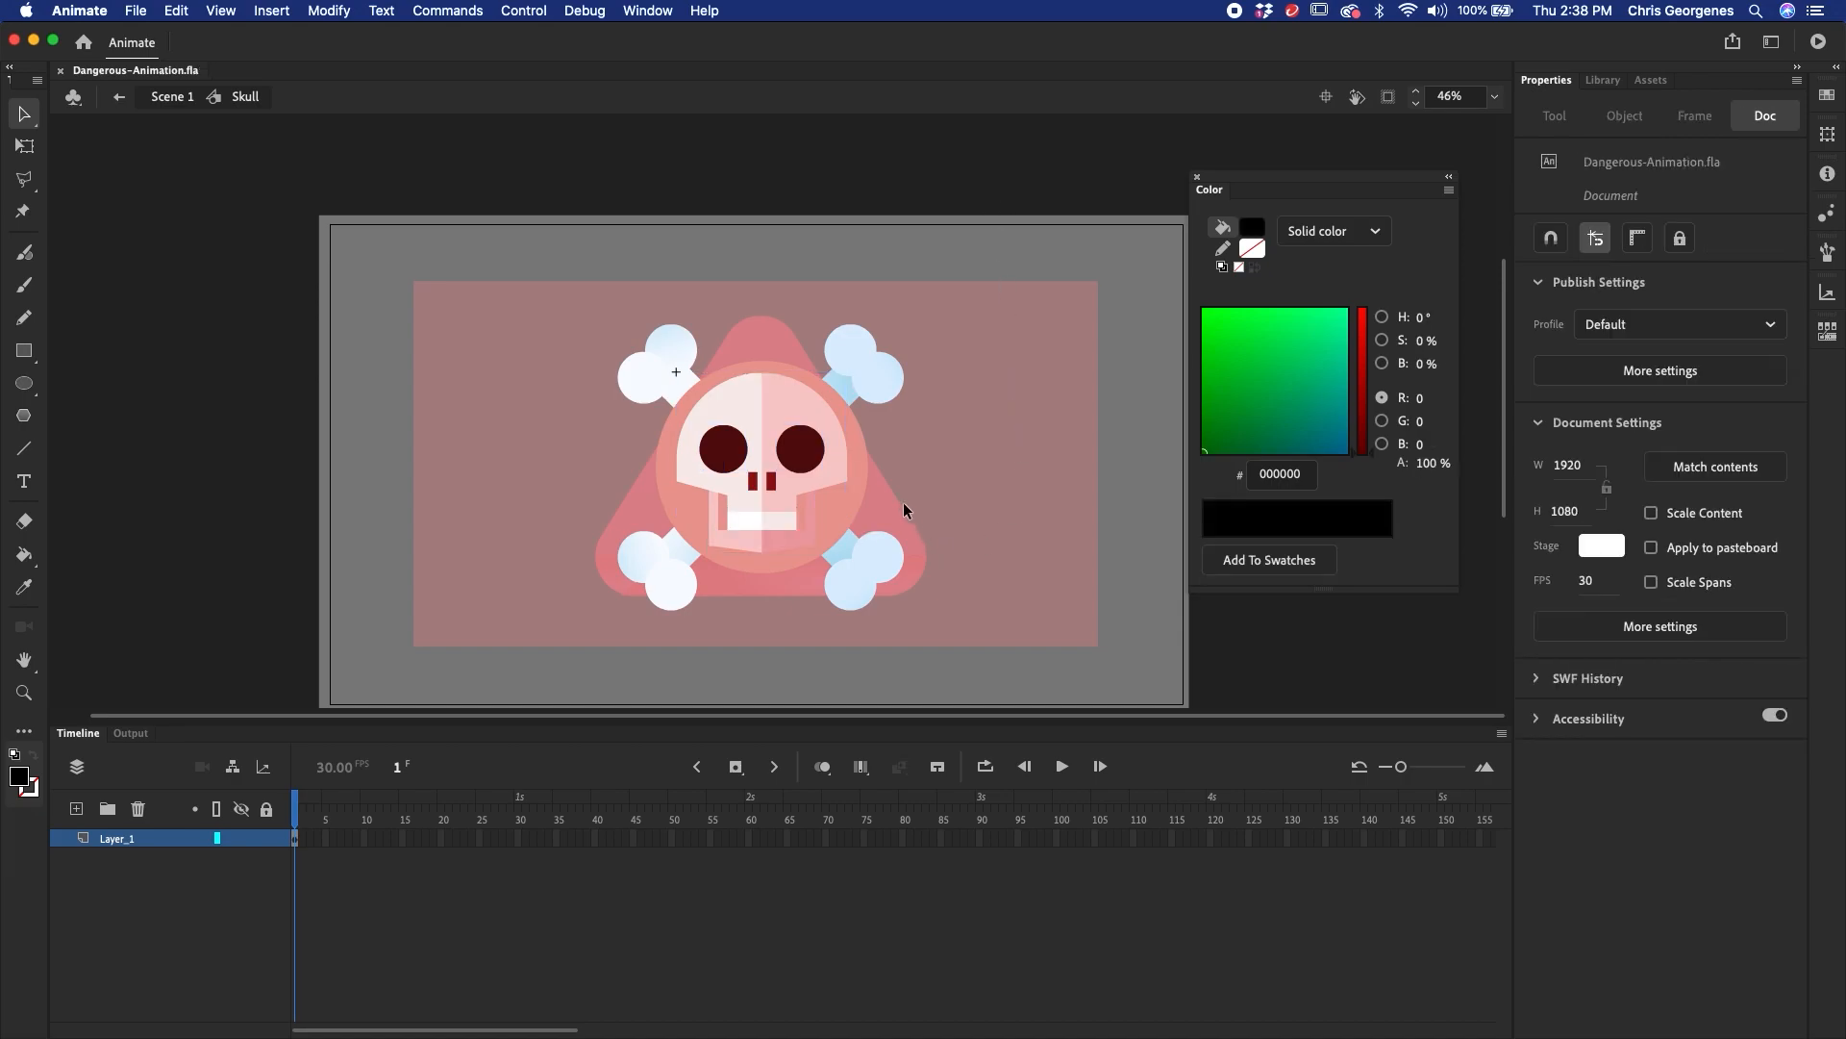
- Convert both halves of the skull's left eye socket into a graphic symbol named Skull-eye
{"action": "left_click", "coordinate": [737, 456]}
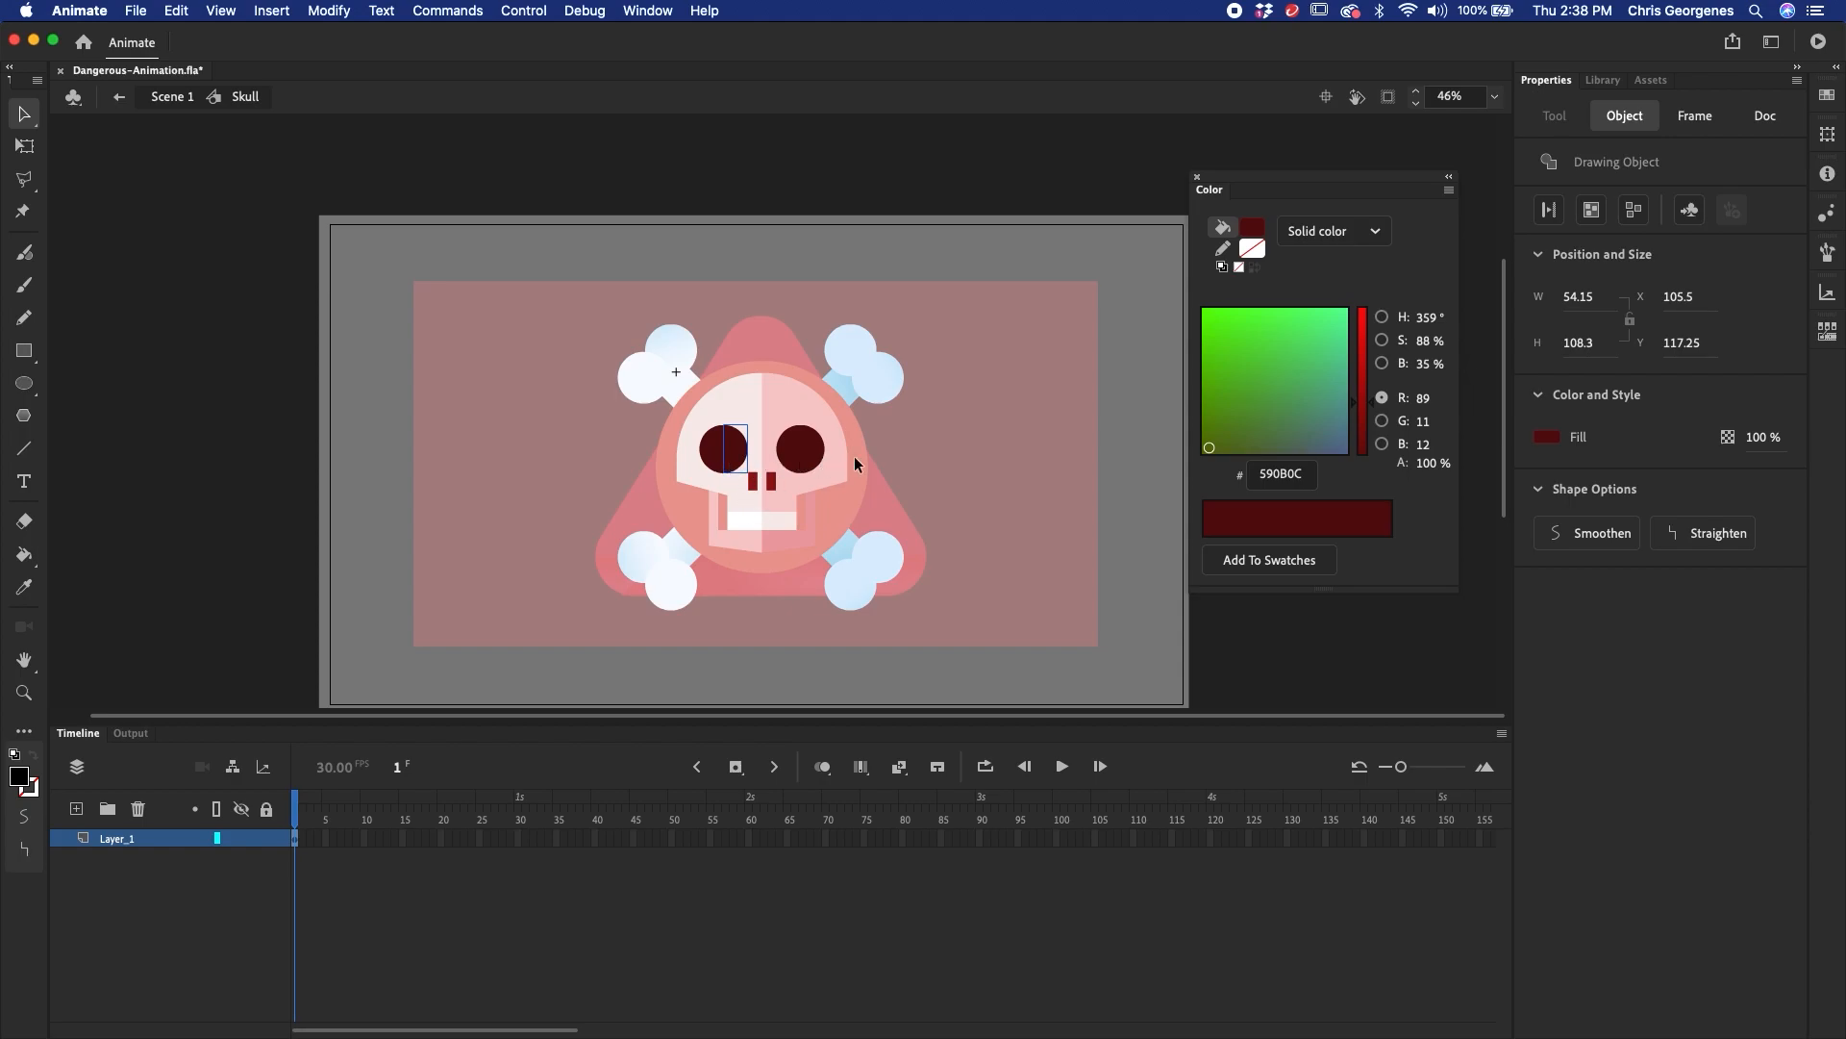
{"action": "key", "text": "super+equal"}
{"action": "key", "text": "super+equal"}
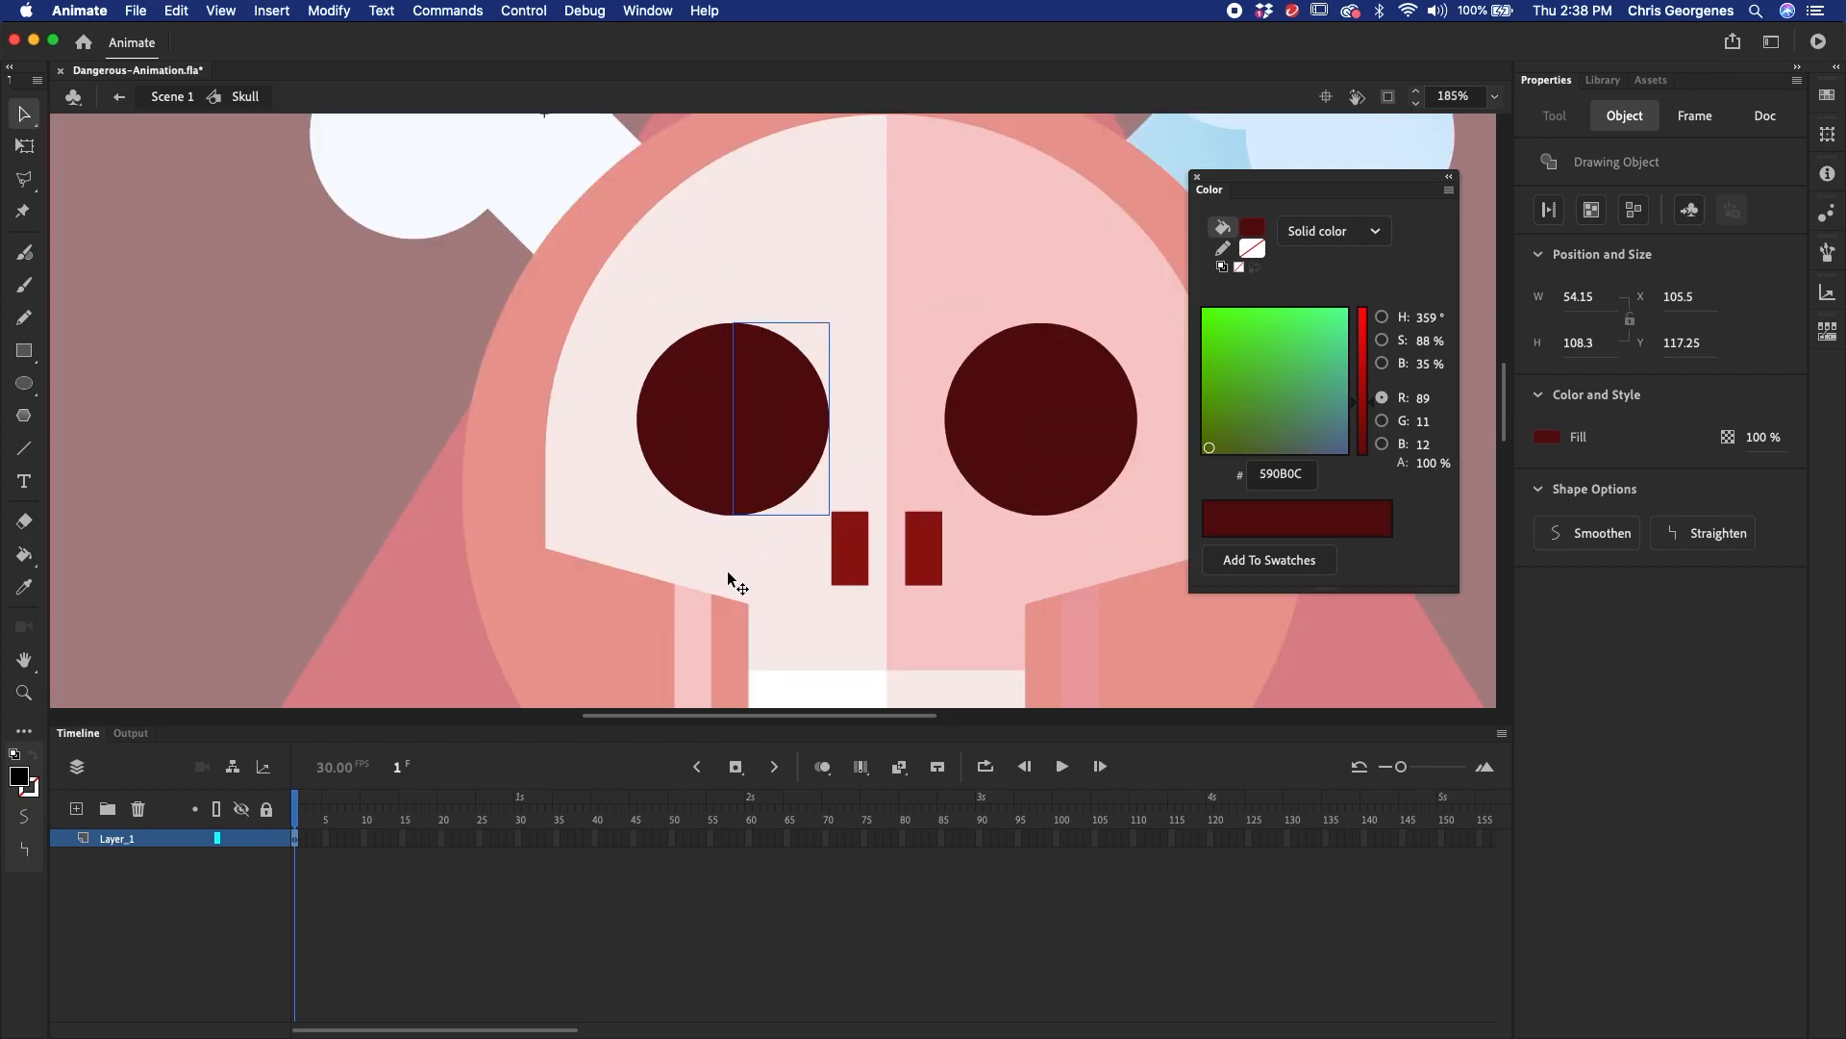
{"action": "key", "text": "shift+Right"}
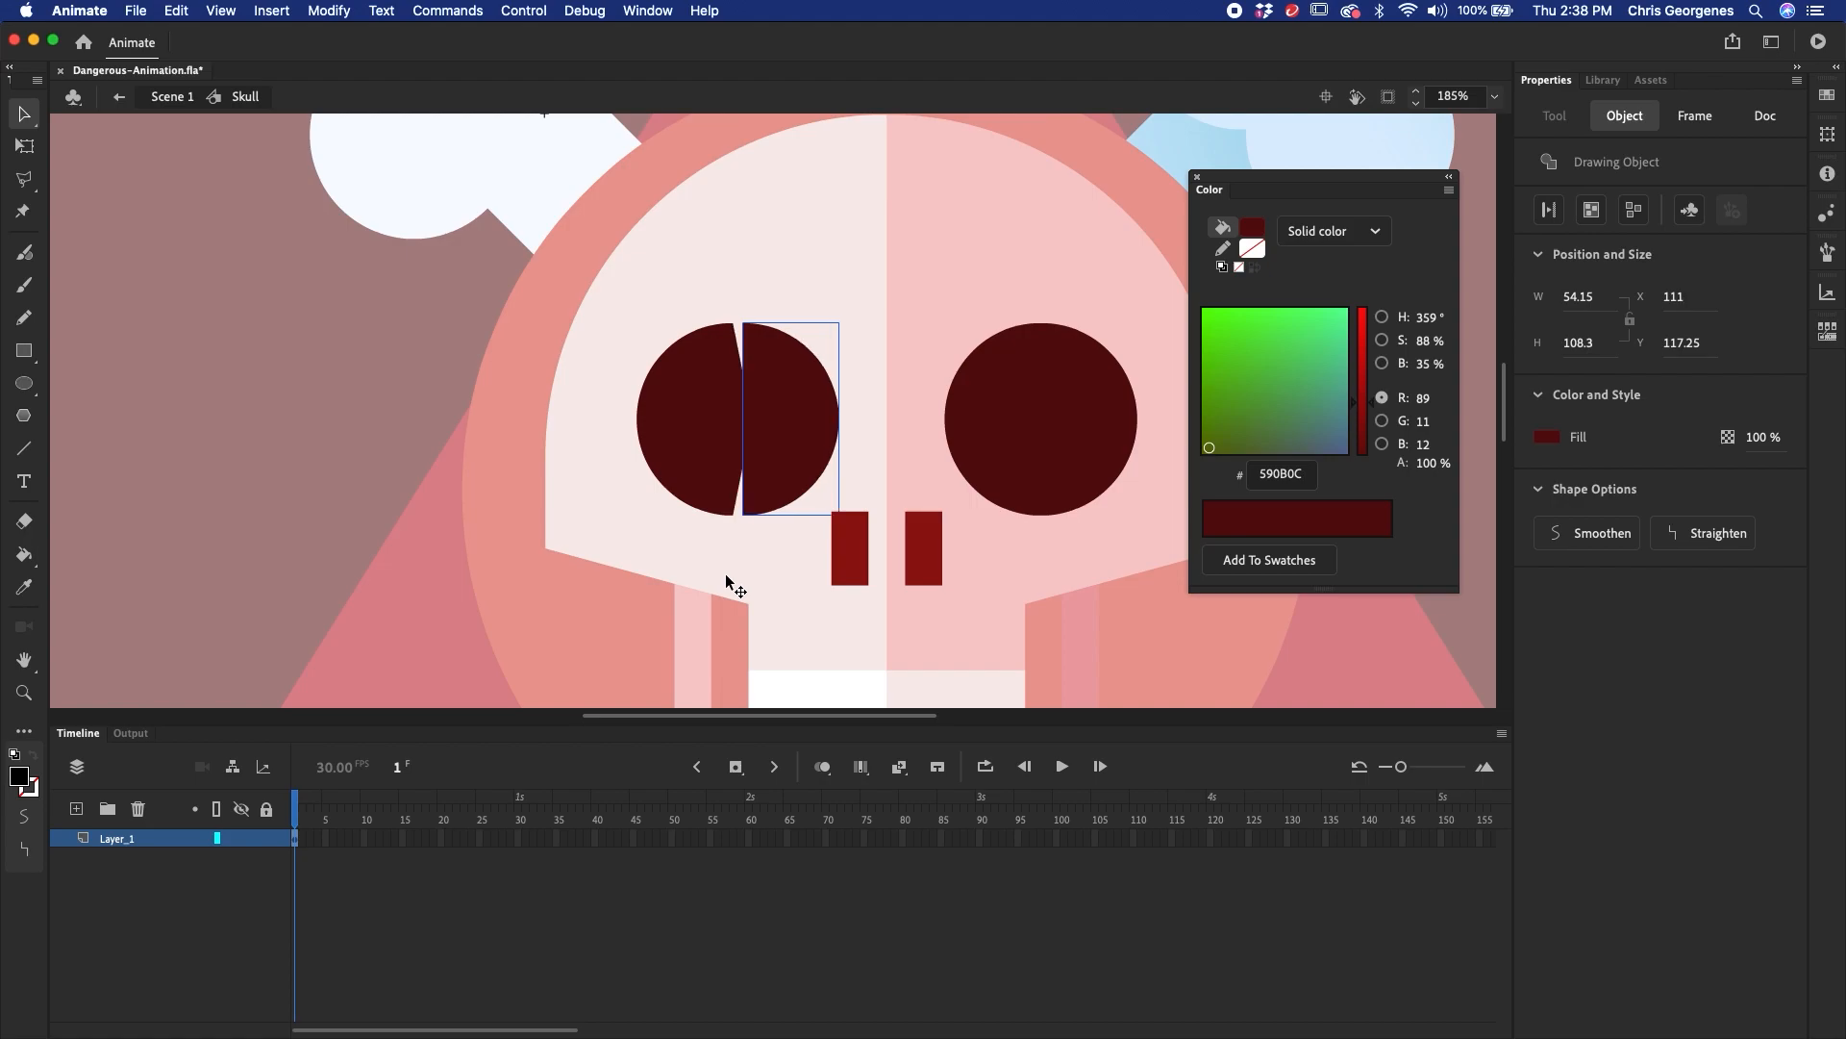
{"action": "key", "text": "super+z"}
{"action": "left_click", "coordinate": [726, 487], "text": "shift"}
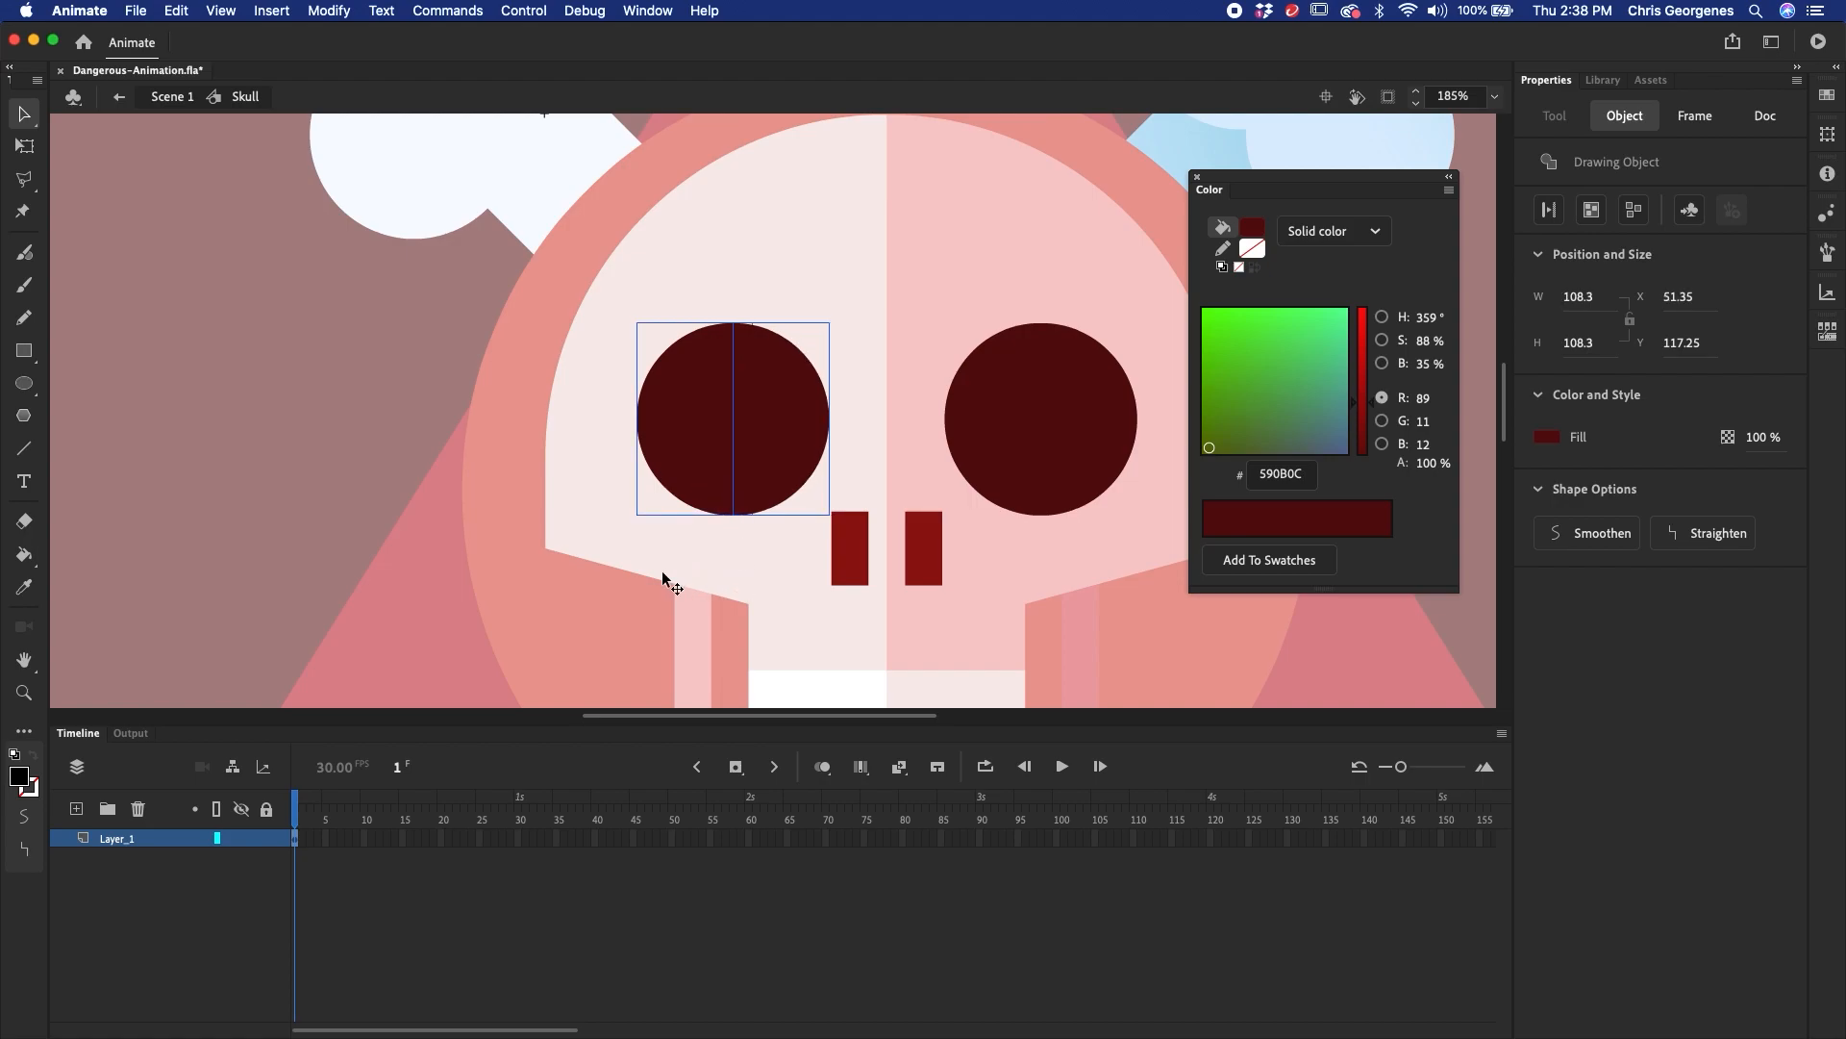
{"action": "key", "text": "F8"}
{"action": "type", "text": "Skull-eye"}
{"action": "key", "text": "Return"}
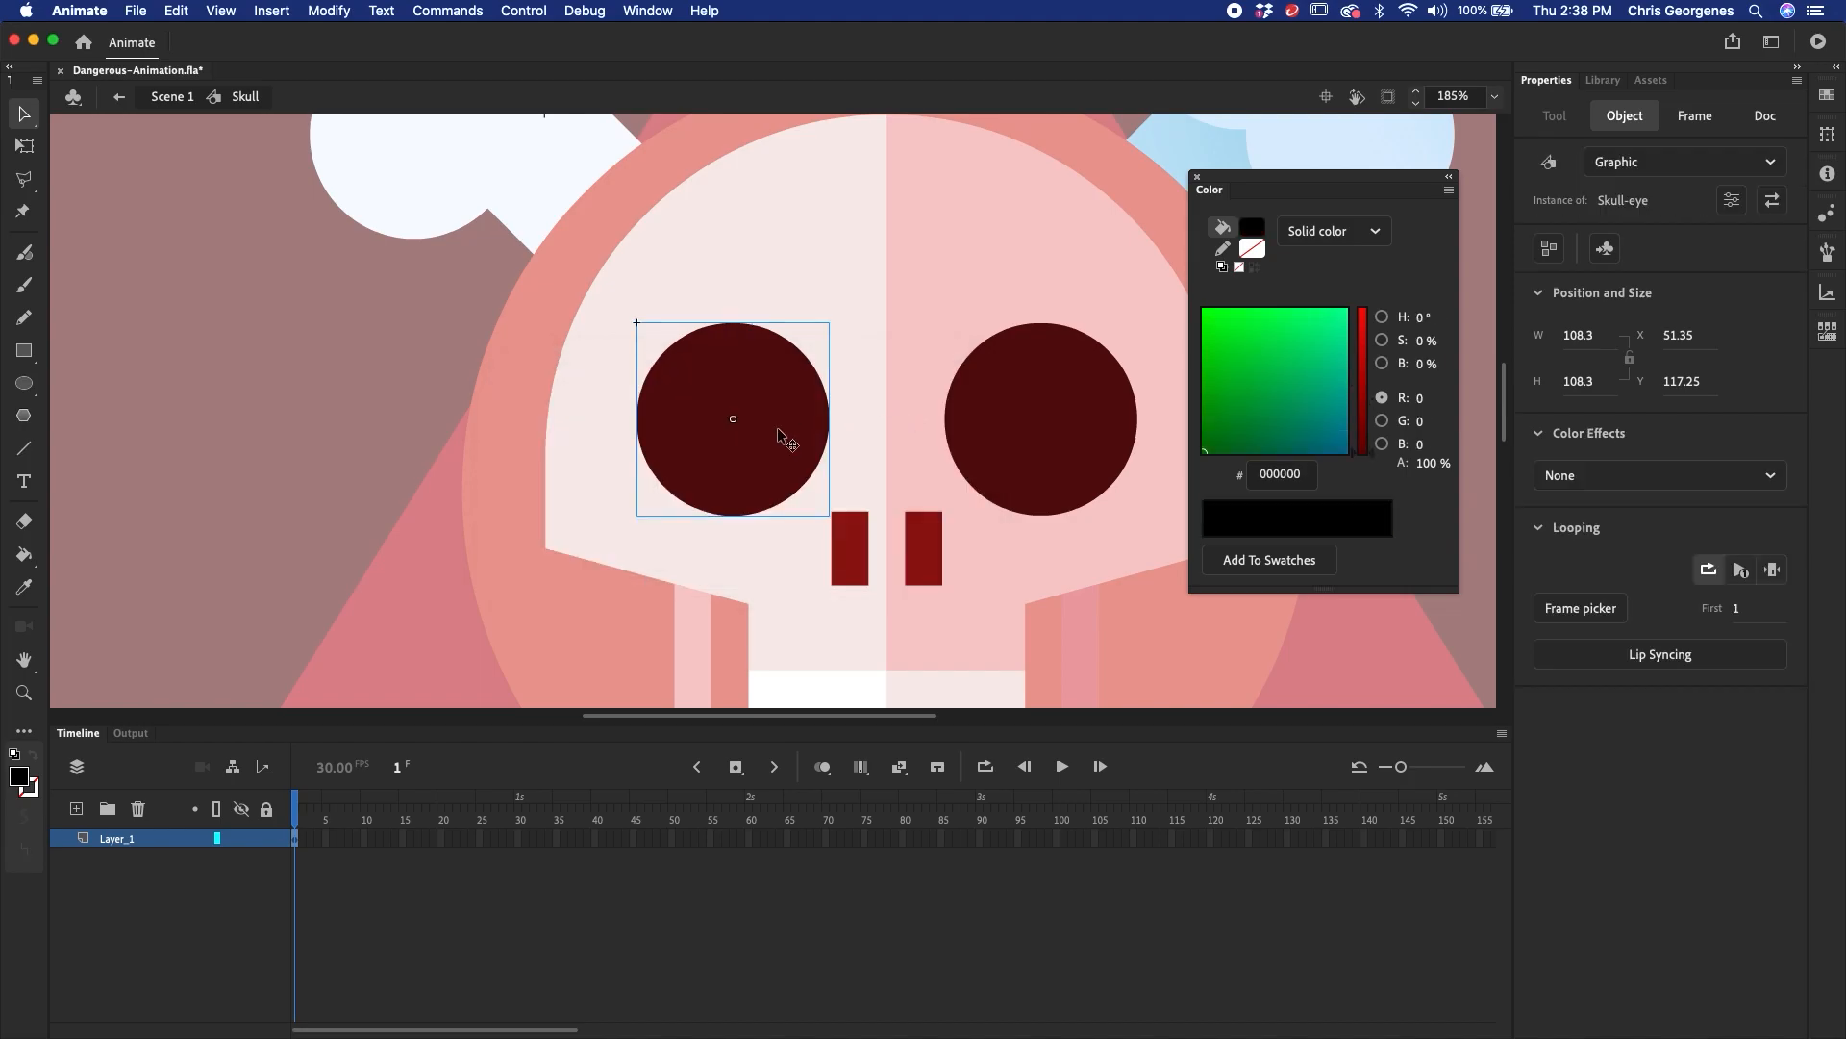
- Break apart the two half circles inside the Skull-eye symbol so they merge into one shape
{"action": "double_click", "coordinate": [783, 430]}
{"action": "key", "text": "super+b"}
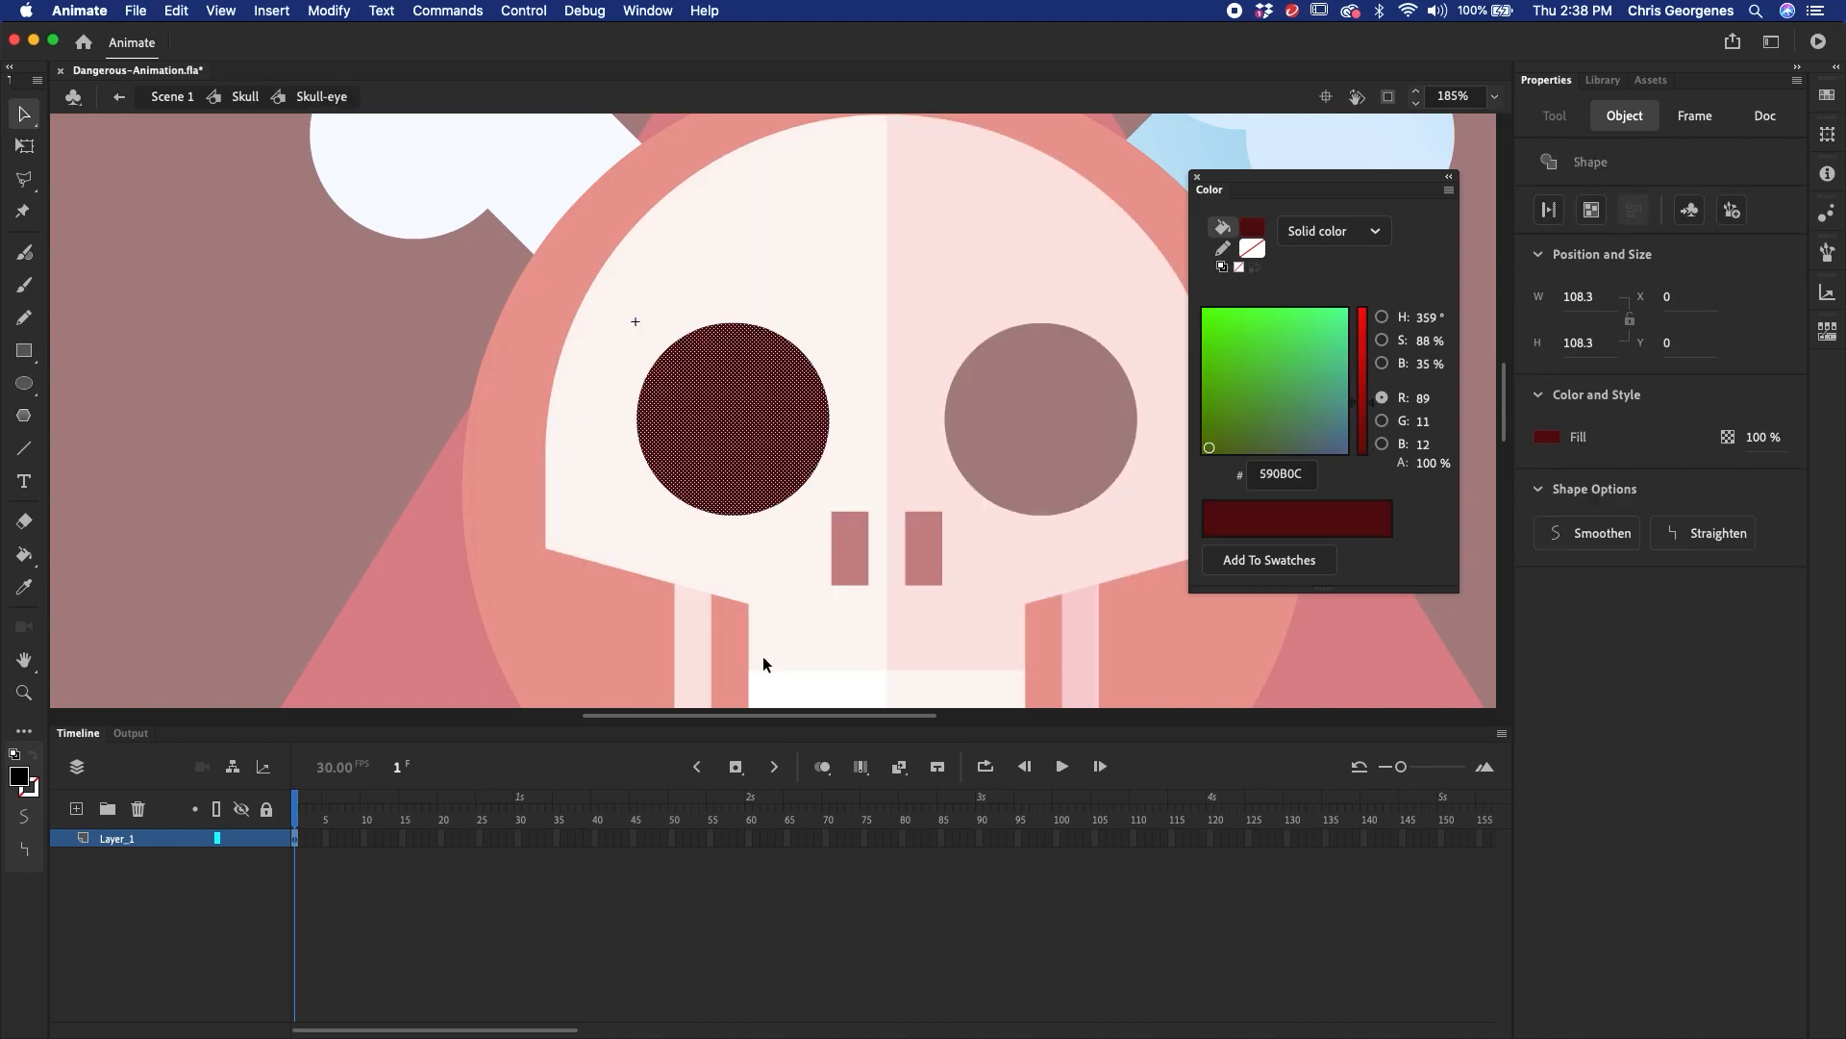
{"action": "left_click", "coordinate": [791, 581]}
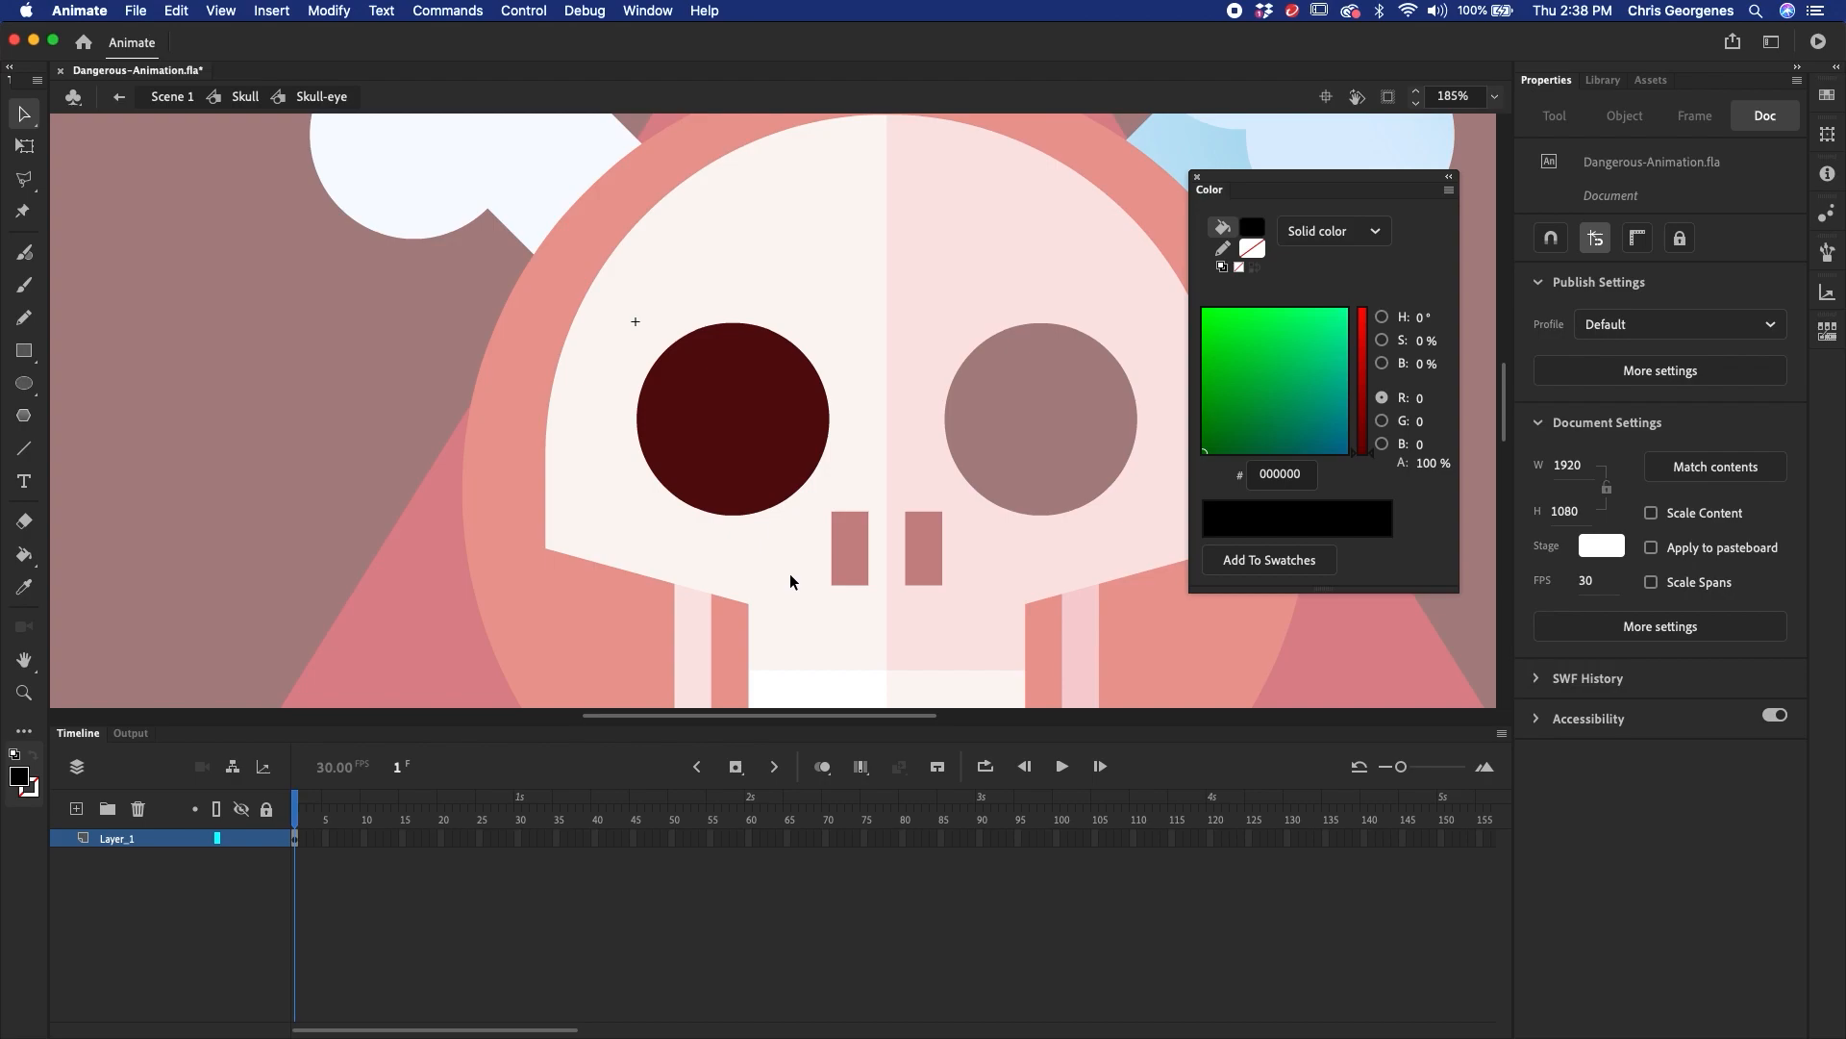
- Return to the Skull symbol and place a copy of the Skull-eye instance over the right eye socket
{"action": "double_click", "coordinate": [654, 552]}
{"action": "left_click_drag", "start_coordinate": [748, 476], "coordinate": [1053, 465]}
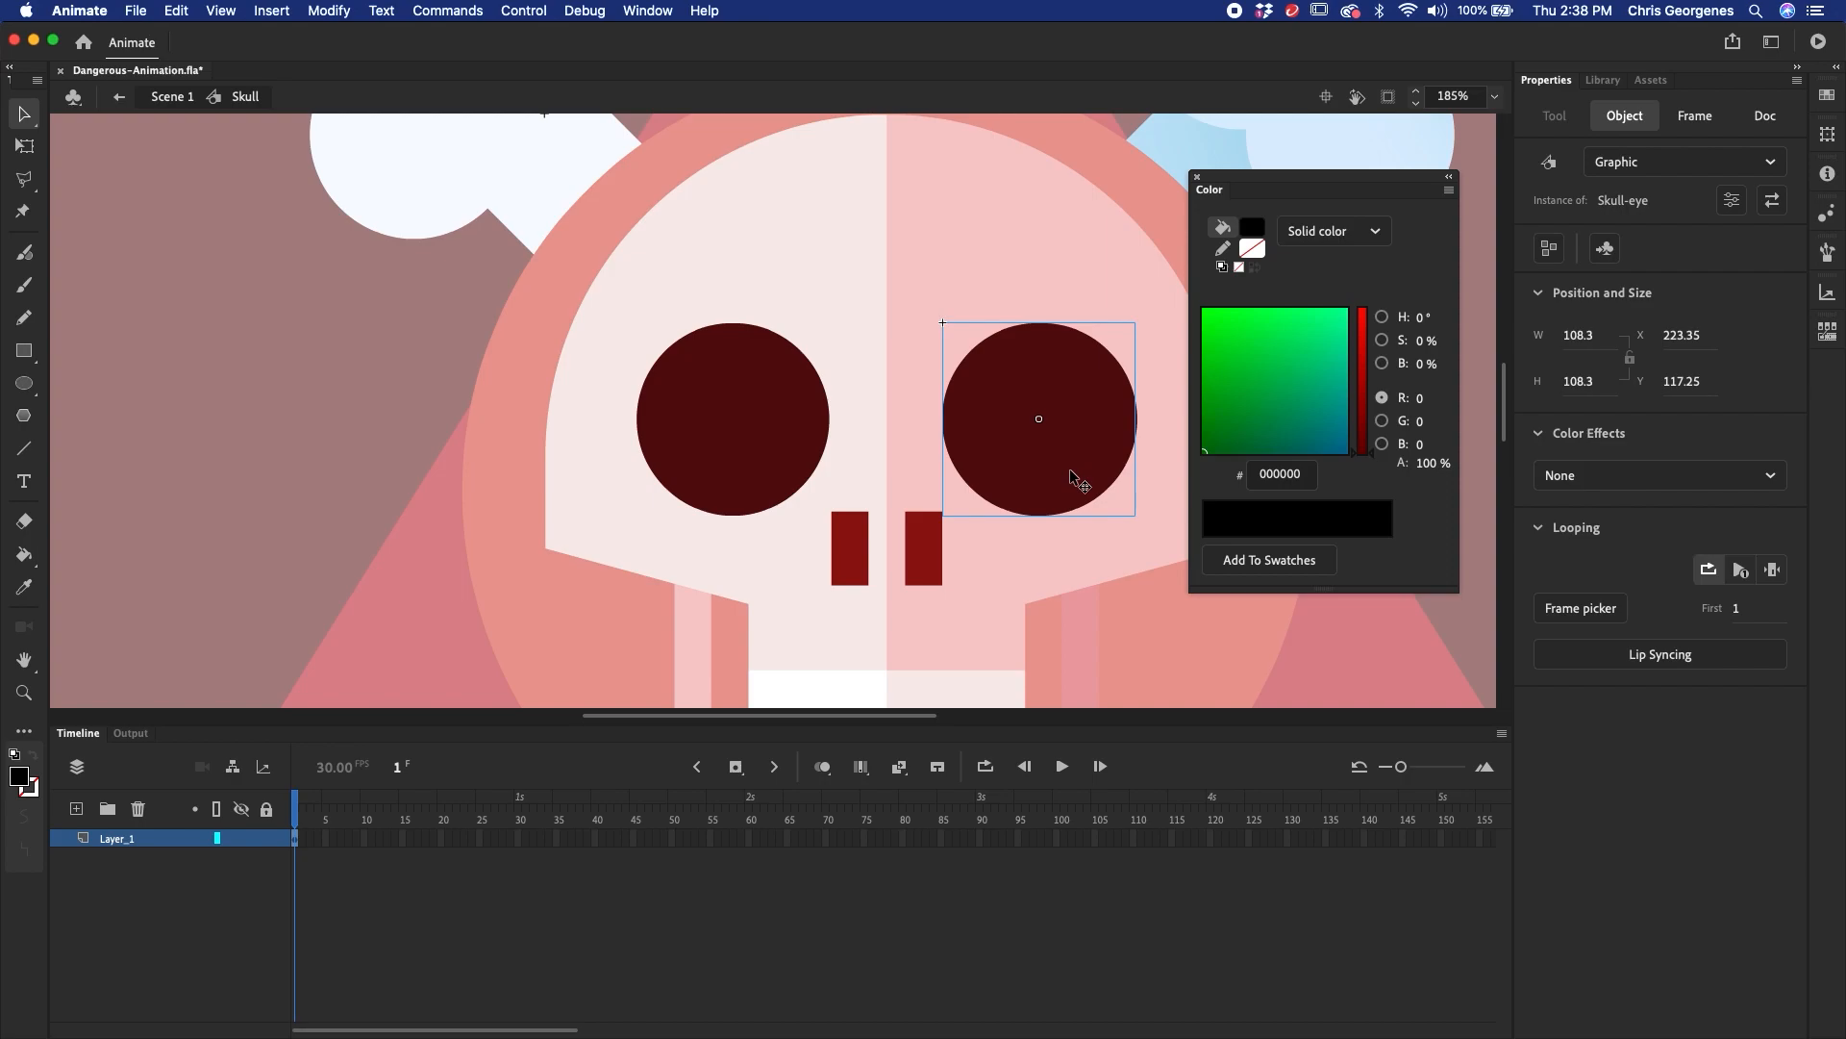
- Delete the original right eye halves beneath the copied Skull-eye instance and paste the instance back in place
{"action": "left_click", "coordinate": [1077, 473]}
{"action": "key", "text": "Delete"}
{"action": "left_click", "coordinate": [1056, 472]}
{"action": "left_click", "coordinate": [1035, 476]}
{"action": "key", "text": "Delete"}
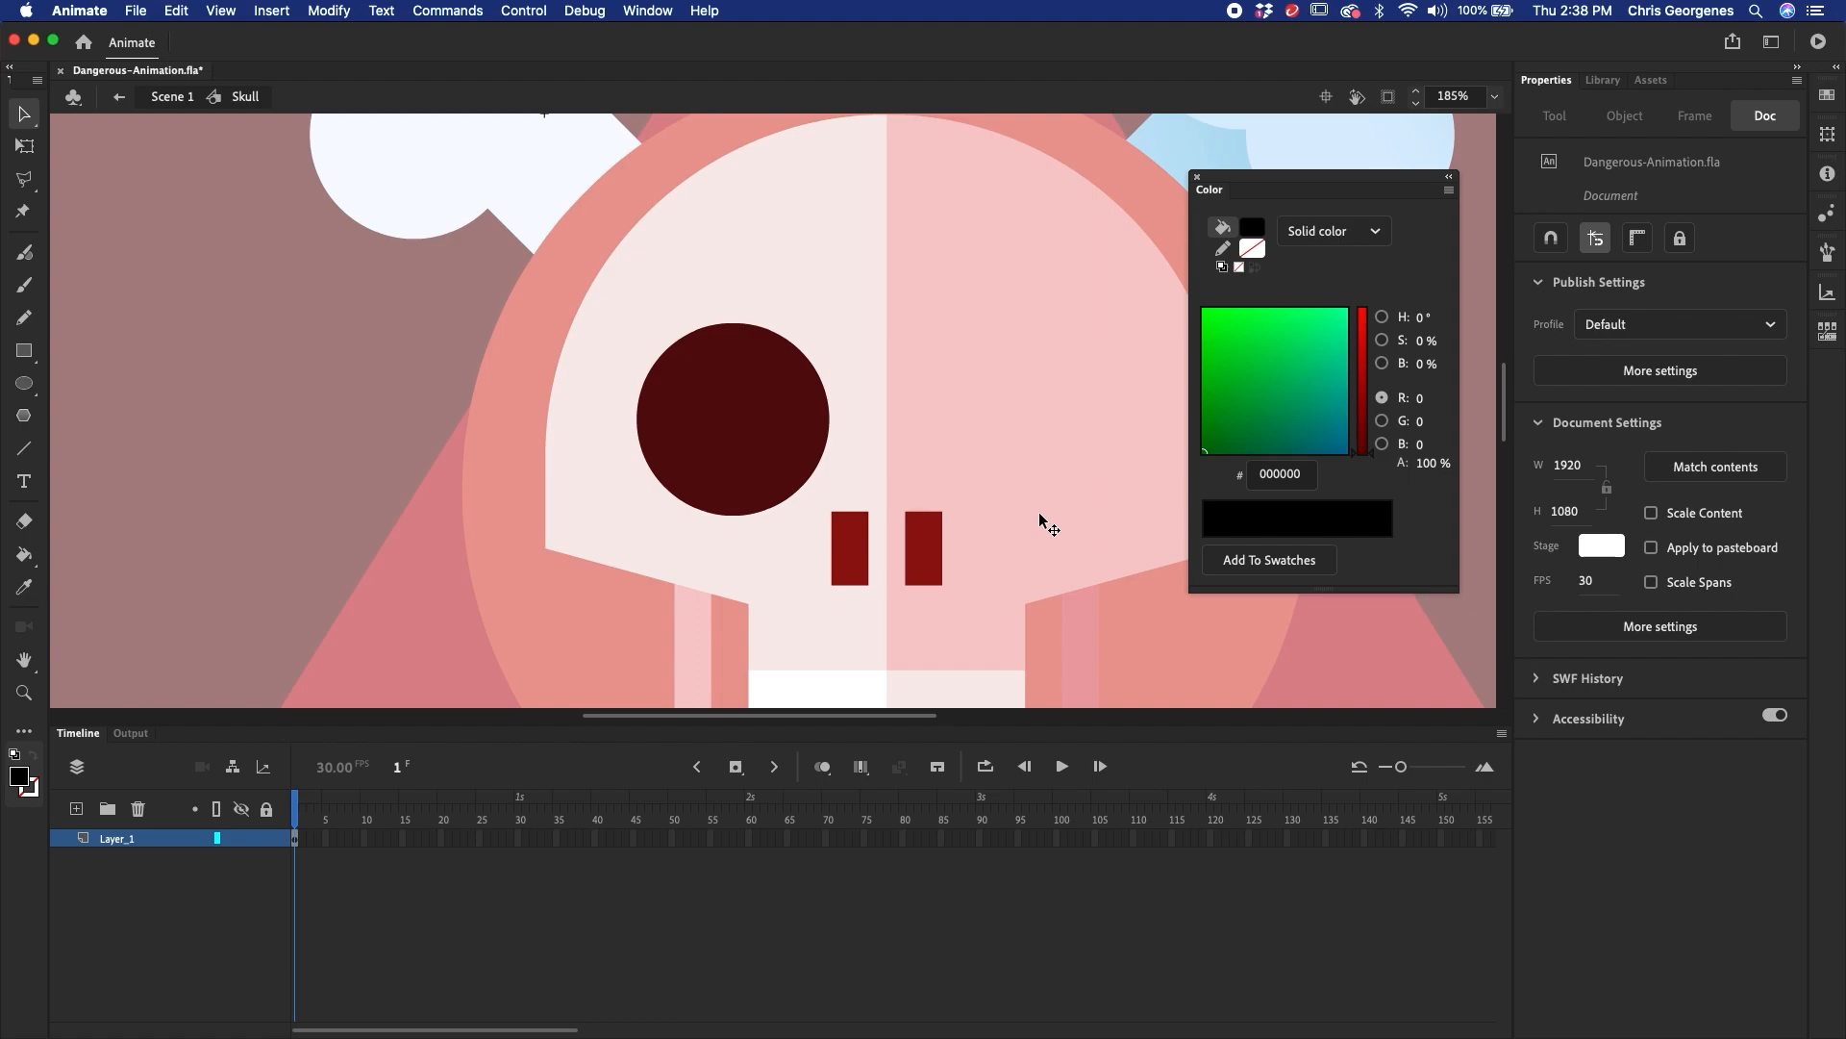
{"action": "key", "text": "super+shift+v"}
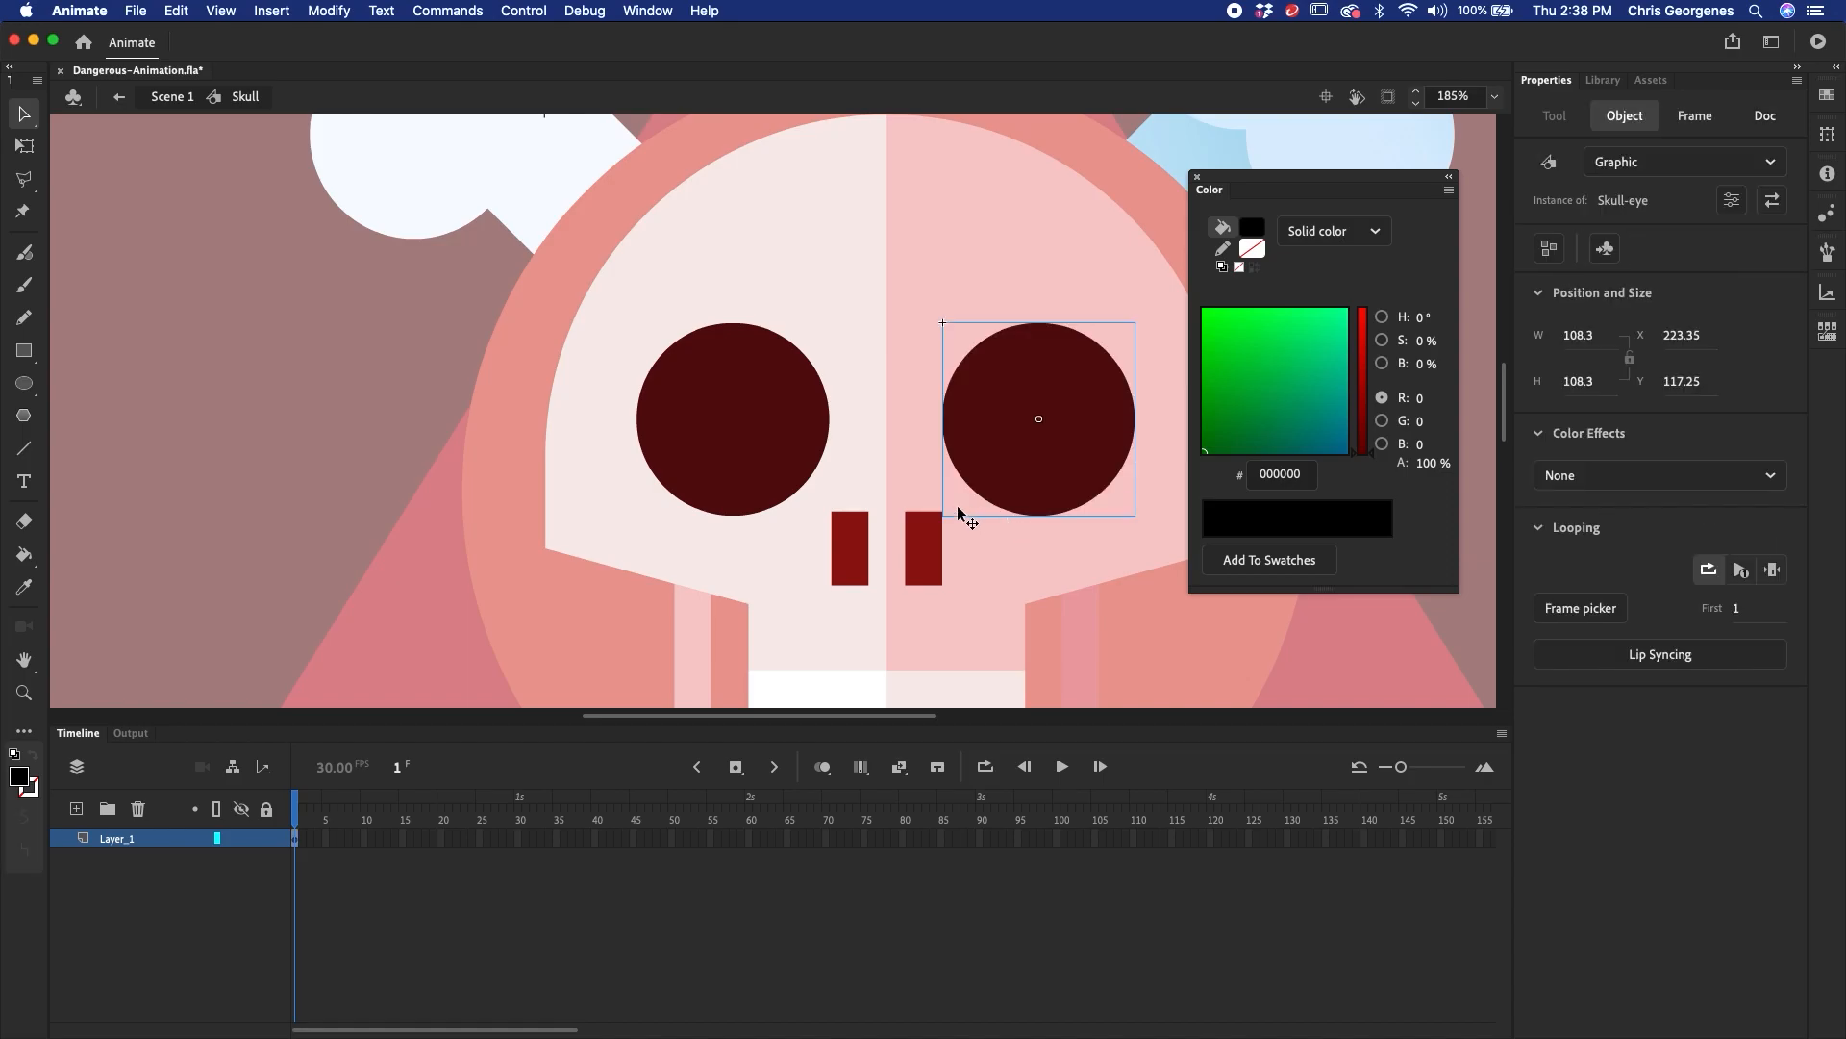
- Distribute both Skull-eye instances to their own layers and move Layer_1 below them
{"action": "left_click", "coordinate": [788, 471], "text": "shift"}
{"action": "right_click", "coordinate": [1010, 460]}
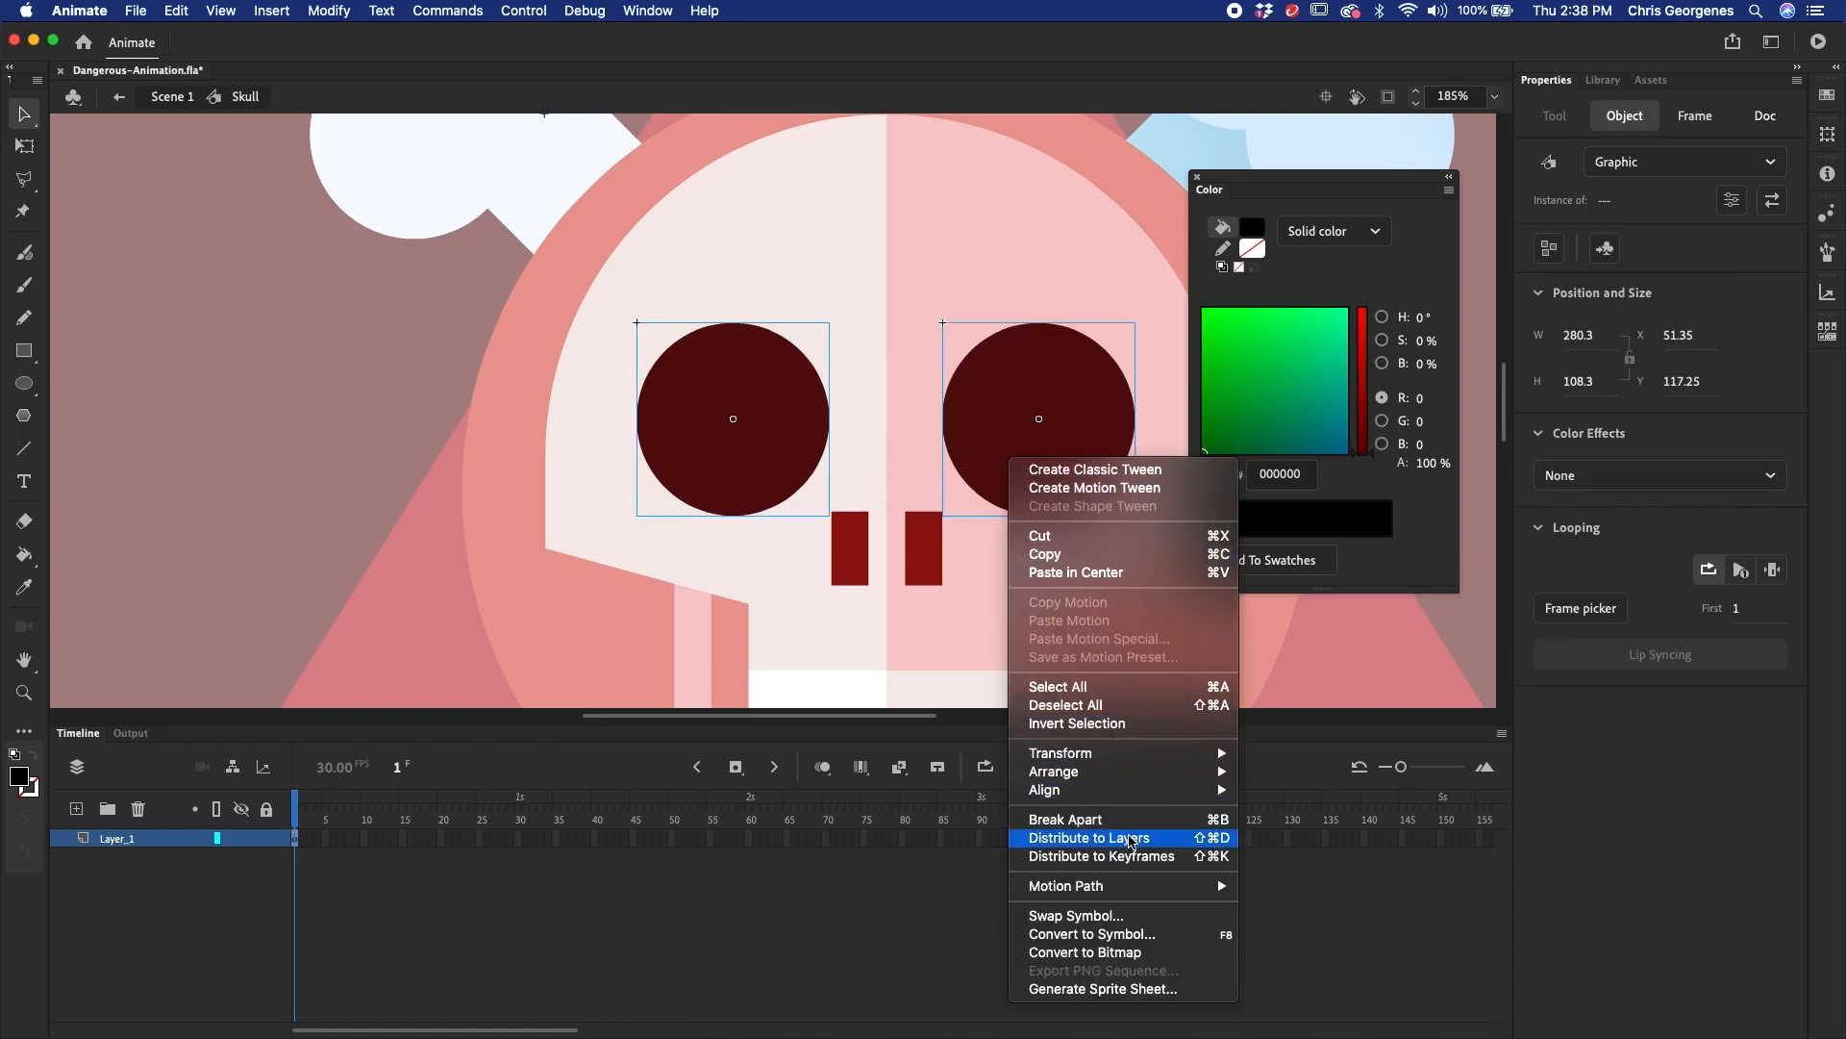
{"action": "left_click", "coordinate": [1128, 839]}
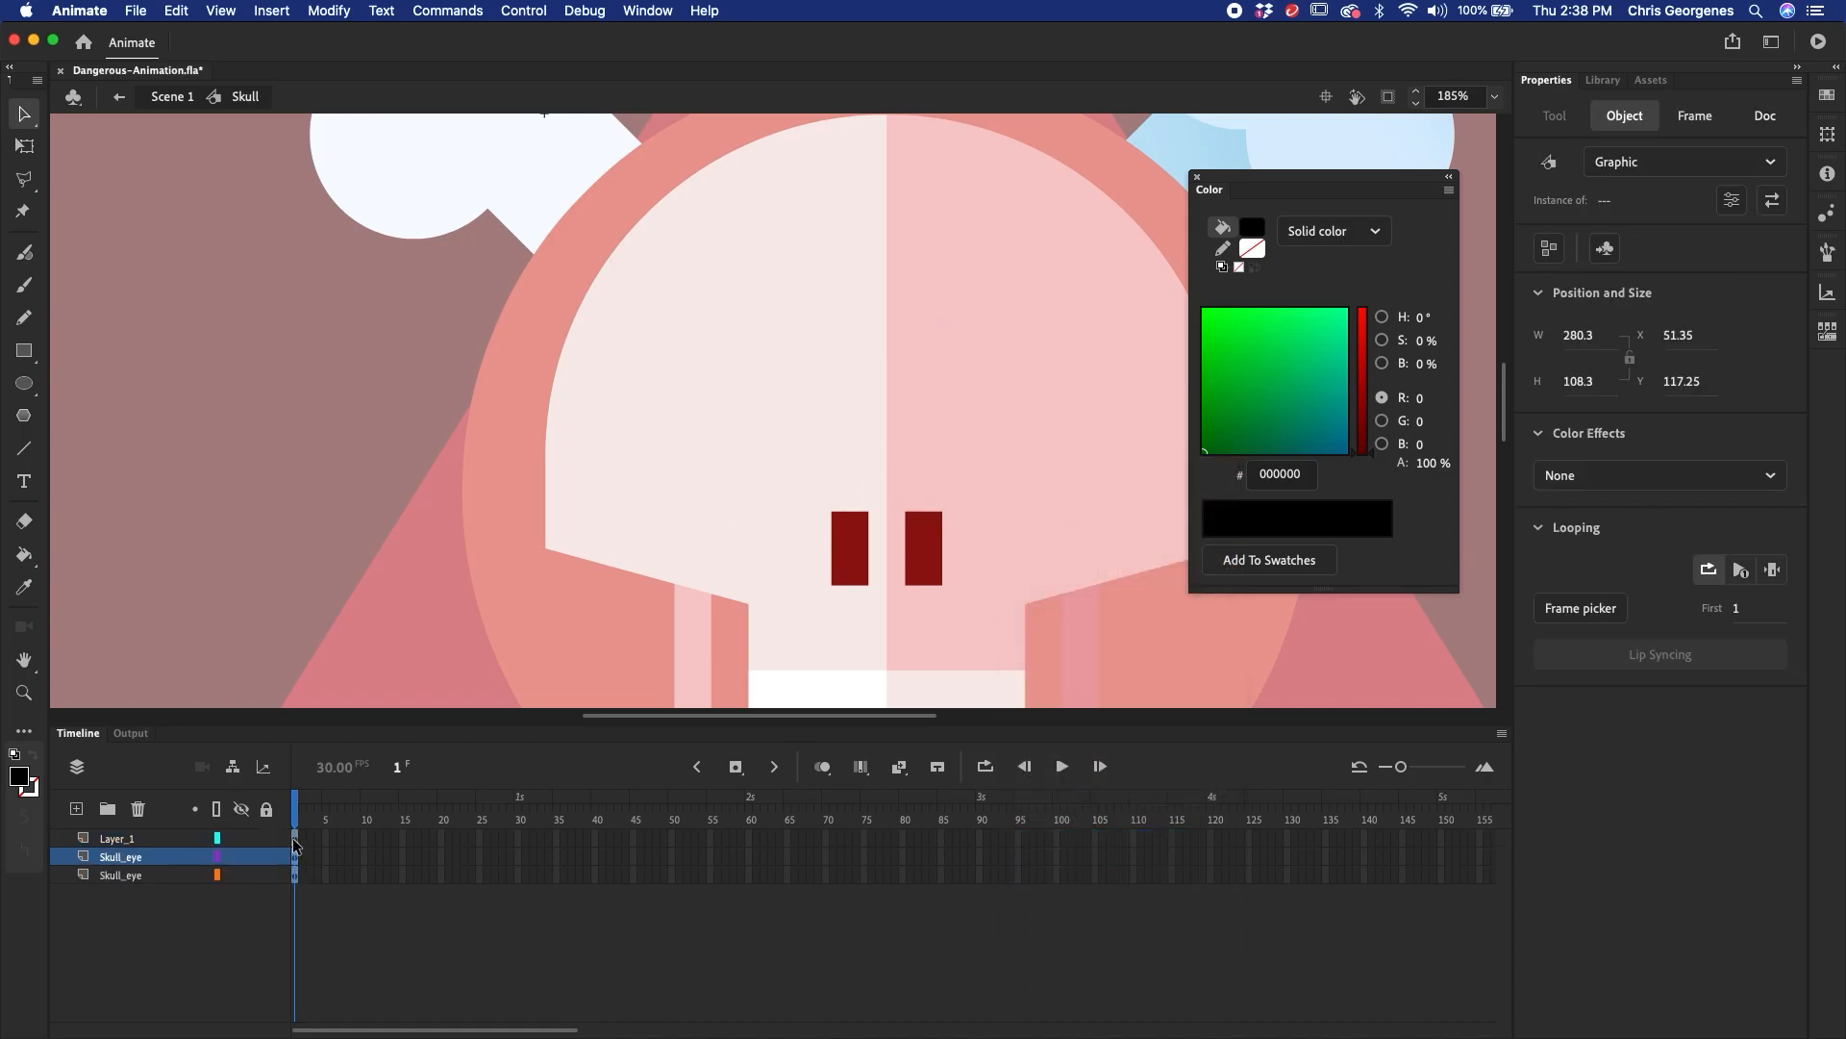
{"action": "left_click_drag", "start_coordinate": [120, 838], "coordinate": [120, 880]}
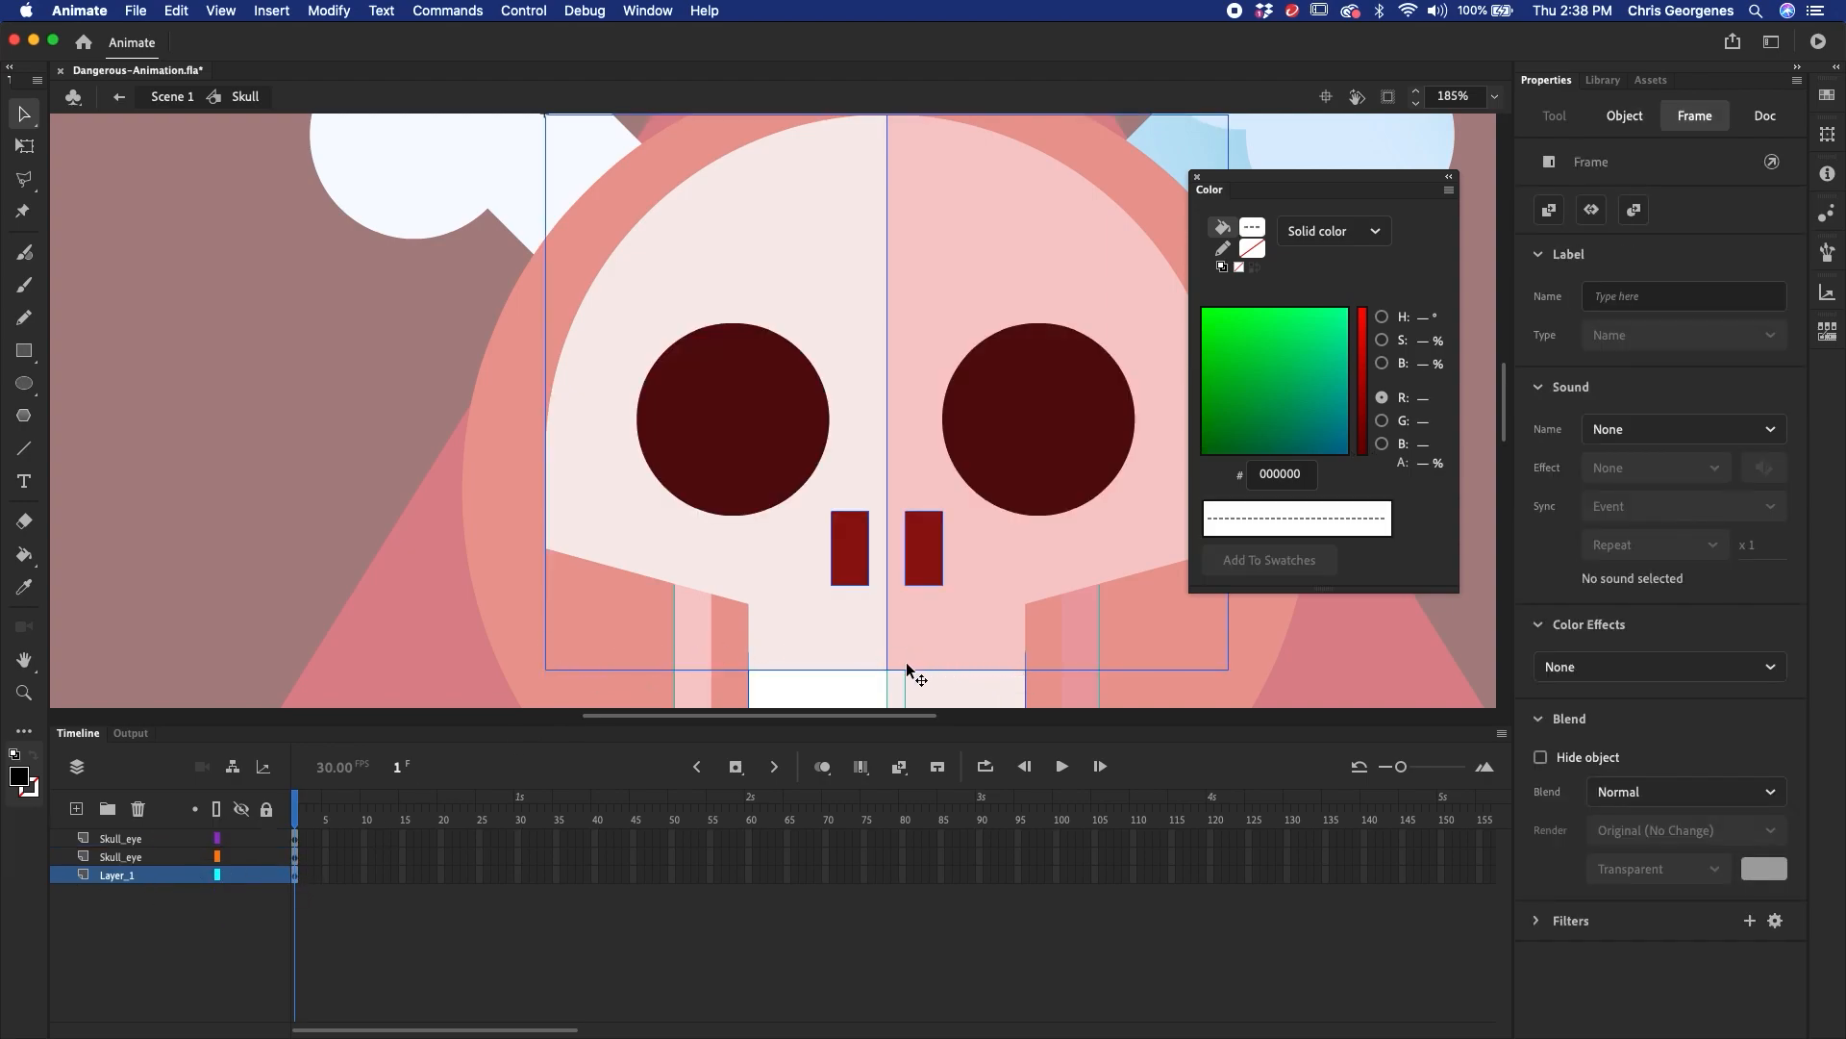
- Convert the skull's left nostril rectangle into a graphic symbol named Skull-Nose
{"action": "left_click", "coordinate": [851, 601]}
{"action": "left_click", "coordinate": [426, 615]}
{"action": "left_click", "coordinate": [862, 564]}
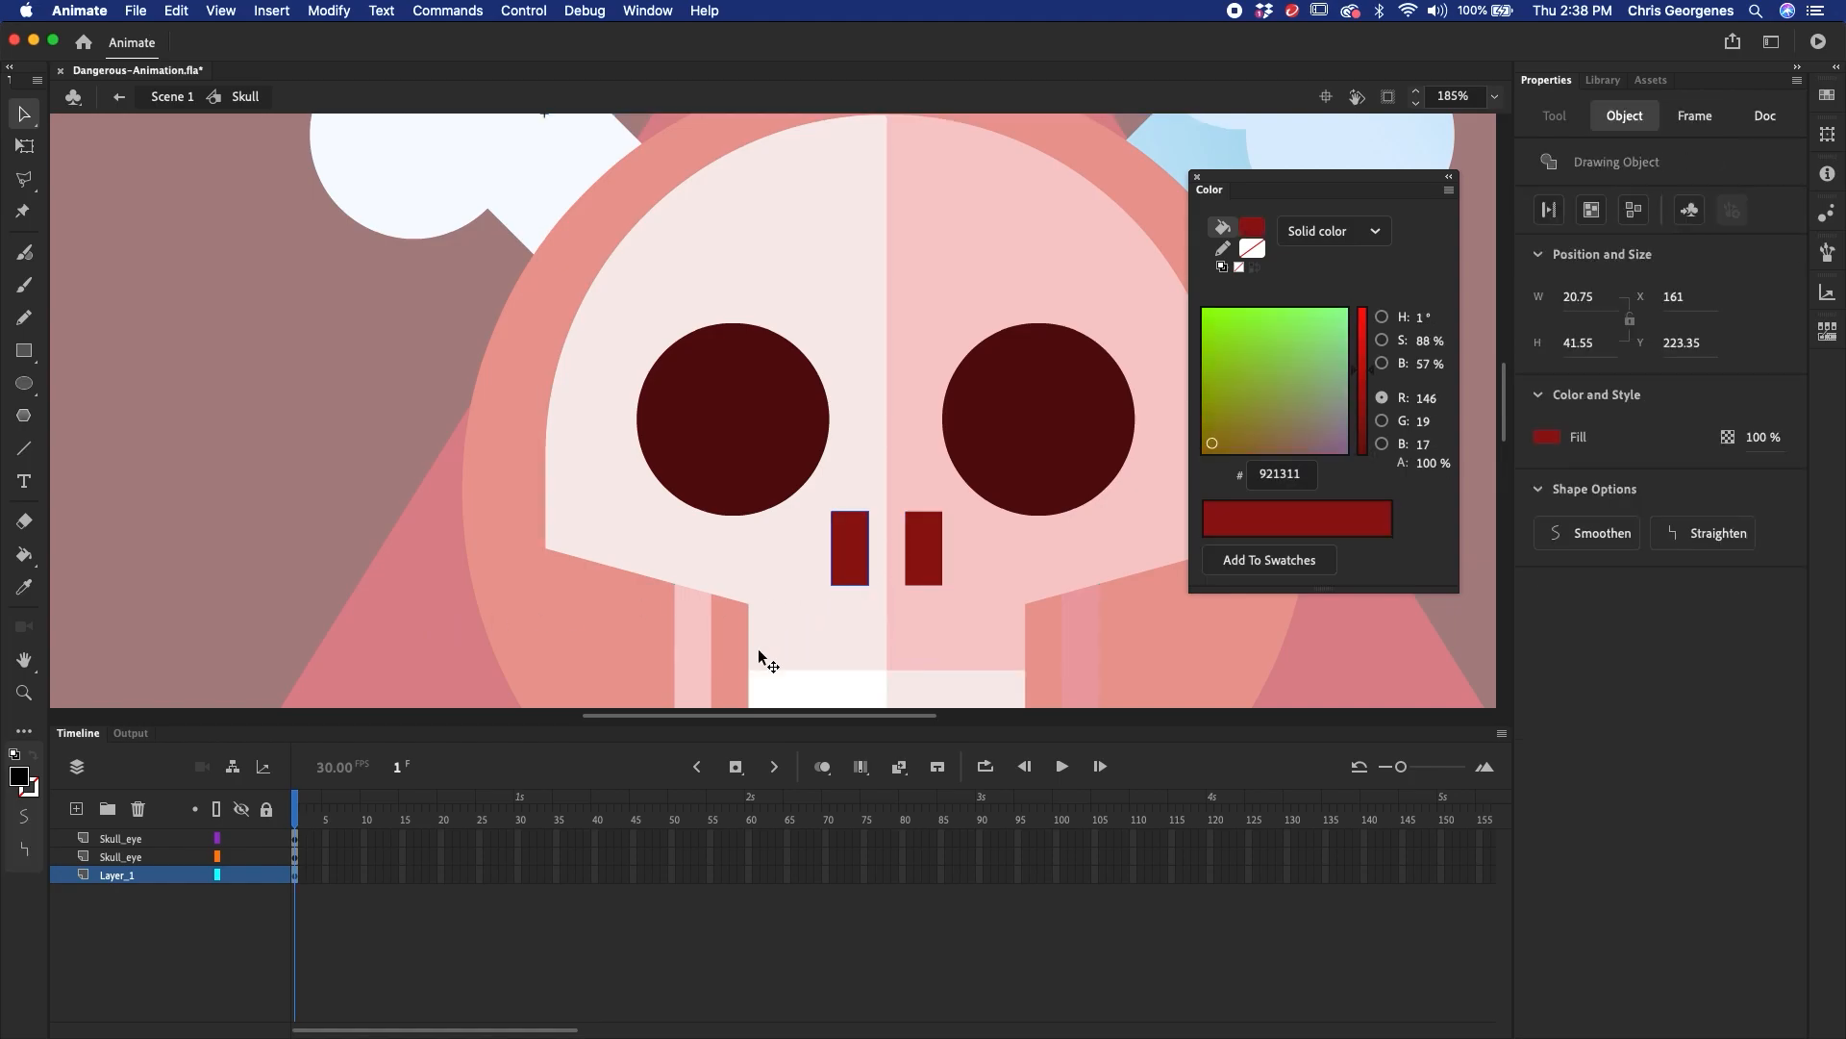
{"action": "key", "text": "F8"}
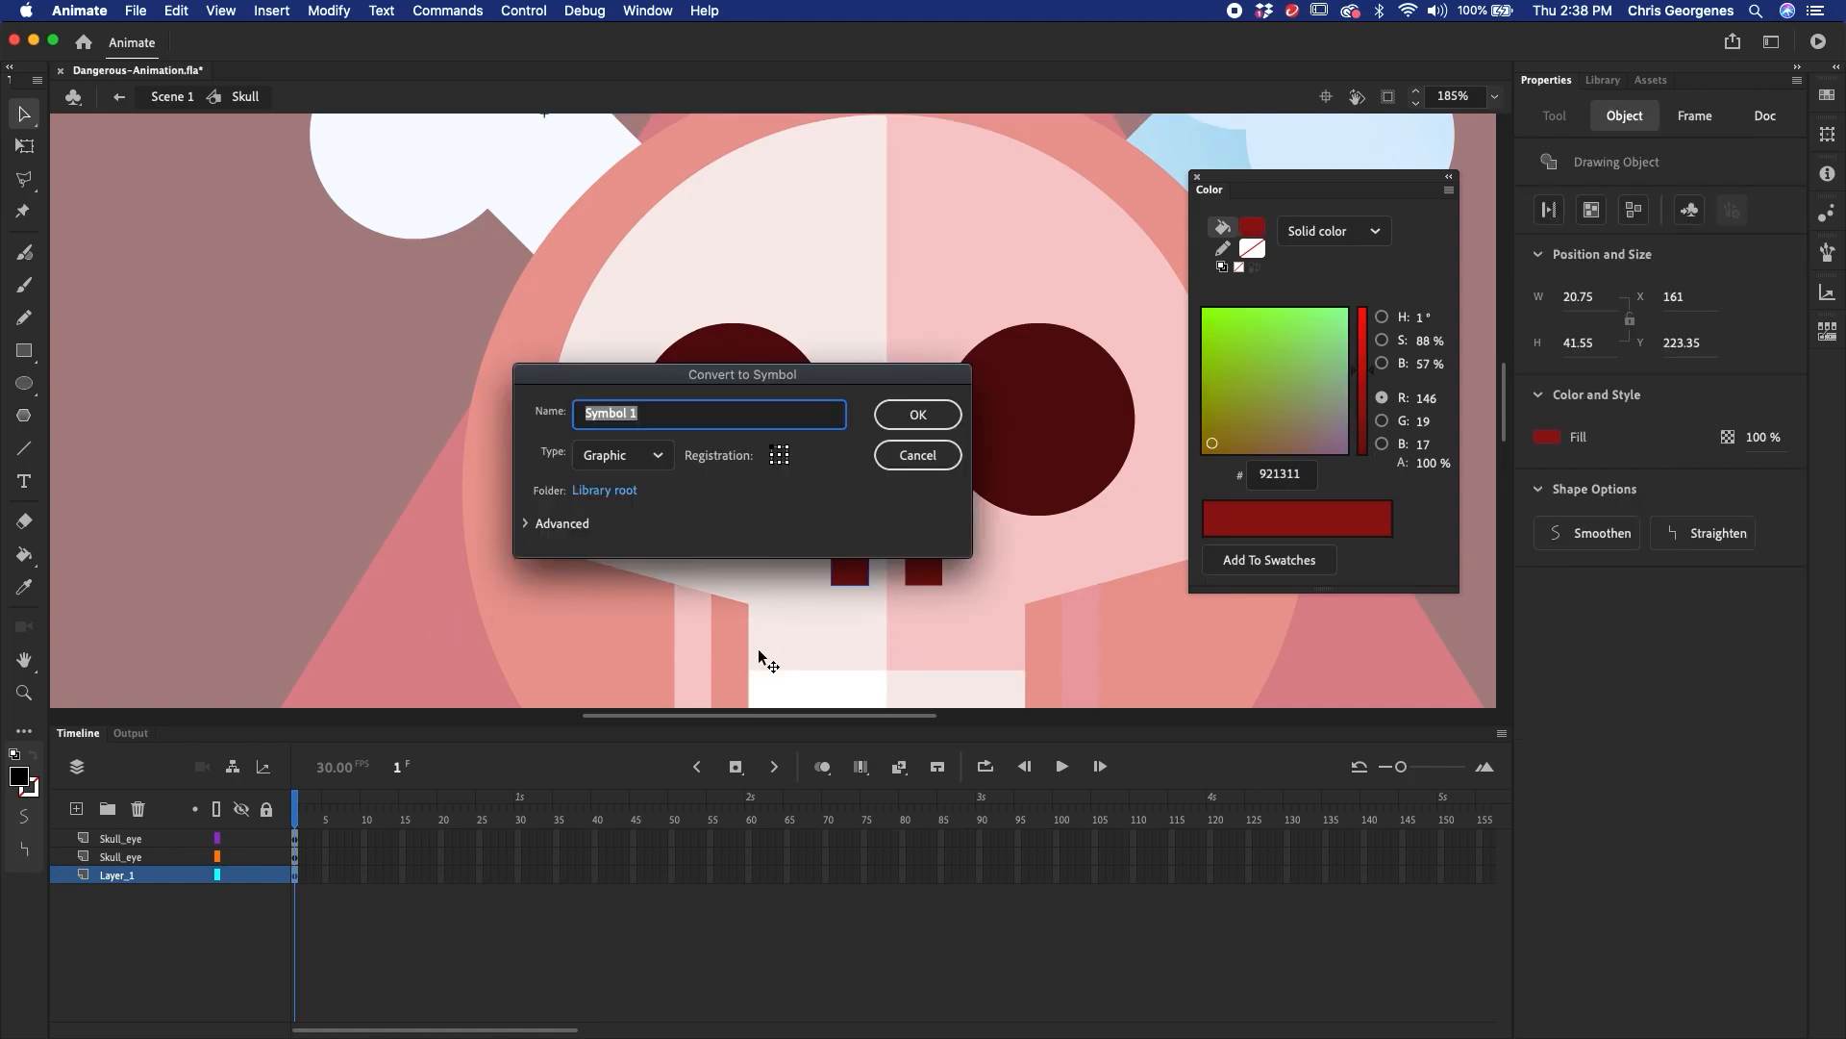
{"action": "type", "text": "Skull-Nose"}
{"action": "left_click", "coordinate": [921, 414]}
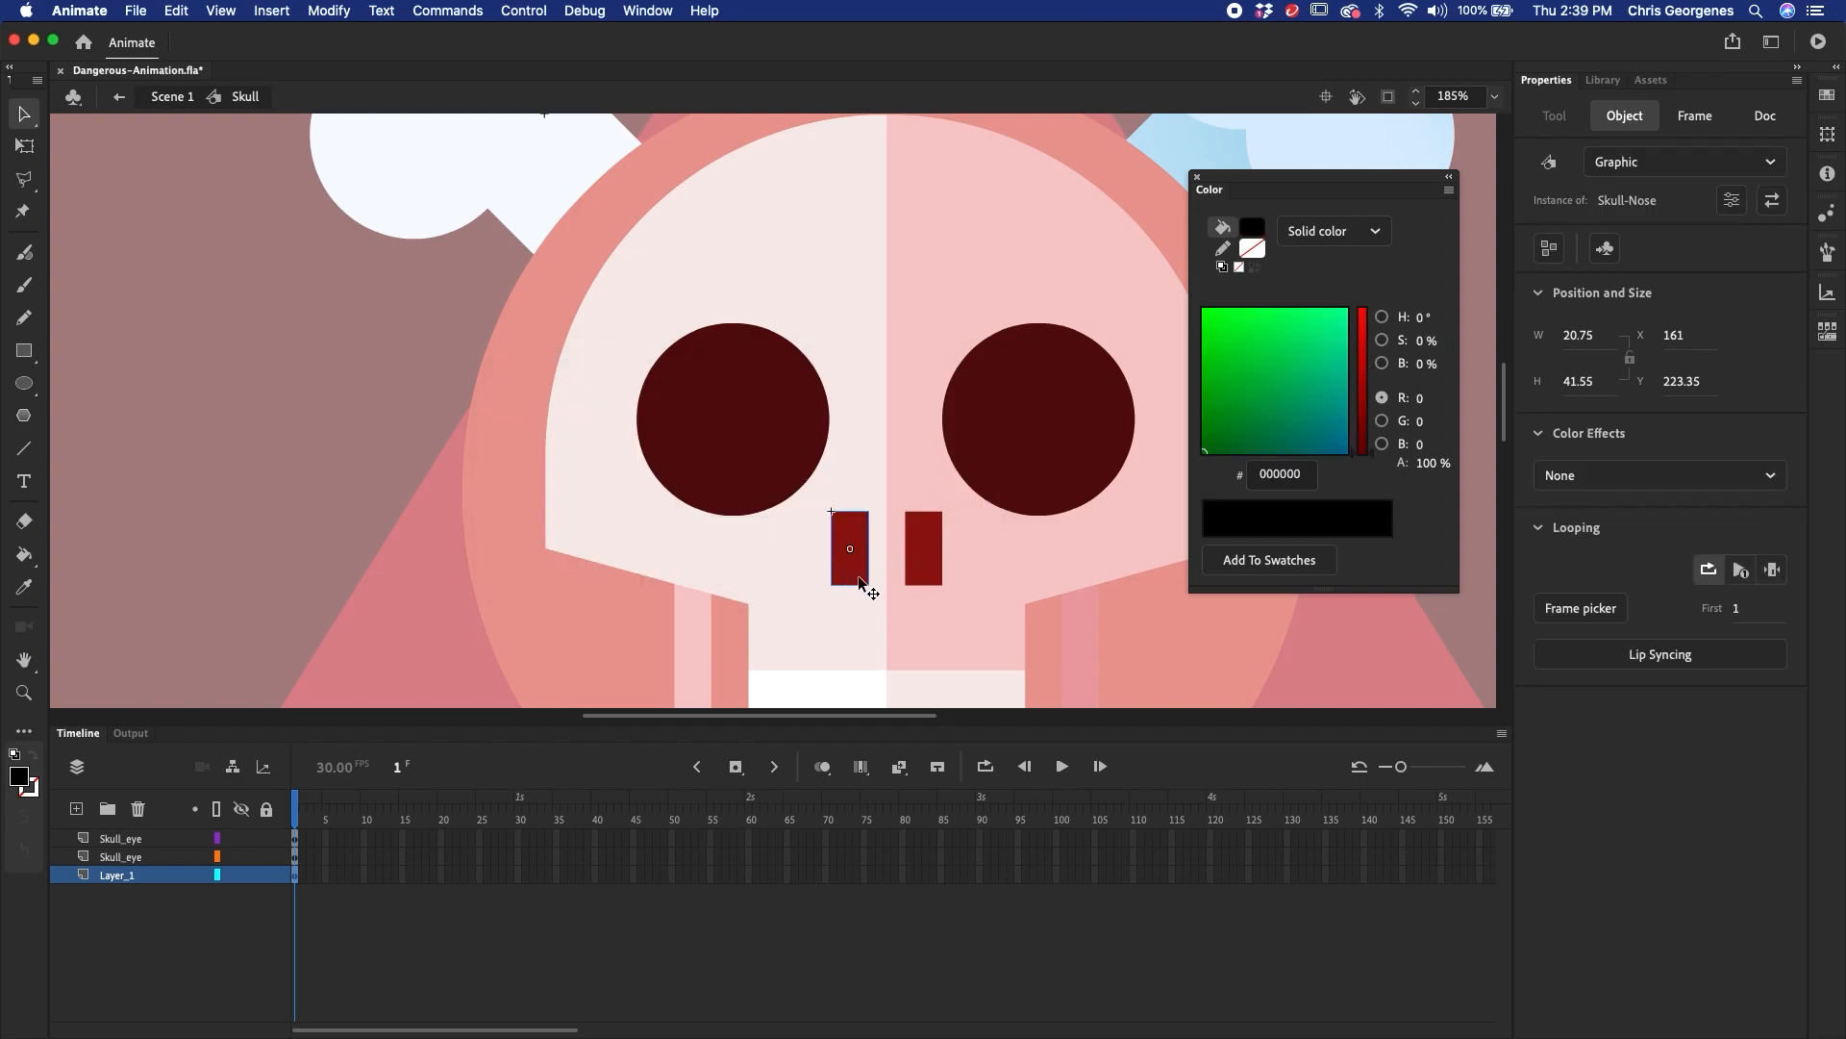
- Place a copy of the Skull-Nose instance over the right nostril and distribute both instances to layers
{"action": "left_click_drag", "start_coordinate": [858, 575], "coordinate": [928, 577]}
{"action": "left_click", "coordinate": [856, 576], "text": "shift"}
{"action": "right_click", "coordinate": [853, 579]}
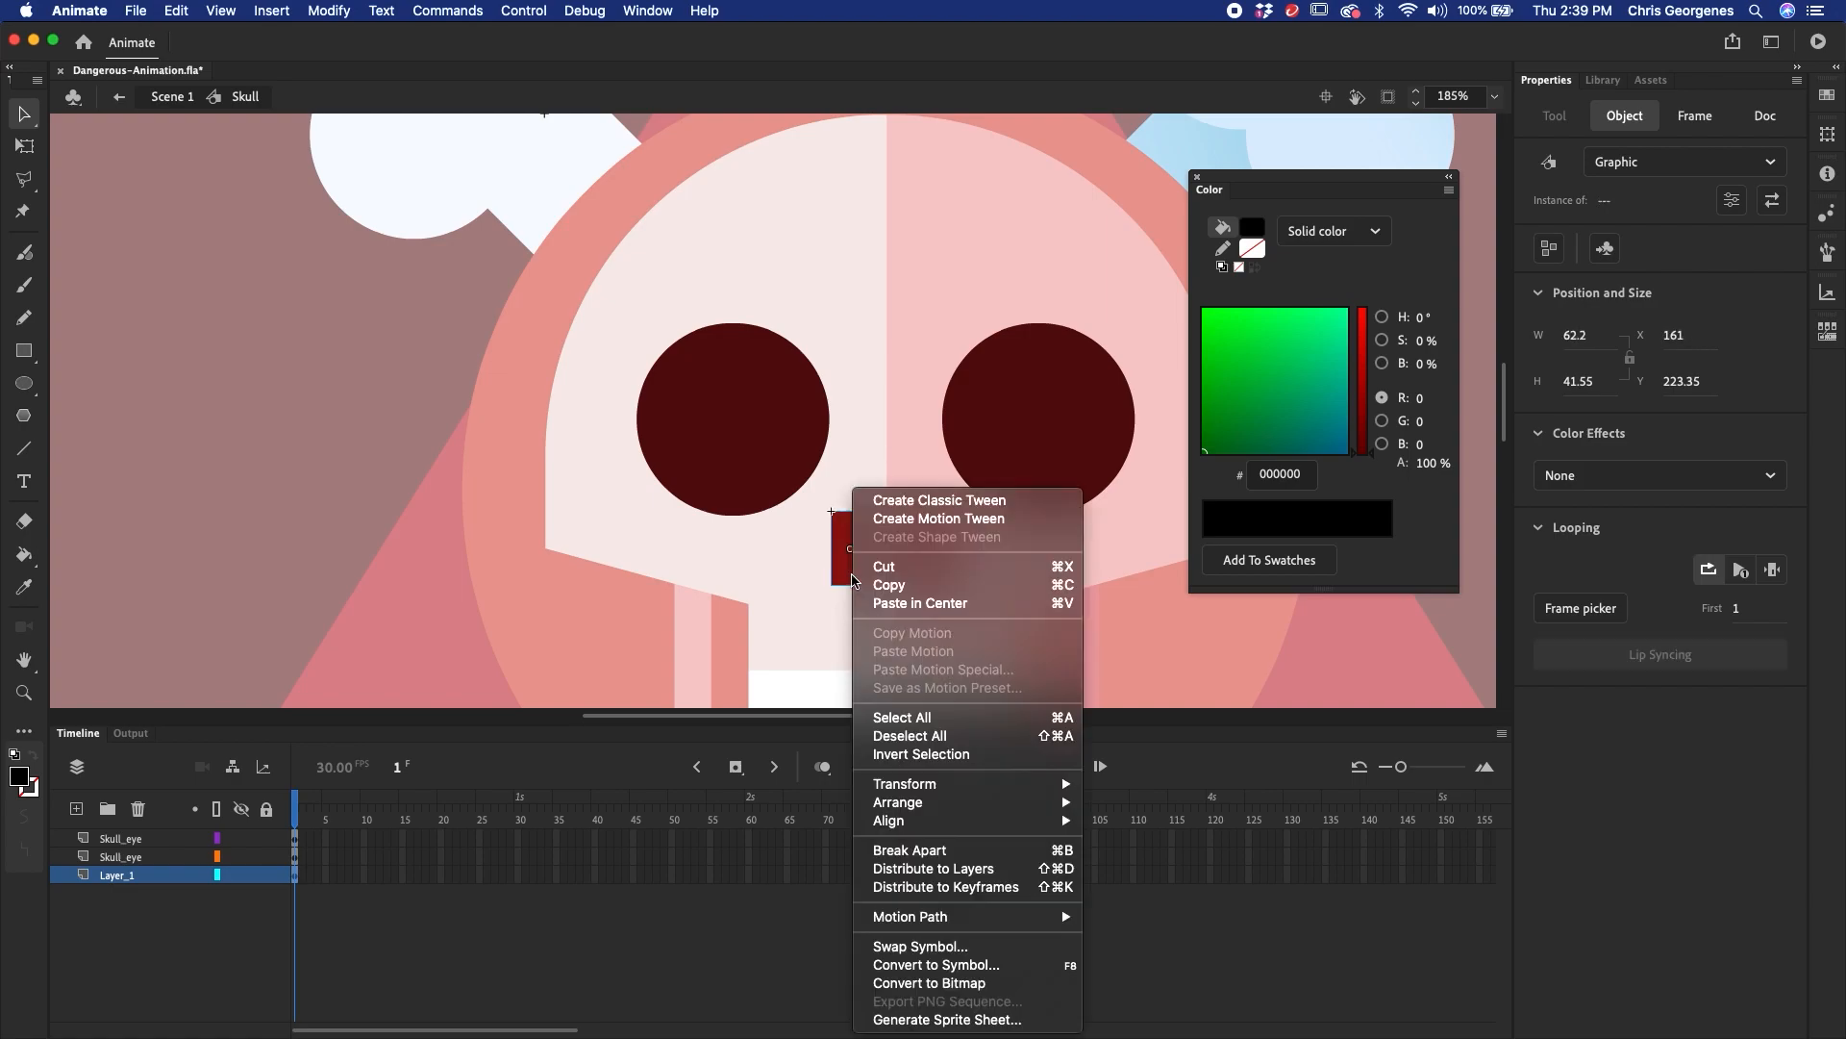
{"action": "left_click", "coordinate": [957, 871]}
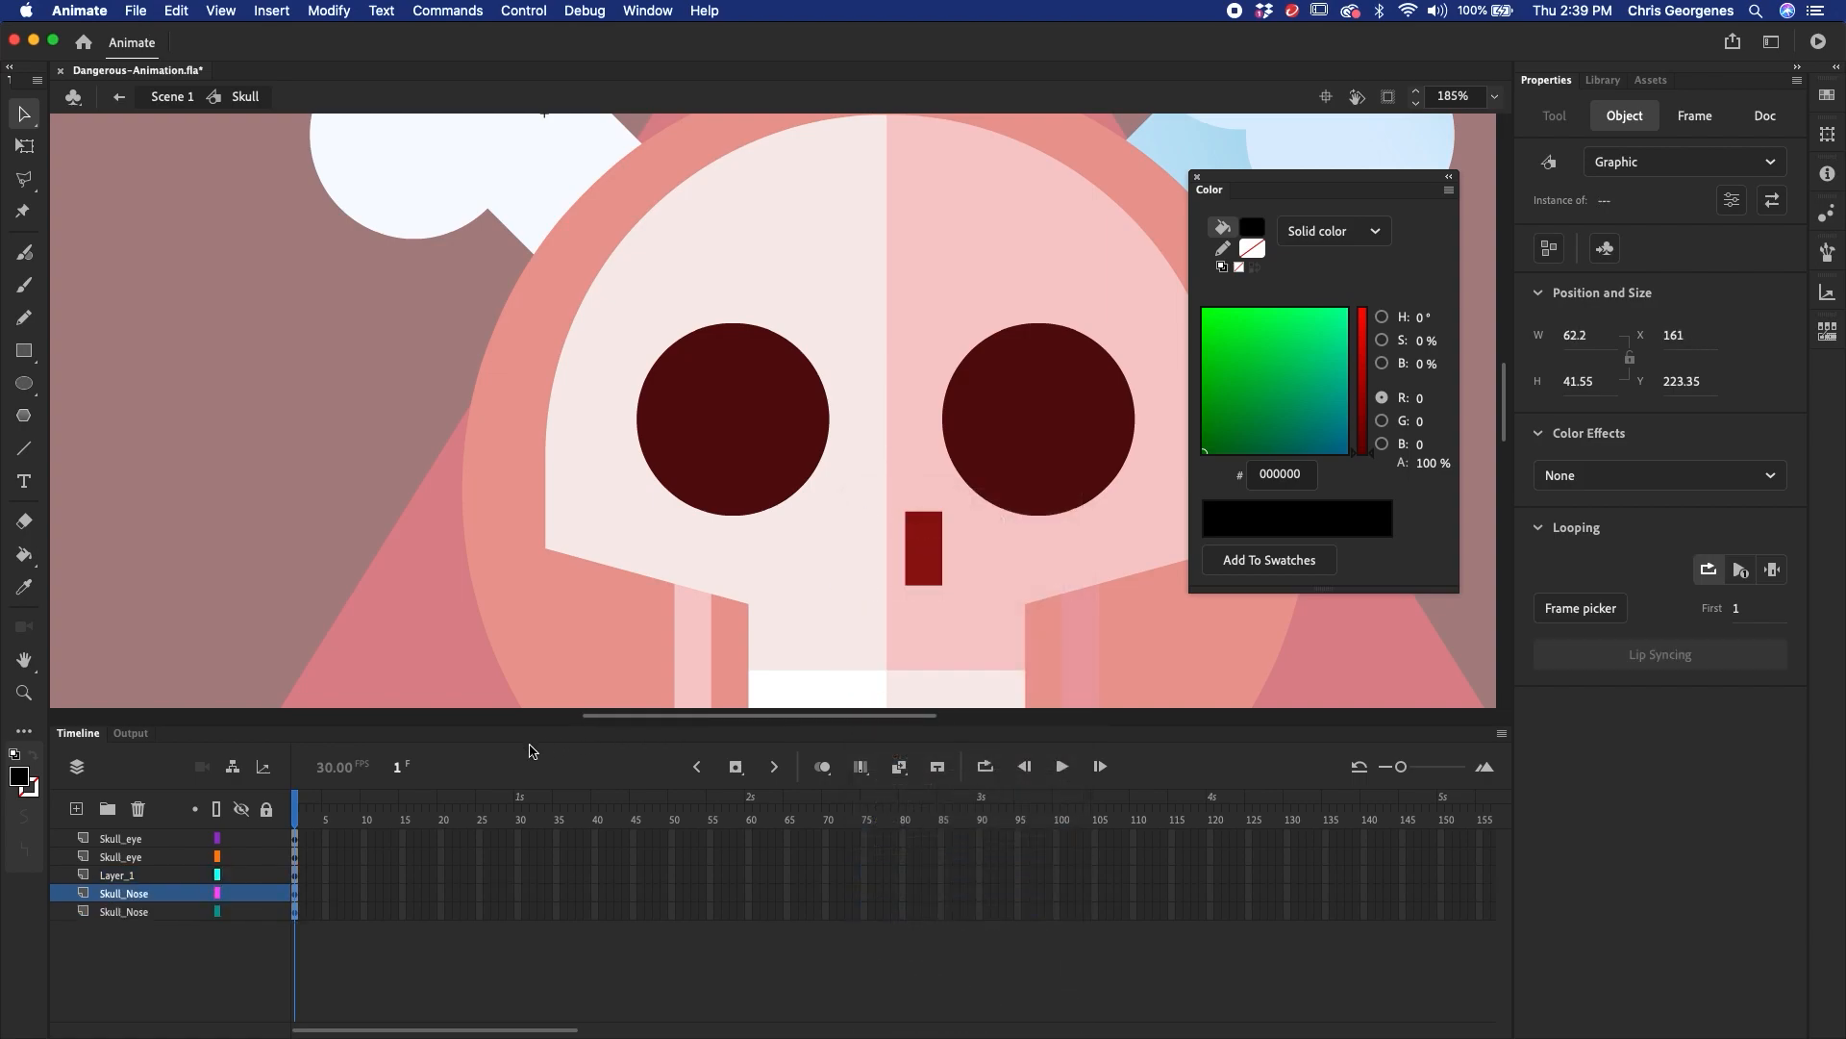
- Delete the original right nostril shape and move Layer_1 below the Skull_Nose layers
{"action": "left_click", "coordinate": [939, 580]}
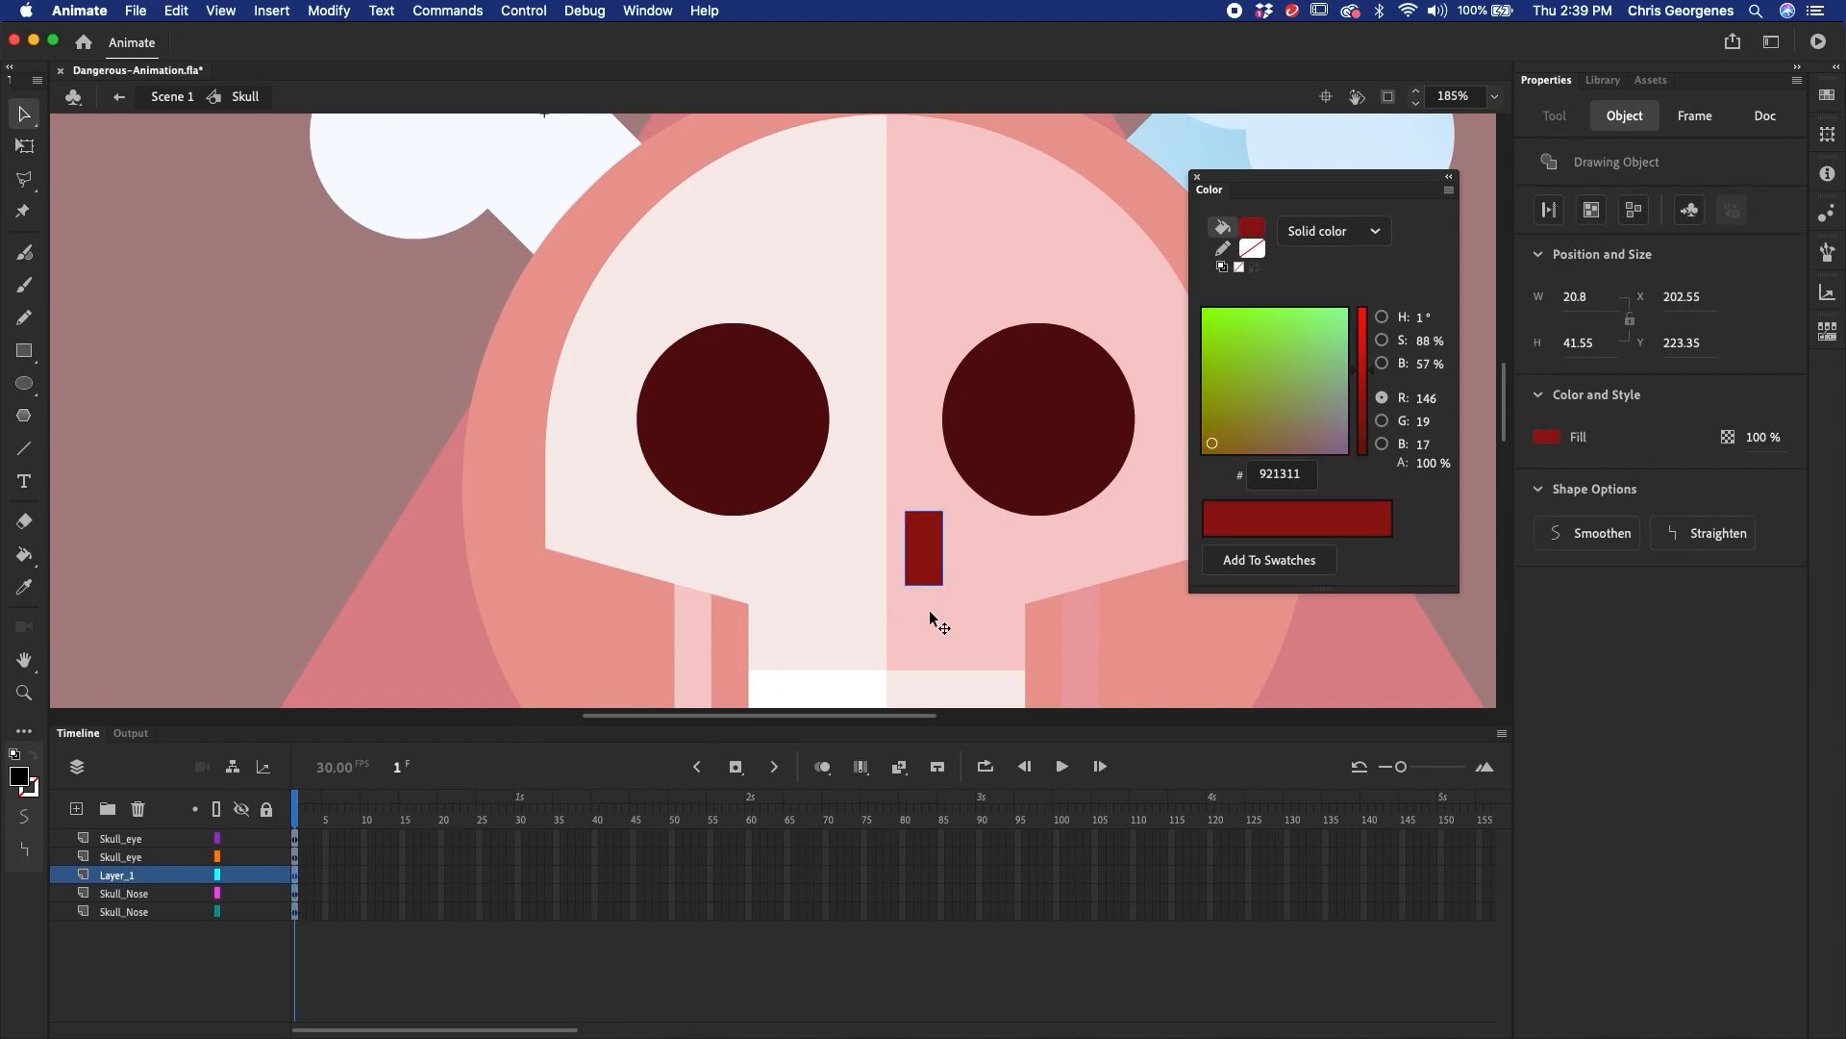
{"action": "key", "text": "Delete"}
{"action": "left_click_drag", "start_coordinate": [166, 876], "coordinate": [163, 935]}
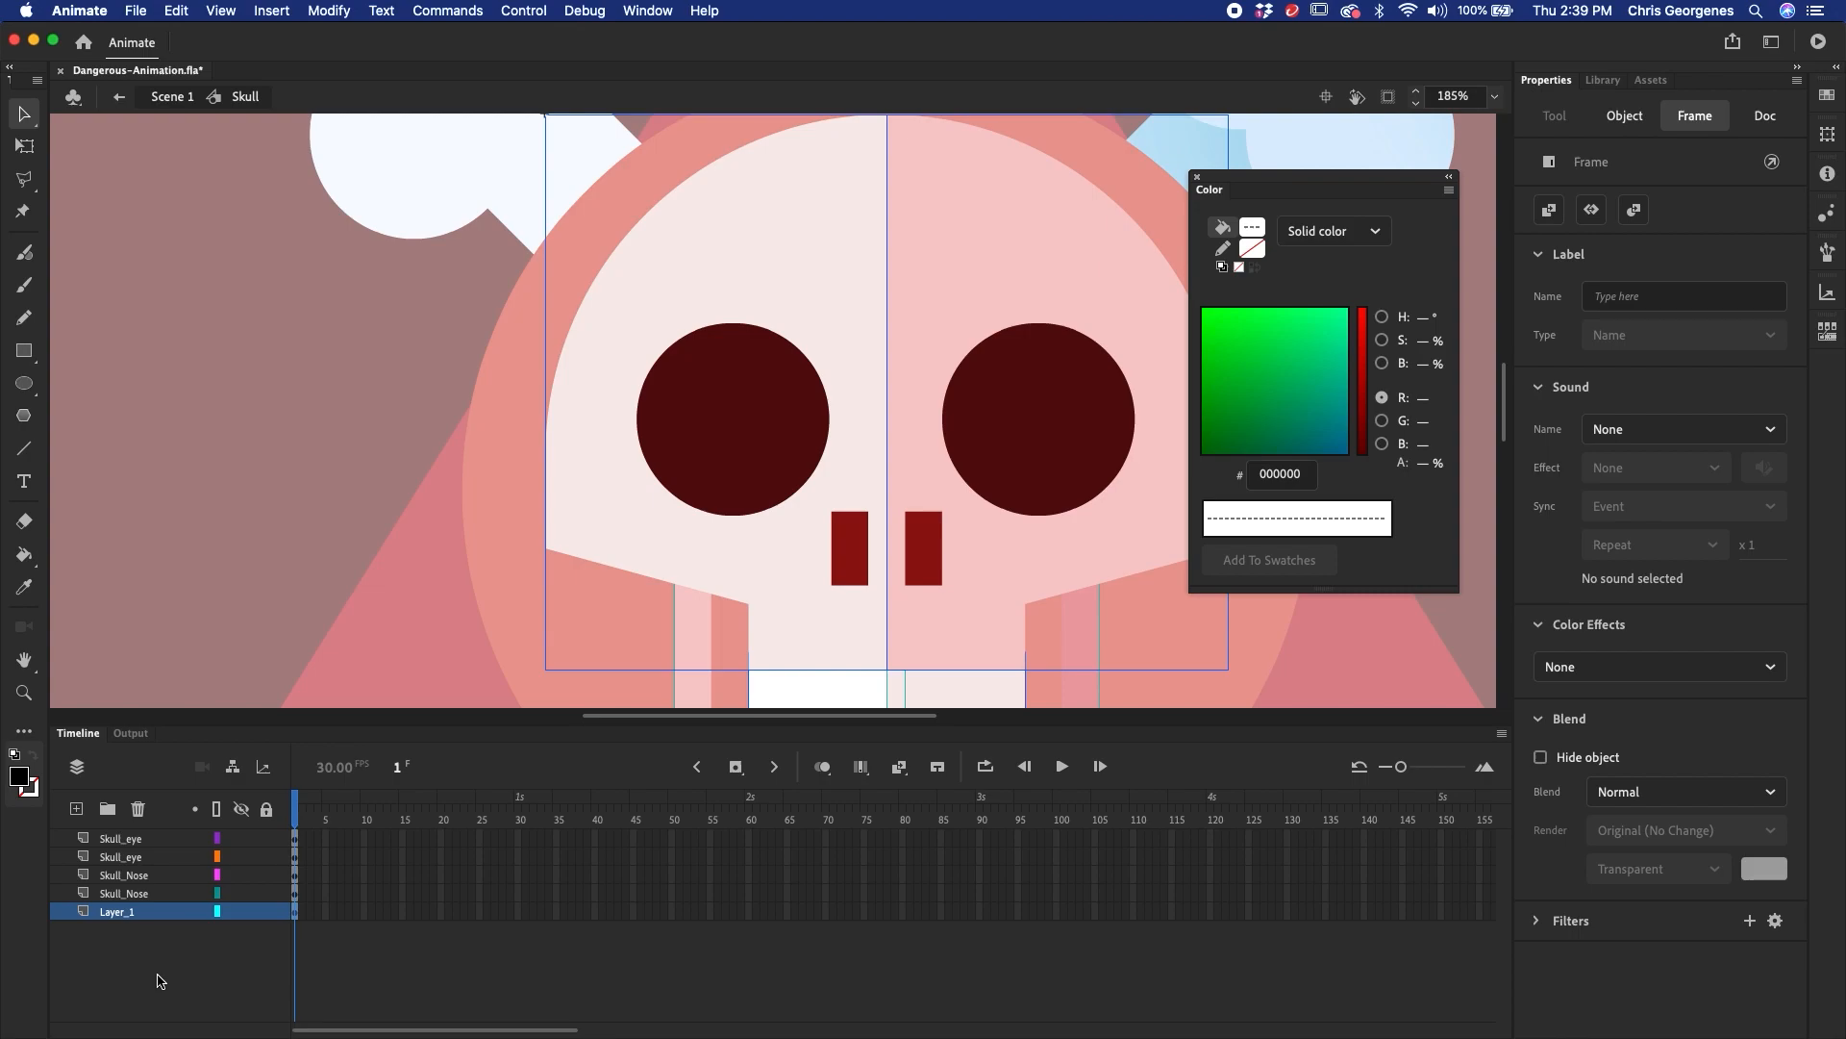
- Convert the left half of the skull's teeth into a graphic symbol named Skull-teeth-1
{"action": "key", "text": "super+minus"}
{"action": "left_click_drag", "start_coordinate": [1050, 557], "coordinate": [893, 520]}
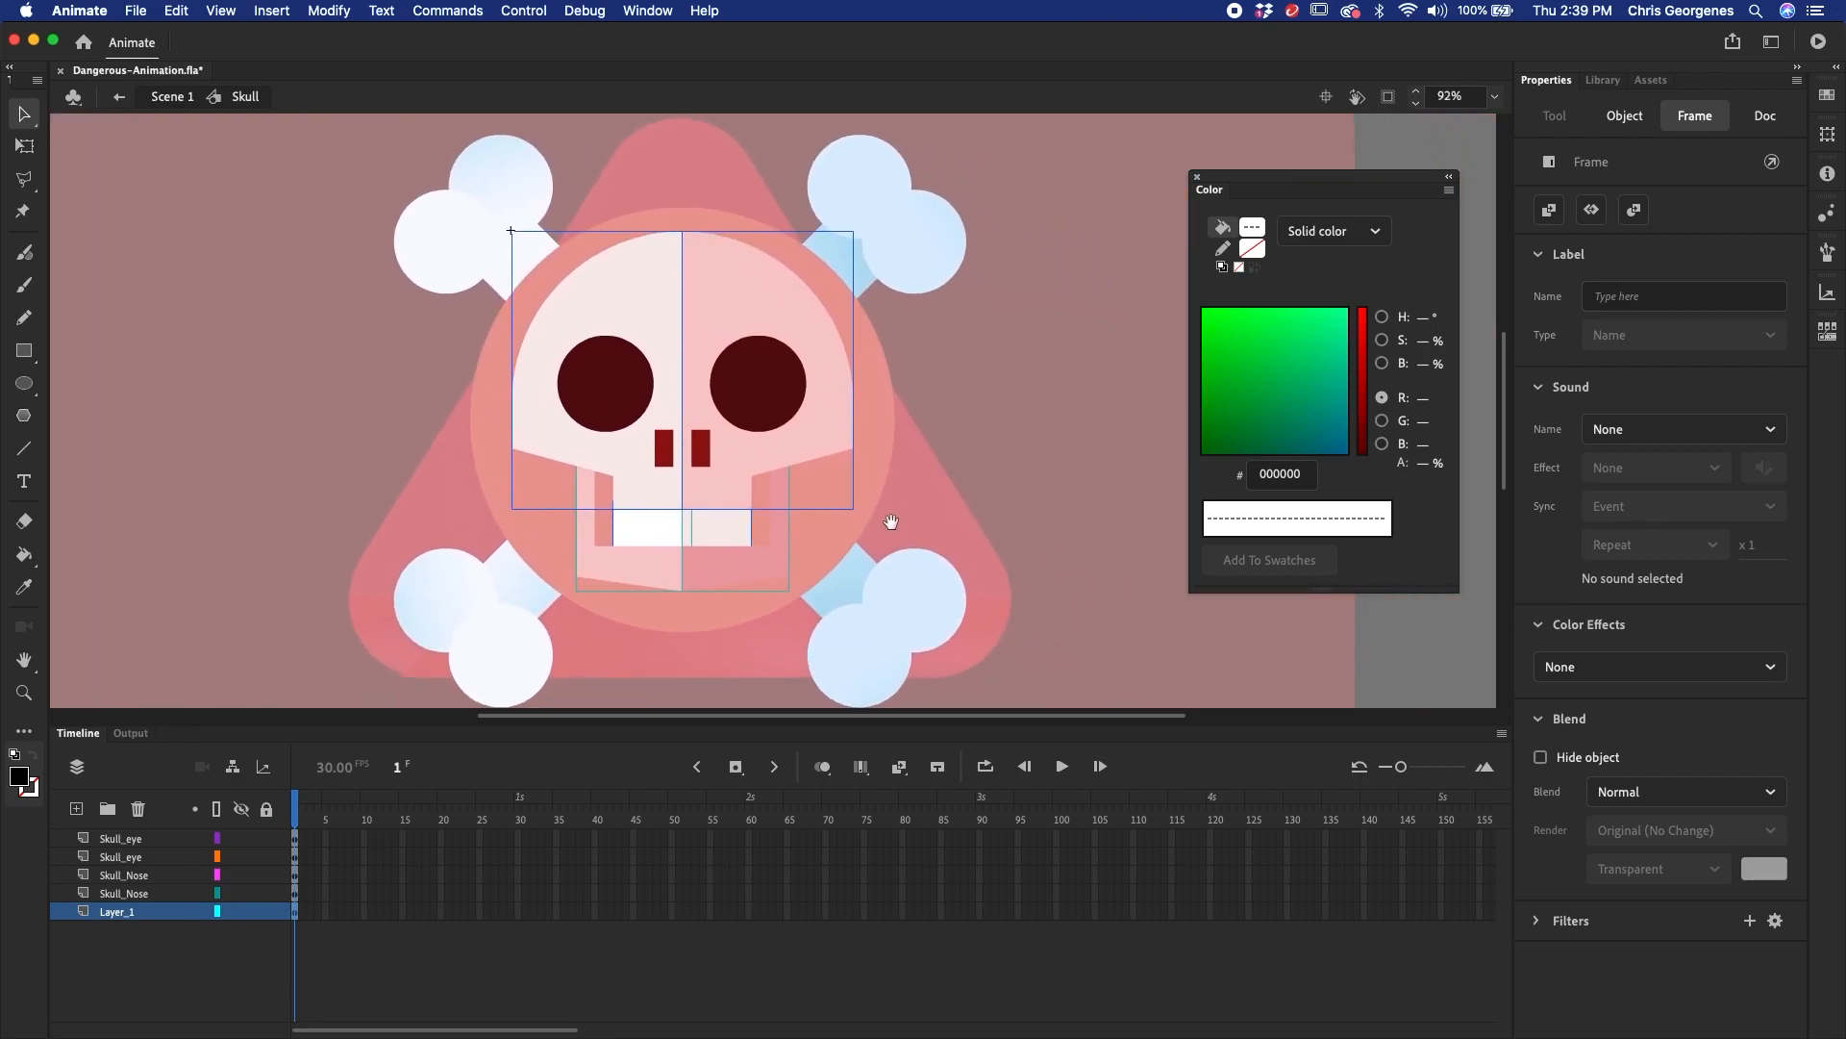
{"action": "left_click", "coordinate": [943, 517]}
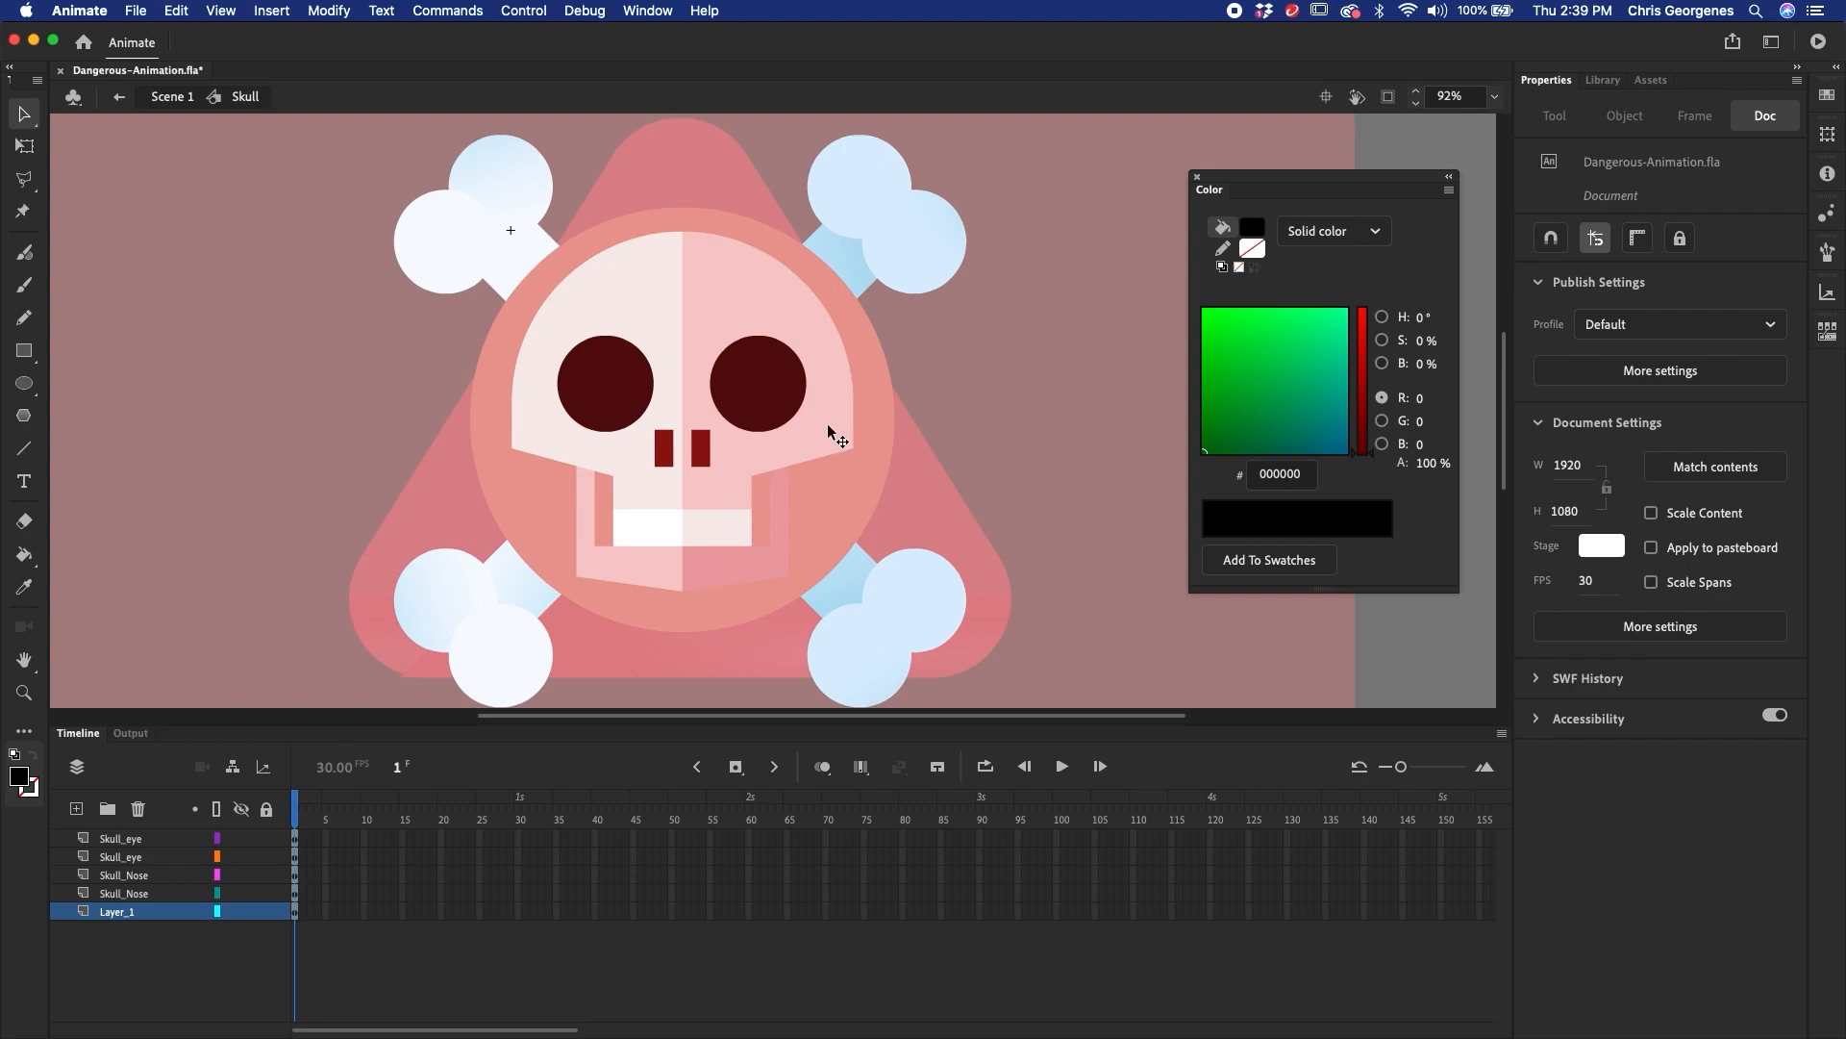
{"action": "left_click", "coordinate": [737, 533]}
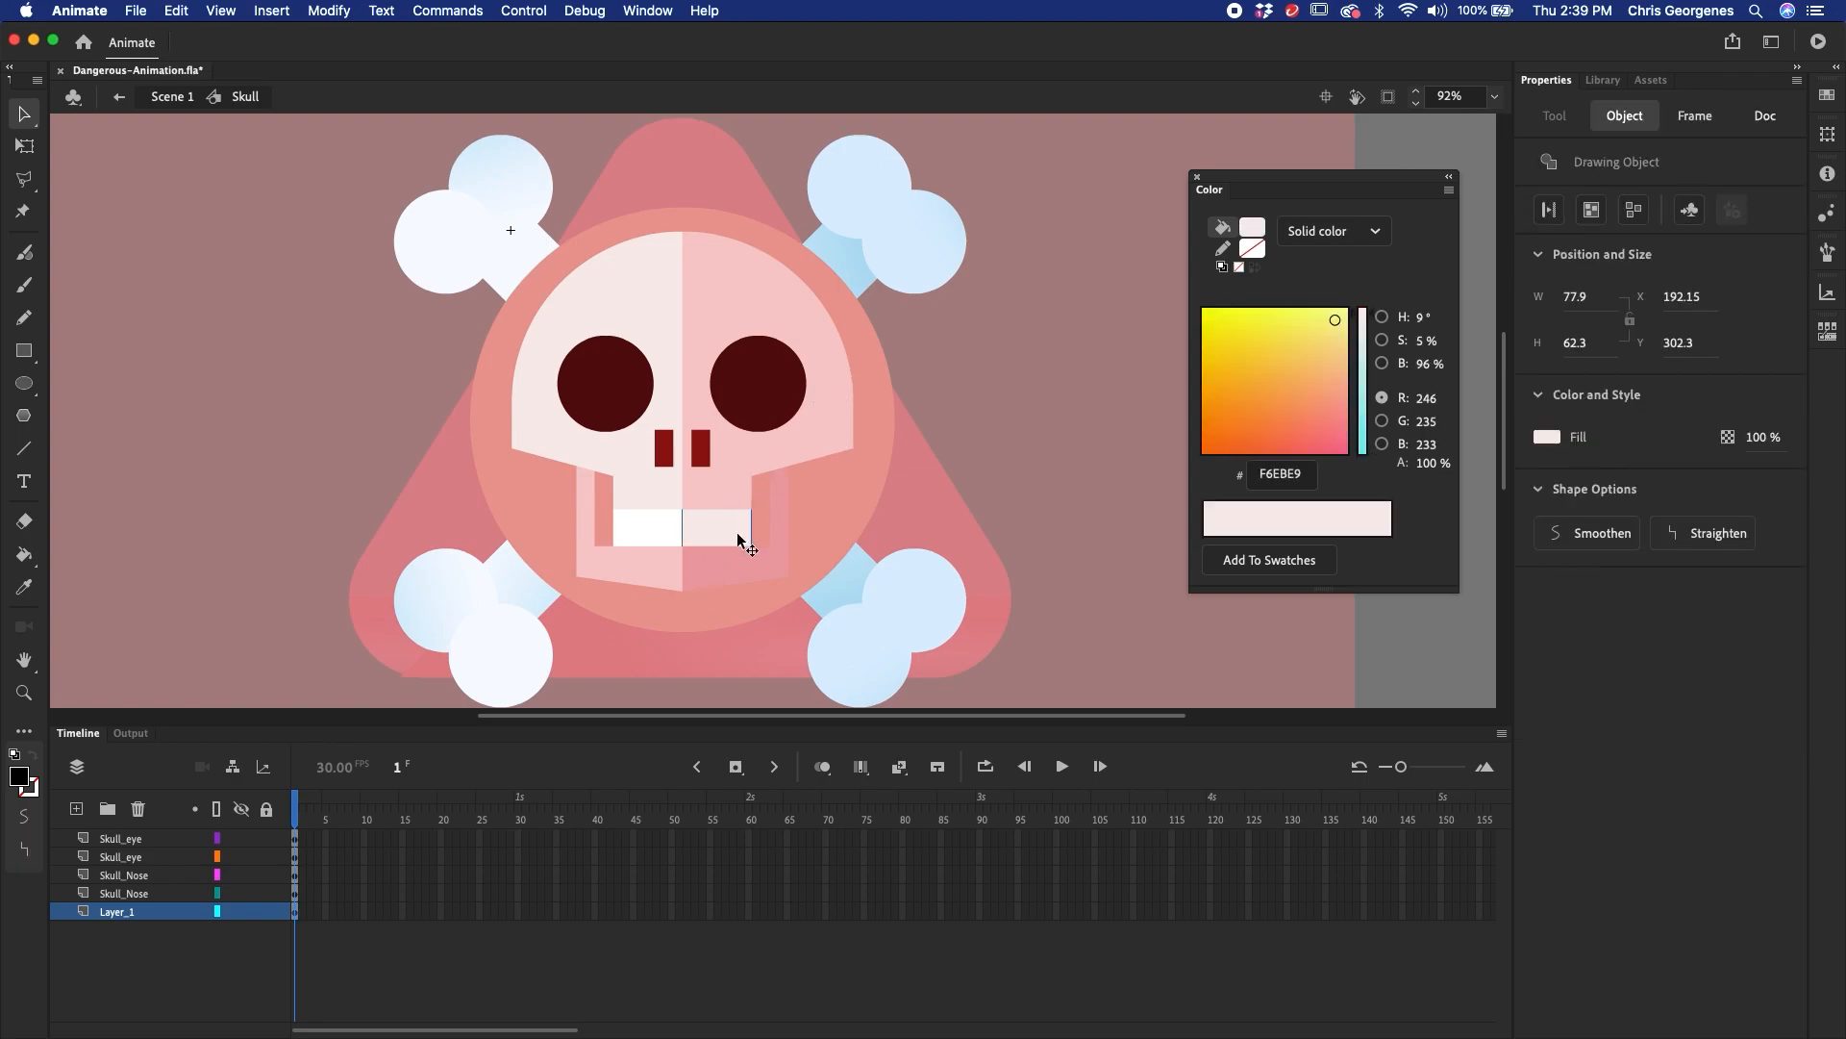
{"action": "left_click", "coordinate": [673, 541]}
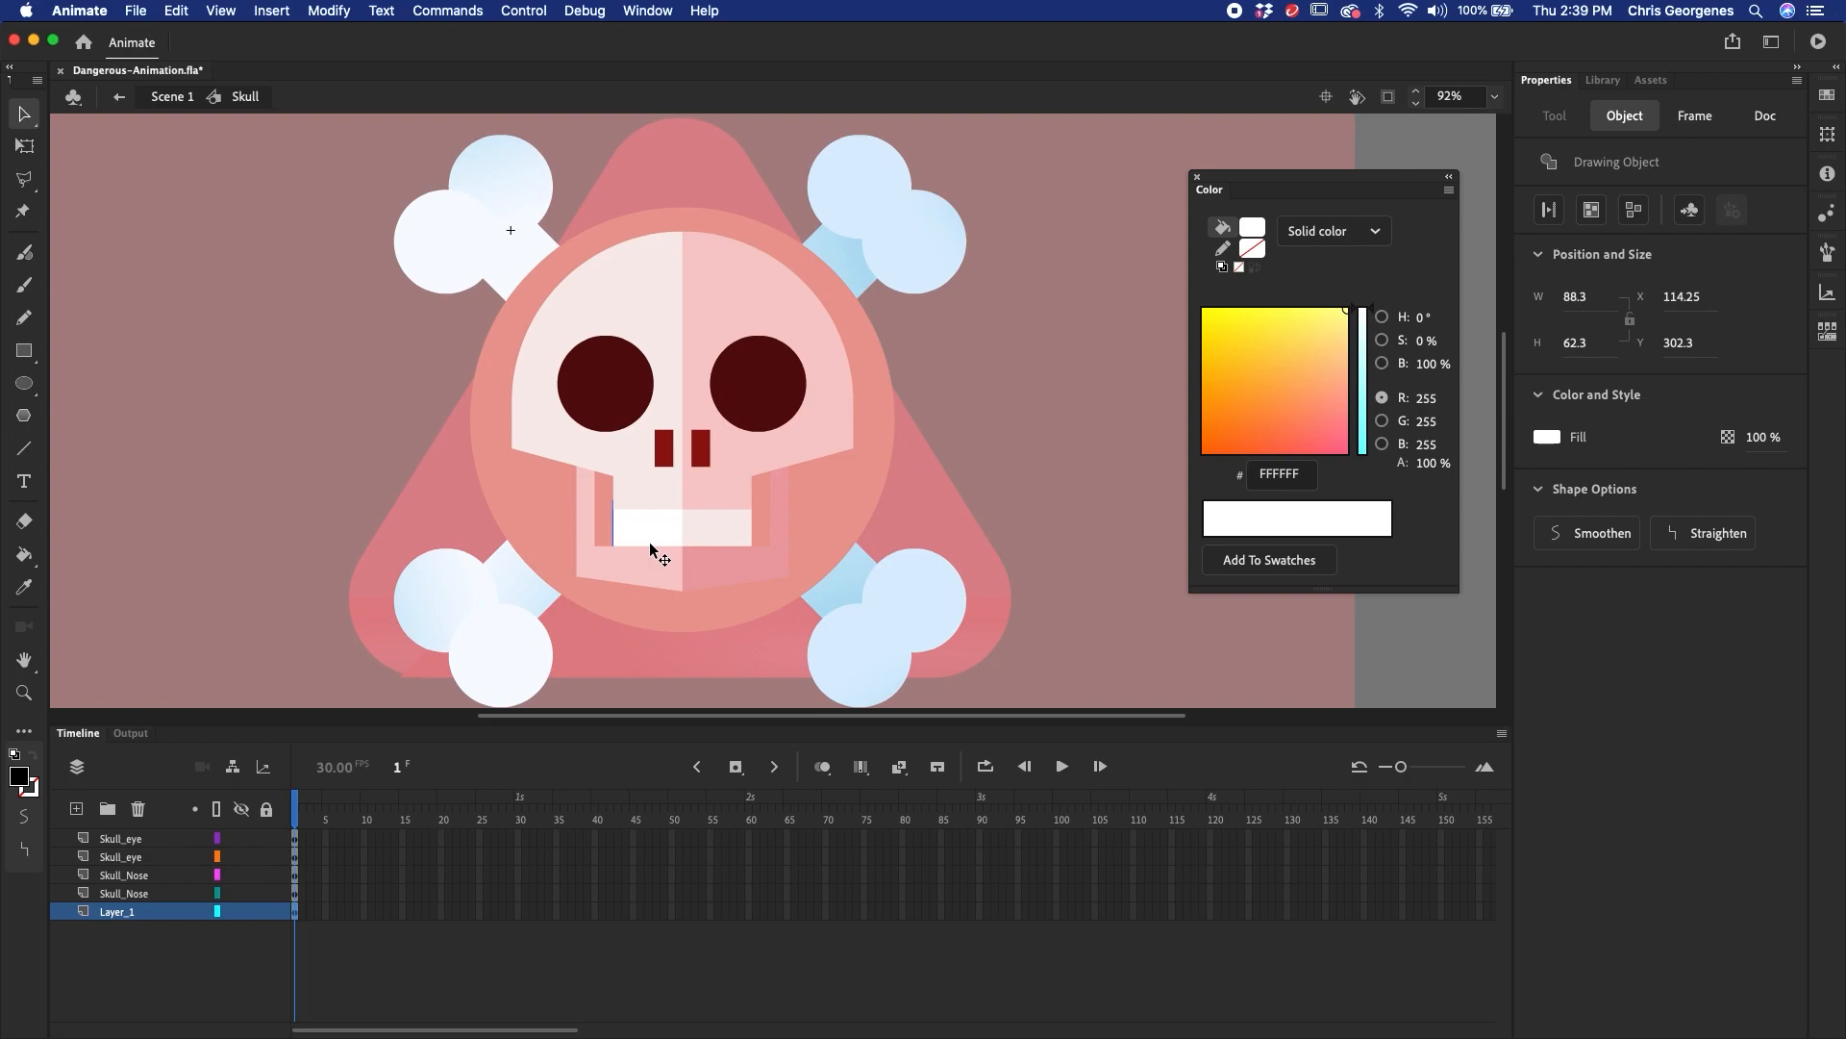
{"action": "key", "text": "F8"}
{"action": "type", "text": "Skull"}
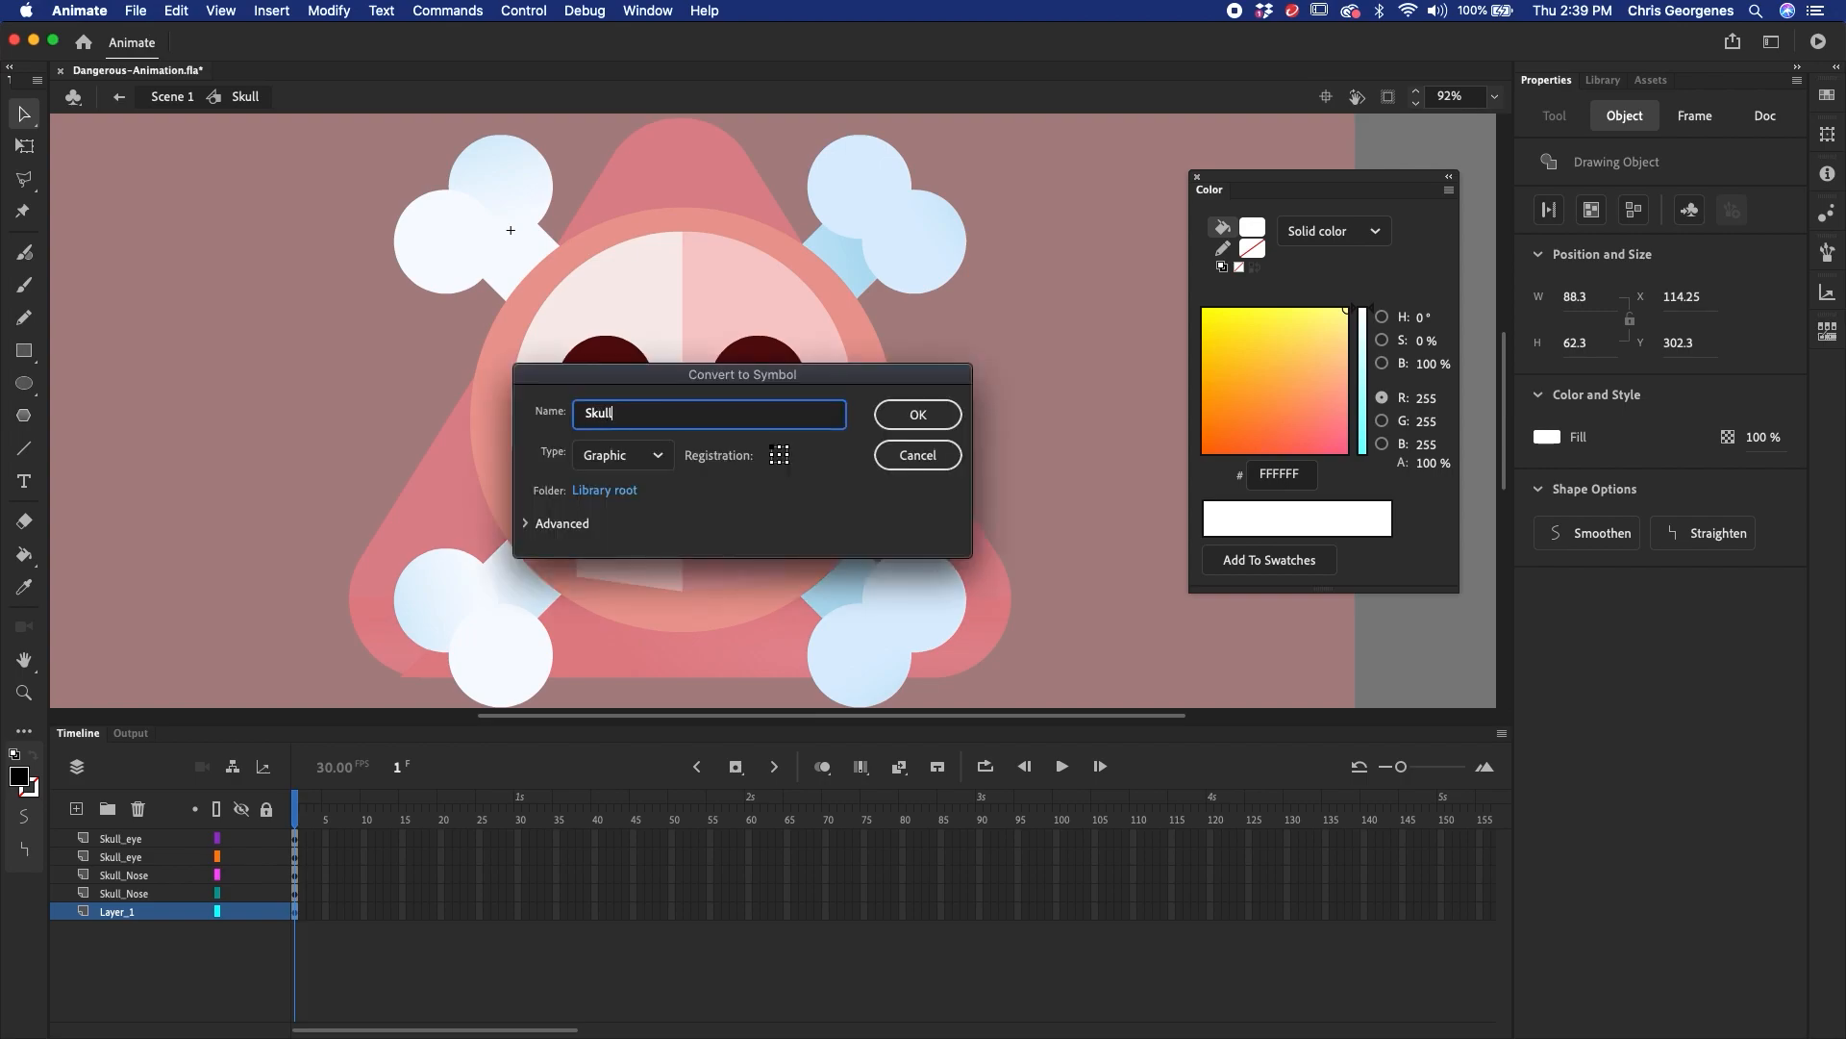
{"action": "type", "text": "-teeth-1"}
{"action": "key", "text": "Return"}
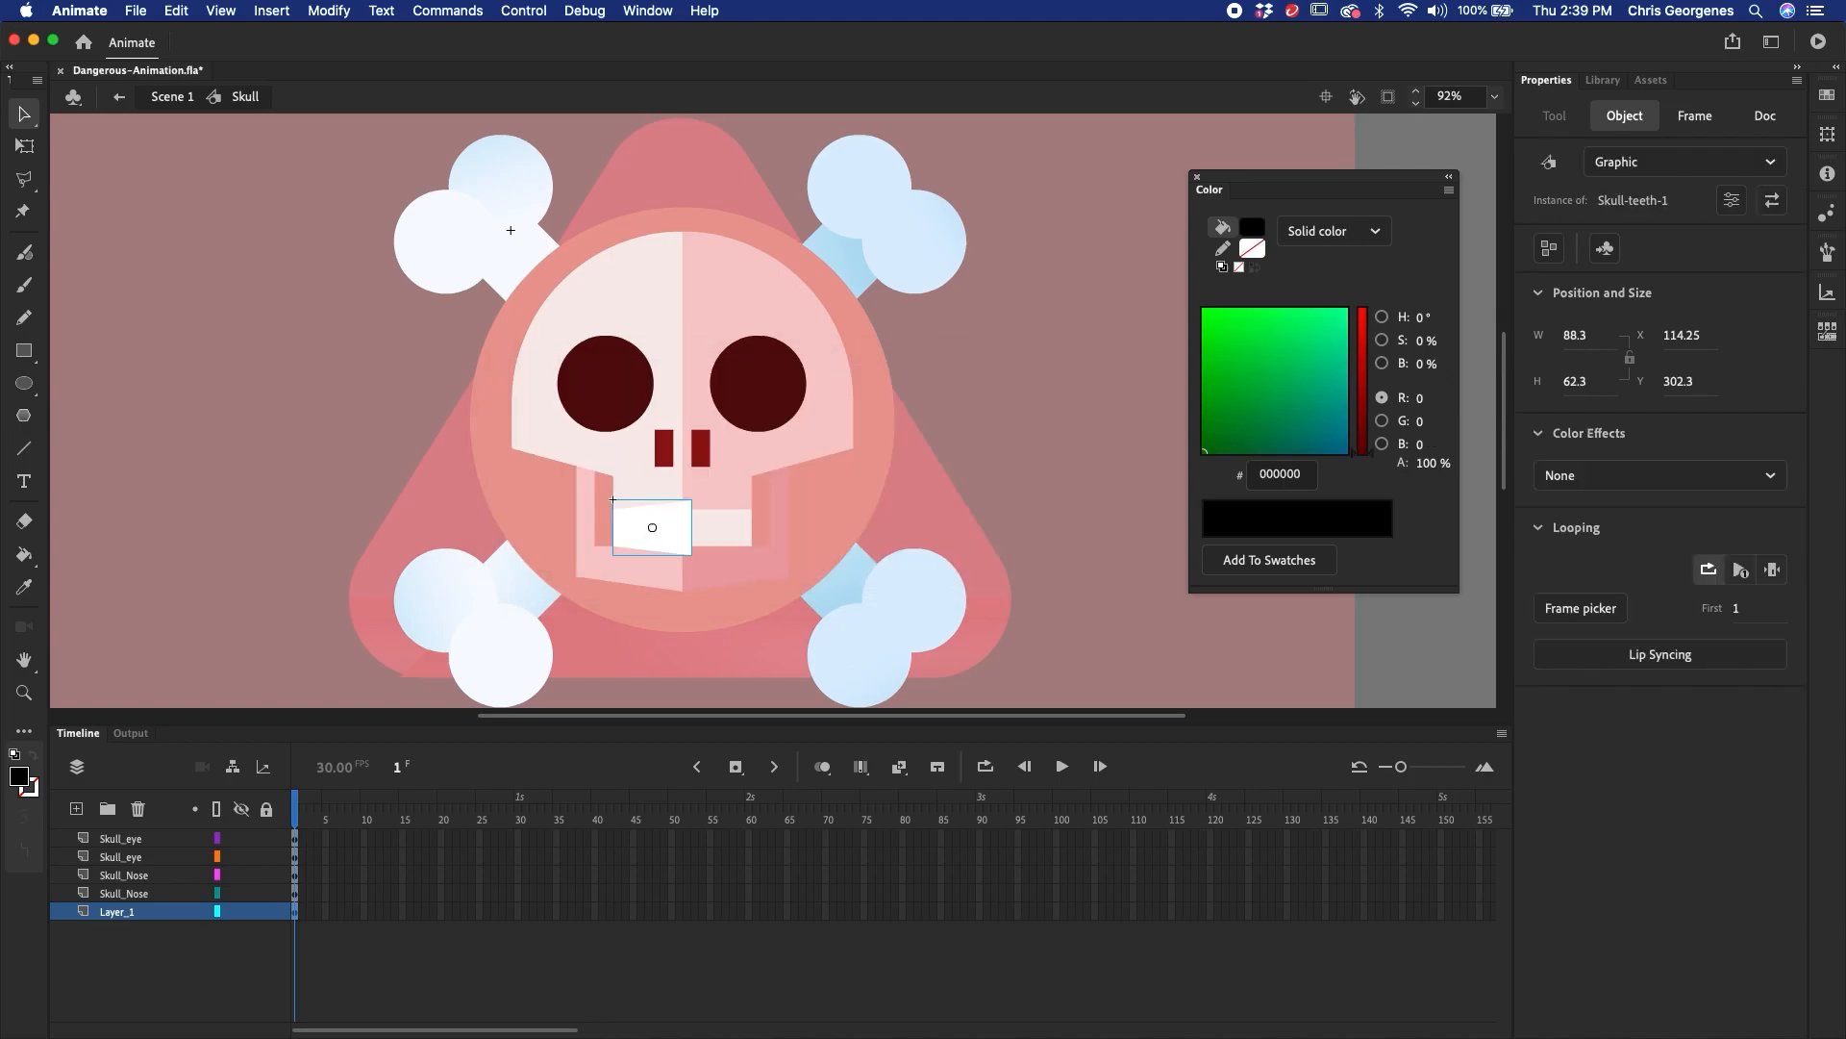
- Convert the right half of the teeth into a graphic symbol named Skull-teeth-2 and send it backward behind the head
{"action": "left_click", "coordinate": [744, 524]}
{"action": "key", "text": "F8"}
{"action": "type", "text": "S"}
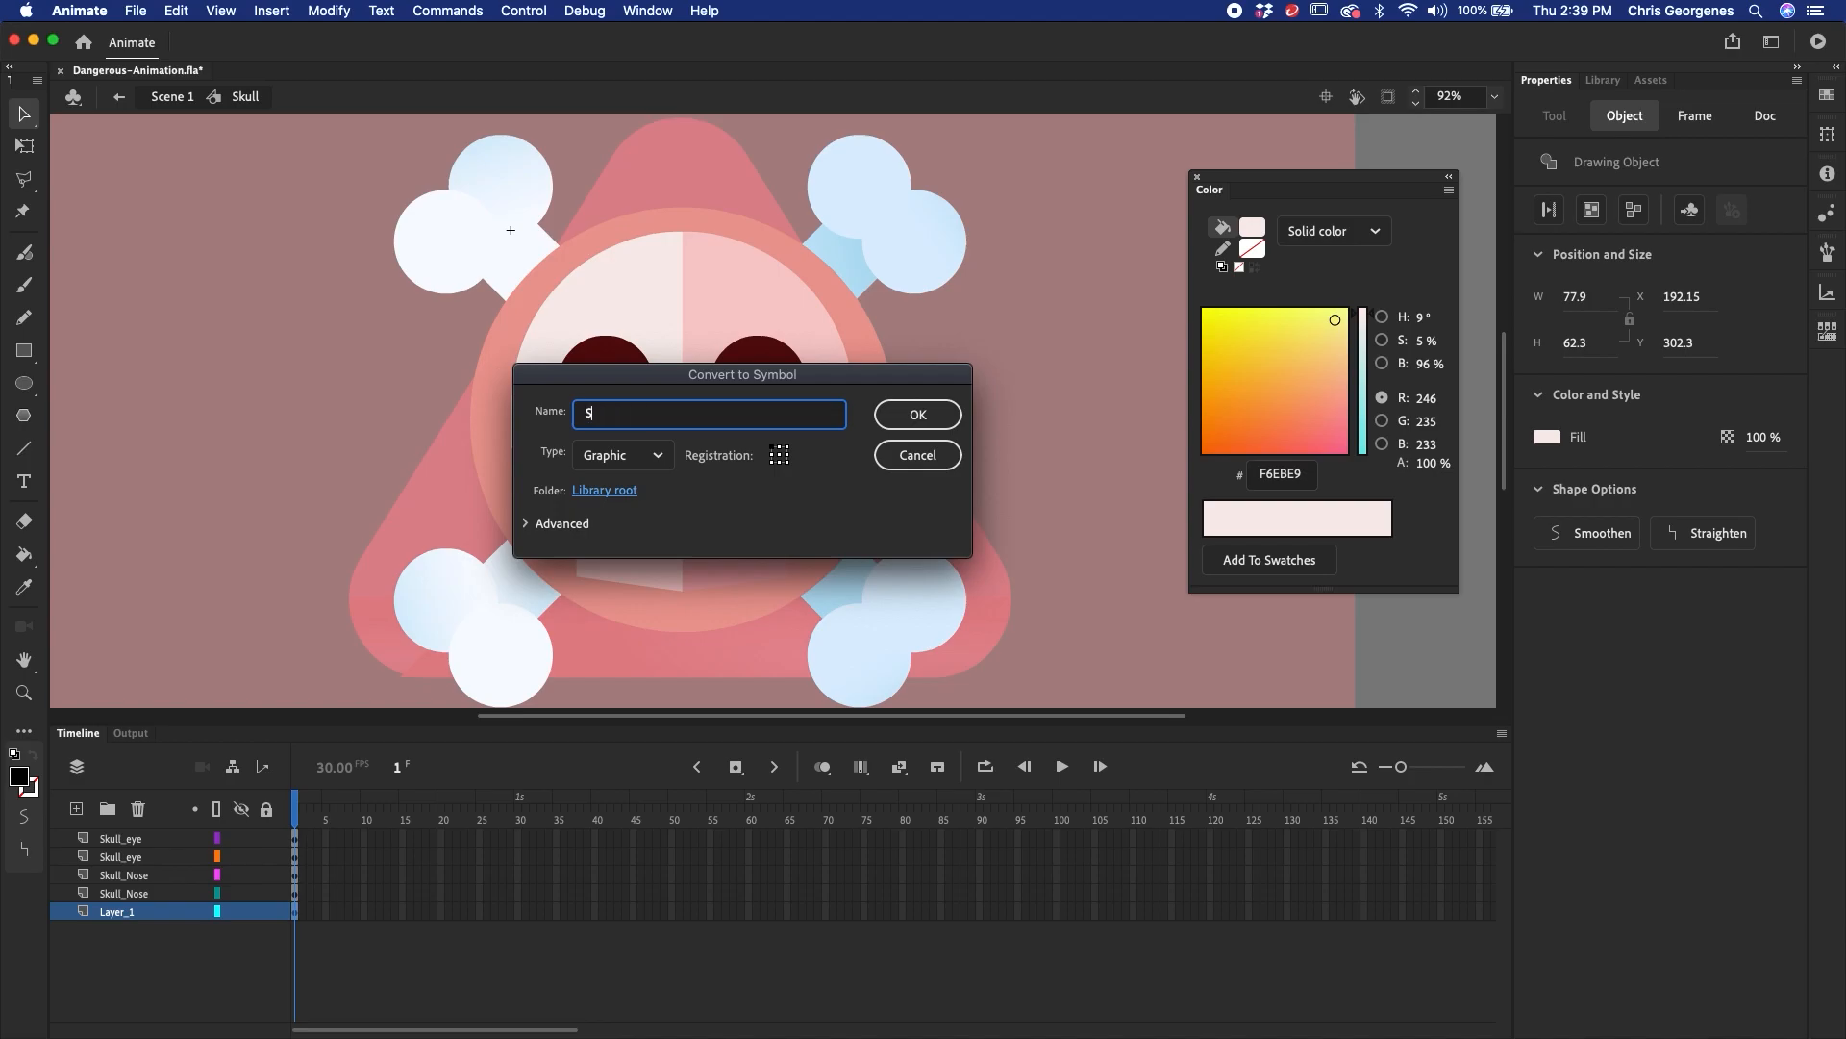
{"action": "type", "text": "kull-teeth-2"}
{"action": "key", "text": "Return"}
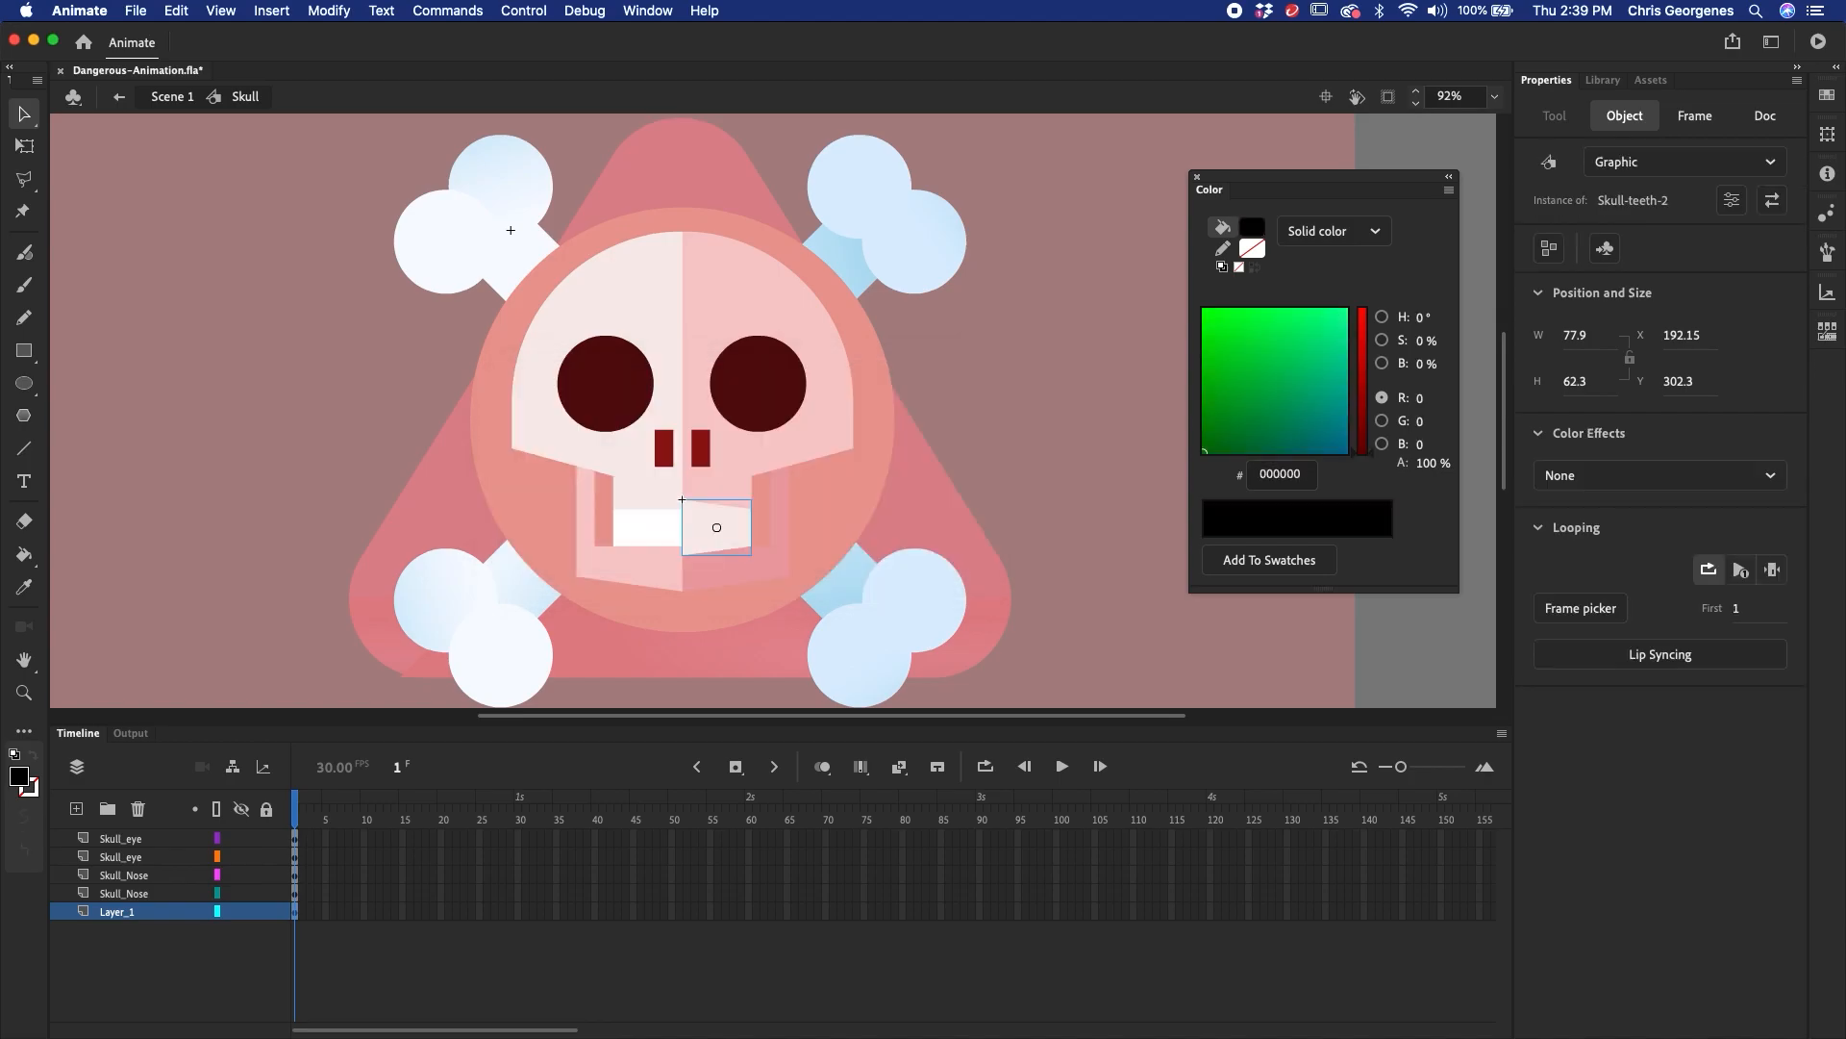
{"action": "key", "text": "super+Down"}
{"action": "key", "text": "super+Down"}
- Convert the right half of the skull's head into a graphic symbol named Skull-head-right
{"action": "left_click", "coordinate": [792, 464]}
{"action": "key", "text": "F8"}
{"action": "type", "text": "Skull-he"}
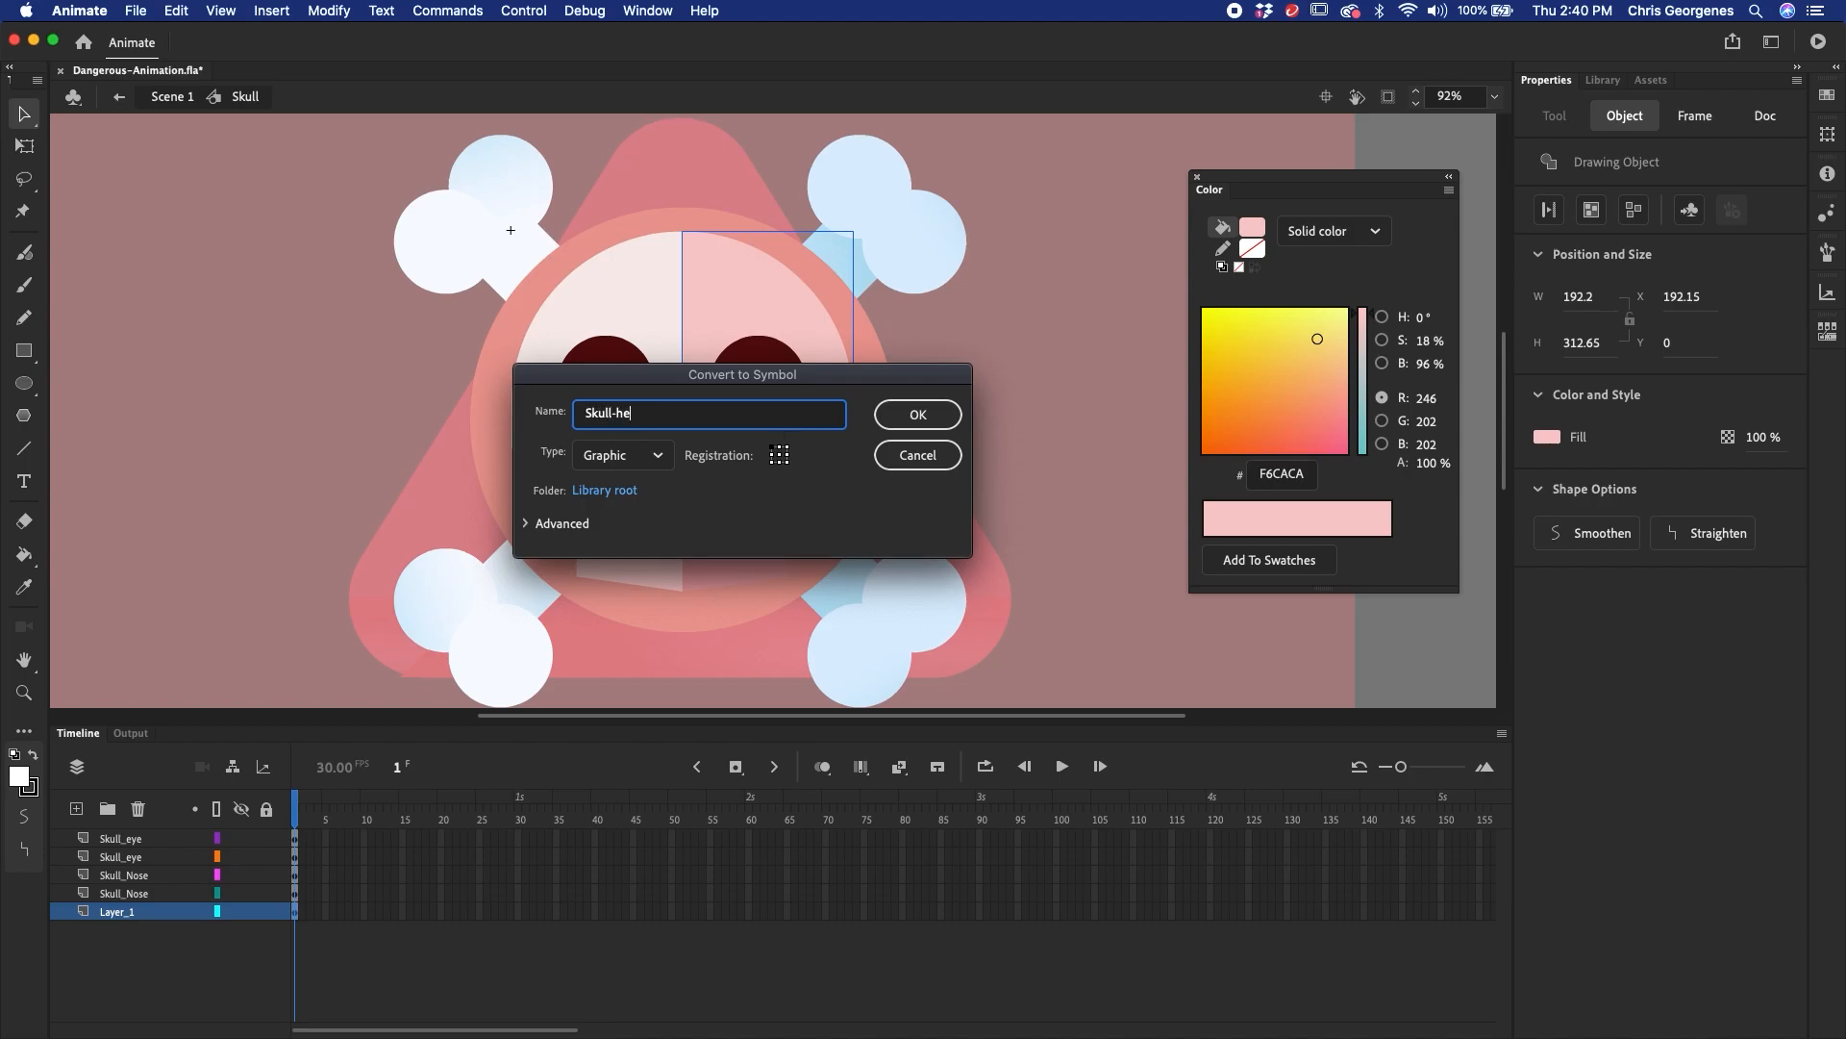
{"action": "type", "text": "ad-right"}
{"action": "key", "text": "Return"}
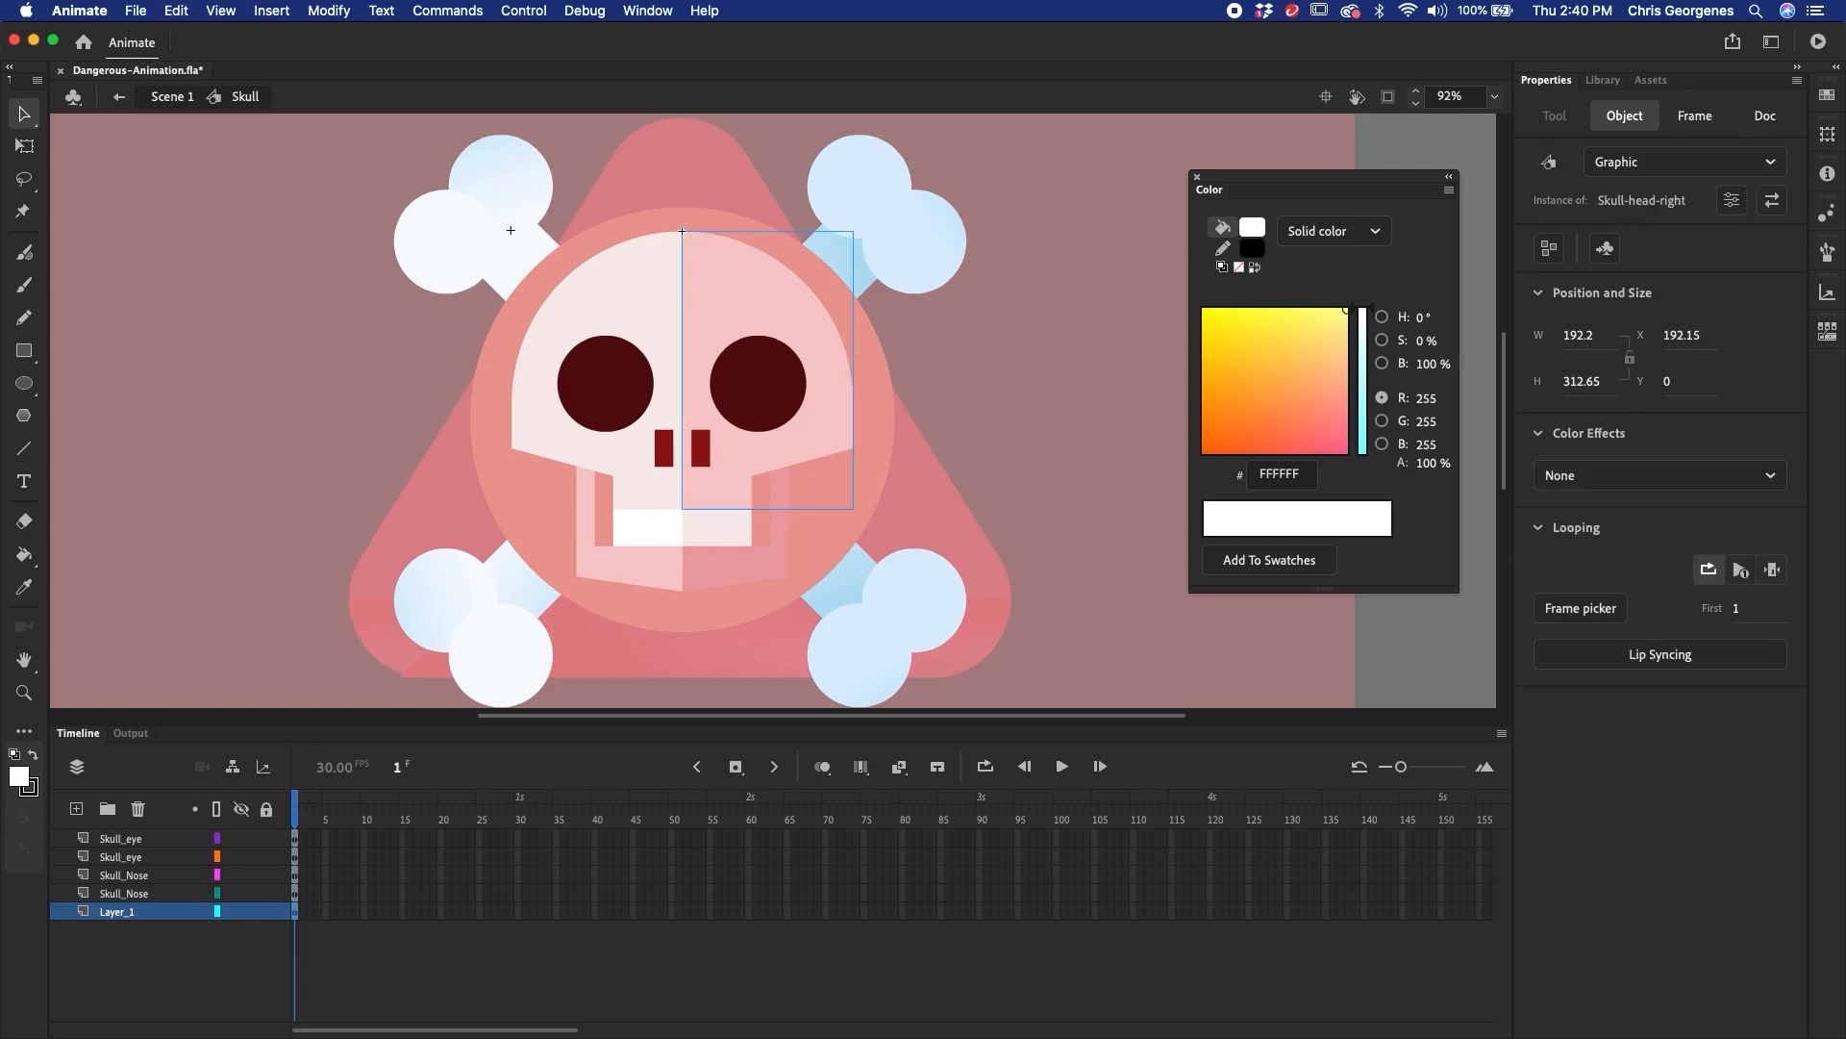
- Convert the left half of the skull's head into a graphic symbol named Skull-head-left
{"action": "left_click", "coordinate": [671, 310]}
{"action": "key", "text": "F8"}
{"action": "type", "text": "Sk"}
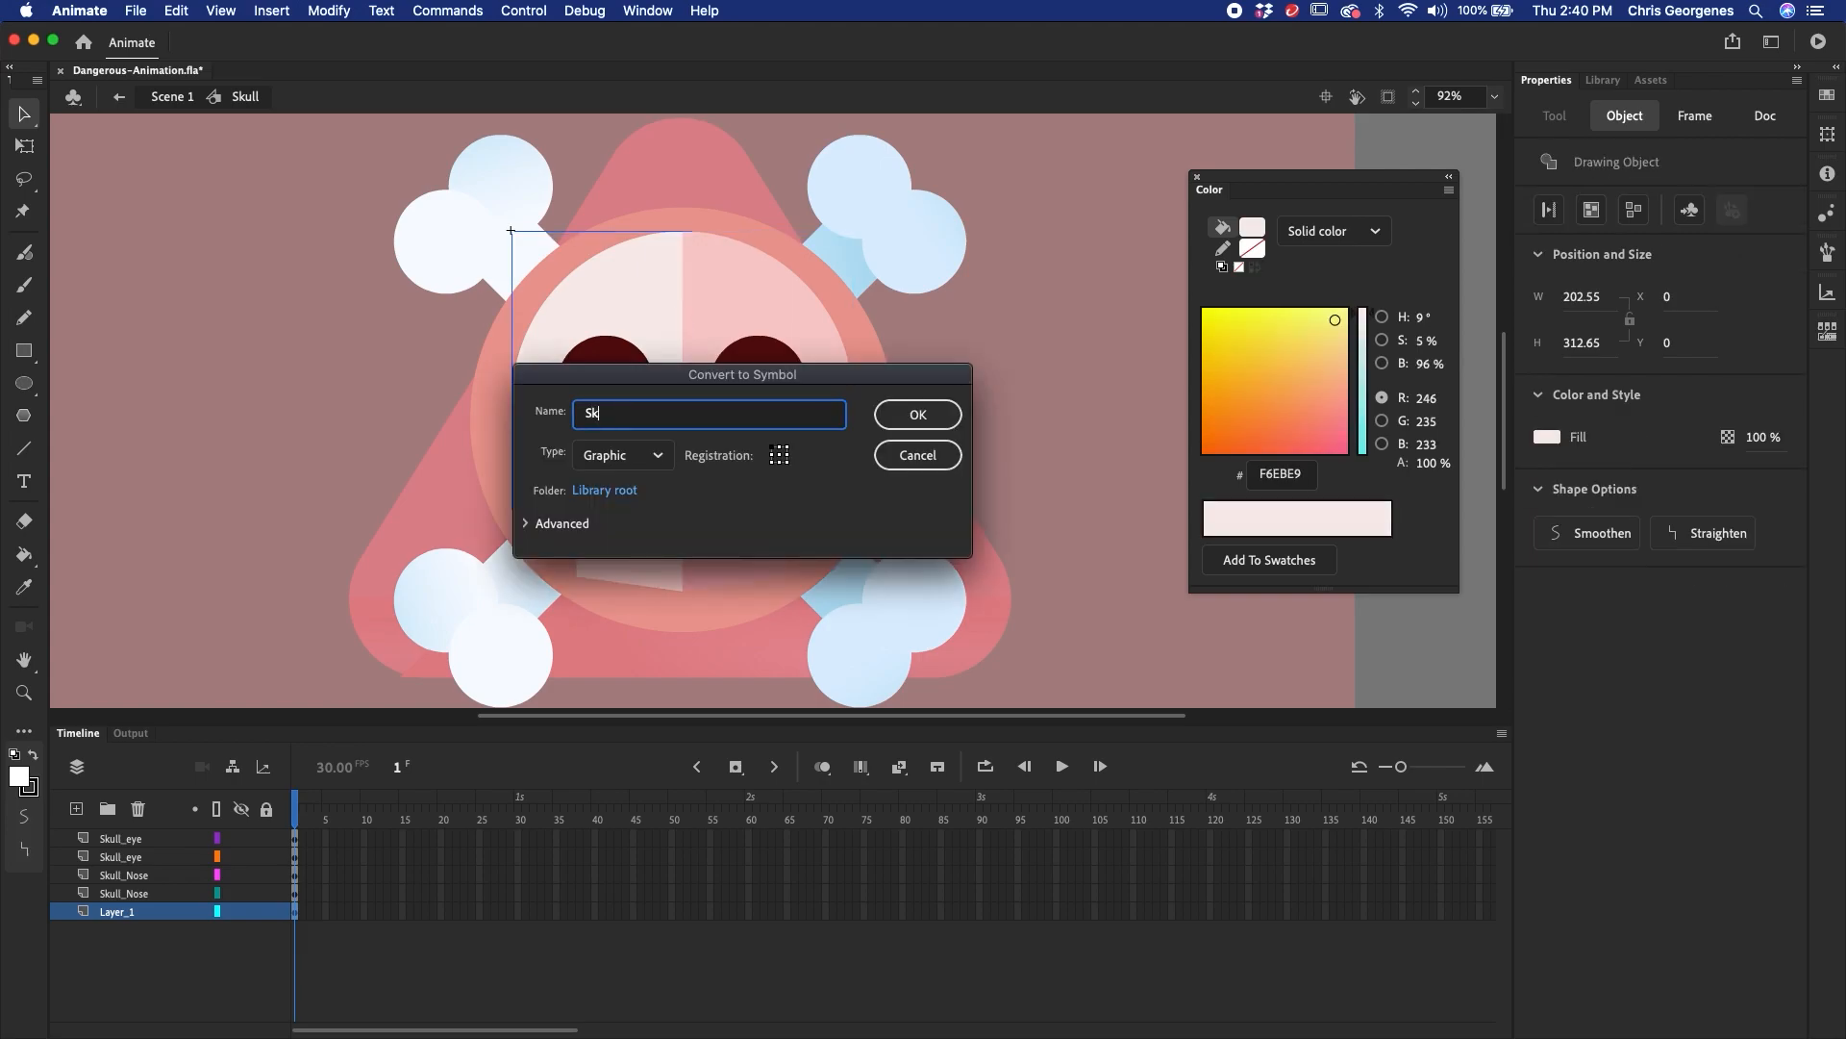
{"action": "type", "text": "ull-head-left"}
{"action": "key", "text": "Return"}
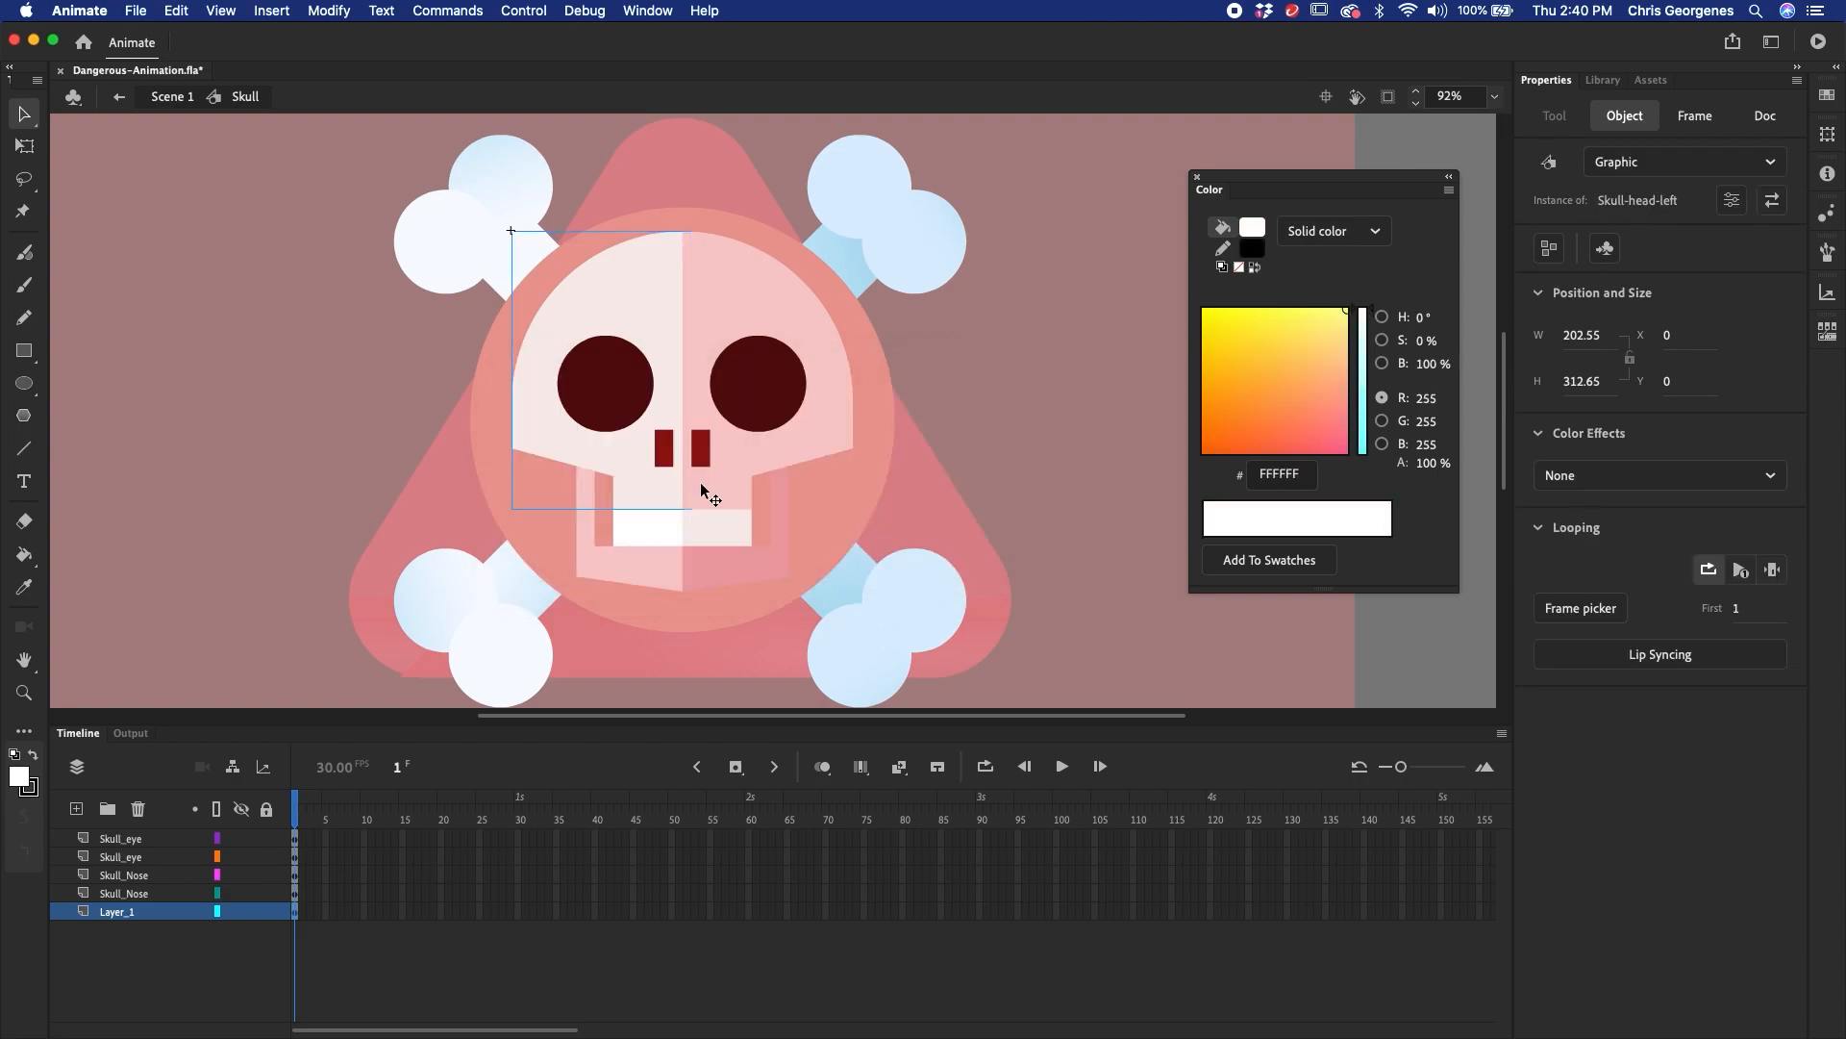
- Convert the left jaw group into a graphic symbol named Skull-jaw-left and send it backward
{"action": "left_click", "coordinate": [633, 581]}
{"action": "key", "text": "F8"}
{"action": "type", "text": "Sk"}
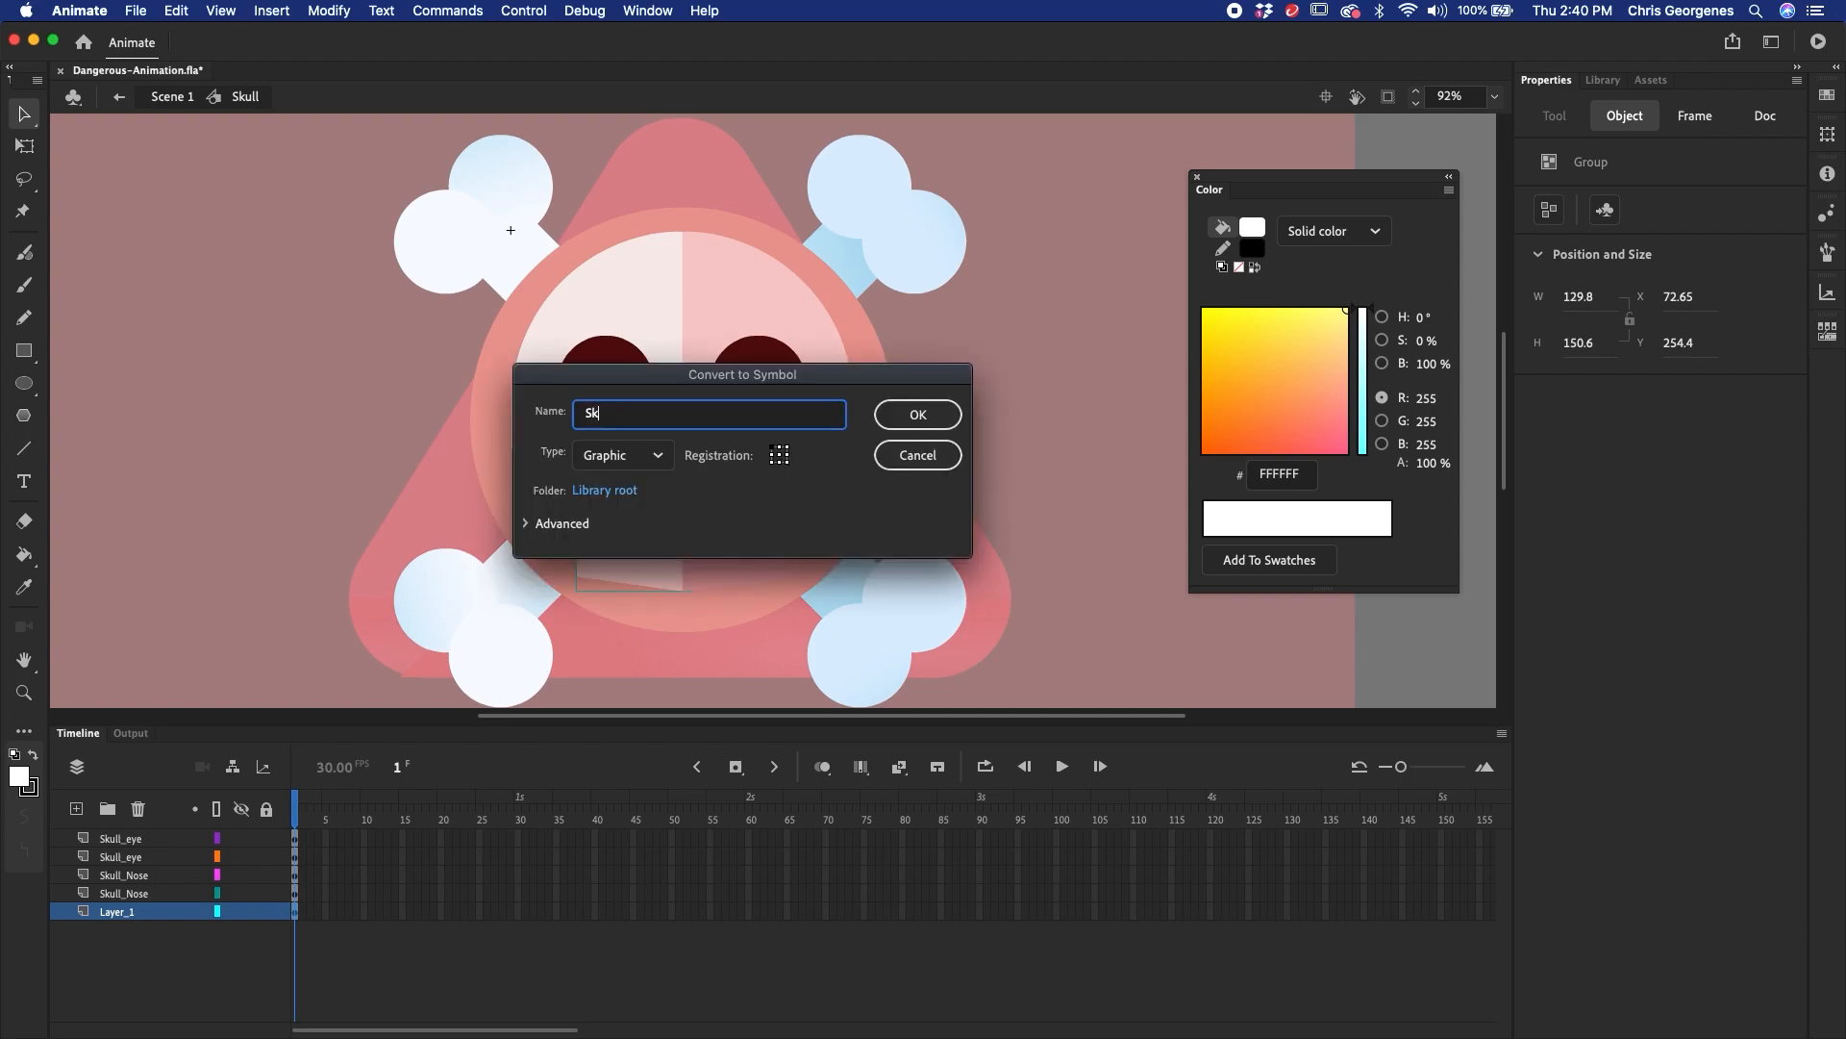
{"action": "type", "text": "ull-jaw-left"}
{"action": "key", "text": "Return"}
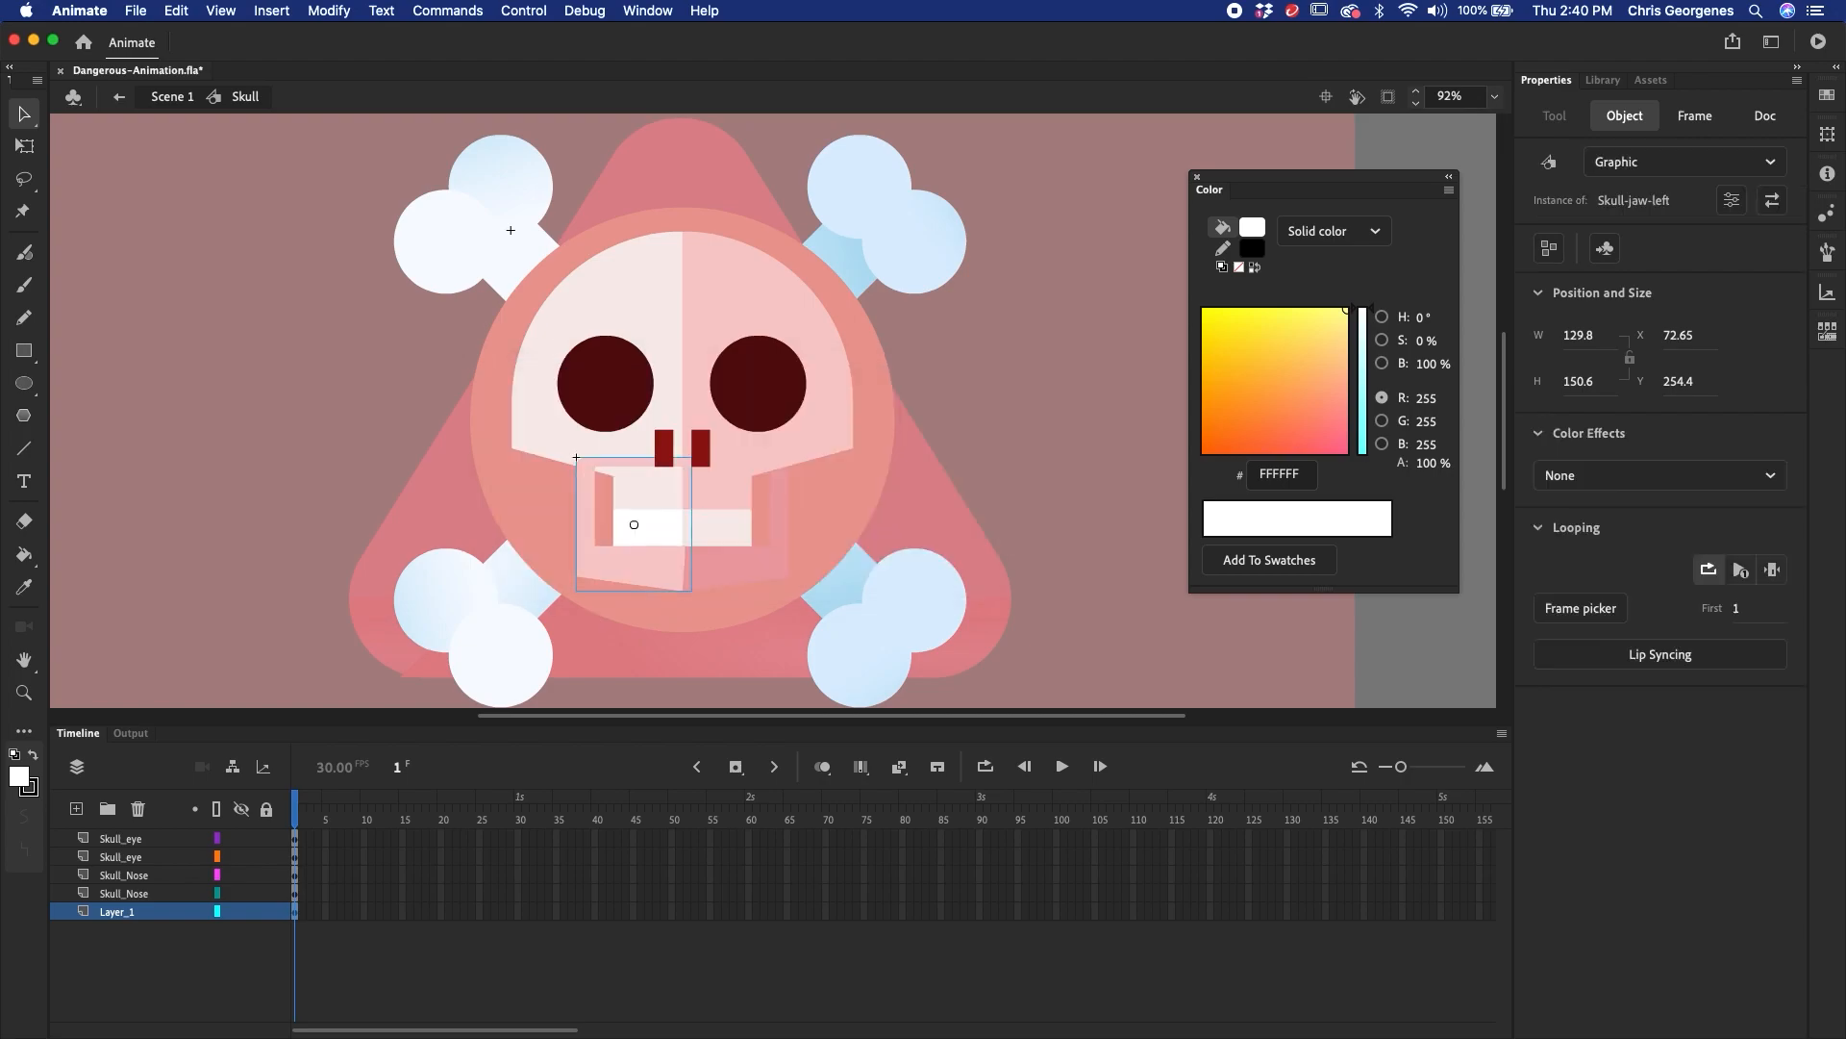
{"action": "key", "text": "super+Down"}
- Convert the right jaw group into a graphic symbol named Skull-jaw-right
{"action": "left_click", "coordinate": [791, 557]}
{"action": "key", "text": "F8"}
{"action": "type", "text": "S"}
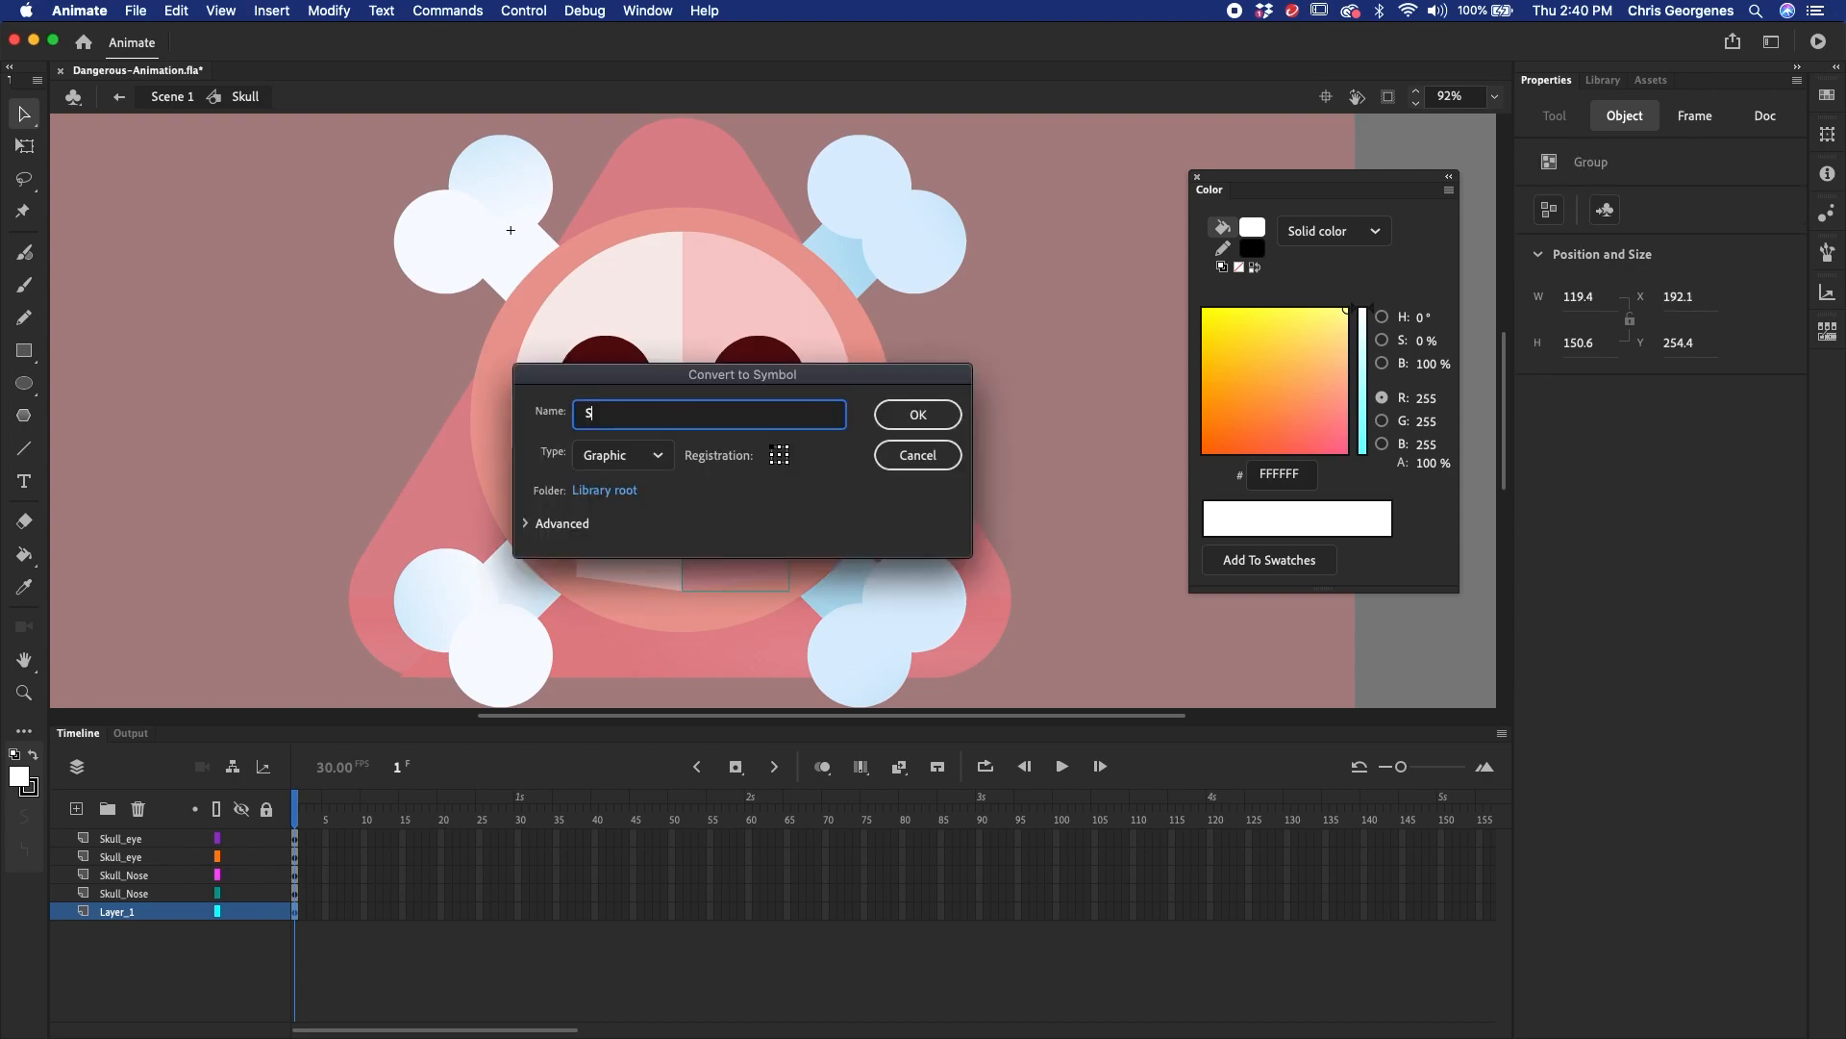
{"action": "type", "text": "kull-jaw-right"}
{"action": "key", "text": "Return"}
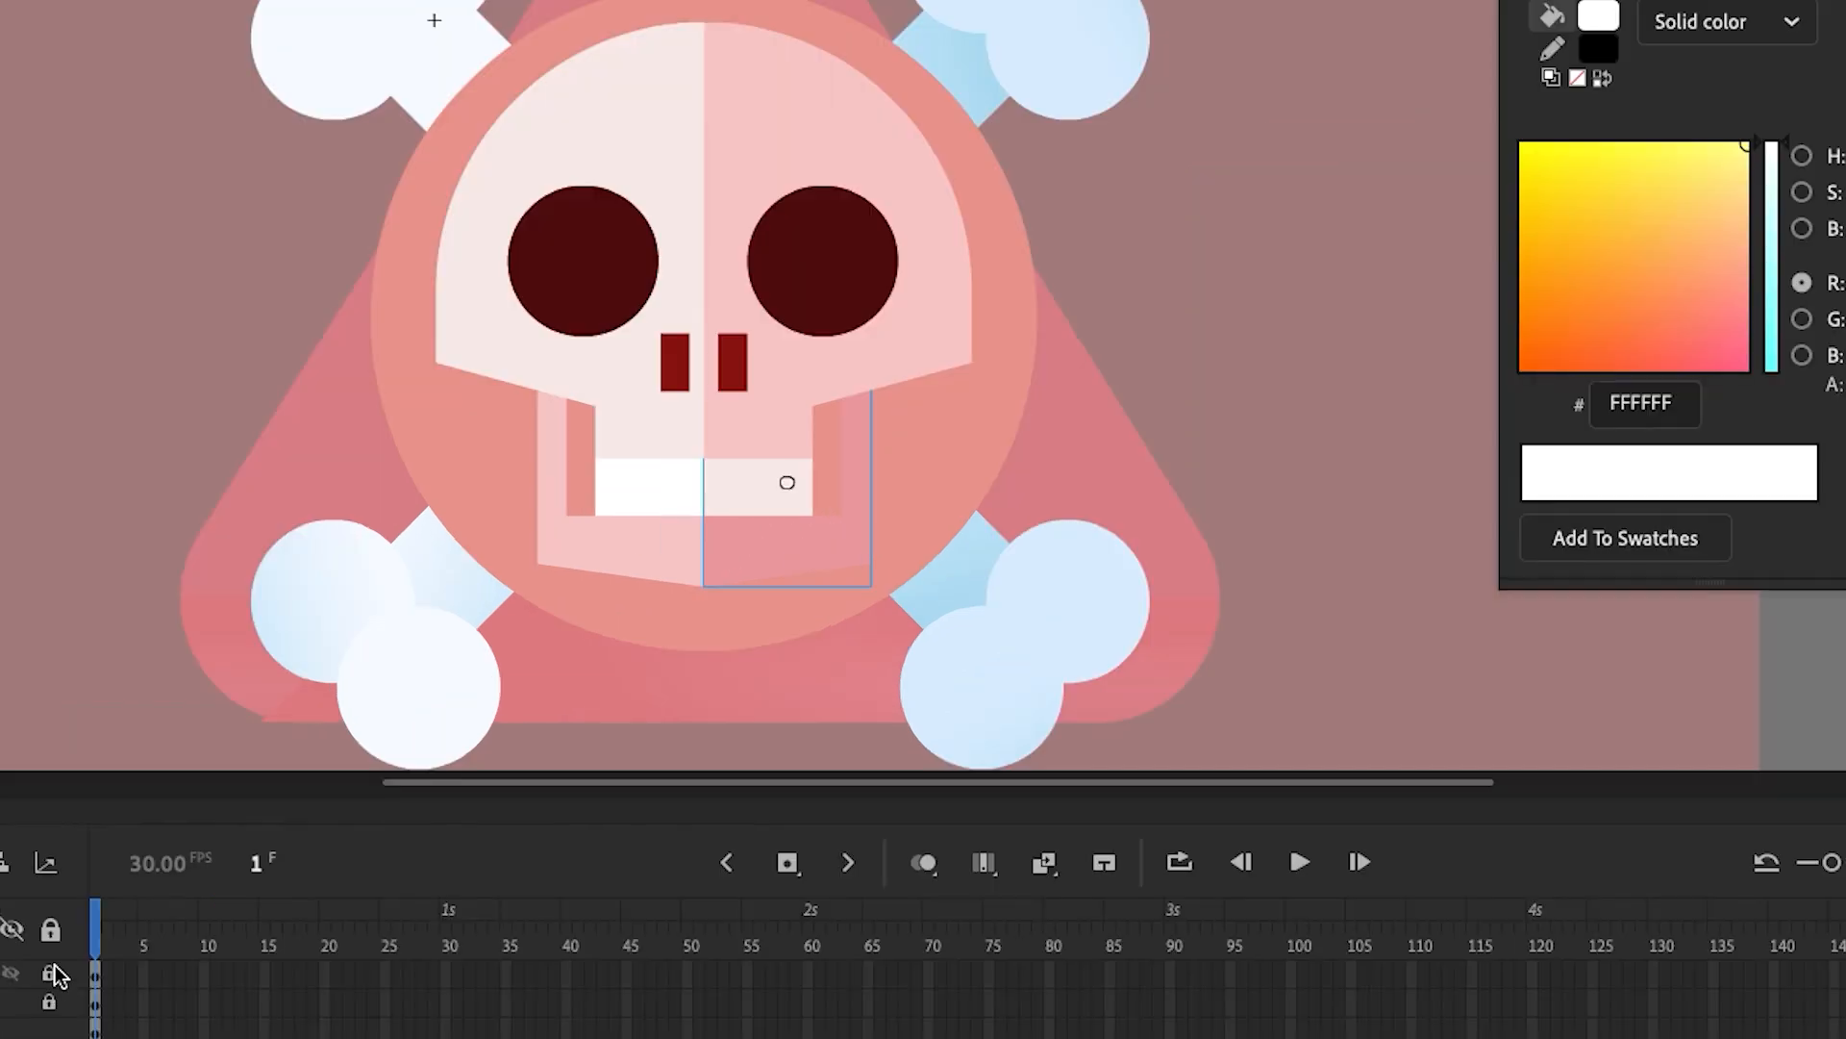
- With the eye and nose layers locked, distribute the head, jaw and teeth instances to layers and delete the emptied Layer_1
{"action": "left_click_drag", "start_coordinate": [266, 838], "coordinate": [266, 893]}
{"action": "key", "text": "super+a"}
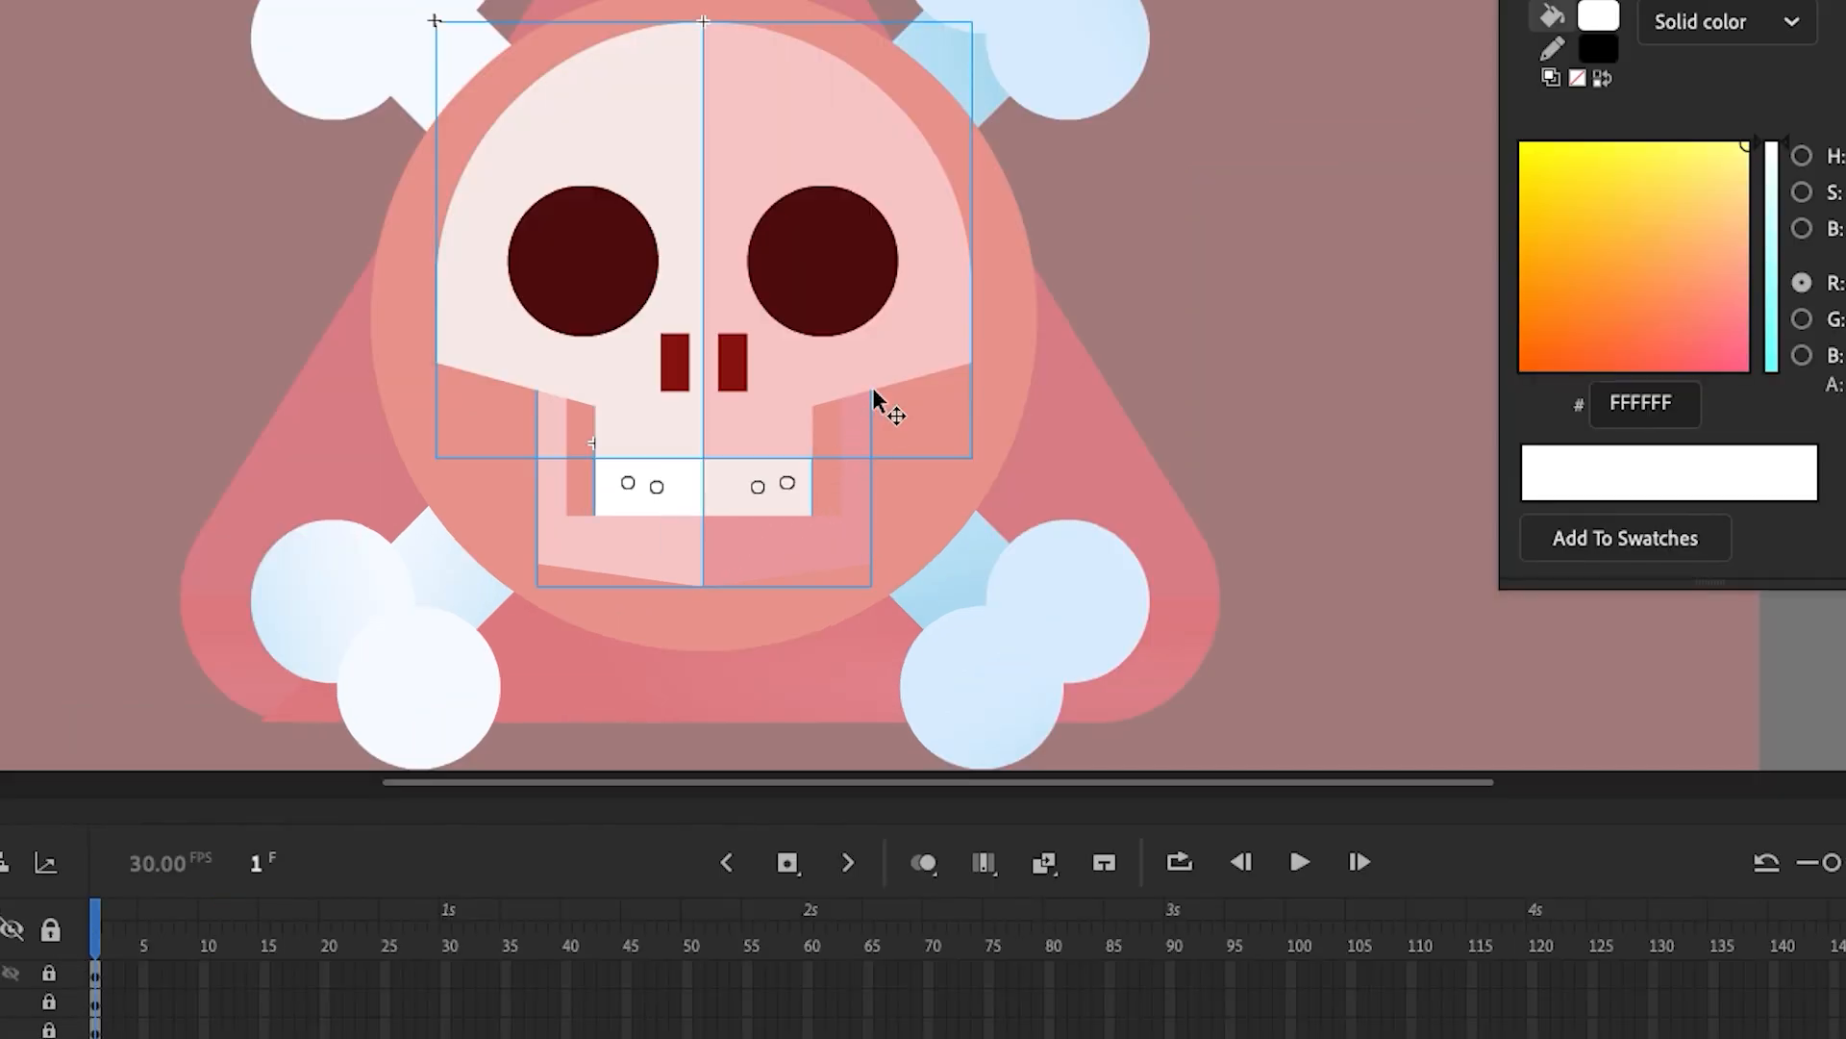
{"action": "right_click", "coordinate": [881, 348]}
{"action": "left_click", "coordinate": [1054, 949]}
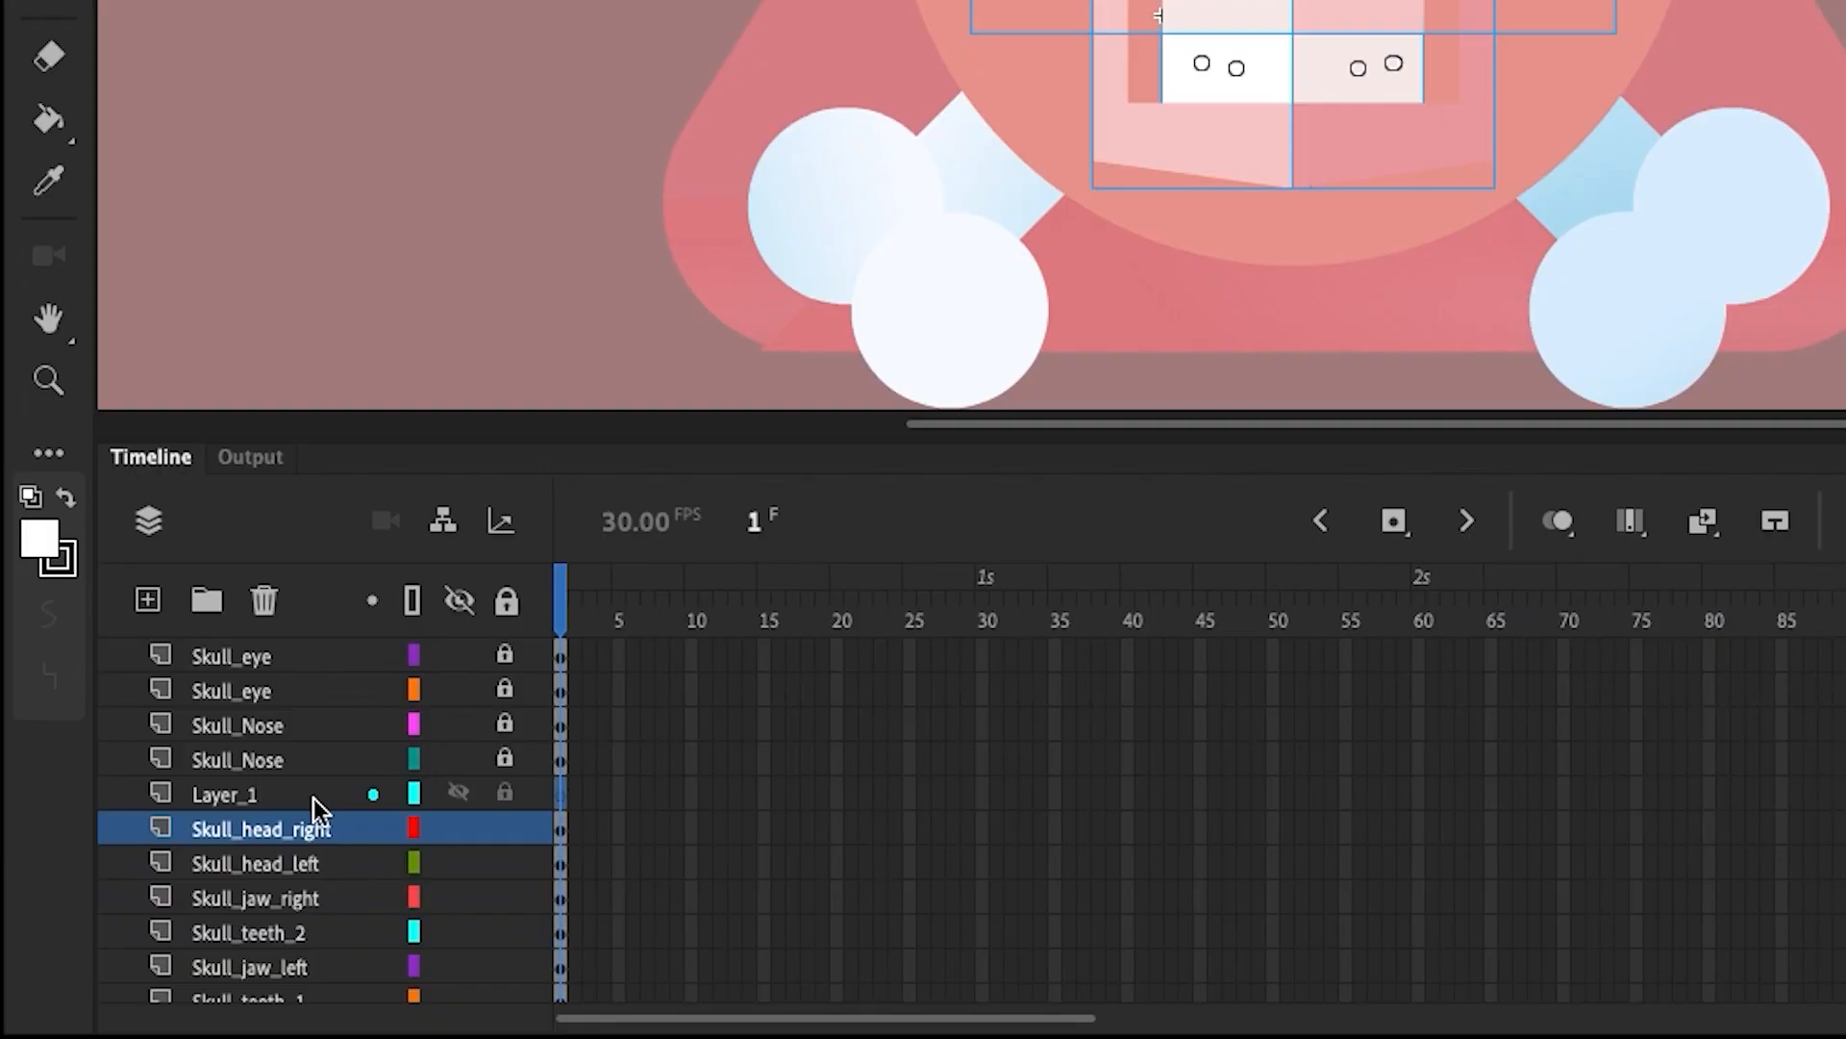
{"action": "left_click", "coordinate": [310, 797]}
{"action": "left_click", "coordinate": [272, 598]}
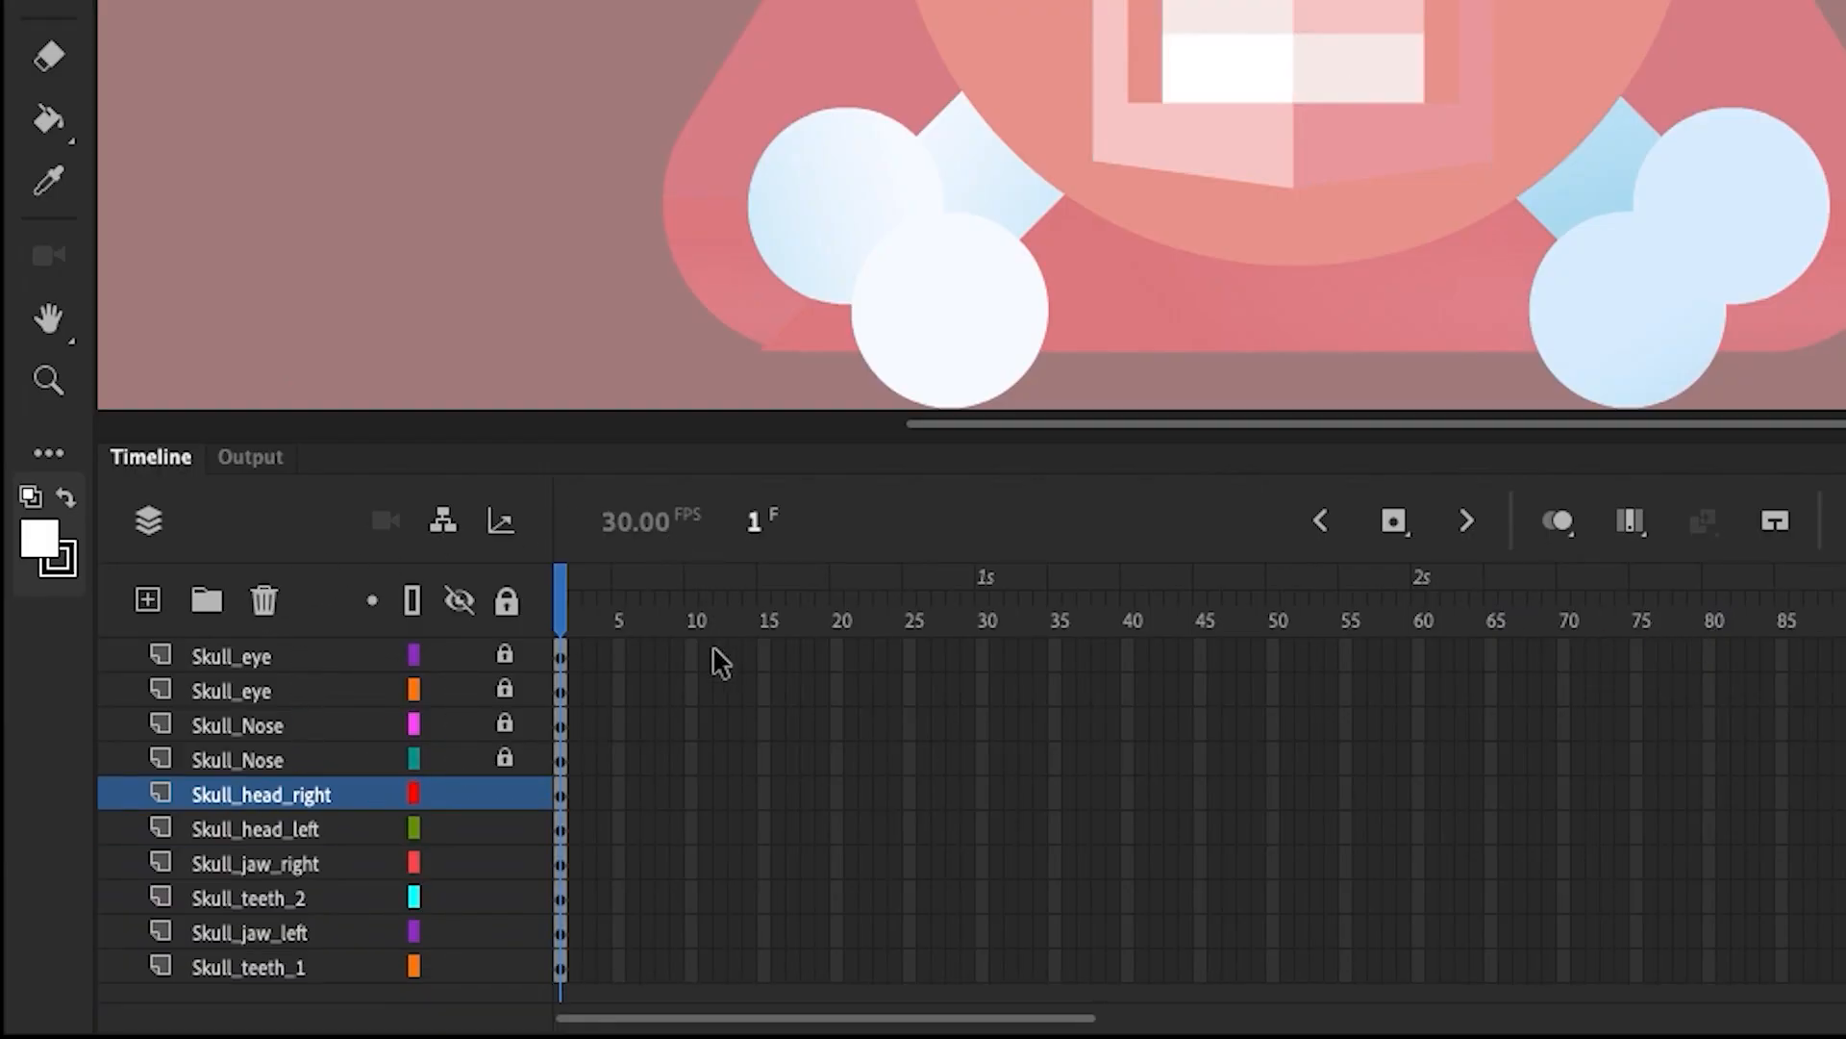
- Unlock the eye and nose layers, and place the Skull_teeth_2 layer below Skull_jaw_left
{"action": "left_click", "coordinate": [504, 687]}
{"action": "left_click_drag", "start_coordinate": [506, 657], "coordinate": [514, 761]}
{"action": "left_click_drag", "start_coordinate": [648, 445], "coordinate": [658, 343]}
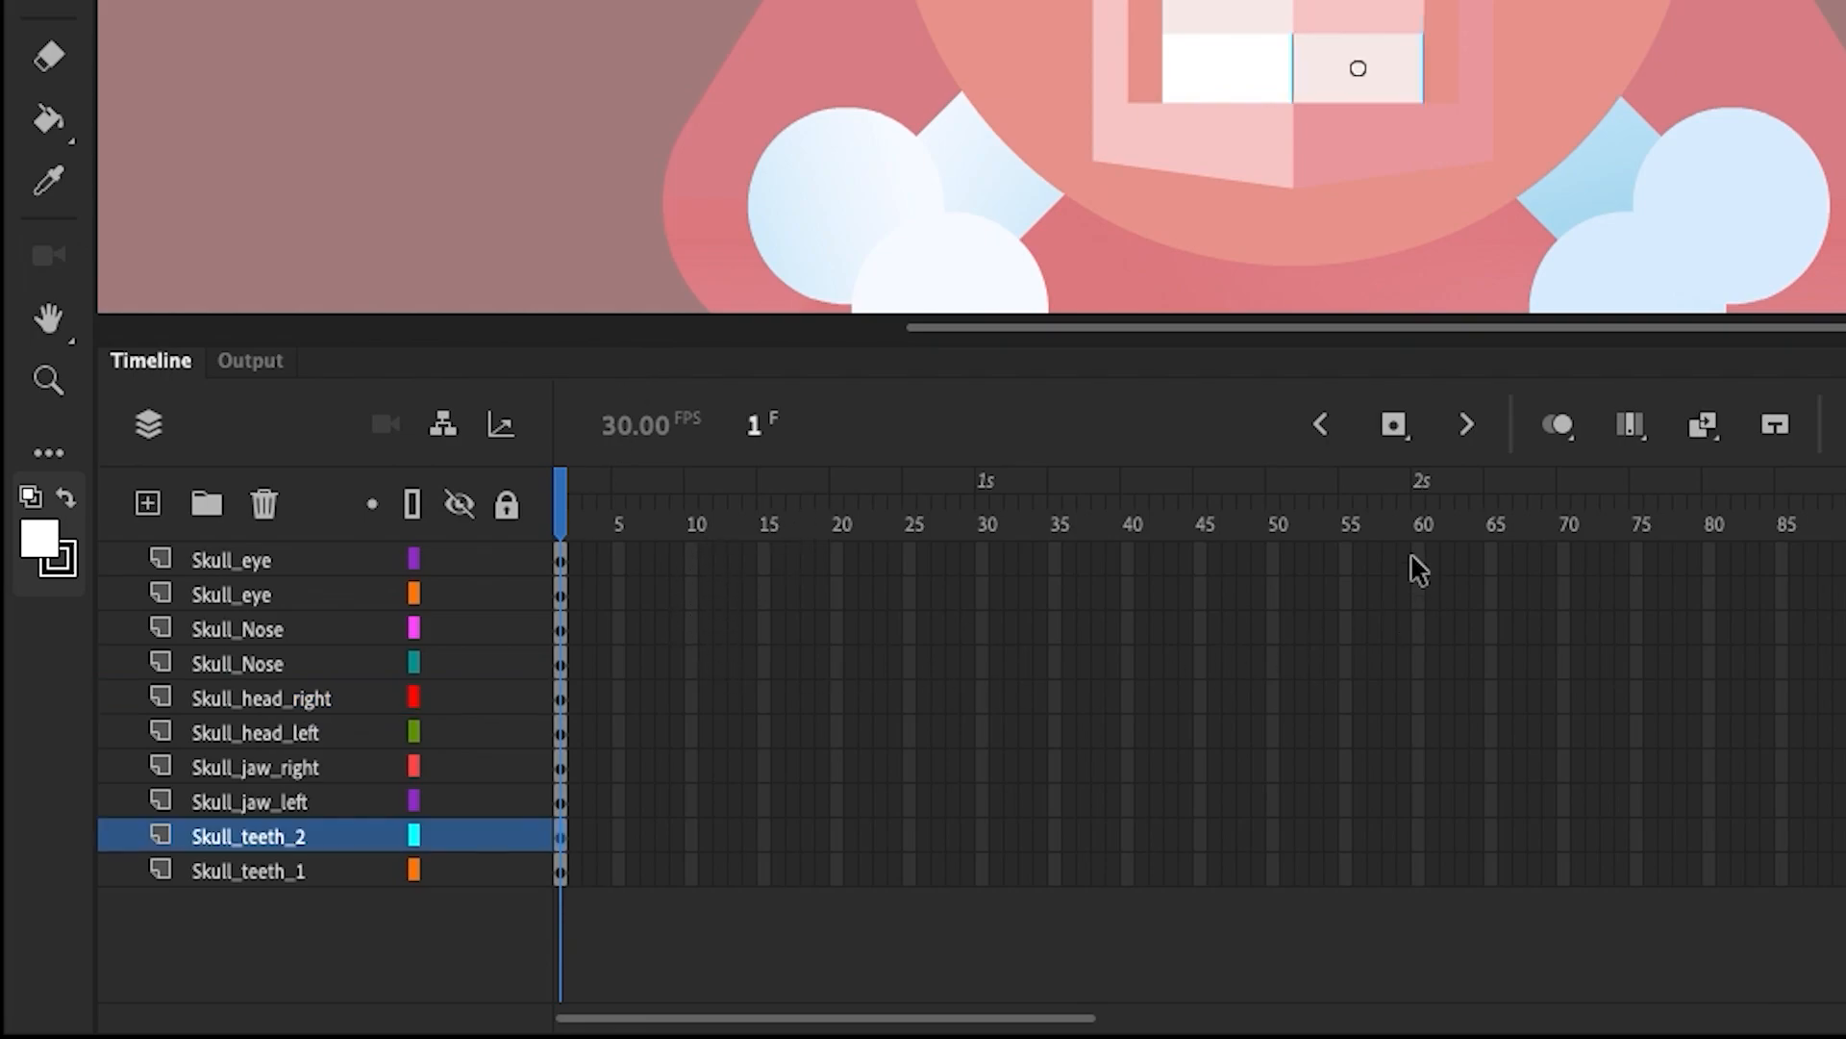
- Insert keyframes at frame 60 on all the skull part layers, from Skull_eye to Skull_teeth_1
{"action": "left_click_drag", "start_coordinate": [1416, 554], "coordinate": [1415, 872]}
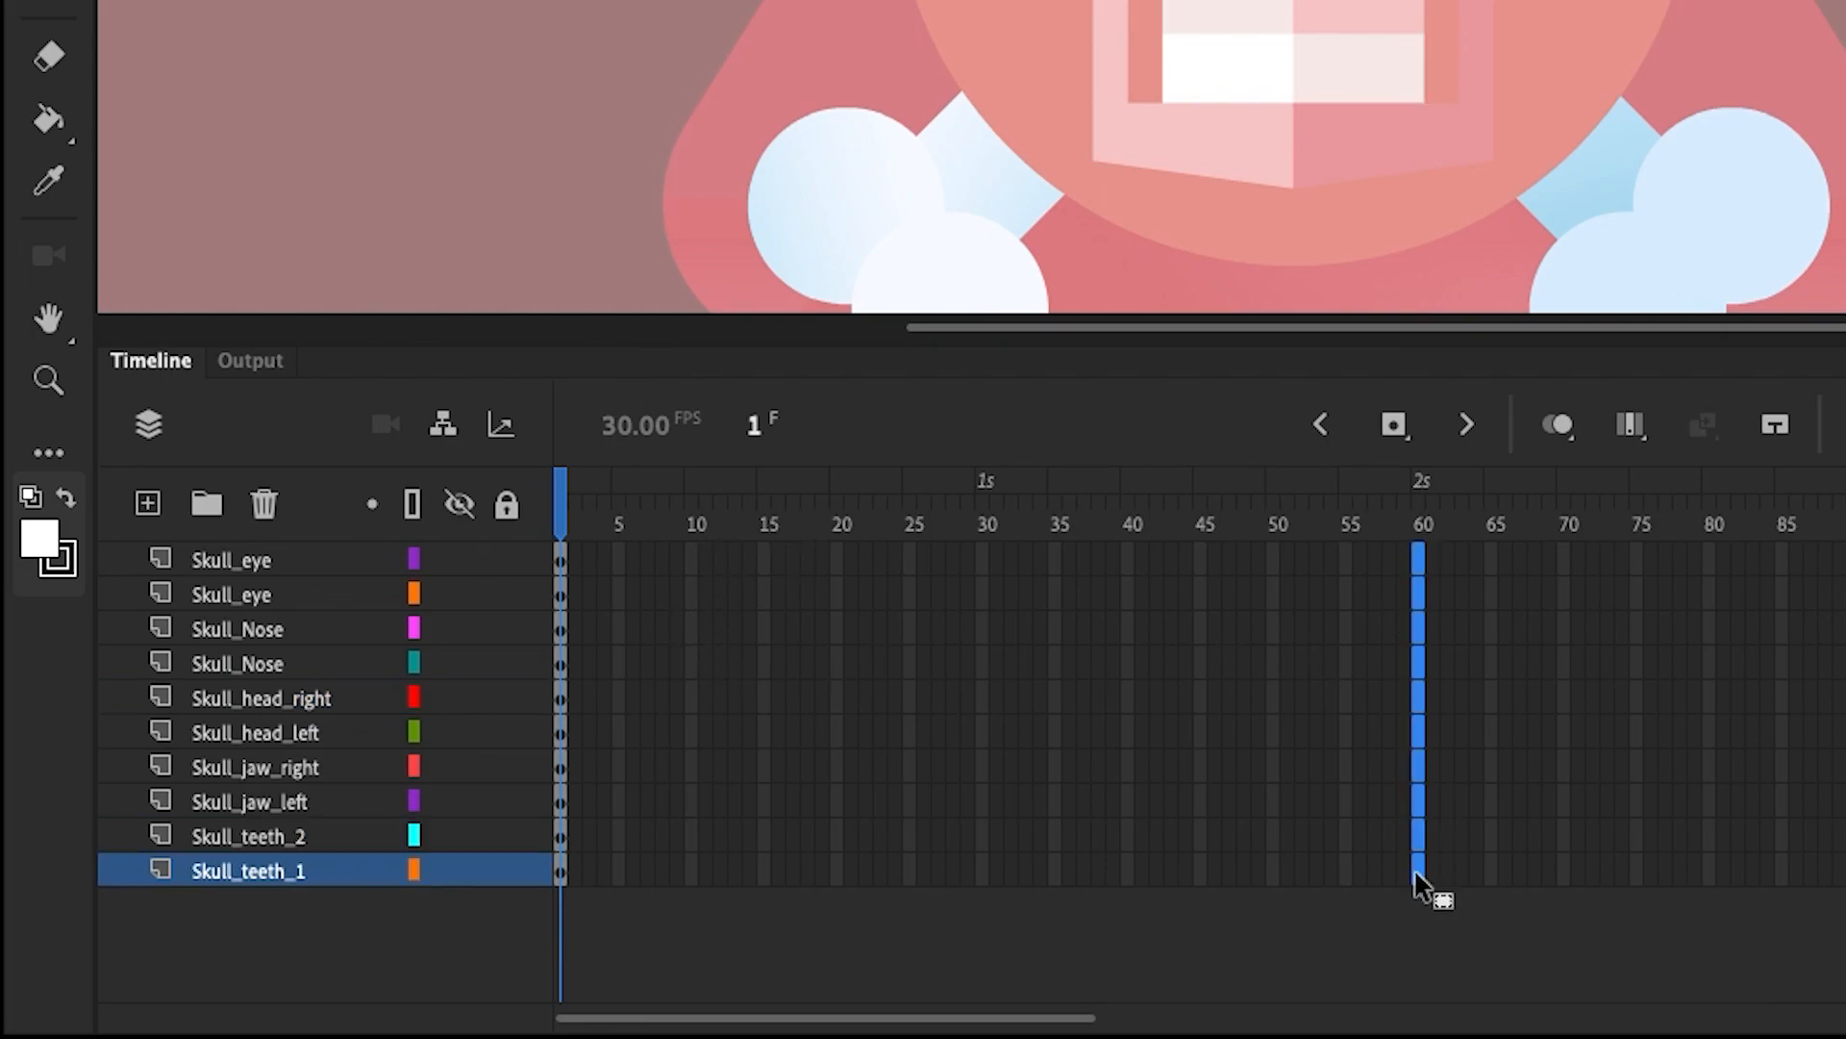
{"action": "key", "text": "F6"}
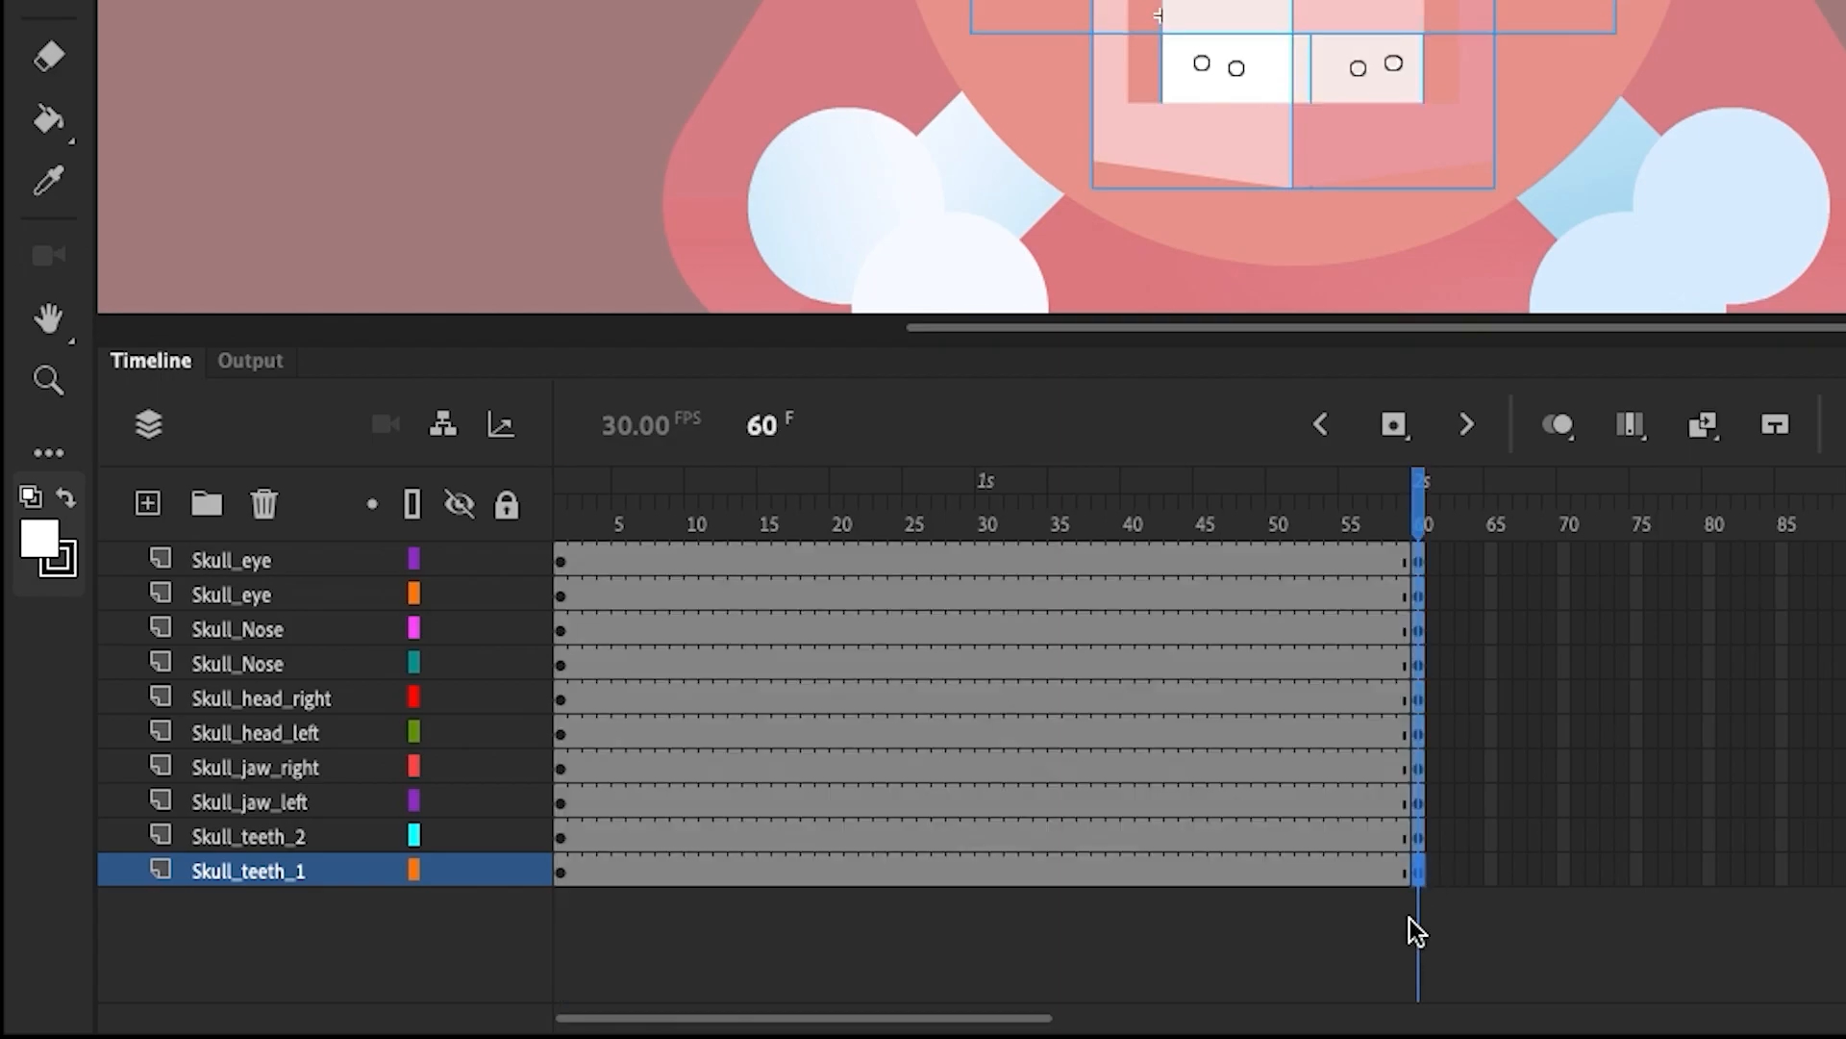
{"action": "key", "text": "super+minus"}
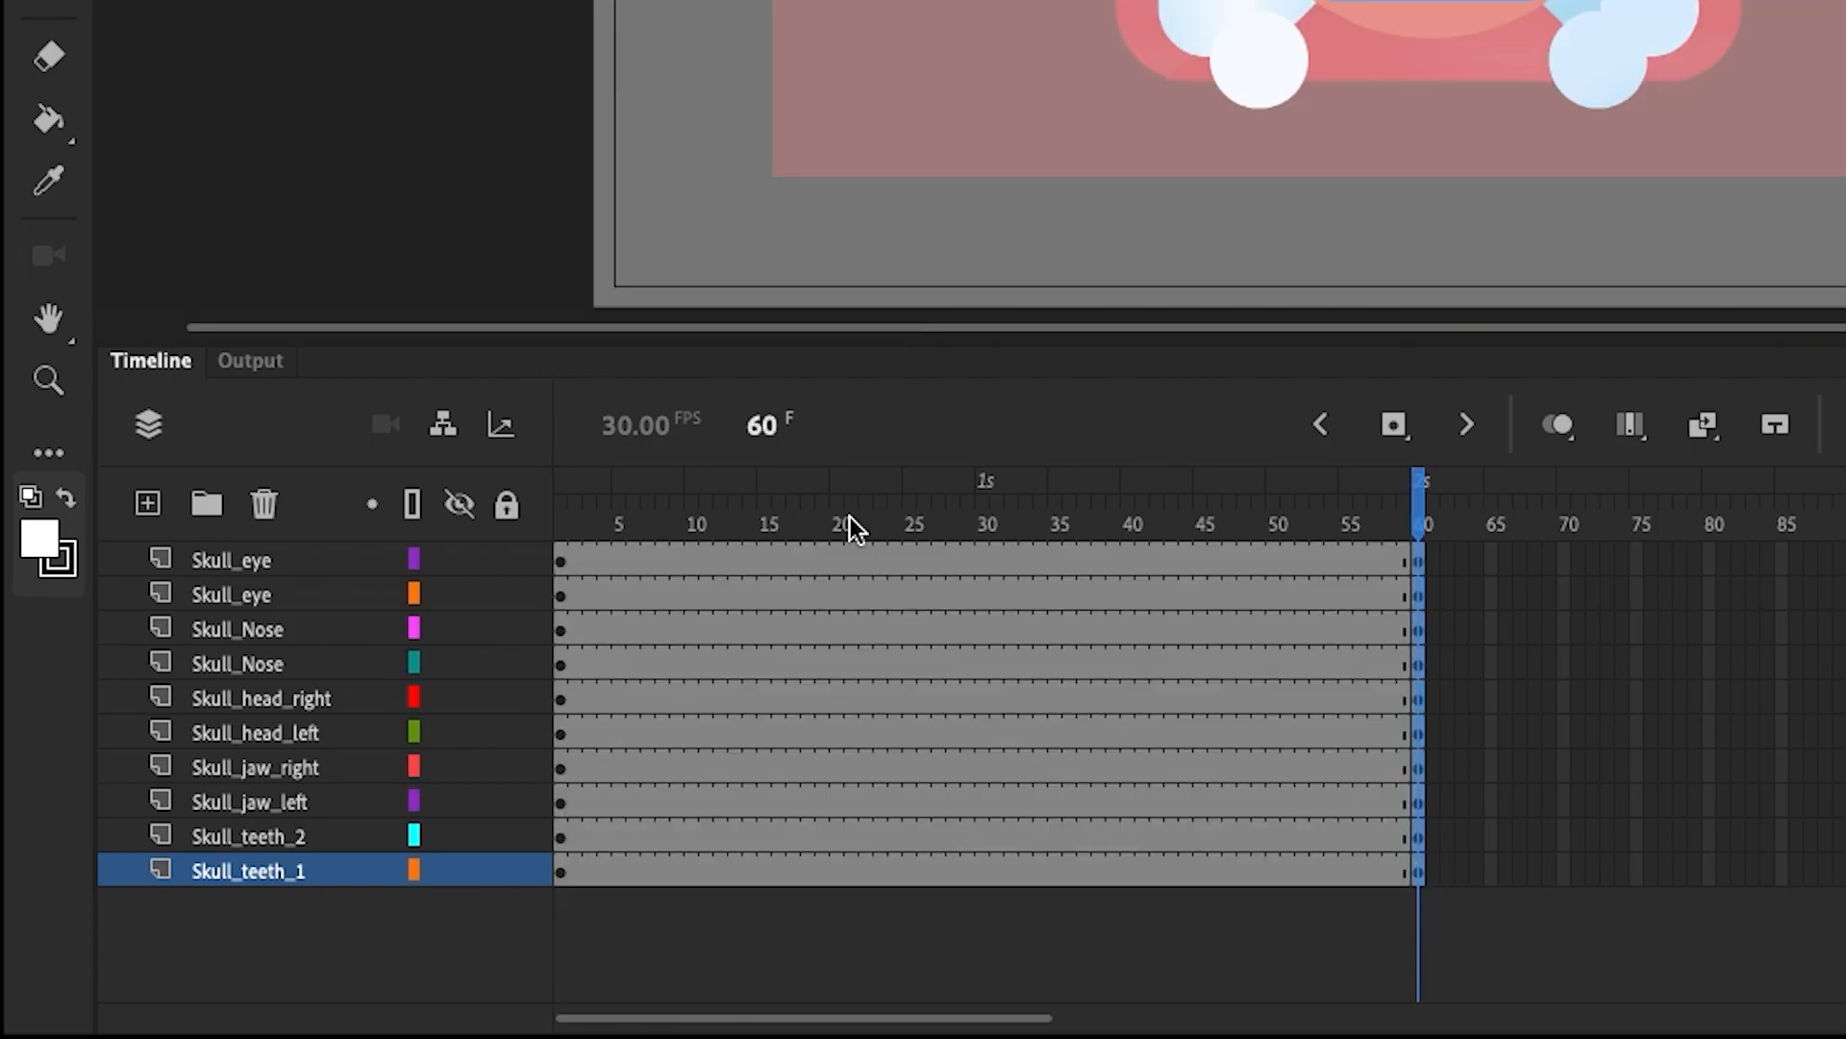
- At frame 1, move the left jaw, teeth, head, eye and nose parts off the left side of the stage
{"action": "left_click", "coordinate": [571, 520]}
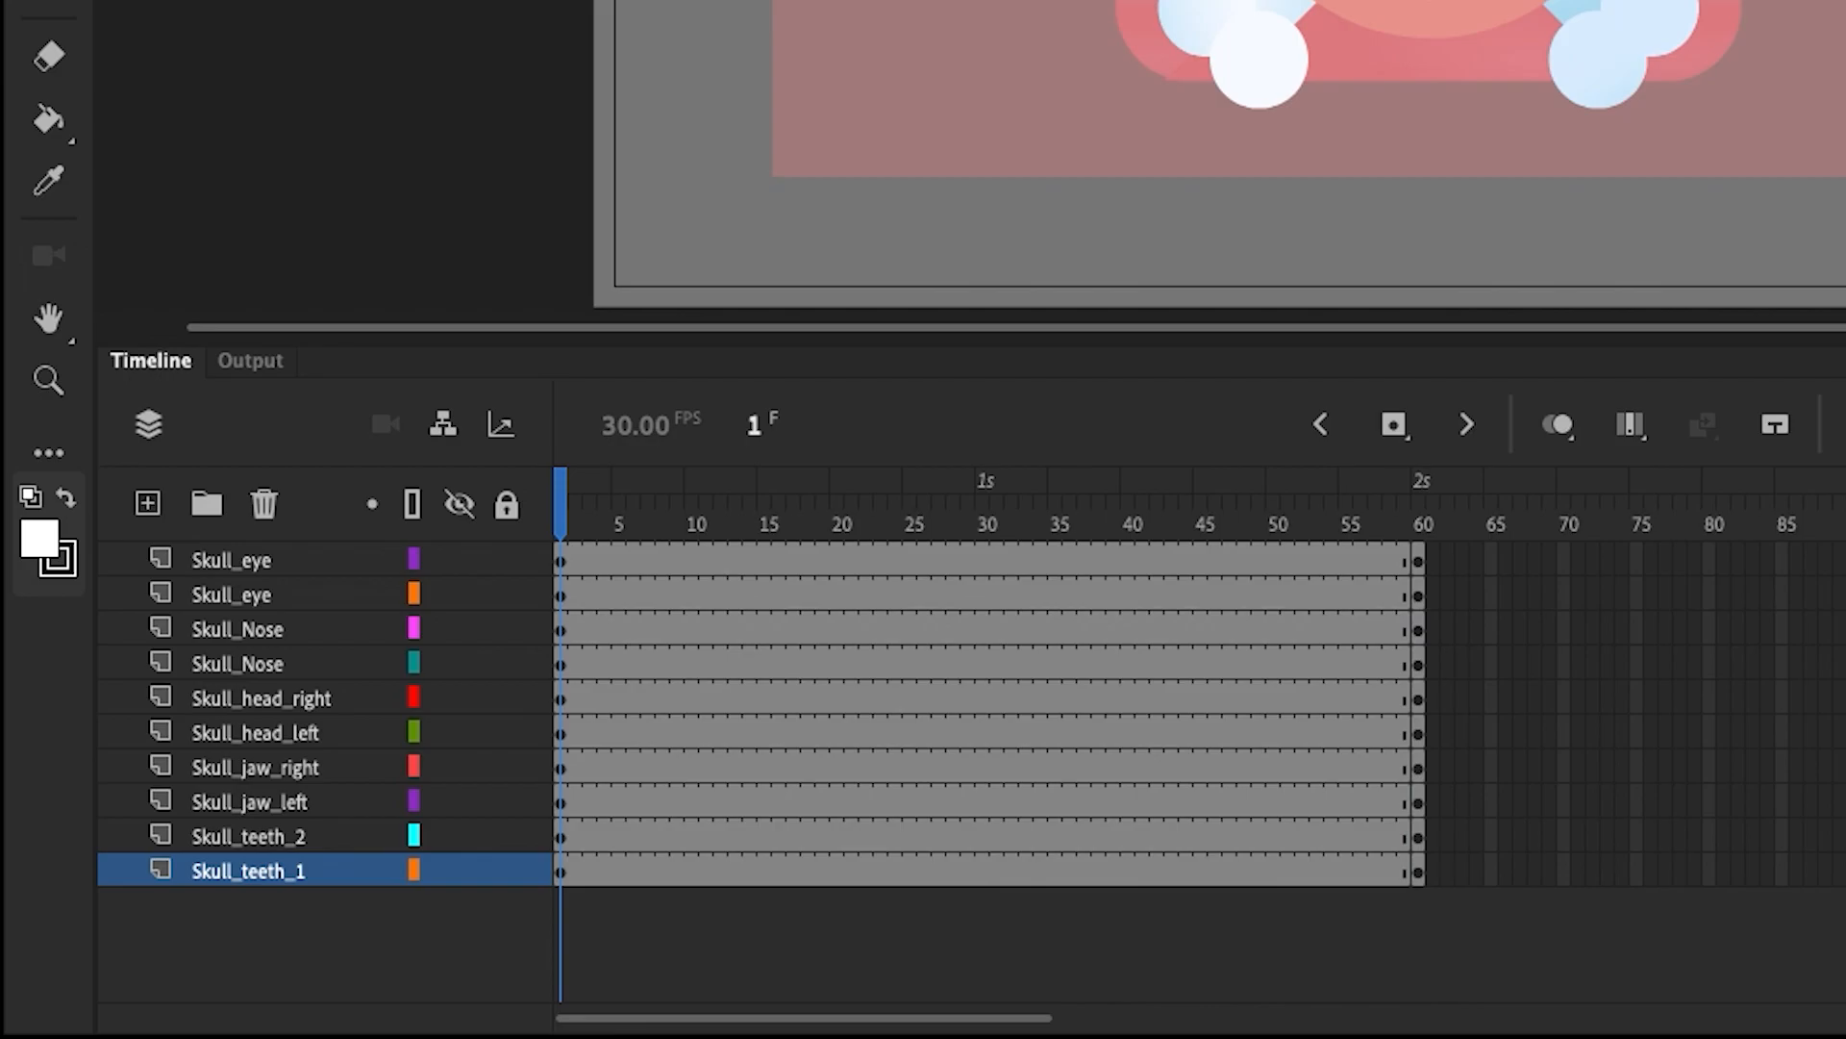
{"action": "left_click", "coordinate": [1412, 9]}
{"action": "left_click_drag", "start_coordinate": [731, 490], "coordinate": [279, 524]}
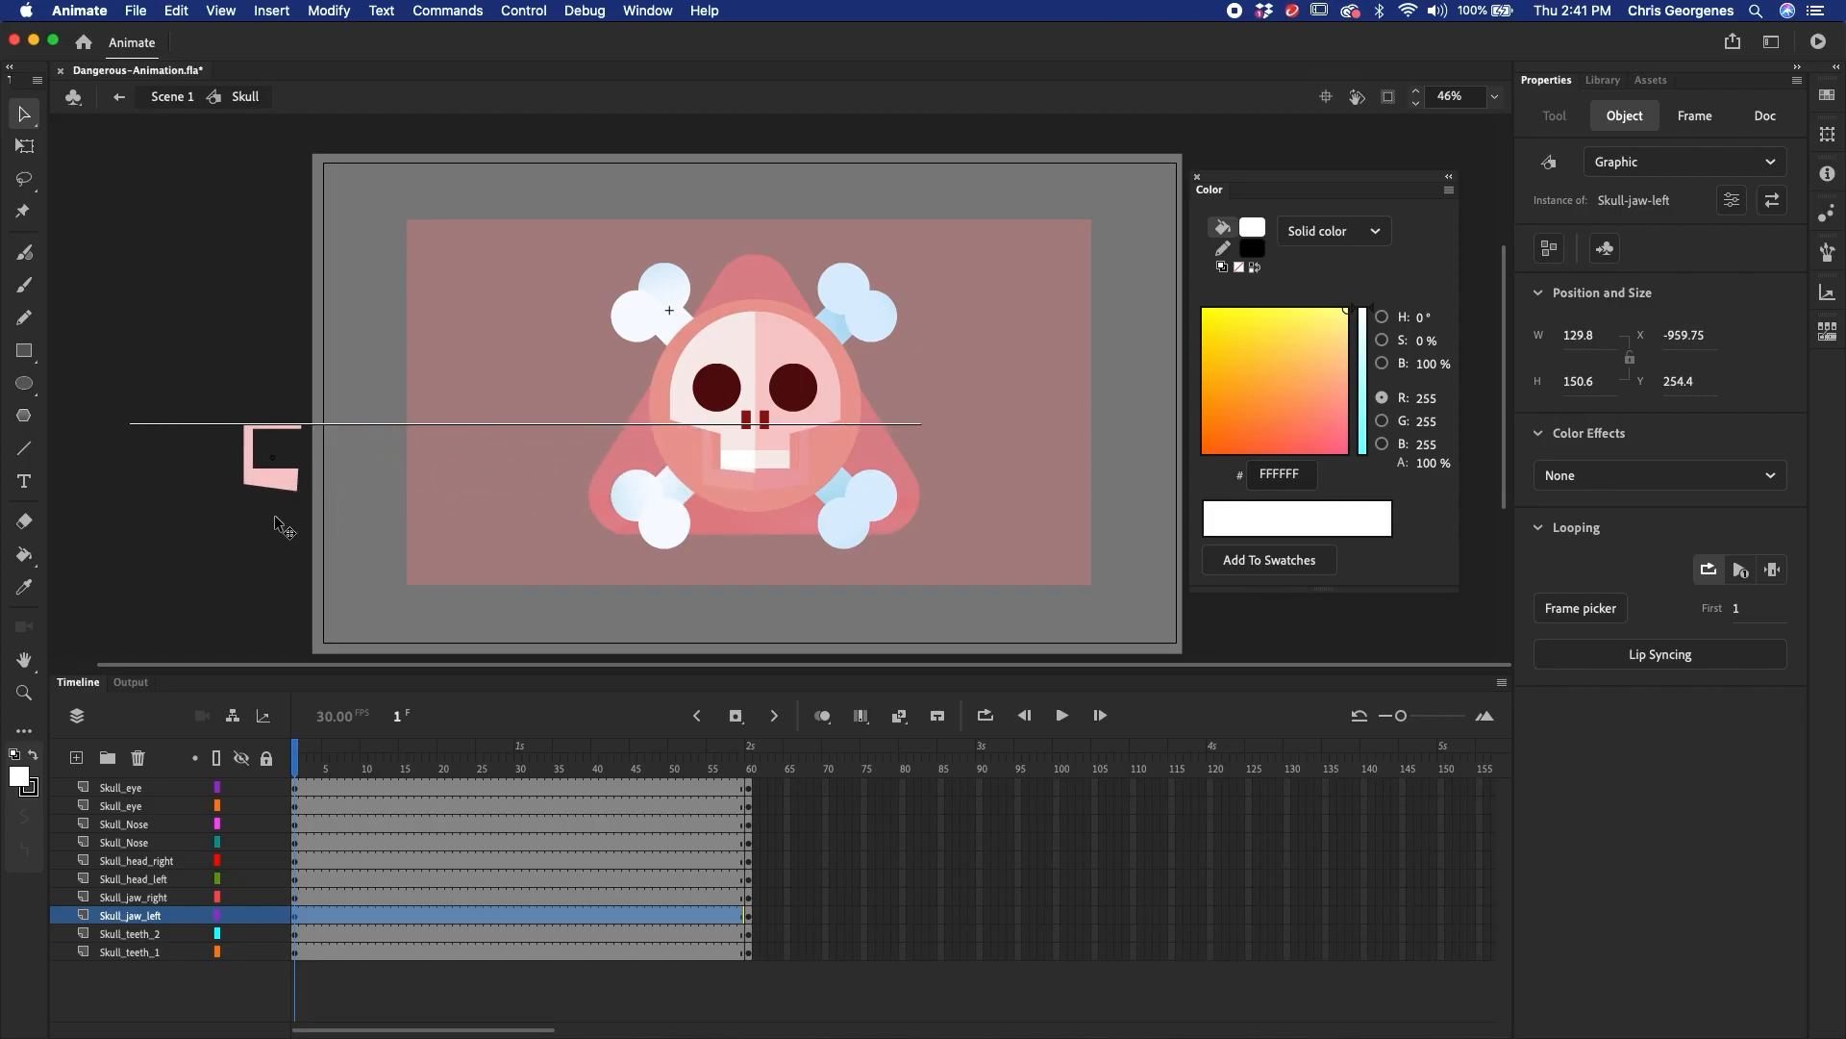
{"action": "left_click_drag", "start_coordinate": [735, 467], "coordinate": [275, 463]}
{"action": "left_click_drag", "start_coordinate": [688, 398], "coordinate": [220, 398]}
{"action": "left_click_drag", "start_coordinate": [744, 421], "coordinate": [287, 420]}
- At frame 1, move the right head, eye, nose, jaw and teeth parts off the right side of the stage
{"action": "left_click_drag", "start_coordinate": [814, 404], "coordinate": [1290, 411]}
{"action": "left_click_drag", "start_coordinate": [1310, 190], "coordinate": [1589, 248]}
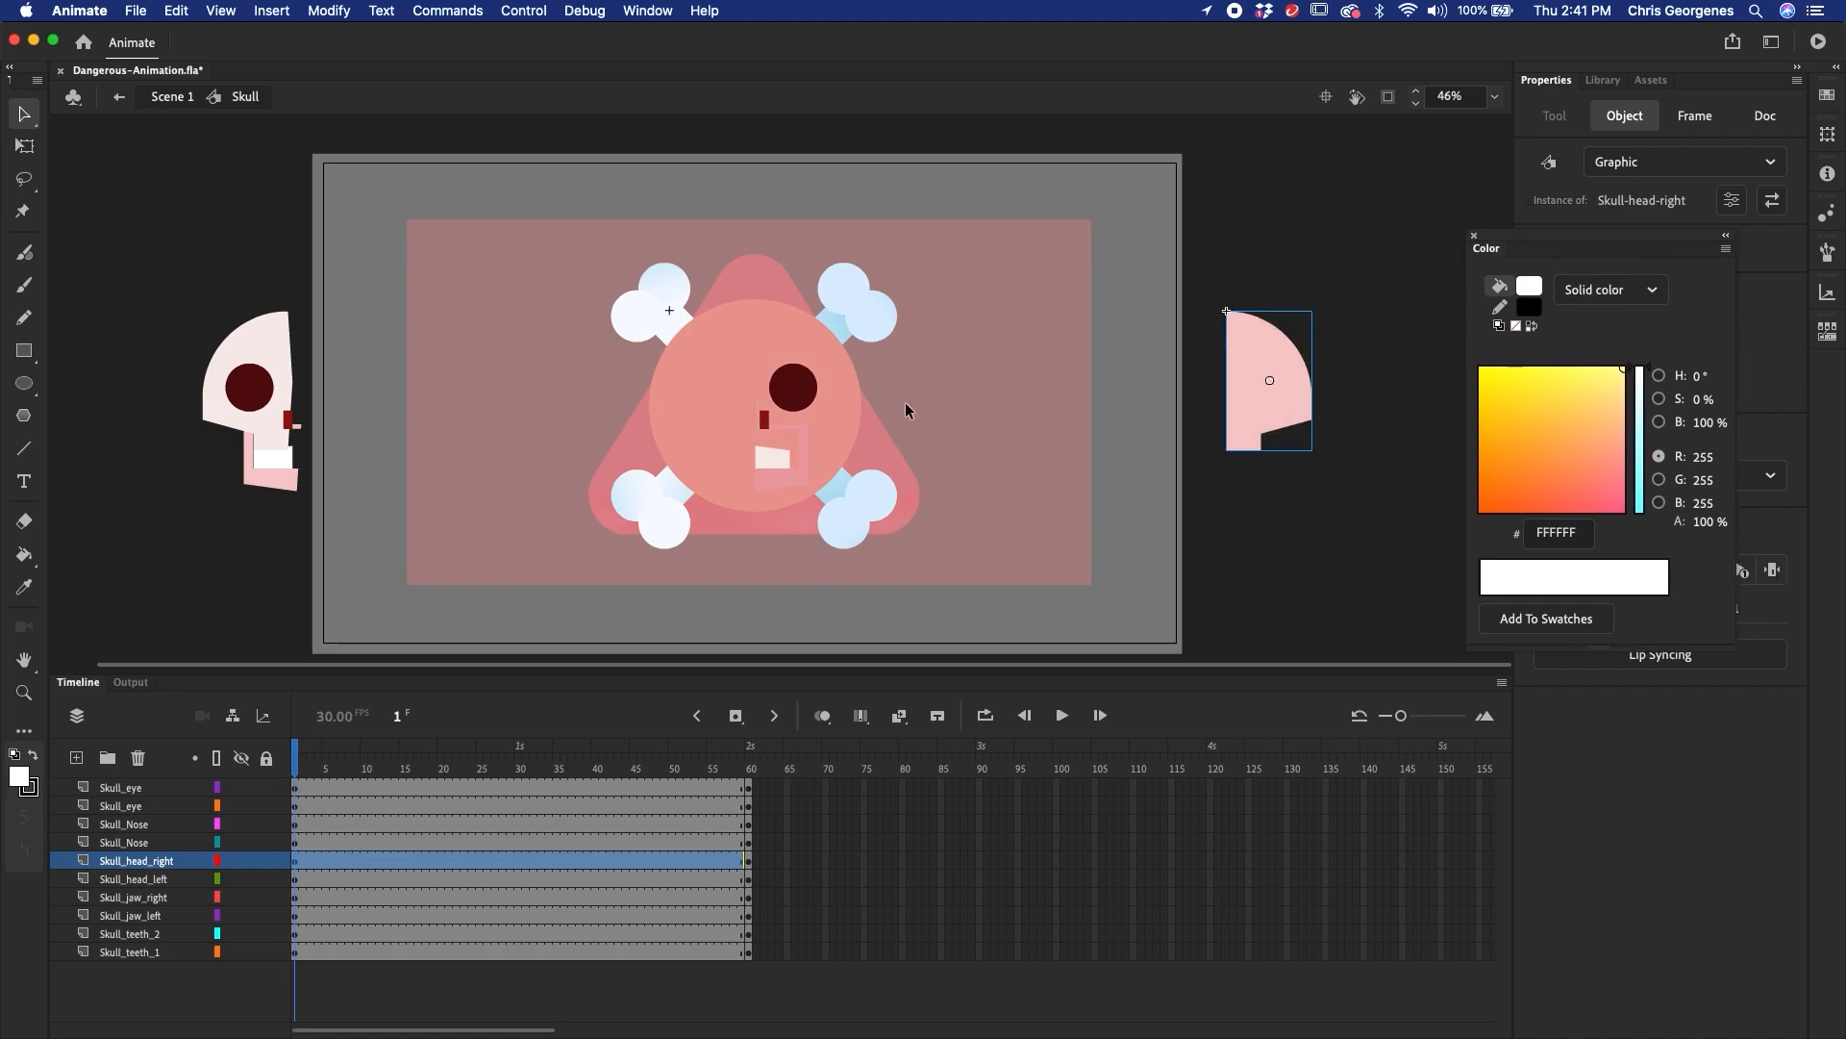
{"action": "left_click_drag", "start_coordinate": [793, 394], "coordinate": [1253, 371]}
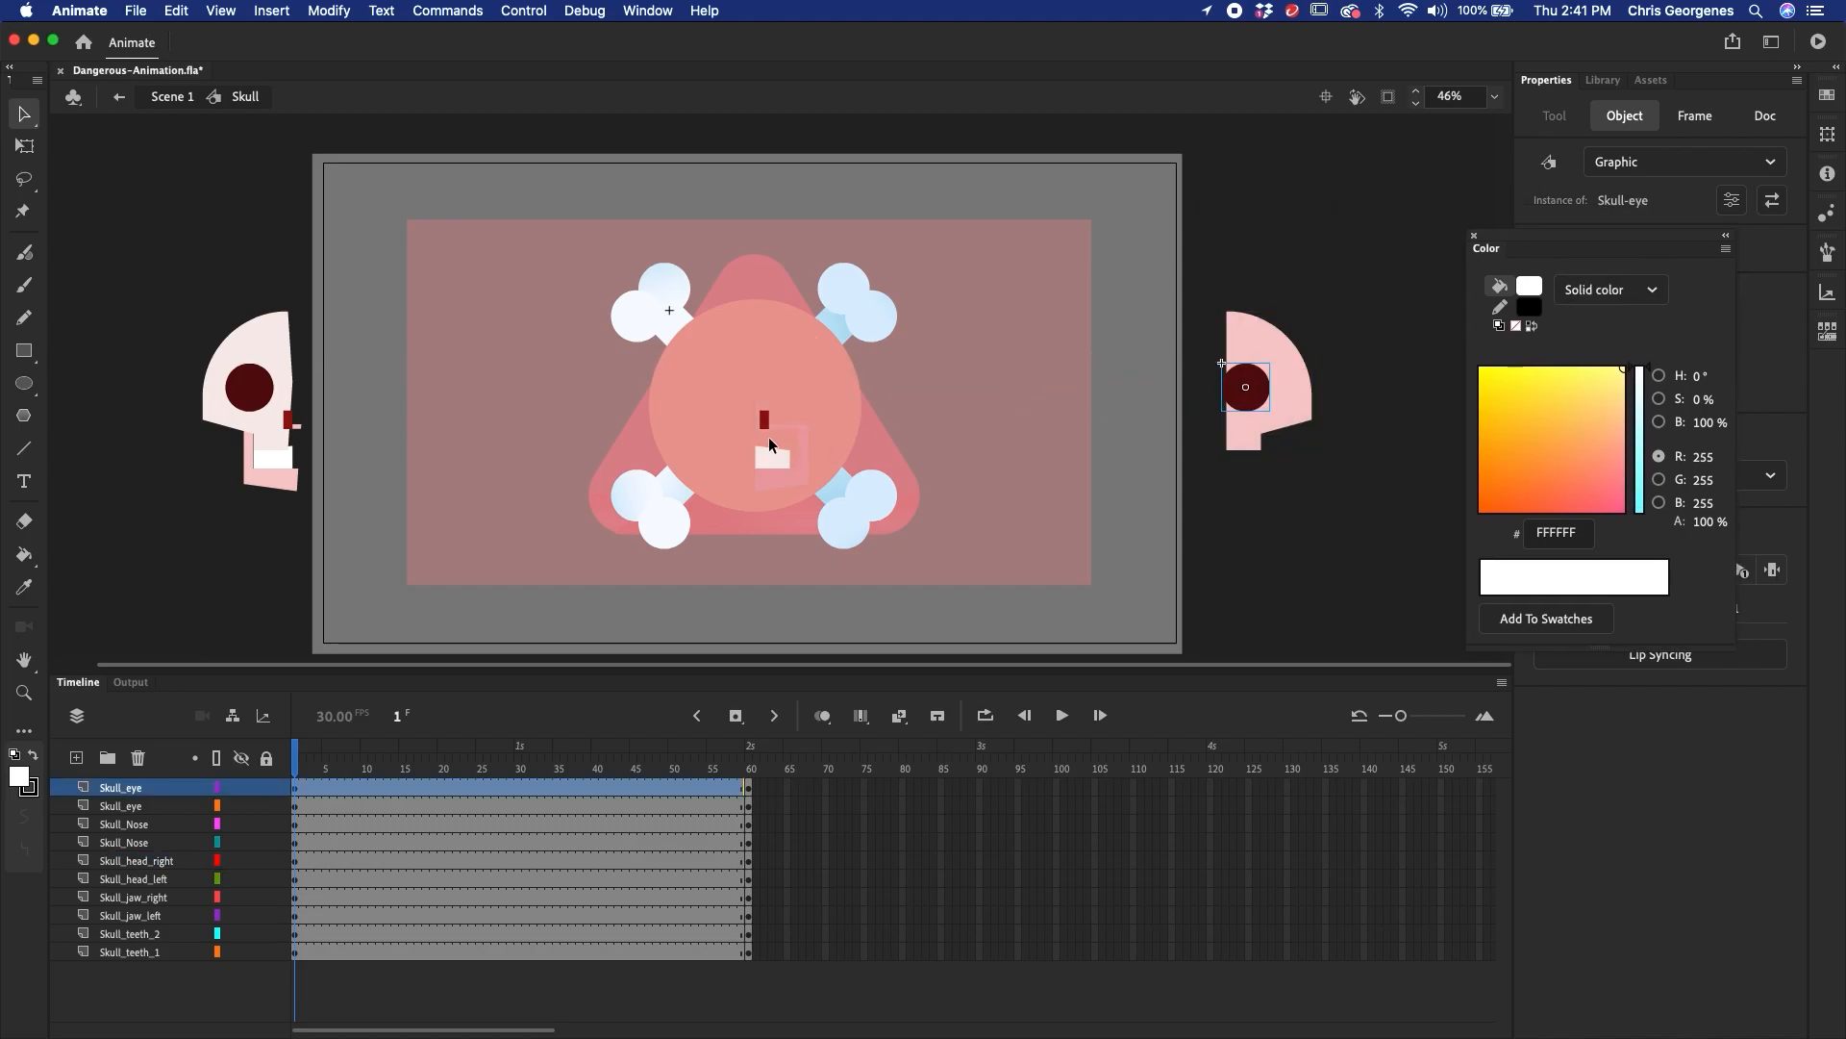
{"action": "left_click_drag", "start_coordinate": [762, 413], "coordinate": [1196, 403]}
{"action": "left_click_drag", "start_coordinate": [806, 464], "coordinate": [1252, 470]}
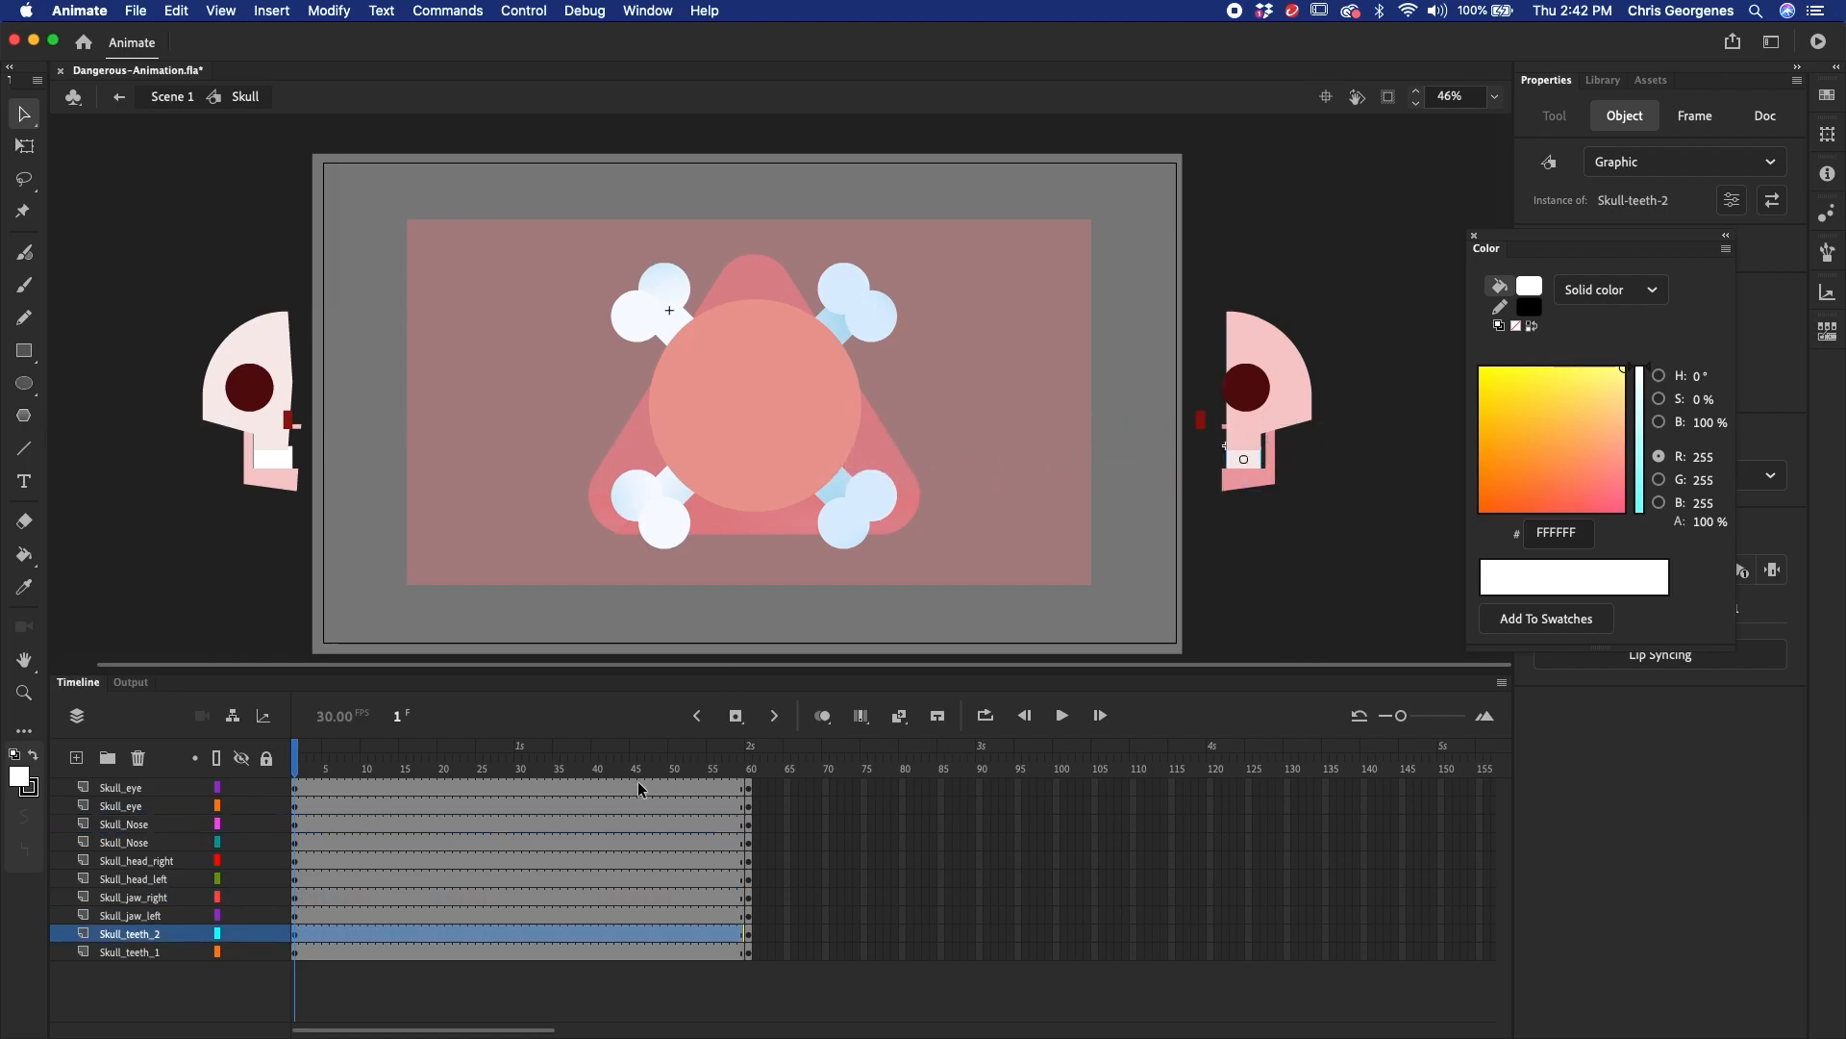
- Create classic tweens across all the skull part layers, from Skull_eye to Skull_teeth_1
{"action": "left_click_drag", "start_coordinate": [639, 783], "coordinate": [437, 989]}
{"action": "right_click", "coordinate": [528, 871]}
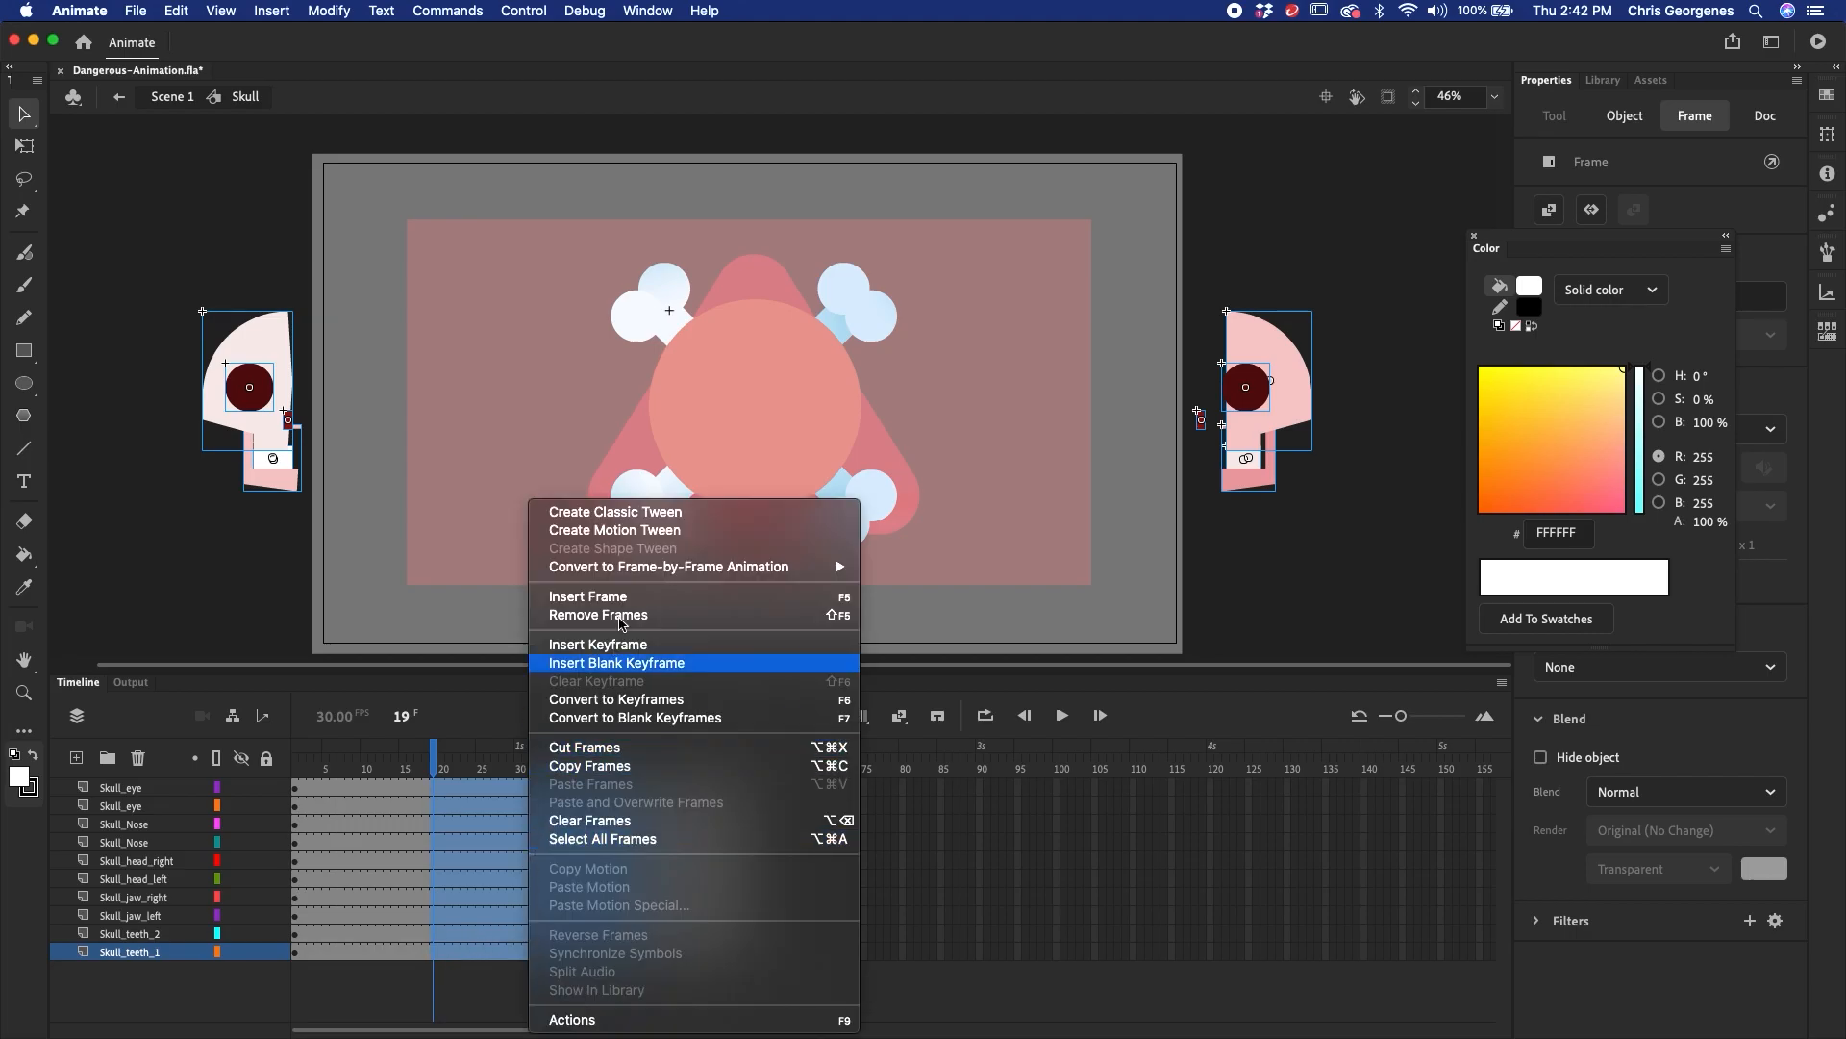
{"action": "left_click", "coordinate": [634, 516]}
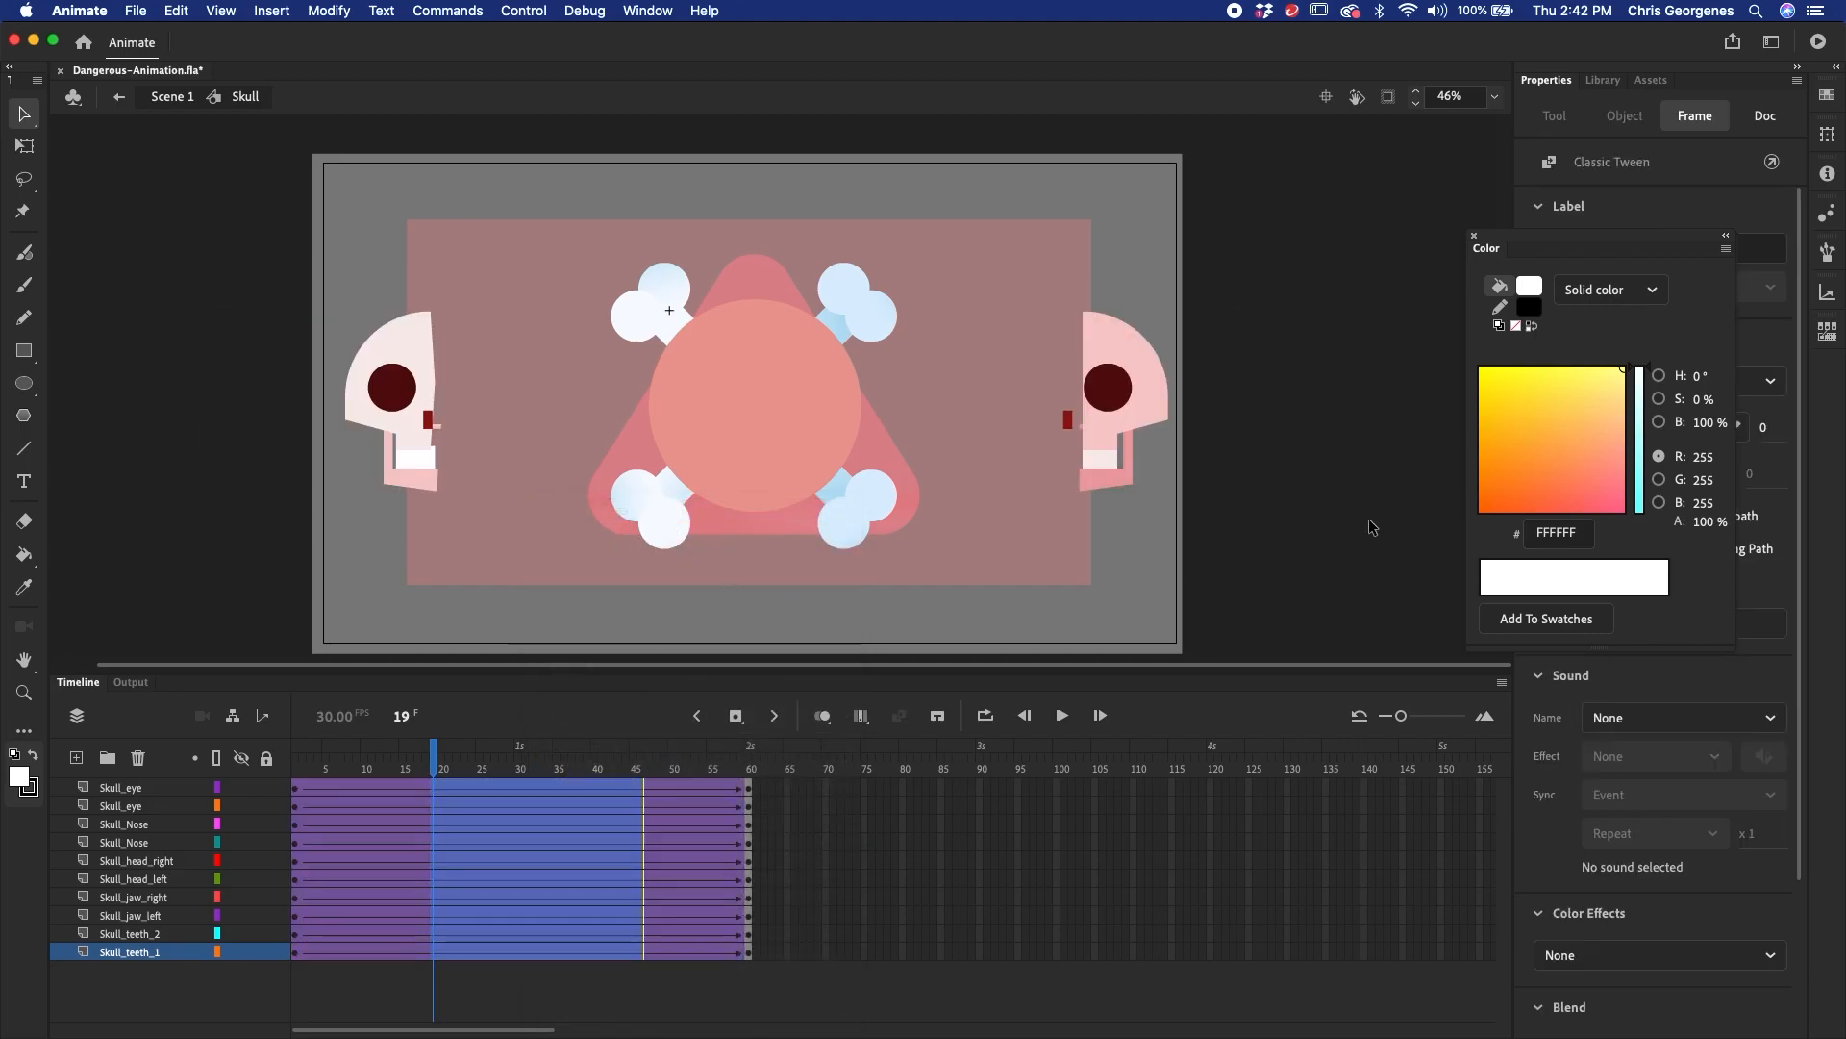
- Apply the Cubic Ease-Out effect to the selected skull tweens and play back the motion
{"action": "left_click_drag", "start_coordinate": [1605, 254], "coordinate": [64, 186]}
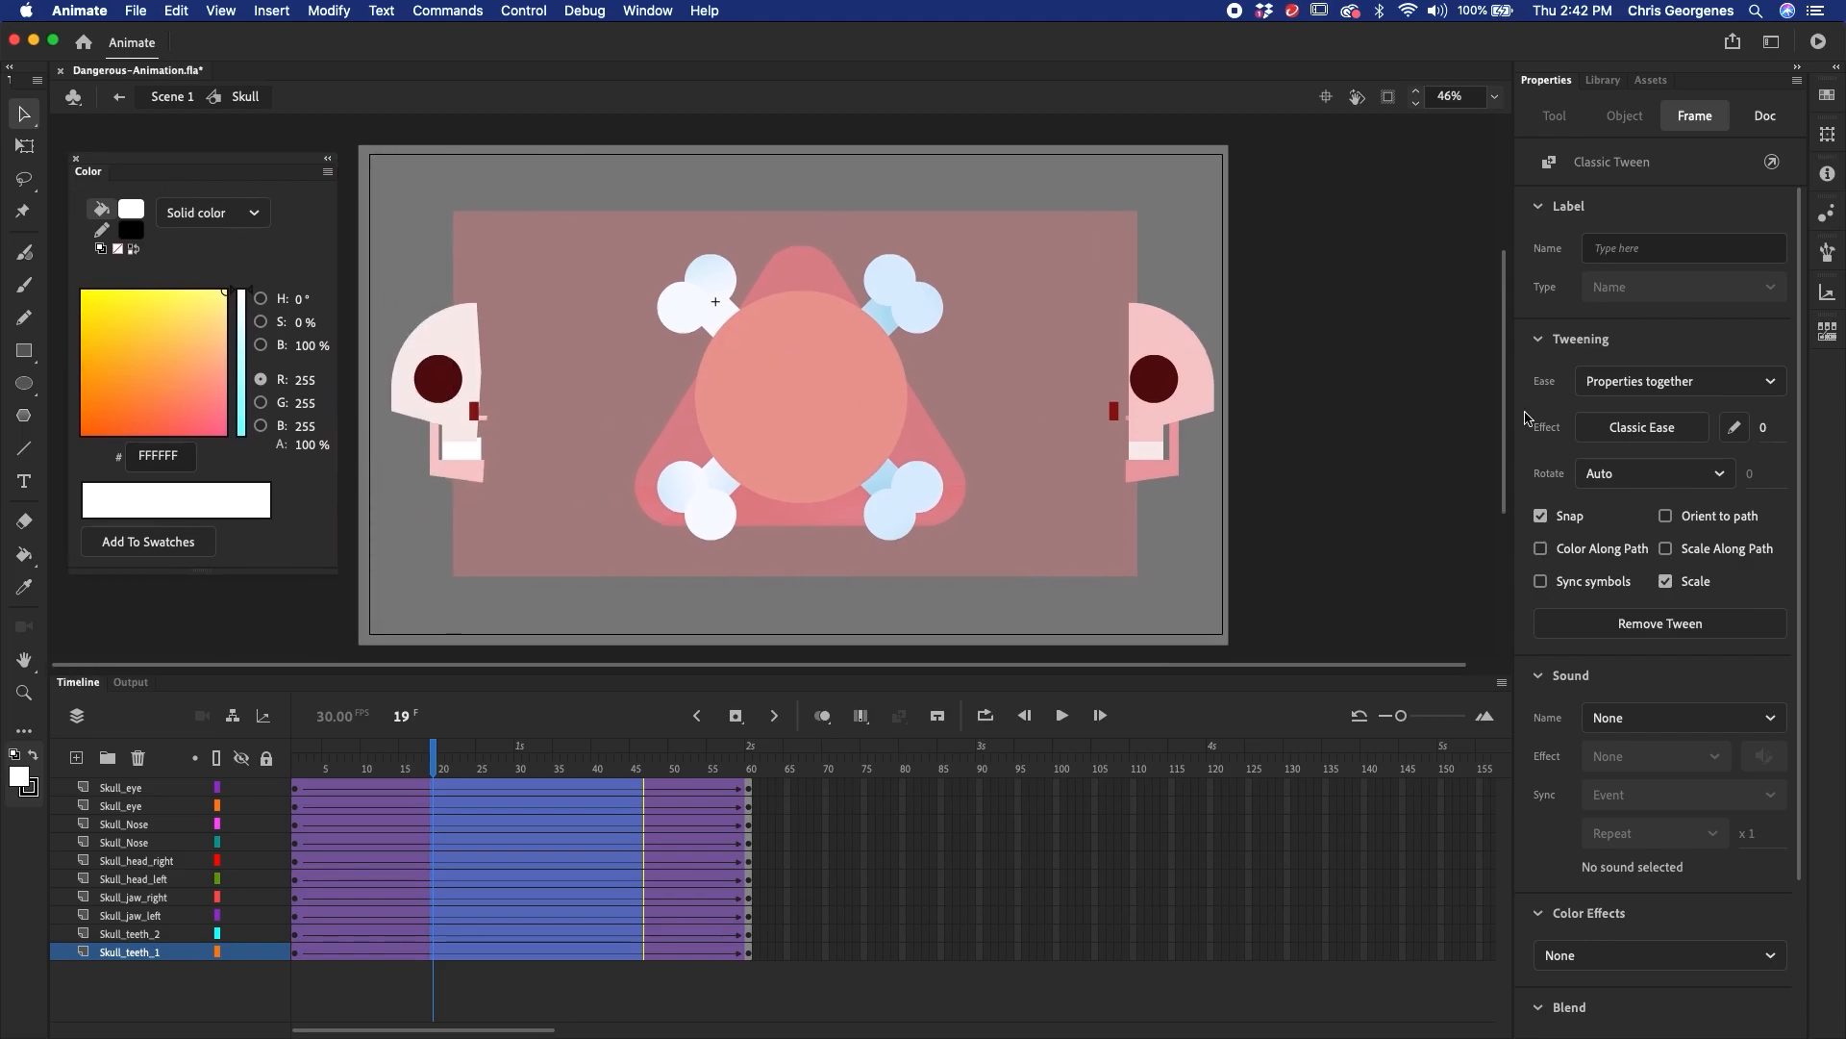
{"action": "left_click", "coordinate": [1644, 427]}
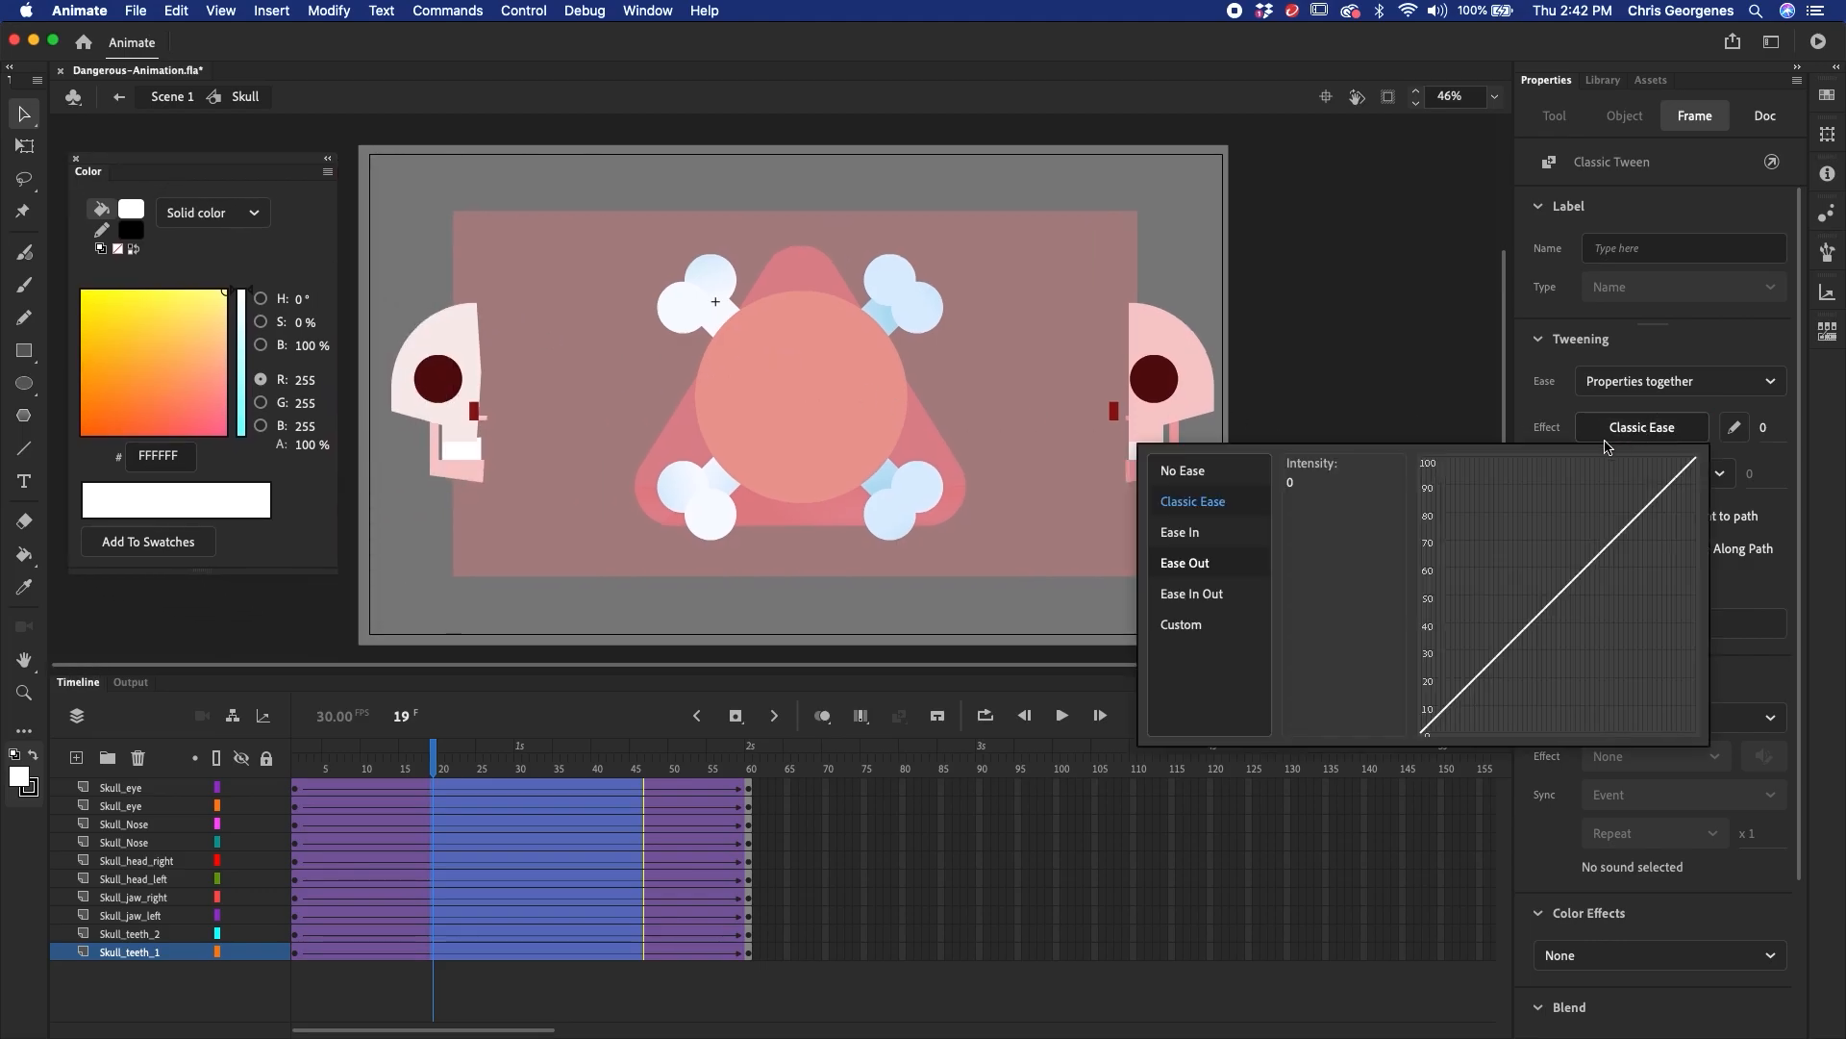
{"action": "left_click", "coordinate": [1208, 570]}
{"action": "left_click", "coordinate": [1313, 499]}
{"action": "left_click", "coordinate": [869, 690]}
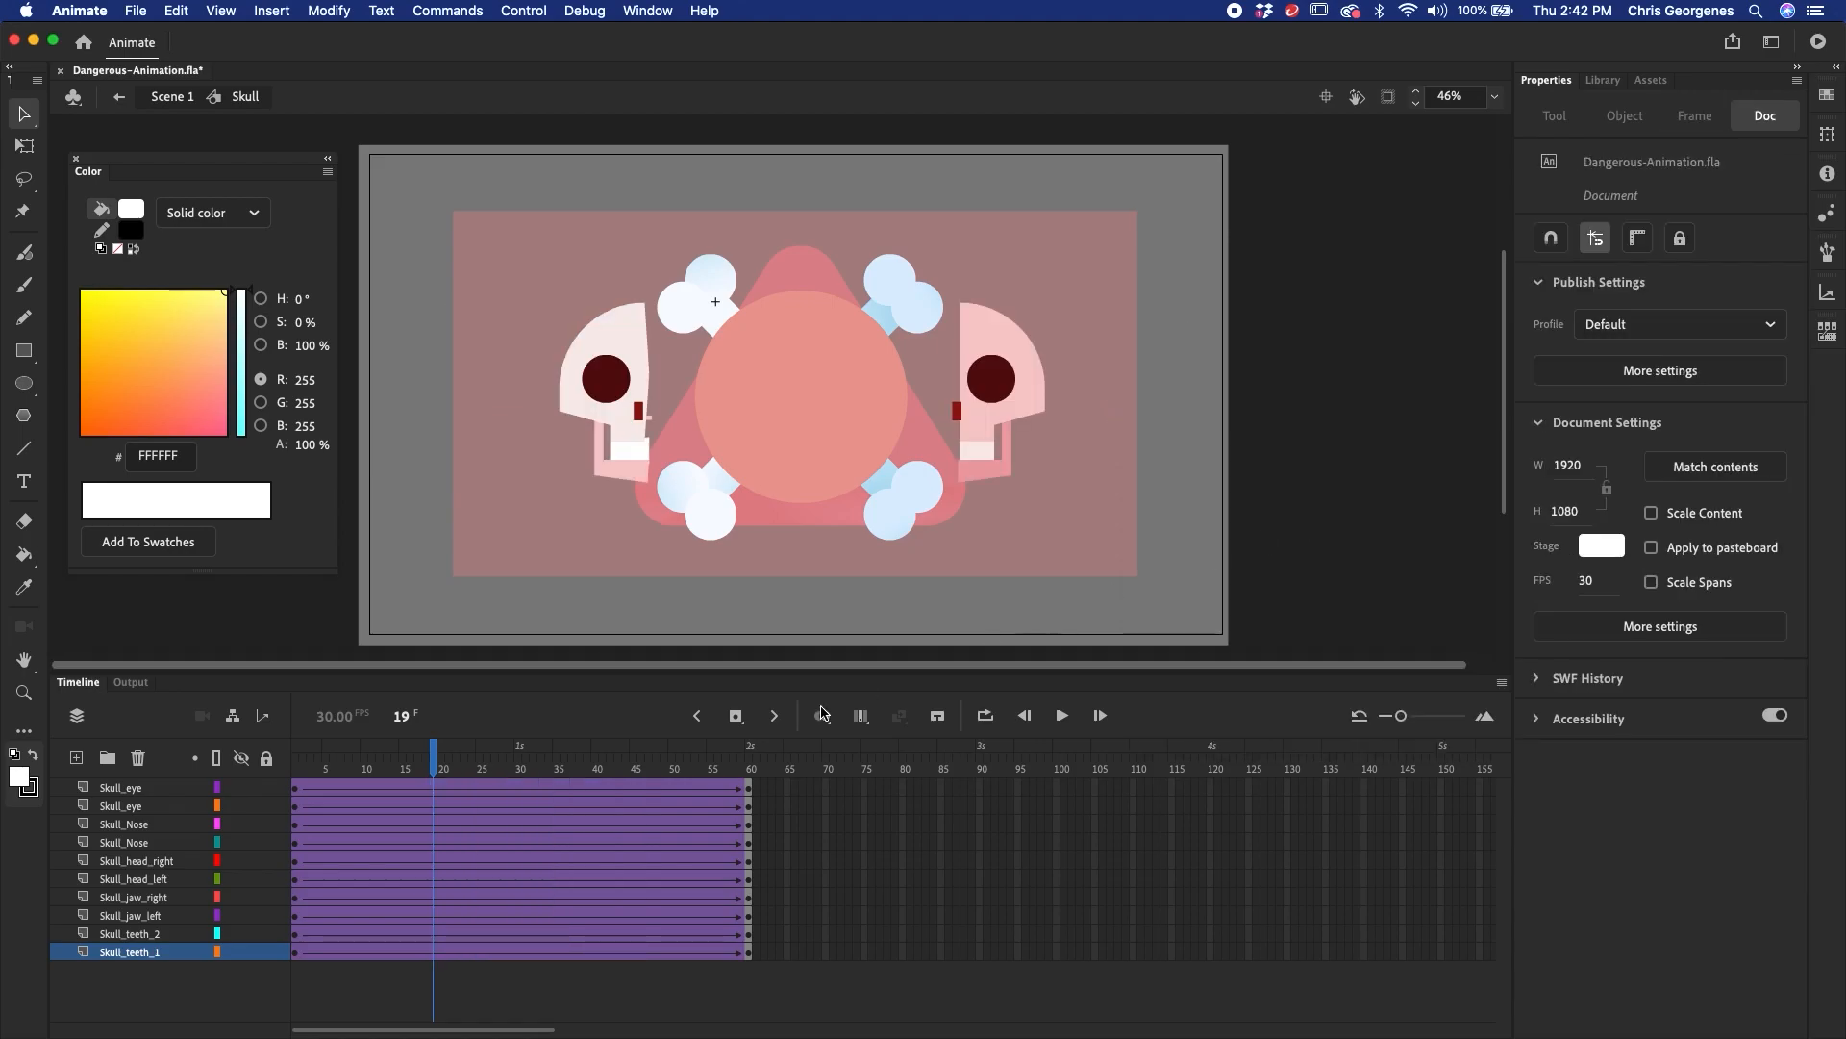
{"action": "key", "text": "Return"}
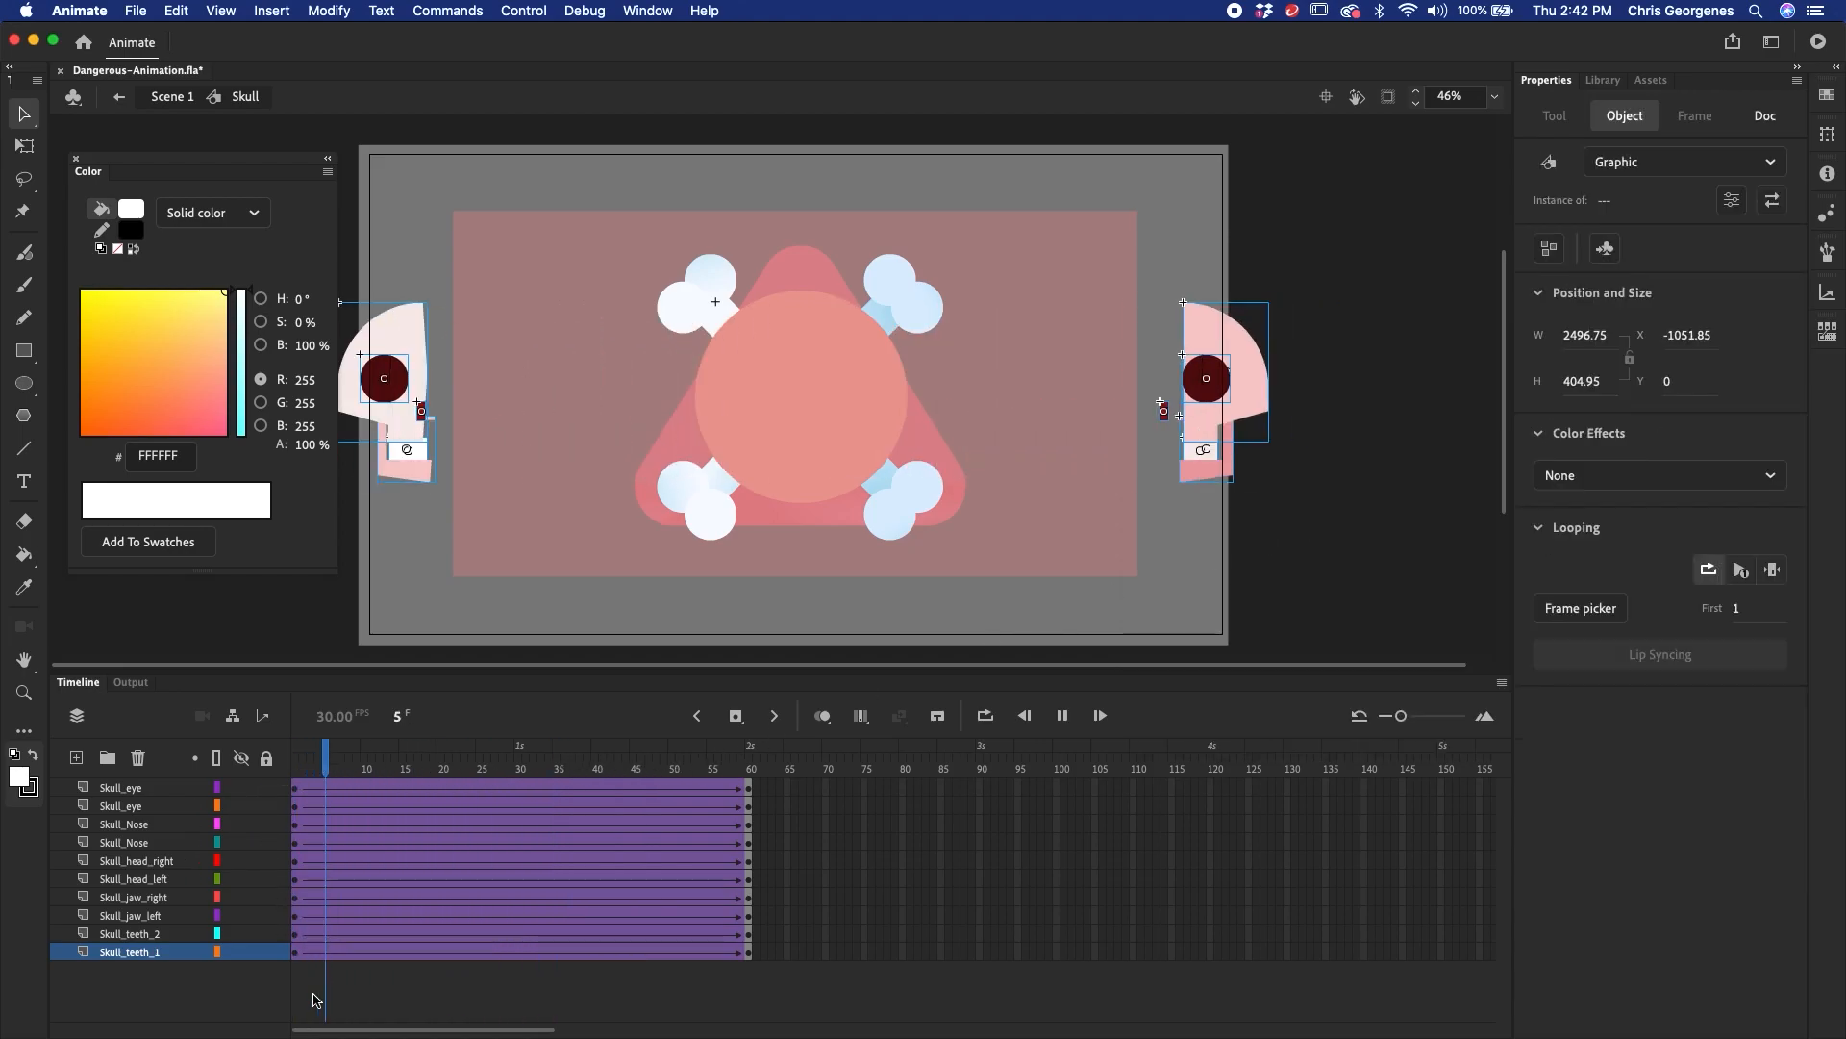
{"action": "key", "text": "Return"}
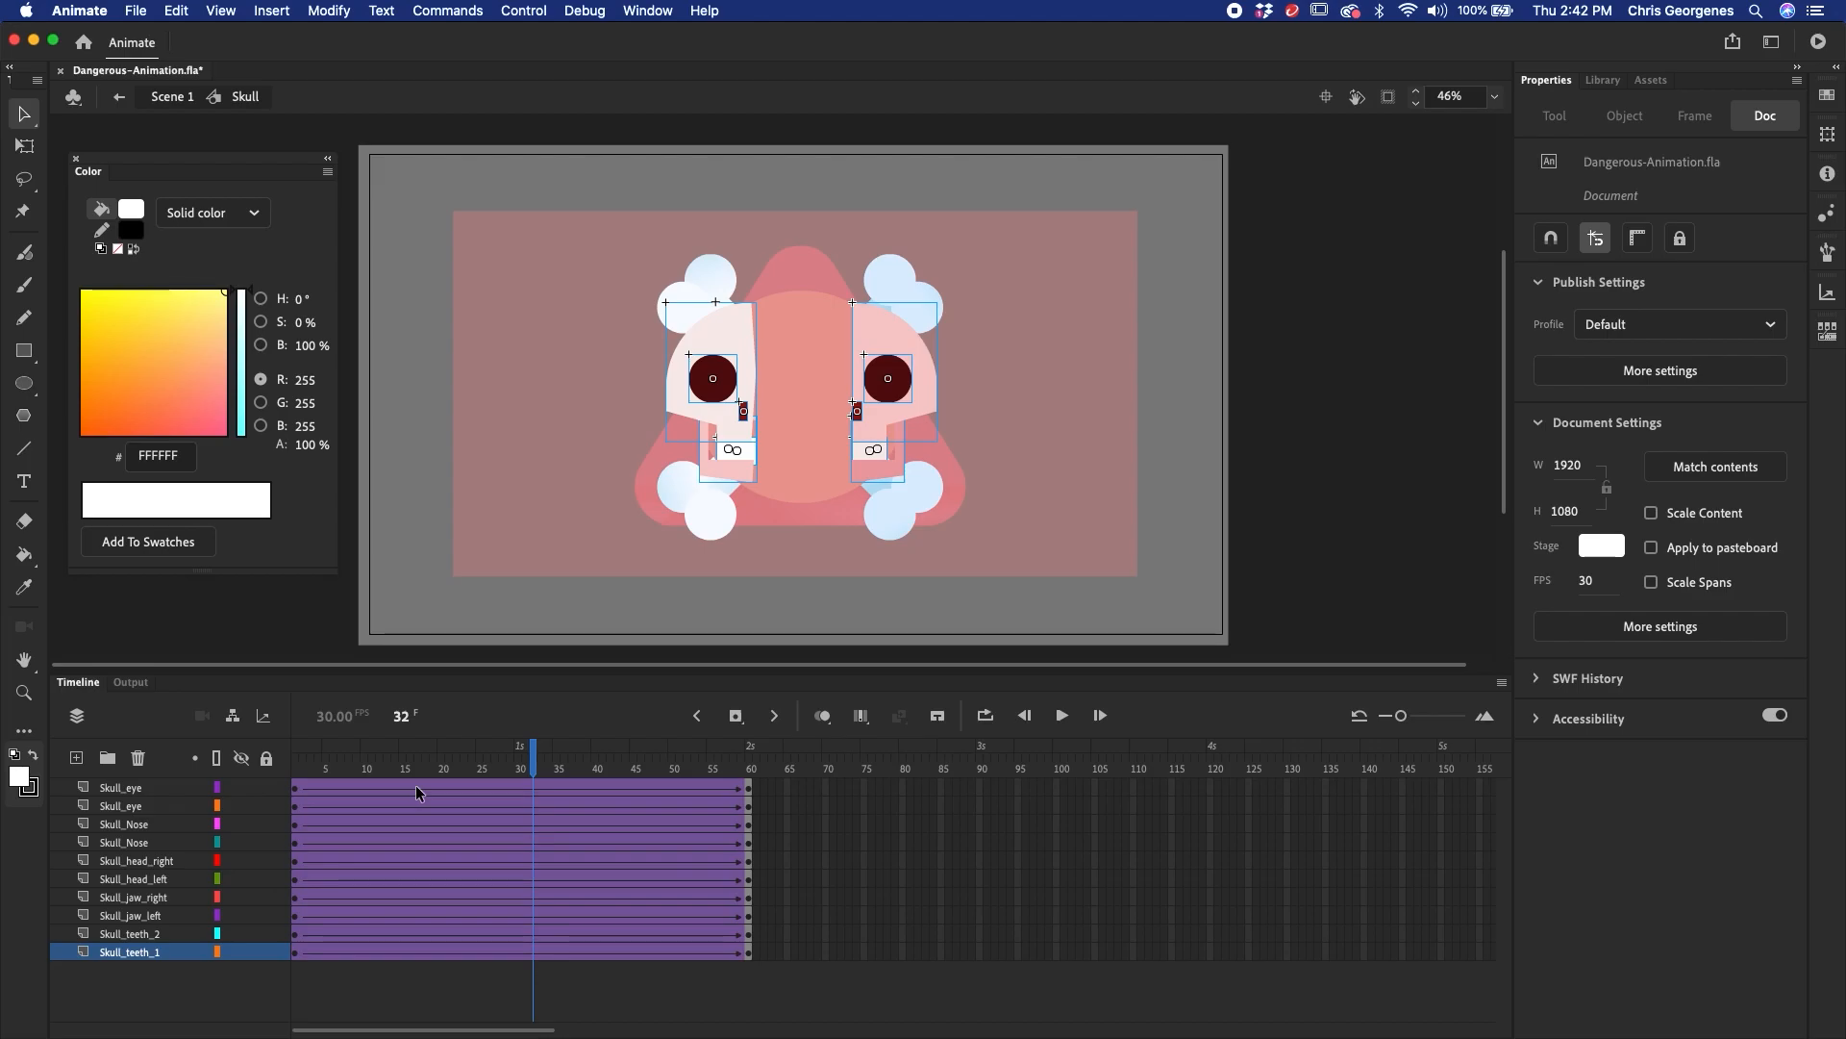
- Remove frames from inside all the skull tweens so they end at about frame 27, playing back the faster motion
{"action": "left_click_drag", "start_coordinate": [417, 792], "coordinate": [583, 952]}
{"action": "right_click", "coordinate": [533, 919]}
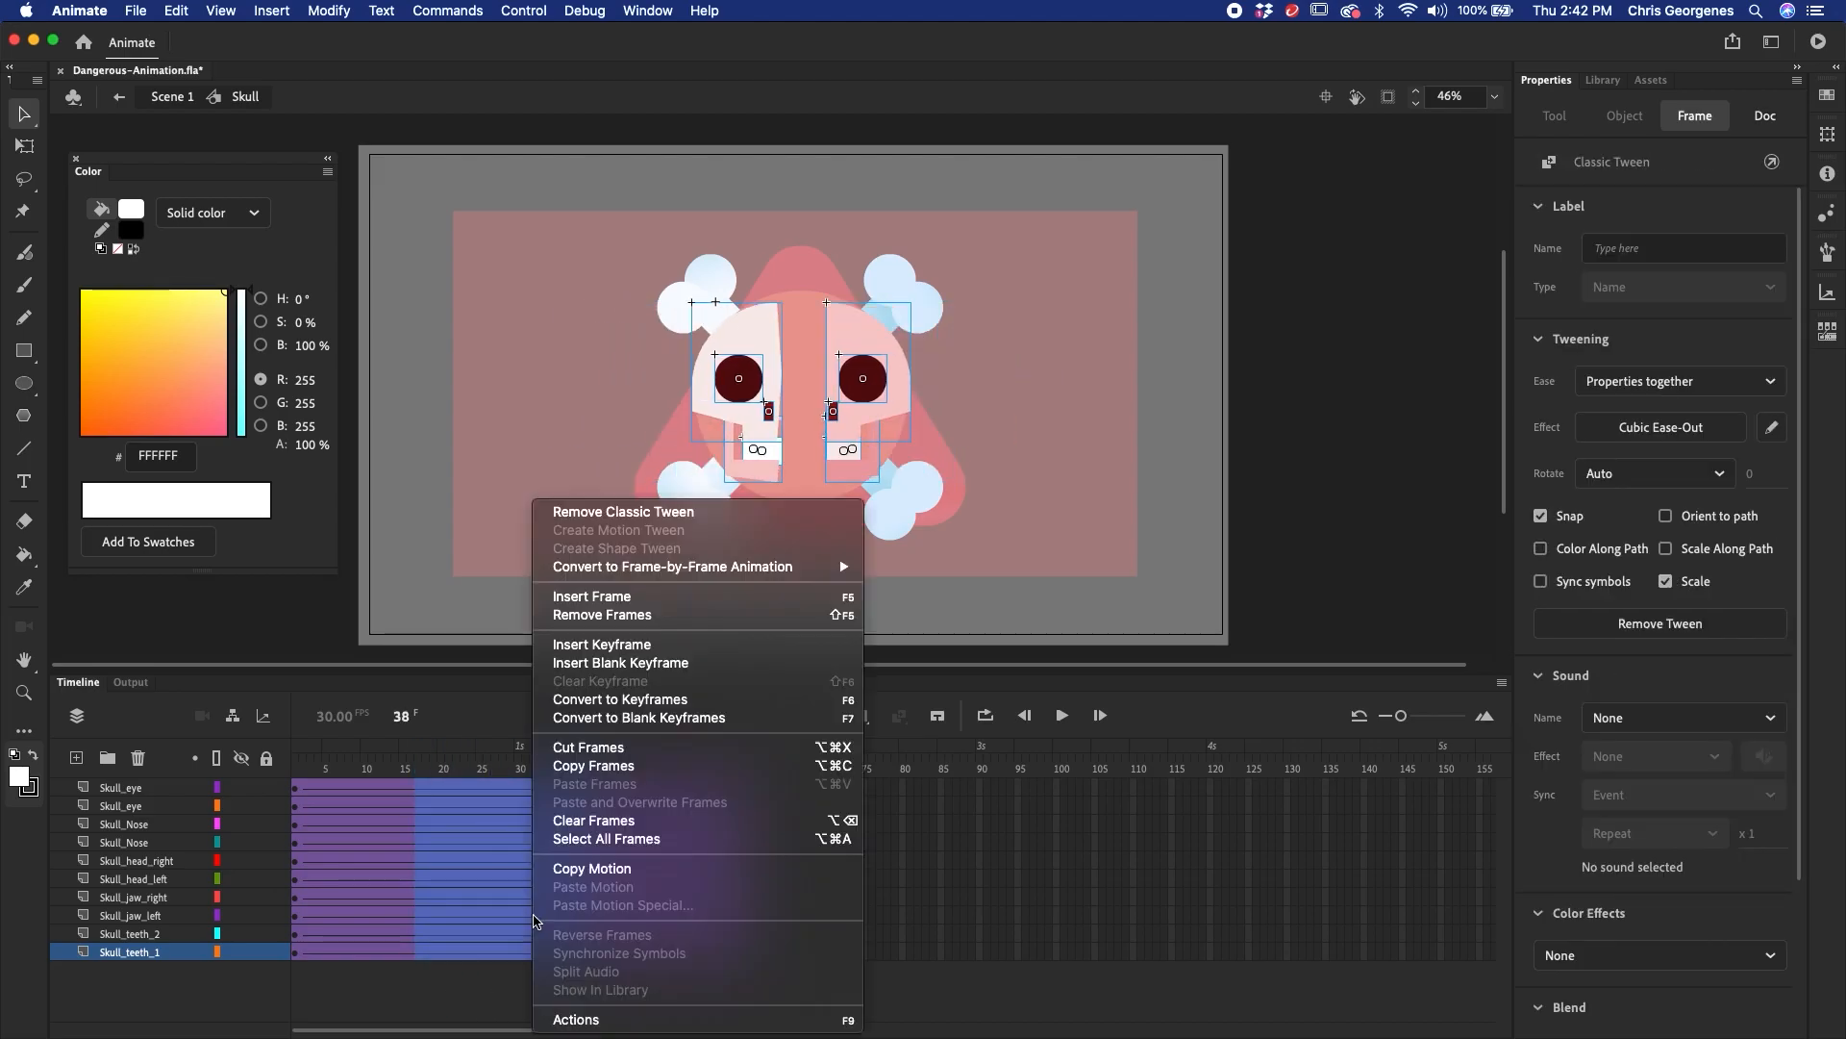
{"action": "left_click", "coordinate": [602, 615]}
{"action": "key", "text": "Return"}
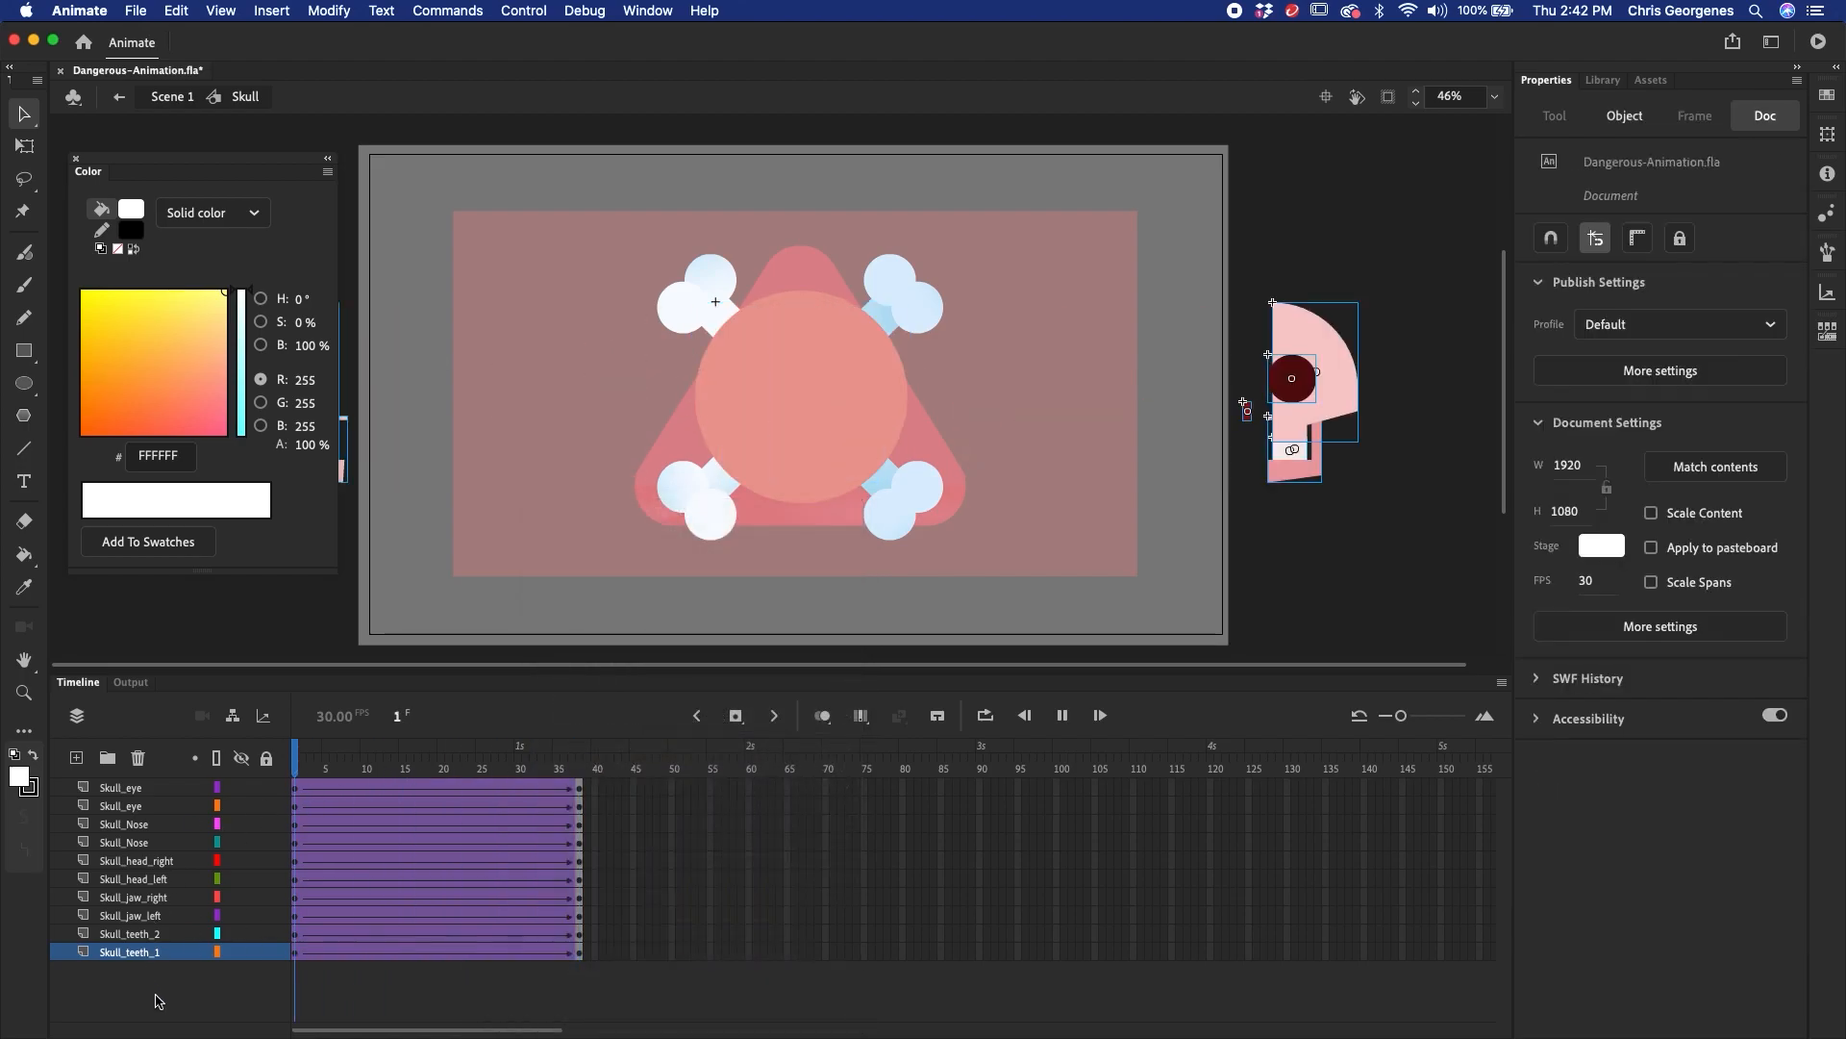
{"action": "left_click", "coordinate": [412, 823]}
{"action": "left_click_drag", "start_coordinate": [413, 838], "coordinate": [478, 988]}
{"action": "right_click", "coordinate": [458, 947]}
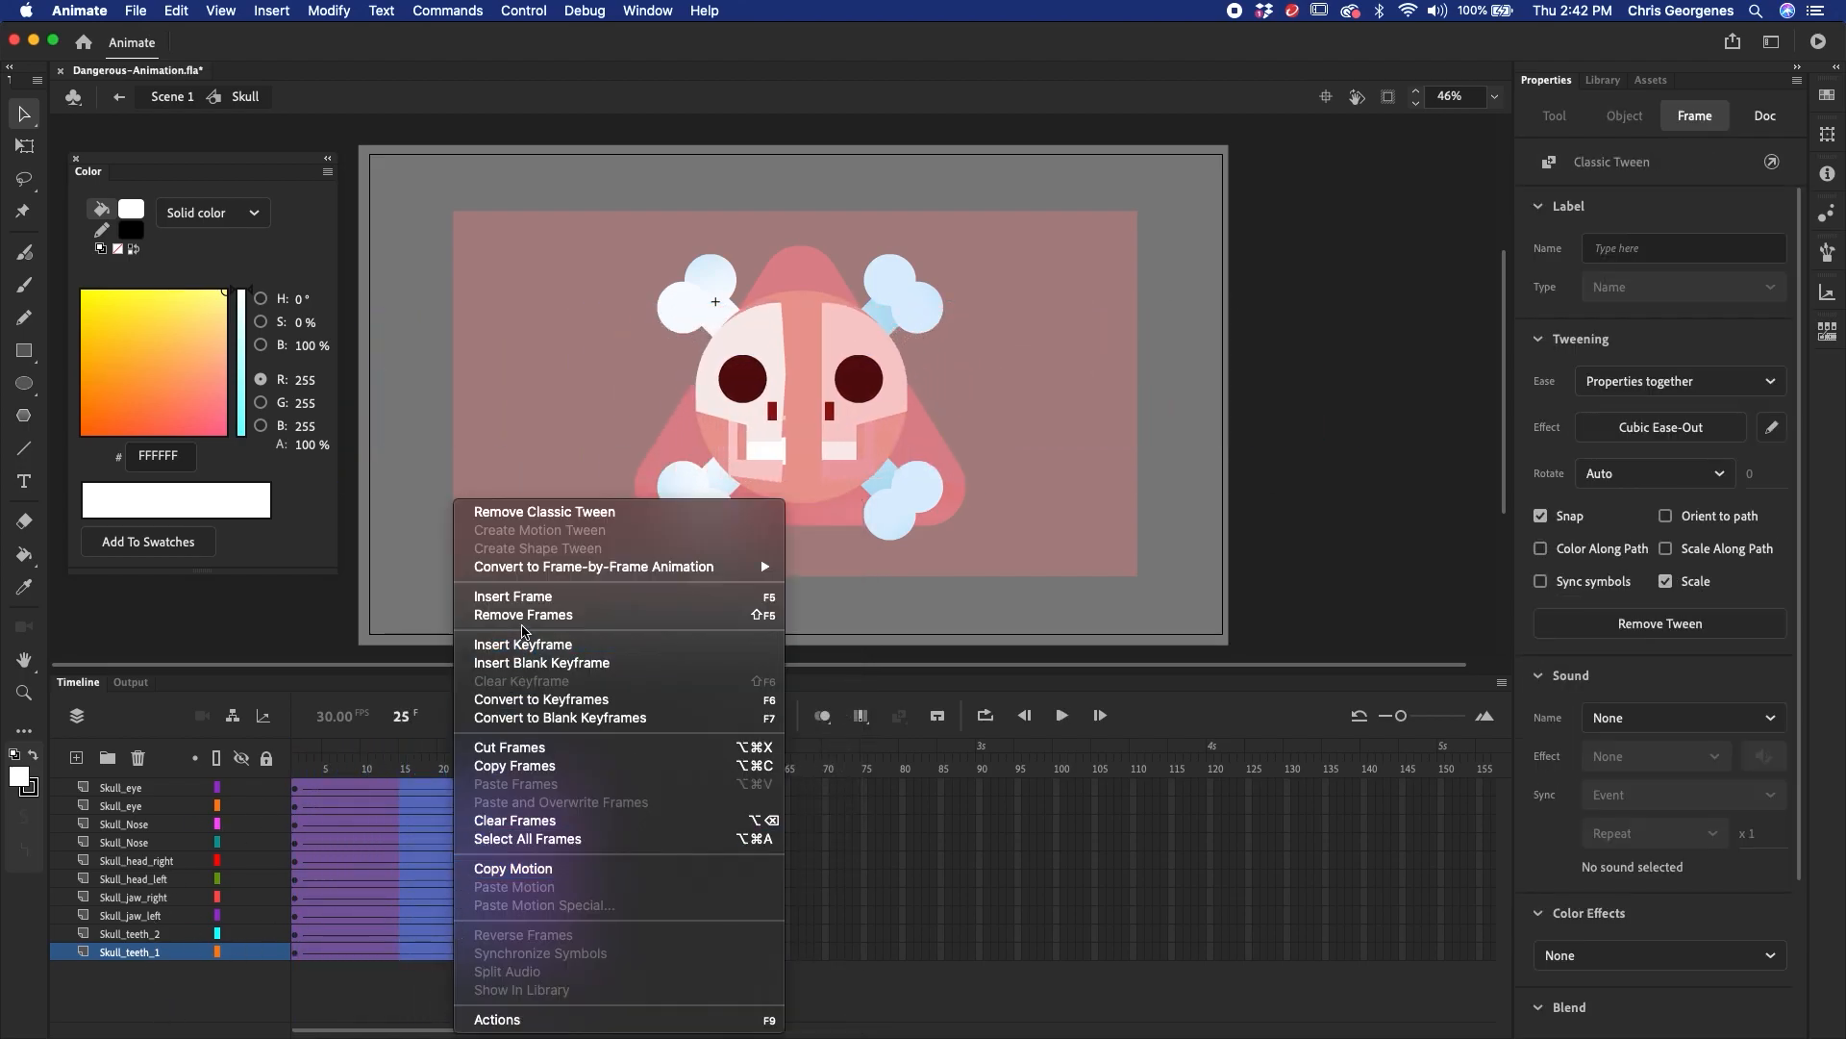
{"action": "left_click", "coordinate": [525, 614]}
{"action": "key", "text": "Return"}
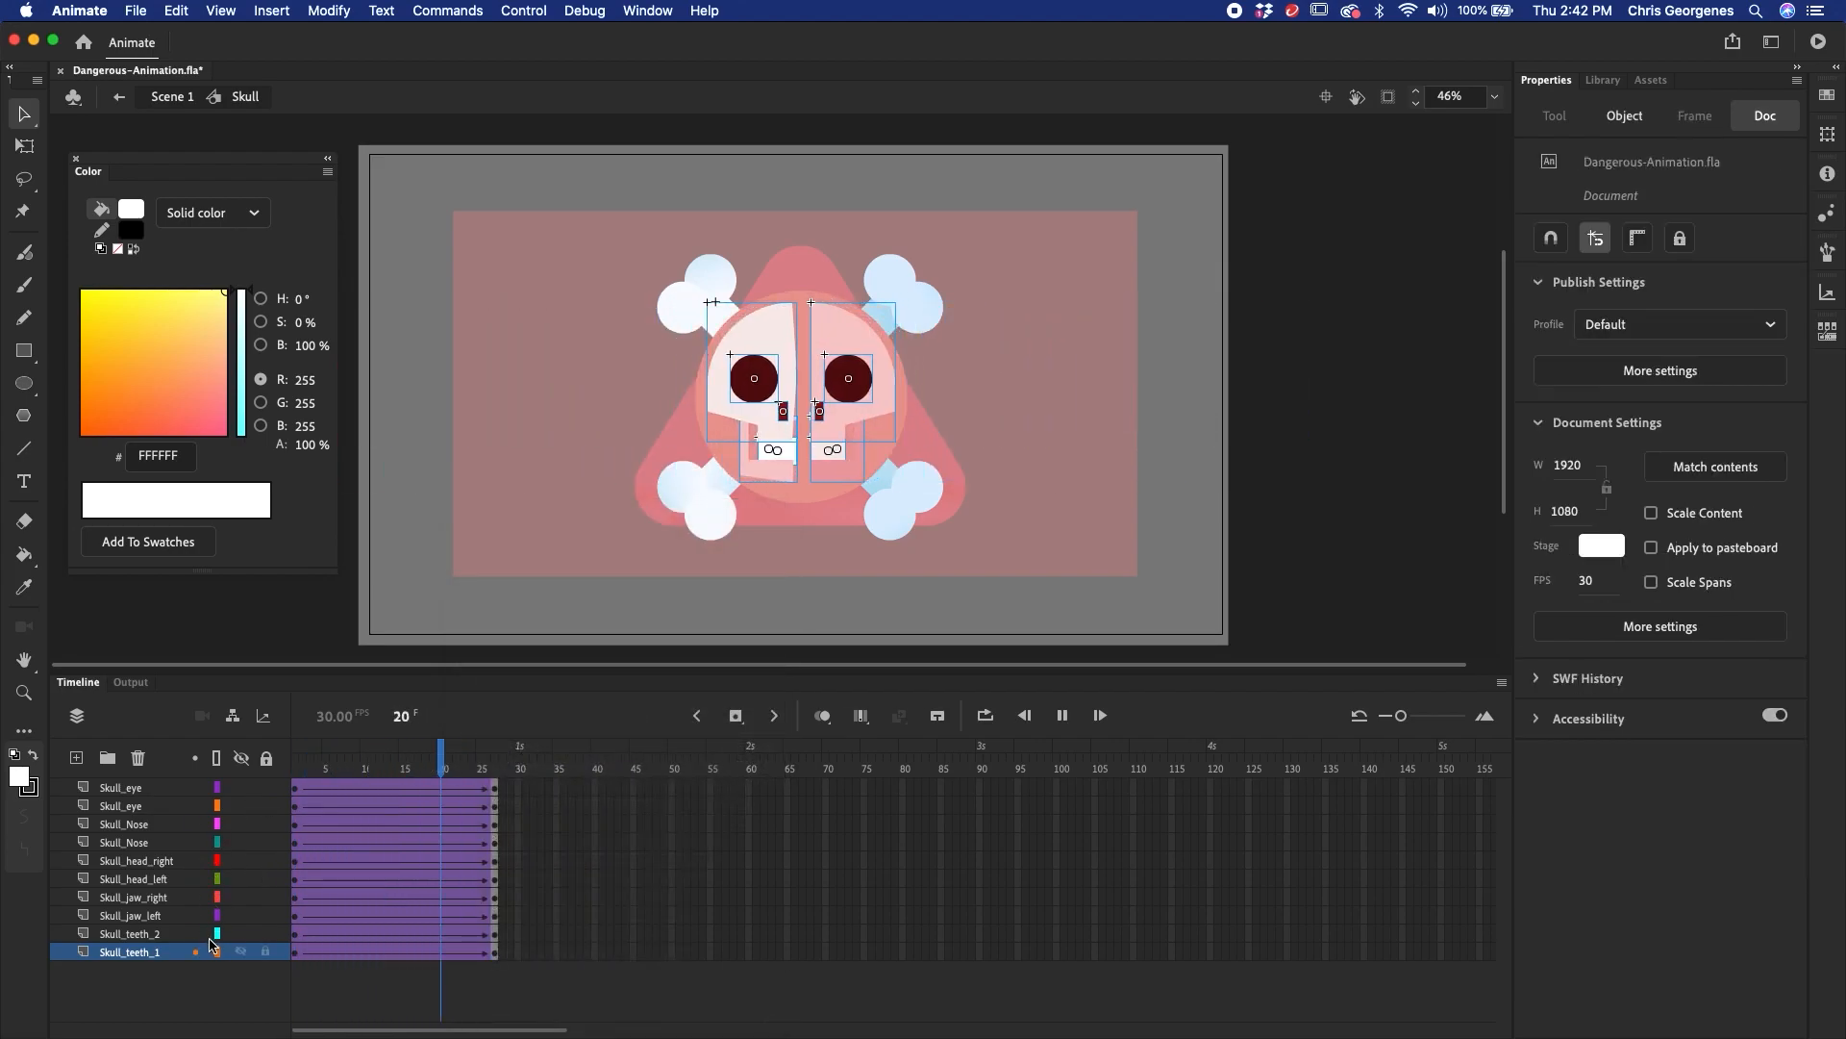
- Shift the tweens on Skull_teeth_2 and Skull_teeth_1 to start at frame 6
{"action": "left_click_drag", "start_coordinate": [494, 804], "coordinate": [286, 850]}
{"action": "left_click_drag", "start_coordinate": [494, 934], "coordinate": [363, 952]}
{"action": "left_click_drag", "start_coordinate": [365, 754], "coordinate": [589, 783]}
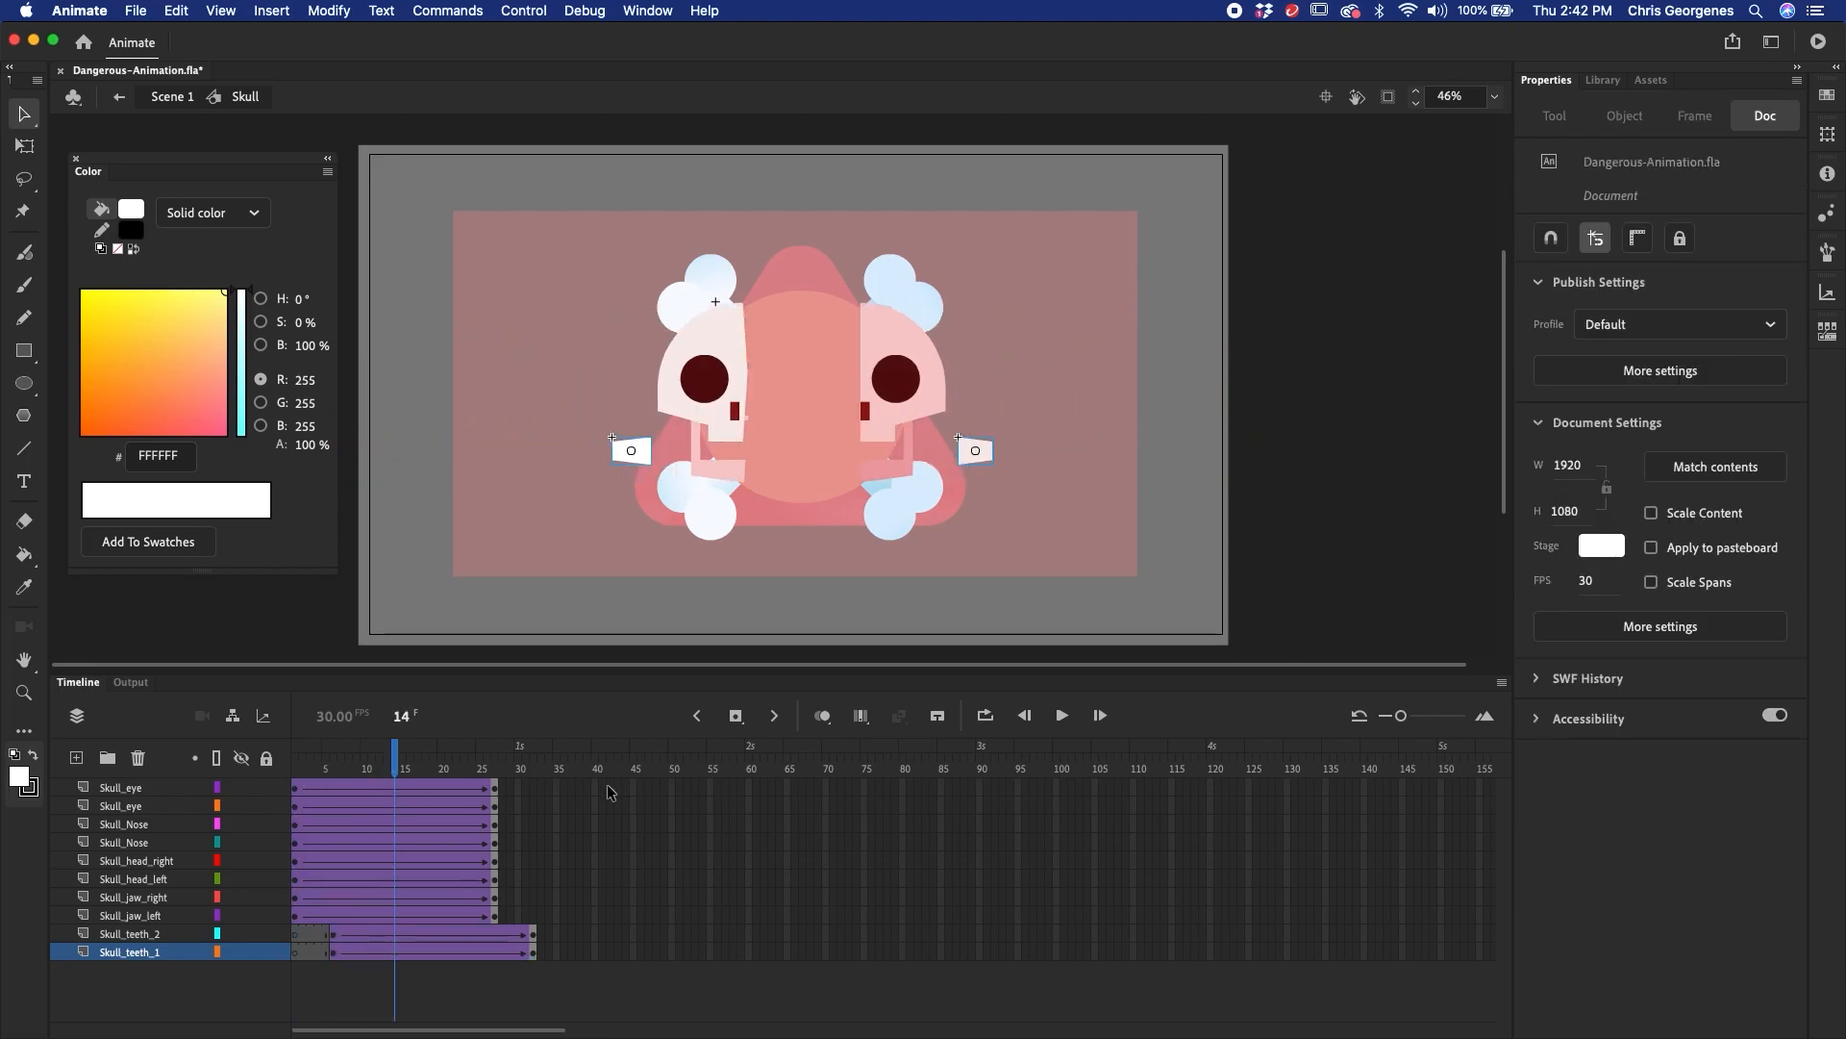
- Extend all skull layers to frame 60 and stagger the head, nose and eye tweens to start at about frames 9, 12 and 15
{"action": "left_click_drag", "start_coordinate": [748, 789], "coordinate": [747, 972]}
{"action": "key", "text": "F5"}
{"action": "left_click_drag", "start_coordinate": [720, 746], "coordinate": [470, 859]}
{"action": "left_click_drag", "start_coordinate": [296, 879], "coordinate": [541, 877]}
{"action": "left_click_drag", "start_coordinate": [423, 767], "coordinate": [526, 811]}
{"action": "left_click_drag", "start_coordinate": [308, 824], "coordinate": [490, 841]}
{"action": "left_click_drag", "start_coordinate": [300, 770], "coordinate": [564, 814]}
- Remove the surplus frames from about frame 45 to 60 on all the skull layers and return to Scene 1
{"action": "left_click_drag", "start_coordinate": [297, 791], "coordinate": [748, 983]}
{"action": "right_click", "coordinate": [709, 900]}
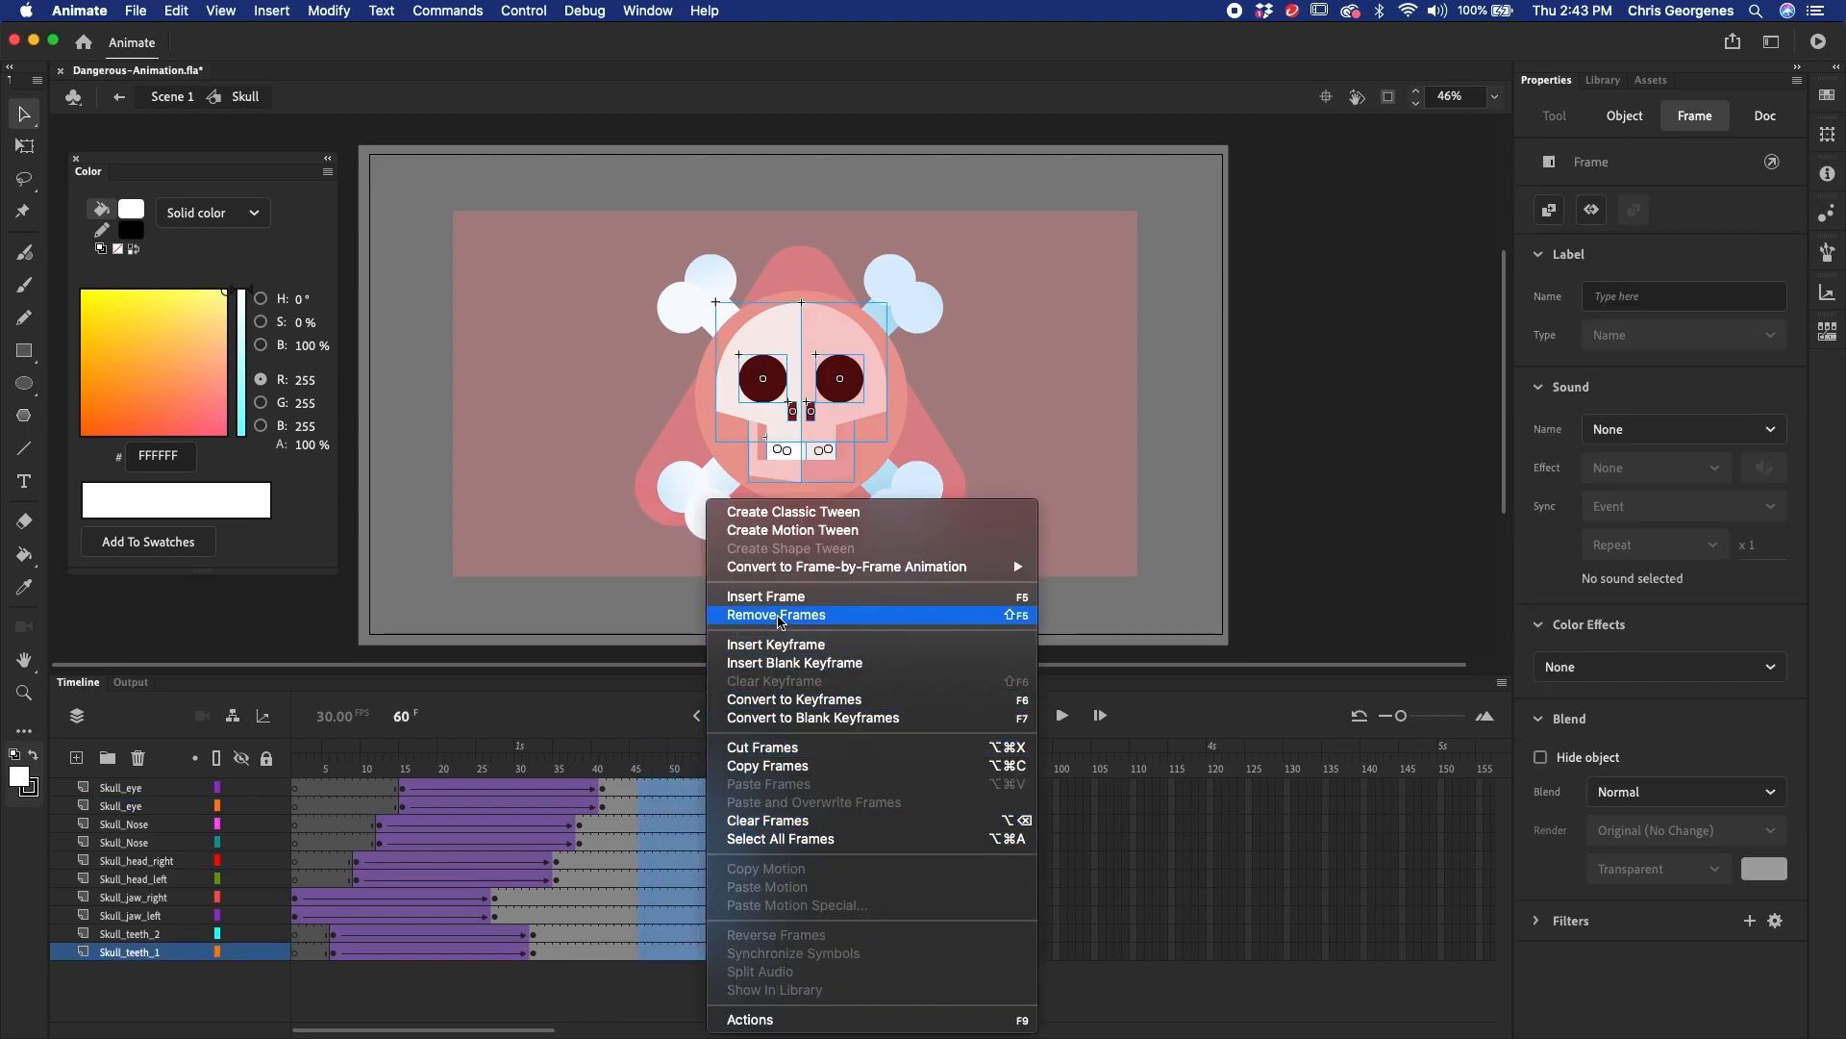
{"action": "left_click", "coordinate": [777, 616]}
{"action": "double_click", "coordinate": [1193, 499]}
- Move the Skull layer's starting keyframe to frame 42, in line with the start of Layer_11's tween
{"action": "left_click_drag", "start_coordinate": [784, 761], "coordinate": [766, 857]}
{"action": "left_click", "coordinate": [719, 843]}
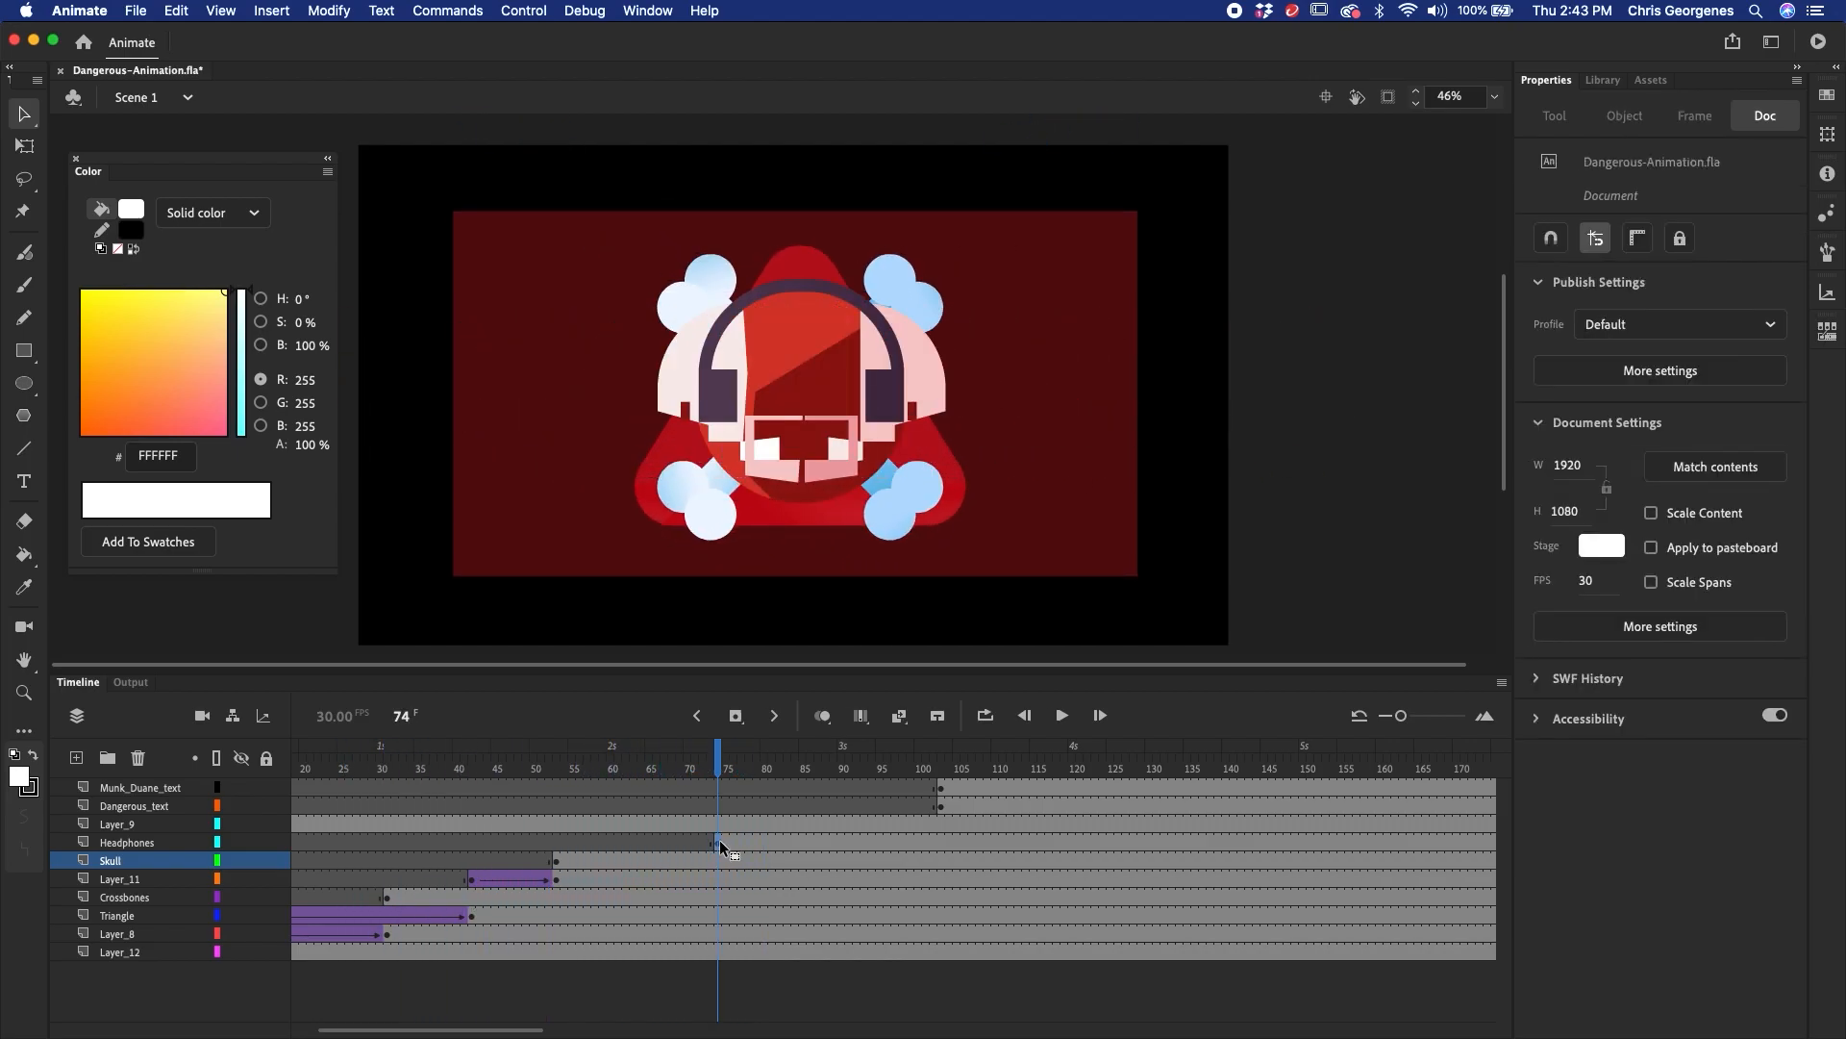
{"action": "left_click", "coordinate": [556, 861]}
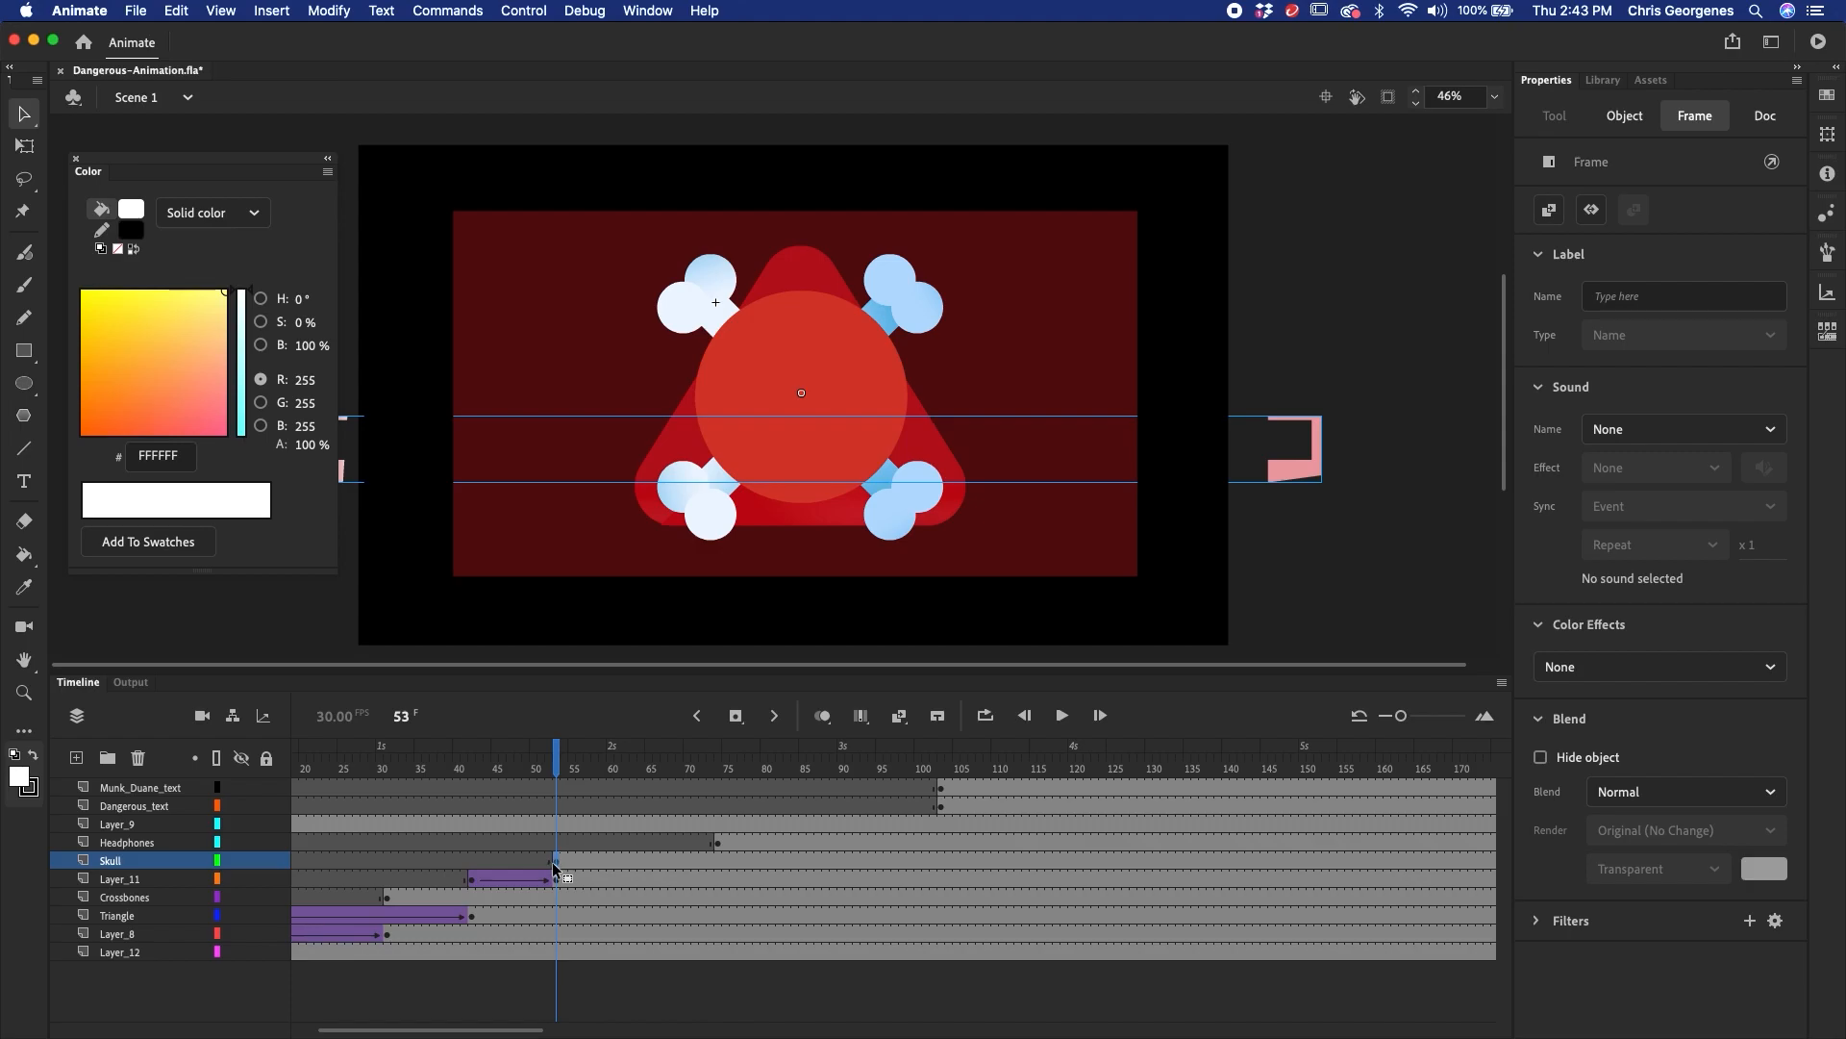
{"action": "mouse_move", "coordinate": [553, 862]}
{"action": "left_mouse_down"}
{"action": "mouse_move", "coordinate": [308, 835]}
{"action": "mouse_move", "coordinate": [458, 850]}
{"action": "mouse_move", "coordinate": [775, 799]}
{"action": "mouse_move", "coordinate": [532, 844]}
{"action": "left_mouse_up"}
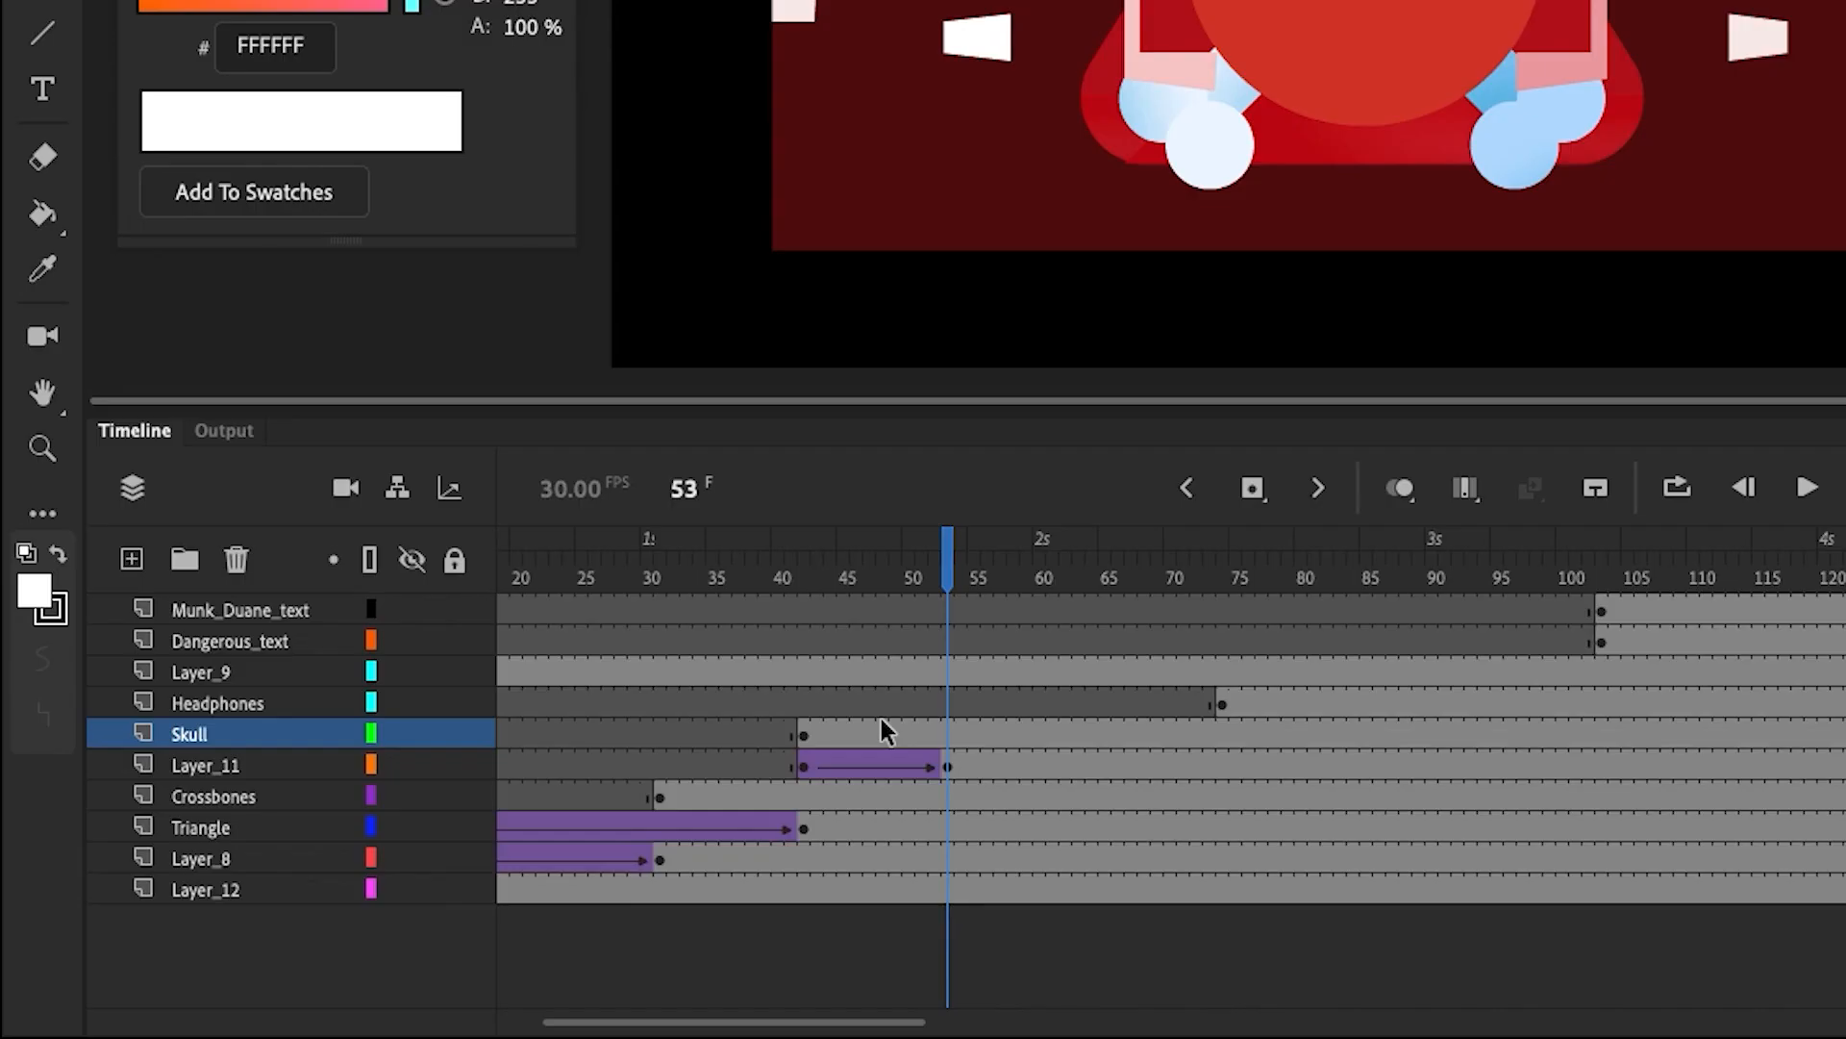
- Set the Circle instance at Layer_11's frame 53 keyframe to play a single frame
{"action": "left_click", "coordinate": [948, 767]}
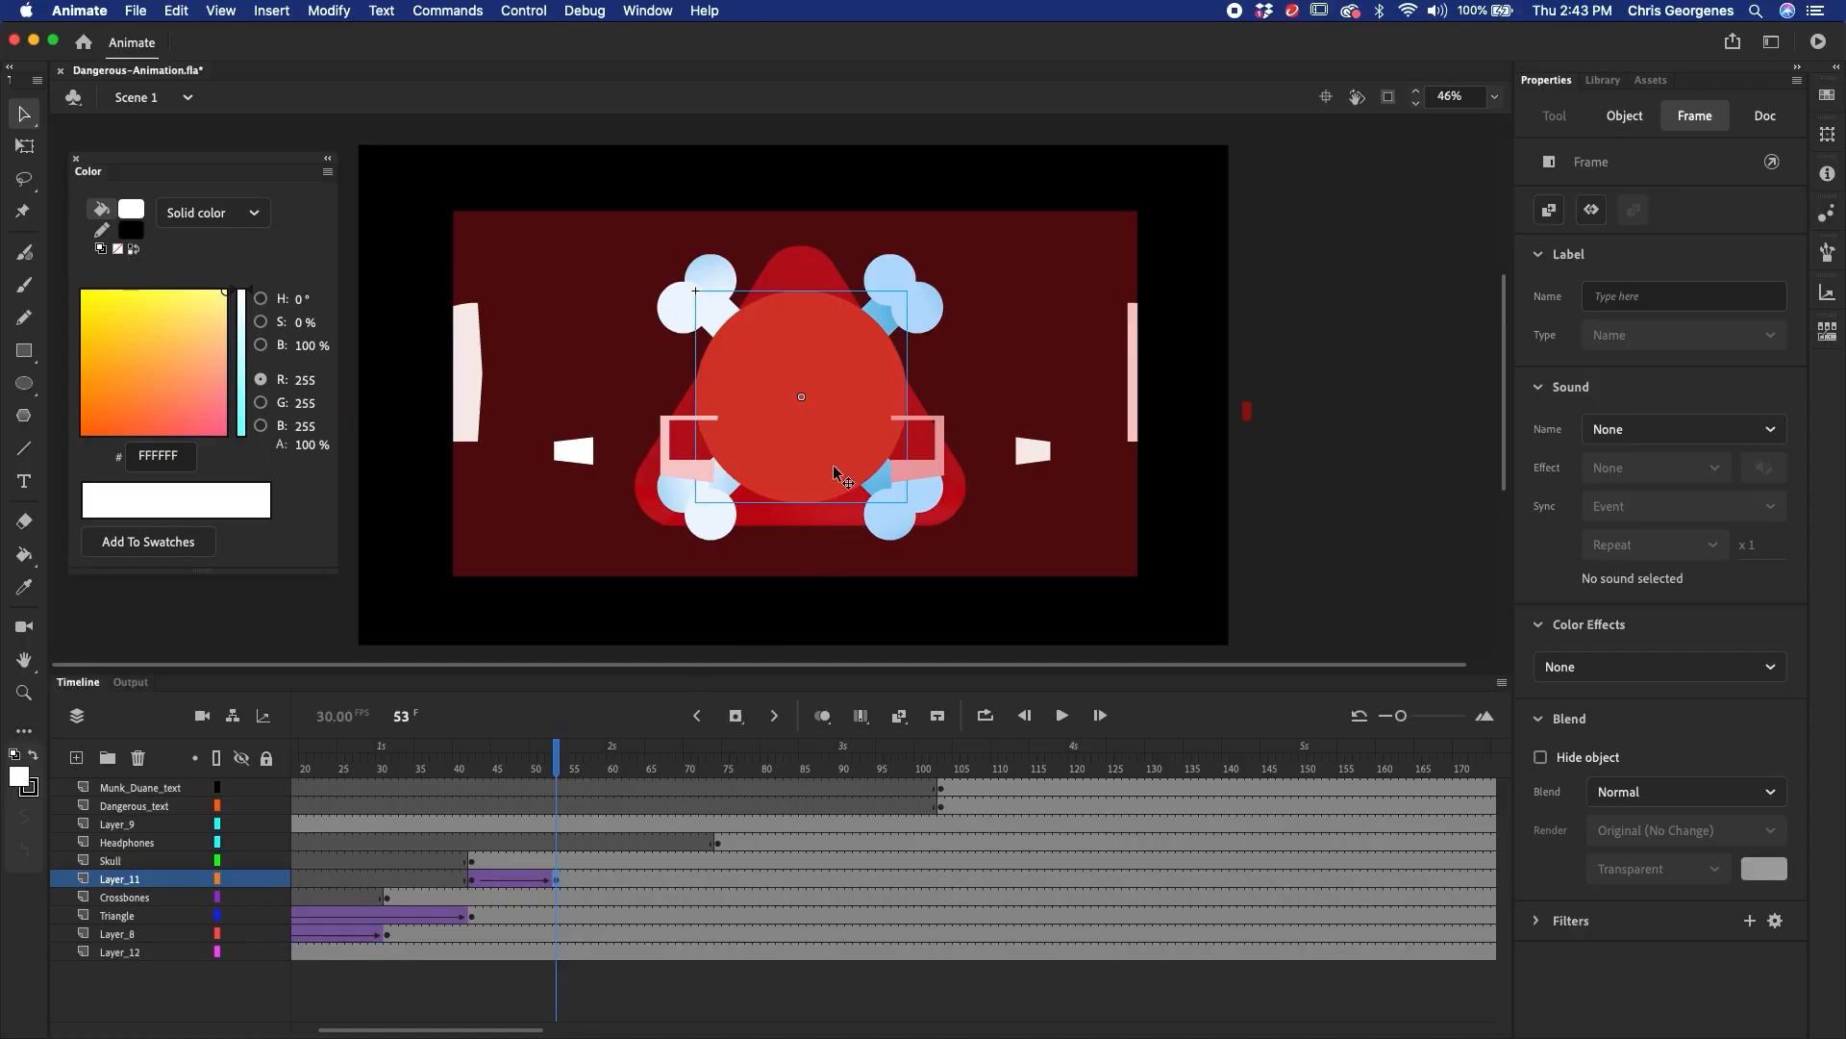
{"action": "left_click", "coordinate": [952, 500]}
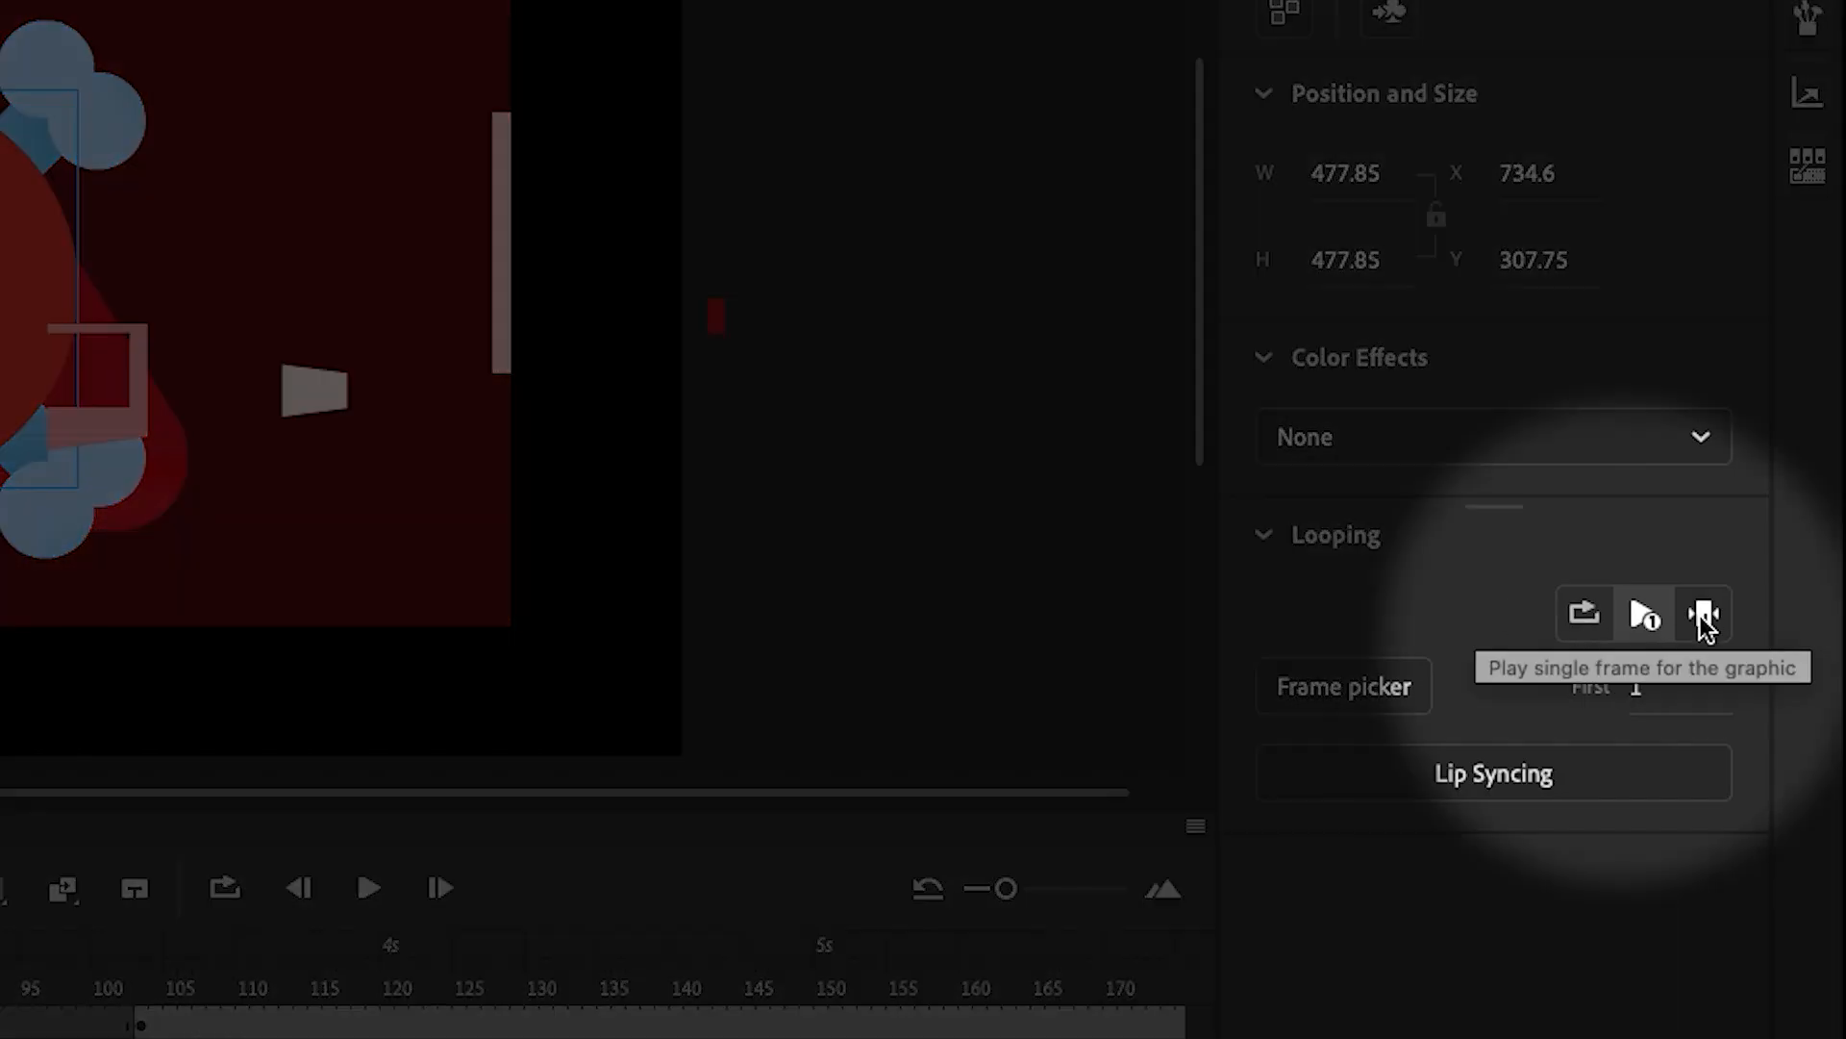
{"action": "left_click", "coordinate": [1702, 614]}
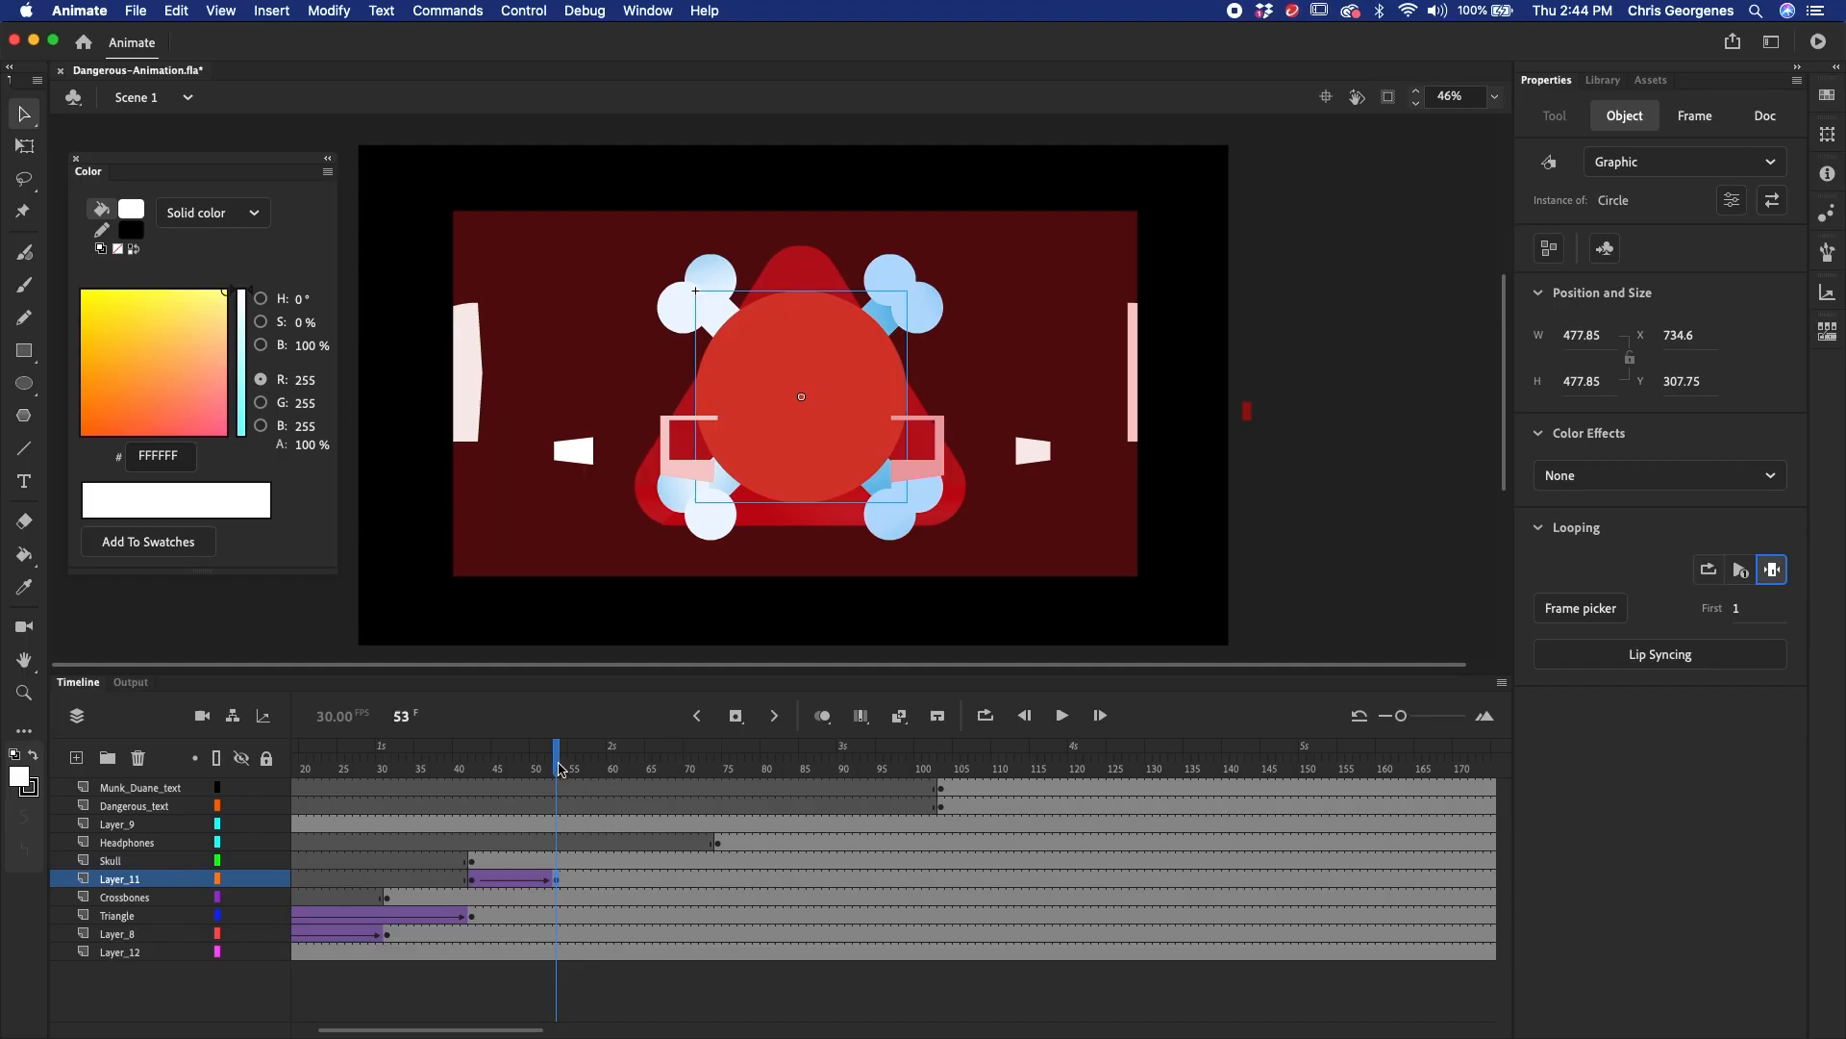
- Insert a keyframe at frame 67 on Layer_11 and set the Circle instance there to play once
{"action": "left_click_drag", "start_coordinate": [563, 769], "coordinate": [665, 780]}
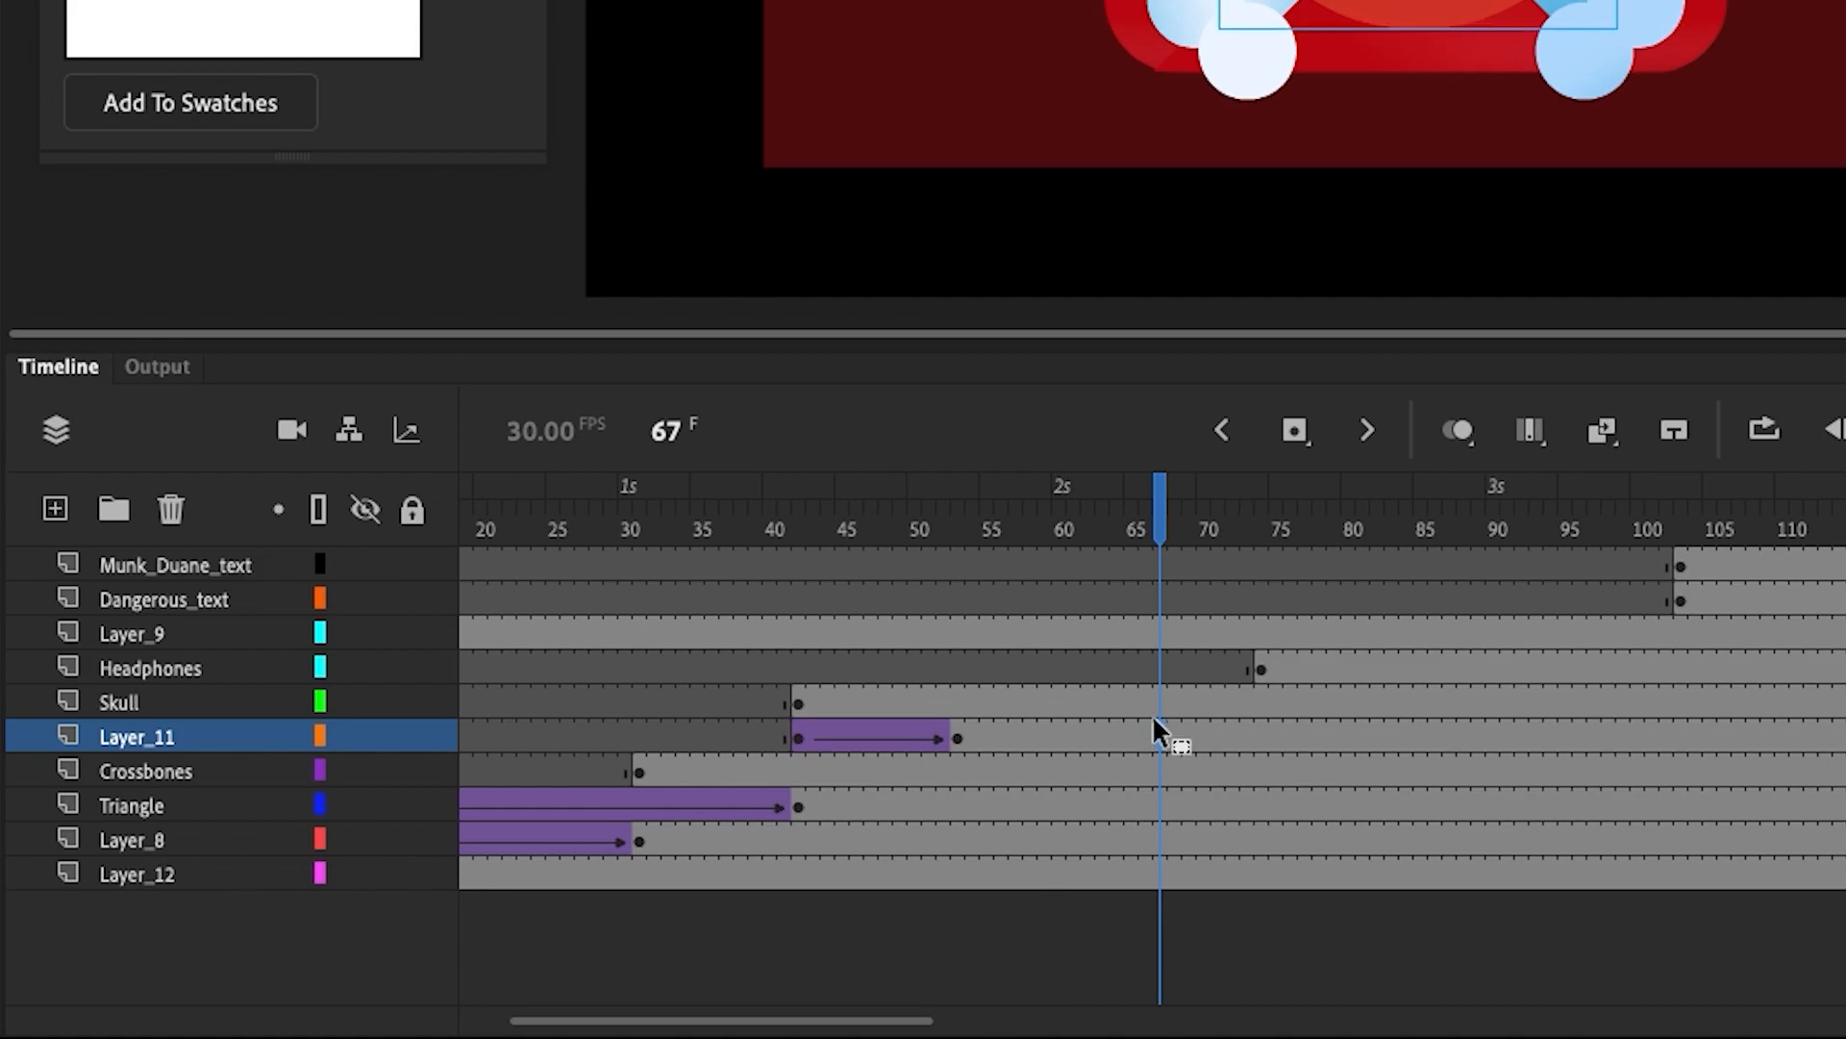
{"action": "key", "text": "F6"}
{"action": "left_click", "coordinate": [804, 354]}
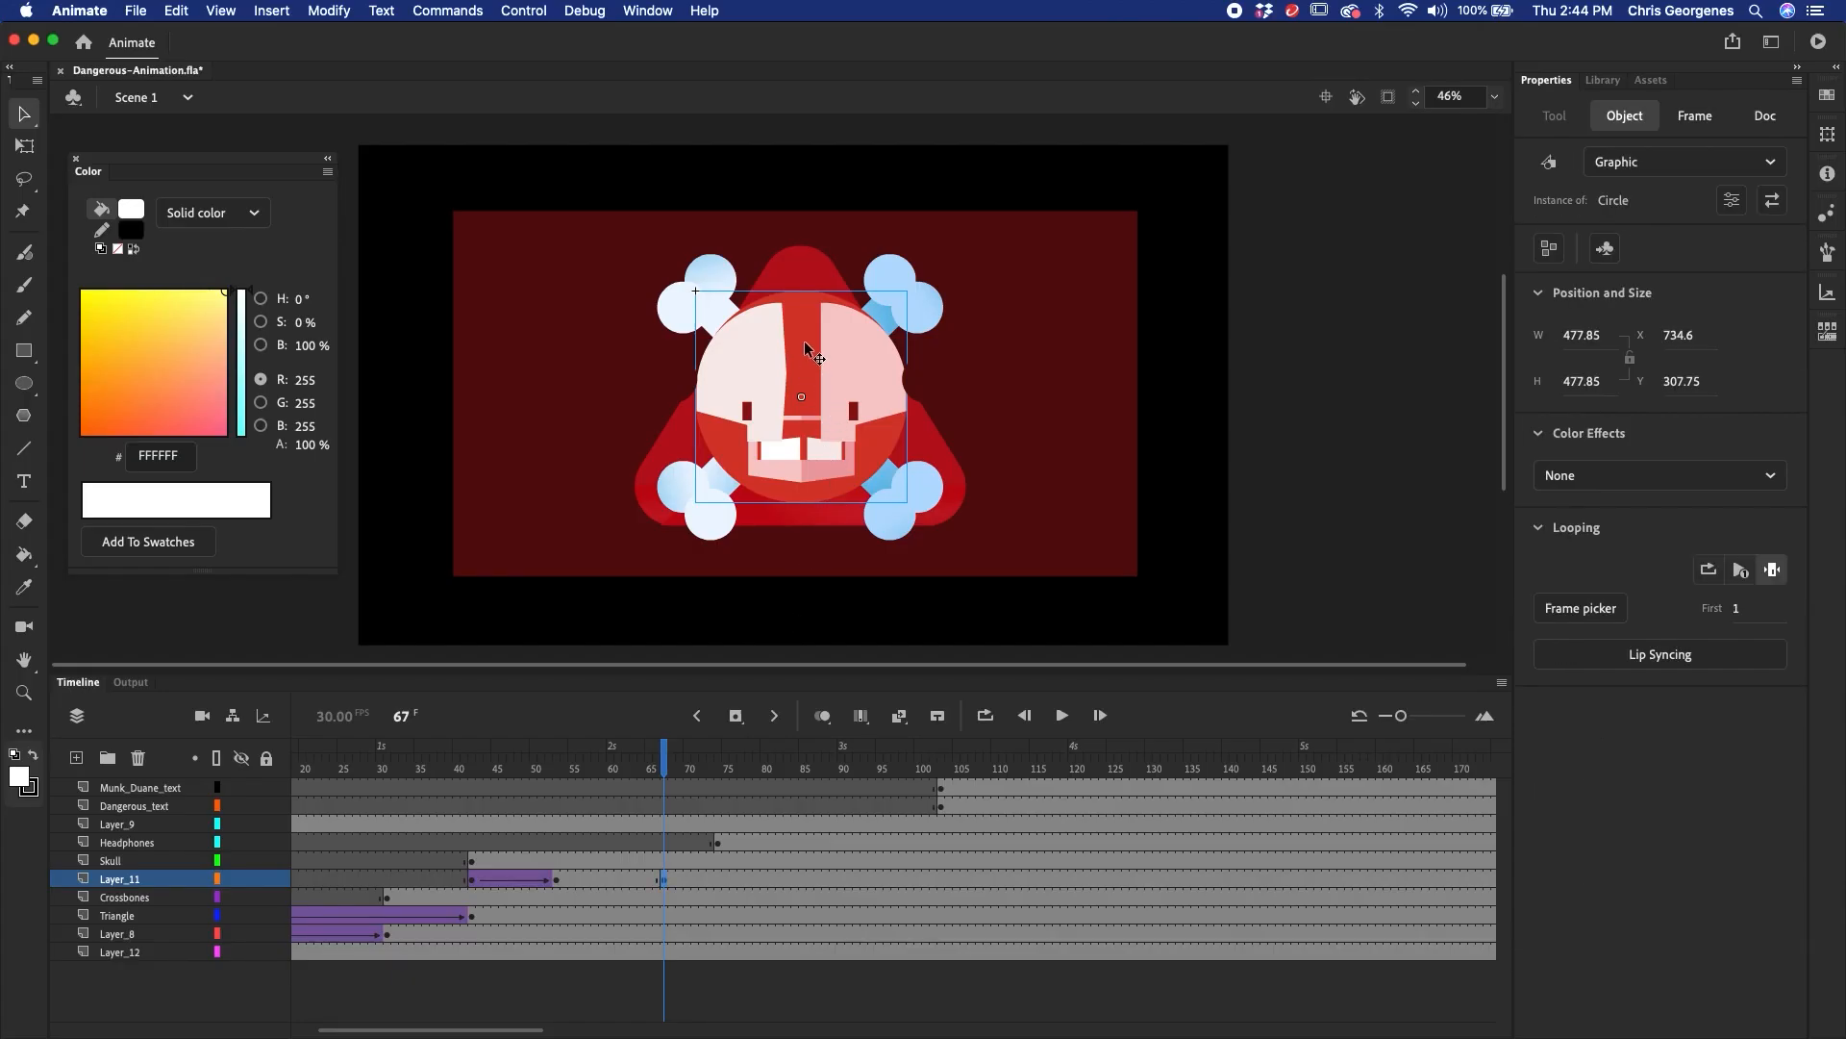
{"action": "left_click", "coordinate": [1739, 569]}
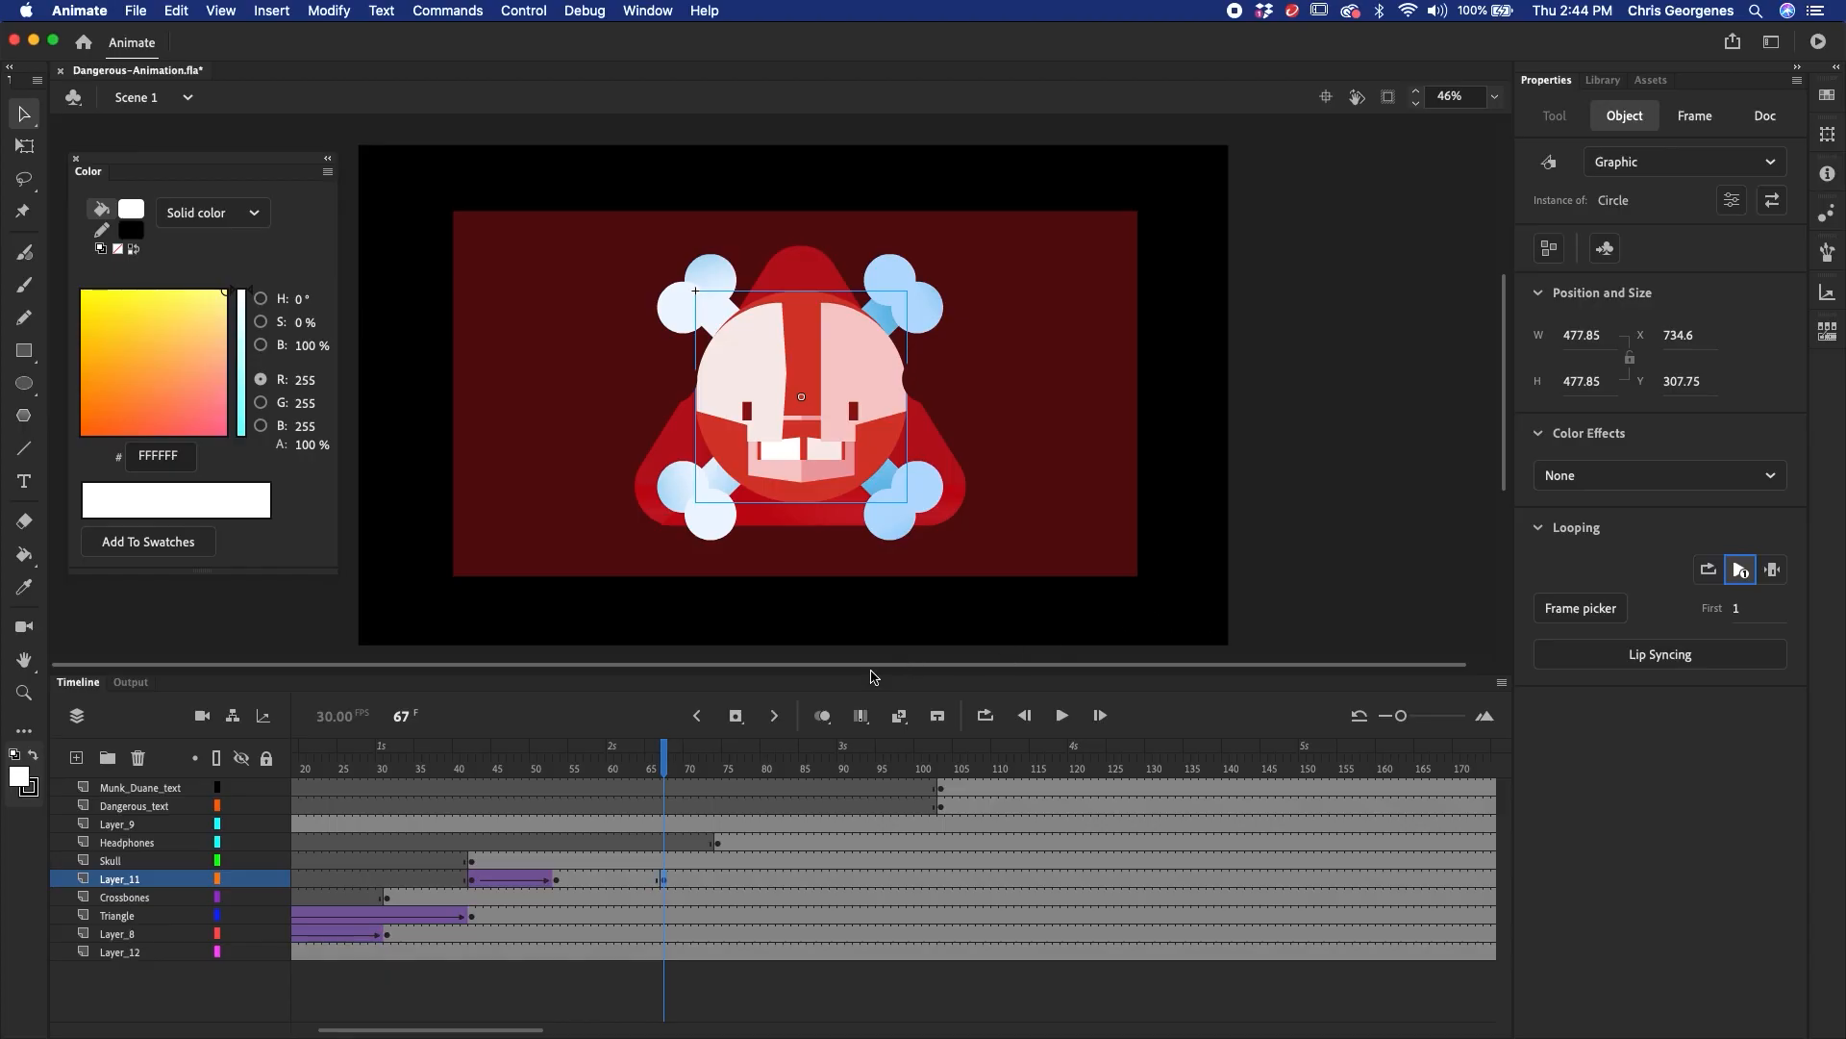
- Set the Skull instance's looping to play once
{"action": "left_click_drag", "start_coordinate": [618, 775], "coordinate": [717, 803]}
{"action": "left_click", "coordinate": [835, 382]}
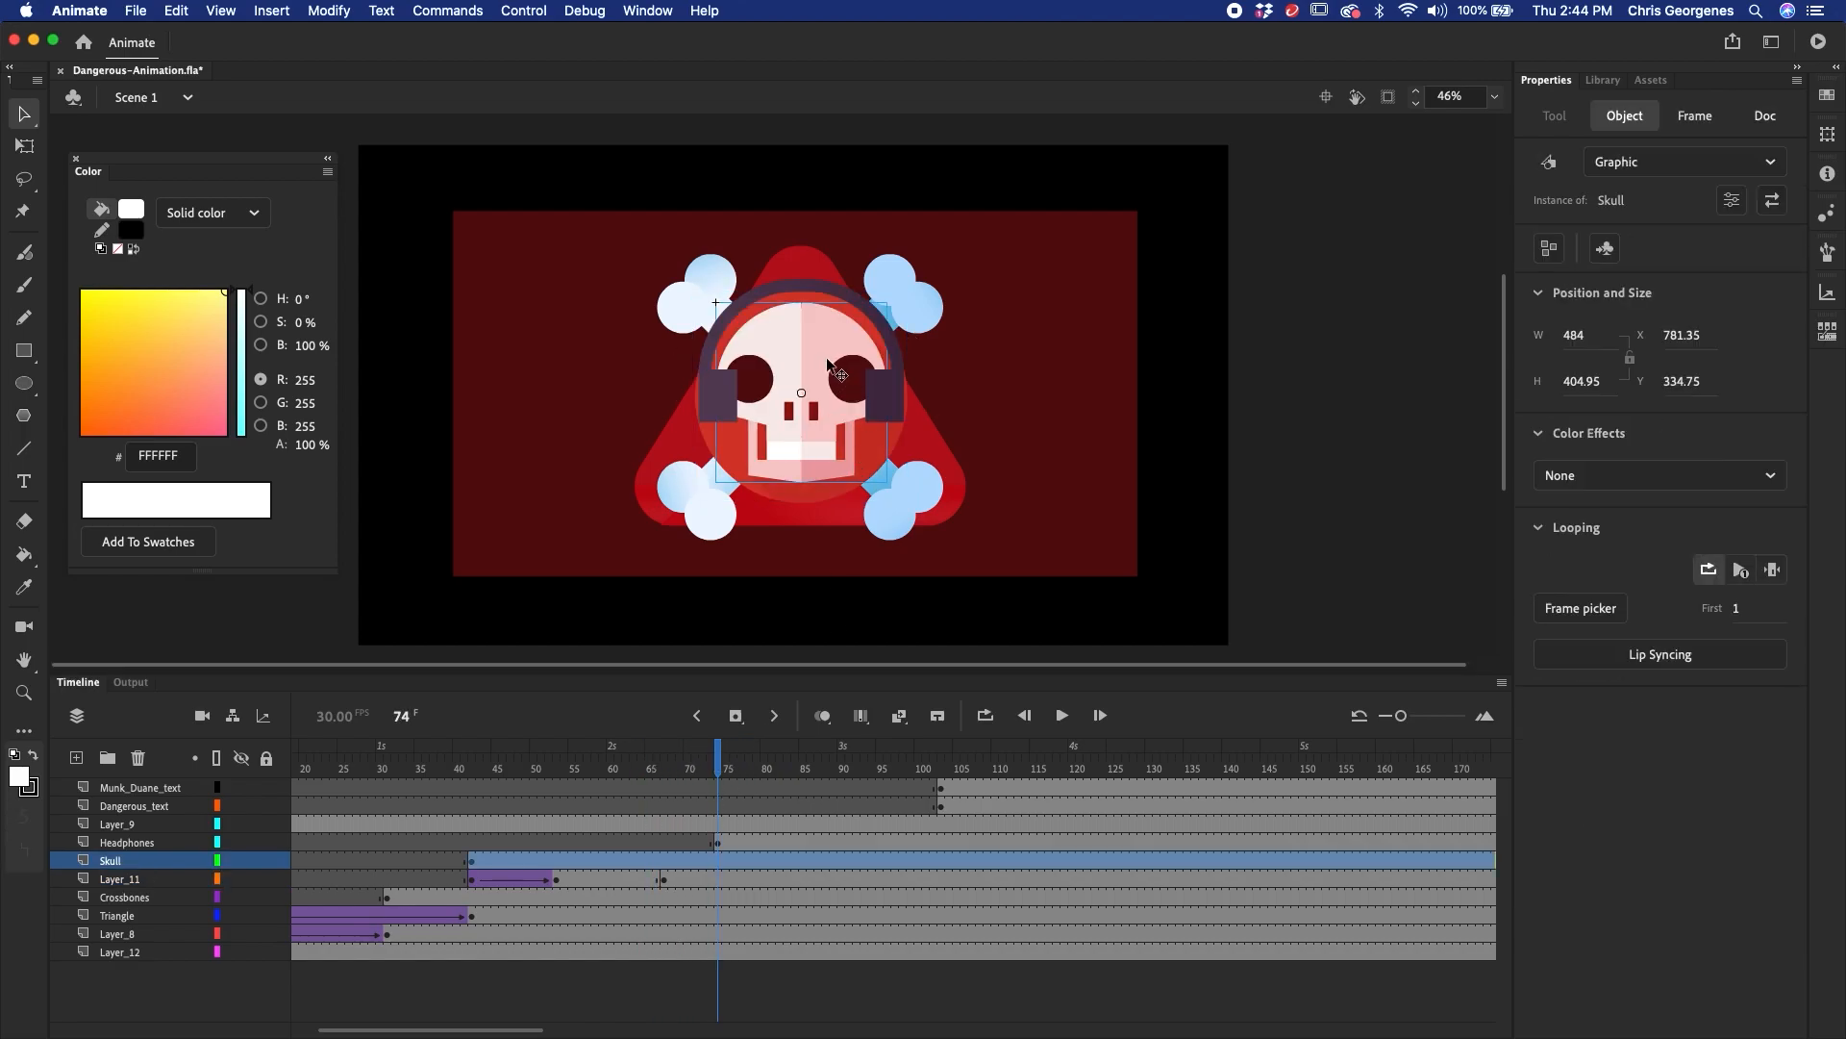
{"action": "left_click", "coordinate": [1740, 570]}
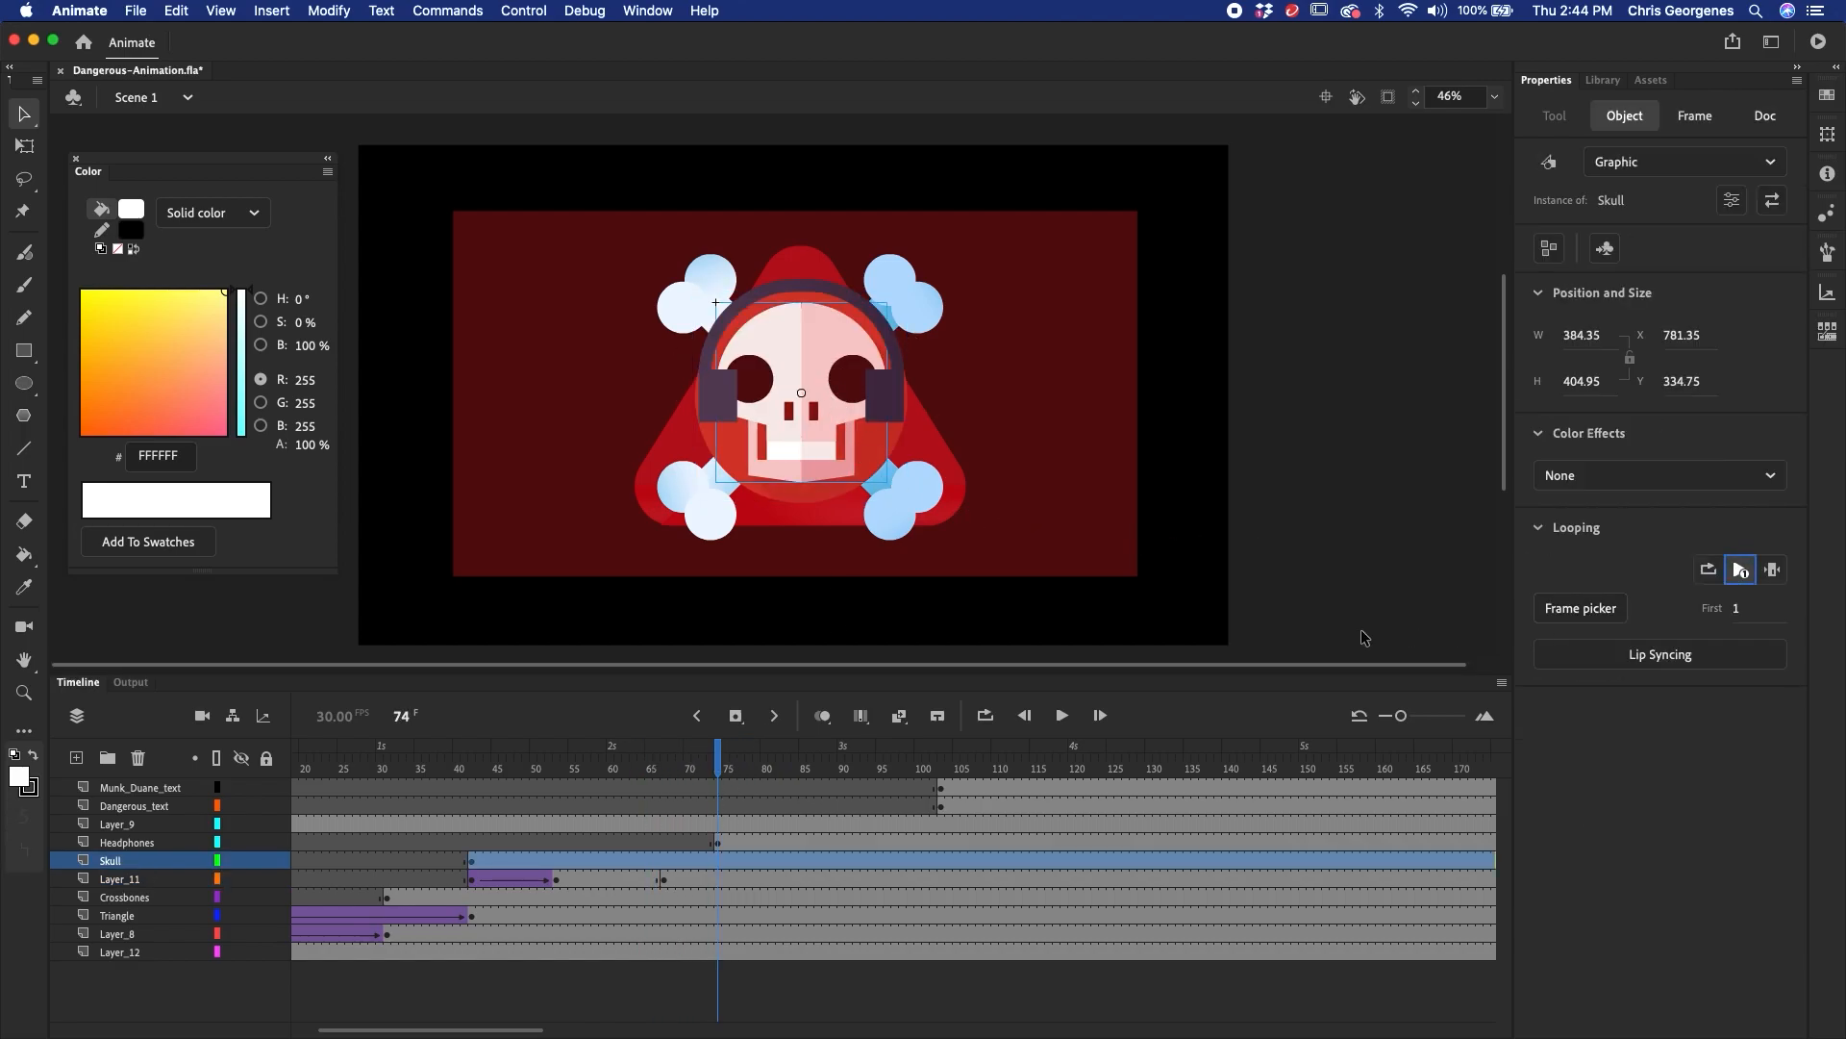
- Save the document and open the headphones symbol for editing from frame 98
{"action": "left_click_drag", "start_coordinate": [487, 781], "coordinate": [902, 732]}
{"action": "key", "text": "super+s"}
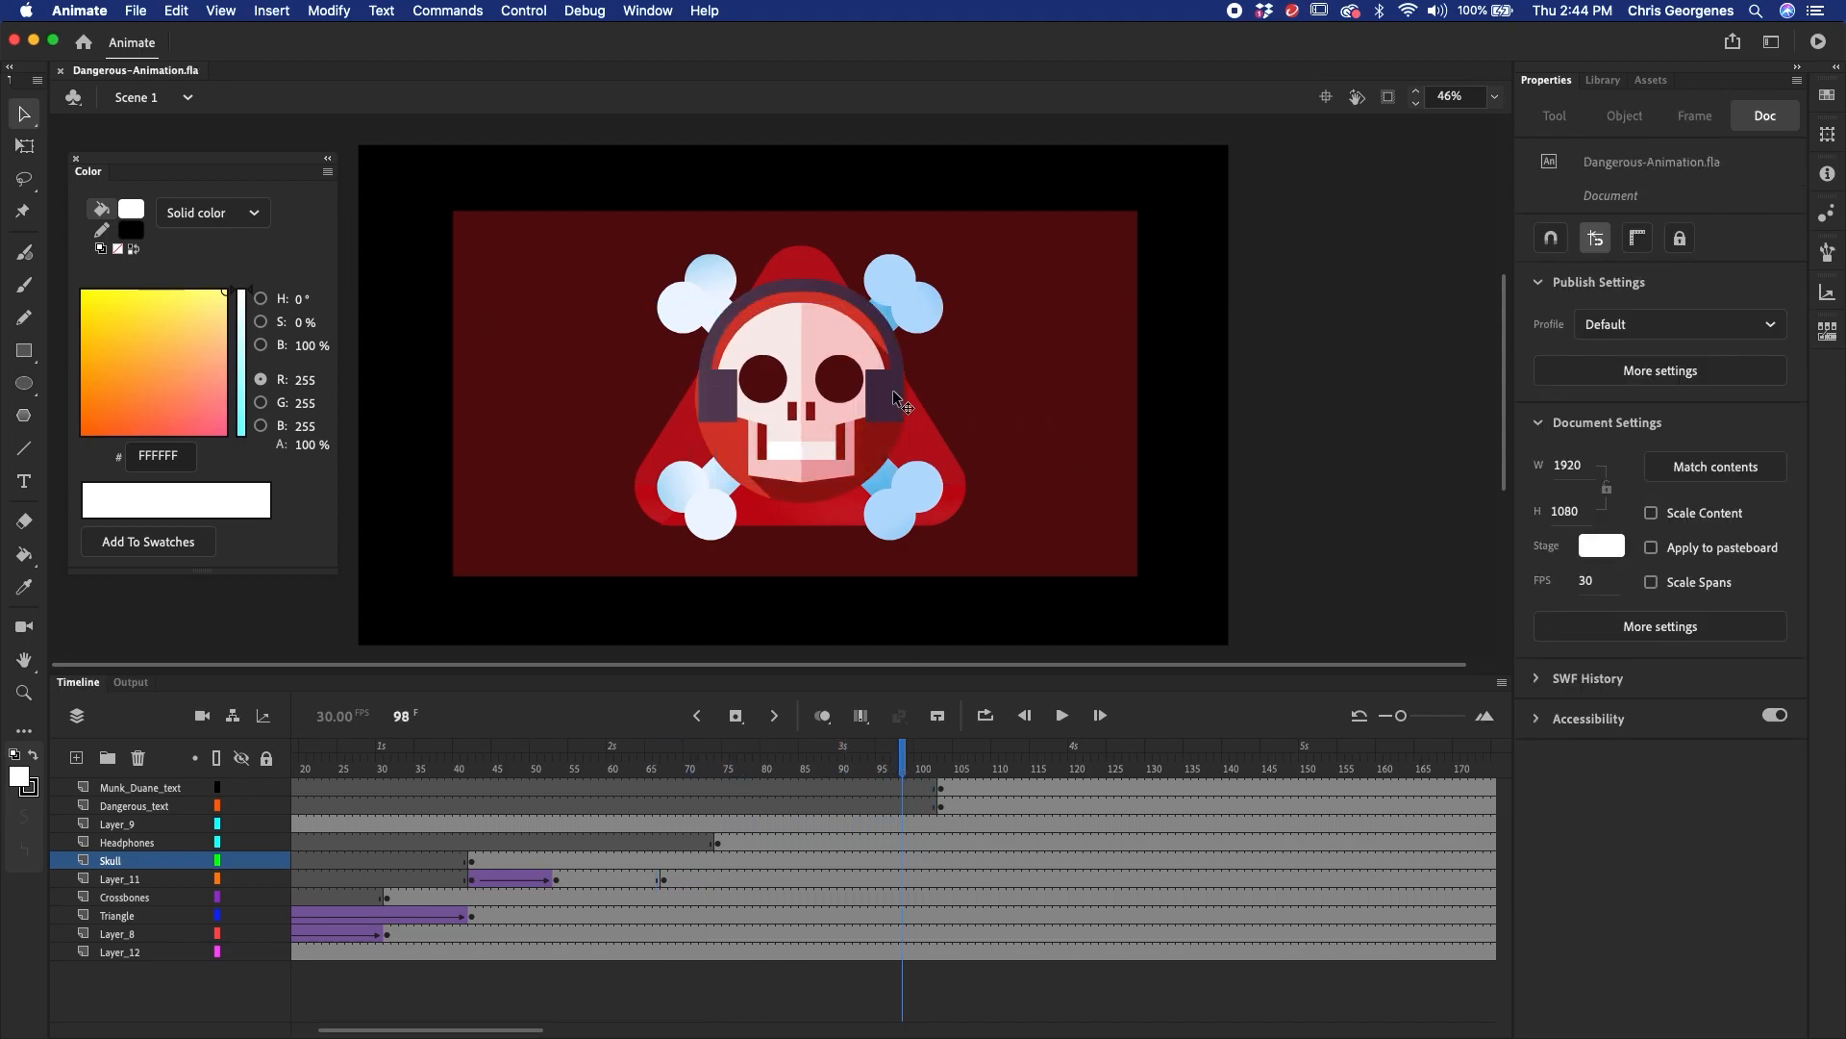
{"action": "left_click", "coordinate": [889, 398]}
{"action": "double_click", "coordinate": [891, 397]}
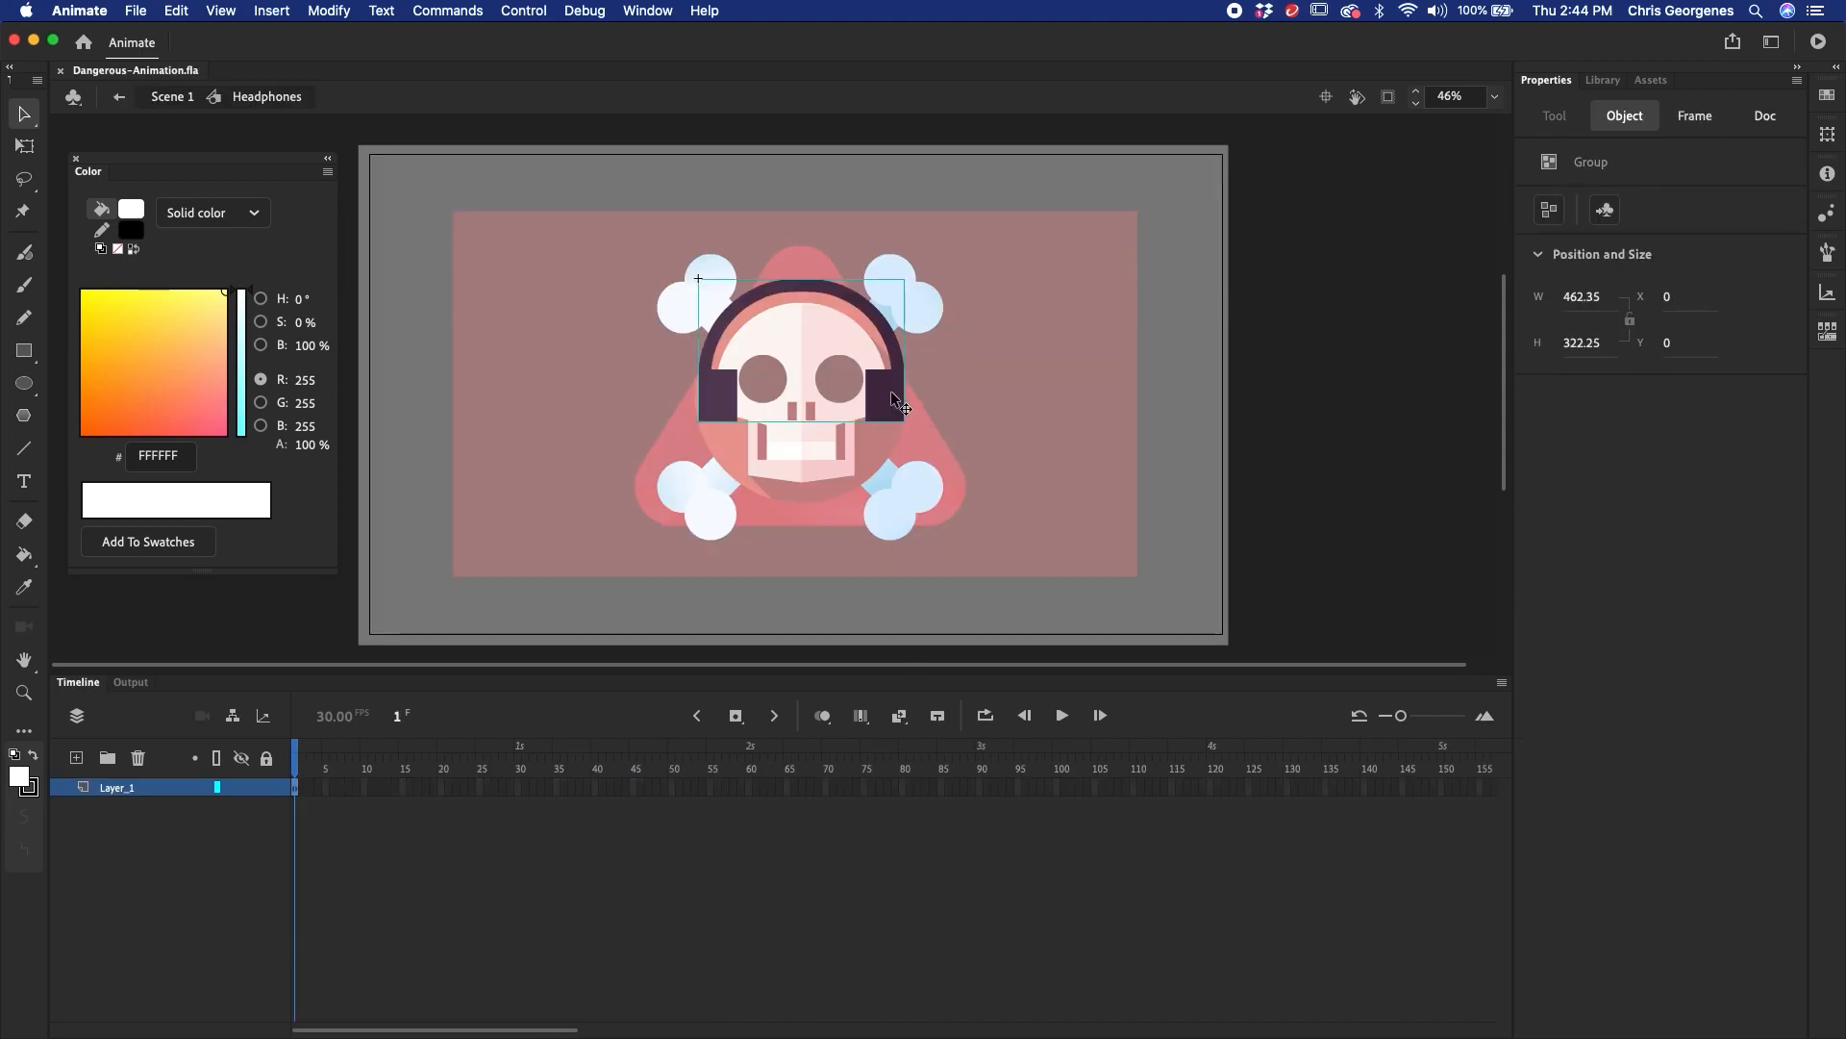
- Duplicate the layer that holds the headphones group inside the symbol
{"action": "key", "text": "z"}
{"action": "left_click", "coordinate": [915, 370]}
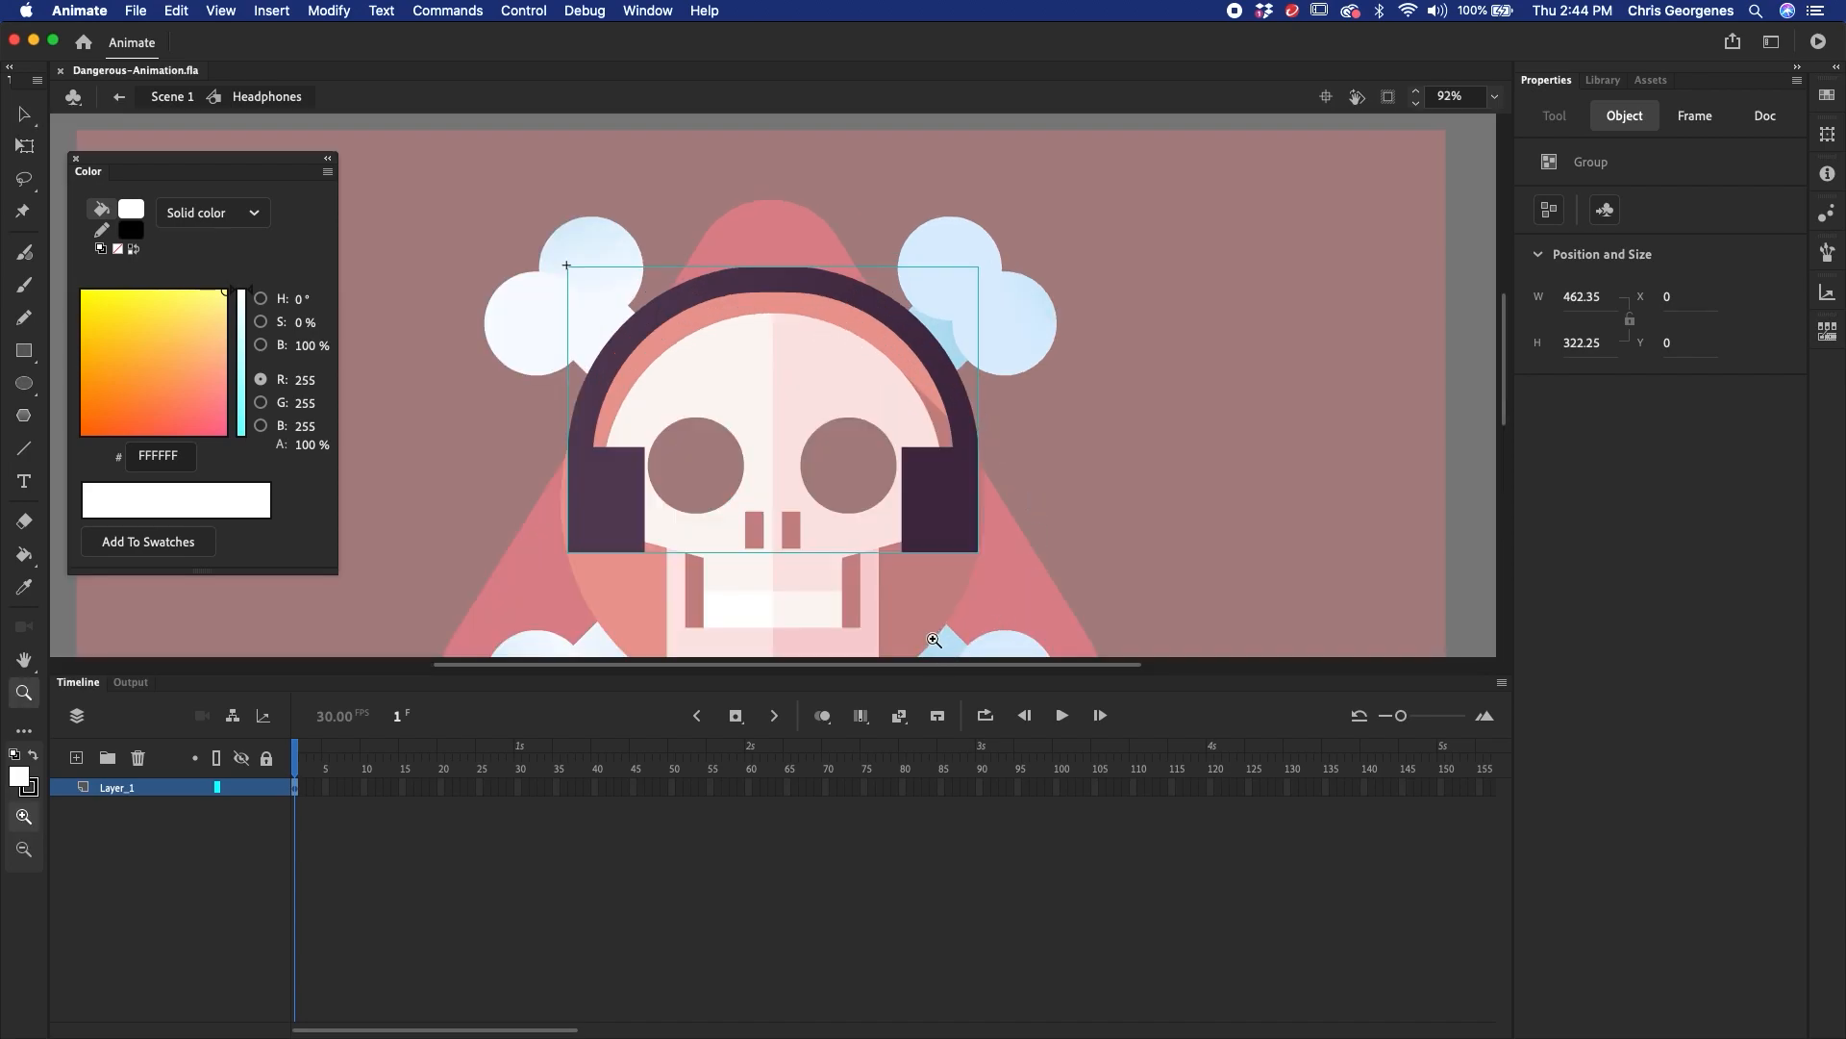
{"action": "key", "text": "v"}
{"action": "left_click", "coordinate": [1077, 472]}
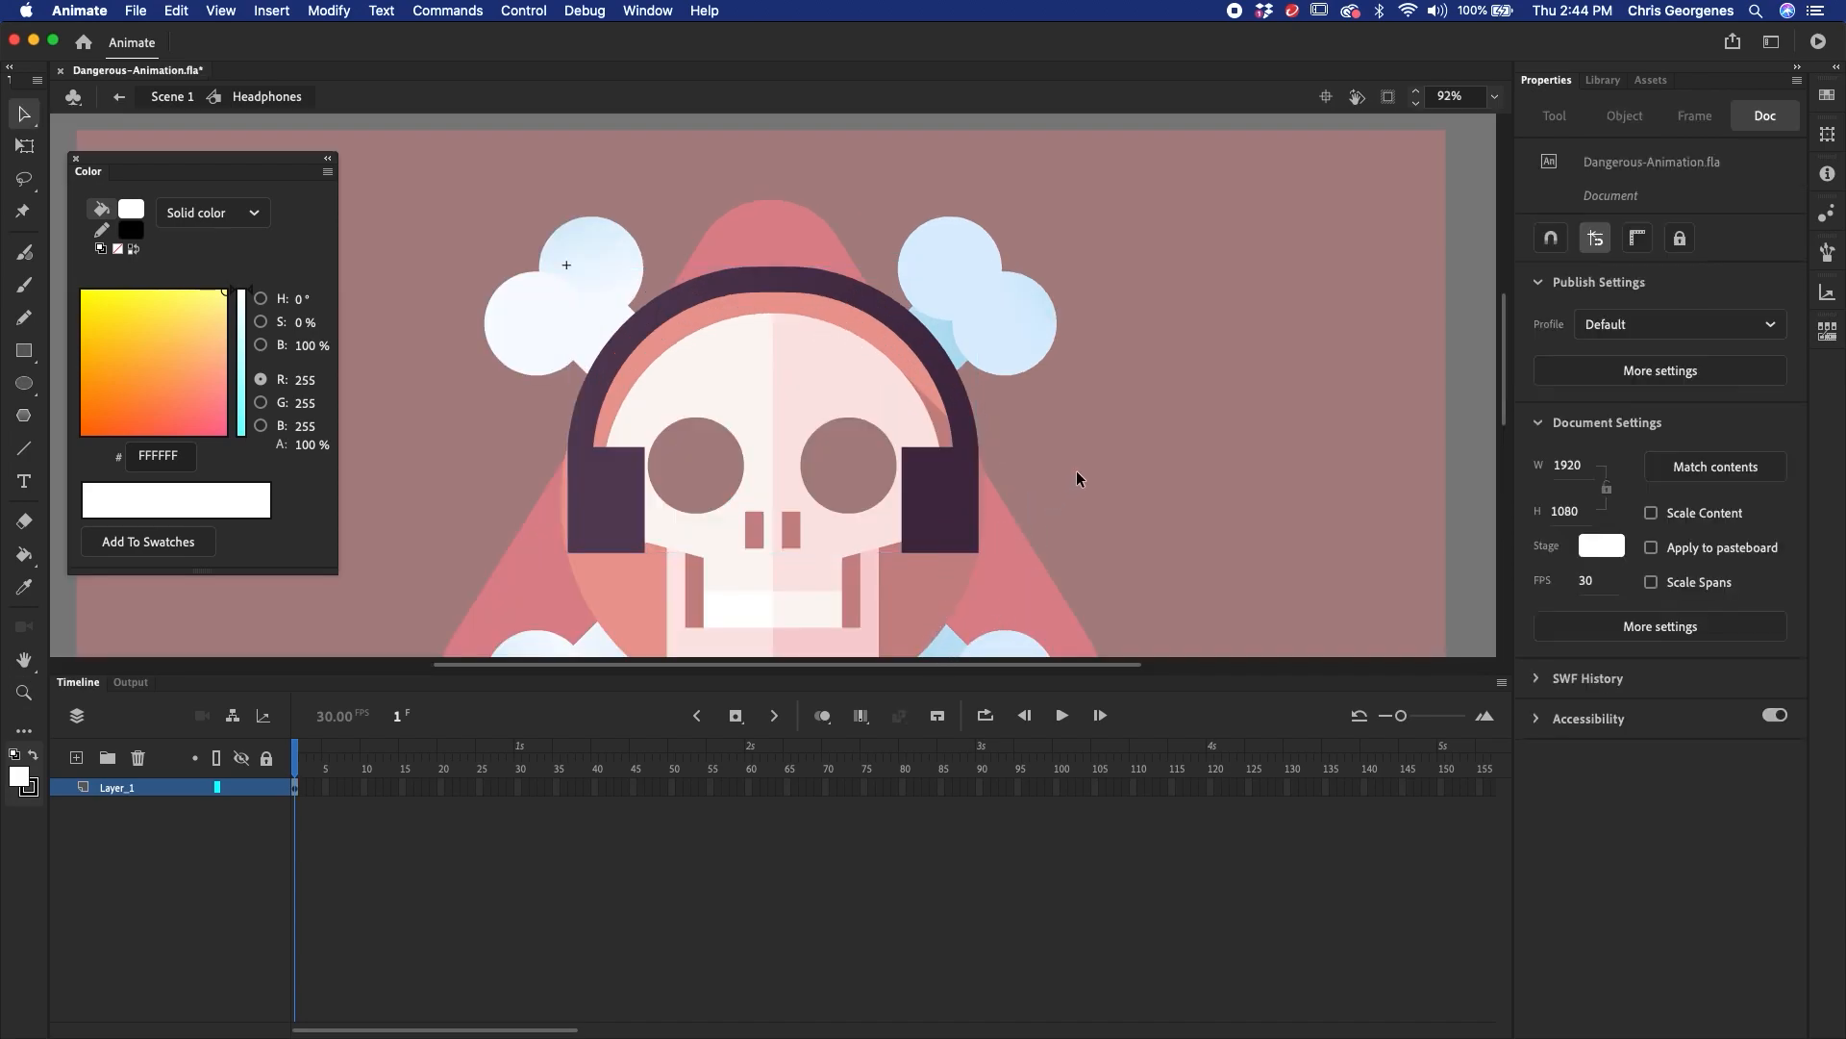
{"action": "left_click", "coordinate": [948, 509]}
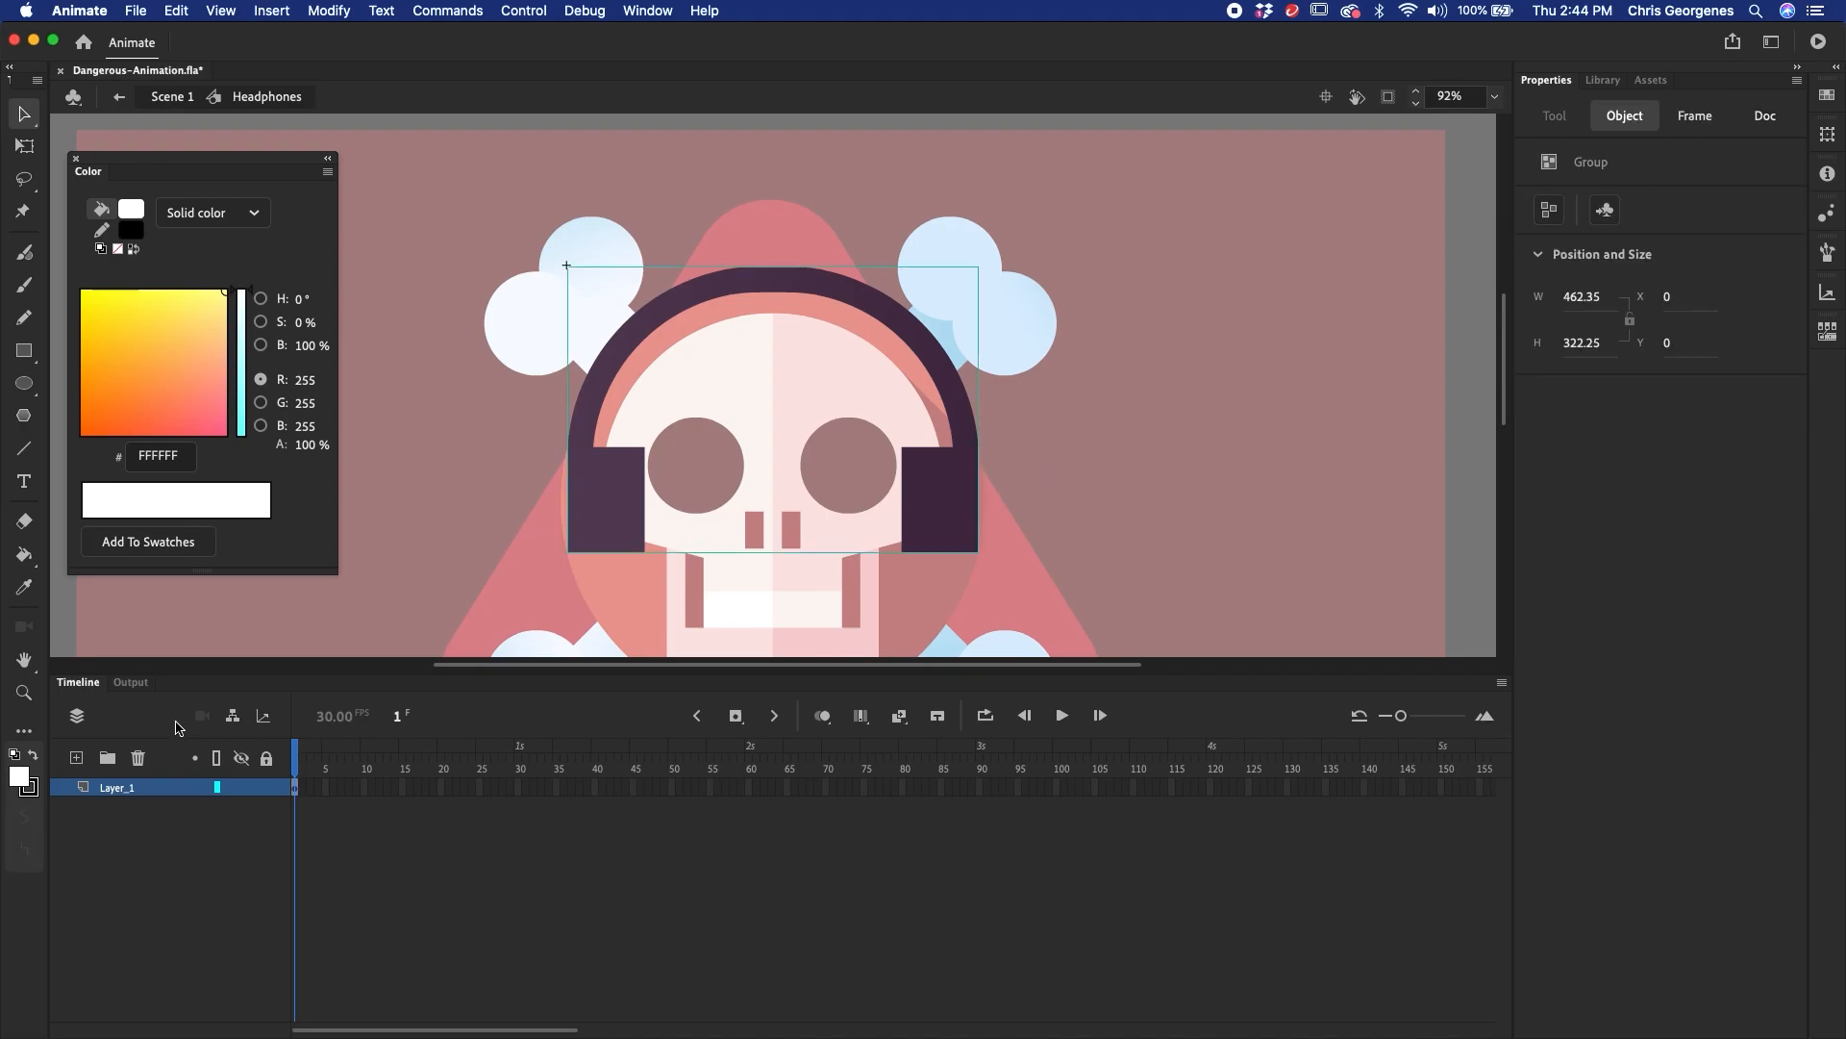
{"action": "right_click", "coordinate": [178, 783]}
{"action": "left_click", "coordinate": [246, 742]}
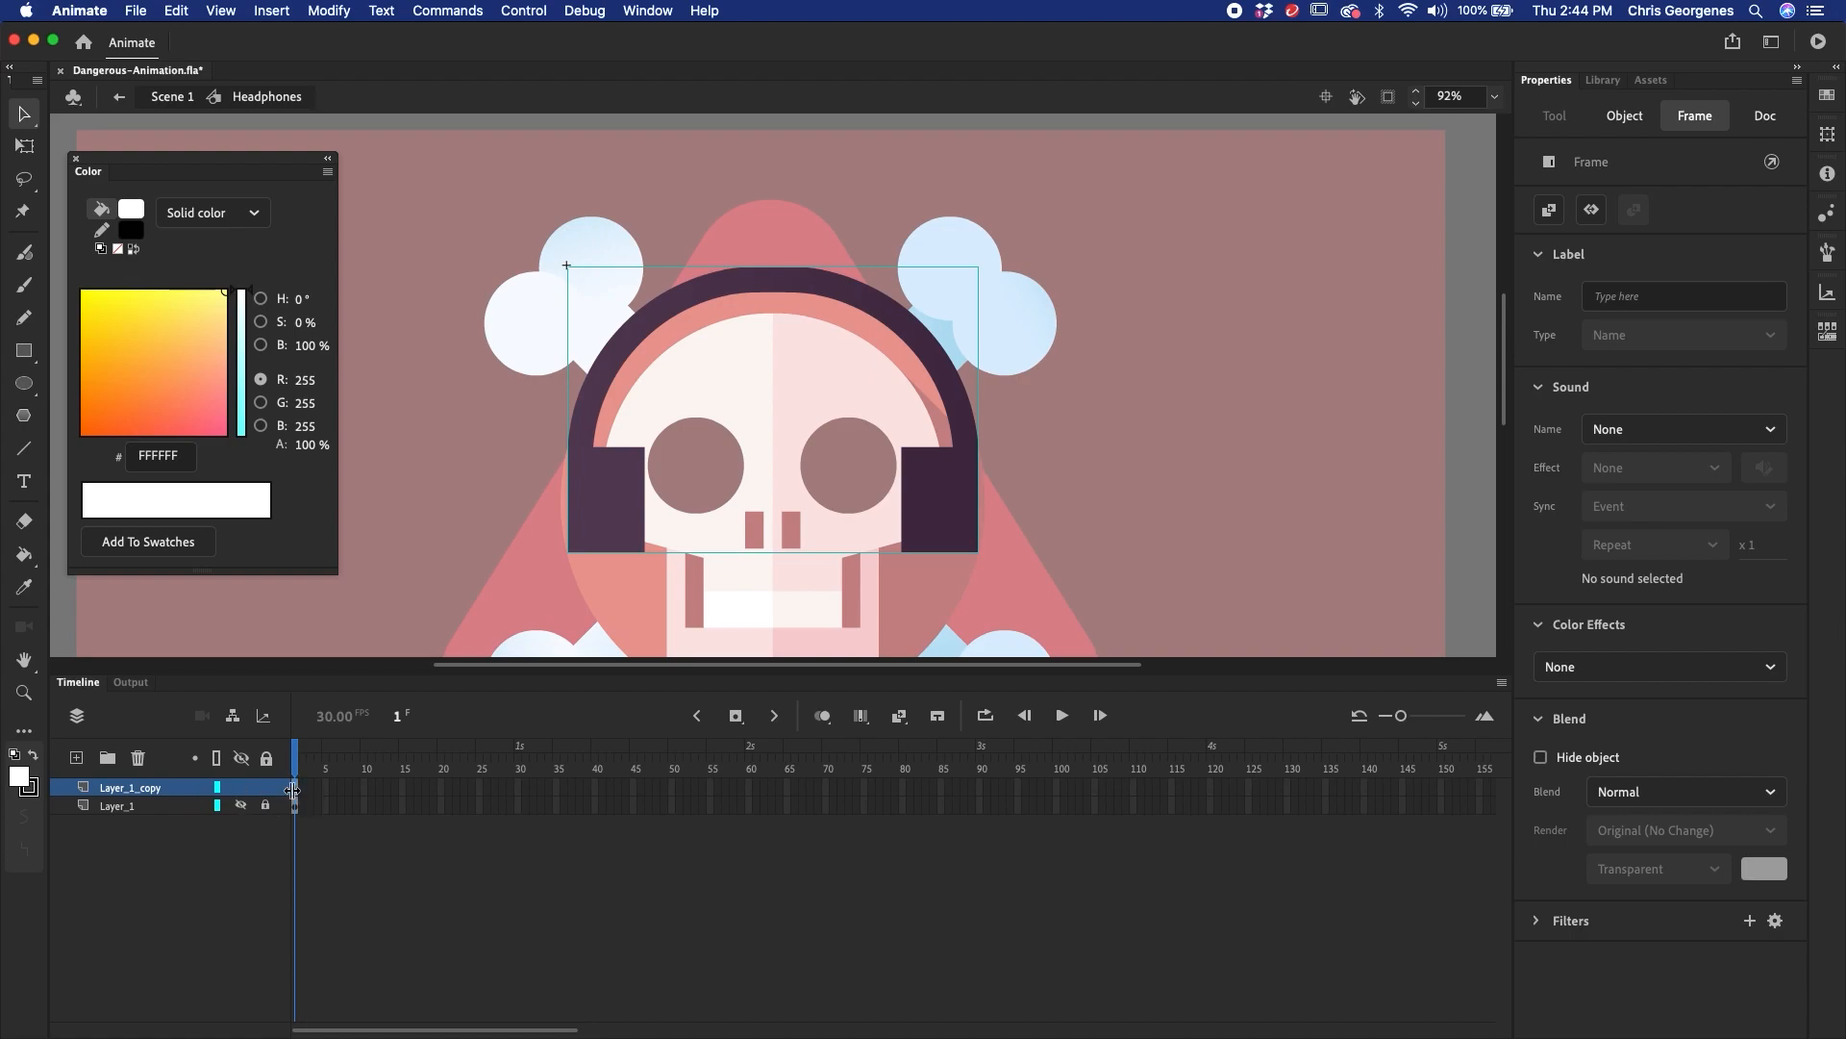
- Break apart the headphones group on the duplicated layer and delete its headband, keeping only the two ear cups
{"action": "left_click", "coordinate": [281, 794]}
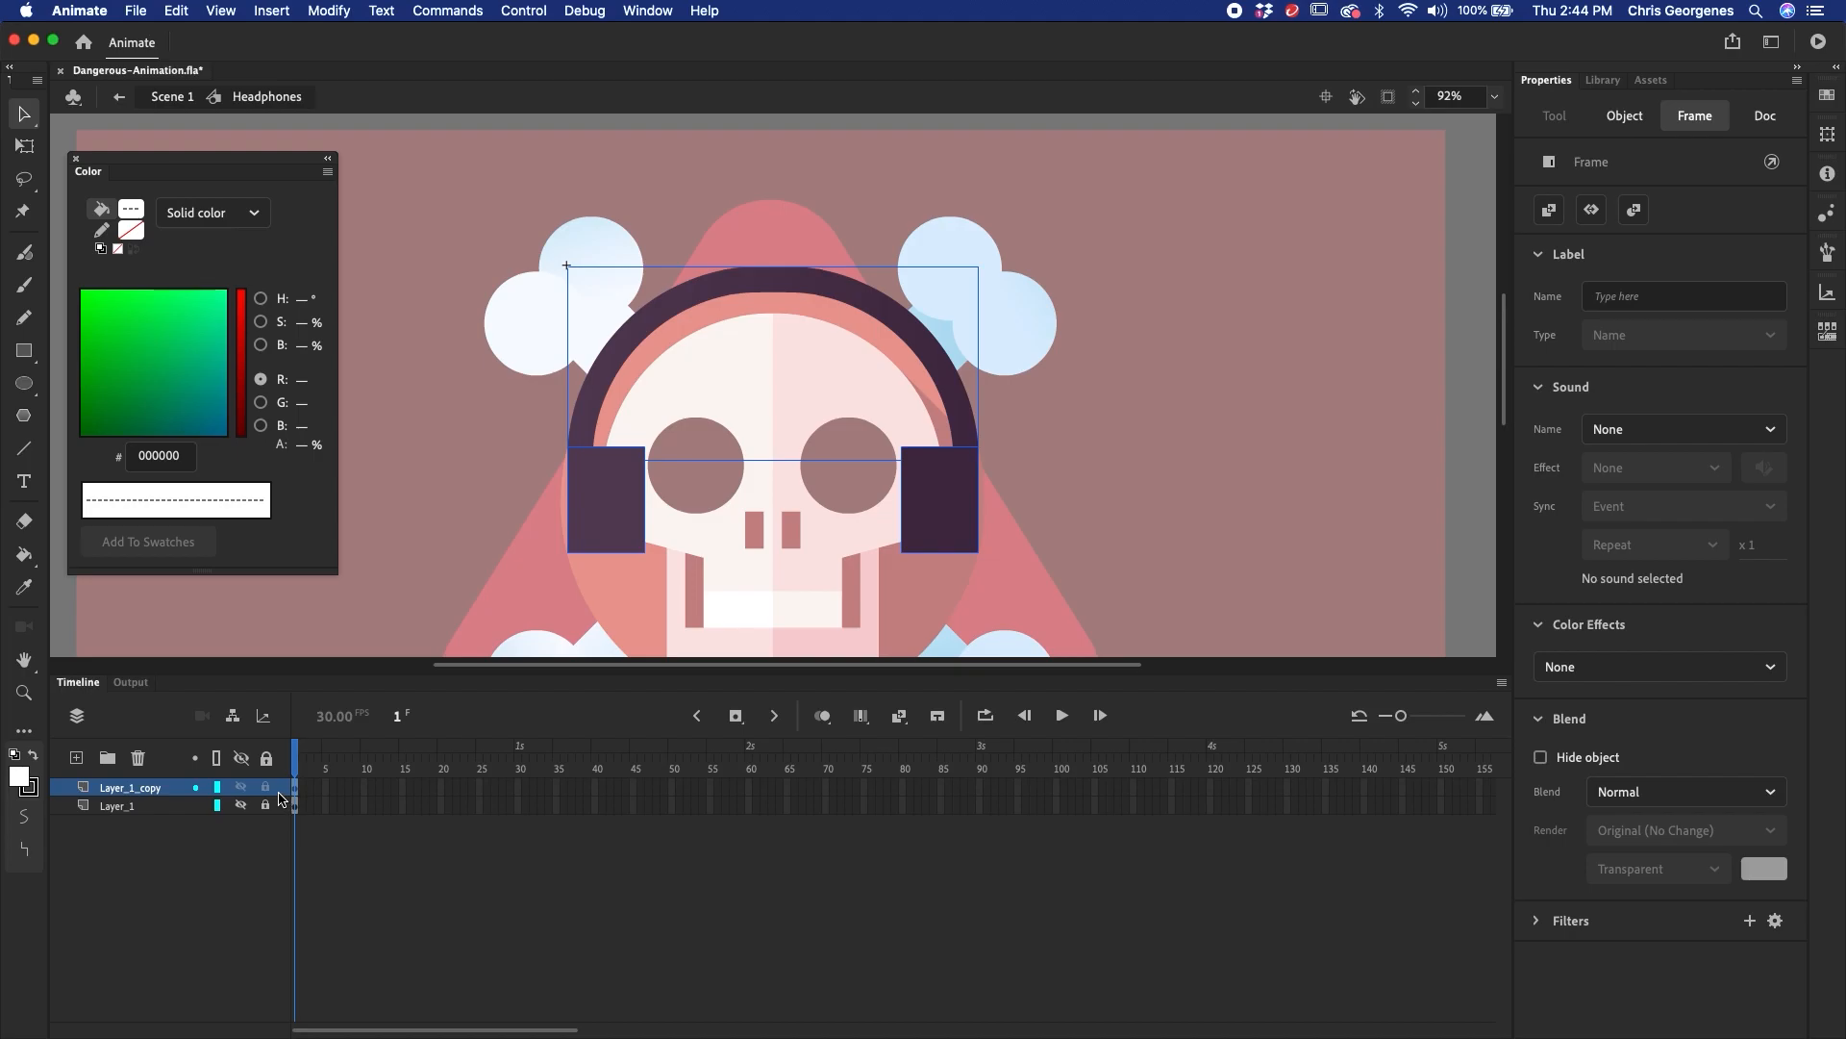
{"action": "left_click", "coordinate": [527, 600]}
{"action": "left_click", "coordinate": [593, 391]}
{"action": "left_click", "coordinate": [705, 690]}
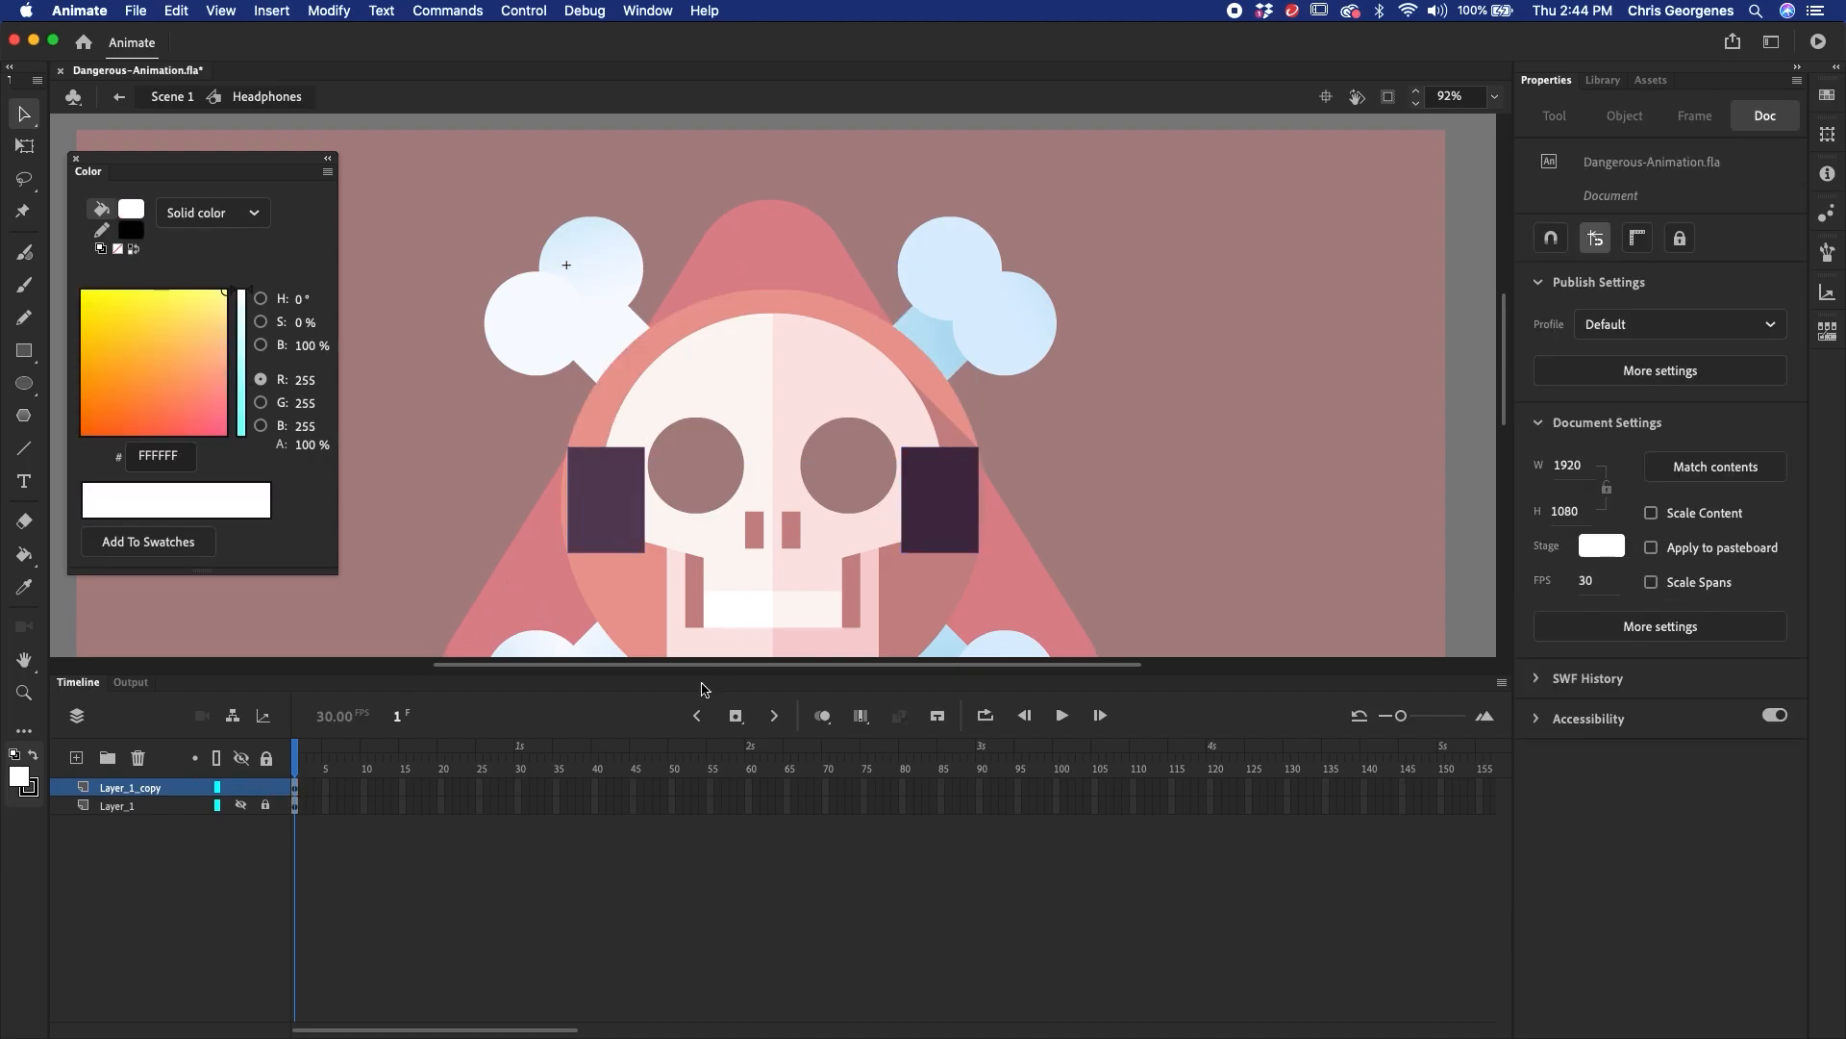
- Cut the left ear cup and paste it in place on a new layer above
{"action": "left_click", "coordinate": [630, 524]}
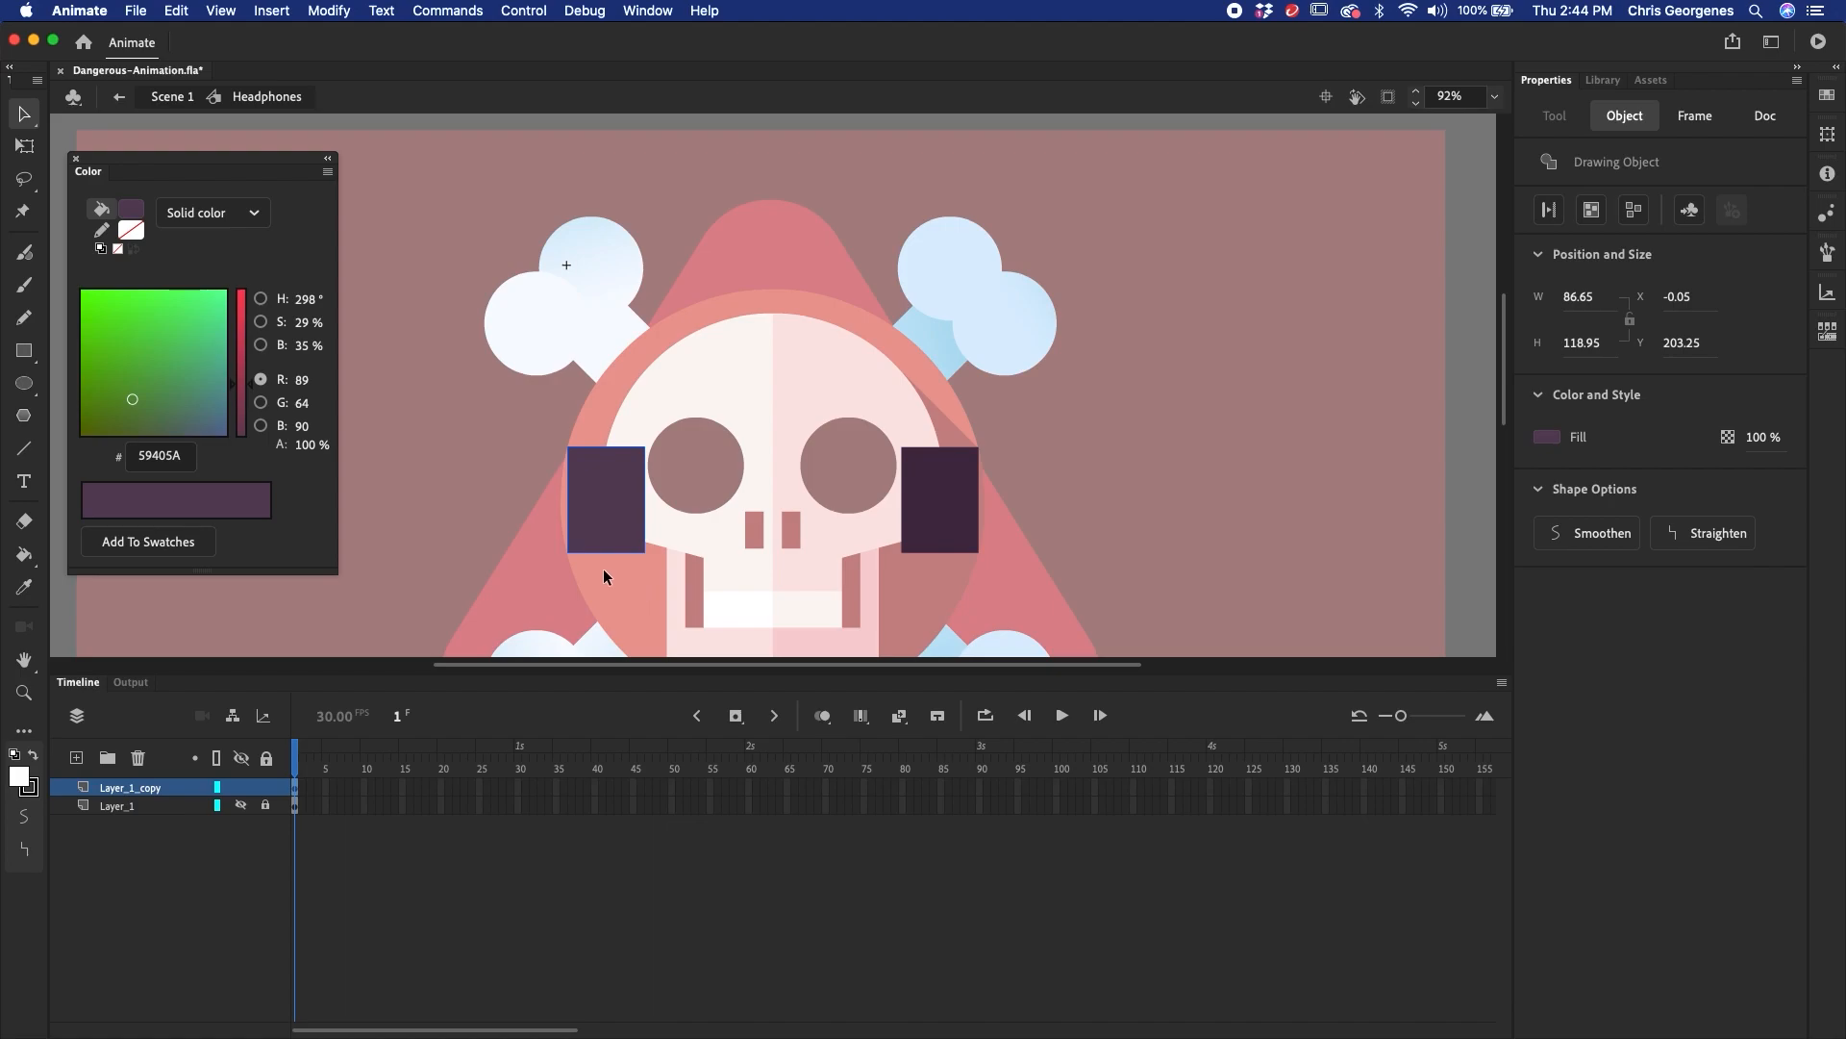
{"action": "key", "text": "super+x"}
{"action": "left_click", "coordinate": [76, 758]}
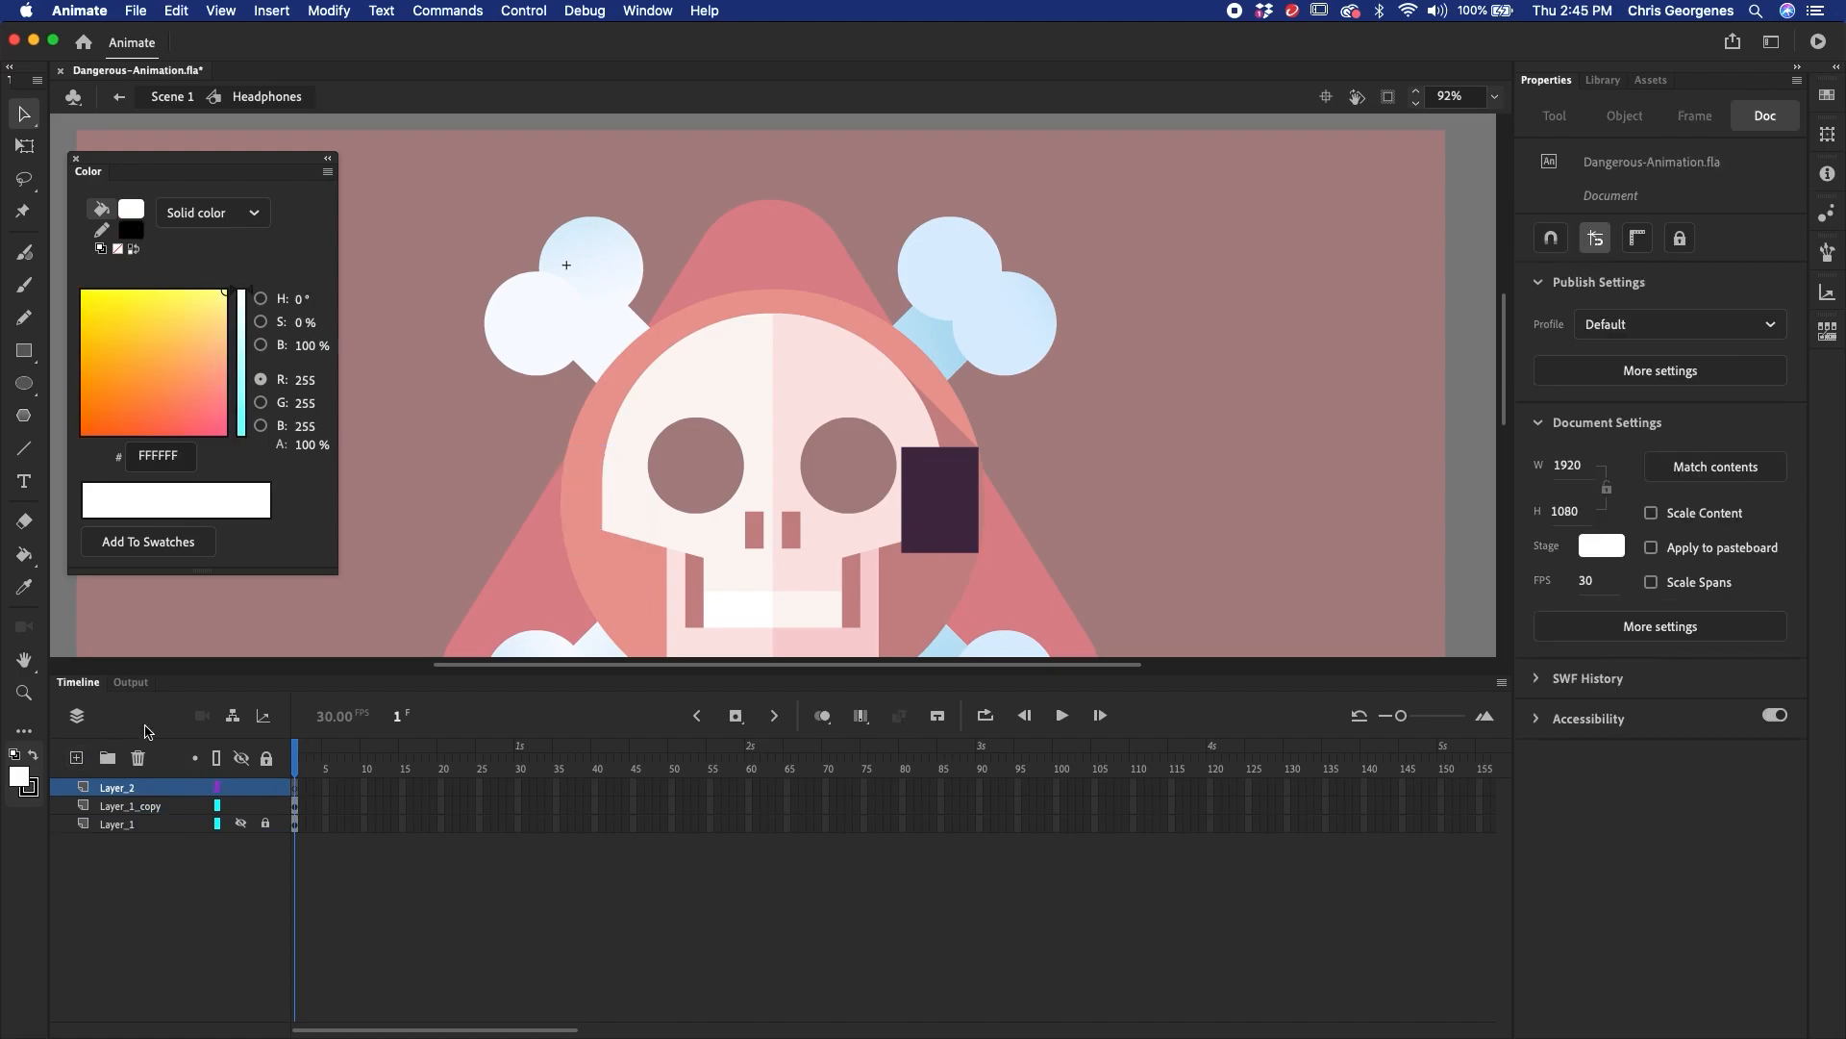
{"action": "left_click", "coordinate": [297, 792]}
{"action": "key", "text": "super+shift+v"}
- Extend all layers to about frame 70, start both ear cup layers at frame 20 and add keyframes to them at frame 31
{"action": "left_click_drag", "start_coordinate": [318, 787], "coordinate": [835, 824]}
{"action": "key", "text": "F5"}
{"action": "left_click", "coordinate": [296, 759]}
{"action": "left_click_drag", "start_coordinate": [295, 789], "coordinate": [296, 806]}
{"action": "left_click_drag", "start_coordinate": [442, 808], "coordinate": [470, 766]}
{"action": "key", "text": "F6"}
- At frame 20, squash the left ear cup horizontally toward its outer edge to about 2 px wide
{"action": "left_click", "coordinate": [441, 787]}
{"action": "left_click", "coordinate": [623, 520]}
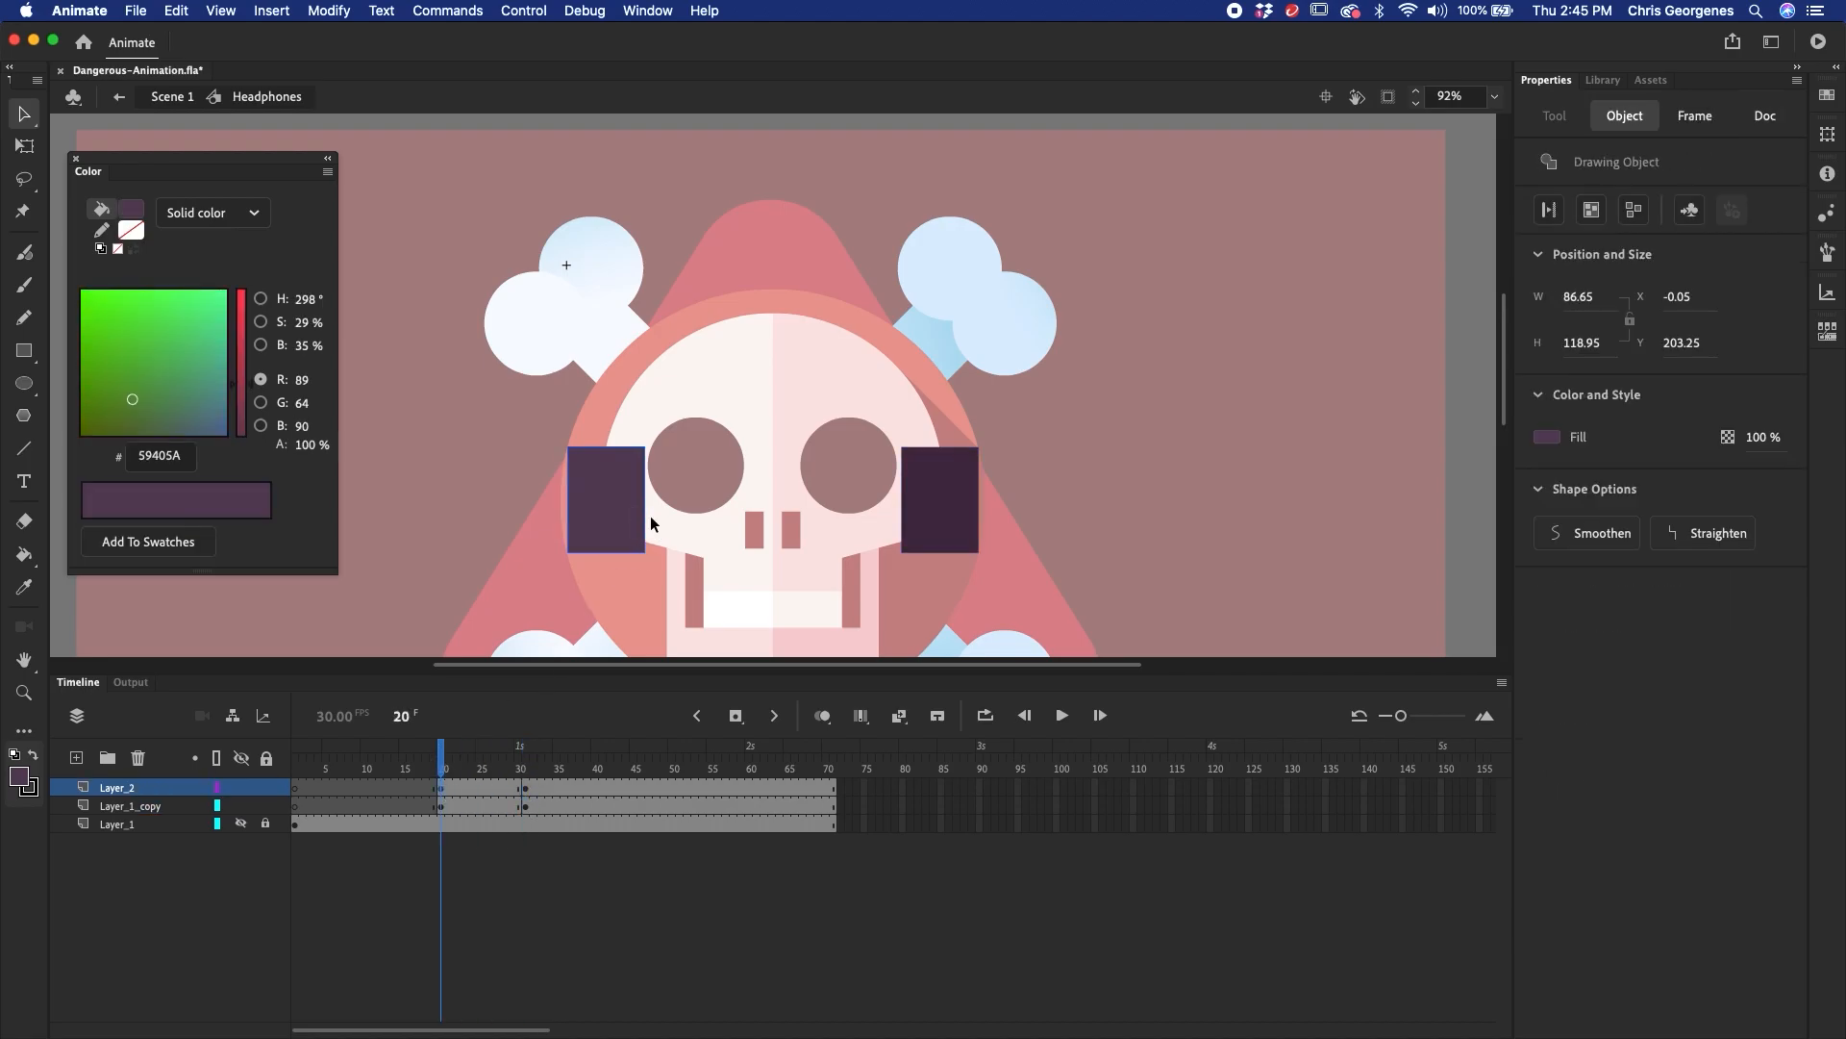
{"action": "key", "text": "super+equal"}
{"action": "key", "text": "q"}
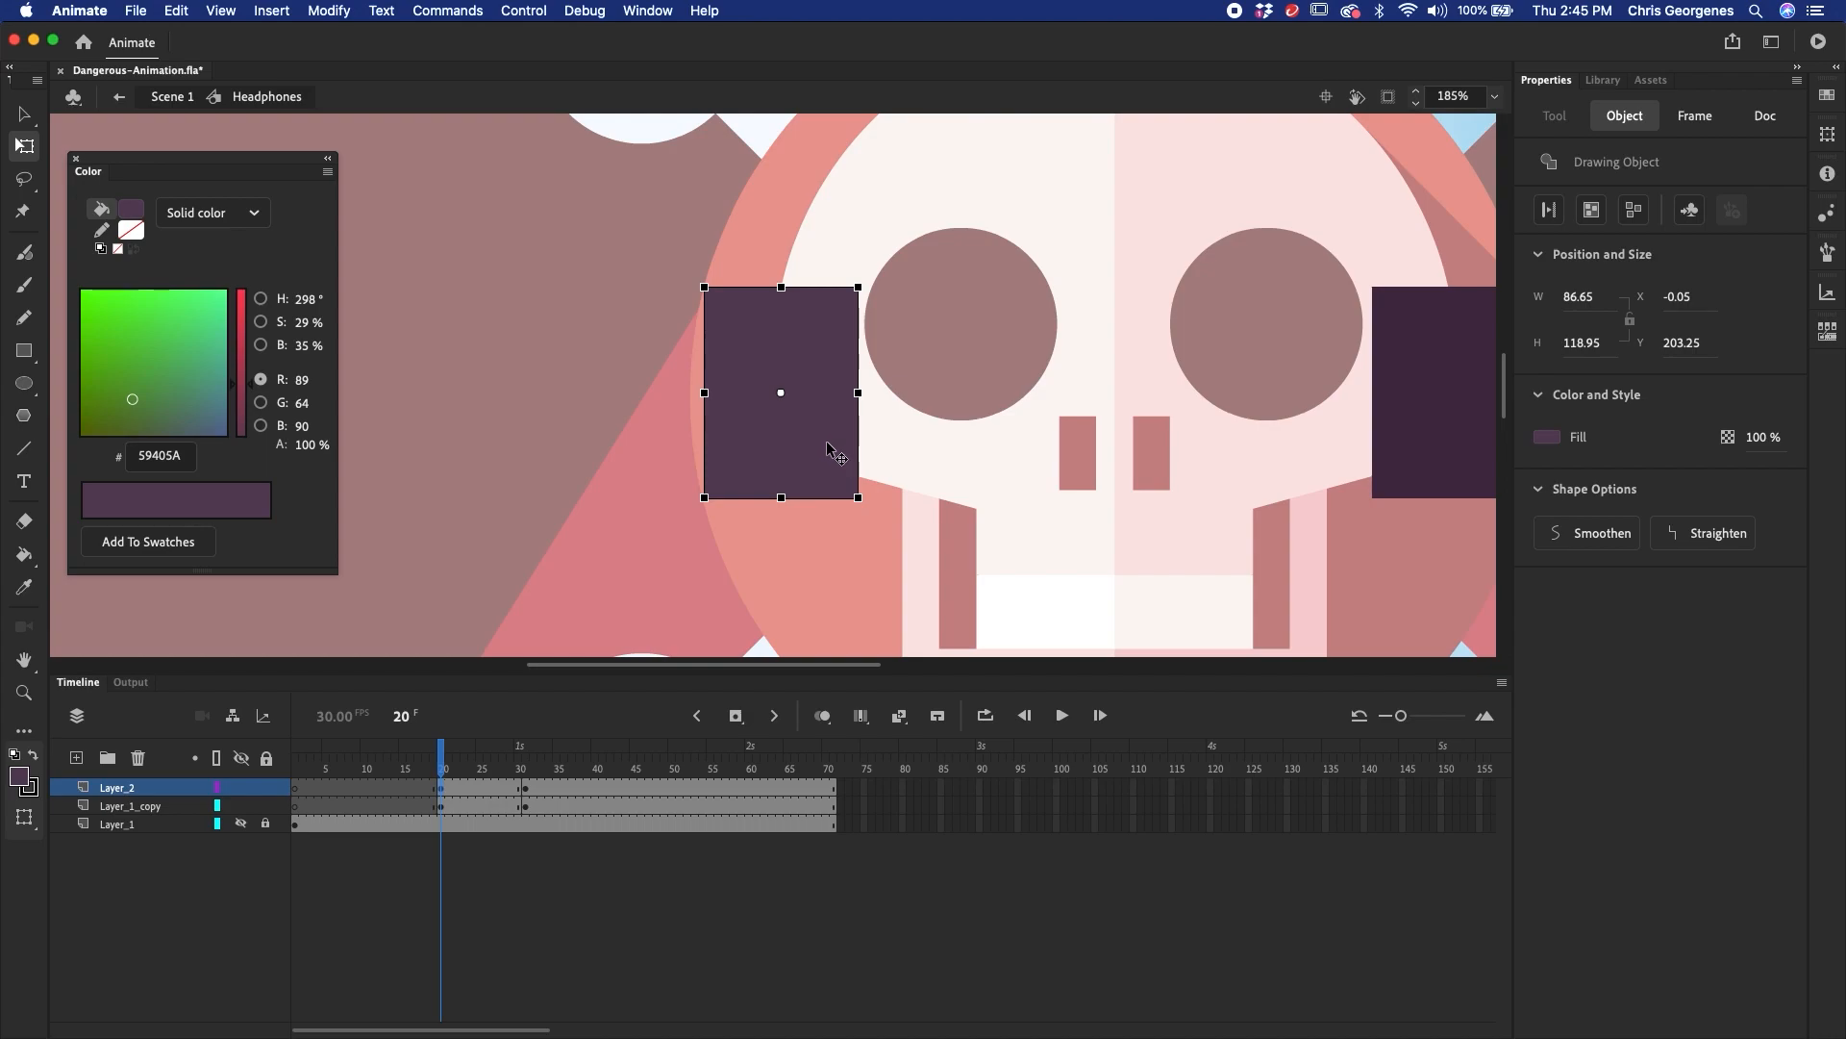
{"action": "left_click_drag", "start_coordinate": [858, 393], "coordinate": [708, 395]}
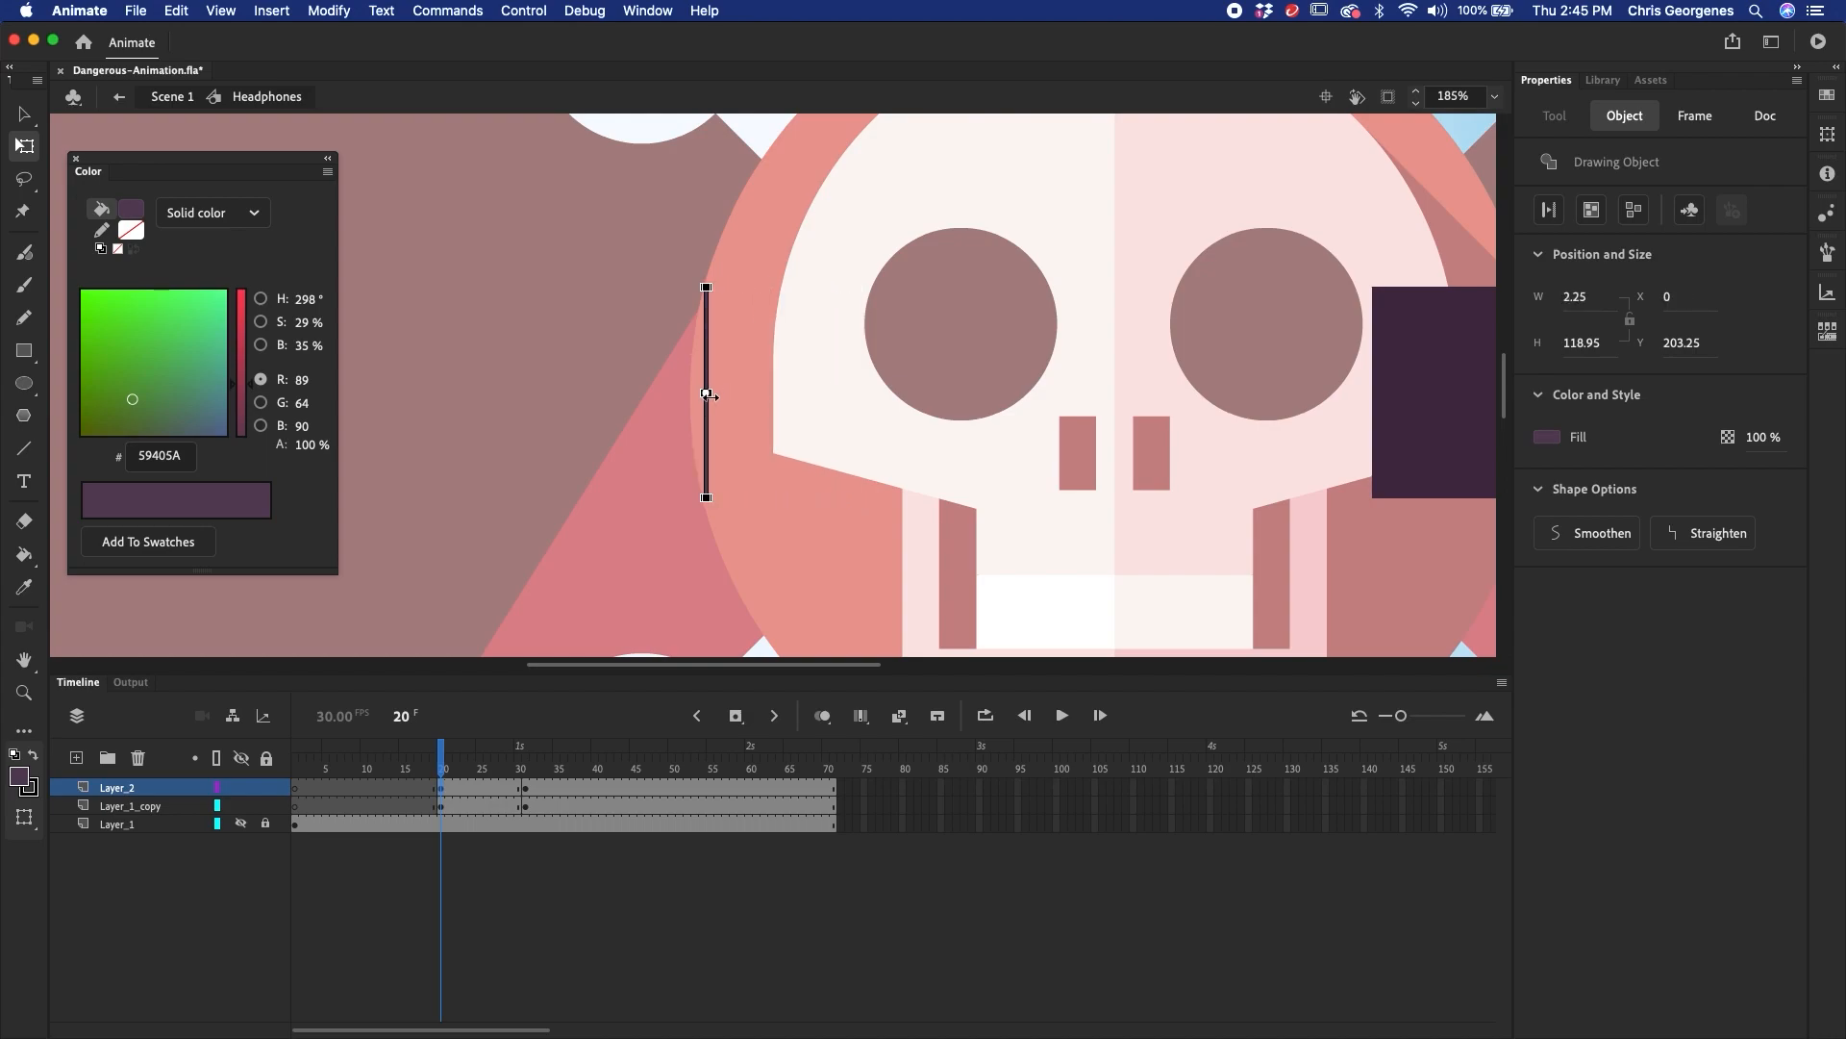
- At frame 20, squash the right ear cup horizontally into a thin sliver along its outer edge
{"action": "left_click", "coordinate": [442, 806]}
{"action": "left_click_drag", "start_coordinate": [1162, 466], "coordinate": [886, 432]}
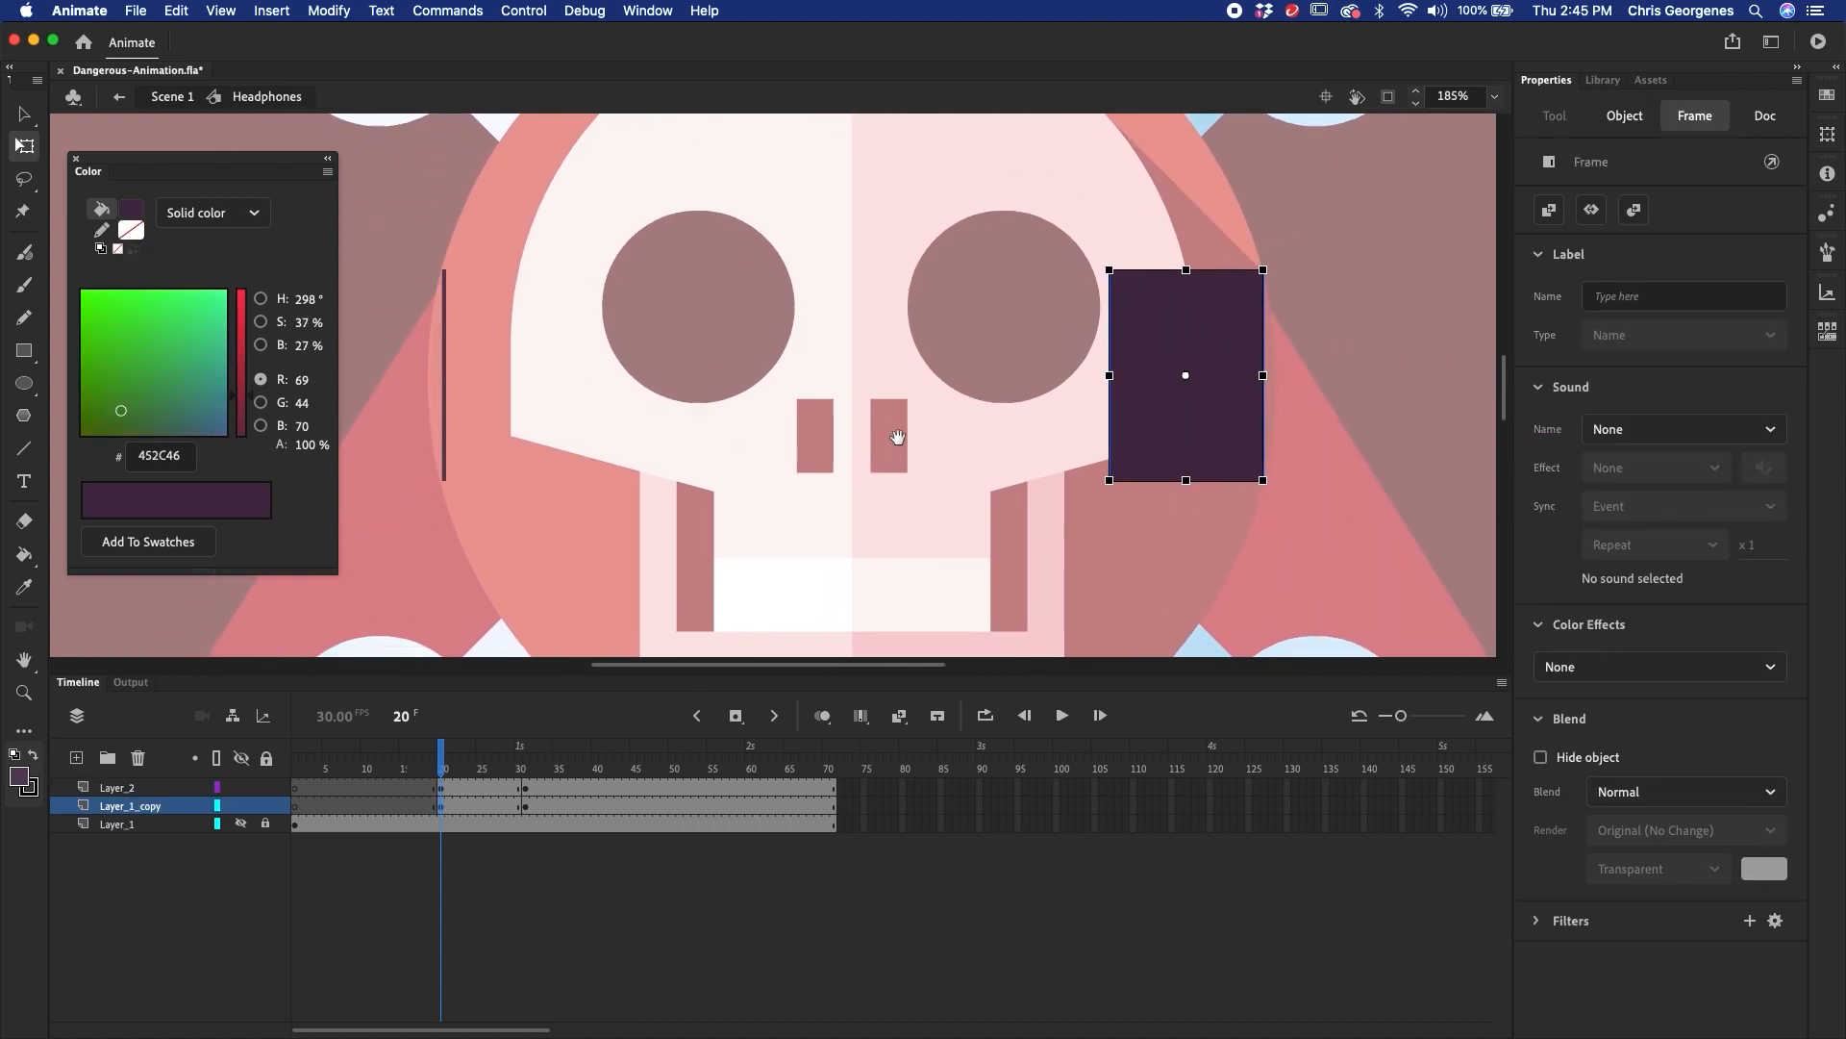
{"action": "left_click_drag", "start_coordinate": [1112, 376], "coordinate": [1262, 367]}
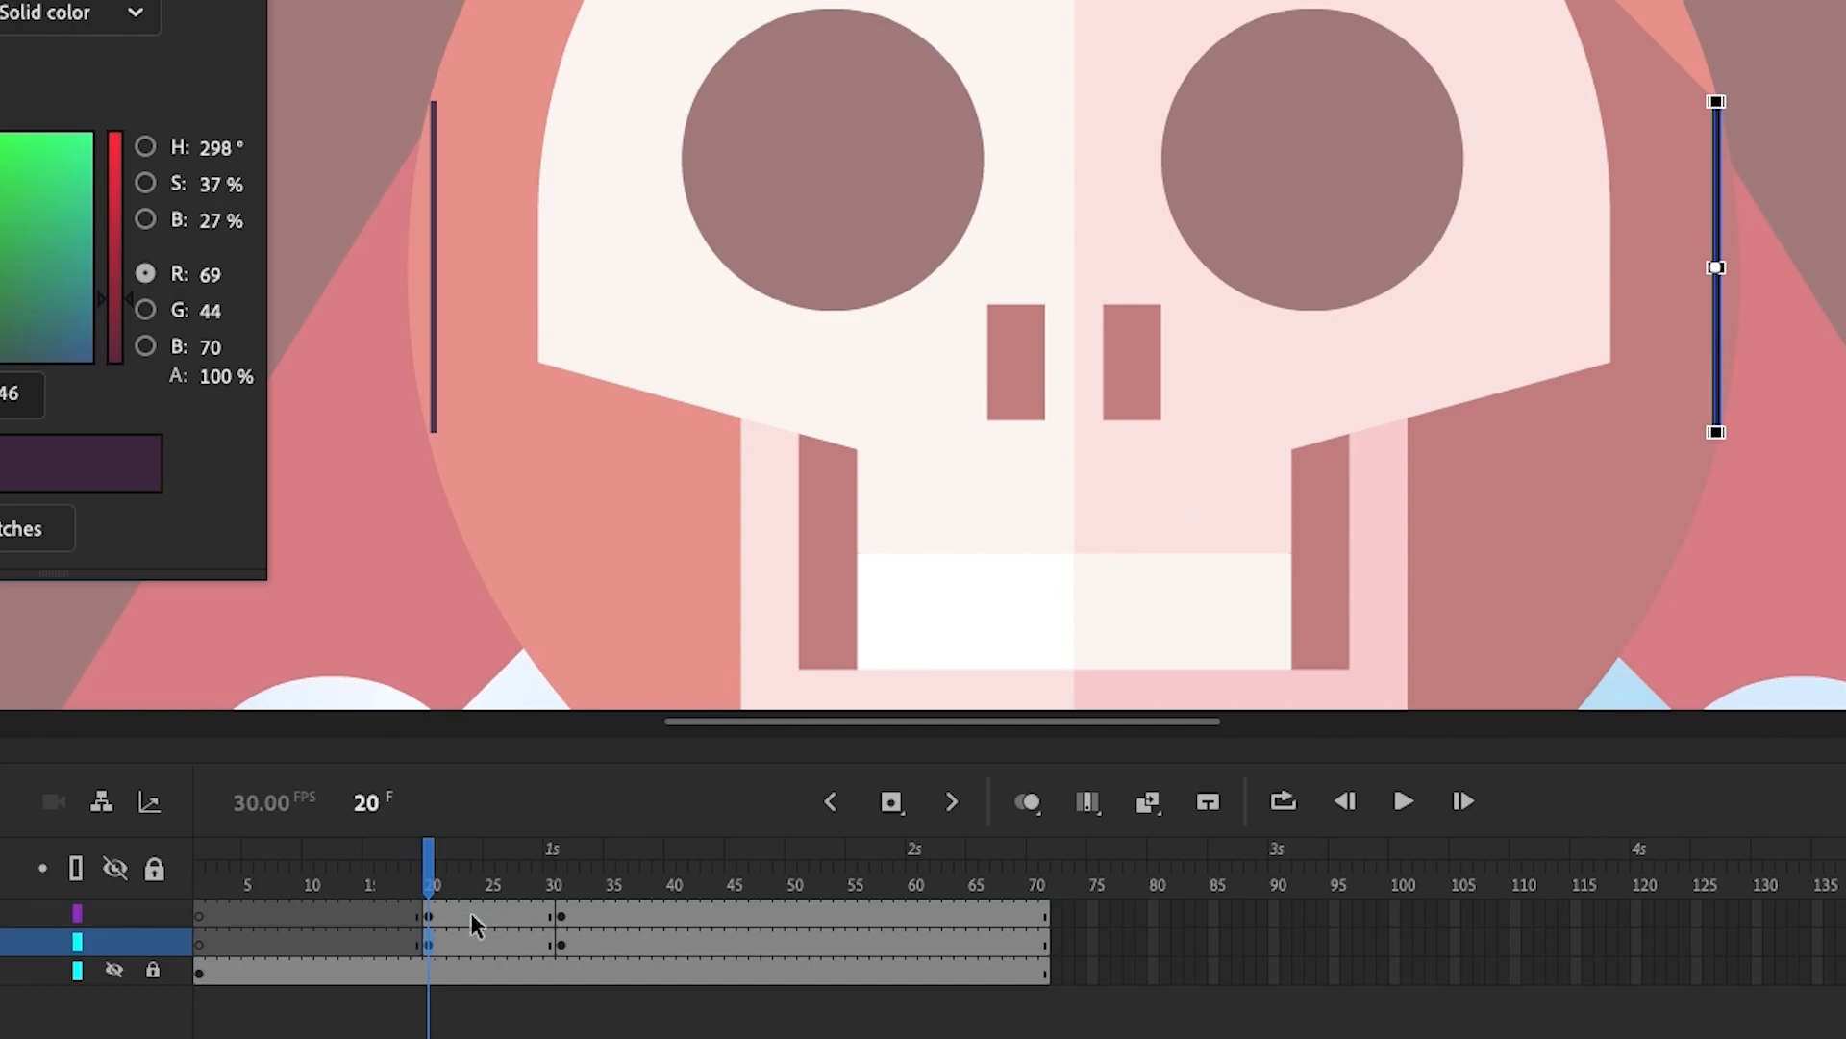
- Create shape tweens between the keyframes of both ear cup layers and apply the Ease Out Cubic effect
{"action": "left_click_drag", "start_coordinate": [472, 914], "coordinate": [487, 942]}
{"action": "right_click", "coordinate": [487, 942]}
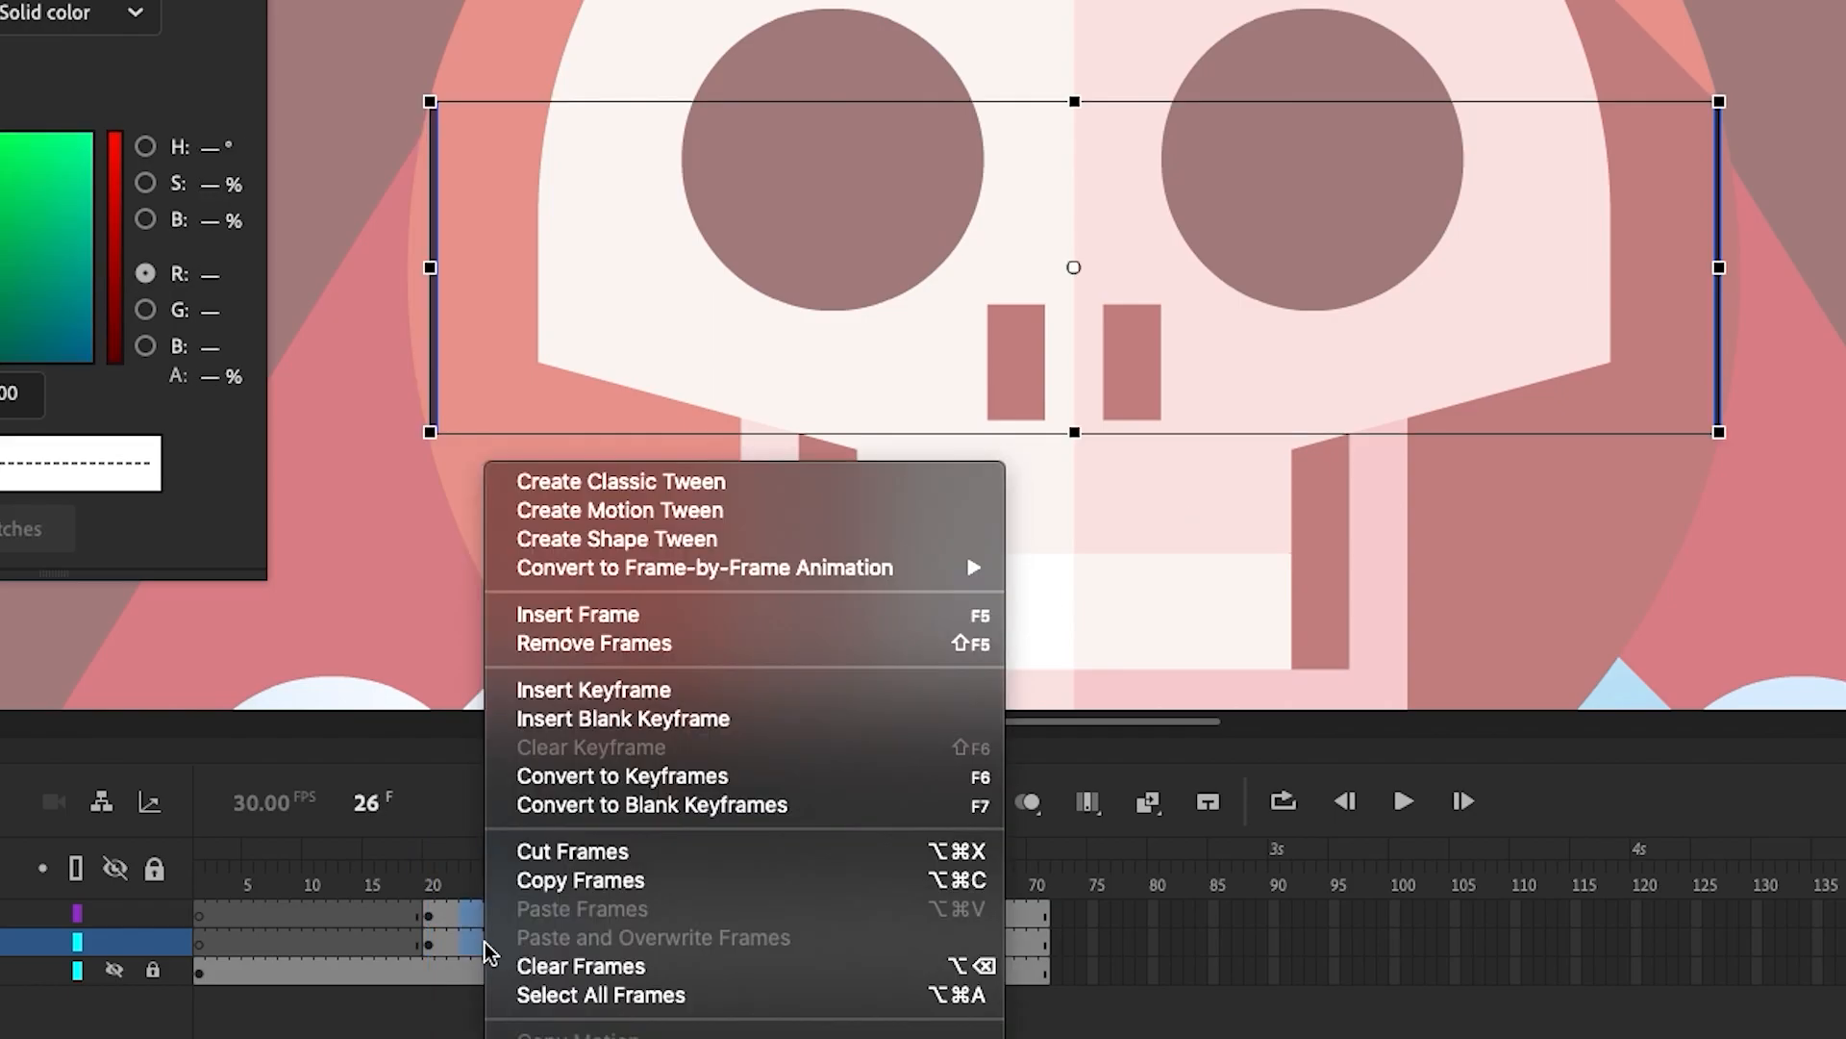
{"action": "left_click", "coordinate": [627, 538]}
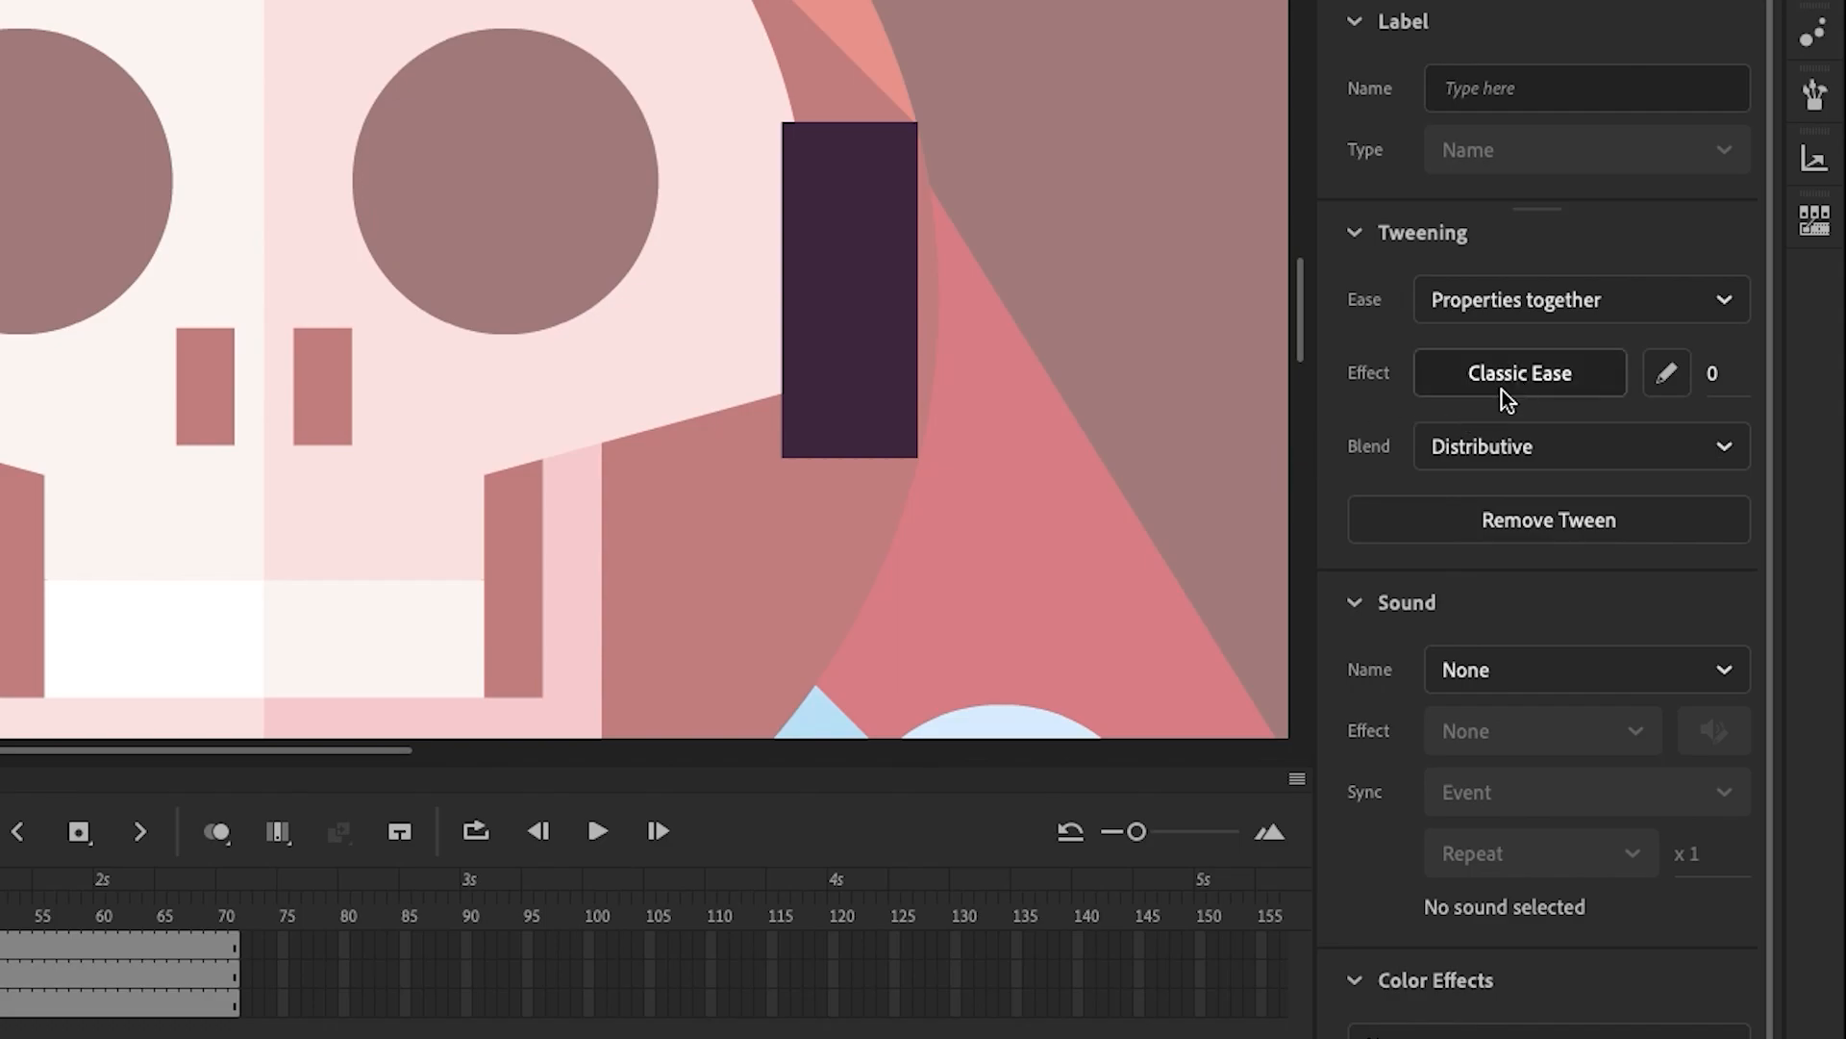
{"action": "left_click", "coordinate": [1505, 384]}
{"action": "left_click", "coordinate": [833, 584]}
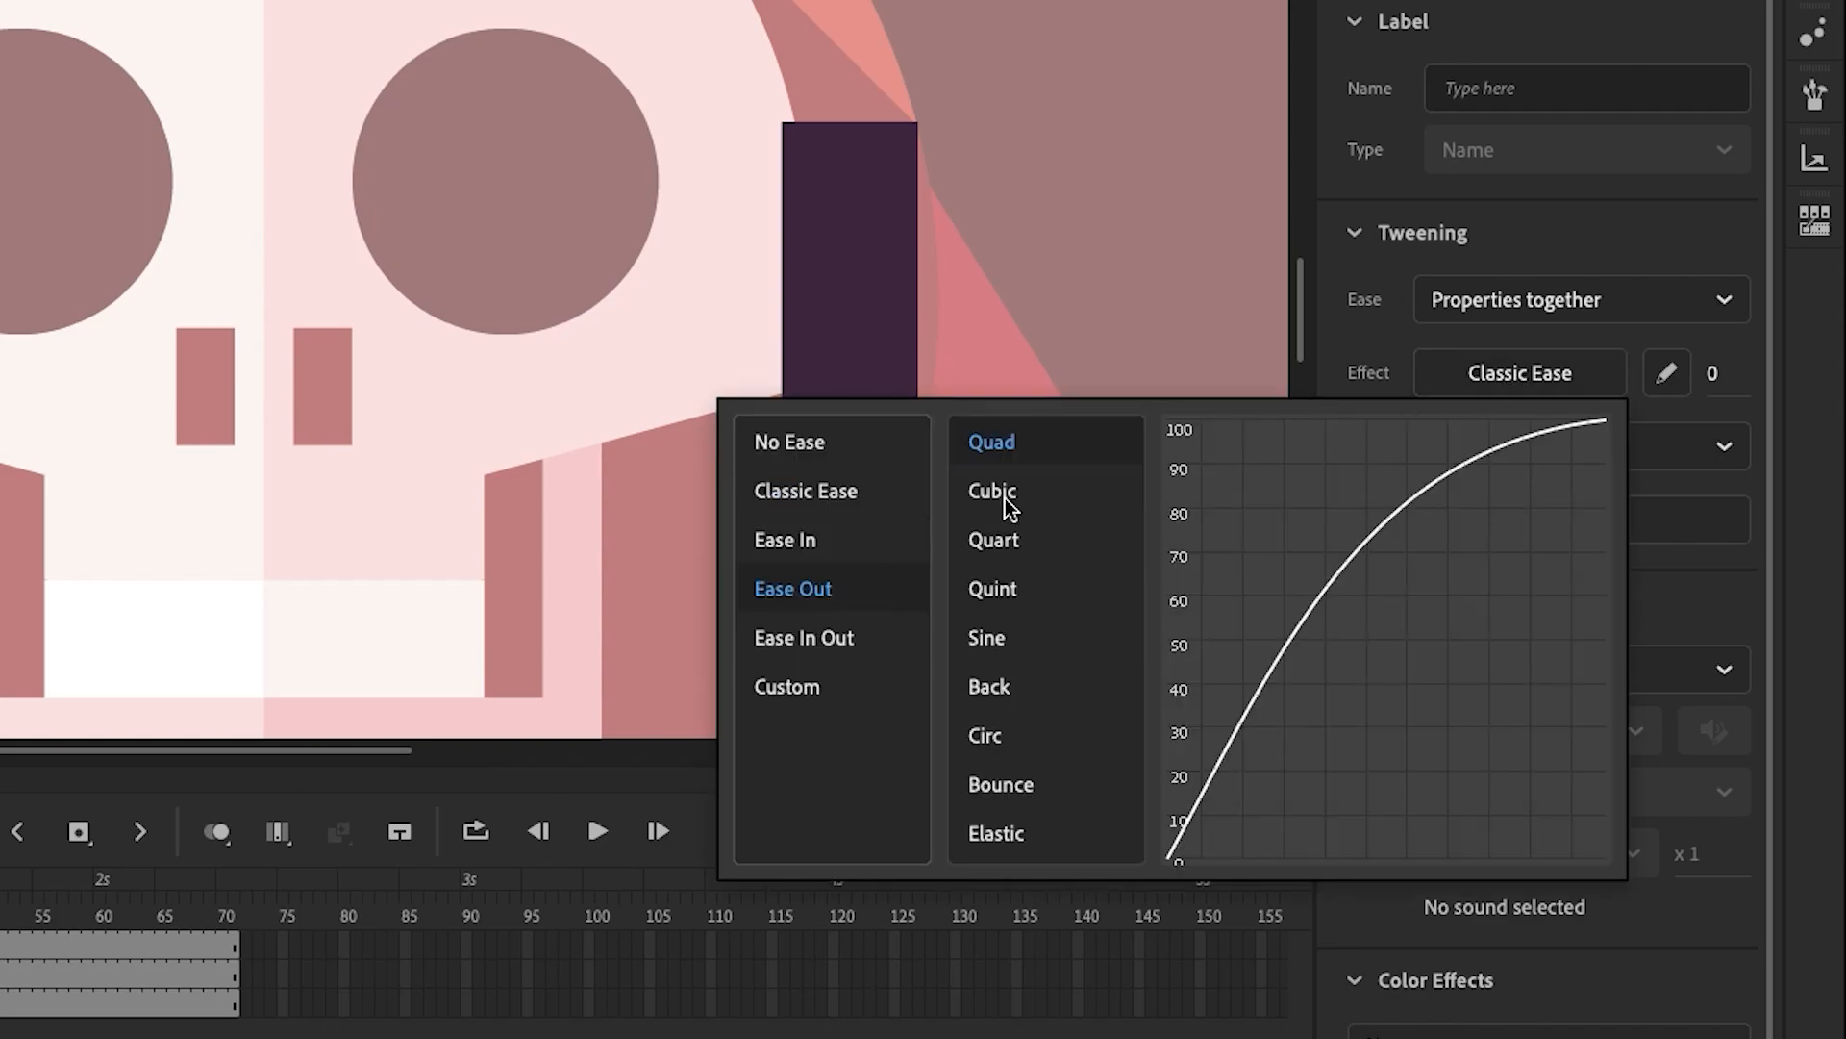
{"action": "double_click", "coordinate": [1000, 501]}
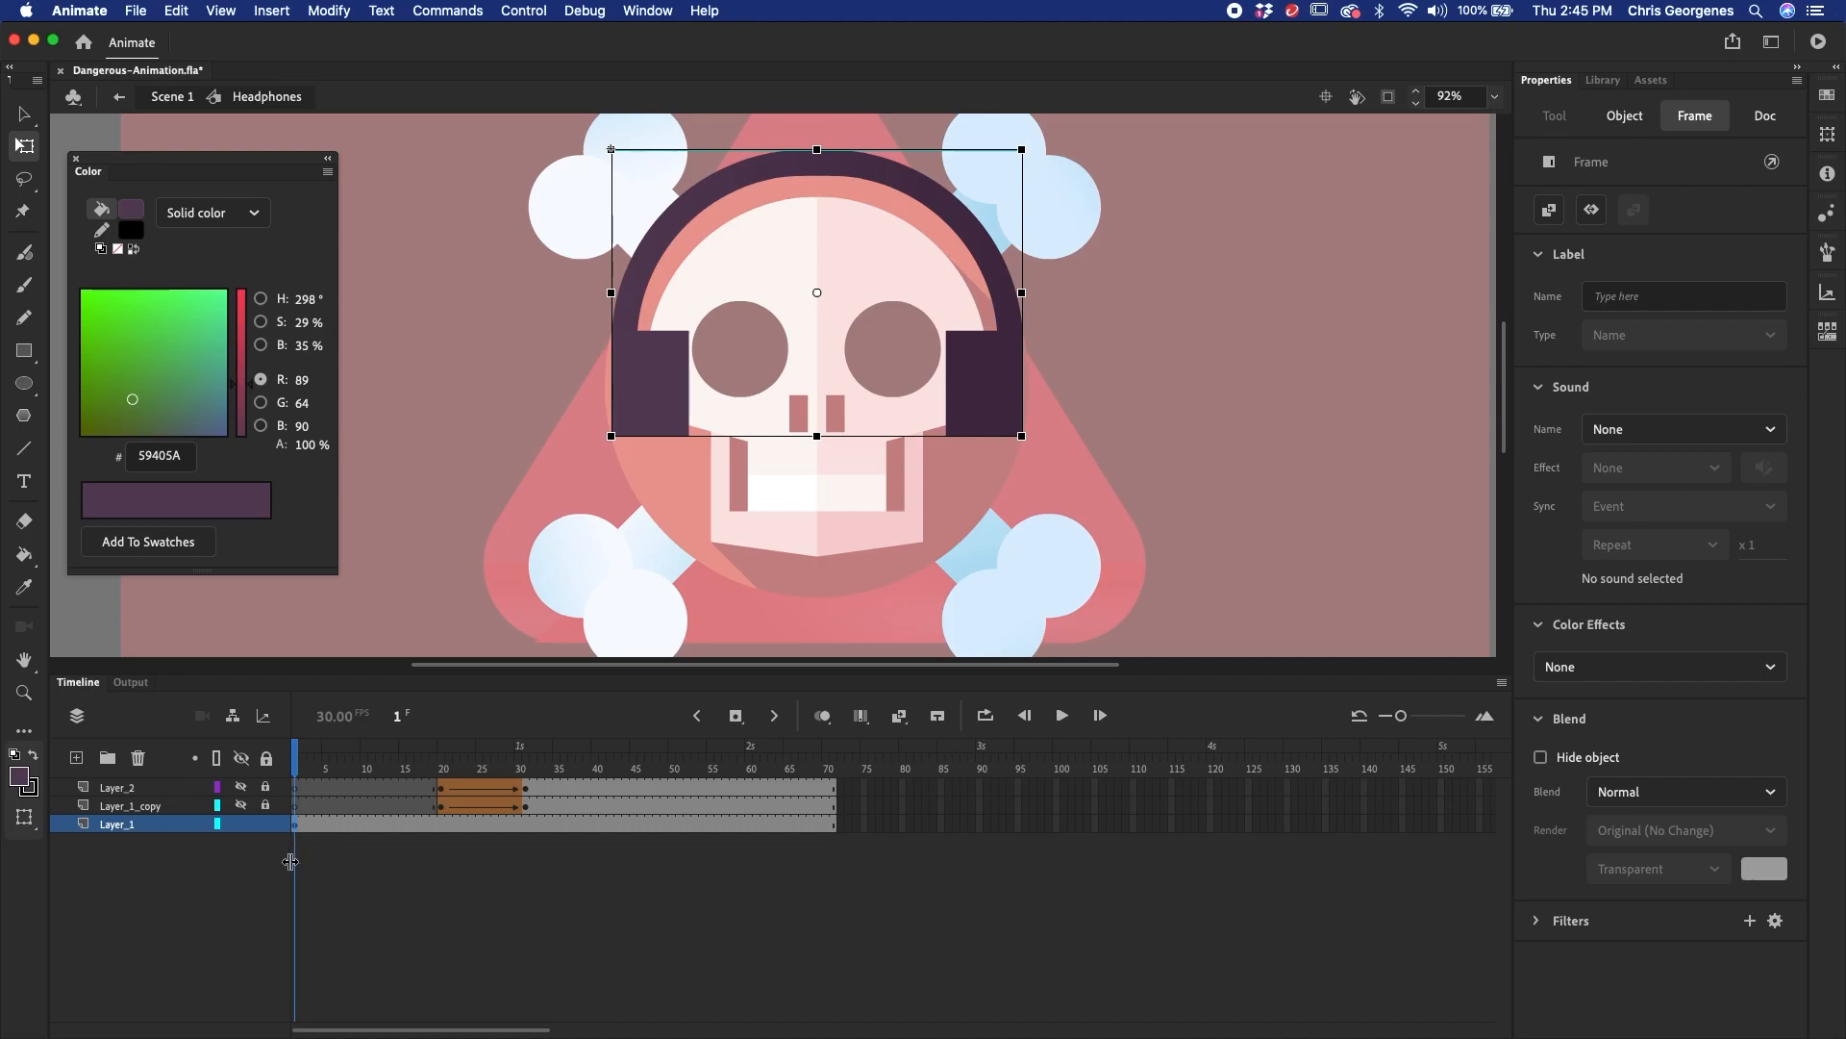
- Break apart the headphones group on Layer_1 and delete both ear cups, leaving only the headband
{"action": "key", "text": "super+b"}
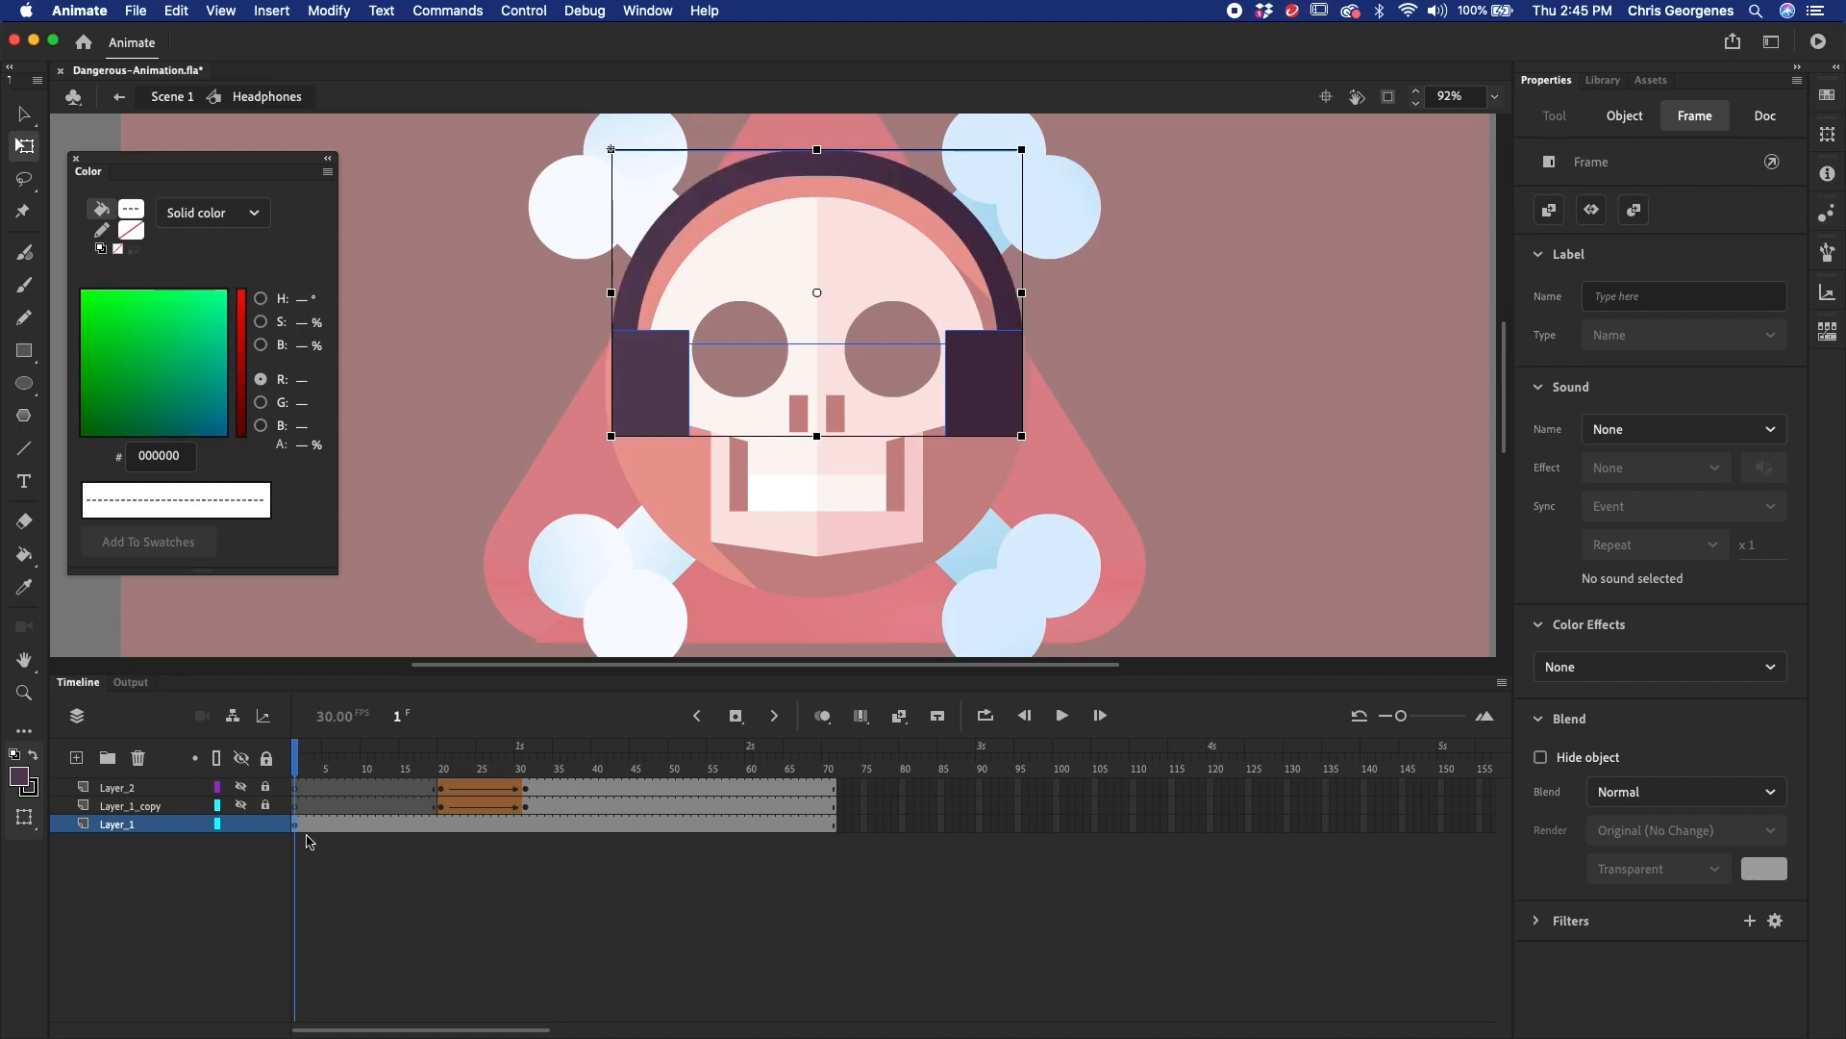
{"action": "key", "text": "v"}
{"action": "left_click", "coordinate": [1064, 423]}
{"action": "left_click", "coordinate": [992, 419]}
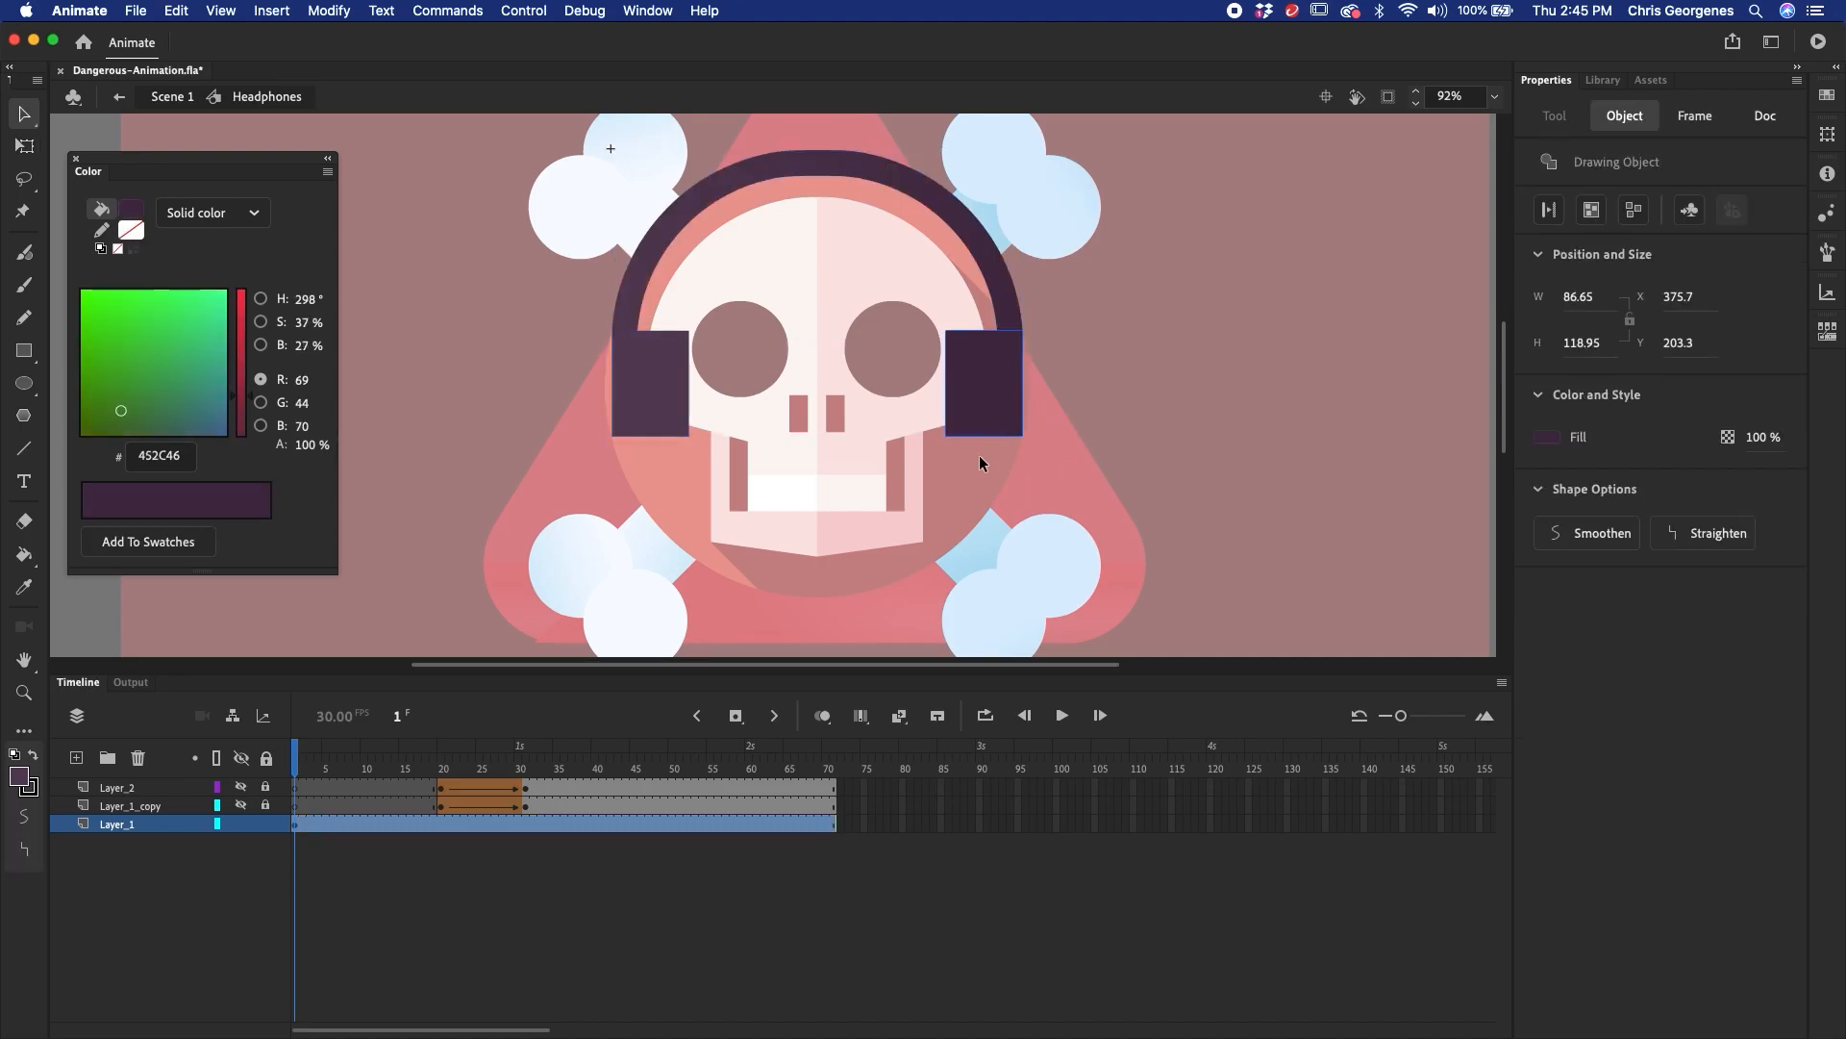
{"action": "key", "text": "Delete"}
{"action": "left_click", "coordinate": [655, 428]}
{"action": "key", "text": "Delete"}
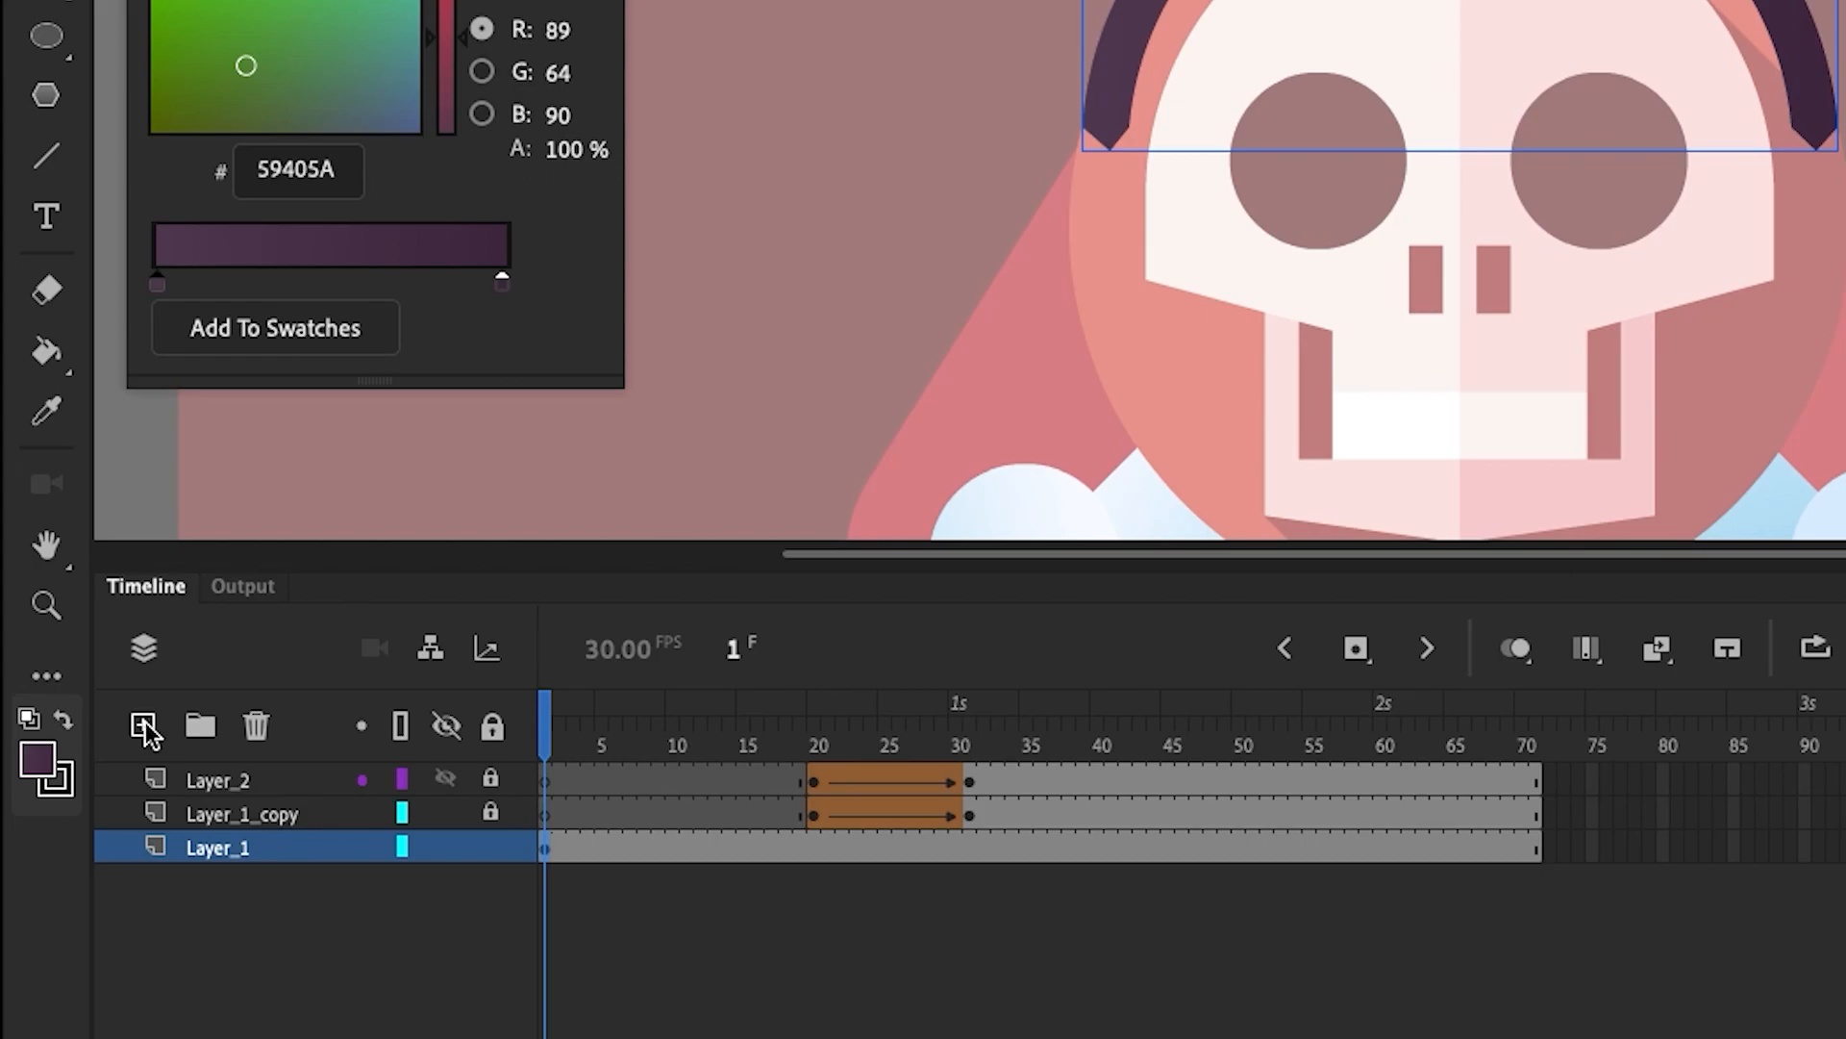
- Add a new layer directly above the headband layer and convert it to a mask
{"action": "left_click", "coordinate": [143, 727]}
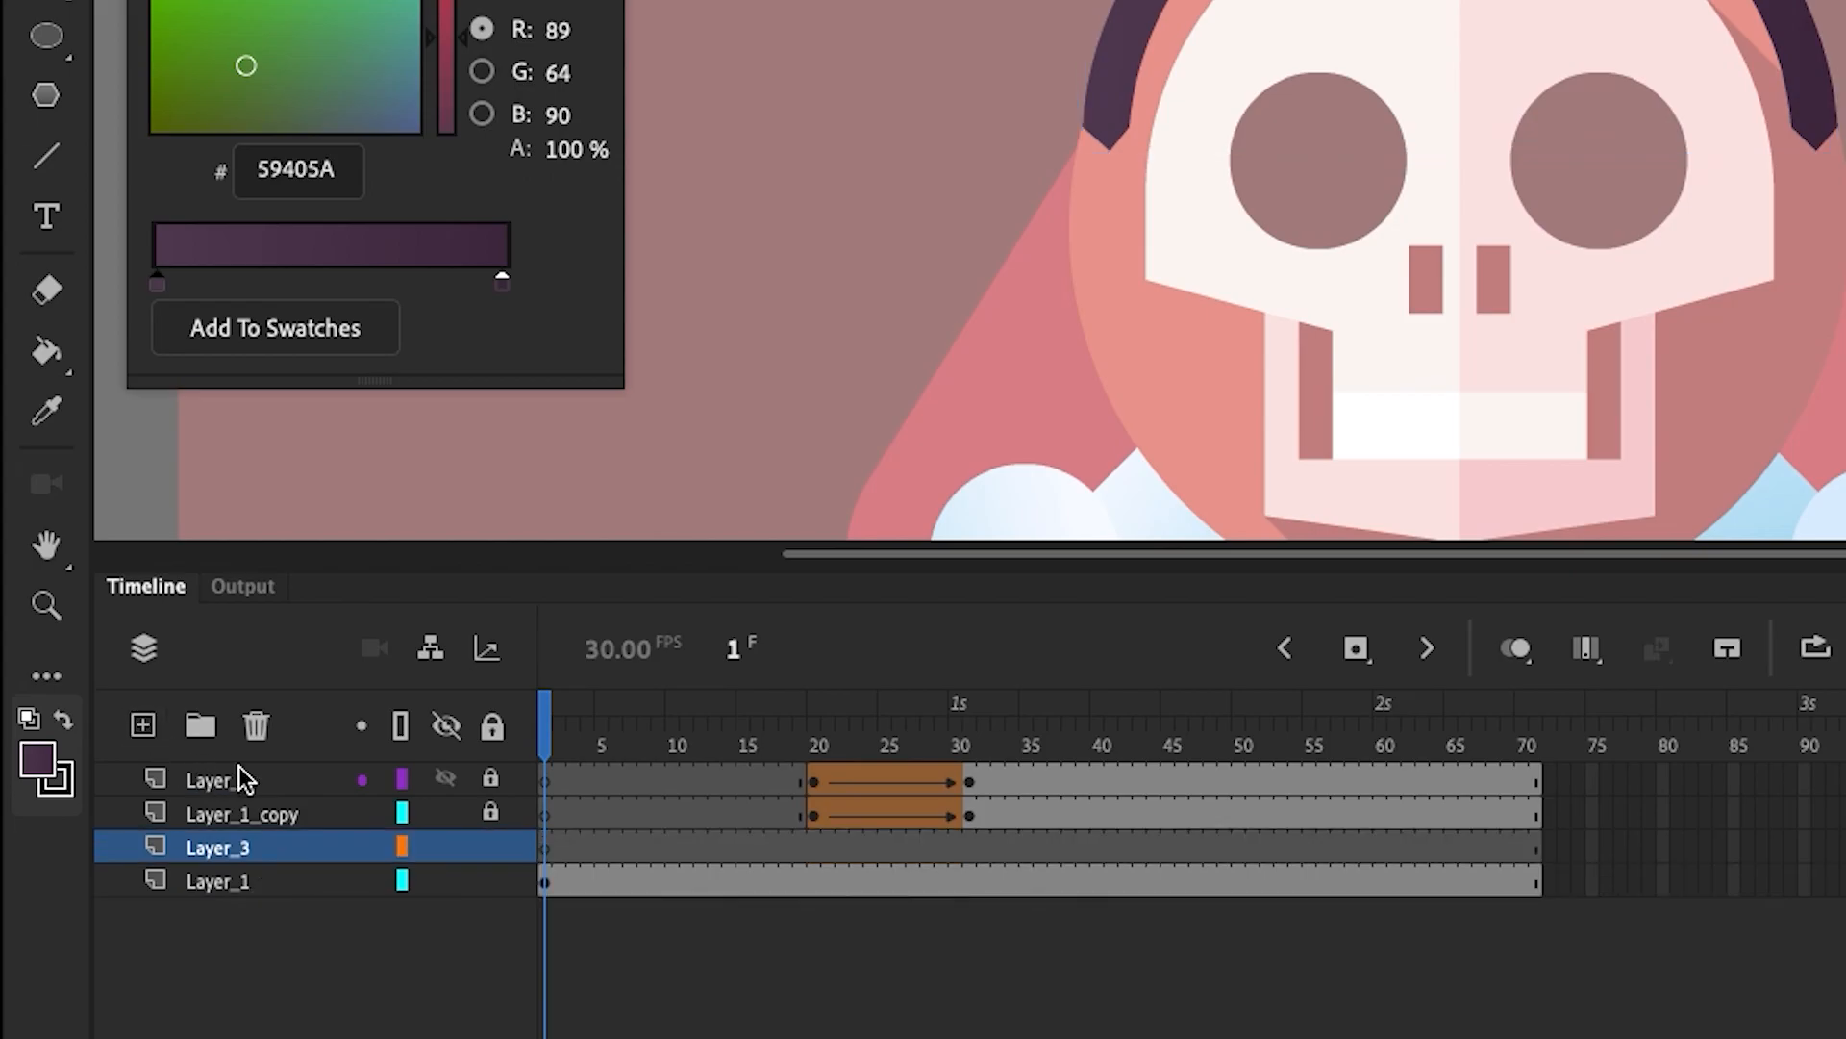
{"action": "right_click", "coordinate": [272, 849]}
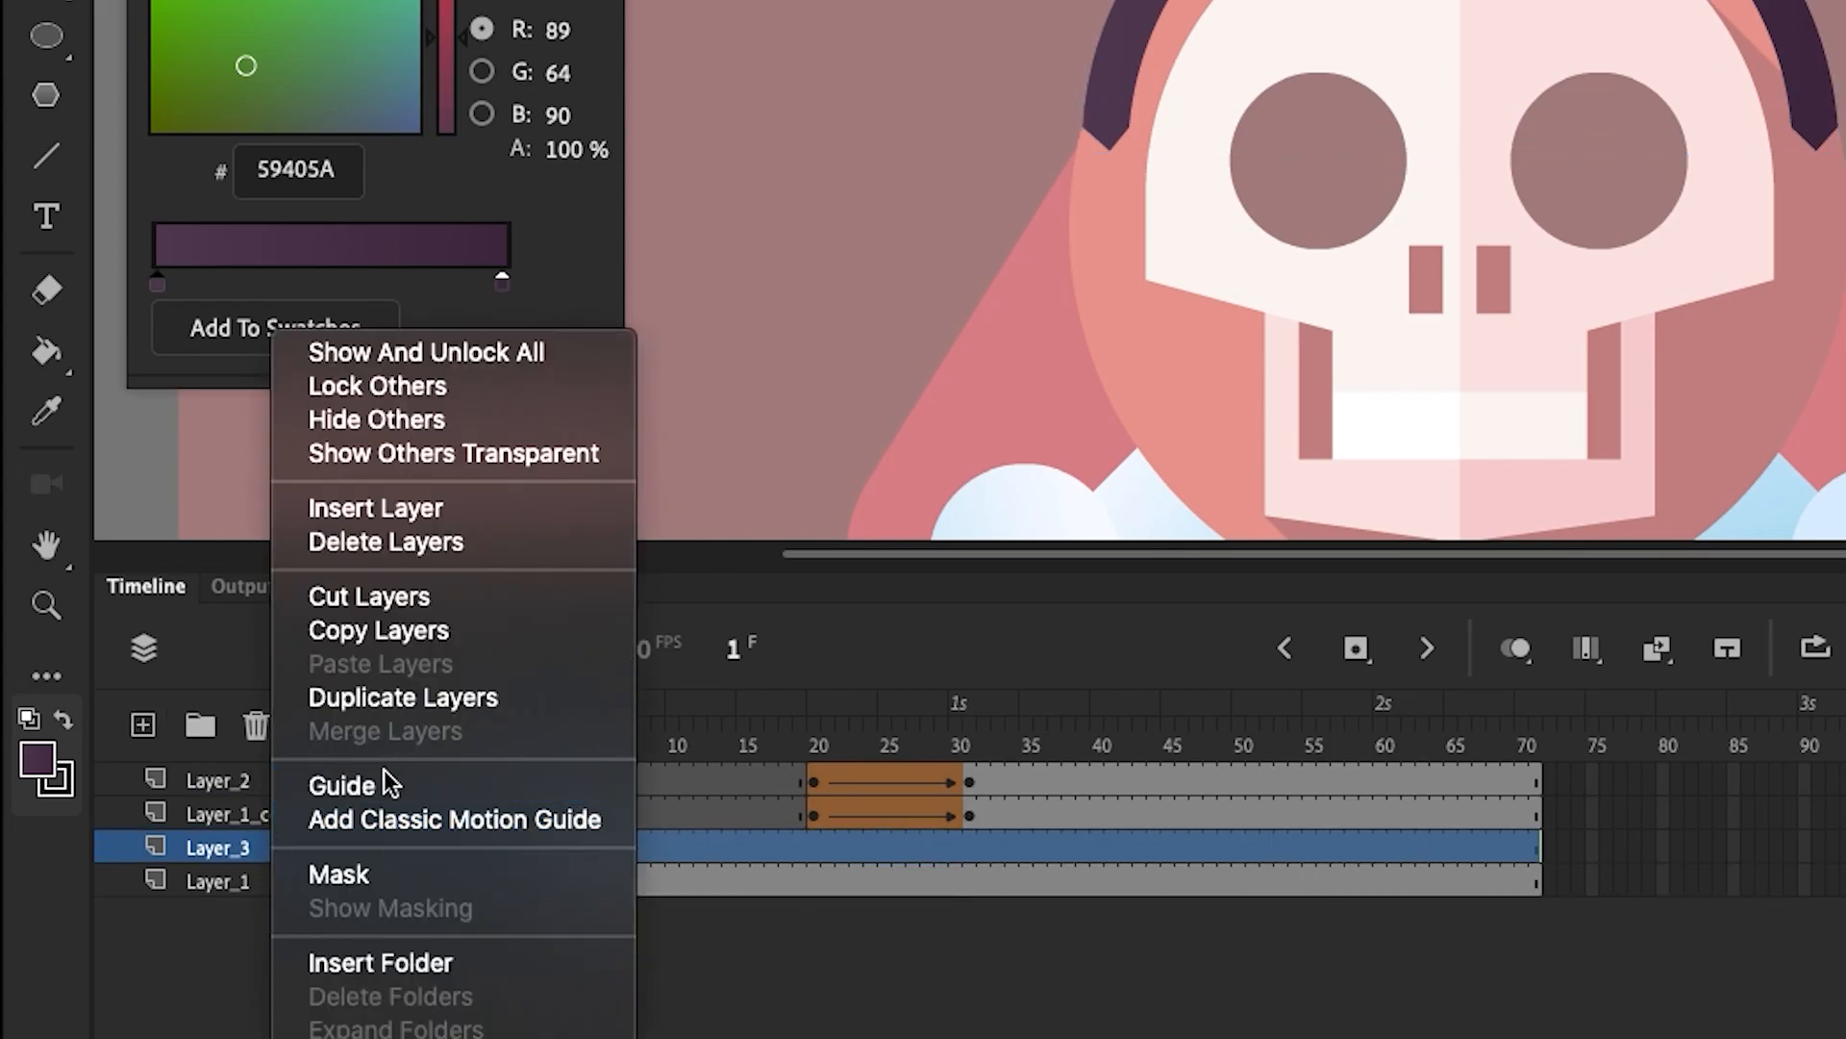
{"action": "left_click", "coordinate": [358, 874]}
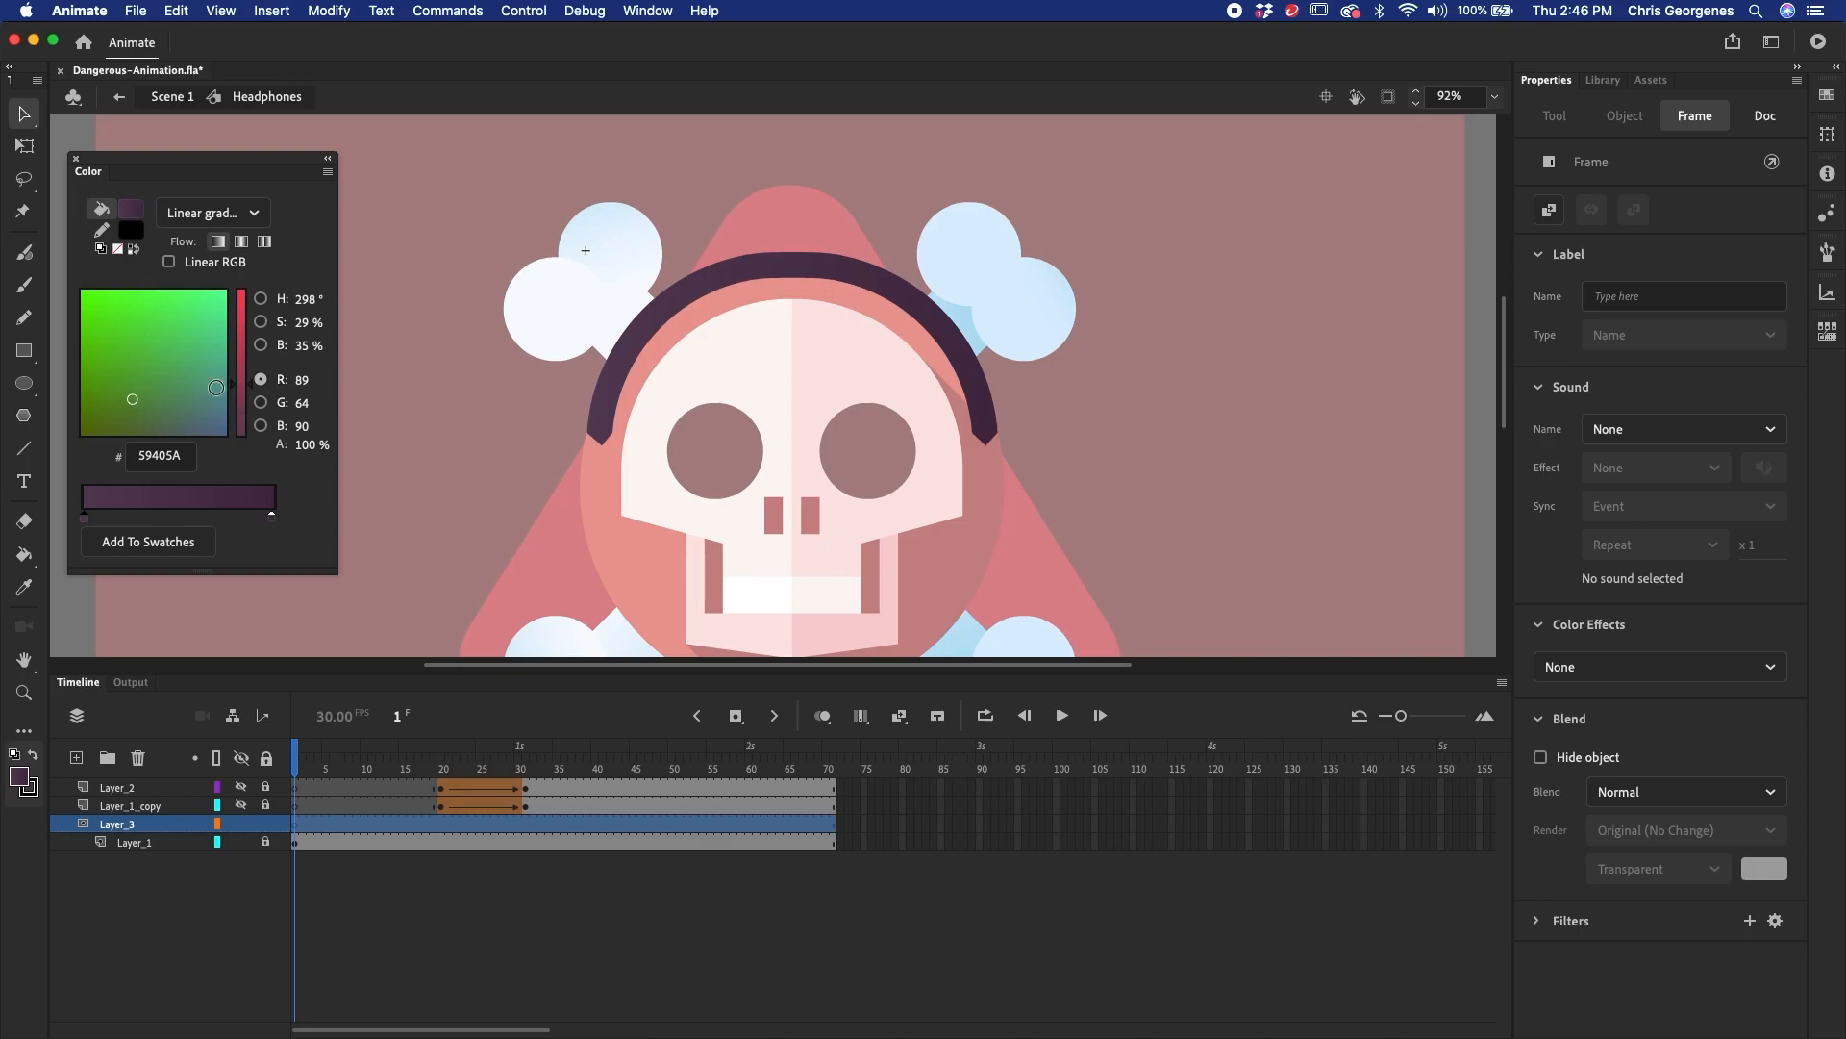
- Draw a narrow vertical rectangle with fill #99FF00 and no stroke on the mask layer, from above the headband's centre down between the eye sockets
{"action": "left_click", "coordinate": [26, 354]}
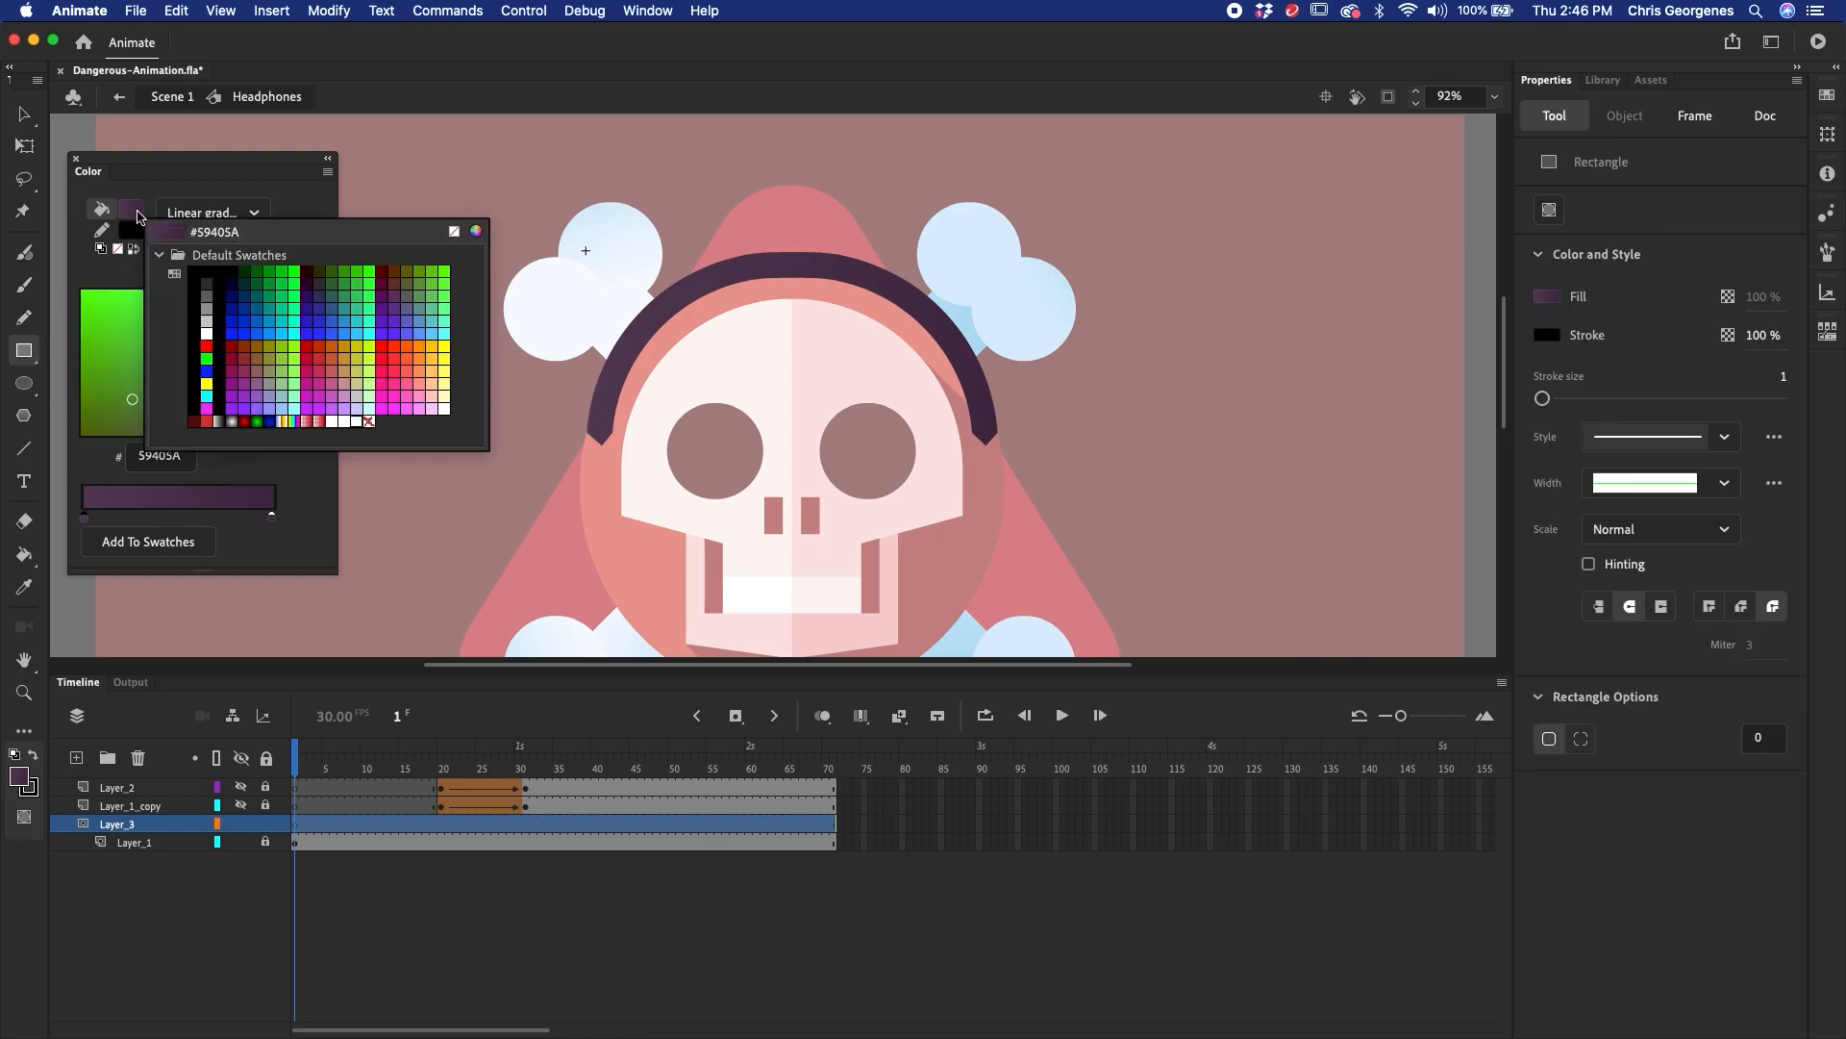
{"action": "left_click", "coordinate": [258, 339]}
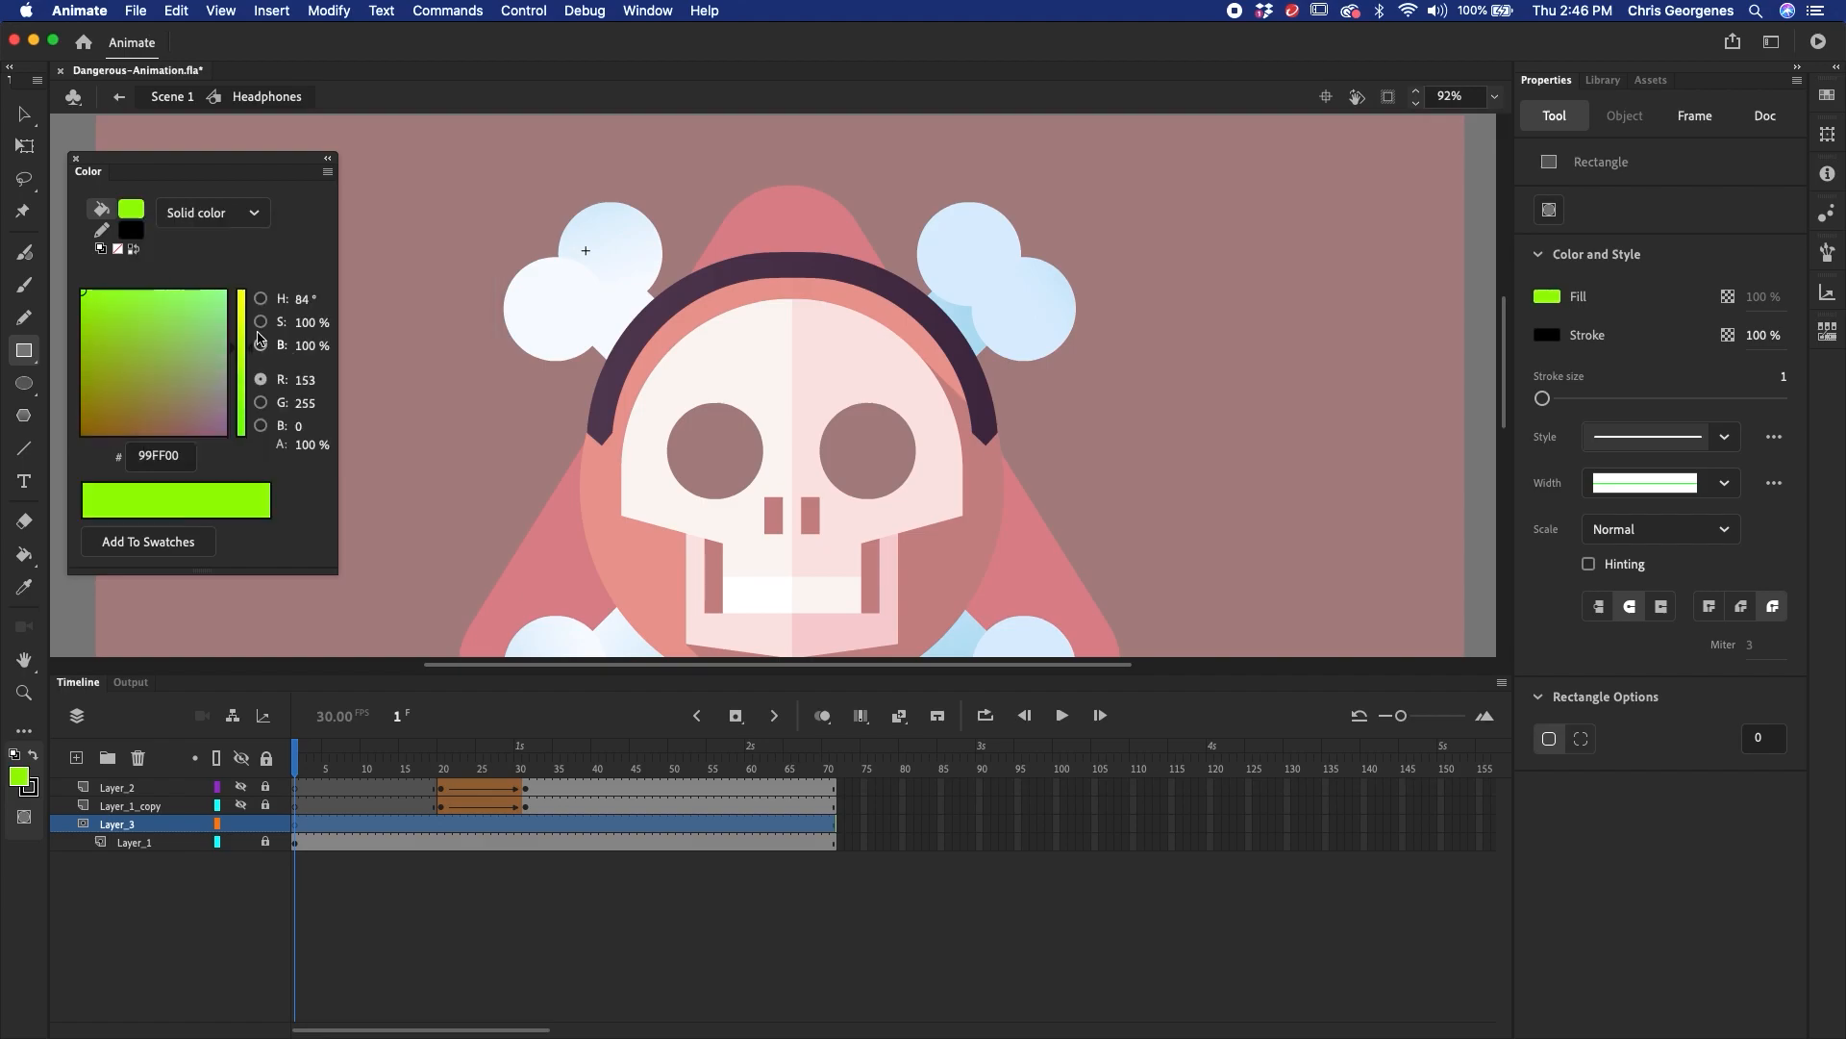
{"action": "left_click", "coordinate": [131, 230]}
{"action": "left_click", "coordinate": [456, 259]}
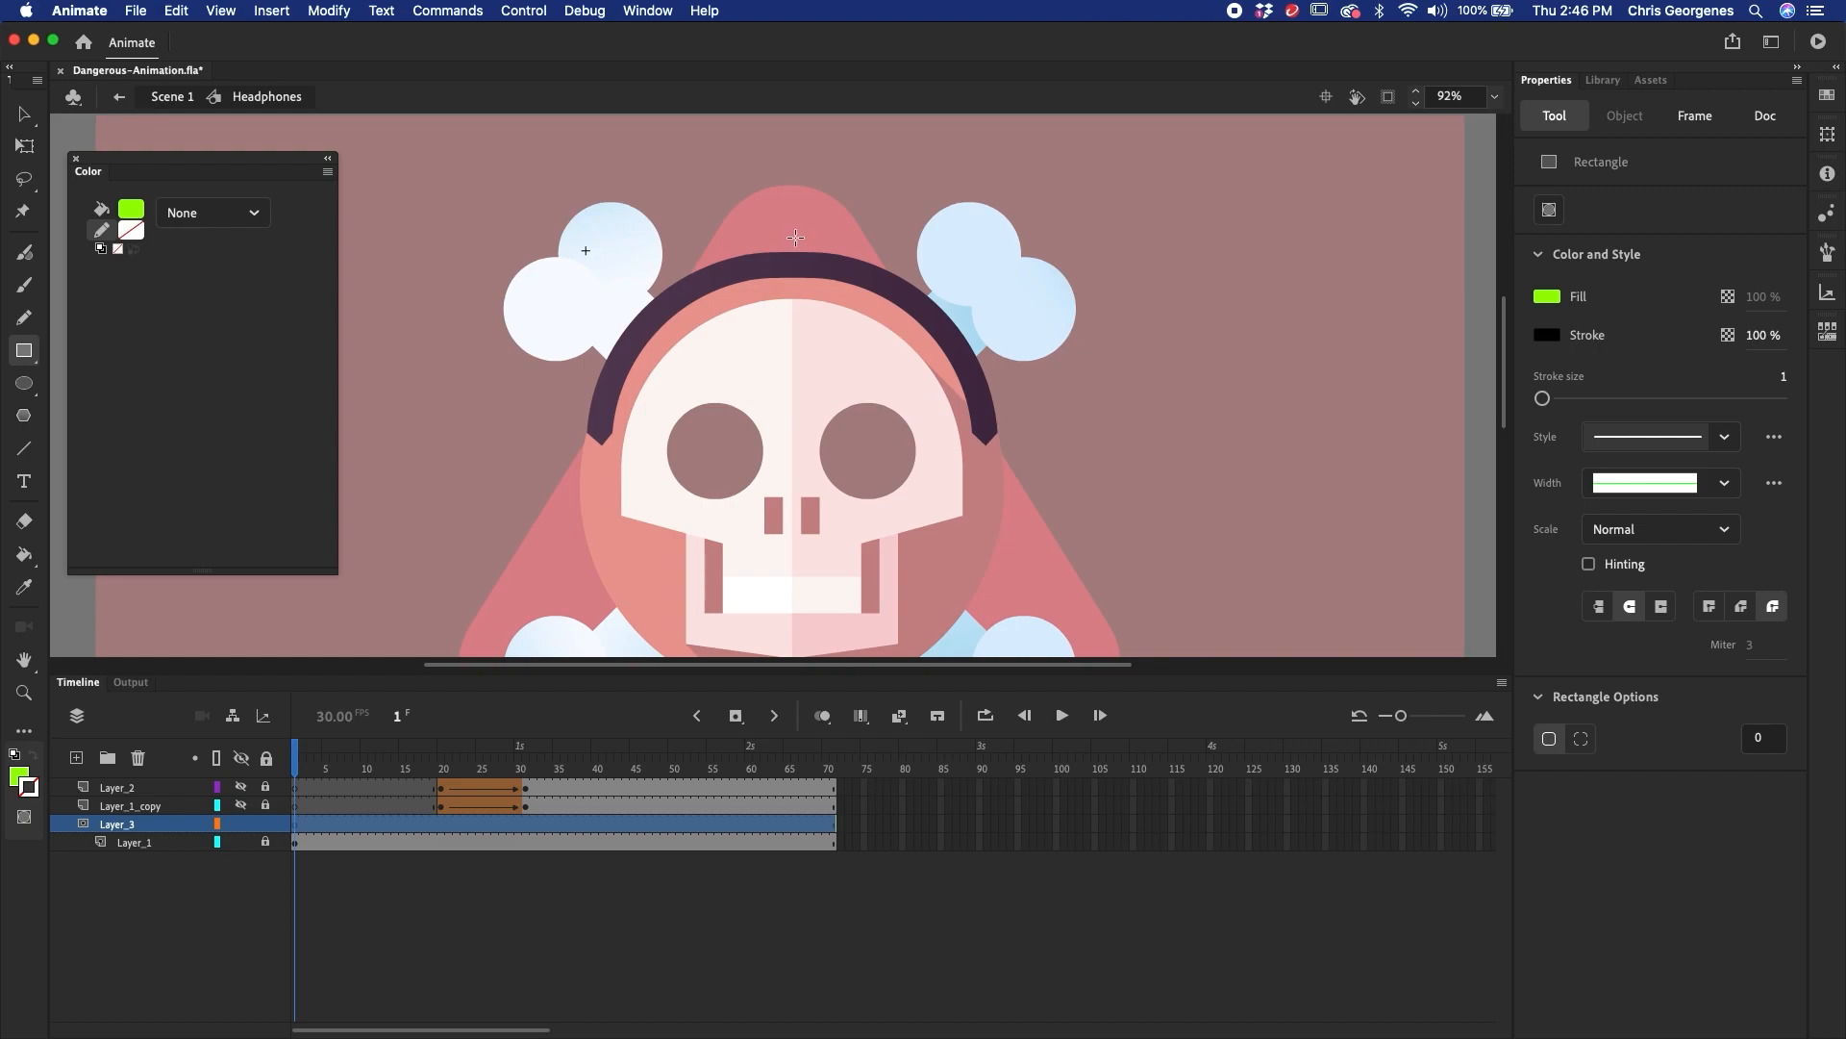
{"action": "left_click_drag", "start_coordinate": [791, 226], "coordinate": [794, 299]}
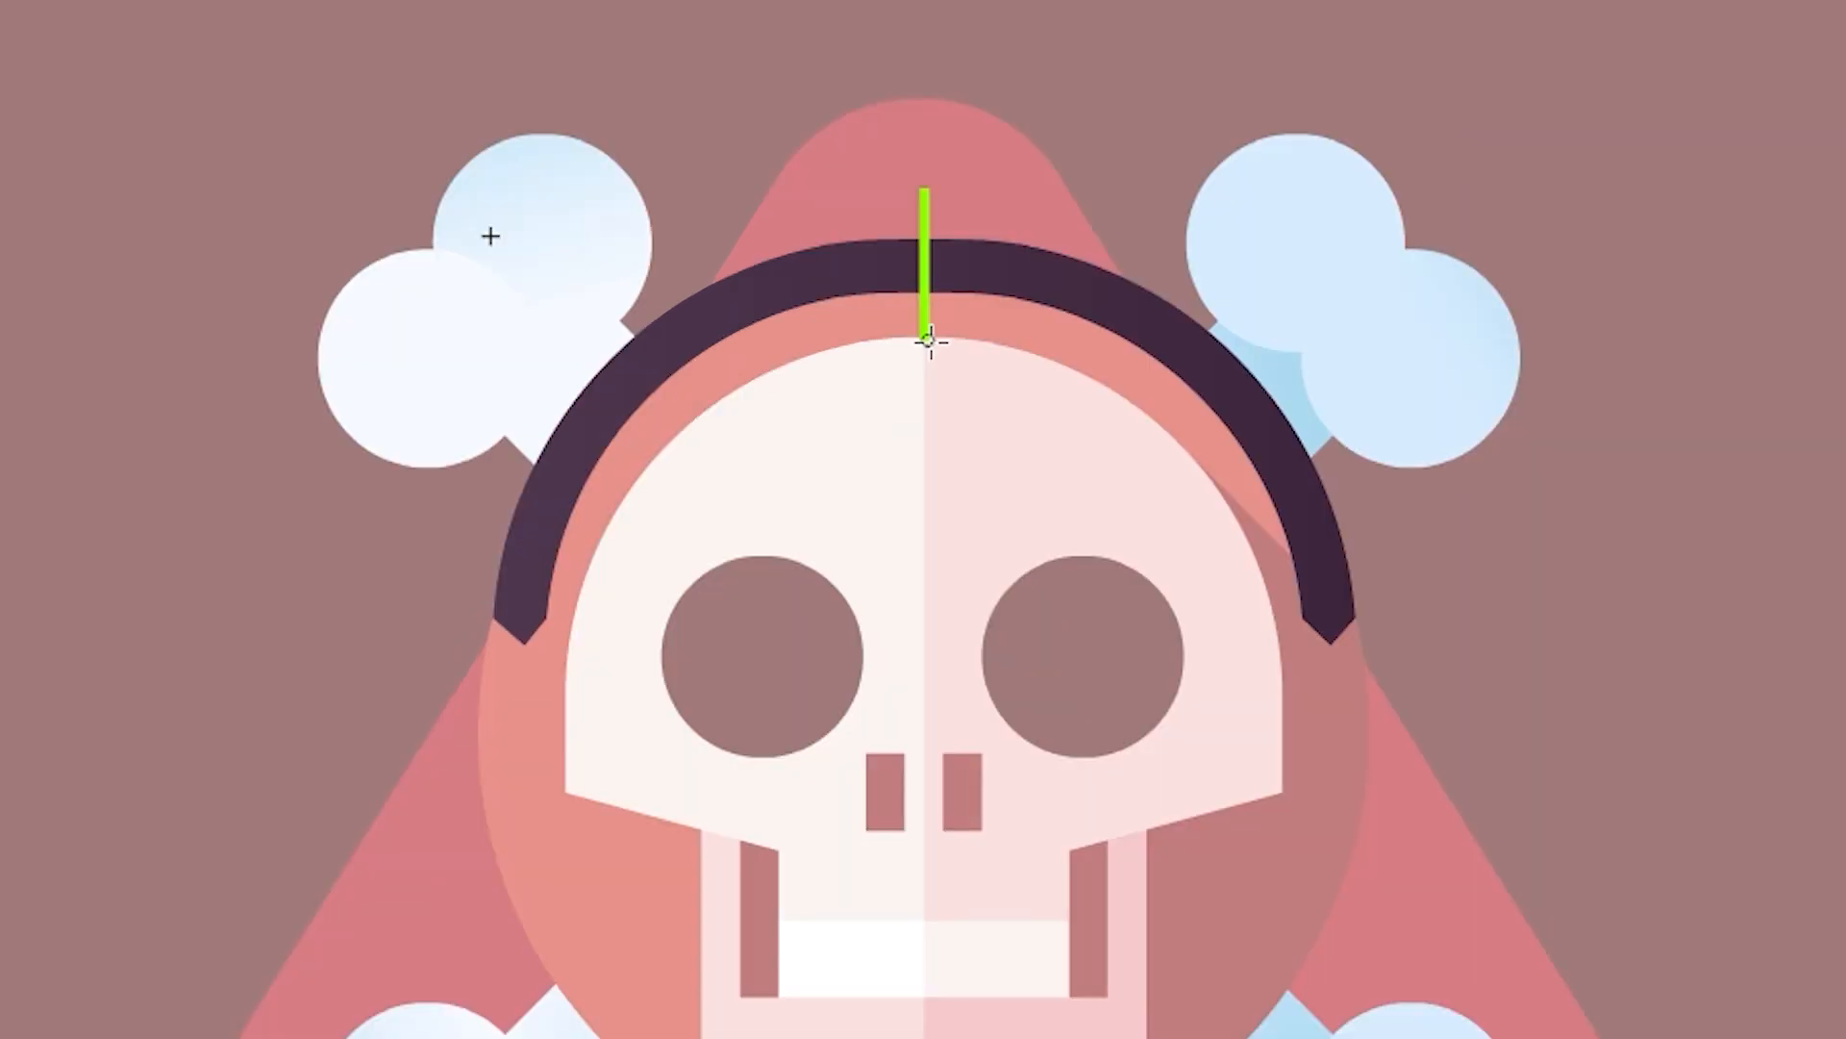
{"action": "left_click_drag", "start_coordinate": [929, 339], "coordinate": [934, 705]}
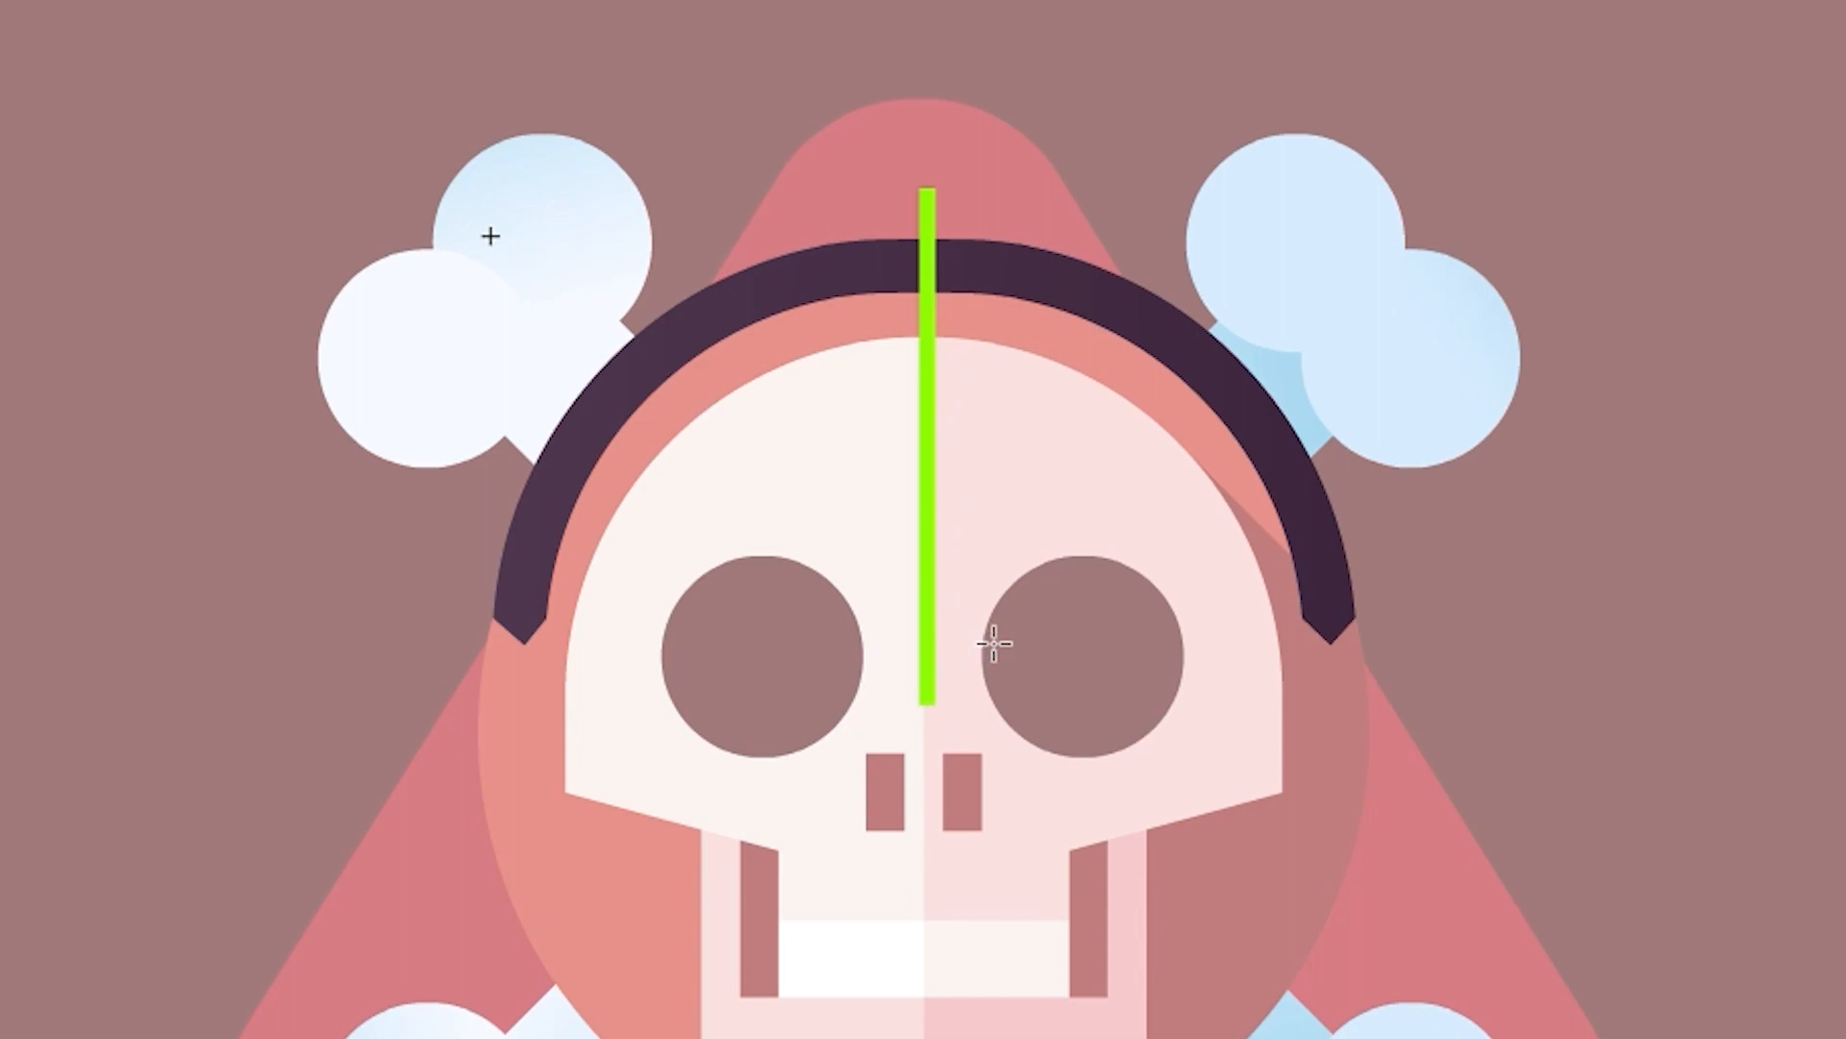
- Add a keyframe at frame 17 of the mask layer and widen the green rectangle symmetrically to cover the whole headband
{"action": "key", "text": "ctrl+a"}
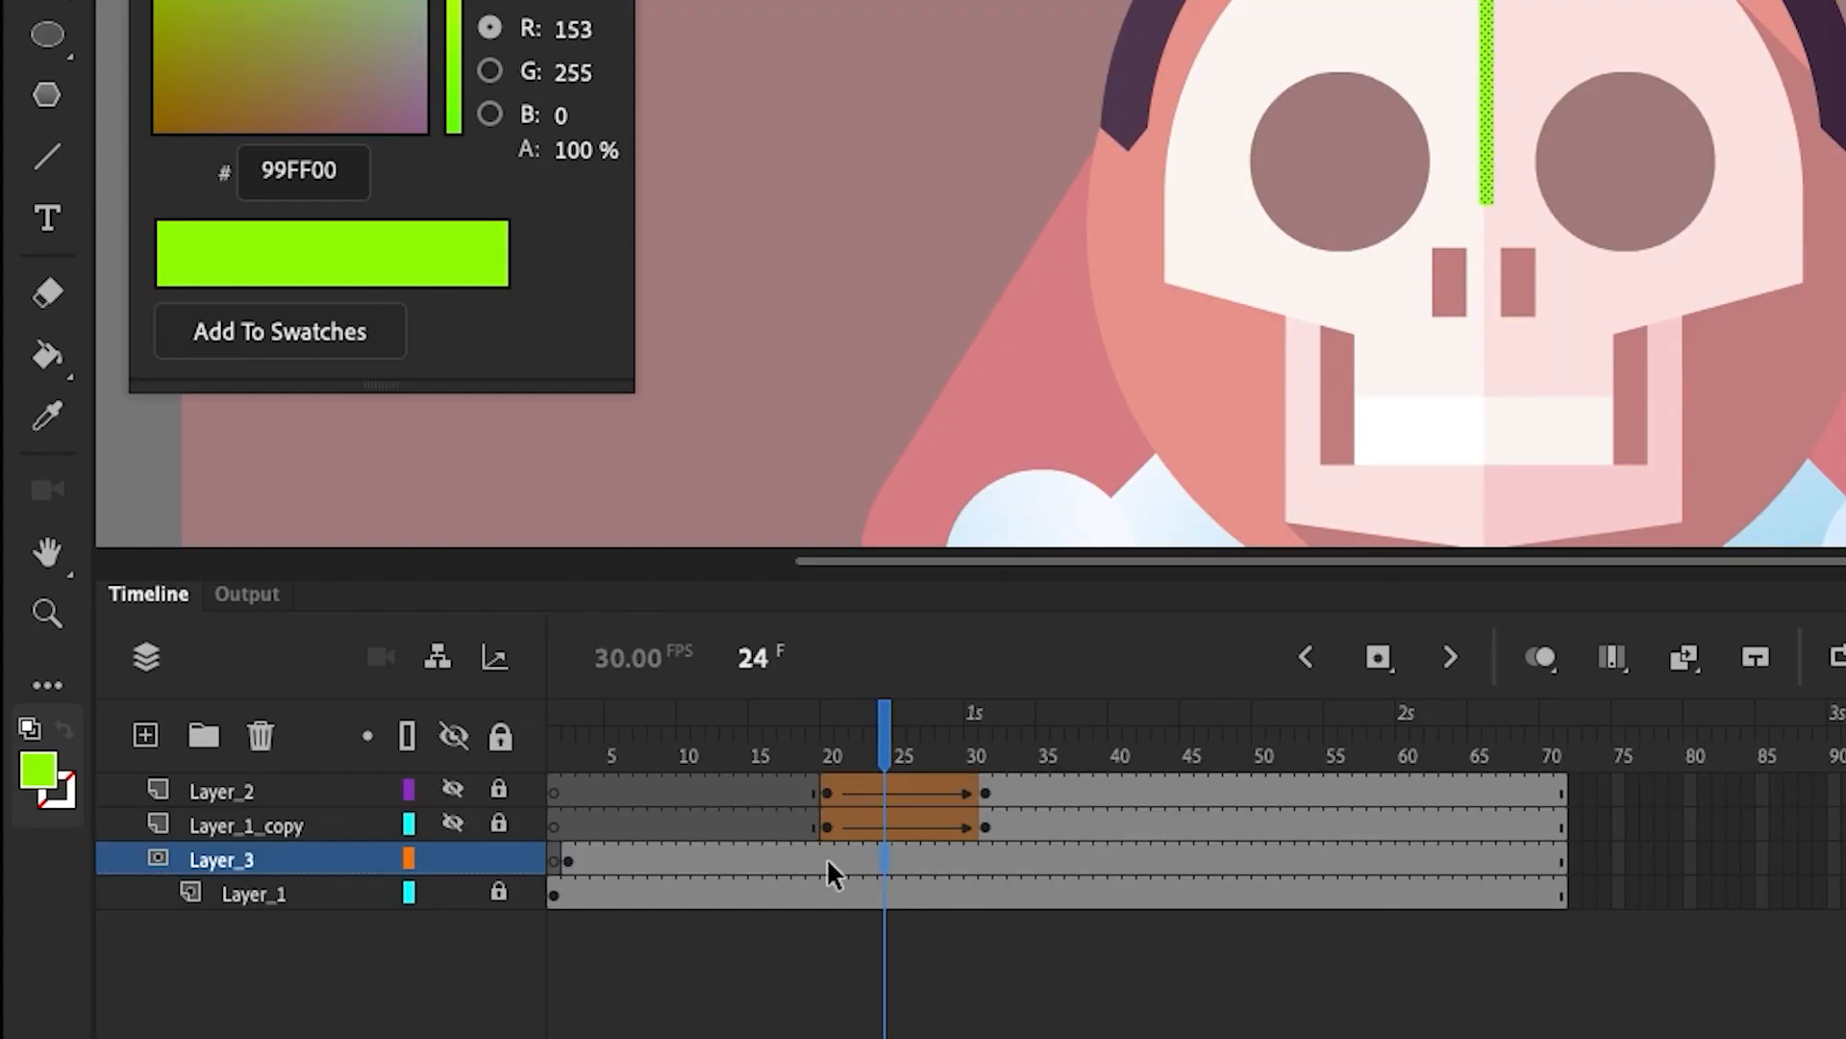
{"action": "left_click", "coordinate": [787, 852]}
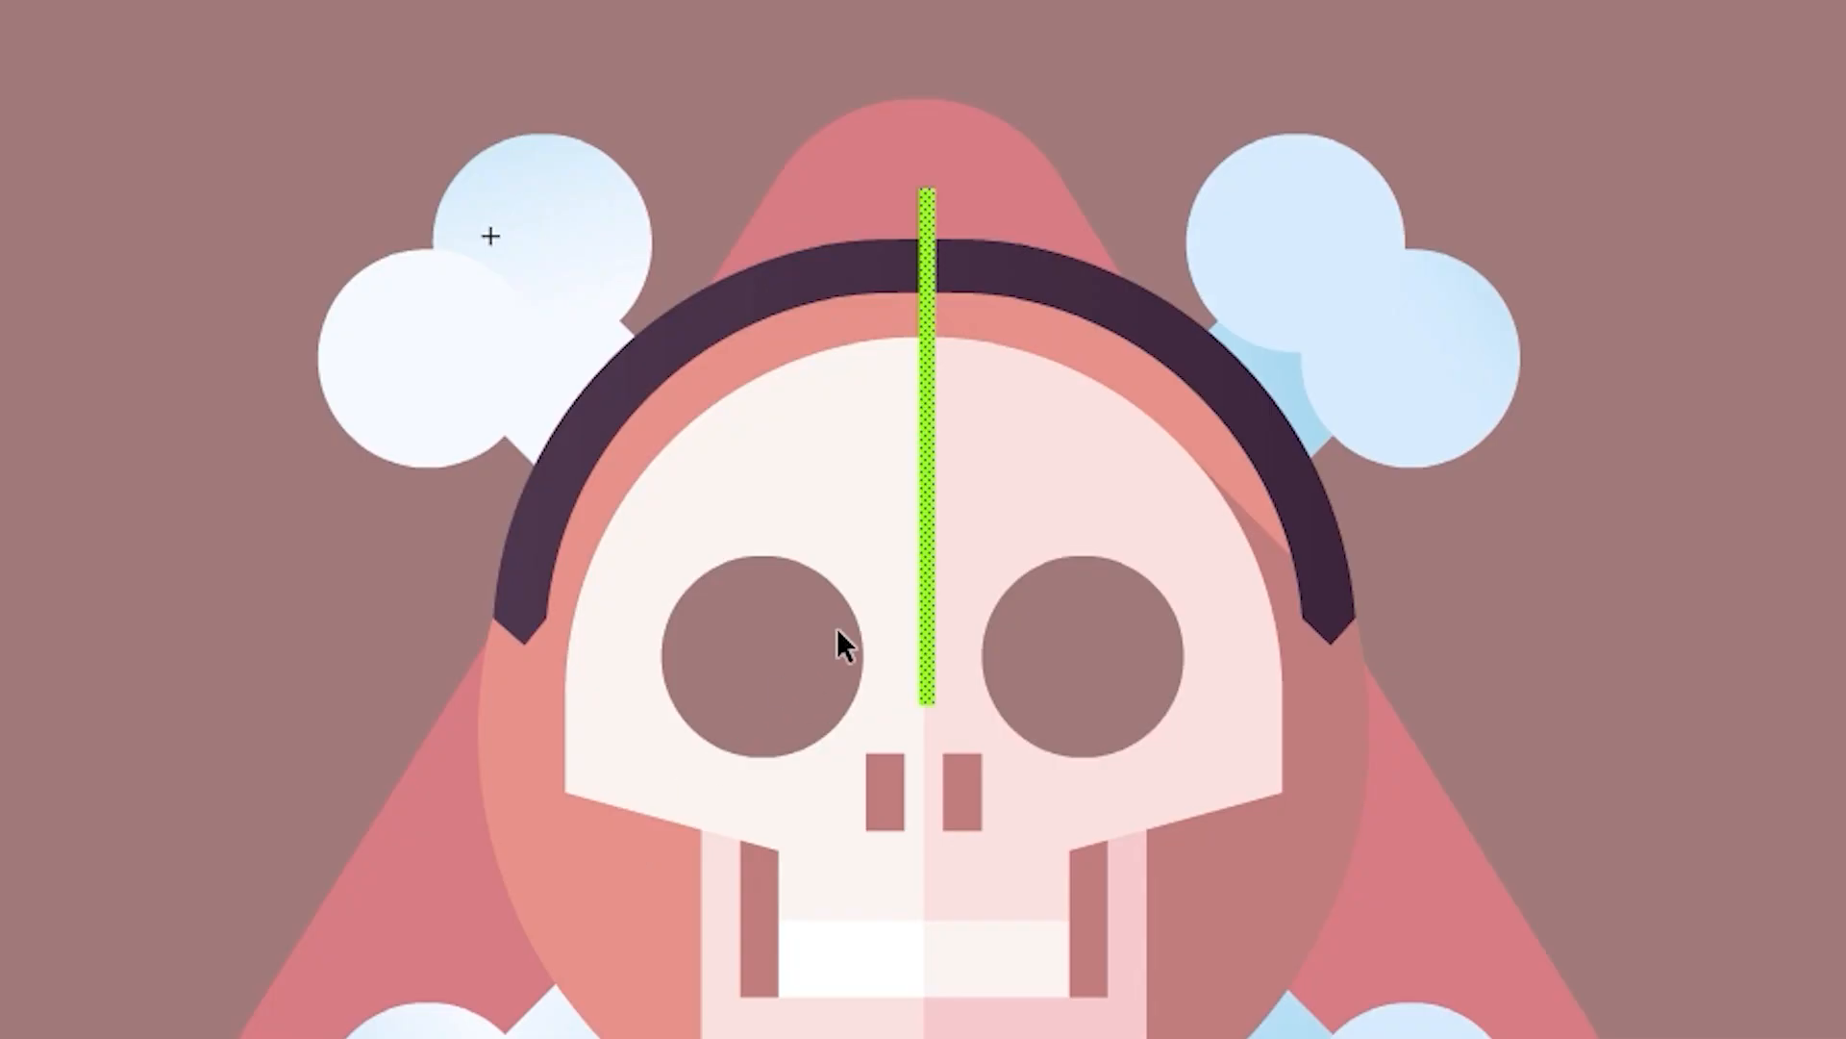
{"action": "key", "text": "q"}
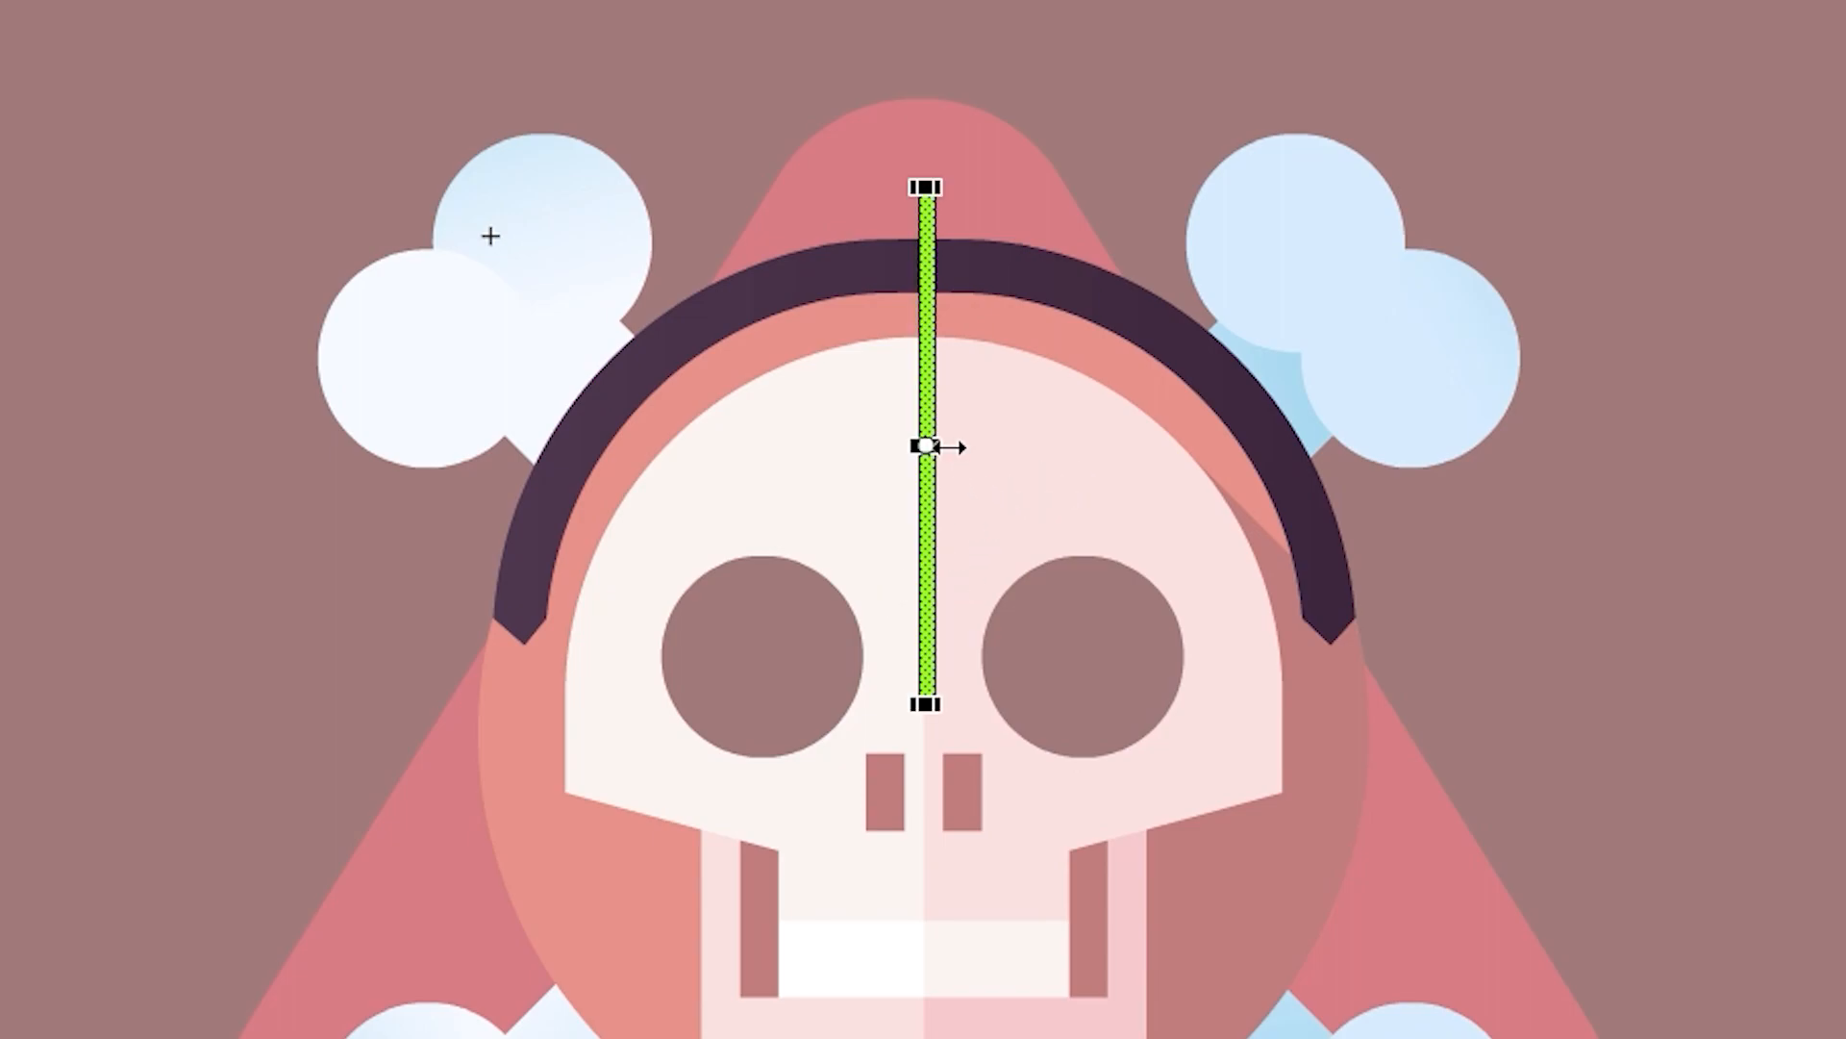
{"action": "left_click_drag", "start_coordinate": [955, 446], "coordinate": [1401, 447]}
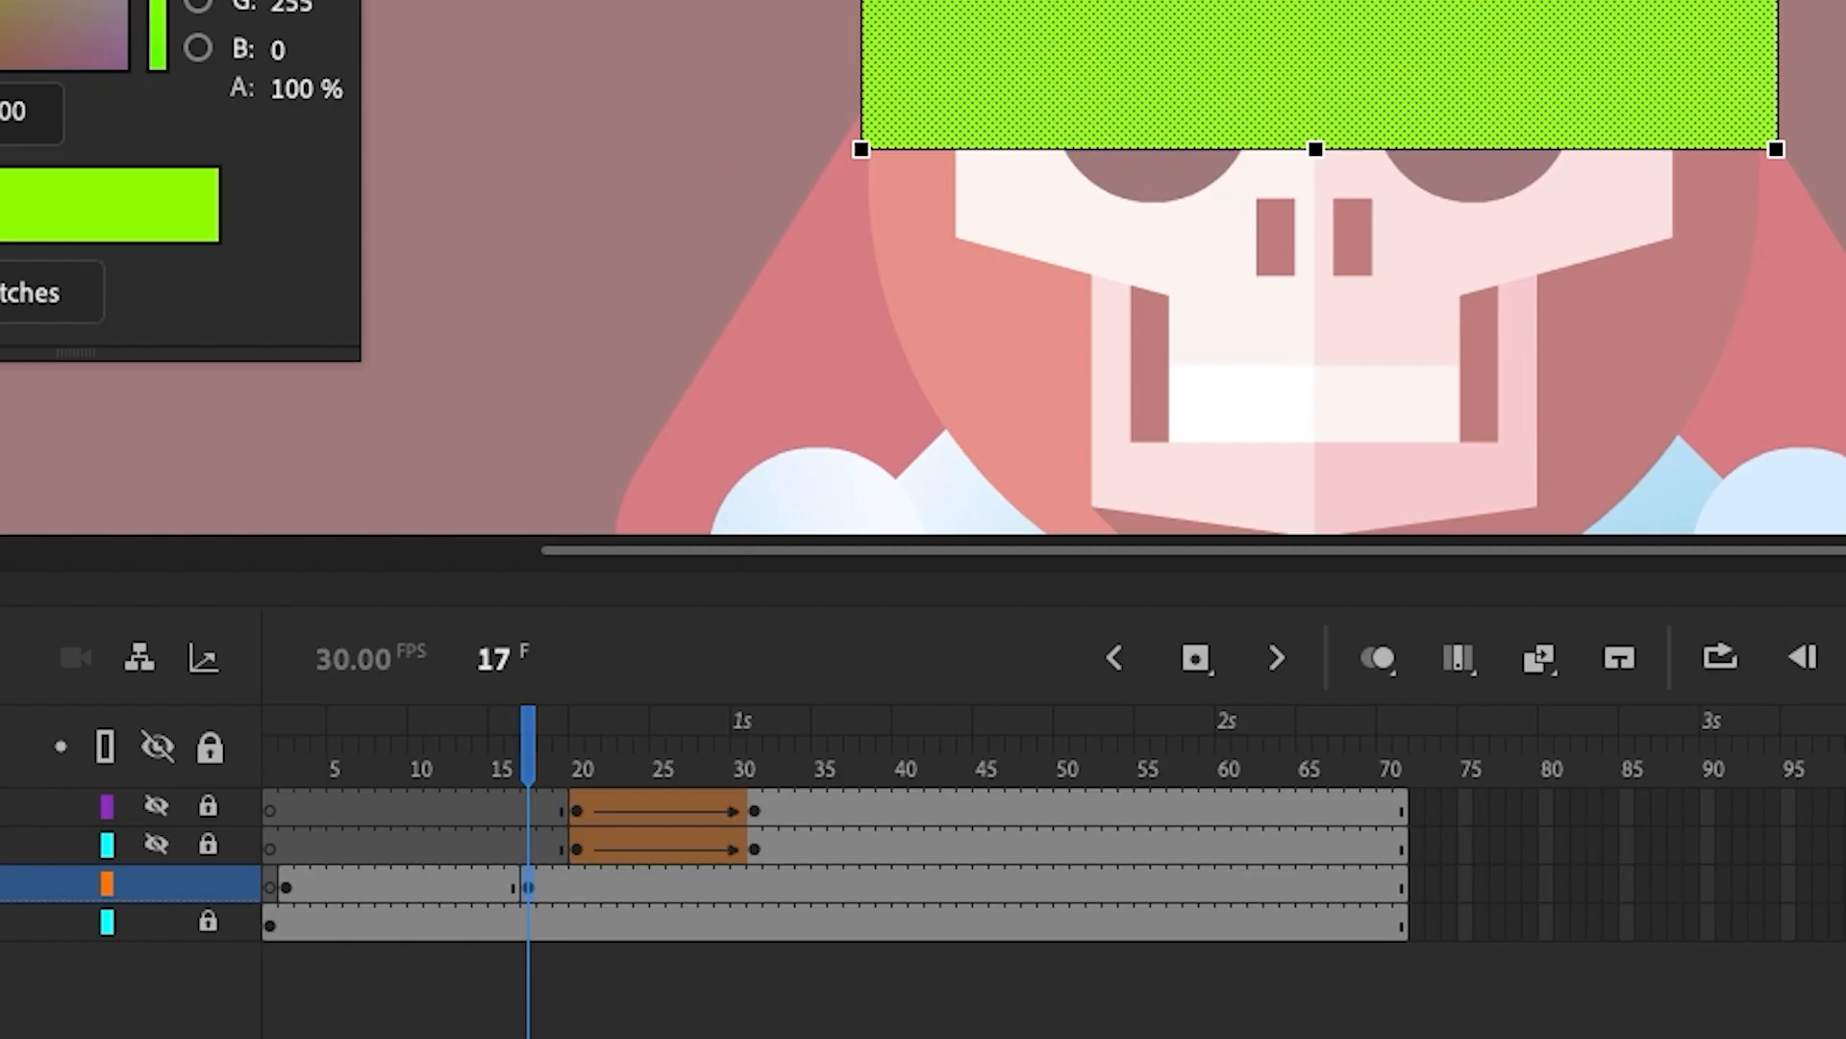
- Create a shape tween with Cubic Ease-Out between the mask layer's two rectangle keyframes, and lock all layers to apply the mask
{"action": "right_click", "coordinate": [480, 883]}
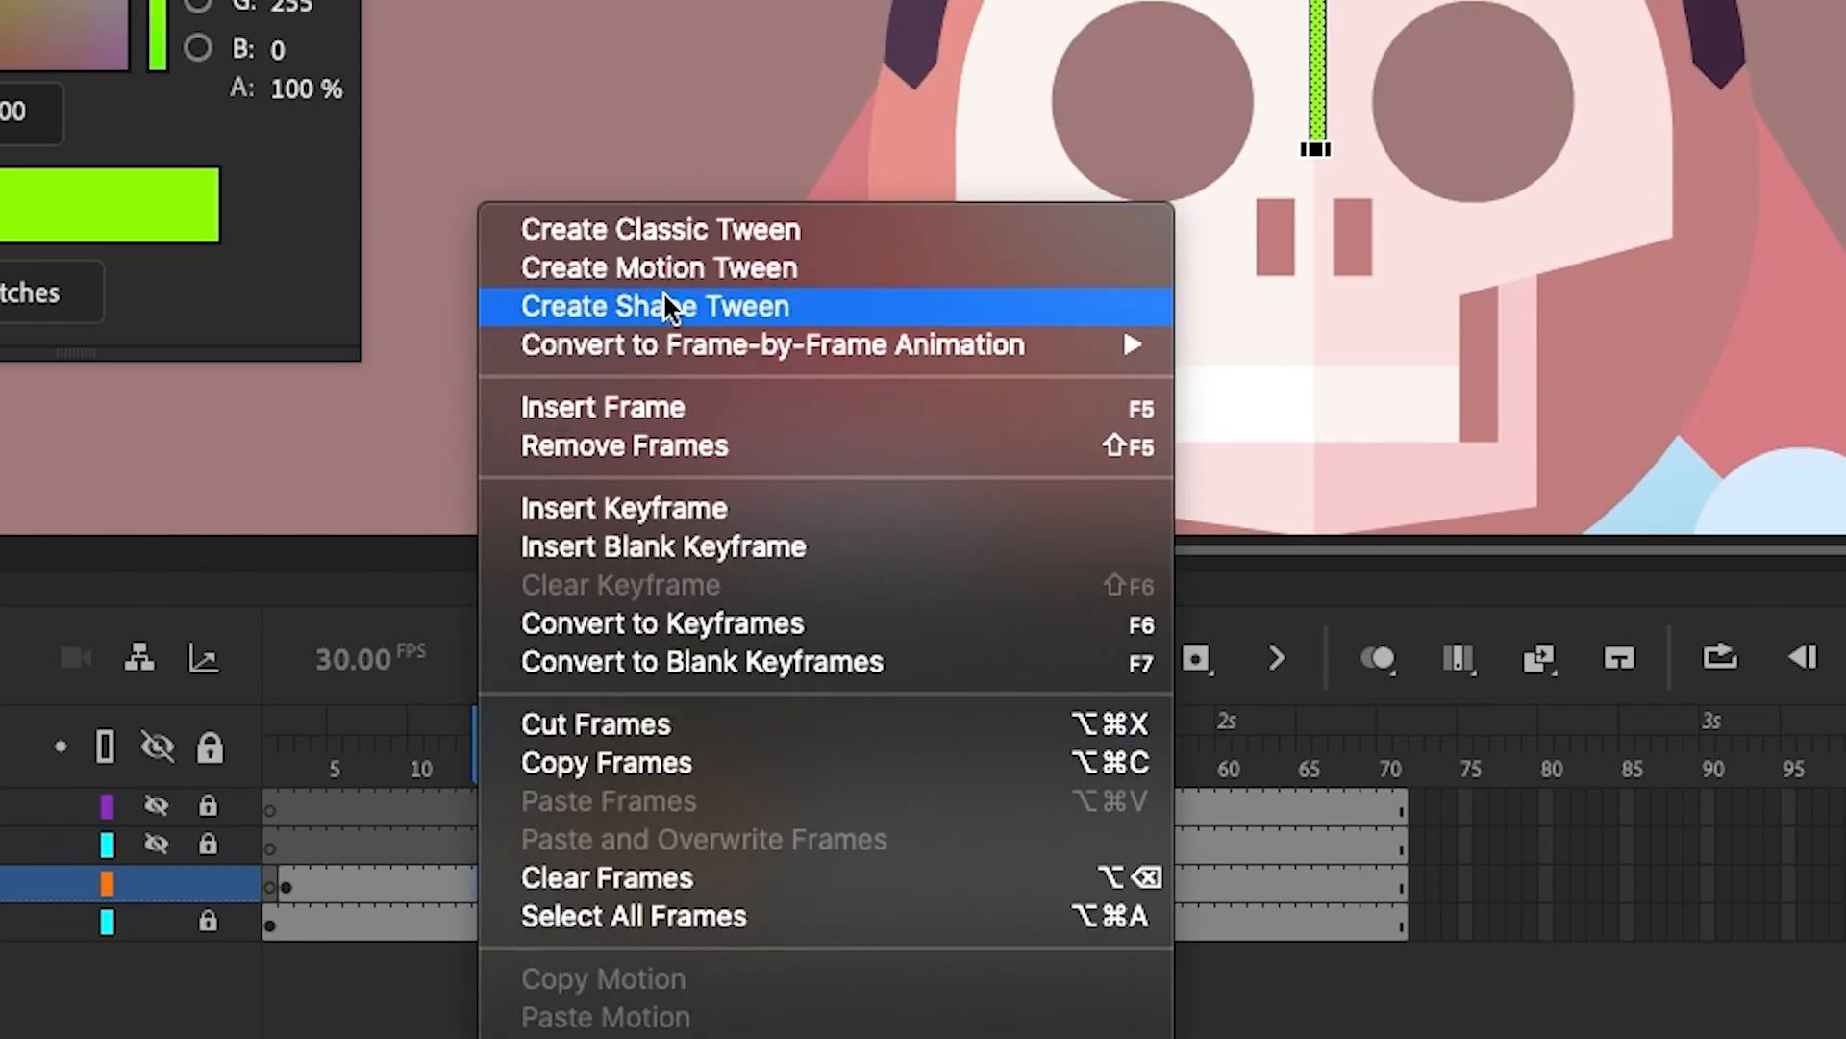
{"action": "left_click", "coordinate": [769, 306]}
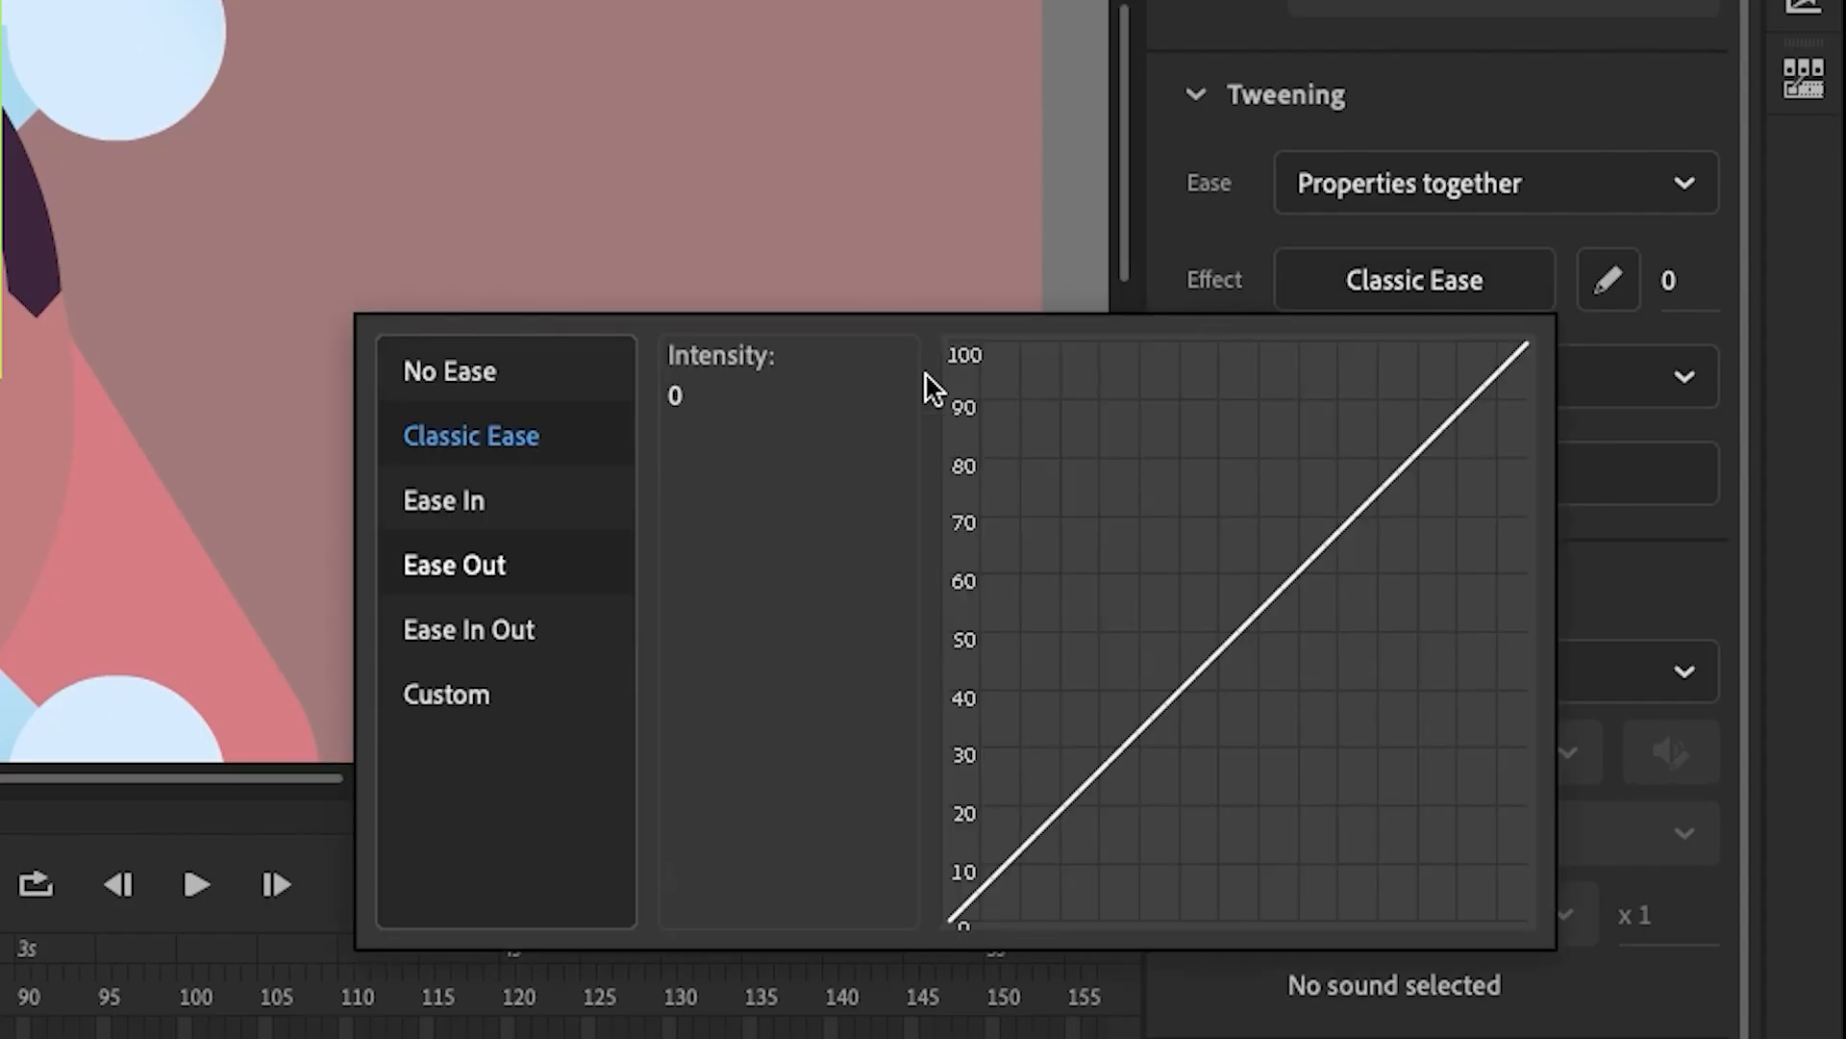
{"action": "left_click", "coordinate": [475, 575]}
{"action": "left_click", "coordinate": [736, 430]}
{"action": "double_click", "coordinate": [737, 430]}
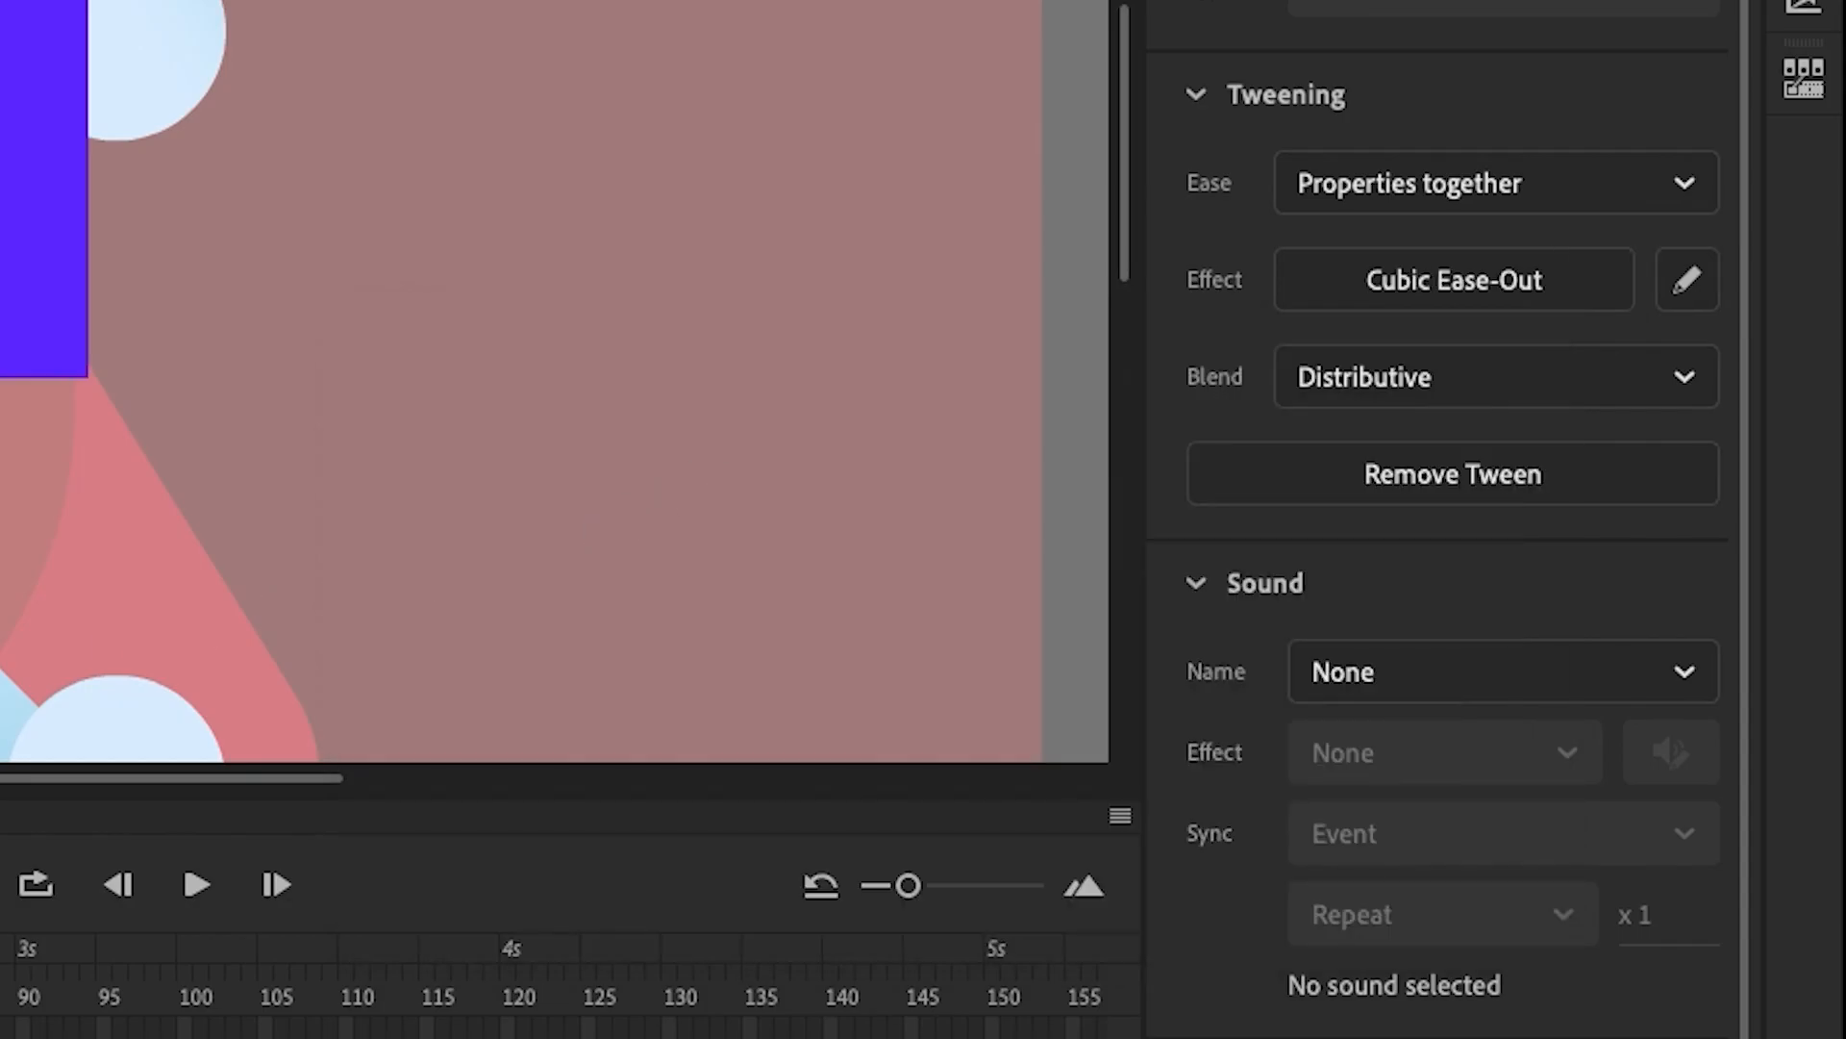
{"action": "left_click", "coordinate": [249, 856]}
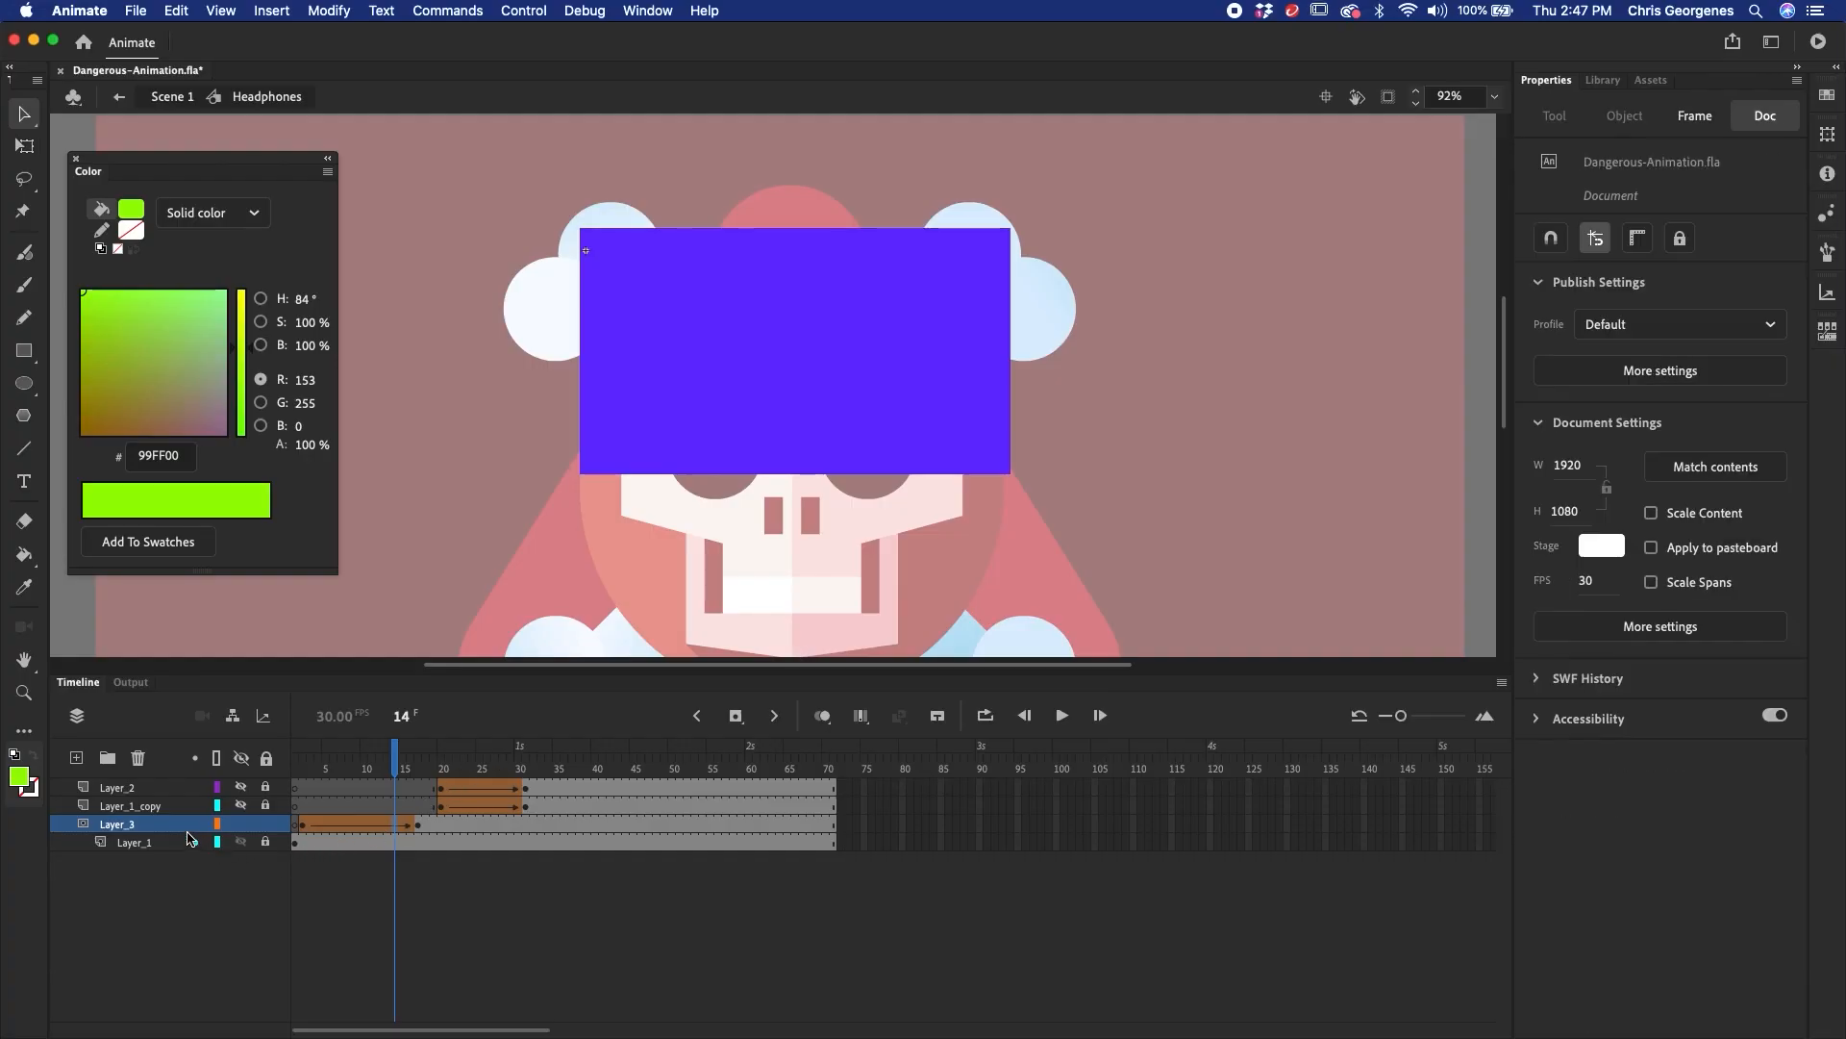
{"action": "left_click", "coordinate": [267, 758]}
- Move the headband's first keyframe to frame 2 and shift both ear cup tweens to start at frame 17
{"action": "left_click_drag", "start_coordinate": [334, 762], "coordinate": [297, 829]}
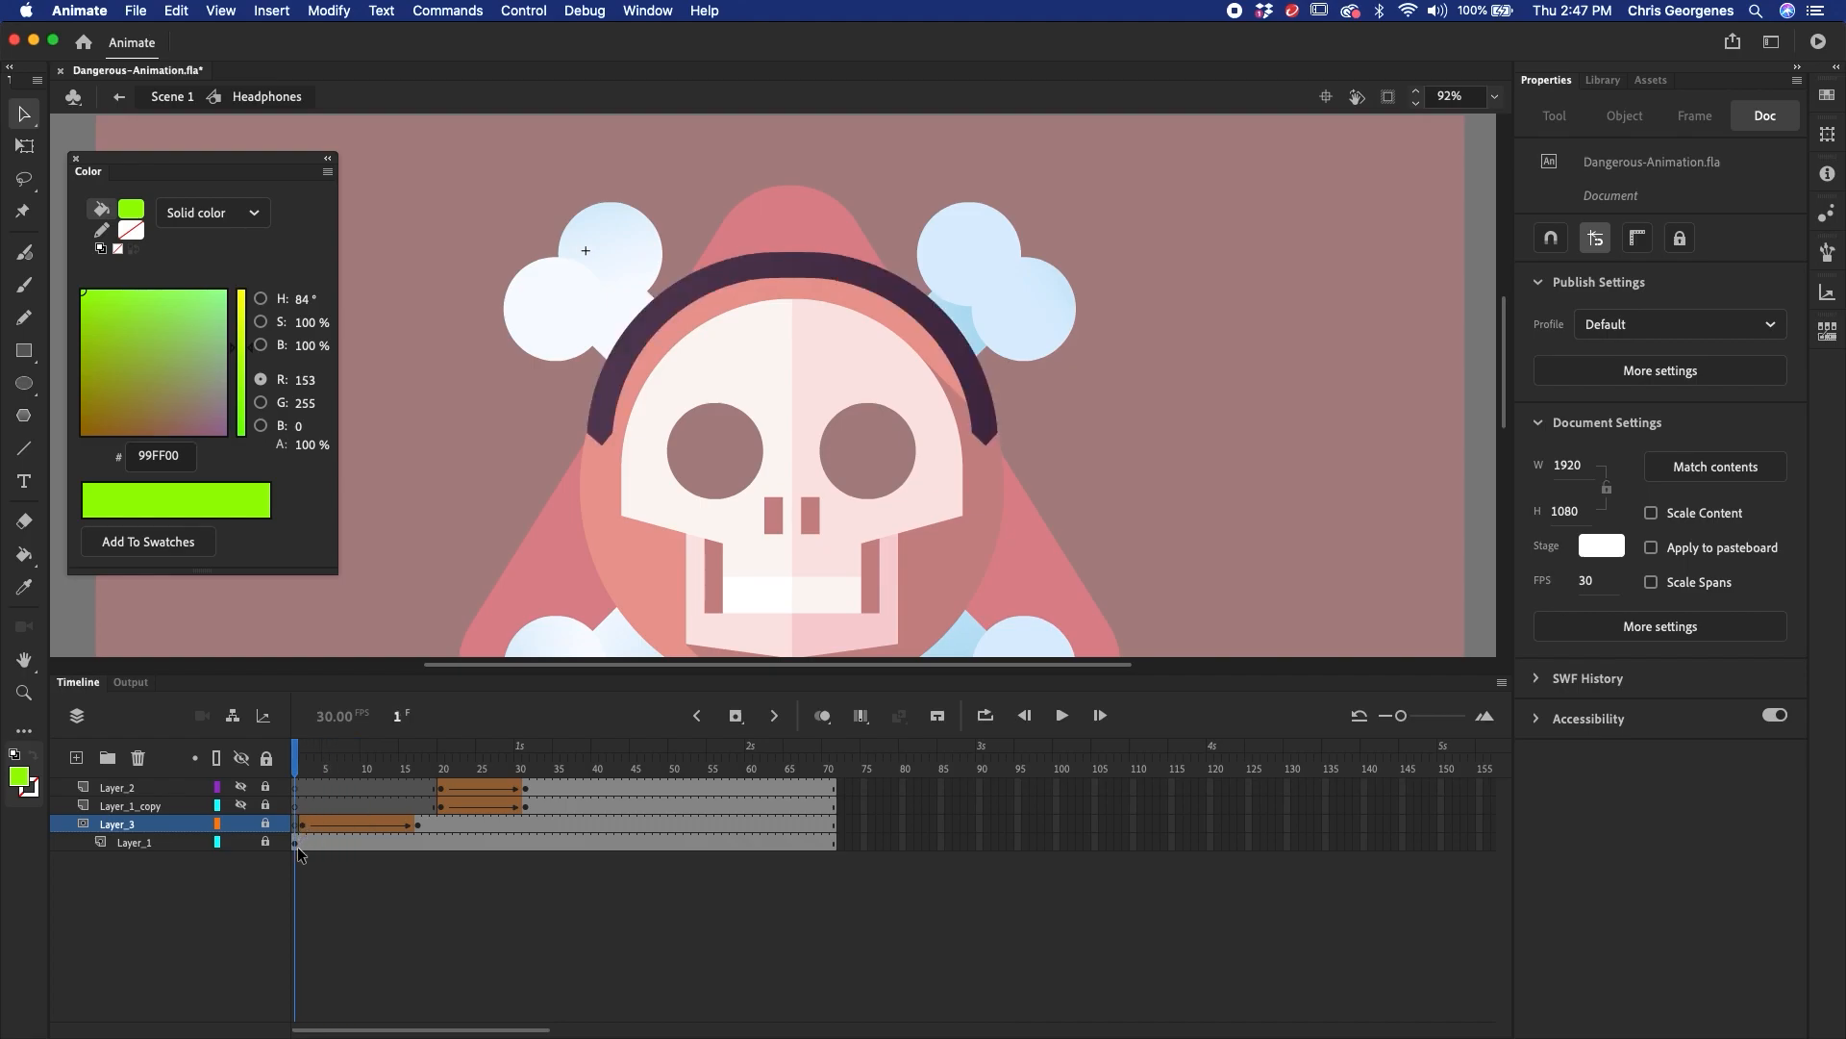
{"action": "left_click", "coordinate": [296, 844]}
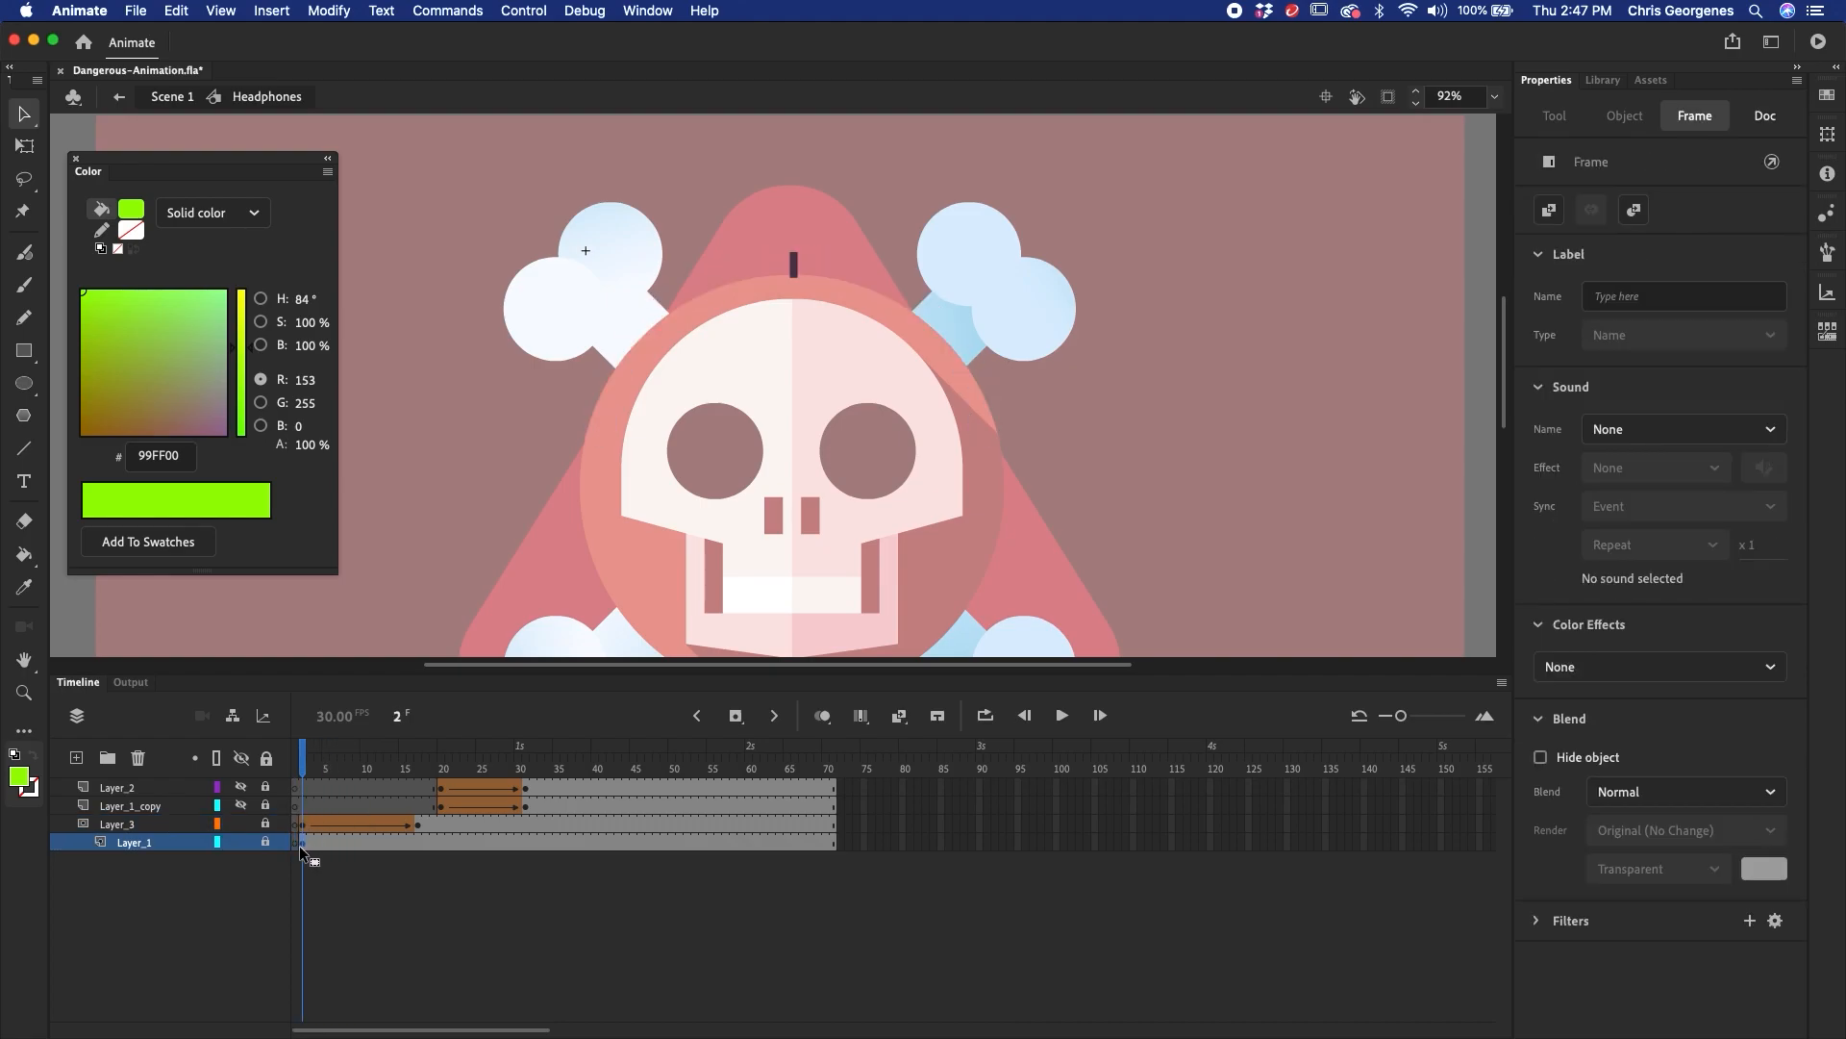
{"action": "left_click_drag", "start_coordinate": [311, 771], "coordinate": [441, 810]}
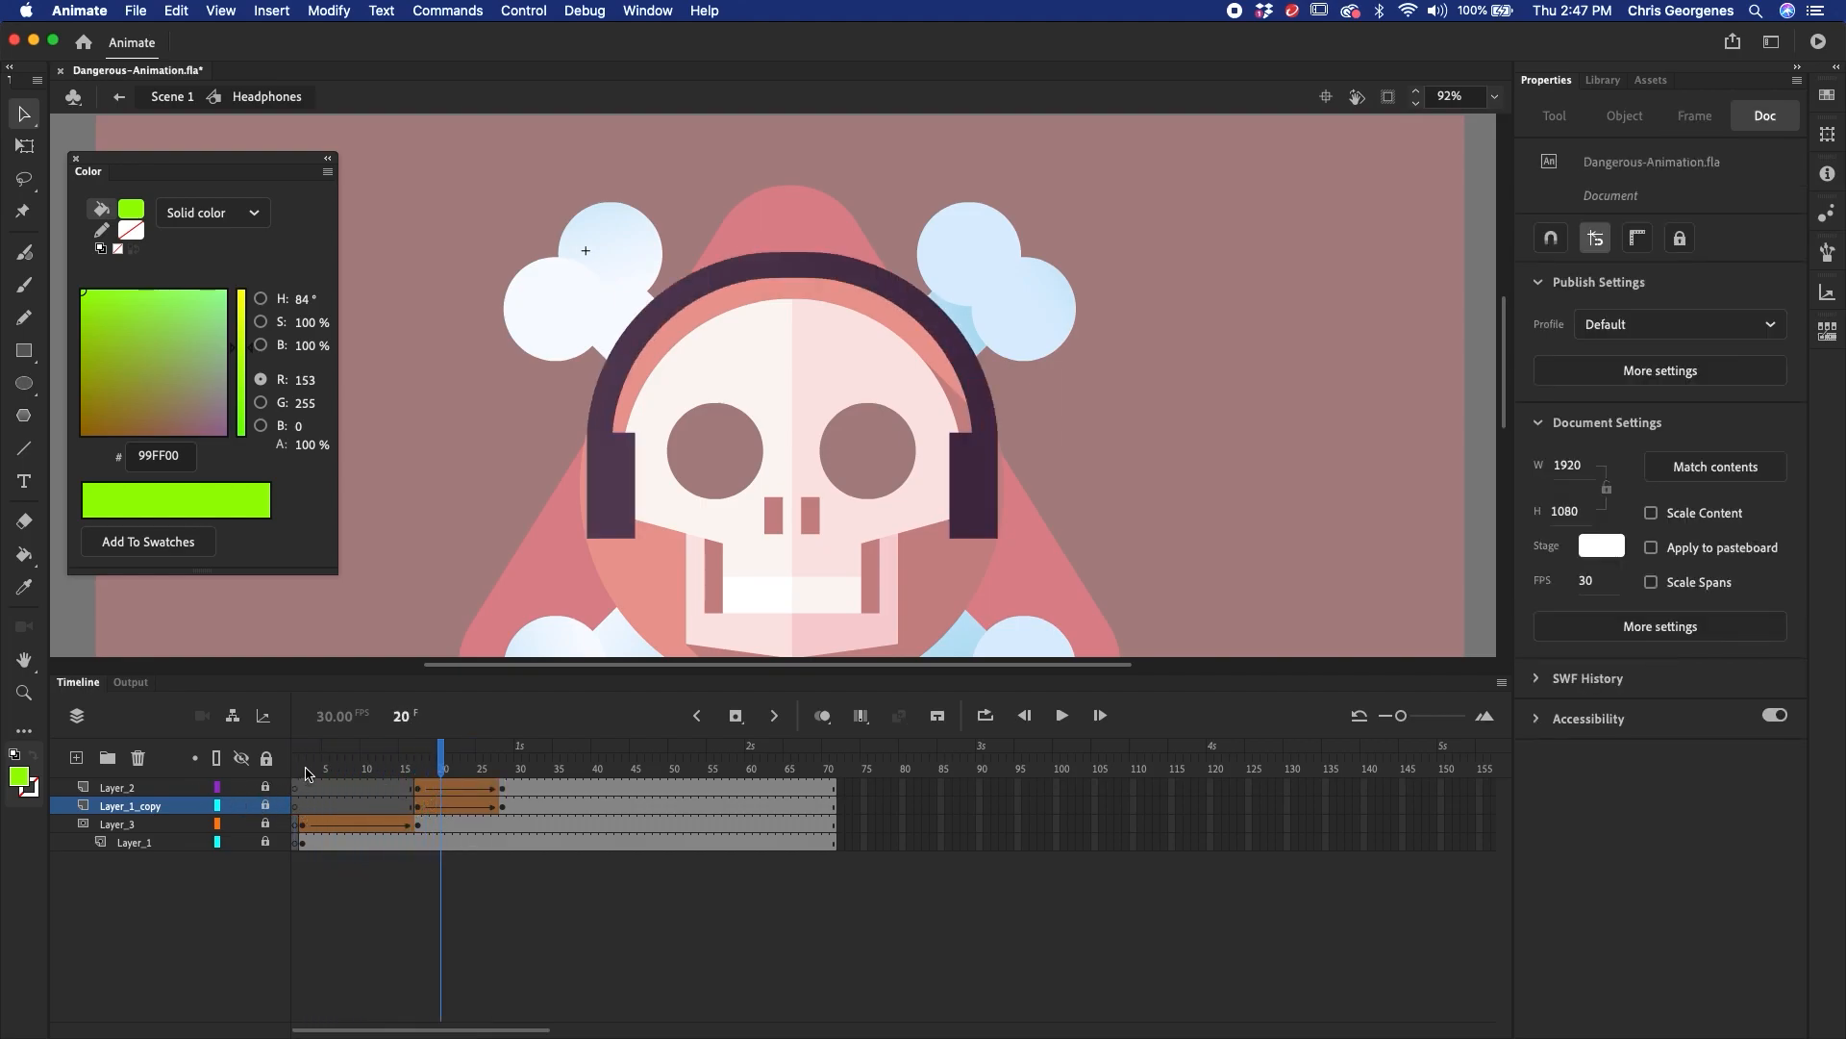
{"action": "left_click", "coordinate": [502, 762]}
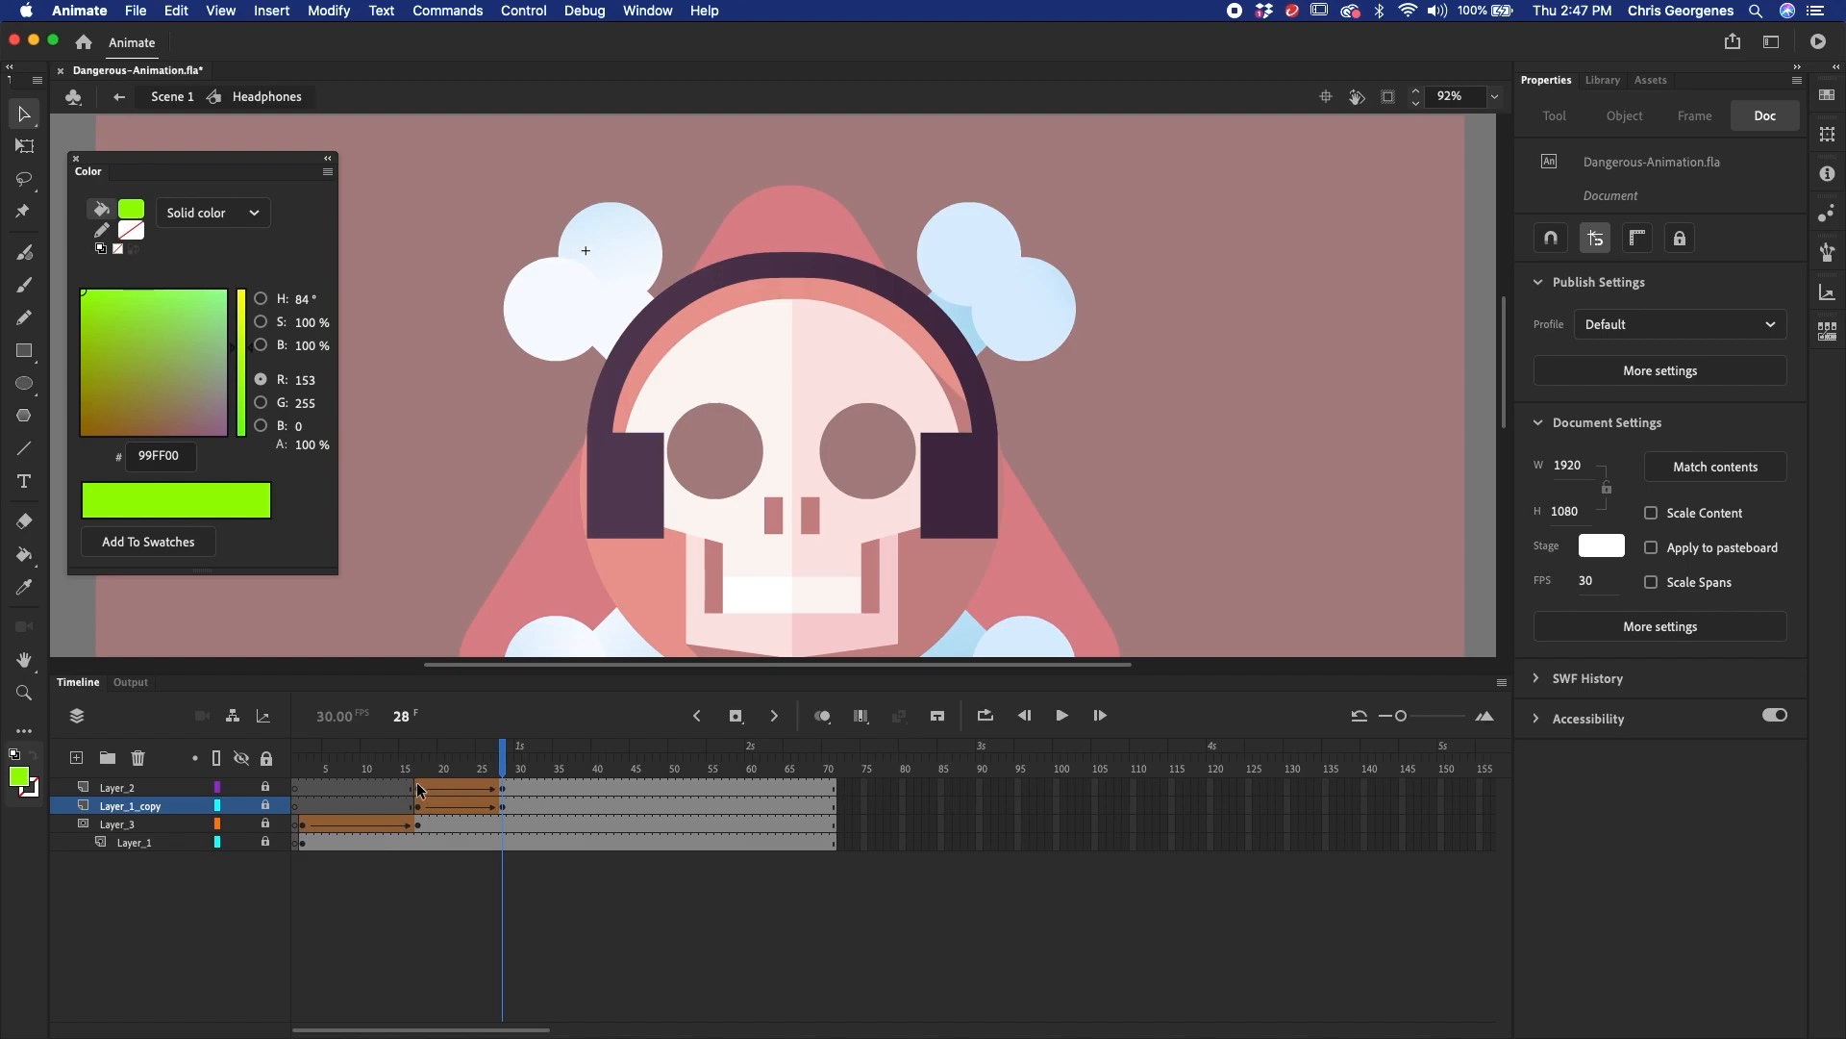
- Return to the main scene and set the Headphones graphic instance to play once from frame 1
{"action": "double_click", "coordinate": [940, 516]}
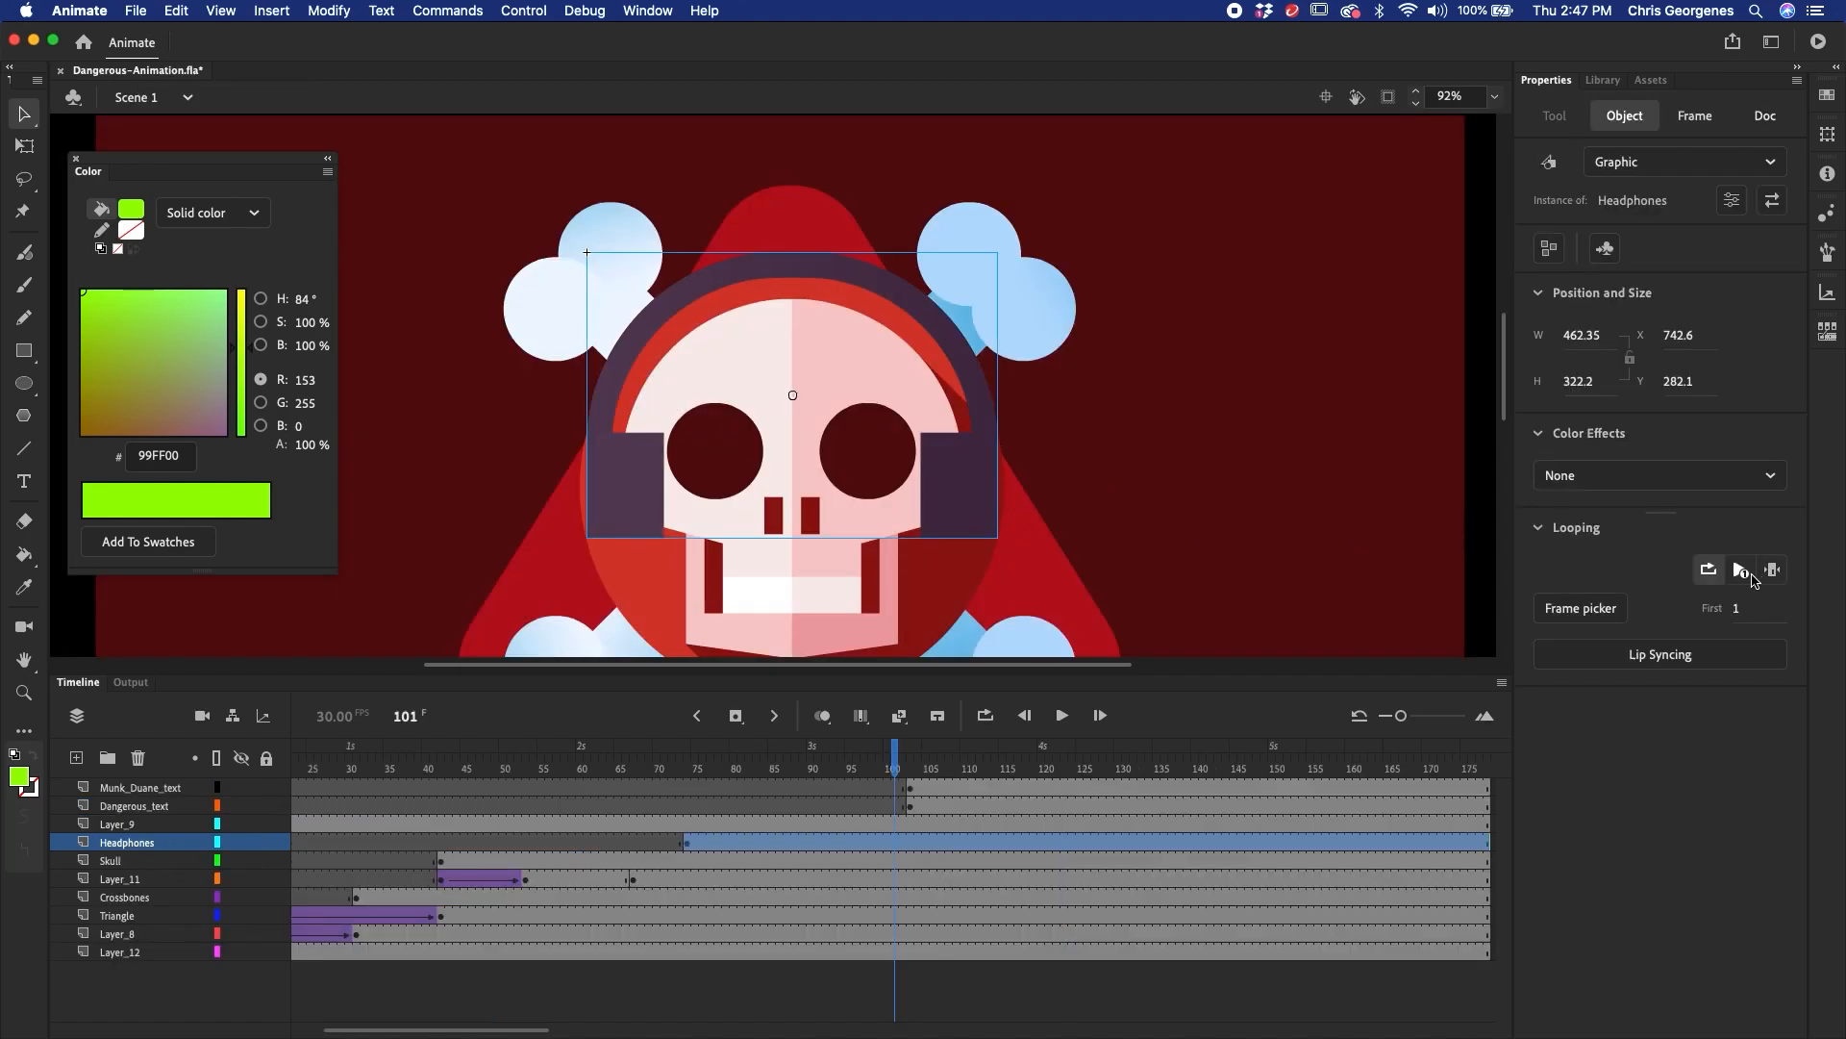
{"action": "left_click", "coordinate": [1740, 570]}
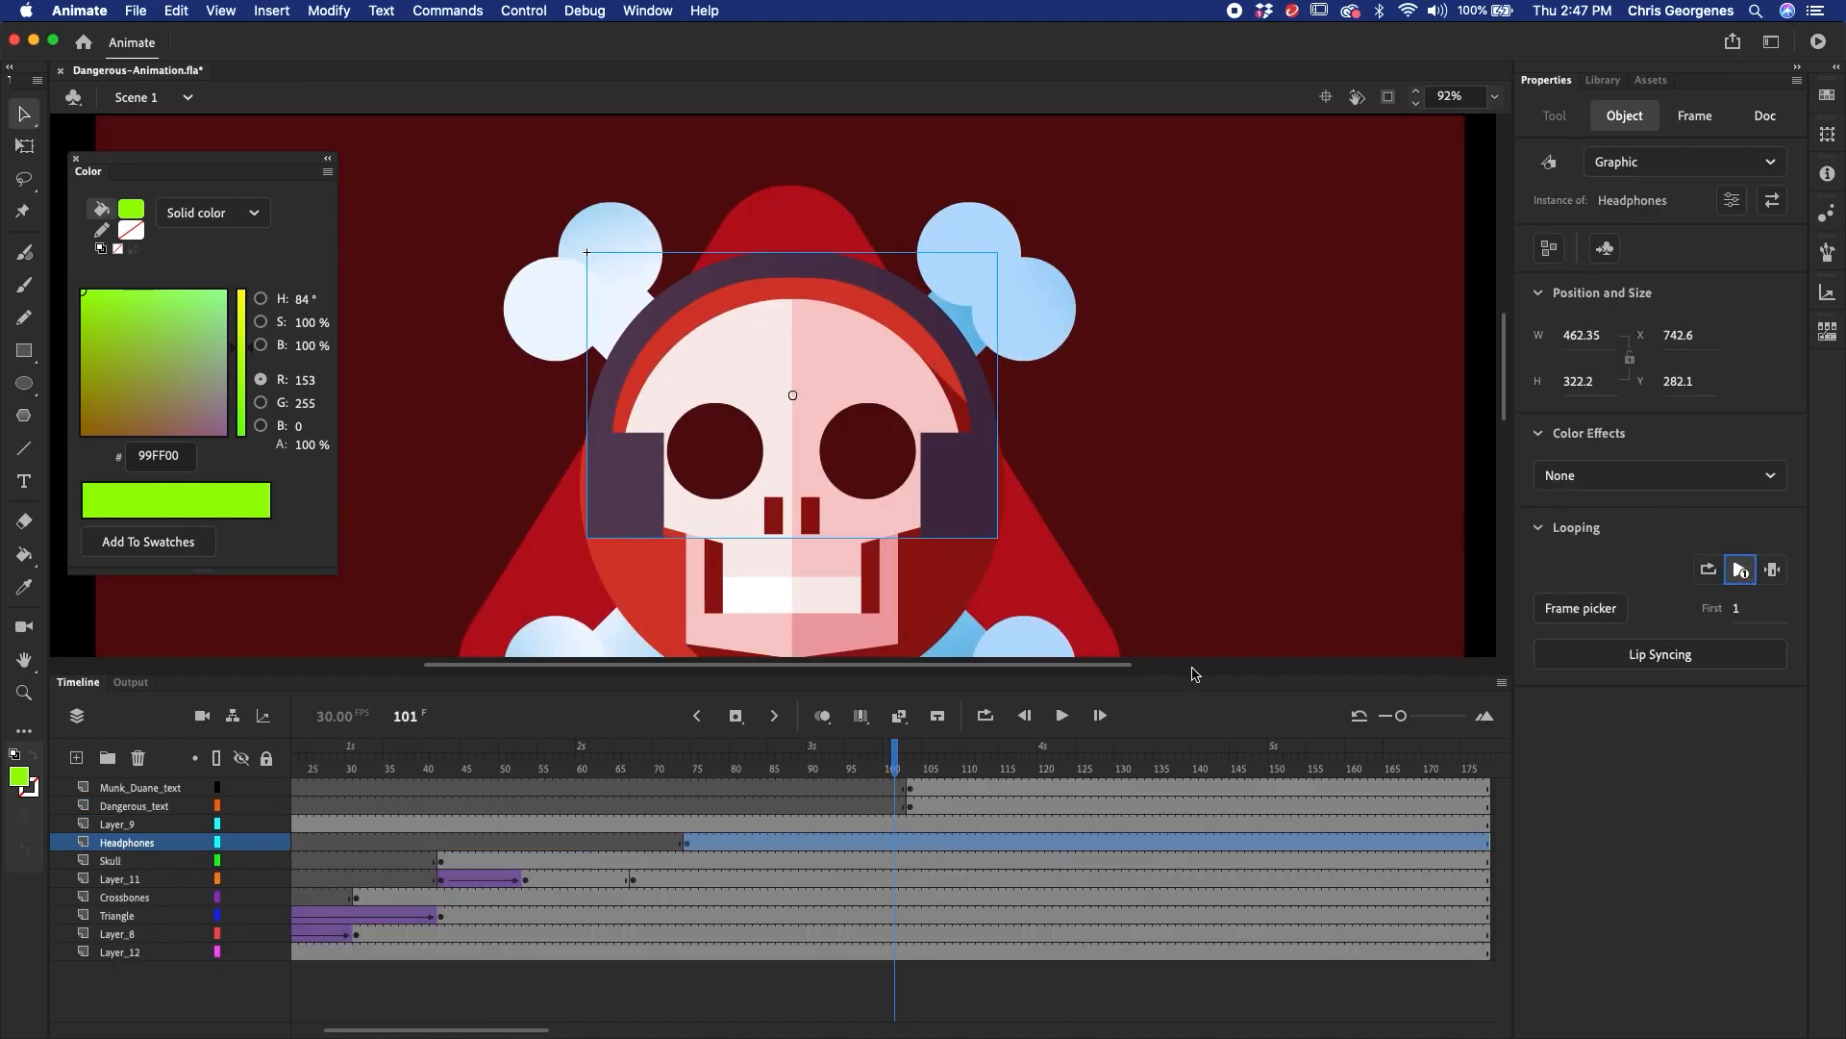
{"action": "key", "text": "super+minus"}
{"action": "left_click_drag", "start_coordinate": [852, 766], "coordinate": [919, 844]}
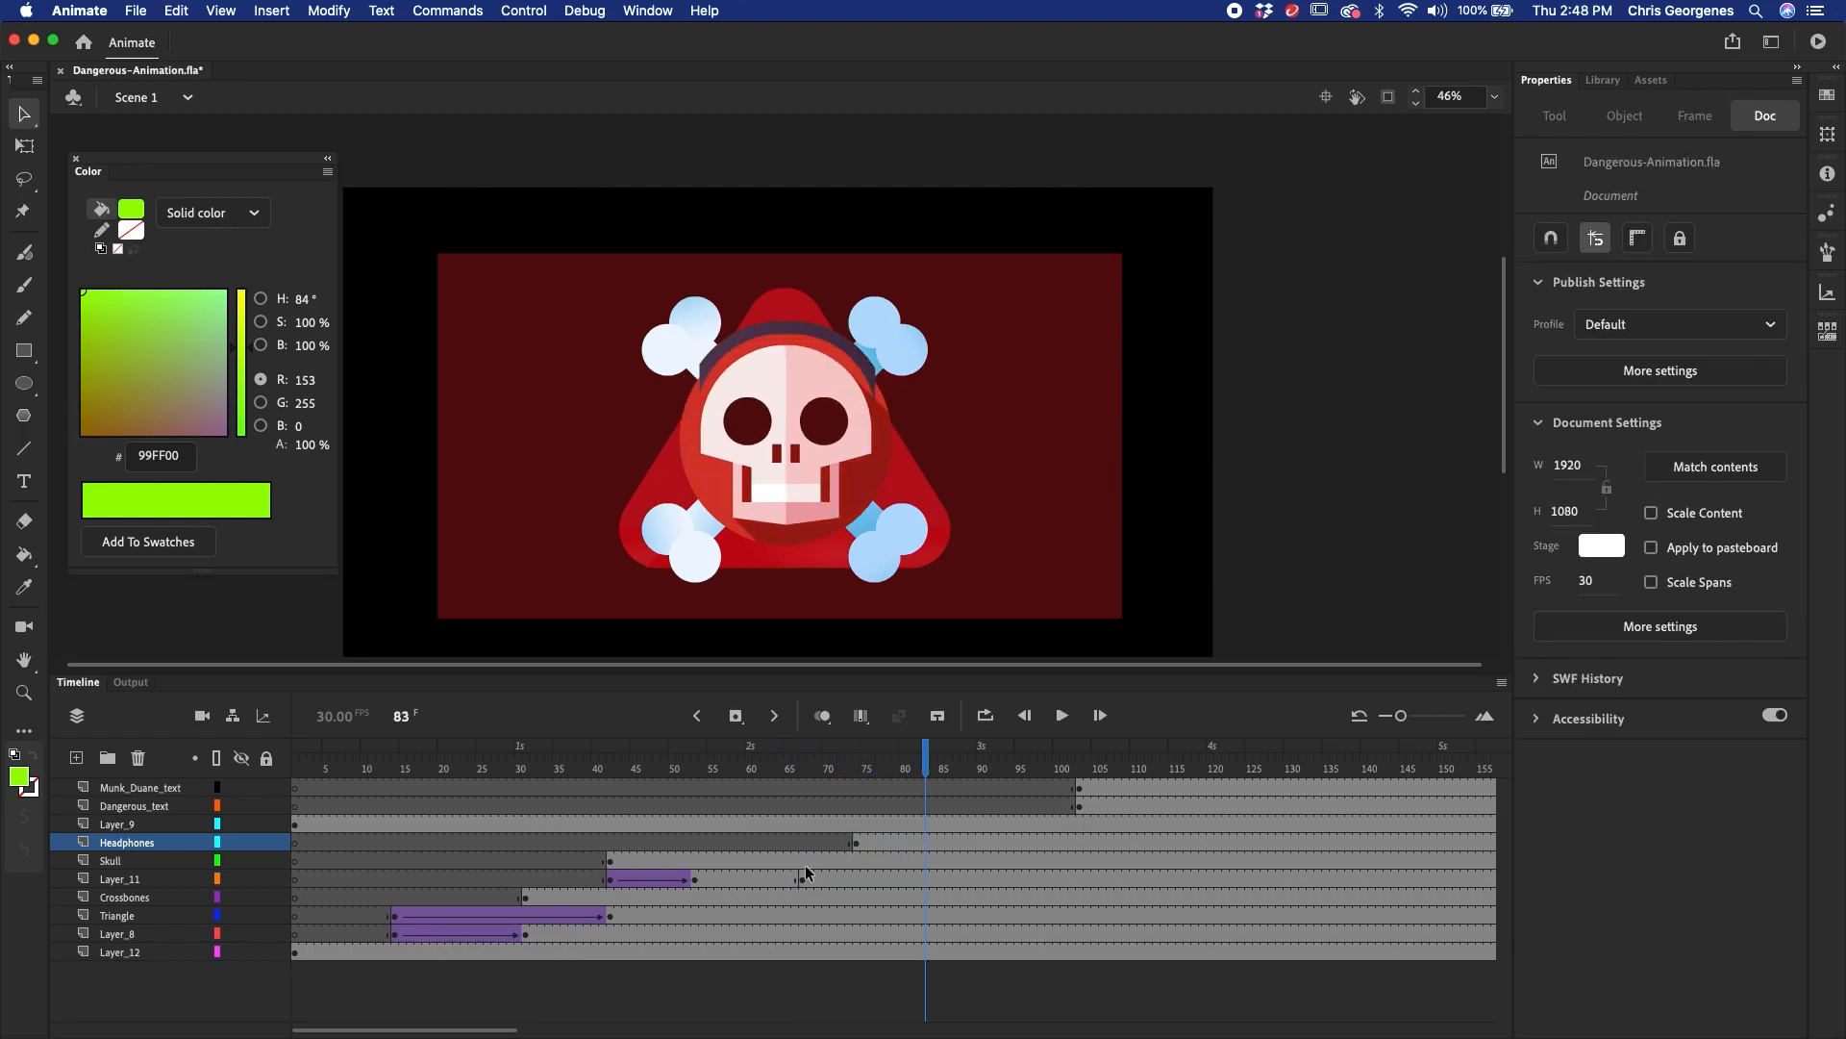
- Move the Headphones layer's keyframe earlier to about frame 62 and scrub through the animation
{"action": "left_click", "coordinate": [855, 843]}
{"action": "left_click_drag", "start_coordinate": [799, 840], "coordinate": [759, 839]}
{"action": "left_click_drag", "start_coordinate": [622, 760], "coordinate": [887, 789]}
- Move the Munk_Duane_text keyframe to frame 78 and the Dangerous_text keyframe to frame 97
{"action": "left_click", "coordinate": [1077, 786]}
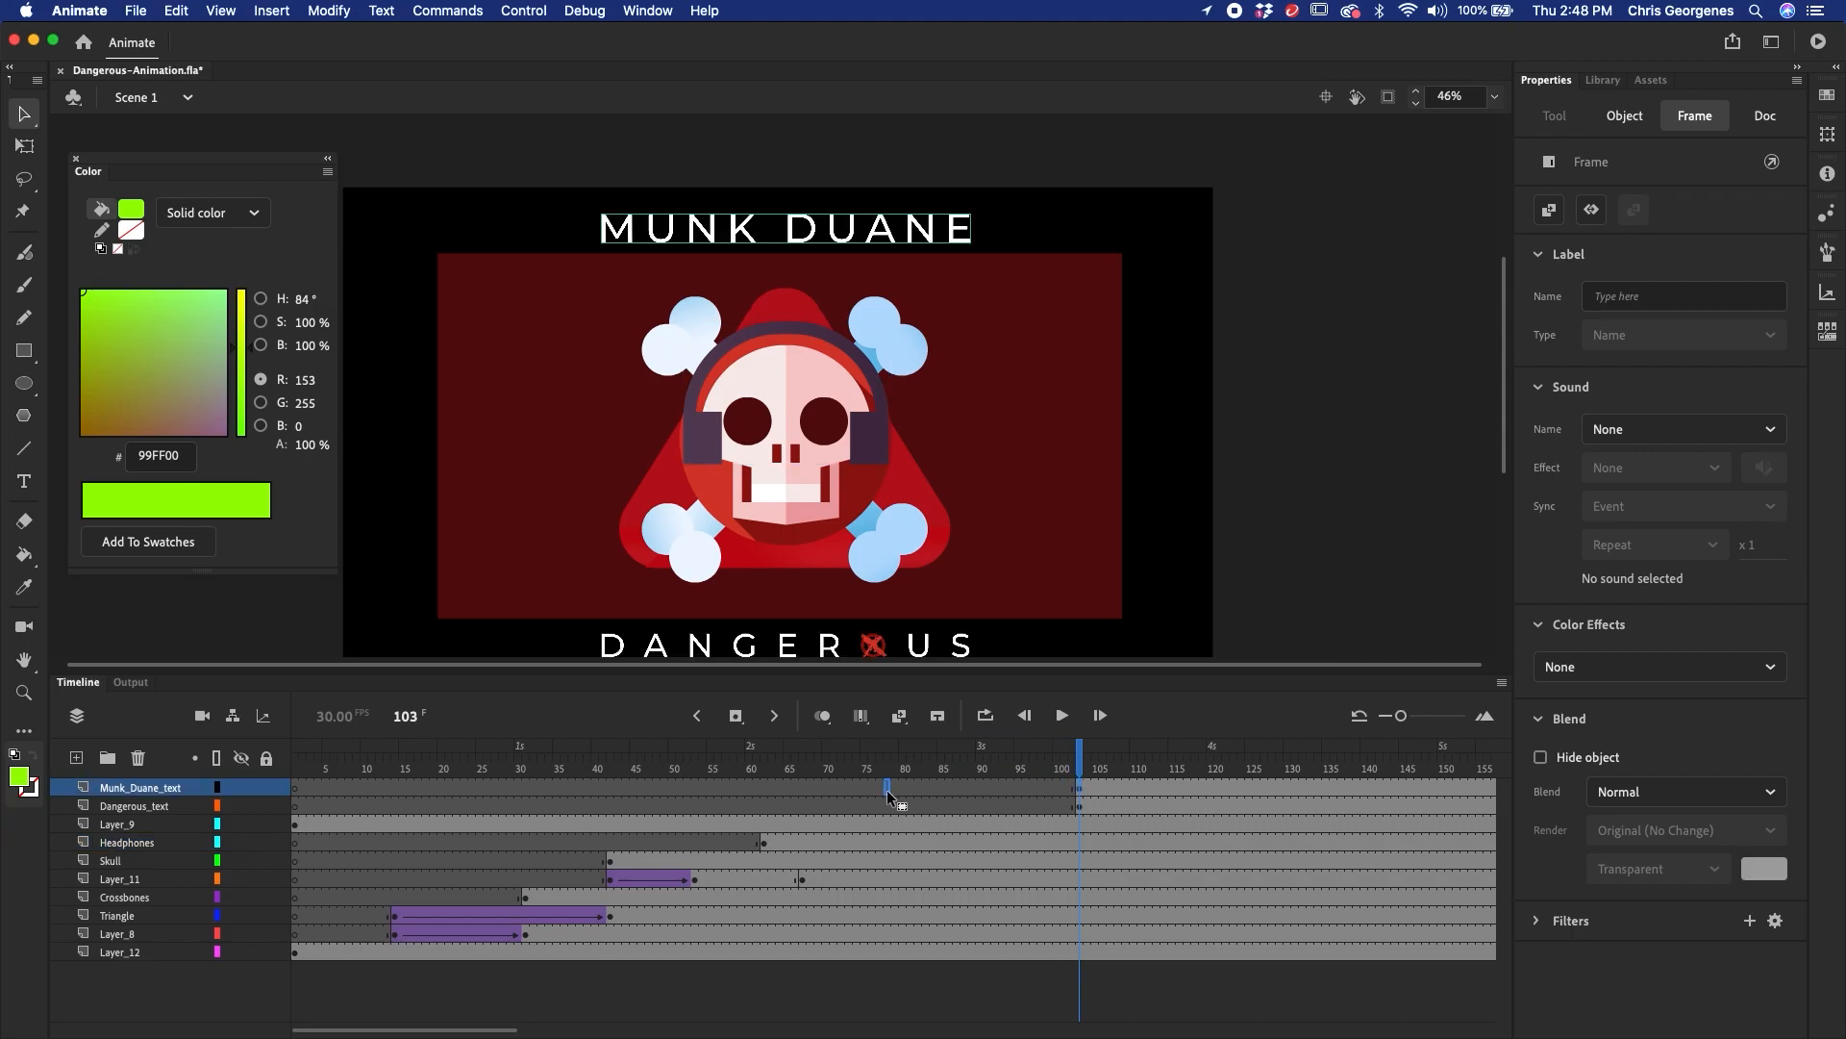
{"action": "left_click", "coordinate": [1074, 809]}
{"action": "left_click_drag", "start_coordinate": [1053, 805], "coordinate": [1030, 805]}
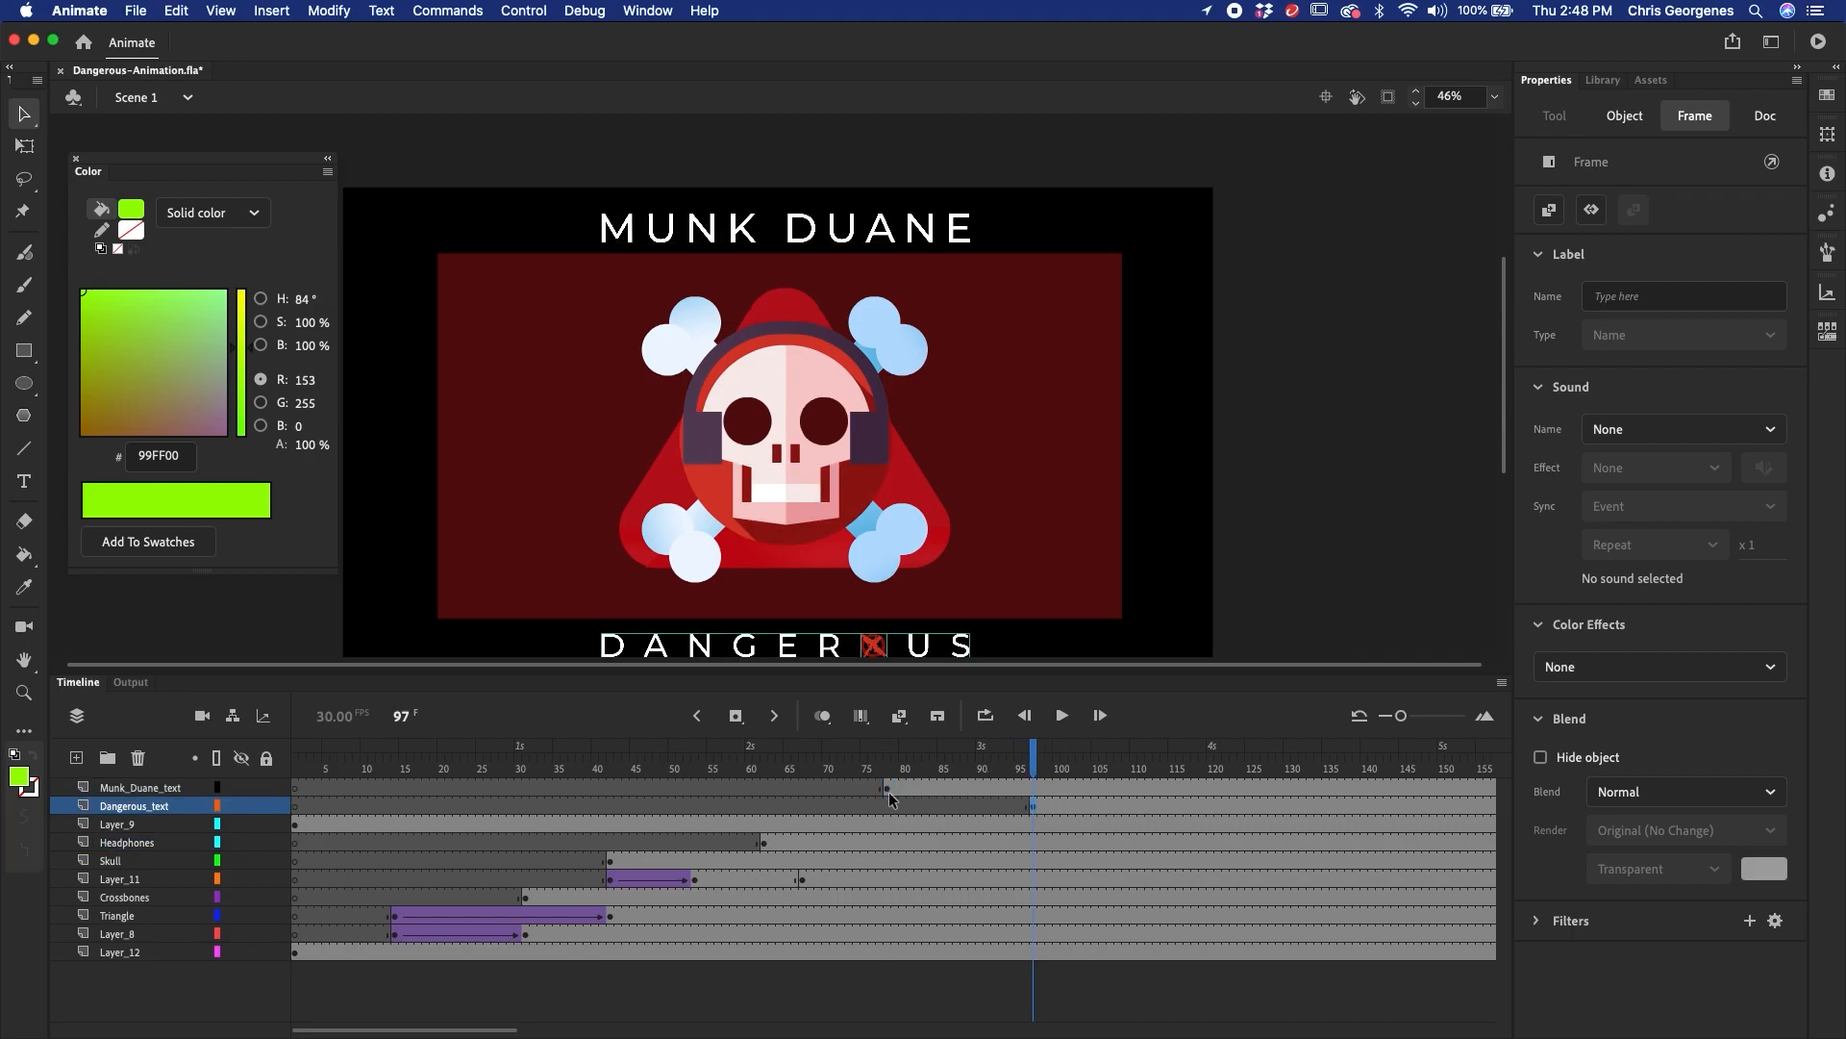
- Open the MUNK DUANE text group at frame 78 for editing and select its bitmap
{"action": "left_click", "coordinate": [886, 788]}
{"action": "double_click", "coordinate": [962, 236]}
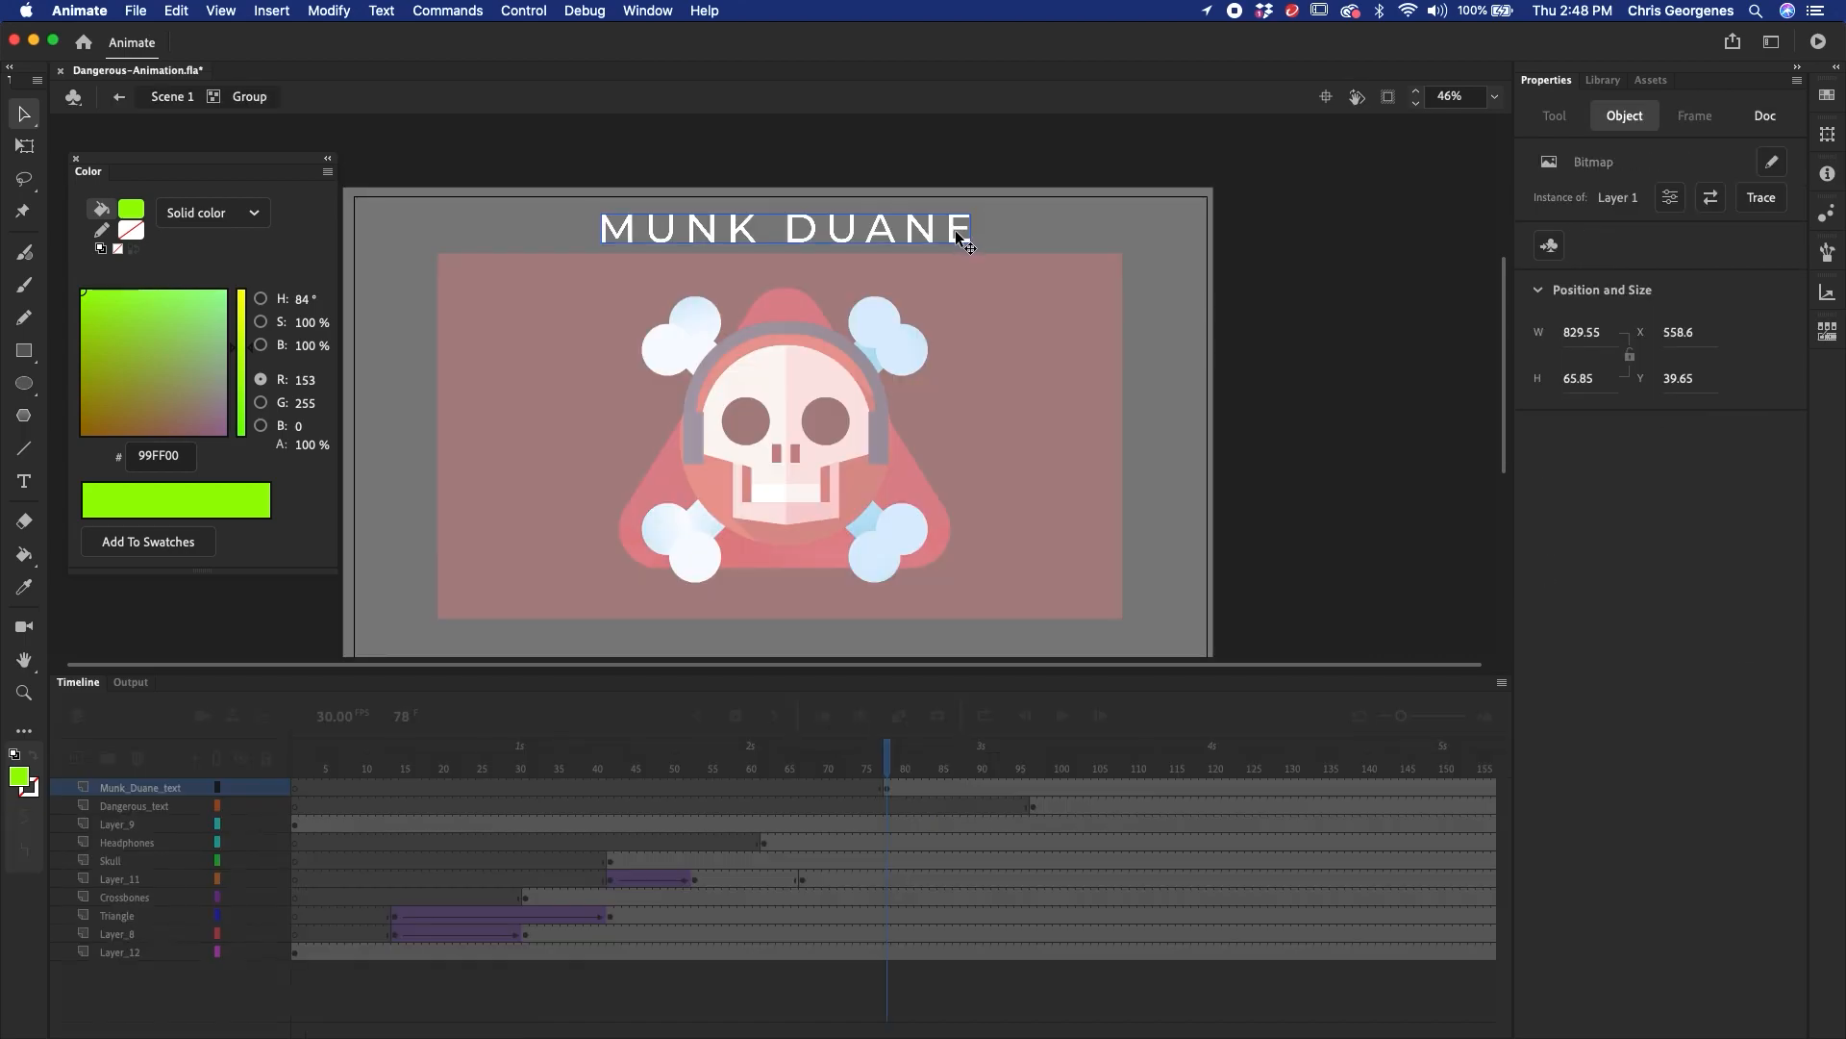
- Try breaking the MUNK DUANE bitmap apart and cutting off the lower part of its letters, and undo the cut
{"action": "key", "text": "super+b"}
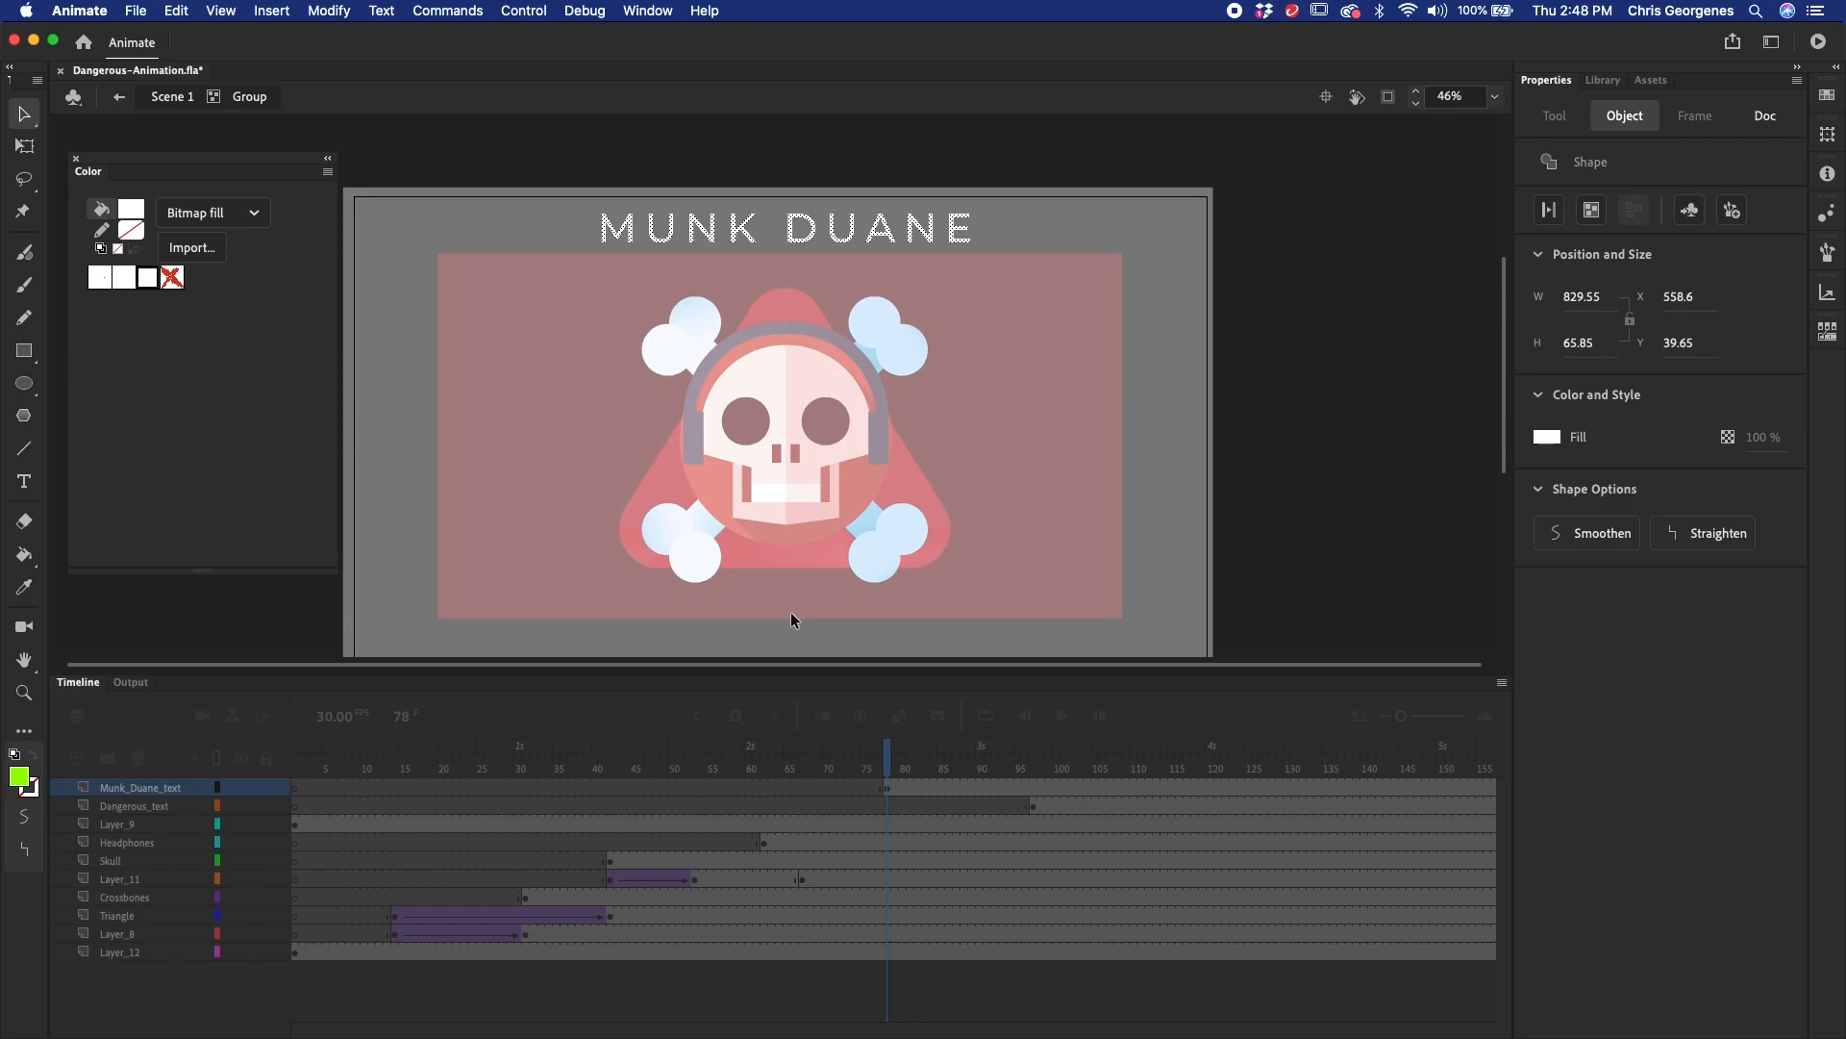
{"action": "scroll", "coordinate": [797, 604], "scroll_direction": "up", "scroll_amount": 10}
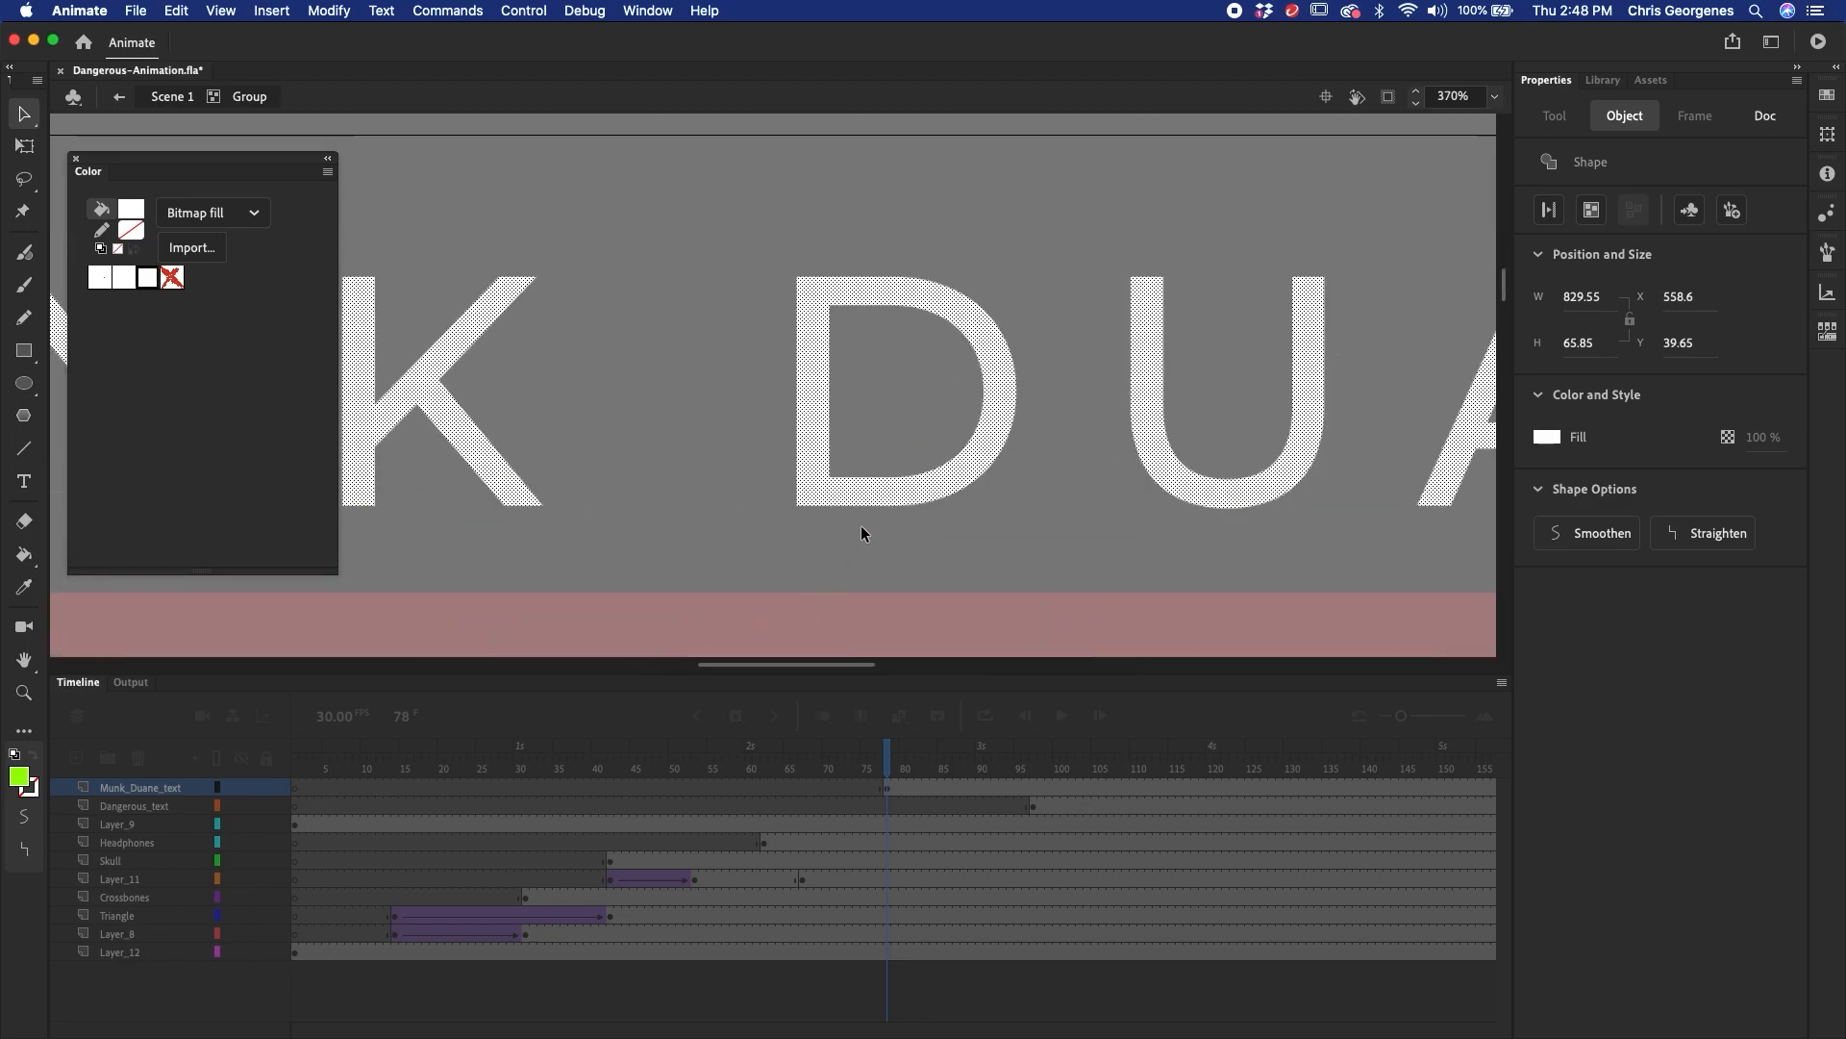
{"action": "left_click", "coordinate": [821, 521]}
{"action": "left_click_drag", "start_coordinate": [787, 522], "coordinate": [871, 450]}
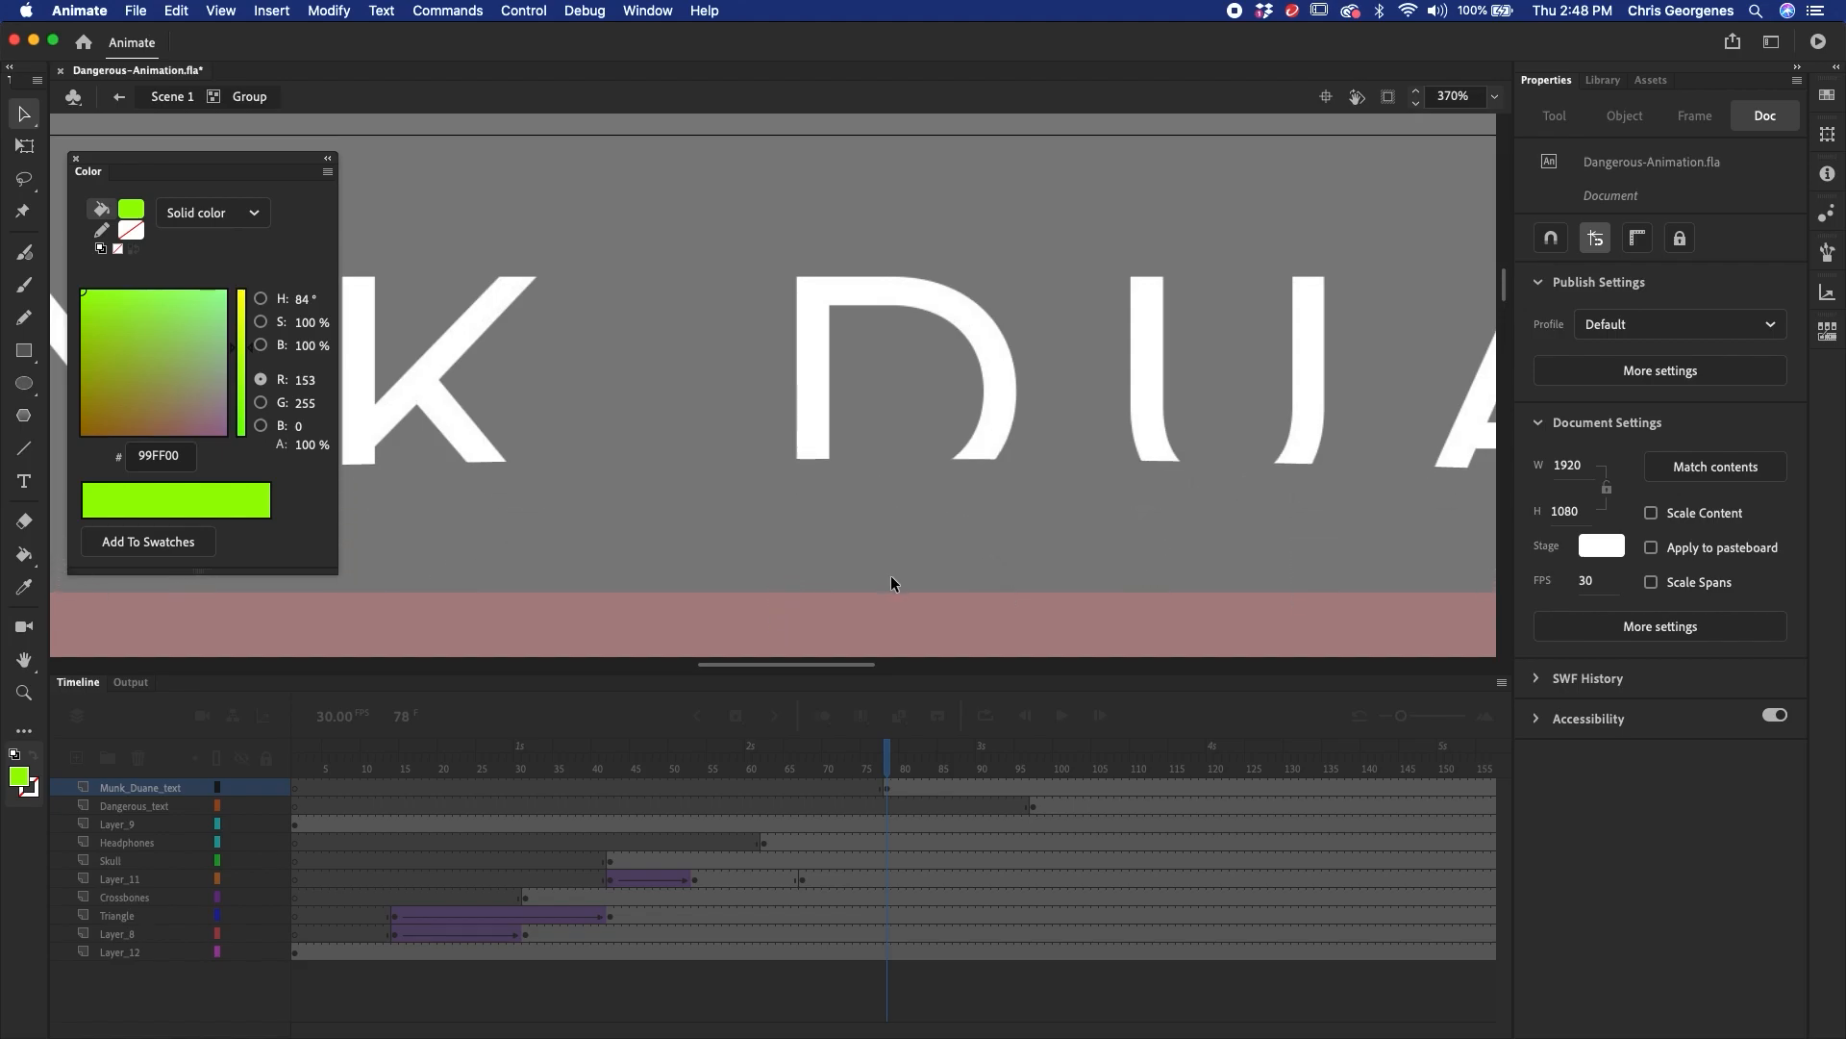
{"action": "key", "text": "super+z"}
{"action": "key", "text": "super+minus"}
{"action": "key", "text": "super+minus"}
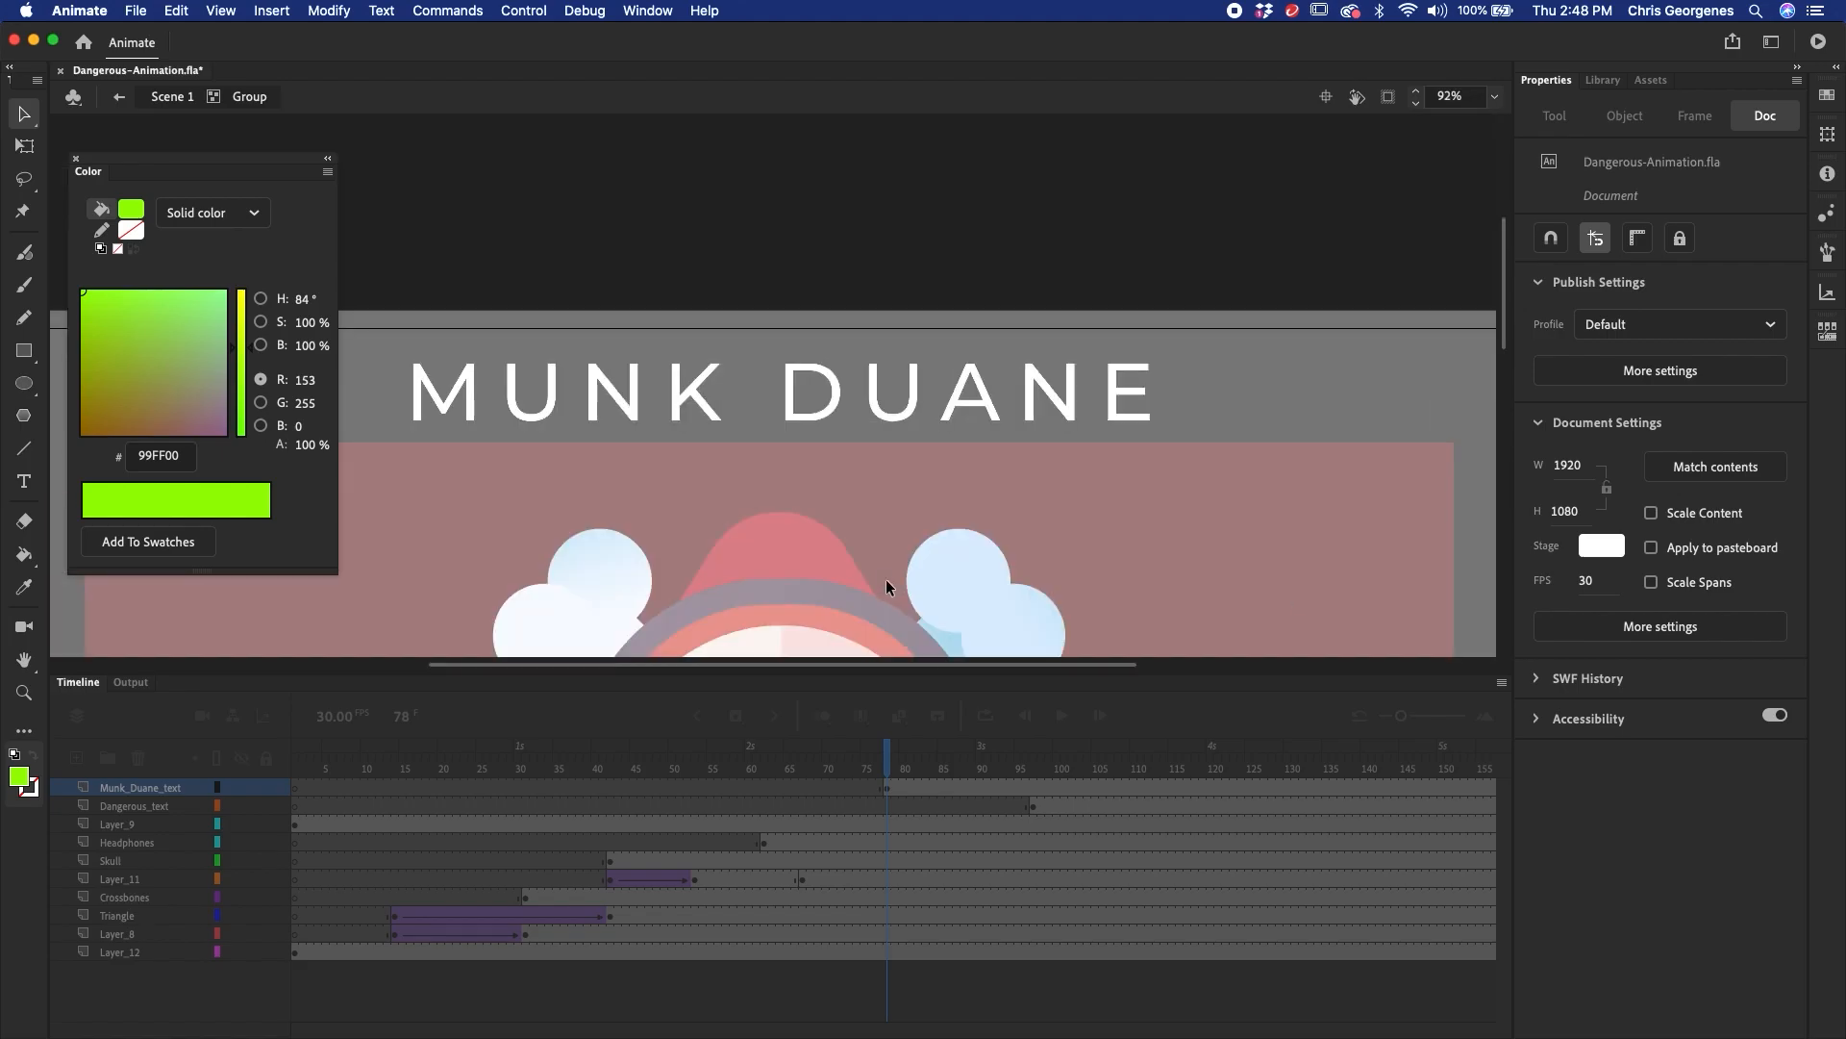
- Try to trace all the broken-apart MUNK DUANE letters as a bitmap
{"action": "left_click_drag", "start_coordinate": [389, 274], "coordinate": [1164, 438]}
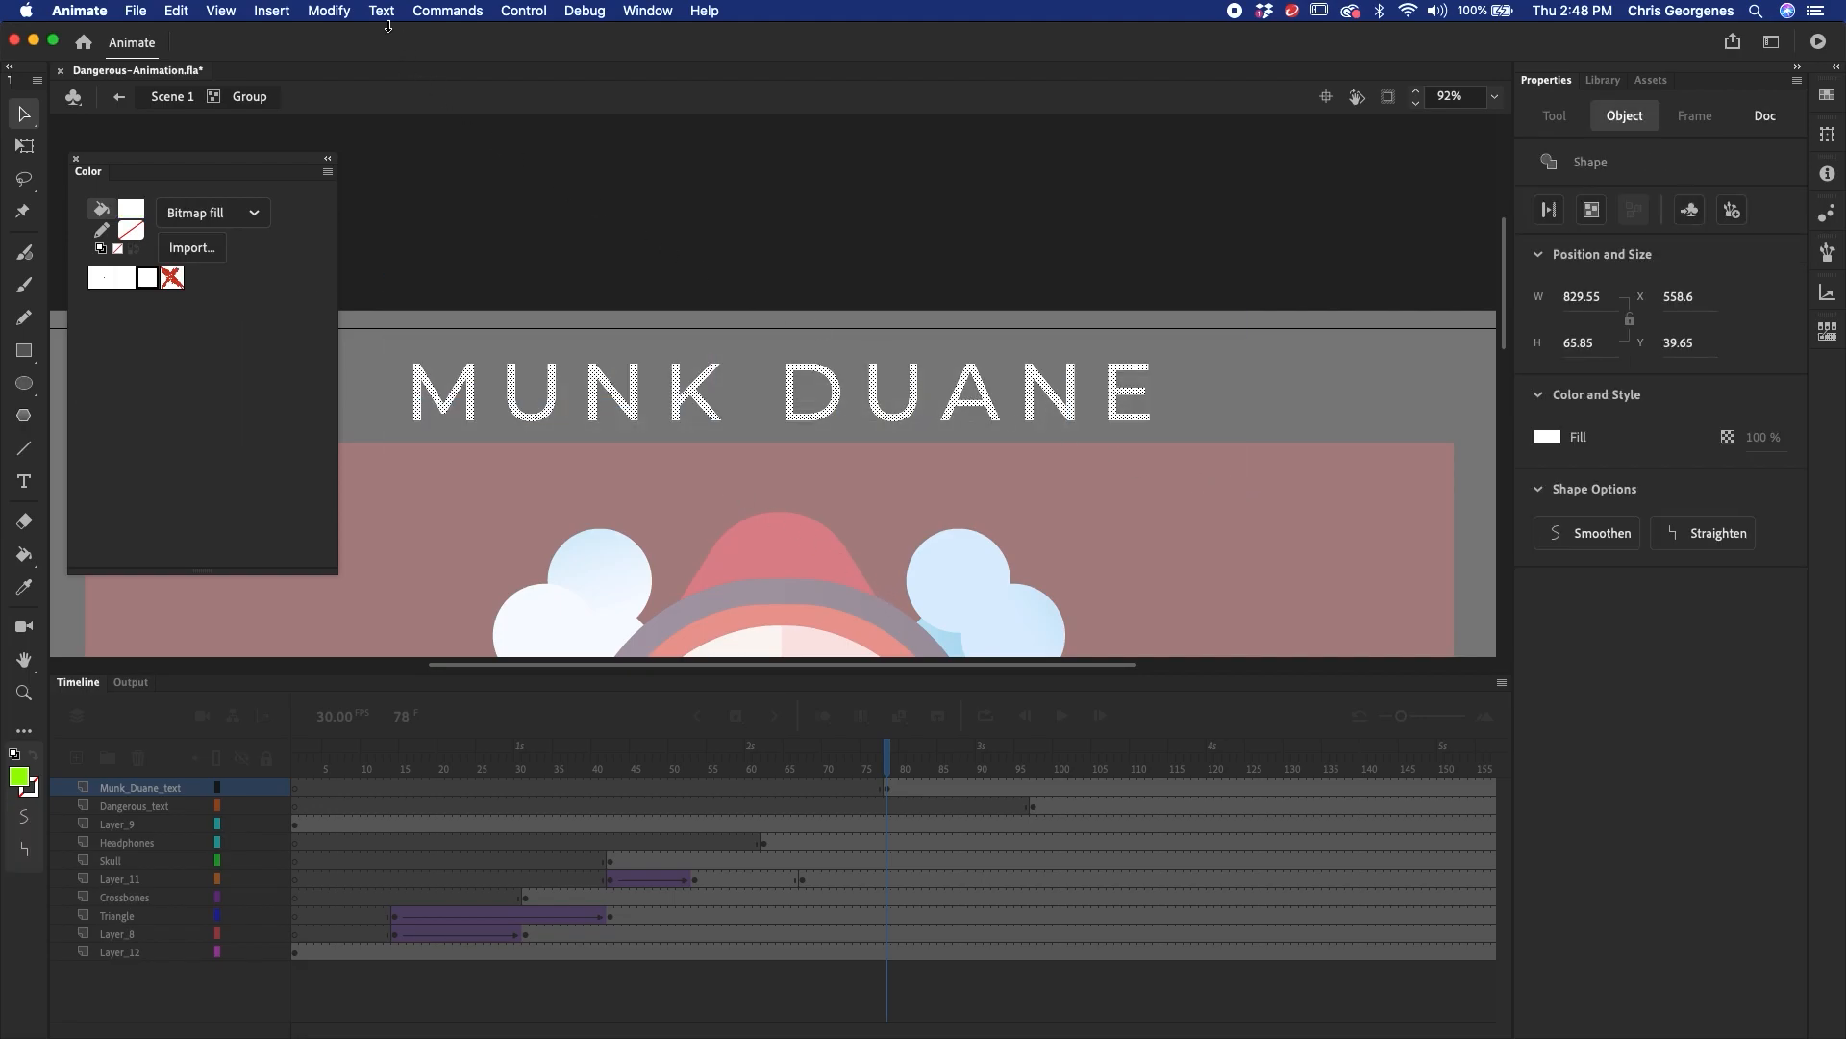
{"action": "left_click", "coordinate": [329, 10]}
{"action": "mouse_move", "coordinate": [366, 142]}
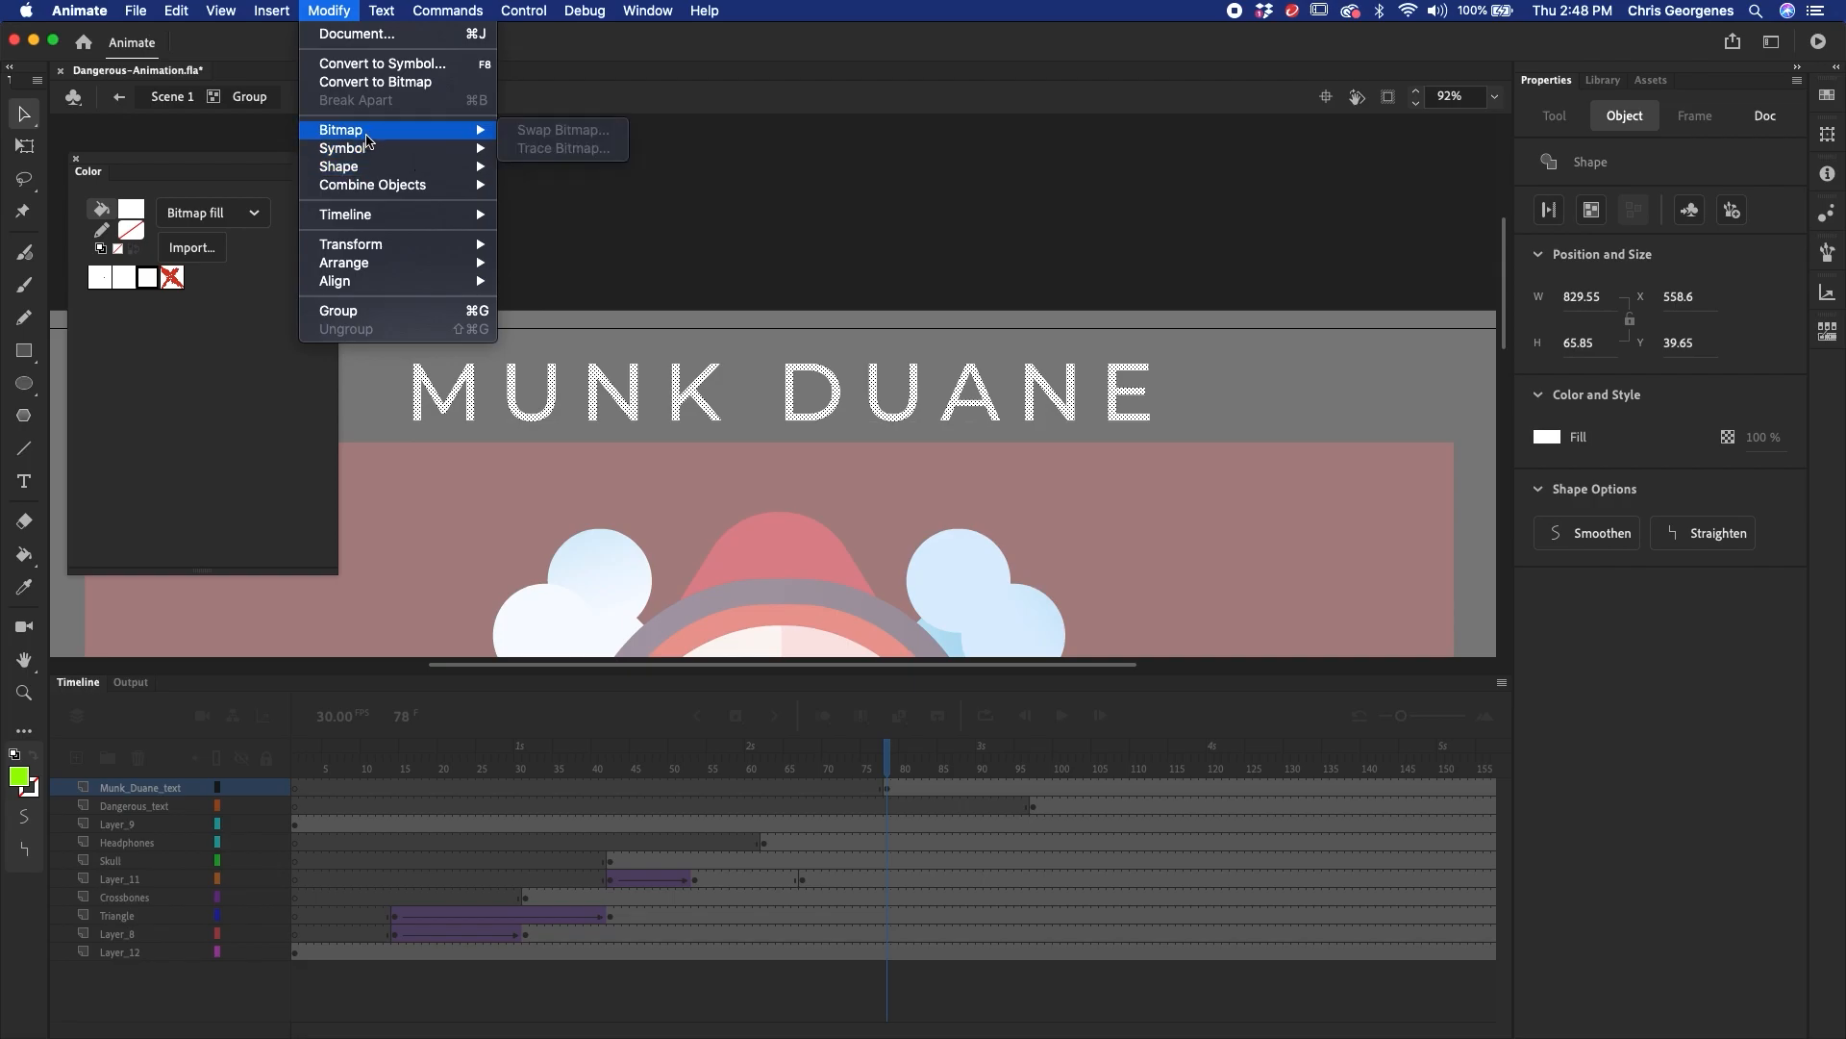
{"action": "left_click", "coordinate": [692, 235]}
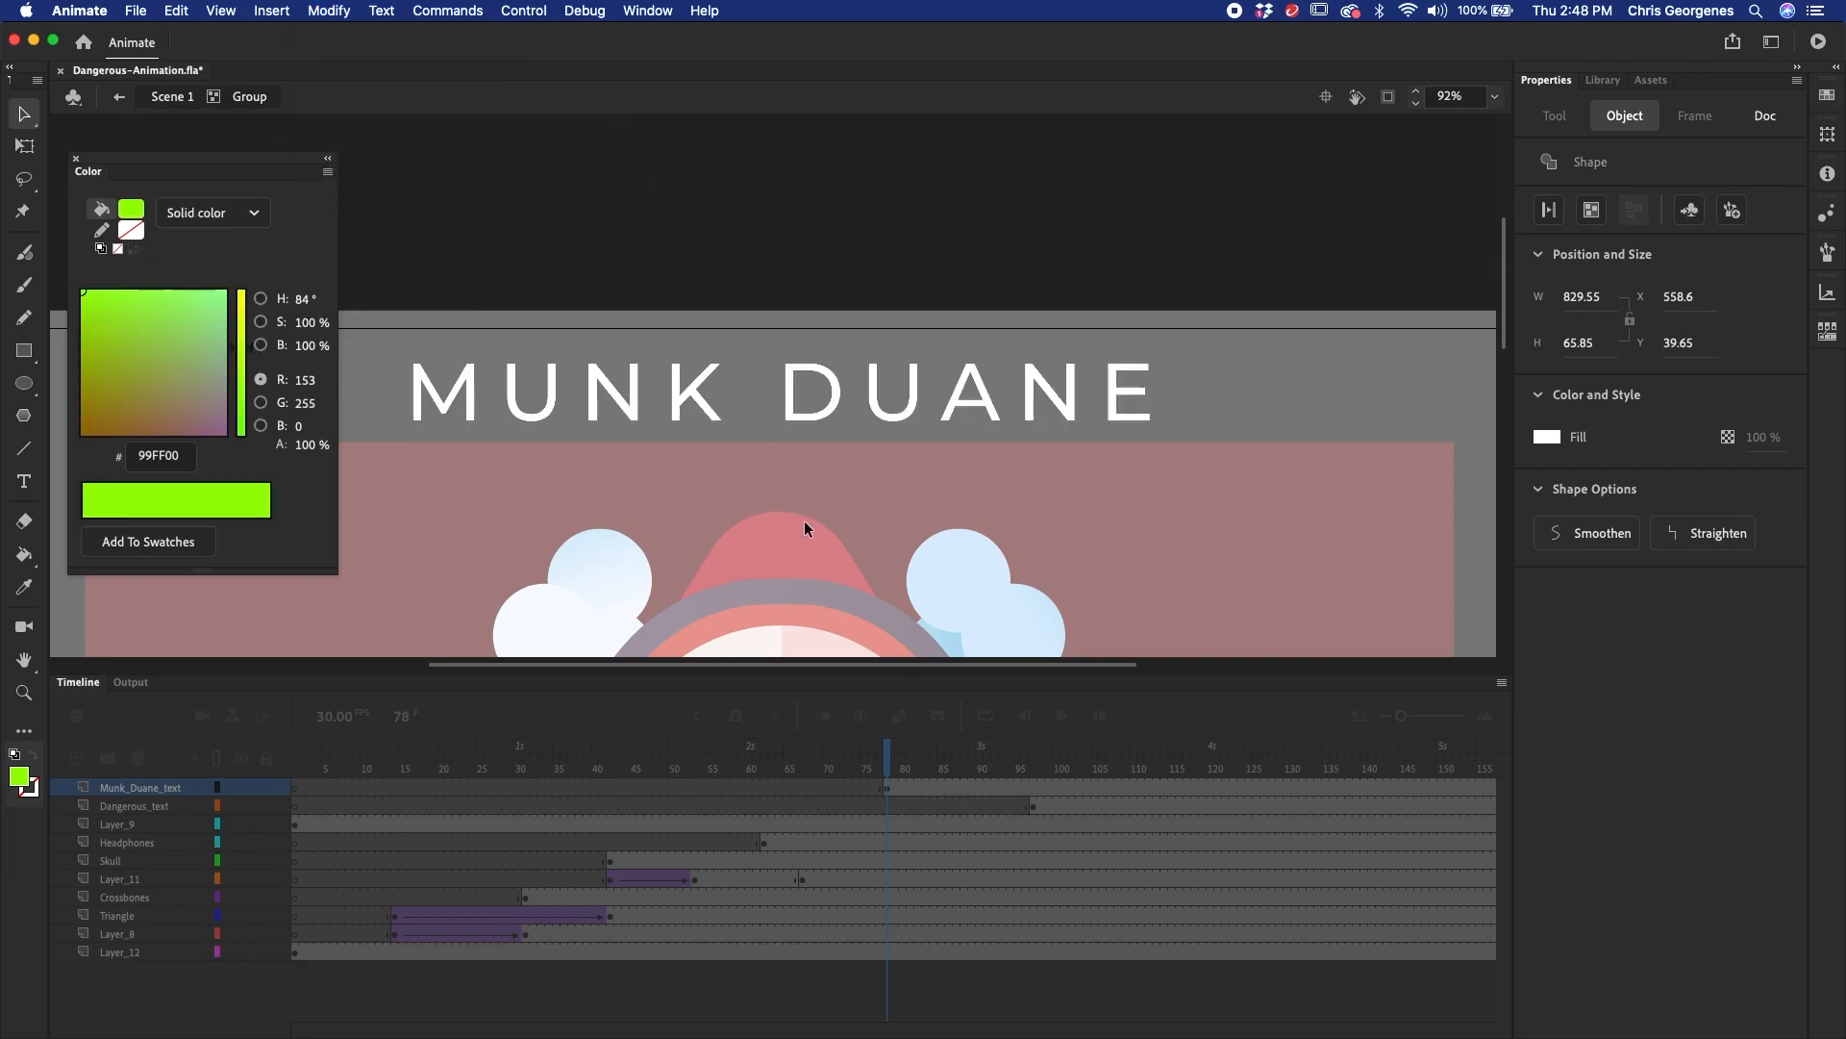
- Trace the MUNK DUANE bitmap with colour threshold 100, minimum area 8 pixels, and Normal corner threshold and curve fit
{"action": "left_click", "coordinate": [329, 11]}
{"action": "mouse_move", "coordinate": [486, 133]}
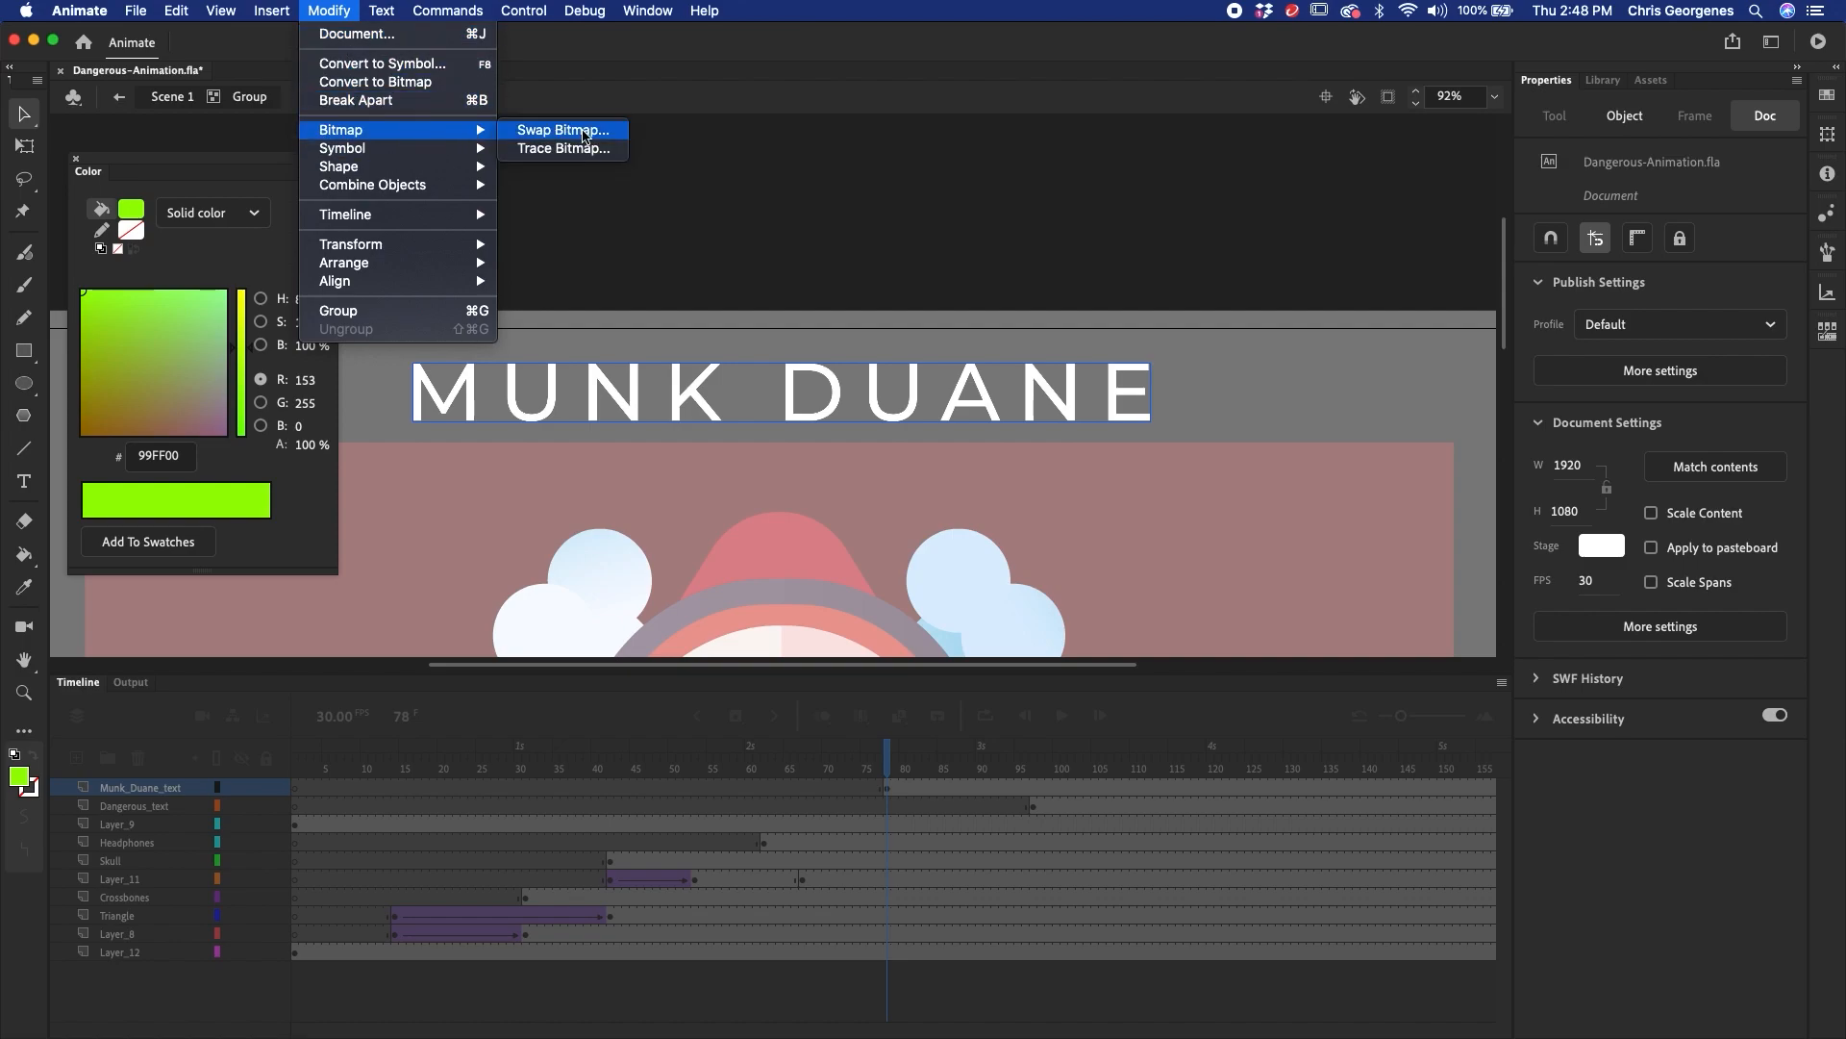
{"action": "left_click", "coordinate": [581, 148]}
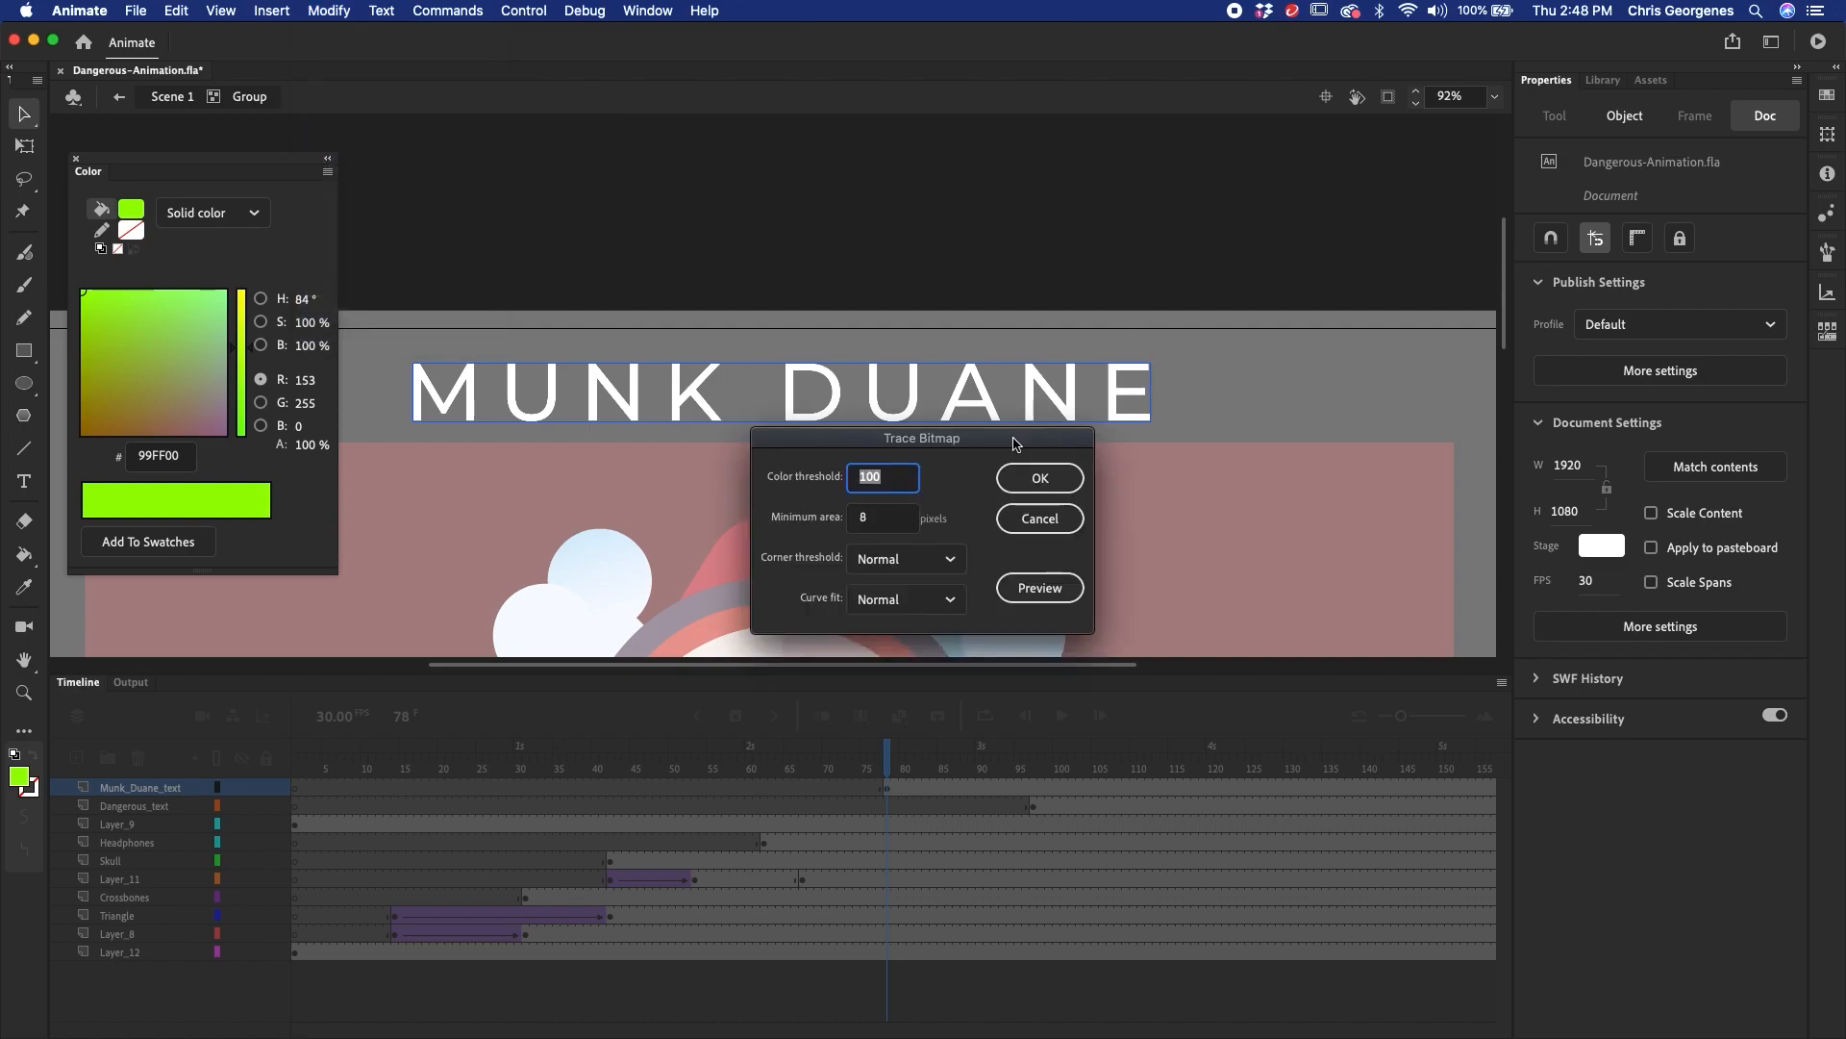
{"action": "left_click_drag", "start_coordinate": [1016, 443], "coordinate": [874, 478]}
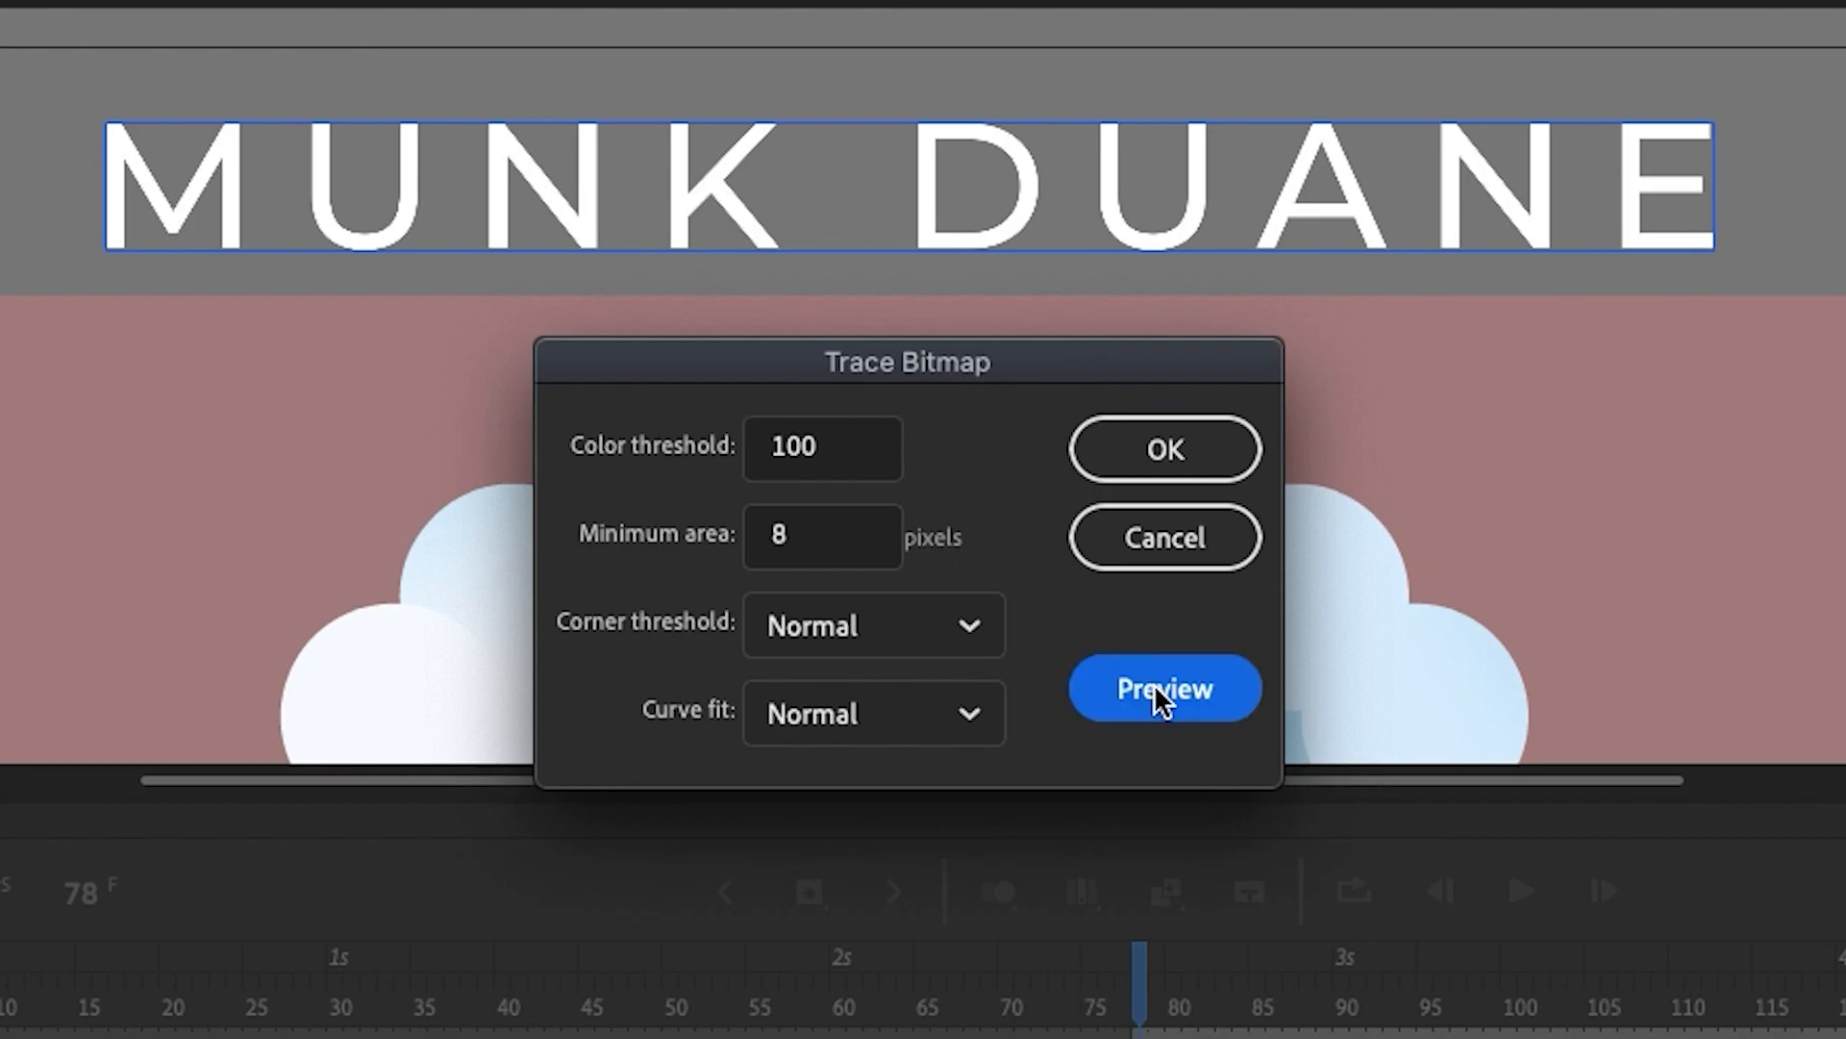
{"action": "left_click", "coordinate": [1154, 684]}
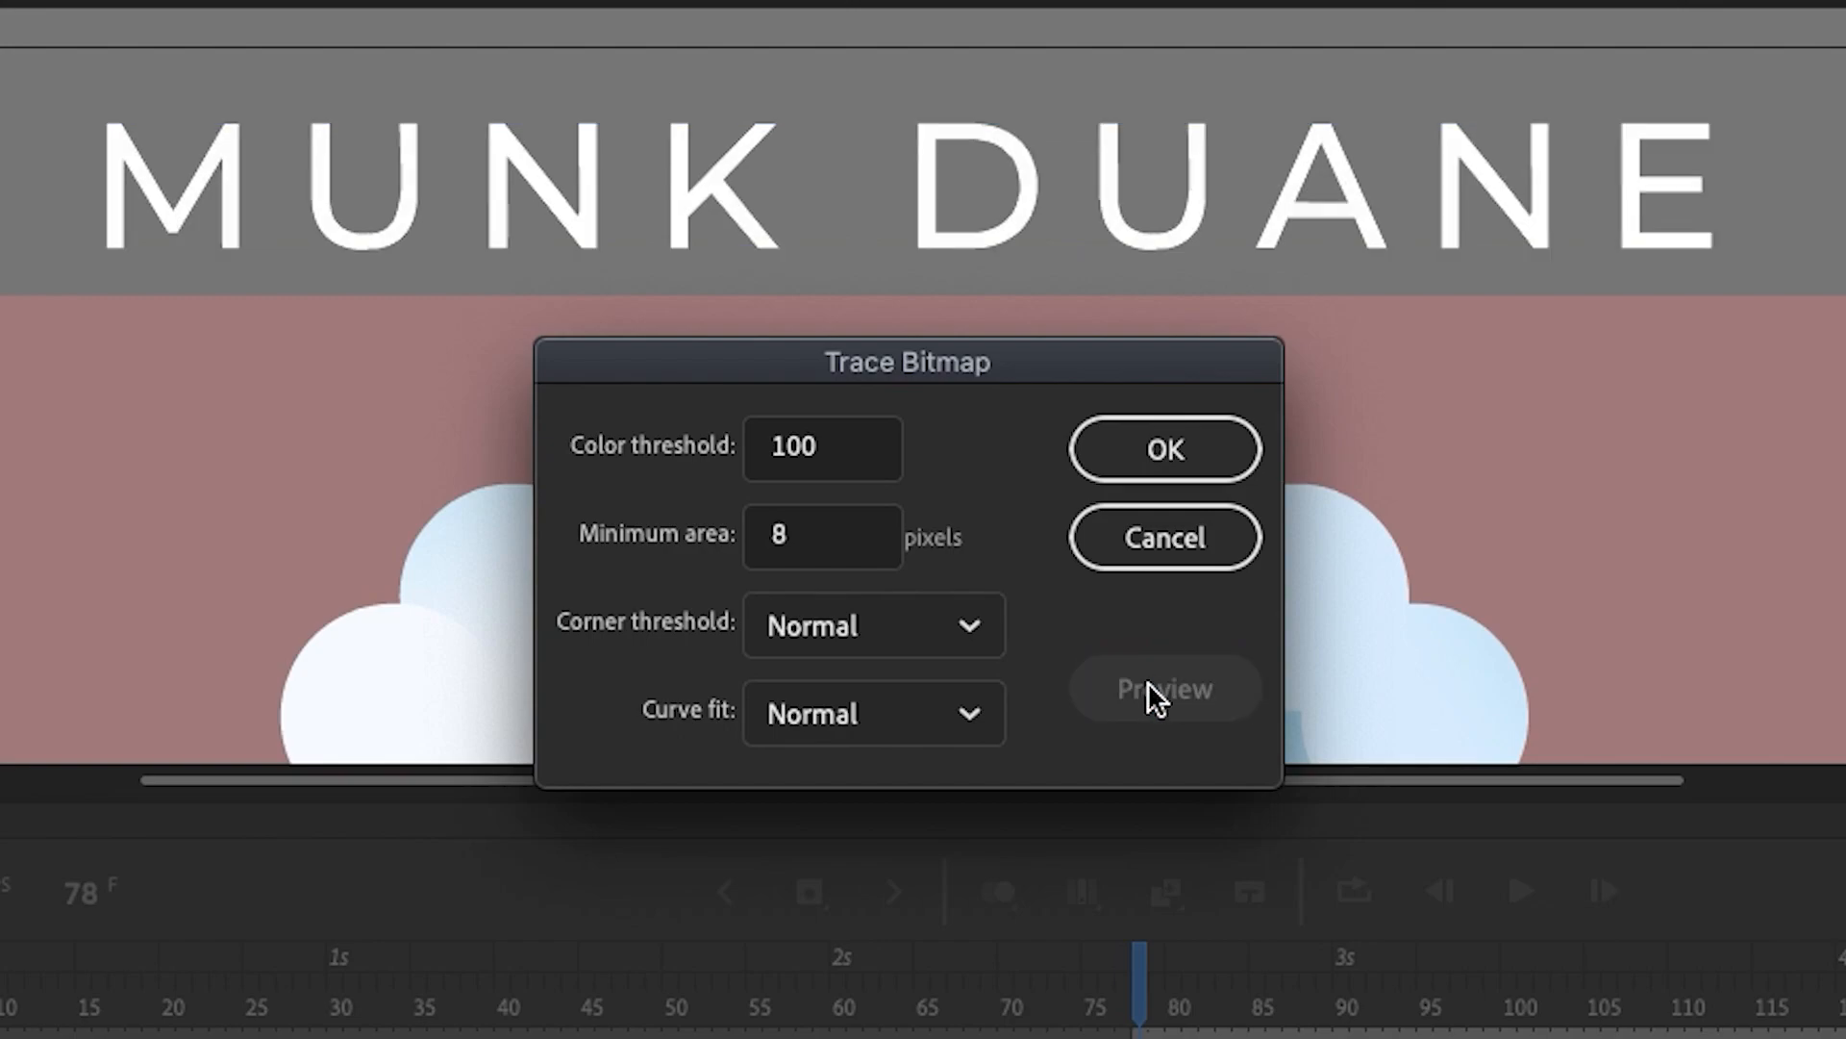
{"action": "left_click", "coordinate": [1189, 464]}
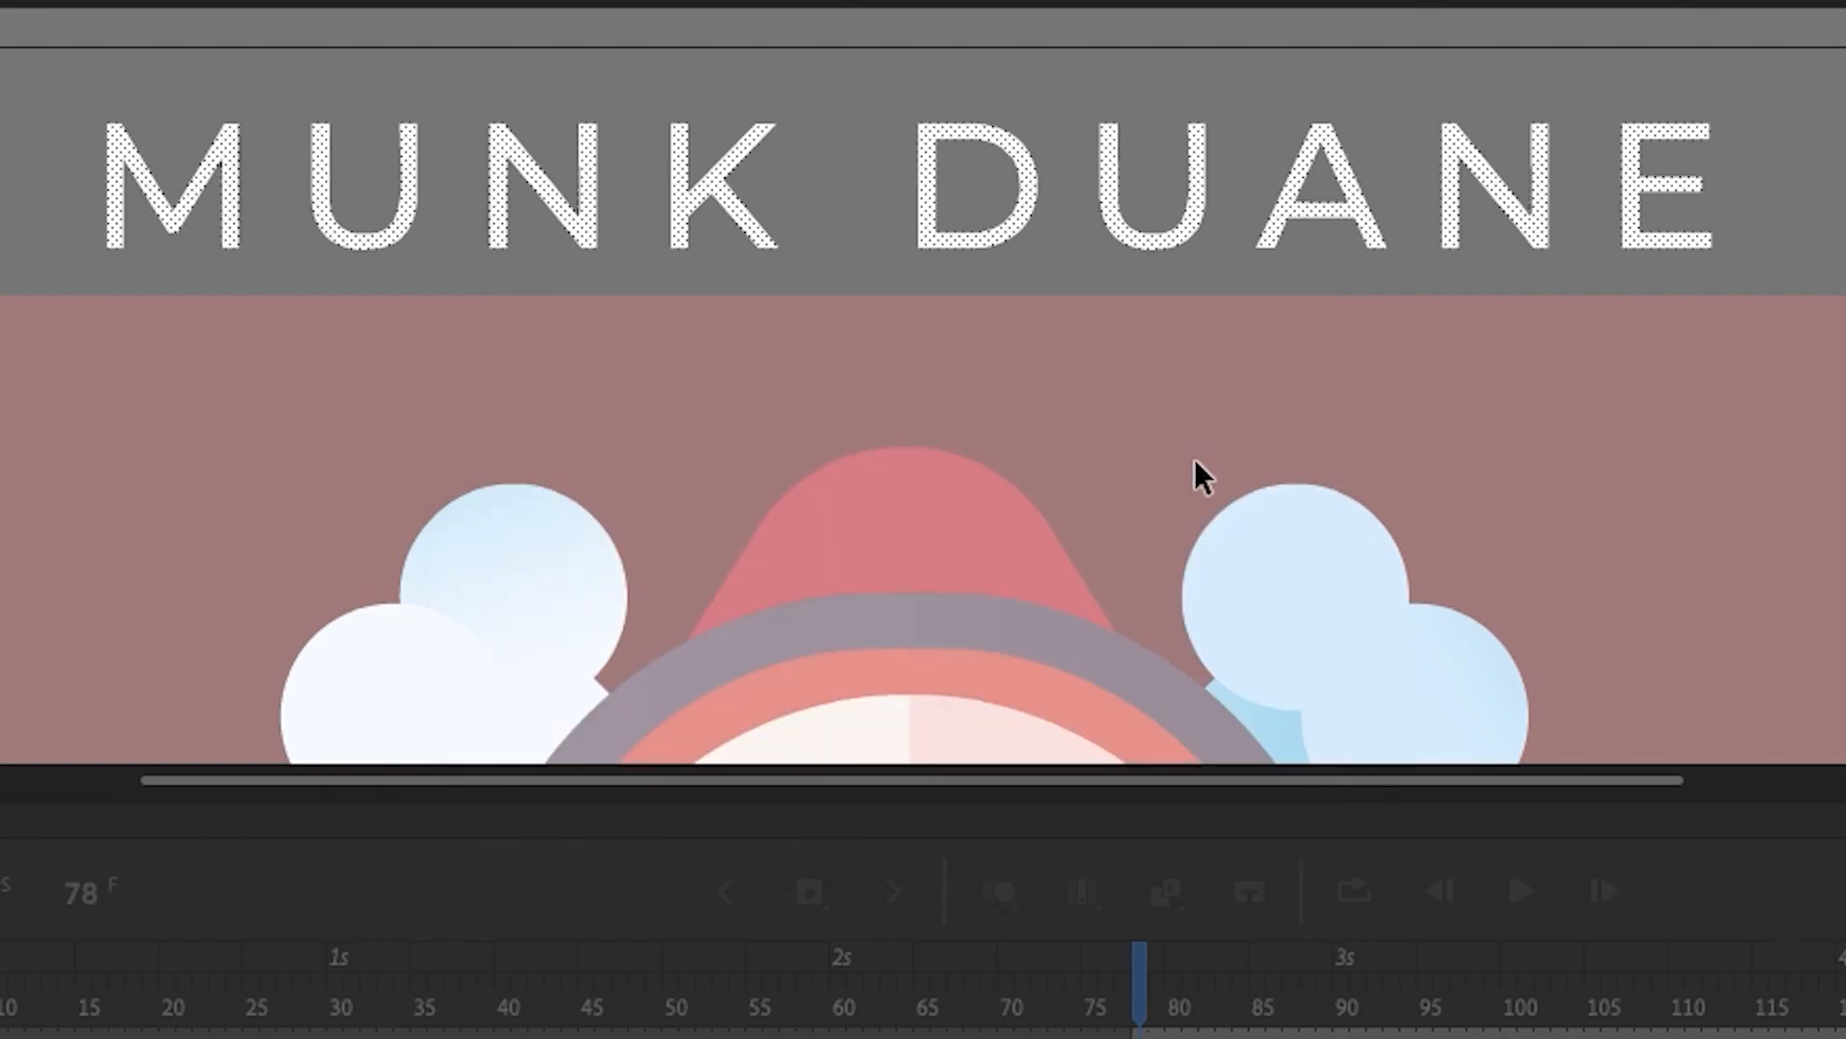
- Return to the main scene and convert the MUNK DUANE group into a graphic symbol named MUNKDUANE
{"action": "key", "text": "ctrl+minus"}
{"action": "key", "text": "ctrl+minus"}
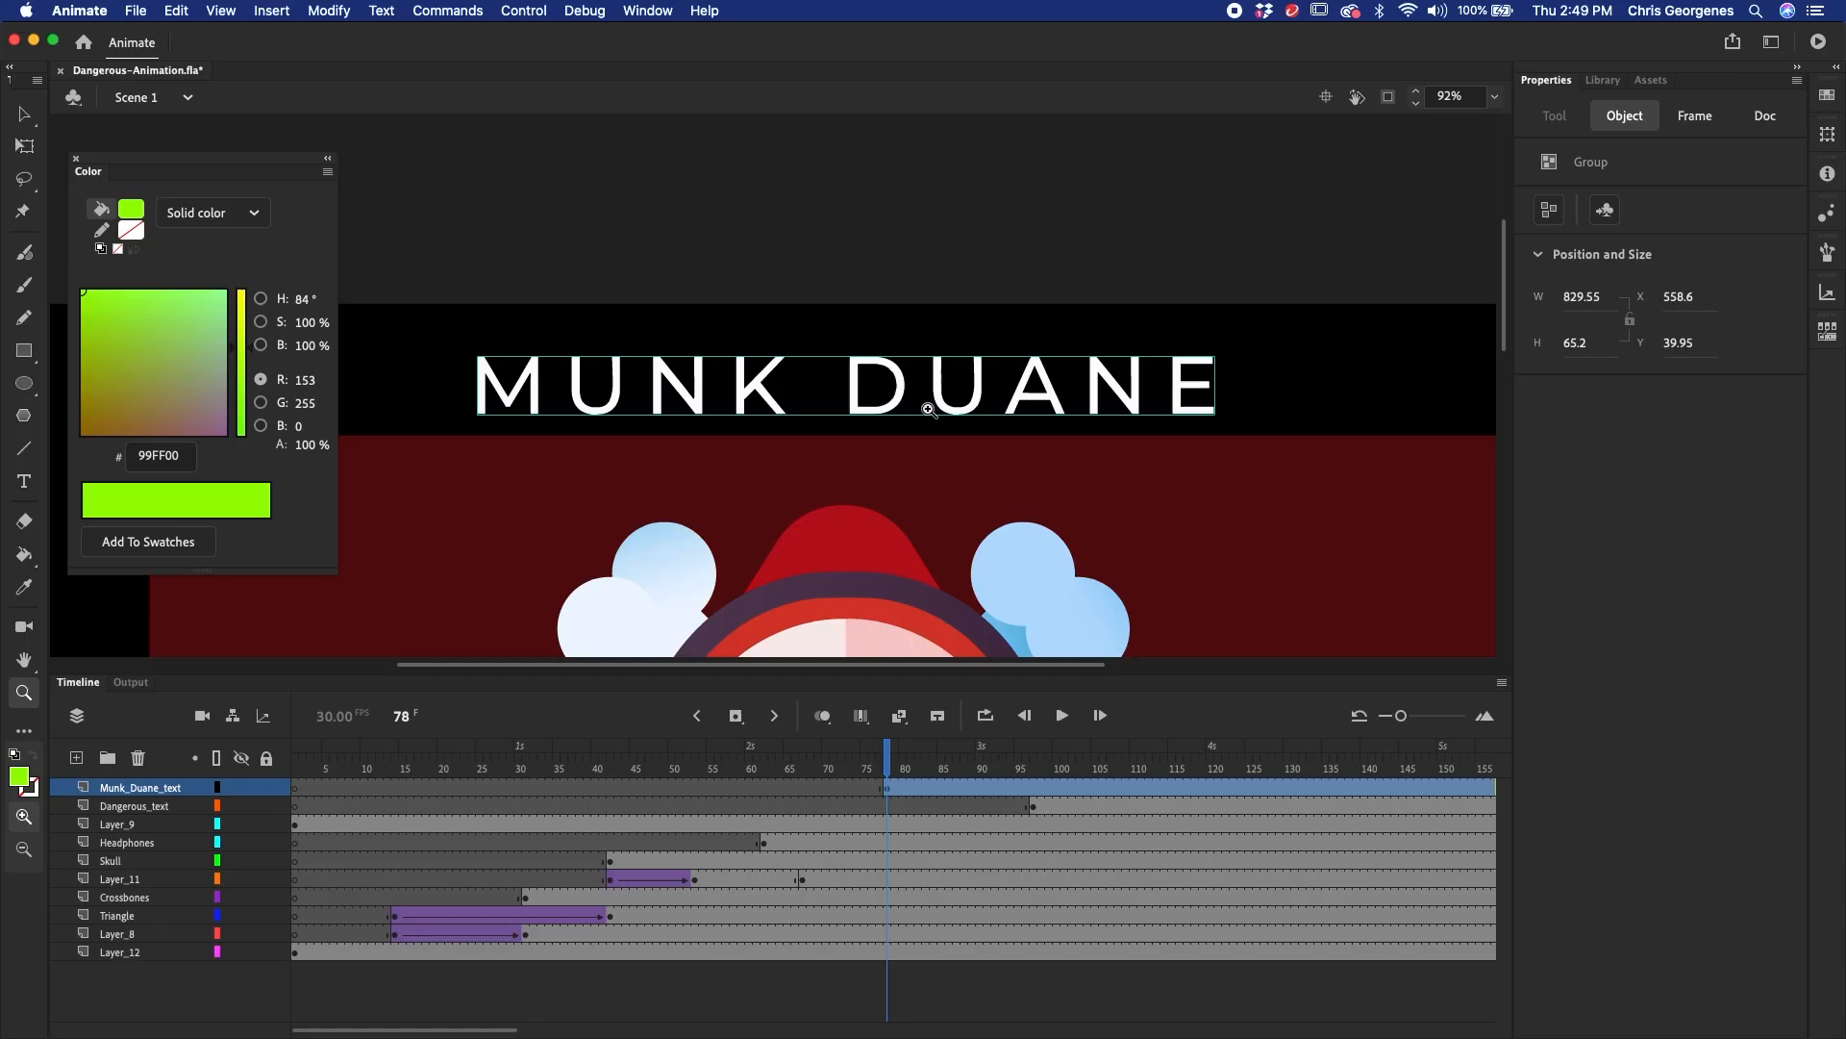
{"action": "key", "text": "v"}
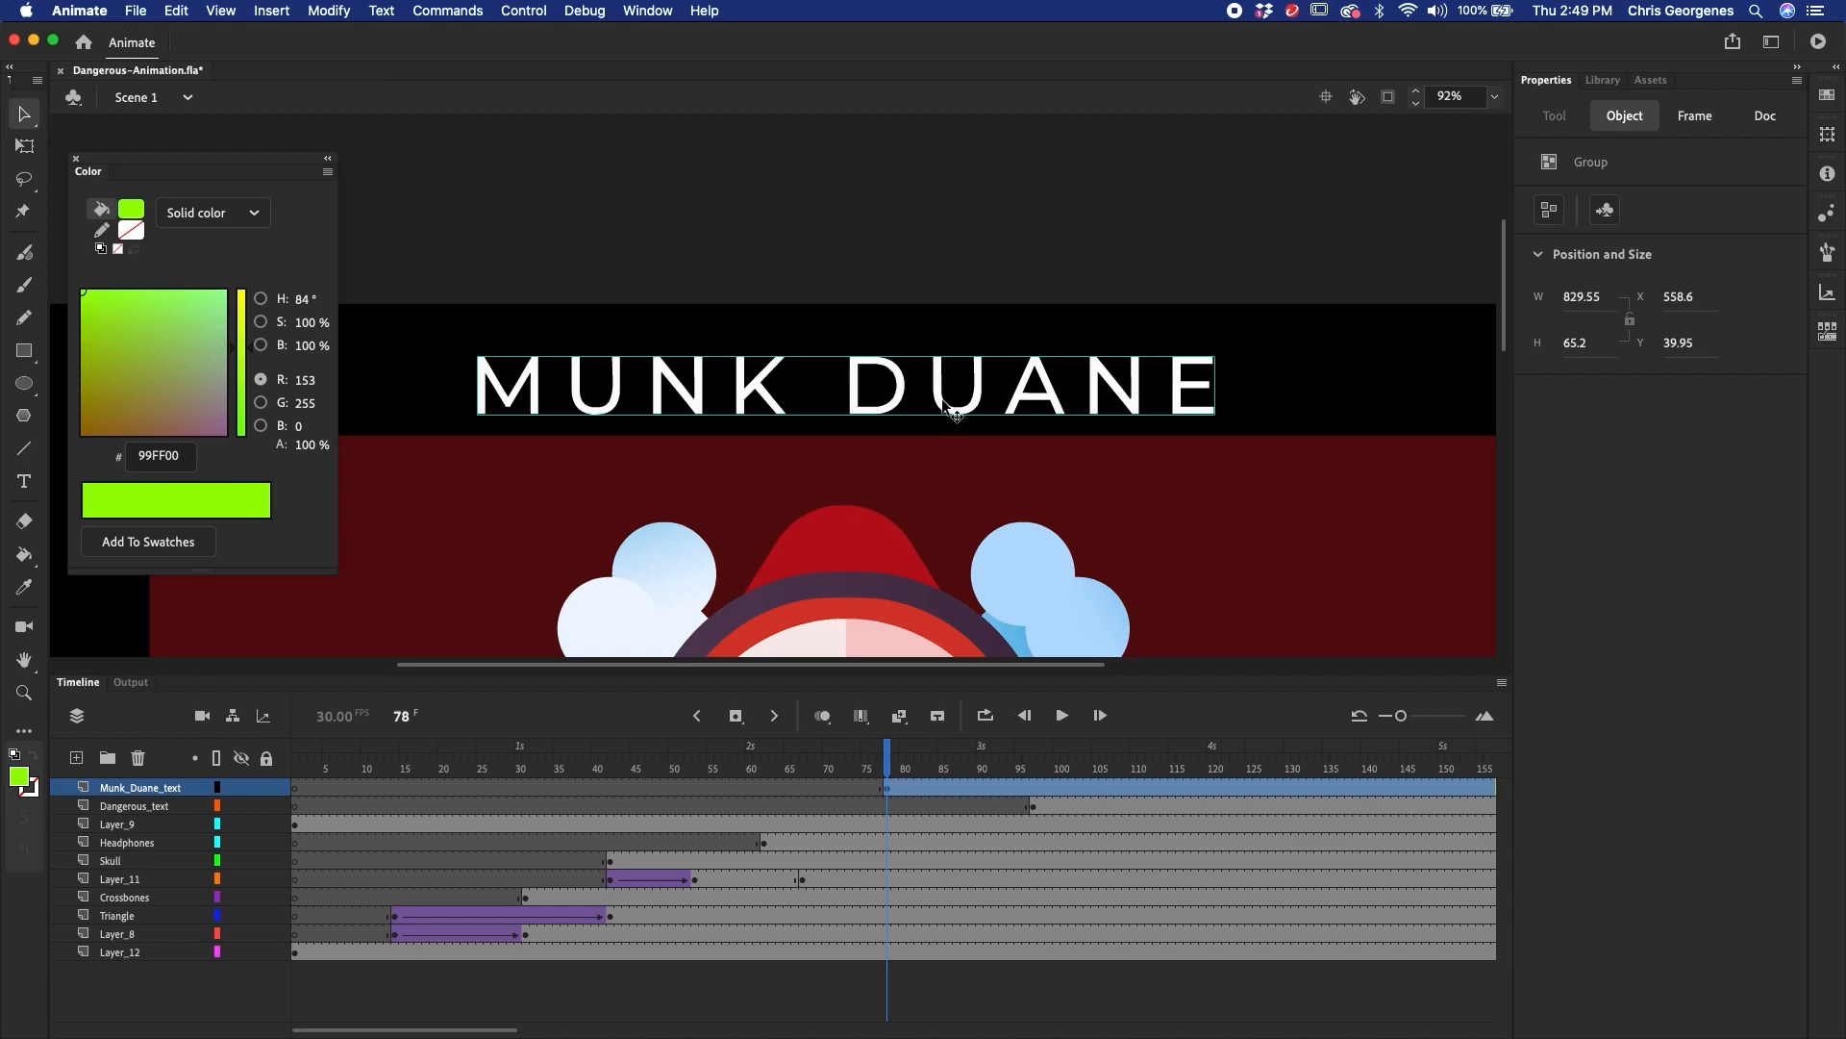
{"action": "key", "text": "F8"}
{"action": "type", "text": "MUNKDUANE"}
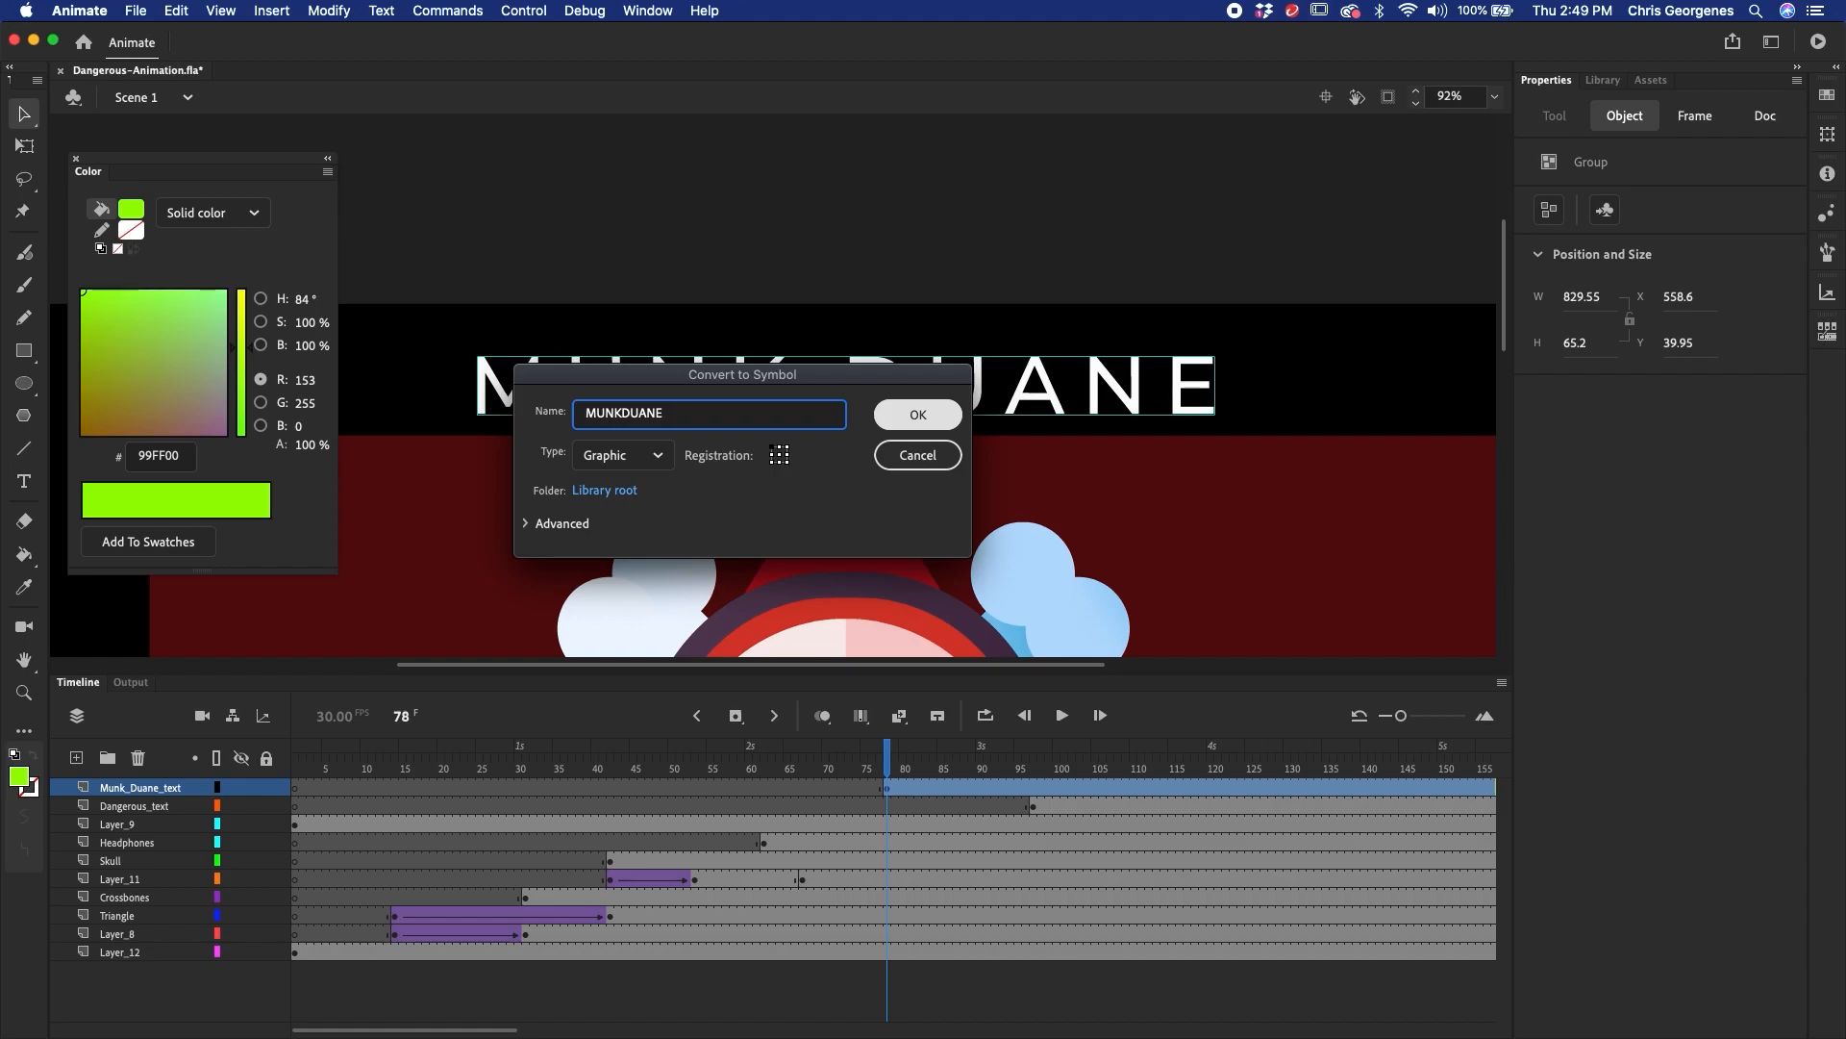
{"action": "left_click", "coordinate": [923, 423]}
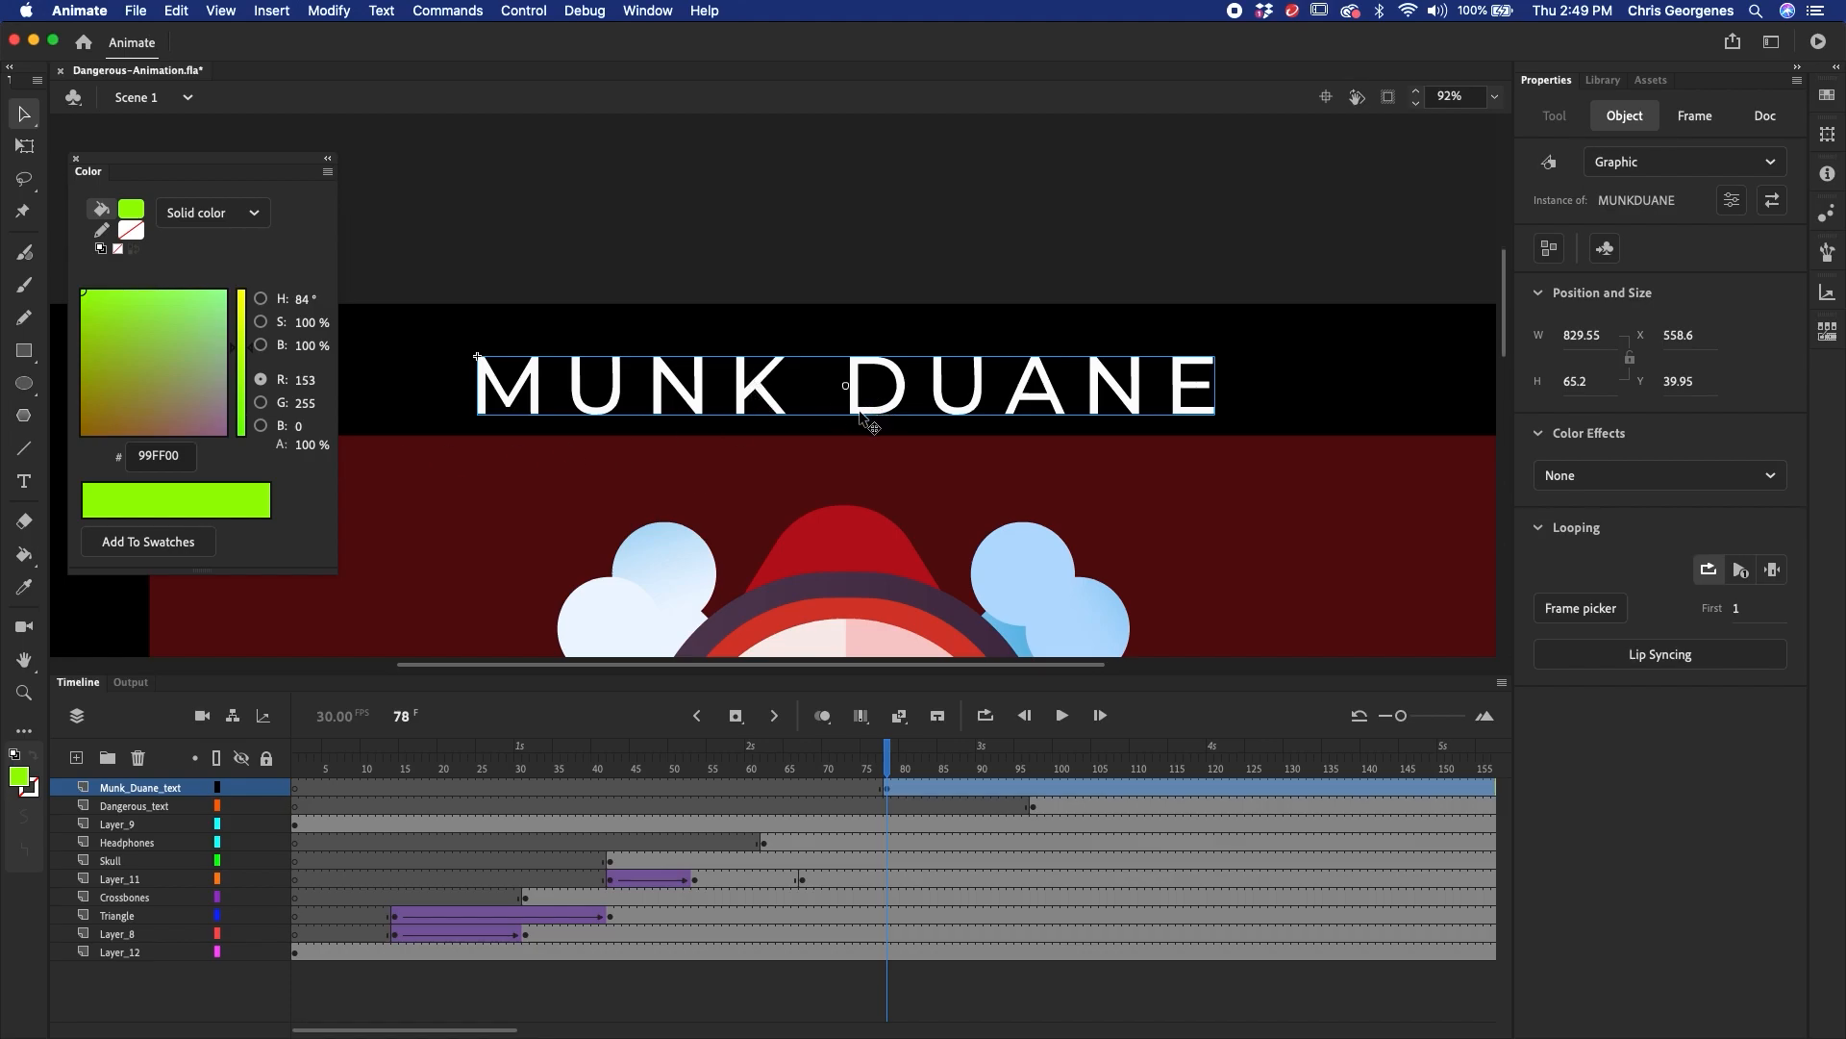
- Add a keyframe at frame 96 of the Munk_Duane_text layer and tint the MUNKDUANE instance at frame 78 fully black
{"action": "left_click_drag", "start_coordinate": [888, 749], "coordinate": [885, 790]}
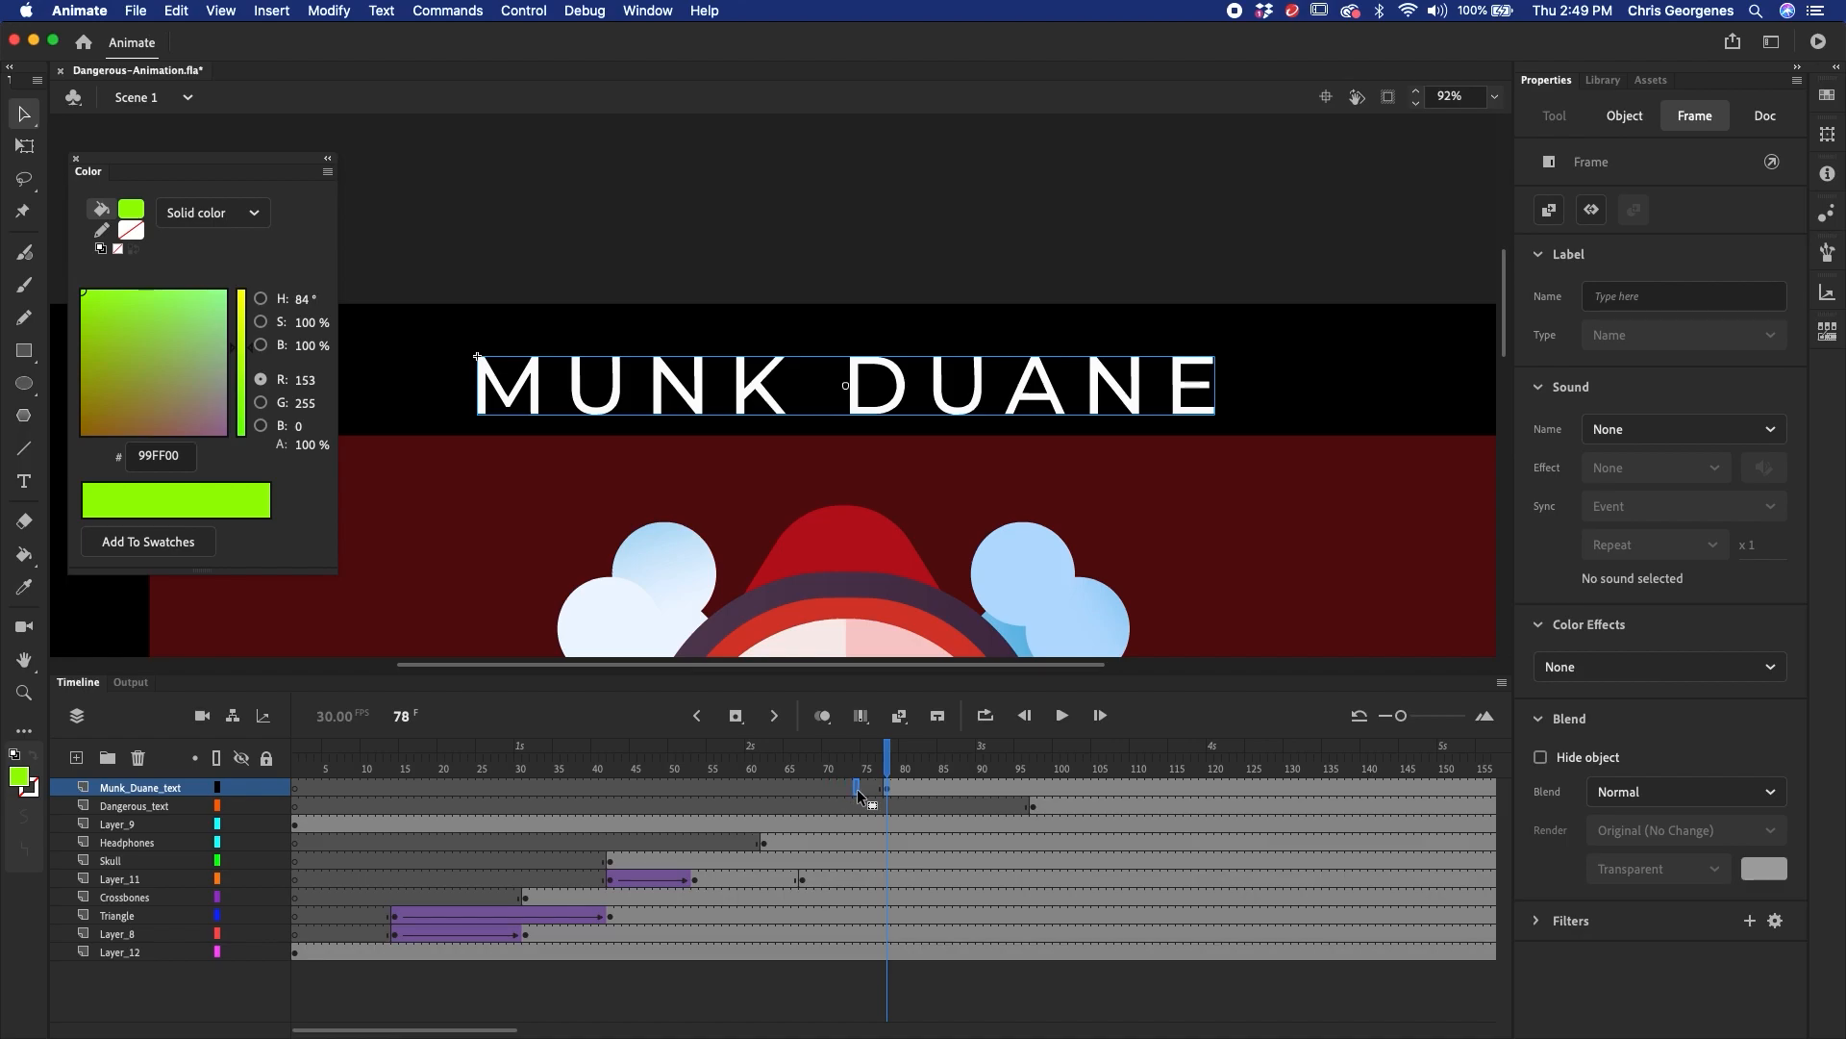
{"action": "left_click", "coordinate": [1025, 786]}
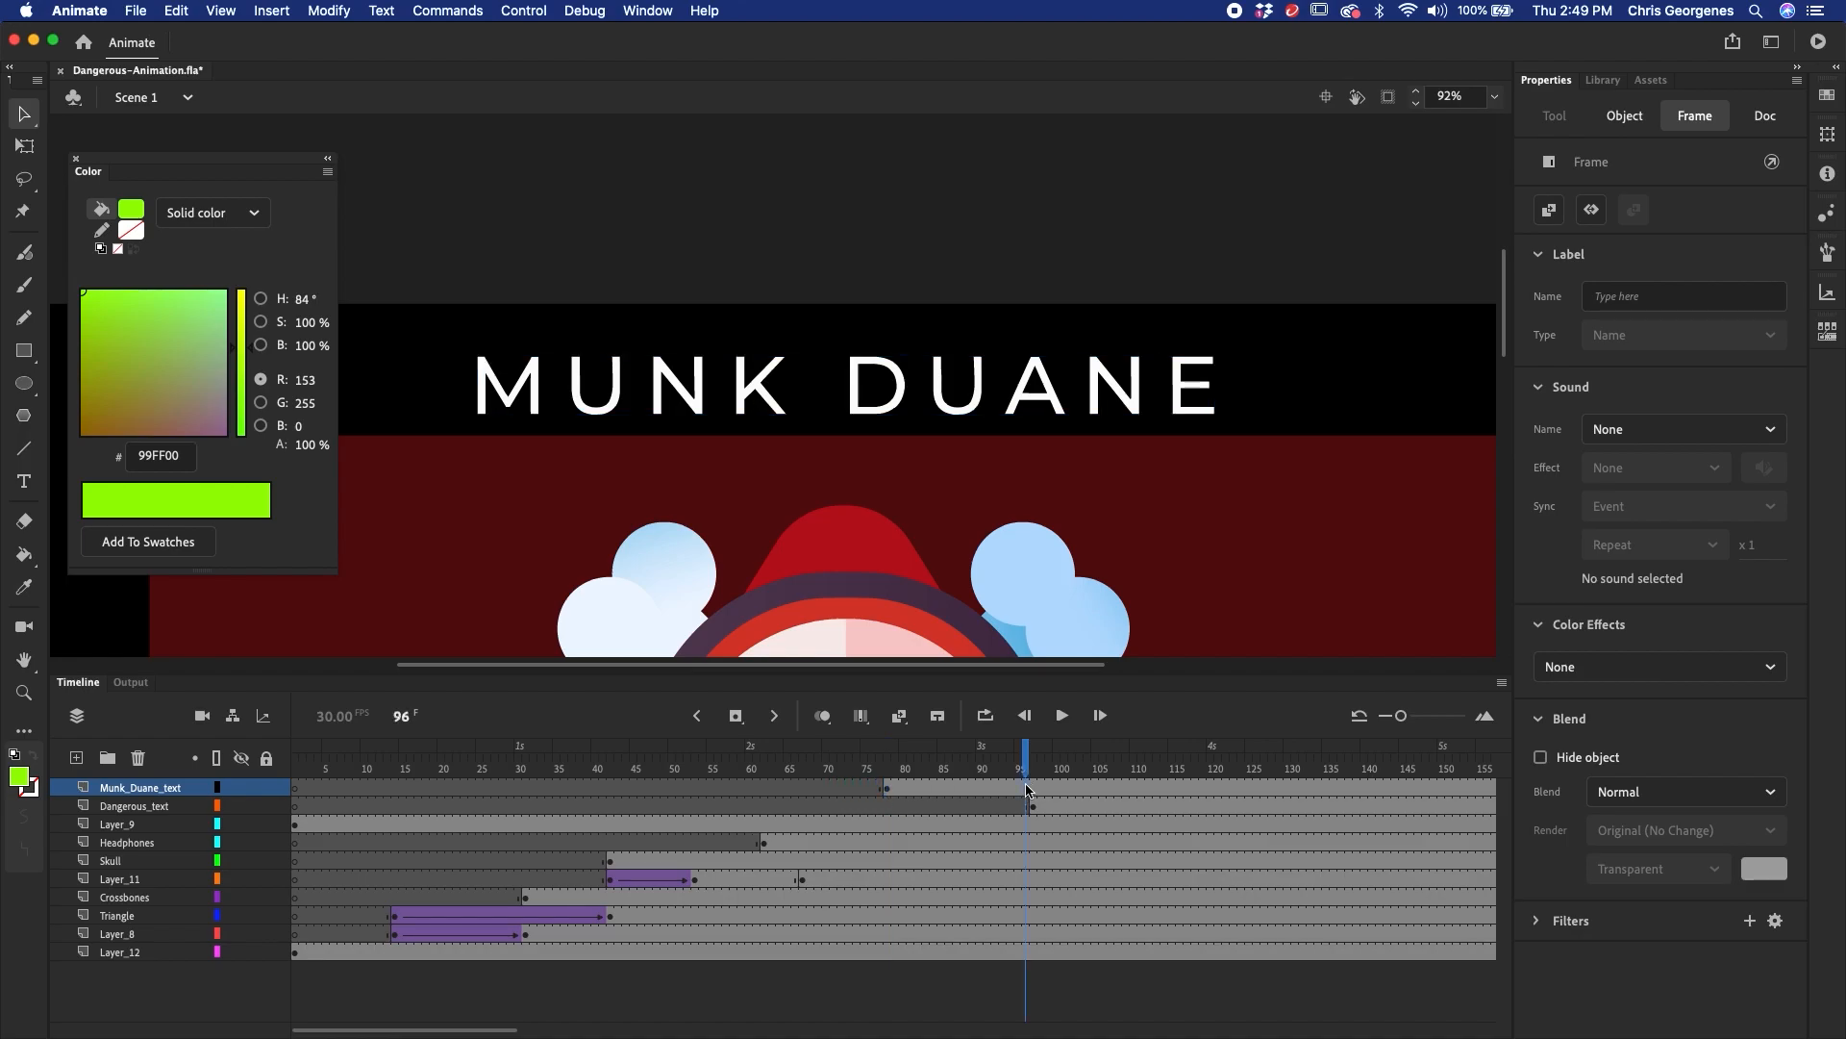
{"action": "left_click", "coordinate": [892, 787]}
{"action": "left_click", "coordinate": [1048, 408]}
{"action": "left_click", "coordinate": [1635, 476]}
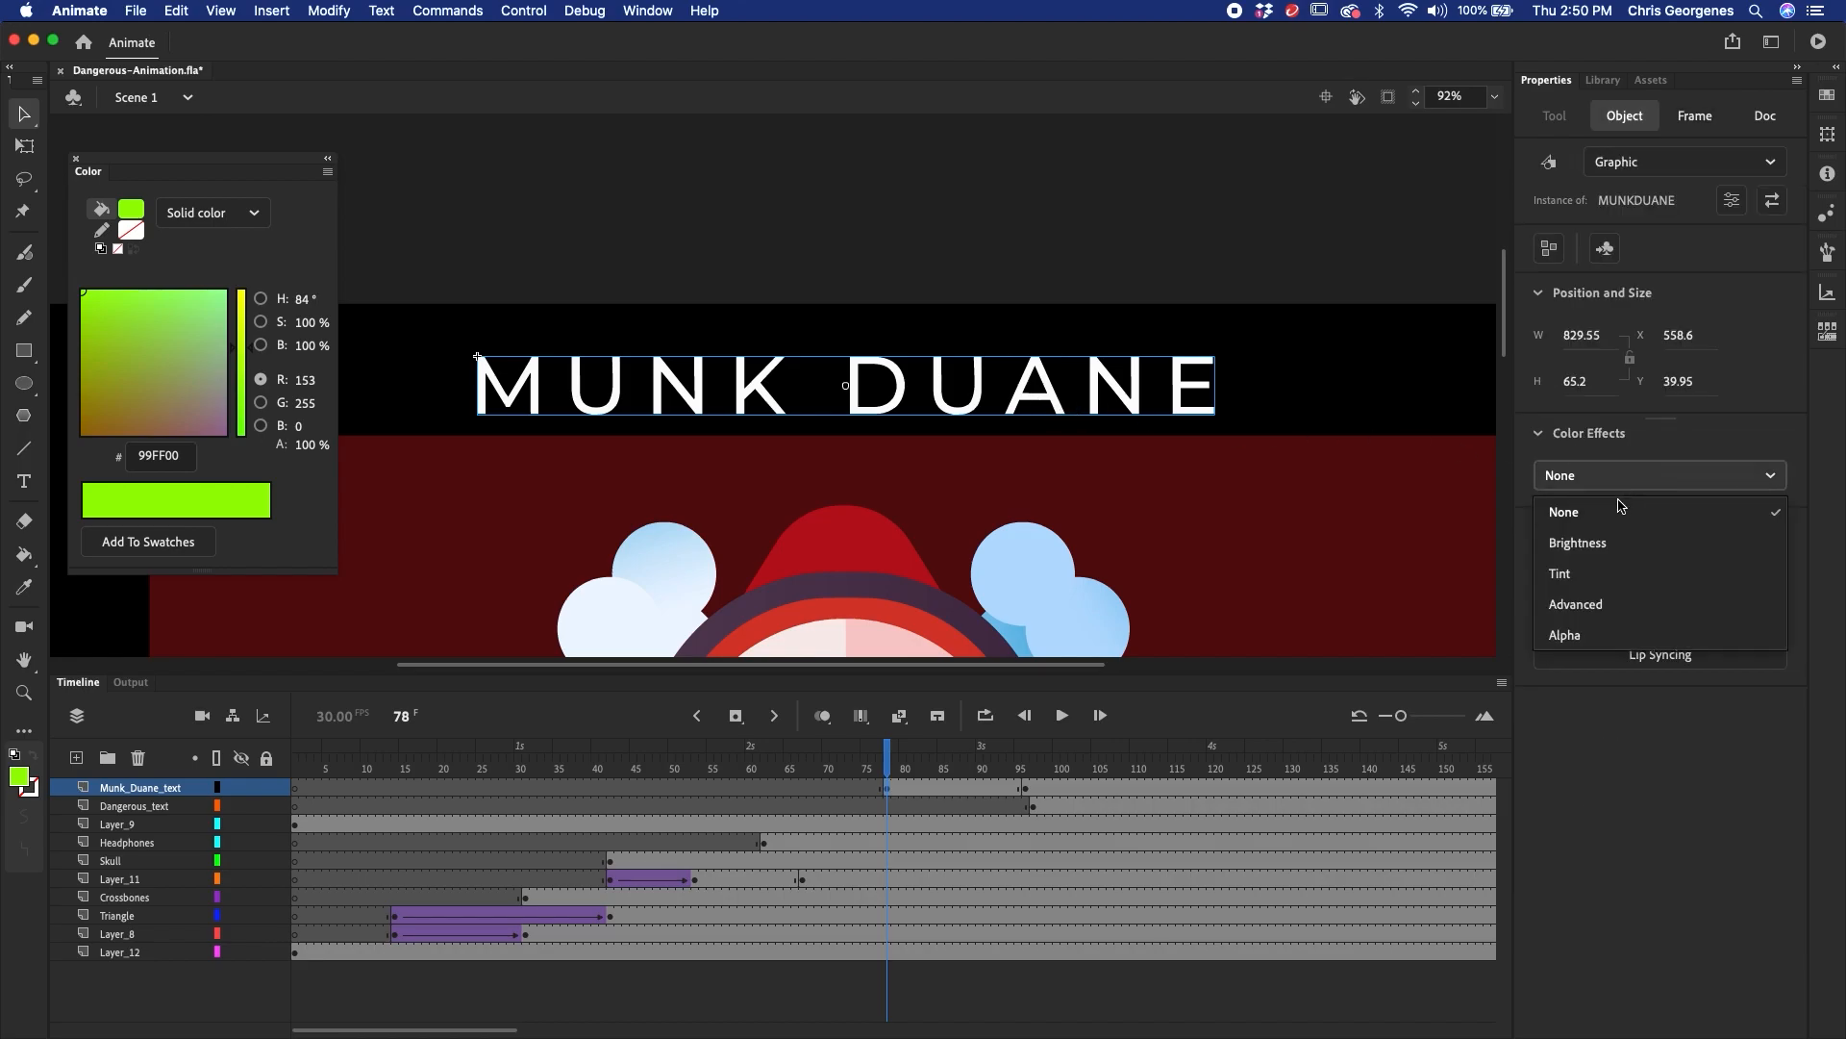
{"action": "left_click", "coordinate": [1582, 573]}
{"action": "left_click", "coordinate": [1762, 475]}
{"action": "left_click", "coordinate": [1489, 398]}
{"action": "left_click_drag", "start_coordinate": [1669, 532], "coordinate": [1792, 540]}
- Create a classic tween between frames 78 and 96 of the Munk_Duane_text layer and scrub through the fade
{"action": "right_click", "coordinate": [939, 788]}
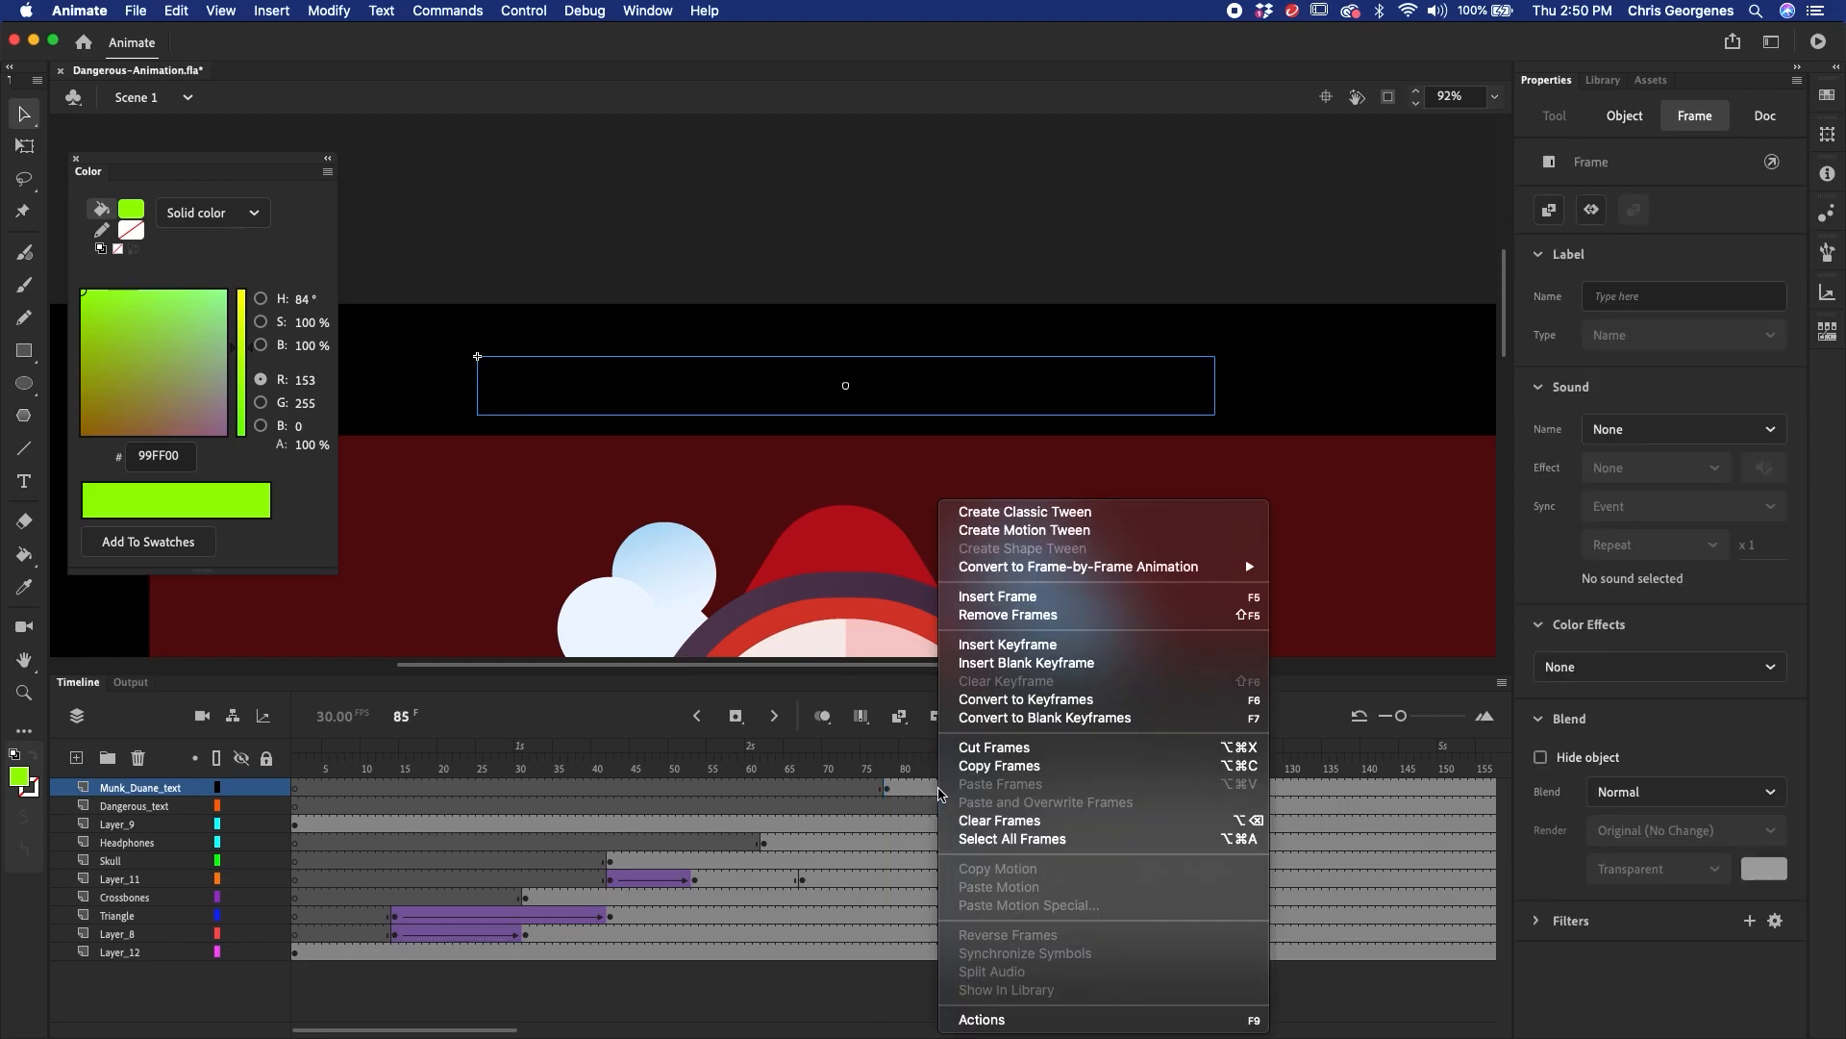
{"action": "left_click", "coordinate": [1021, 512]}
{"action": "left_click_drag", "start_coordinate": [903, 756], "coordinate": [1045, 803]}
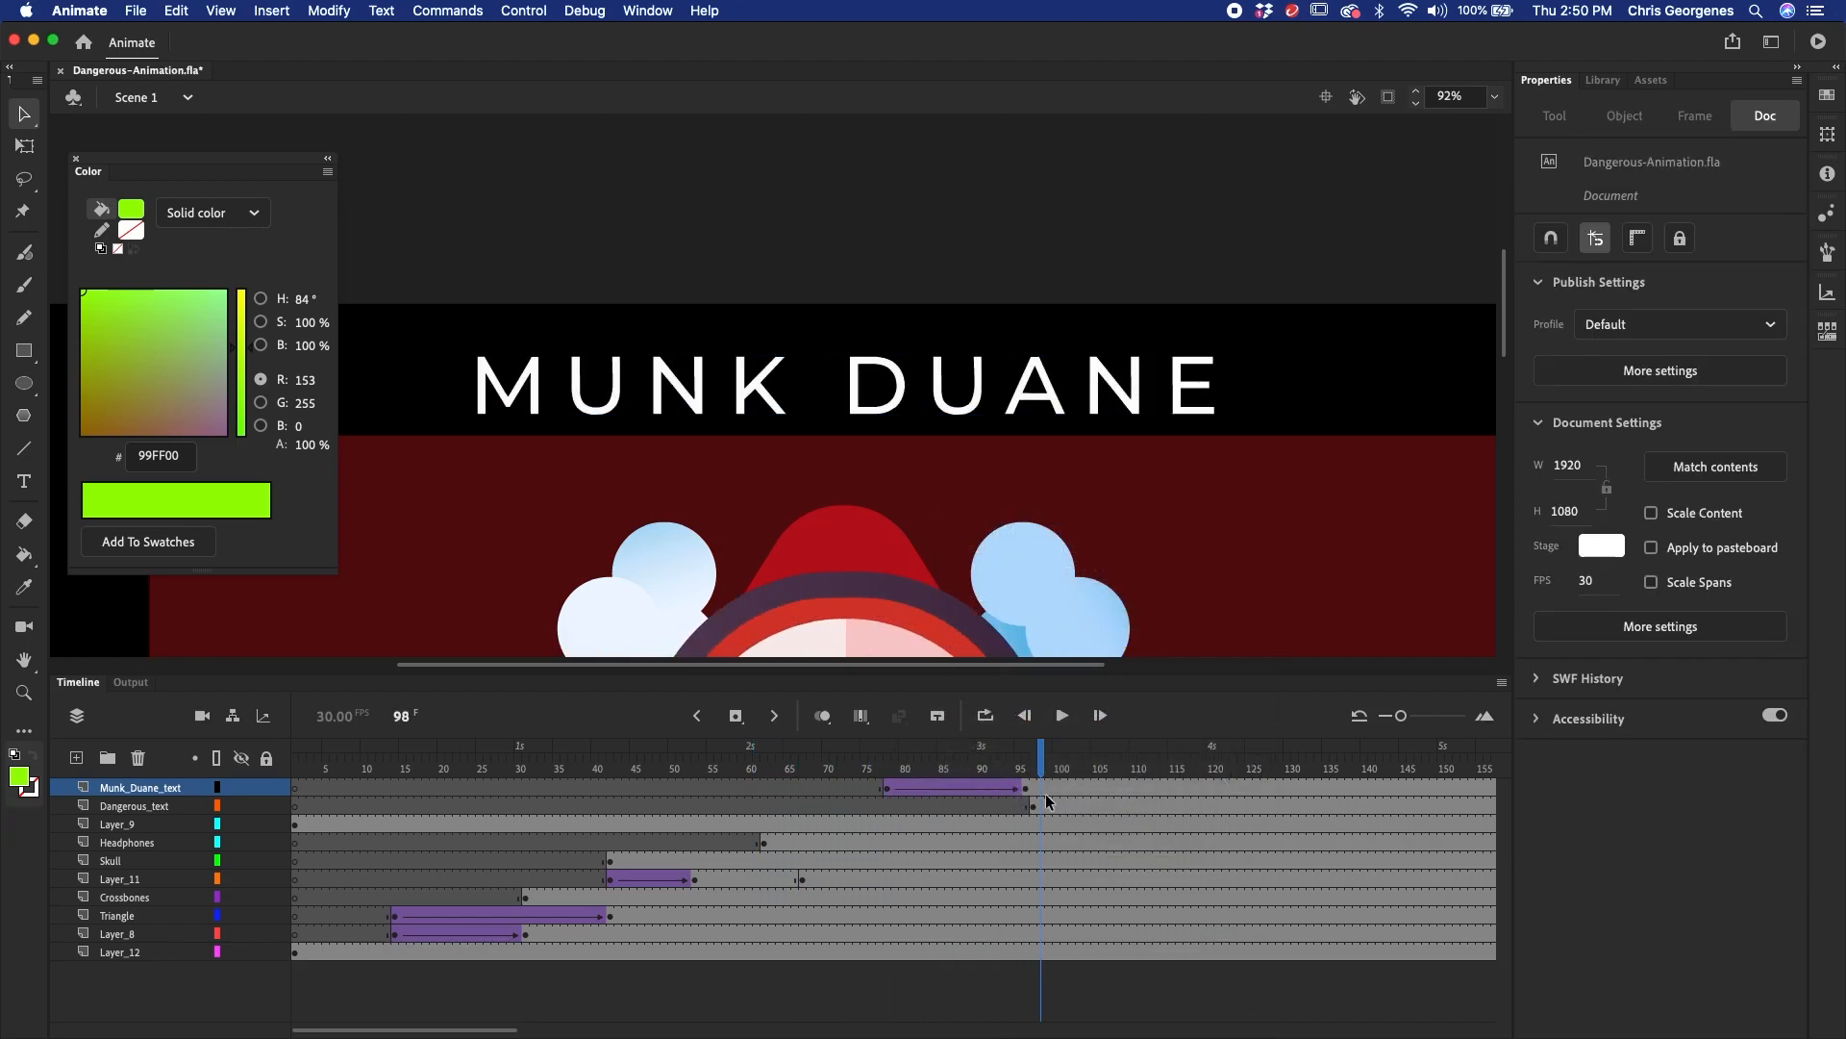
- Convert the artwork at frame 97 of the Dangerous_text layer into a graphic symbol named DANGEROUS
{"action": "key", "text": "super+minus"}
{"action": "key", "text": "super+minus"}
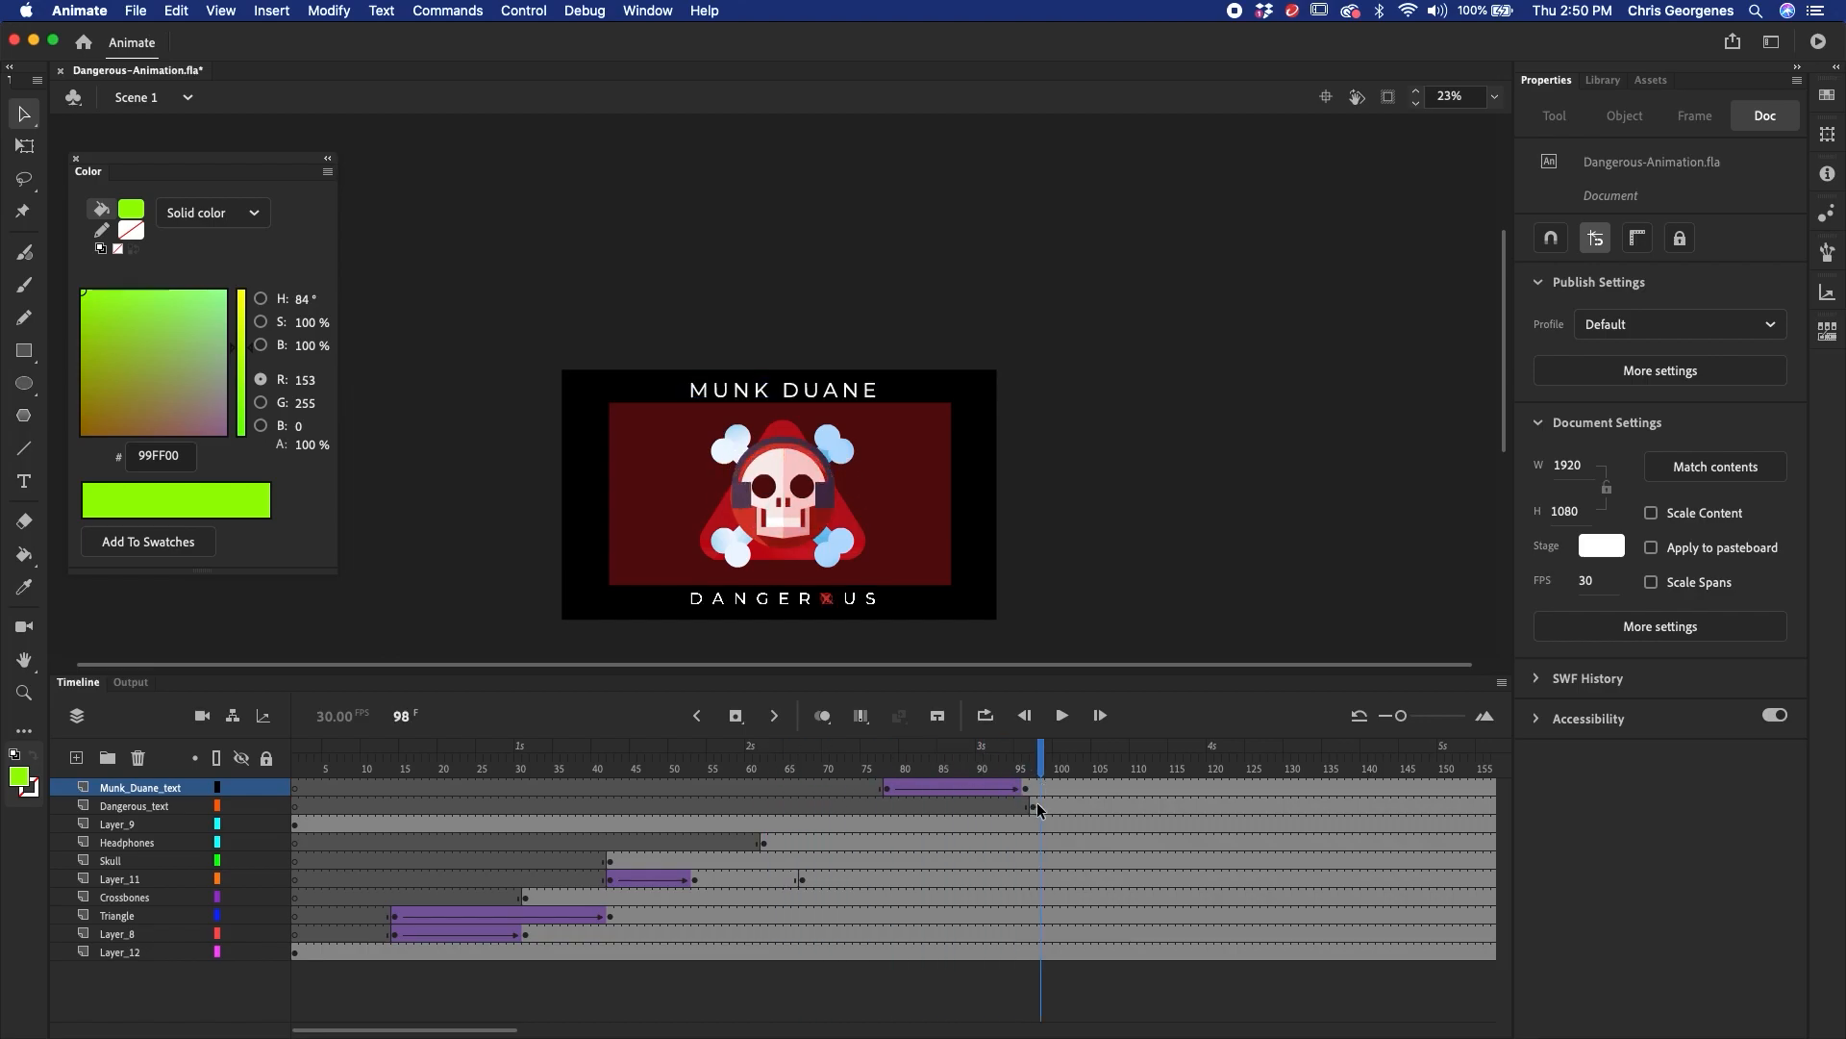
{"action": "left_click", "coordinate": [1037, 808]}
{"action": "key", "text": "F8"}
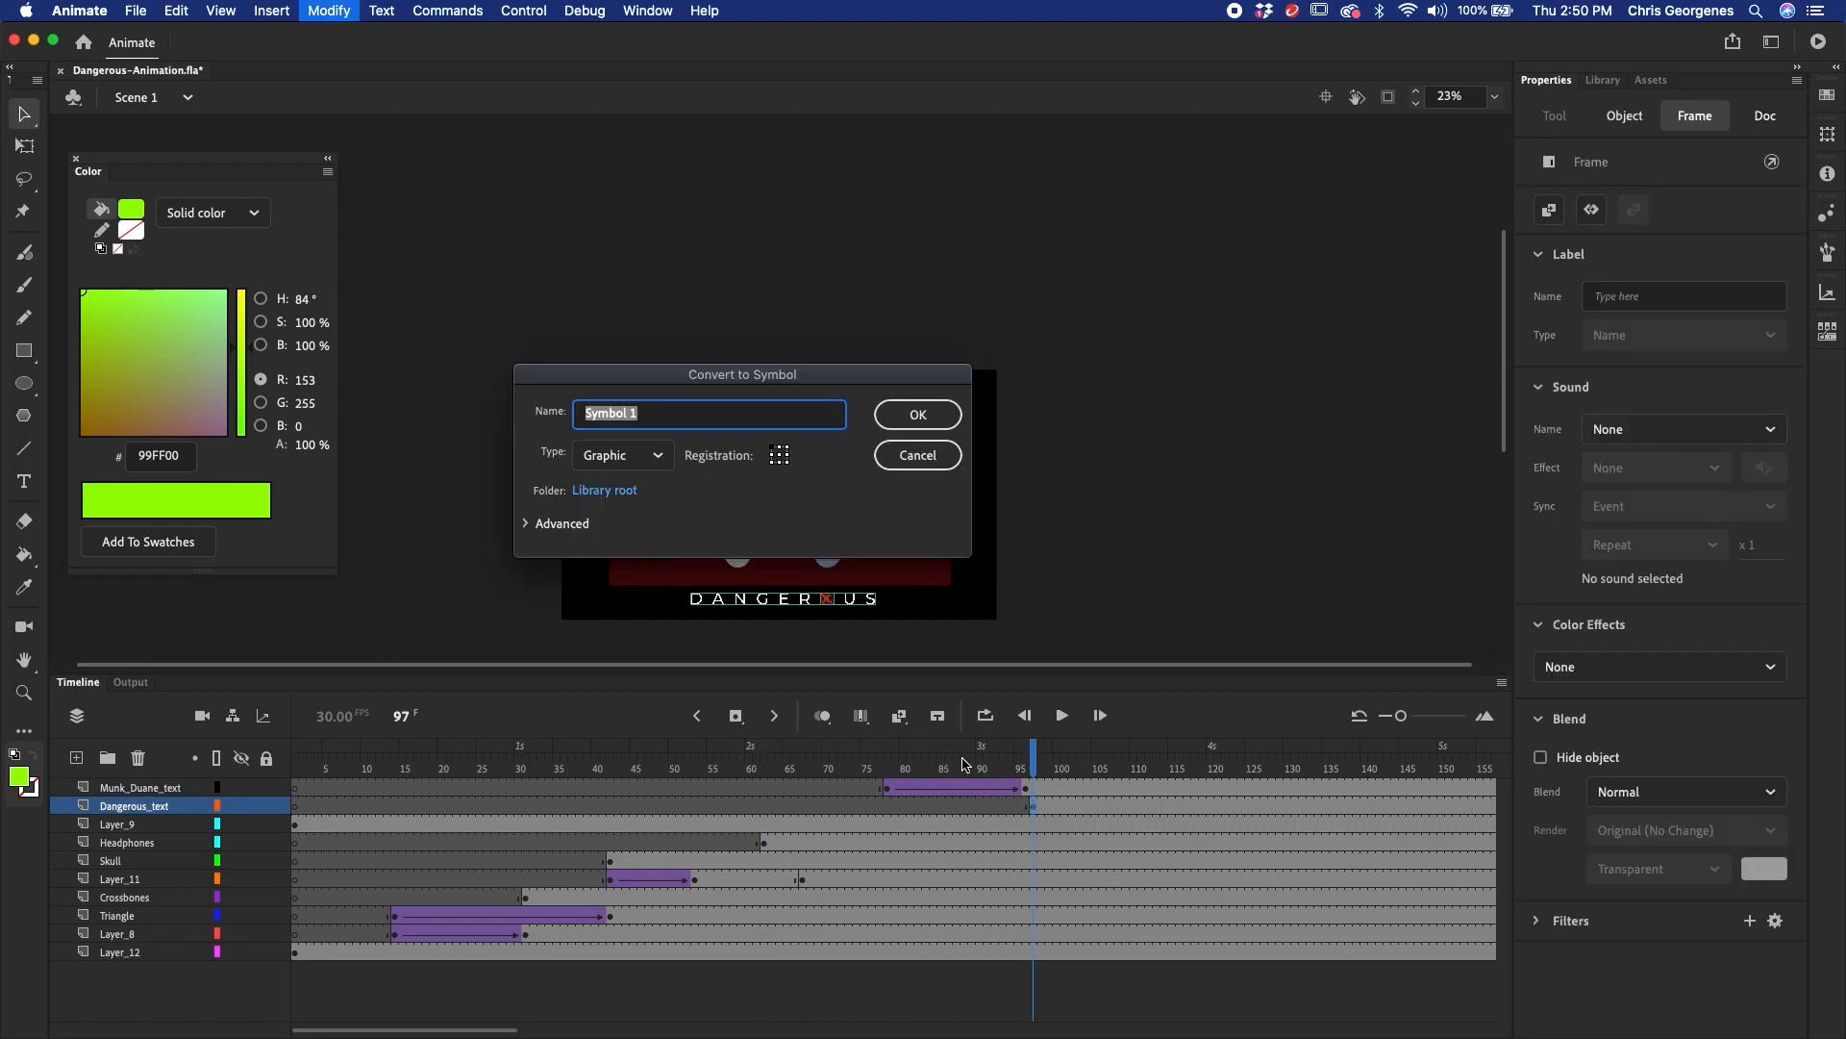
{"action": "type", "text": "DANGEROUS"}
{"action": "key", "text": "Return"}
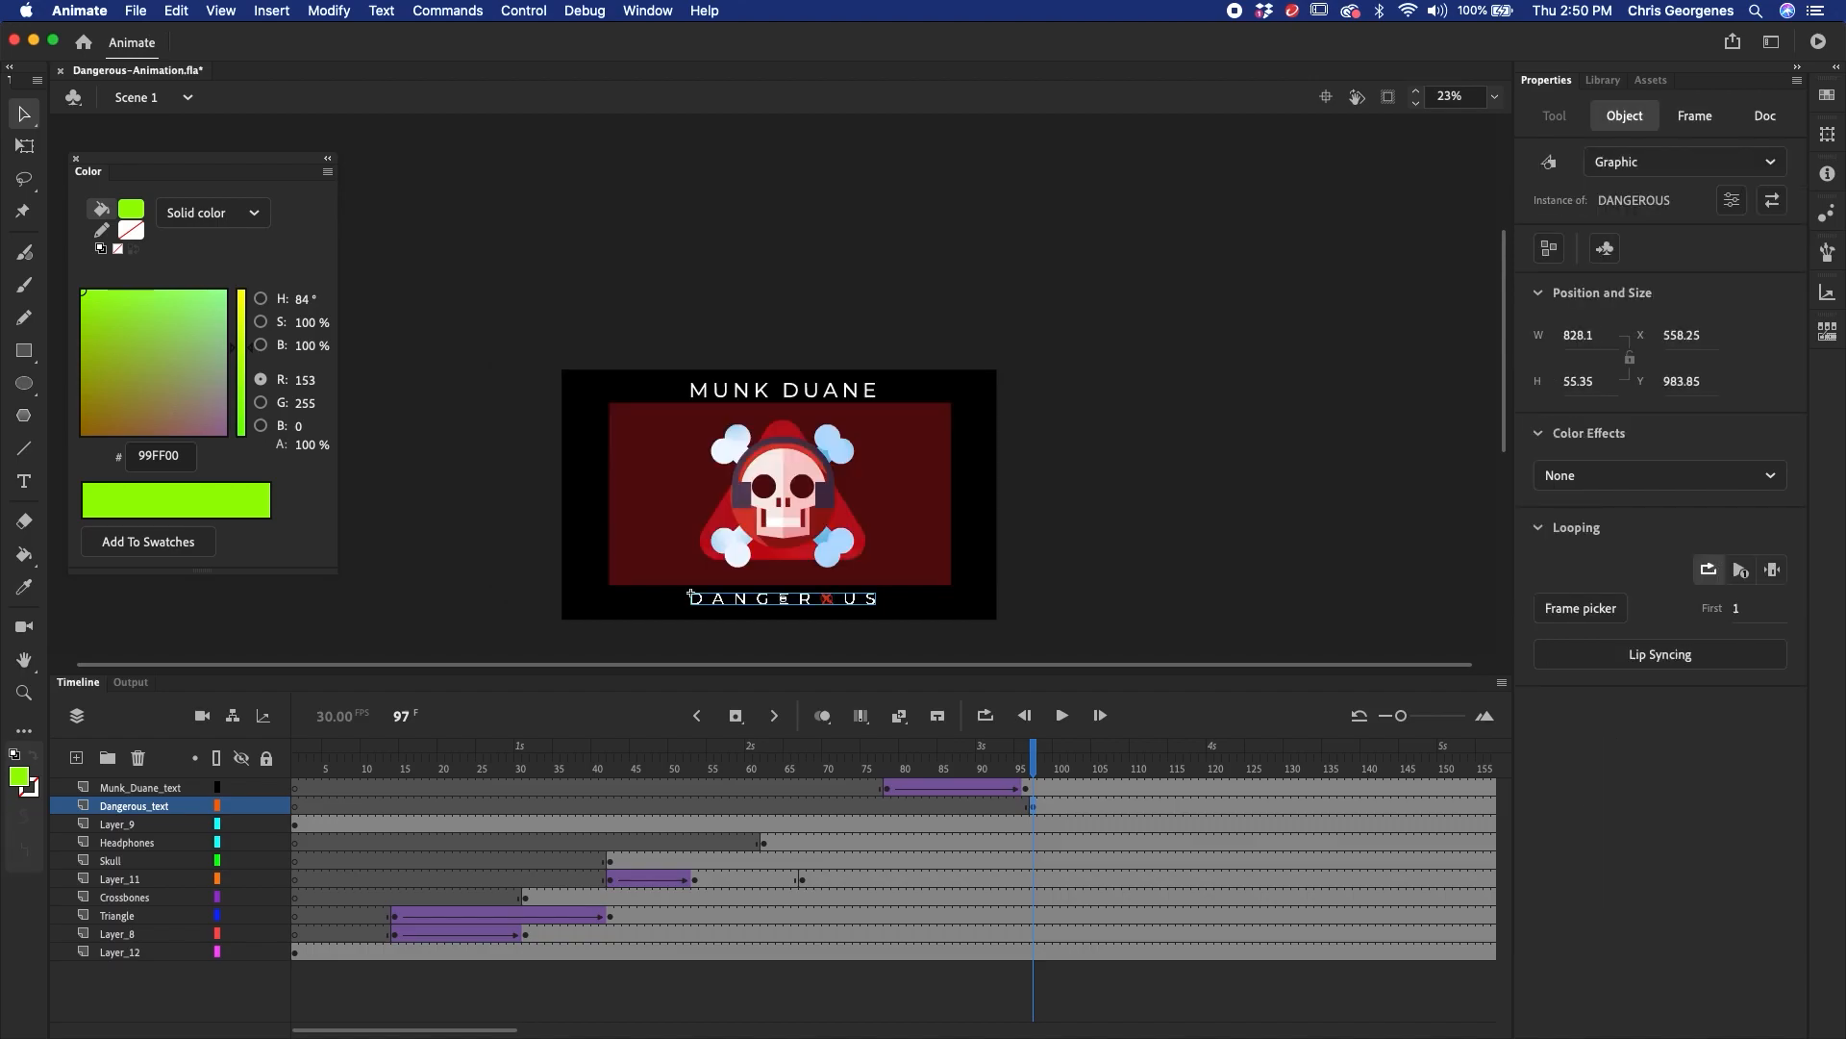
- Open the DANGEROUS symbol for editing and enter the group that holds the red X over the letter O
{"action": "scroll", "coordinate": [690, 596], "scroll_direction": "up", "scroll_amount": 10}
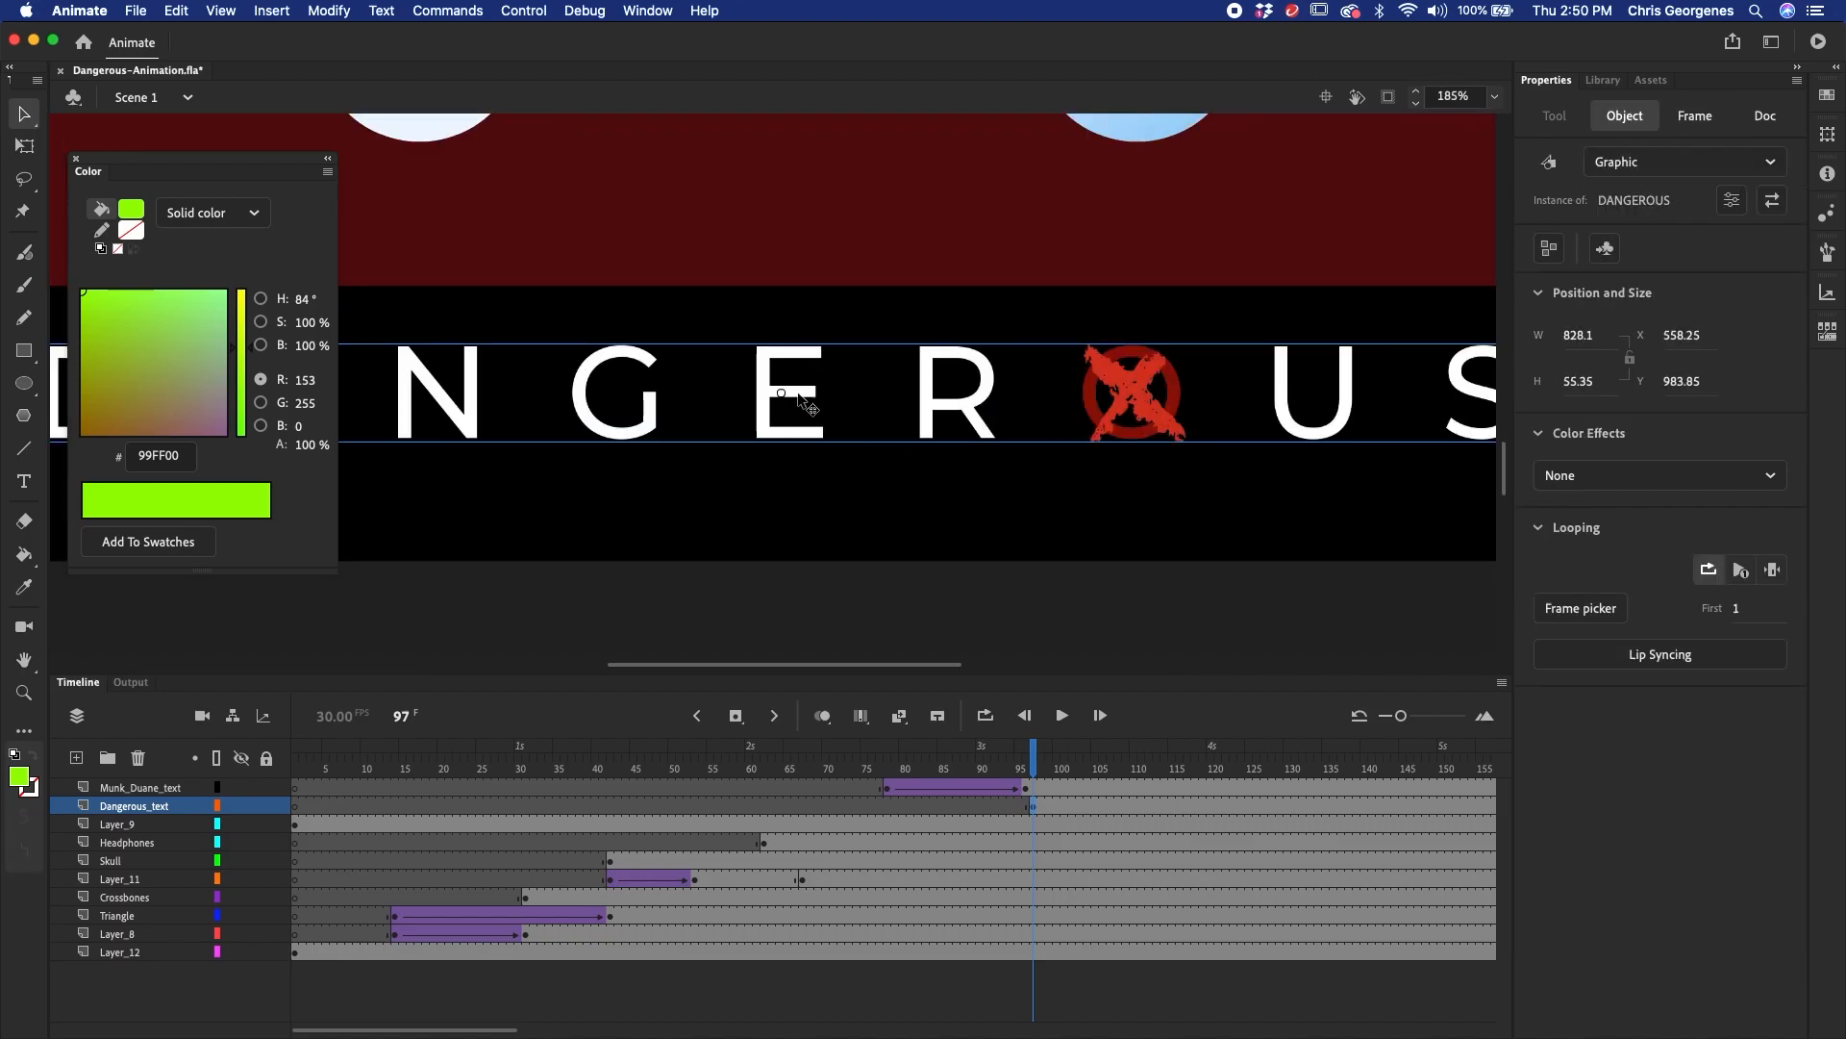
{"action": "double_click", "coordinate": [809, 398]}
{"action": "left_click", "coordinate": [1062, 447]}
{"action": "left_click", "coordinate": [1140, 409]}
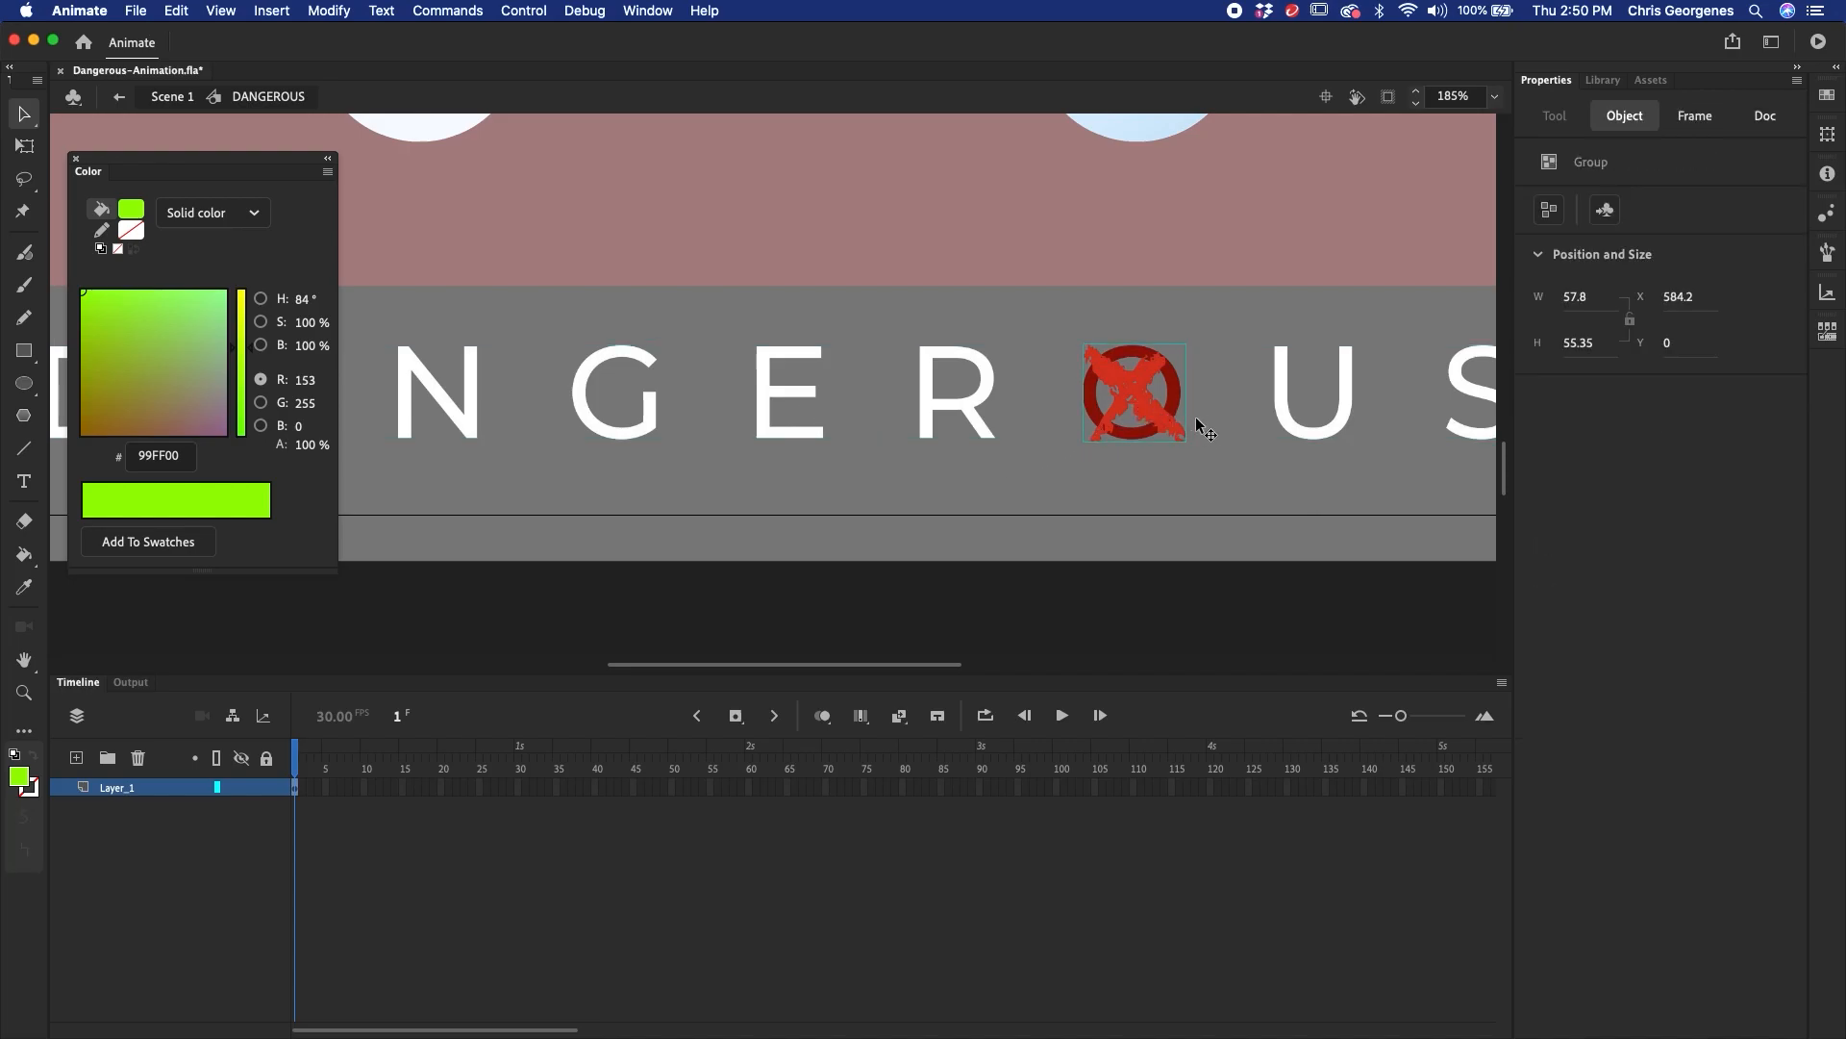
{"action": "double_click", "coordinate": [1183, 377]}
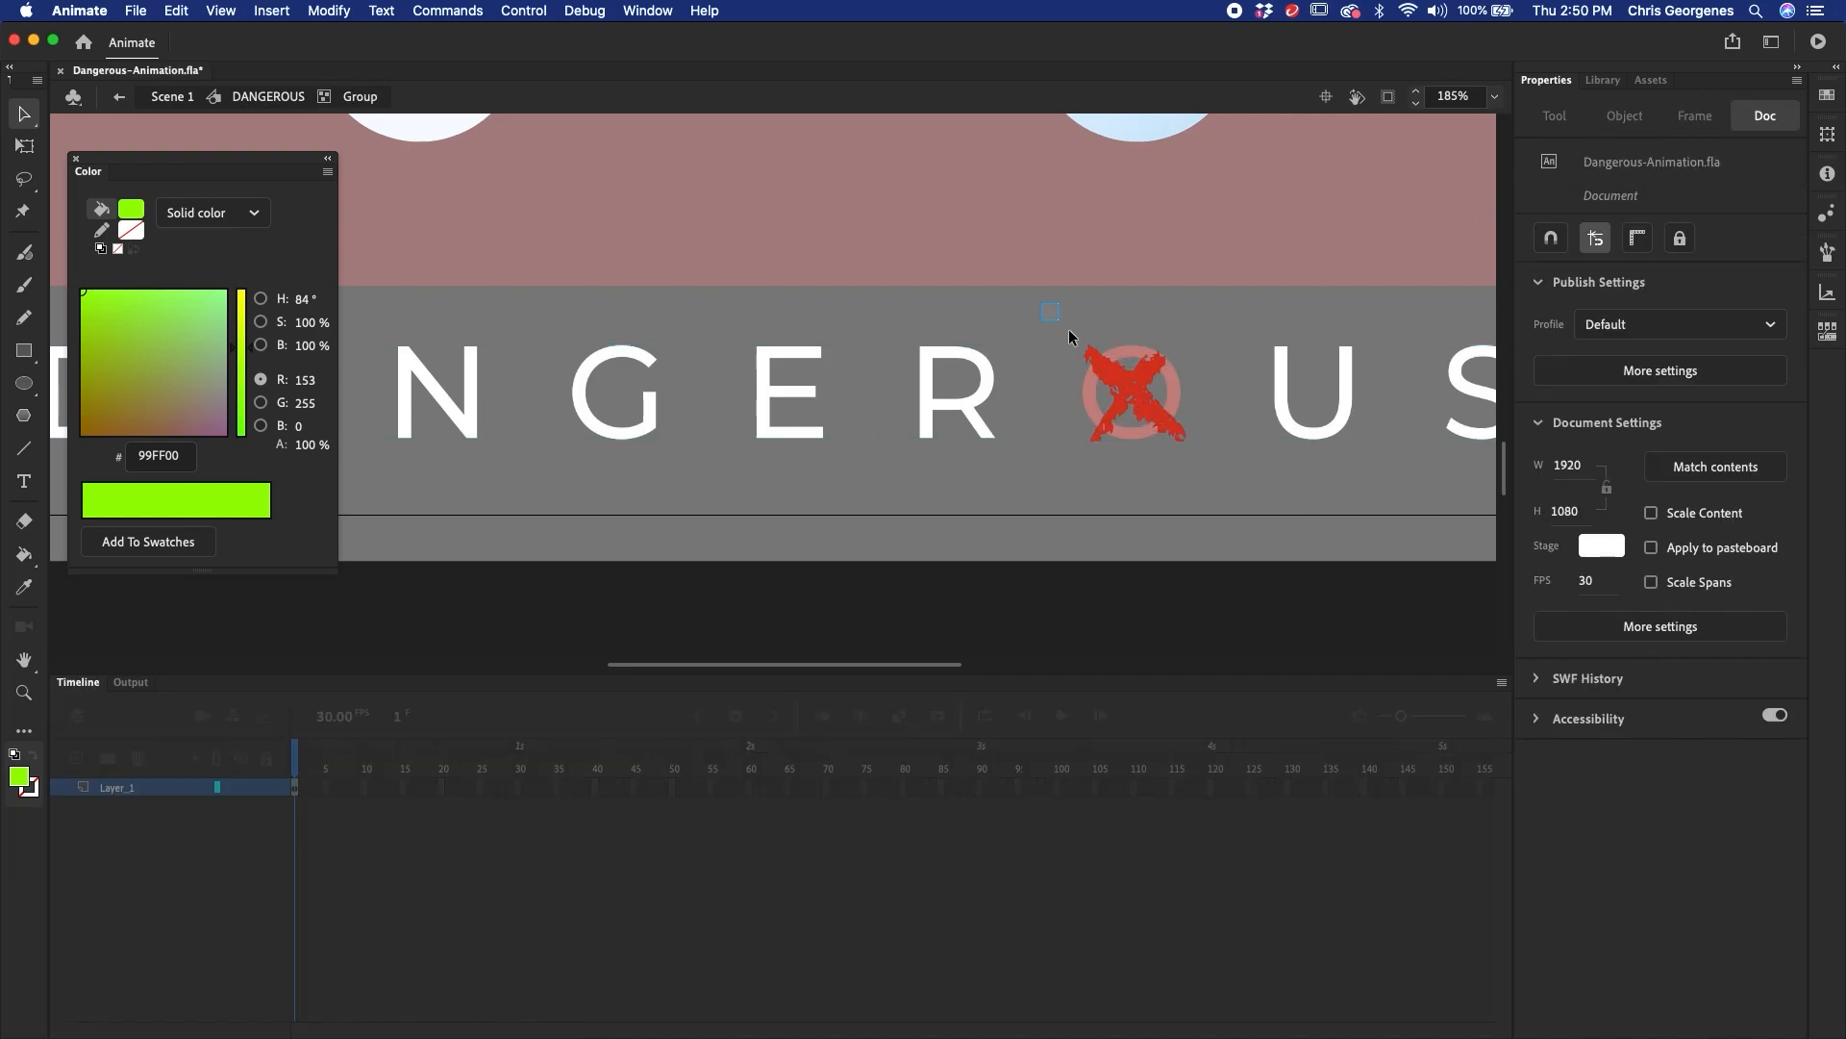
- Trace the red X bitmap with colour threshold 100, minimum area 8 pixels, and Normal corner threshold and curve fit
{"action": "left_click_drag", "start_coordinate": [1058, 321], "coordinate": [1234, 516]}
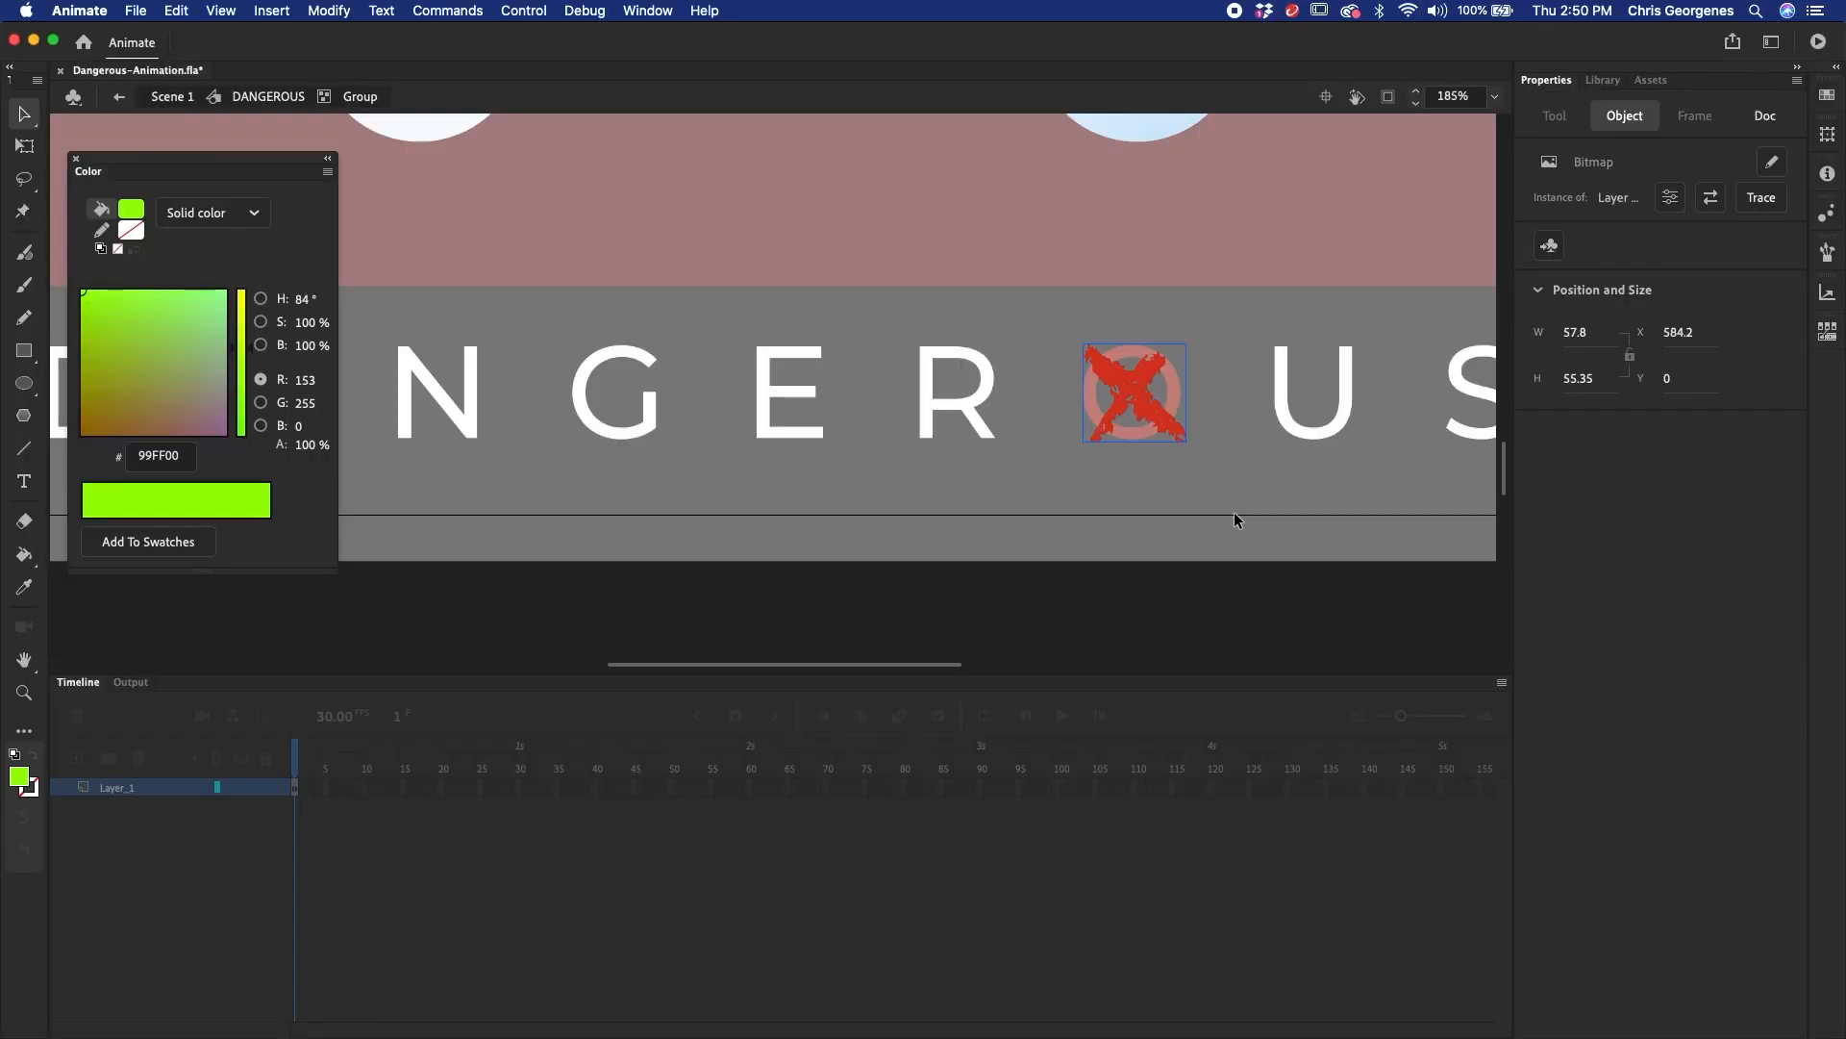
{"action": "left_click", "coordinate": [328, 11]}
{"action": "mouse_move", "coordinate": [360, 137]}
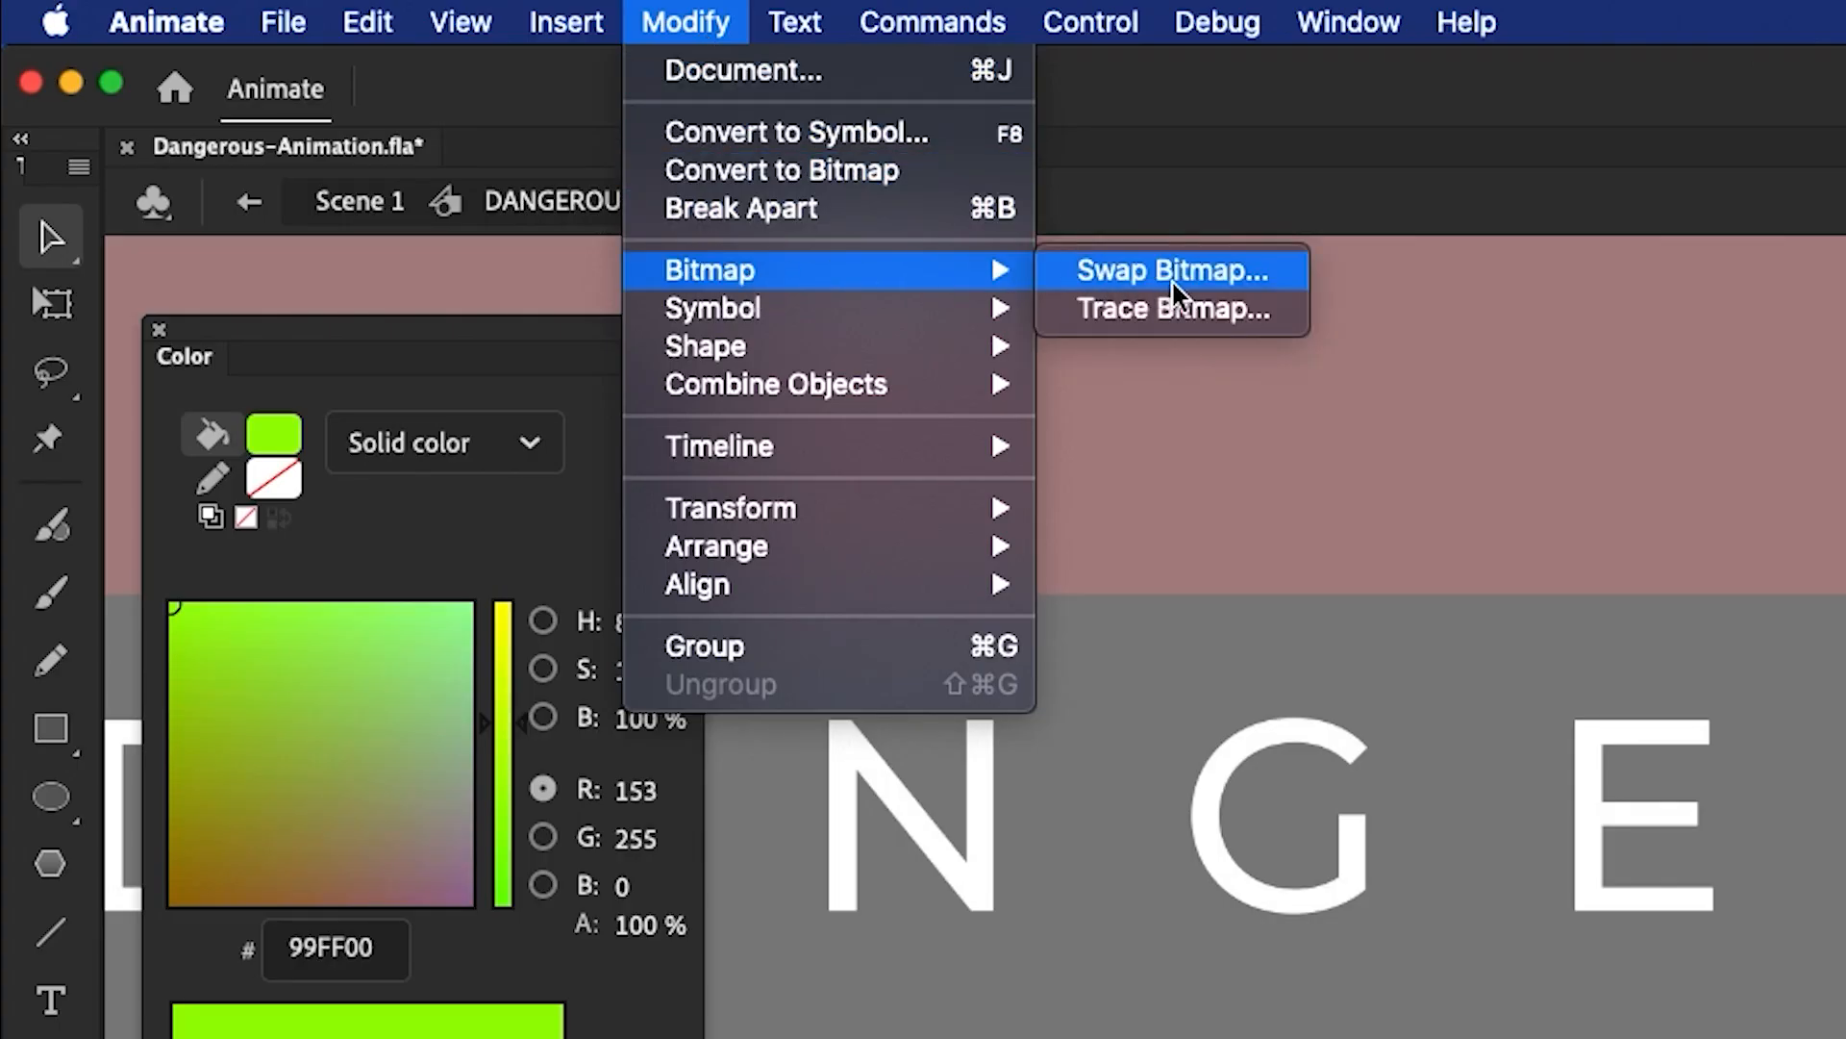
{"action": "left_click", "coordinate": [1206, 312]}
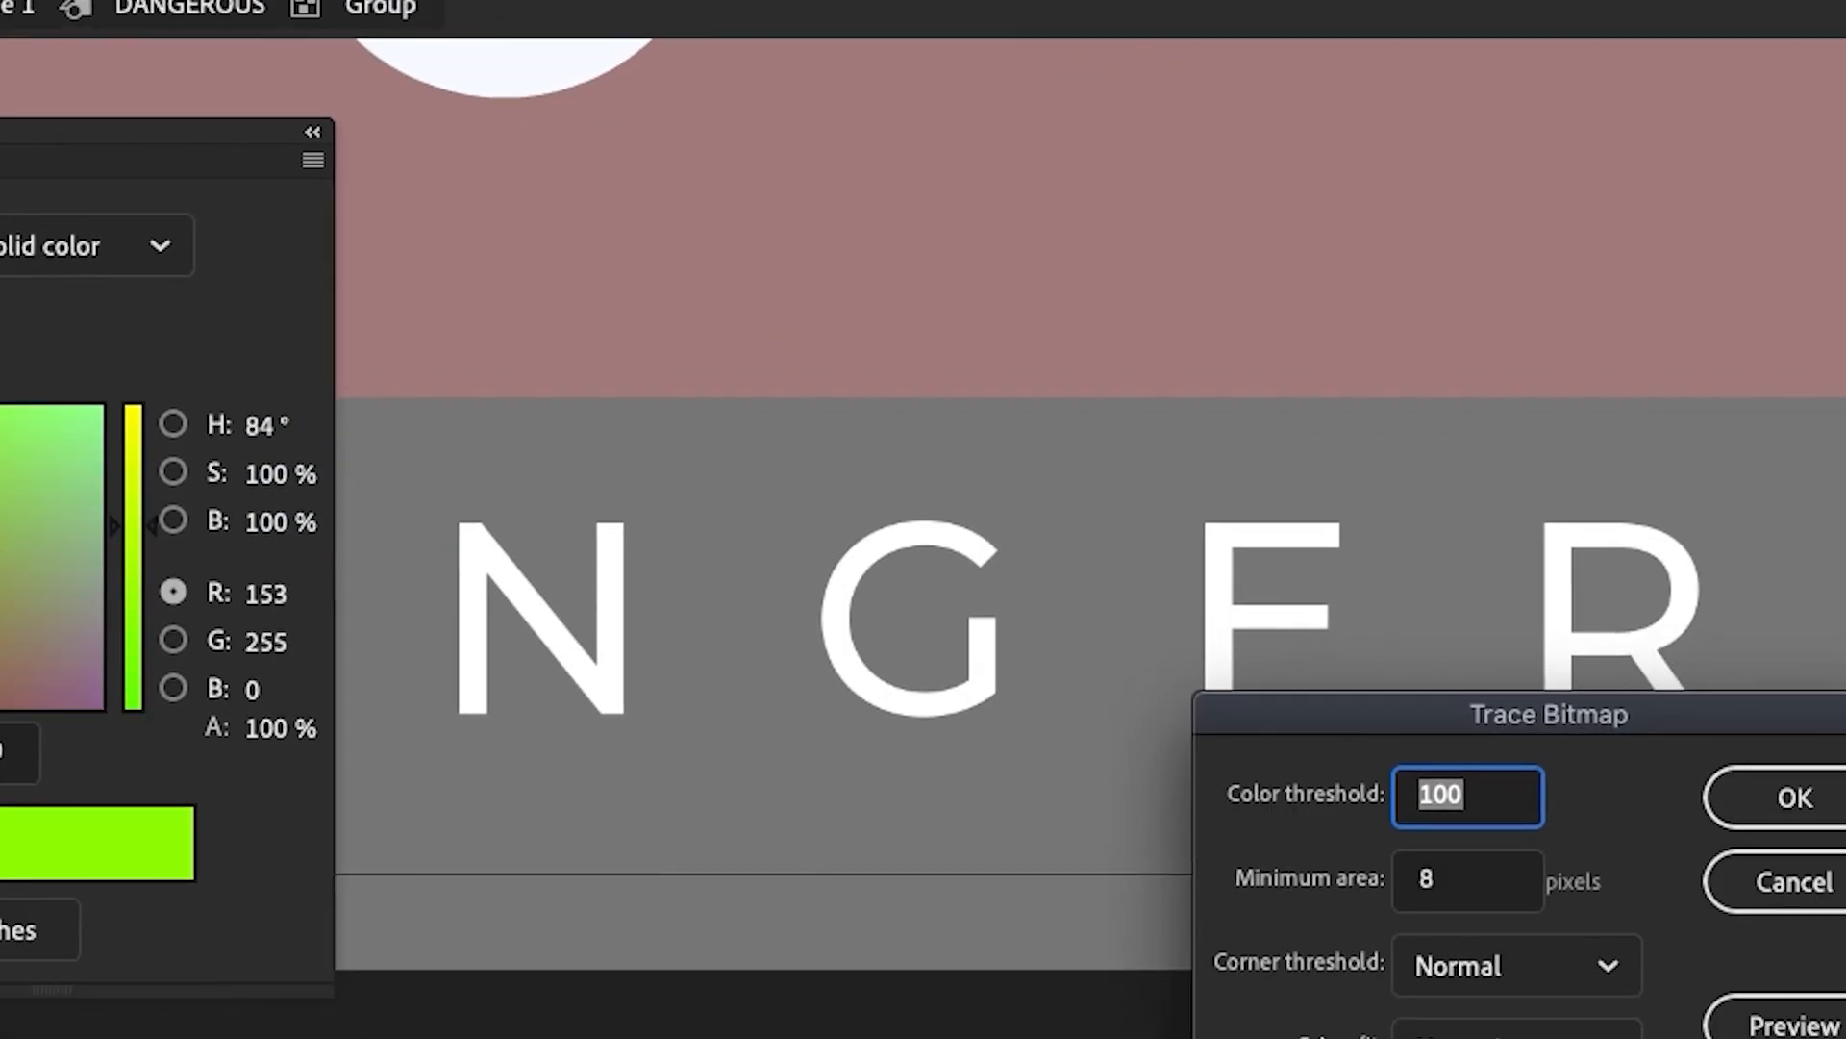
{"action": "left_click", "coordinate": [1794, 1025]}
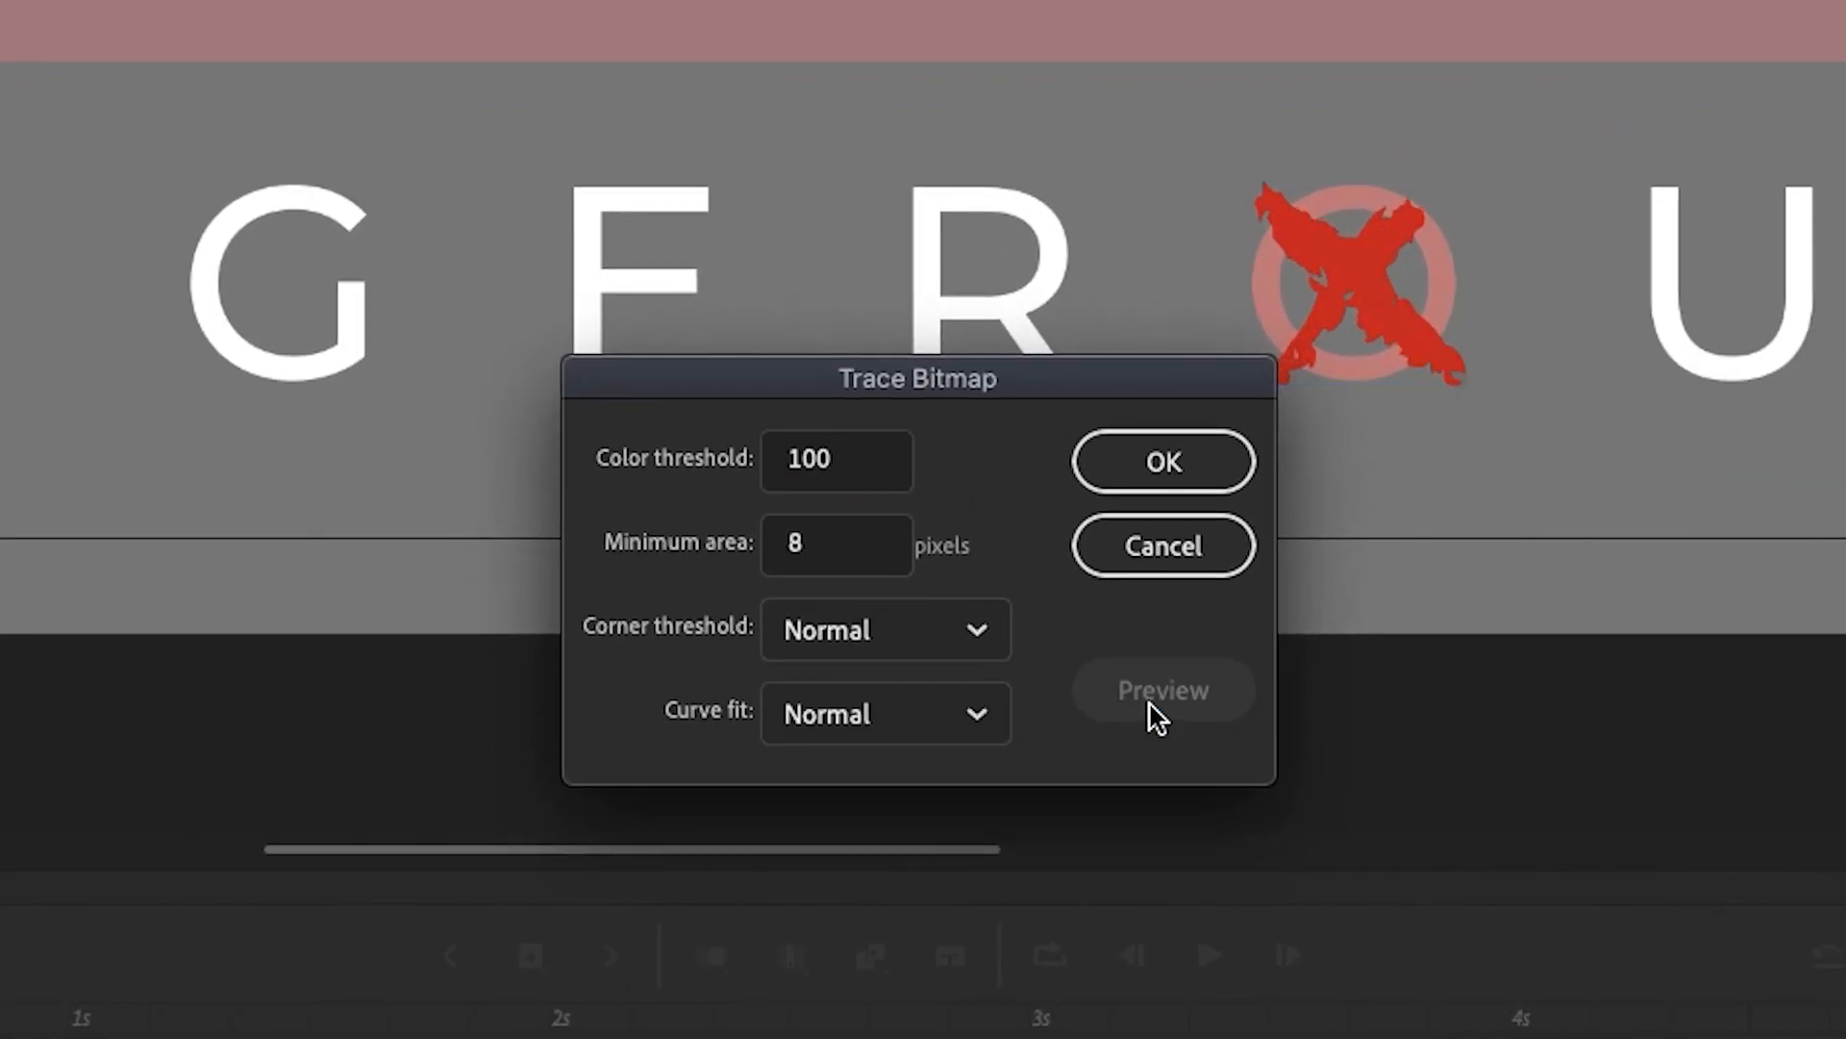
{"action": "left_click", "coordinate": [1194, 465]}
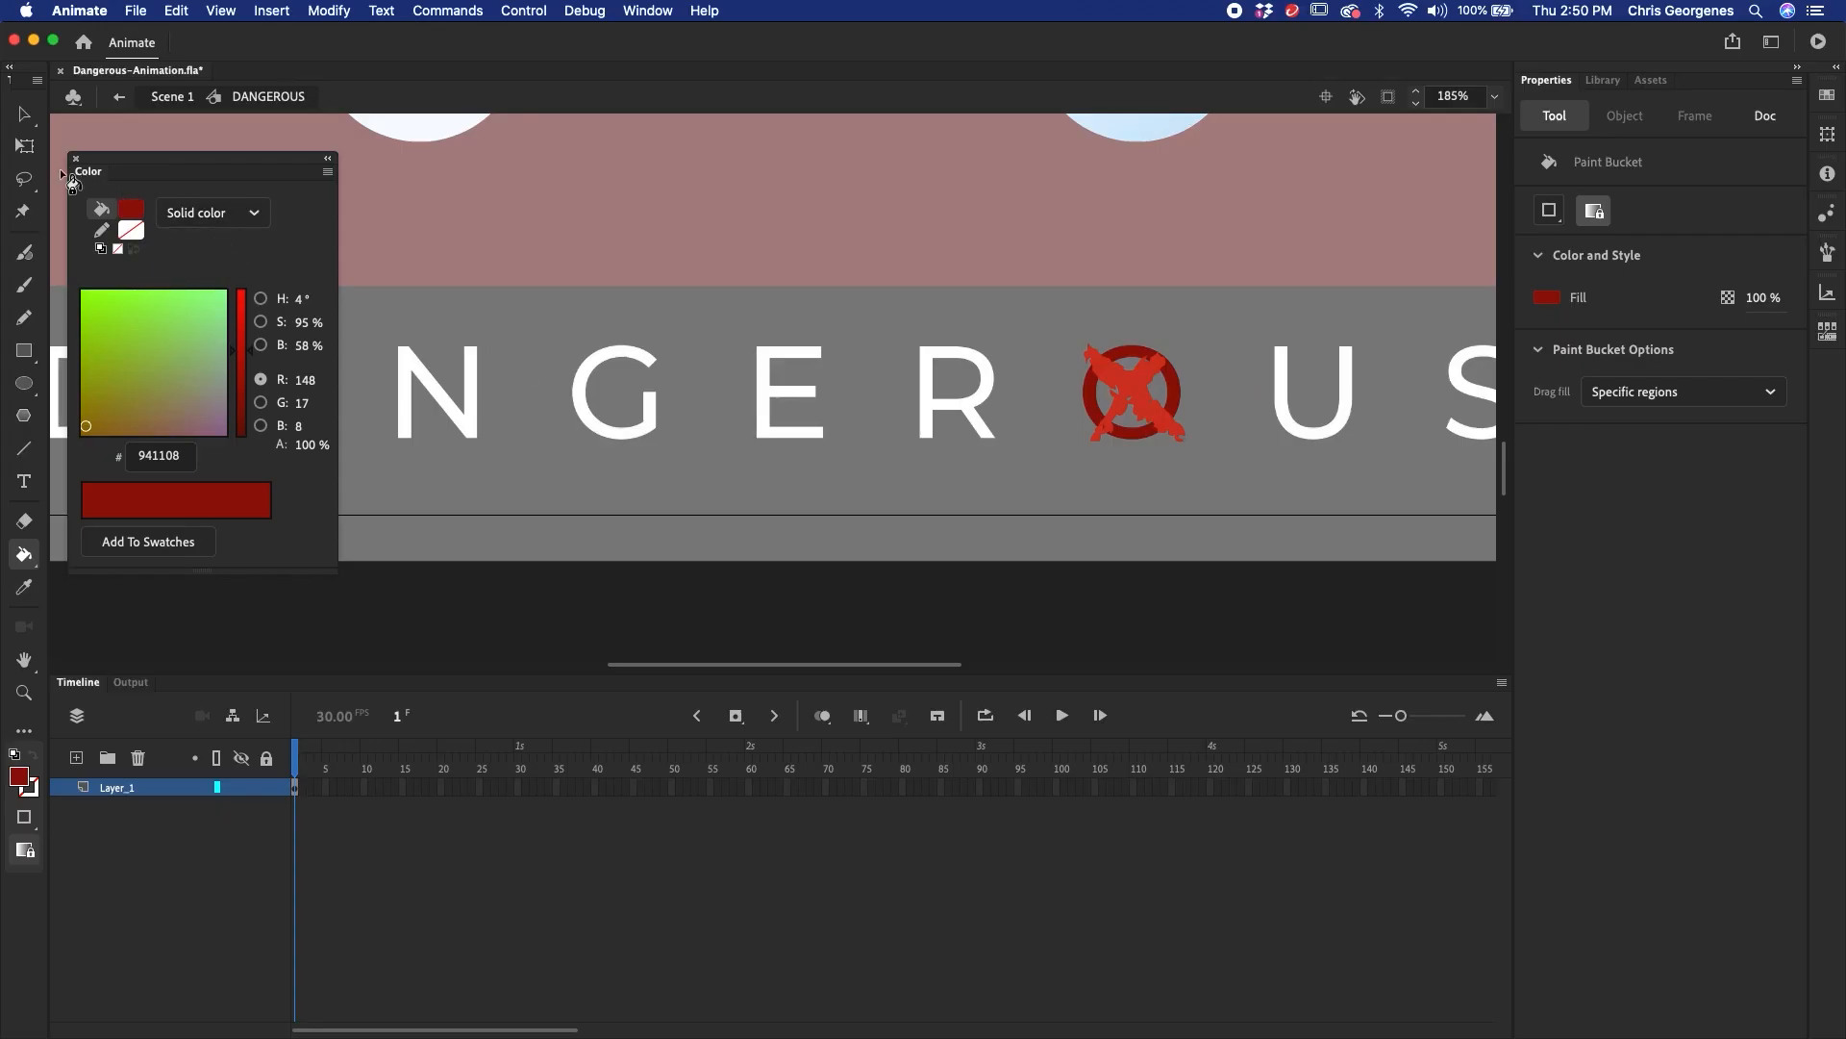
- Draw an unfilled circle about 44 px wide below the letter O, with the stroke sampled from the O's dark red
{"action": "left_click", "coordinate": [25, 385]}
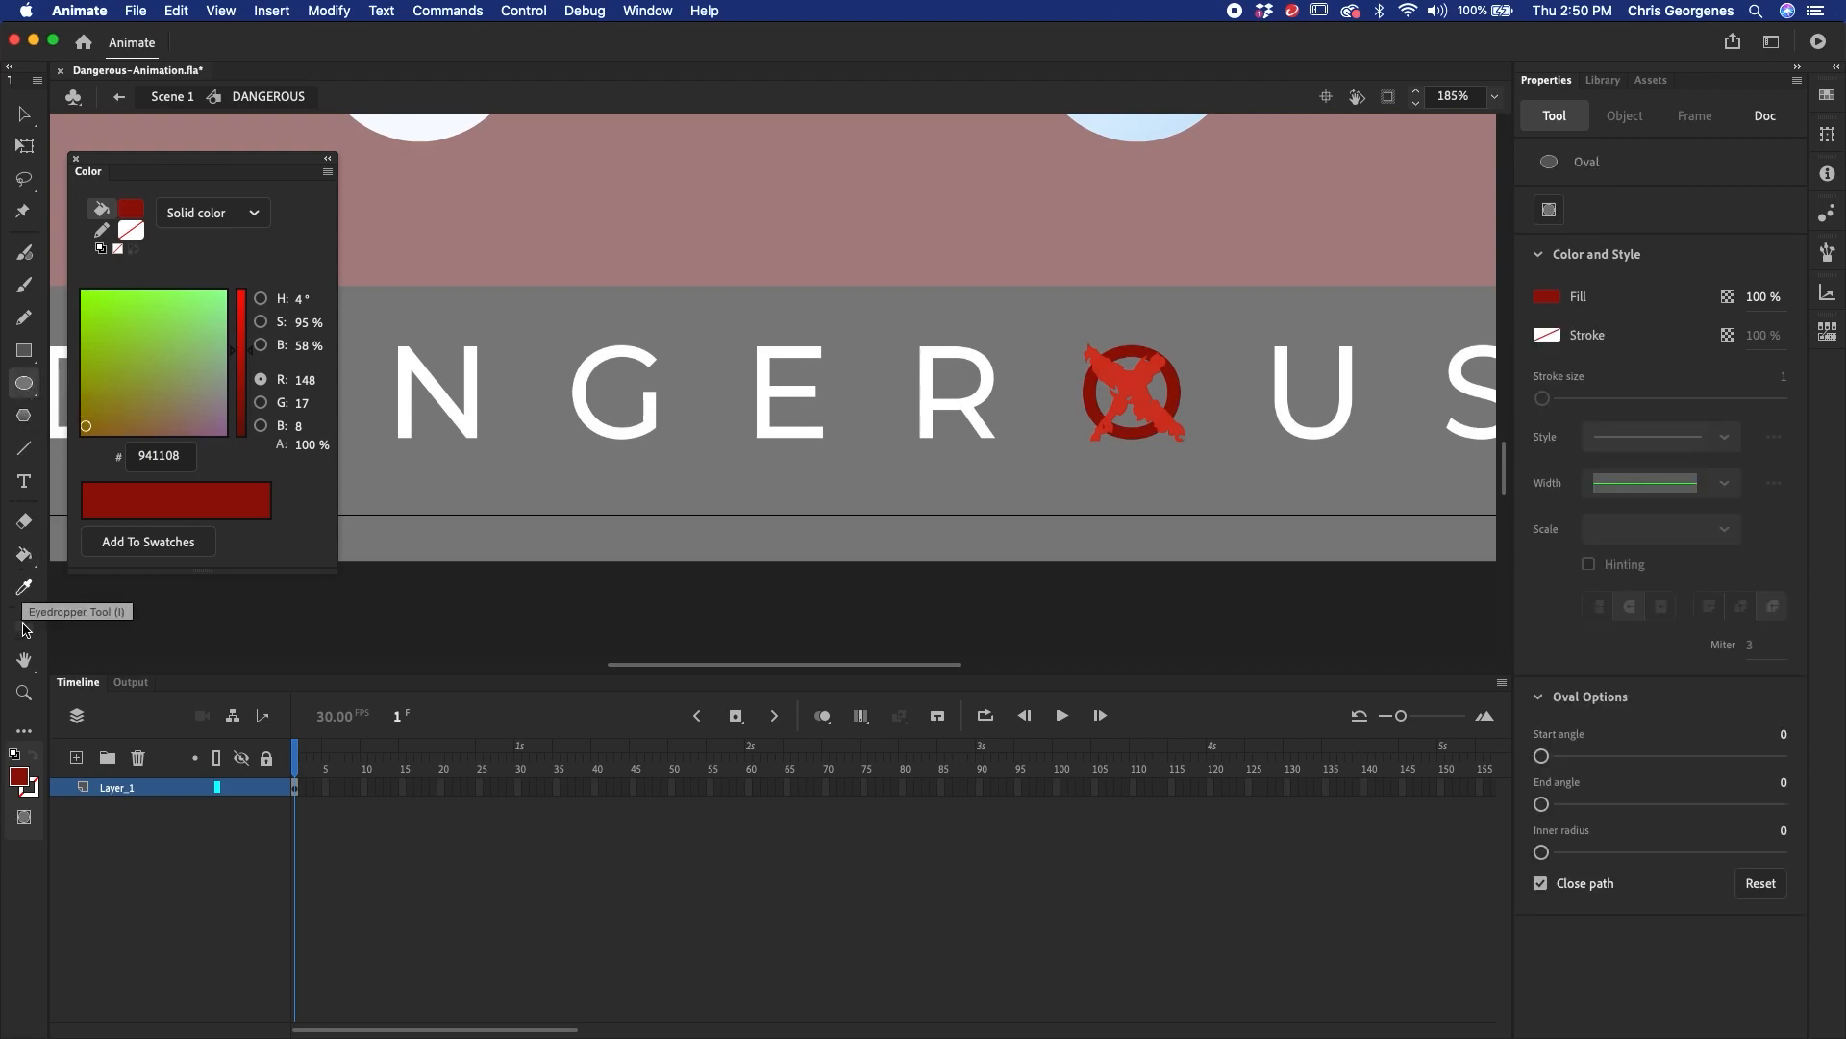
{"action": "left_click", "coordinate": [34, 787]}
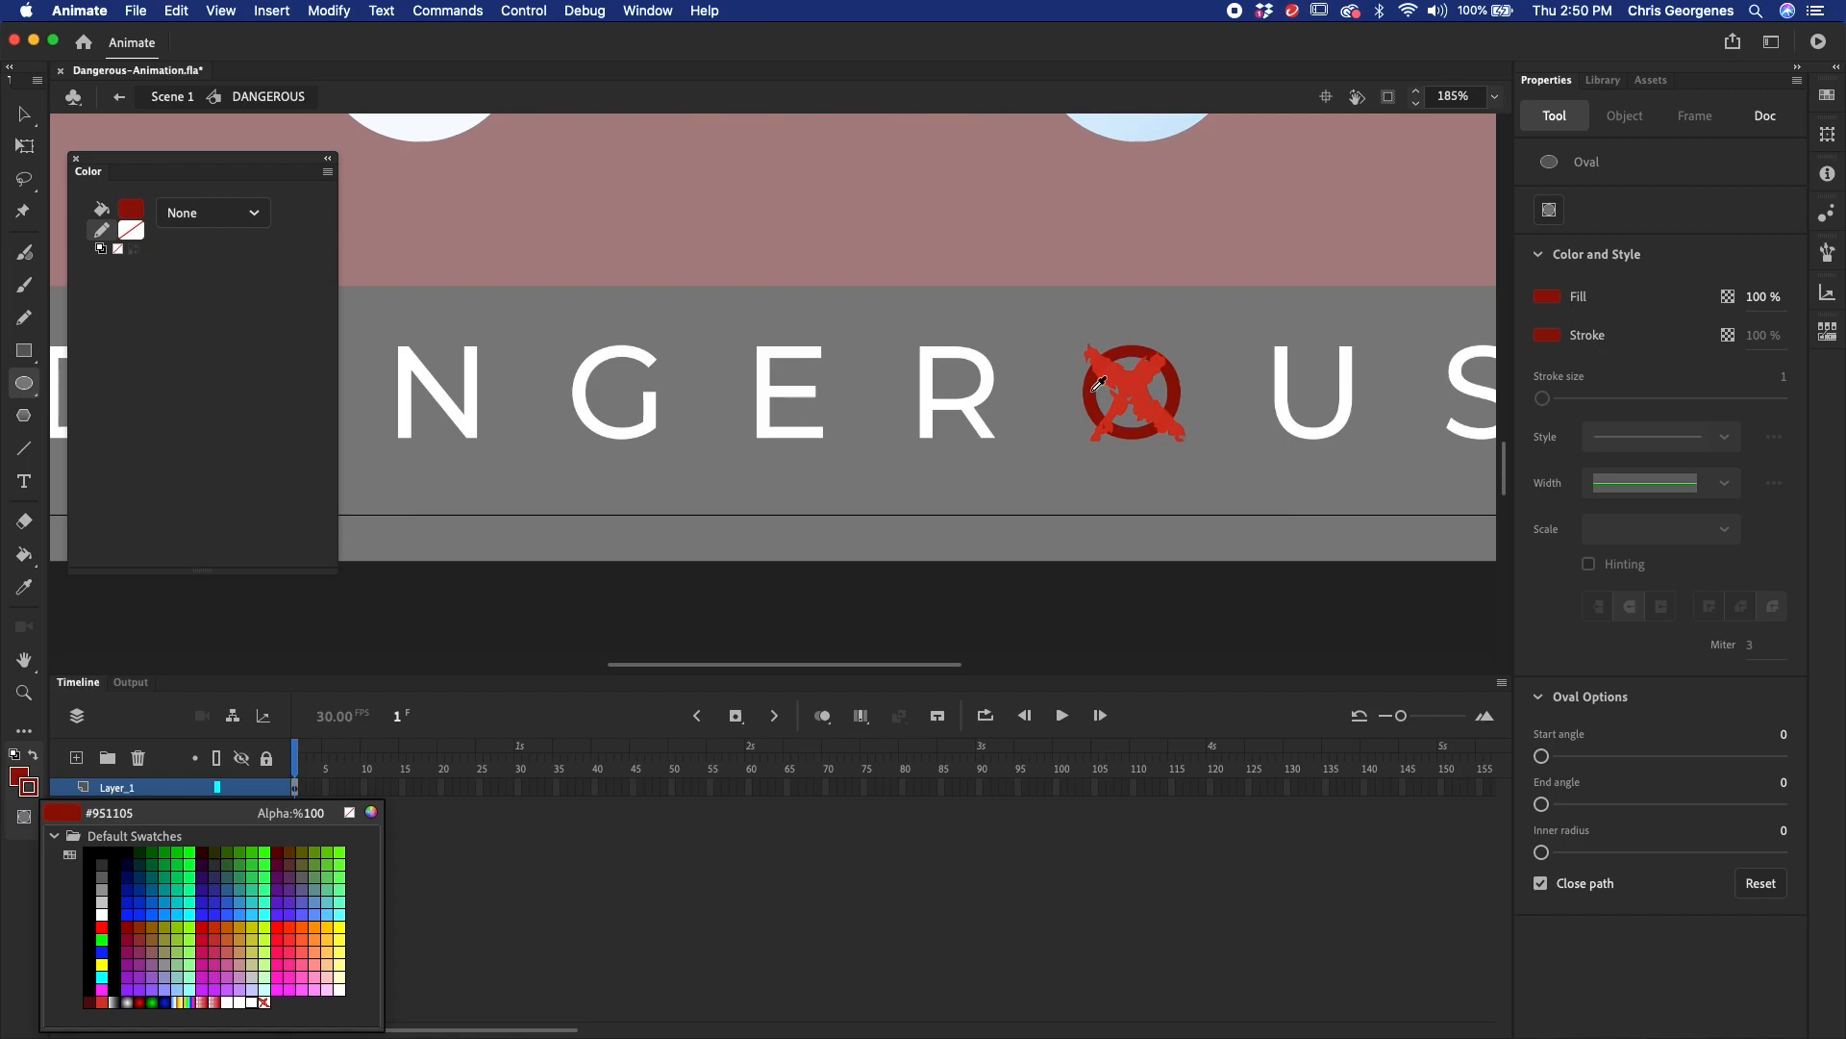
{"action": "left_click", "coordinate": [1145, 356]}
{"action": "left_click_drag", "start_coordinate": [1031, 458], "coordinate": [1099, 538]}
- Set the new circle's stroke size to 10
{"action": "key", "text": "v"}
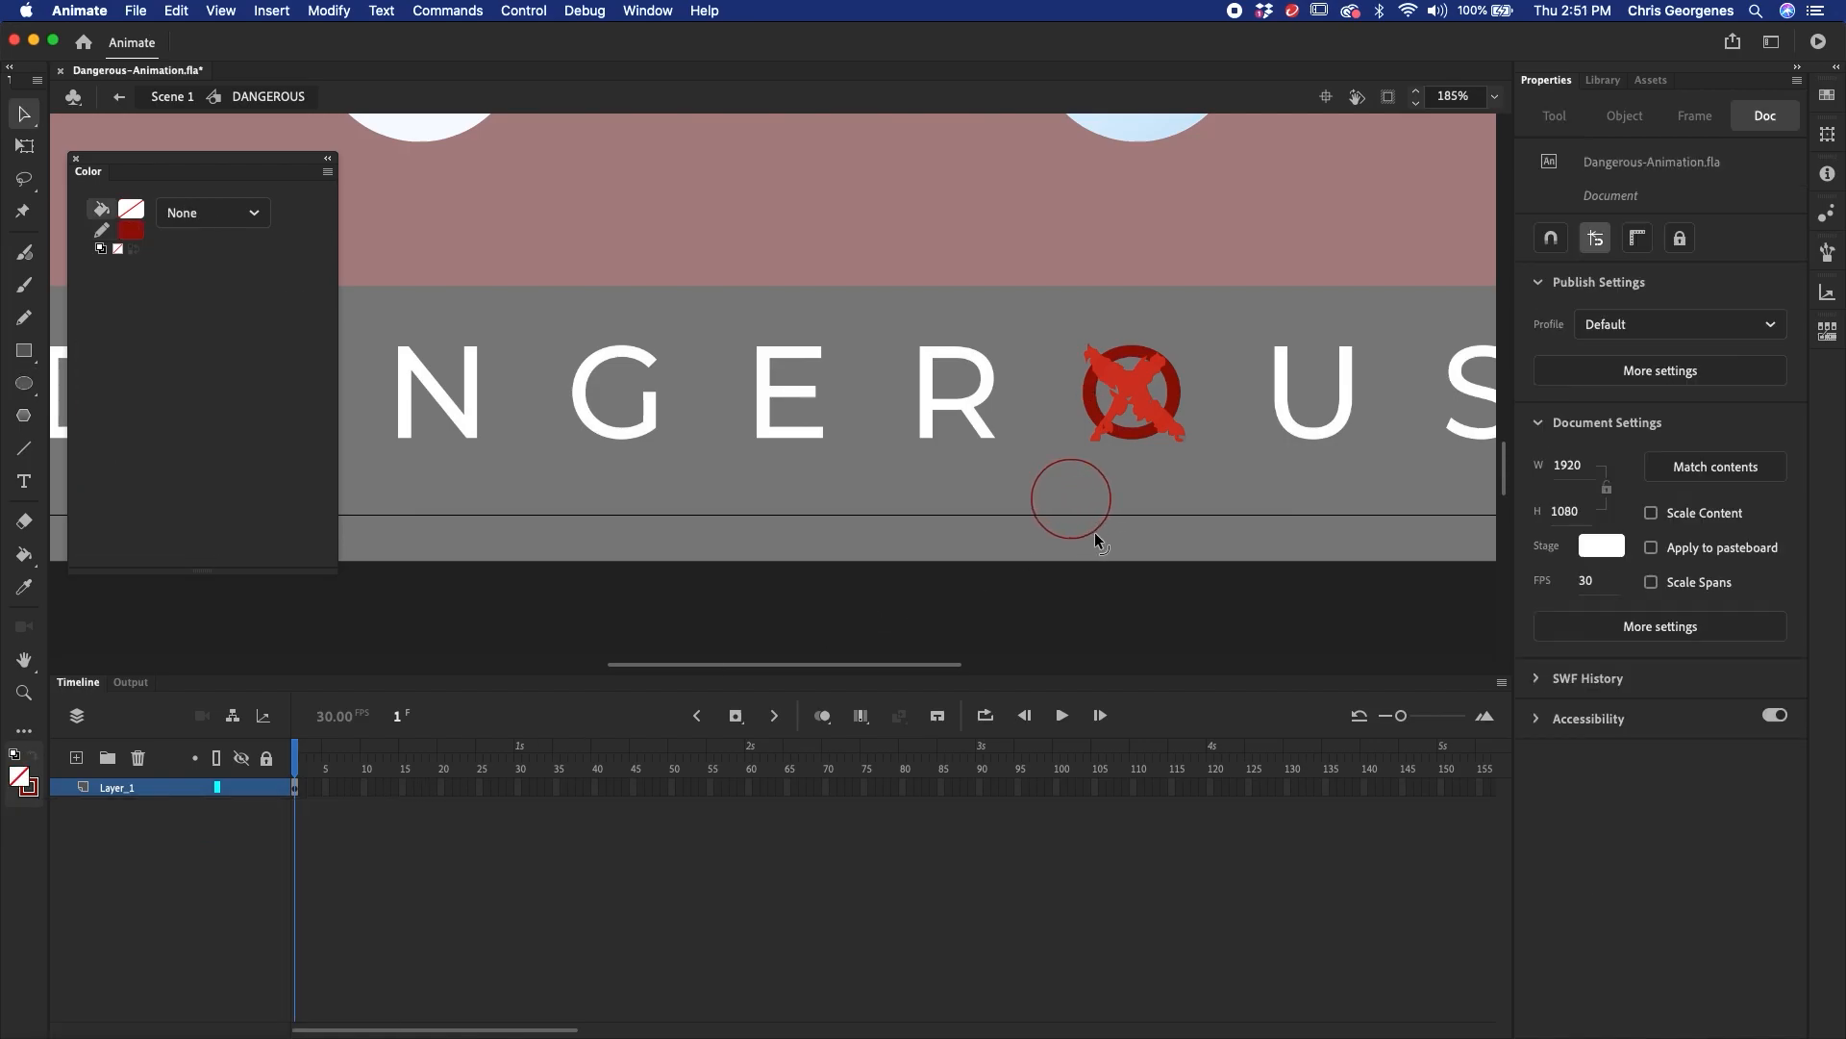
{"action": "left_click", "coordinate": [1092, 533]}
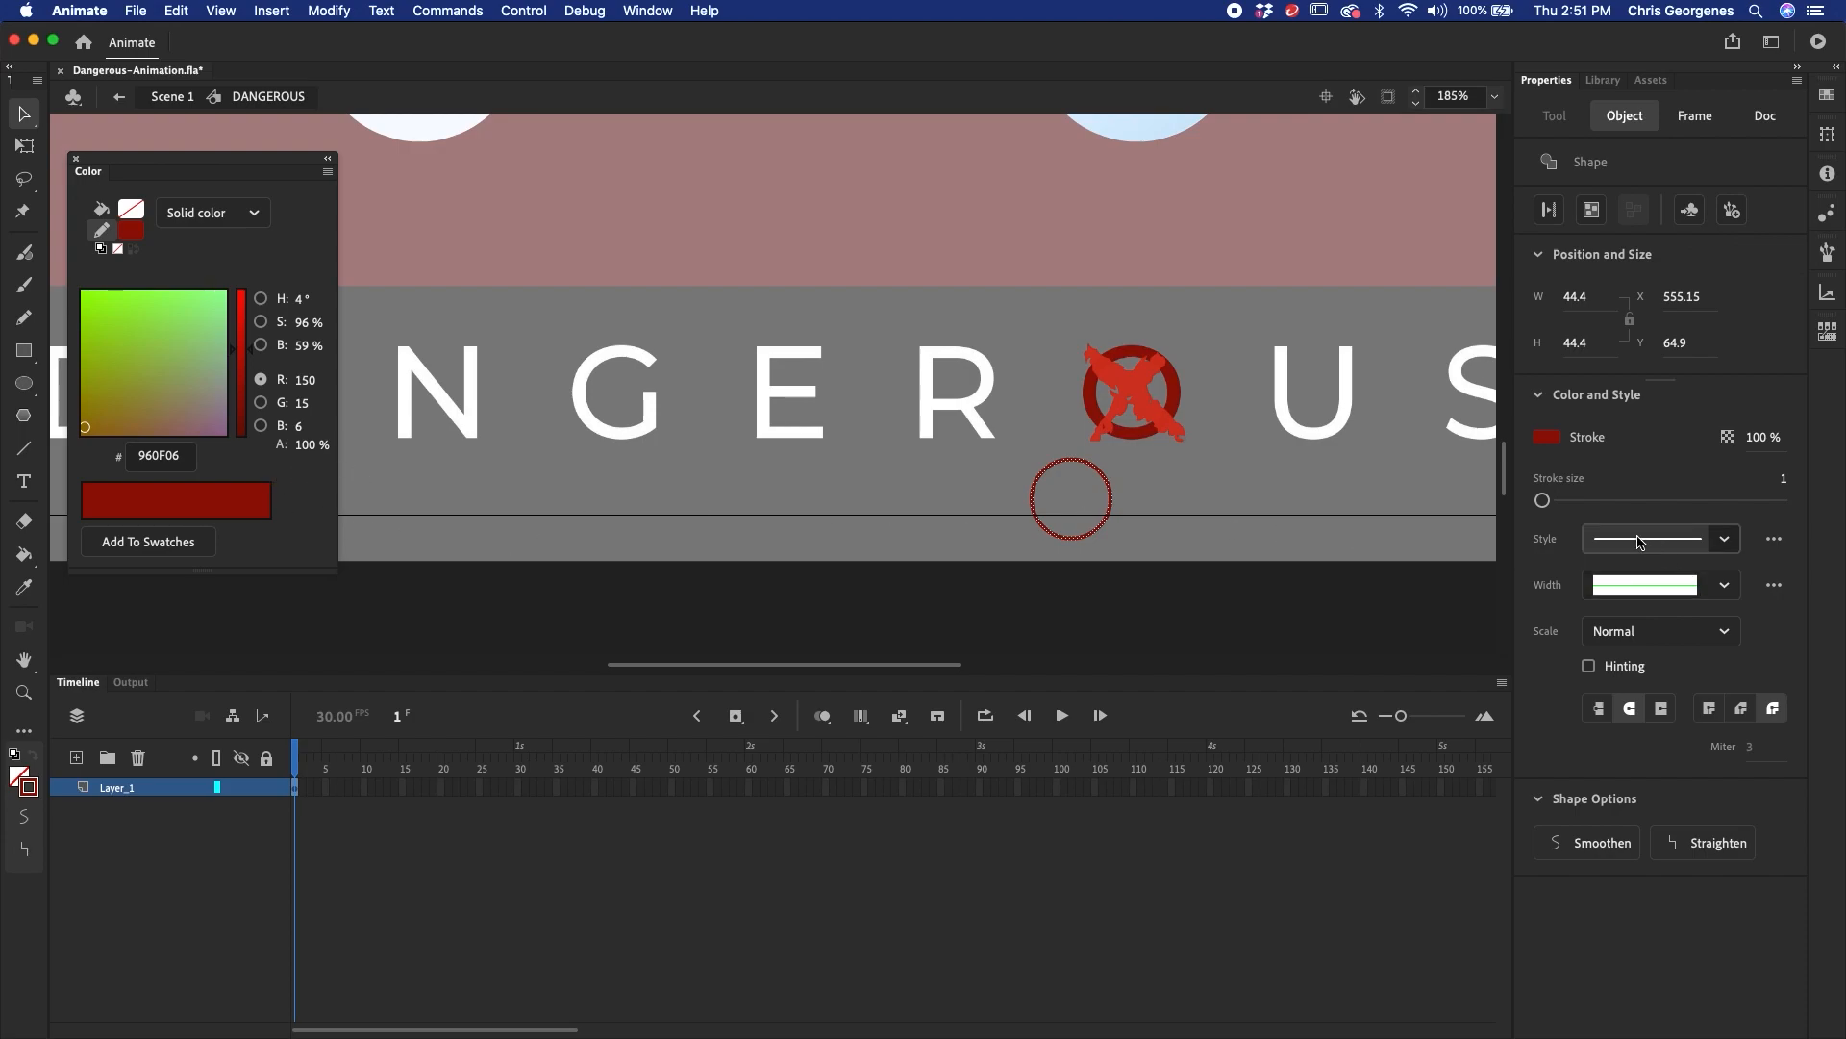
{"action": "left_click_drag", "start_coordinate": [1543, 500], "coordinate": [1553, 501]}
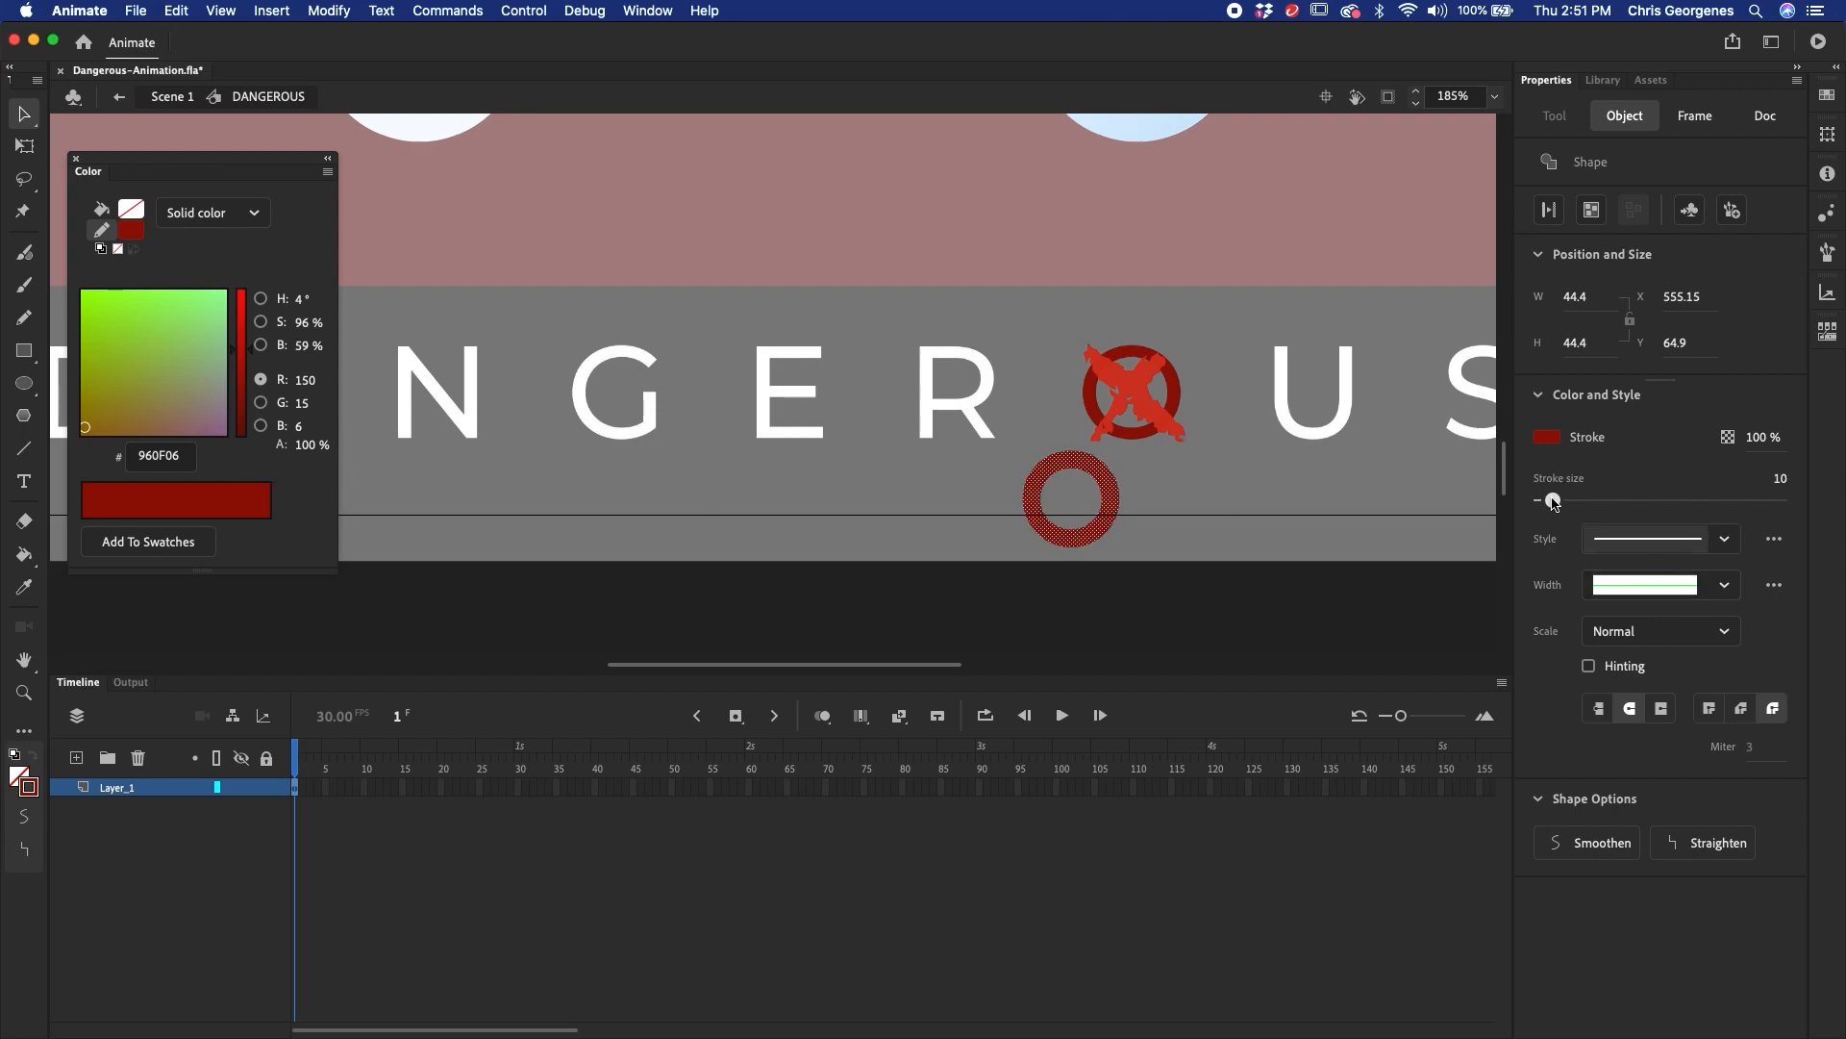
- Convert the traced X and the dark red ring into separate graphic symbols named X and Dangerous-O
{"action": "key", "text": "F8"}
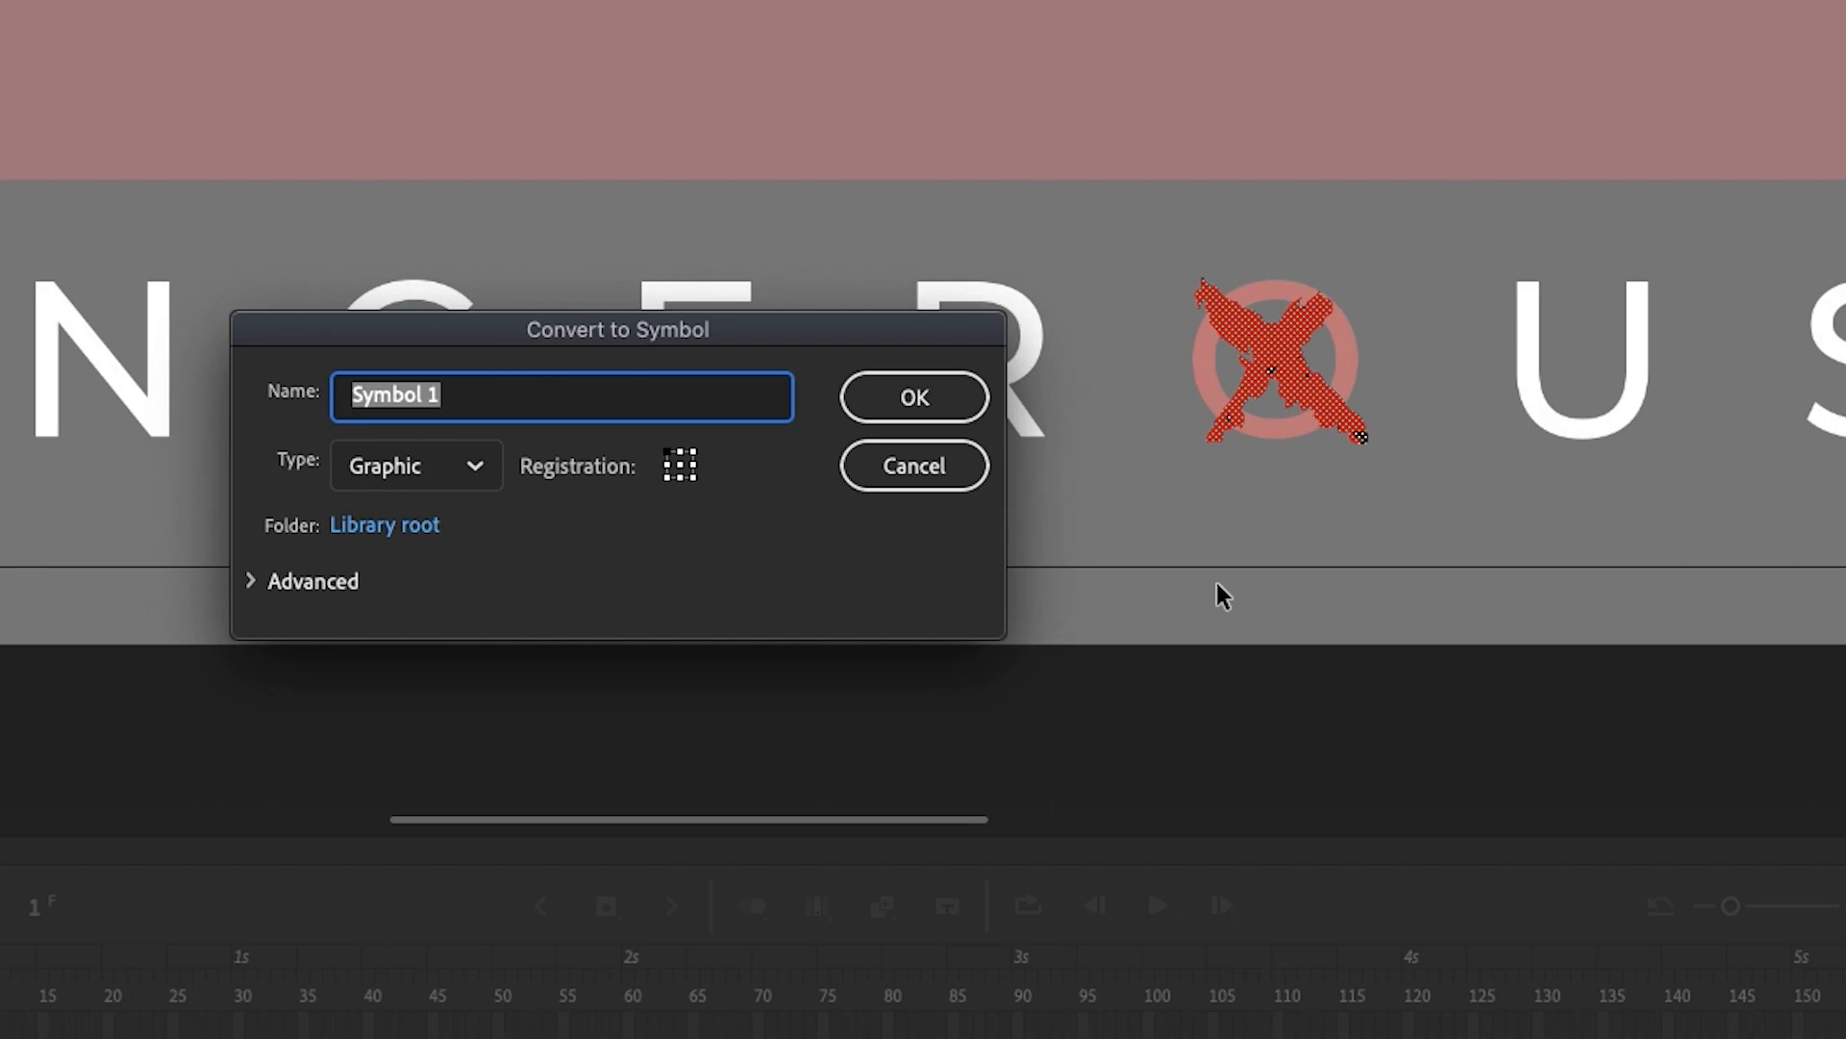
{"action": "type", "text": "X"}
{"action": "key", "text": "Return"}
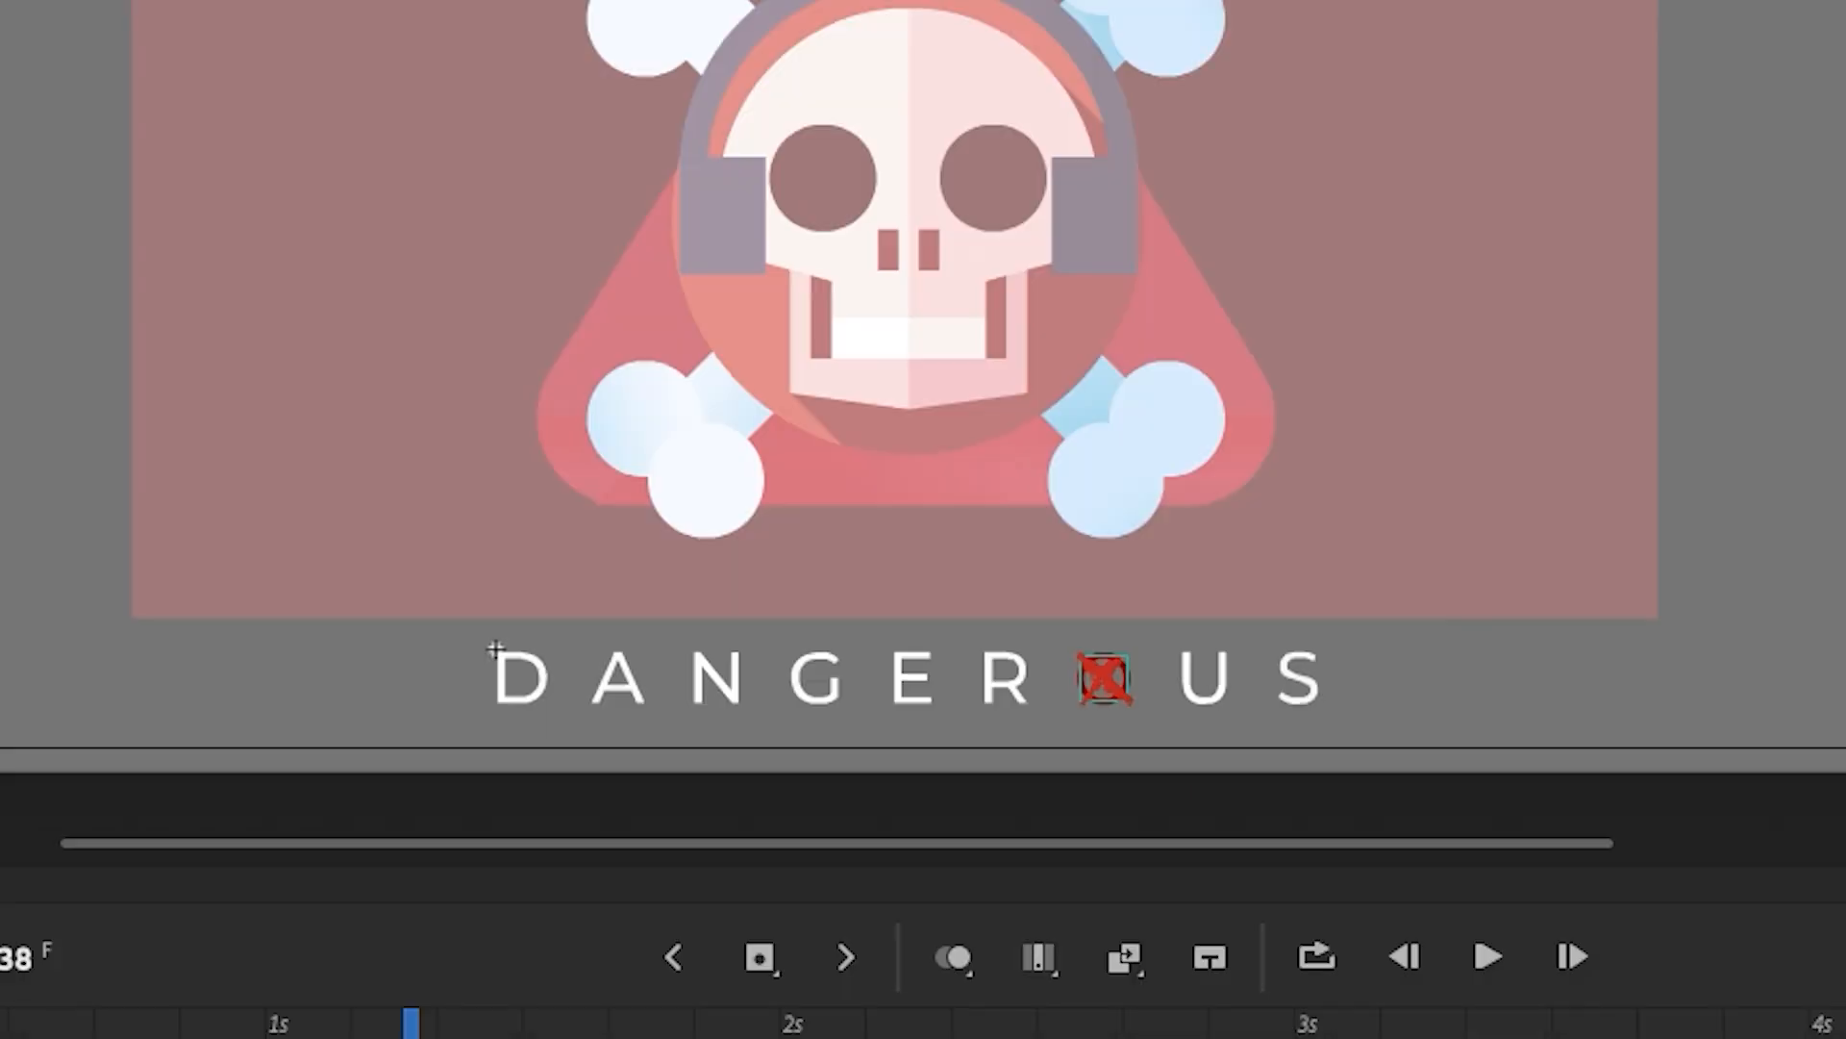
{"action": "key", "text": "F8"}
{"action": "type", "text": "Dangerous-O"}
{"action": "left_click", "coordinate": [1167, 284]}
- Trace the DANGEROUS lettering bitmap with colour threshold 100 and minimum area 8 pixels, and convert it into a graphic symbol named DANGER-US
{"action": "left_click", "coordinate": [330, 11]}
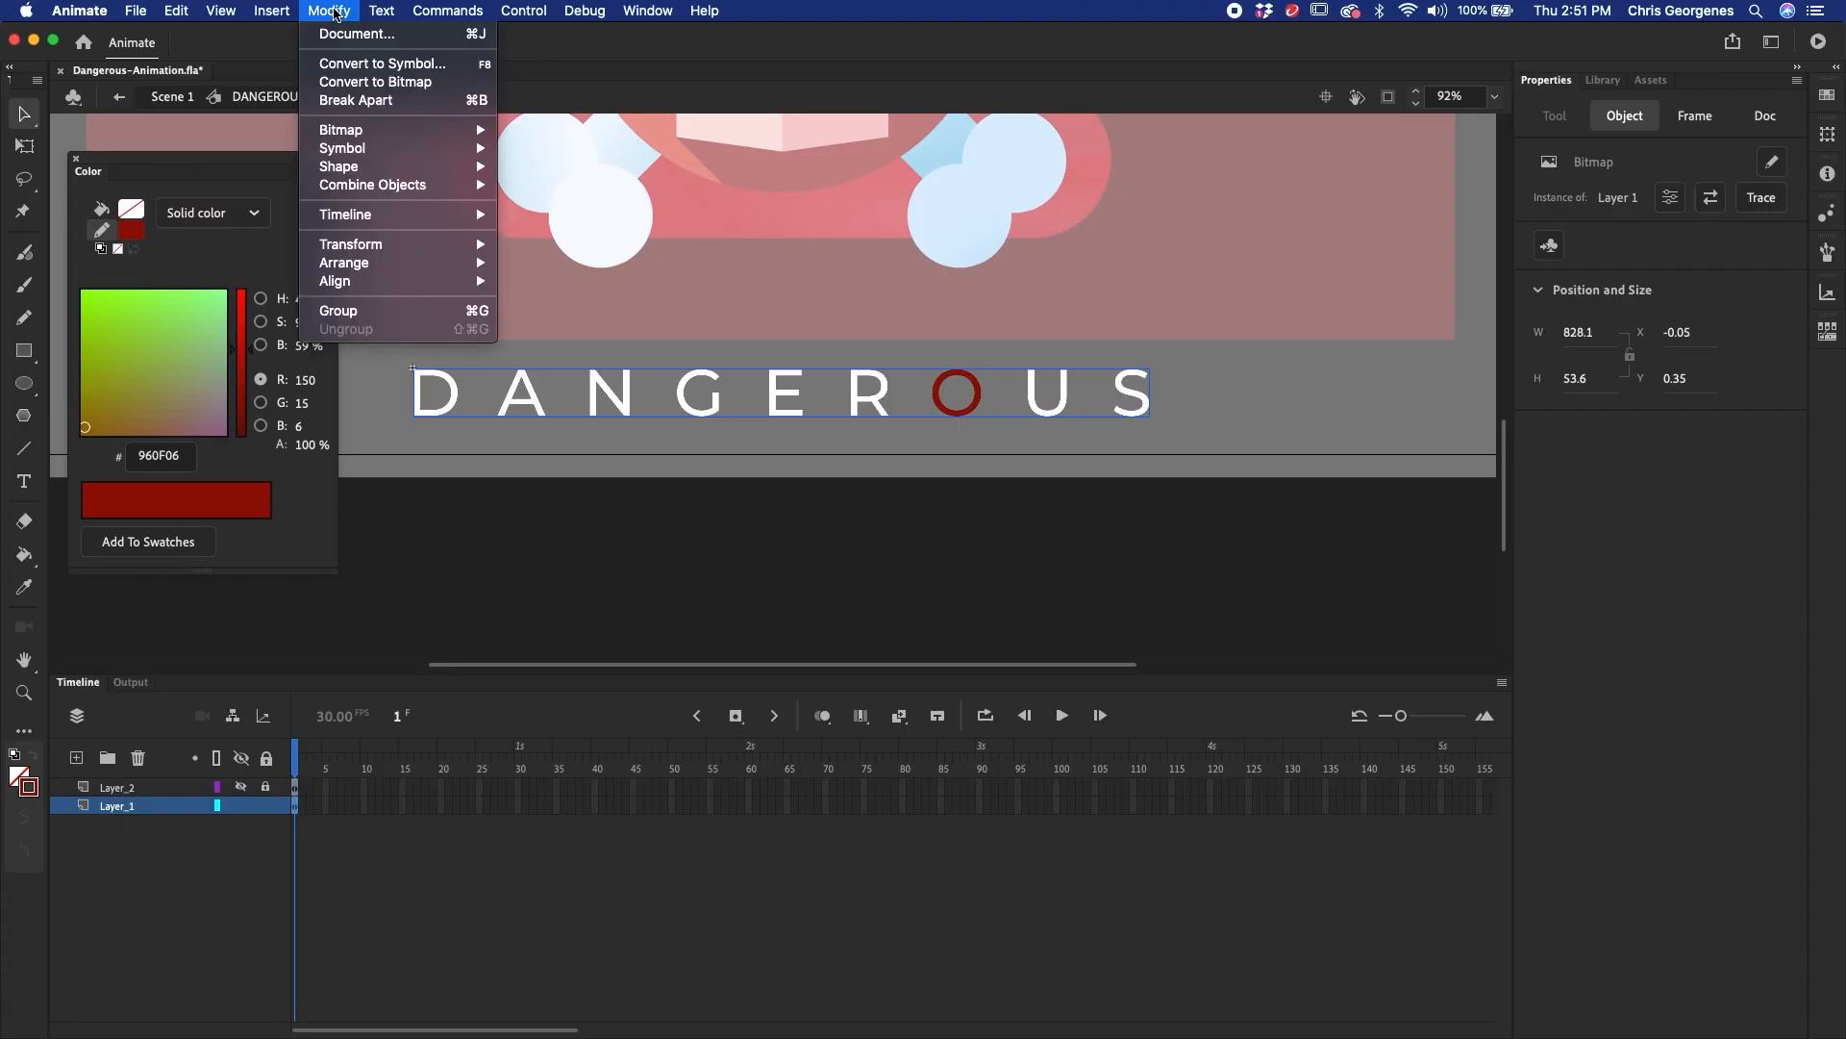
{"action": "mouse_move", "coordinate": [352, 127]}
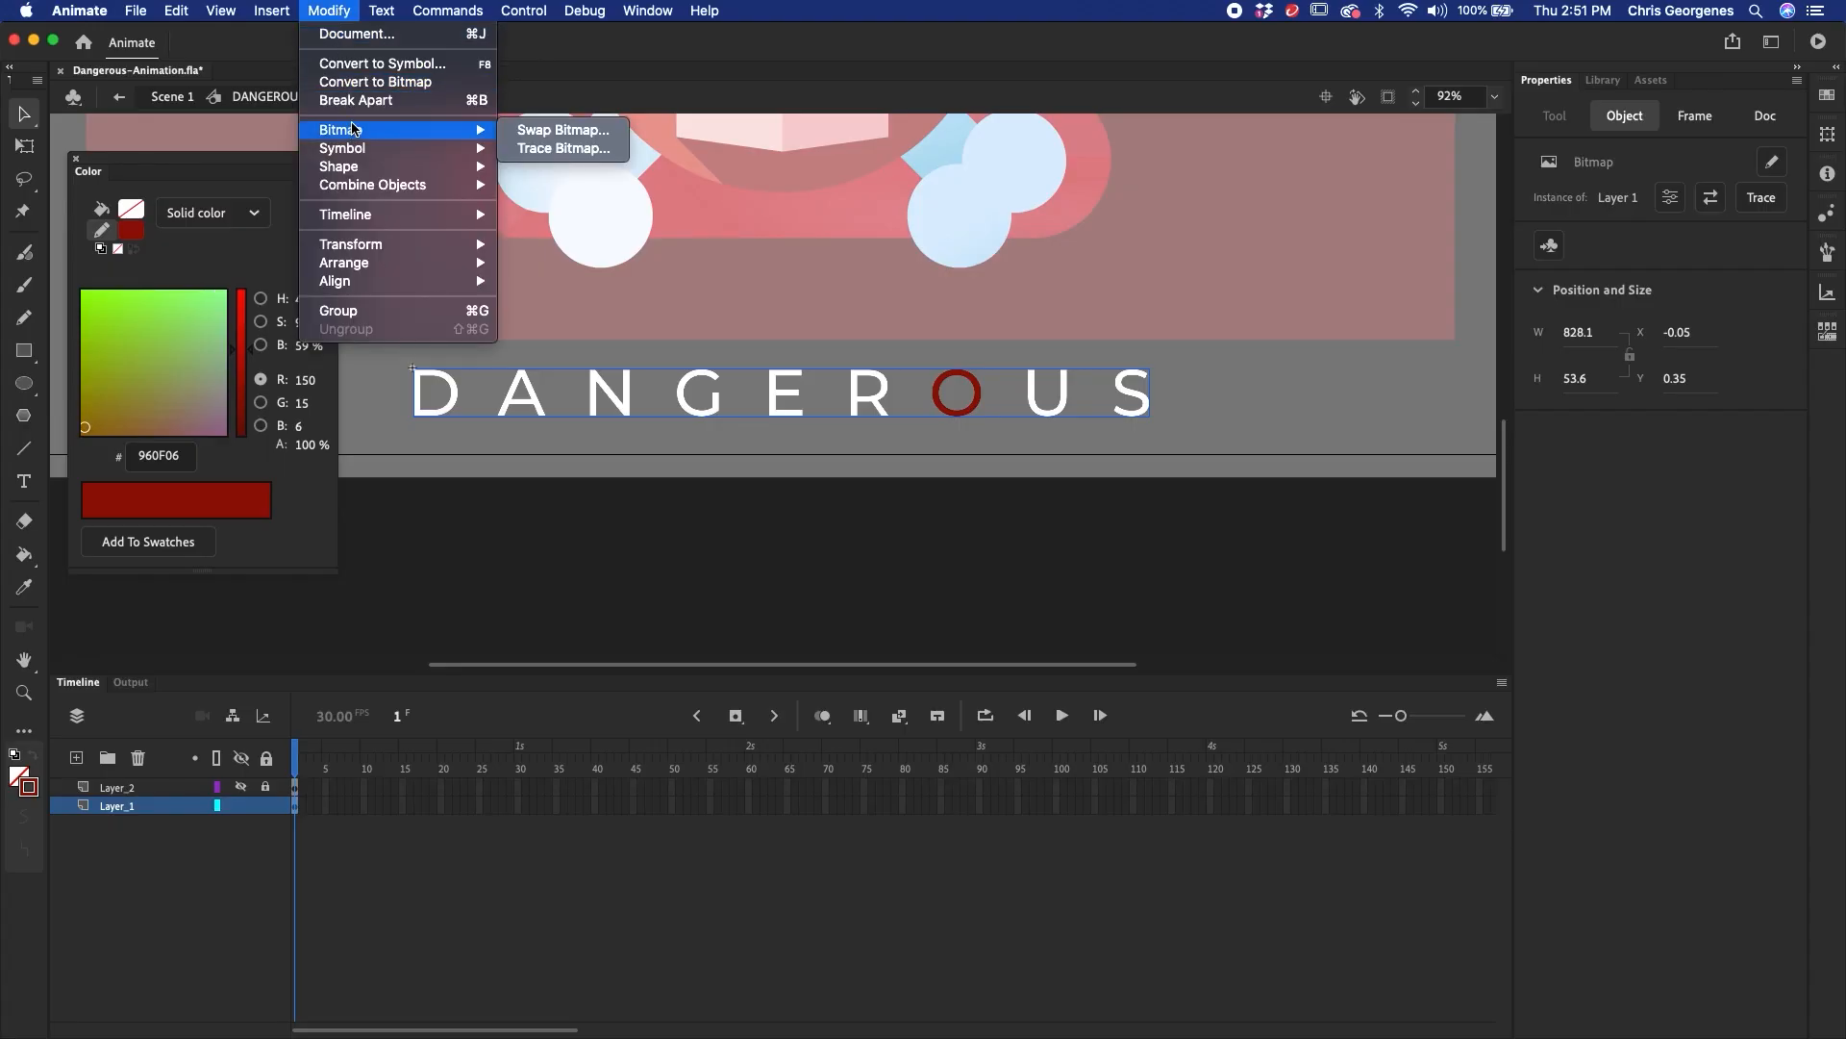
{"action": "left_click", "coordinate": [566, 148]}
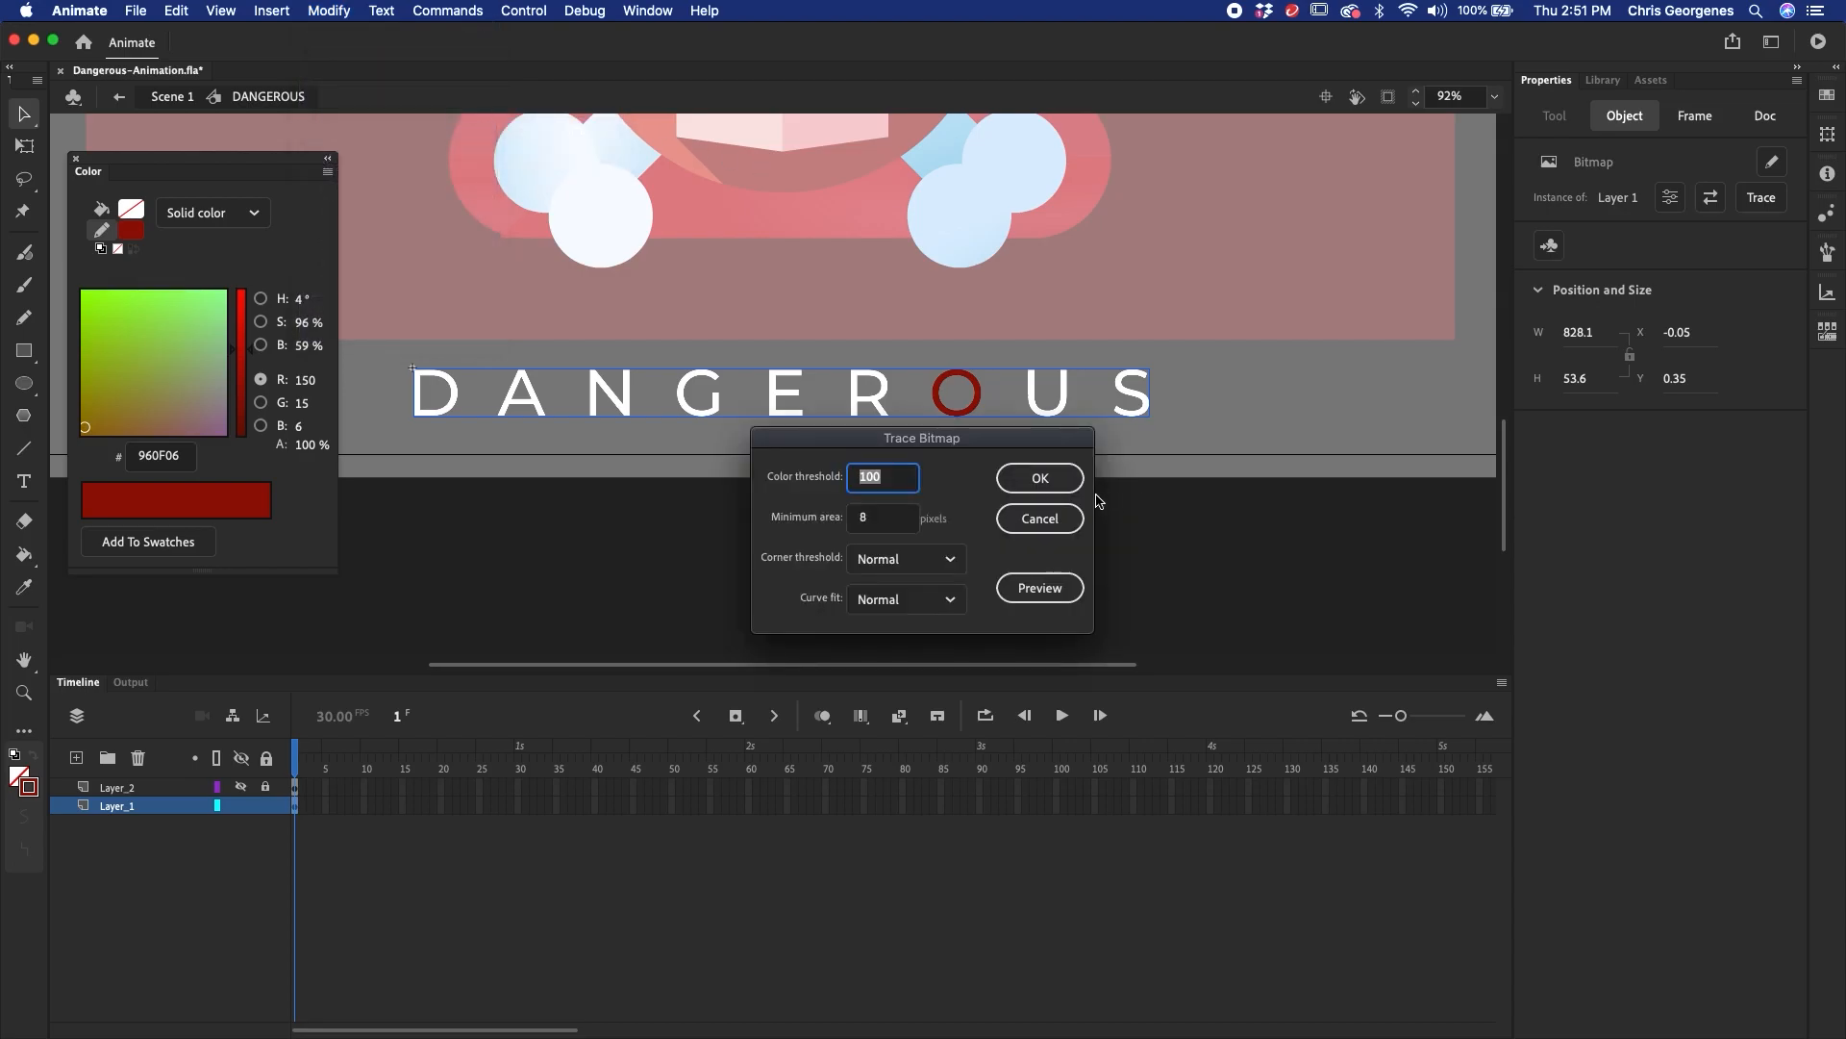
{"action": "left_click", "coordinate": [1057, 479]}
{"action": "key", "text": "F8"}
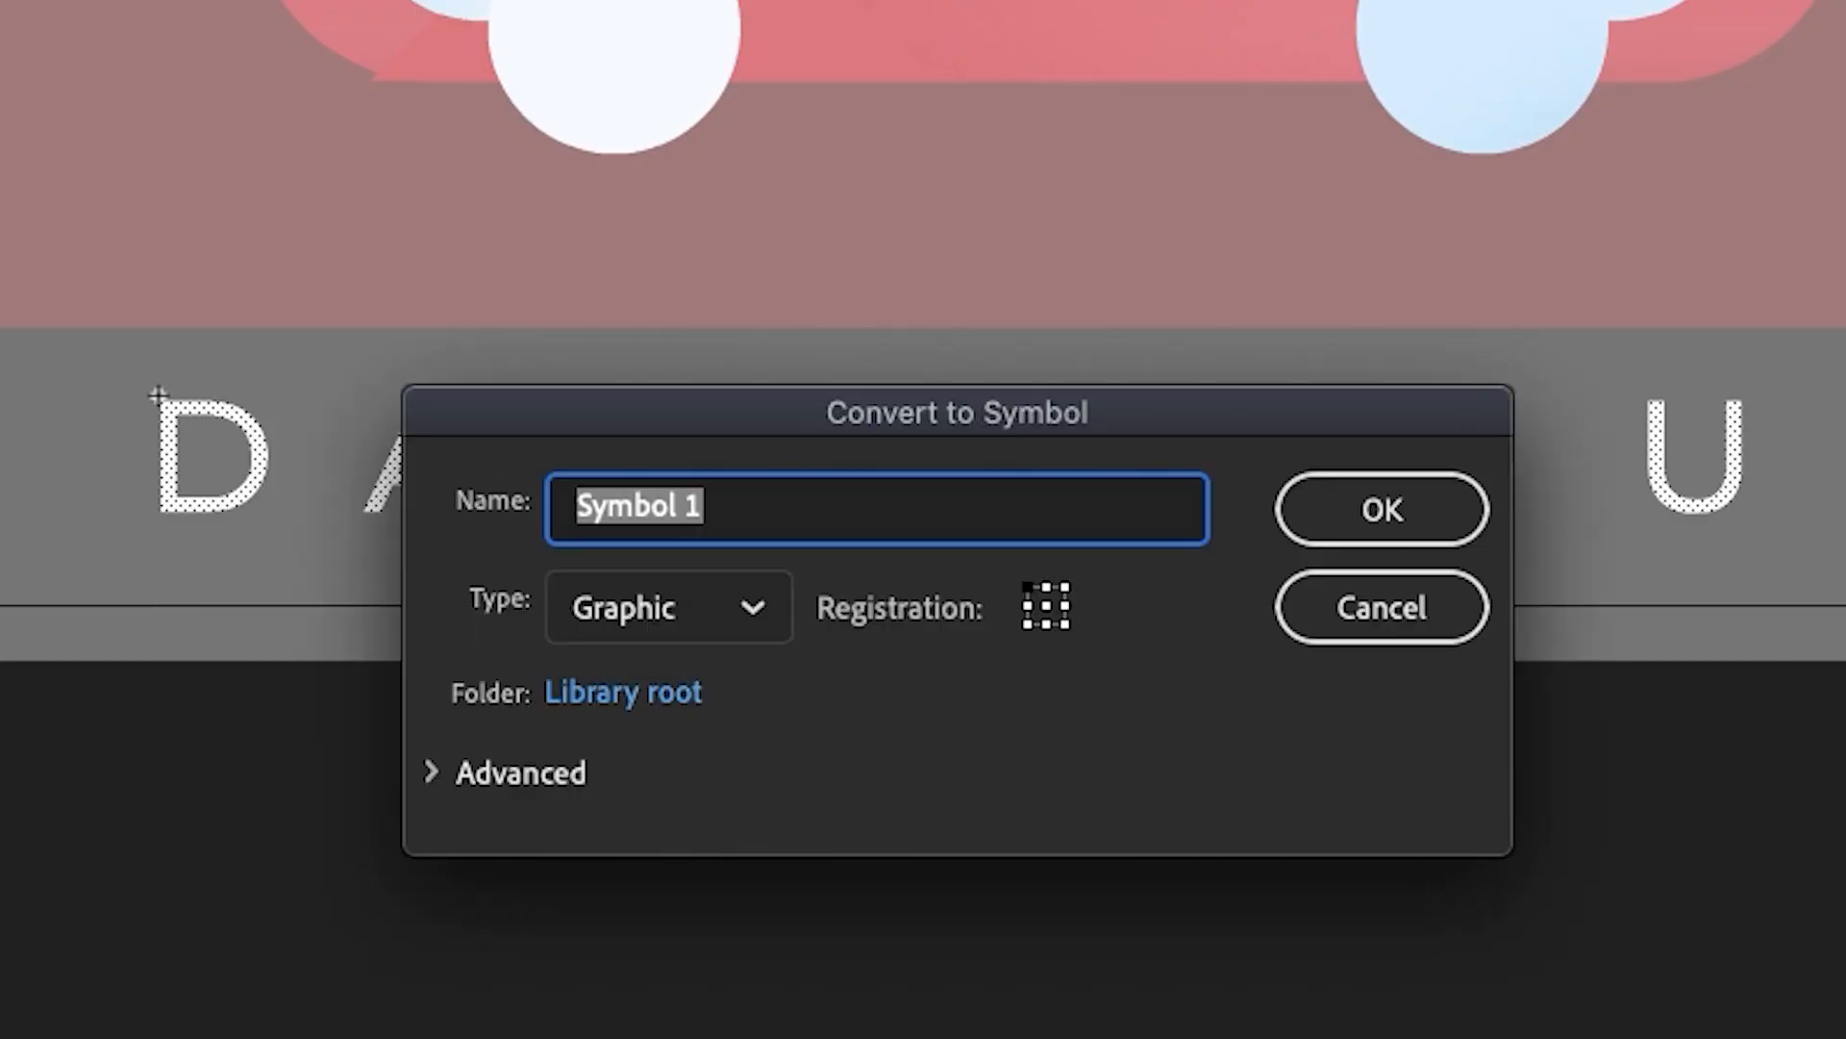
{"action": "type", "text": "DANGER-US"}
{"action": "key", "text": "Return"}
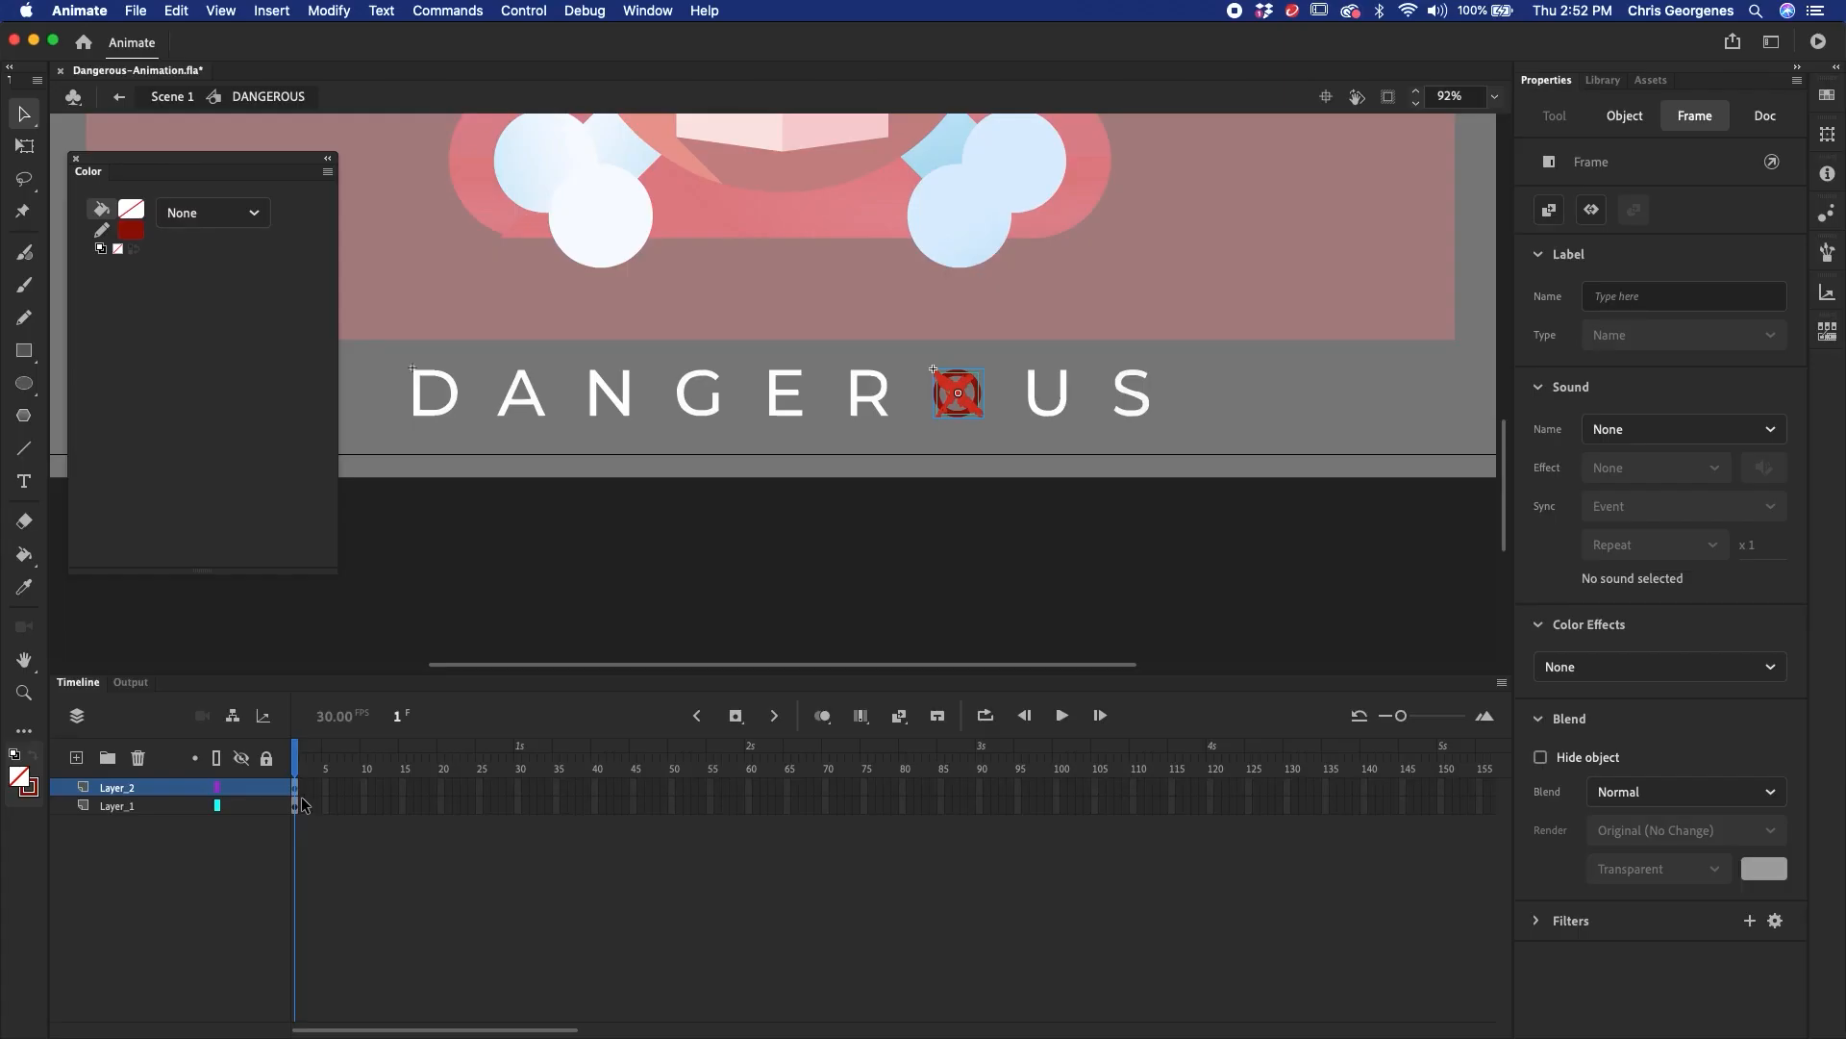
- Move the Layer_2 keyframe to frame 20 and distribute the X and the ring to separate layers
{"action": "left_click_drag", "start_coordinate": [301, 798], "coordinate": [441, 788]}
{"action": "left_click", "coordinate": [440, 789]}
{"action": "right_click", "coordinate": [968, 410]}
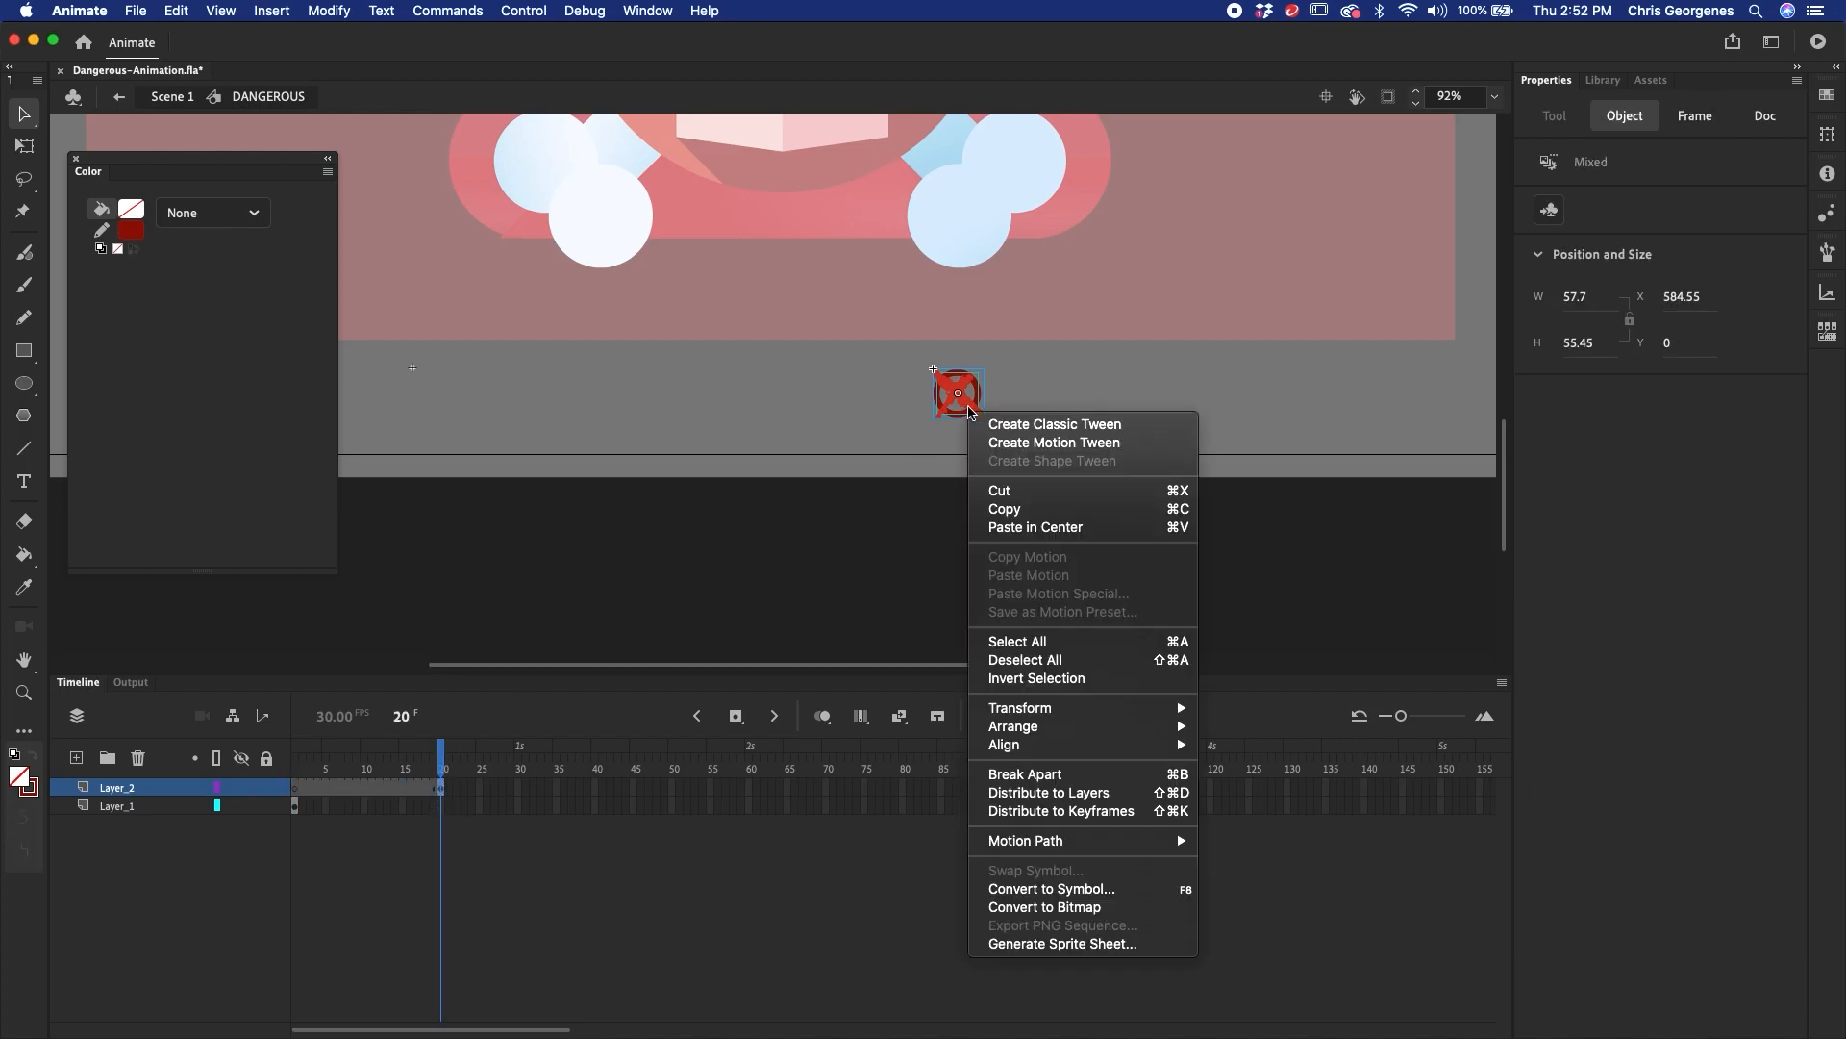
{"action": "left_click", "coordinate": [1067, 792]}
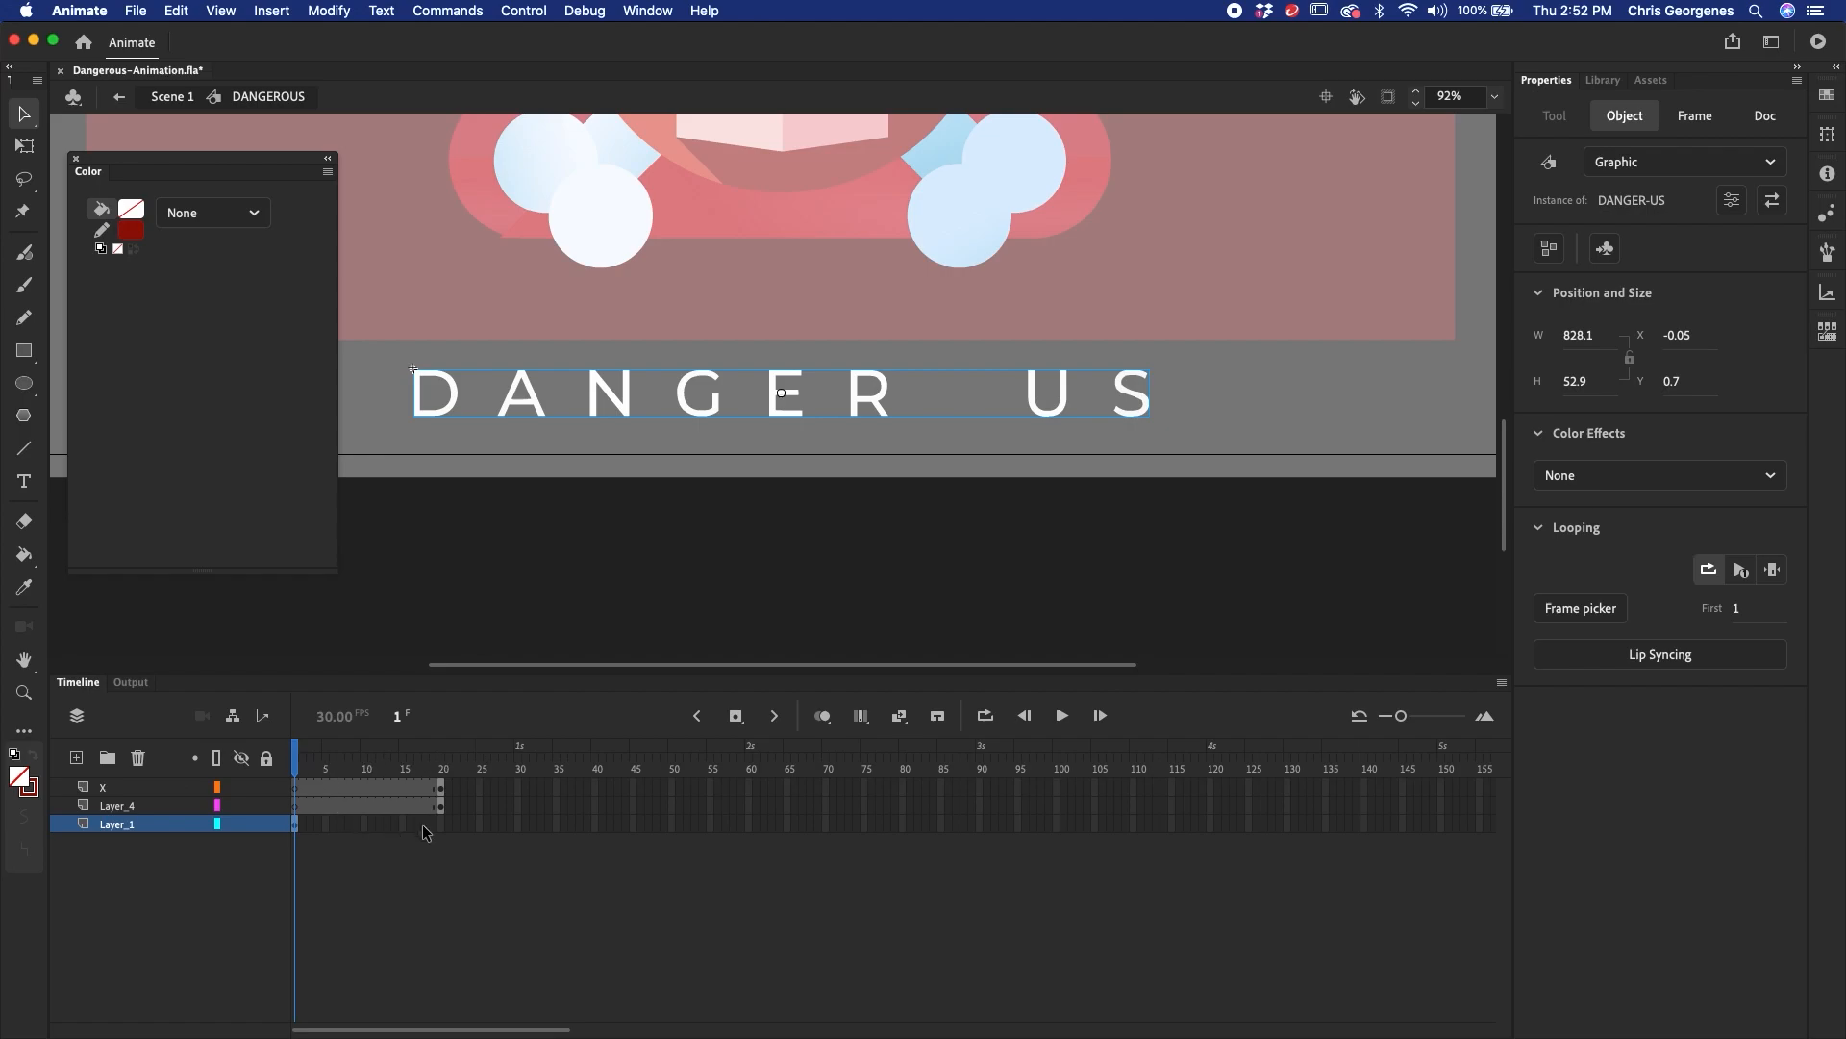
- Add a keyframe at frame 20 of Layer_1 and make the DANGER-US instance at frame 1 transparent with an Alpha color effect
{"action": "left_click", "coordinate": [442, 825]}
{"action": "key", "text": "F6"}
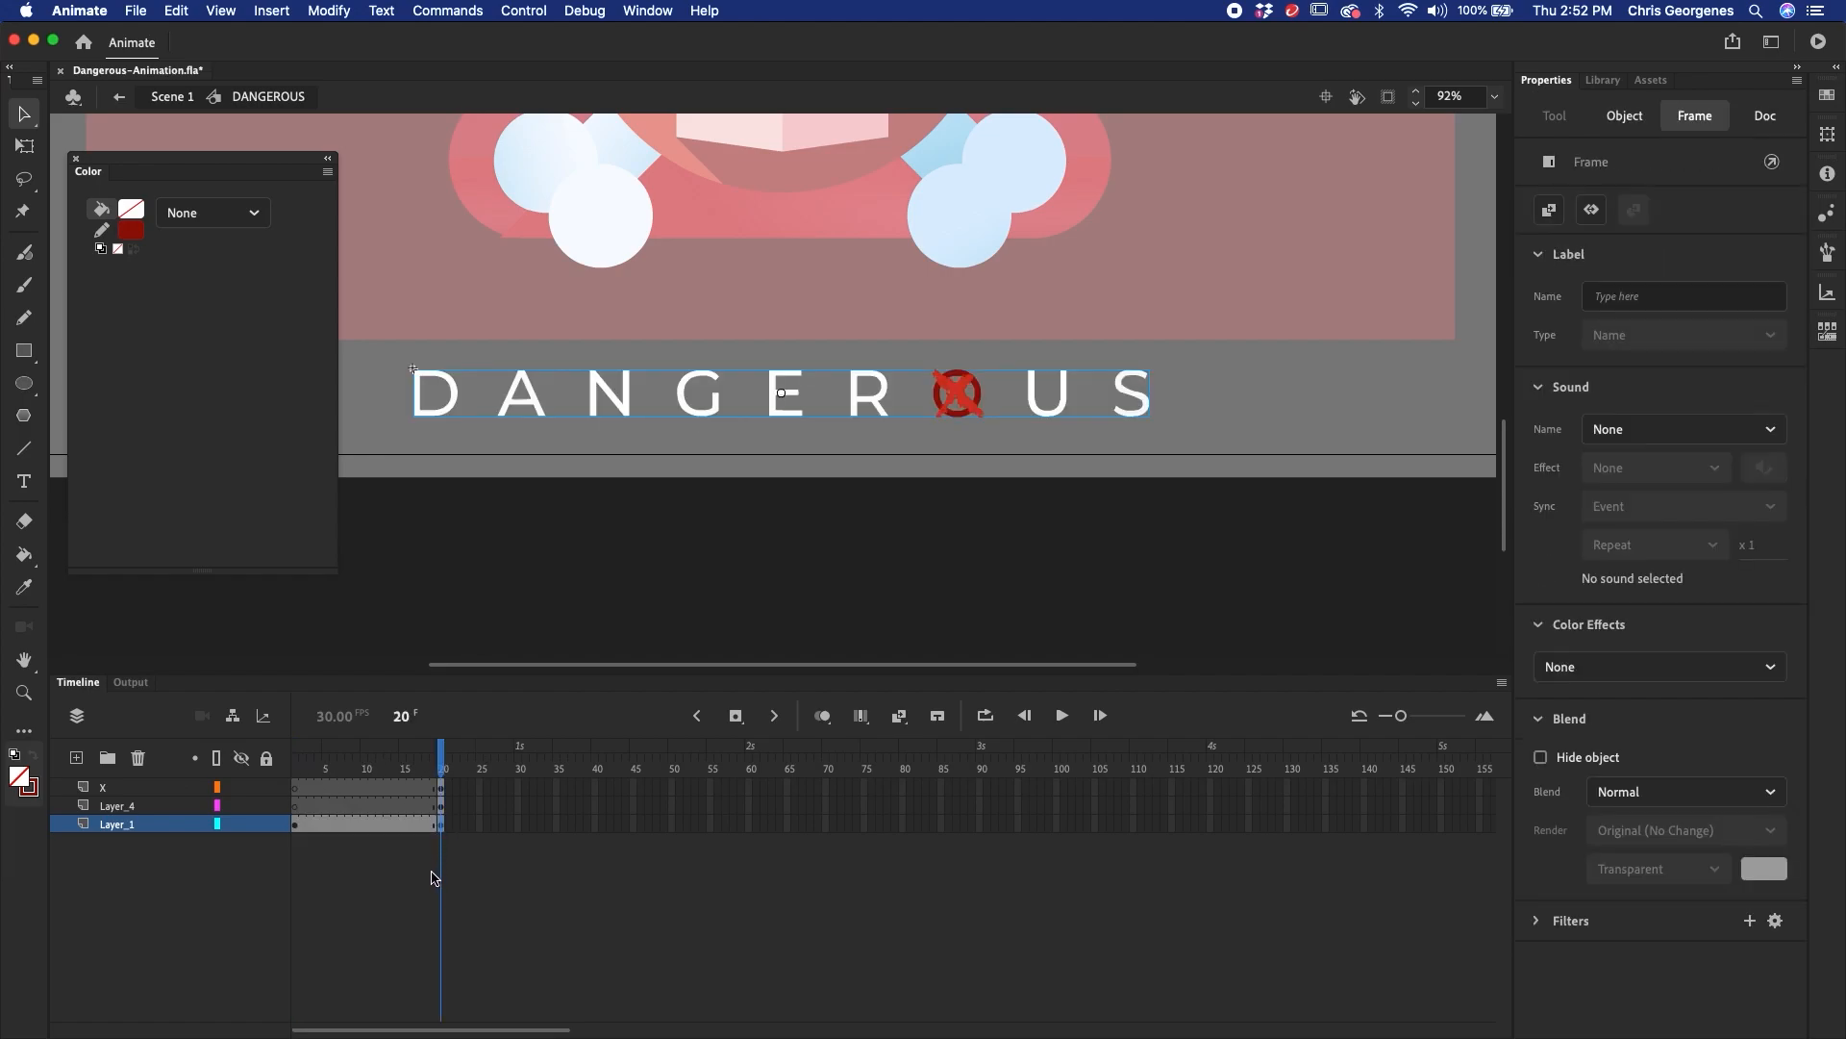
{"action": "left_click_drag", "start_coordinate": [441, 758], "coordinate": [221, 836]}
{"action": "left_click", "coordinate": [297, 826]}
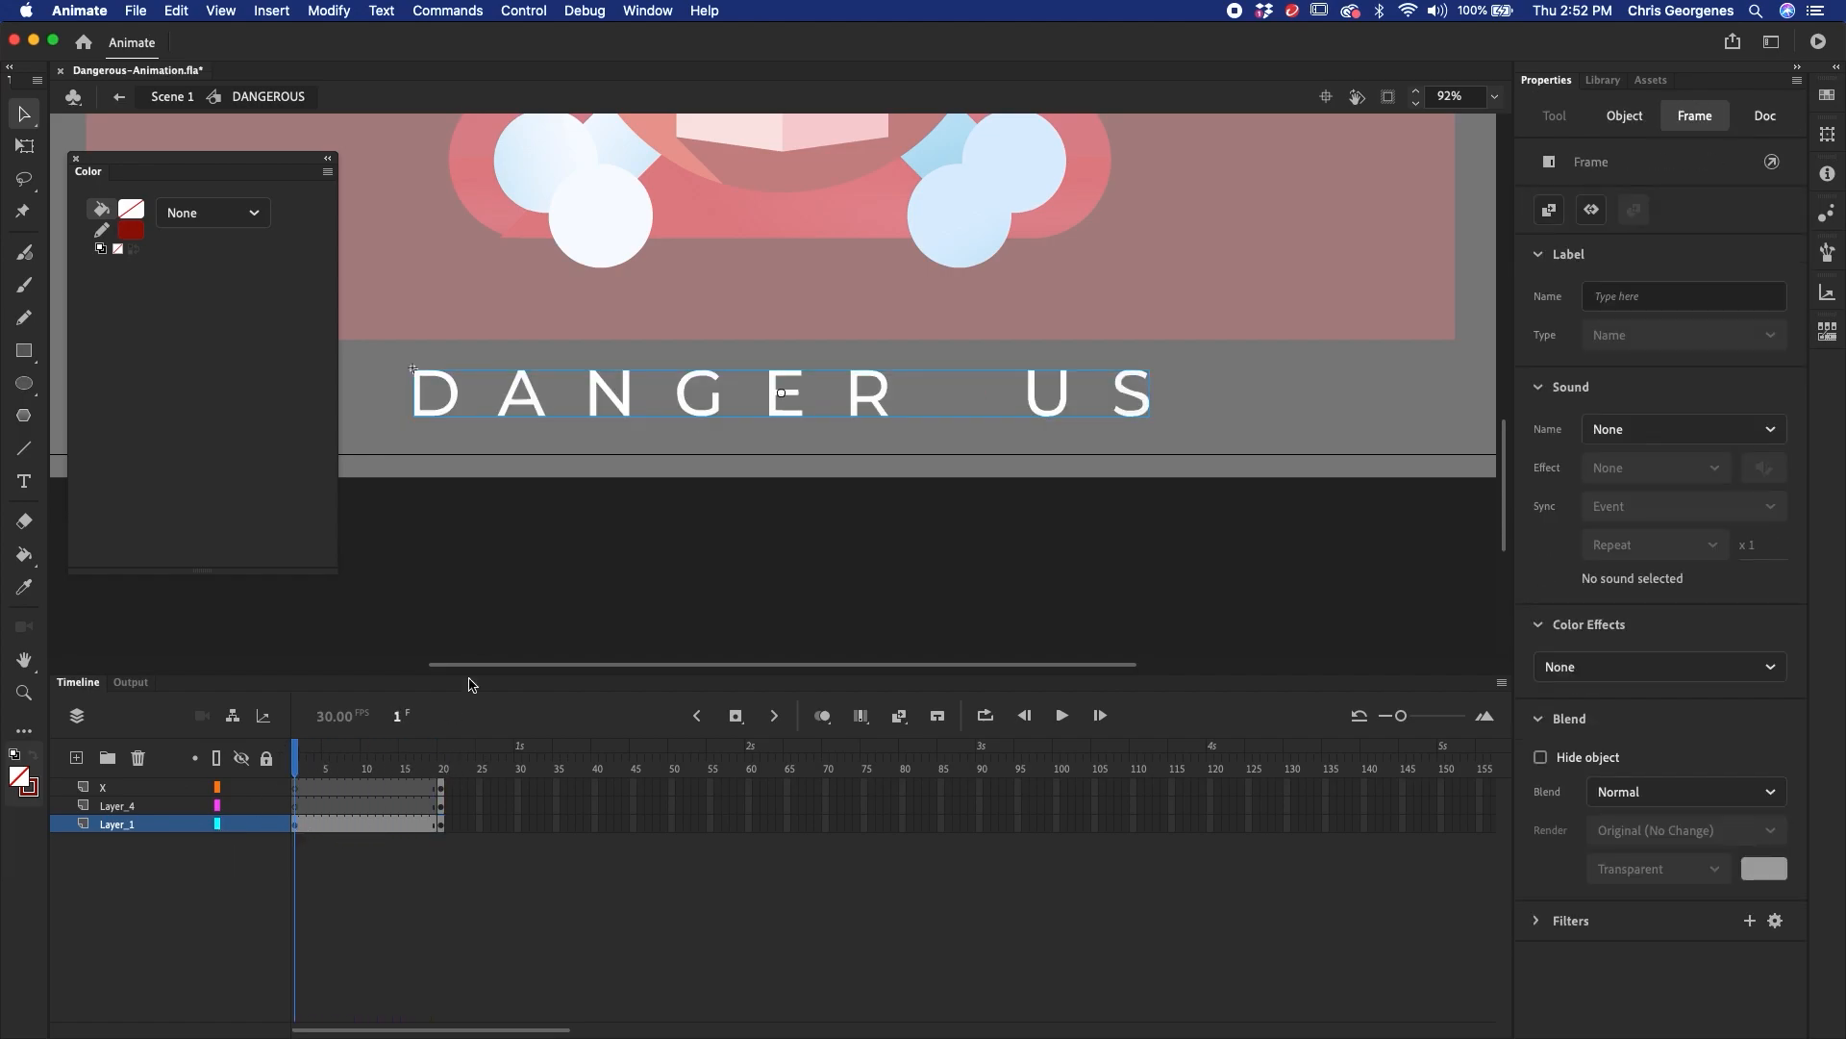
{"action": "left_click", "coordinate": [625, 413]}
{"action": "left_click", "coordinate": [1560, 475]}
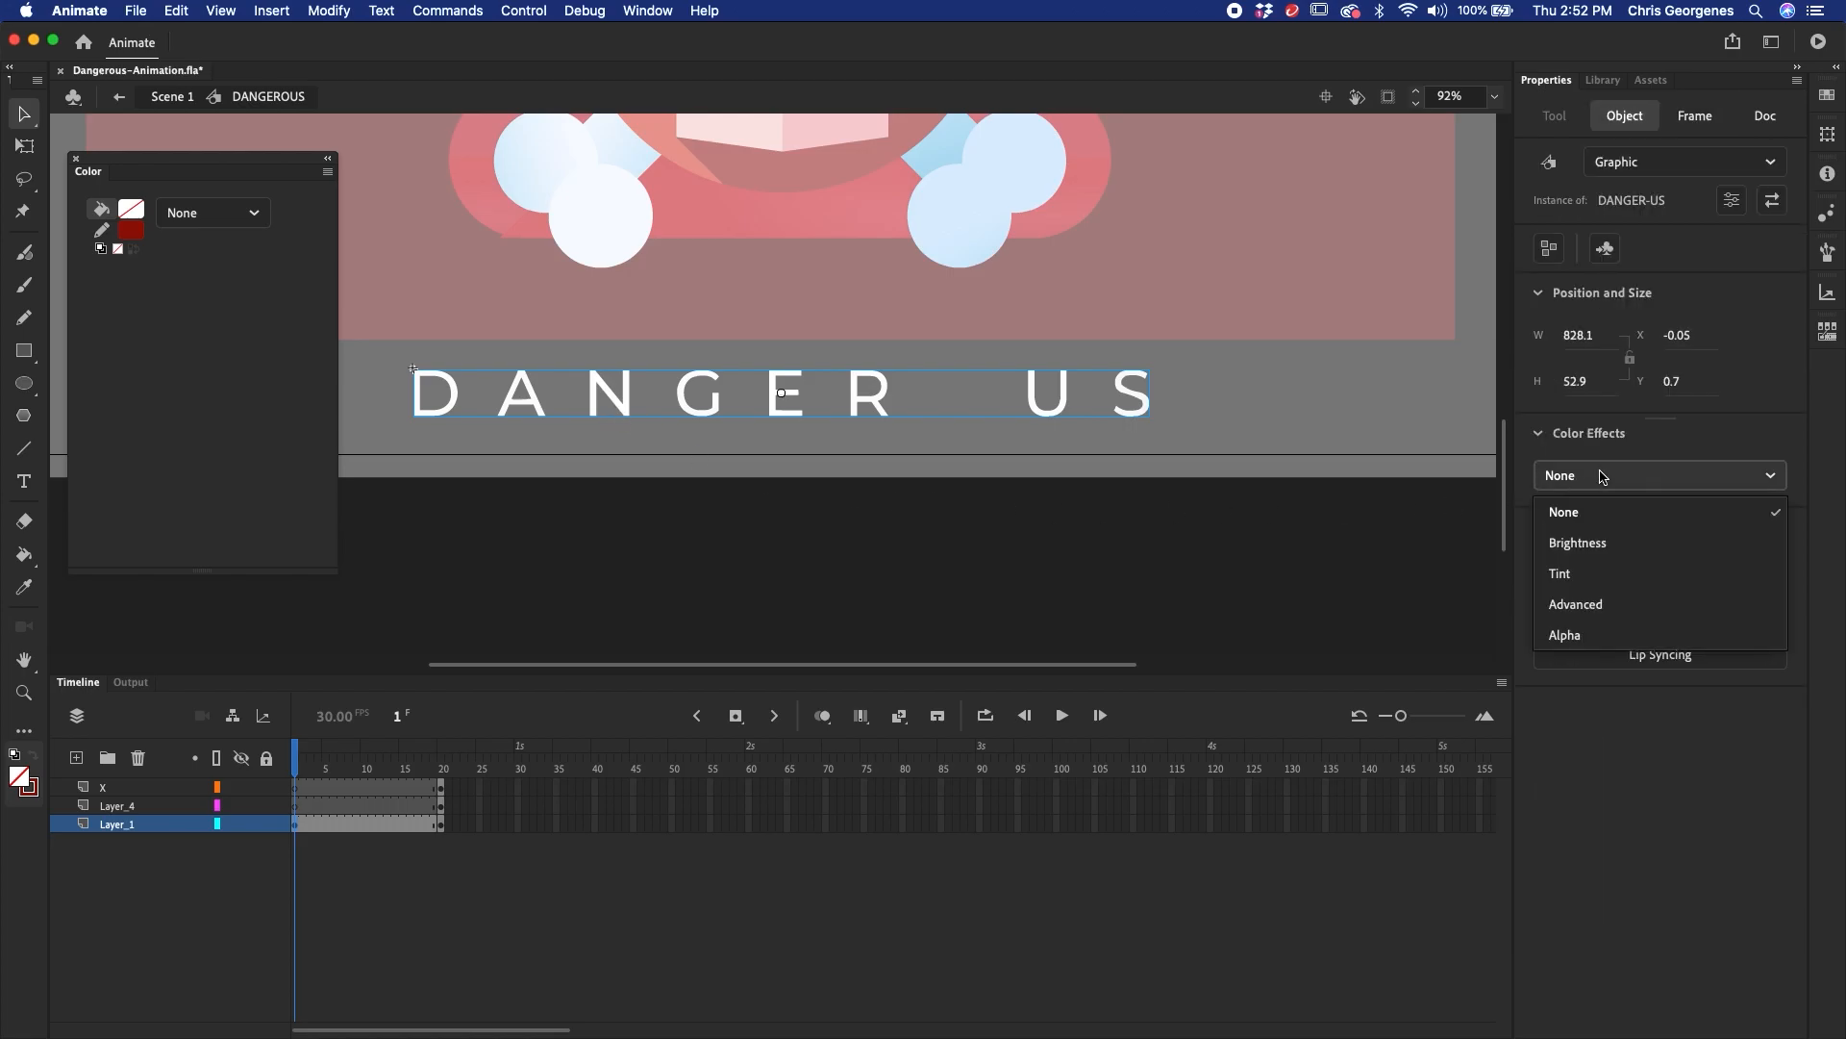
{"action": "left_click", "coordinate": [1566, 634]}
- Create a classic tween between frames 1 and 20 of Layer_1 and play the fade
{"action": "right_click", "coordinate": [375, 825]}
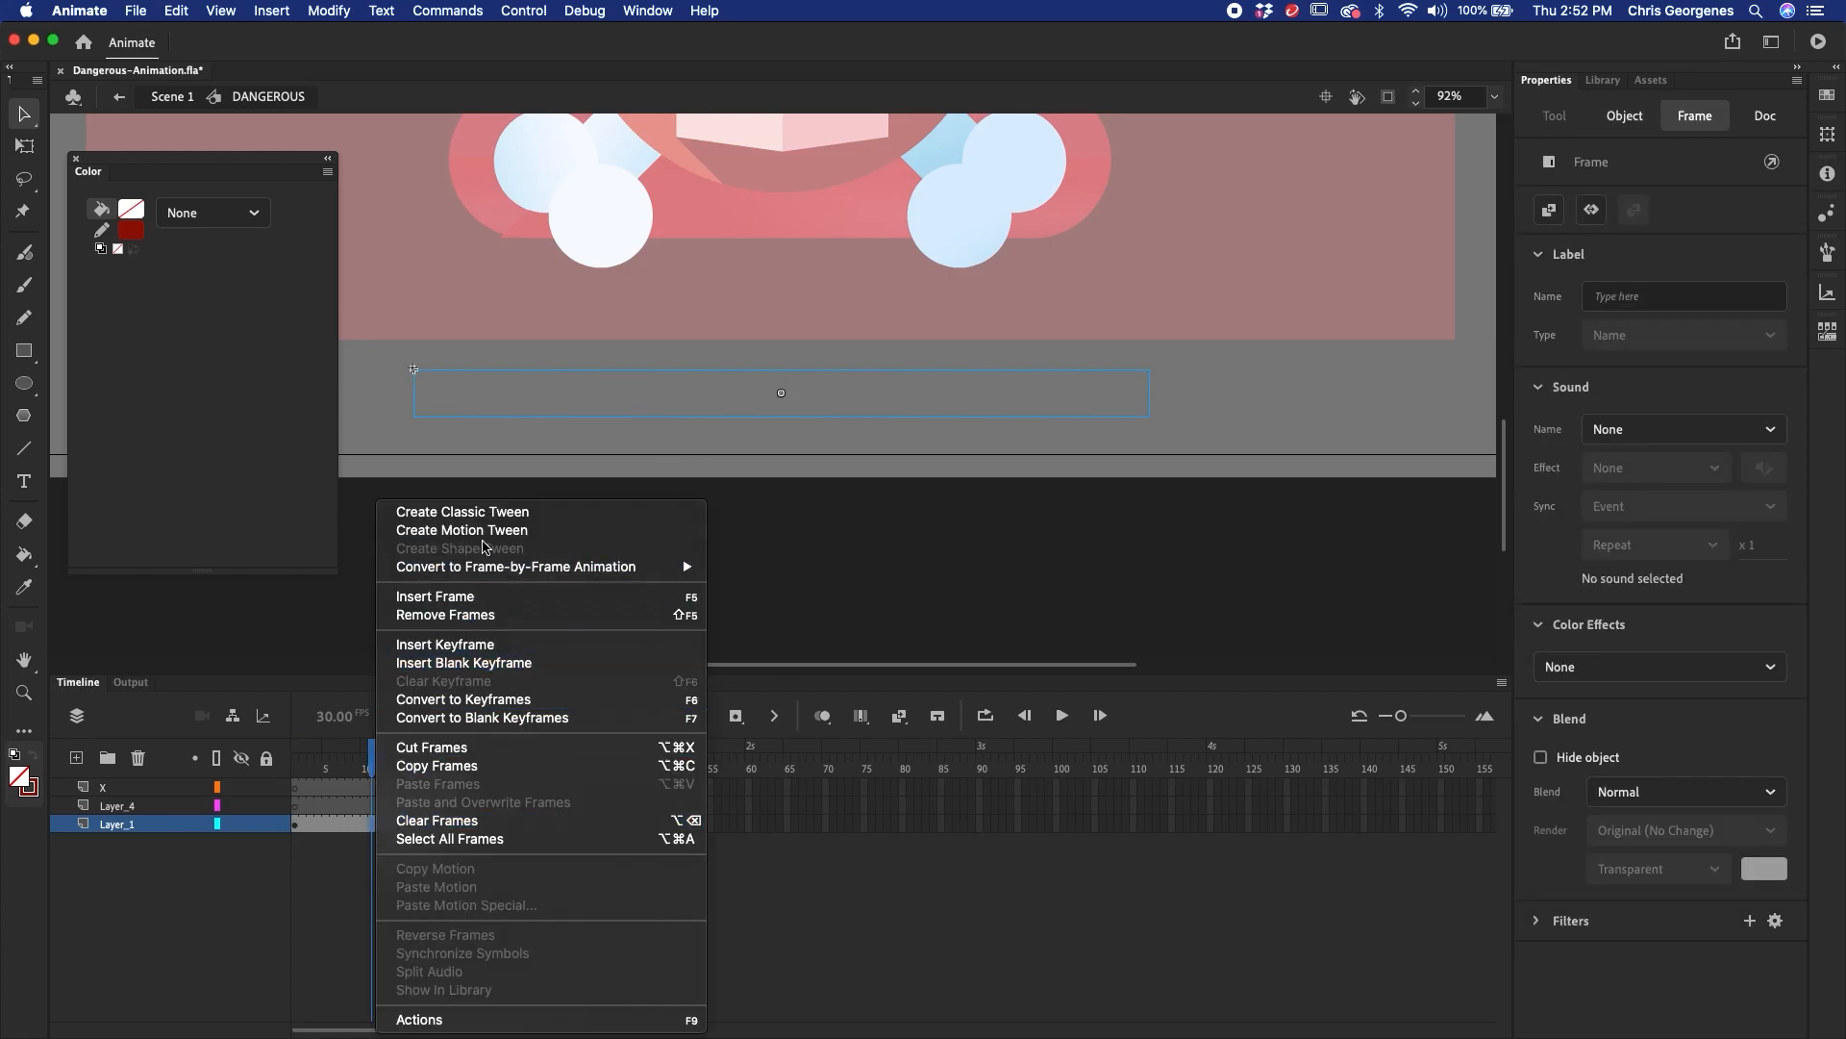
{"action": "left_click", "coordinate": [461, 512]}
{"action": "key", "text": "Return"}
- Extend the frames of all three layers to frame 38
{"action": "left_click_drag", "start_coordinate": [456, 784], "coordinate": [585, 850]}
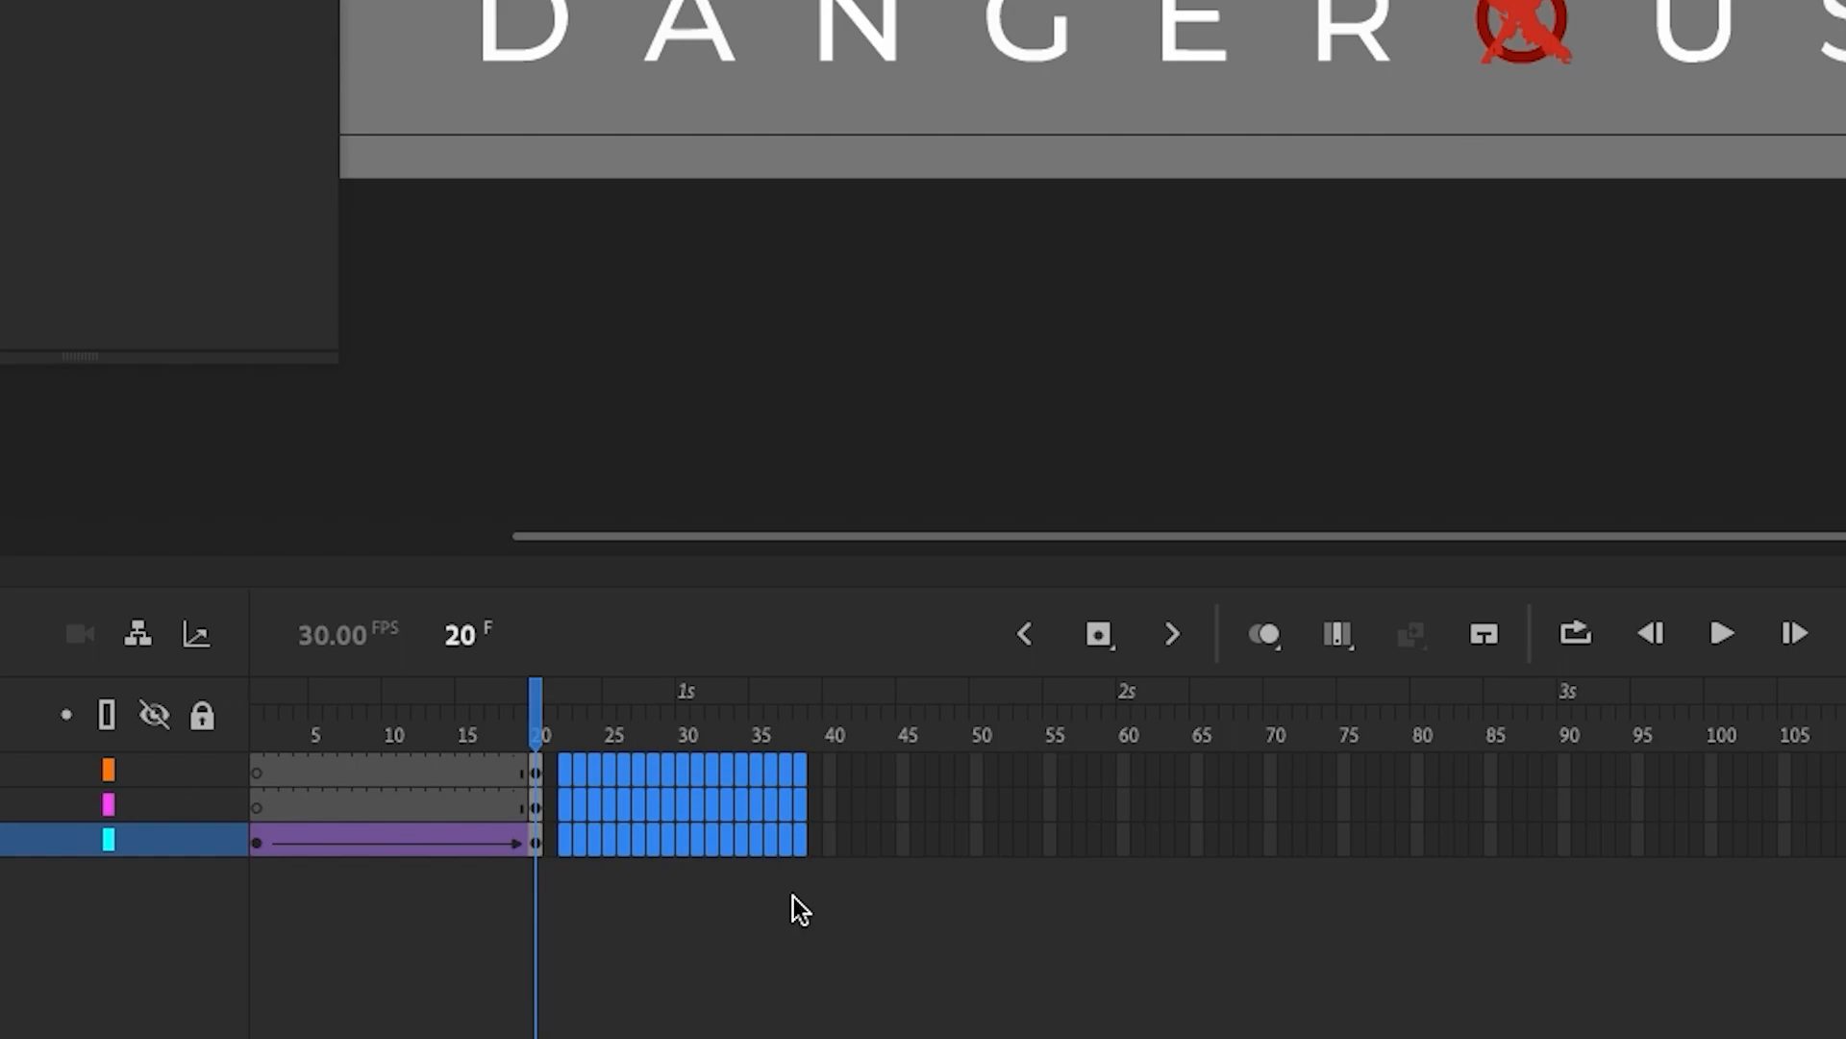
{"action": "key", "text": "F5"}
{"action": "left_click_drag", "start_coordinate": [798, 696], "coordinate": [534, 804]}
- Add keyframes at frame 38 of the X layer and Layer_4
{"action": "left_click", "coordinate": [535, 806]}
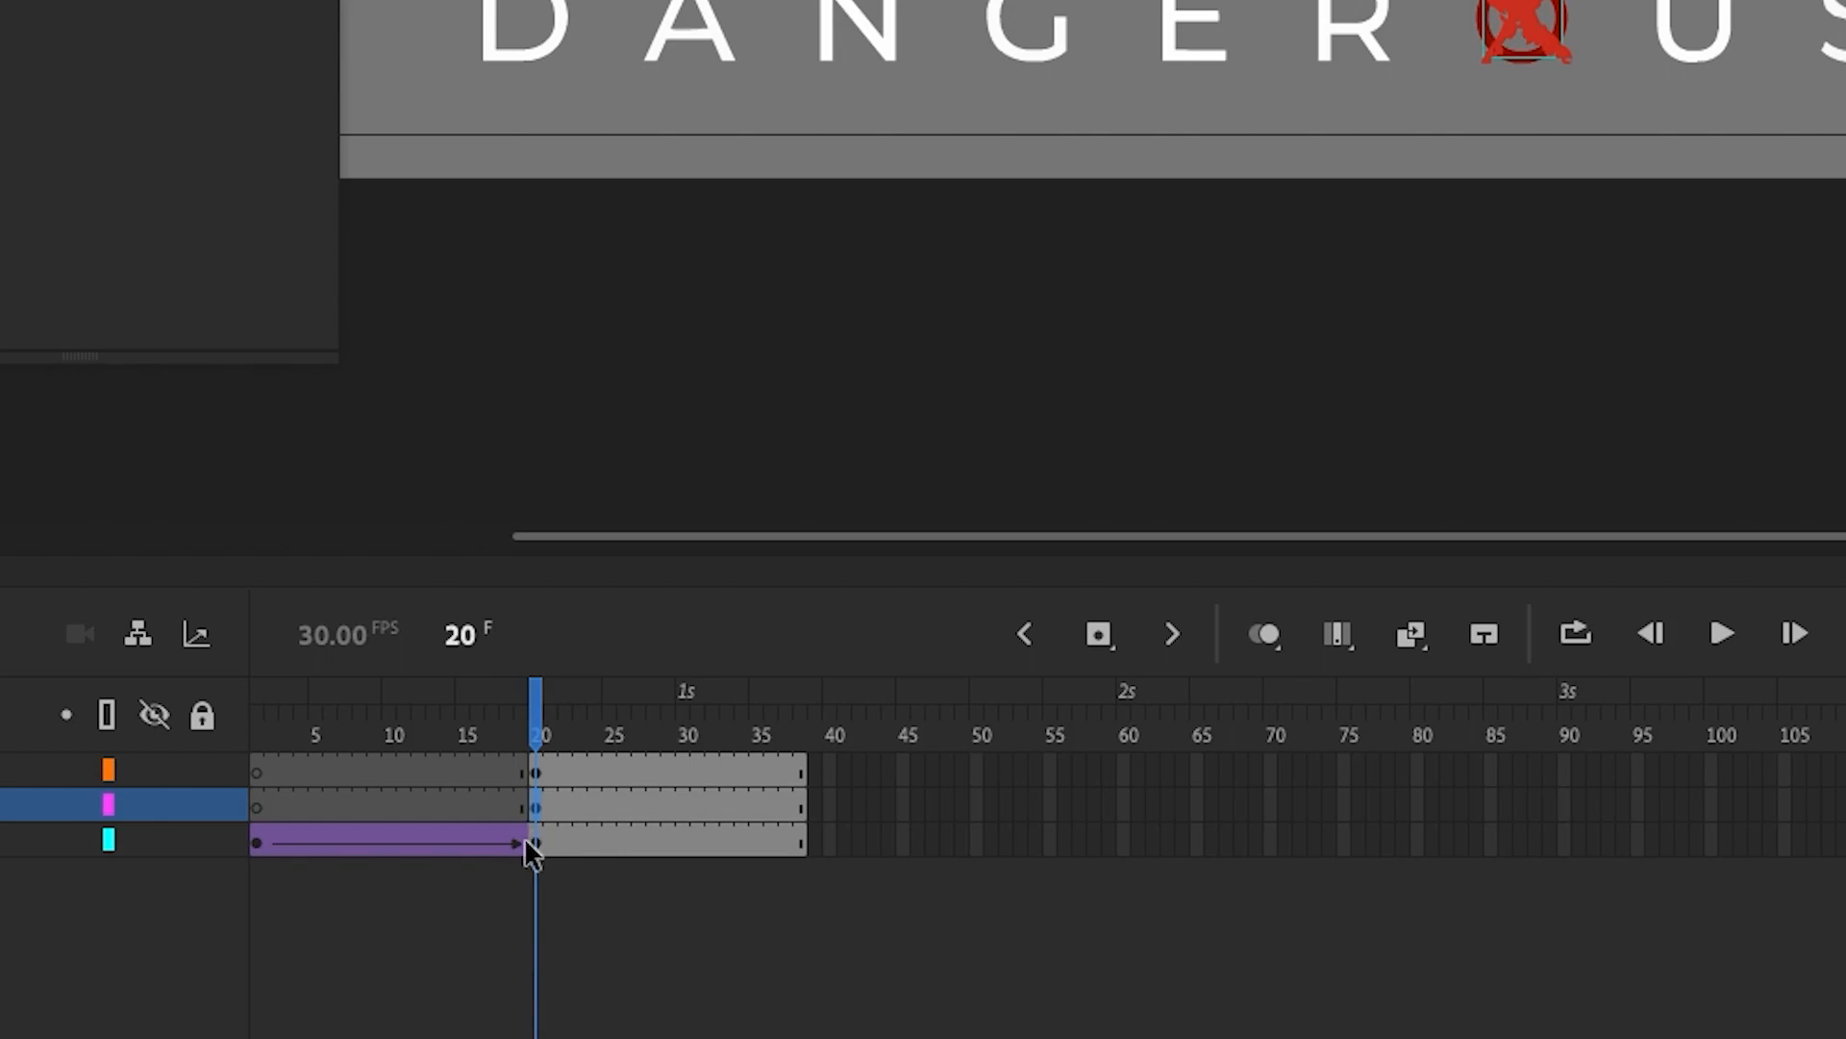
{"action": "key", "text": "ctrl+minus"}
{"action": "left_click_drag", "start_coordinate": [1448, 163], "coordinate": [1539, 507]}
{"action": "left_click", "coordinate": [538, 717]}
{"action": "left_click_drag", "start_coordinate": [802, 774], "coordinate": [794, 801]}
{"action": "key", "text": "F6"}
- Scale the ring at frame 20 of Layer_4 to 800% with no rotation
{"action": "left_click", "coordinate": [533, 804]}
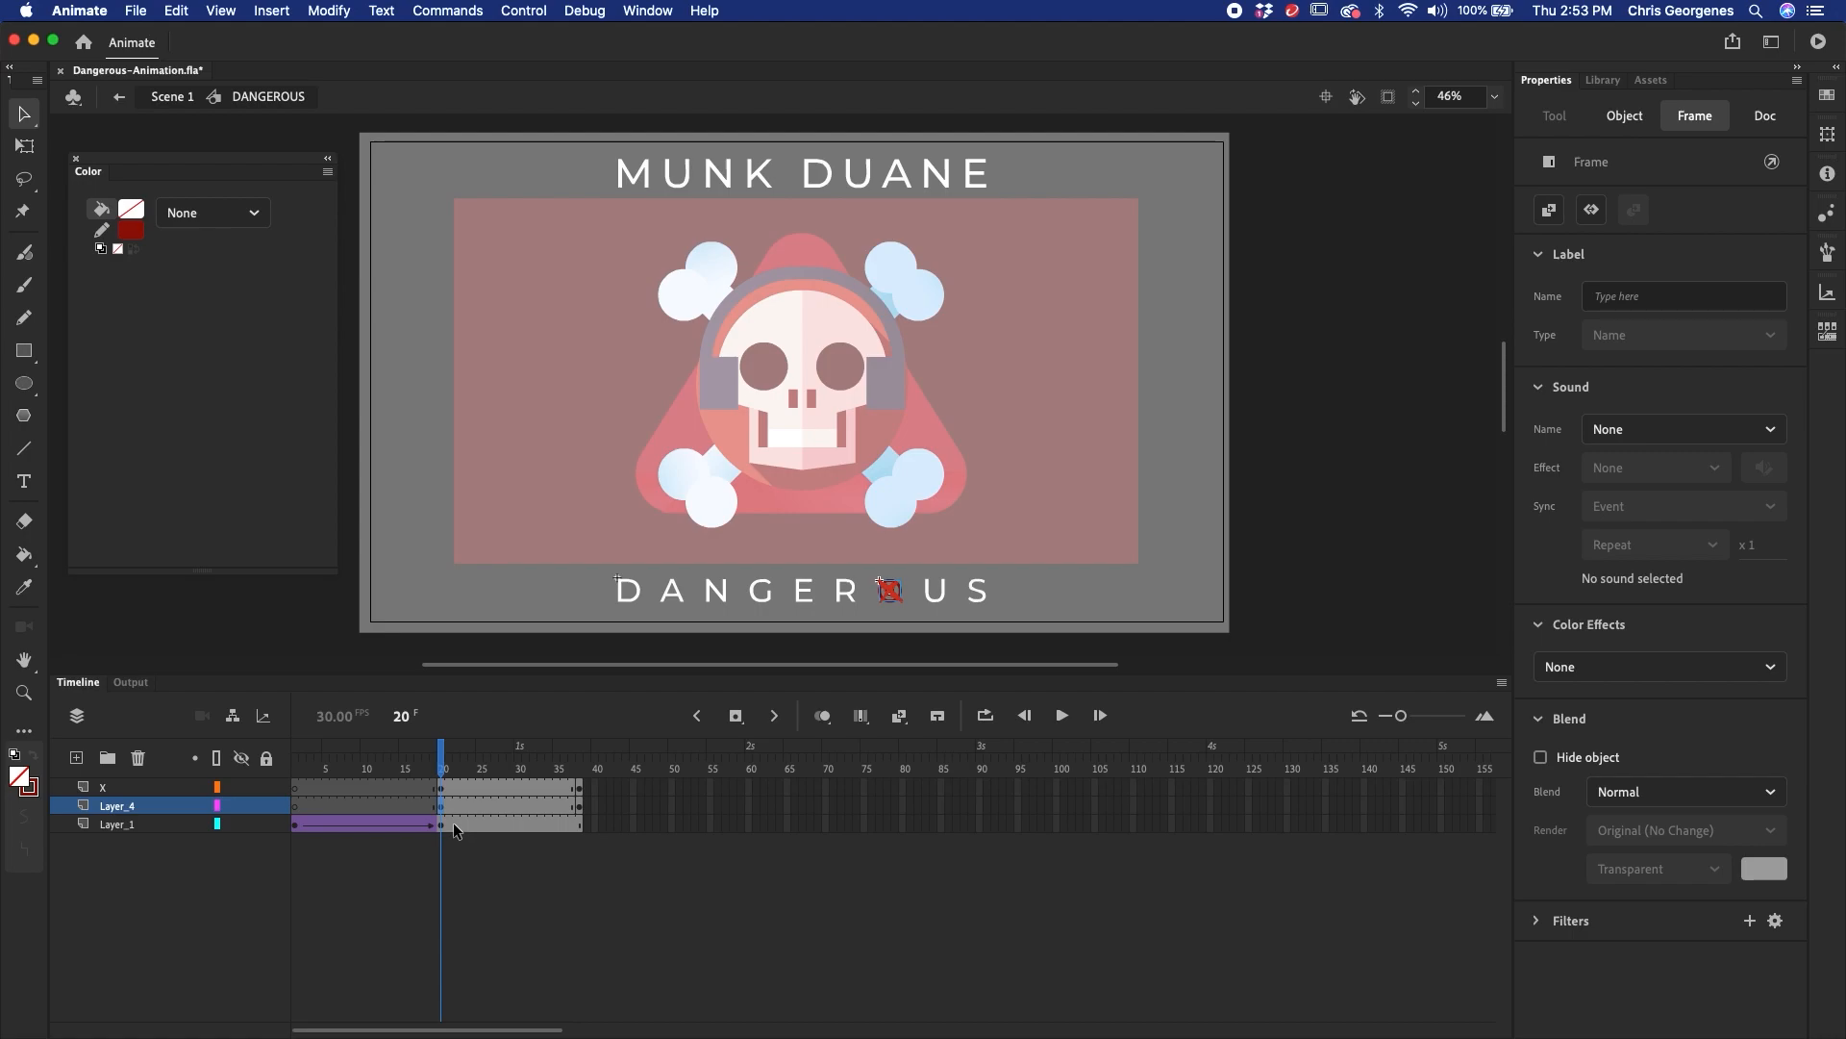
{"action": "key", "text": "super+alt+s"}
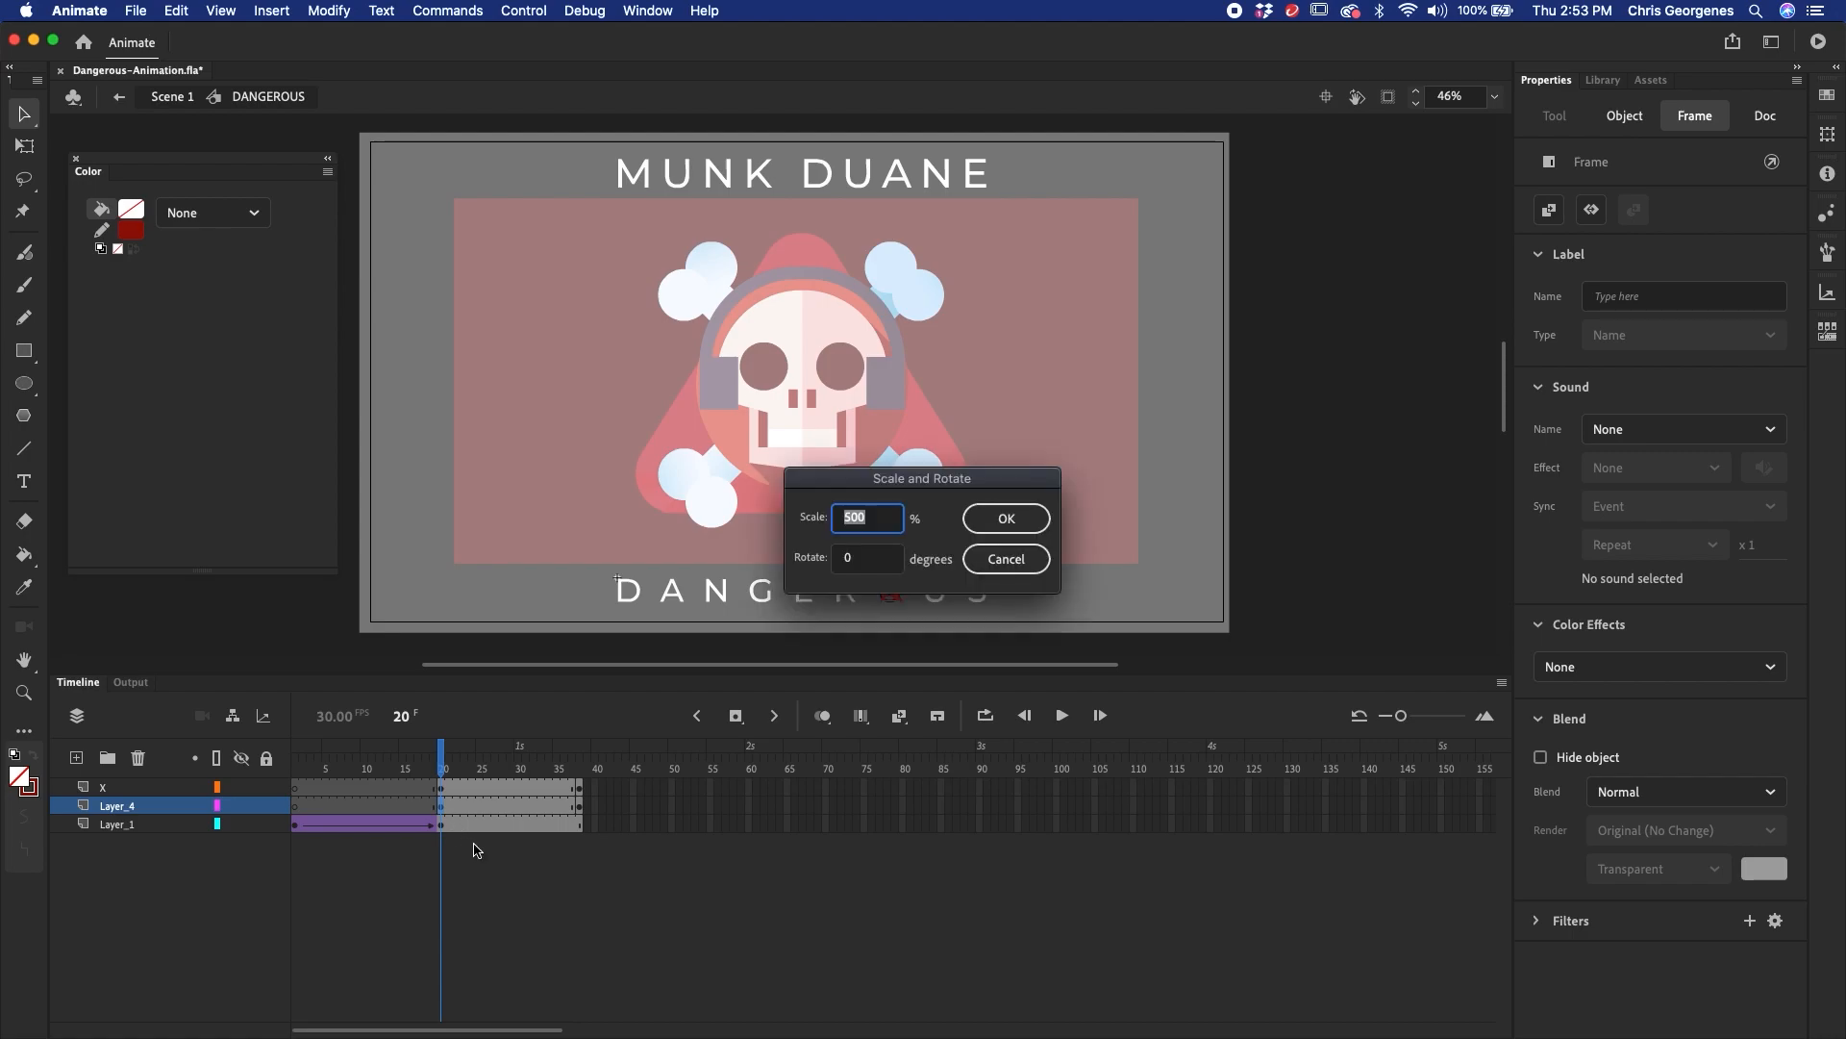
{"action": "type", "text": "8"}
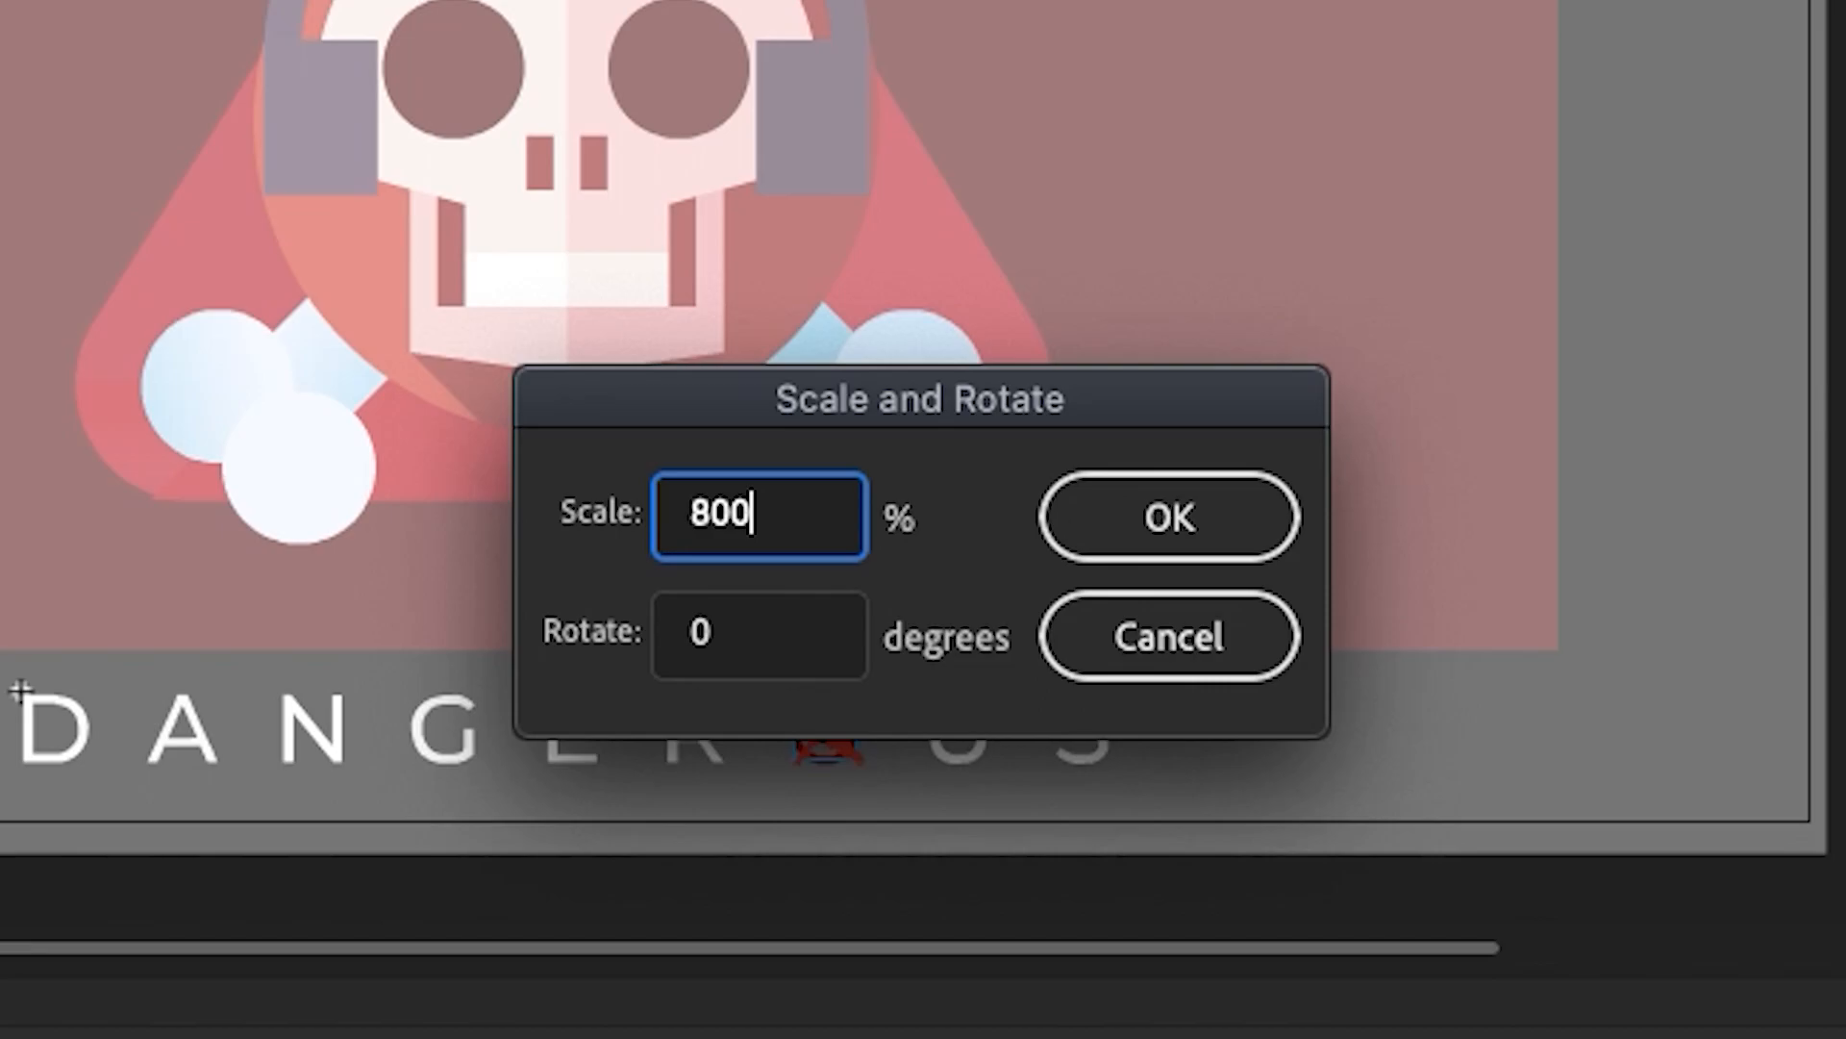
{"action": "key", "text": "Return"}
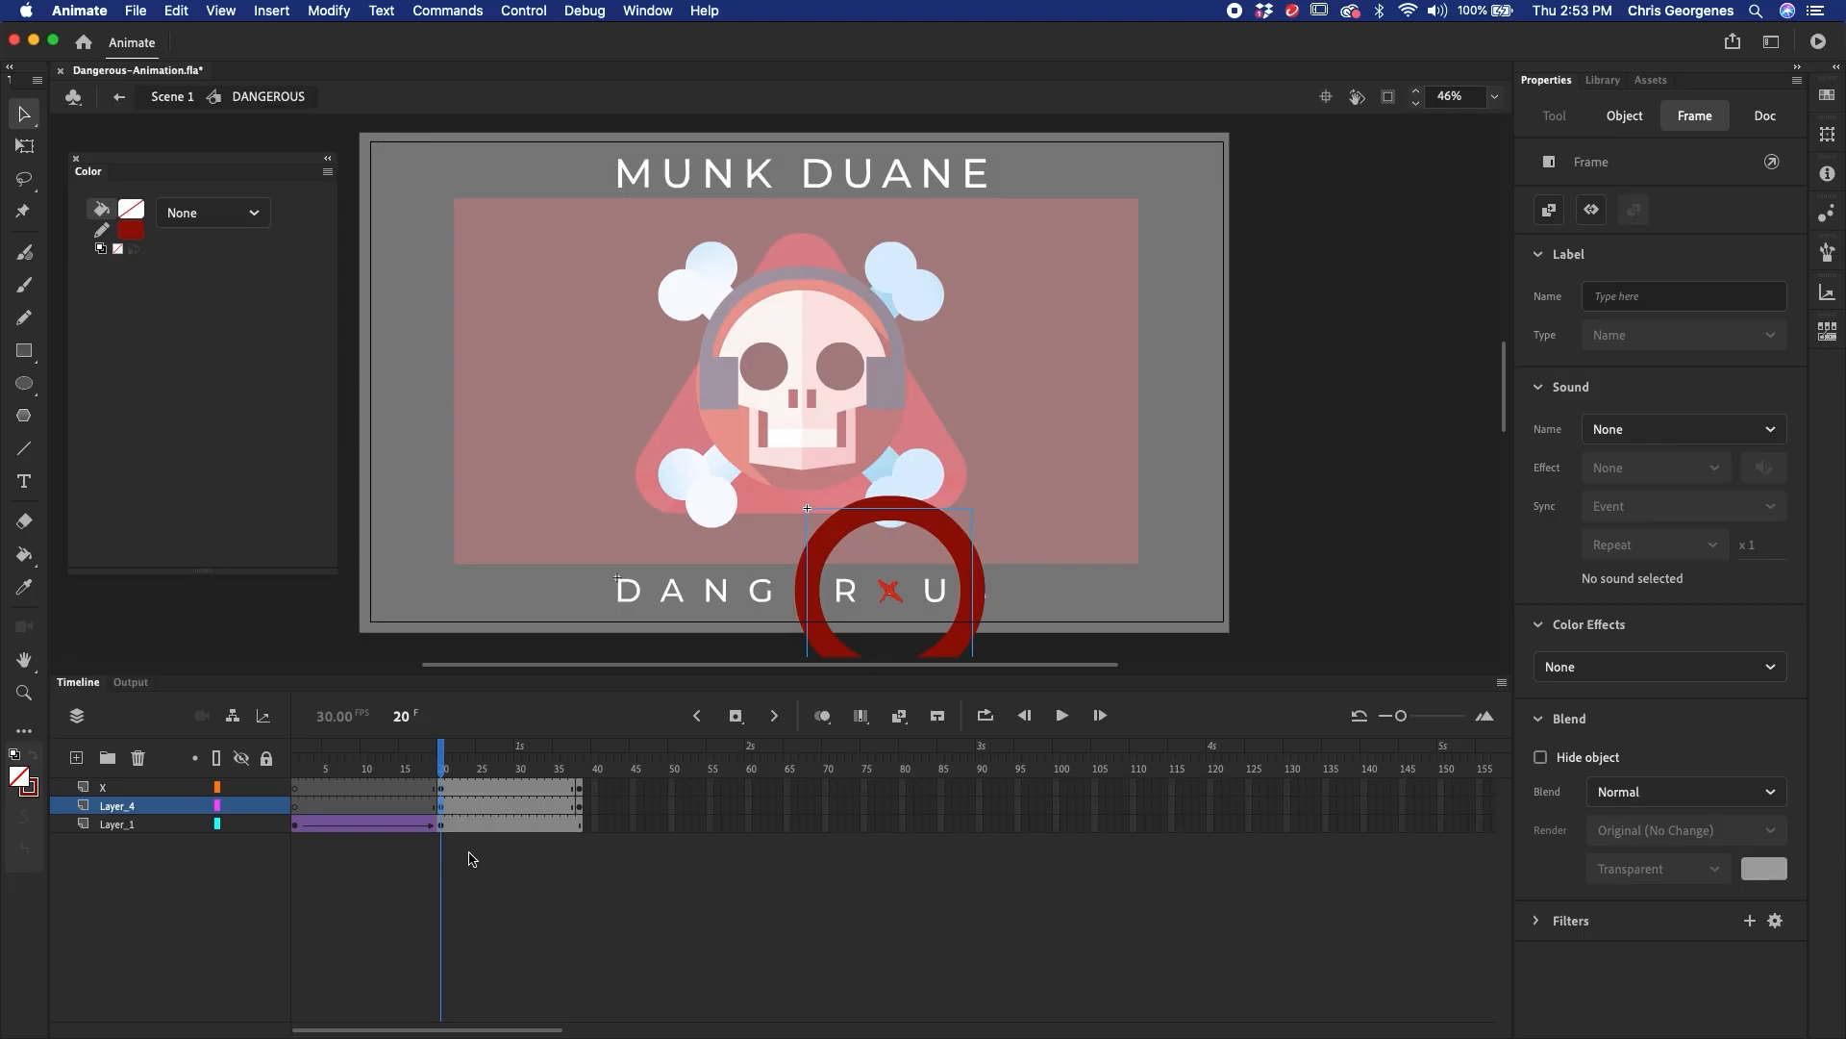
- Enlarge the ring at frame 20 of Layer_4 a second time and create a classic tween up to frame 38
{"action": "key", "text": "alt+super+s"}
{"action": "key", "text": "Return"}
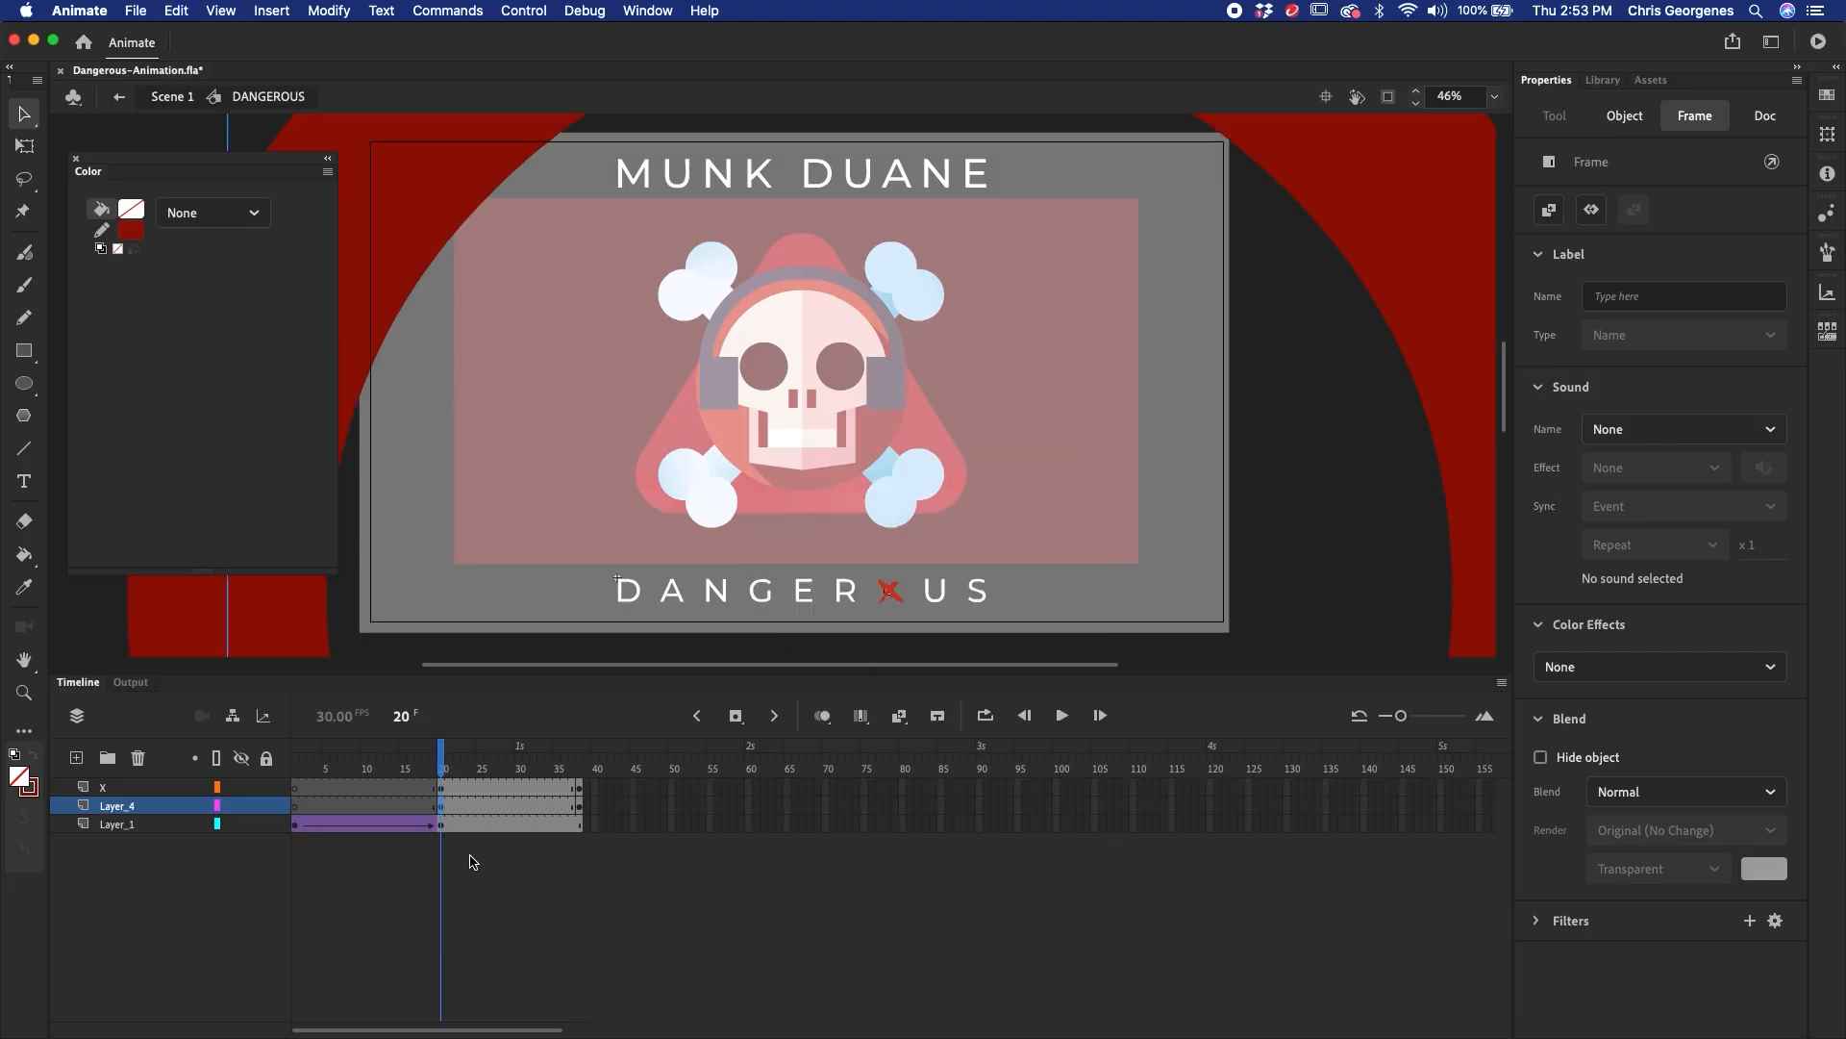
{"action": "right_click", "coordinate": [496, 806]}
{"action": "left_click", "coordinate": [577, 511]}
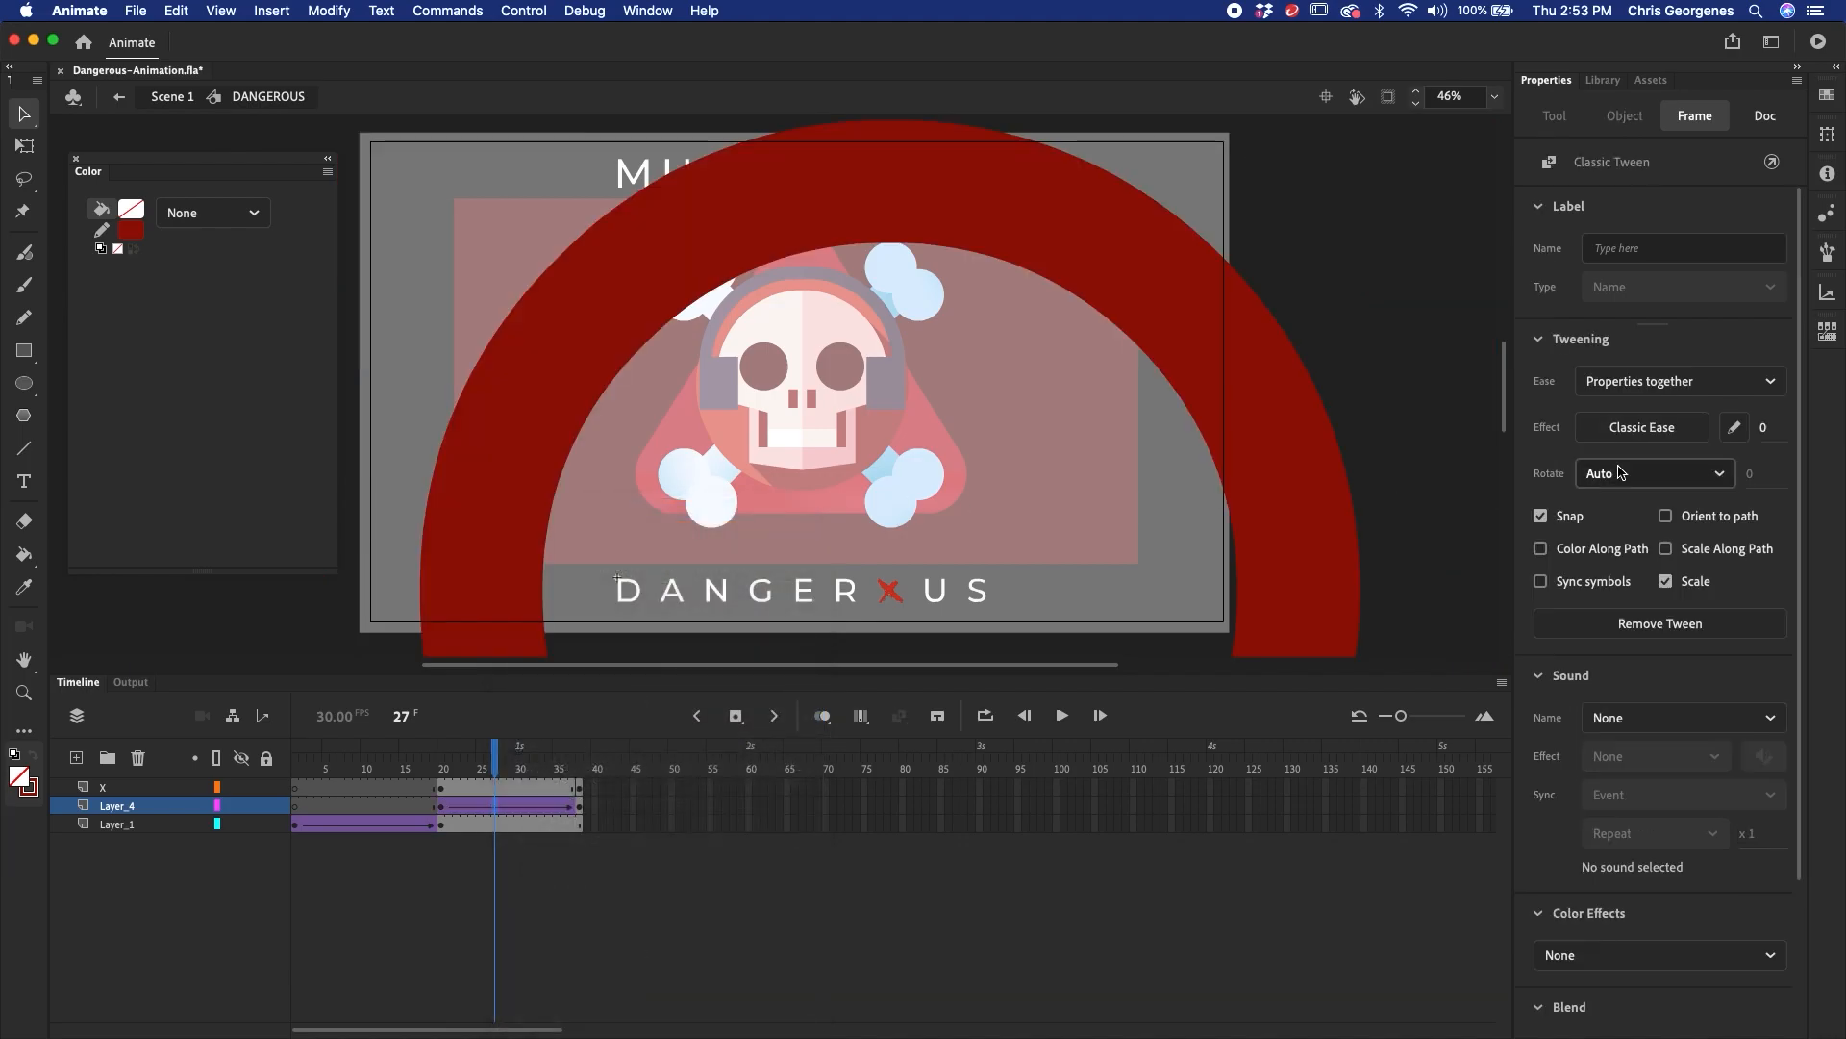
- Apply the Ease Out Quart preset to the ring's tween and play the animation from the fade-in
{"action": "left_click", "coordinate": [1643, 427]}
{"action": "left_click", "coordinate": [1207, 563]}
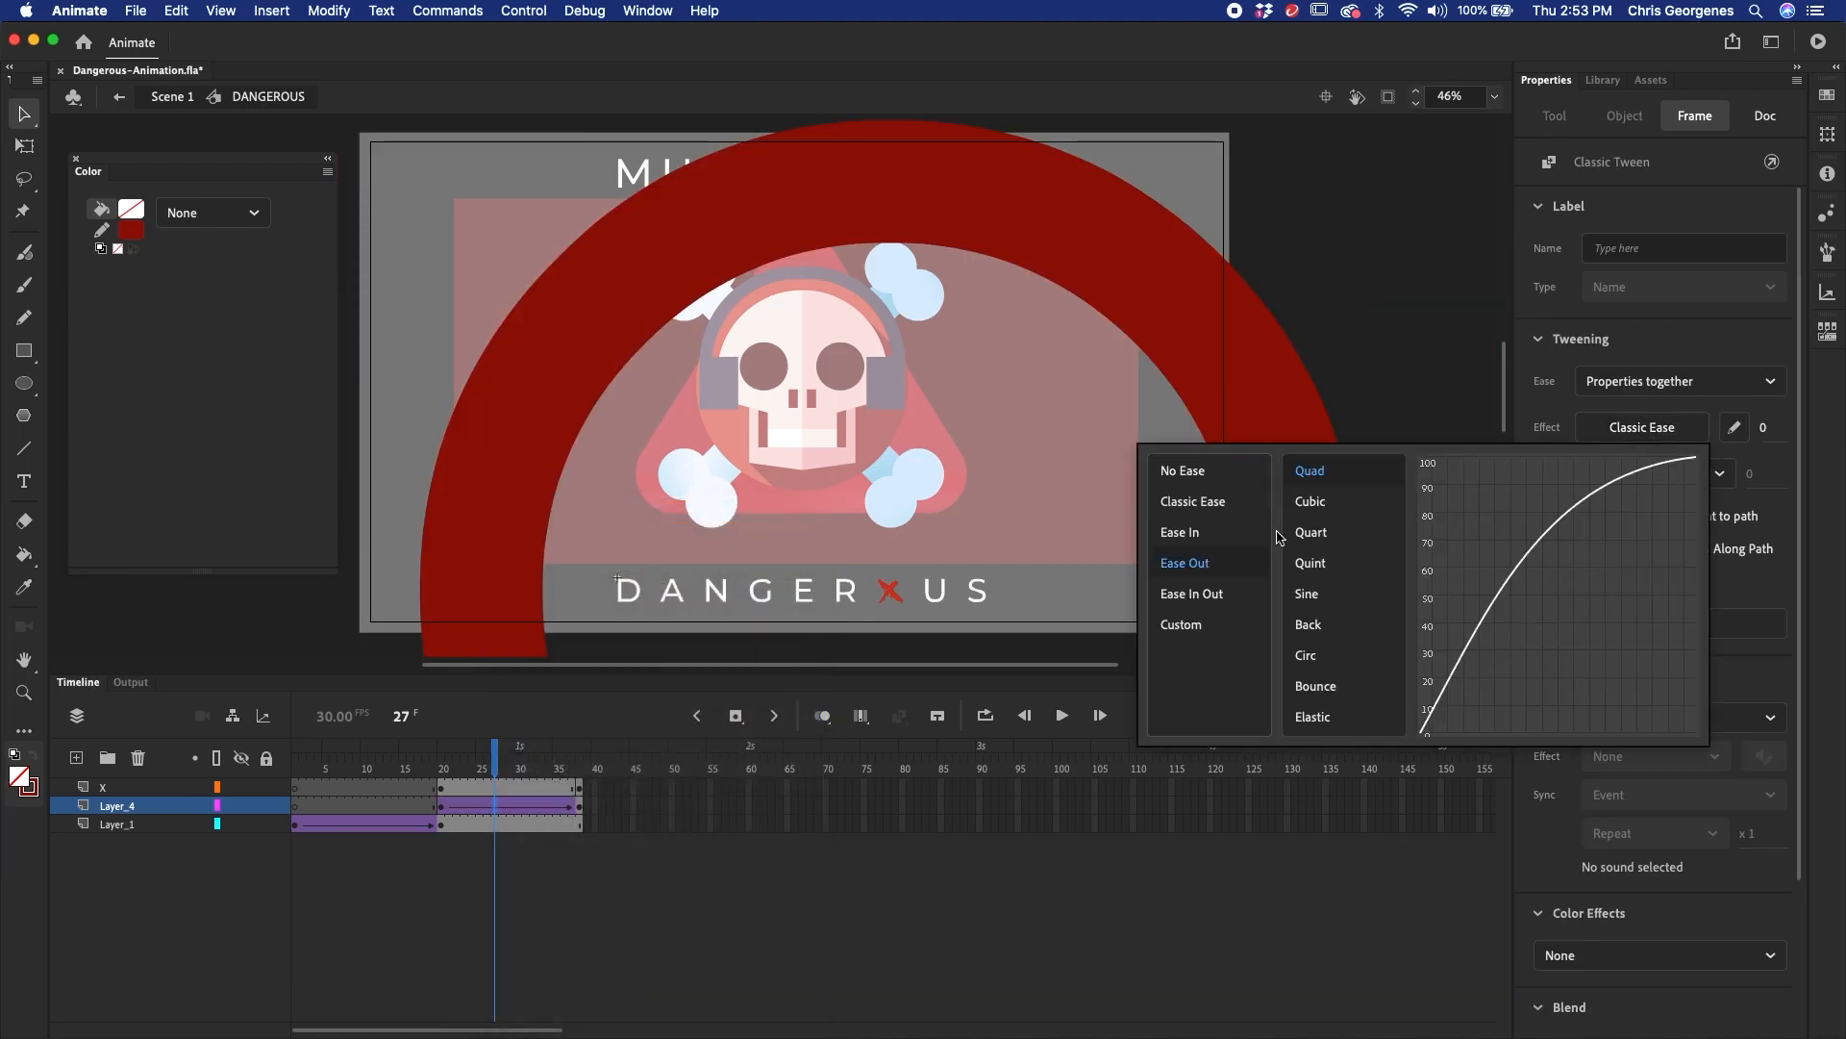
{"action": "left_click", "coordinate": [1311, 531]}
{"action": "left_click_drag", "start_coordinate": [539, 764], "coordinate": [371, 765]}
{"action": "key", "text": "Return"}
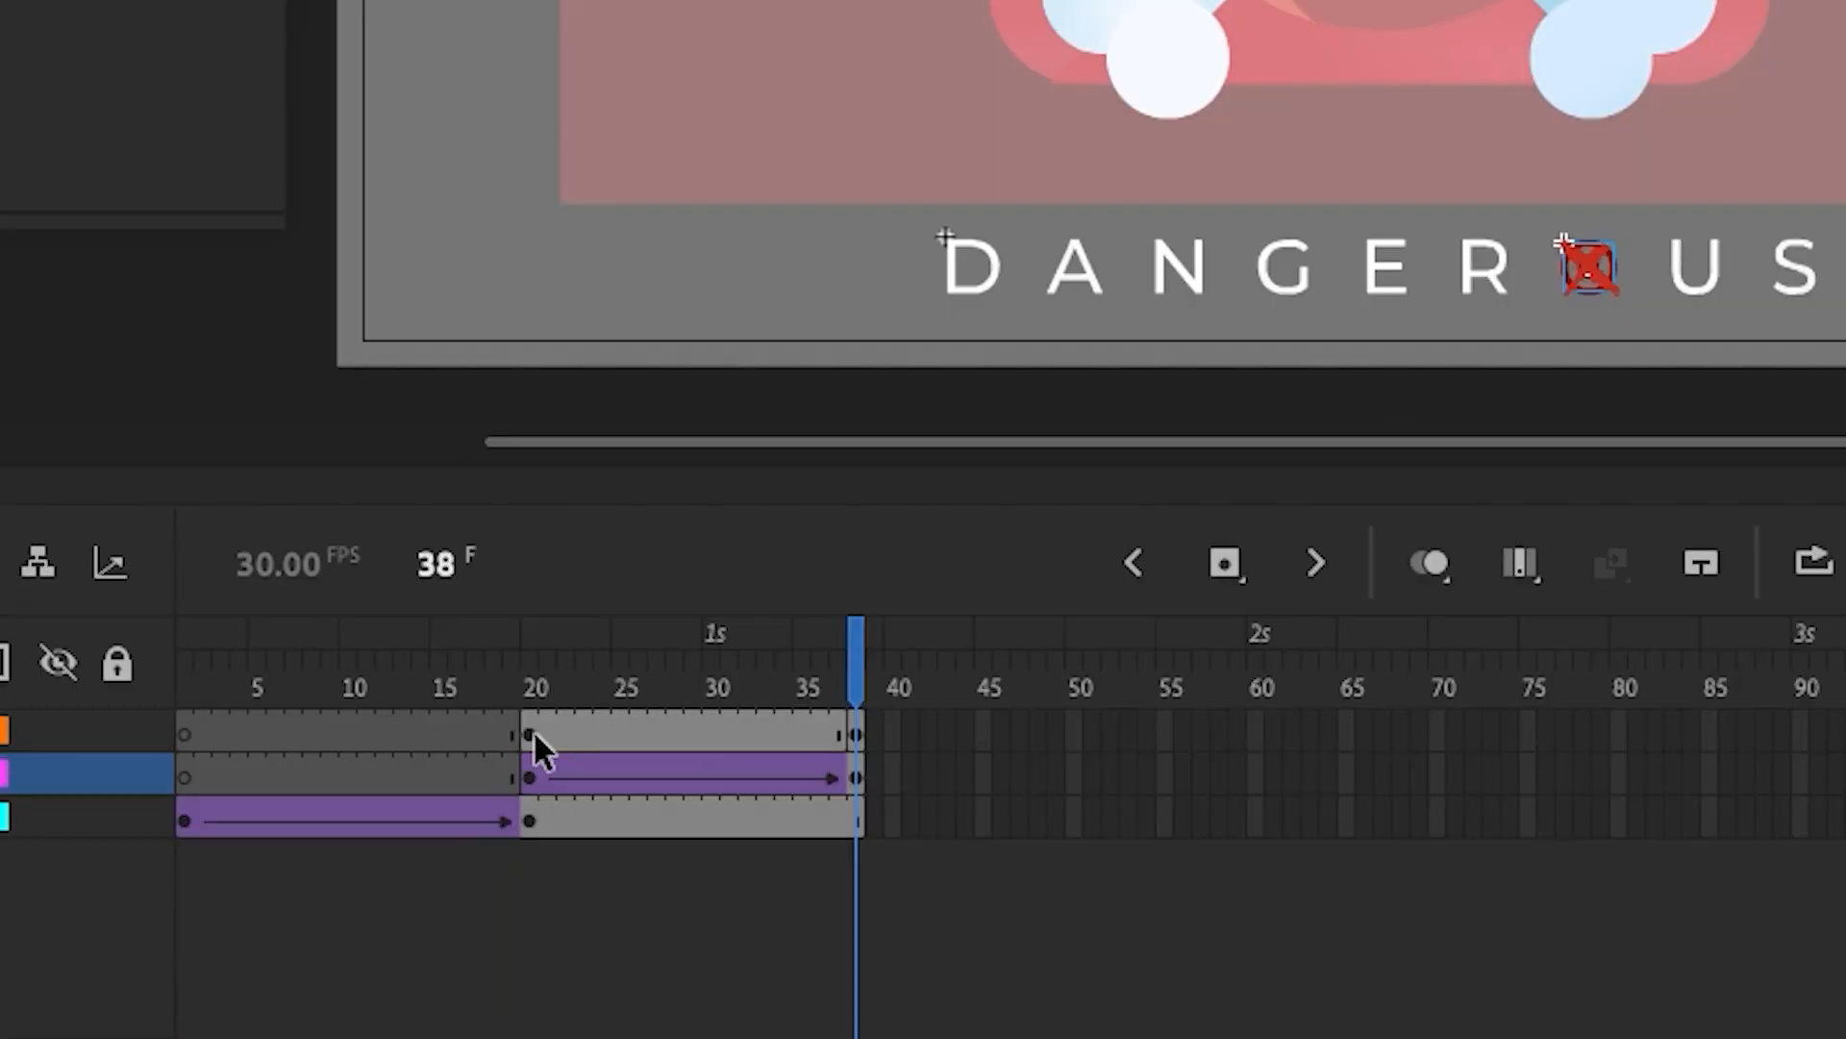
- Shift the X layer's two keyframes to frames 32 and 50 and extend Layer_4 and Layer_1 to frame 50
{"action": "left_click", "coordinate": [531, 734]}
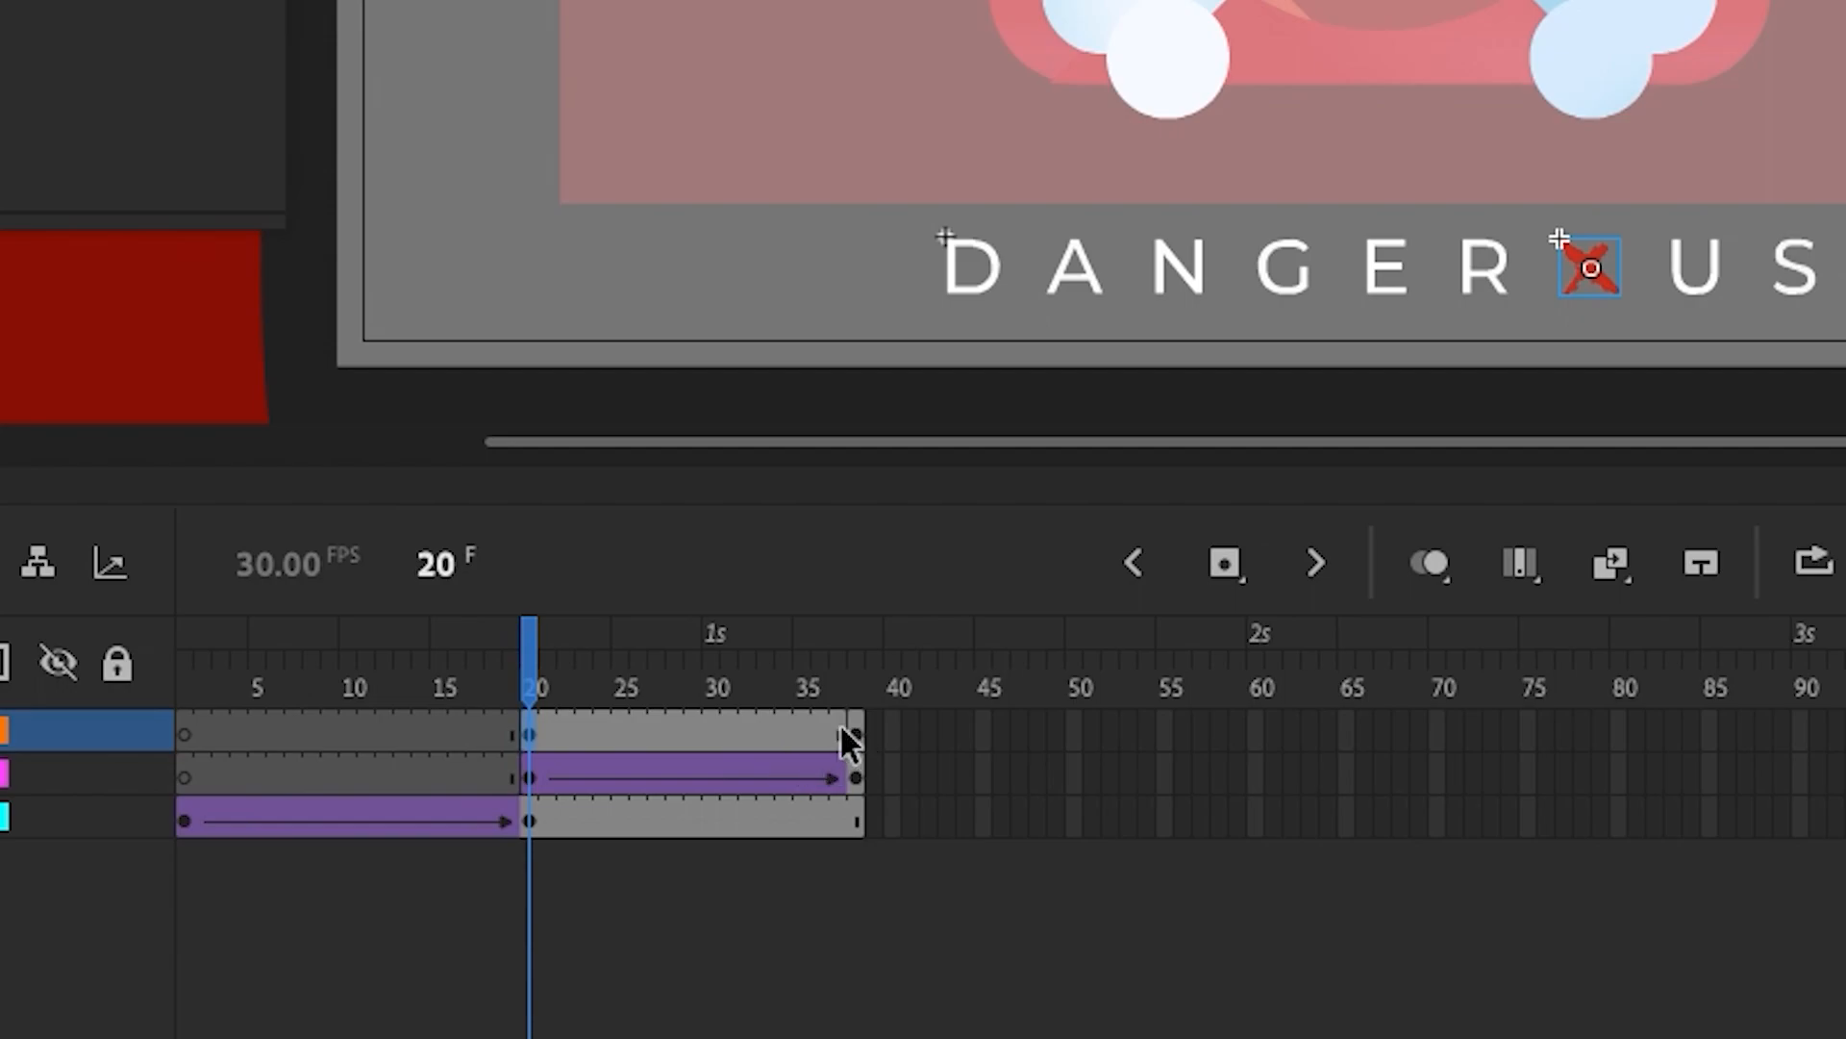
{"action": "left_click", "coordinate": [582, 733]}
{"action": "left_click_drag", "start_coordinate": [535, 733], "coordinate": [964, 735]}
{"action": "left_click_drag", "start_coordinate": [1073, 775], "coordinate": [1056, 835]}
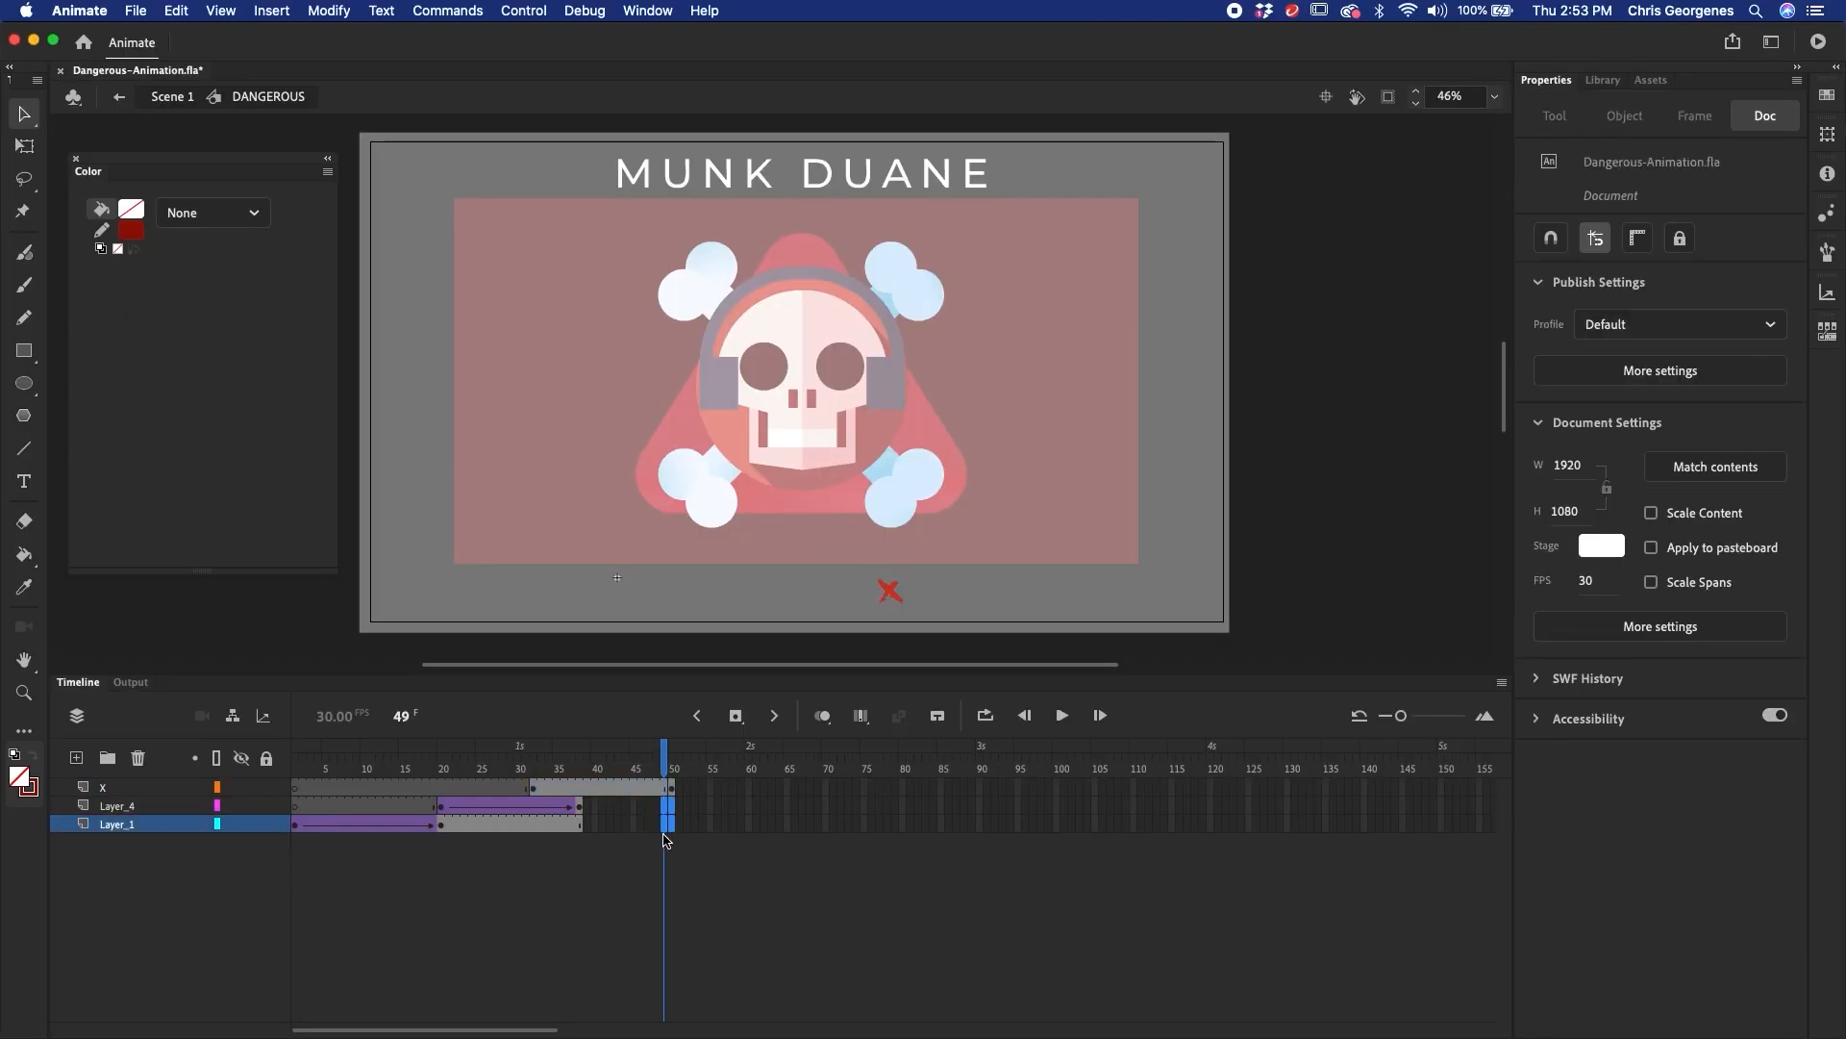
{"action": "key", "text": "F5"}
{"action": "left_click_drag", "start_coordinate": [670, 766], "coordinate": [698, 817]}
- Scale the X up twice at frame 32 until it covers the stage and create a classic tween to frame 50
{"action": "left_click", "coordinate": [539, 791]}
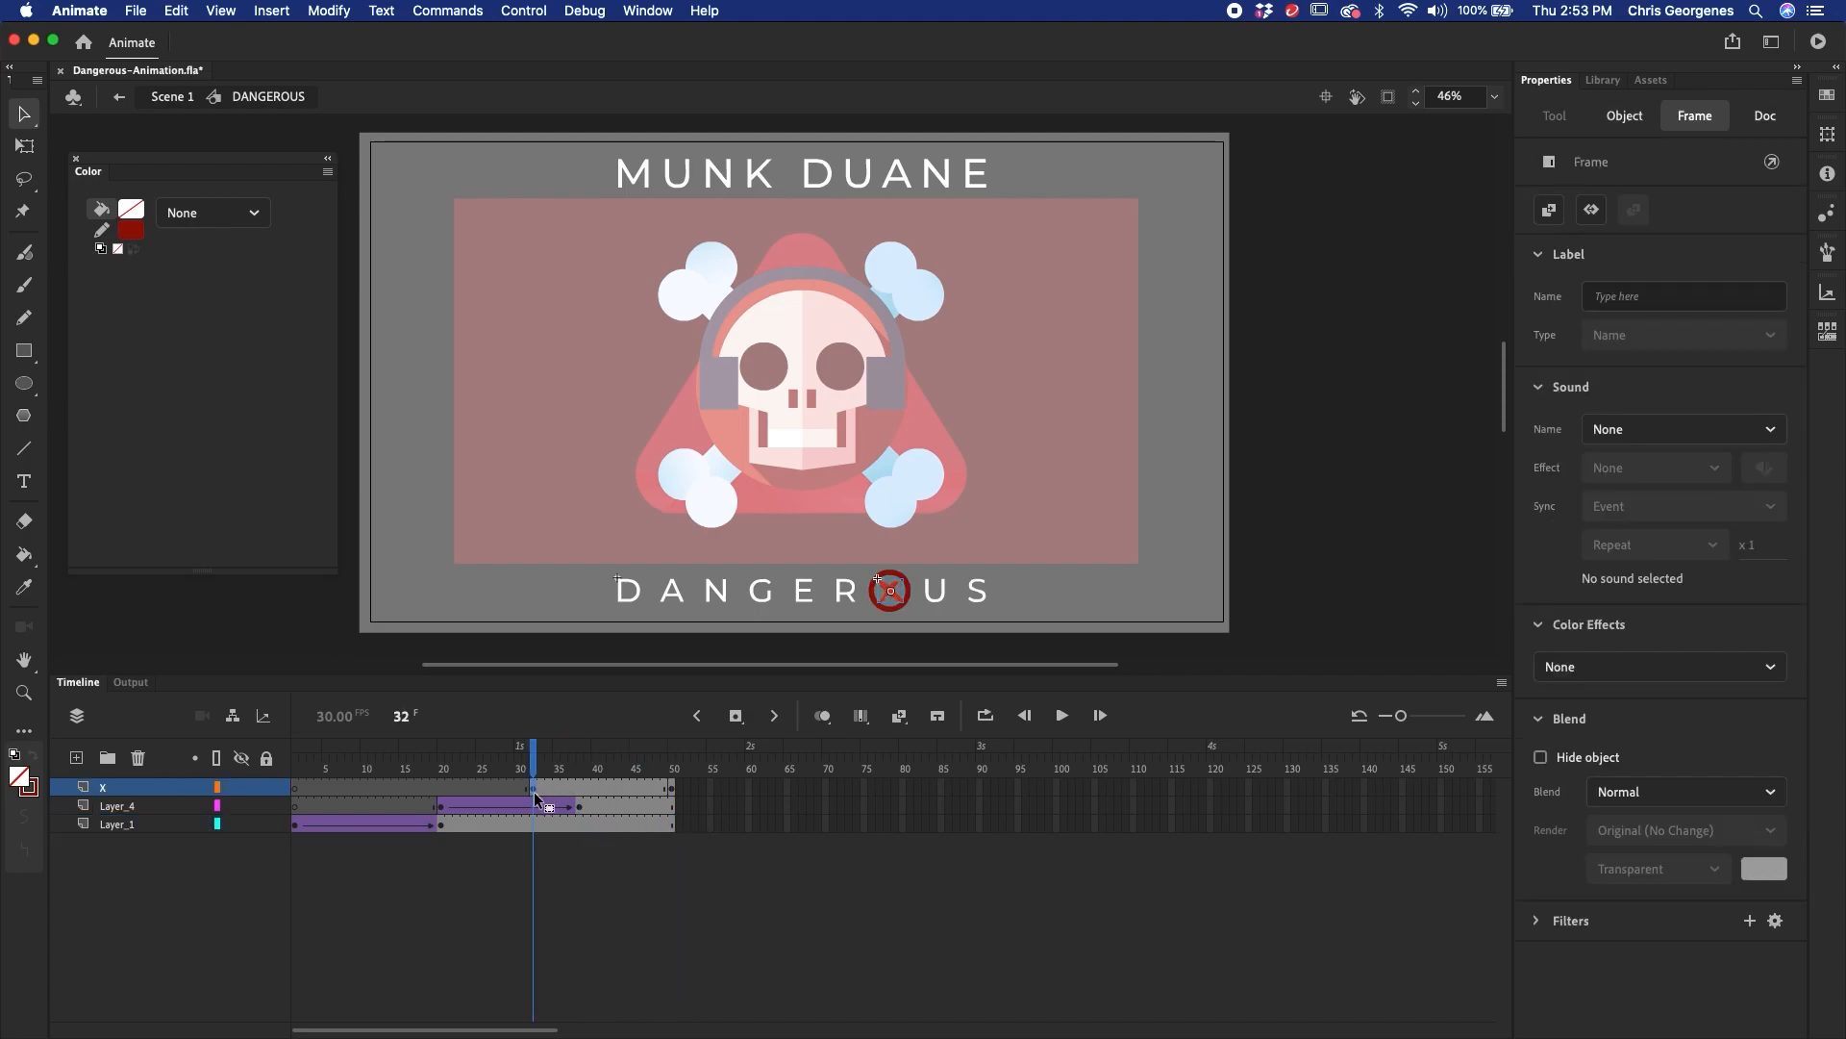
{"action": "key", "text": "super+shift+z"}
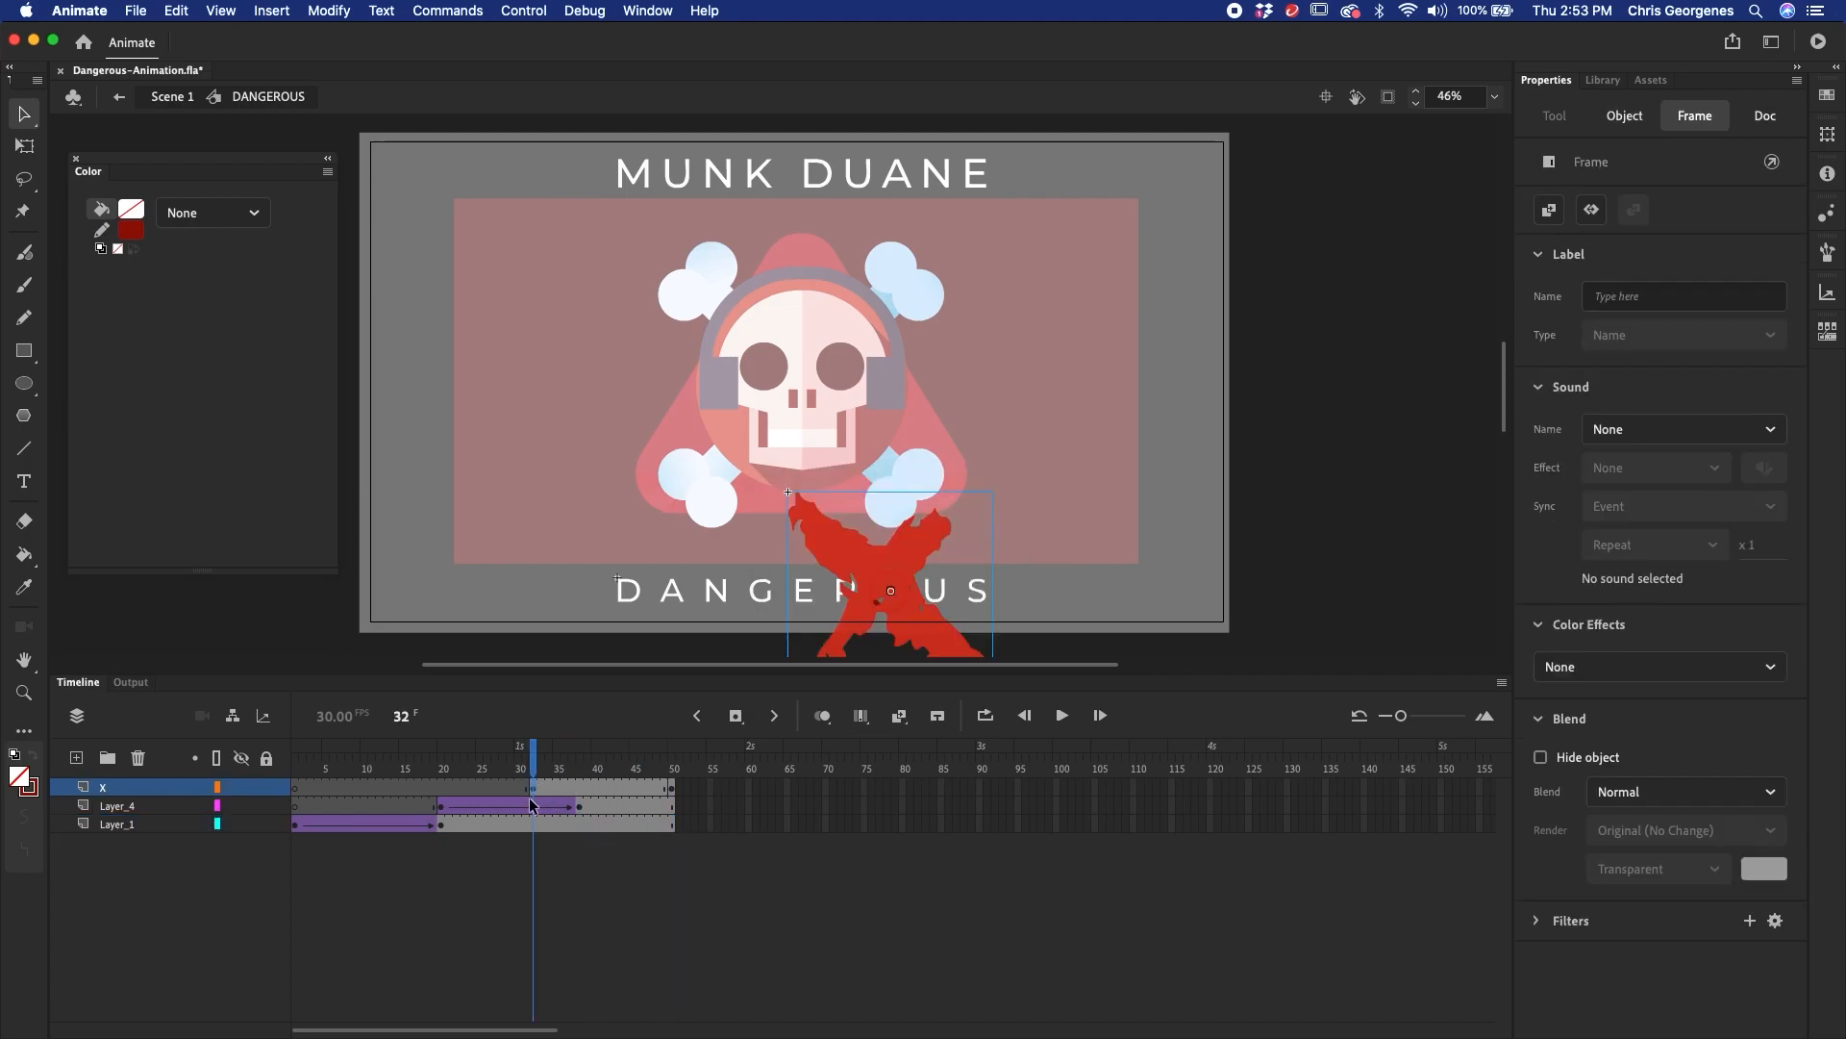
{"action": "key", "text": "super+alt+s"}
{"action": "key", "text": "Return"}
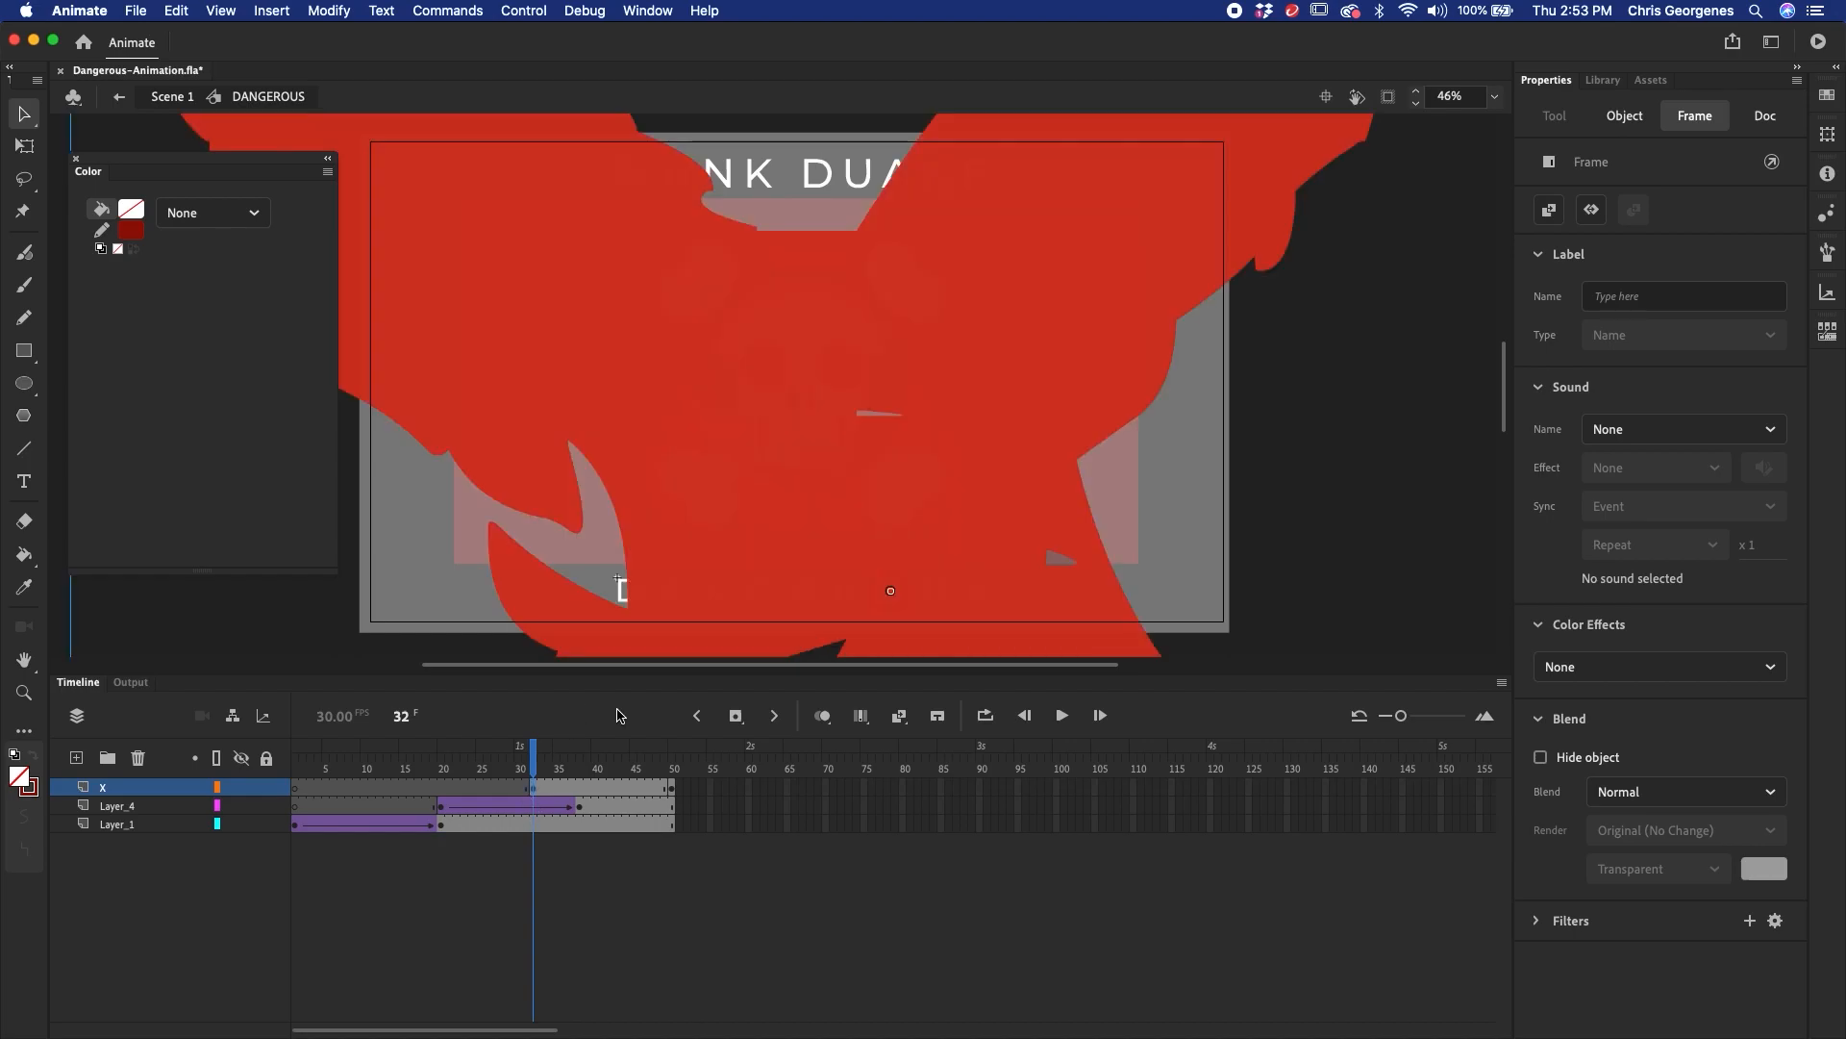
{"action": "right_click", "coordinate": [564, 788]}
{"action": "left_click", "coordinate": [625, 517]}
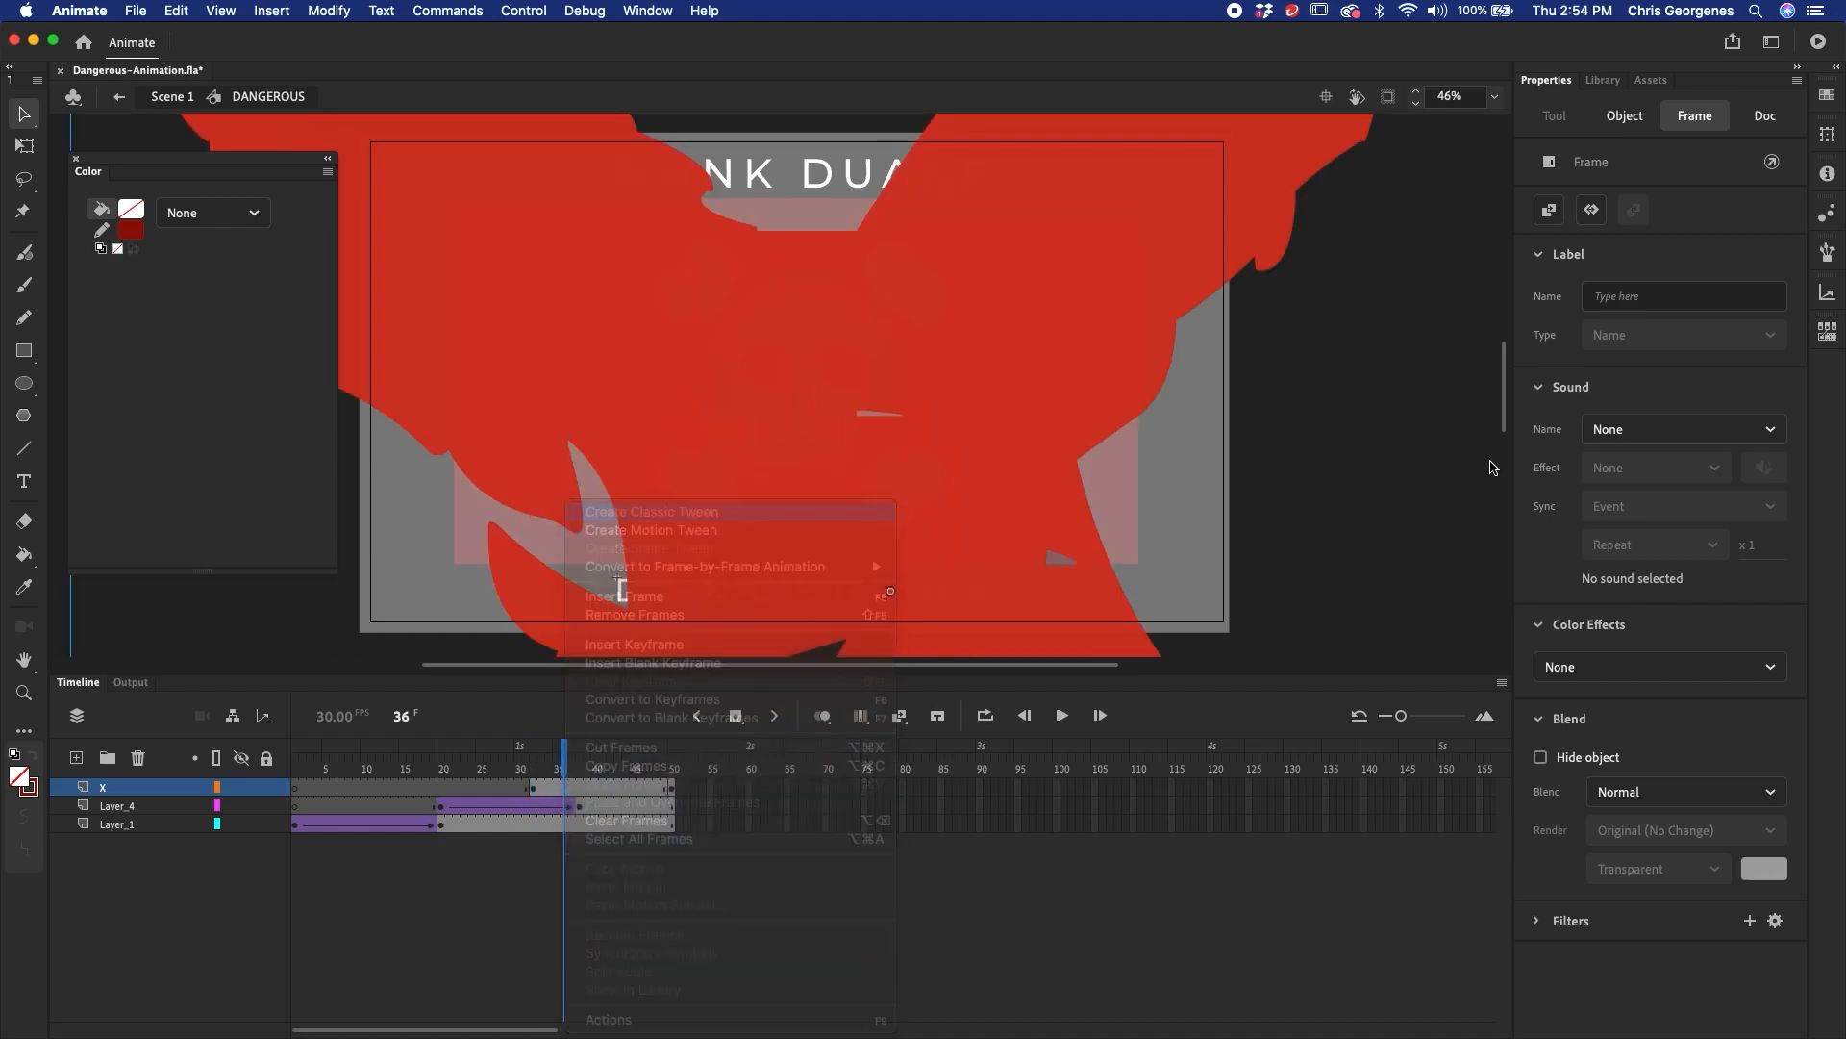
- Apply the Ease Out Quart preset to the X layer's tween and play the title animation
{"action": "left_click", "coordinate": [1647, 429]}
{"action": "left_click", "coordinate": [1186, 564]}
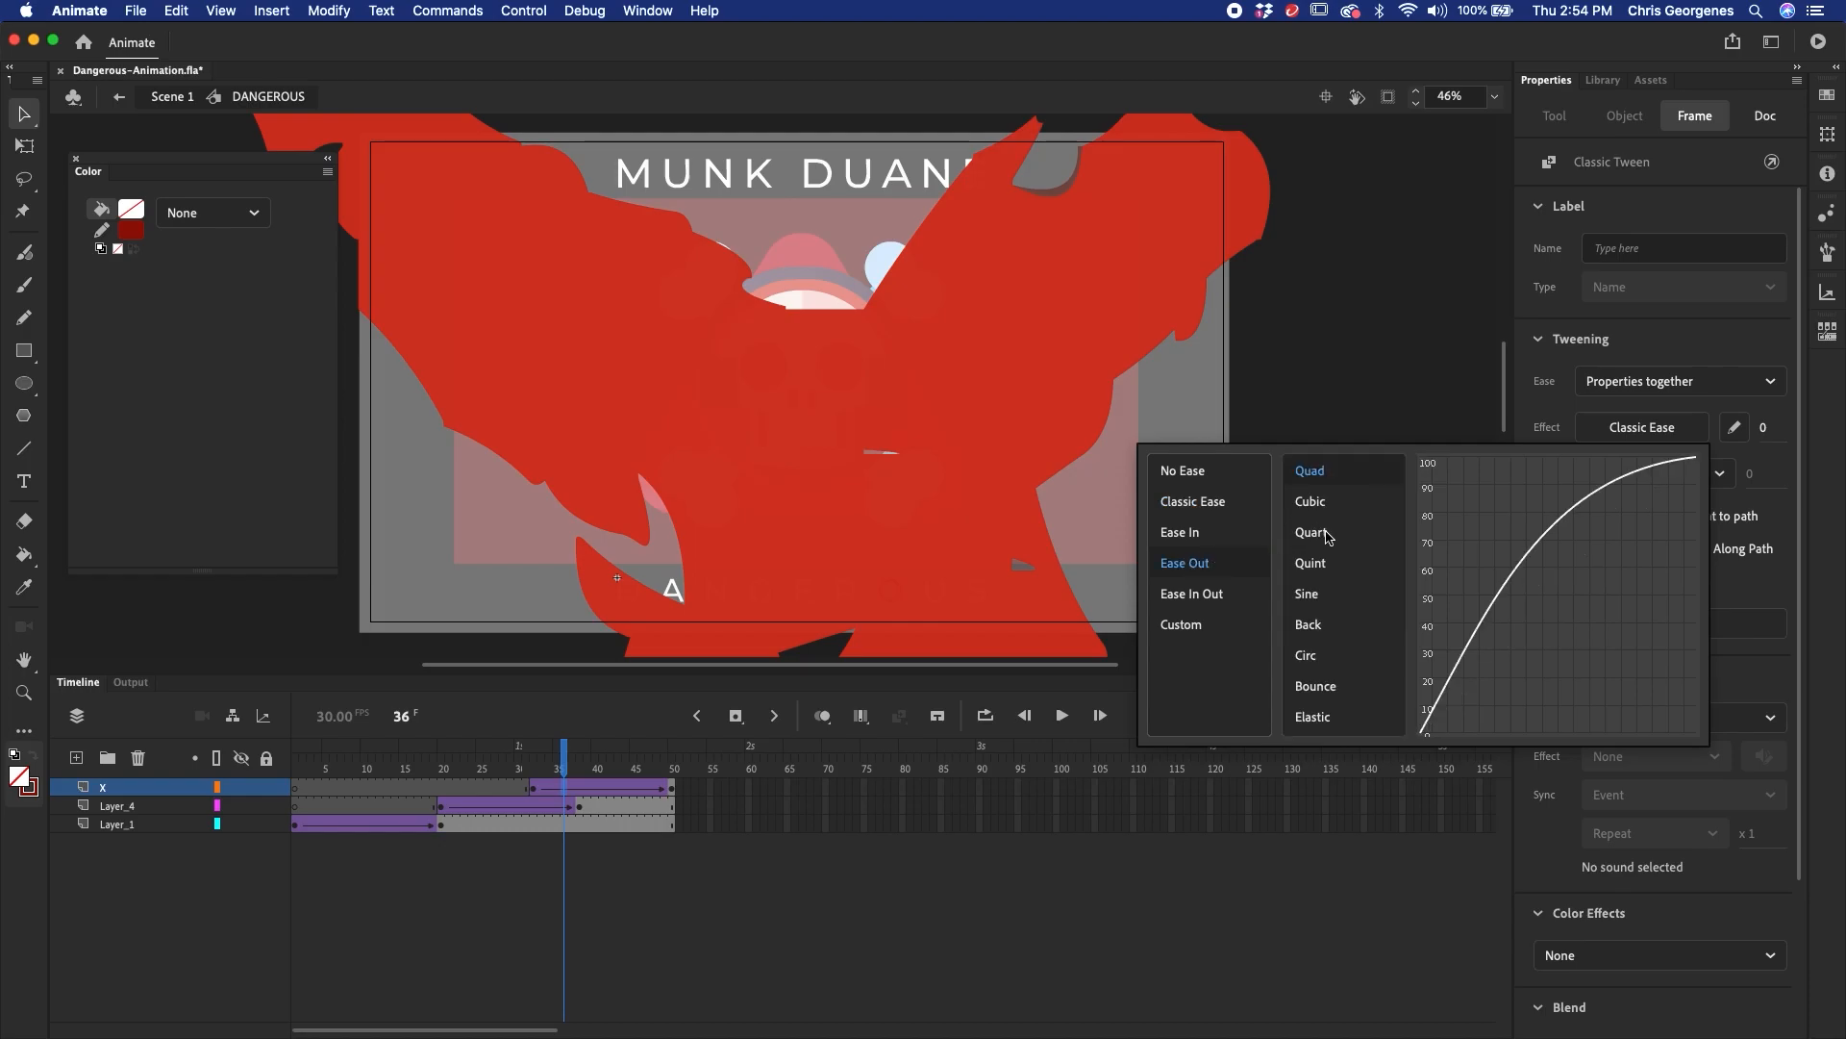
{"action": "double_click", "coordinate": [1325, 533]}
{"action": "left_click_drag", "start_coordinate": [562, 755], "coordinate": [357, 777]}
{"action": "key", "text": "Return"}
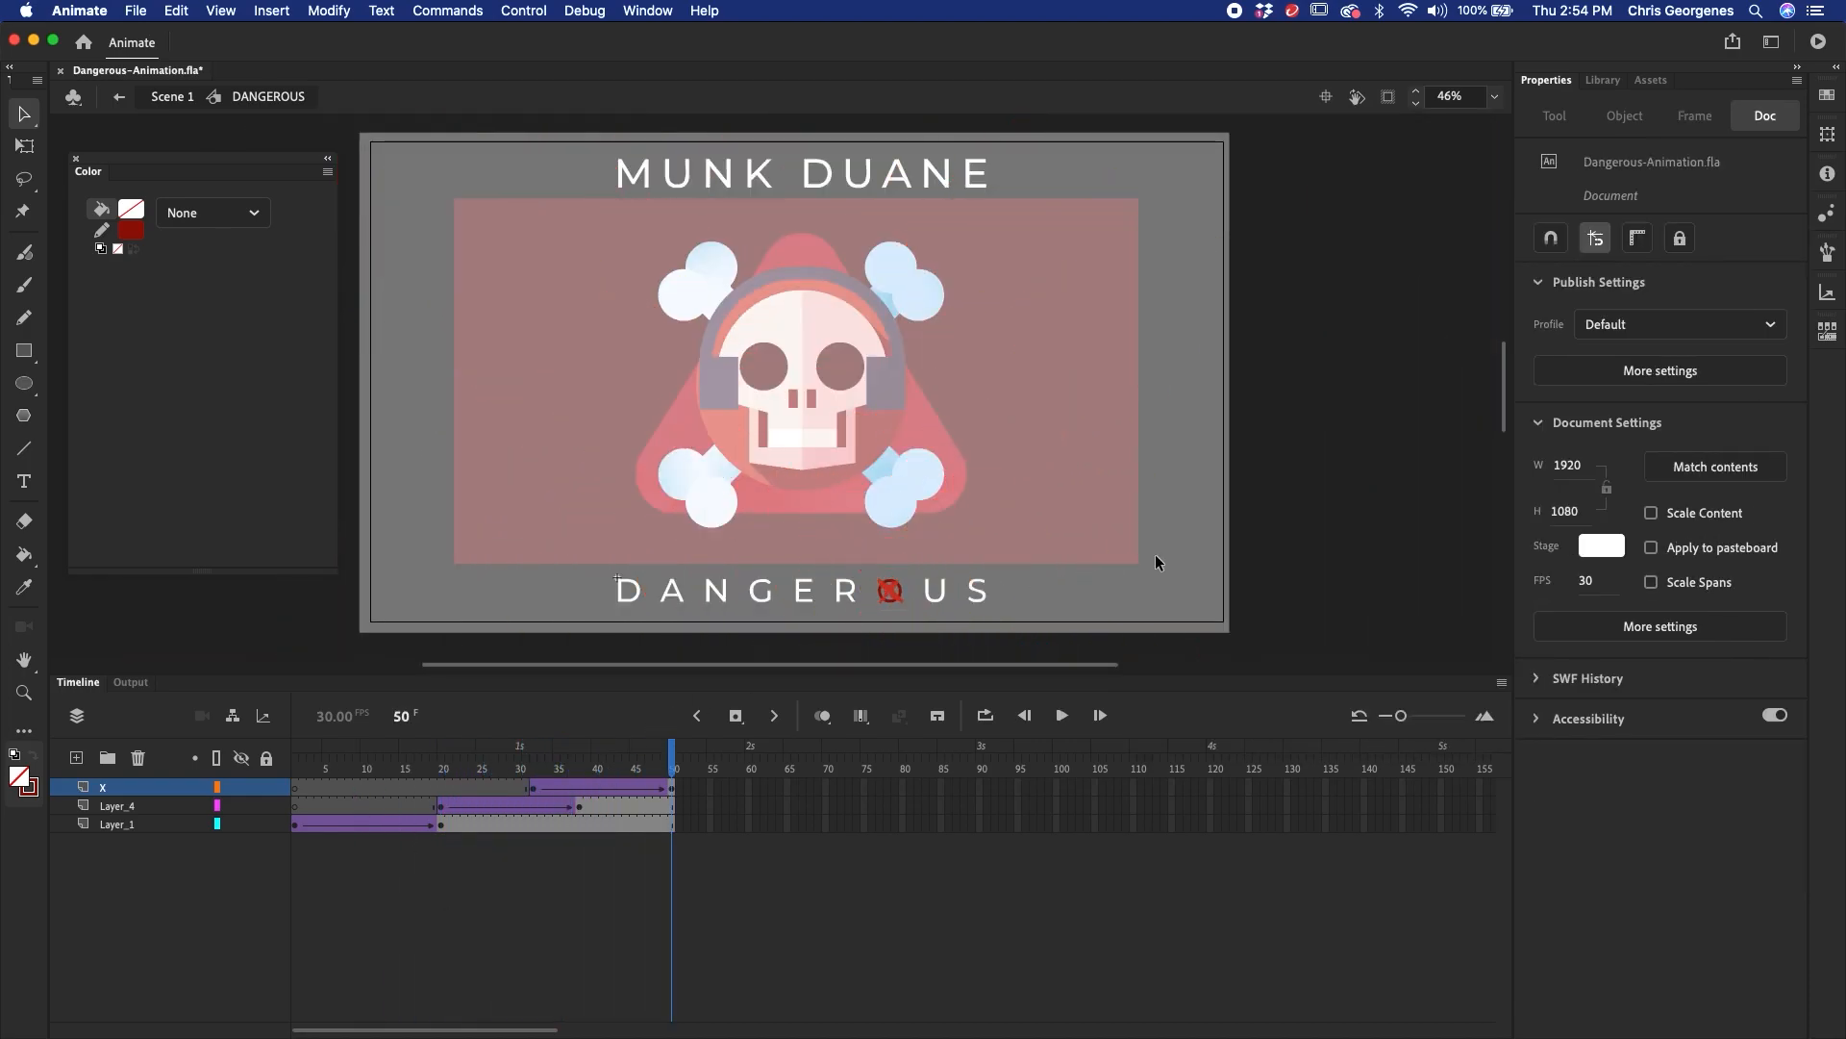
- Return to the main scene, test the movie and close the preview
{"action": "double_click", "coordinate": [1301, 544]}
{"action": "key", "text": "super+Return"}
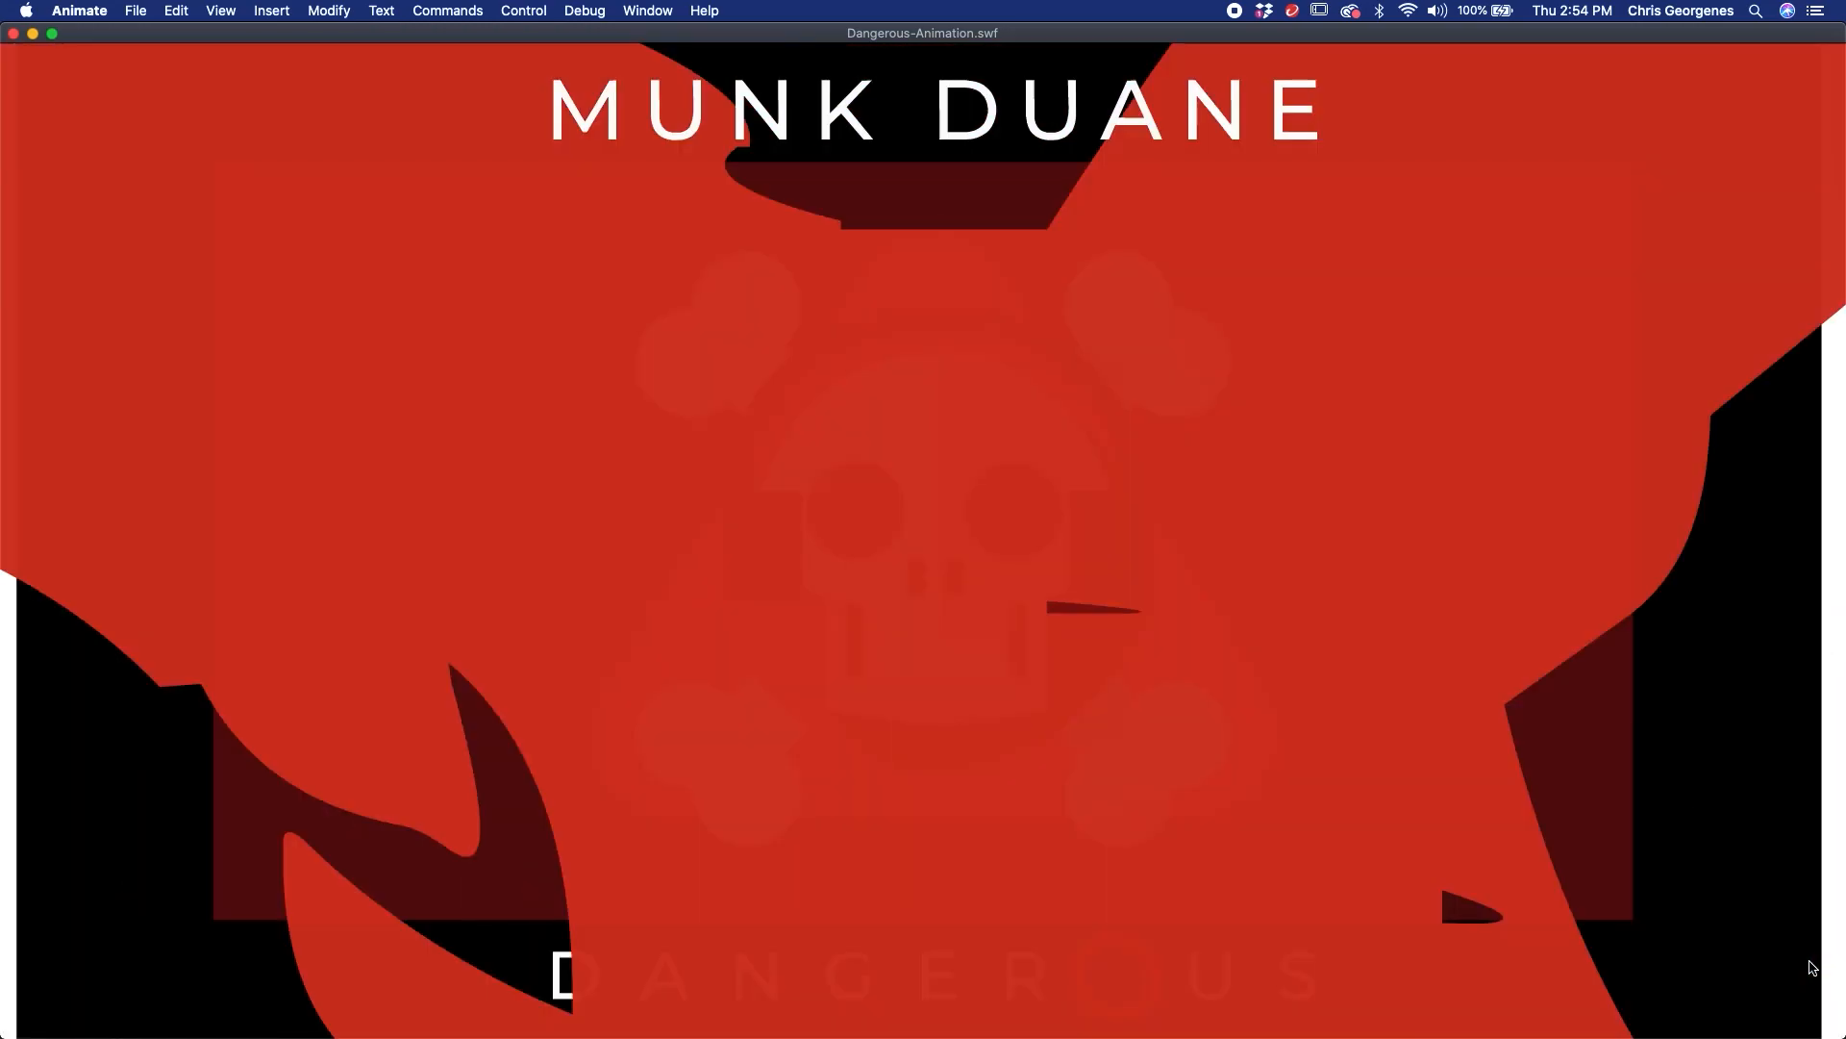
{"action": "key", "text": "super+w"}
{"action": "key", "text": "shift+F9"}
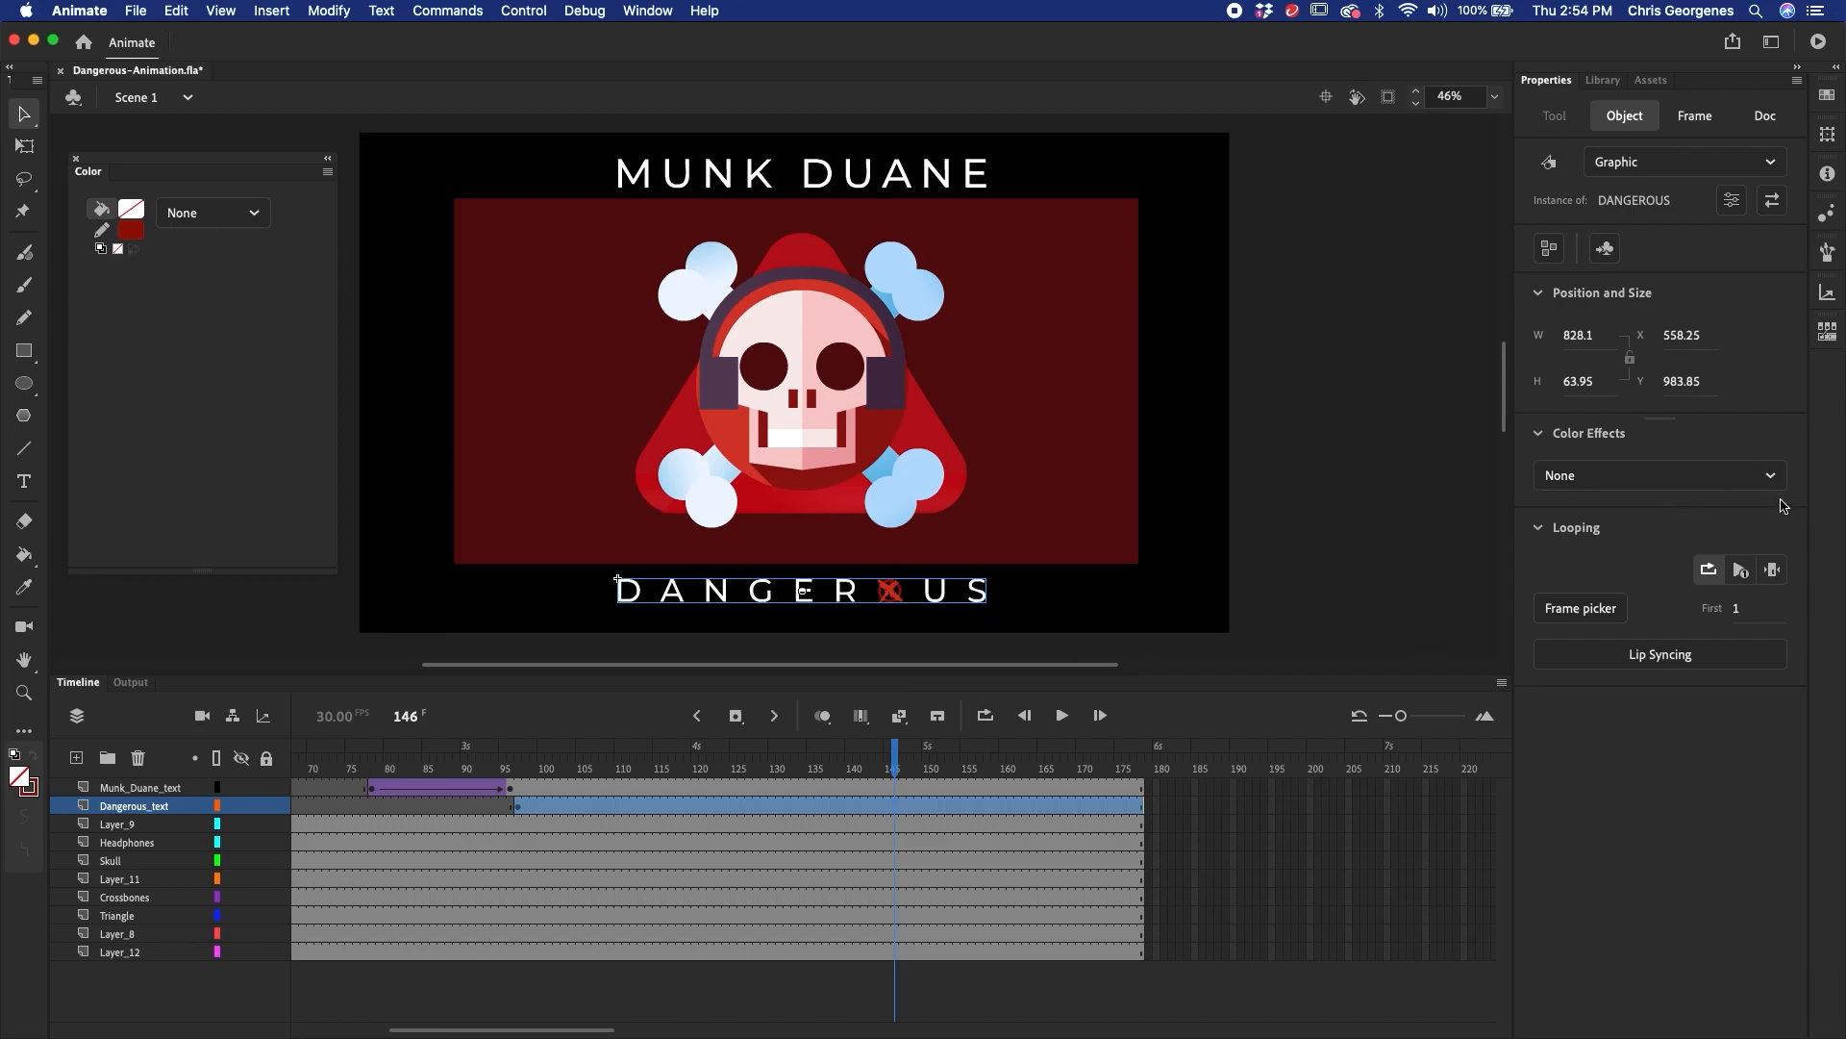
- Set the looping of the artist-name and DANGEROUS title graphics to play once and scrub through the result
{"action": "left_click", "coordinate": [944, 179]}
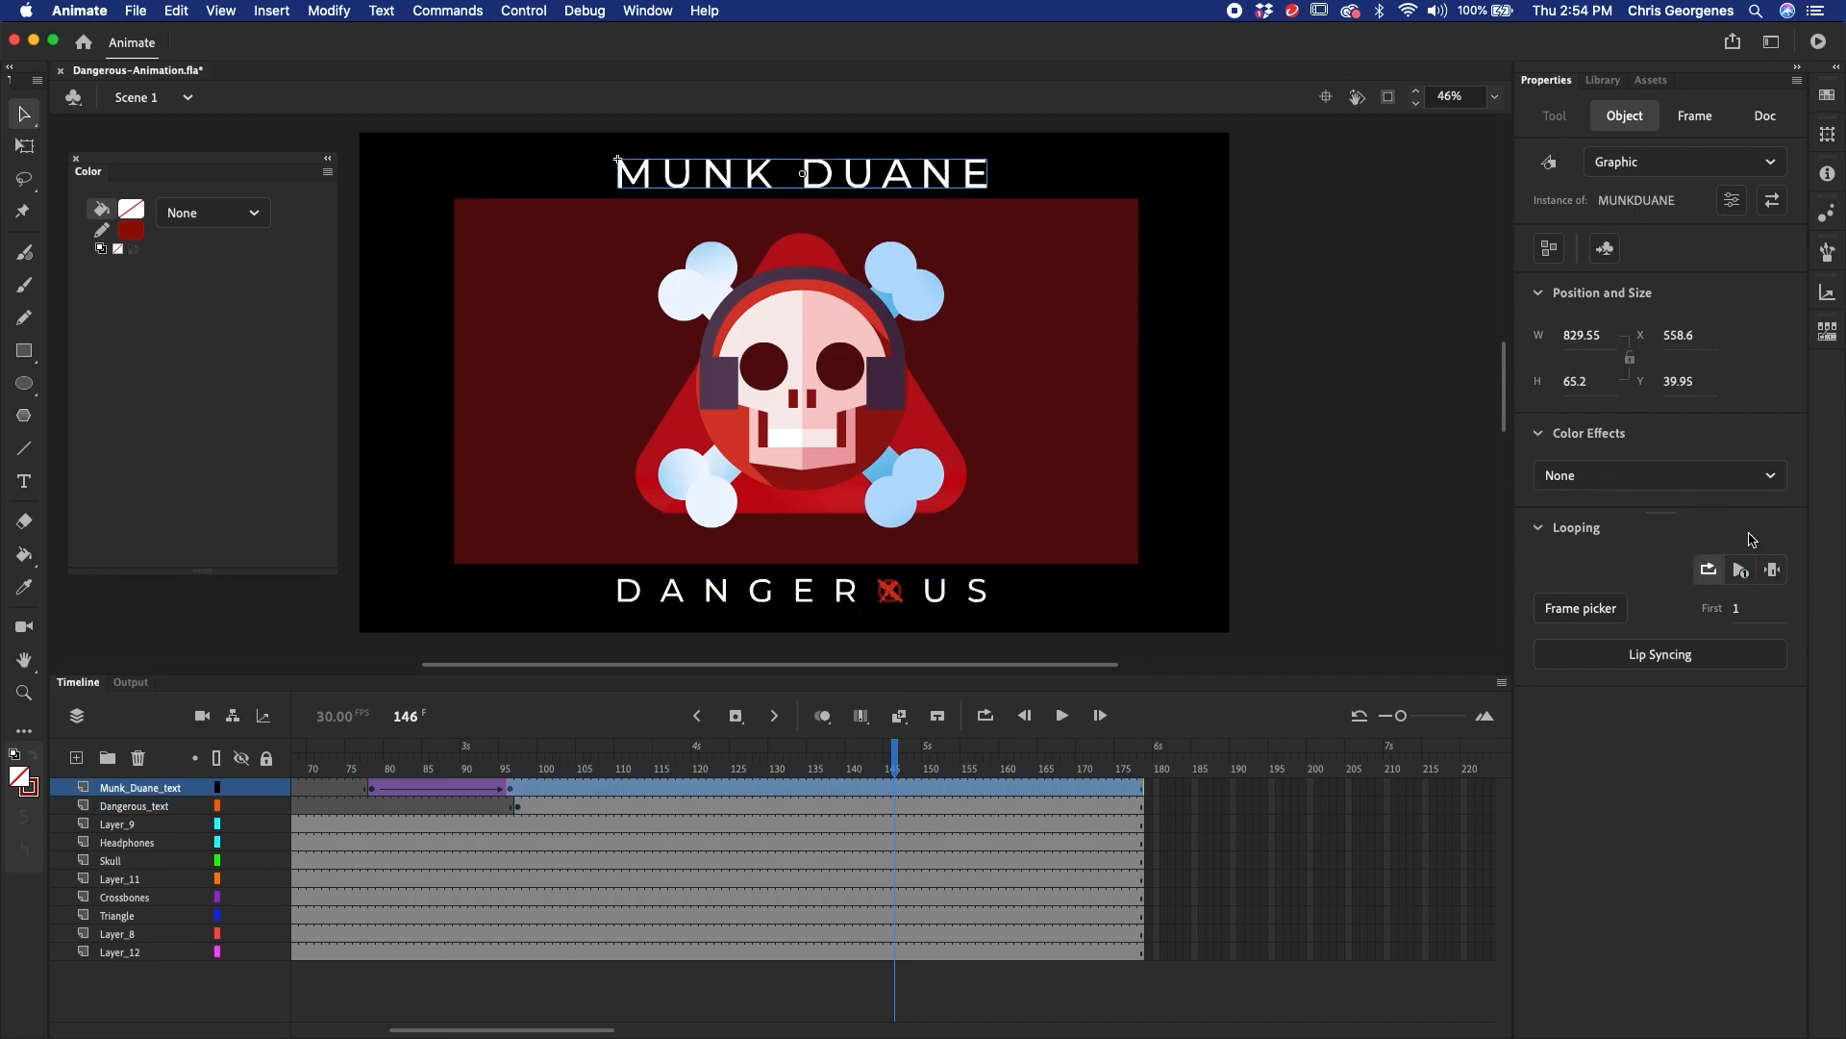
{"action": "left_click", "coordinate": [1742, 570]}
{"action": "left_click_drag", "start_coordinate": [555, 763], "coordinate": [896, 829]}
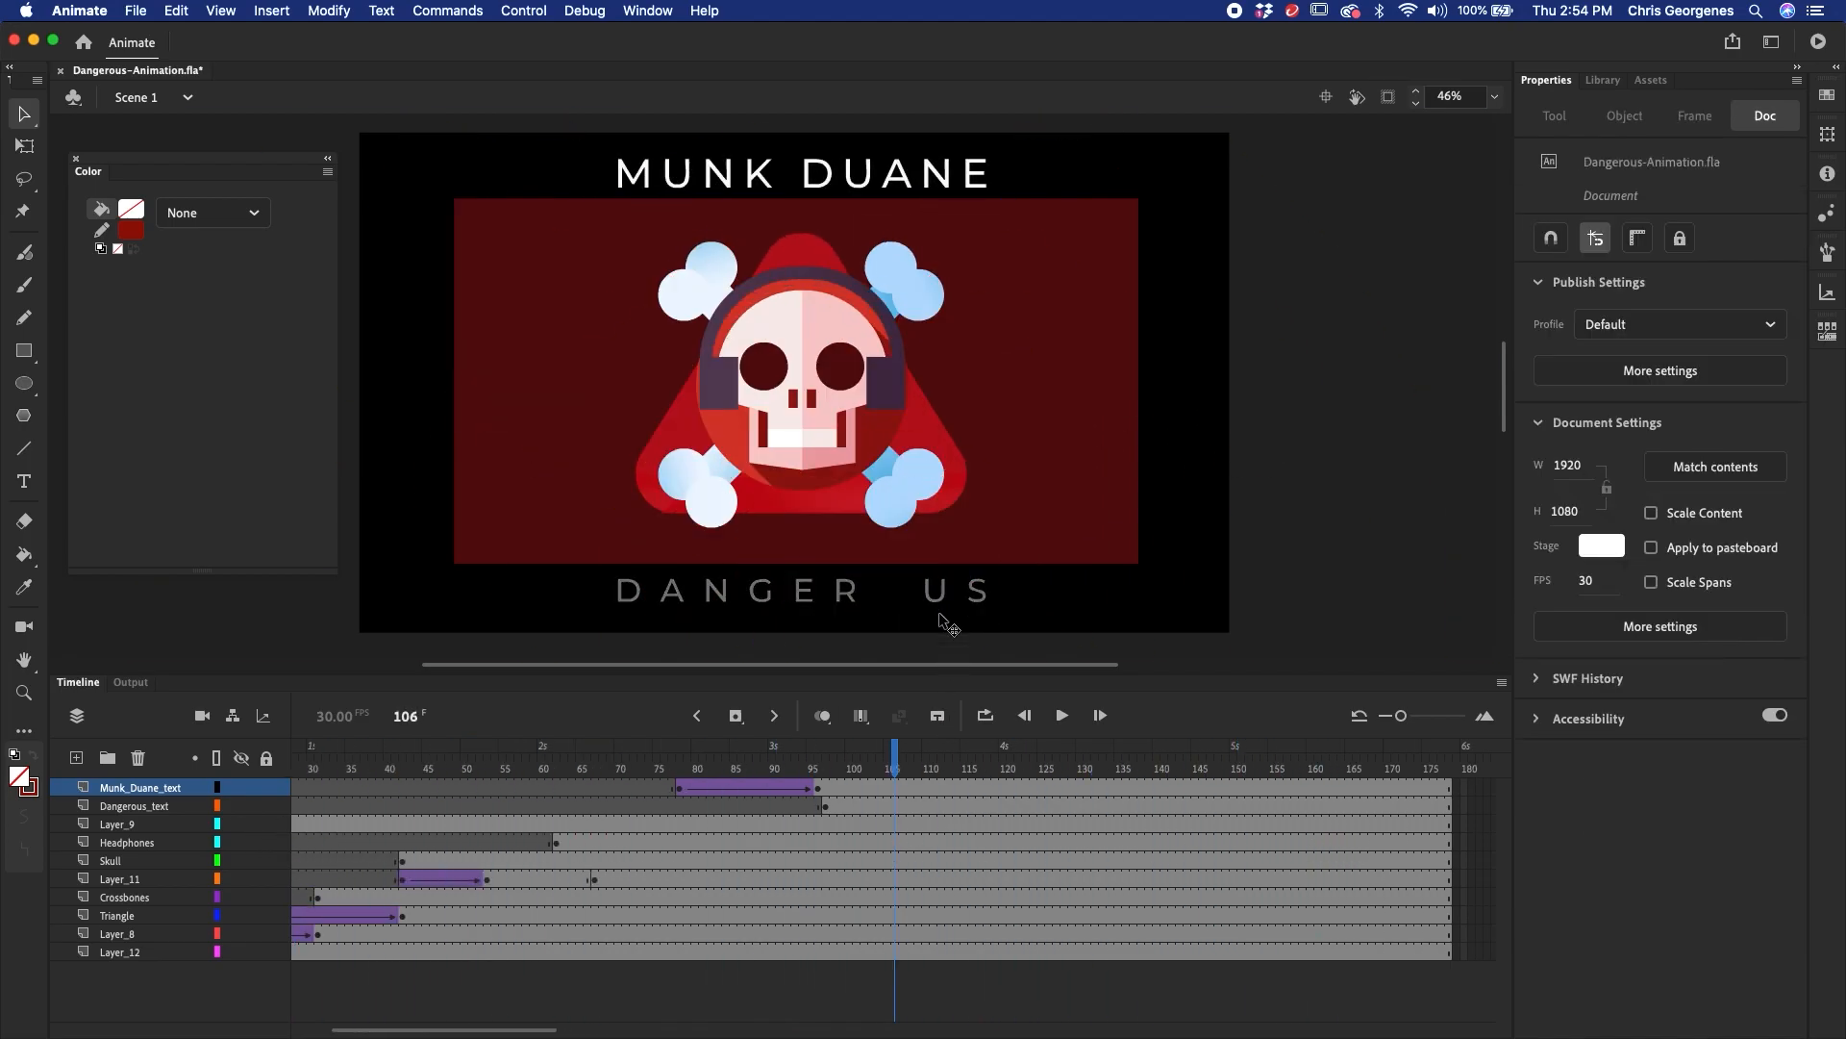
- Inside the DANGEROUS symbol, end the ring's tween at frame 33, run the X's tween from frame 28 to 37, and play it
{"action": "double_click", "coordinate": [945, 608]}
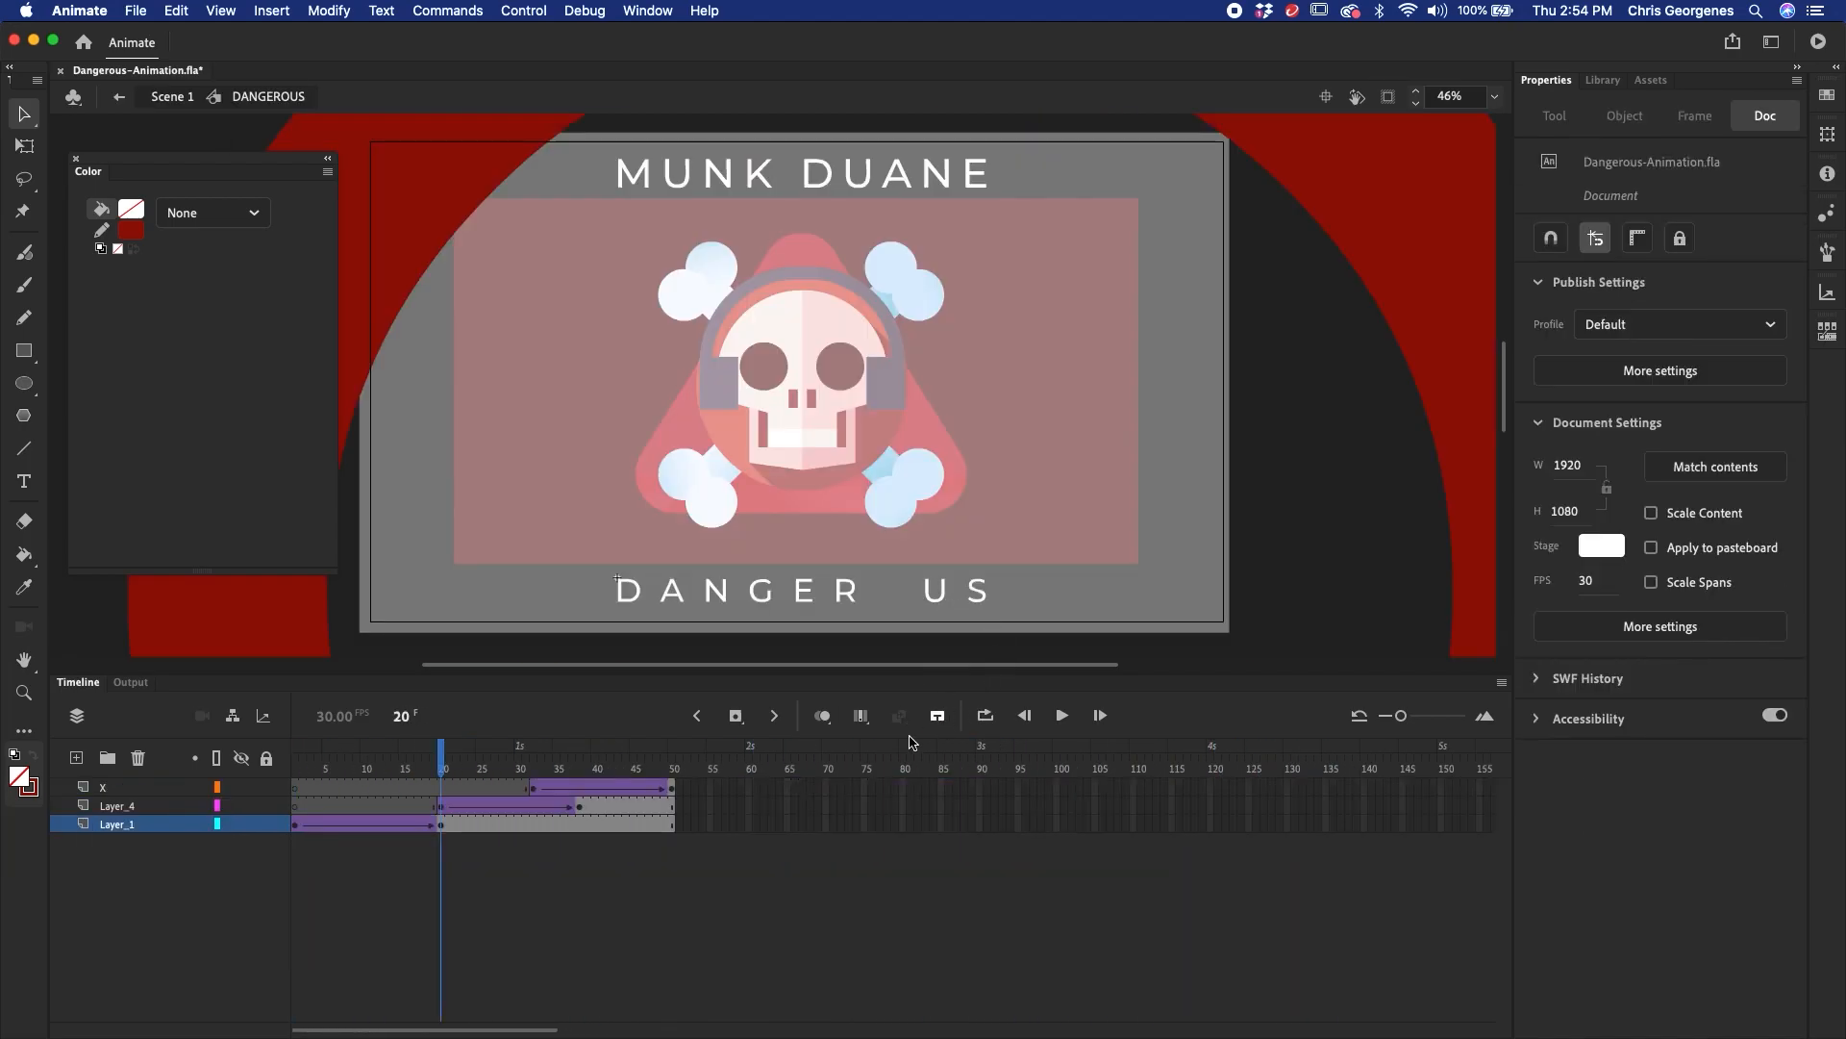
{"action": "left_click_drag", "start_coordinate": [534, 784], "coordinate": [573, 788]}
{"action": "left_click", "coordinate": [579, 805]}
{"action": "left_click", "coordinate": [601, 789]}
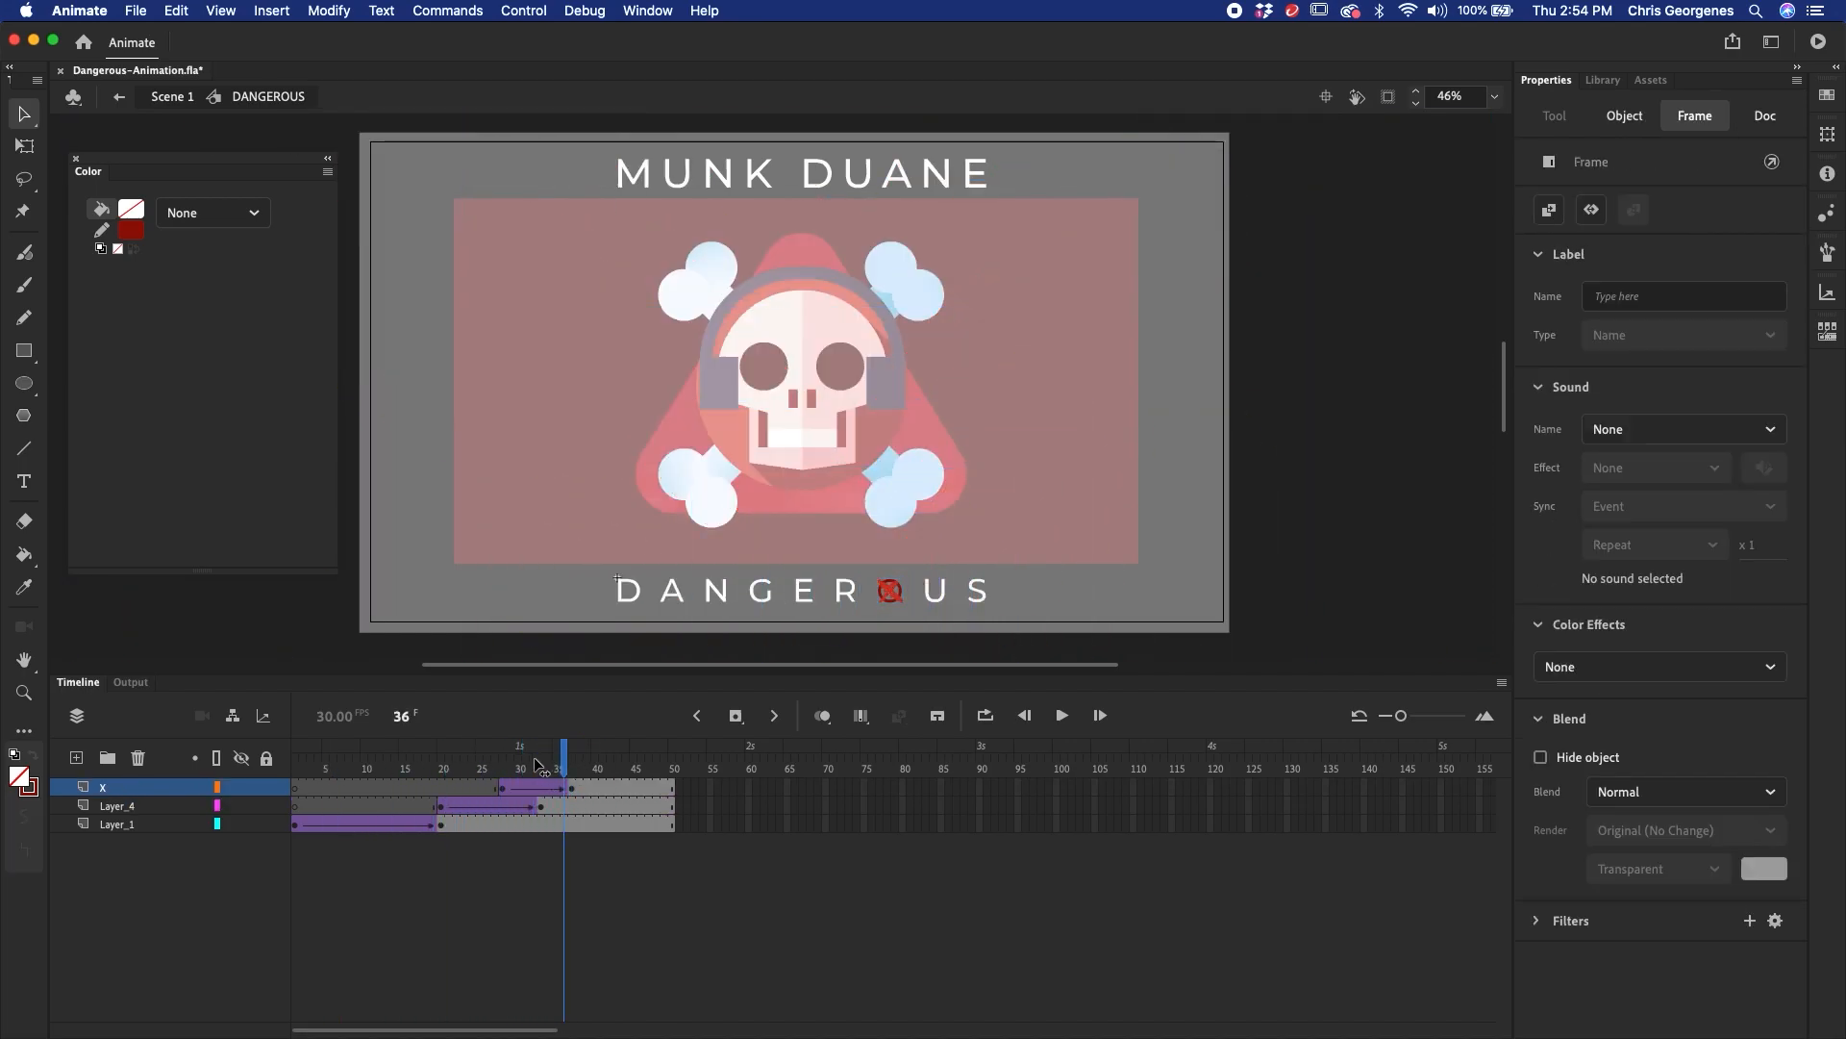
{"action": "key", "text": "Return"}
{"action": "key", "text": "Return"}
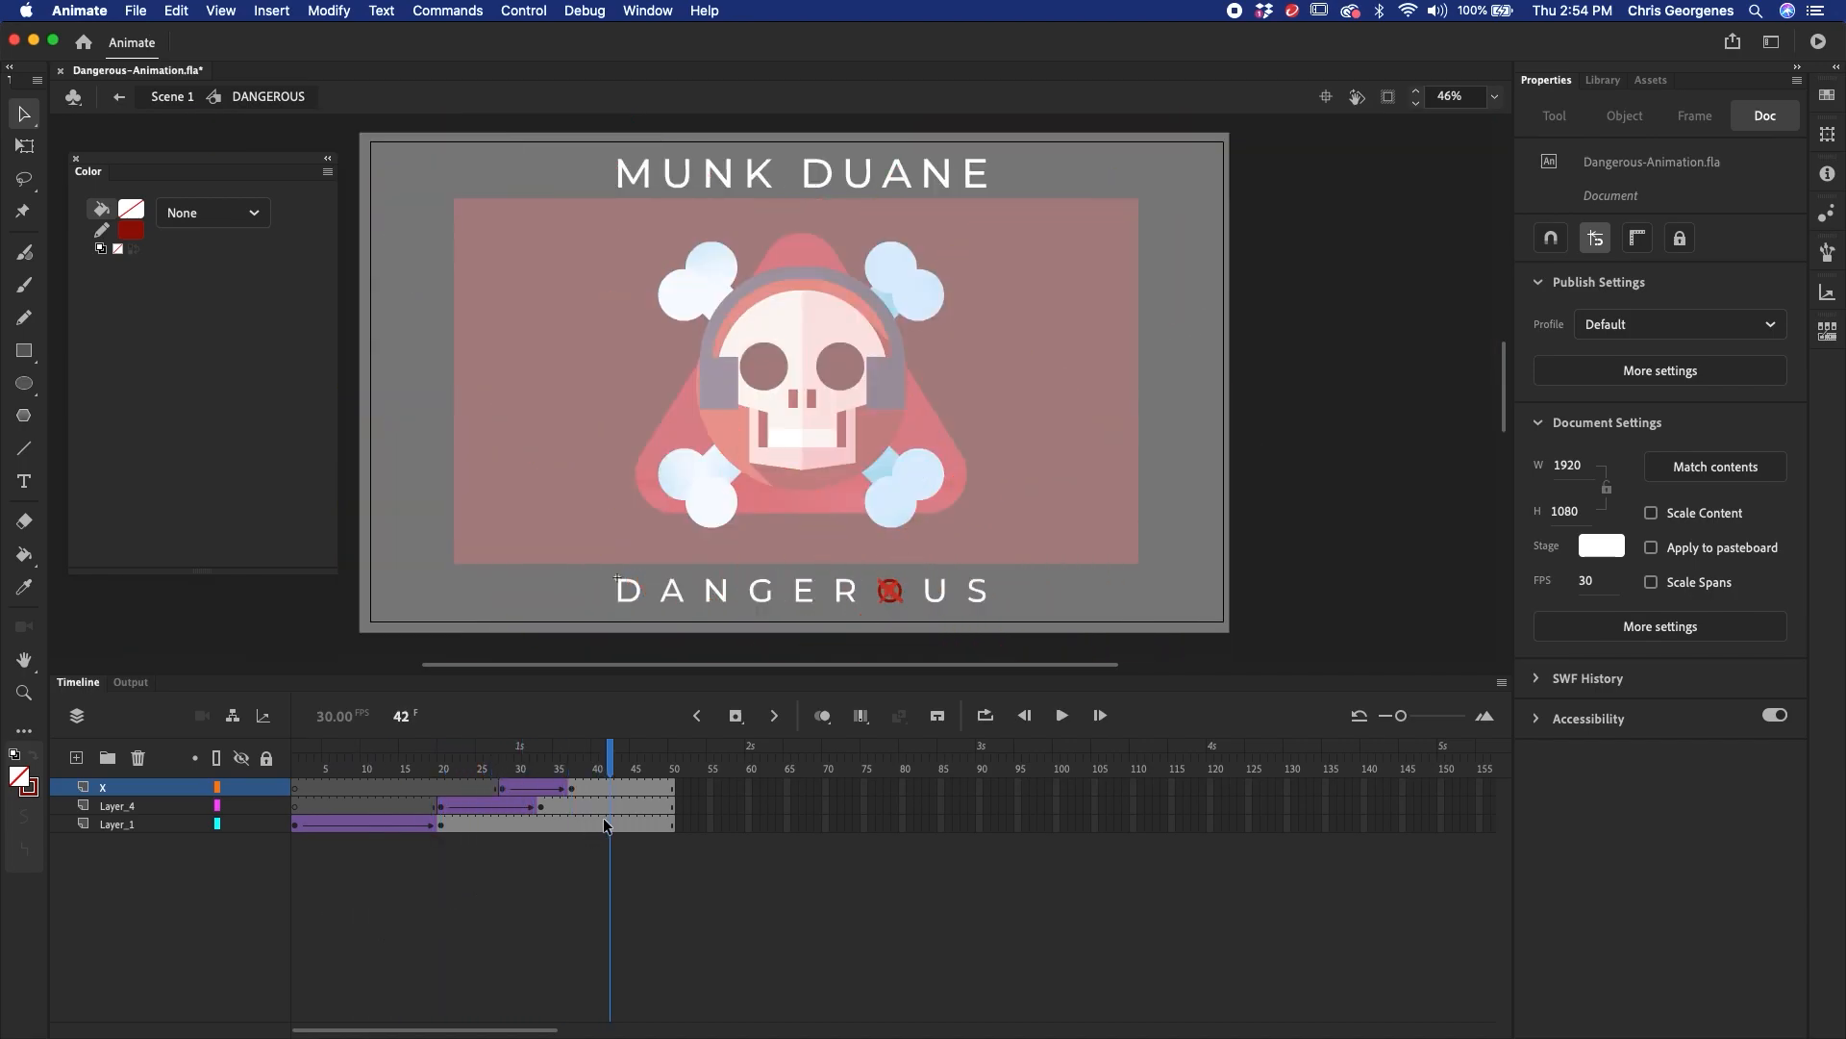
- Remove frames 41 to 50 from all three layers of the DANGEROUS symbol and return to the main scene
{"action": "left_click_drag", "start_coordinate": [620, 791], "coordinate": [663, 824]}
{"action": "right_click", "coordinate": [664, 824]}
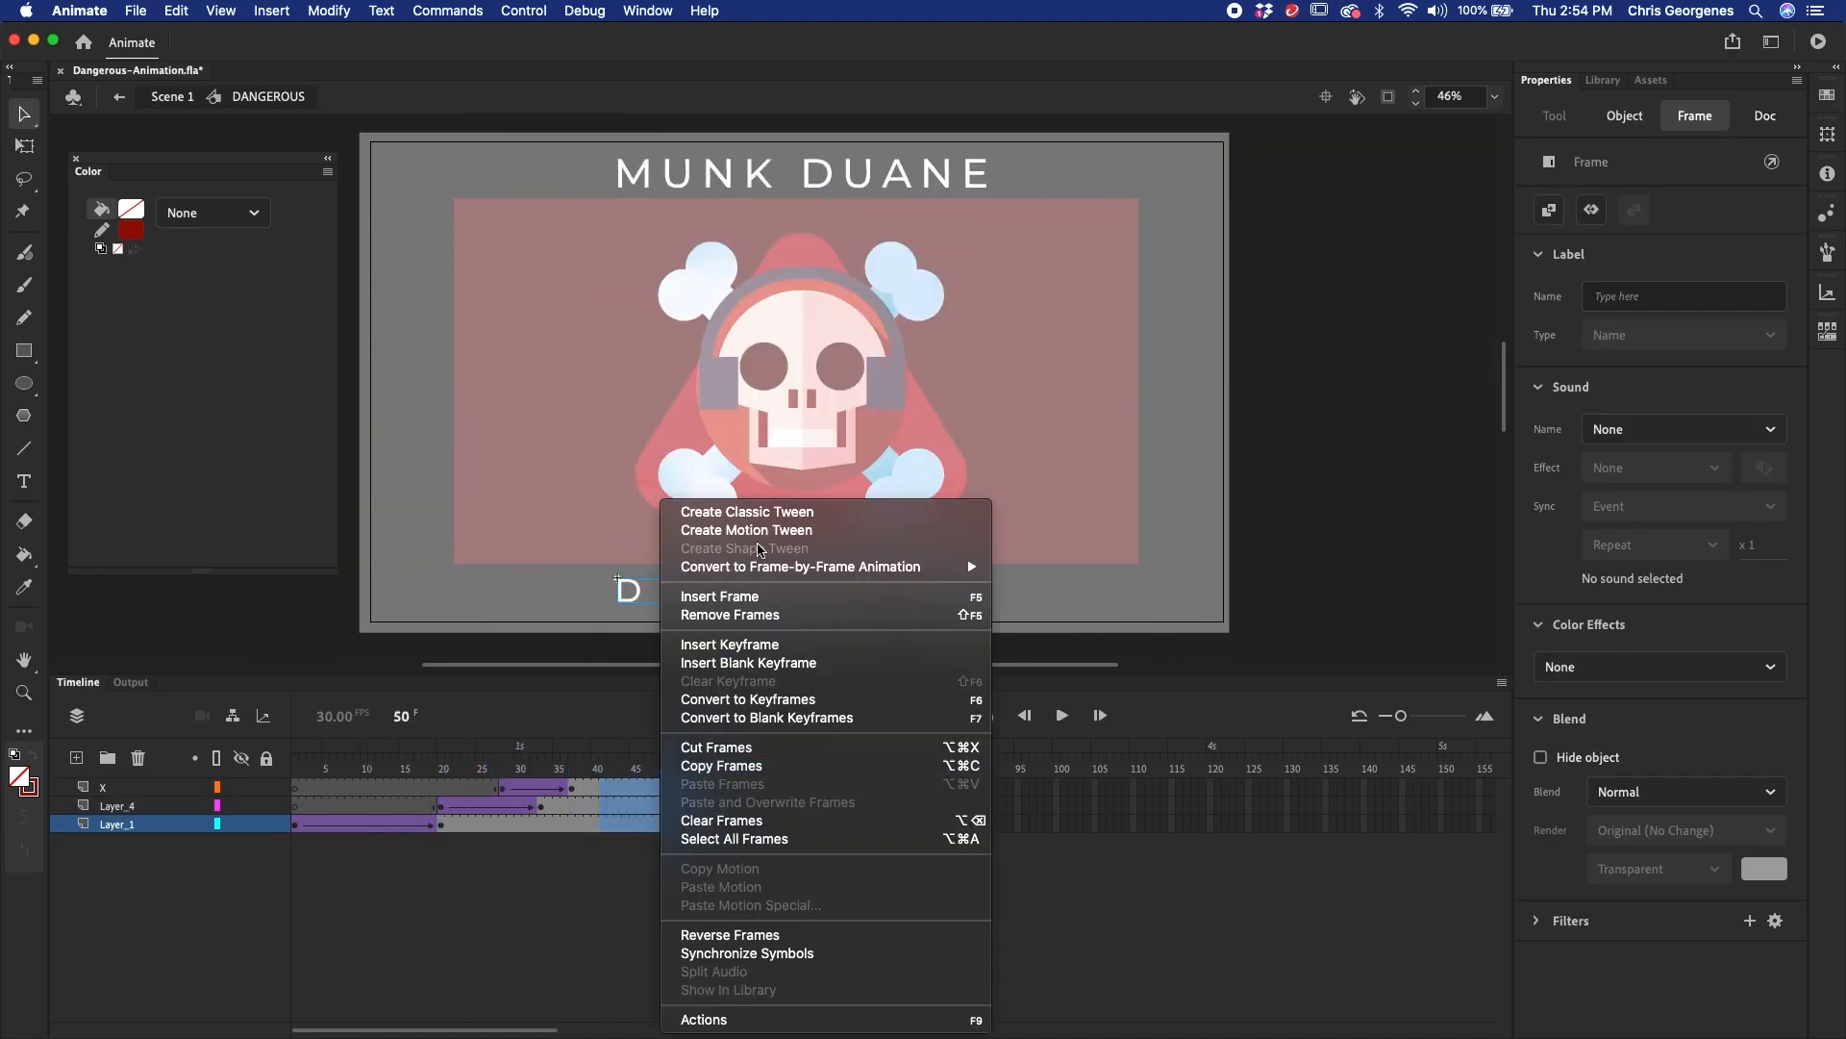
{"action": "left_click", "coordinate": [762, 615]}
{"action": "double_click", "coordinate": [1283, 580]}
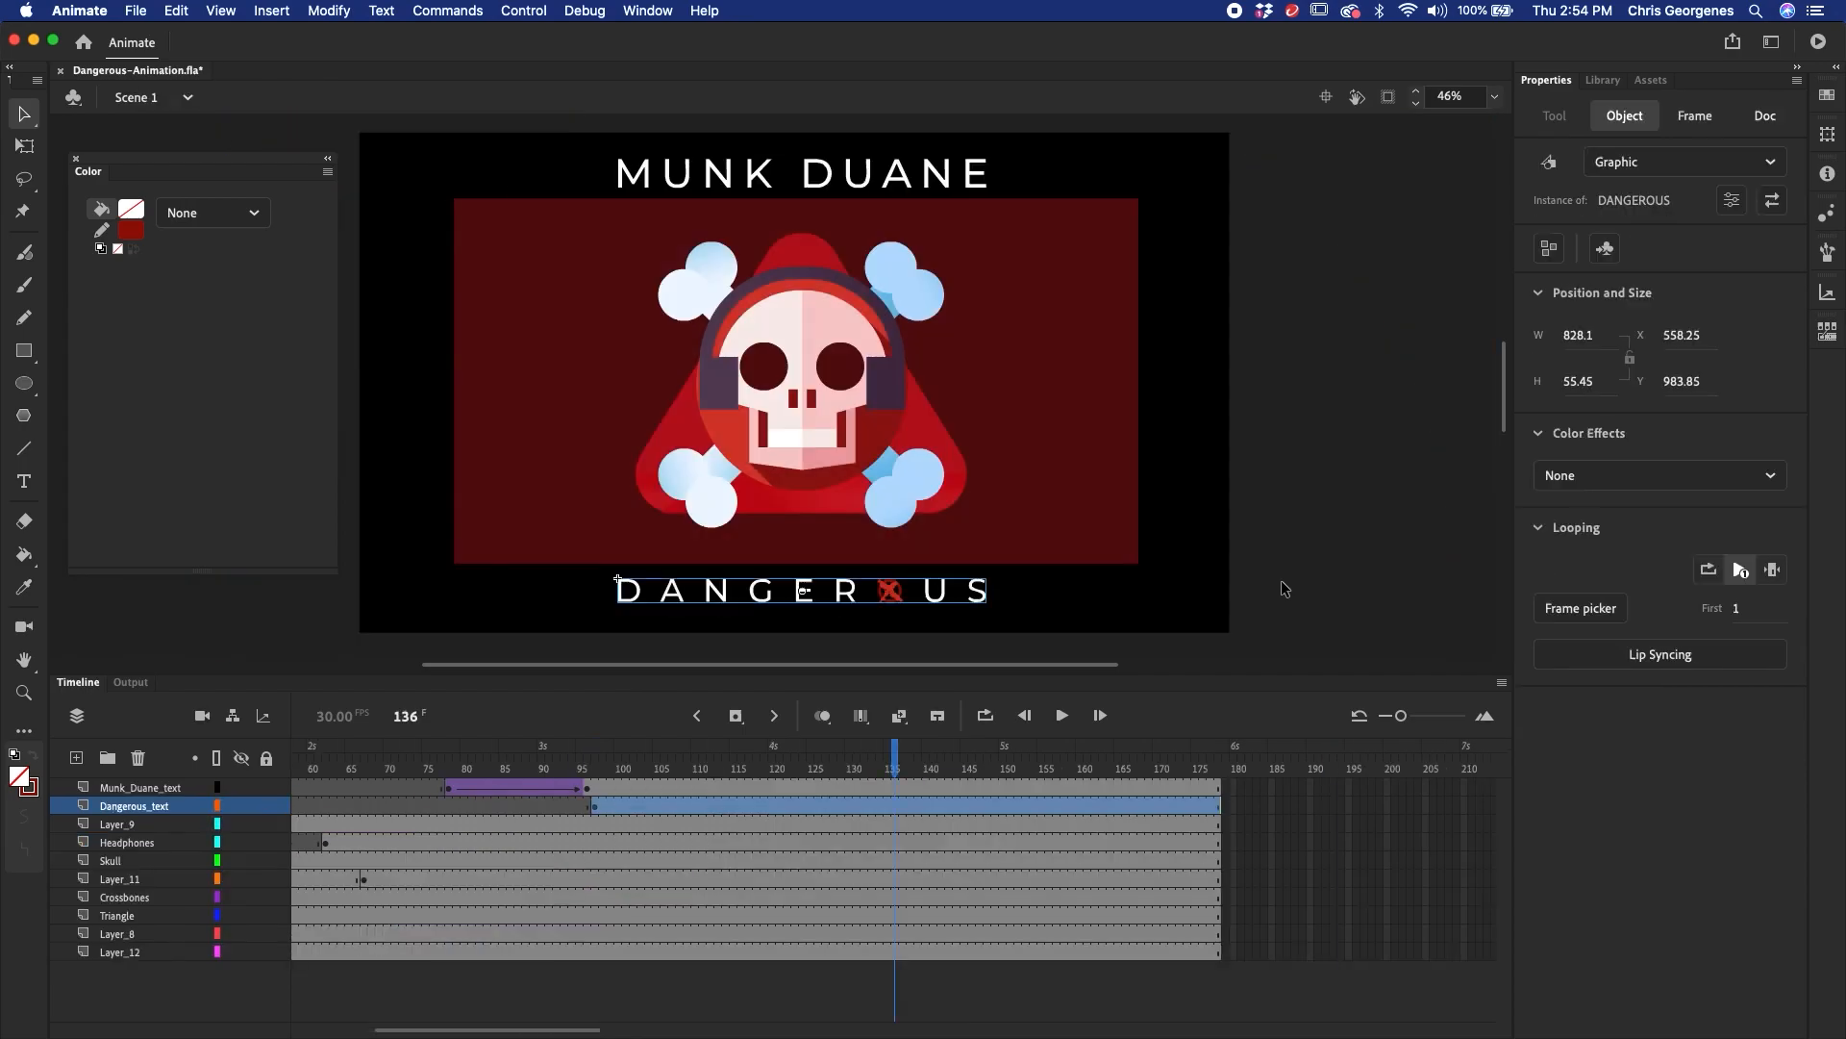
- Extend all layers of the main timeline past frame 245 and test the movie
{"action": "left_click_drag", "start_coordinate": [625, 765], "coordinate": [1133, 806]}
{"action": "left_click_drag", "start_coordinate": [1246, 797], "coordinate": [1637, 993]}
{"action": "key", "text": "super+Return"}
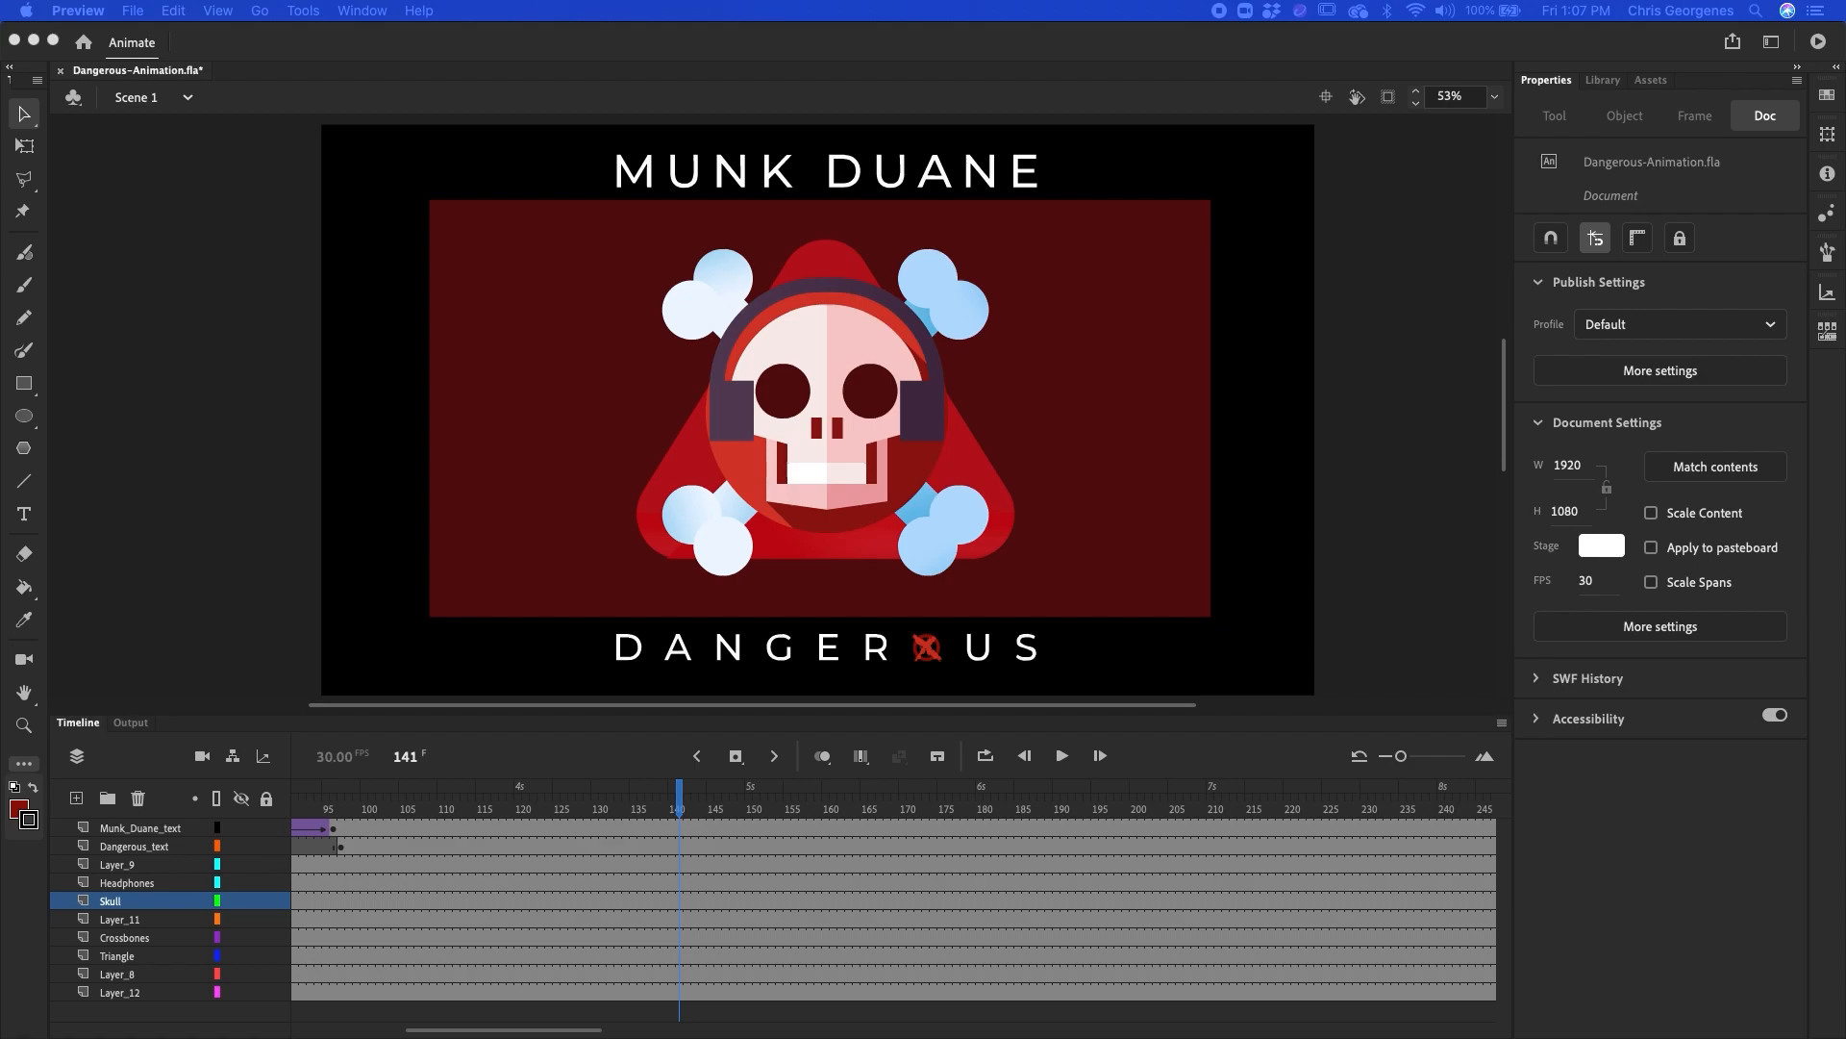
- Add keyframes at frame 137 of the Headphones and Skull layers
{"action": "left_click", "coordinate": [694, 55]}
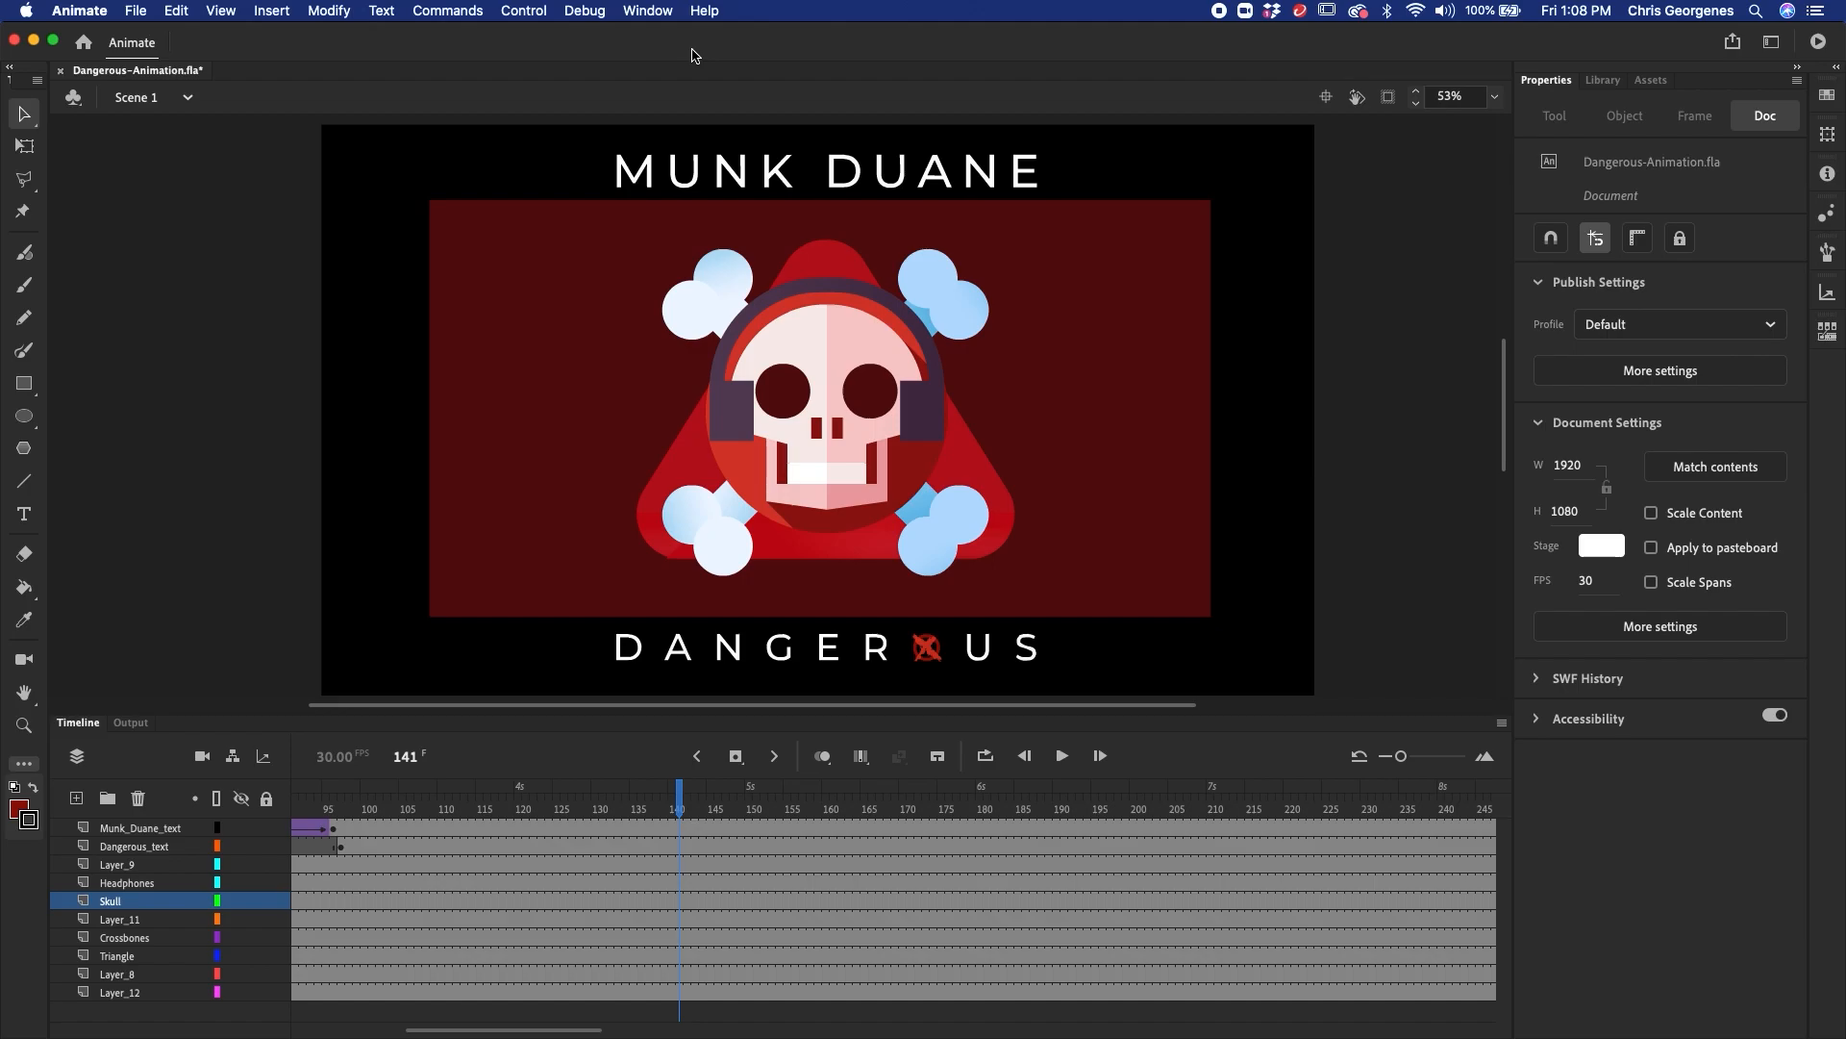
{"action": "left_click", "coordinate": [873, 435]}
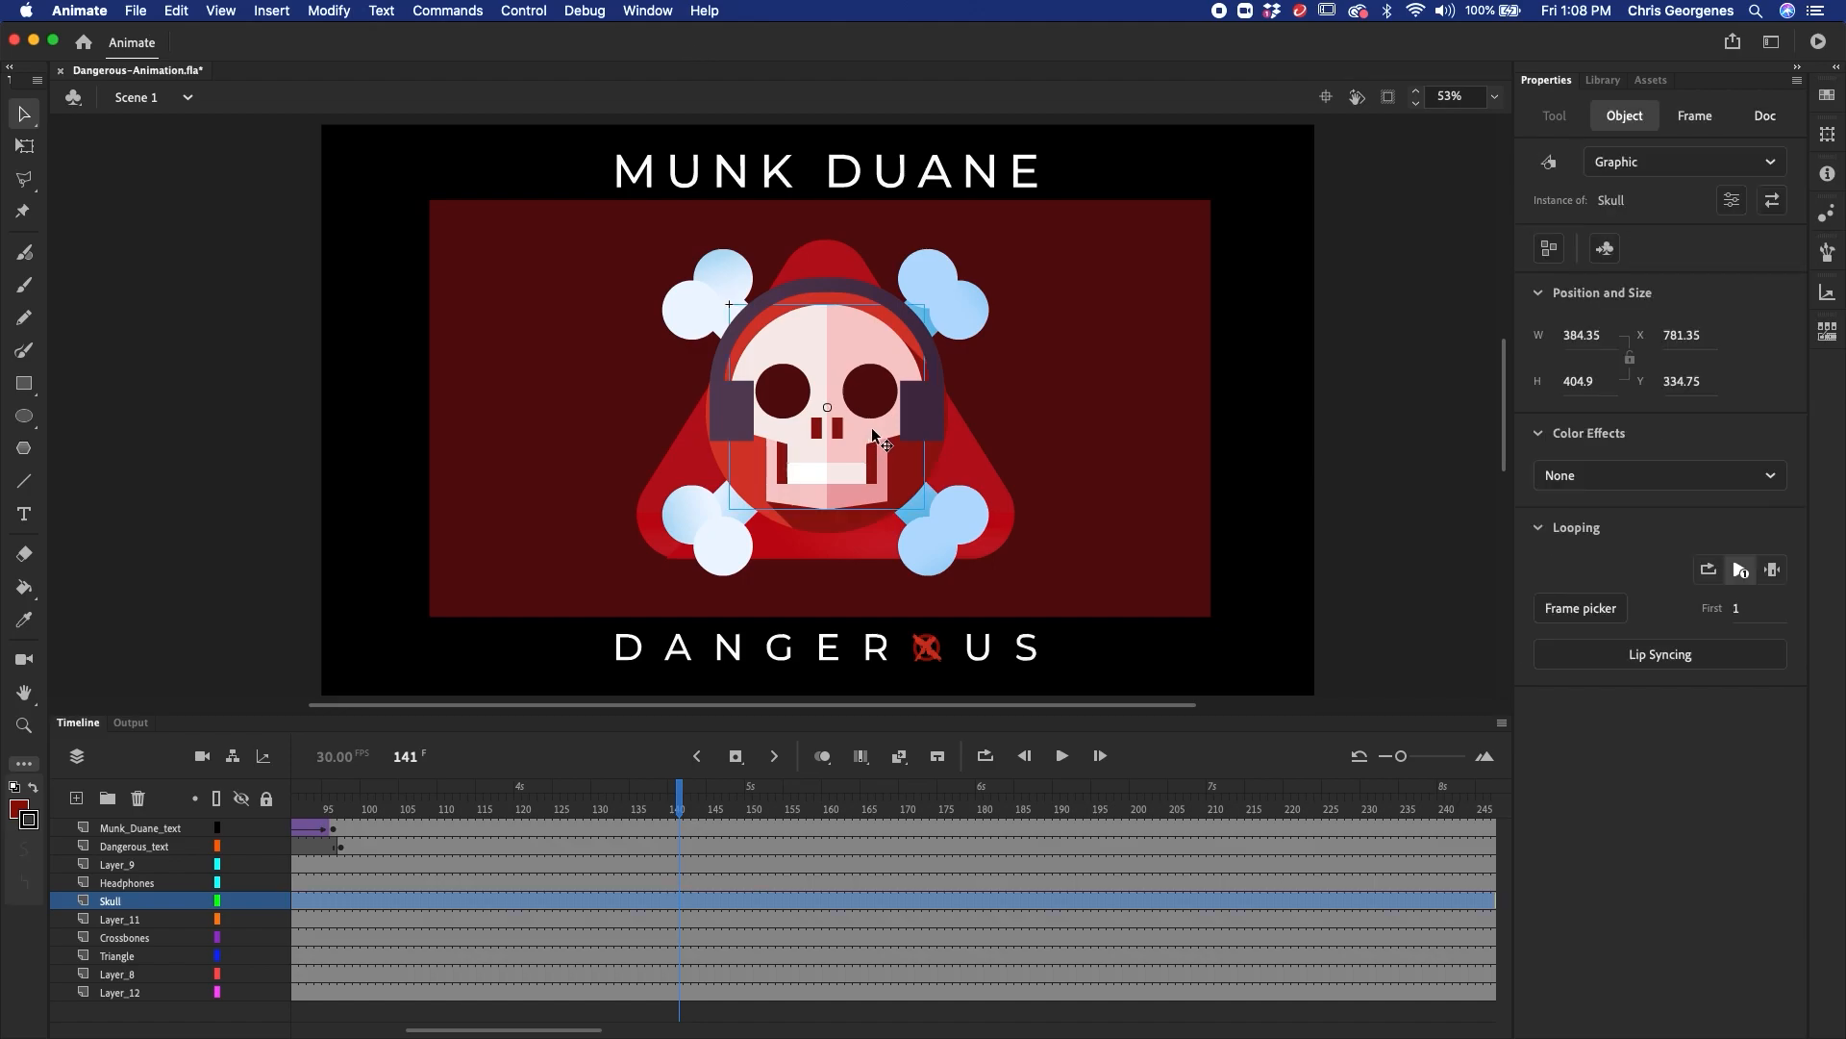
{"action": "left_click_drag", "start_coordinate": [680, 808], "coordinate": [649, 837]}
{"action": "left_click", "coordinate": [925, 407]}
{"action": "left_click", "coordinate": [926, 408]}
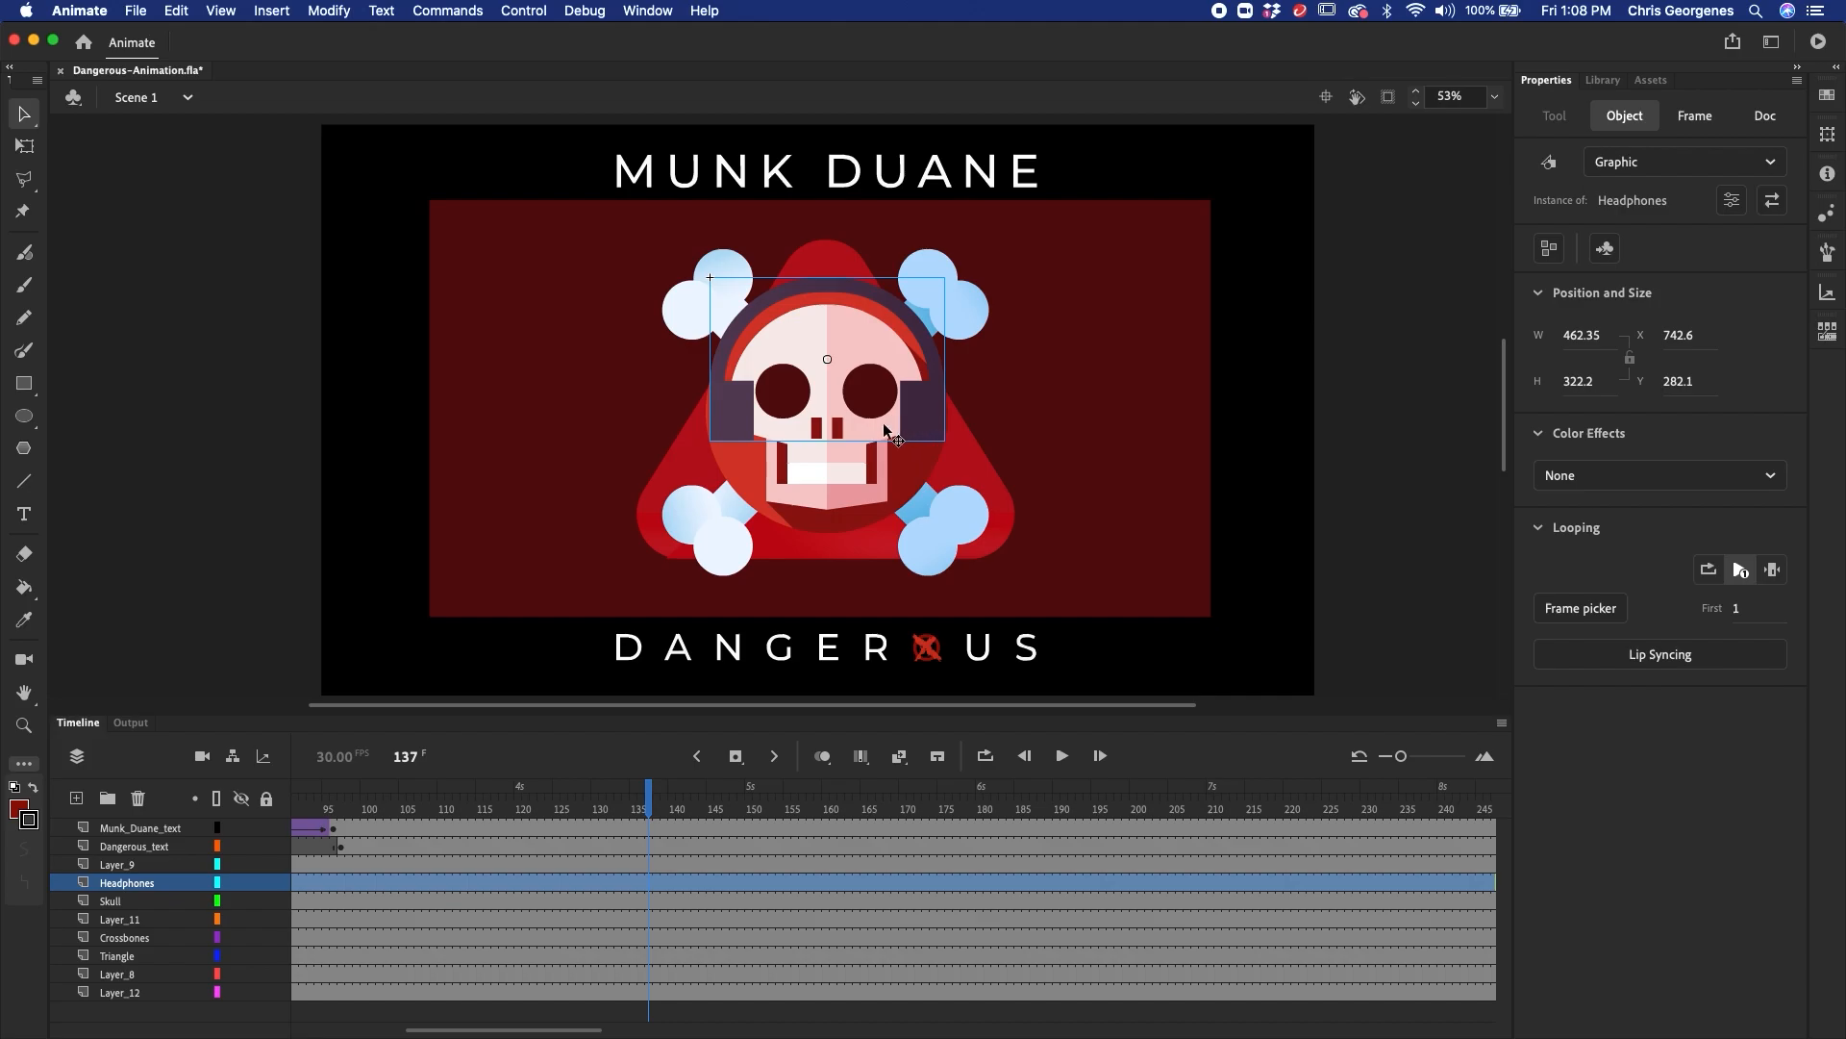
{"action": "left_click", "coordinate": [886, 429], "text": "shift"}
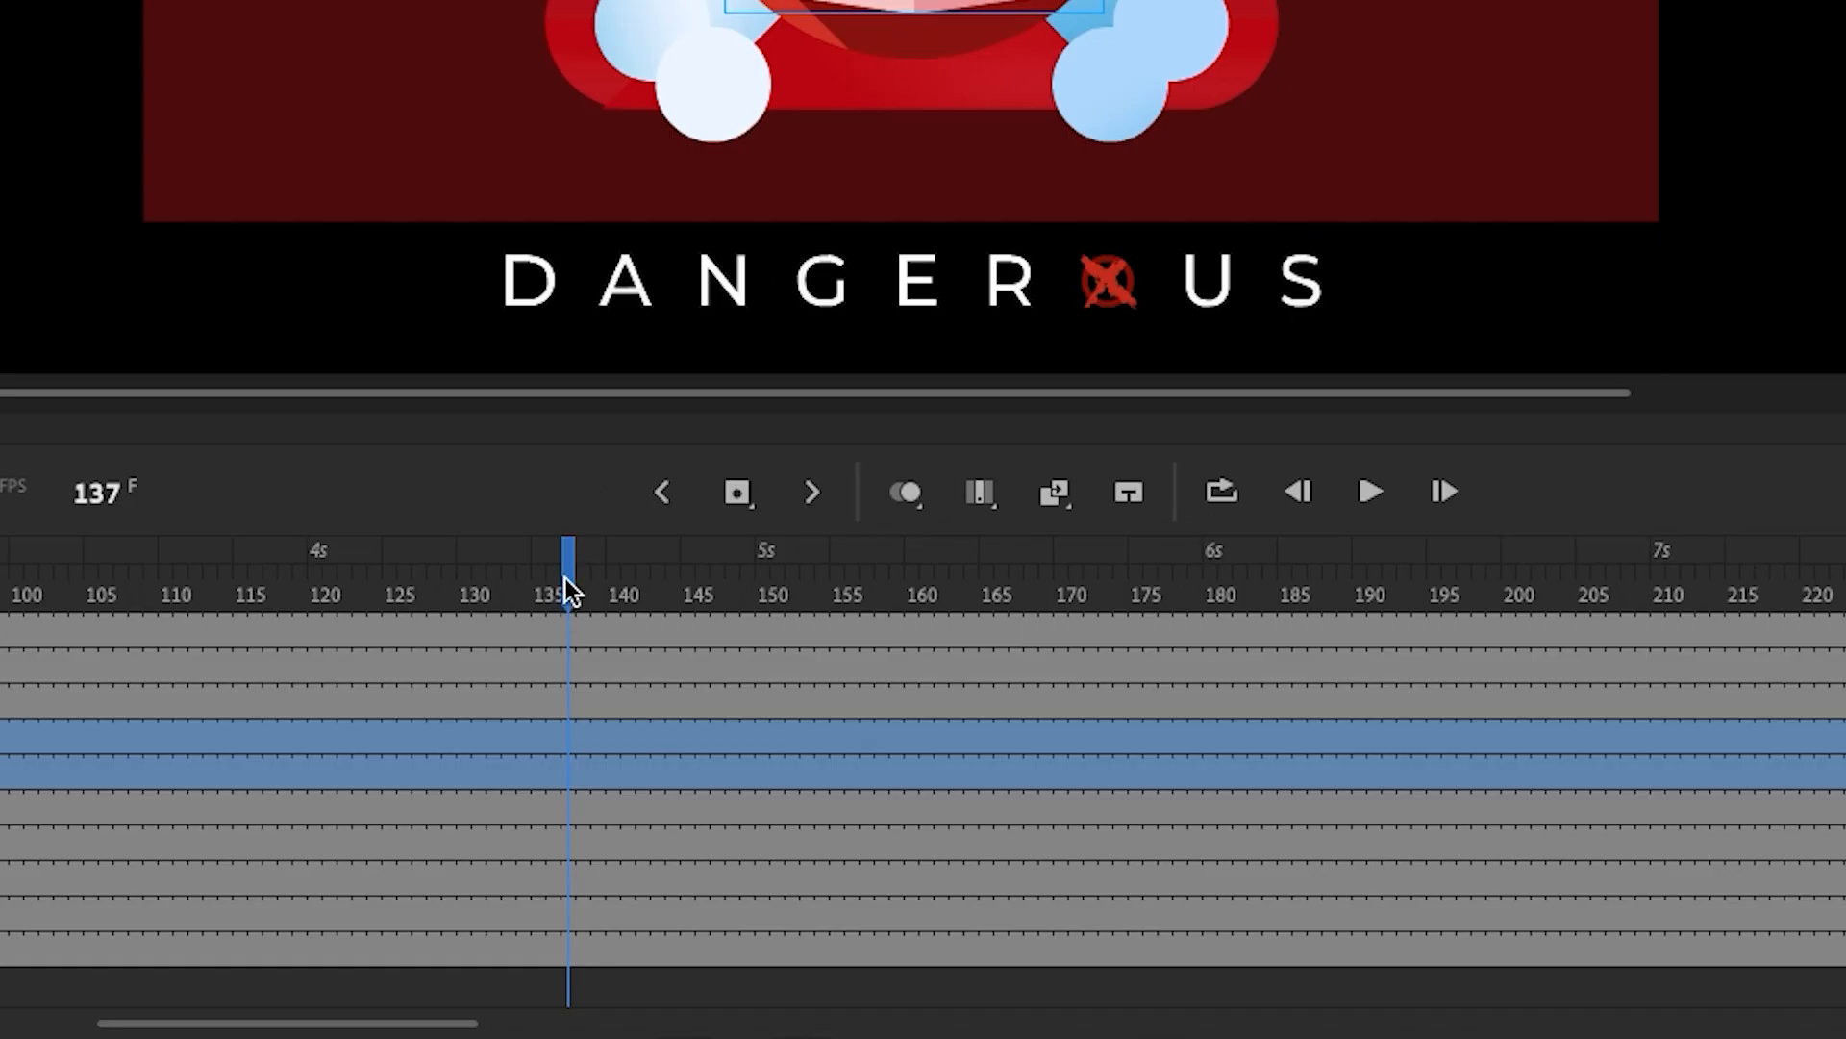
{"action": "left_click", "coordinate": [566, 579]}
{"action": "left_click", "coordinate": [564, 759]}
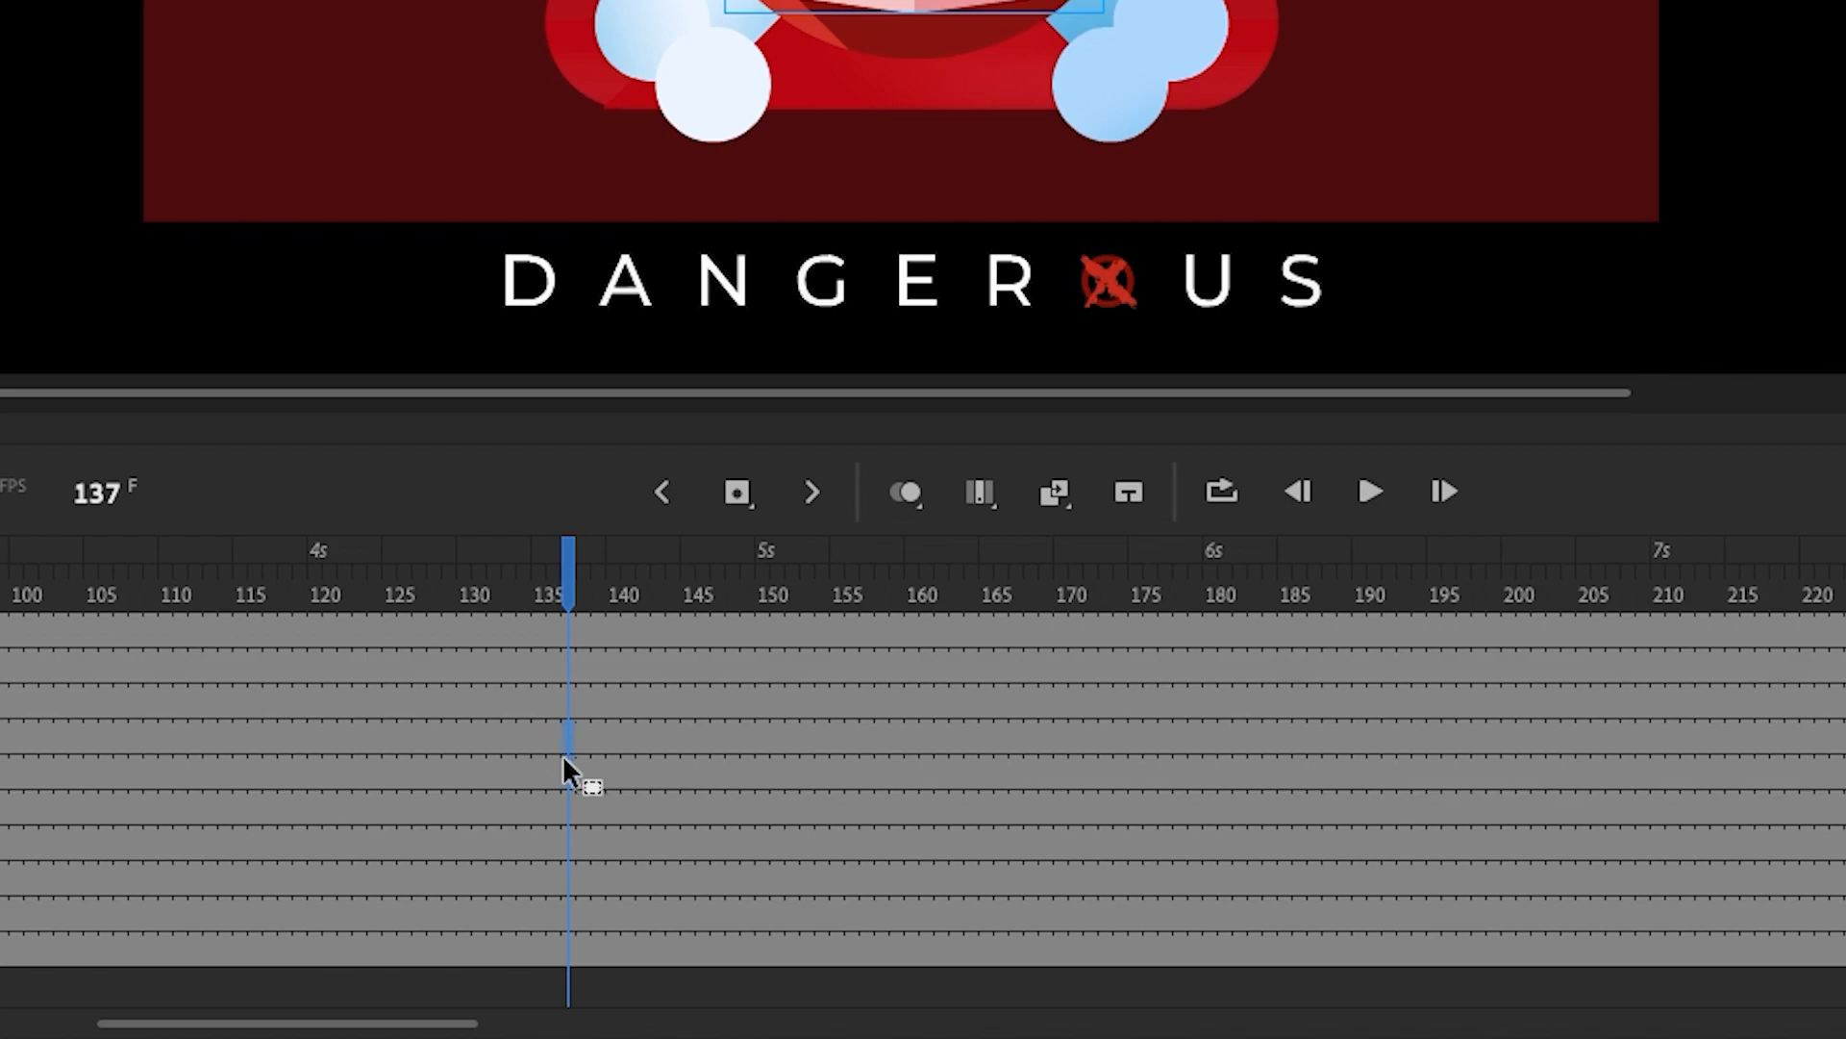
{"action": "mouse_move", "coordinate": [575, 584]}
{"action": "left_mouse_down"}
{"action": "mouse_move", "coordinate": [556, 586]}
{"action": "mouse_move", "coordinate": [580, 588]}
{"action": "left_mouse_up"}
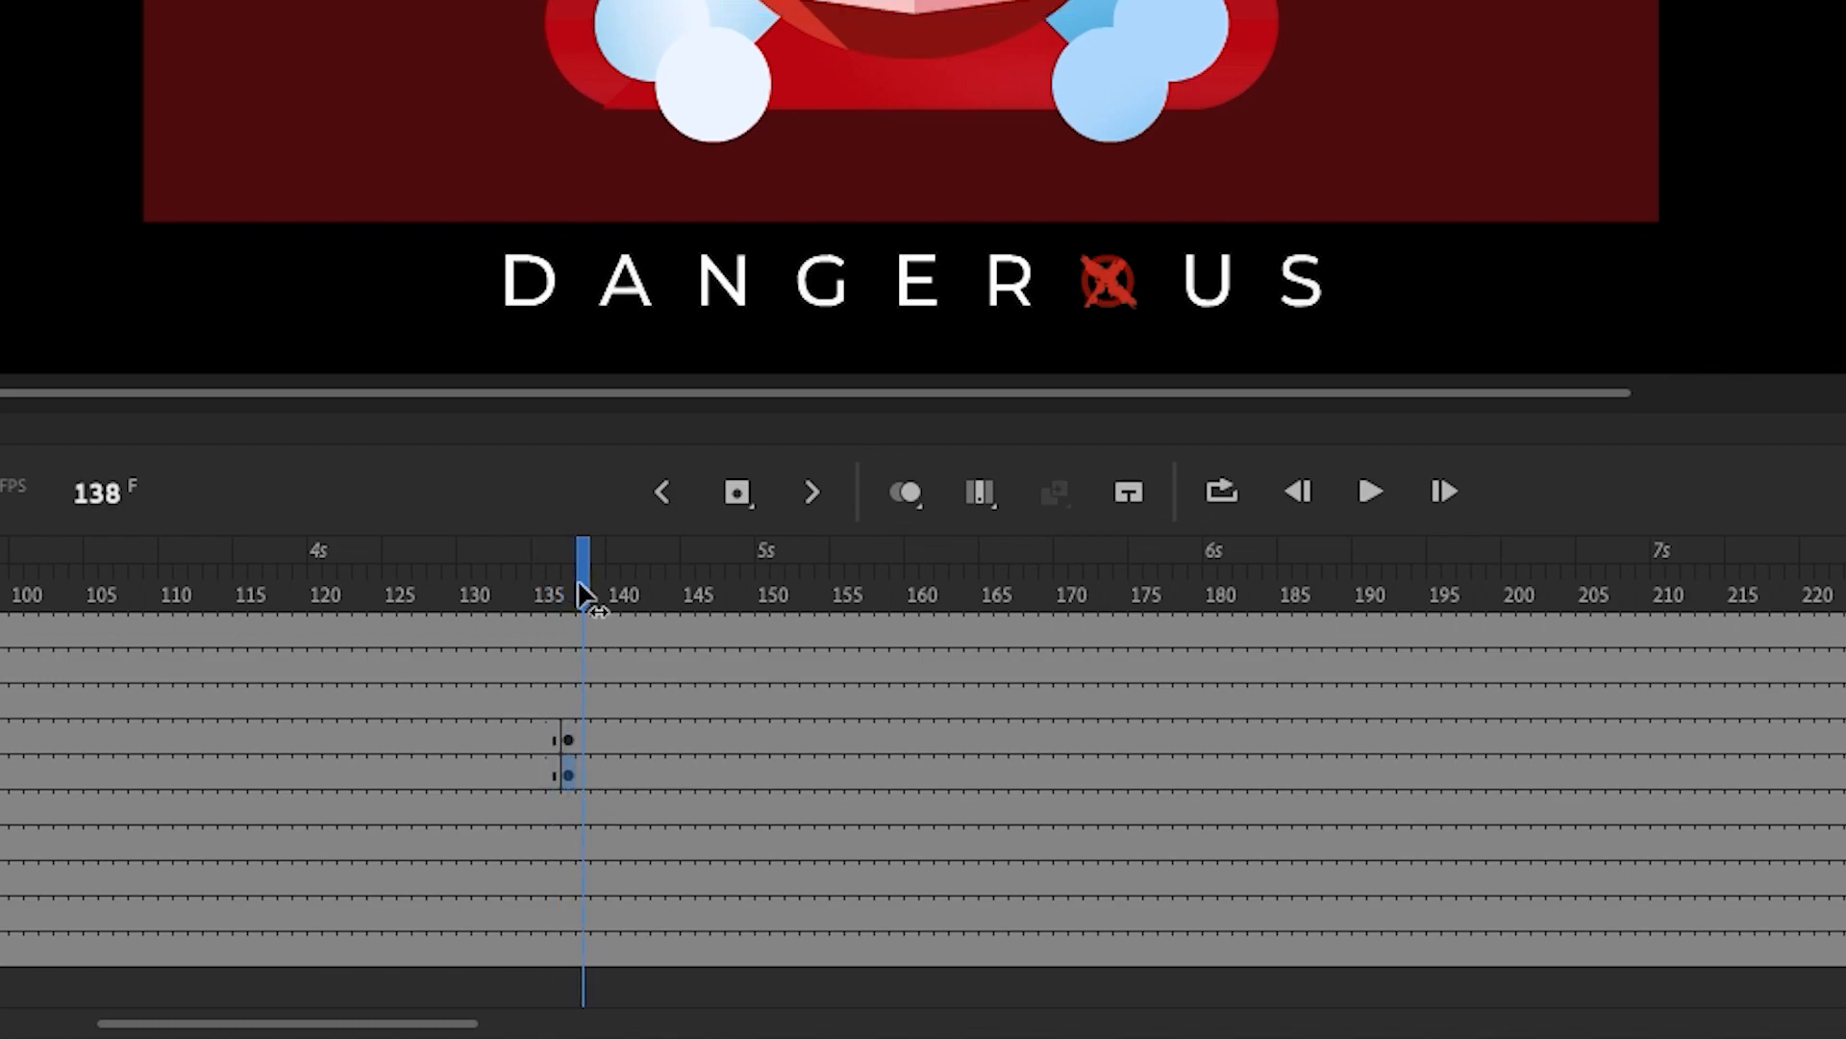
- Convert the skull and headphones at frame 137 together into a graphic symbol named Skull-Dance
{"action": "left_click_drag", "start_coordinate": [569, 738], "coordinate": [567, 774]}
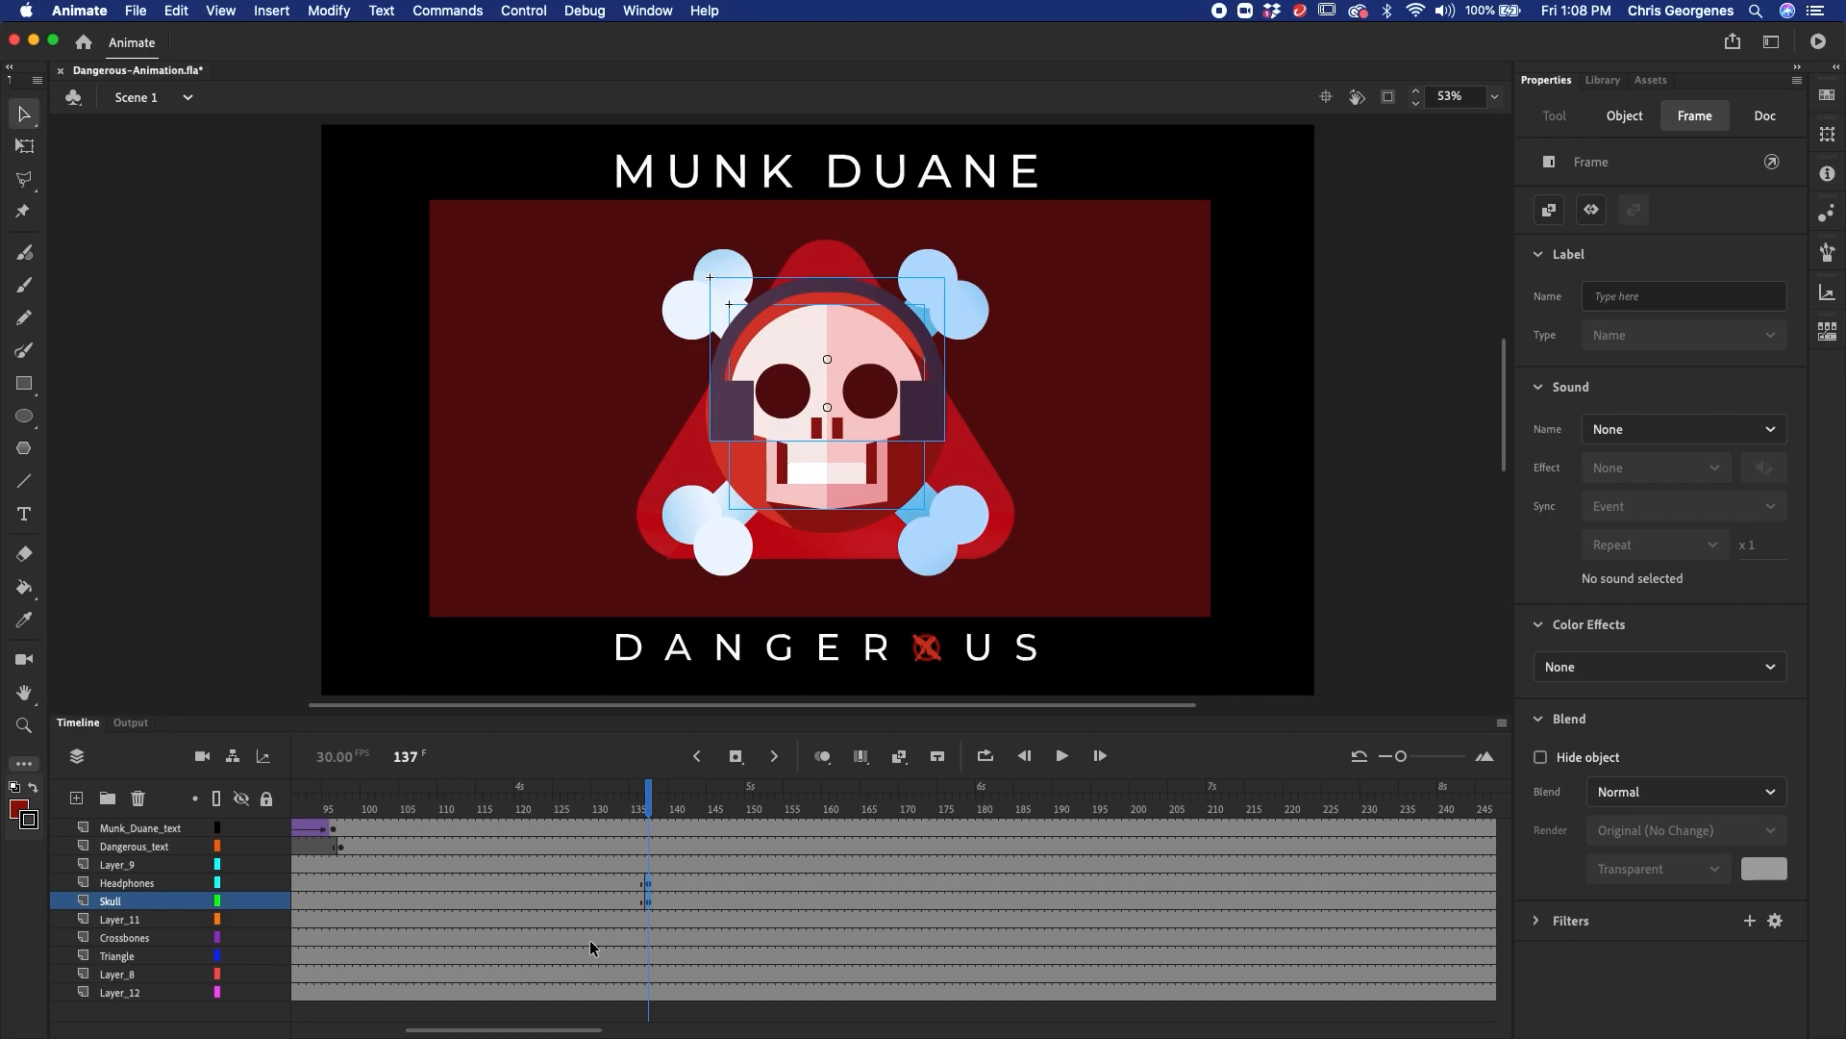
{"action": "key", "text": "F8"}
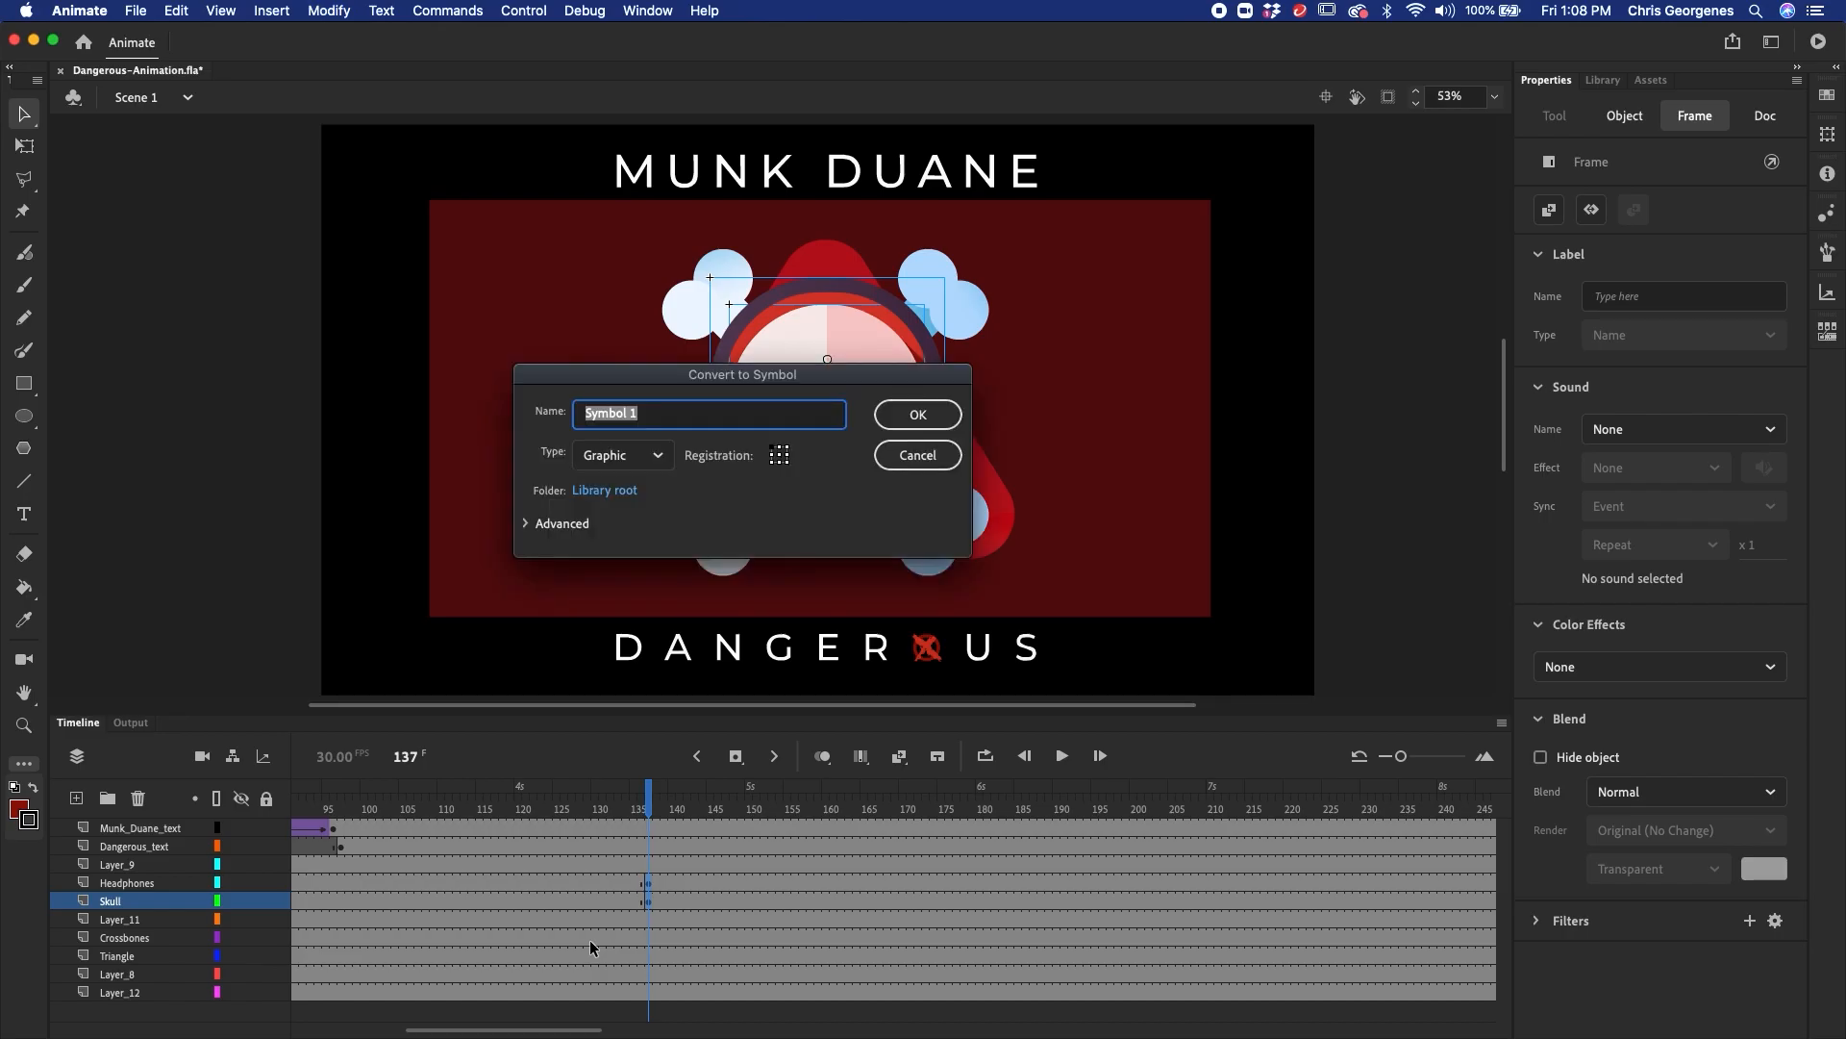
{"action": "type", "text": "Skull"}
{"action": "type", "text": "-Dance"}
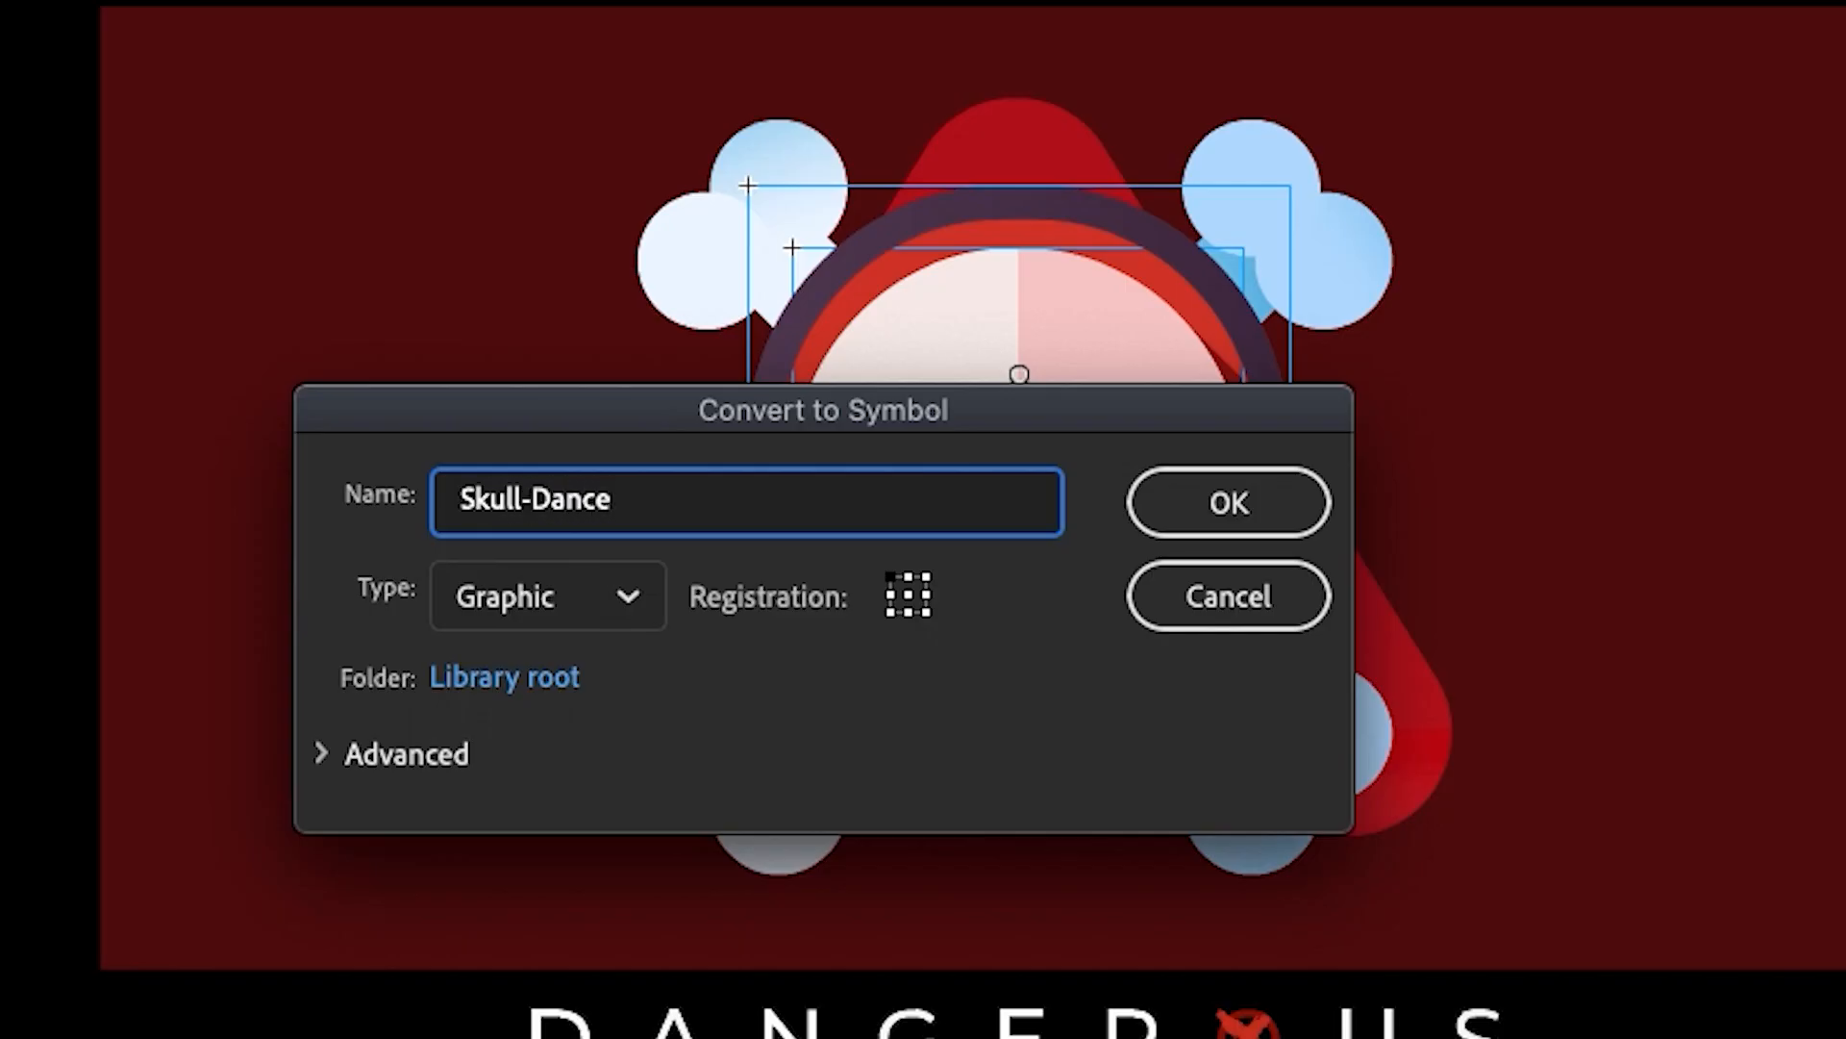
{"action": "left_click", "coordinate": [1229, 503]}
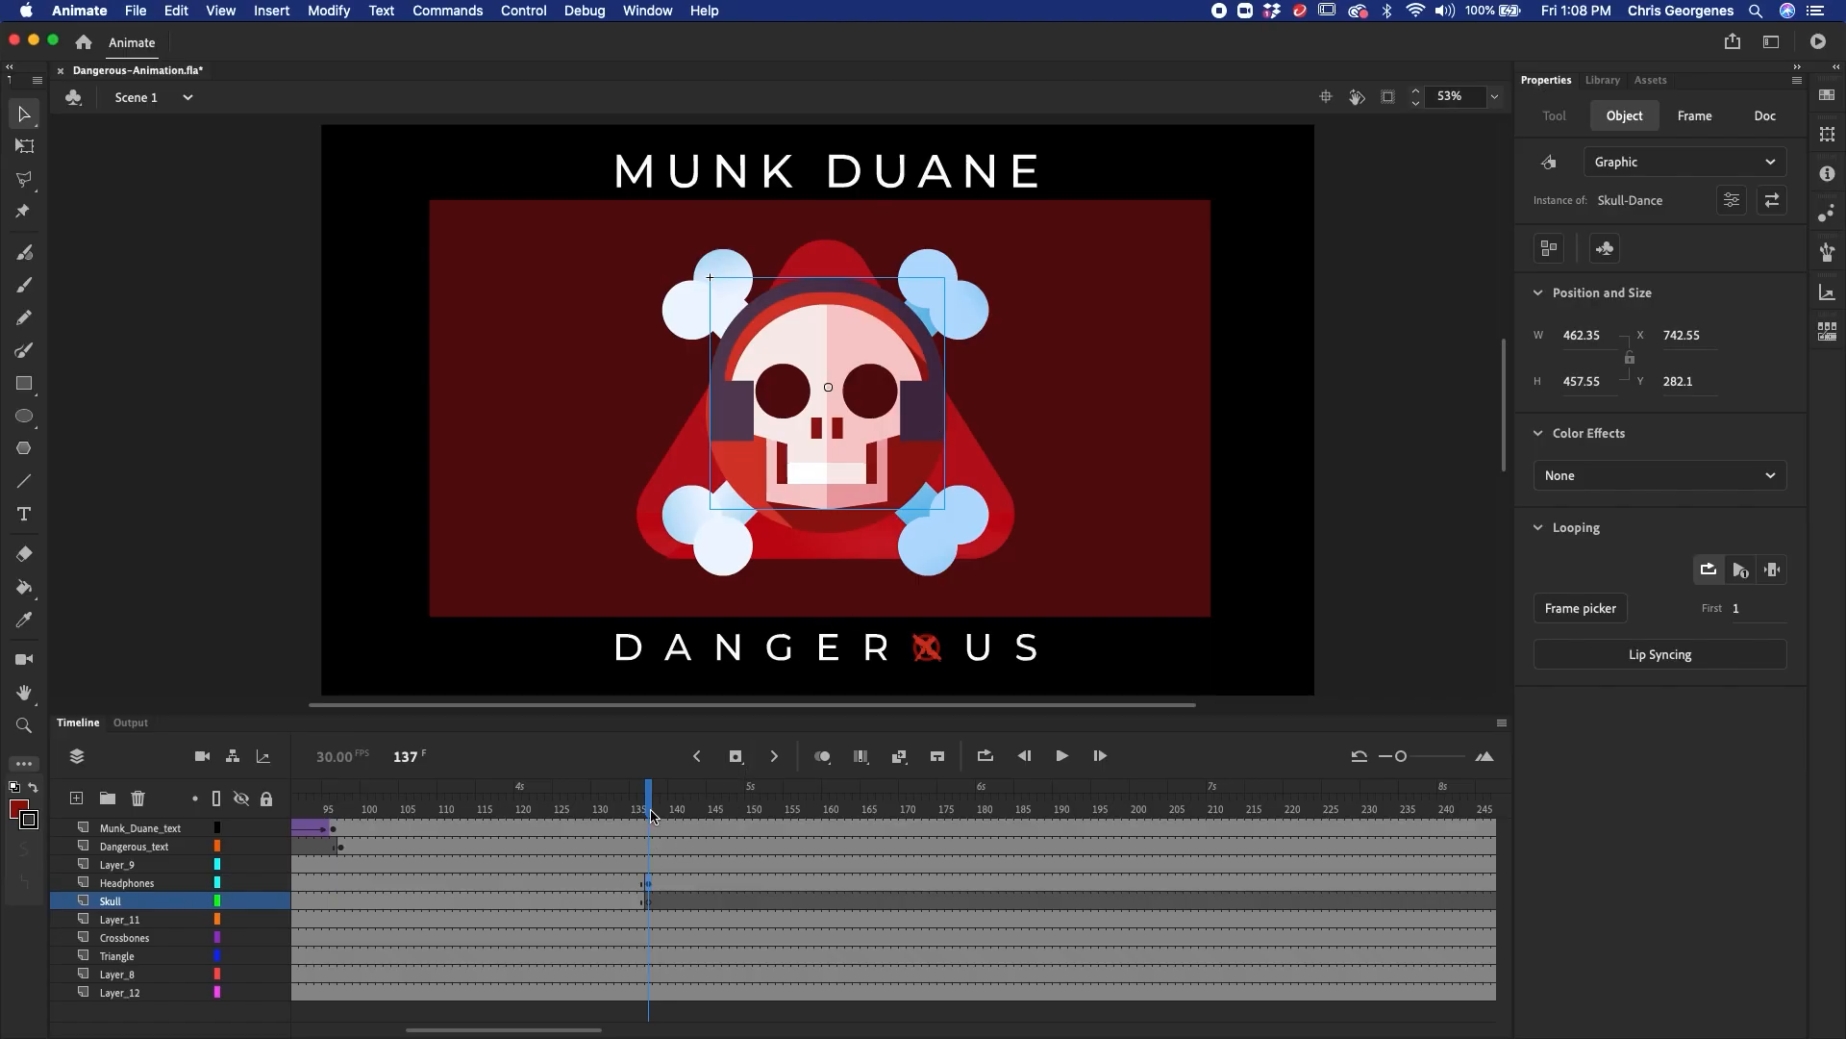
- Insert a new layer directly above the Headphones layer and name it Skull_Dance
{"action": "left_click", "coordinate": [649, 882]}
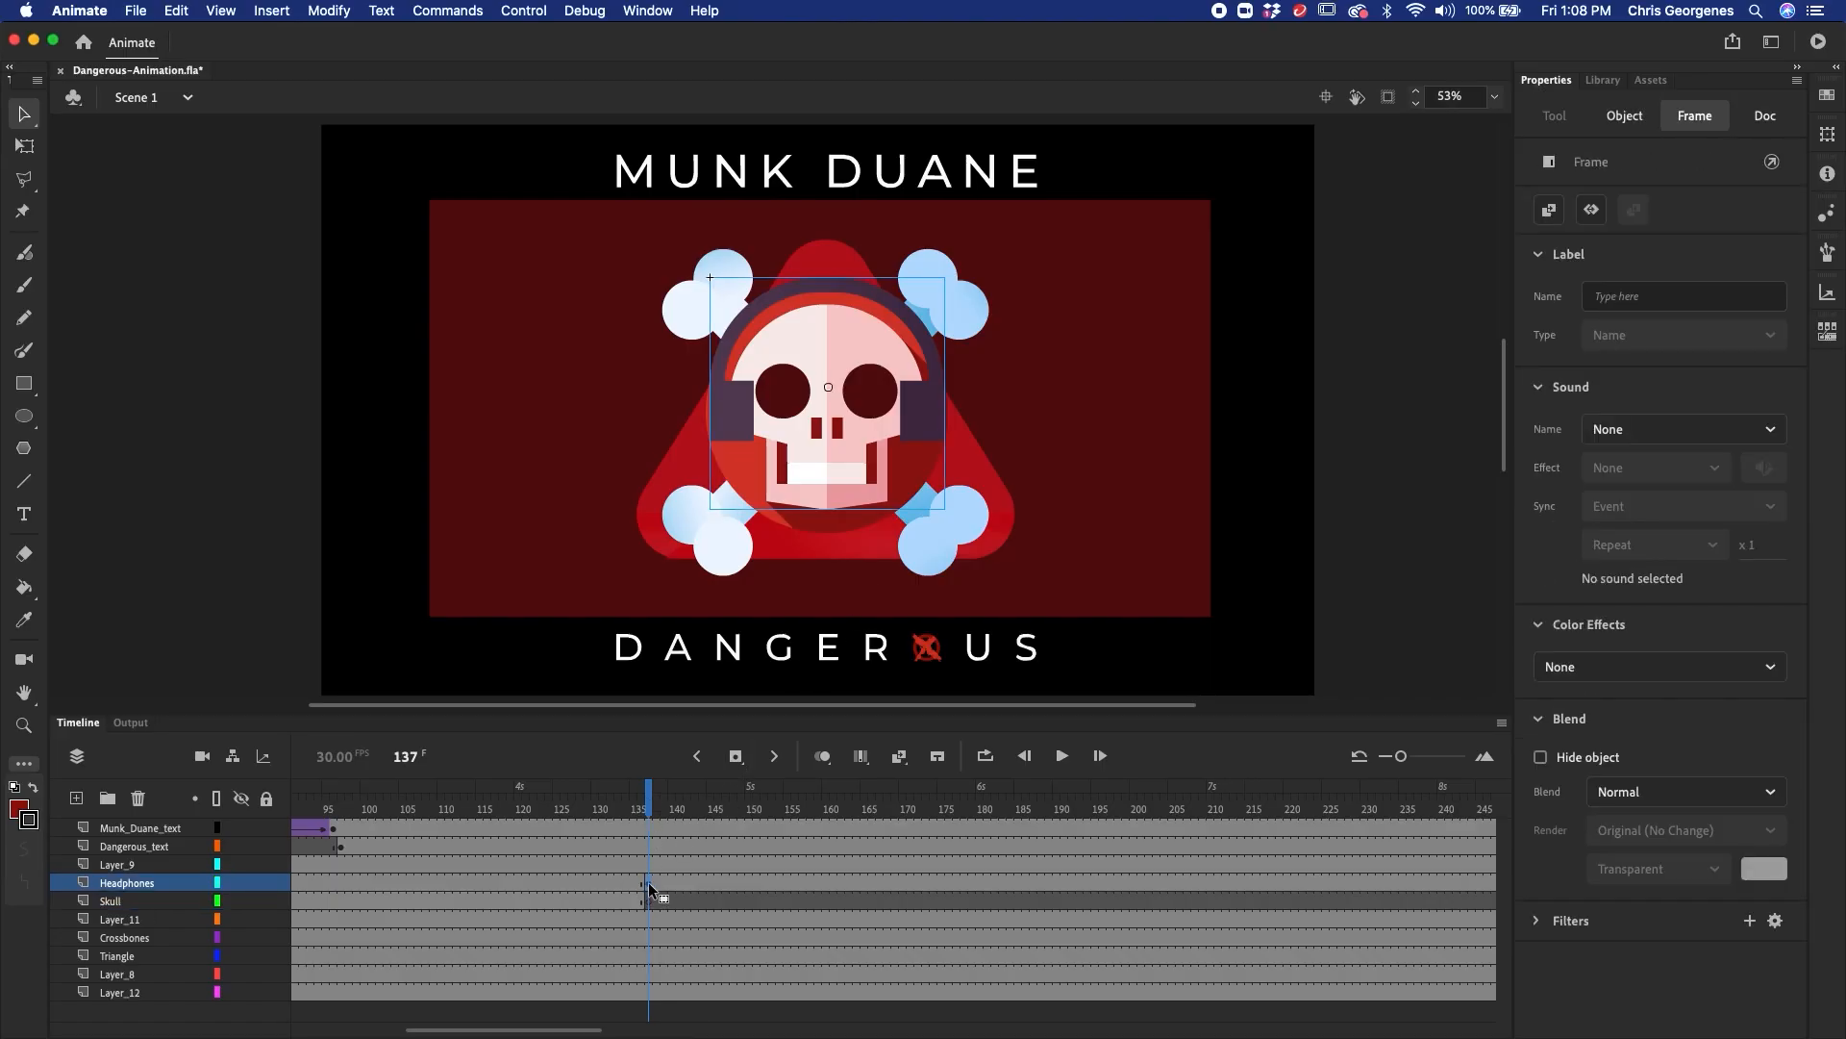
{"action": "left_click", "coordinate": [76, 797]}
{"action": "double_click", "coordinate": [160, 881]}
{"action": "type", "text": "Skull"}
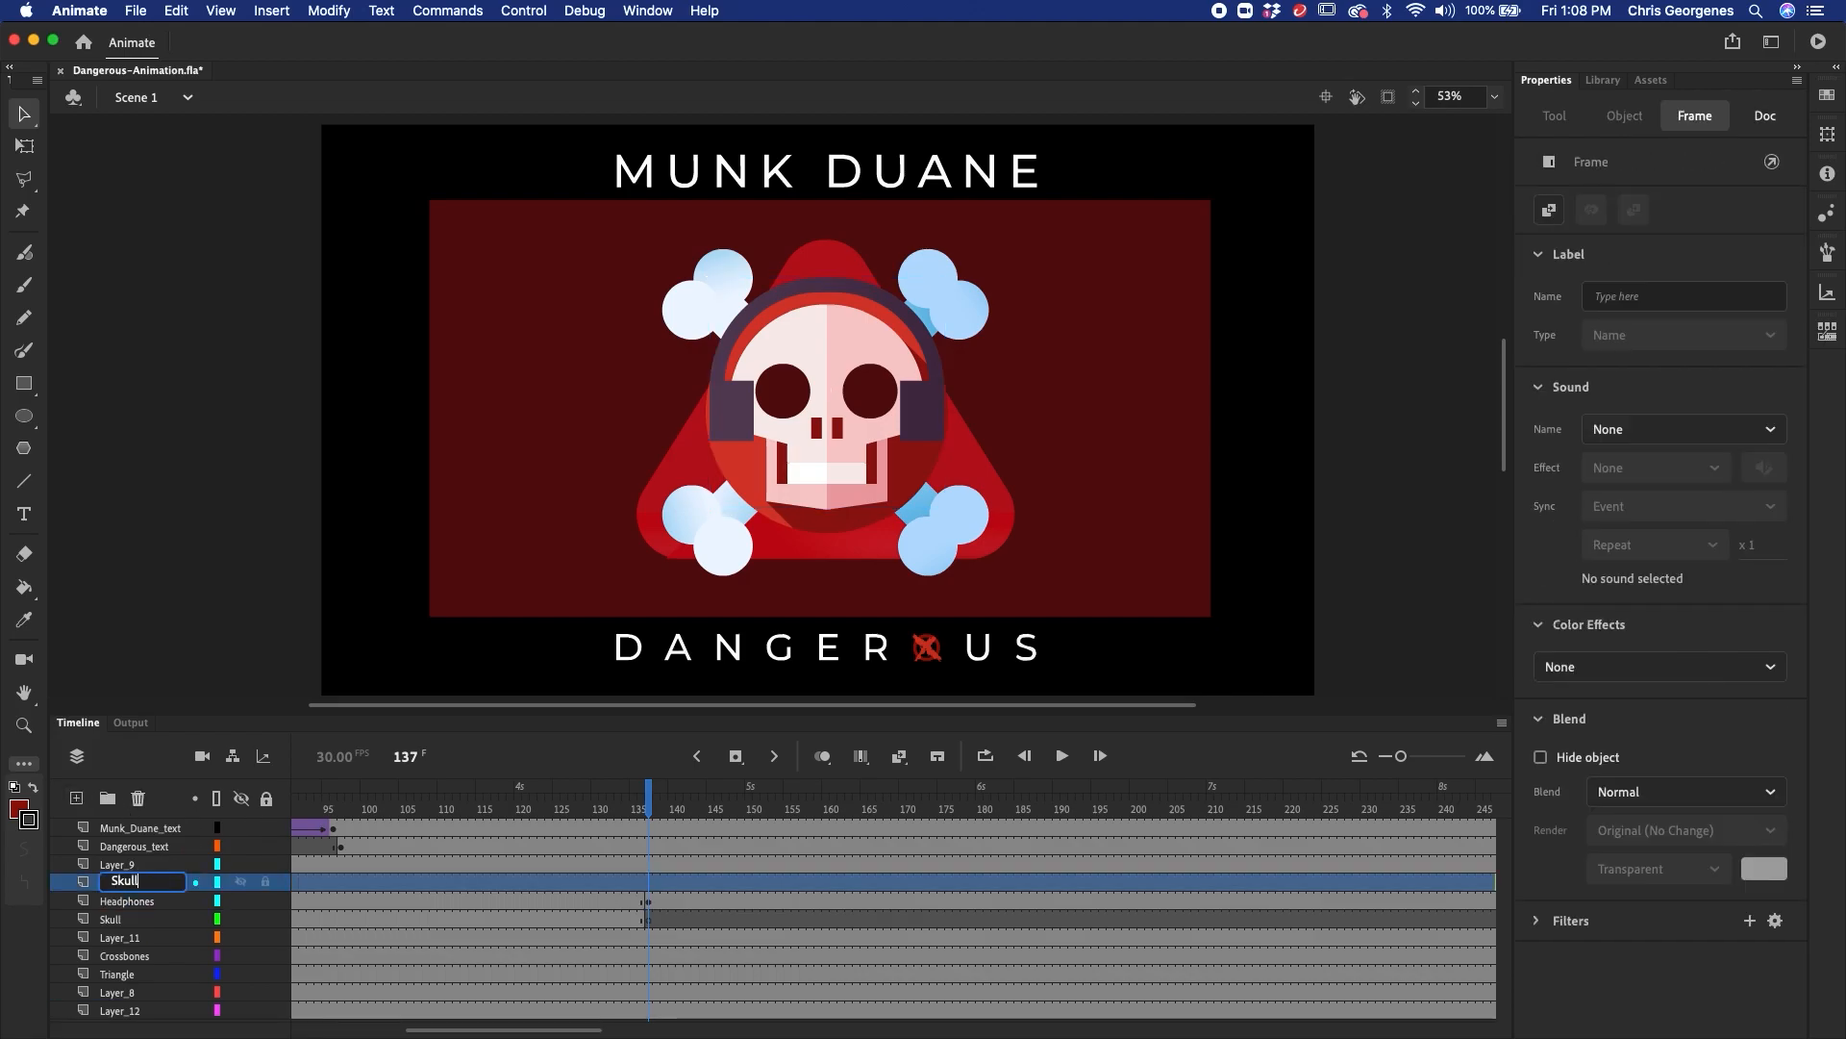
{"action": "type", "text": "_Dance"}
{"action": "key", "text": "Return"}
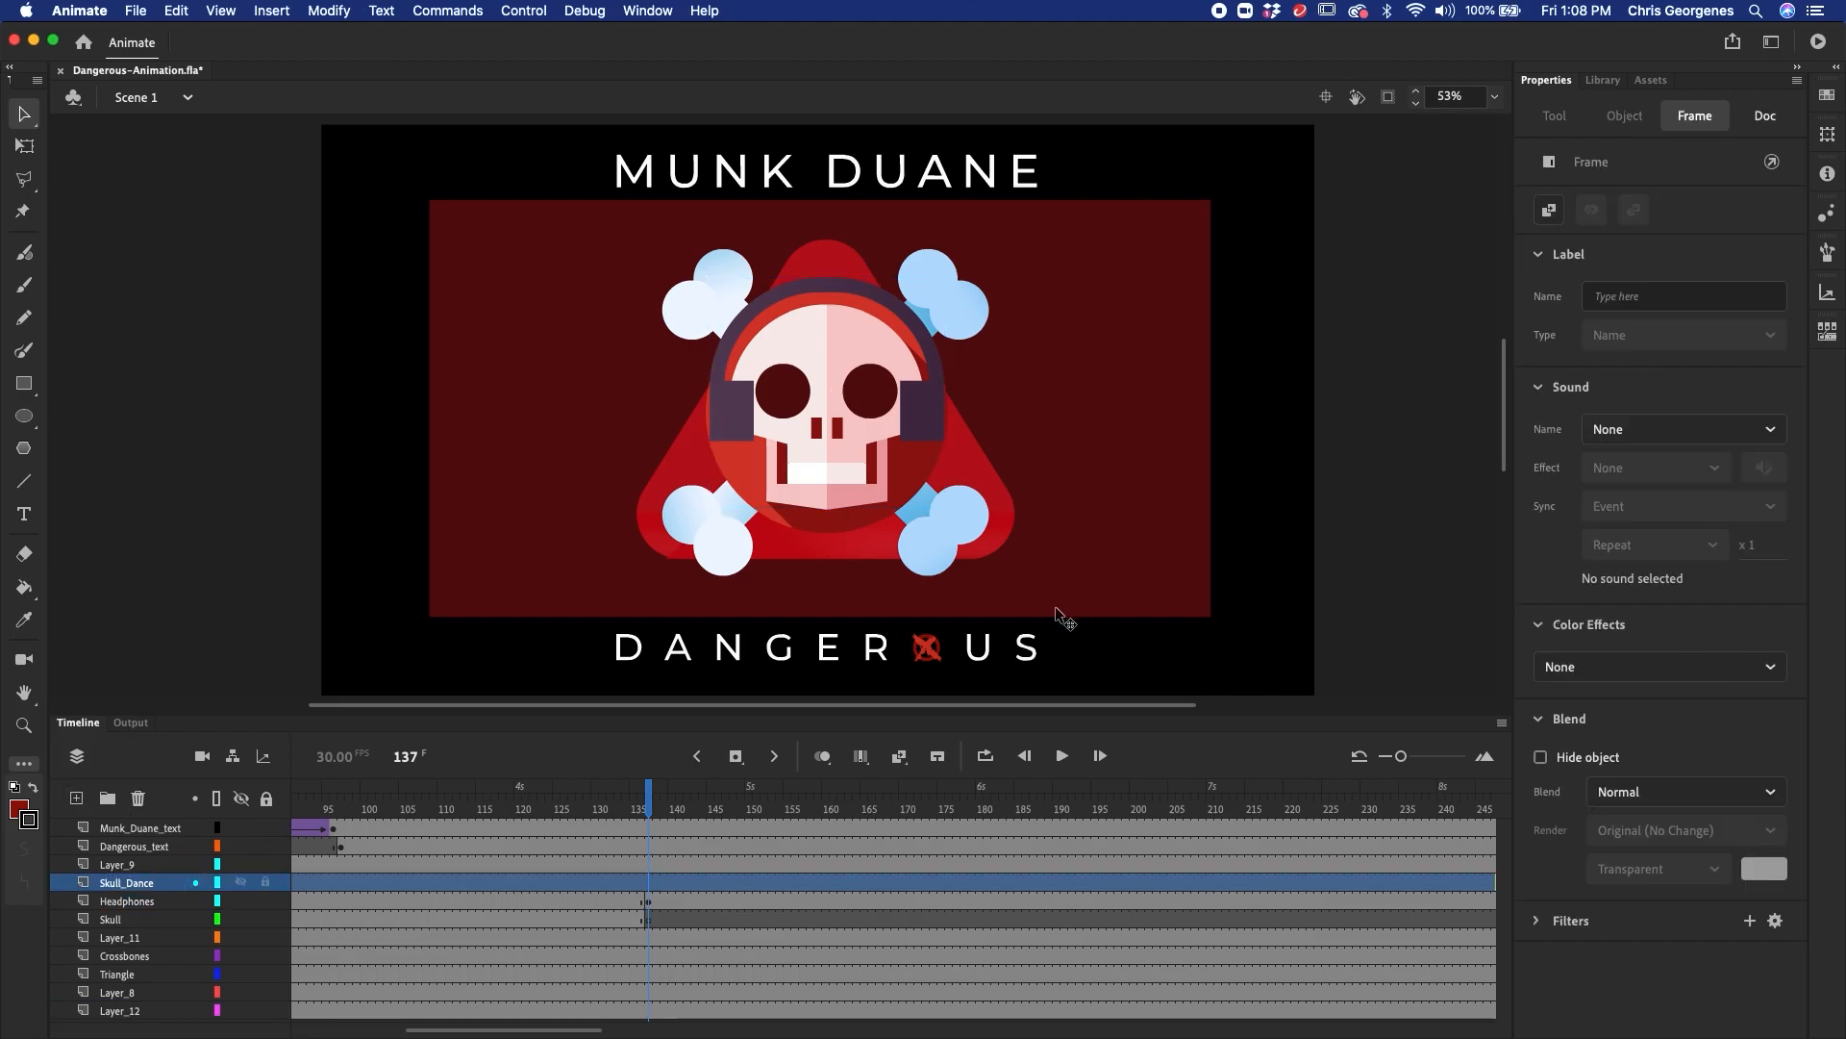
- Move the Skull-Dance keyframe at frame 137 from the Headphones layer to the Skull_Dance layer and insert a blank keyframe there on Headphones
{"action": "left_click", "coordinate": [650, 901]}
{"action": "left_click_drag", "start_coordinate": [648, 902], "coordinate": [649, 885]}
{"action": "left_click", "coordinate": [649, 902]}
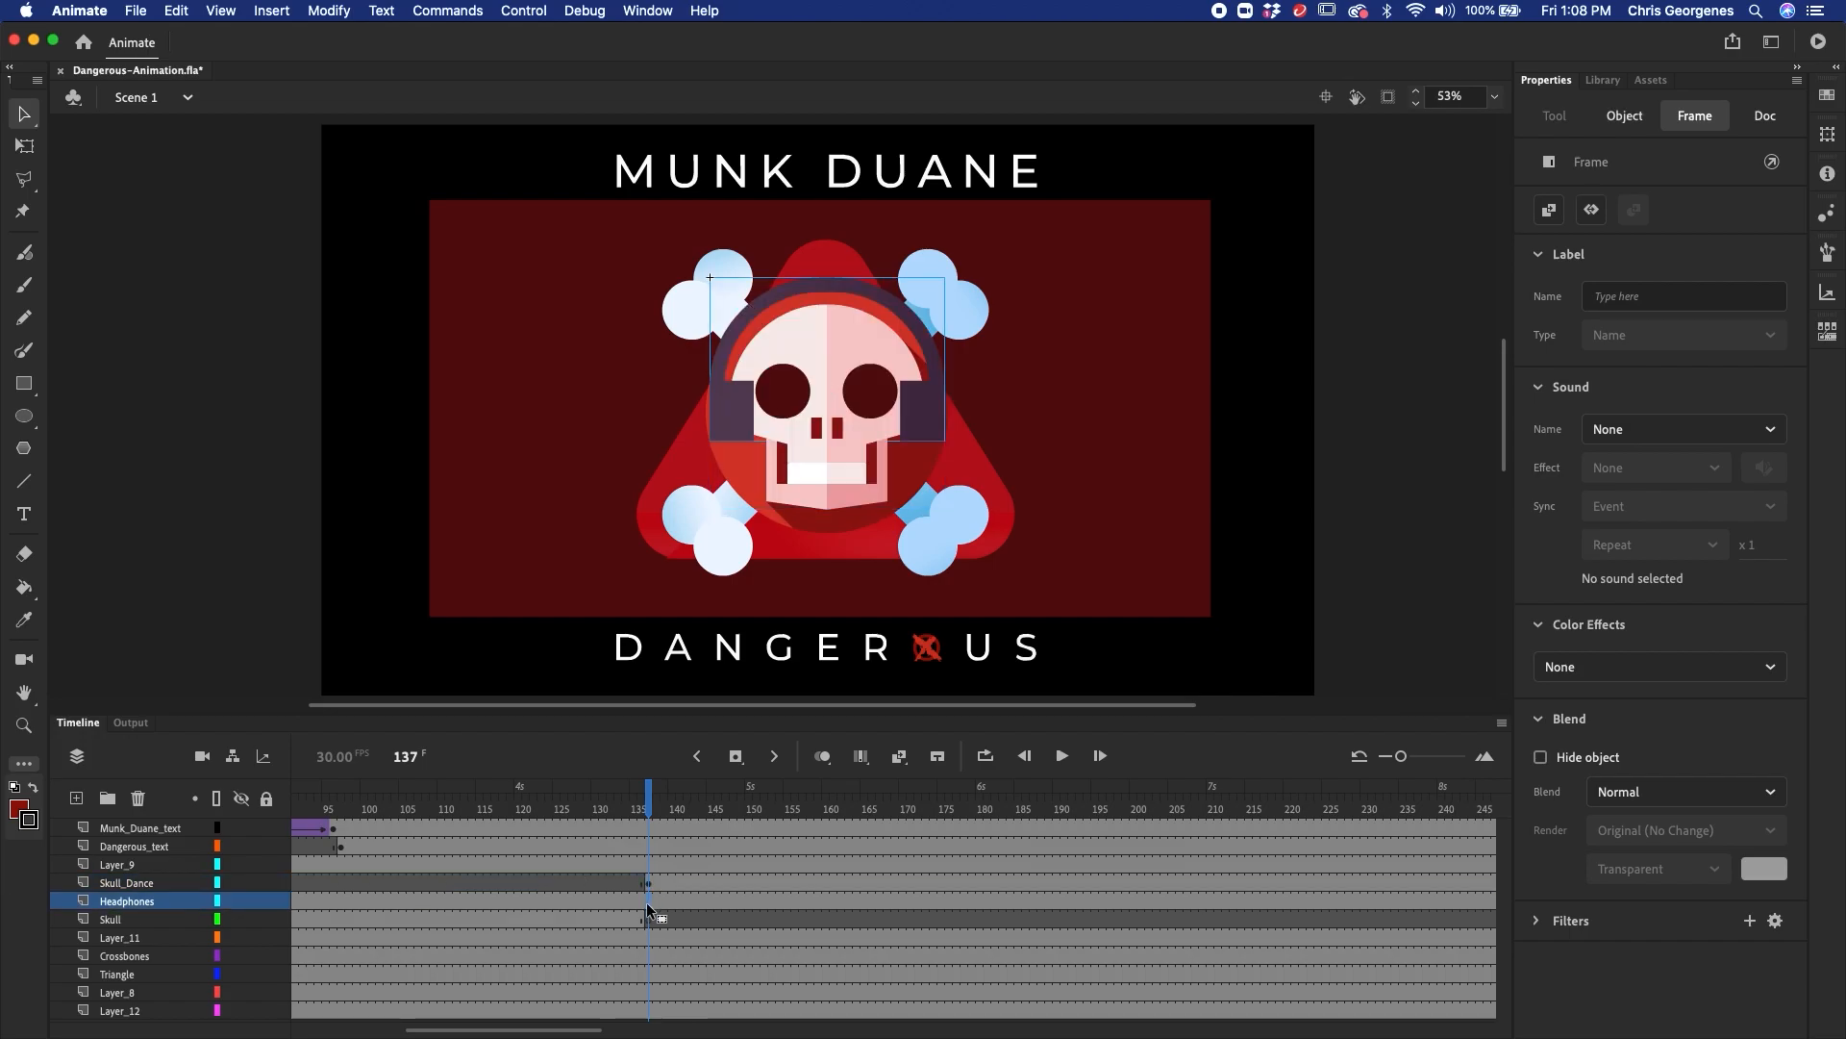
{"action": "key", "text": "F7"}
{"action": "mouse_move", "coordinate": [650, 813]}
{"action": "left_mouse_down"}
{"action": "mouse_move", "coordinate": [619, 814]}
{"action": "mouse_move", "coordinate": [674, 813]}
{"action": "mouse_move", "coordinate": [651, 814]}
{"action": "left_mouse_up"}
- Open the Skull-Dance symbol for editing in place and distribute its headphones and skull to separate layers
{"action": "left_click", "coordinate": [775, 656]}
{"action": "double_click", "coordinate": [862, 439]}
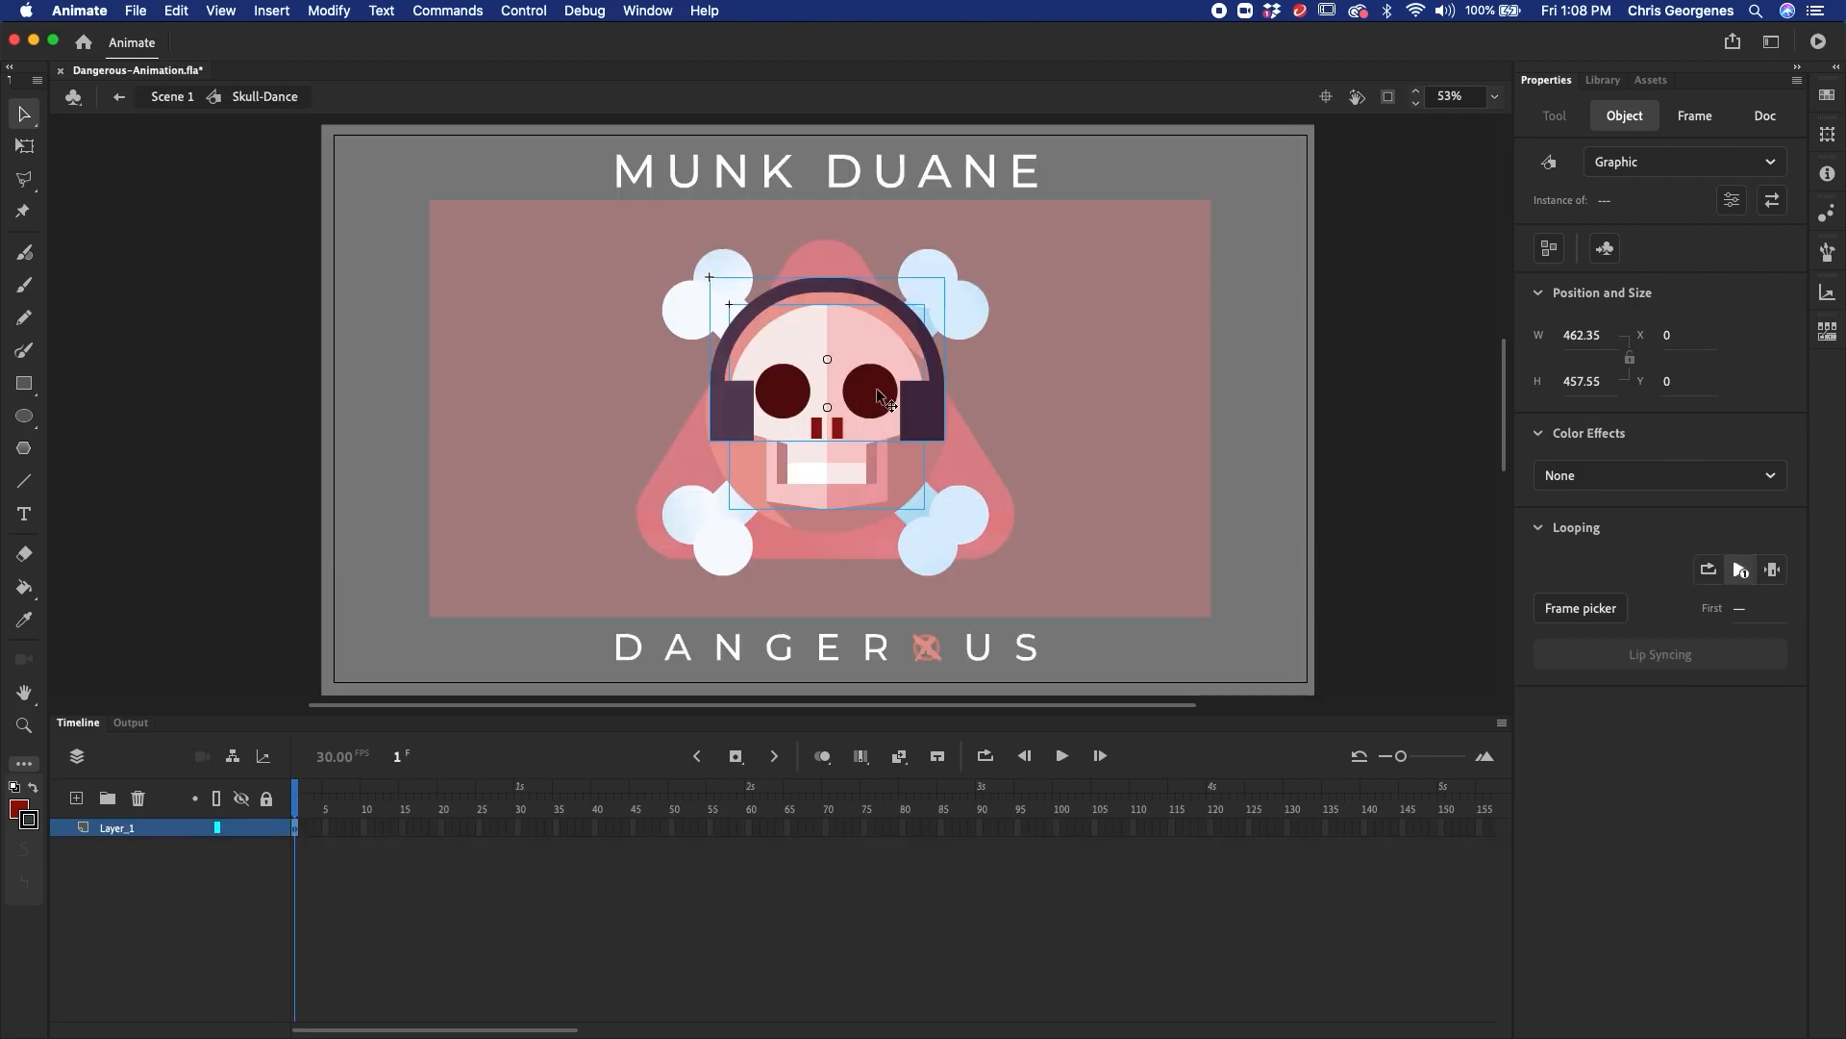
{"action": "right_click", "coordinate": [911, 411]}
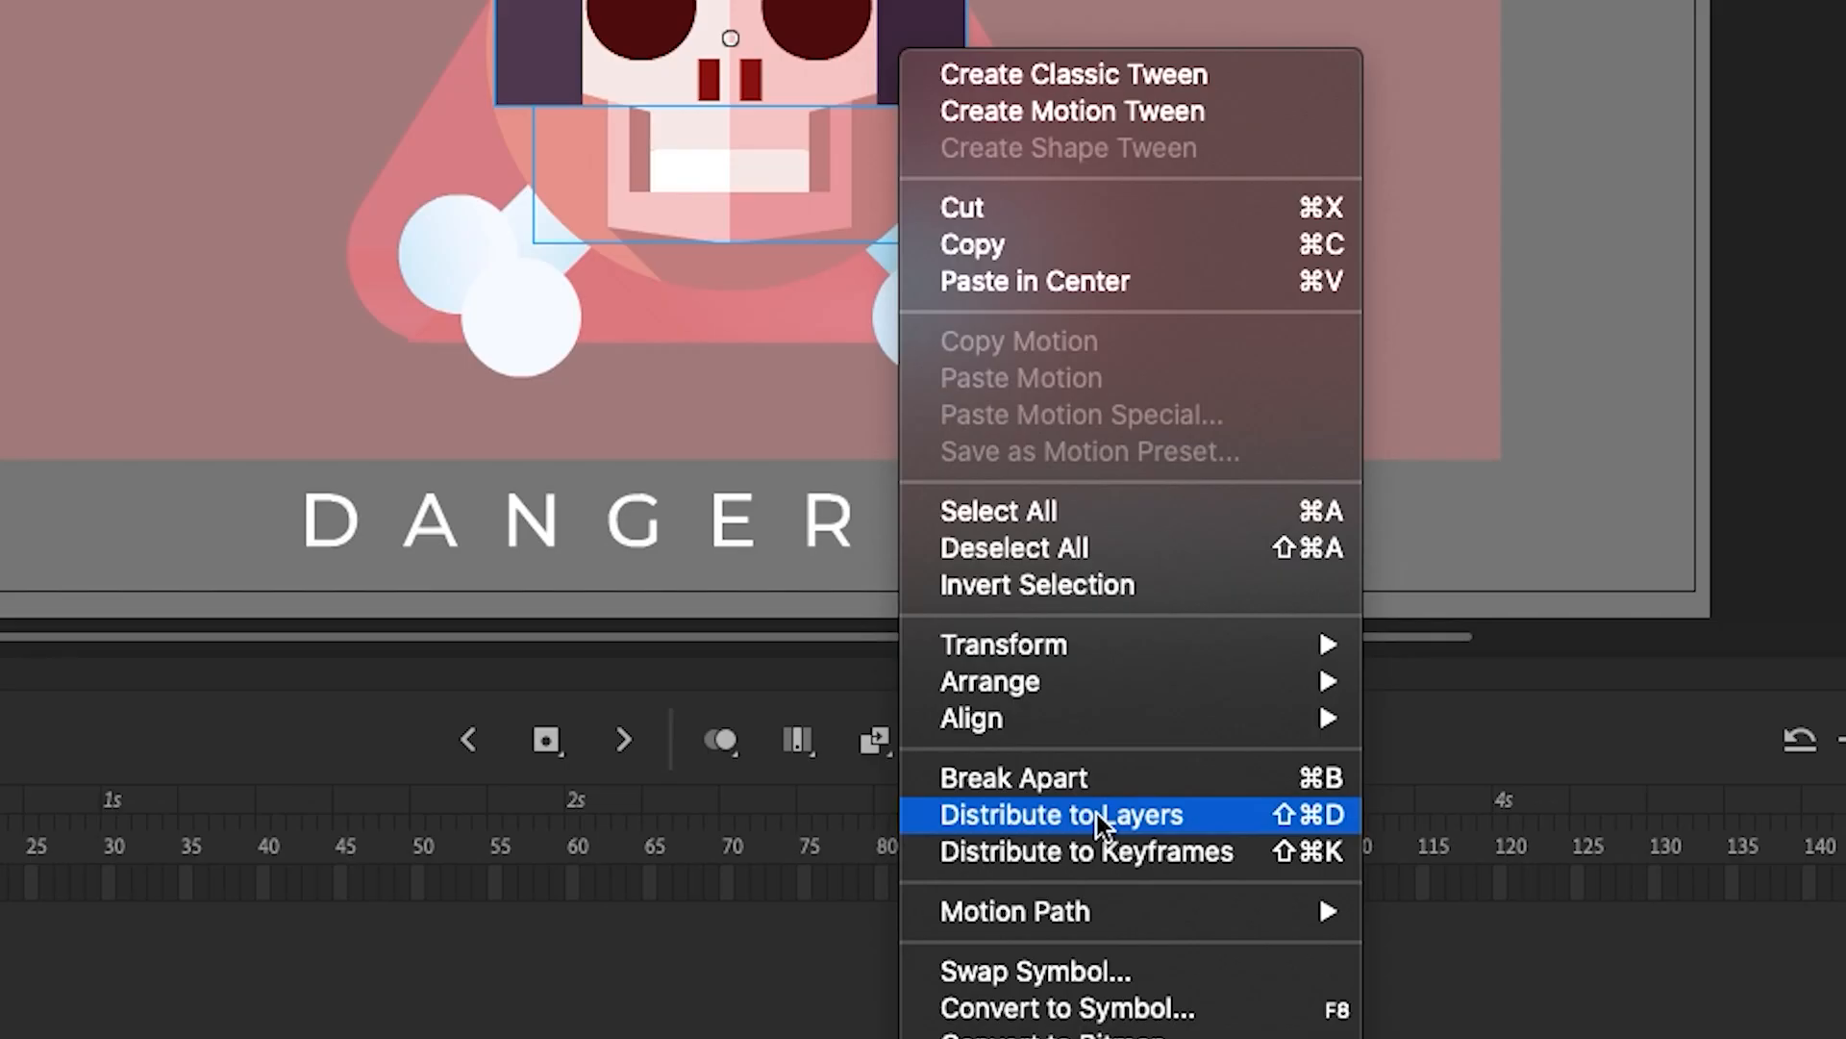
{"action": "left_click", "coordinate": [1100, 818]}
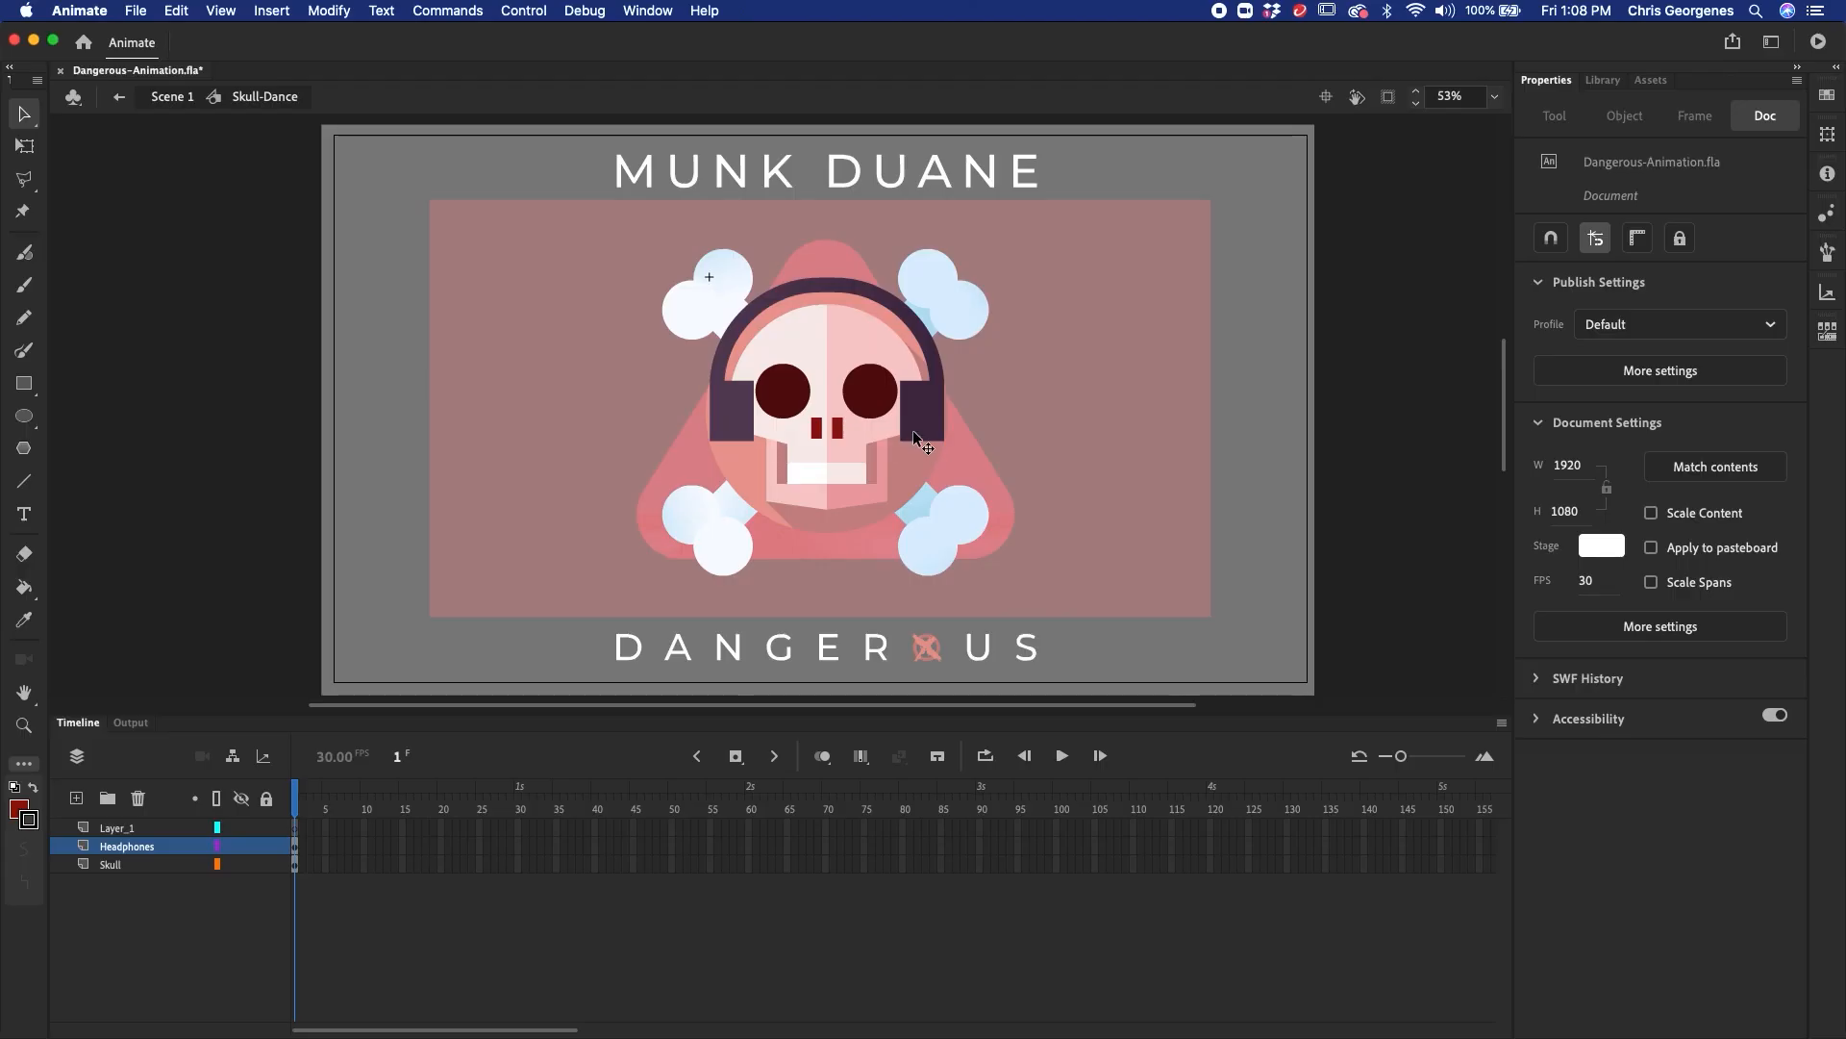
- Break apart the headphones symbol and delete the transparent rectangular fill surrounding the headband
{"action": "left_click", "coordinate": [924, 421]}
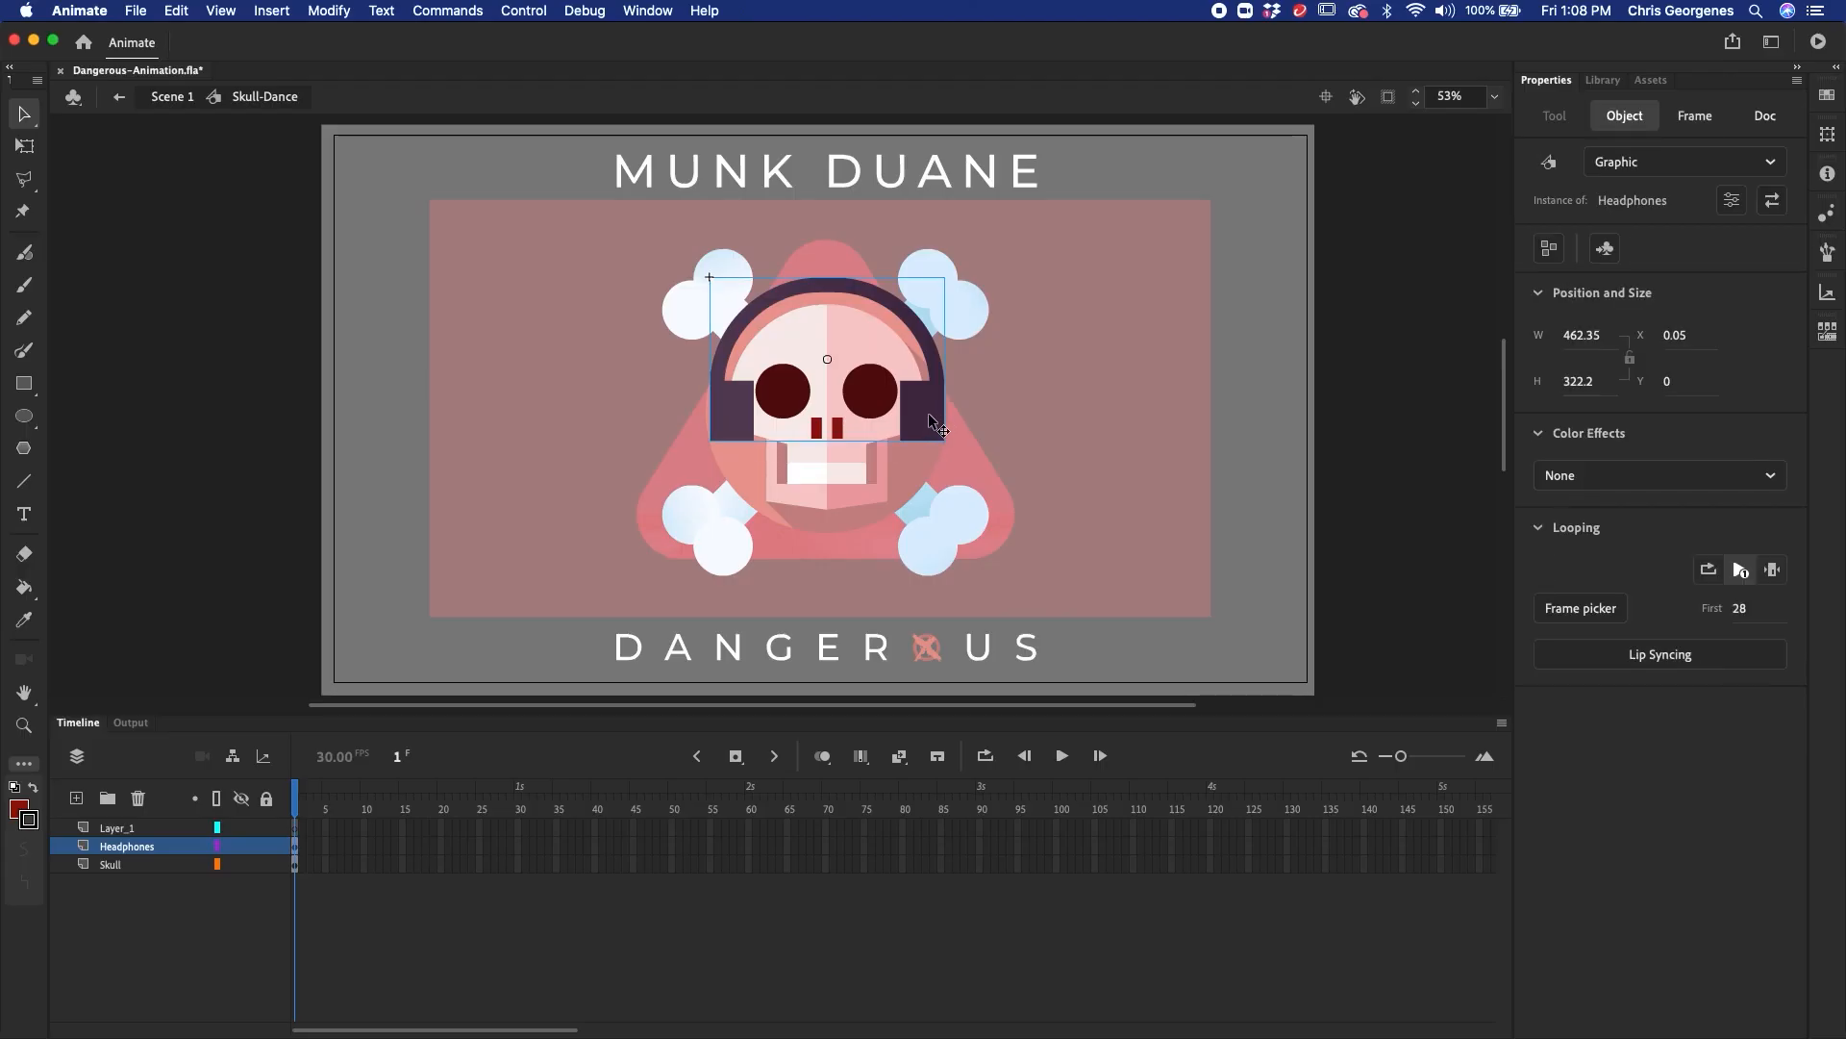
{"action": "key", "text": "super+b"}
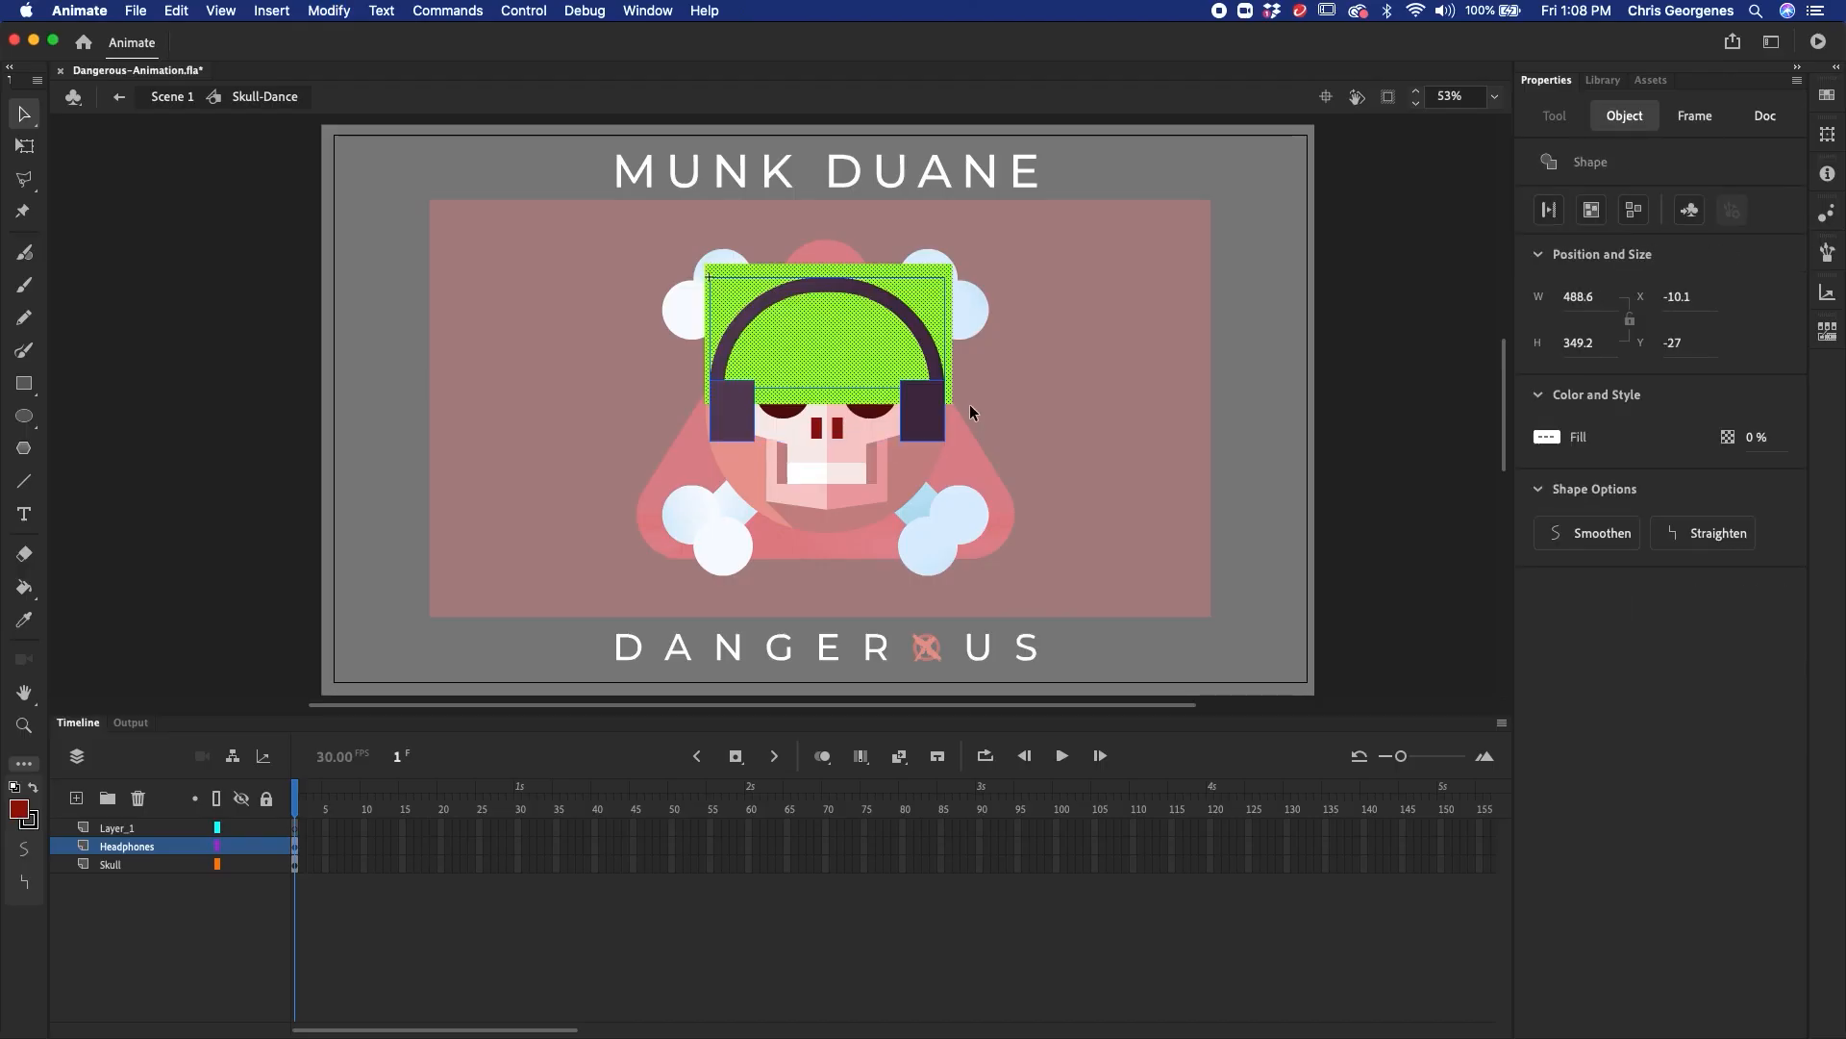
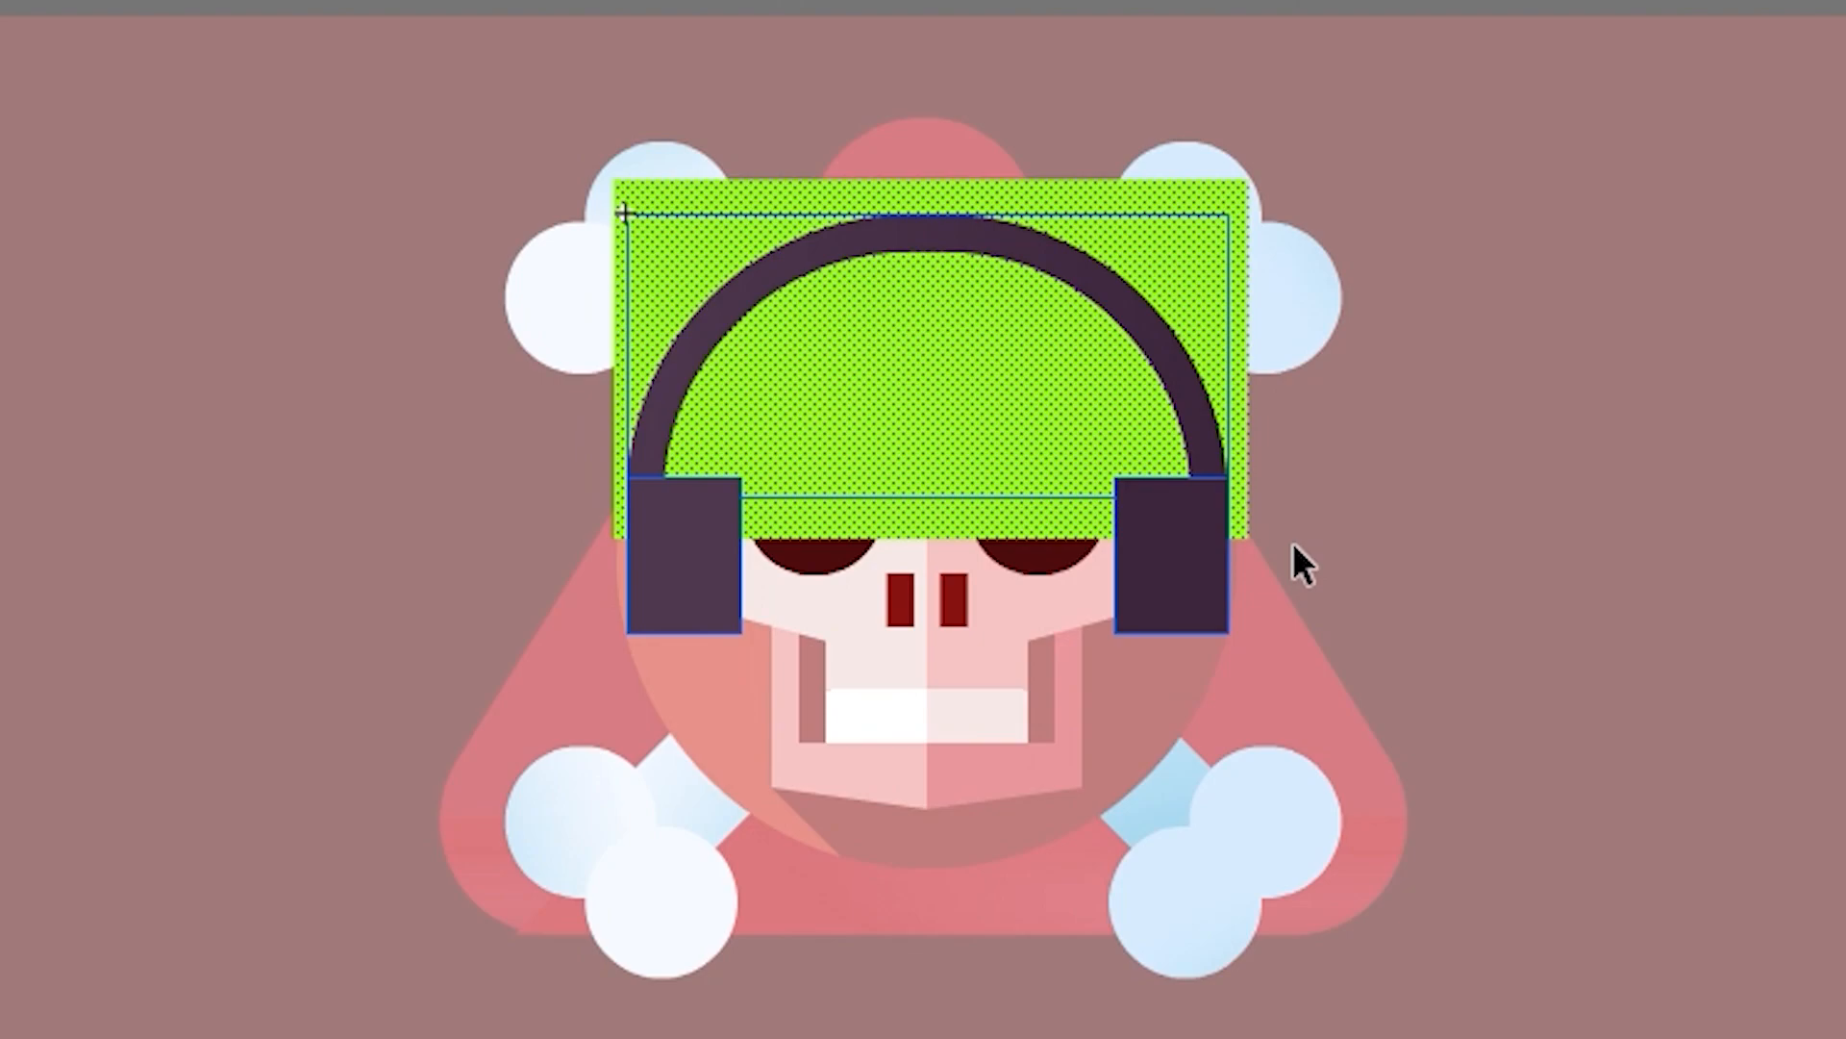
{"action": "left_click", "coordinate": [1387, 425]}
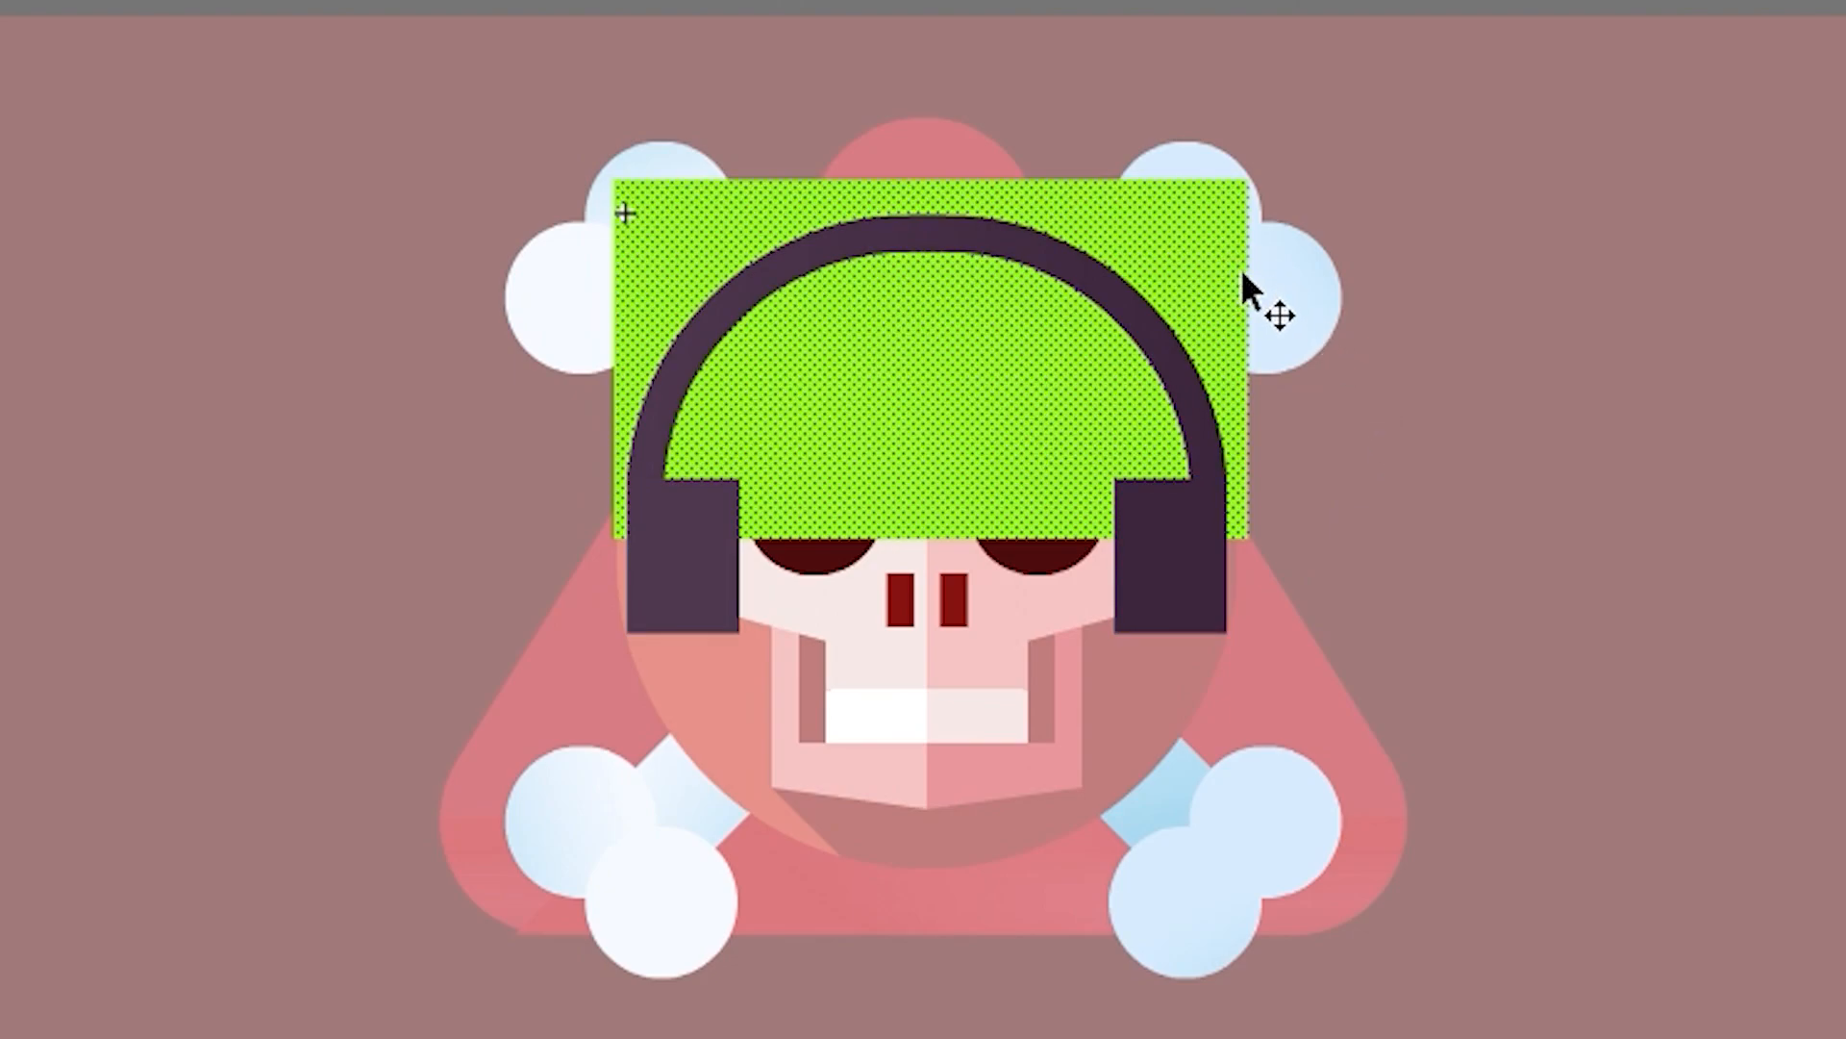
{"action": "key", "text": "Delete"}
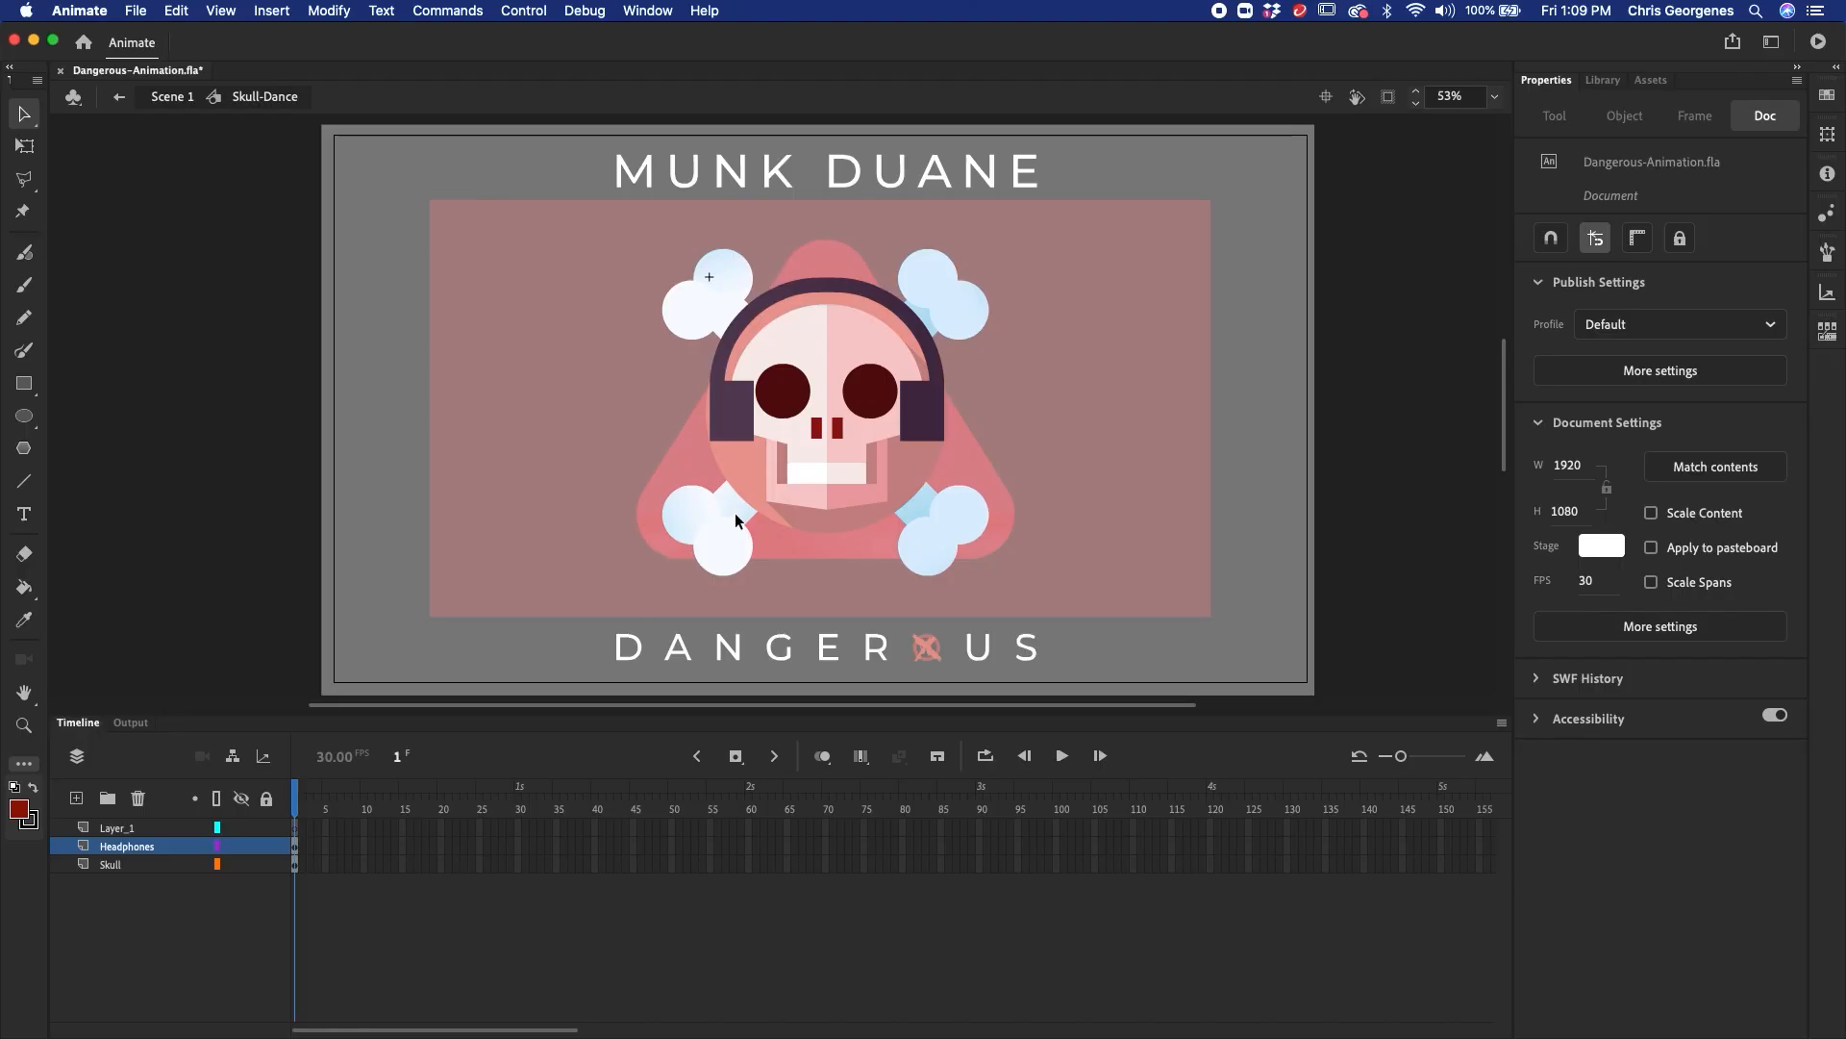
- Break apart the skull symbol and distribute its individual parts to separate layers
{"action": "left_click", "coordinate": [824, 465]}
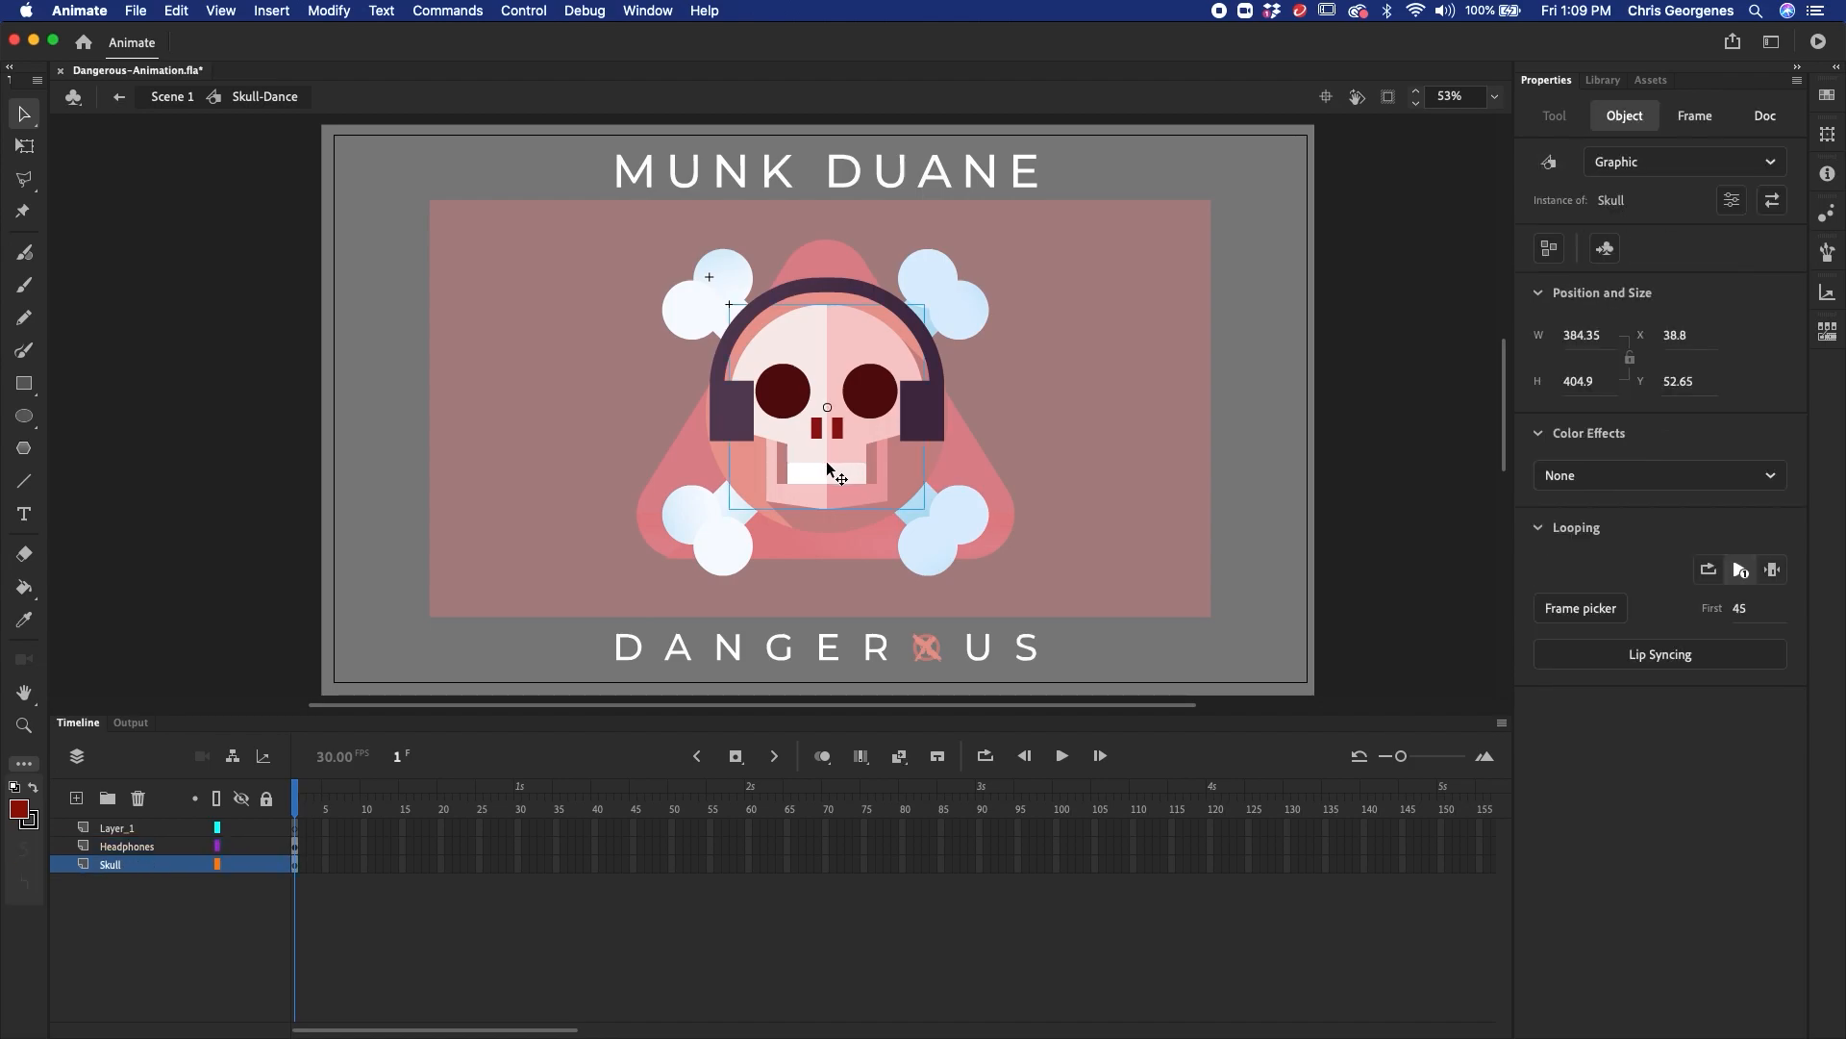
{"action": "key", "text": "super+b"}
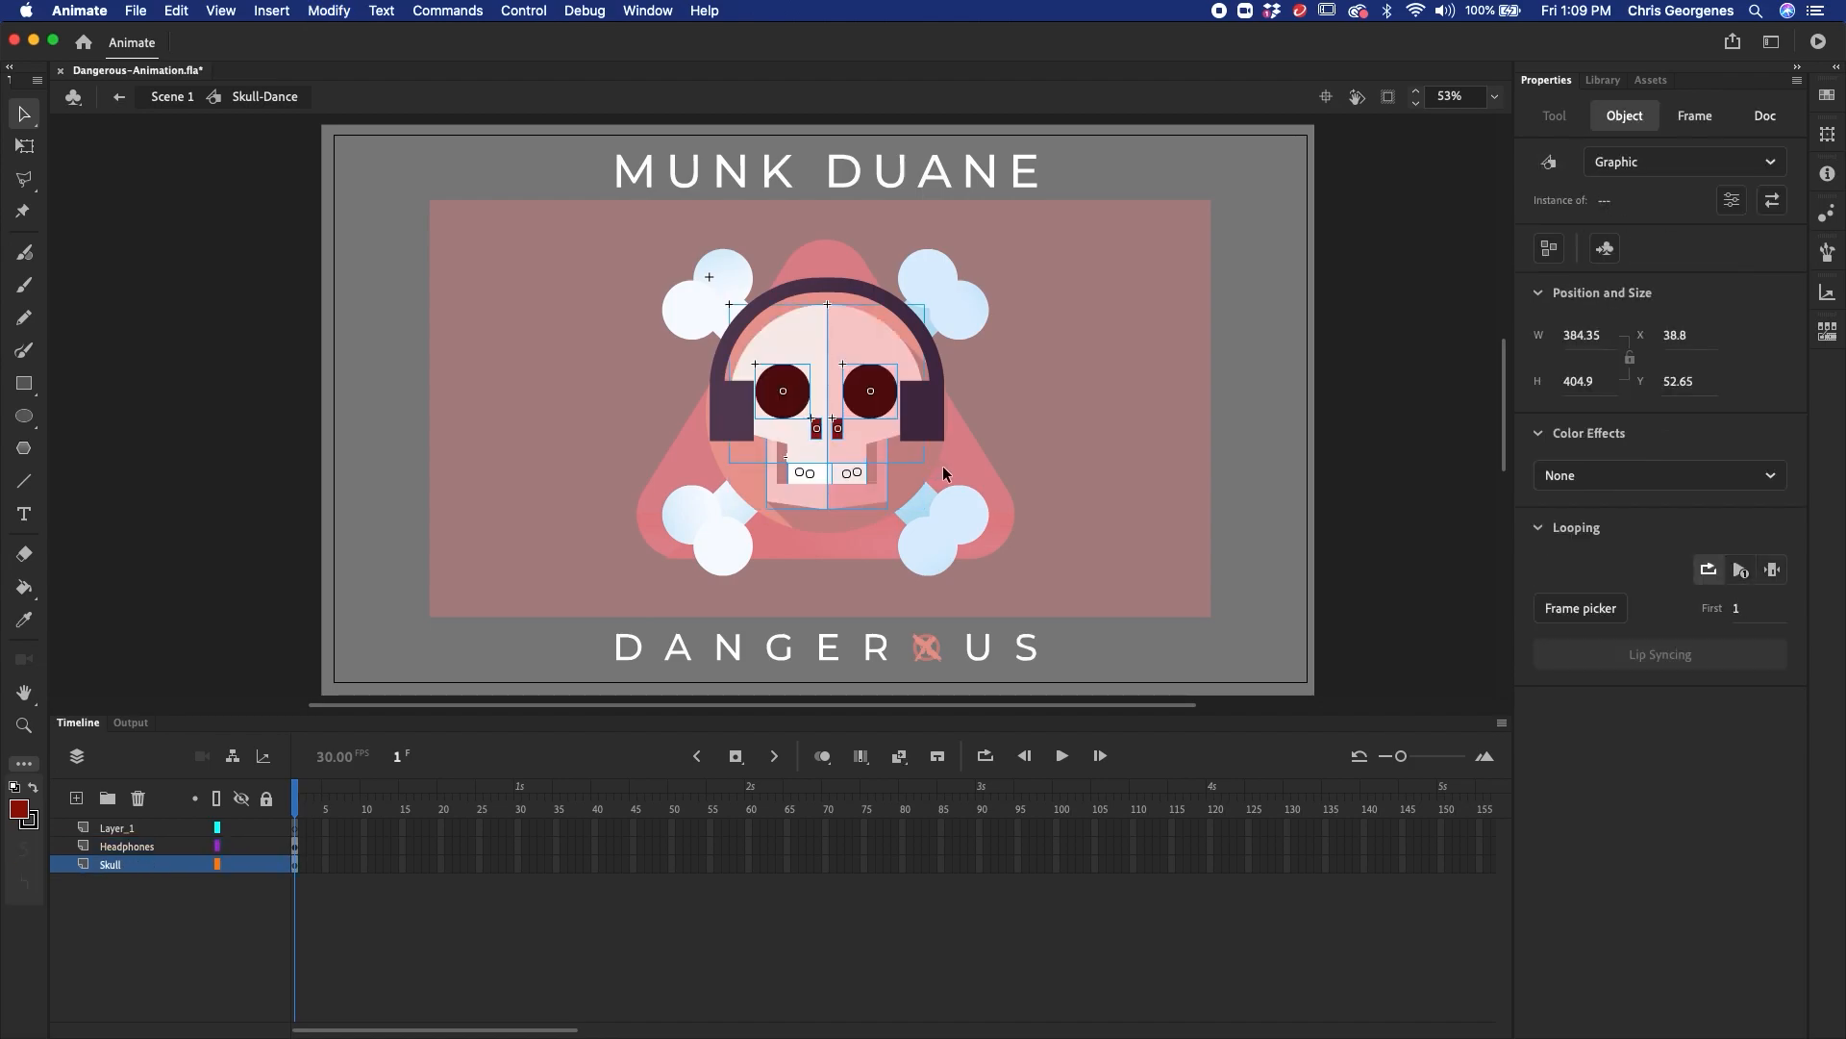
{"action": "right_click", "coordinate": [861, 500]}
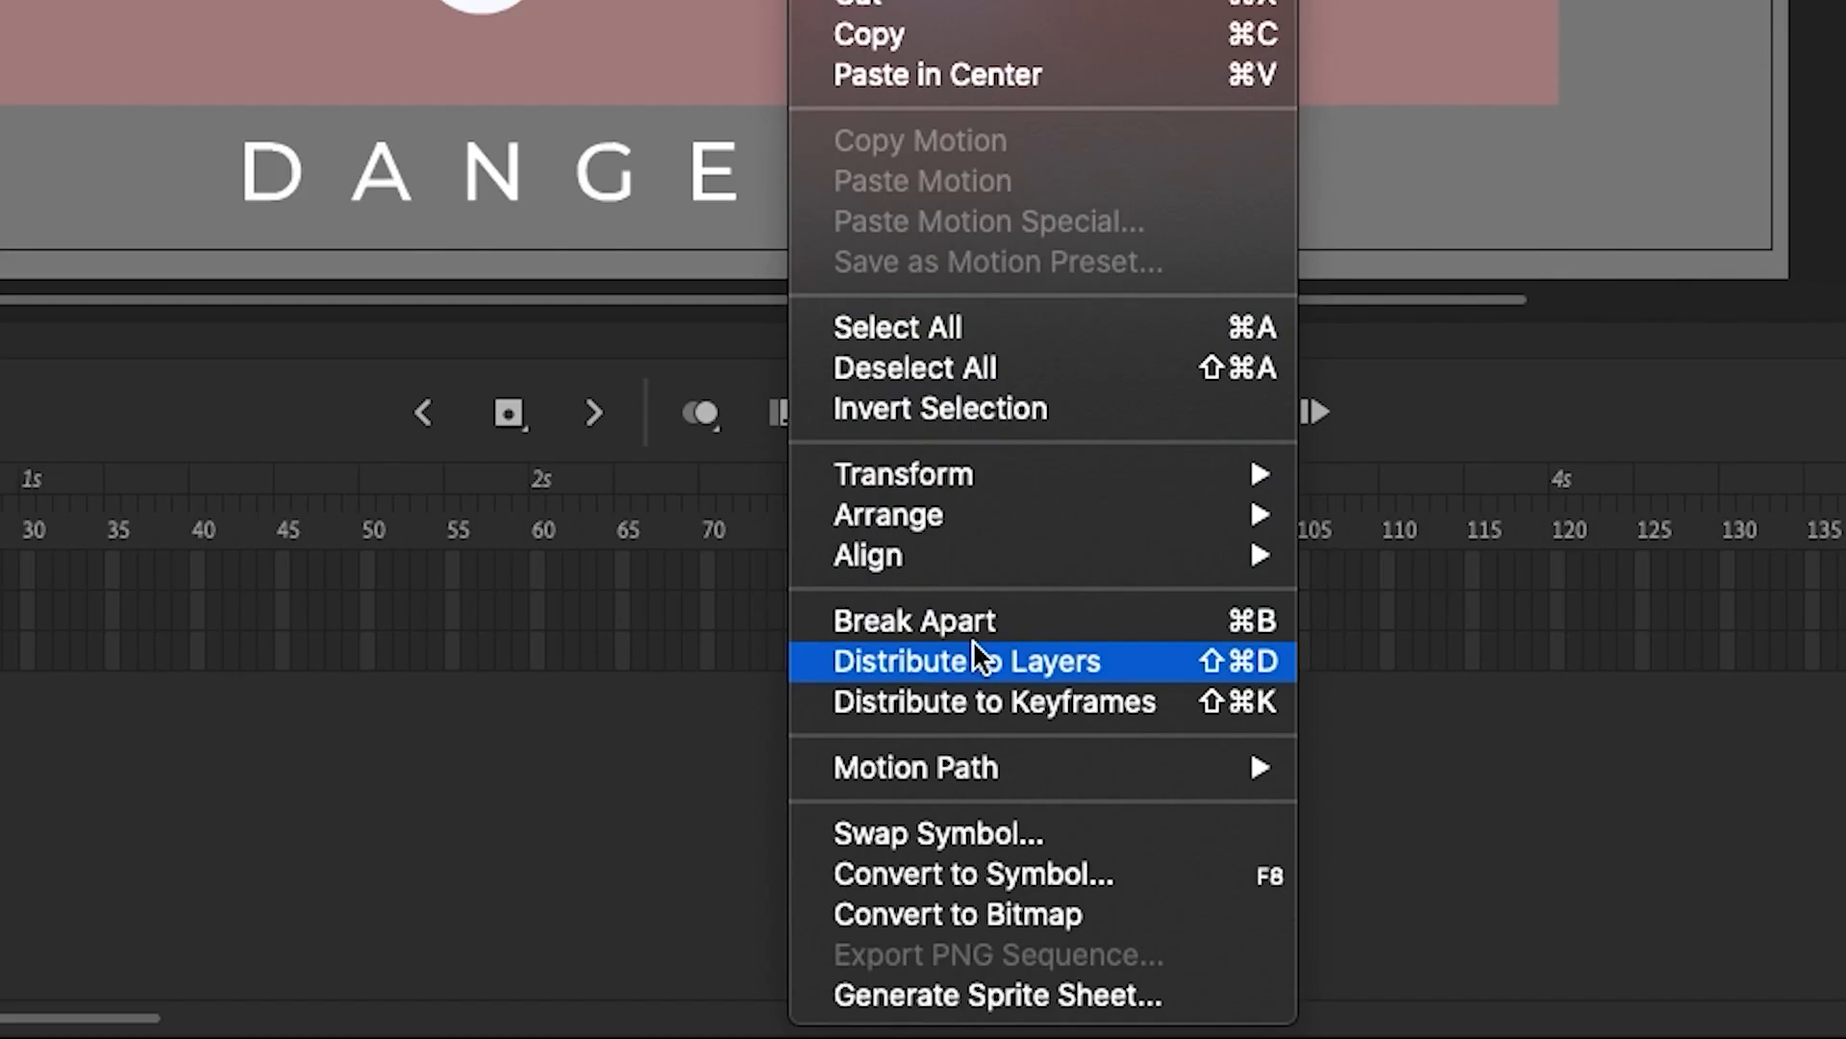
{"action": "left_click", "coordinate": [977, 656]}
{"action": "left_click", "coordinate": [567, 863]}
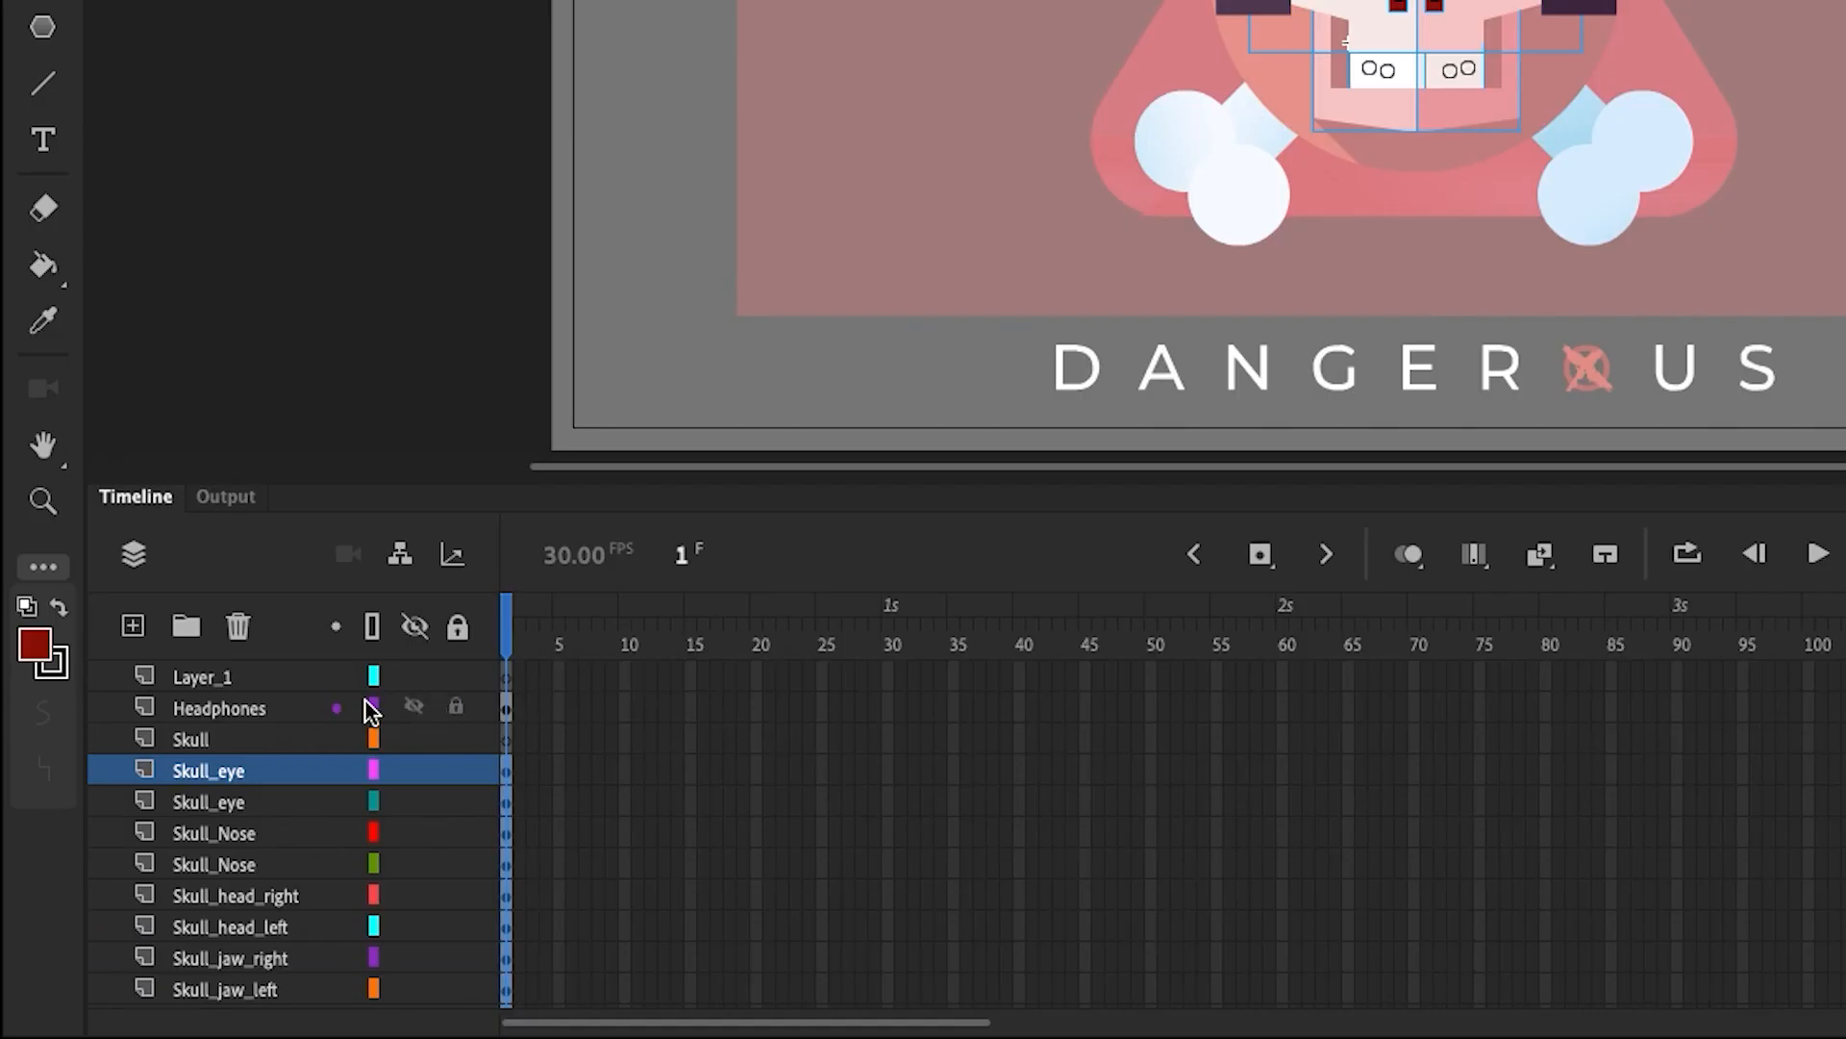
- Delete the empty Layer_1 and Skull layers from the Skull-Dance symbol's timeline
{"action": "left_click", "coordinate": [301, 676]}
{"action": "left_click", "coordinate": [237, 626]}
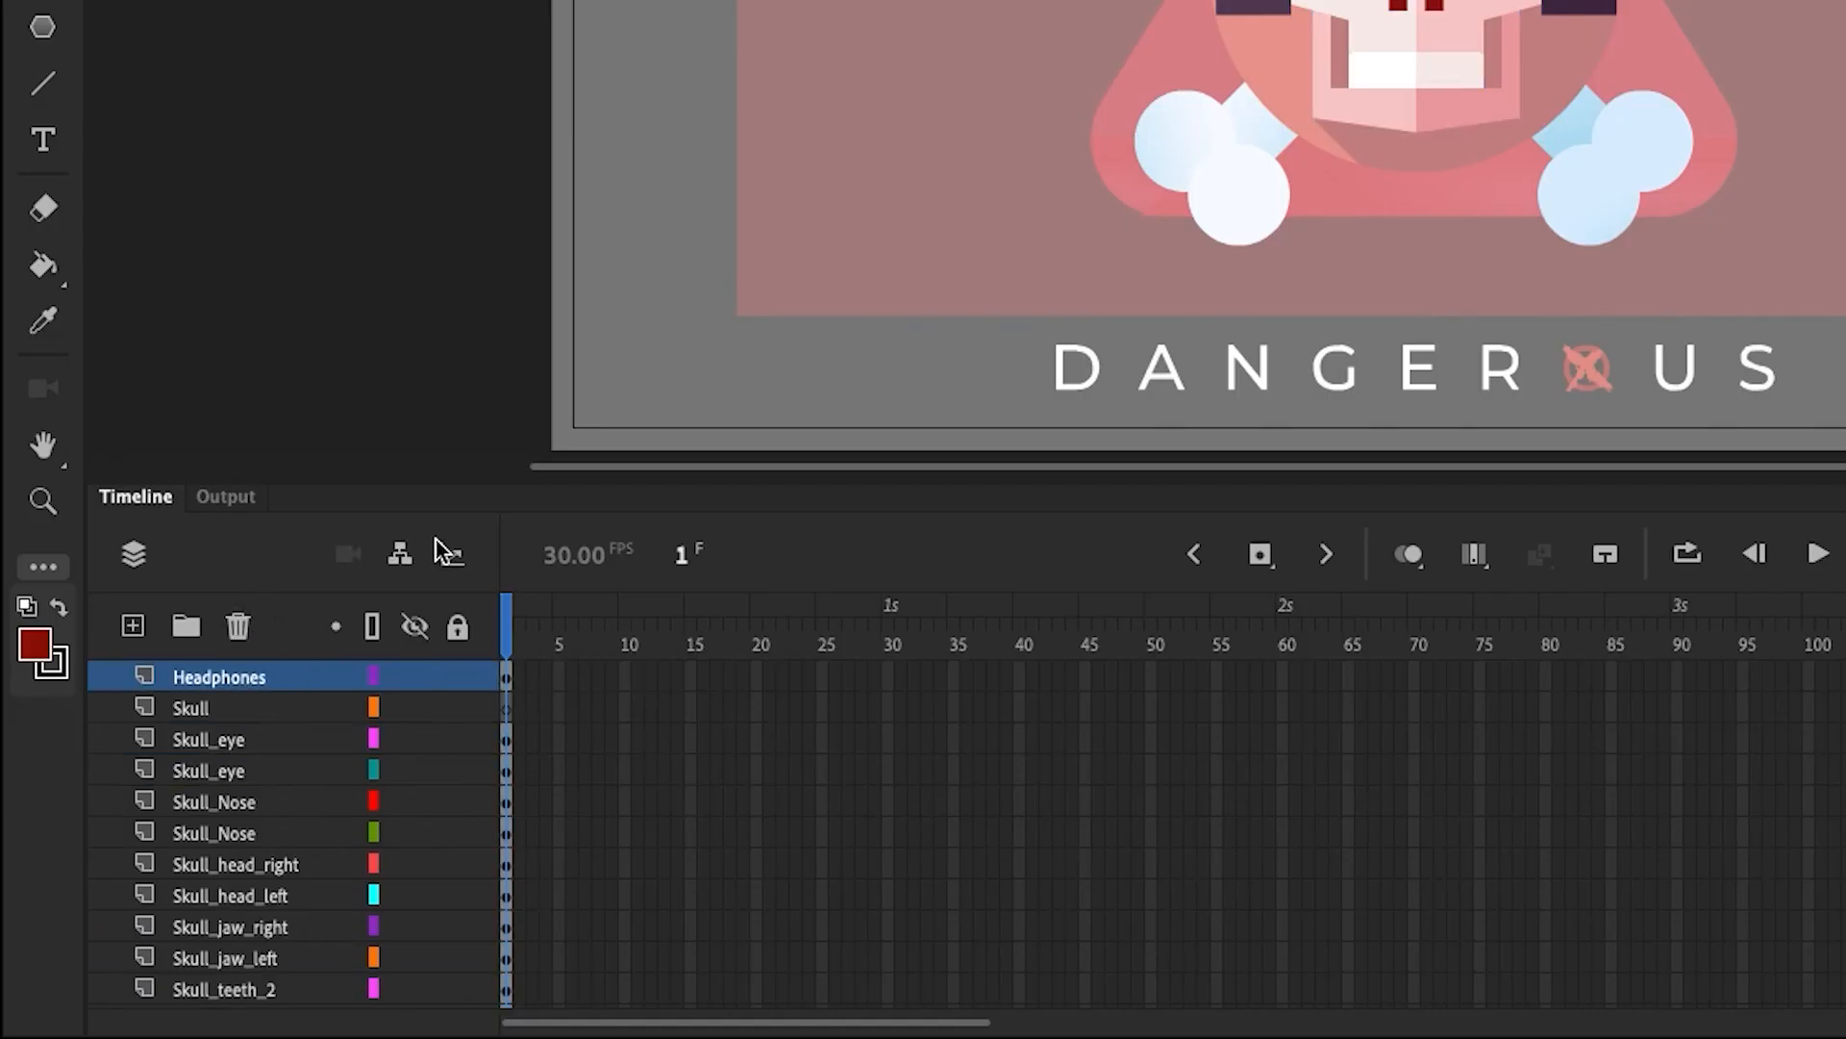
{"action": "left_click", "coordinate": [246, 709]}
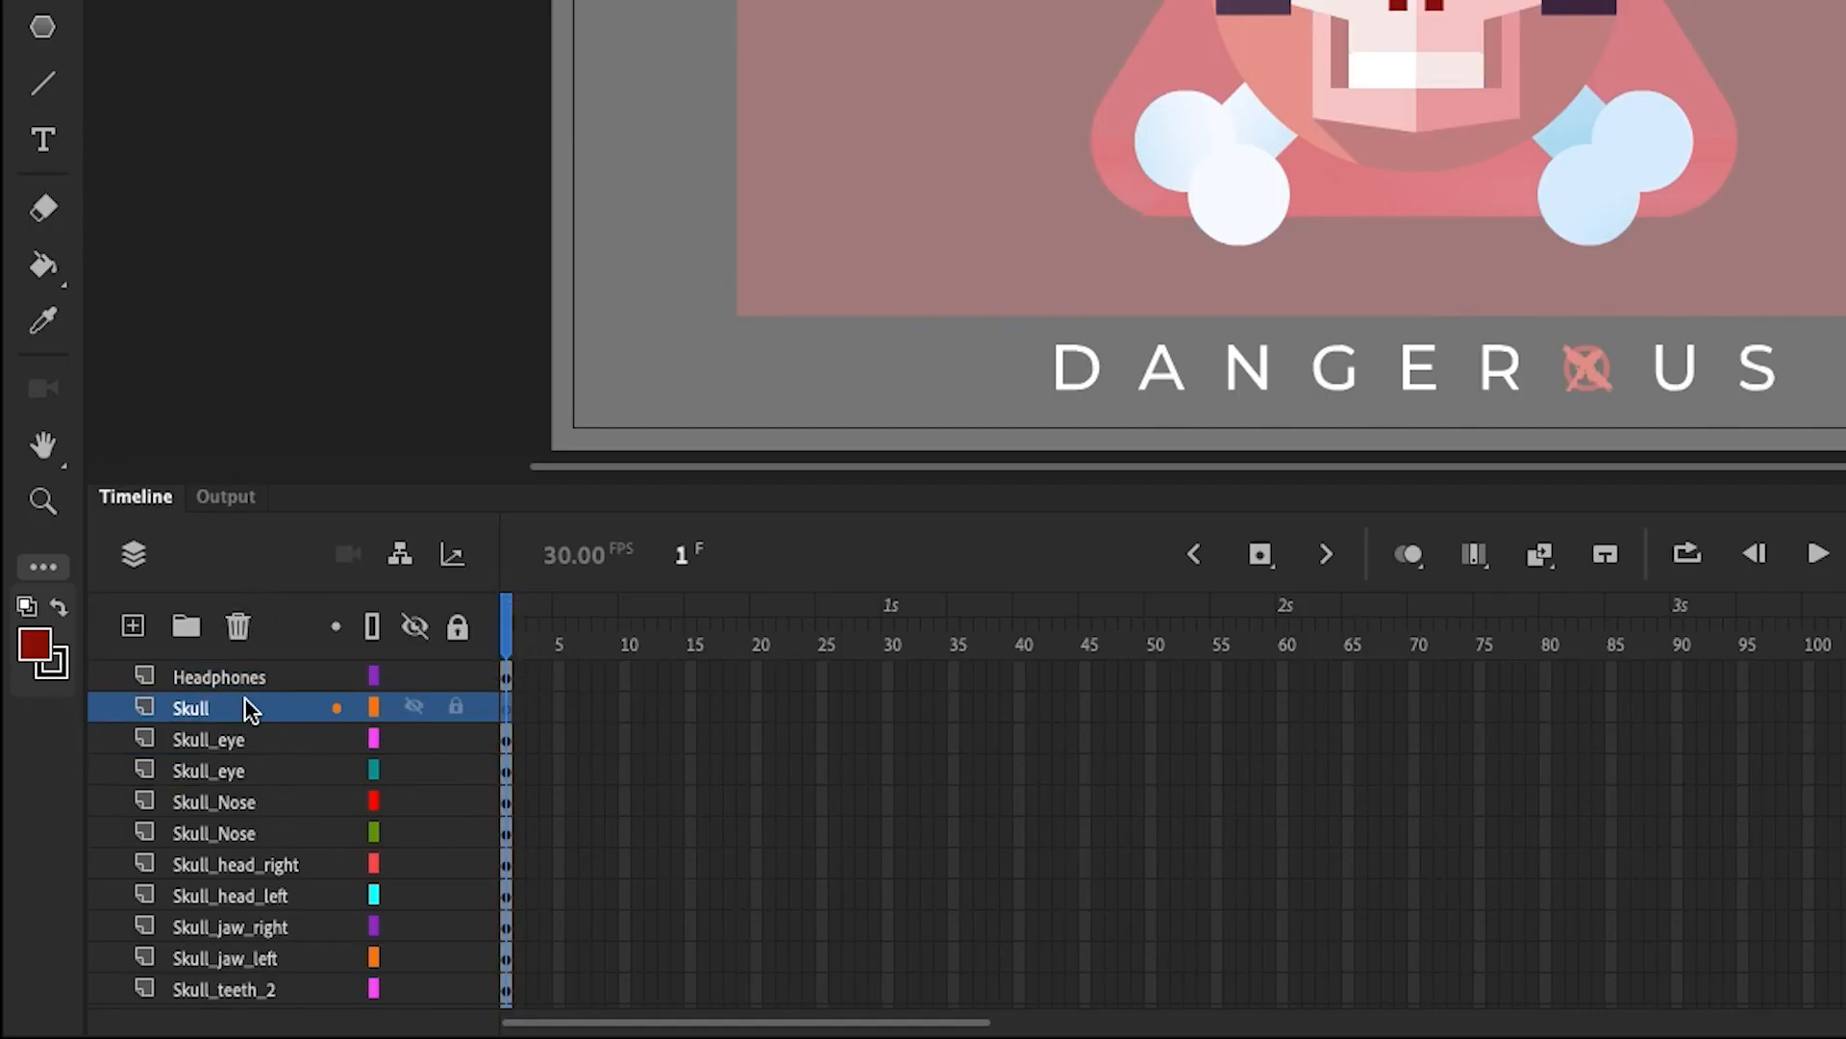
{"action": "left_click", "coordinate": [242, 628]}
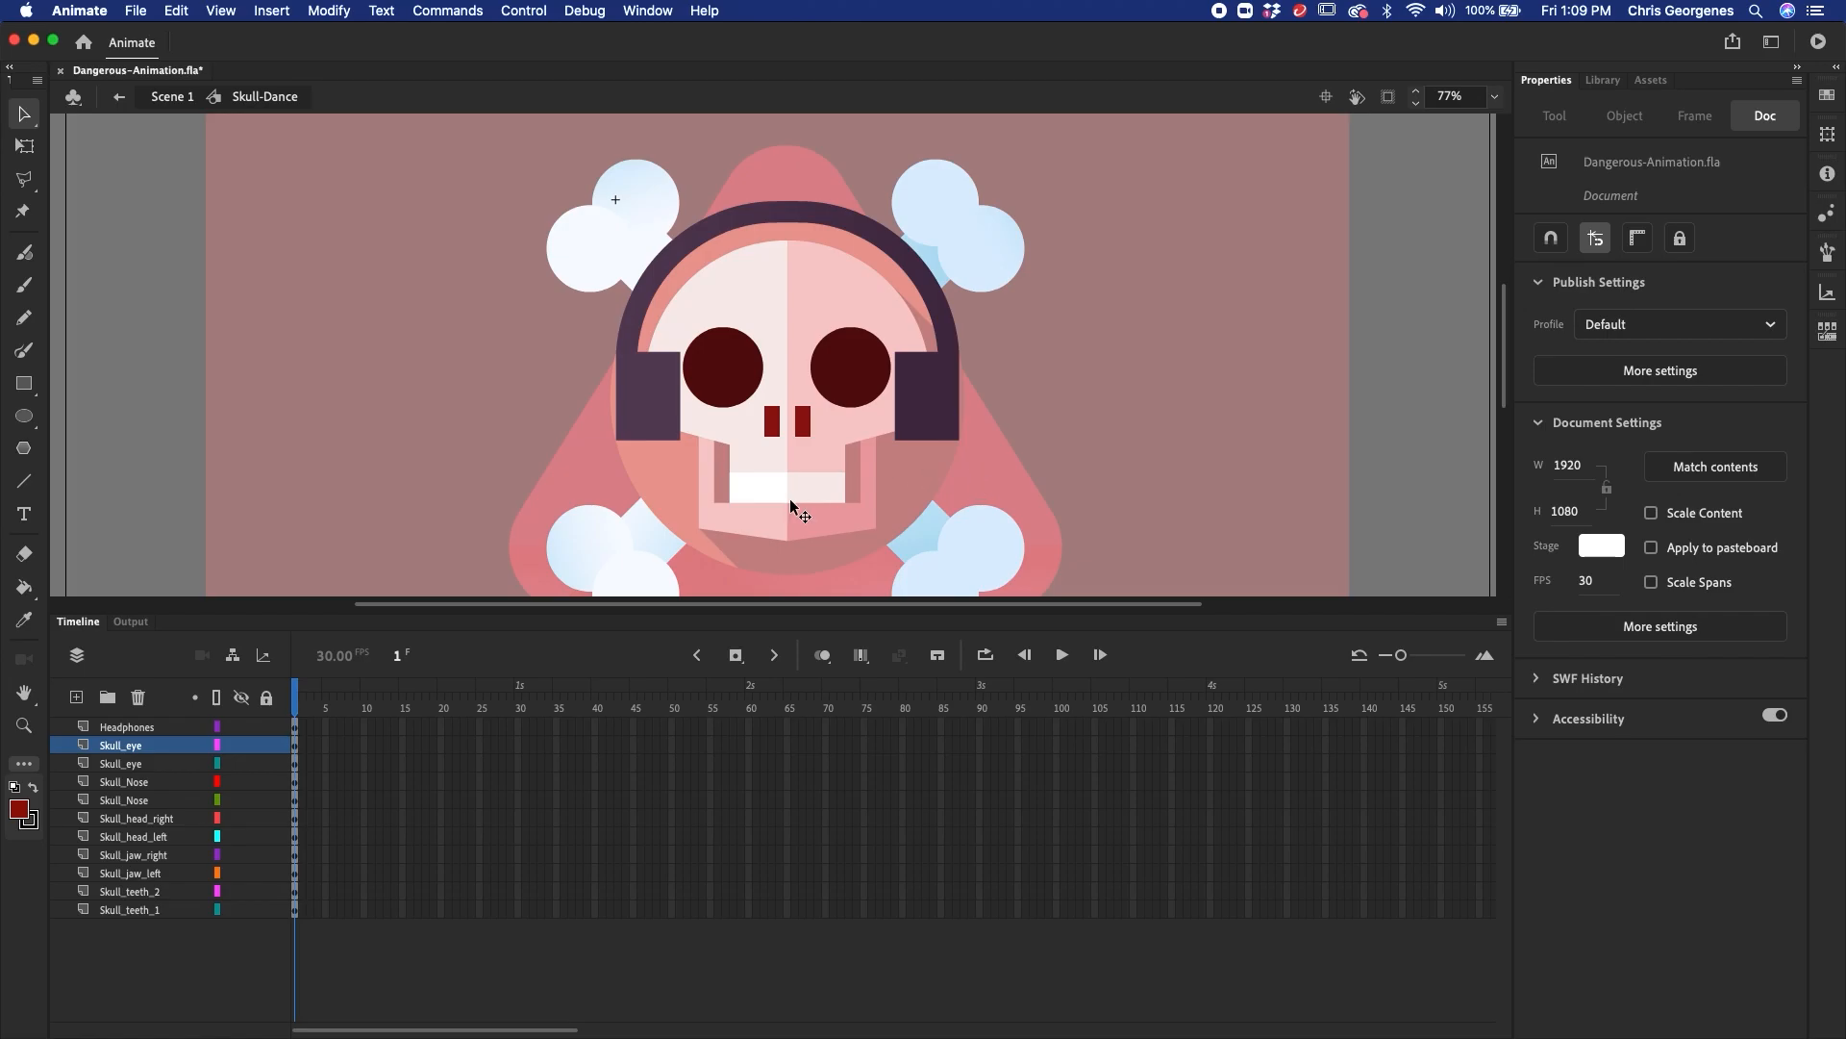
- Convert the curved headphone band into a graphic symbol named Headphone-bridge
{"action": "left_click", "coordinate": [940, 412]}
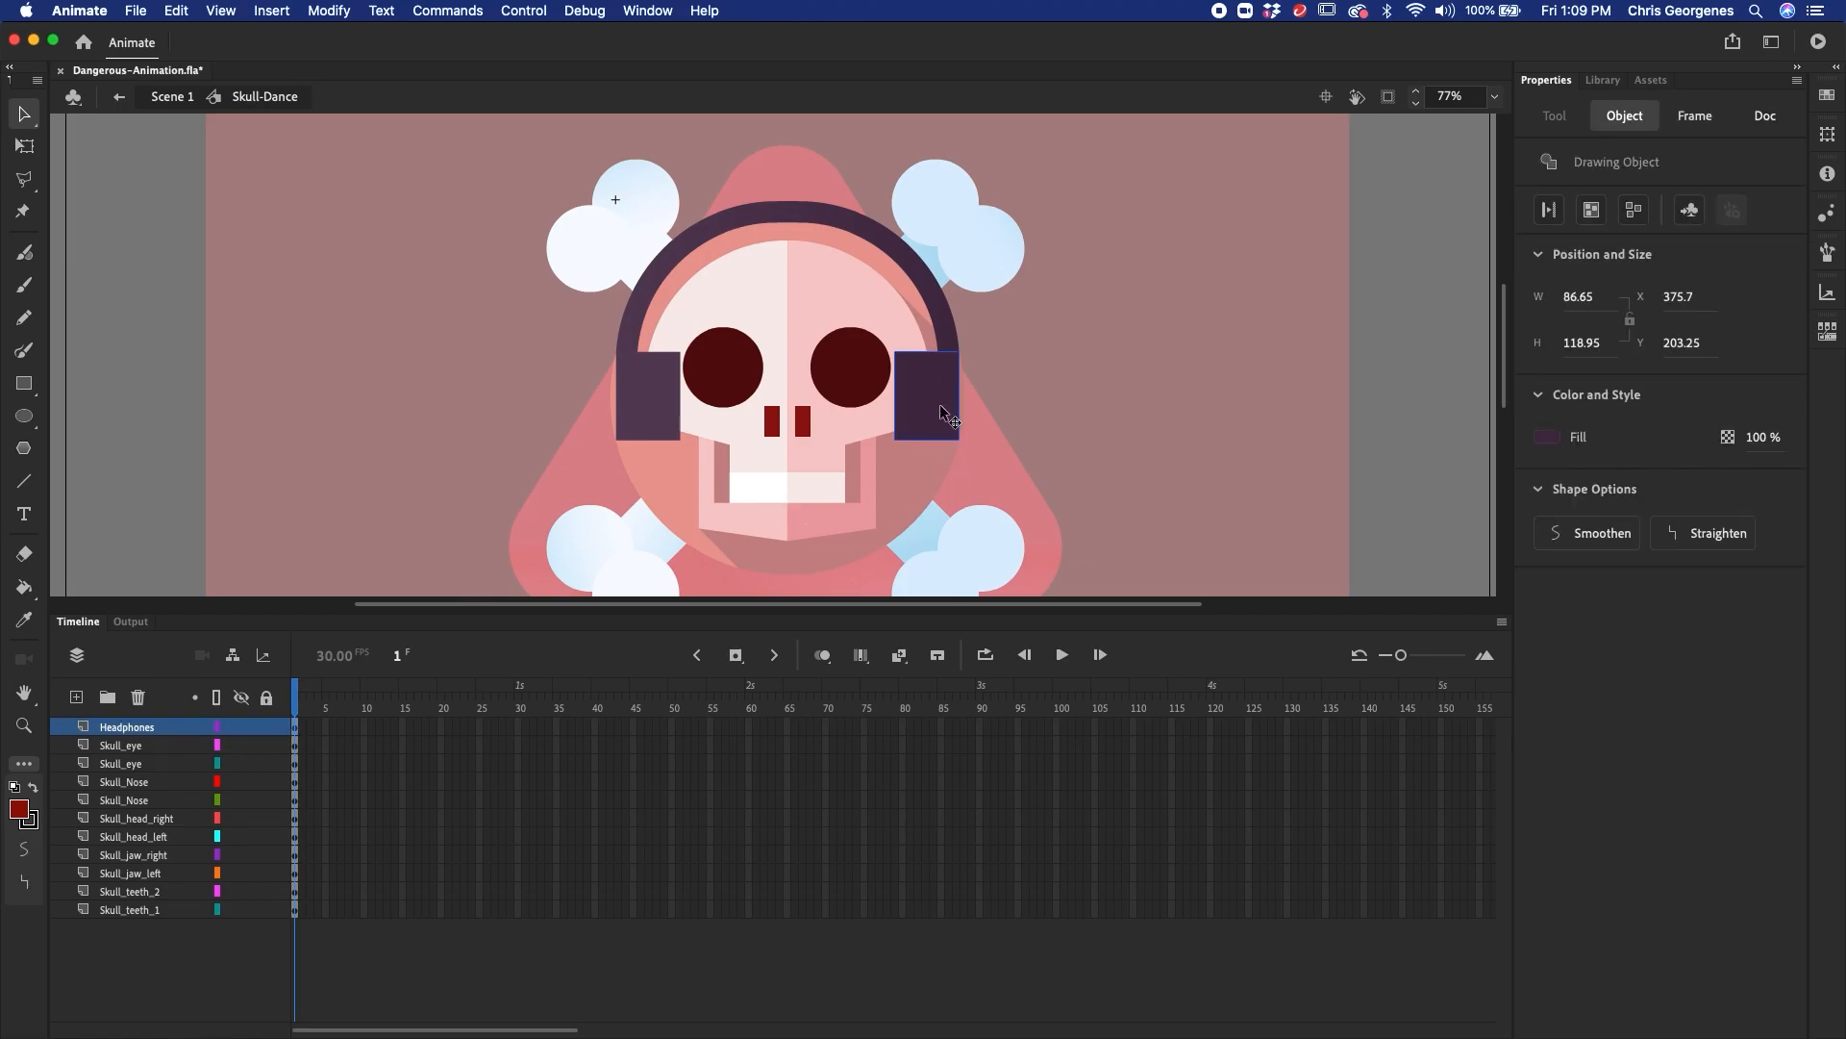
{"action": "left_click", "coordinate": [668, 416]}
{"action": "left_click", "coordinate": [909, 236]}
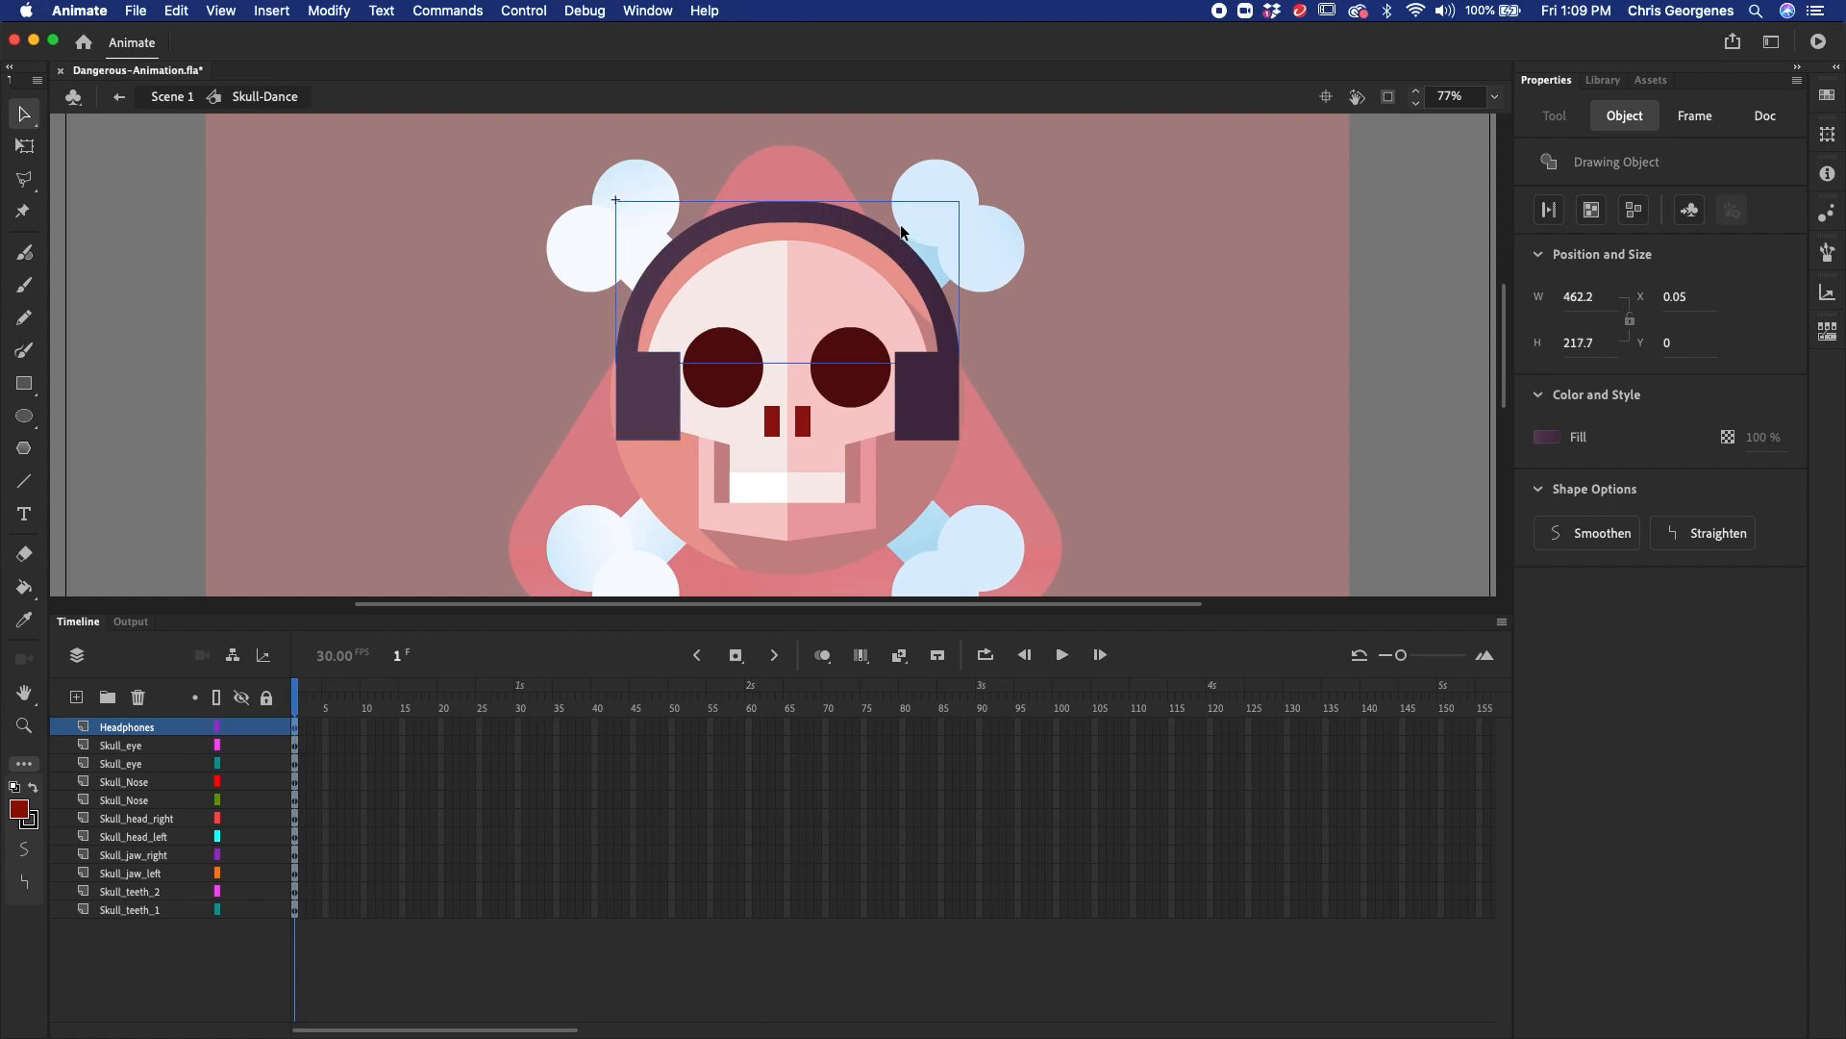
{"action": "key", "text": "F8"}
{"action": "type", "text": "Headphone-bridge"}
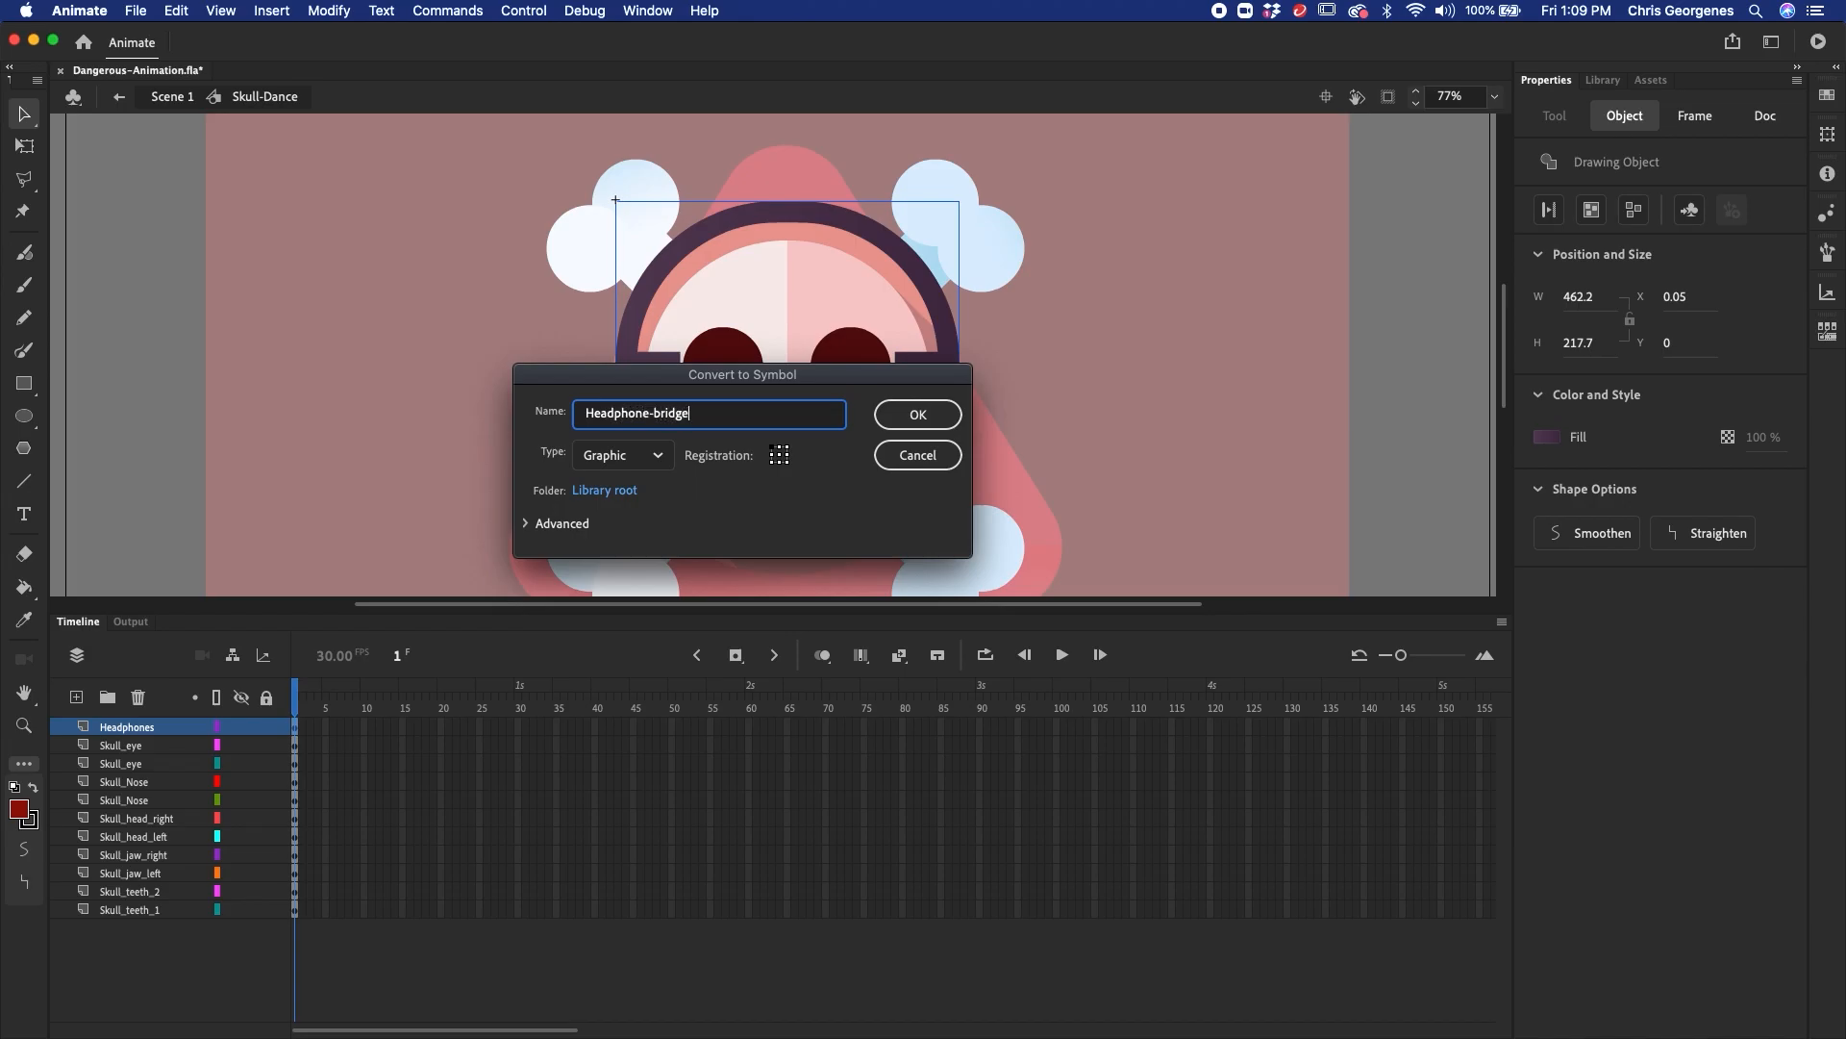
{"action": "left_click", "coordinate": [919, 413]}
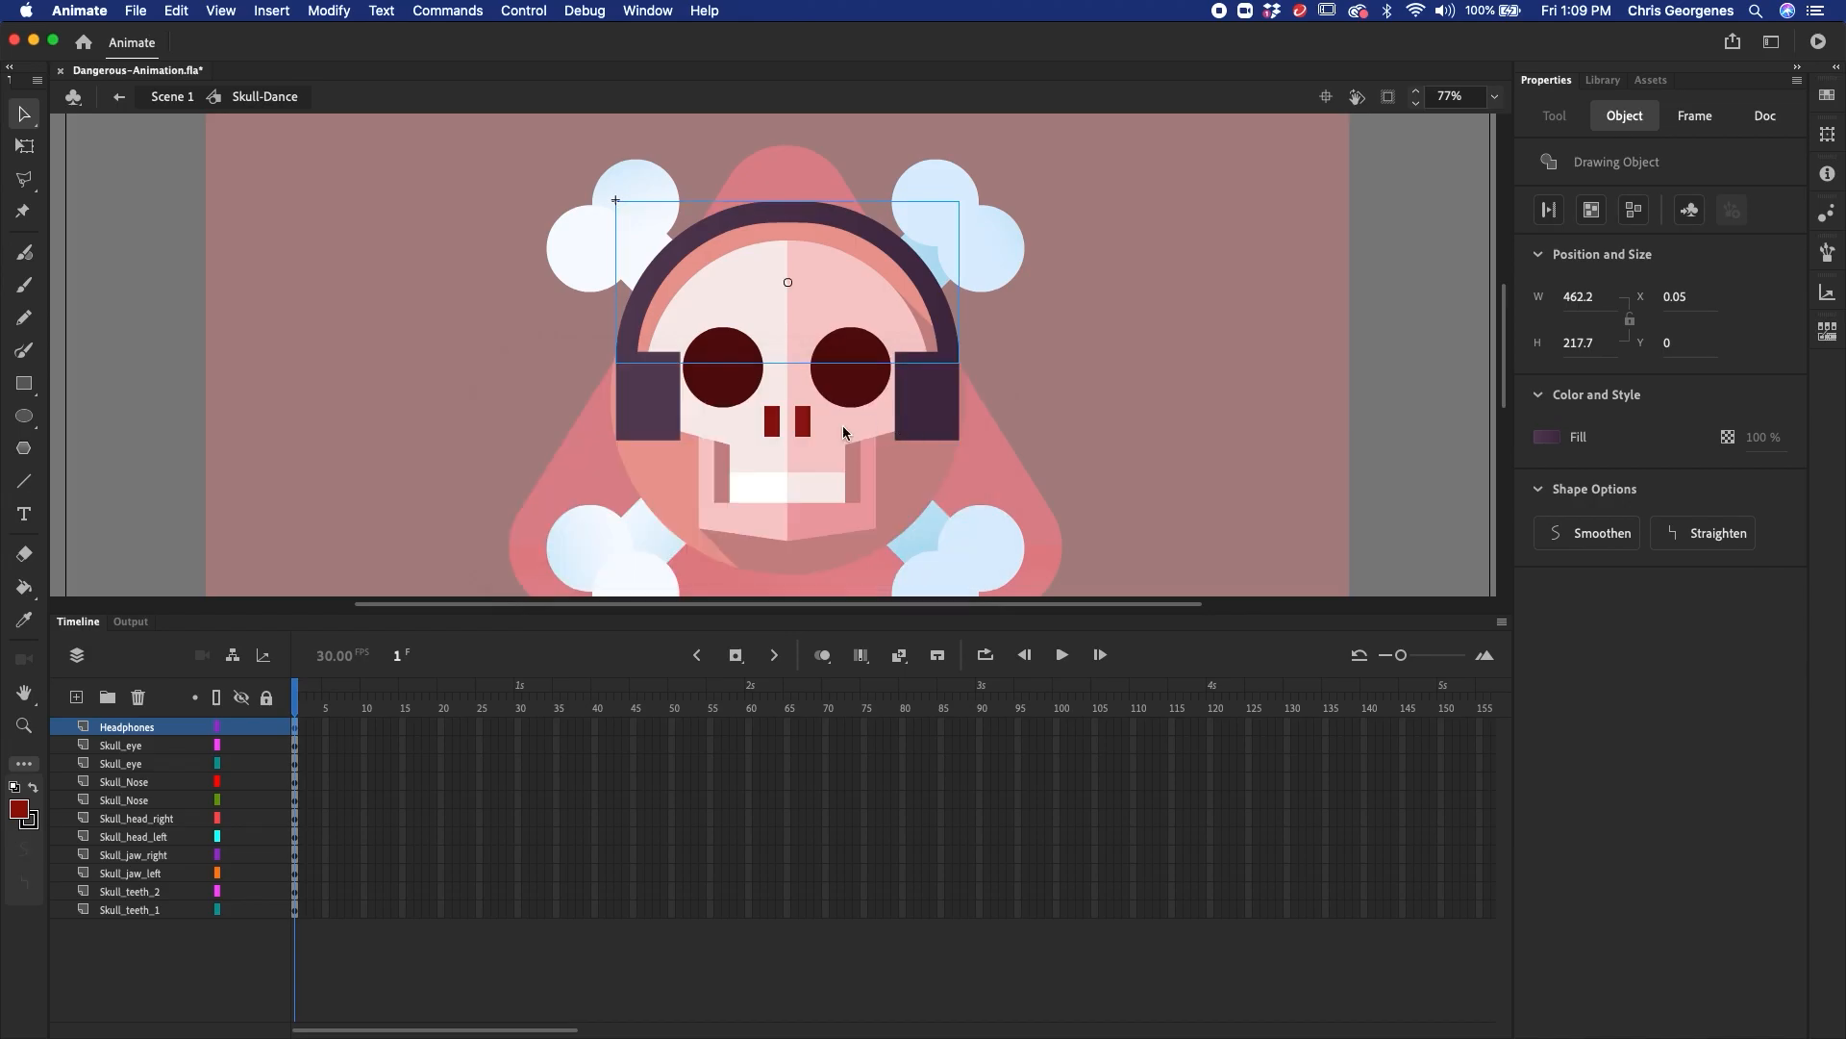
- Convert the left earpiece of the headphones into a graphic symbol named Headphone-ear
{"action": "left_click", "coordinate": [662, 432]}
{"action": "key", "text": "F8"}
{"action": "type", "text": "He"}
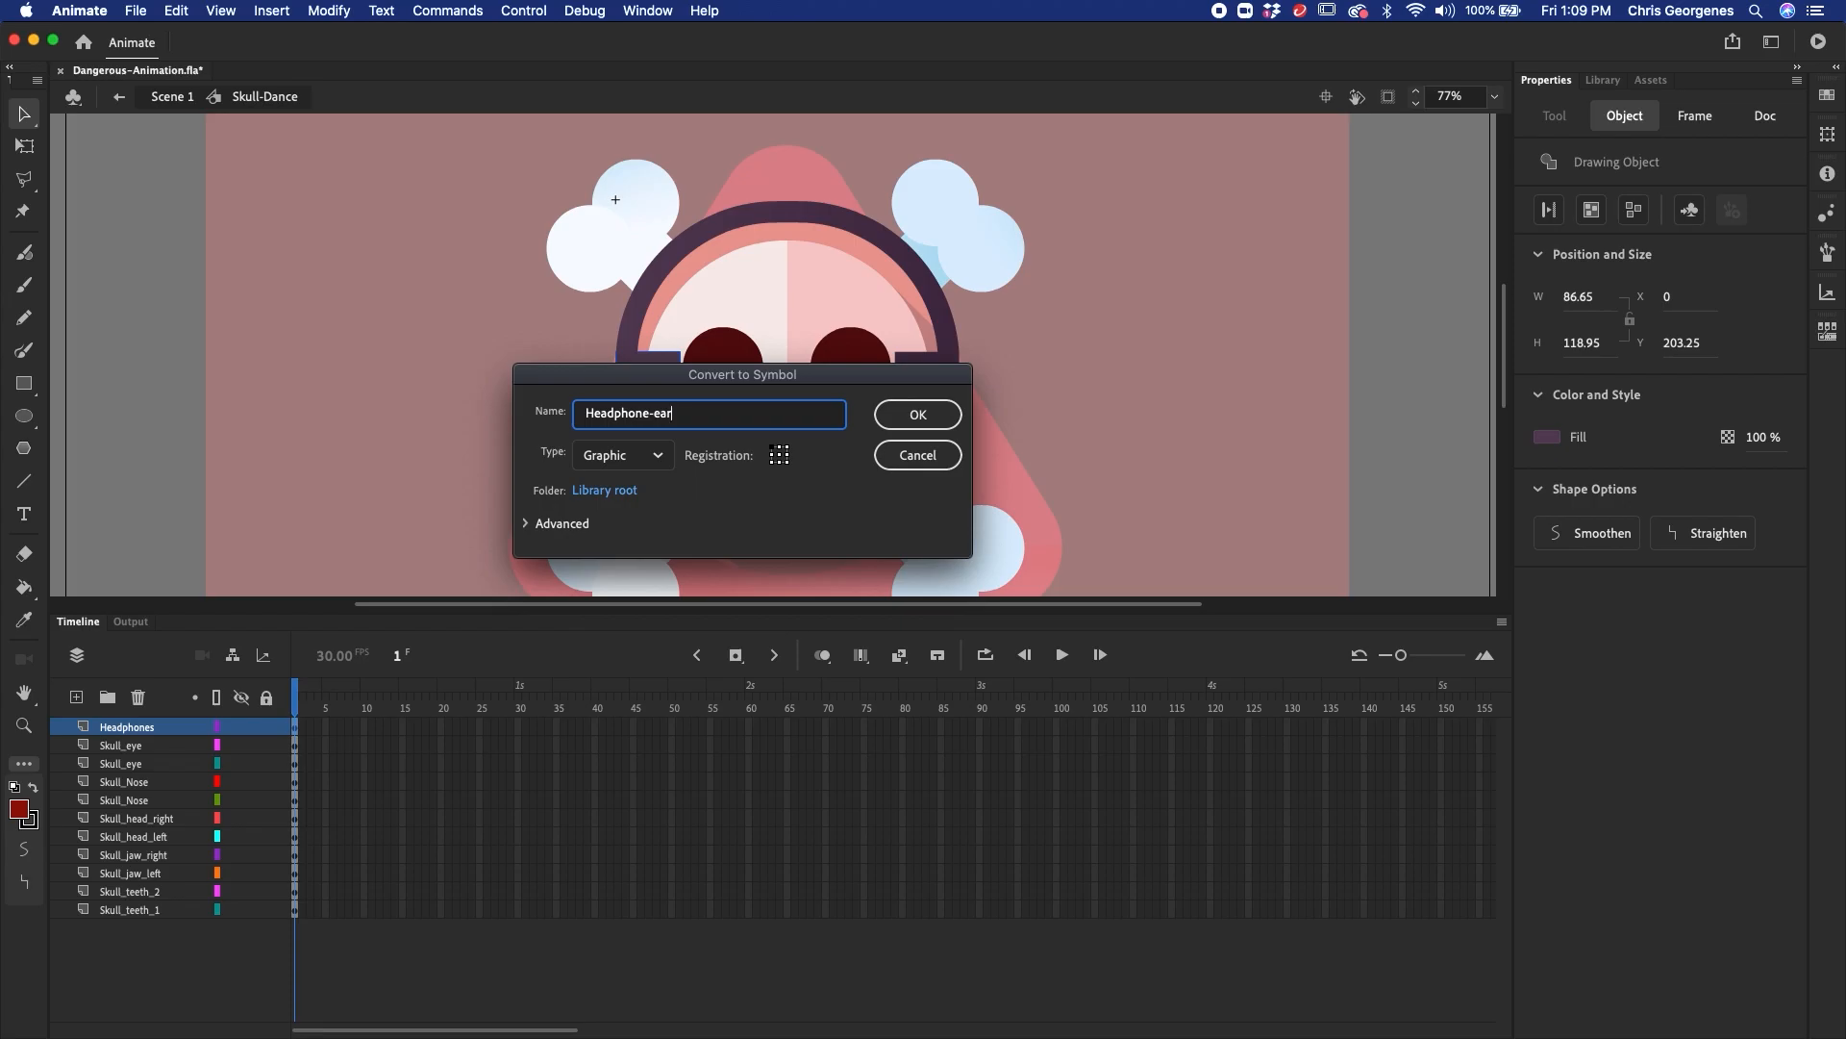
{"action": "type", "text": "adphone-ear"}
{"action": "left_click", "coordinate": [928, 416]}
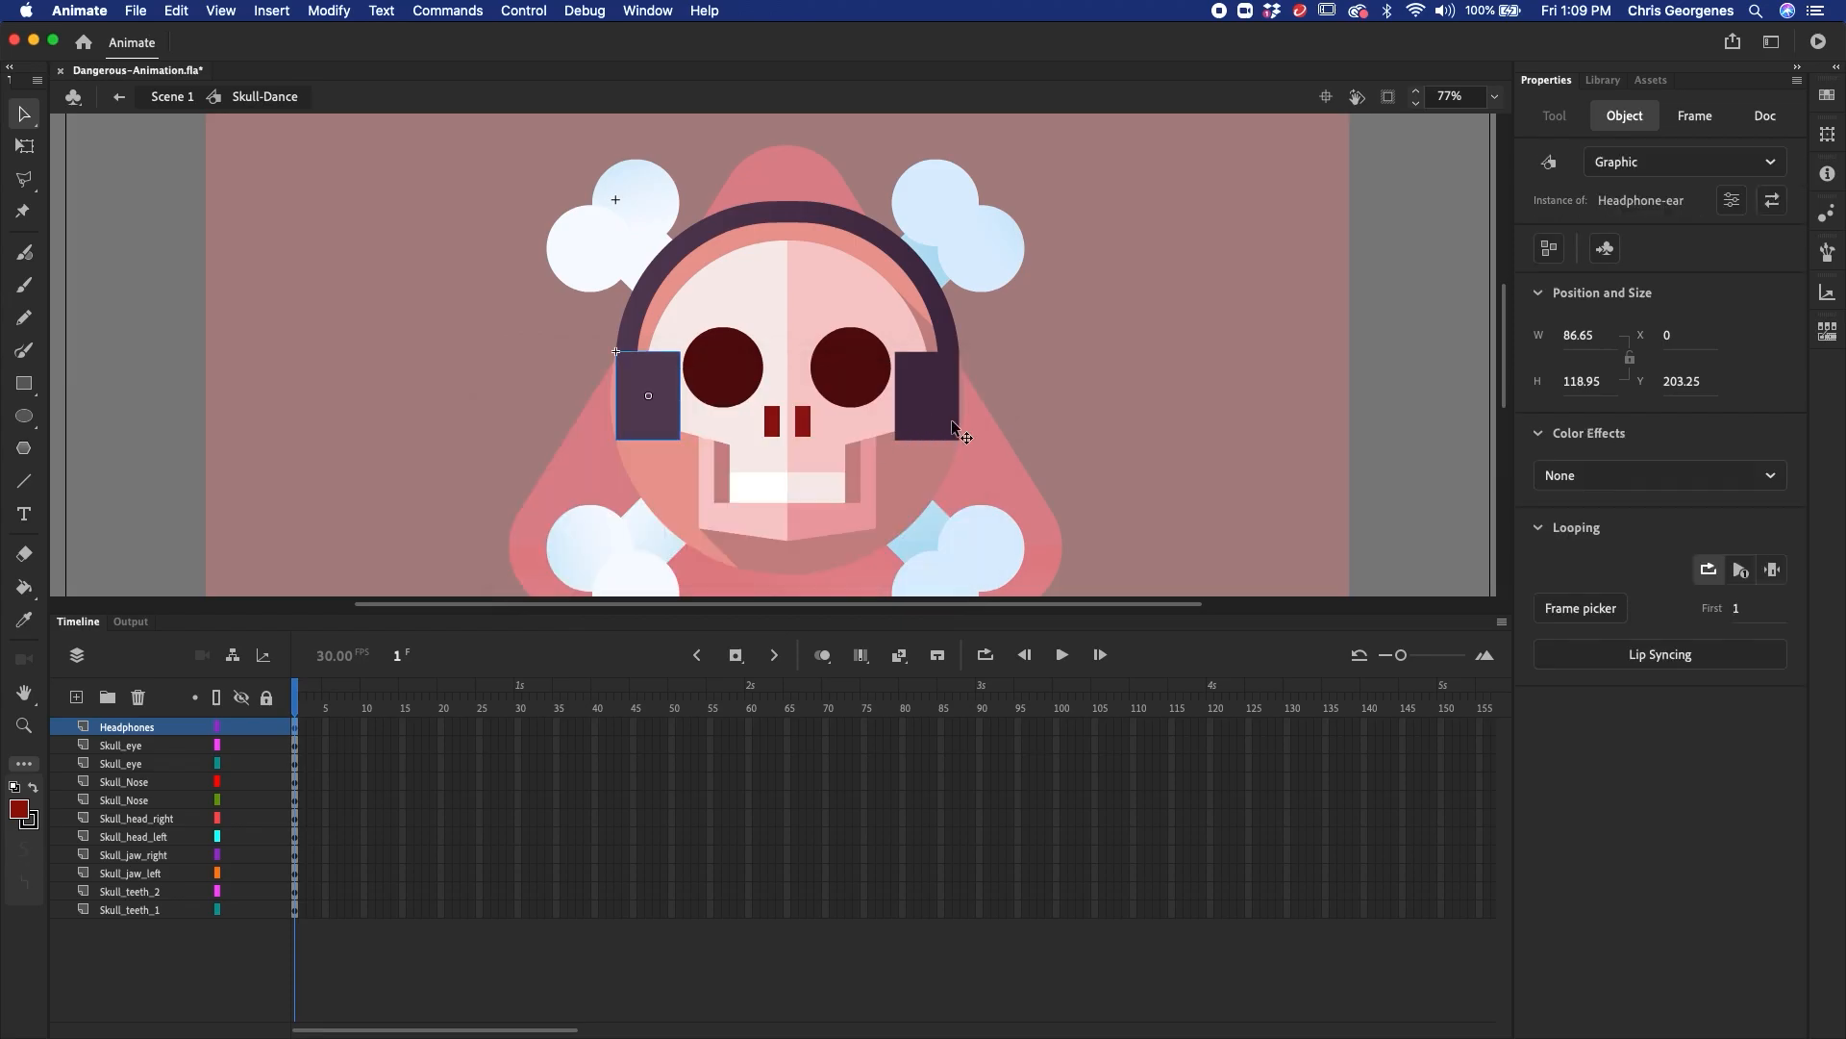
- Convert the right earpiece of the headphones into a graphic symbol named Headphone-ear-right
{"action": "key", "text": "F8"}
{"action": "type", "text": "Headphone-ear--"}
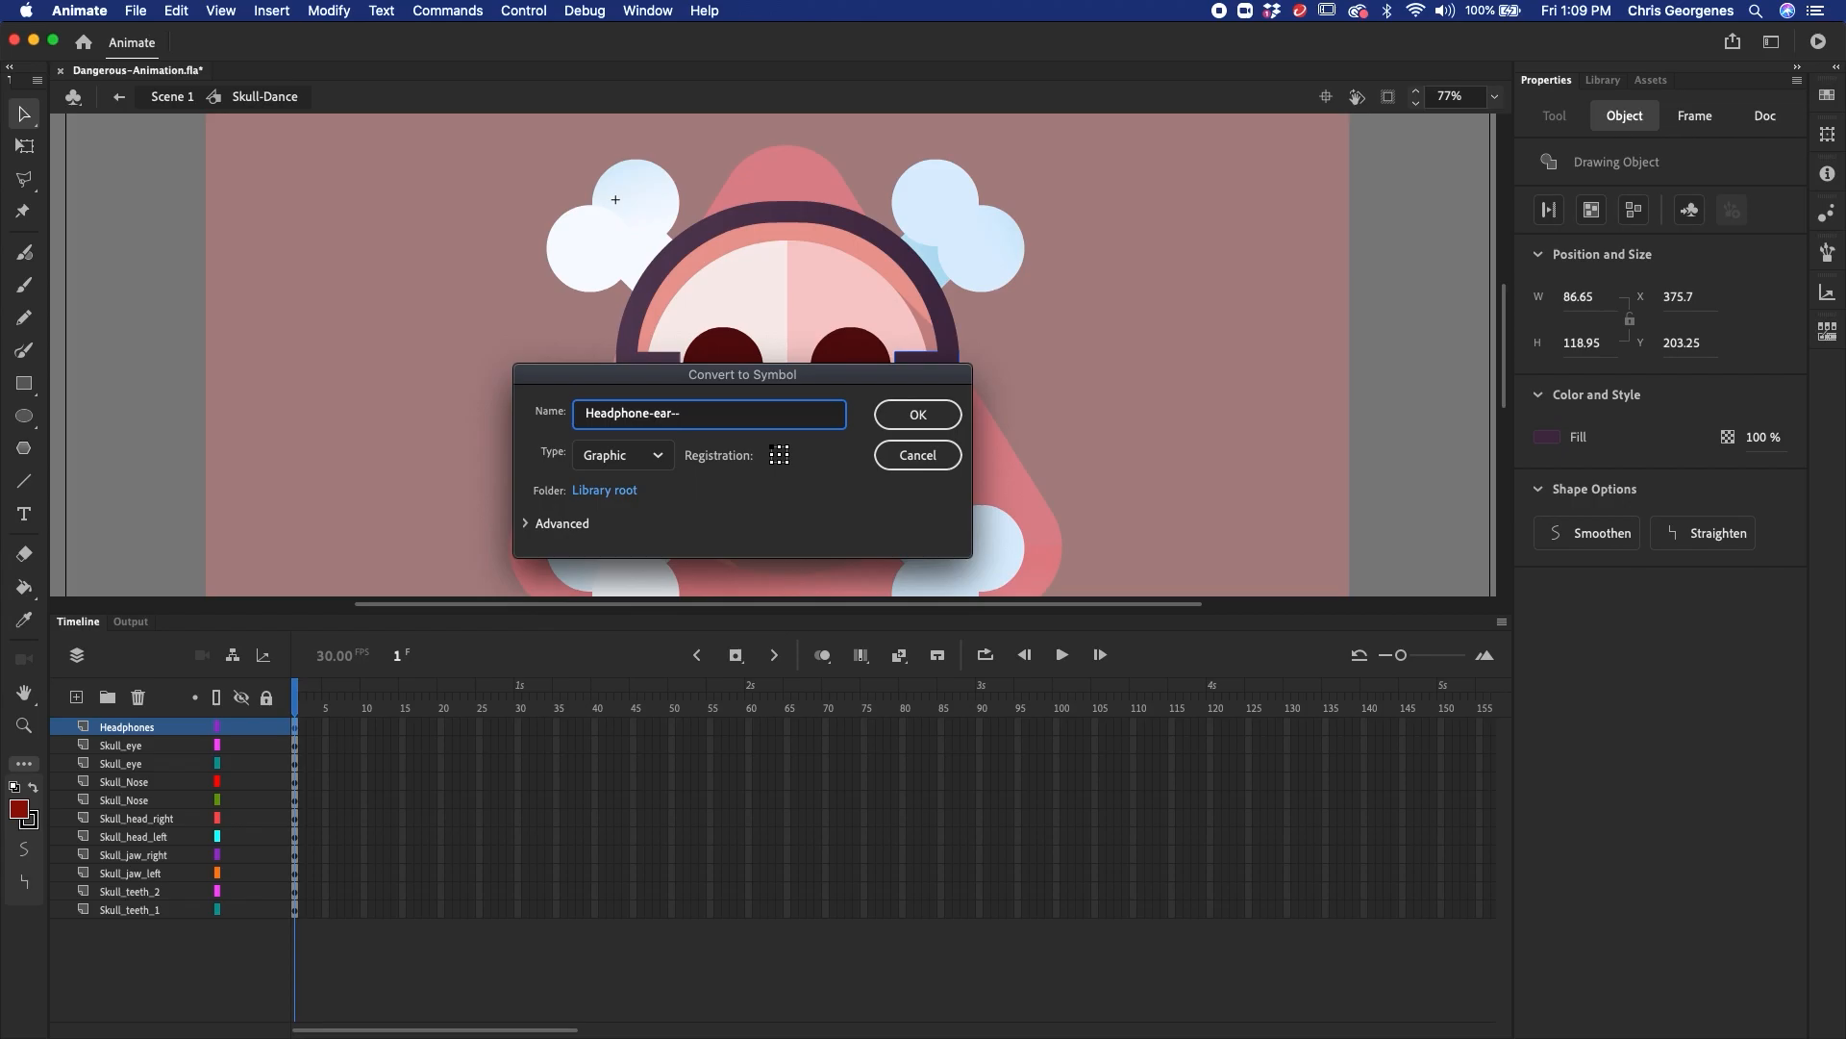
{"action": "key", "text": "BackSpace"}
{"action": "type", "text": "right"}
{"action": "key", "text": "Return"}
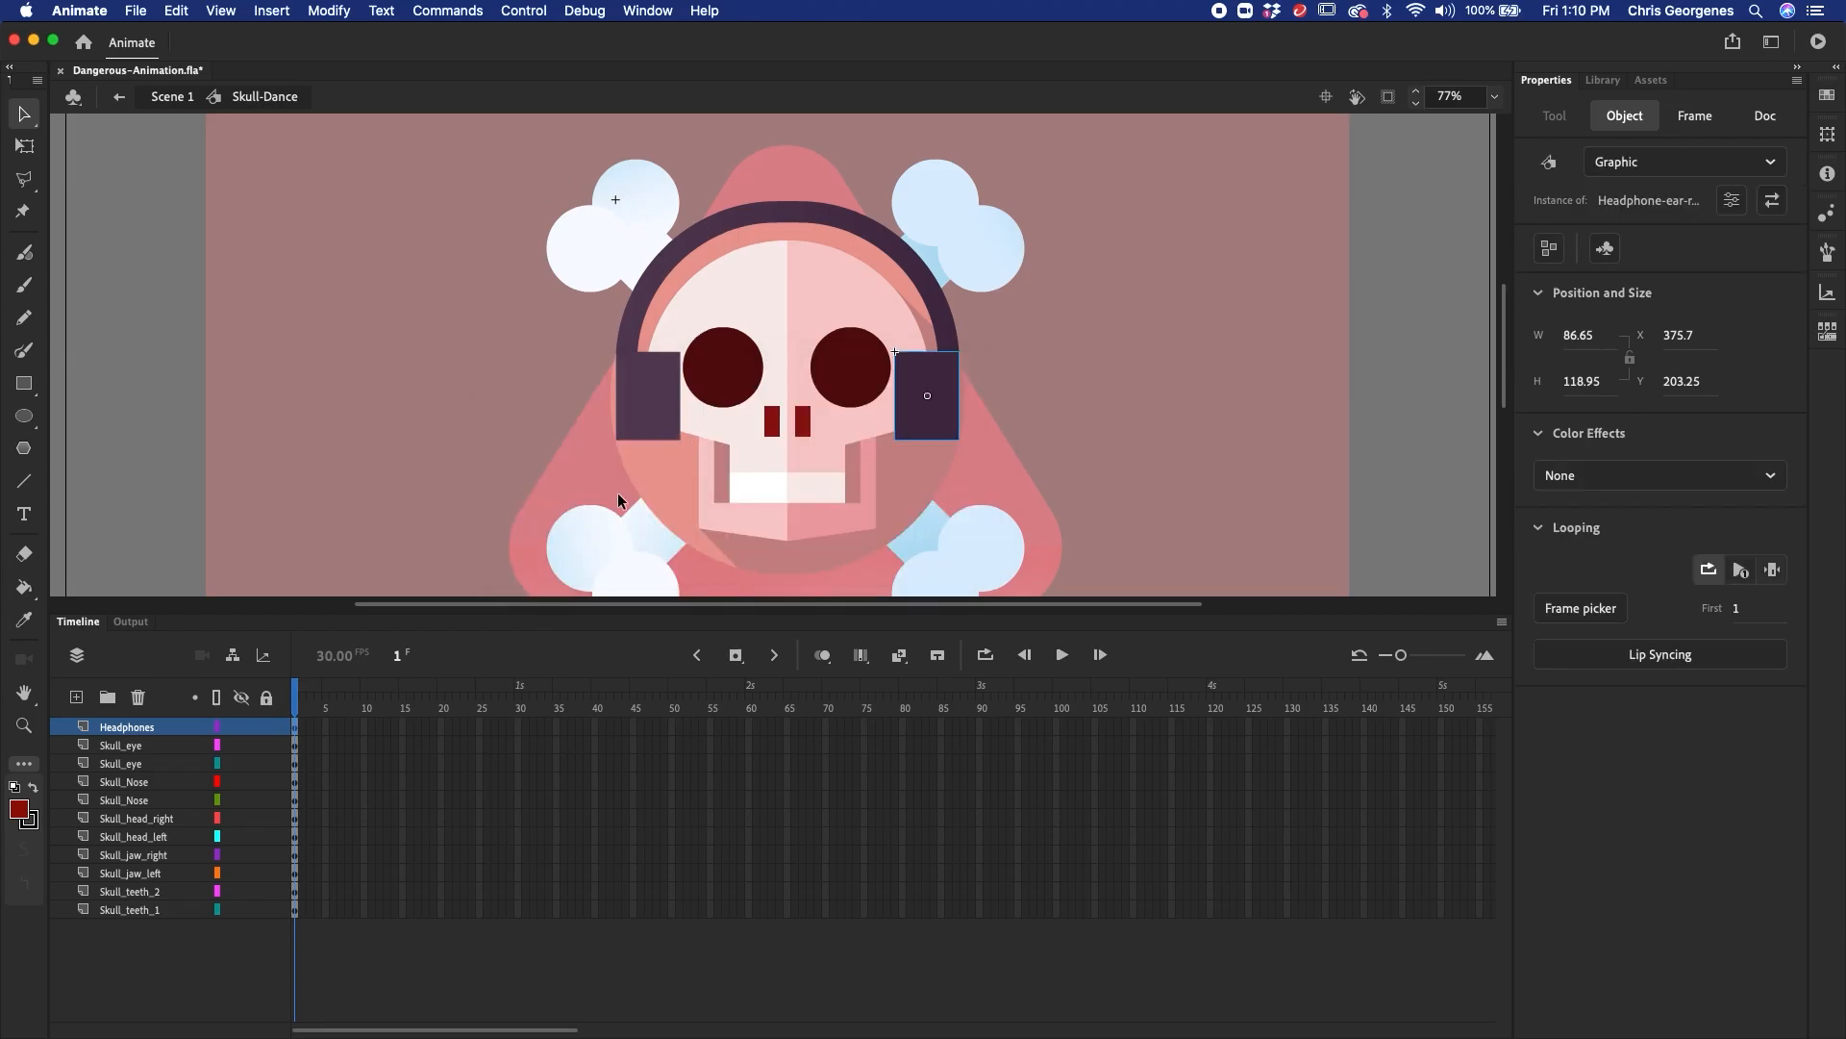
- Distribute the three headphone symbols to their own layers and delete the empty Headphones layer
{"action": "left_click", "coordinate": [296, 726]}
{"action": "right_click", "coordinate": [938, 406]}
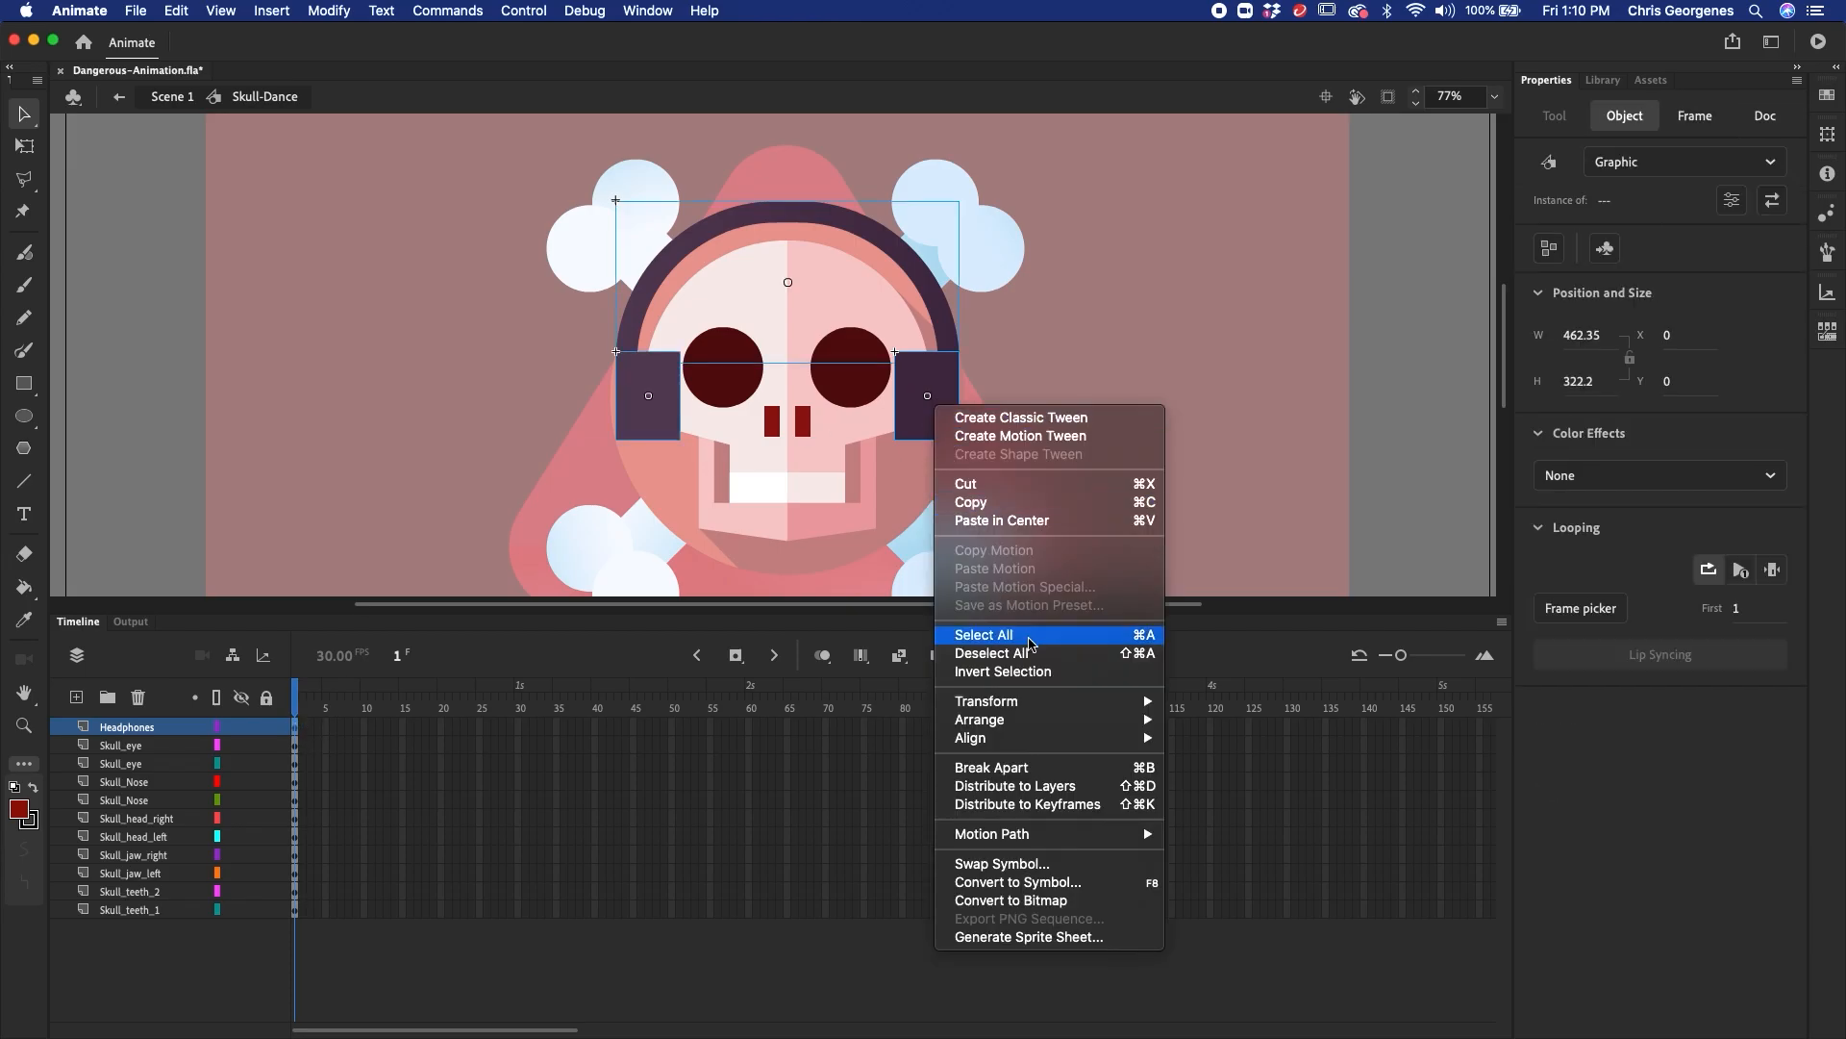
{"action": "left_click", "coordinate": [1027, 785]}
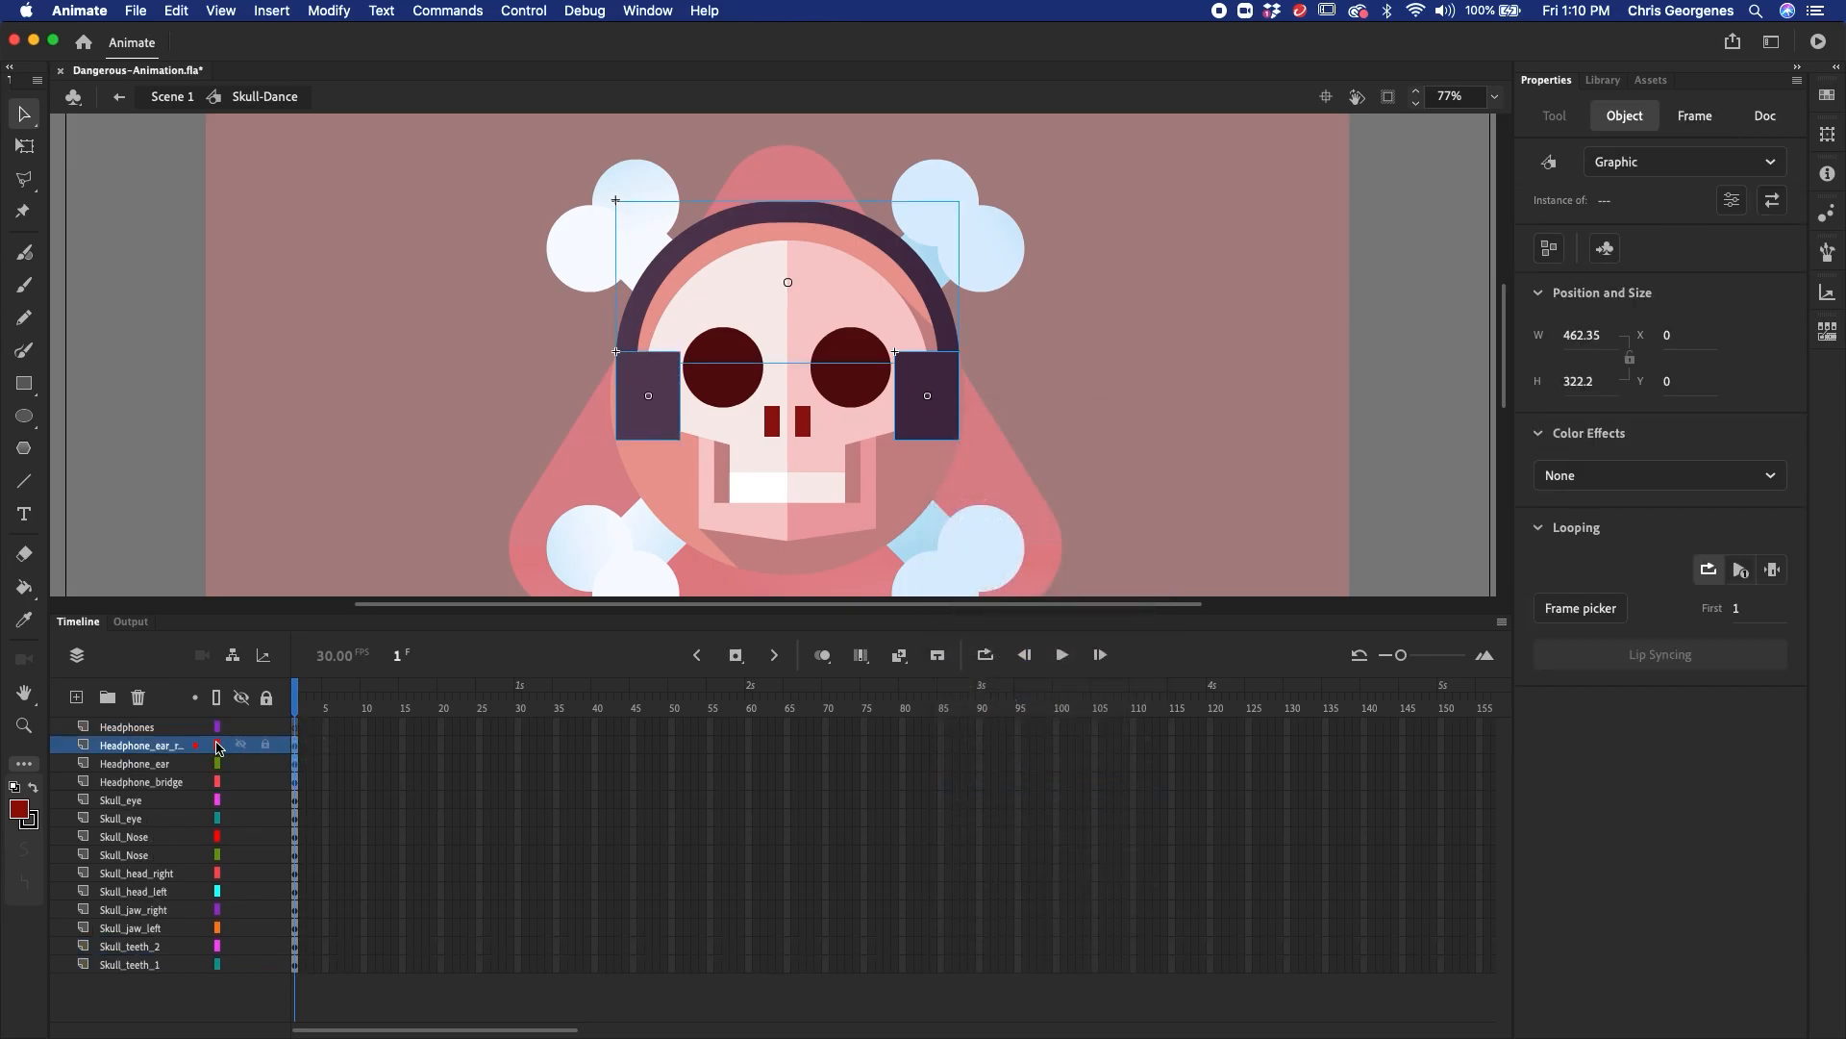
{"action": "left_click", "coordinate": [134, 727]}
{"action": "left_click", "coordinate": [137, 697]}
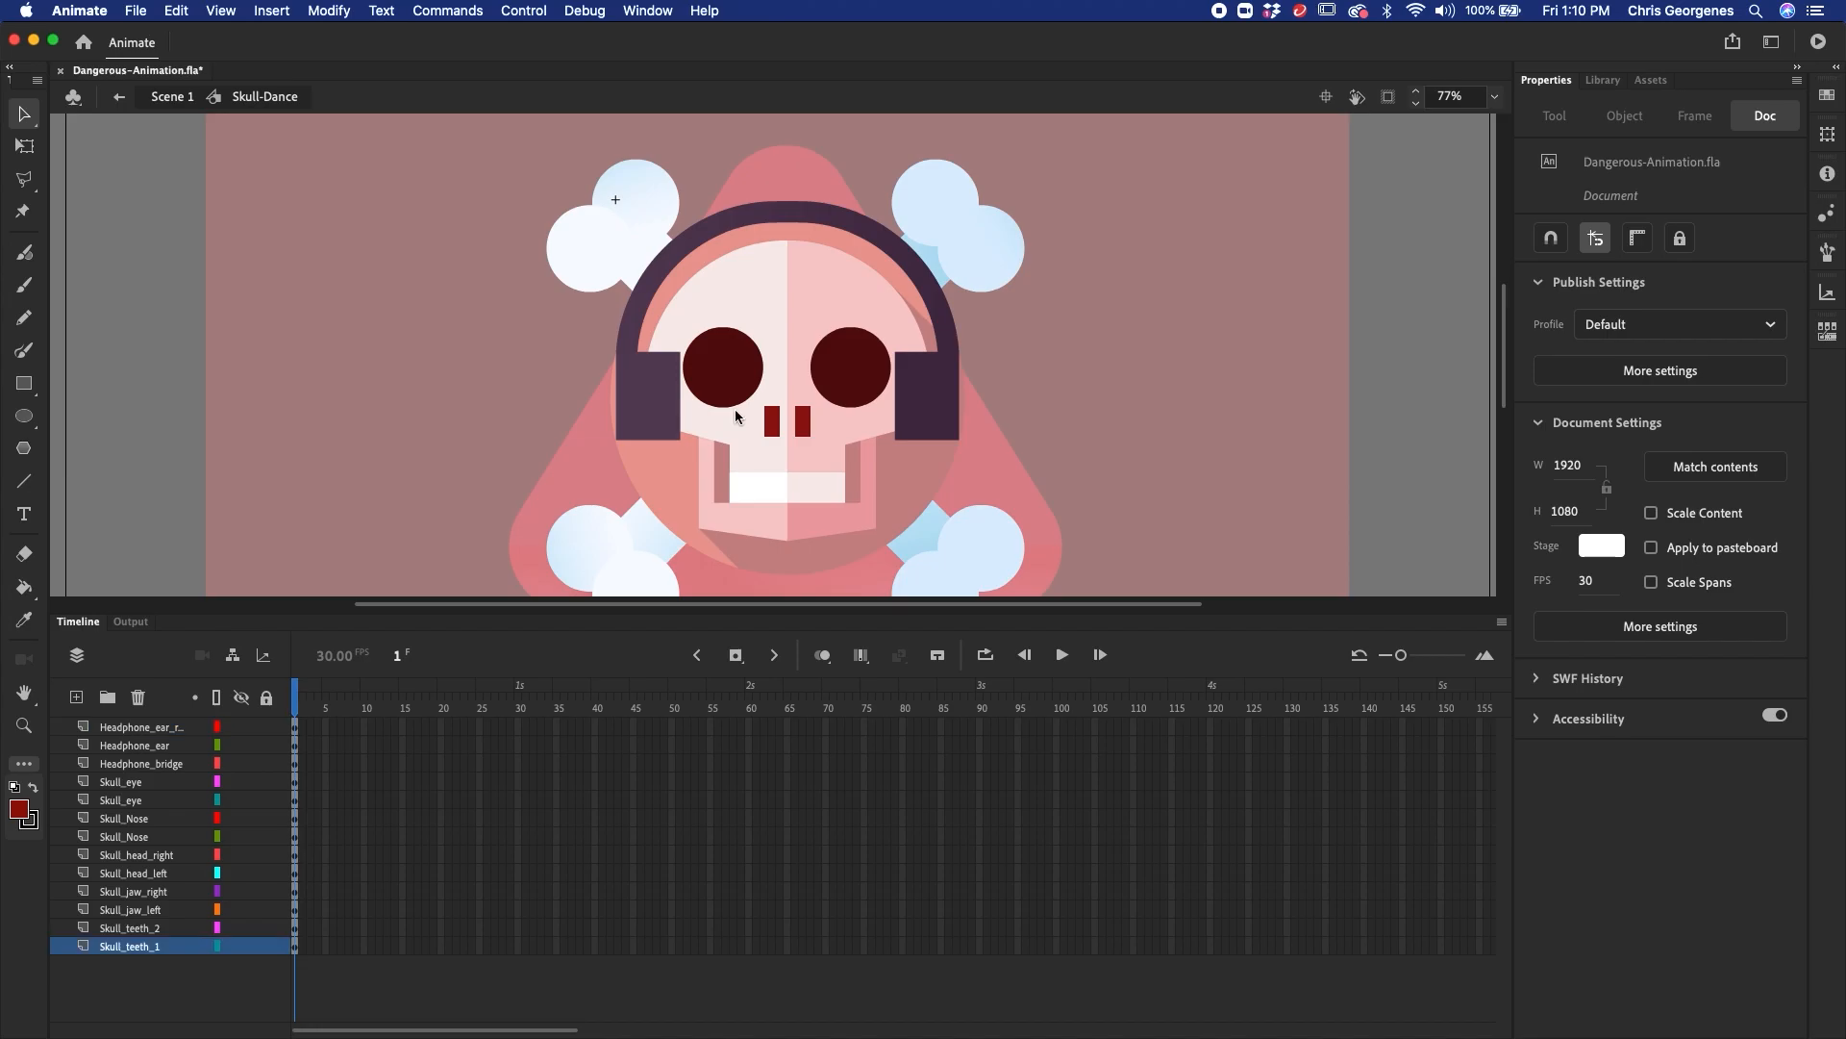
- Move the transformation point of each headphone earpiece to the middle of its outer edge with the Free Transform tool
{"action": "left_click", "coordinate": [858, 373]}
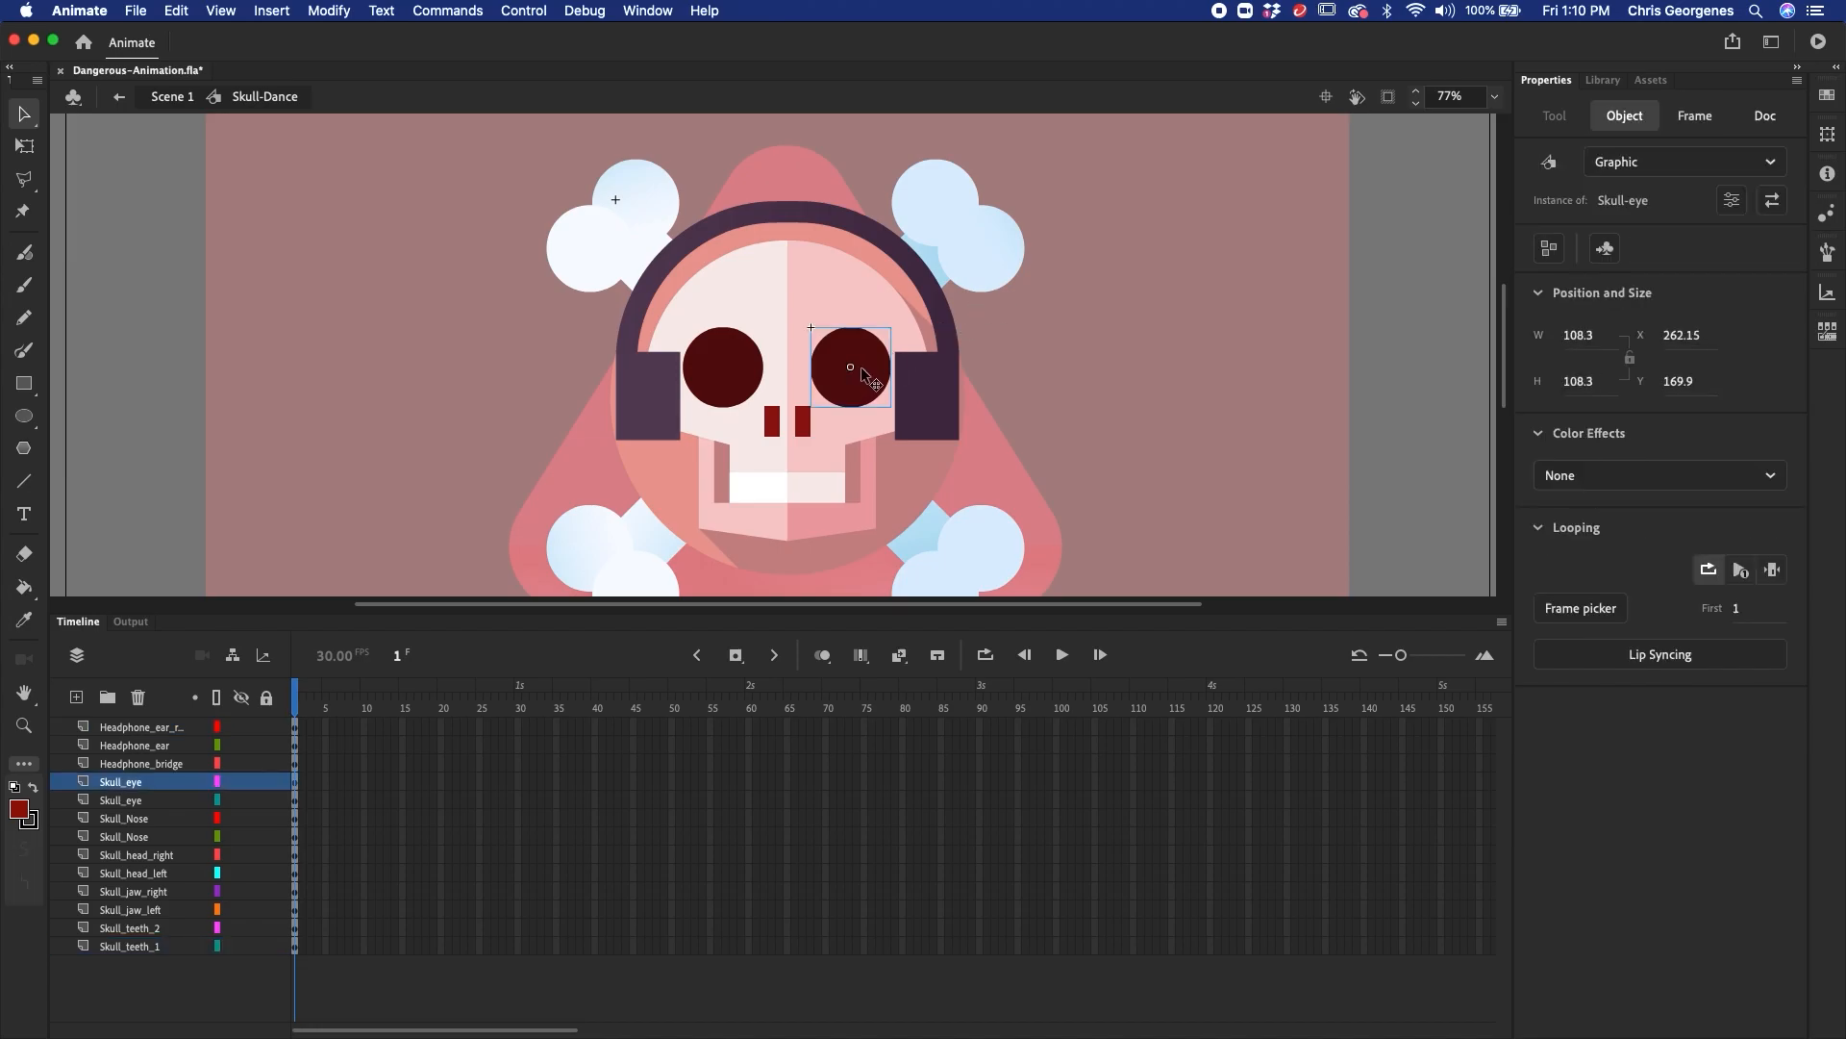
{"action": "key", "text": "q"}
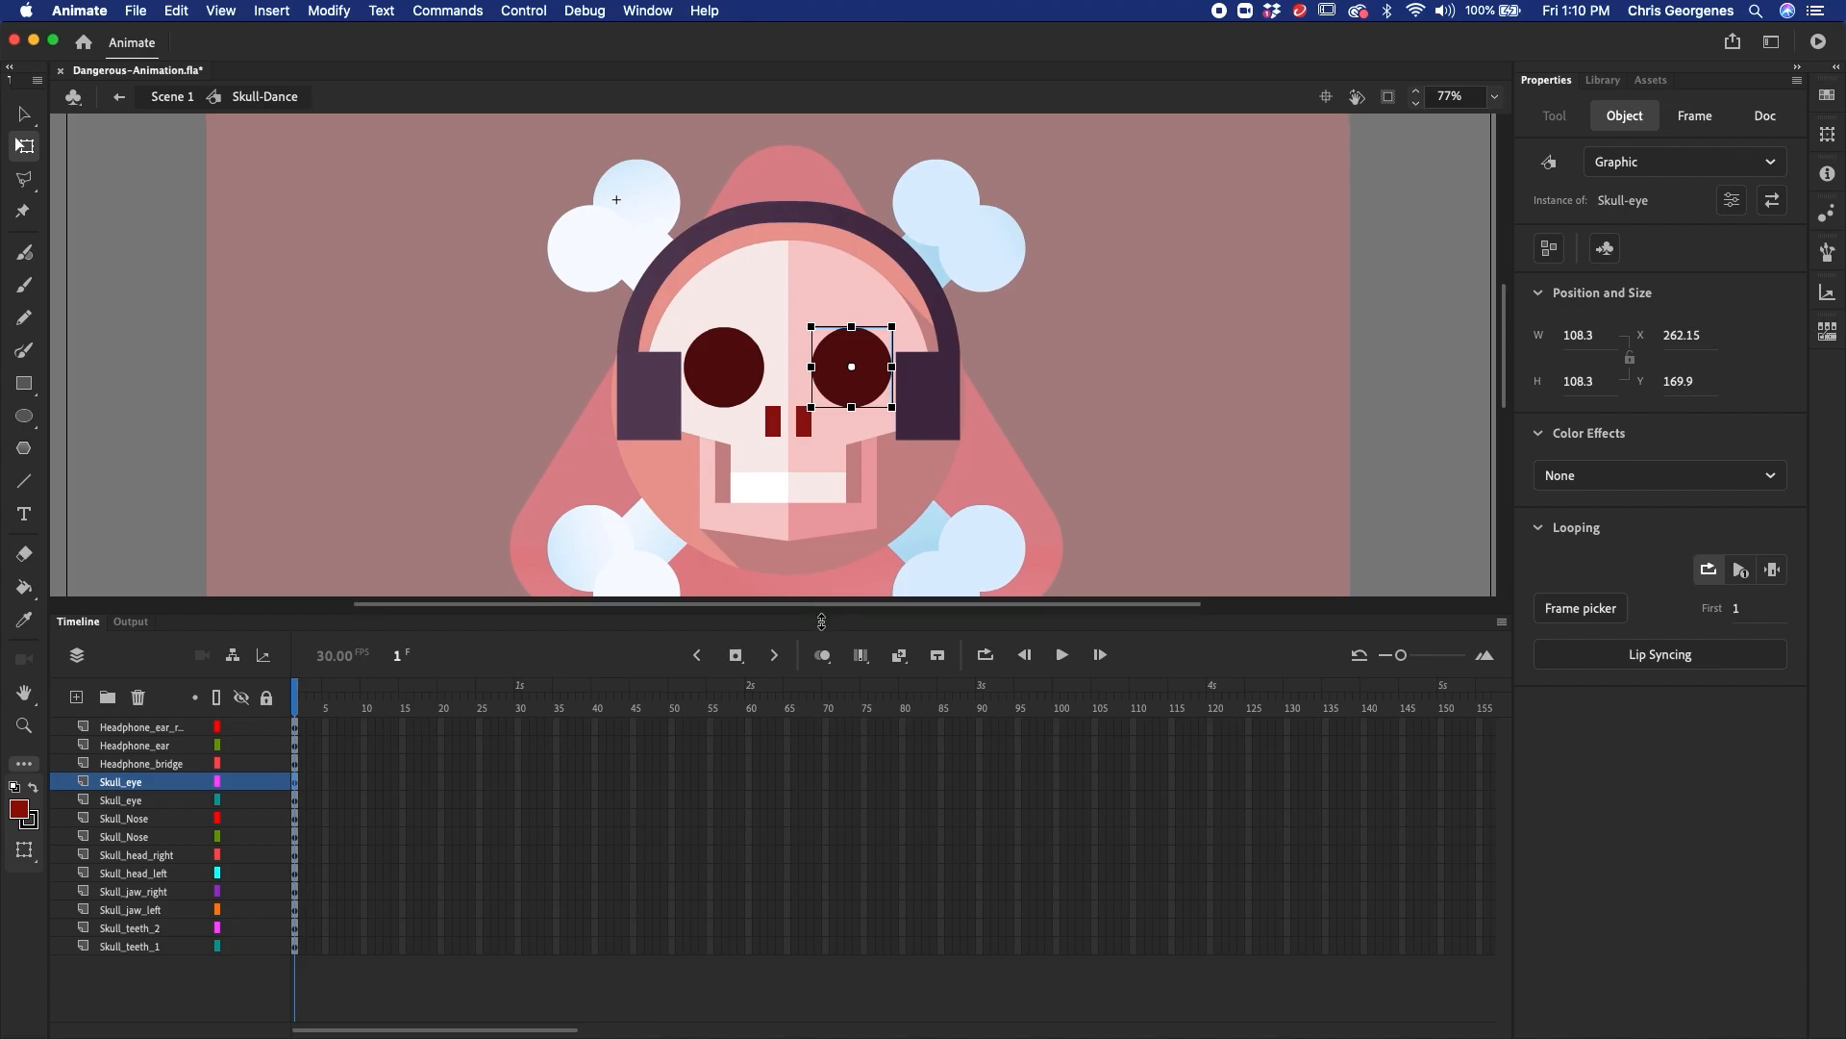
{"action": "left_click_drag", "start_coordinate": [821, 619], "coordinate": [821, 664]}
{"action": "key", "text": "z"}
{"action": "left_click_drag", "start_coordinate": [566, 178], "coordinate": [1007, 557]}
{"action": "key", "text": "v"}
{"action": "left_click", "coordinate": [997, 416]}
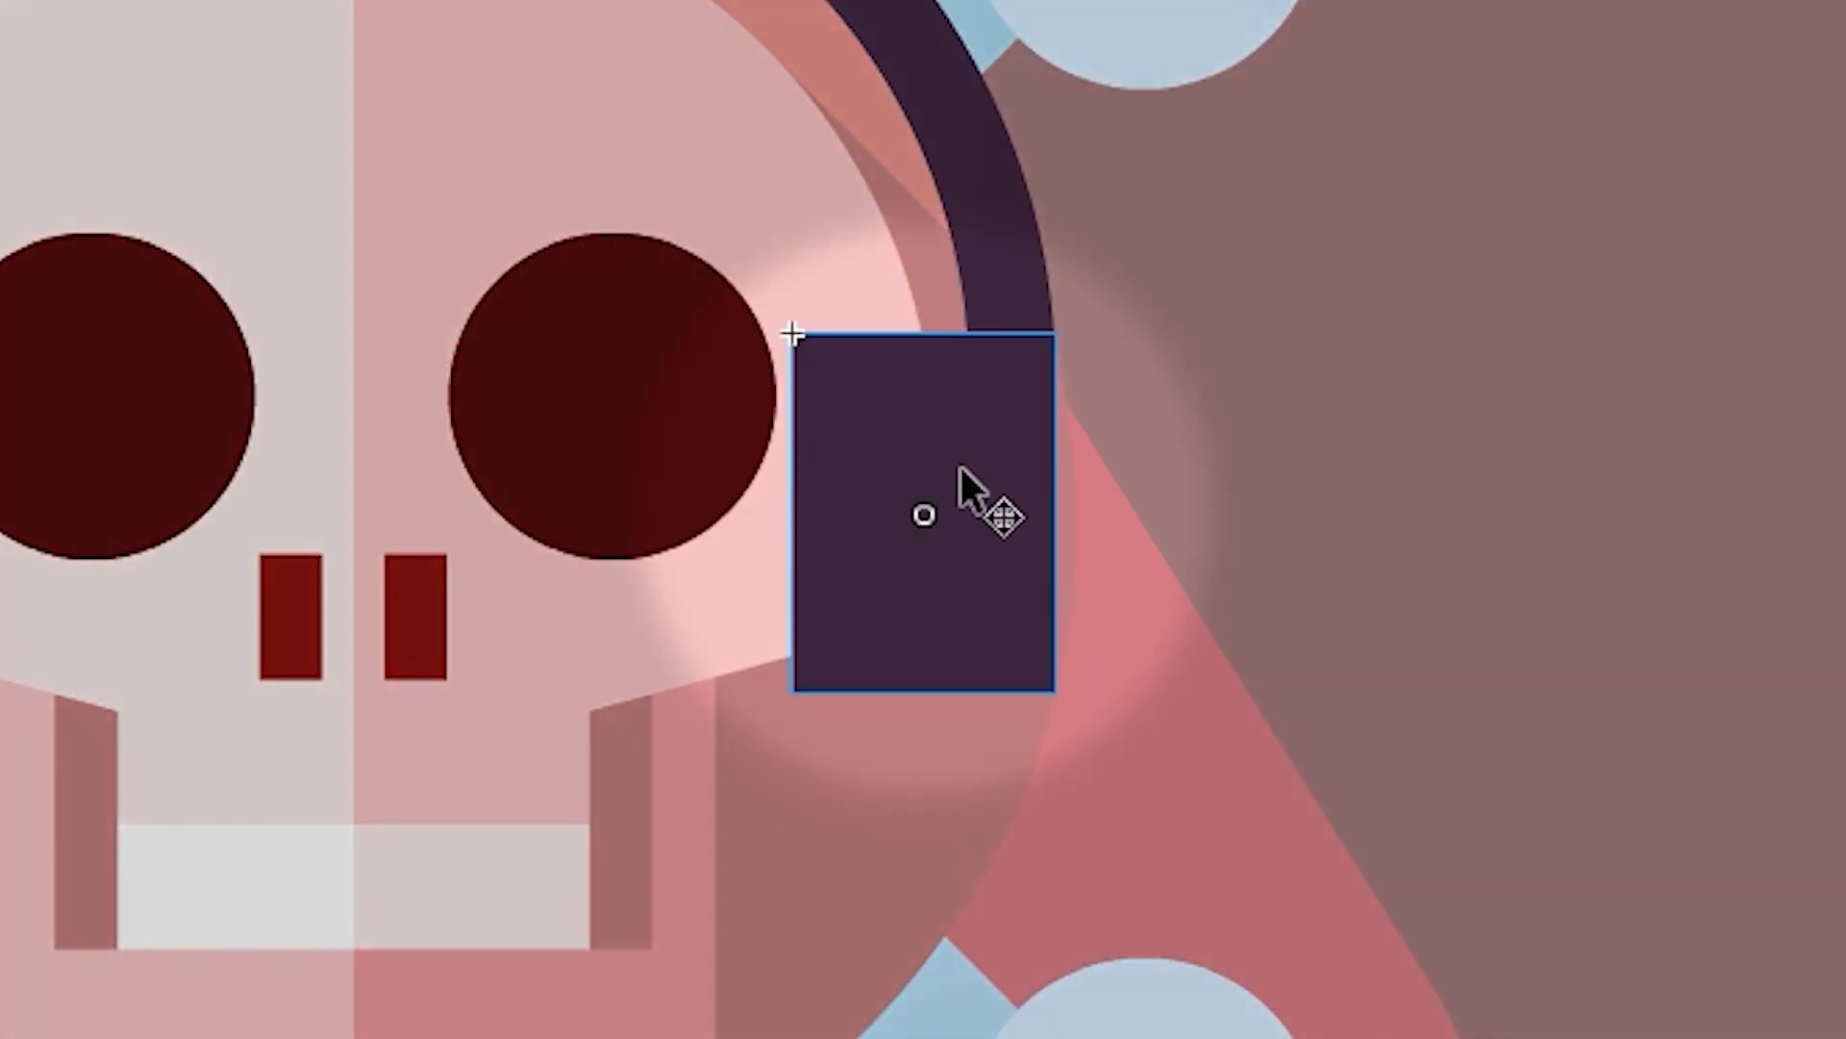
{"action": "key", "text": "q"}
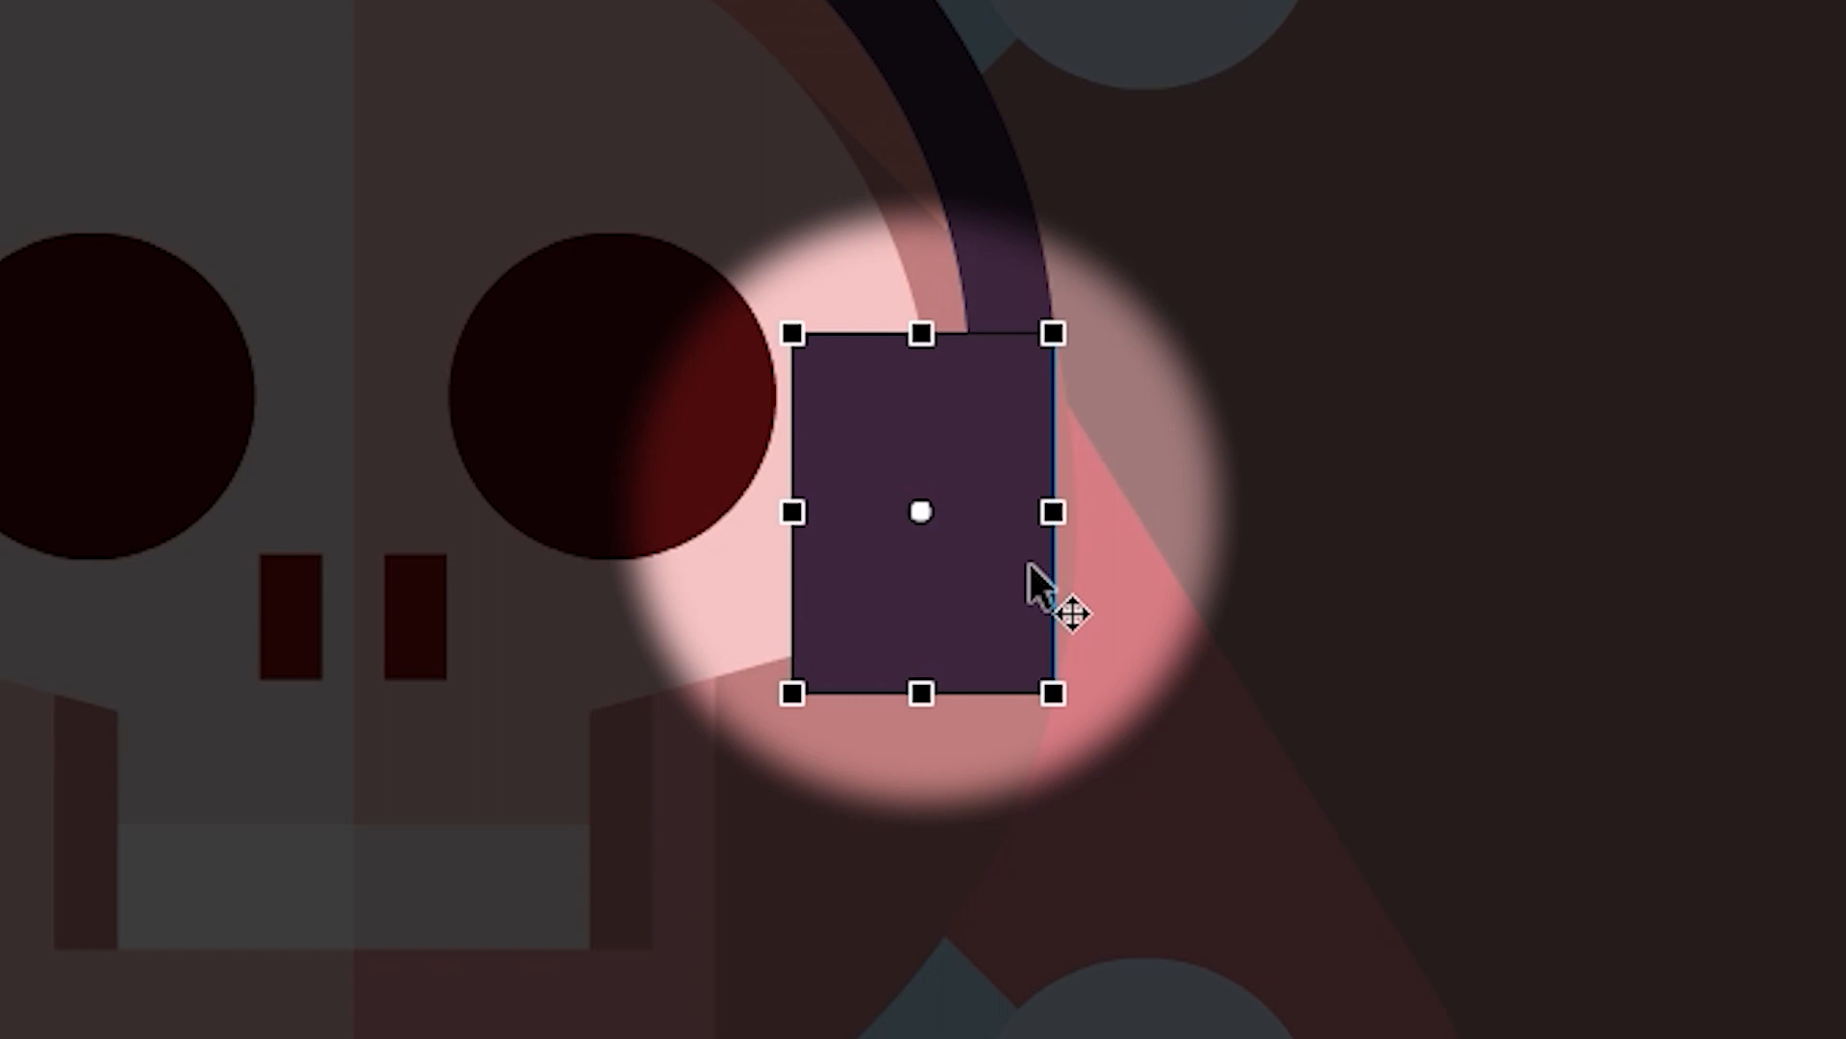
{"action": "left_click_drag", "start_coordinate": [921, 508], "coordinate": [1056, 503]}
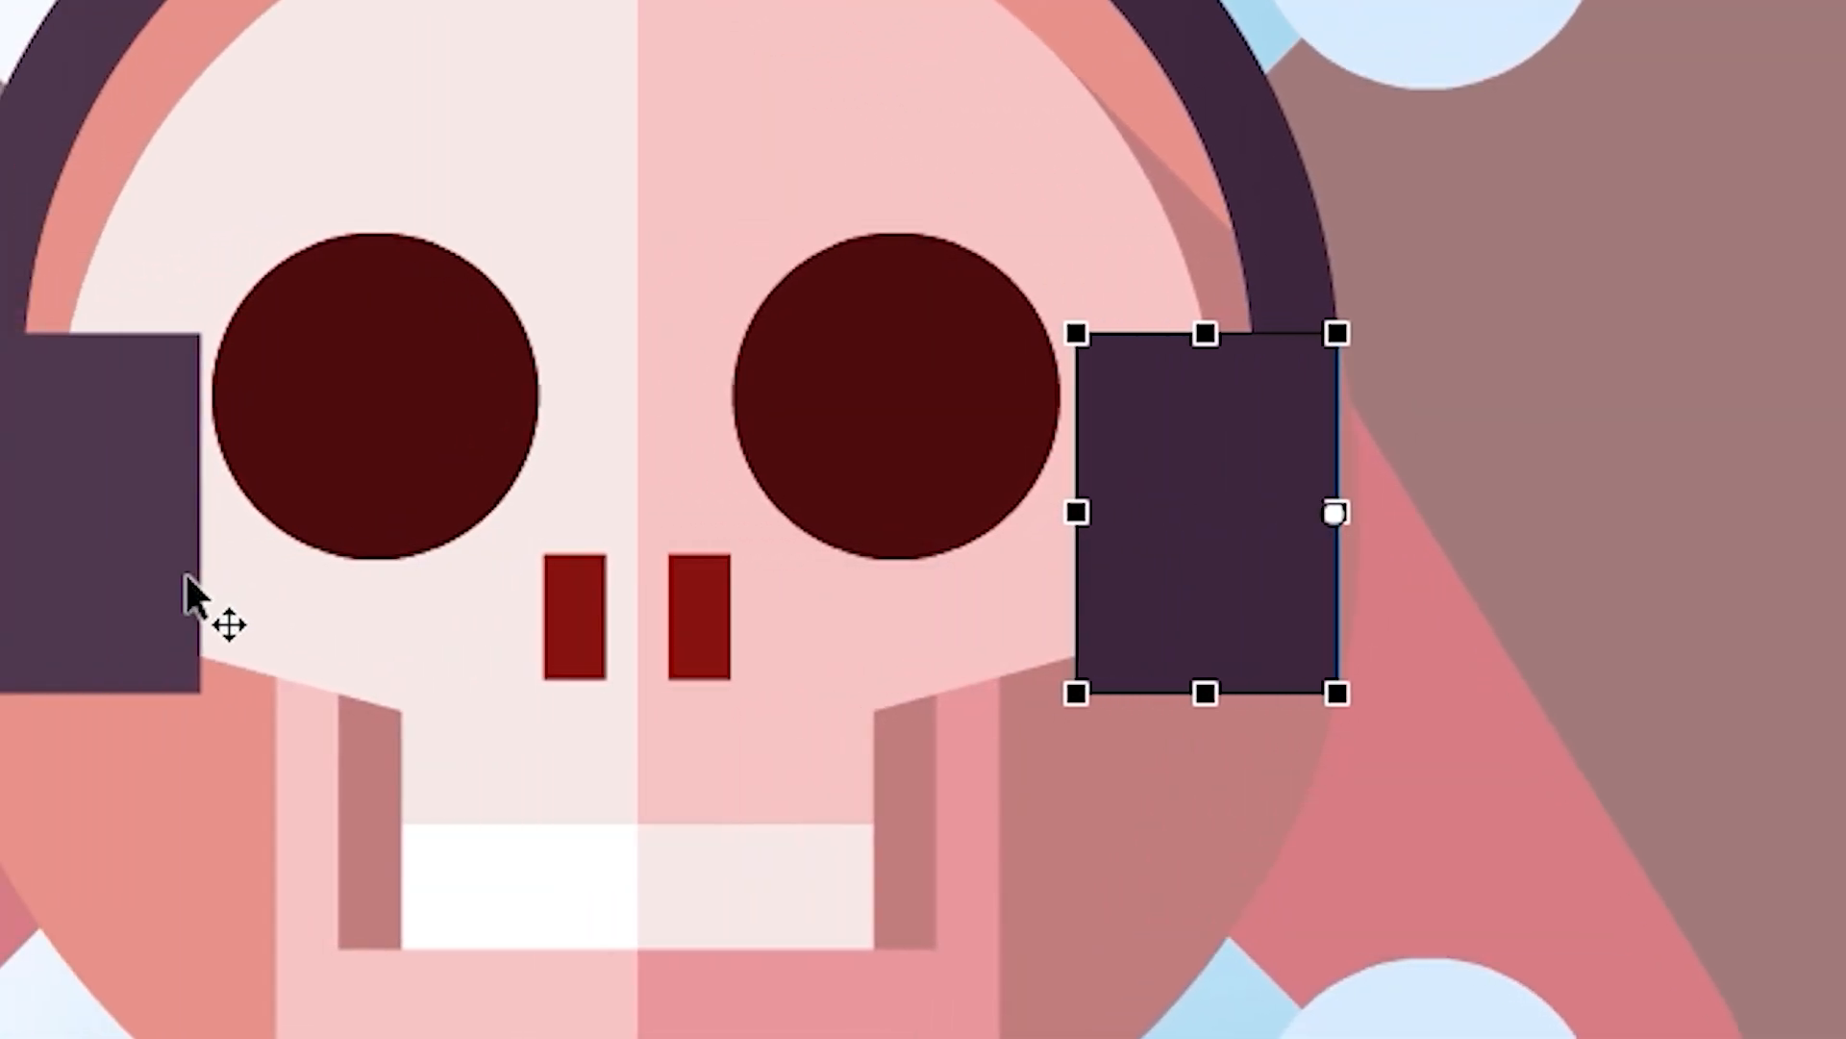
{"action": "left_click", "coordinate": [477, 563]}
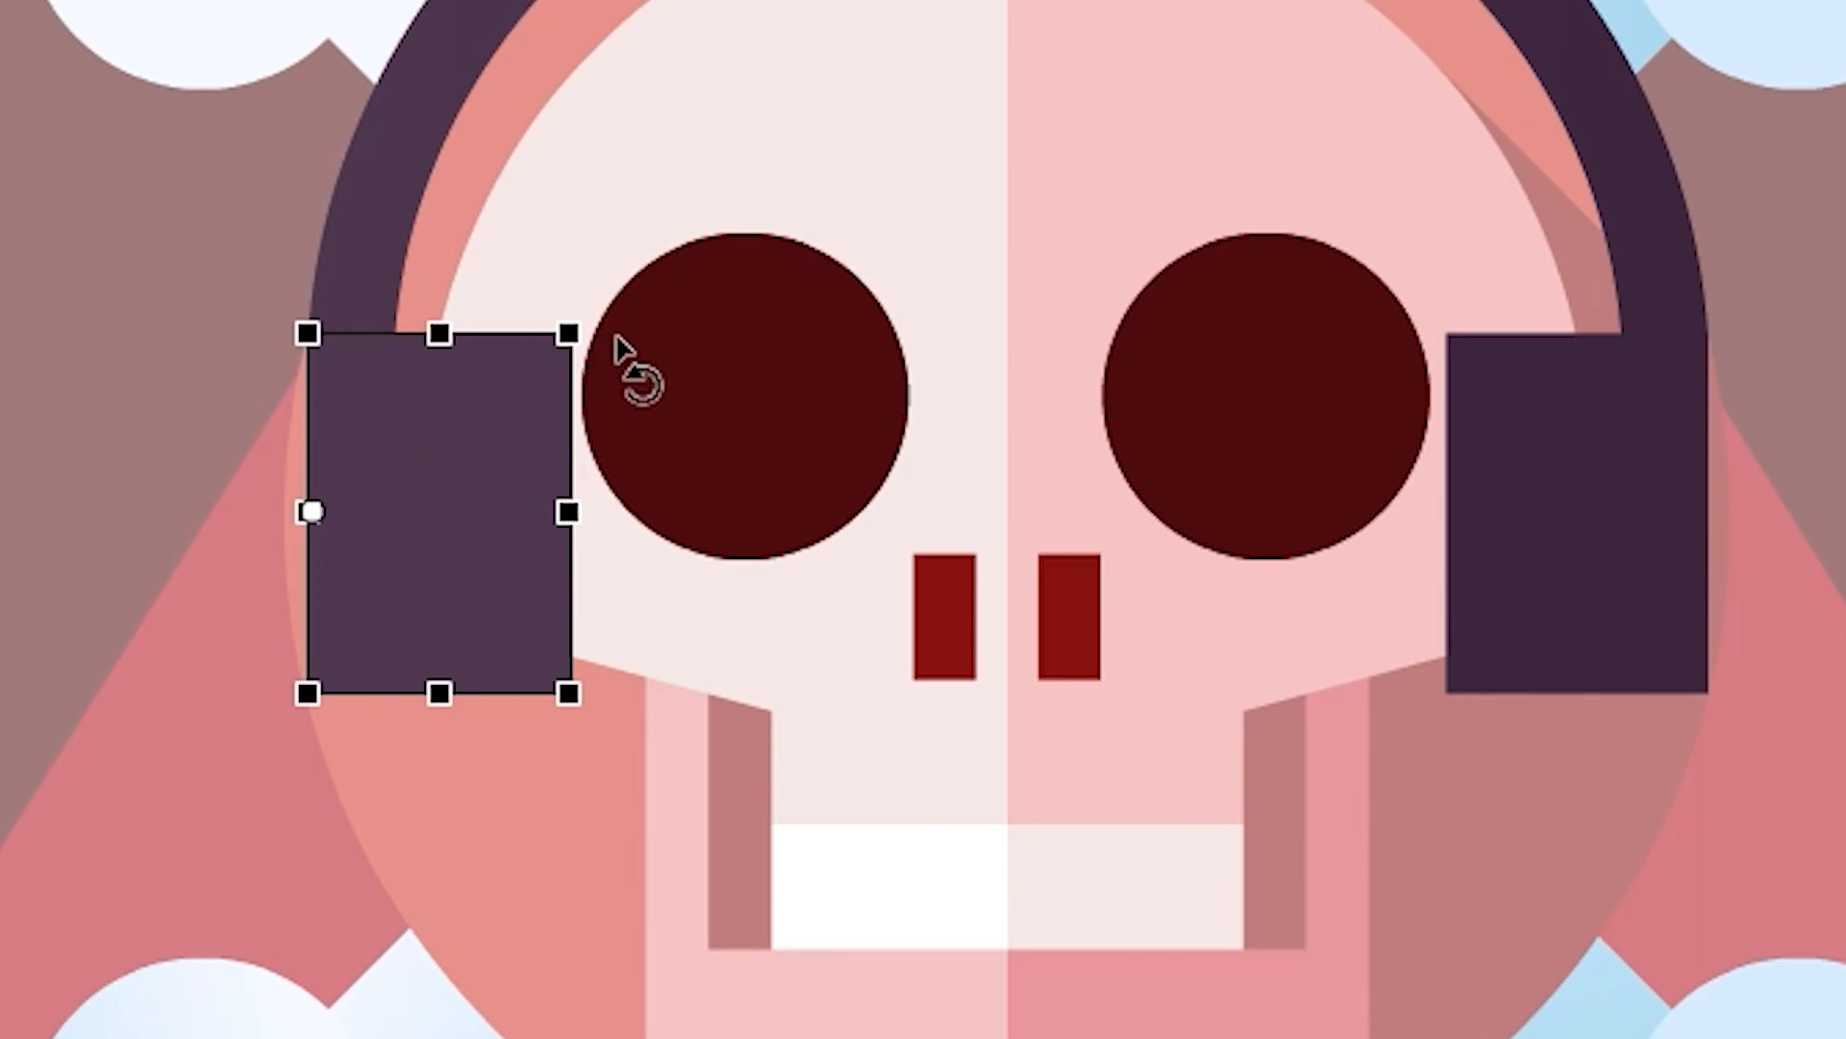
- Check the pivots of the eye and nose symbols and place each jaw half's transformation point near its upper outer corner
{"action": "left_click", "coordinate": [1347, 393]}
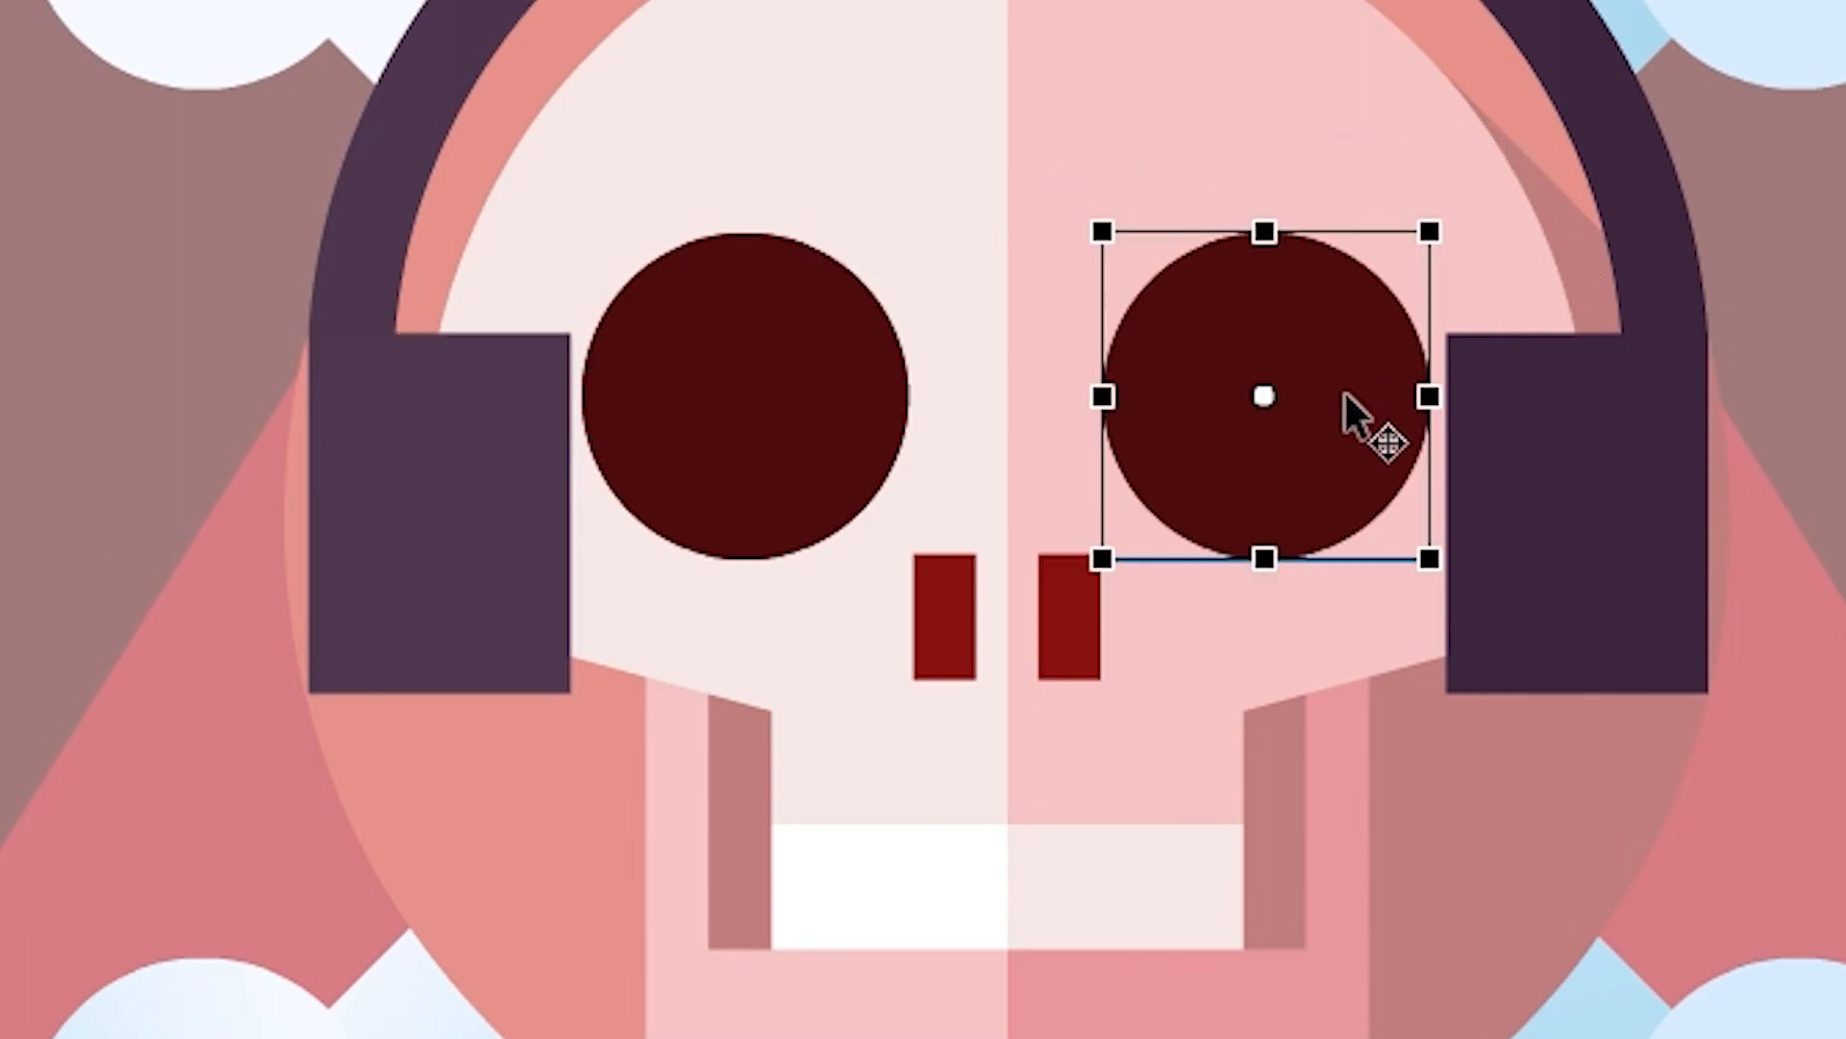
{"action": "left_click", "coordinate": [1067, 635]}
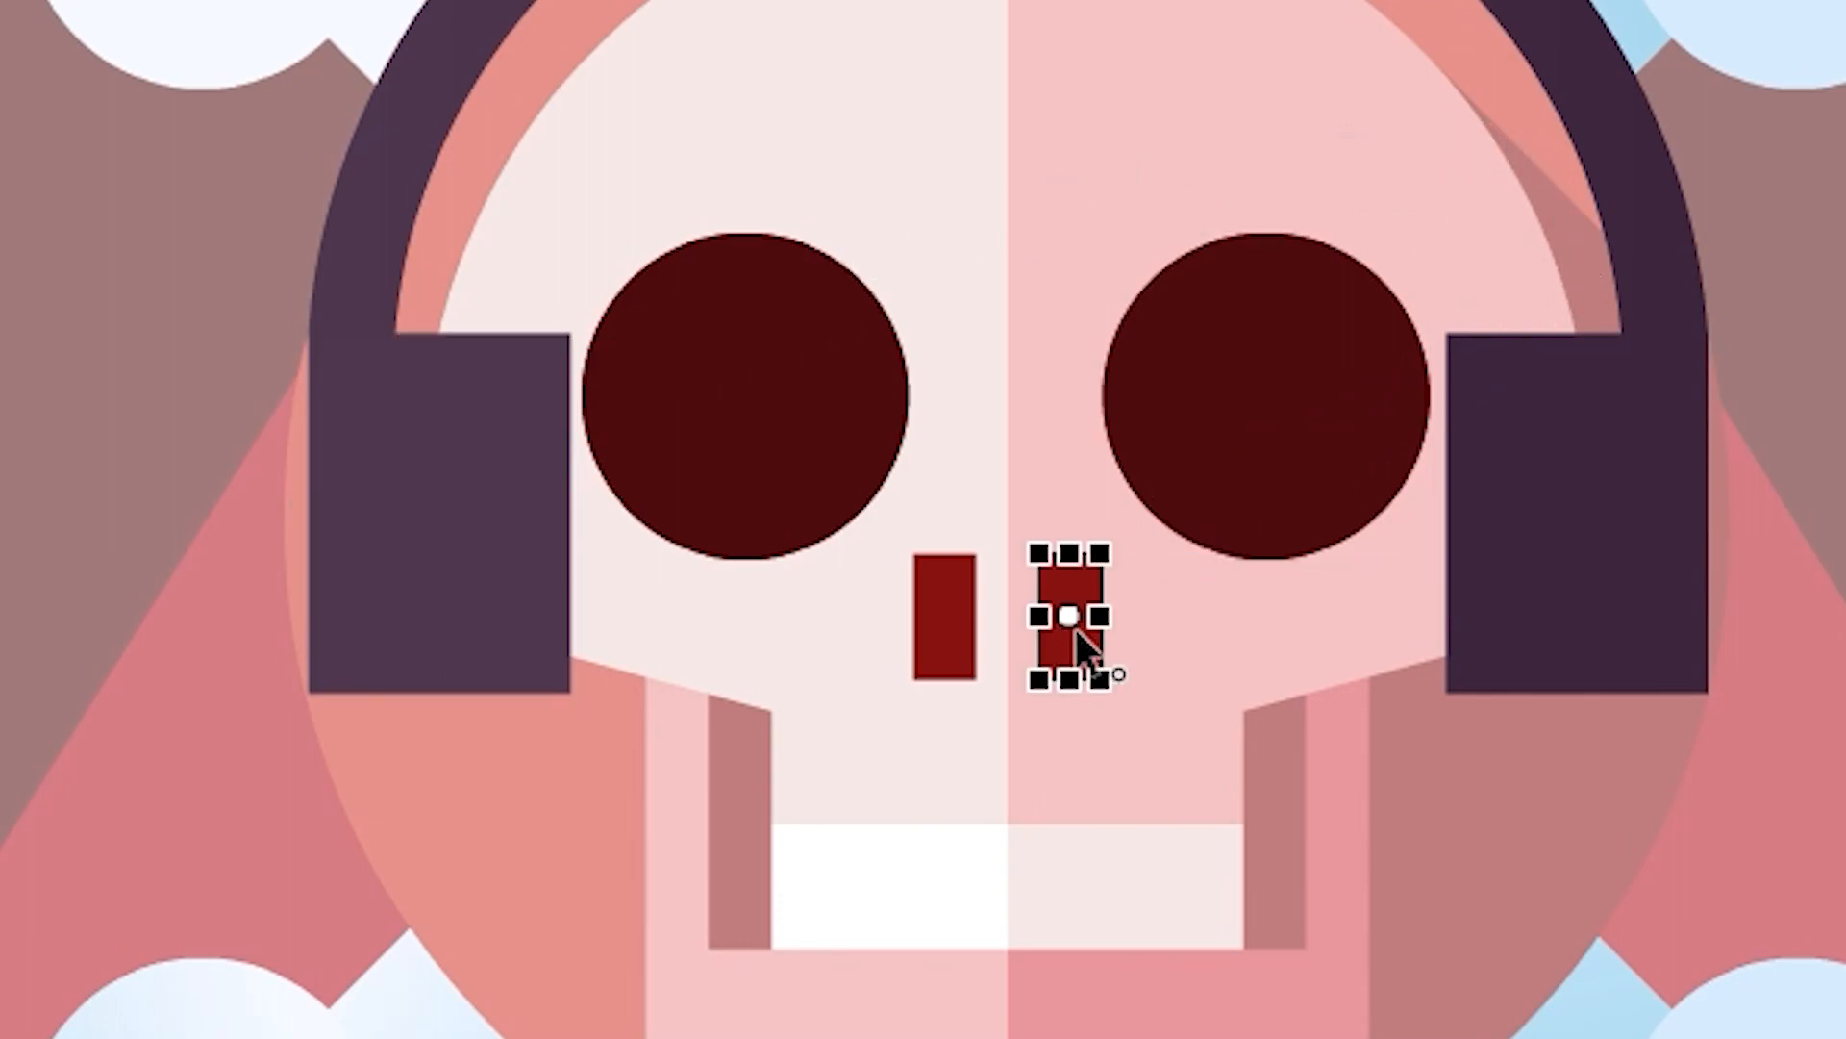
{"action": "left_click", "coordinate": [939, 643]}
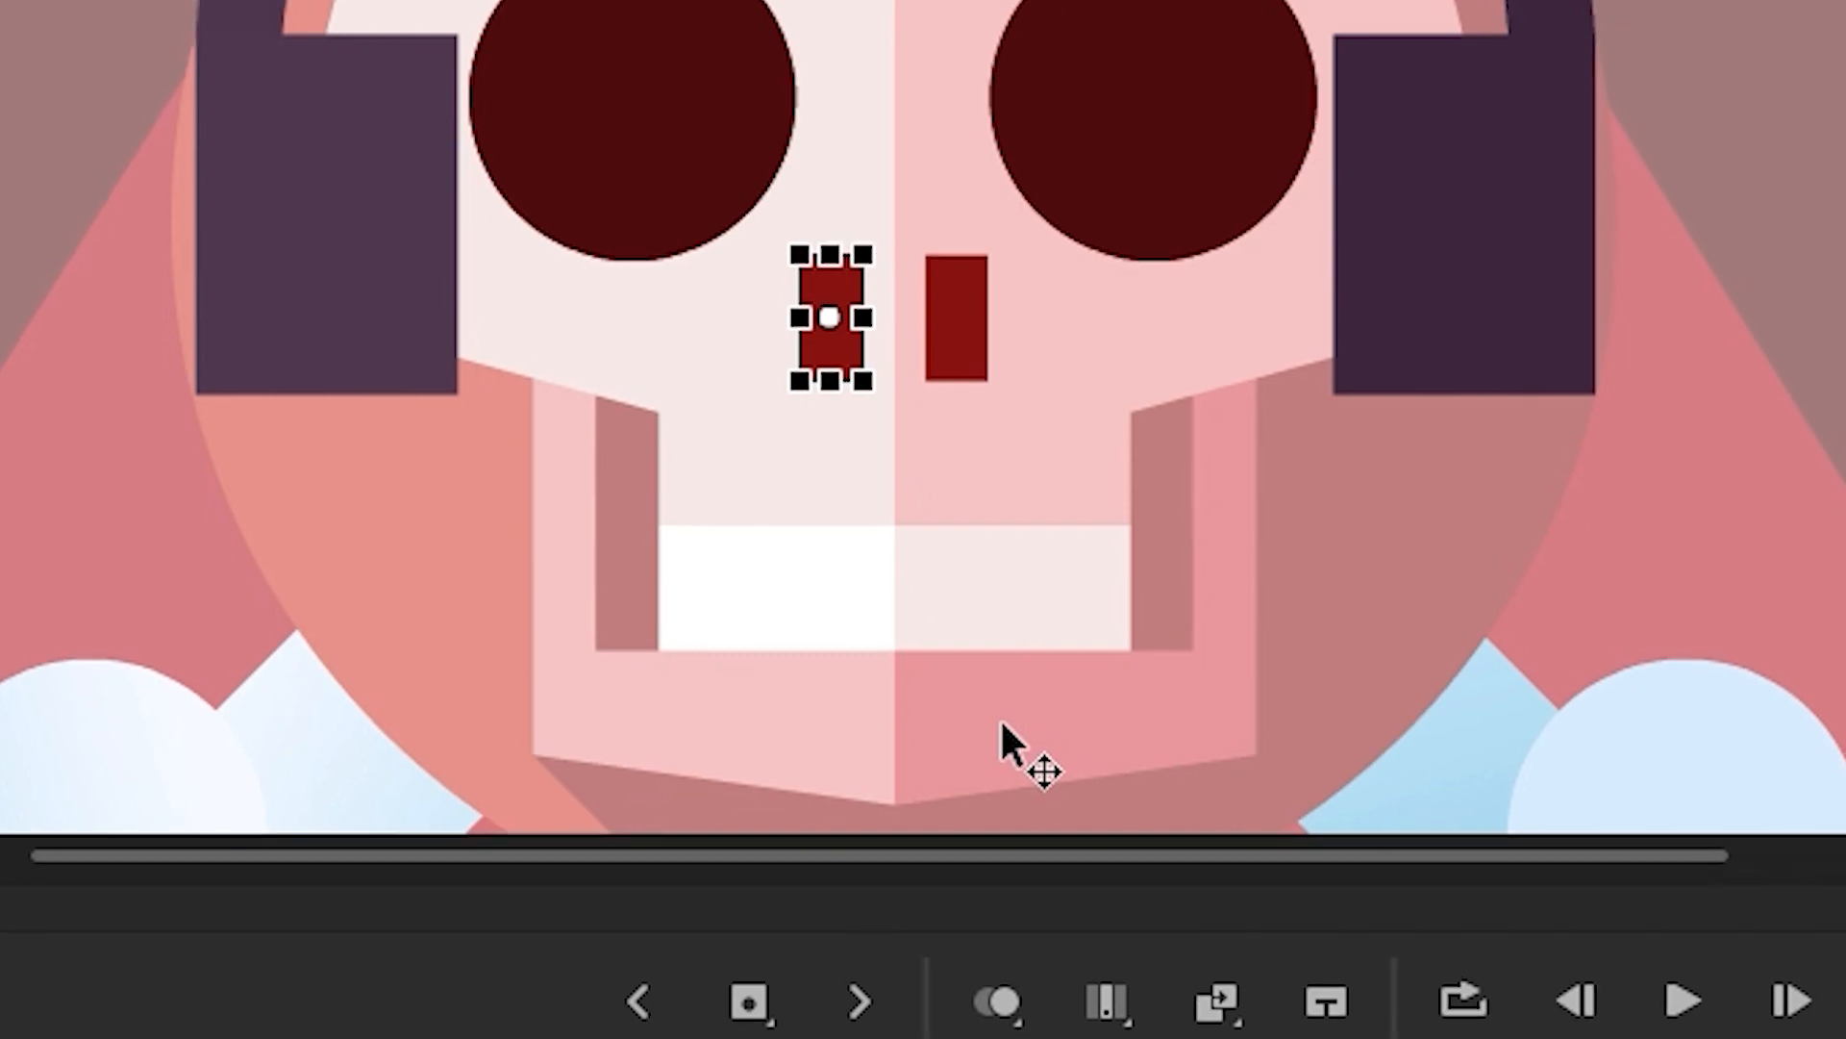
{"action": "left_click", "coordinate": [1286, 949]}
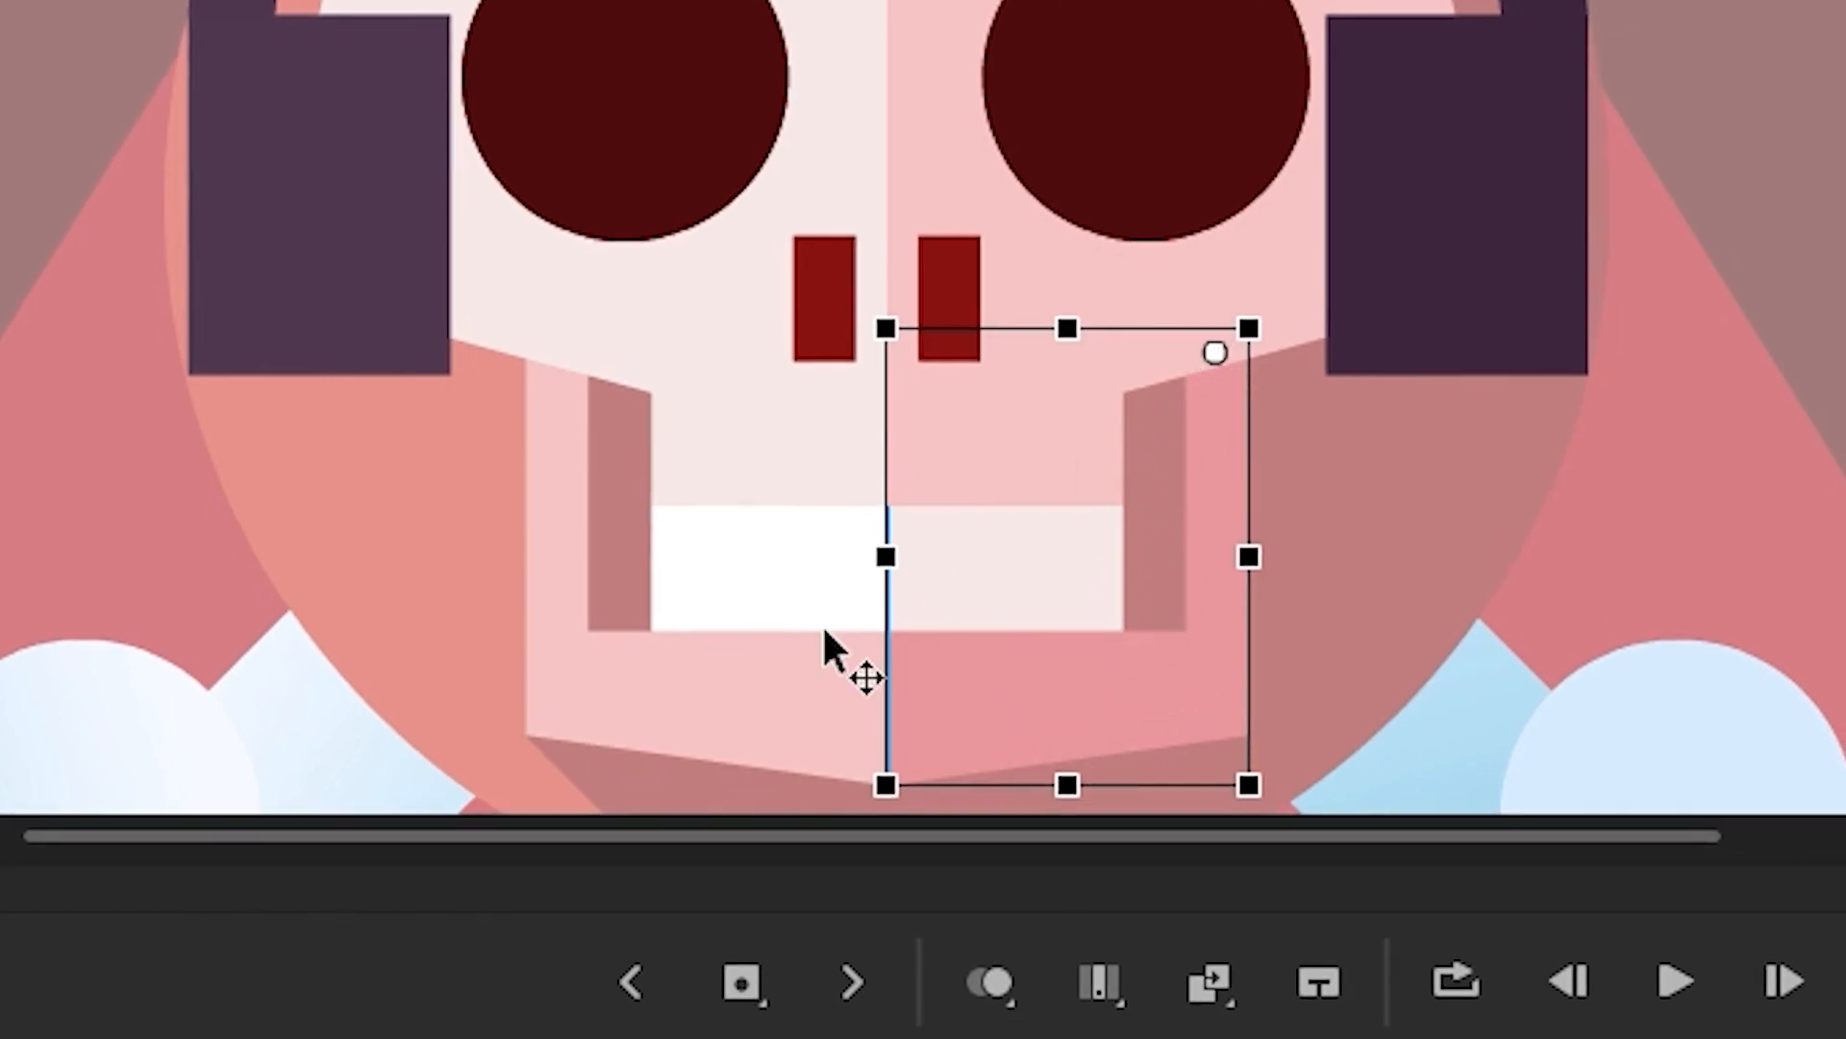
{"action": "left_click", "coordinate": [717, 684]}
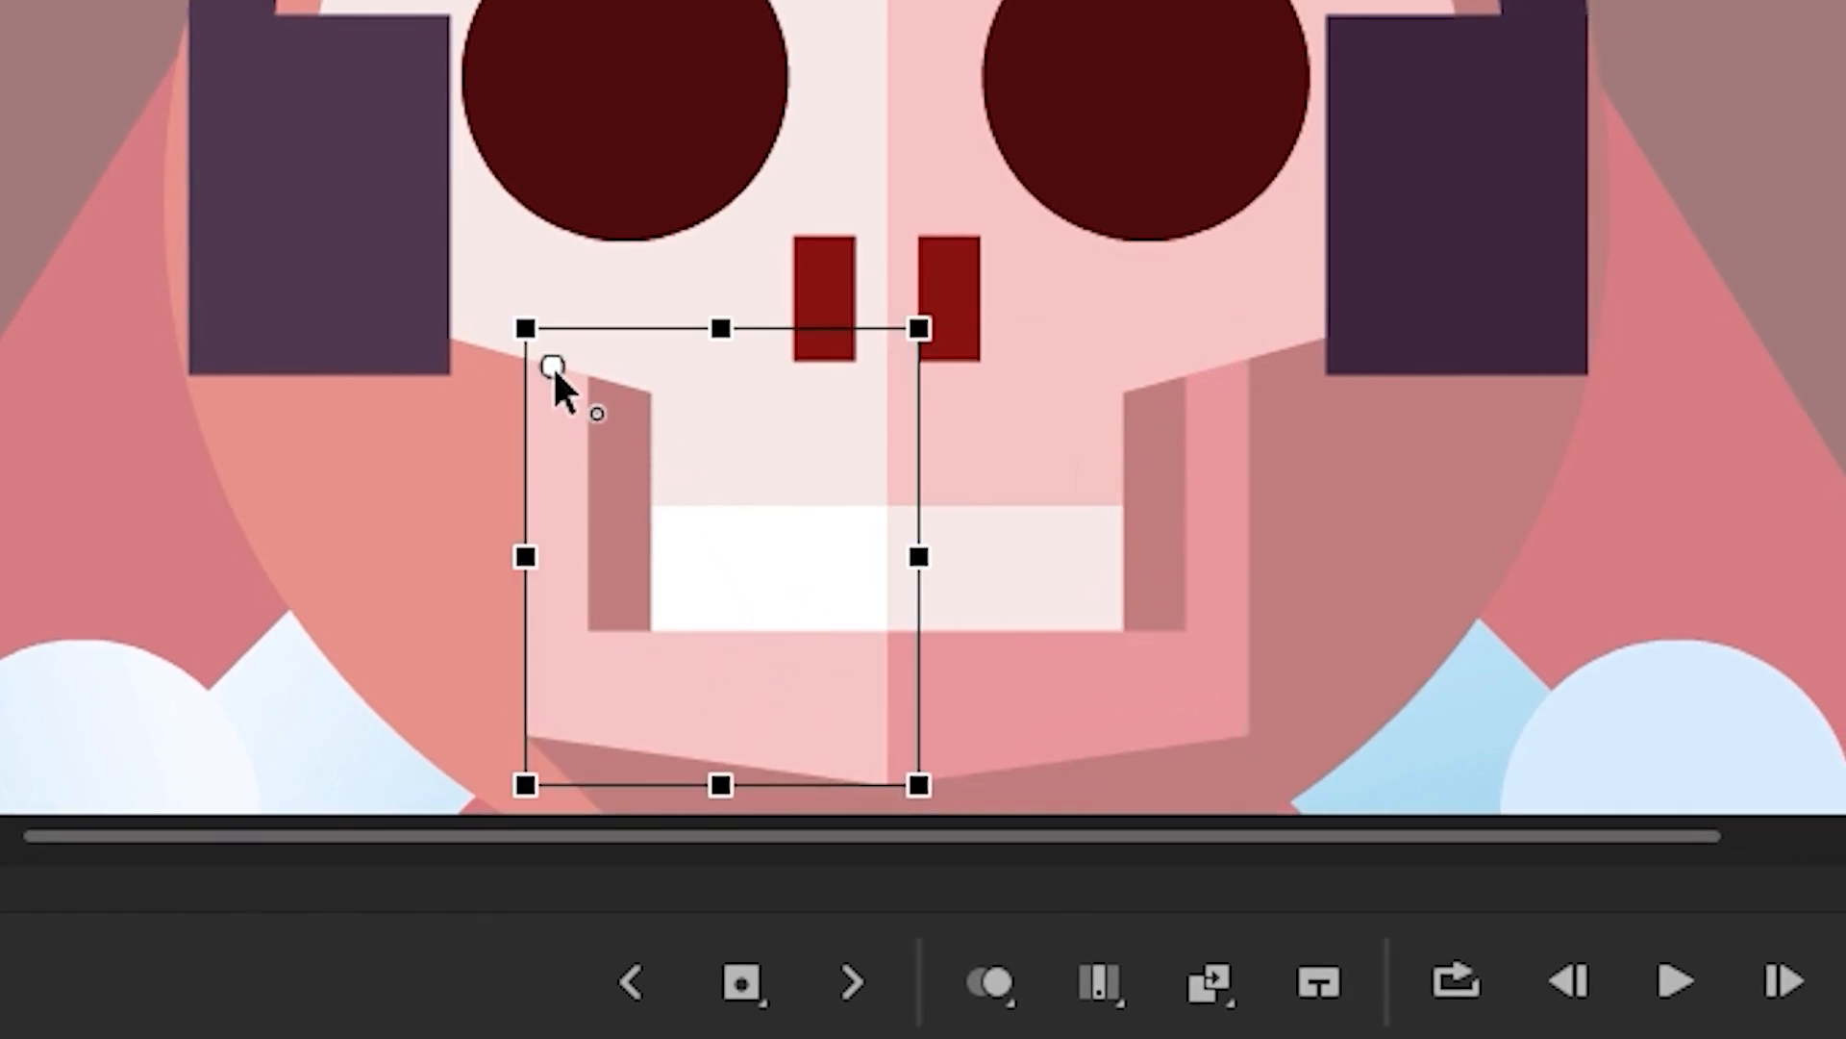
{"action": "left_click_drag", "start_coordinate": [550, 365], "coordinate": [558, 367]}
- Move the transformation point of both head halves to the bottom of the skull's vertical centre line
{"action": "left_click", "coordinate": [1187, 164]}
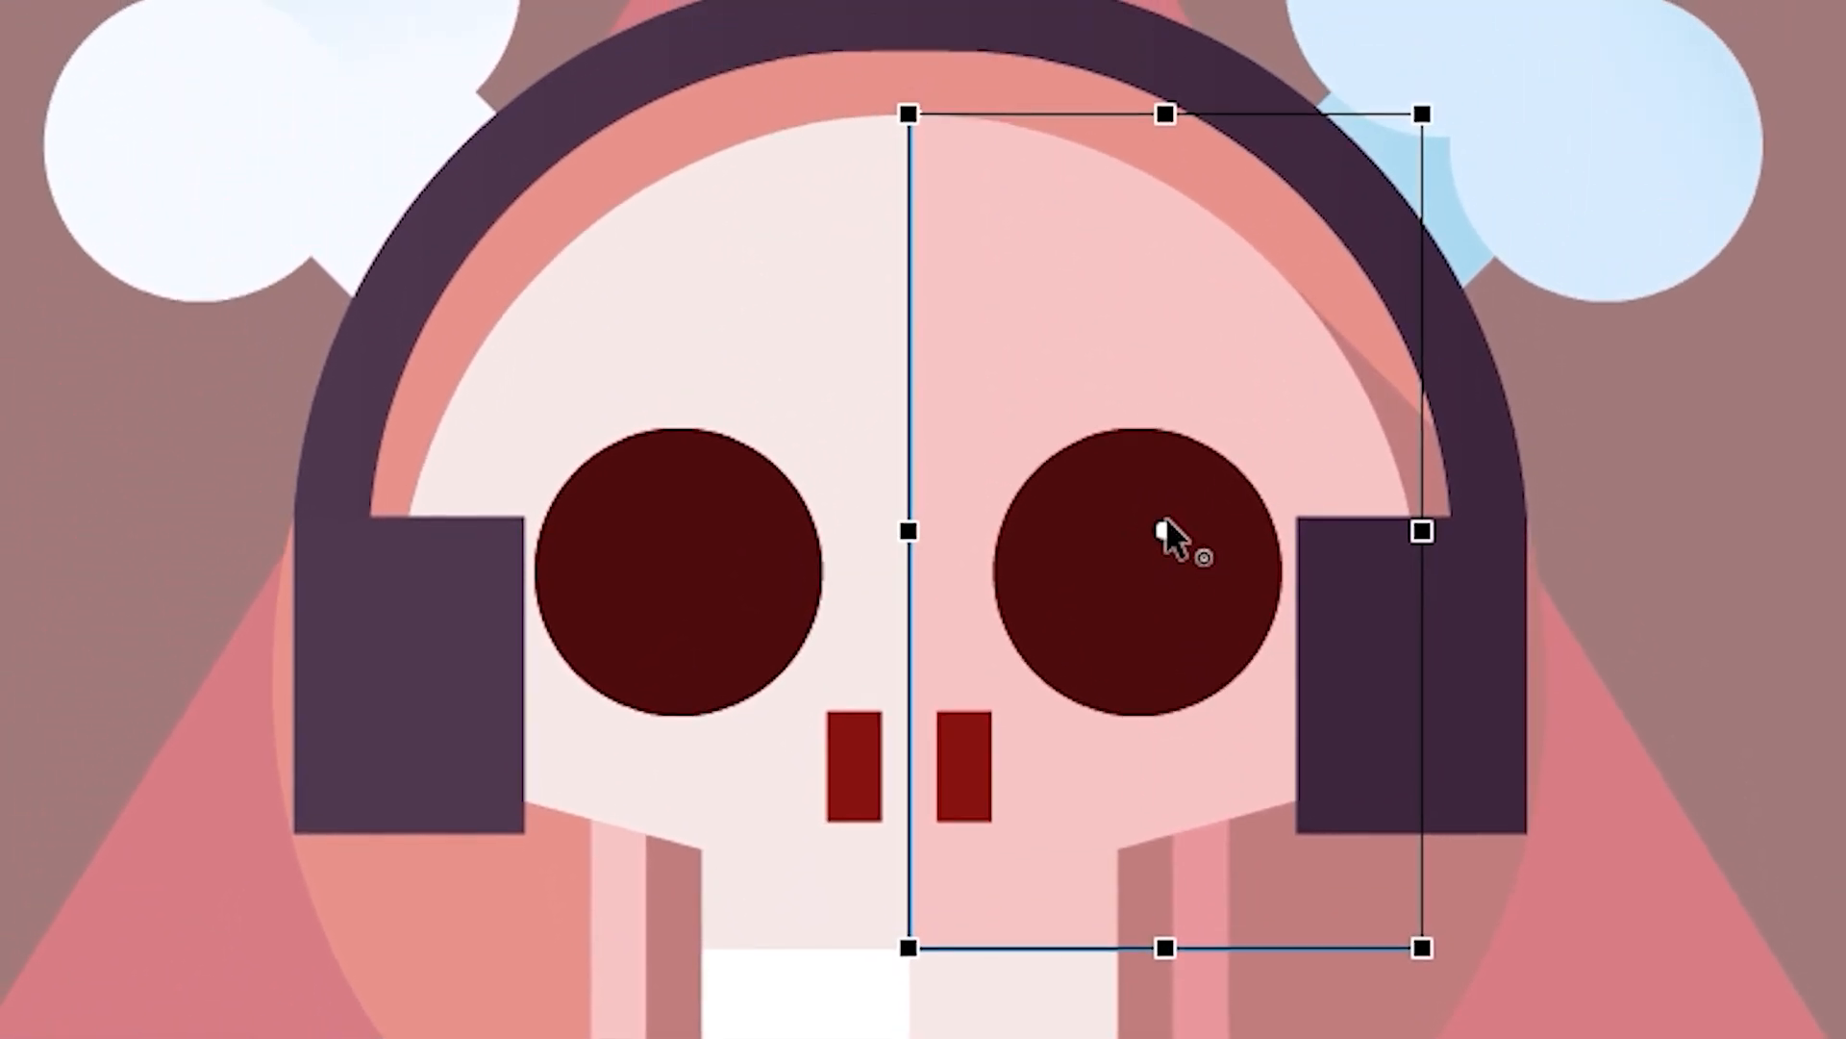
{"action": "left_click_drag", "start_coordinate": [1164, 528], "coordinate": [1154, 552]}
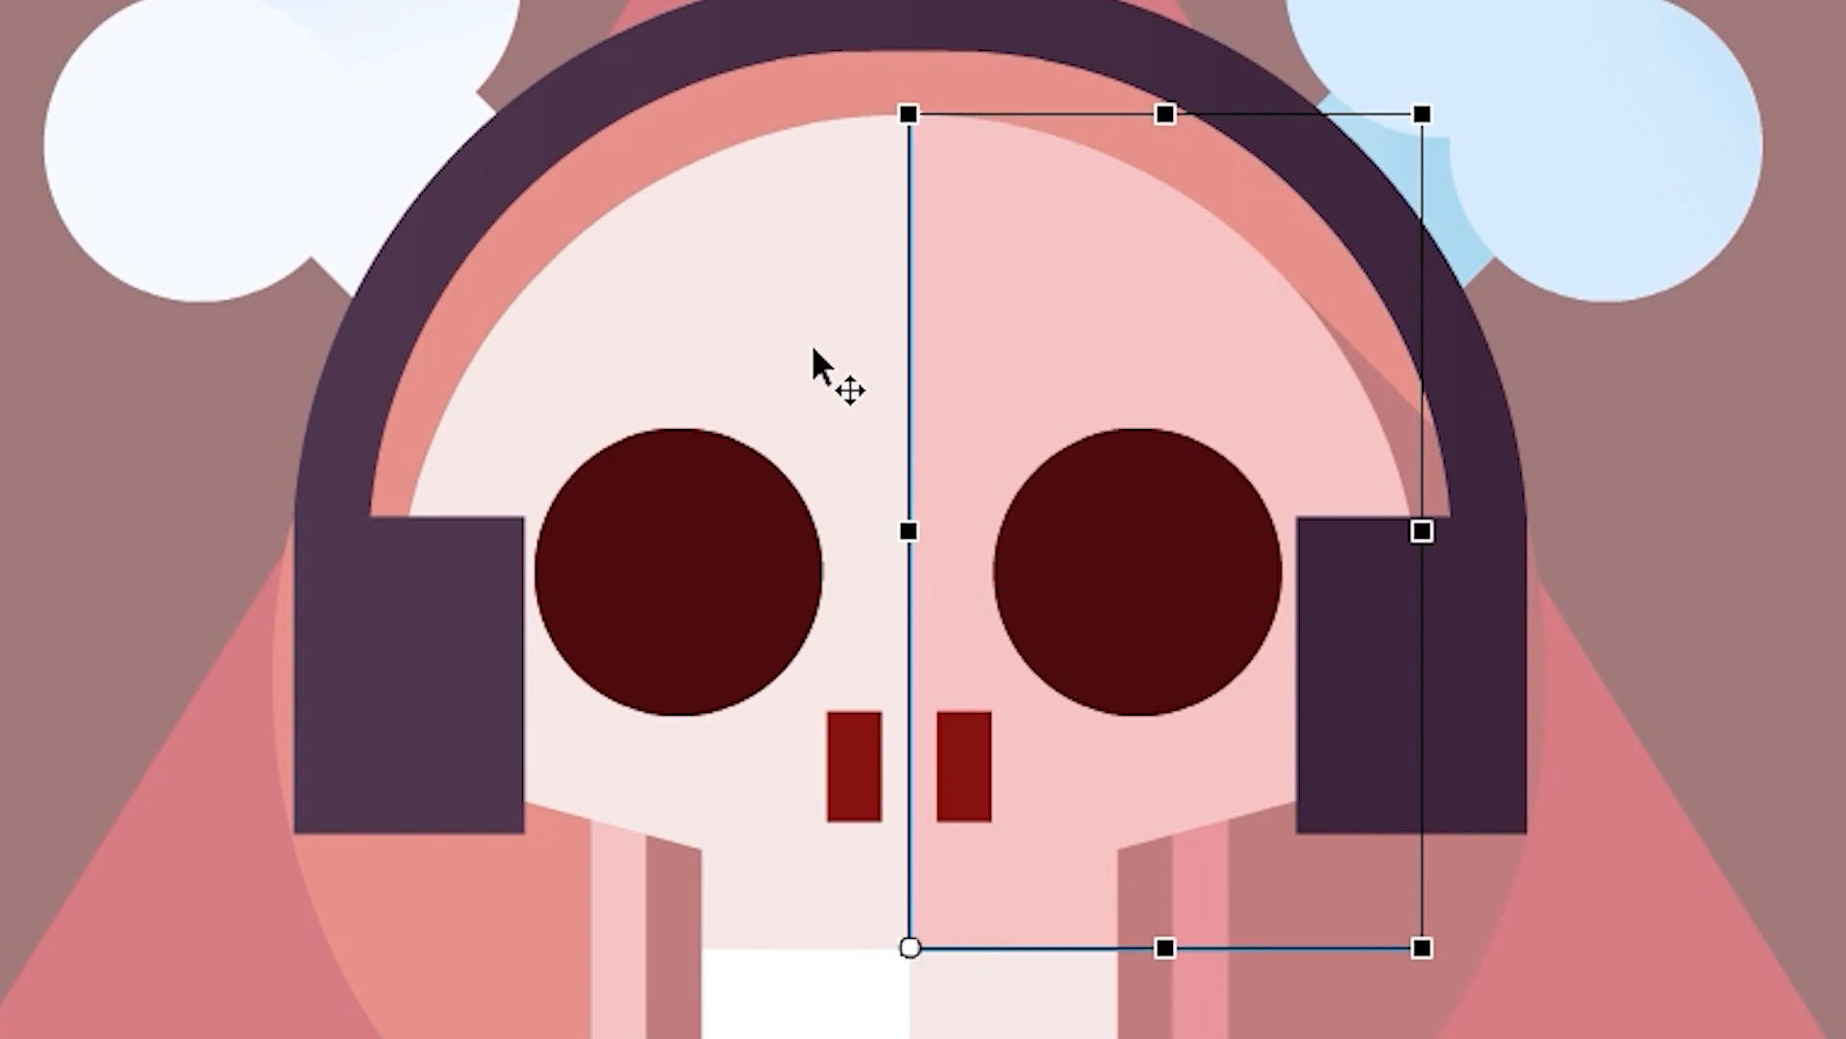
{"action": "left_click", "coordinate": [835, 377]}
{"action": "left_click_drag", "start_coordinate": [667, 530], "coordinate": [724, 634]}
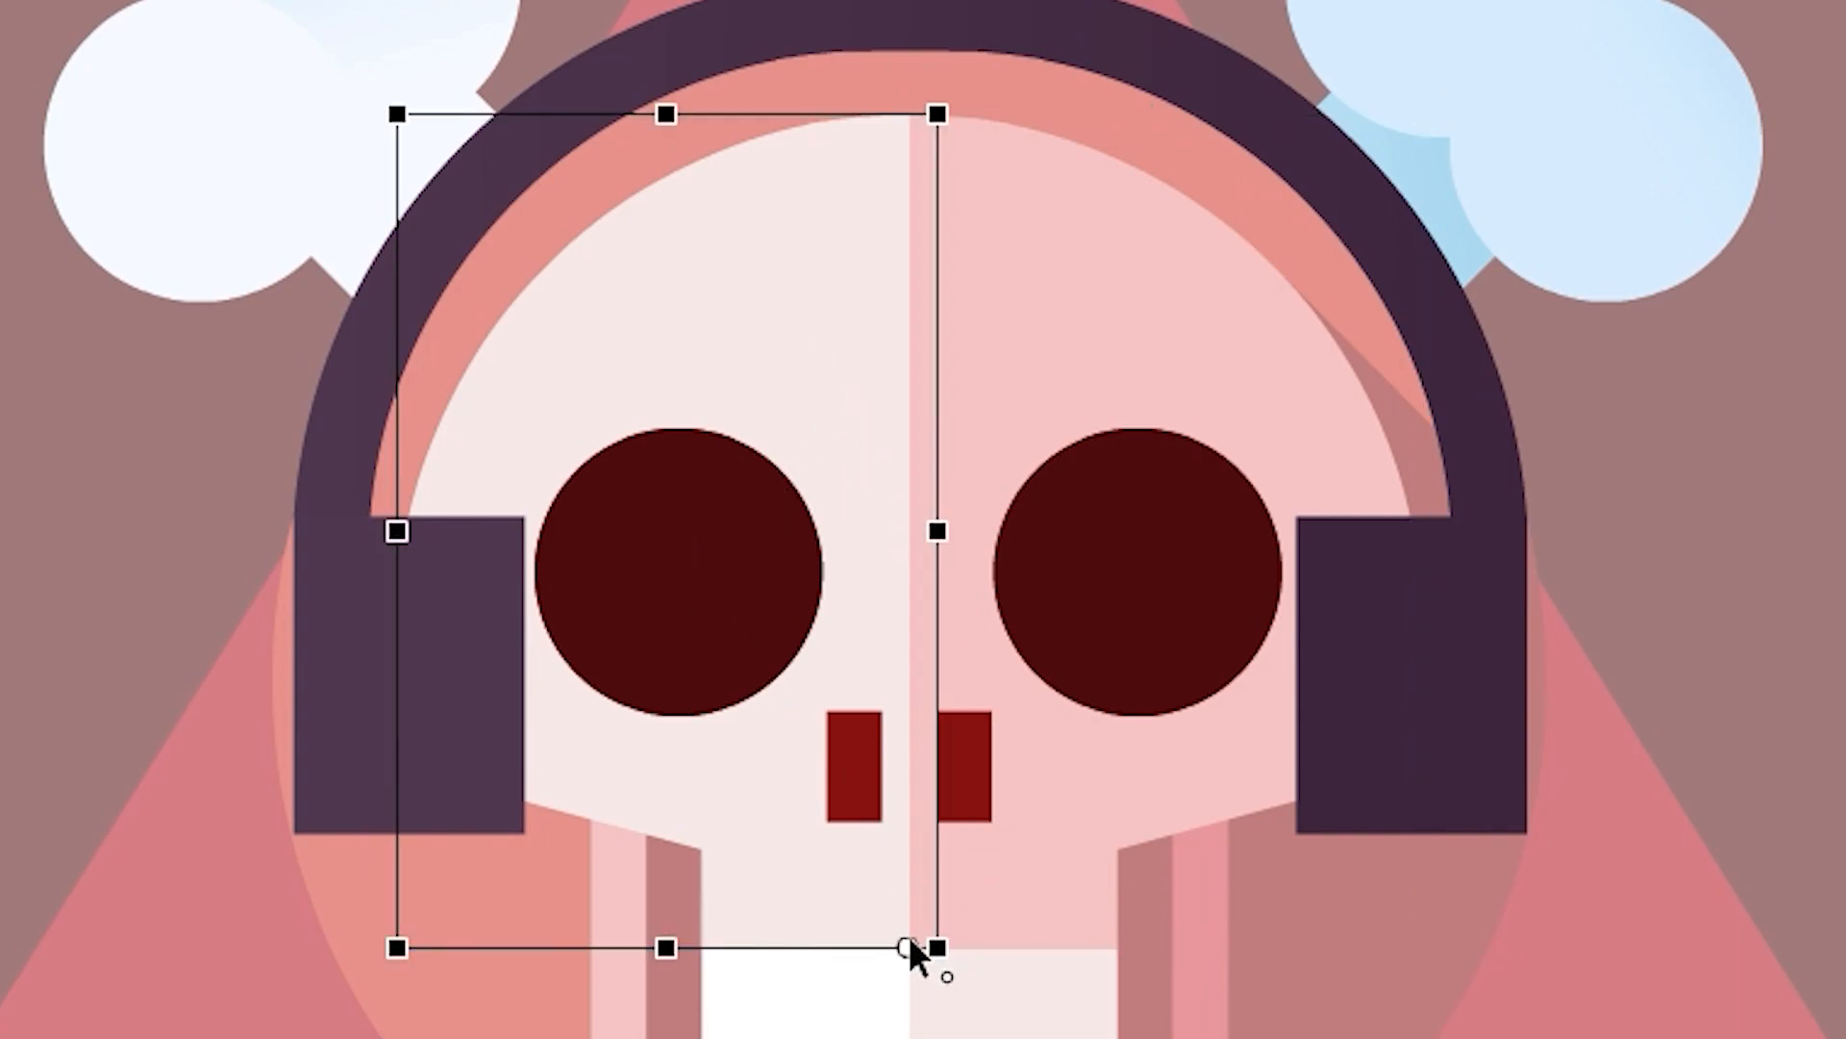
- Move the headphone bridge's transformation point to the middle of its bottom edge and check the teeth's pivot
{"action": "left_click", "coordinate": [1318, 226]}
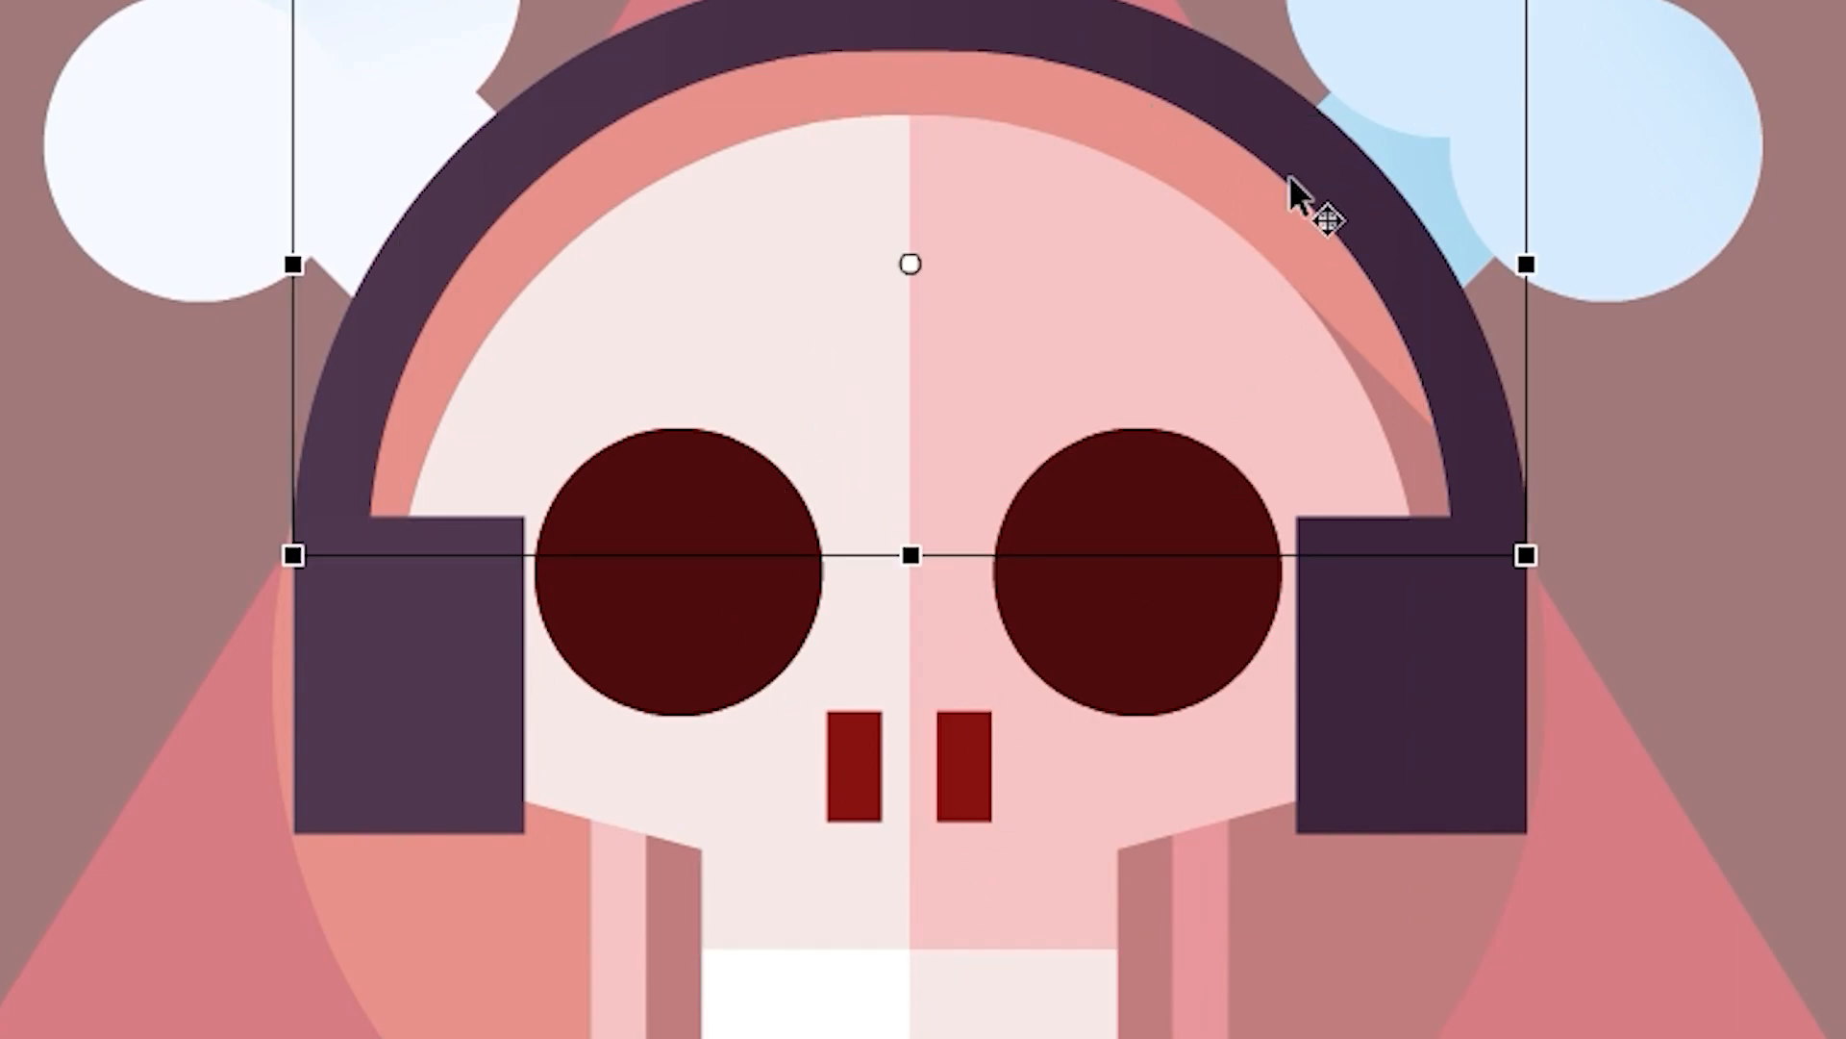
{"action": "left_click_drag", "start_coordinate": [910, 264], "coordinate": [908, 543]}
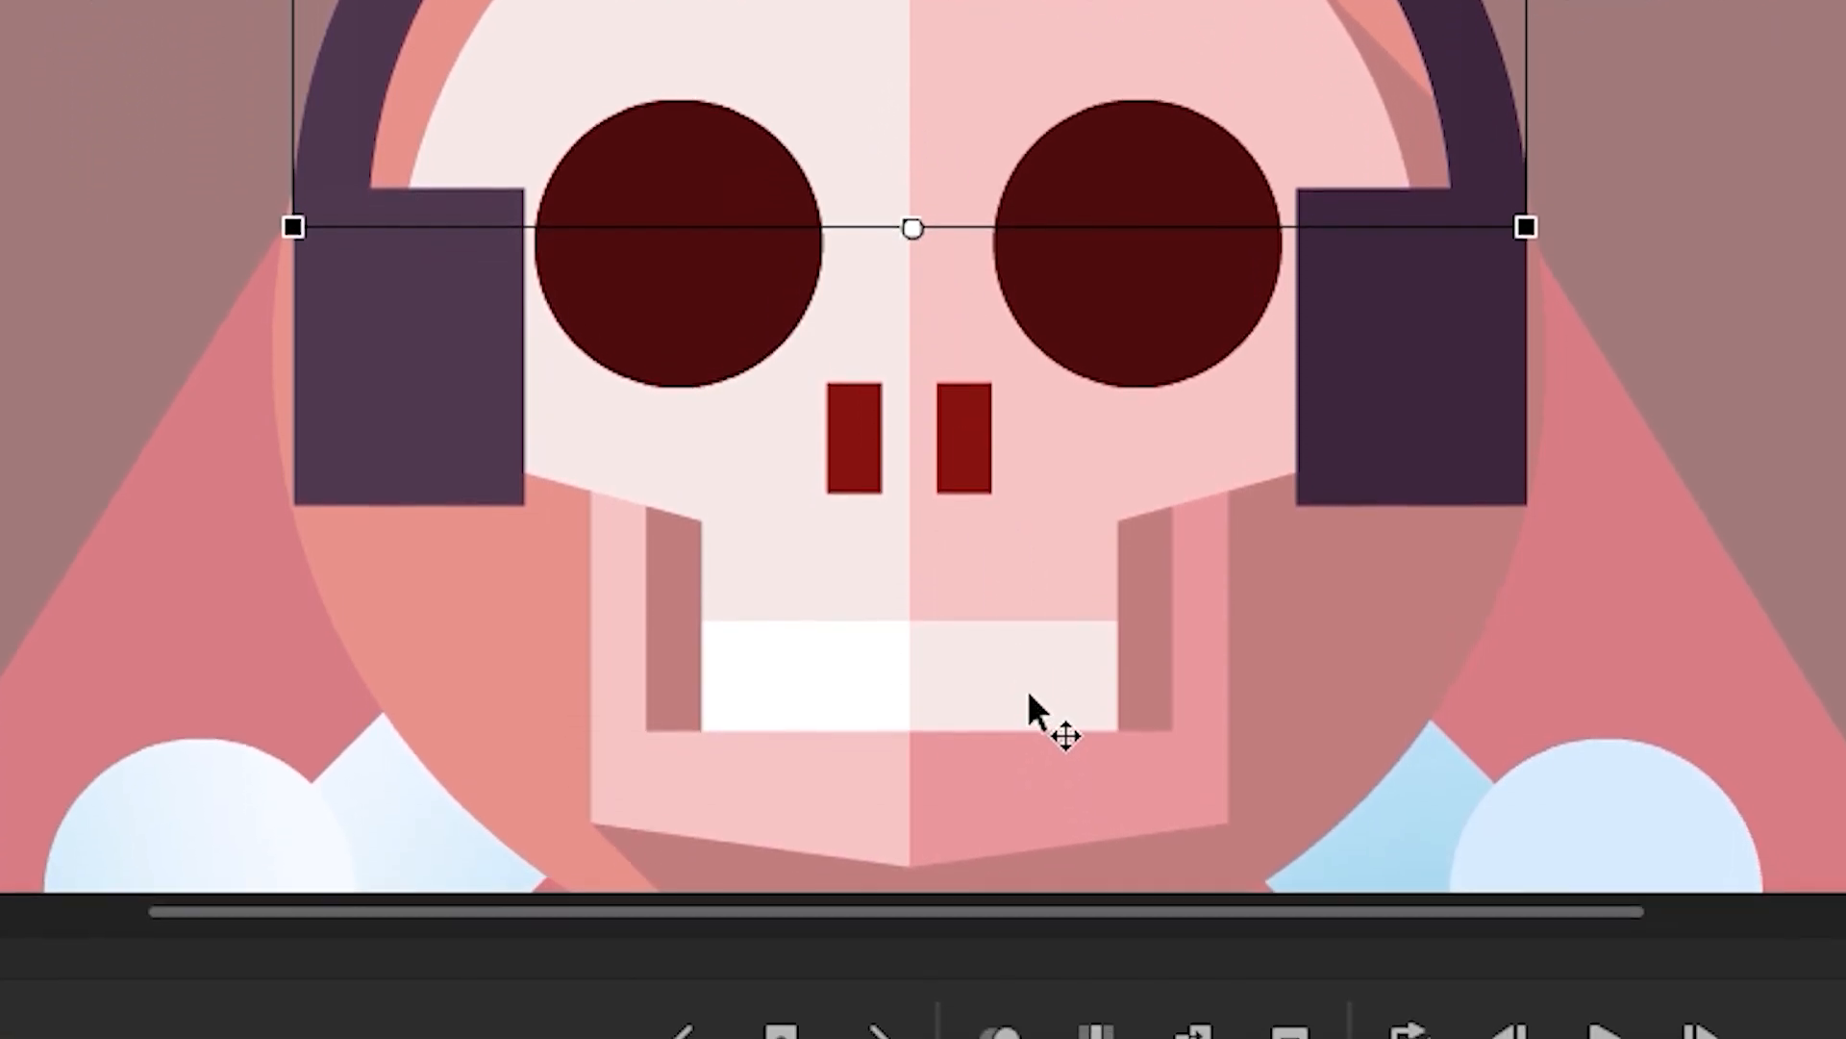
{"action": "left_click", "coordinate": [1049, 1029]}
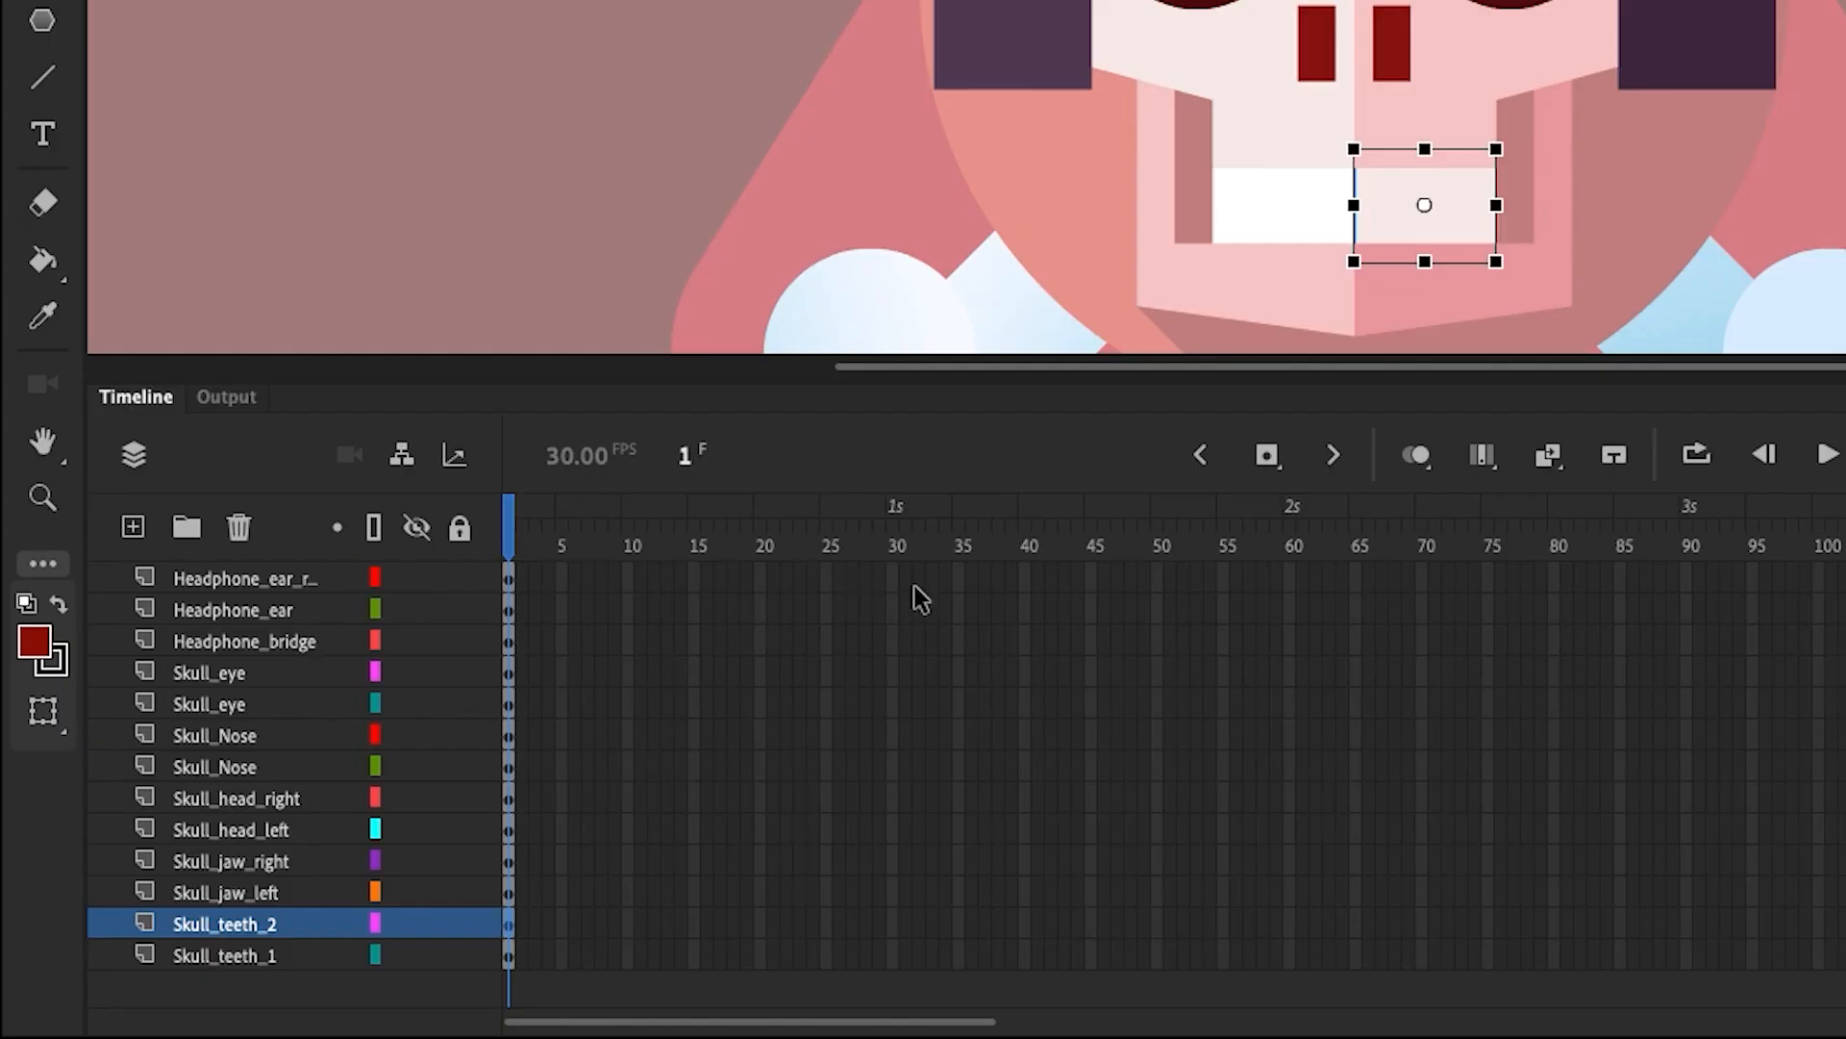
- Insert keyframes at frame 30 on all thirteen layers, from the headphones down to the teeth
{"action": "left_click_drag", "start_coordinate": [899, 582], "coordinate": [892, 851]}
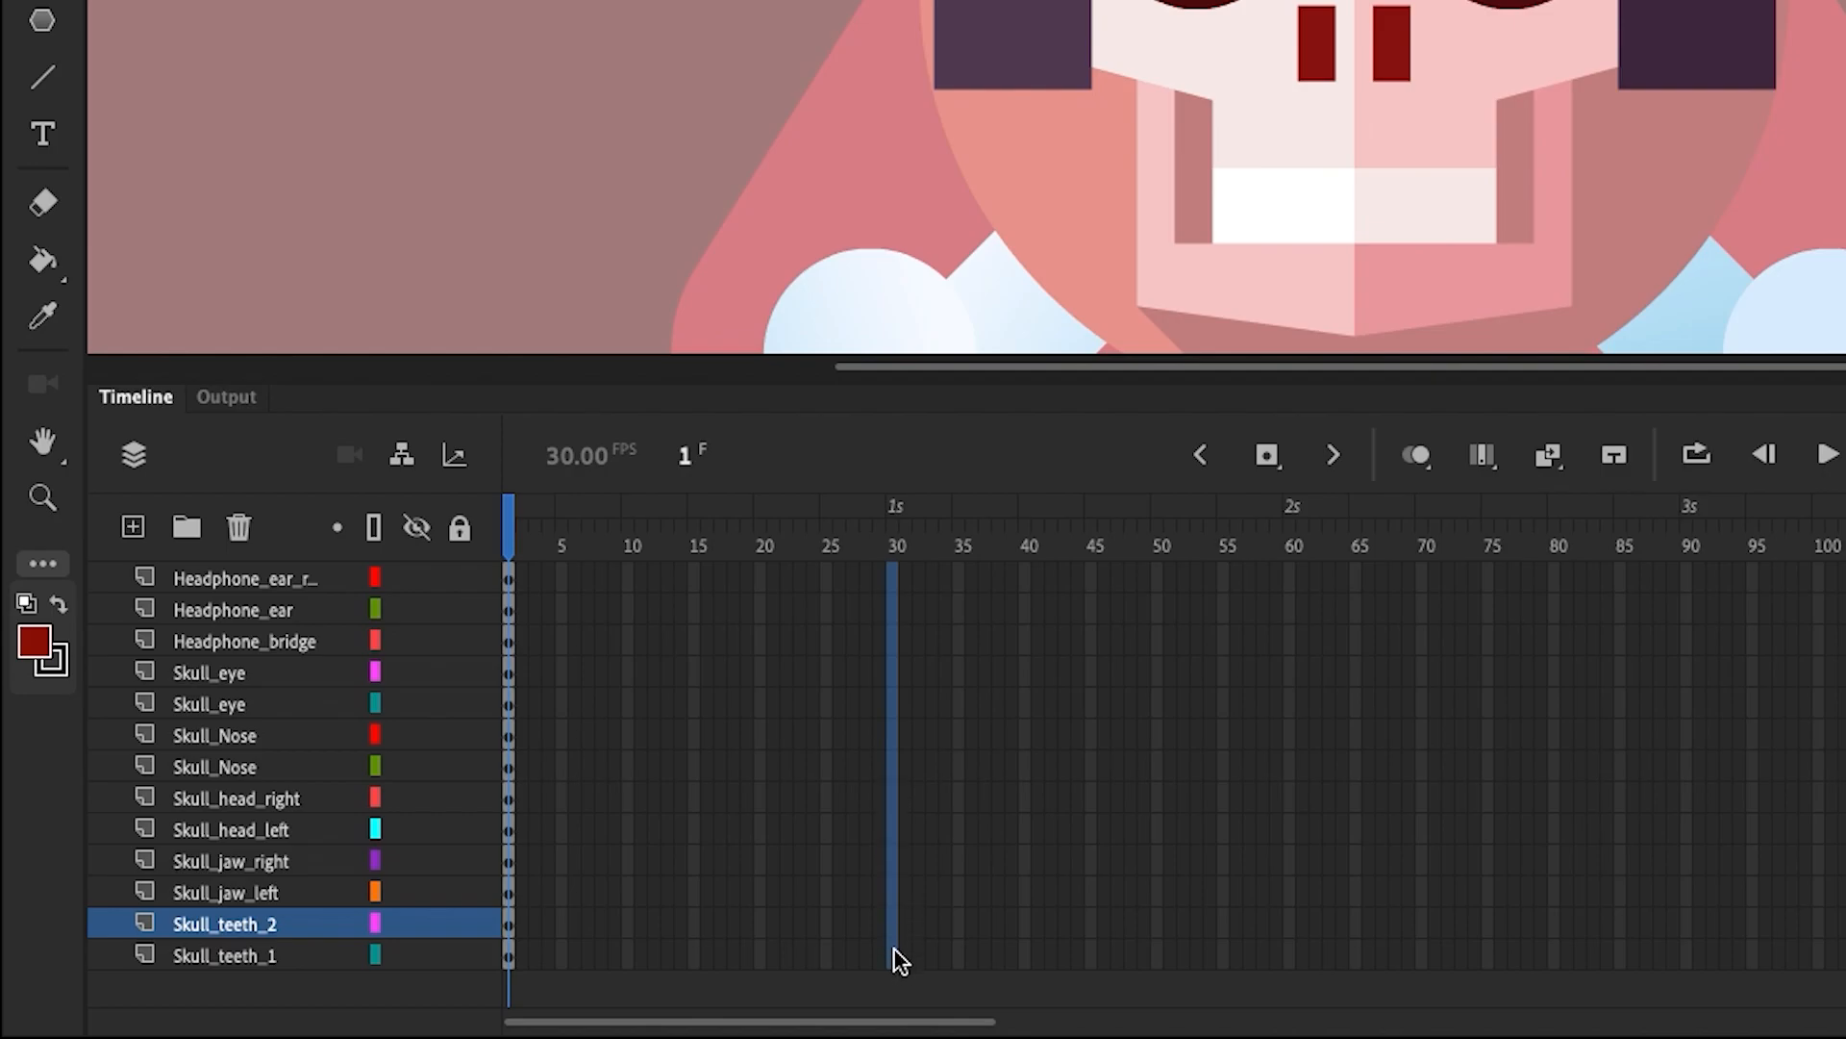
{"action": "left_click_drag", "start_coordinate": [886, 947], "coordinate": [884, 941]}
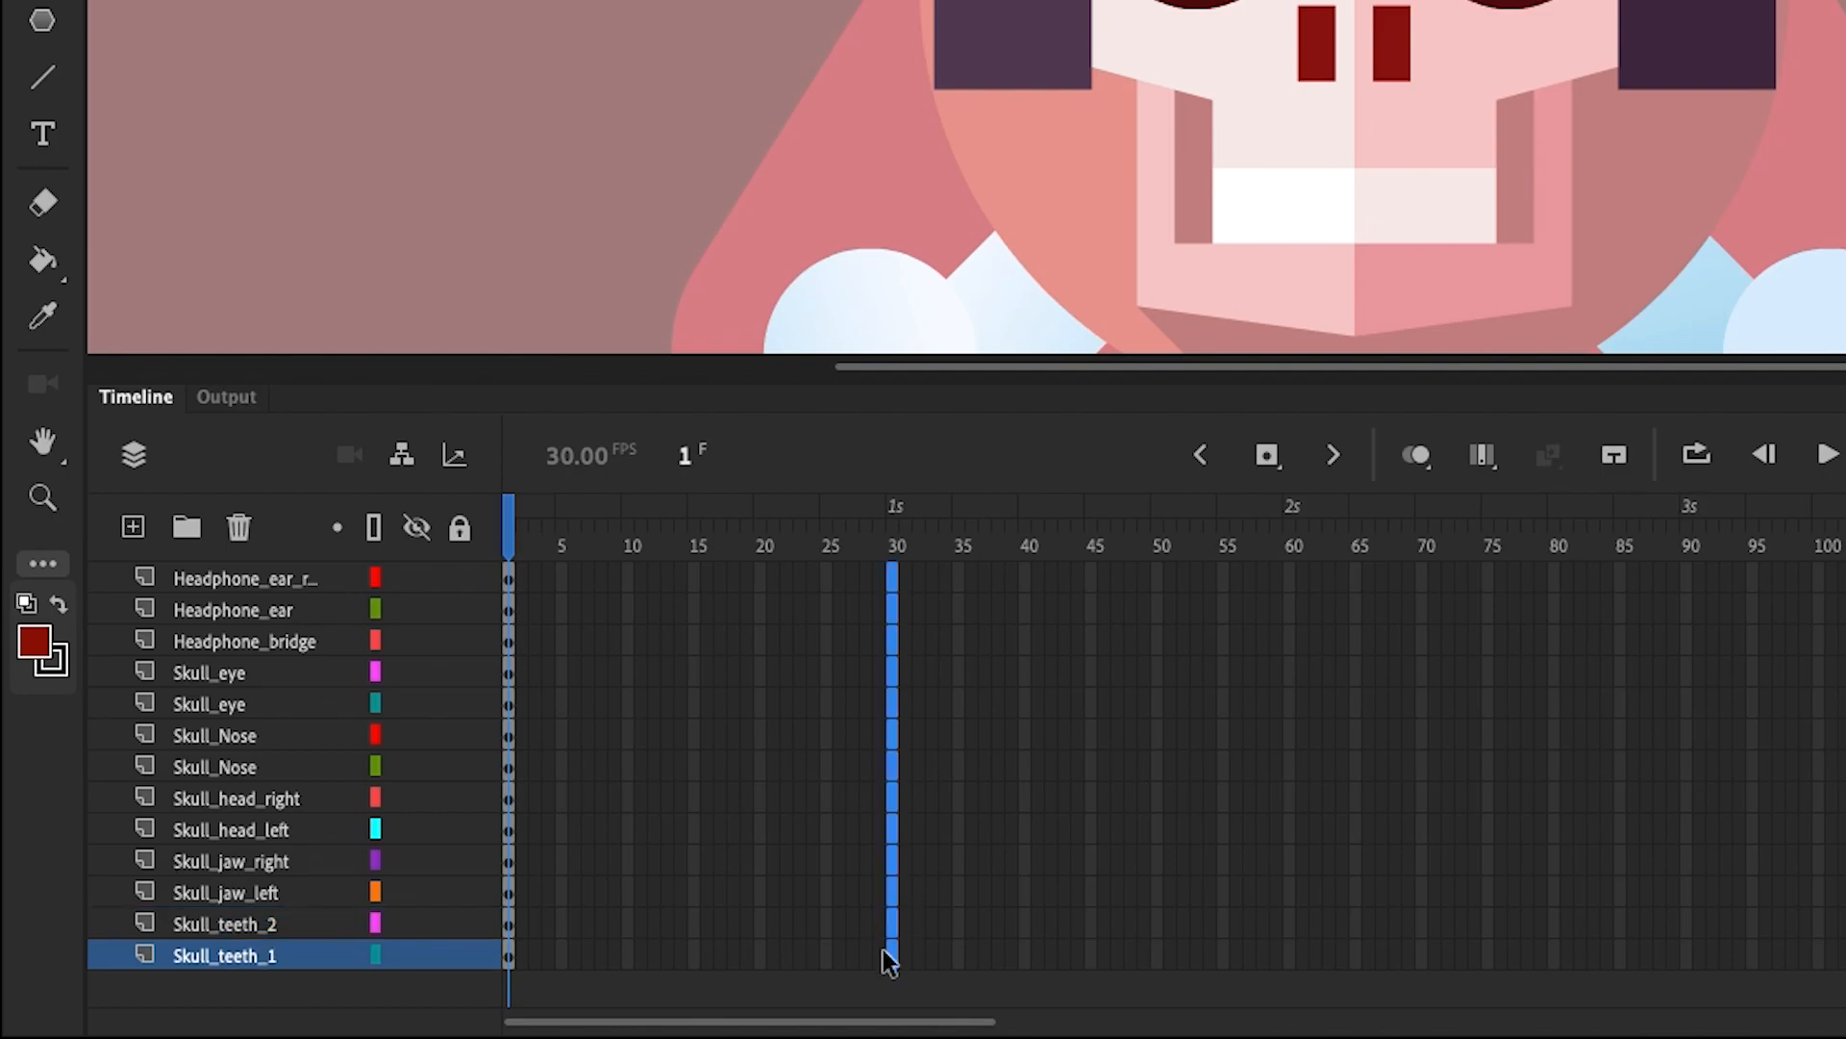
{"action": "key", "text": "F6"}
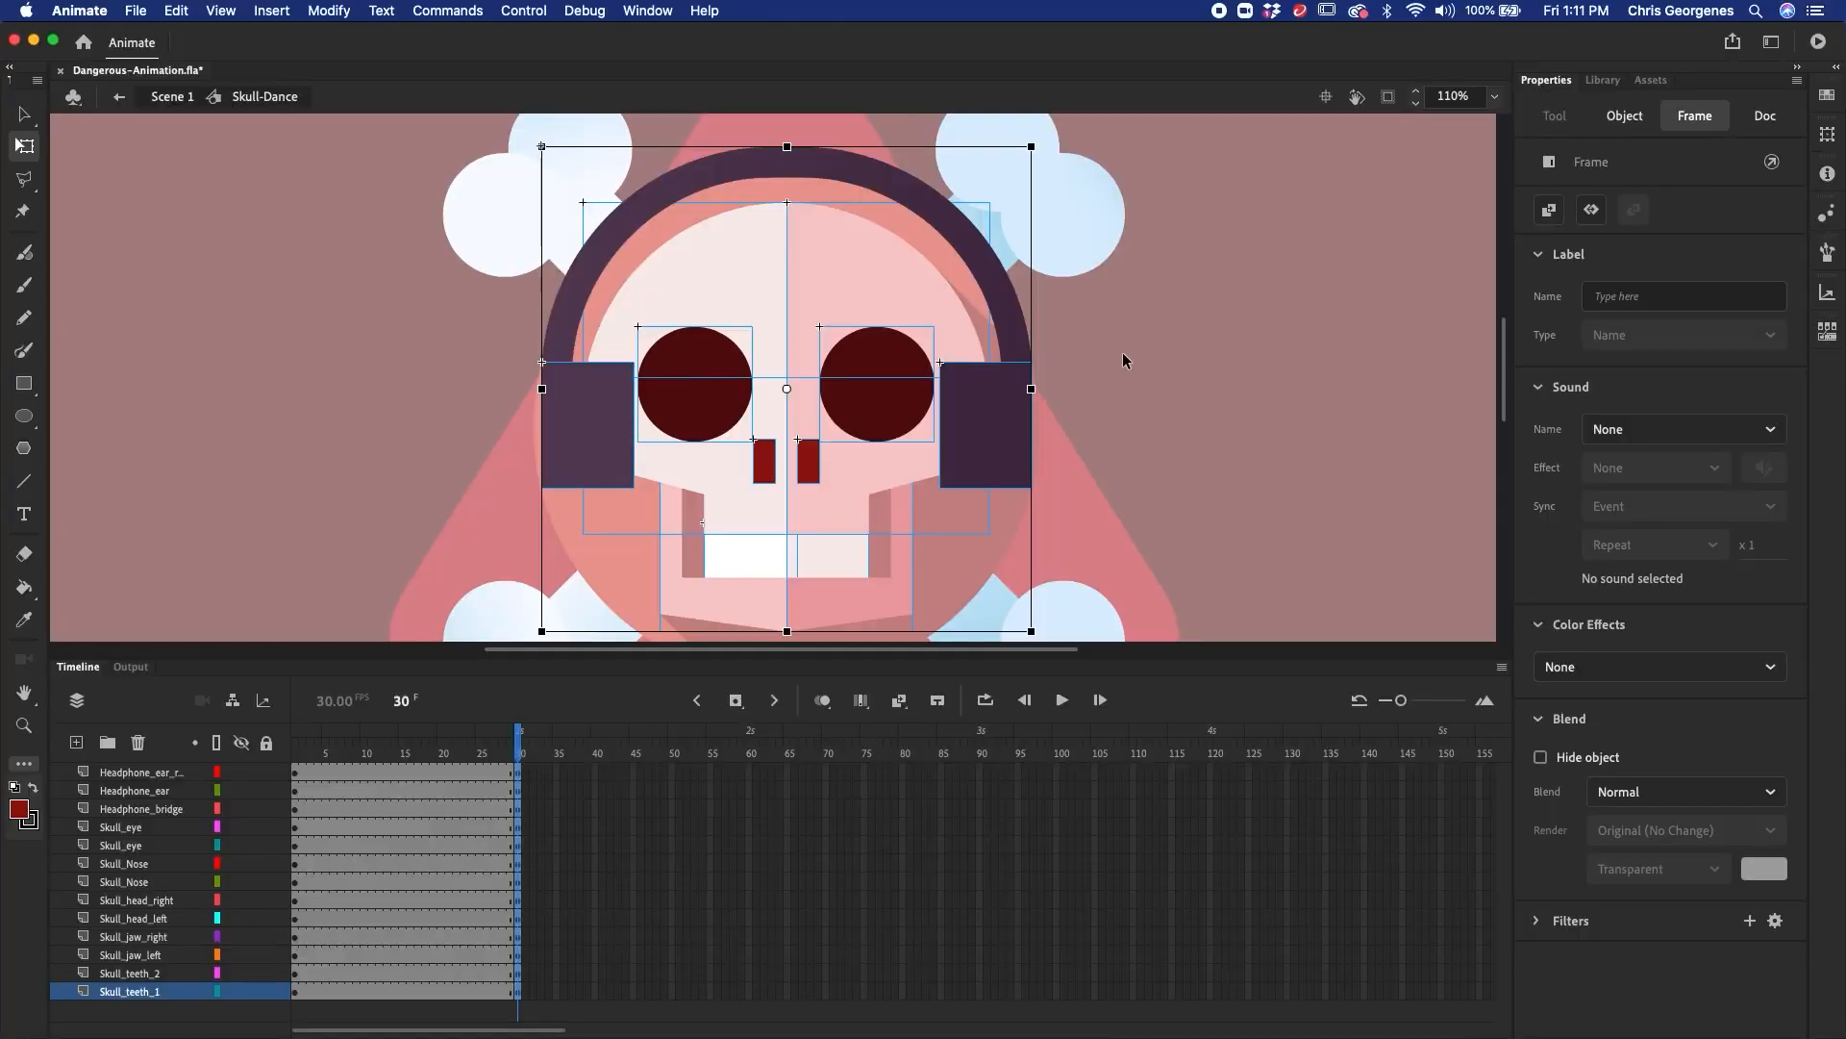
{"action": "left_click", "coordinate": [1120, 353]}
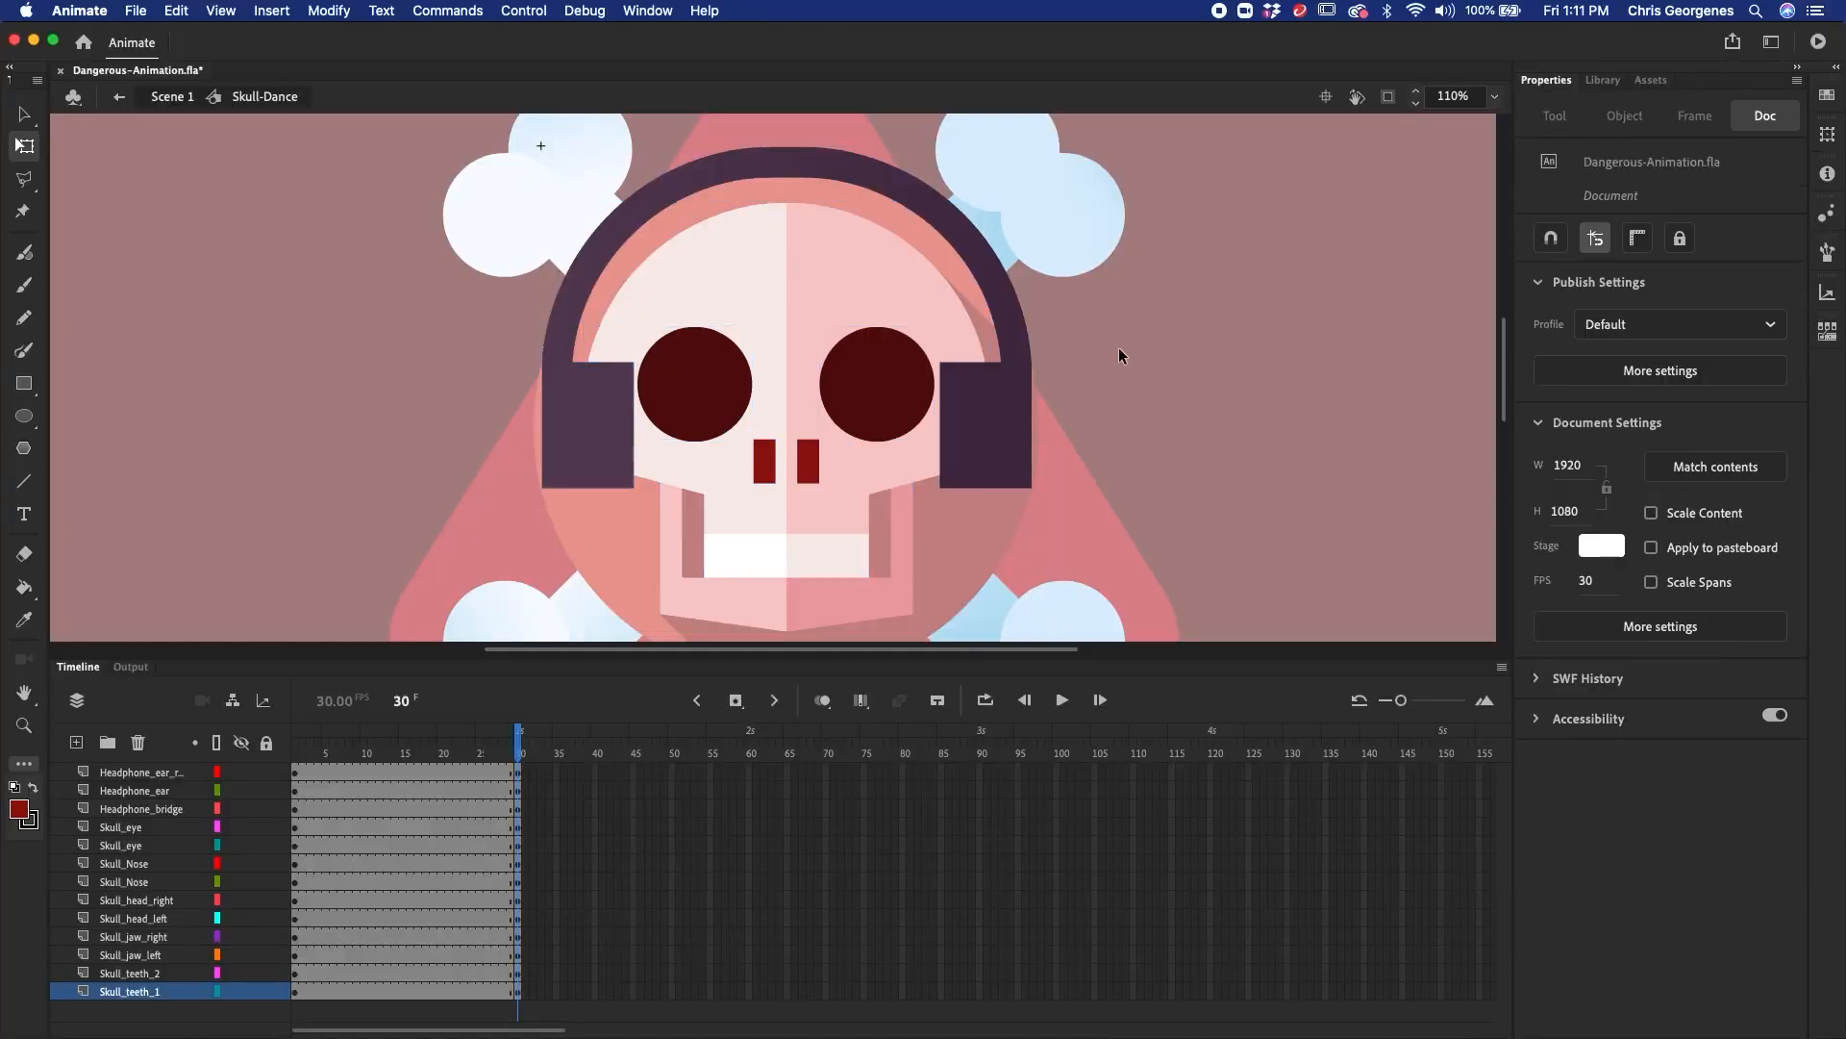
- At frame 30, shift the left earpiece slightly left and narrow it, and shift the right earpiece left over the head
{"action": "left_click", "coordinate": [608, 431]}
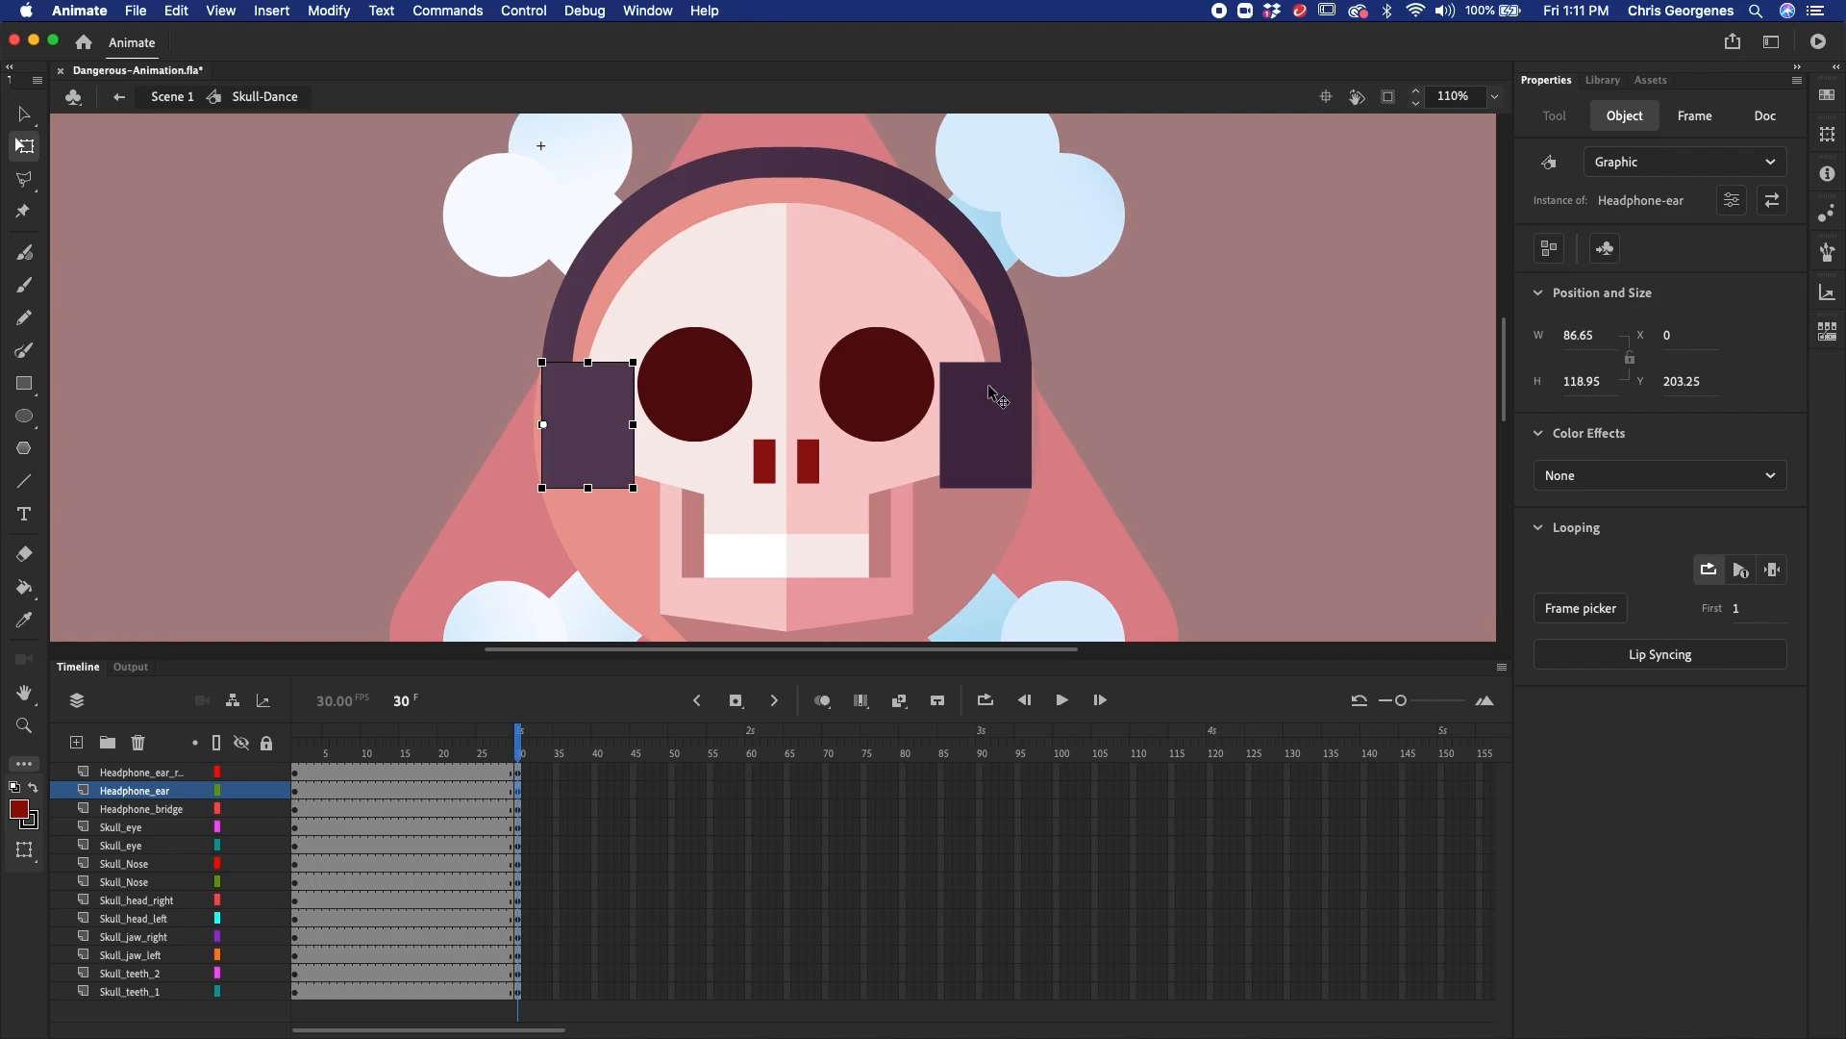
{"action": "key", "text": "shift+Left"}
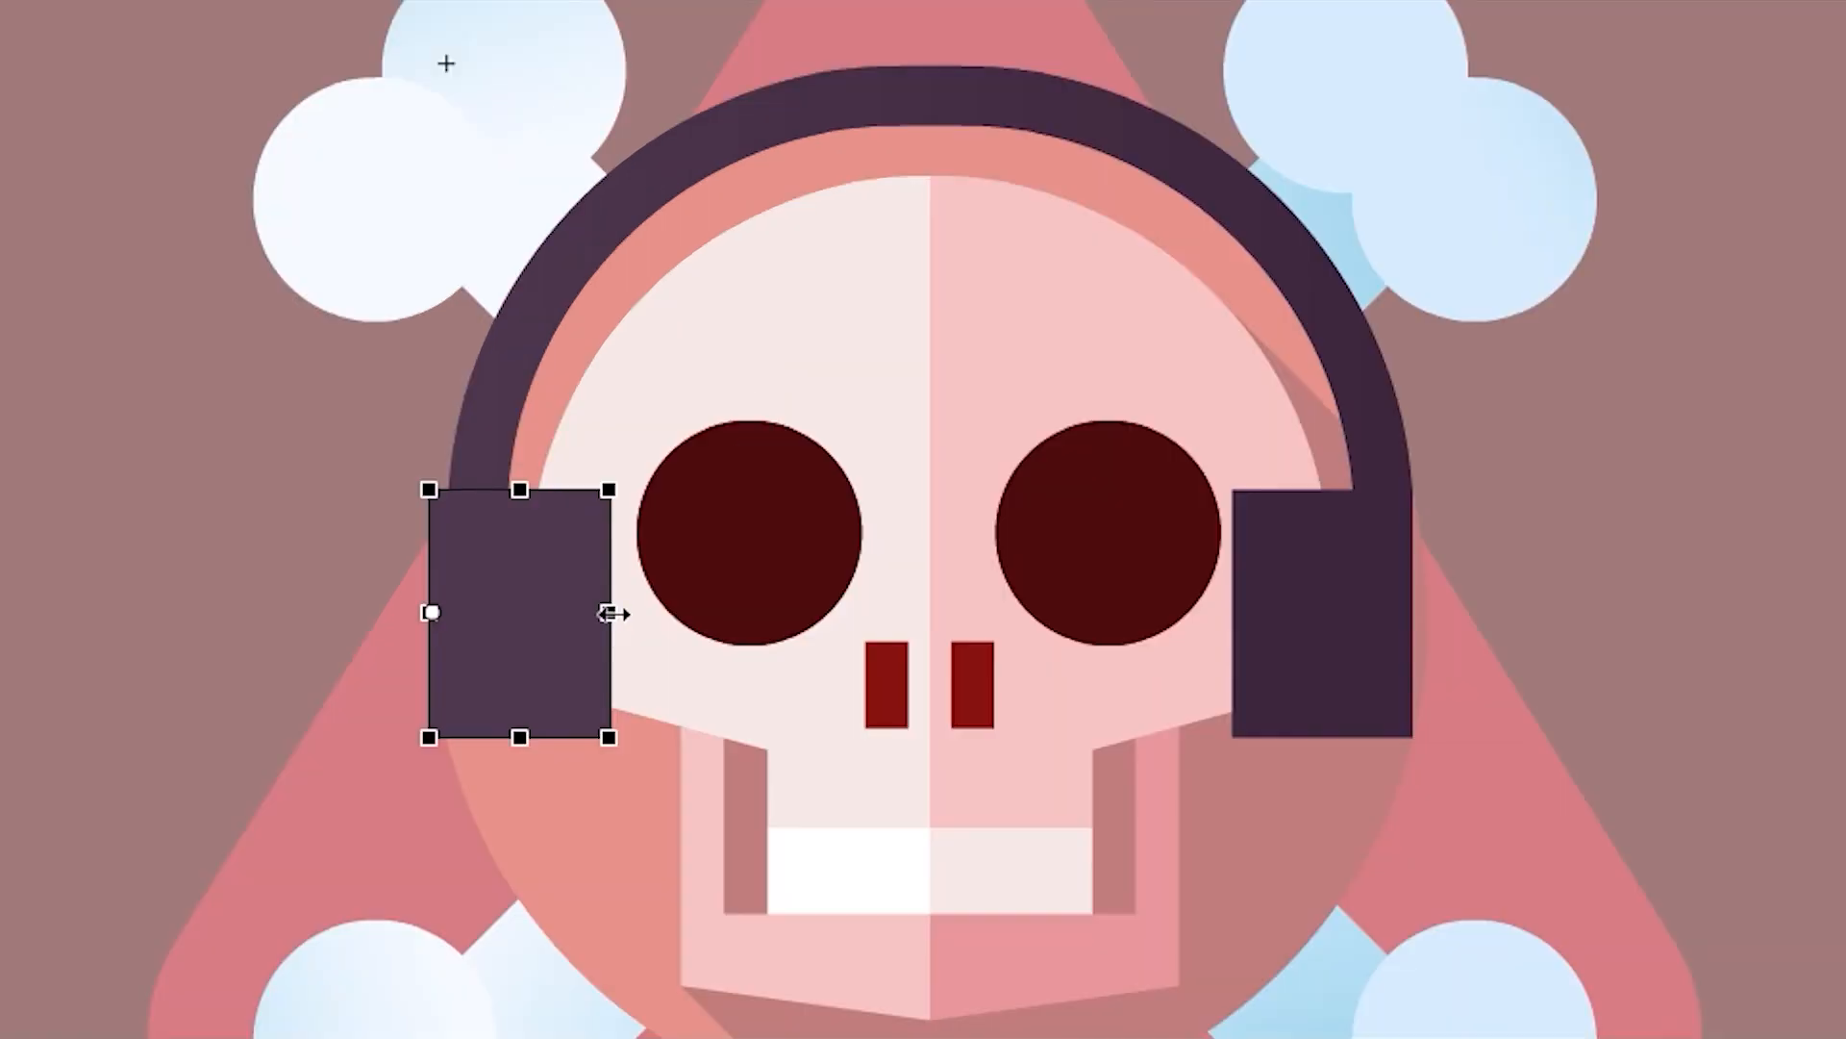
{"action": "left_click_drag", "start_coordinate": [623, 424], "coordinate": [599, 424]}
{"action": "left_click", "coordinate": [1301, 610]}
{"action": "key", "text": "shift+Left"}
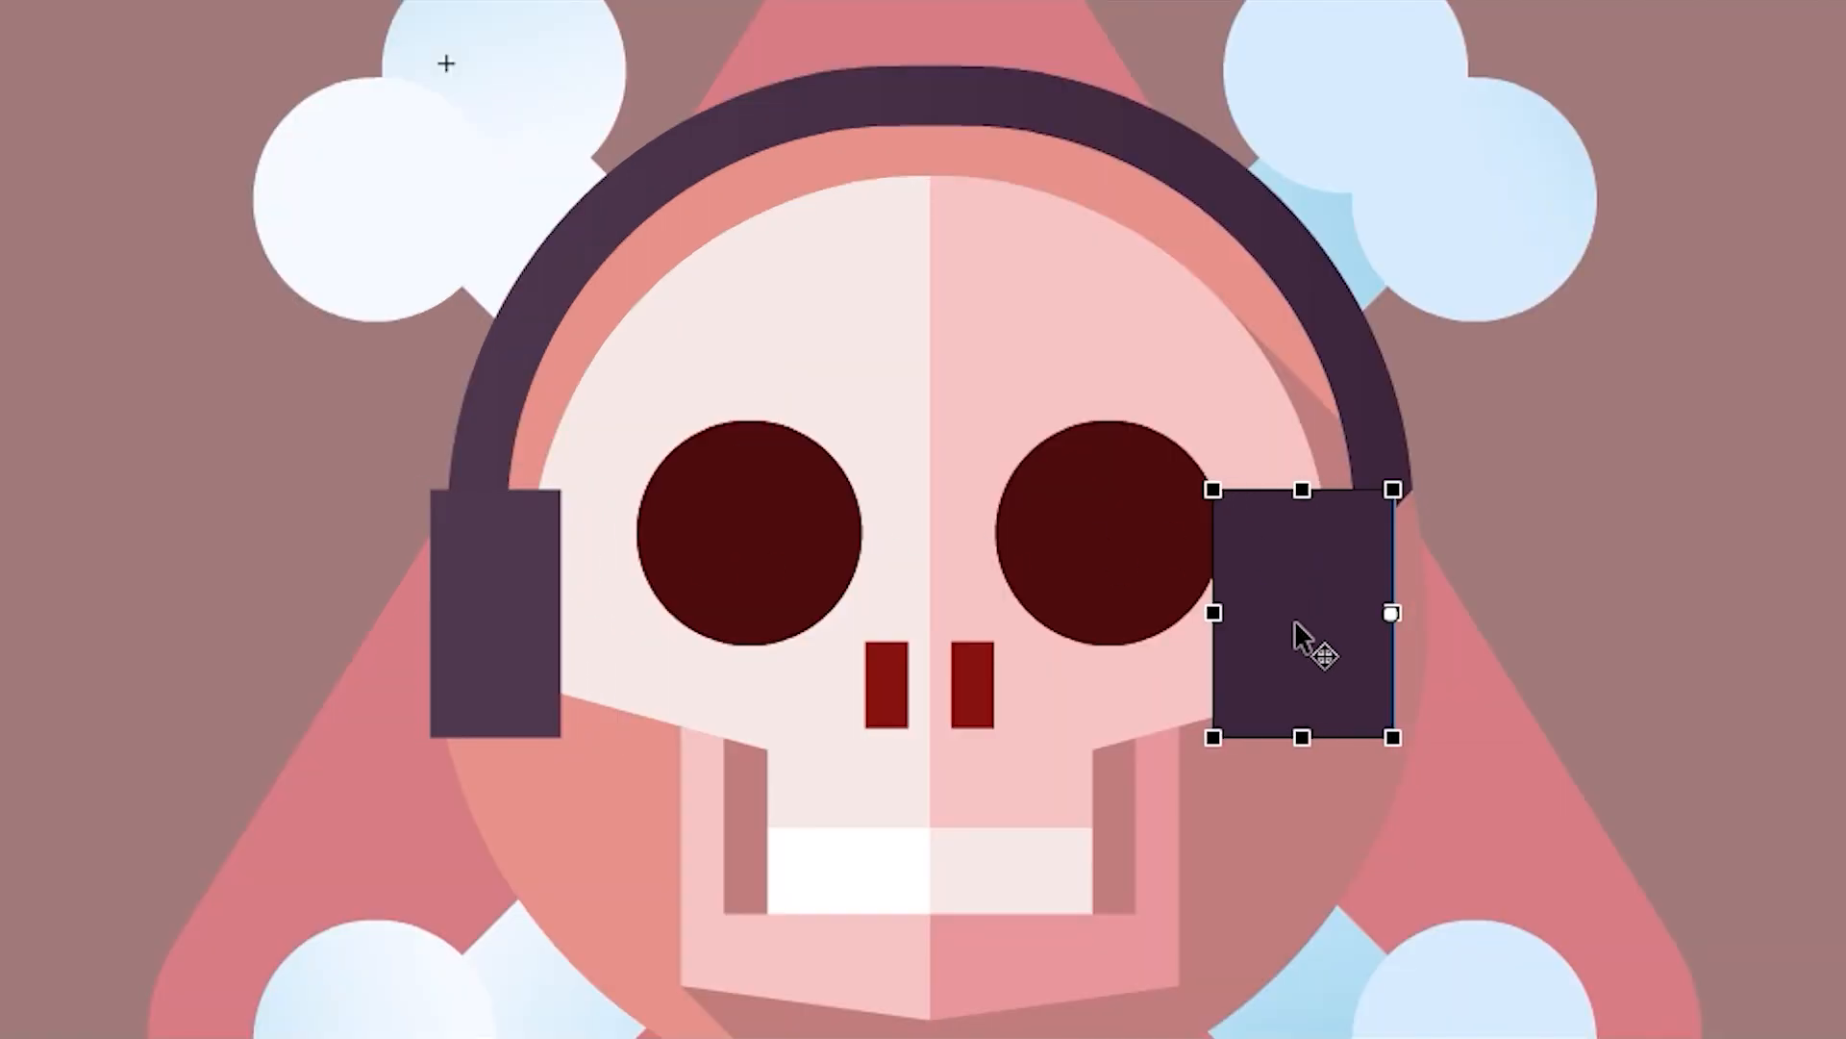
{"action": "key", "text": "shift+Left"}
- Shift both eye sockets to the left and narrow the left one for the turned-head pose
{"action": "left_click", "coordinate": [849, 577]}
{"action": "key", "text": "shift+Left"}
{"action": "key", "text": "shift+Left"}
{"action": "left_click_drag", "start_coordinate": [815, 533], "coordinate": [806, 533]}
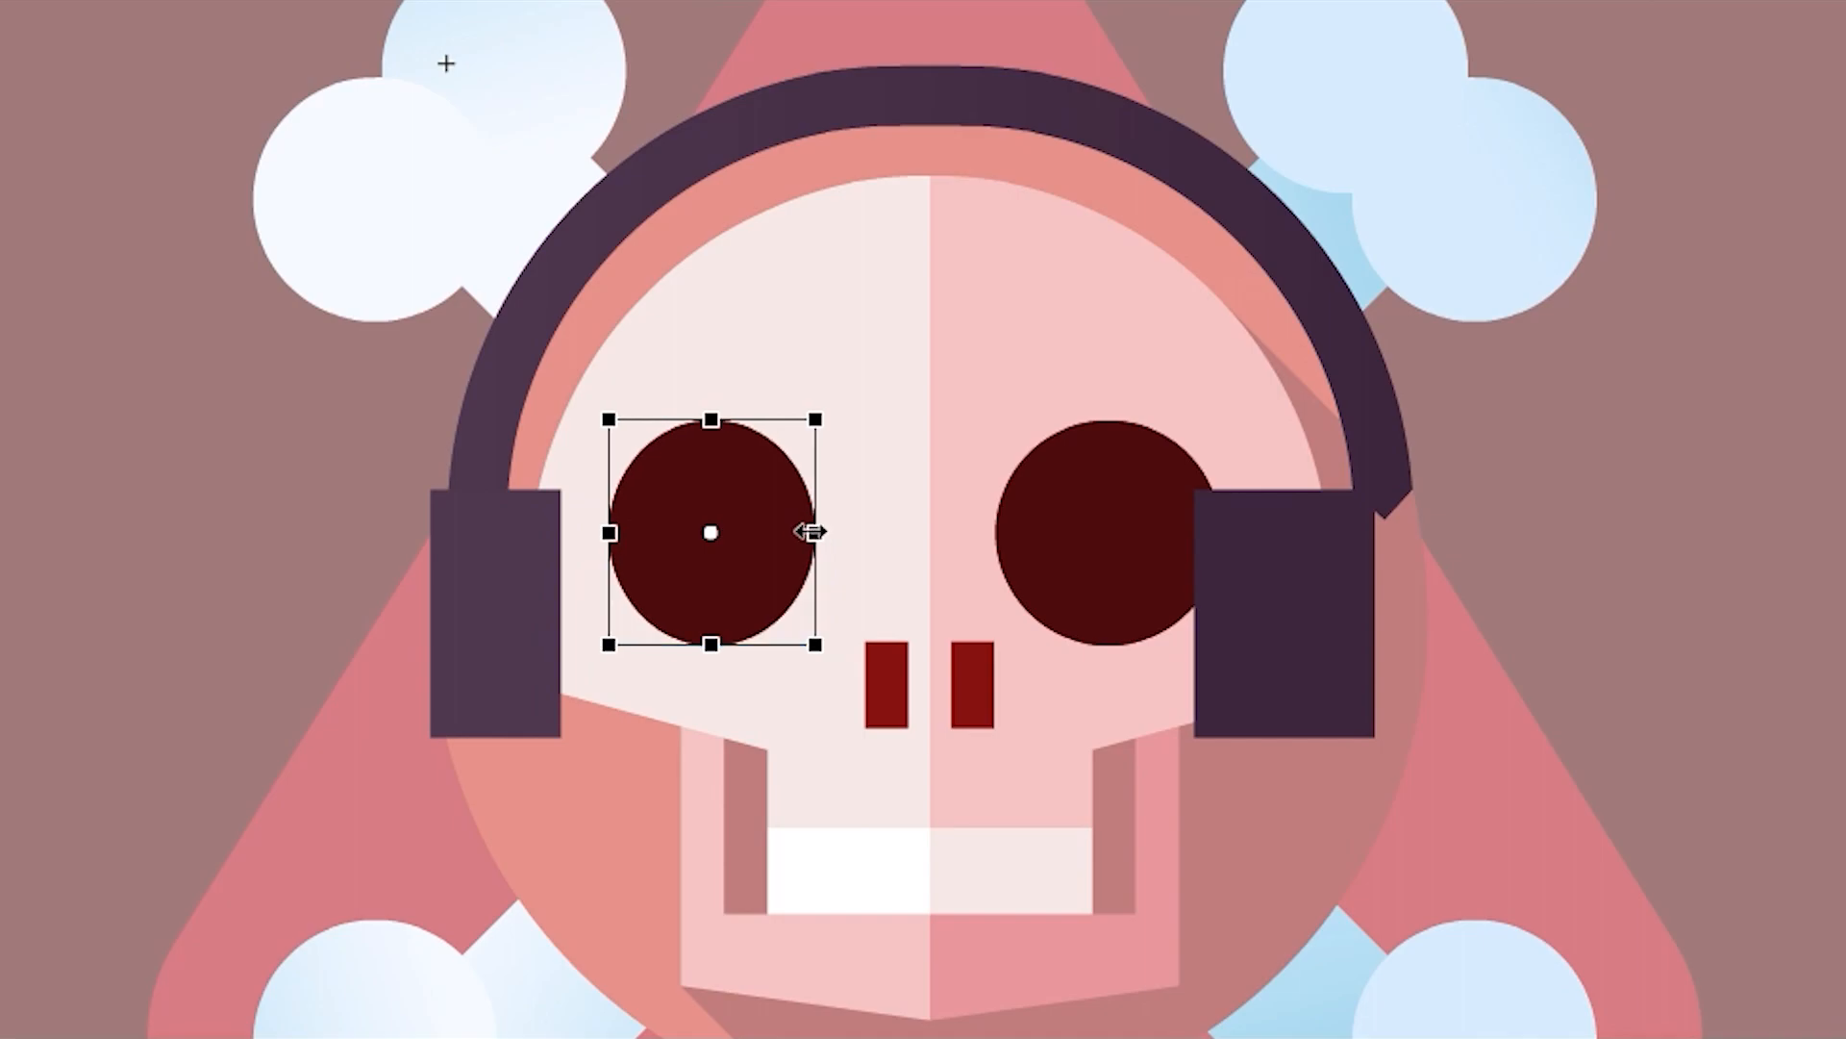
{"action": "left_click", "coordinate": [1120, 567]}
{"action": "key", "text": "shift+Left"}
{"action": "key", "text": "shift+Left"}
{"action": "key", "text": "Left"}
{"action": "key", "text": "Left"}
{"action": "key", "text": "Left"}
- Shift both nose holes left by the same distance to follow the head turn
{"action": "left_click", "coordinate": [902, 720]}
{"action": "key", "text": "shift+Left"}
{"action": "key", "text": "shift+Left"}
{"action": "left_click", "coordinate": [976, 721]}
{"action": "key", "text": "shift+Left"}
{"action": "key", "text": "shift+Left"}
- Narrow the left head half from its inner edge and shift the right head half left to meet it
{"action": "left_click", "coordinate": [939, 482]}
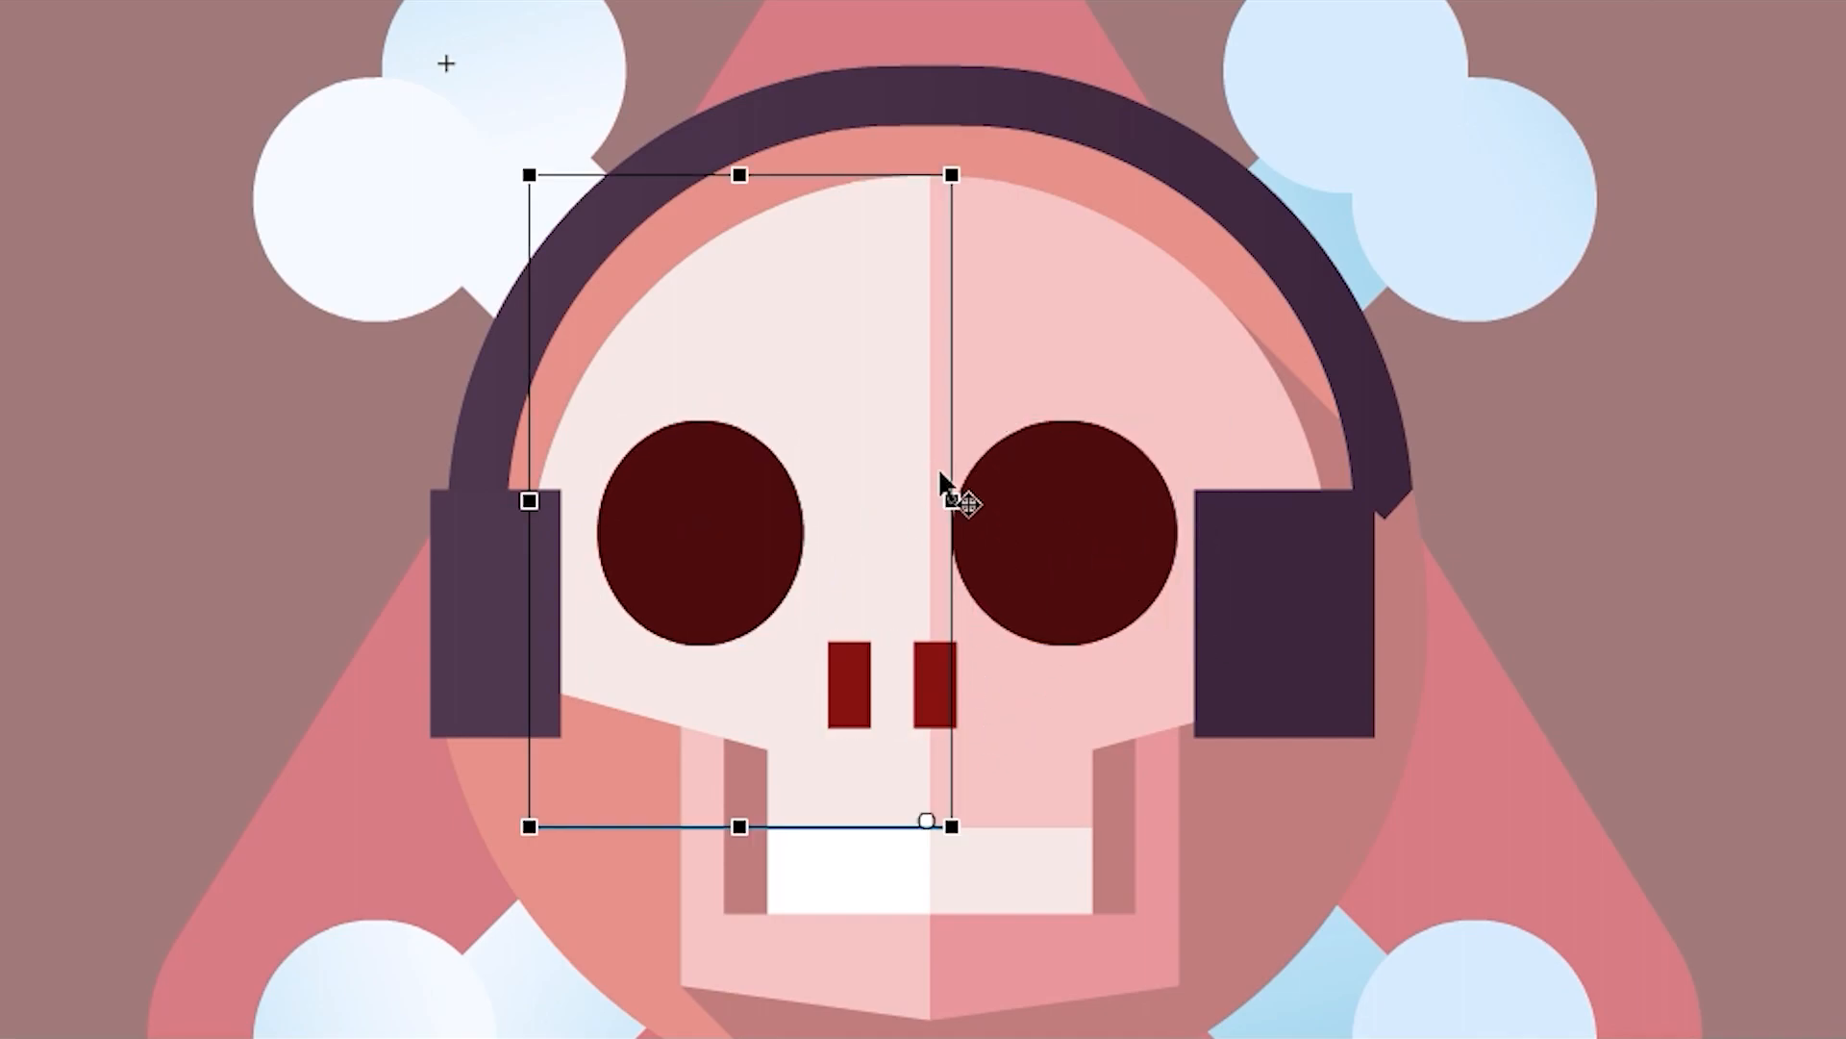
{"action": "left_click_drag", "start_coordinate": [955, 499], "coordinate": [911, 503]}
{"action": "left_click", "coordinate": [1093, 371]}
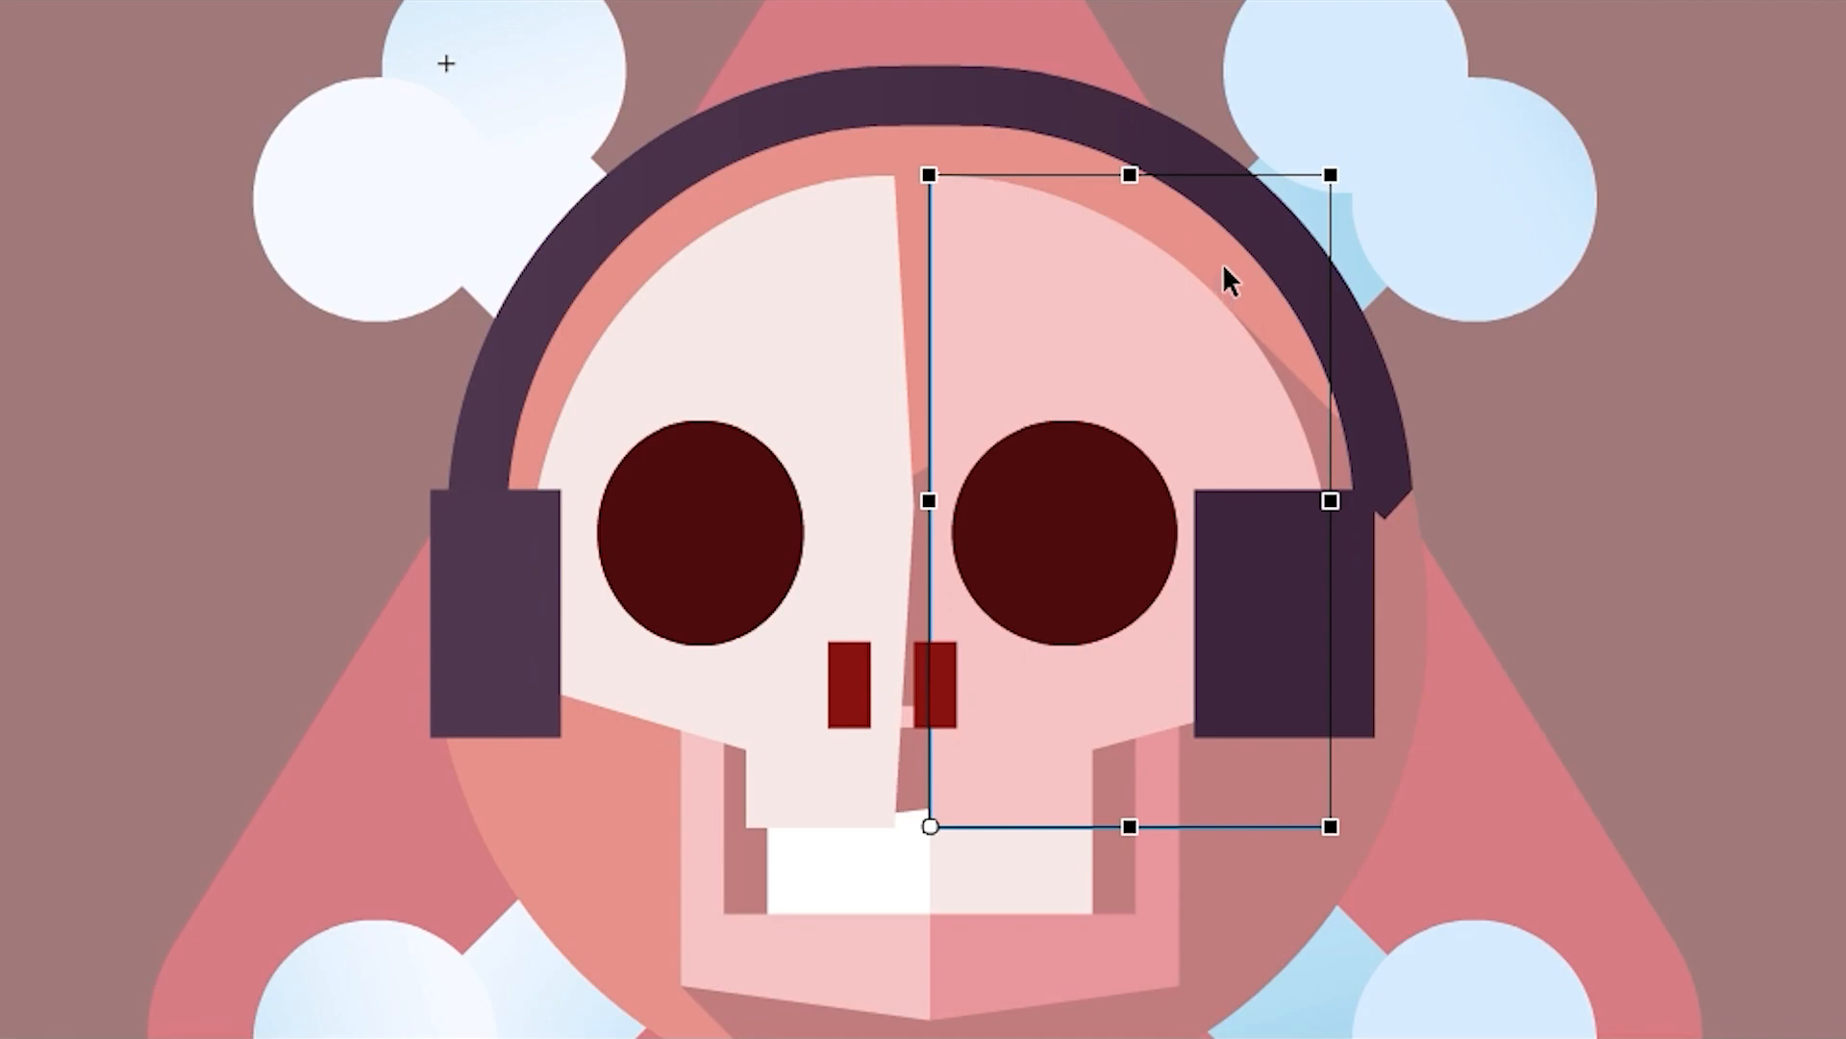
{"action": "key", "text": "shift+Left"}
{"action": "key", "text": "shift+Left"}
{"action": "key", "text": "Escape"}
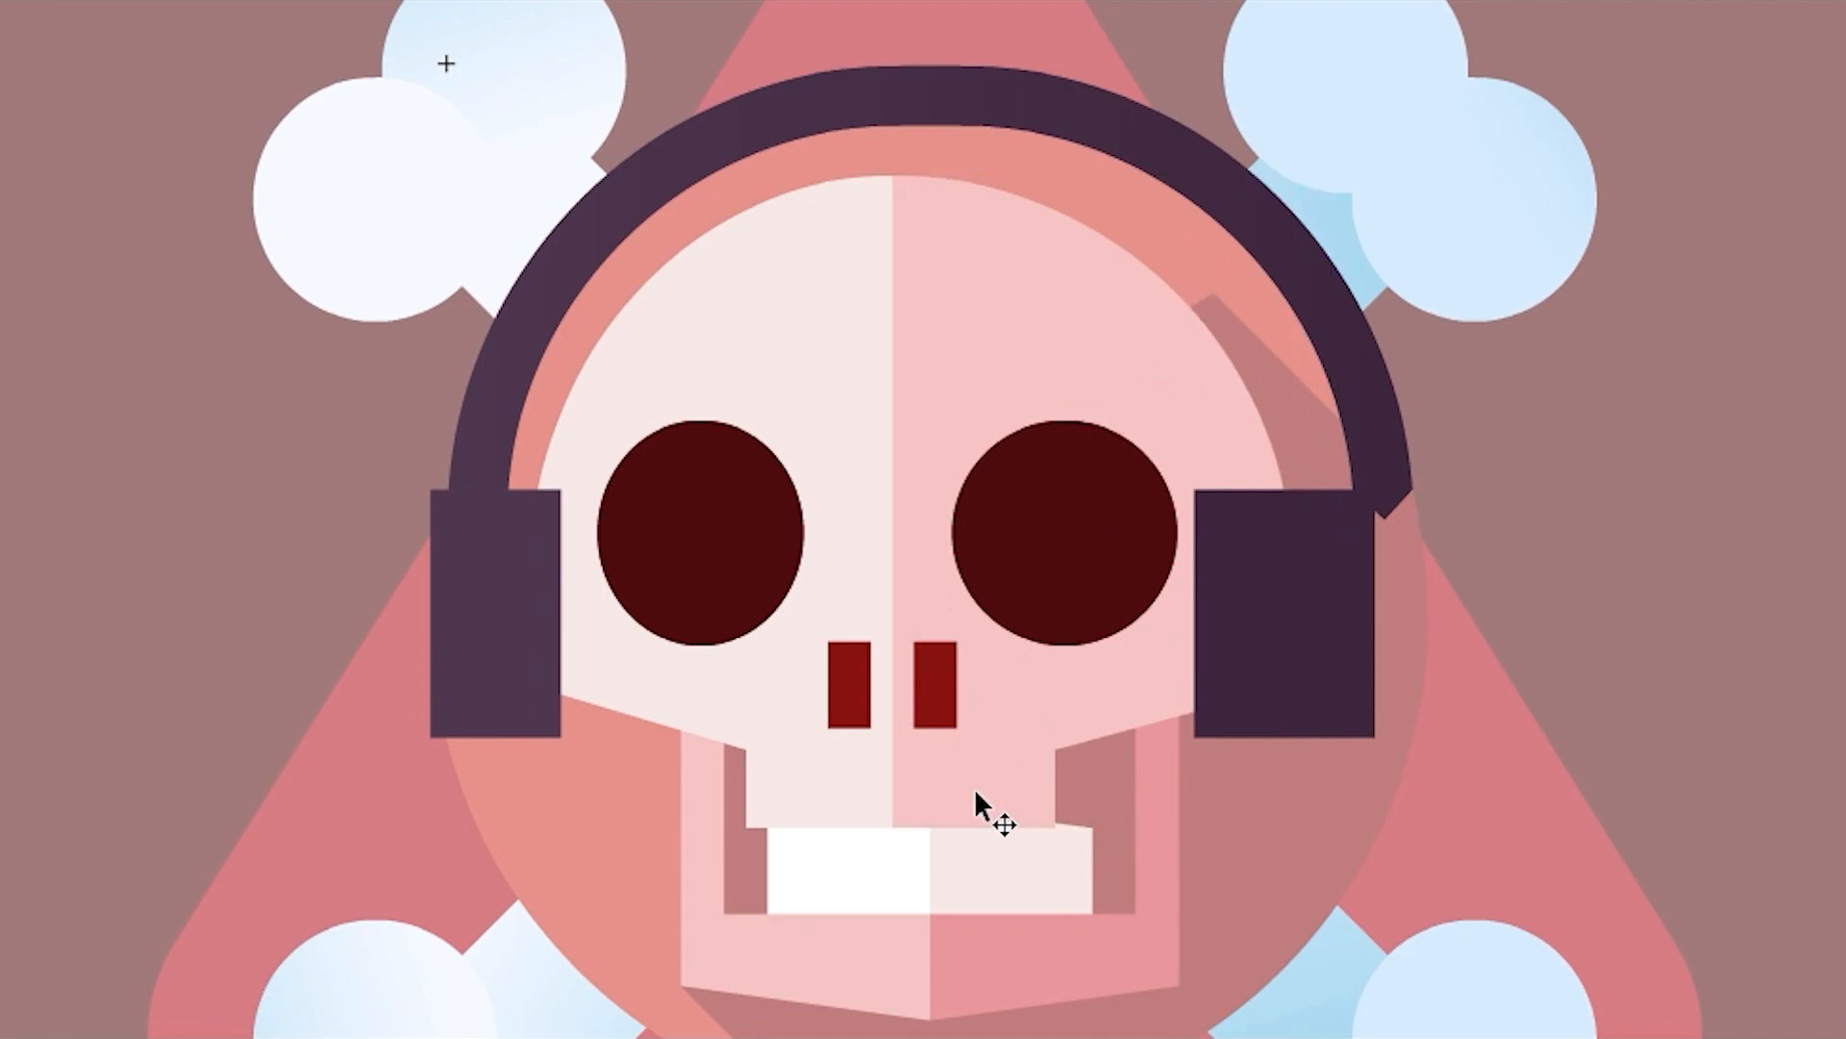
- Narrow the left jaw half from its inner edge and shift the right jaw half left to meet it
{"action": "left_click", "coordinate": [729, 957]}
{"action": "left_click_drag", "start_coordinate": [954, 862], "coordinate": [877, 862]}
{"action": "left_click", "coordinate": [1018, 977]}
{"action": "key", "text": "shift+Left"}
{"action": "key", "text": "shift+Left"}
- Narrow the left teeth, shift the right teeth left, and stretch their inner edge to close the gap
{"action": "left_click", "coordinate": [834, 891]}
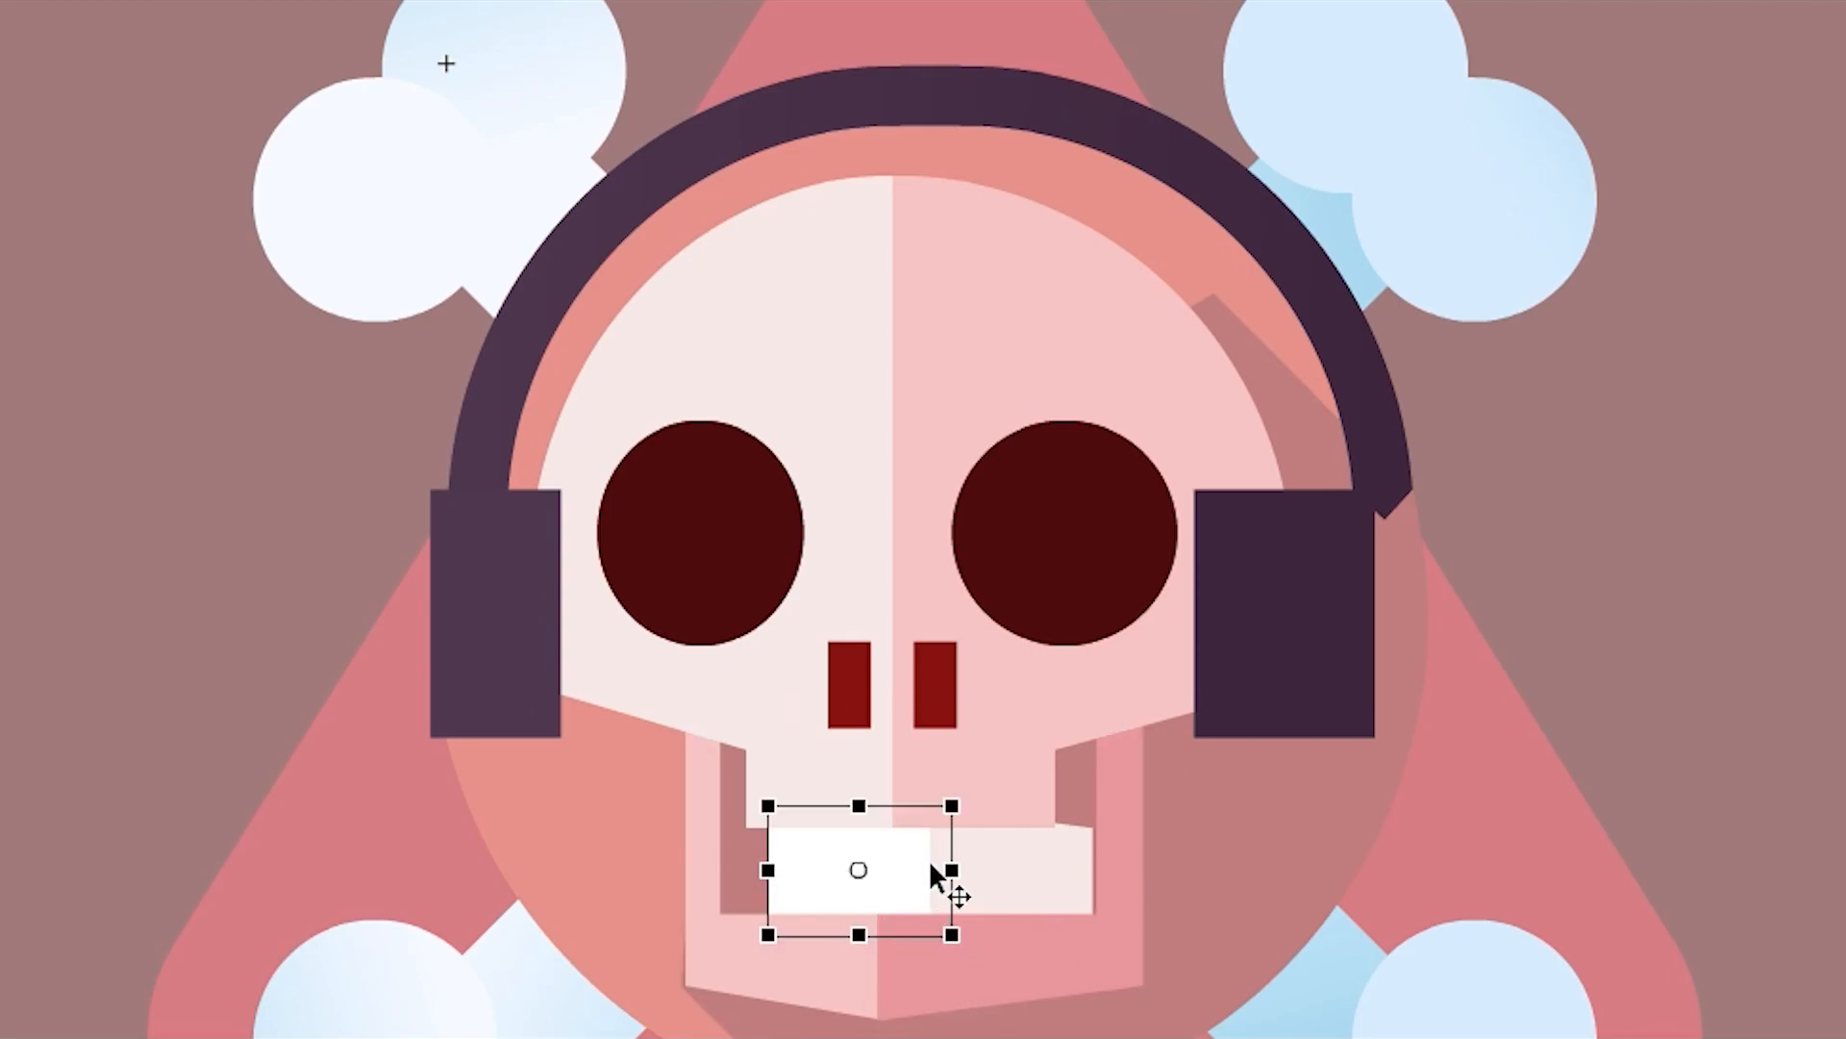
{"action": "key", "text": "ctrl+equal"}
{"action": "key", "text": "shift+Left"}
{"action": "left_click_drag", "start_coordinate": [1084, 535], "coordinate": [942, 535]}
{"action": "left_click", "coordinate": [1106, 548]}
{"action": "key", "text": "shift+Left"}
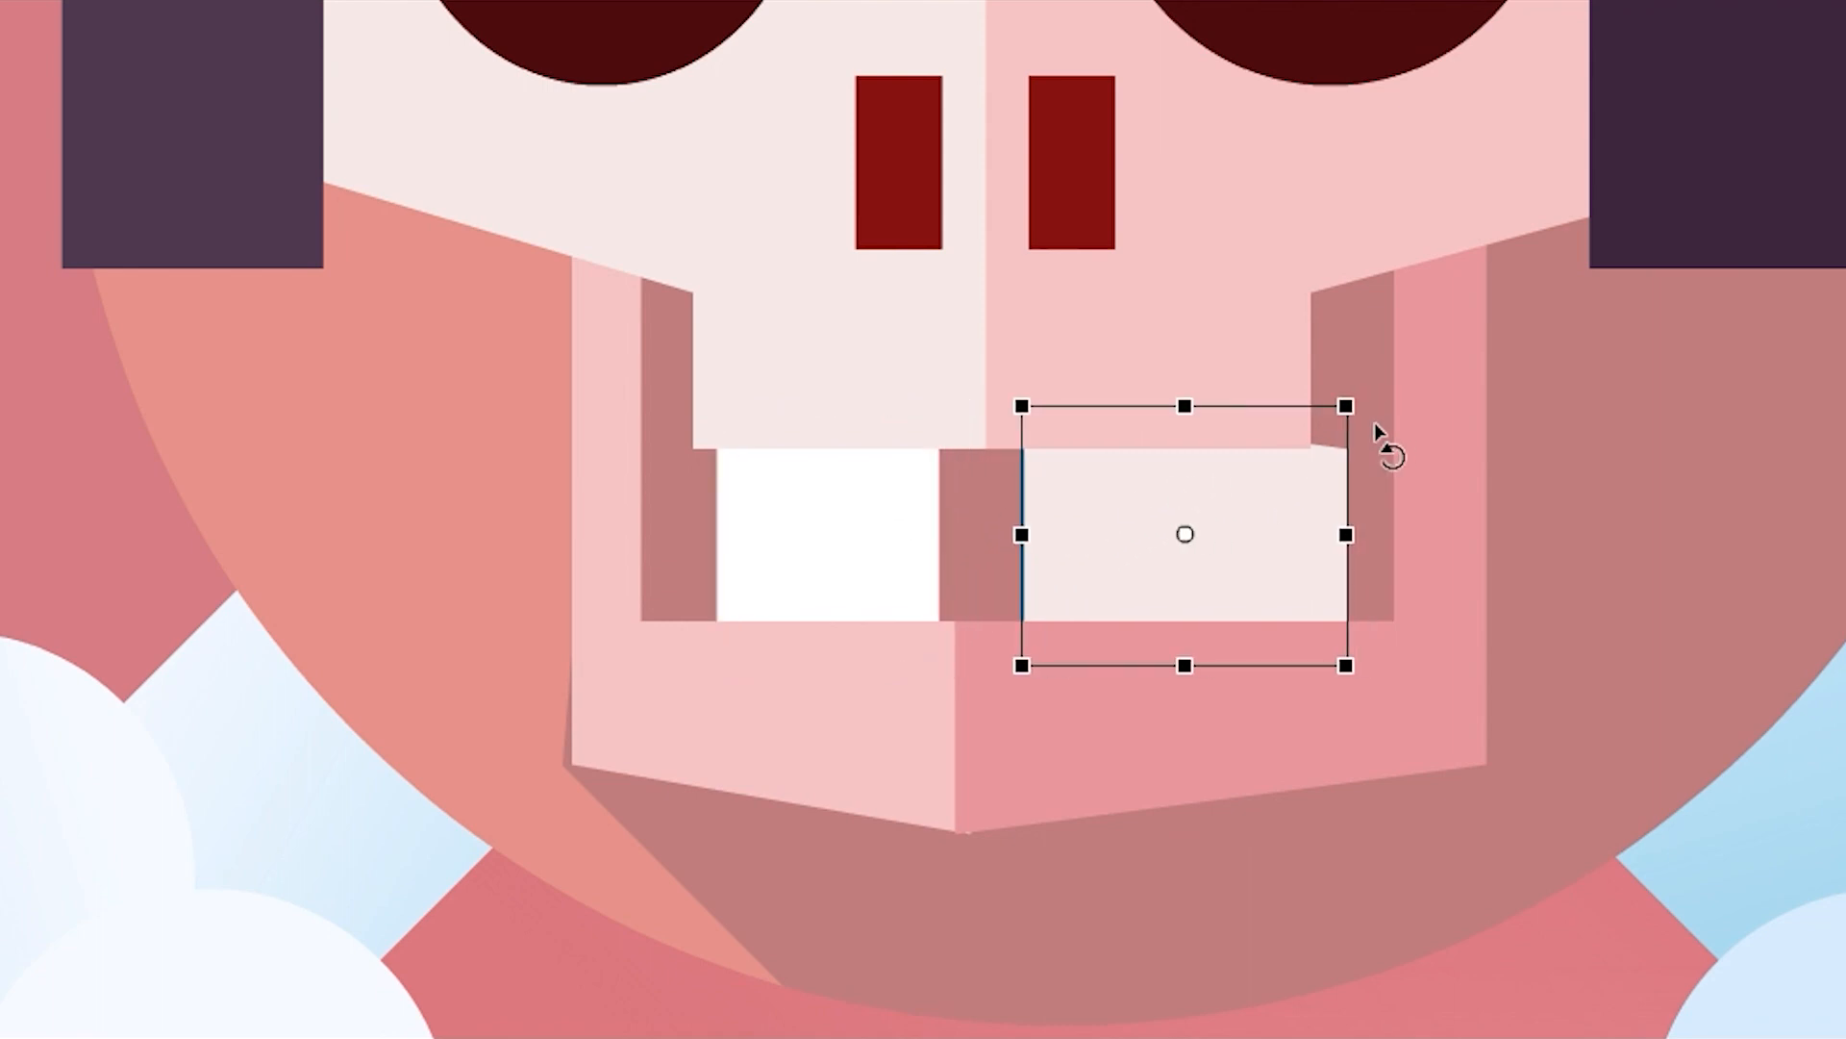
{"action": "key", "text": "shift+Left"}
{"action": "left_click_drag", "start_coordinate": [987, 532], "coordinate": [940, 532]}
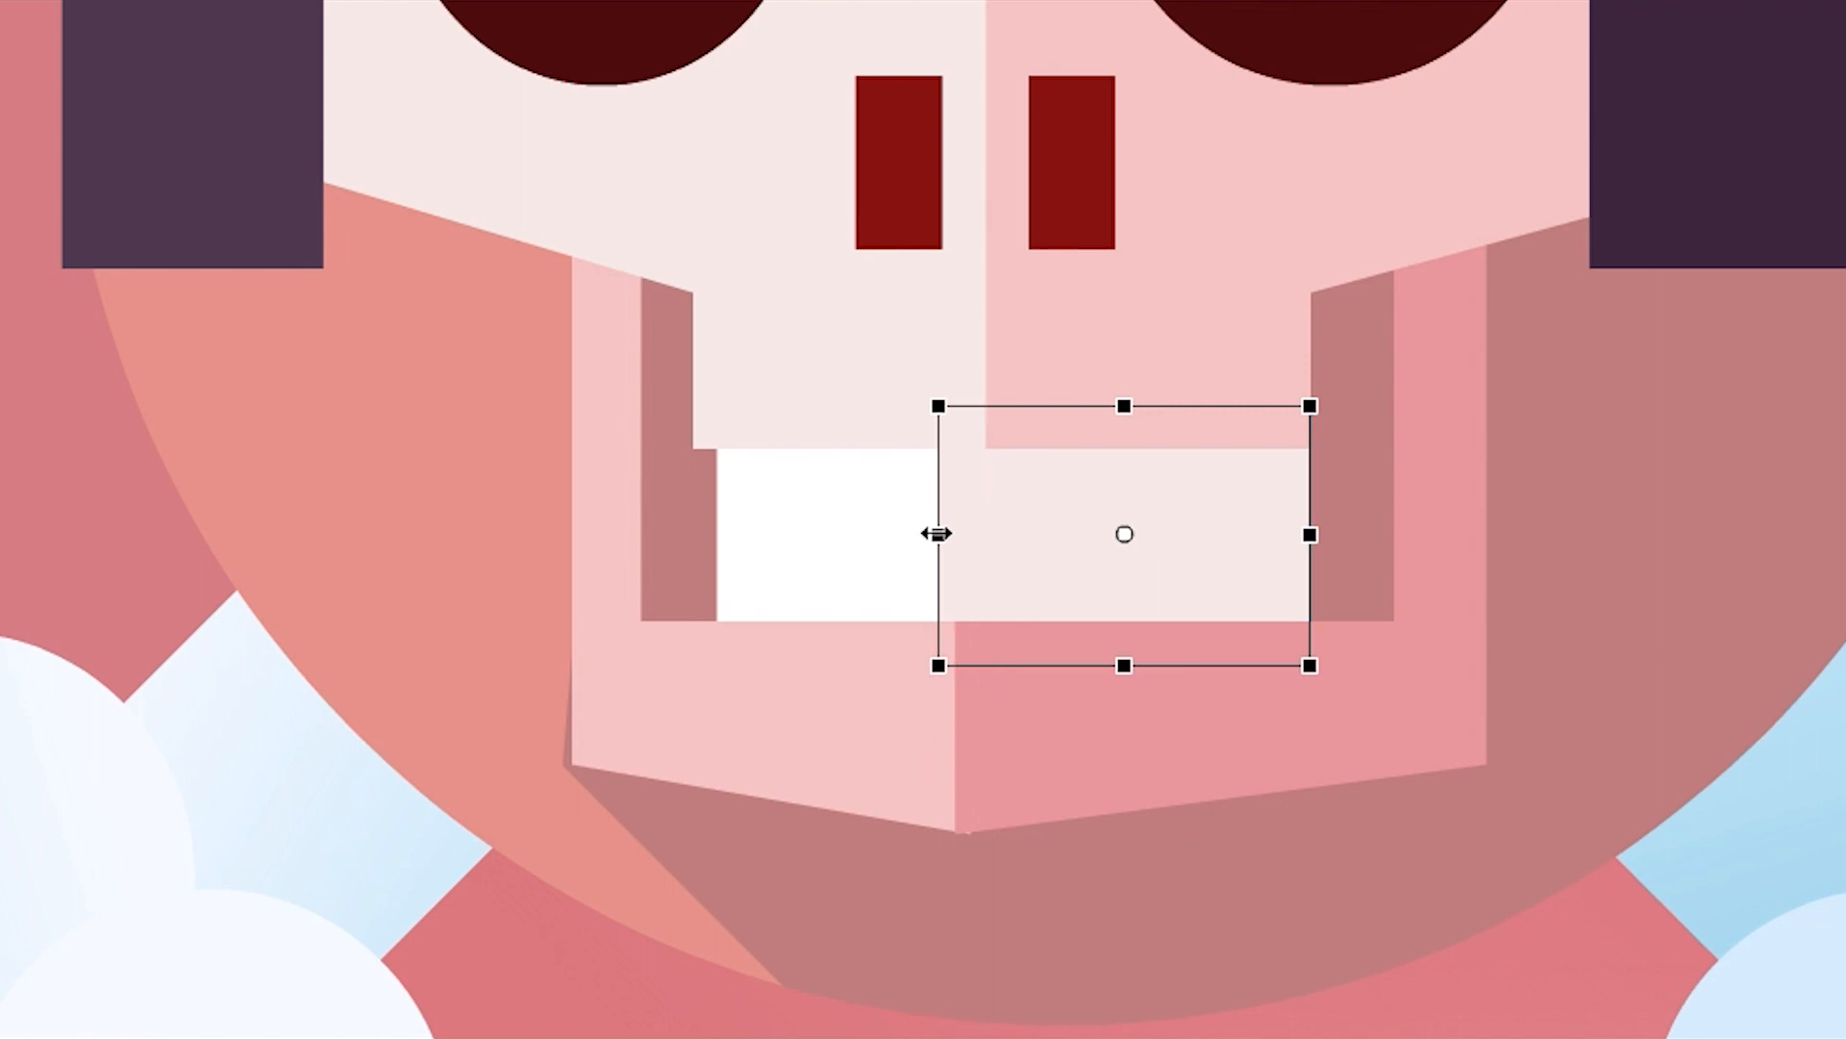
- Narrow the headphone bridge at frame 30 so its right side follows the shifted right earpiece
{"action": "key", "text": "ctrl+minus"}
{"action": "key", "text": "Escape"}
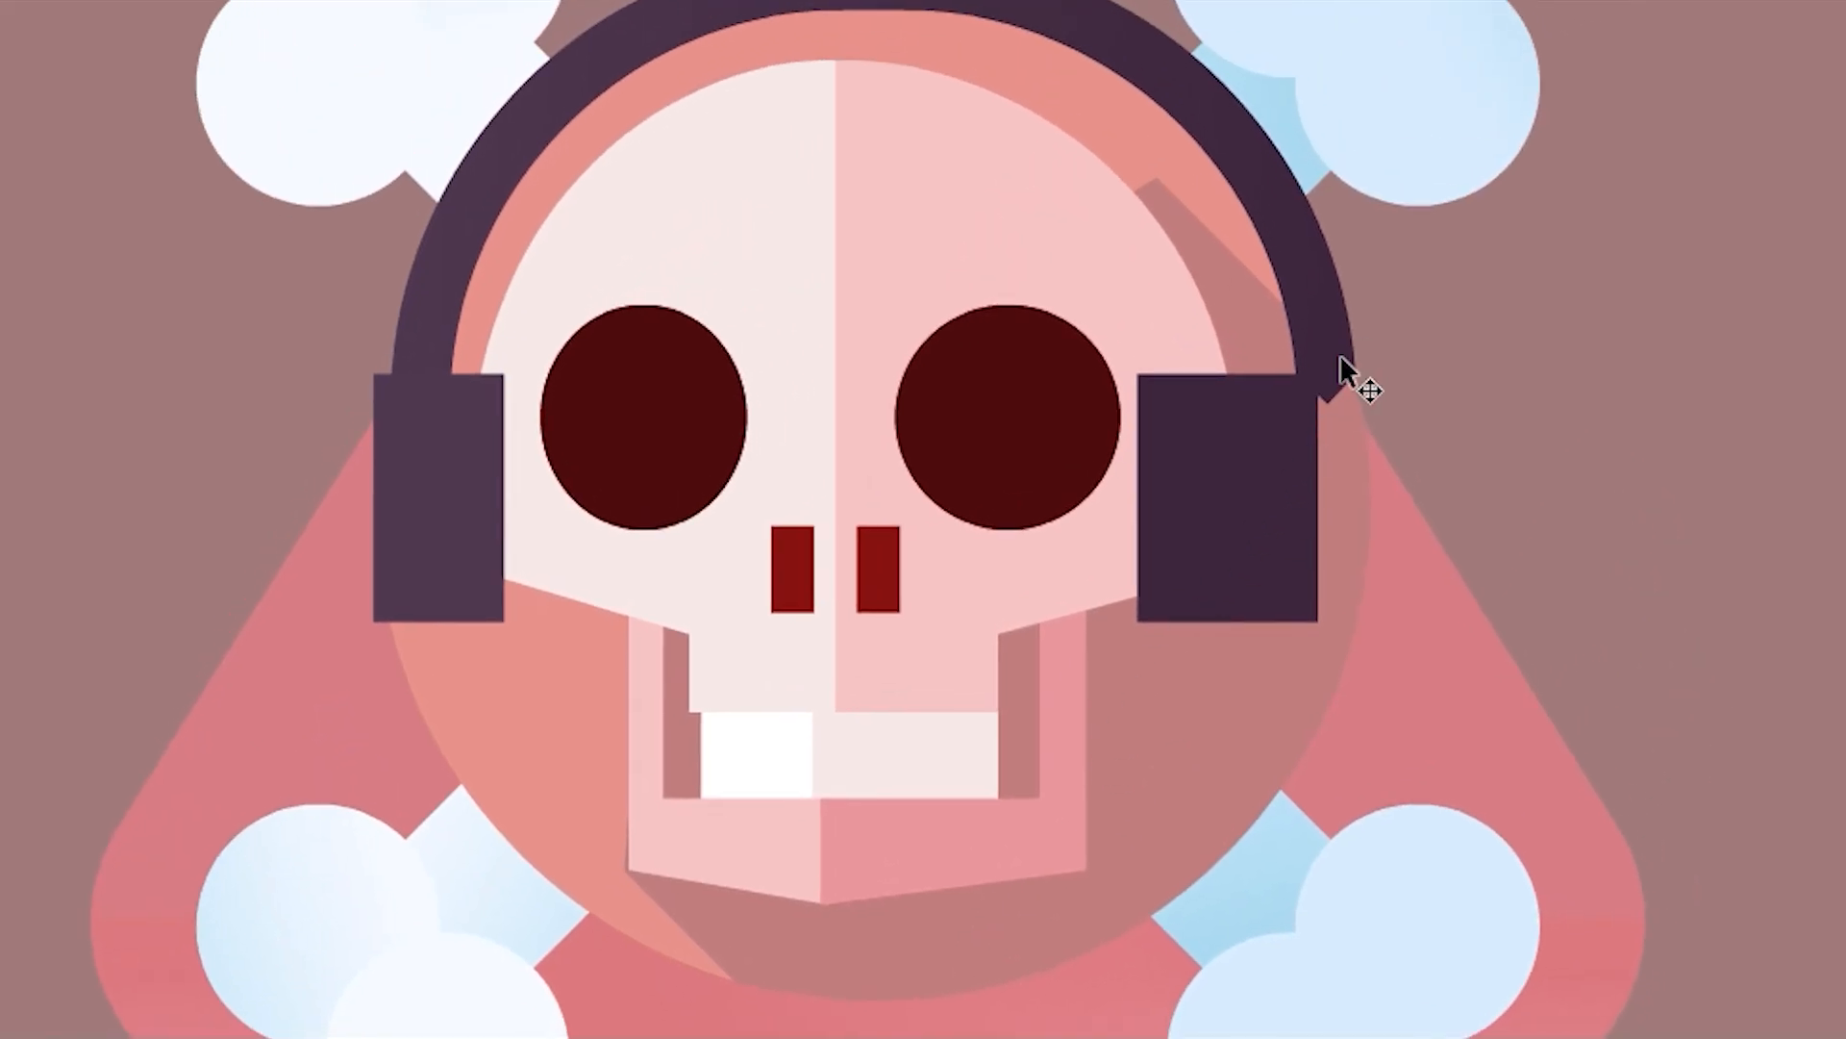
{"action": "left_click", "coordinate": [1464, 126]}
{"action": "left_click_drag", "start_coordinate": [1356, 176], "coordinate": [1319, 171]}
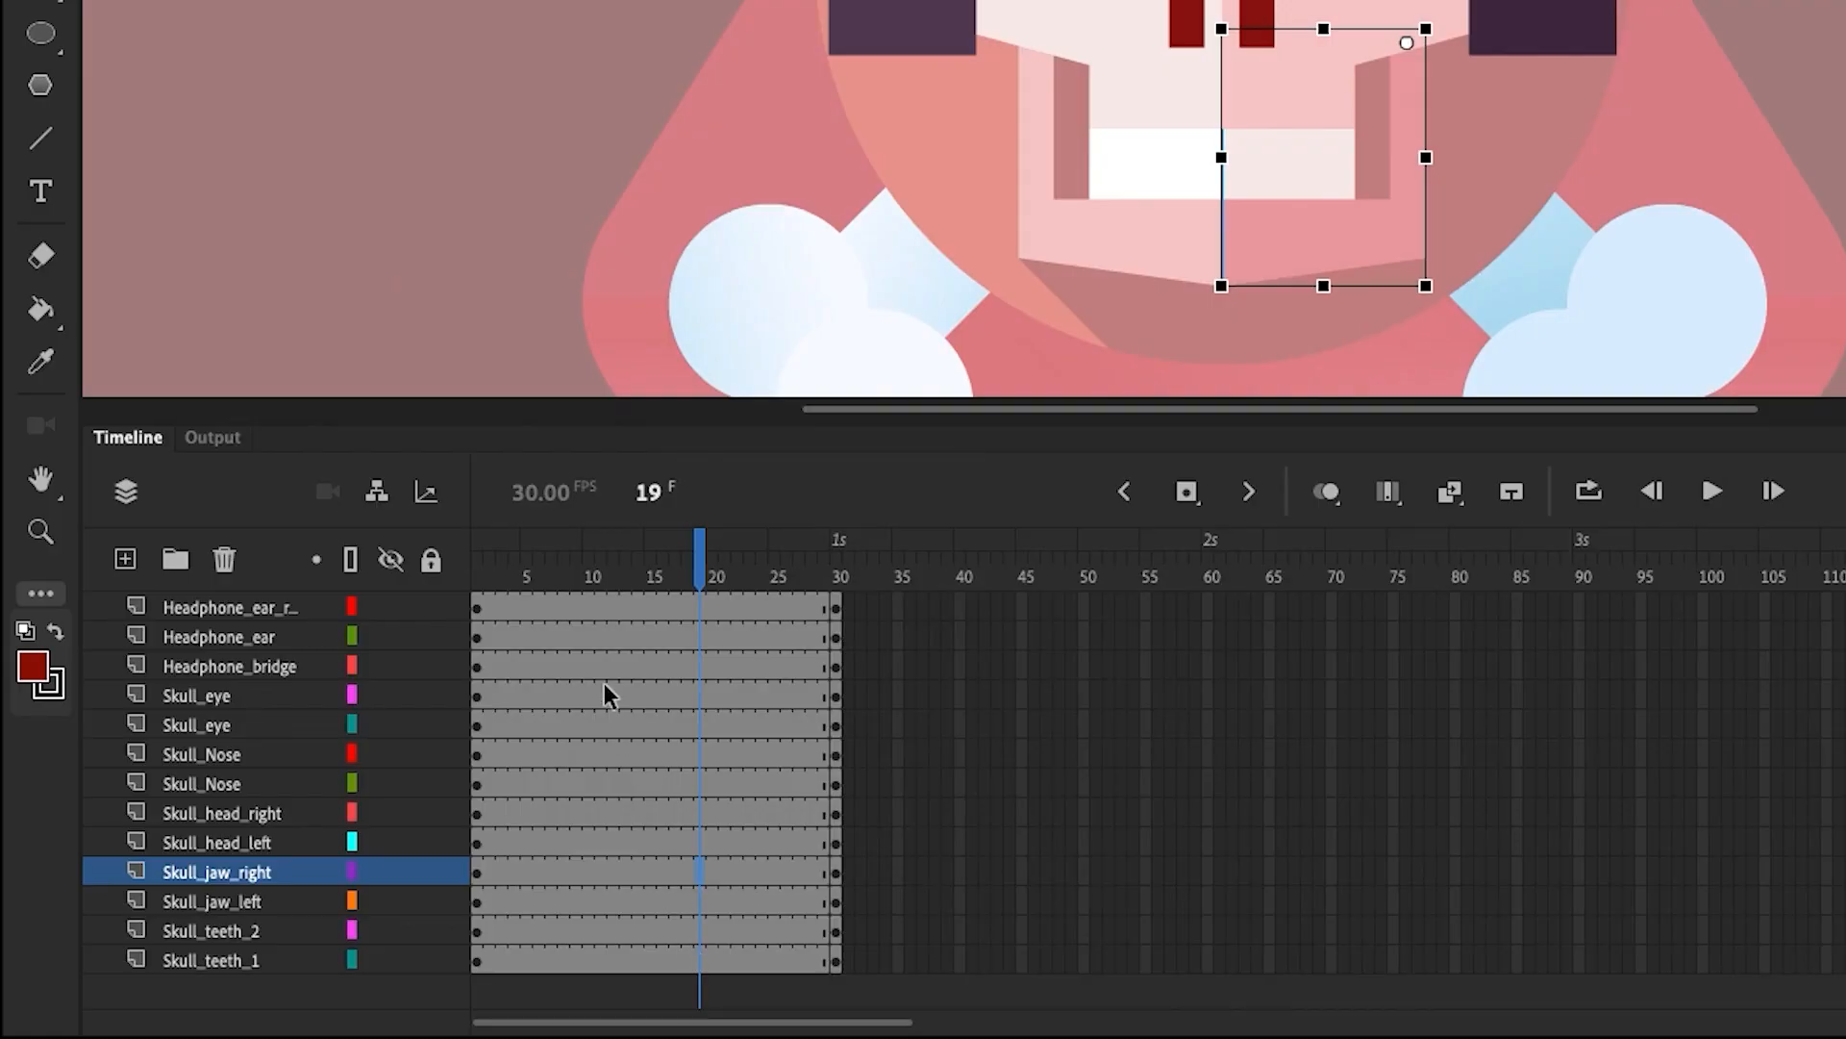
- Create classic tweens across all layers between the keyframes at frames 1 and 30
{"action": "left_click_drag", "start_coordinate": [577, 608], "coordinate": [726, 960]}
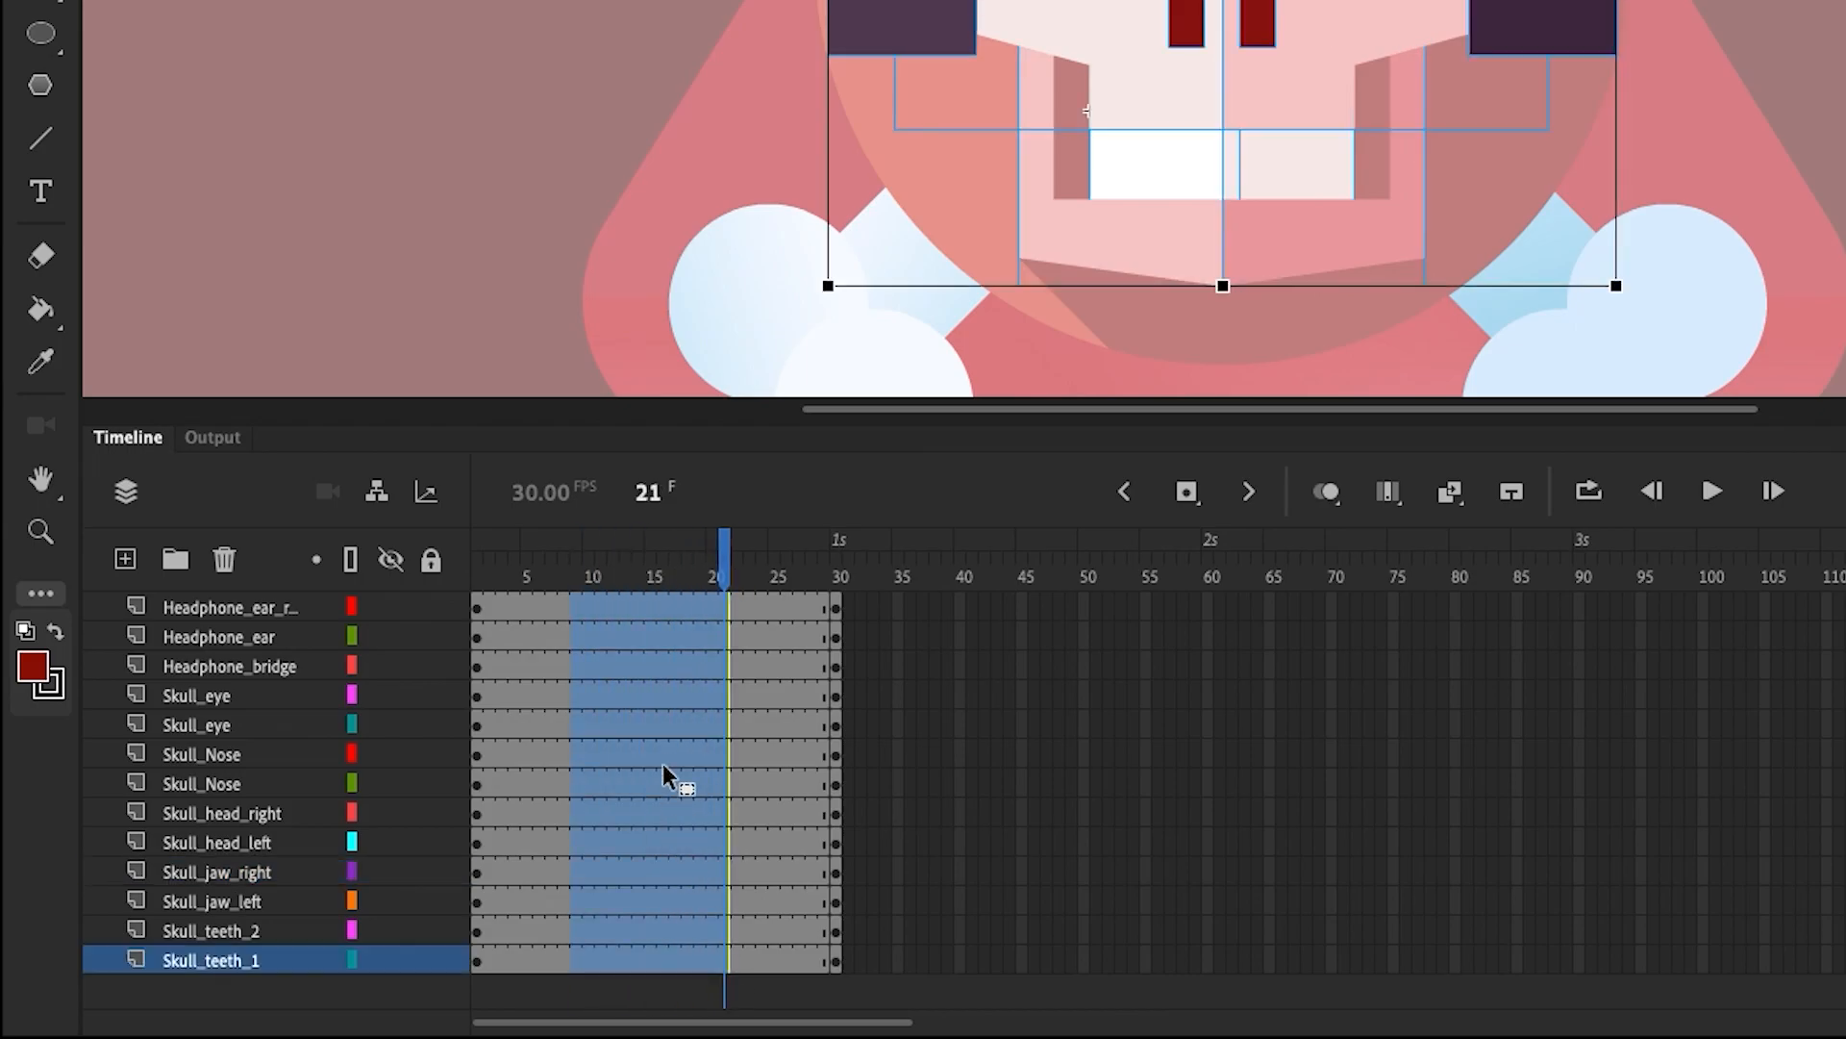
{"action": "right_click", "coordinate": [654, 749]}
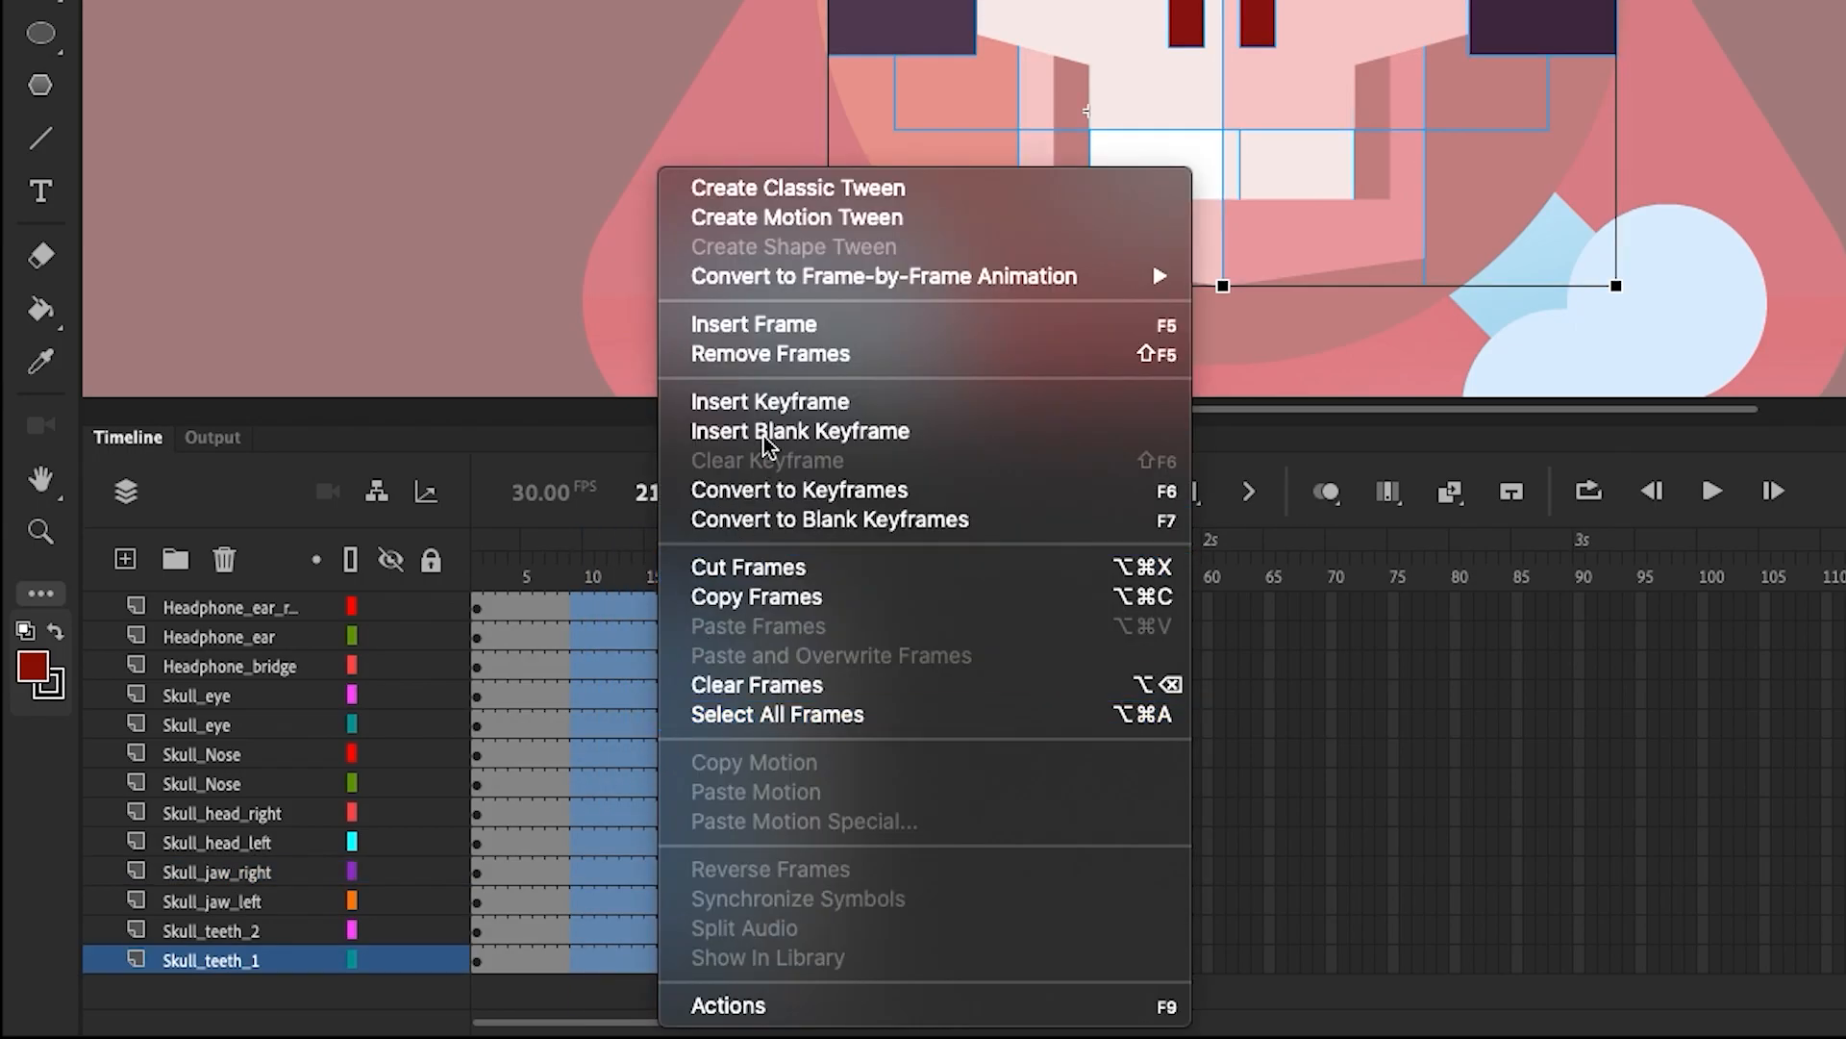
{"action": "left_click", "coordinate": [873, 188]}
- Preview the tween and resize the headphone bridge at frame 30 to a width of 453.05 so it meets the right earpiece
{"action": "left_click_drag", "start_coordinate": [731, 539], "coordinate": [695, 612]}
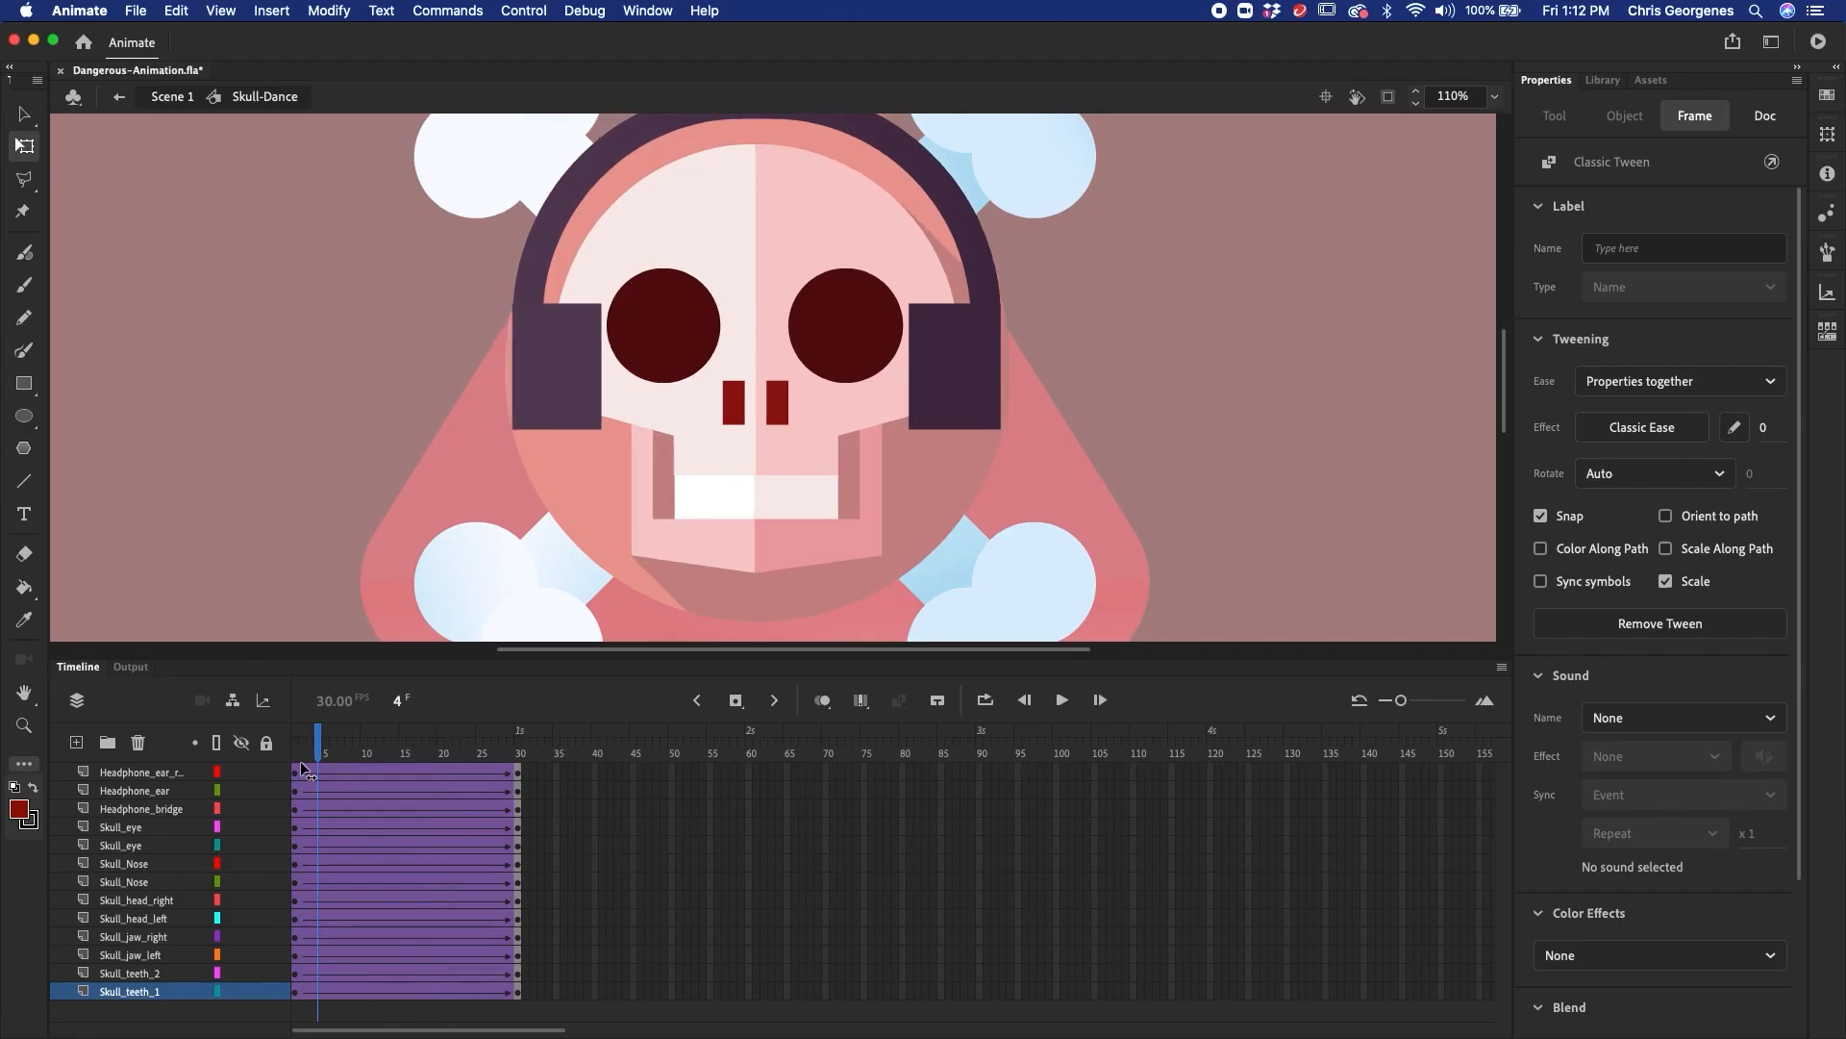
{"action": "left_click_drag", "start_coordinate": [430, 776], "coordinate": [535, 804]}
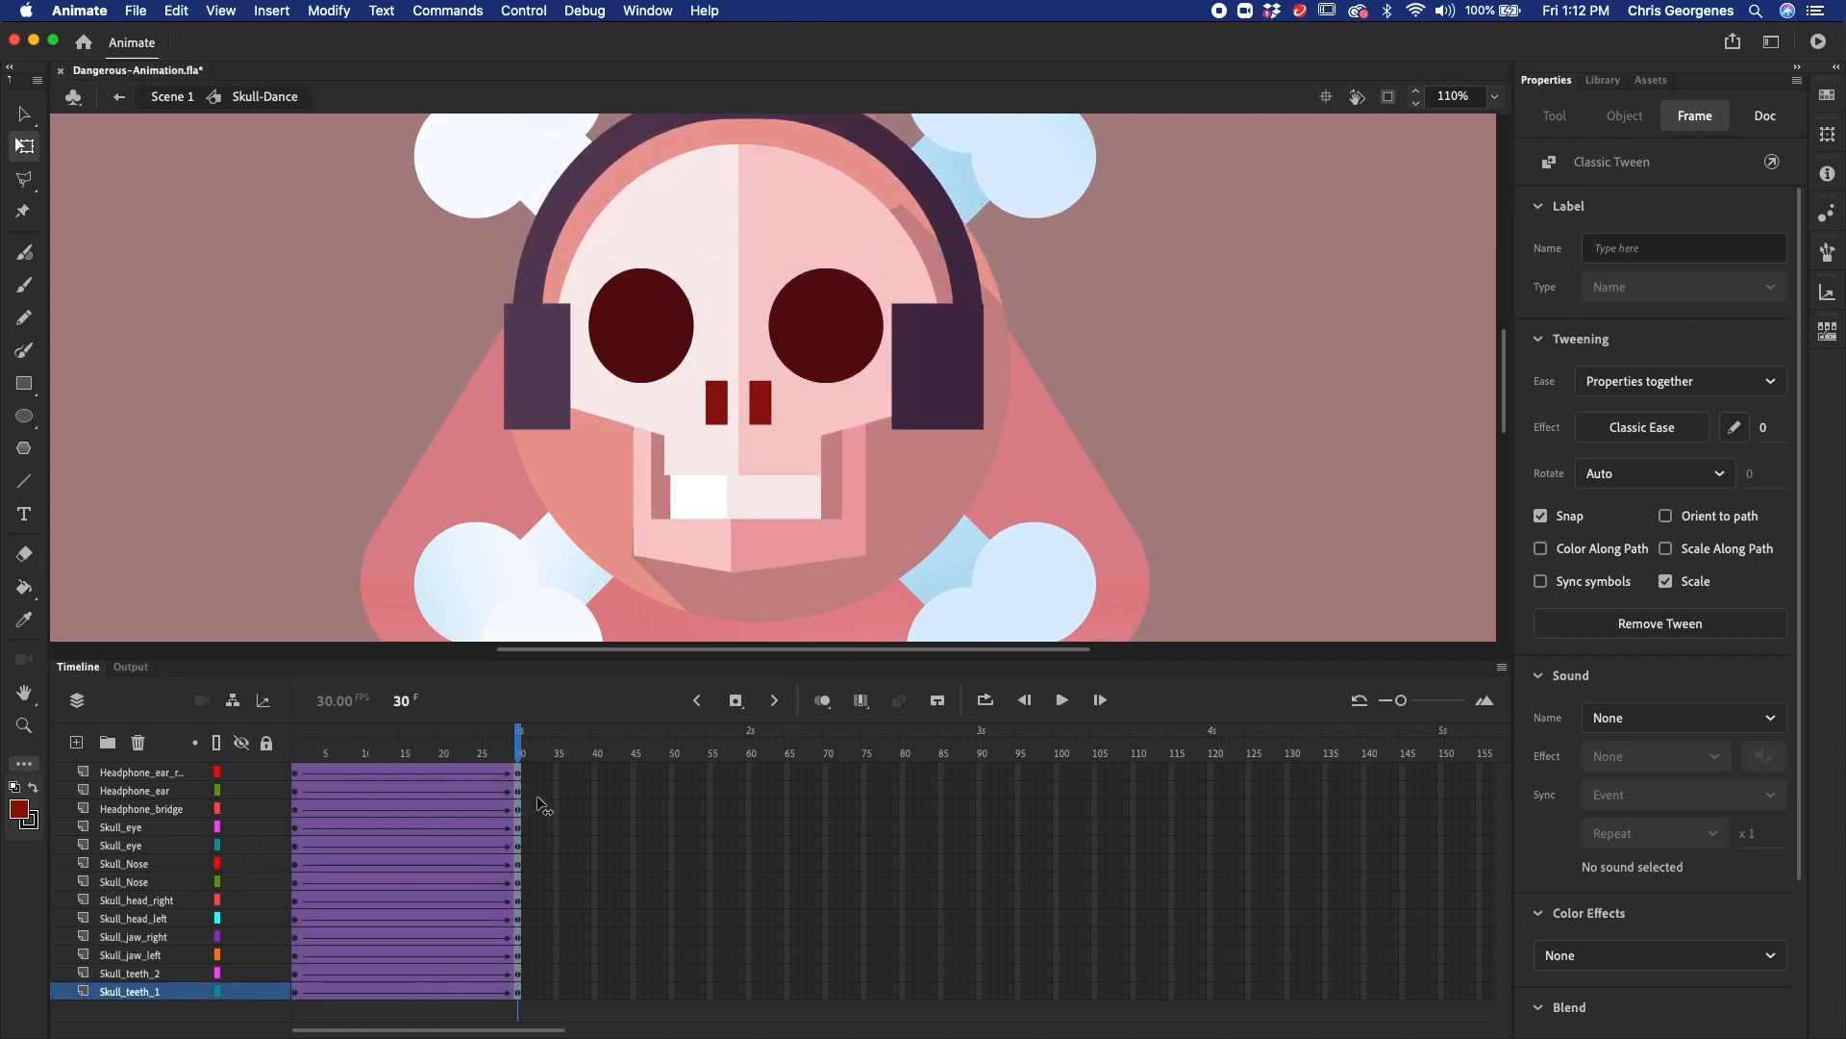
{"action": "left_click", "coordinate": [553, 801]}
{"action": "left_click", "coordinate": [956, 228]}
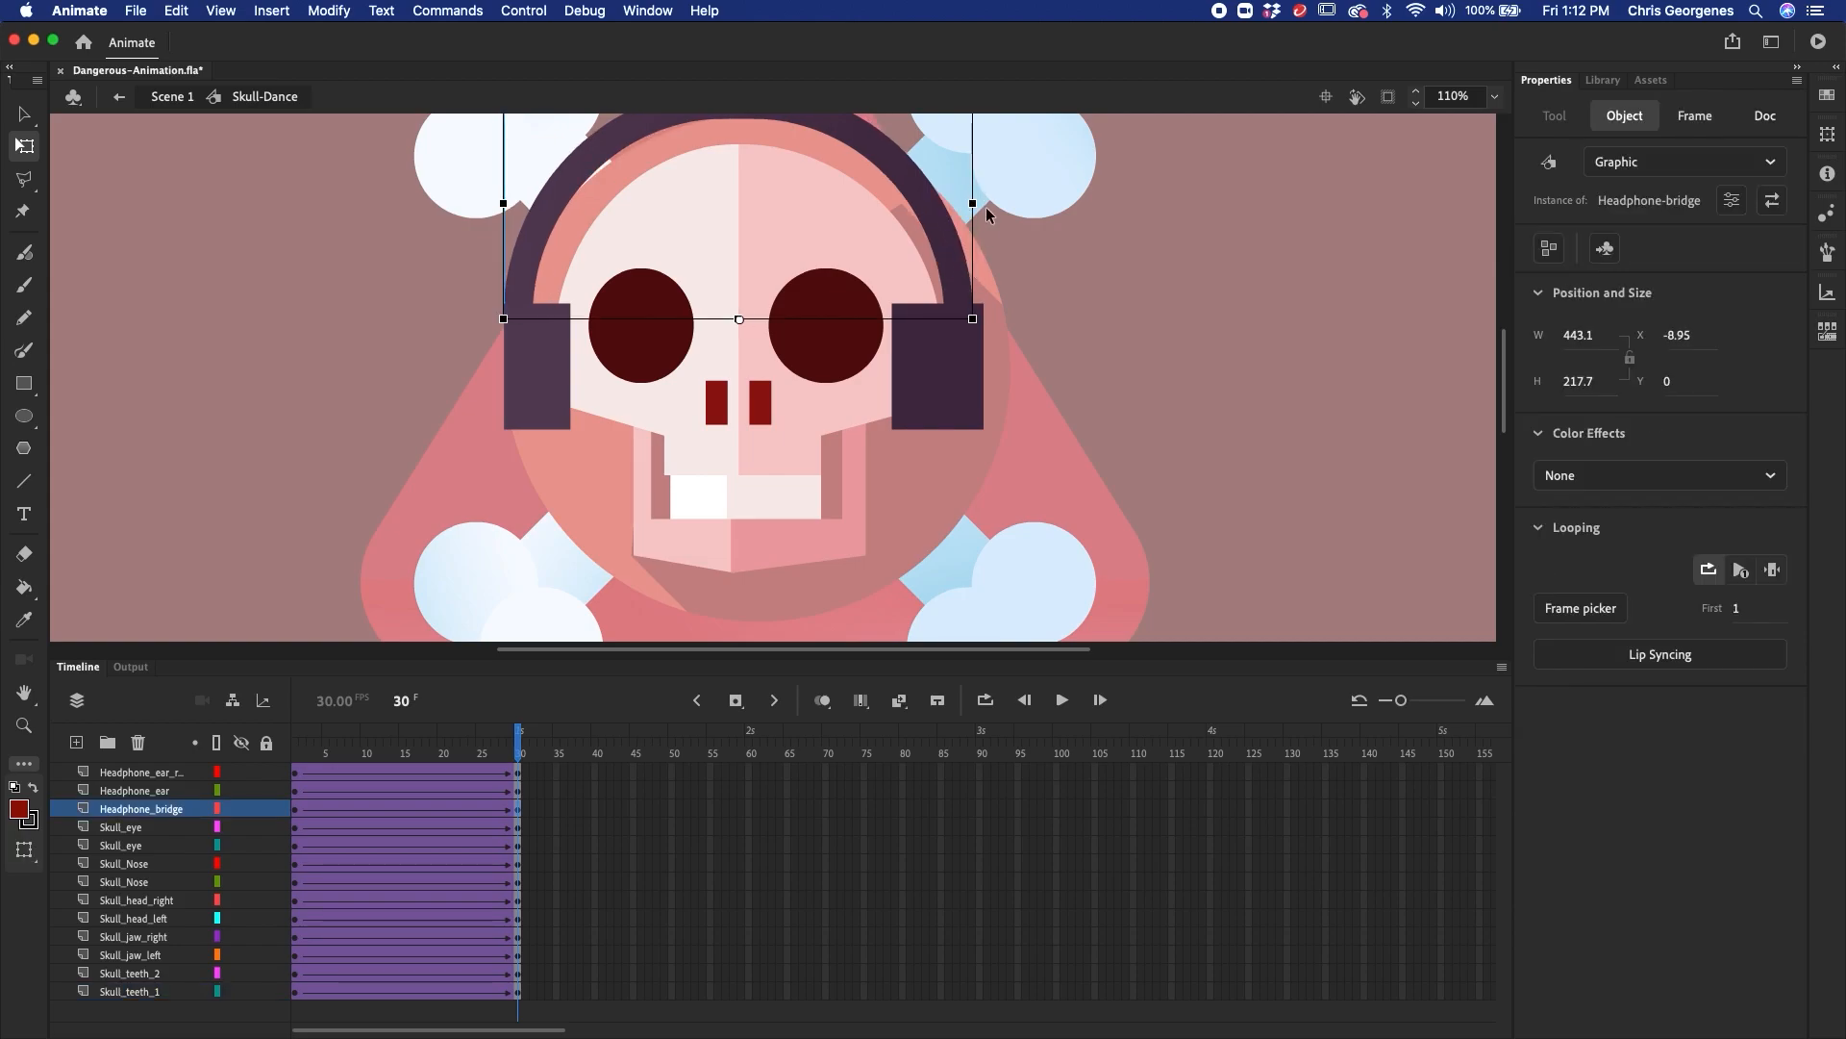
{"action": "left_click_drag", "start_coordinate": [973, 202], "coordinate": [983, 202]}
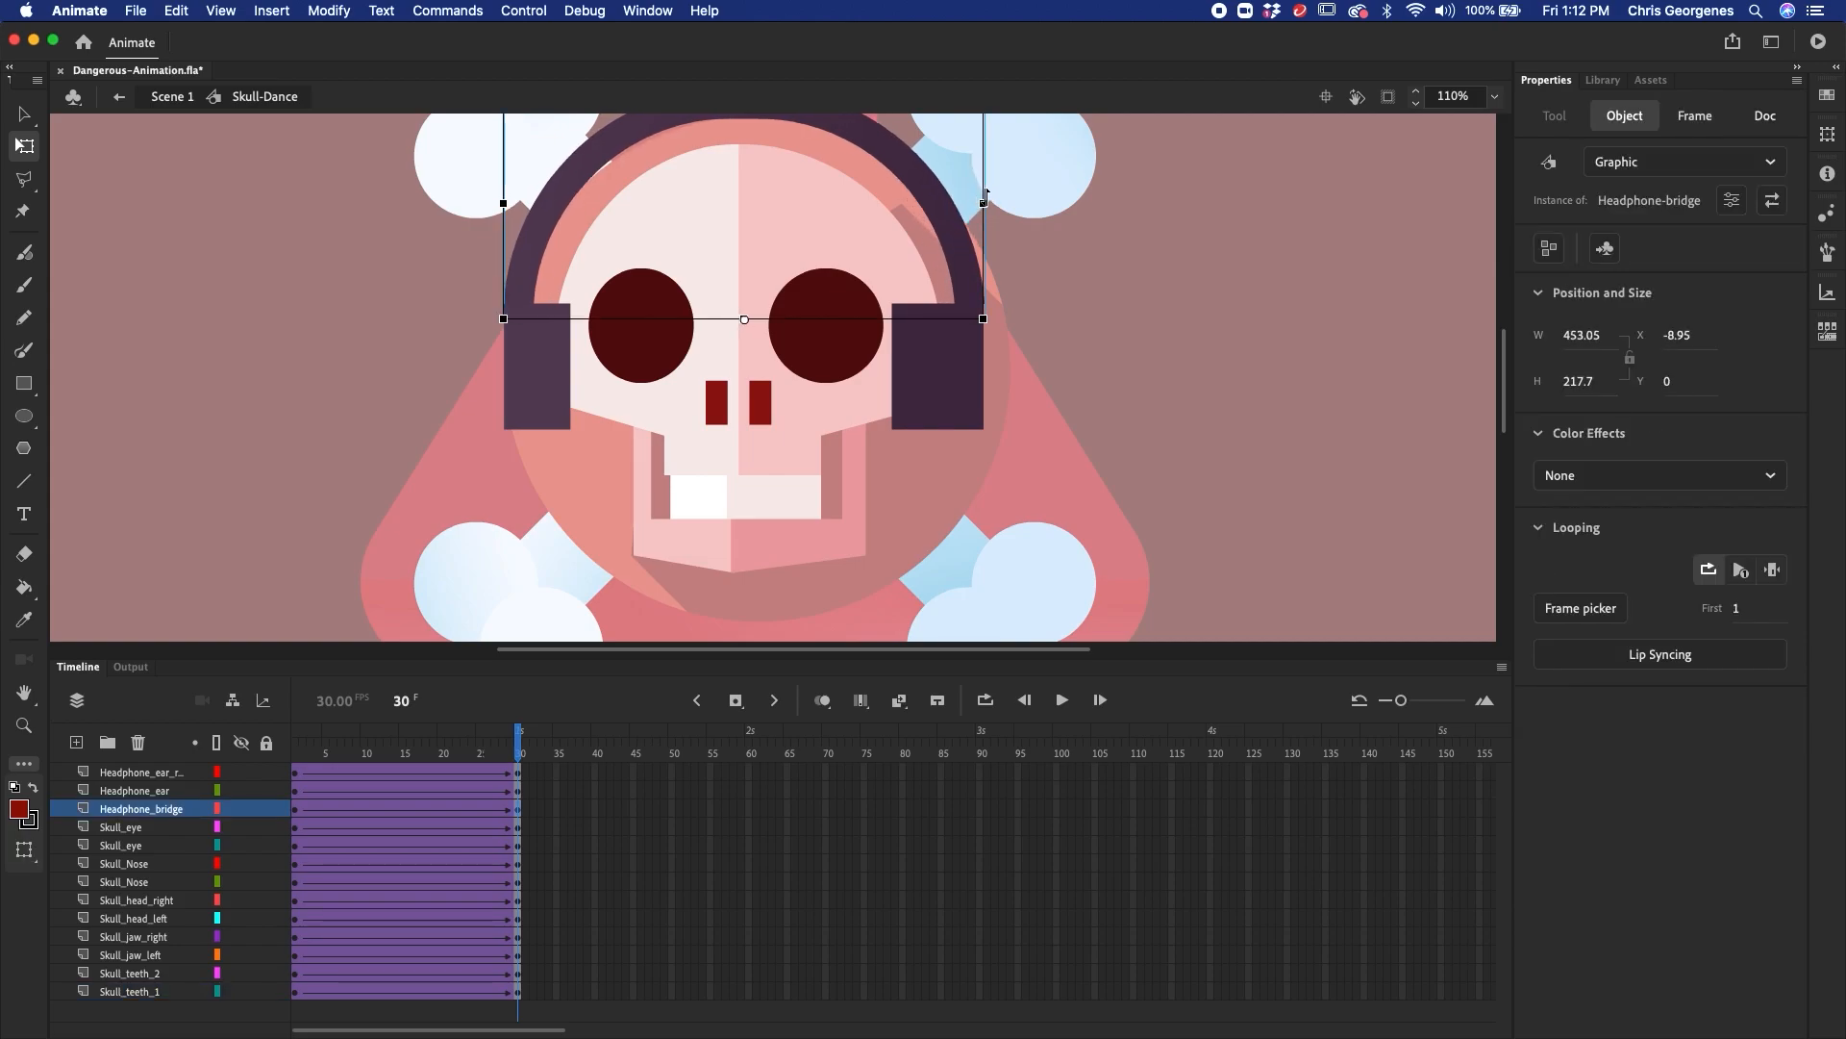
- Preview the head turn up to frame 30 and inspect the skull's pose against the whole cover and up close
{"action": "key", "text": "v"}
{"action": "left_click_drag", "start_coordinate": [502, 755], "coordinate": [548, 804]}
{"action": "key", "text": "super+minus"}
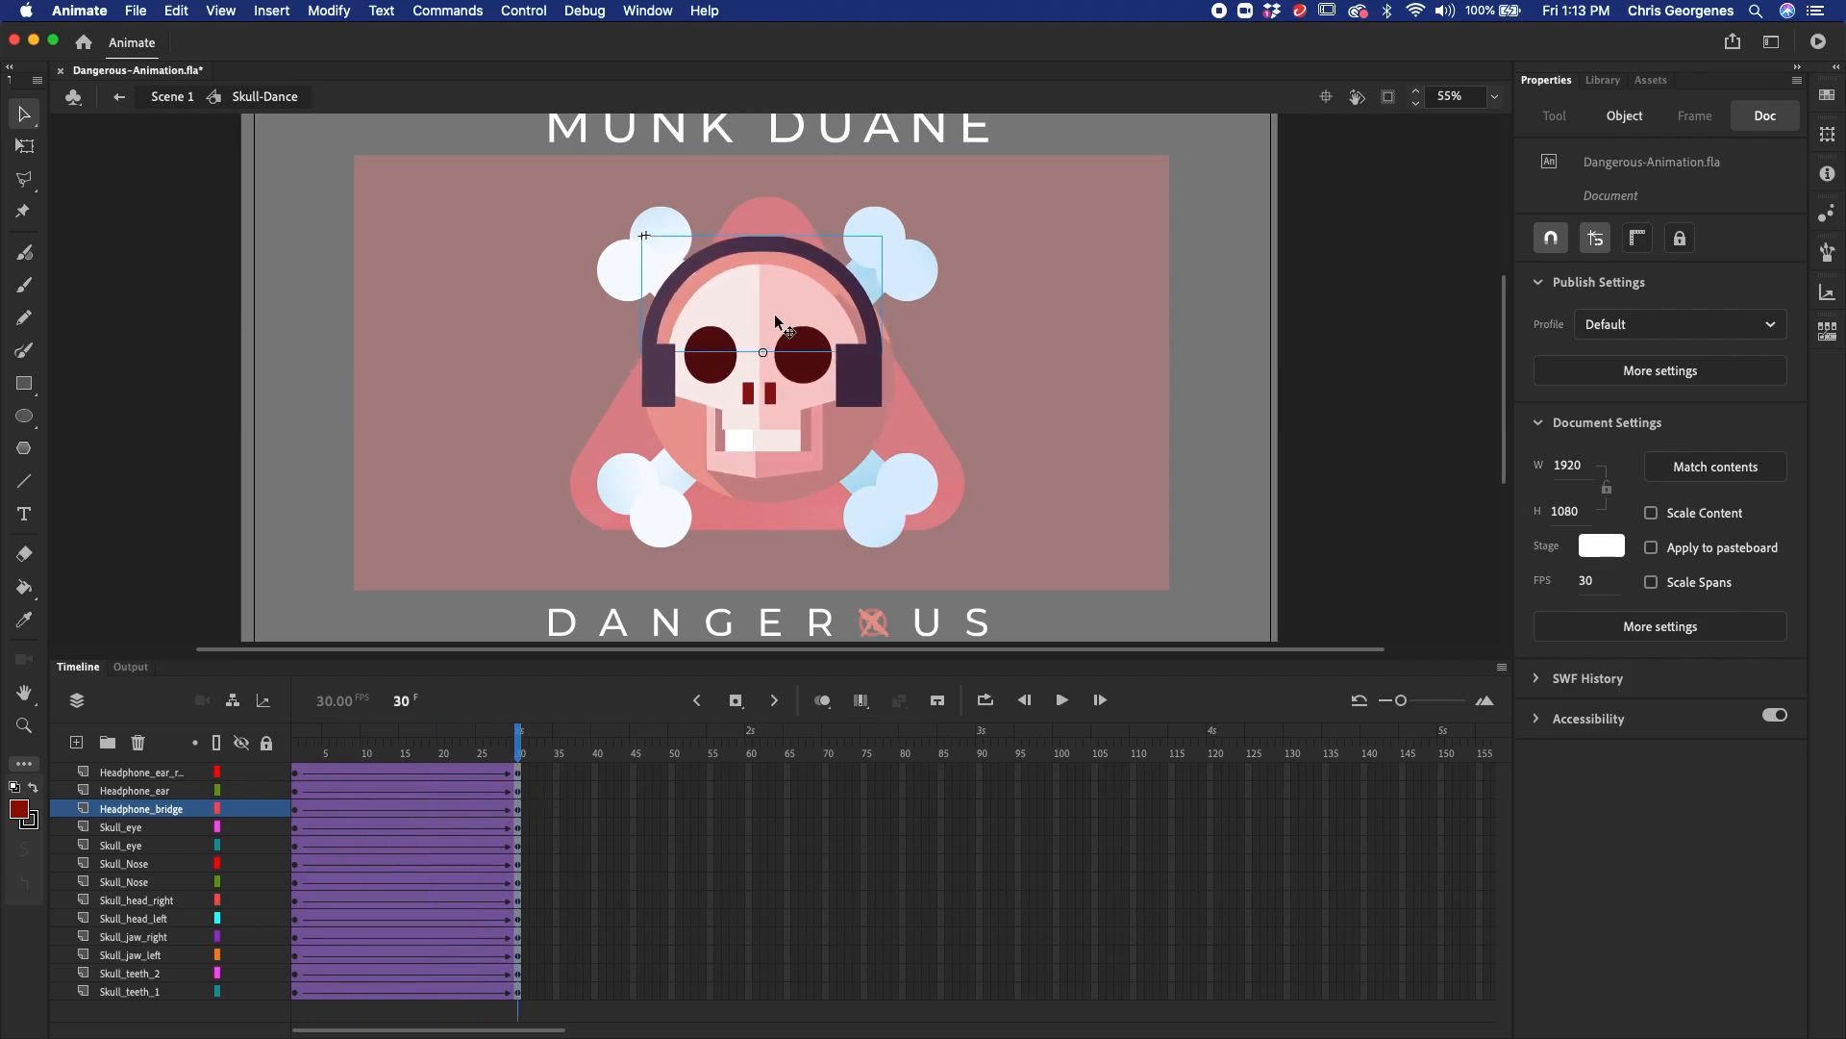
{"action": "key", "text": "z"}
{"action": "left_click", "coordinate": [780, 343]}
{"action": "key", "text": "v"}
{"action": "left_click", "coordinate": [1031, 327]}
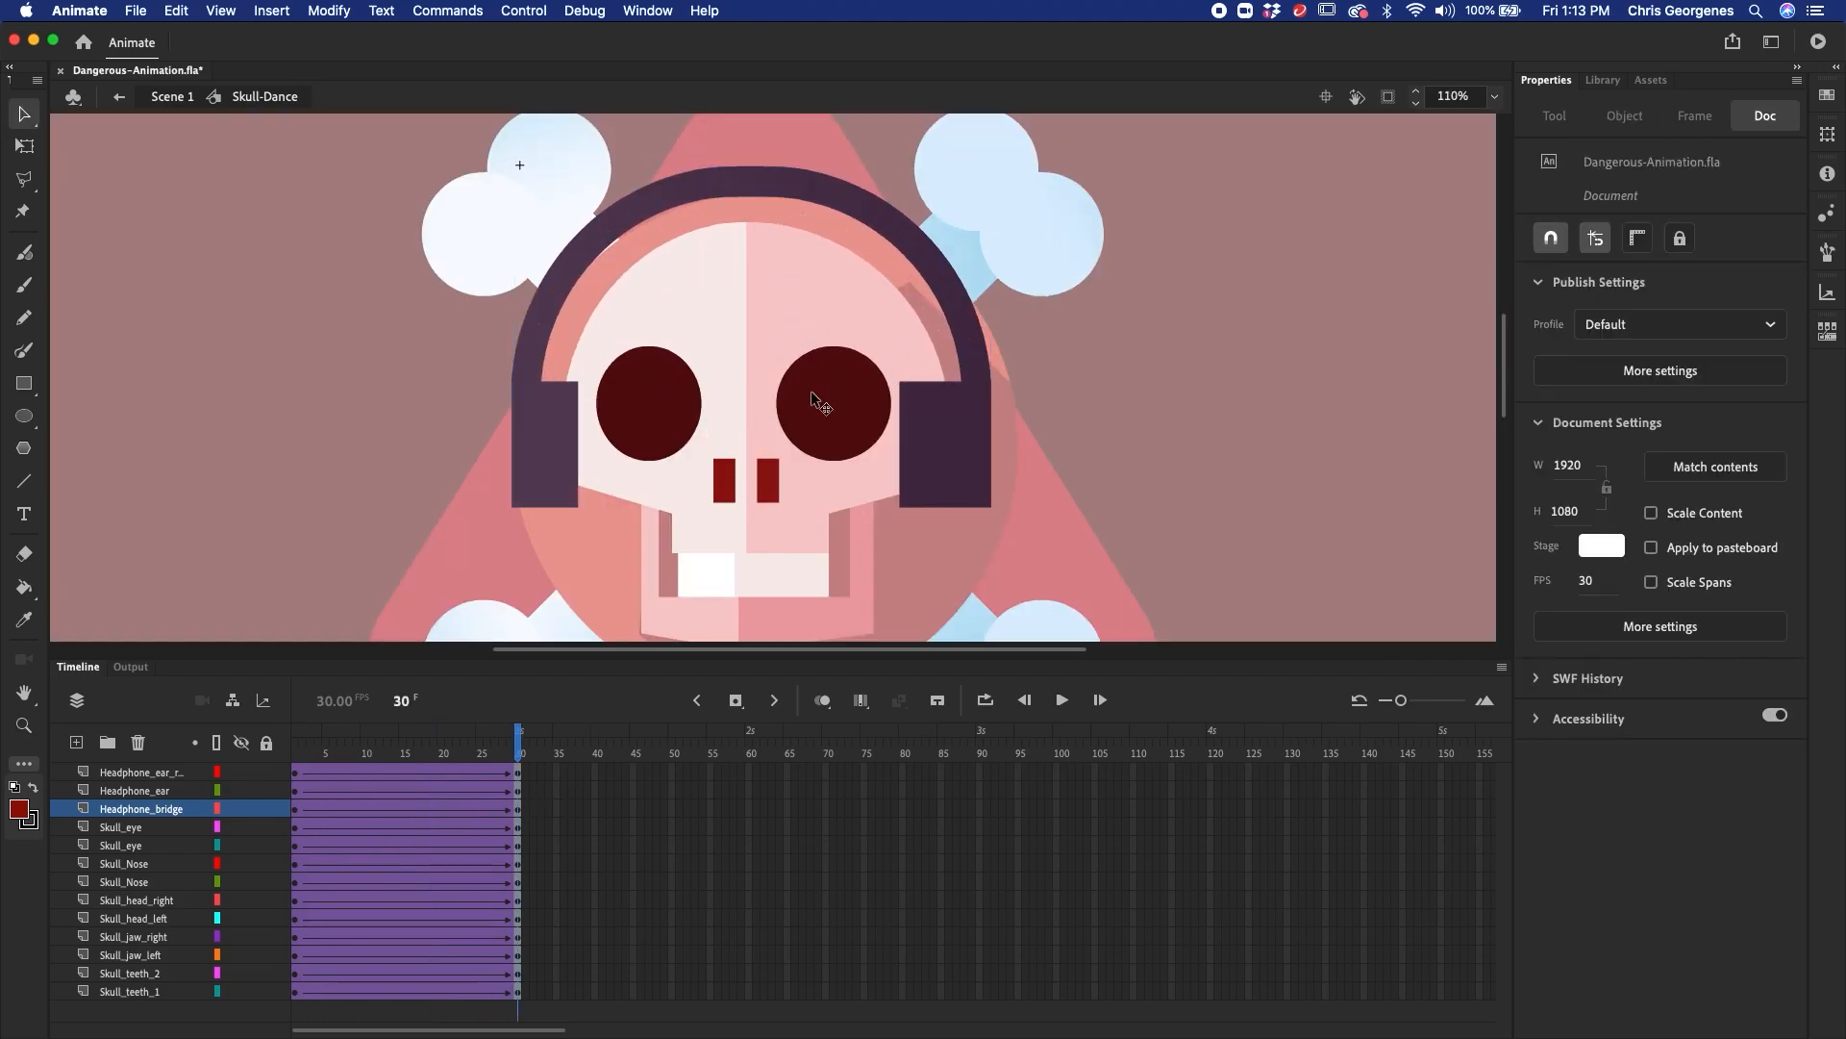
- At frame 30, narrow the left skull half and extend the right half to a width of 204.9, shifting the centre seam left
{"action": "left_click", "coordinate": [734, 420]}
{"action": "key", "text": "q"}
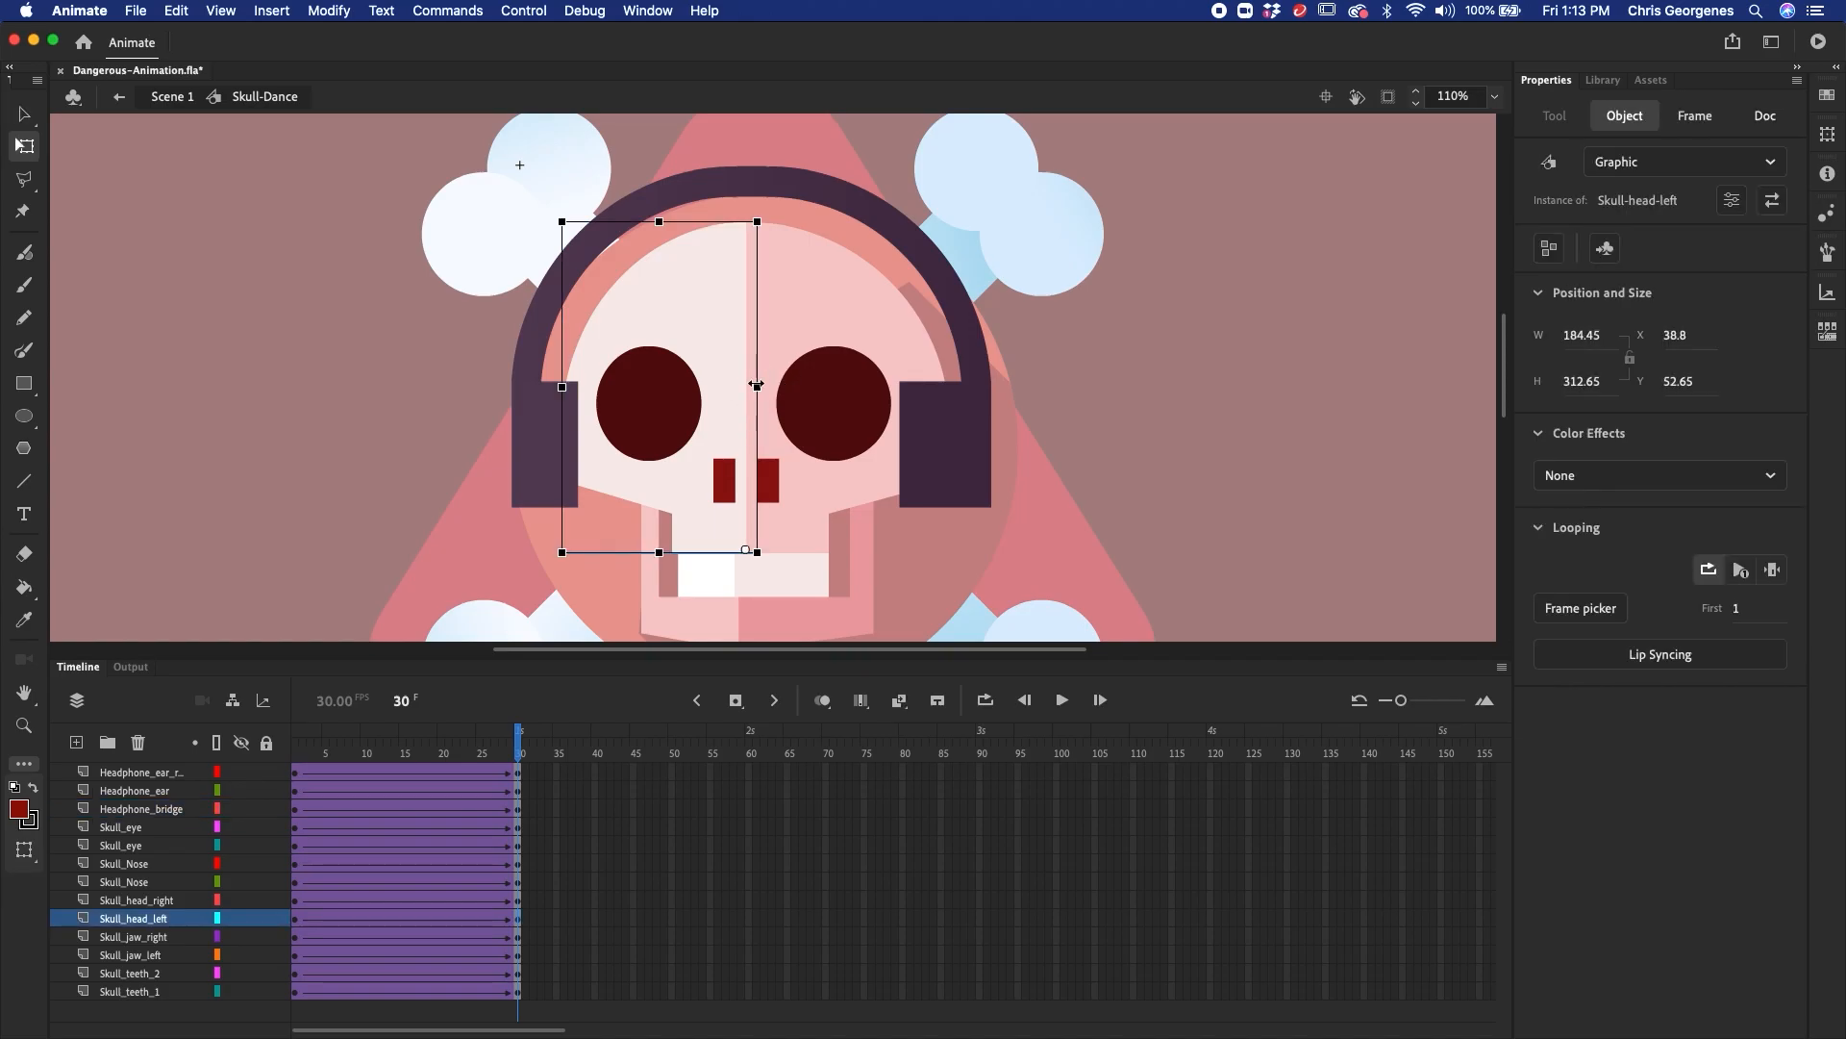
{"action": "left_click_drag", "start_coordinate": [756, 386], "coordinate": [746, 389]}
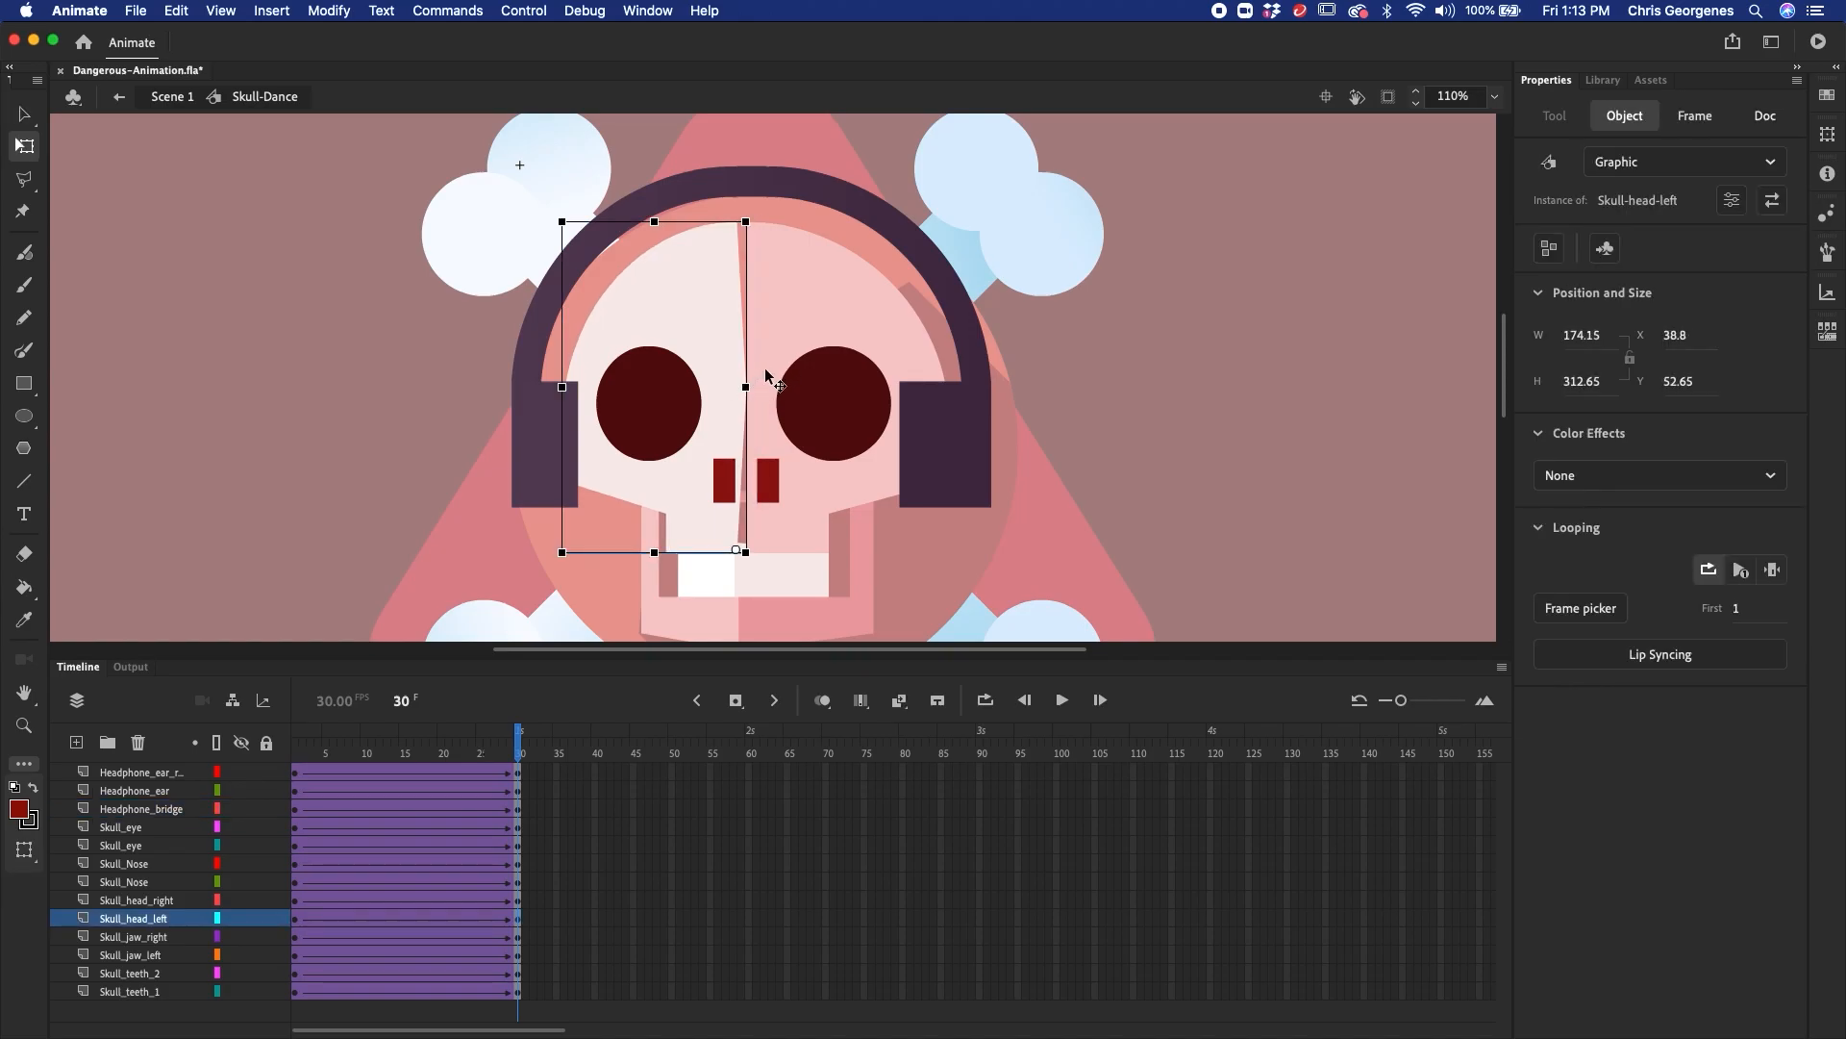
{"action": "left_click", "coordinate": [750, 386]}
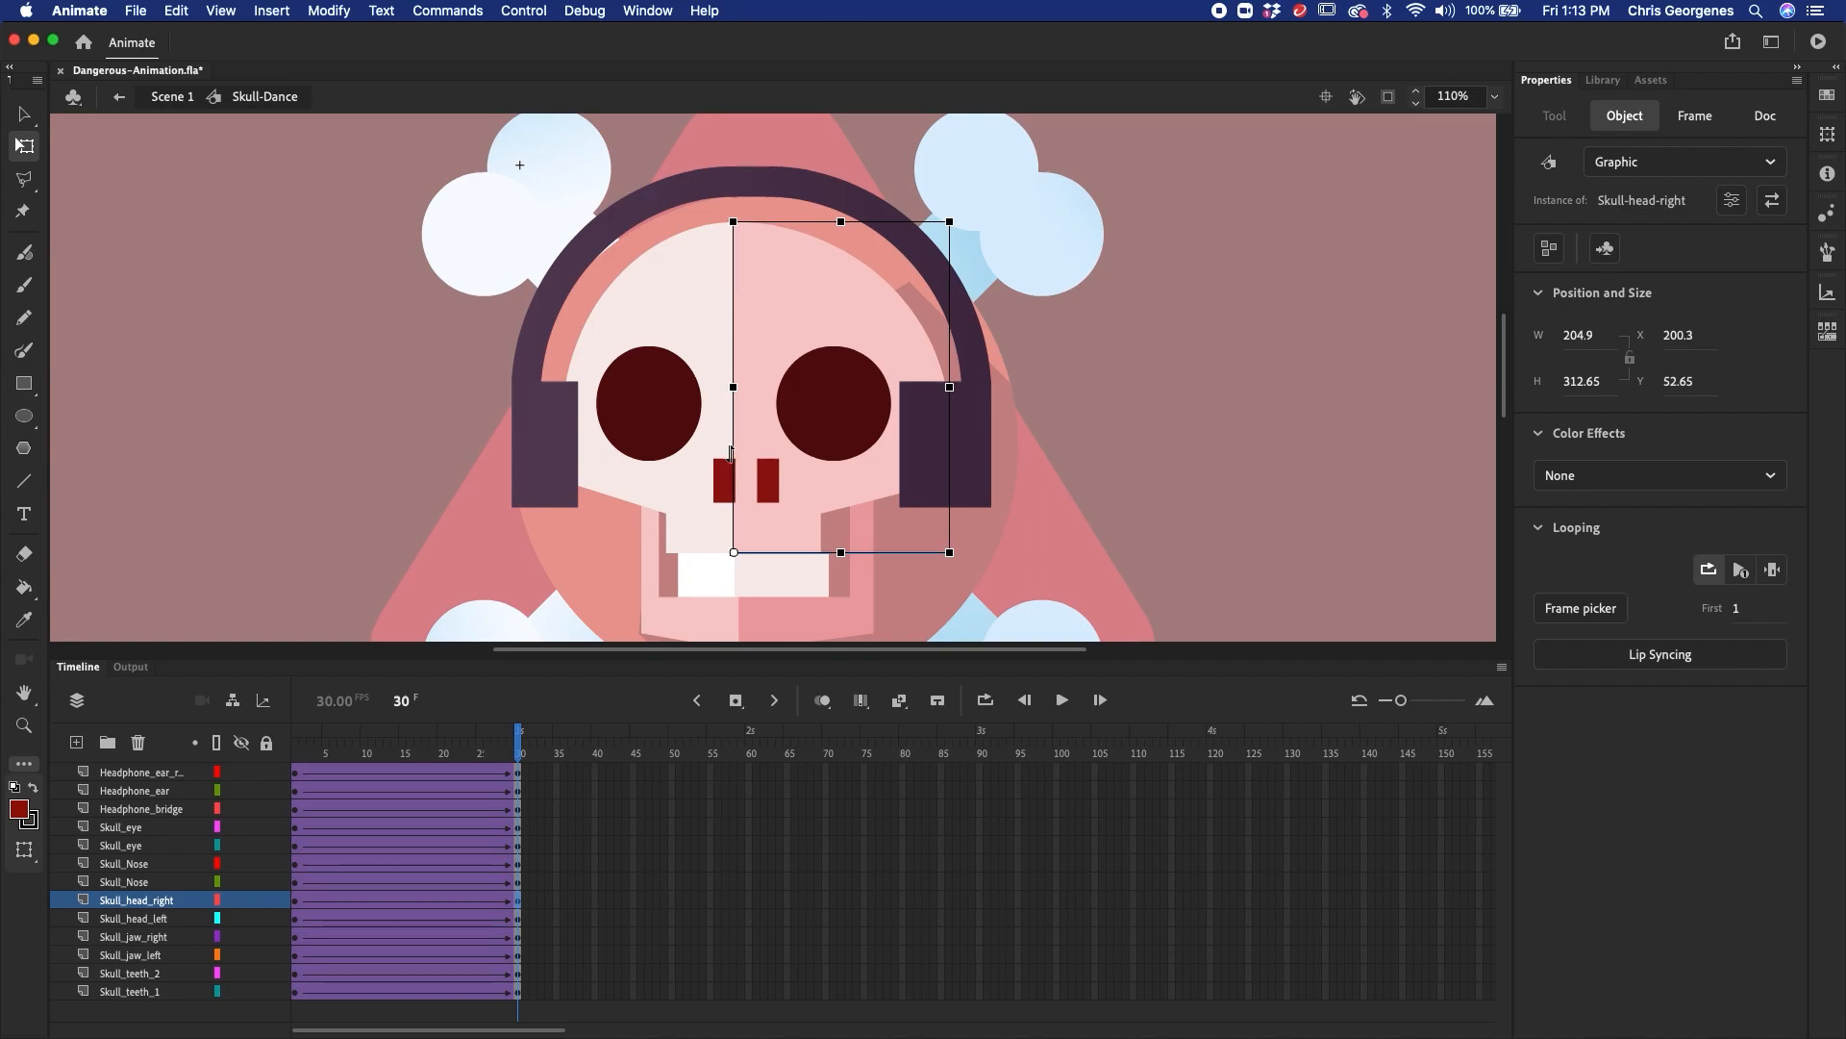
- Move both nose holes left at frame 30, placing the left one at X 169.2 and the right one at X 210.65
{"action": "left_click", "coordinate": [719, 483]}
{"action": "key", "text": "Left"}
{"action": "key", "text": "Left"}
{"action": "key", "text": "Left"}
{"action": "key", "text": "Left"}
{"action": "left_click", "coordinate": [772, 484]}
{"action": "key", "text": "shift+Left"}
{"action": "key", "text": "Left"}
{"action": "key", "text": "Left"}
{"action": "key", "text": "Left"}
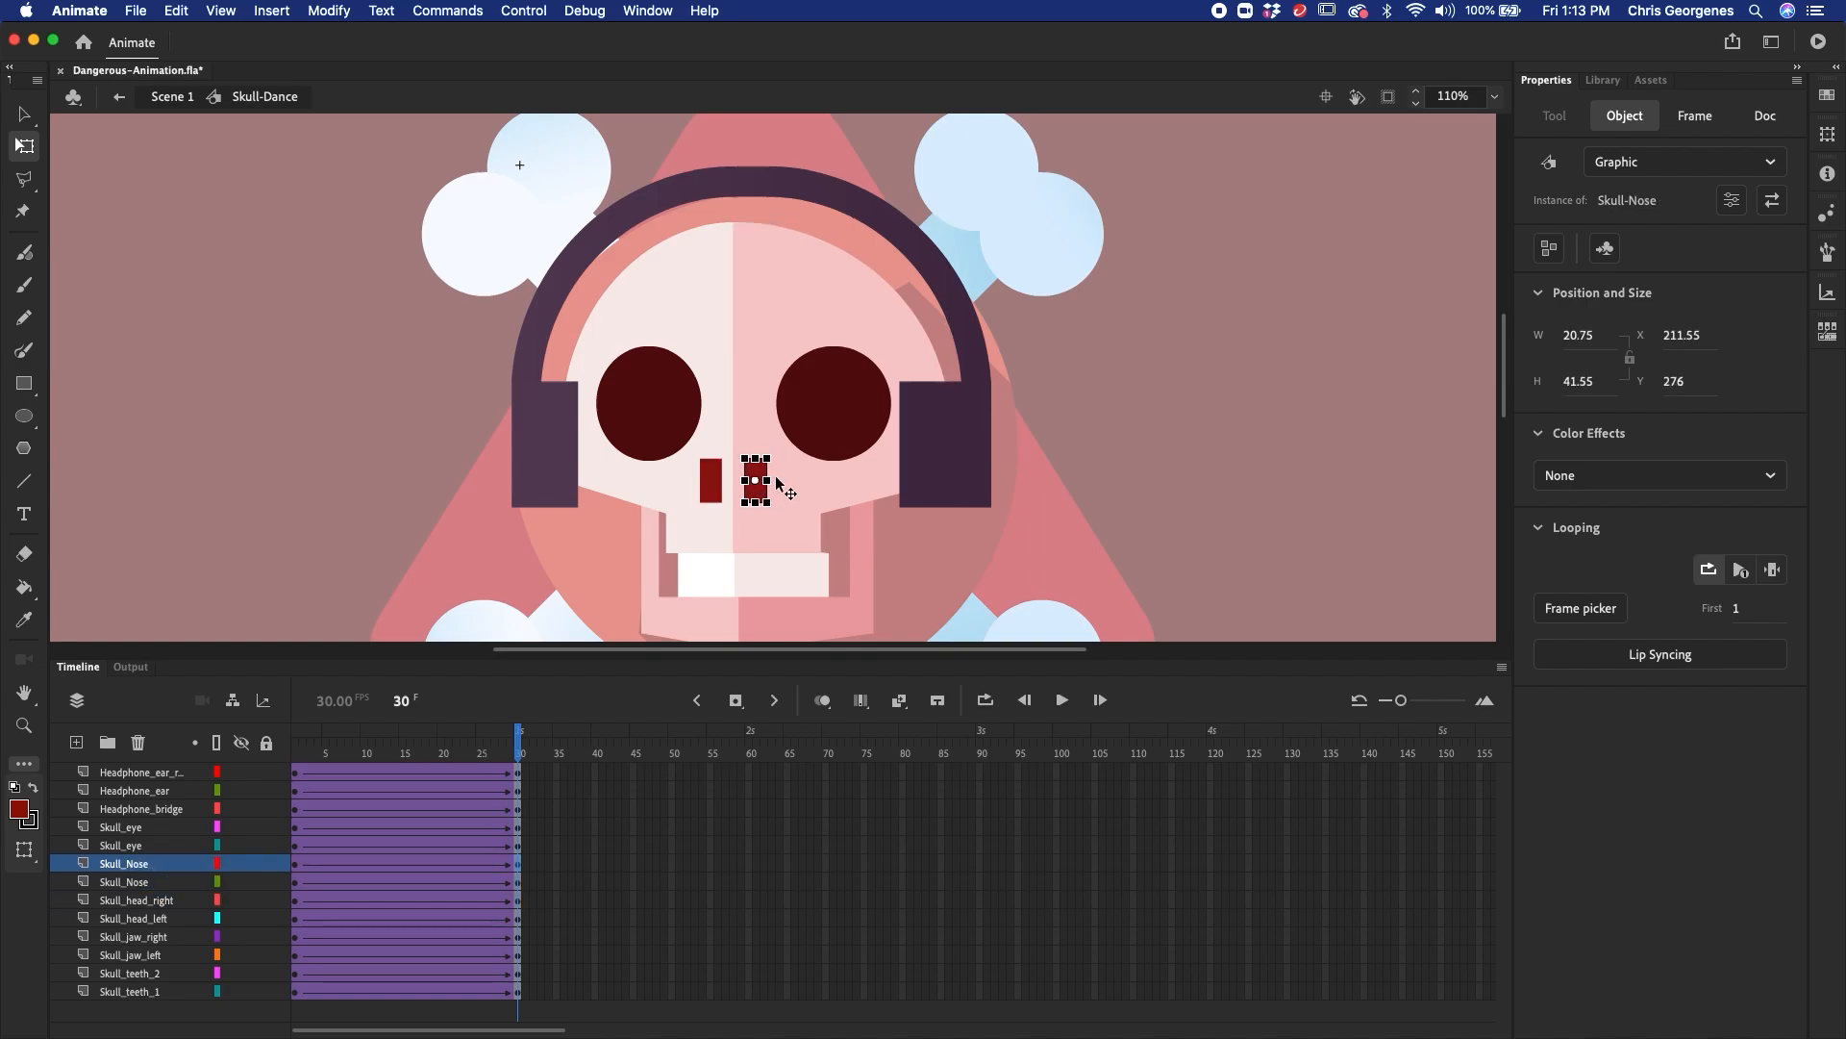
- Move the right eye left to X 234.25 at frame 30
{"action": "left_click", "coordinate": [835, 414]}
{"action": "key", "text": "Left"}
{"action": "key", "text": "Left"}
{"action": "key", "text": "Left"}
{"action": "key", "text": "Left"}
{"action": "key", "text": "Left"}
{"action": "key", "text": "Left"}
{"action": "key", "text": "Left"}
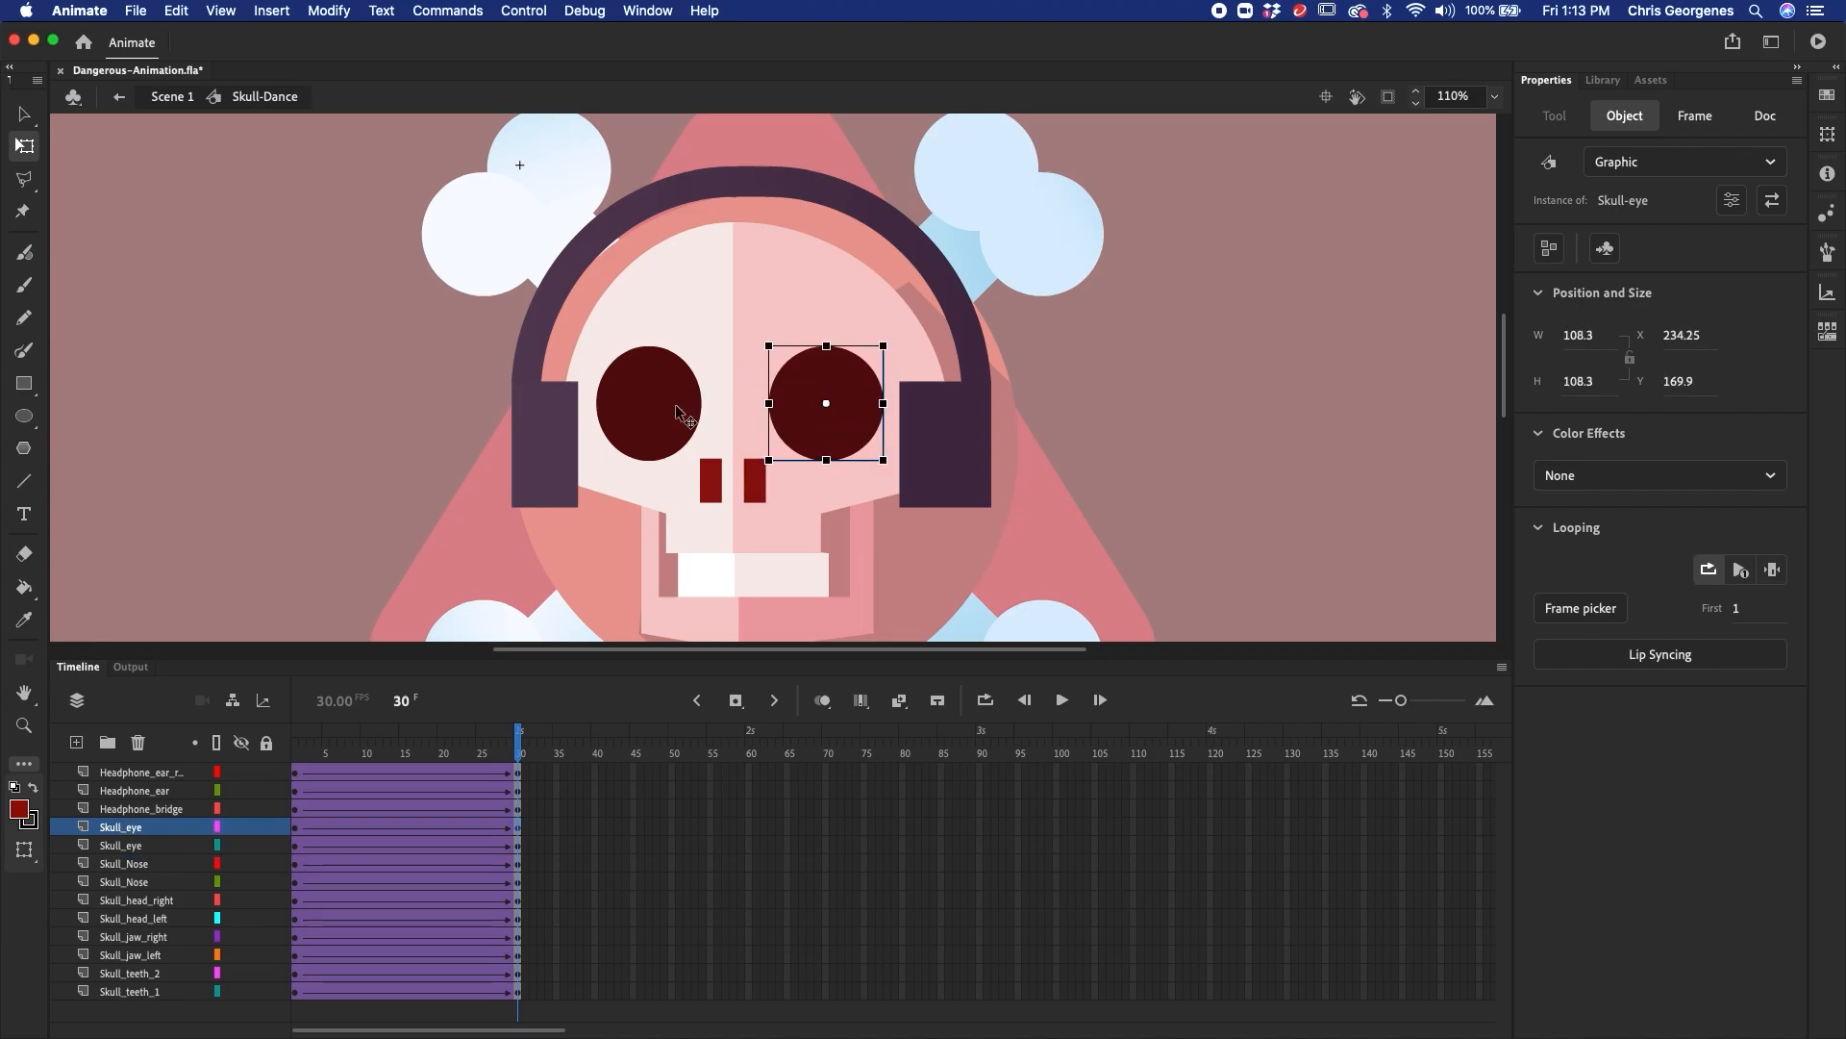
- Narrow the left eye to a width of 93.7 and shift the right eye further left to X 229.75
{"action": "left_click", "coordinate": [675, 408]}
{"action": "left_click_drag", "start_coordinate": [701, 404], "coordinate": [696, 404]}
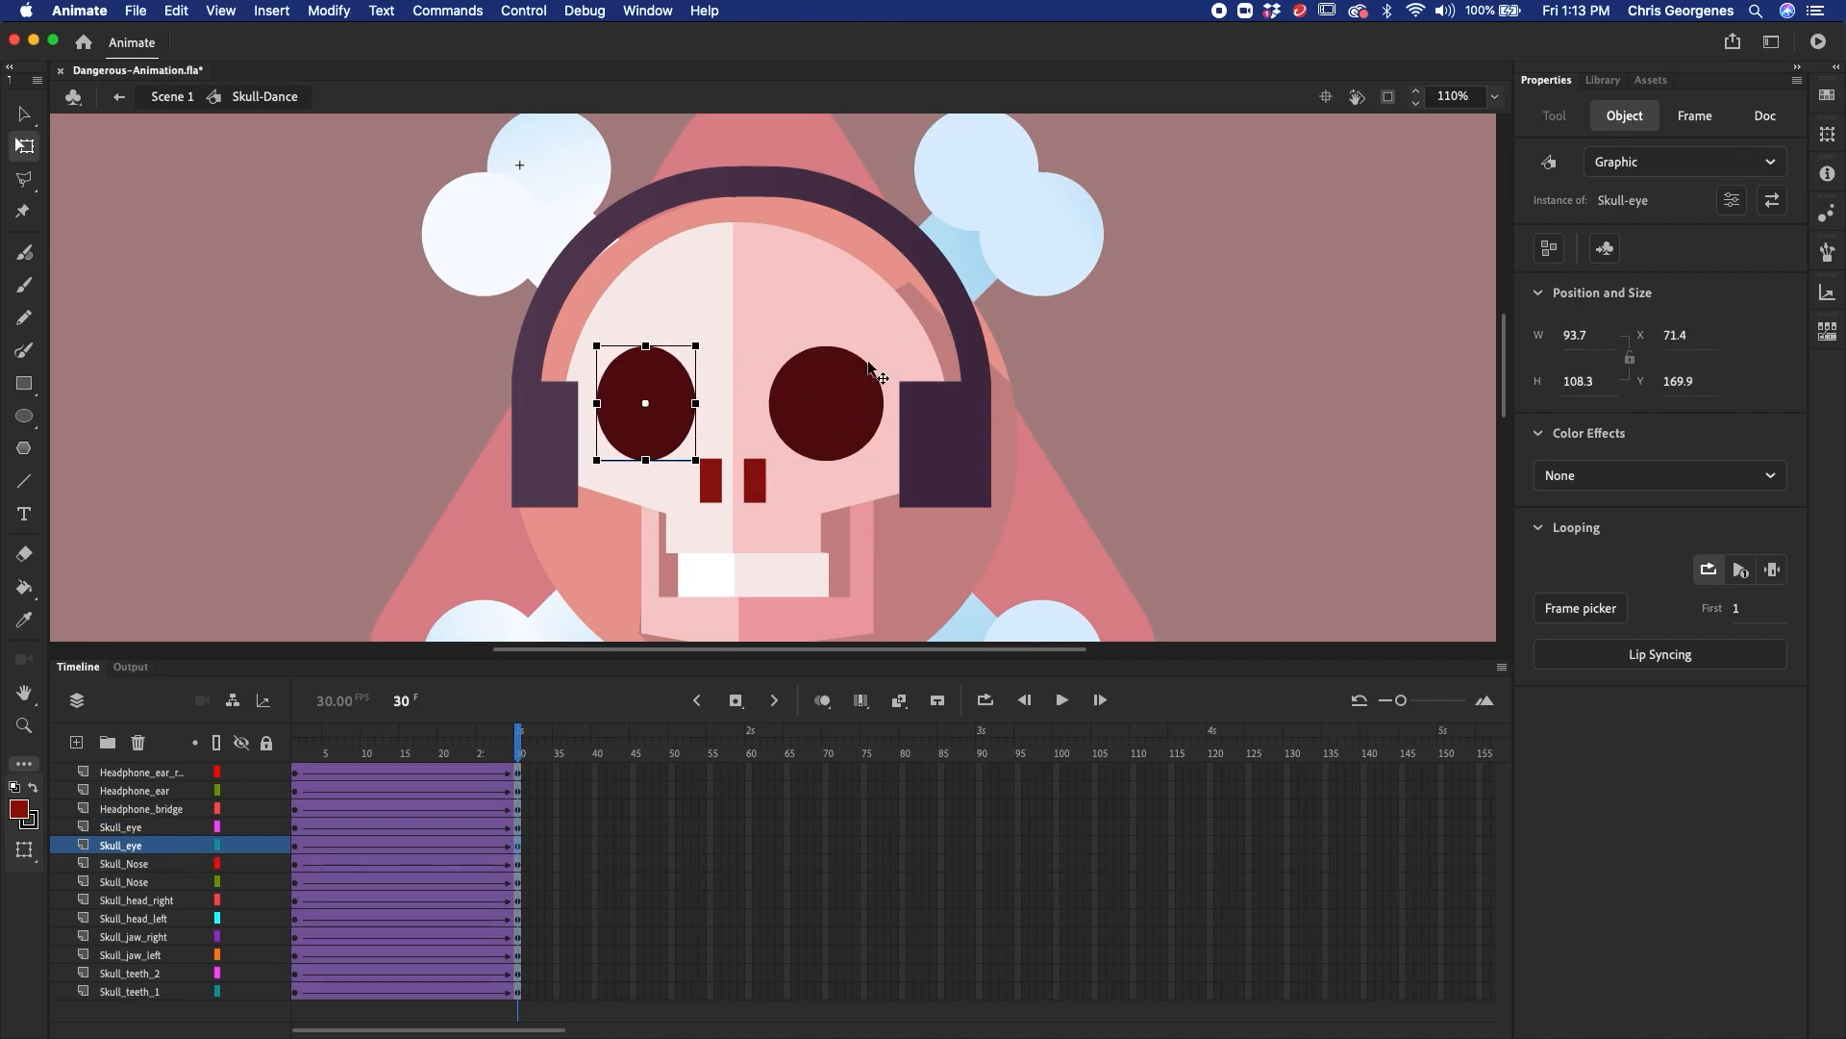
{"action": "left_click", "coordinate": [865, 366]}
{"action": "key", "text": "Left"}
{"action": "key", "text": "Left"}
{"action": "key", "text": "Left"}
{"action": "key", "text": "Left"}
{"action": "key", "text": "Left"}
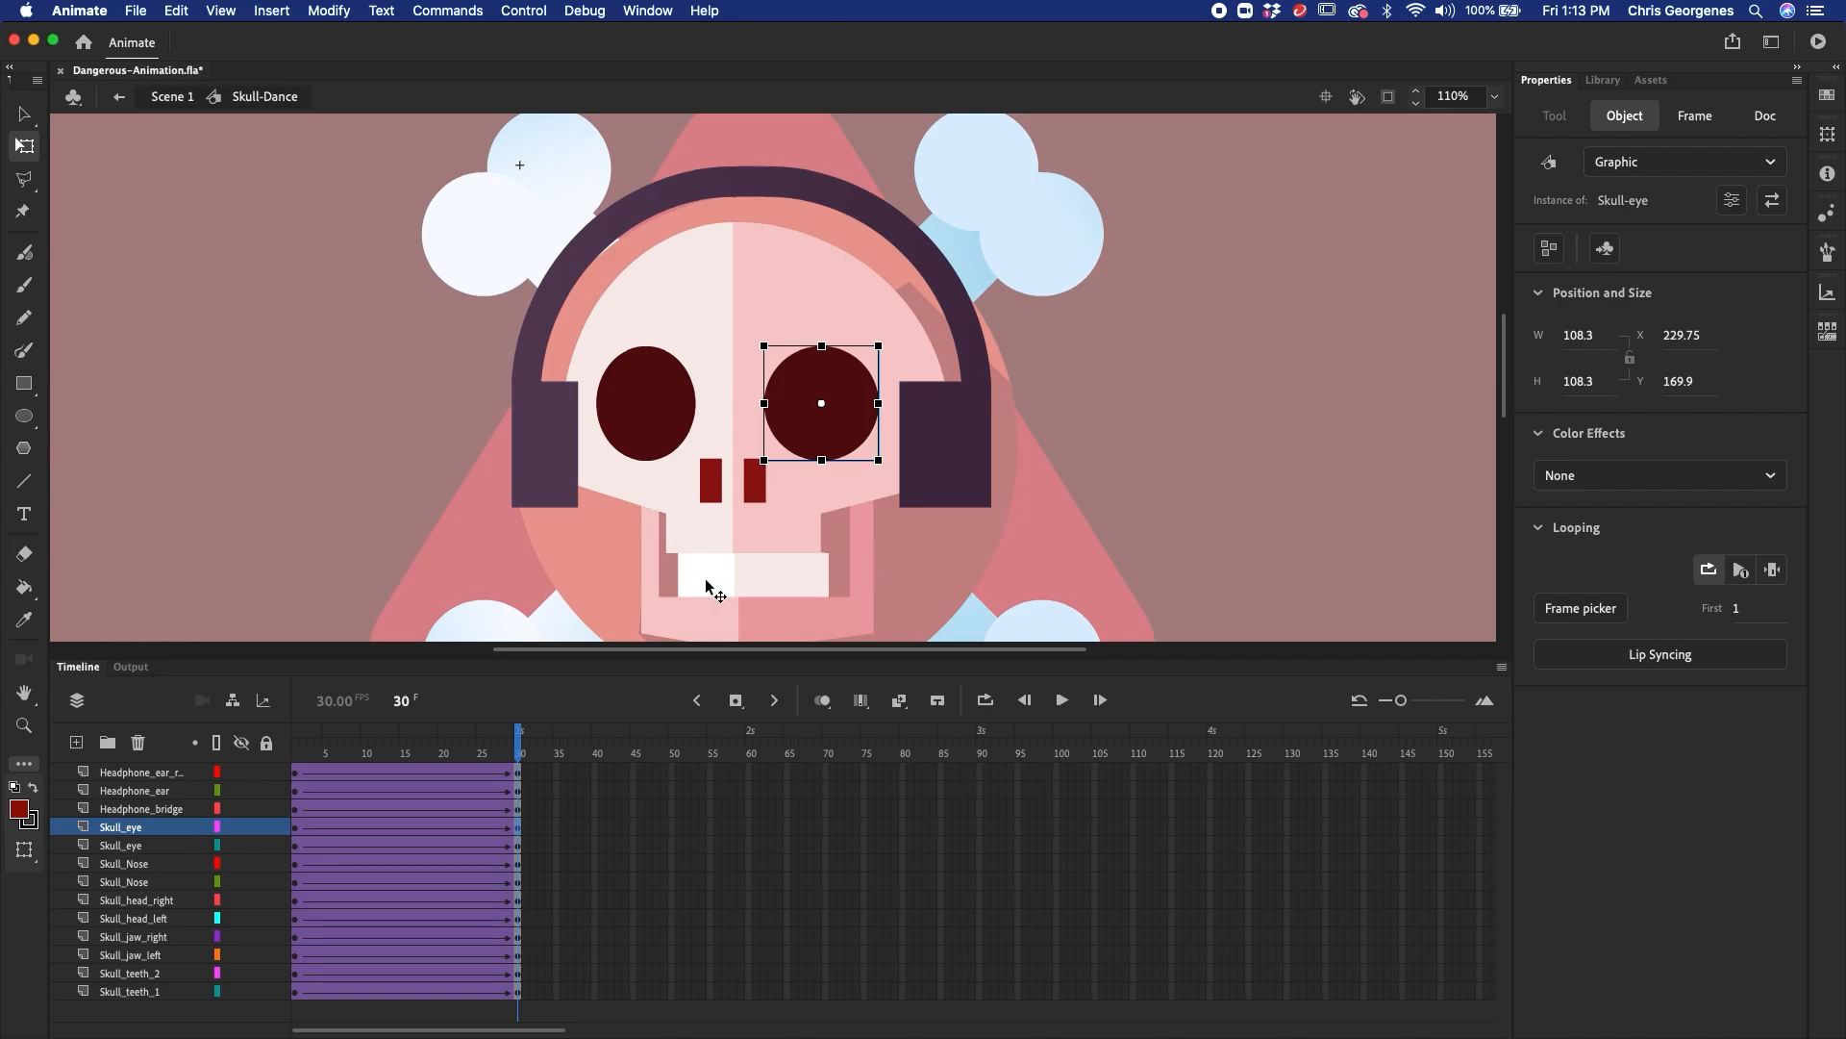
- Shift the right earpiece slightly left at frame 30 and narrow the headphone bridge to follow it
{"action": "left_click_drag", "start_coordinate": [518, 734], "coordinate": [520, 777]}
{"action": "left_click", "coordinate": [956, 466]}
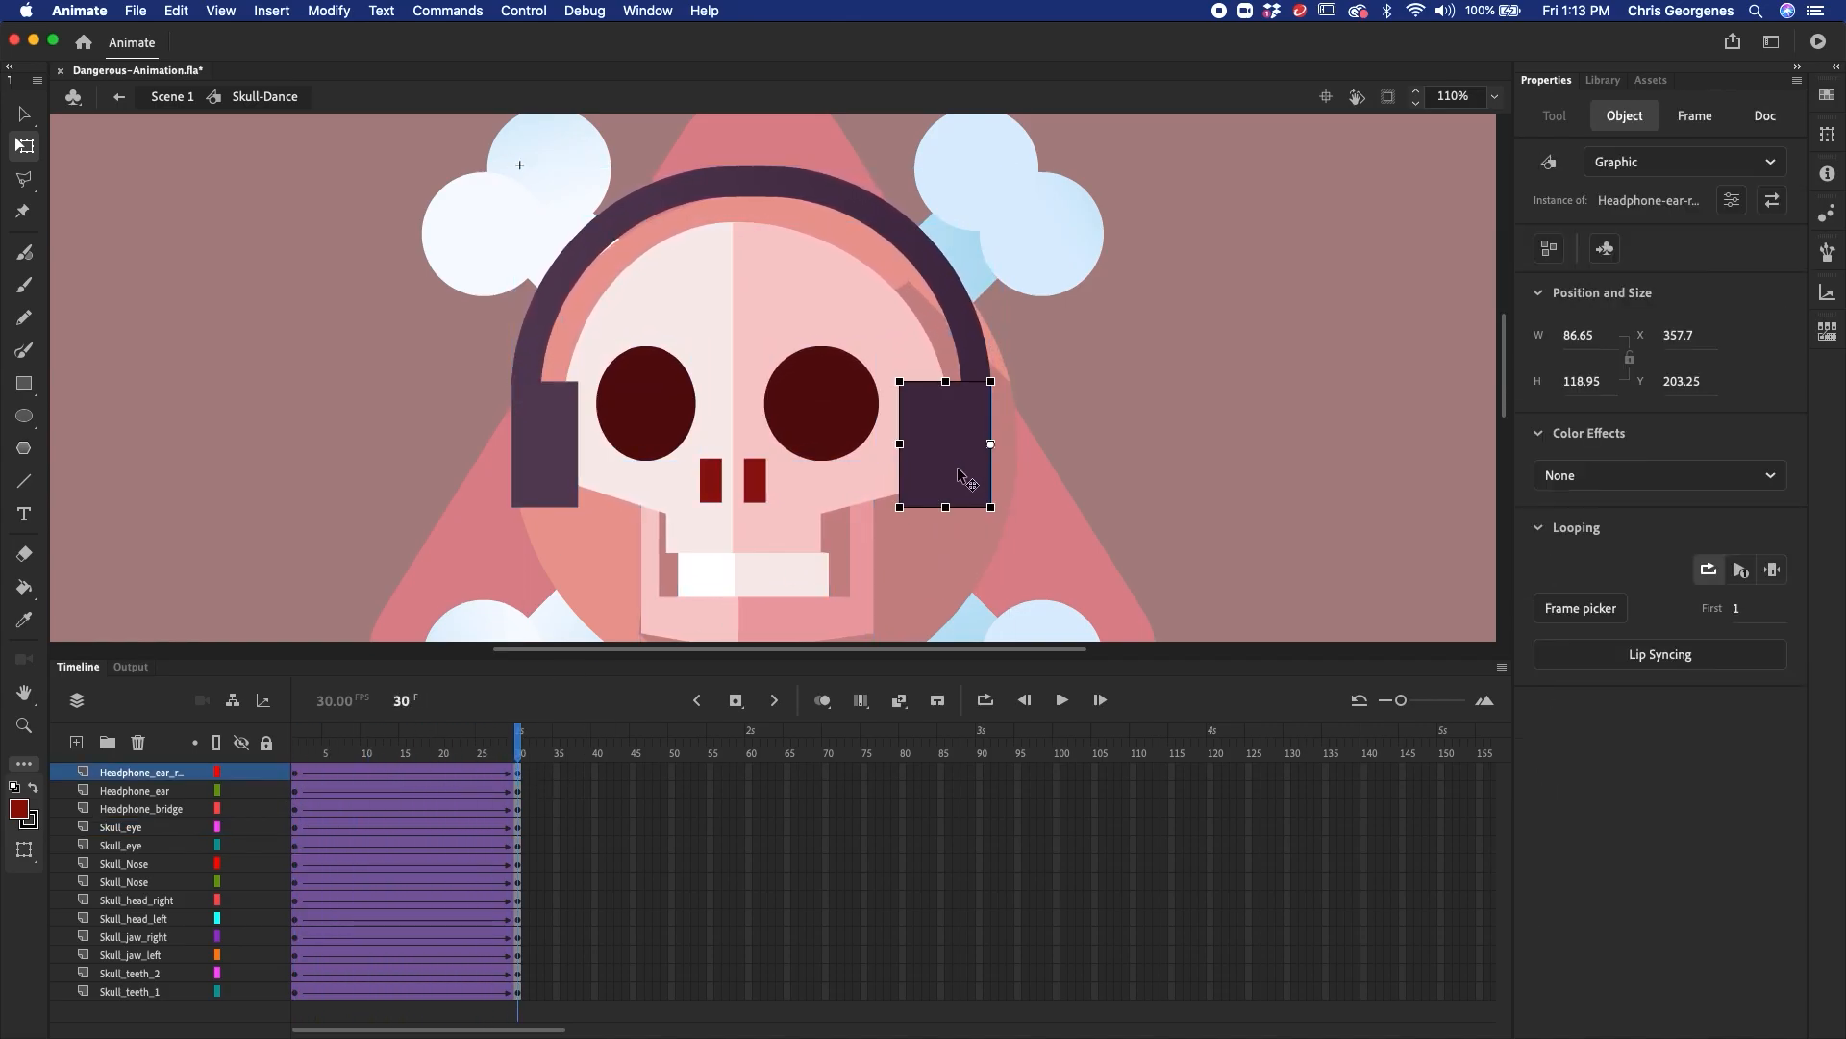
{"action": "left_click", "coordinate": [990, 346]}
{"action": "left_click_drag", "start_coordinate": [992, 281], "coordinate": [983, 281]}
{"action": "left_click", "coordinate": [1020, 375]}
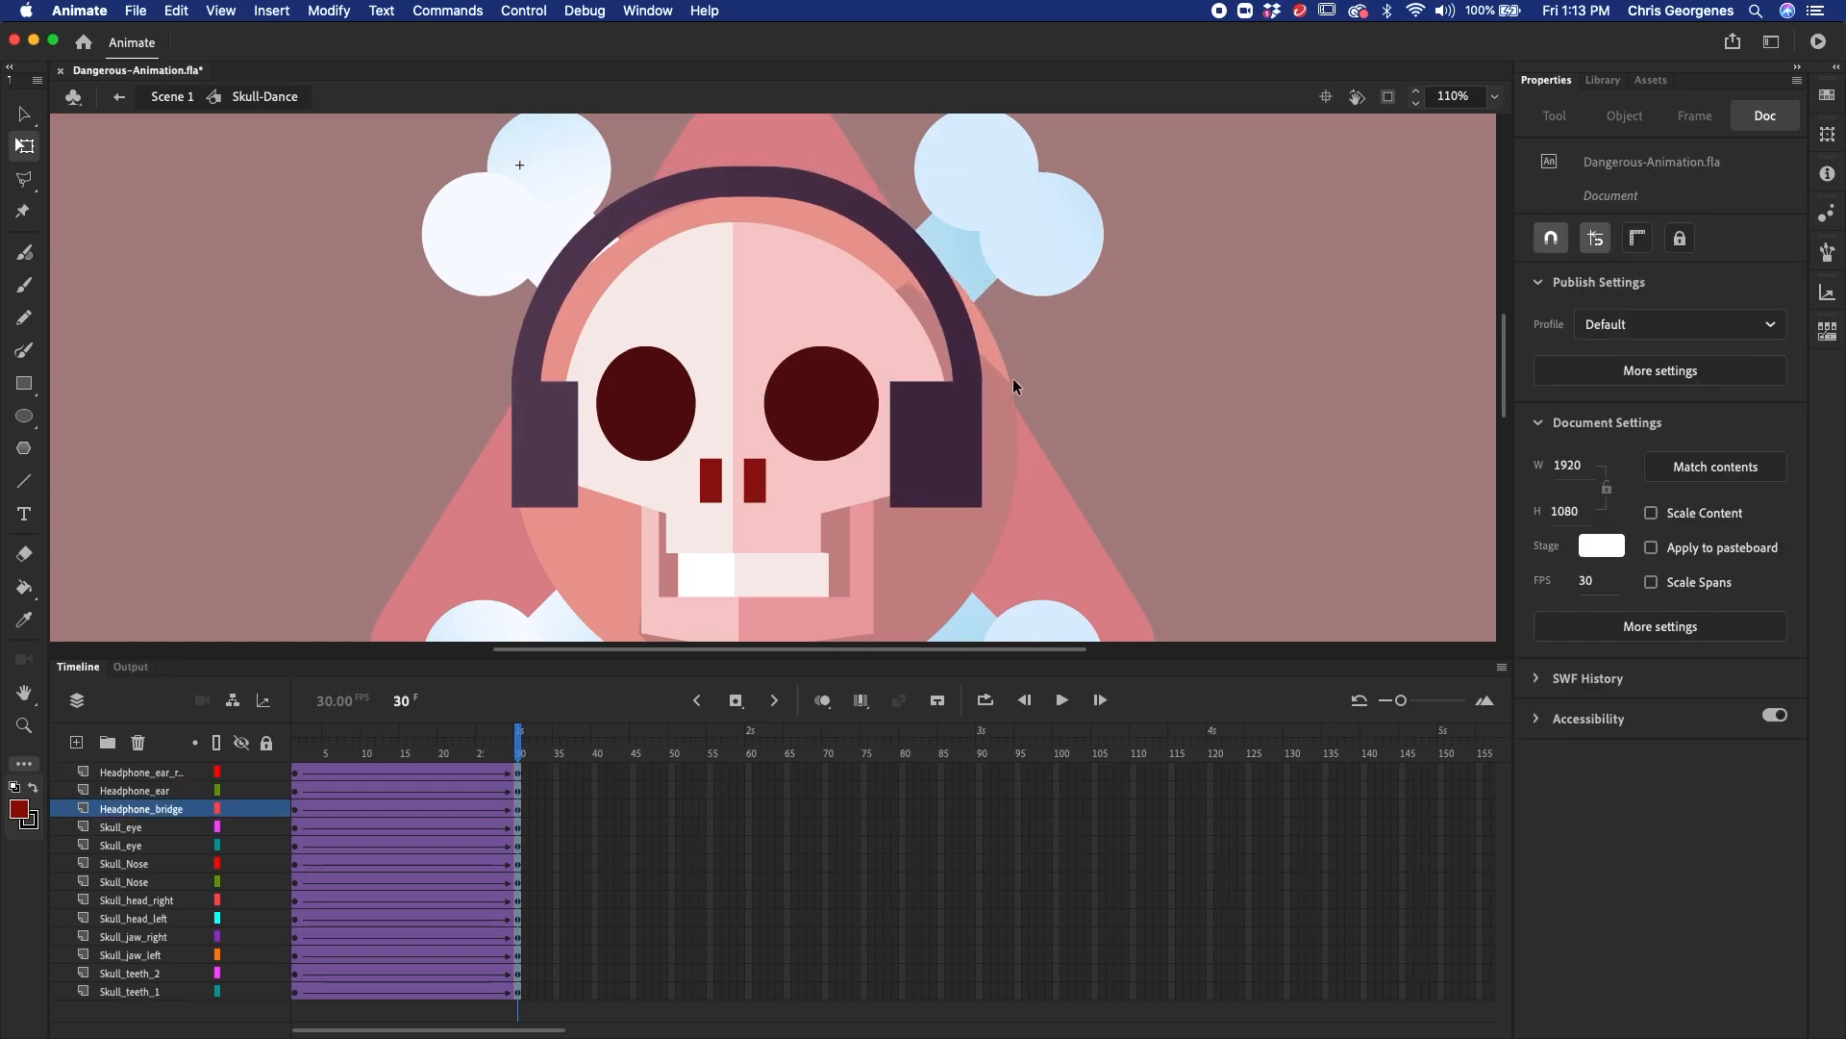
- Move the right teeth left to X 195.6 at frame 30 and preview the turn
{"action": "left_click_drag", "start_coordinate": [520, 747], "coordinate": [799, 599]}
{"action": "left_click", "coordinate": [803, 584]}
{"action": "key", "text": "Left"}
{"action": "key", "text": "Left"}
{"action": "key", "text": "Left"}
{"action": "key", "text": "Left"}
{"action": "key", "text": "Left"}
{"action": "key", "text": "Left"}
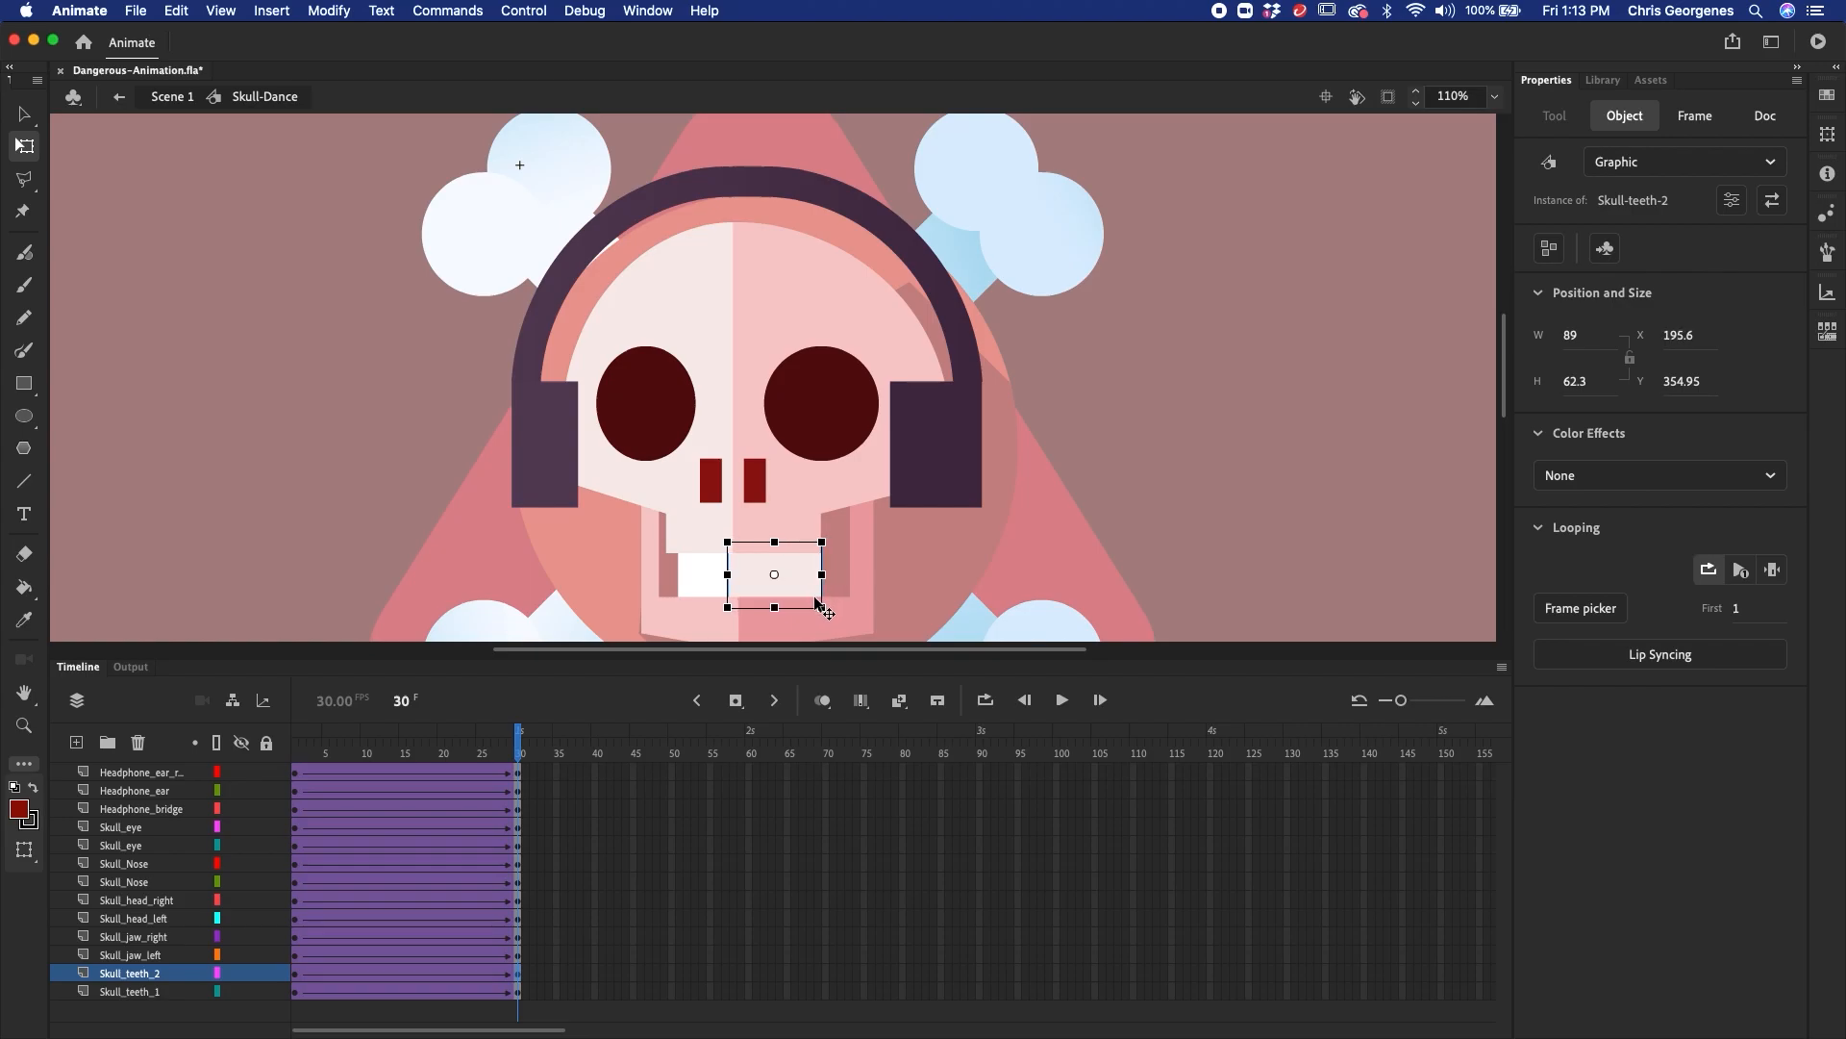
{"action": "left_click", "coordinate": [925, 568]}
{"action": "left_click_drag", "start_coordinate": [354, 760], "coordinate": [519, 770]}
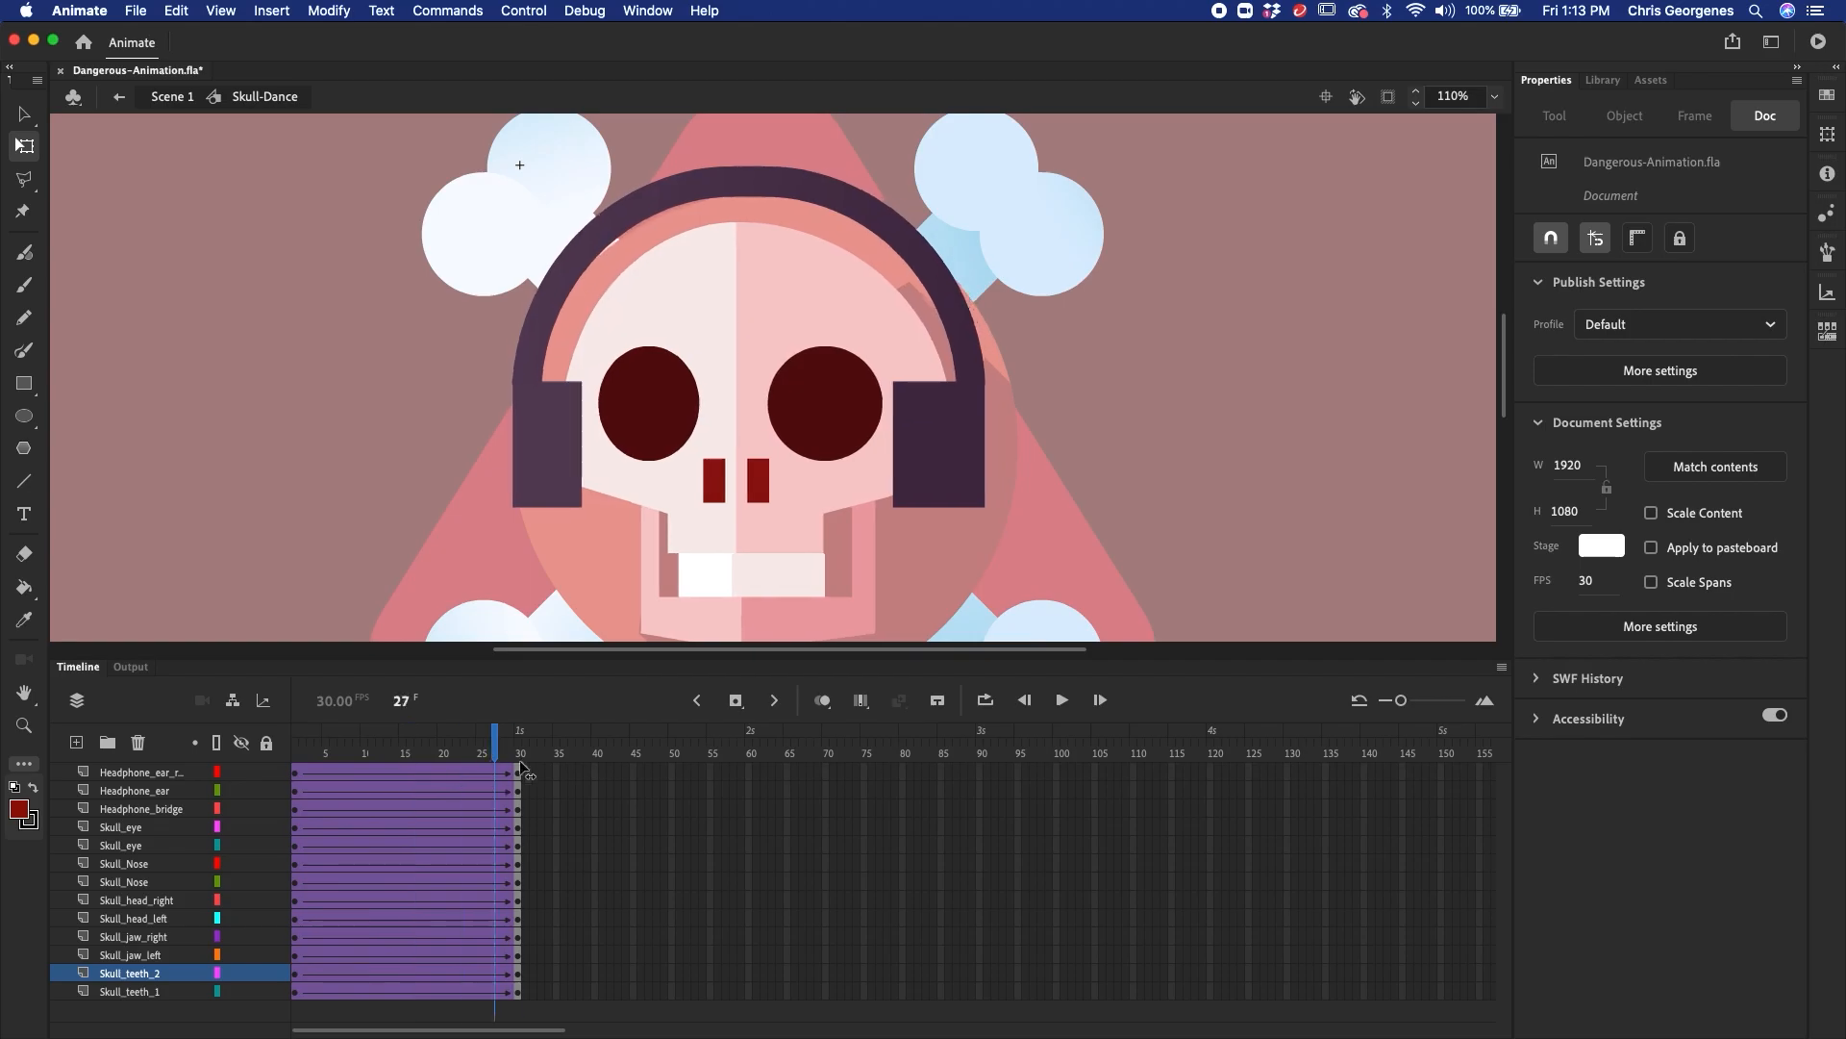
- At frame 30, narrow the left jaw half and move the right jaw half left to X 194.9, then preview the jaw motion
{"action": "left_click", "coordinate": [723, 615]}
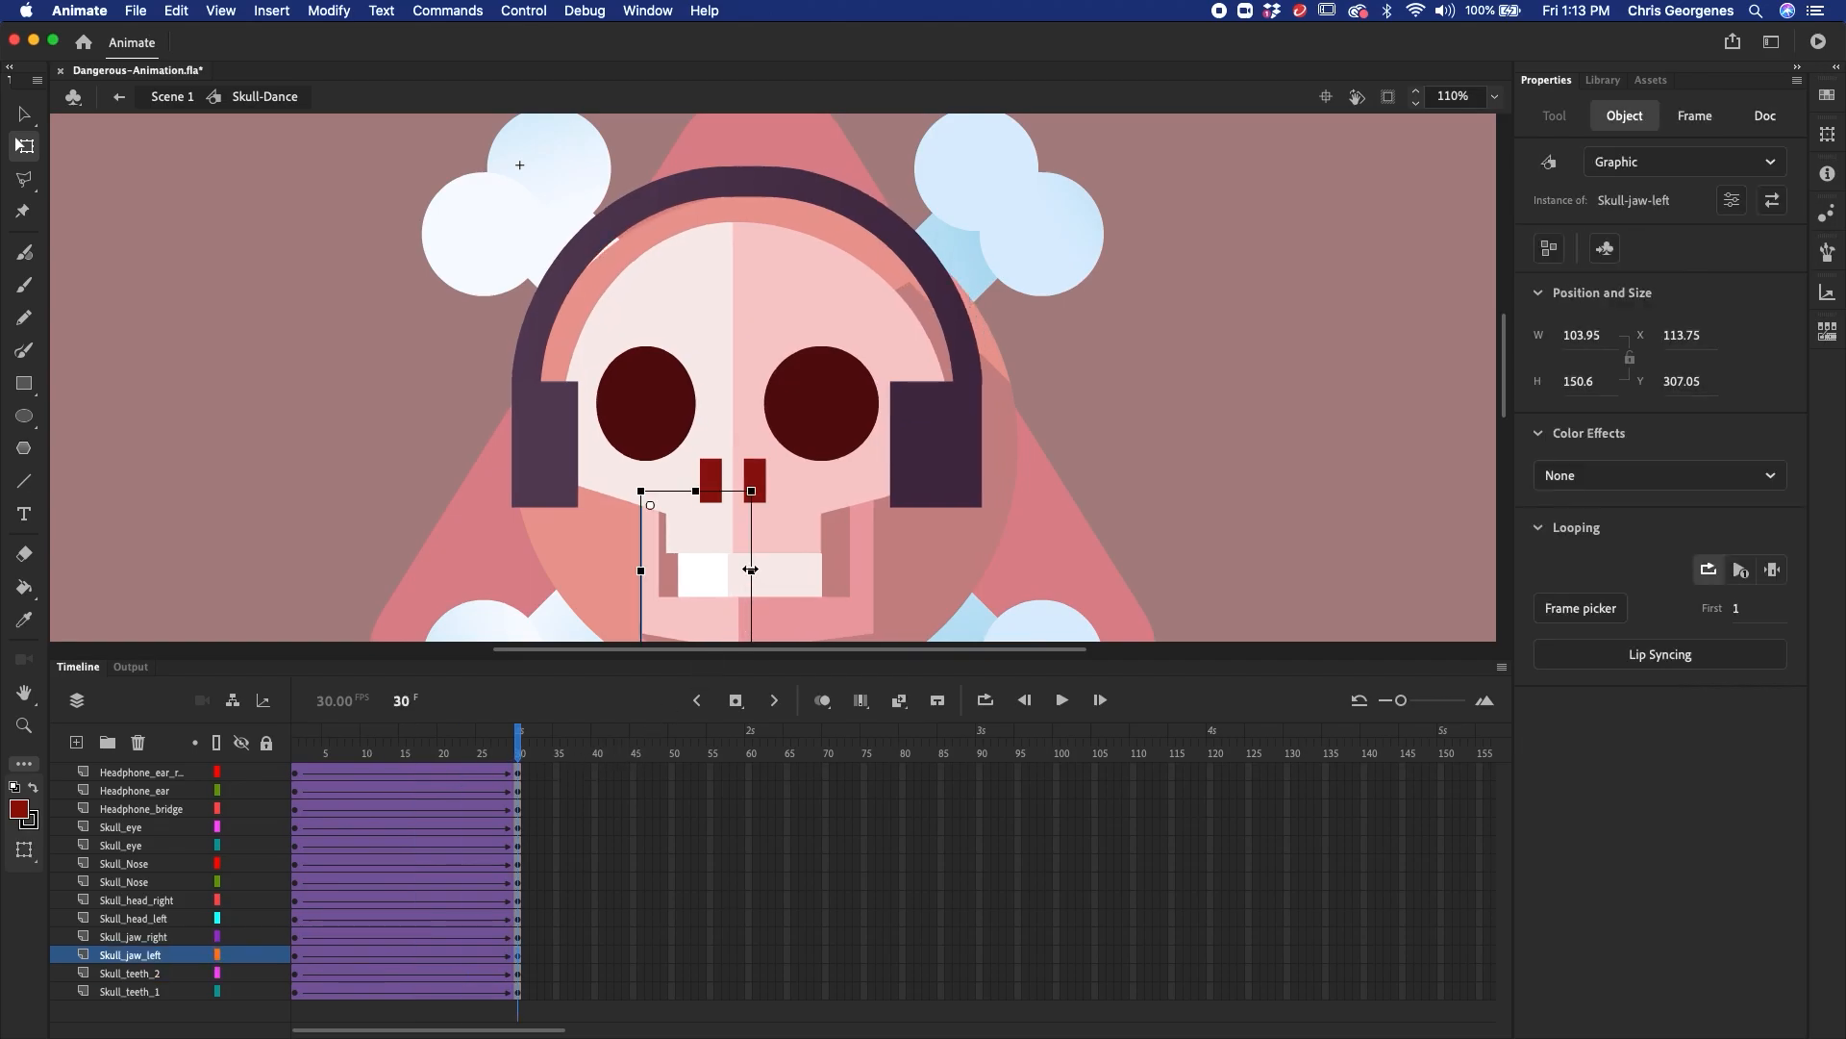
{"action": "left_click_drag", "start_coordinate": [747, 571], "coordinate": [736, 570]}
{"action": "left_click", "coordinate": [776, 614]}
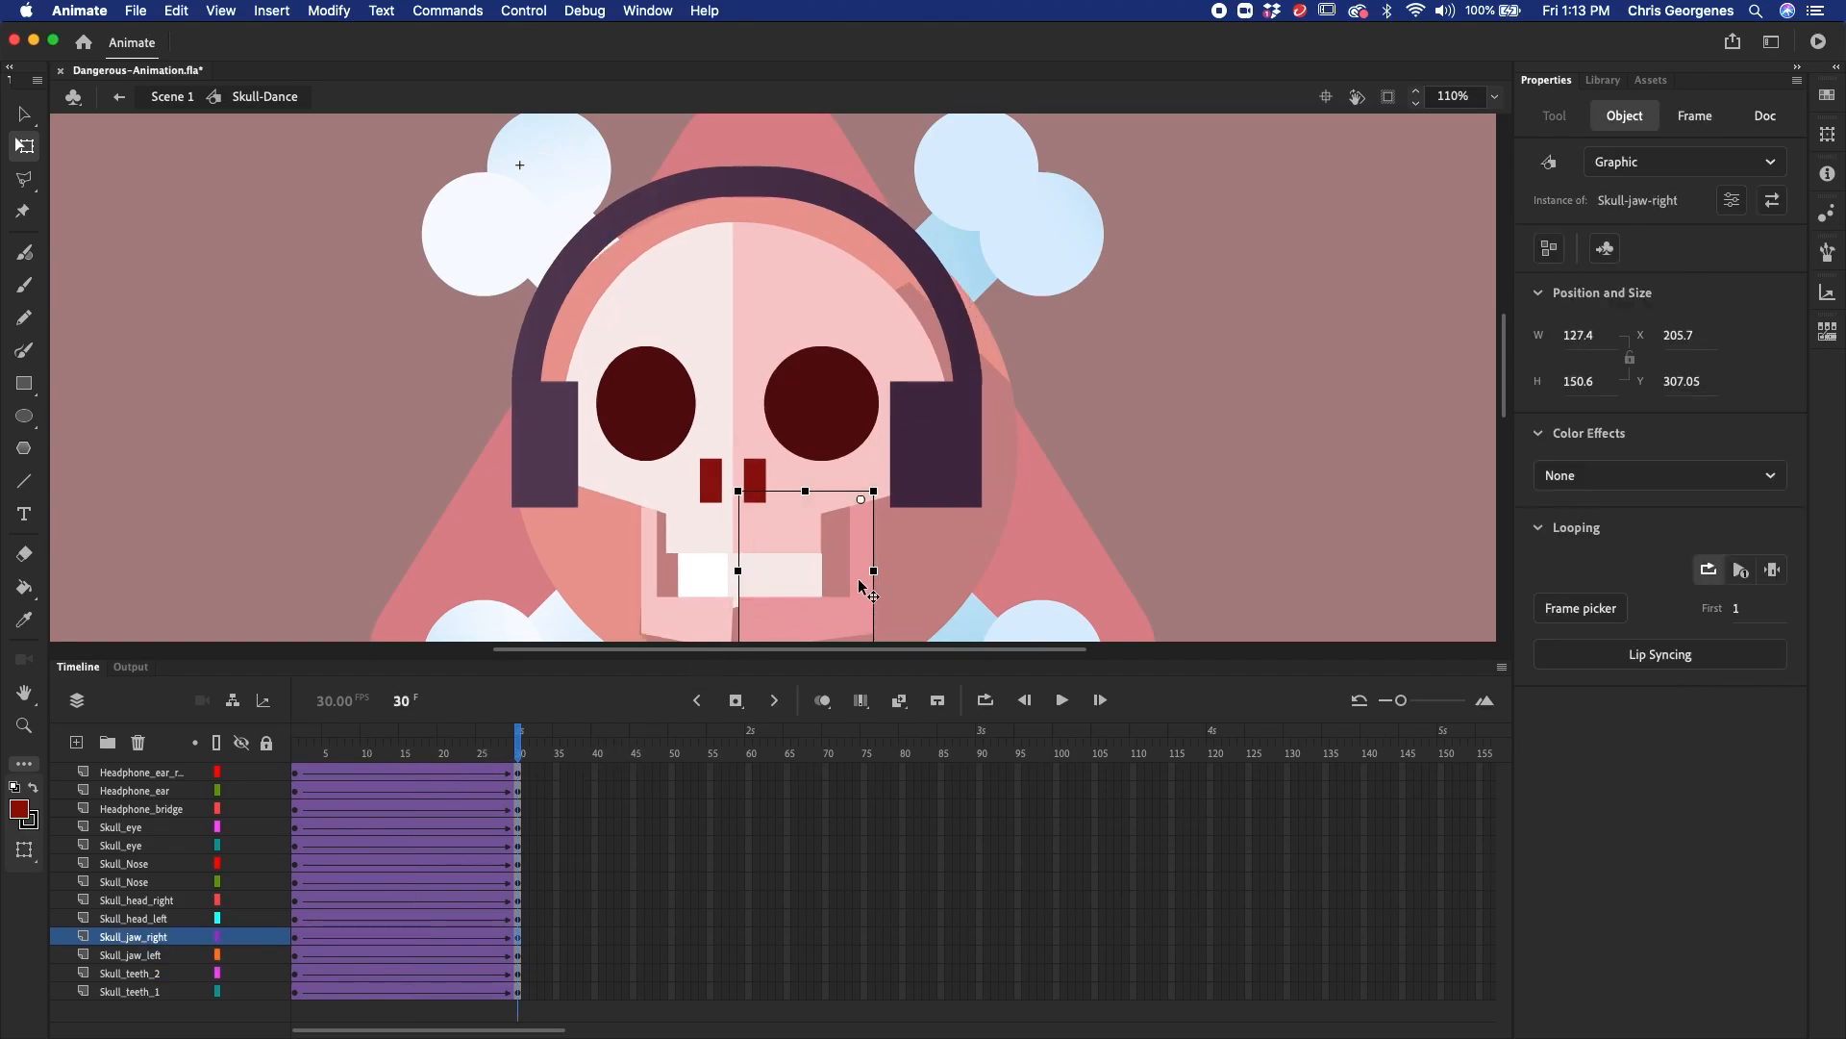
{"action": "key", "text": "Left"}
{"action": "key", "text": "Left"}
{"action": "key", "text": "Left"}
{"action": "key", "text": "Left"}
{"action": "key", "text": "Left"}
{"action": "key", "text": "Left"}
{"action": "key", "text": "Left"}
{"action": "key", "text": "Left"}
{"action": "key", "text": "Left"}
{"action": "key", "text": "Left"}
{"action": "key", "text": "Left"}
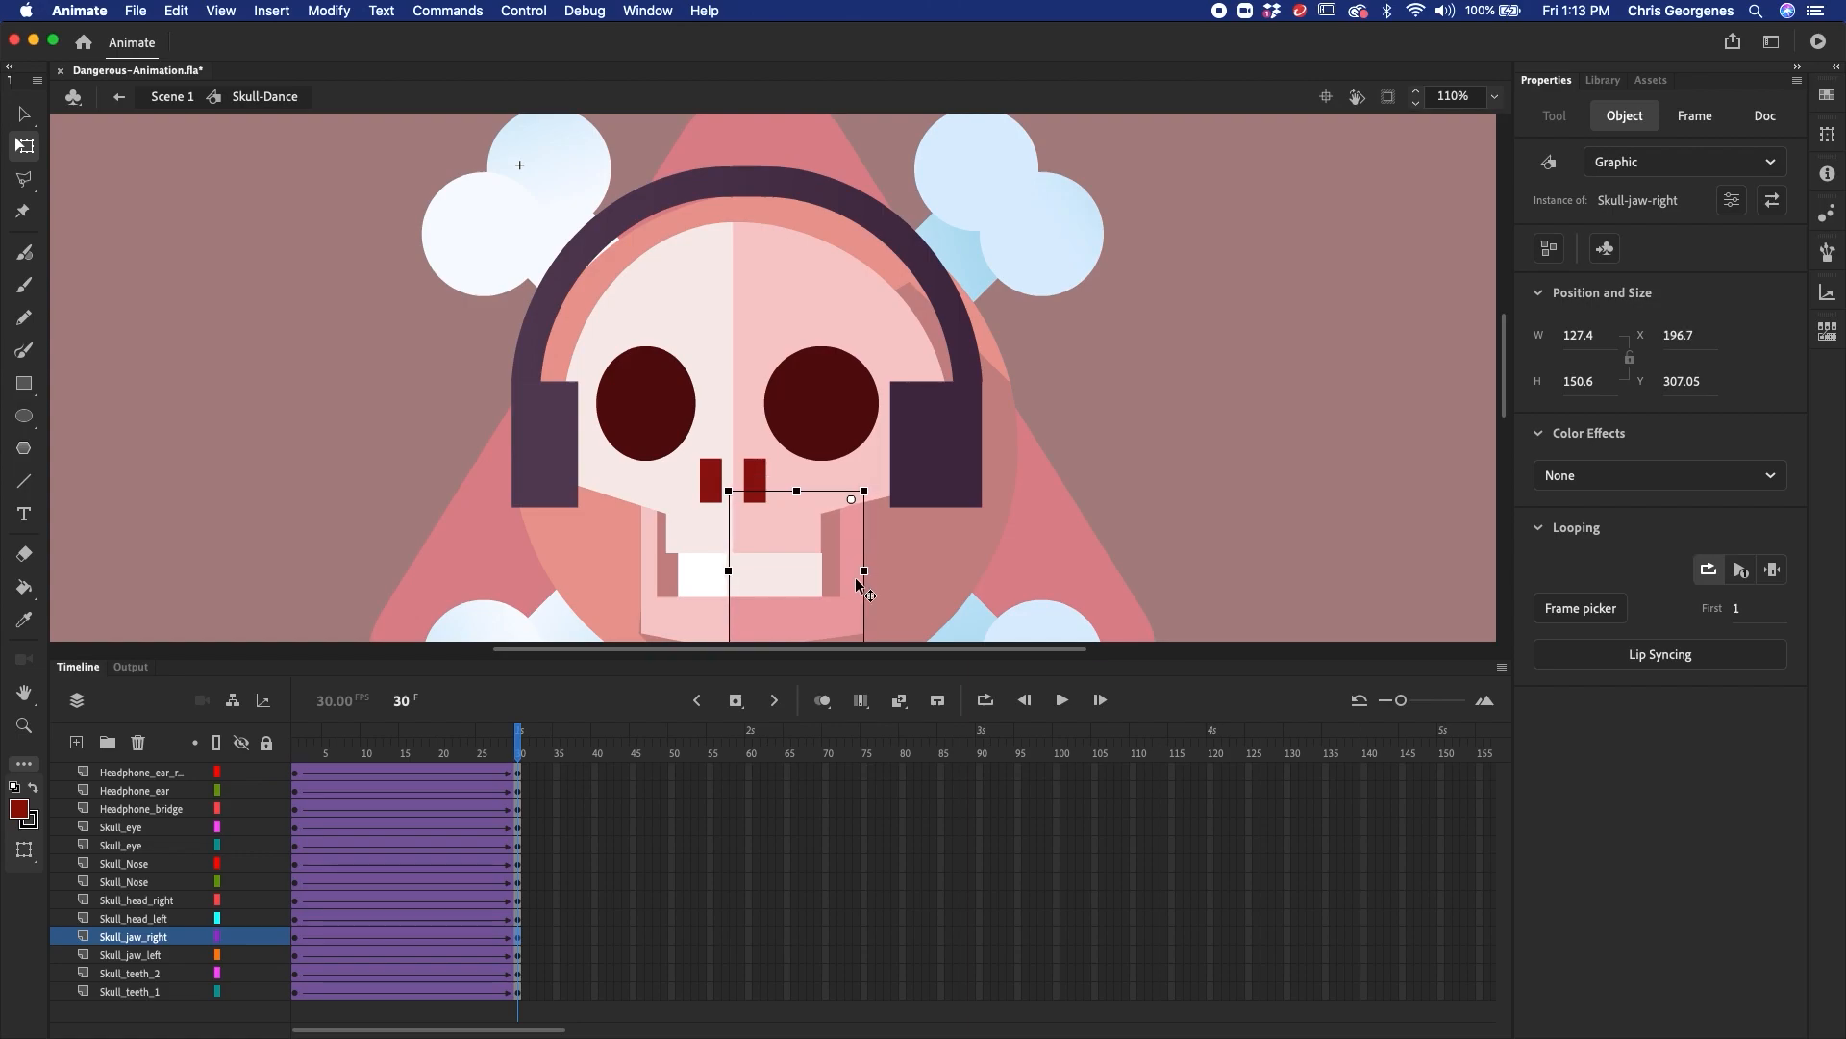
{"action": "left_click_drag", "start_coordinate": [497, 743], "coordinate": [594, 756]}
- Narrow the left nose hole at frame 30 and nudge it slightly back towards the centre seam
{"action": "left_click", "coordinate": [728, 486], "text": "super"}
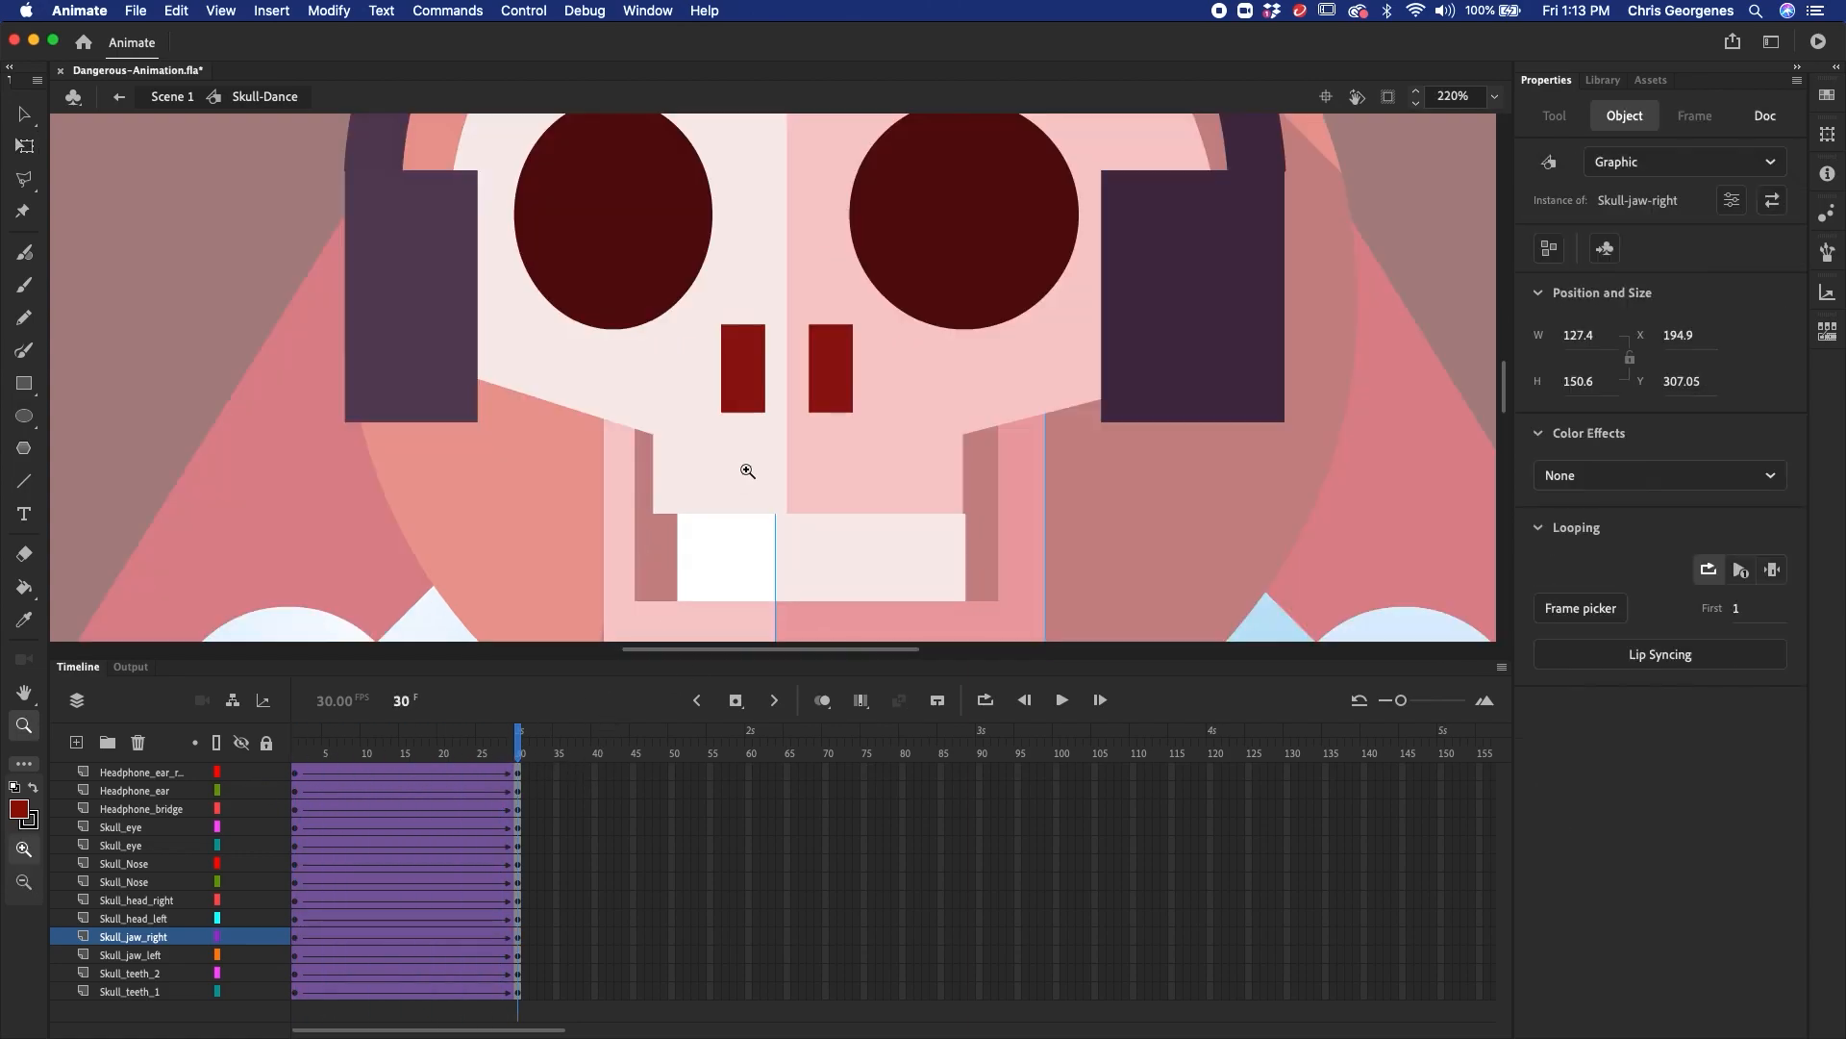
{"action": "left_click", "coordinate": [746, 359], "text": "super"}
{"action": "left_click", "coordinate": [806, 393]}
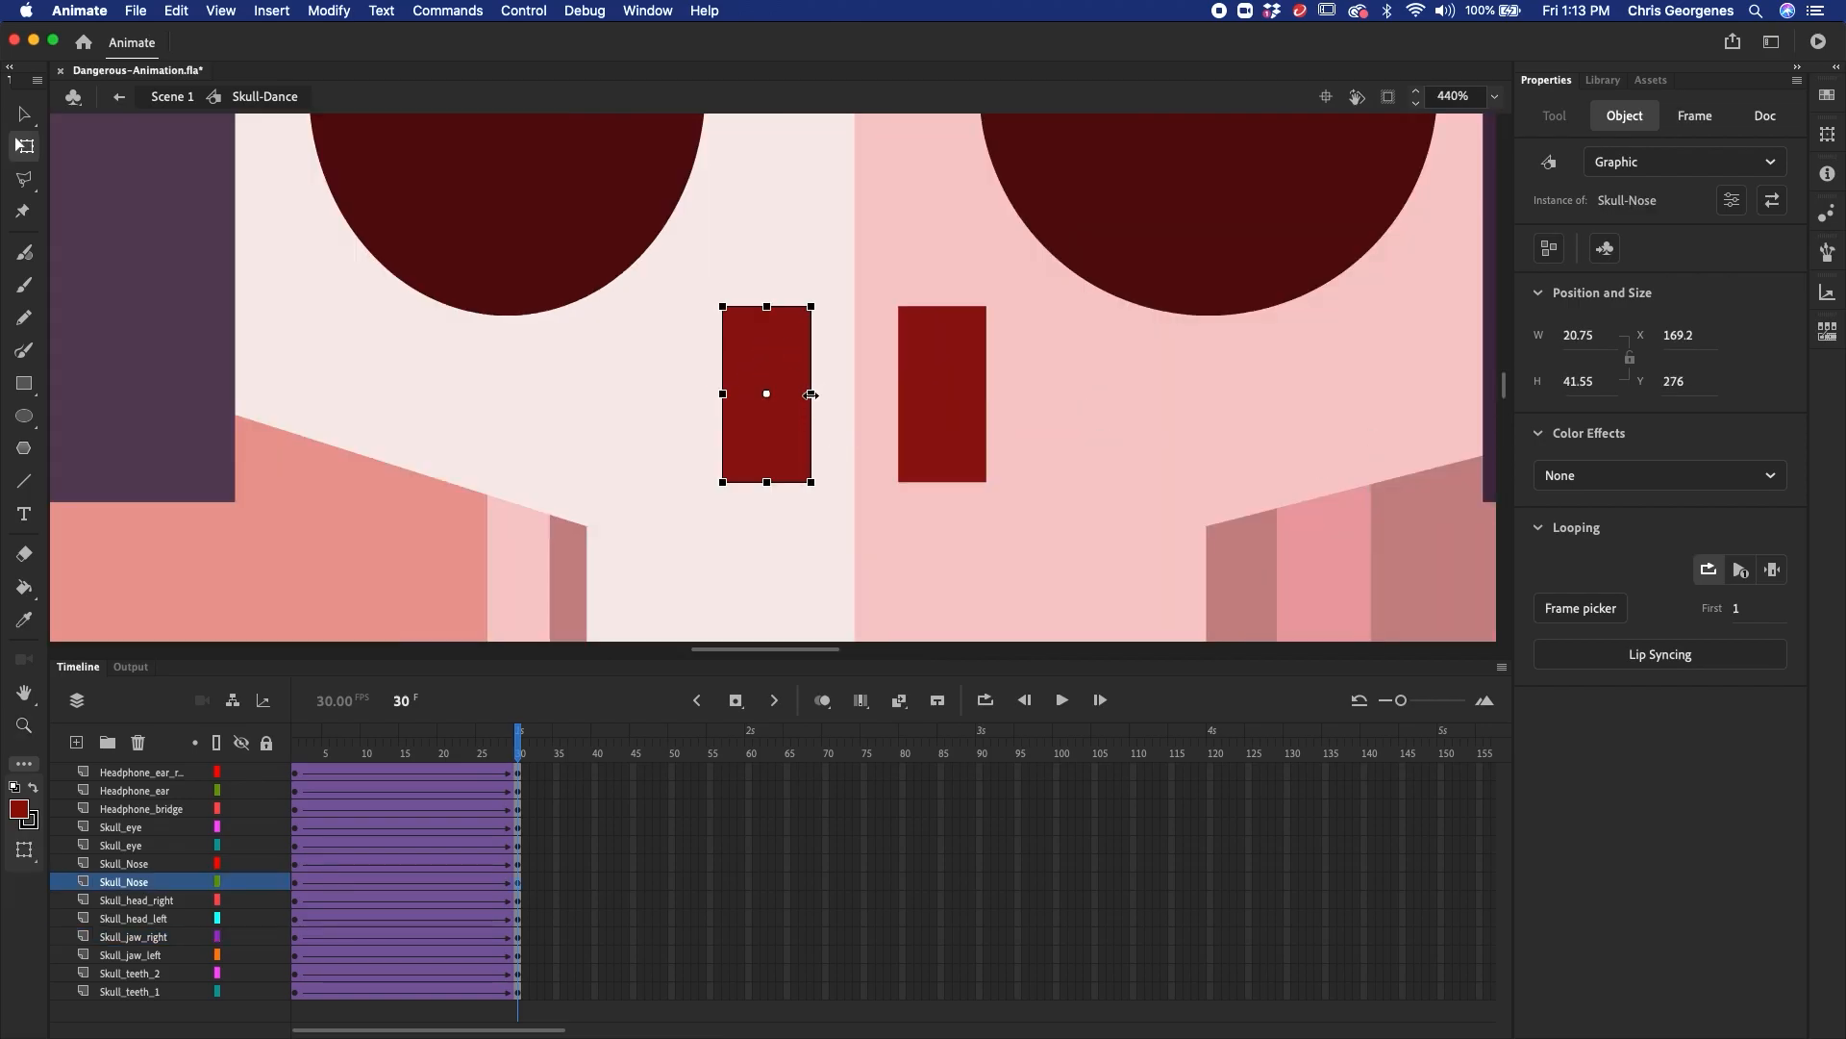
{"action": "left_click_drag", "start_coordinate": [811, 394], "coordinate": [799, 394]}
{"action": "left_click", "coordinate": [933, 389]}
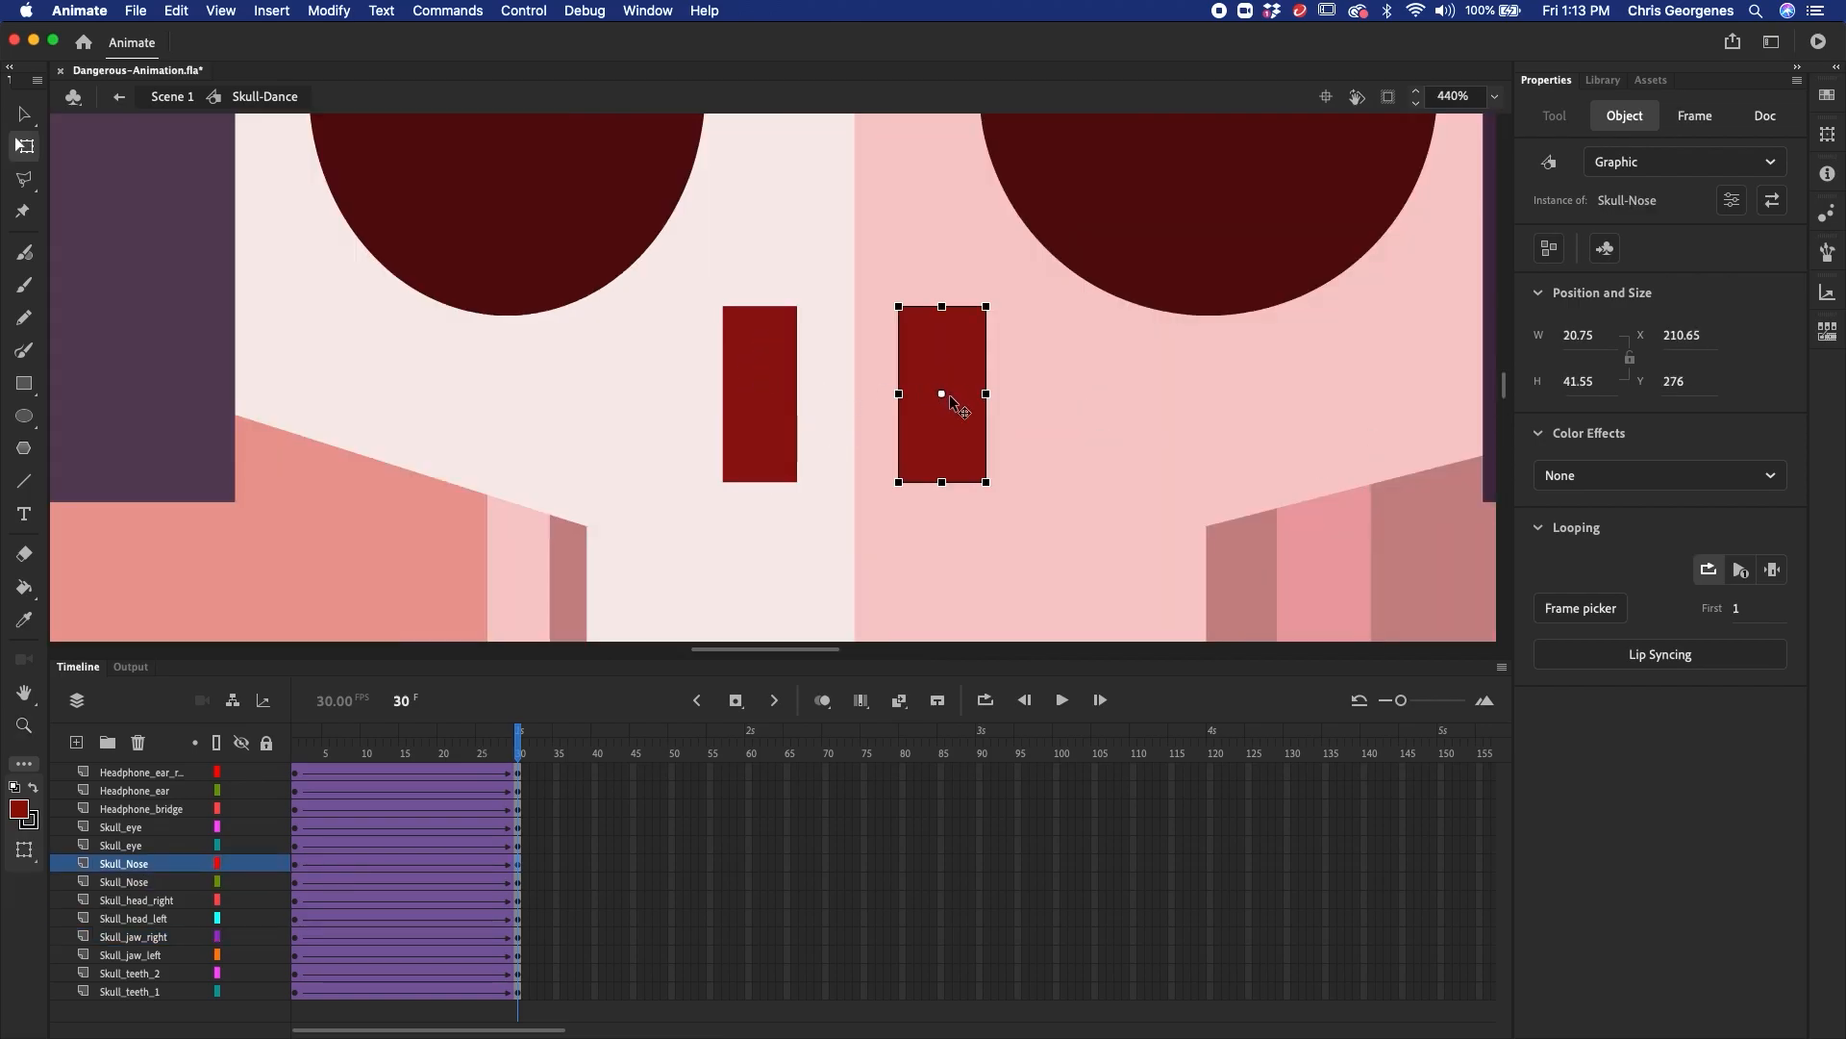
{"action": "left_click", "coordinate": [775, 430]}
{"action": "key", "text": "Right"}
{"action": "key", "text": "Right"}
- Play back the adjusted head turn from frame 1 to 30
{"action": "key", "text": "super+minus"}
{"action": "key", "text": "super+minus"}
{"action": "left_click_drag", "start_coordinate": [519, 754], "coordinate": [279, 834]}
{"action": "key", "text": "Return"}
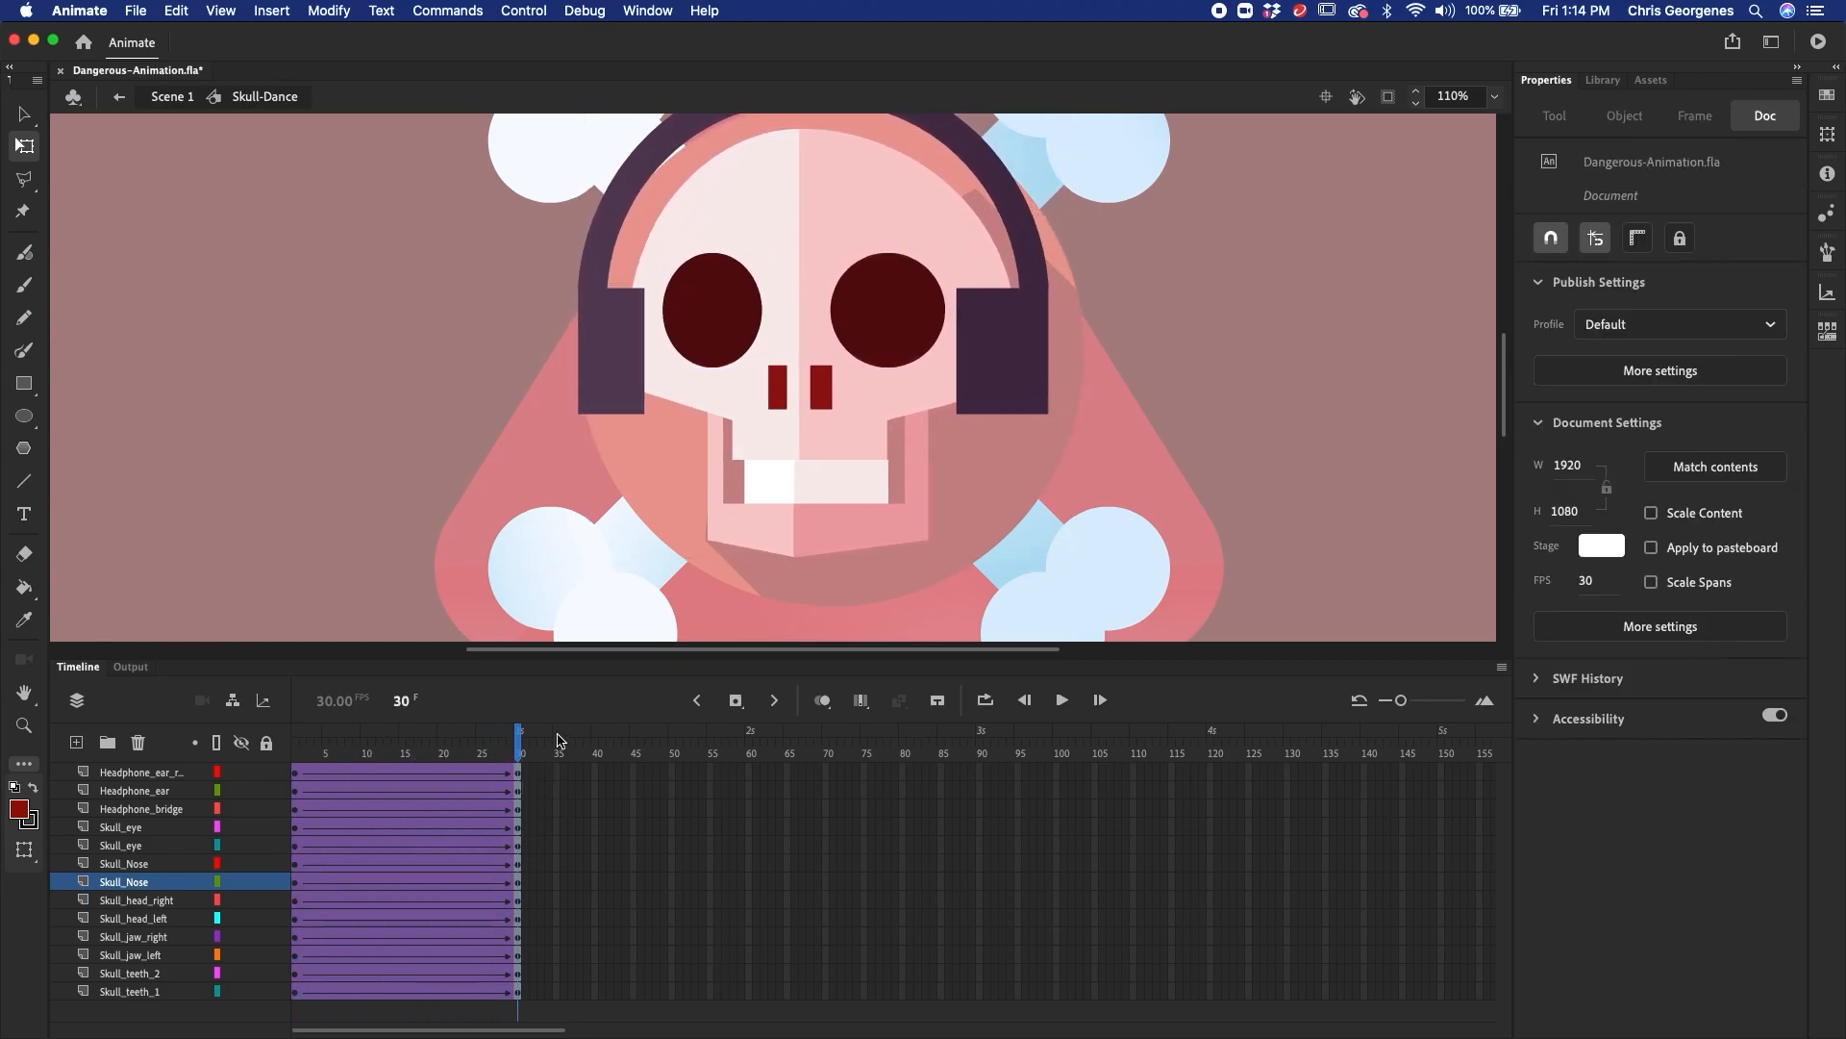
- Apply a Cubic Ease In Out effect to the classic tweens on all layers and play the result
{"action": "key", "text": "super+minus"}
{"action": "left_click_drag", "start_coordinate": [448, 771], "coordinate": [362, 991]}
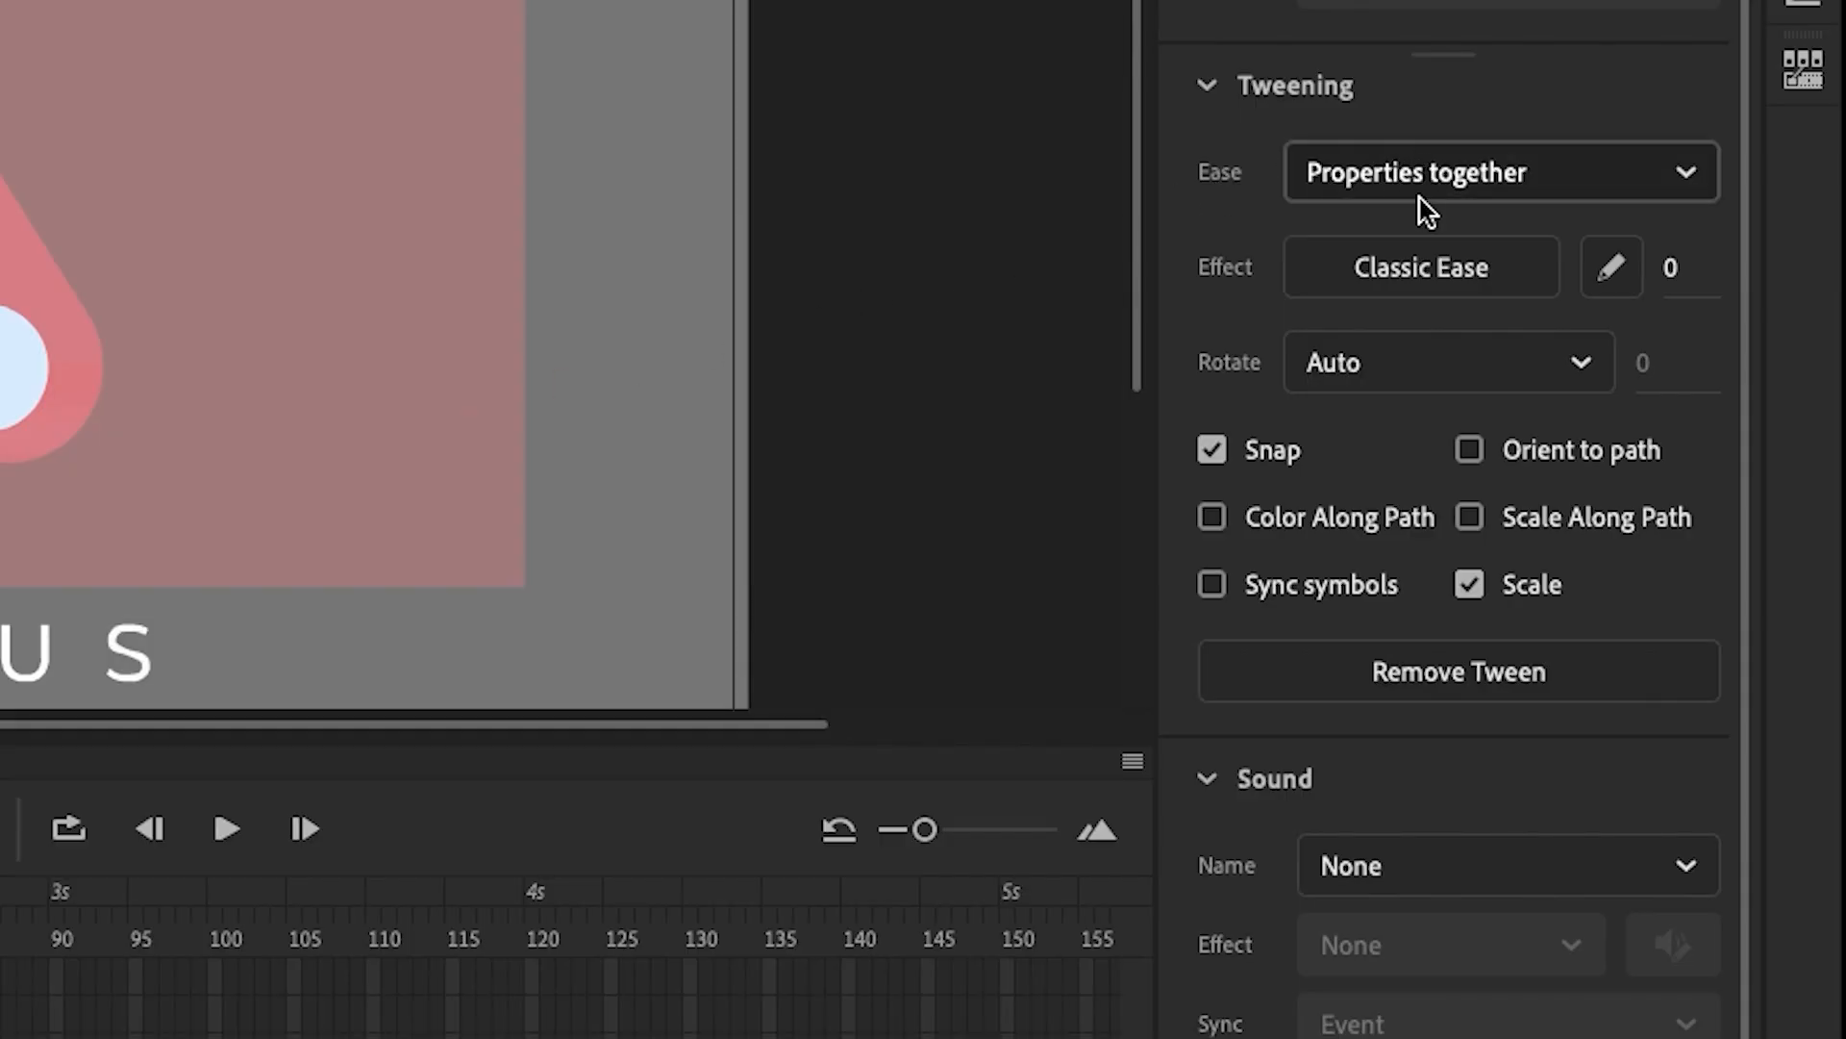
{"action": "left_click", "coordinate": [1411, 261]}
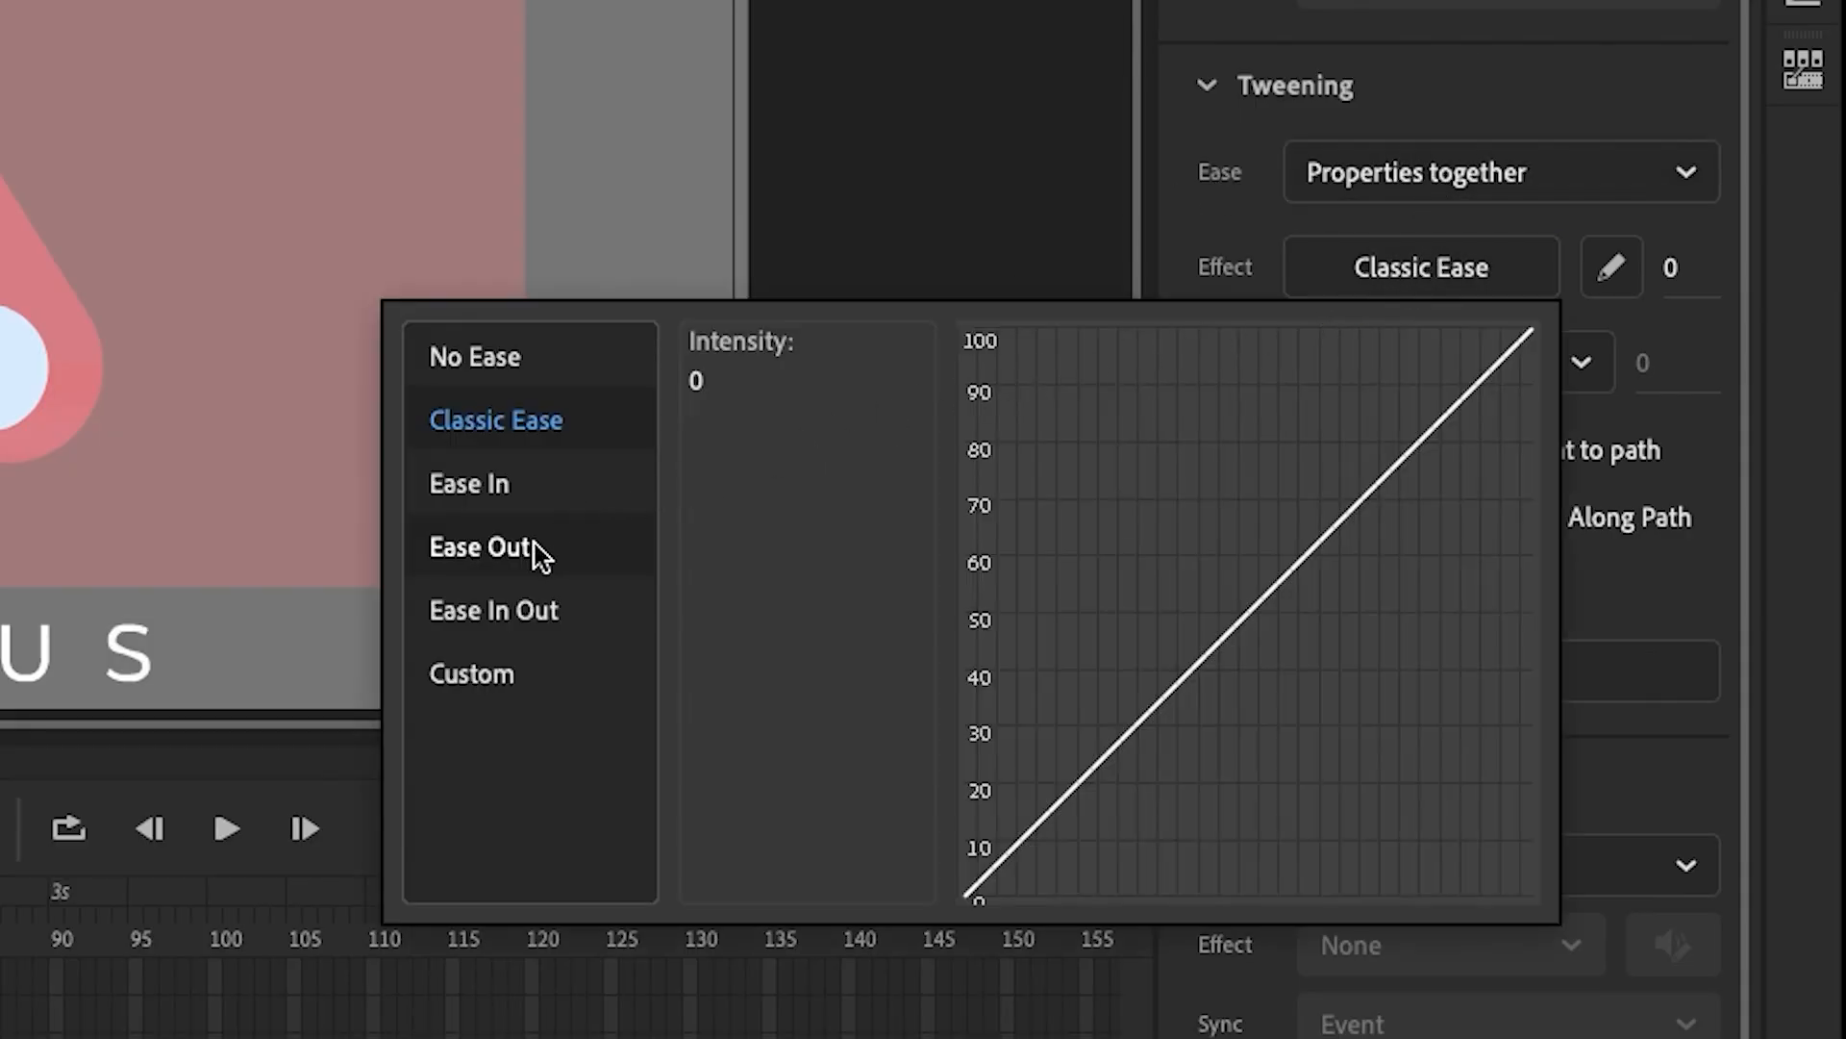
{"action": "left_click", "coordinate": [524, 606]}
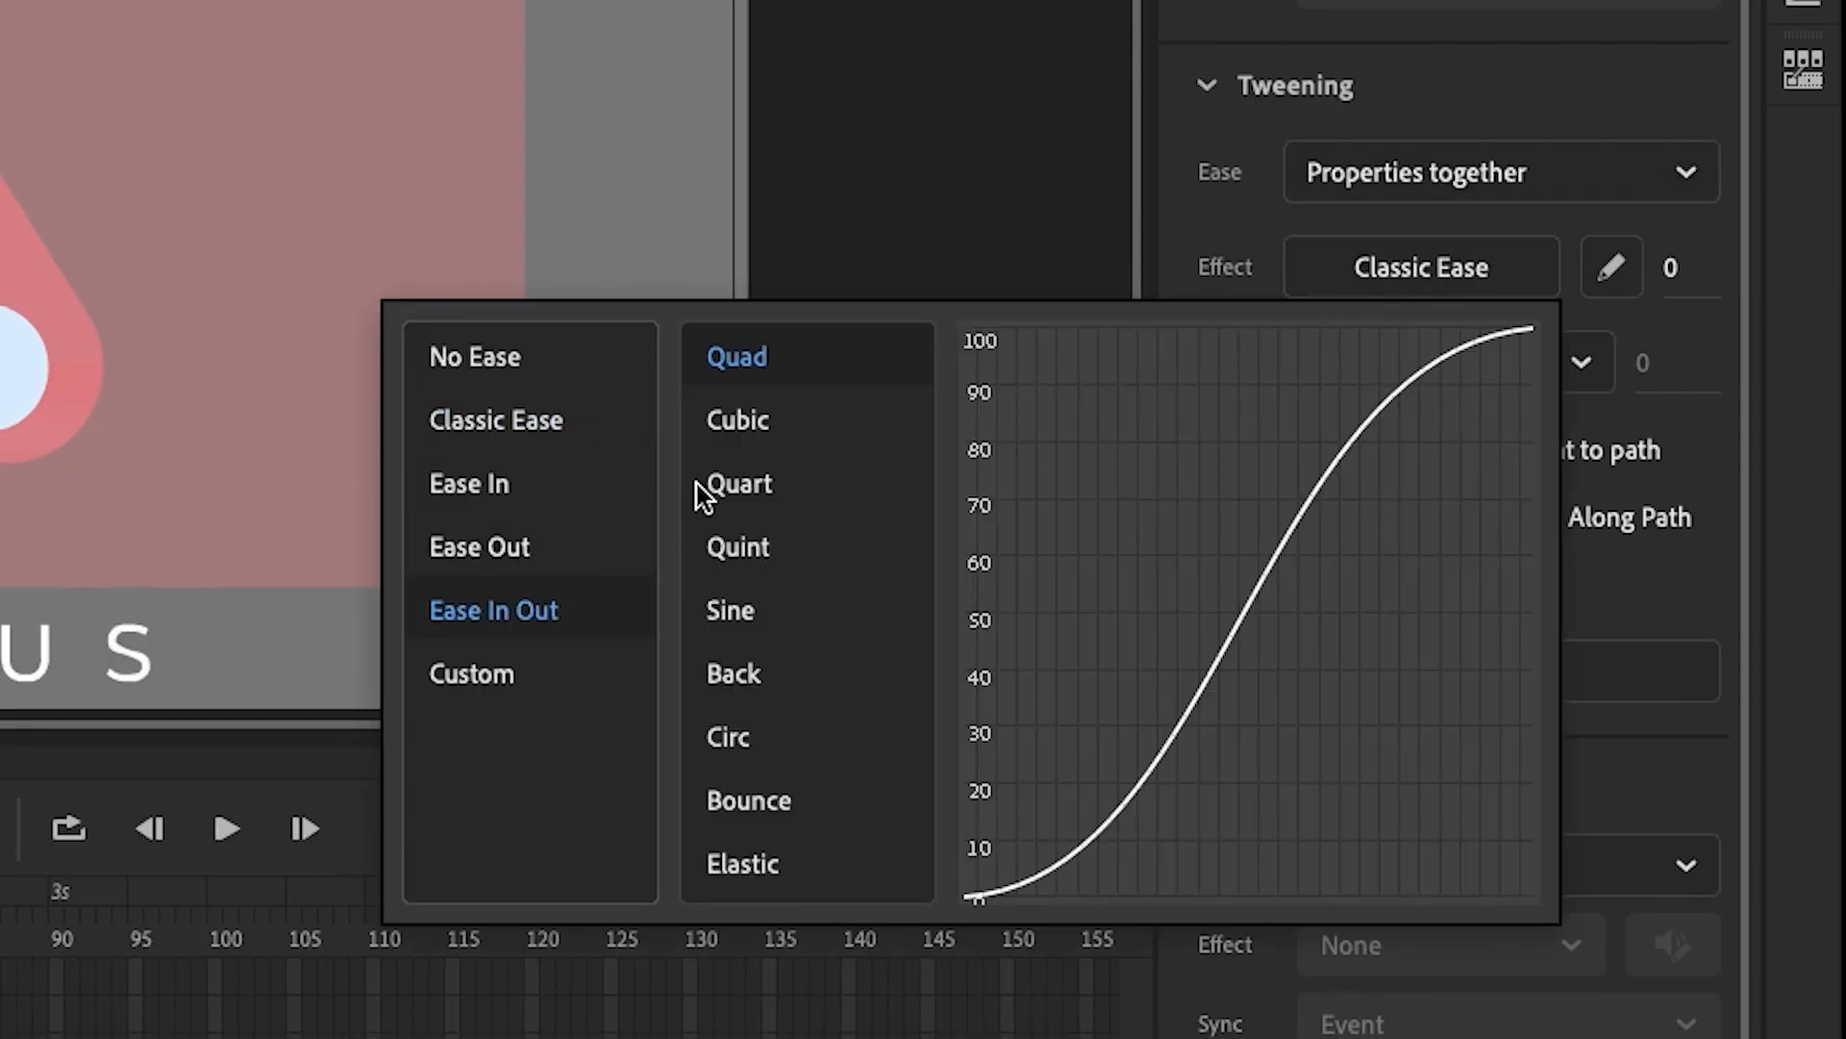
{"action": "left_click", "coordinate": [750, 424]}
{"action": "key", "text": "Return"}
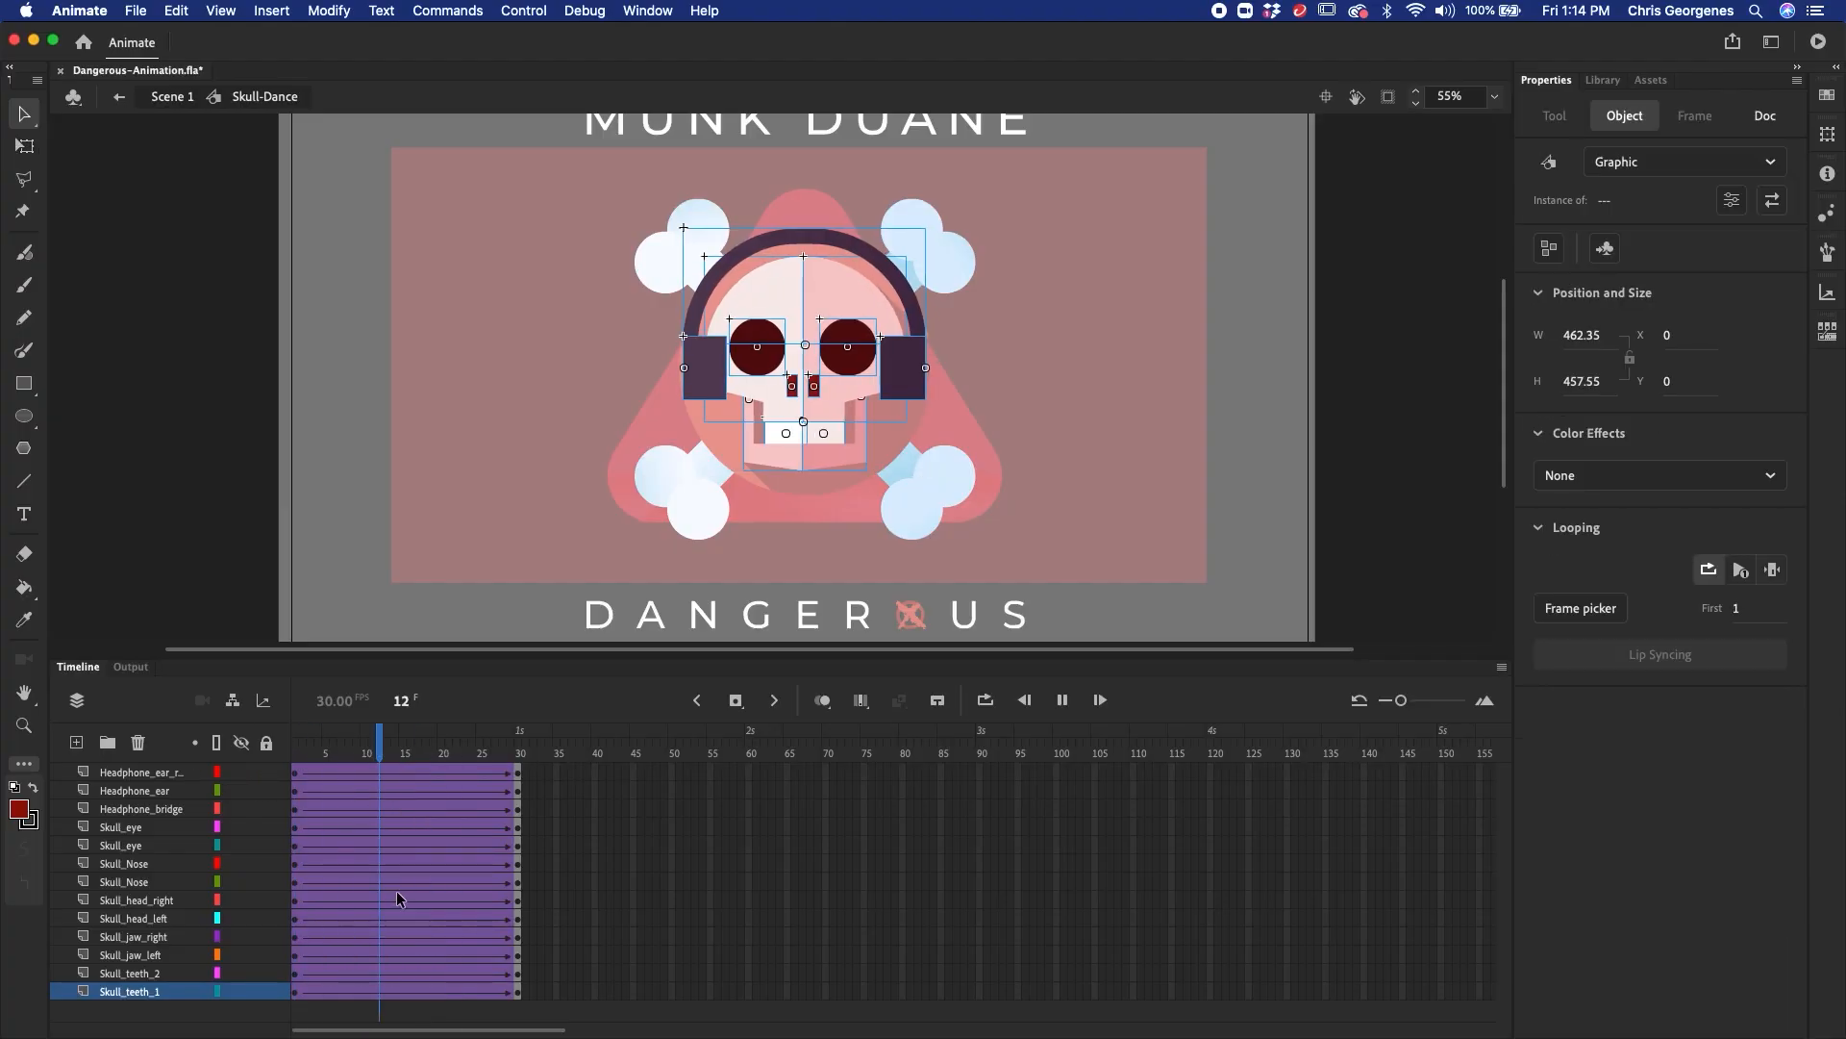
- Remove tween frames across all layers so the turned pose lands on frame 20, and preview the faster turn
{"action": "left_click_drag", "start_coordinate": [373, 773], "coordinate": [440, 990]}
{"action": "right_click", "coordinate": [435, 973]}
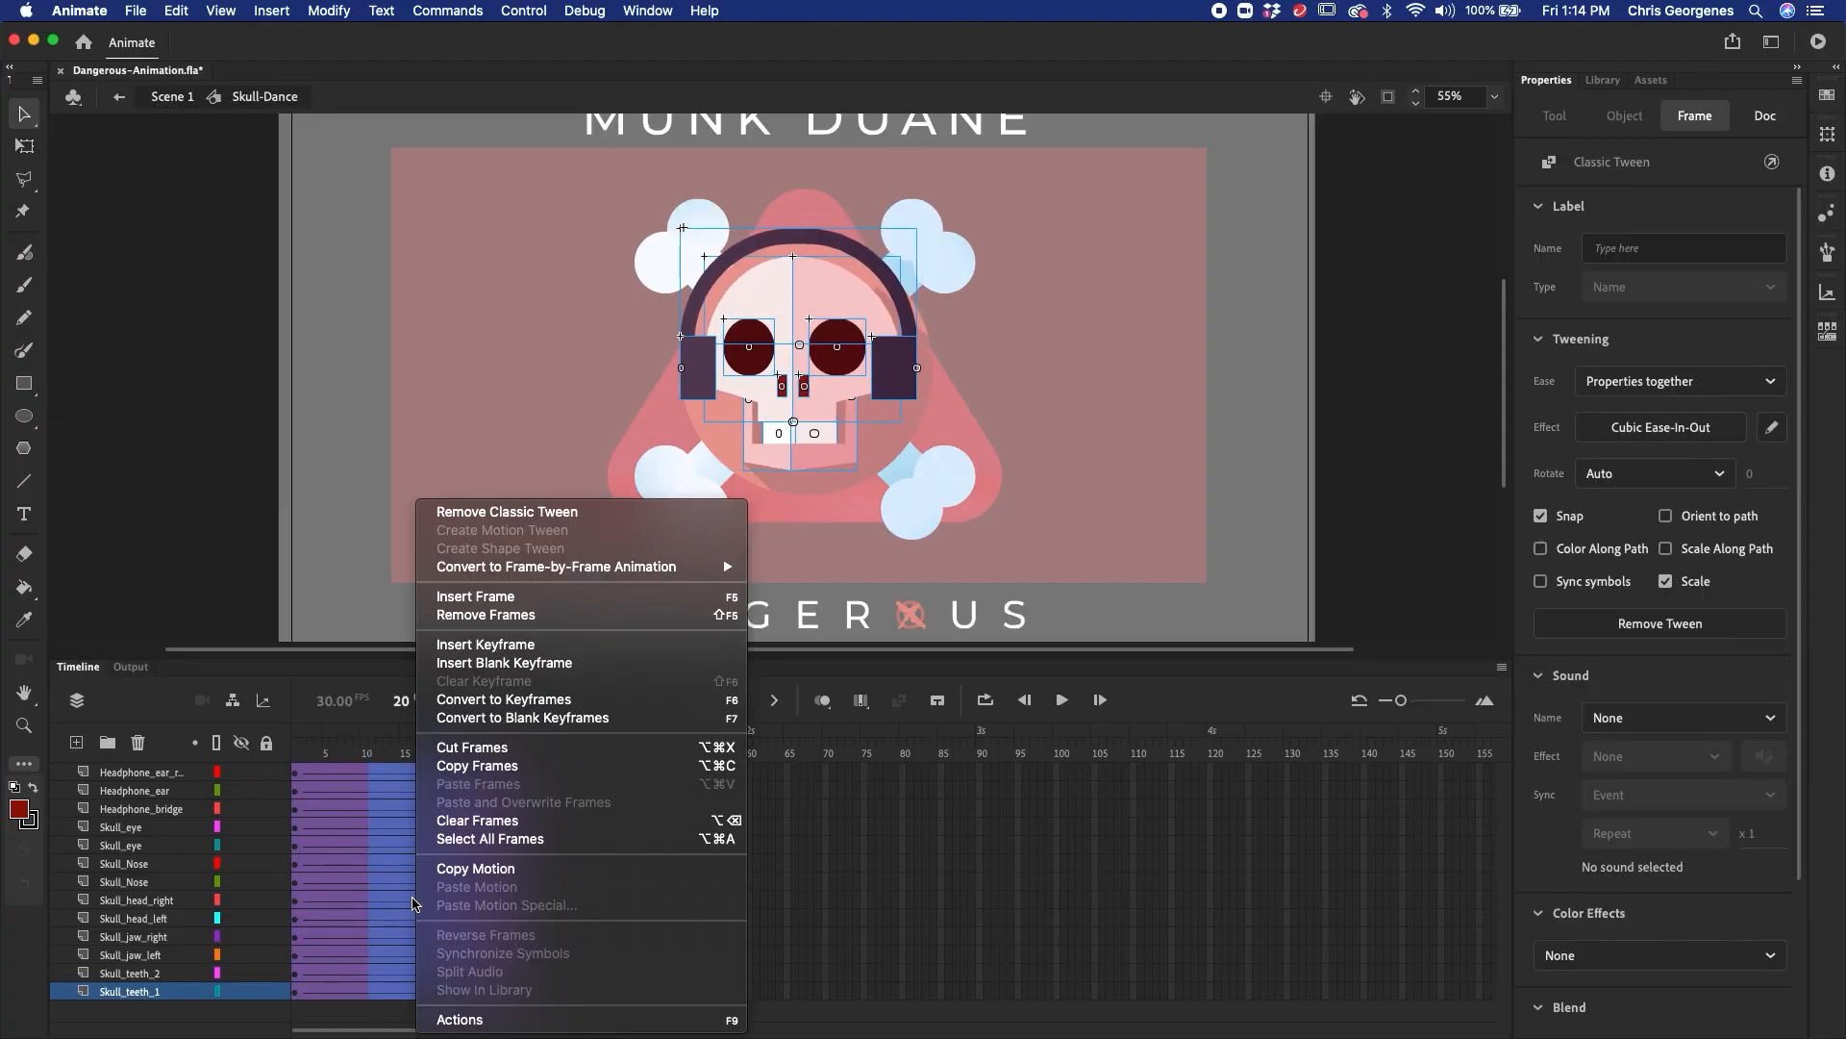
{"action": "left_click", "coordinate": [519, 624]}
{"action": "key", "text": "Return"}
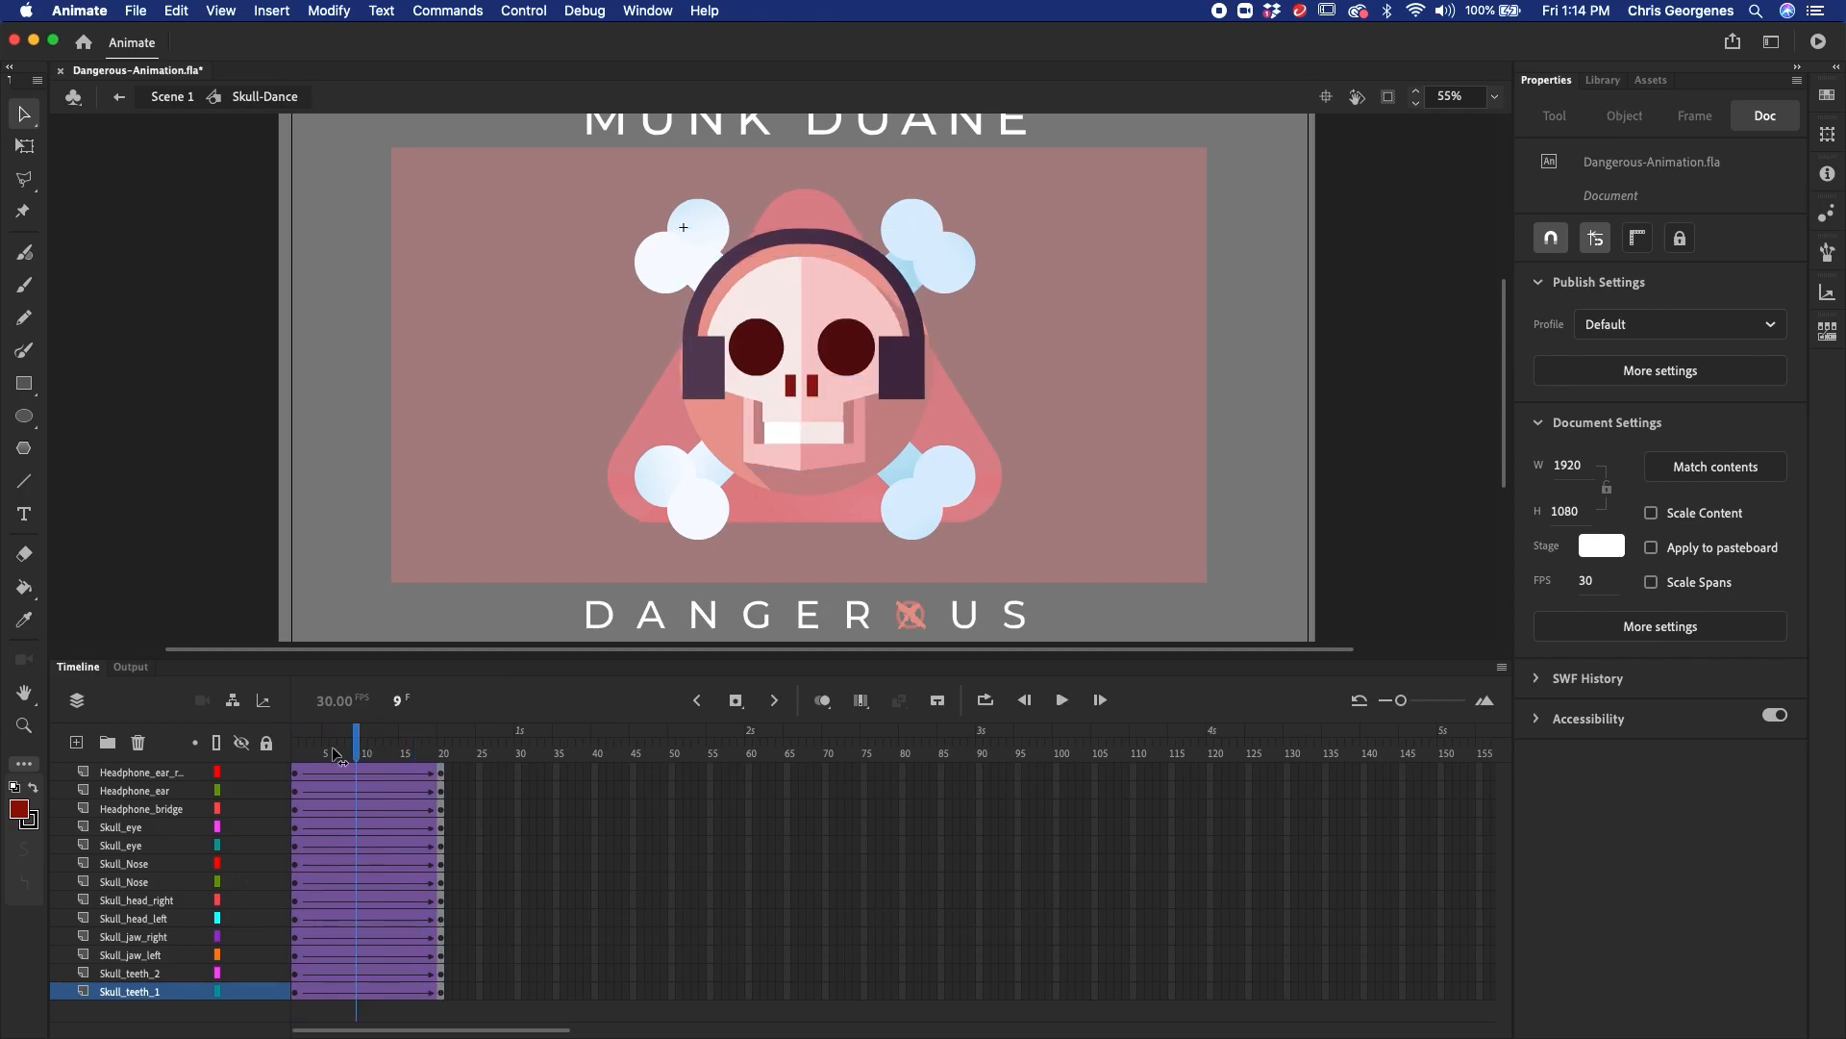
- Remove more tween frames on all layers so the turned pose lands on frame 17, and play it back
{"action": "left_click", "coordinate": [389, 777]}
{"action": "left_click_drag", "start_coordinate": [390, 777], "coordinate": [415, 991]}
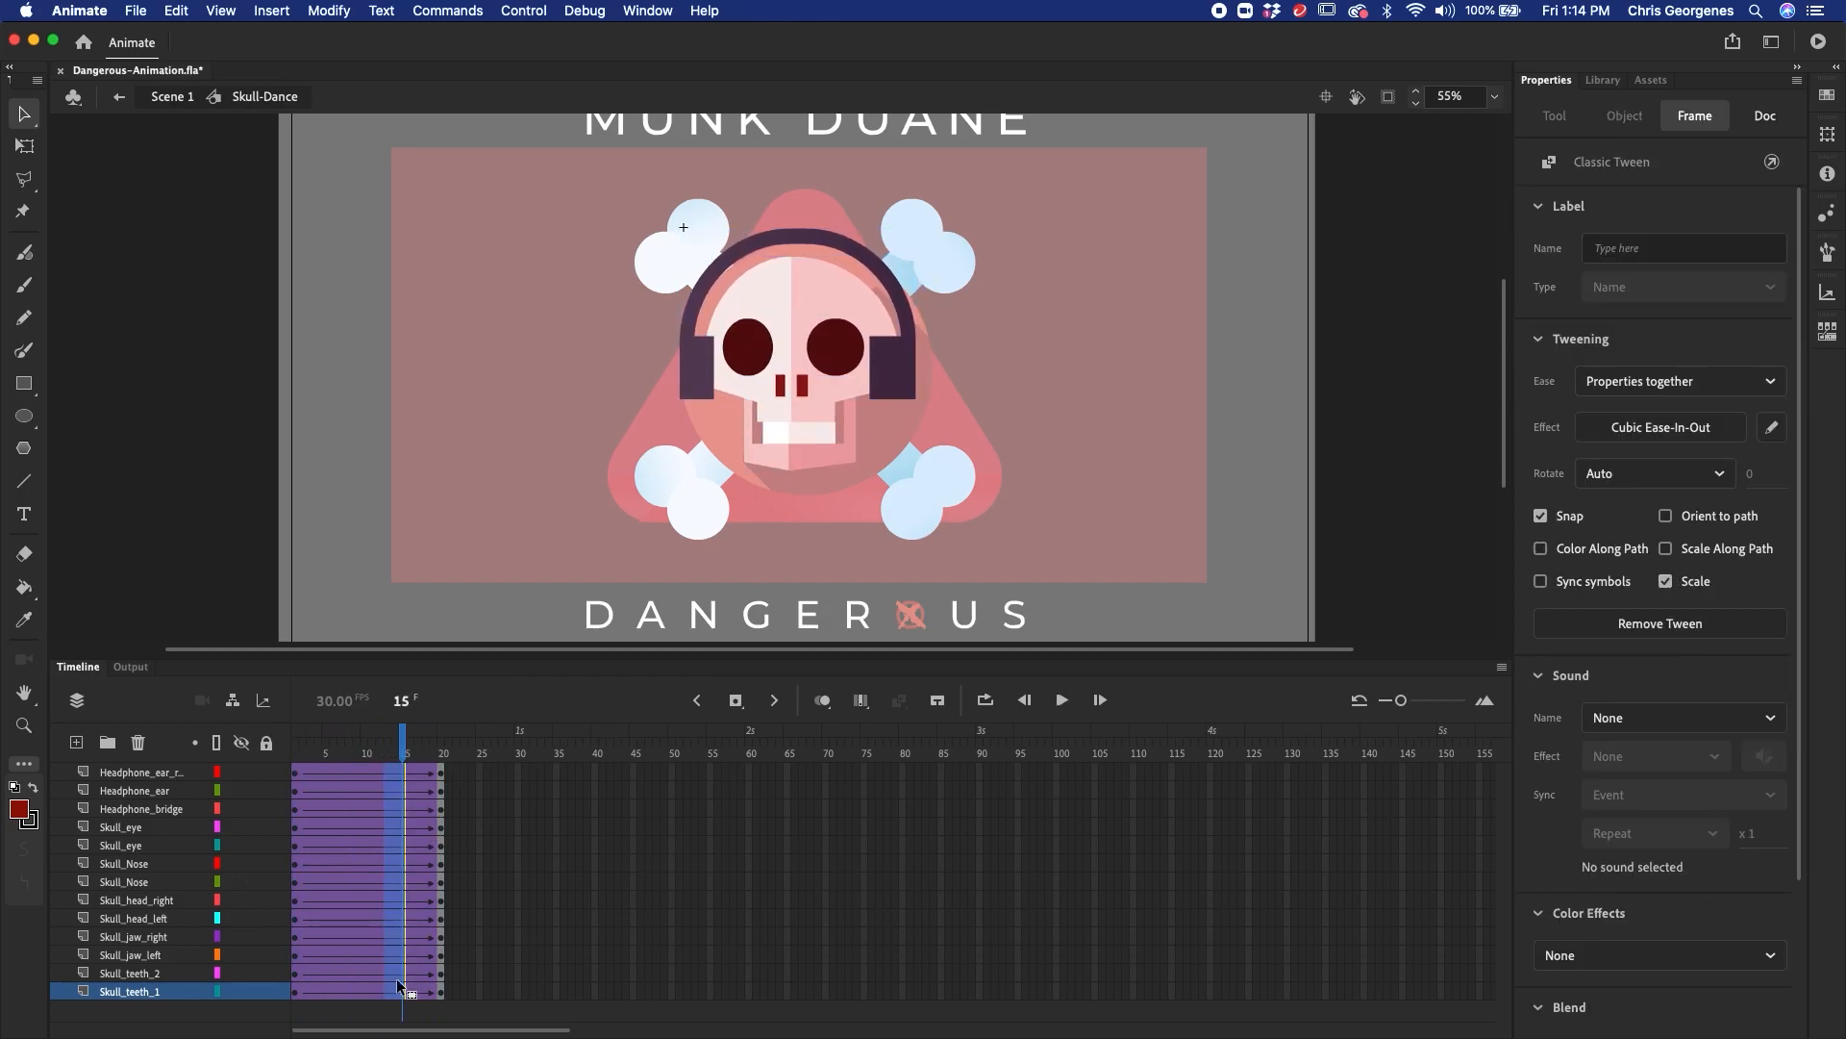
{"action": "right_click", "coordinate": [404, 974]}
{"action": "left_click", "coordinate": [519, 614]}
{"action": "key", "text": "Return"}
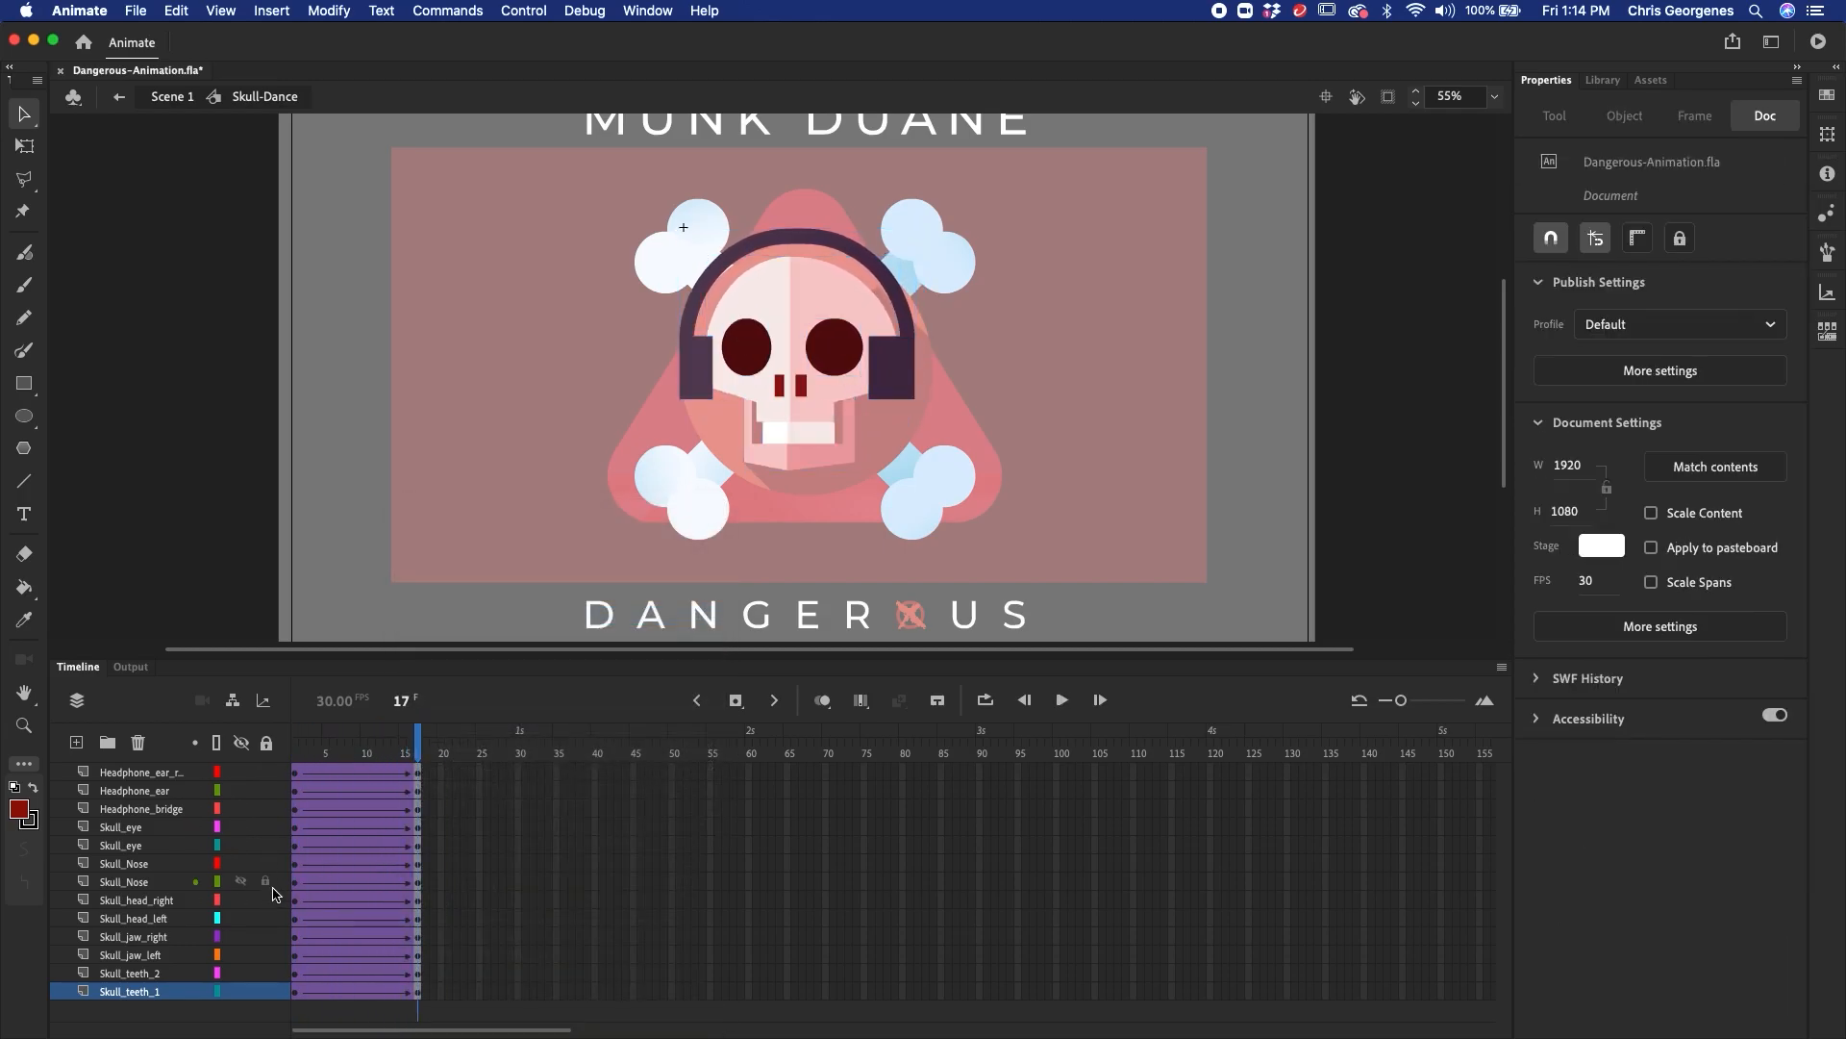
- Insert keyframes at frame 30 on all layers
{"action": "left_click_drag", "start_coordinate": [522, 775], "coordinate": [519, 1000]}
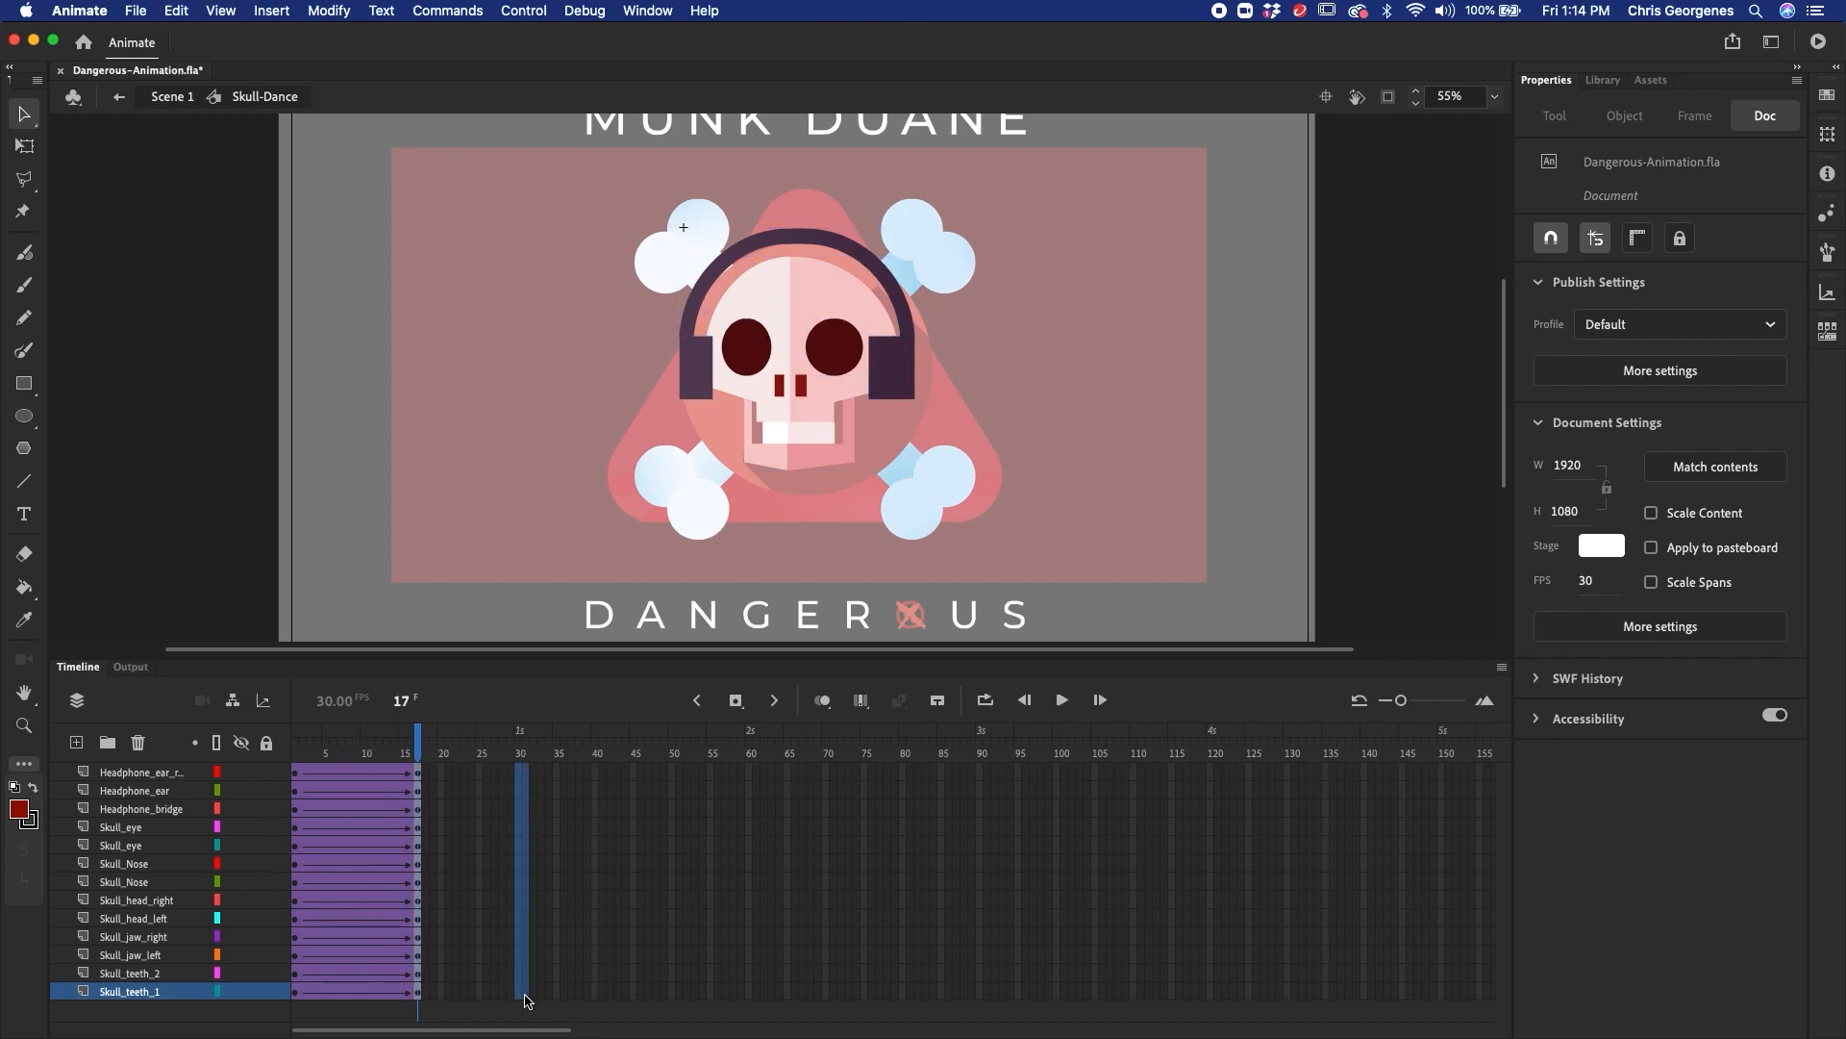
{"action": "key", "text": "F5"}
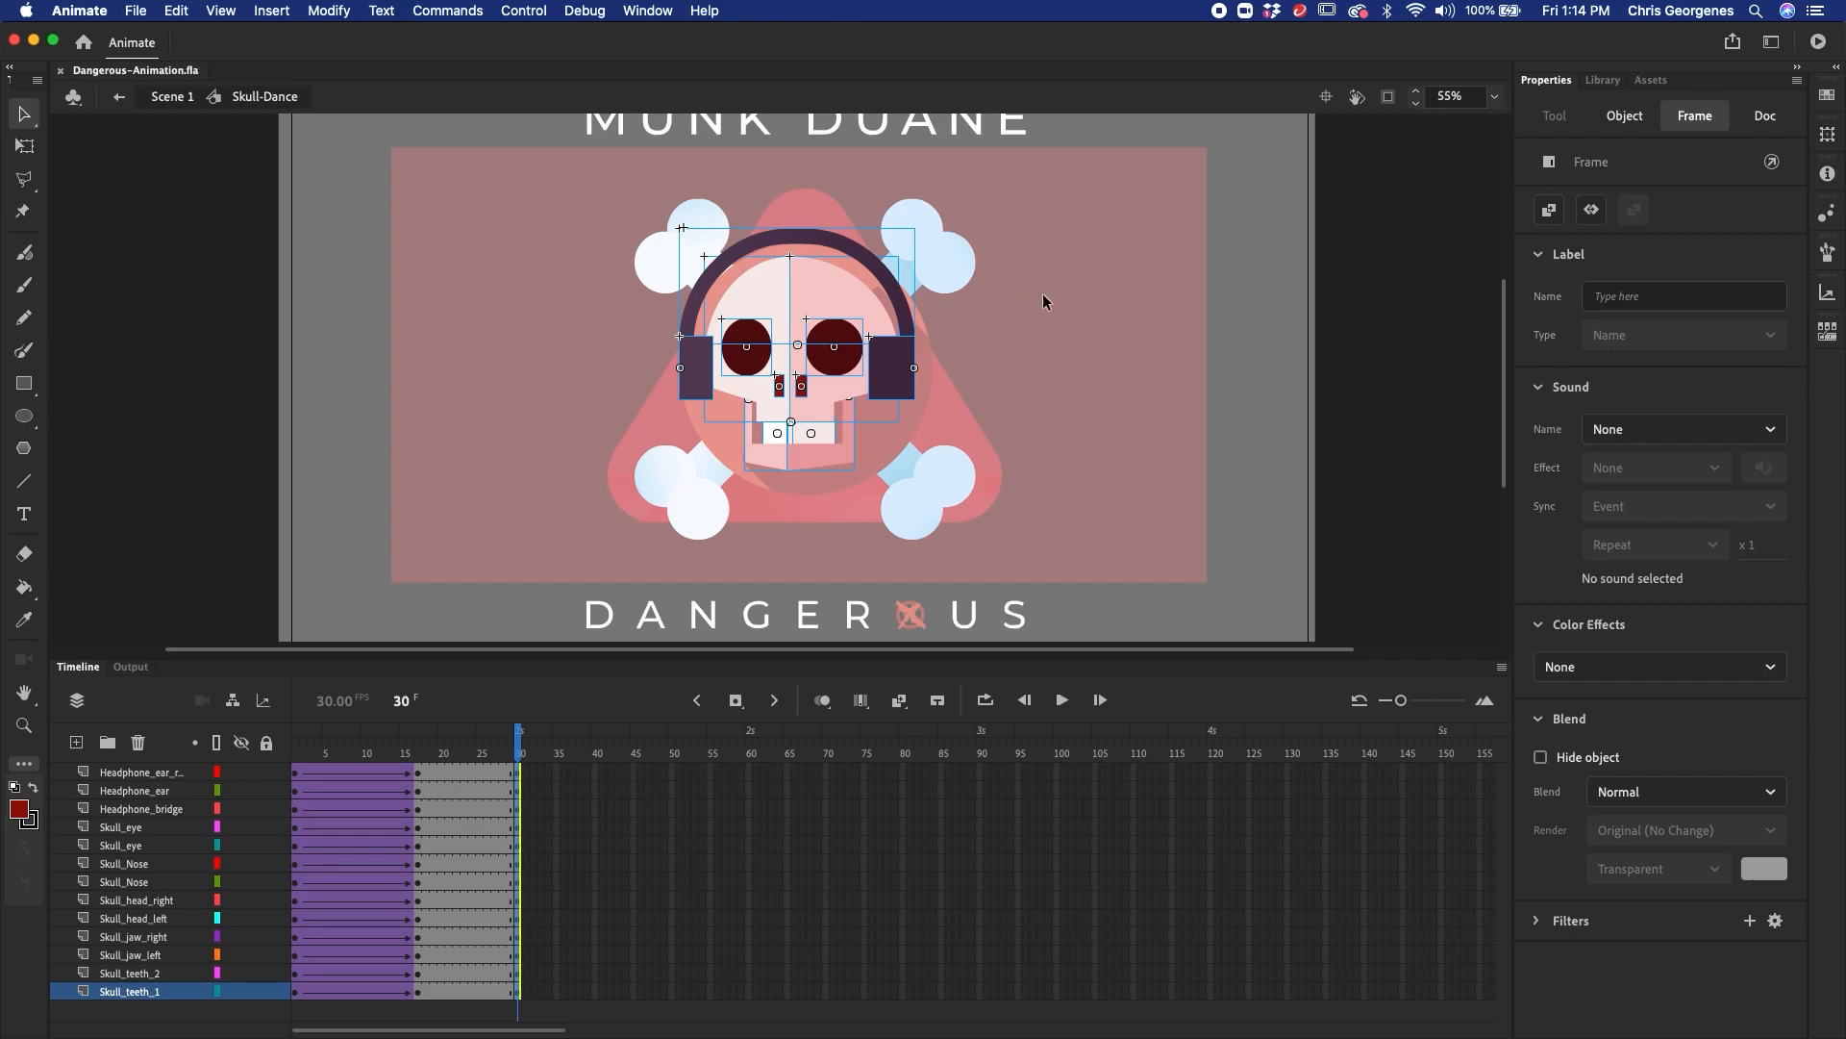
{"action": "left_click", "coordinate": [989, 338]}
- Copy the front-facing keyframes of all layers from frame 1 to frame 30
{"action": "key", "text": "z"}
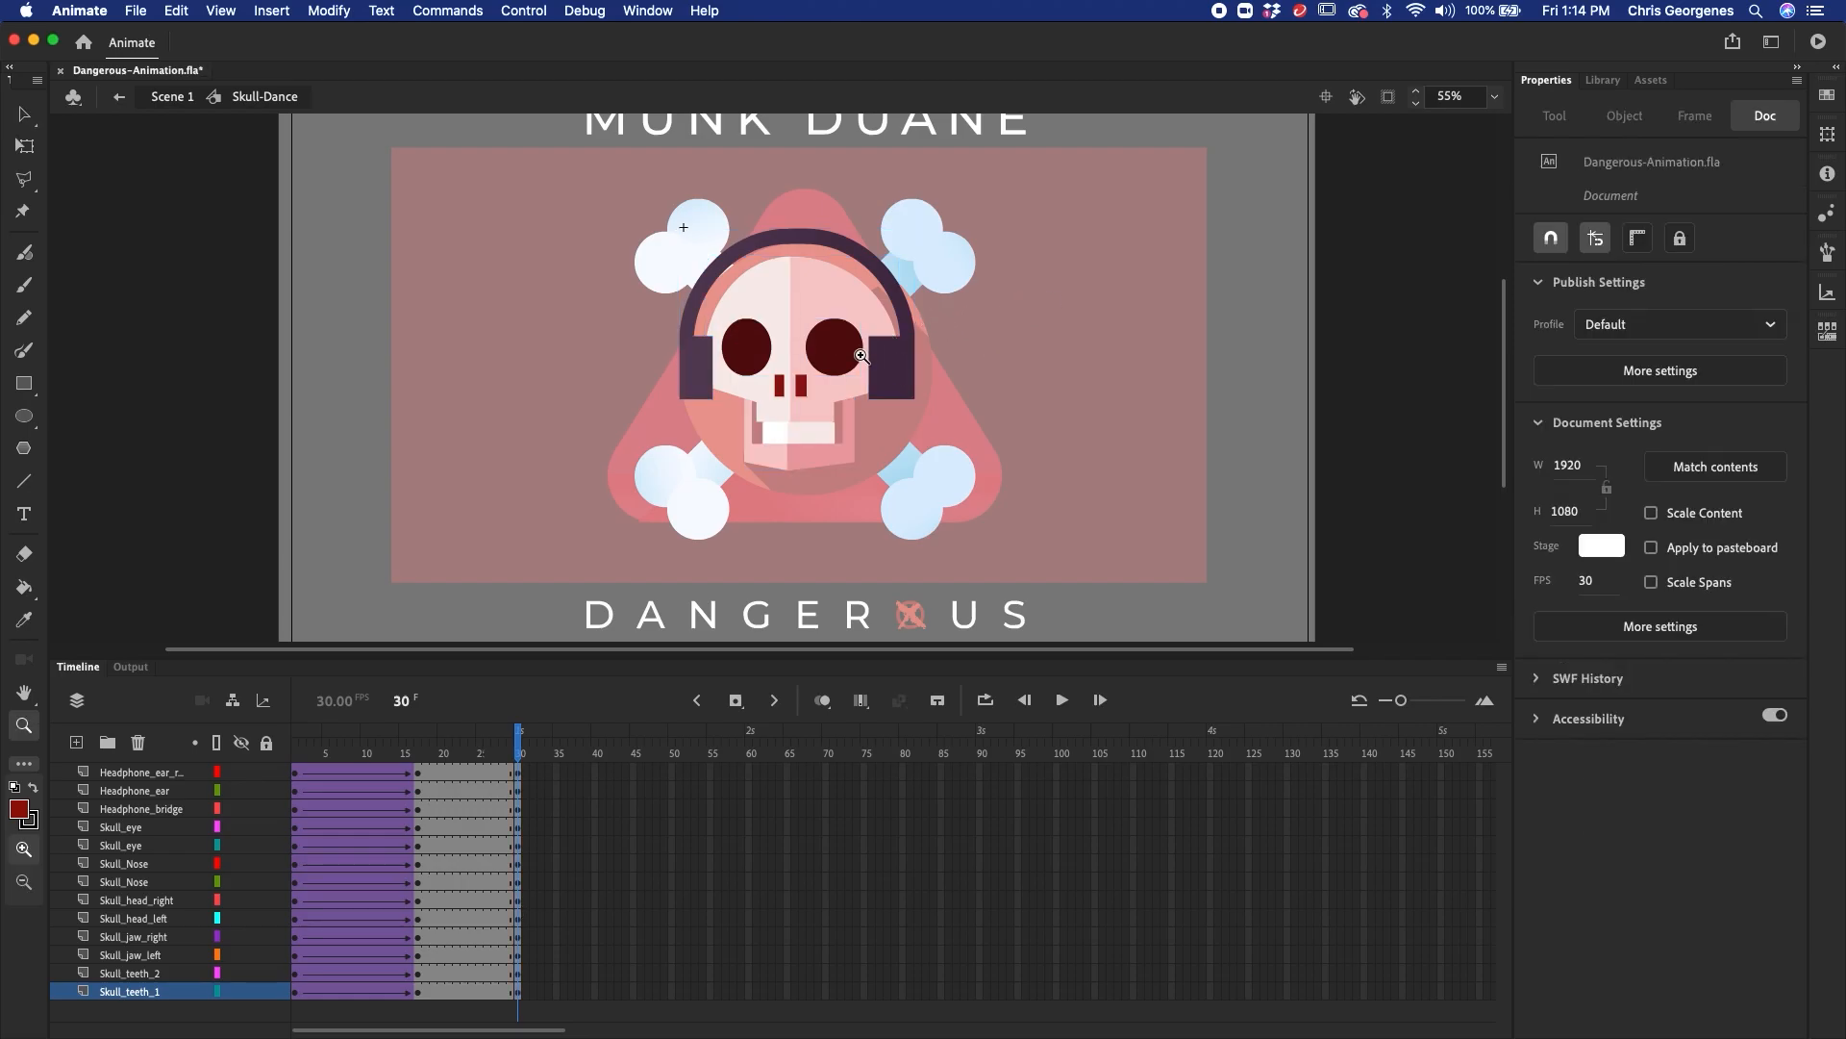
{"action": "left_click", "coordinate": [885, 355]}
{"action": "key", "text": "v"}
{"action": "left_click_drag", "start_coordinate": [297, 775], "coordinate": [297, 990]}
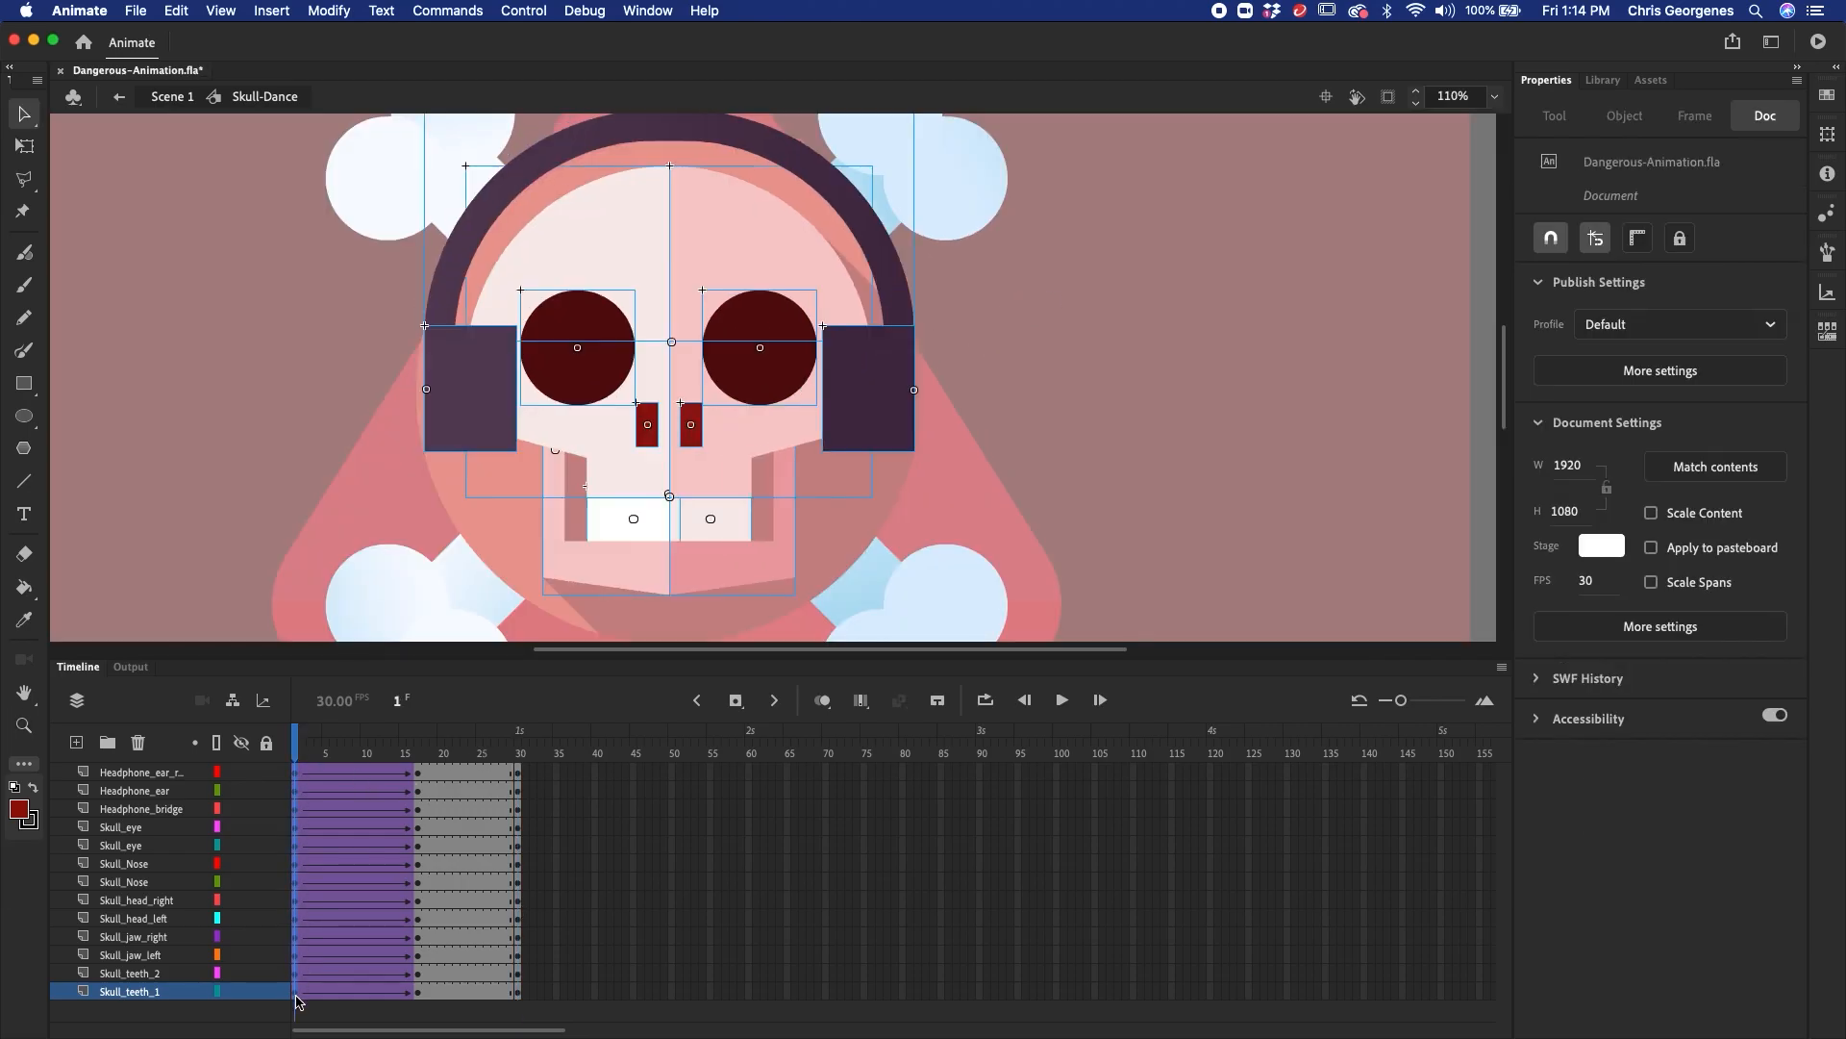
{"action": "left_click_drag", "start_coordinate": [520, 989], "coordinate": [521, 990]}
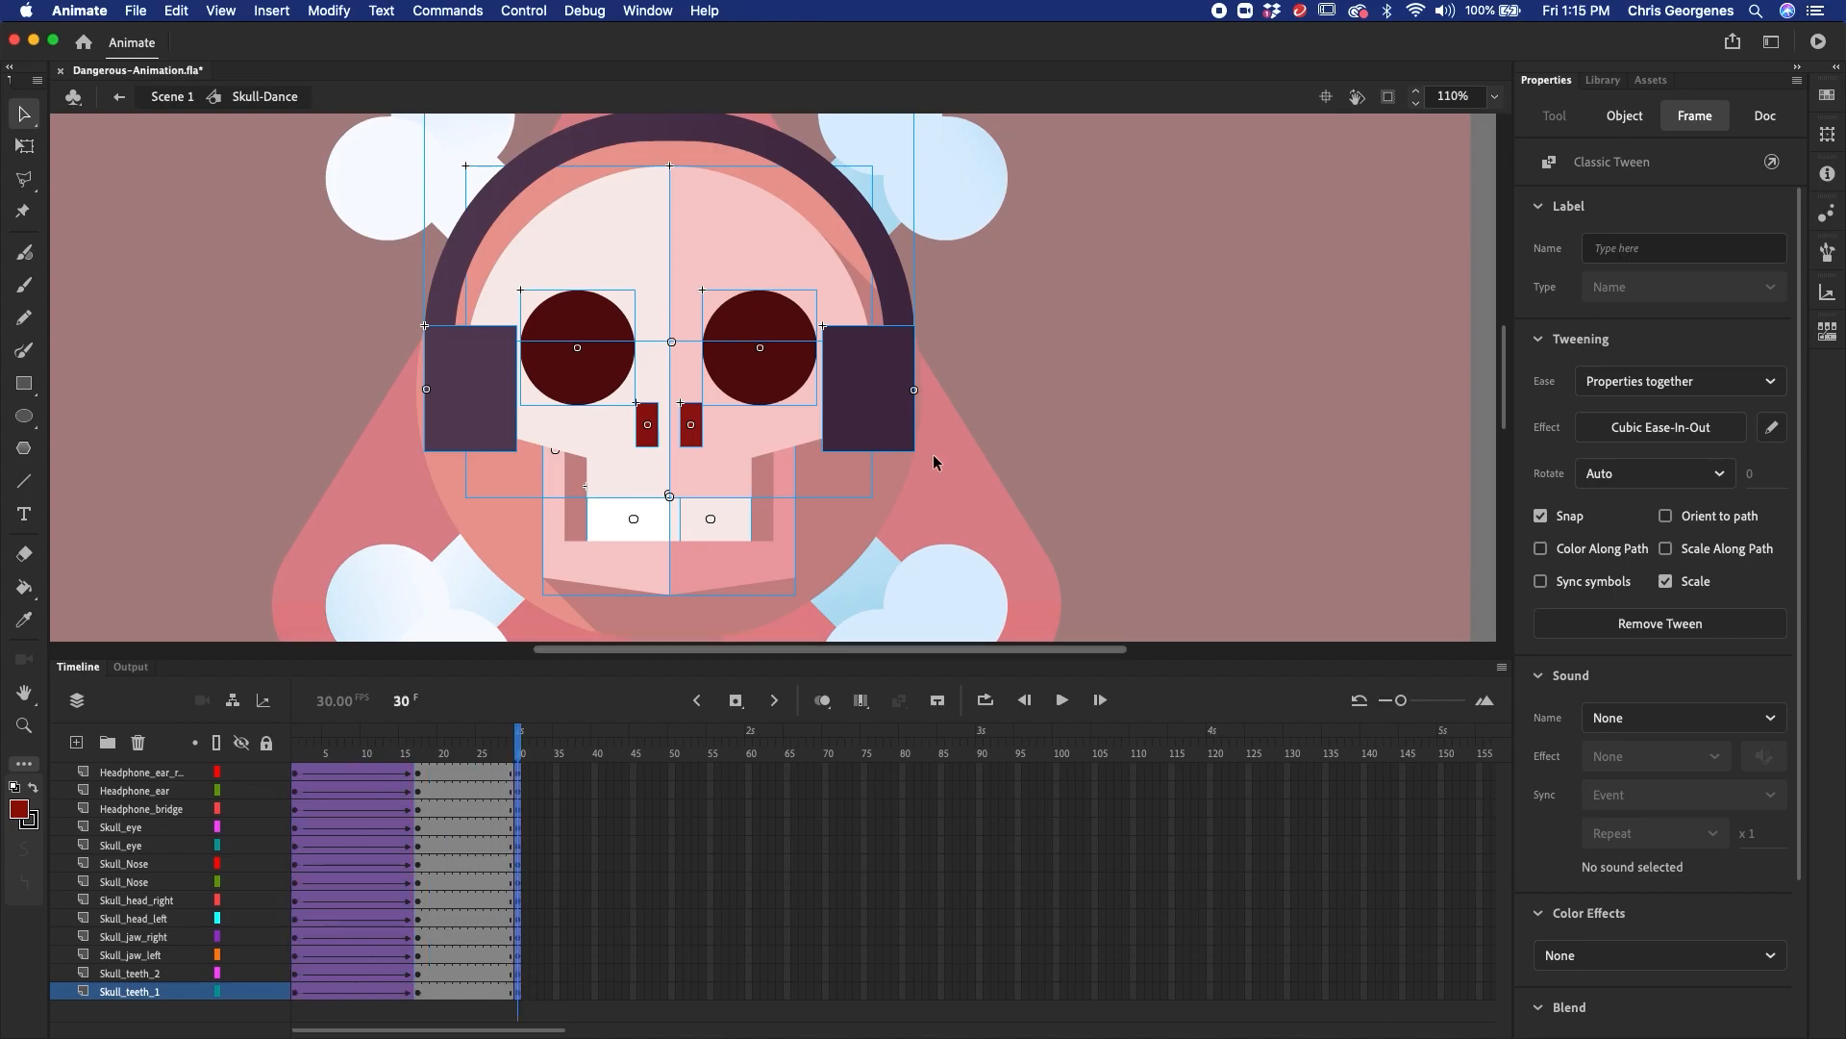
- Shift both headphone earpieces right by about 18 px at frame 30, placing the left one at X 18
{"action": "left_click", "coordinate": [967, 418]}
{"action": "left_click", "coordinate": [863, 366]}
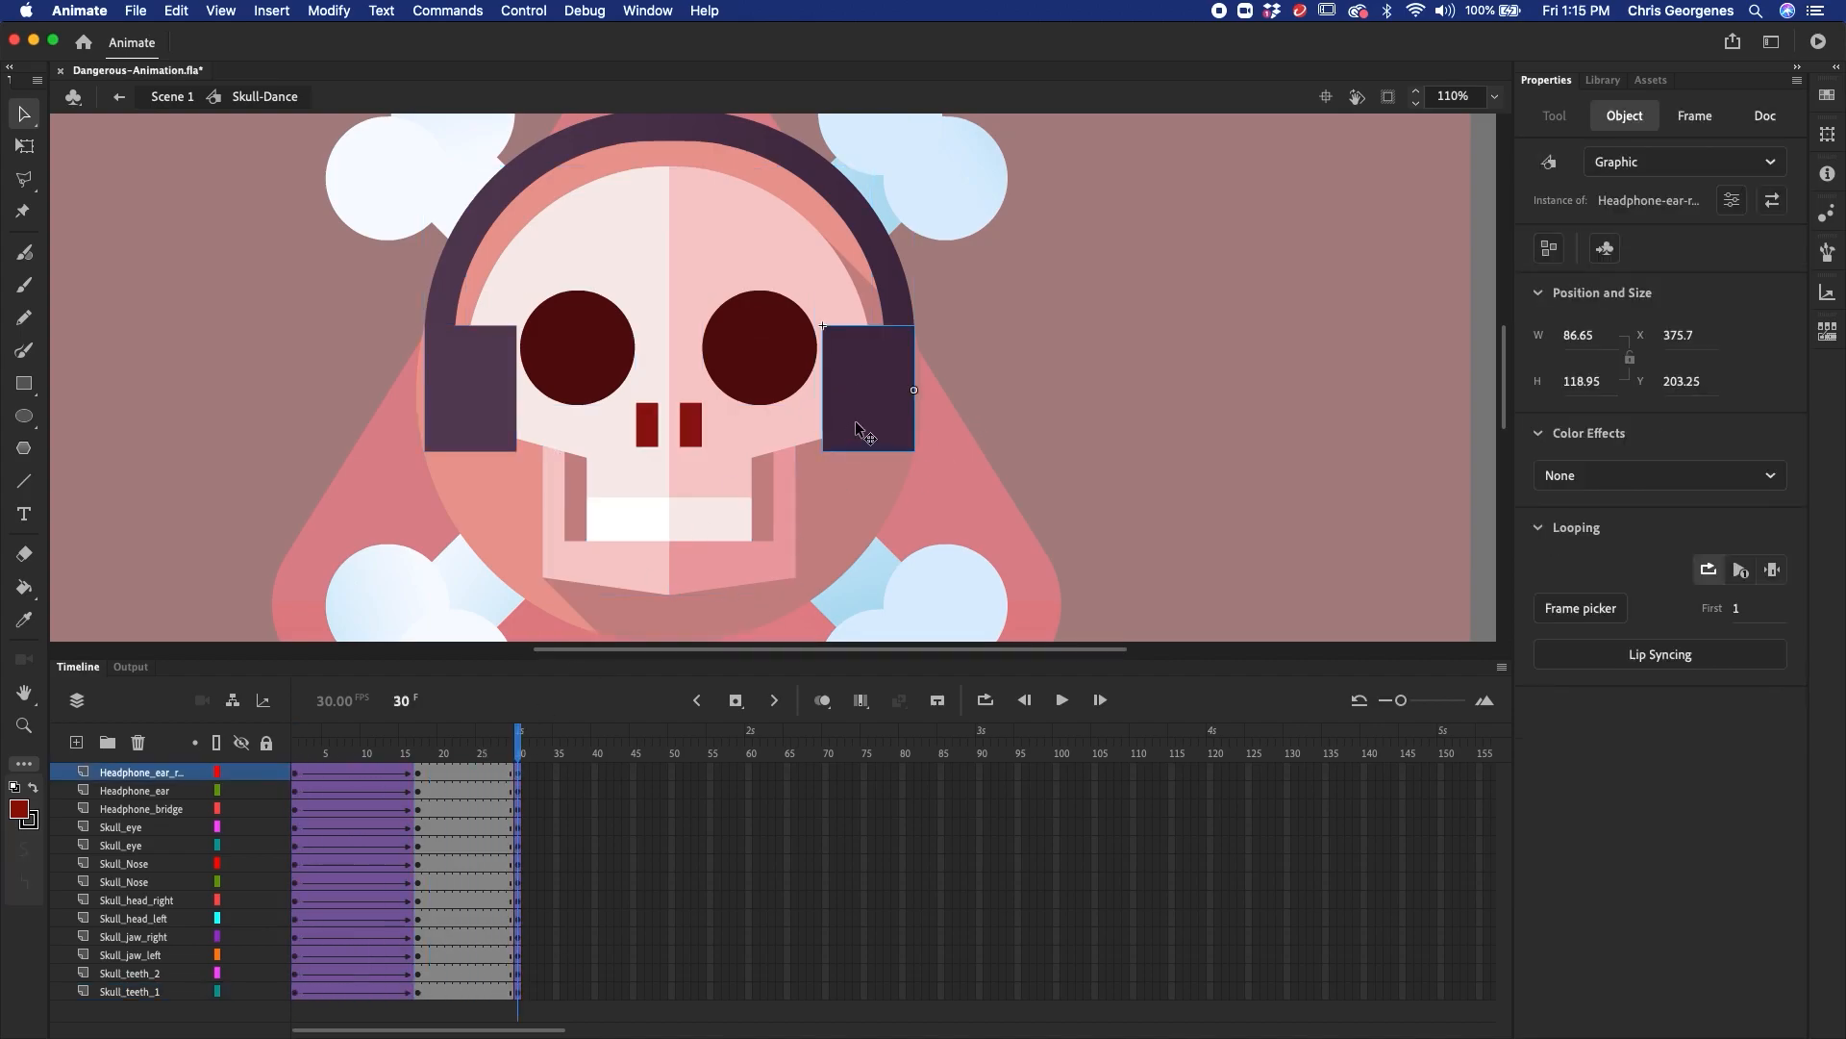
{"action": "key", "text": "shift+Right"}
{"action": "key", "text": "shift+Right"}
{"action": "left_click", "coordinate": [491, 421]}
{"action": "key", "text": "shift+Right"}
{"action": "key", "text": "shift+Right"}
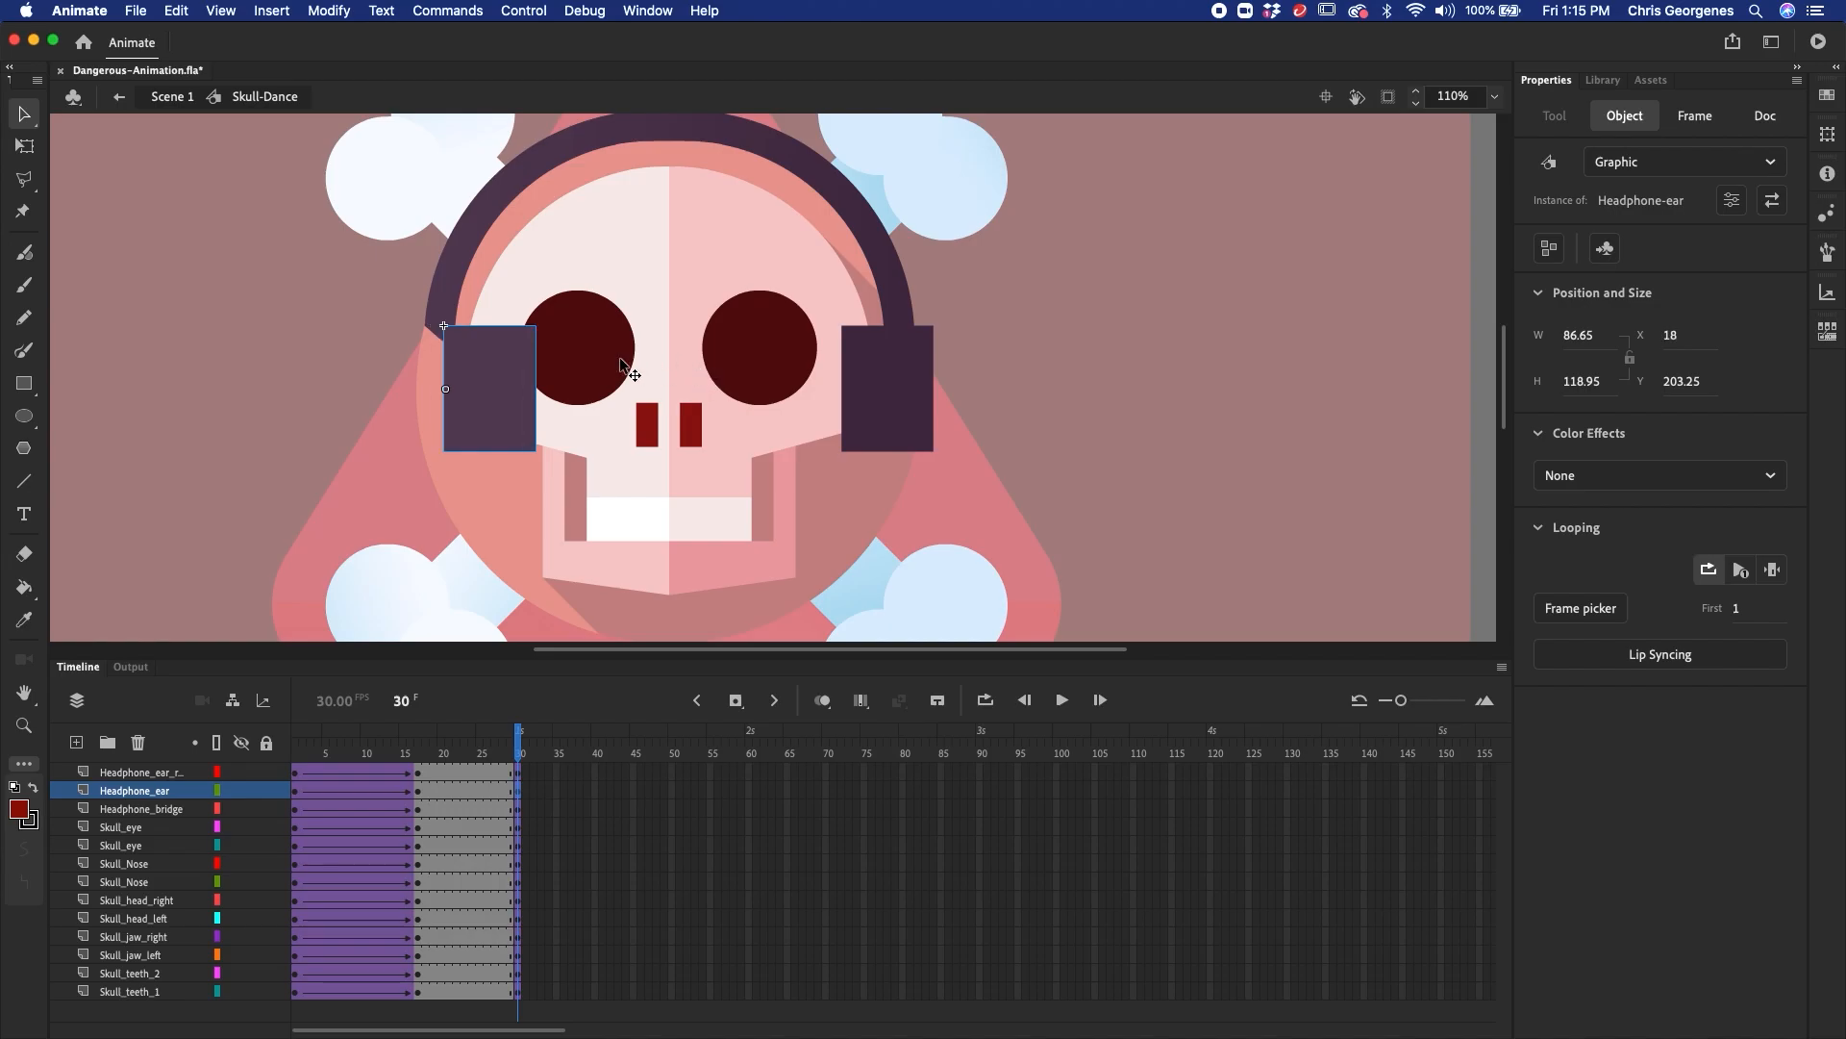
- Shift both eyes right by equal amounts at frame 30, placing the right eye at X 280.15
{"action": "left_click", "coordinate": [606, 356]}
{"action": "key", "text": "shift+Right"}
{"action": "key", "text": "shift+Right"}
{"action": "left_click", "coordinate": [795, 331]}
{"action": "key", "text": "shift+Right"}
{"action": "key", "text": "shift+Right"}
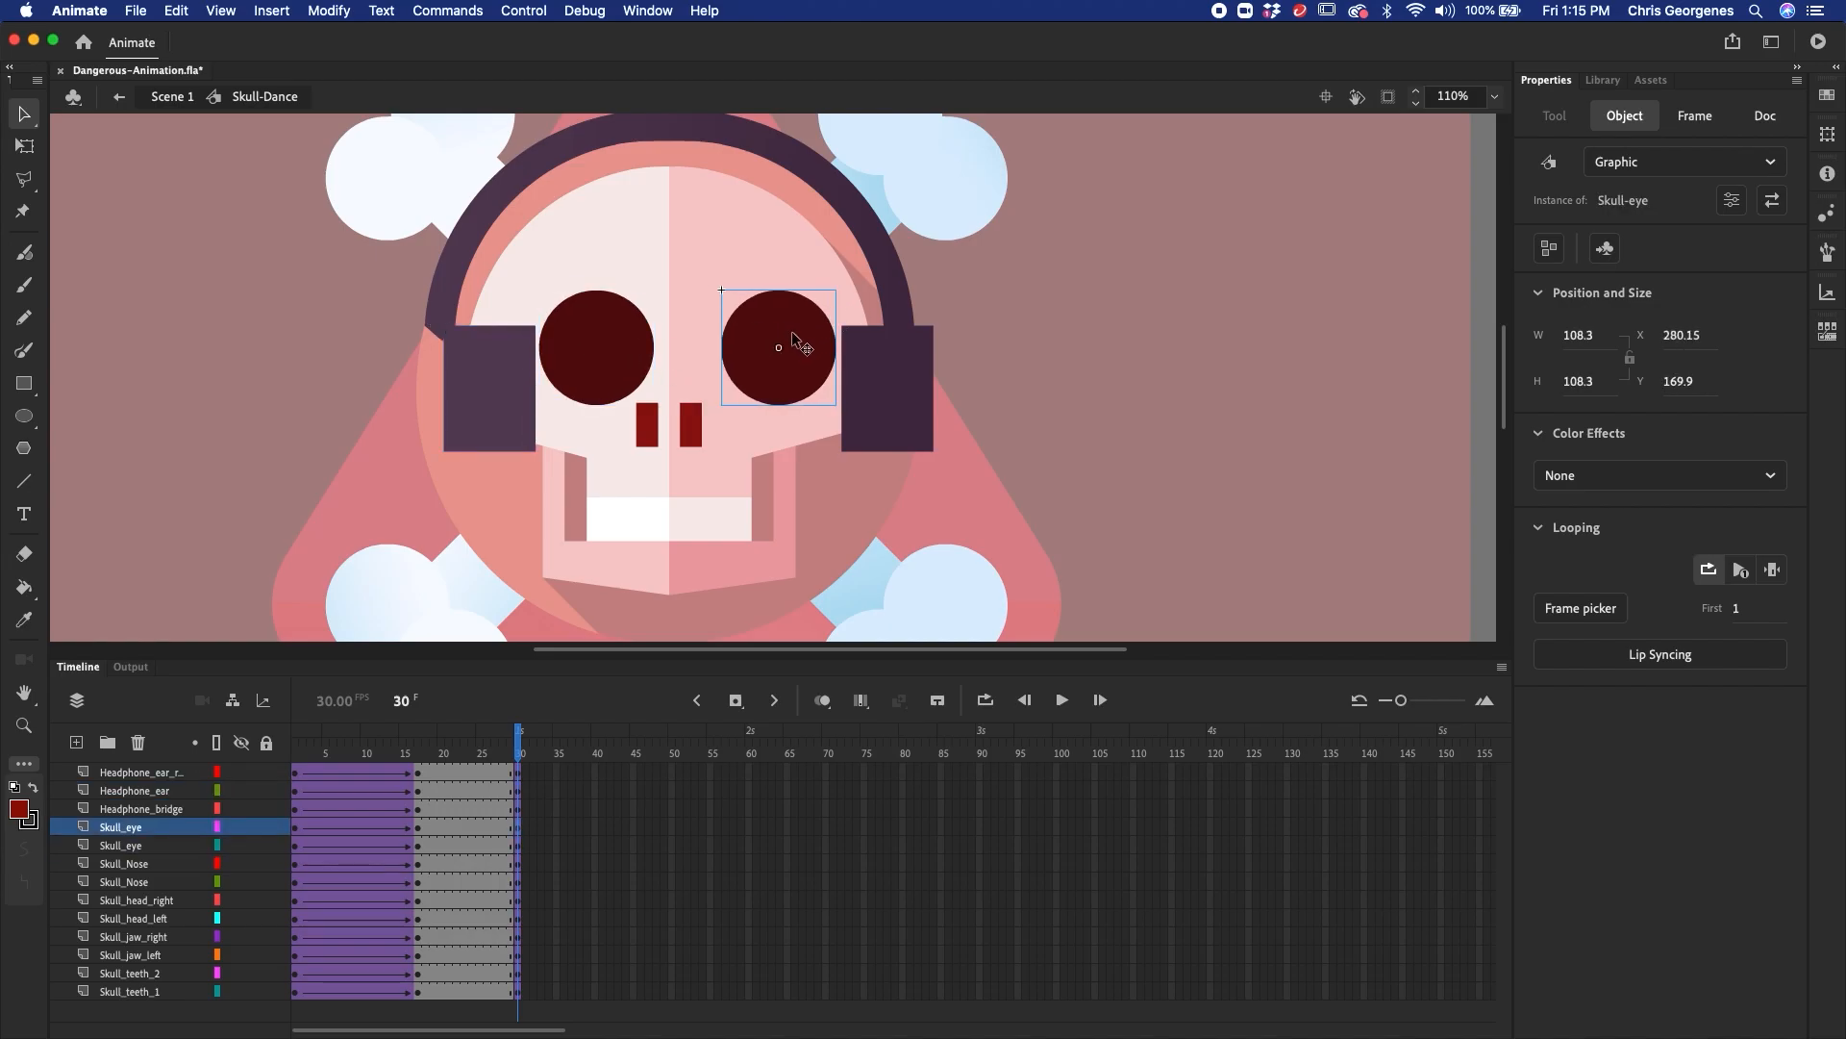
- Shift both nostrils right by equal amounts at frame 30
{"action": "left_click", "coordinate": [690, 430]}
{"action": "left_click", "coordinate": [648, 428], "text": "shift"}
{"action": "key", "text": "shift+Right"}
{"action": "key", "text": "shift+Right"}
- Shift both teeth pieces and both jaw halves right at frame 30, placing the left teeth at X 171.05
{"action": "left_click", "coordinate": [747, 522]}
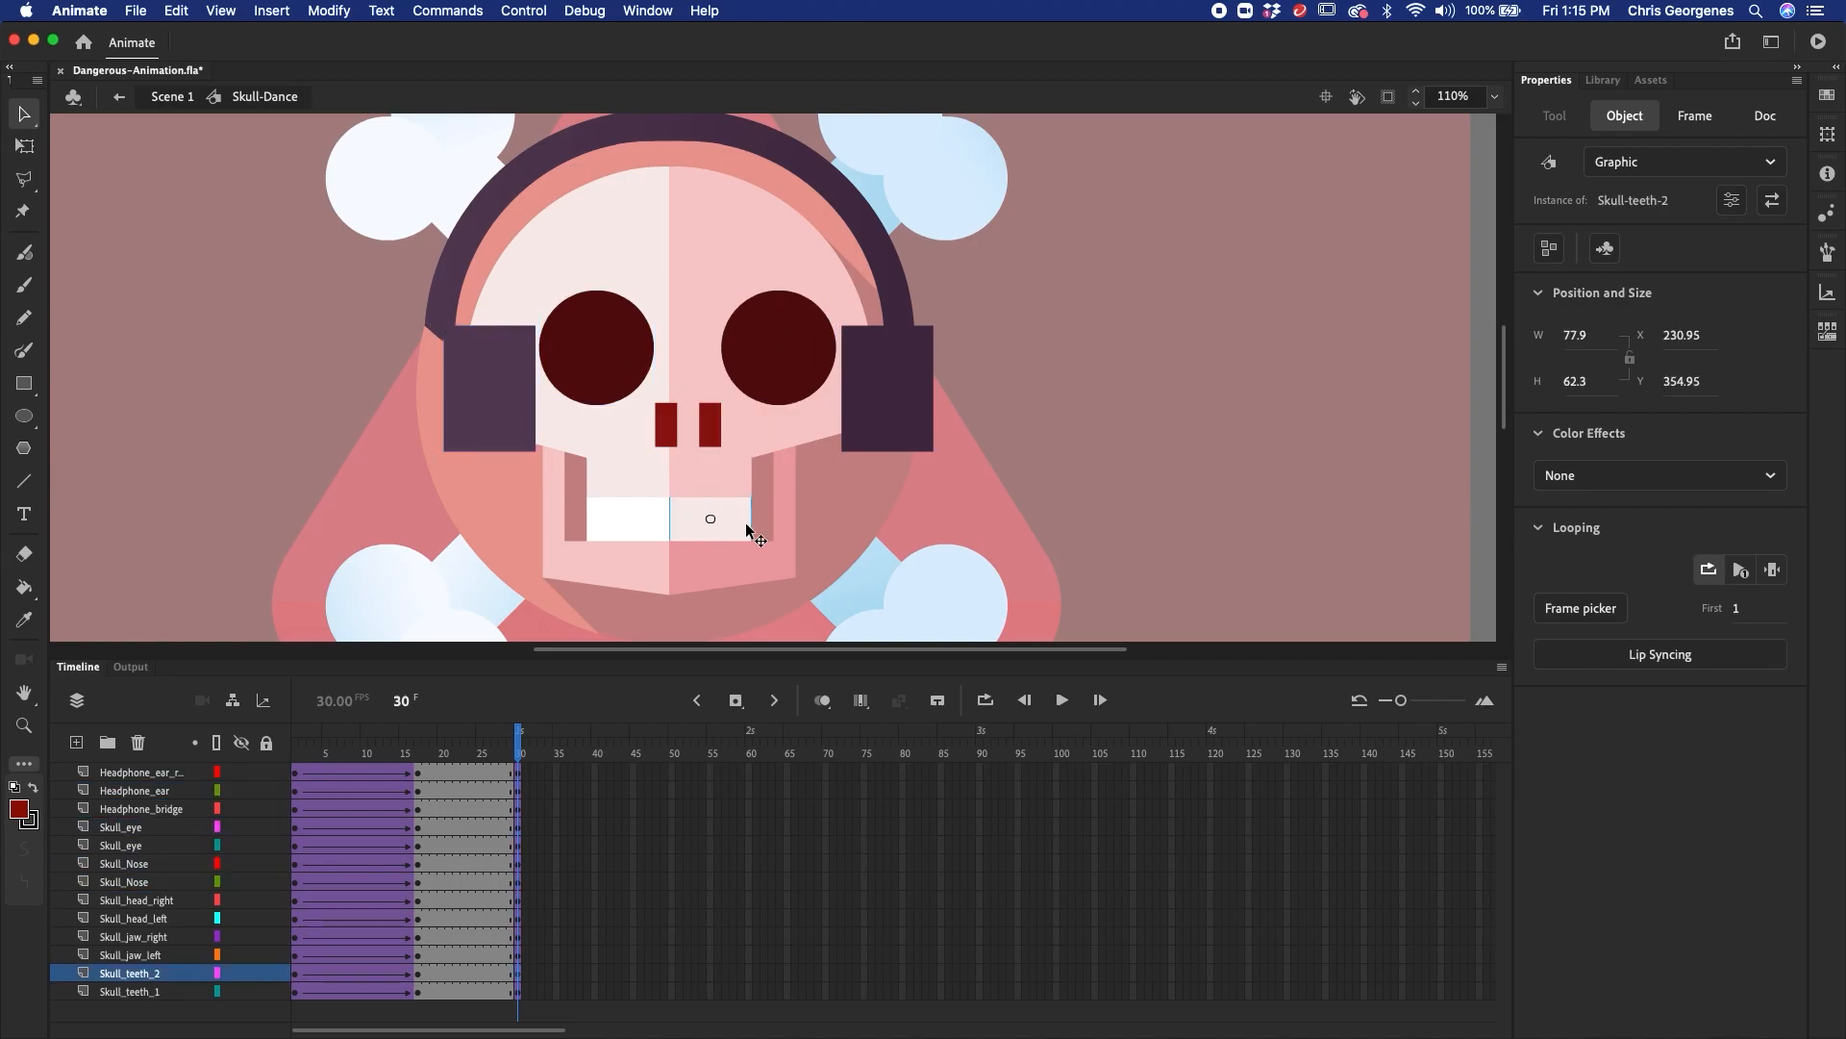
{"action": "left_click", "coordinate": [764, 577]}
{"action": "key", "text": "shift+Right"}
{"action": "key", "text": "shift+Right"}
{"action": "left_click", "coordinate": [652, 582]}
{"action": "key", "text": "shift+Right"}
{"action": "key", "text": "shift+Right"}
{"action": "left_click", "coordinate": [669, 533]}
{"action": "key", "text": "shift+Right"}
{"action": "key", "text": "shift+Right"}
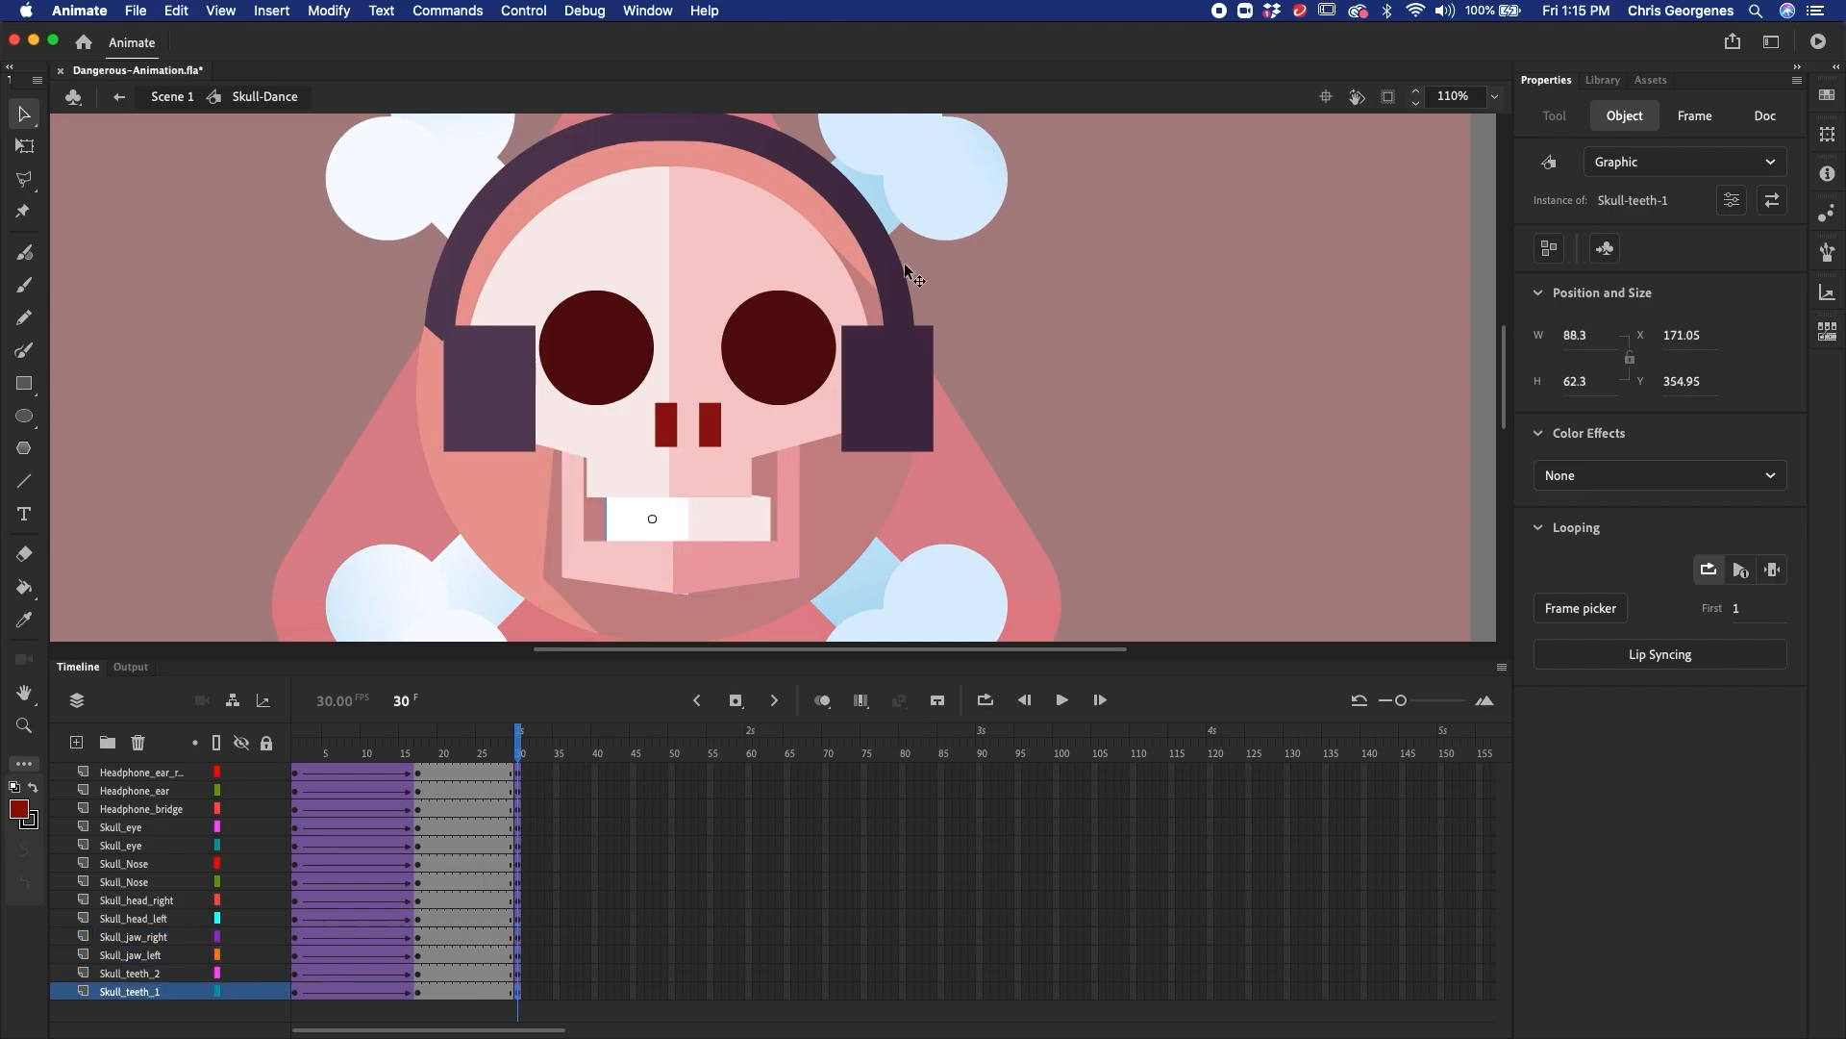
- Shift the headphone bridge right at frame 30, placing it at X 9.05
{"action": "left_click", "coordinate": [883, 279]}
{"action": "key", "text": "shift+Right"}
{"action": "key", "text": "shift+Right"}
- Narrow the right eye and the right headphone earpiece horizontally at frame 30
{"action": "left_click", "coordinate": [781, 383]}
{"action": "key", "text": "q"}
{"action": "left_click_drag", "start_coordinate": [721, 347], "coordinate": [734, 347]}
{"action": "key", "text": "shift+Right"}
{"action": "left_click", "coordinate": [881, 392]}
{"action": "left_click_drag", "start_coordinate": [841, 388], "coordinate": [870, 388]}
{"action": "key", "text": "shift+Left"}
- Narrow the headphone bridge at frame 30 so its ends fit within the outer edges of the earpieces
{"action": "left_click", "coordinate": [921, 304]}
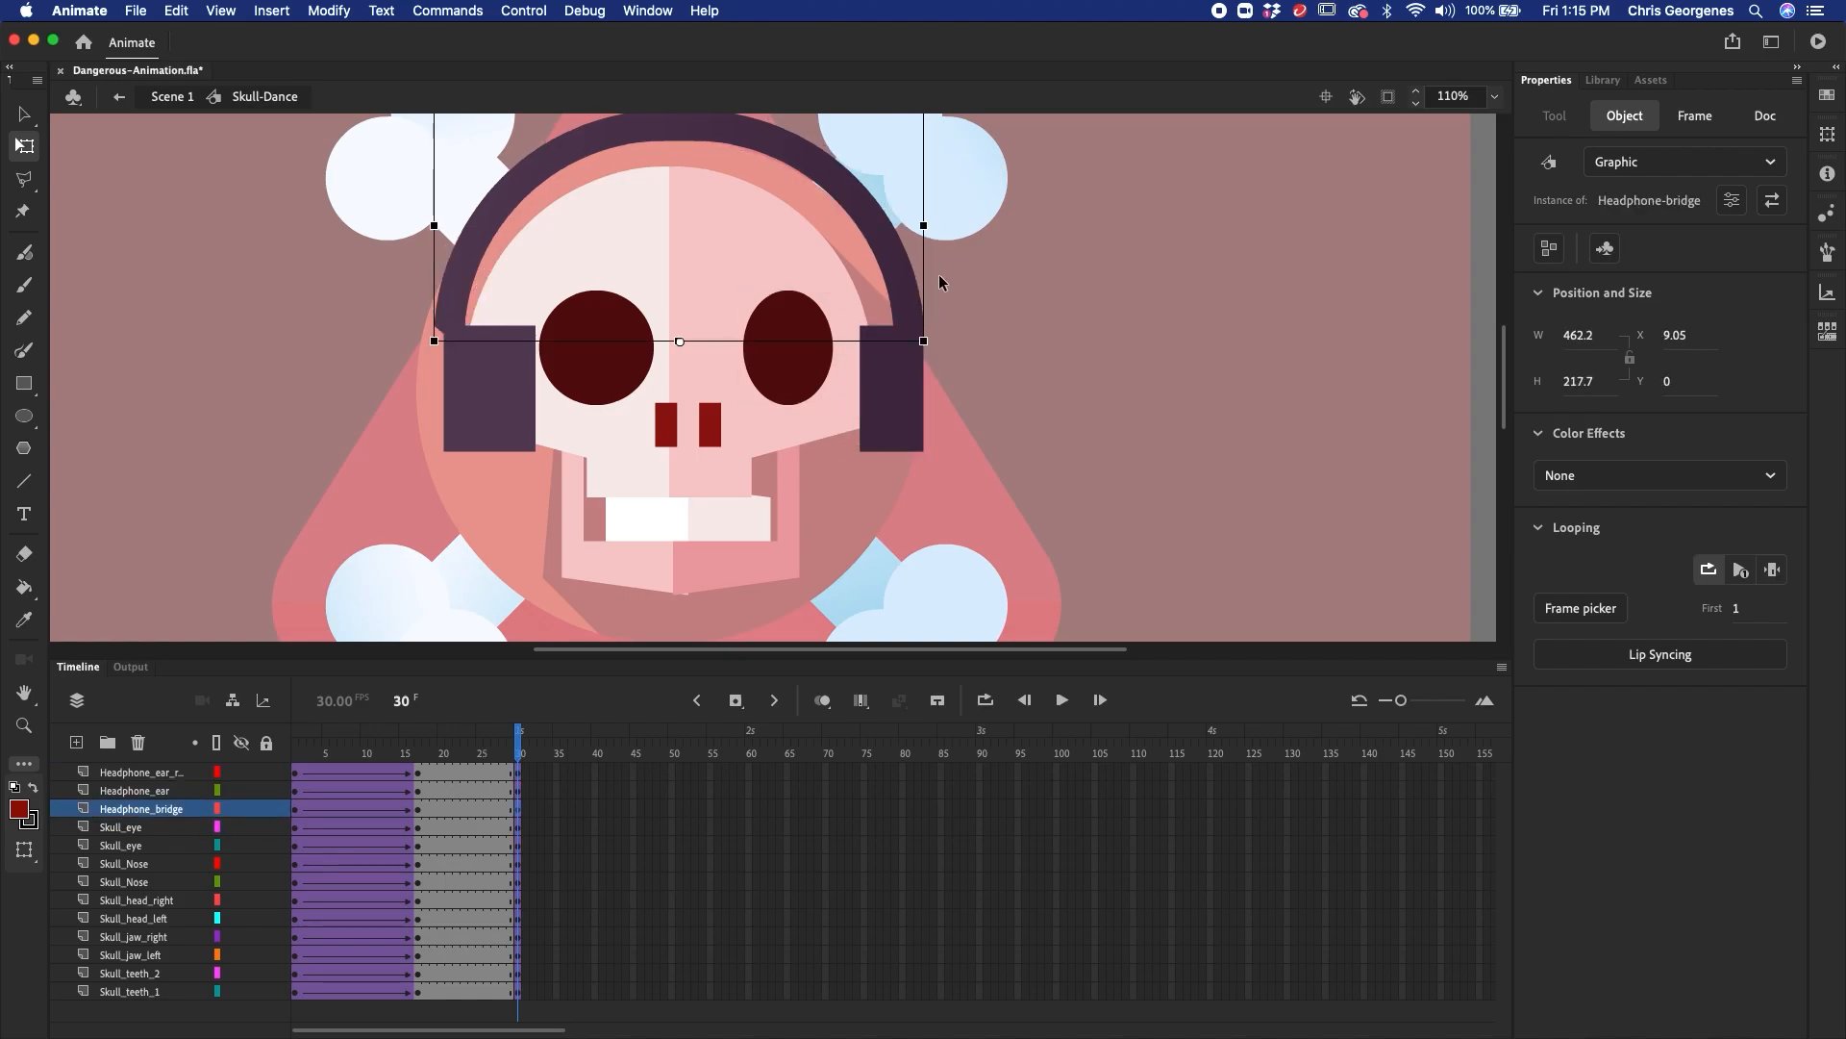
{"action": "mouse_move", "coordinate": [434, 227]}
{"action": "left_mouse_down"}
{"action": "mouse_move", "coordinate": [481, 228]}
{"action": "mouse_move", "coordinate": [448, 227]}
{"action": "left_mouse_up"}
{"action": "left_click", "coordinate": [524, 414]}
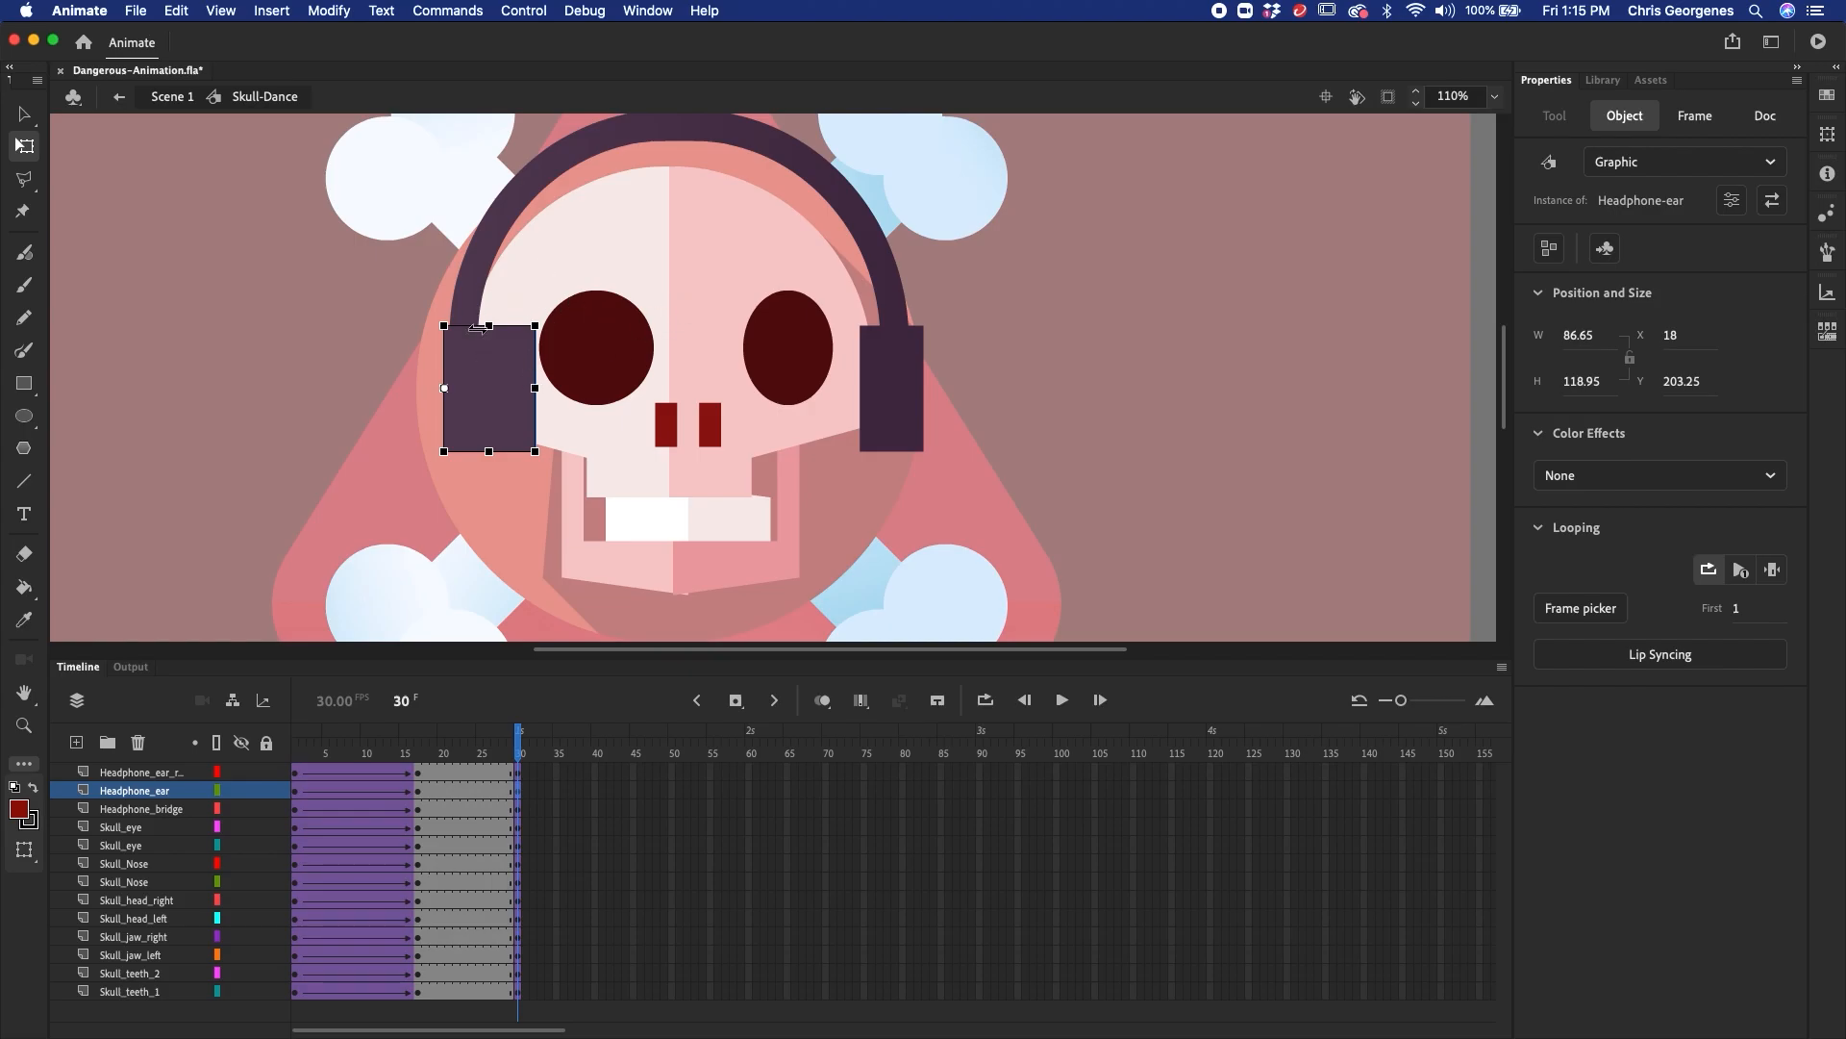
{"action": "left_click", "coordinate": [478, 292]}
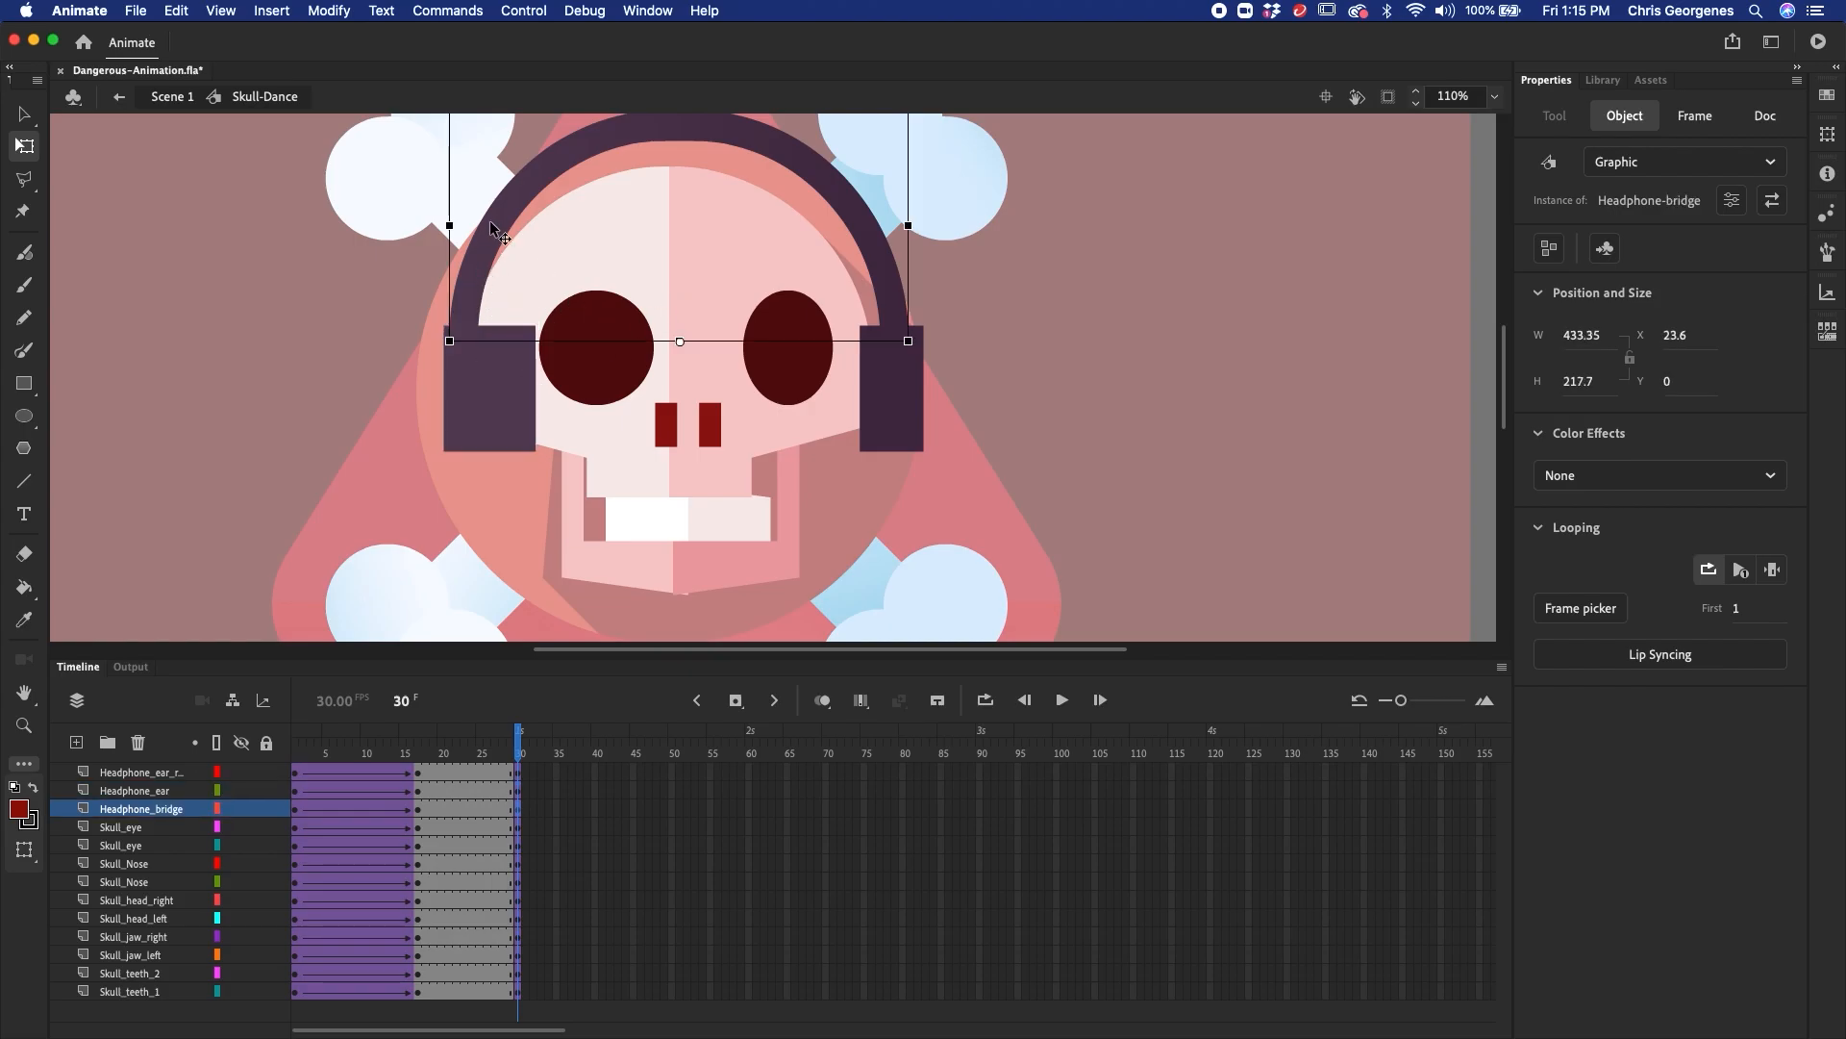
- Narrow the skull head's right half and widen its left half to 222.5 px at X 41.5, shifting the seam right at frame 30
{"action": "left_click", "coordinate": [711, 279]}
{"action": "mouse_move", "coordinate": [875, 330]}
{"action": "left_mouse_down"}
{"action": "mouse_move", "coordinate": [847, 331]}
{"action": "mouse_move", "coordinate": [869, 331]}
{"action": "left_mouse_up"}
{"action": "left_click", "coordinate": [678, 278]}
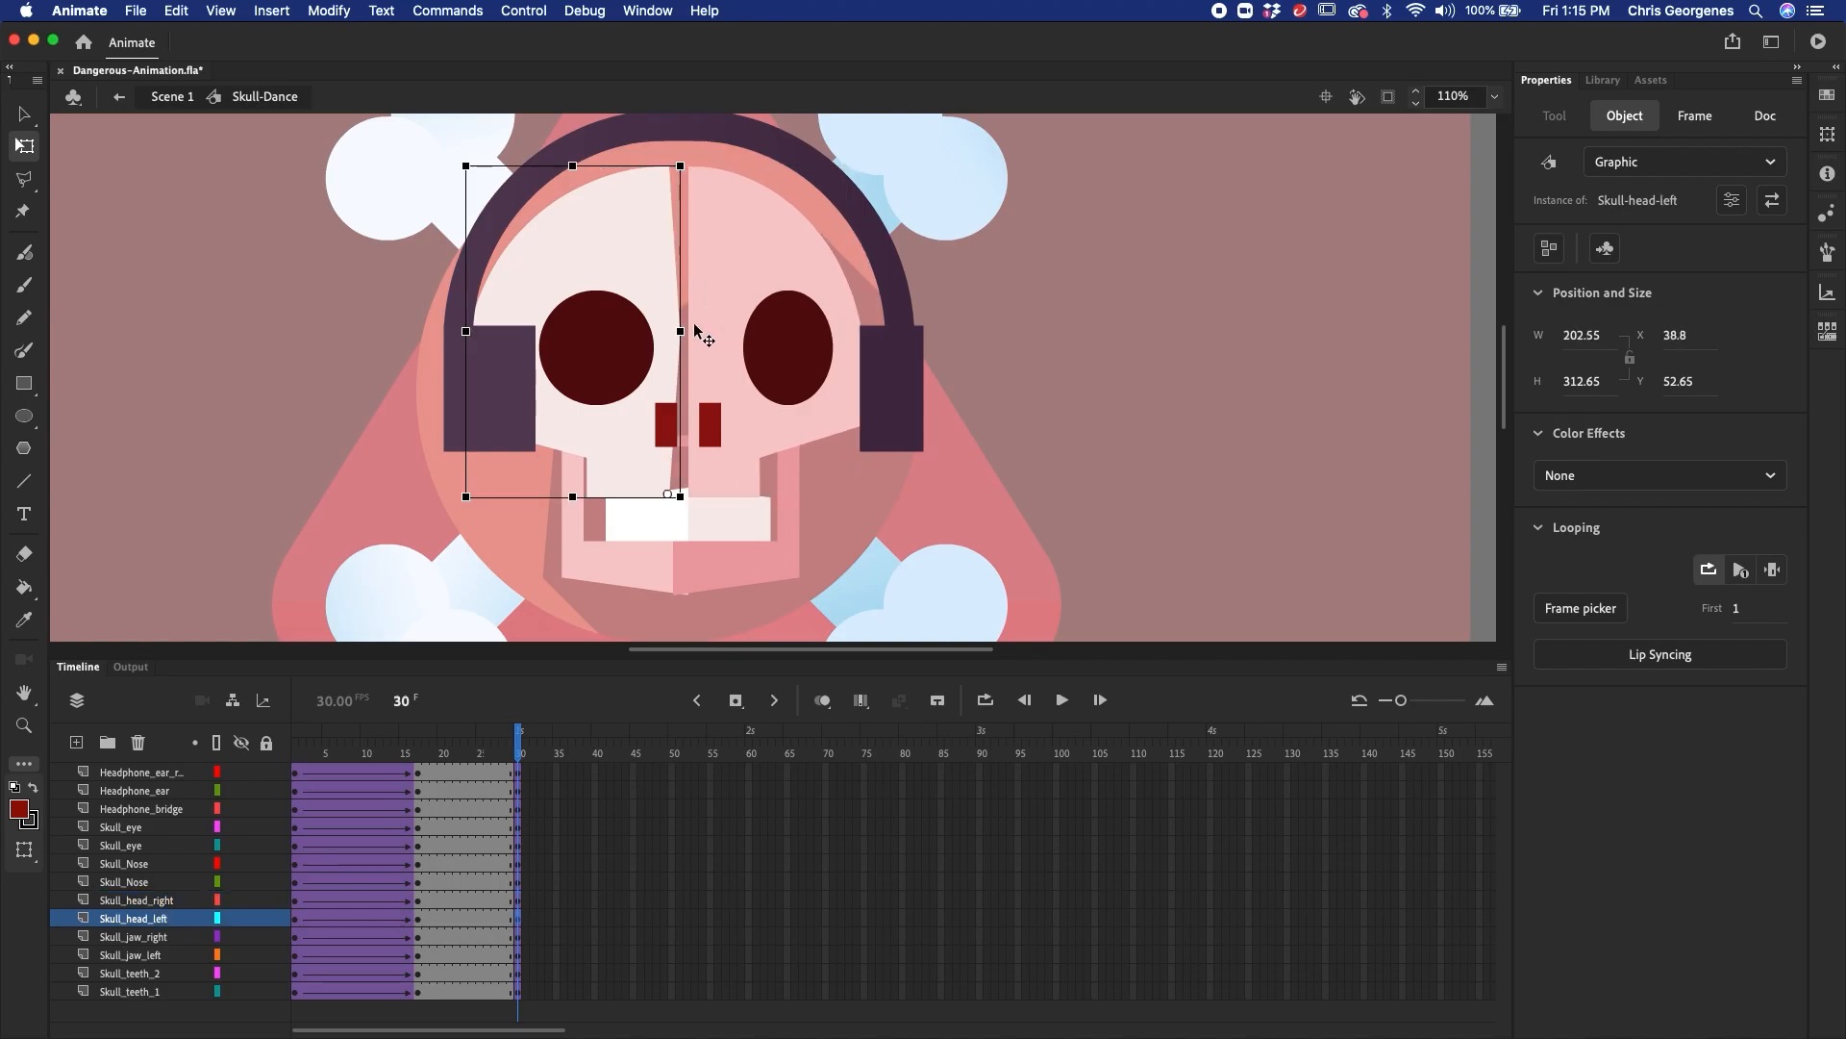
{"action": "left_click_drag", "start_coordinate": [681, 331], "coordinate": [704, 330]}
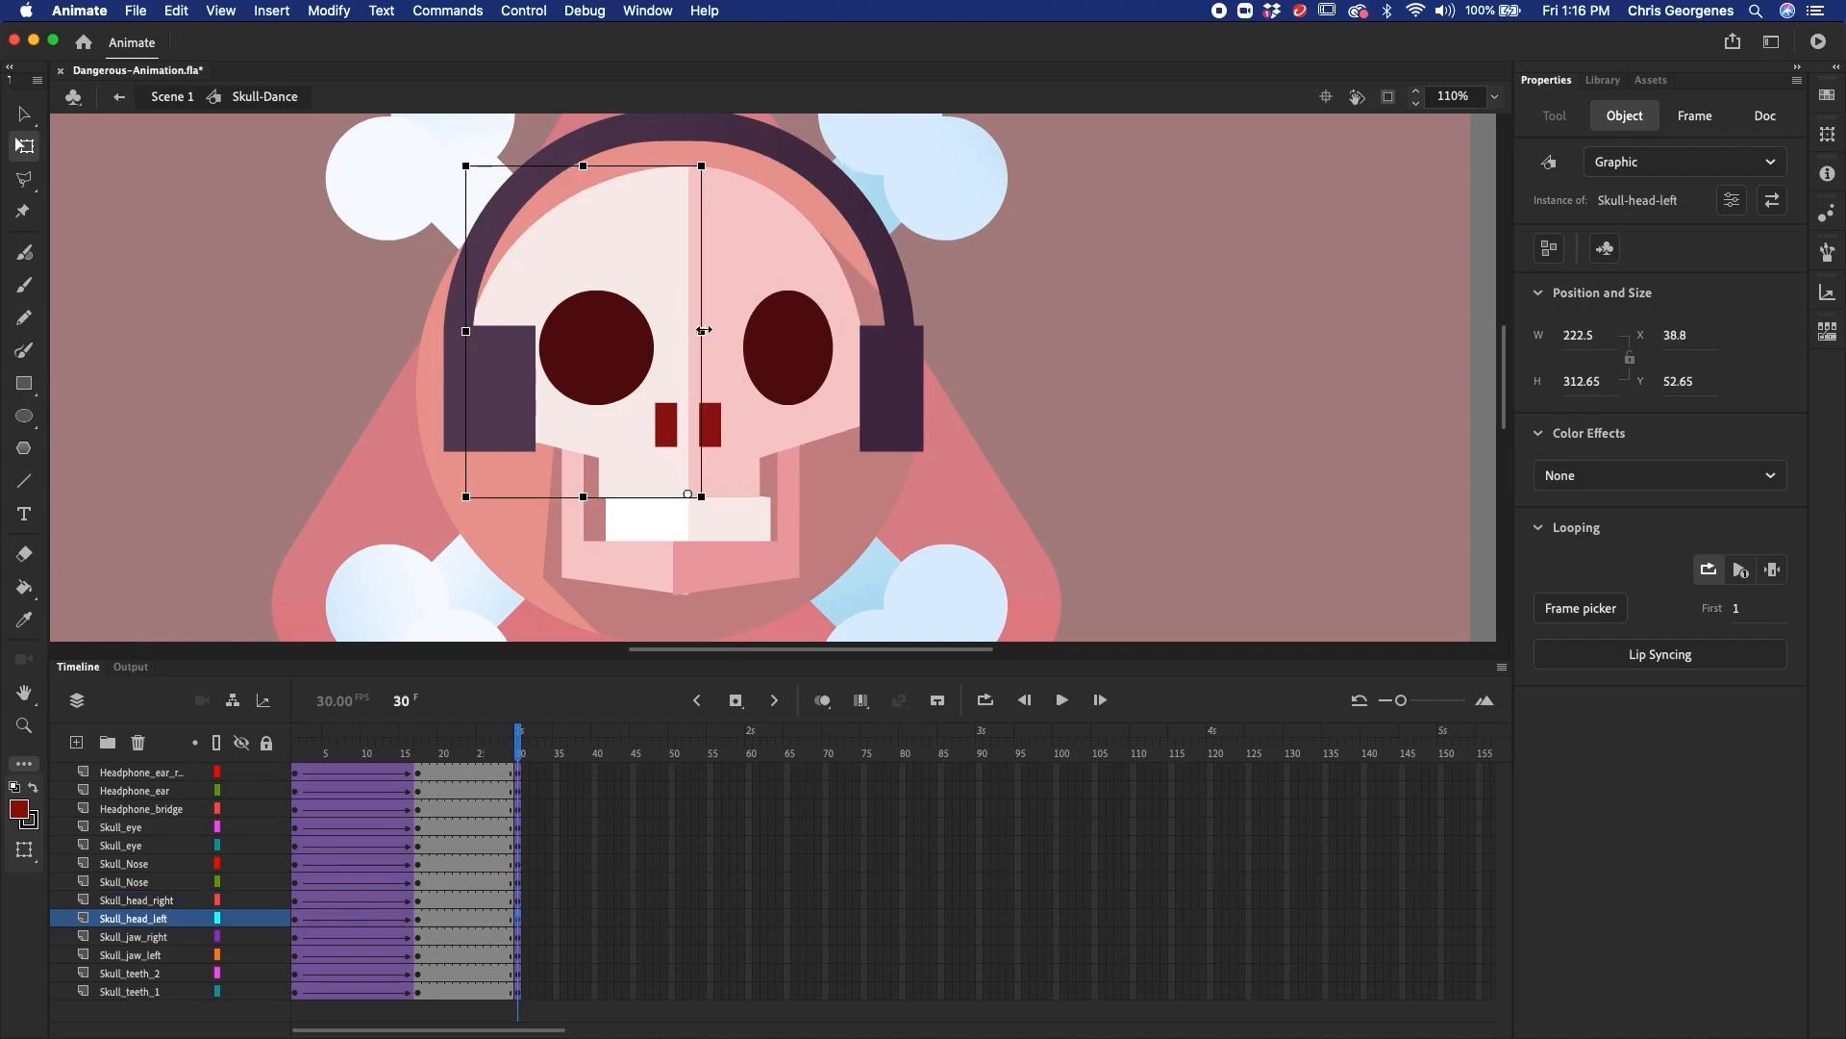
{"action": "left_click", "coordinate": [711, 426]}
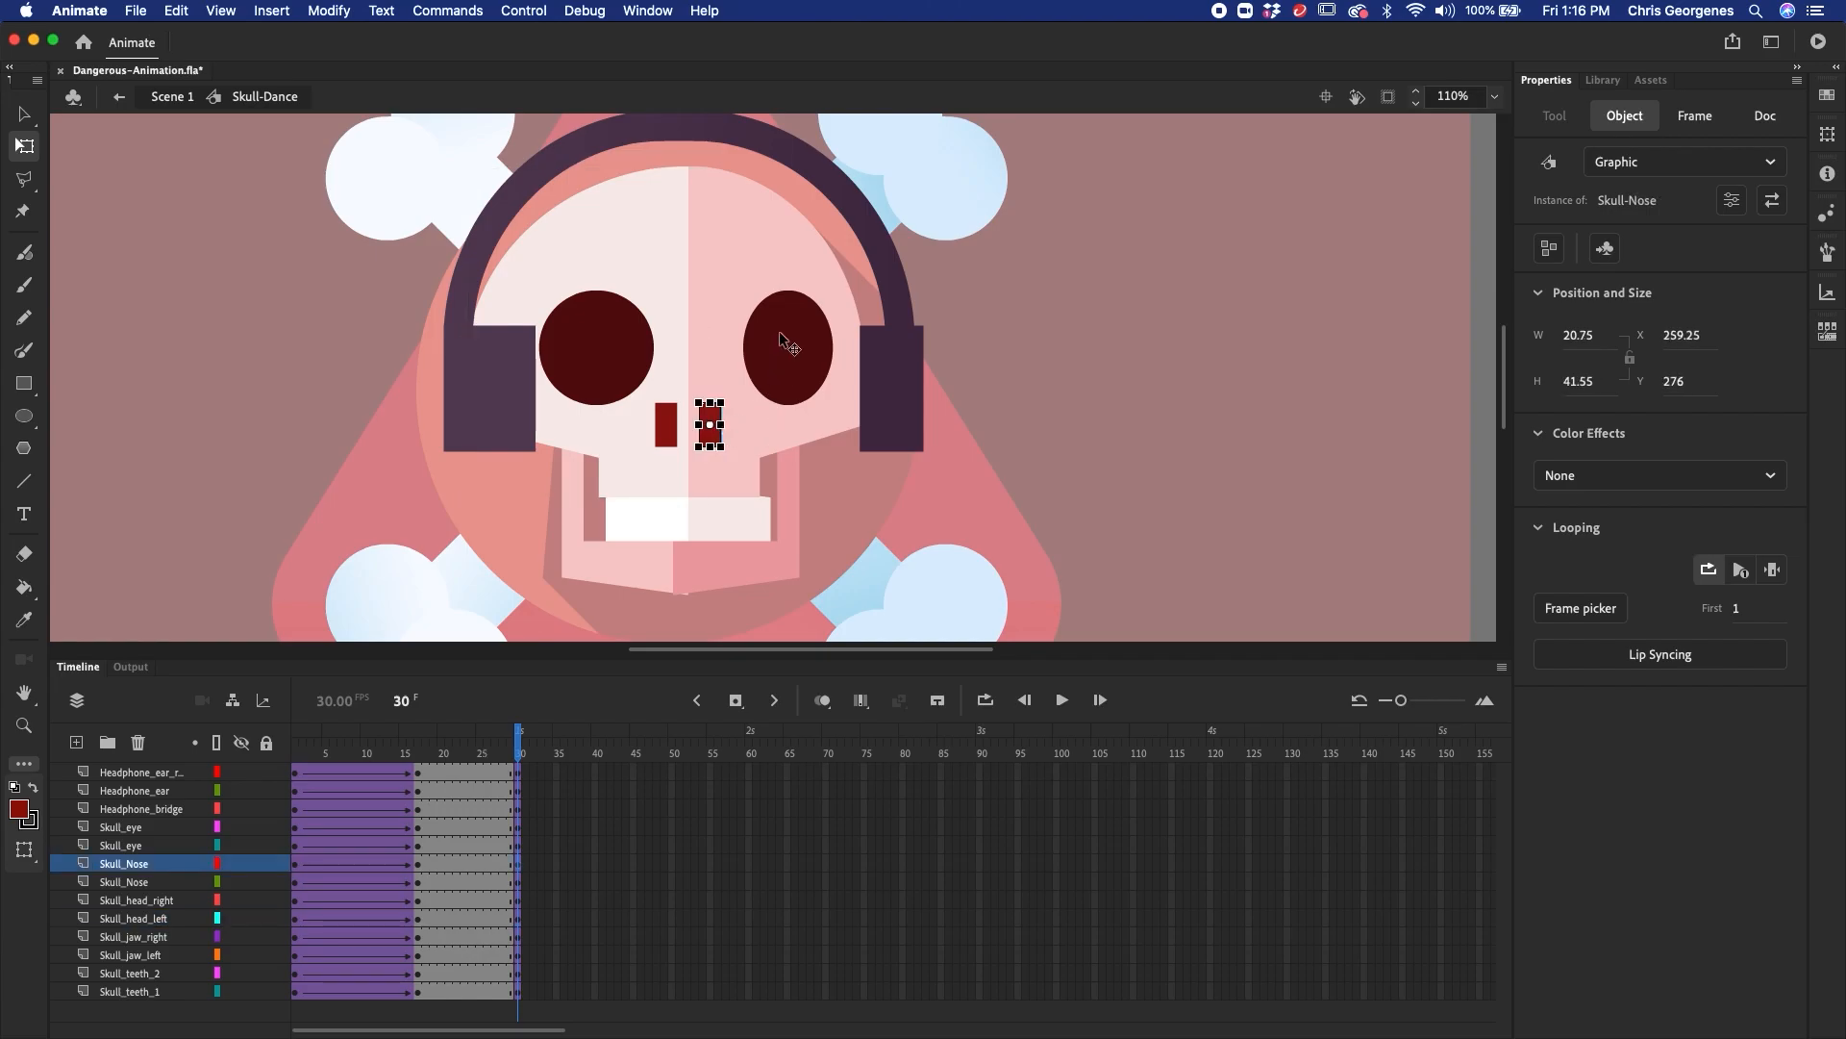
{"action": "left_click", "coordinate": [808, 250]}
{"action": "left_click", "coordinate": [712, 415]}
{"action": "left_click", "coordinate": [689, 336]}
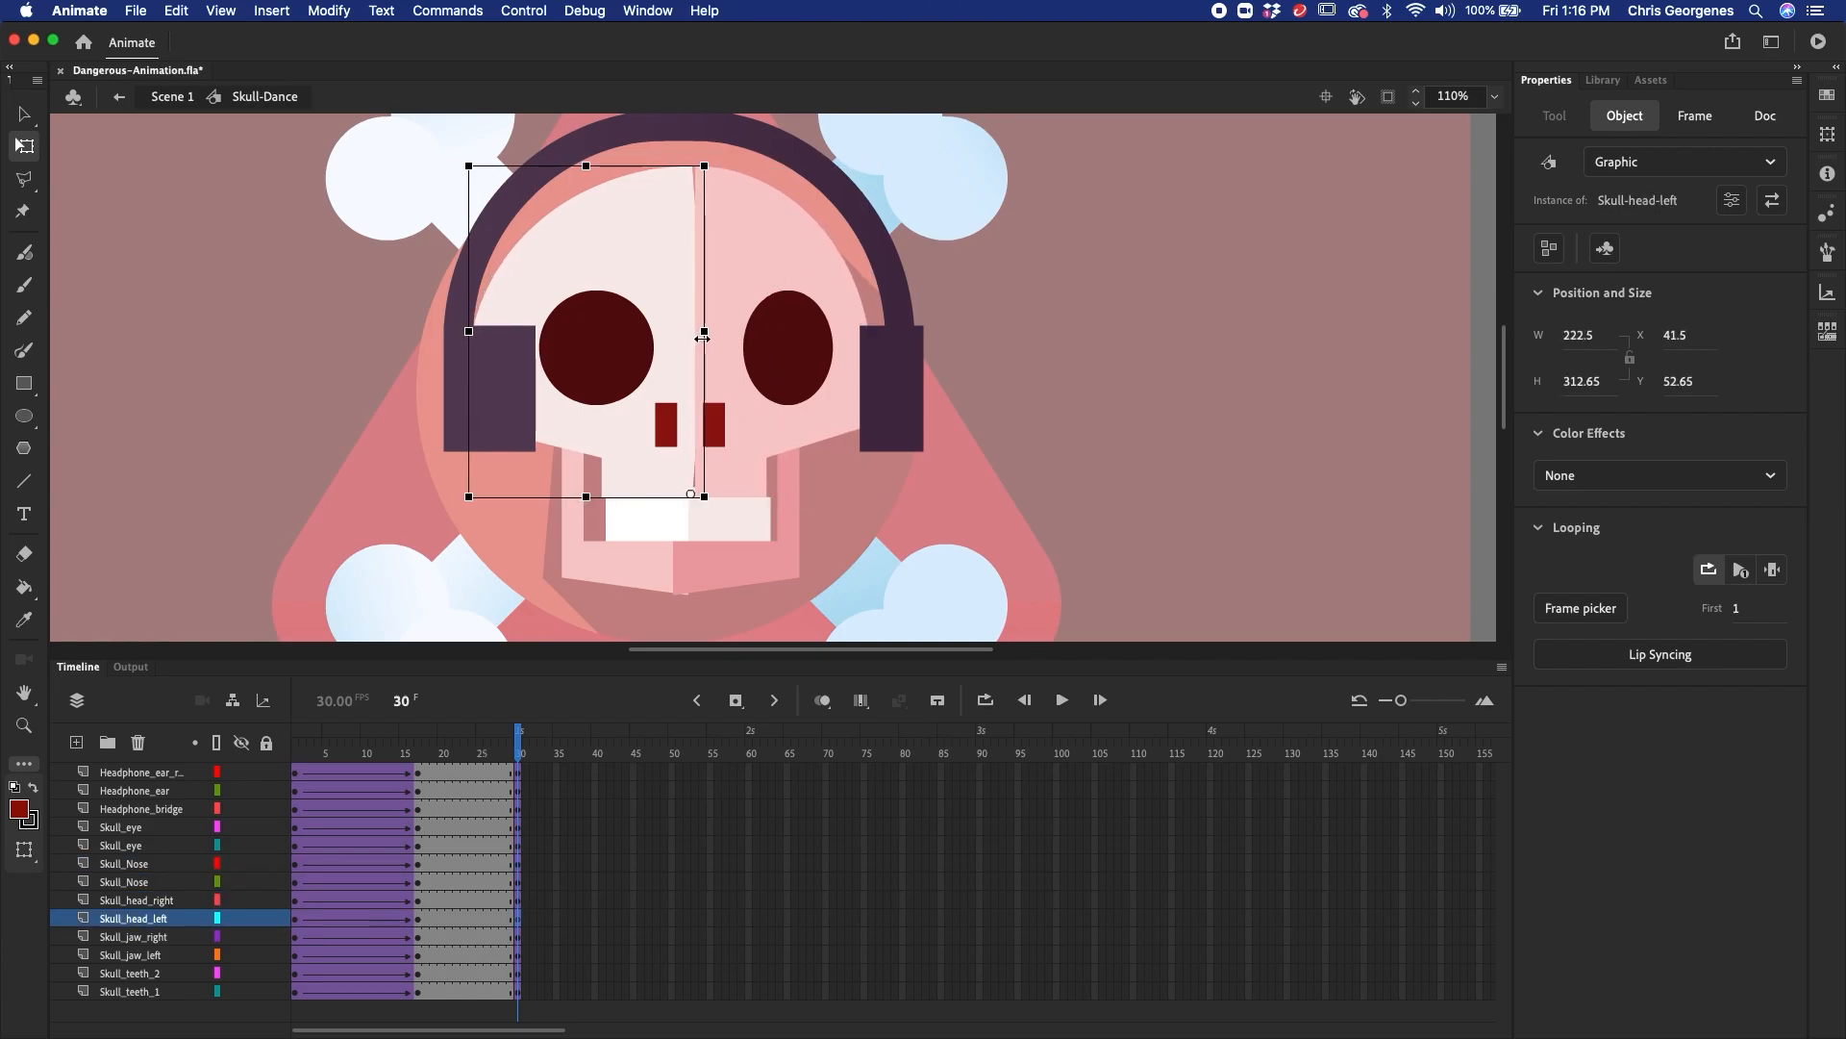
- Narrow the right nostril to 15.25 px at X 265.6 and nudge the left nostril right at frame 30
{"action": "left_click", "coordinate": [666, 423]}
{"action": "left_click", "coordinate": [714, 424]}
{"action": "double_click", "coordinate": [728, 426]}
{"action": "double_click", "coordinate": [950, 322]}
{"action": "left_click", "coordinate": [717, 430]}
{"action": "left_click_drag", "start_coordinate": [730, 427], "coordinate": [726, 426]}
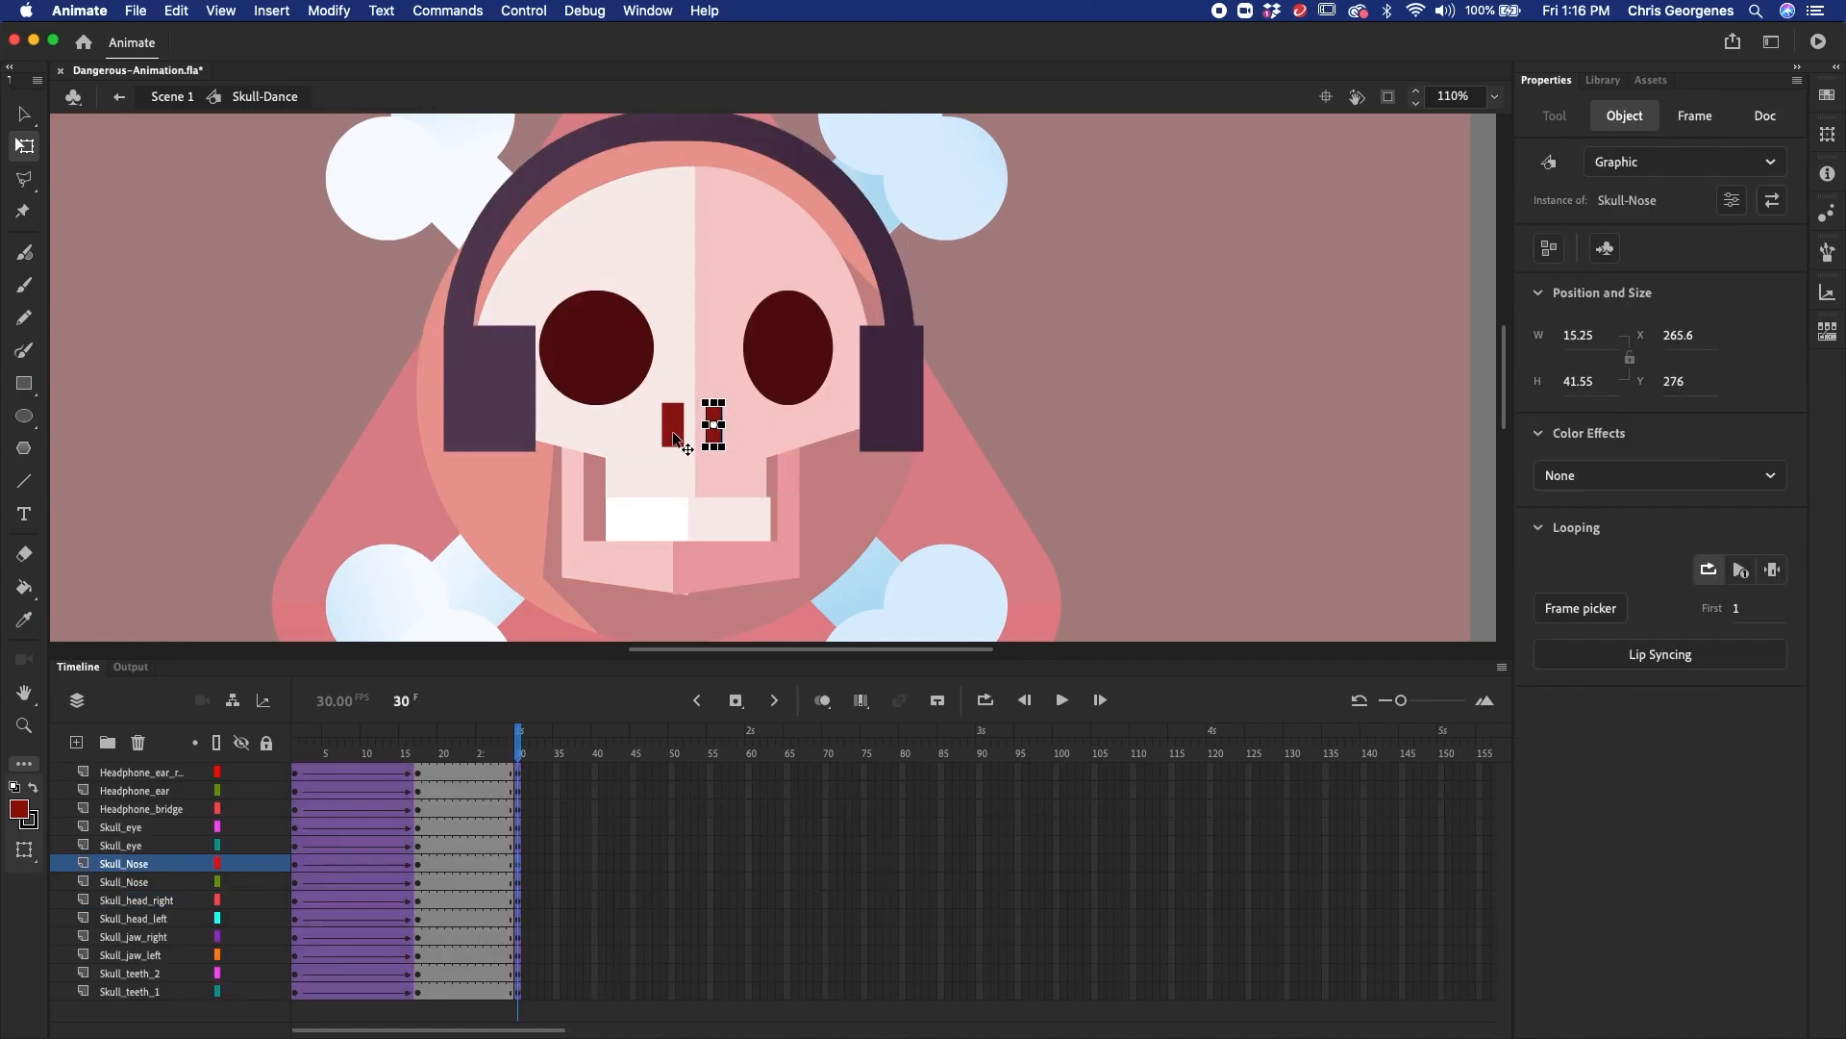
{"action": "left_click", "coordinate": [676, 435]}
- Narrow the right teeth and jaw pieces and extend the left ones at frame 30 to line up their seams with the head's seam
{"action": "left_click", "coordinate": [754, 503]}
{"action": "left_click_drag", "start_coordinate": [773, 519], "coordinate": [708, 514]}
{"action": "left_click", "coordinate": [702, 524]}
{"action": "left_click", "coordinate": [721, 577]}
{"action": "left_click", "coordinate": [696, 551]}
{"action": "key", "text": "Right"}
{"action": "key", "text": "Right"}
{"action": "key", "text": "Right"}
{"action": "key", "text": "Right"}
{"action": "key", "text": "Right"}
- Create classic tweens with Cubic Ease-In-Out between frames 17 and 30 on all layers and play them back
{"action": "left_click_drag", "start_coordinate": [495, 772], "coordinate": [441, 987]}
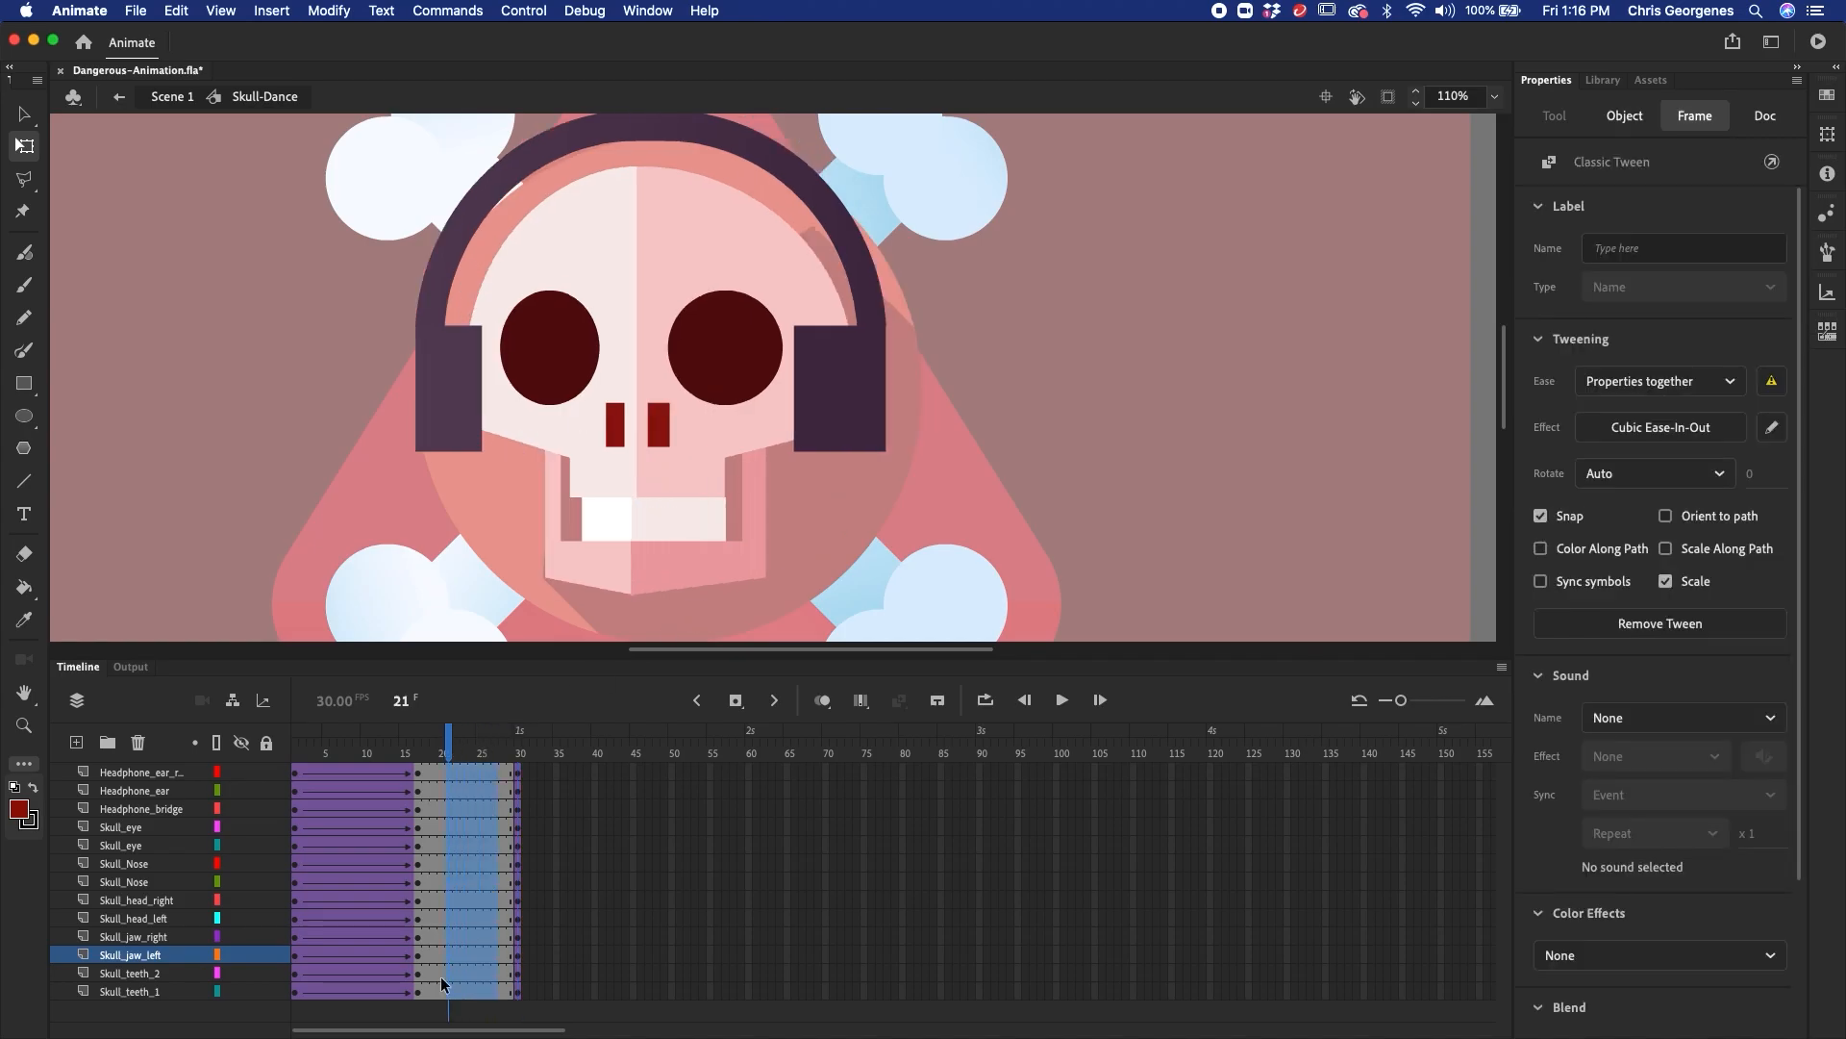
{"action": "right_click", "coordinate": [457, 931]}
{"action": "left_click", "coordinate": [538, 505]}
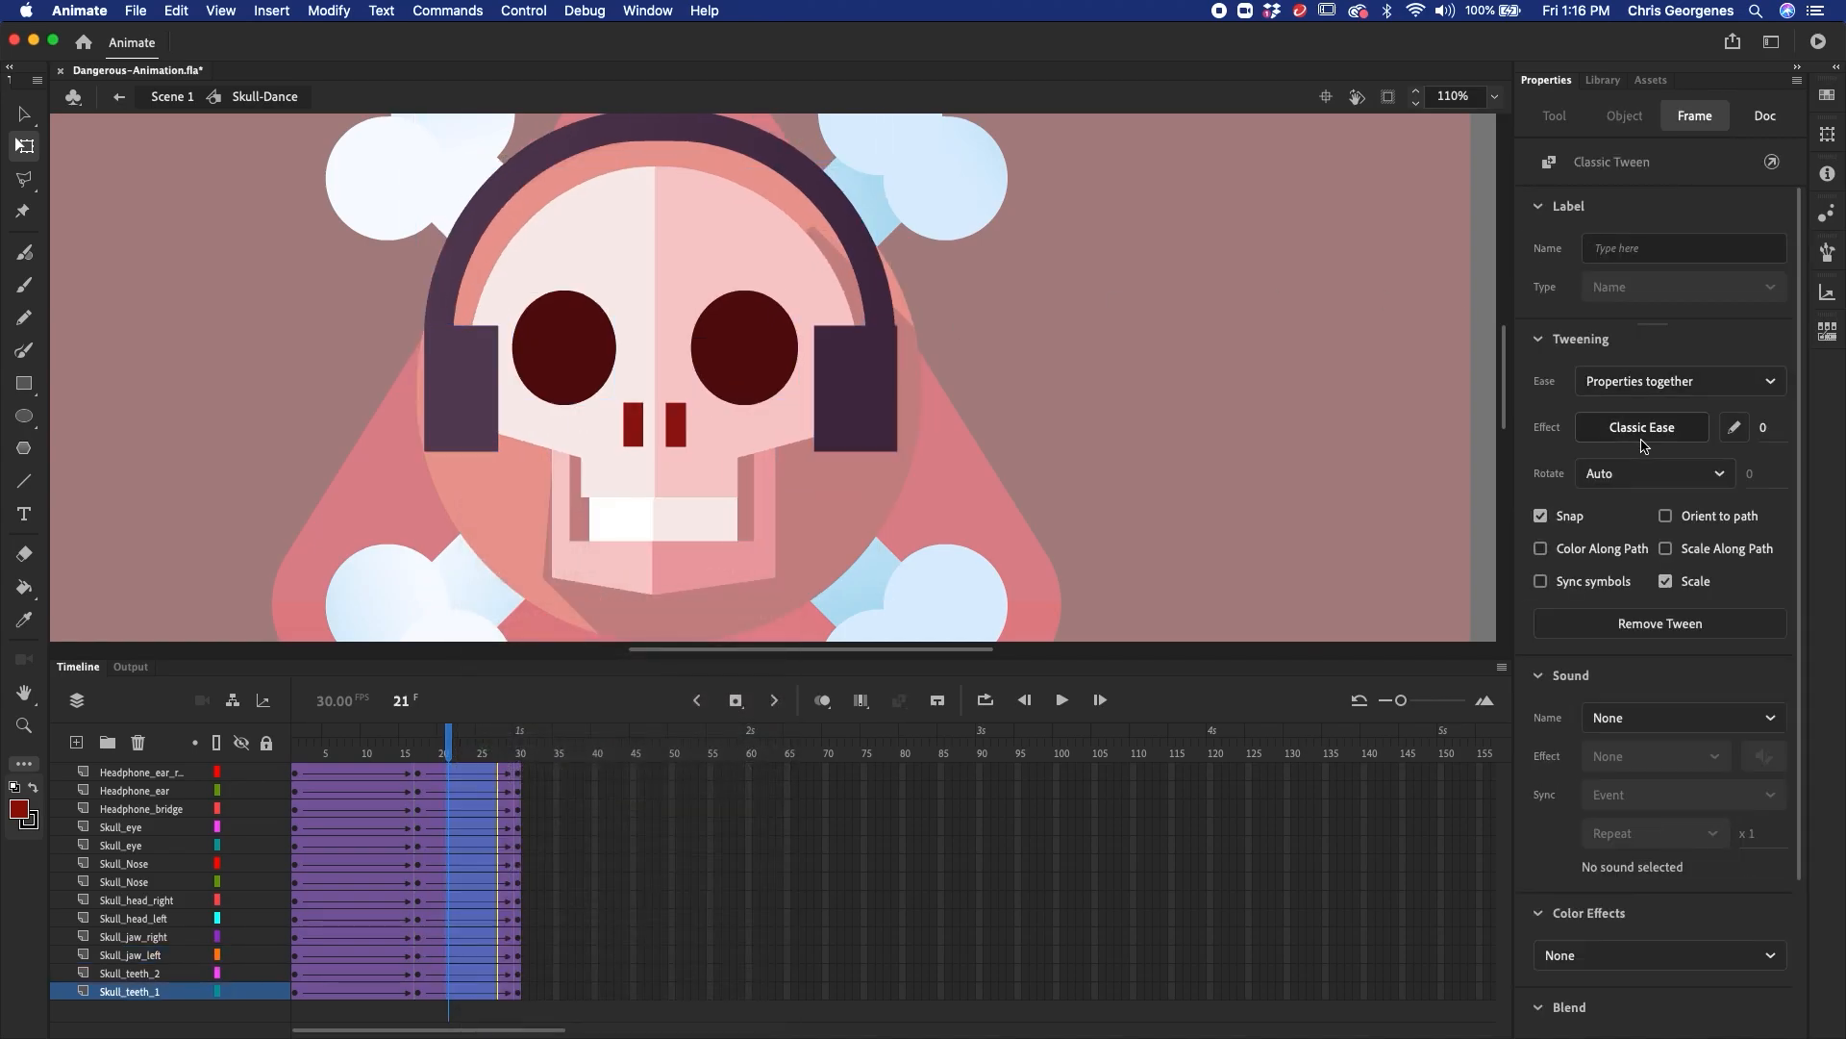
{"action": "left_click", "coordinate": [1642, 433]}
{"action": "left_click", "coordinate": [1213, 589]}
{"action": "double_click", "coordinate": [1322, 502]}
{"action": "left_click_drag", "start_coordinate": [450, 746], "coordinate": [558, 789]}
{"action": "key", "text": "v"}
{"action": "key", "text": "Return"}
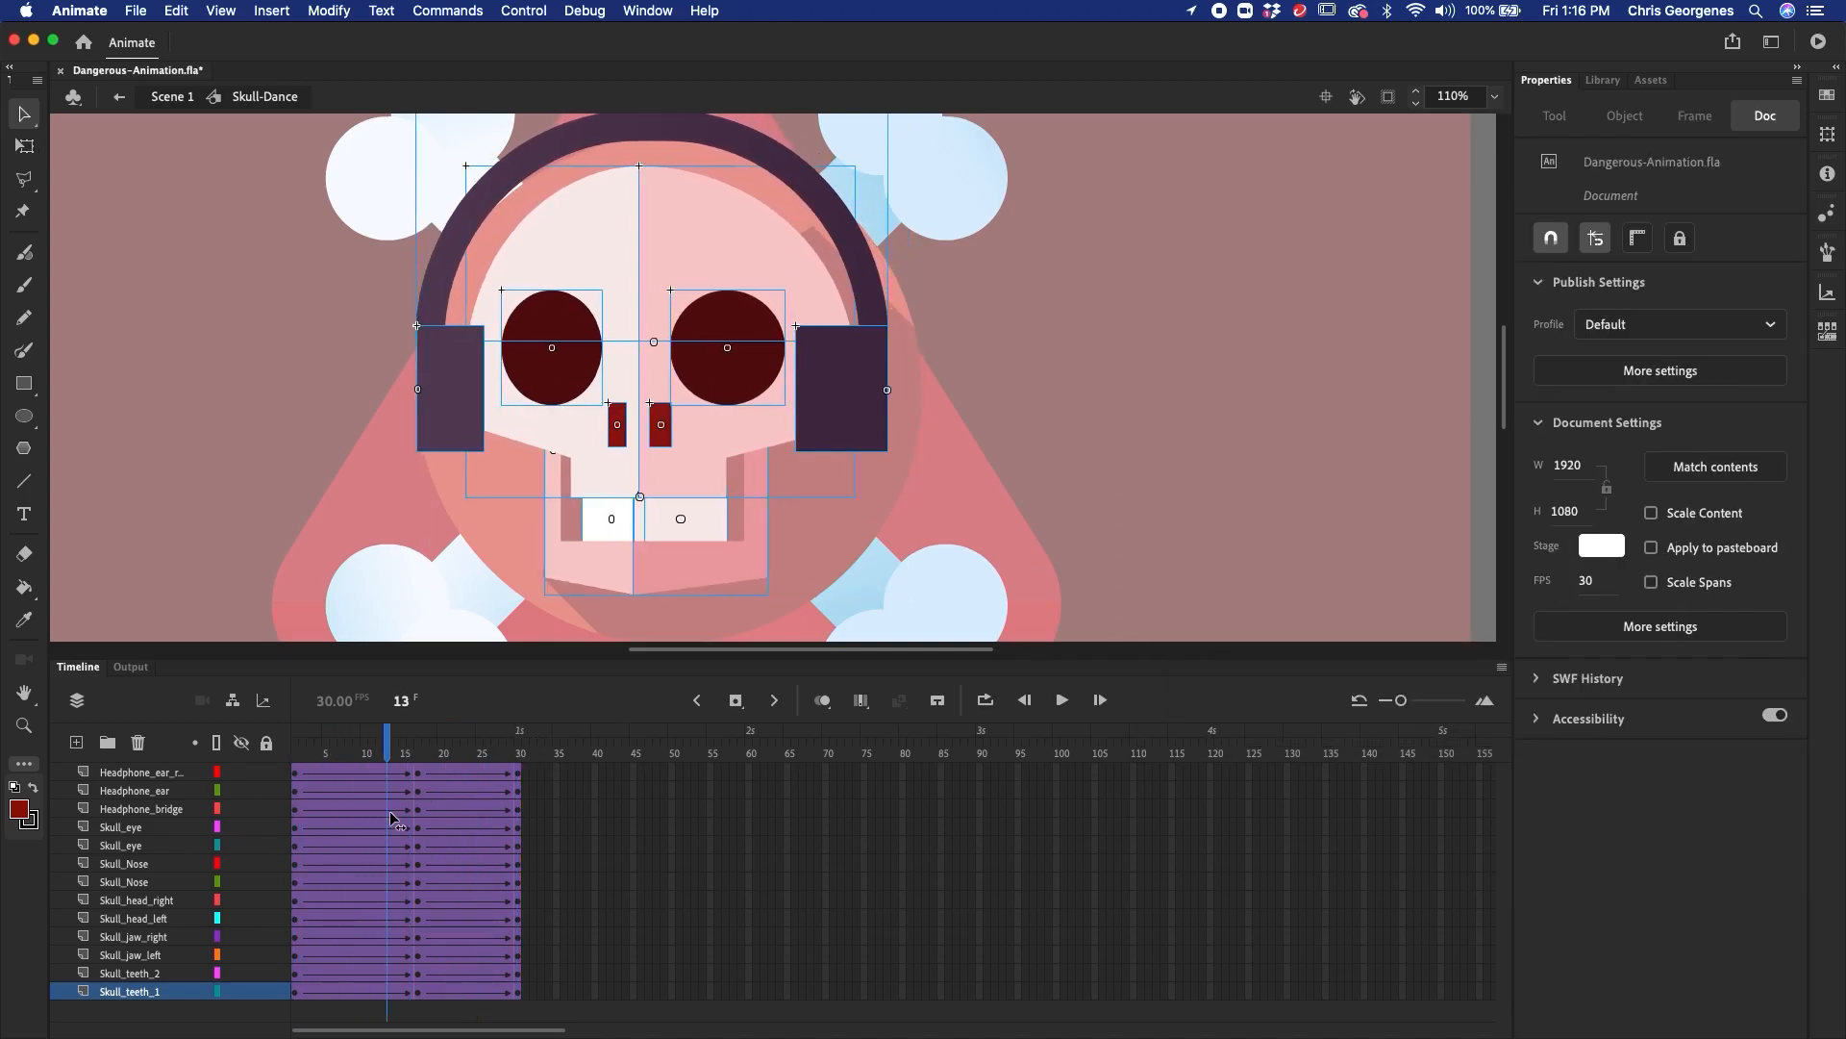
- Copy the frame 17 keyframes of all layers to frame 45, with eased tweens leading there from frame 30
{"action": "left_click_drag", "start_coordinate": [520, 743], "coordinate": [545, 831]}
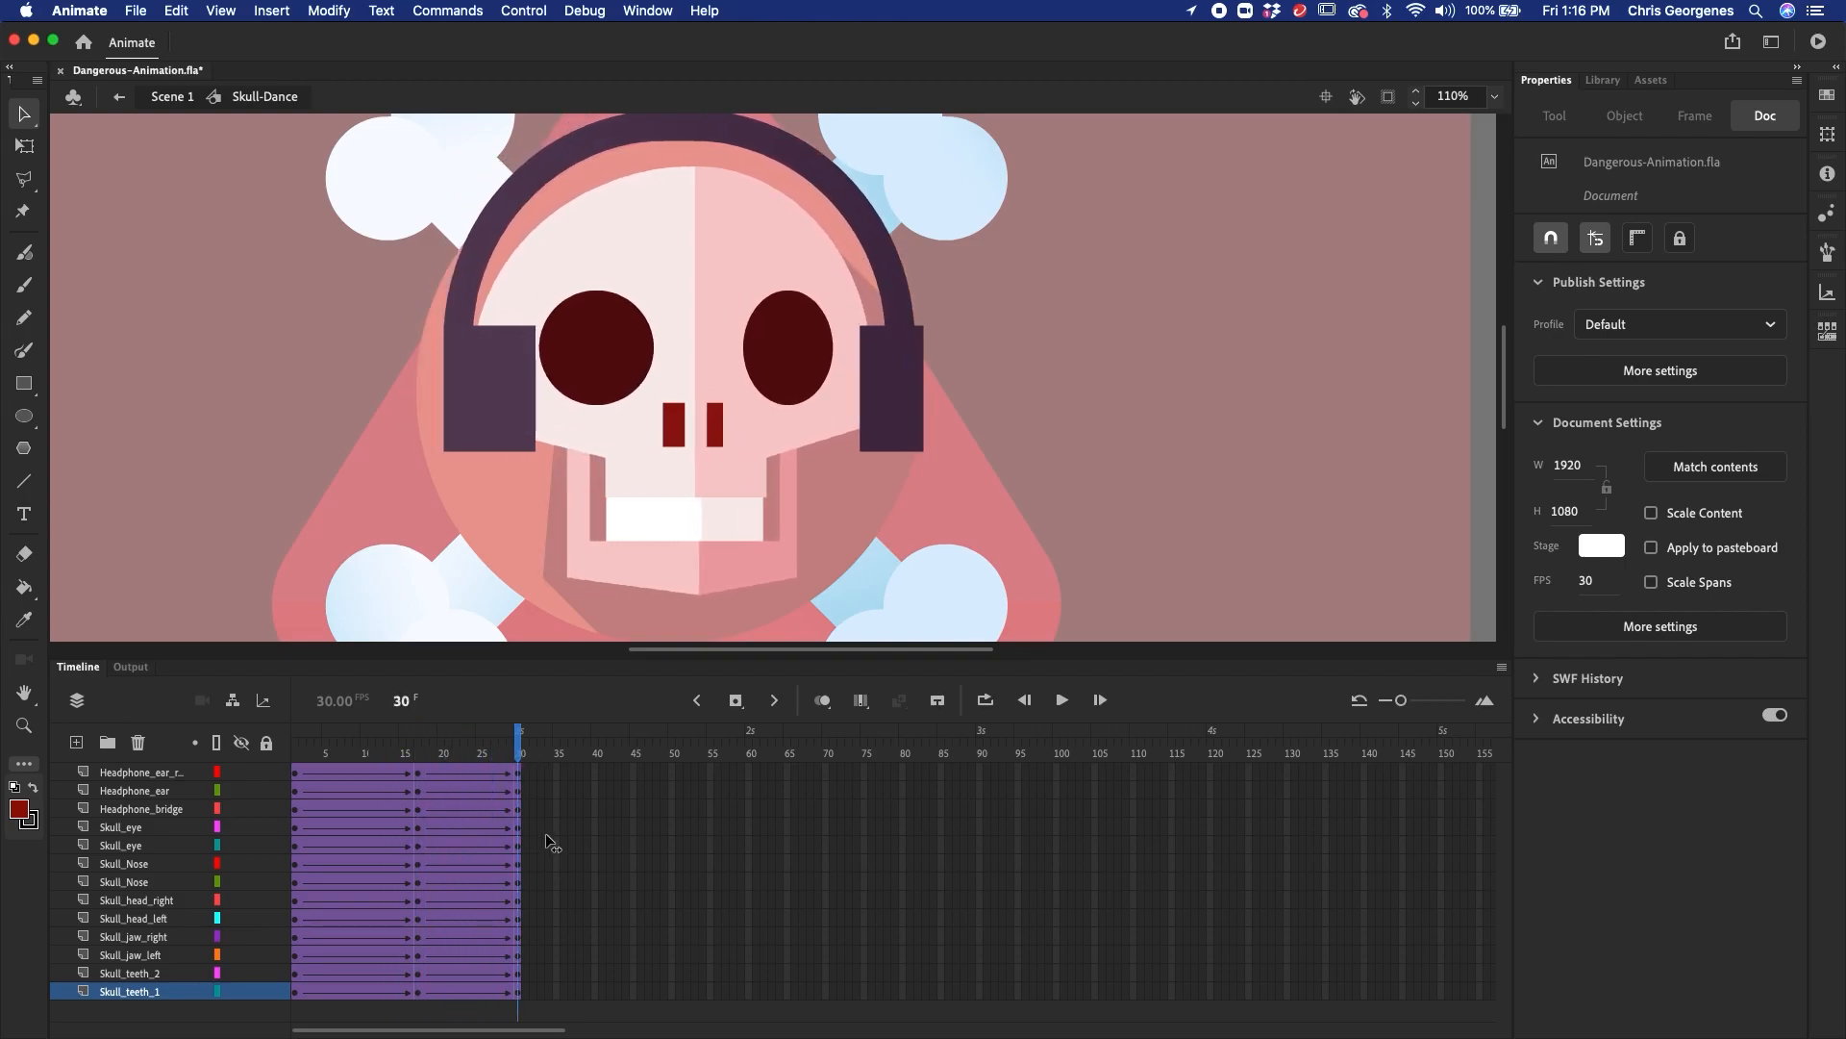
{"action": "mouse_move", "coordinate": [423, 773]}
{"action": "left_mouse_down"}
{"action": "mouse_move", "coordinate": [426, 1001]}
{"action": "mouse_move", "coordinate": [639, 988]}
{"action": "left_mouse_up"}
{"action": "left_click_drag", "start_coordinate": [630, 743], "coordinate": [519, 857]}
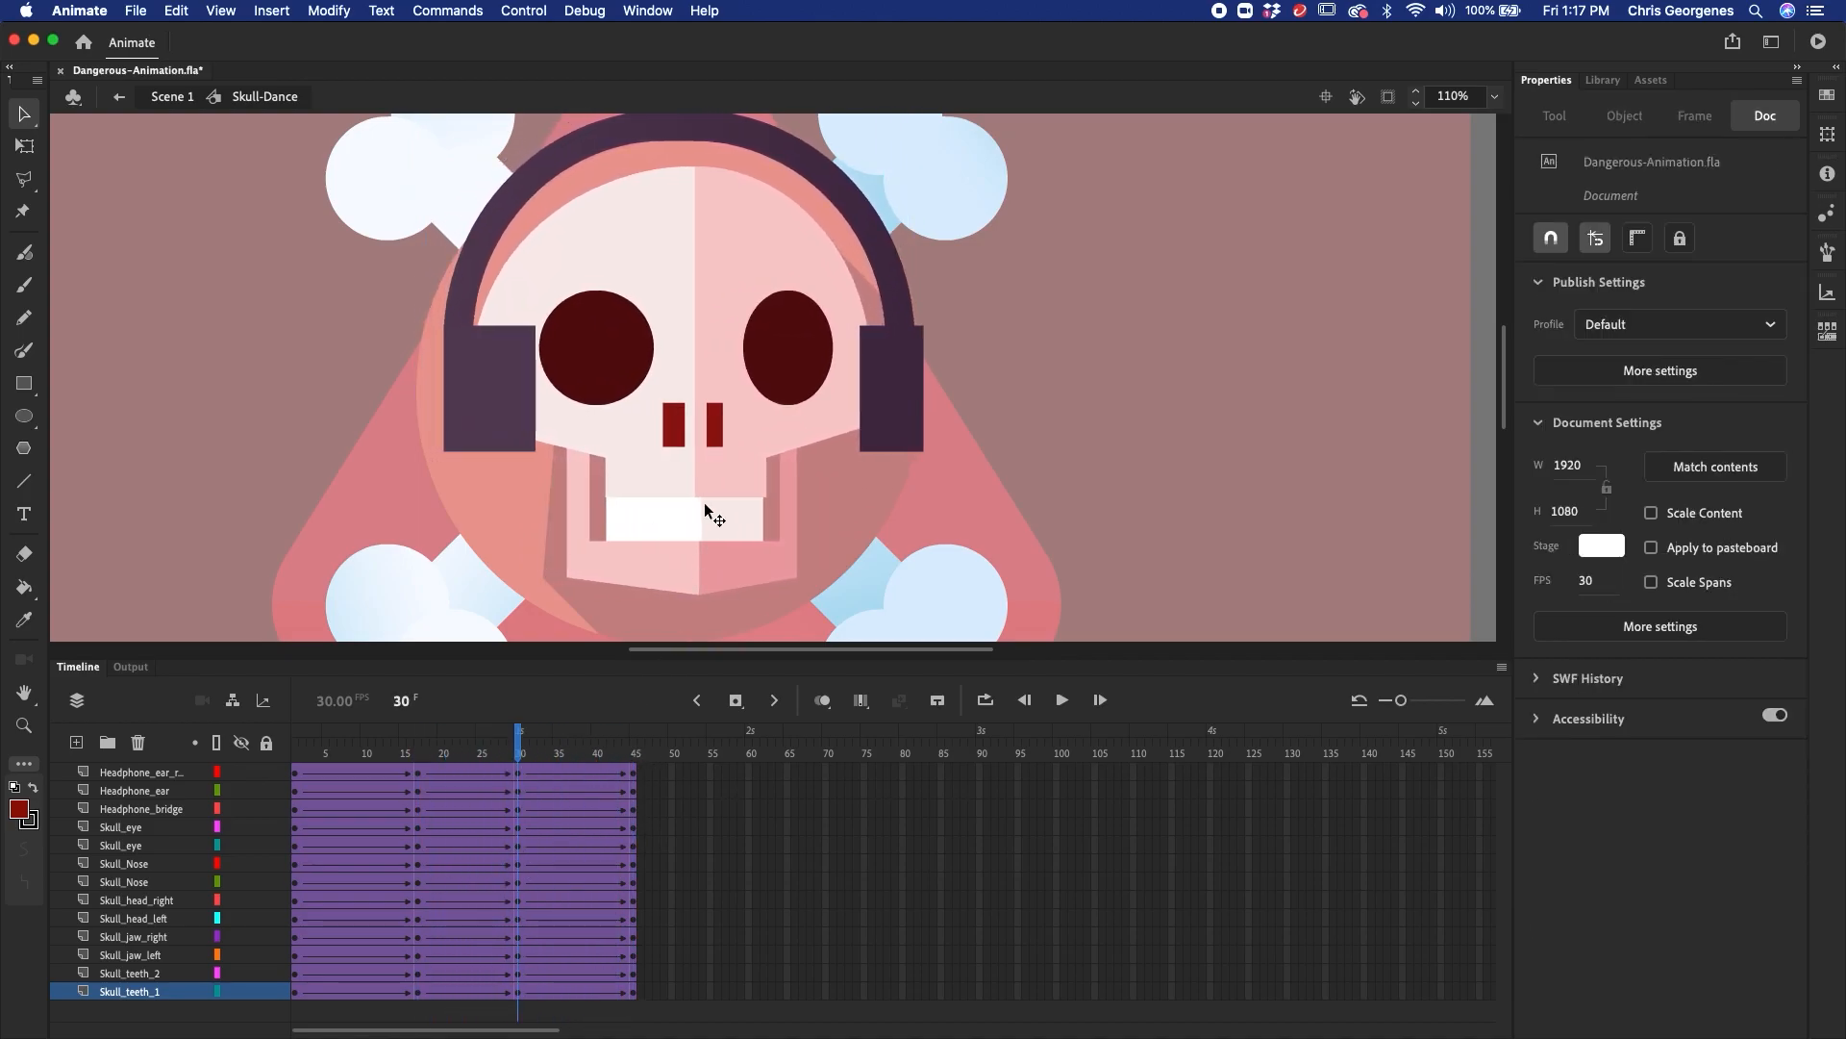
- Widen the left half of the skull head at frame 30 to move the head's centre seam further right
{"action": "left_click", "coordinate": [676, 346]}
{"action": "left_click", "coordinate": [717, 338]}
{"action": "key", "text": "q"}
{"action": "left_click_drag", "start_coordinate": [693, 330], "coordinate": [722, 331]}
{"action": "left_click", "coordinate": [698, 355]}
- Nudge both nostrils further right at frame 30 to match the shifted head seam
{"action": "key", "text": "v"}
{"action": "left_click", "coordinate": [719, 413]}
{"action": "key", "text": "Right"}
{"action": "key", "text": "Right"}
{"action": "key", "text": "Right"}
{"action": "key", "text": "Right"}
{"action": "left_click", "coordinate": [675, 433]}
{"action": "key", "text": "Right"}
{"action": "key", "text": "Right"}
{"action": "key", "text": "Right"}
{"action": "key", "text": "Right"}
{"action": "key", "text": "Right"}
{"action": "key", "text": "Right"}
{"action": "key", "text": "Right"}
{"action": "key", "text": "Right"}
{"action": "key", "text": "Right"}
{"action": "key", "text": "Right"}
{"action": "key", "text": "Right"}
{"action": "key", "text": "Right"}
{"action": "key", "text": "Right"}
- Nudge both eyes further right at frame 30
{"action": "left_click", "coordinate": [642, 363]}
{"action": "key", "text": "Right"}
{"action": "key", "text": "Right"}
{"action": "key", "text": "Right"}
{"action": "key", "text": "Right"}
{"action": "key", "text": "Right"}
{"action": "key", "text": "Right"}
{"action": "key", "text": "Right"}
{"action": "key", "text": "Right"}
{"action": "key", "text": "Right"}
{"action": "key", "text": "Right"}
{"action": "key", "text": "Right"}
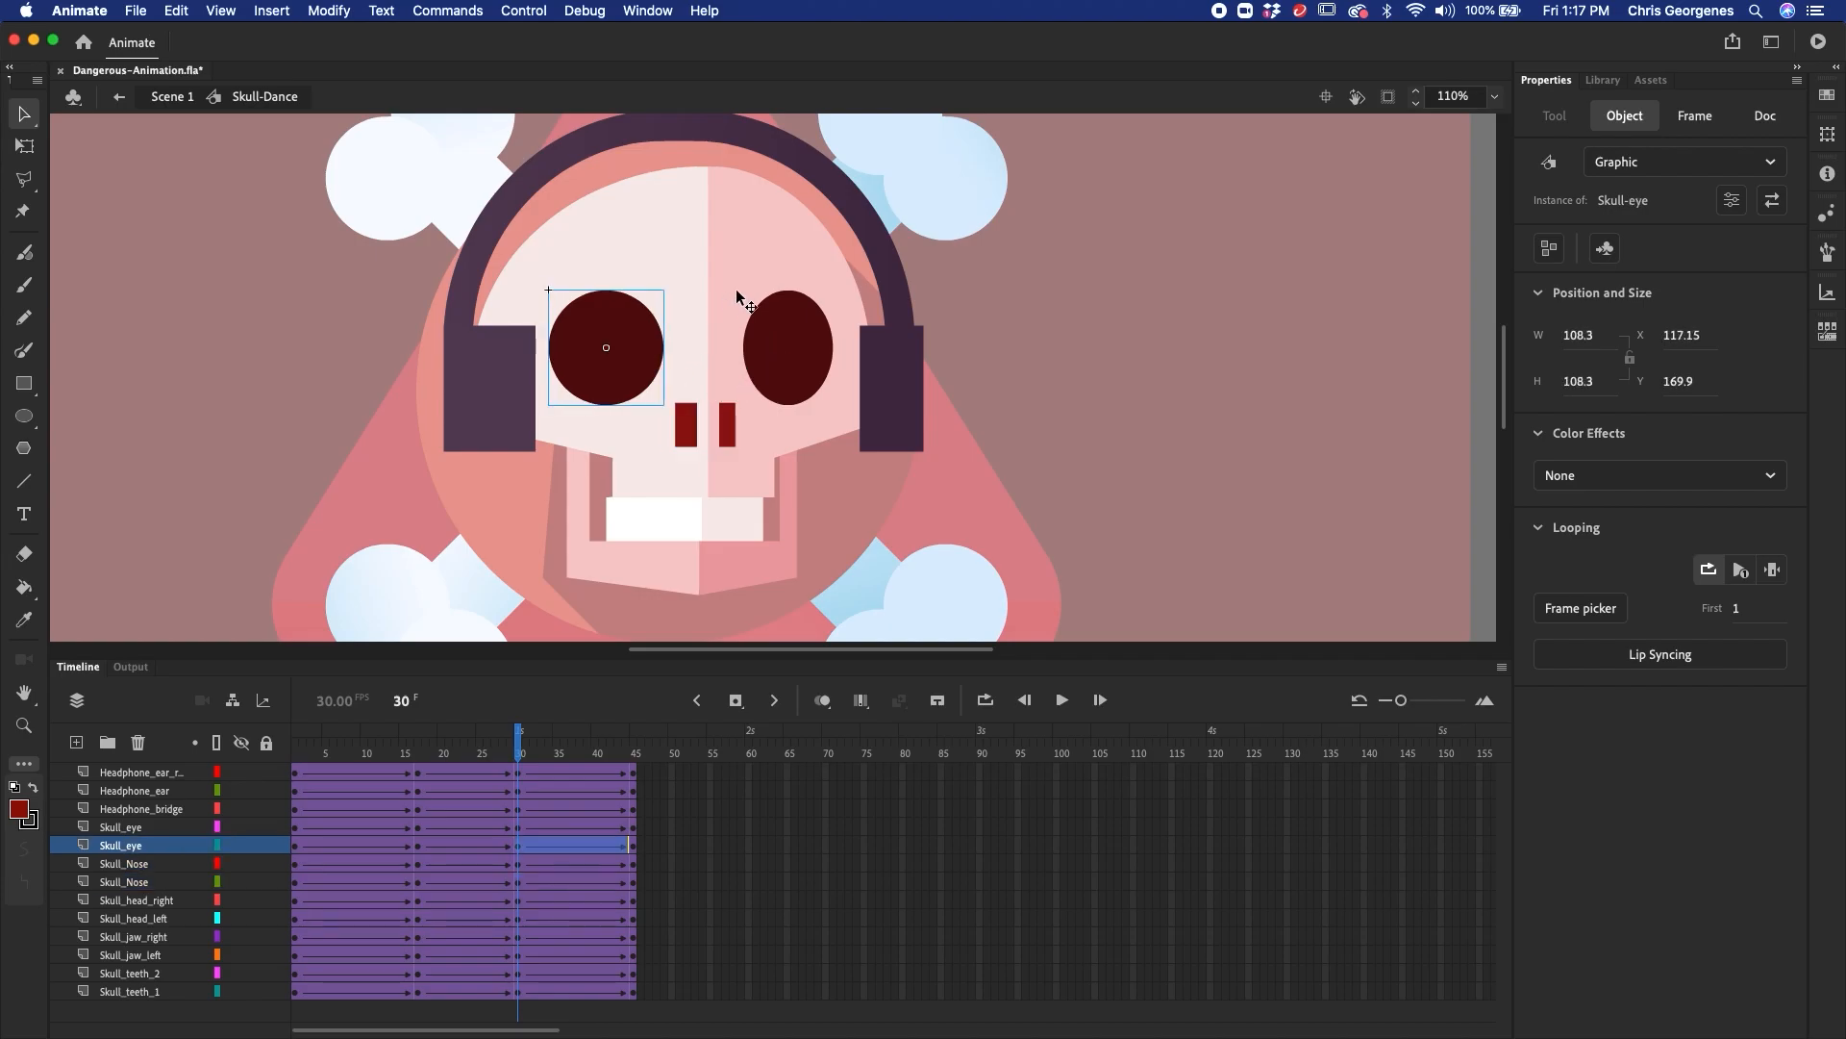
{"action": "left_click", "coordinate": [805, 356]}
{"action": "key", "text": "Right"}
{"action": "key", "text": "Right"}
{"action": "key", "text": "Right"}
{"action": "key", "text": "Right"}
{"action": "key", "text": "Right"}
{"action": "key", "text": "Right"}
{"action": "left_click", "coordinate": [606, 346]}
- Nudge both teeth pieces further right by equal amounts at frame 30
{"action": "left_click", "coordinate": [752, 536]}
{"action": "key", "text": "Right"}
{"action": "key", "text": "Right"}
{"action": "key", "text": "Right"}
{"action": "key", "text": "Right"}
{"action": "key", "text": "Right"}
{"action": "left_click", "coordinate": [684, 535]}
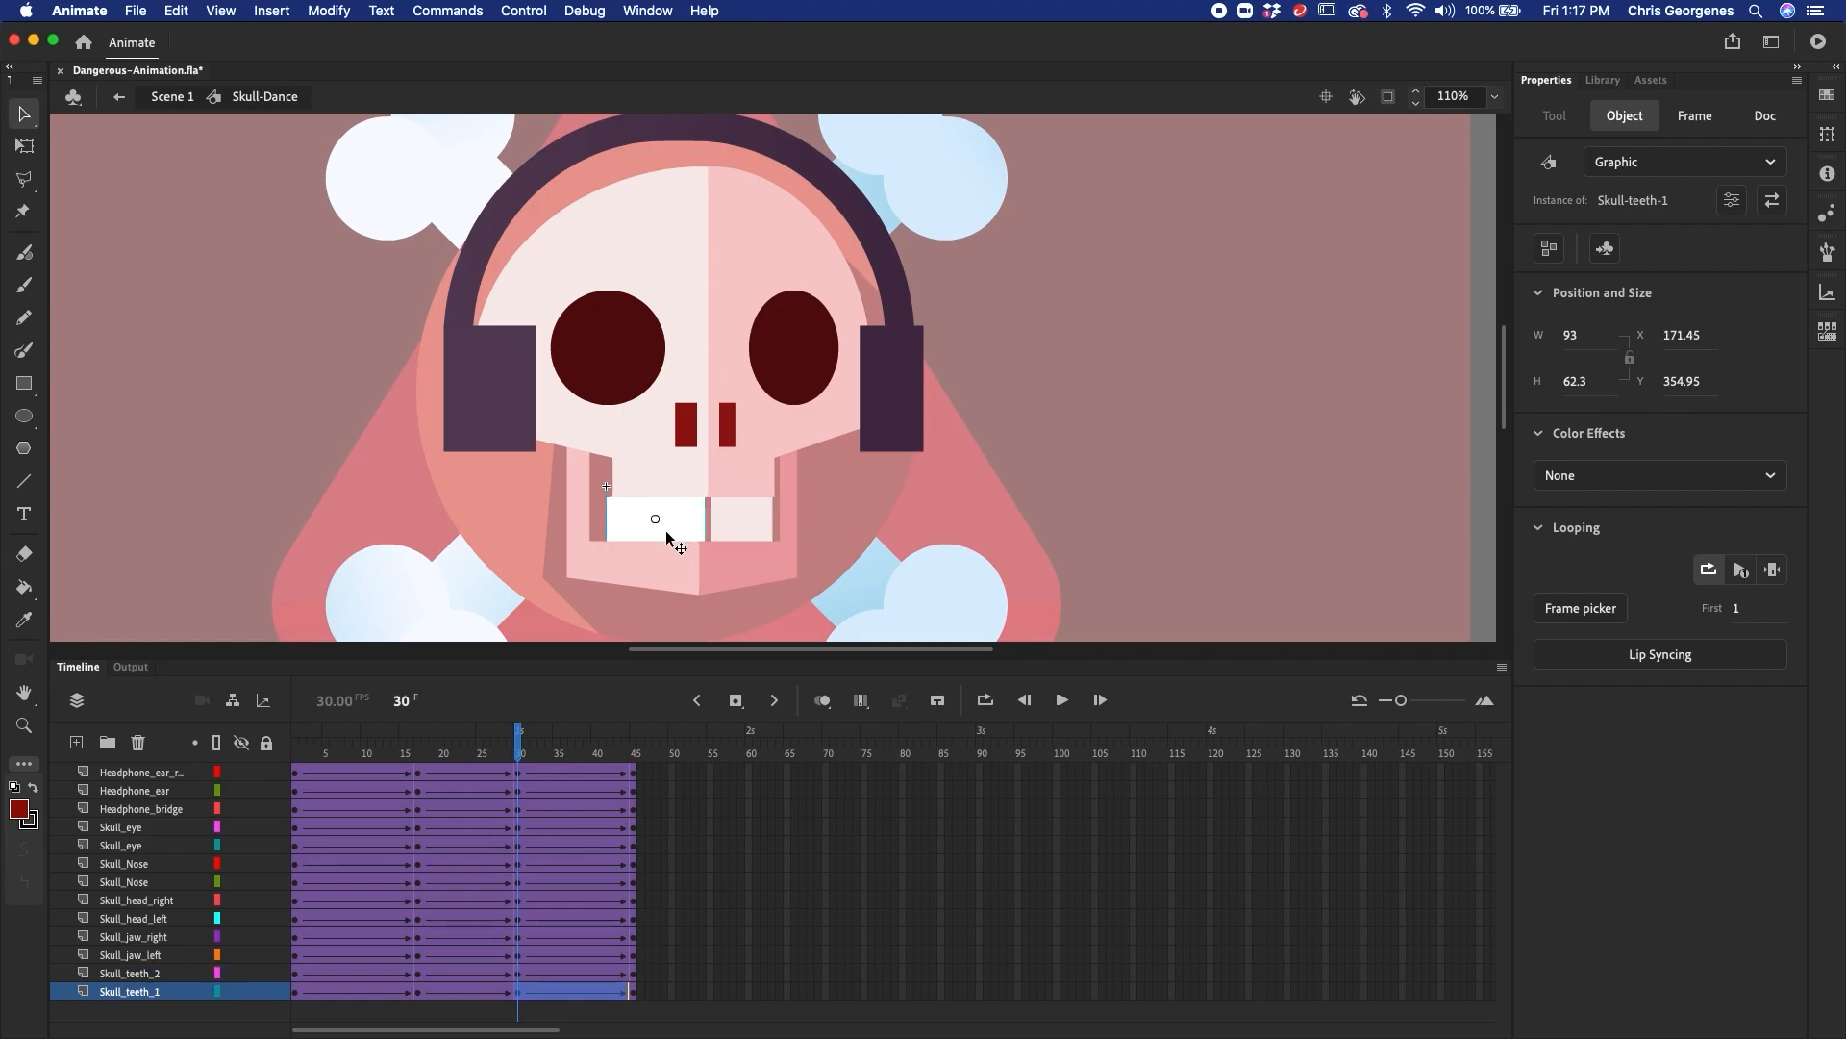
{"action": "left_click", "coordinate": [791, 527]}
{"action": "left_click_drag", "start_coordinate": [524, 748], "coordinate": [515, 800]}
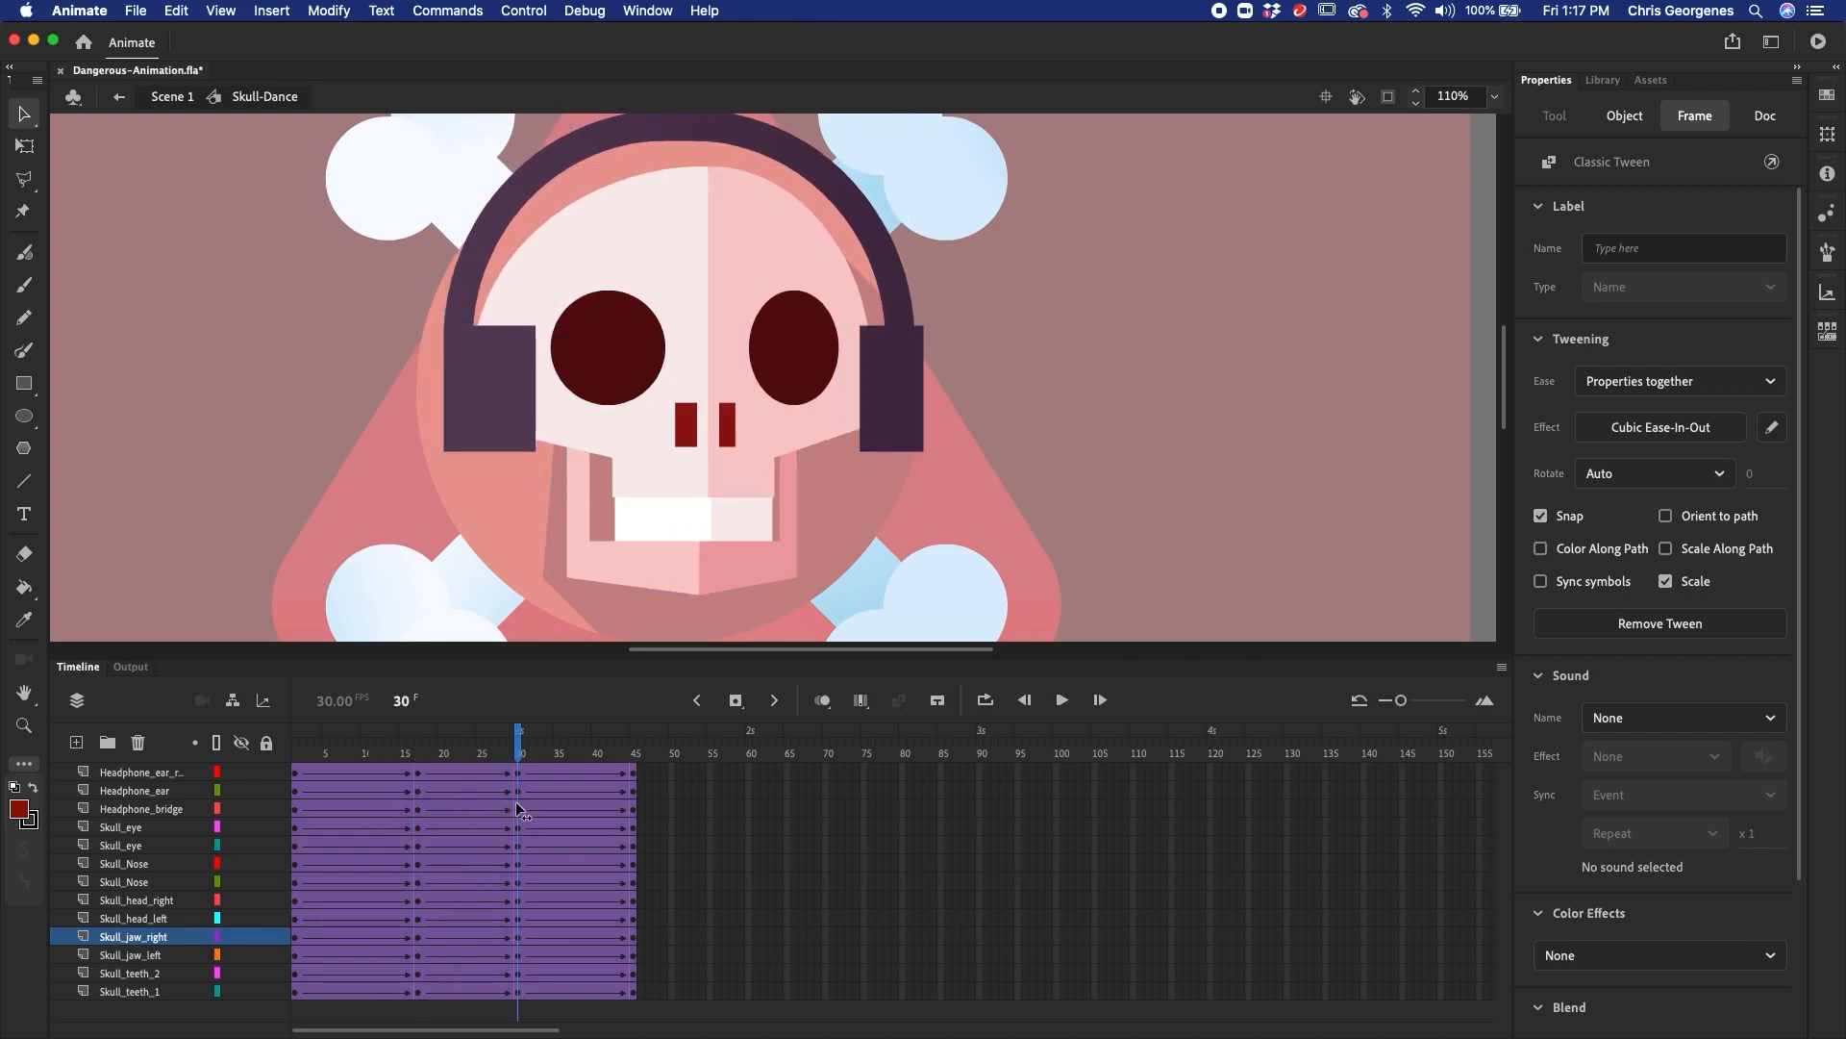
- Narrow the right teeth piece from its inner edge and widen the left piece to meet it at frame 30
{"action": "left_click", "coordinate": [728, 555]}
{"action": "key", "text": "super+equal"}
{"action": "key", "text": "q"}
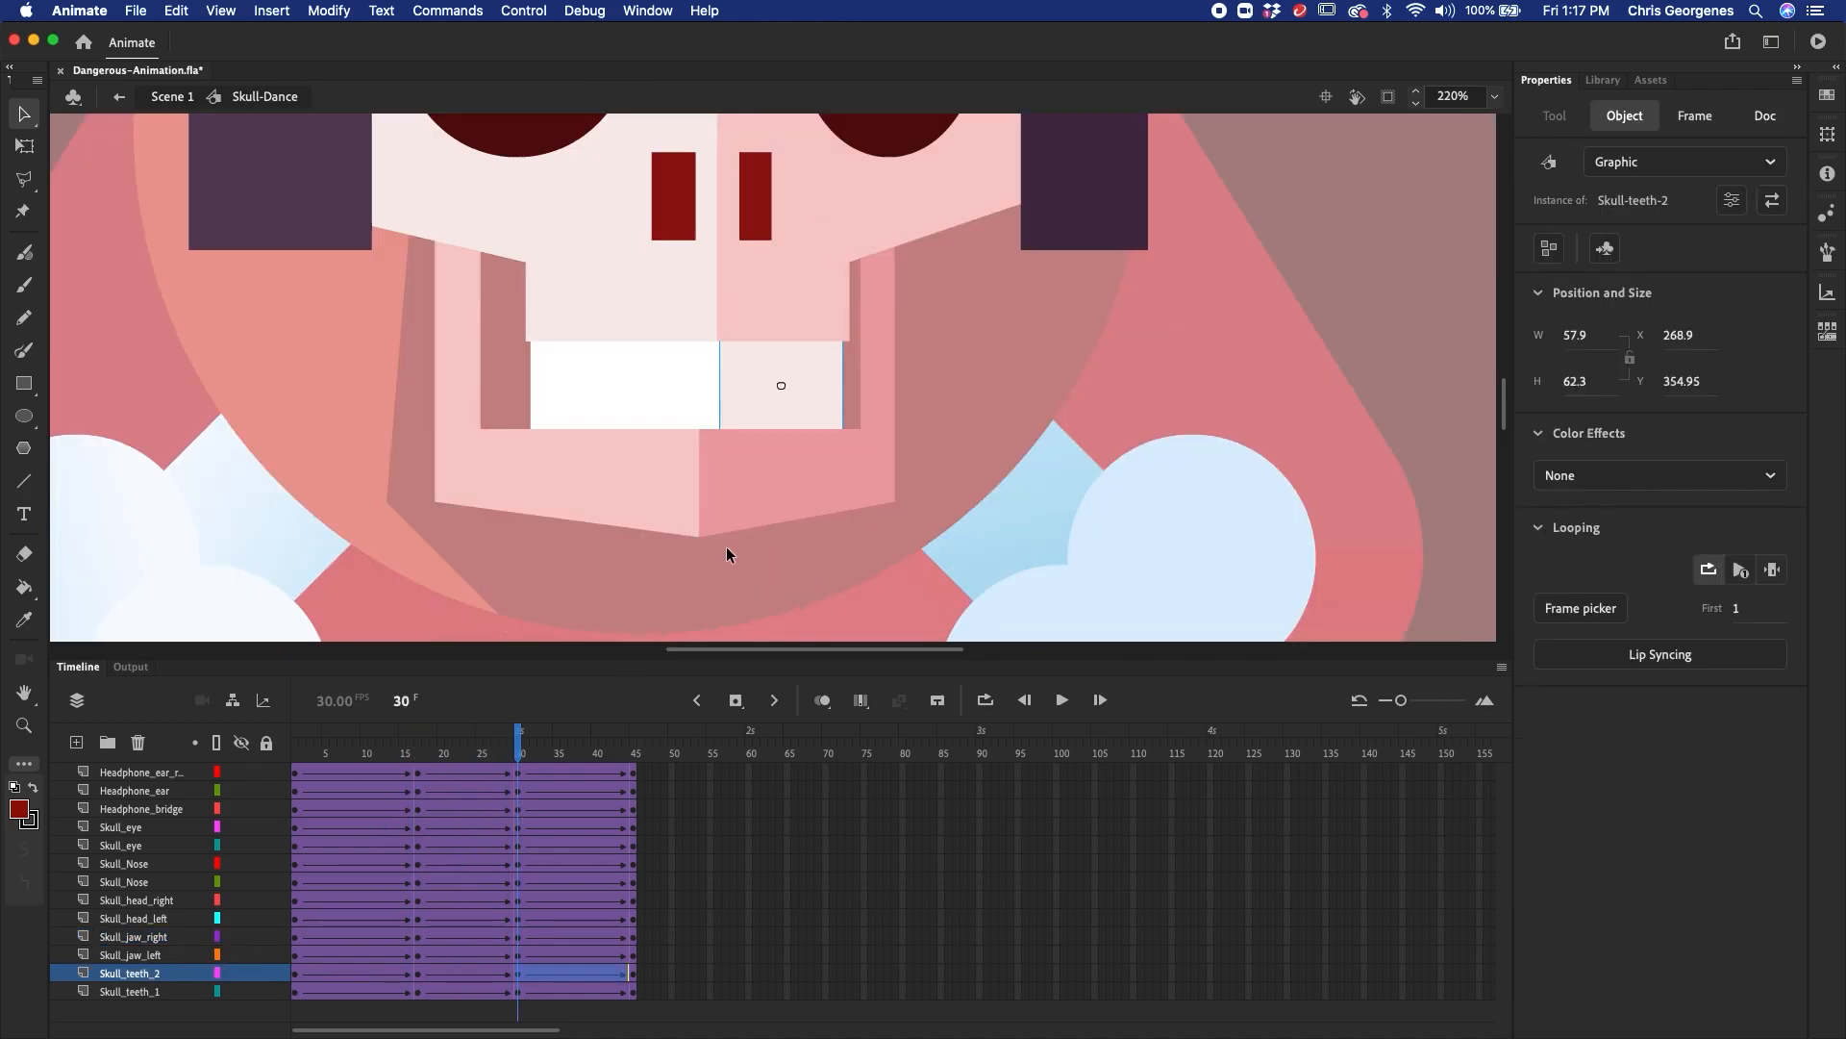
{"action": "left_click_drag", "start_coordinate": [722, 385], "coordinate": [733, 386]}
{"action": "left_click", "coordinate": [722, 395]}
- Move the jaw seam right at frame 30 by narrowing the right jaw half and widening the left half to 149.1 px
{"action": "left_click", "coordinate": [419, 744]}
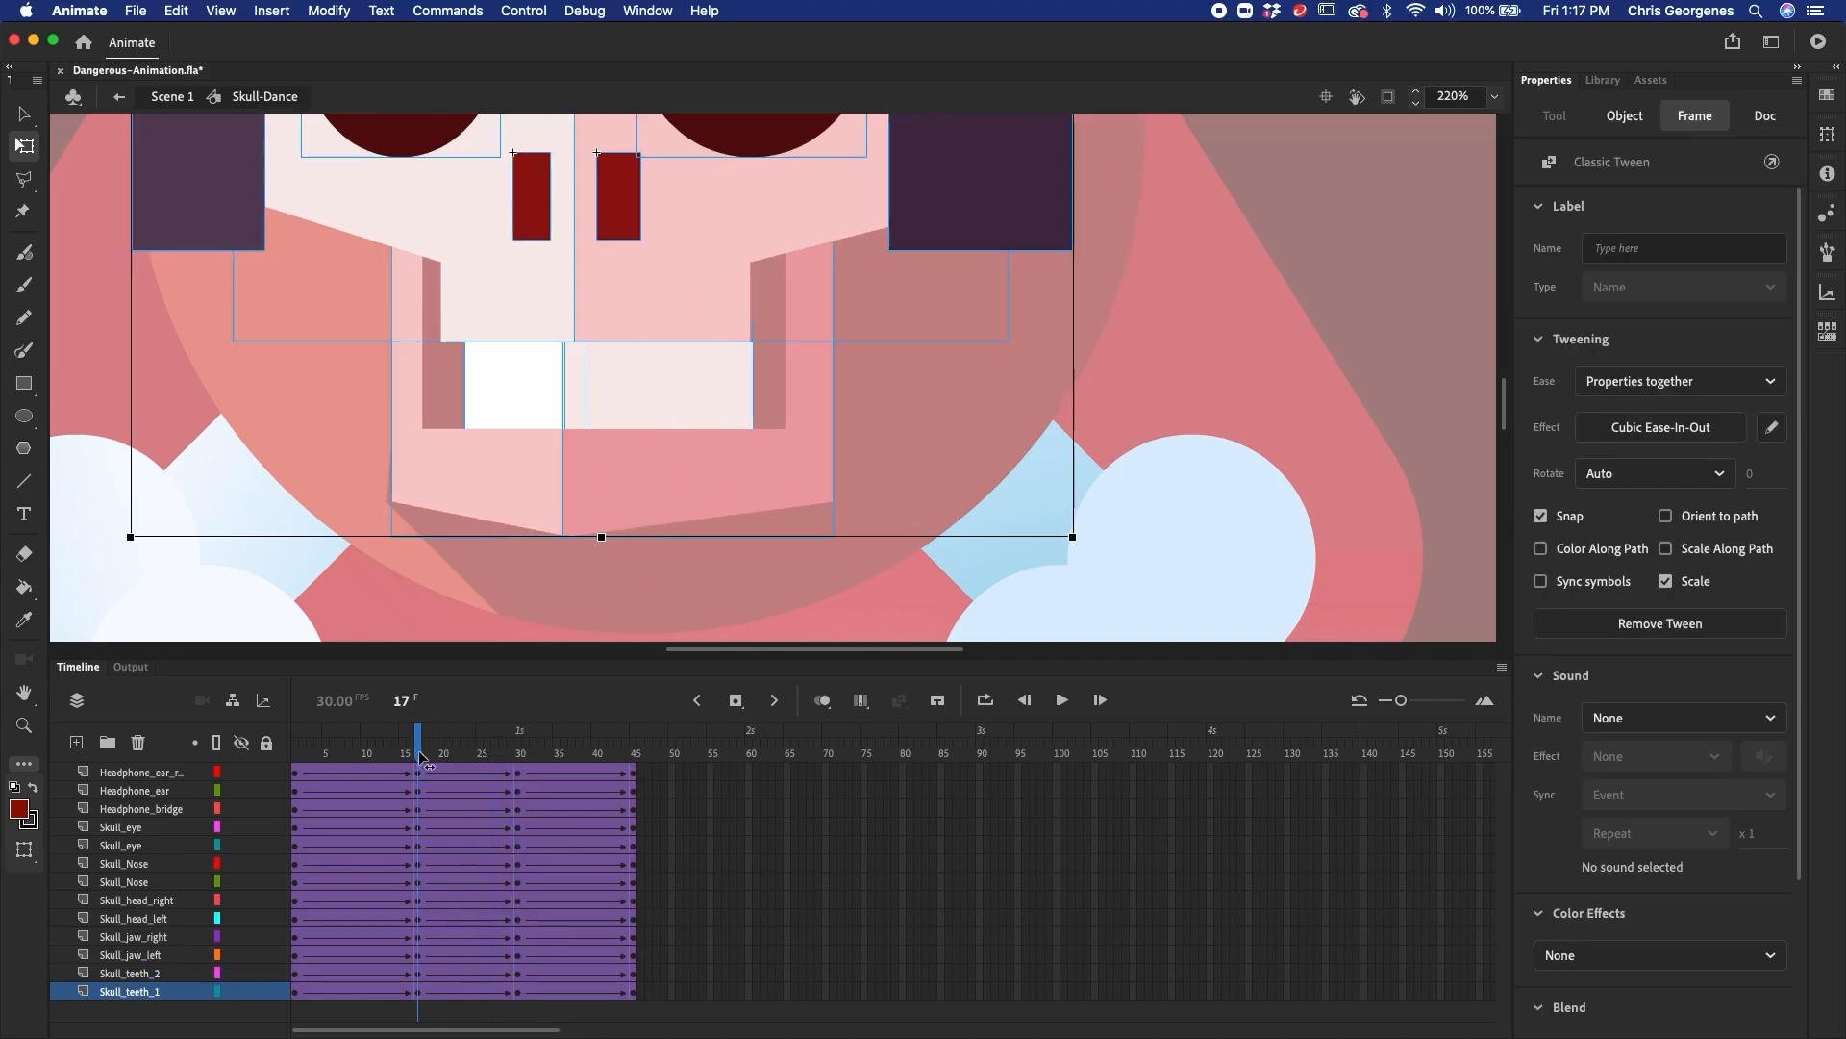
{"action": "left_click", "coordinate": [487, 603]}
{"action": "left_click_drag", "start_coordinate": [416, 751], "coordinate": [520, 751]}
{"action": "left_click", "coordinate": [747, 499]}
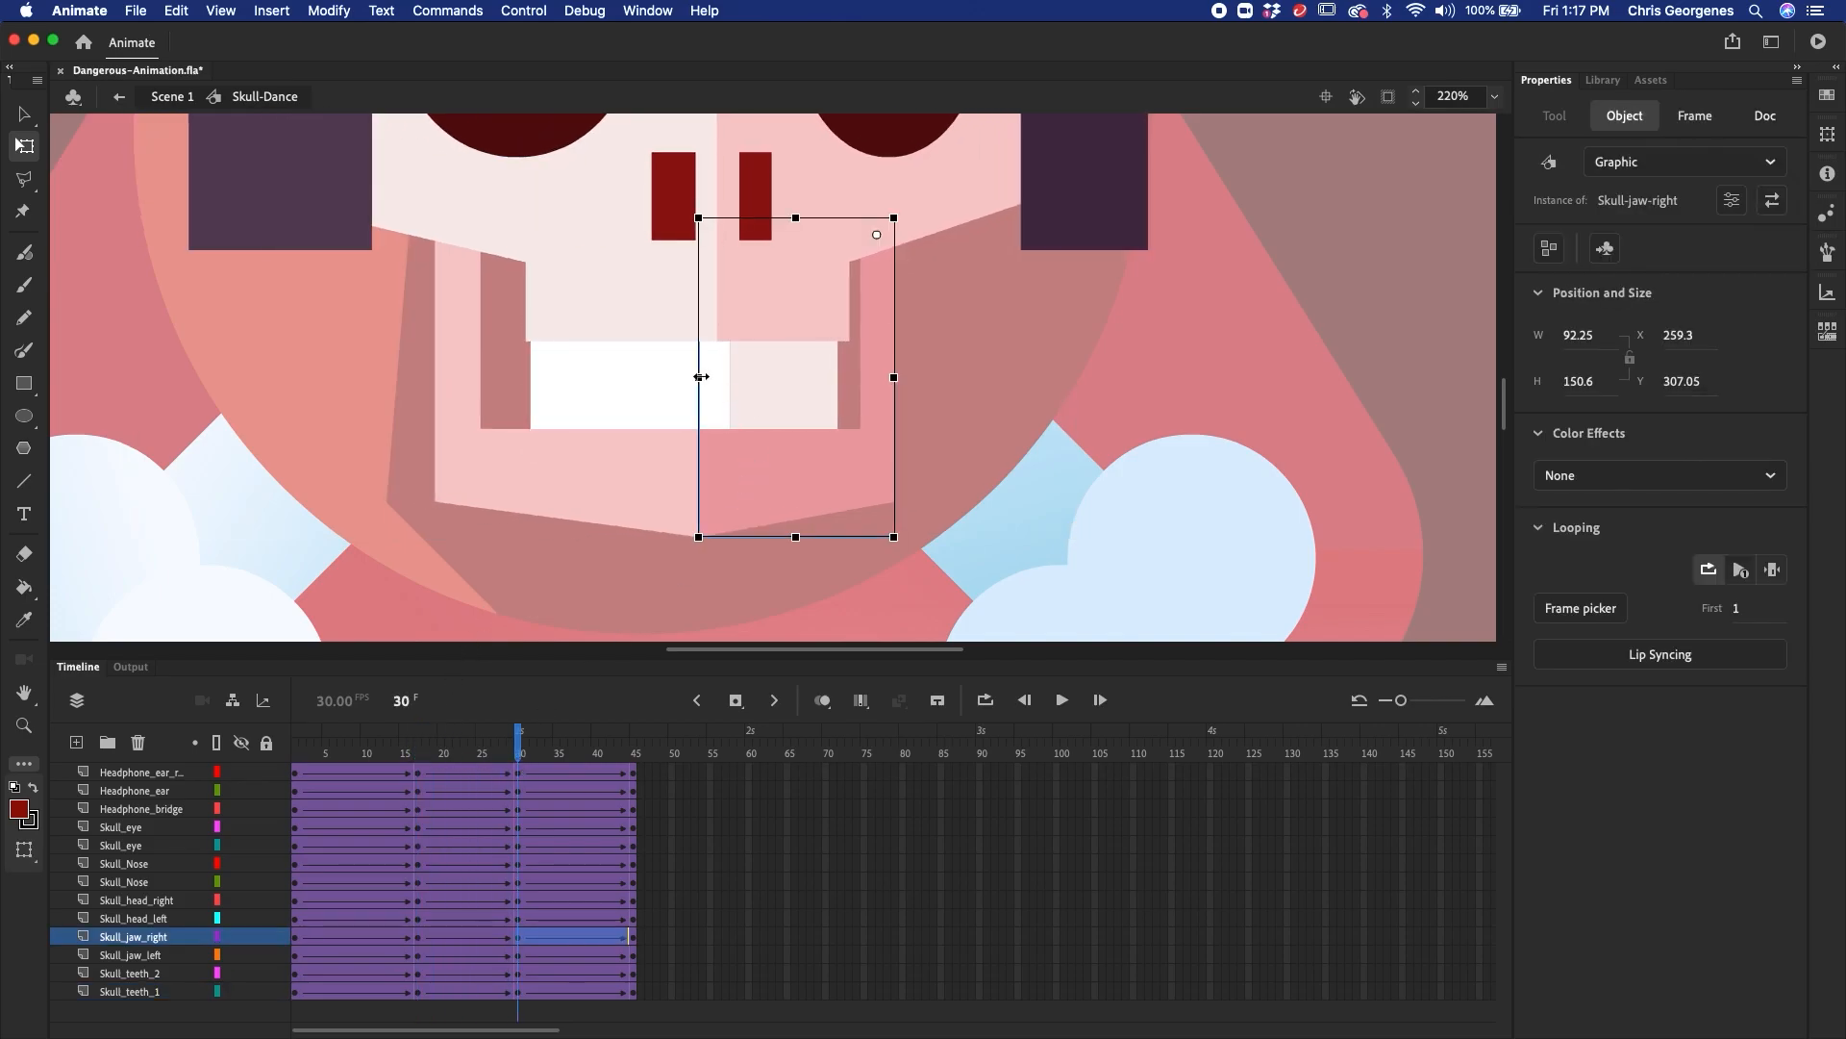
{"action": "left_click", "coordinate": [706, 468]}
{"action": "double_click", "coordinate": [721, 377]}
{"action": "double_click", "coordinate": [726, 377]}
{"action": "double_click", "coordinate": [776, 390]}
{"action": "double_click", "coordinate": [648, 564]}
{"action": "left_click", "coordinate": [667, 495]}
{"action": "left_click_drag", "start_coordinate": [723, 377], "coordinate": [754, 377]}
- Compare the skull poses at frames 17, 30 and 45 and play back the head turn
{"action": "key", "text": "super+minus"}
{"action": "key", "text": "super+minus"}
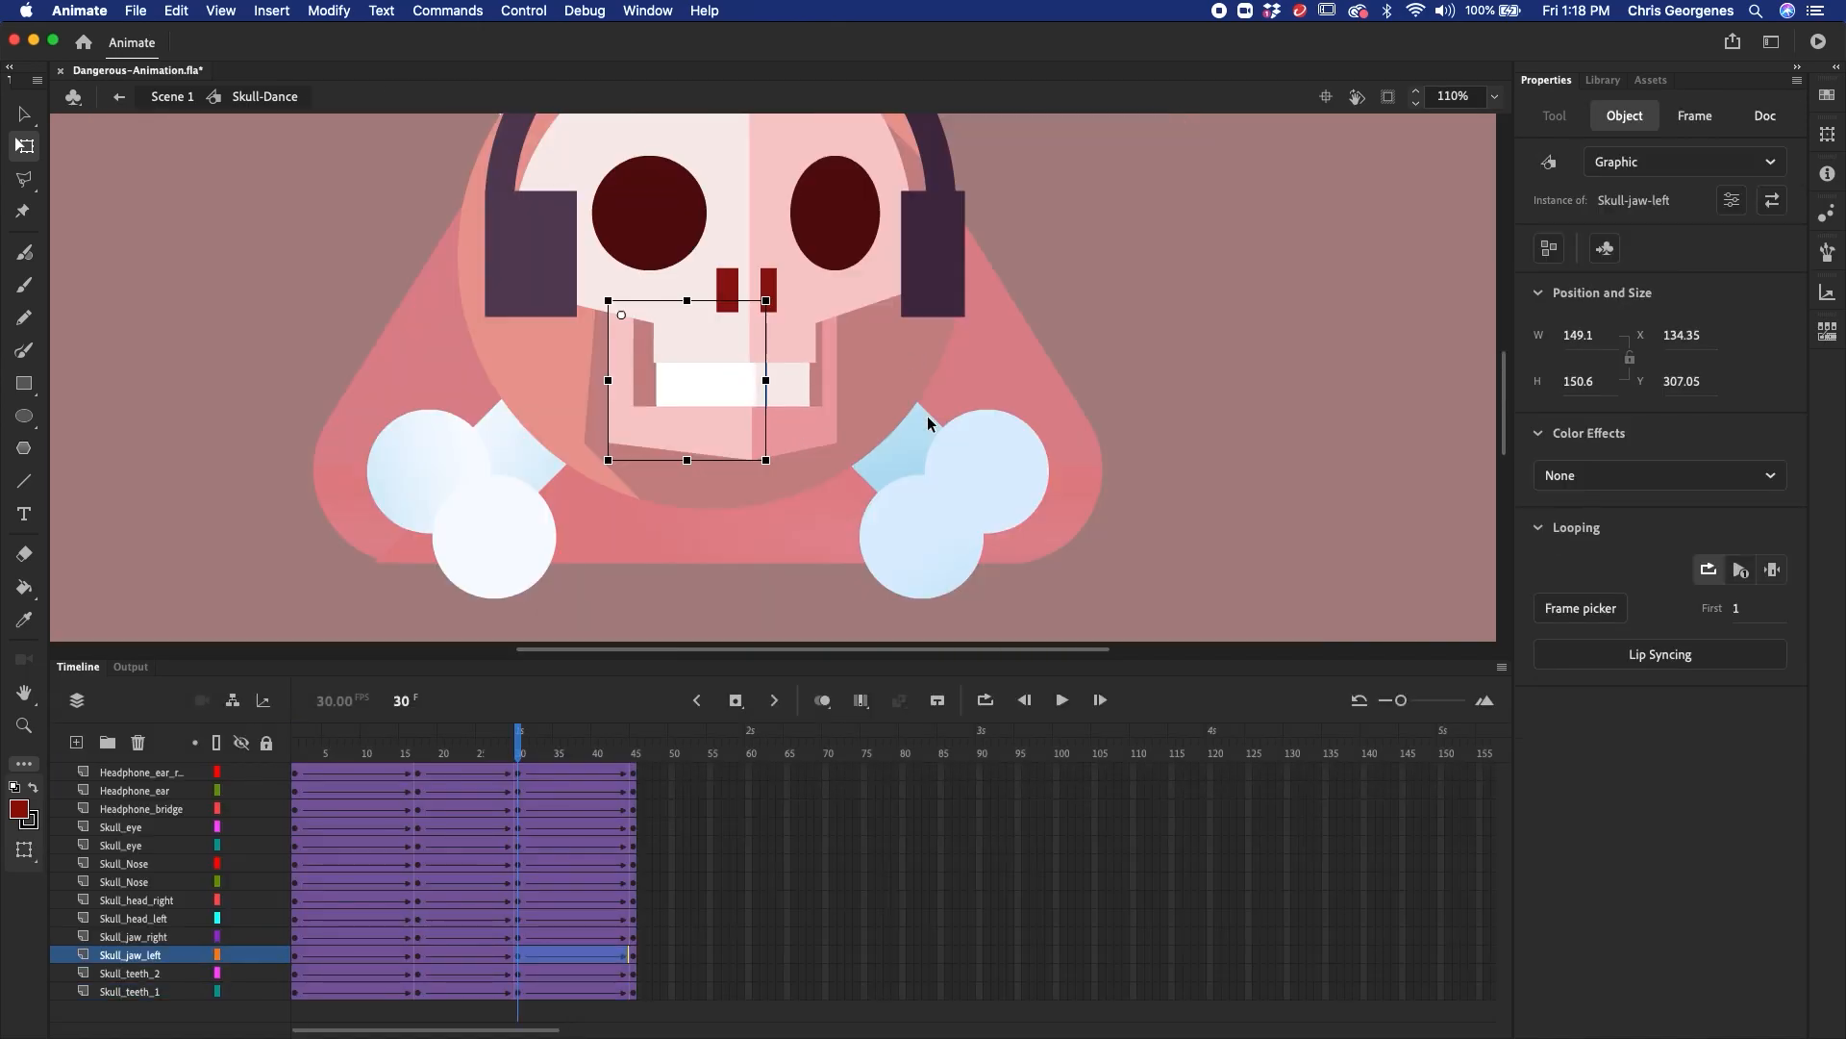
{"action": "mouse_move", "coordinate": [520, 740]}
{"action": "left_mouse_down"}
{"action": "mouse_move", "coordinate": [461, 786]}
{"action": "mouse_move", "coordinate": [636, 760]}
{"action": "mouse_move", "coordinate": [452, 760]}
{"action": "mouse_move", "coordinate": [565, 760]}
{"action": "mouse_move", "coordinate": [521, 757]}
{"action": "left_mouse_up"}
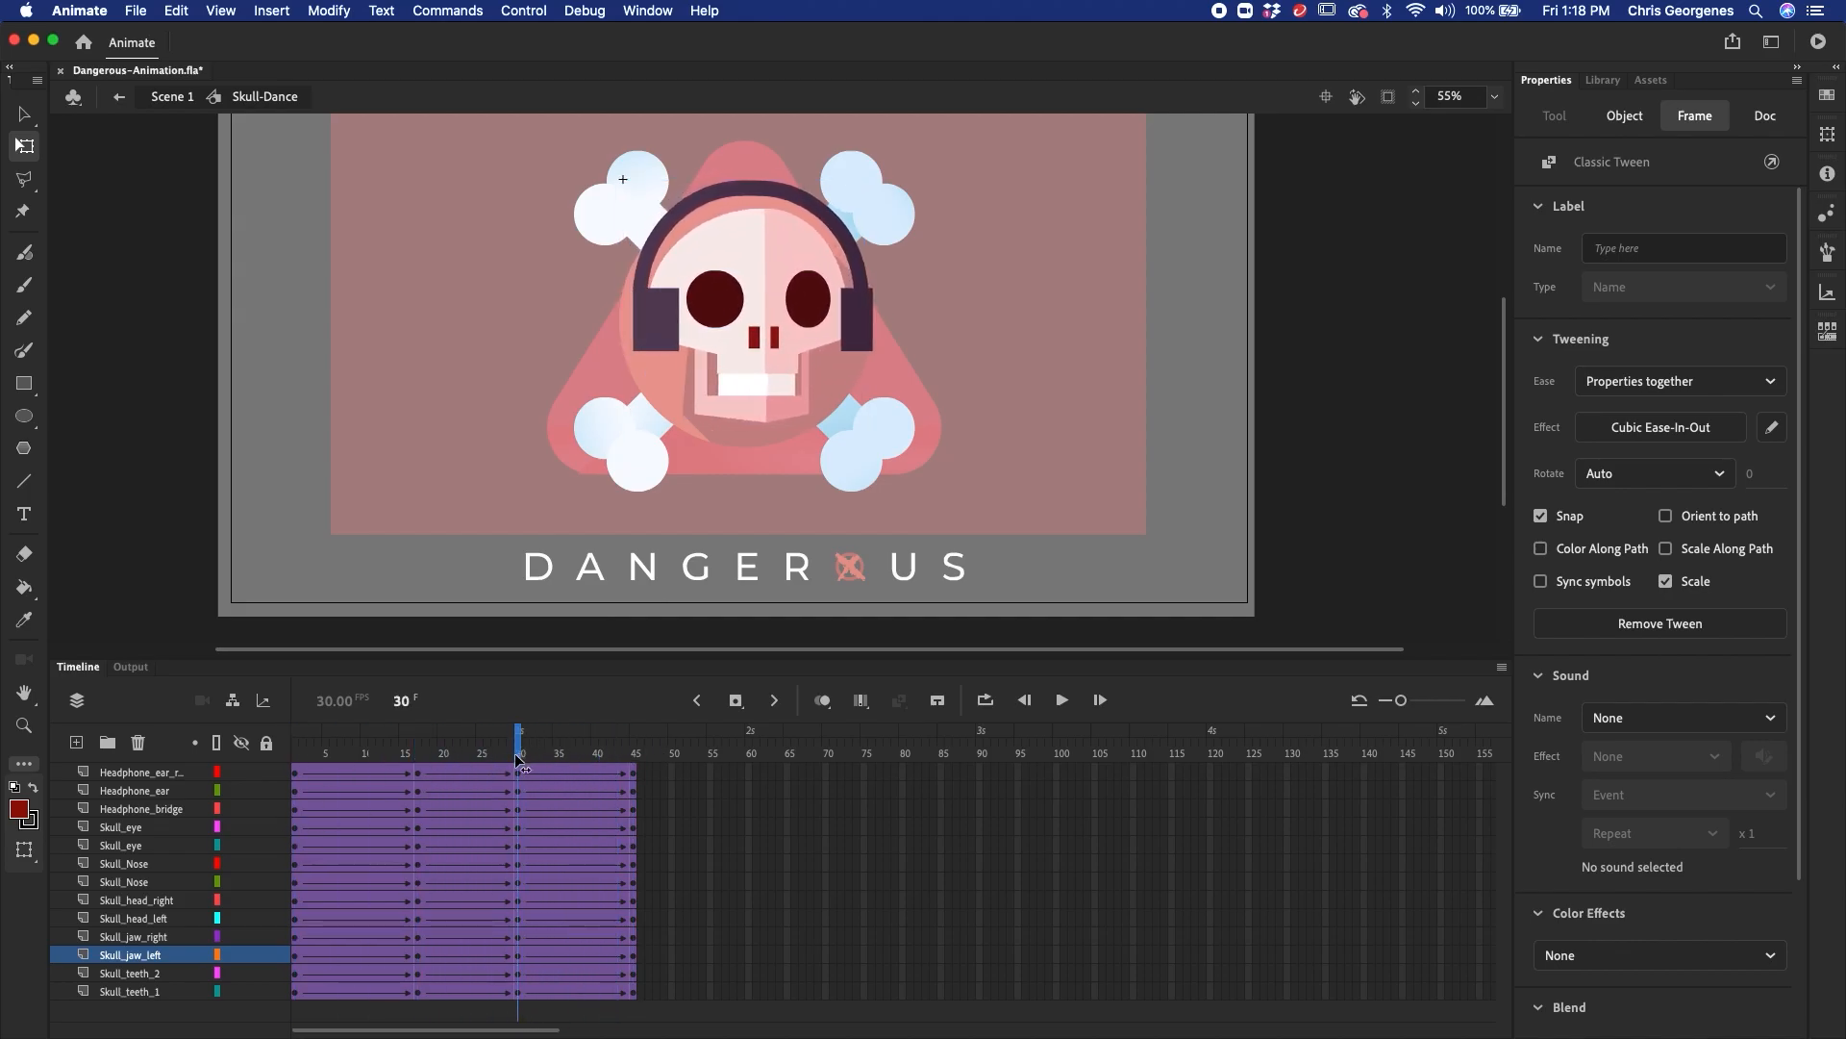
{"action": "left_click", "coordinate": [421, 753]}
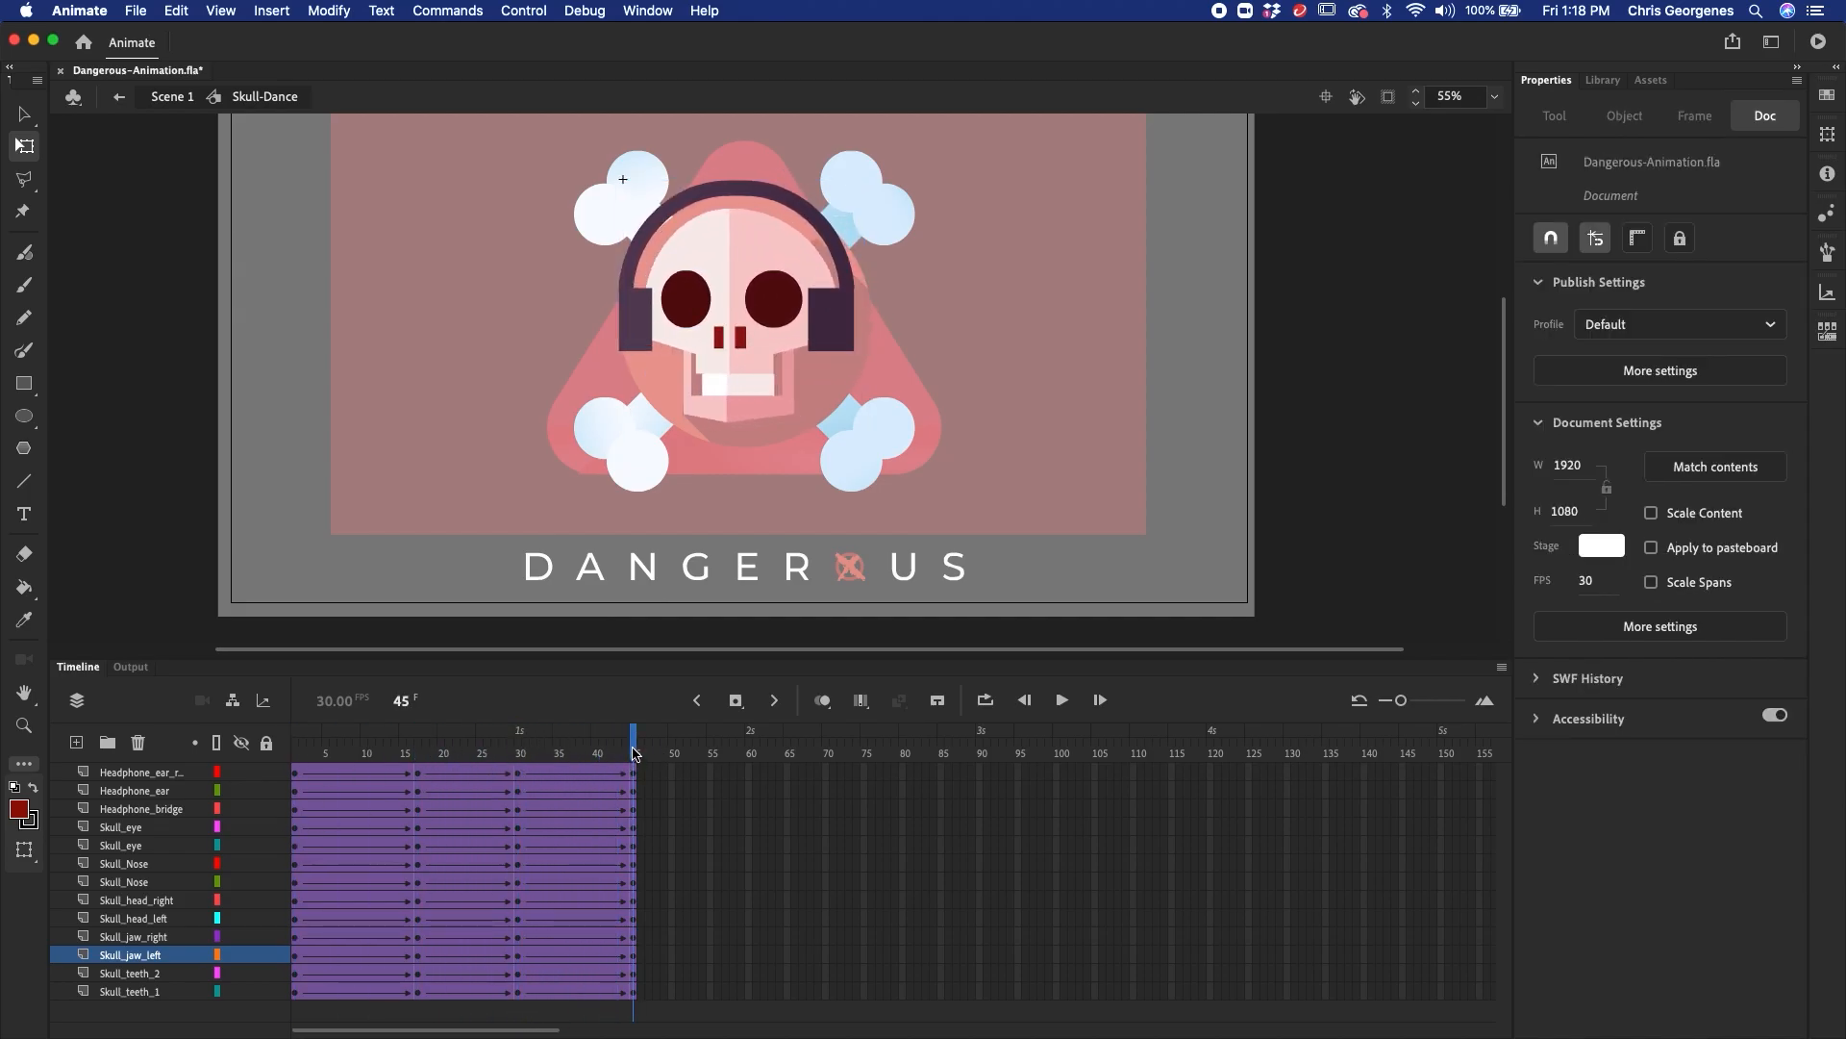
{"action": "left_click", "coordinate": [520, 755]}
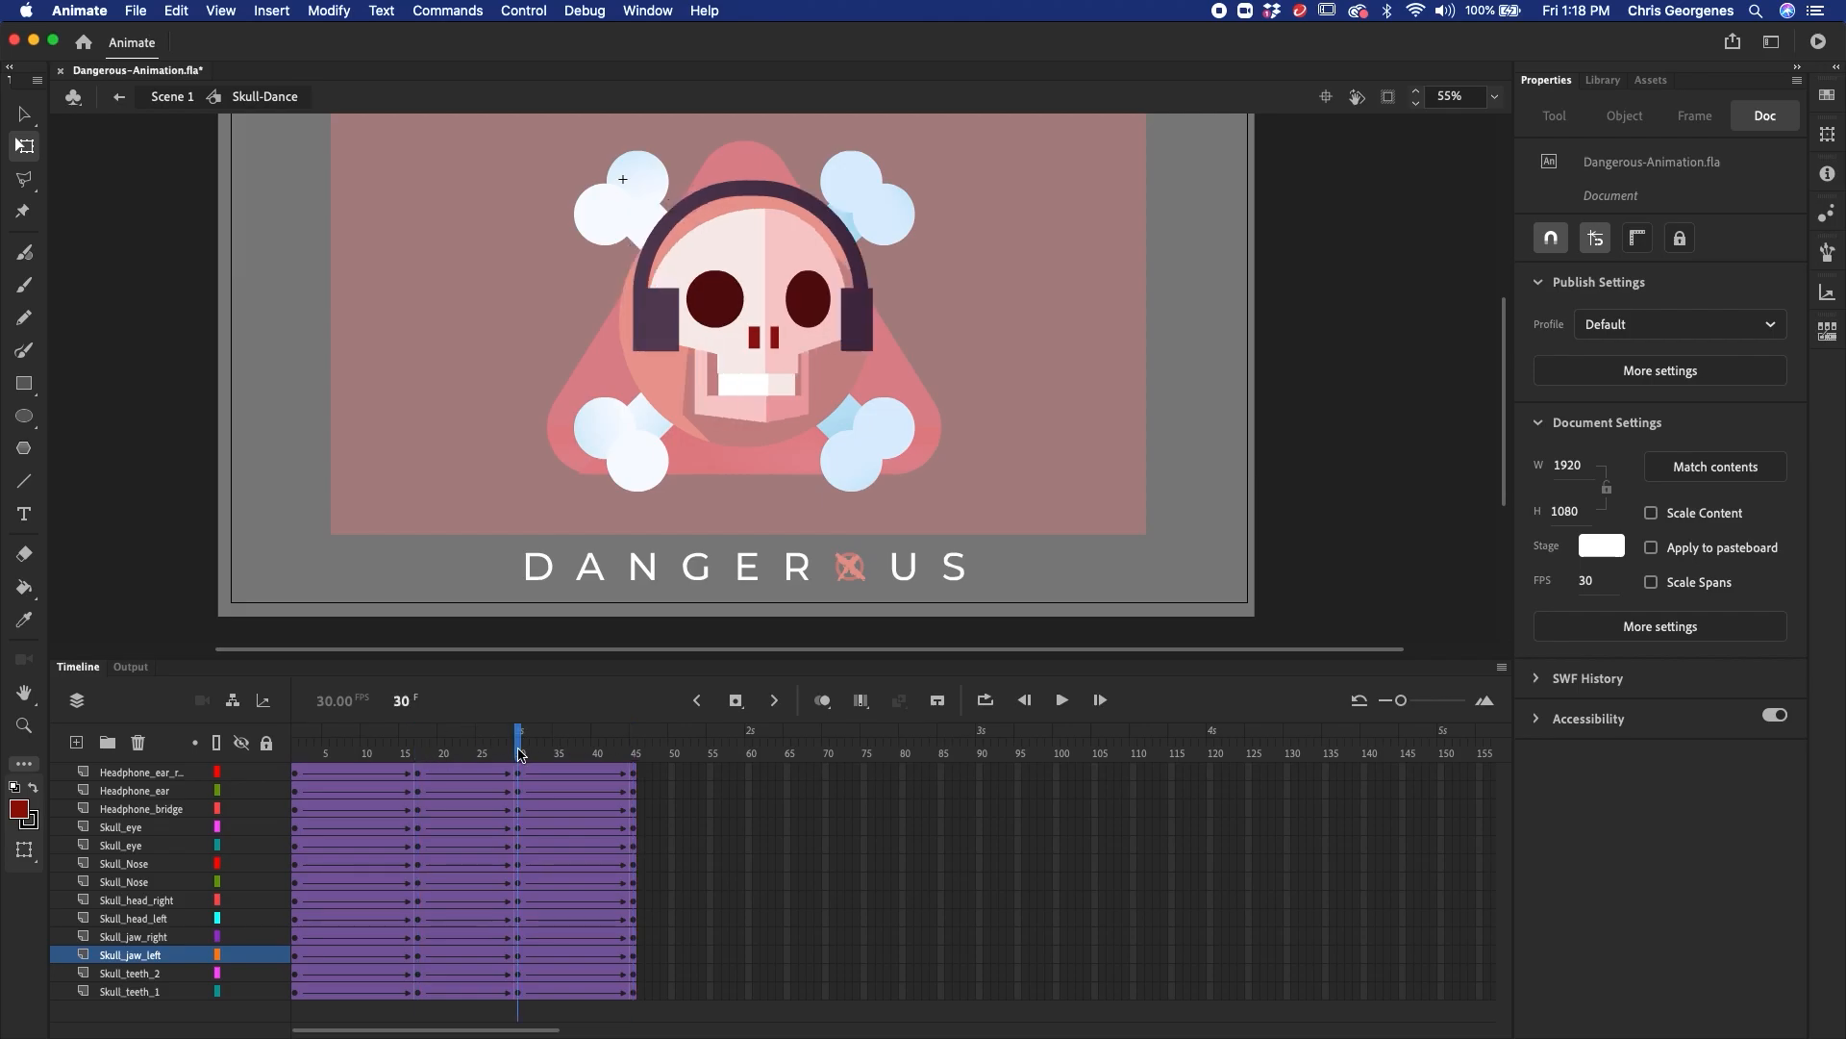
{"action": "left_click", "coordinate": [633, 753]}
{"action": "key", "text": "Return"}
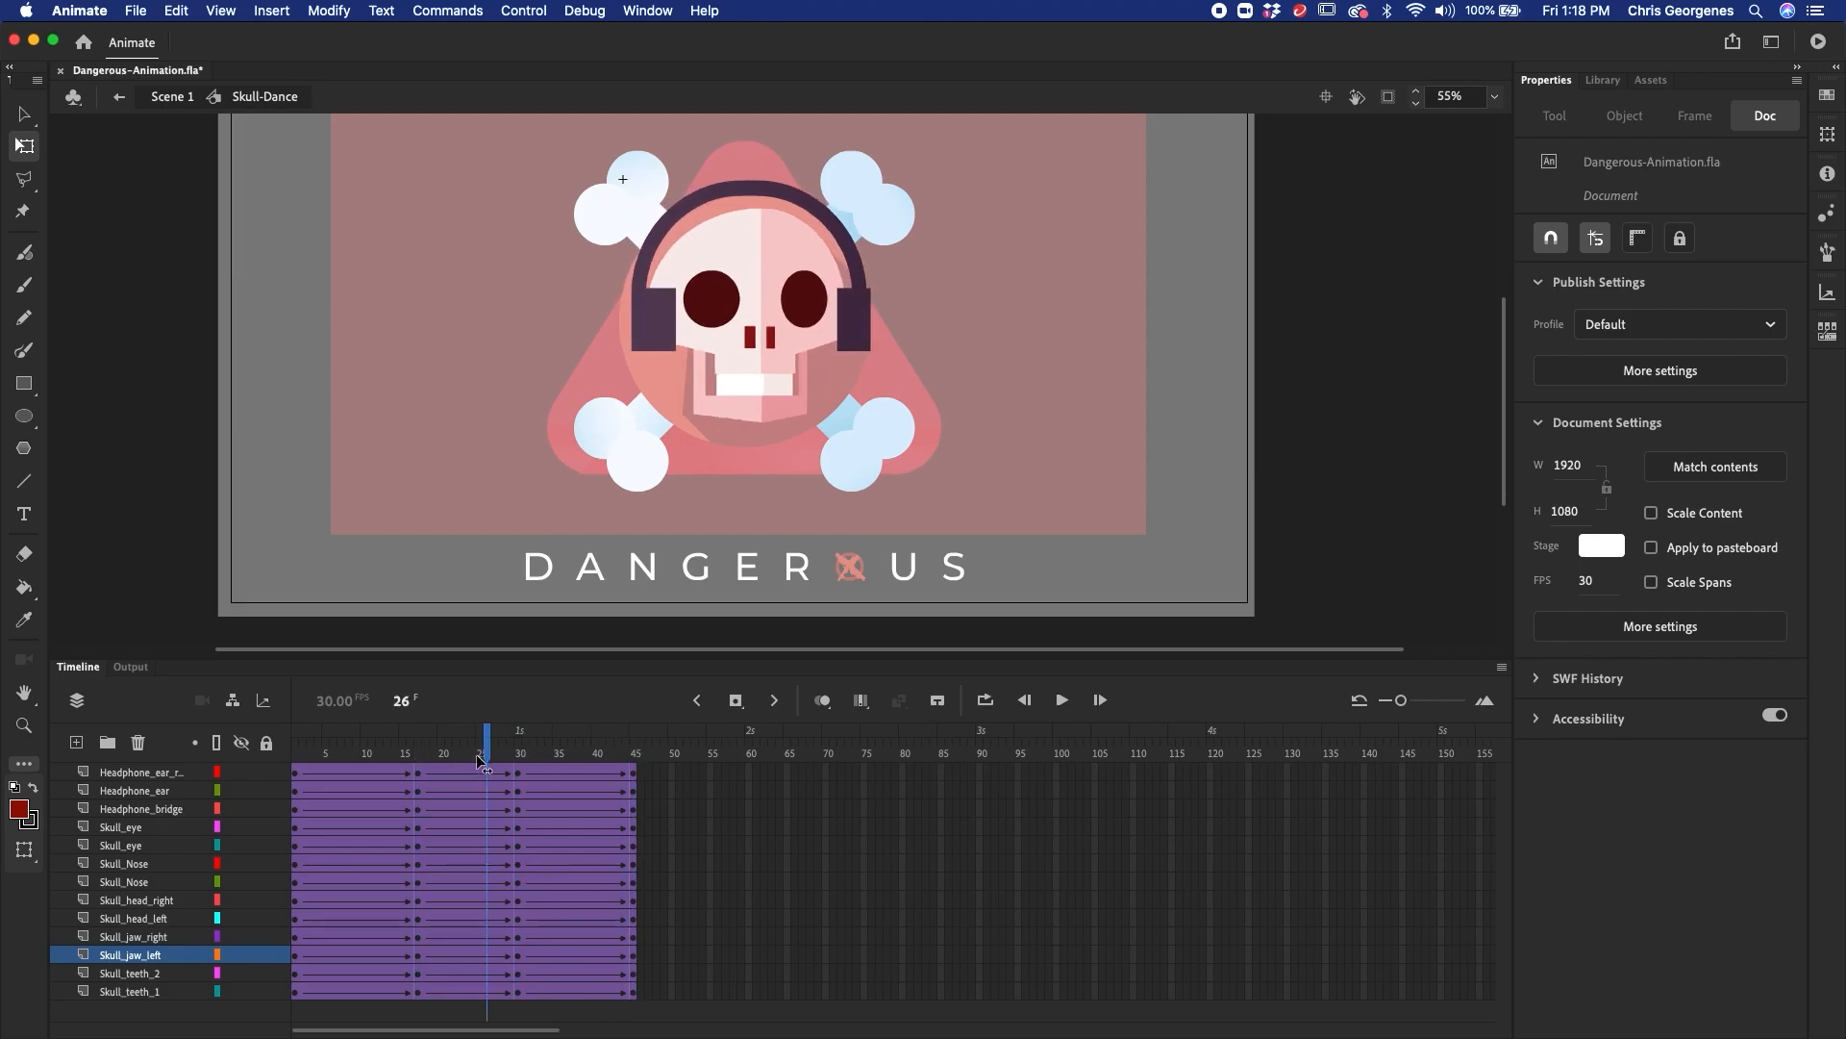
- Duplicate frames 17 to 45 of all layers so the copy starts at frame 45
{"action": "left_click", "coordinate": [419, 775]}
{"action": "left_click_drag", "start_coordinate": [419, 775], "coordinate": [630, 993]}
{"action": "left_click_drag", "start_coordinate": [495, 939], "coordinate": [710, 936]}
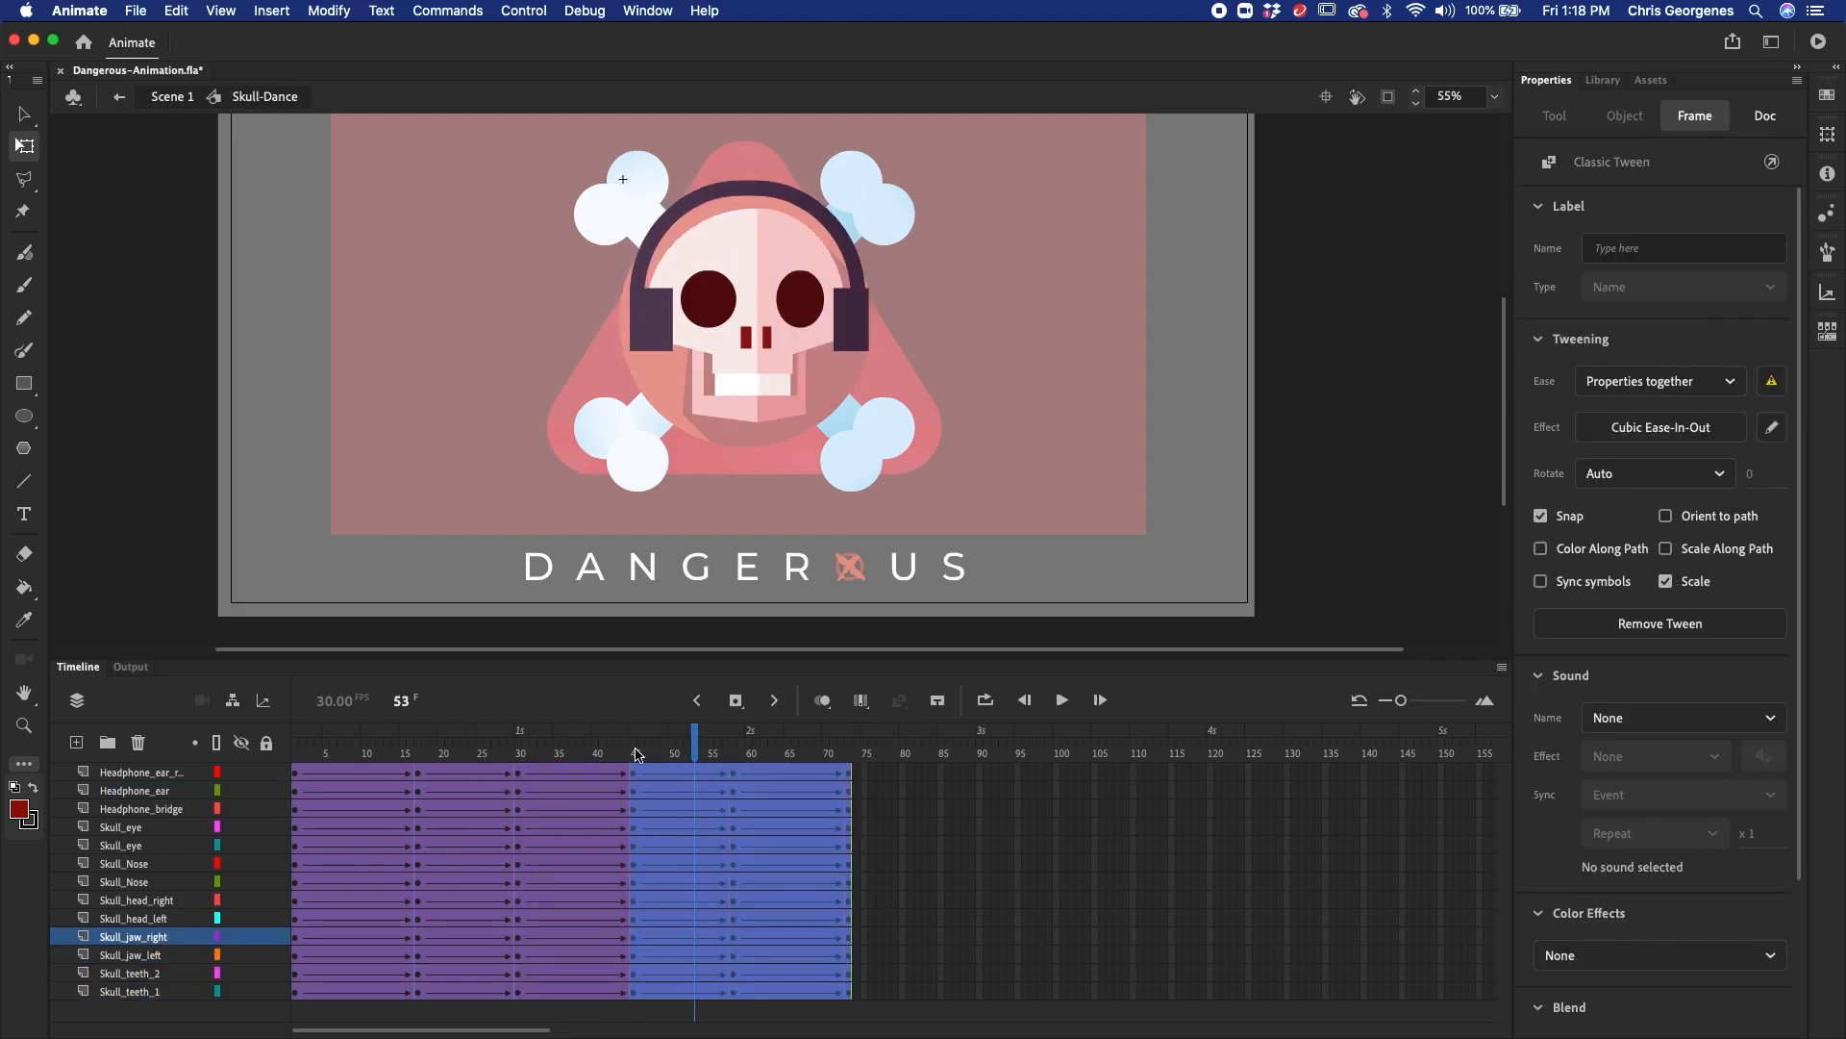
- Retime the keyframes on all layers, moving frame 17 to 15, frame 58 to 60 and frame 73 to 75
{"action": "left_click", "coordinate": [426, 748]}
{"action": "left_click_drag", "start_coordinate": [419, 776], "coordinate": [403, 992]}
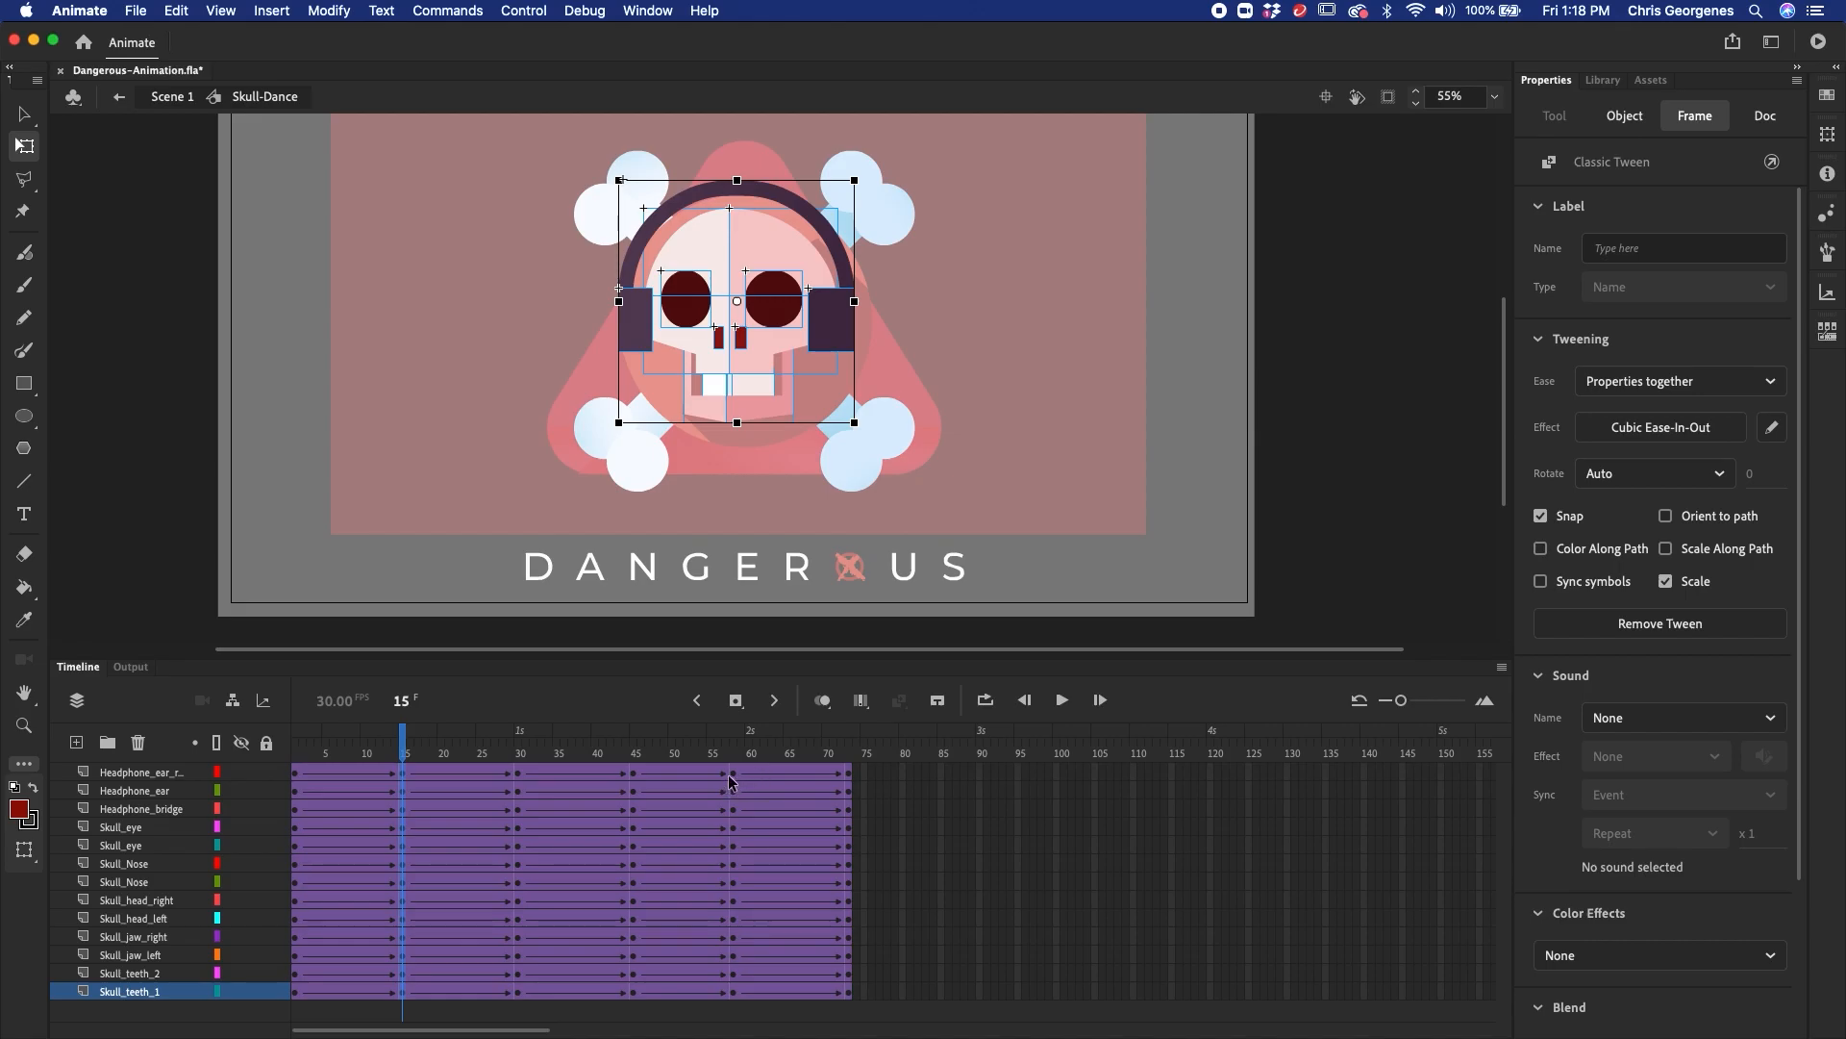
{"action": "left_click_drag", "start_coordinate": [733, 775], "coordinate": [848, 990]}
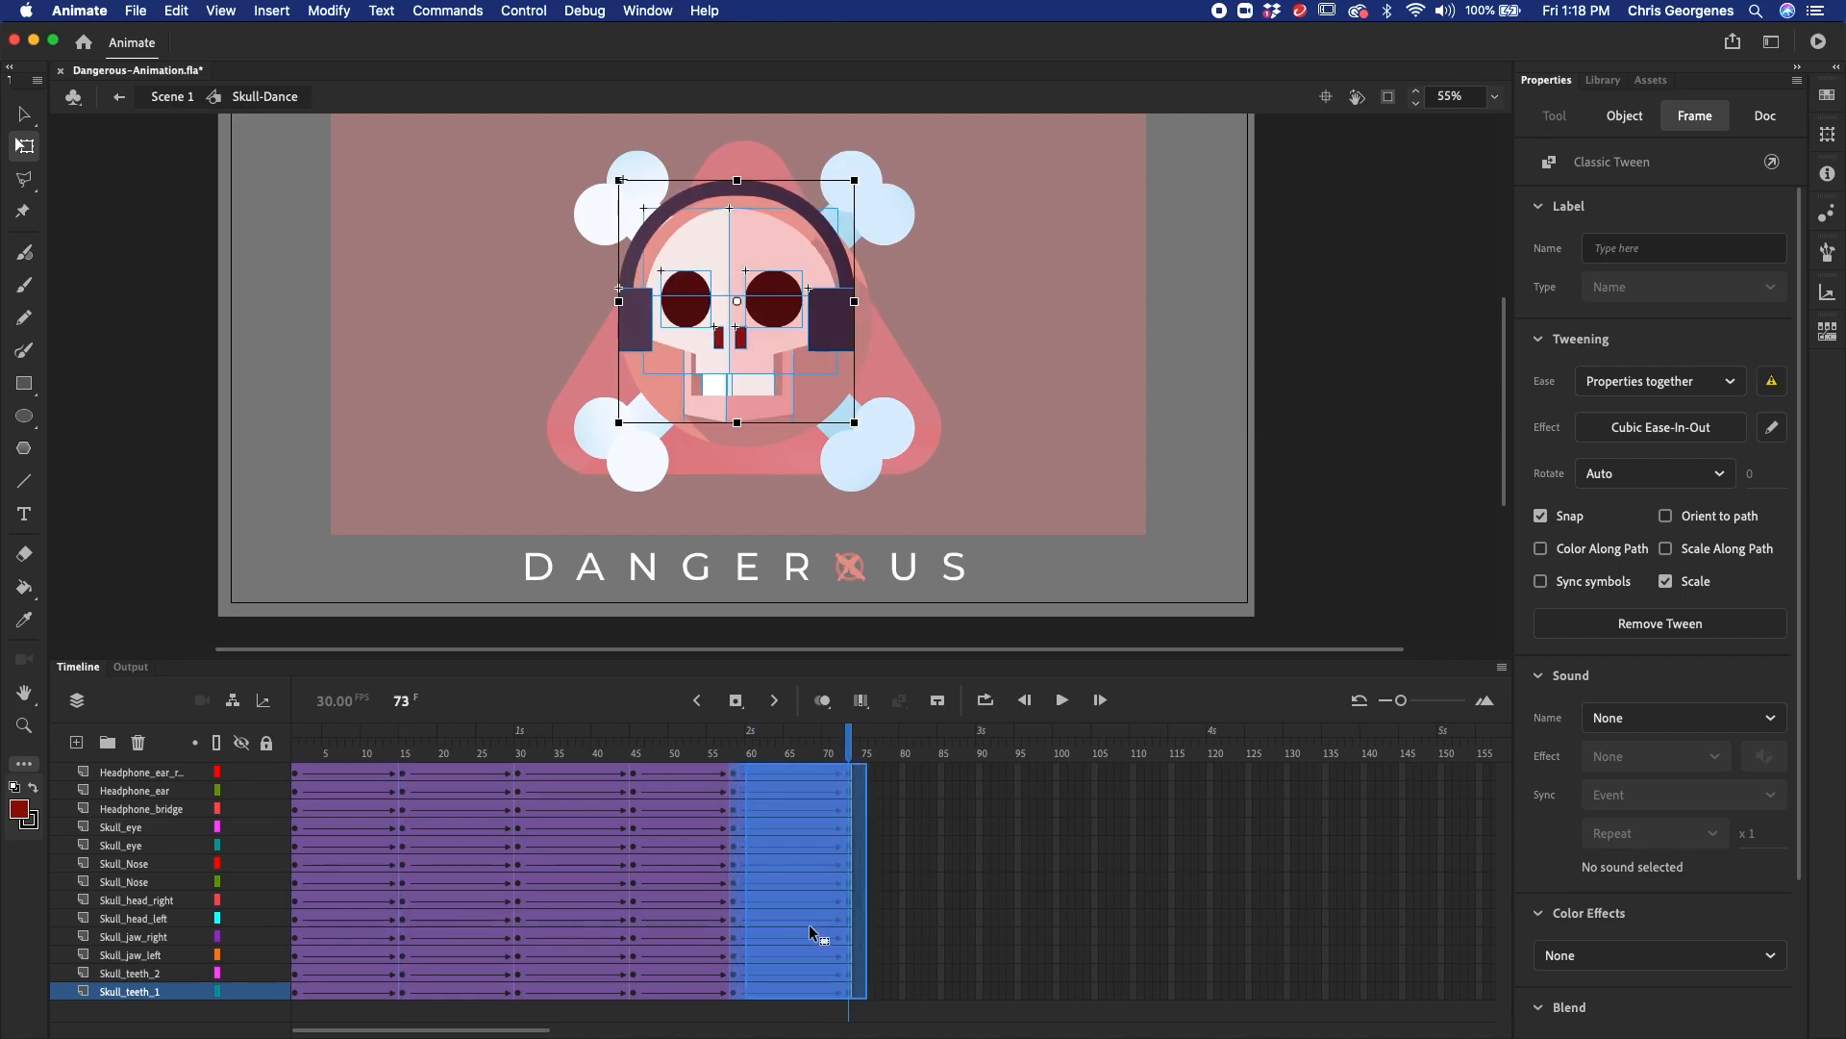
{"action": "left_click_drag", "start_coordinate": [814, 919], "coordinate": [829, 920]}
{"action": "left_click_drag", "start_coordinate": [772, 747], "coordinate": [887, 786]}
{"action": "left_click_drag", "start_coordinate": [404, 774], "coordinate": [868, 993]}
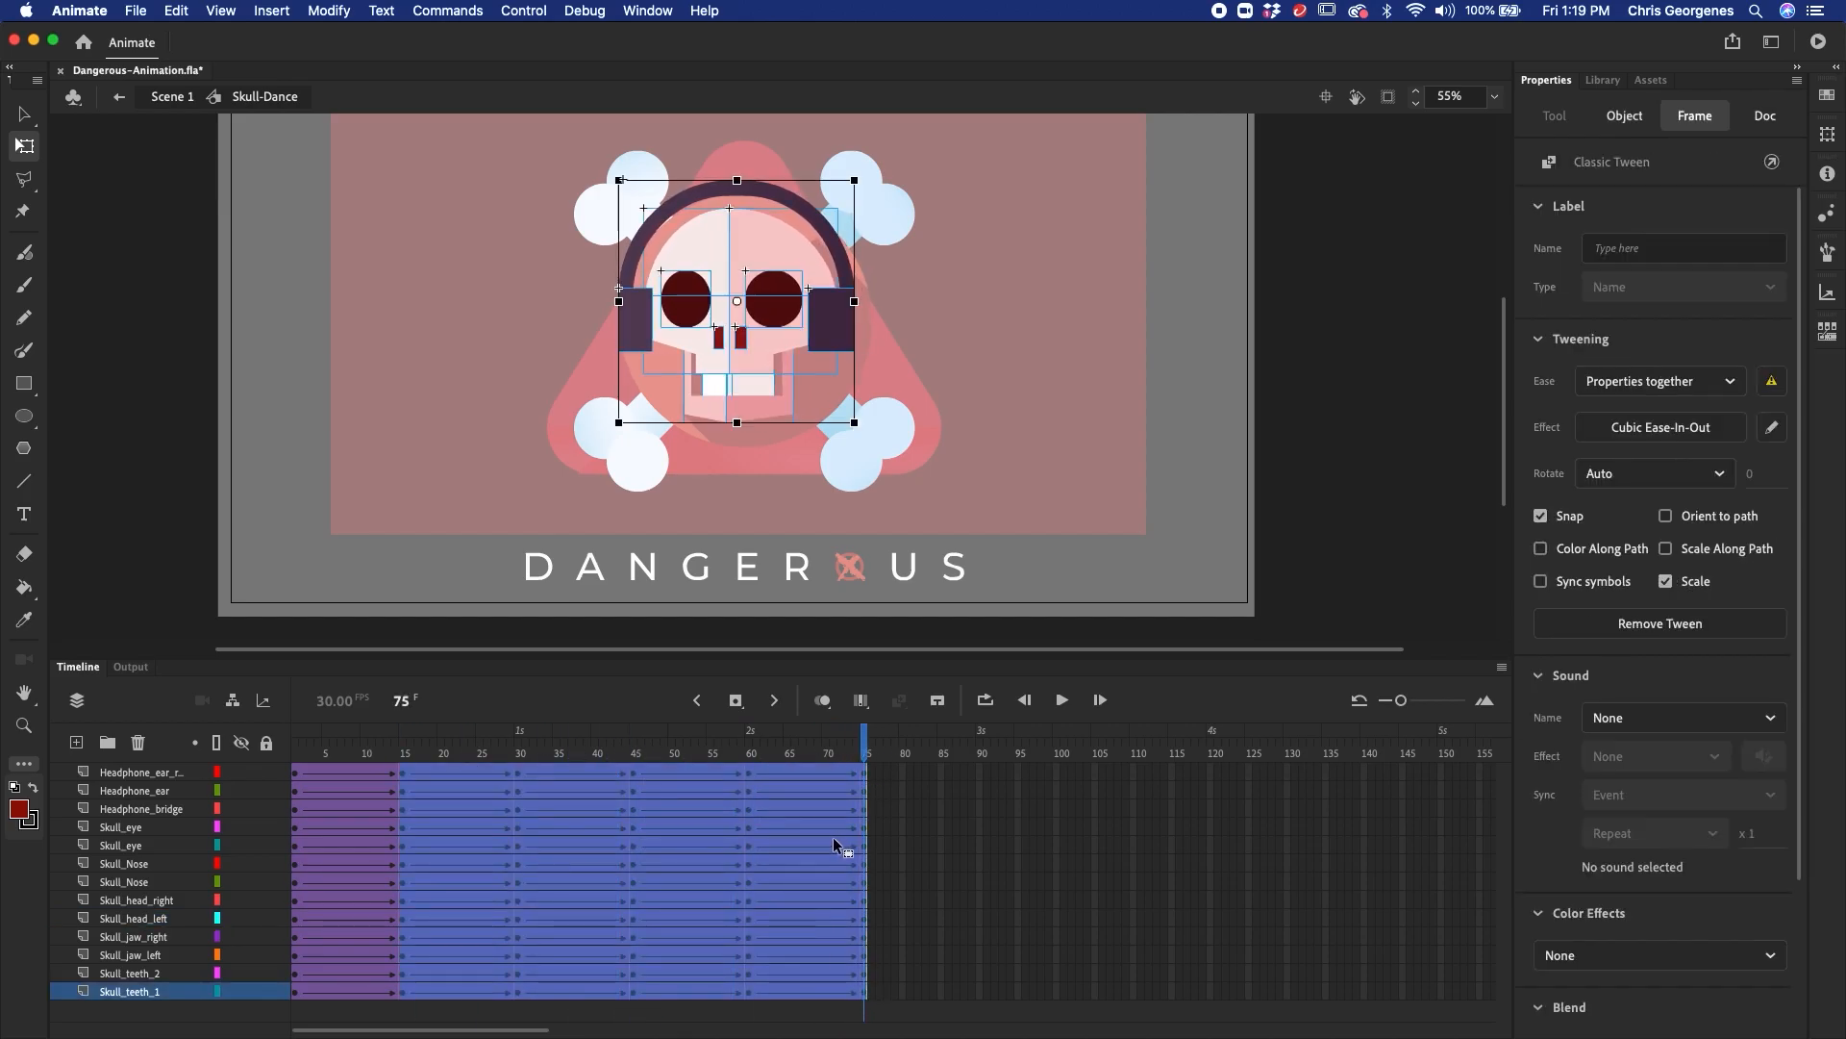
- Return to Scene 1 and insert a keyframe at frame 153 on the Skull_Dance layer
{"action": "double_click", "coordinate": [1301, 365]}
{"action": "left_click_drag", "start_coordinate": [891, 751], "coordinate": [912, 869]}
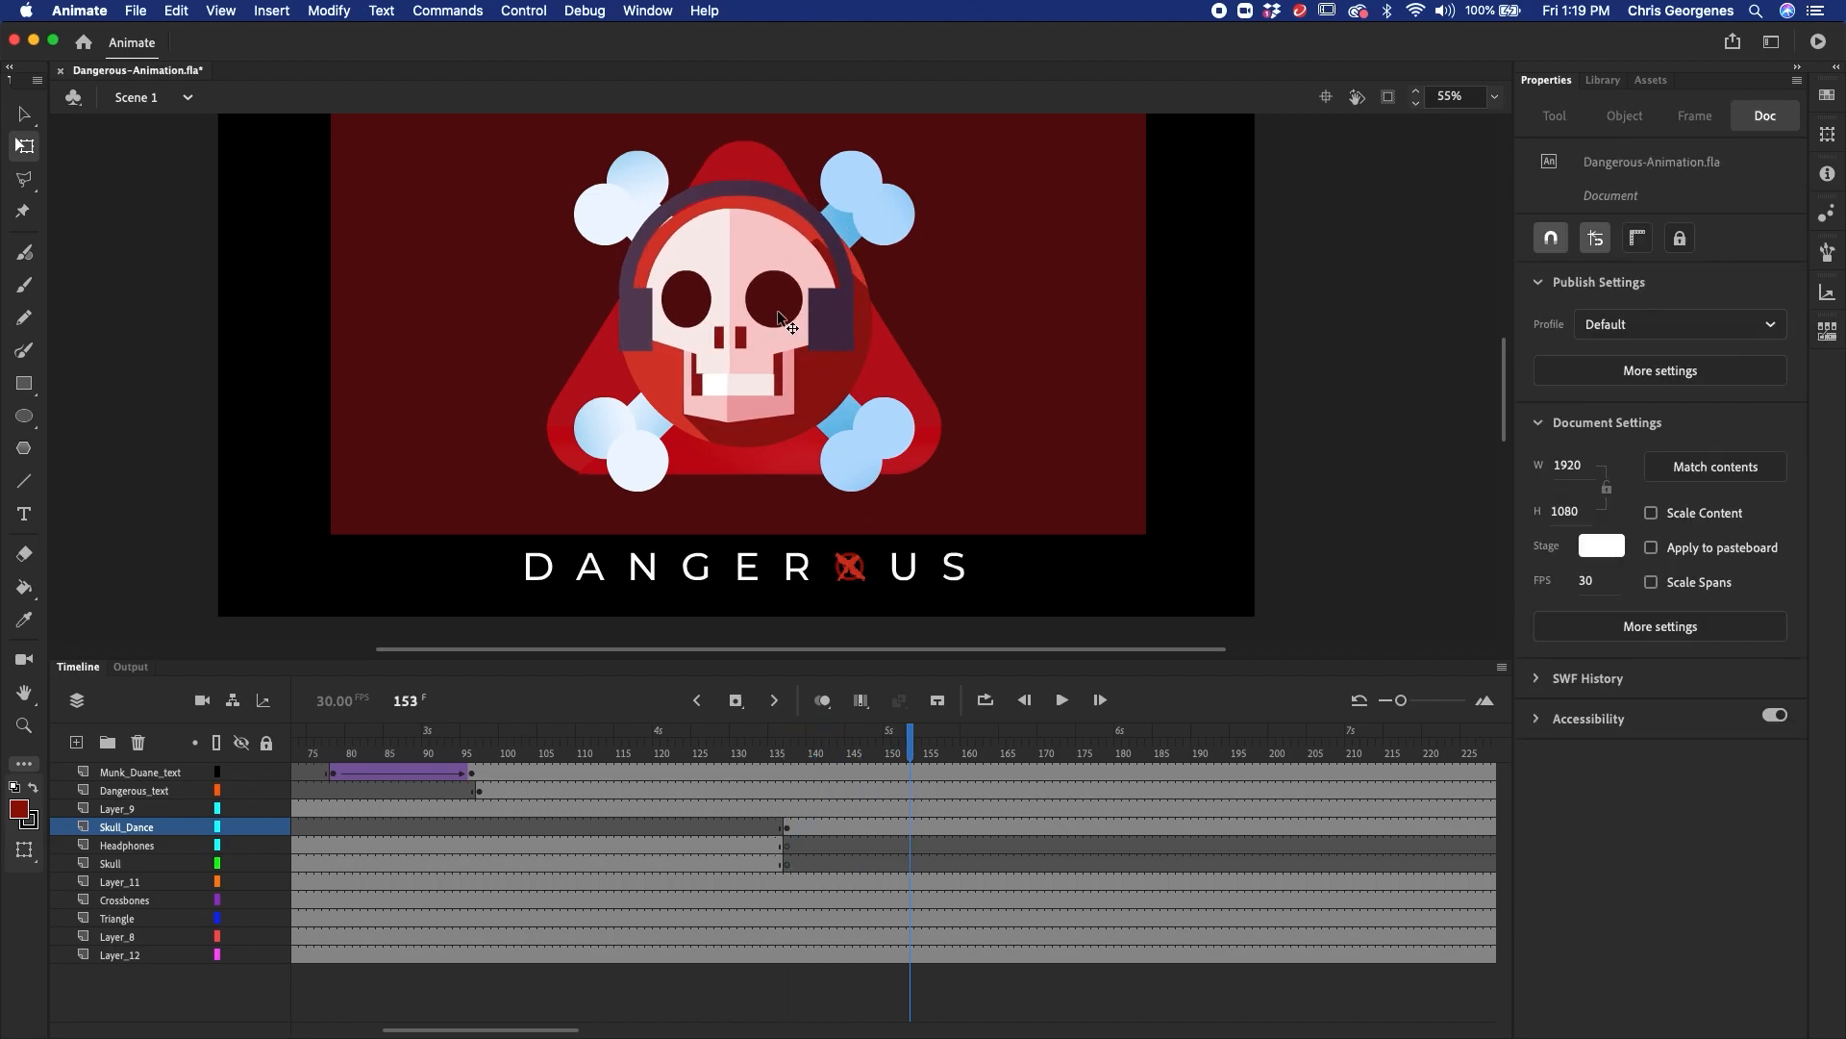
{"action": "left_click", "coordinate": [777, 342]}
{"action": "mouse_move", "coordinate": [917, 740]}
{"action": "left_mouse_down"}
{"action": "mouse_move", "coordinate": [885, 742]}
{"action": "mouse_move", "coordinate": [903, 746]}
{"action": "left_mouse_up"}
{"action": "left_click", "coordinate": [907, 826]}
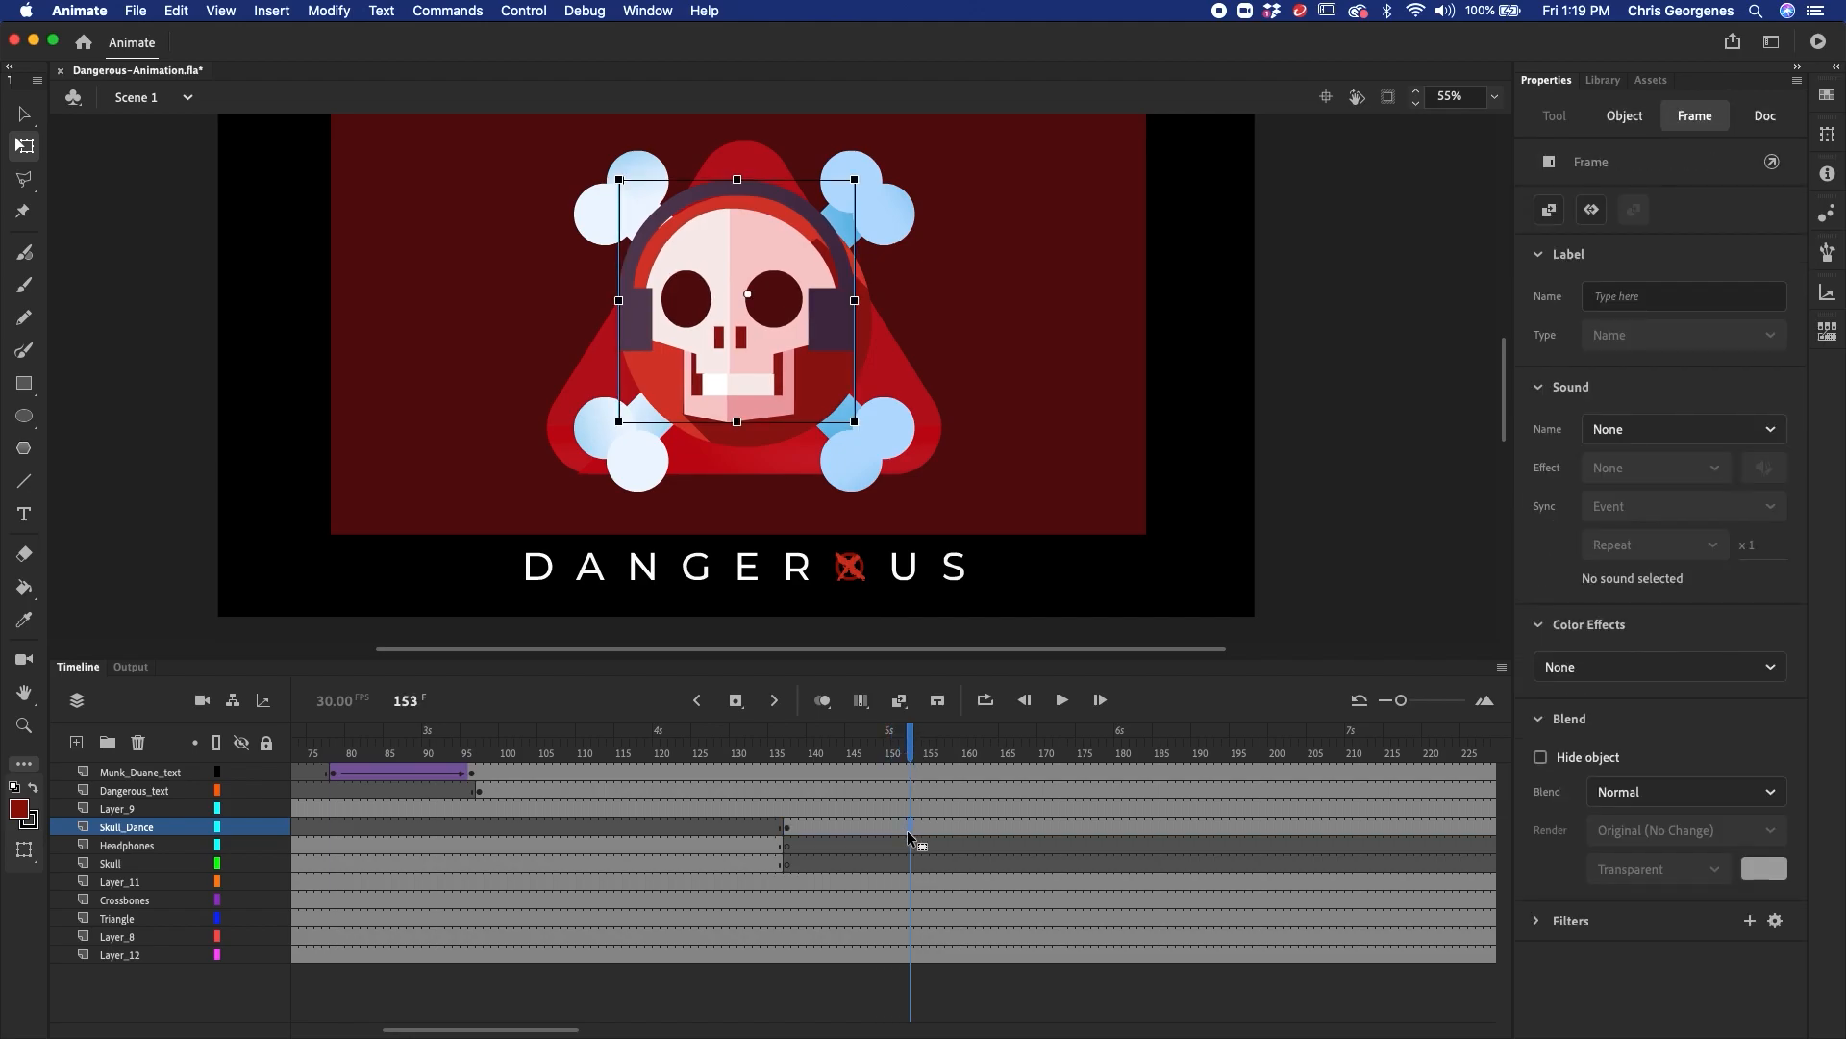
{"action": "key", "text": "F6"}
- Duplicate the skull symbol used at frame 137 of the Skull_Dance layer as a new symbol named Skull-Turn
{"action": "left_click", "coordinate": [769, 340]}
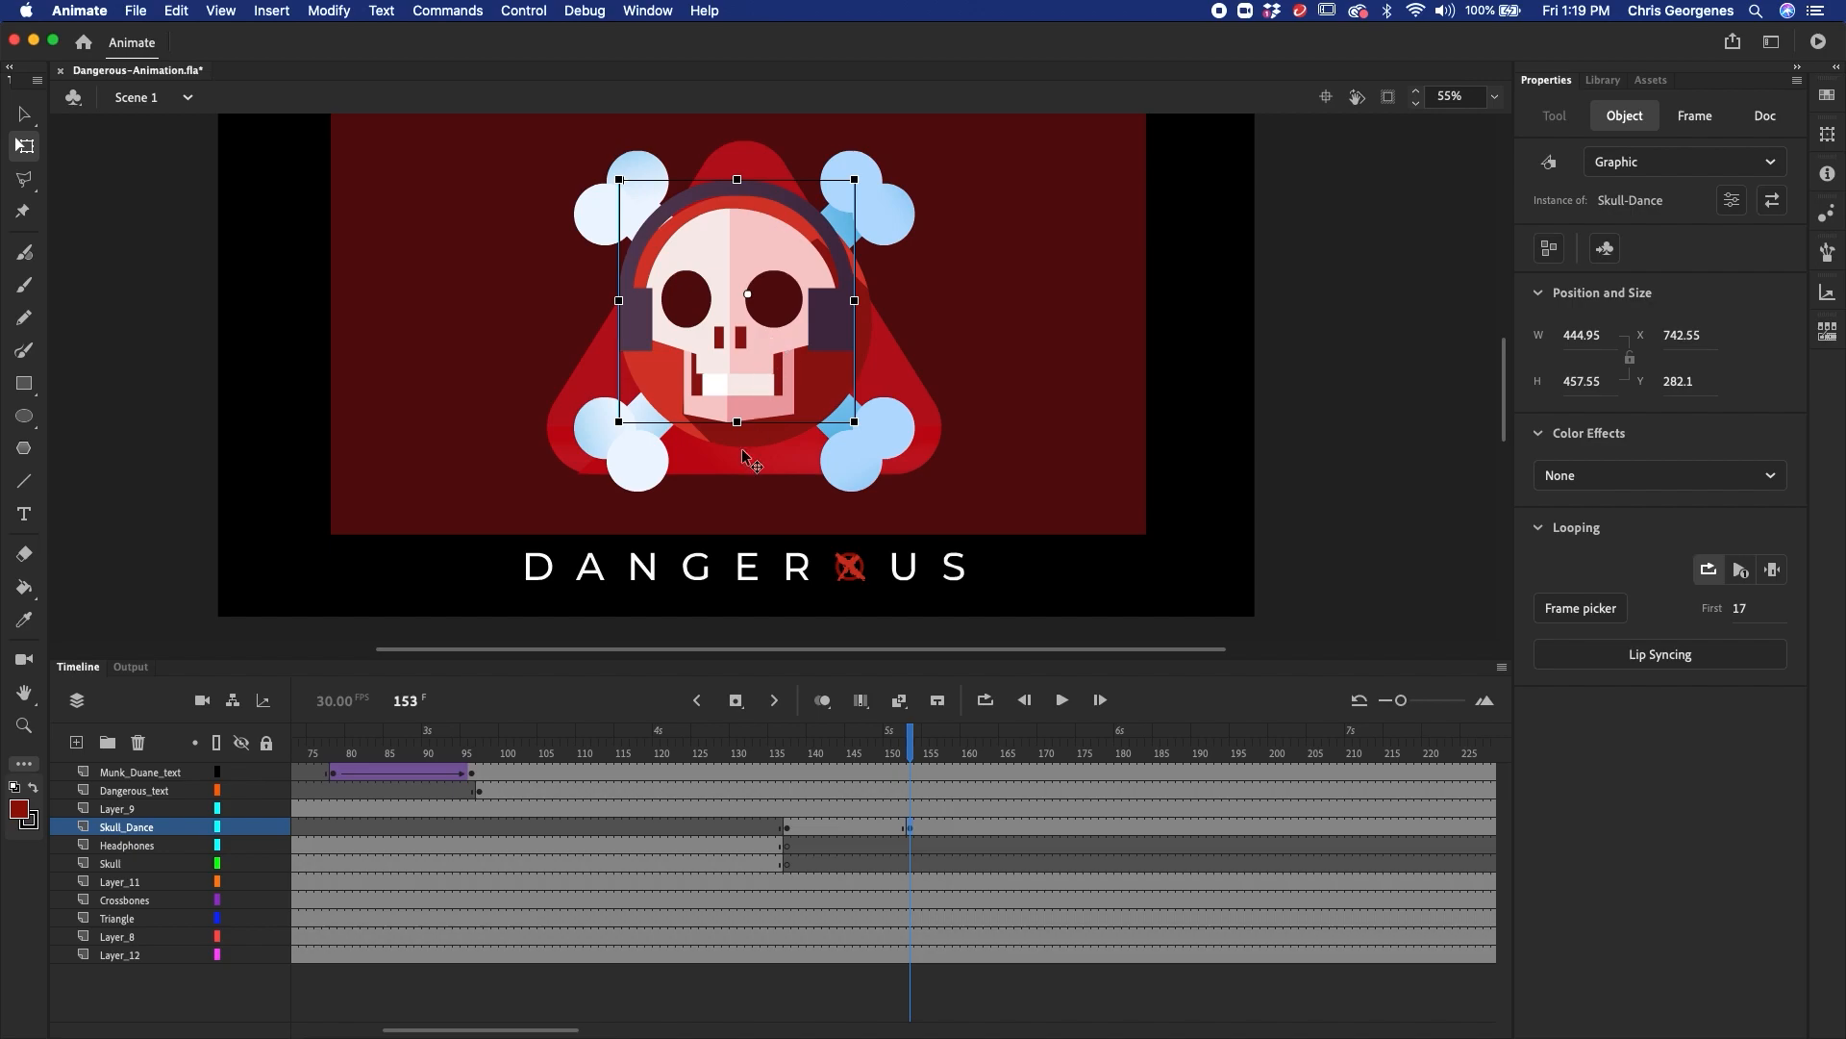
{"action": "left_click", "coordinate": [793, 829]}
{"action": "right_click", "coordinate": [786, 337]}
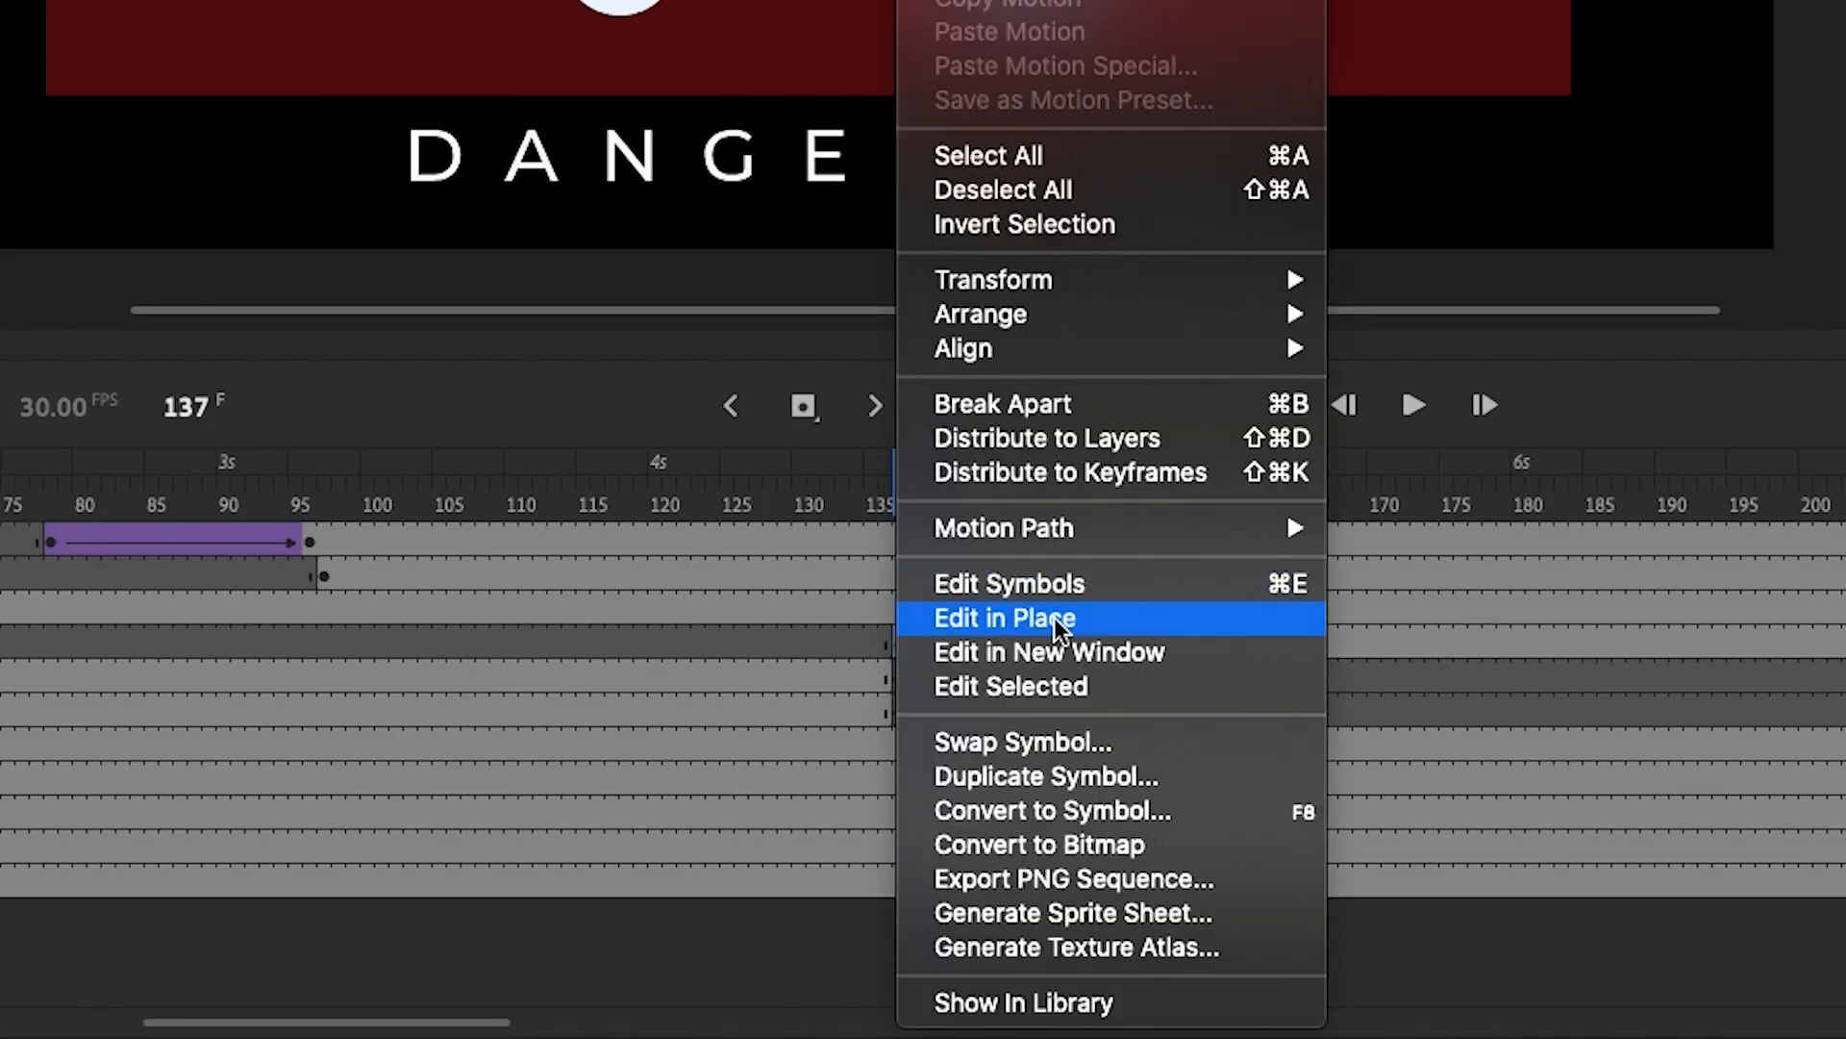
{"action": "left_click", "coordinate": [1055, 770]}
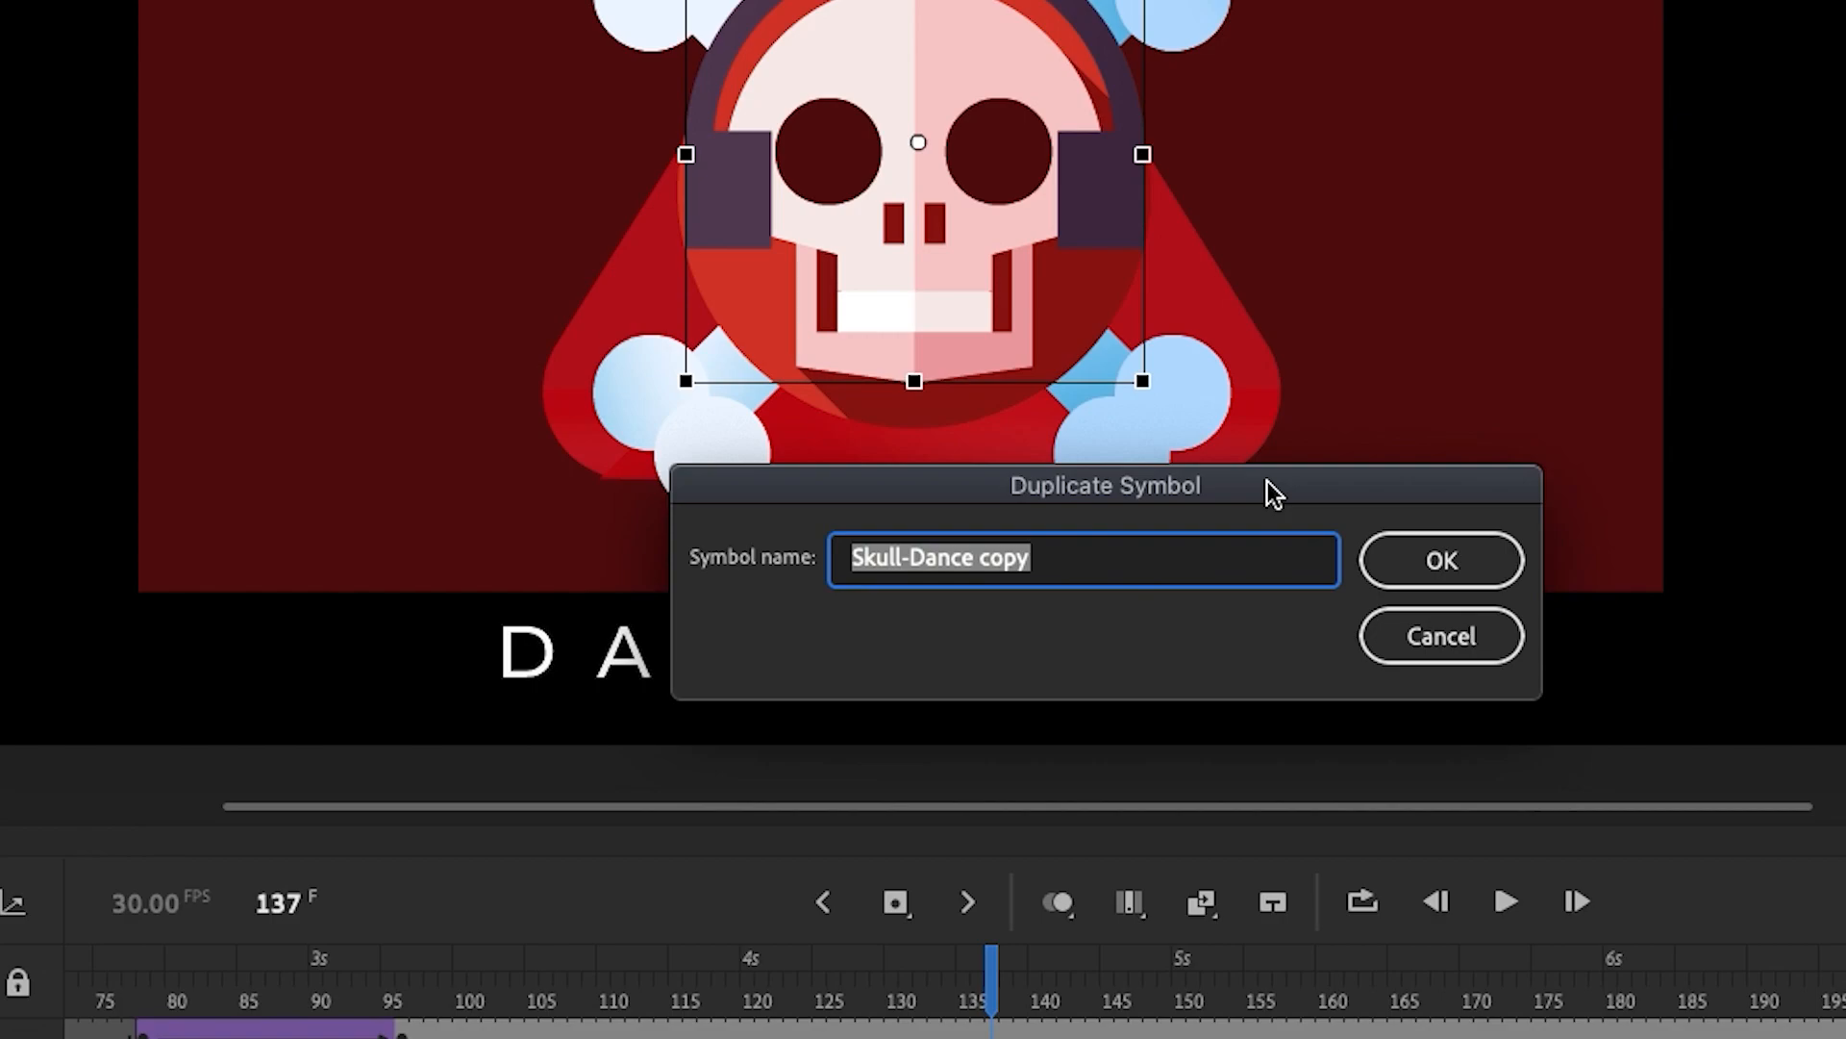
{"action": "left_click_drag", "start_coordinate": [1051, 558], "coordinate": [920, 550]}
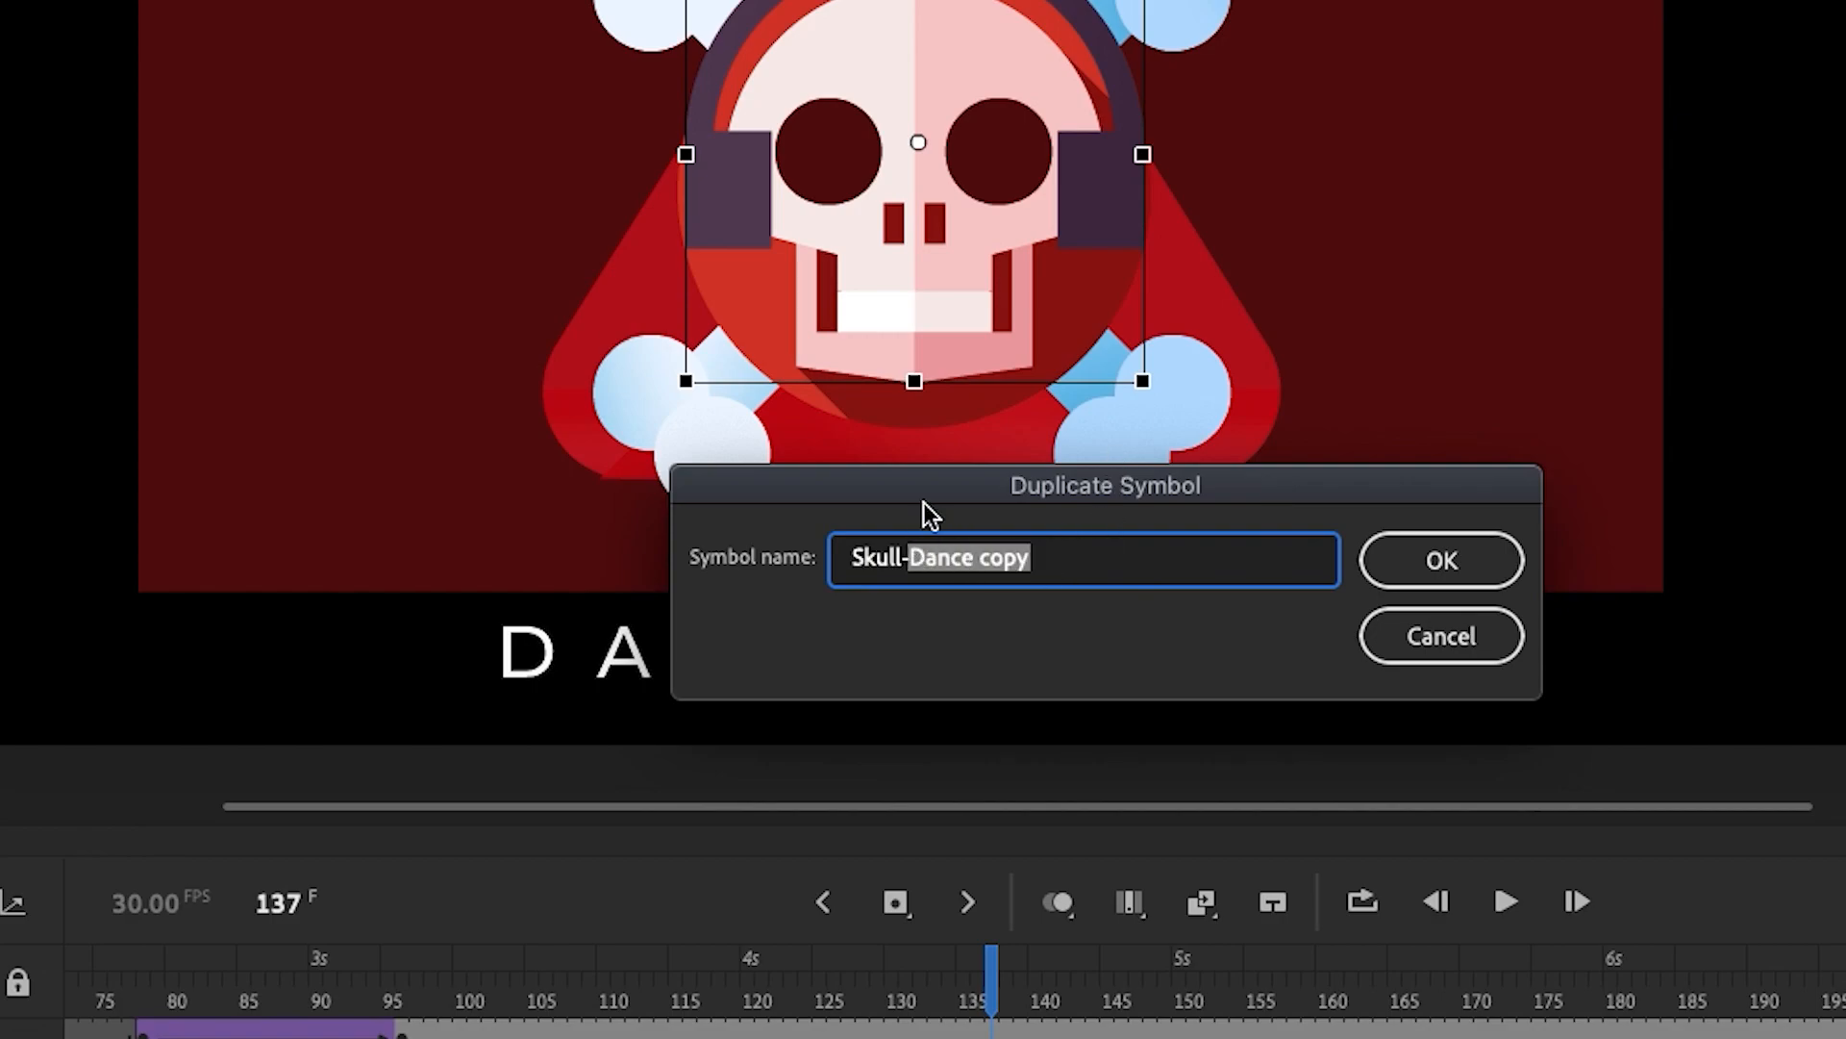
{"action": "type", "text": "Turn"}
{"action": "key", "text": "Return"}
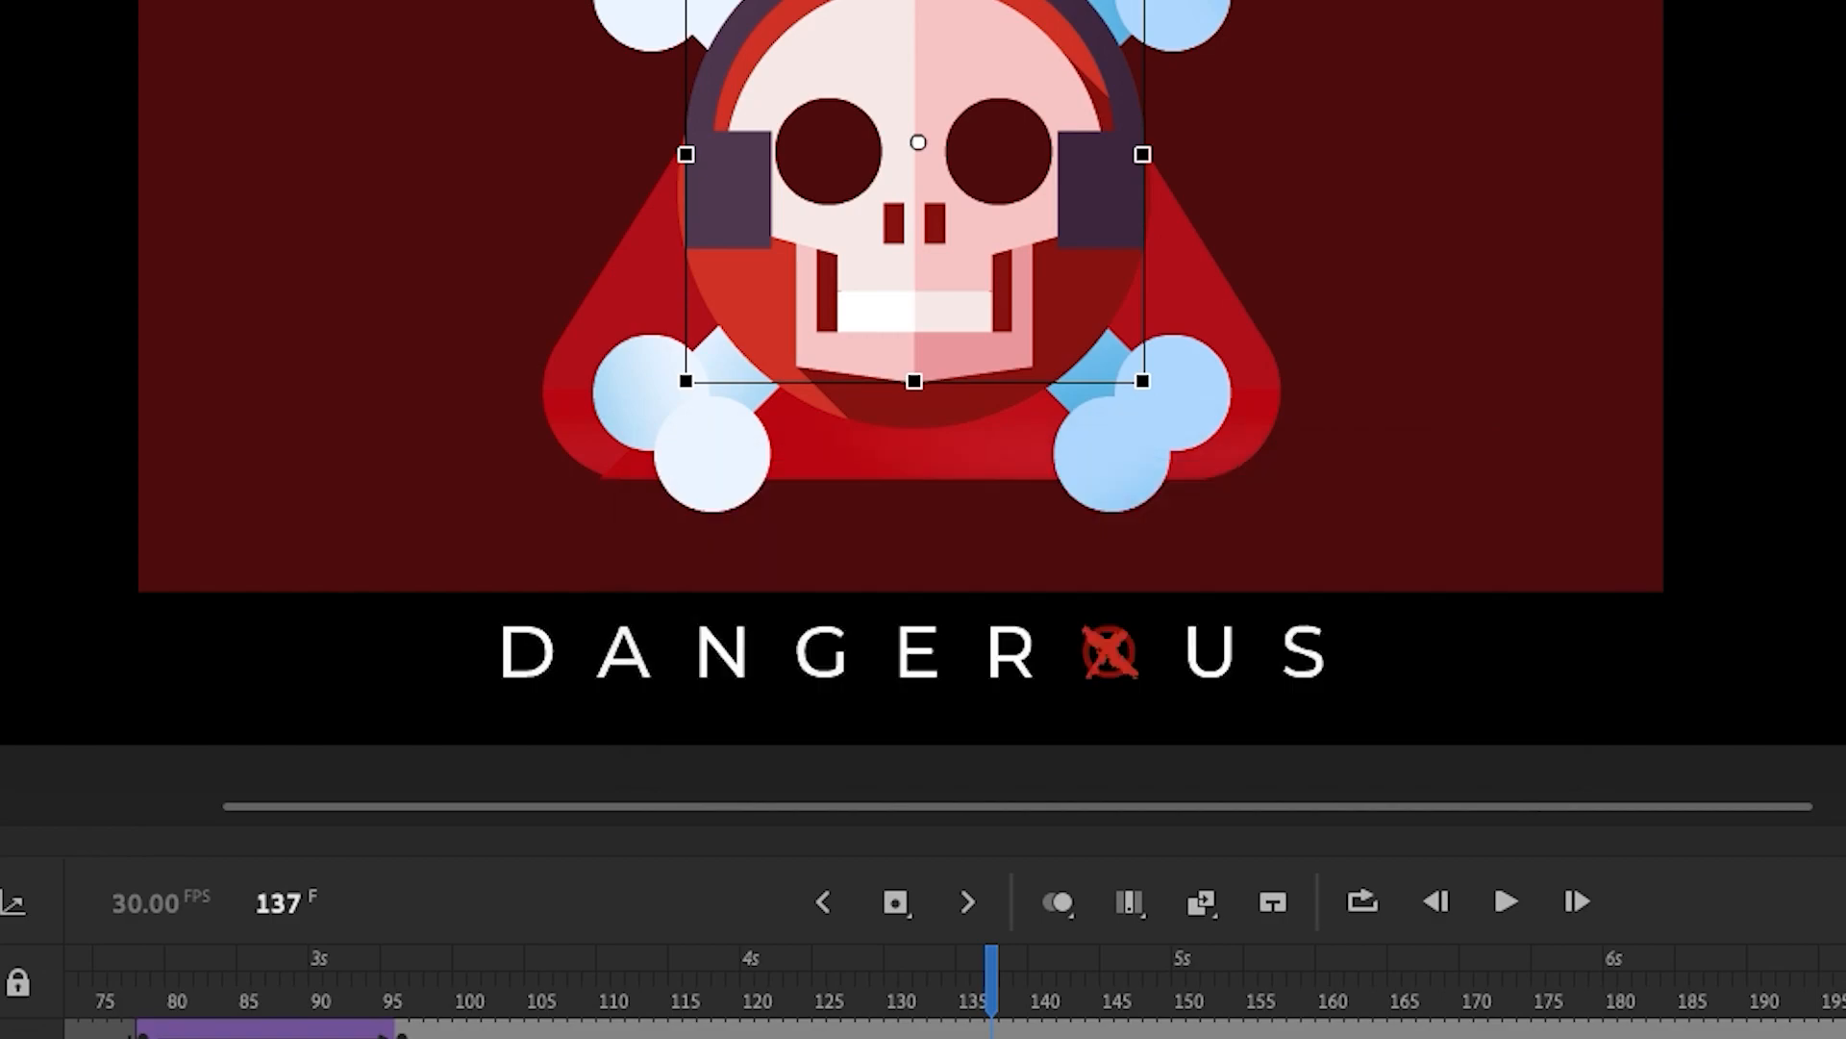
- Remove all frames after frame 15 on every layer of the Skull-Turn symbol and return to Scene 1
{"action": "double_click", "coordinate": [793, 338]}
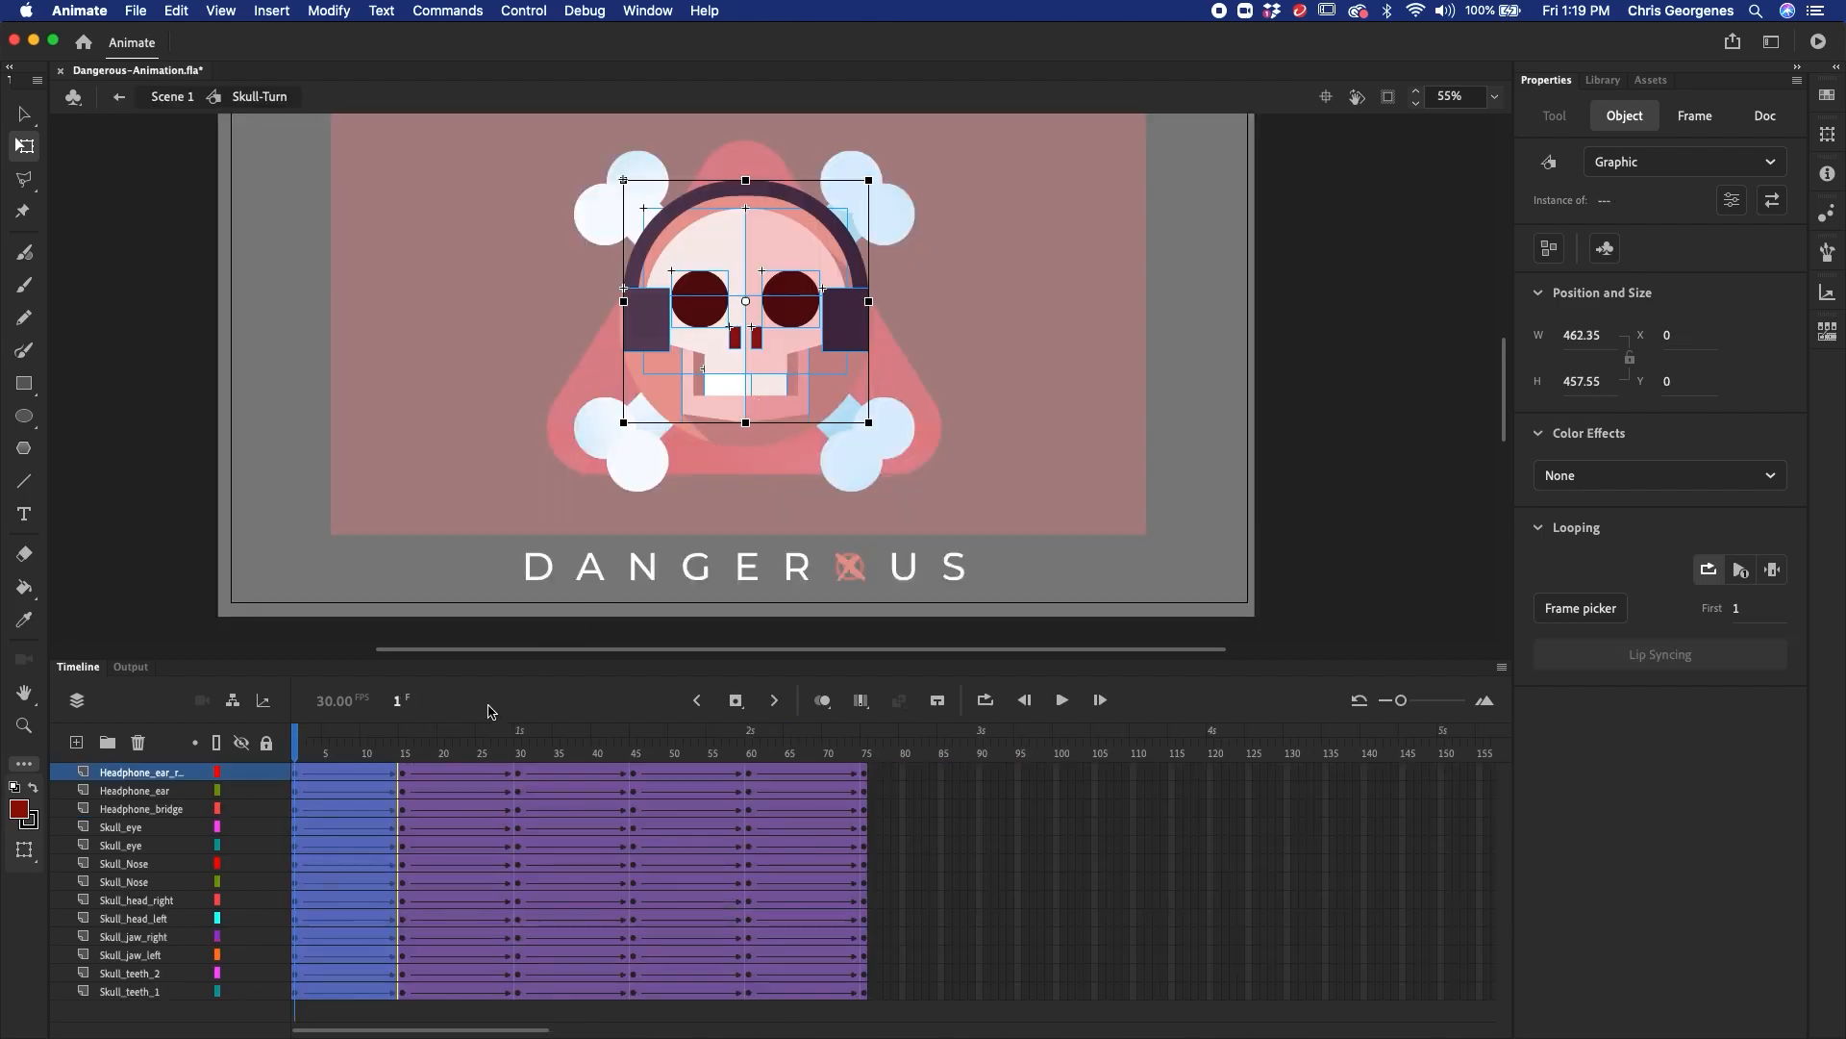
{"action": "left_click", "coordinate": [408, 774]}
{"action": "left_click_drag", "start_coordinate": [408, 773], "coordinate": [1058, 991]}
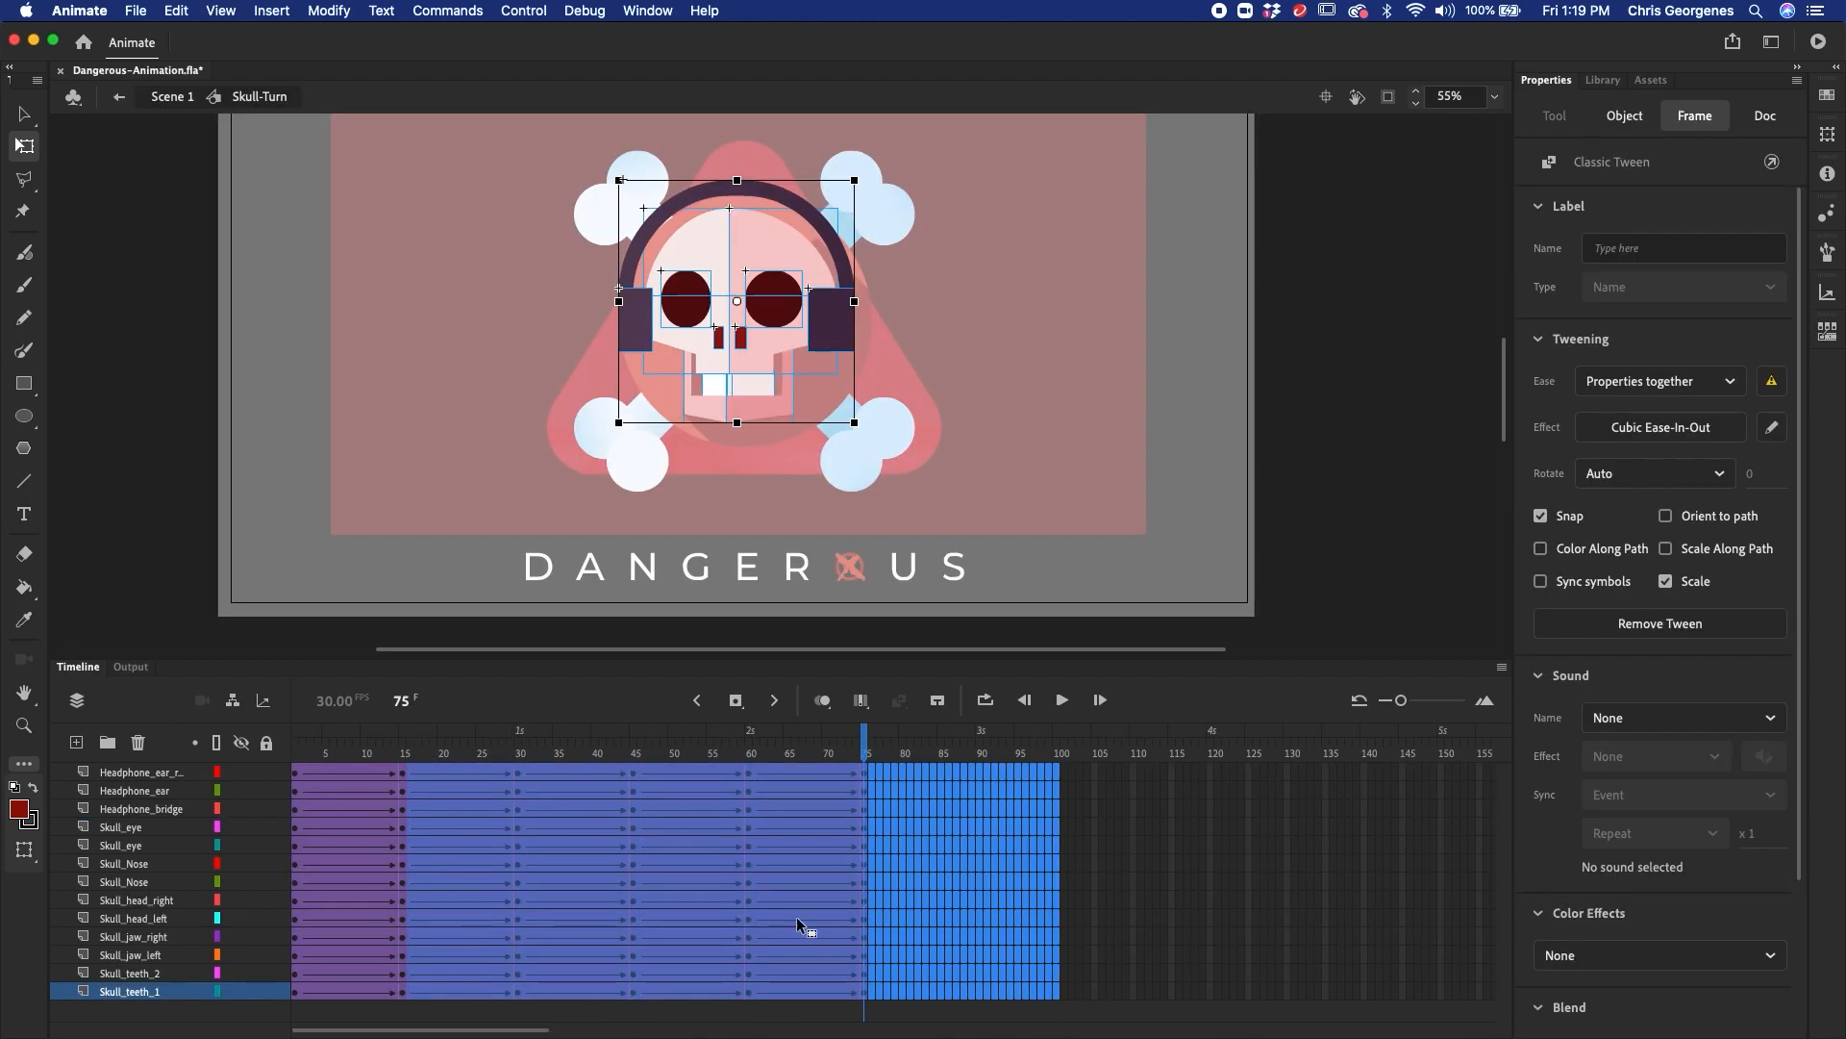
{"action": "right_click", "coordinate": [790, 890]}
{"action": "left_click", "coordinate": [858, 615]}
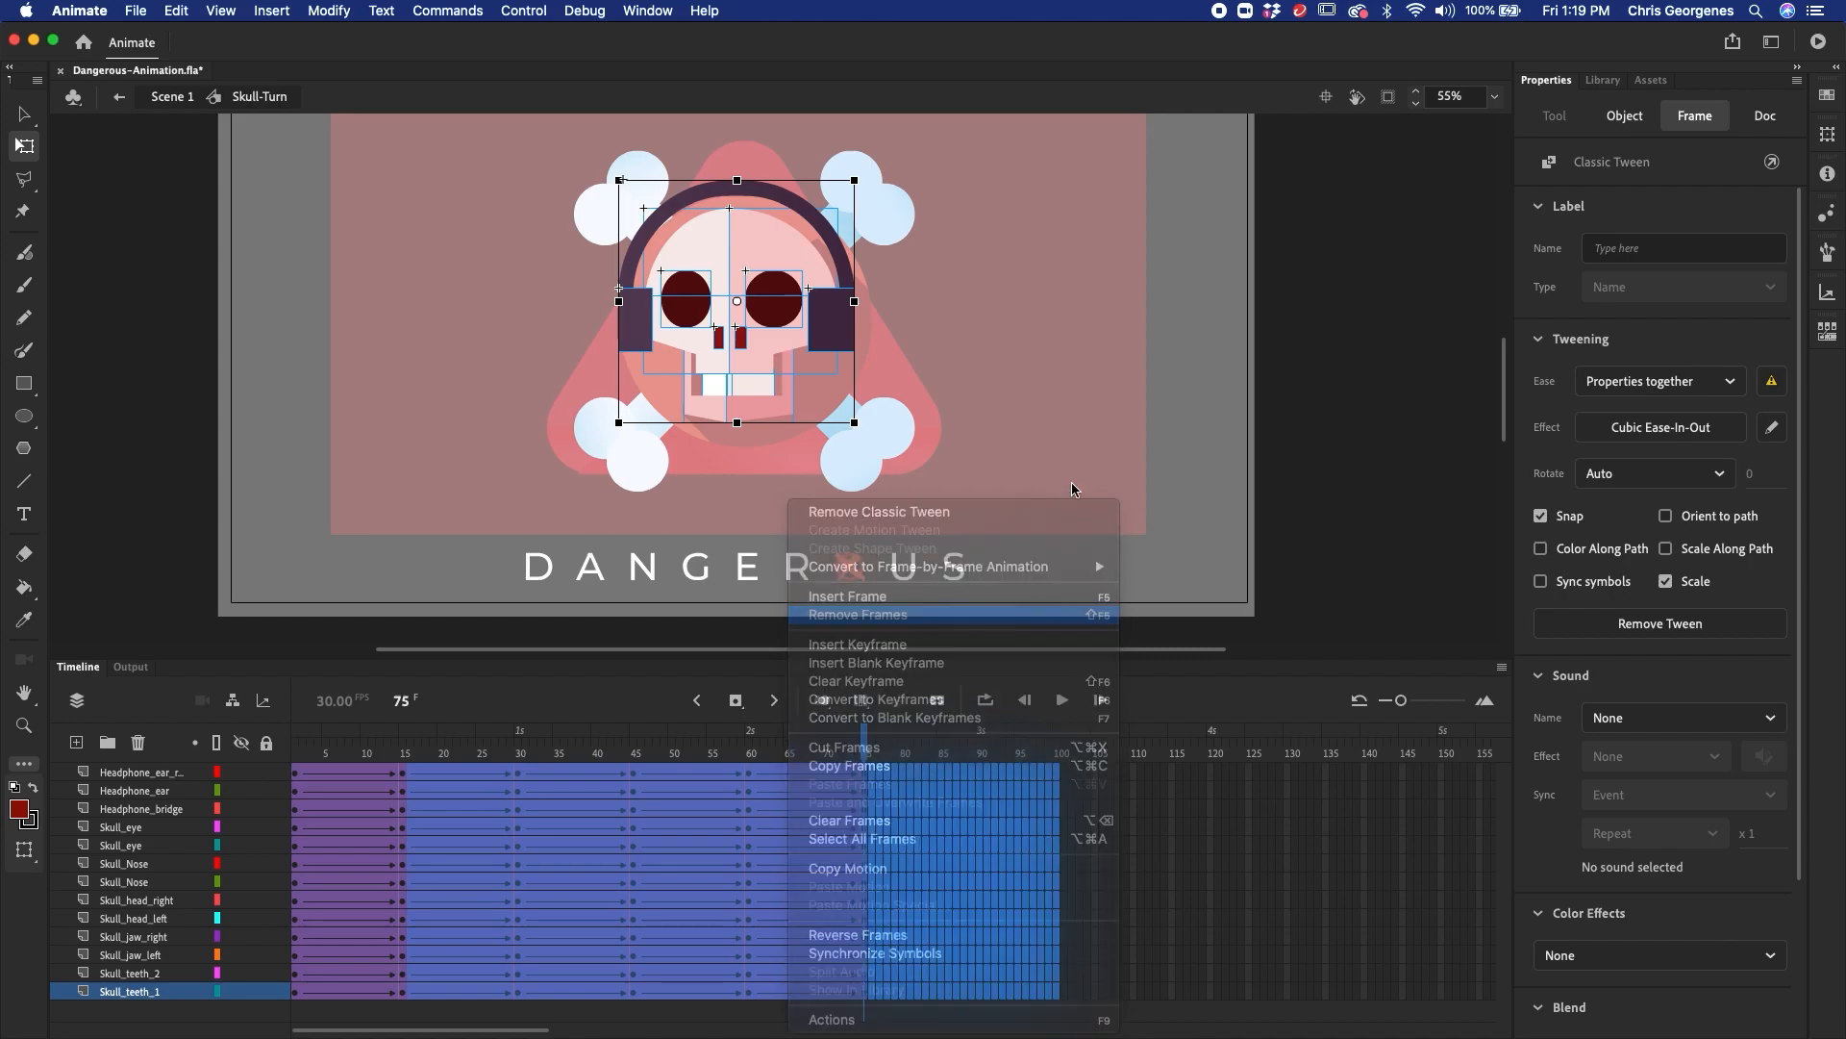
{"action": "double_click", "coordinate": [1077, 477]}
{"action": "mouse_move", "coordinate": [894, 752]}
{"action": "left_mouse_down"}
{"action": "mouse_move", "coordinate": [795, 752]}
{"action": "mouse_move", "coordinate": [939, 752]}
{"action": "mouse_move", "coordinate": [910, 752]}
{"action": "left_mouse_up"}
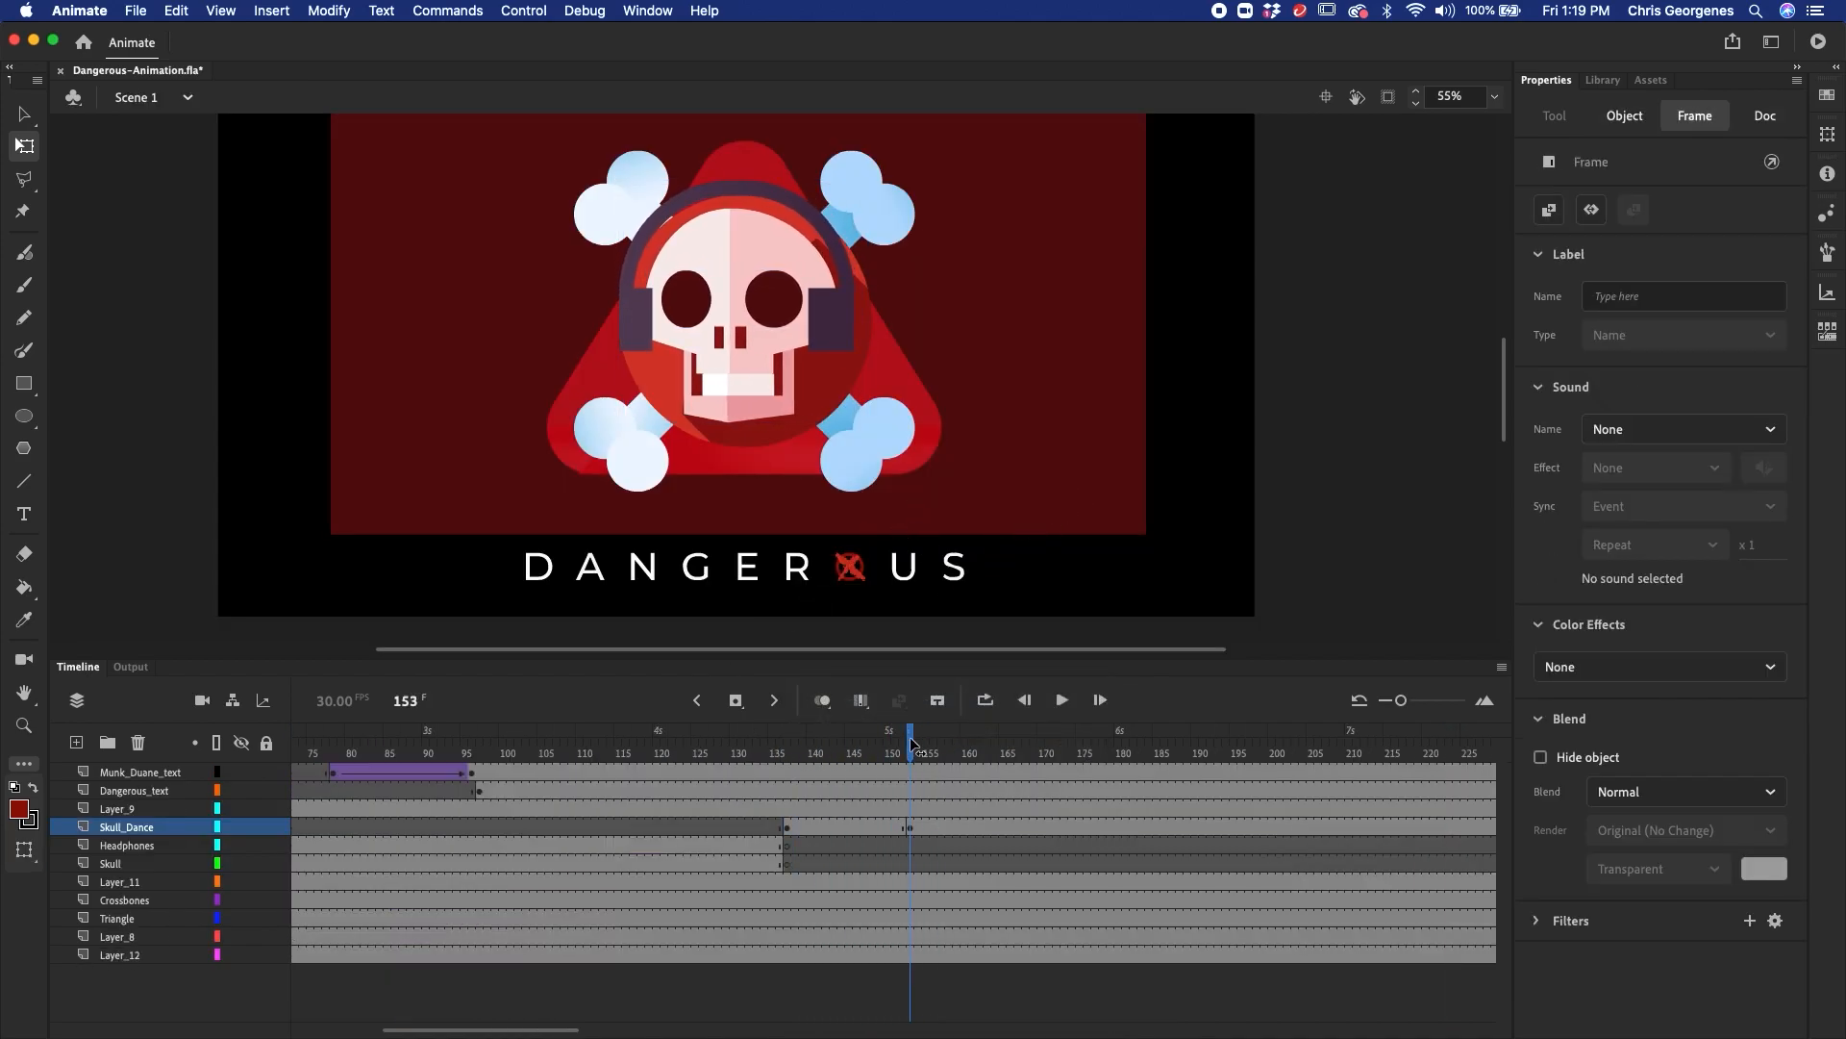
- Remove frames 1 to 14 on all layers of the Skull-Dance symbol used at frame 153
{"action": "double_click", "coordinate": [787, 336]}
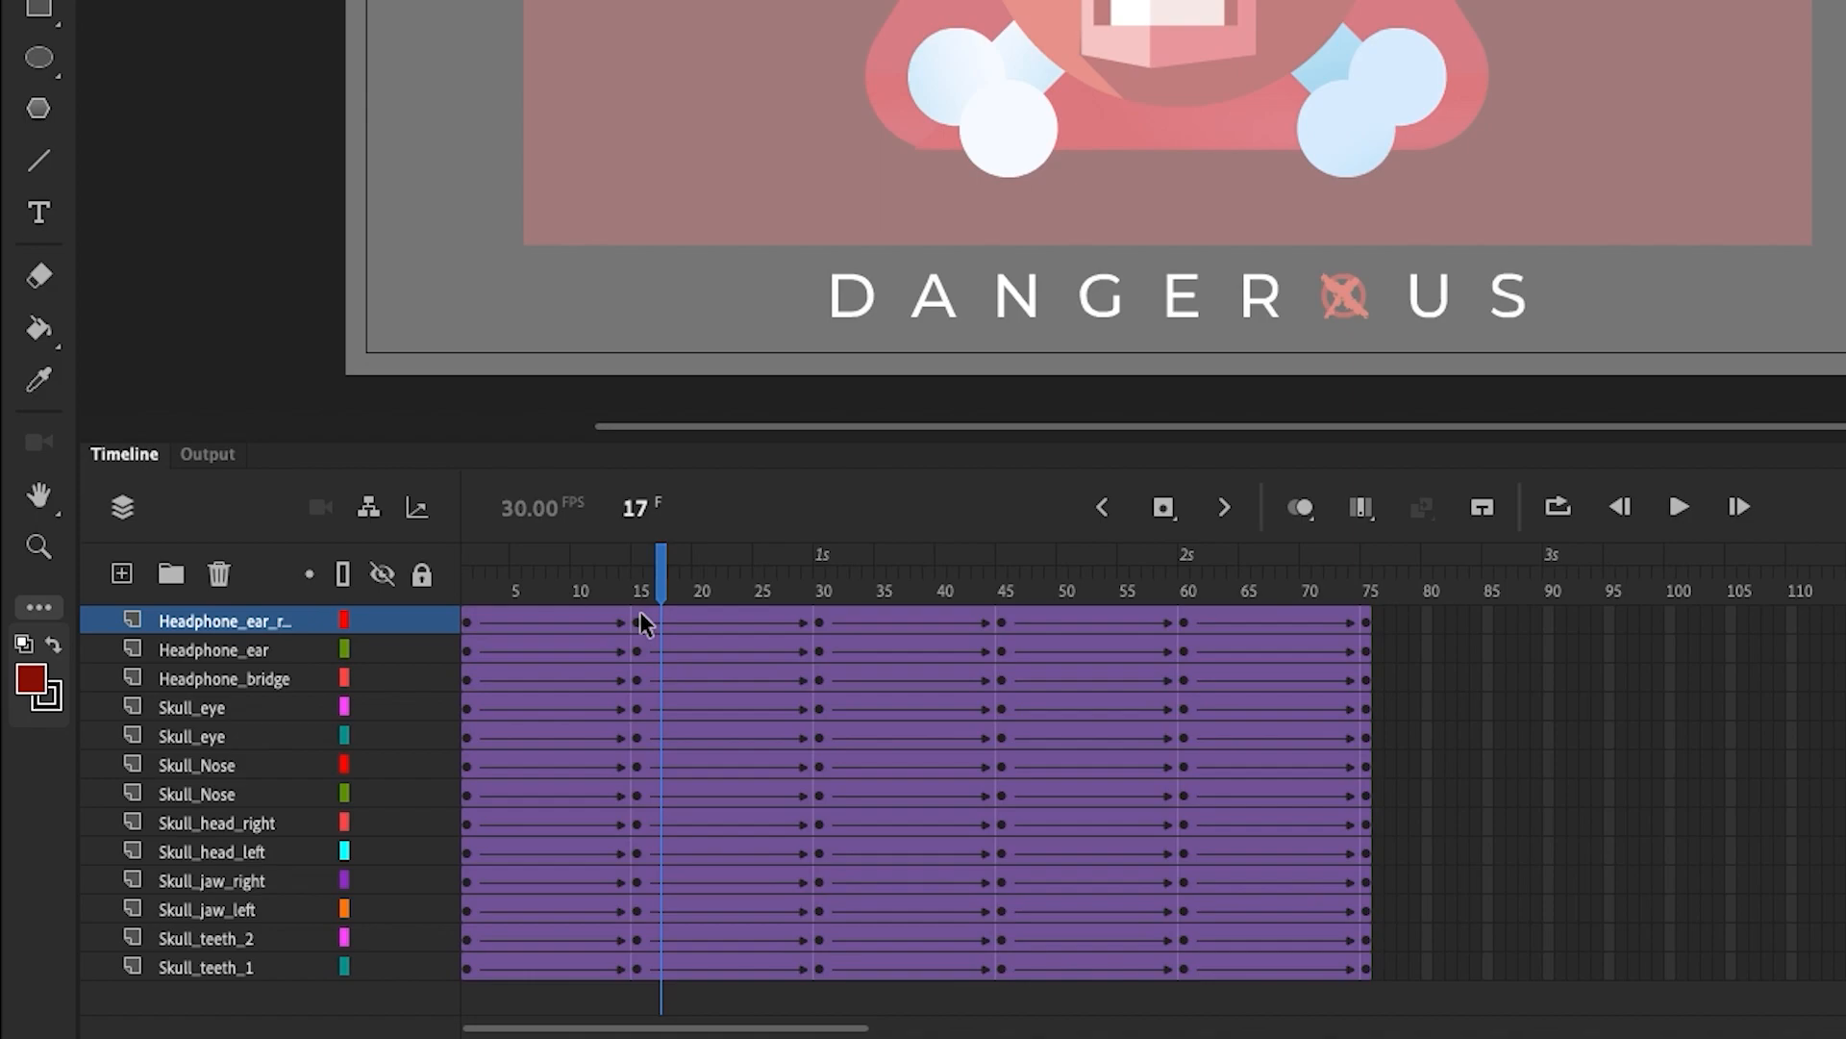
{"action": "left_click_drag", "start_coordinate": [627, 623], "coordinate": [472, 966]}
{"action": "right_click", "coordinate": [527, 873]}
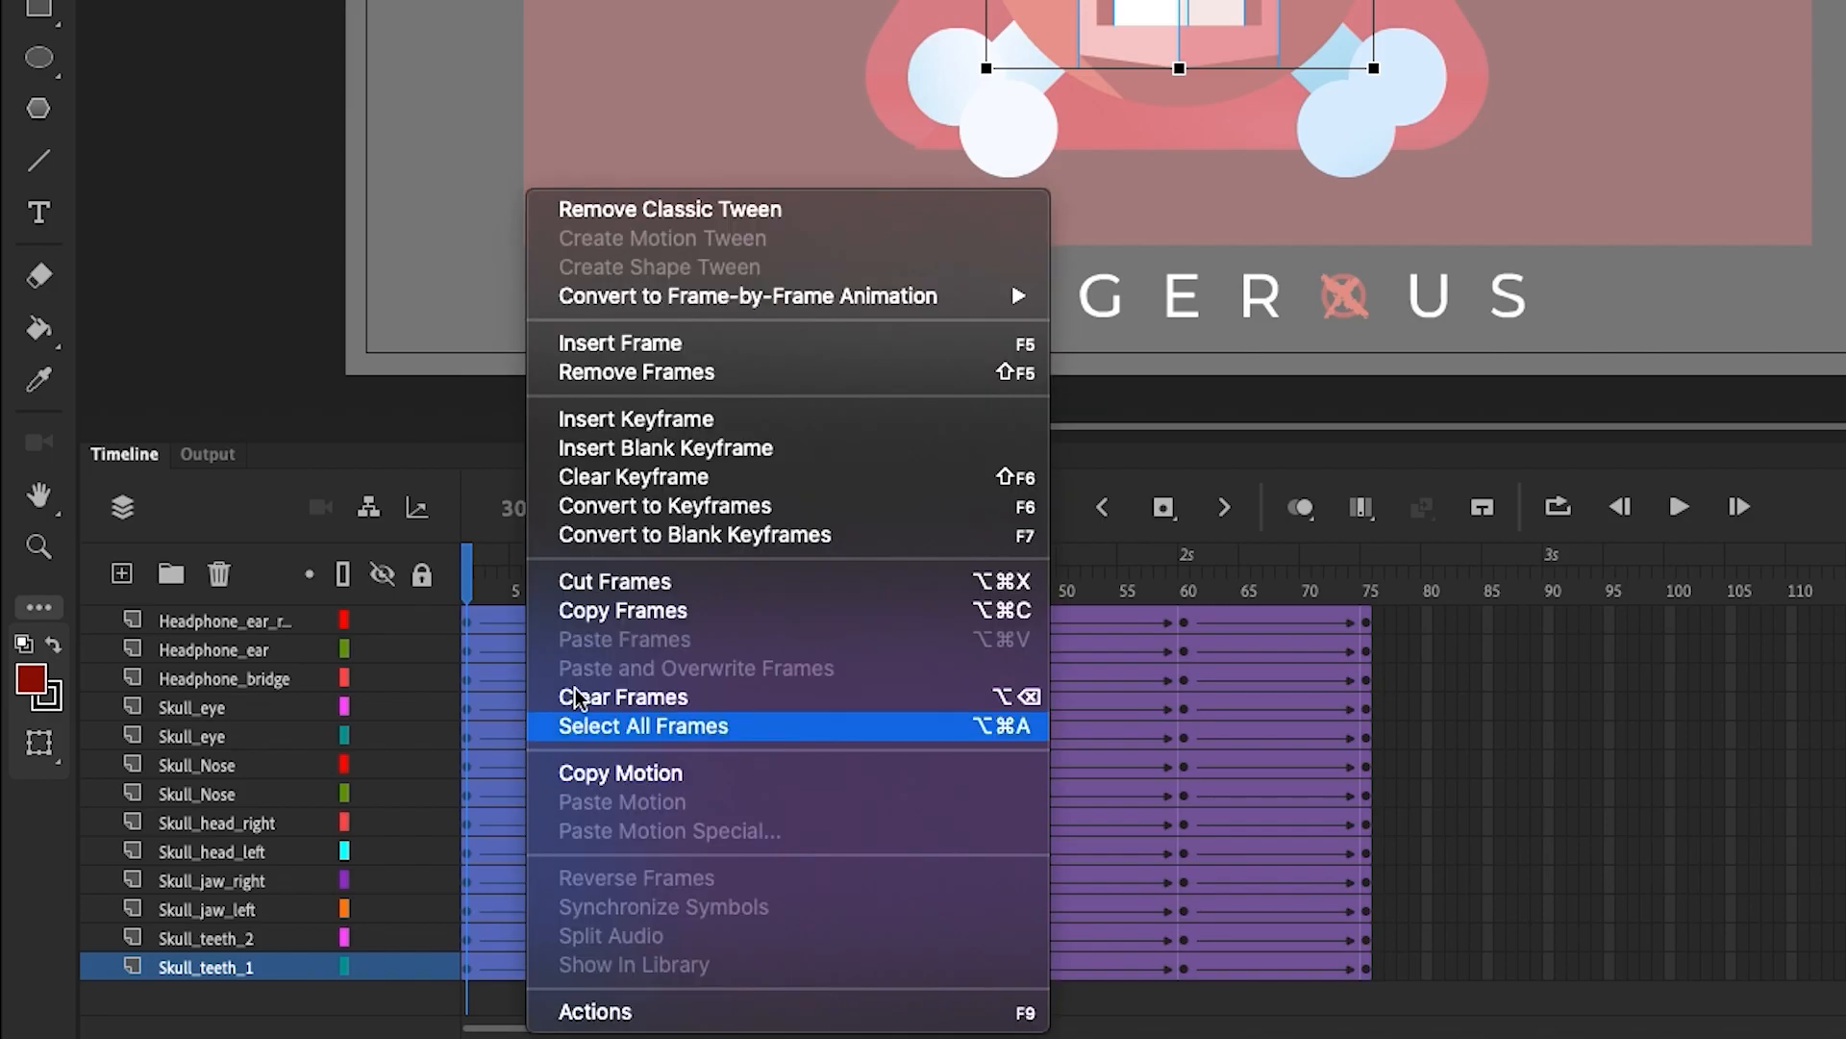
{"action": "left_click", "coordinate": [615, 373]}
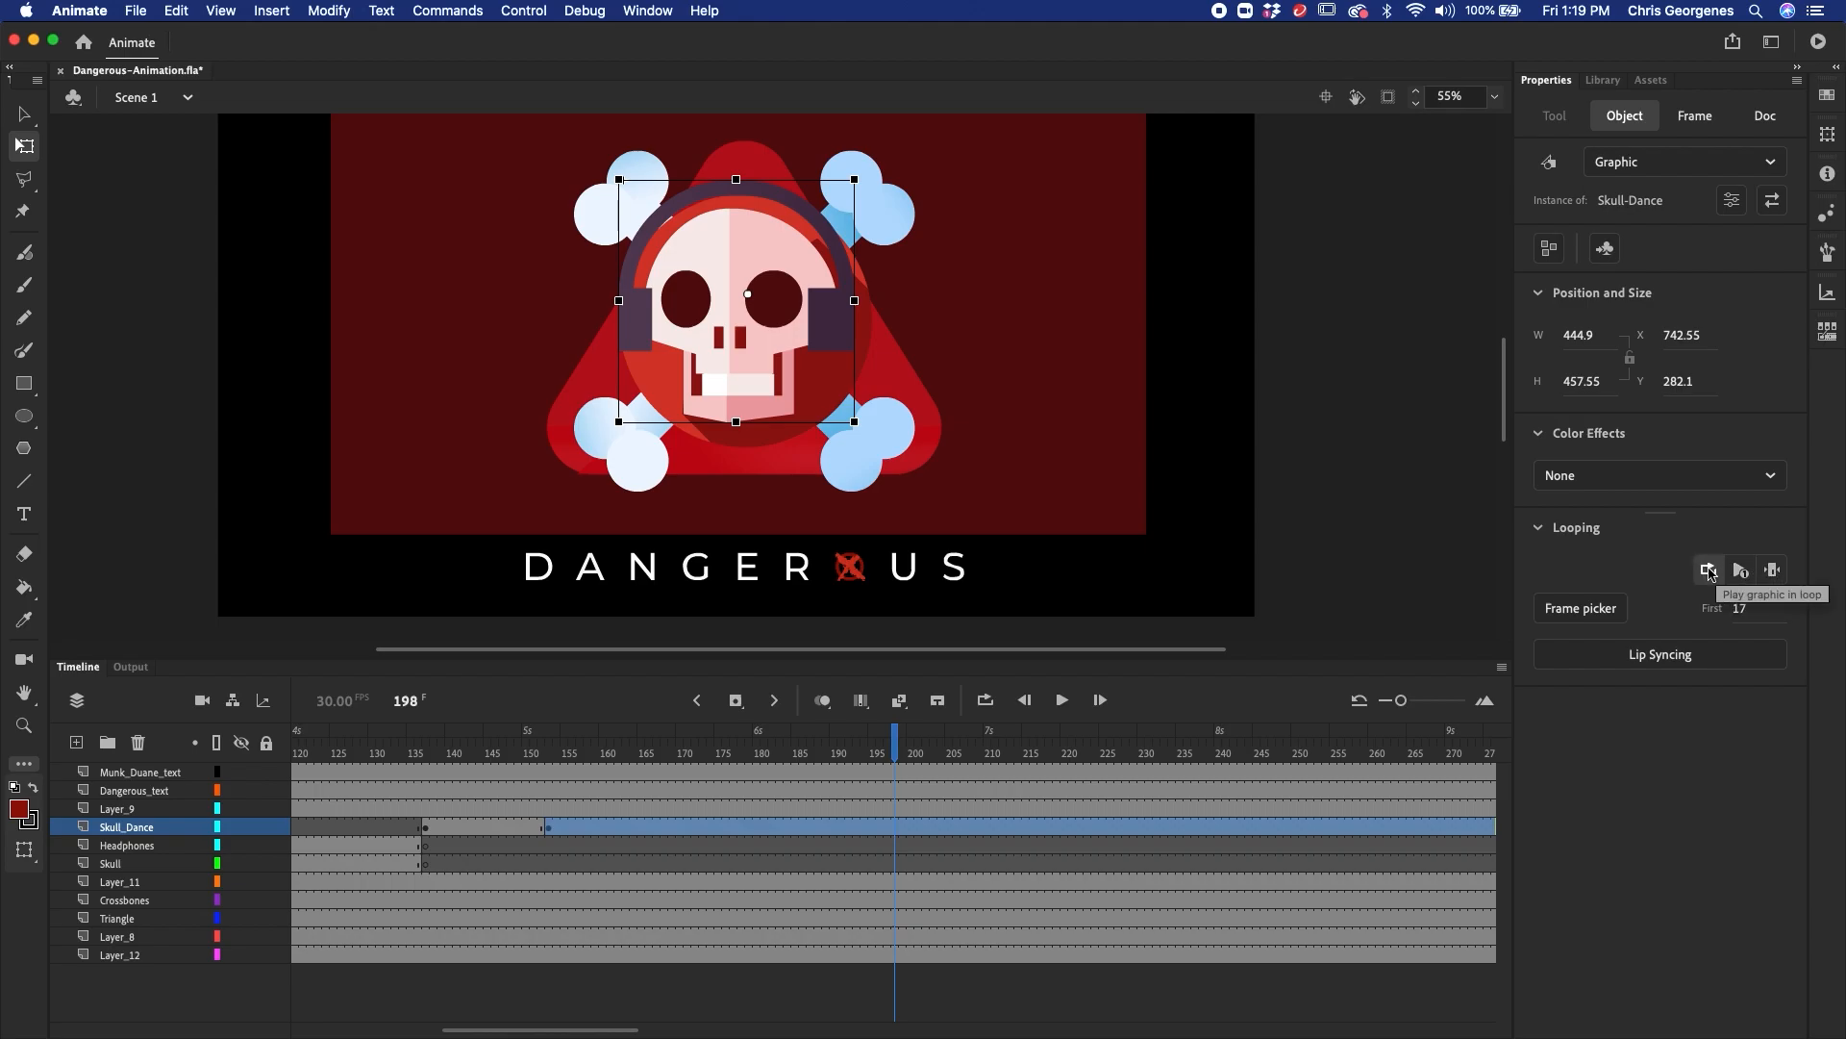
- Set the Skull-Dance instance in Scene 1 to play once from frame 1 and move its keyframe to frame 151
{"action": "left_click_drag", "start_coordinate": [1737, 608], "coordinate": [1505, 611]}
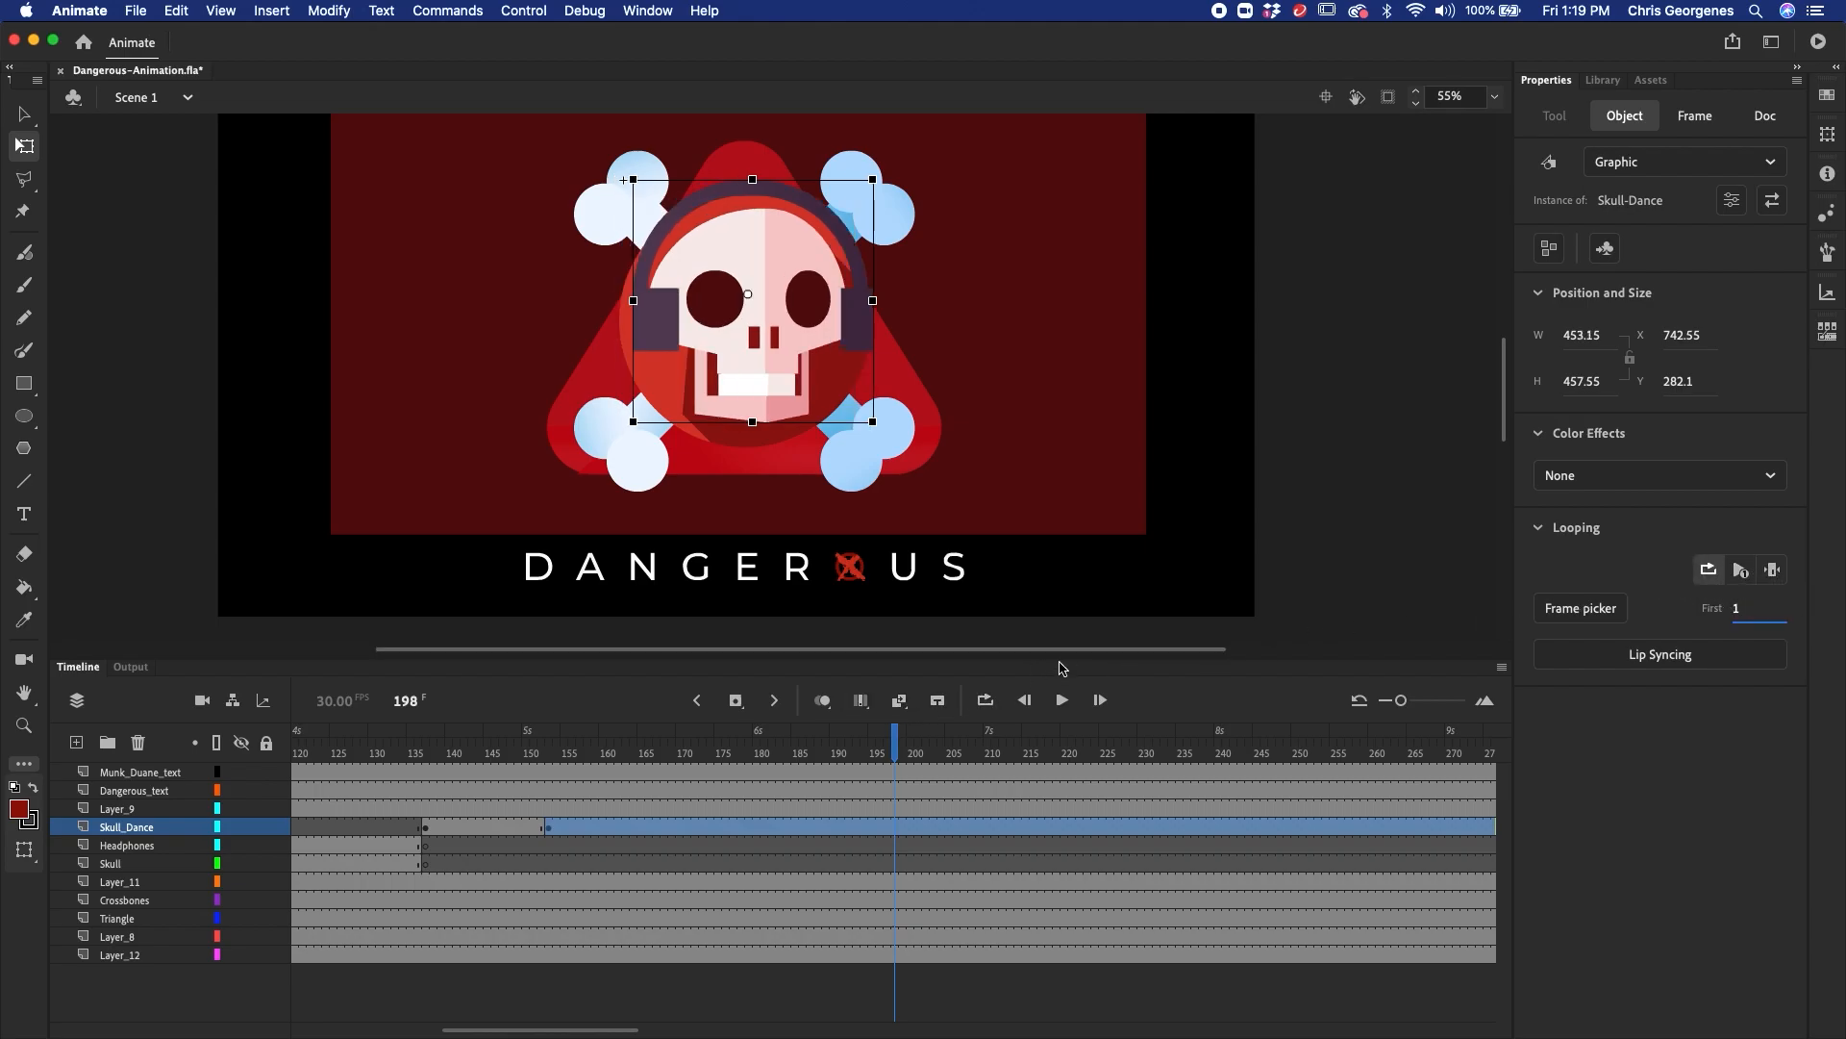
{"action": "left_click_drag", "start_coordinate": [749, 757], "coordinate": [517, 853]}
{"action": "key", "text": "v"}
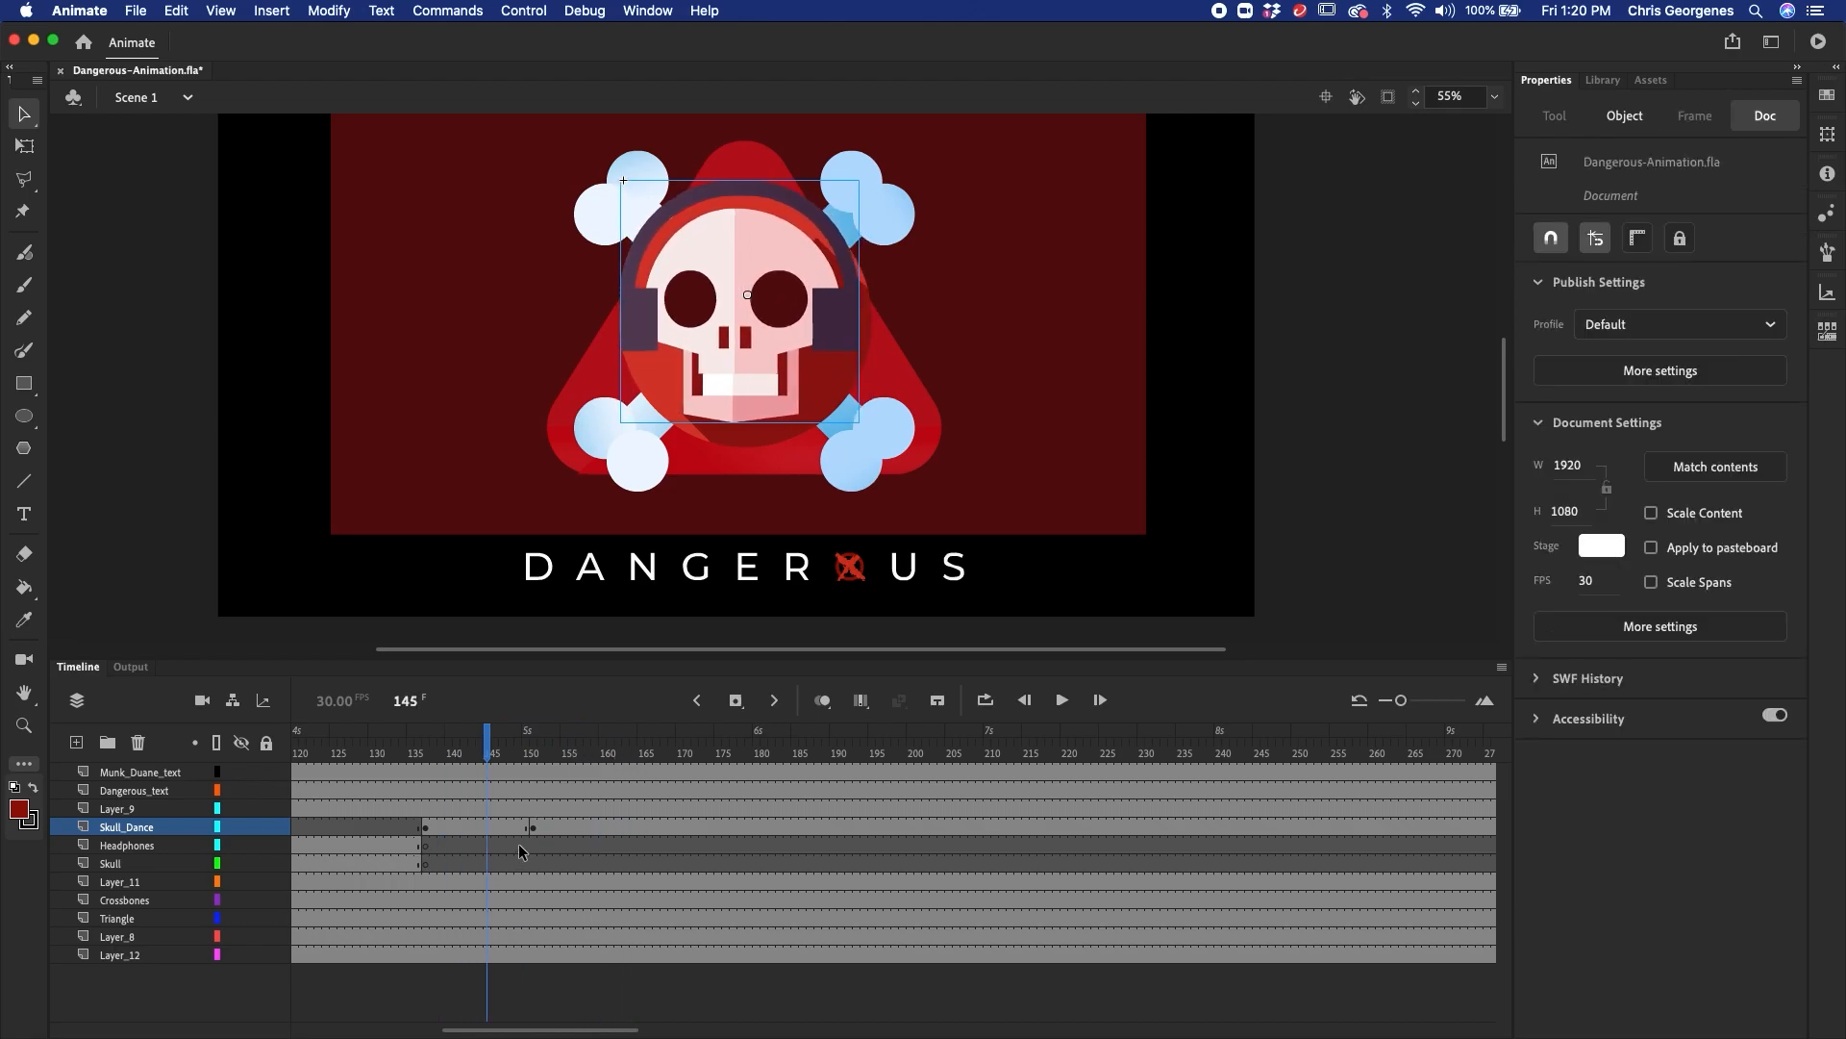
{"action": "left_click", "coordinate": [535, 829]}
{"action": "mouse_move", "coordinate": [531, 753]}
{"action": "left_mouse_down"}
{"action": "mouse_move", "coordinate": [573, 760]}
{"action": "mouse_move", "coordinate": [534, 772]}
{"action": "left_mouse_up"}
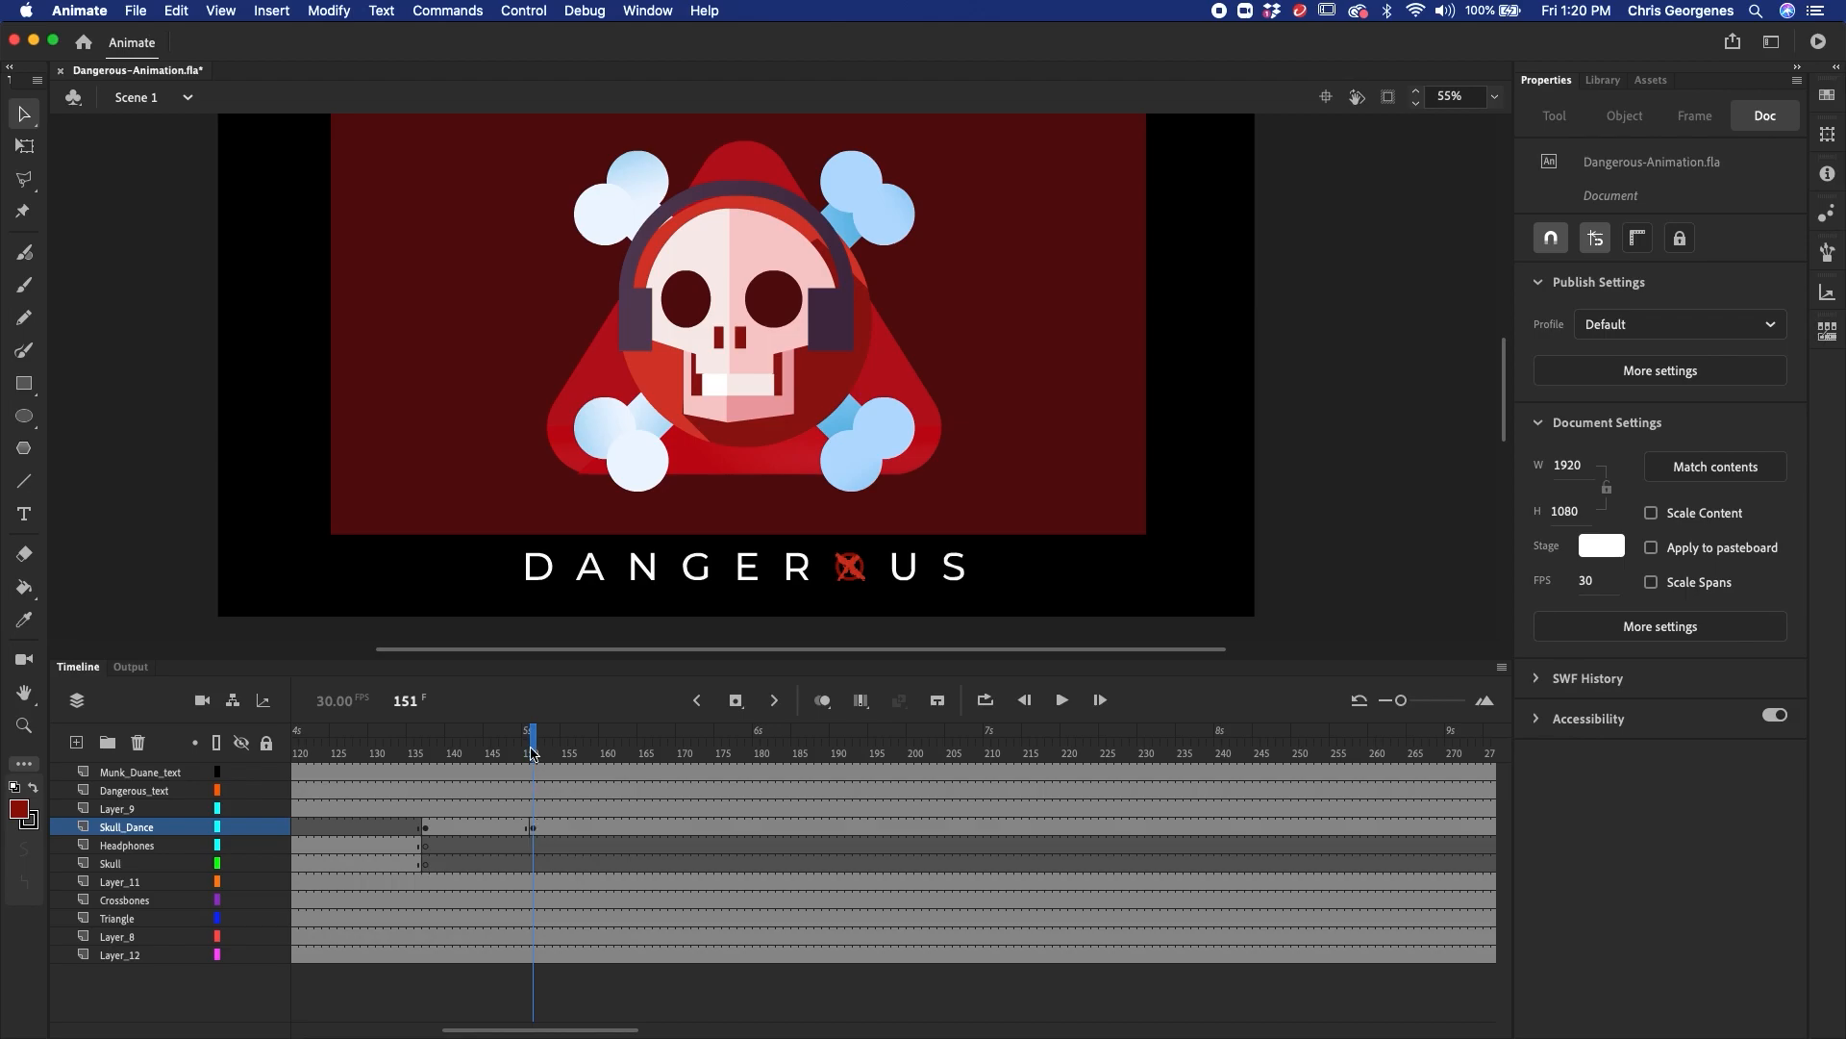
{"action": "left_click", "coordinate": [771, 333]}
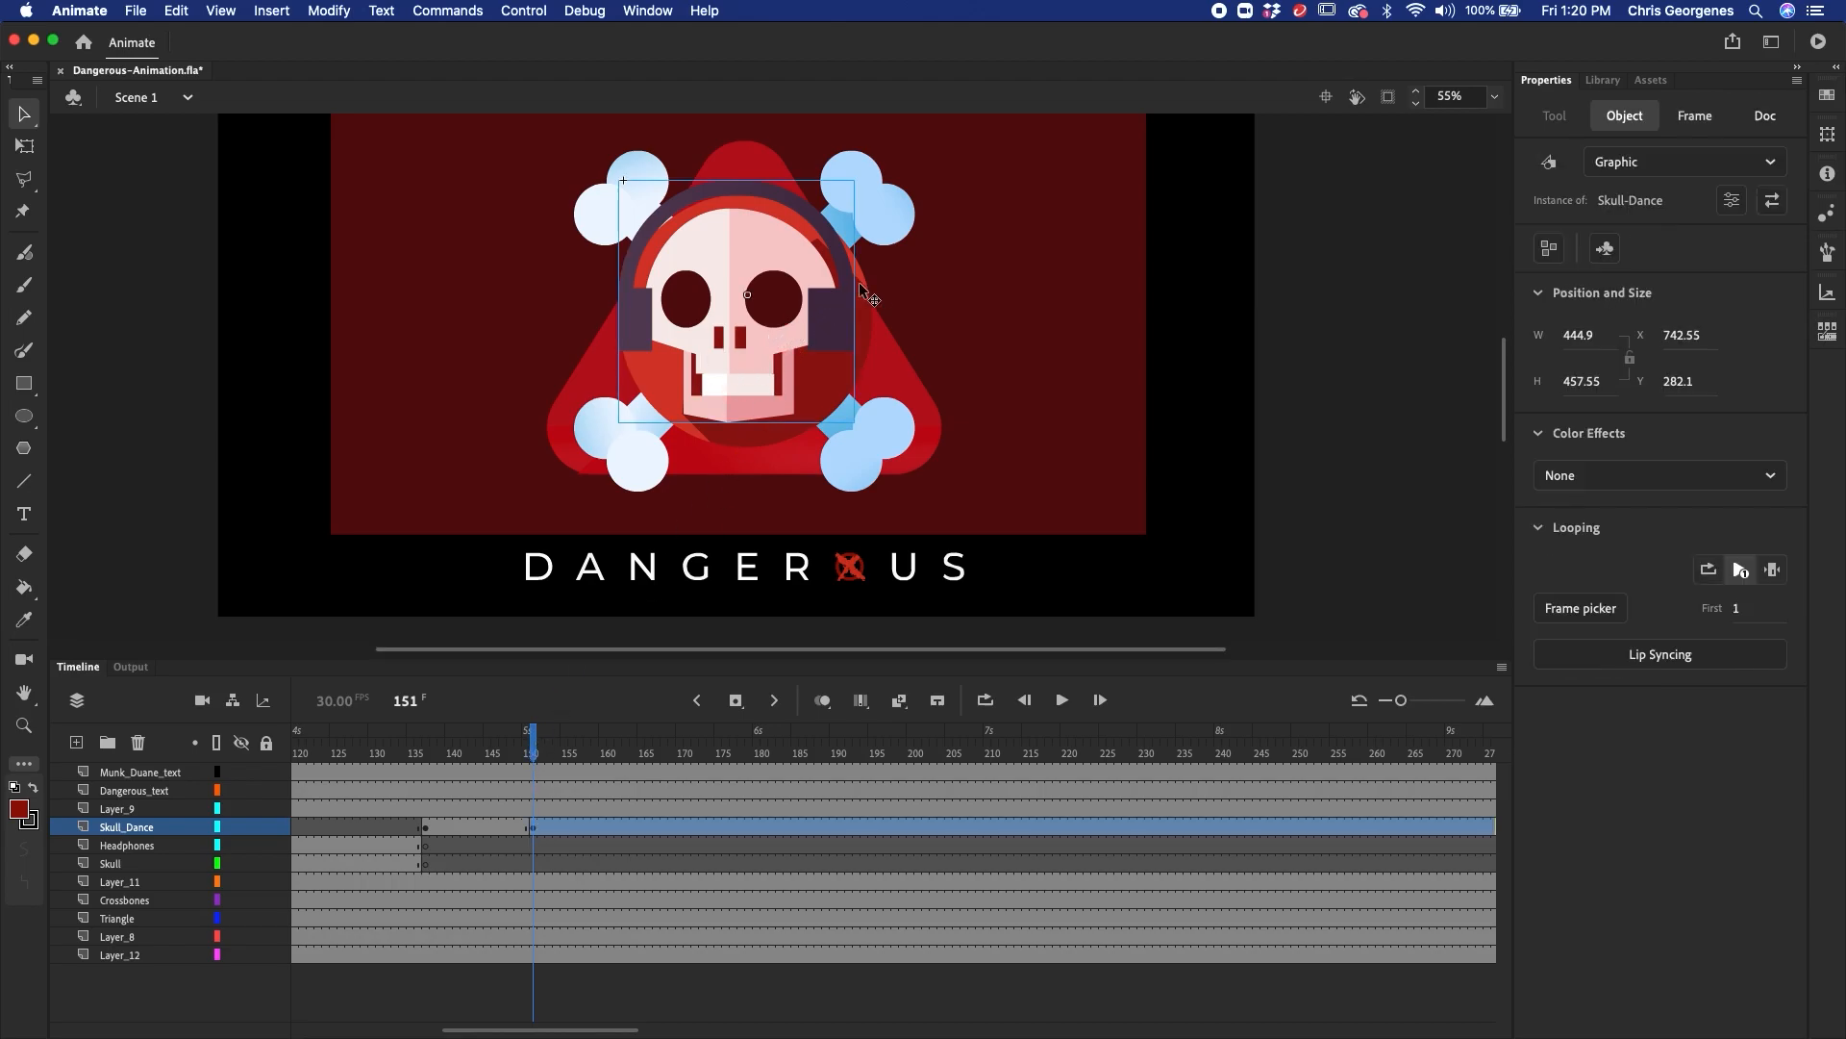
- Tilt the Skull-Turn instance clockwise at frame 150 and tween it from frame 137 with a classic tween eased Cubic Ease-In-Out
{"action": "key", "text": "q"}
{"action": "left_click_drag", "start_coordinate": [880, 186], "coordinate": [902, 202]}
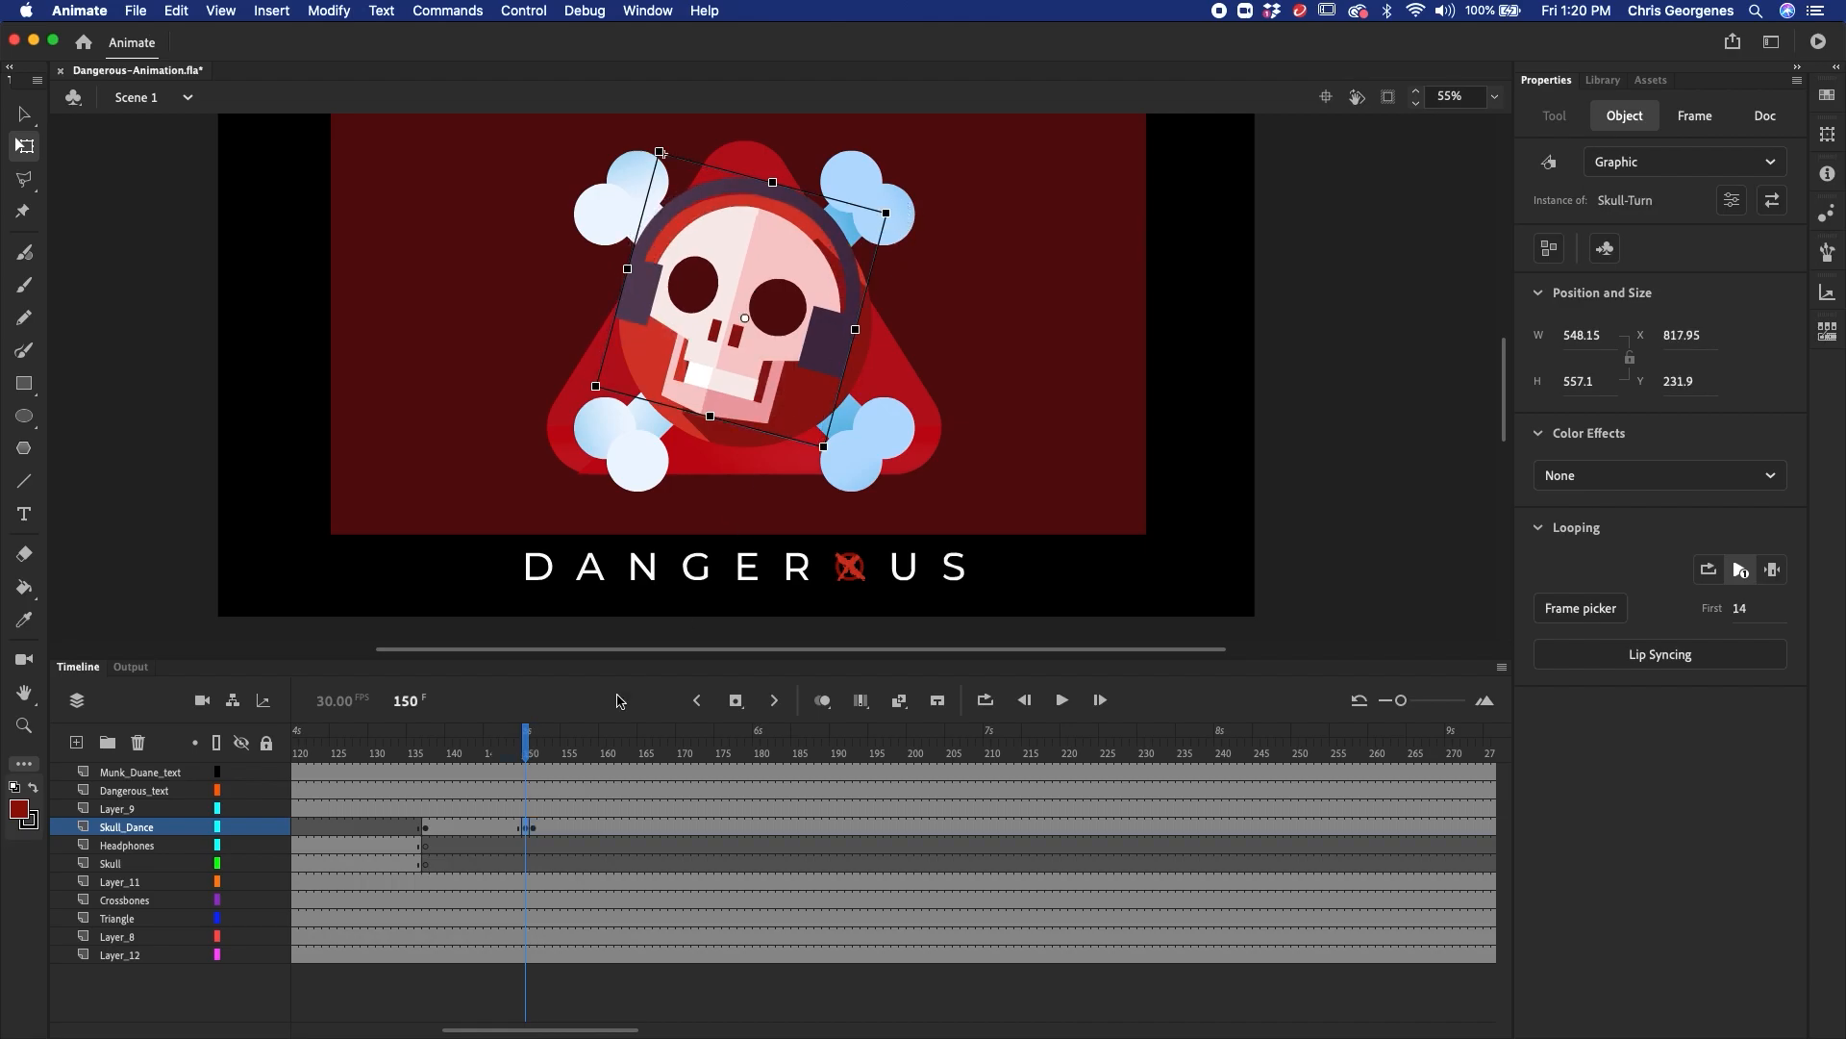
{"action": "left_click", "coordinate": [502, 827]}
{"action": "right_click", "coordinate": [504, 827]}
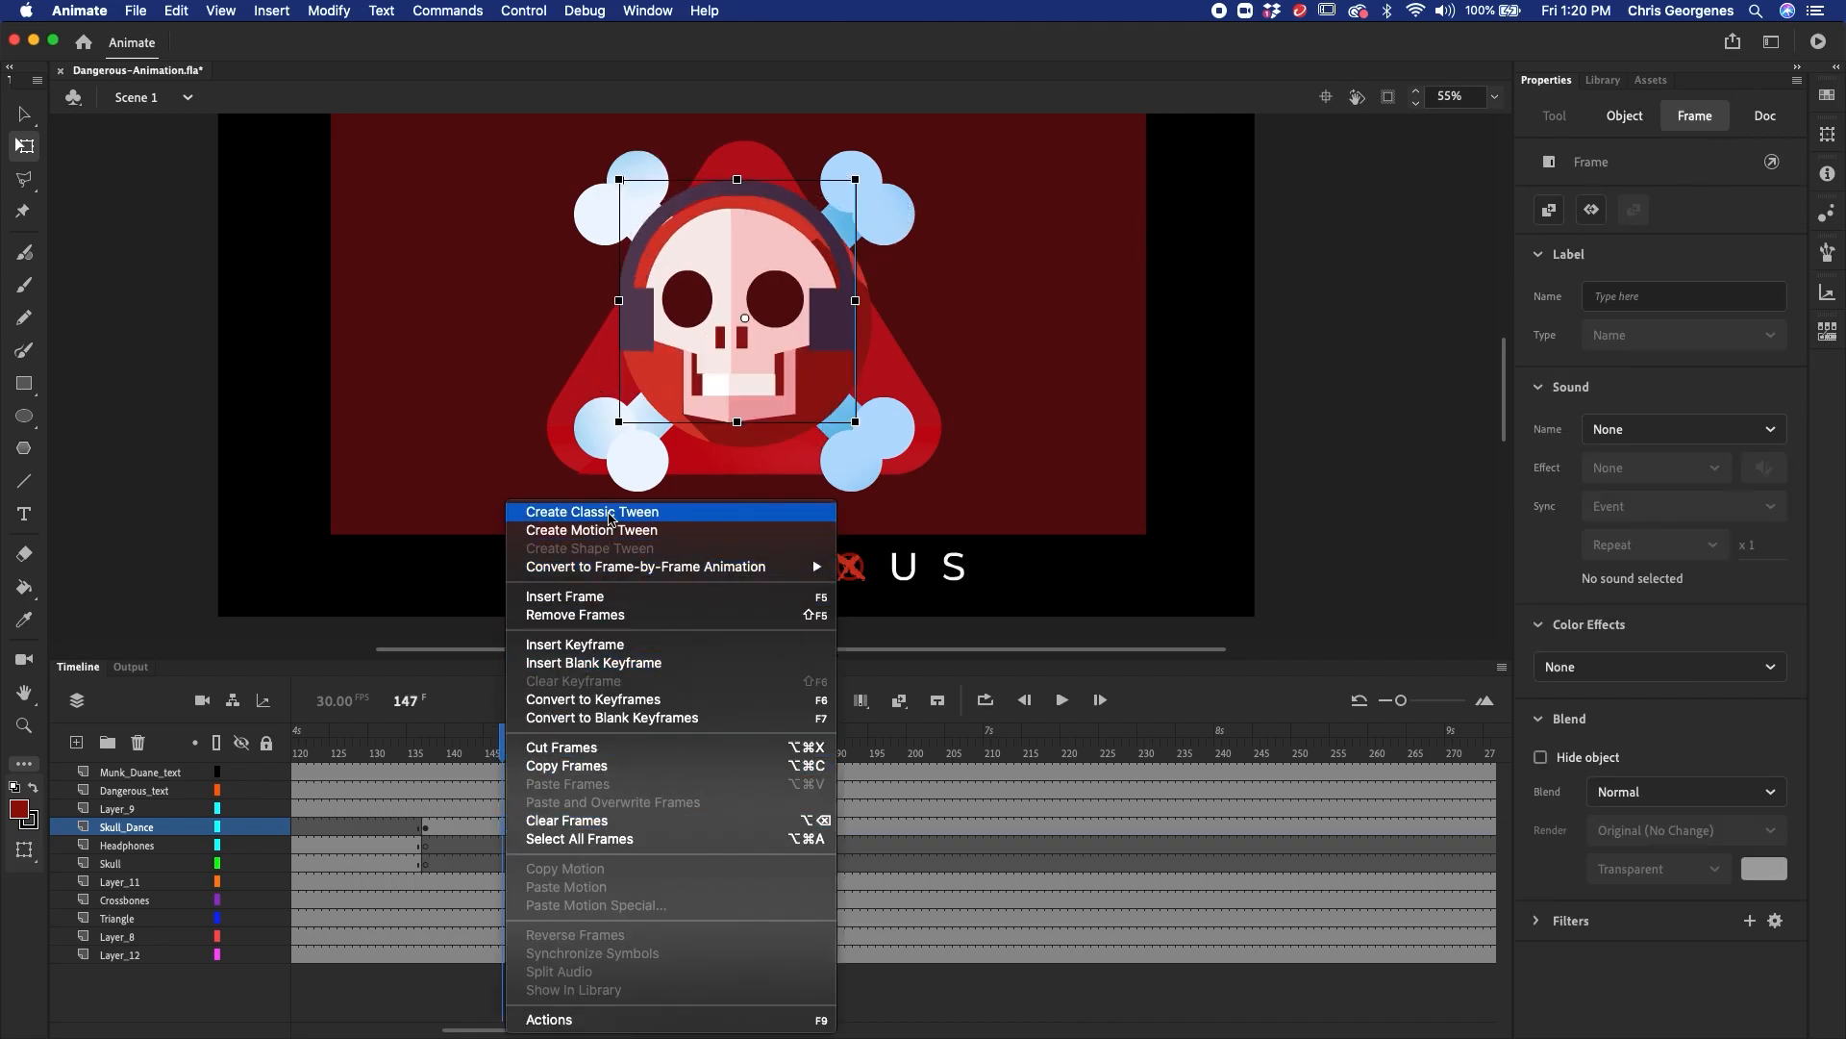
{"action": "left_click", "coordinate": [615, 511]}
{"action": "left_click", "coordinate": [1652, 424]}
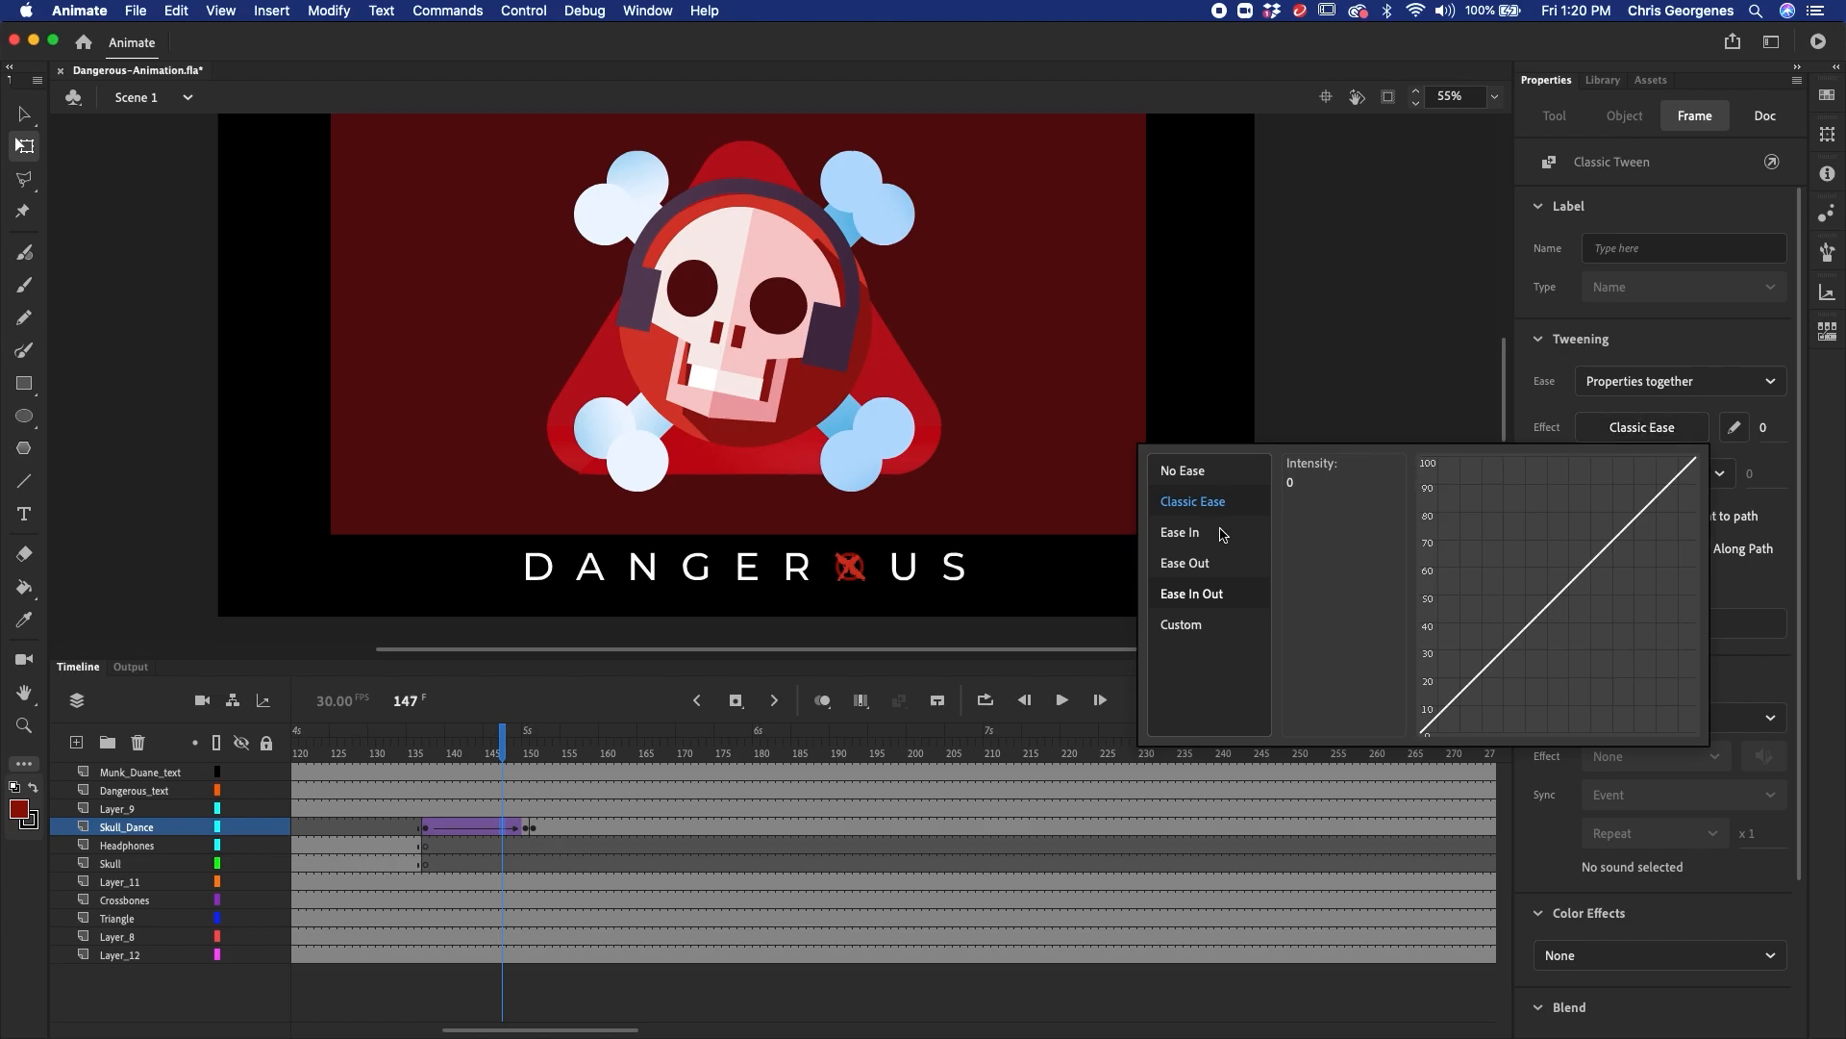
{"action": "left_click", "coordinate": [1208, 593]}
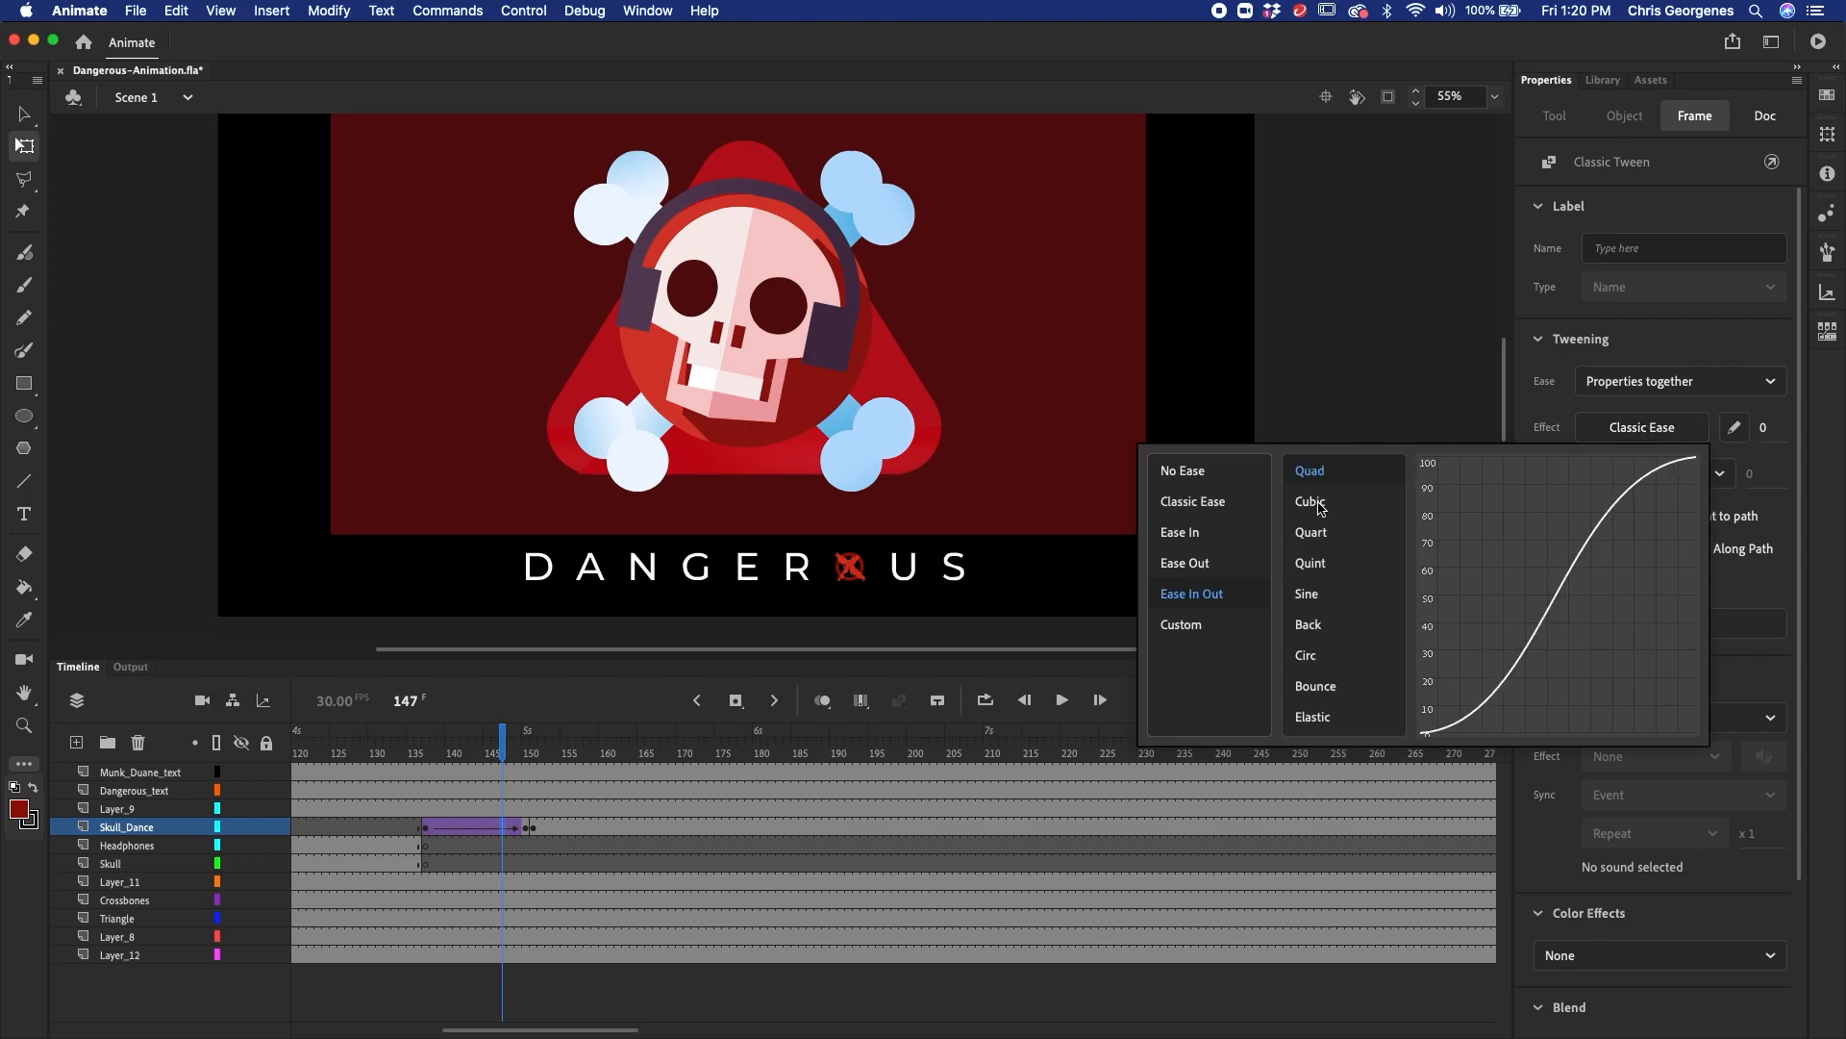
{"action": "double_click", "coordinate": [1317, 503]}
{"action": "left_click_drag", "start_coordinate": [470, 756], "coordinate": [533, 775]}
- Replace the keyframe at frame 151 so the skull keeps its frame 150 tilt, and adjust the instance's first loop frame
{"action": "left_click", "coordinate": [528, 828]}
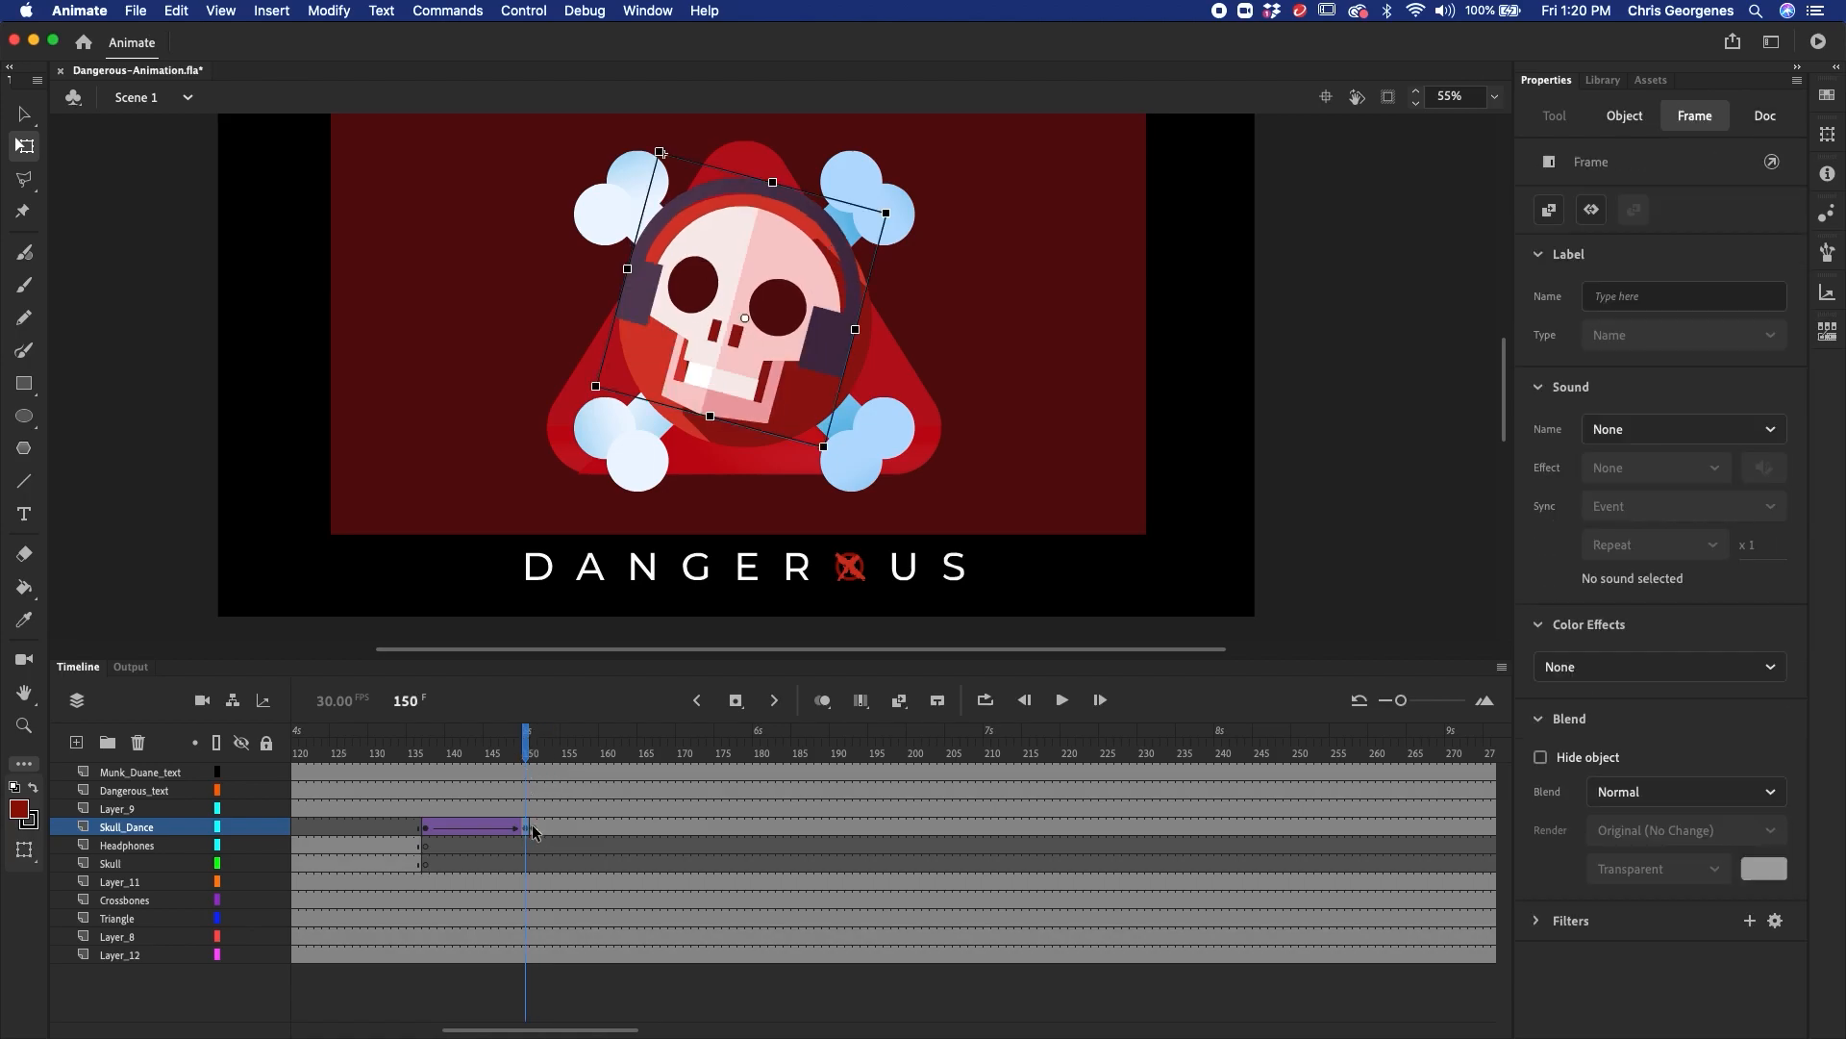
{"action": "right_click", "coordinate": [536, 833]}
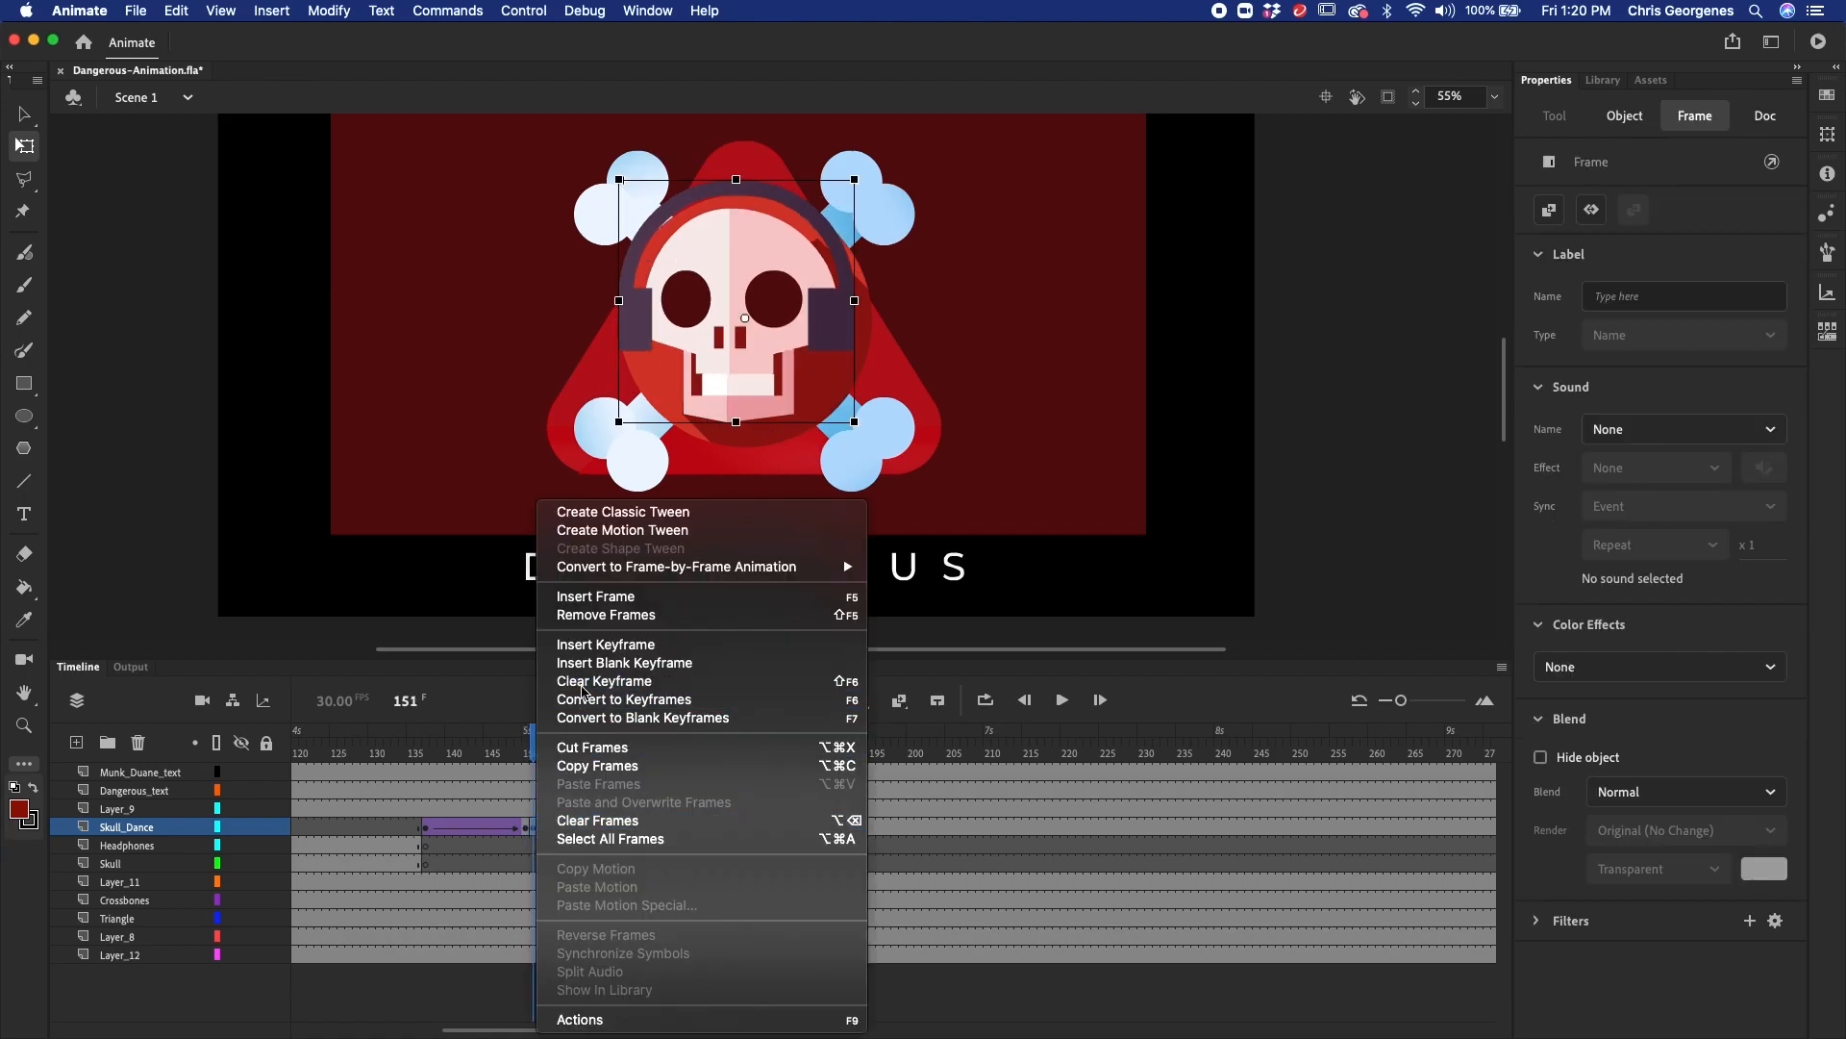
{"action": "left_click", "coordinate": [567, 731]}
{"action": "left_click_drag", "start_coordinate": [535, 747], "coordinate": [533, 746]}
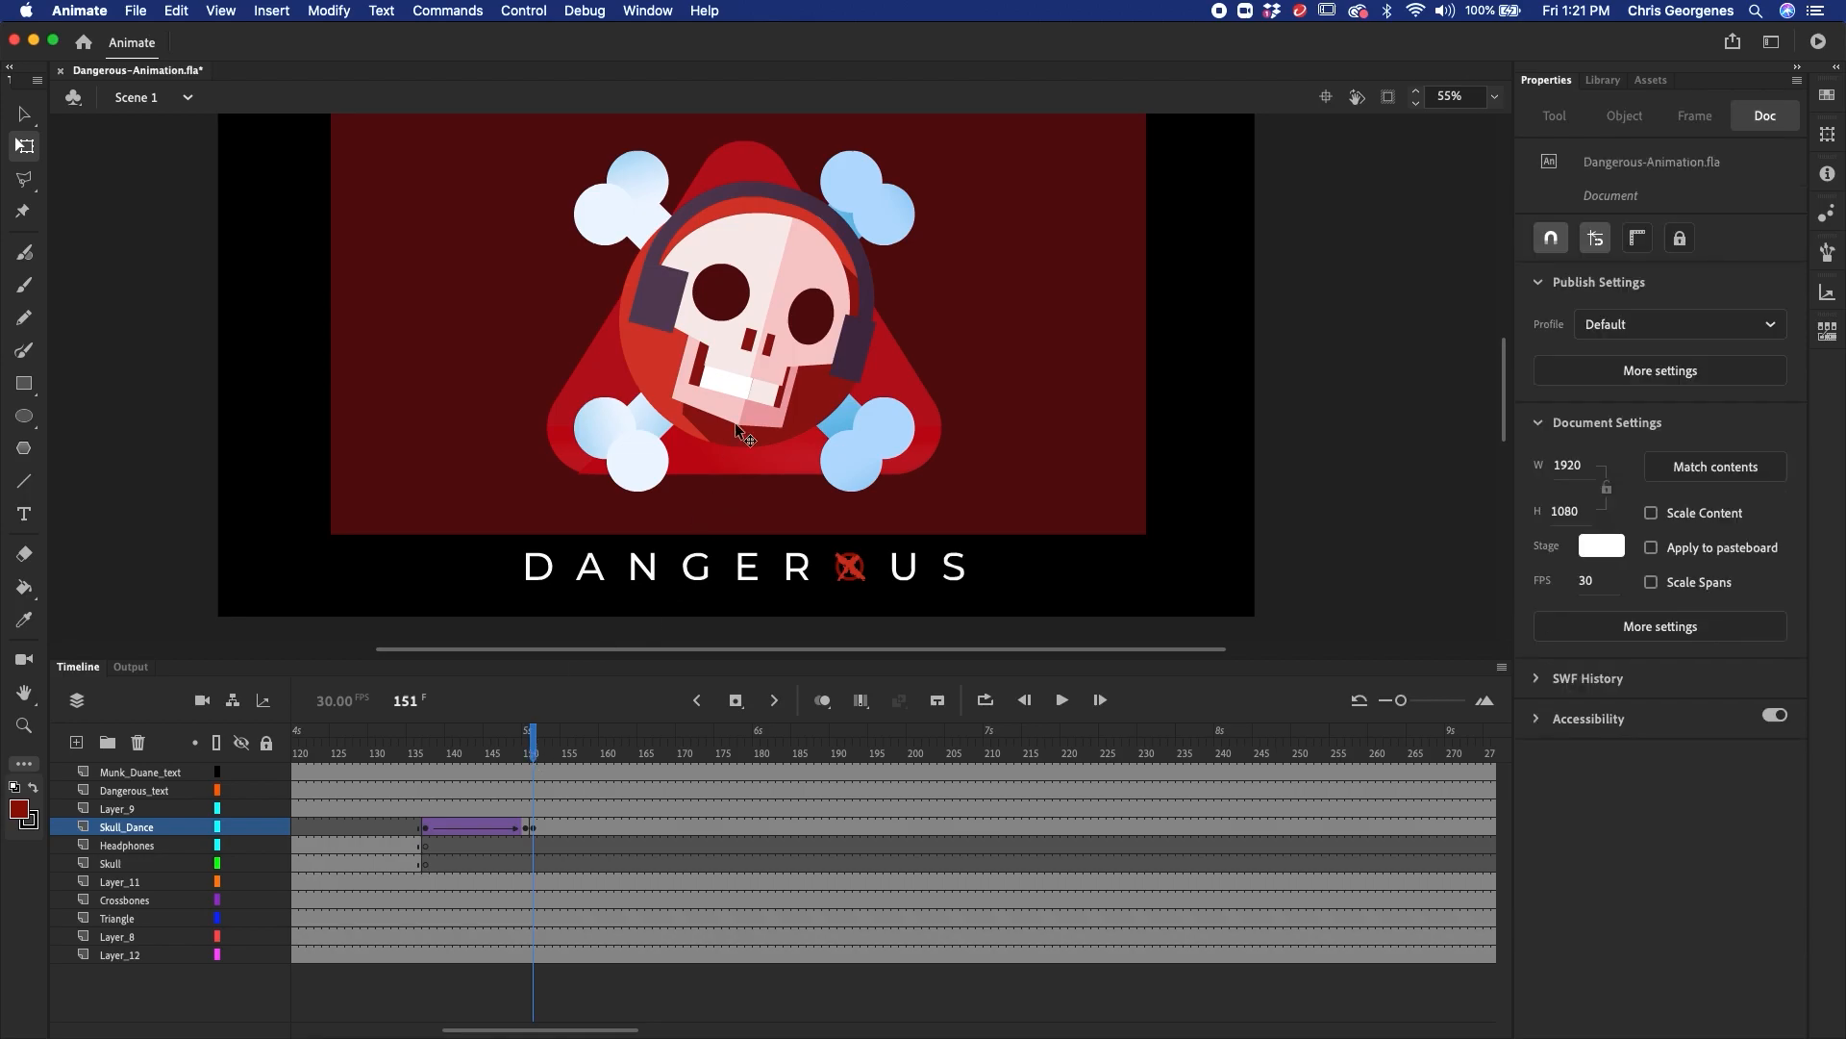
{"action": "left_click", "coordinate": [750, 390]}
{"action": "left_click_drag", "start_coordinate": [1738, 609], "coordinate": [1126, 633]}
- Insert a keyframe at frame 167 on the Skull_Dance layer and tilt the skull counterclockwise to about -11°
{"action": "left_click_drag", "start_coordinate": [534, 743], "coordinate": [659, 769]}
{"action": "left_click", "coordinate": [656, 830]}
{"action": "key", "text": "F6"}
{"action": "key", "text": "q"}
{"action": "left_click_drag", "start_coordinate": [914, 214], "coordinate": [879, 160]}
{"action": "key", "text": "v"}
- Create a classic tween between frames 151 and 167 of the Skull_Dance layer with a Cubic Ease-In-Out effect
{"action": "right_click", "coordinate": [627, 828]}
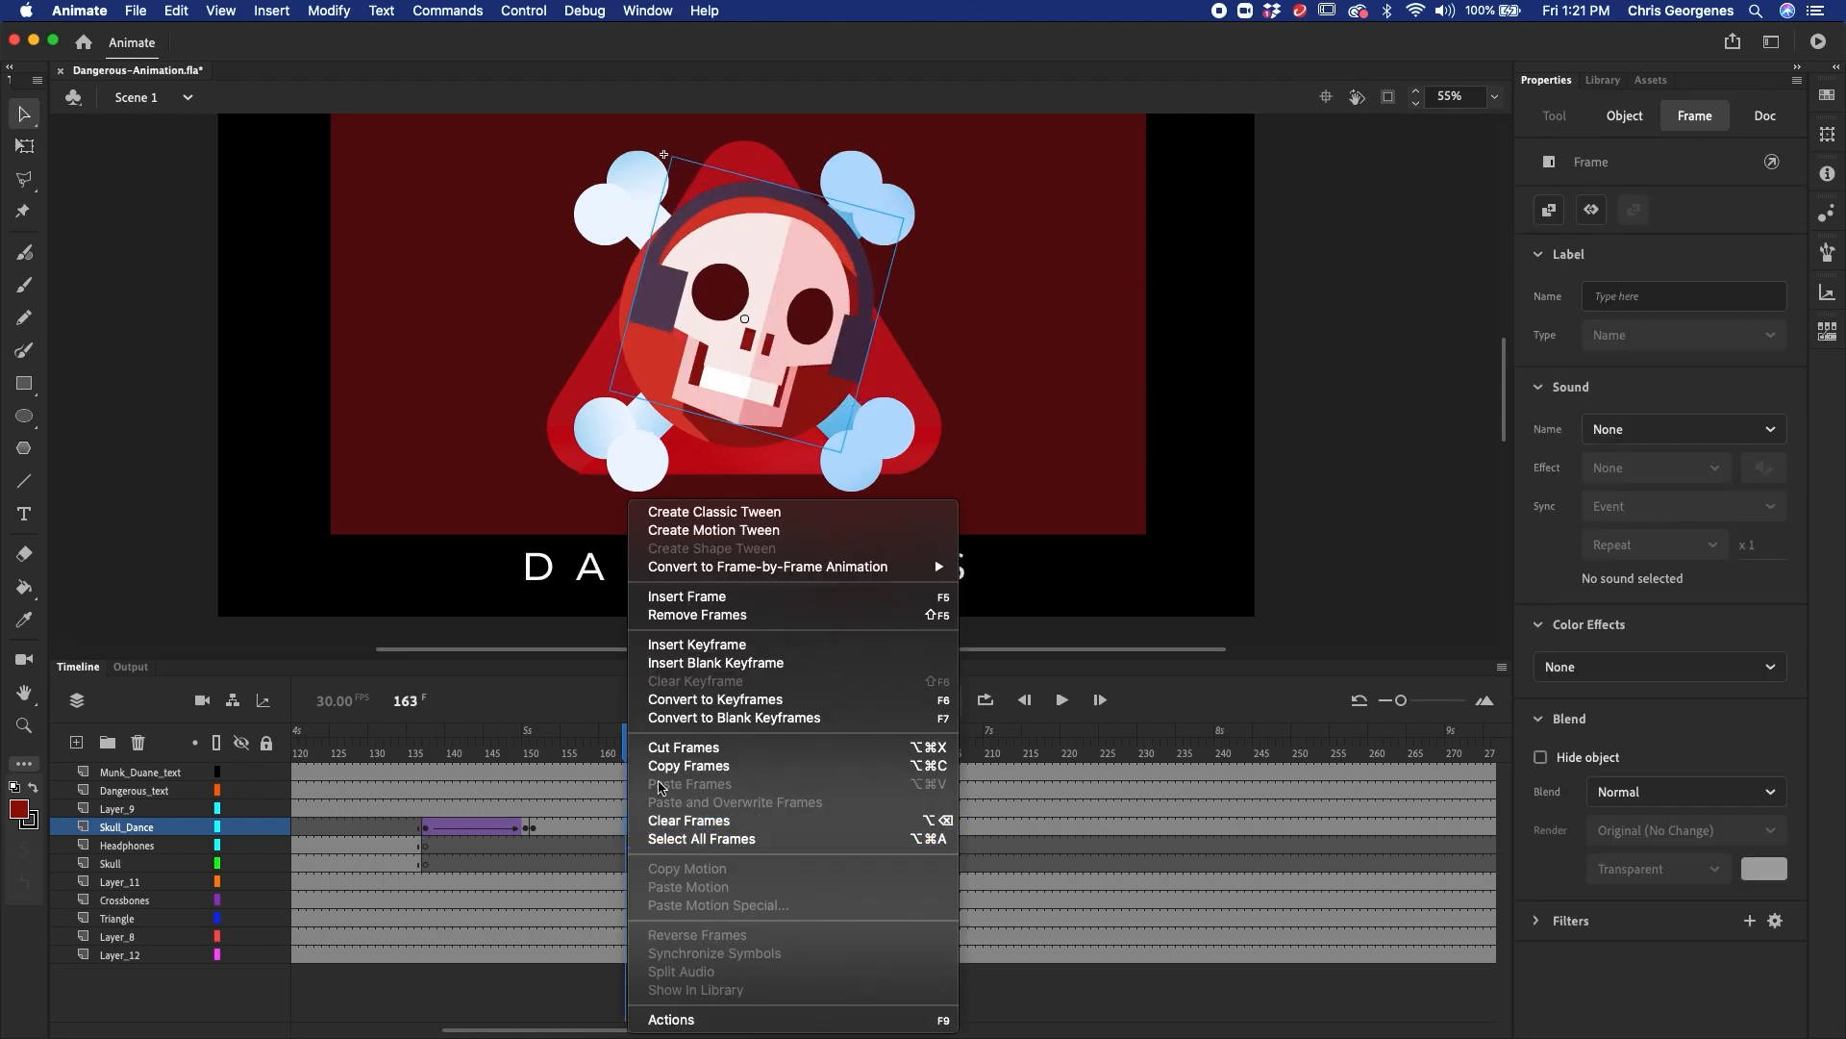
{"action": "left_click", "coordinate": [715, 512]}
{"action": "left_click", "coordinate": [1641, 427]}
{"action": "left_click", "coordinate": [1191, 594]}
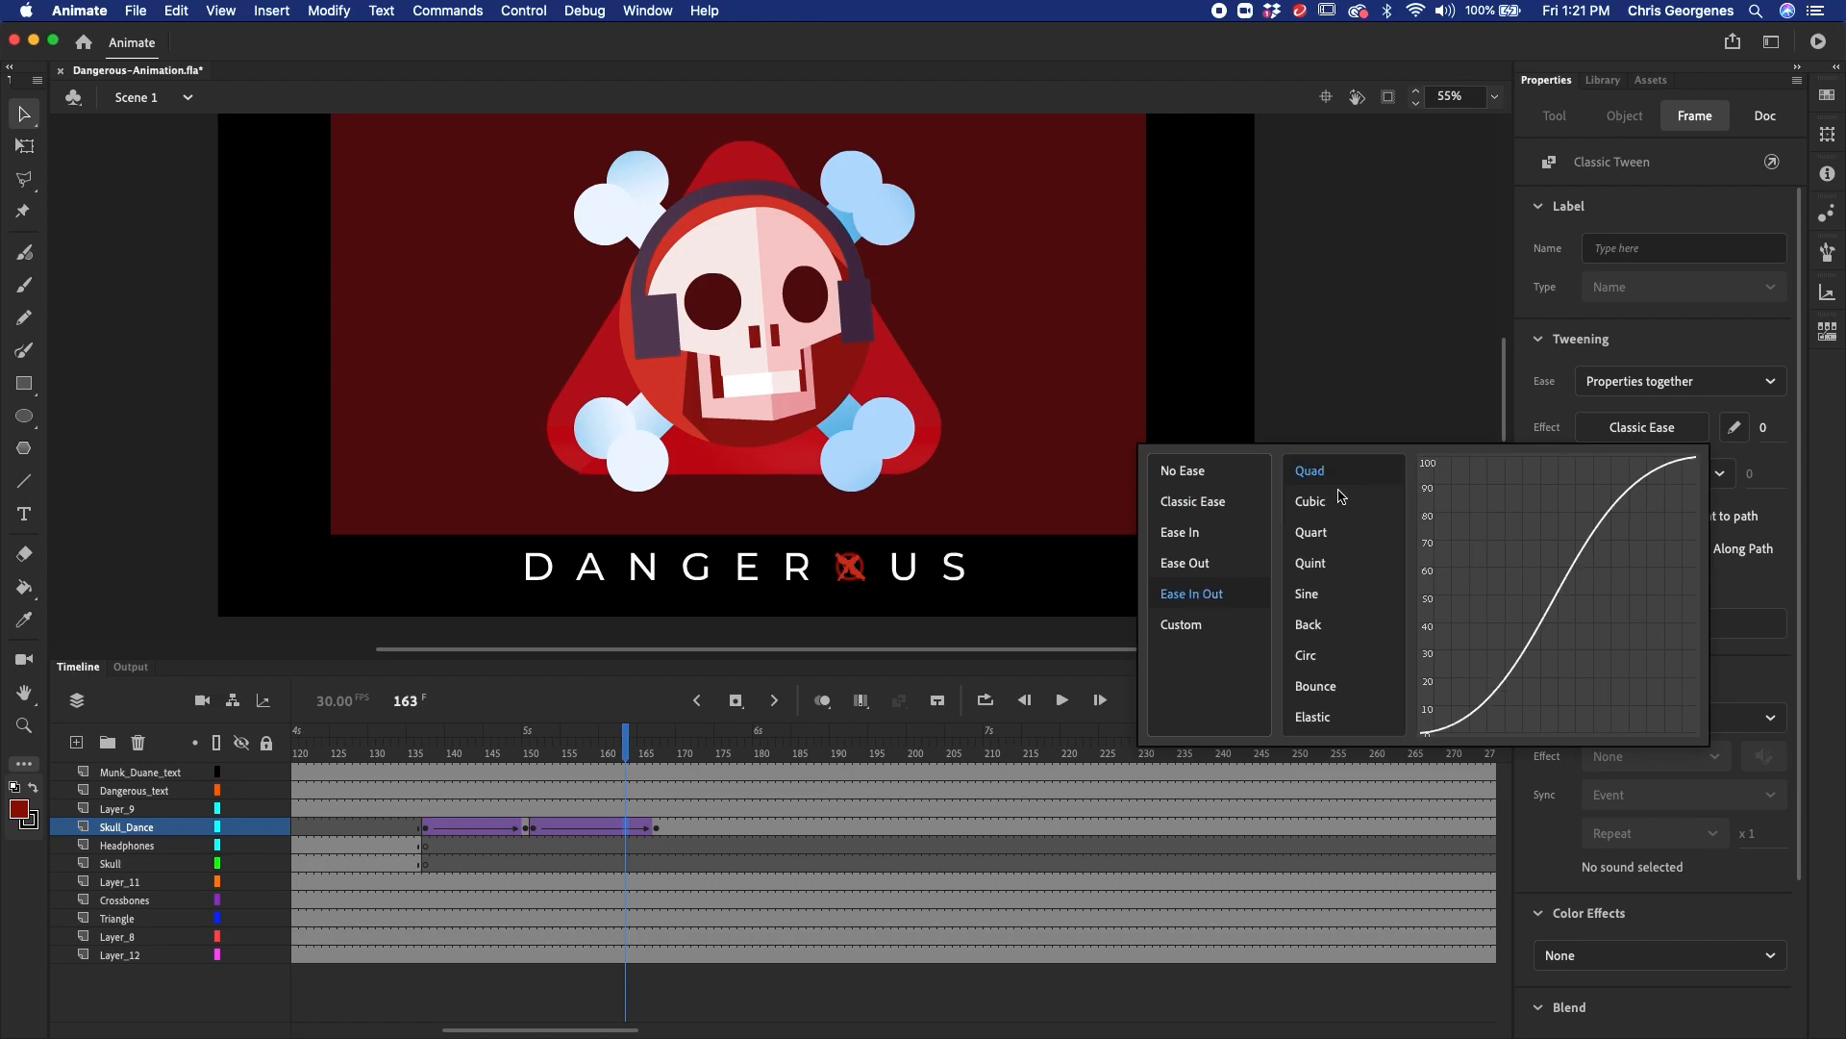
{"action": "left_click", "coordinate": [1336, 500]}
- Insert a keyframe at frame 182 on the Skull_Dance layer and set the skull's rotation to 0°
{"action": "scroll", "coordinate": [878, 829], "scroll_direction": "left", "scroll_amount": 3}
{"action": "left_click", "coordinate": [878, 829]}
{"action": "left_click", "coordinate": [876, 831]}
{"action": "left_click", "coordinate": [777, 393]}
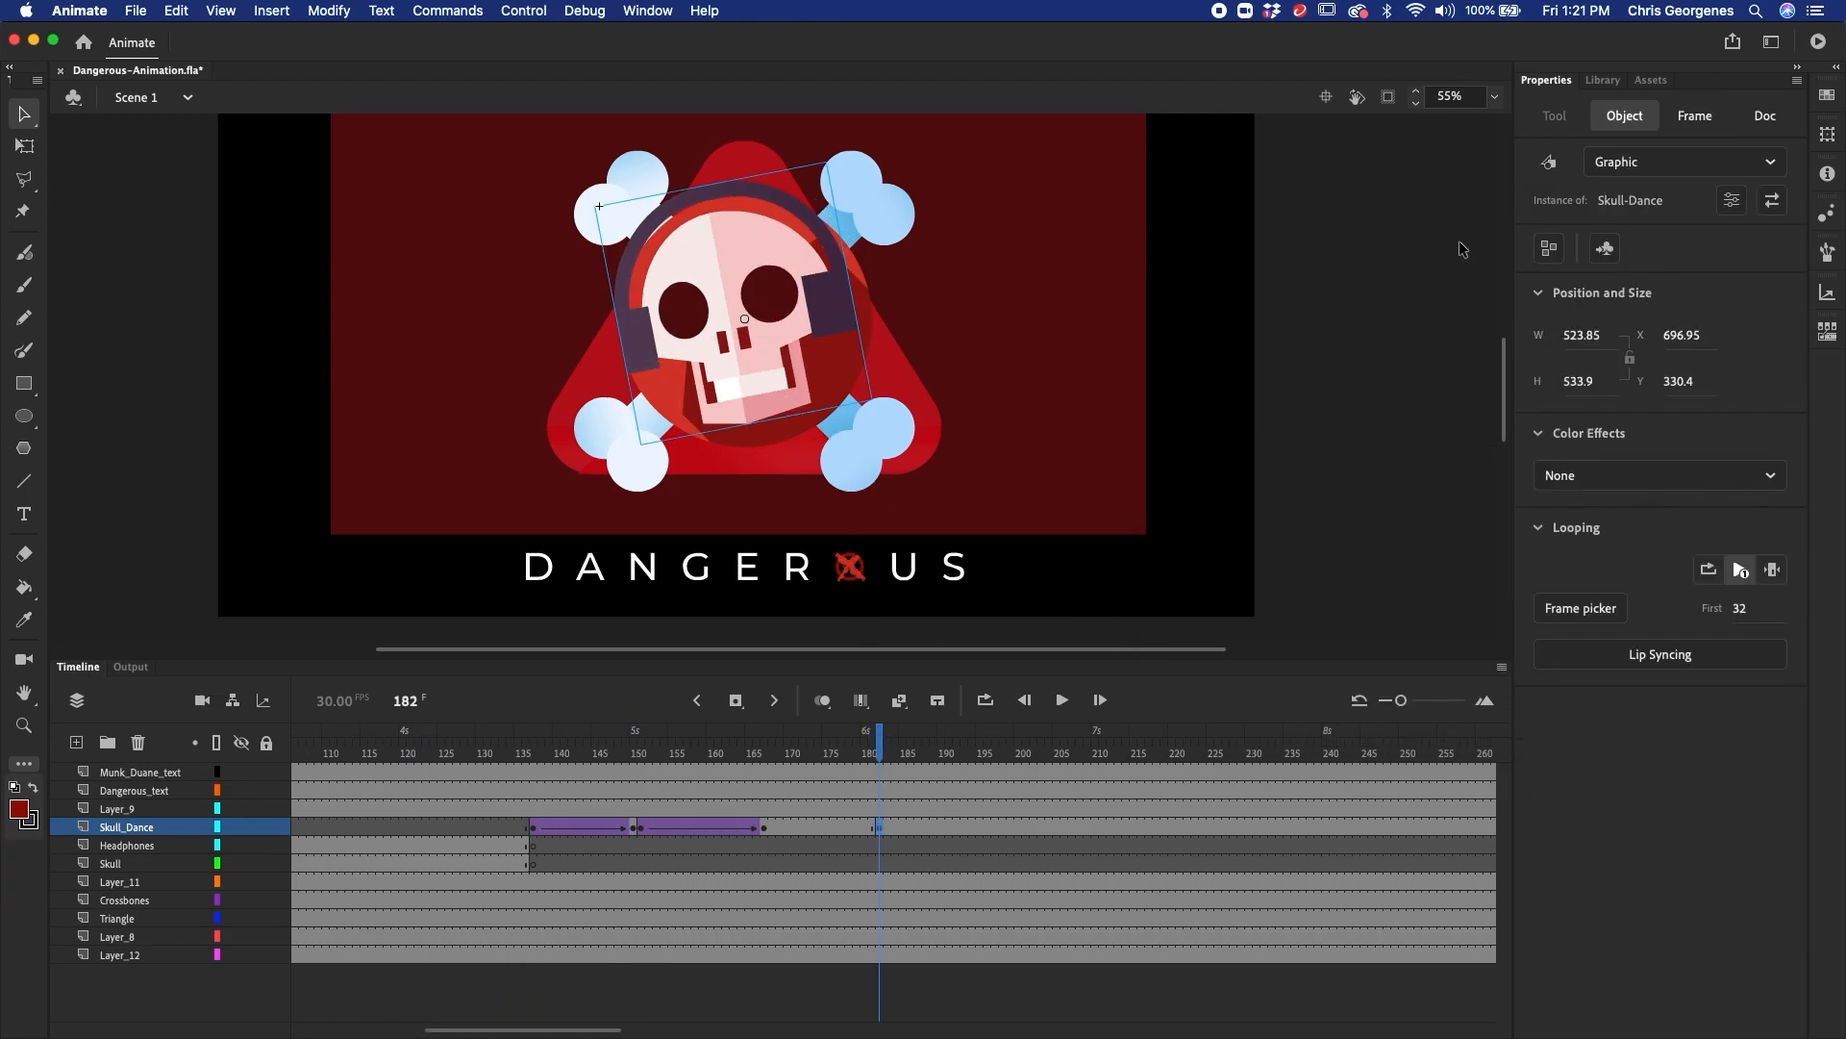
{"action": "key", "text": "super+t"}
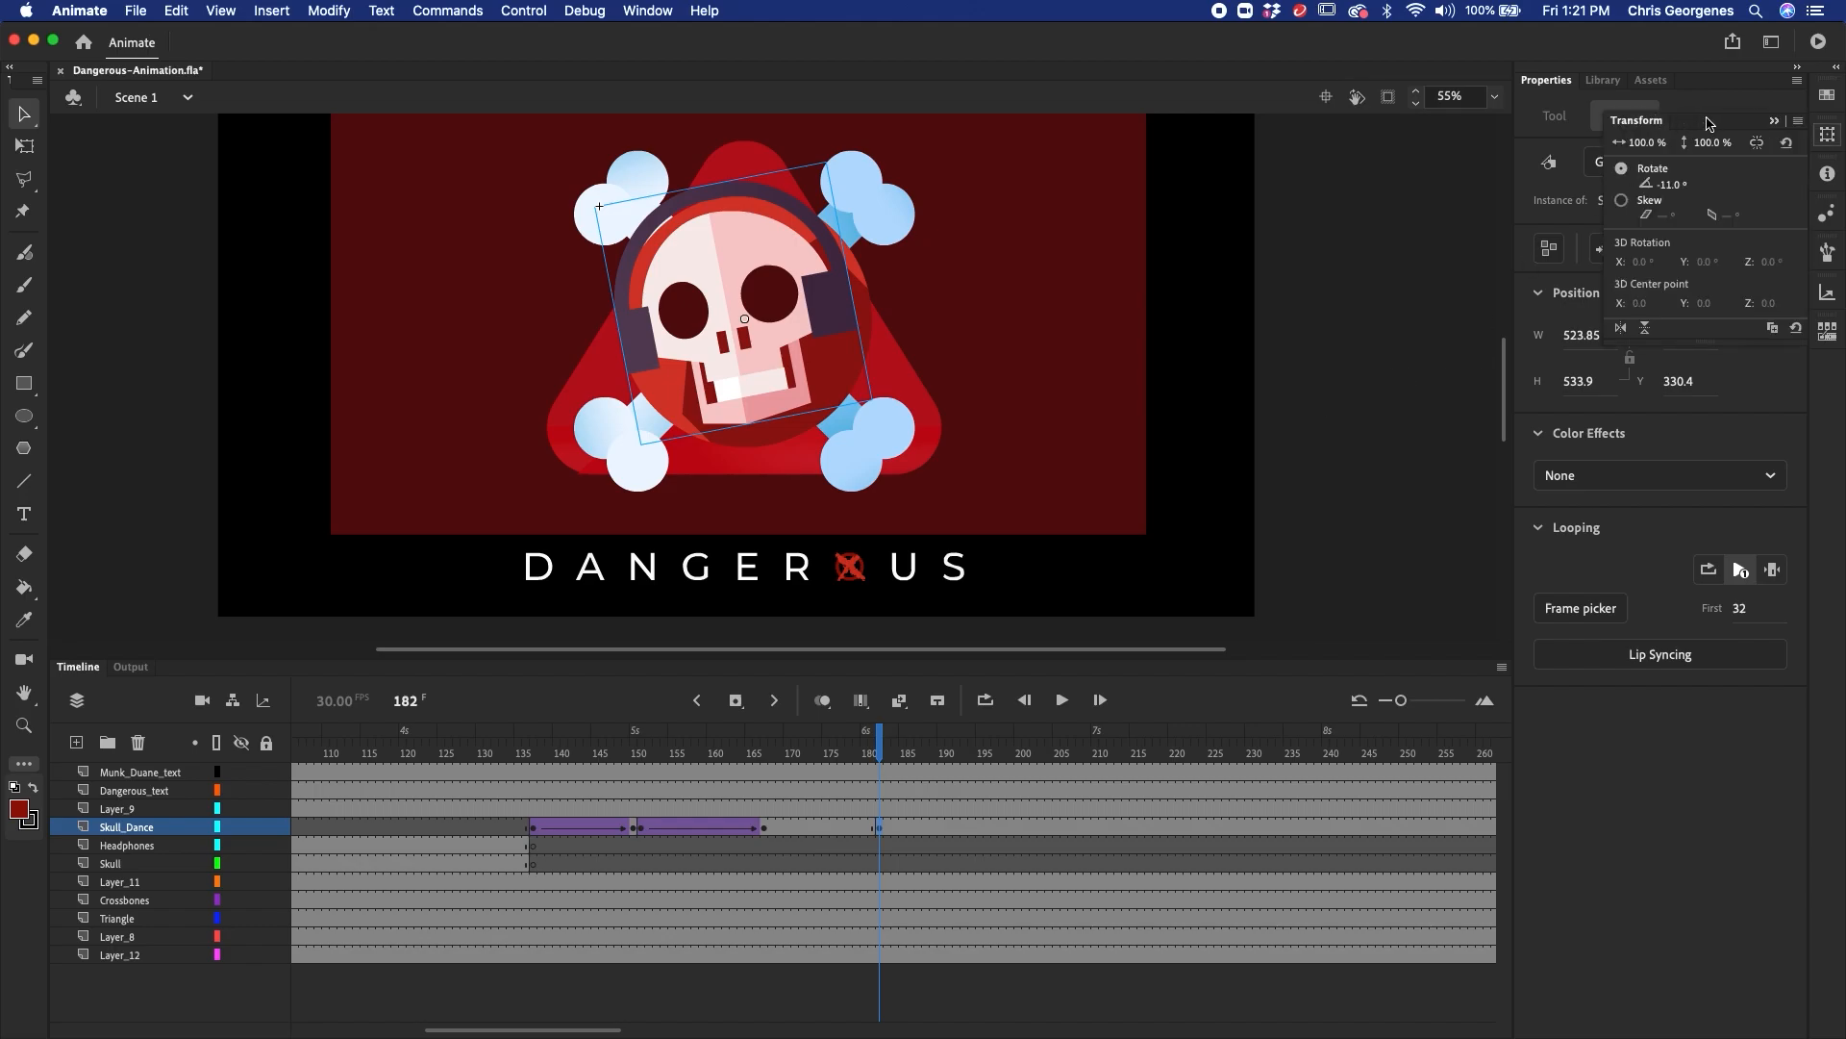
{"action": "left_click_drag", "start_coordinate": [1708, 123], "coordinate": [1106, 293]}
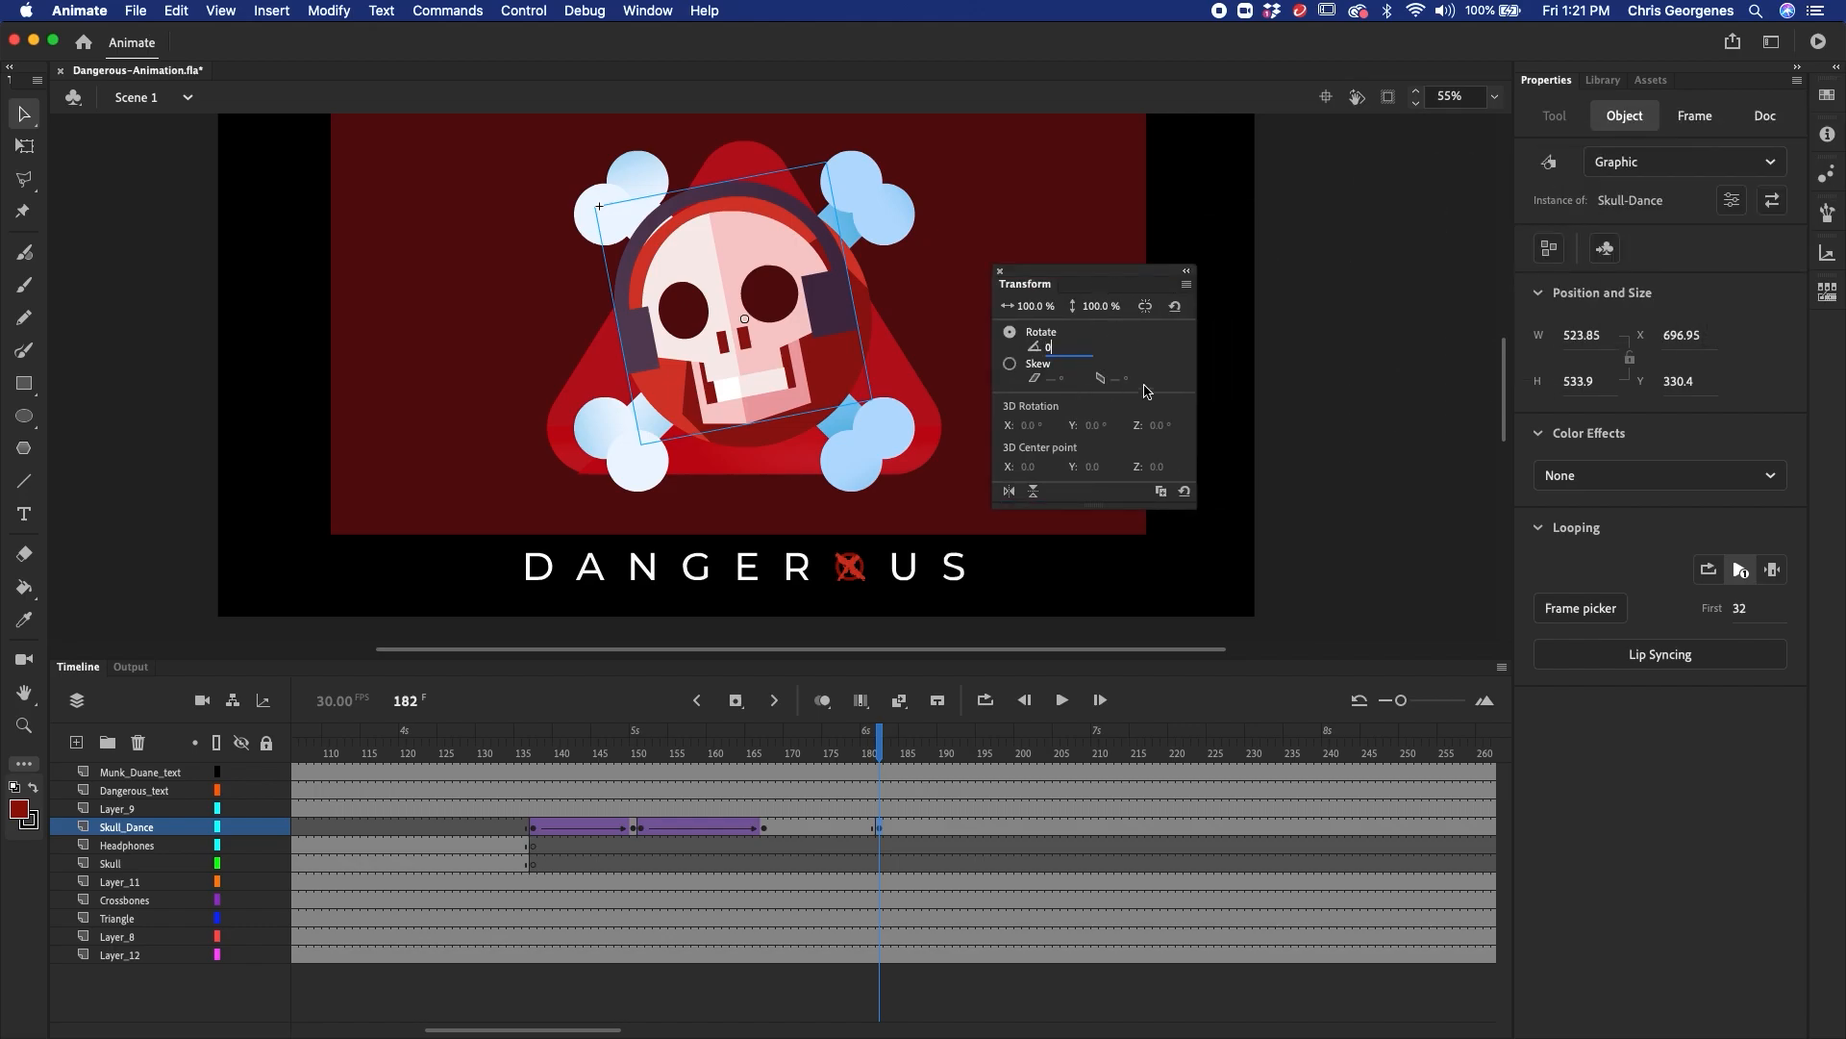
{"action": "left_click", "coordinate": [1235, 342]}
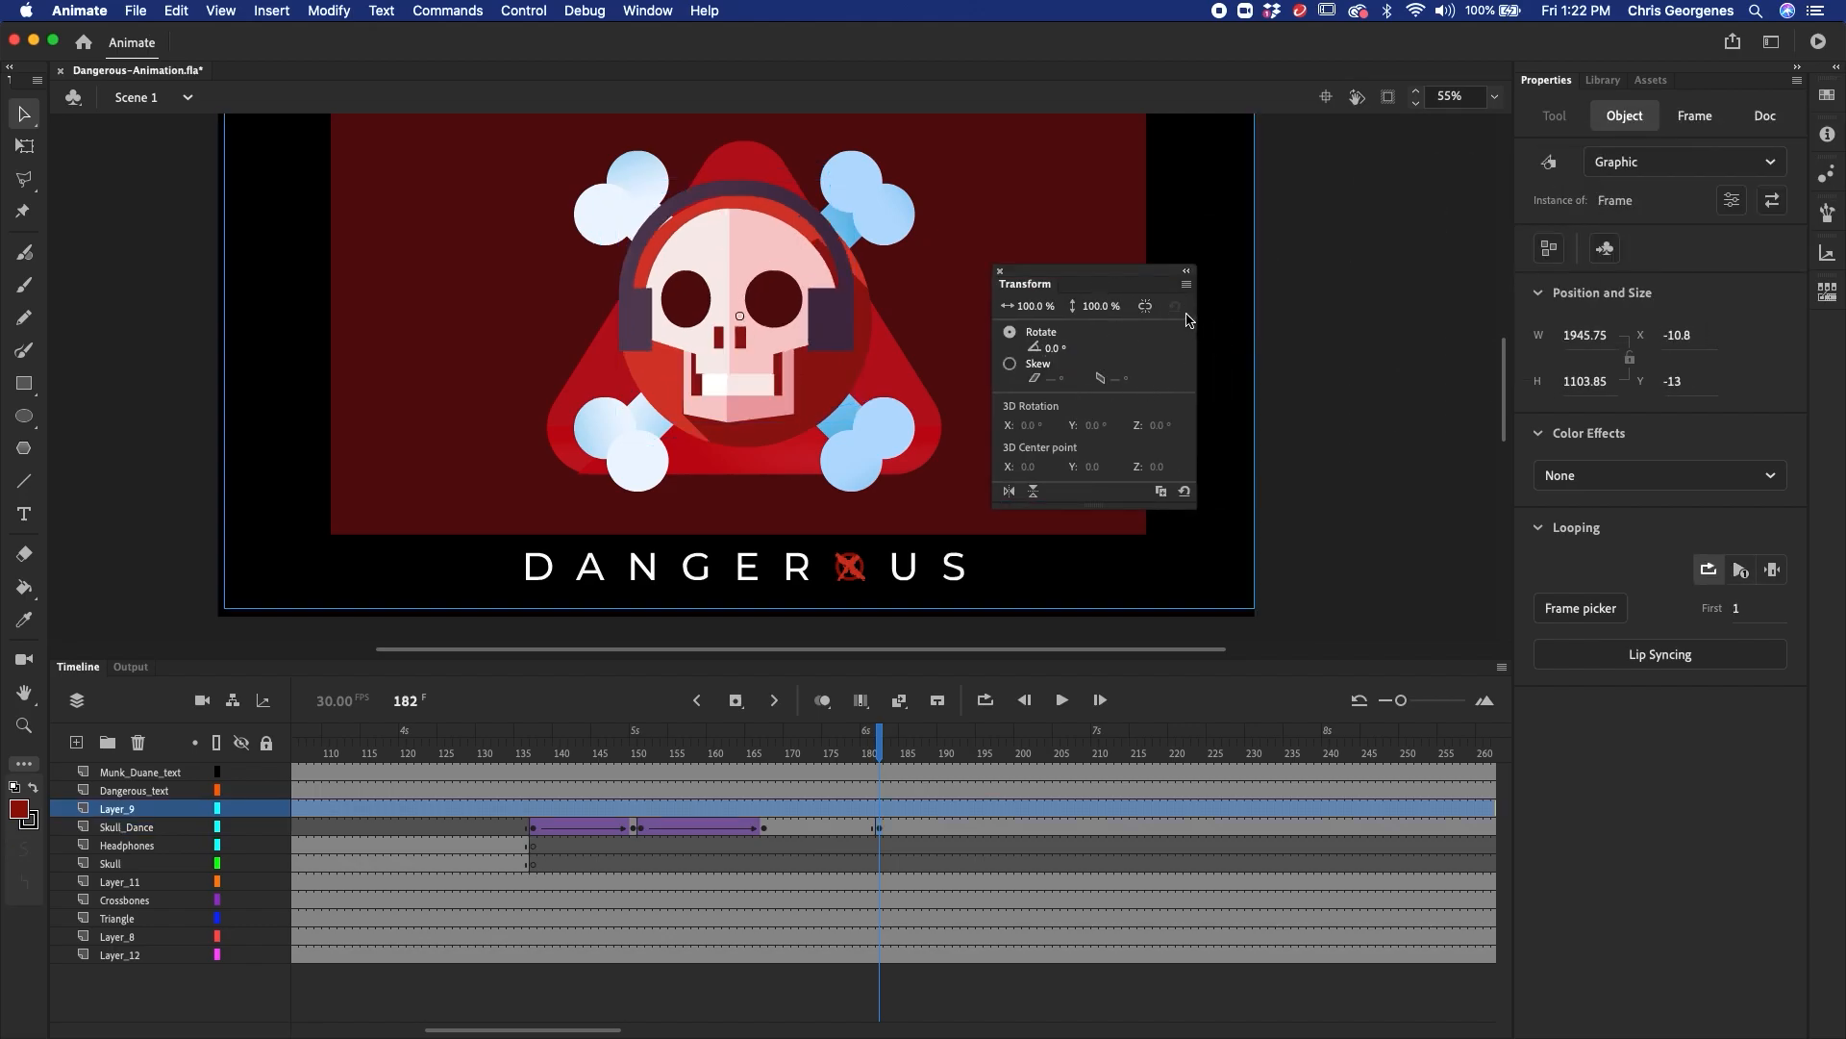
- Add a classic tween with Cubic Ease-In-Out between frames 167 and 182 and review the skull's tilting motion
{"action": "left_click", "coordinate": [858, 827]}
{"action": "right_click", "coordinate": [859, 828]}
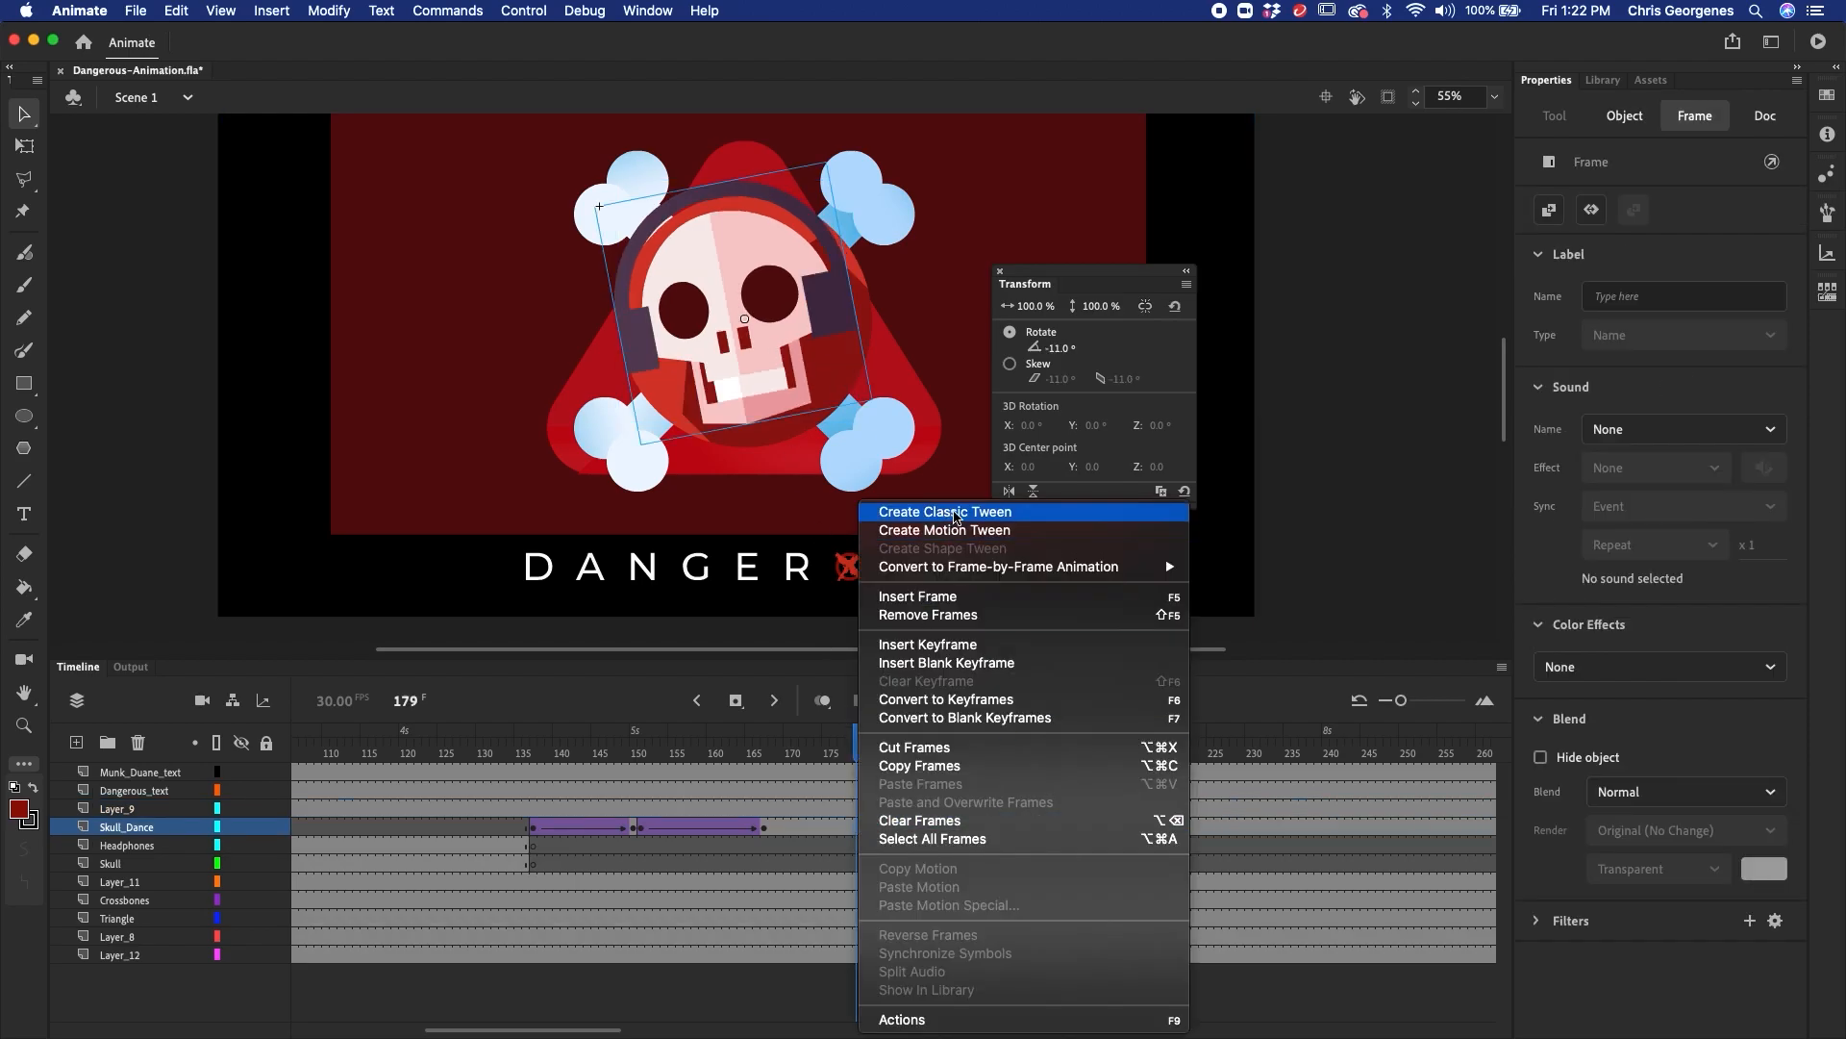
{"action": "left_click", "coordinate": [914, 507]}
{"action": "left_click", "coordinate": [1632, 430]}
{"action": "mouse_move", "coordinate": [1204, 604]}
{"action": "double_click", "coordinate": [1313, 504]}
{"action": "left_click", "coordinate": [636, 827]}
{"action": "left_click_drag", "start_coordinate": [646, 826], "coordinate": [880, 811]}
- Open the Skull-Dance symbol and insert keyframes at frame 75 on all layers
{"action": "double_click", "coordinate": [776, 339]}
{"action": "left_click_drag", "start_coordinate": [294, 844], "coordinate": [801, 833]}
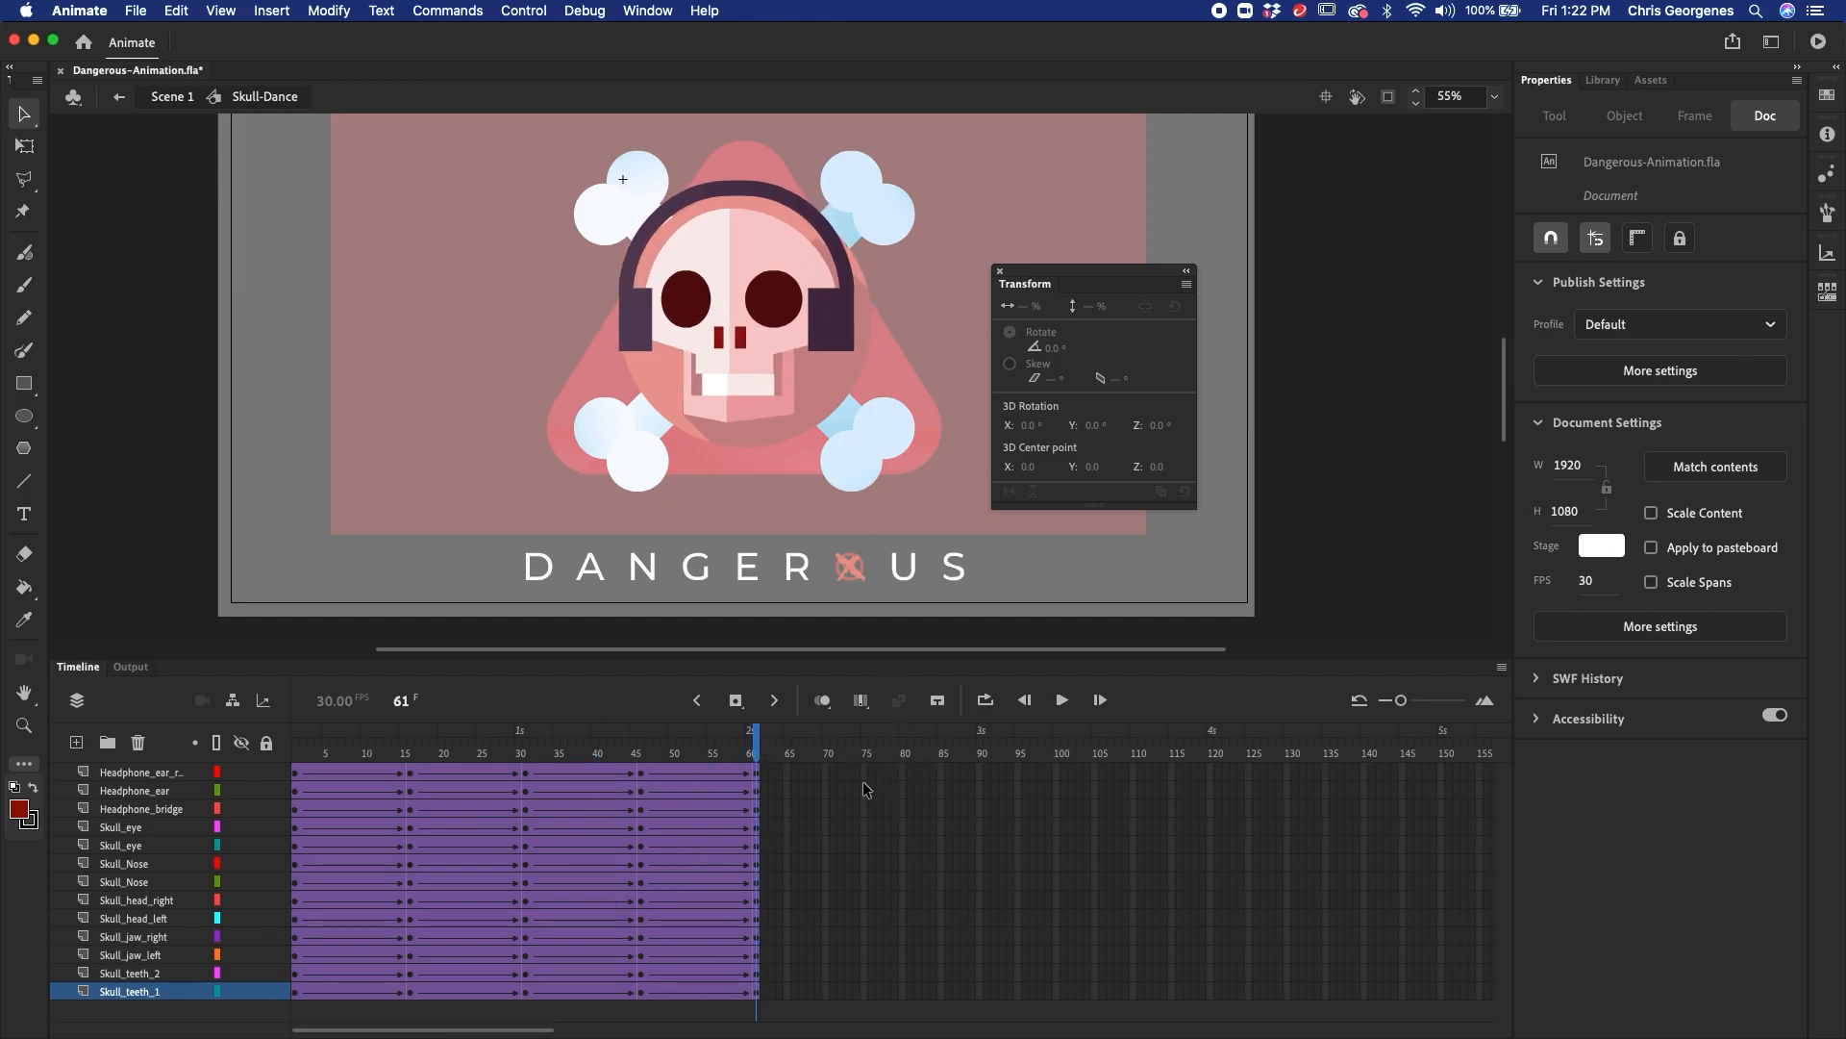
{"action": "key", "text": "F6"}
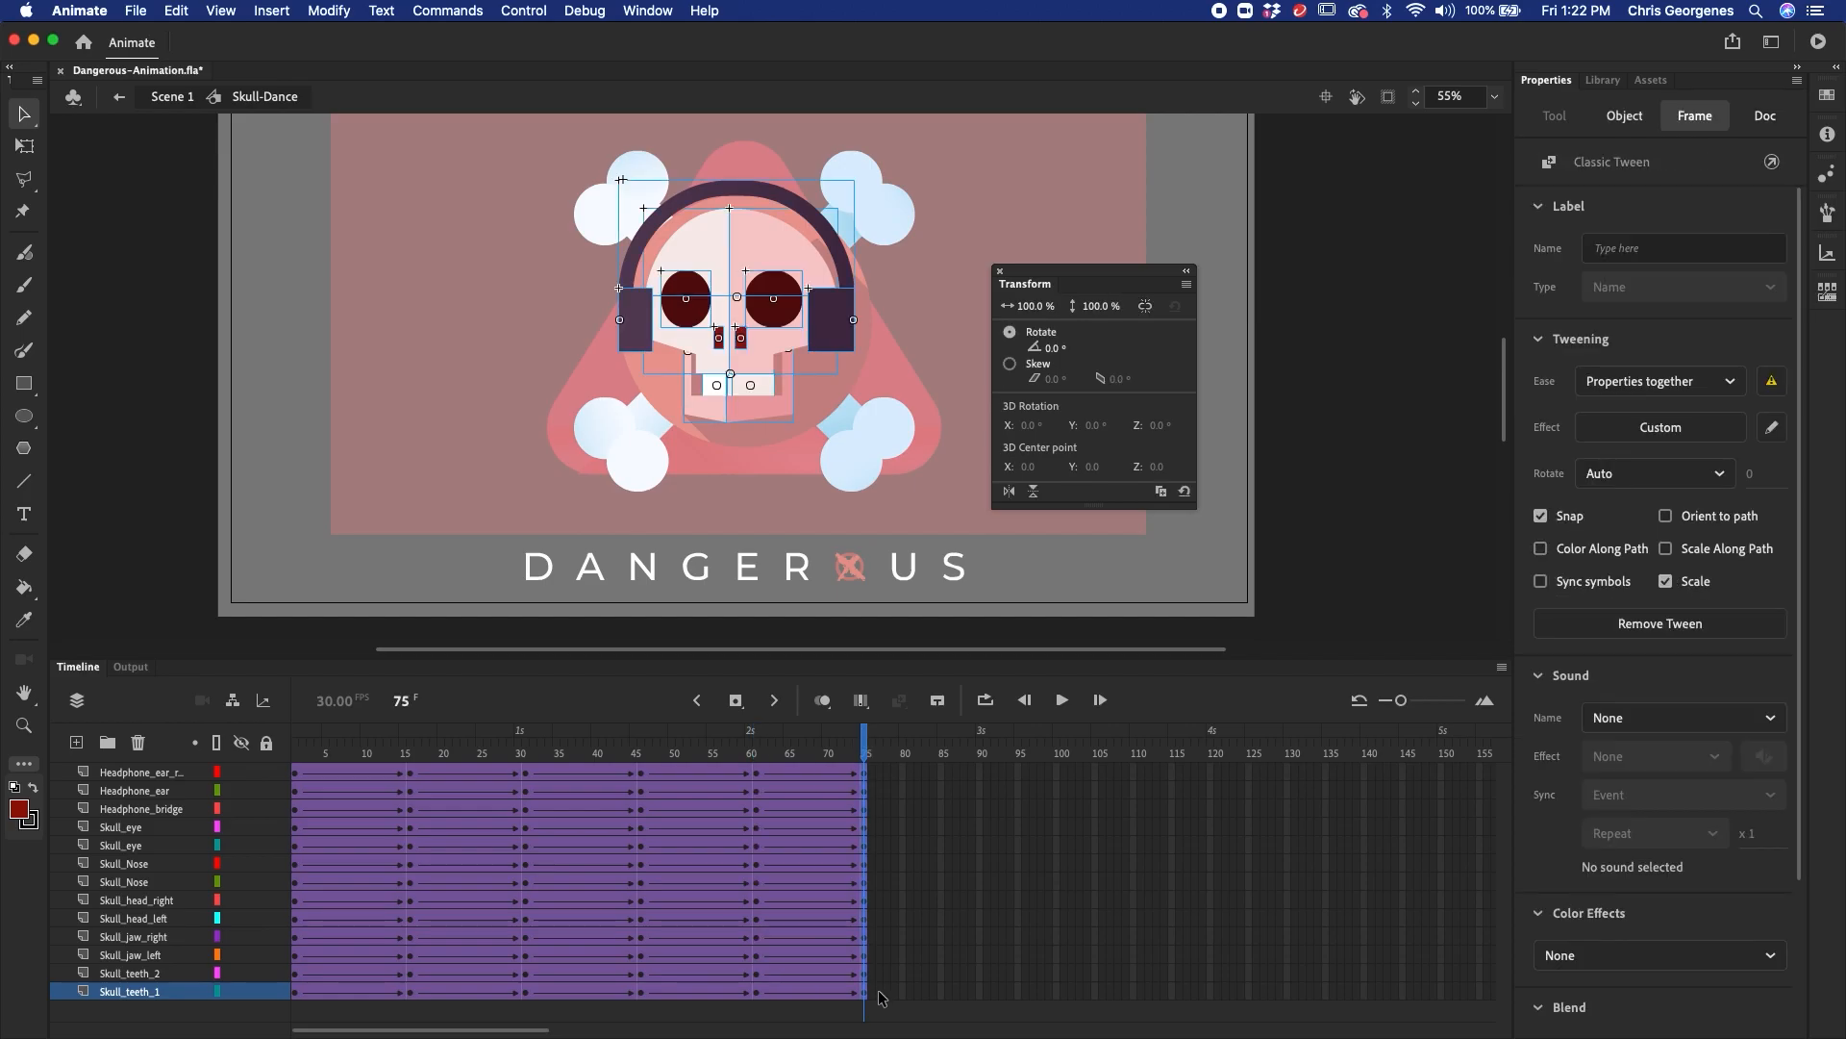
{"action": "key", "text": "z"}
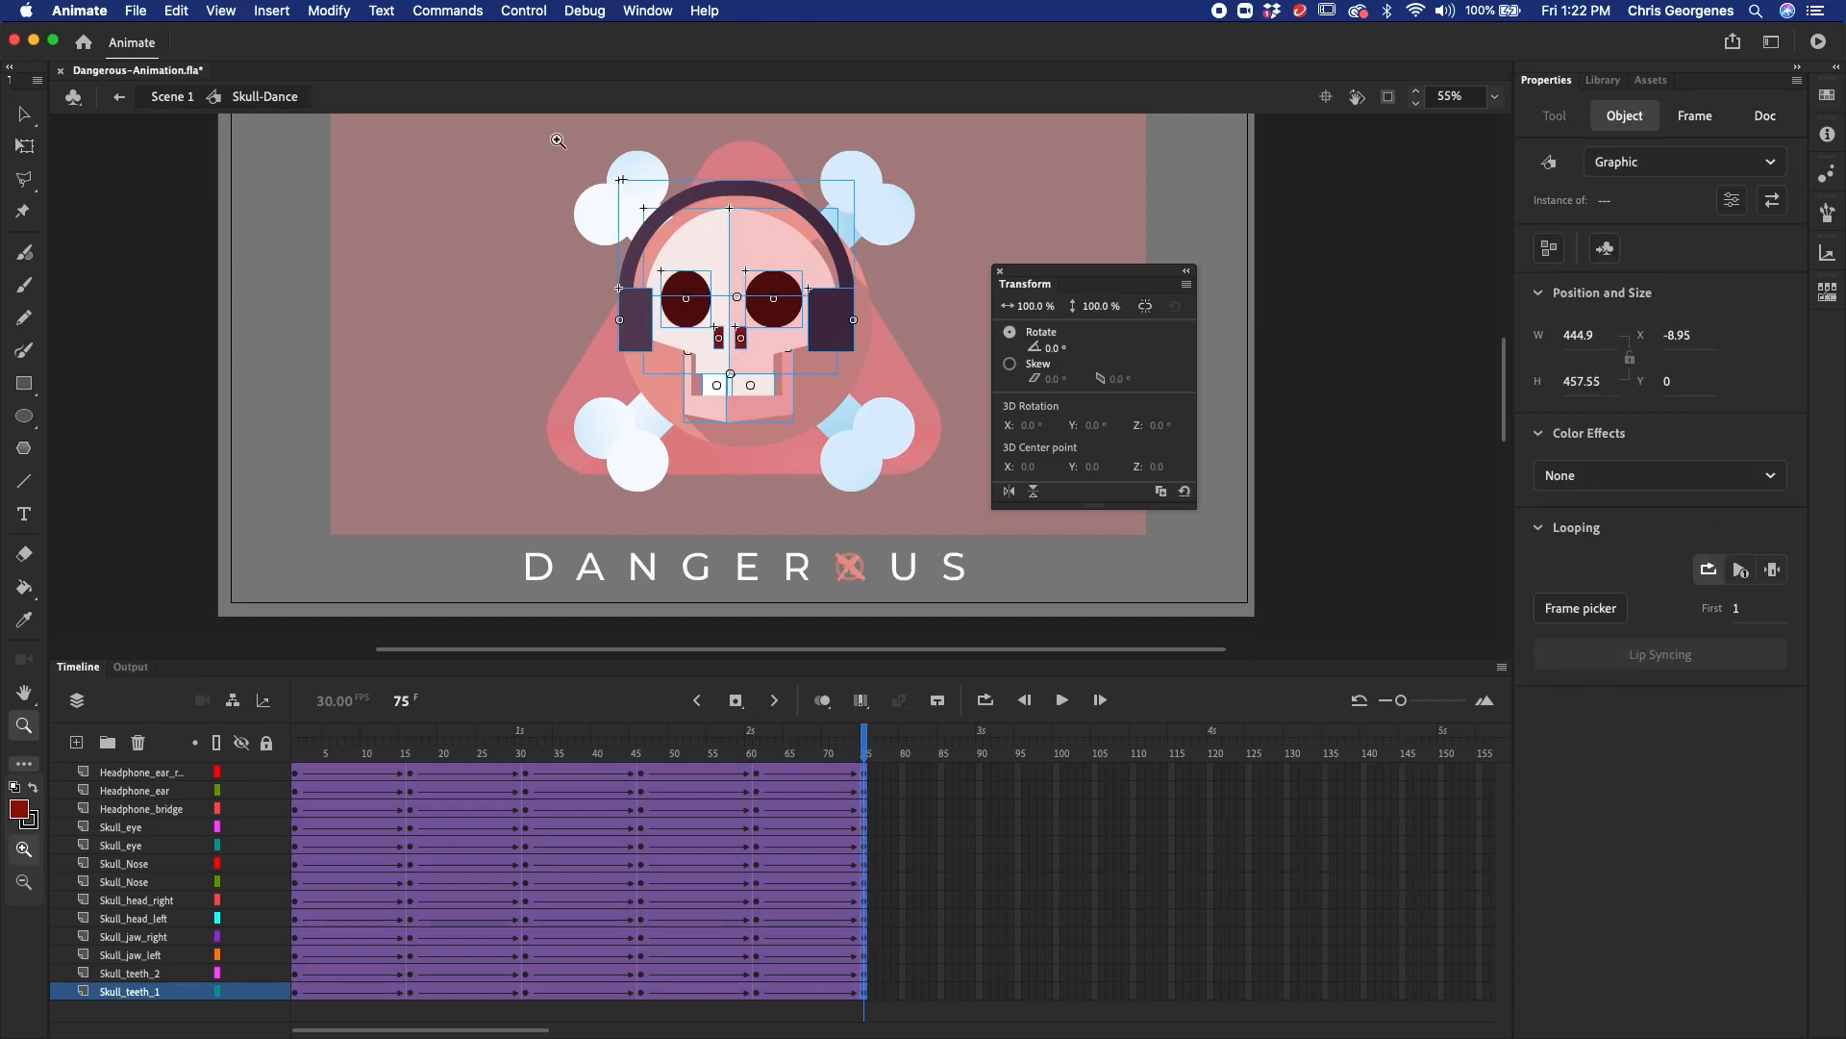
{"action": "left_click_drag", "start_coordinate": [557, 140], "coordinate": [883, 461]}
{"action": "left_click", "coordinate": [999, 273]}
{"action": "key", "text": "v"}
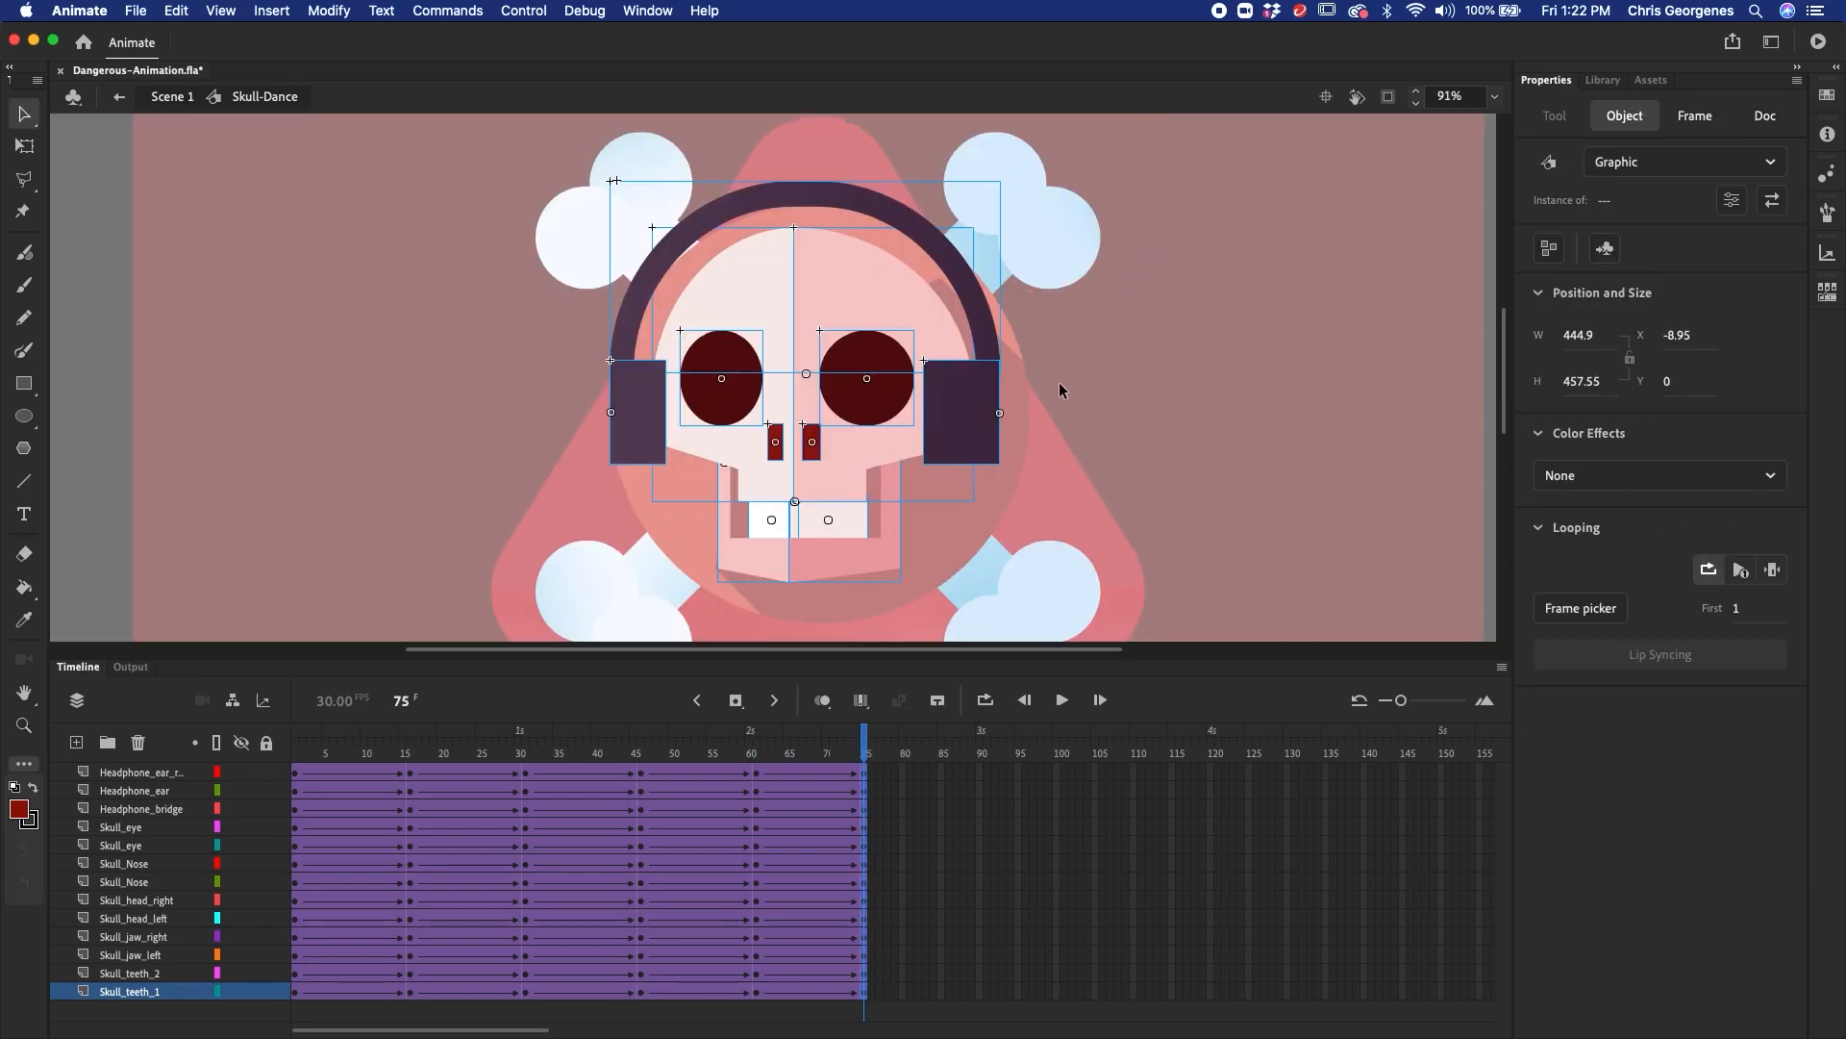
{"action": "left_click", "coordinate": [1060, 383]}
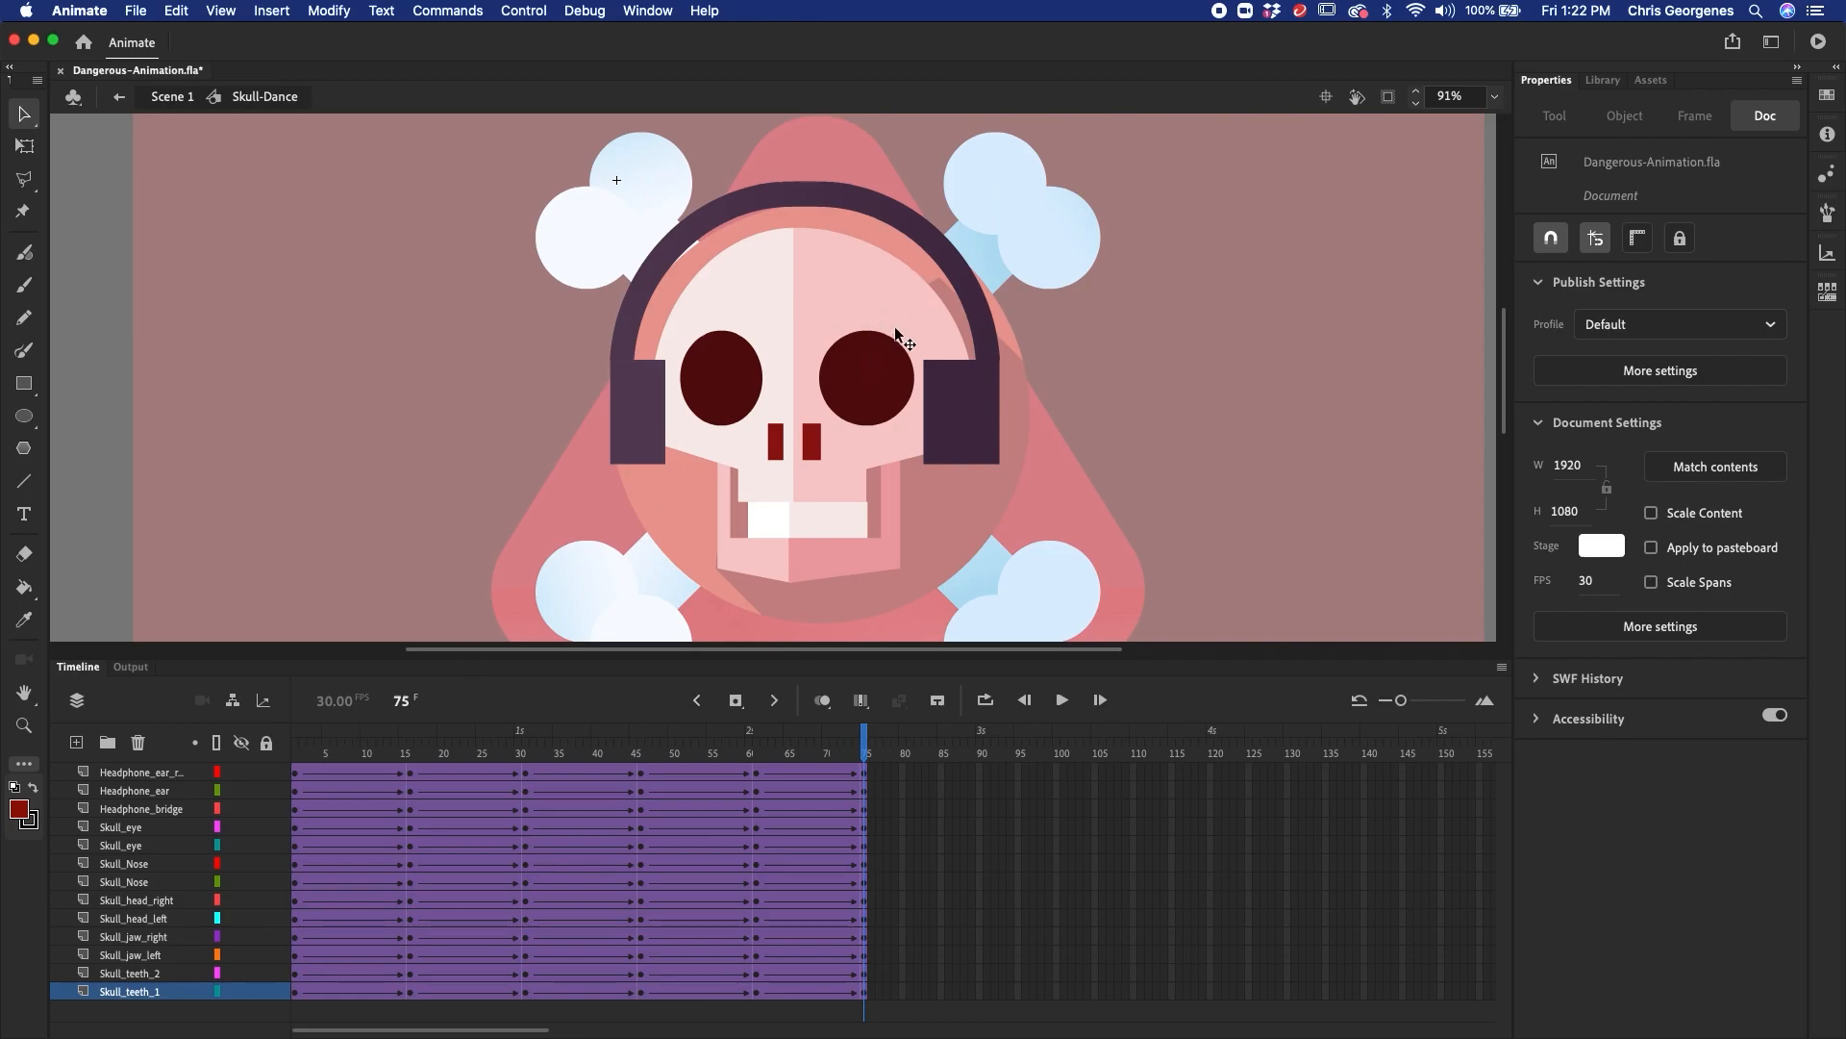
- Move both eyes and both nose pieces up to Y 136.9 at frame 75
{"action": "left_click", "coordinate": [733, 375]}
{"action": "left_click", "coordinate": [850, 373], "text": "shift"}
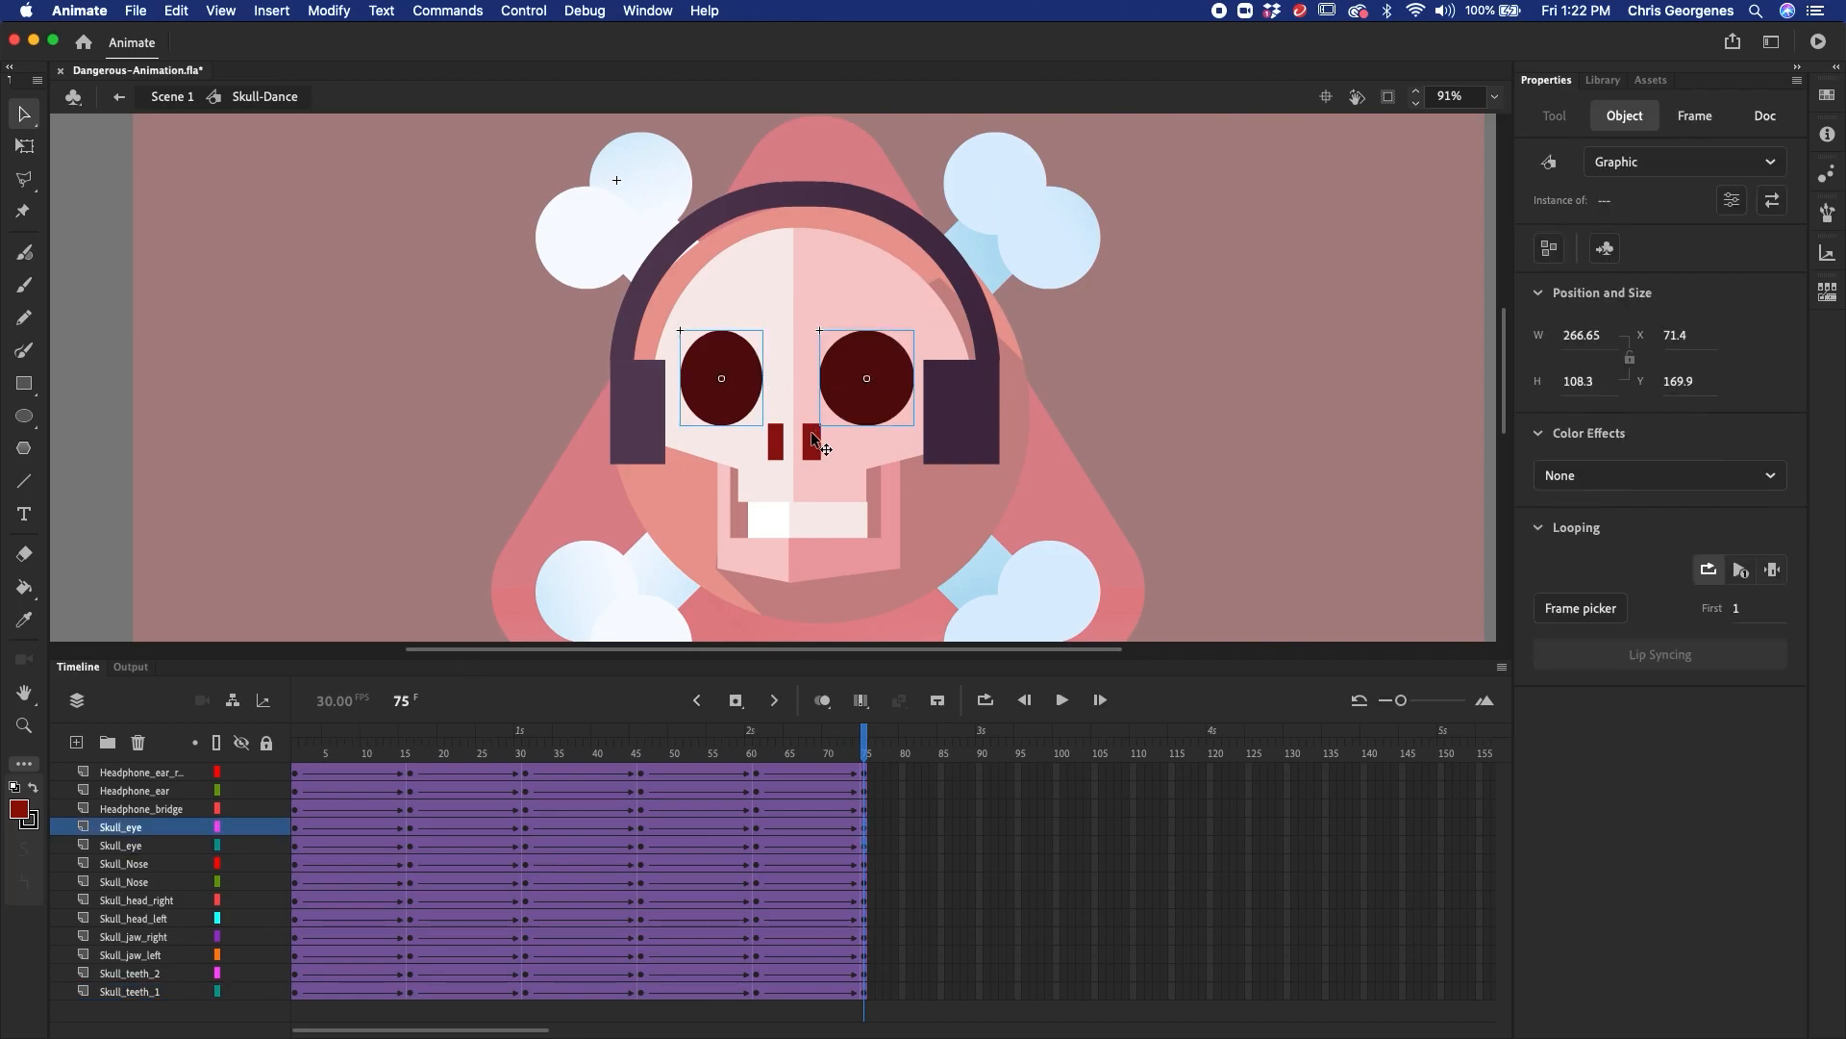
{"action": "left_click", "coordinate": [812, 442], "text": "shift"}
{"action": "left_click", "coordinate": [775, 445], "text": "shift"}
{"action": "key", "text": "shift+Up"}
{"action": "key", "text": "shift+Up"}
{"action": "key", "text": "shift+Up"}
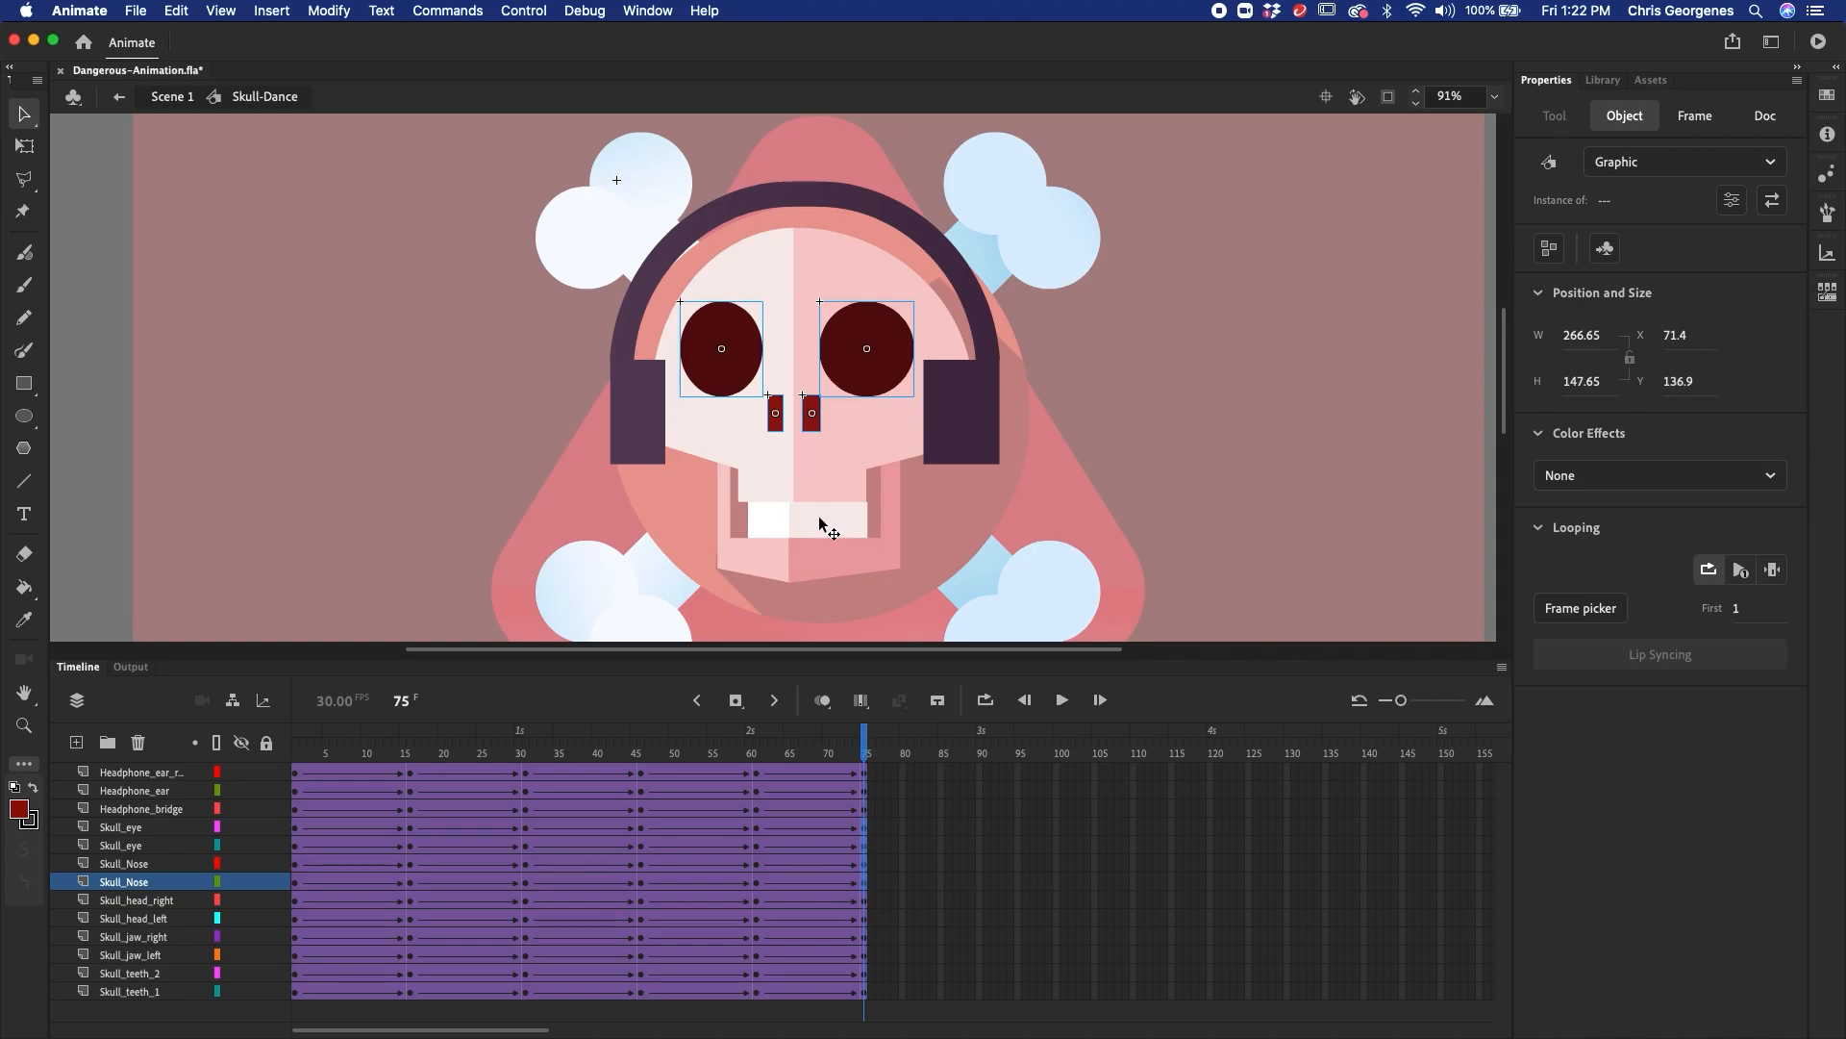
- Shorten both skull head halves from their lower edge at frame 75 with Free Transform
{"action": "left_click", "coordinate": [831, 488]}
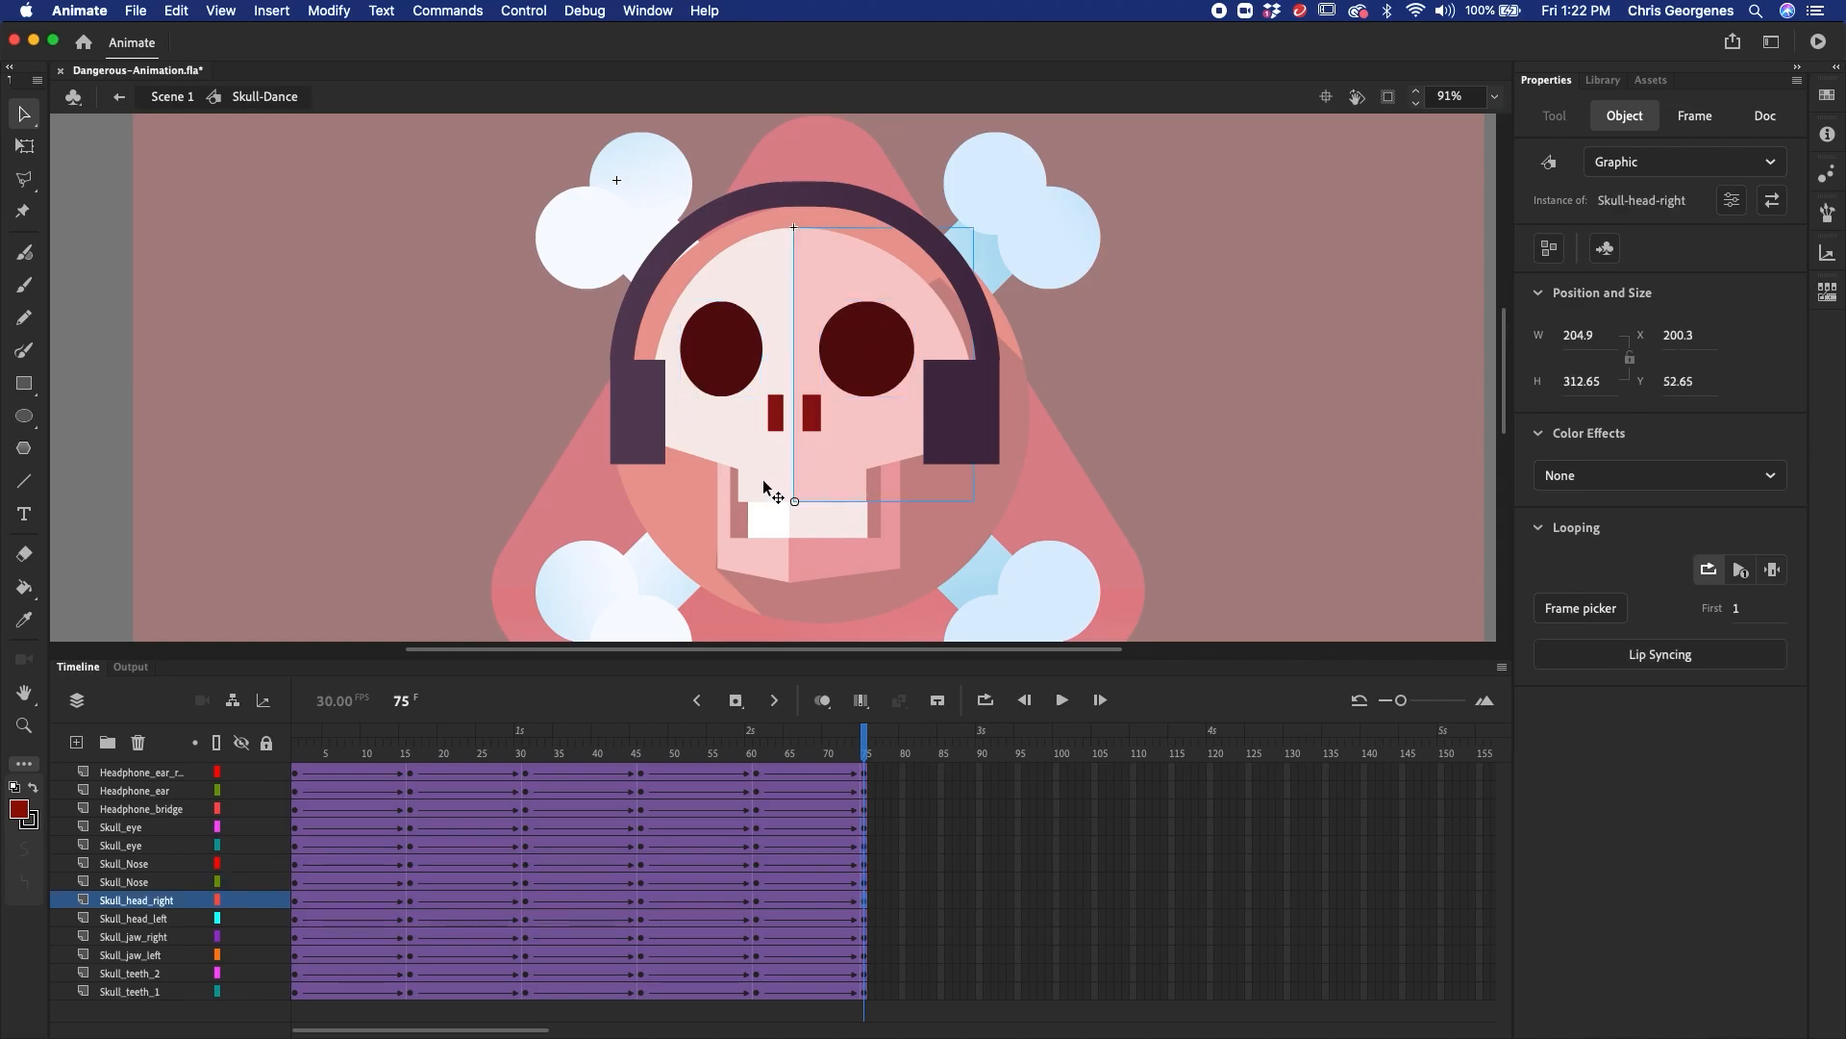
{"action": "left_click", "coordinate": [764, 479], "text": "shift"}
{"action": "key", "text": "q"}
{"action": "mouse_move", "coordinate": [811, 500]}
{"action": "left_mouse_down"}
{"action": "mouse_move", "coordinate": [815, 461]}
{"action": "mouse_move", "coordinate": [815, 479]}
{"action": "left_mouse_up"}
- Squash the headphone bridge from above and shorten both ear cups from below at frame 75
{"action": "left_click", "coordinate": [840, 197]}
{"action": "left_click_drag", "start_coordinate": [806, 181], "coordinate": [805, 203]}
{"action": "left_click", "coordinate": [965, 441]}
{"action": "left_click", "coordinate": [627, 443]}
{"action": "left_click_drag", "start_coordinate": [638, 465], "coordinate": [637, 452]}
- Move the jaw halves and teeth up at frame 75 and shorten the jaw to a height of 126.45
{"action": "left_click", "coordinate": [831, 557]}
{"action": "left_click", "coordinate": [750, 555], "text": "shift"}
{"action": "key", "text": "shift+Up"}
{"action": "key", "text": "shift+Up"}
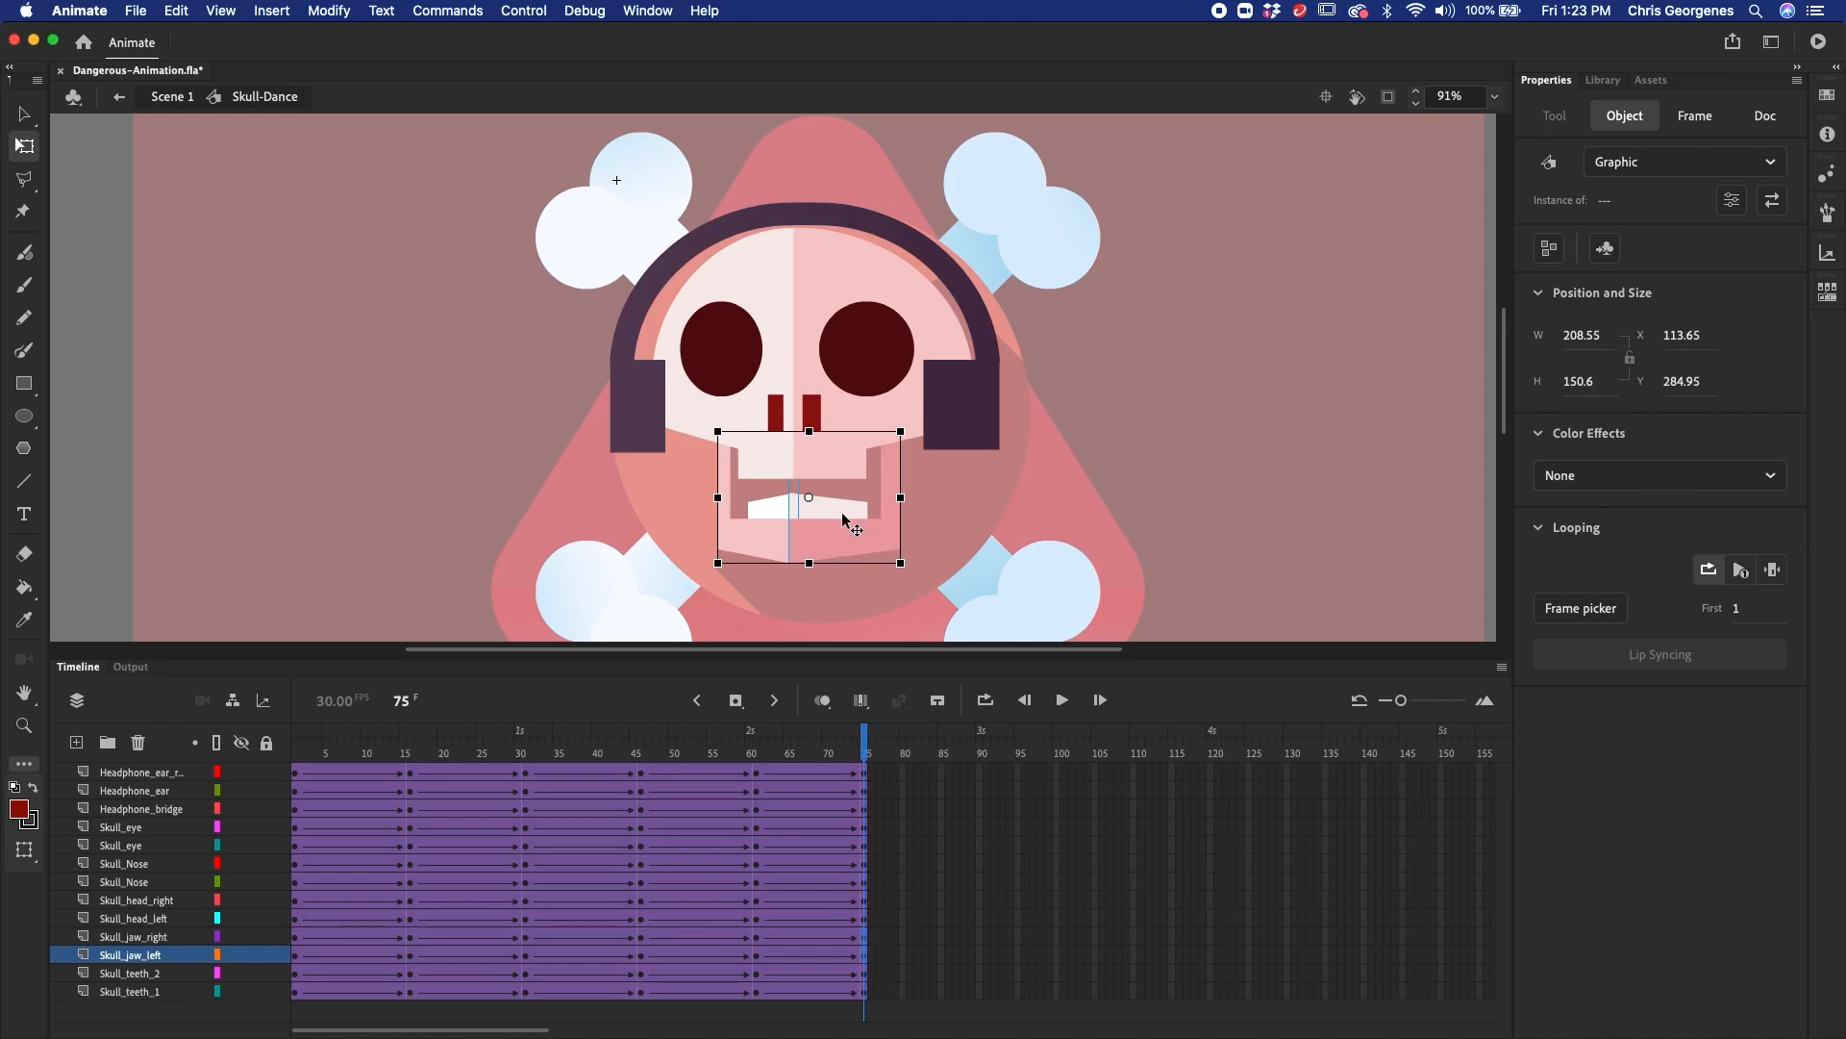
{"action": "left_click", "coordinate": [768, 506]}
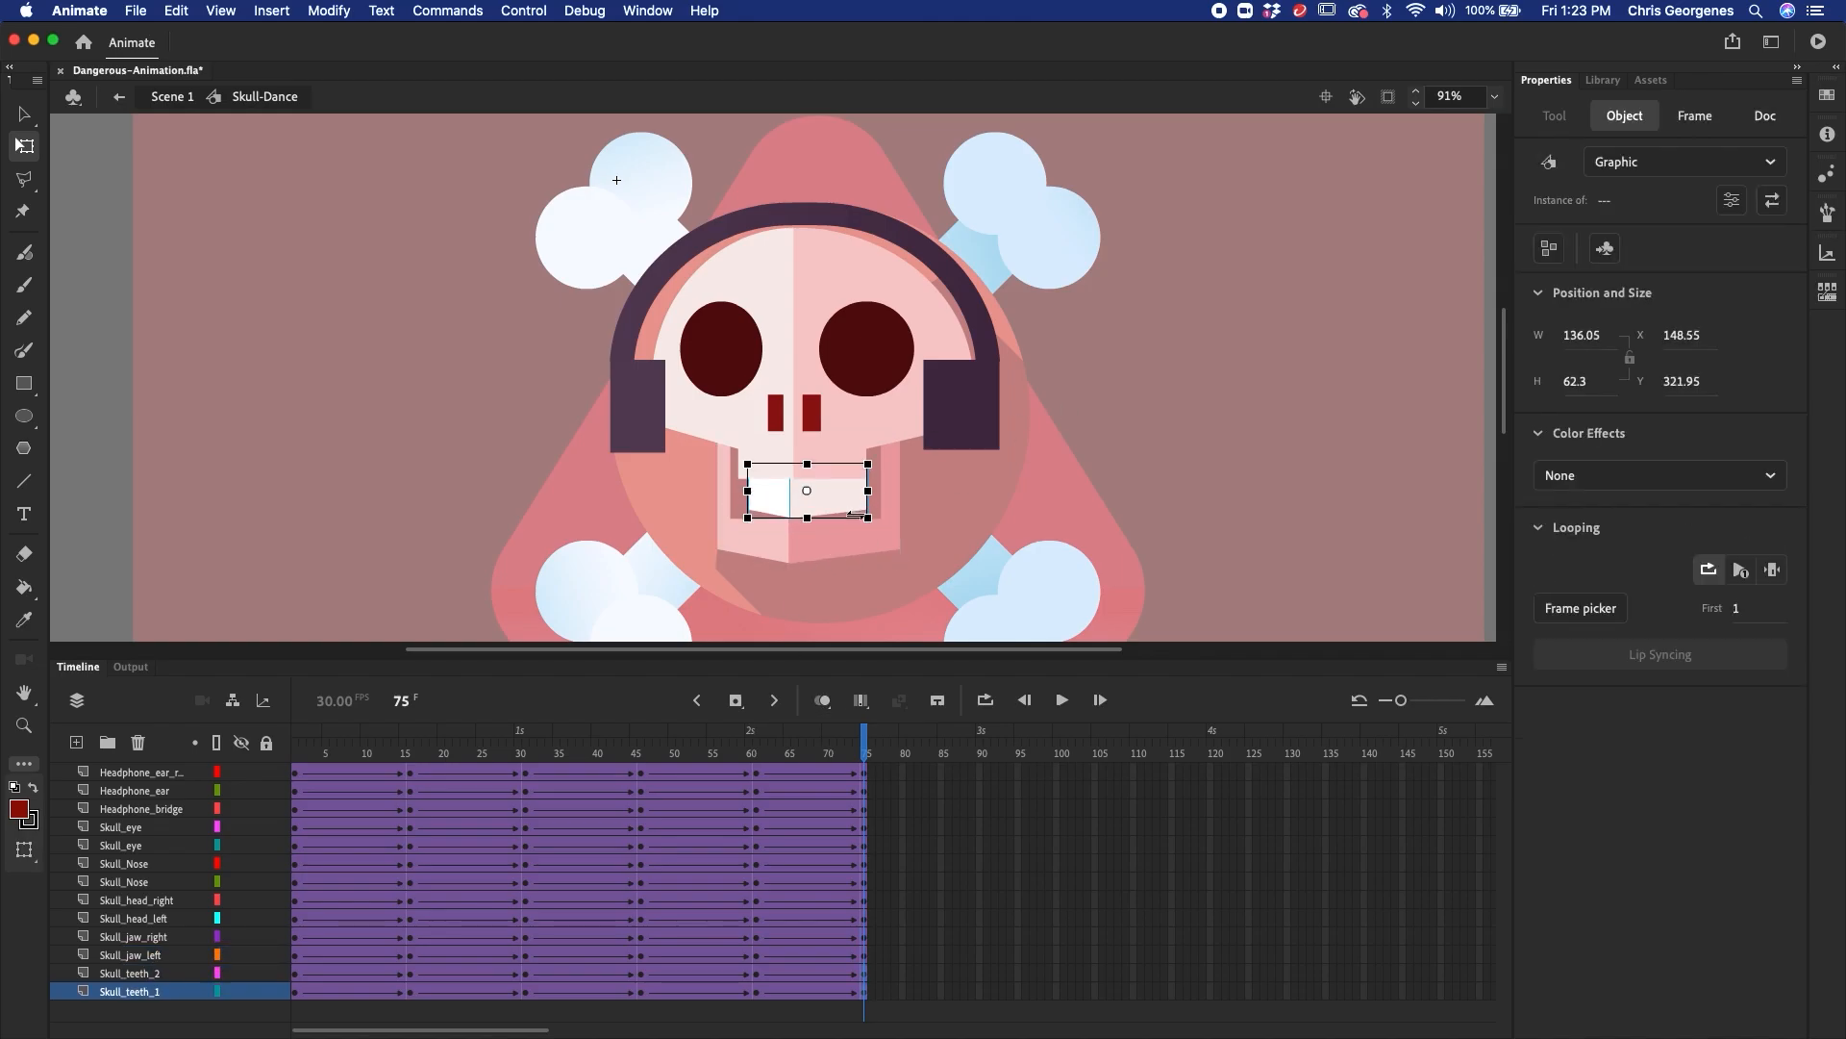
{"action": "left_click", "coordinate": [808, 553]}
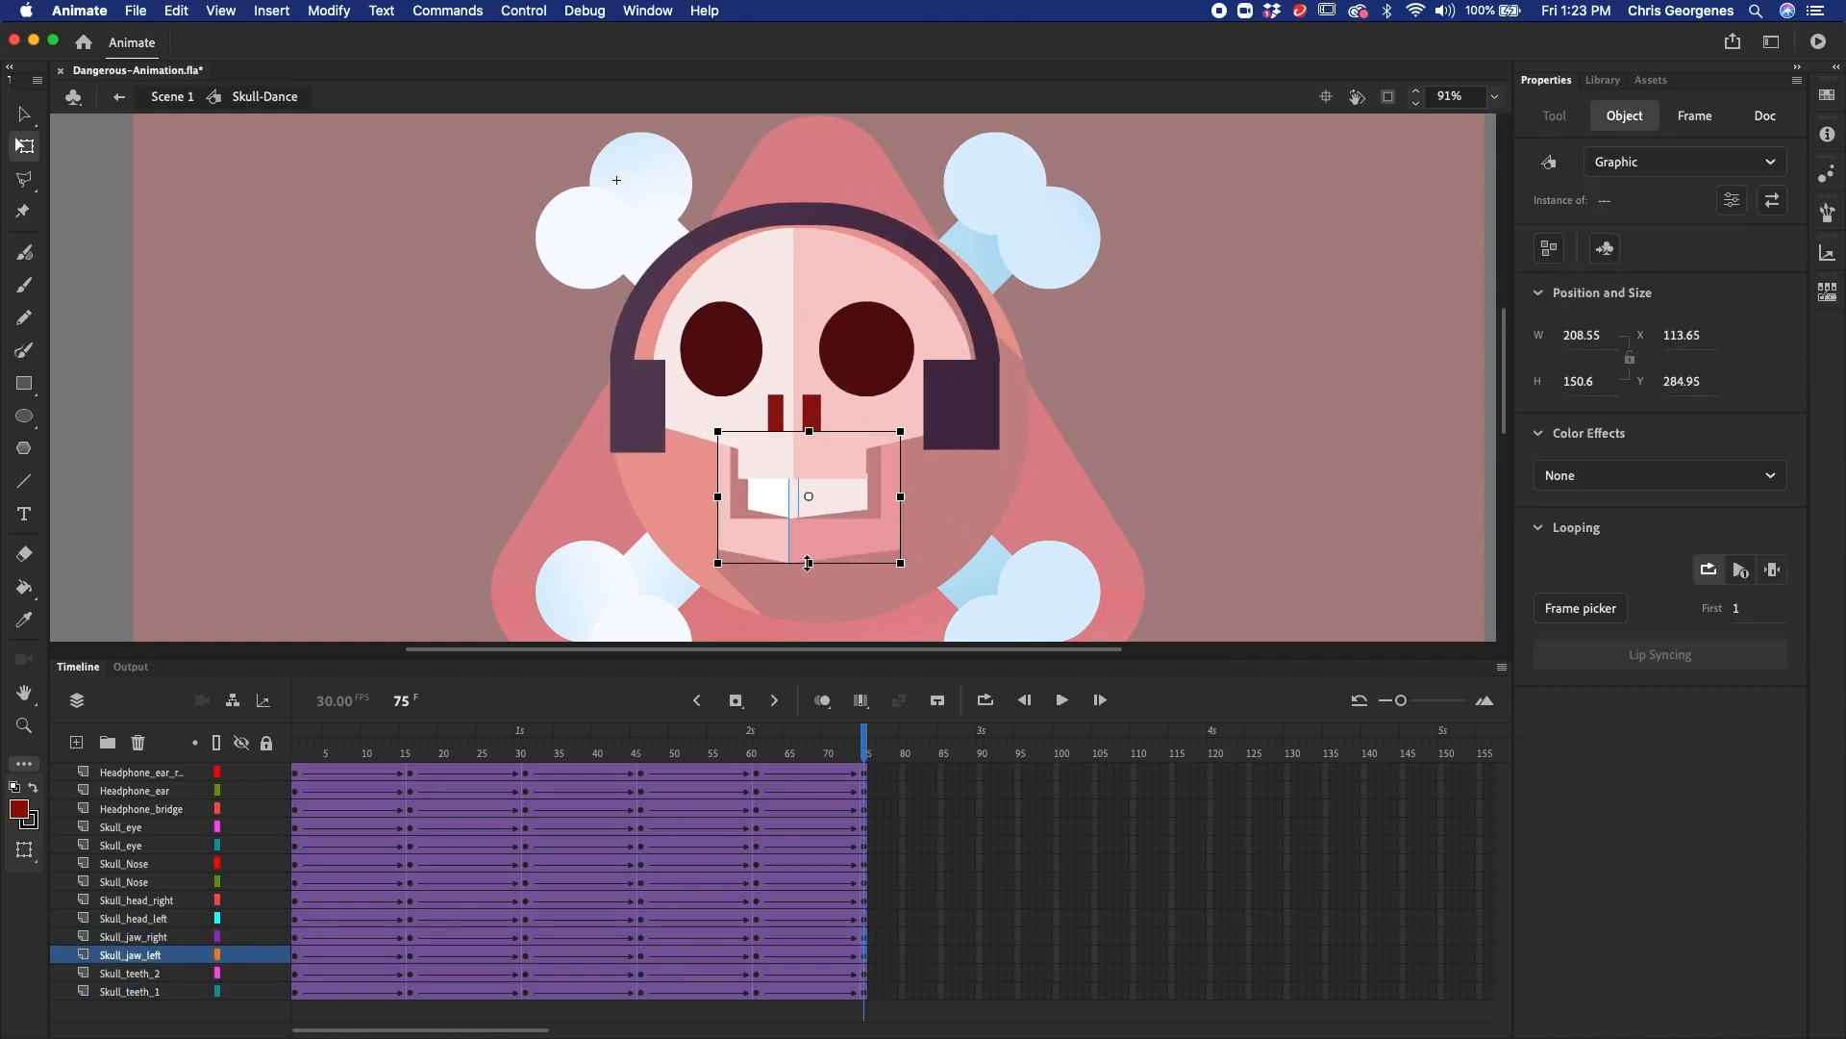
- Shorten the nose pieces and squash both eyes vertically to a combined height of 94.05
{"action": "left_click", "coordinate": [798, 420]}
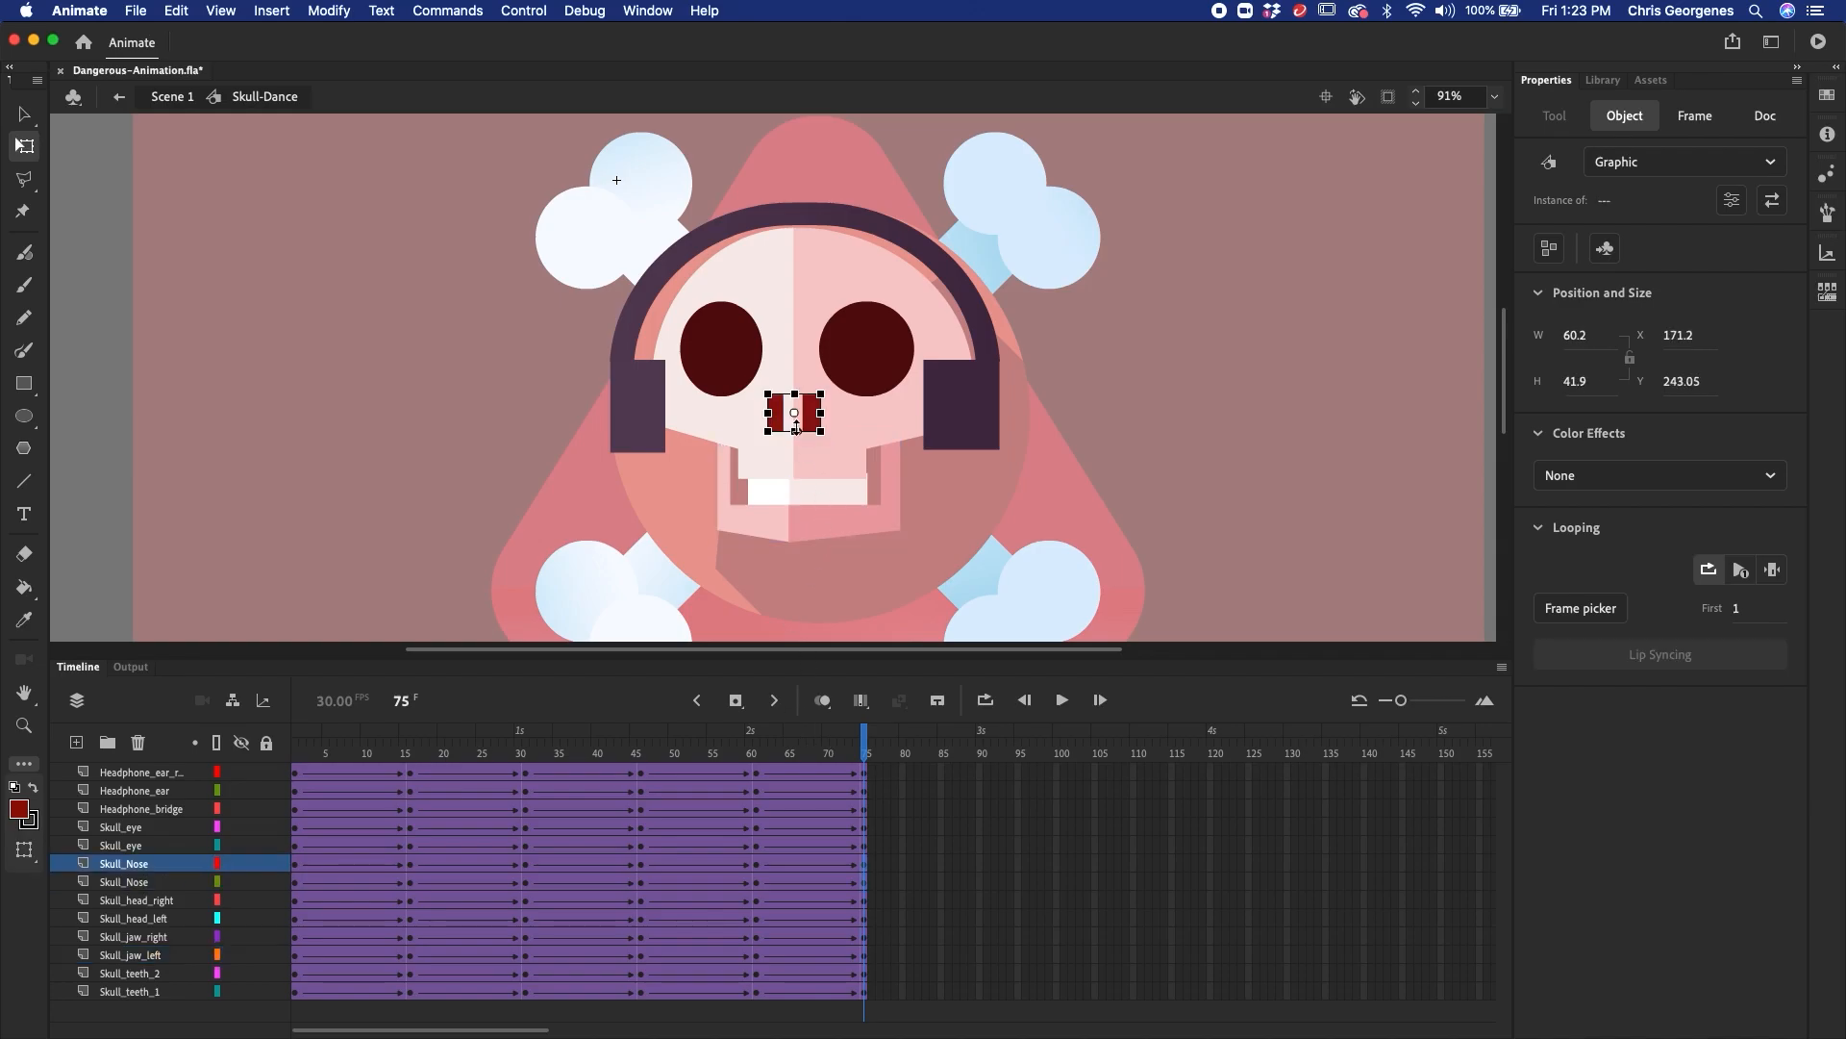
{"action": "left_click", "coordinate": [865, 348]}
{"action": "left_click", "coordinate": [721, 348]}
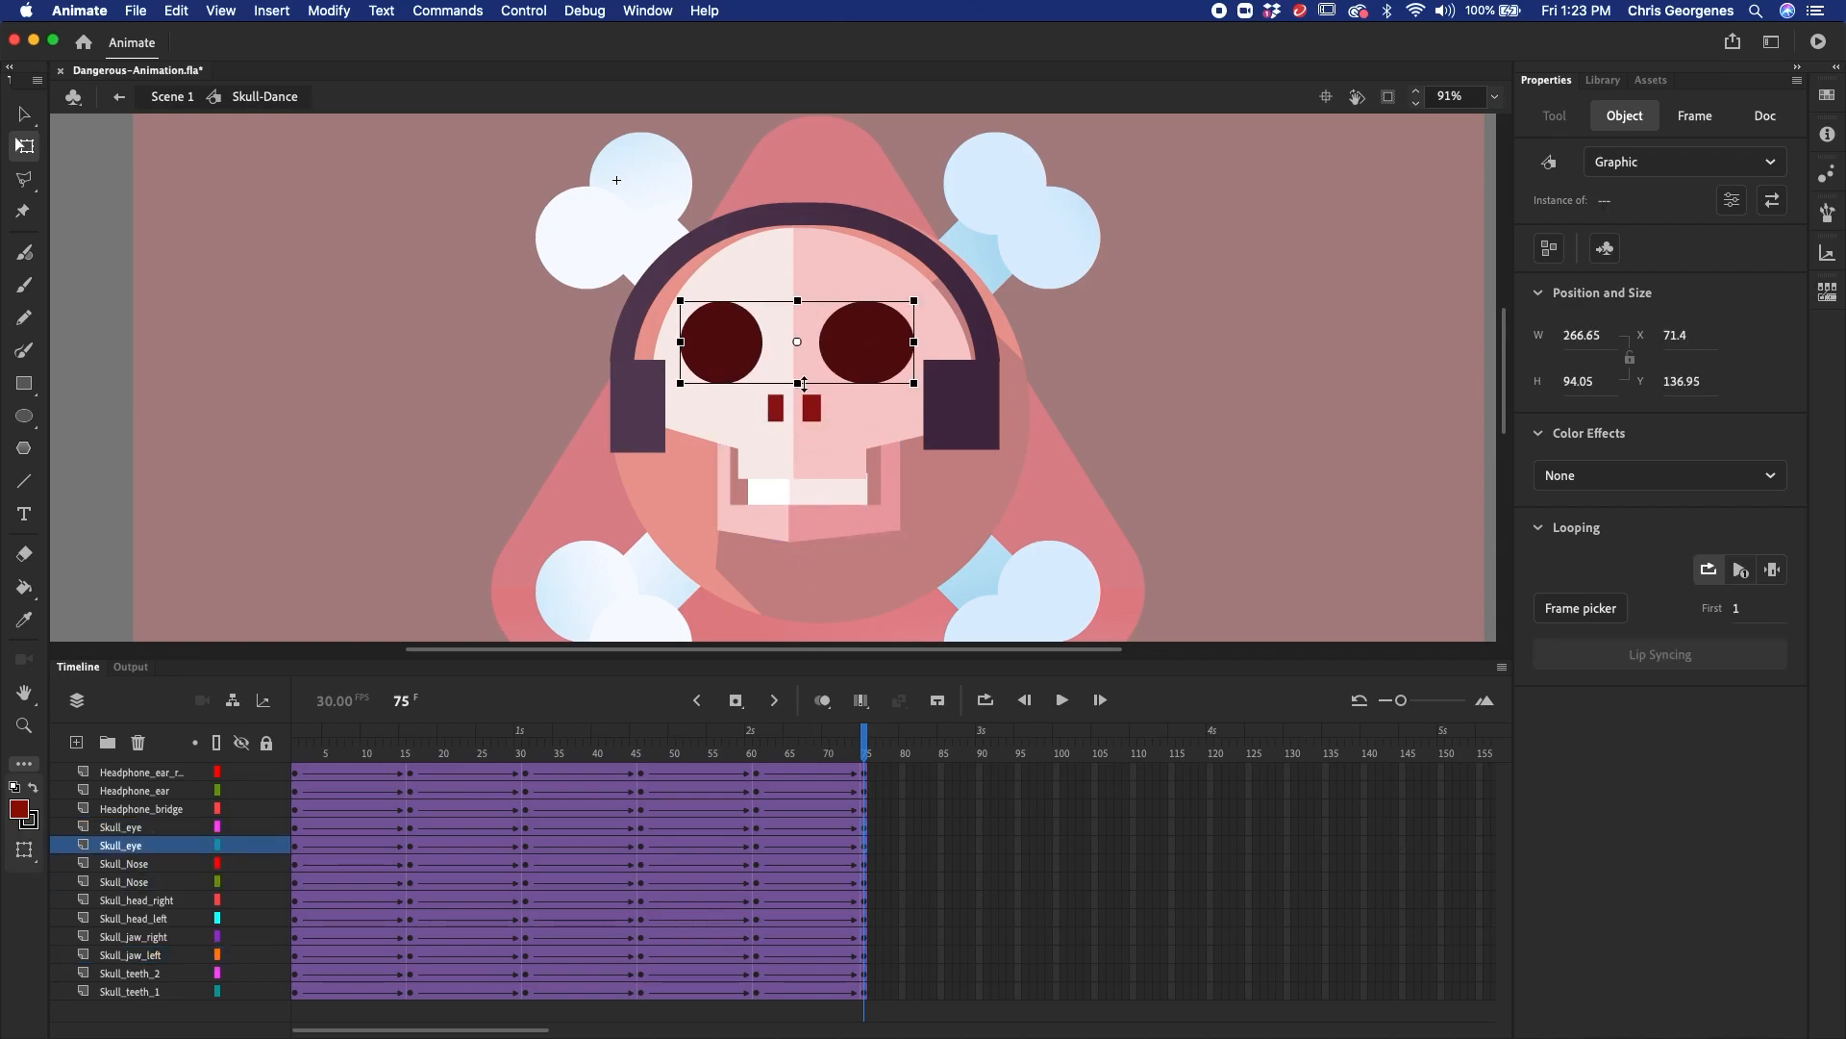
- Nudge both headphone ear cups up at frame 75, checking the head motion around frames 61 to 75
{"action": "left_click", "coordinate": [727, 753]}
{"action": "left_click_drag", "start_coordinate": [735, 794], "coordinate": [864, 818]}
{"action": "left_click", "coordinate": [880, 337]}
{"action": "key", "text": "v"}
{"action": "left_click", "coordinate": [973, 514]}
{"action": "left_click", "coordinate": [979, 408]}
{"action": "key", "text": "shift+Up"}
{"action": "left_click", "coordinate": [638, 408]}
{"action": "key", "text": "shift+Up"}
{"action": "left_click_drag", "start_coordinate": [865, 748], "coordinate": [756, 781]}
{"action": "left_click", "coordinate": [927, 606]}
{"action": "left_click", "coordinate": [966, 415]}
{"action": "key", "text": "shift+Up"}
{"action": "left_click", "coordinate": [646, 421]}
{"action": "key", "text": "shift+Up"}
- Compare the jaw across the earlier frames and adjust the height of both jaw halves at frame 75
{"action": "left_click", "coordinate": [858, 506]}
{"action": "left_click", "coordinate": [525, 751]}
{"action": "left_click", "coordinate": [833, 517]}
{"action": "left_click_drag", "start_coordinate": [525, 753], "coordinate": [865, 755]}
{"action": "left_click", "coordinate": [817, 531]}
{"action": "left_click", "coordinate": [828, 573]}
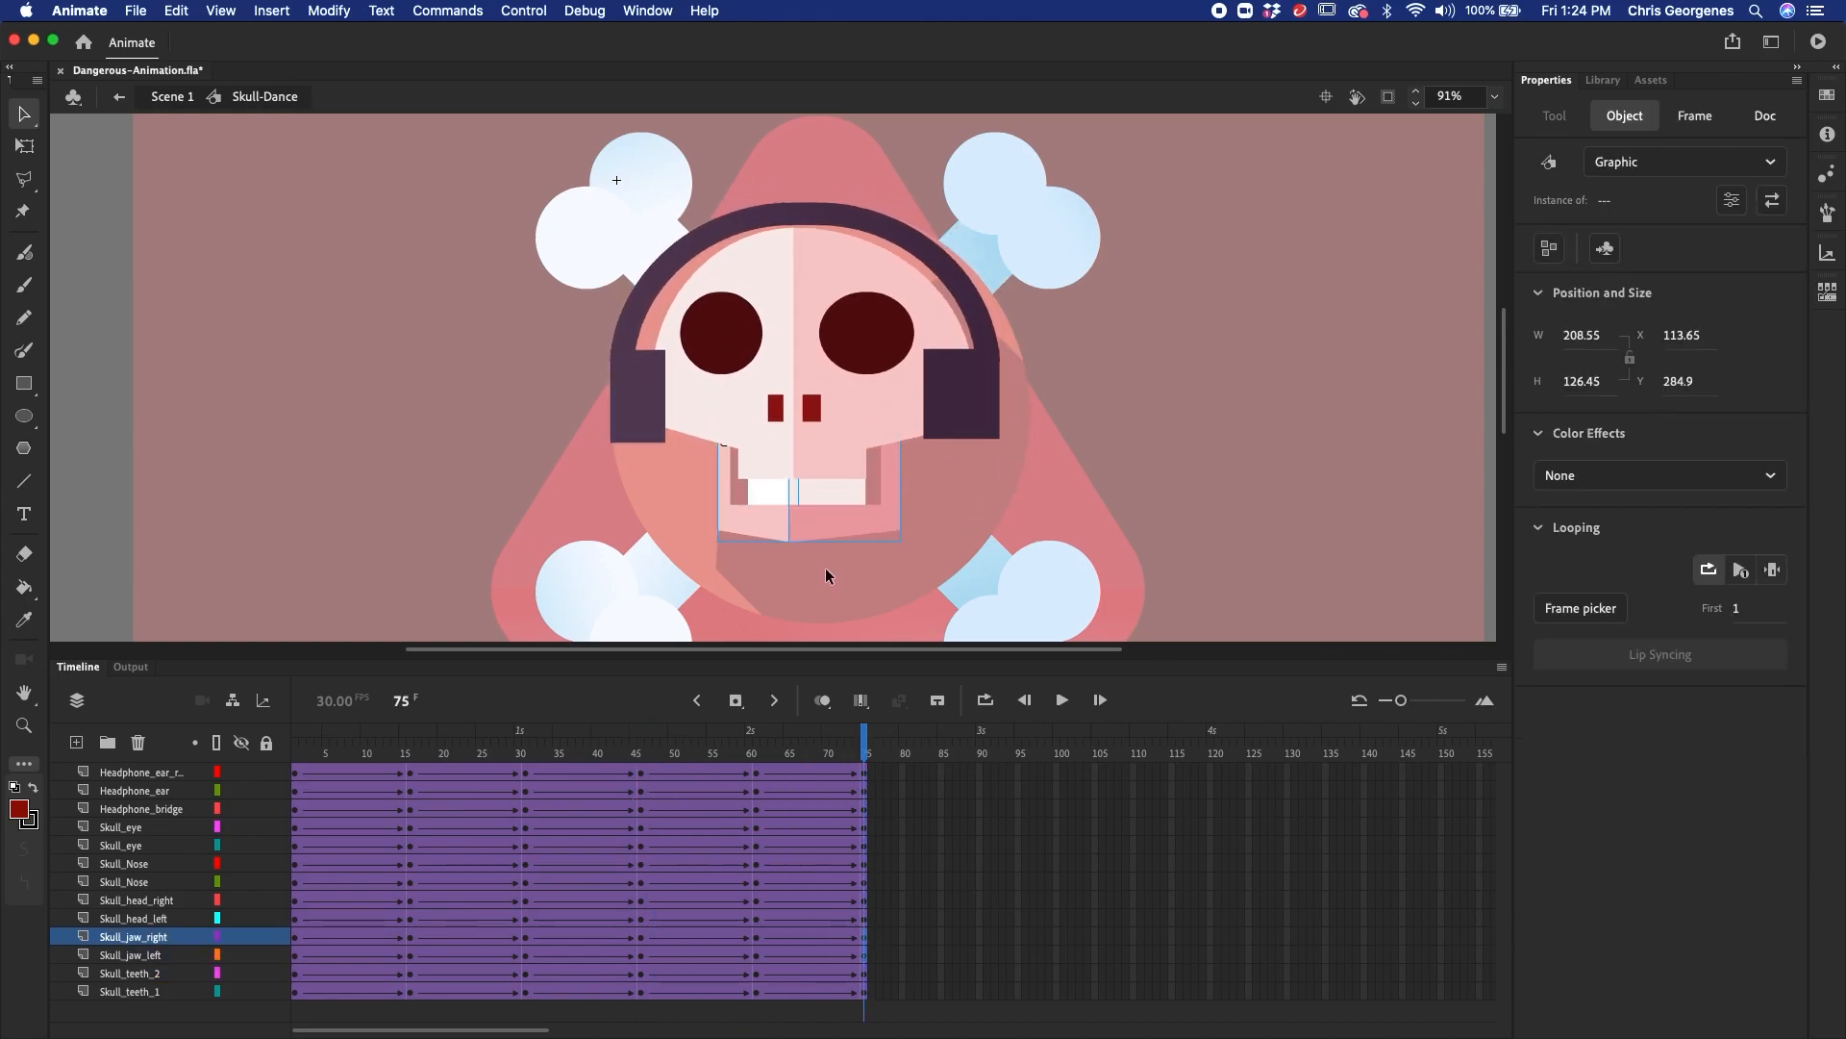
{"action": "key", "text": "q"}
{"action": "left_click_drag", "start_coordinate": [812, 587], "coordinate": [815, 596]}
{"action": "left_click", "coordinate": [1106, 372]}
- Narrow the Skull_teeth_1 piece from its inner edge at frame 75
{"action": "key", "text": "z"}
{"action": "left_click", "coordinate": [817, 491]}
{"action": "left_click", "coordinate": [829, 424]}
{"action": "key", "text": "v"}
{"action": "left_click", "coordinate": [715, 342]}
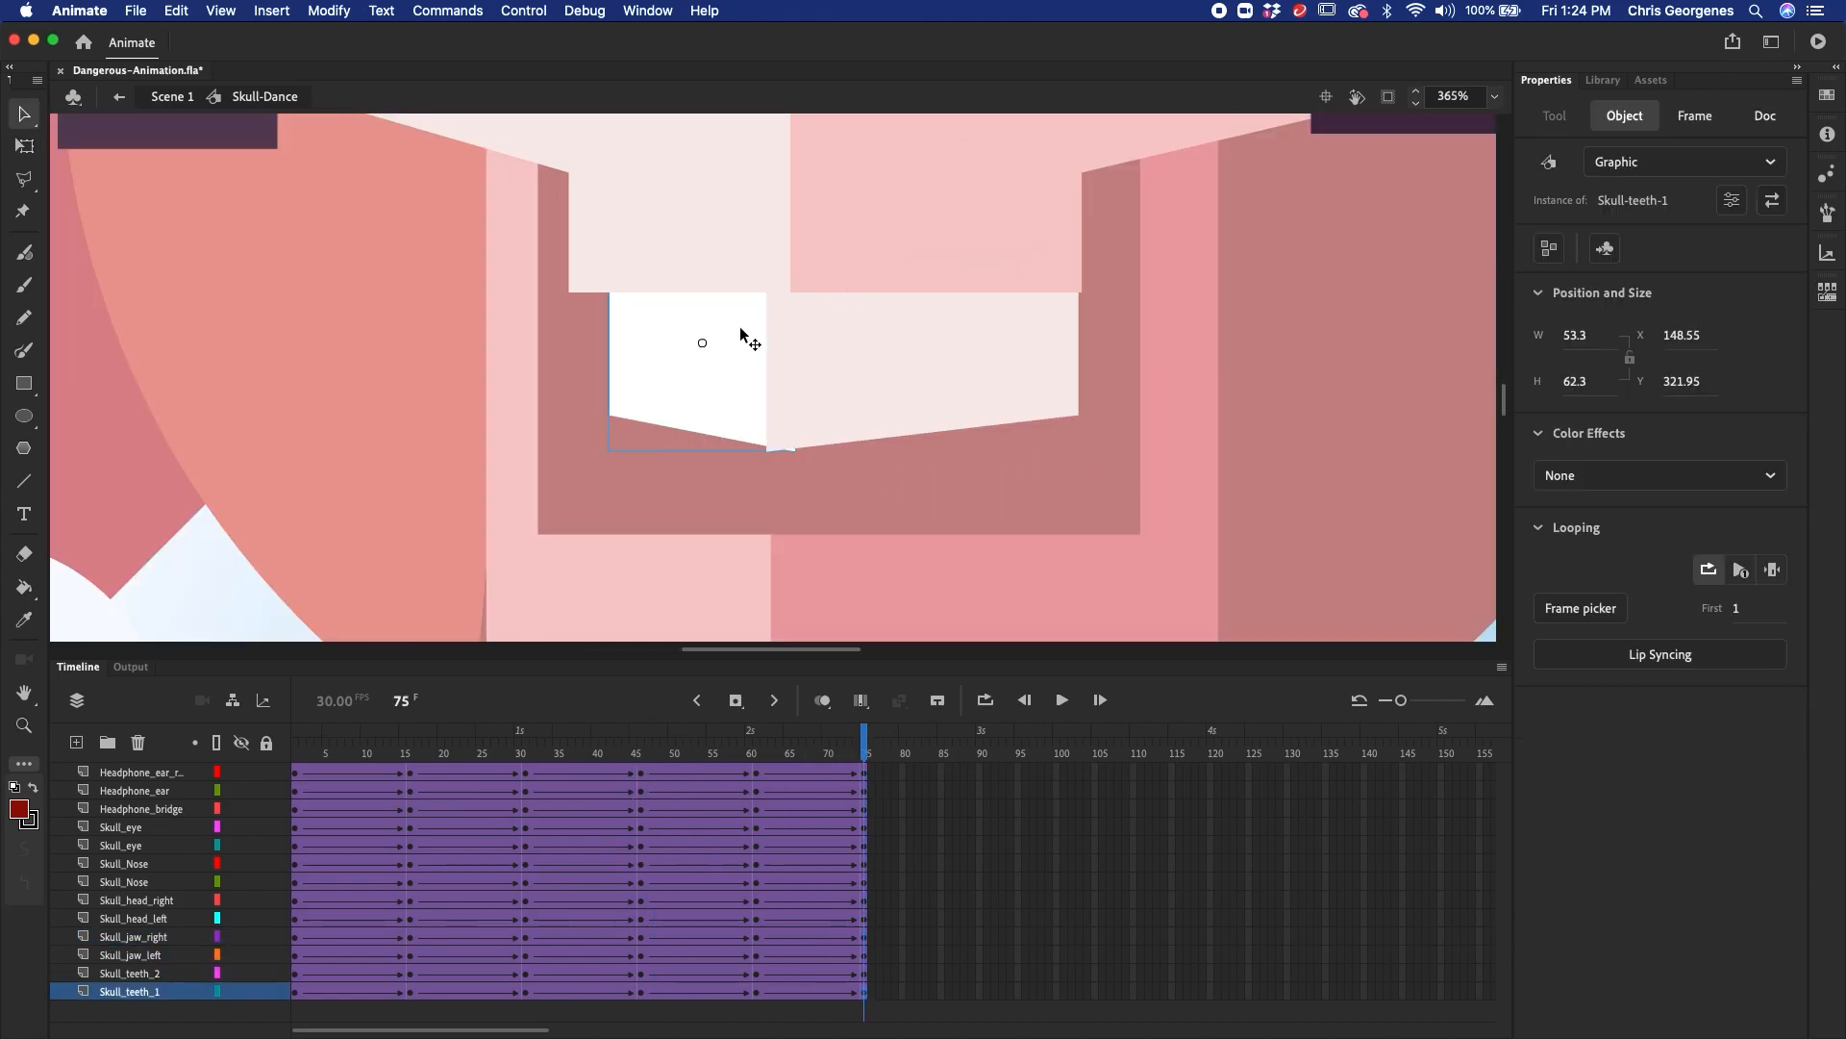
{"action": "key", "text": "q"}
{"action": "left_click_drag", "start_coordinate": [797, 342], "coordinate": [771, 343]}
{"action": "key", "text": "super+minus"}
{"action": "key", "text": "super+minus"}
- Nudge both teeth pieces up in small increments at frame 75
{"action": "mouse_move", "coordinate": [863, 753]}
{"action": "left_mouse_down"}
{"action": "mouse_move", "coordinate": [713, 804]}
{"action": "mouse_move", "coordinate": [877, 777]}
{"action": "mouse_move", "coordinate": [874, 801]}
{"action": "mouse_move", "coordinate": [740, 800]}
{"action": "mouse_move", "coordinate": [870, 783]}
{"action": "left_mouse_up"}
{"action": "left_click", "coordinate": [903, 519]}
{"action": "left_click", "coordinate": [748, 442]}
{"action": "left_click", "coordinate": [833, 446], "text": "shift"}
{"action": "key", "text": "Up"}
{"action": "key", "text": "Up"}
{"action": "key", "text": "Up"}
{"action": "key", "text": "Up"}
{"action": "key", "text": "Up"}
{"action": "key", "text": "Up"}
{"action": "key", "text": "Up"}
{"action": "key", "text": "Up"}
{"action": "left_click", "coordinate": [899, 498]}
- Stretch both eyes slightly downward at frame 75 and review the motion
{"action": "left_click", "coordinate": [856, 223]}
{"action": "left_click", "coordinate": [721, 223], "text": "shift"}
{"action": "left_click_drag", "start_coordinate": [788, 258], "coordinate": [788, 264]}
{"action": "left_click_drag", "start_coordinate": [863, 753], "coordinate": [862, 805]}
- Add keyframes at frame 90 on all layers, copied from the pose at frame 61
{"action": "left_click_drag", "start_coordinate": [980, 774], "coordinate": [984, 993]}
{"action": "left_click_drag", "start_coordinate": [757, 776], "coordinate": [981, 992]}
{"action": "left_click", "coordinate": [1054, 216]}
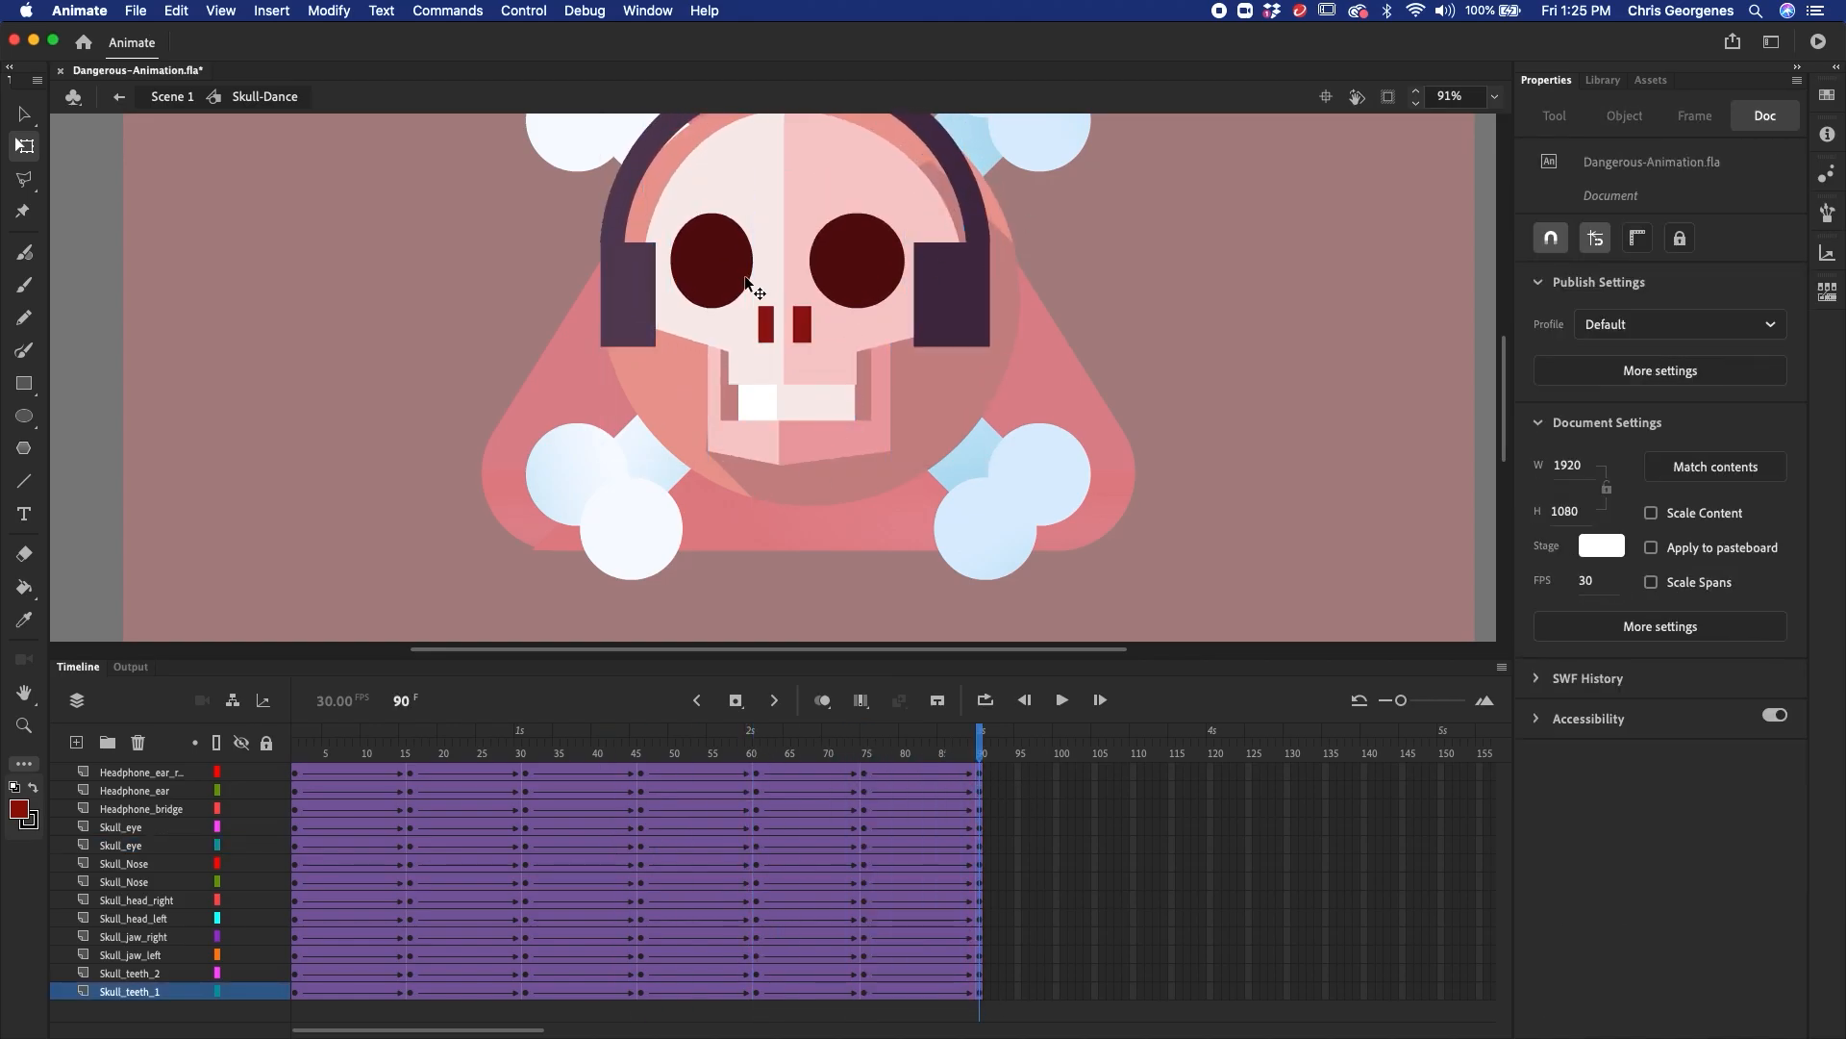
- Stretch both skull head halves downward to a height of 328 at frame 90
{"action": "left_click", "coordinate": [775, 215]}
{"action": "left_click", "coordinate": [801, 219], "text": "shift"}
{"action": "left_click_drag", "start_coordinate": [803, 385], "coordinate": [803, 397]}
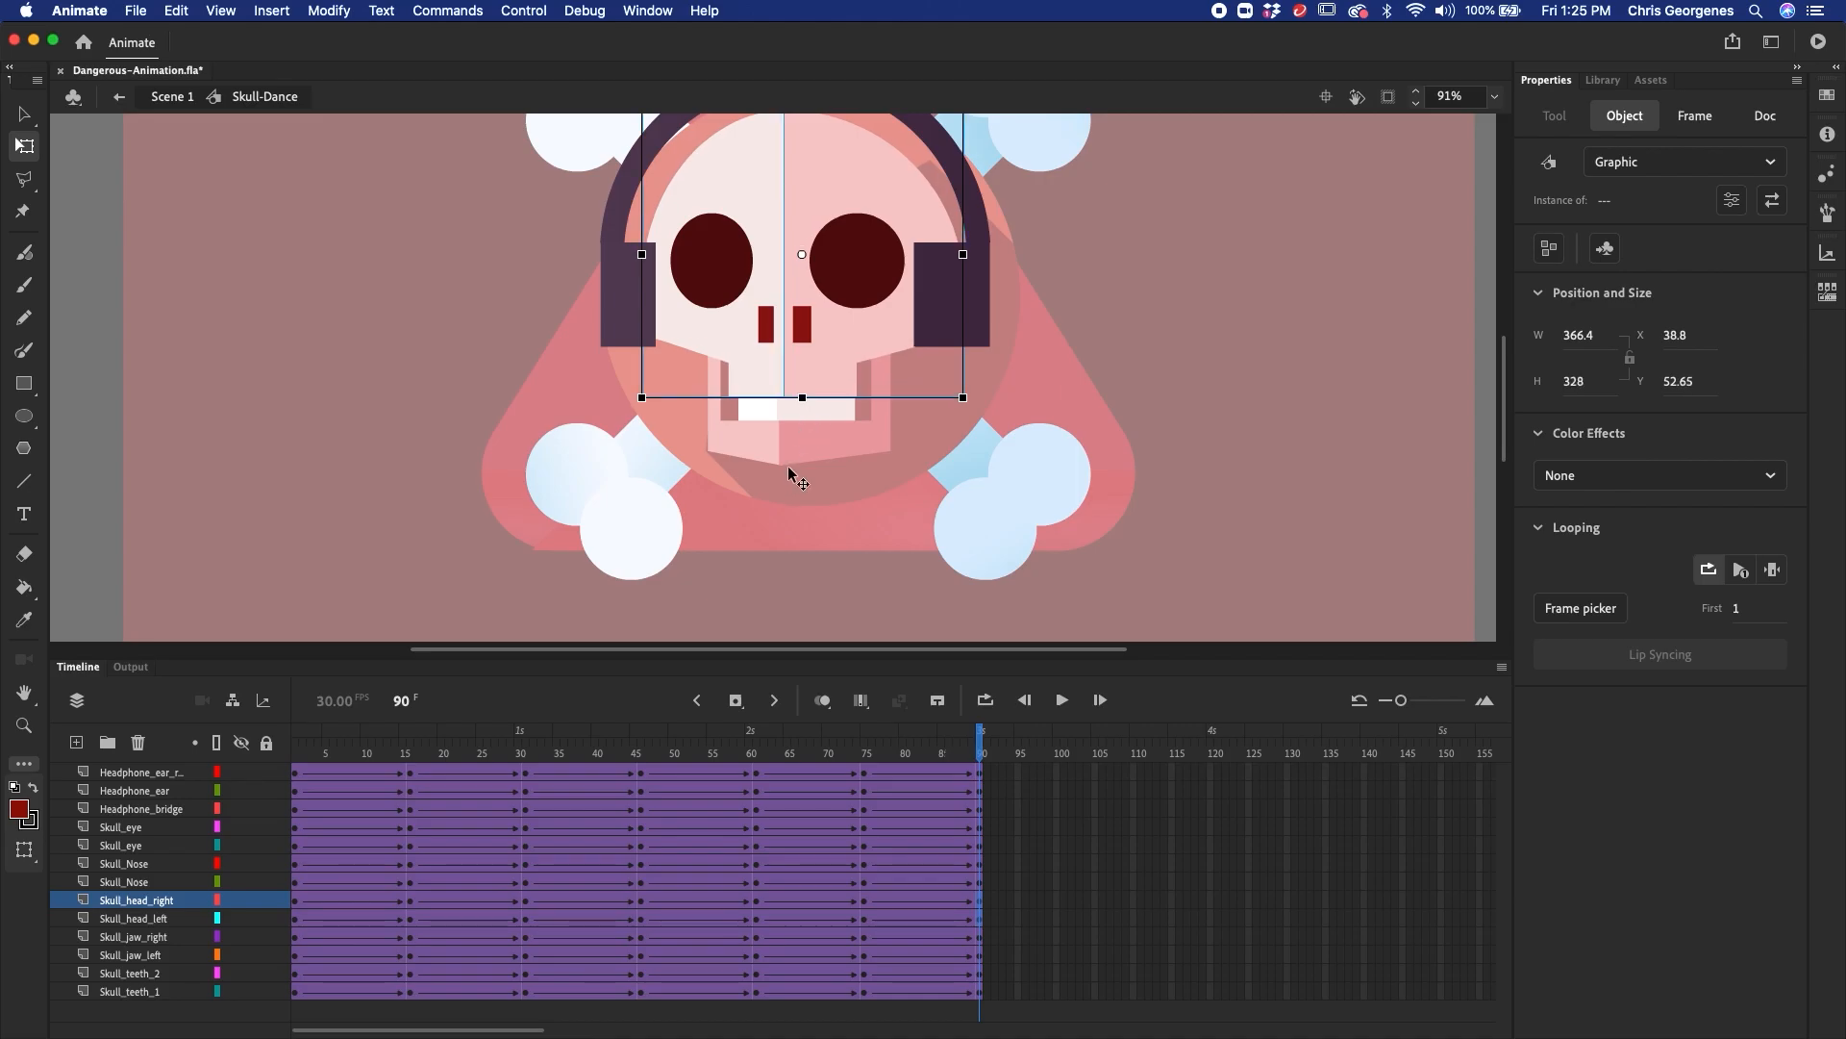
- Move both eyes and both nose pieces down at frame 90 to follow the stretched head
{"action": "key", "text": "v"}
{"action": "left_click", "coordinate": [719, 257]}
{"action": "left_click", "coordinate": [848, 262], "text": "shift"}
{"action": "left_click", "coordinate": [802, 325], "text": "shift"}
{"action": "left_click", "coordinate": [766, 327], "text": "shift"}
{"action": "key", "text": "shift+Down"}
{"action": "key", "text": "Down"}
{"action": "key", "text": "Down"}
{"action": "key", "text": "Down"}
{"action": "key", "text": "Down"}
{"action": "key", "text": "Down"}
- Move the two ear cups and the headphone bridge down together at frame 90
{"action": "left_click_drag", "start_coordinate": [1047, 276], "coordinate": [1039, 378]}
{"action": "left_click", "coordinate": [944, 398]}
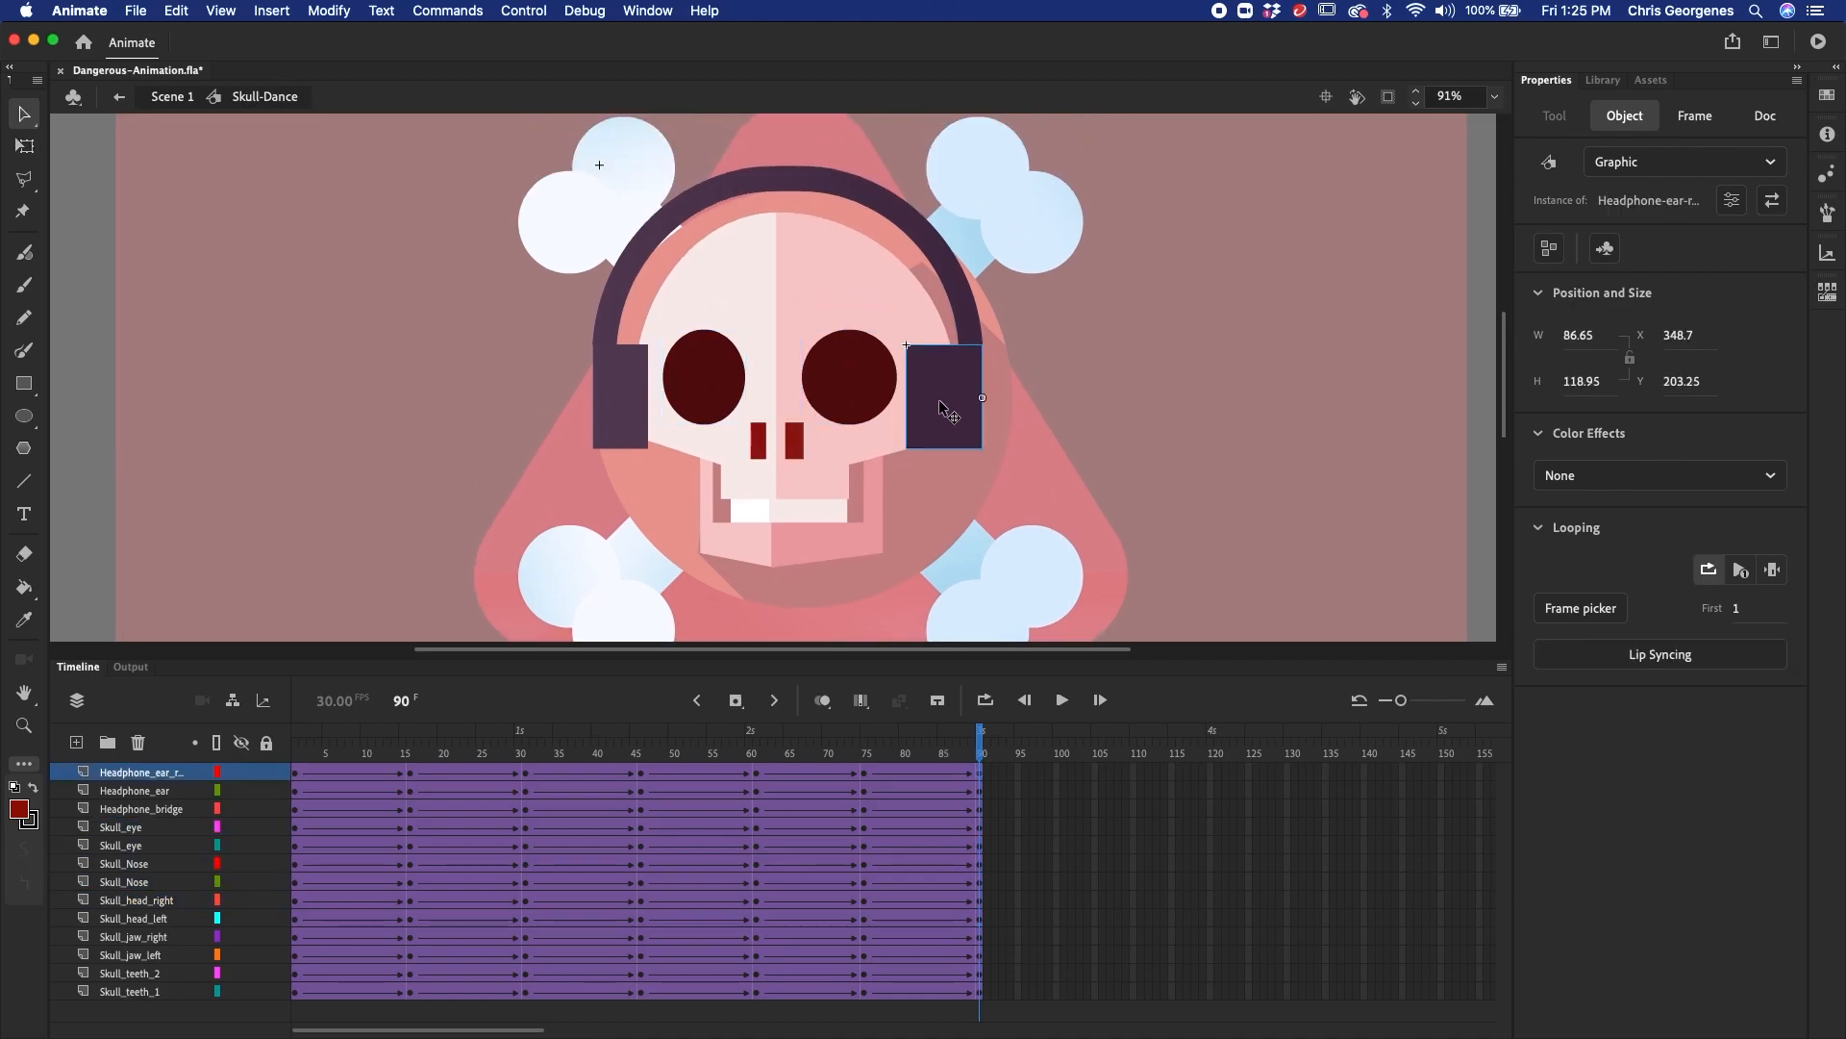
{"action": "left_click", "coordinate": [635, 404], "text": "shift"}
{"action": "left_click", "coordinate": [886, 204], "text": "shift"}
{"action": "key", "text": "shift+Down"}
- Move both jaw halves down at frame 90
{"action": "left_click", "coordinate": [1054, 348]}
{"action": "left_click", "coordinate": [783, 552]}
{"action": "left_click", "coordinate": [757, 555], "text": "shift"}
{"action": "key", "text": "shift+Down"}
{"action": "key", "text": "shift+Down"}
- Extend both teeth pieces downward at frame 90 and review the motion
{"action": "left_click", "coordinate": [757, 516]}
{"action": "key", "text": "q"}
{"action": "left_click", "coordinate": [803, 510]}
{"action": "left_click_drag", "start_coordinate": [909, 753], "coordinate": [979, 817]}
{"action": "left_click", "coordinate": [966, 528]}
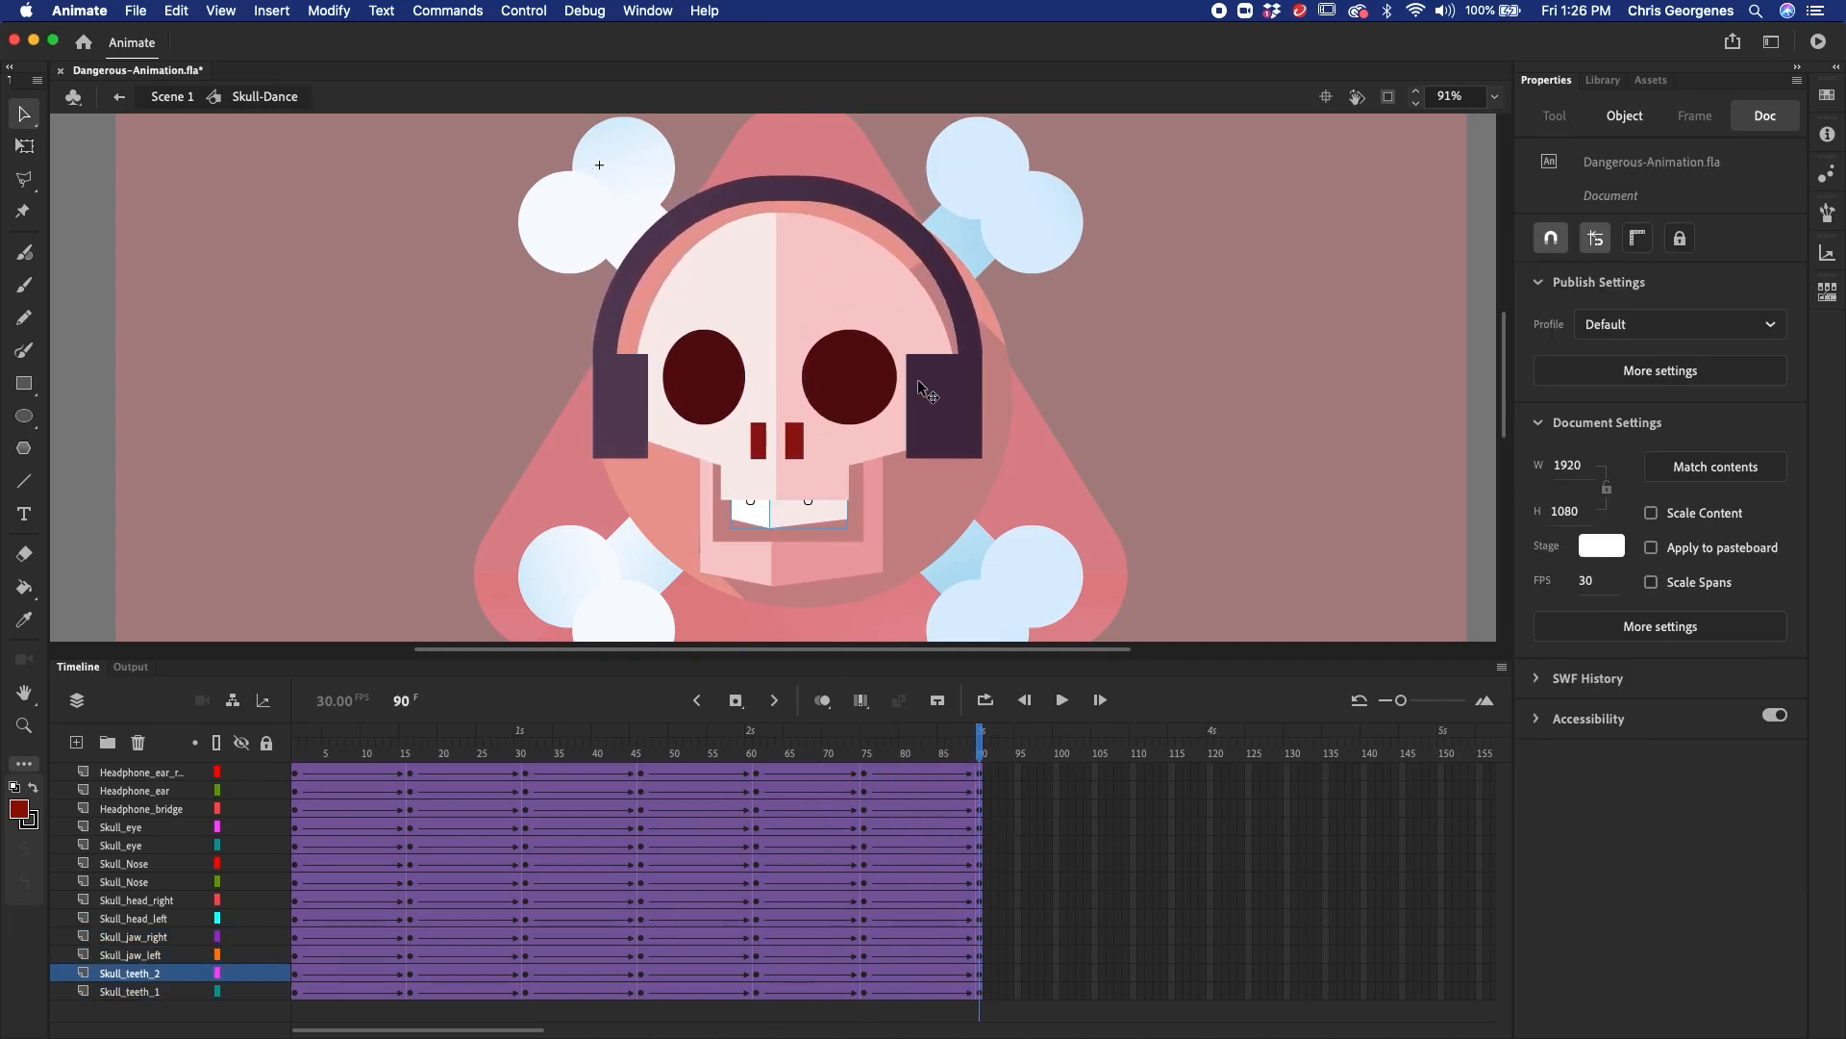
- Stretch the headphone bridge upward at frame 90 and check the neighboring frames
{"action": "left_click", "coordinate": [917, 234]}
{"action": "key", "text": "q"}
{"action": "left_click_drag", "start_coordinate": [787, 175], "coordinate": [788, 164]}
{"action": "left_click", "coordinate": [1050, 370]}
{"action": "left_click_drag", "start_coordinate": [979, 750], "coordinate": [972, 812]}
- Stretch both jaw halves downward from the chin at frame 90
{"action": "left_click", "coordinate": [793, 574]}
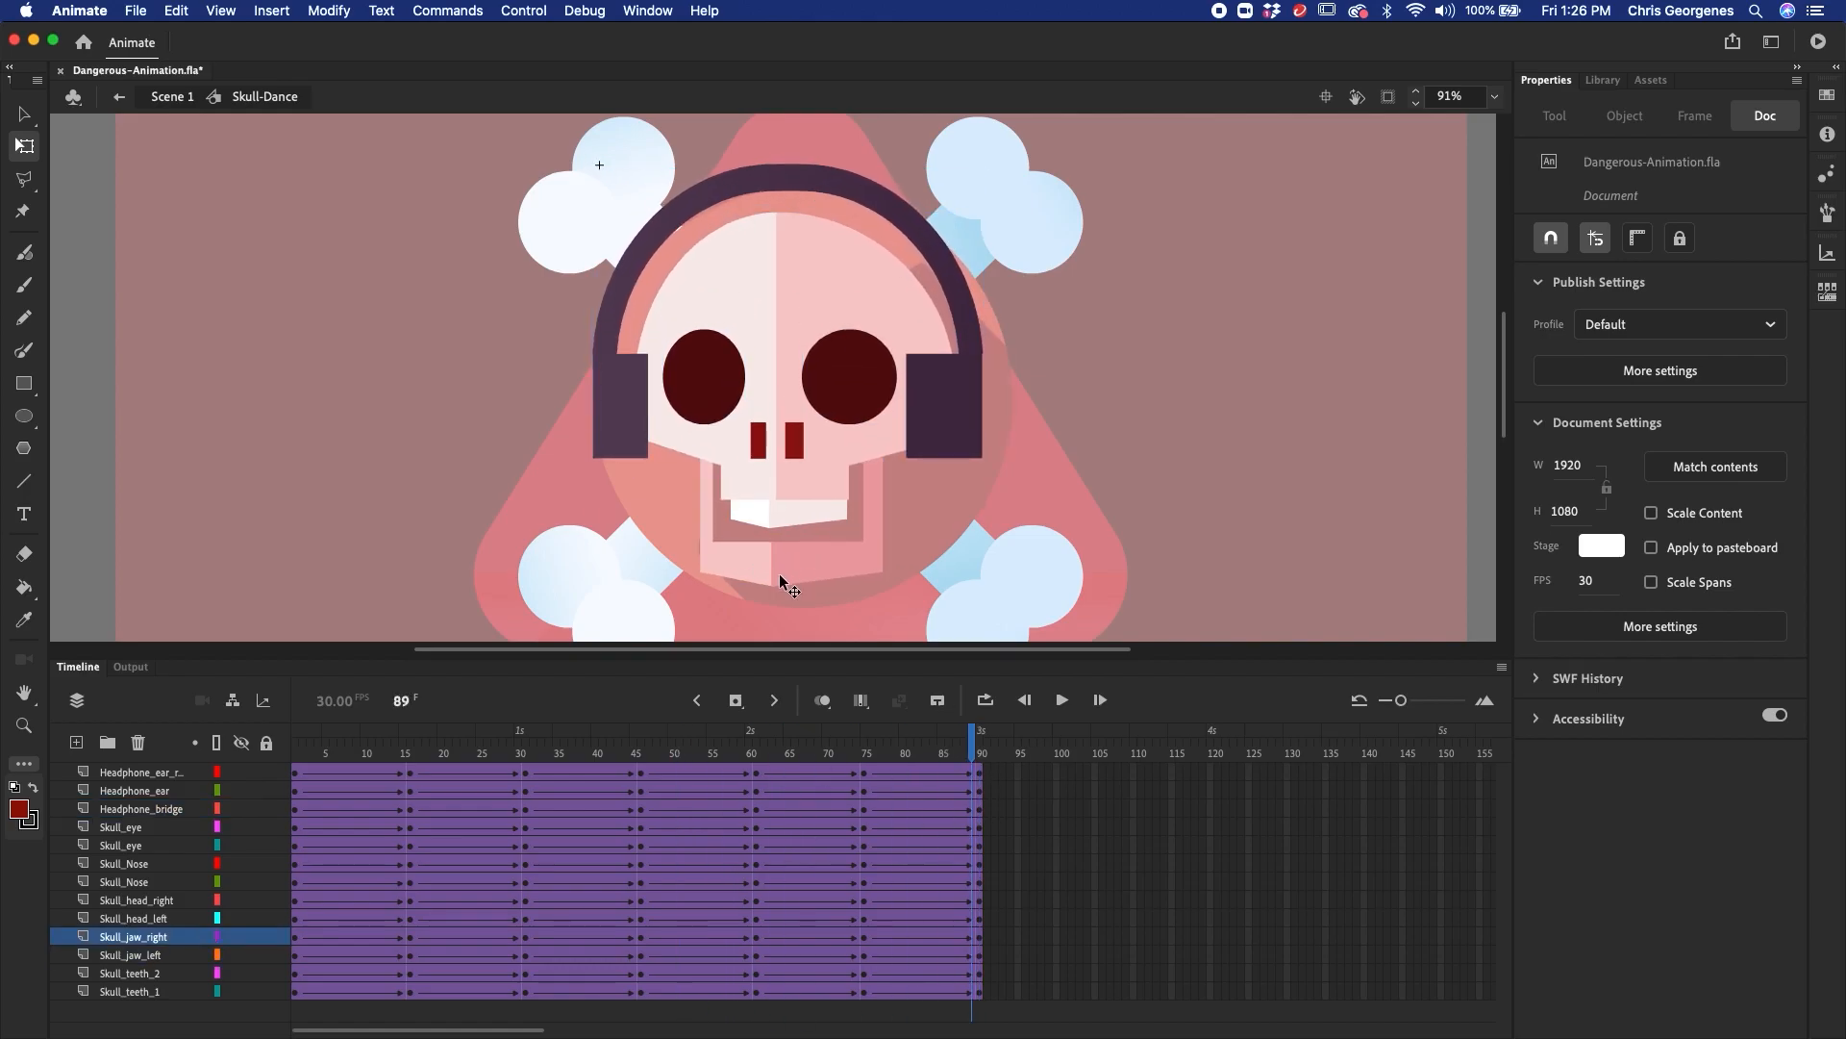
{"action": "key", "text": "period"}
{"action": "left_click", "coordinate": [790, 574]}
{"action": "left_click_drag", "start_coordinate": [792, 584], "coordinate": [792, 607]}
{"action": "left_click", "coordinate": [1049, 513]}
- Review the motion and move both teeth pieces down at frame 90 to fit the lowered jaw
{"action": "key", "text": "v"}
{"action": "left_click_drag", "start_coordinate": [971, 752], "coordinate": [926, 992]}
{"action": "left_click", "coordinate": [753, 515]}
{"action": "left_click", "coordinate": [806, 514], "text": "shift"}
{"action": "key", "text": "shift+Down"}
{"action": "left_click", "coordinate": [1048, 520]}
- Move both nose pieces down slightly at frame 90 and review the motion
{"action": "left_click", "coordinate": [758, 442]}
{"action": "left_click", "coordinate": [795, 442], "text": "shift"}
{"action": "key", "text": "shift+Down"}
{"action": "left_click", "coordinate": [1660, 430]}
{"action": "double_click", "coordinate": [1404, 519]}
{"action": "left_click_drag", "start_coordinate": [930, 753], "coordinate": [981, 791]}
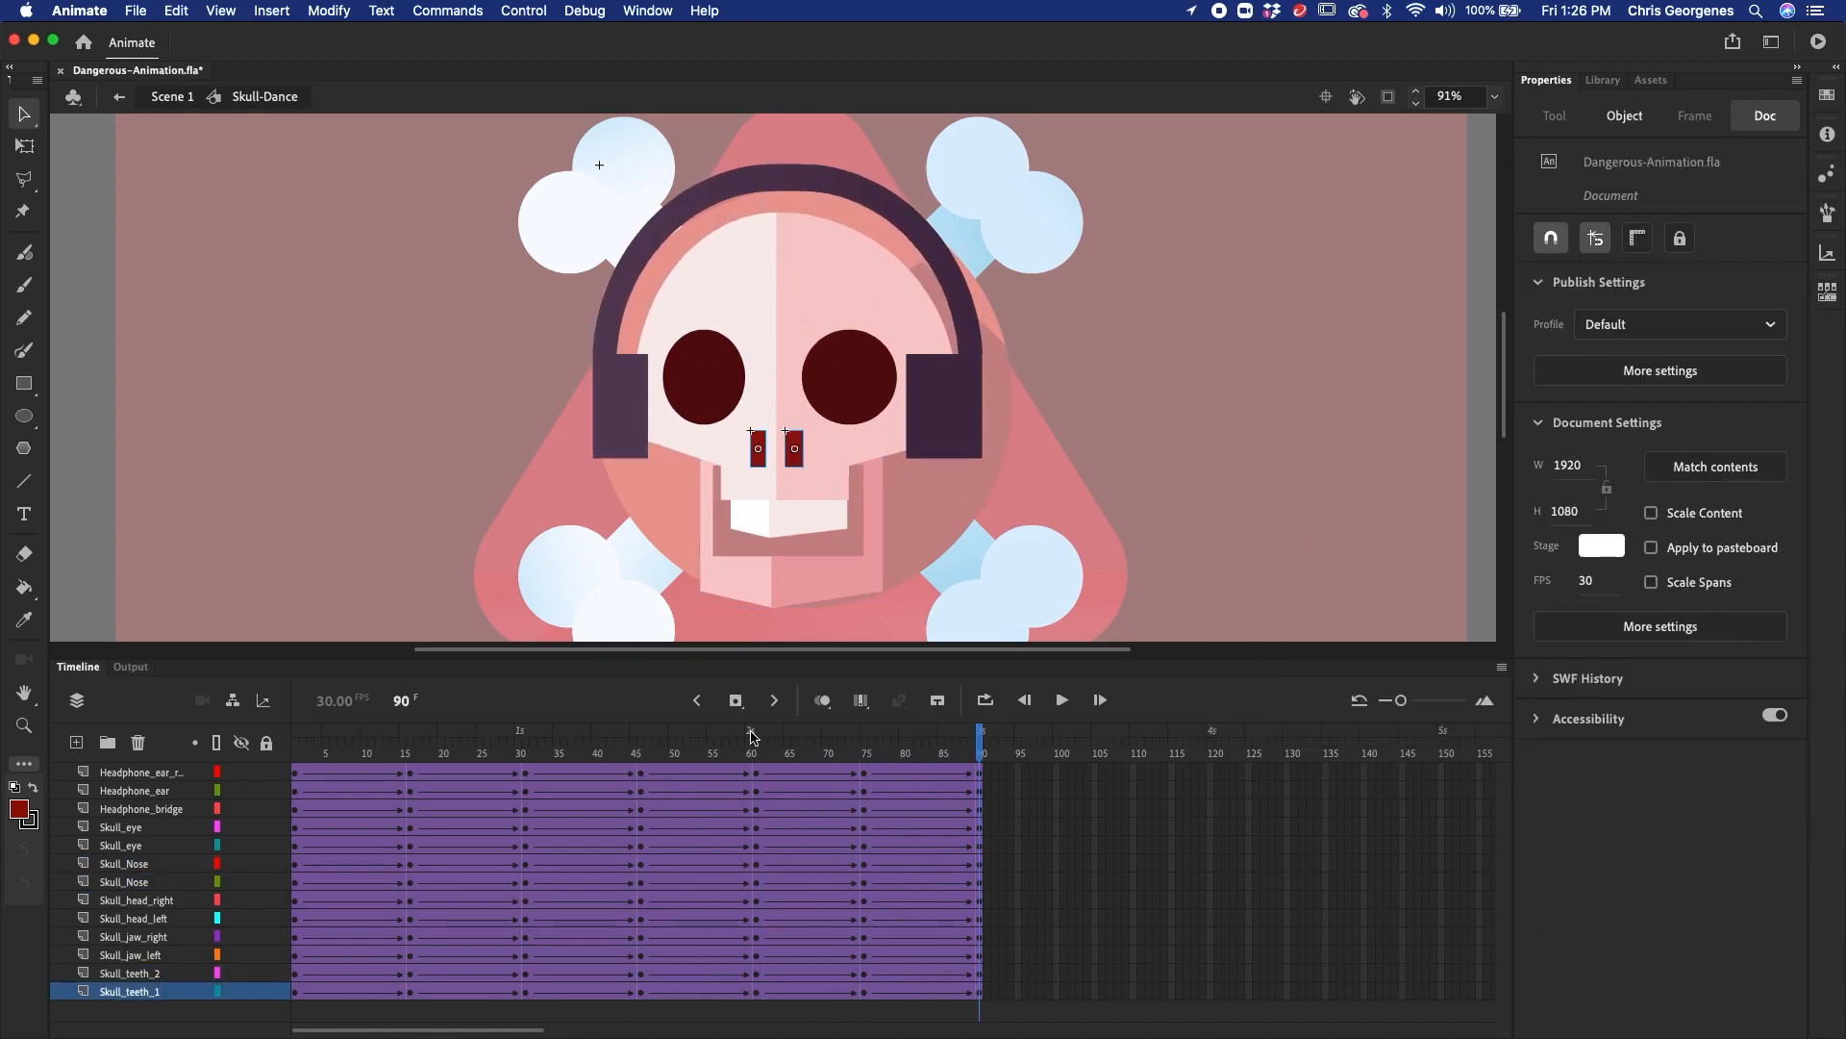
- Copy frames 16 to 61 on all layers to frames 105 to 150 and review the extended animation
{"action": "left_click", "coordinate": [297, 755]}
{"action": "left_click_drag", "start_coordinate": [411, 772], "coordinate": [757, 996]}
{"action": "left_click_drag", "start_coordinate": [512, 939], "coordinate": [1190, 939]}
{"action": "left_click_drag", "start_coordinate": [1154, 746], "coordinate": [1442, 835]}
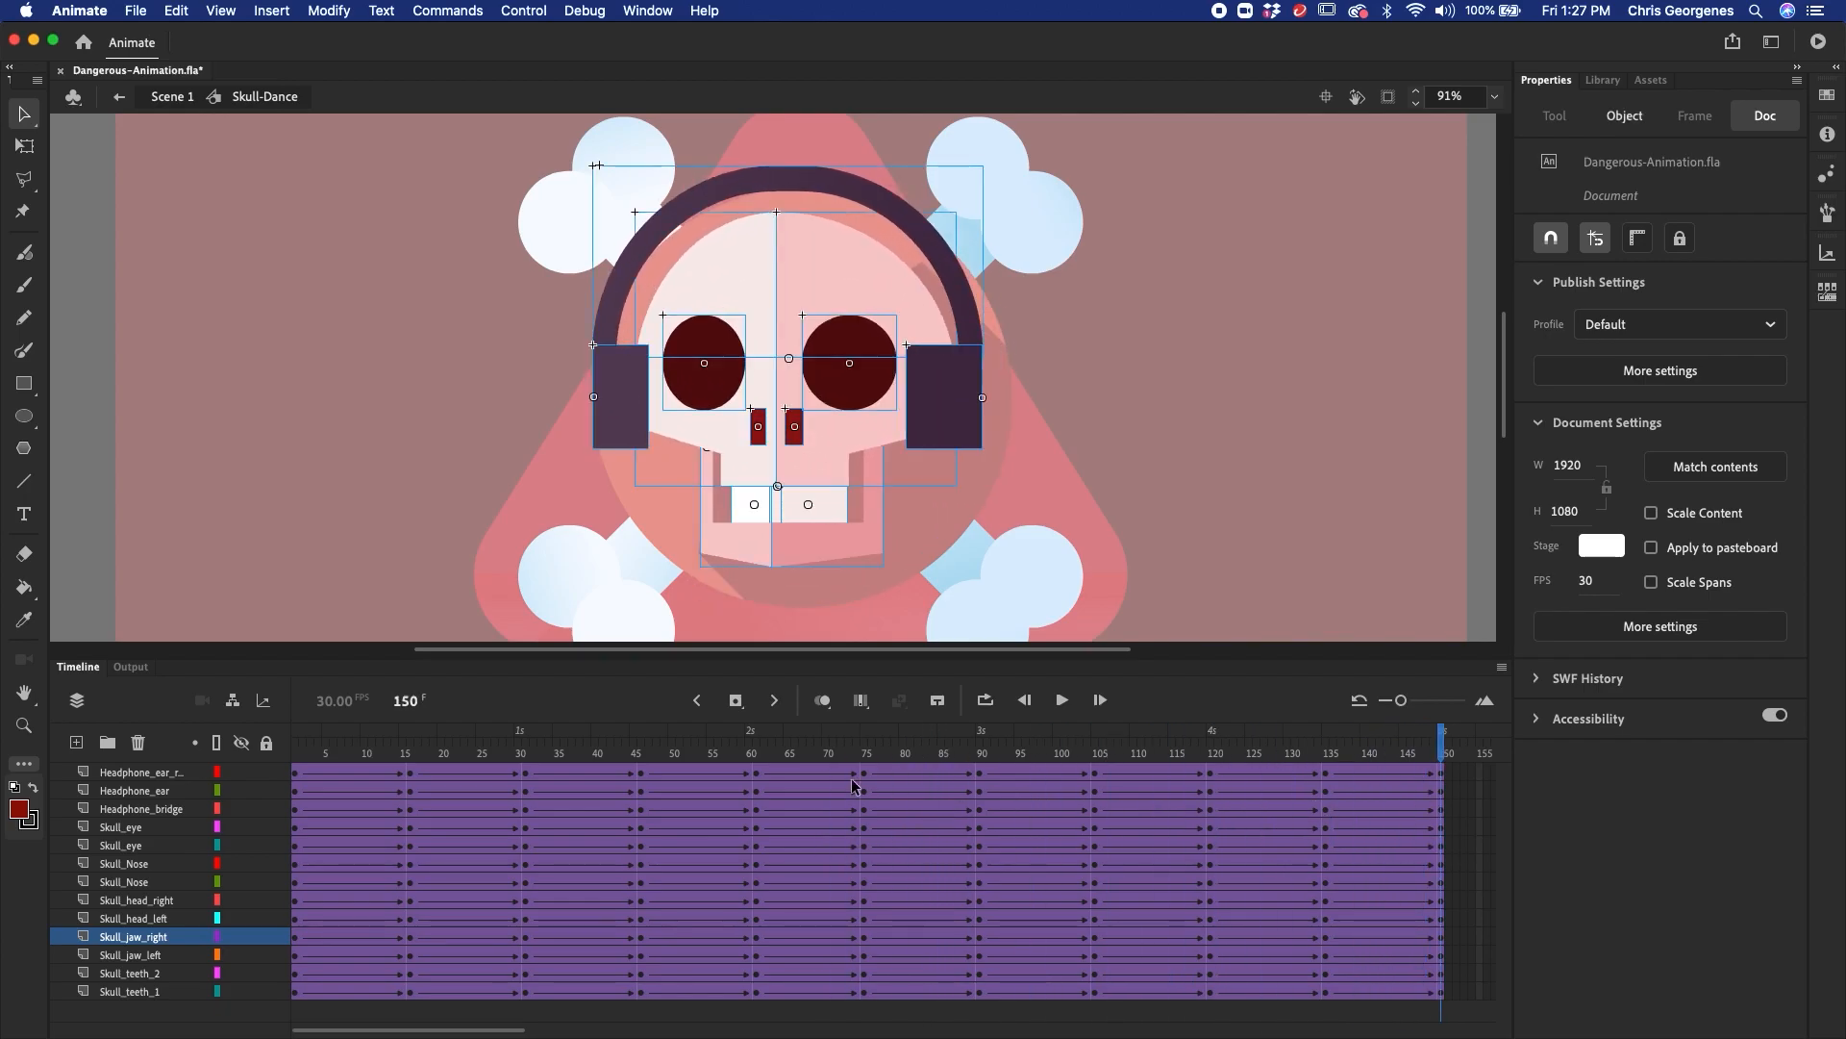
- Return to Scene 1 and tilt the skull clockwise at the frame 197 keyframe of the Skull_Dance layer
{"action": "left_click", "coordinate": [297, 752]}
{"action": "double_click", "coordinate": [270, 314]}
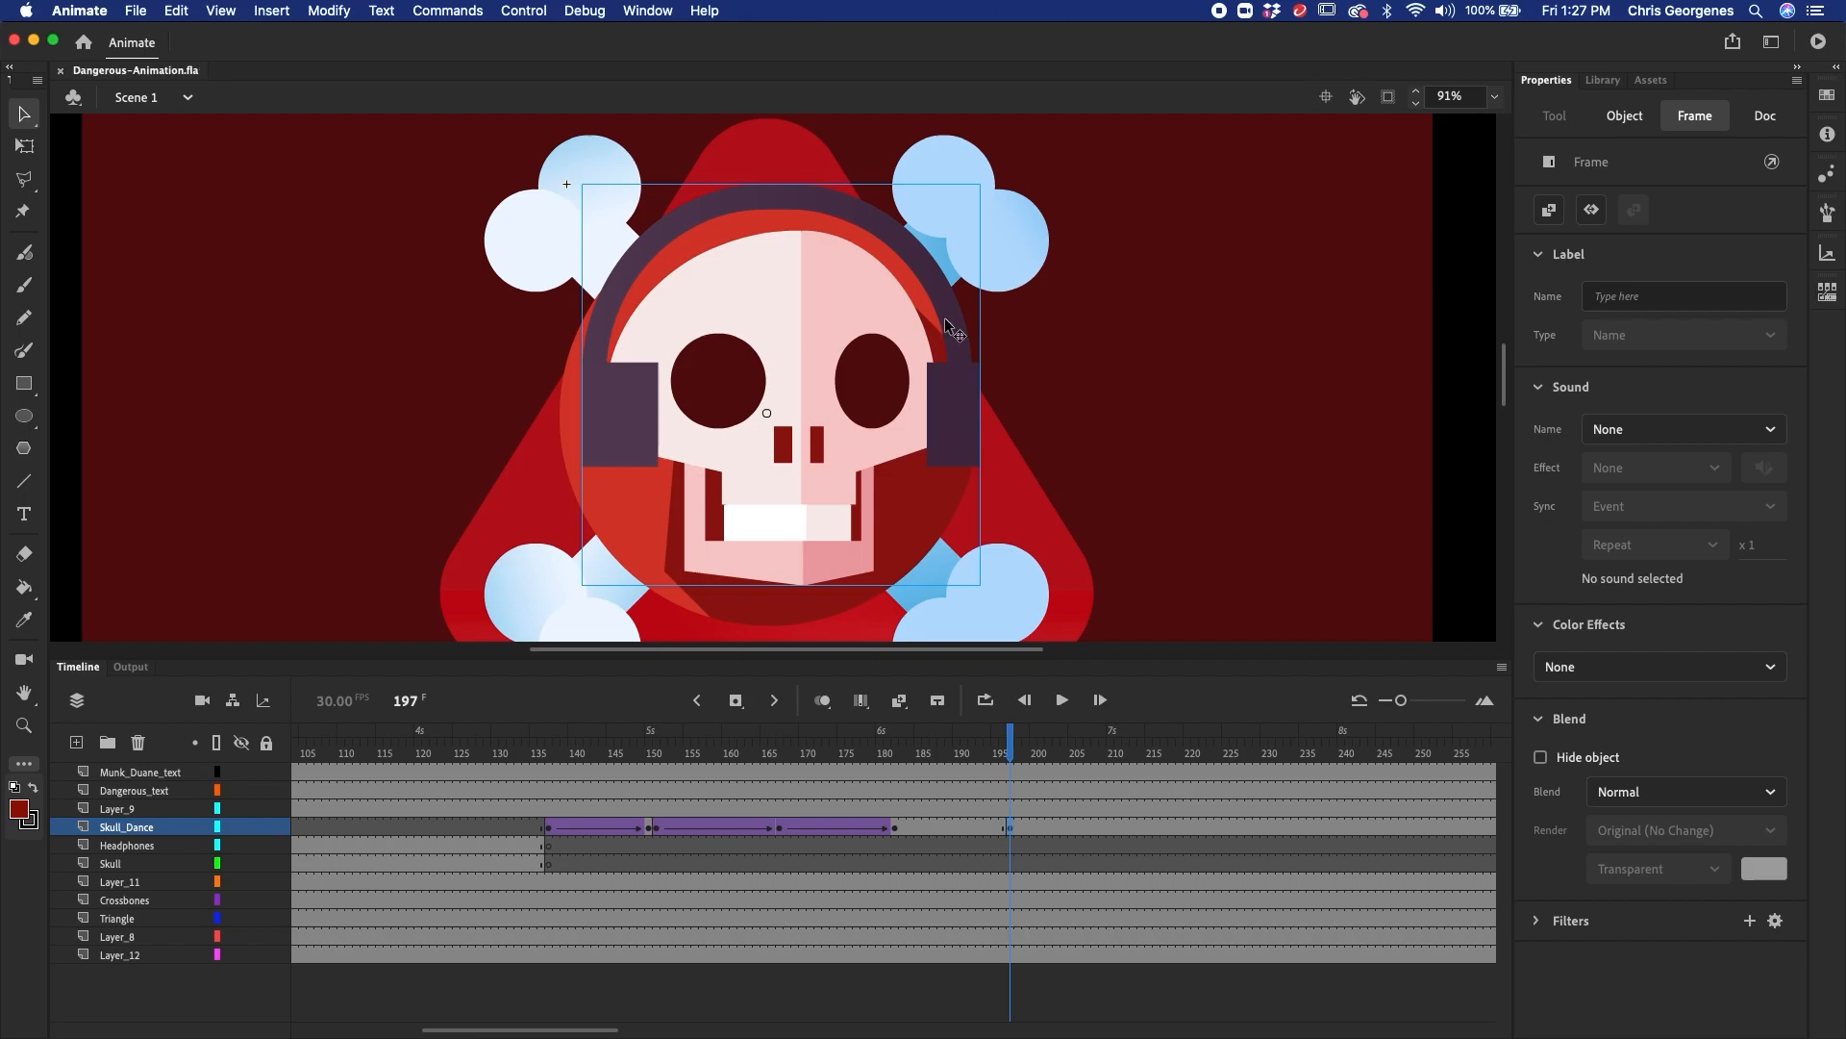
{"action": "left_click", "coordinate": [945, 318]}
{"action": "left_click_drag", "start_coordinate": [1005, 183], "coordinate": [1040, 214]}
- Insert a keyframe at frame 213 on the Skull_Dance layer and tilt the skull counterclockwise
{"action": "left_click_drag", "start_coordinate": [1047, 755], "coordinate": [1133, 748]}
{"action": "left_click", "coordinate": [1135, 829]}
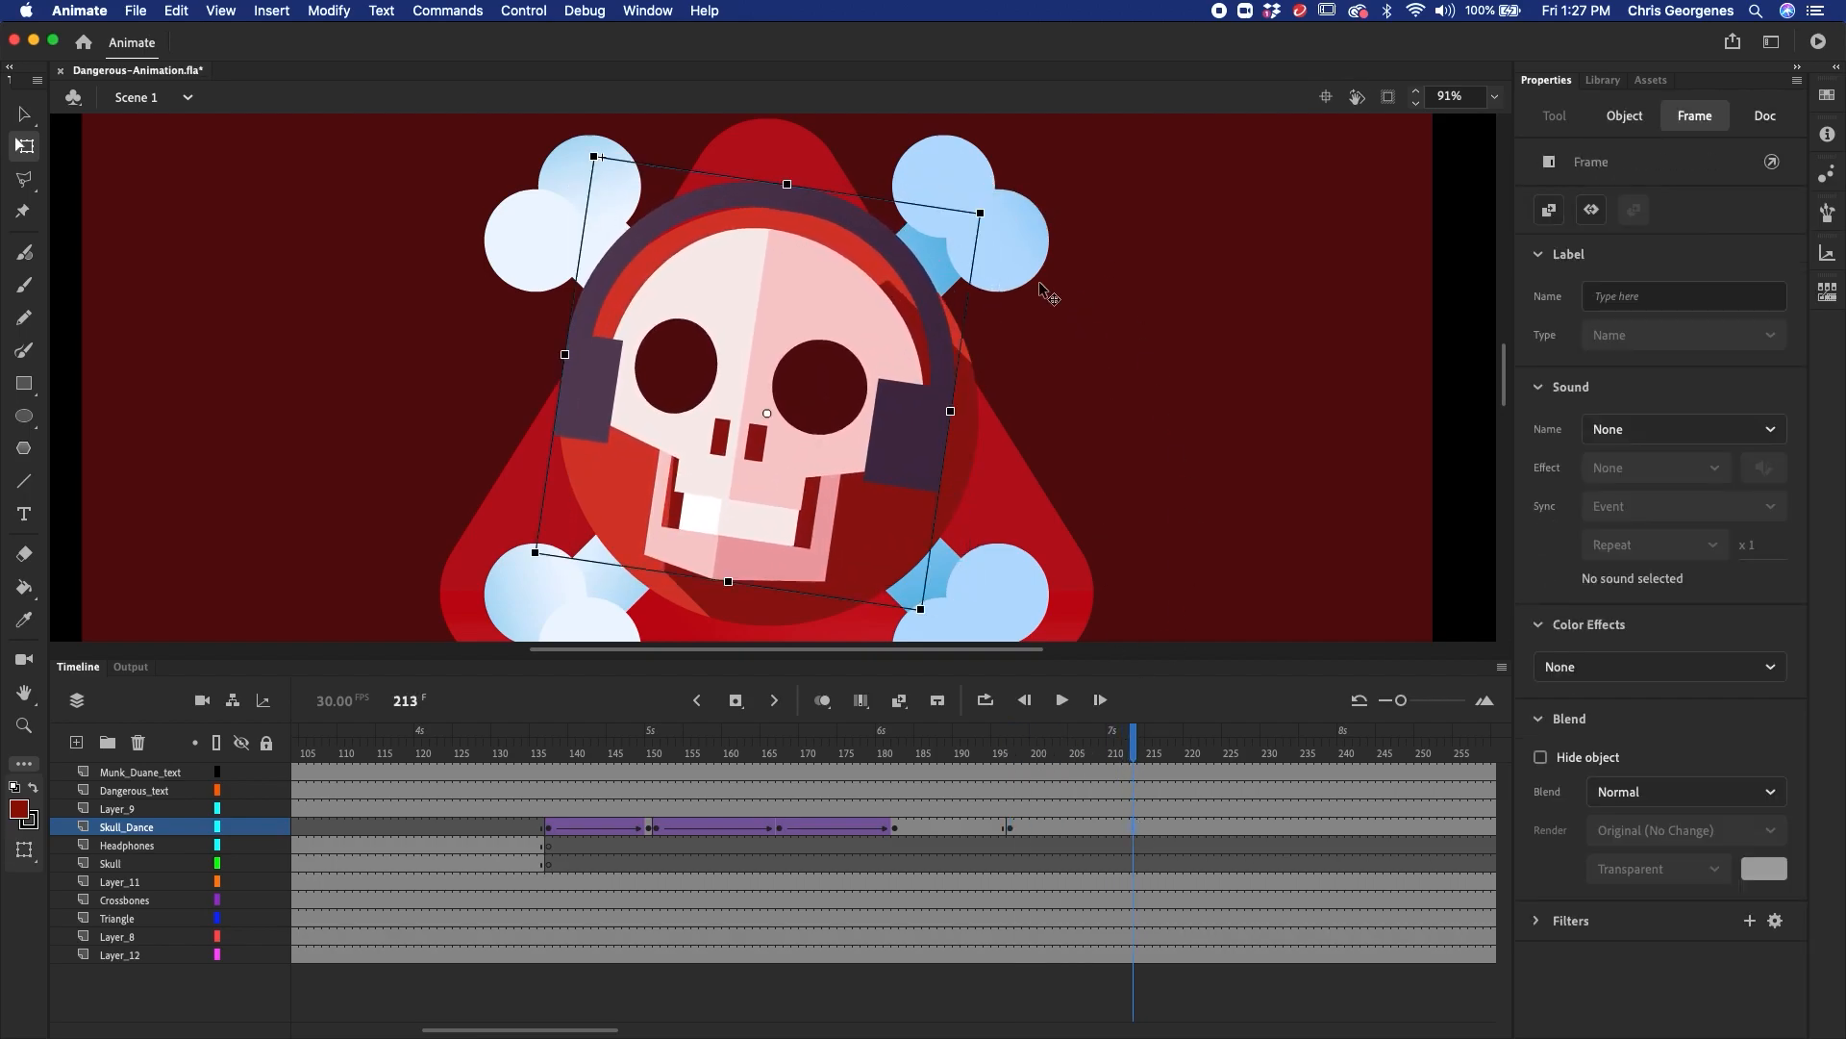
{"action": "left_click_drag", "start_coordinate": [989, 210], "coordinate": [920, 171]}
- Insert Skull_Dance keyframes at frames 226 and 240, tilting the skull clockwise at 226 and counterclockwise at 240
{"action": "left_click_drag", "start_coordinate": [1149, 753], "coordinate": [1237, 760]}
{"action": "key", "text": "F6"}
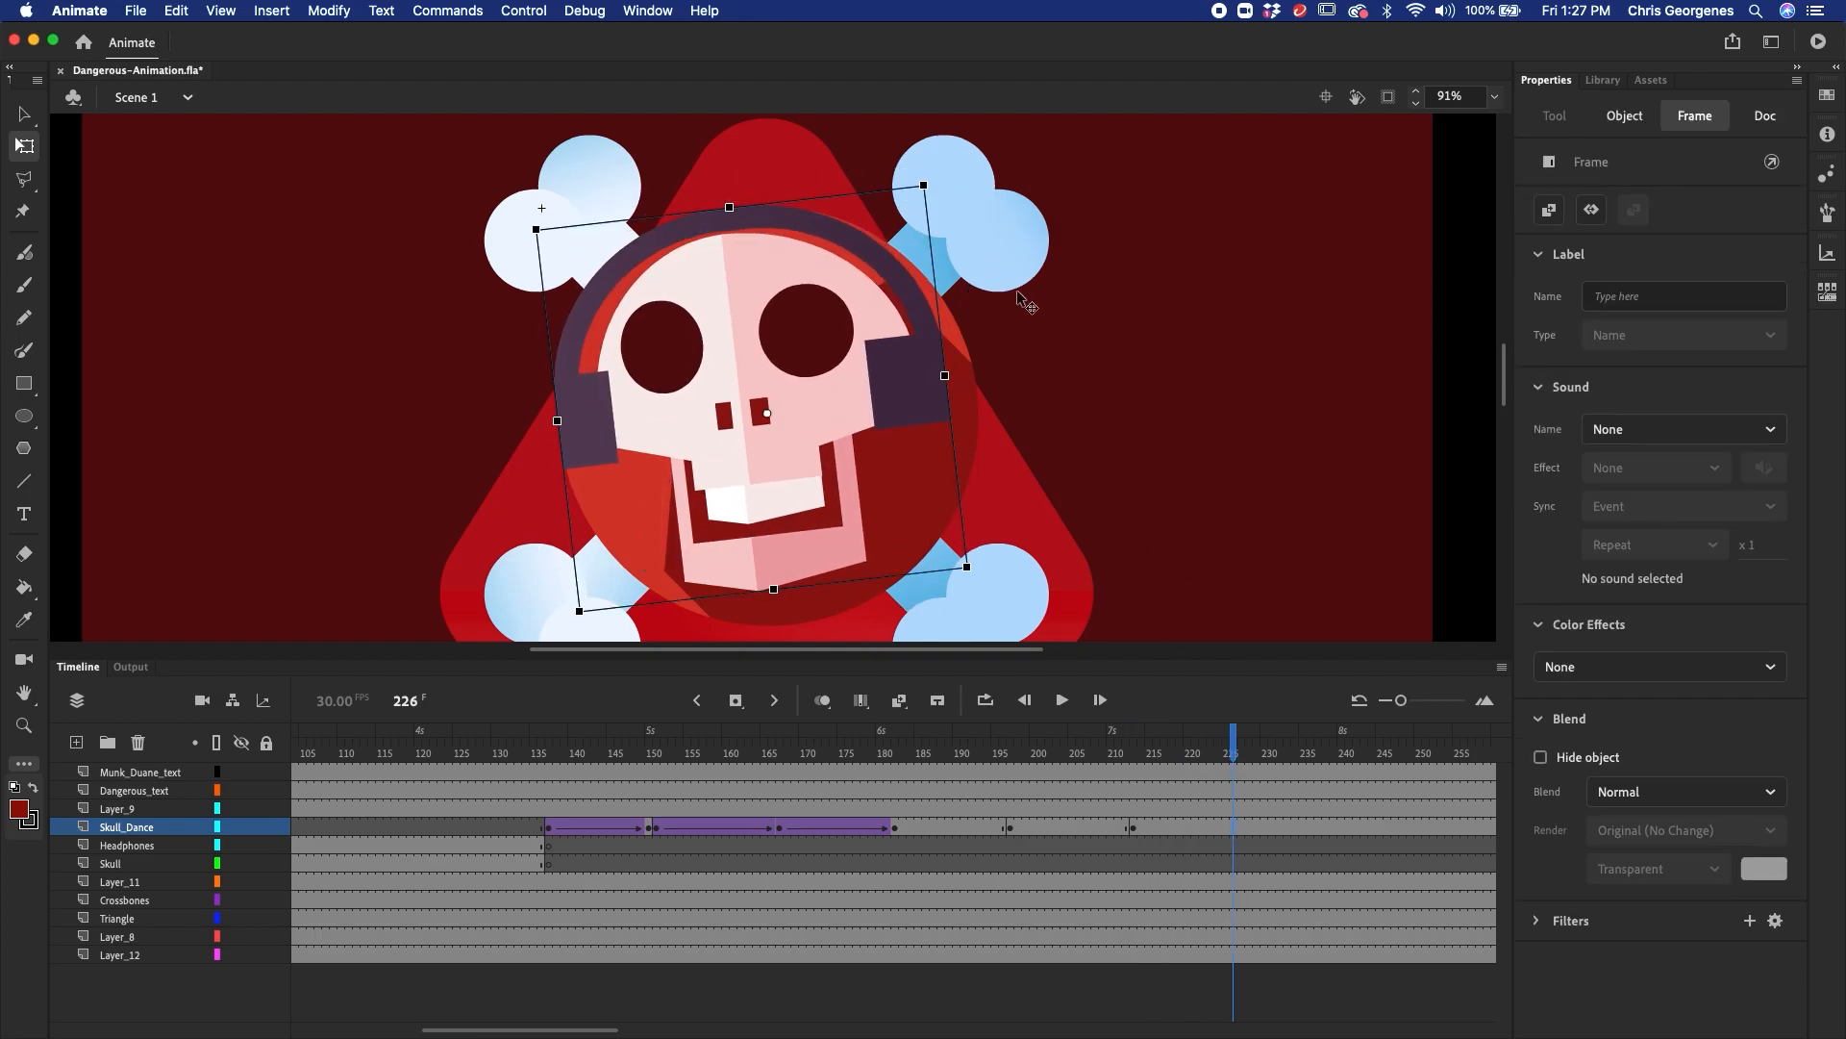
{"action": "left_click", "coordinate": [1252, 755]}
{"action": "left_click", "coordinate": [1342, 755]}
{"action": "key", "text": "F6"}
{"action": "left_click_drag", "start_coordinate": [1007, 234], "coordinate": [925, 183]}
- Add Skull_Dance keyframes at frames 256 and 271, tilting the skull clockwise at 256 and counterclockwise at 271
{"action": "left_click_drag", "start_coordinate": [1361, 752], "coordinate": [1096, 773]}
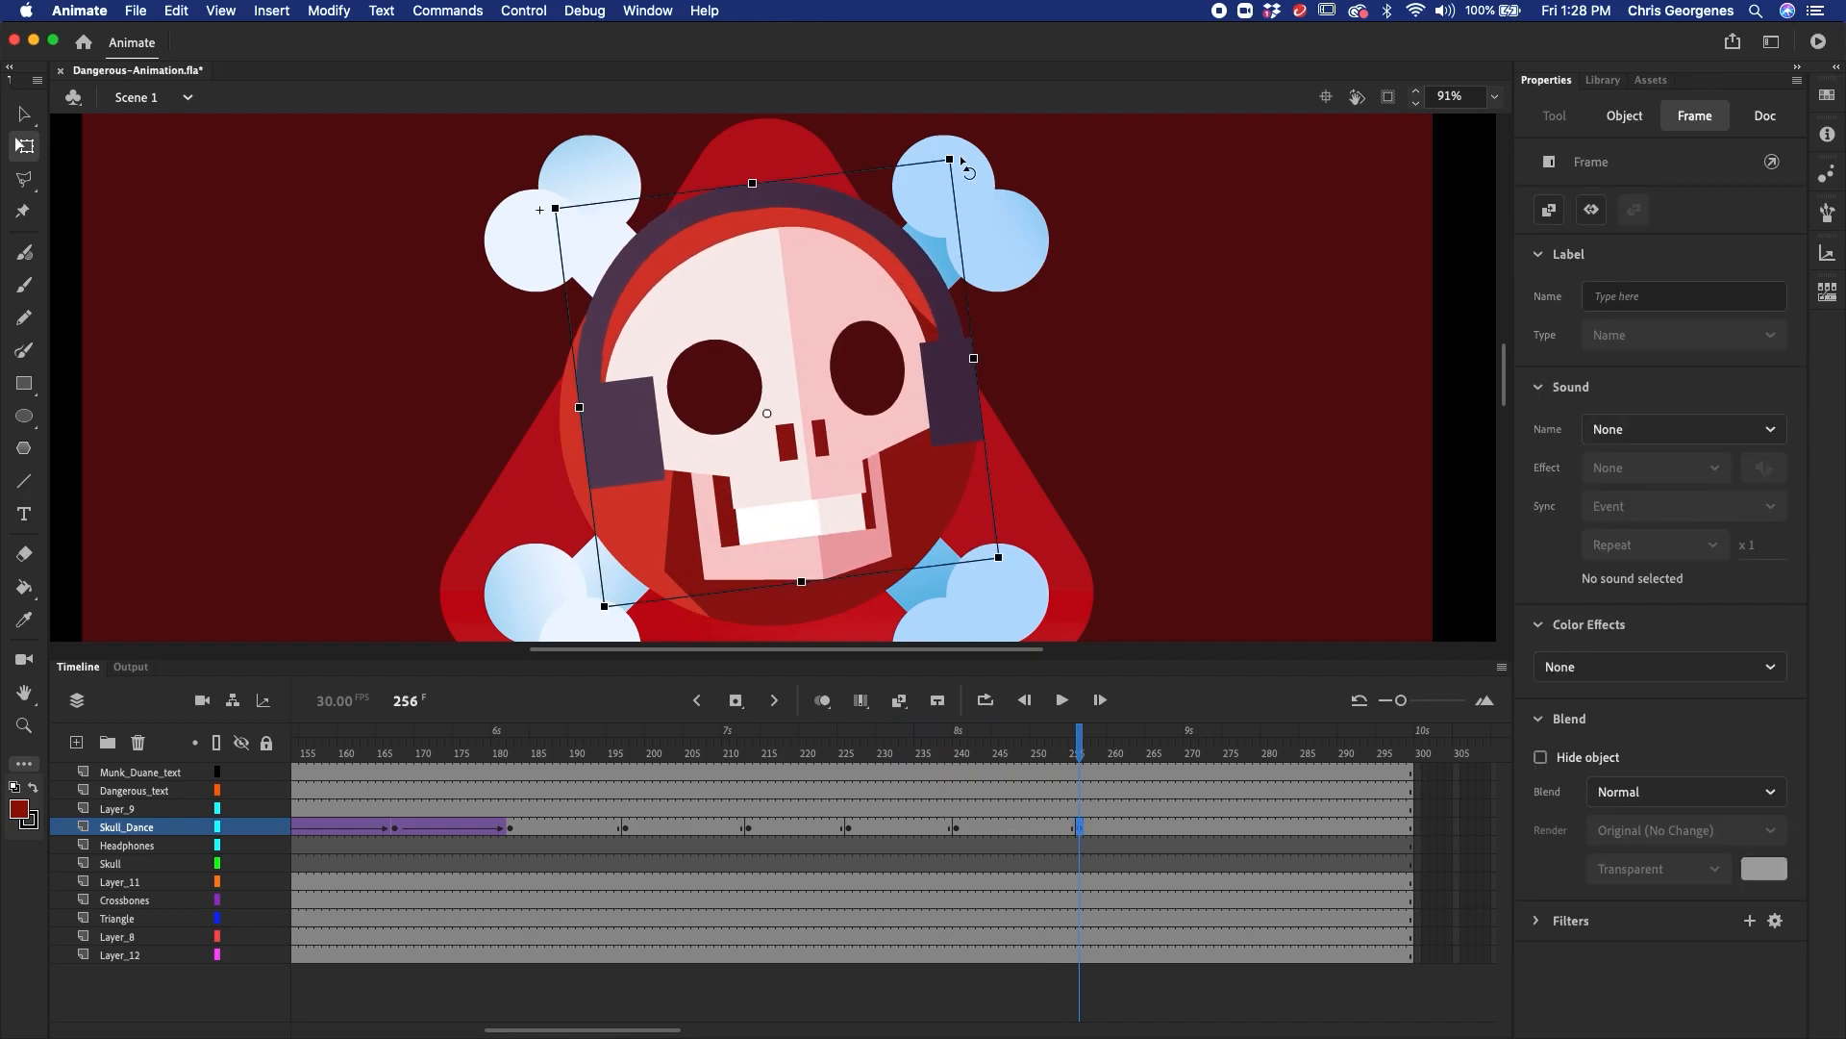
{"action": "left_click_drag", "start_coordinate": [964, 164], "coordinate": [1022, 209]}
{"action": "left_click_drag", "start_coordinate": [1166, 755], "coordinate": [1195, 754]}
{"action": "key", "text": "F6"}
{"action": "left_click_drag", "start_coordinate": [984, 211], "coordinate": [920, 171]}
- Insert a keyframe at frame 287 on the Skull_Dance layer and tilt the skull clockwise
{"action": "left_click_drag", "start_coordinate": [1196, 755], "coordinate": [1319, 760]}
{"action": "key", "text": "F6"}
{"action": "left_click_drag", "start_coordinate": [968, 149], "coordinate": [1045, 212]}
- Create classic tweens between all Skull_Dance keyframes from frame 182 to frame 287
{"action": "left_click_drag", "start_coordinate": [584, 827], "coordinate": [1255, 829]}
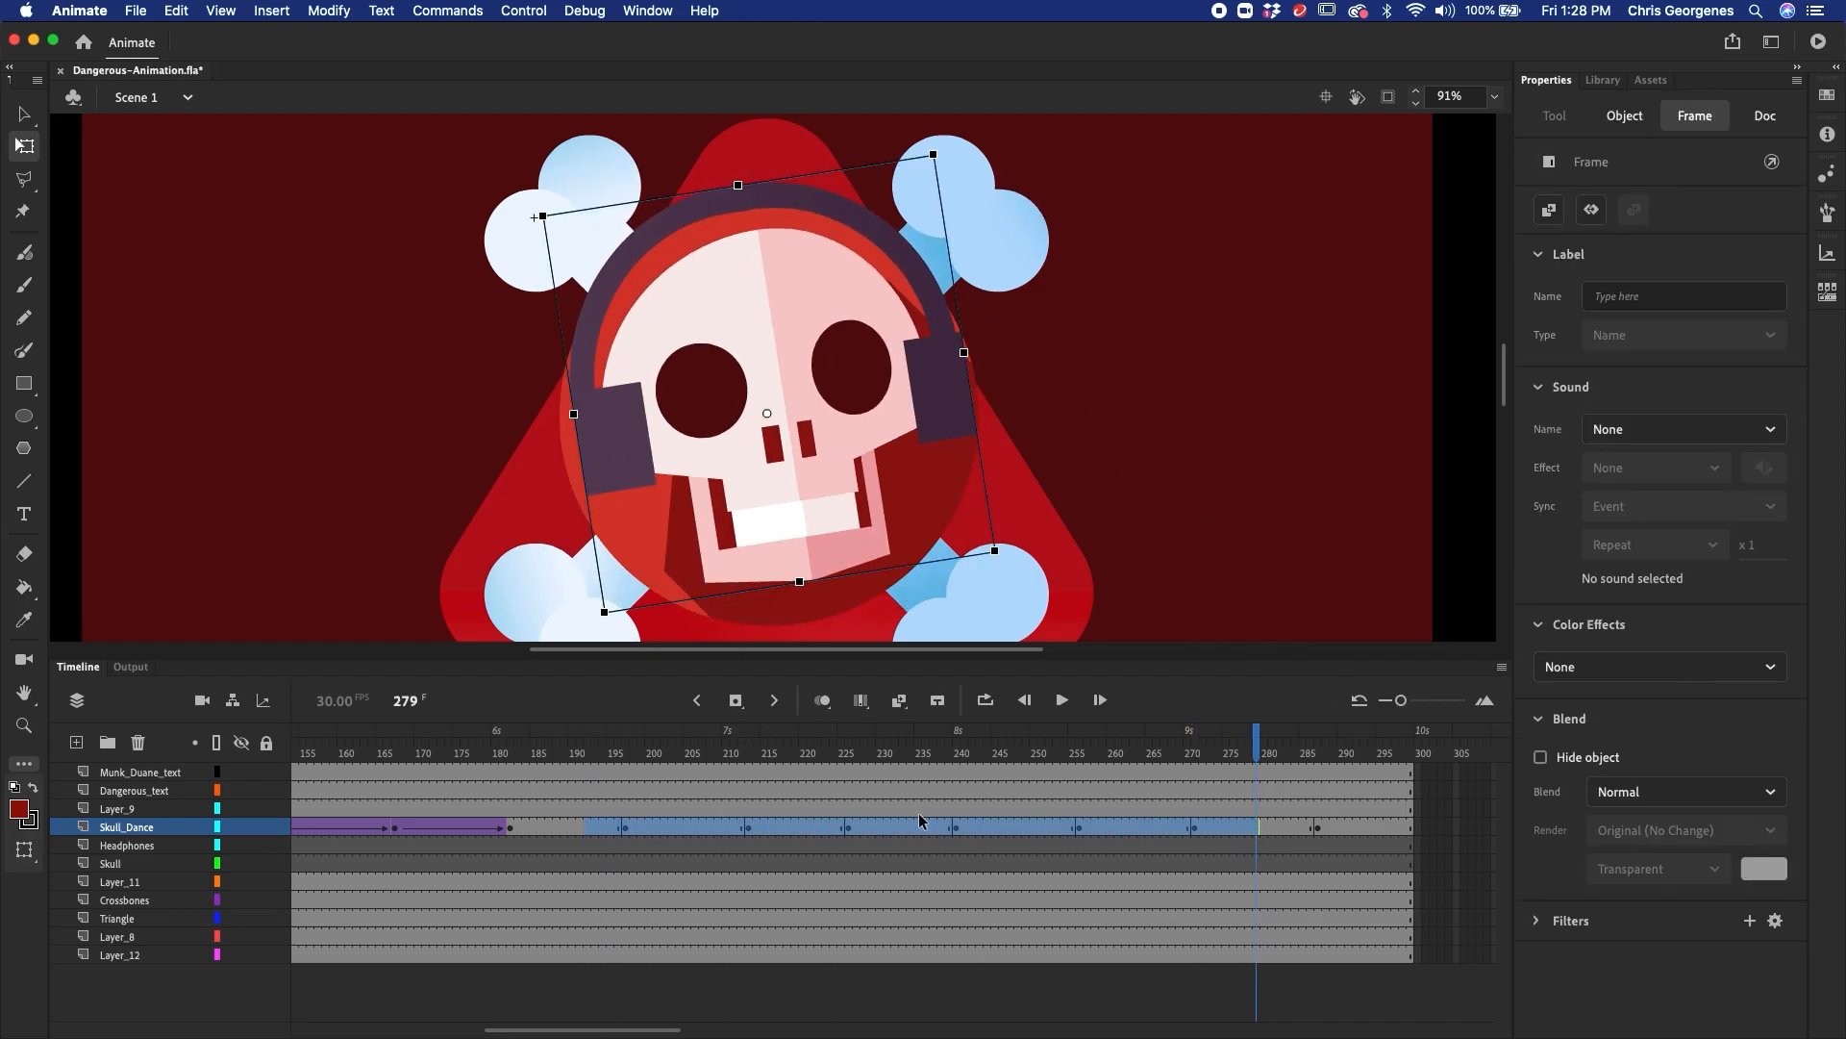
{"action": "right_click", "coordinate": [902, 829]}
{"action": "left_click", "coordinate": [998, 519]}
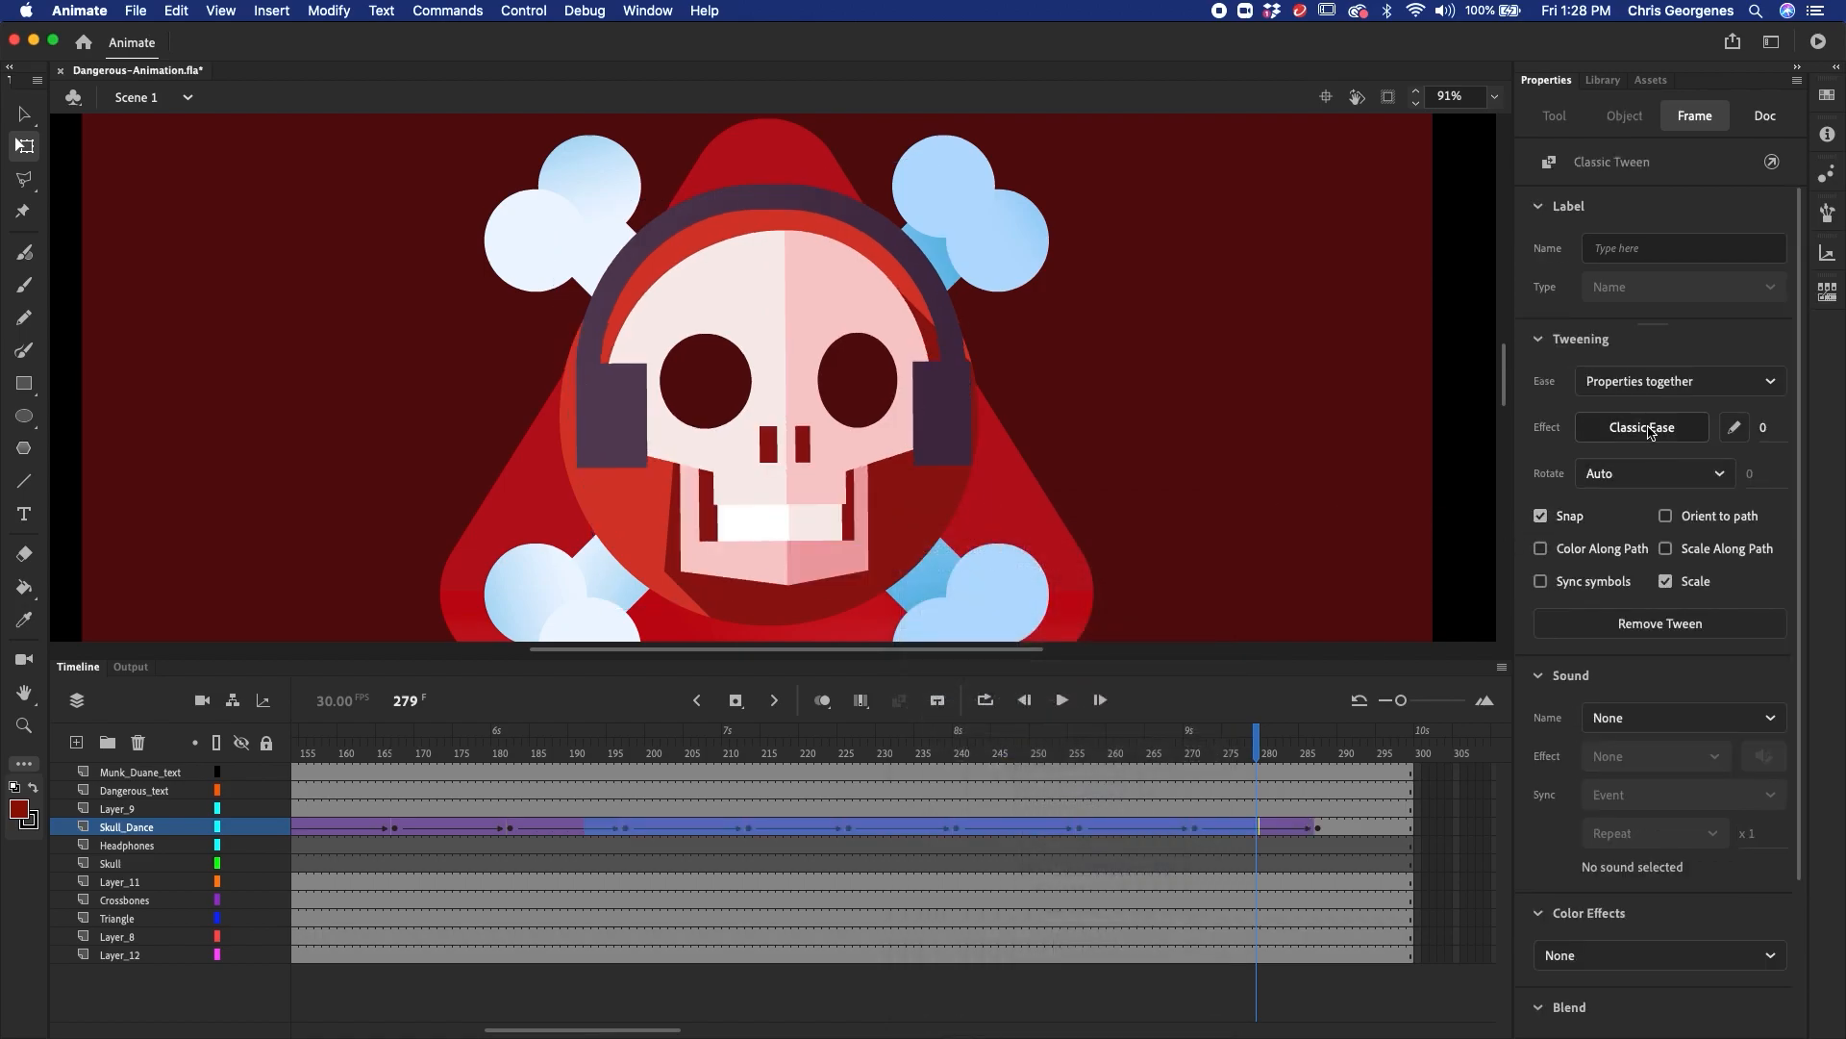
- Apply a classic ease preset to the selected Skull_Dance tweens and scrub through the timeline to preview the skull's side-to-side motion
{"action": "left_click", "coordinate": [1646, 429]}
{"action": "left_click", "coordinate": [1214, 593]}
{"action": "double_click", "coordinate": [1310, 502]}
{"action": "left_click_drag", "start_coordinate": [827, 753], "coordinate": [366, 786]}
{"action": "left_click_drag", "start_coordinate": [470, 758], "coordinate": [1081, 844]}
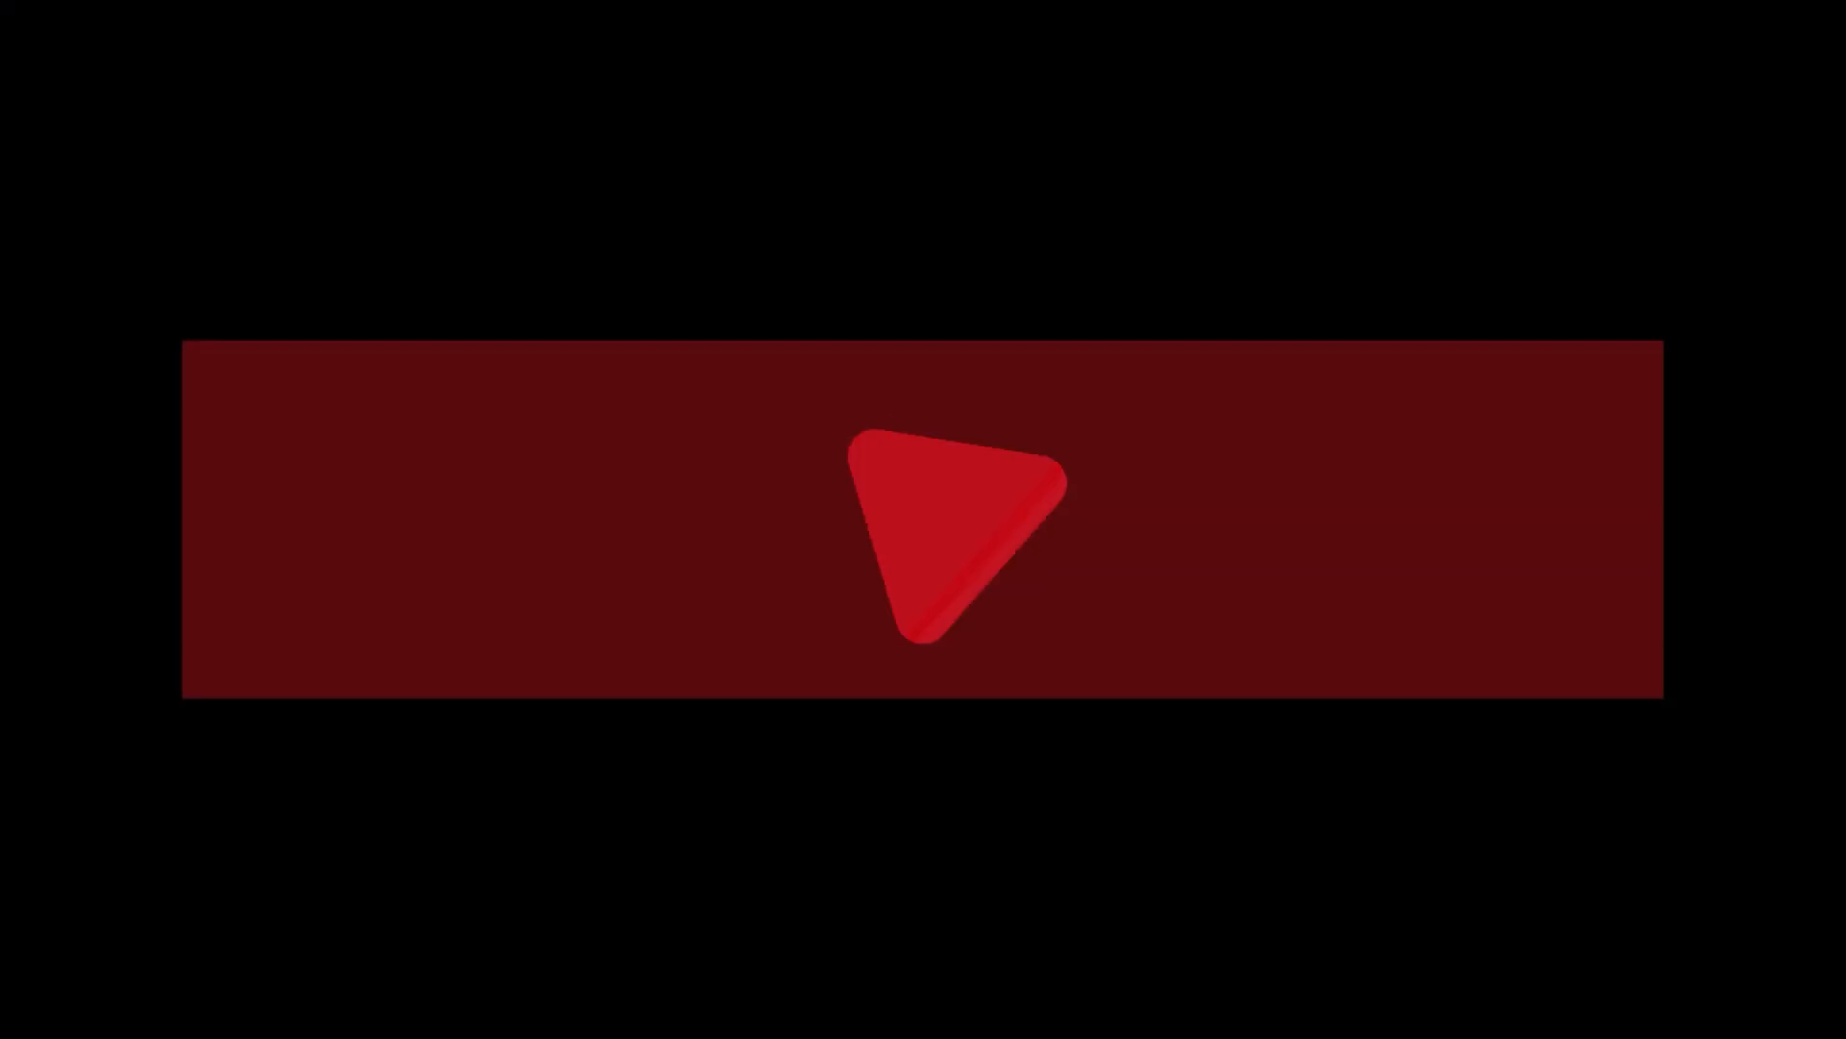